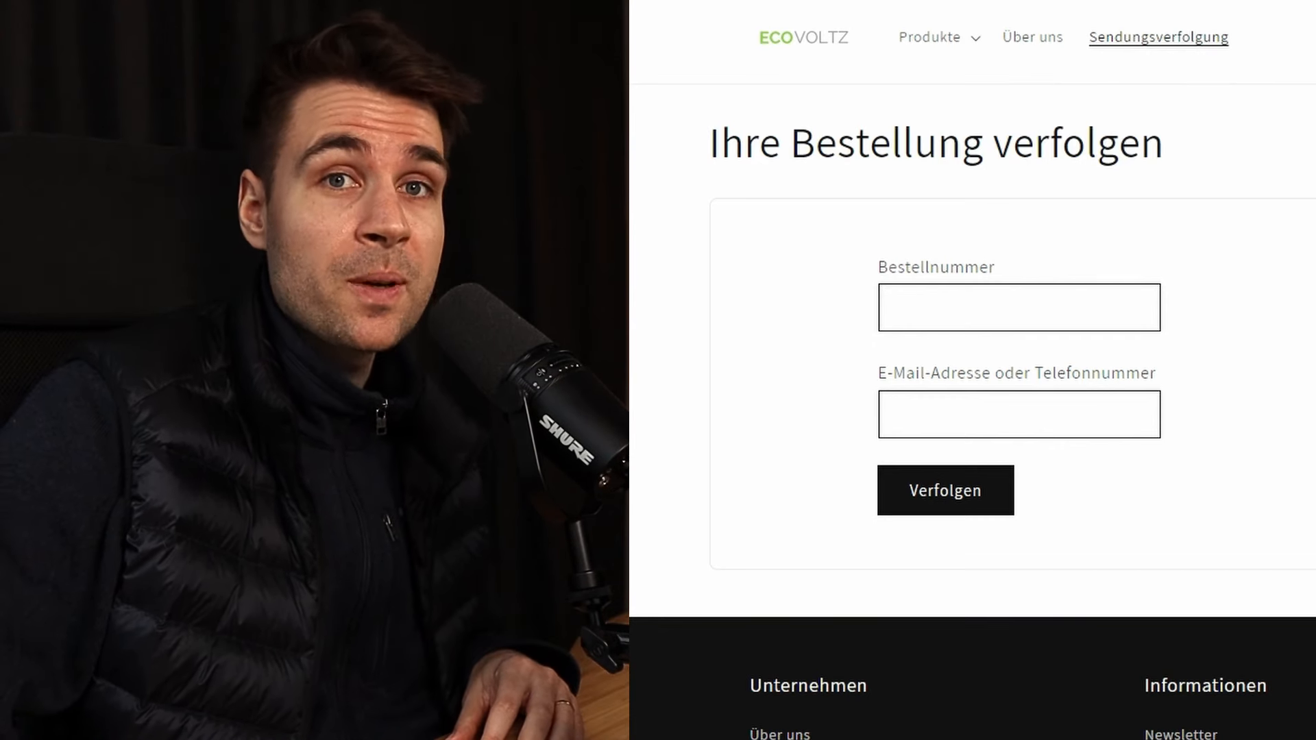
Step: Open the shop's Cookie Einstellungen page and go to the section with the current consent status
scroll(1204, 471, down, 2)
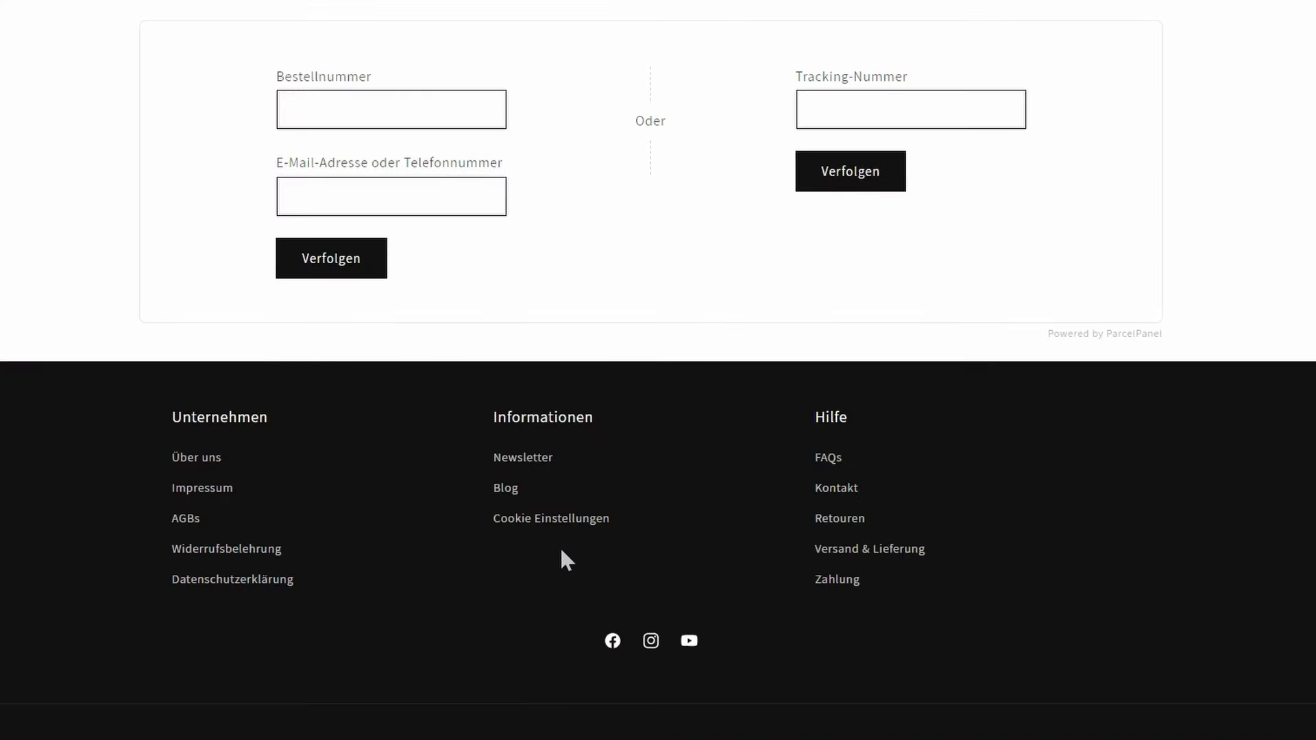
click(580, 523)
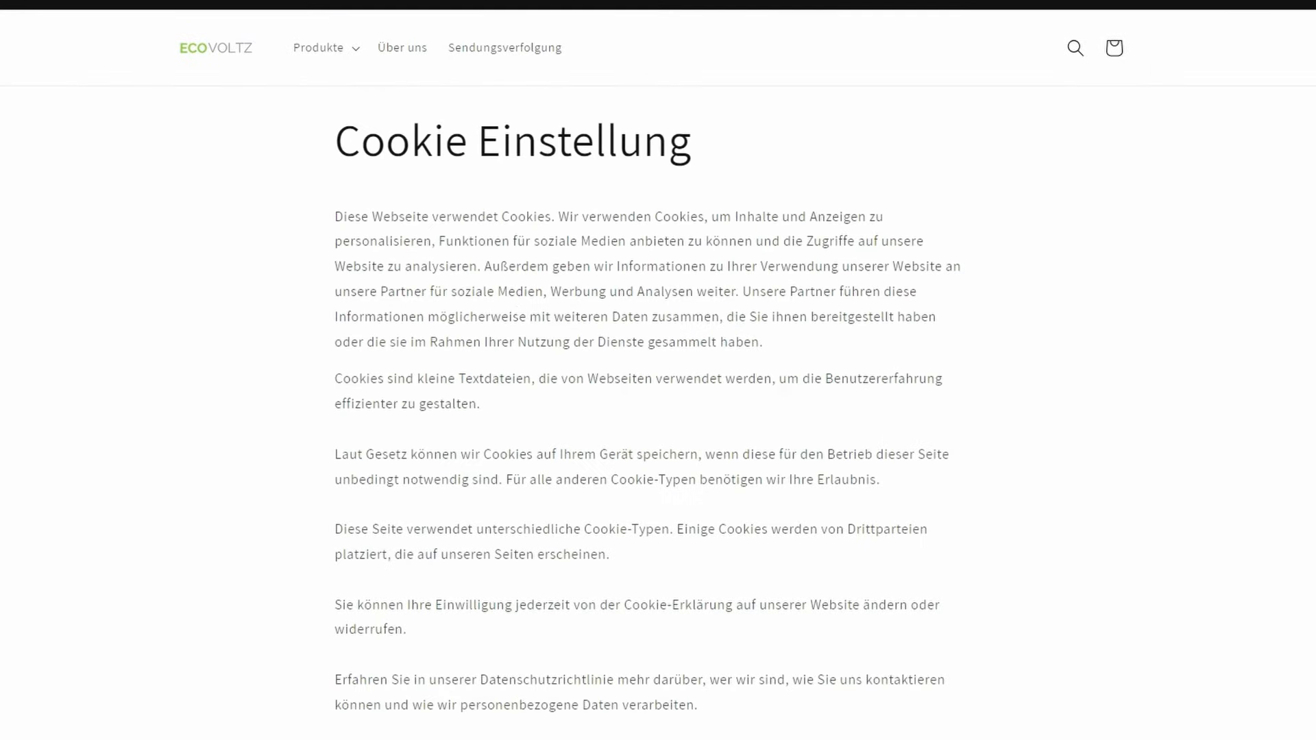
scroll(581, 528, down, 5)
scroll(650, 370, down, 3)
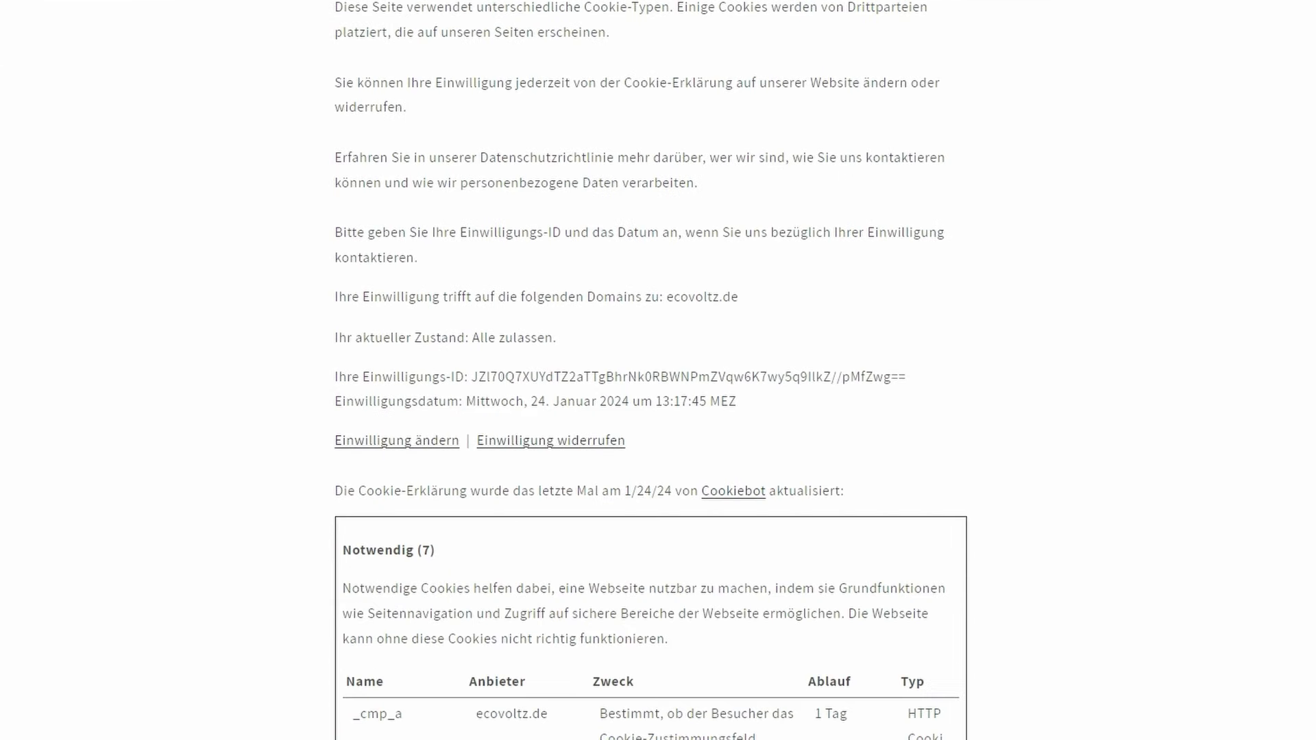
Step: Change the cookie consent to decline all optional cookies, and restore it to allow all of them
click(425, 447)
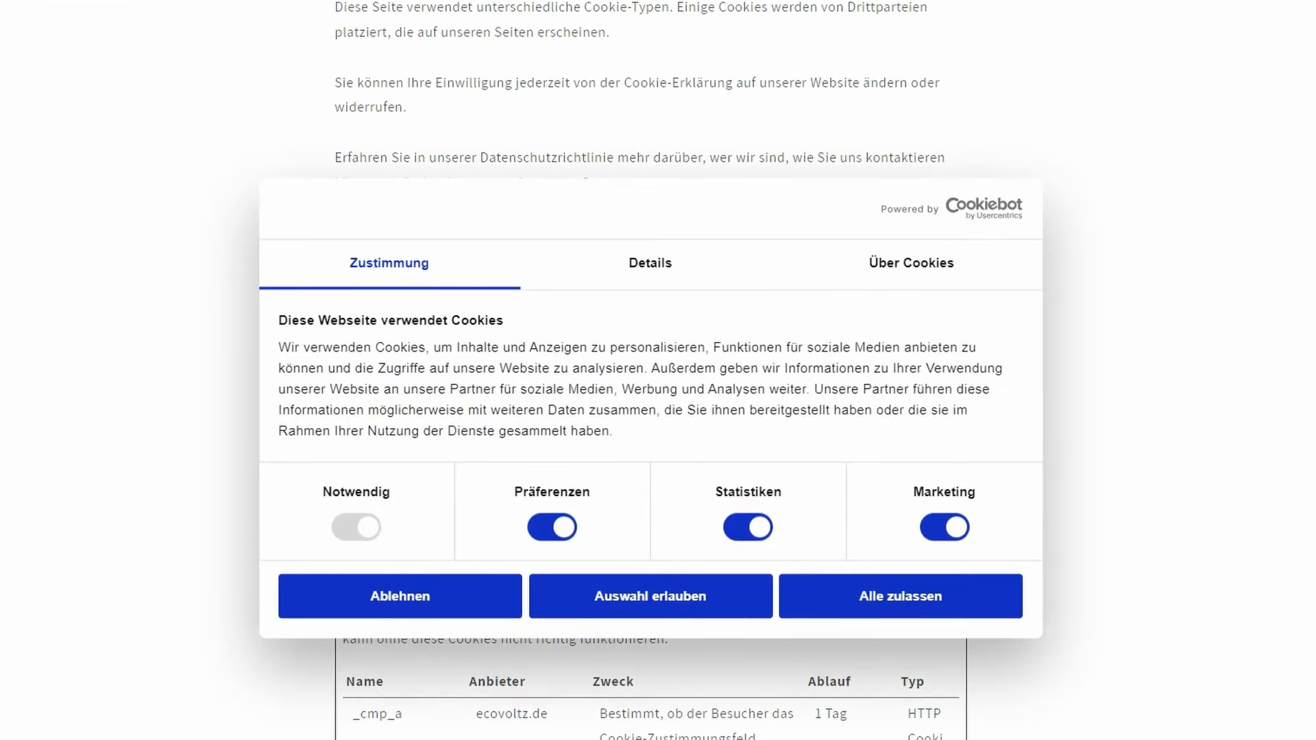
click(418, 603)
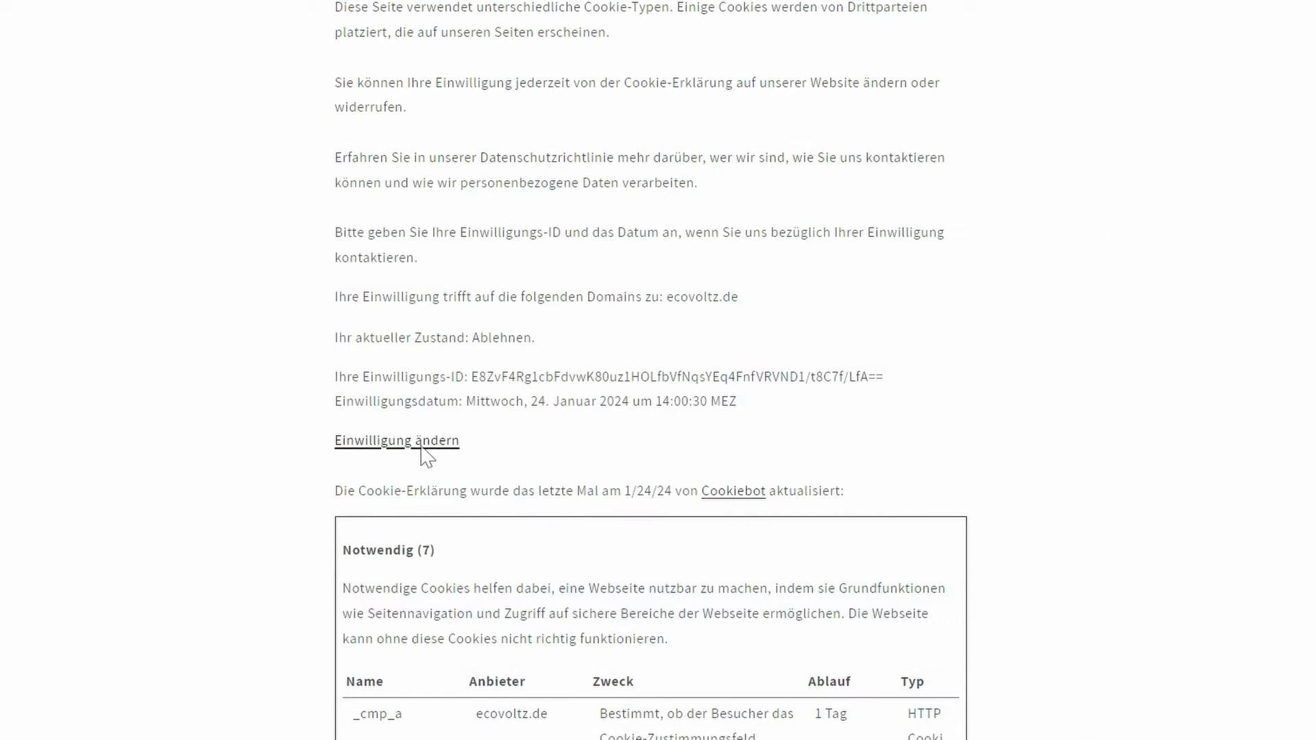
click(398, 446)
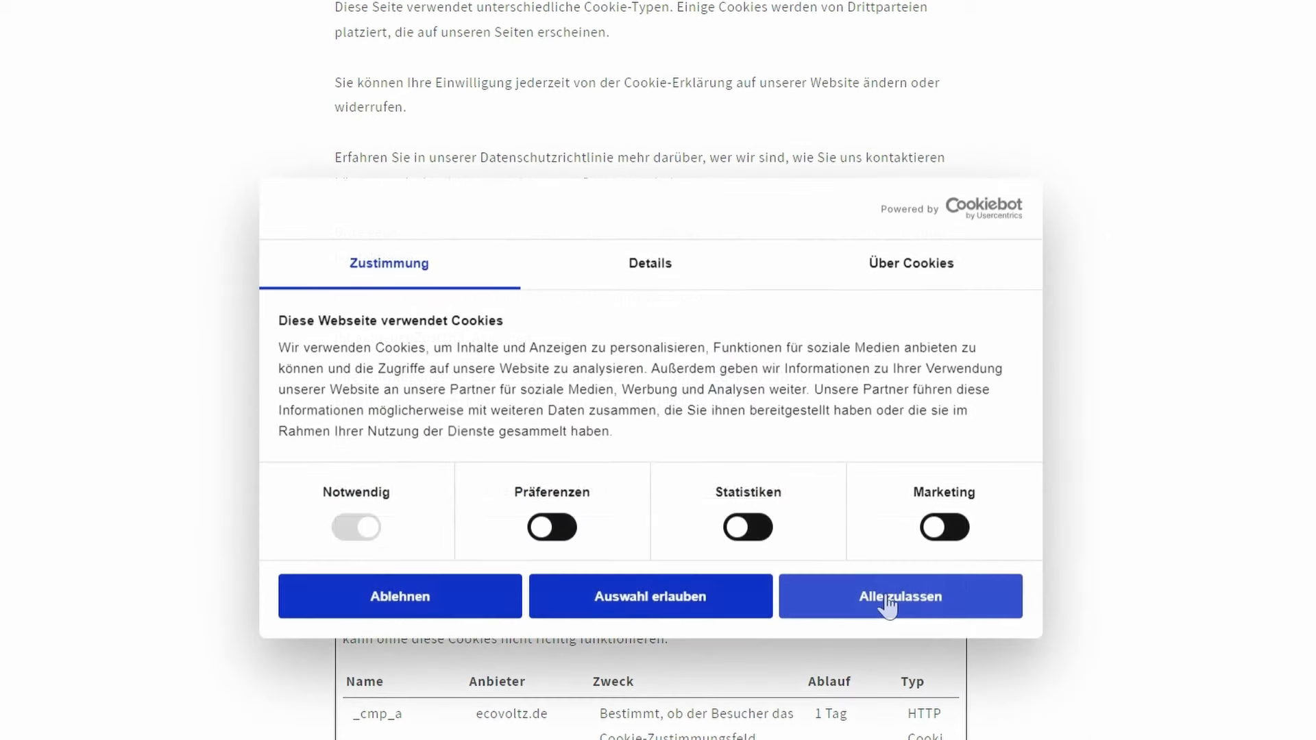
click(926, 605)
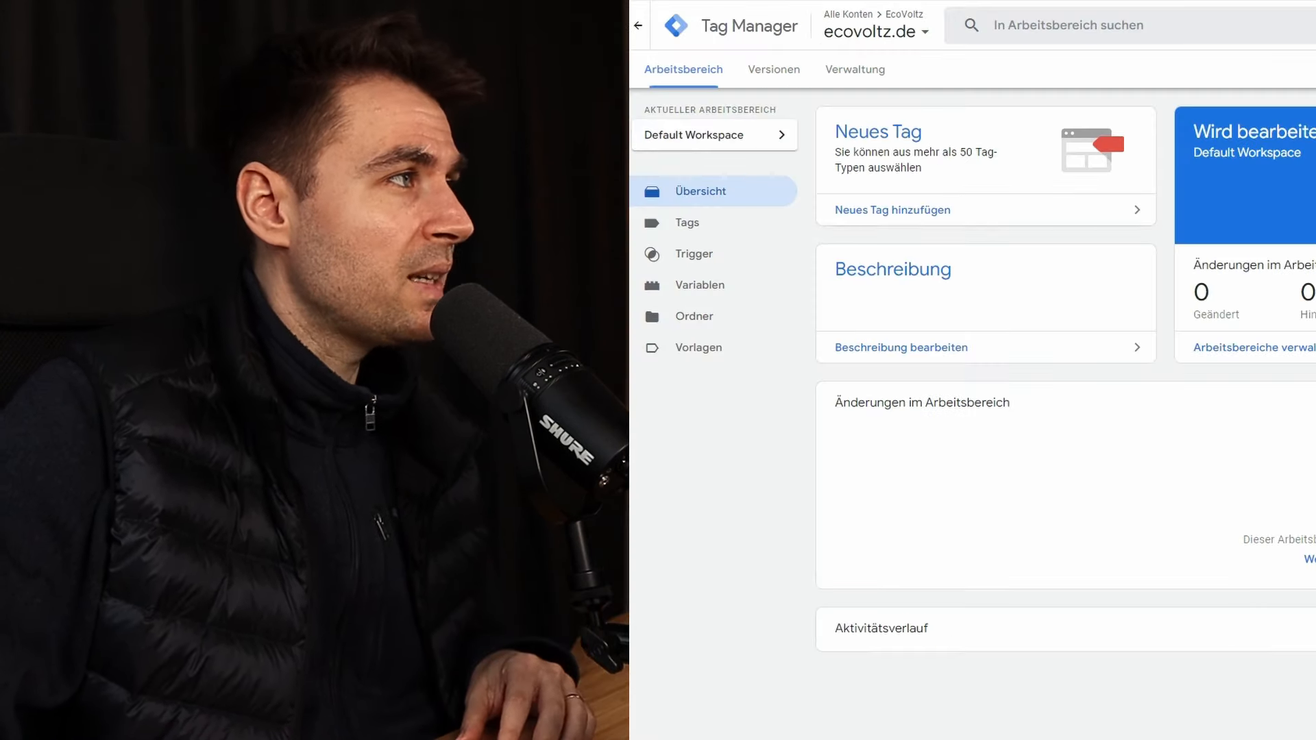
Step: In Google Tag Manager, open the Google Ads purchase conversion tag for ecovoltz.de and examine its conversion value and transaction ID variables
click(749, 235)
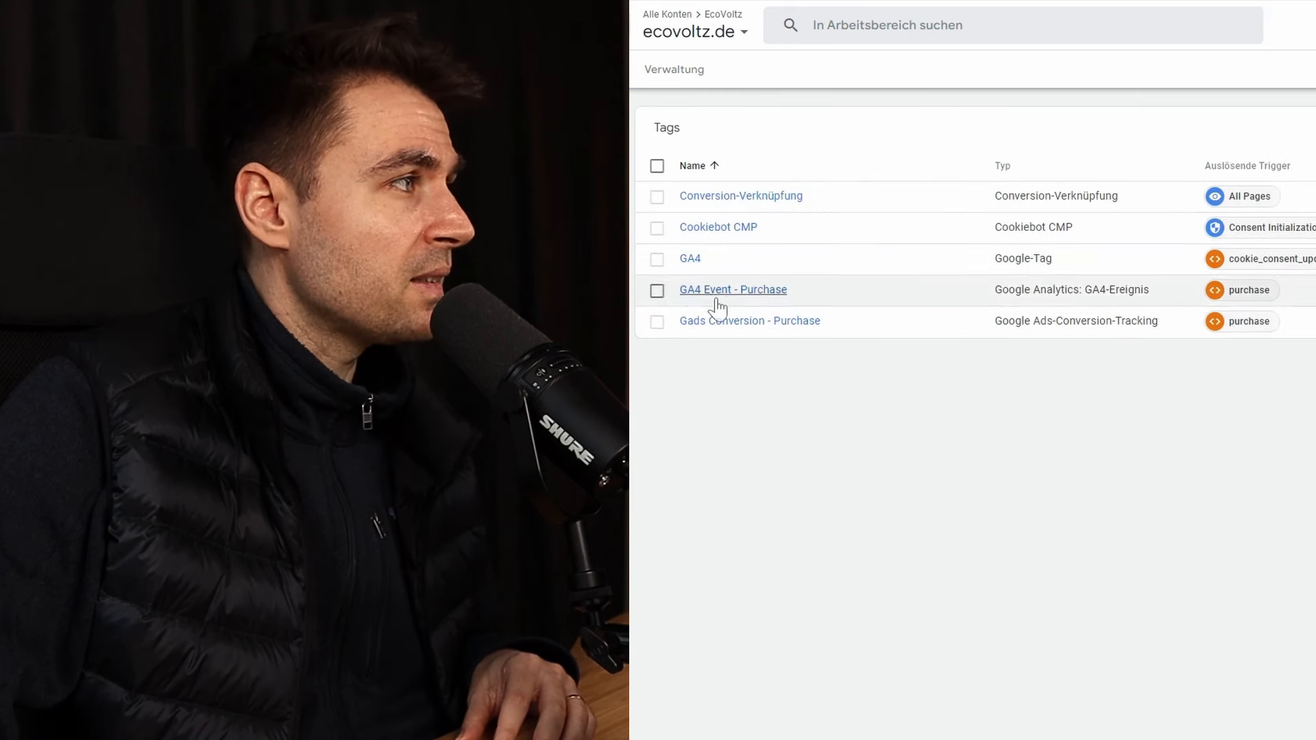
click(742, 322)
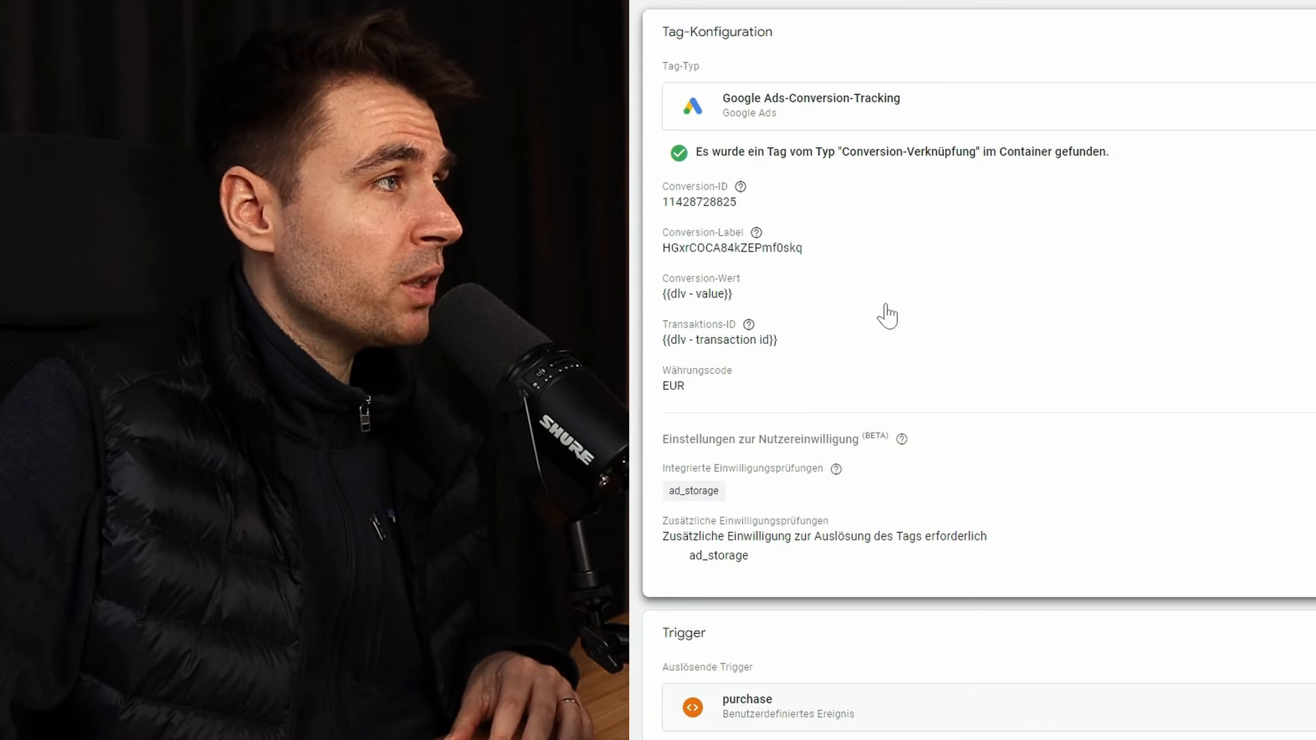
click(887, 315)
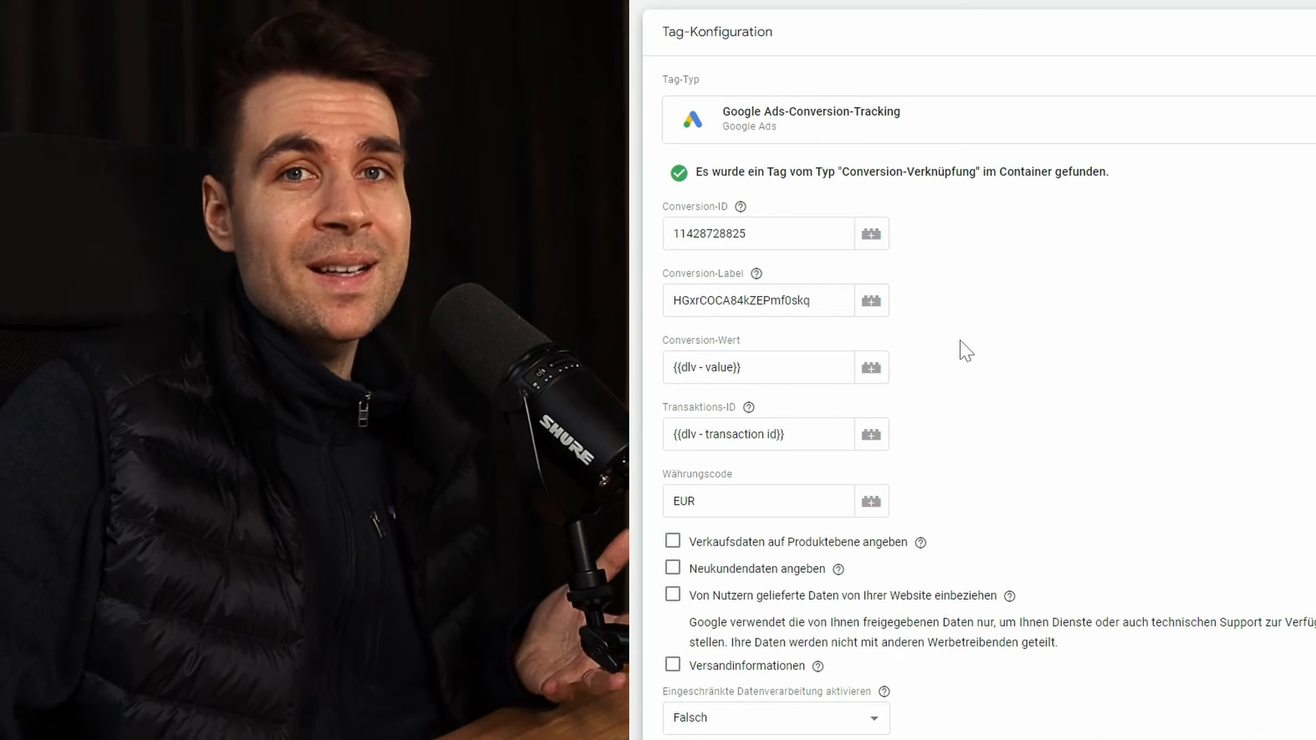
drag(792, 374, 673, 368)
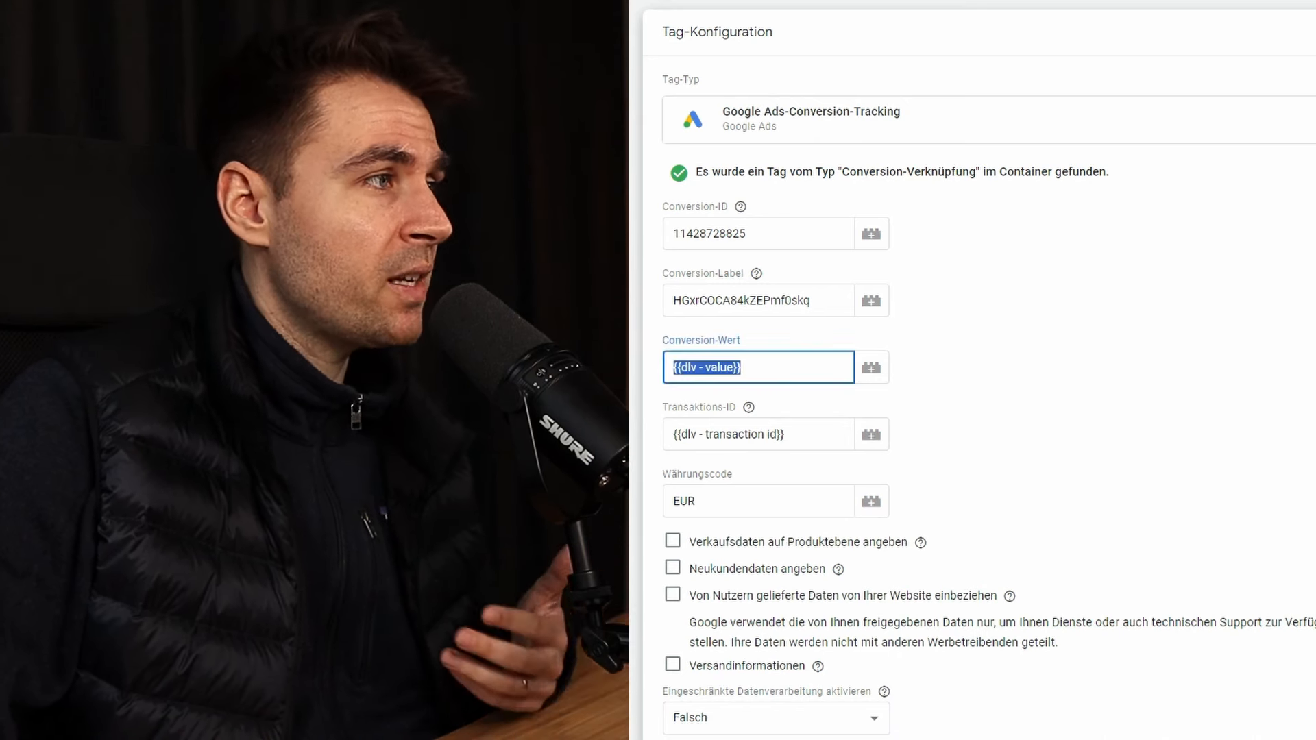
drag(788, 434, 673, 434)
click(1074, 455)
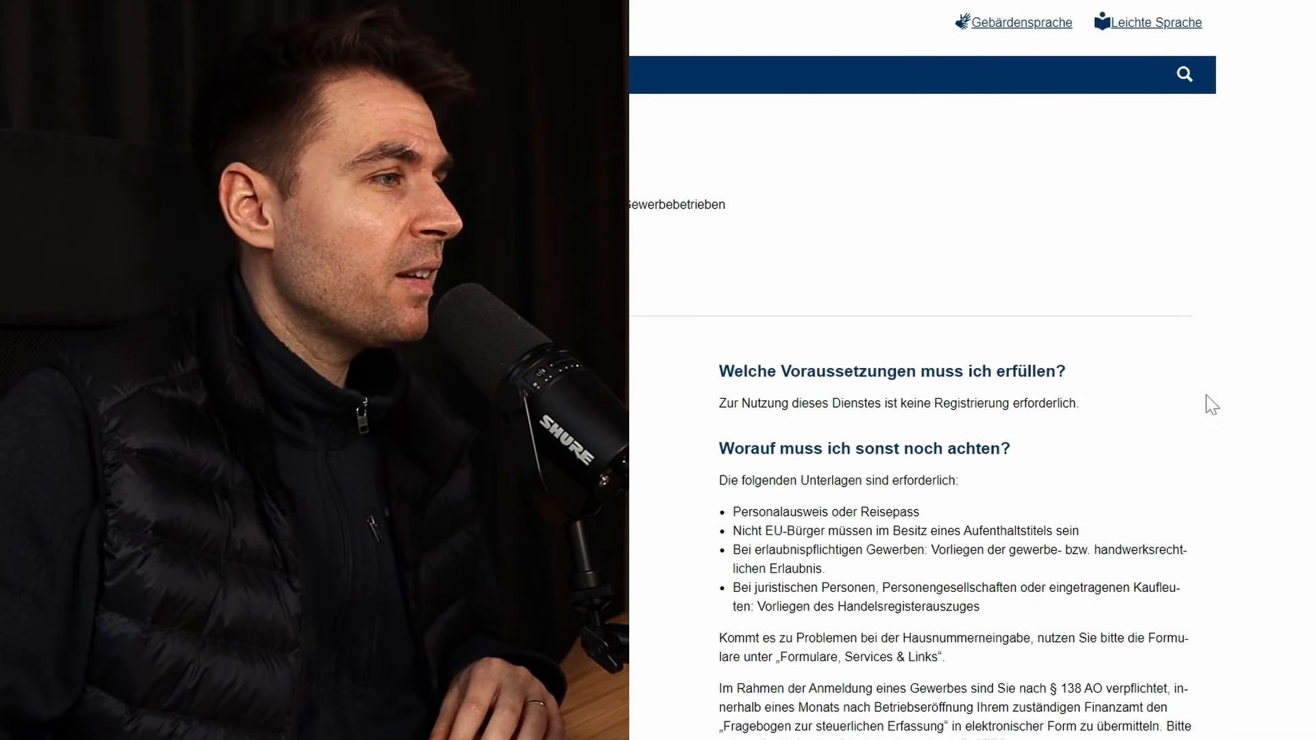
scroll(1208, 404, down, 7)
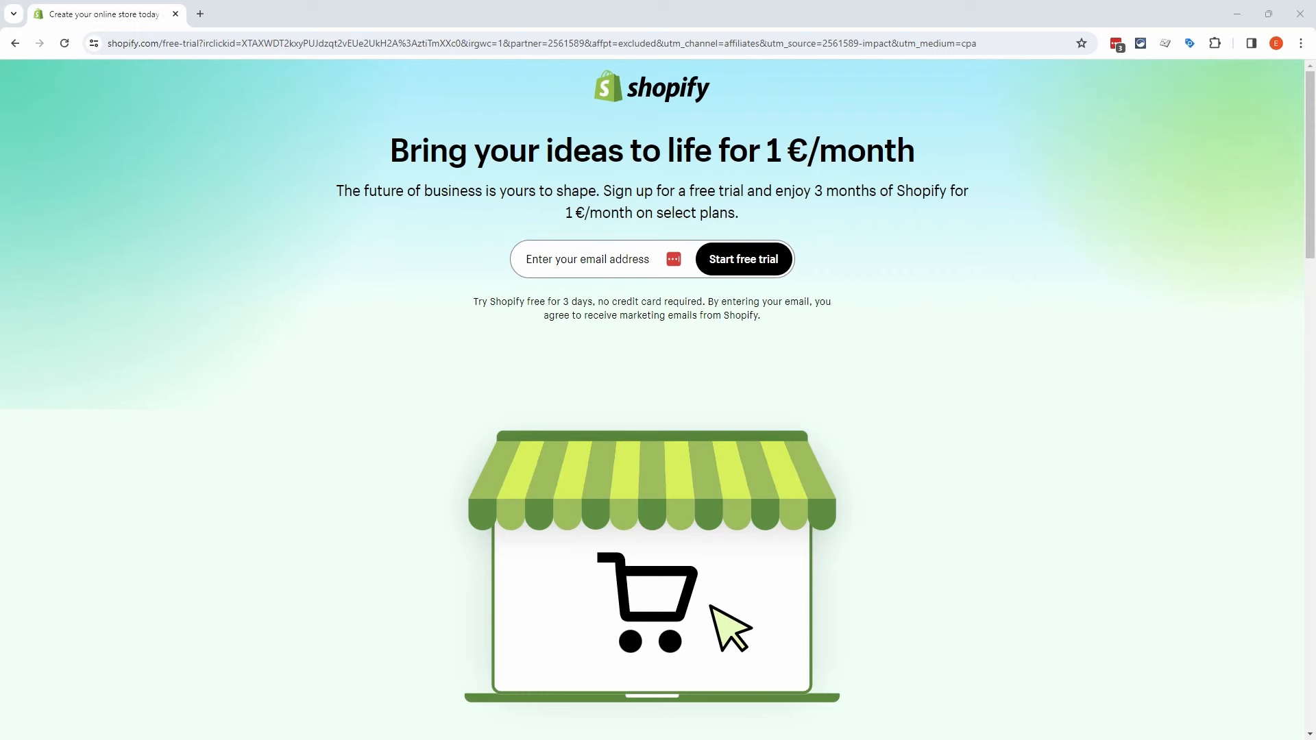
Step: Start the Shopify free trial and create an account by email, filling in the email address and account password
click(771, 266)
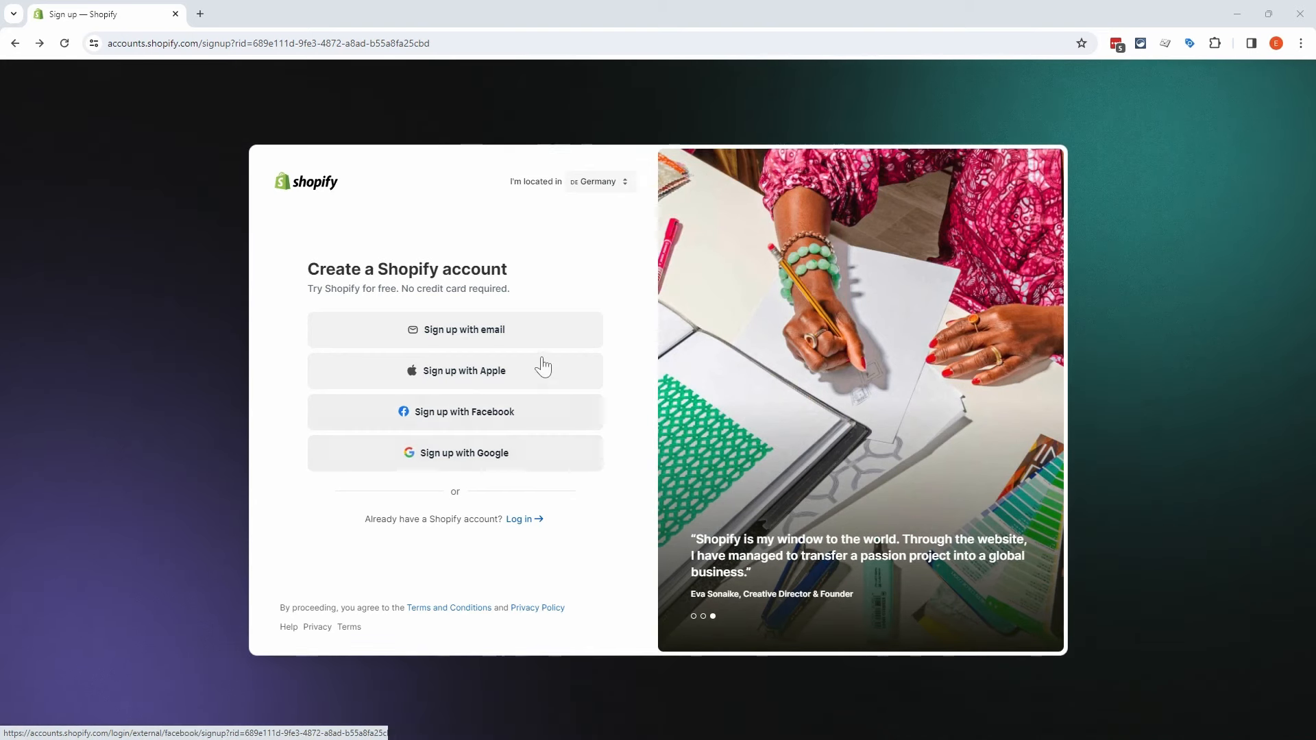
click(541, 336)
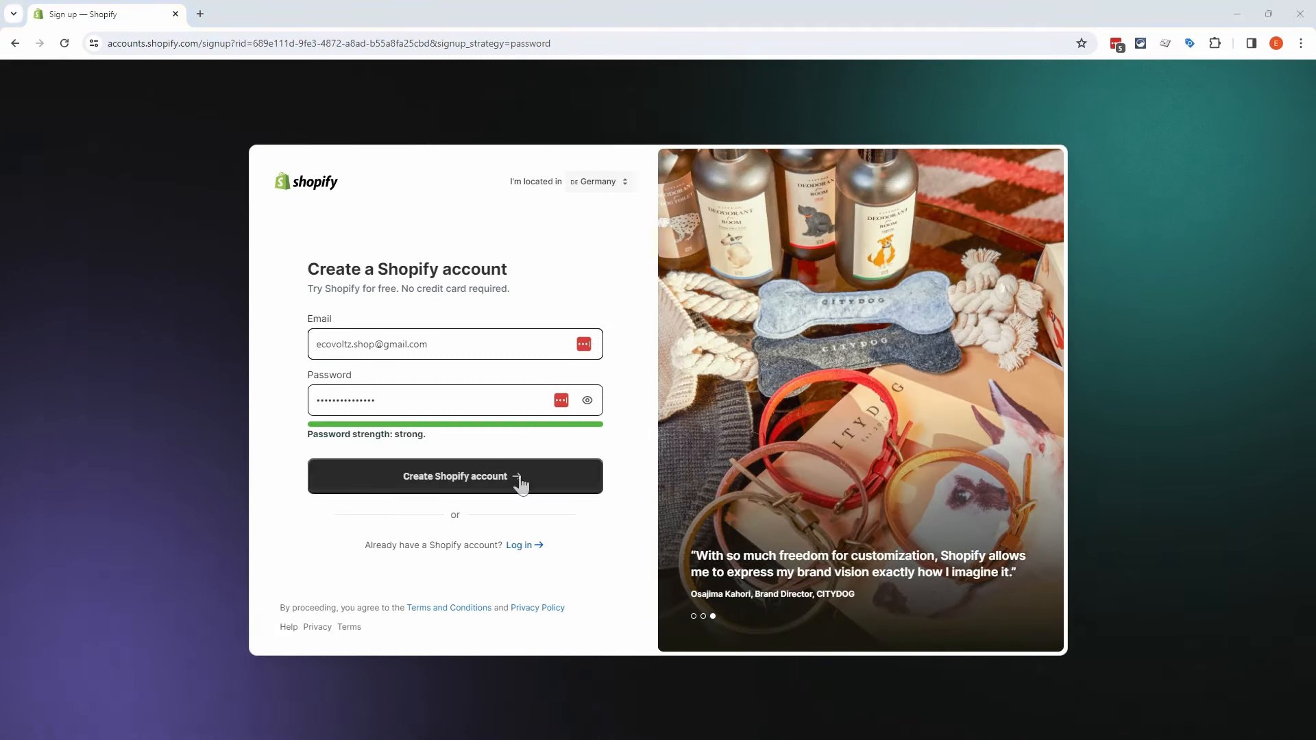
click(519, 484)
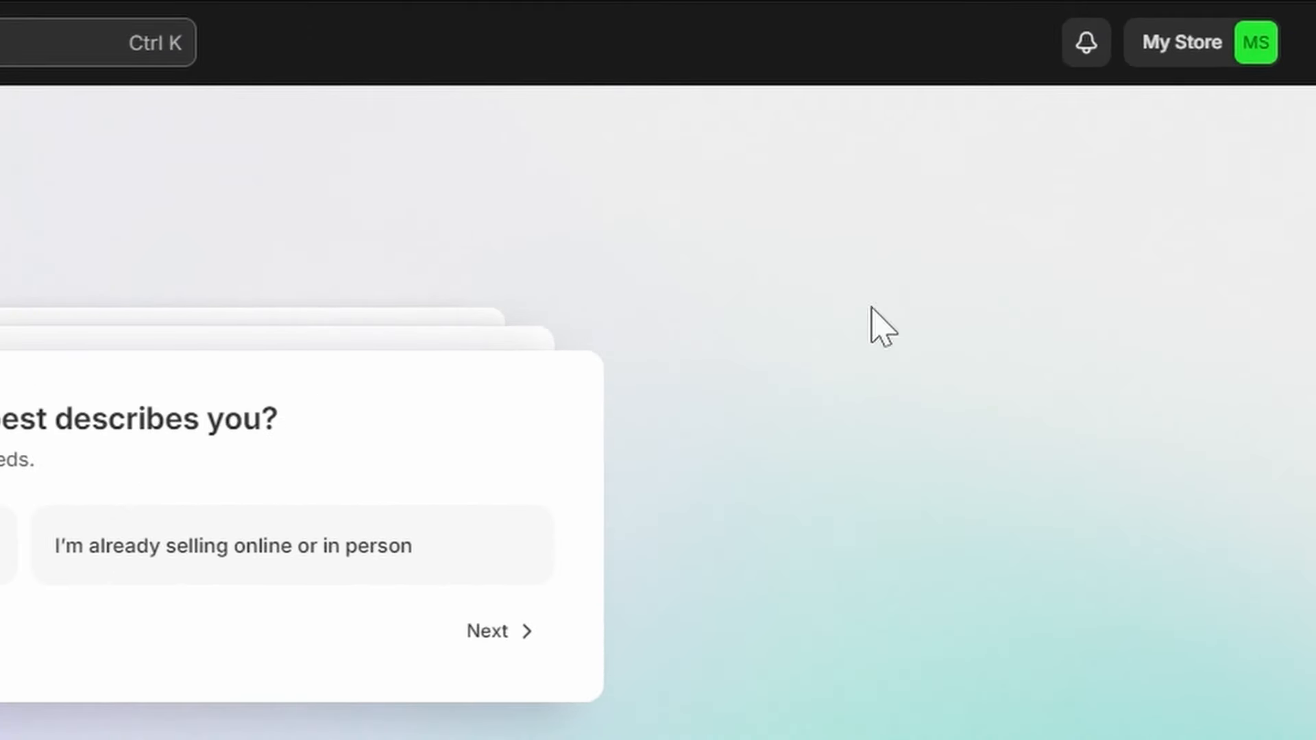
Step: Set the preferred language of the Shopify account to Deutsch in the account profile and save the change
click(1209, 53)
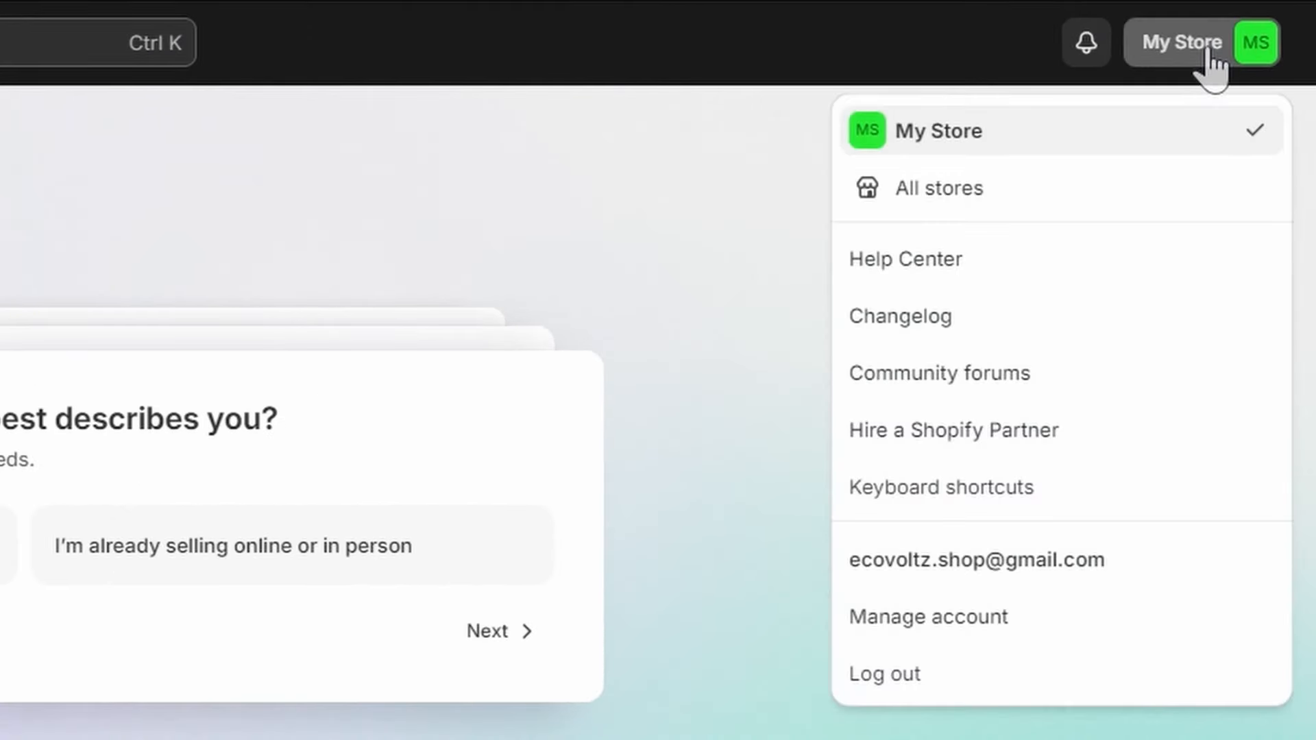
click(990, 614)
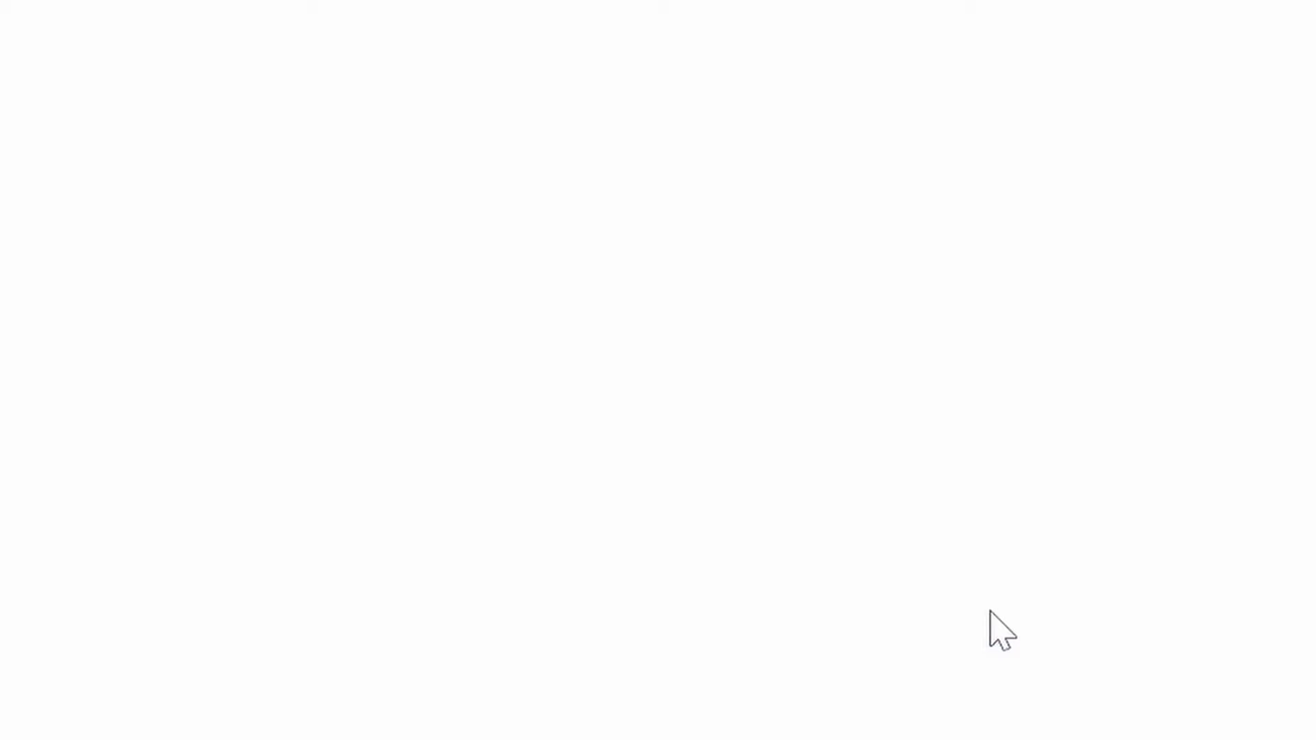
scroll(392, 203, down, 4)
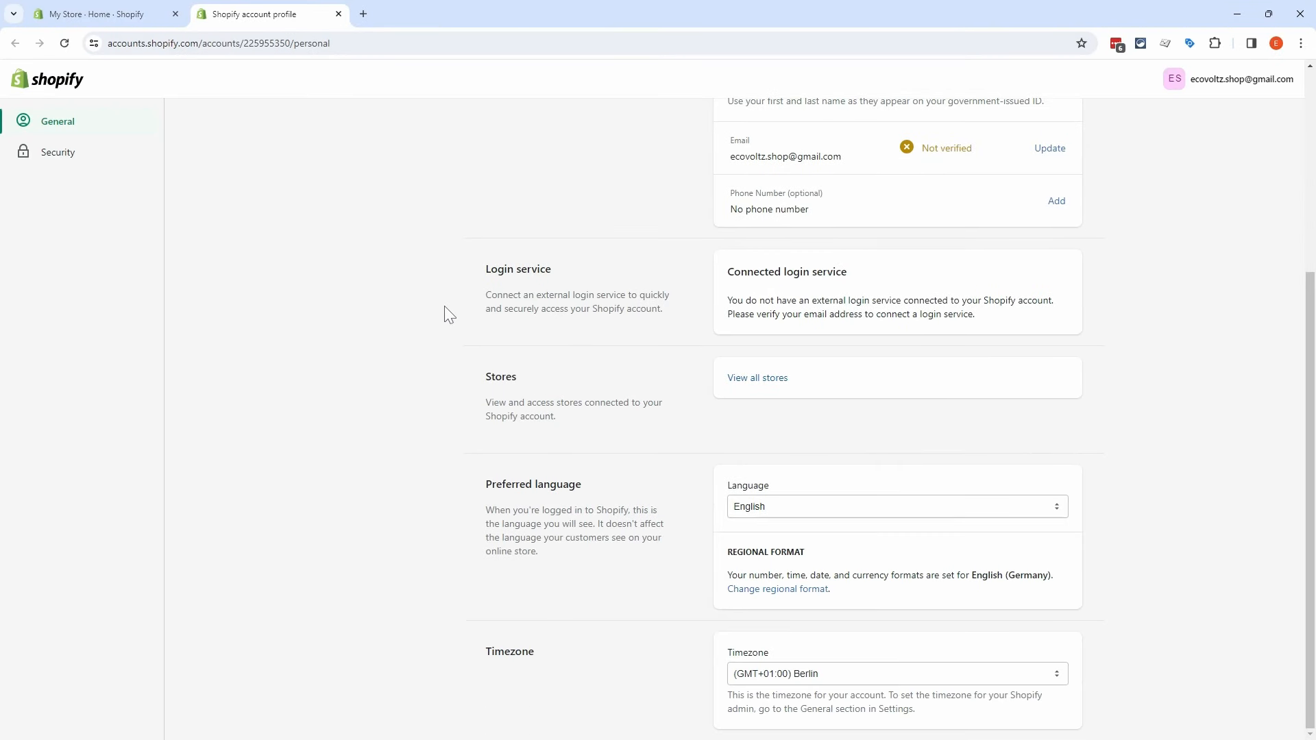
click(868, 507)
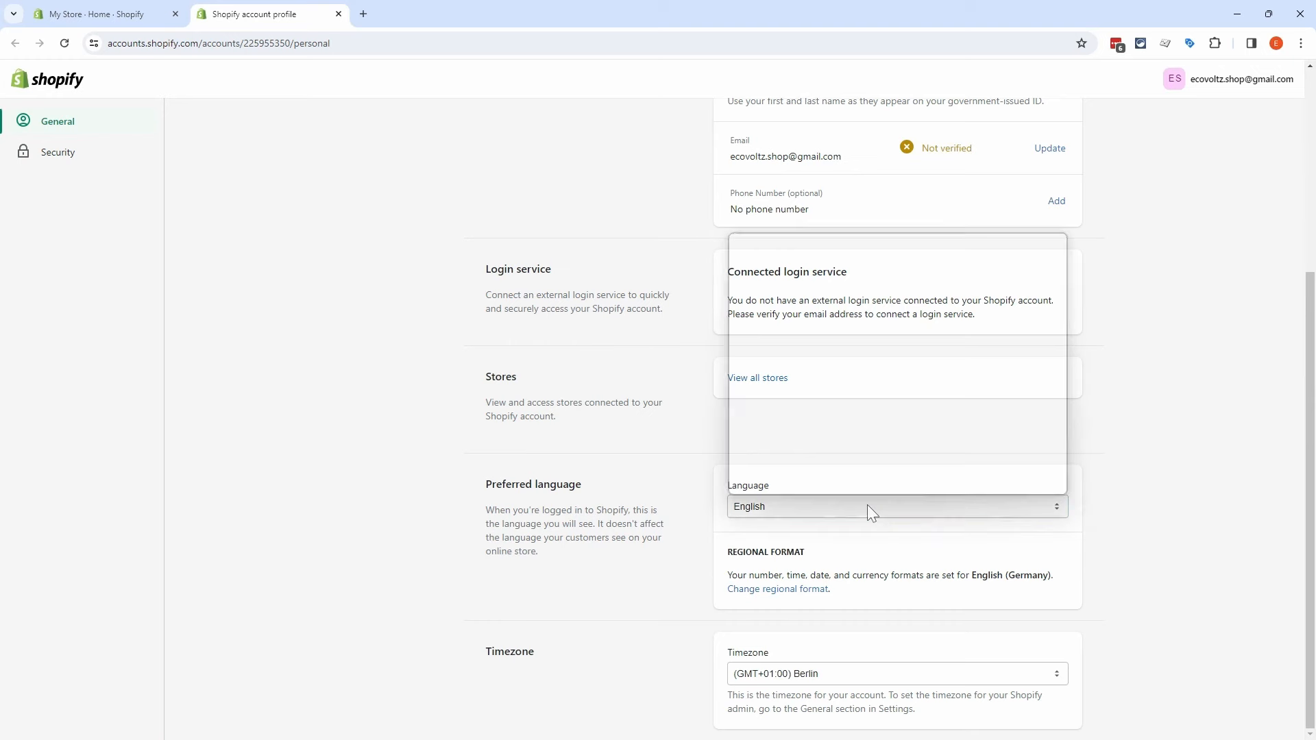
click(809, 265)
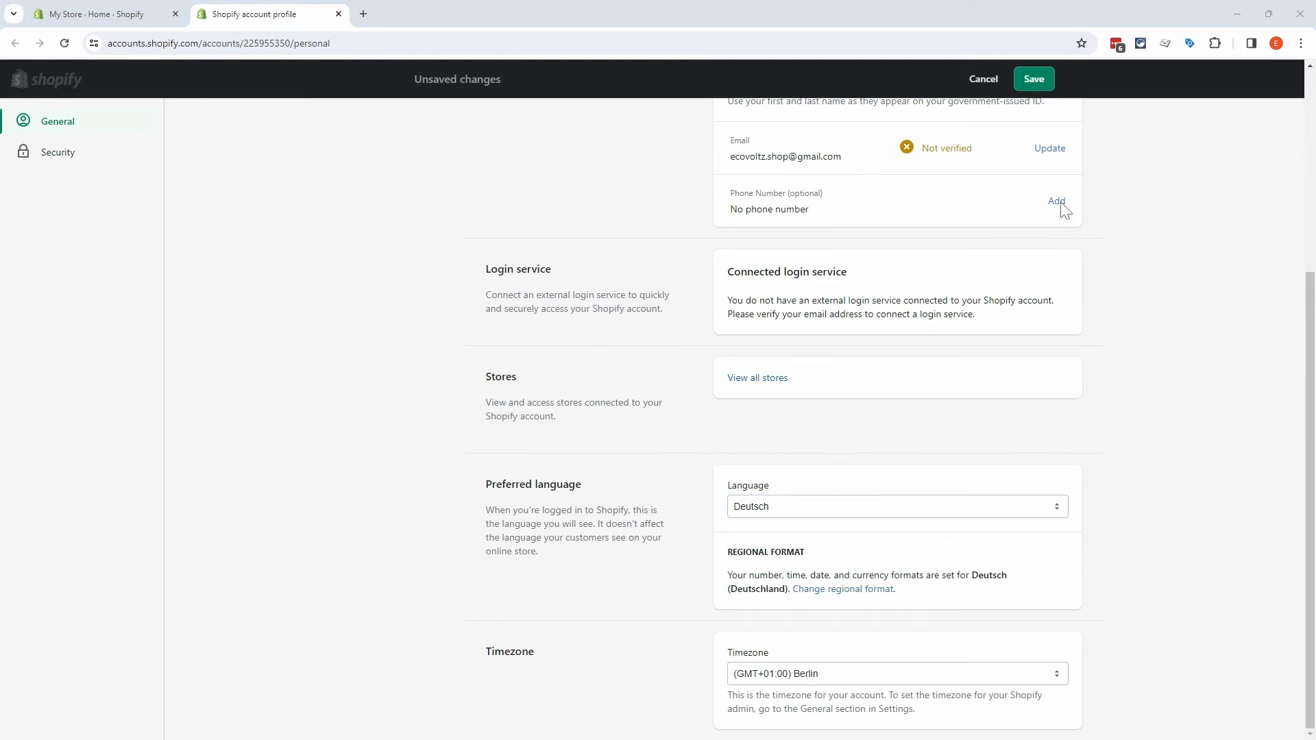
click(1034, 79)
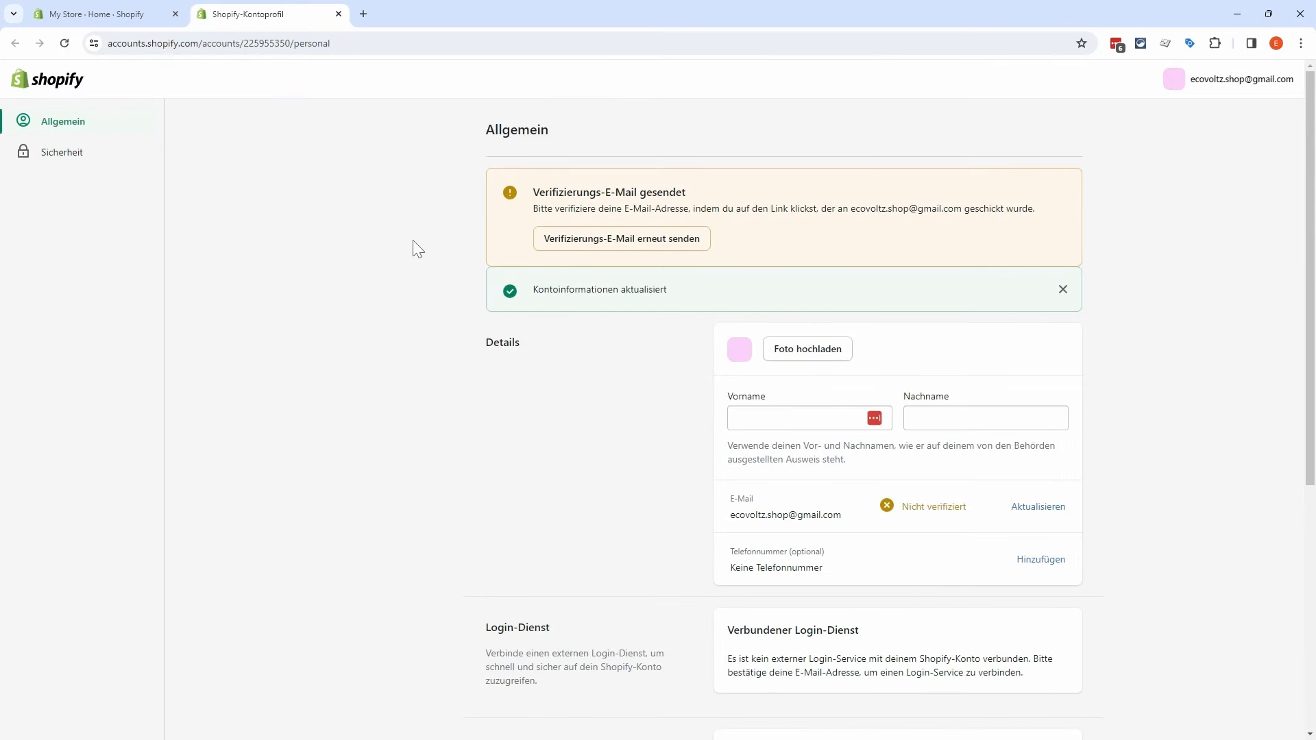
Step: Confirm the Shopify account's email address through the verification message in the mailbox
scroll(432, 319, down, 3)
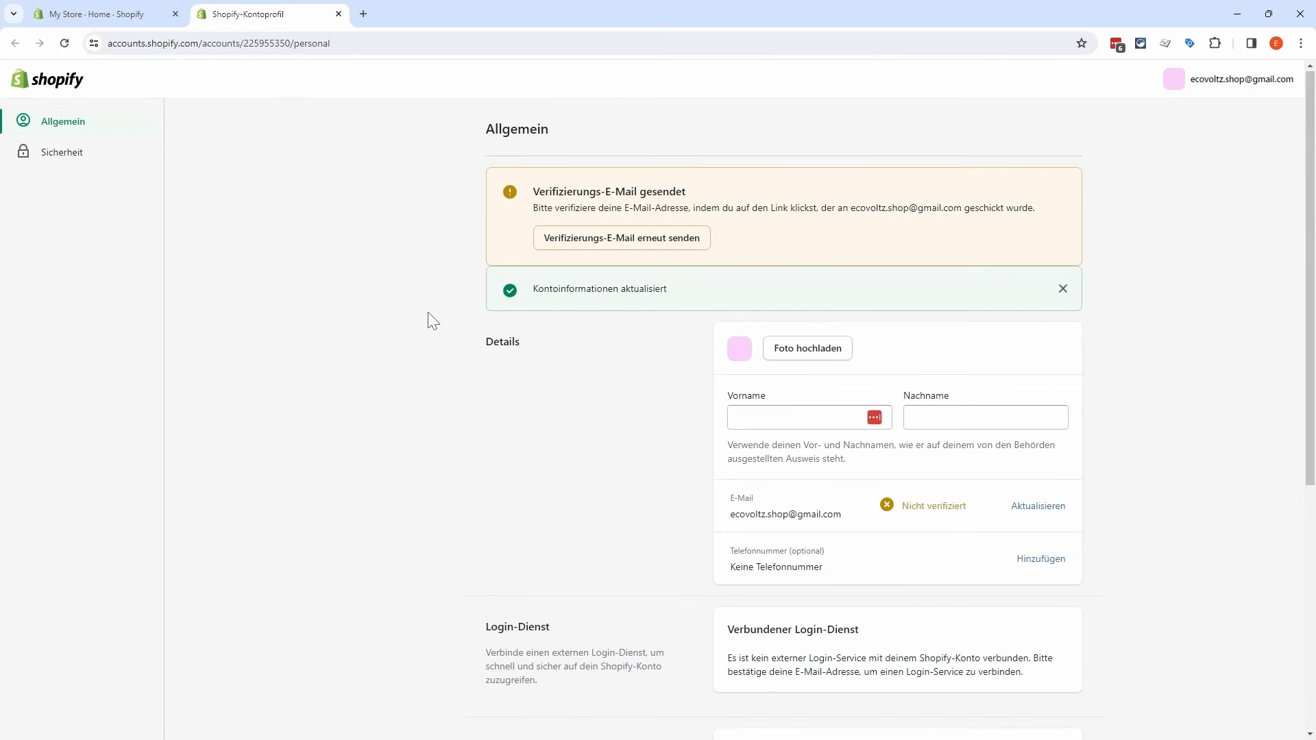
scroll(437, 325, down, 3)
scroll(433, 319, up, 6)
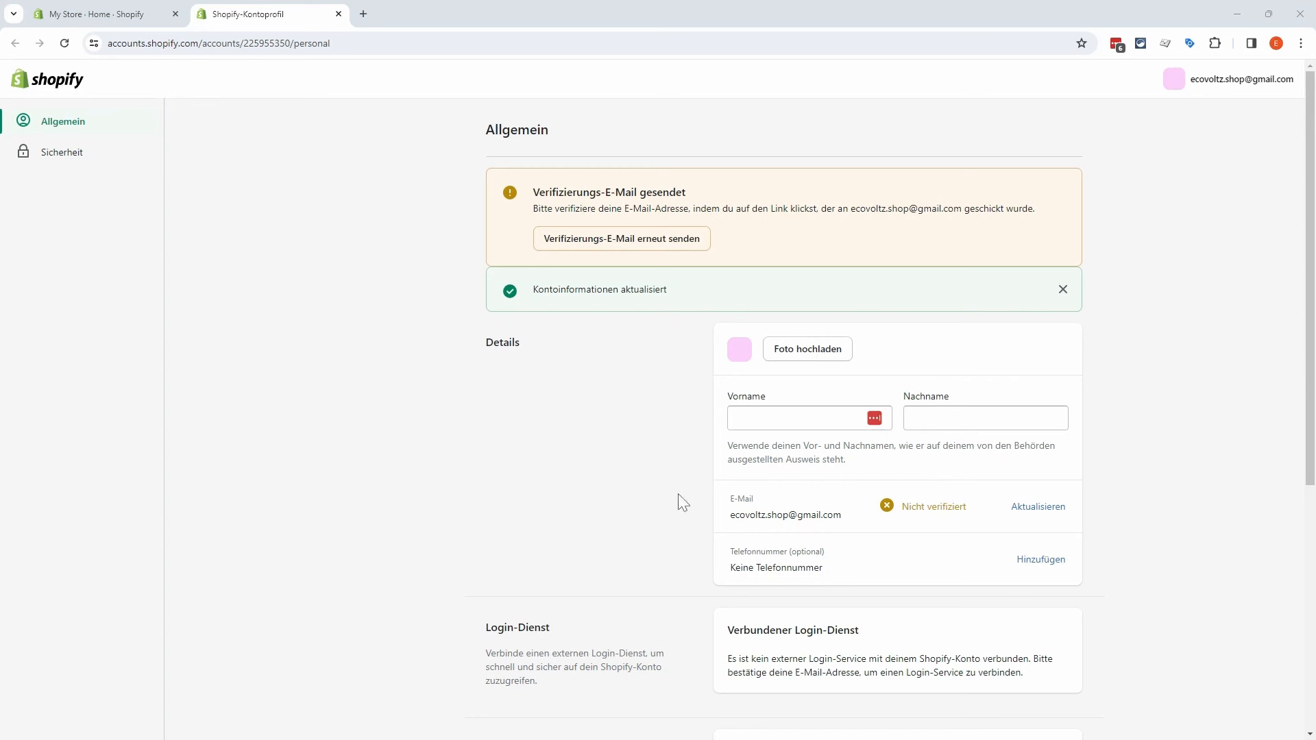
drag(731, 515, 842, 518)
click(1034, 514)
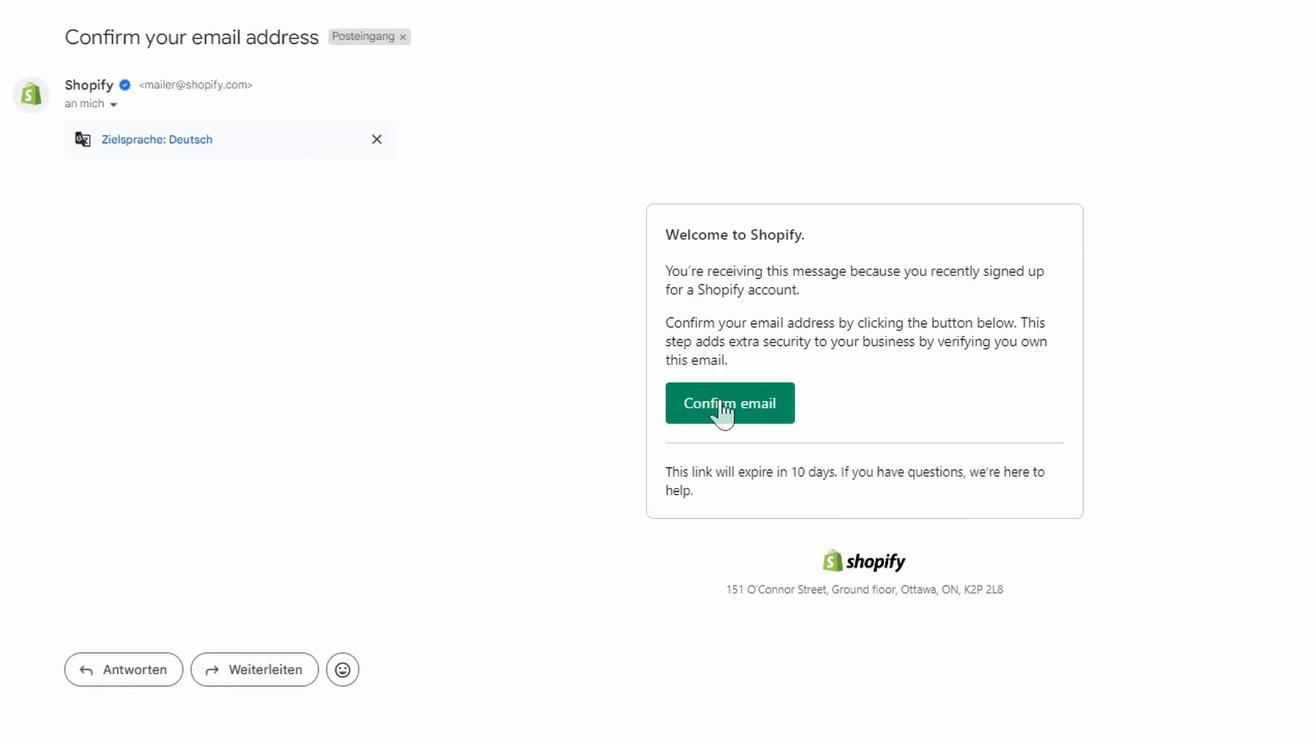
click(720, 411)
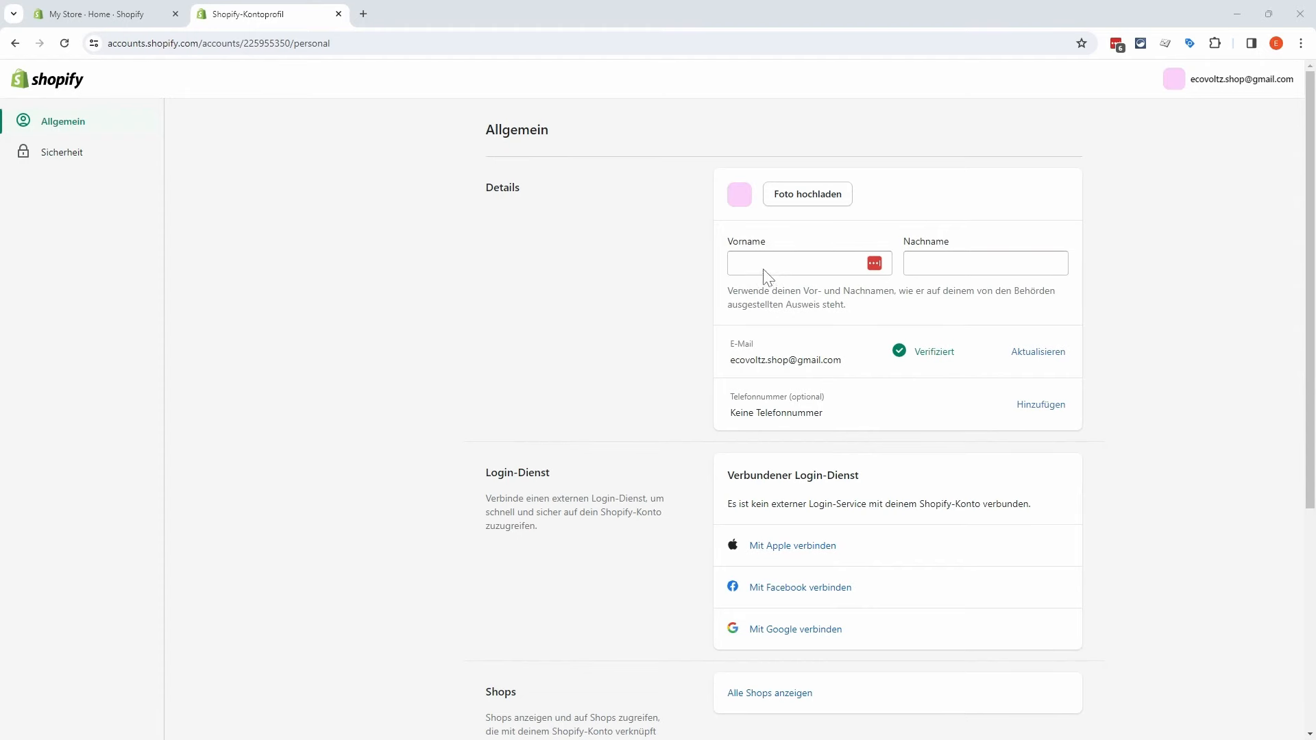
Step: Examine the account's security options, including passkeys, password, secondary email address and two-factor authentication
click(82, 153)
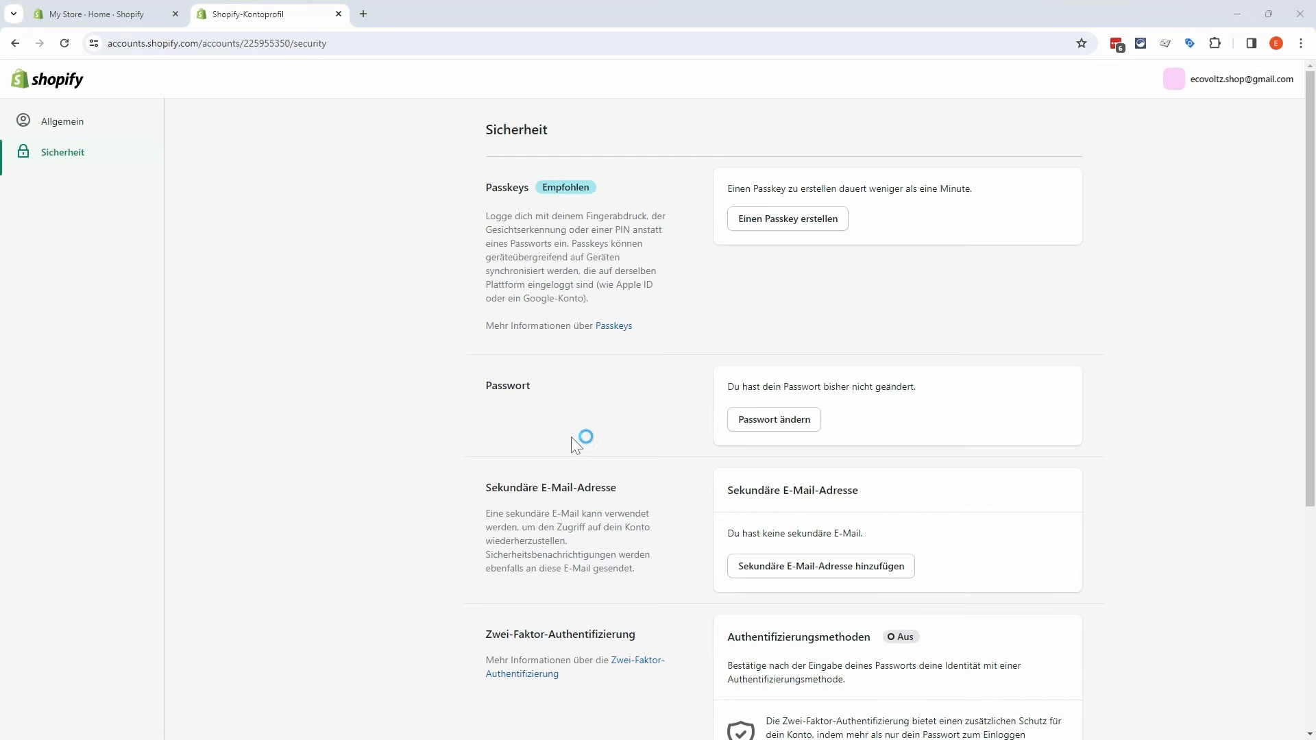
scroll(548, 413, down, 2)
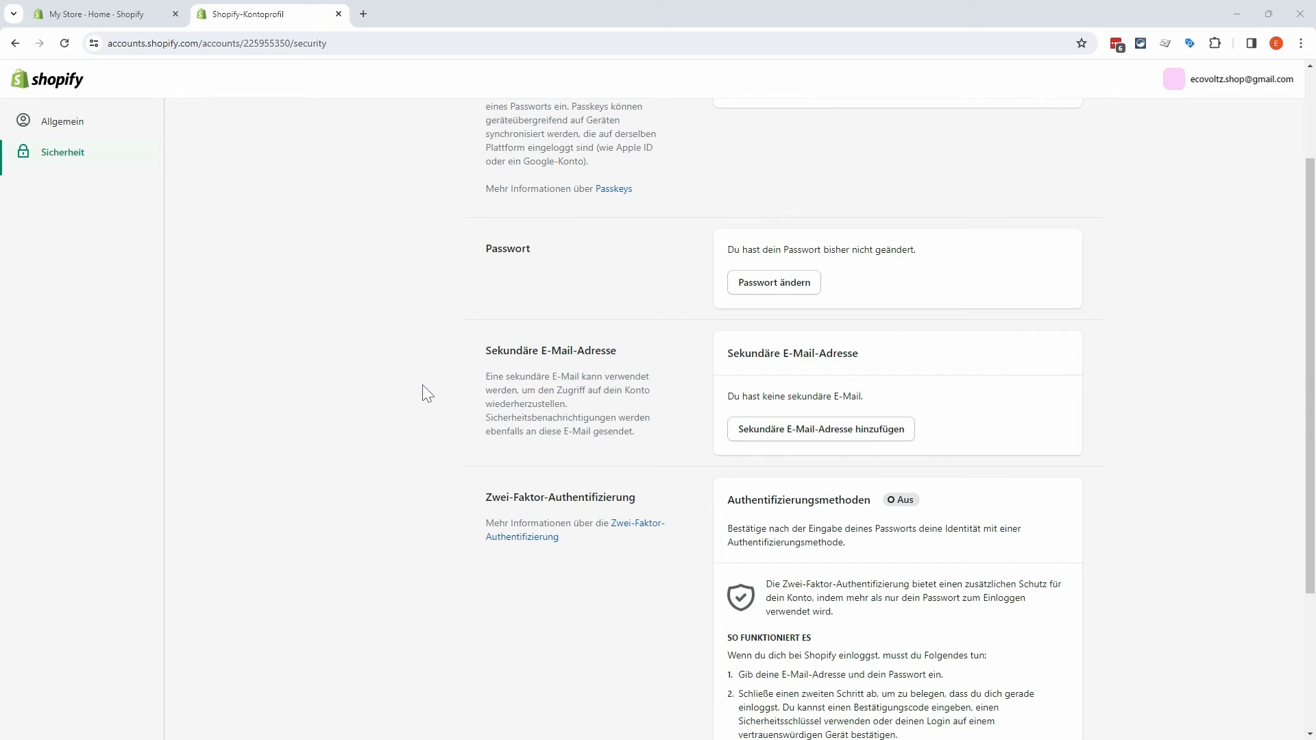
scroll(425, 390, down, 3)
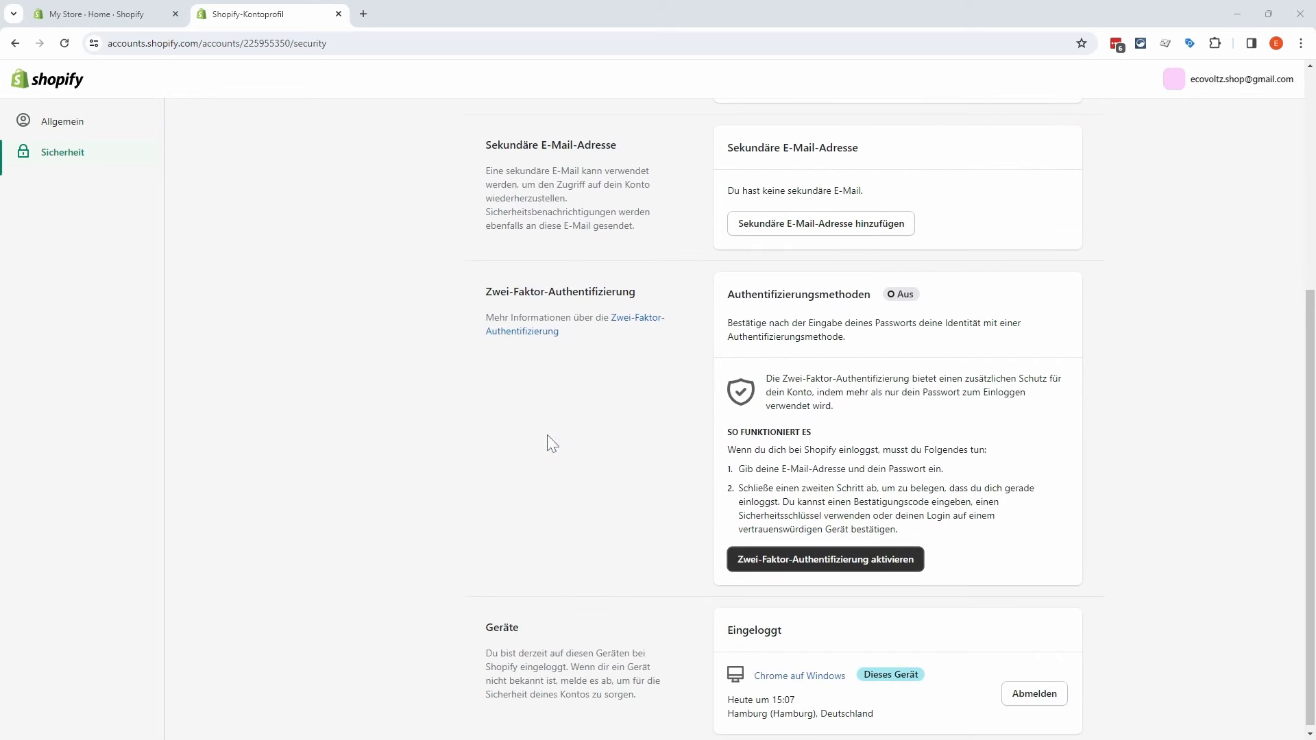
scroll(492, 434, up, 5)
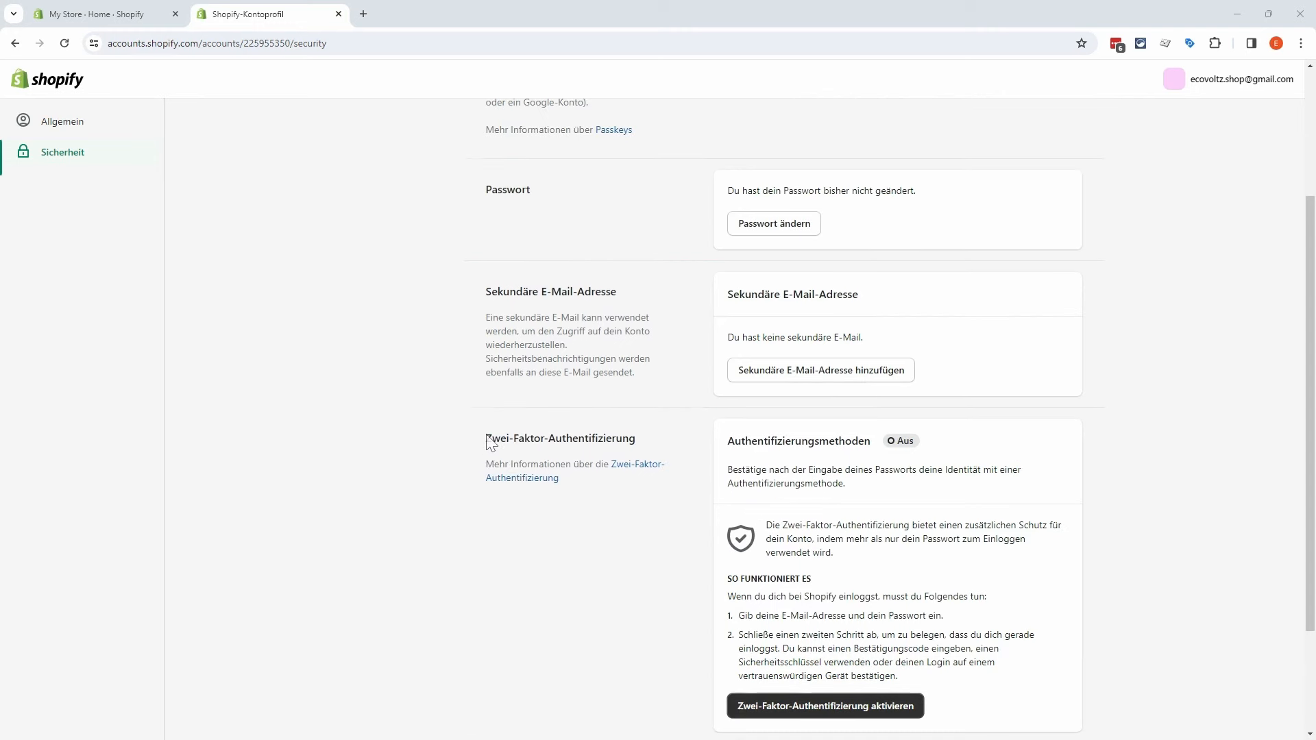
Step: Close the account profile page and reload the store admin to apply the German interface language
click(339, 13)
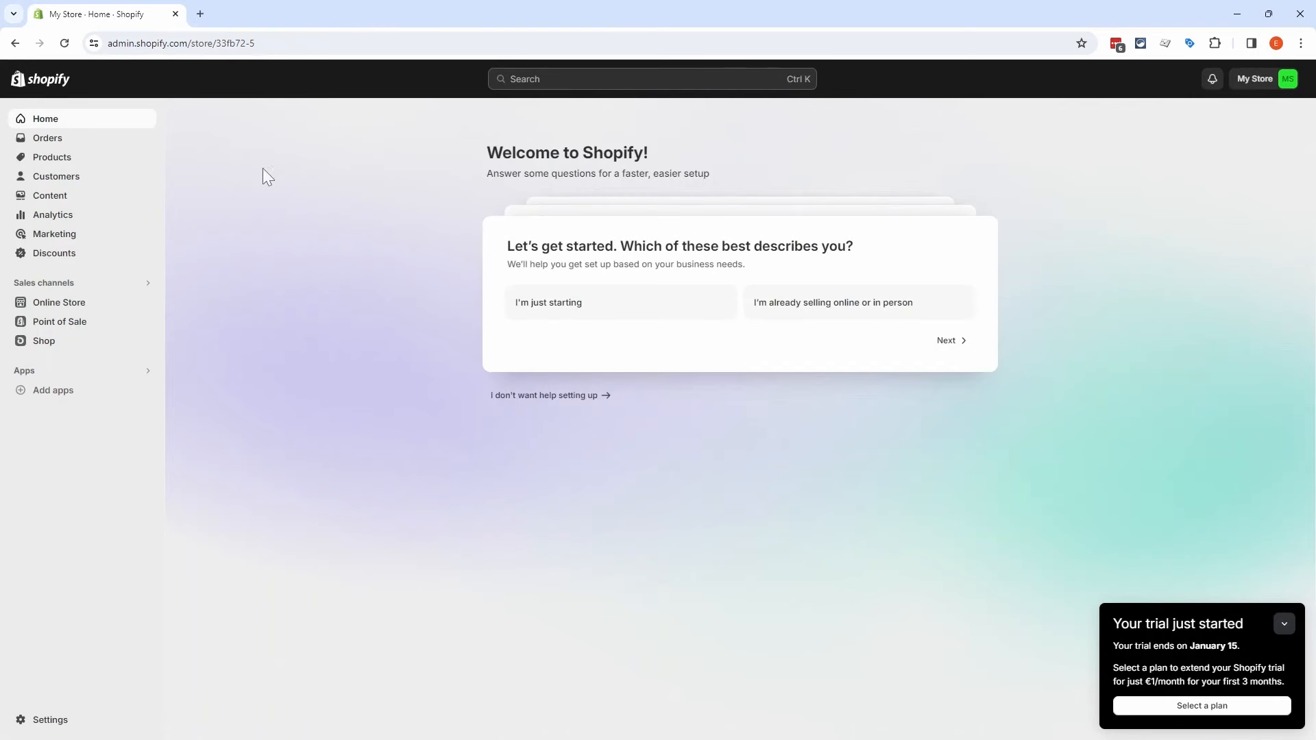
click(64, 43)
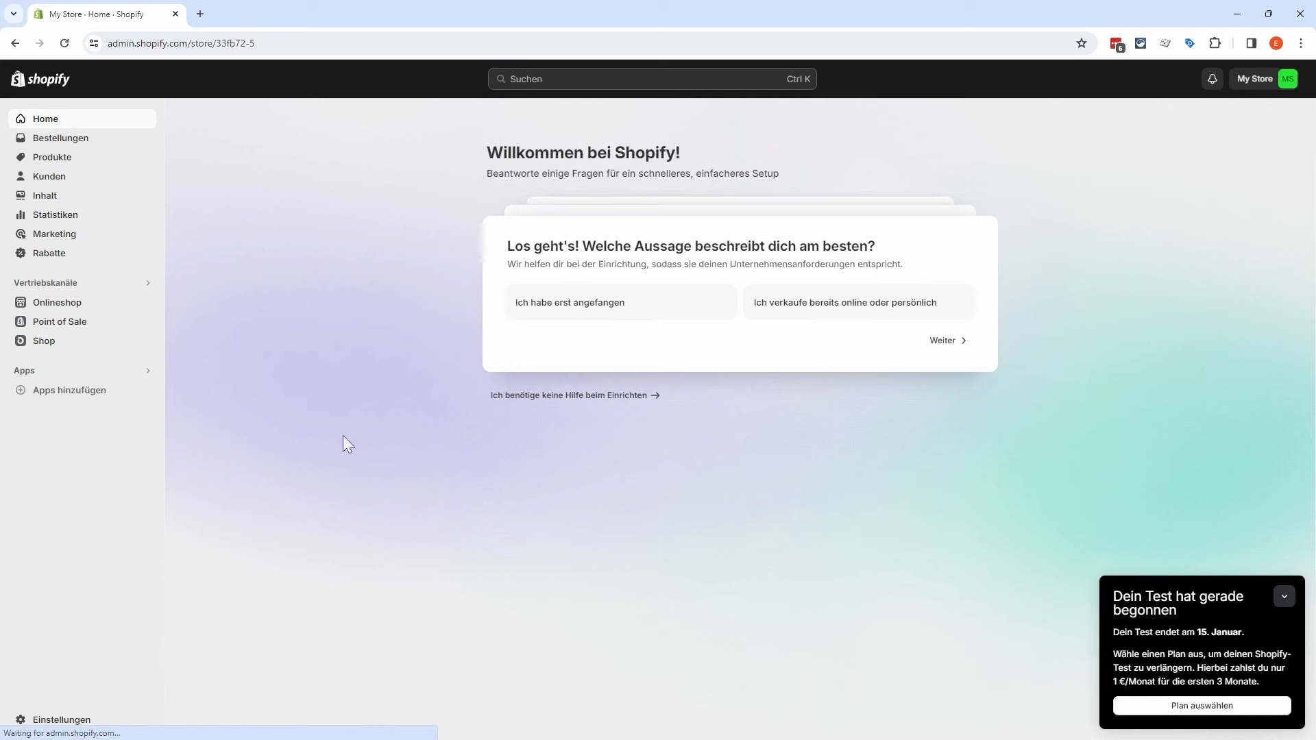
Step: Change the store's default language to Deutsch in the language settings and save it
click(74, 721)
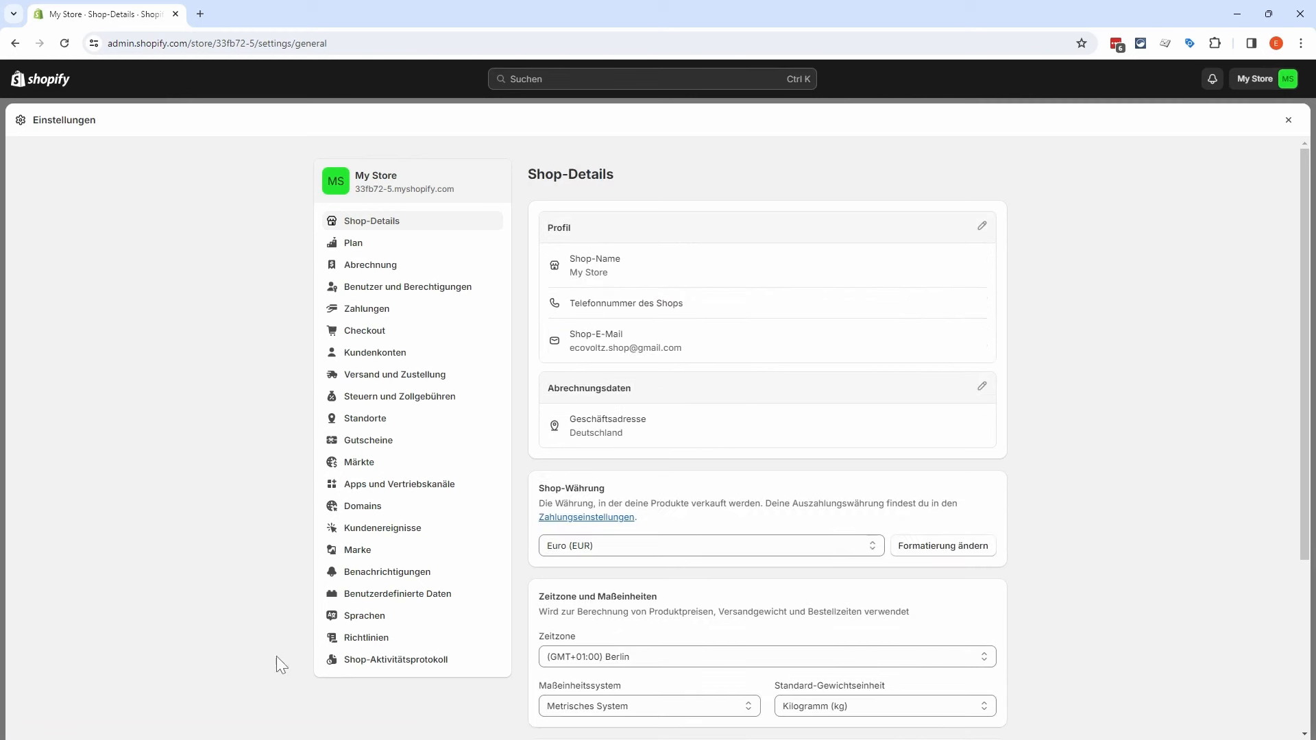
click(375, 620)
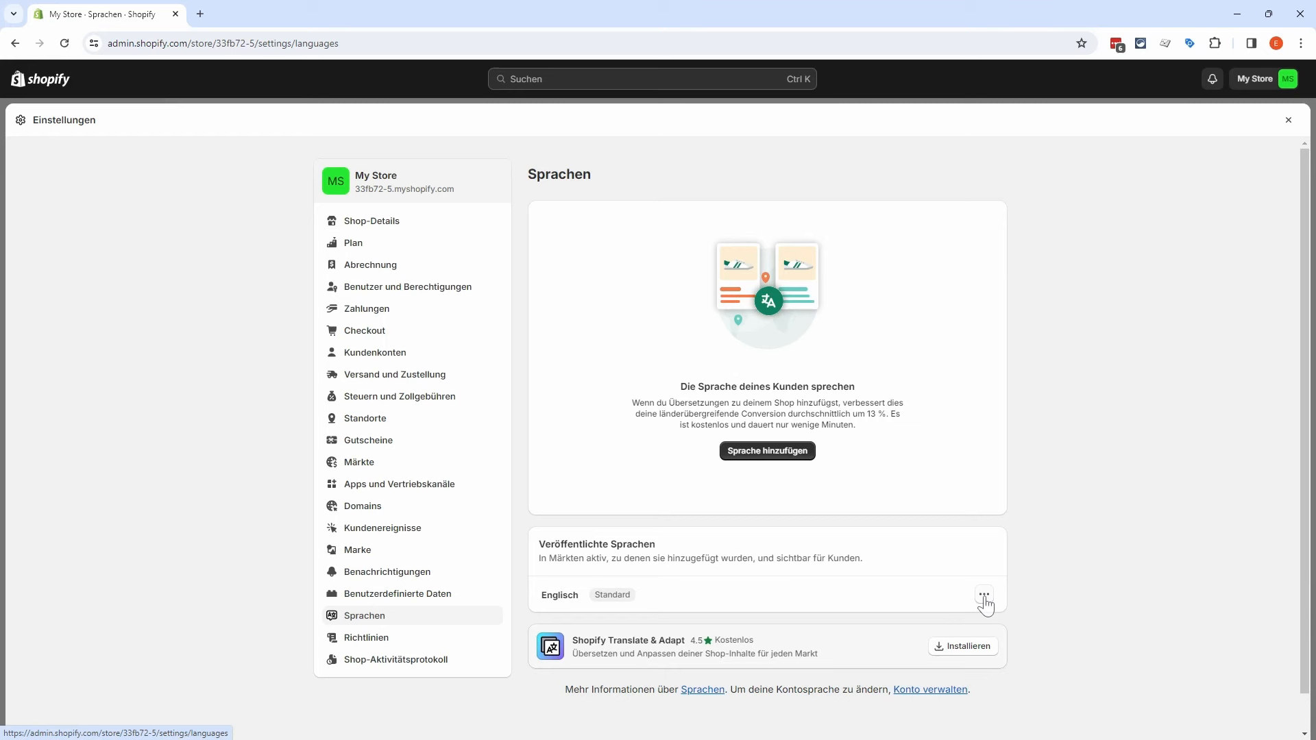
click(986, 624)
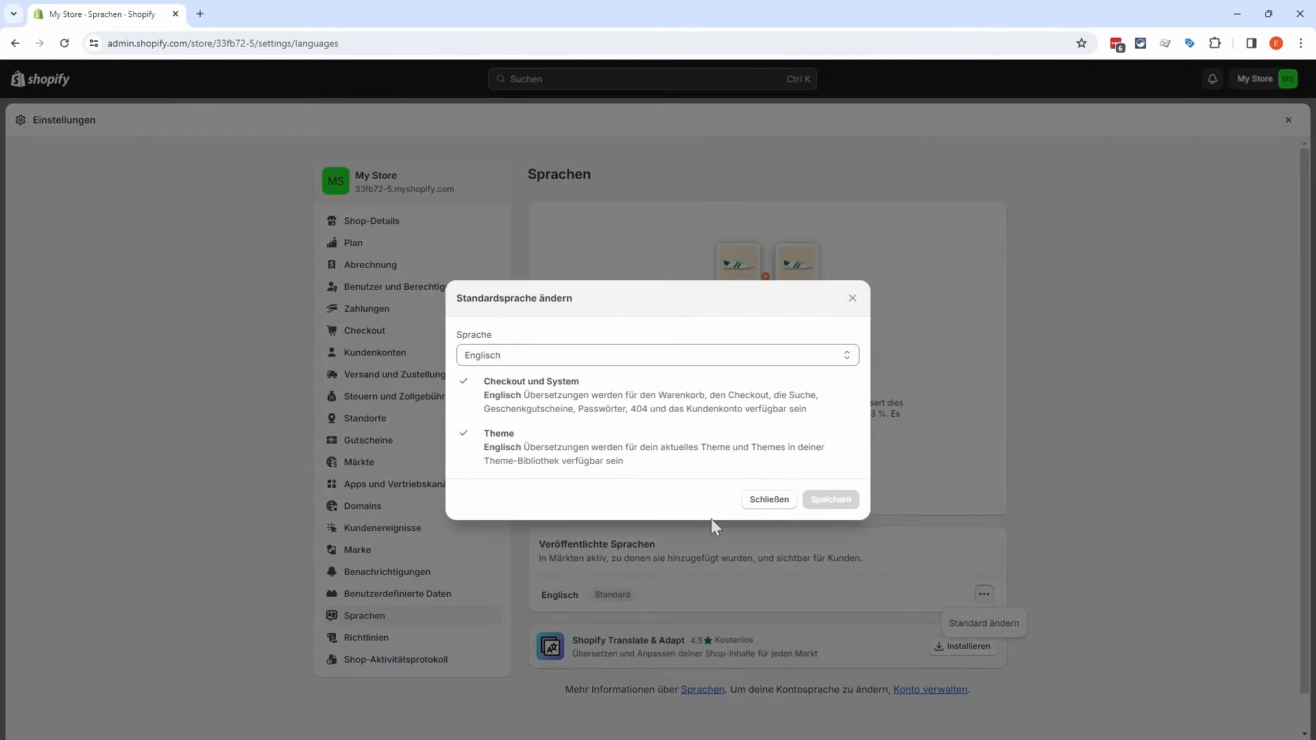
click(619, 355)
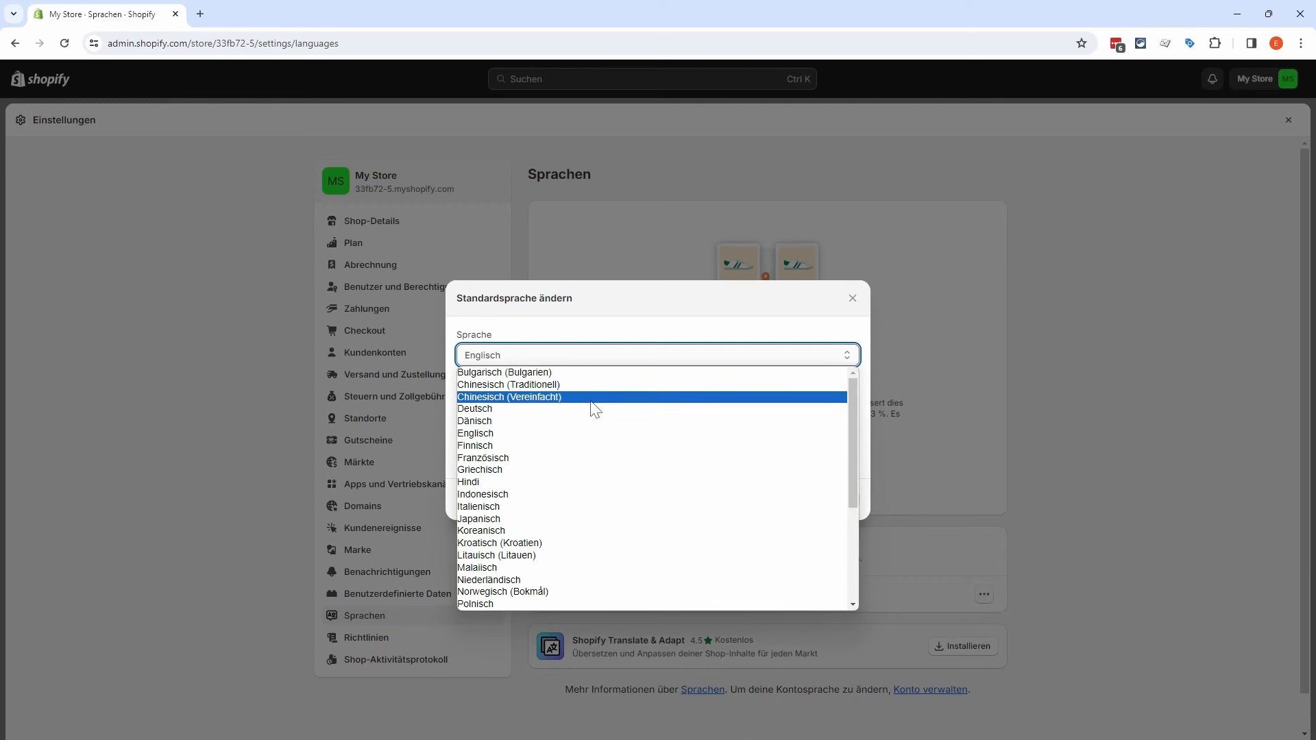
click(574, 409)
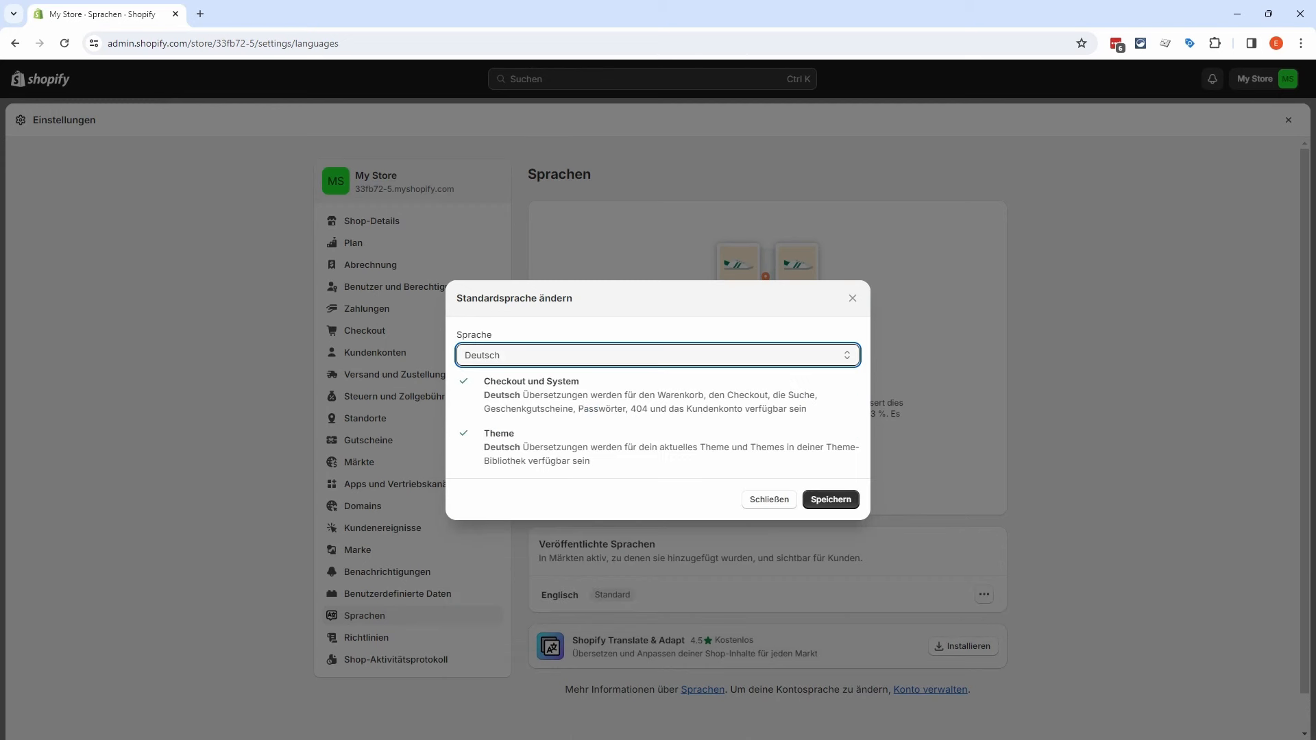
click(830, 499)
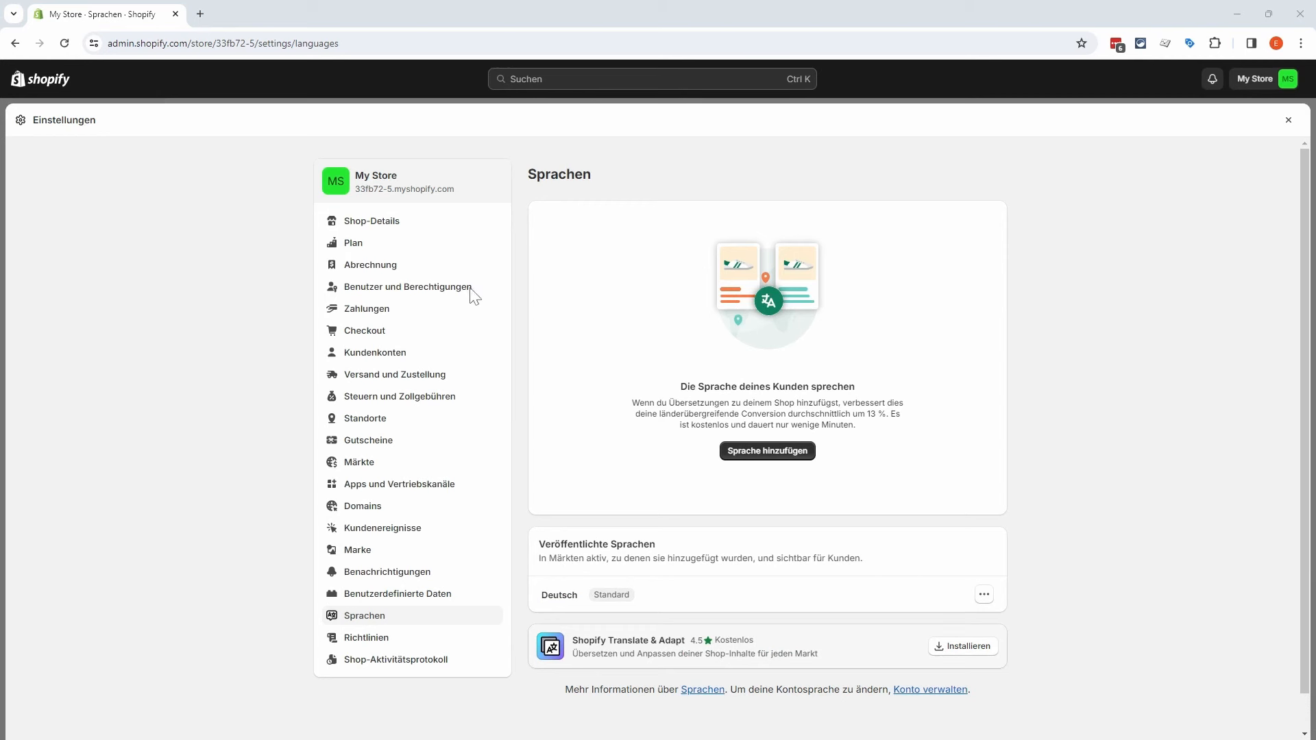
Step: Add PayPal as a payment method for Shopify purchases and invoices in the store's billing settings
click(430, 272)
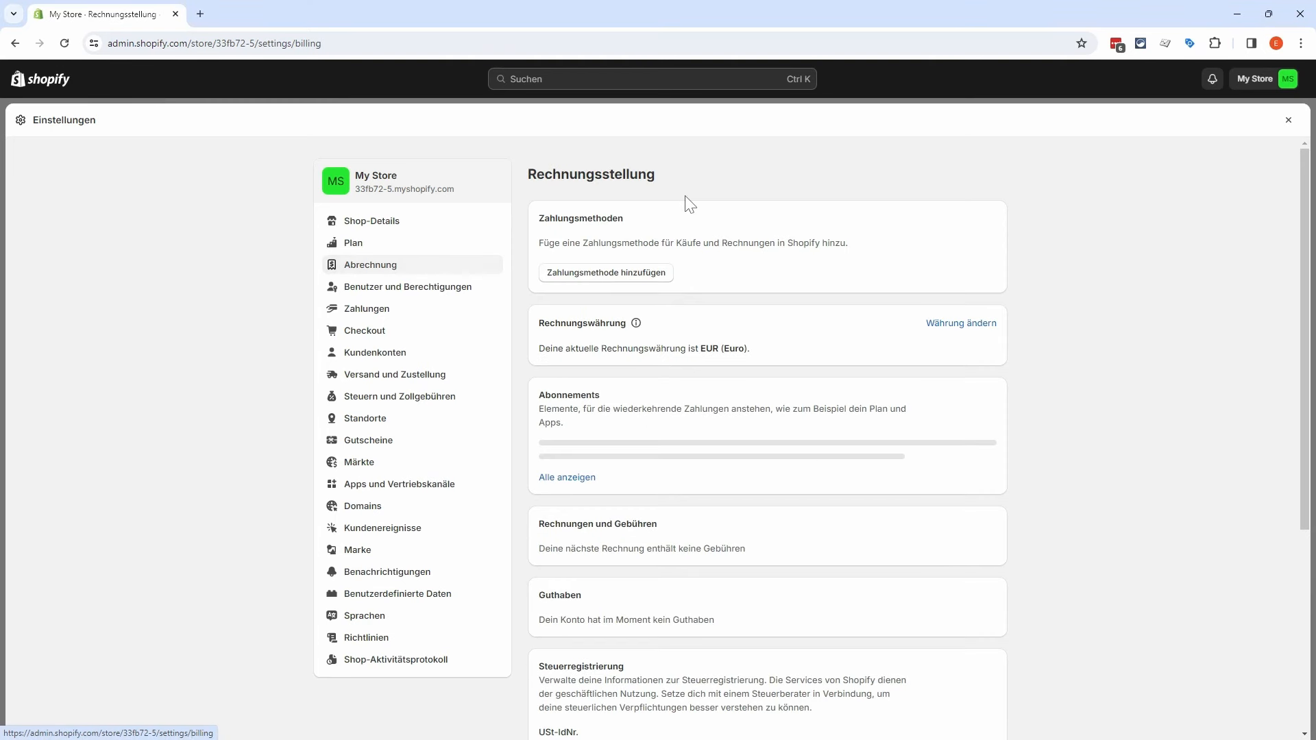
click(634, 274)
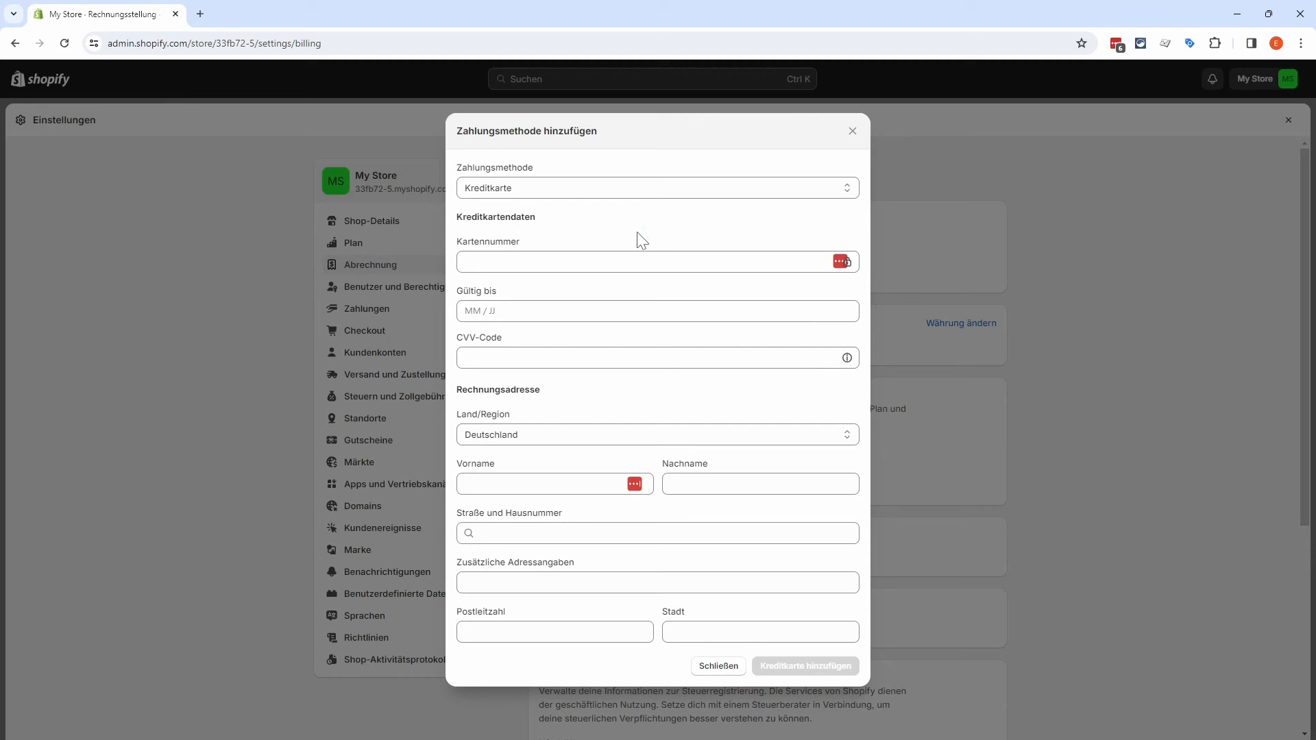
click(615, 187)
key(Down)
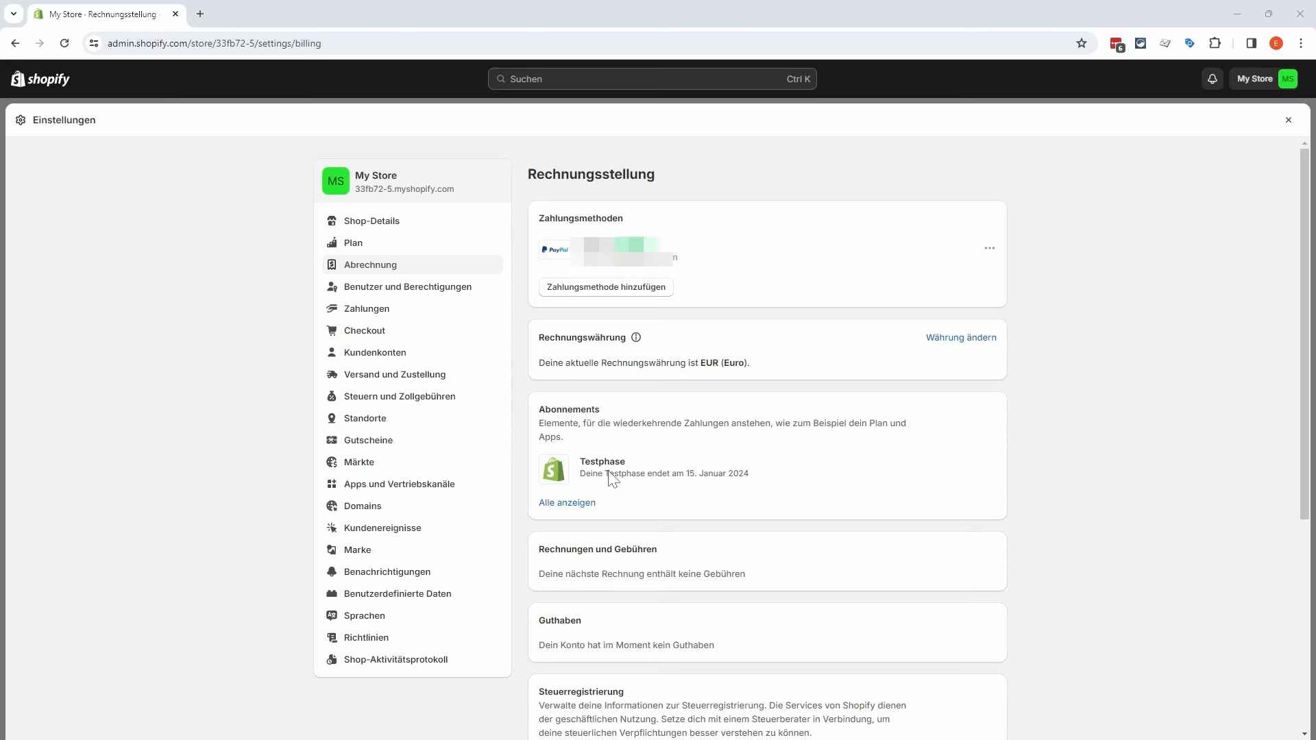
Step: Review the active subscriptions, the invoices and credits, and the tax registration options in the billing settings
click(572, 508)
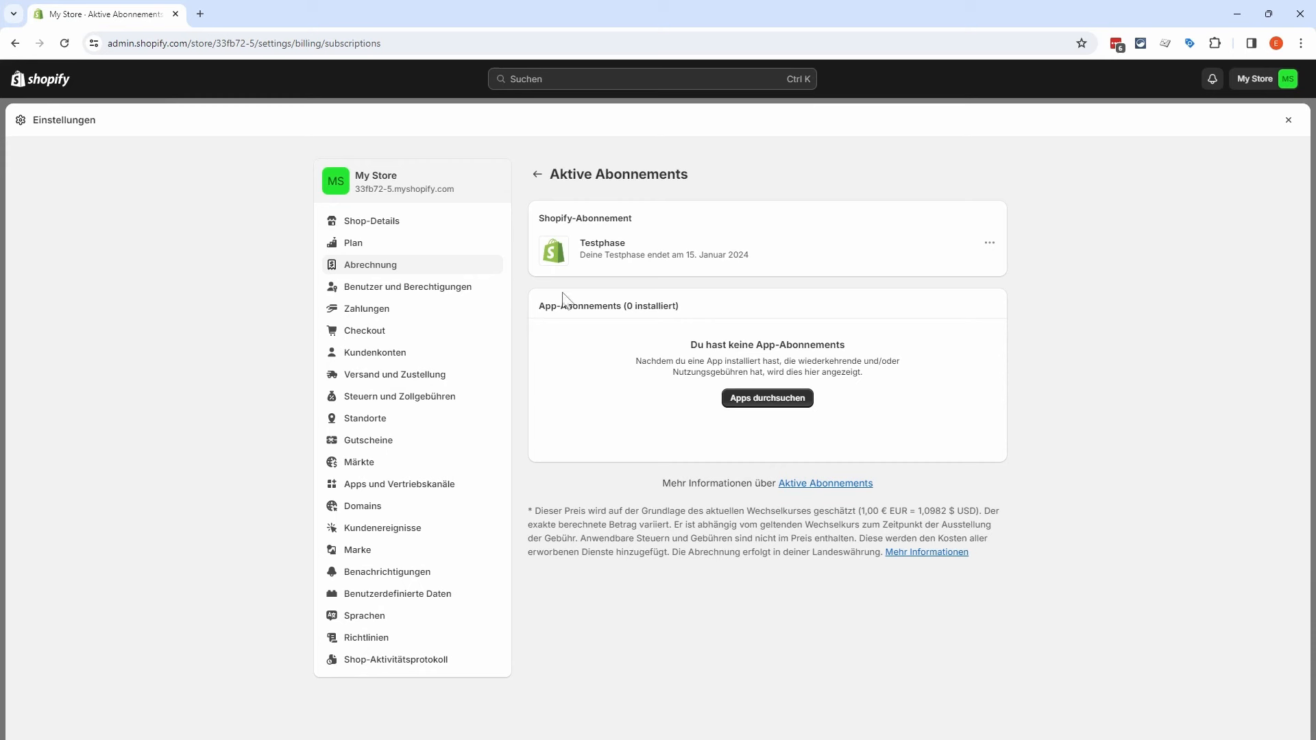
click(538, 174)
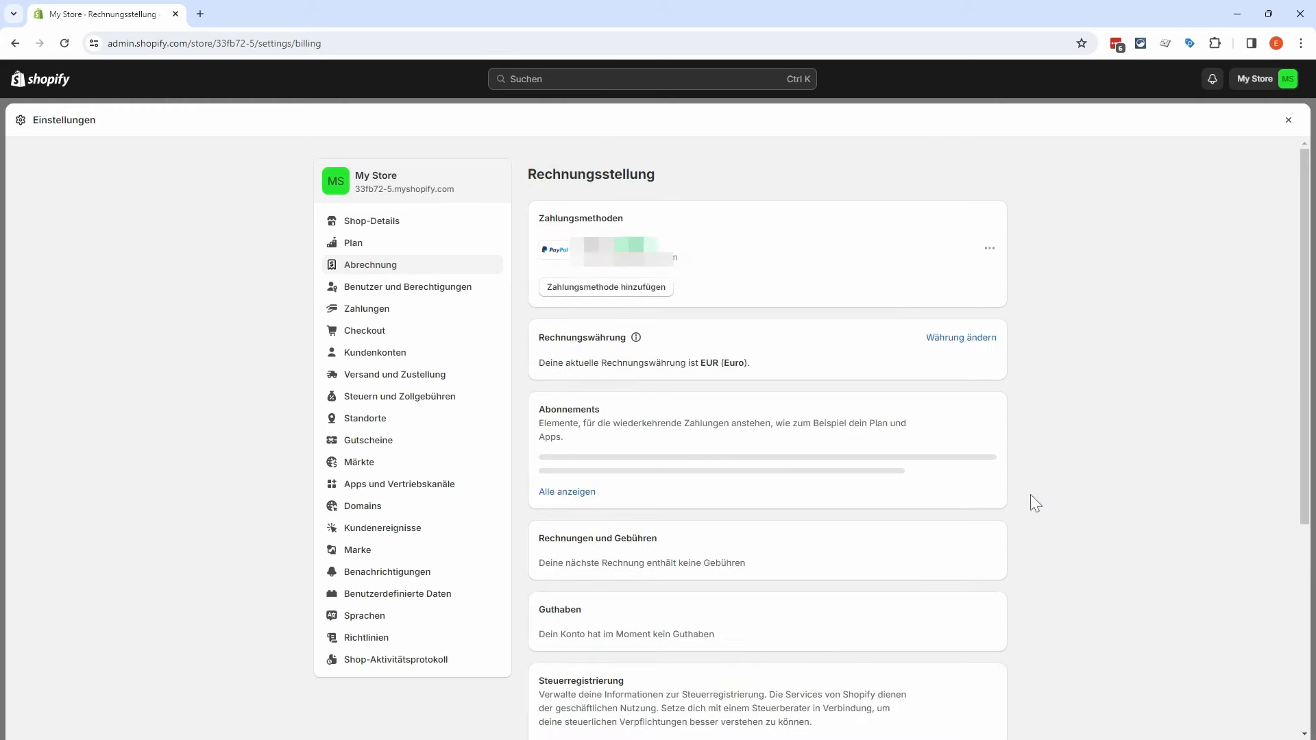
scroll(1030, 495, down, 5)
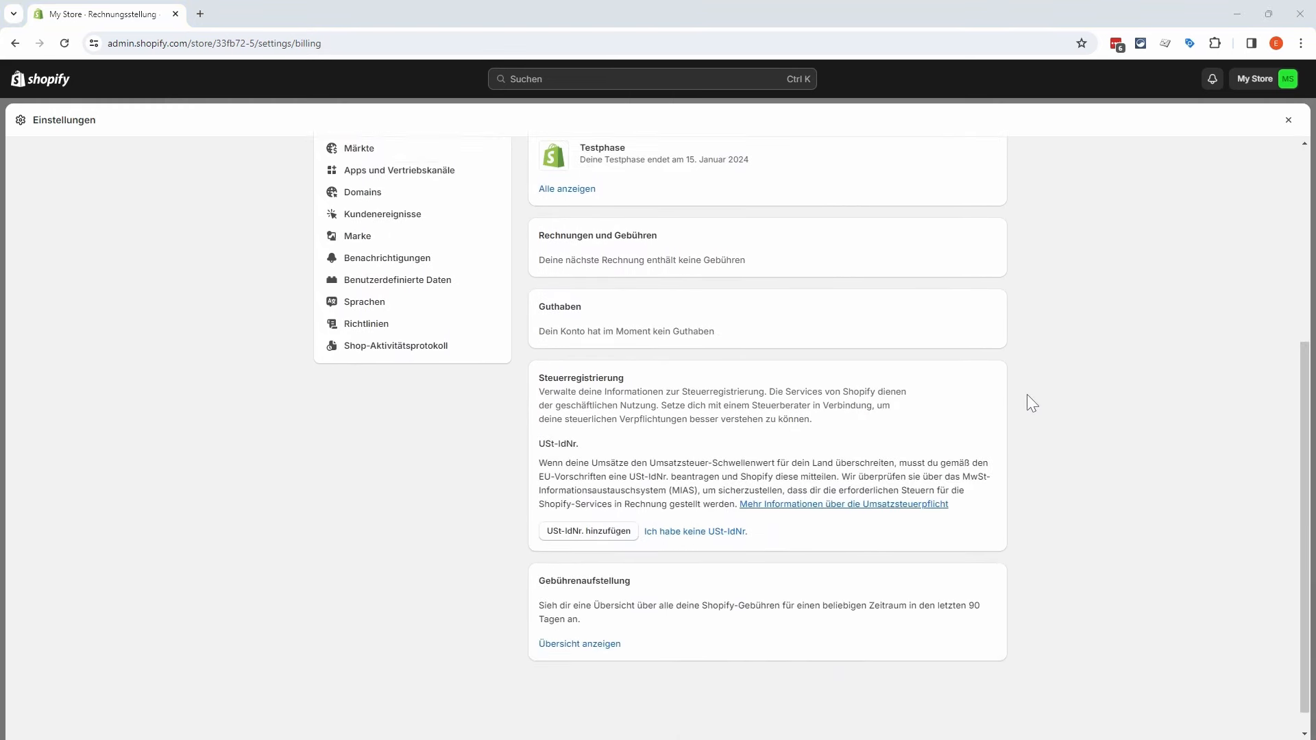
scroll(1026, 401, down, 1)
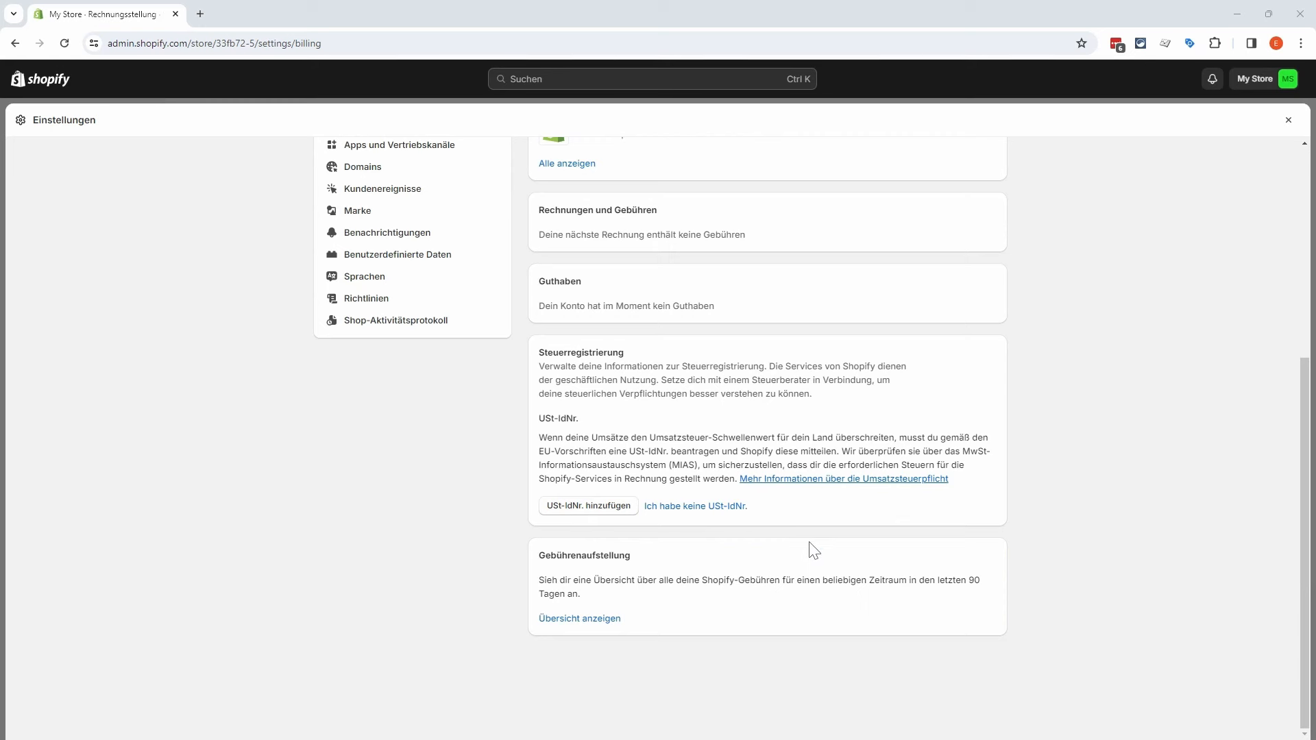
scroll(1033, 448, up, 5)
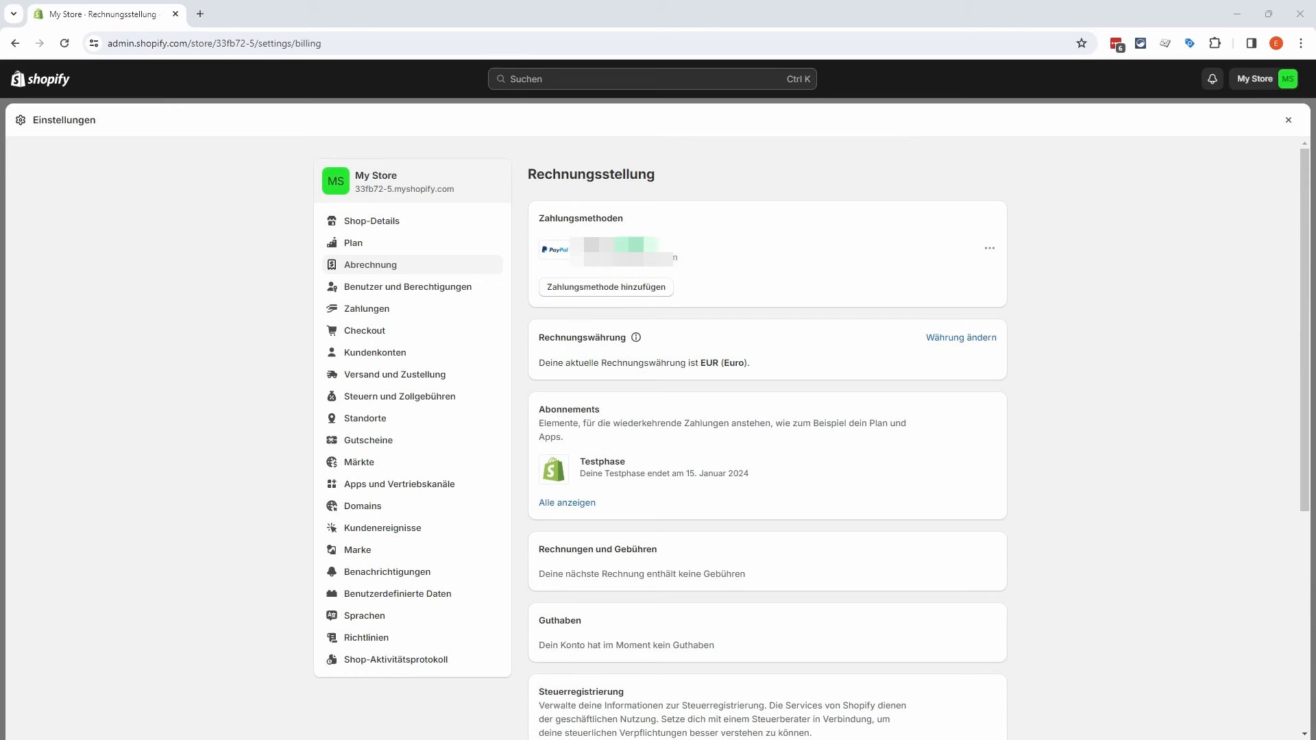
Step: Subscribe to the Basic plan with monthly rather than annual billing, and skip the POS Pro add-on
click(396, 245)
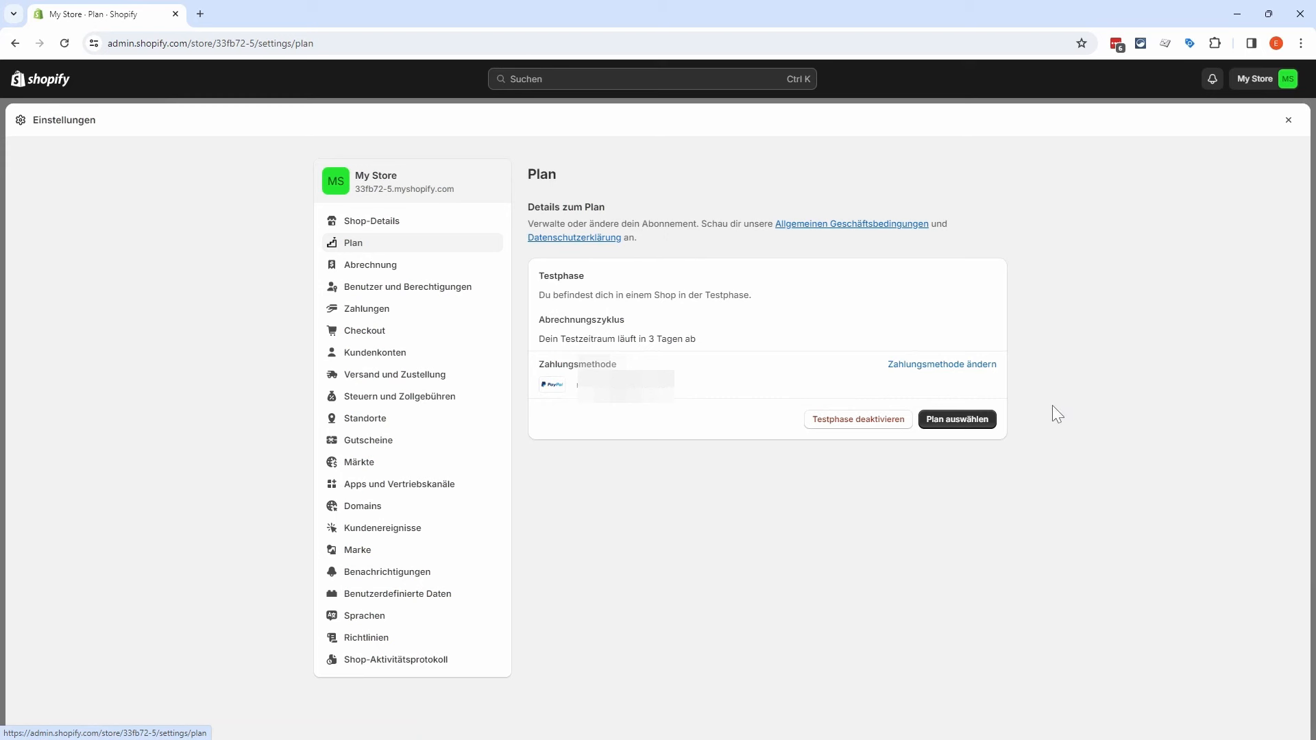
click(959, 423)
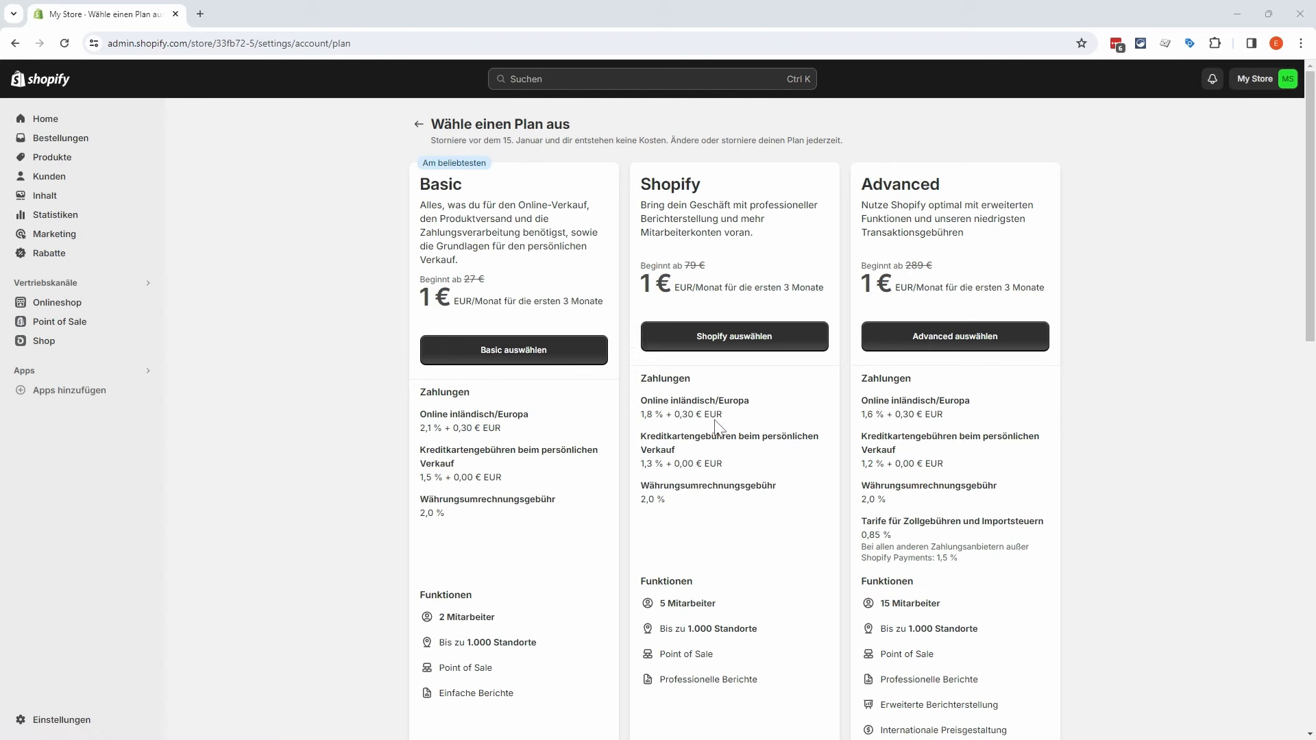
click(570, 352)
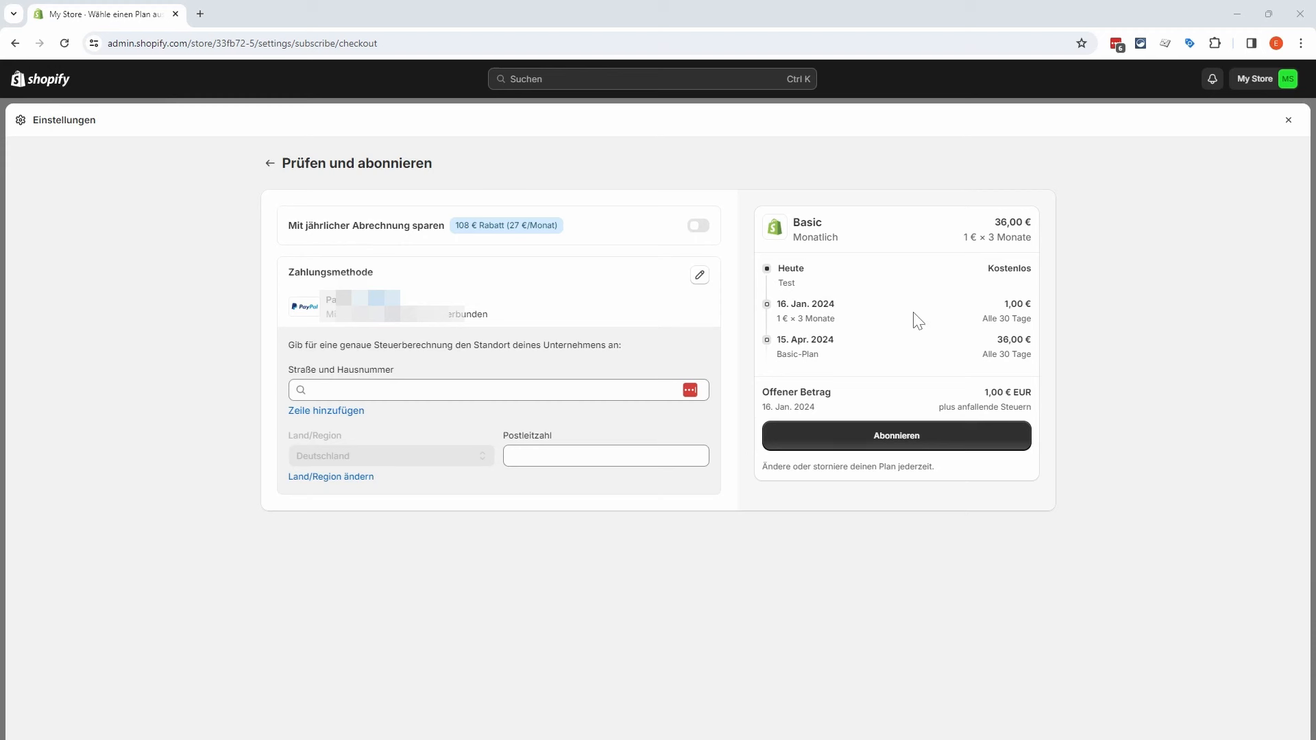
click(696, 229)
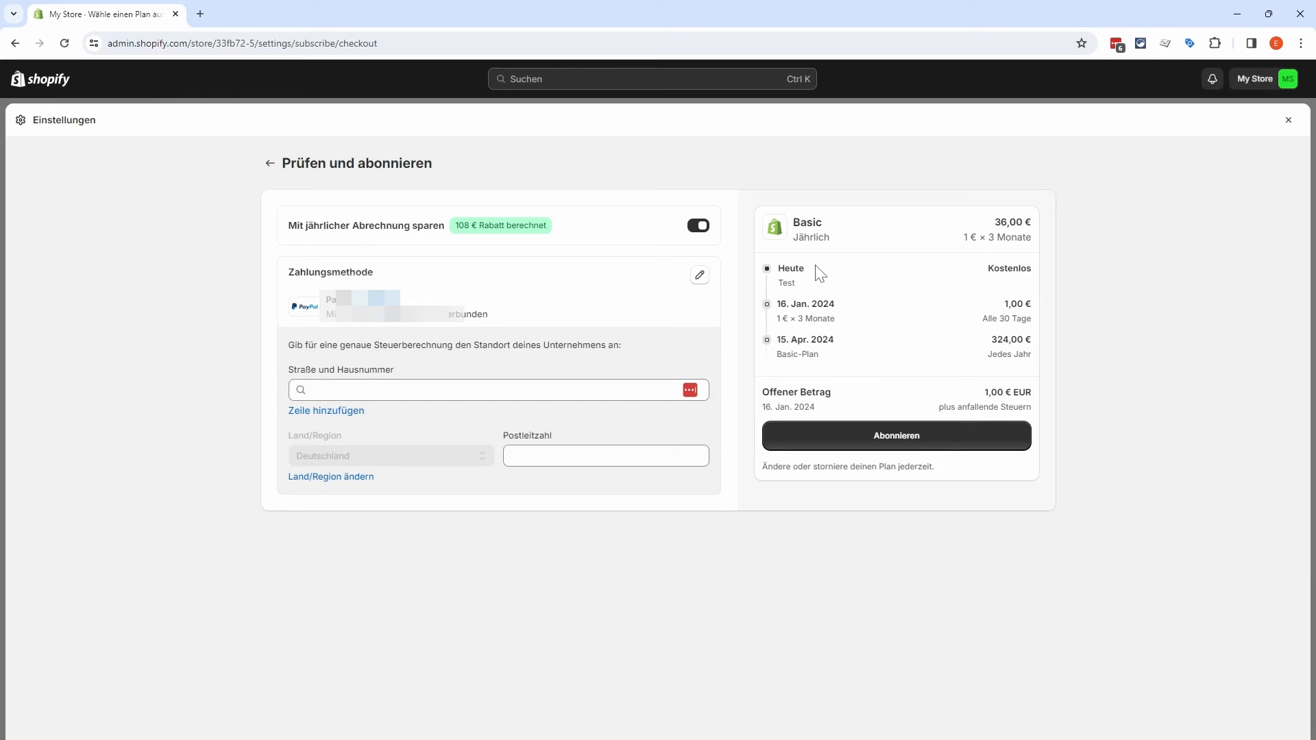
click(692, 231)
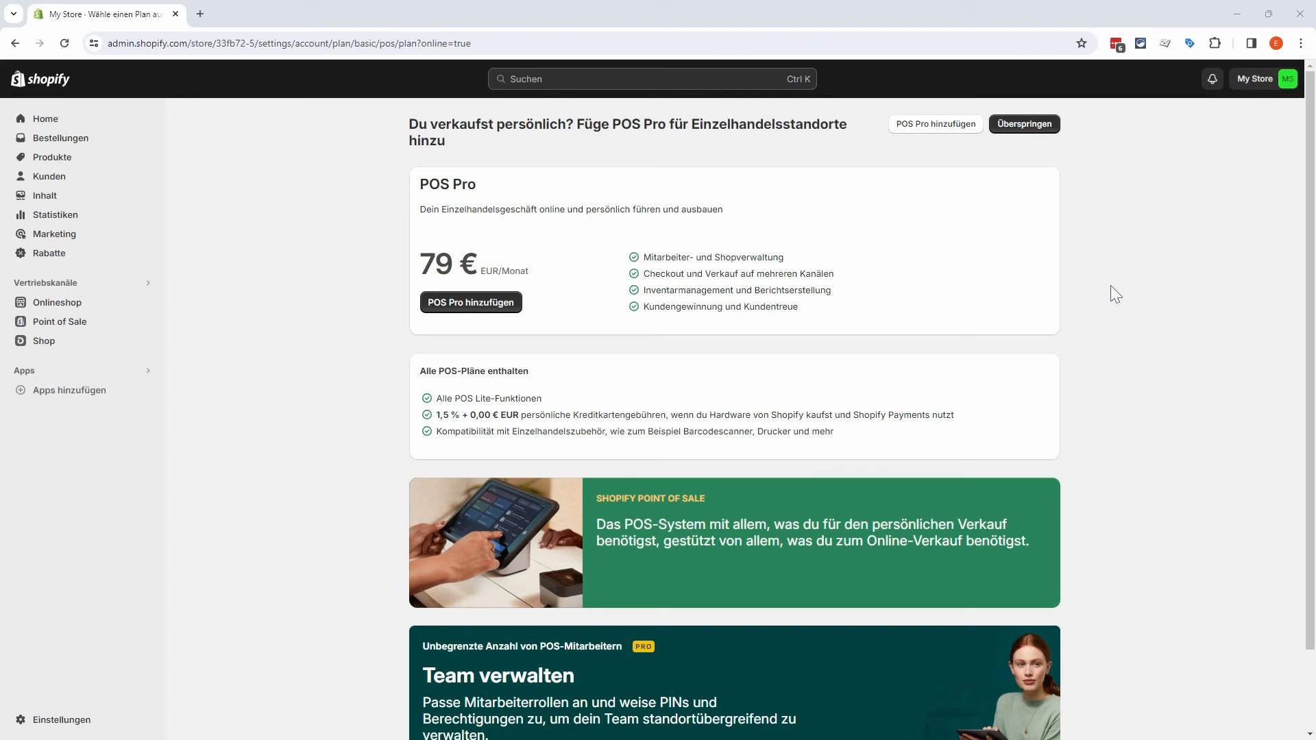
click(1032, 127)
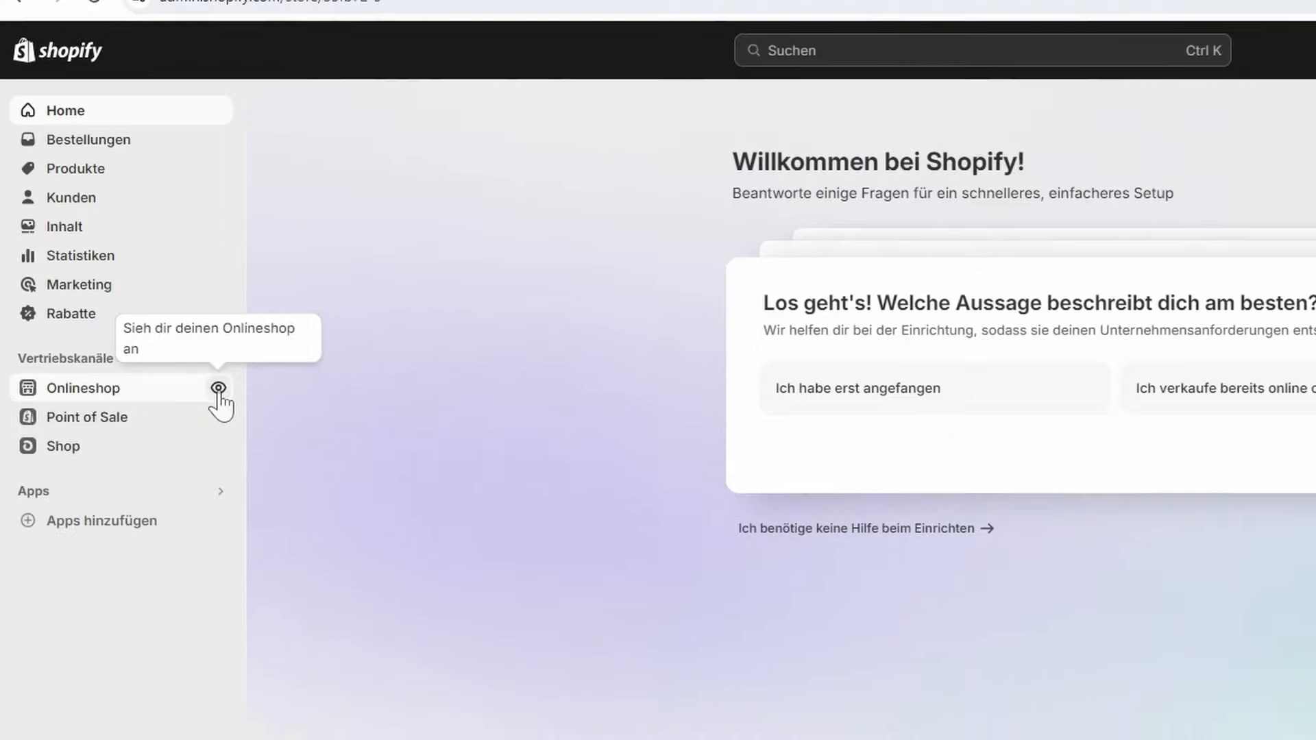
Step: Preview the storefront's home page down to the featured products, close it, and open the online store's theme overview
click(267, 446)
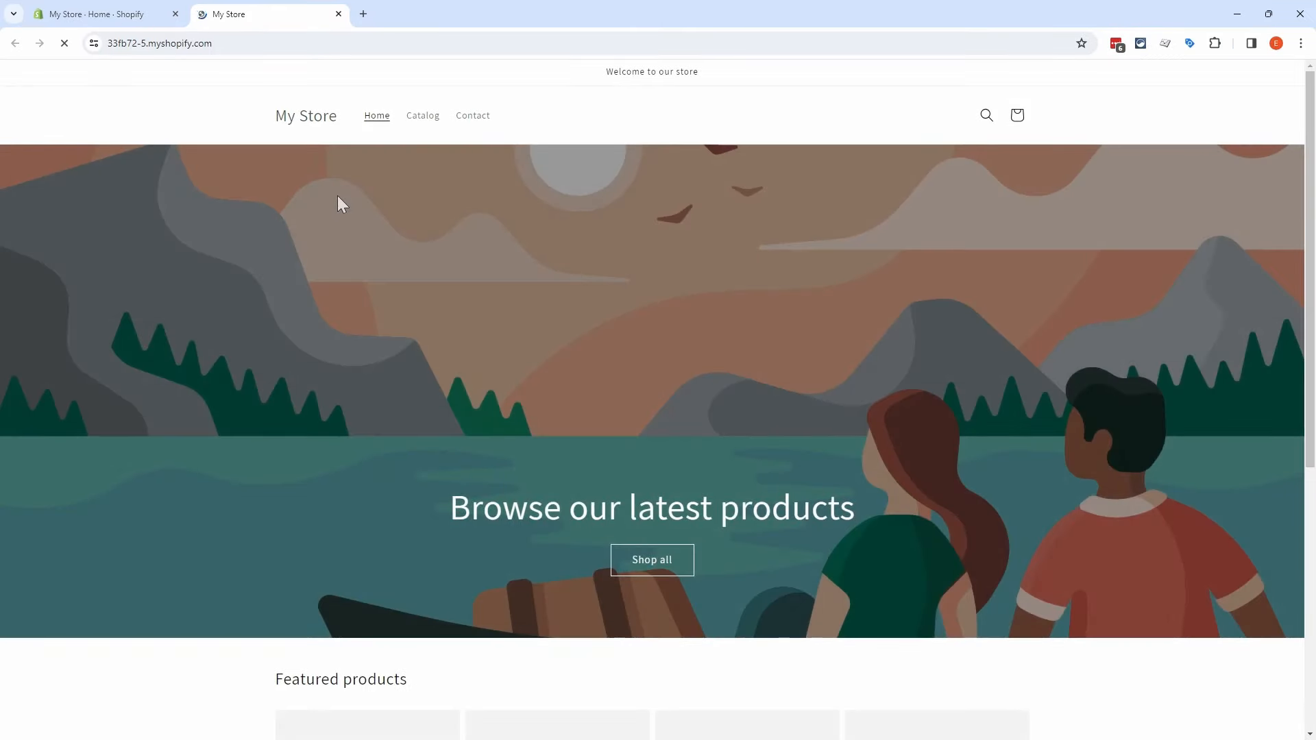
scroll(305, 346, down, 1)
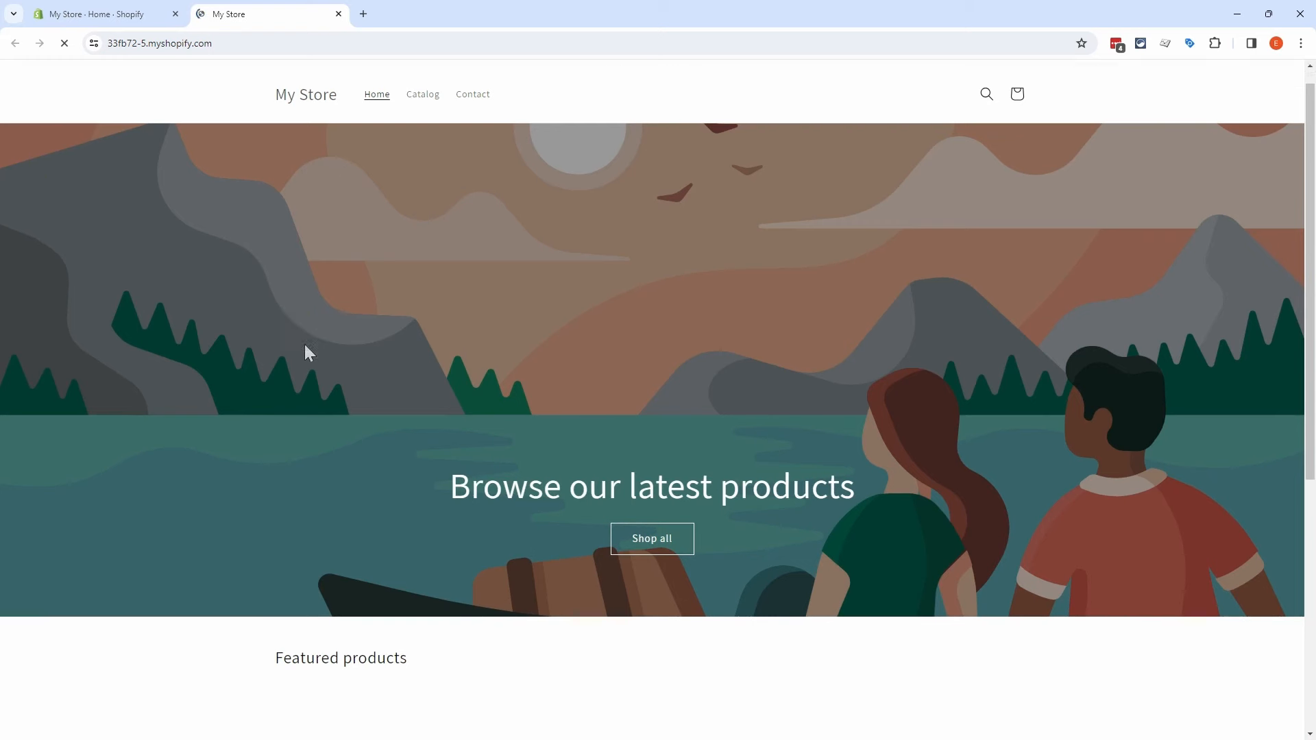
scroll(305, 352, down, 6)
scroll(305, 352, up, 2)
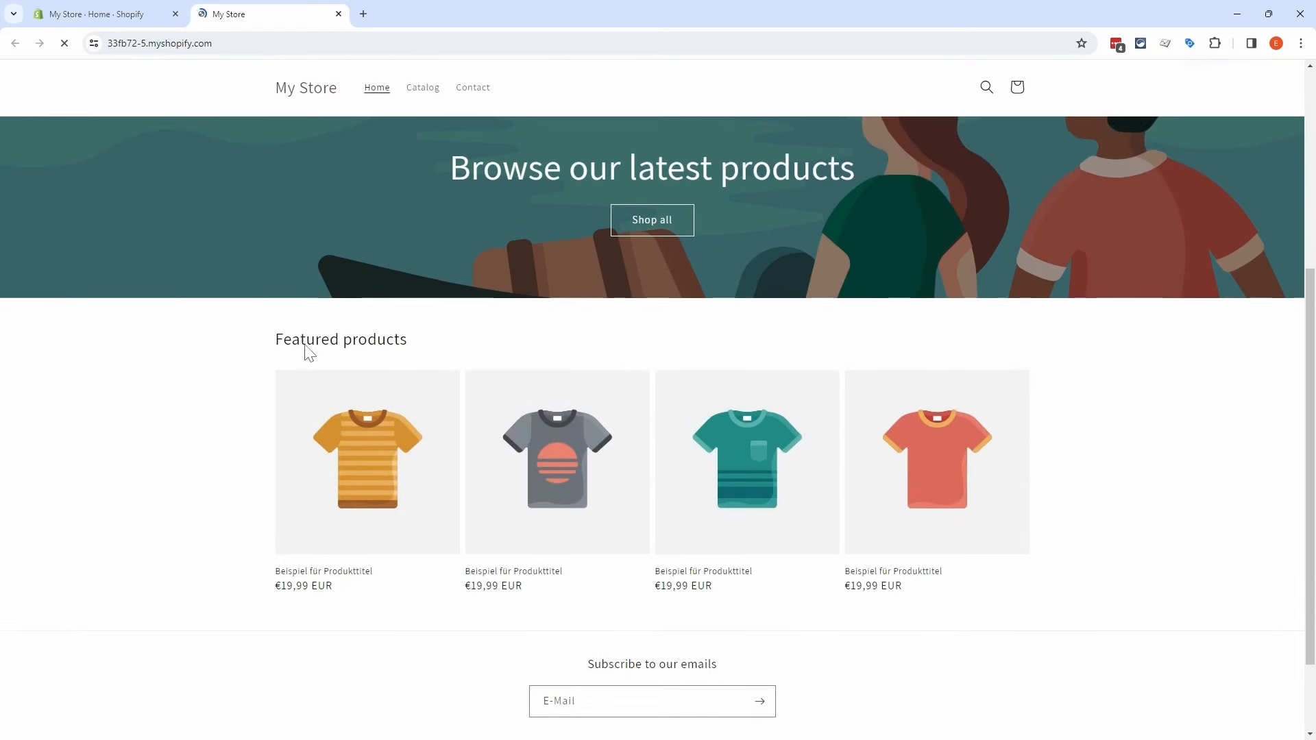
scroll(305, 352, up, 5)
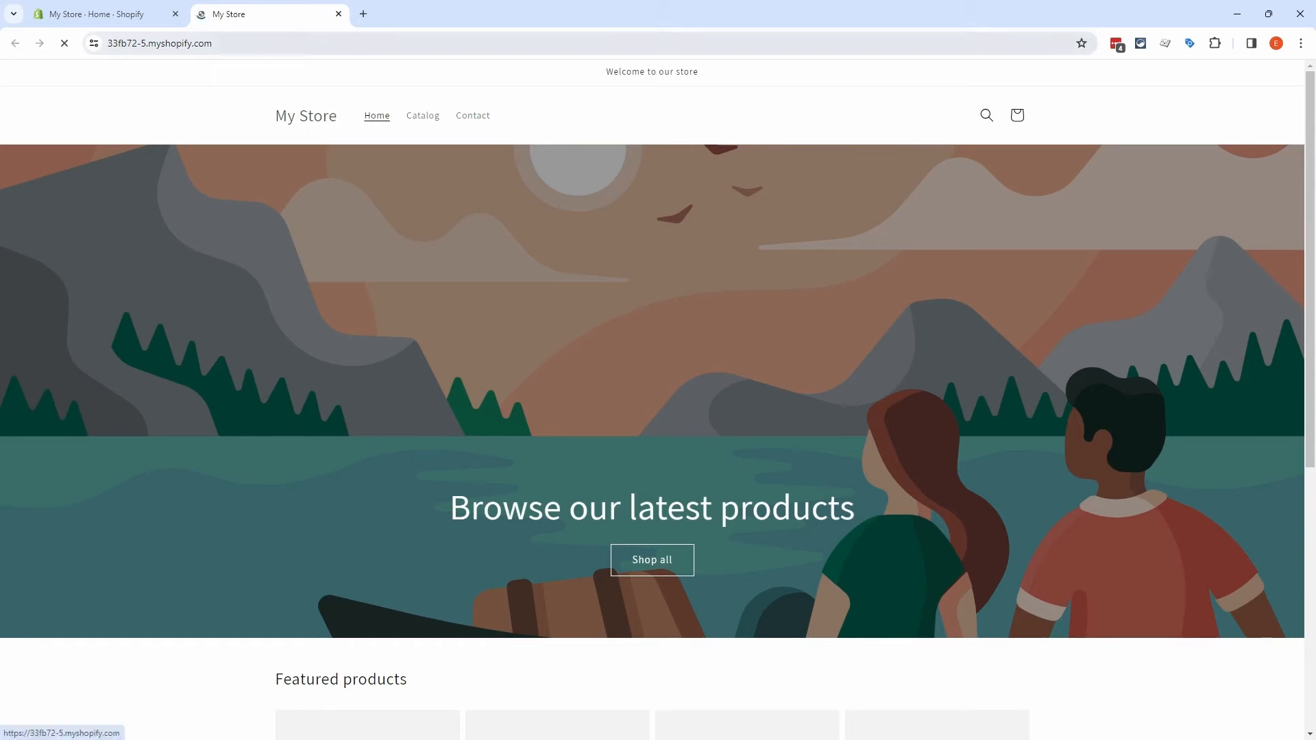
click(338, 15)
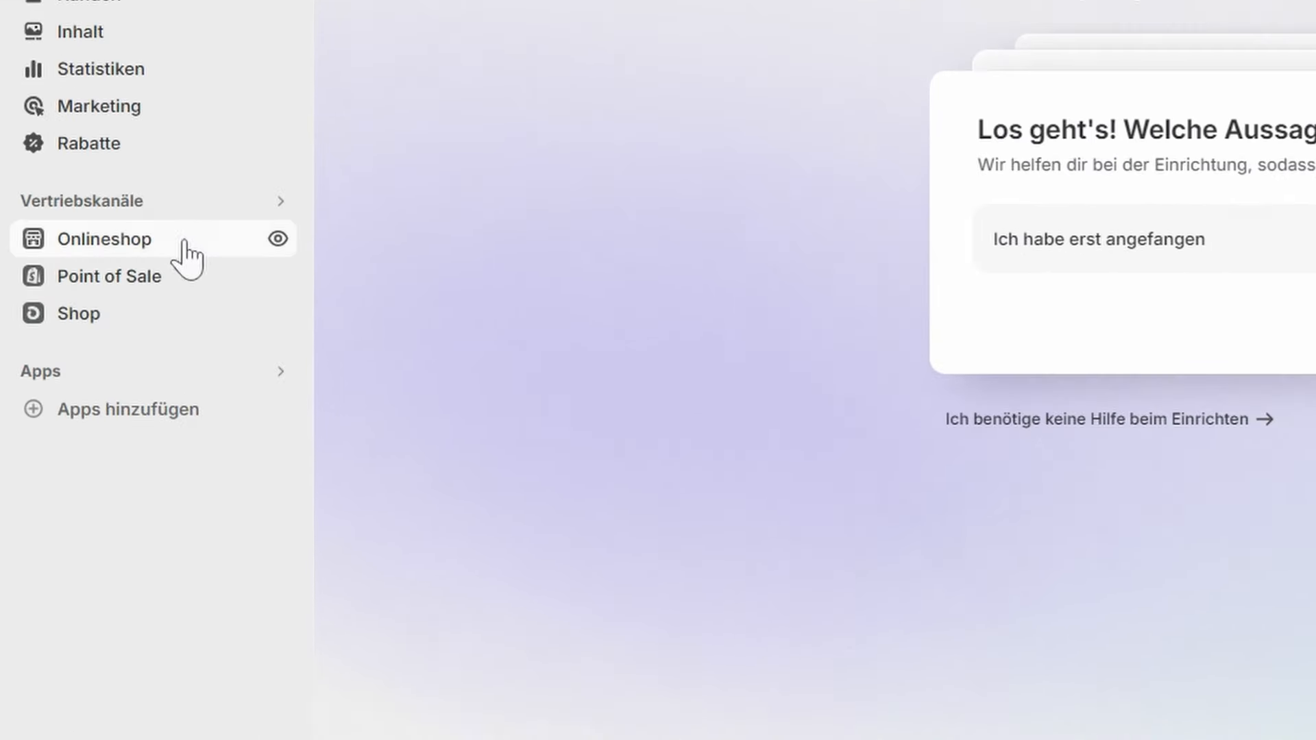
click(99, 304)
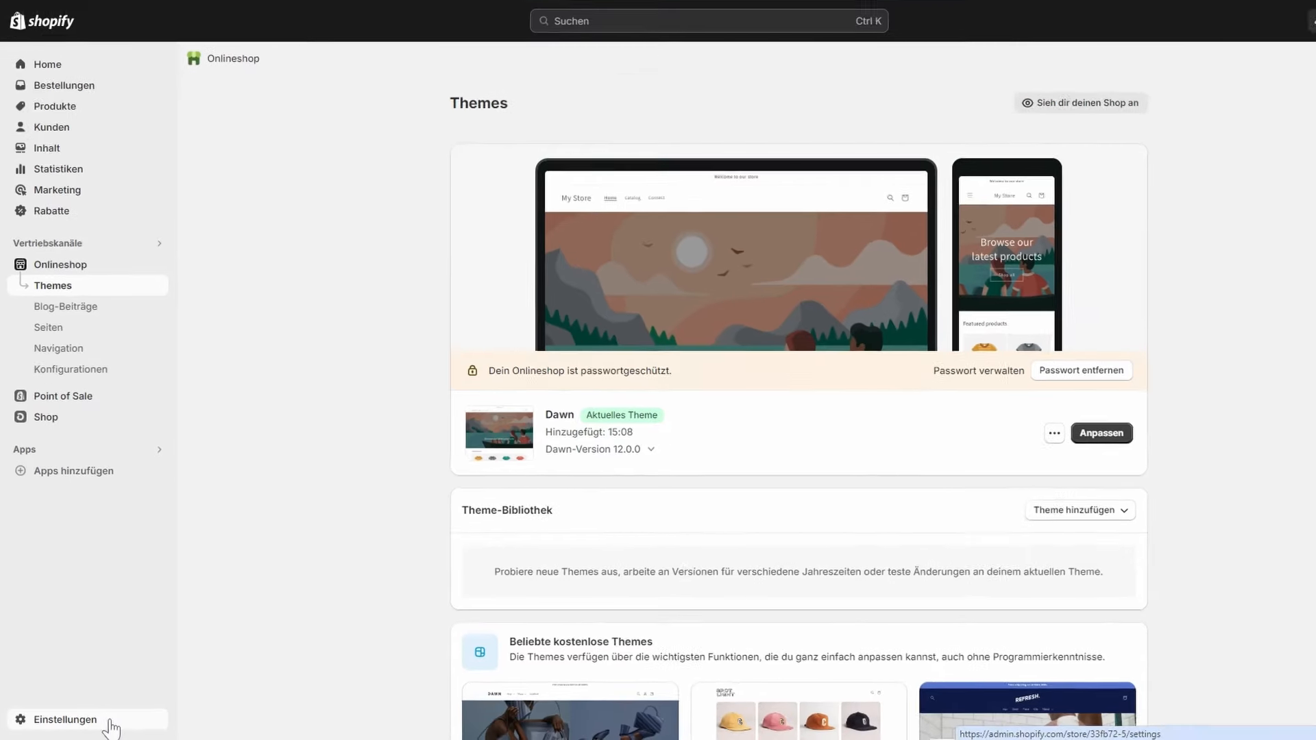
Step: In the shop details' currency formatting, set the HTML format with currency to {{amount_with_comma_separator}}€
click(119, 726)
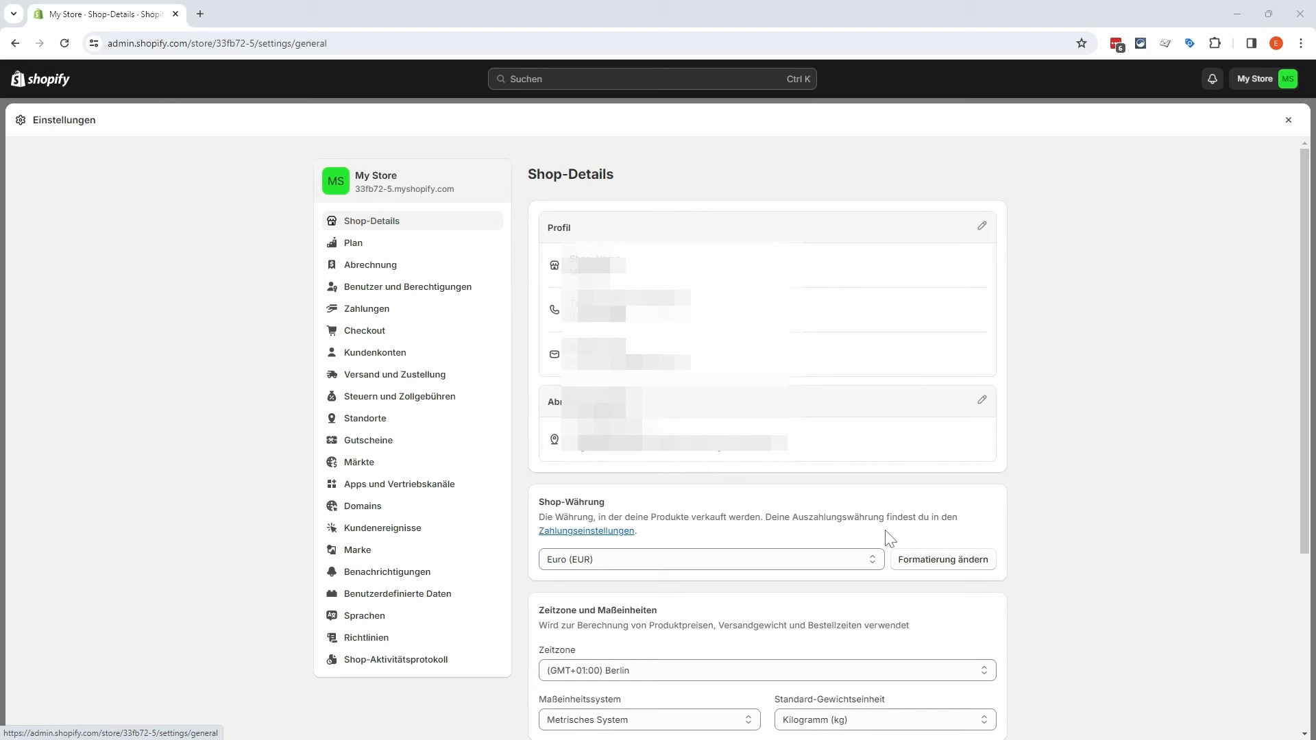
click(957, 562)
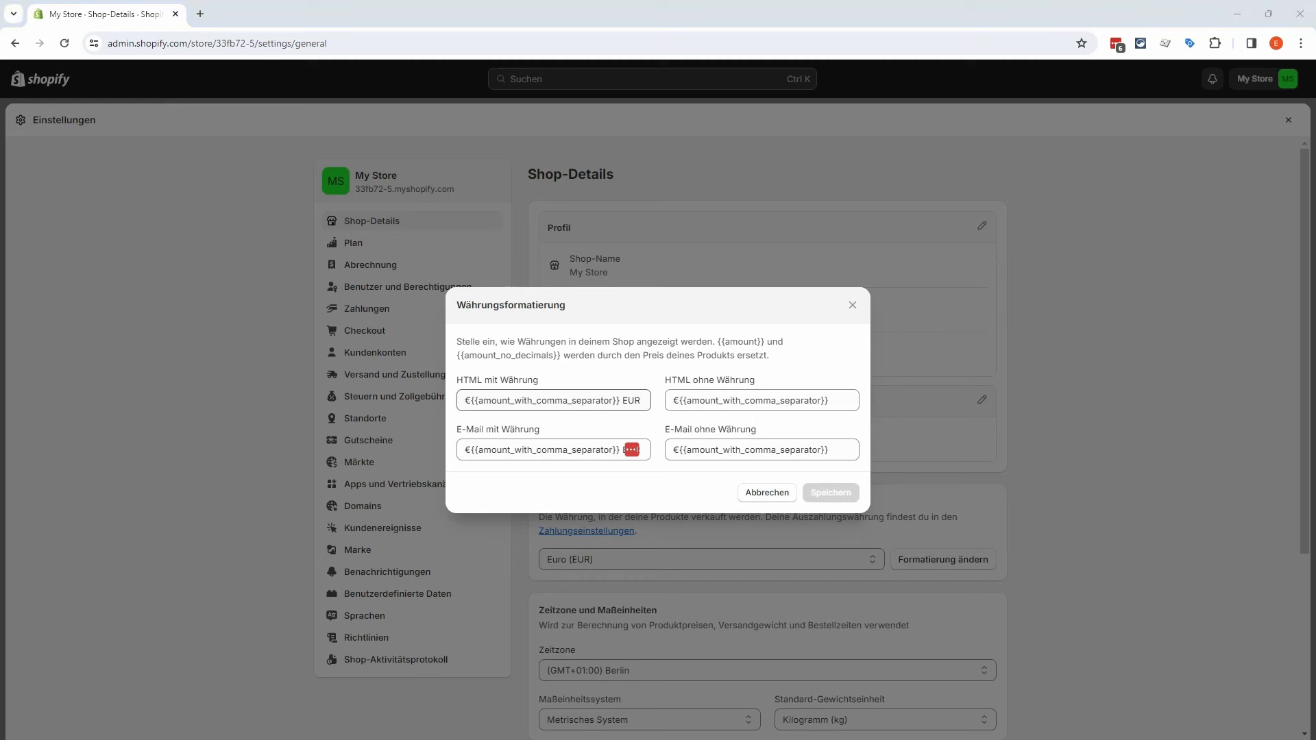
drag(471, 401, 463, 401)
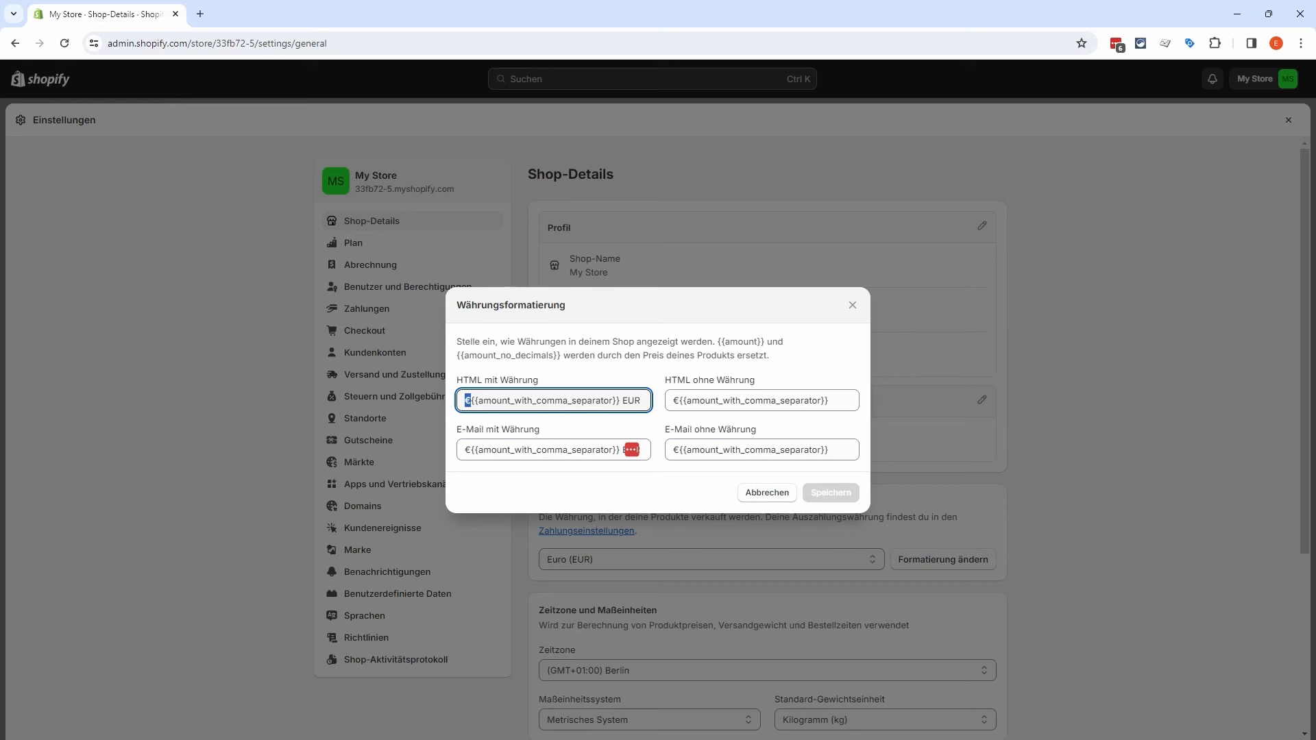
key(BackSpace)
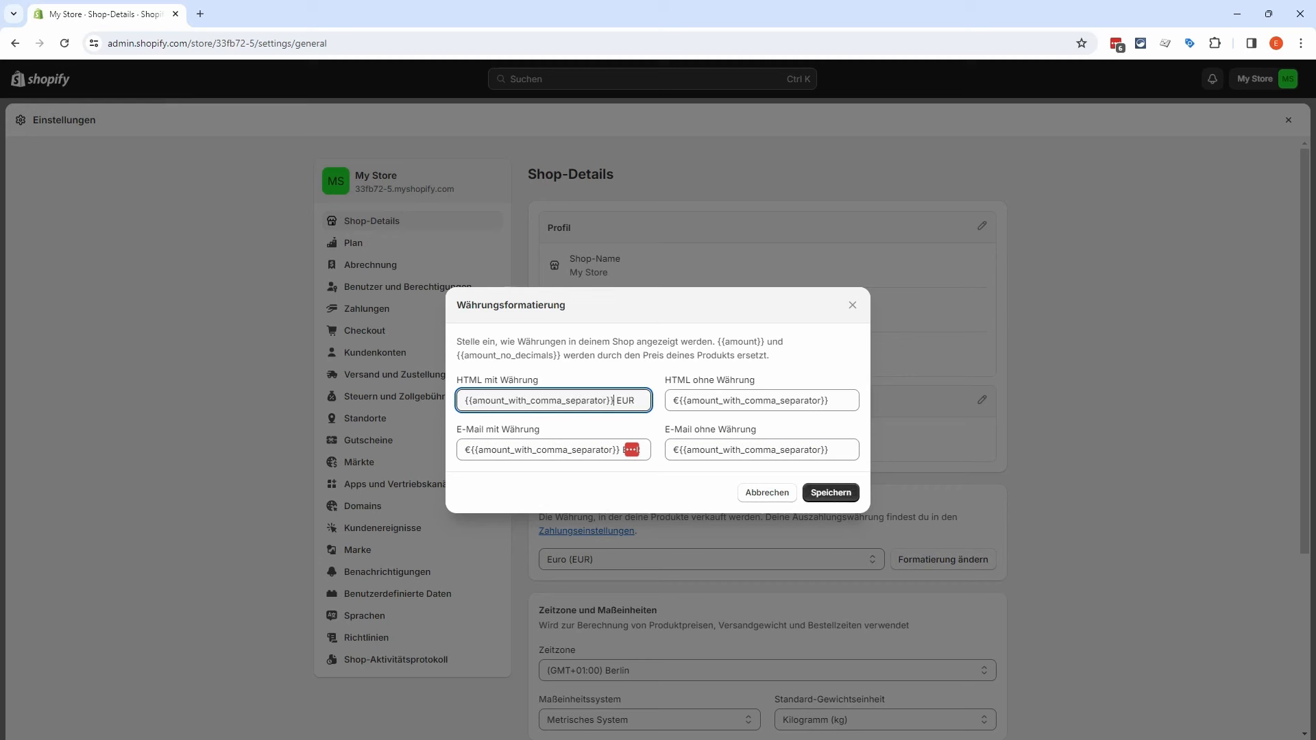
key(Delete)
key(Delete)
key(Delete)
key(Delete)
text(€)
Step: Set the email format with currency to {{amount_with_comma_separator}}€
click(472, 449)
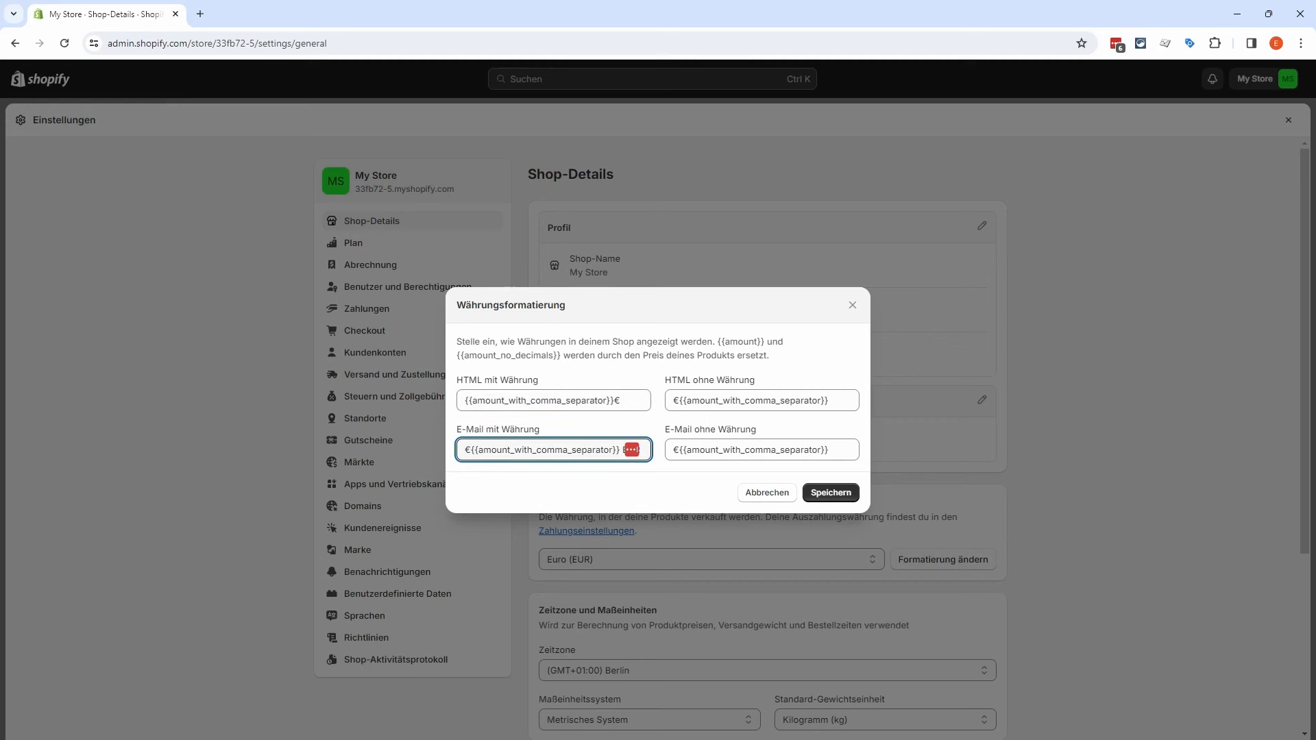
drag(472, 449, 464, 449)
key(Delete)
key(End)
key(BackSpace)
key(BackSpace)
key(BackSpace)
key(BackSpace)
text(€)
Step: Set the HTML and email formats without currency to {{amount_with_comma_separator}}€ and save the currency formatting
click(827, 400)
text(€)
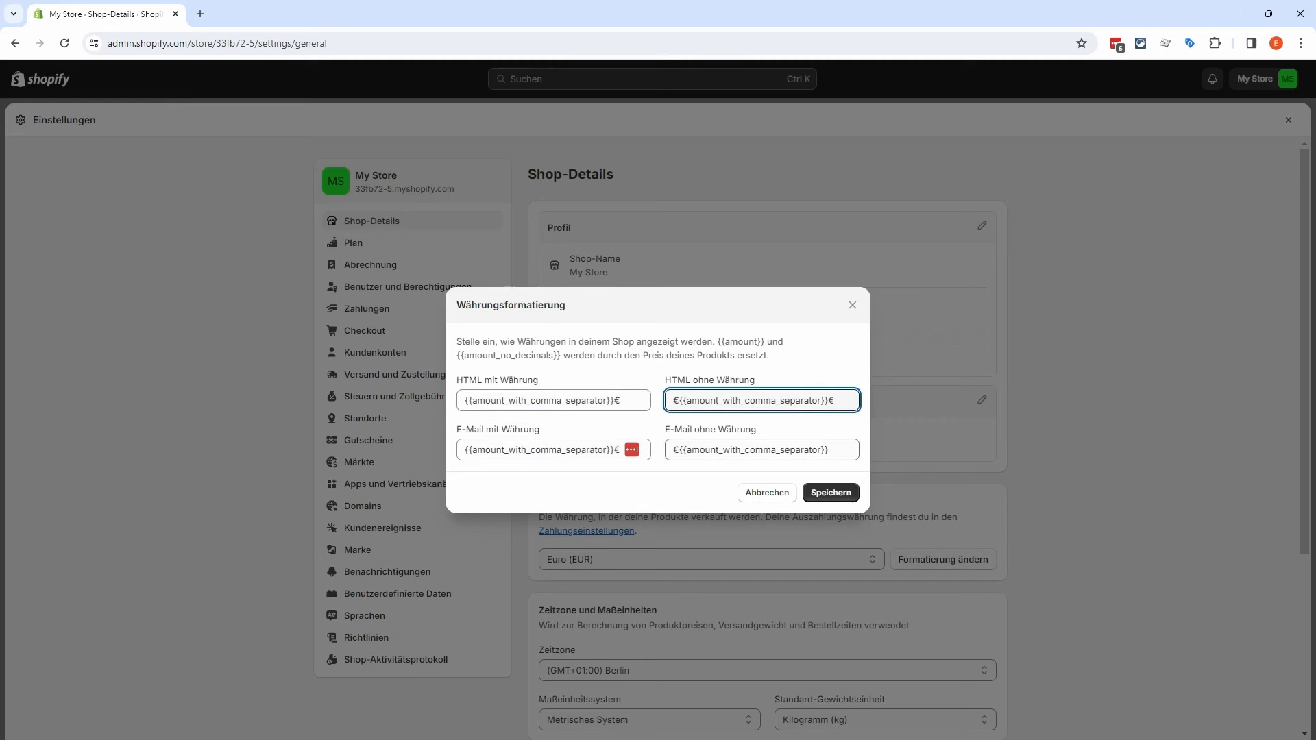
click(829, 449)
text(€)
key(Home)
key(Delete)
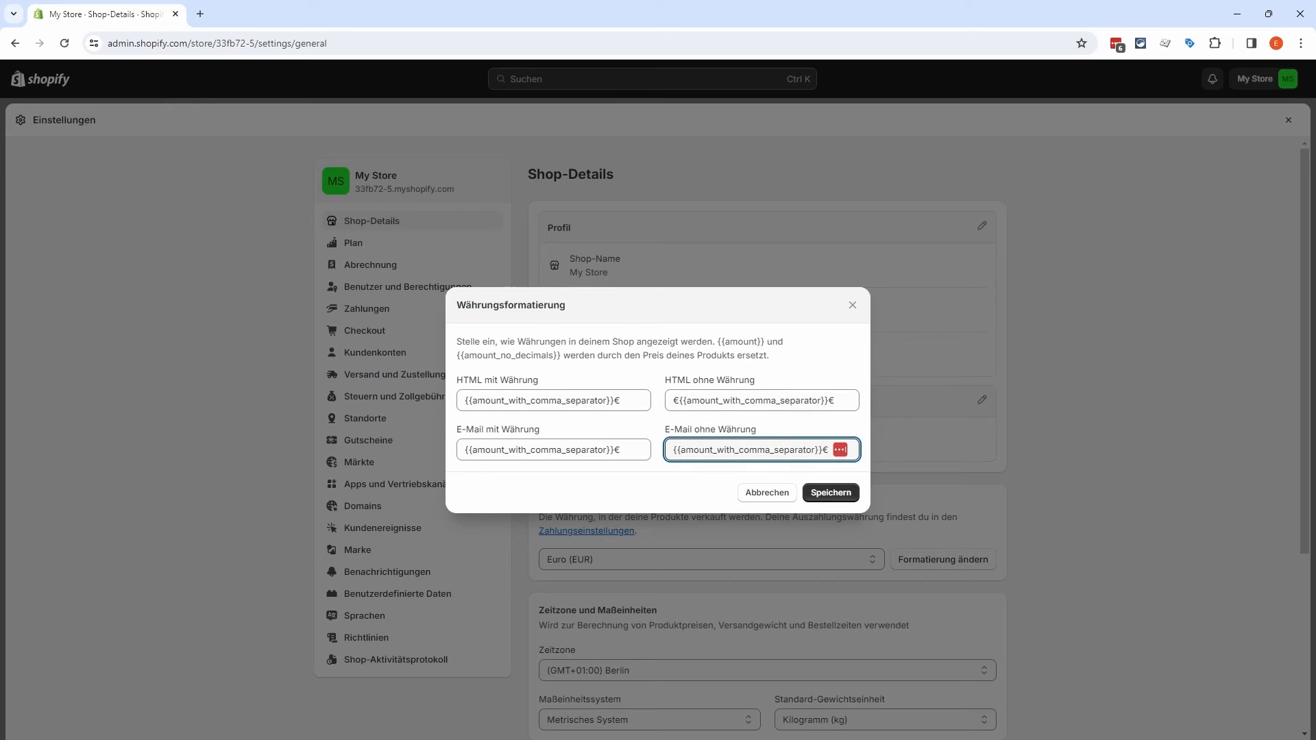
click(677, 400)
key(BackSpace)
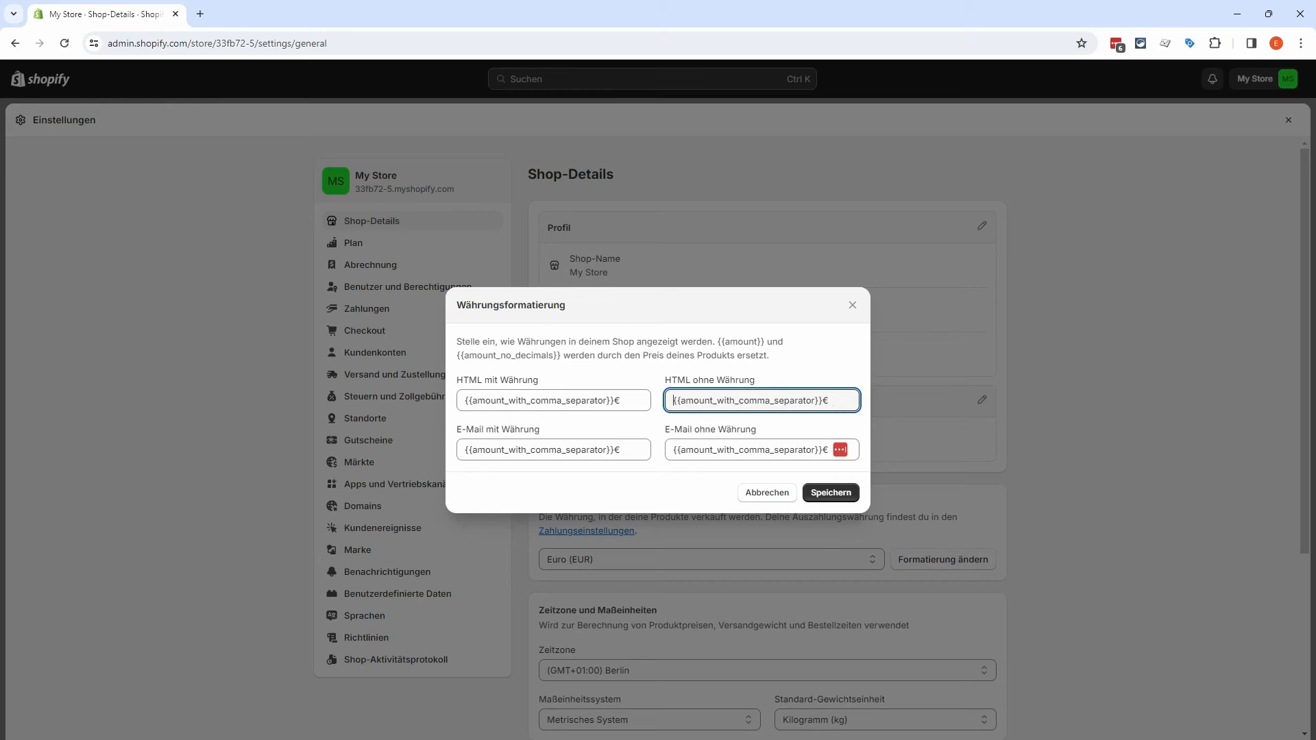
click(831, 492)
scroll(1042, 537, down, 4)
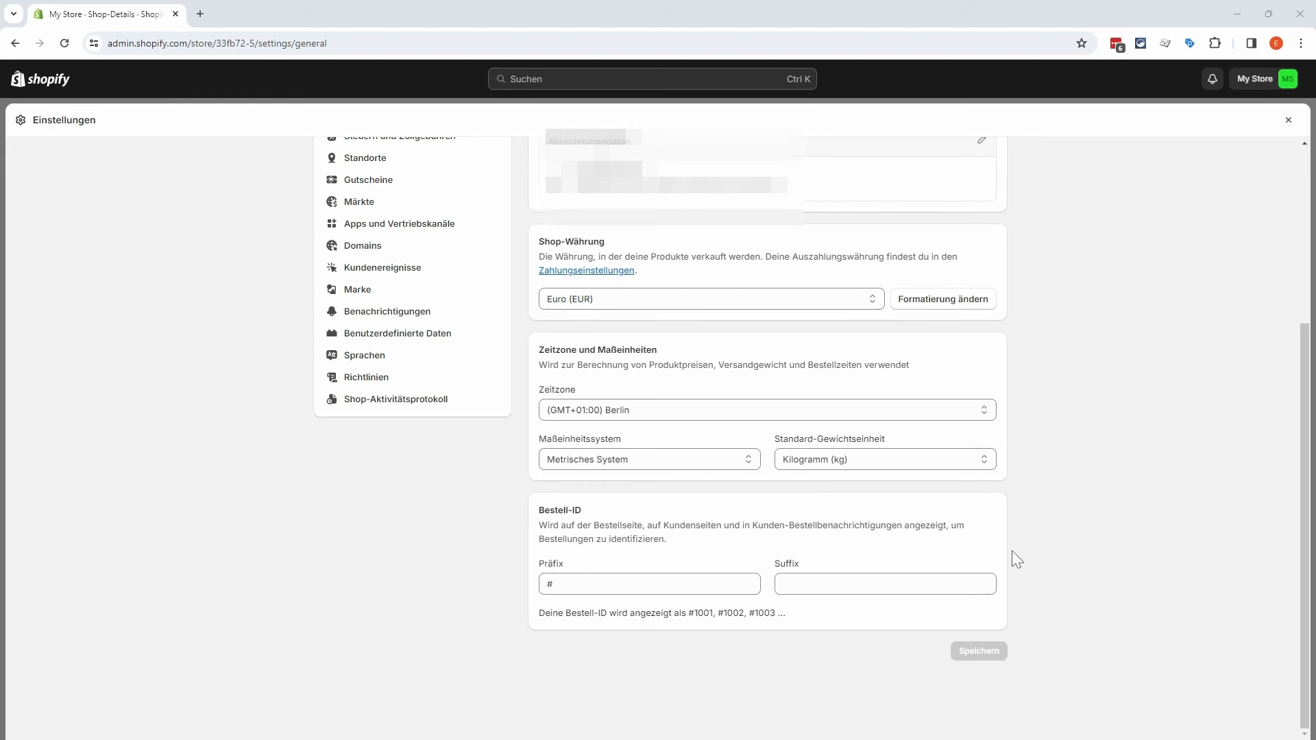
Step: Review the store's plan and billing settings, and open the users and permissions settings
scroll(1021, 575, up, 5)
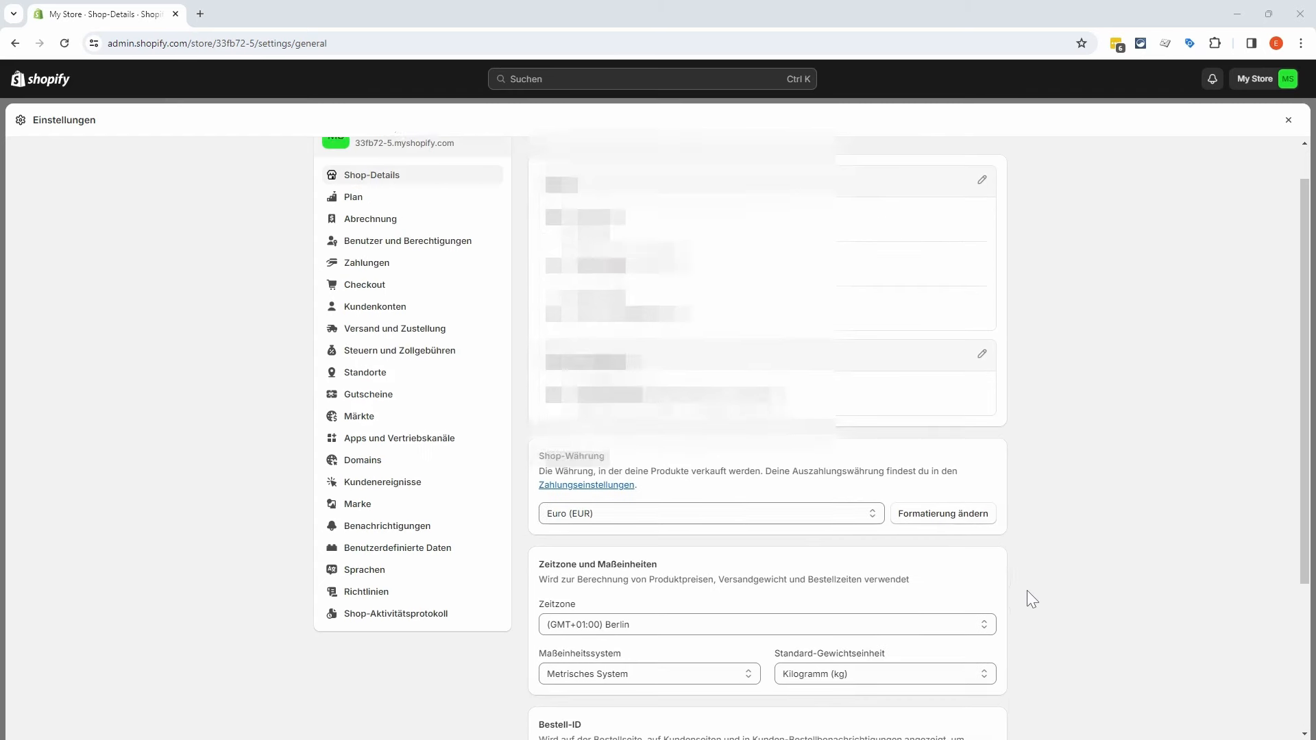
click(348, 246)
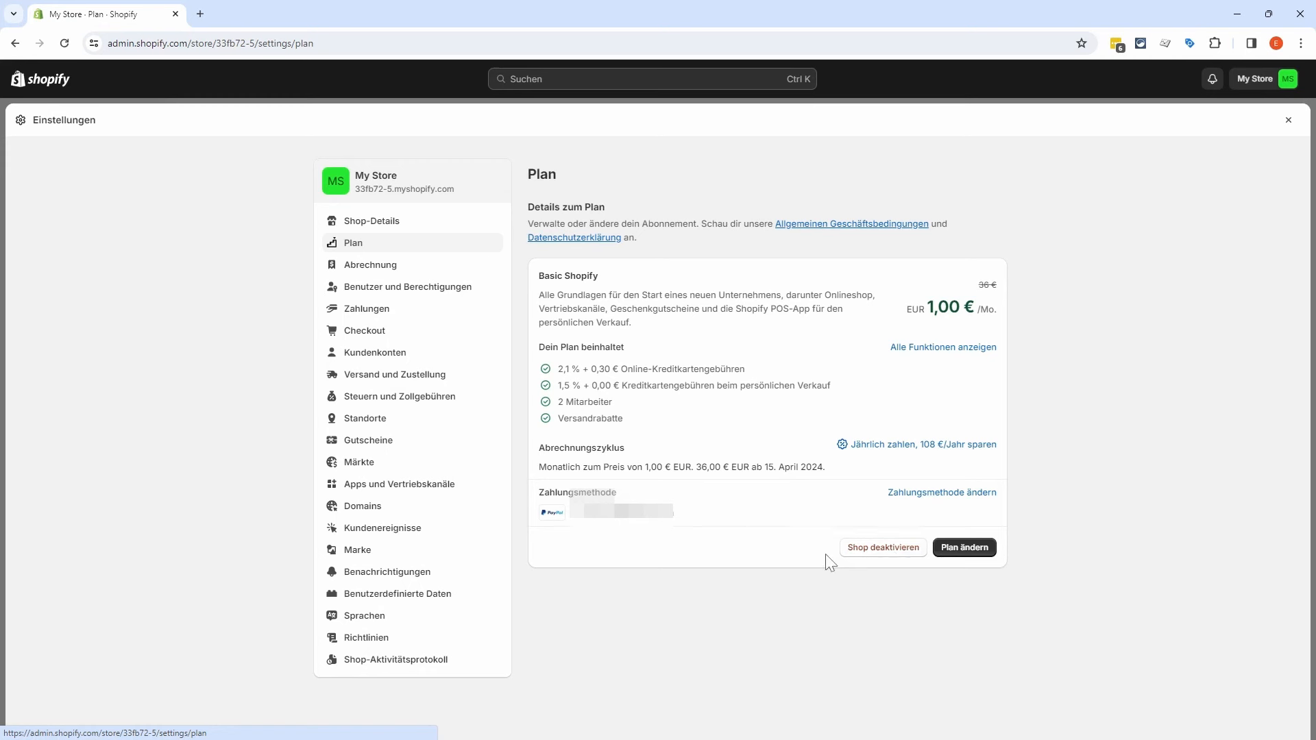
click(412, 272)
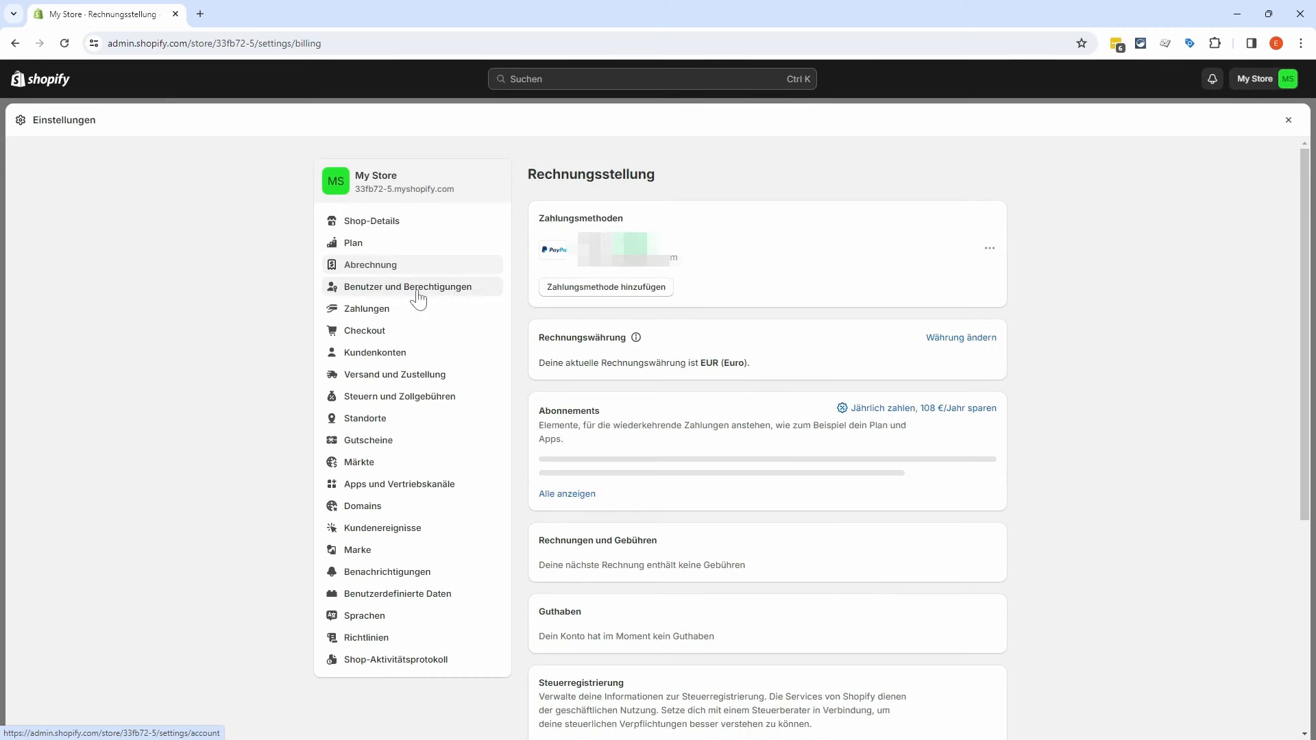
click(419, 296)
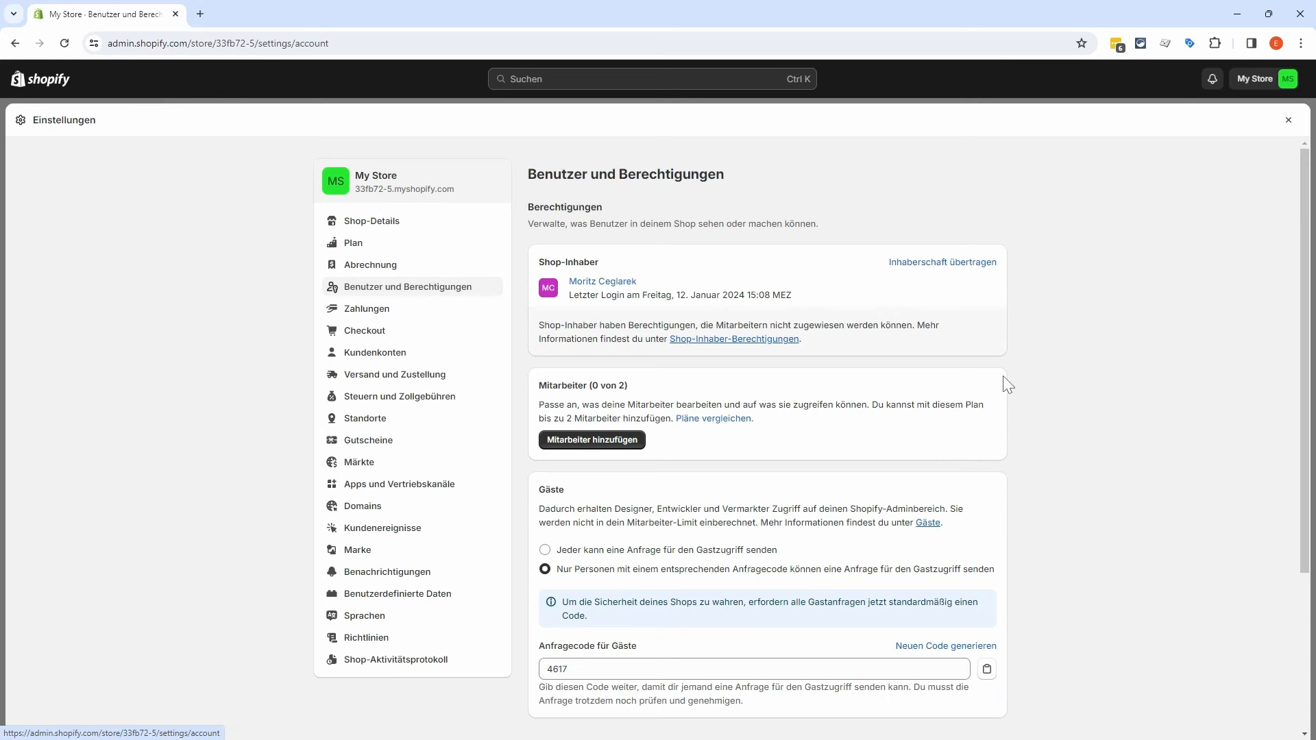
Step: Open the form for adding a staff member and look through the assignable store permissions
click(608, 442)
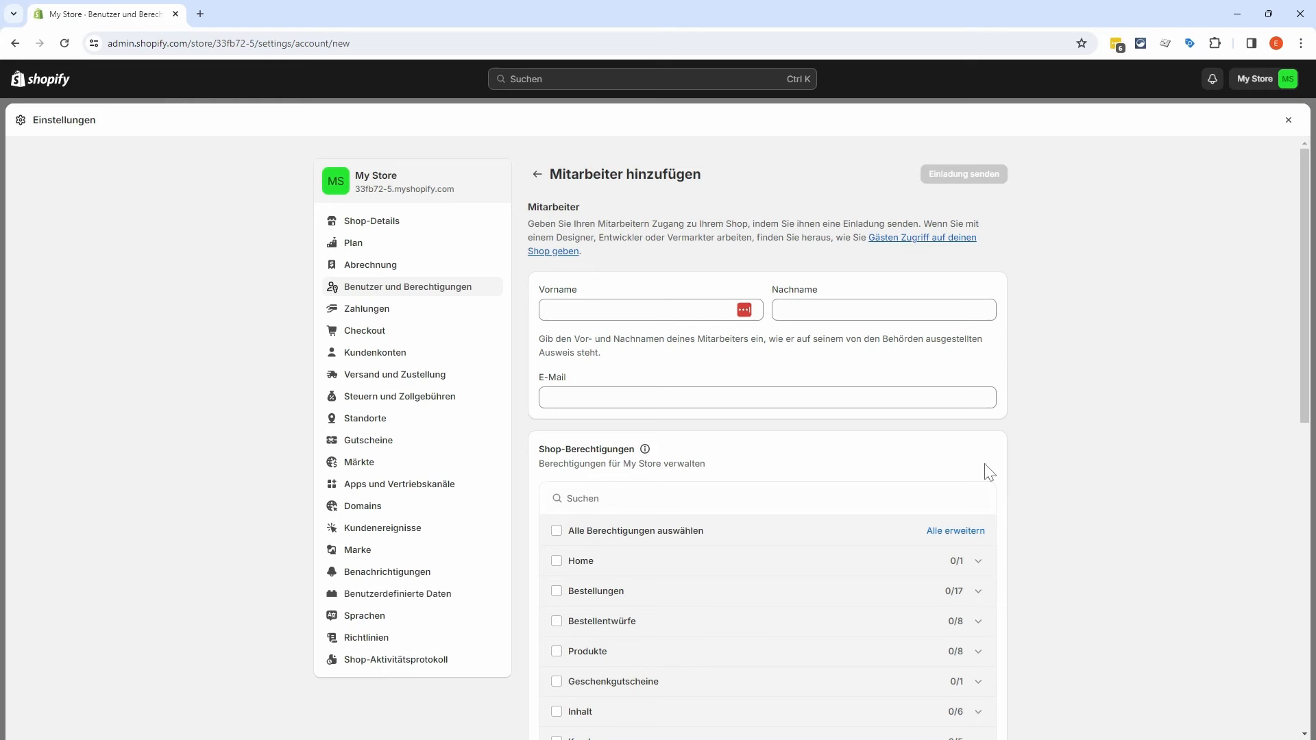
scroll(1026, 470, down, 3)
scroll(689, 418, down, 2)
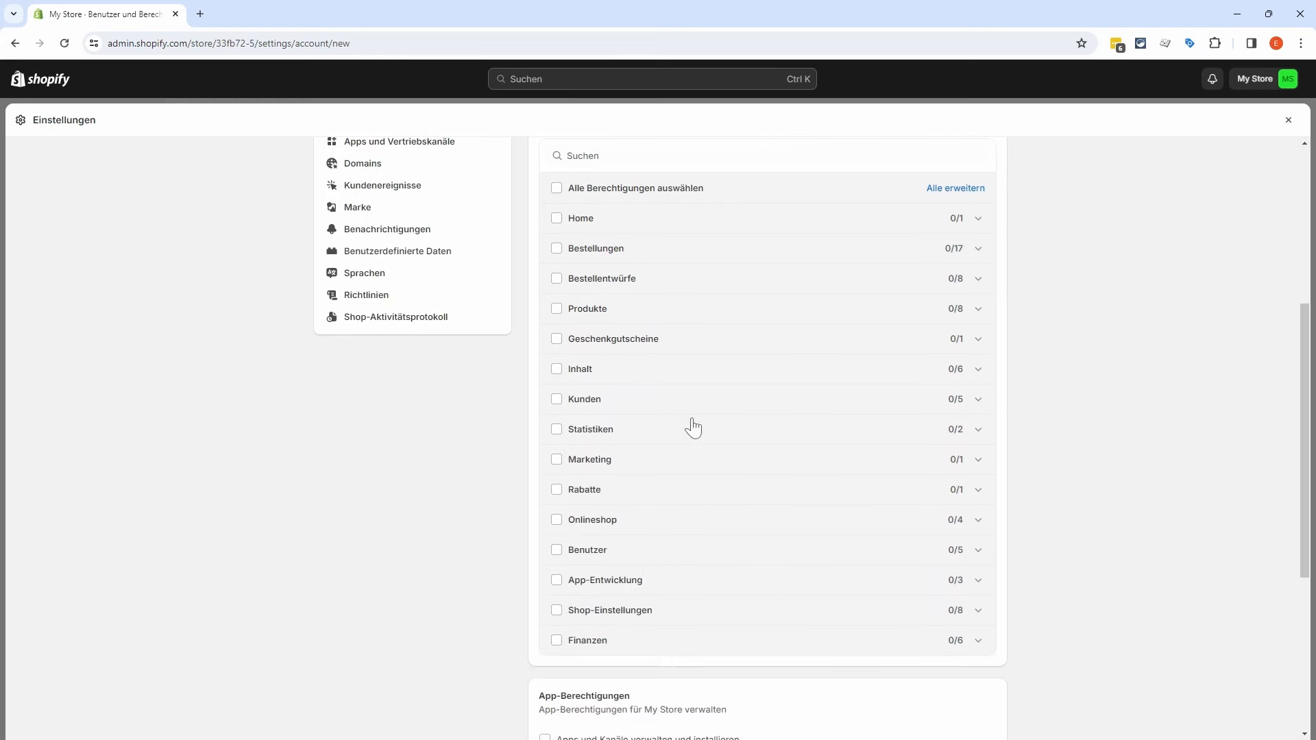
scroll(709, 480, up, 5)
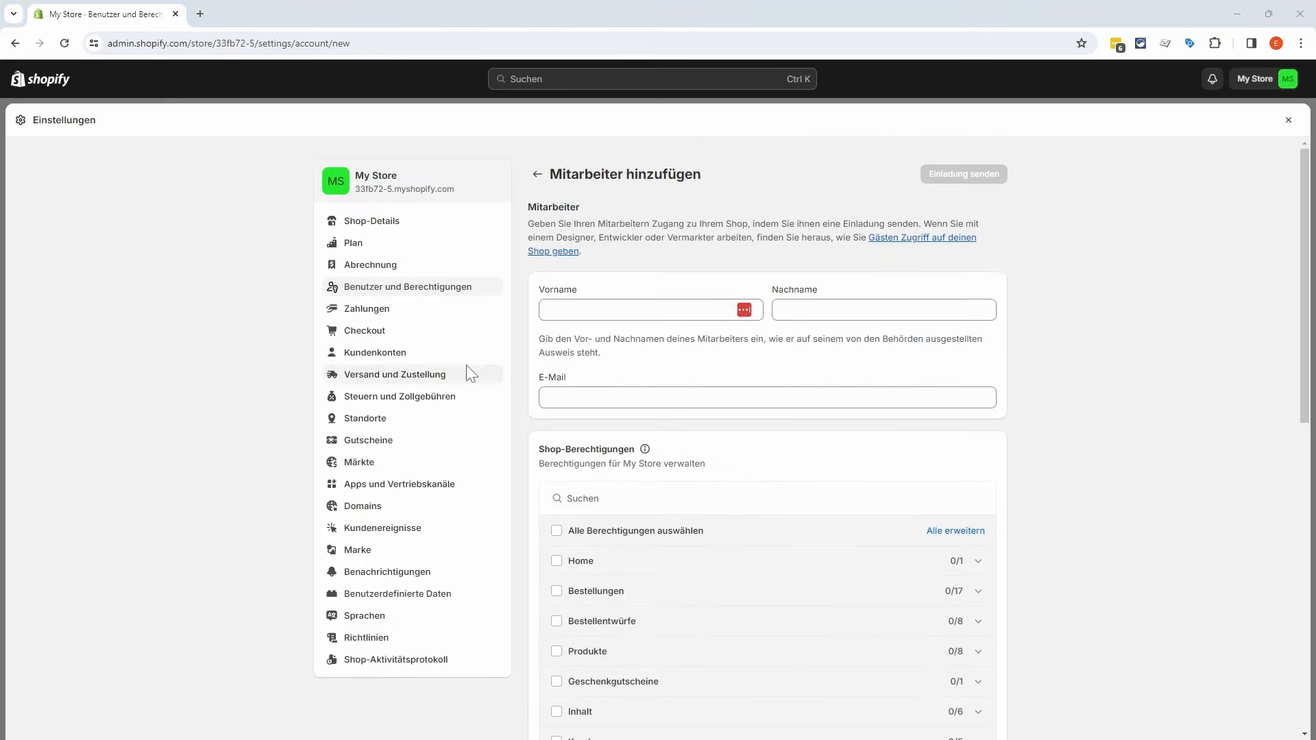
Step: Review the payment settings down to the manual payment methods, and start activating Shopify Payments
click(420, 318)
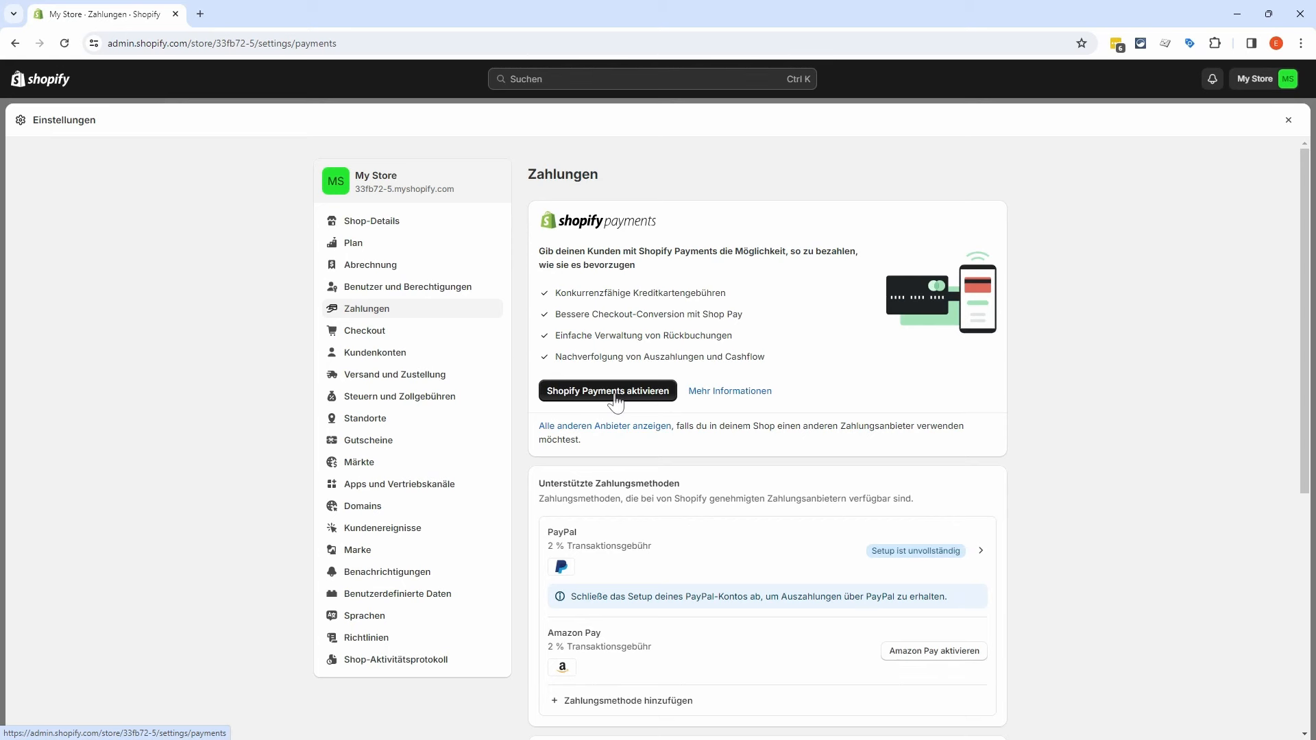
scroll(651, 411, down, 2)
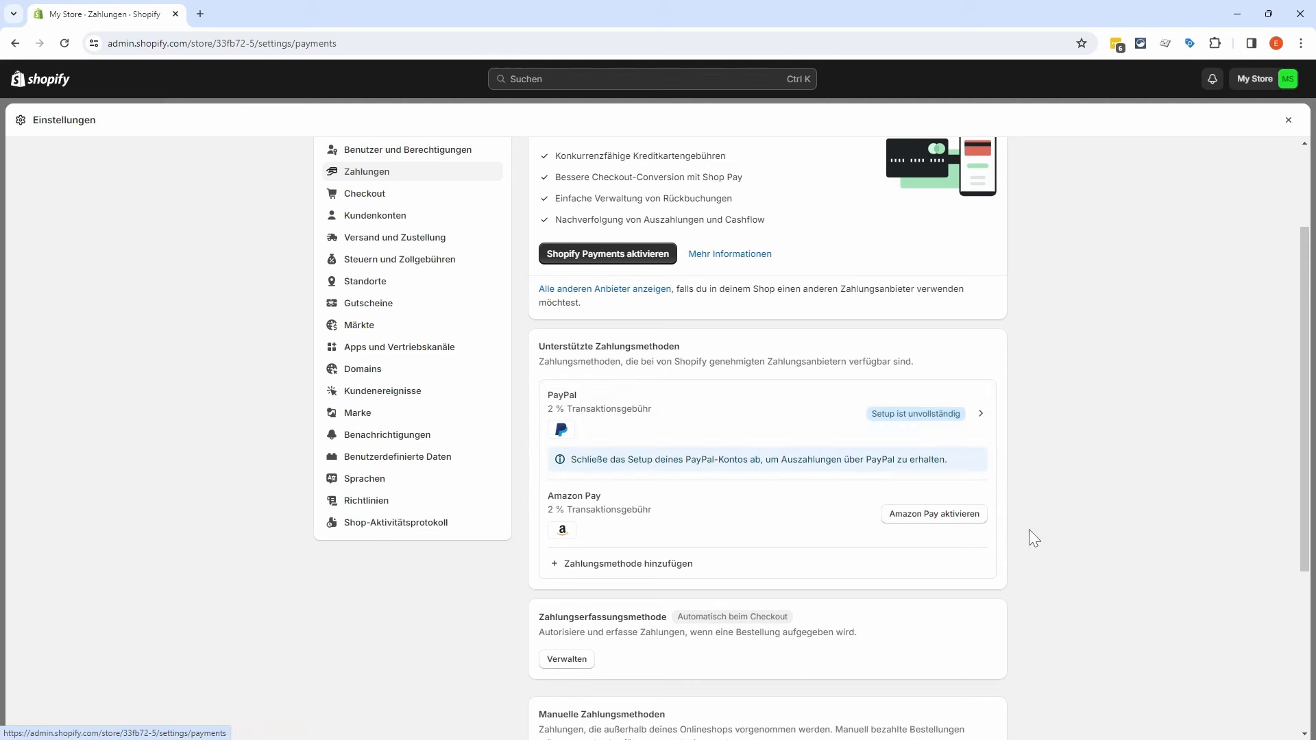
scroll(1029, 529, down, 2)
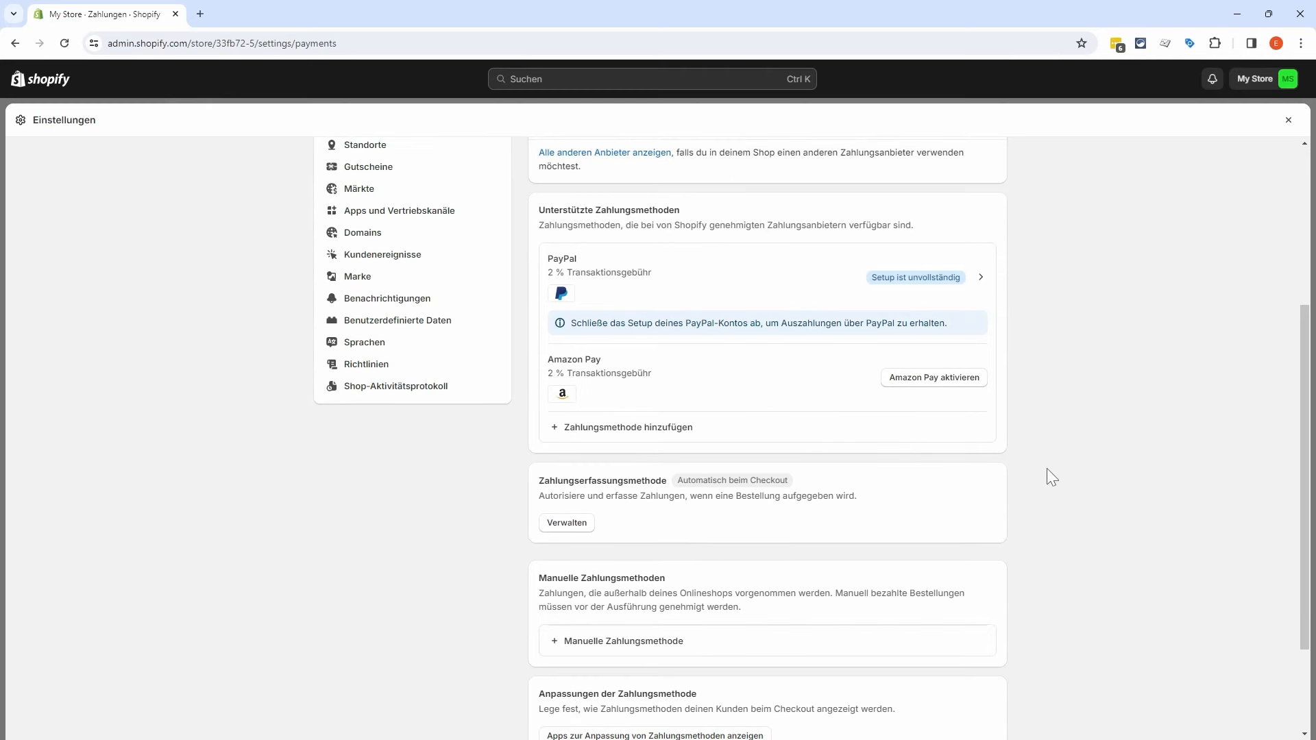
scroll(1048, 476, down, 2)
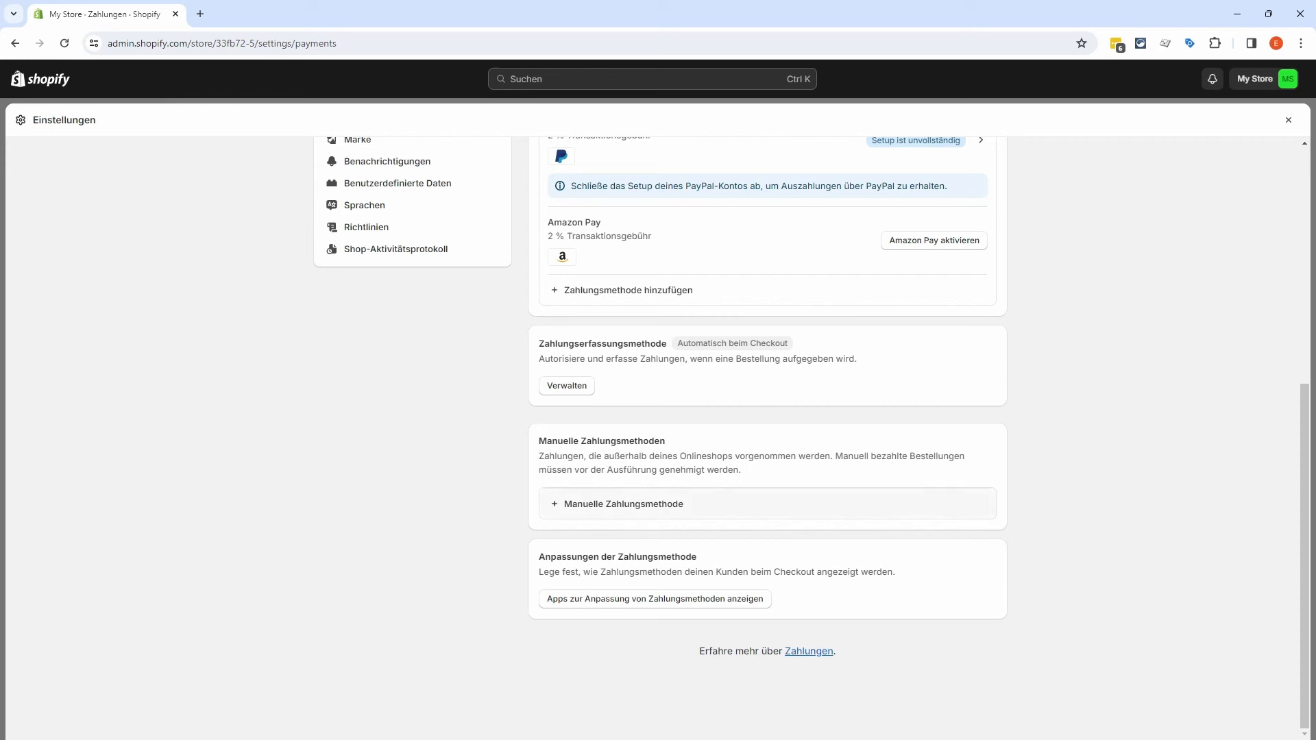
scroll(1066, 469, up, 6)
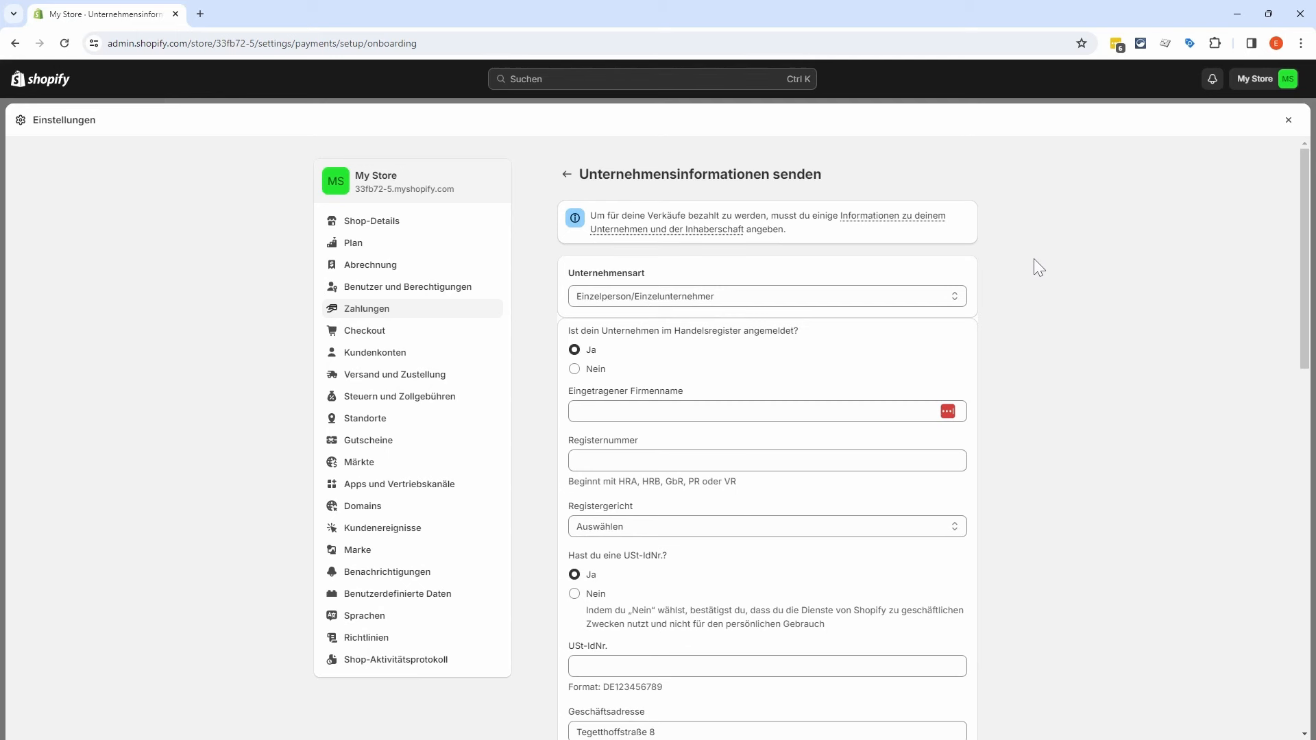
Step: Examine the Shopify Payments business information form, from the business type options through the product details to the IBAN field
click(932, 296)
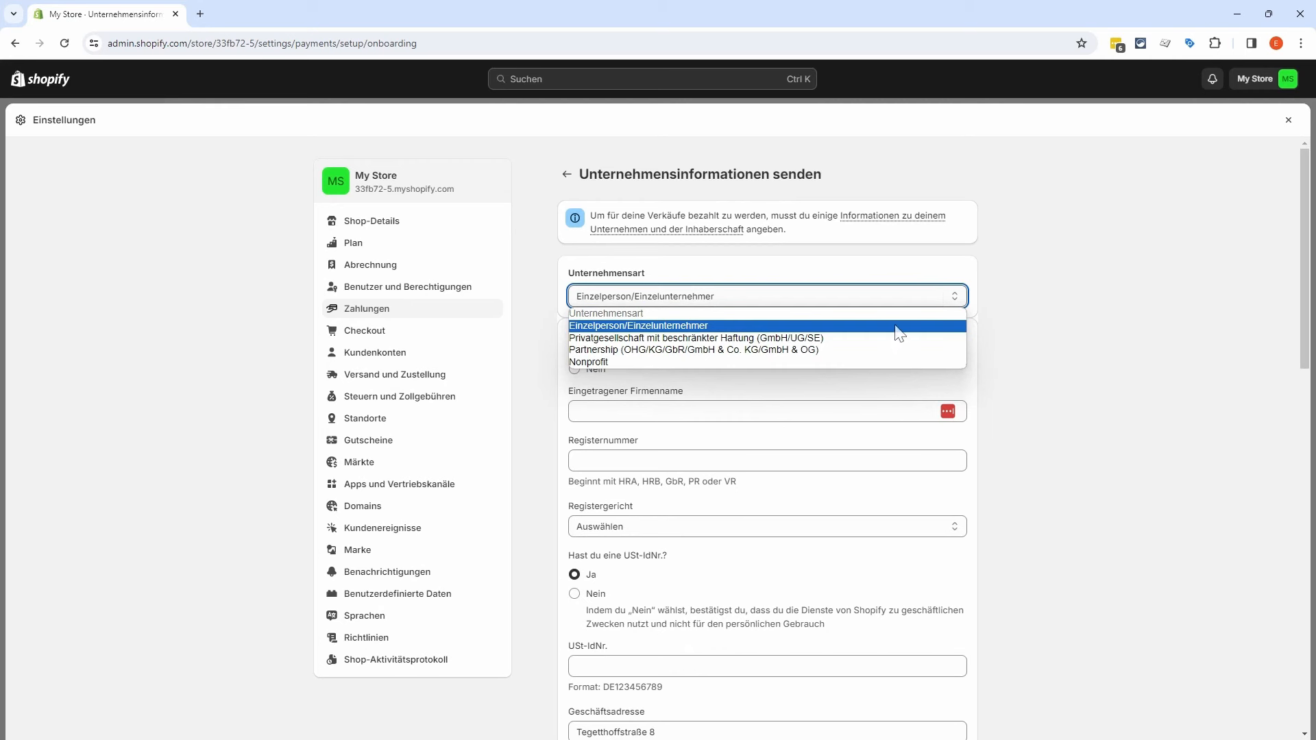
click(1065, 319)
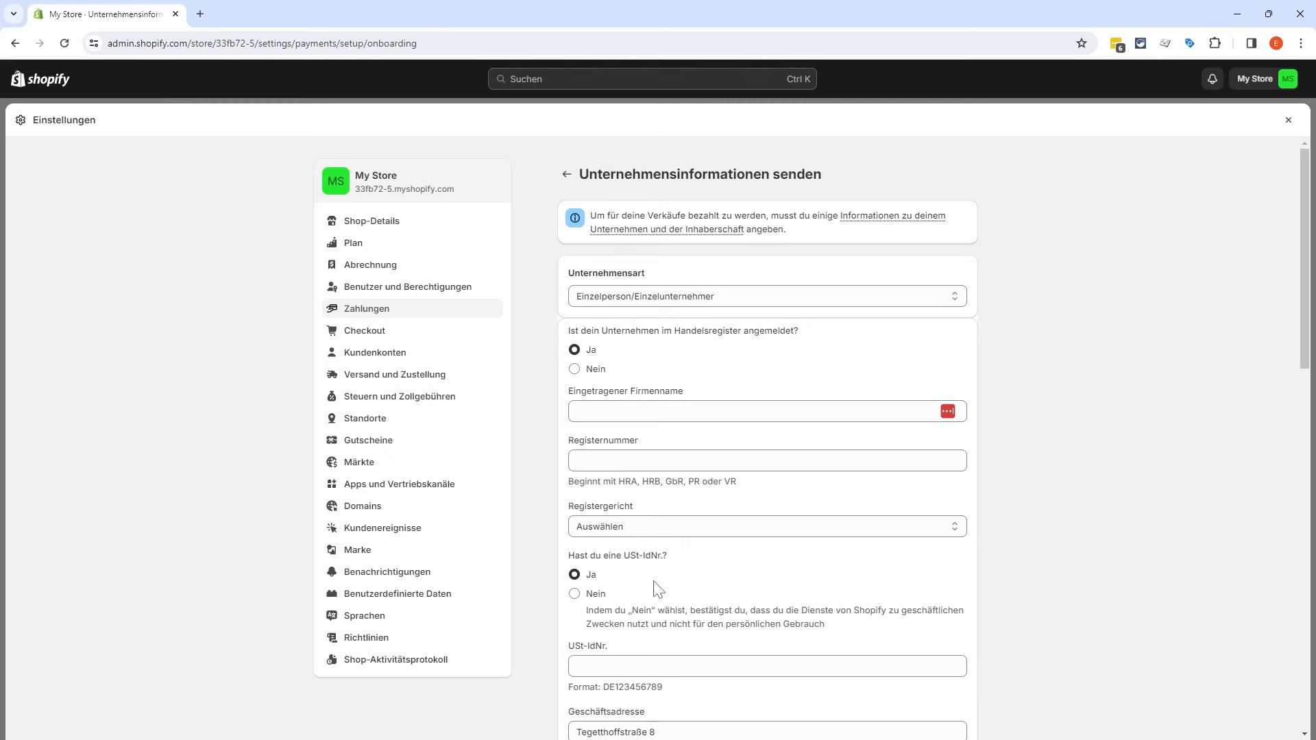
scroll(1049, 485, down, 3)
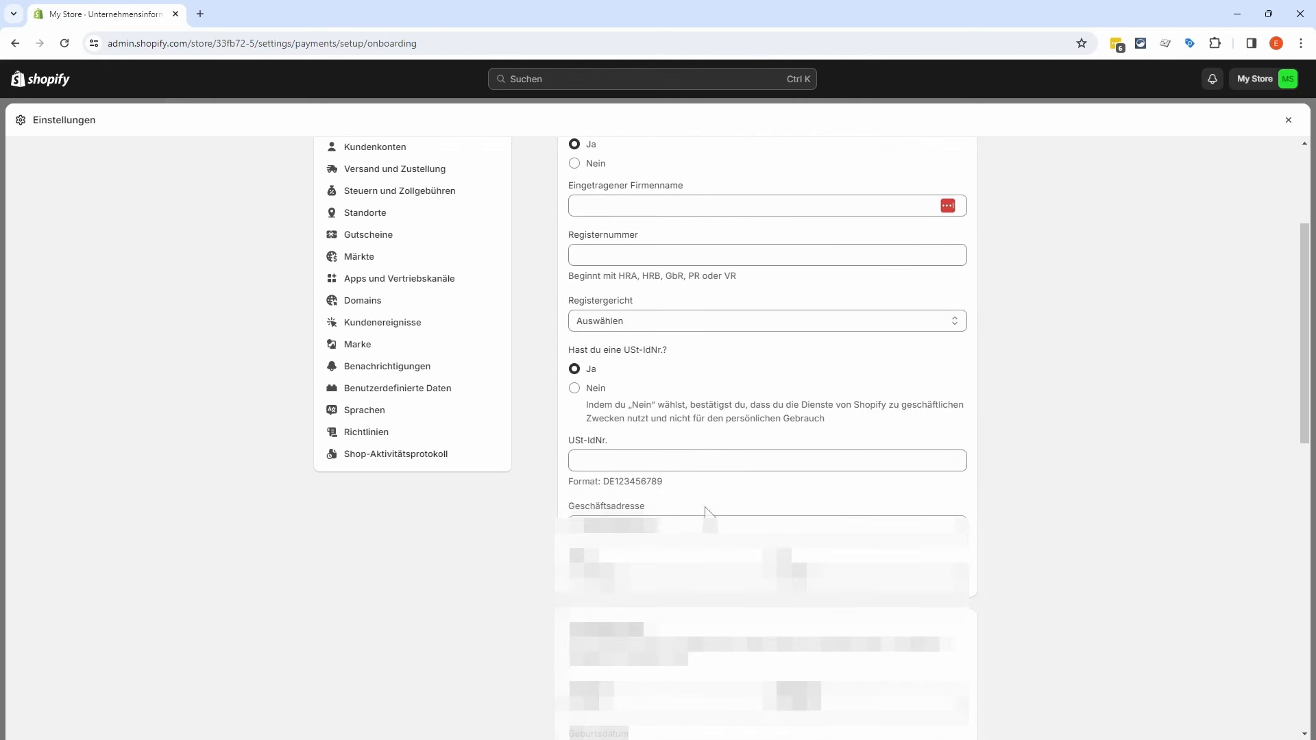
scroll(1095, 508, down, 2)
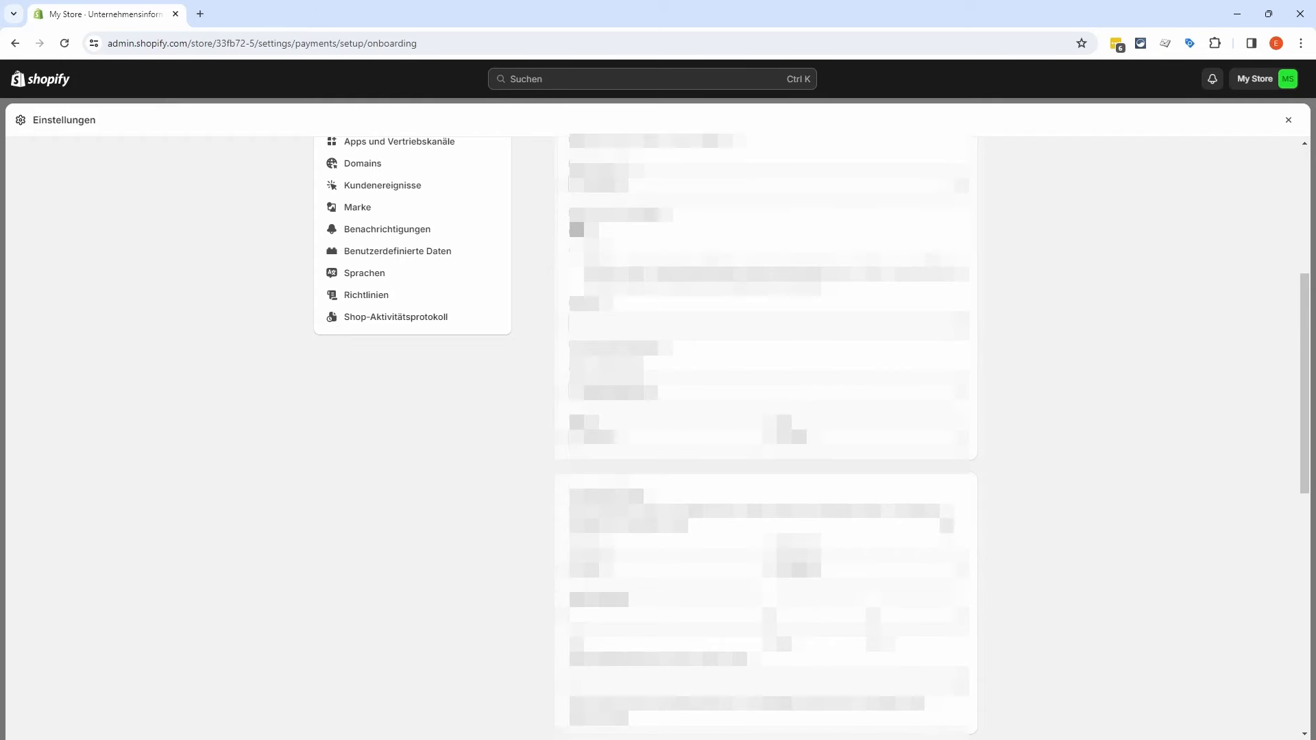
scroll(1060, 516, down, 4)
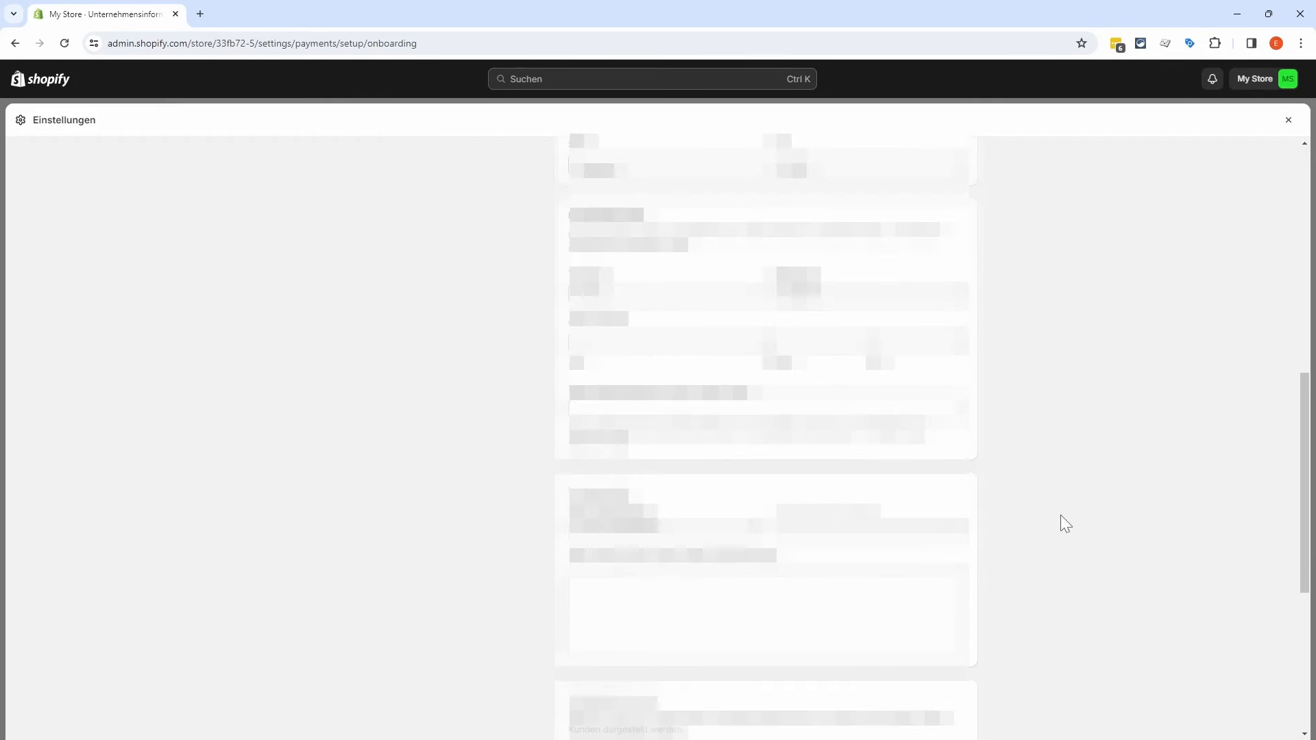
scroll(1026, 527, down, 3)
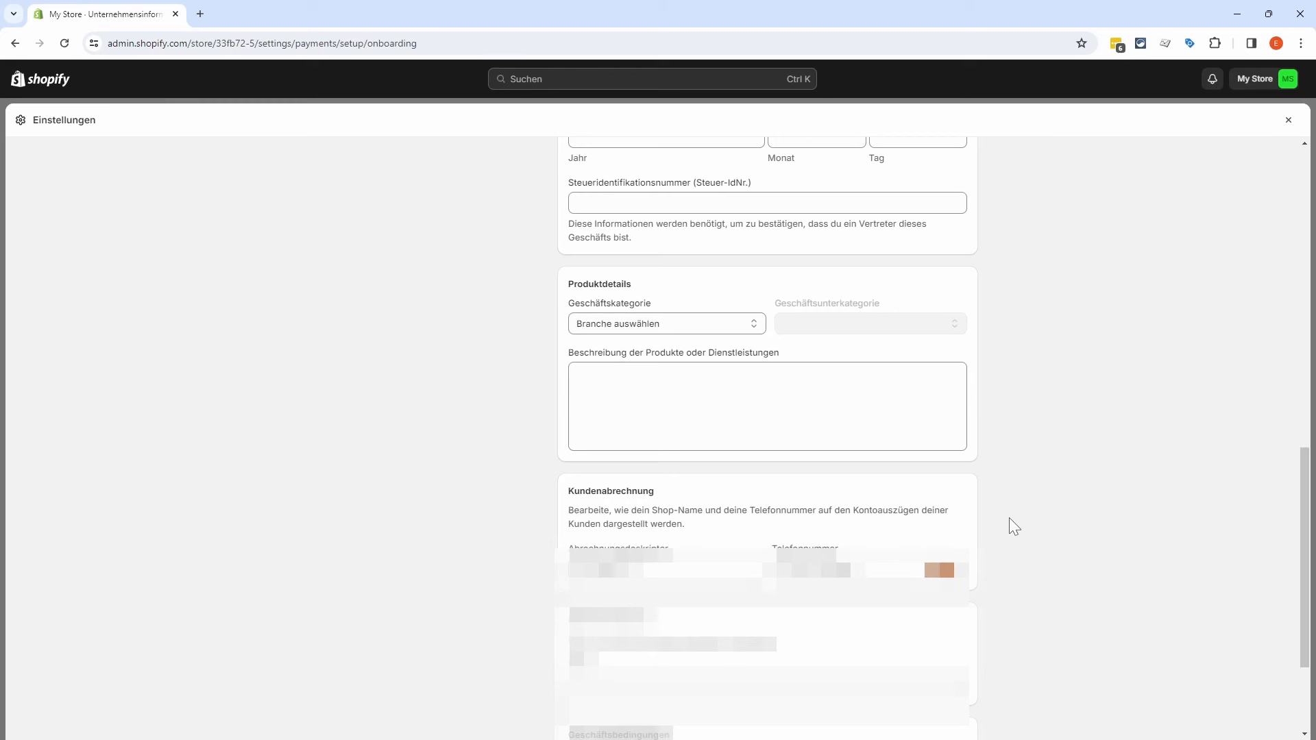
scroll(1021, 510, down, 2)
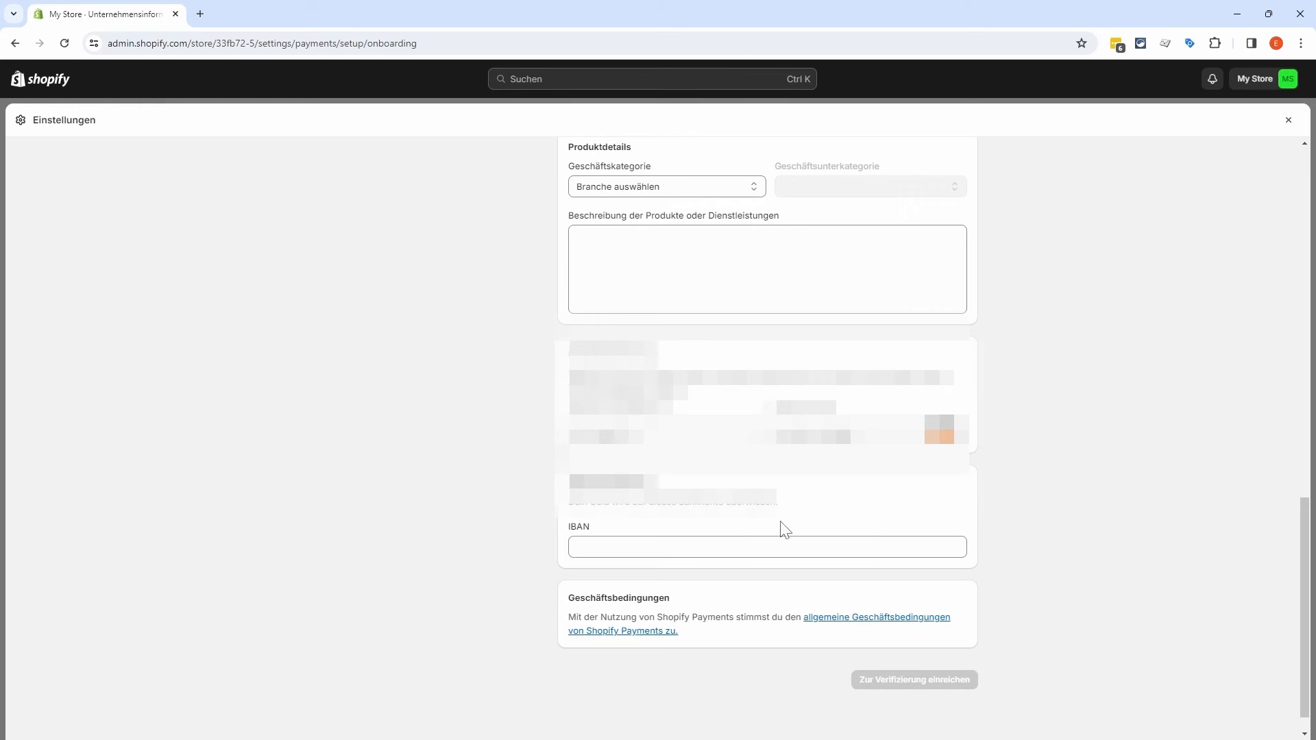
click(632, 547)
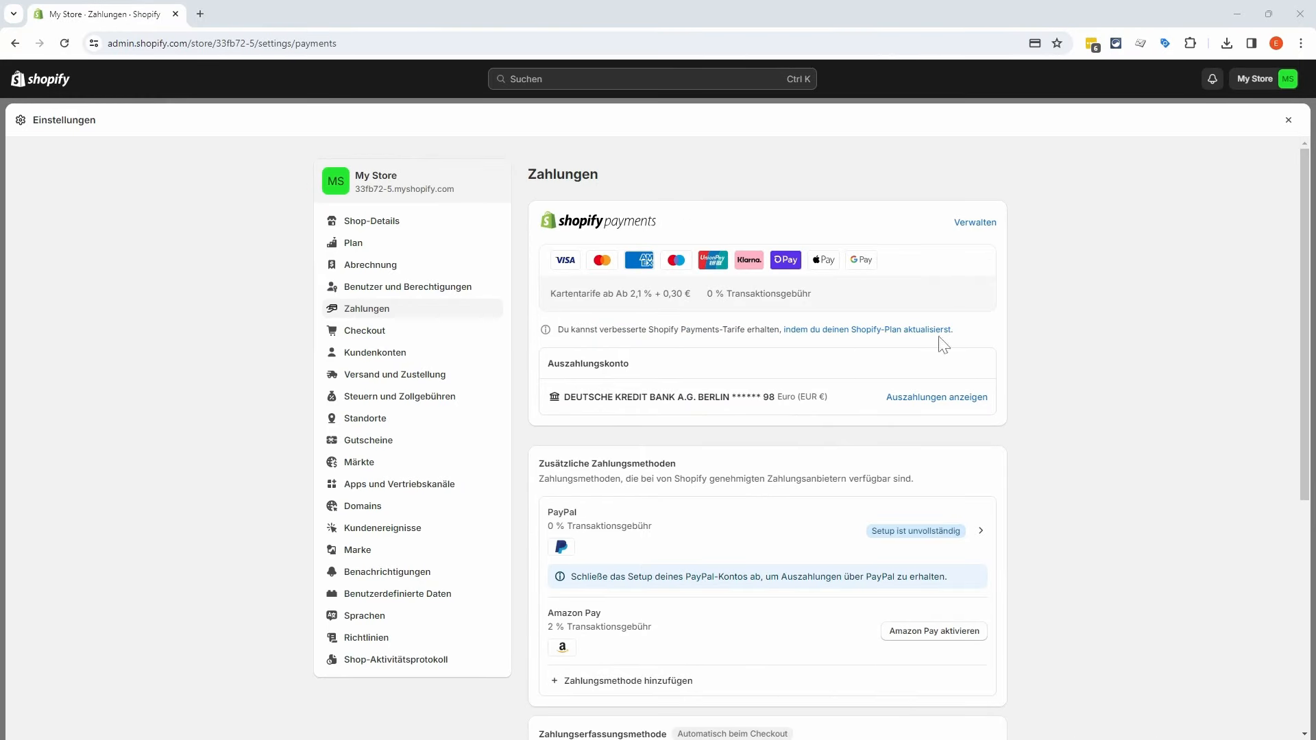
Step: Check the card rates listed for Shopify Payments and open its management page
drag(550, 294, 690, 299)
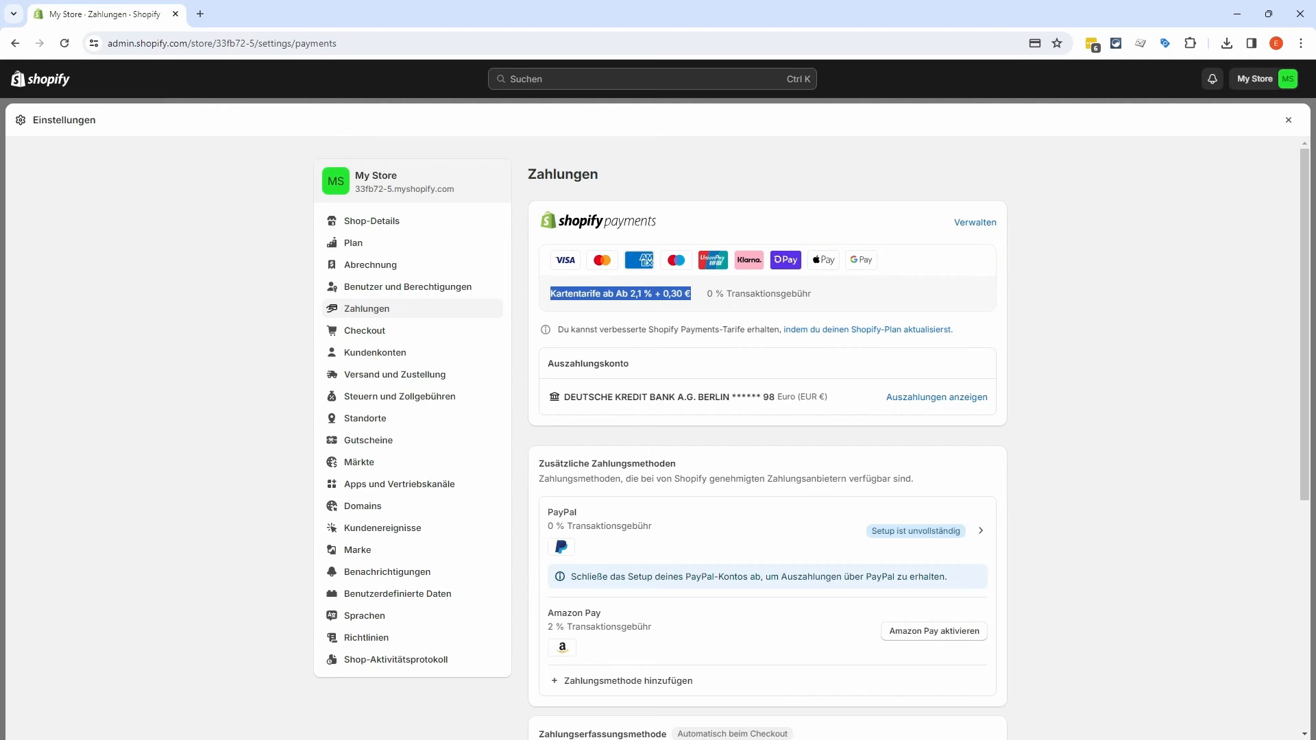
click(1093, 313)
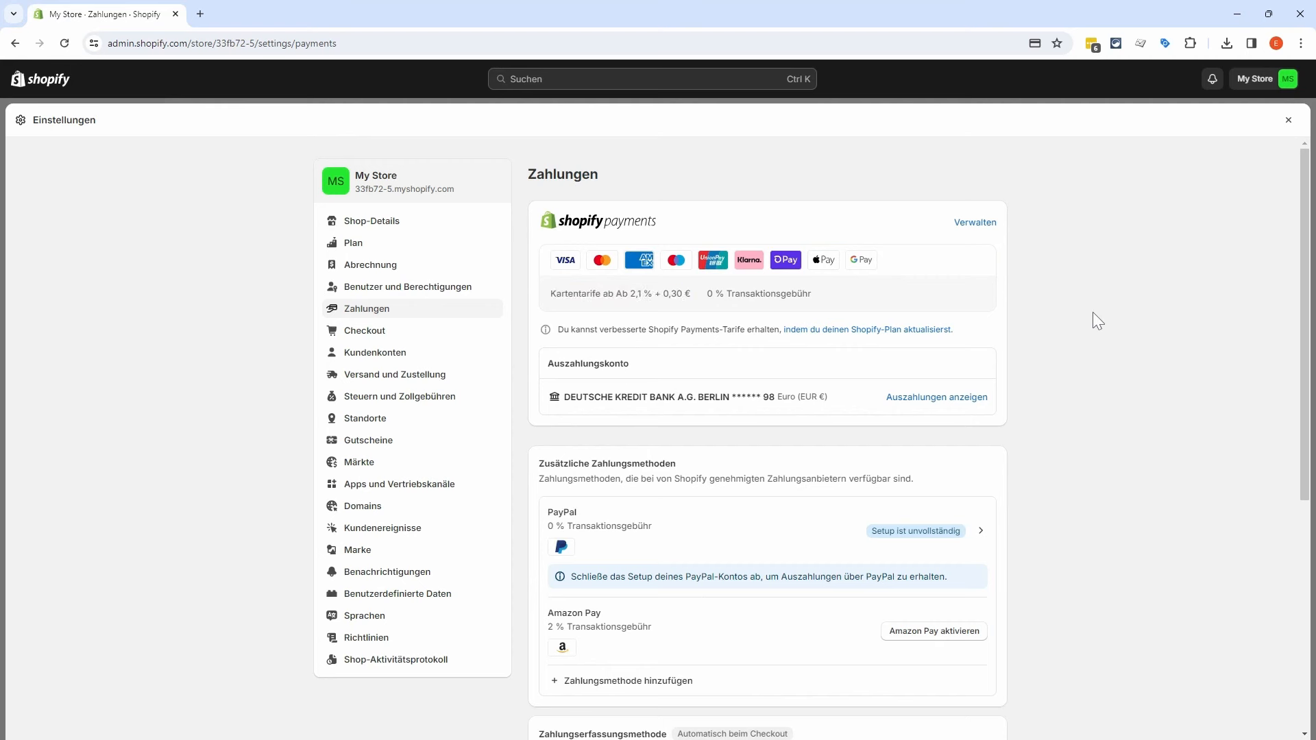
click(975, 224)
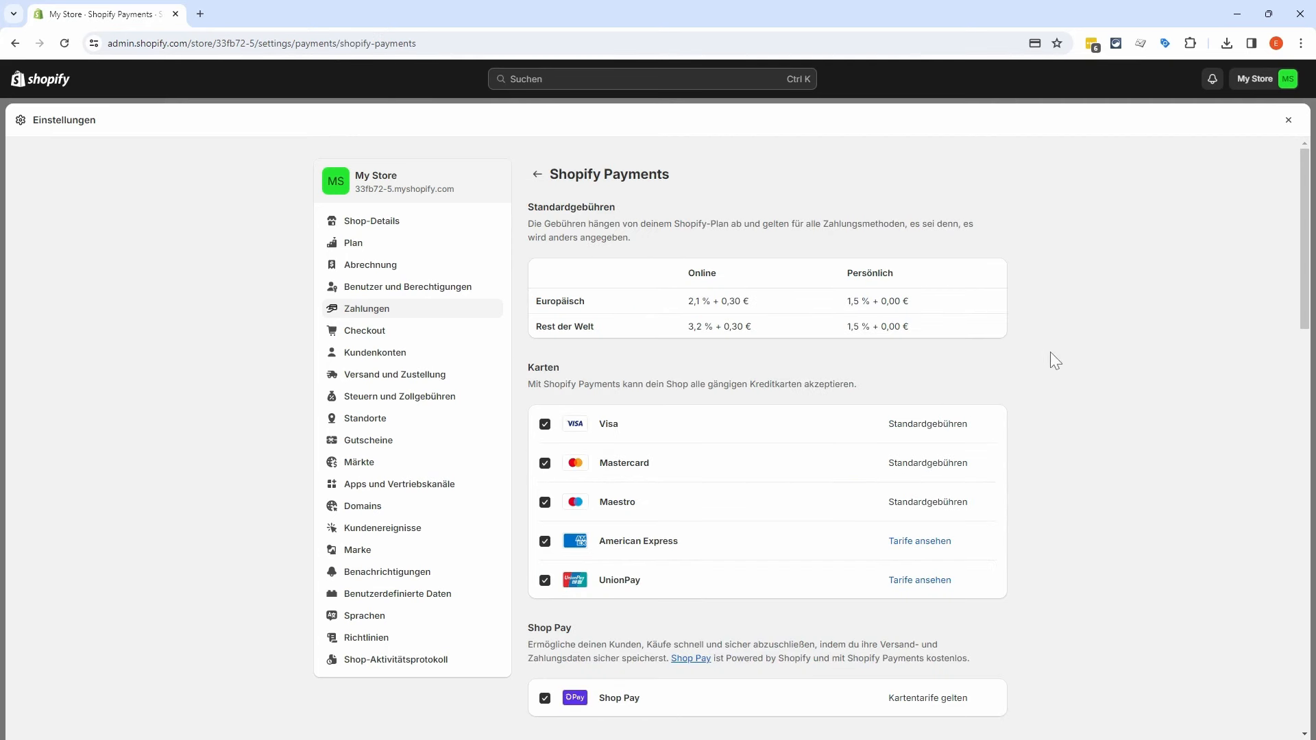
Step: Switch American Express and UnionPay off and back on among the accepted cards
click(545, 541)
click(545, 541)
click(544, 581)
click(545, 581)
Step: Review the wallets, Klarna and payout settings, and enable declining charges that fail AVS postal code verification
scroll(920, 528, down, 3)
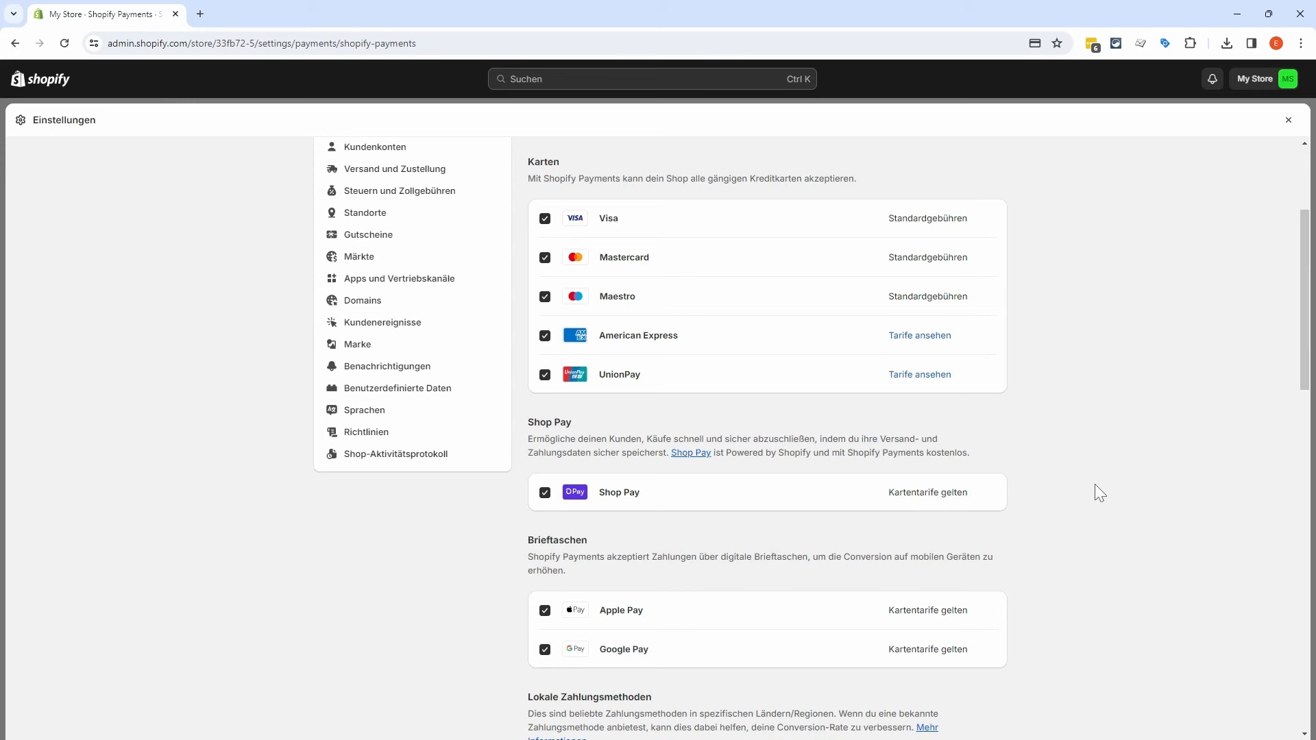
scroll(1095, 479, down, 2)
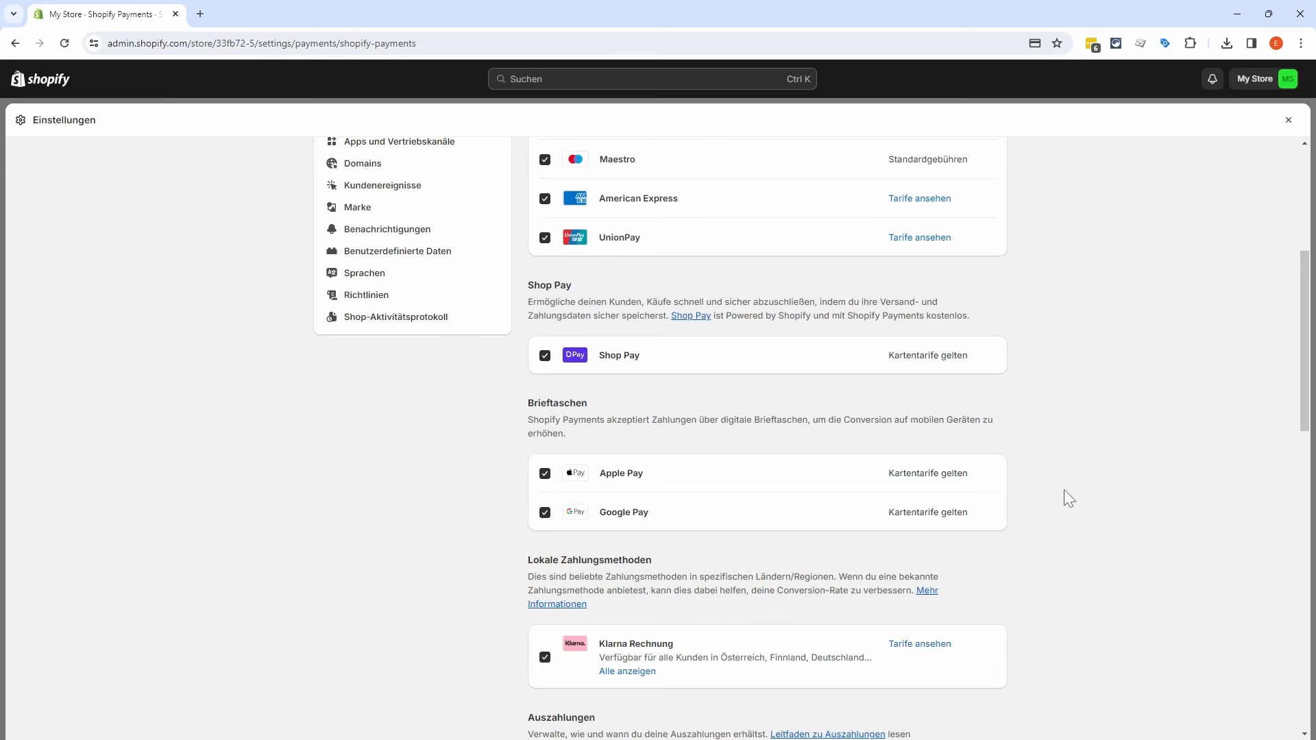
scroll(1063, 484, down, 2)
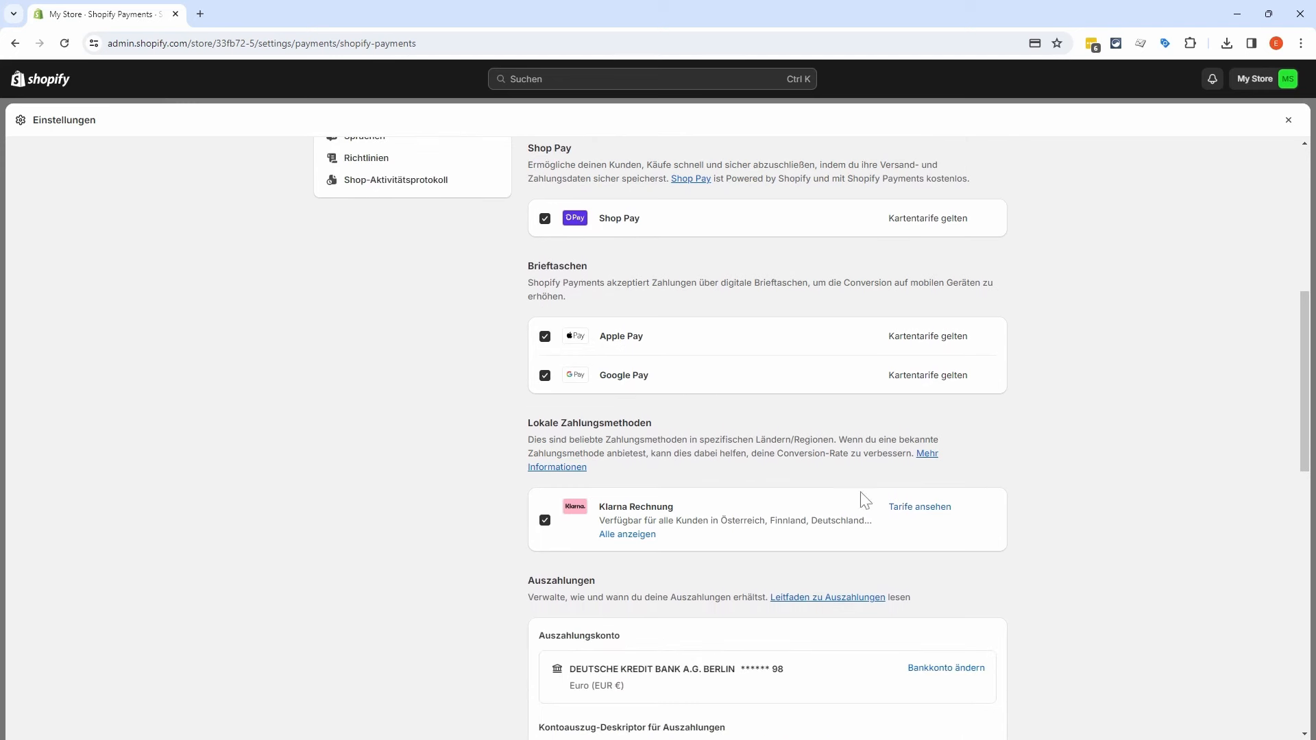
scroll(1095, 499, down, 8)
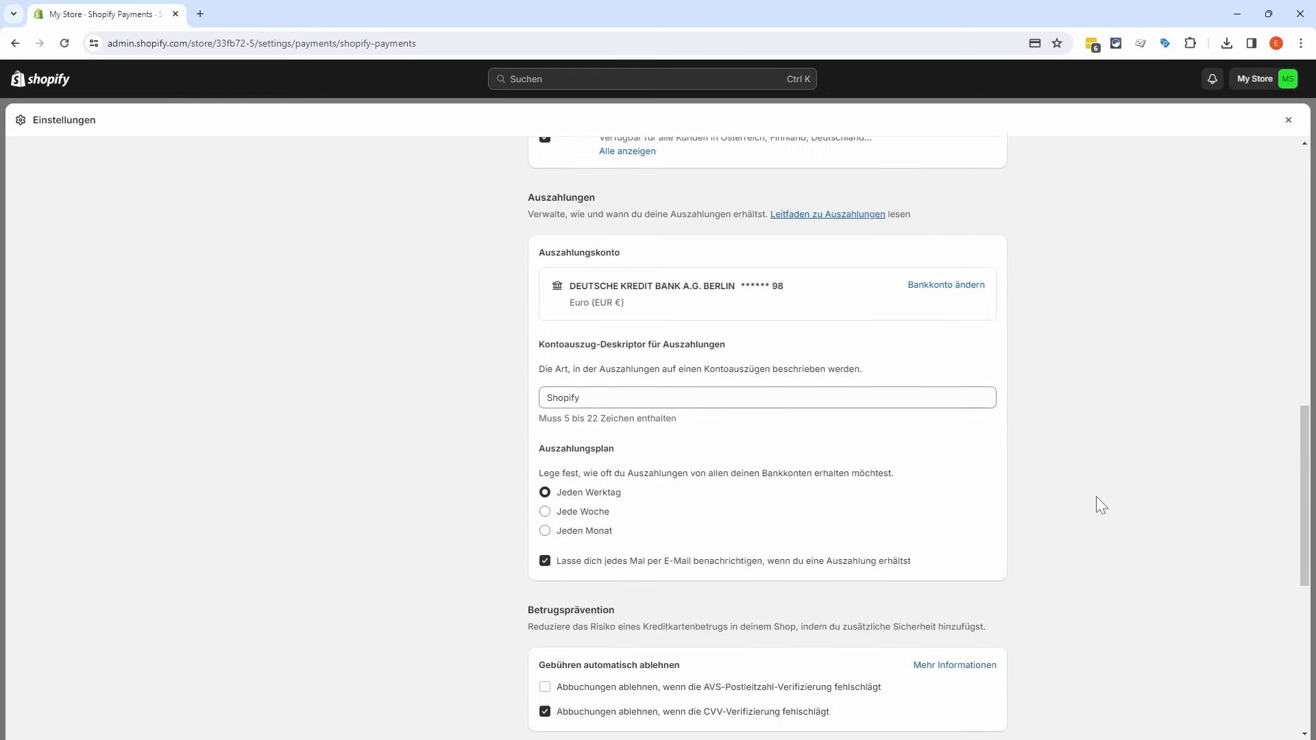
scroll(1096, 497, down, 1)
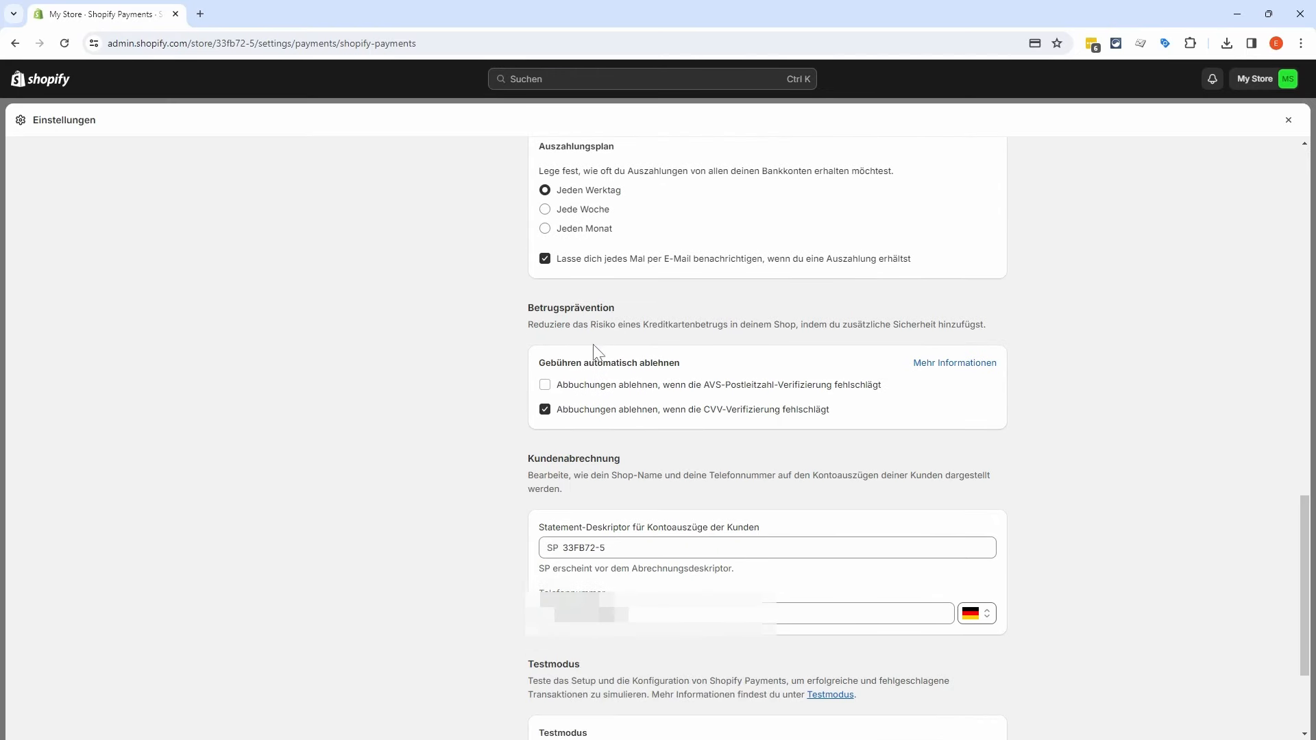
click(546, 385)
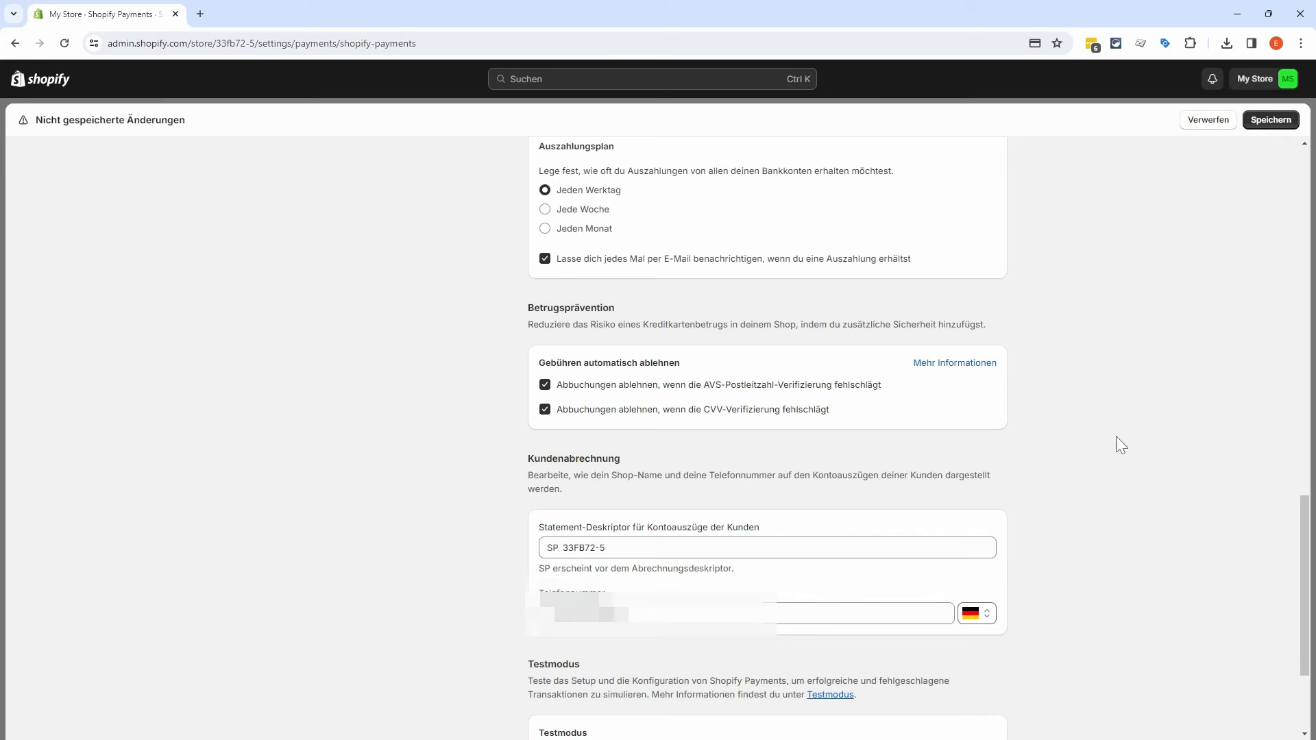
Step: Switch the test mode on and back off, and save the Shopify Payments settings
scroll(1109, 436, down, 3)
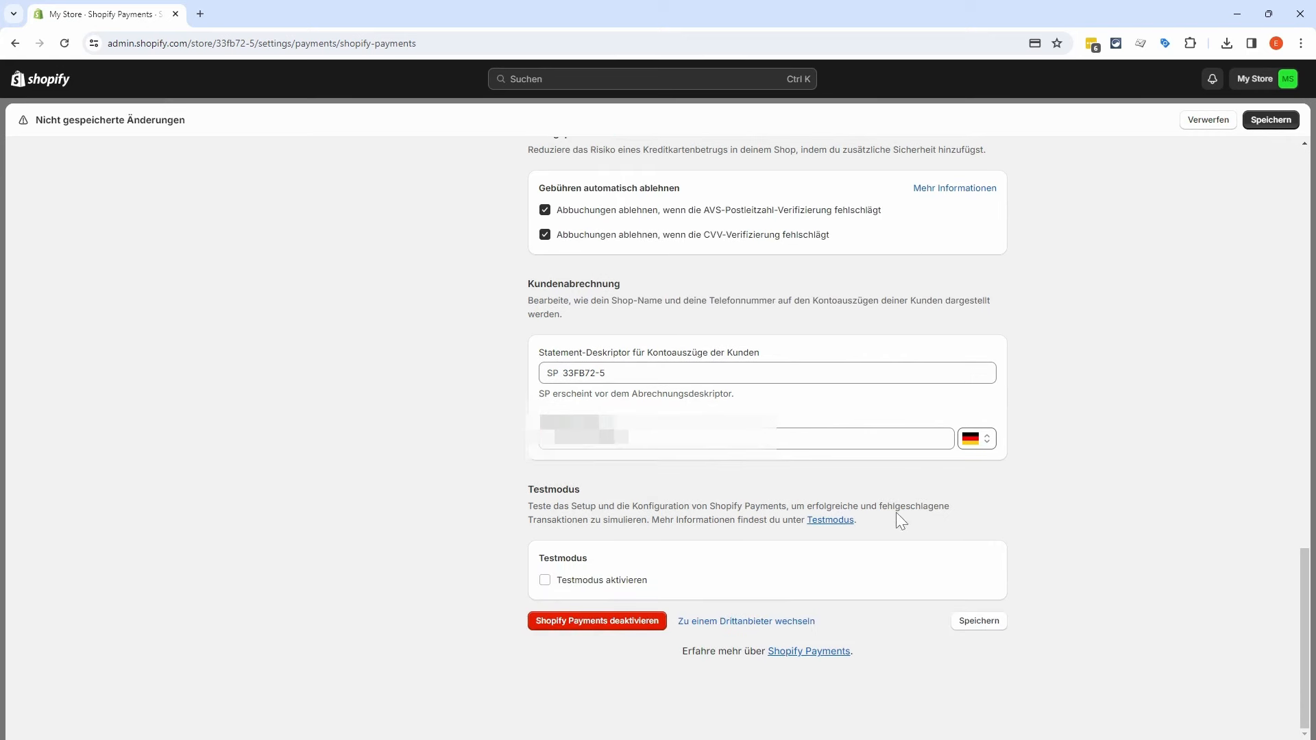
click(592, 488)
click(545, 580)
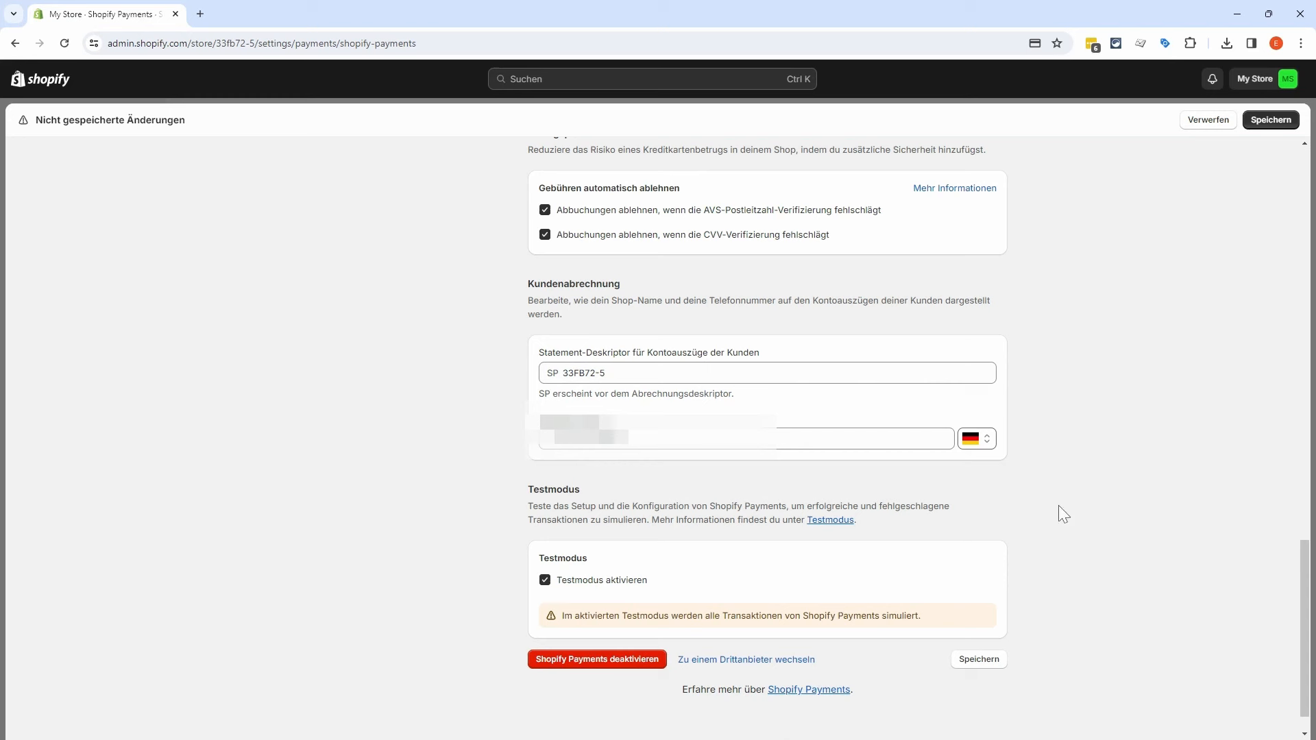
click(568, 588)
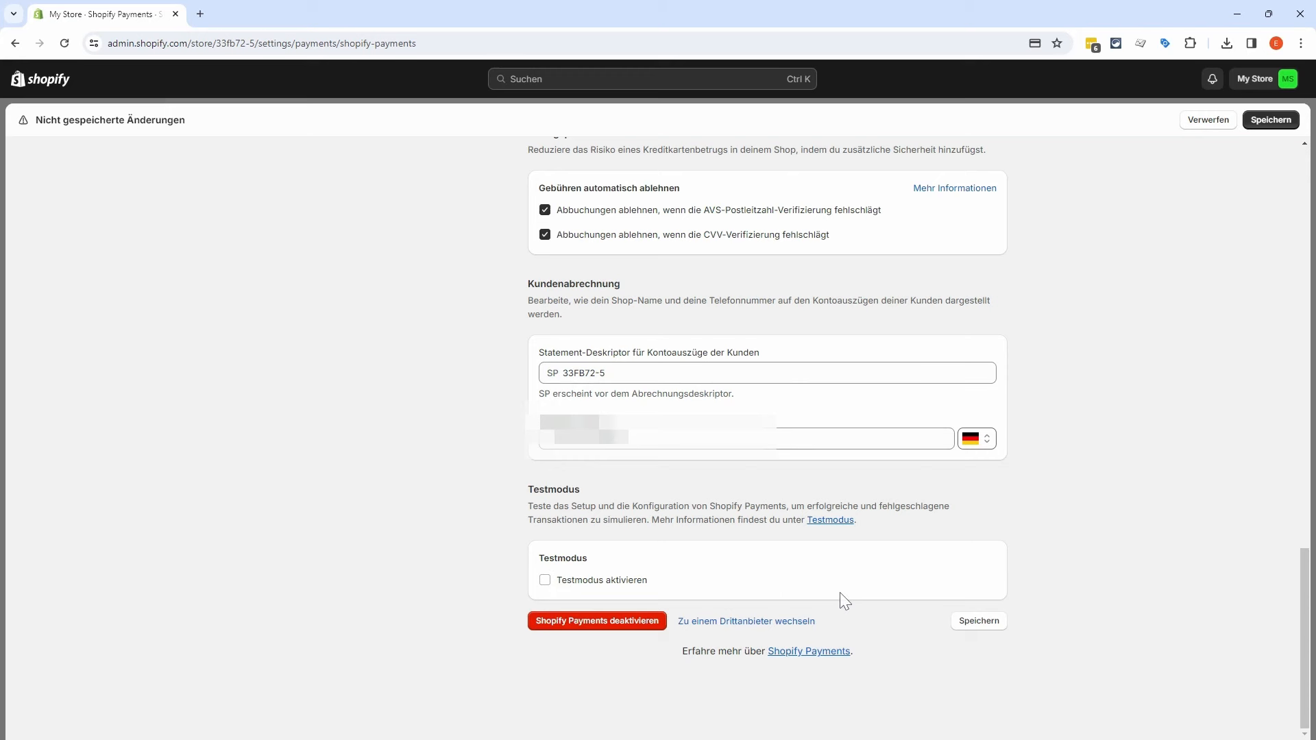
click(979, 629)
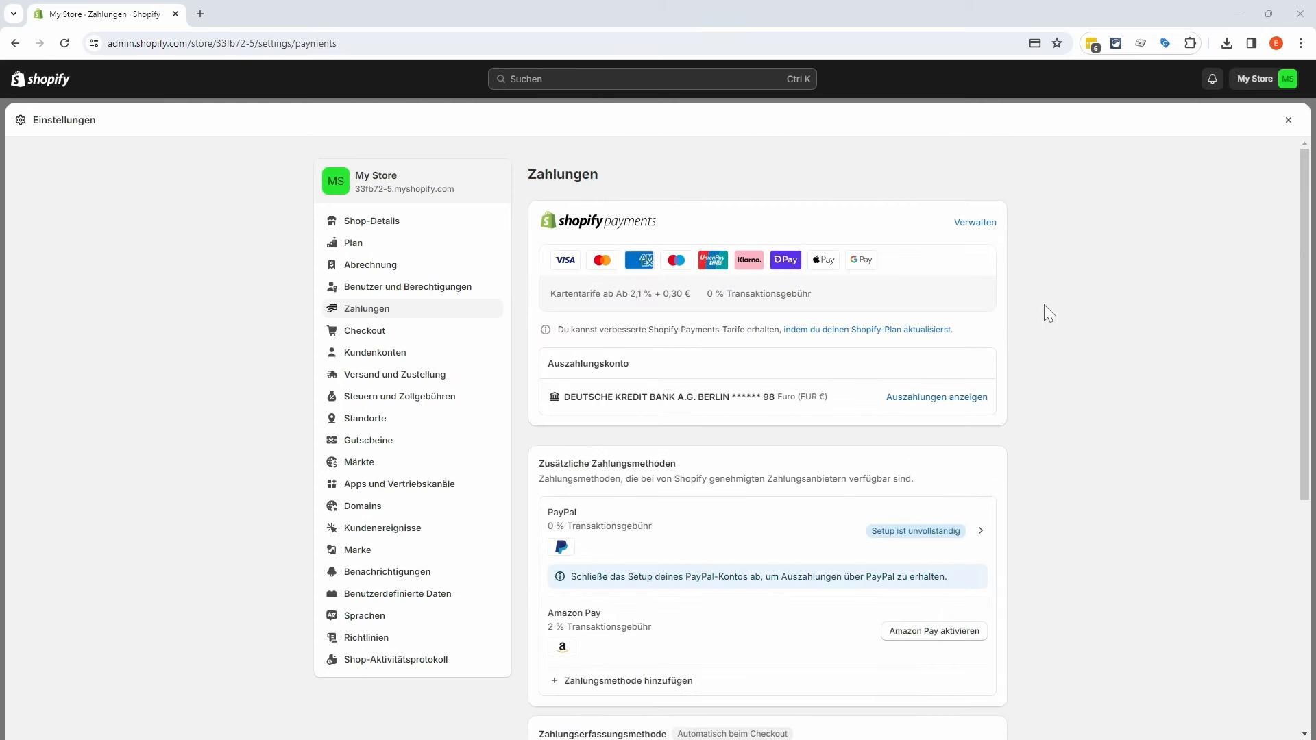
Step: In the checkout settings, limit the customer contact method to E-Mail and make the company name optional
click(422, 336)
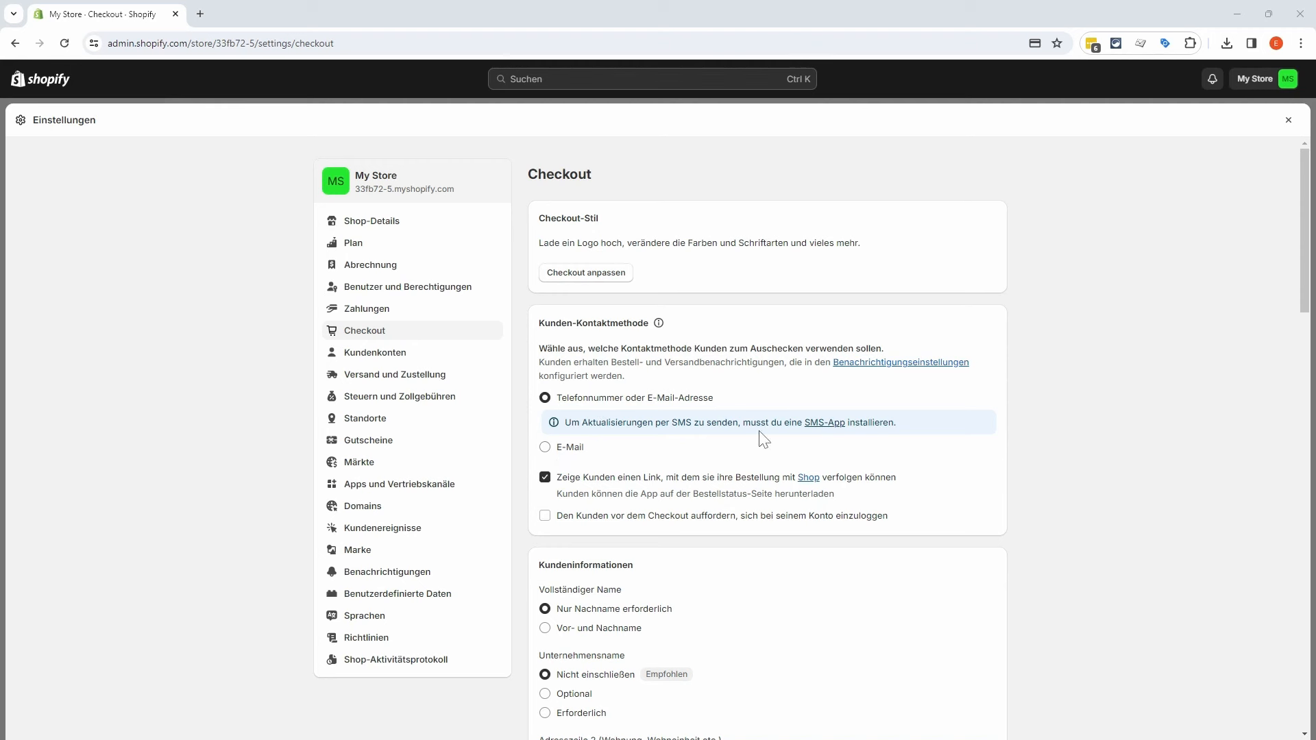
click(570, 449)
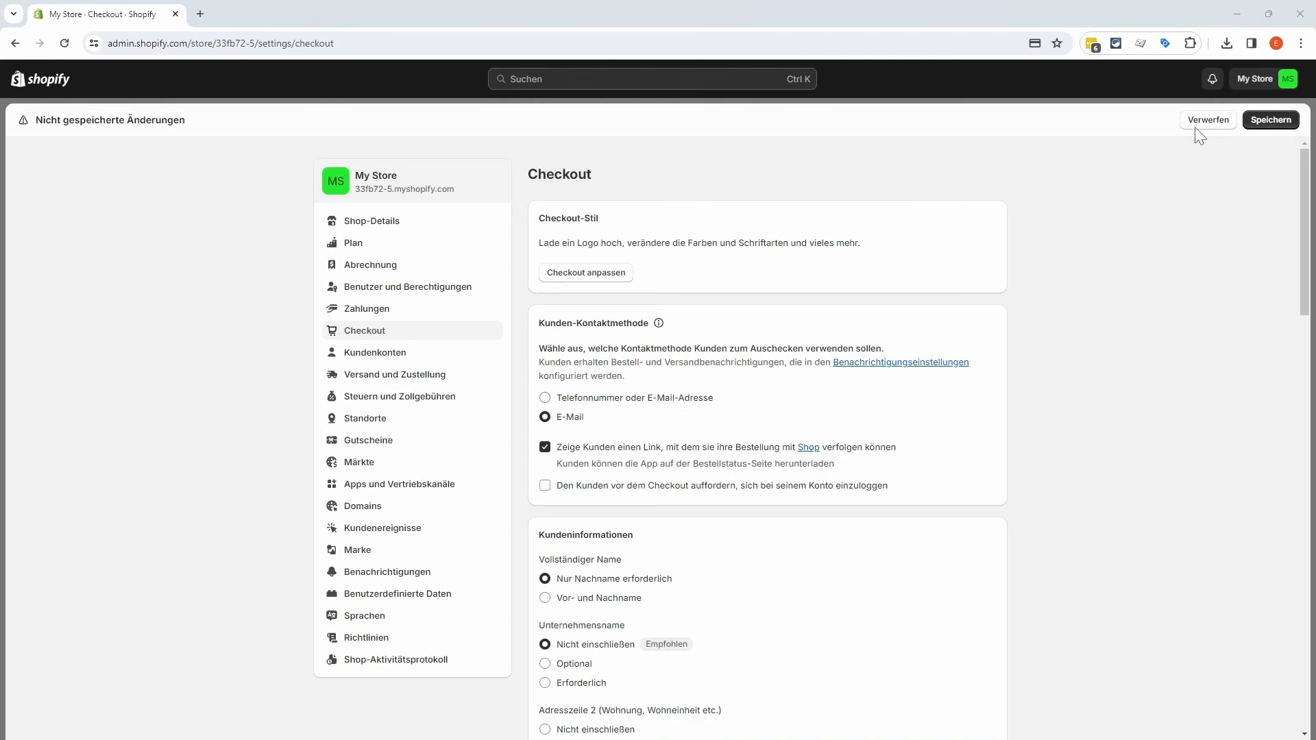
scroll(1195, 127, down, 5)
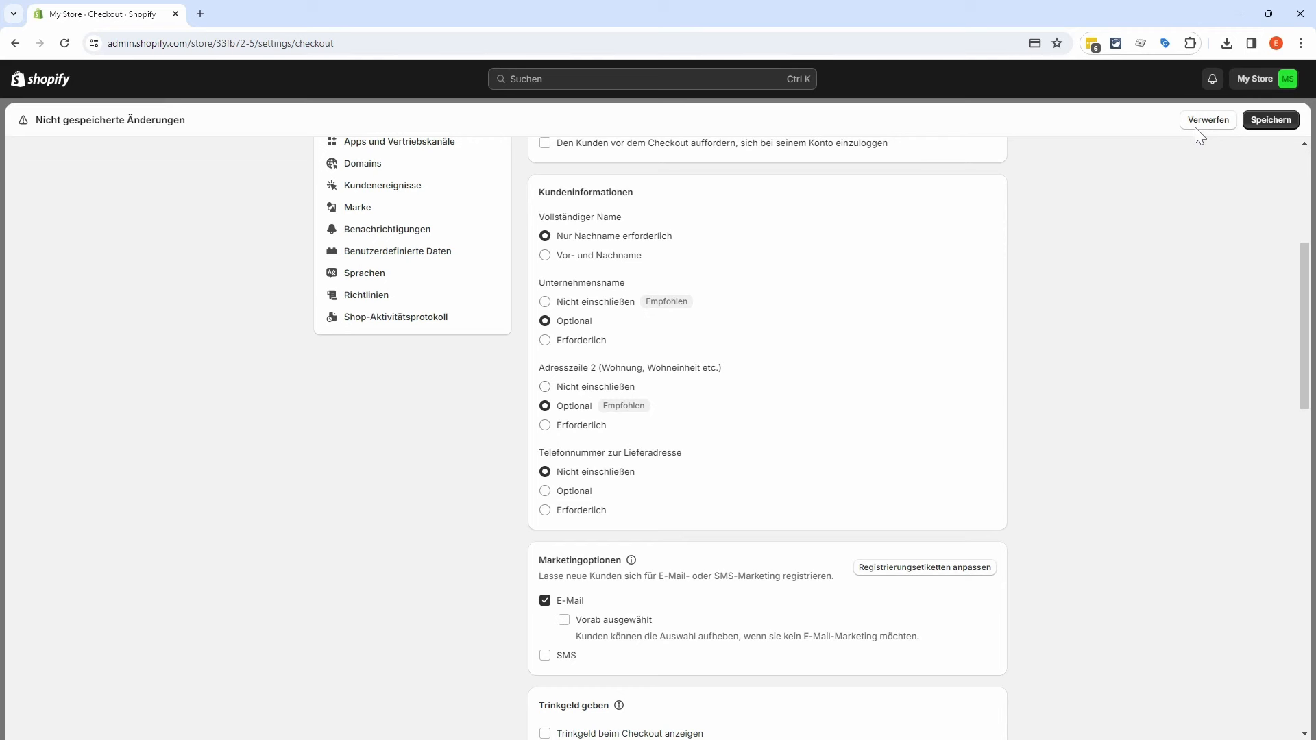
Step: Make the delivery address phone number optional and have the e-mail marketing sign-up preselected, leaving SMS marketing off
scroll(1194, 126, down, 2)
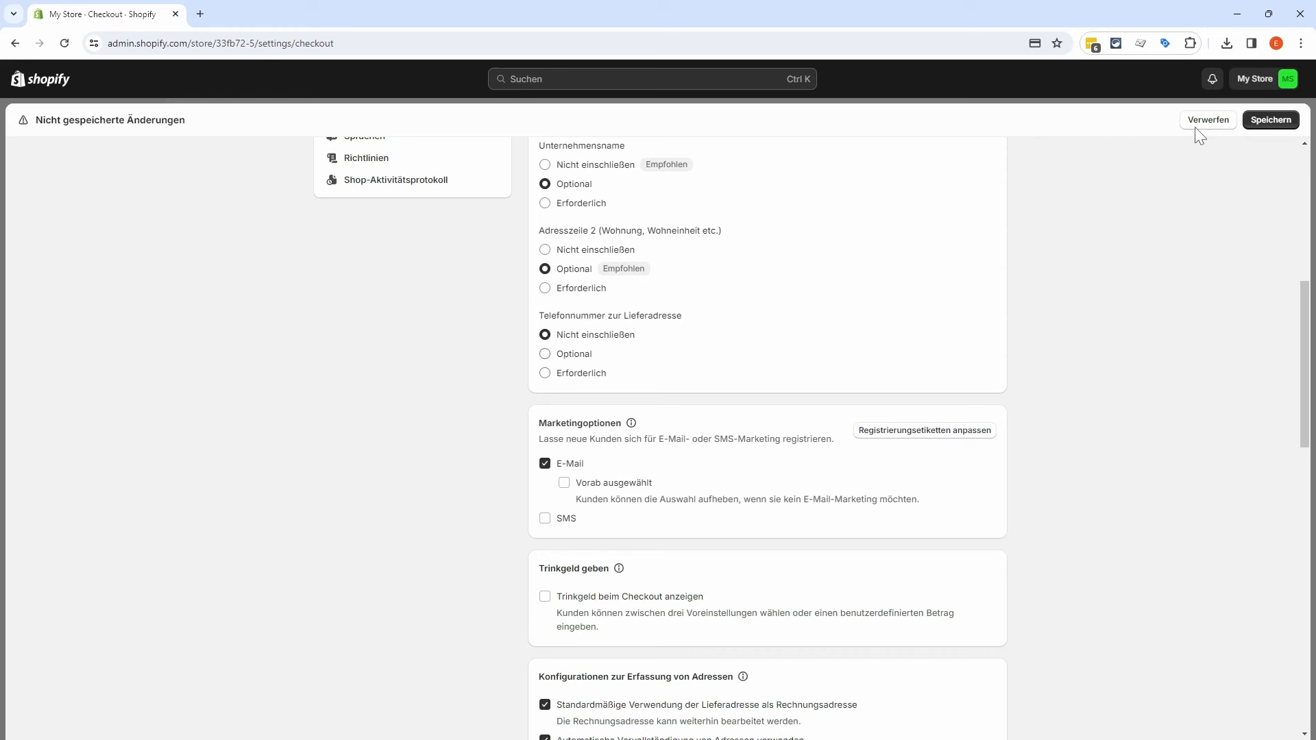
key(Down)
key(space)
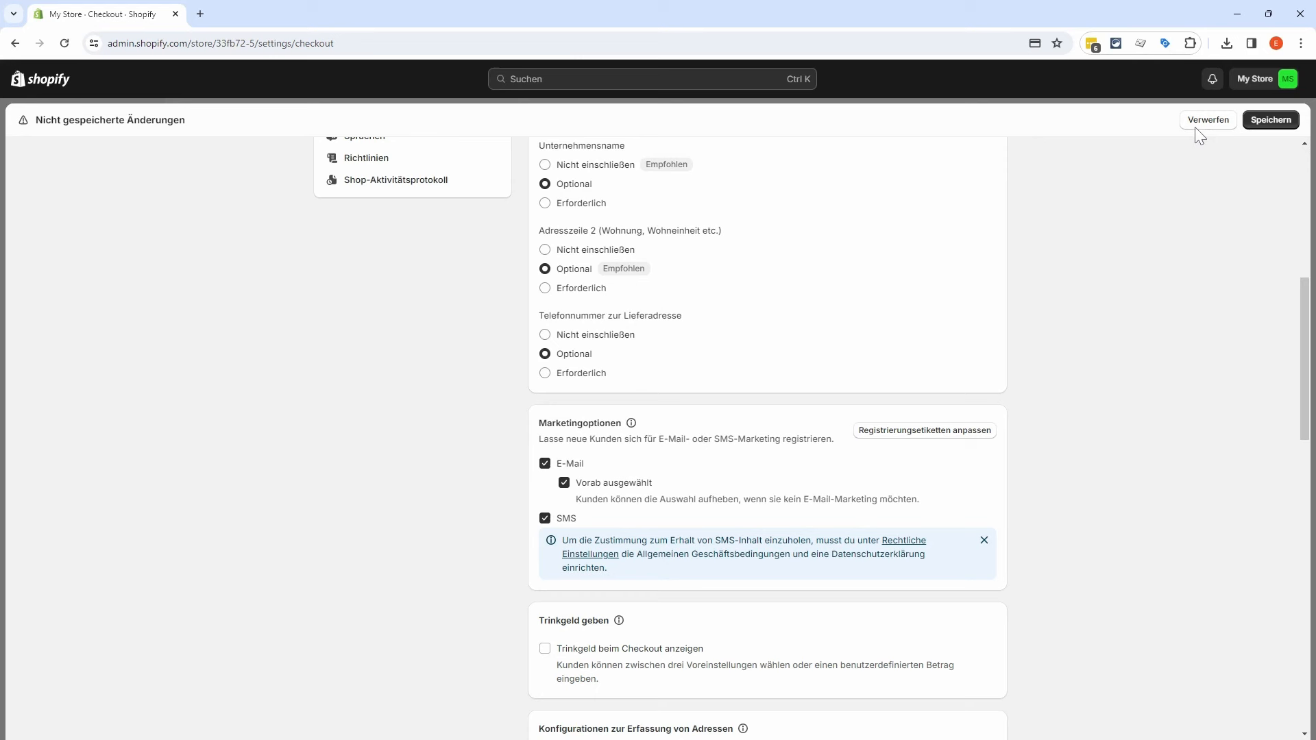
click(1195, 126)
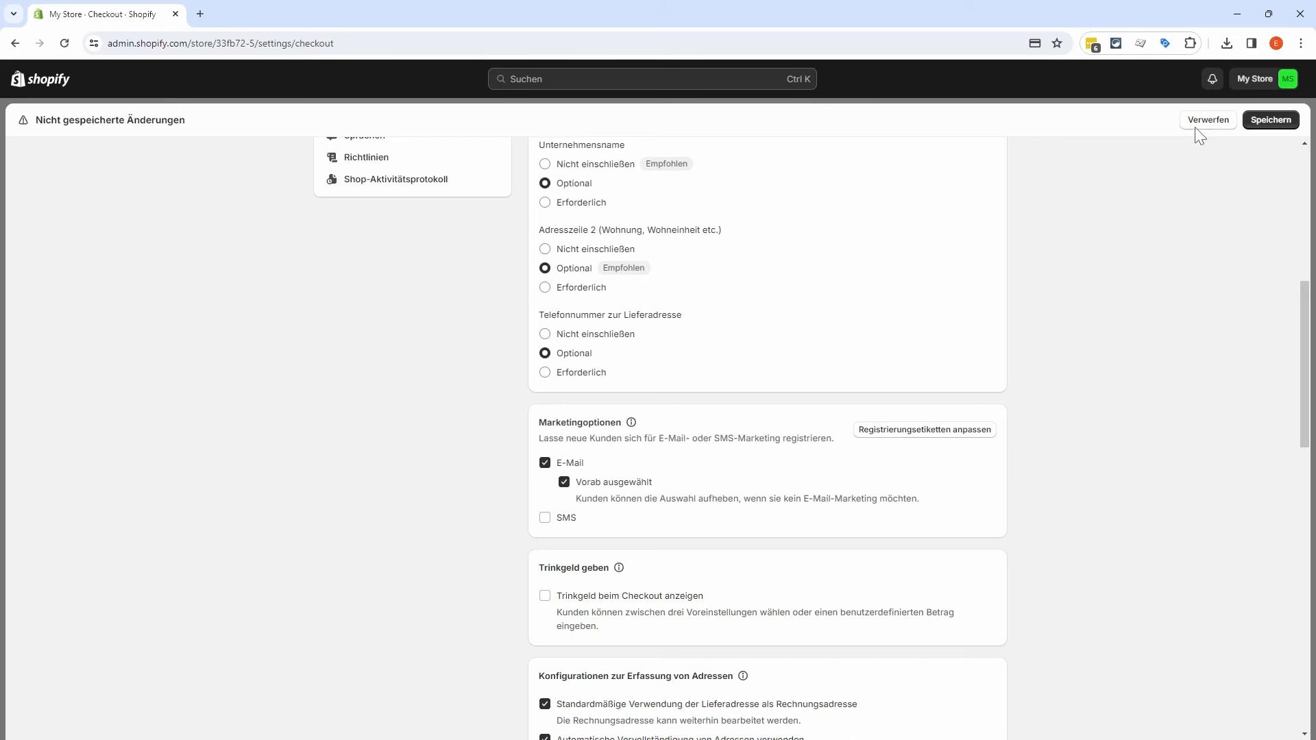
Step: Review the checkout options for tipping, address collection and order processing
scroll(1195, 127, down, 2)
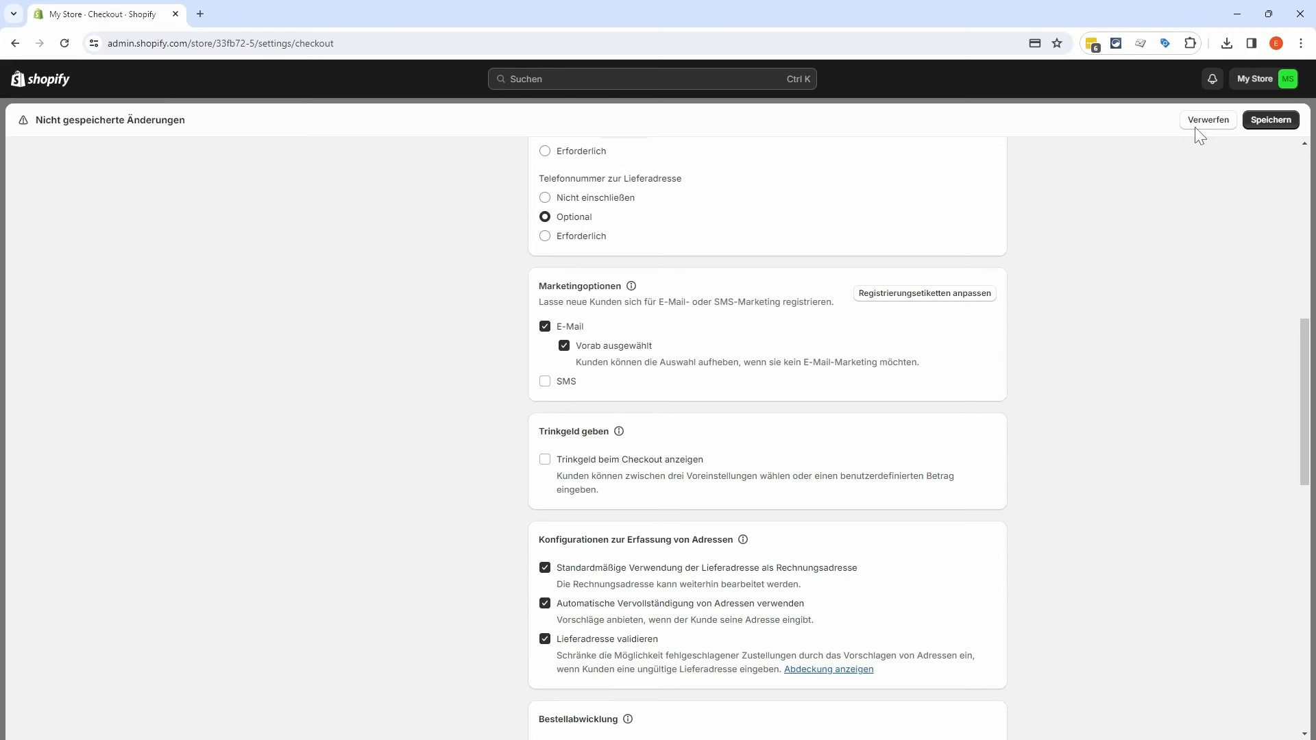
scroll(1194, 126, down, 1)
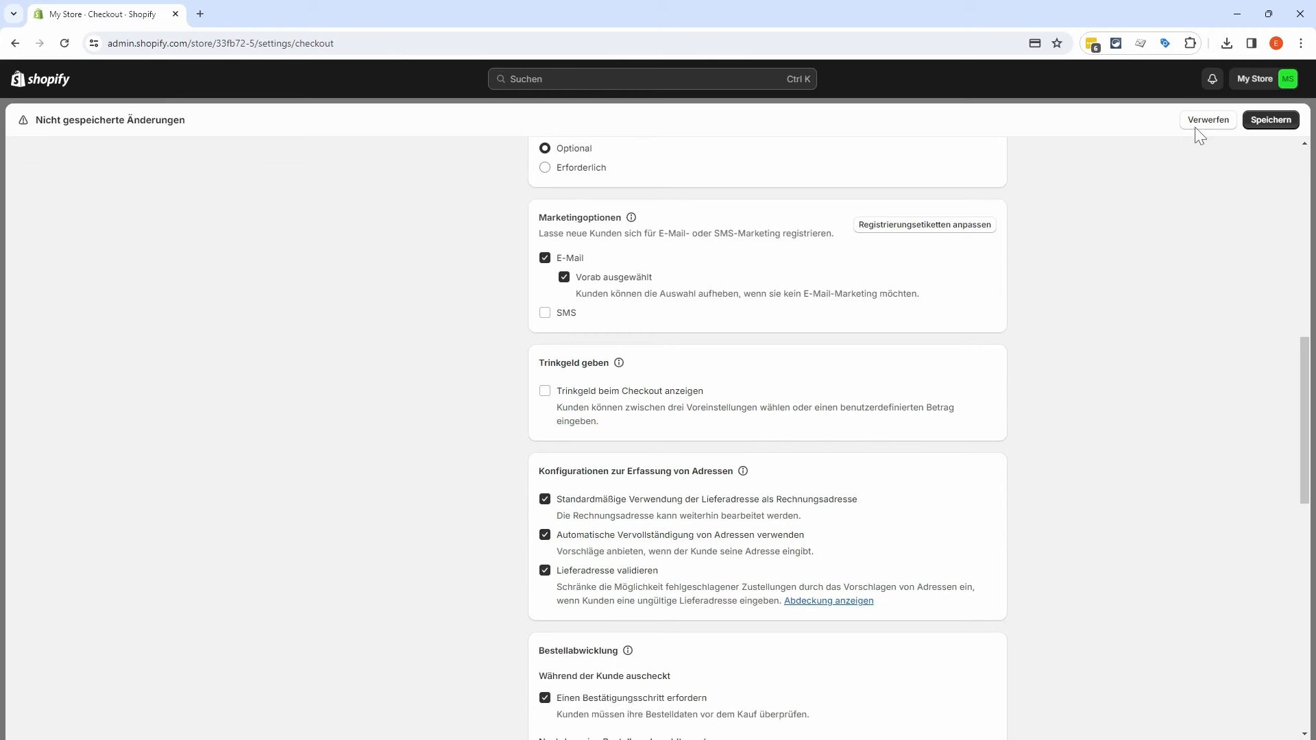
scroll(1194, 126, down, 2)
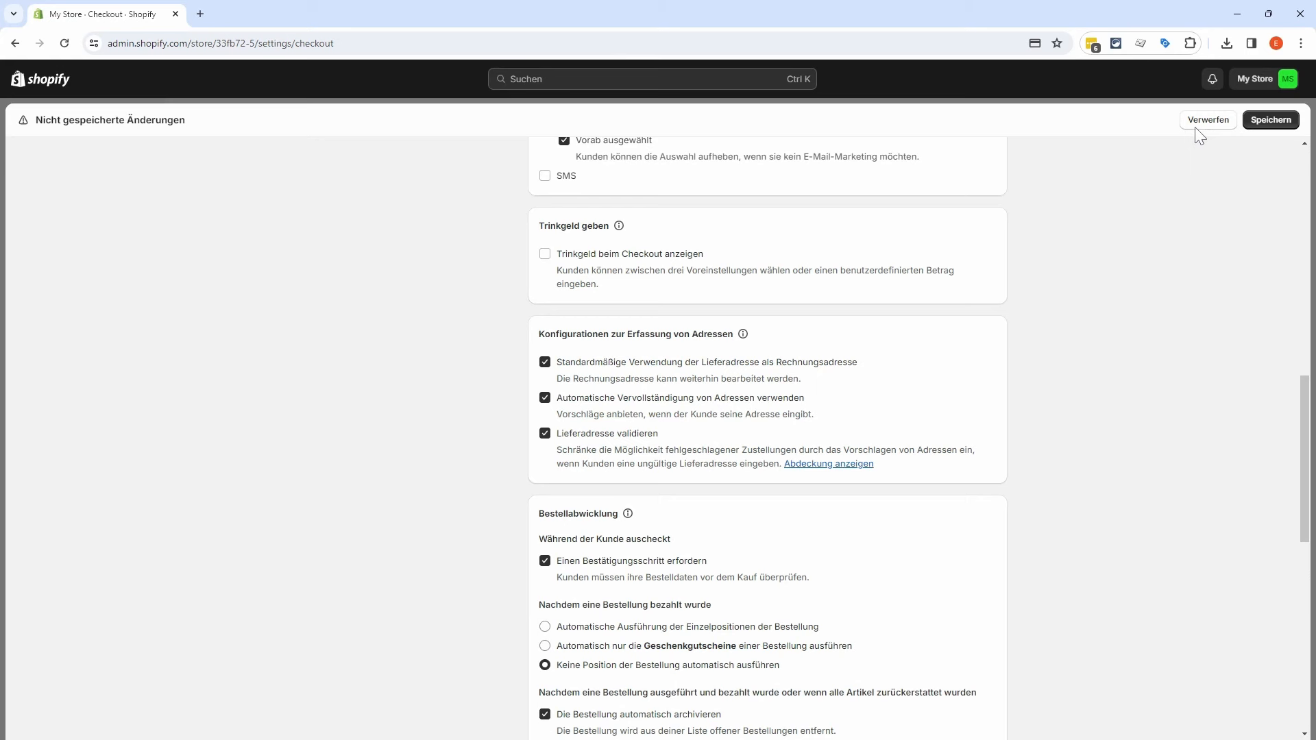
scroll(1194, 128, up, 1)
scroll(1195, 128, down, 4)
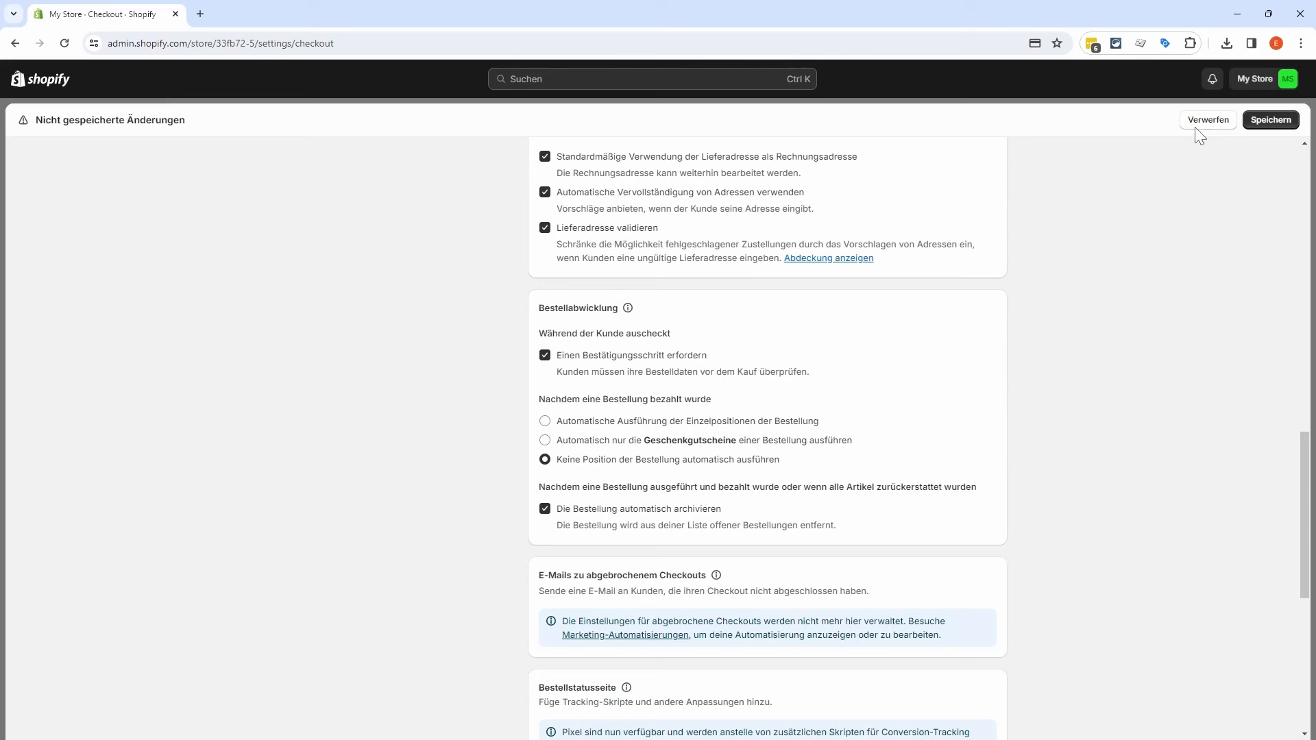
scroll(1194, 126, down, 1)
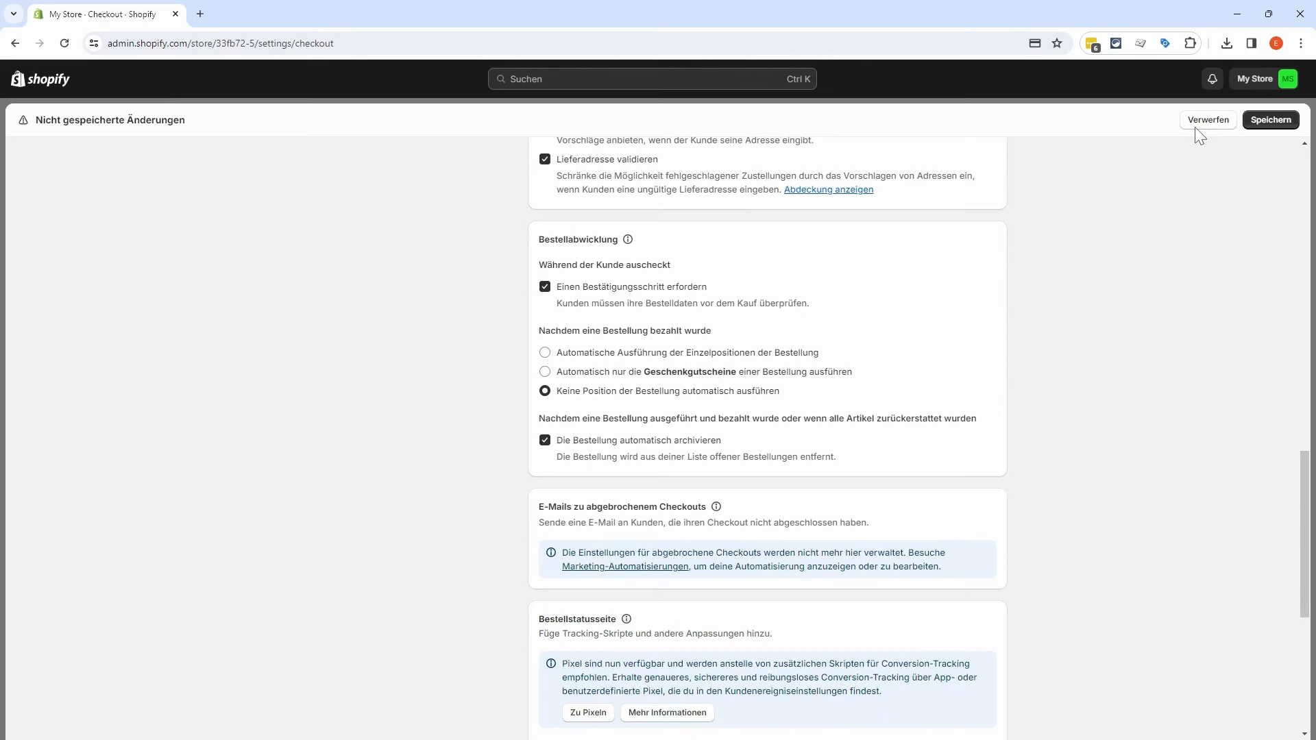
scroll(1194, 126, down, 1)
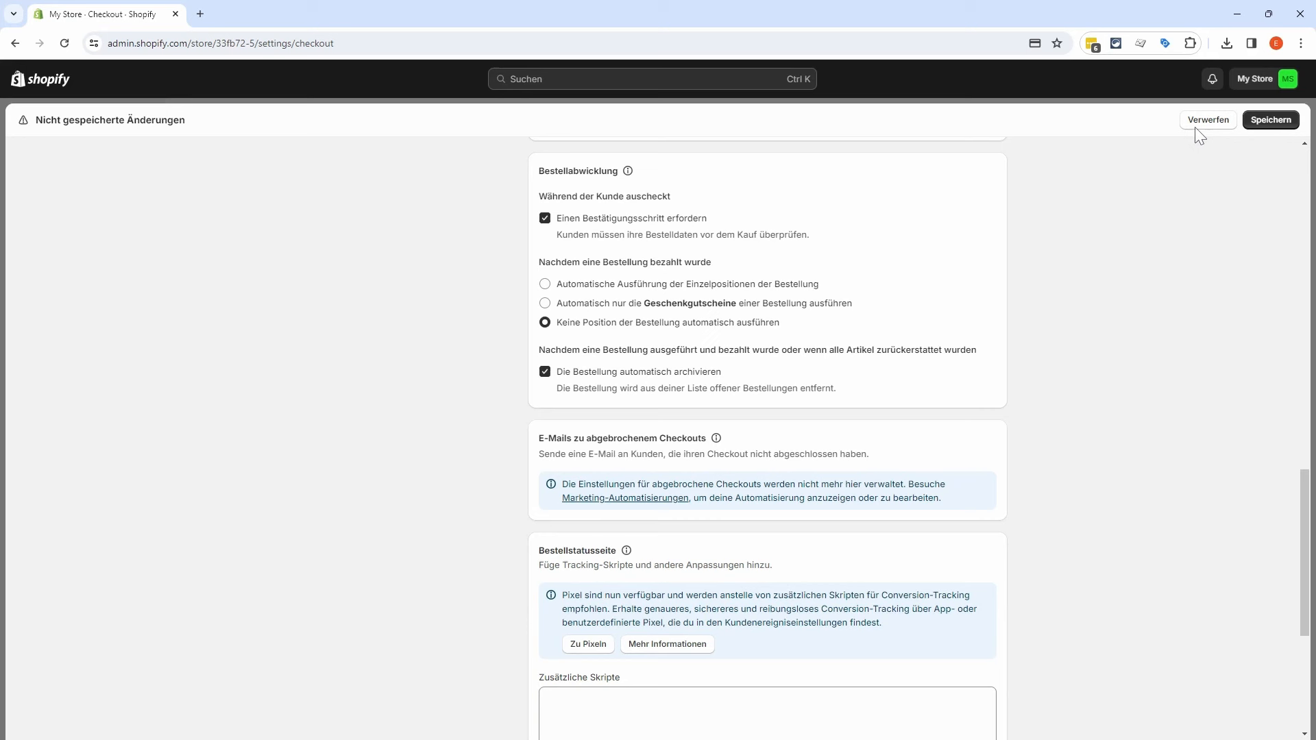
Step: Try automatic fulfilment of order items after payment, and return to fulfilling no item automatically
click(1195, 126)
click(583, 219)
click(715, 287)
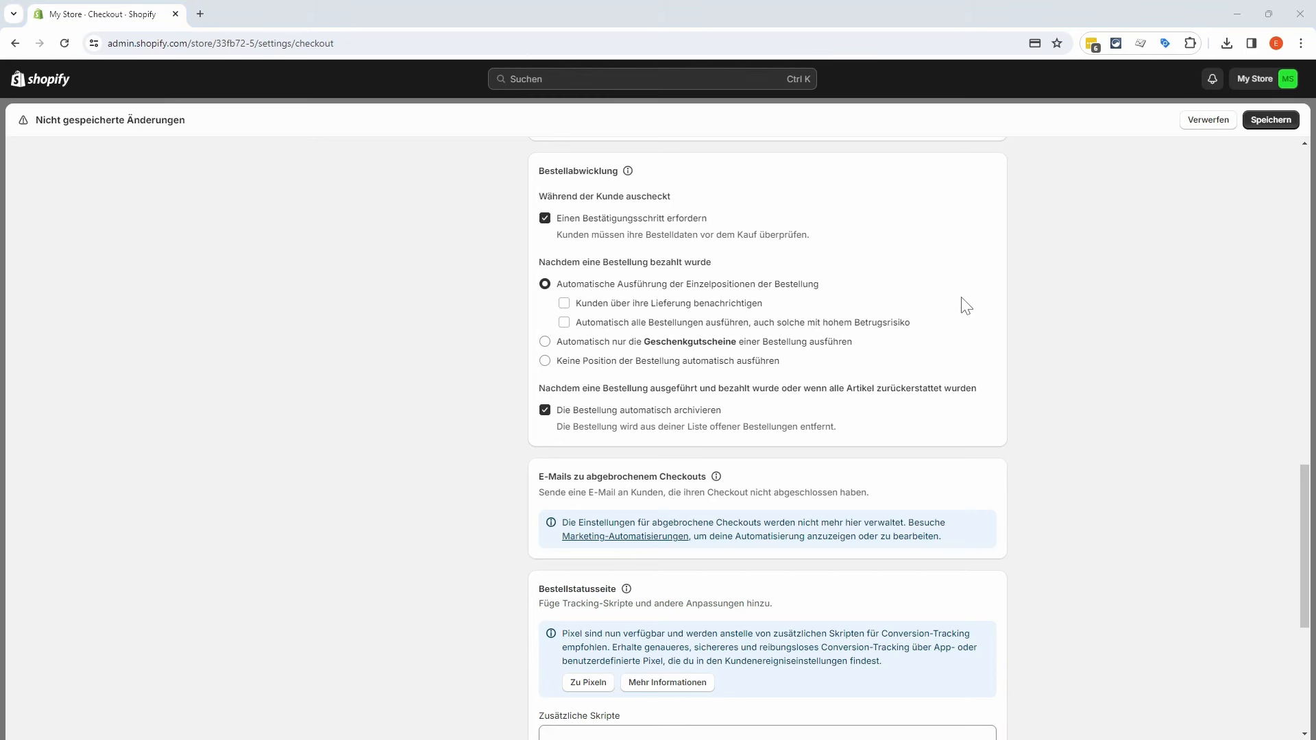
click(652, 362)
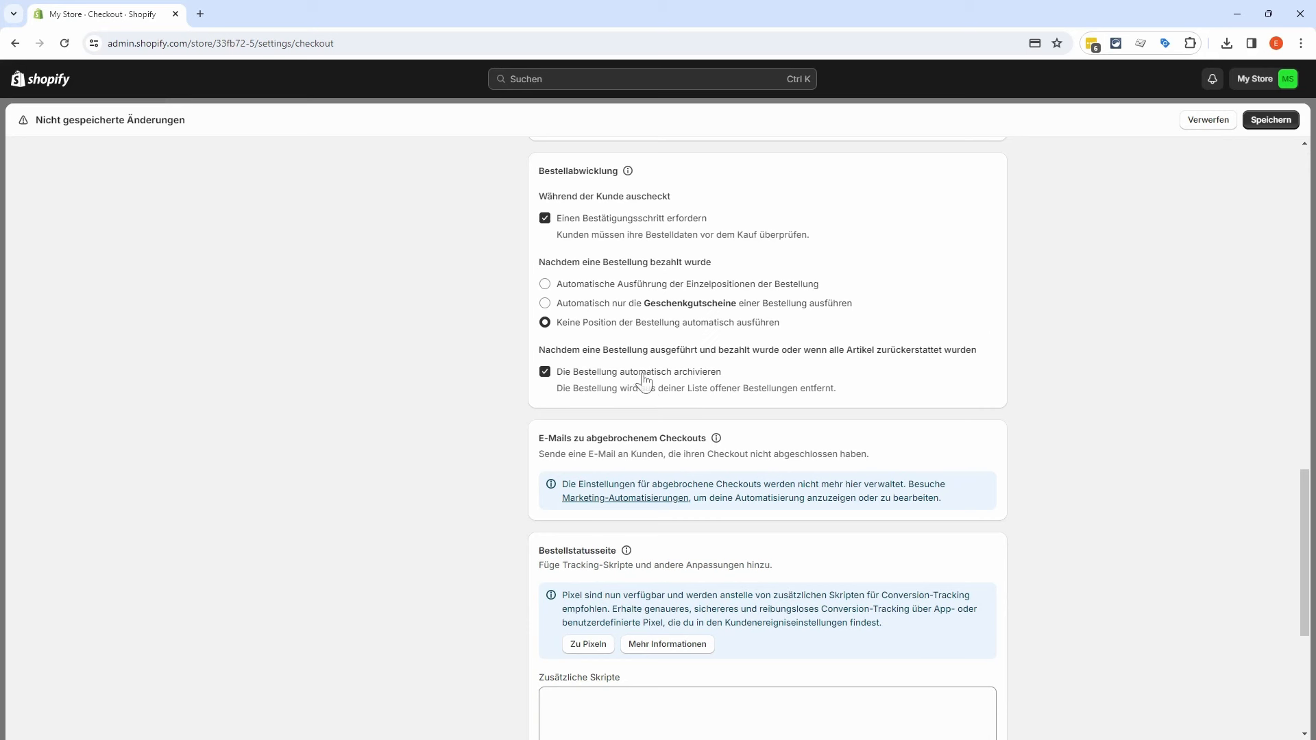
Step: Check the additional scripts, checkout language and checkout rules sections, and save the checkout settings
scroll(1059, 378, down, 3)
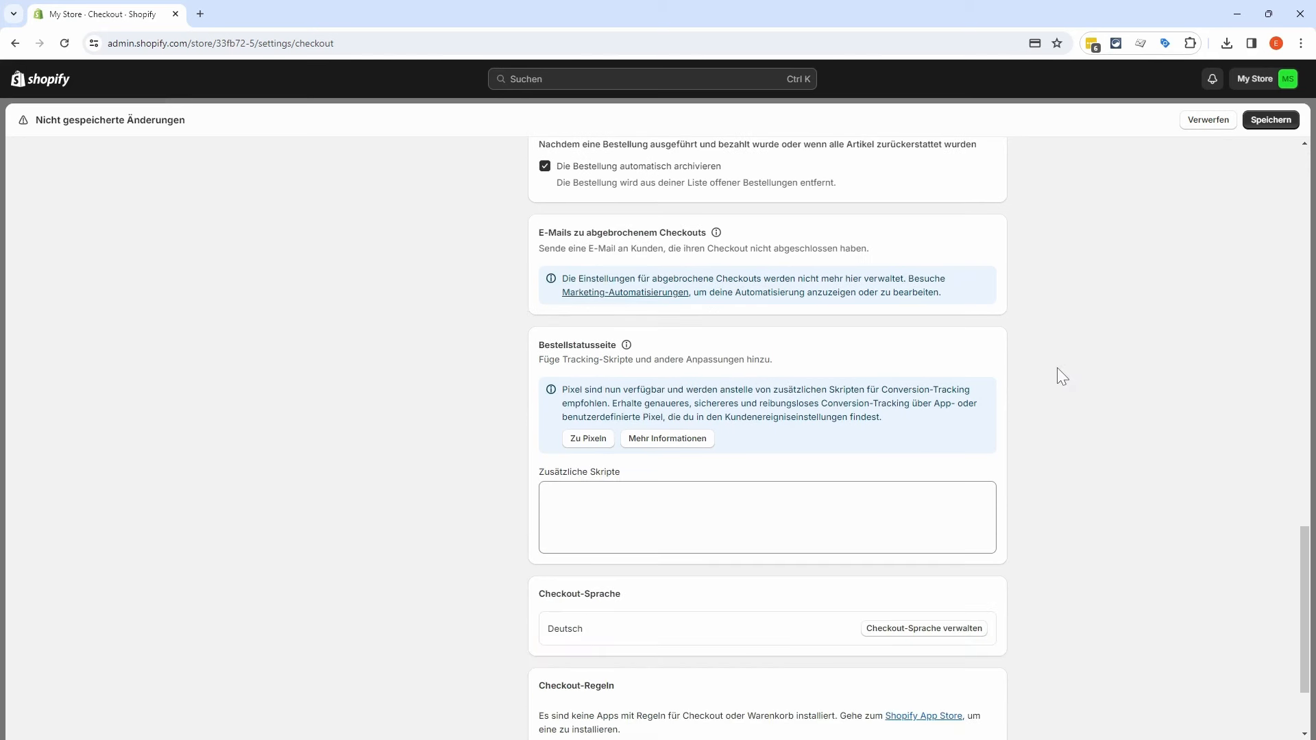
scroll(1112, 349, down, 1)
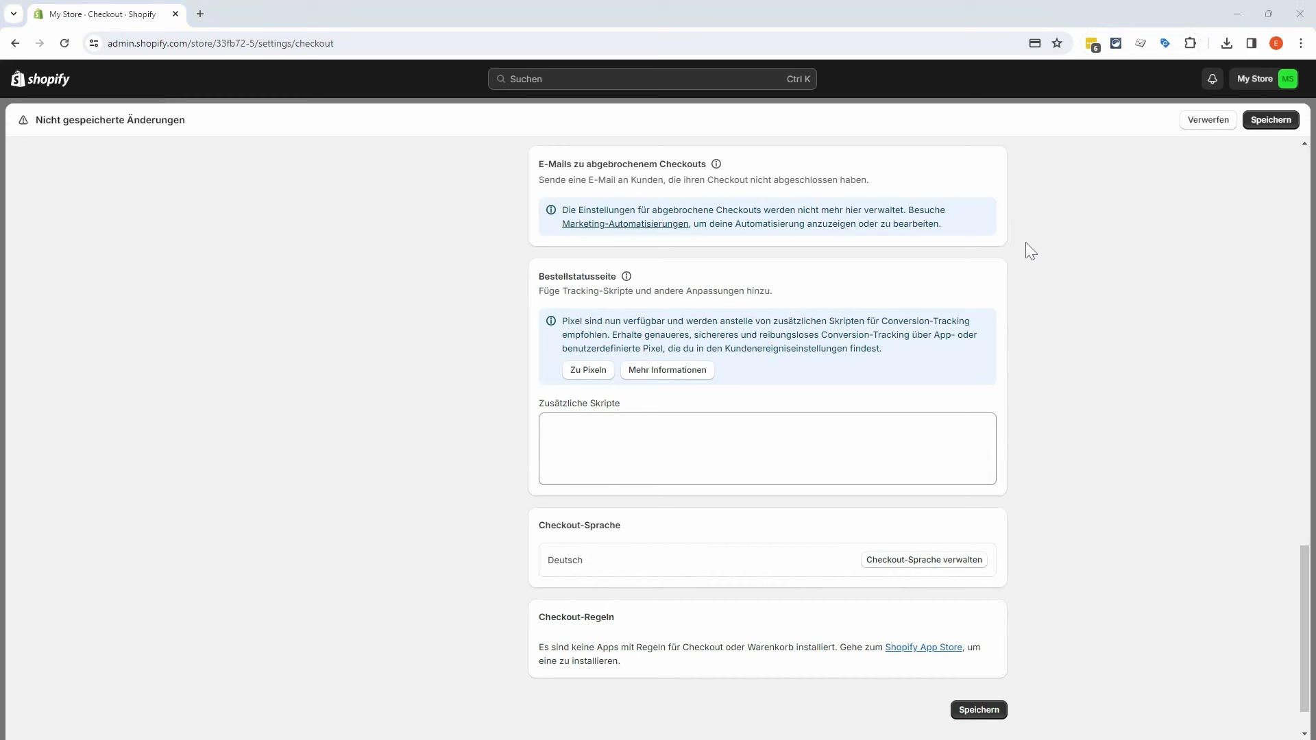
click(653, 437)
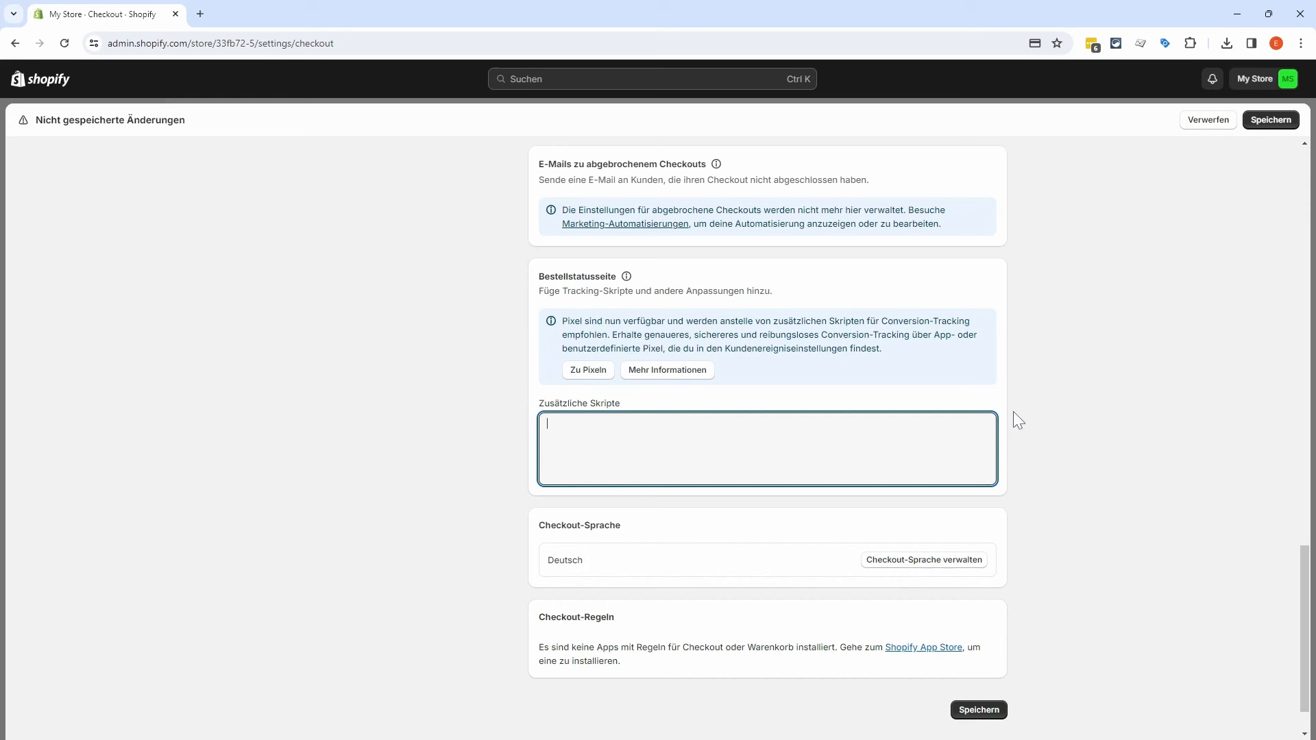
scroll(1013, 412, down, 1)
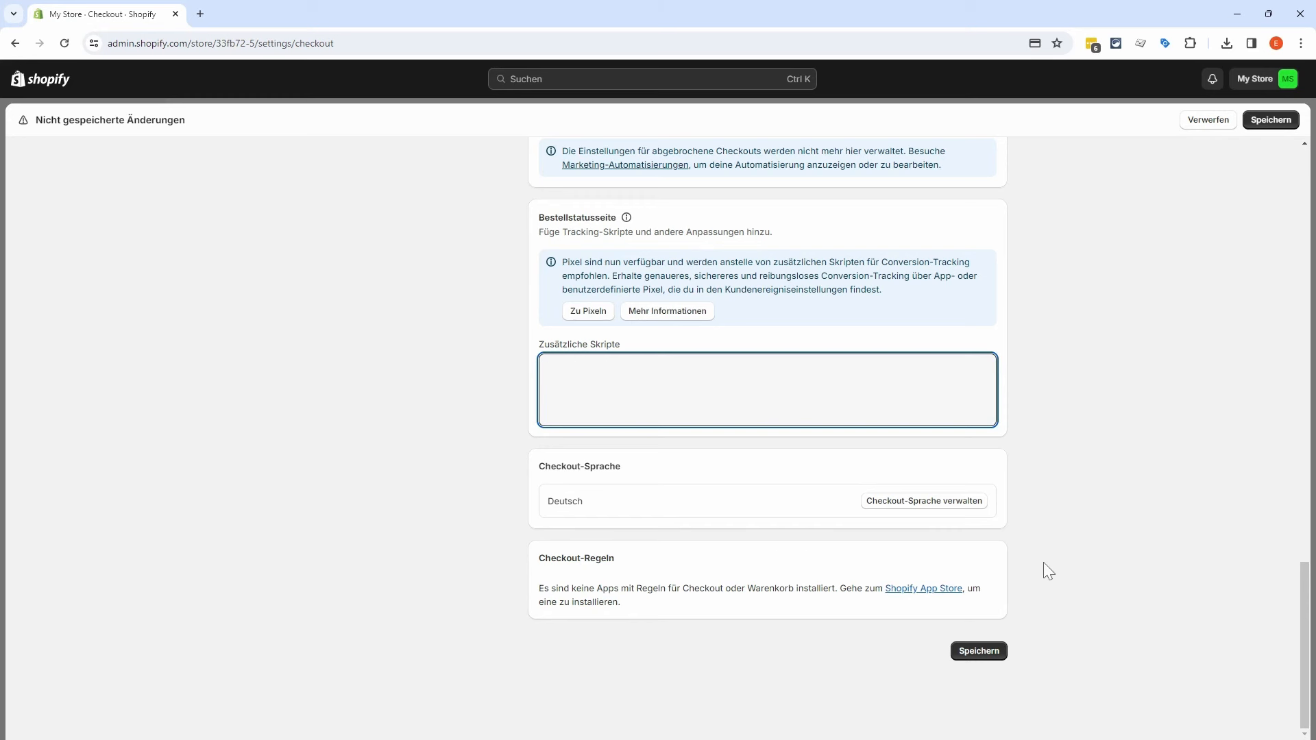
click(973, 654)
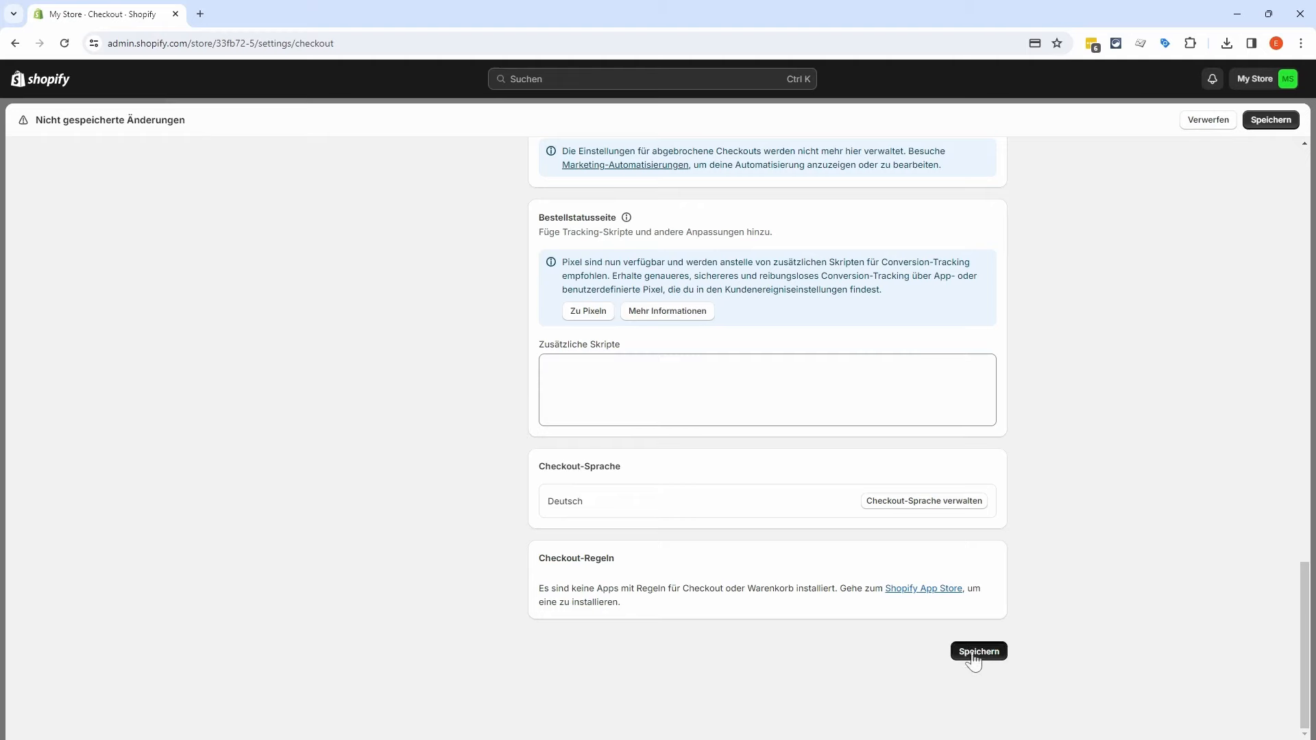
Step: In the customer accounts settings, switch the login link for the online store header and checkout on and back off
scroll(1034, 582, up, 10)
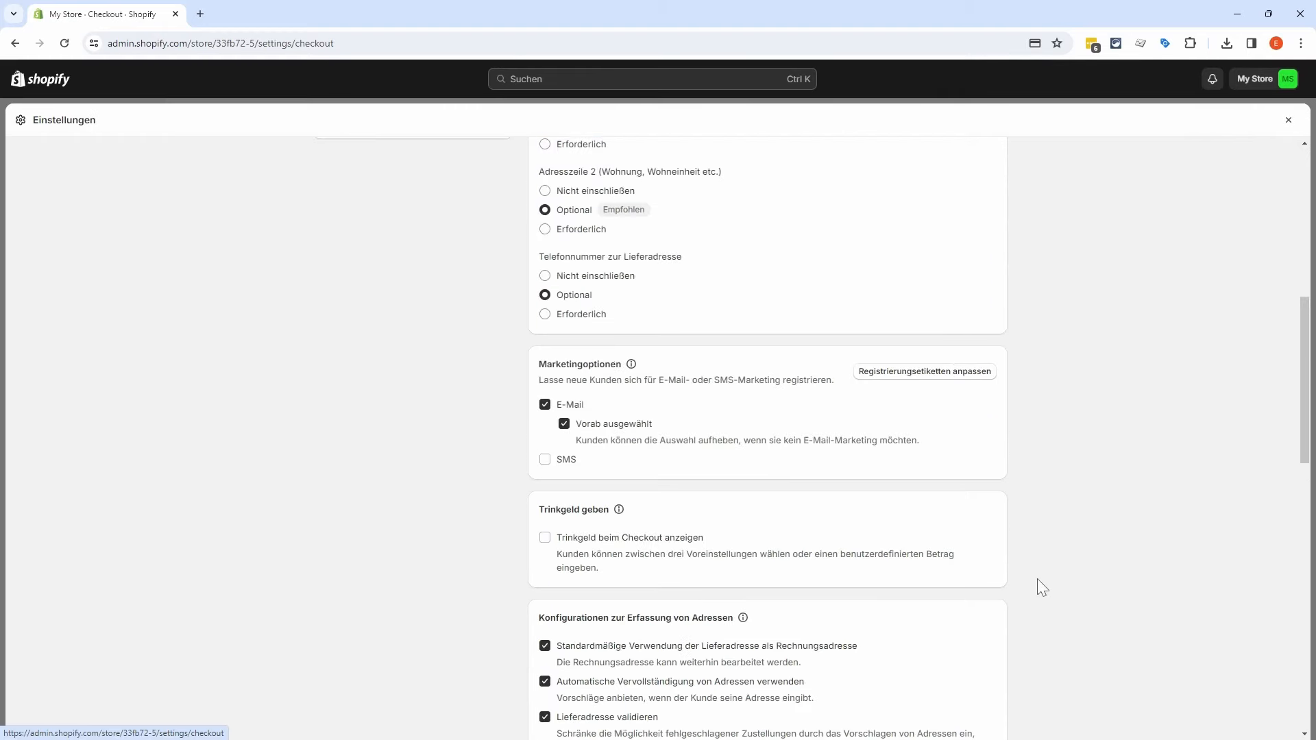
scroll(1039, 578, up, 6)
click(376, 354)
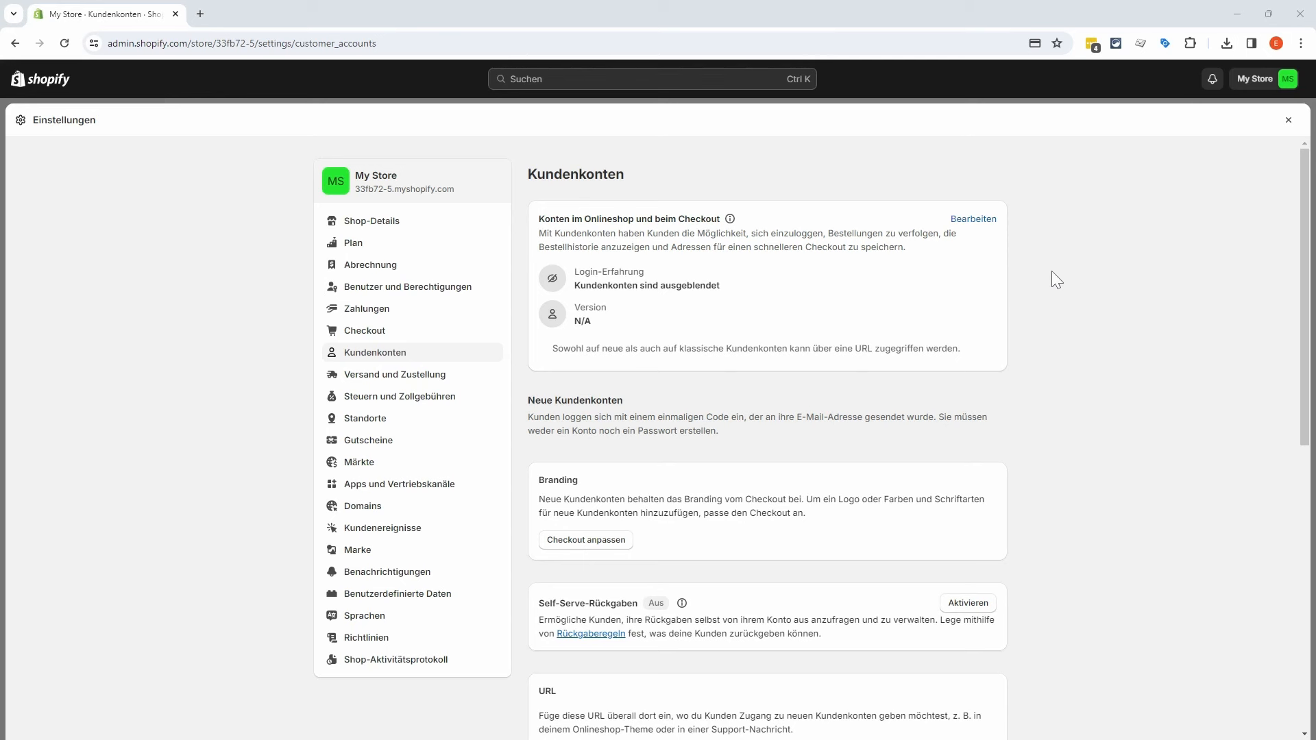
click(979, 222)
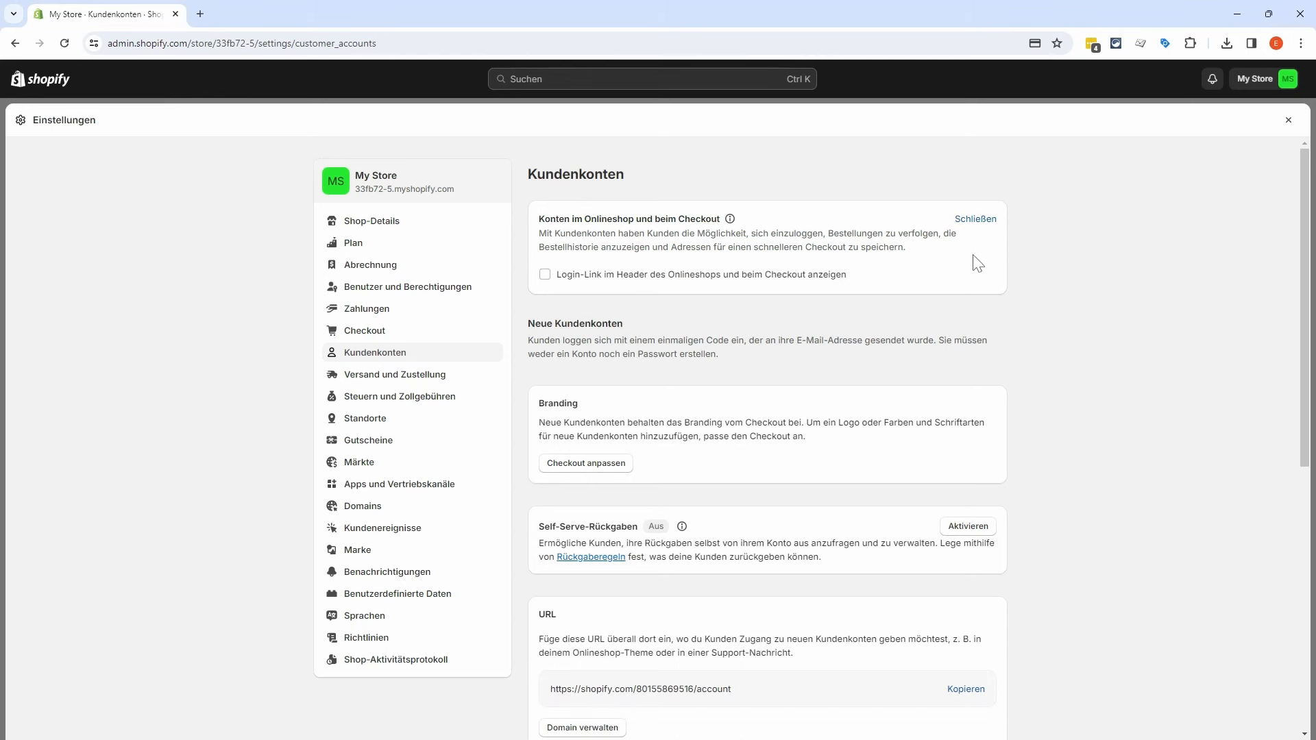
click(544, 275)
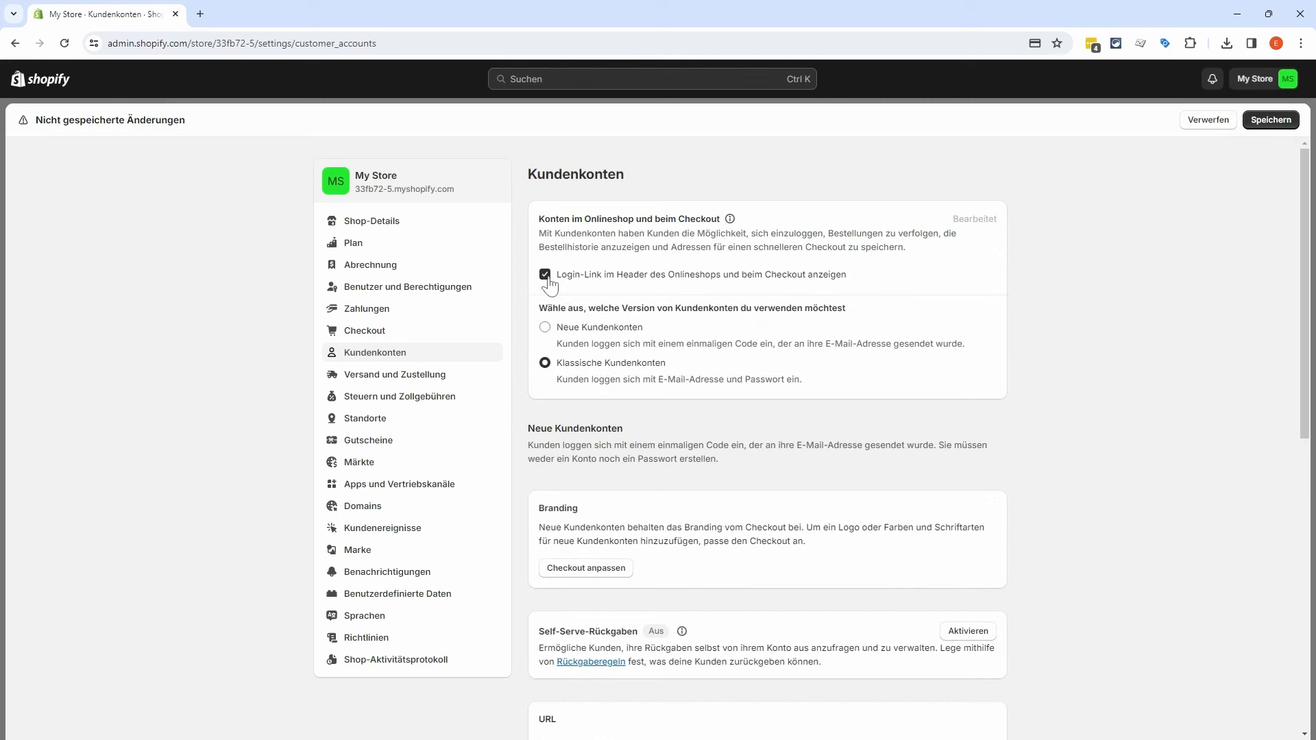
click(546, 276)
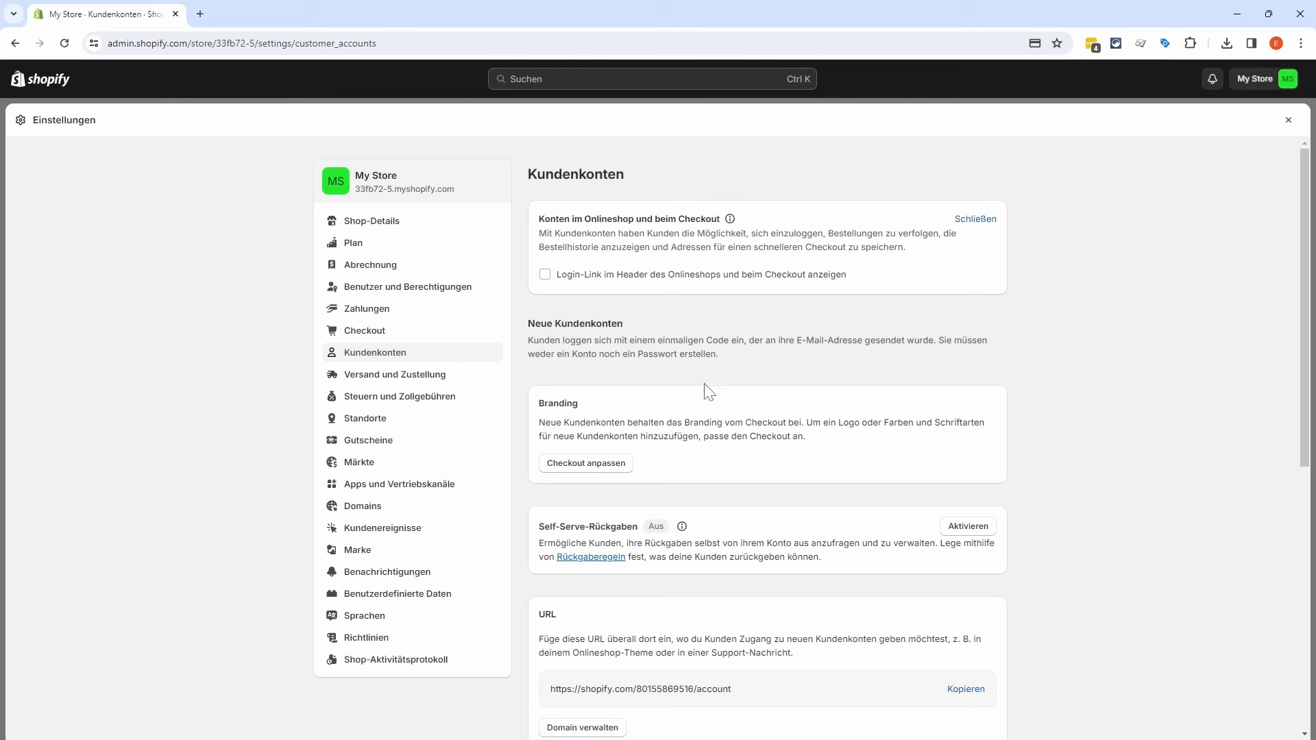
Step: Review the branding, self-serve returns and URL sections of the customer accounts settings
drag(579, 404, 539, 404)
click(897, 440)
scroll(802, 455, down, 4)
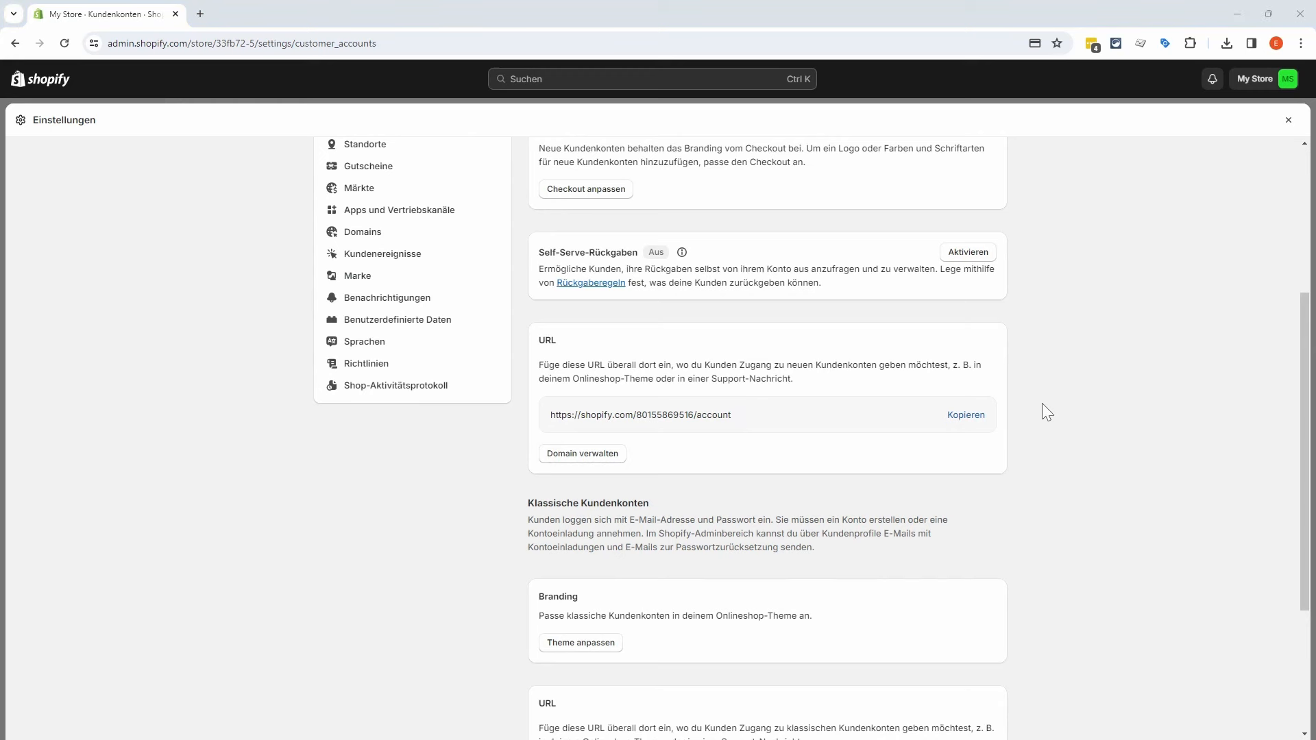
scroll(1055, 462, up, 4)
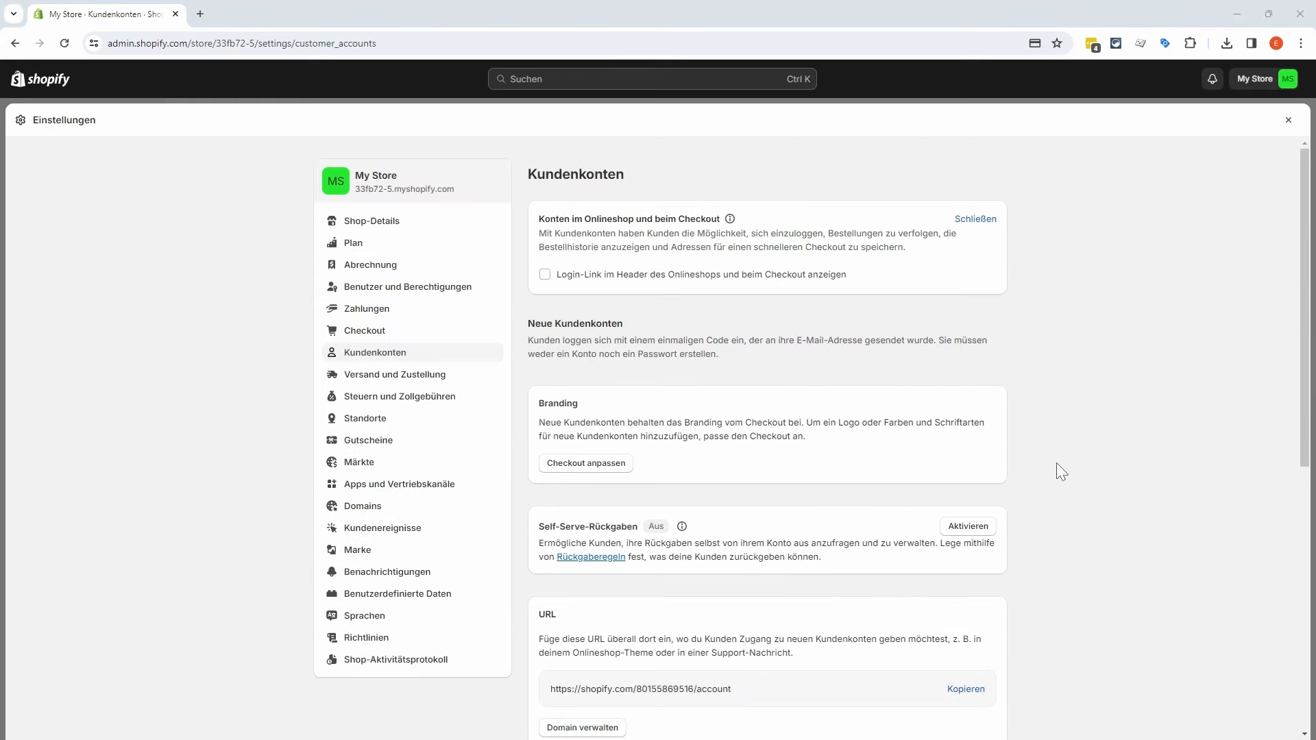
Step: Open the general shipping profile and review the rates and conditions of its Germany, EU and International zones
click(417, 385)
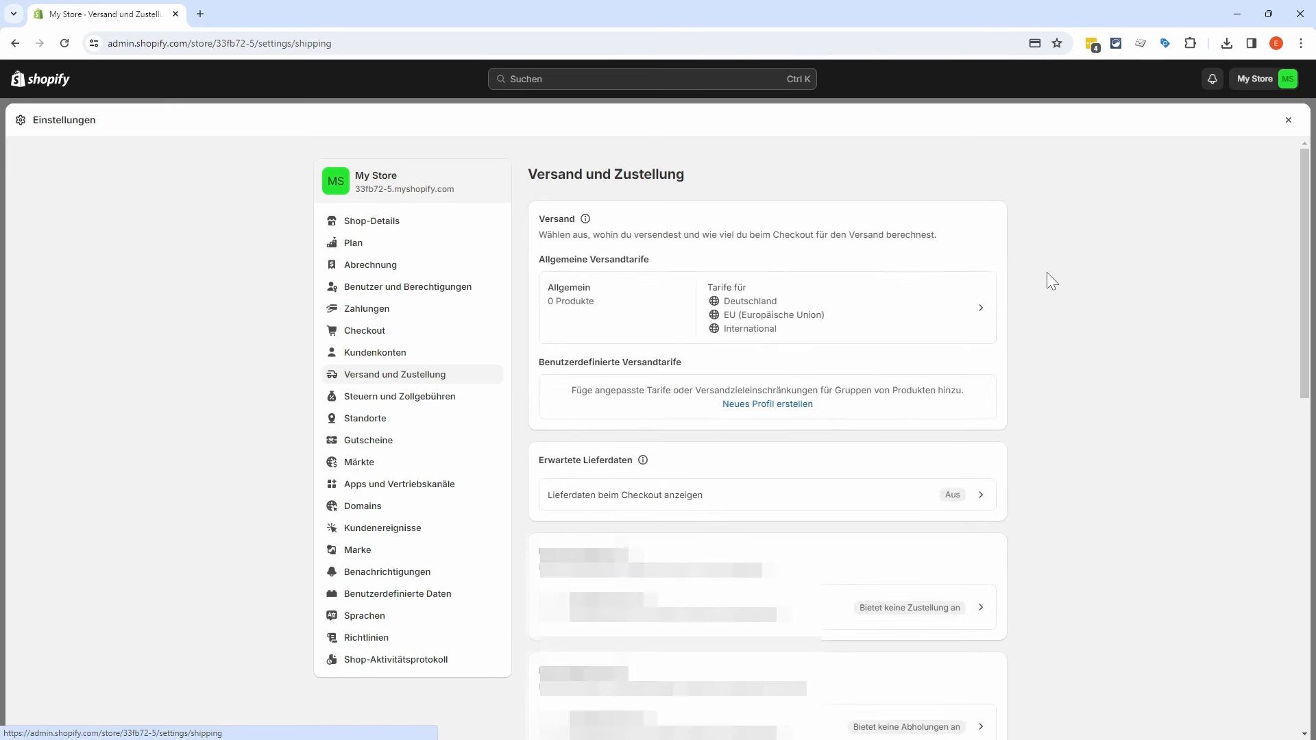
click(912, 314)
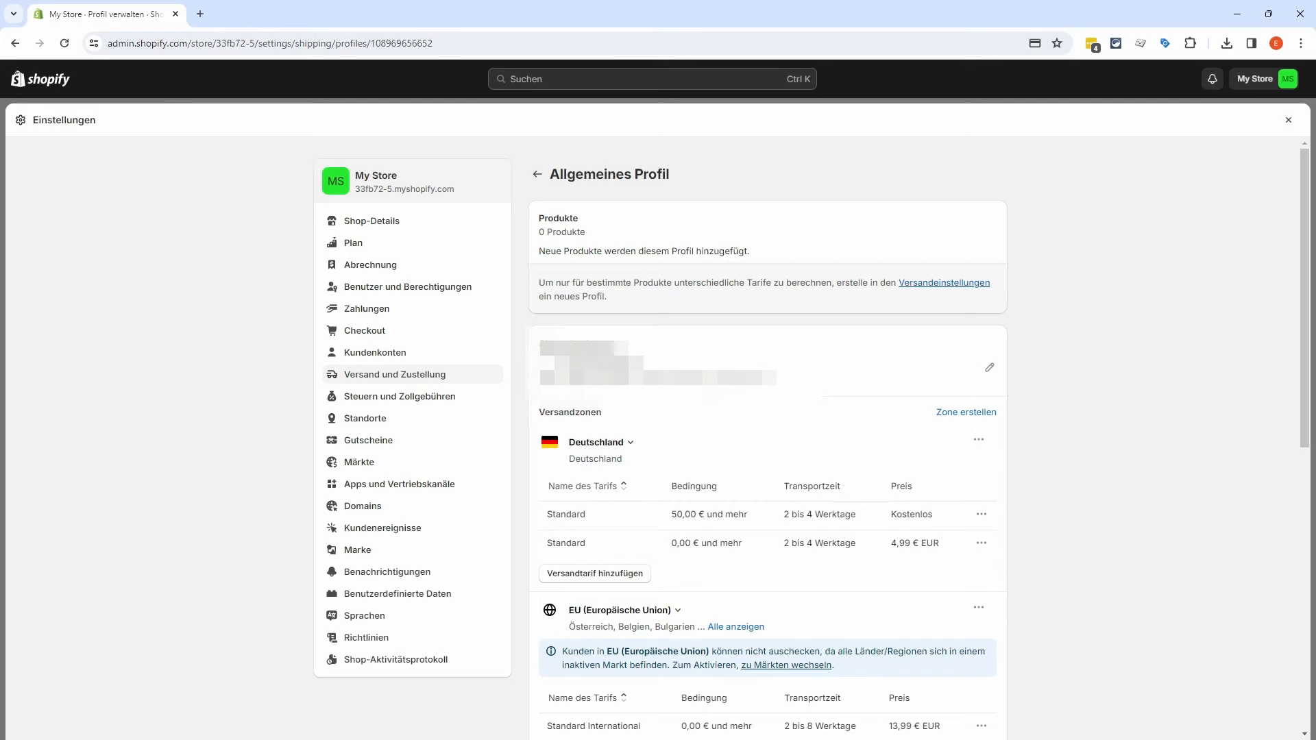
scroll(831, 455, down, 2)
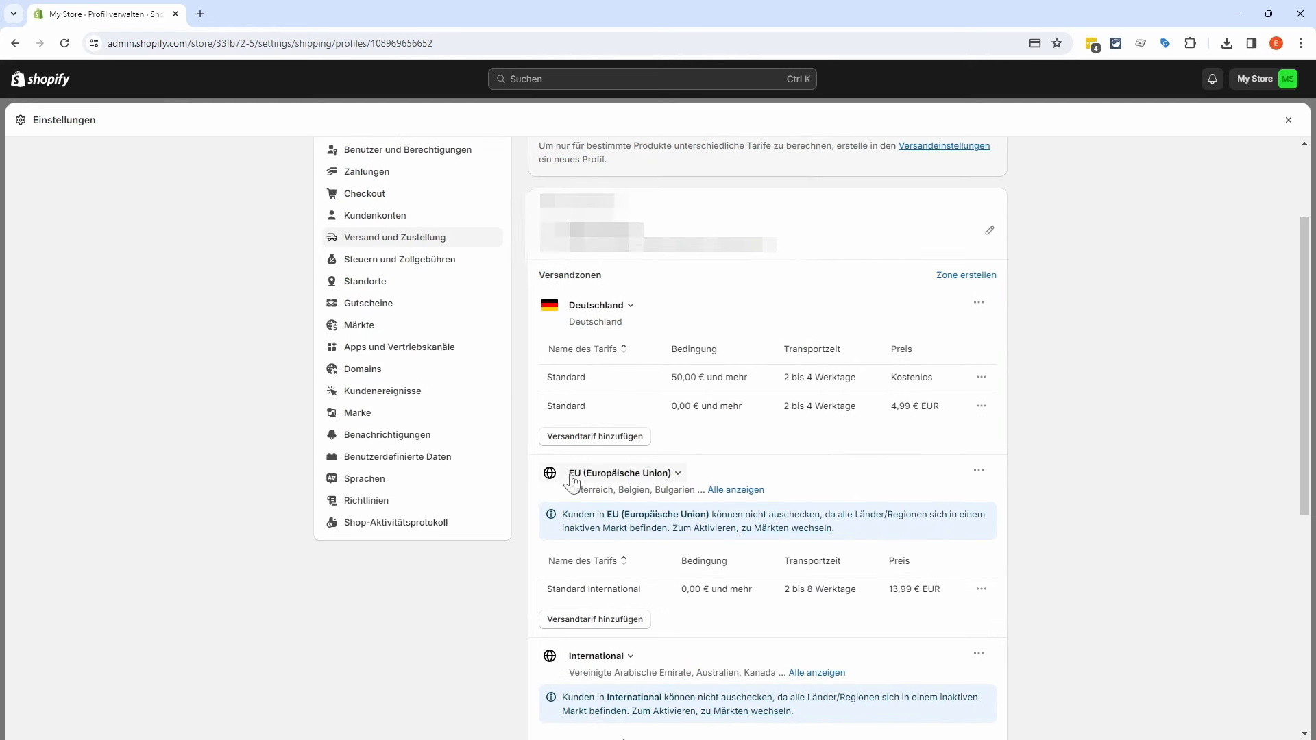
scroll(1014, 497, down, 2)
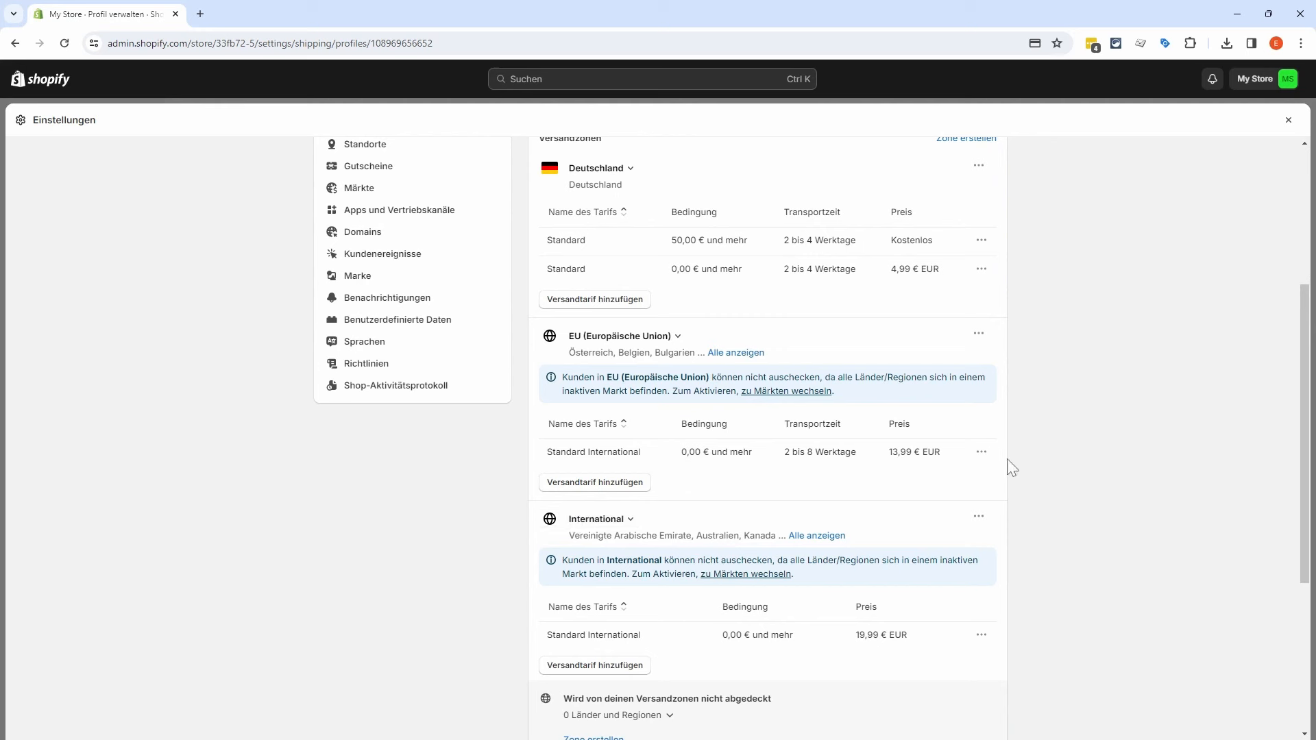
click(980, 241)
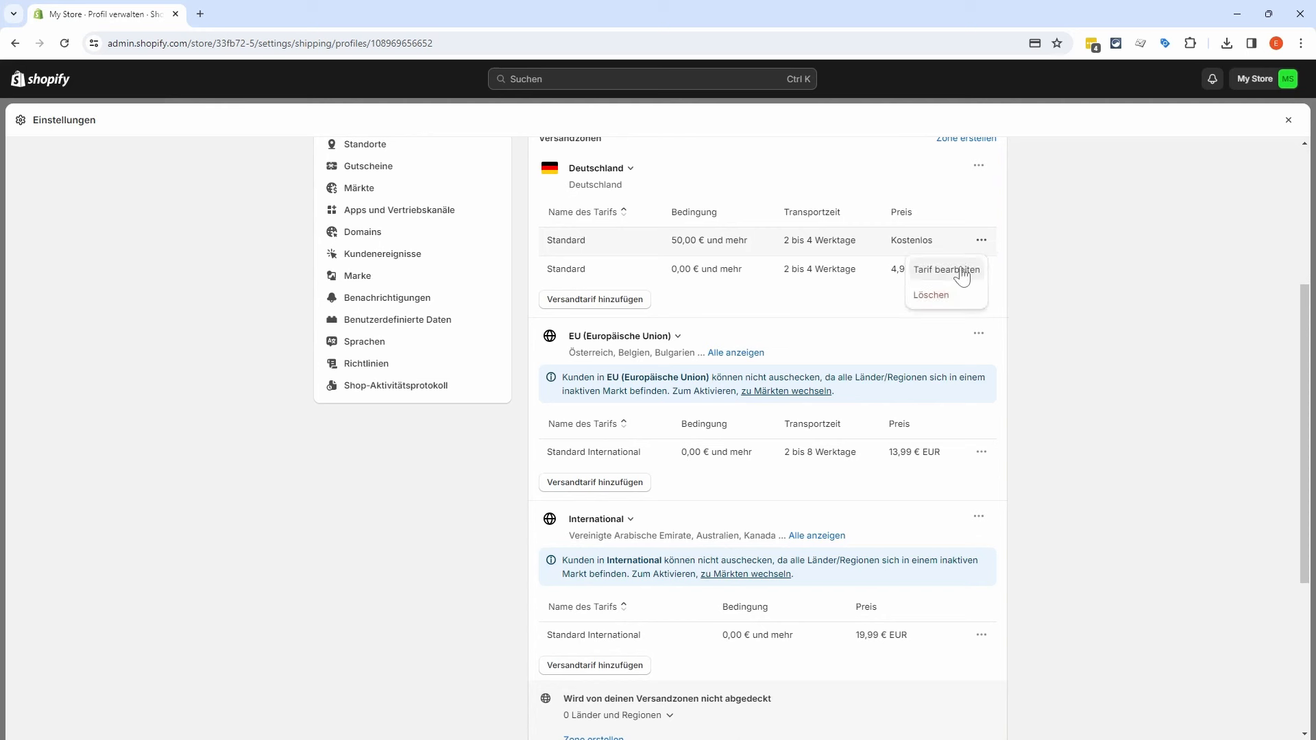
click(1013, 245)
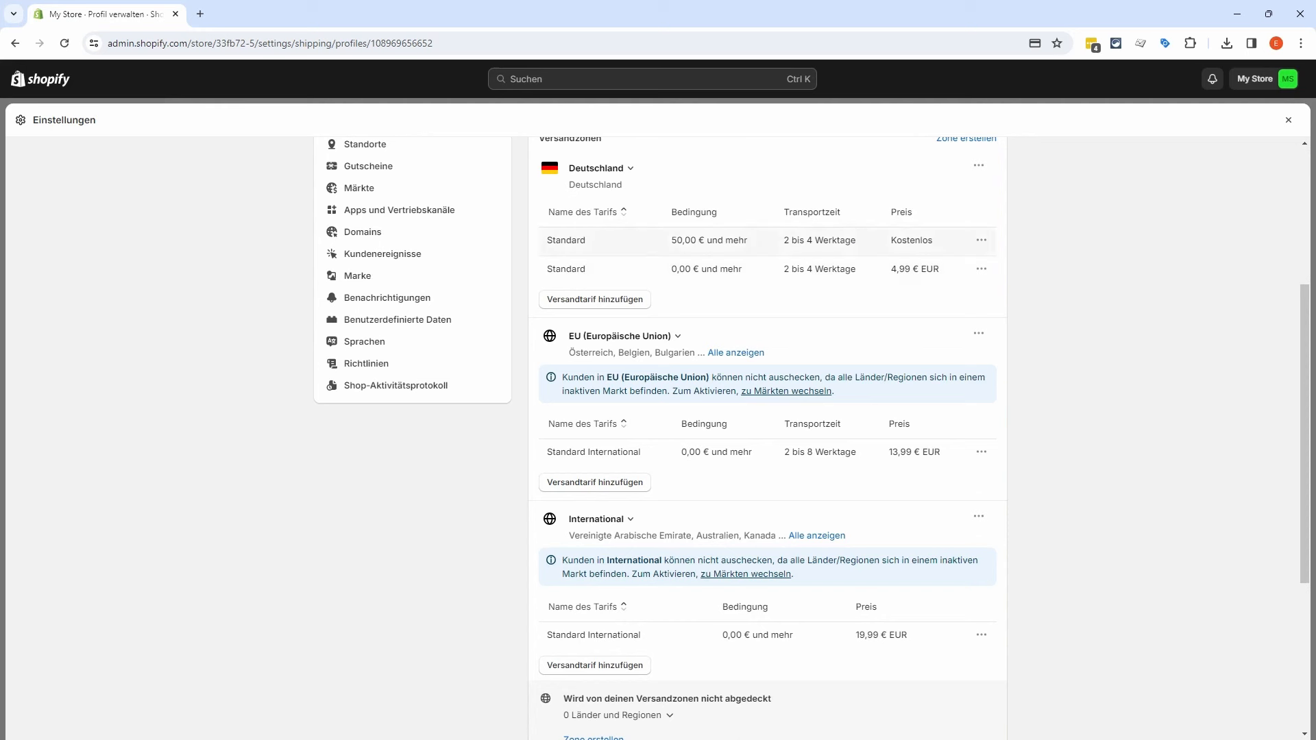
drag(671, 240, 704, 240)
click(755, 245)
Step: Delete the International and EU (Europäische Union) shipping zones from the shipping profile
click(978, 518)
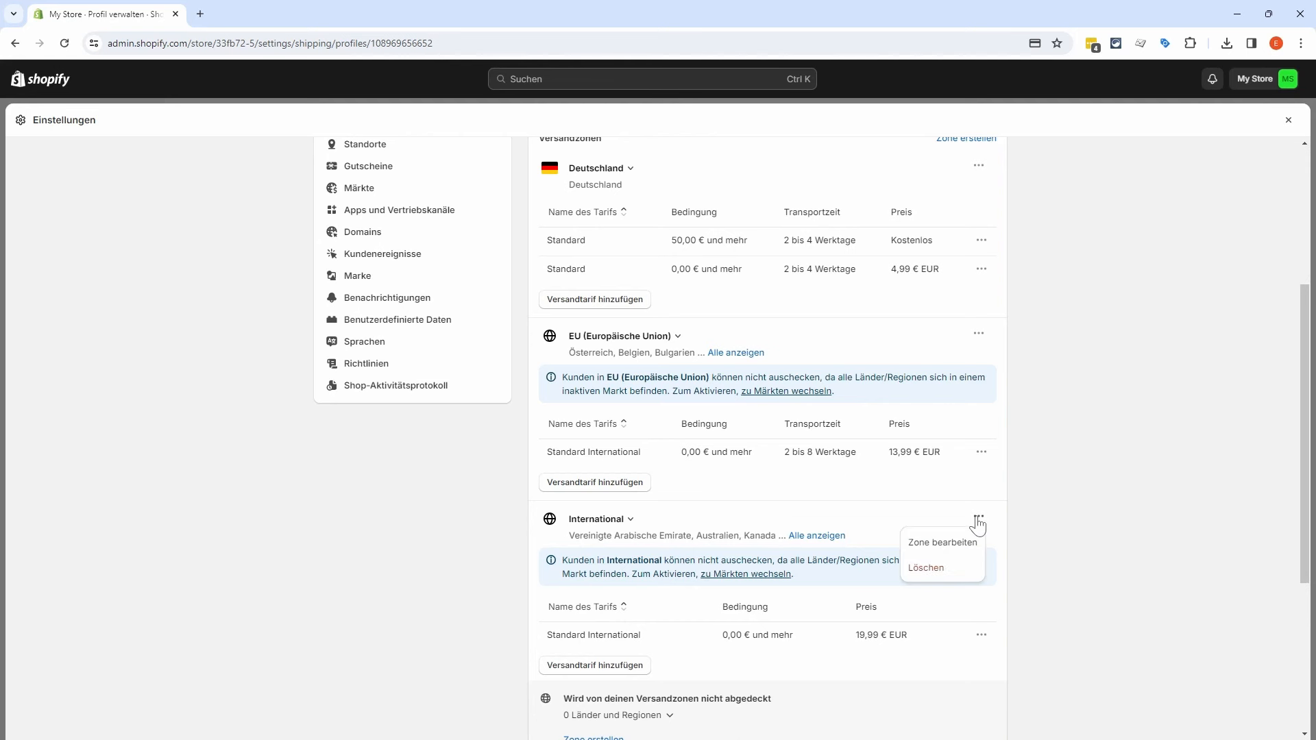
click(952, 569)
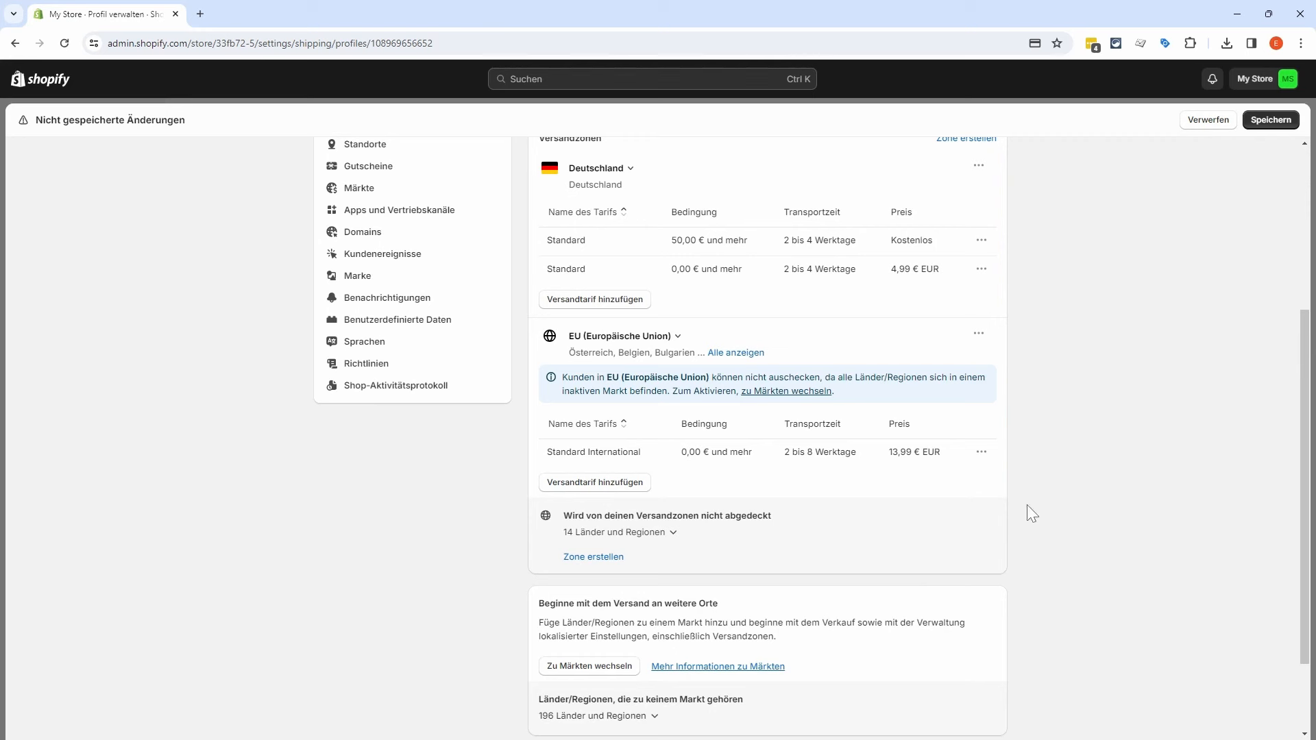
click(979, 335)
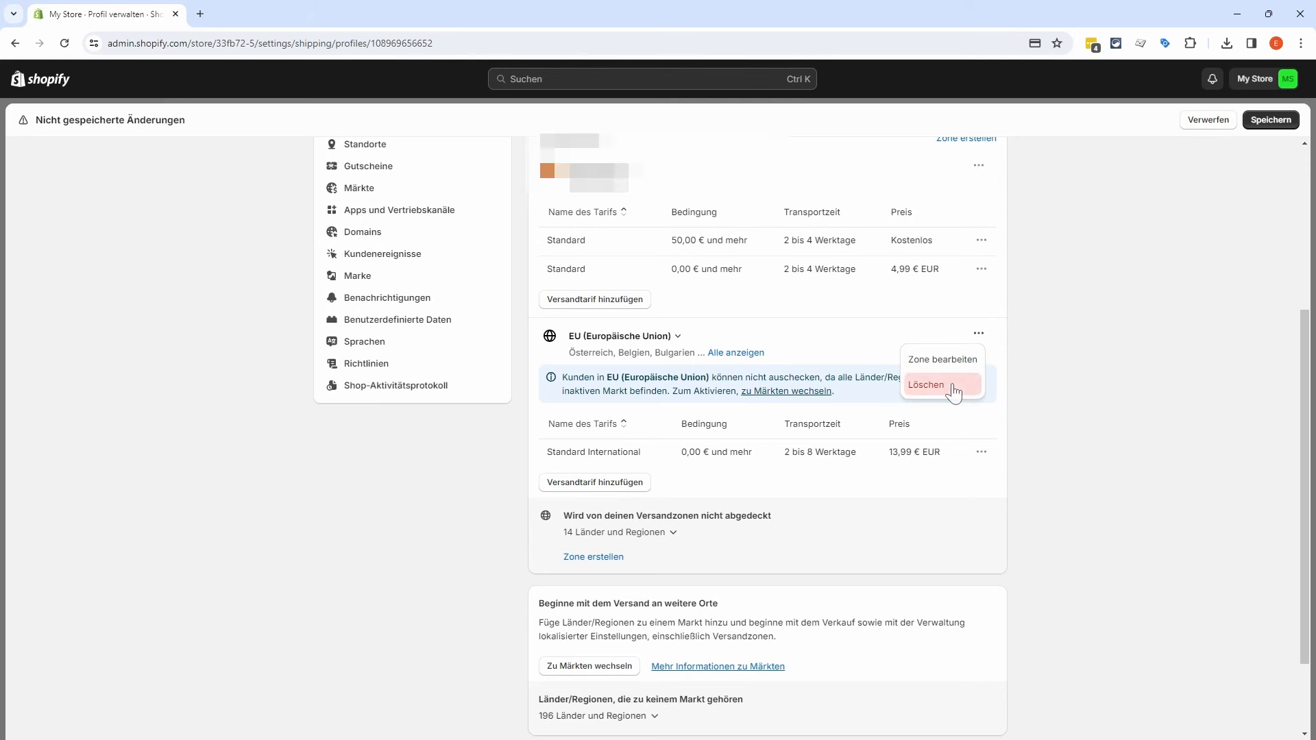
click(926, 385)
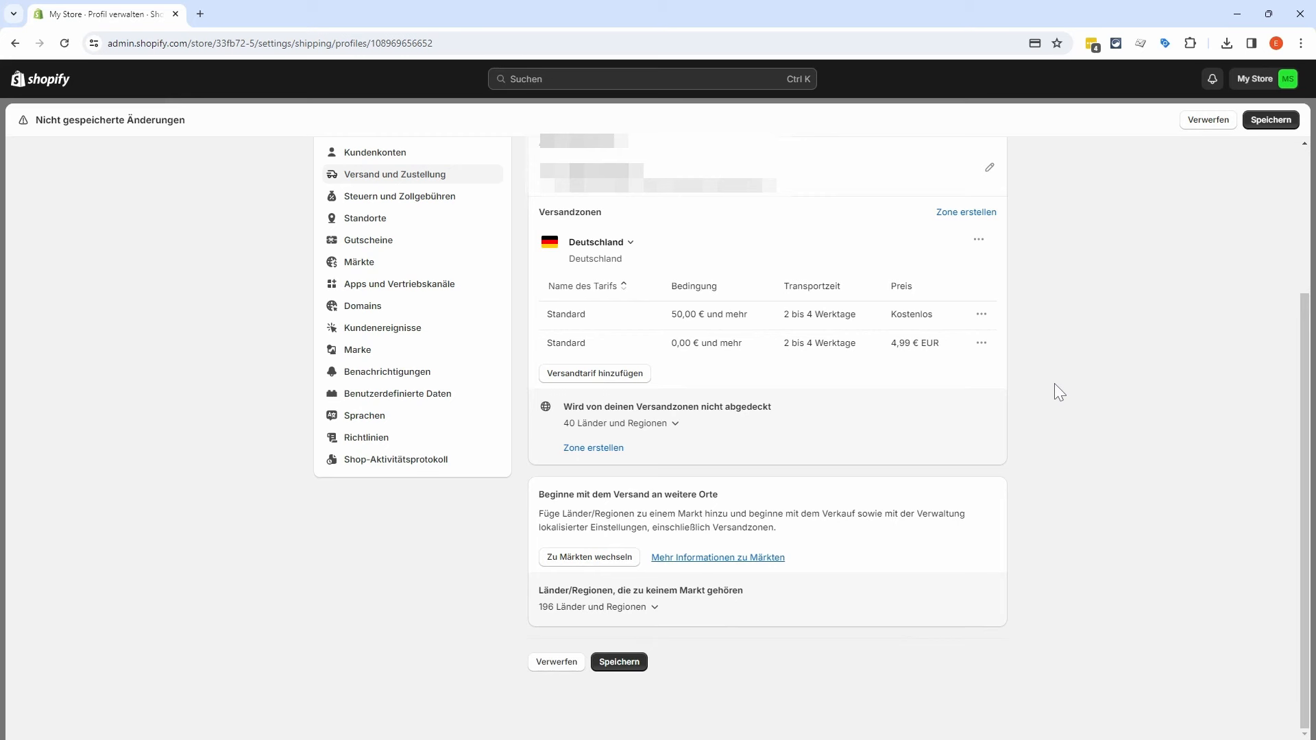
Step: Create a new shipping zone named Schweiz that contains the country Schweiz
scroll(1051, 384, up, 1)
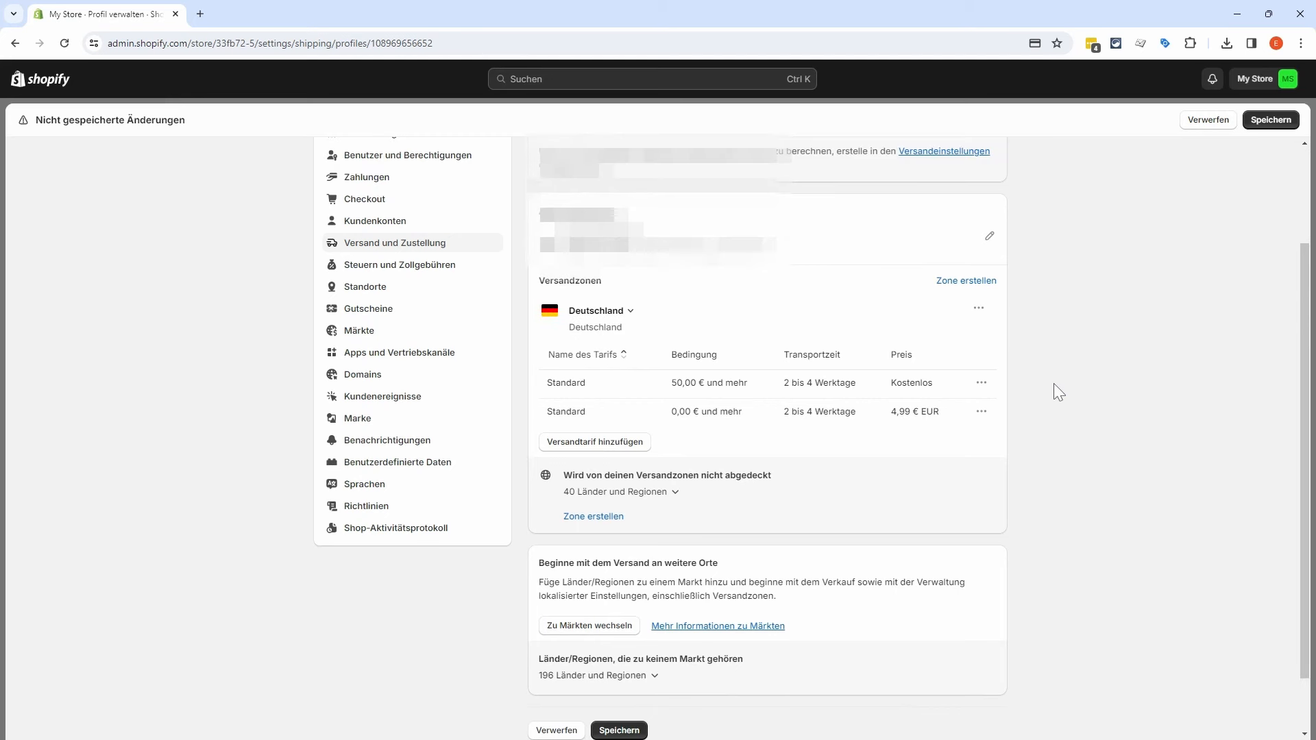
click(957, 284)
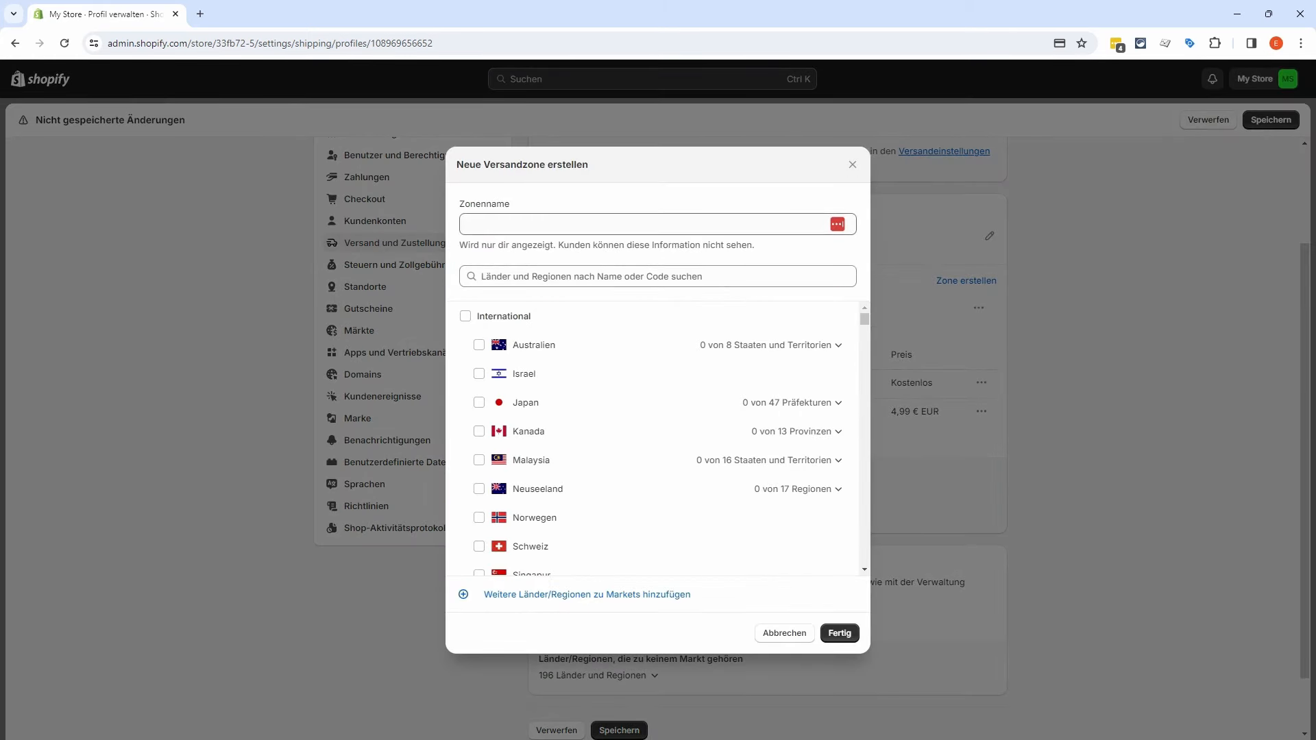
click(468, 224)
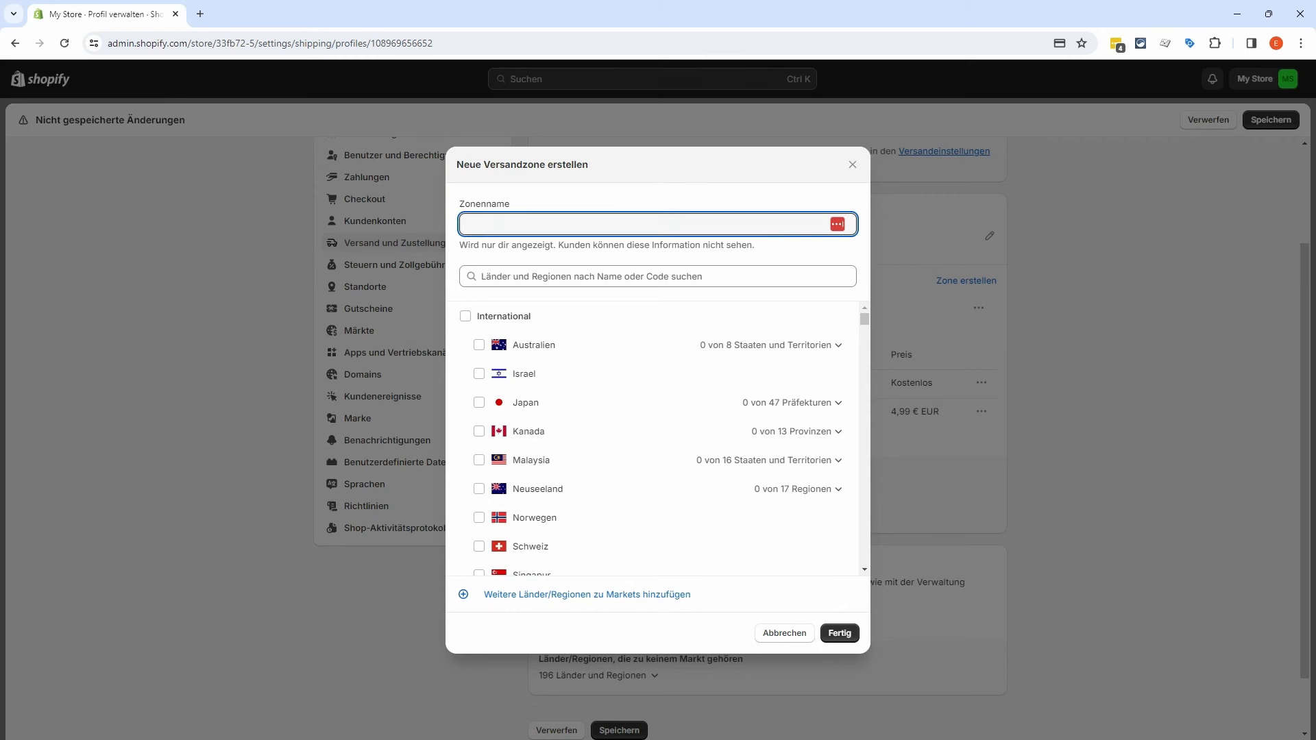
text(Schweiz)
click(482, 276)
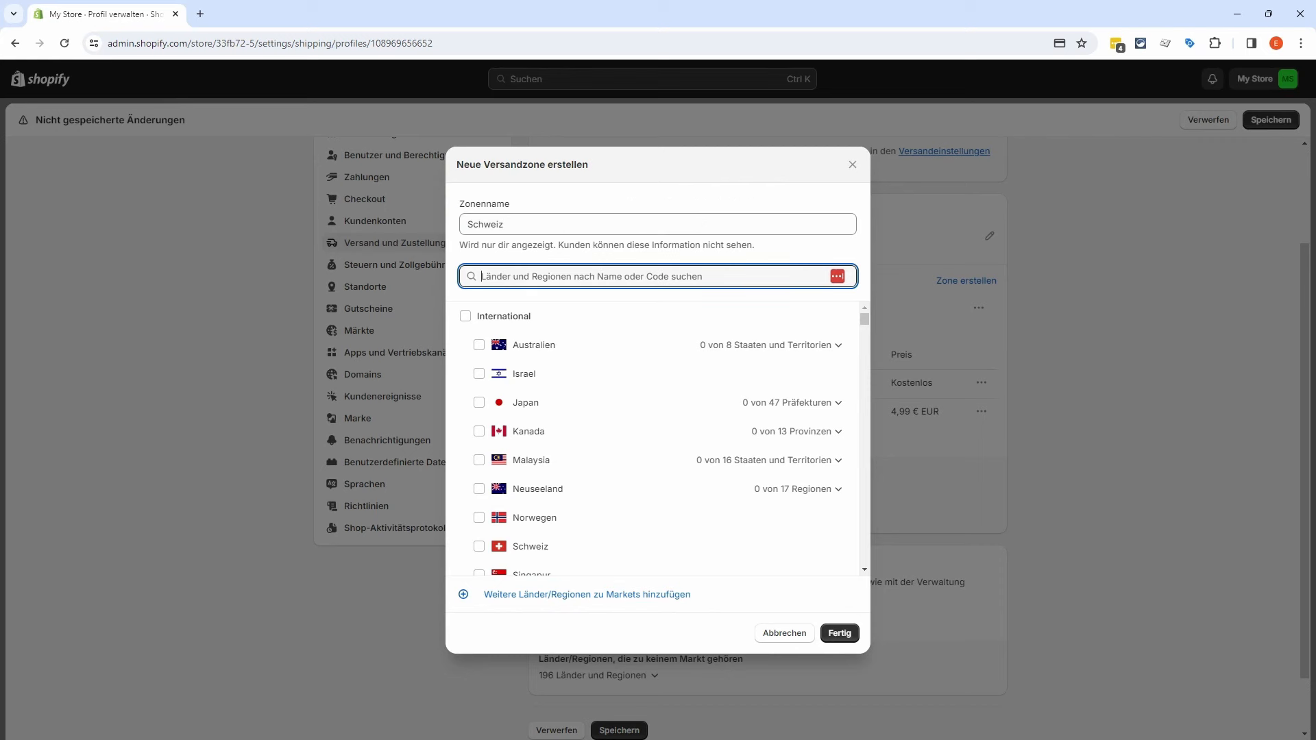
text(schweiz)
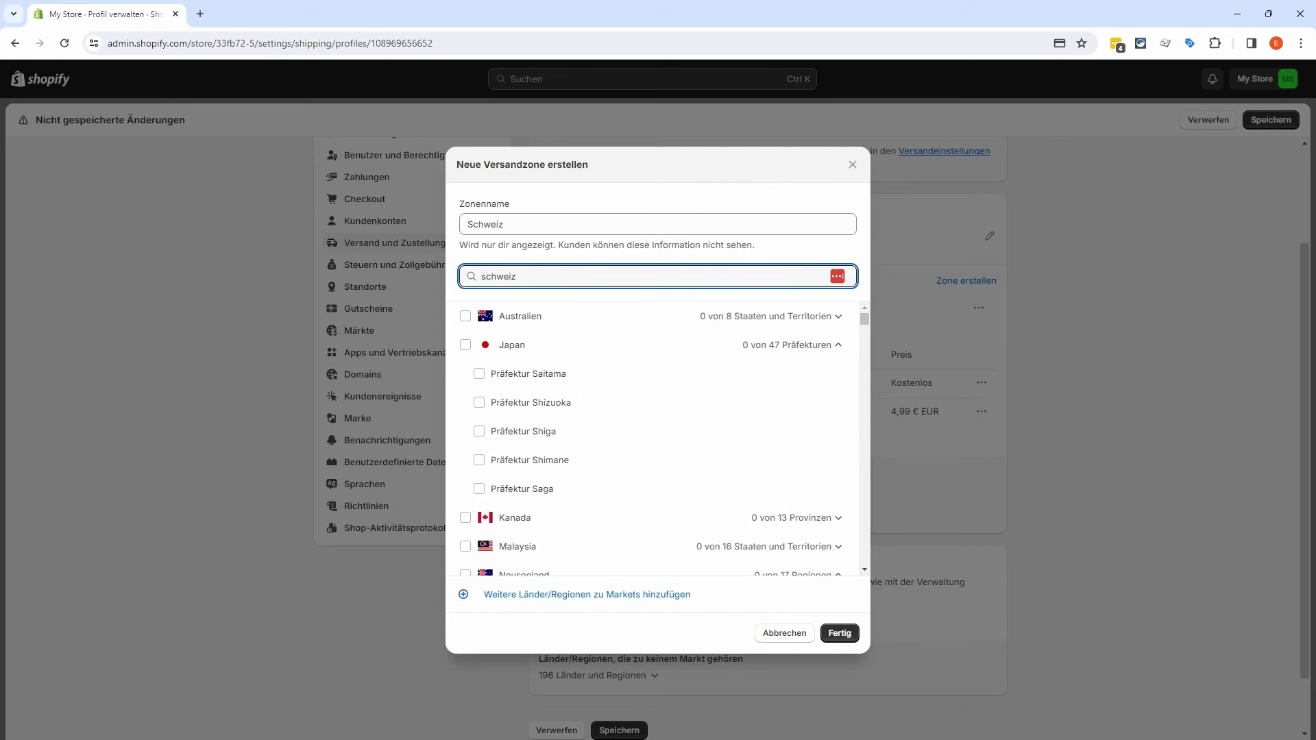
click(465, 316)
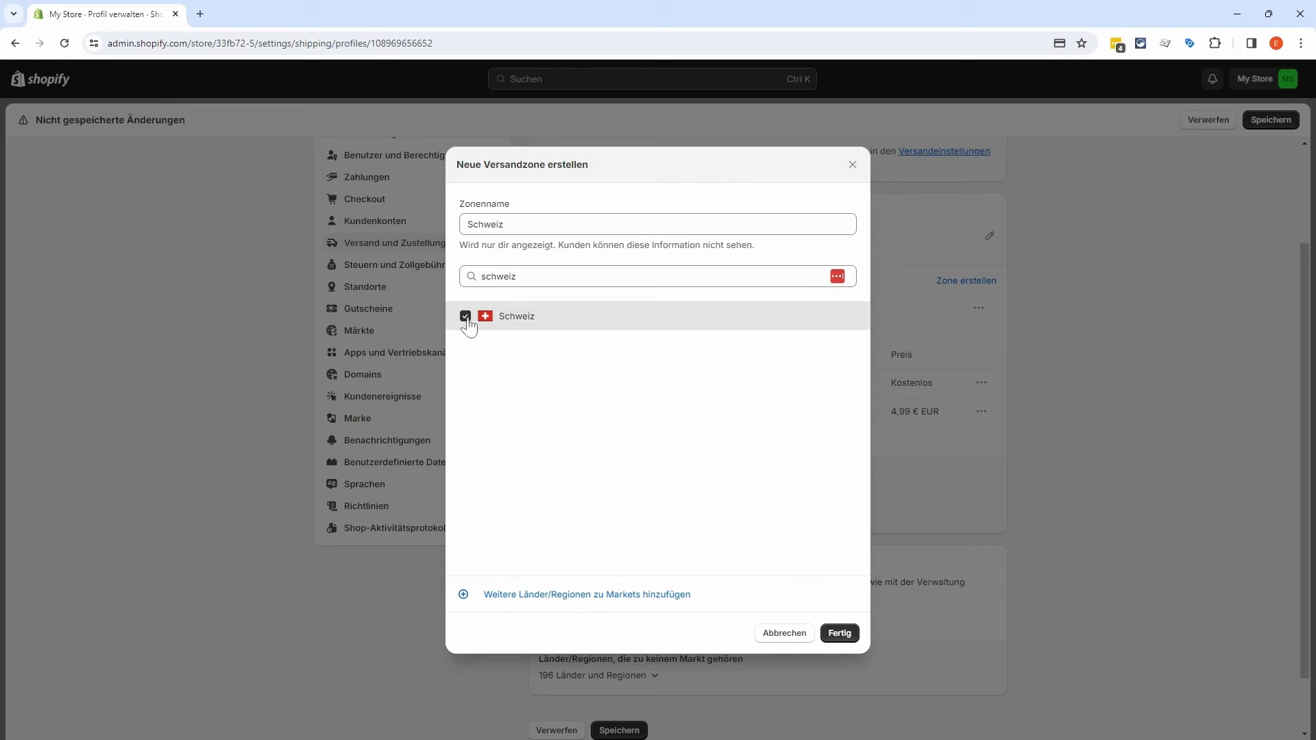
click(839, 633)
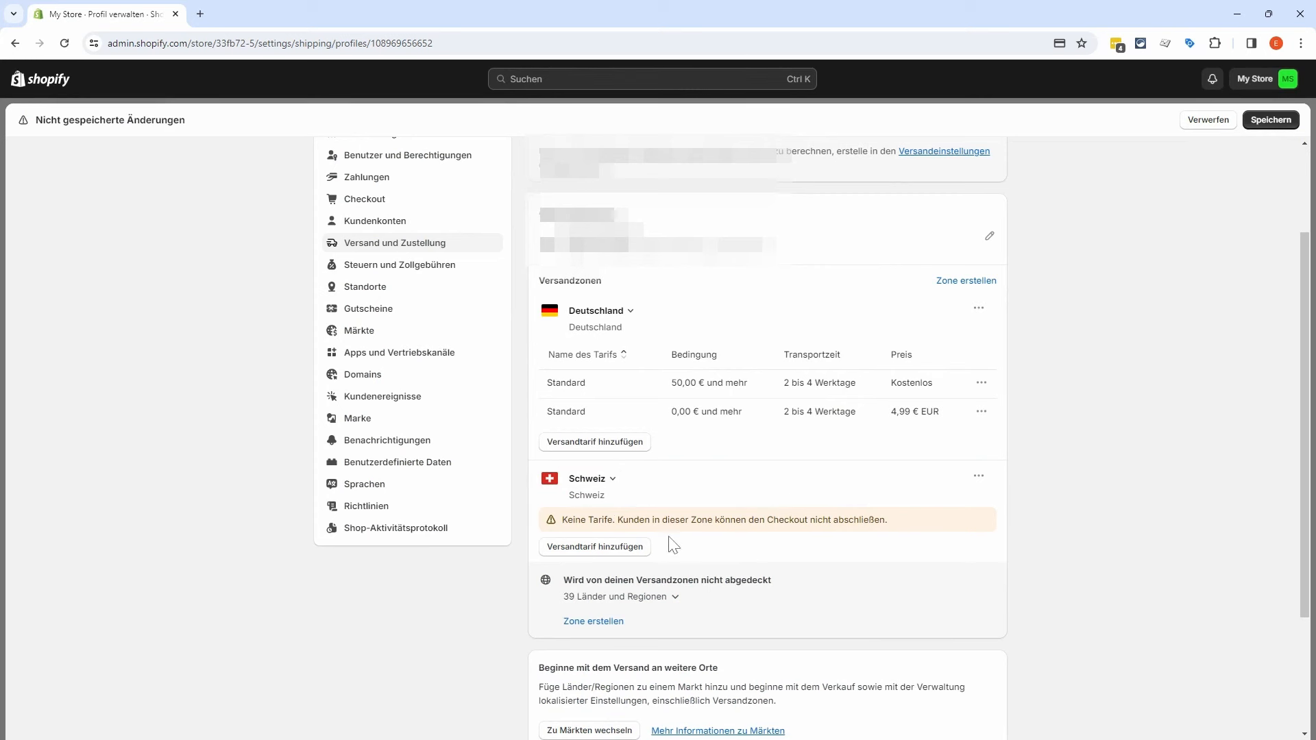
Step: Add a free Standard International rate to the Schweiz zone, based on order price with a minimum of 99,00 CHF
click(632, 547)
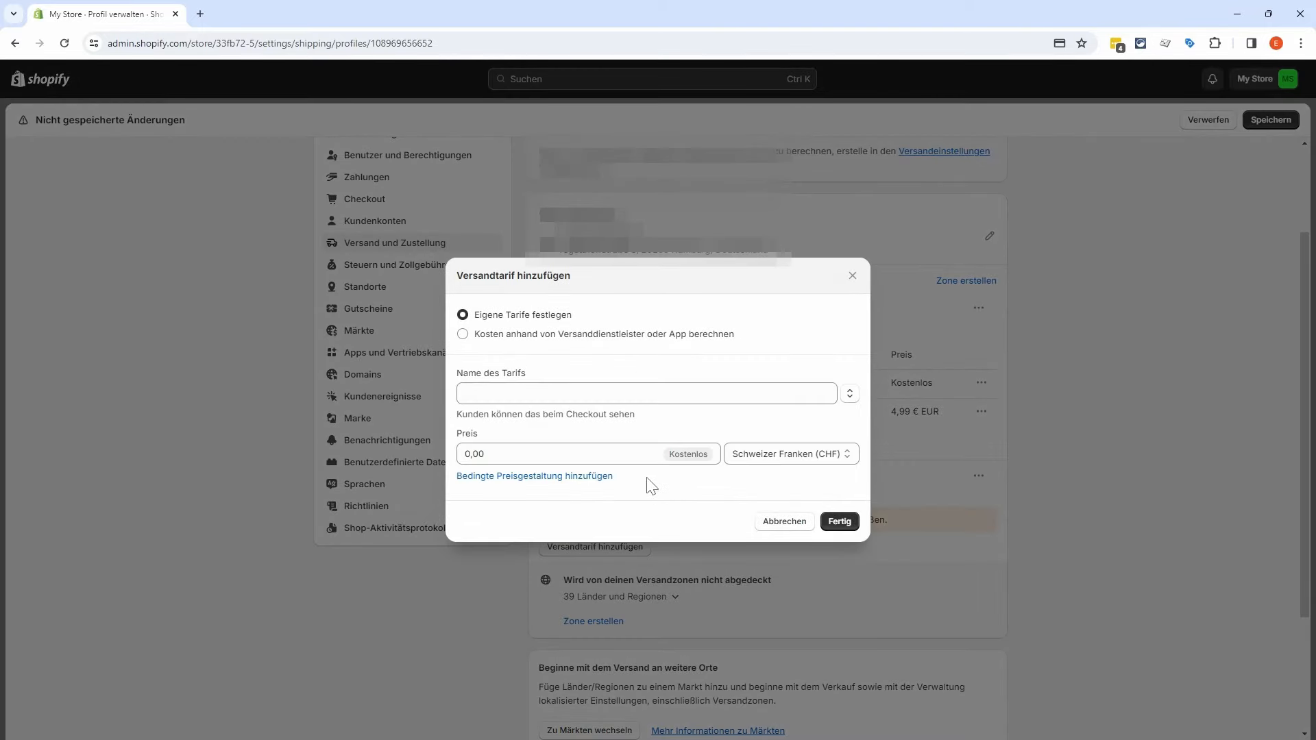
click(532, 395)
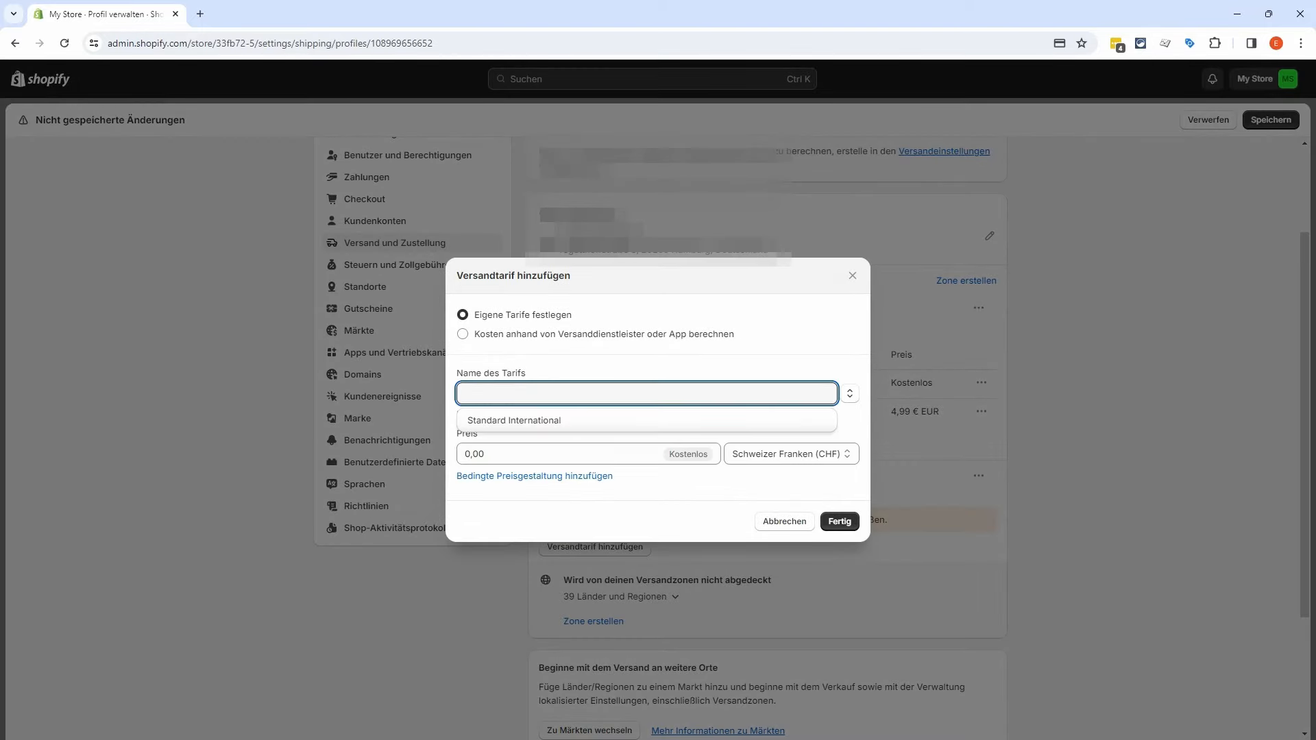
click(548, 421)
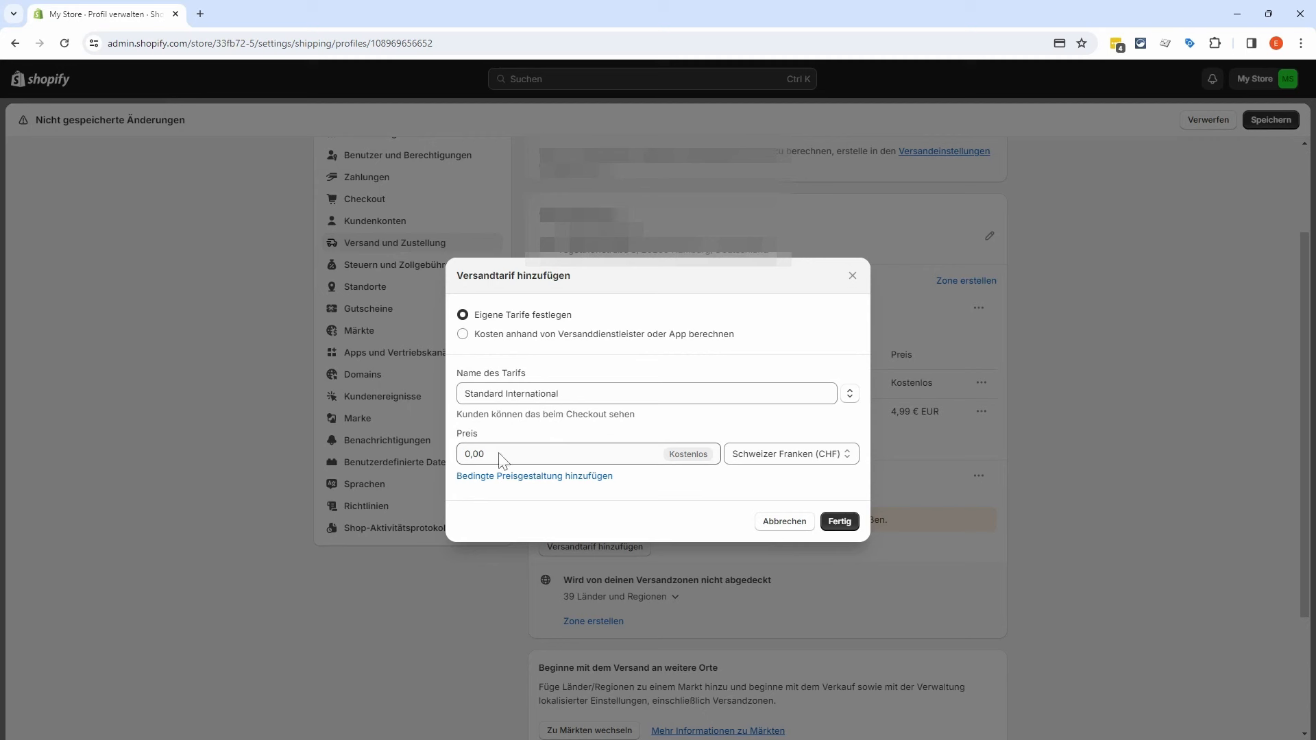
click(533, 476)
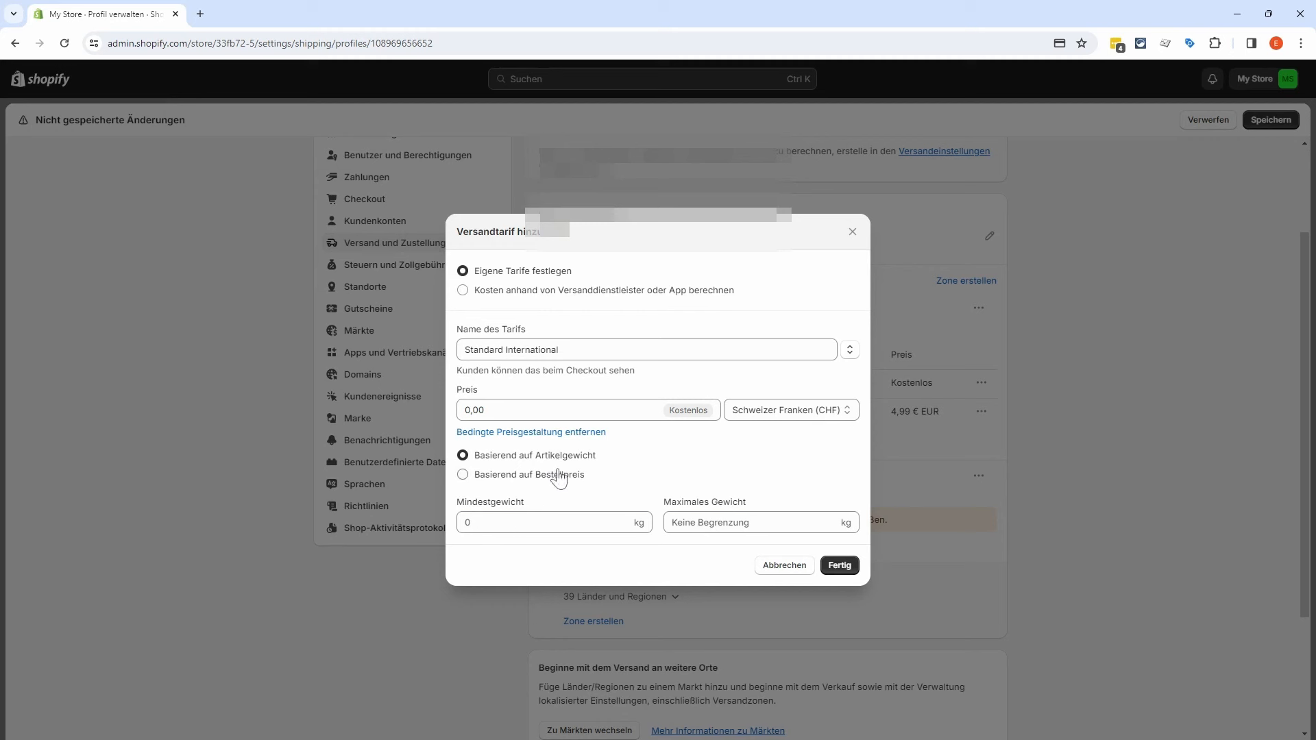
click(556, 480)
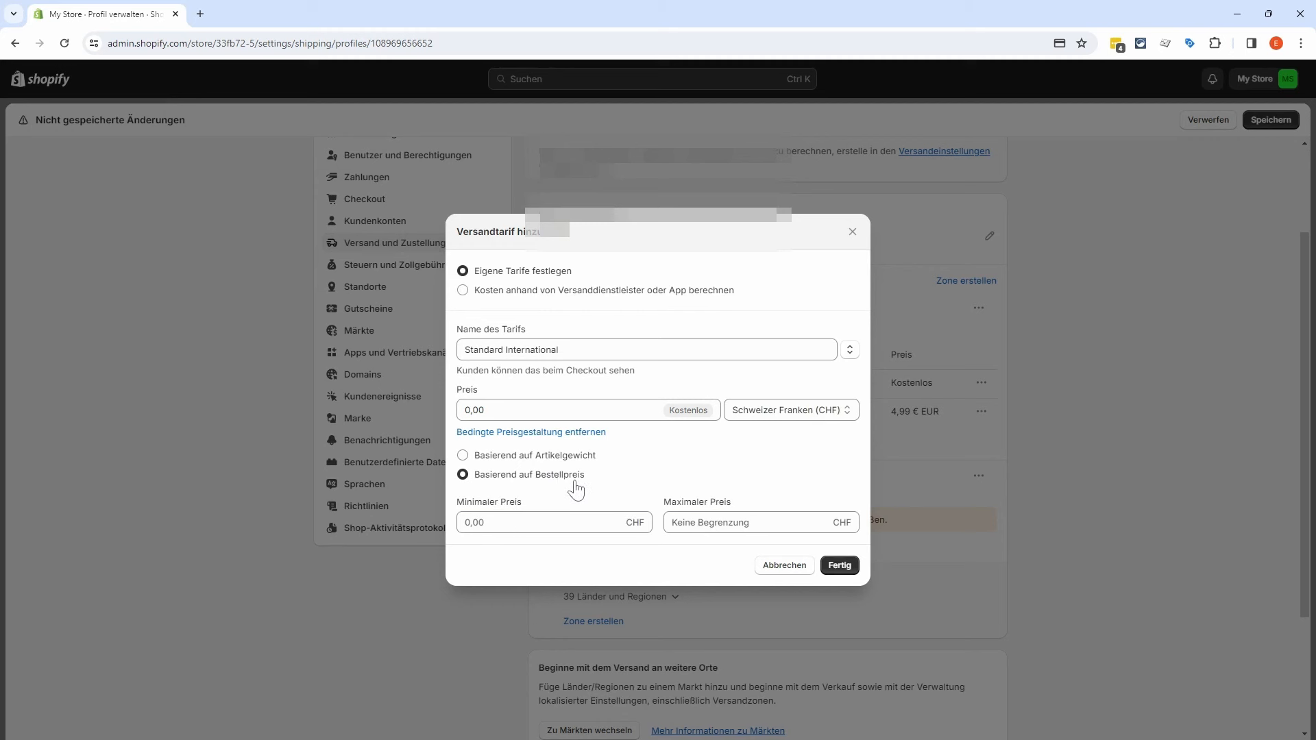
click(541, 522)
text(99)
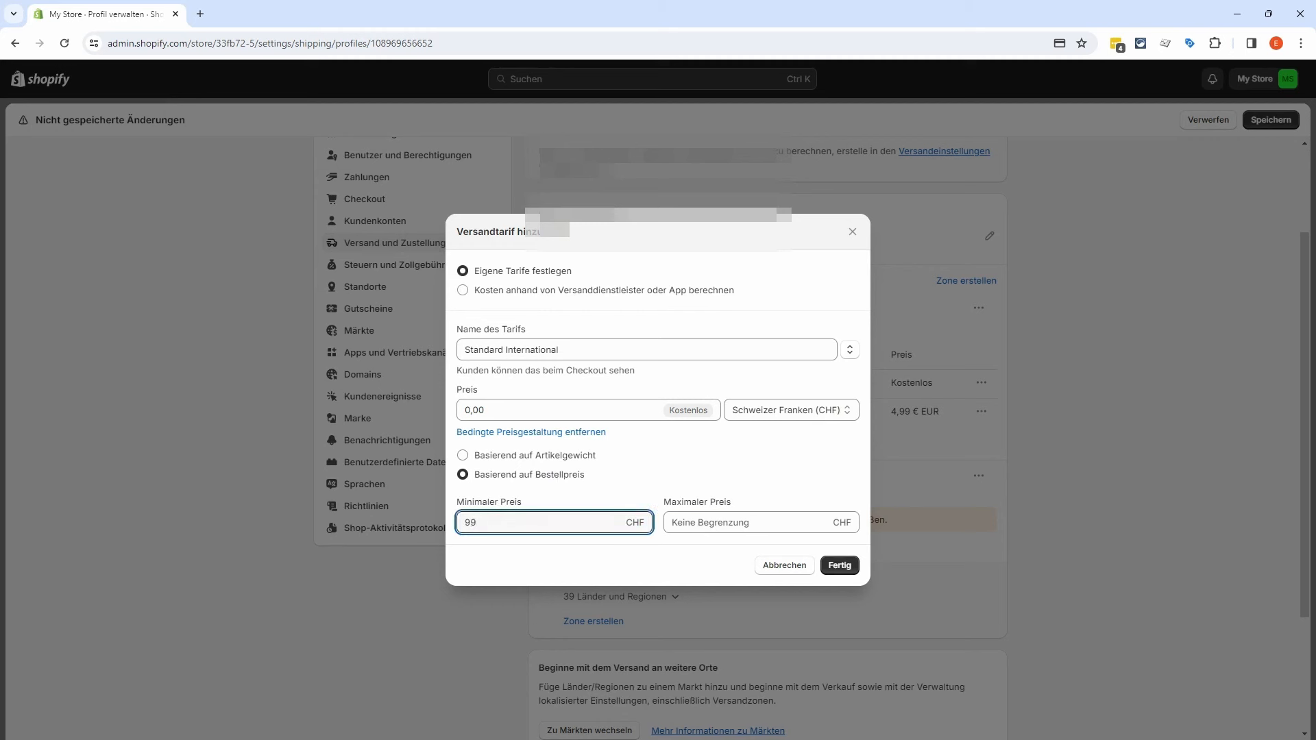
text(,00)
click(840, 565)
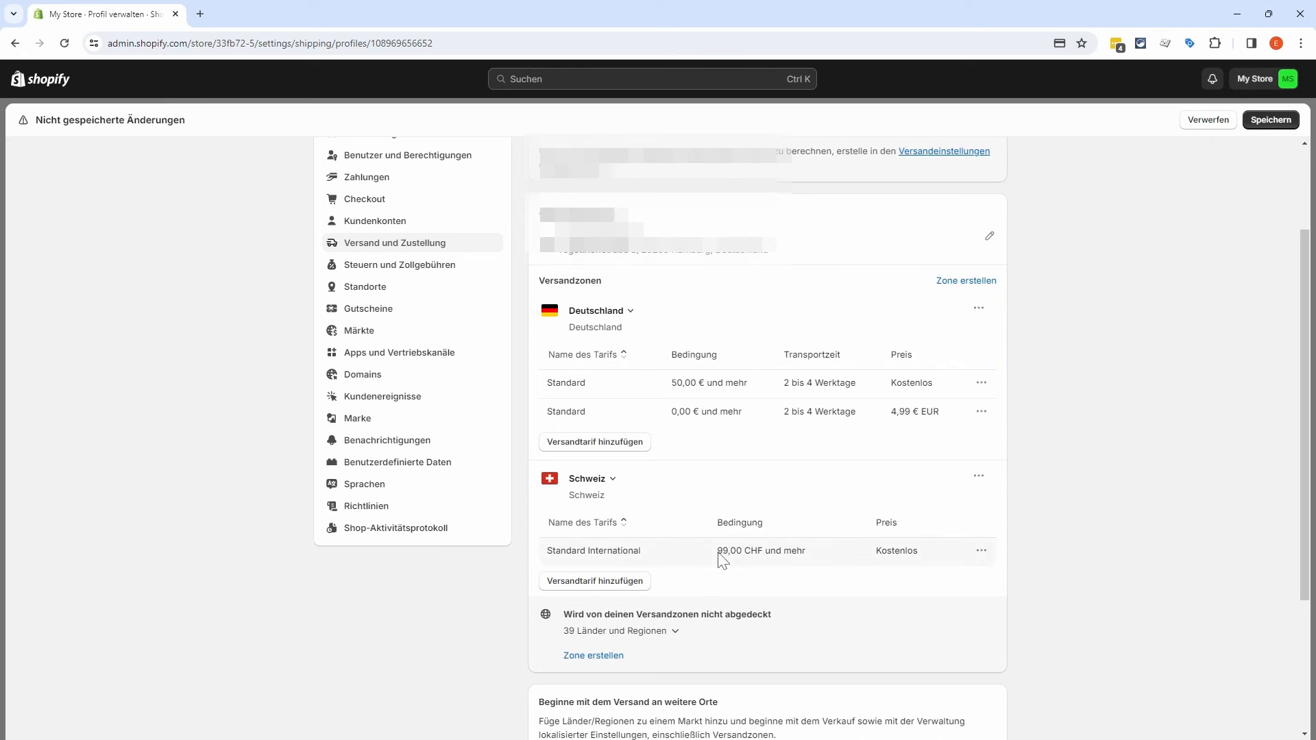
Step: Add a second Standard International rate of 4,99 CHF to the Schweiz zone for order prices up to 98,99 CHF
drag(716, 552, 757, 552)
click(763, 552)
click(603, 580)
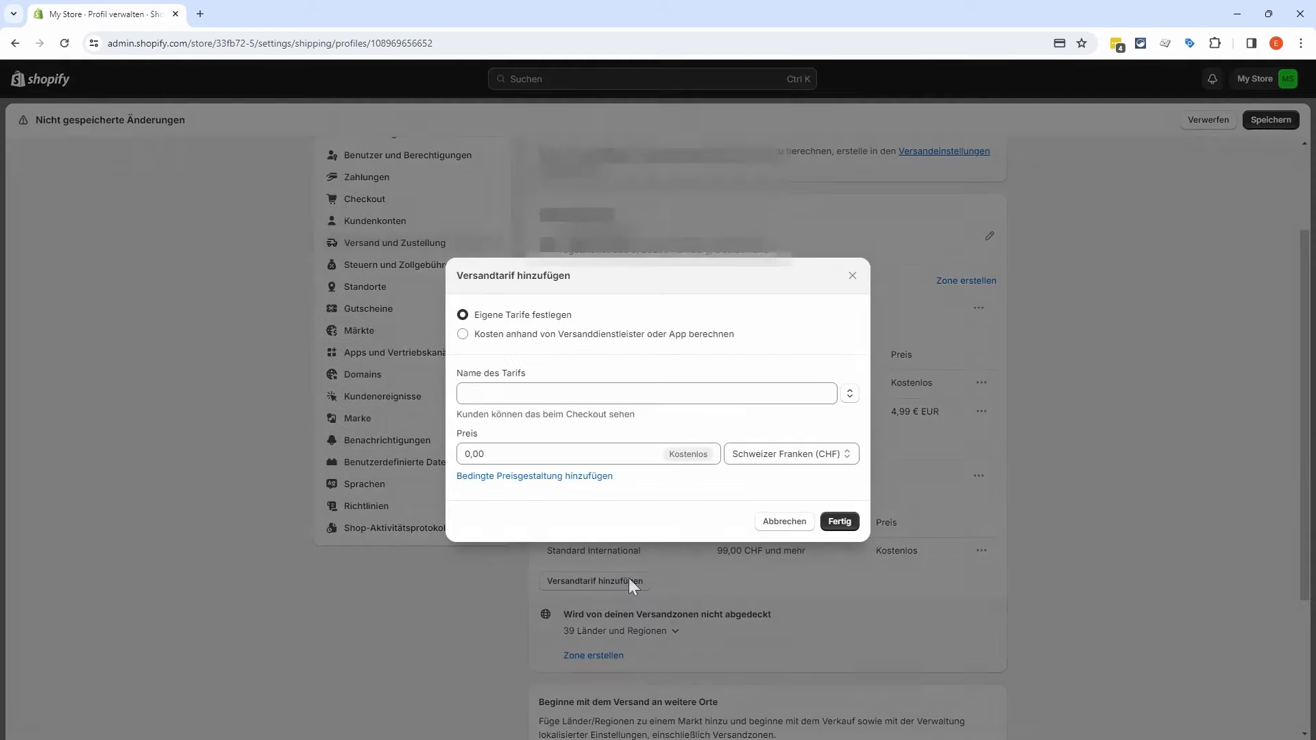
click(523, 396)
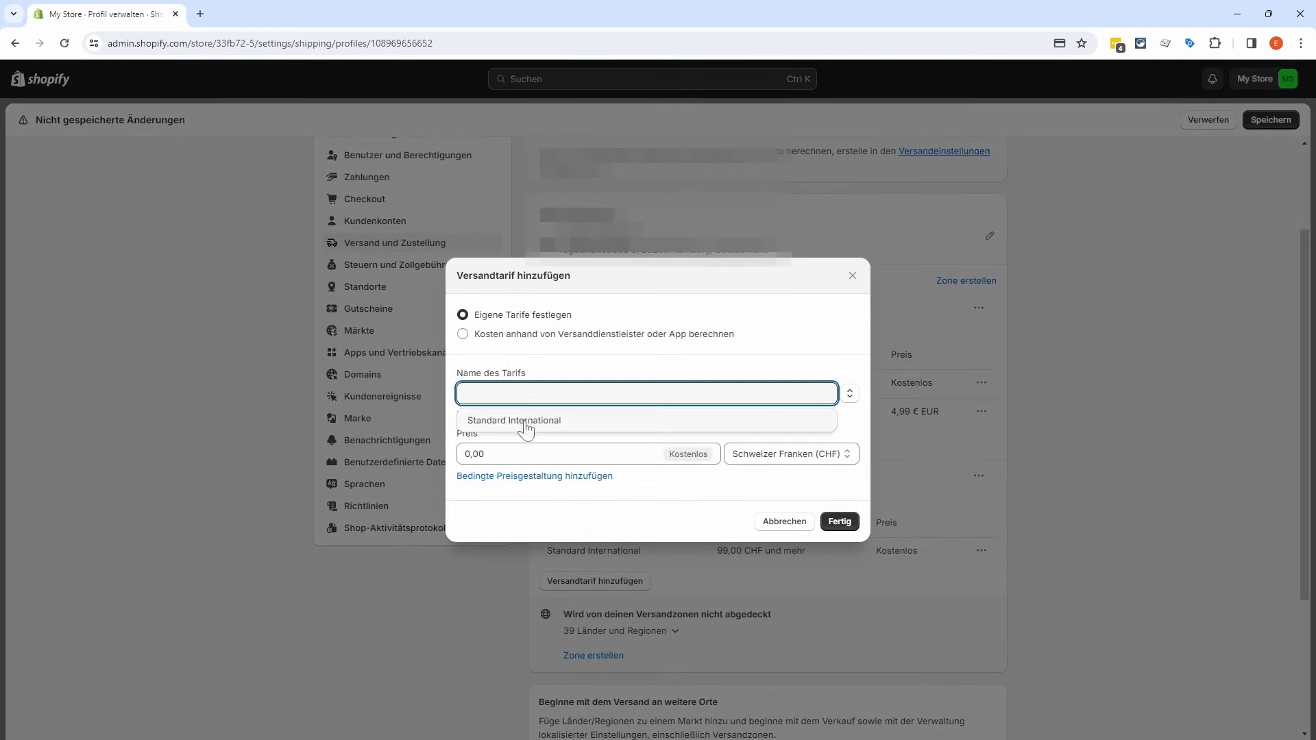
click(523, 420)
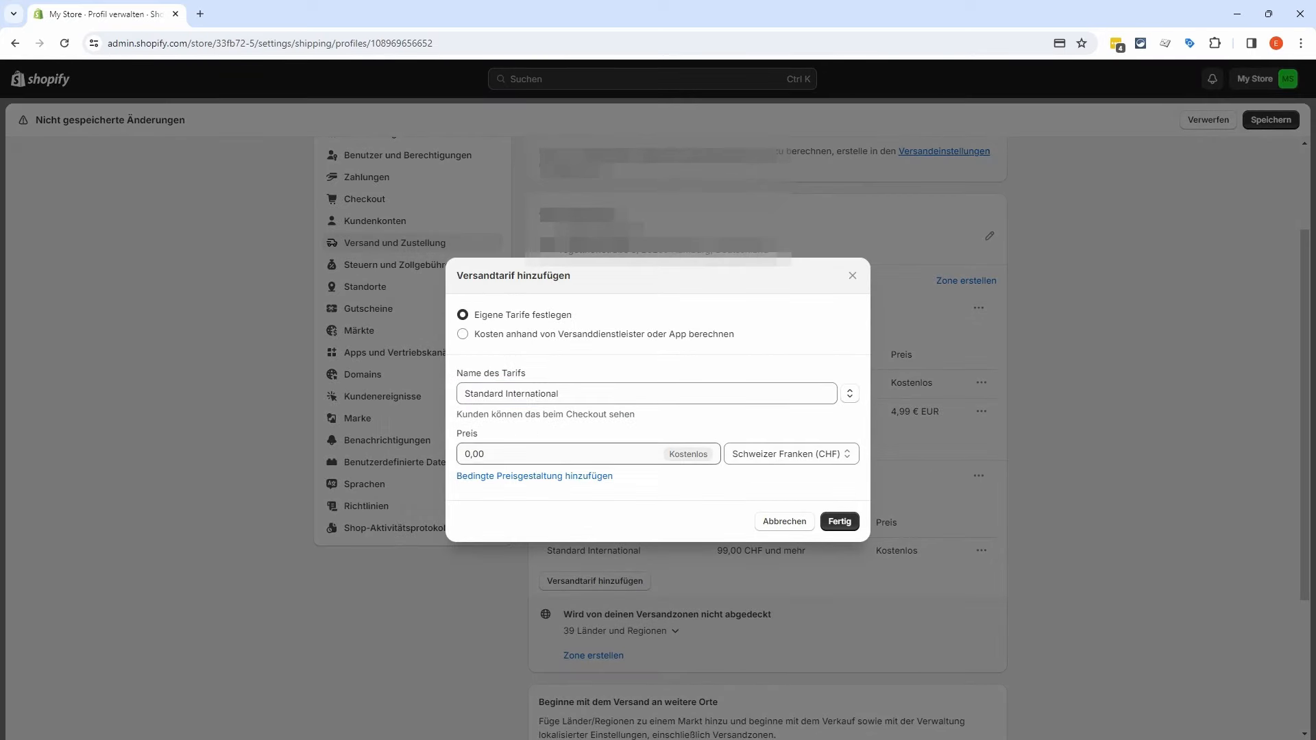
click(466, 454)
text(4,9)
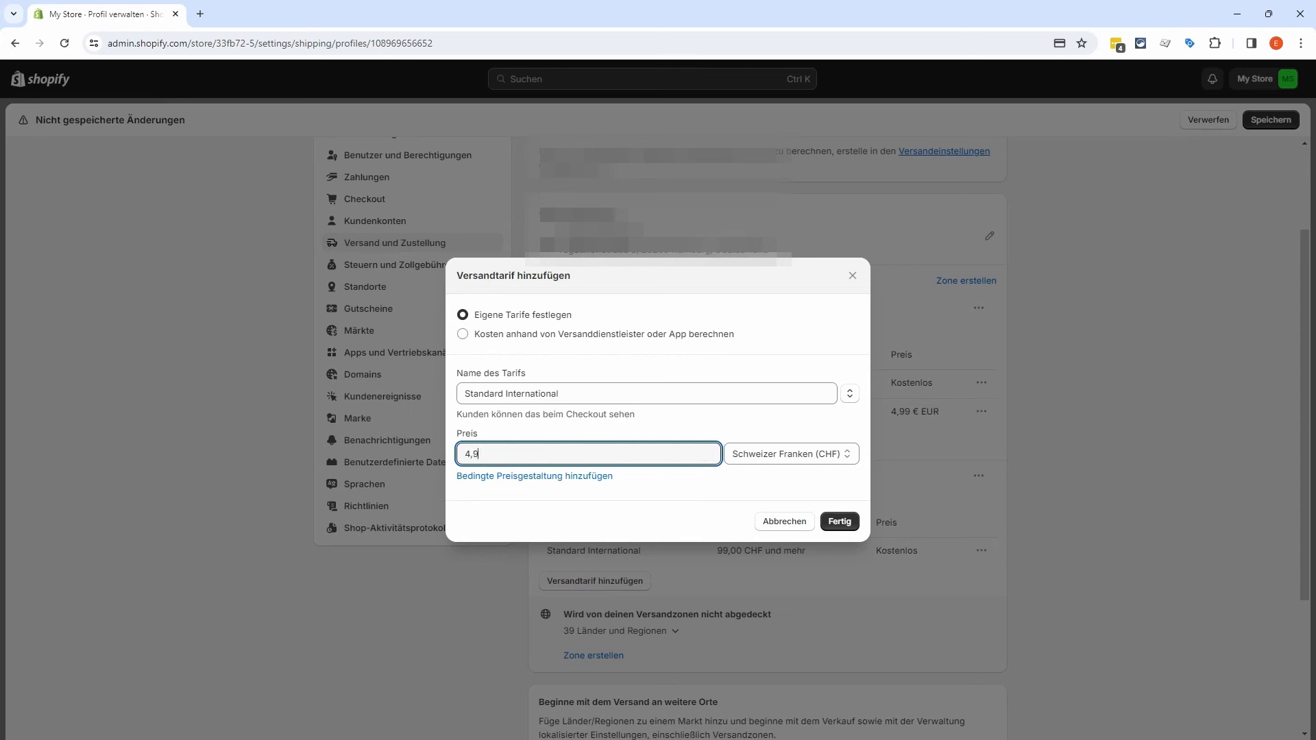
text(9)
click(541, 477)
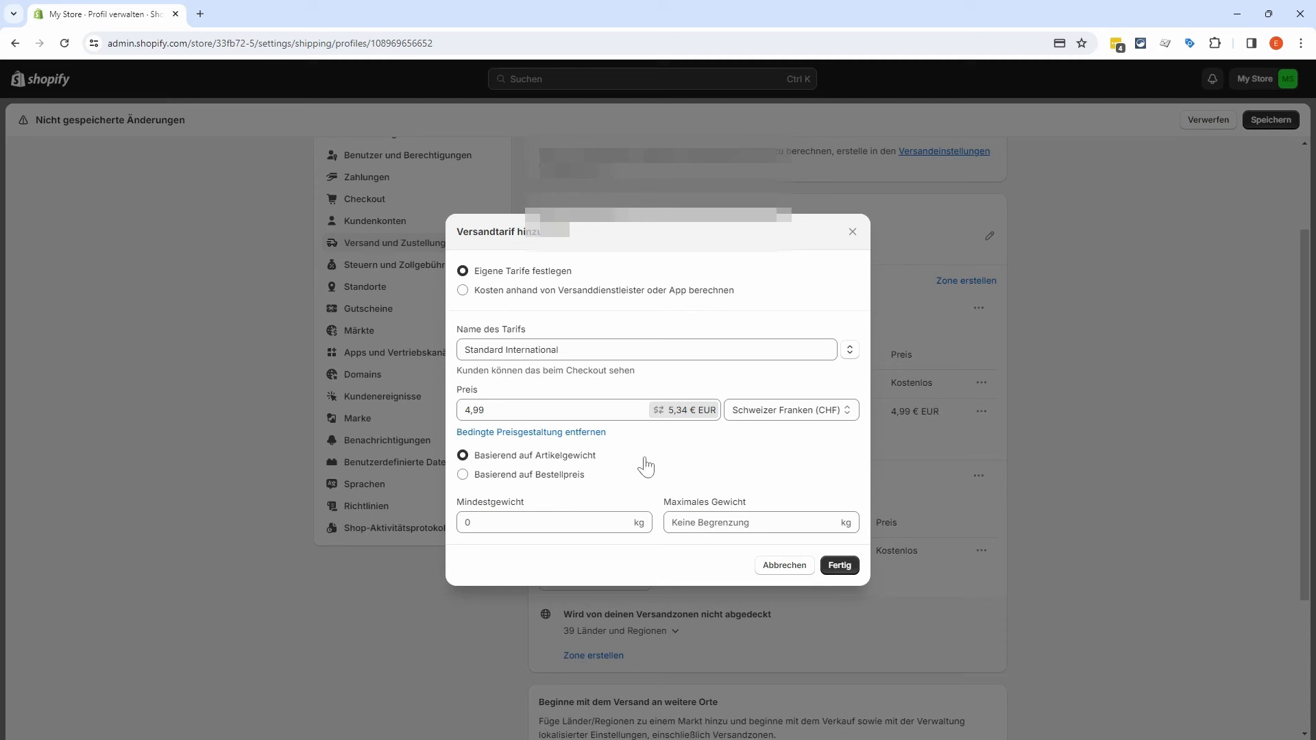
click(556, 480)
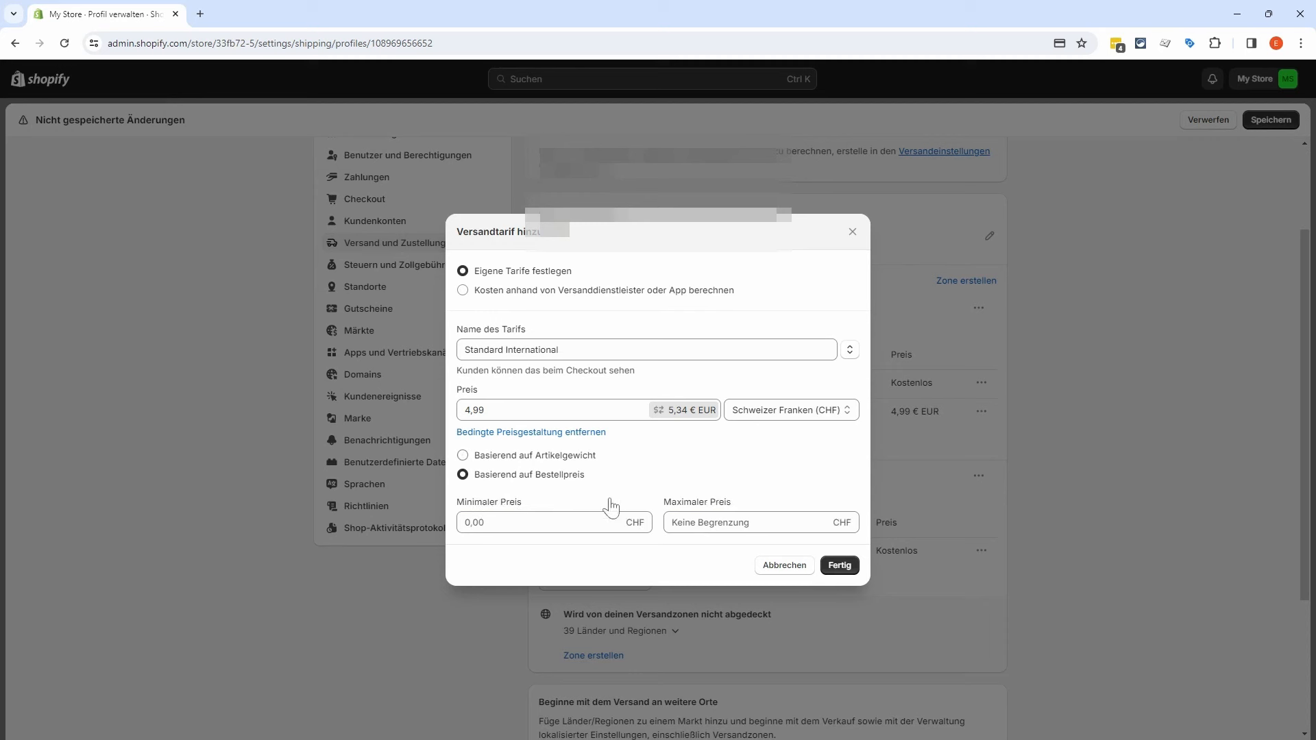
click(603, 524)
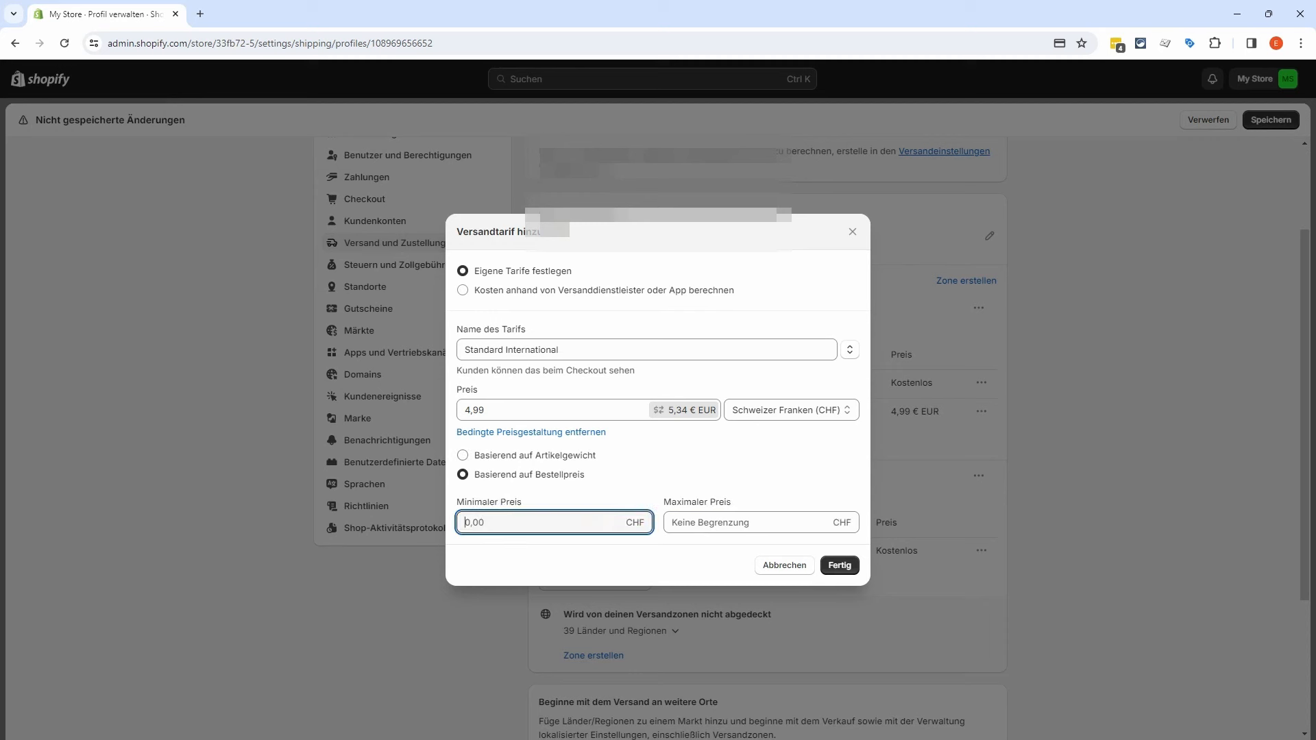
key(Tab)
text(98,99)
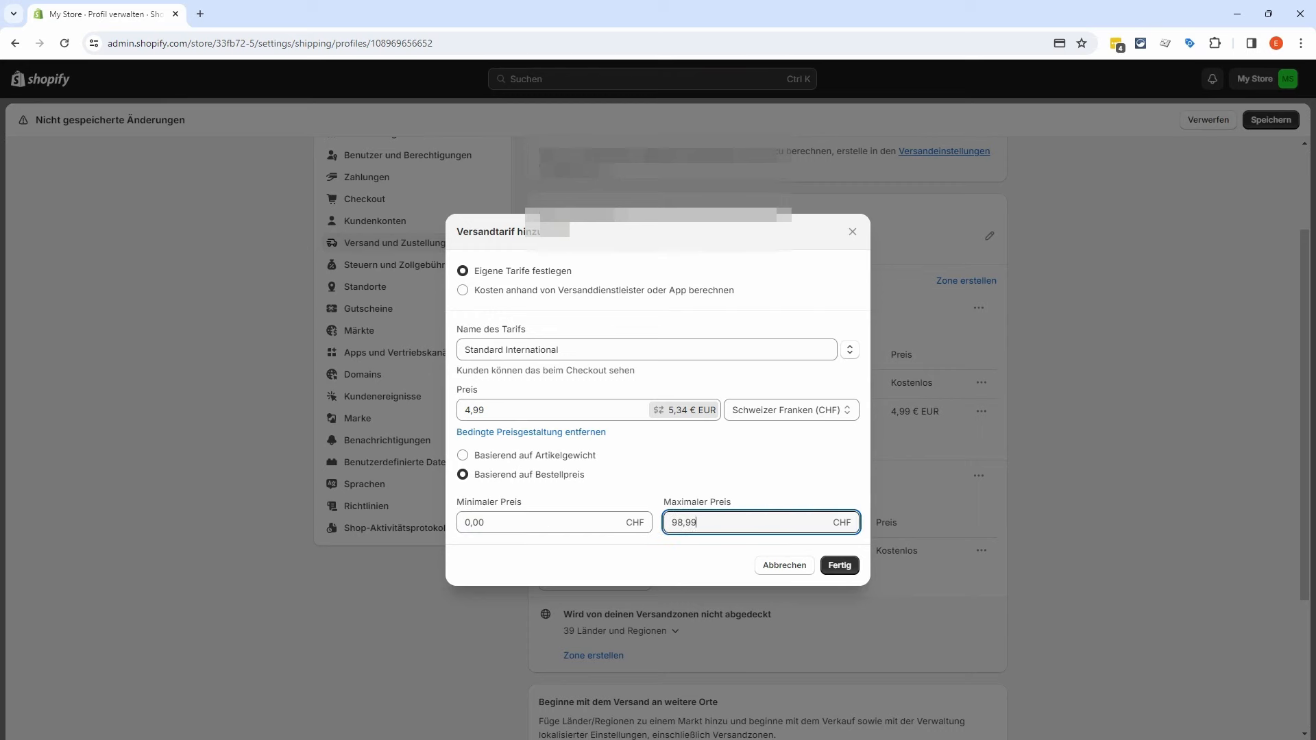
click(839, 565)
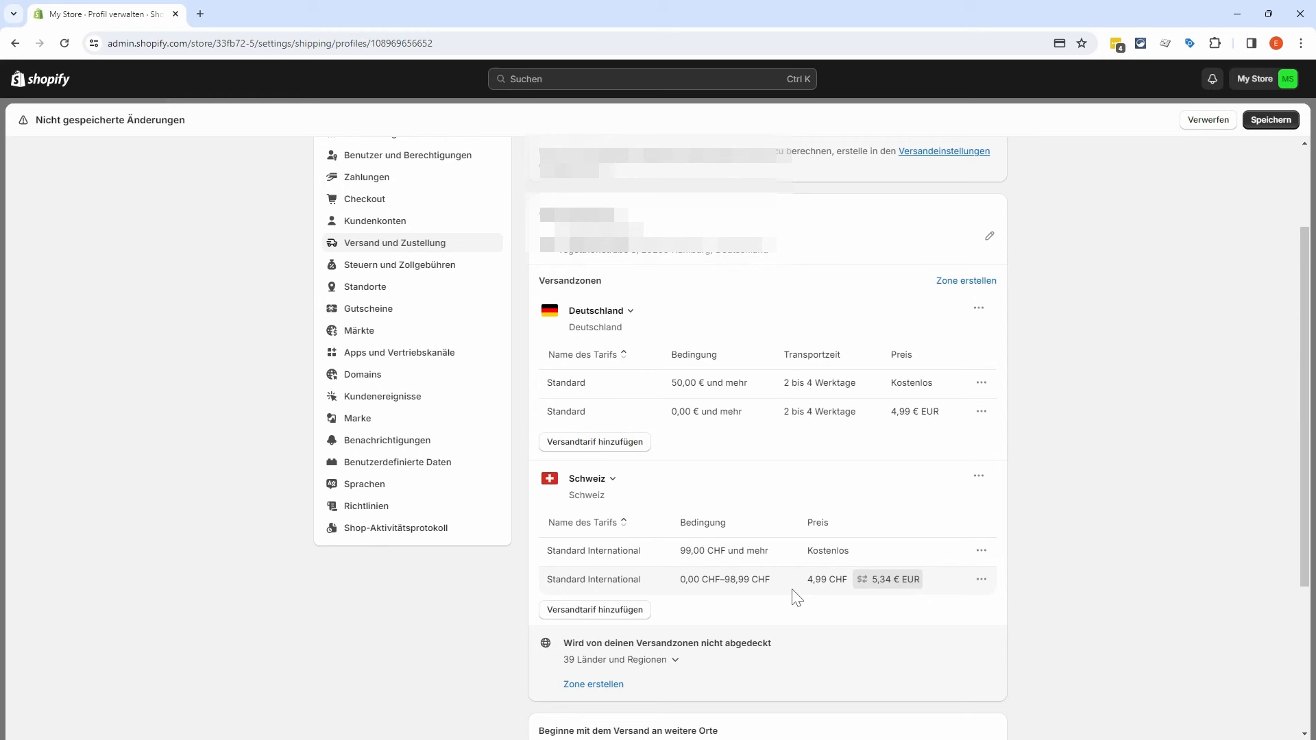
Step: Delete the 4,99 CHF rate from the Schweiz zone and remove the conditional pricing from its free rate
click(982, 580)
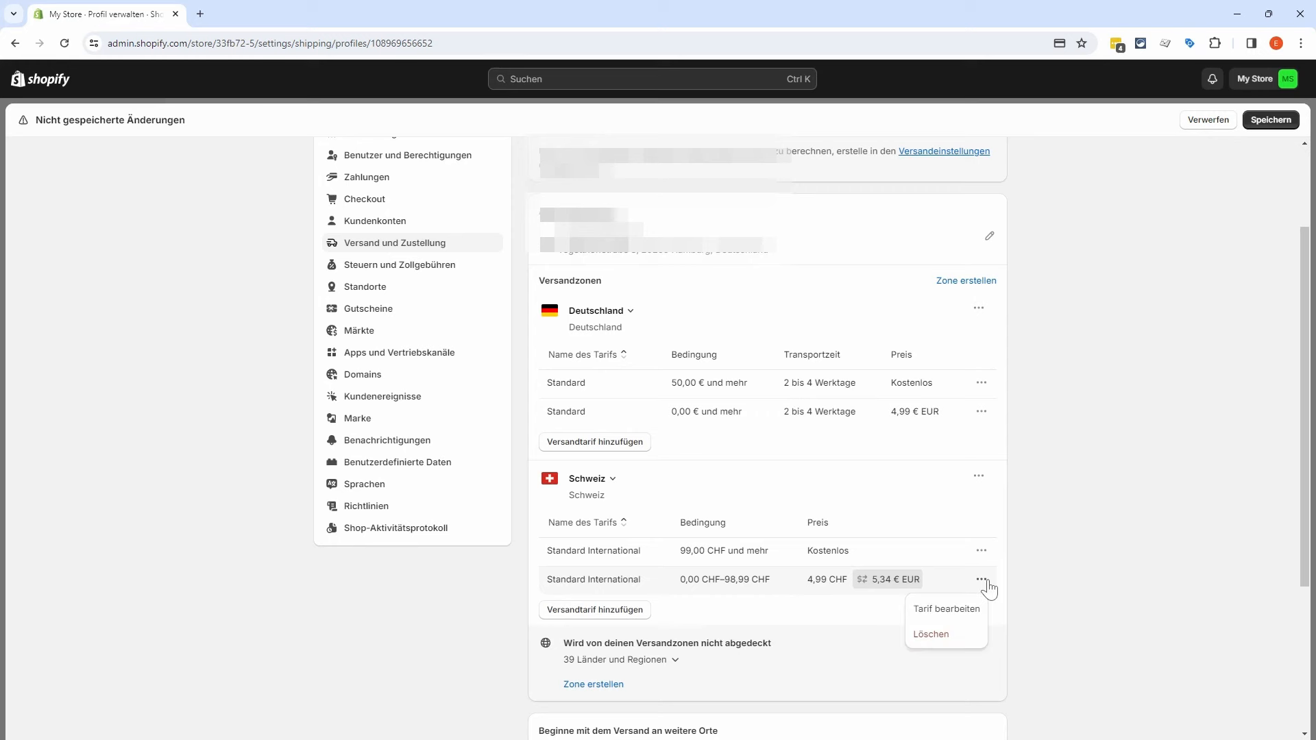
click(952, 636)
click(981, 552)
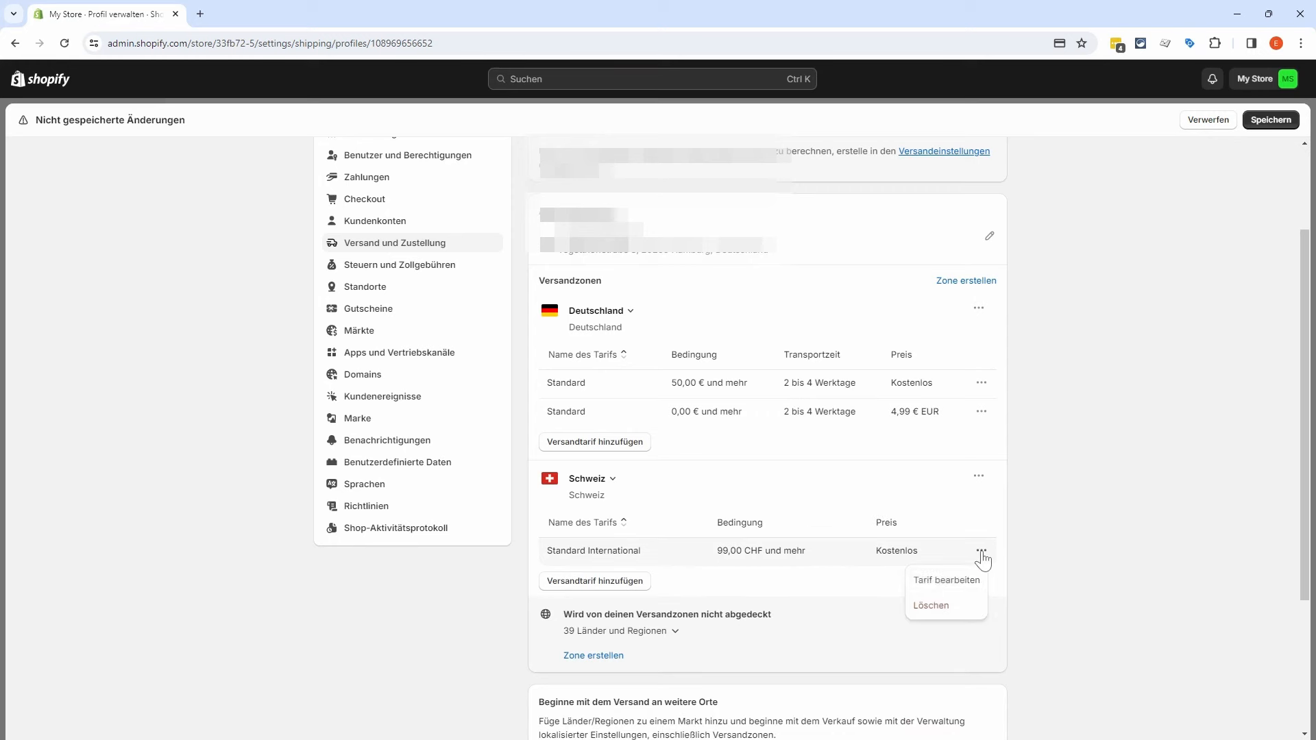
click(945, 580)
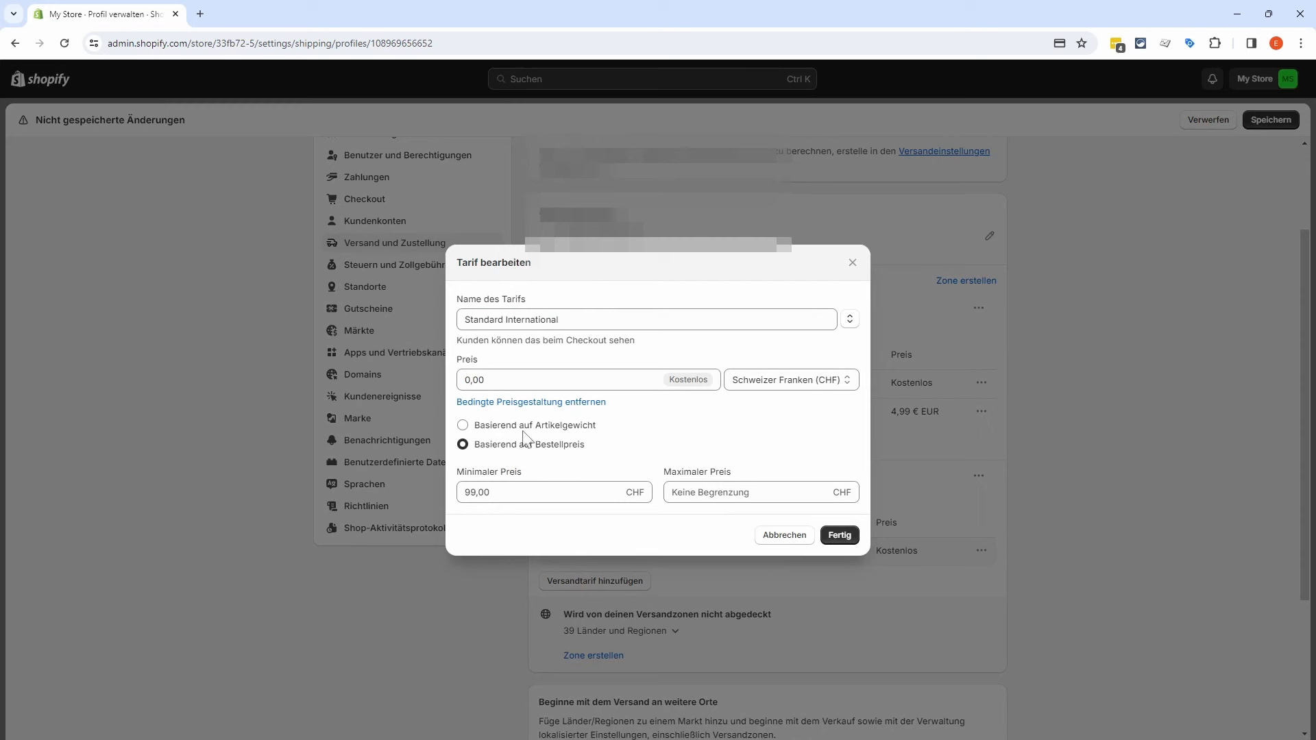
click(556, 404)
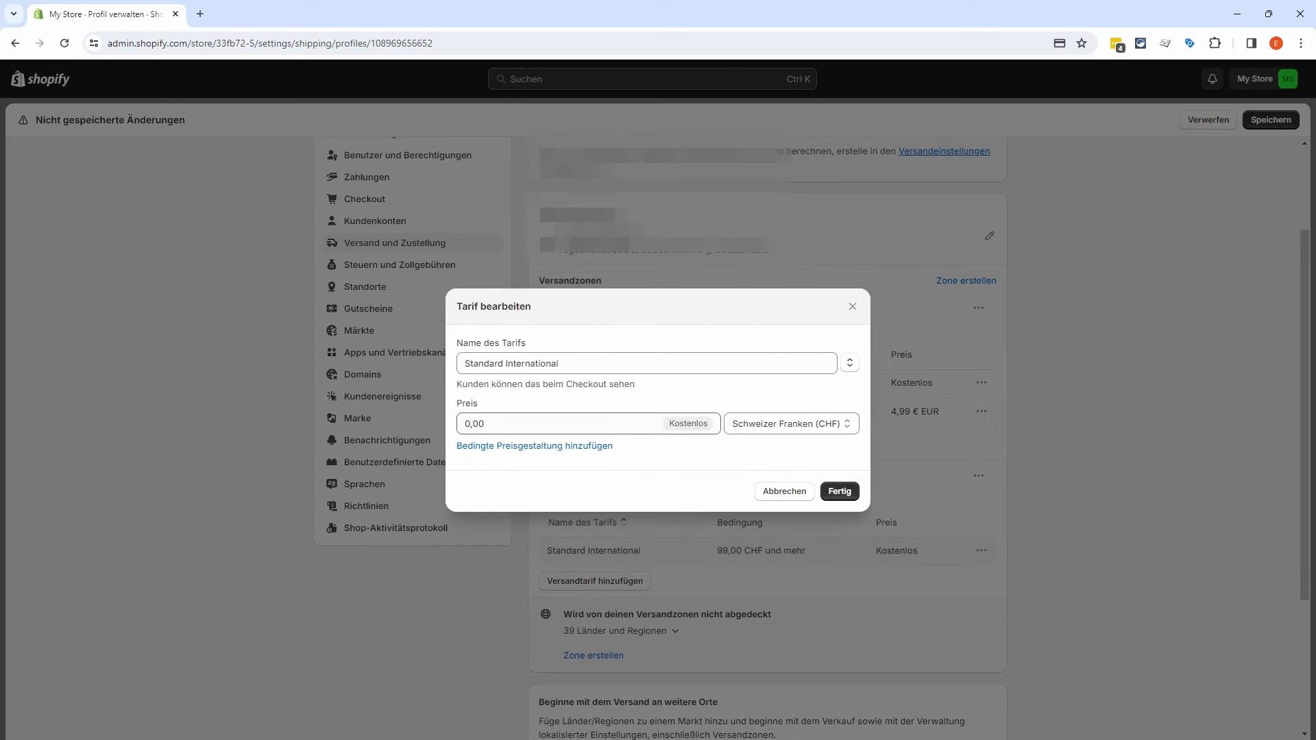
click(839, 492)
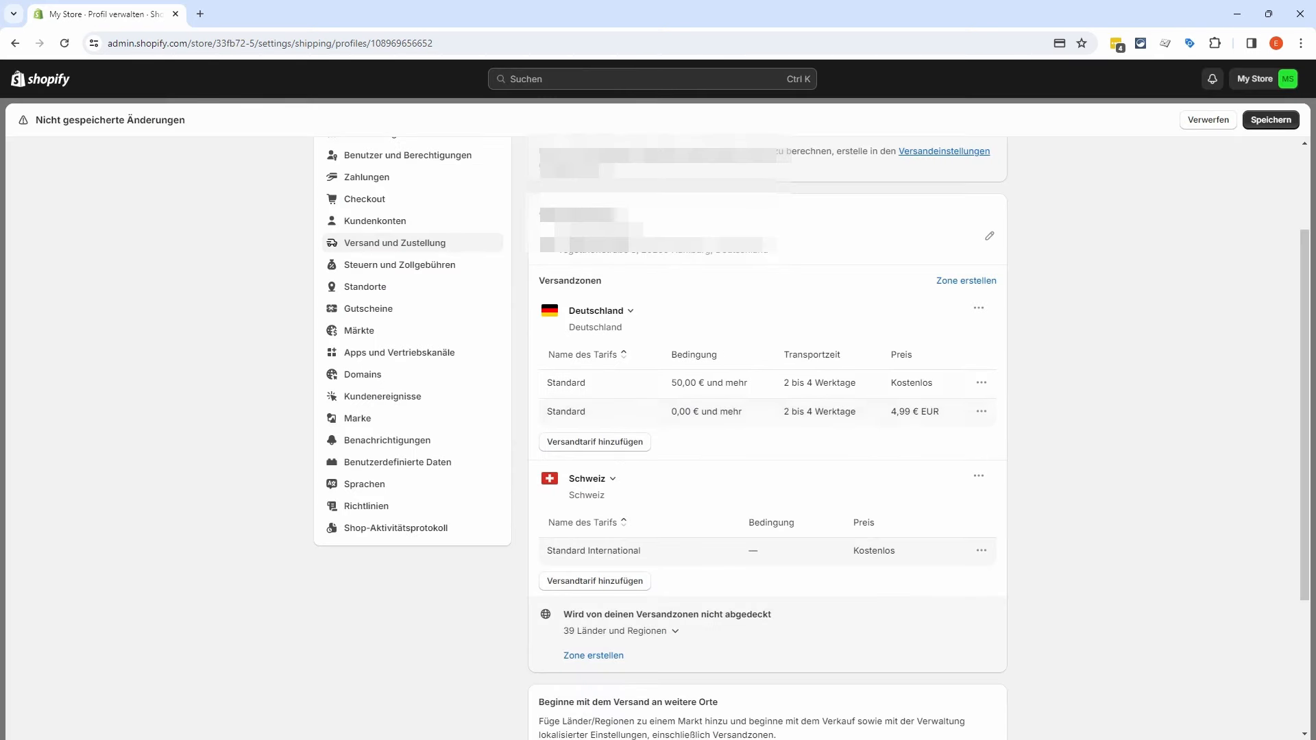
Step: Delete the 4,99 € rate from the Deutschland zone and remove the conditional pricing from its free Standard (2 bis 4 Werktage) rate
click(981, 412)
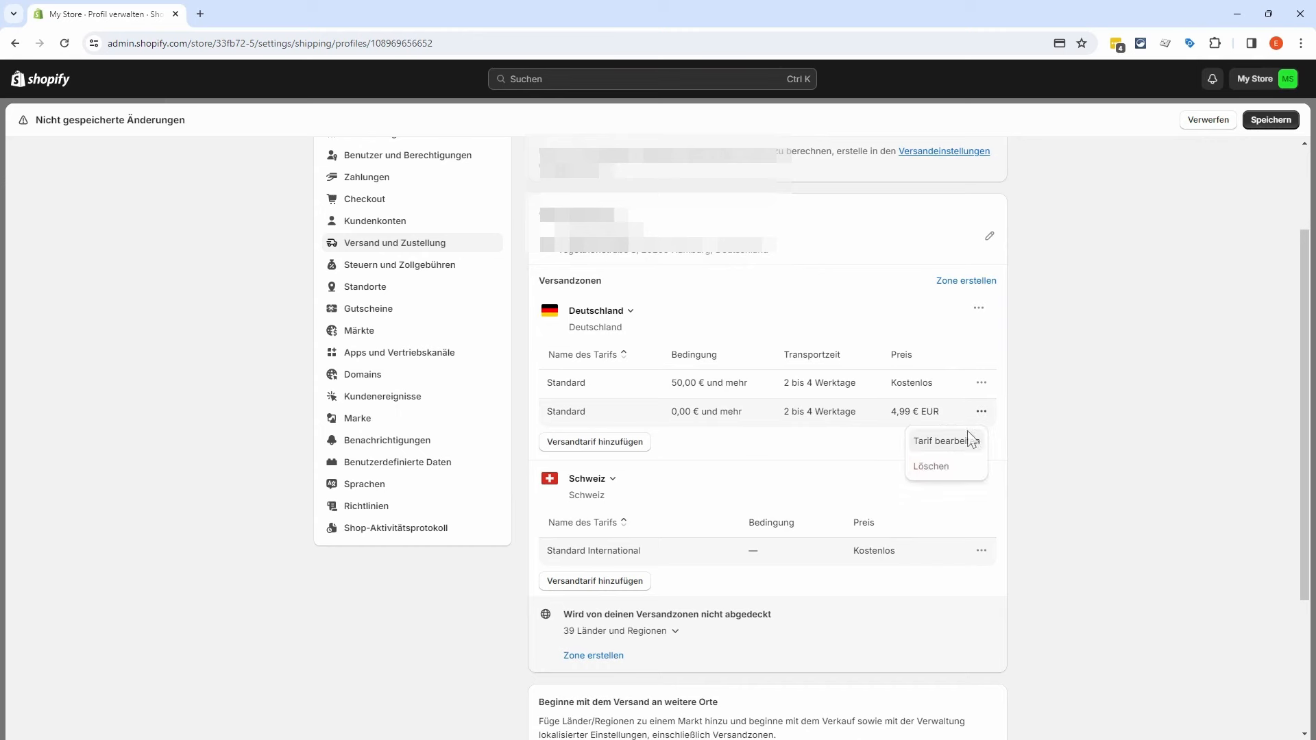
click(933, 466)
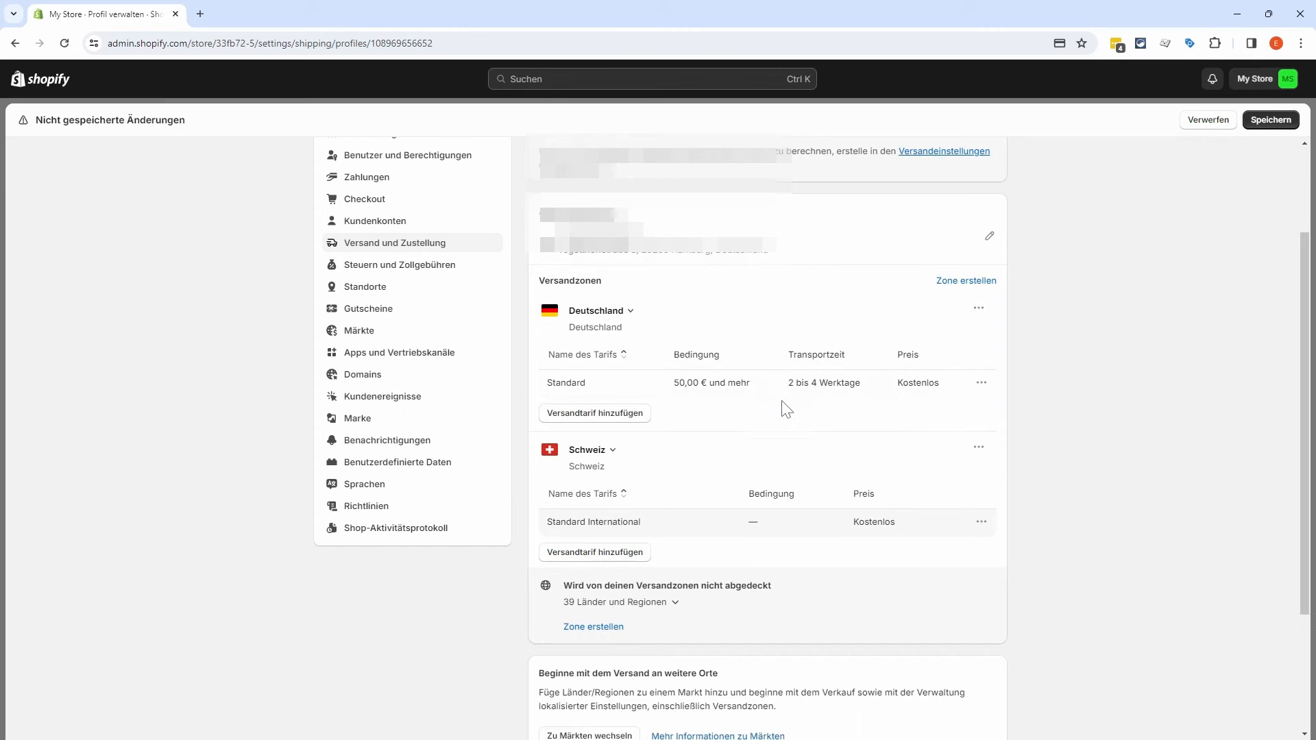
click(982, 382)
click(925, 412)
click(524, 404)
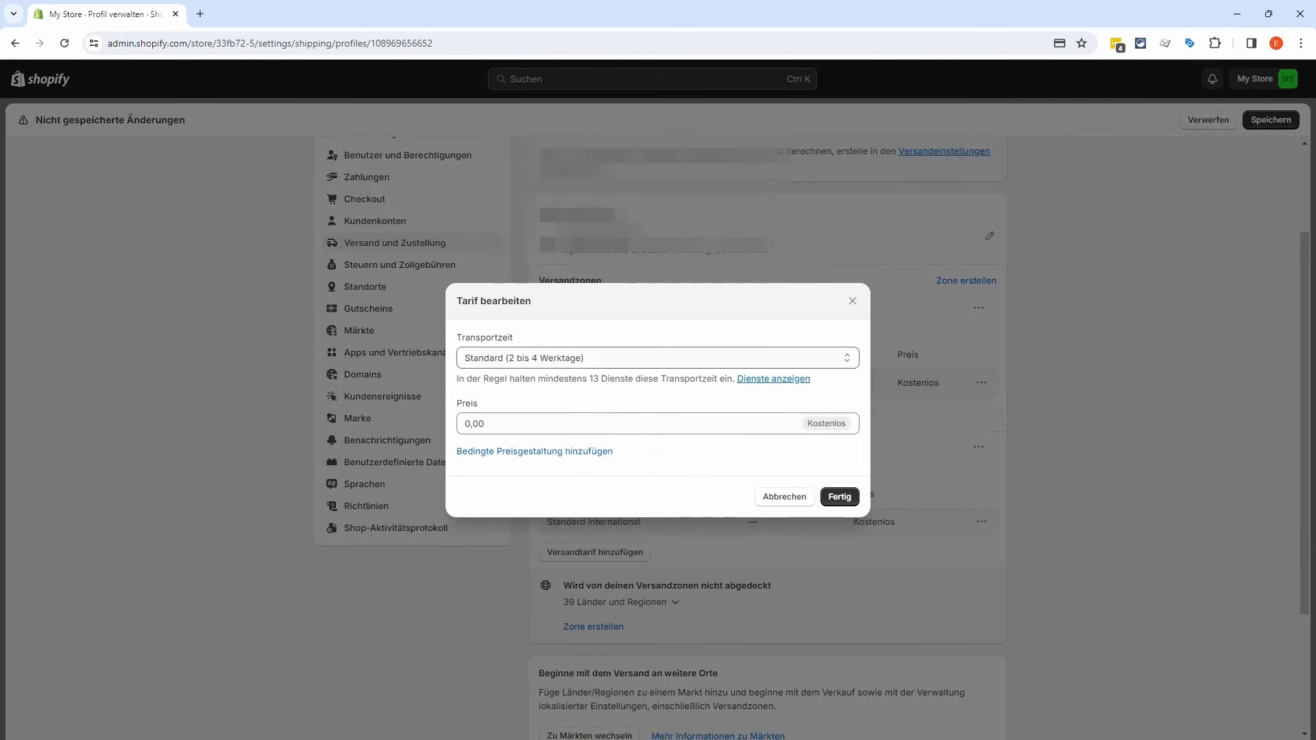
click(678, 363)
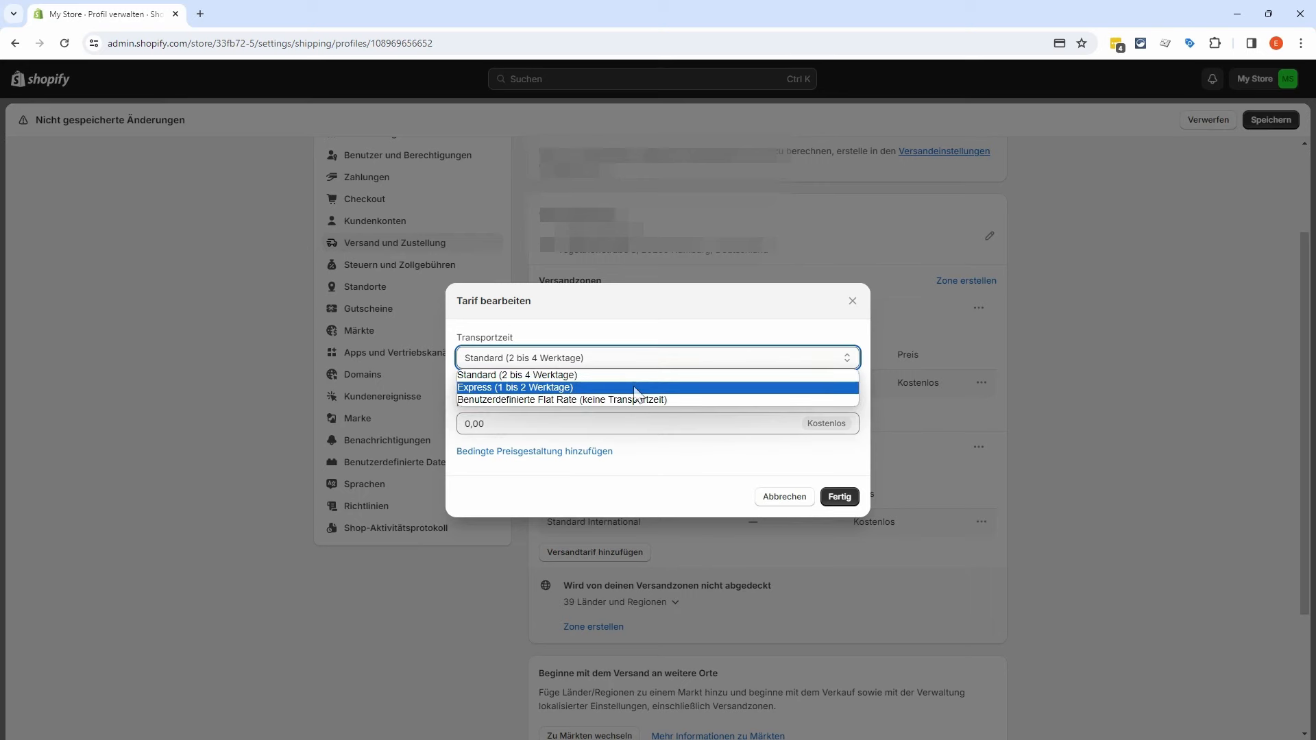
click(631, 376)
click(1133, 550)
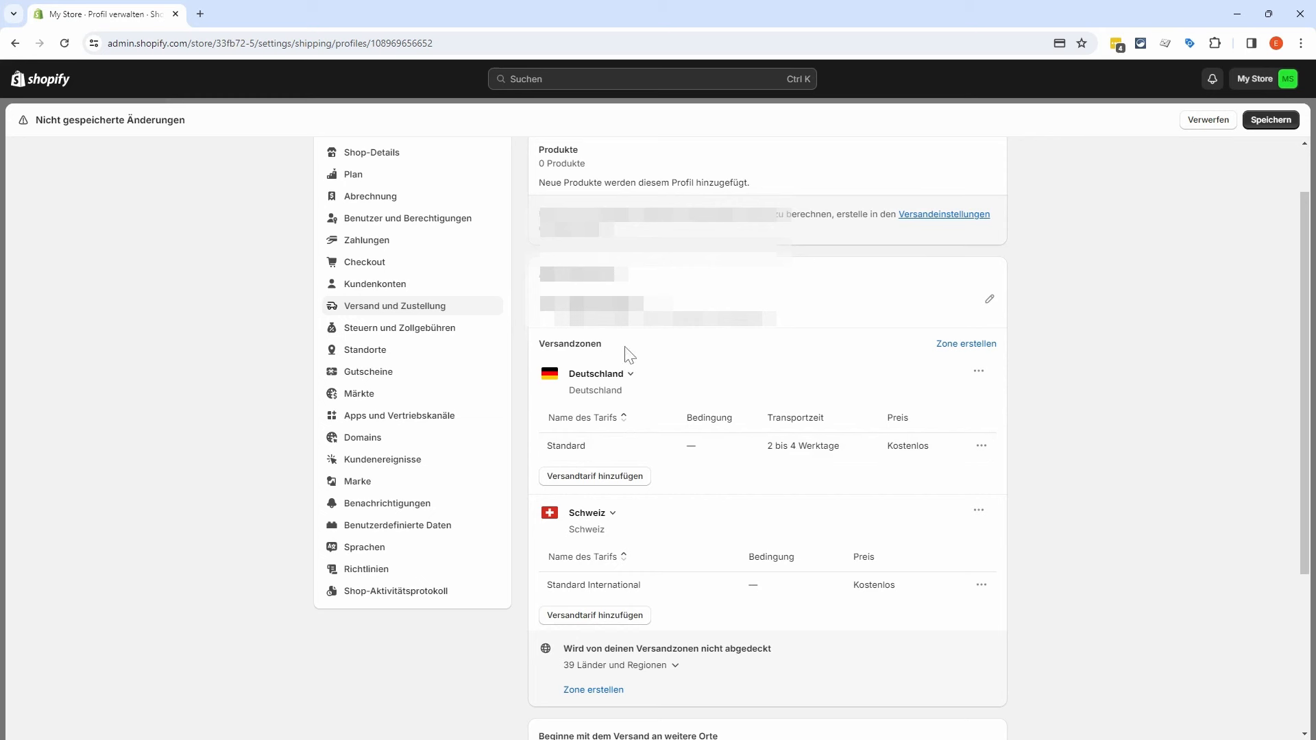
Step: Delete the Schweiz shipping zone and save the general shipping profile
drag(626, 353, 538, 357)
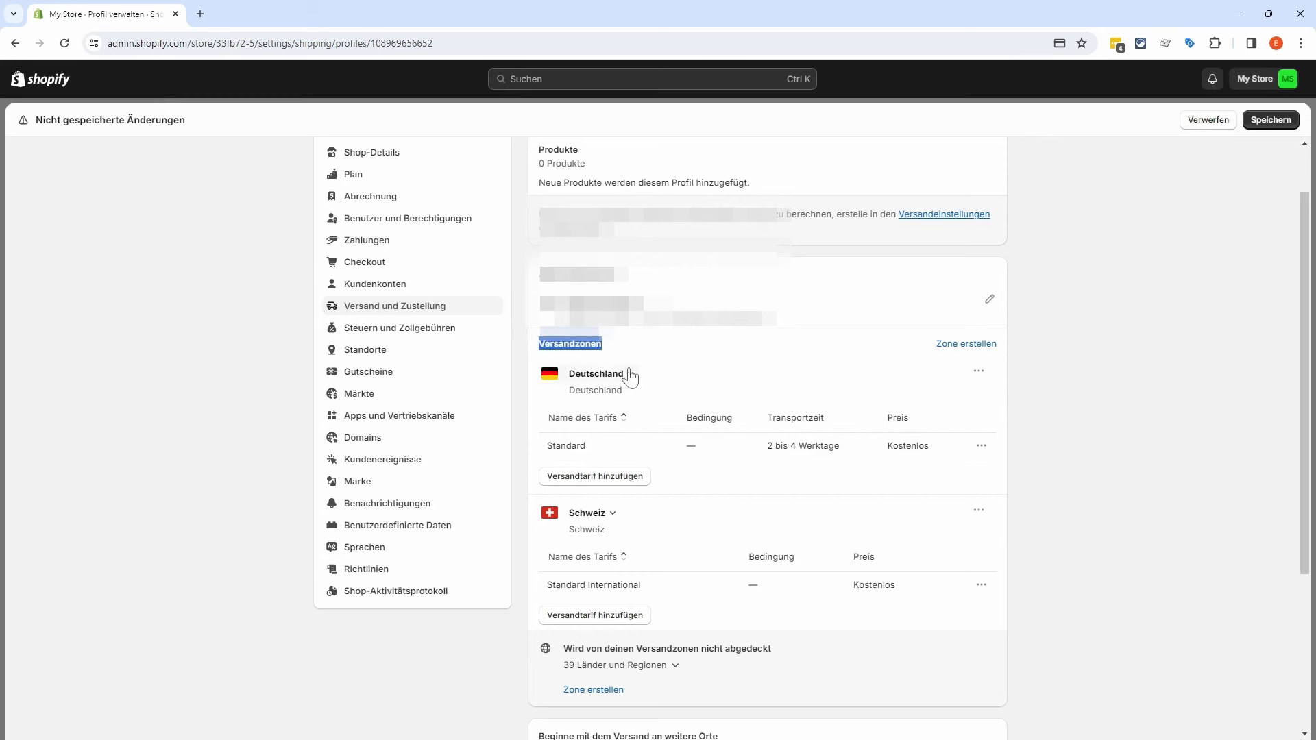
click(661, 354)
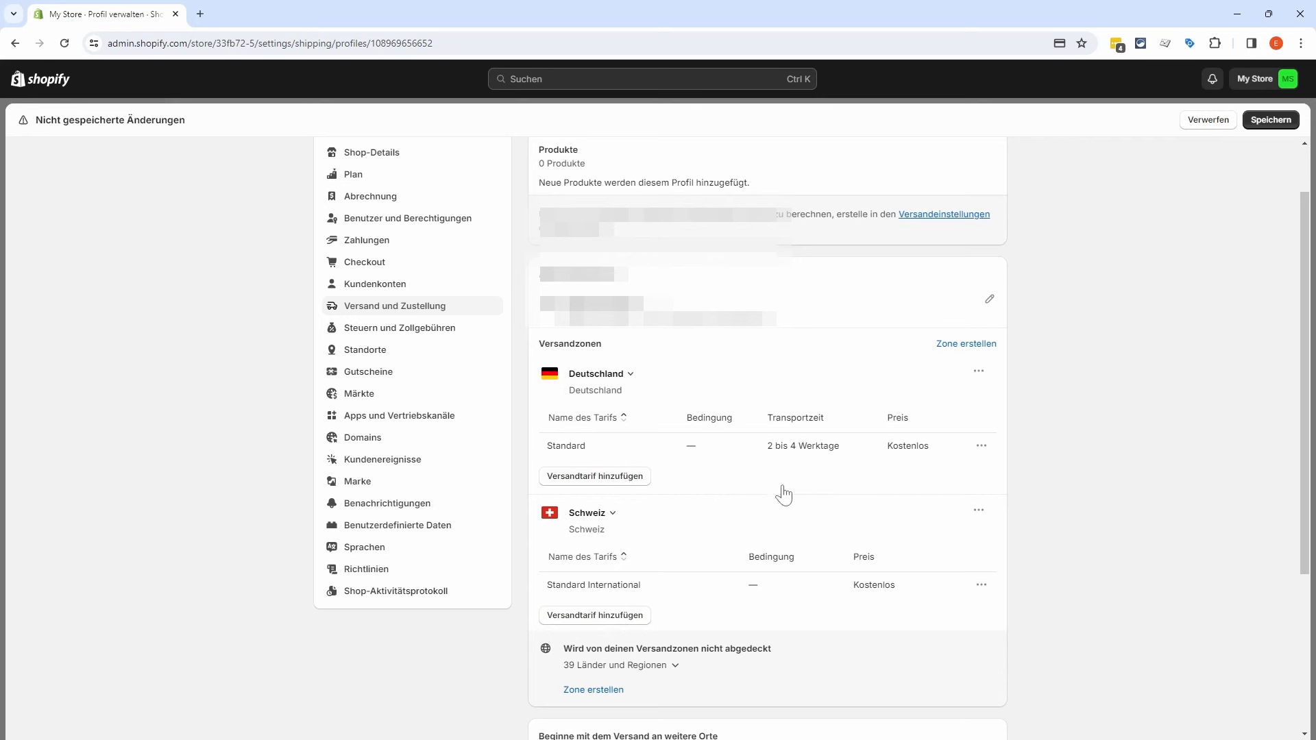
click(978, 510)
click(942, 565)
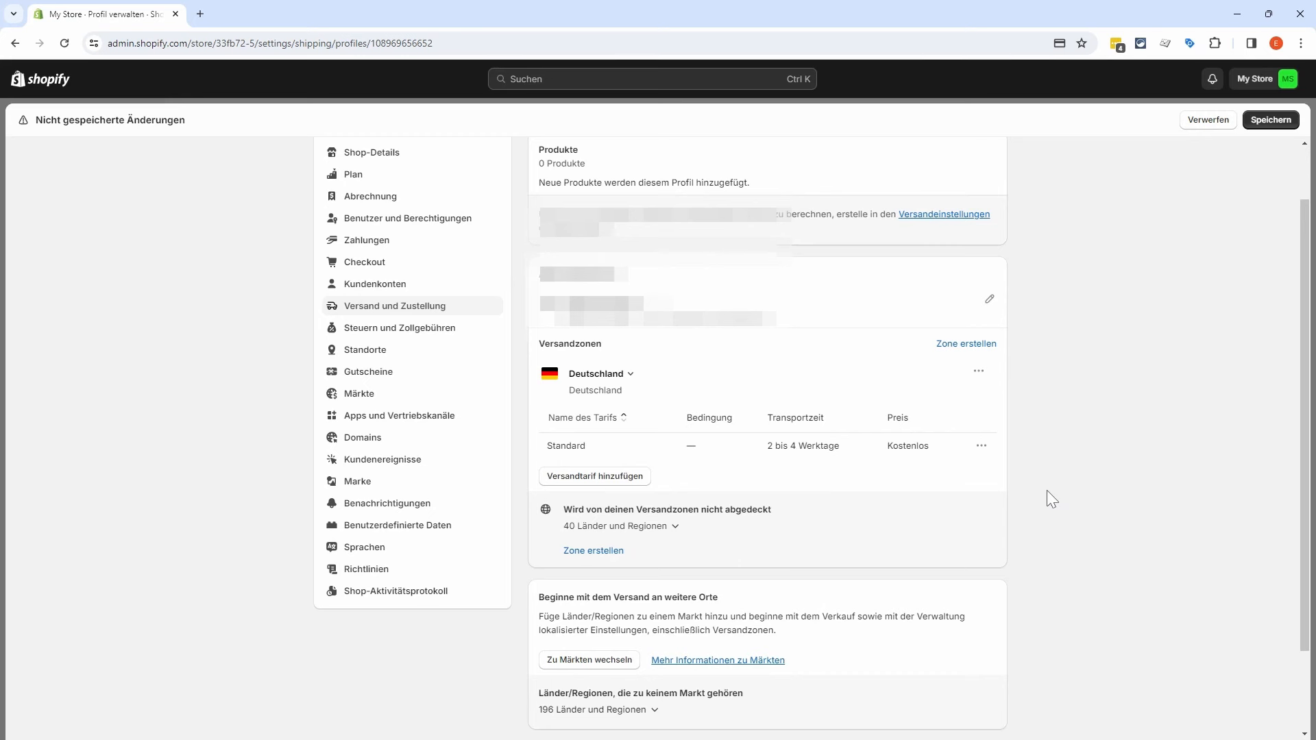
scroll(1043, 484, up, 2)
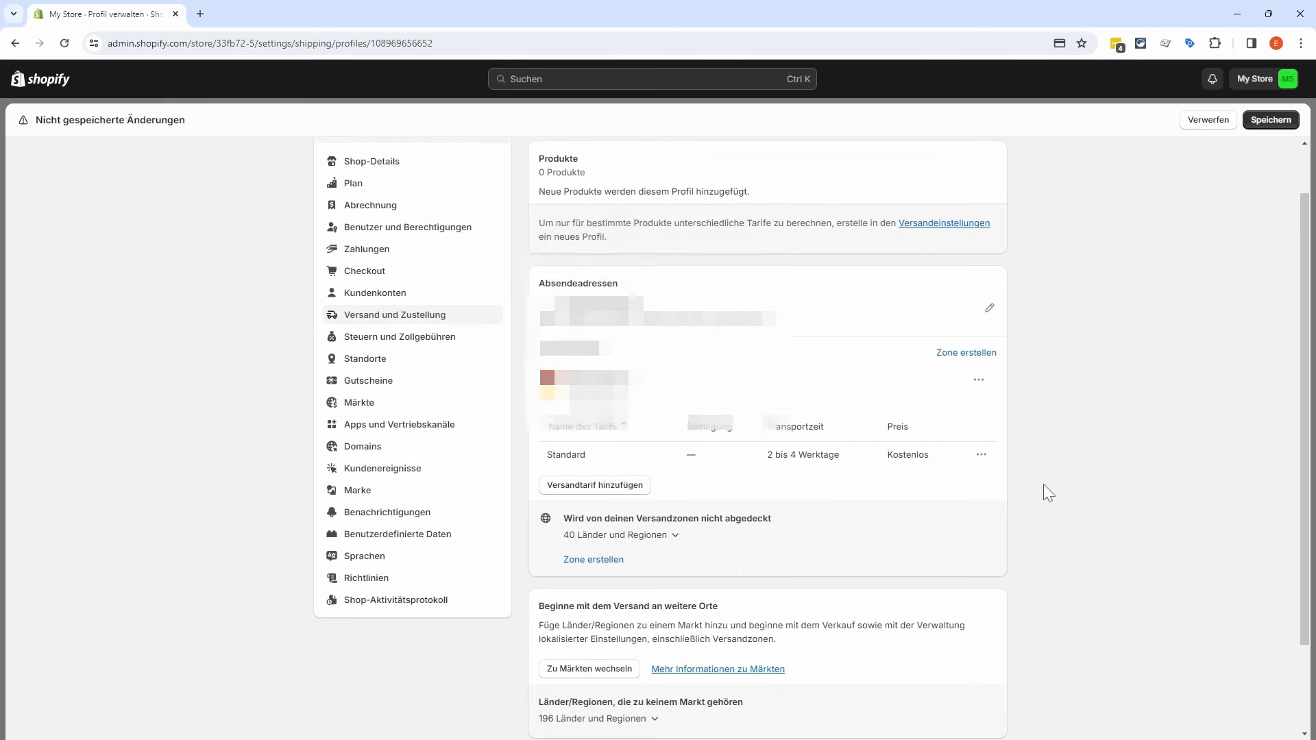
click(1269, 123)
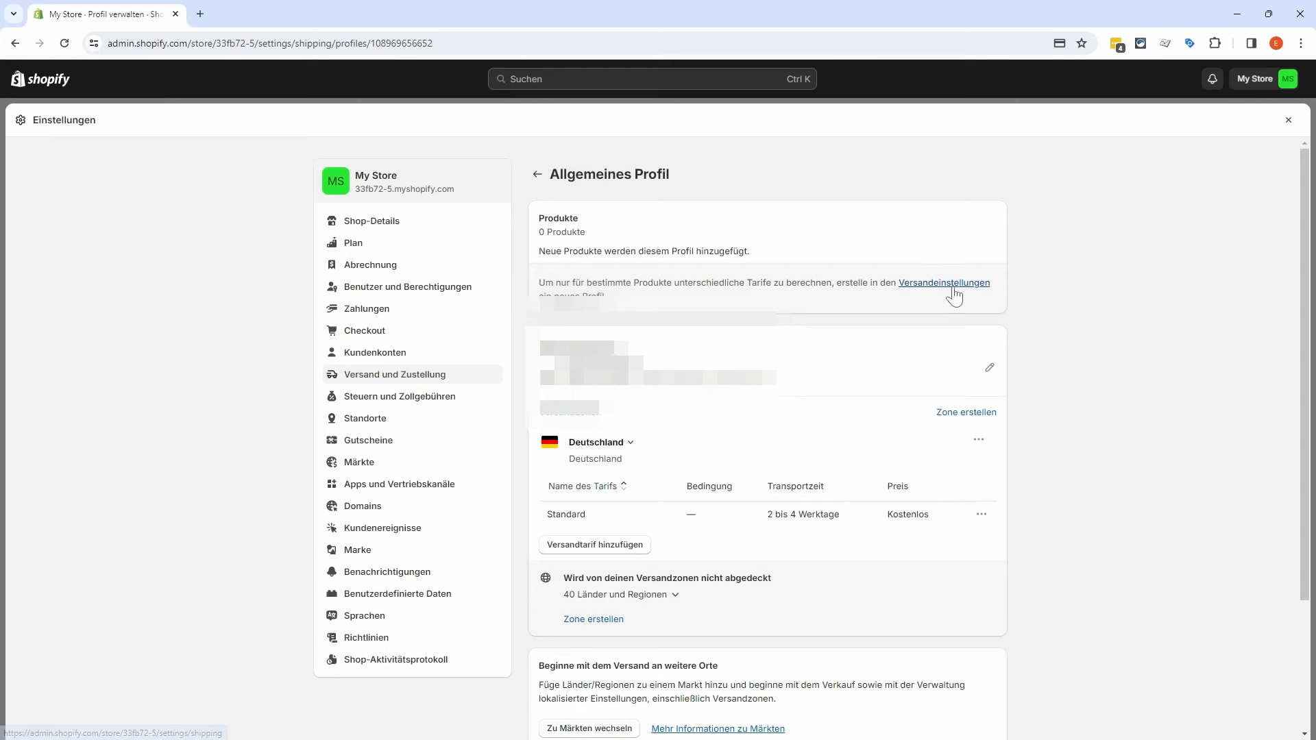
Step: Review the shipping and delivery settings, including delivery dates, the form for adding a package, shipping apps and packing slips
click(534, 173)
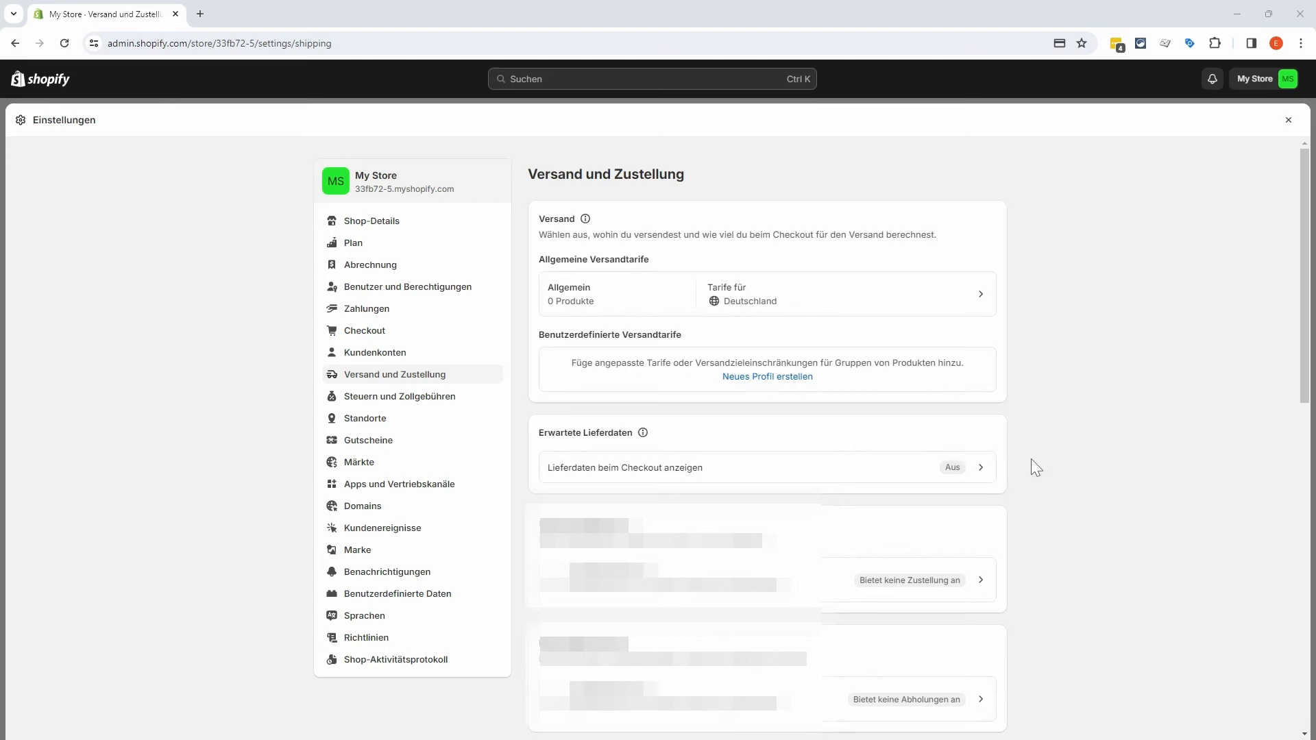
scroll(1036, 446, down, 1)
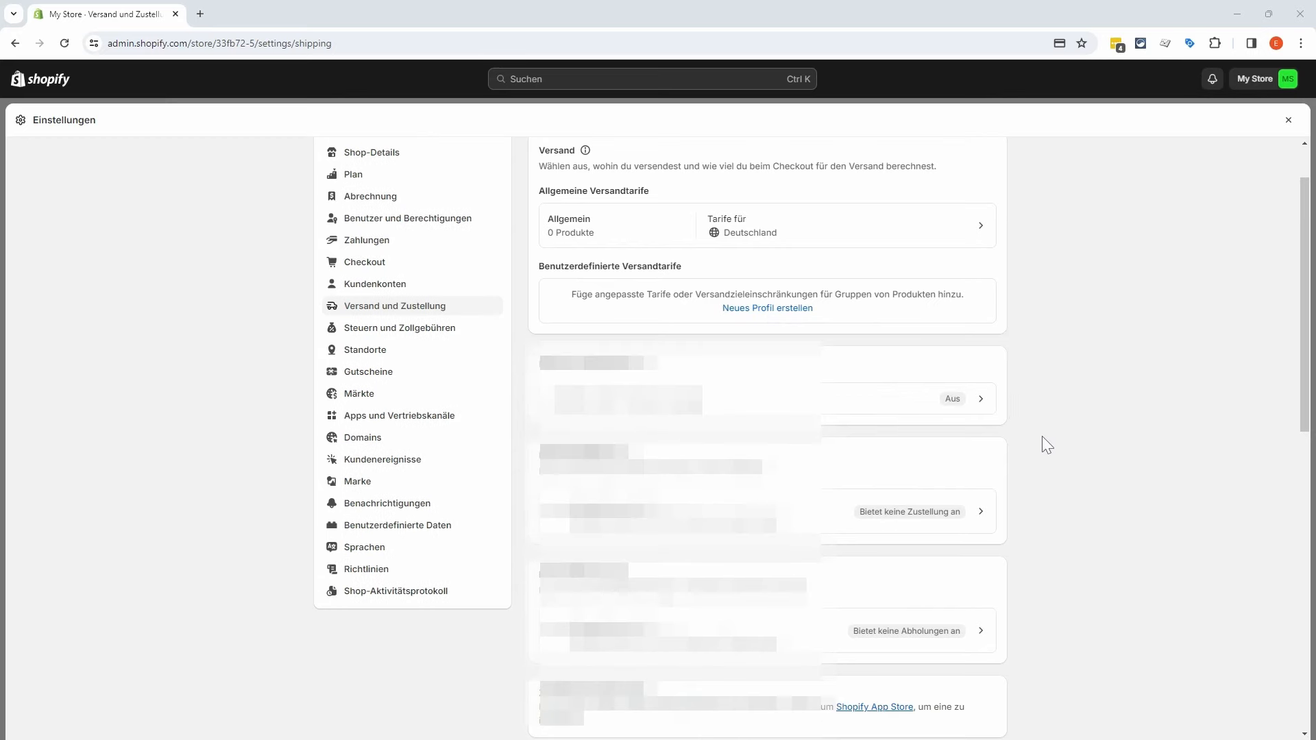
scroll(1048, 433, down, 1)
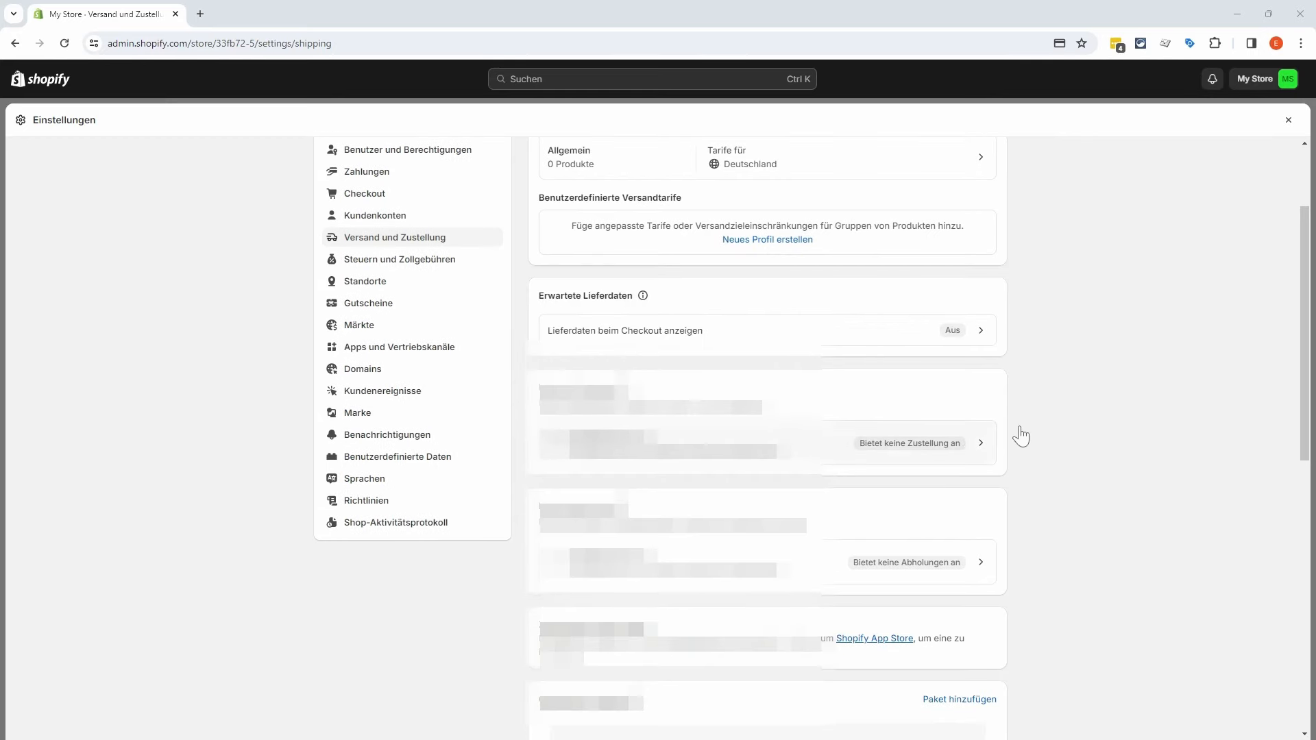
scroll(1056, 437, down, 2)
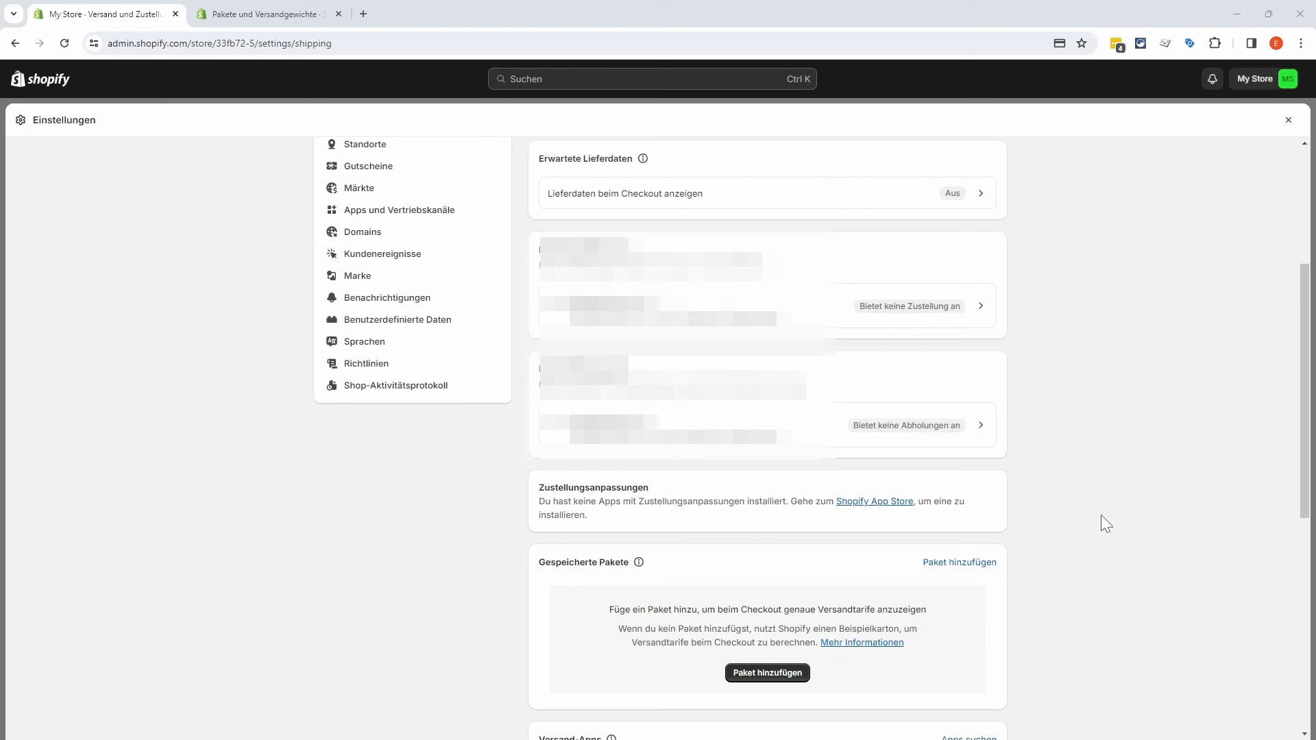
click(766, 677)
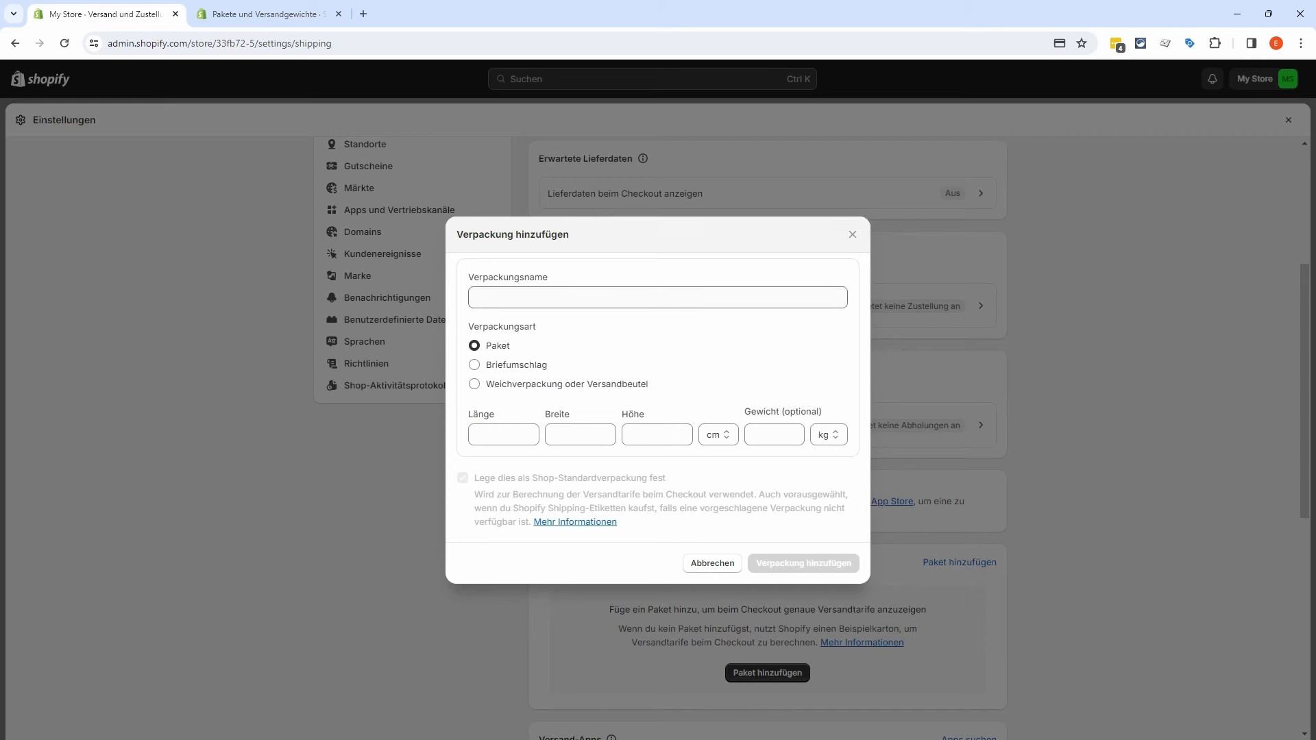
click(853, 235)
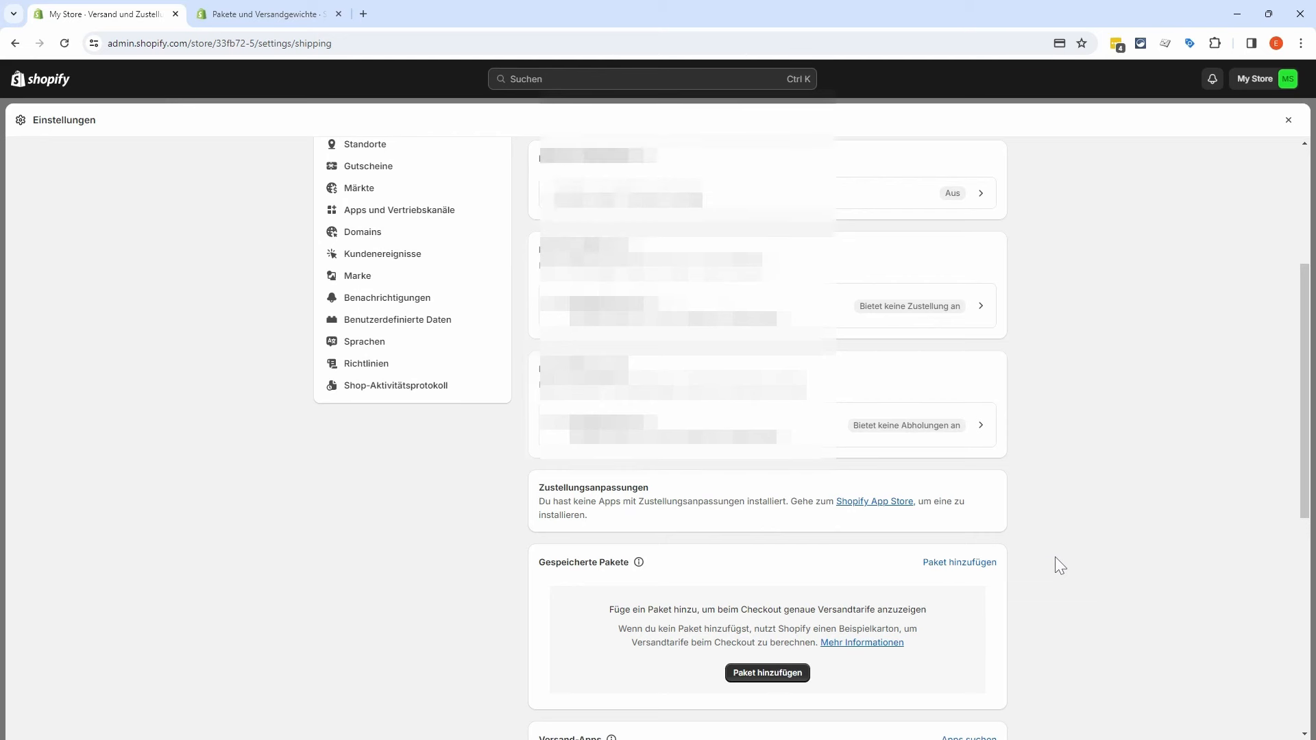
scroll(1059, 555, down, 5)
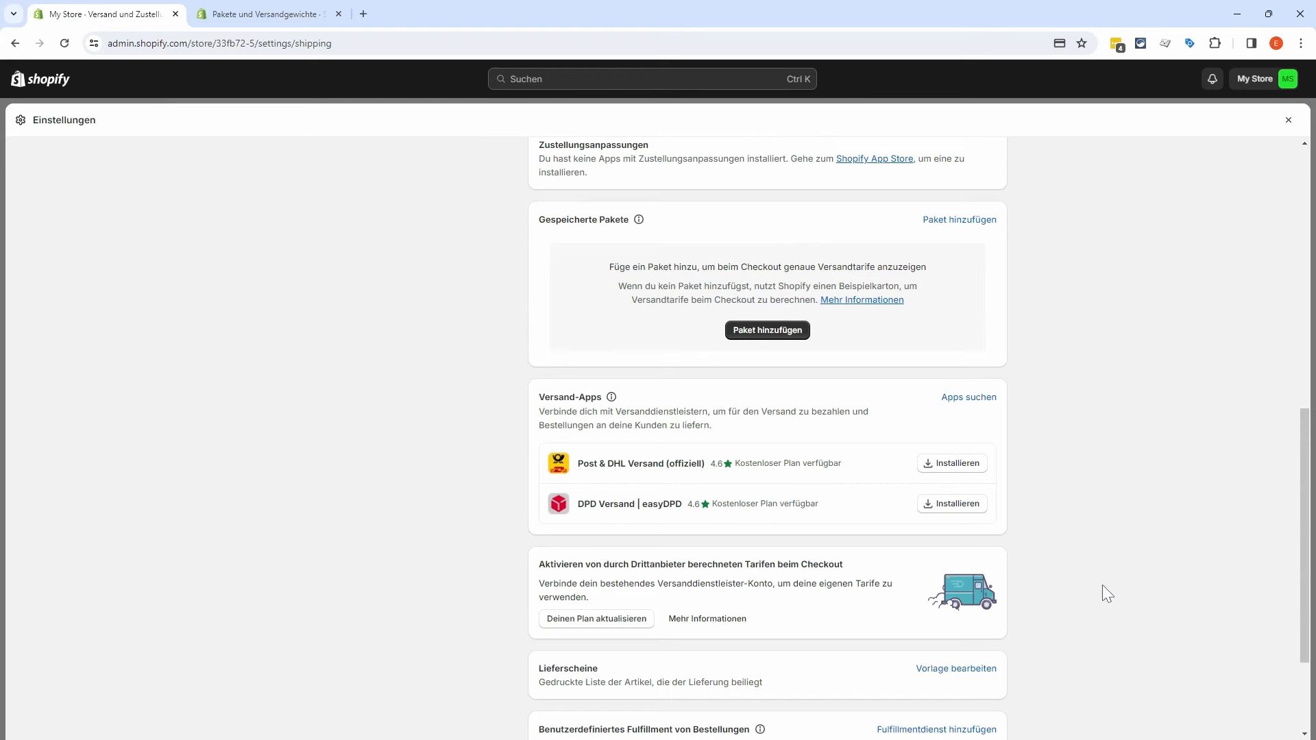
scroll(832, 461, down, 3)
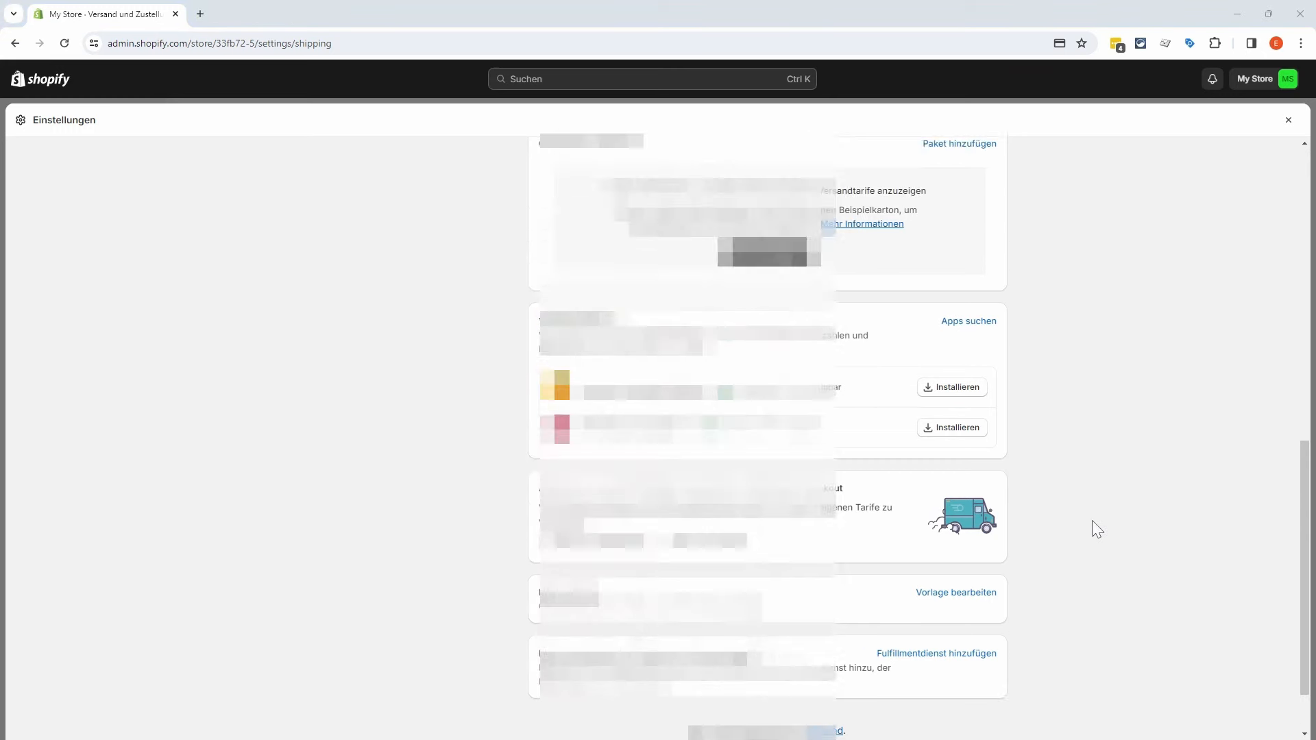
scroll(1092, 521, up, 10)
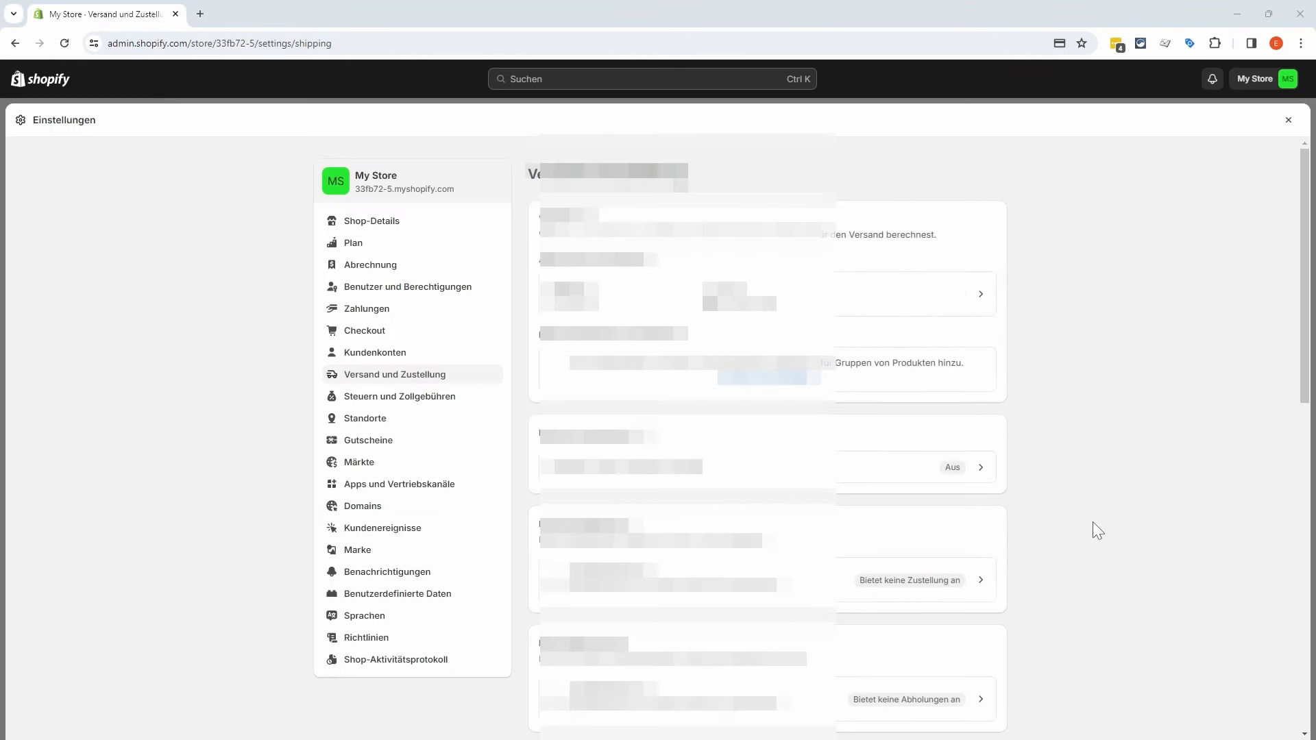
Step: Enable charging VAT on digital products in the tax and duties settings and save the change
click(432, 403)
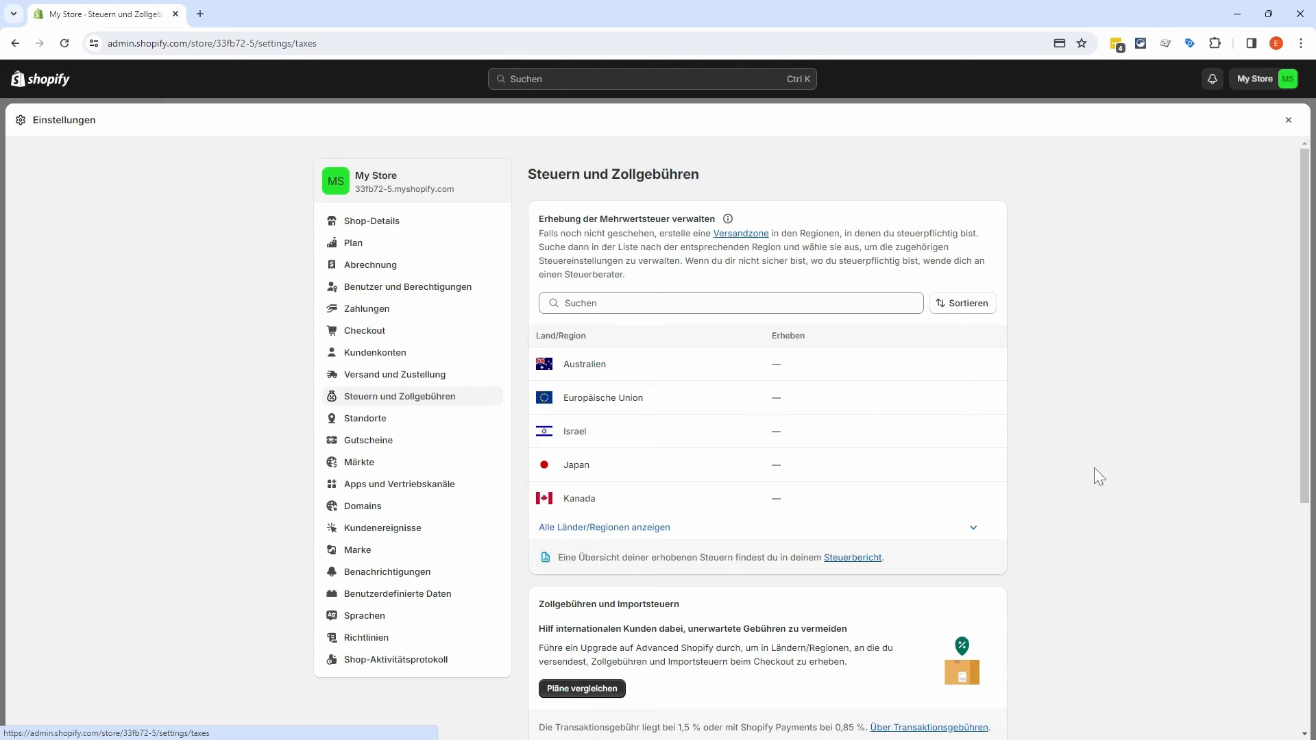
scroll(1068, 418, down, 2)
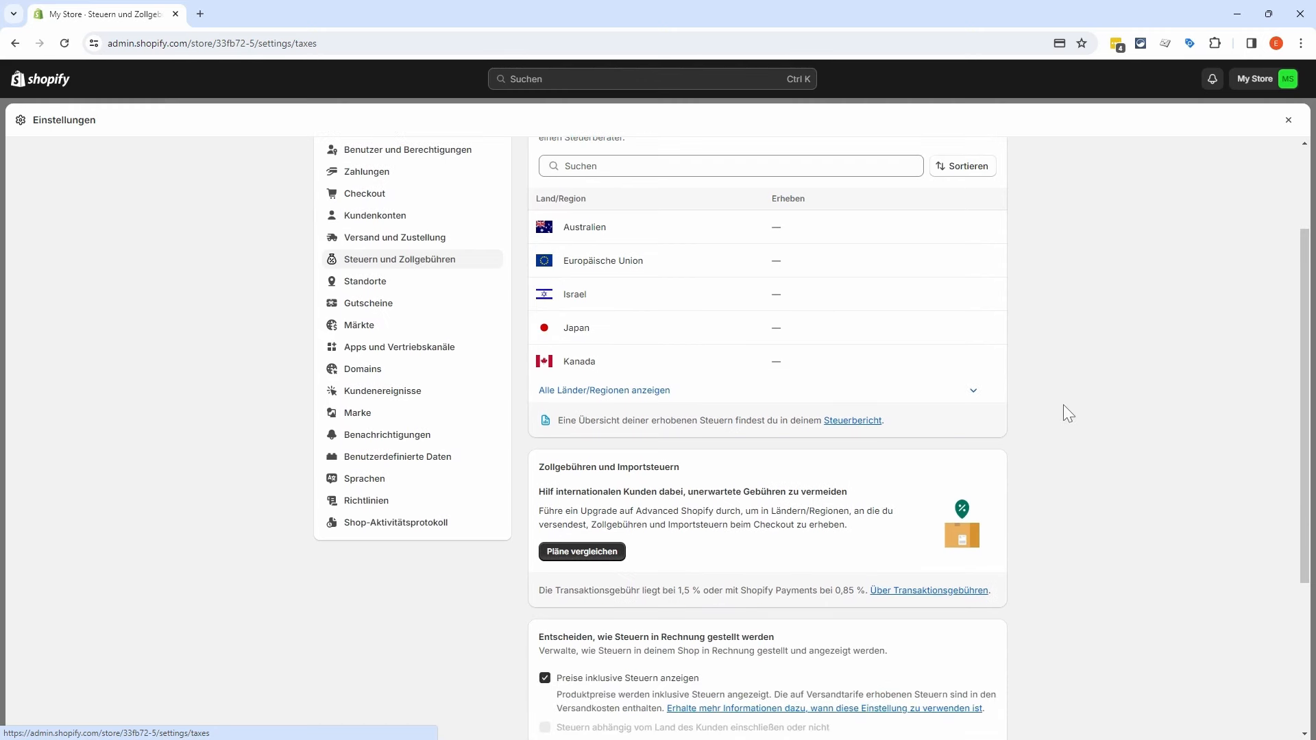
scroll(1065, 384, down, 4)
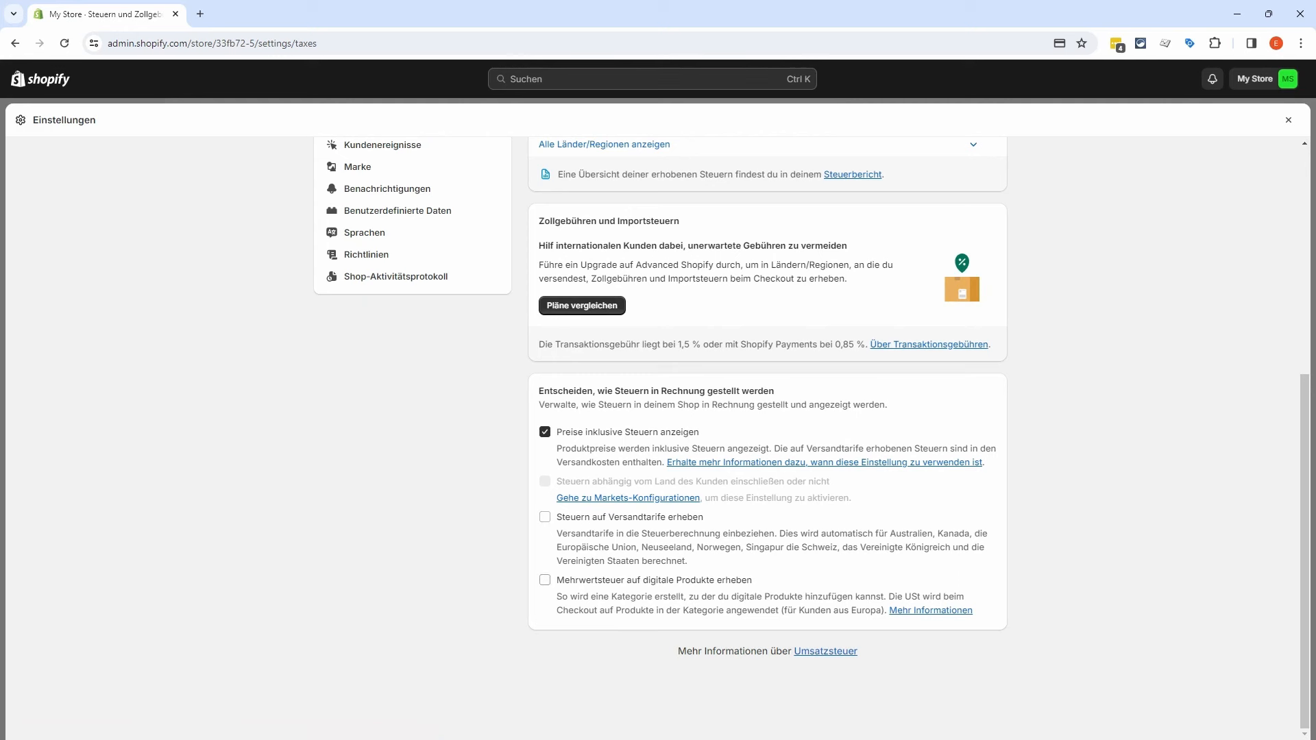
click(589, 584)
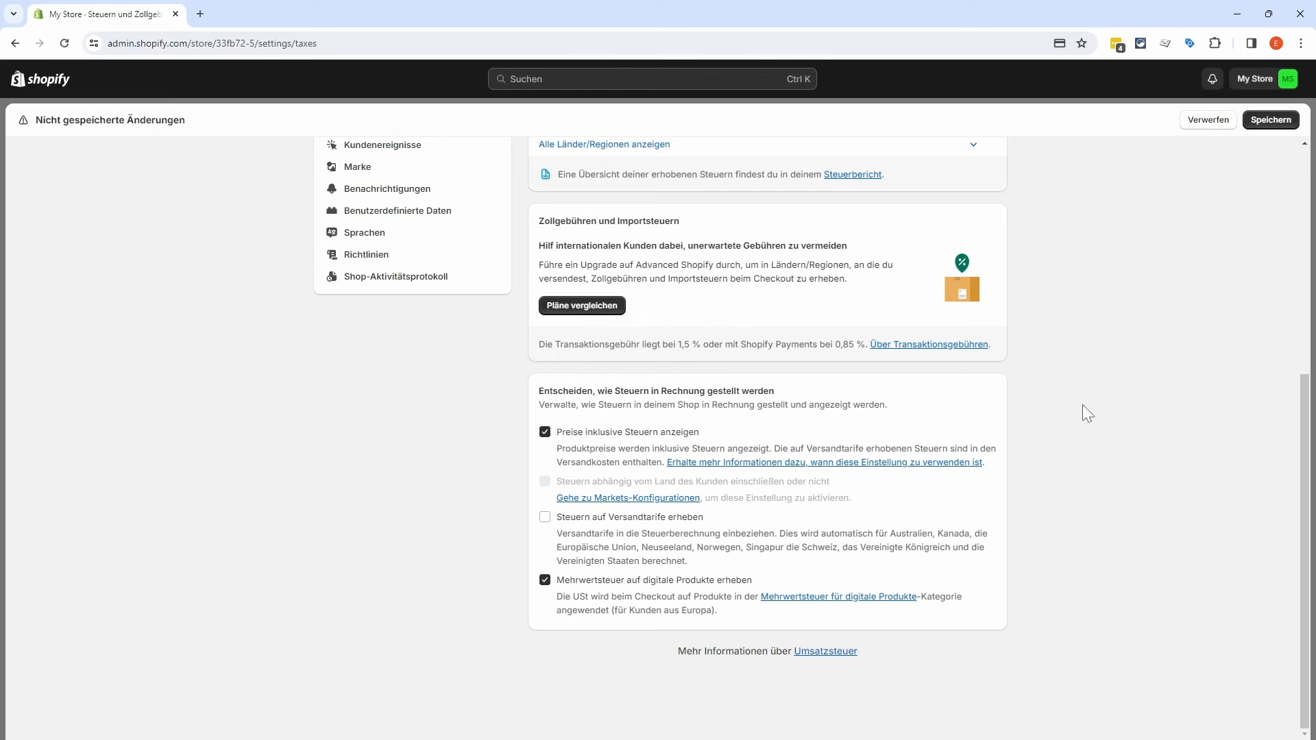
click(1271, 120)
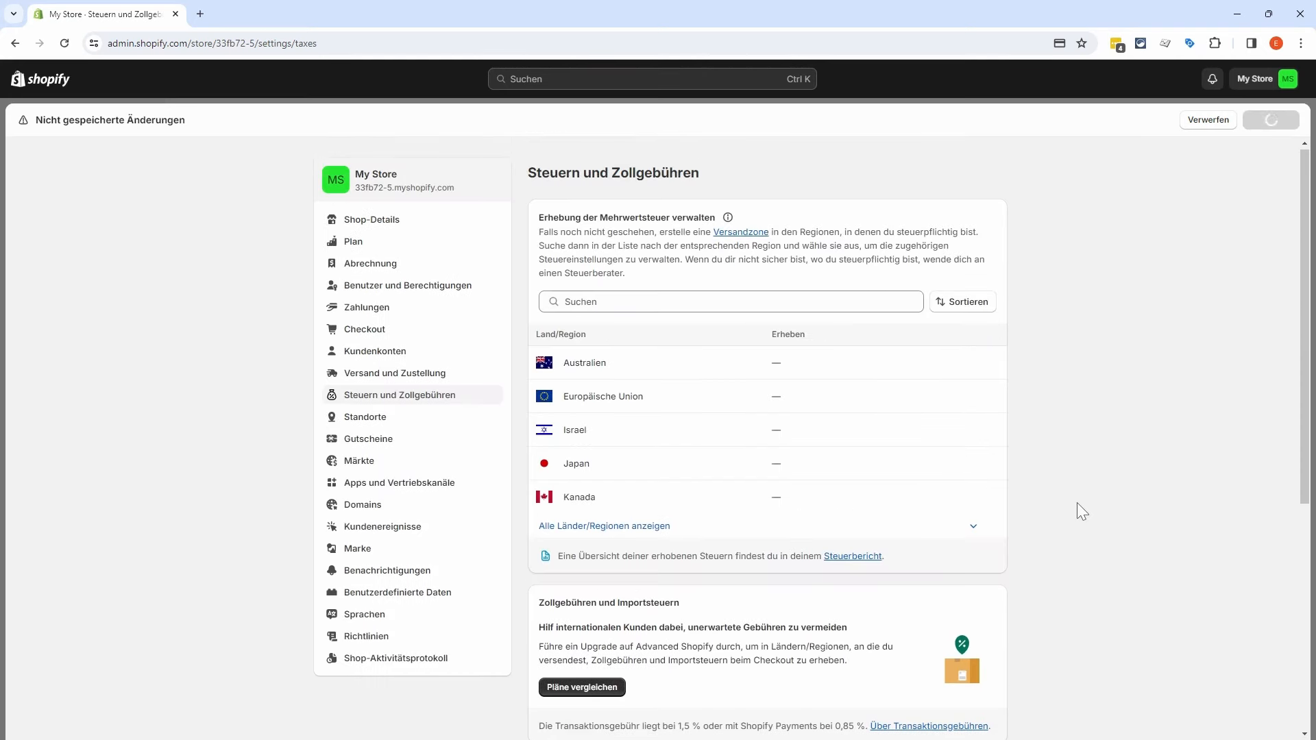
Step: Review the store's locations, the gift card expiry, sending and Apple Wallet options, and the markets overview
click(435, 421)
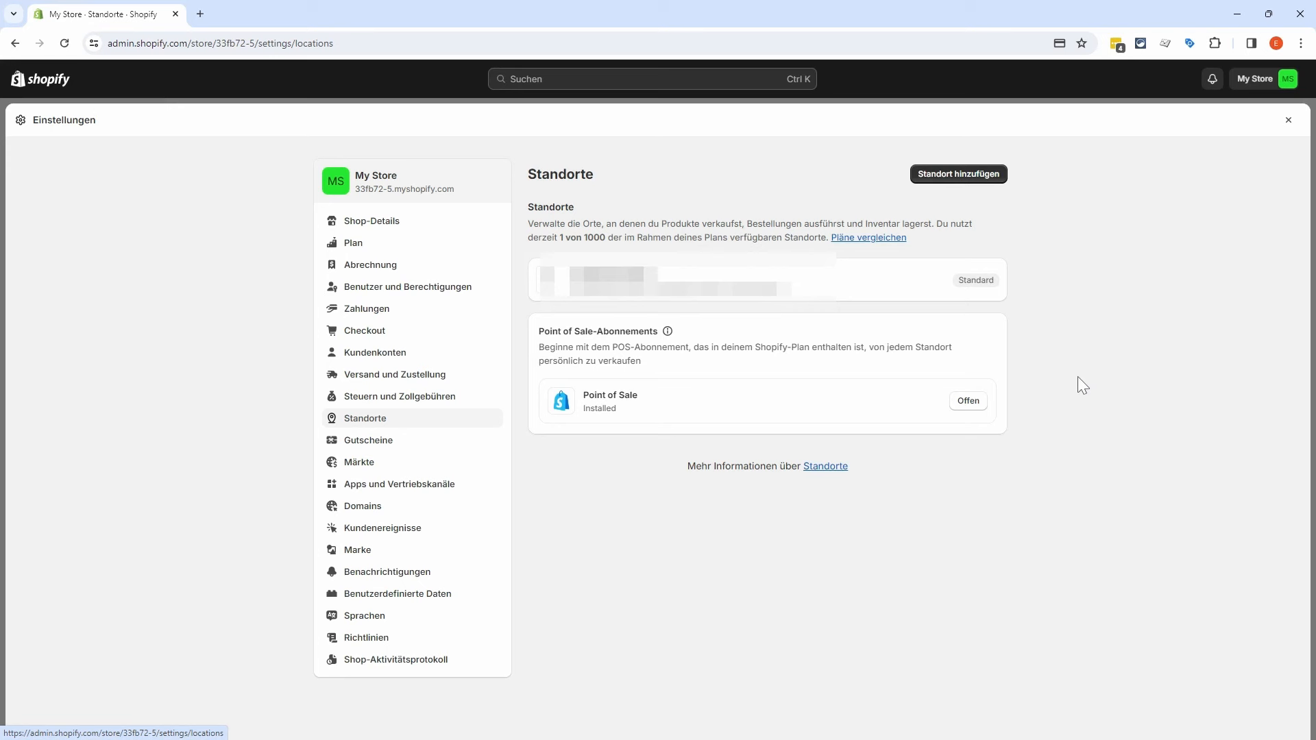
click(434, 441)
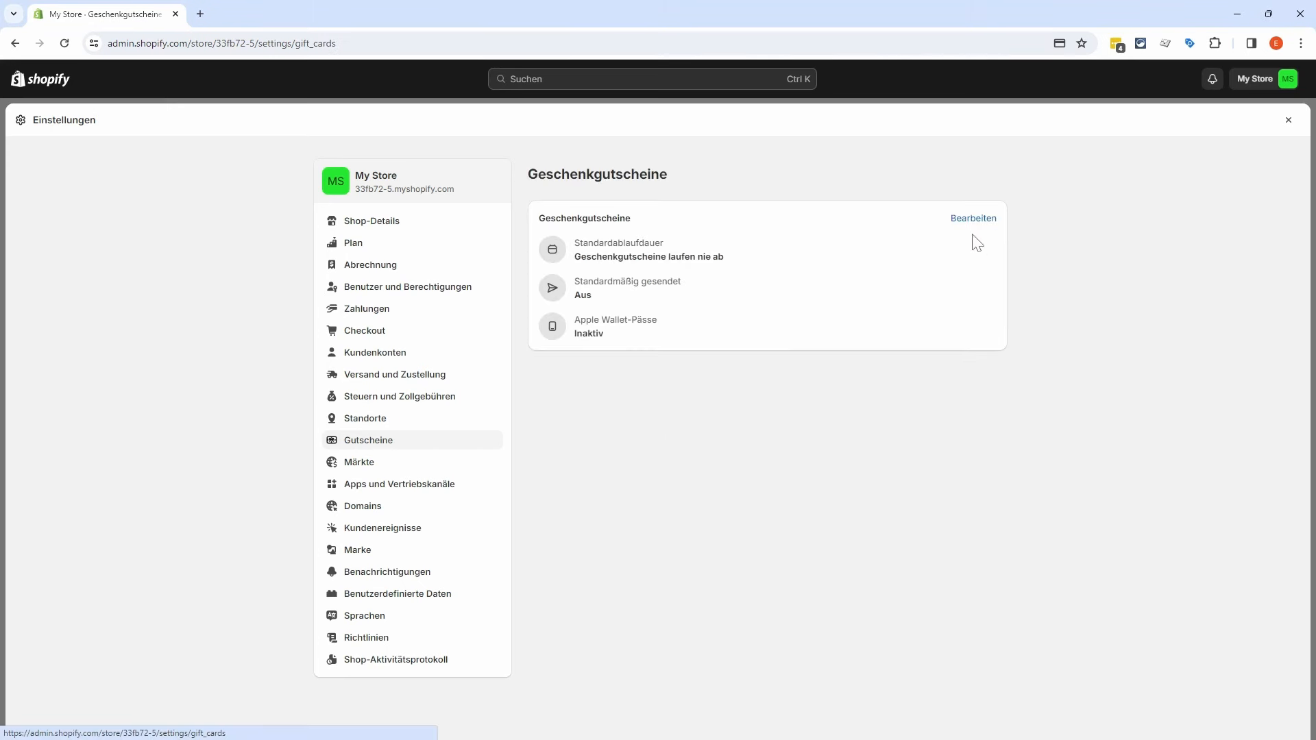
click(973, 219)
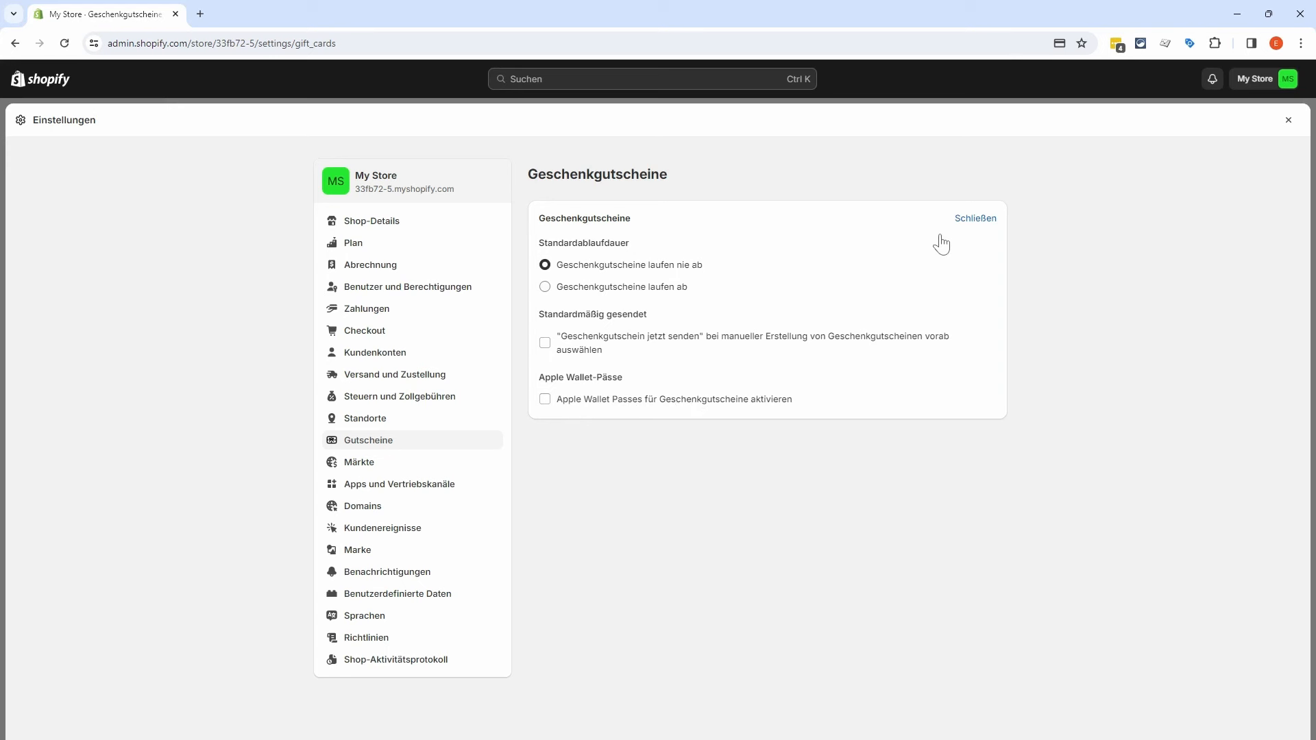
click(986, 219)
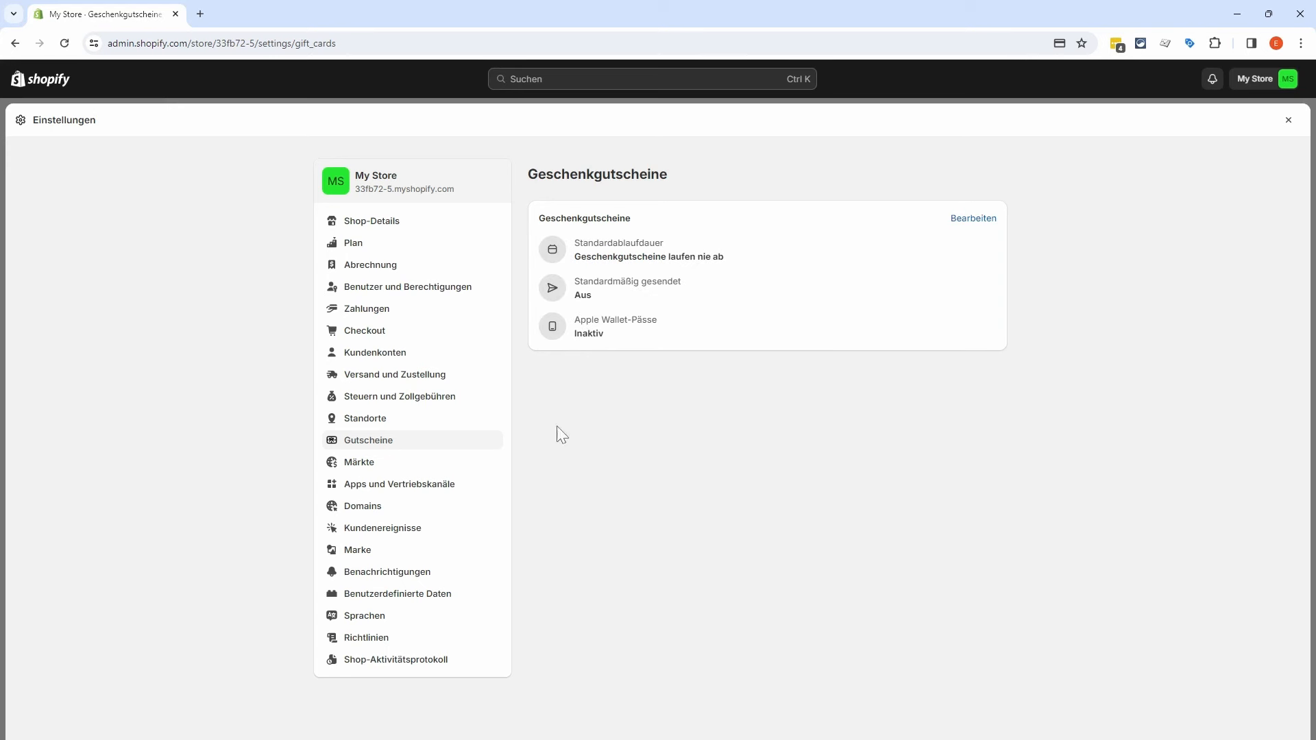
click(396, 471)
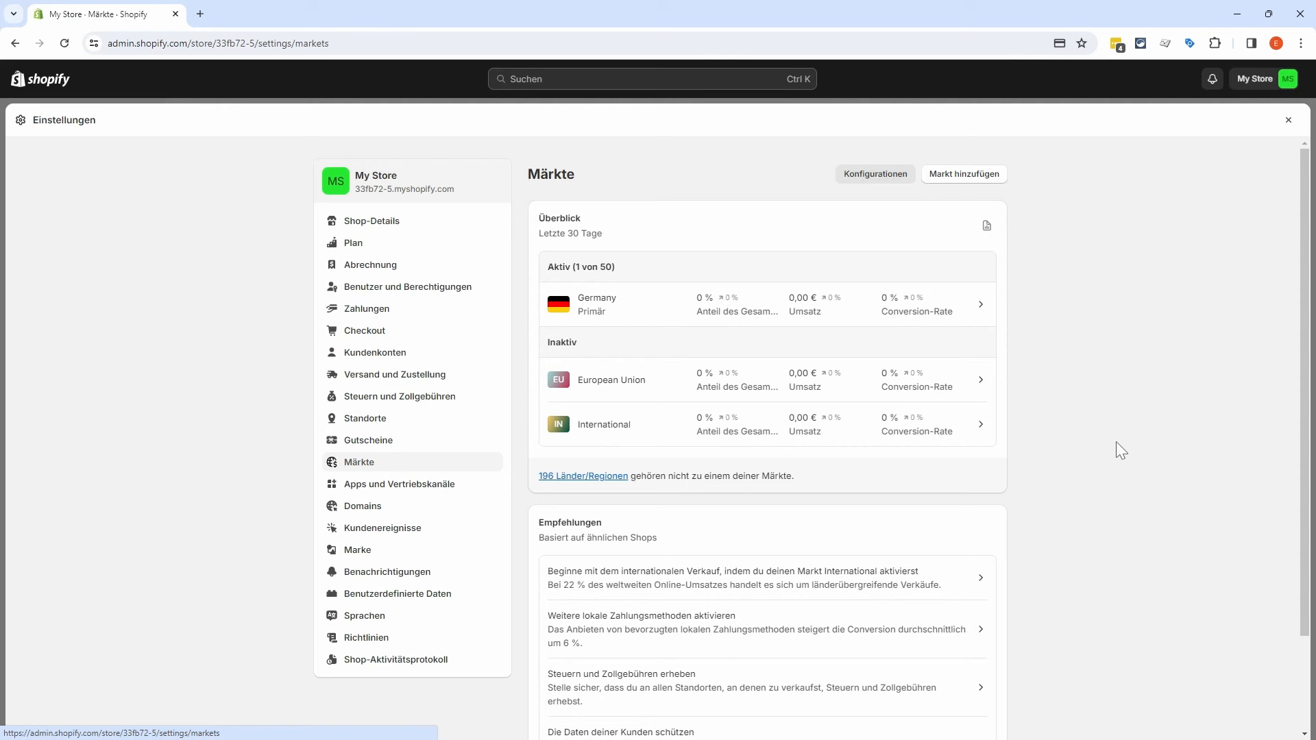
Step: Uninstall the Point of Sale sales channel, acknowledging the risks of removing it
click(404, 485)
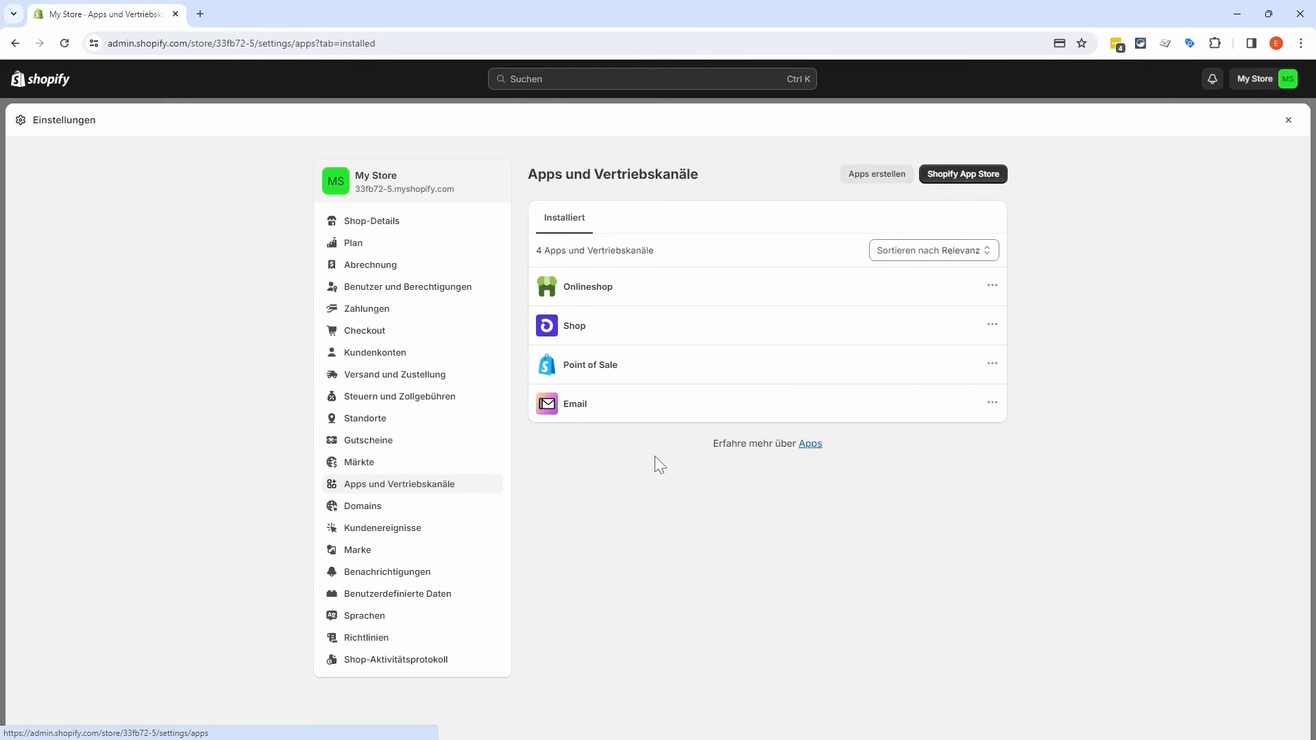
mouse_move(881, 367)
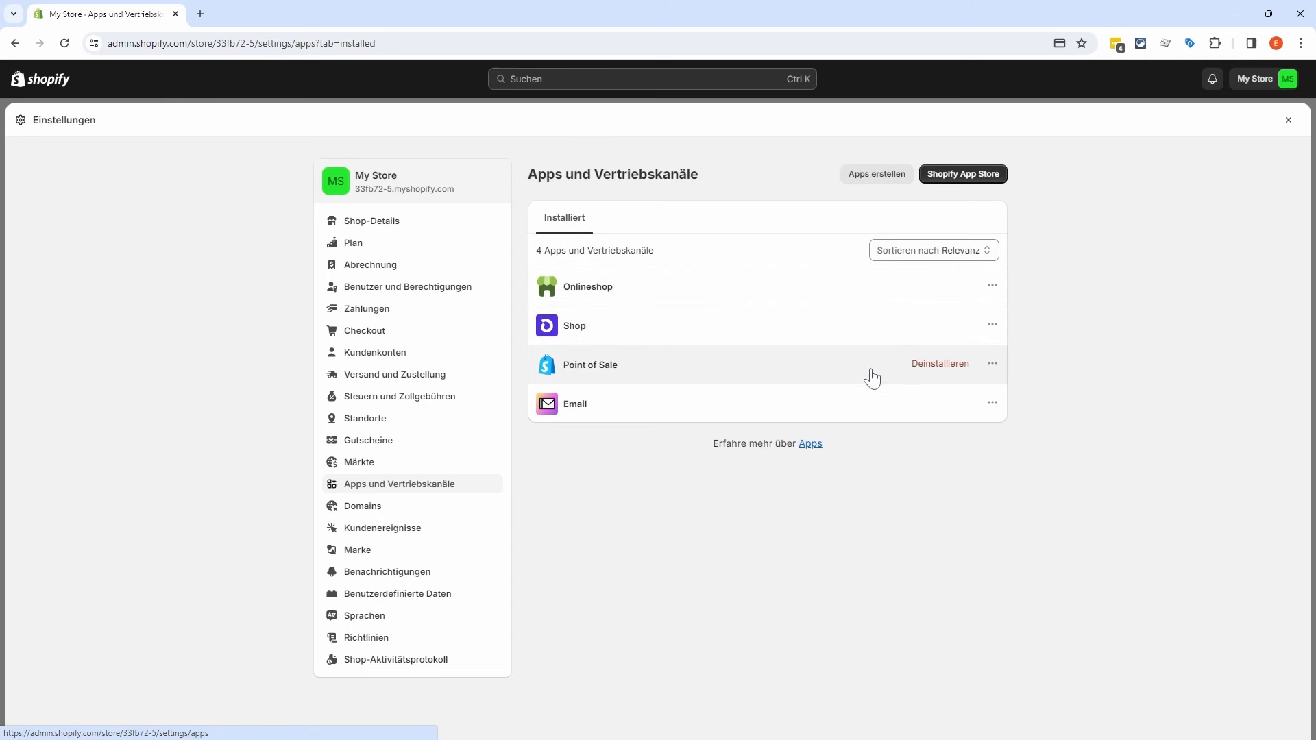
click(935, 374)
click(478, 439)
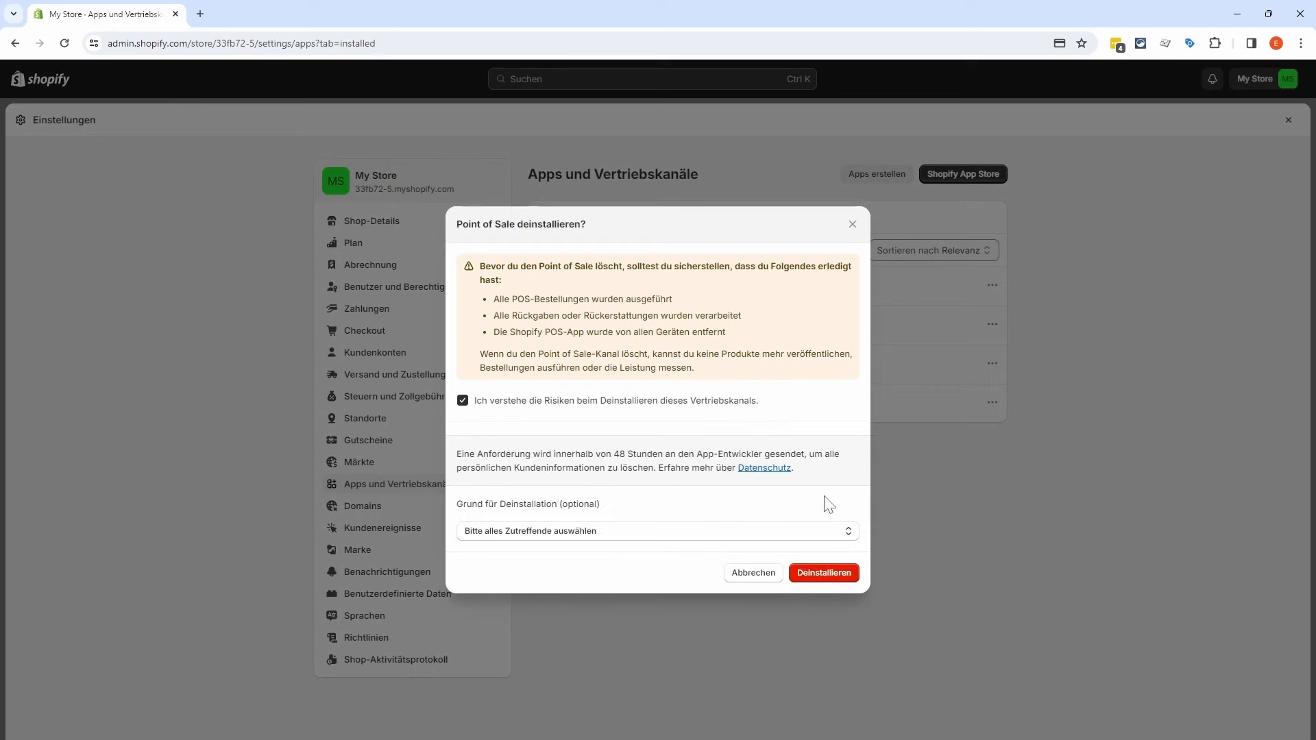
click(825, 576)
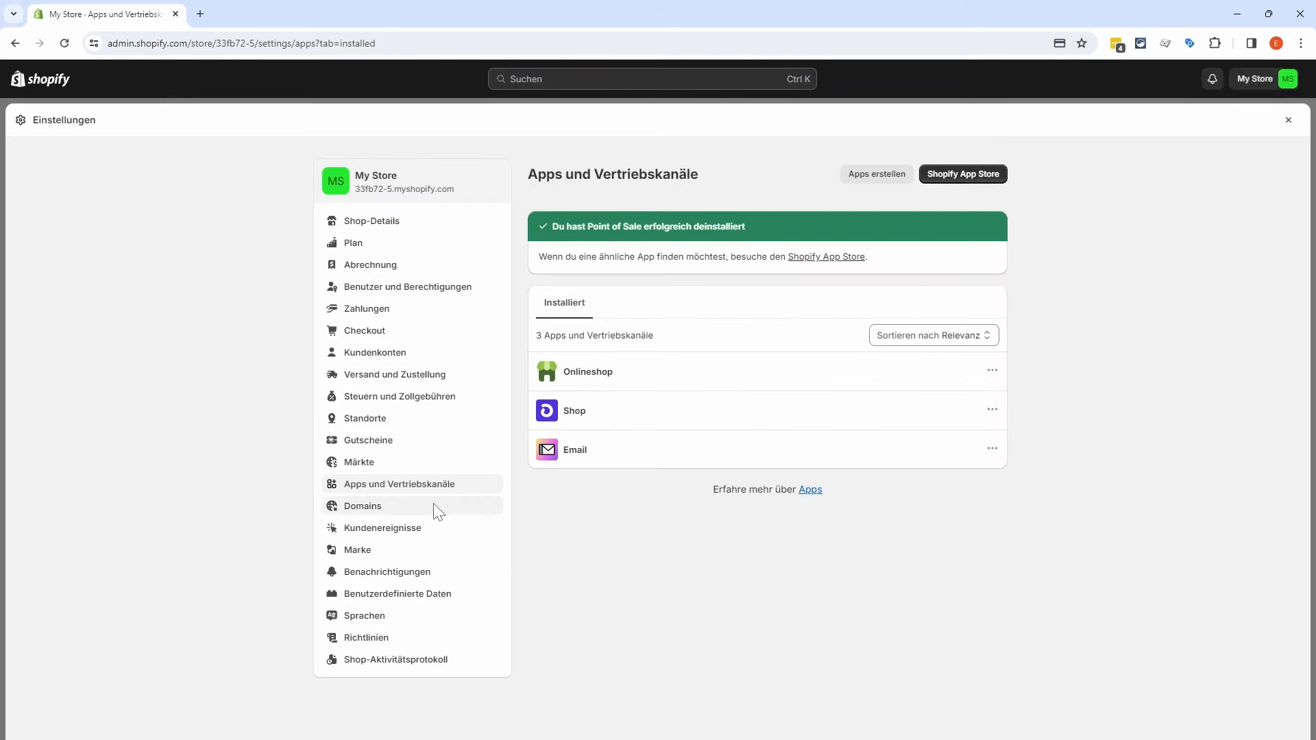
Step: Connect the existing domain ecovoltz.de to the store and verify its connection
click(436, 506)
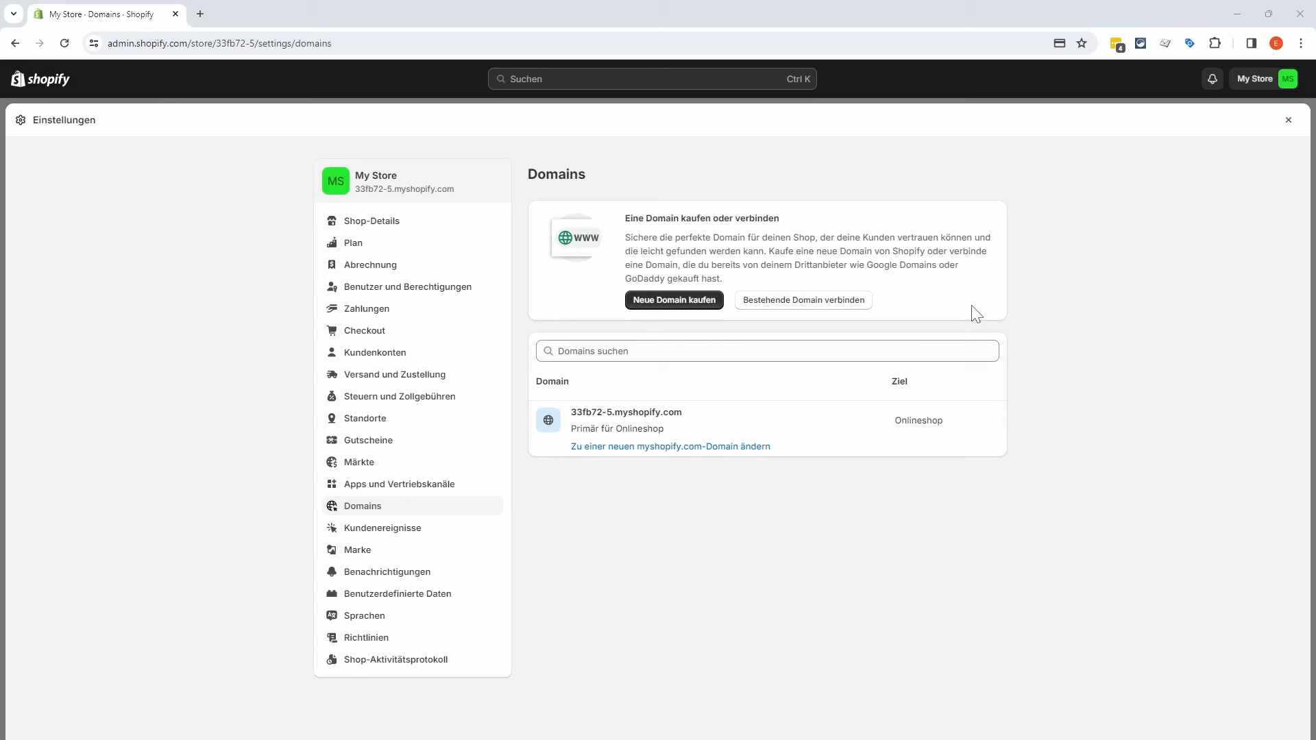
click(800, 302)
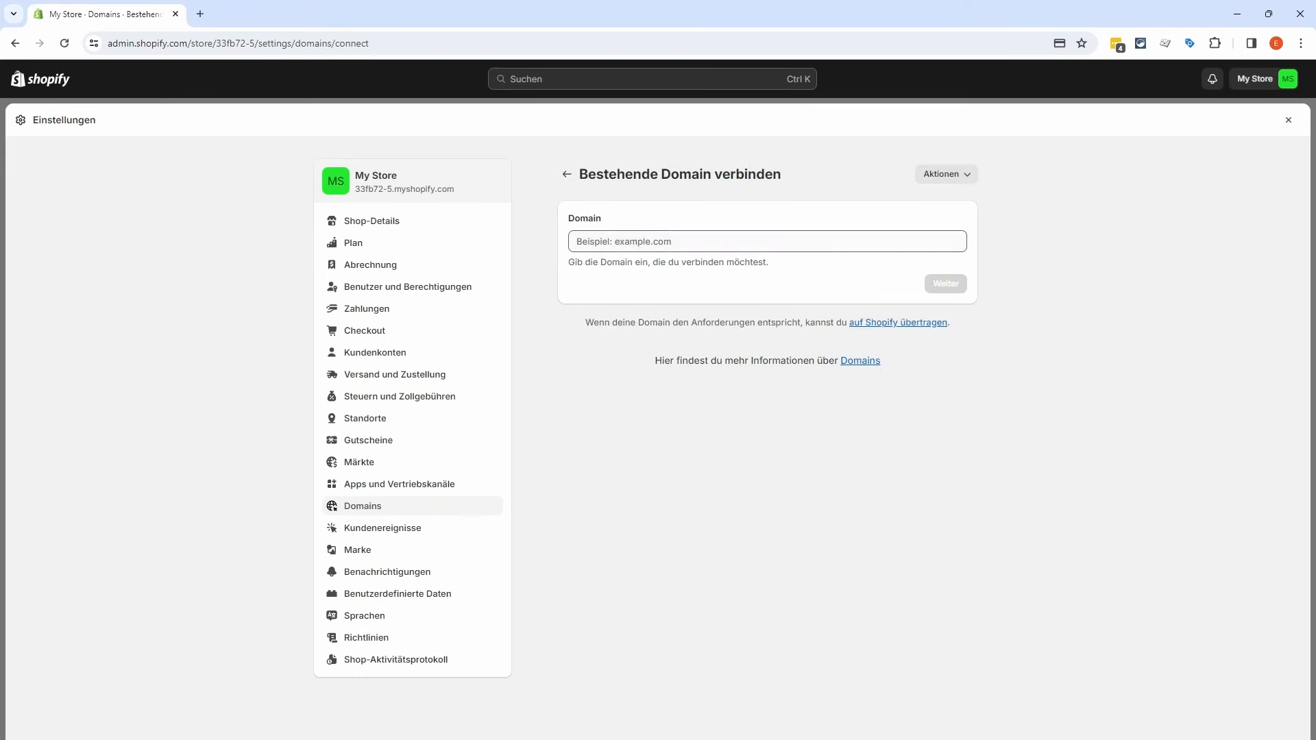
key(ctrl+v)
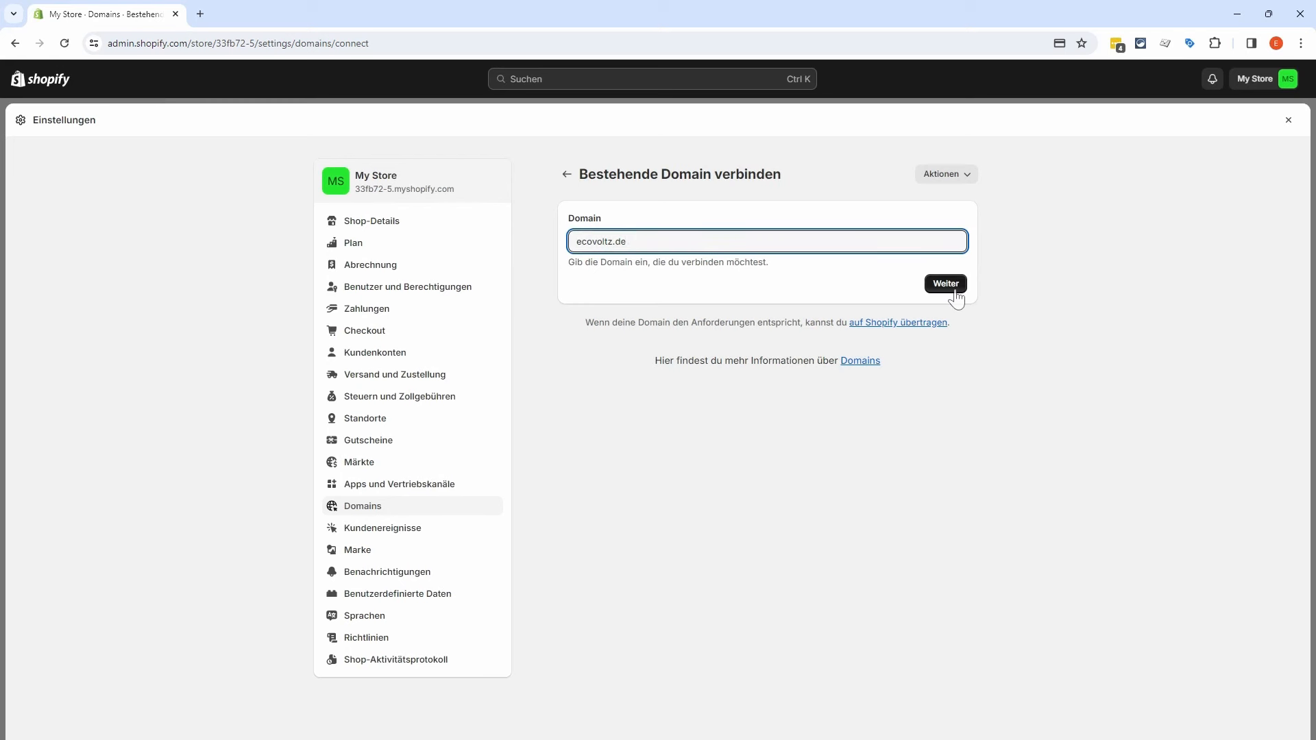
click(945, 283)
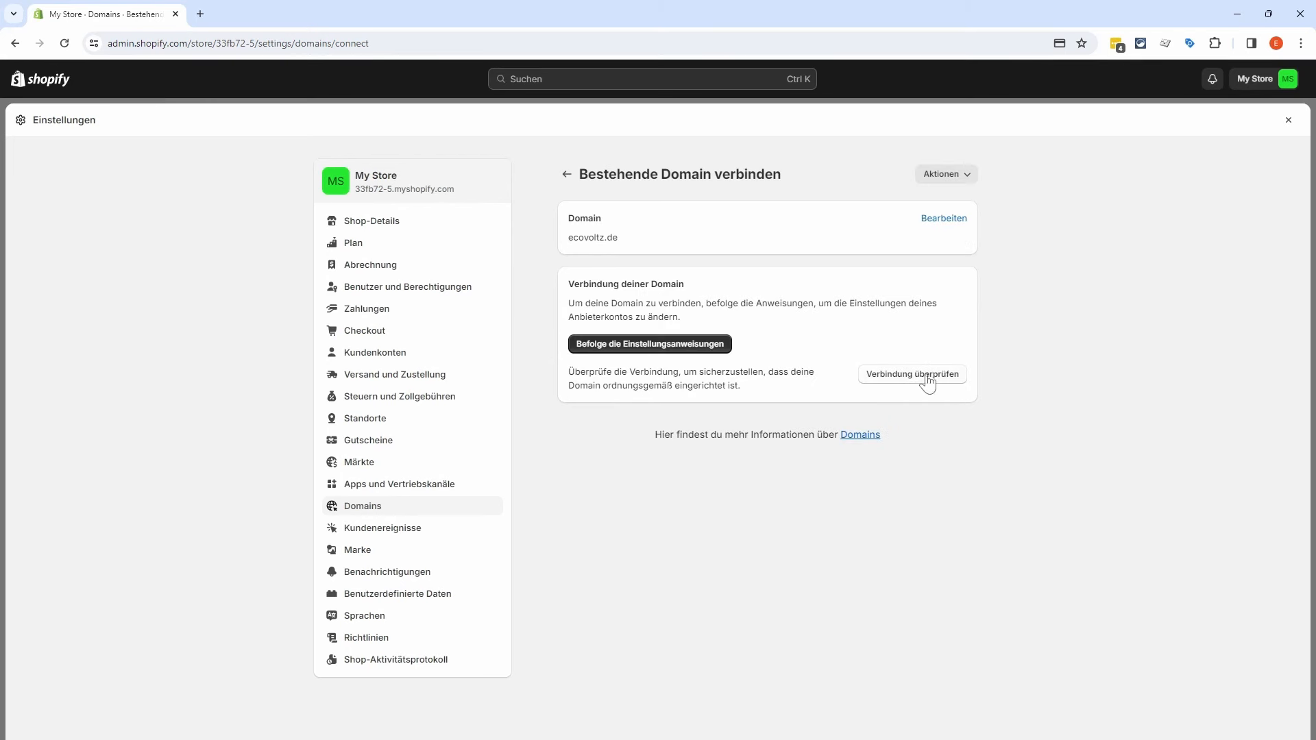
click(925, 375)
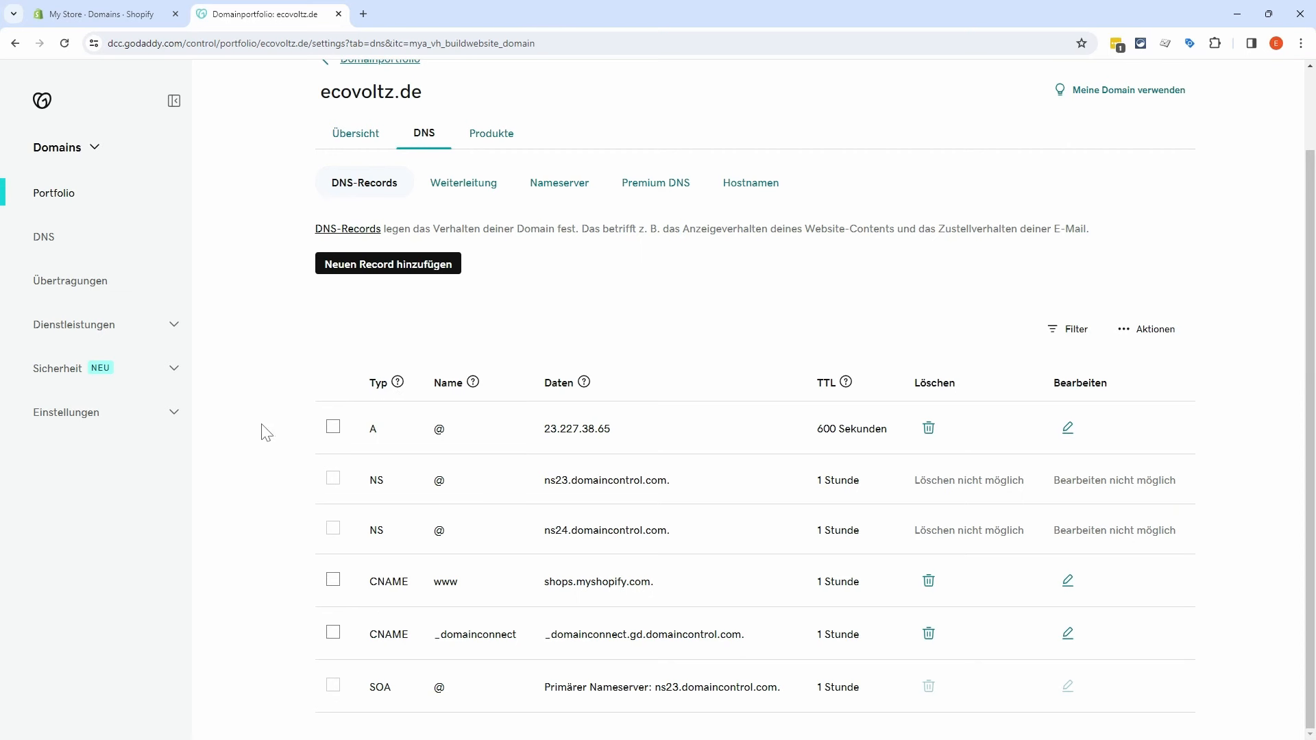
Step: Inspect the data of the A record and the www CNAME record in the GoDaddy DNS records for ecovoltz.de
click(334, 429)
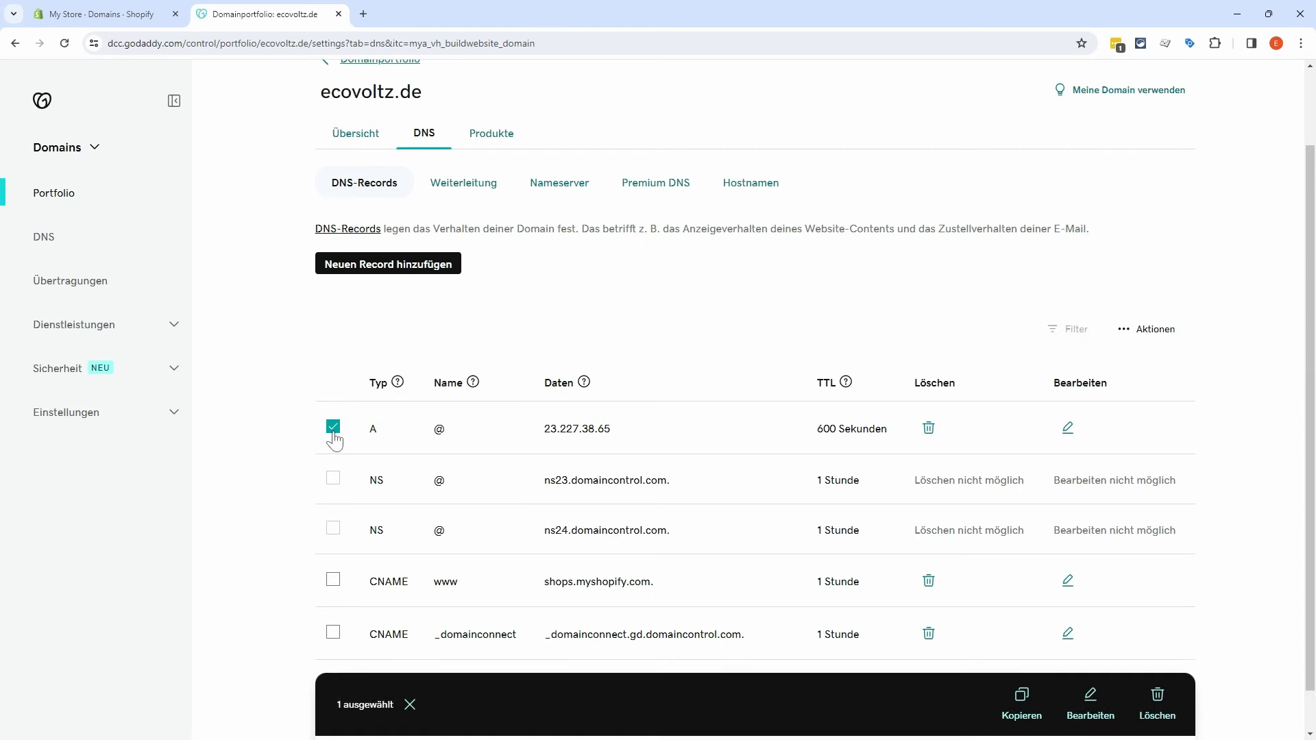
click(333, 580)
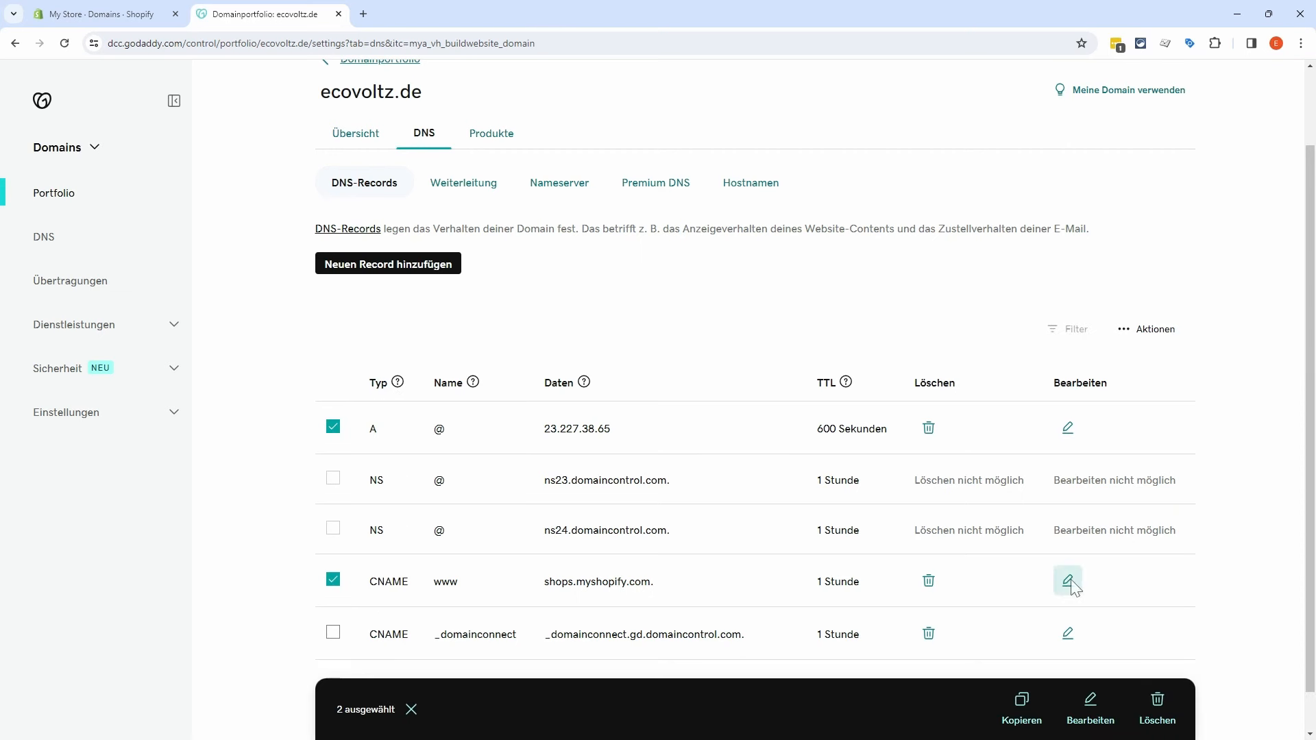
drag(612, 429, 538, 431)
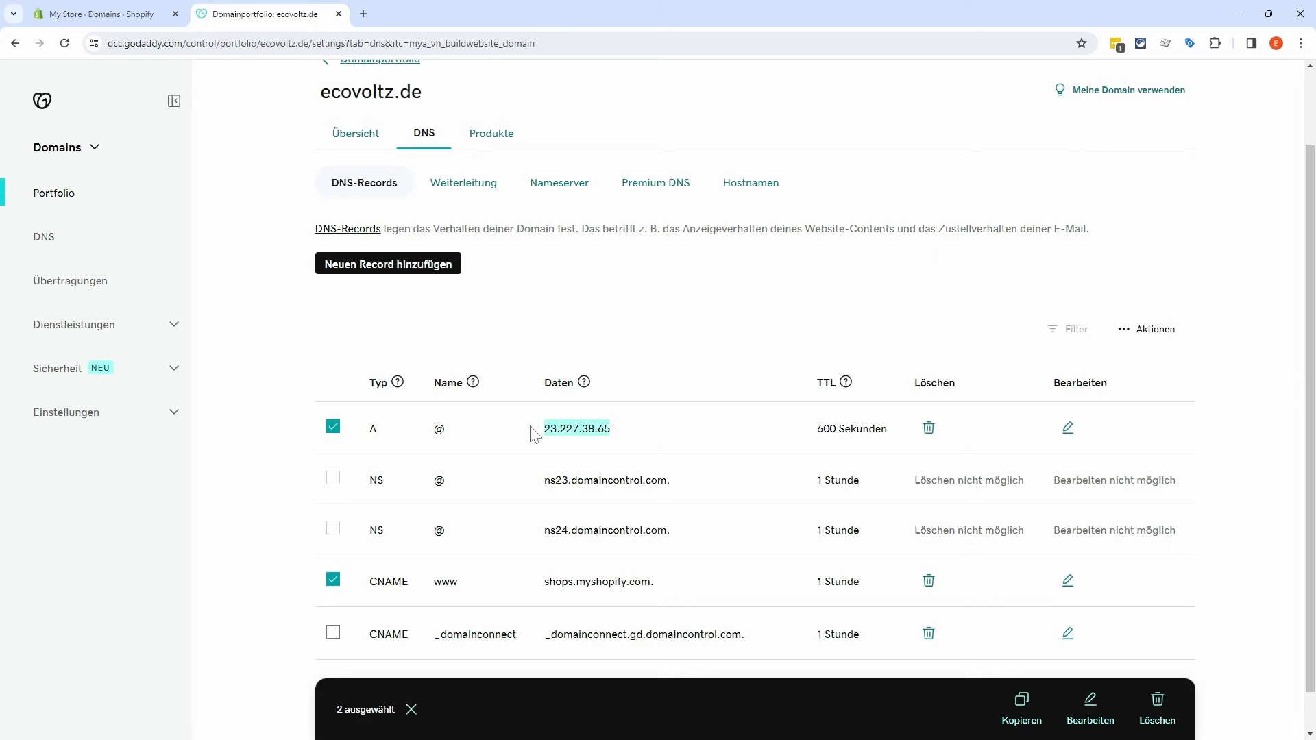
click(655, 582)
drag(614, 594, 536, 596)
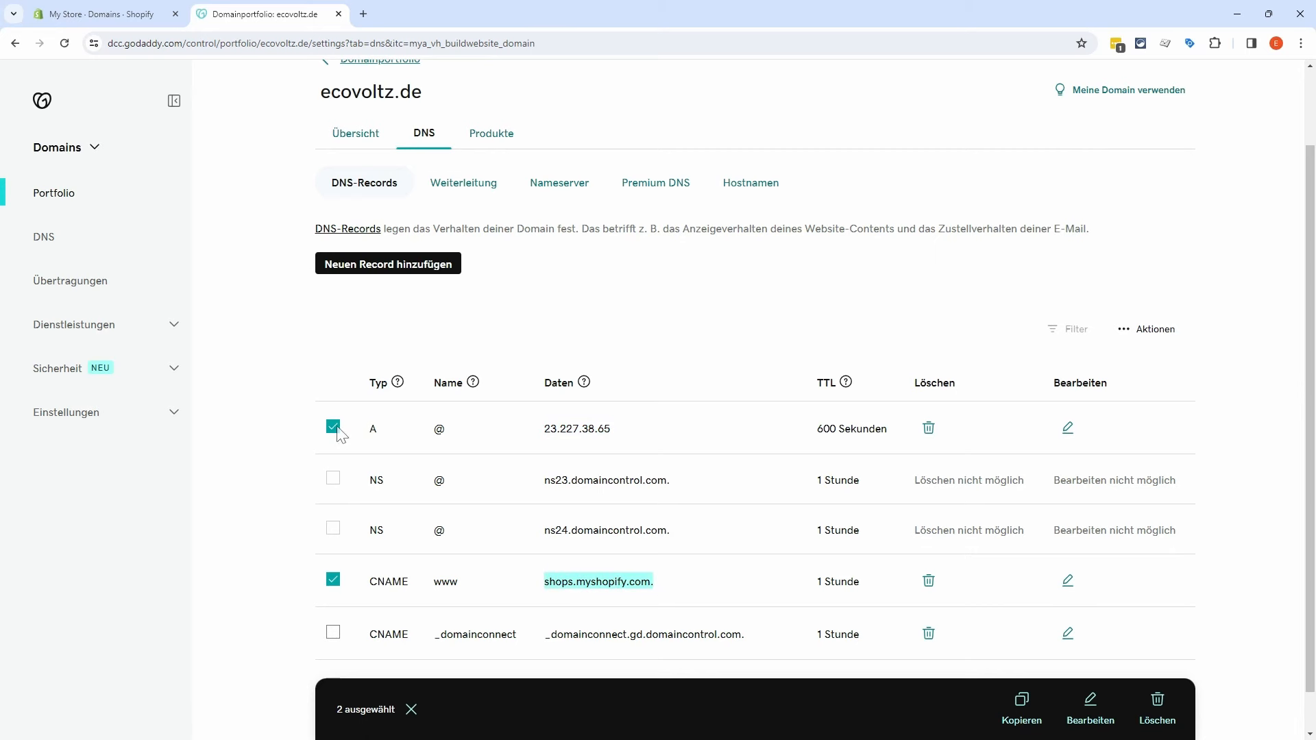
key(ctrl+w)
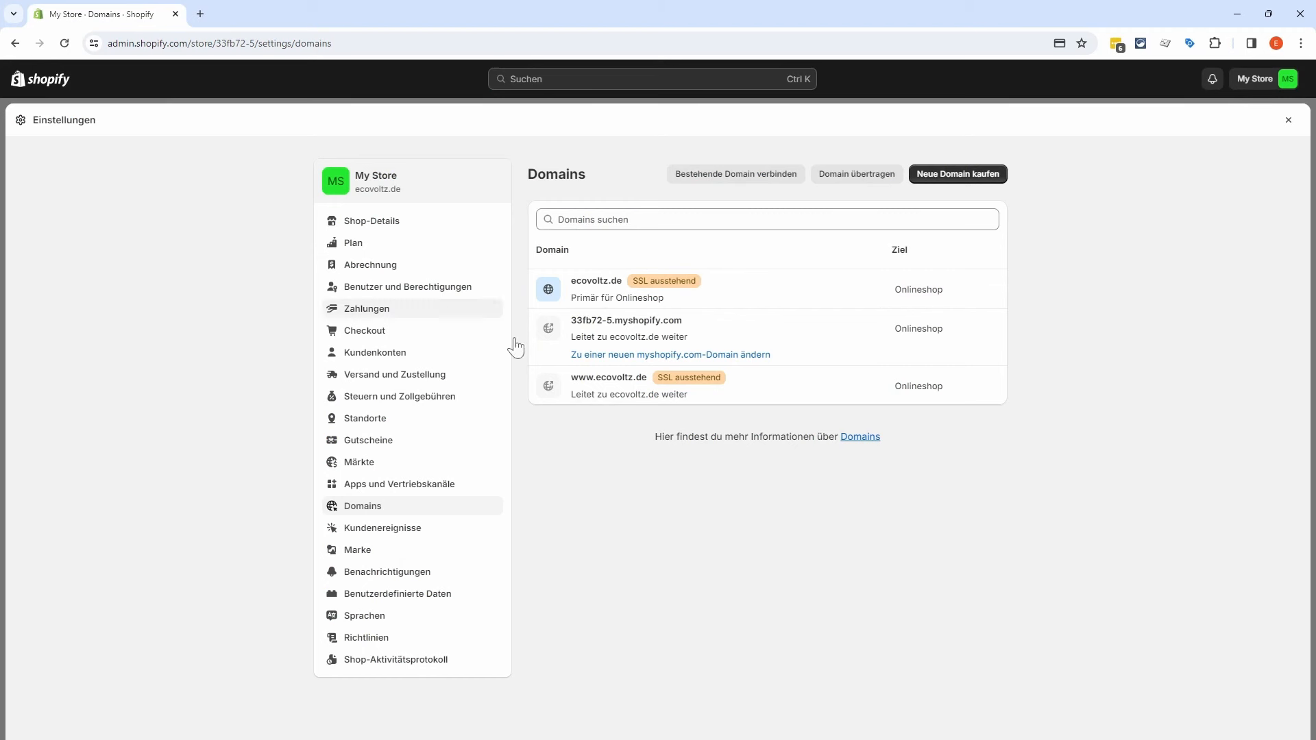
Step: Visit the storefront at ecovoltz.de in a separate tab to check the connected domain, and return to the domain settings
drag(402, 189, 354, 189)
right_click(356, 191)
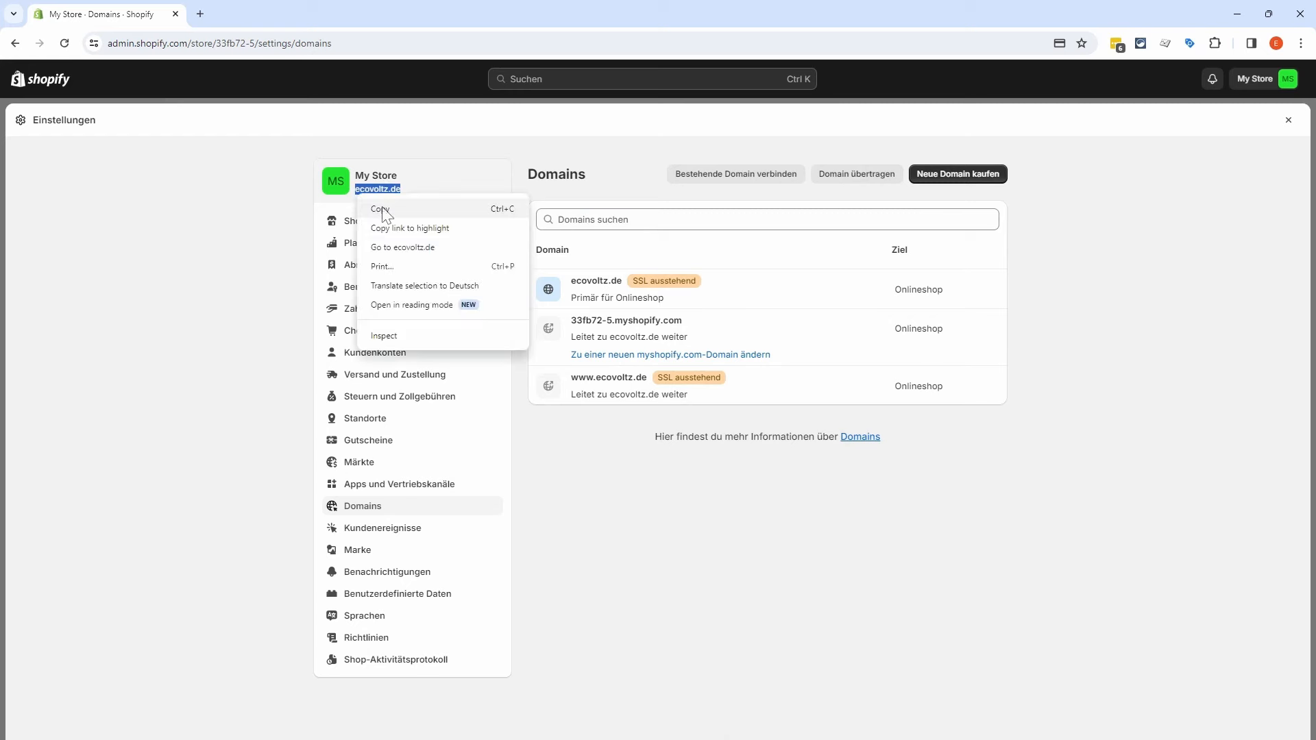
click(400, 244)
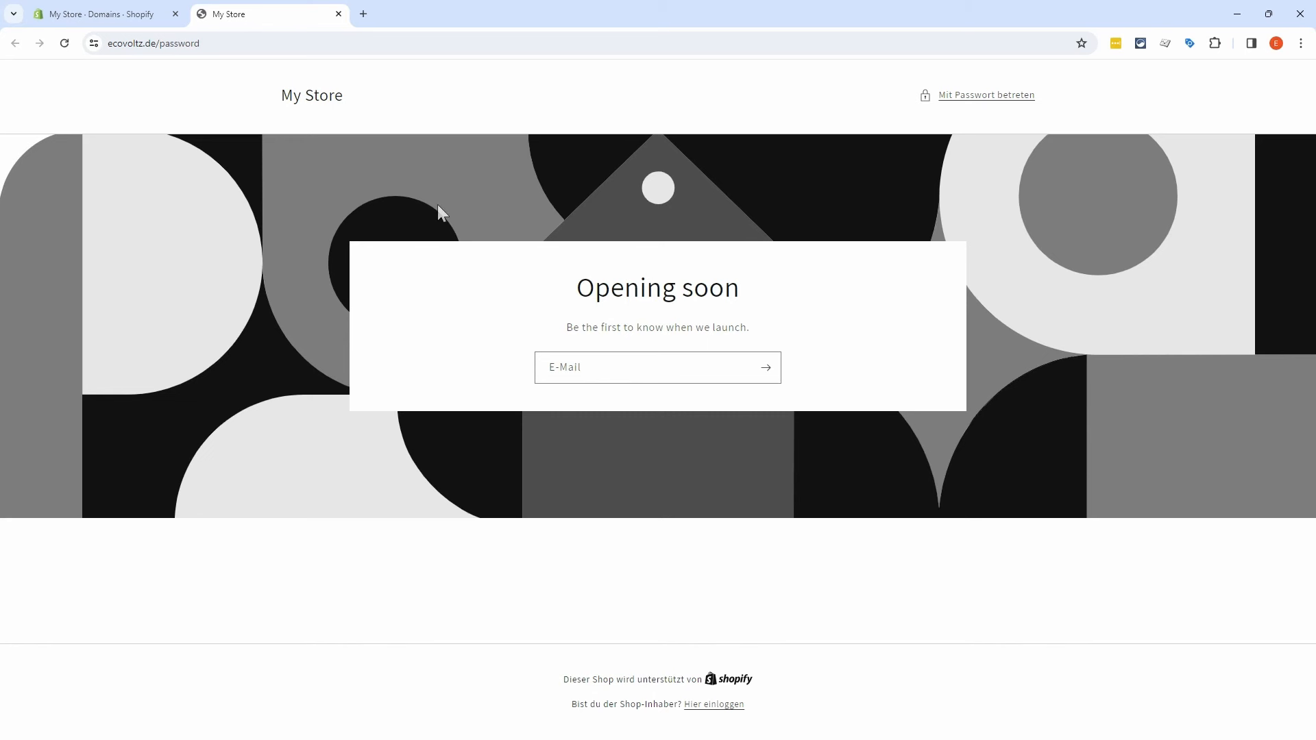
drag(108, 43, 187, 43)
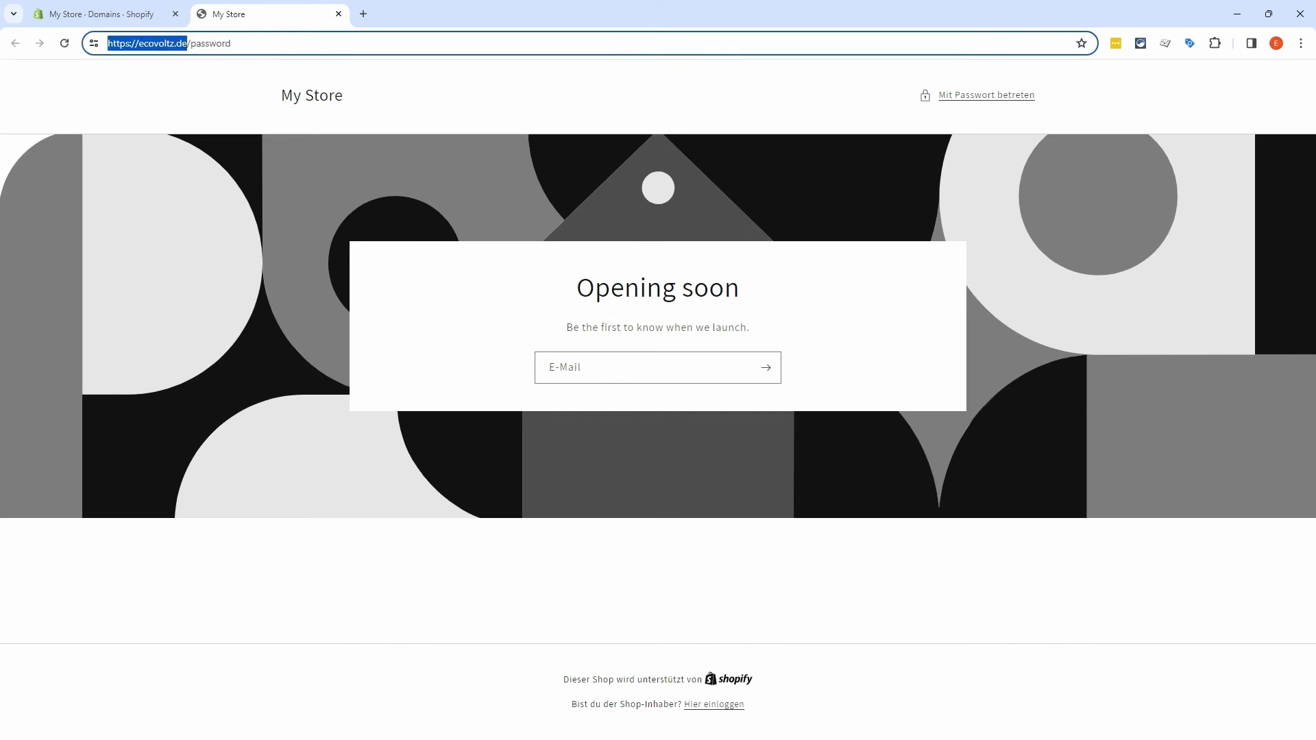
click(338, 14)
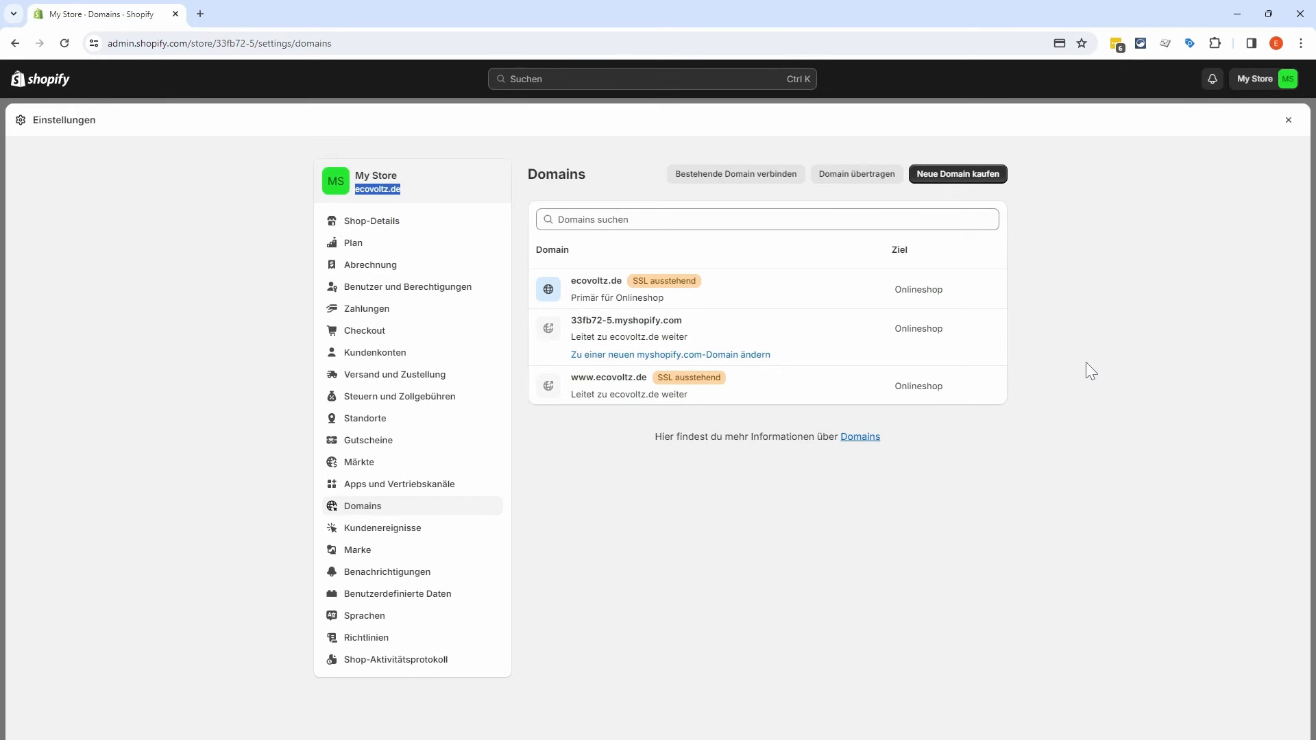
Step: Review the customer events page and the brand settings, including logos, colours, cover image, slogan, short description and social media links
click(425, 531)
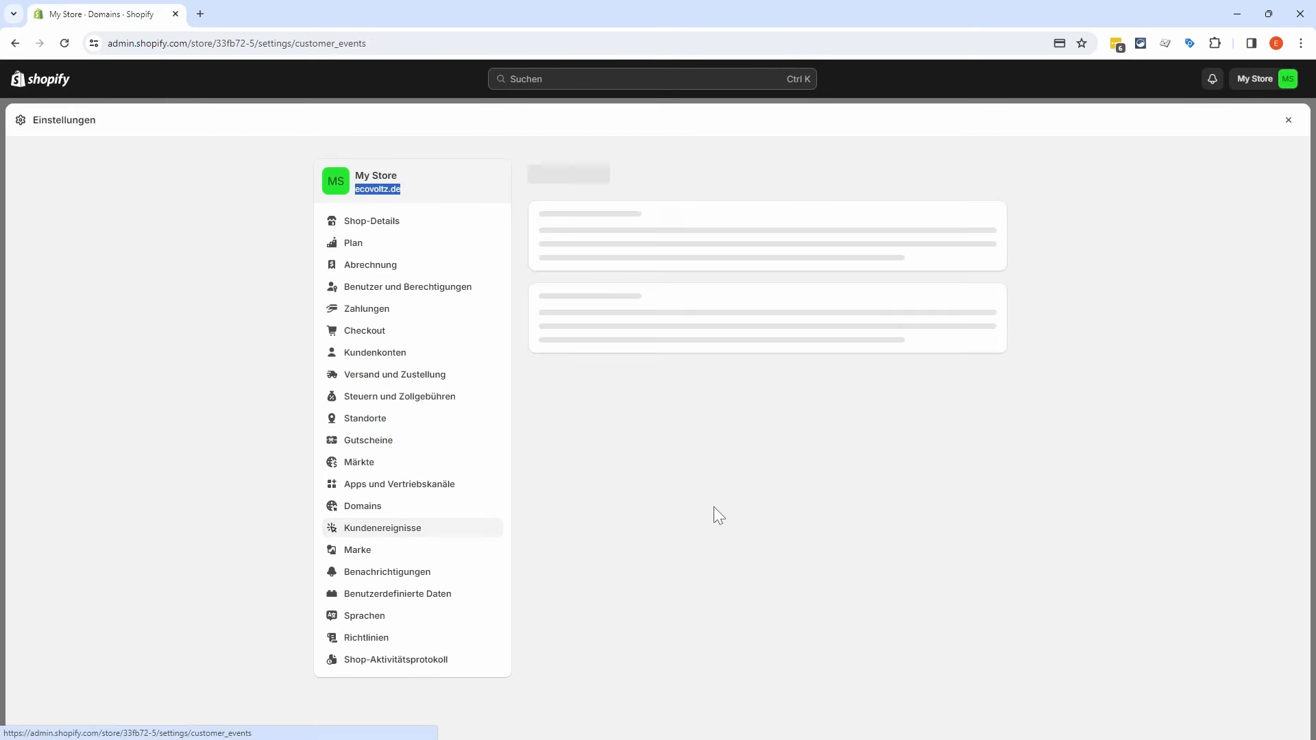
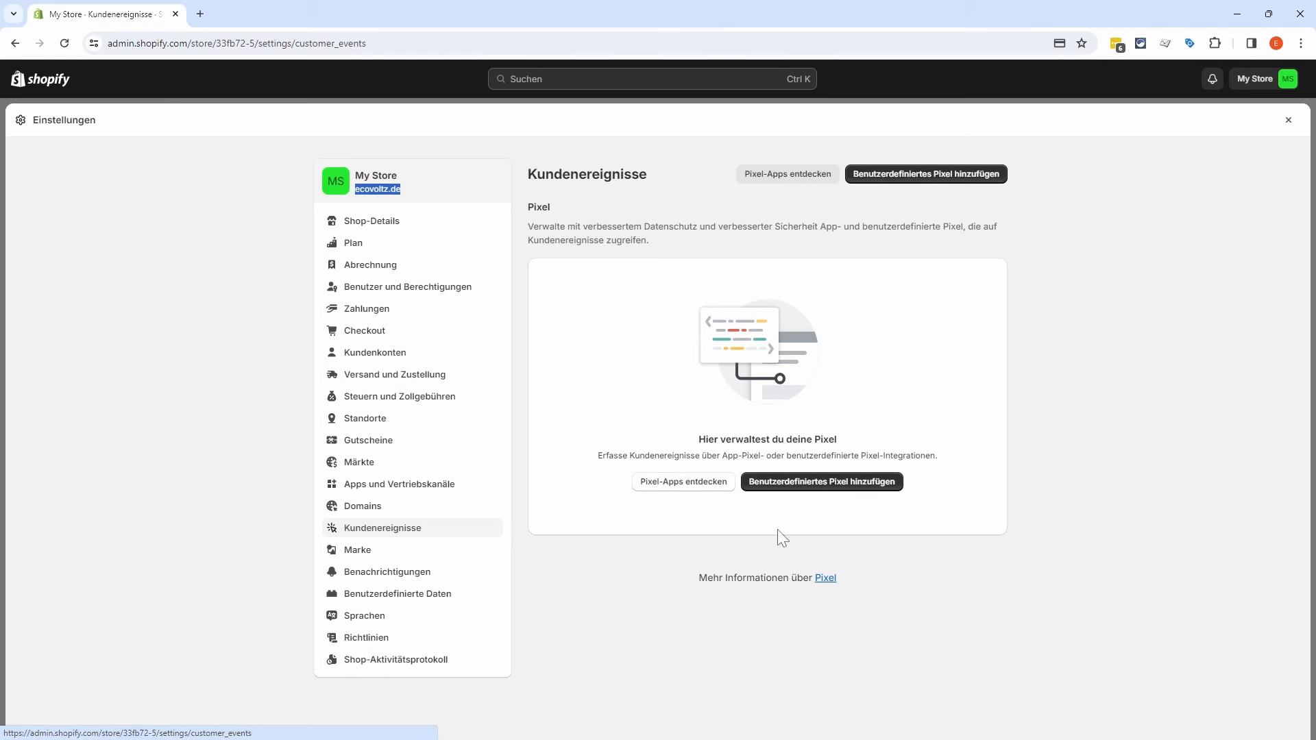
click(394, 550)
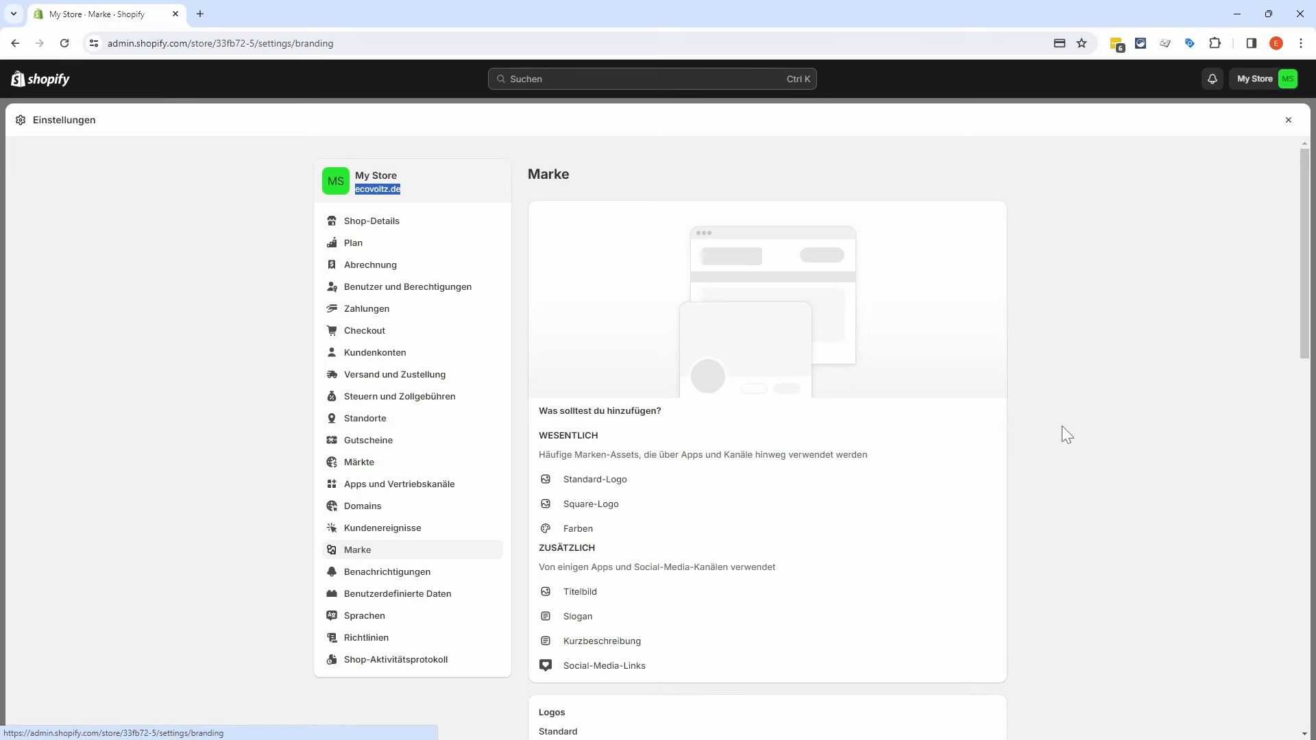
scroll(1062, 424, down, 1)
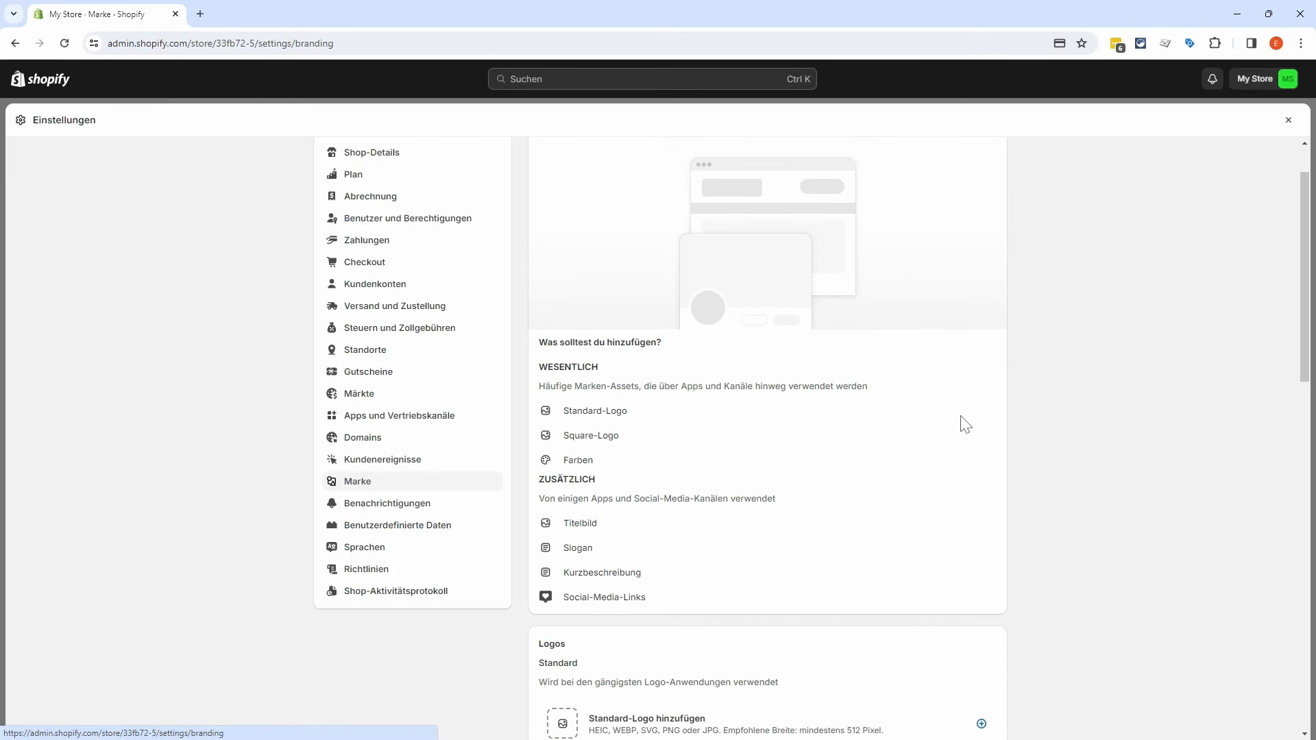
scroll(963, 425, down, 2)
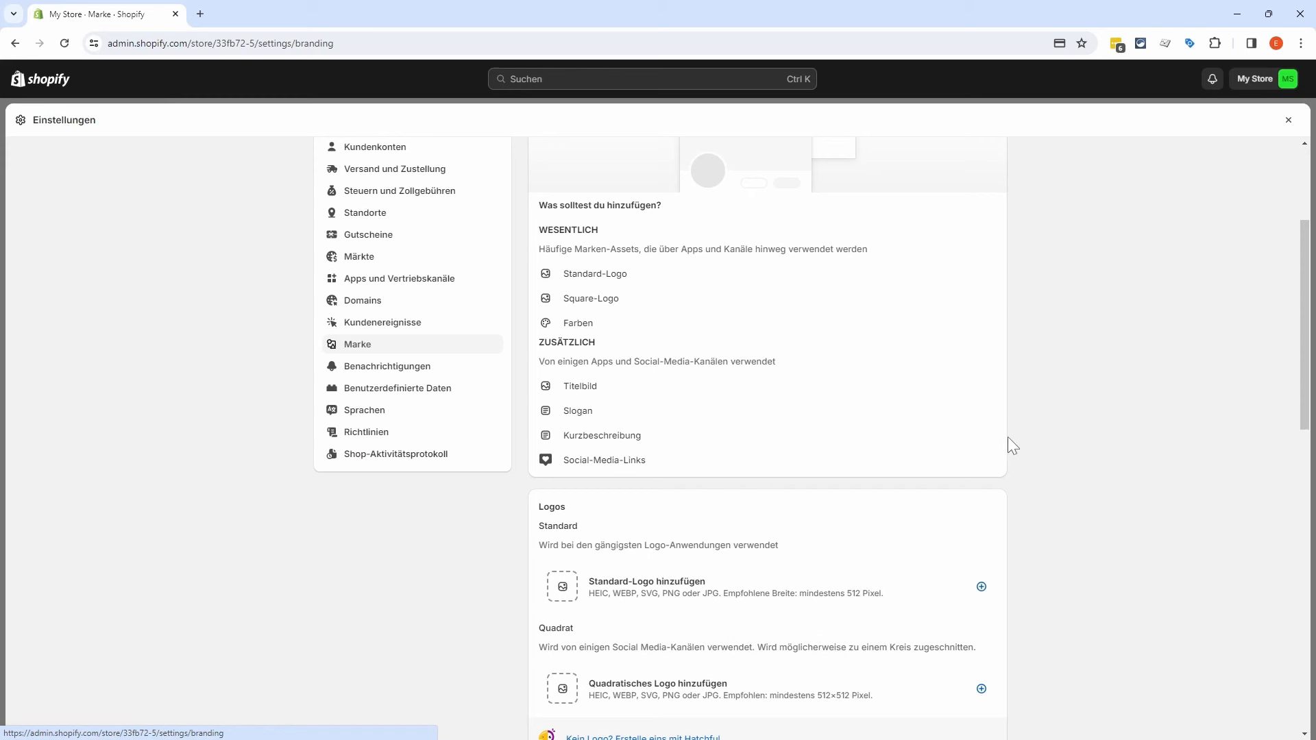
scroll(1033, 459, down, 2)
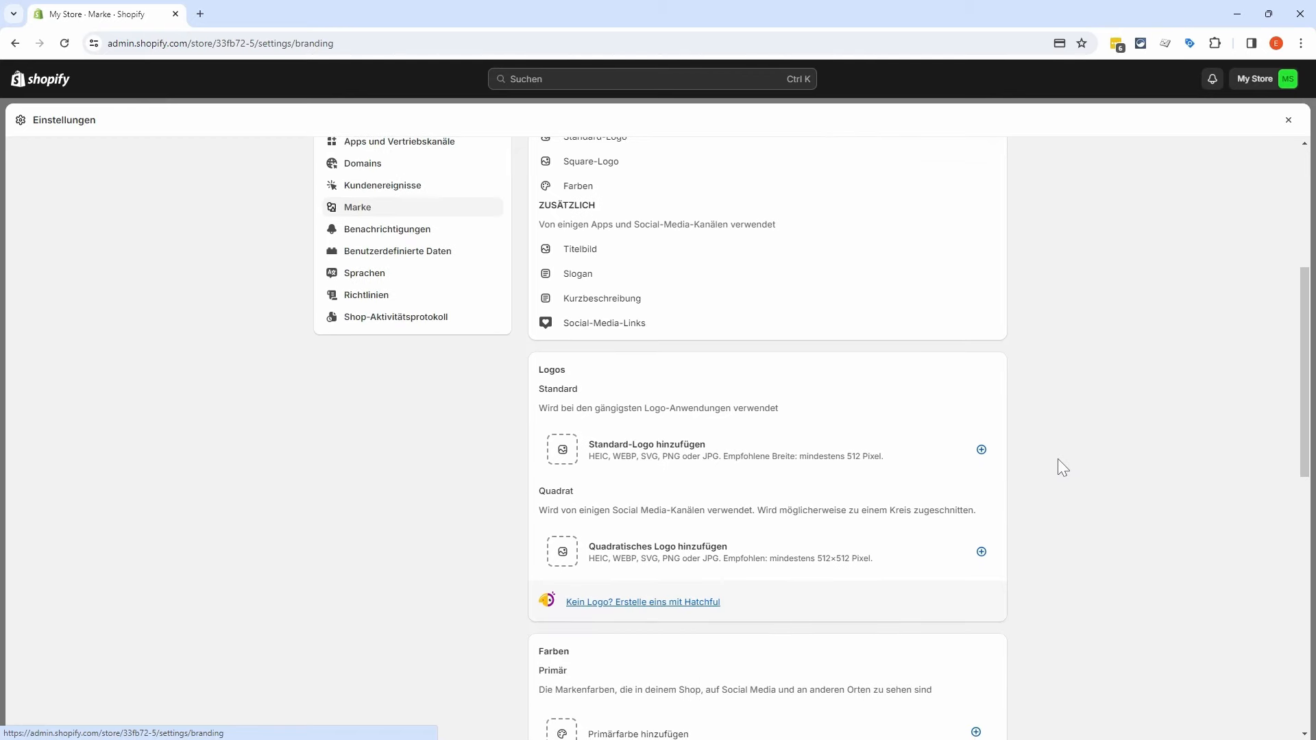
scroll(1059, 463, down, 8)
scroll(1069, 454, down, 3)
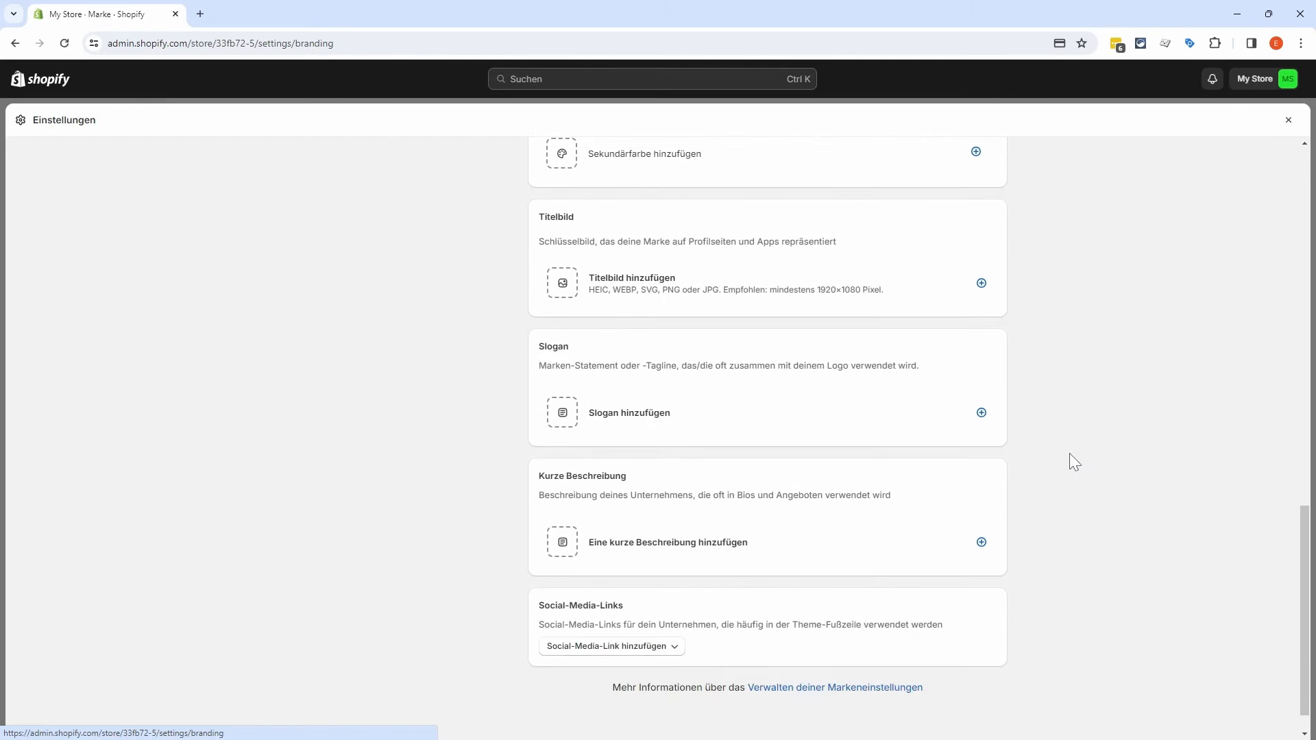
scroll(1071, 453, up, 10)
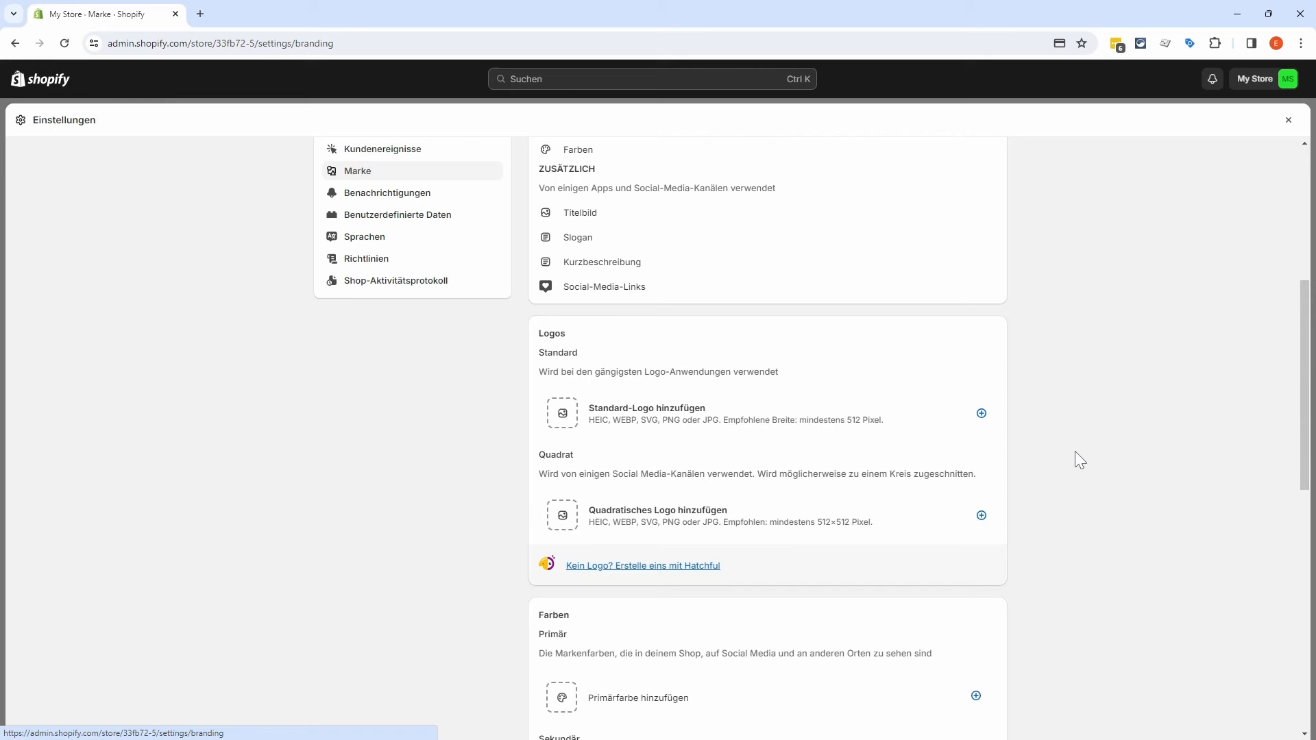
scroll(1031, 610, down, 1)
scroll(1031, 610, up, 8)
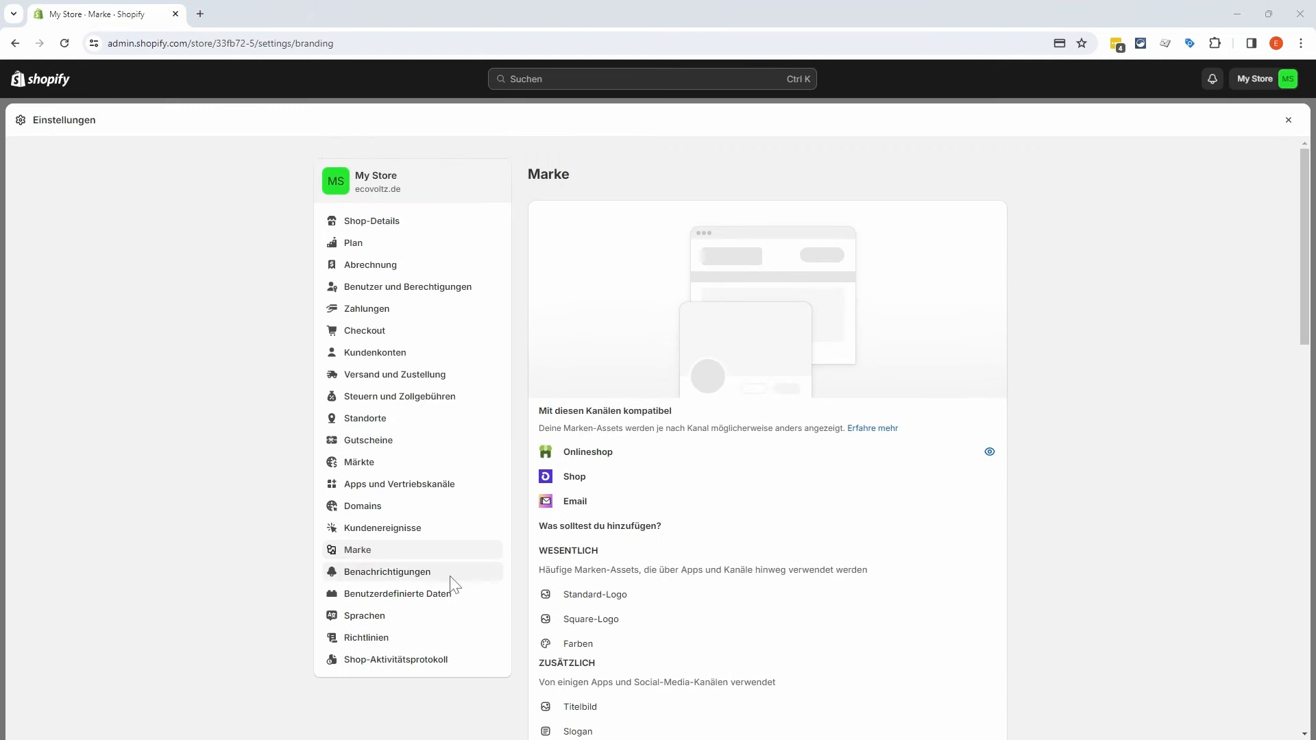
Step: Review the notification settings and the full list of customer notifications, from order processing to accounts and marketing consent
click(450, 576)
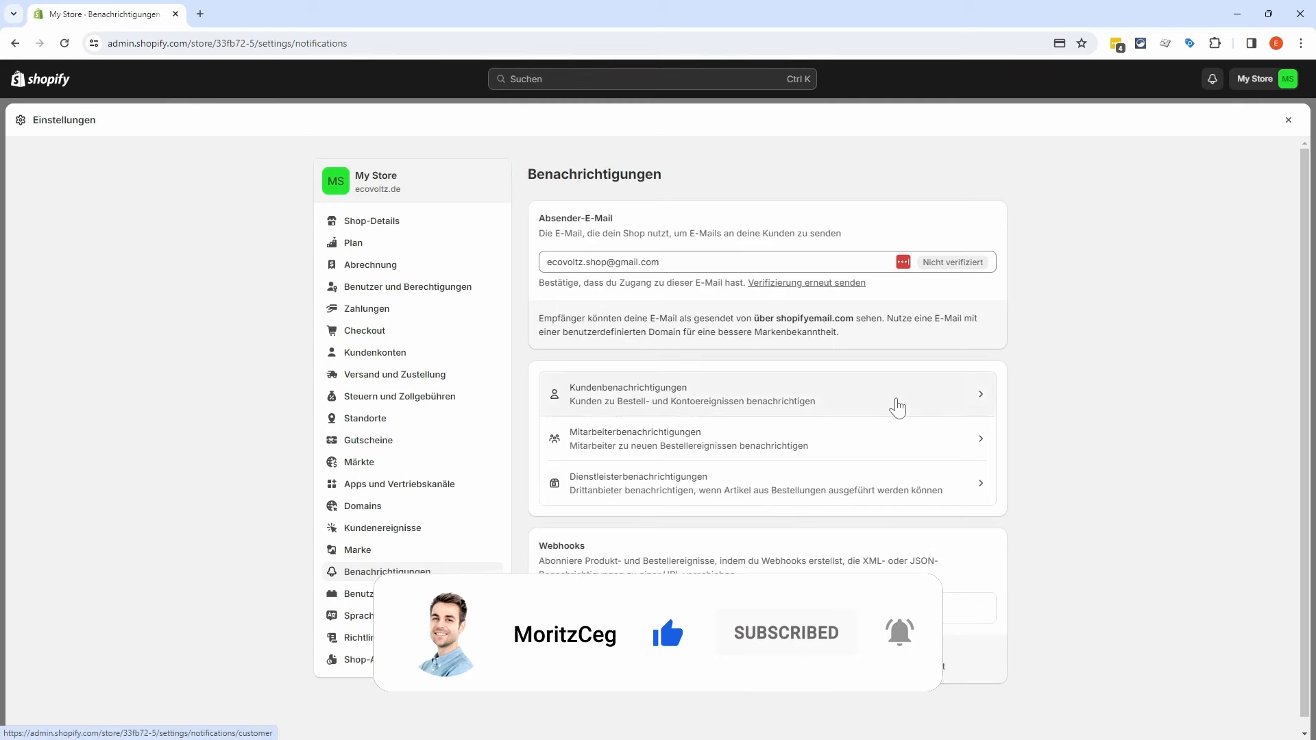
click(897, 407)
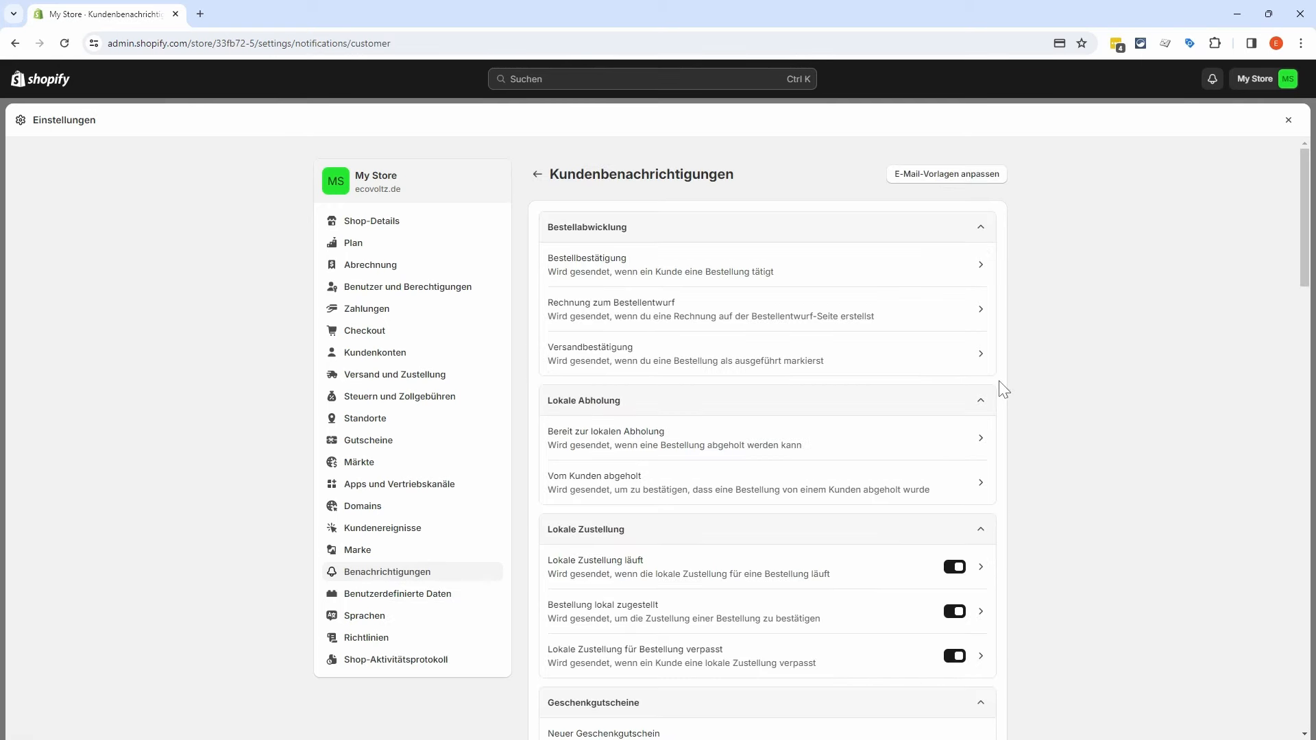
scroll(1002, 390, down, 10)
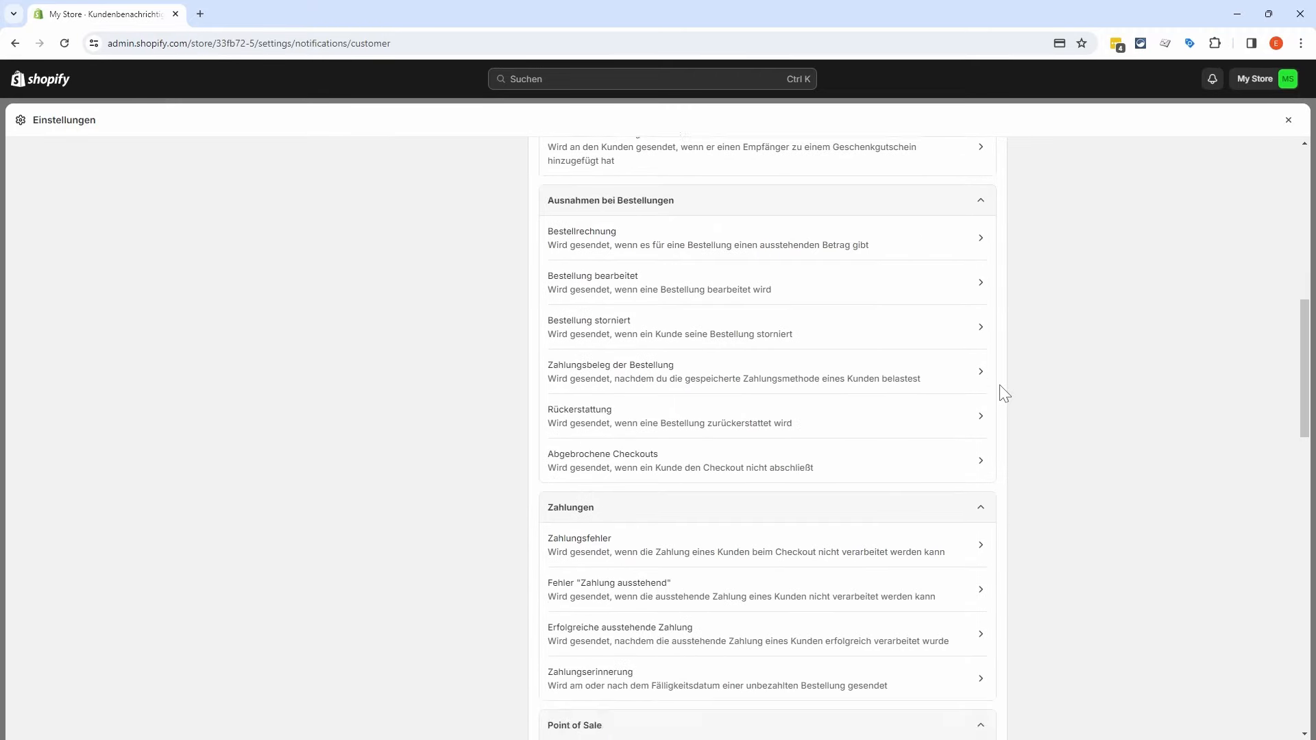
scroll(1002, 390, down, 10)
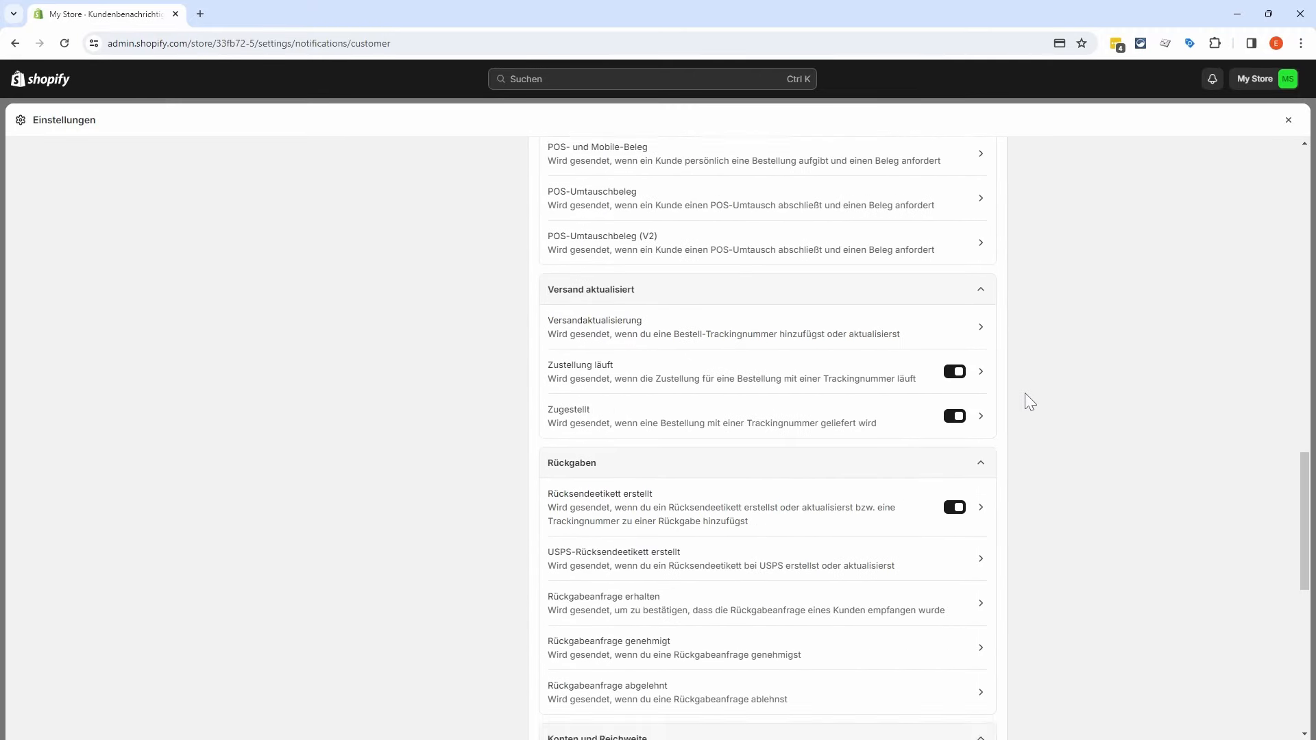
scroll(1025, 394, down, 5)
scroll(1020, 397, down, 3)
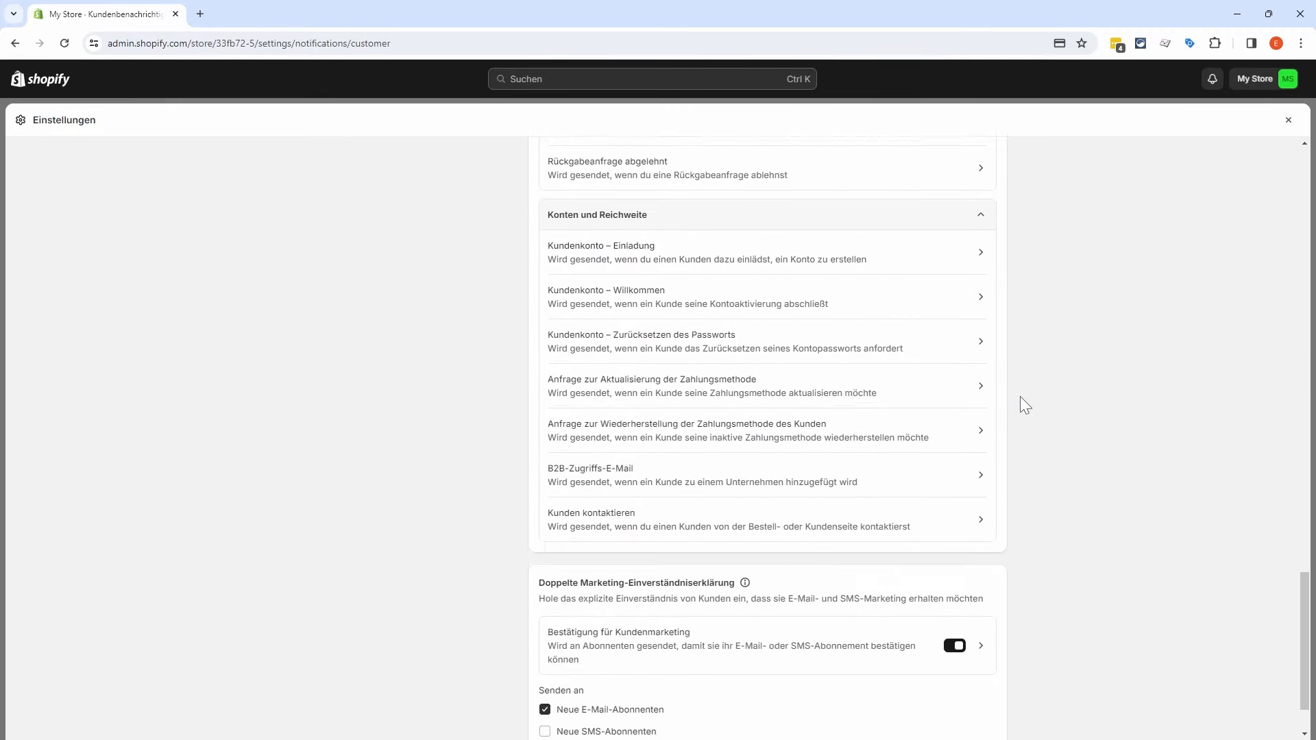
scroll(1019, 397, up, 12)
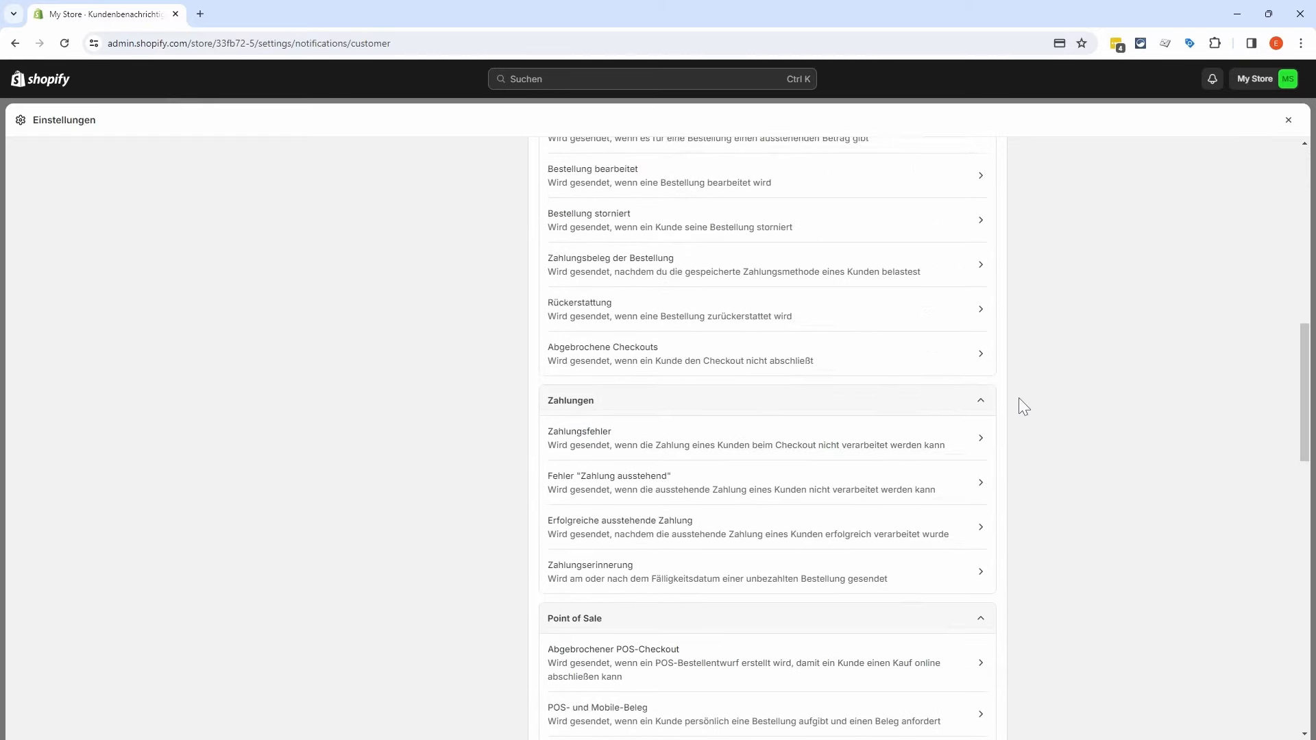
scroll(1018, 397, up, 10)
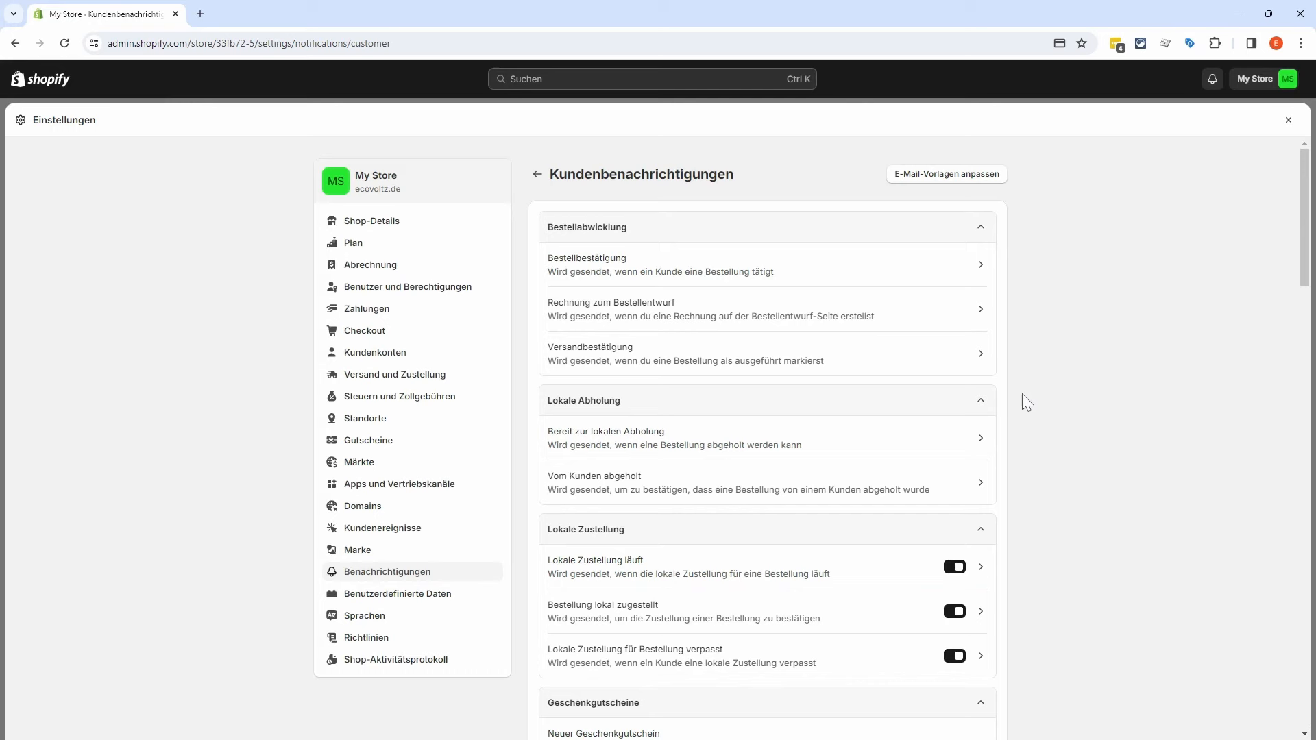
scroll(1032, 397, down, 8)
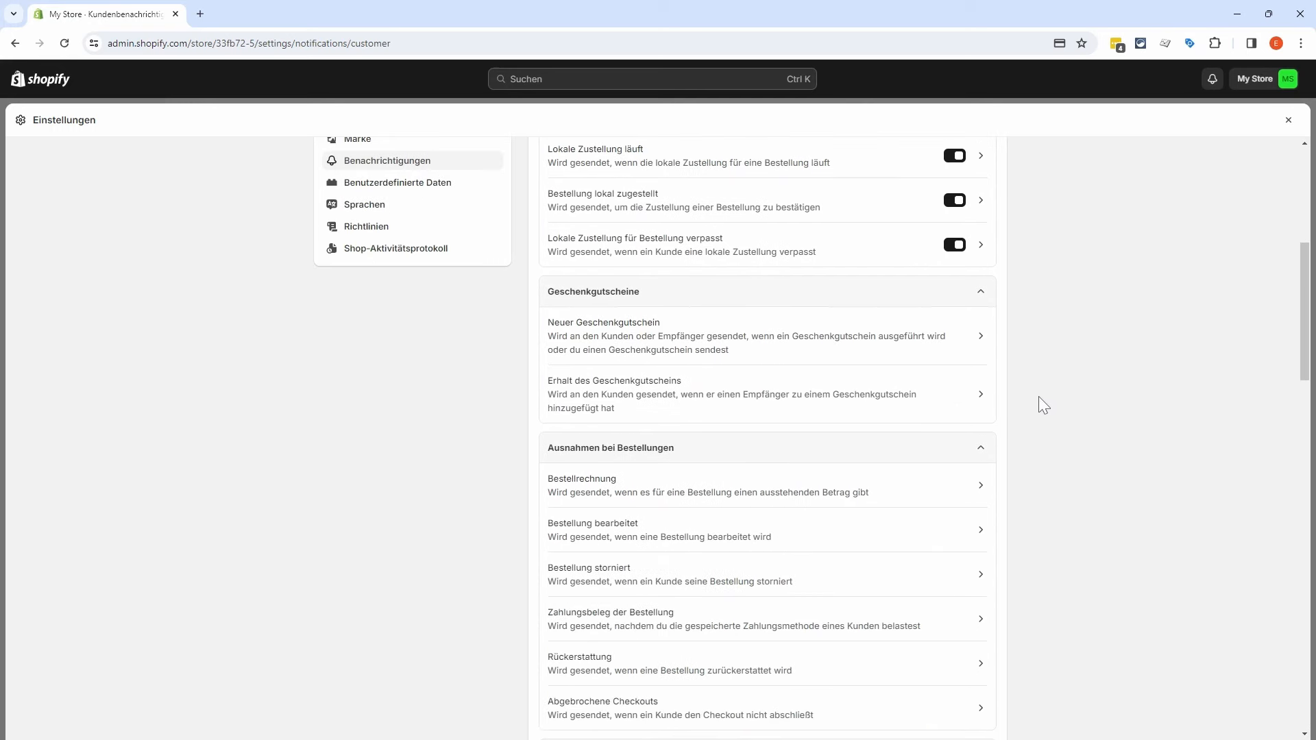
scroll(1038, 396, up, 8)
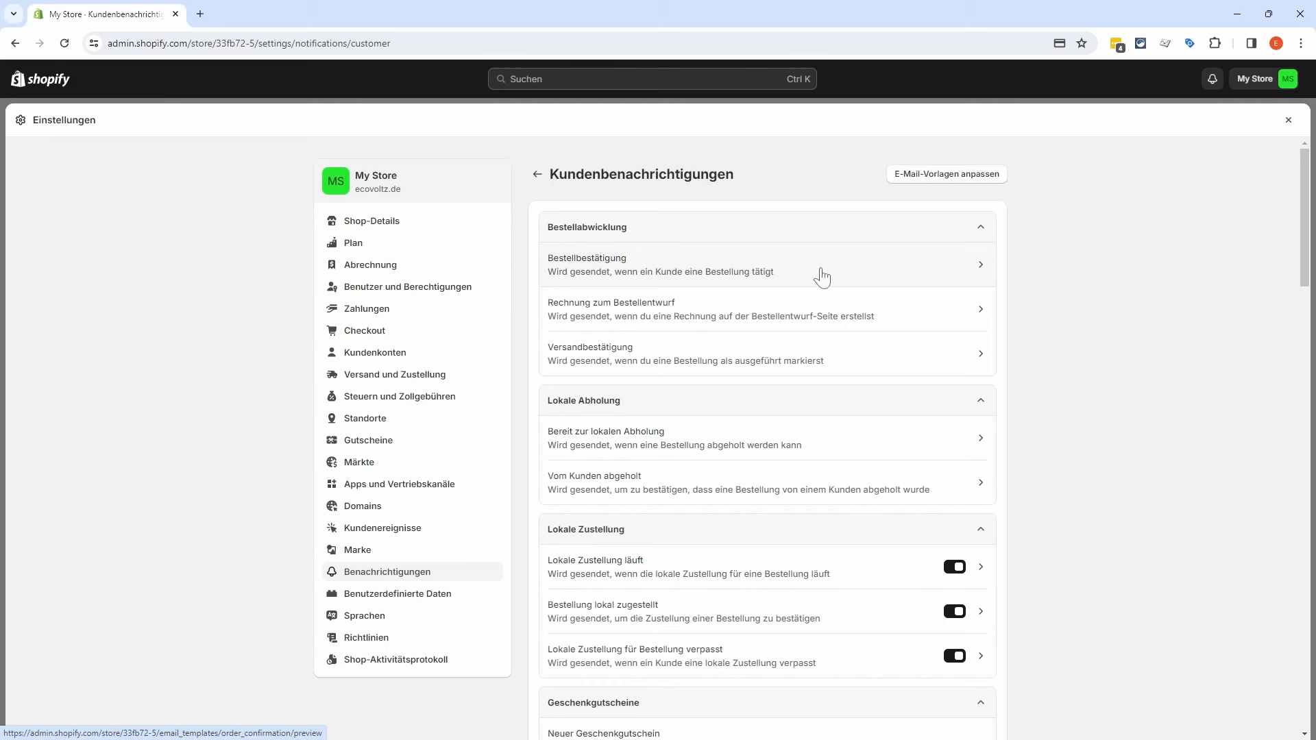
Step: Examine the email preview of the order confirmation notification, from the subject line down to the customer information and contact footer
click(852, 268)
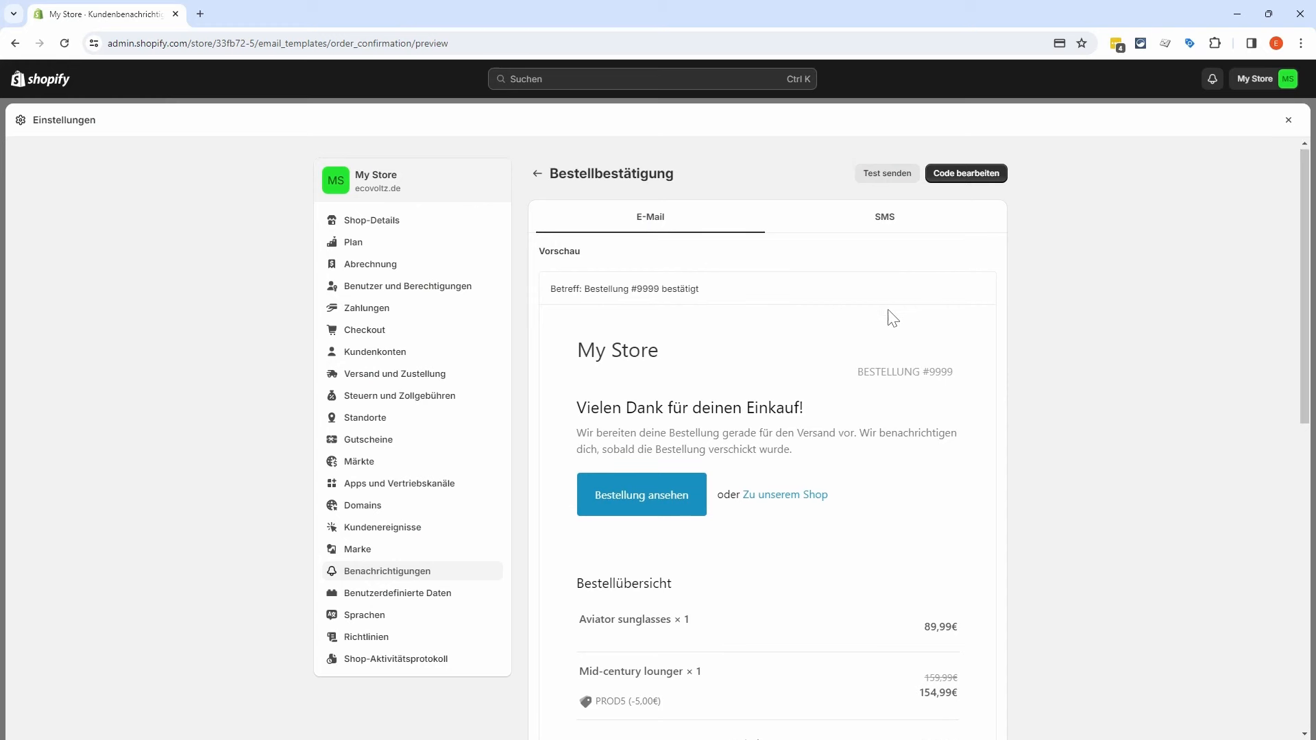
scroll(890, 317, down, 5)
scroll(898, 338, down, 5)
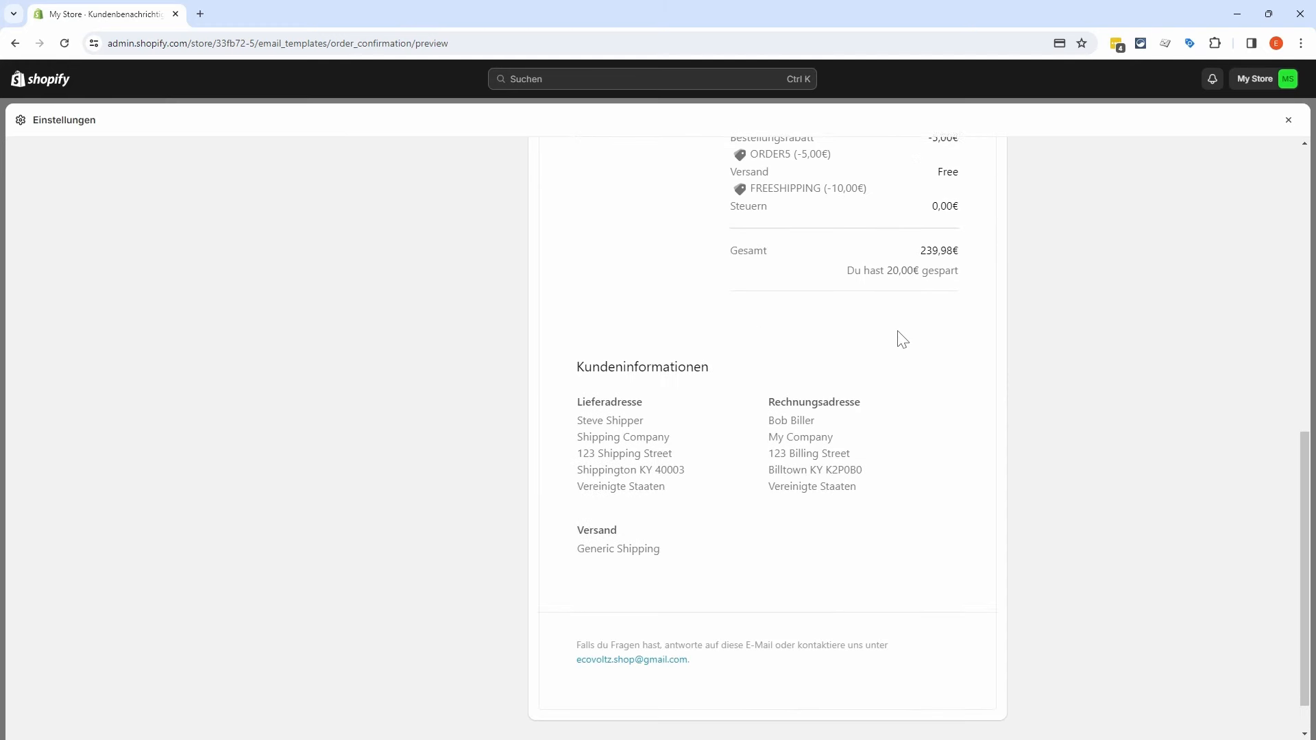
scroll(898, 338, up, 5)
scroll(898, 338, up, 5)
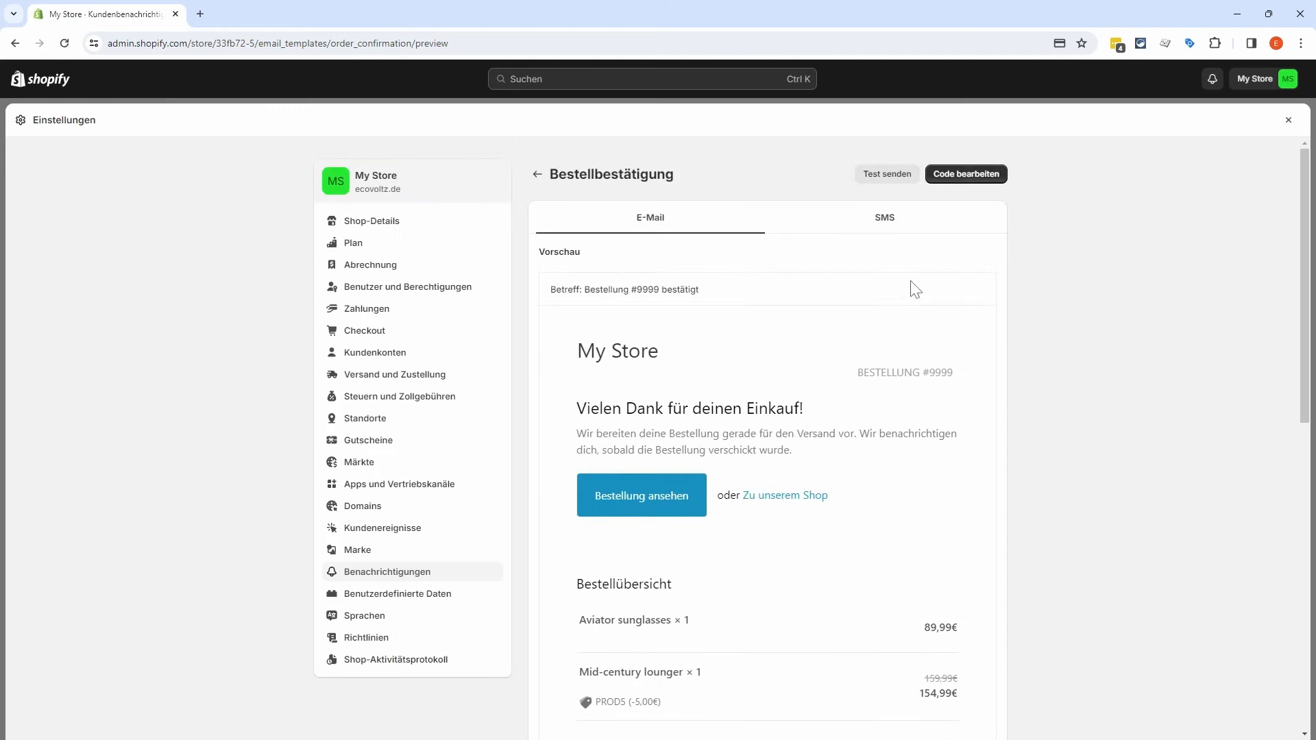
Step: Examine the HTML template code of the order confirmation email, and return to the list of customer notifications
click(968, 177)
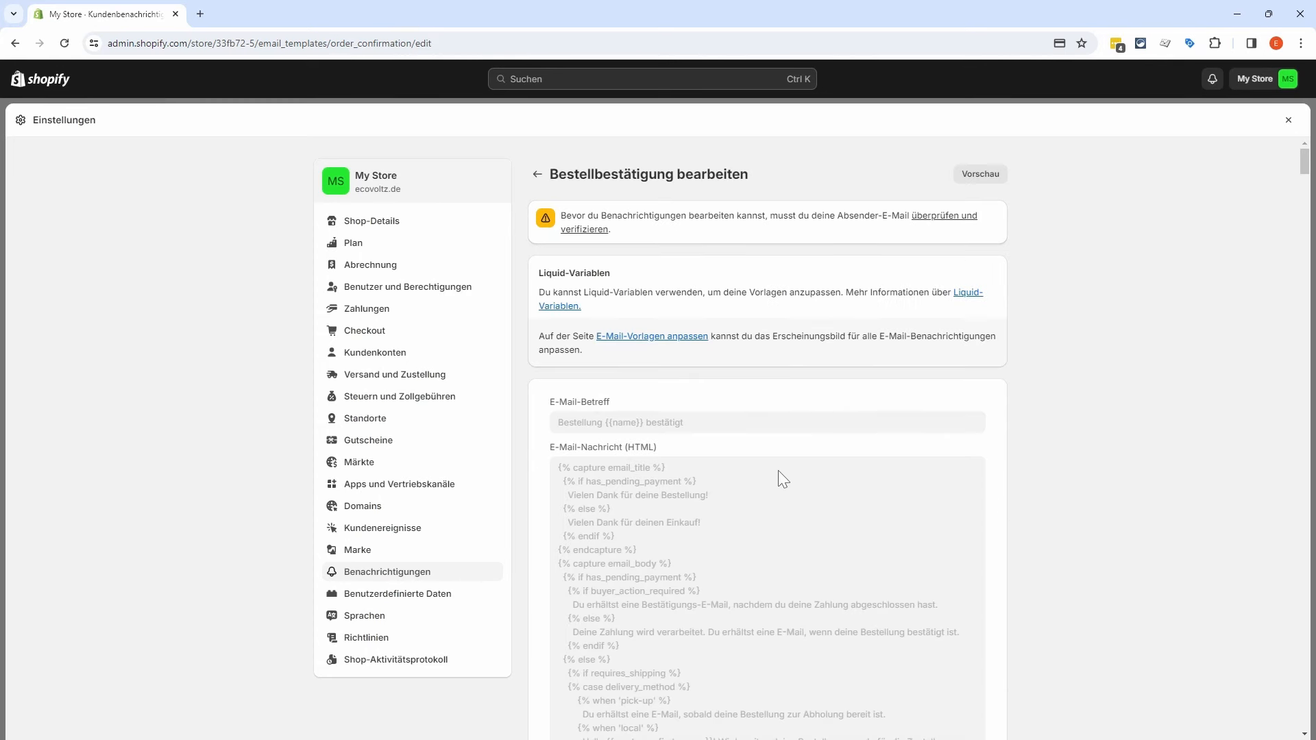
scroll(775, 494, down, 4)
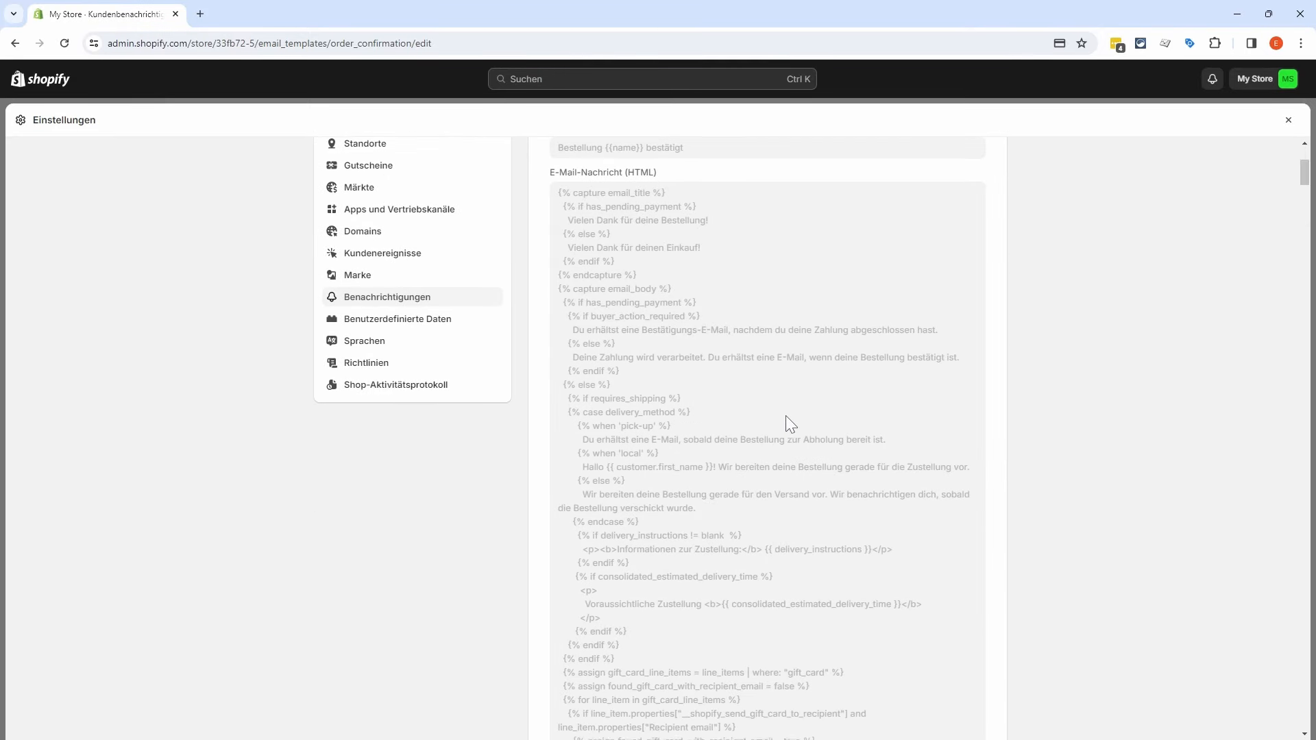
scroll(785, 415, down, 4)
scroll(820, 418, up, 8)
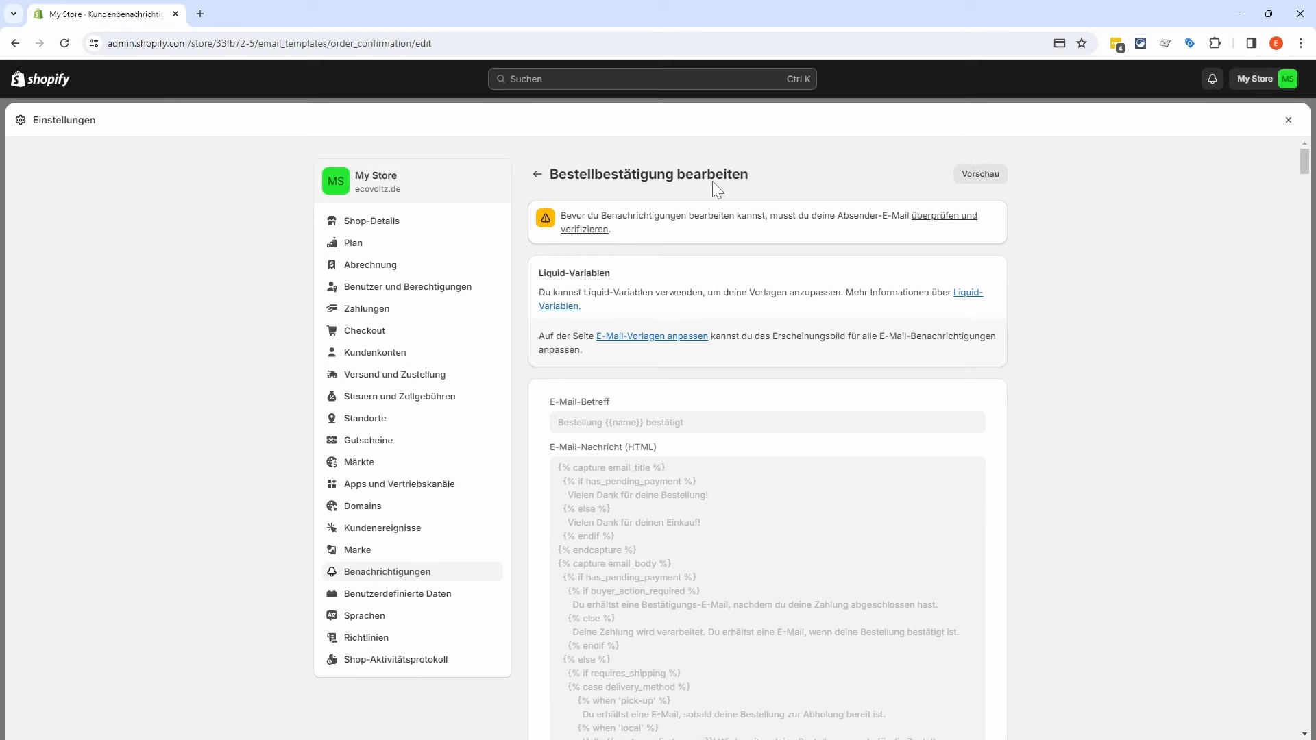
click(539, 177)
click(538, 176)
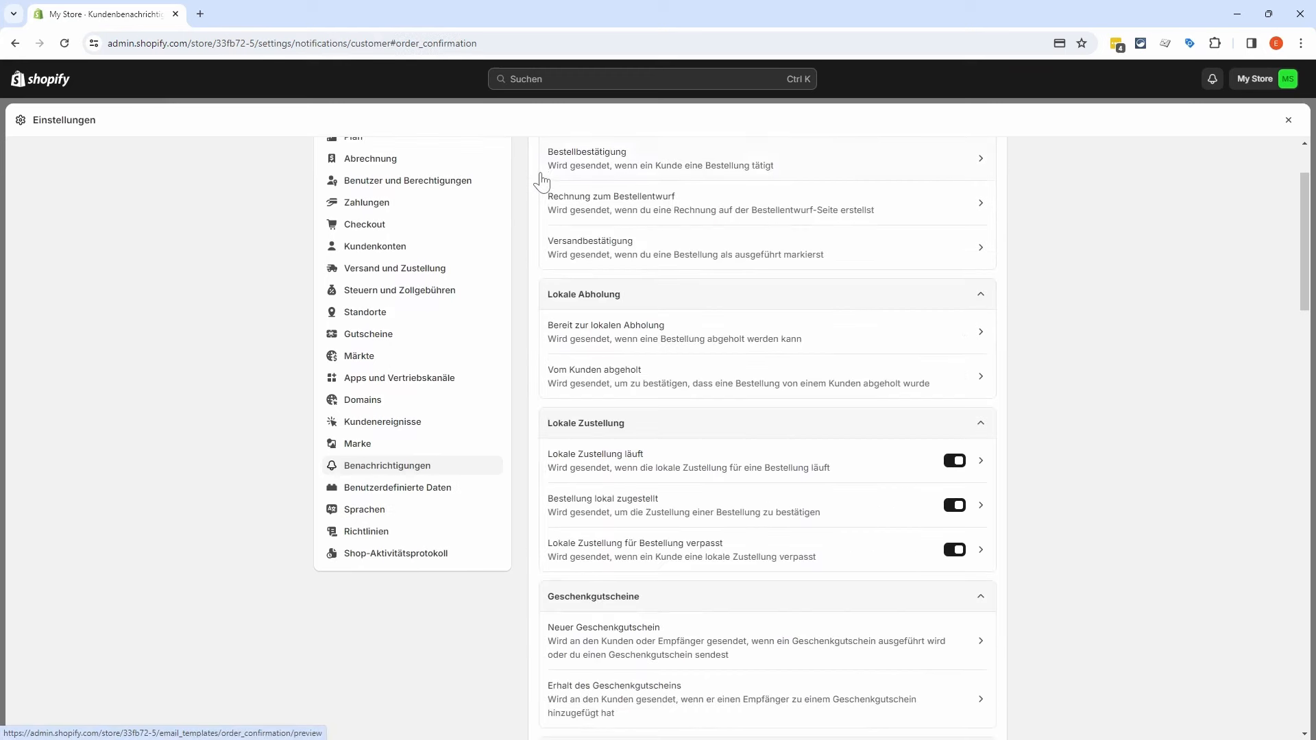
Step: Enable the double marketing opt-in confirmation for new SMS subscribers in the customer notifications
scroll(1034, 317, down, 20)
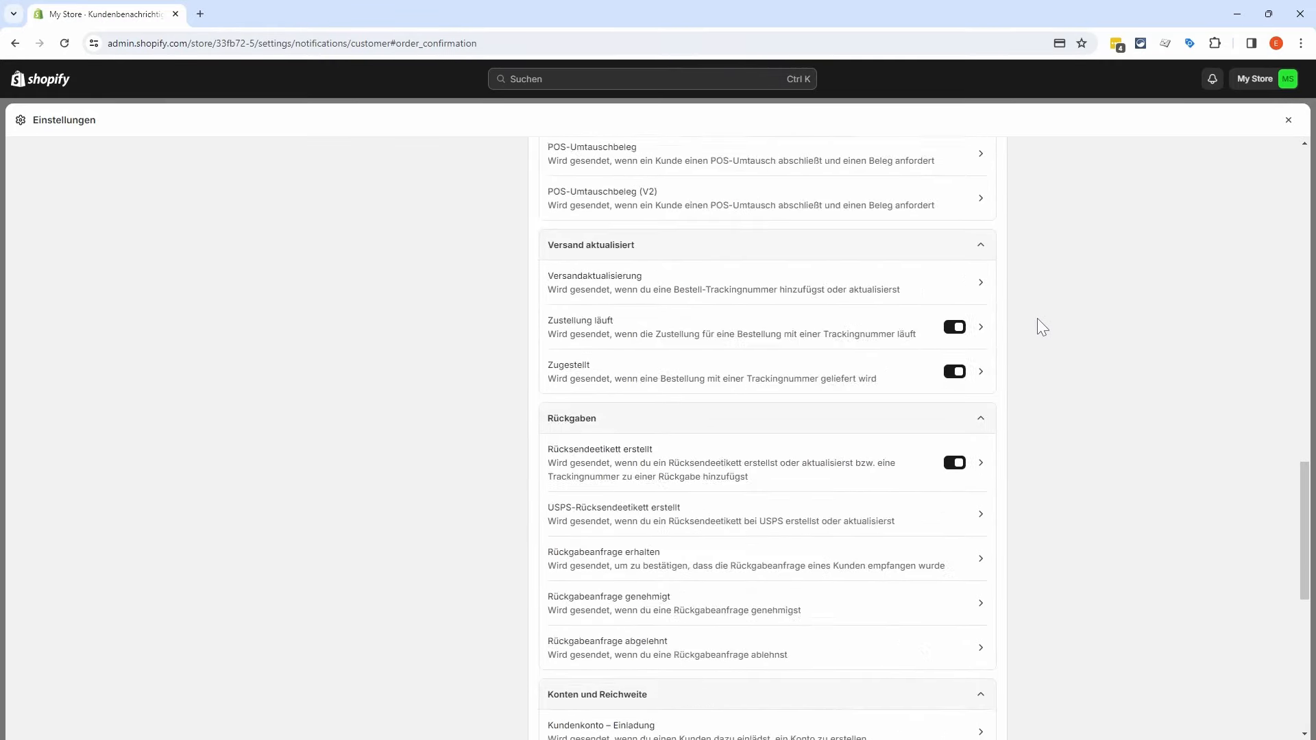
scroll(1042, 336, down, 2)
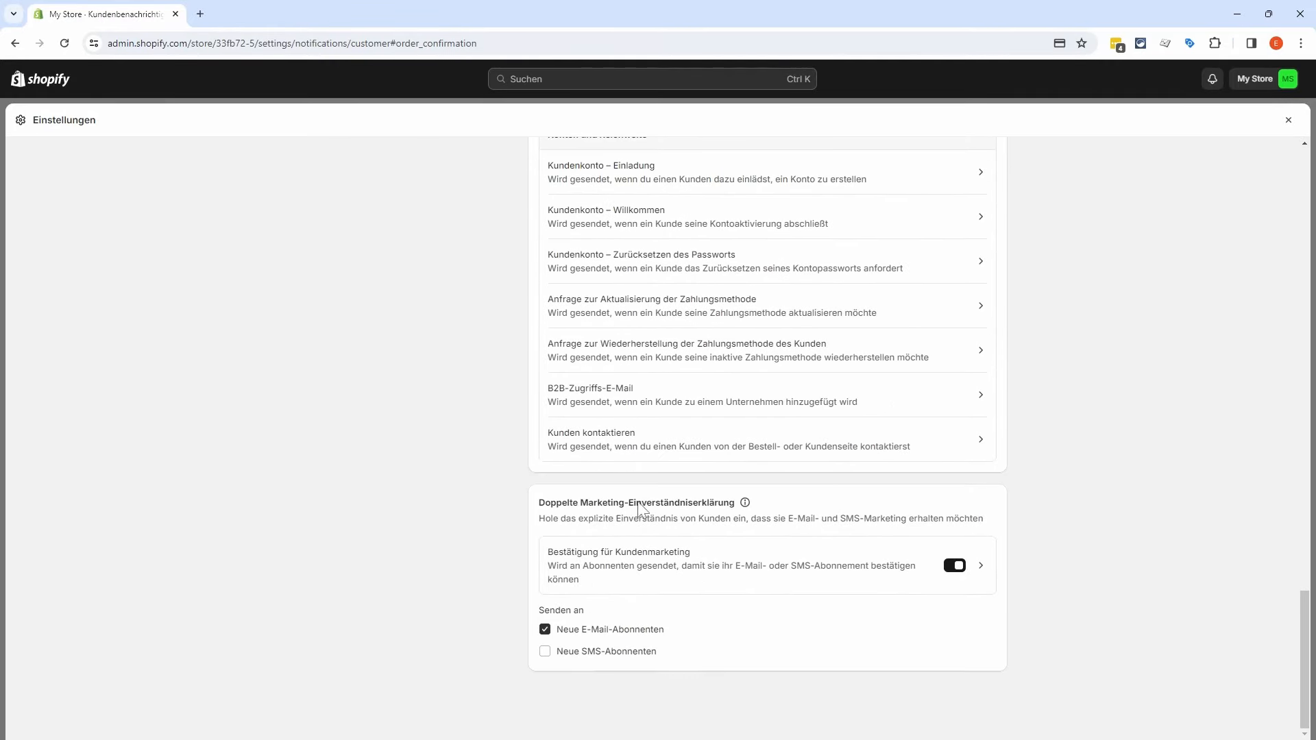
click(575, 657)
scroll(1103, 615, up, 20)
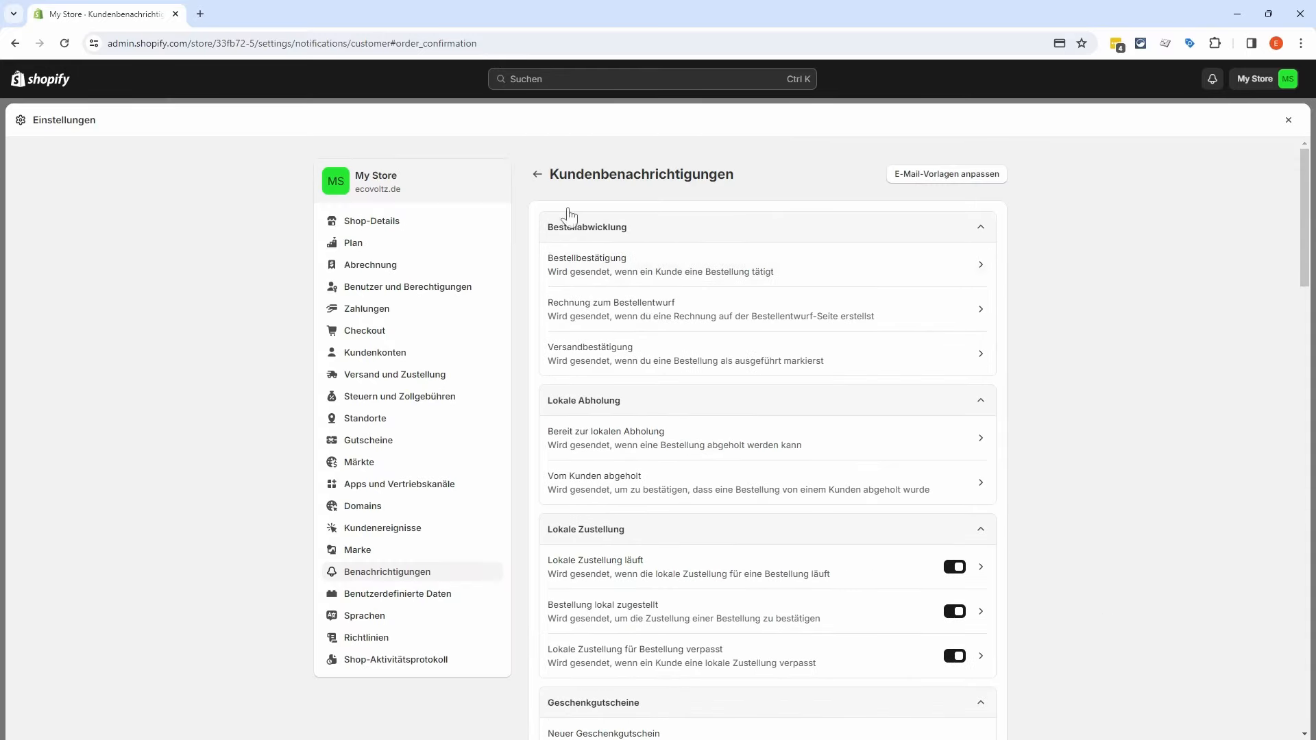
Step: Resend the verification for the sender email in the notification settings and reload the page
click(538, 174)
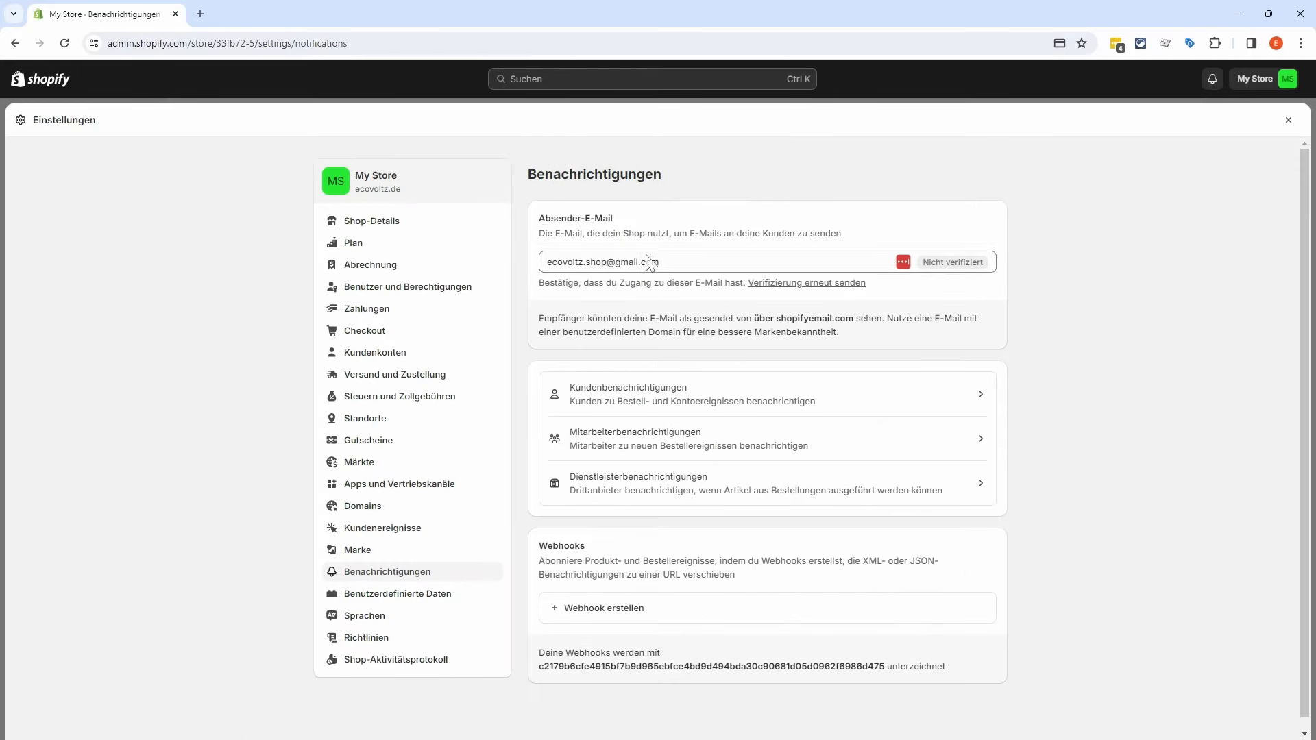
click(814, 282)
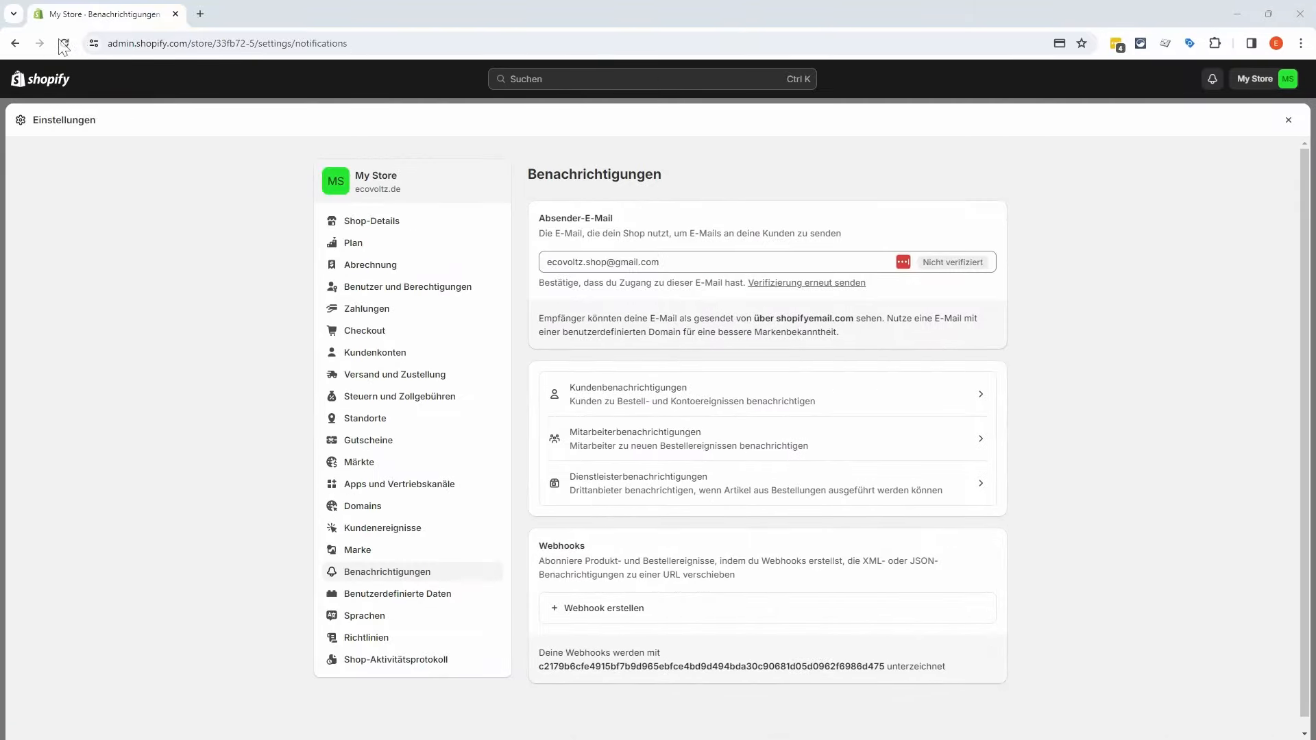
click(65, 44)
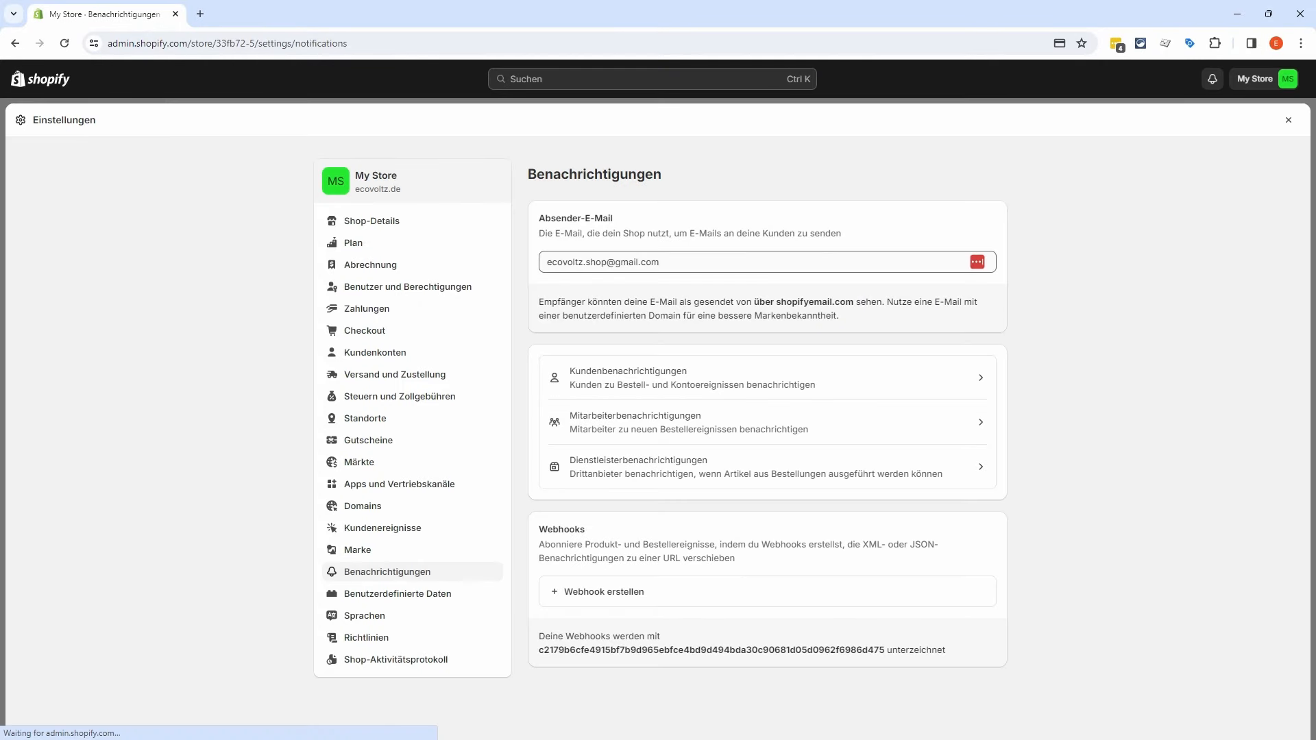
Step: Compare the order confirmation's heading "Vielen Dank für deinen Einkauf!" in the template code with the email preview
click(898, 383)
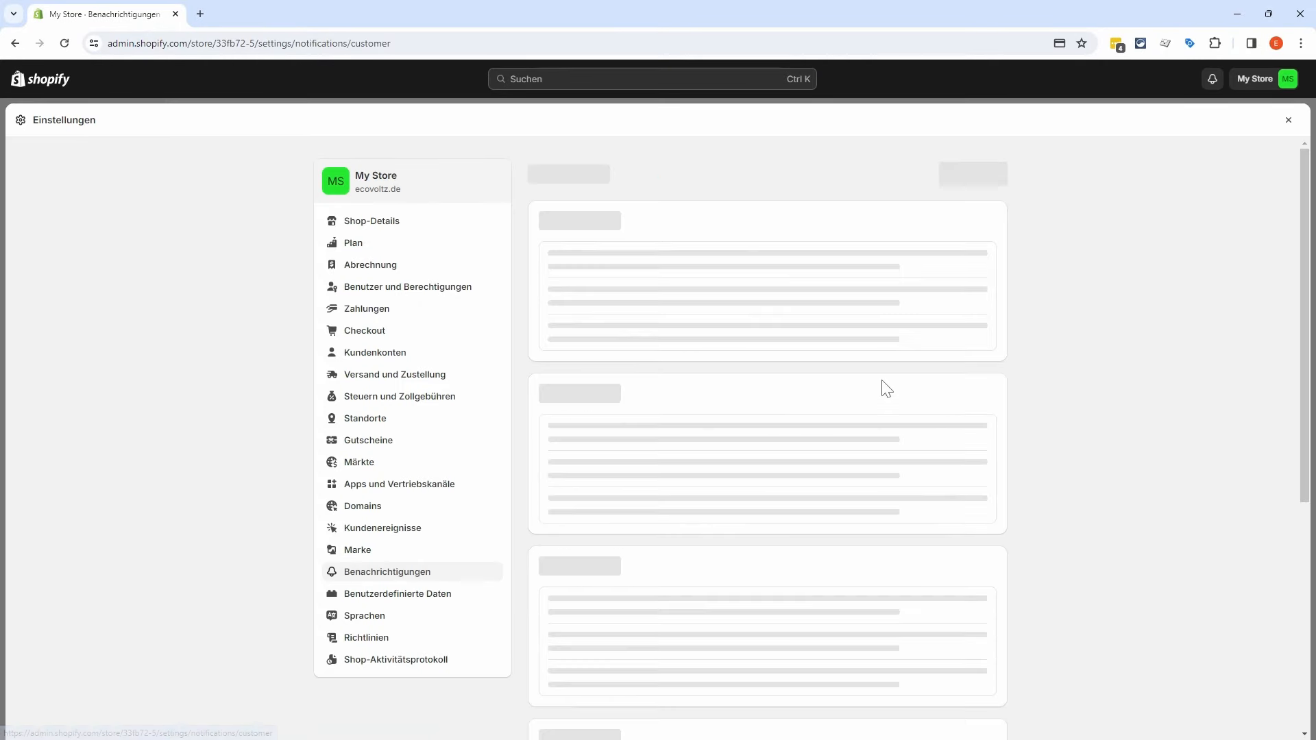
click(865, 275)
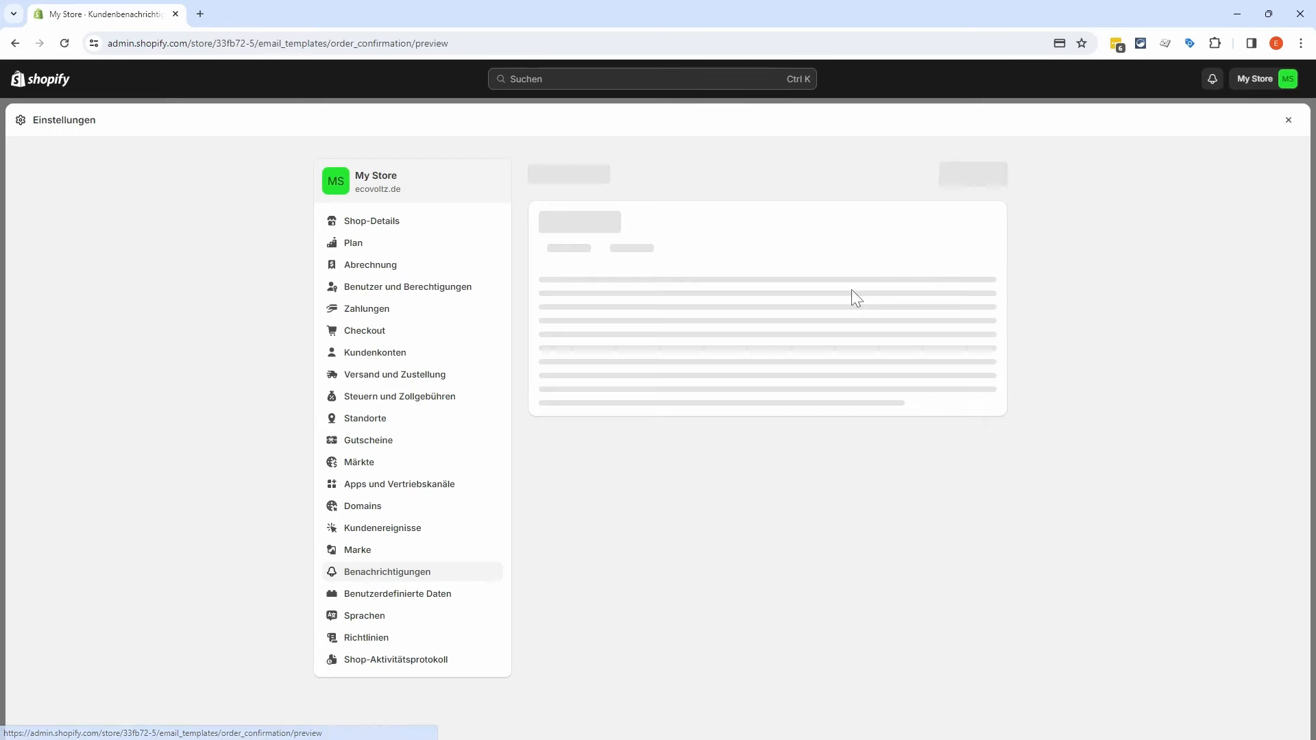
click(951, 176)
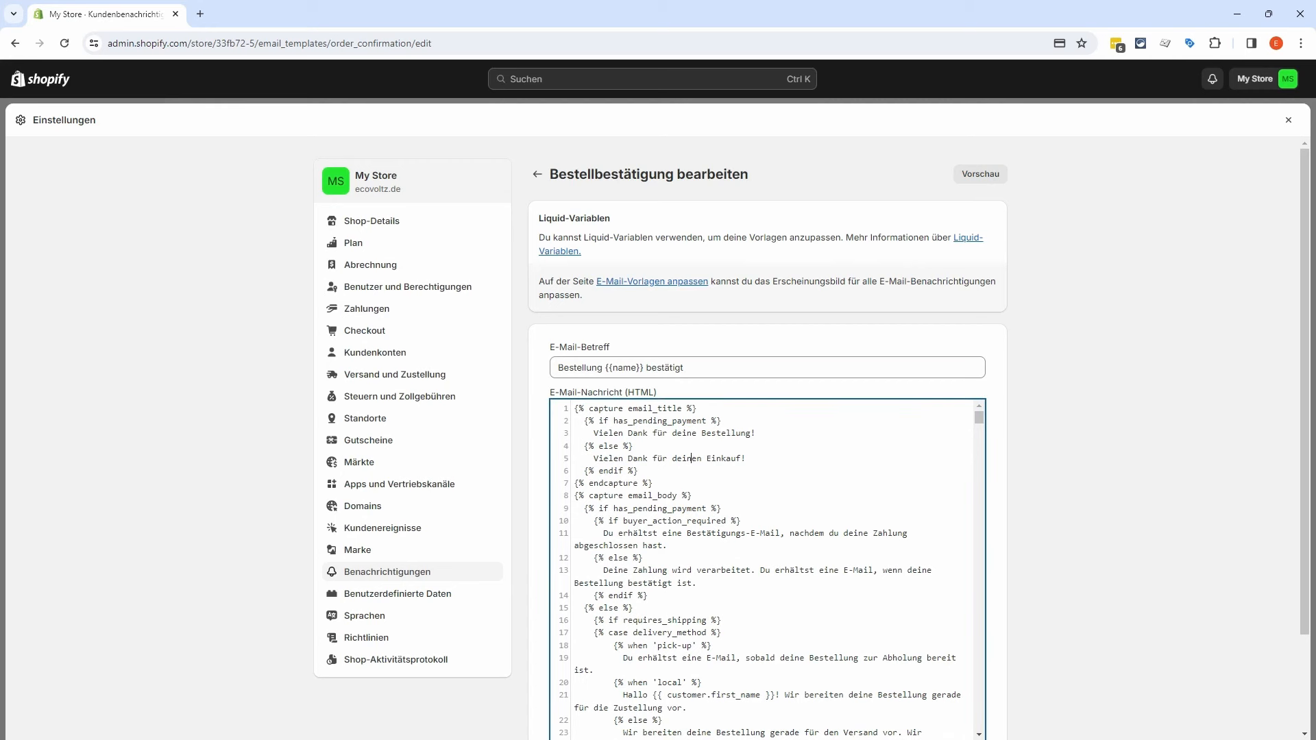
drag(745, 457, 598, 457)
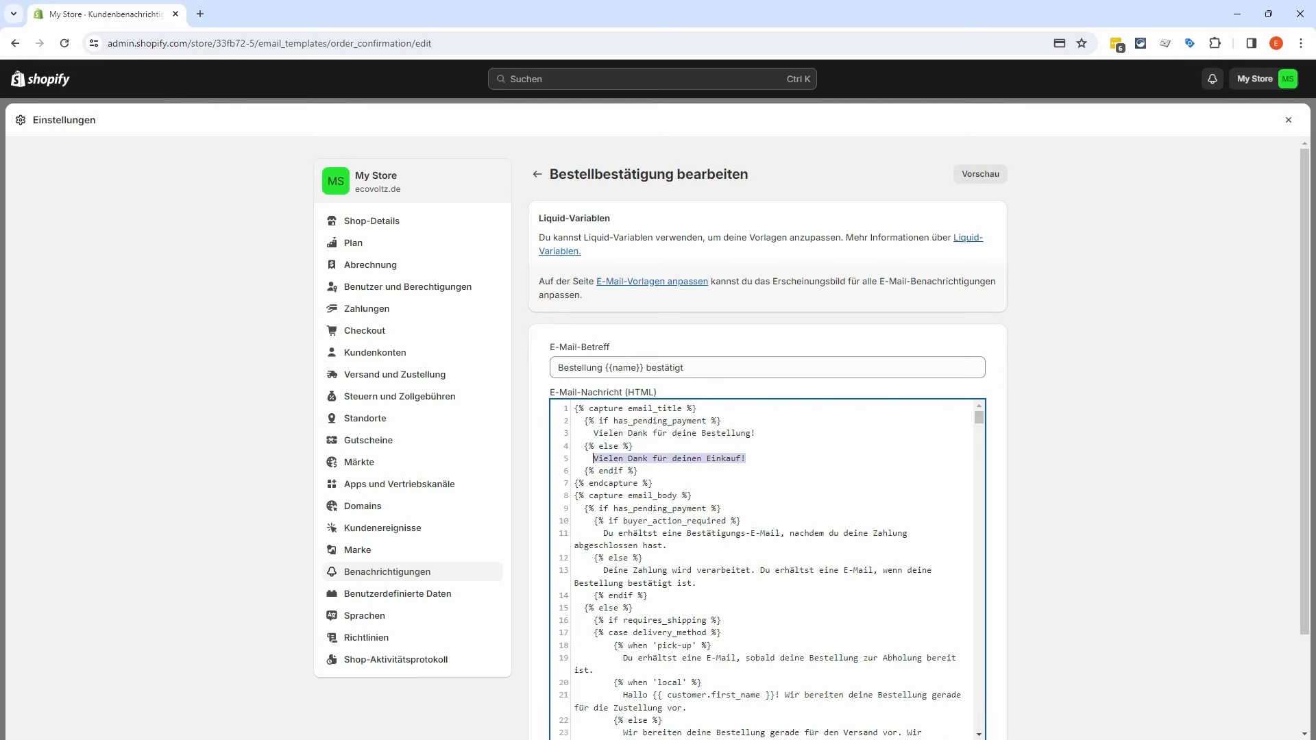
click(538, 174)
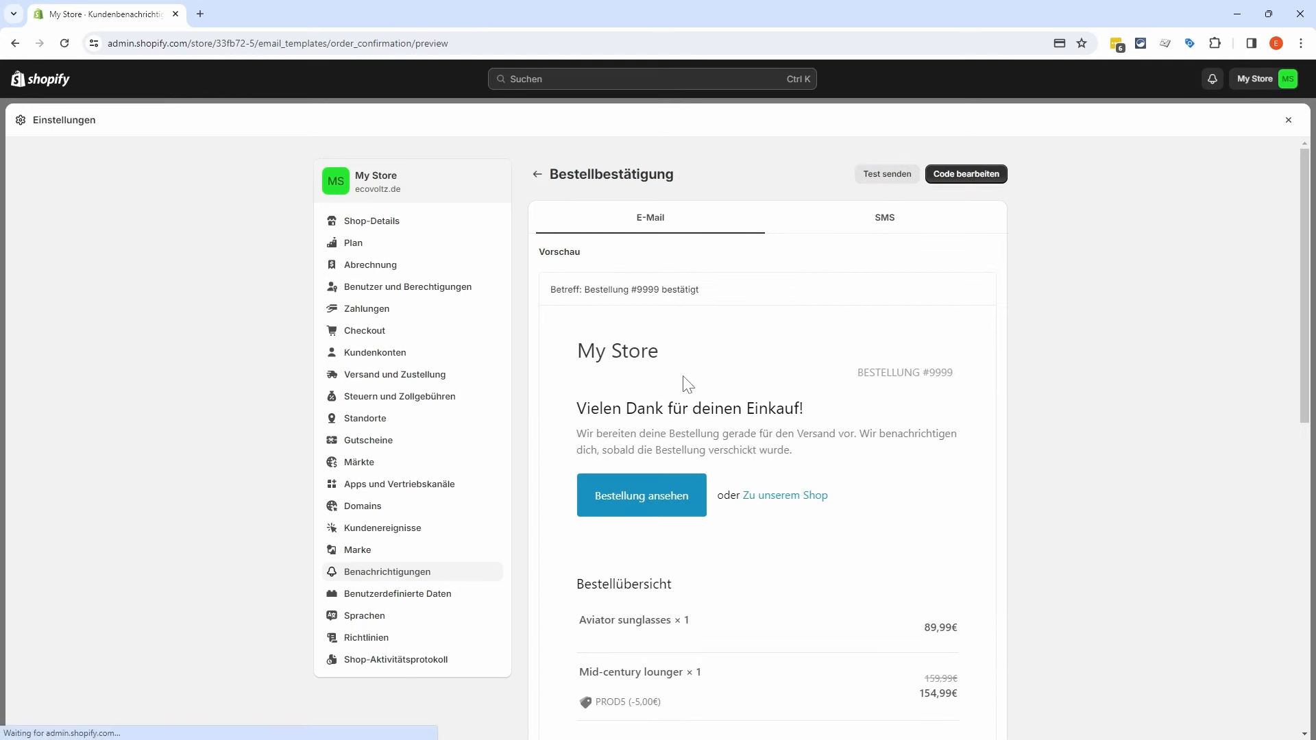
drag(816, 406, 574, 408)
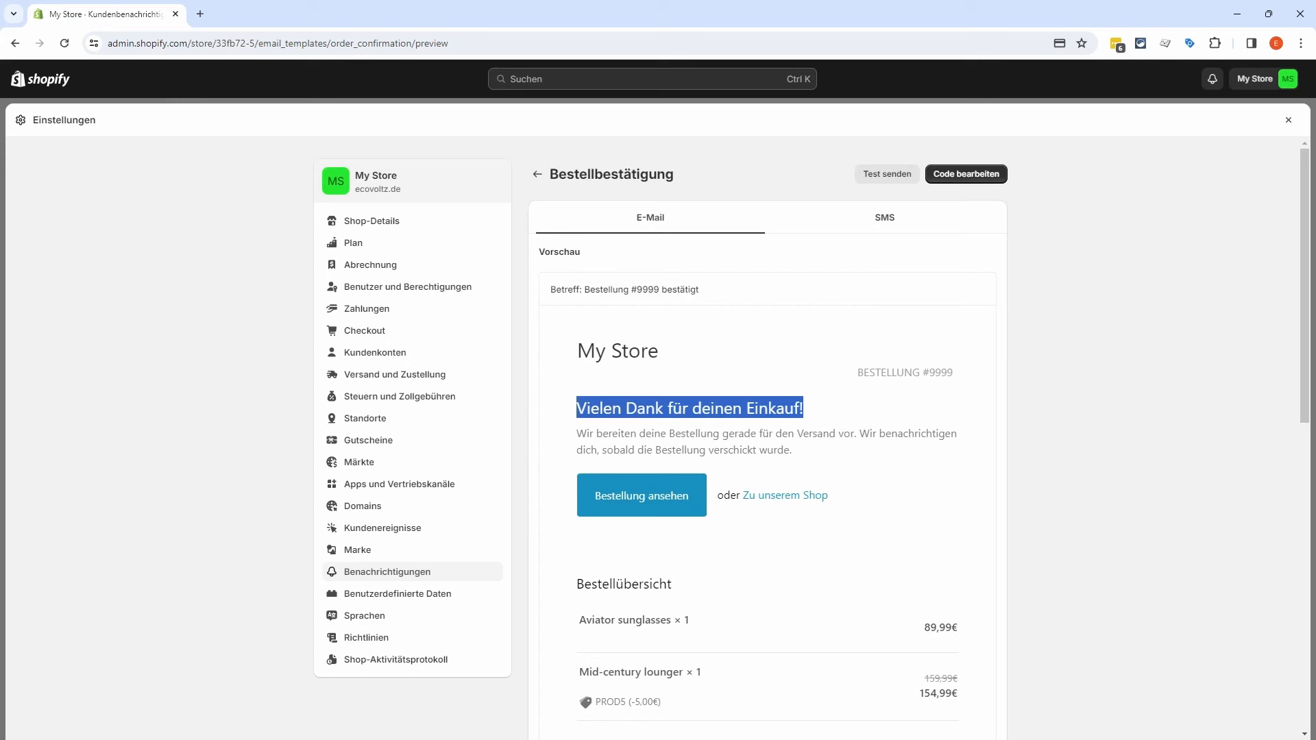
Step: Change the order confirmation heading in the code to "Vielen Dank für deinen Einkauf bei EcoVoltz!", save it and check the preview
click(964, 175)
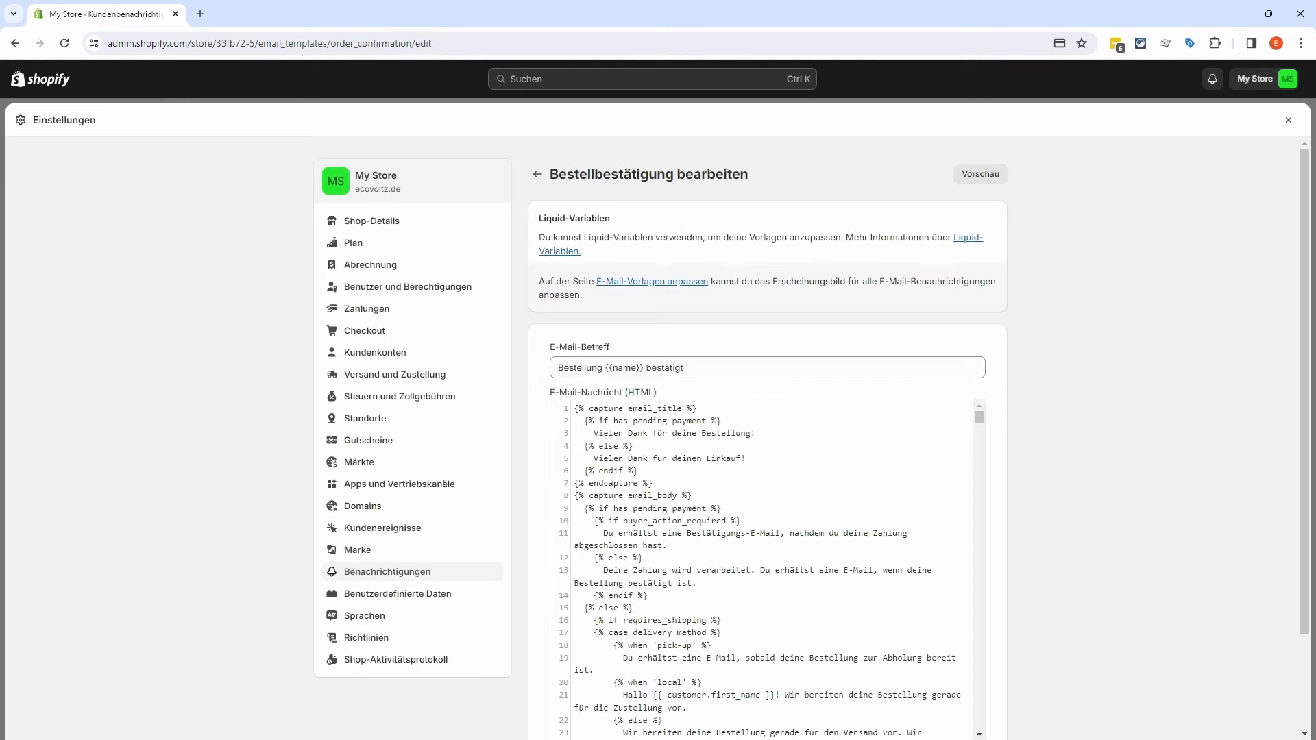
drag(746, 458, 598, 458)
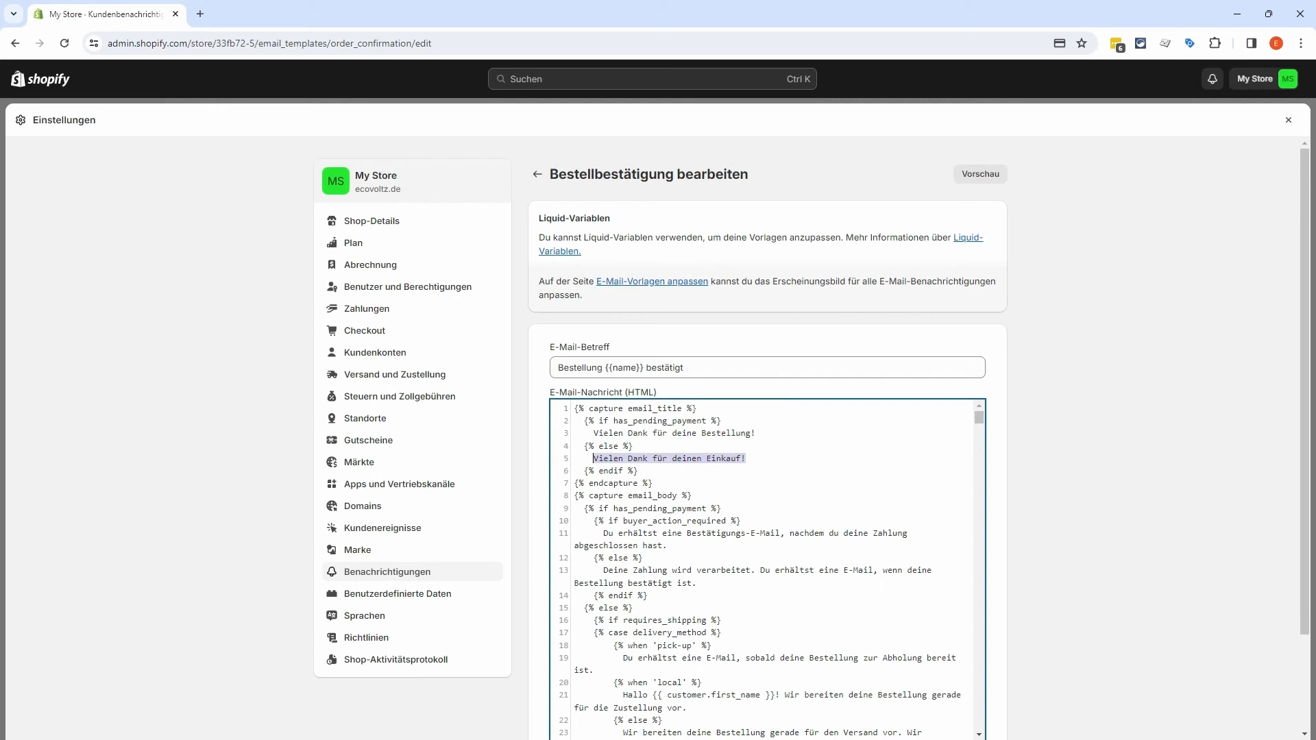
click(741, 458)
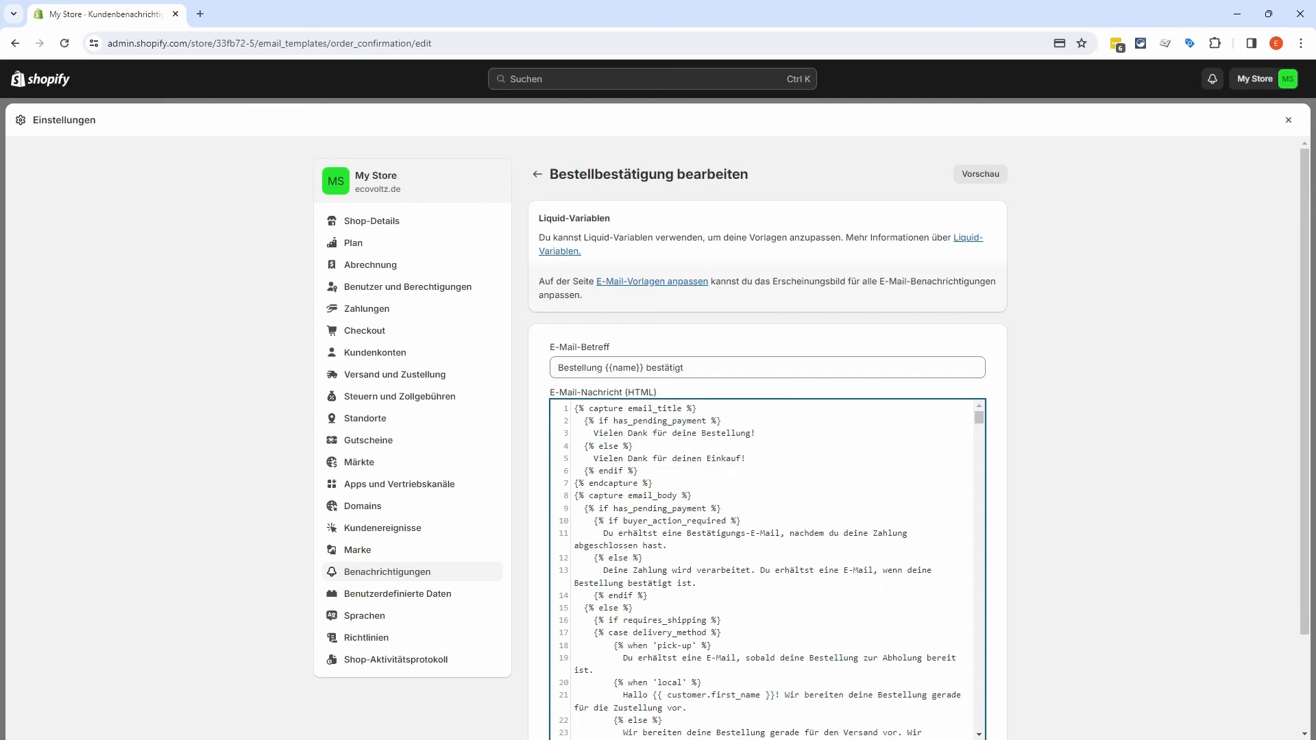
text(bei)
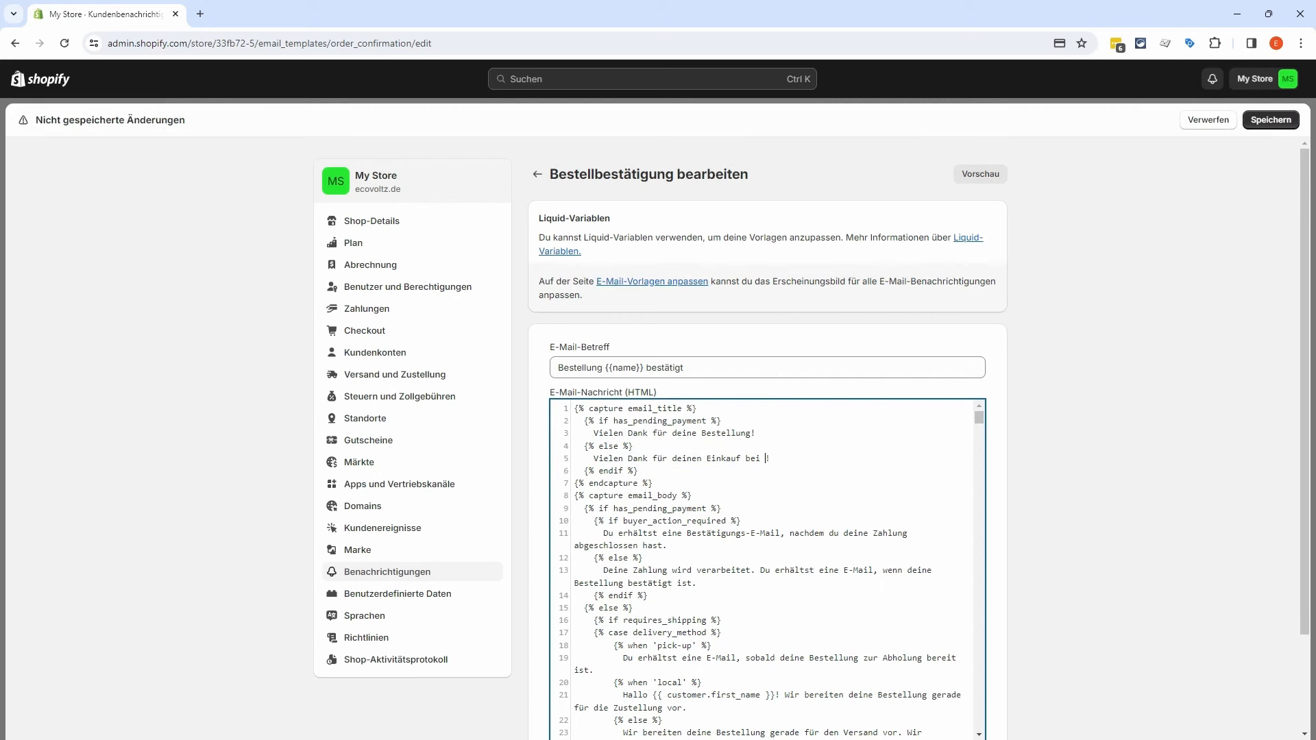
text( EcoVoltz)
click(1271, 120)
click(537, 174)
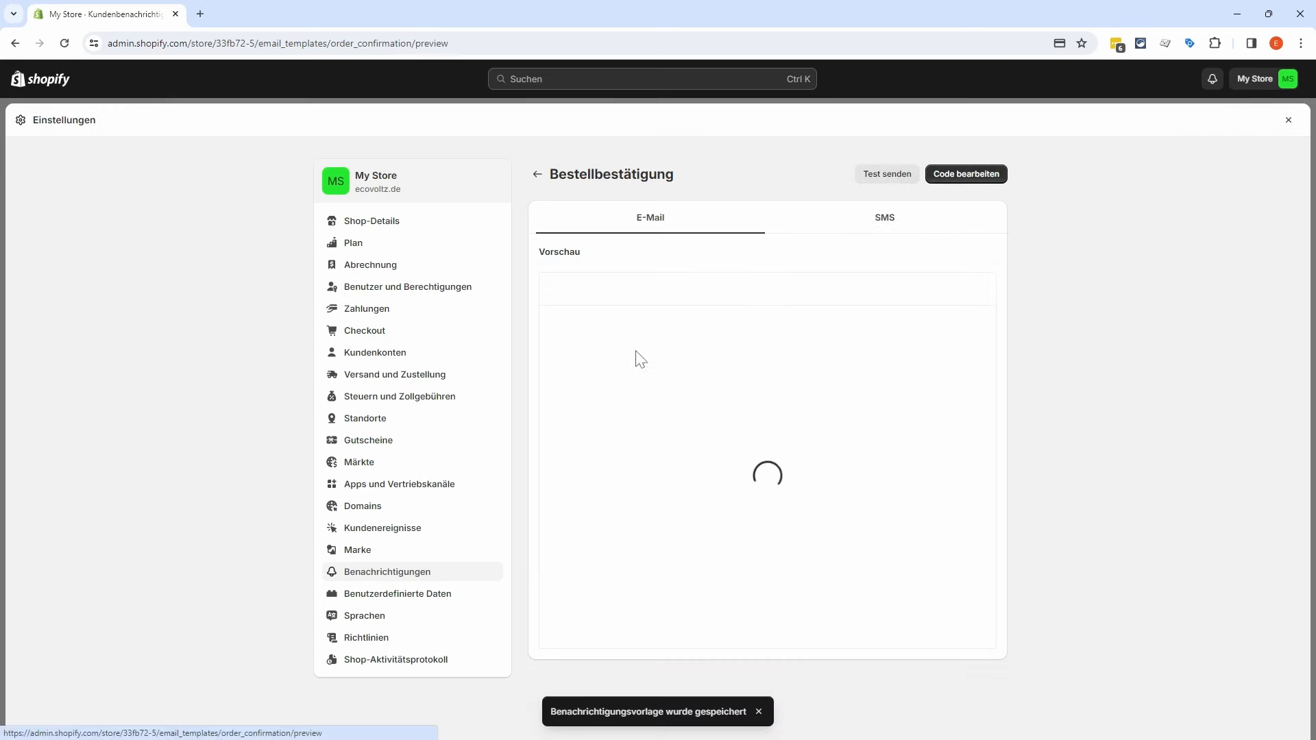
drag(892, 410, 785, 410)
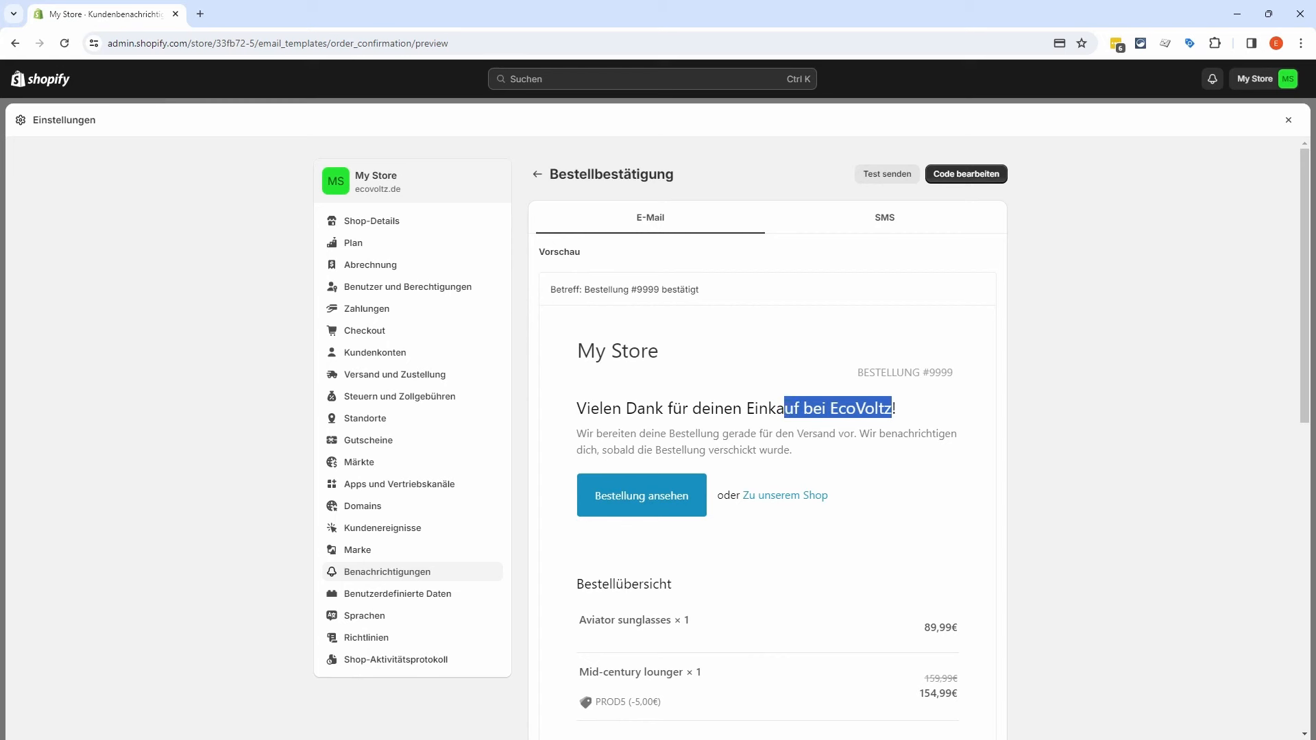
click(914, 415)
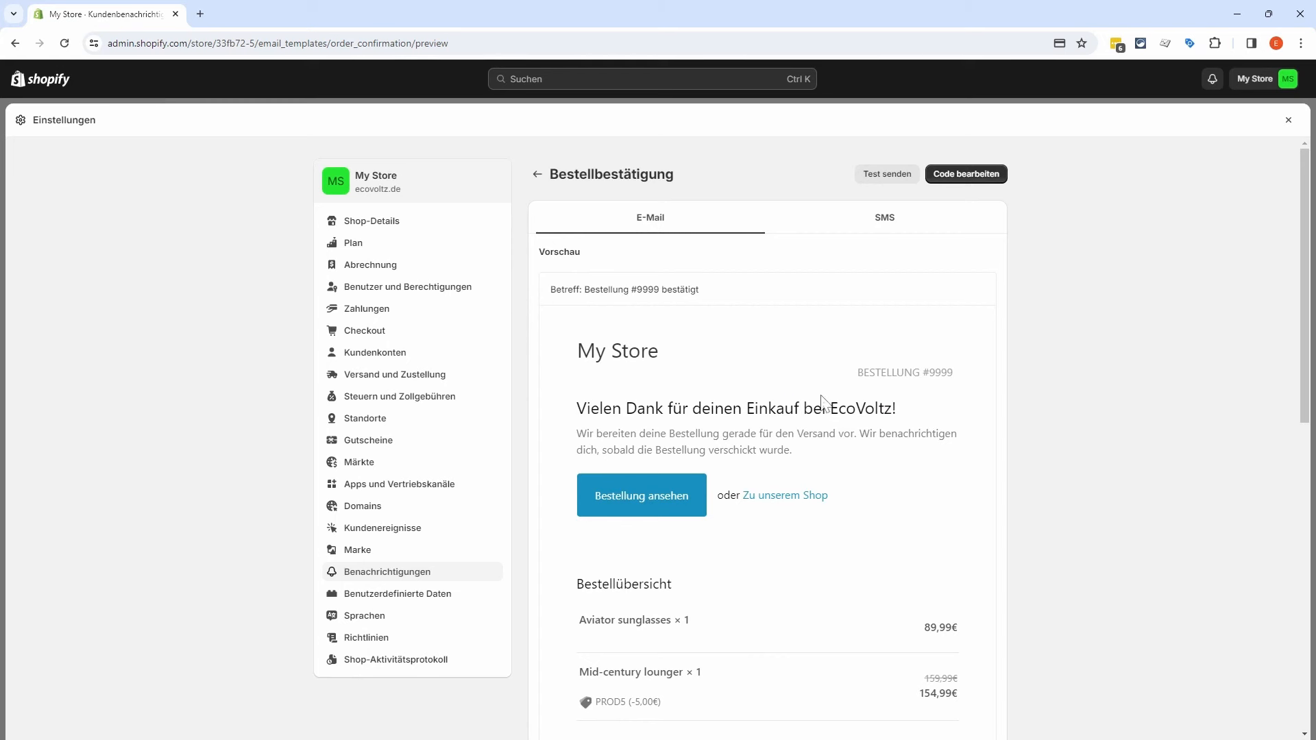
Step: Return to the customer notifications and review the full list down to the double marketing opt-in options
click(537, 173)
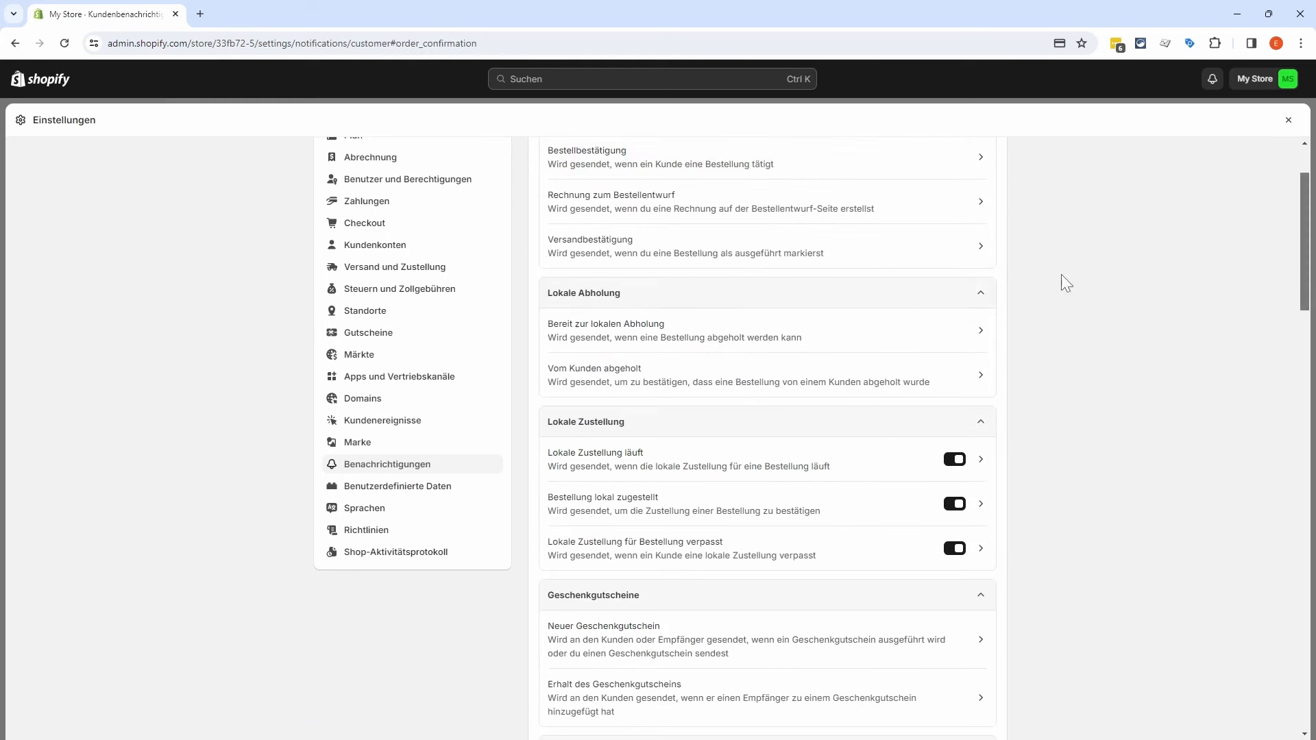
scroll(1075, 294, down, 15)
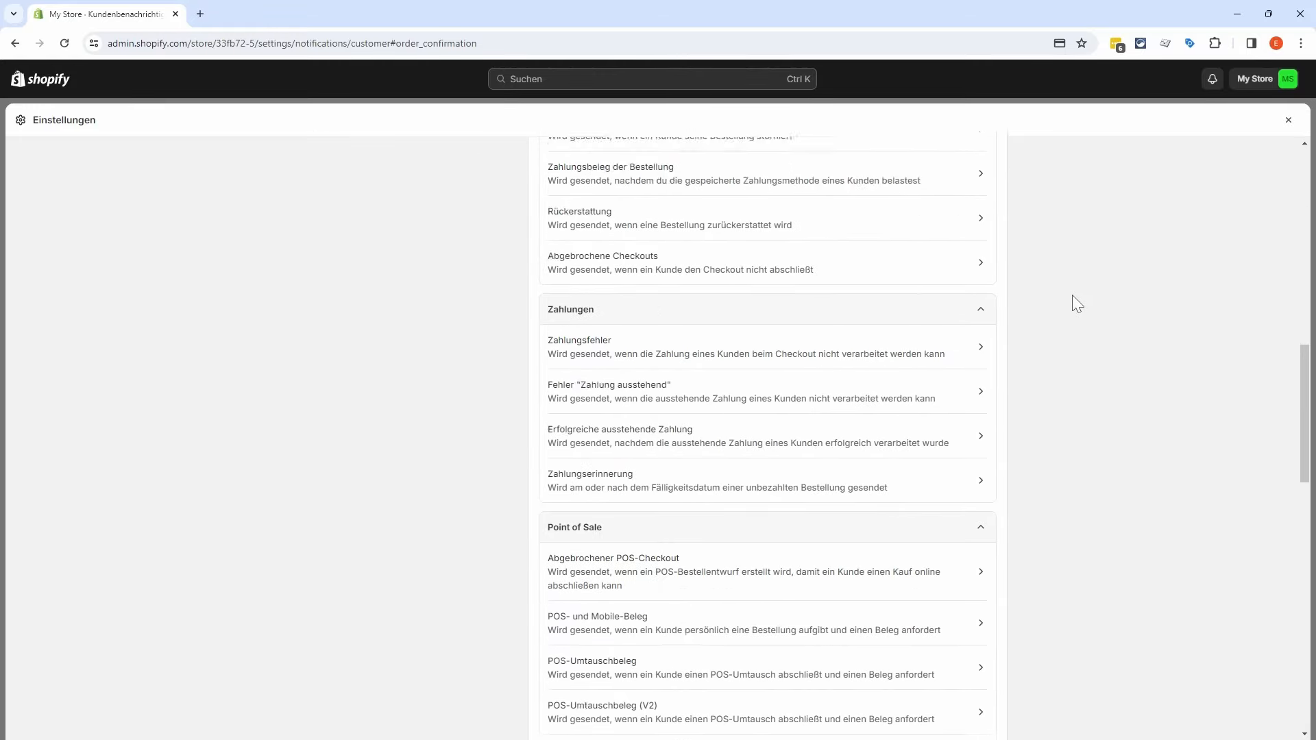
scroll(1073, 301, down, 5)
scroll(1079, 318, down, 3)
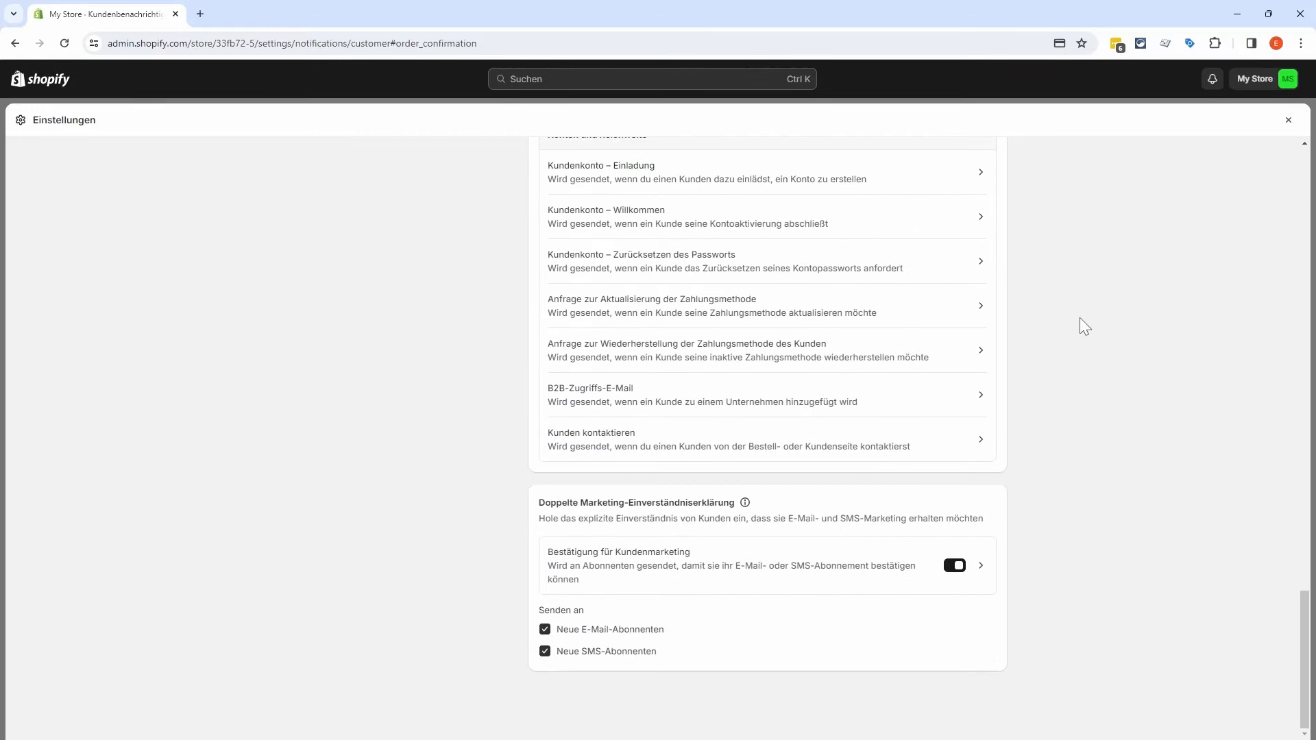
scroll(1078, 318, up, 10)
scroll(1070, 324, up, 15)
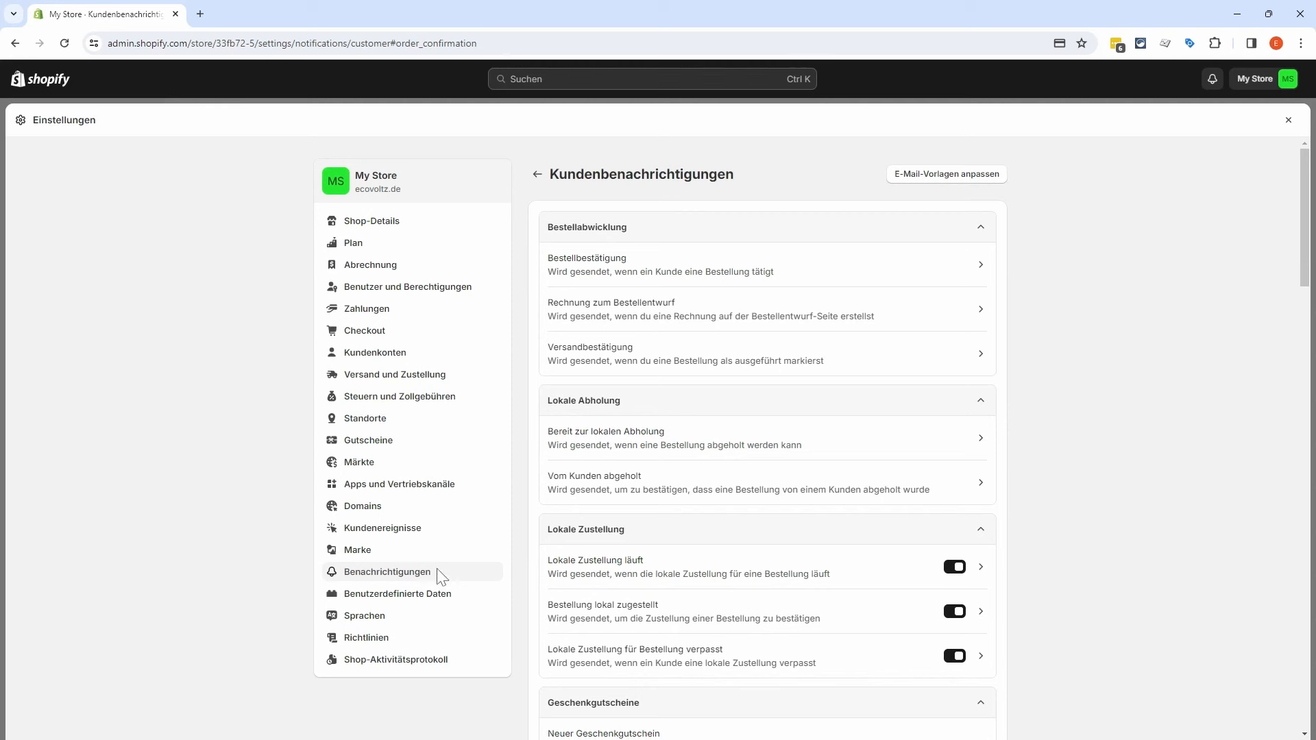
Step: Review the custom data settings with their metafields, and the published languages of the store
click(442, 597)
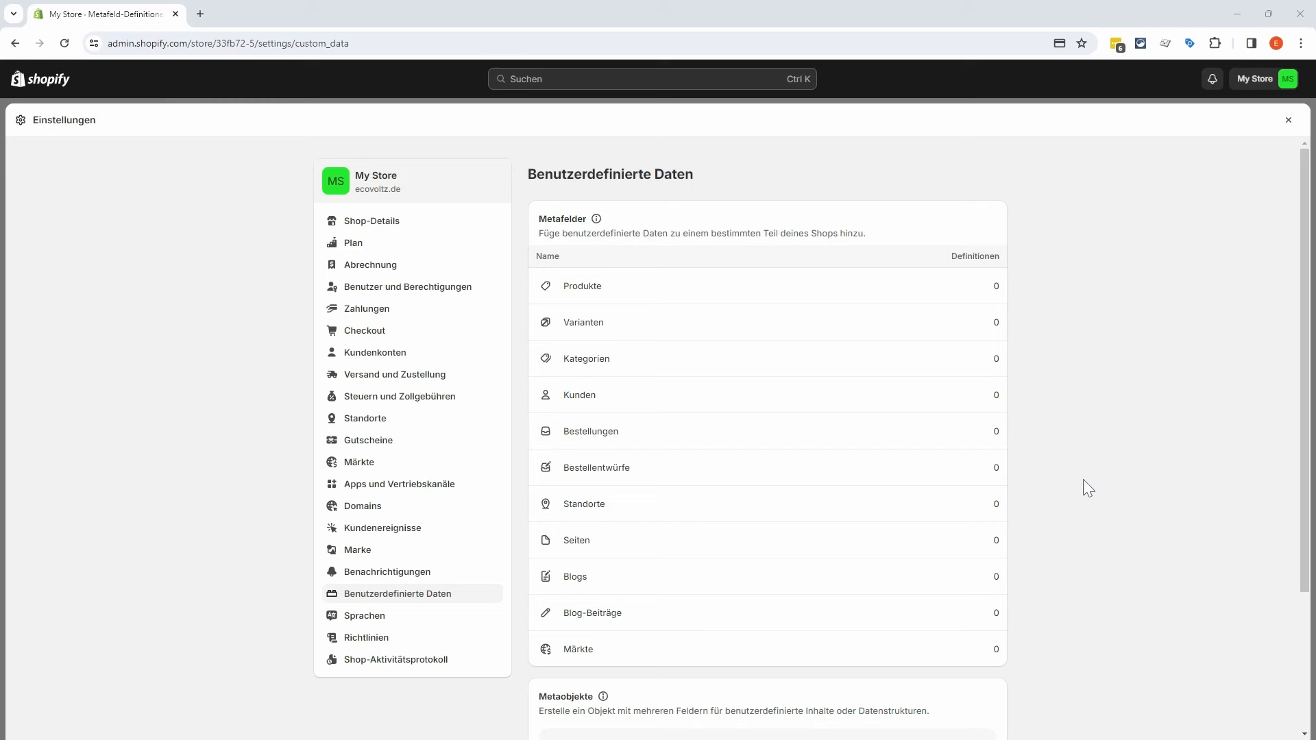
click(403, 619)
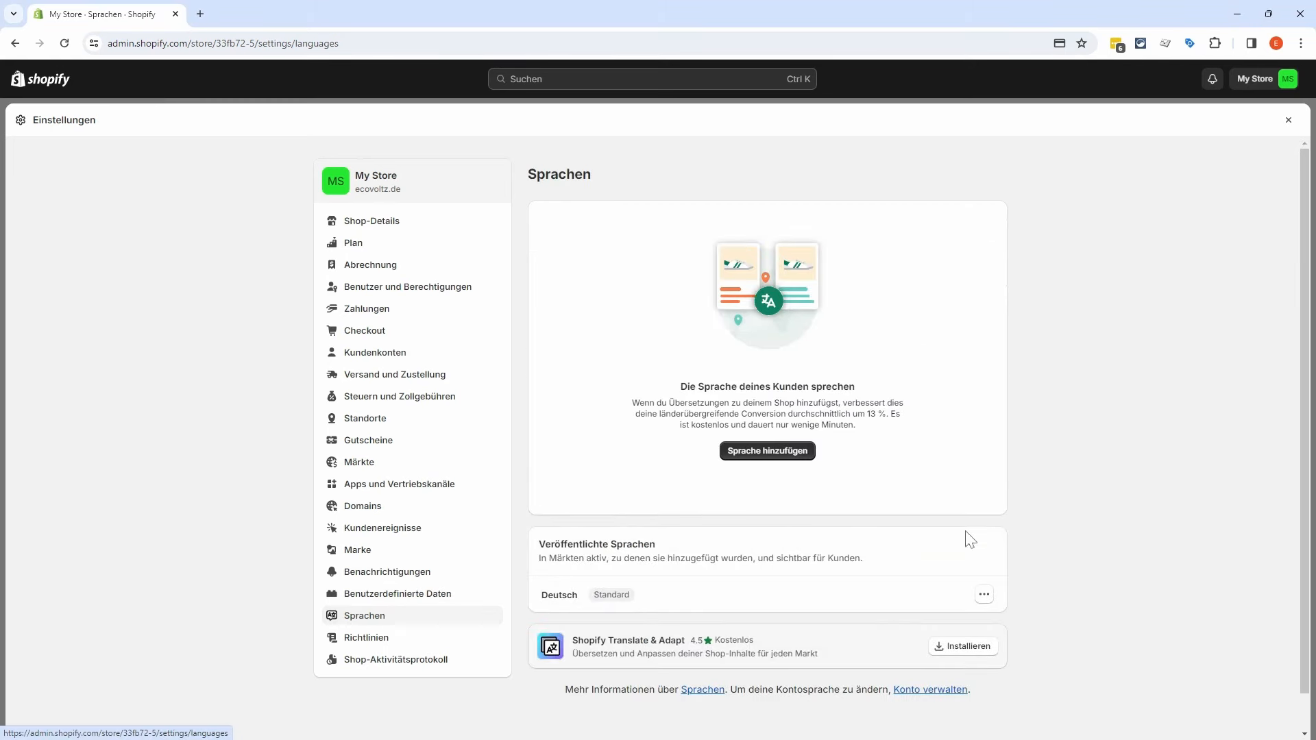
scroll(1059, 504, down, 1)
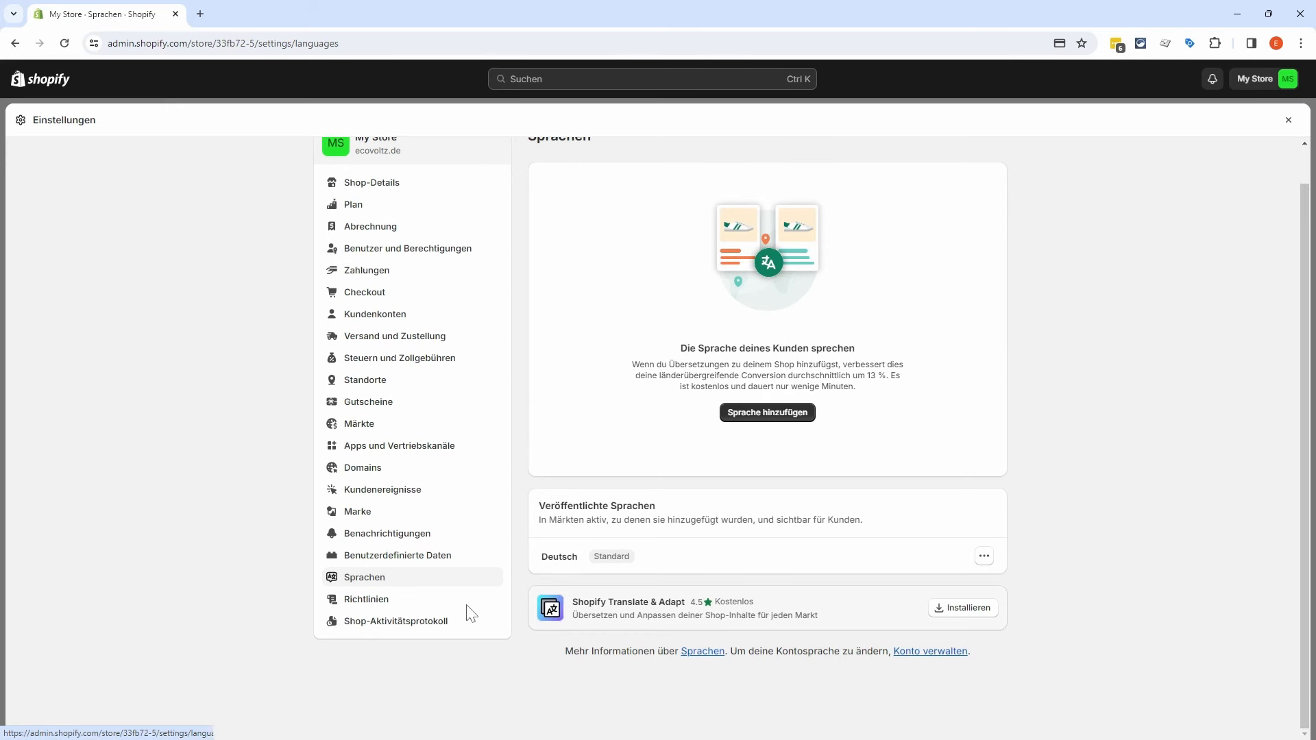
Step: Review the store policies page, from the return rules and privacy policy to terms, shipping, contact information and legal notice
click(409, 606)
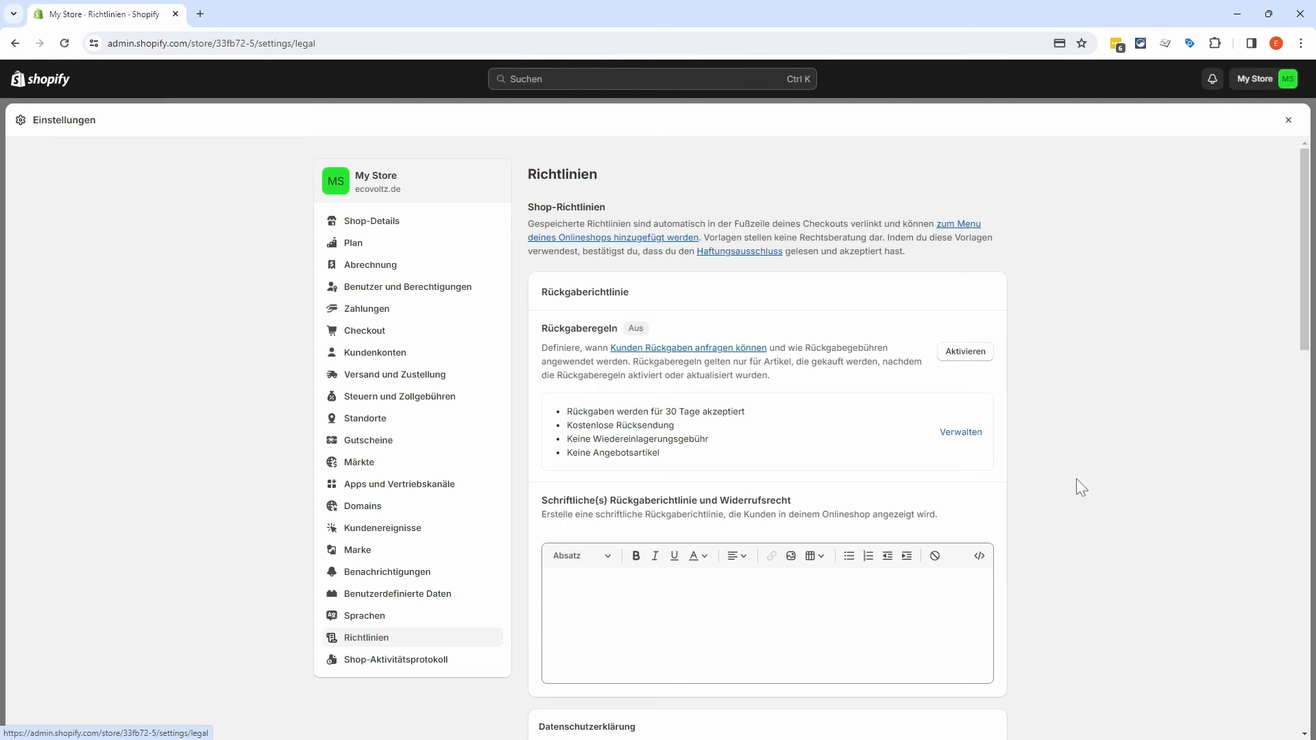
scroll(1081, 486, down, 2)
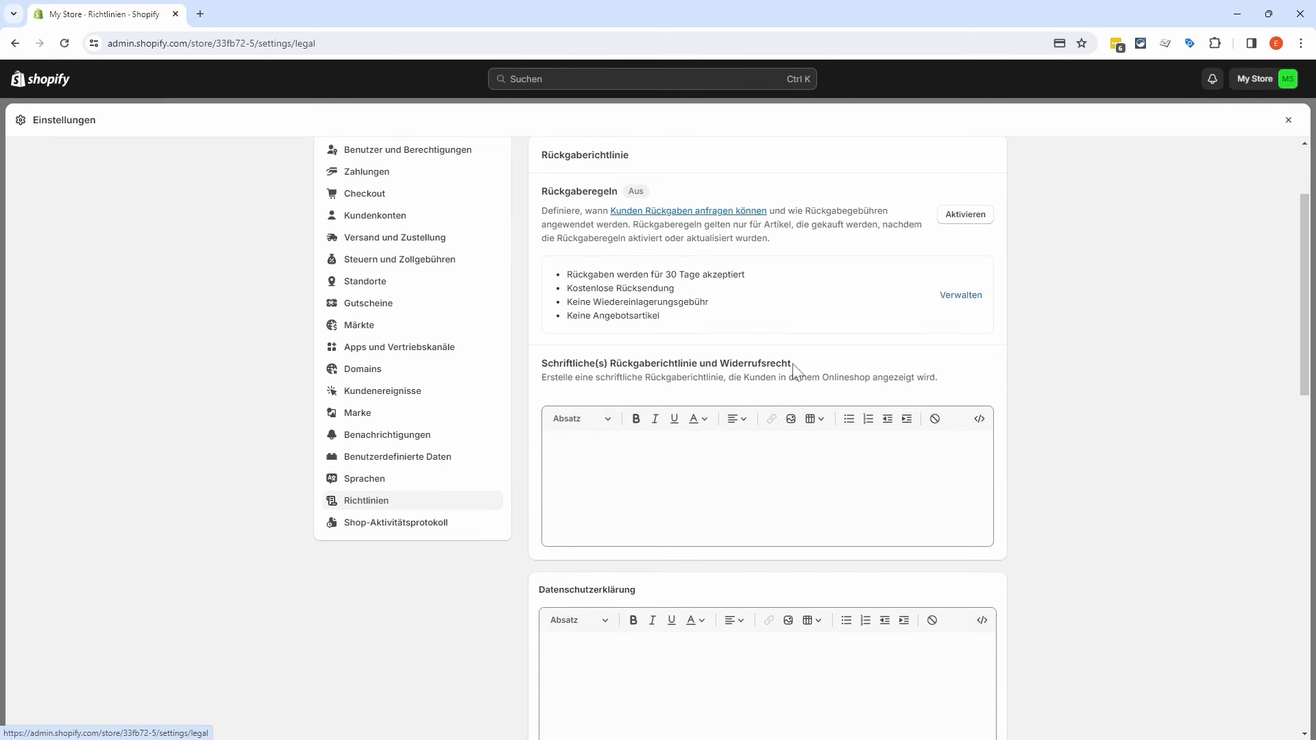
scroll(907, 487, down, 6)
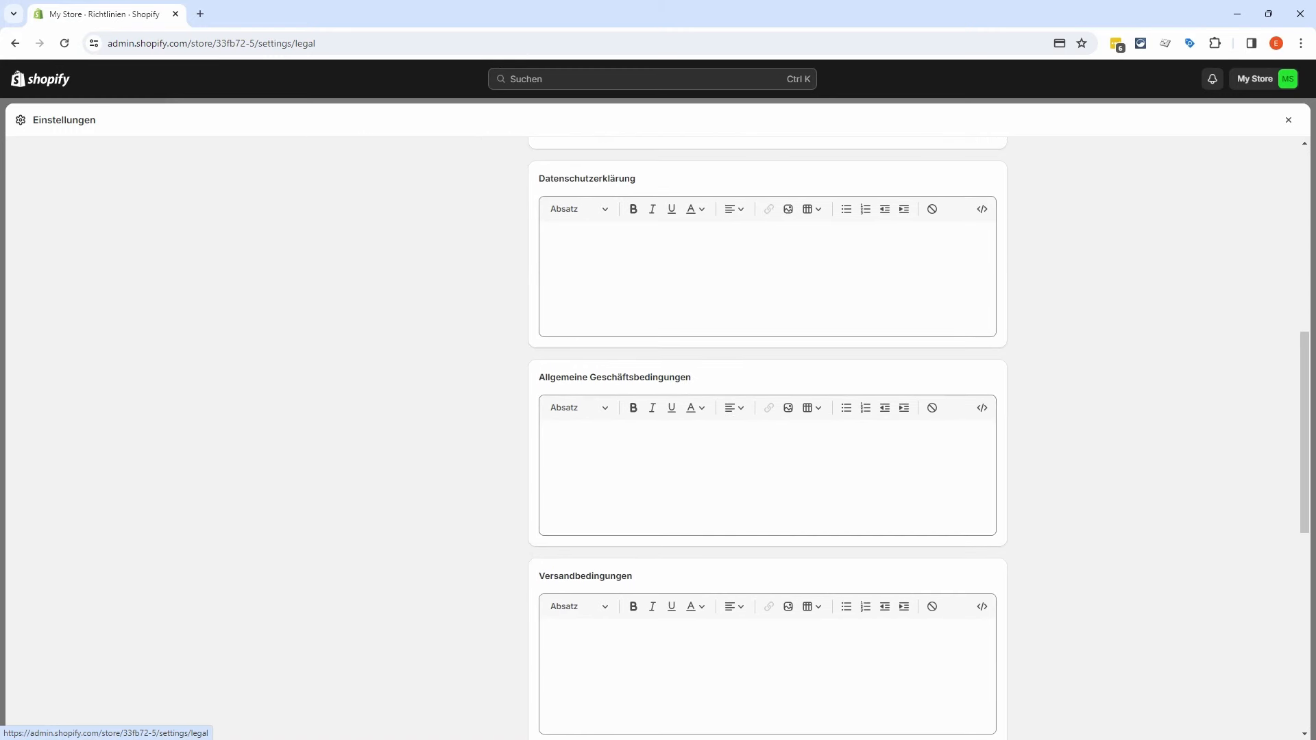
scroll(672, 379, down, 1)
scroll(730, 466, down, 2)
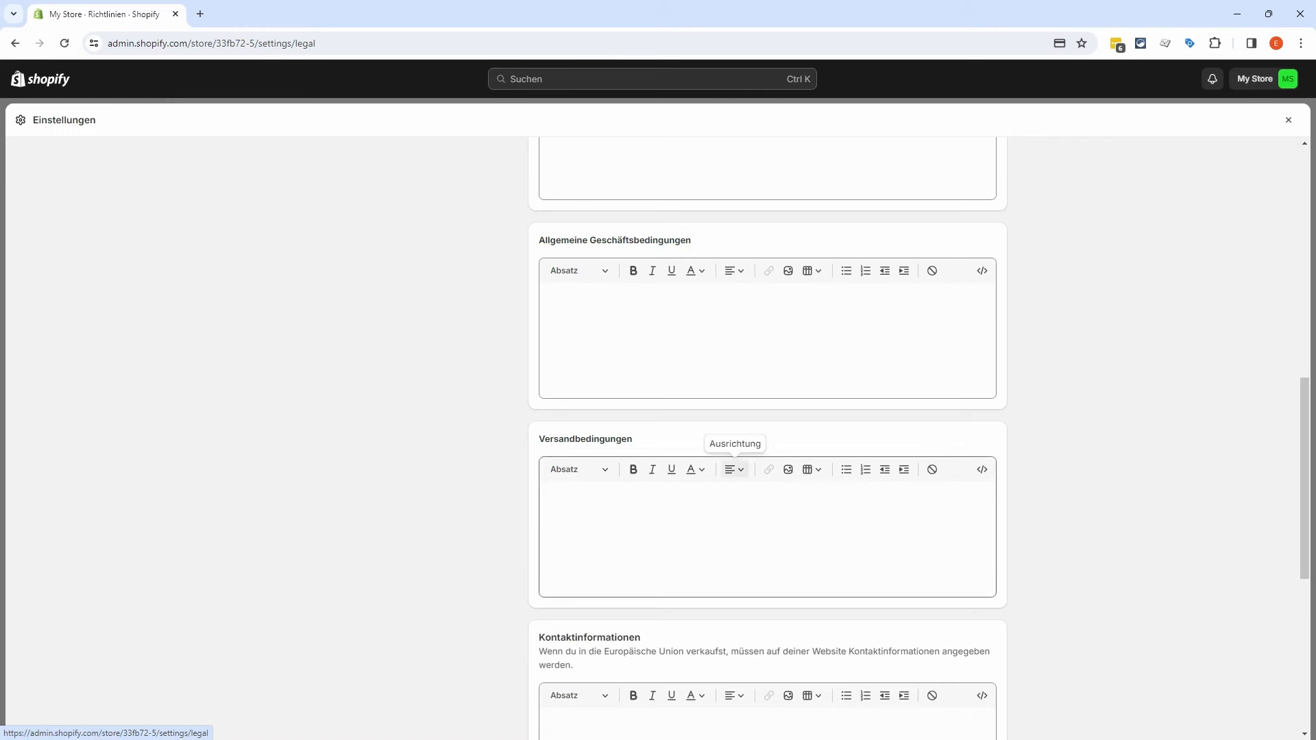
scroll(713, 464, down, 3)
scroll(993, 491, down, 3)
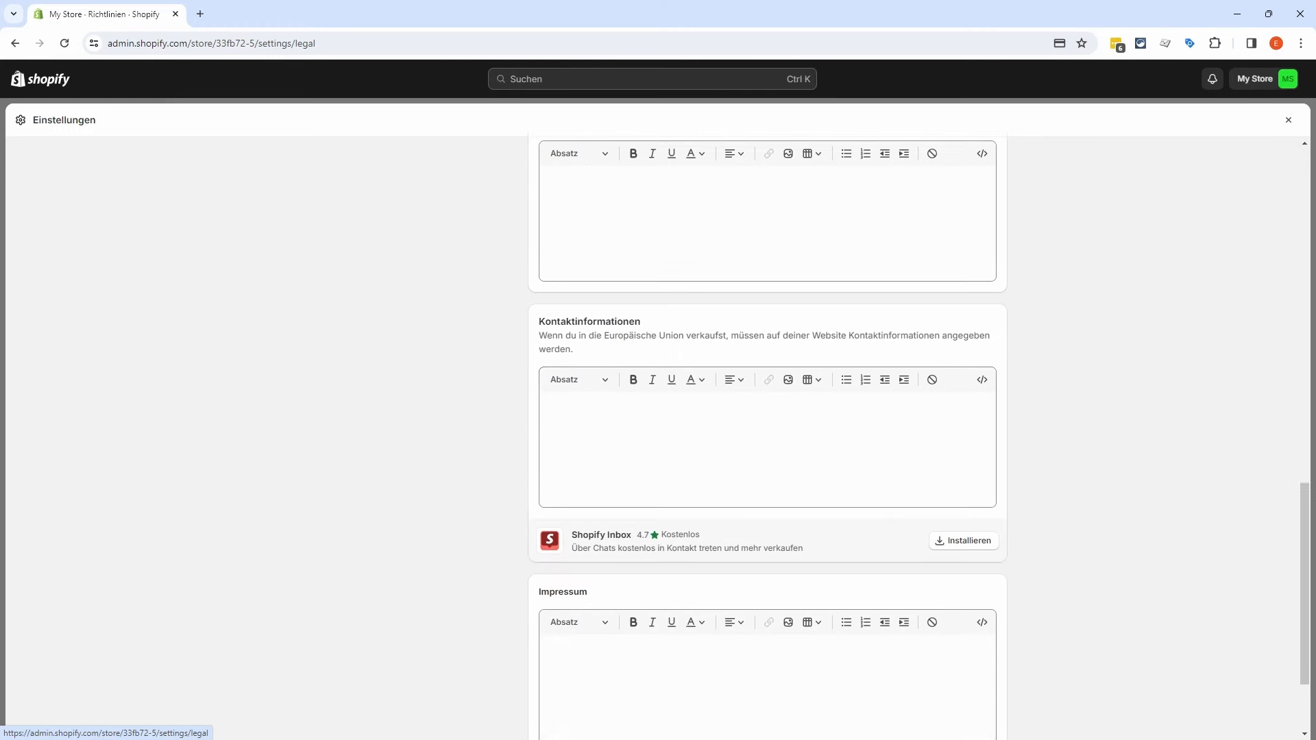
Step: Finish viewing the policies page and compare eRecht24 Premium's shop plans with Händlerbund's membership packages, closing both sites at the end
scroll(1086, 580, down, 1)
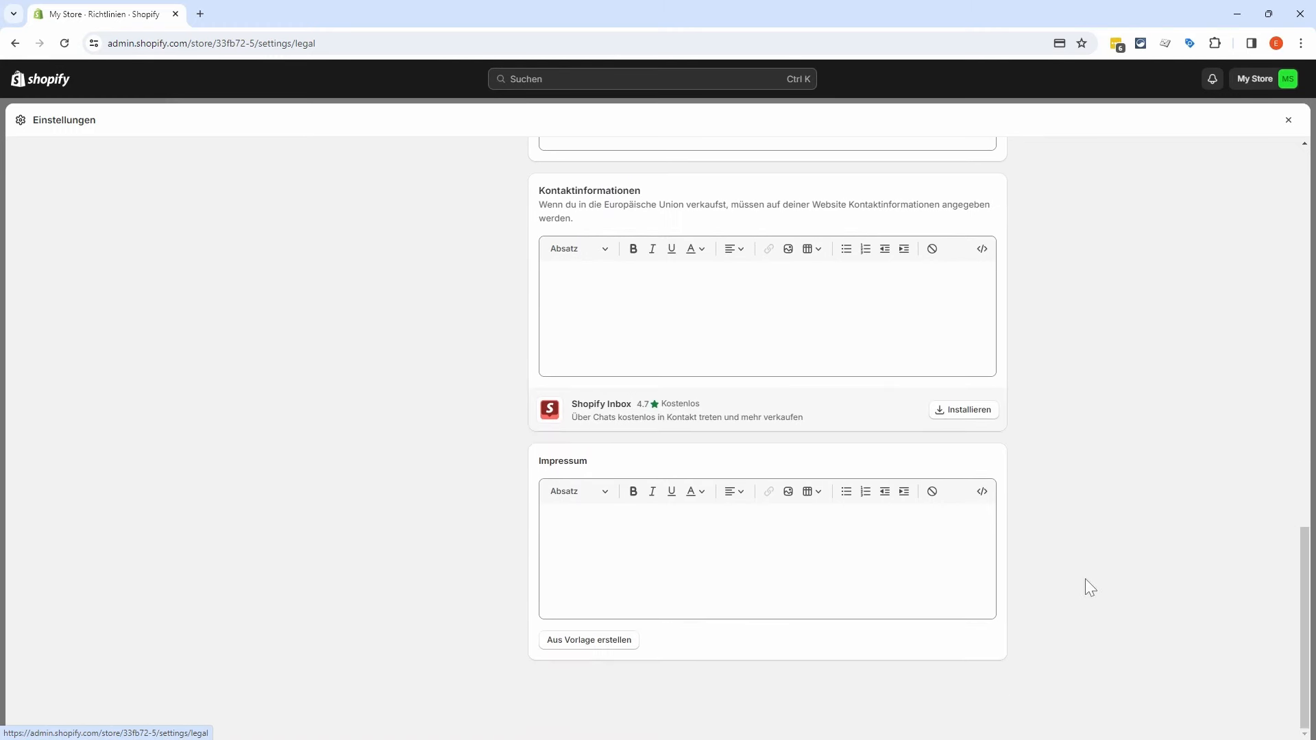
scroll(1082, 577, up, 15)
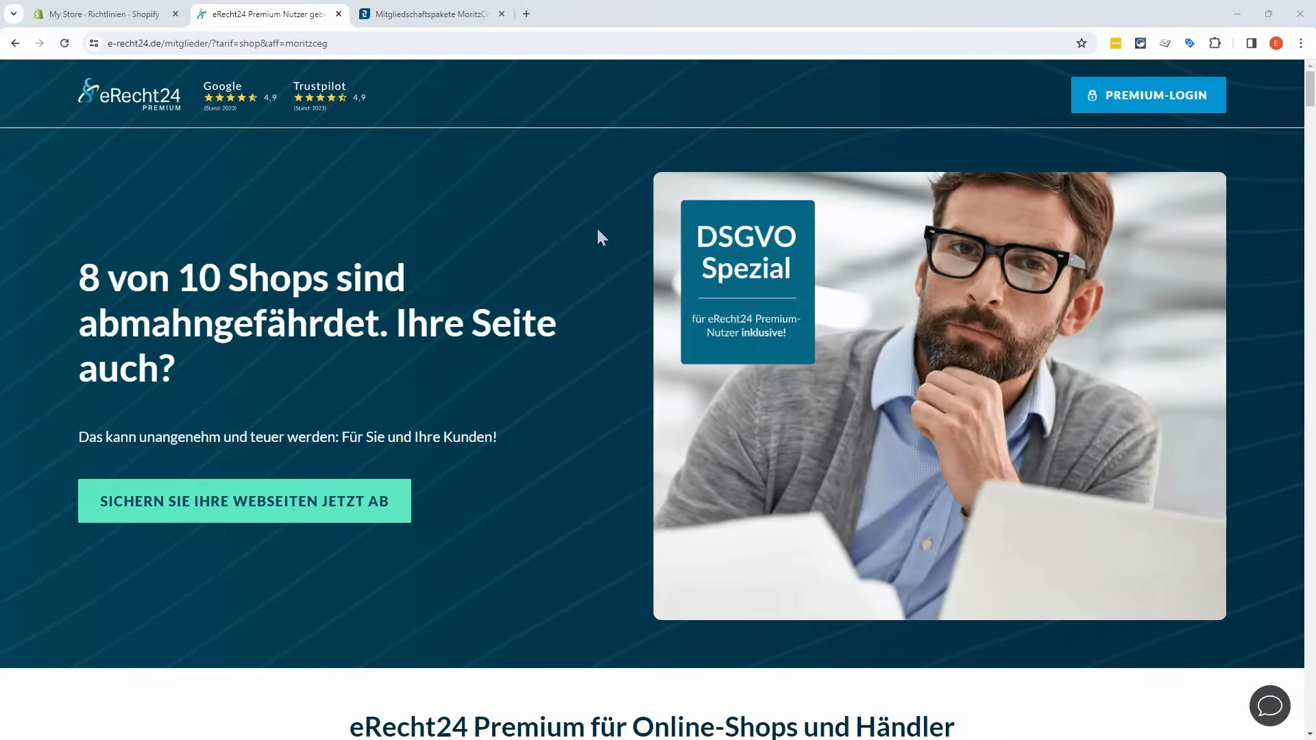
scroll(616, 243, down, 10)
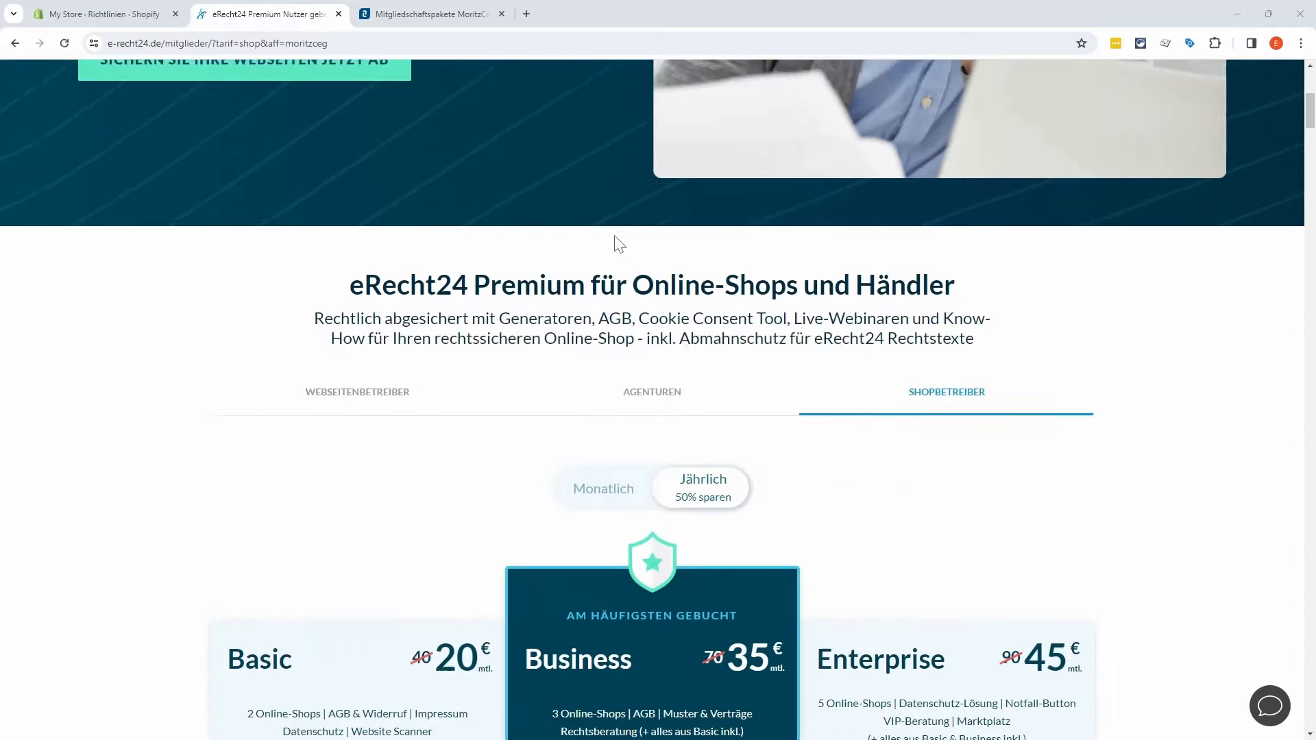
scroll(418, 237, down, 3)
scroll(454, 269, up, 1)
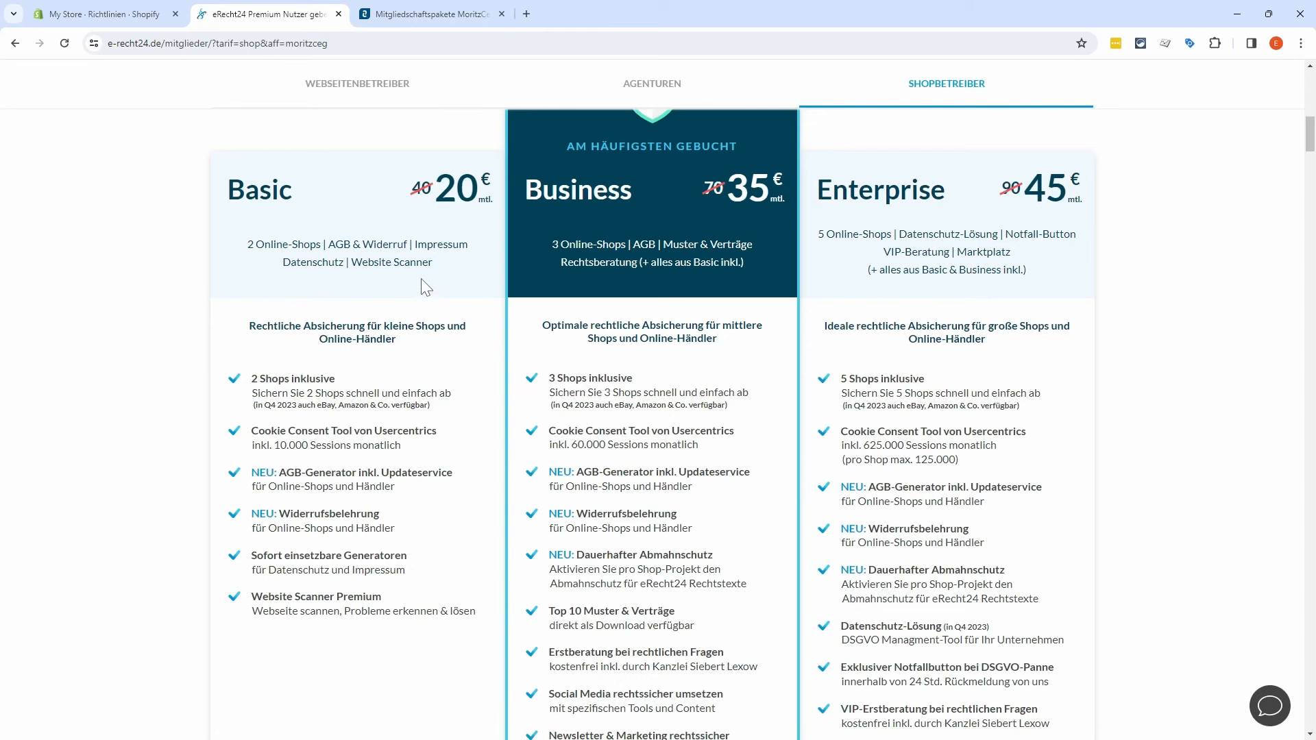
click(429, 13)
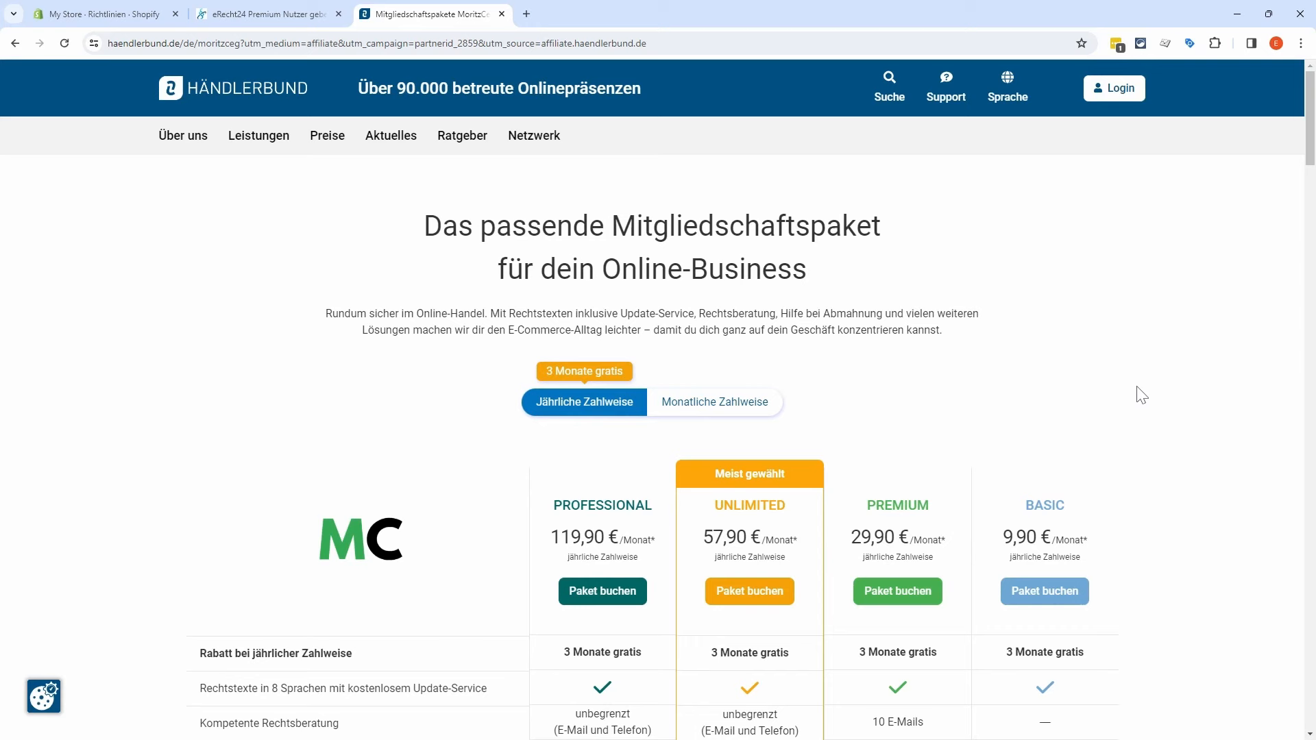
scroll(1142, 397, down, 2)
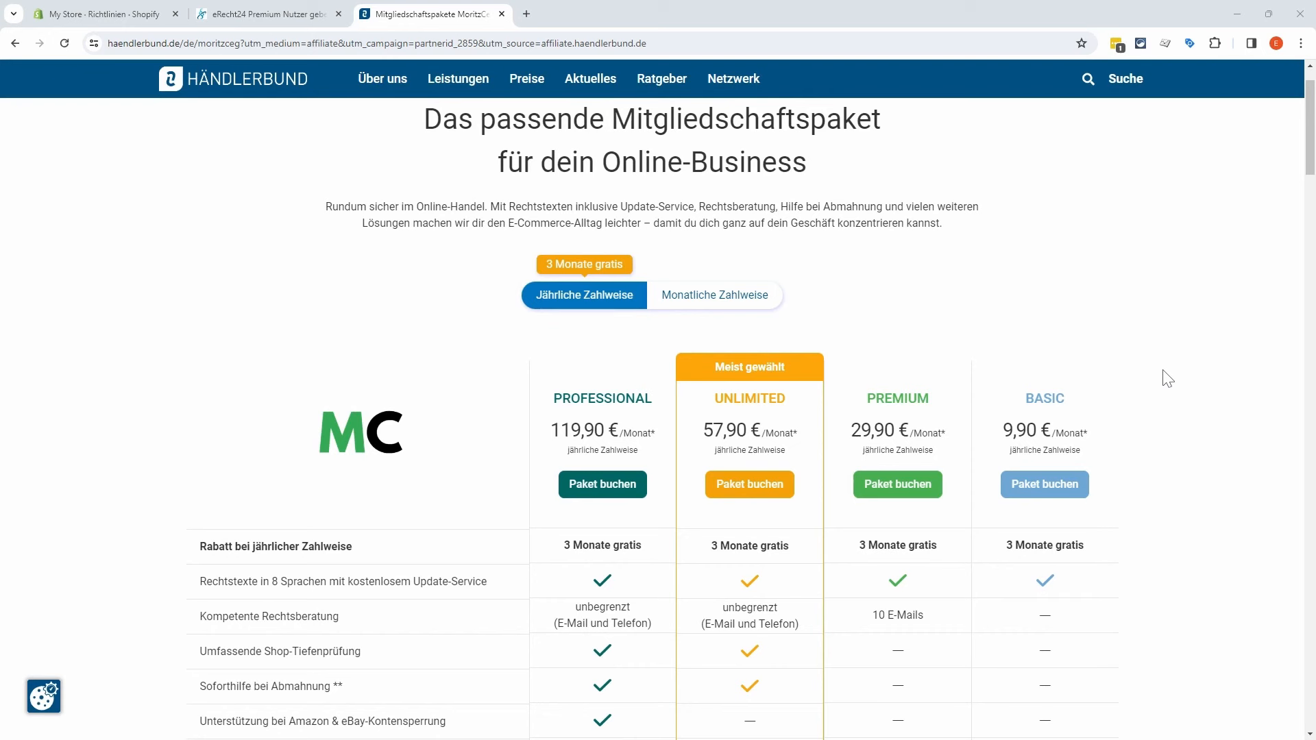
key(ctrl+w)
key(ctrl+w)
Step: Try out inserting a link on selected words in the written return policy, cancel it, and restore the paragraph's final full stop
scroll(1057, 470, down, 10)
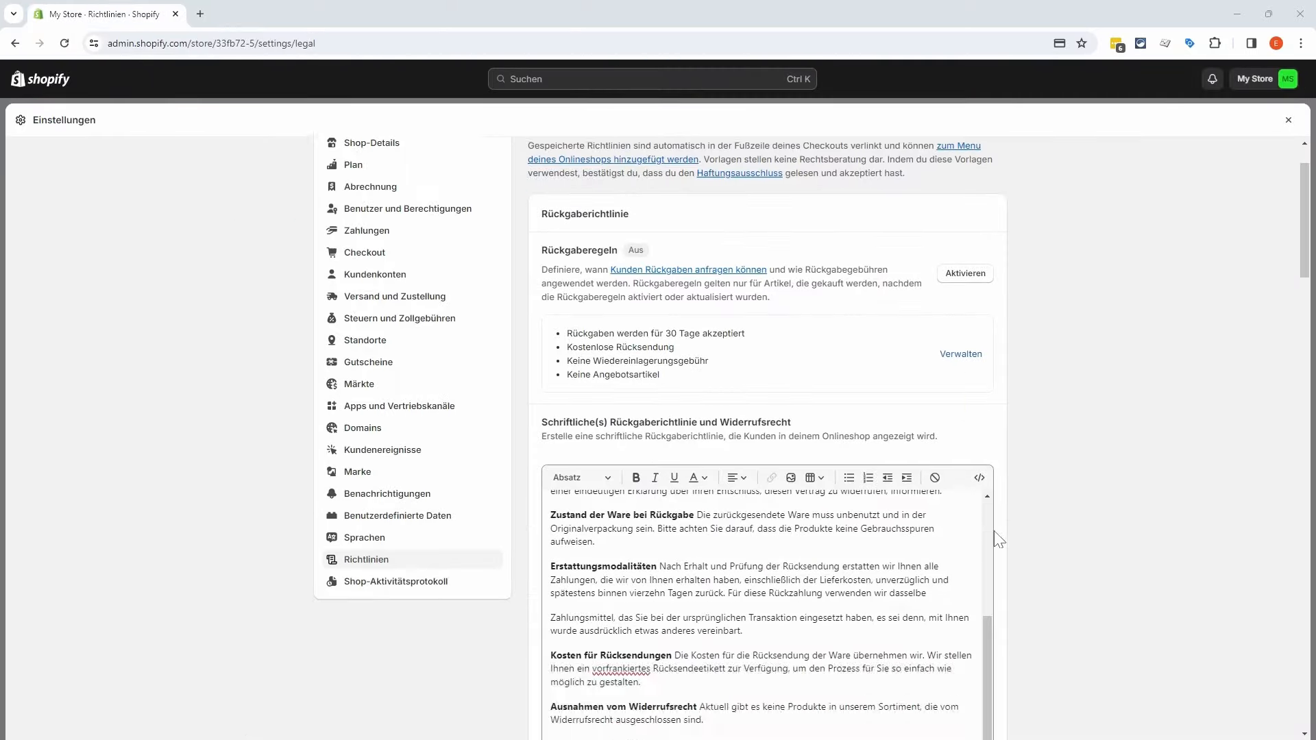
scroll(1047, 488, up, 5)
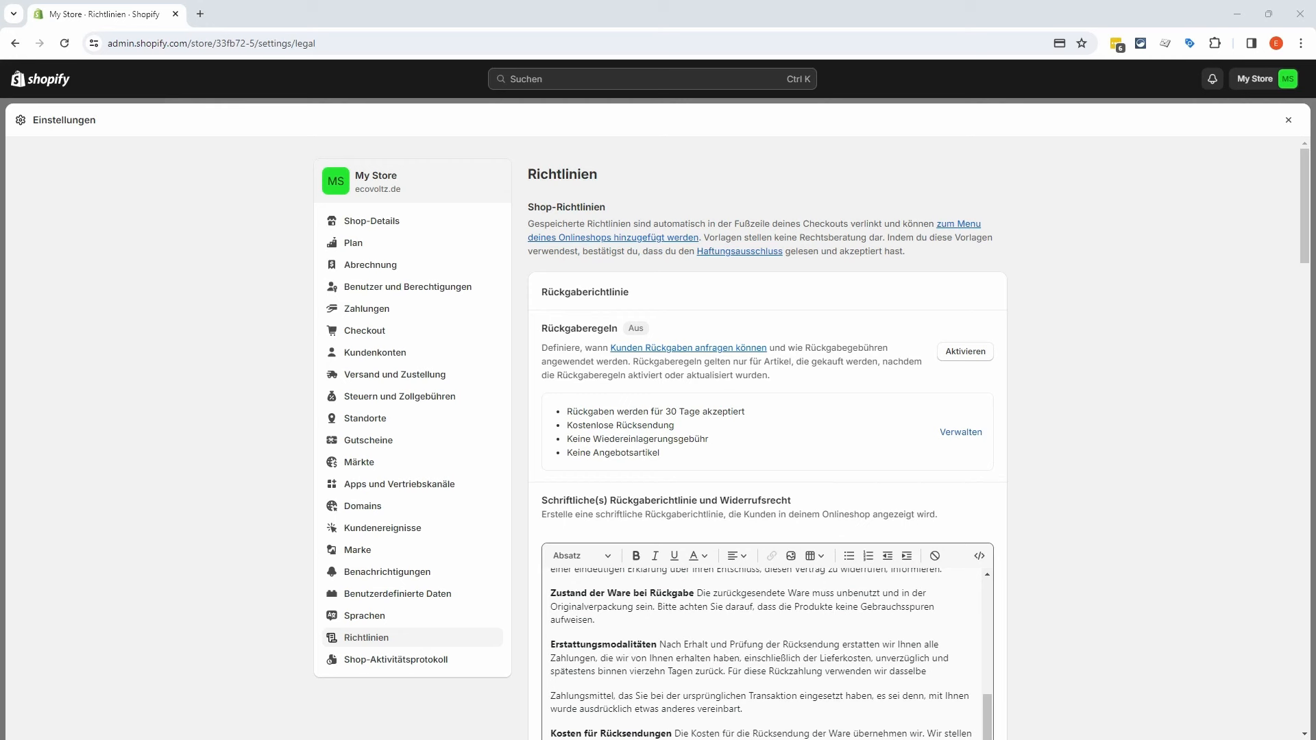
drag(571, 620, 860, 606)
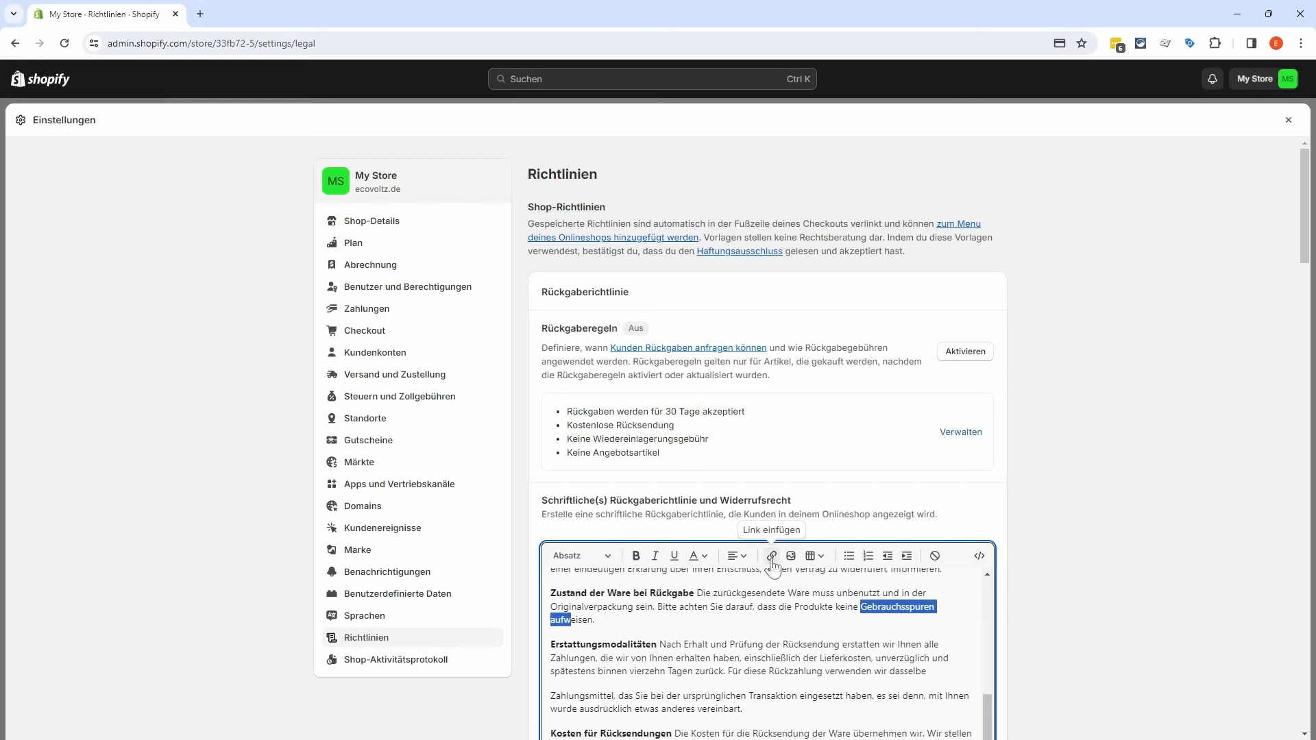
click(772, 556)
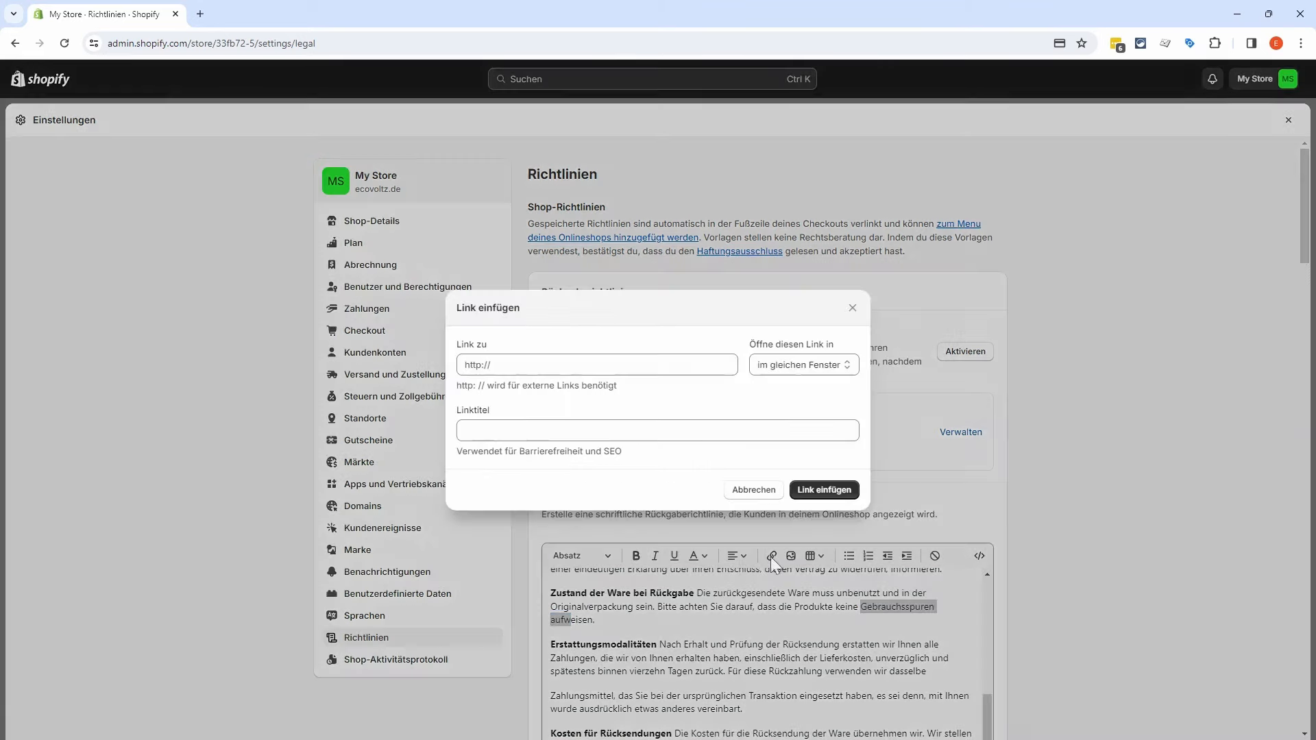
click(743, 494)
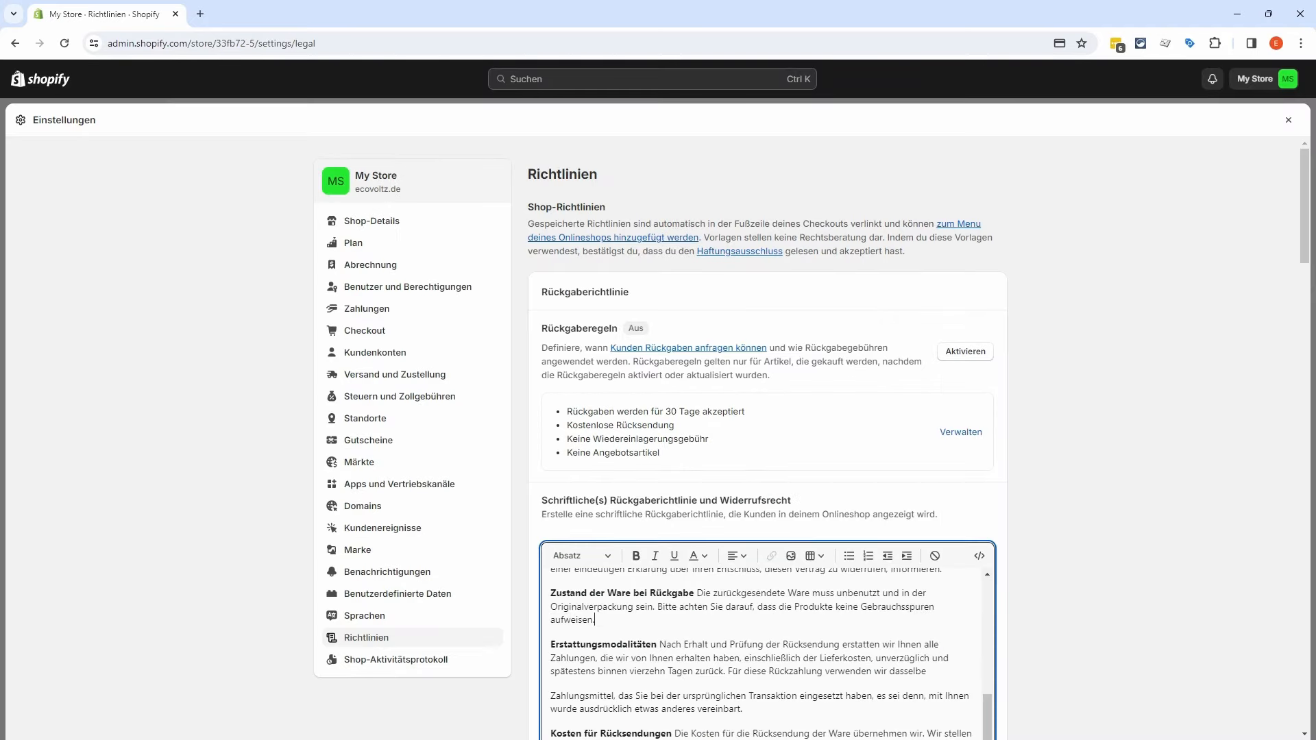
key(BackSpace)
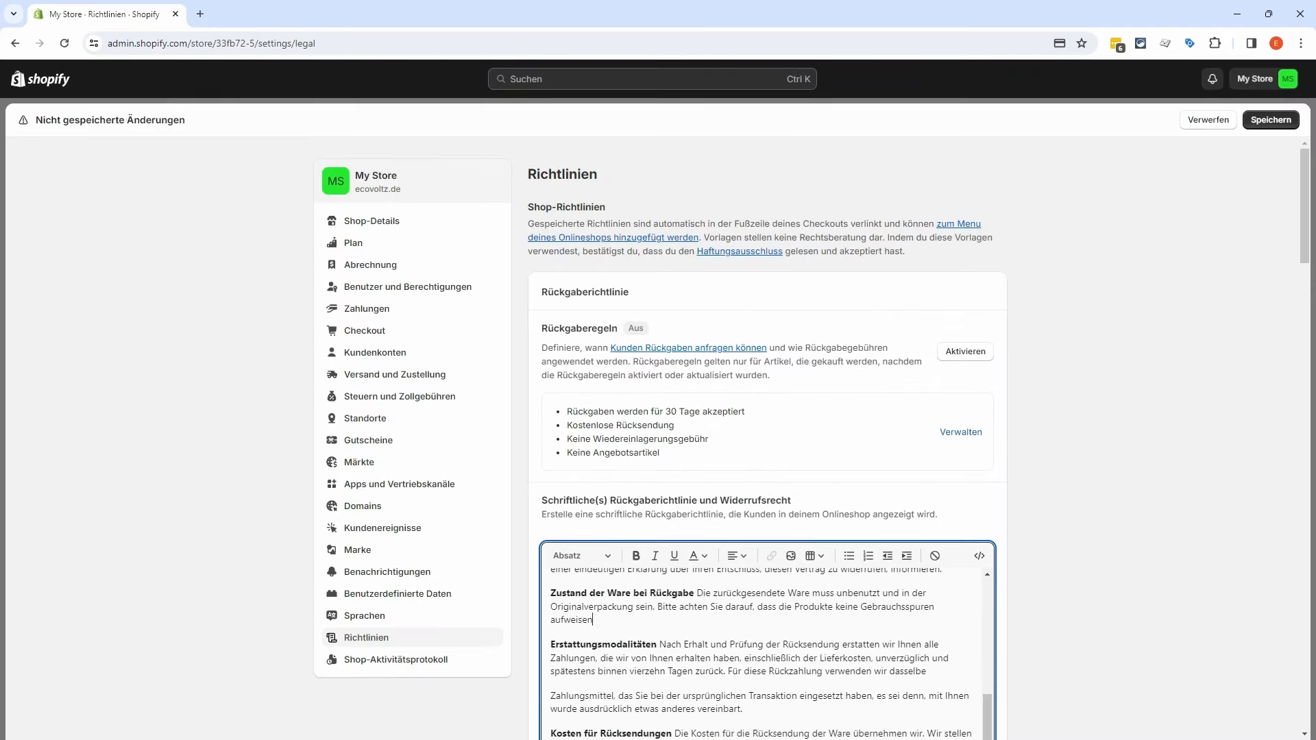
text(.)
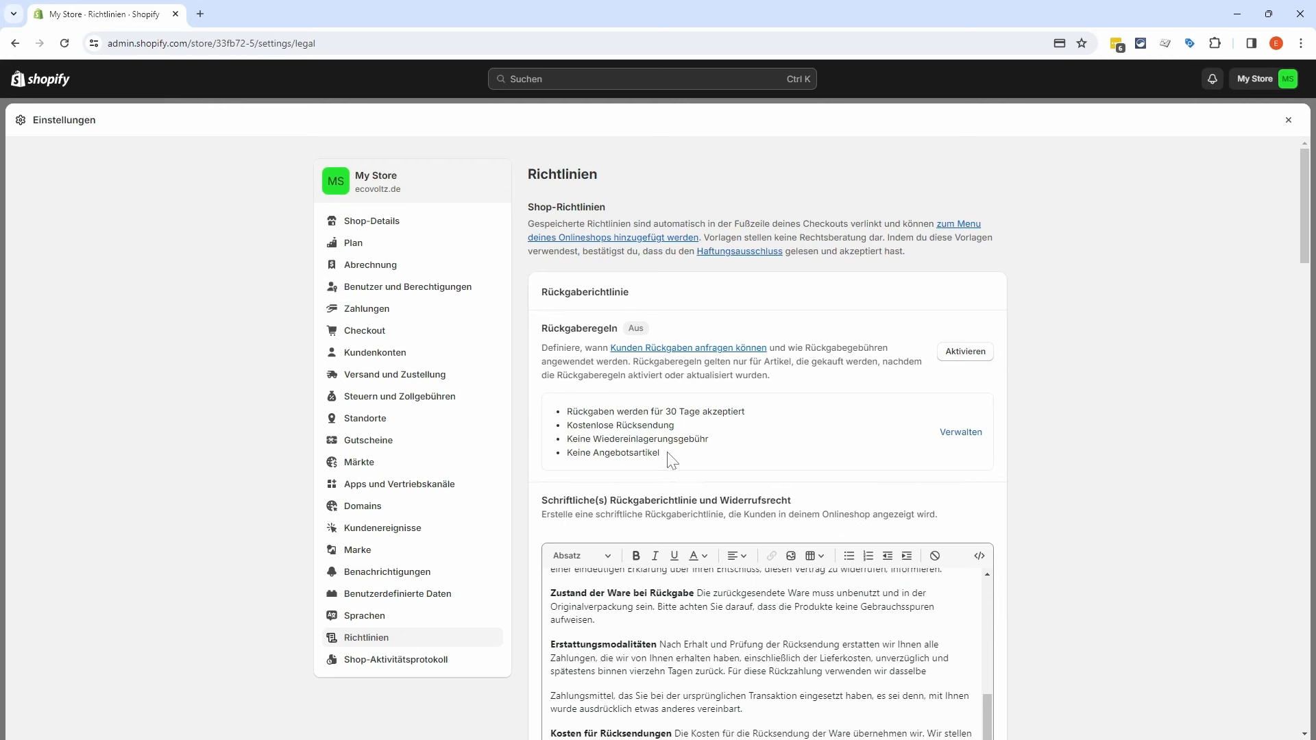
Step: View the store activity log, leave the settings, and skip the setup questionnaire on the home page
click(439, 665)
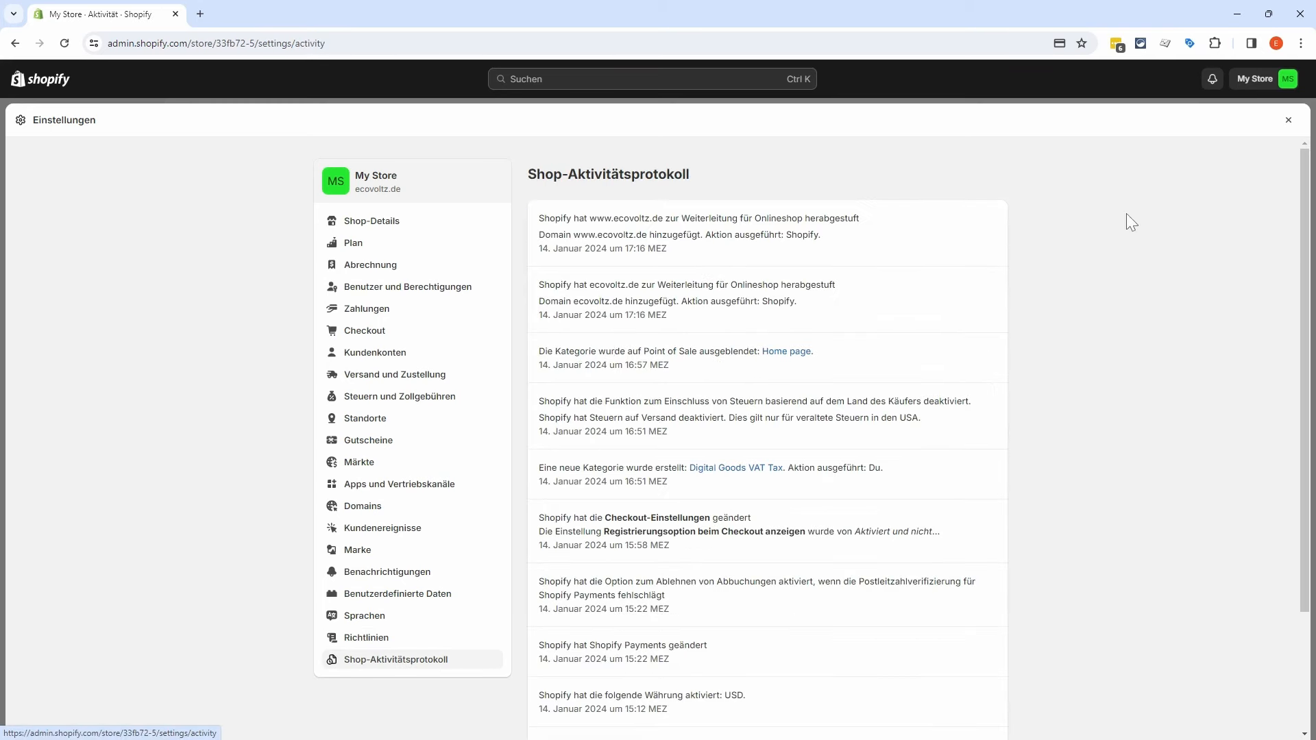
click(1289, 121)
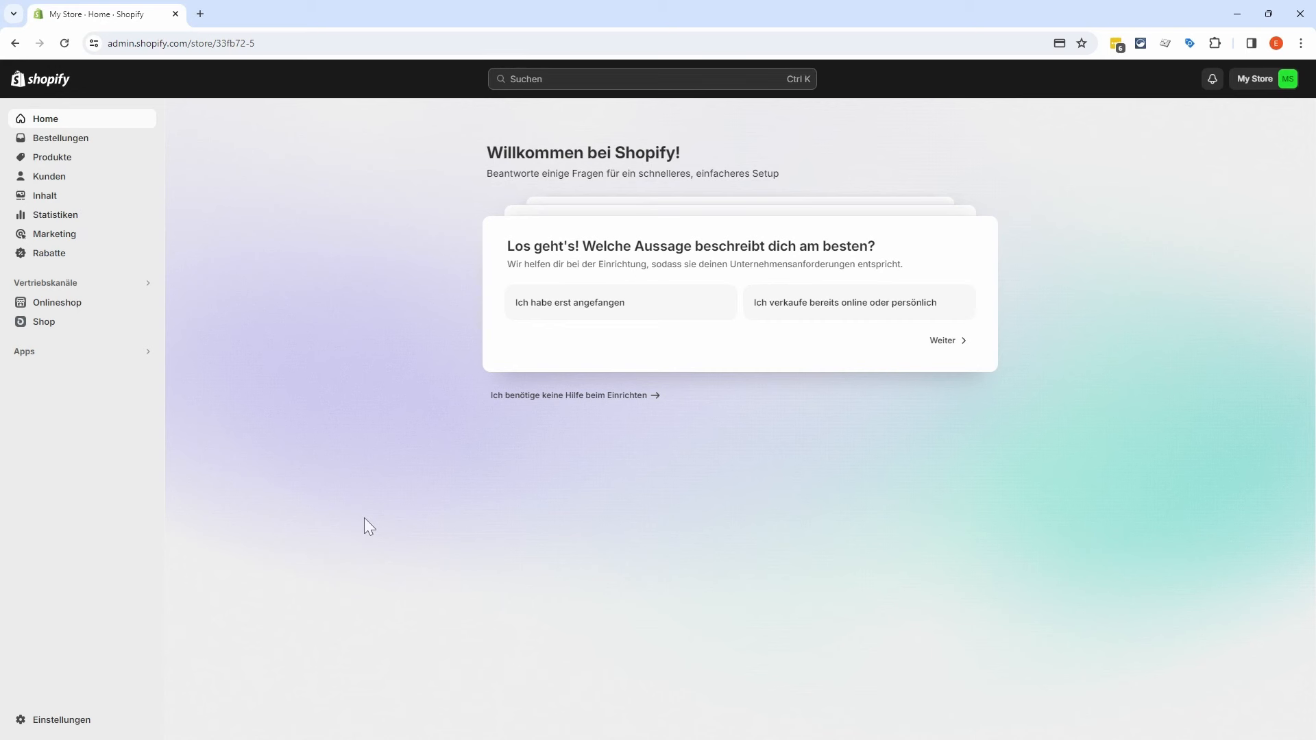
click(601, 397)
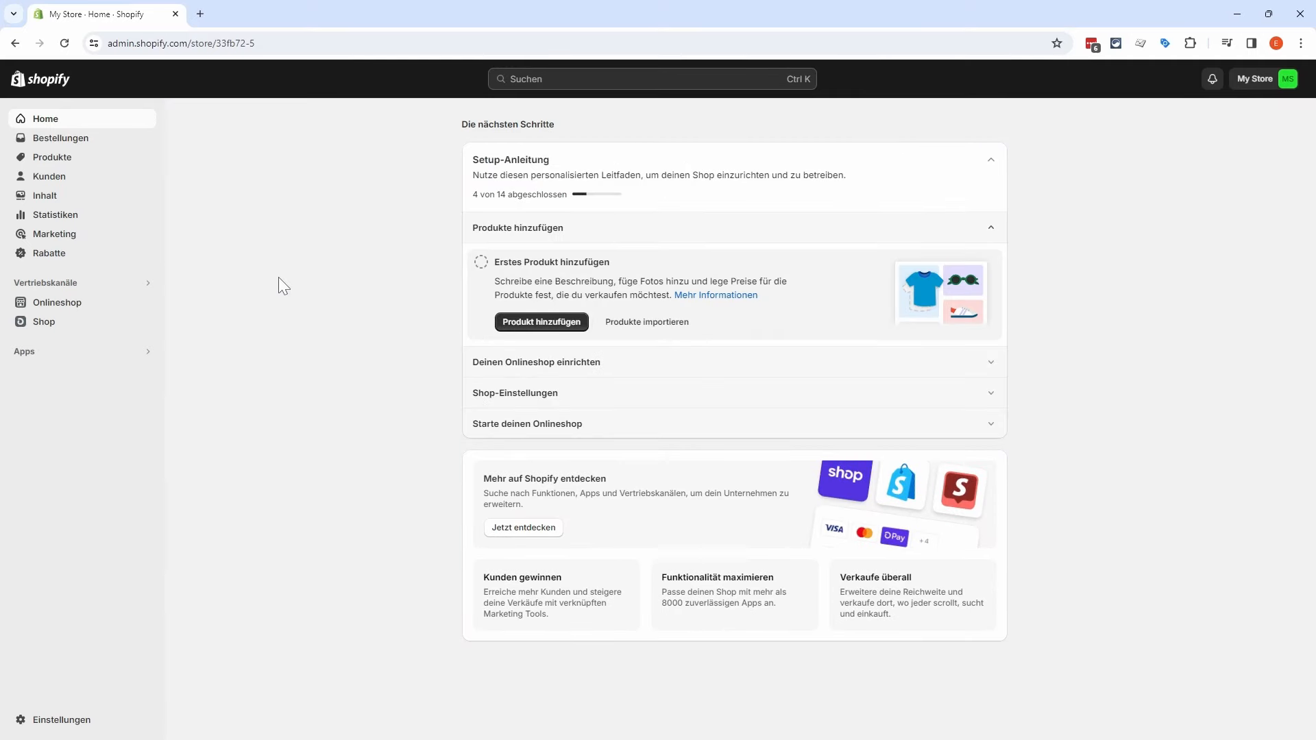
Step: Start a new product and review its blank form from title and media to variants and search listing, including the status options
click(79, 165)
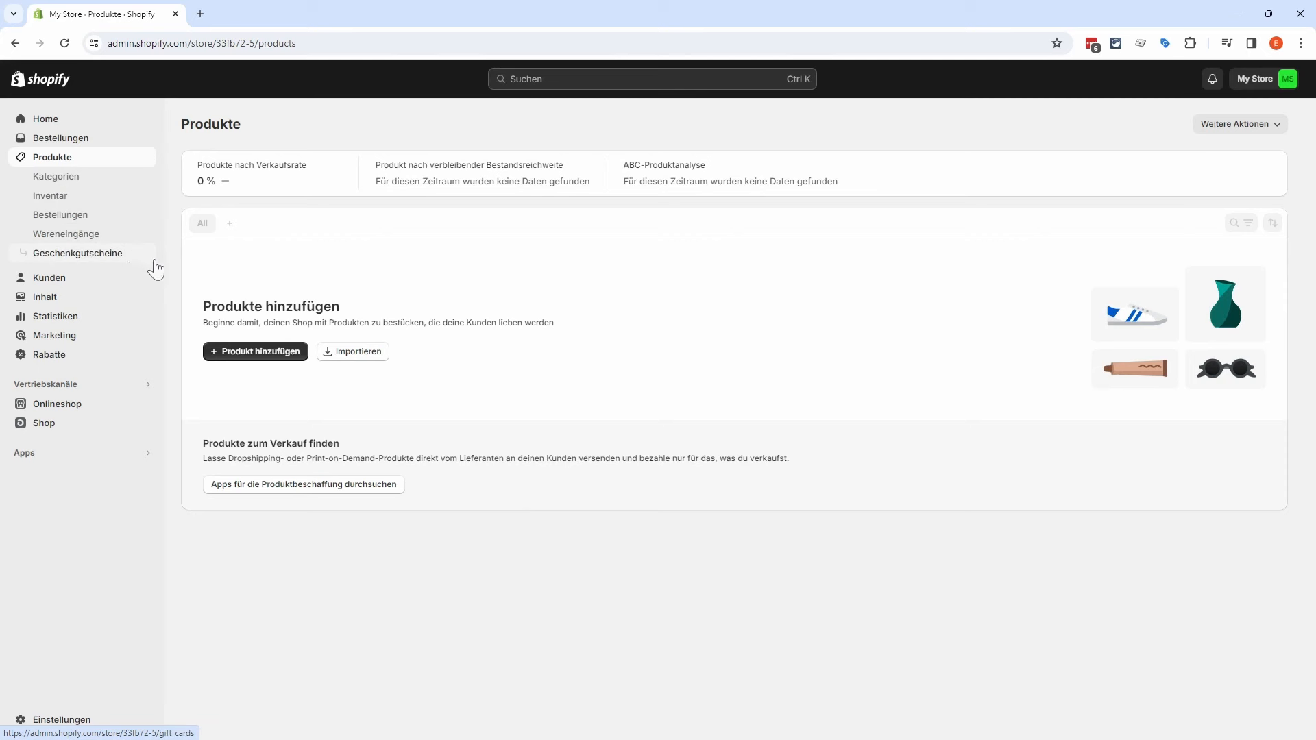
click(257, 353)
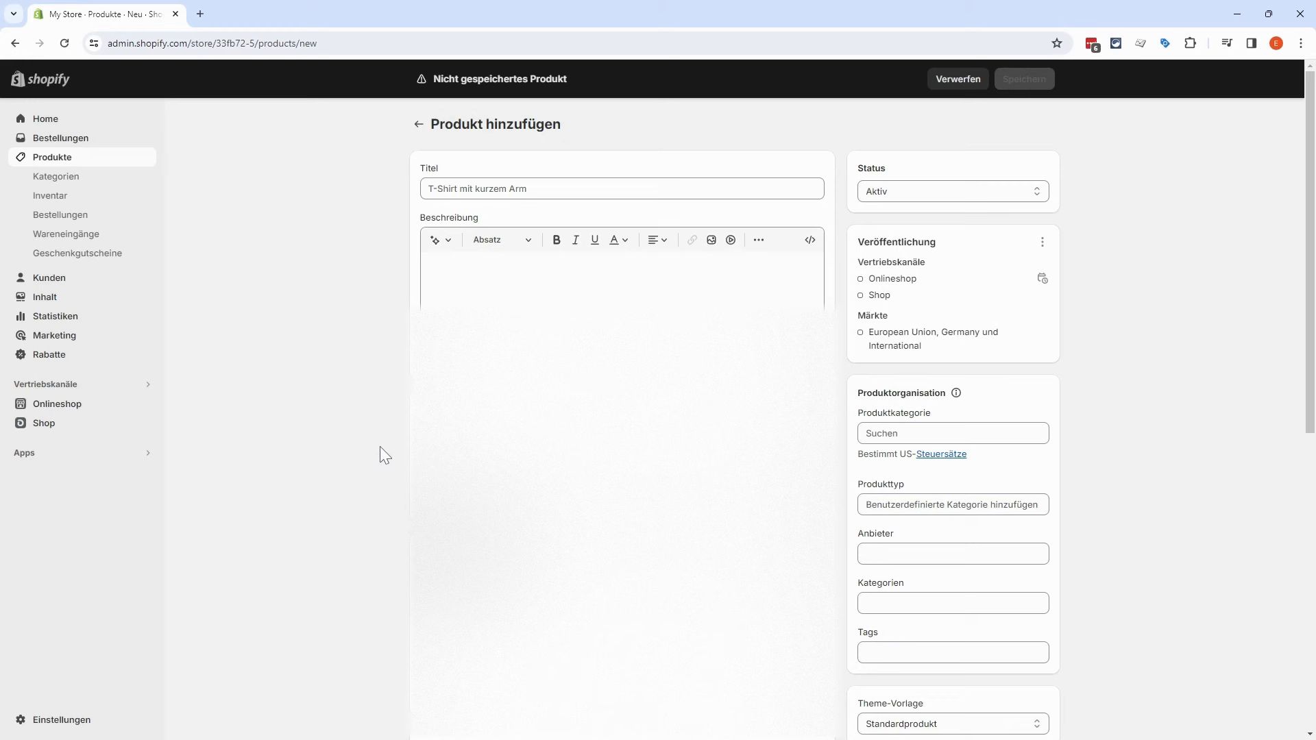
scroll(380, 446, down, 2)
scroll(384, 449, down, 2)
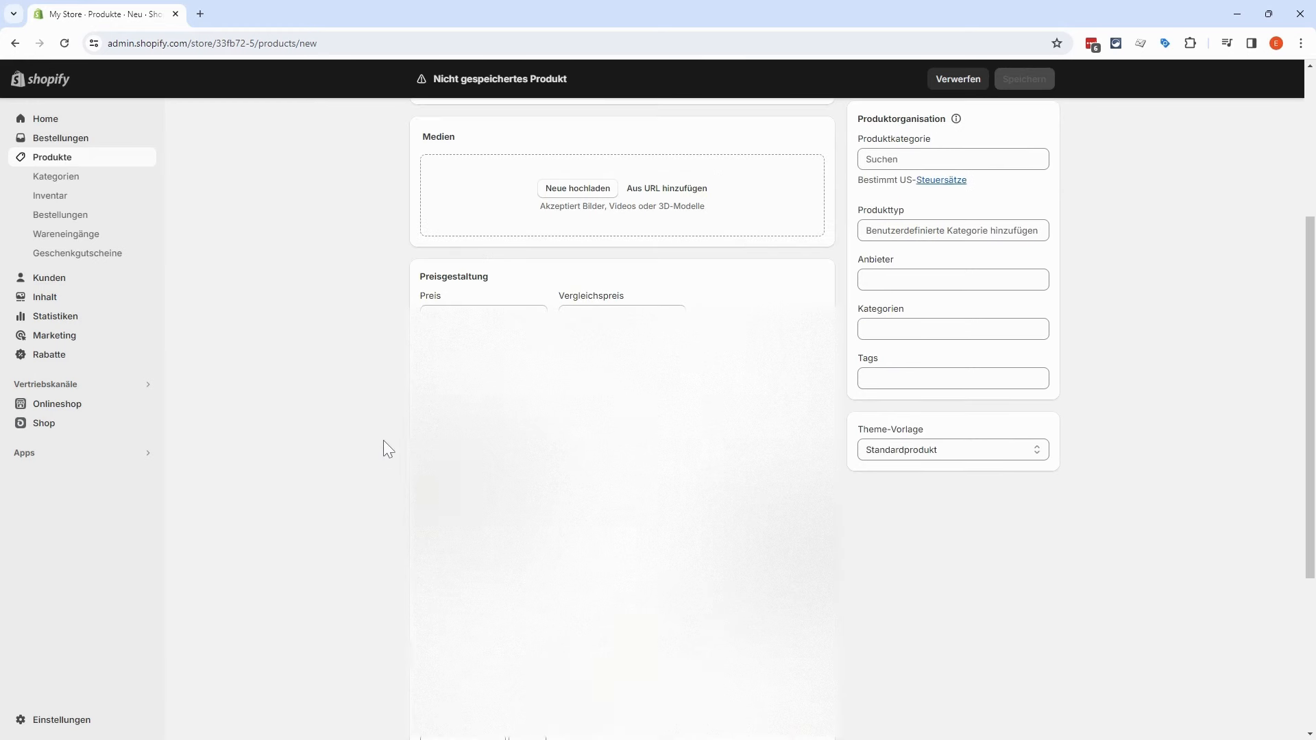
scroll(381, 415, down, 2)
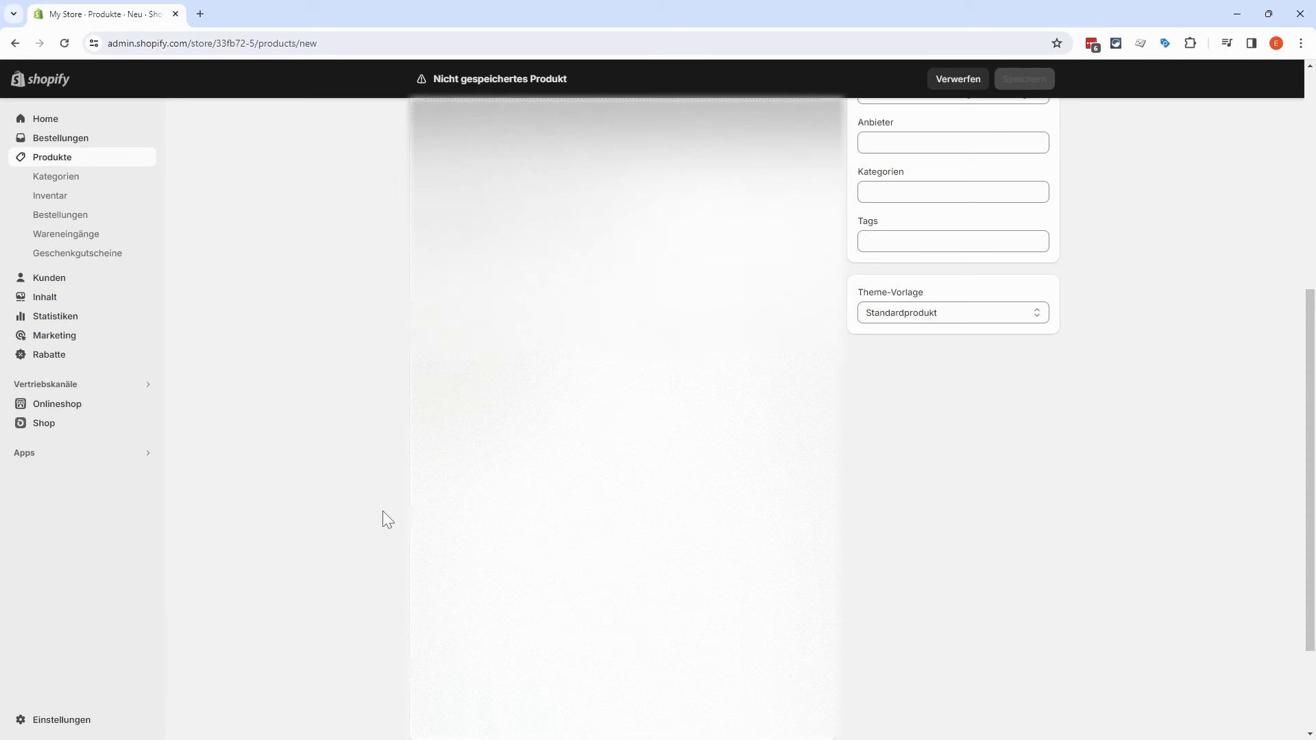
scroll(383, 511, down, 2)
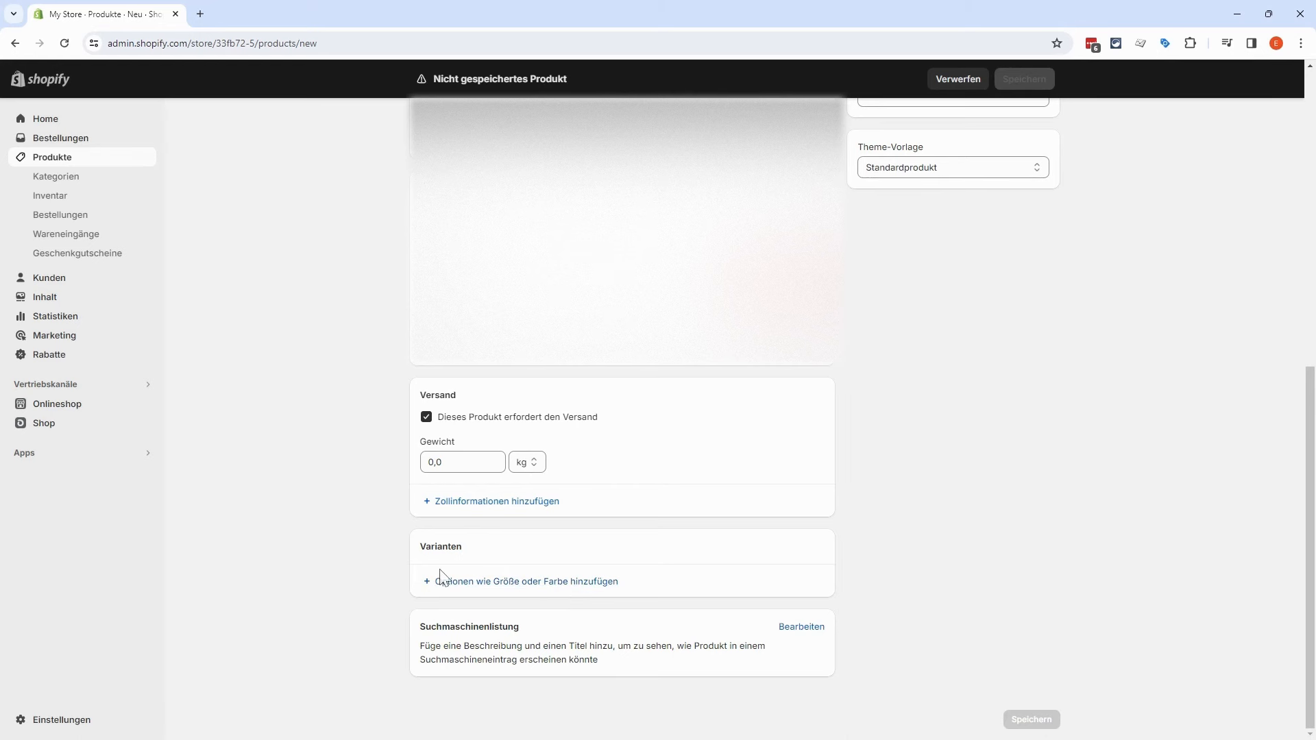
scroll(383, 560, up, 8)
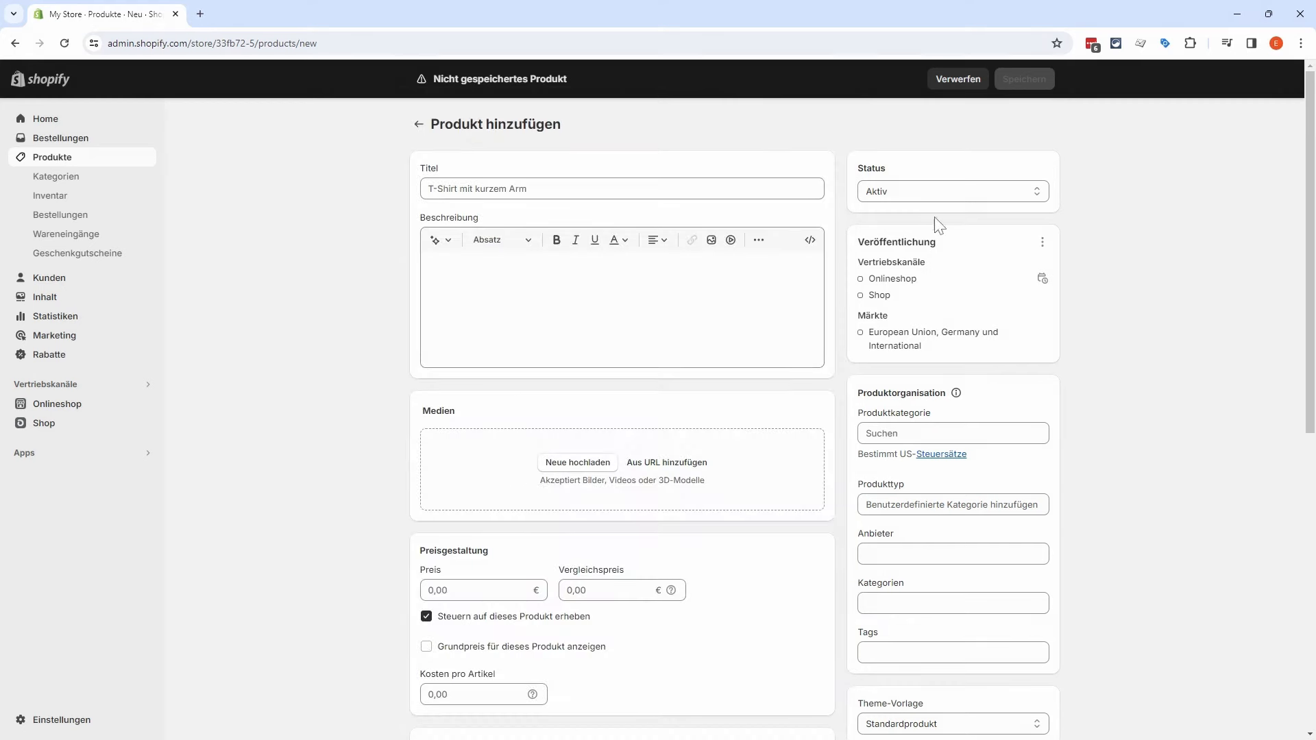
click(1032, 194)
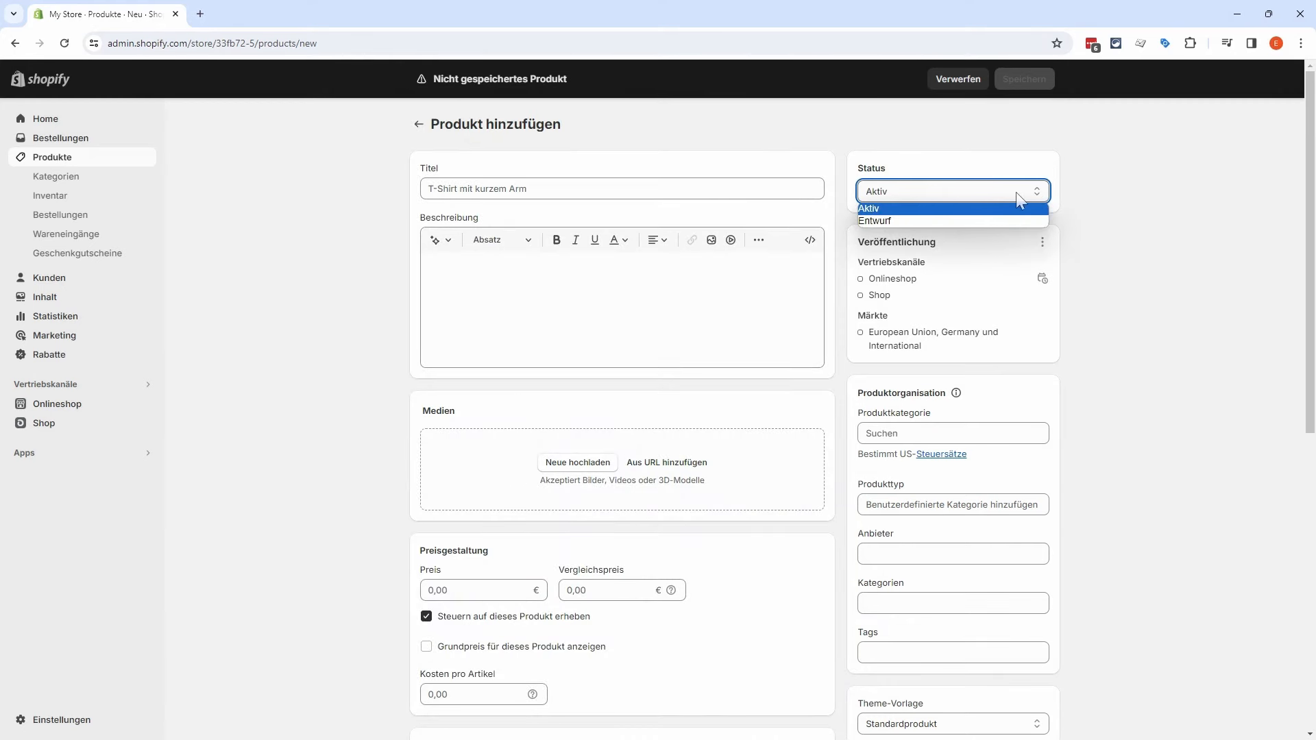
click(1055, 194)
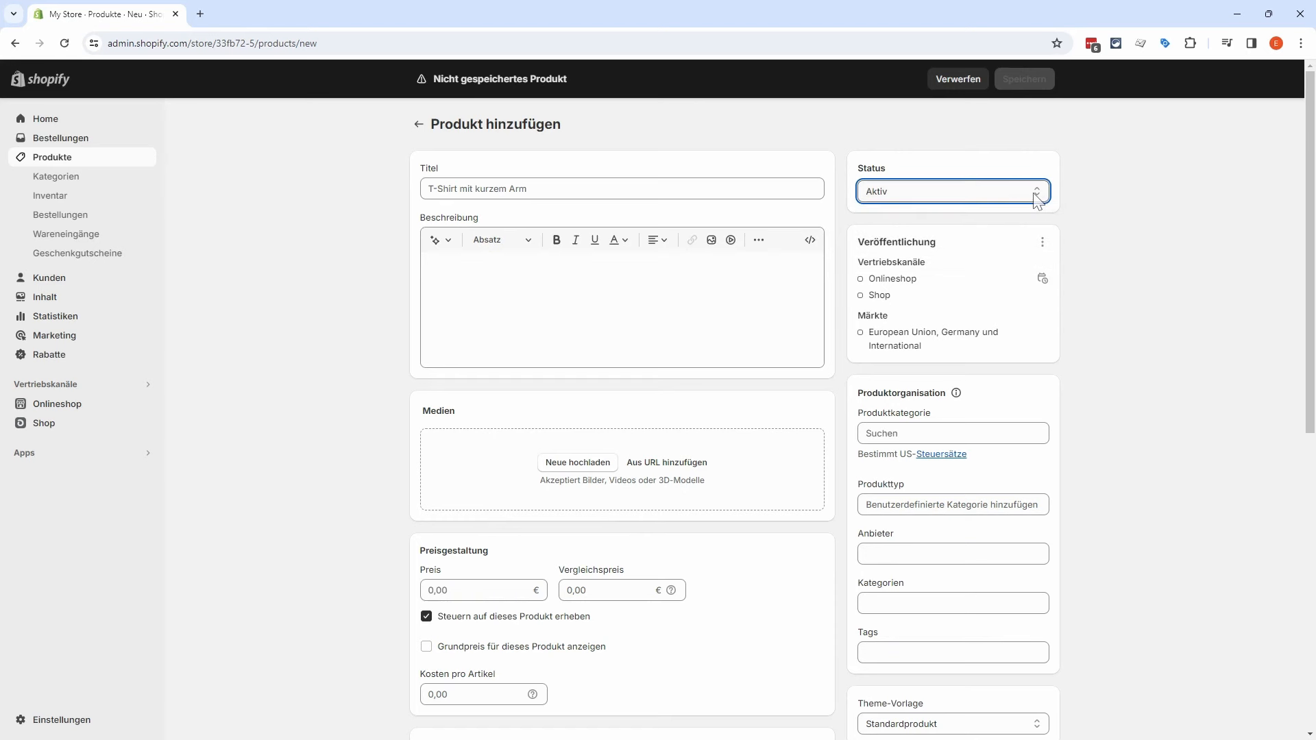
click(1071, 195)
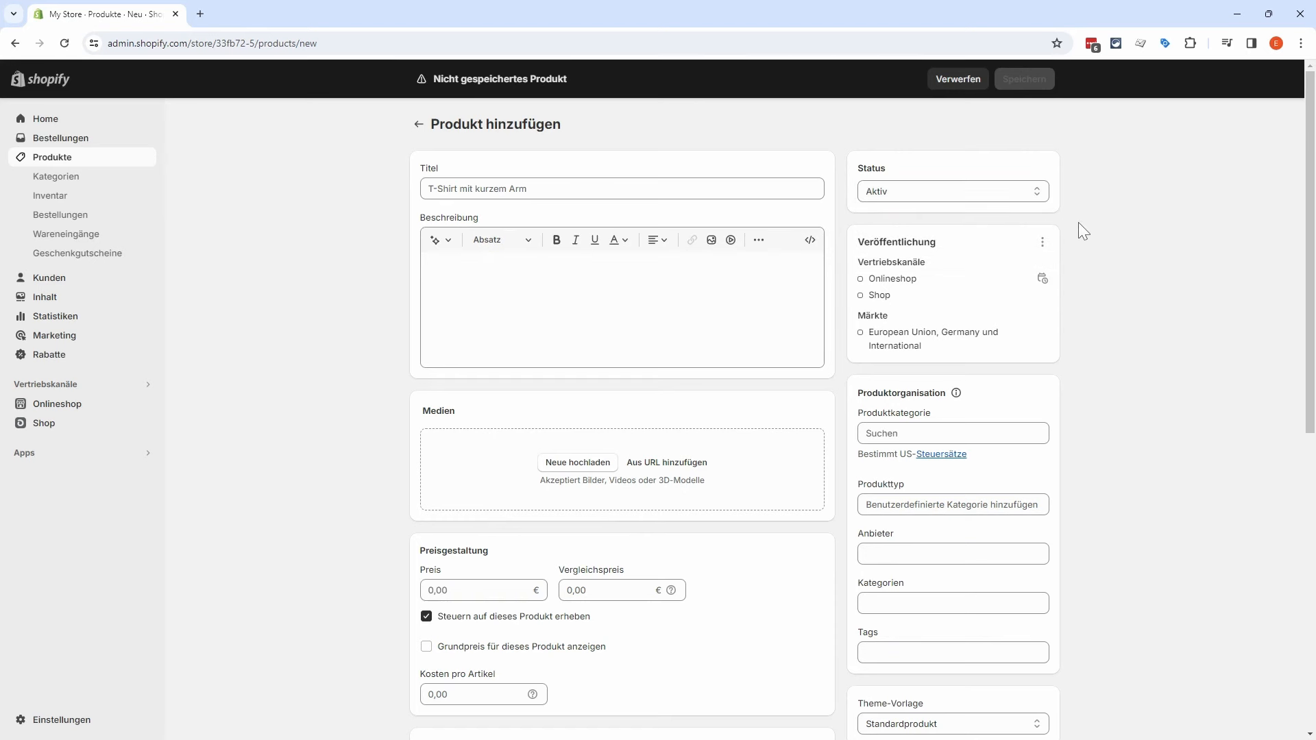
scroll(1092, 270, down, 2)
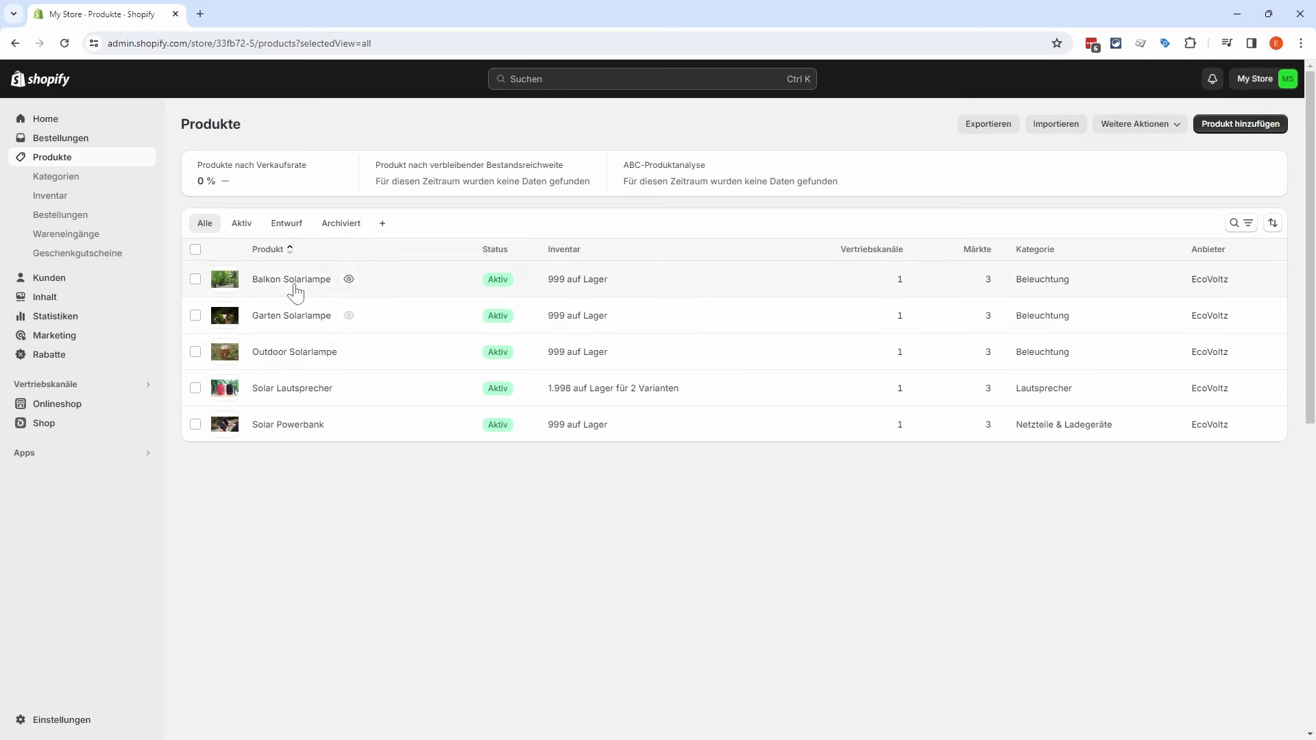
Step: Open the Solar Powerbank product and review its description, media, pricing and inventory details
click(281, 426)
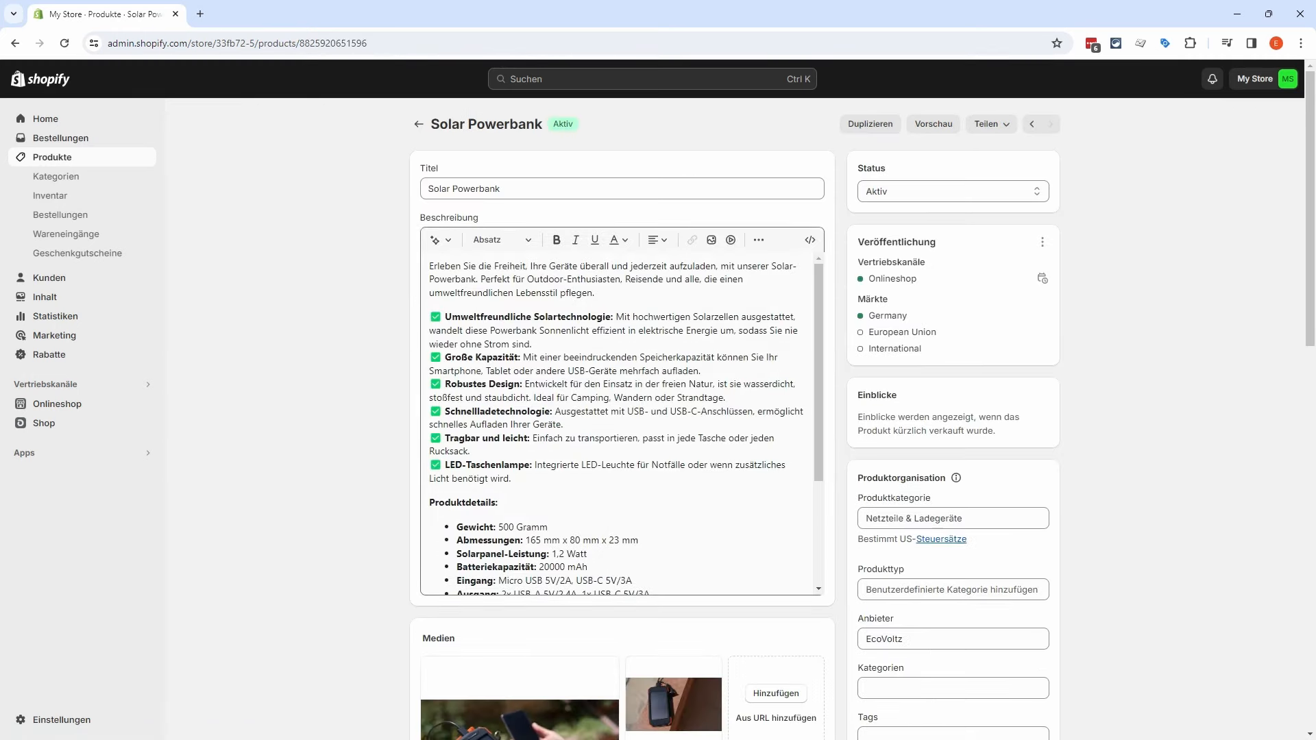
scroll(620, 422, down, 3)
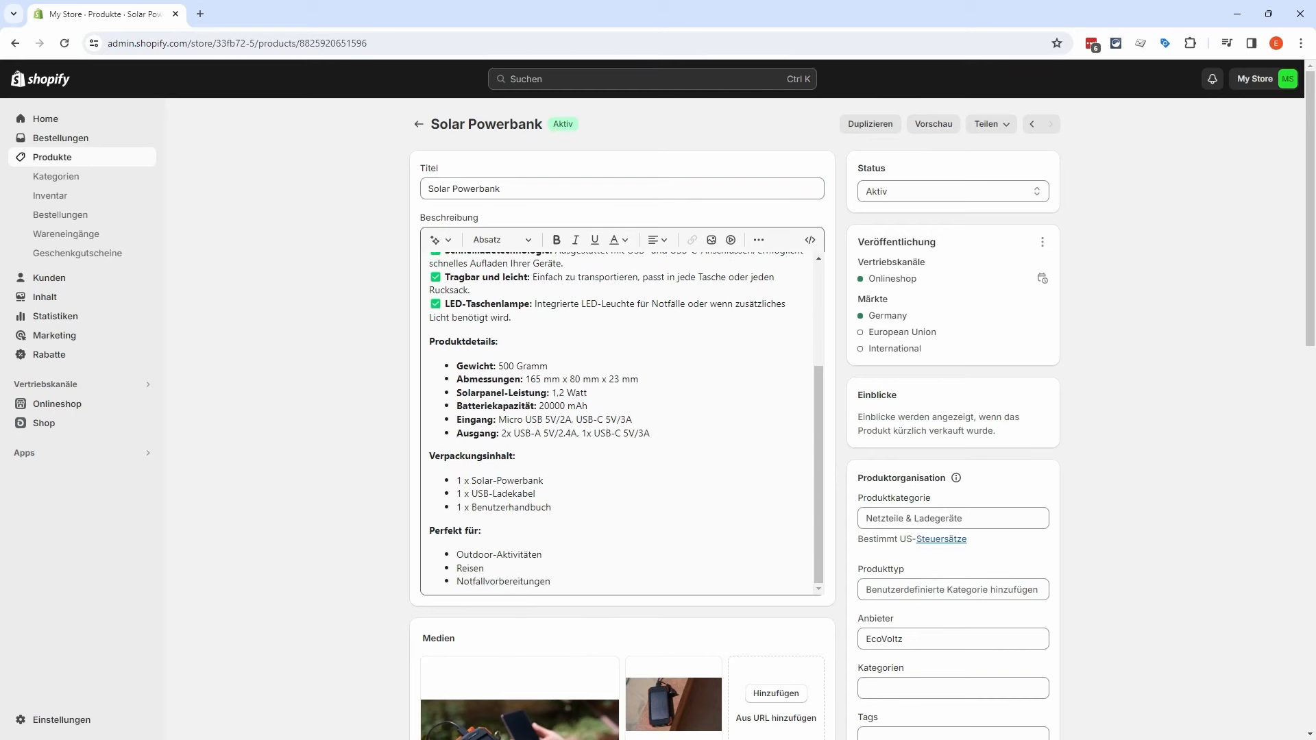
scroll(620, 421, up, 3)
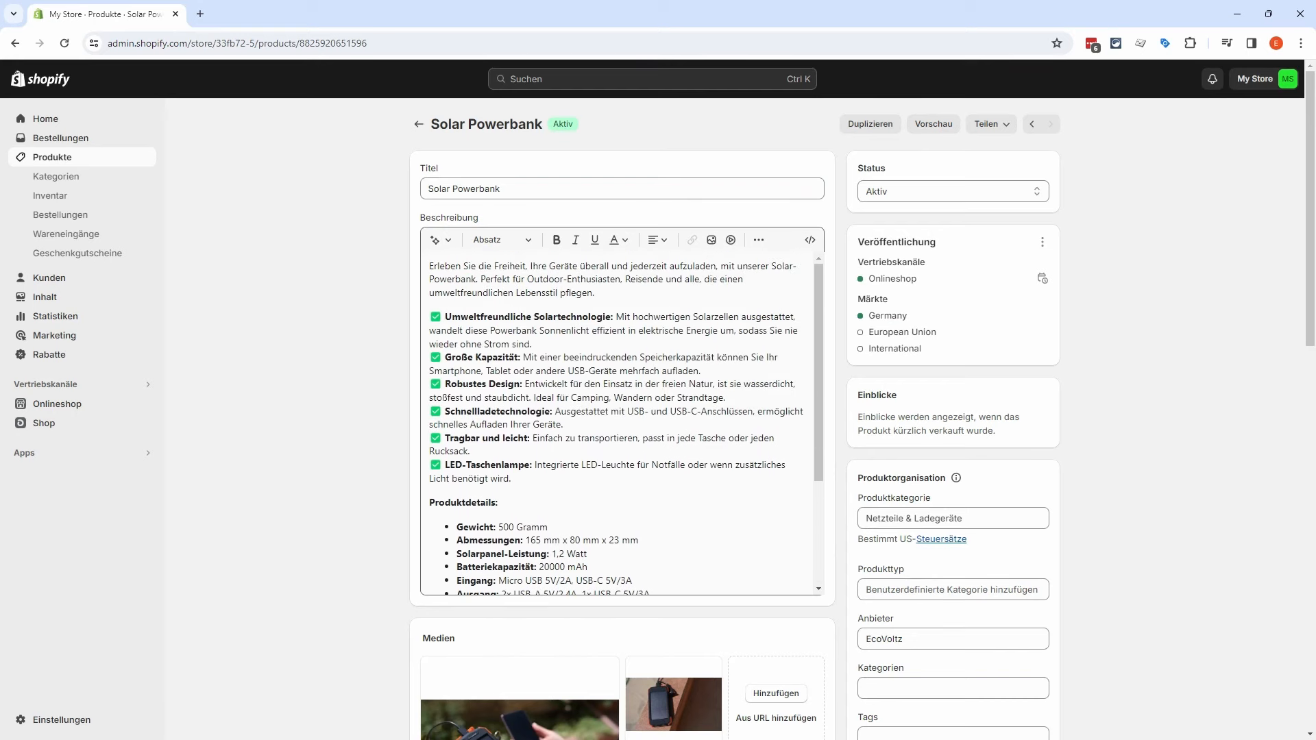
scroll(361, 390, down, 3)
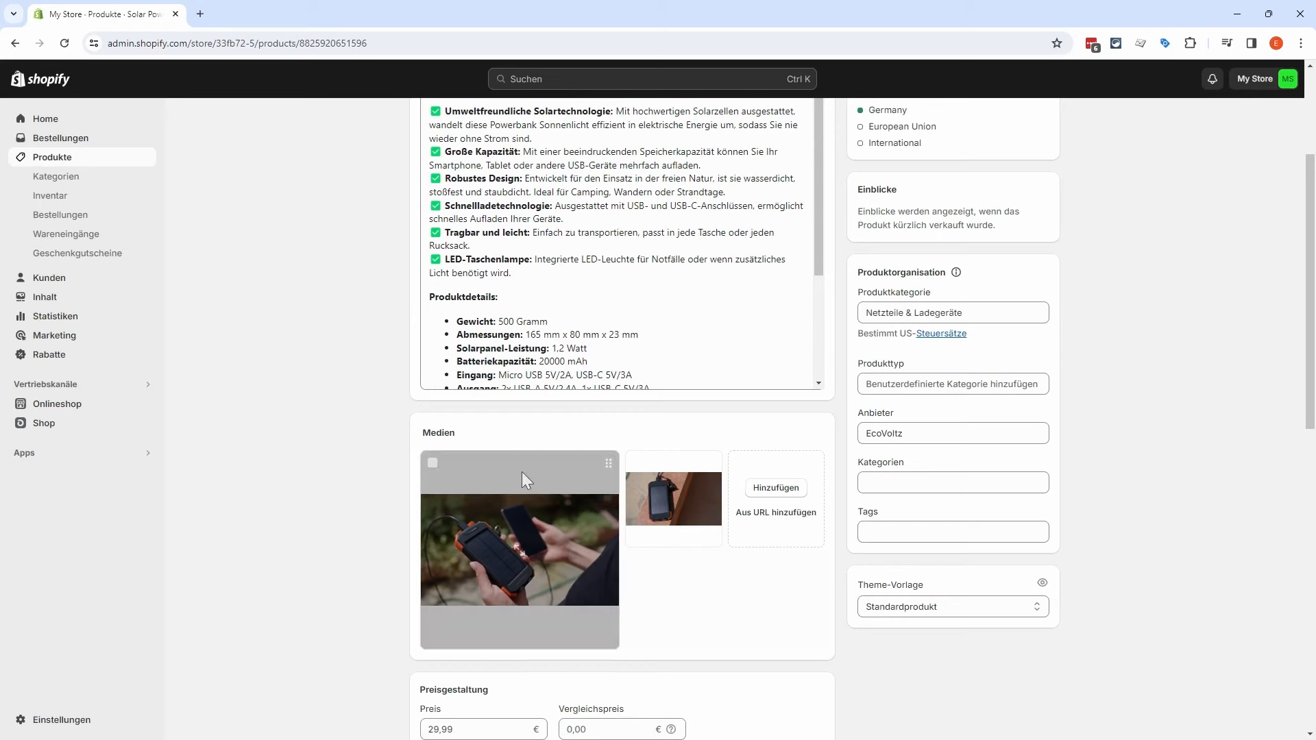
scroll(479, 472, down, 3)
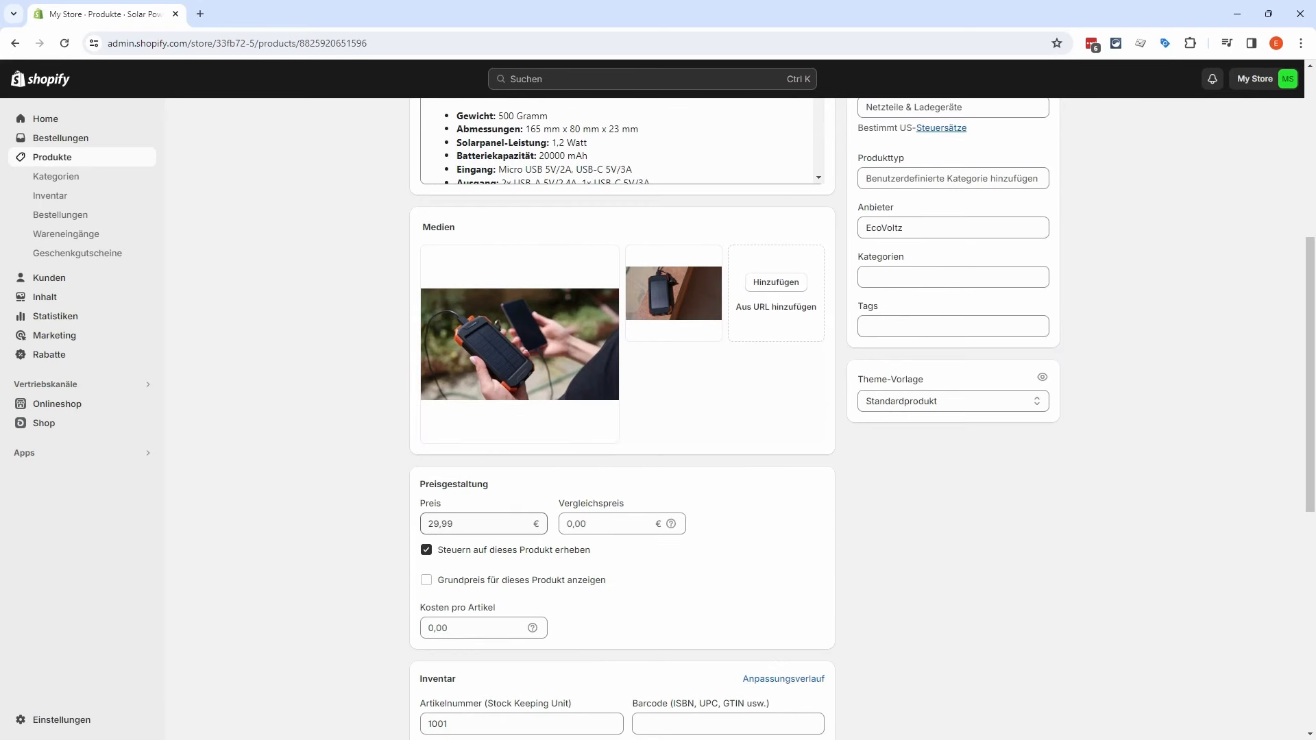
scroll(362, 478, down, 1)
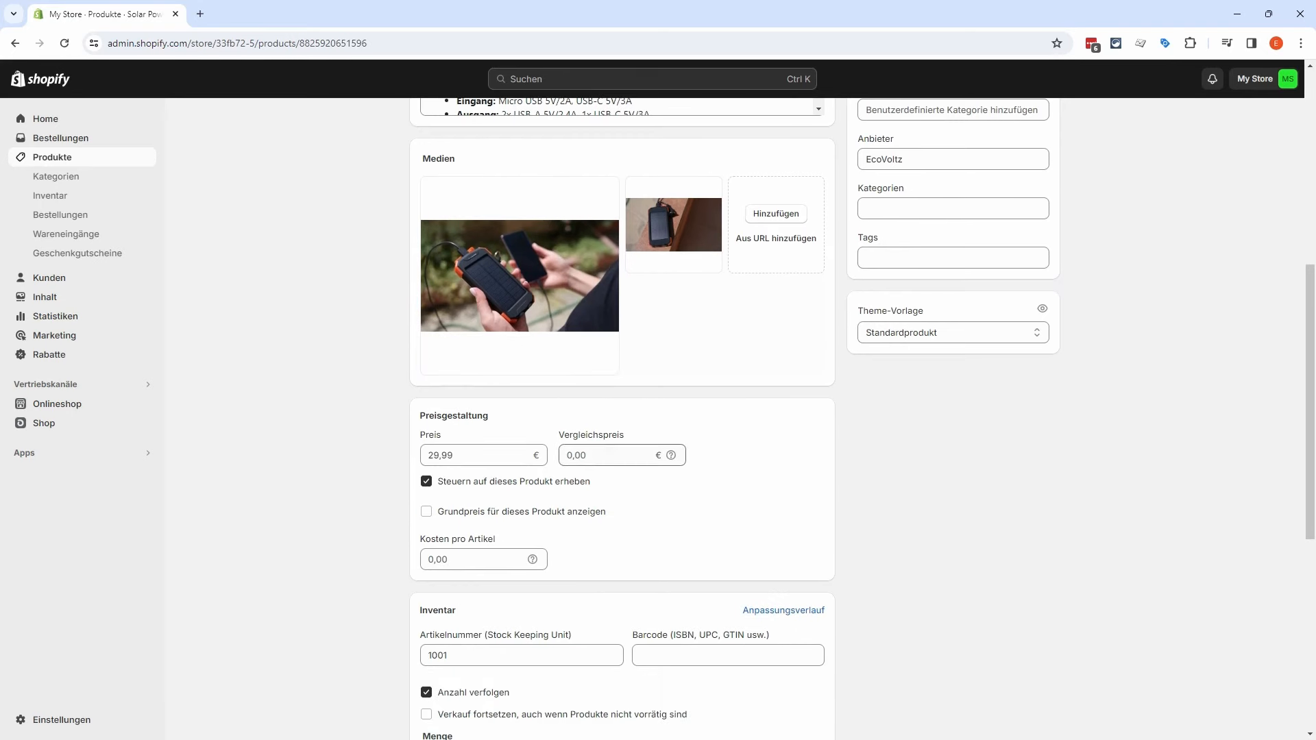
Step: Try a comparison price of 39,99 € for the Solar Powerbank and clear it again
click(610, 455)
text(39,99)
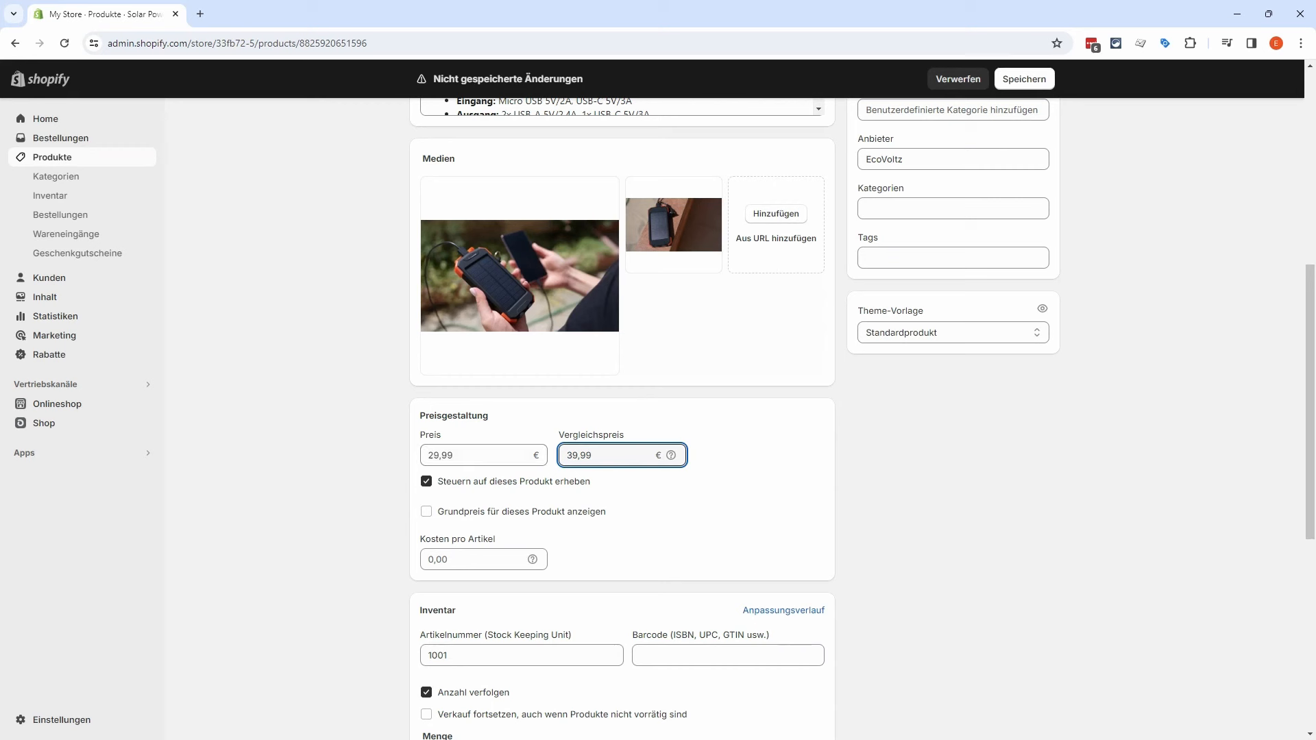
key(ctrl+a)
key(BackSpace)
click(389, 439)
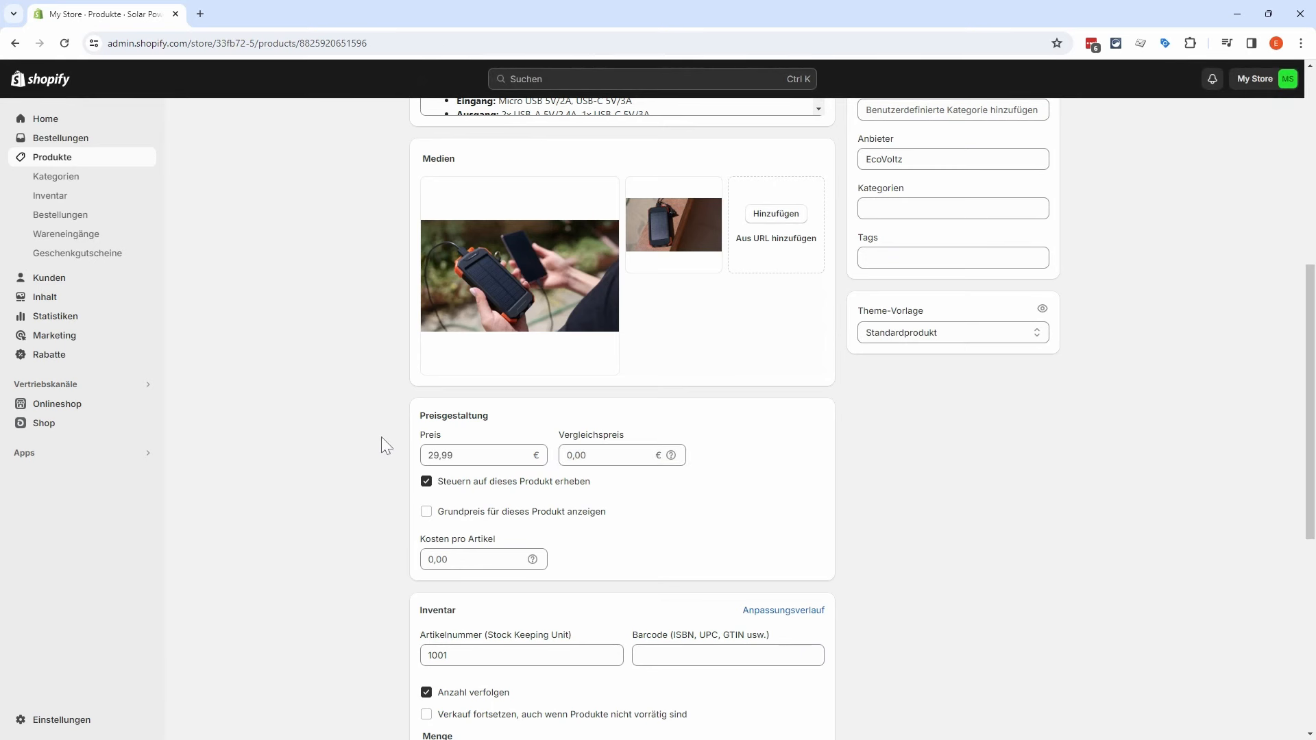
Step: Try a cost per item of 10 for the Solar Powerbank and clear it again
click(432, 559)
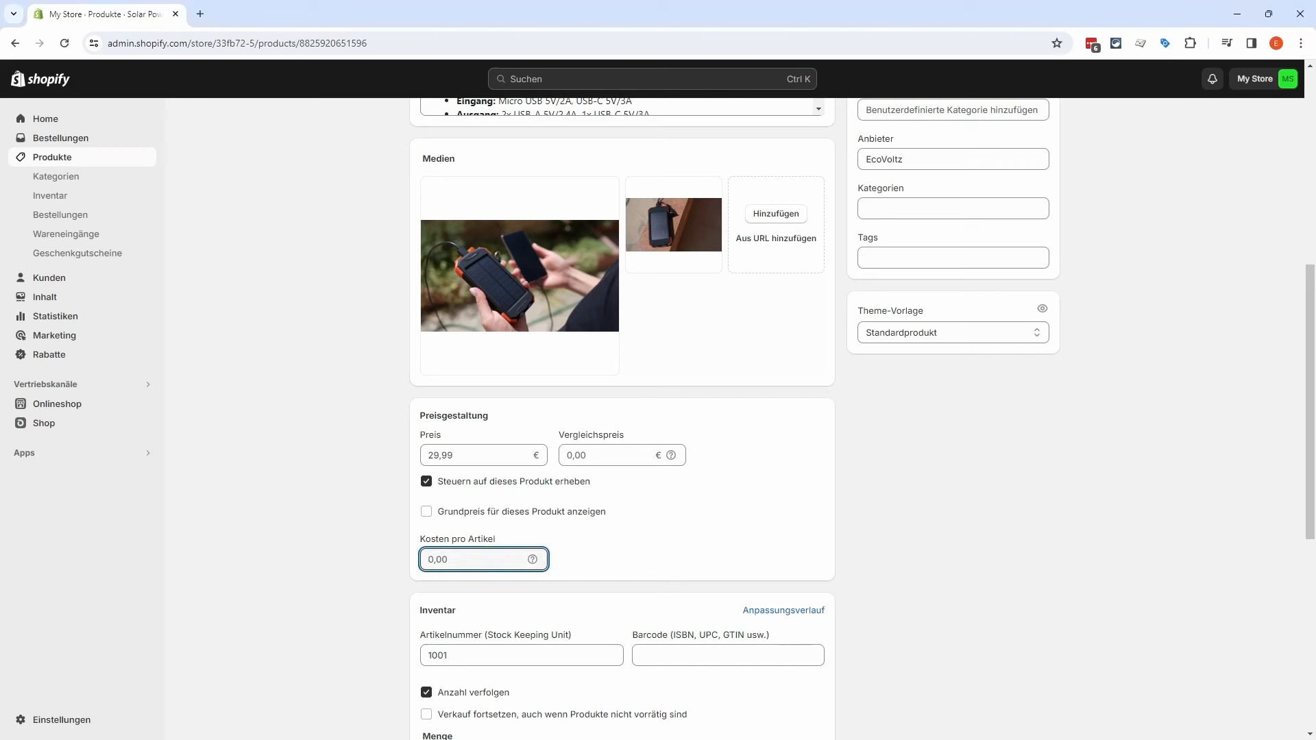
text(10)
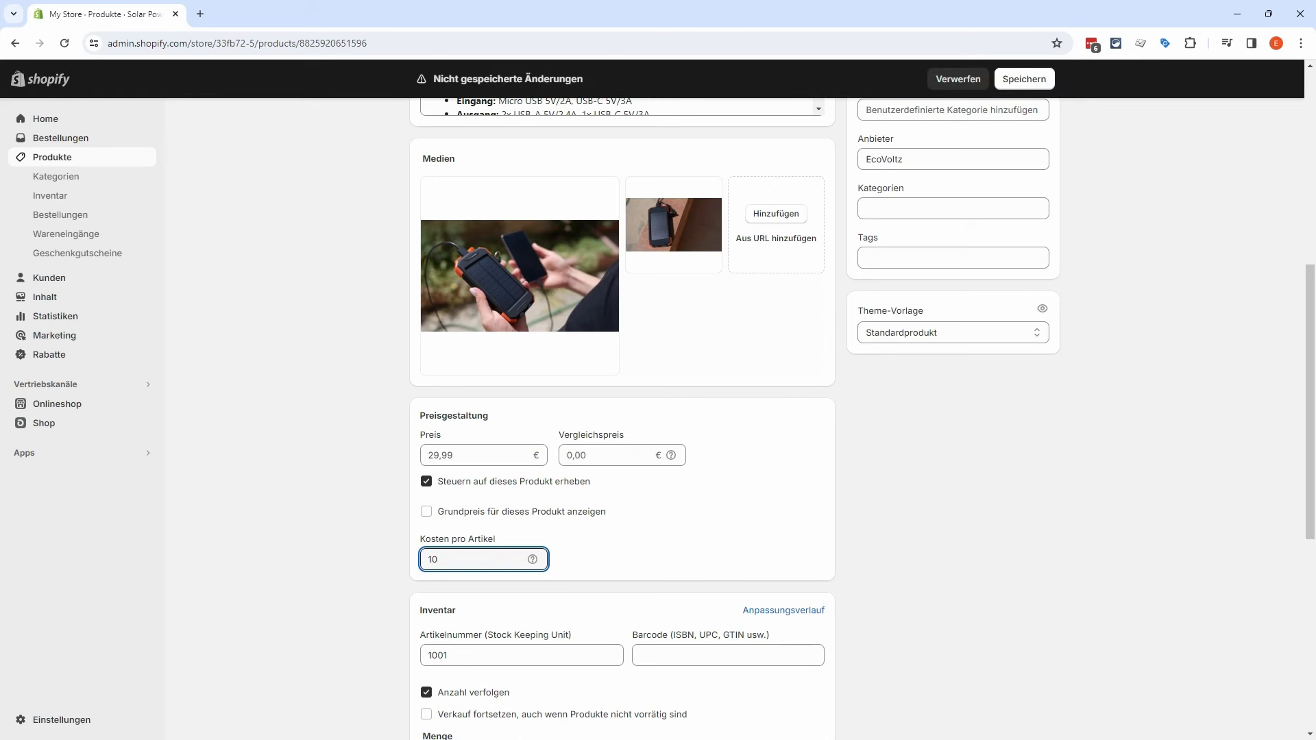
drag(440, 559, 426, 559)
key(BackSpace)
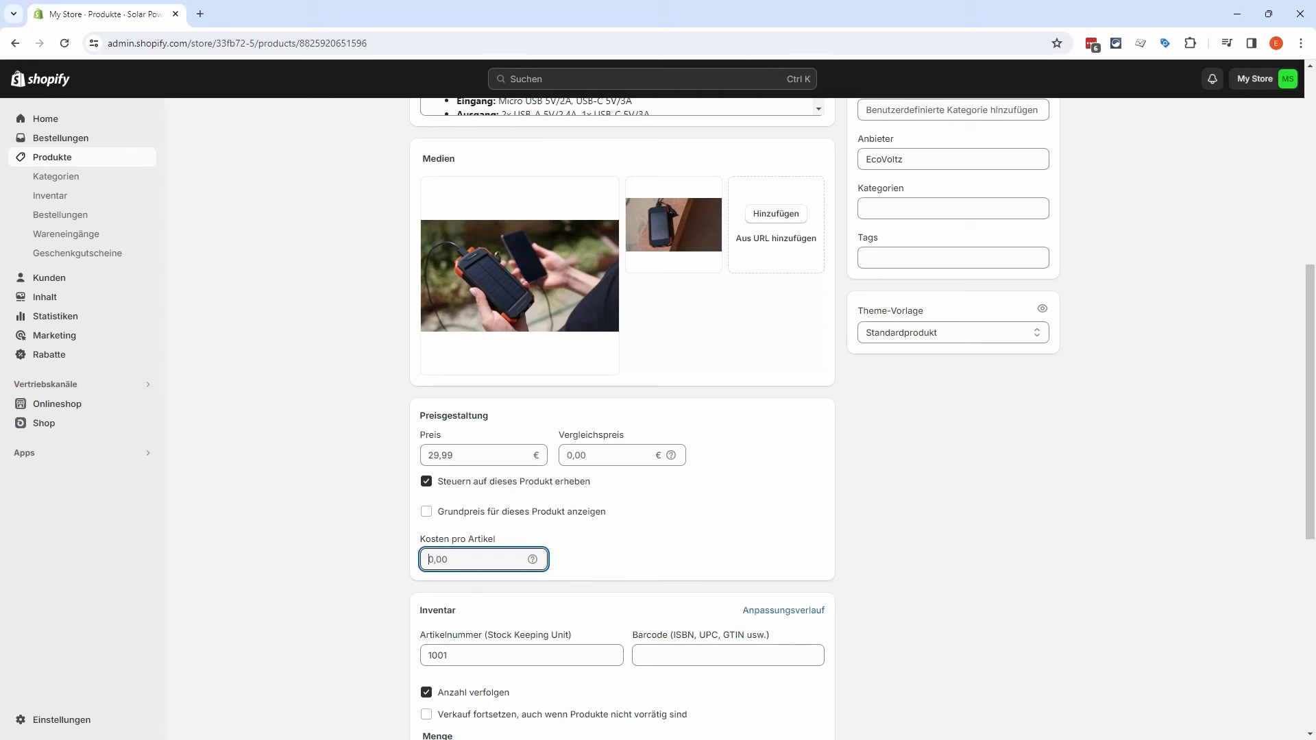
click(388, 533)
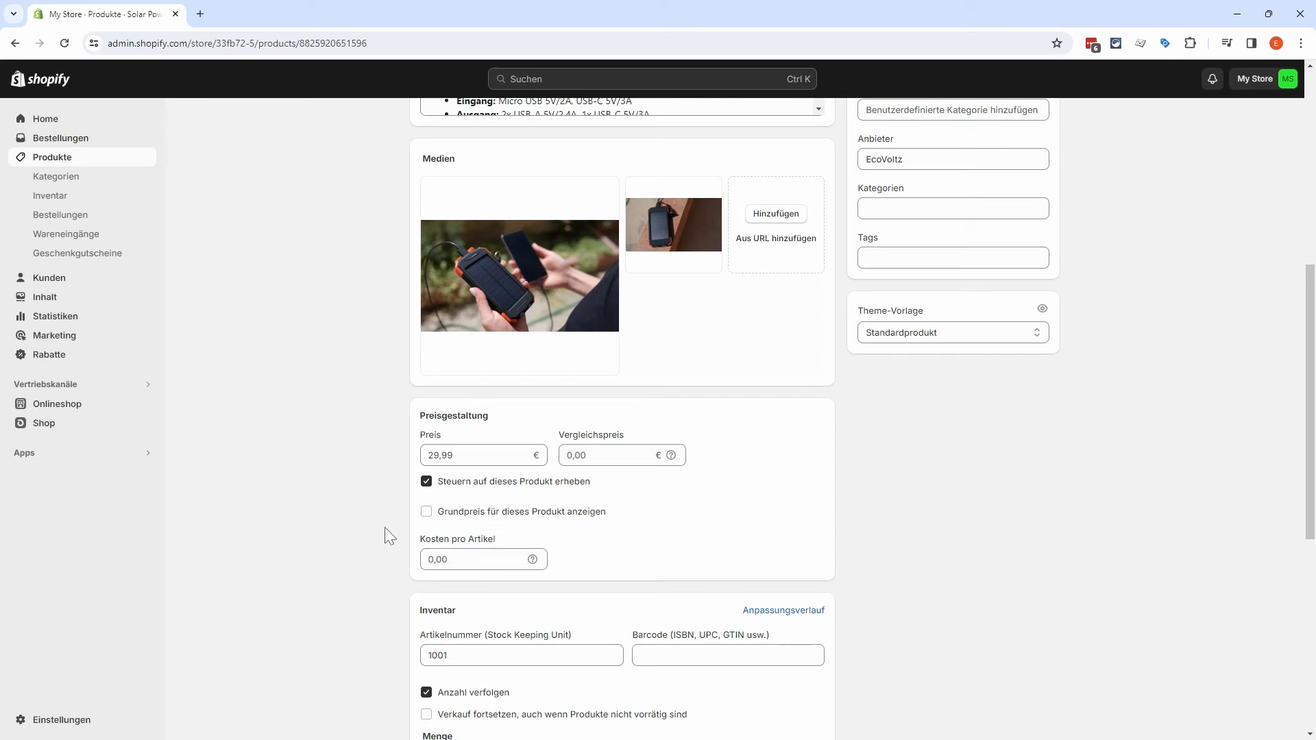
Step: Review the Solar Powerbank's on-hand stock adjustment options, its unavailable inventory breakdown and the shipping setting
scroll(385, 524, down, 4)
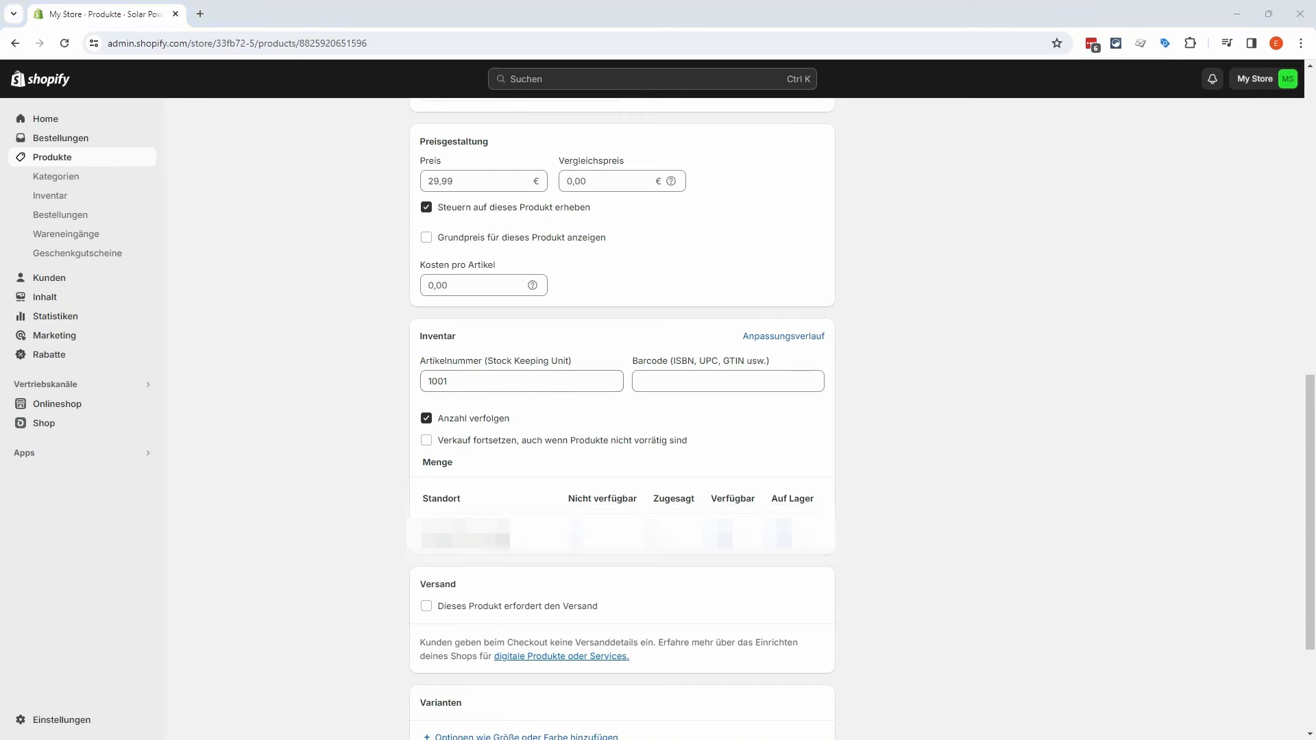
click(798, 545)
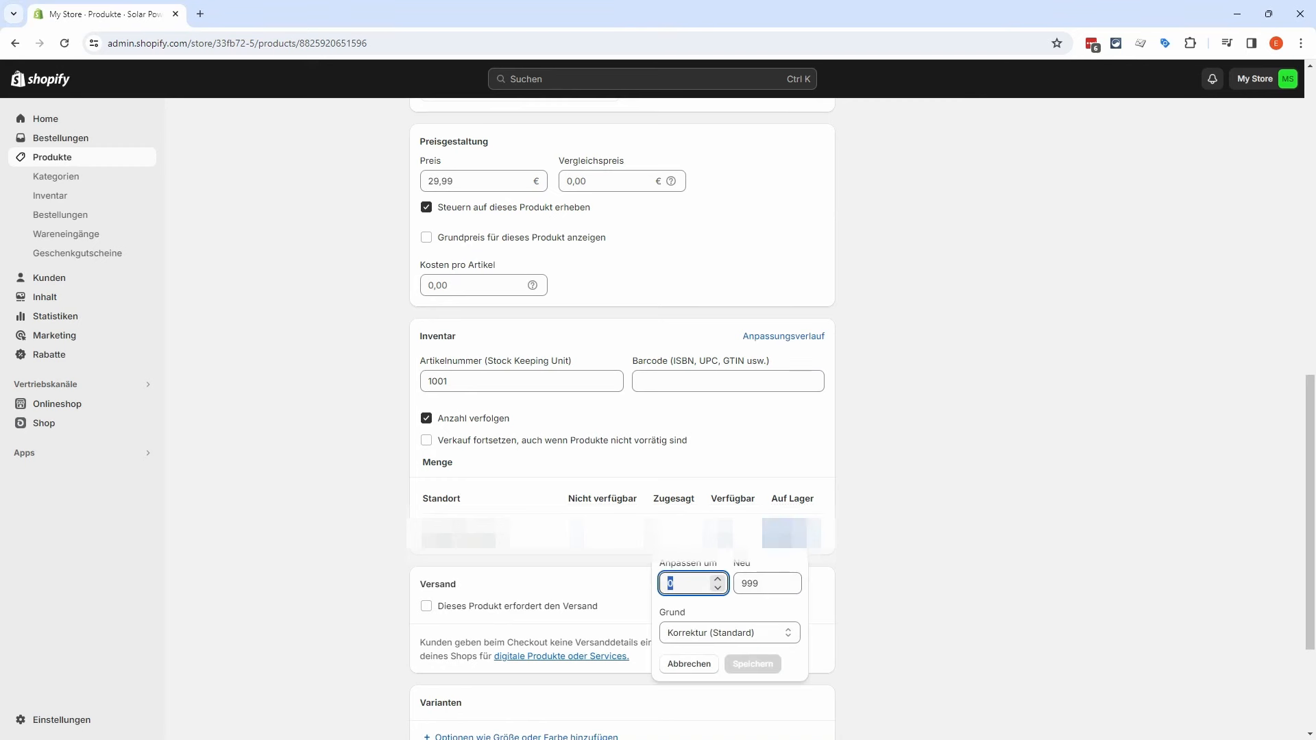
click(877, 560)
click(587, 548)
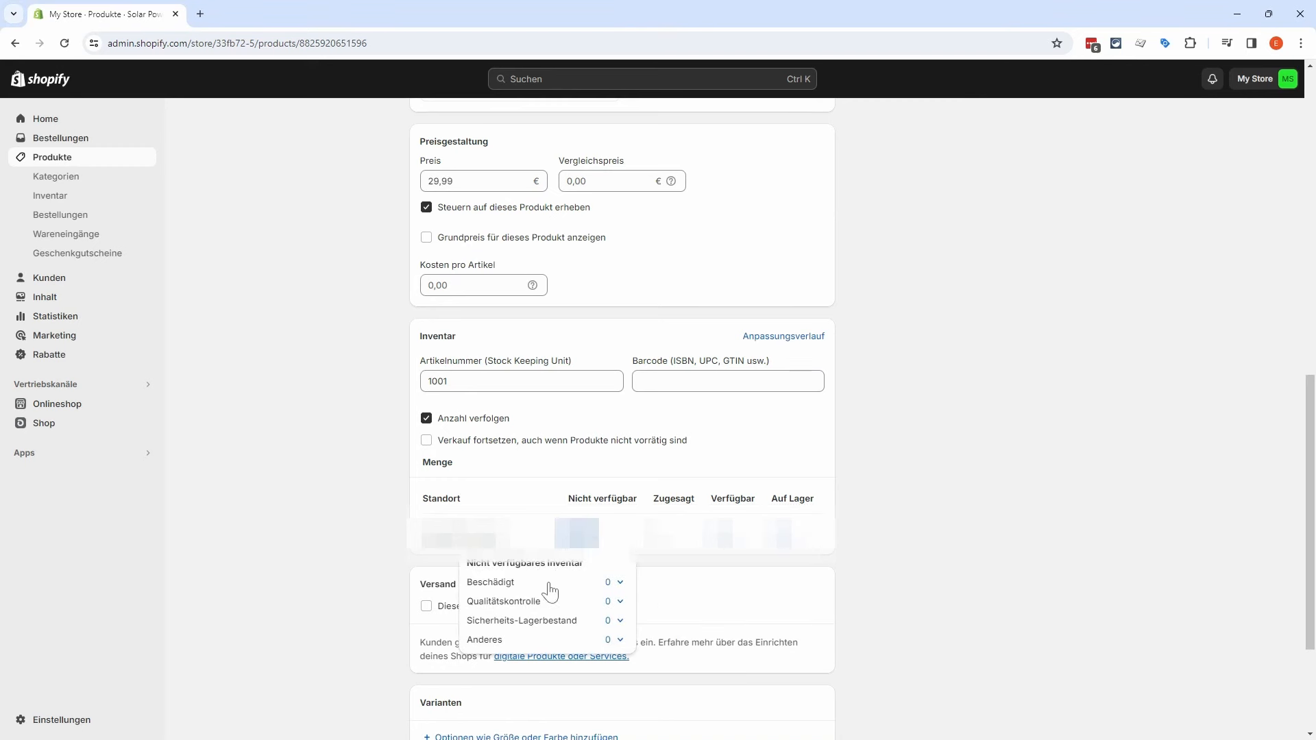
click(389, 501)
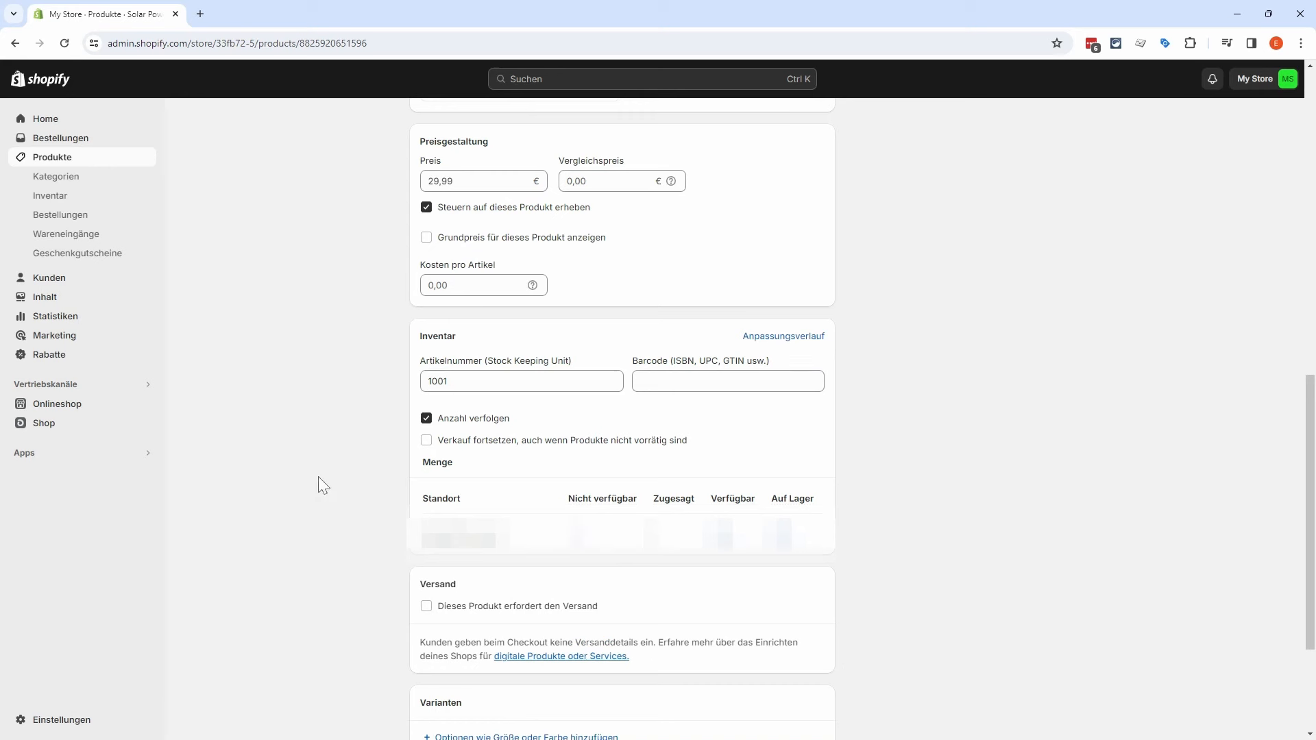
scroll(328, 479, down, 2)
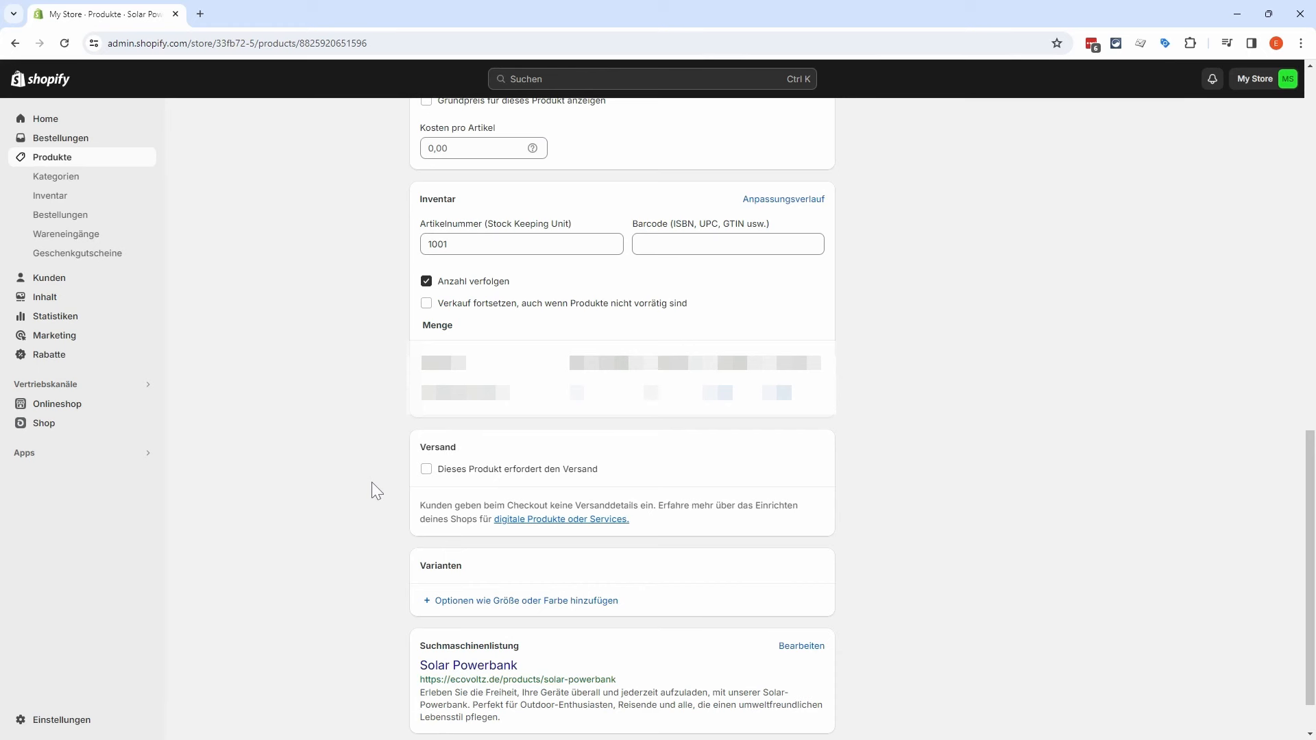
Step: Try adding a variant option to the Solar Powerbank with the values M, S, L and XL
scroll(373, 482, down, 2)
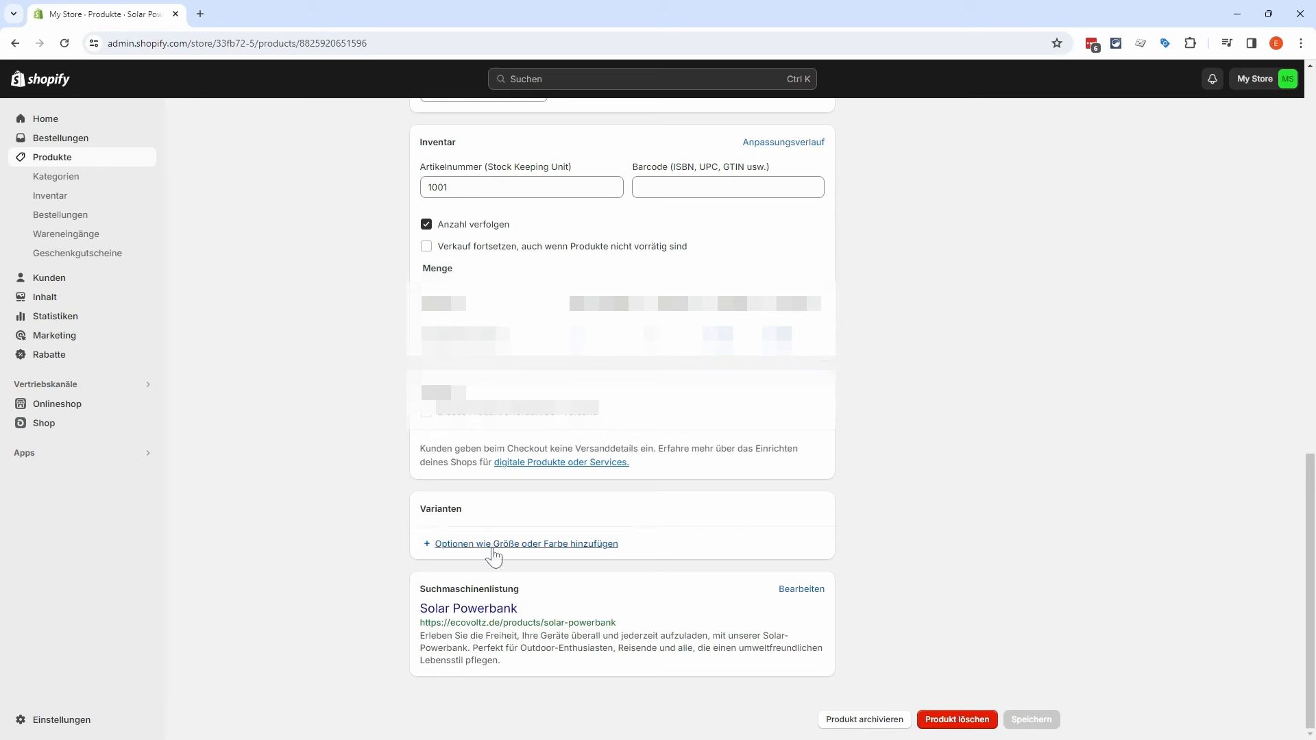
click(453, 544)
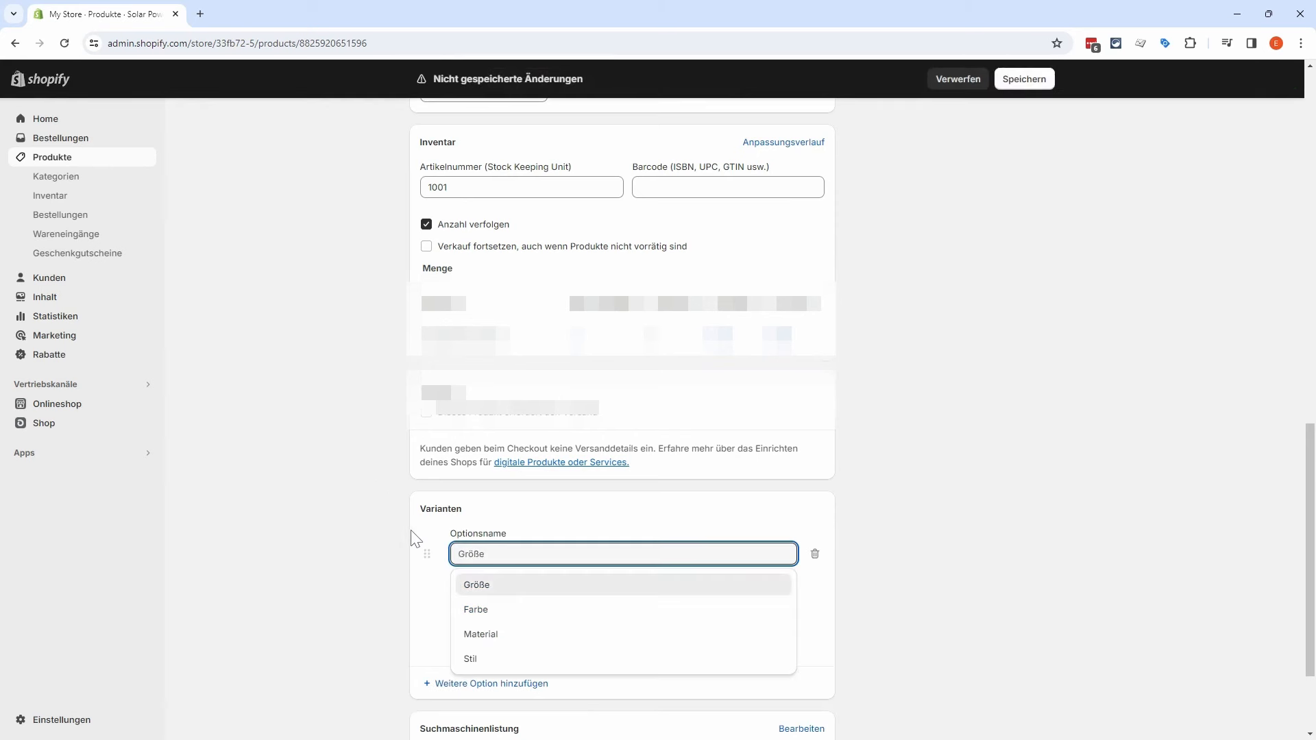
scroll(396, 512, down, 2)
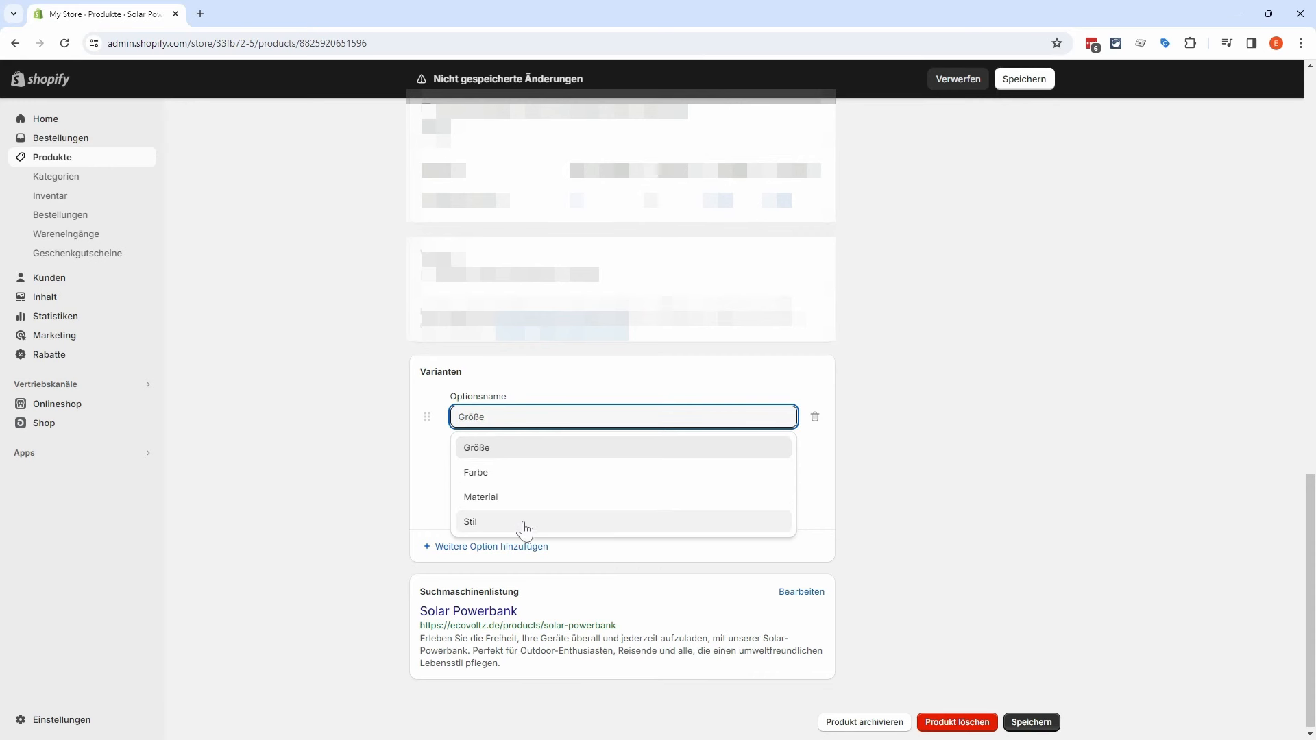
click(890, 504)
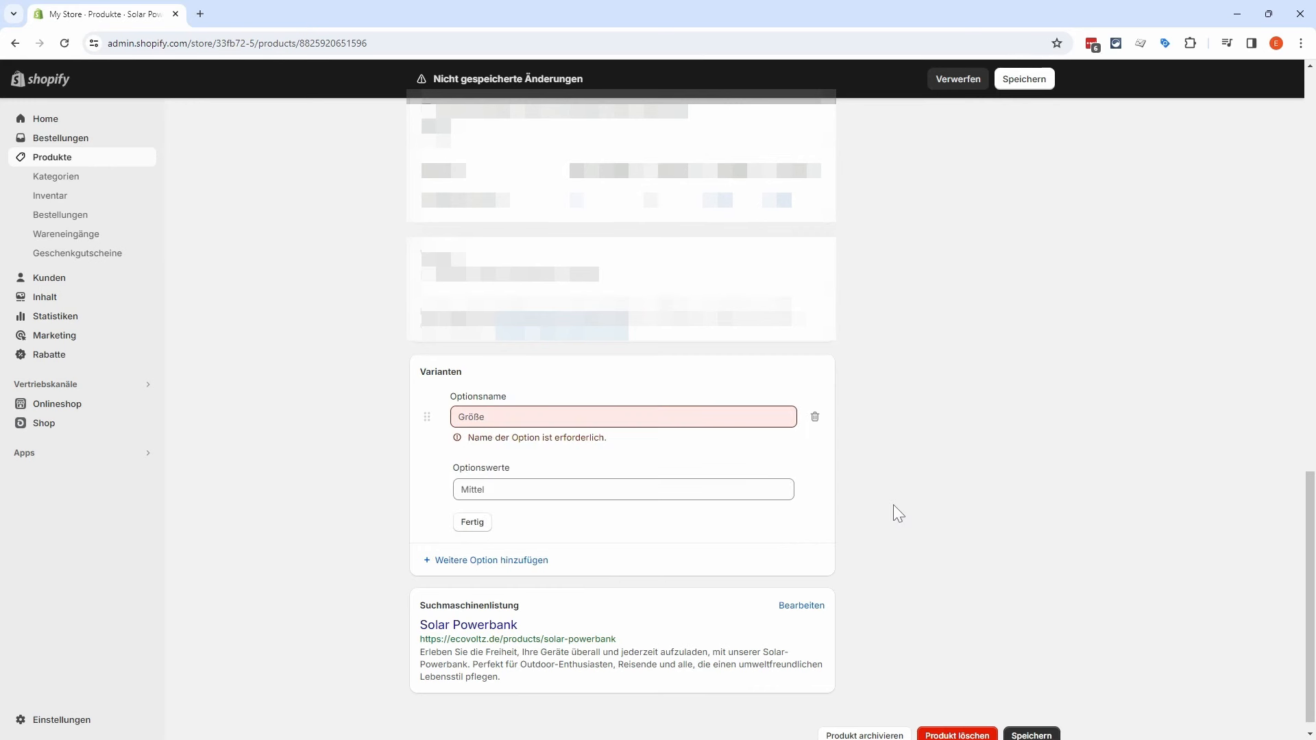
click(531, 490)
text(M)
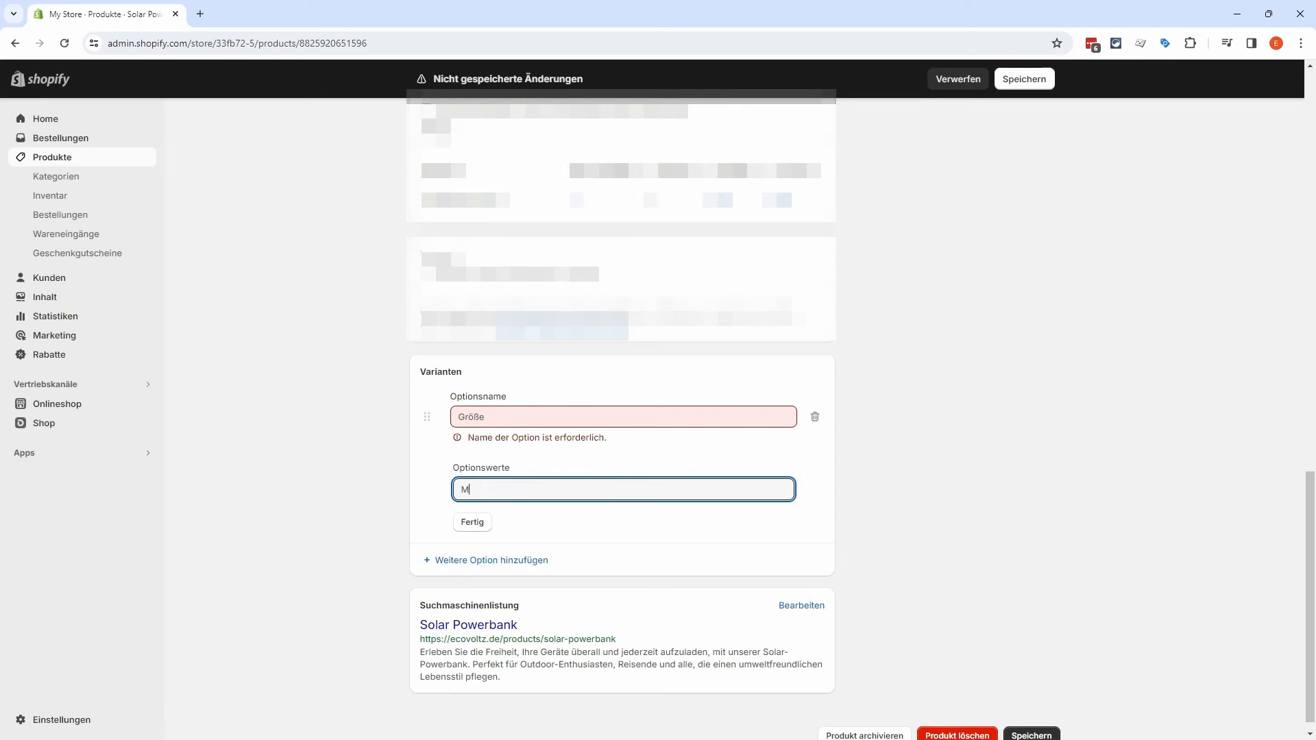
key(Return)
text(S)
key(Return)
text(L)
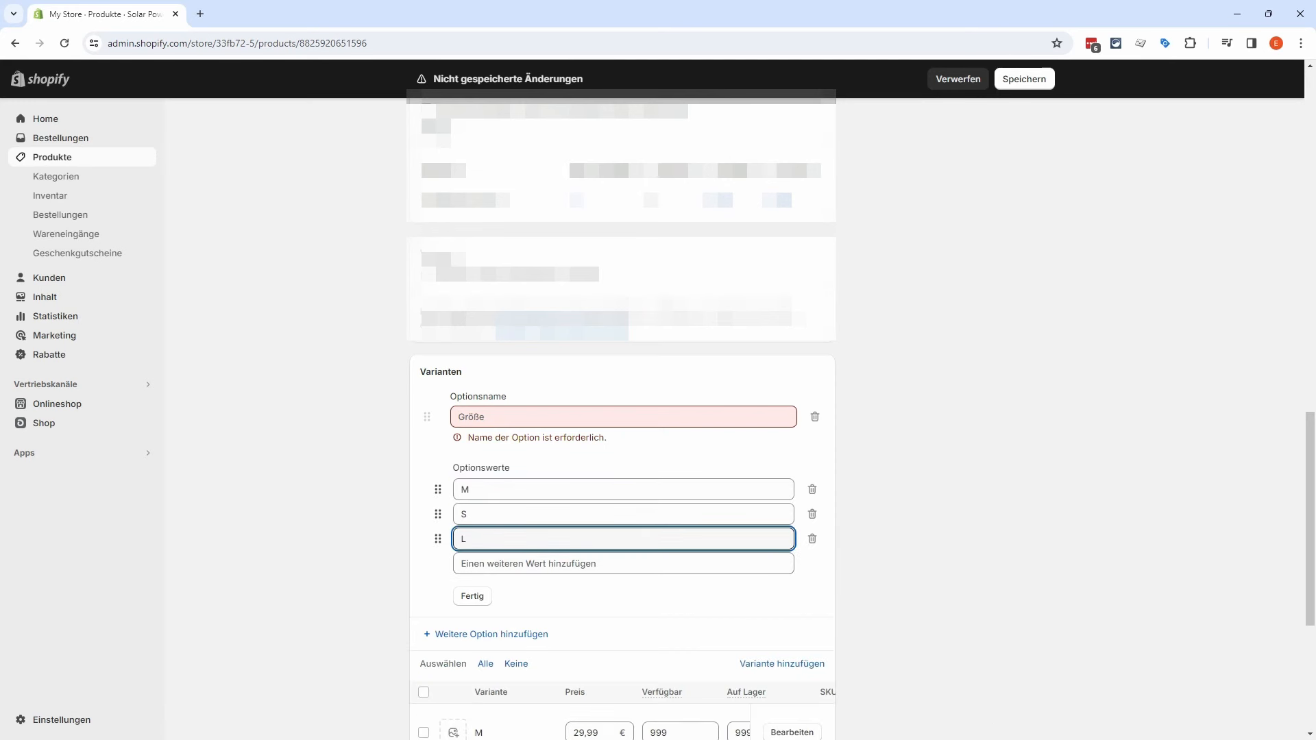
key(Return)
text(XL)
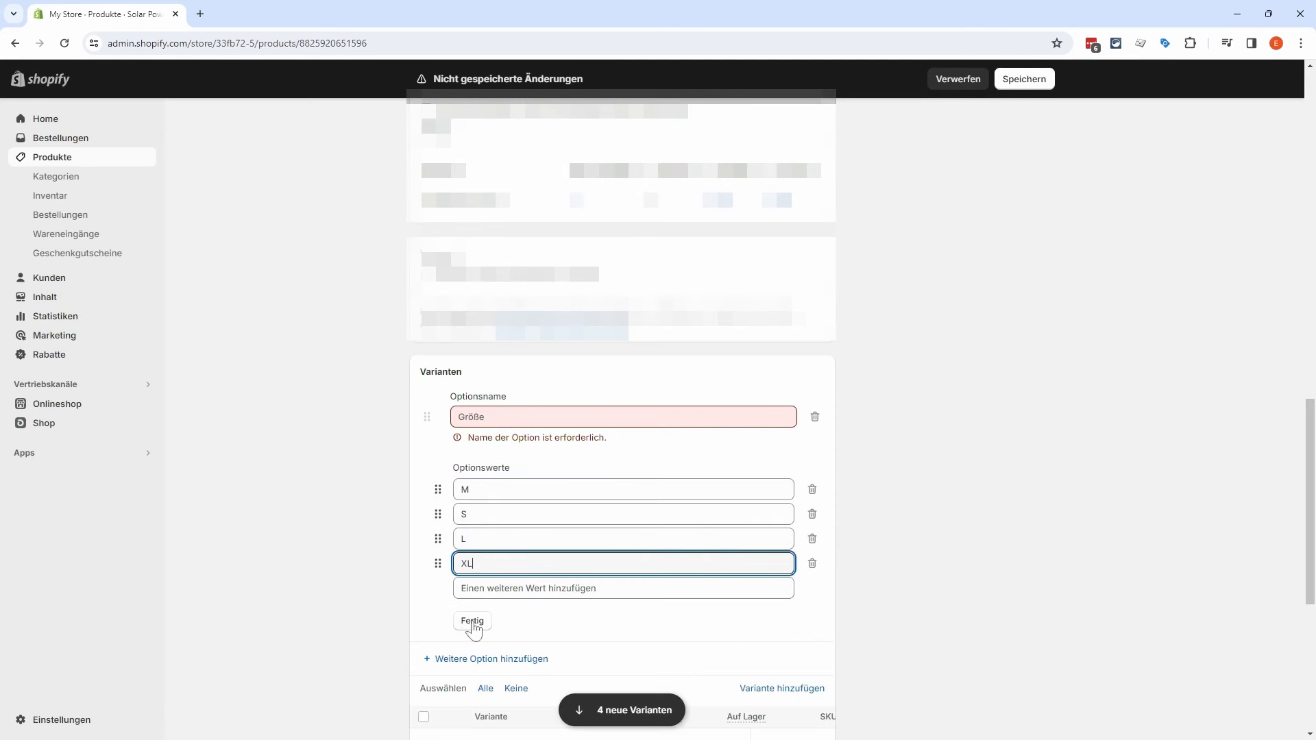
click(472, 621)
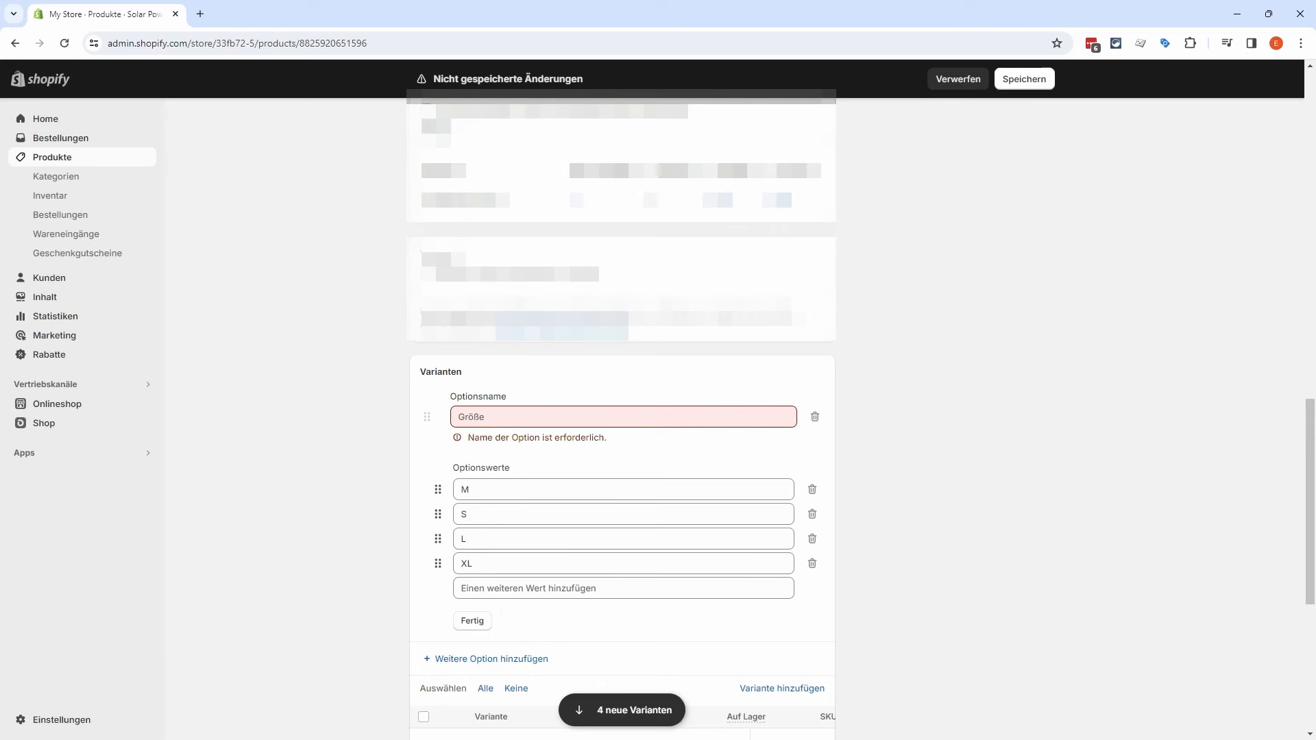
Step: Look over the generated size variants and delete the variant option again
scroll(860, 462, down, 4)
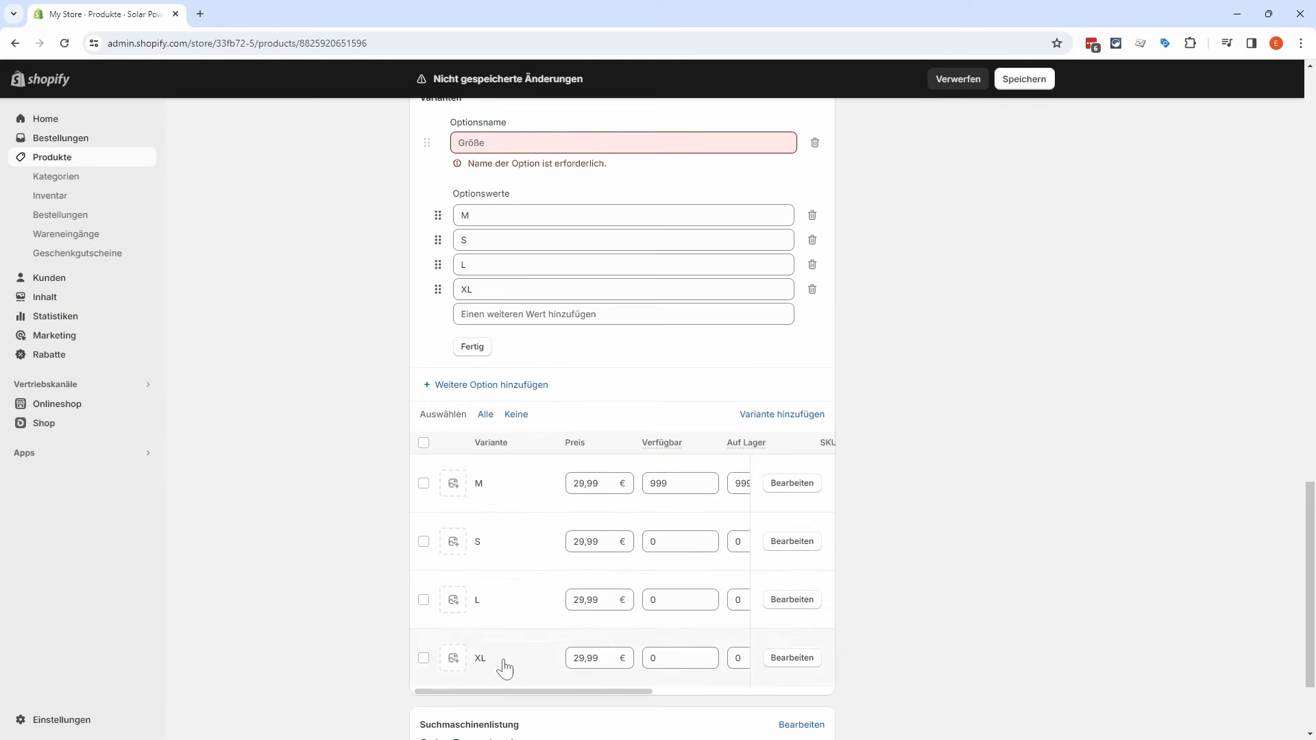
scroll(904, 427, up, 2)
scroll(904, 426, up, 1)
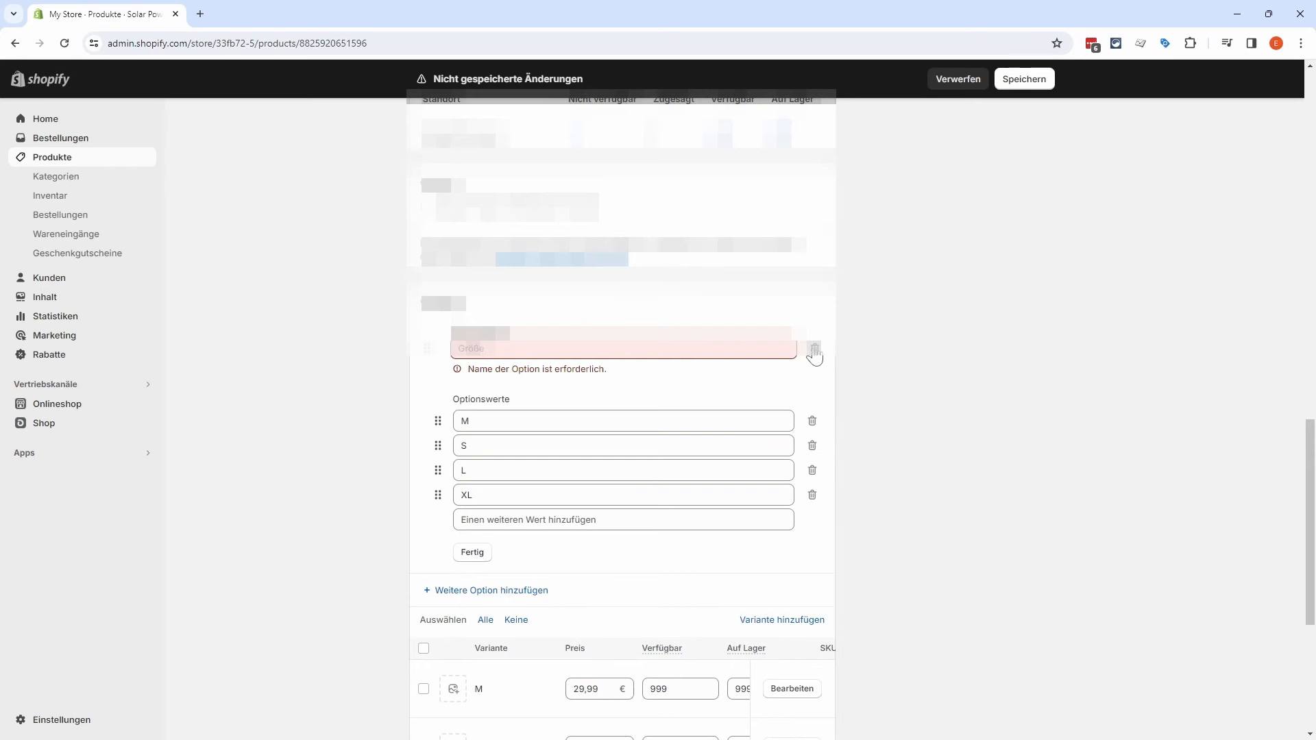
click(814, 350)
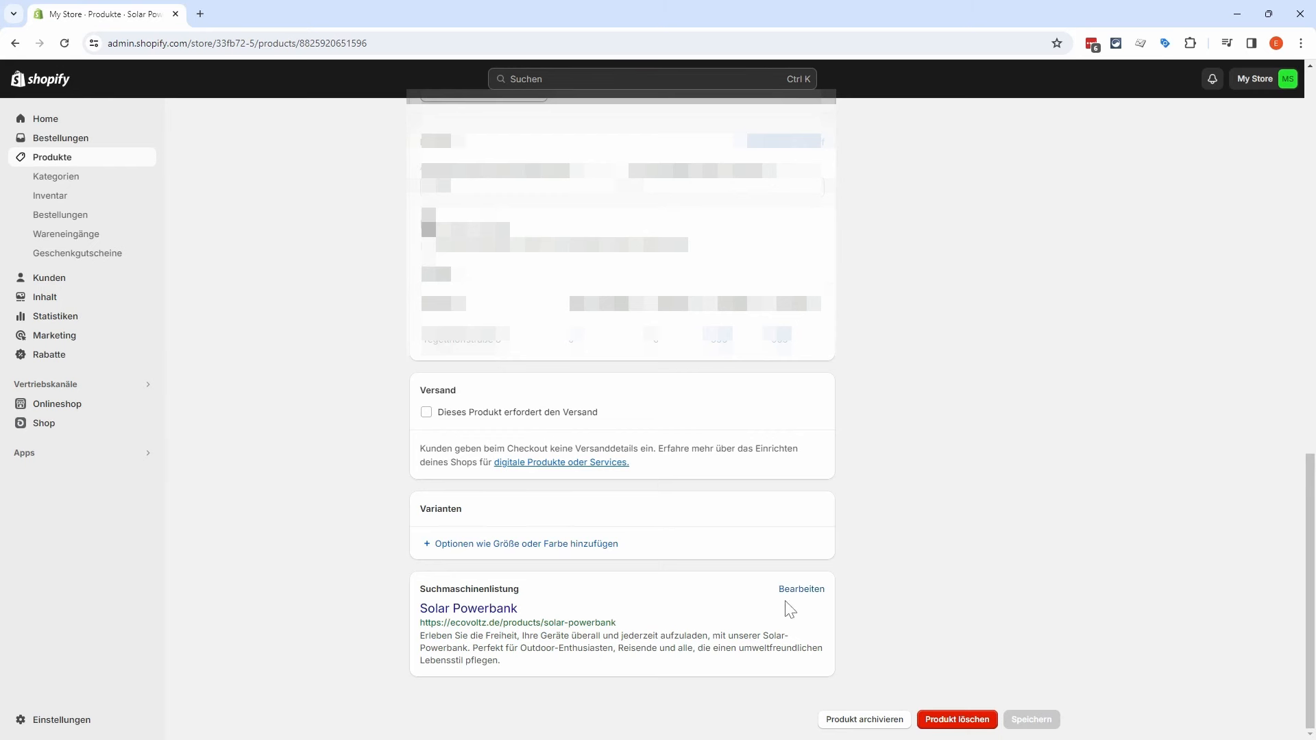
Step: Open the search engine listing for editing and examine its page title, meta description and URL handle
click(801, 591)
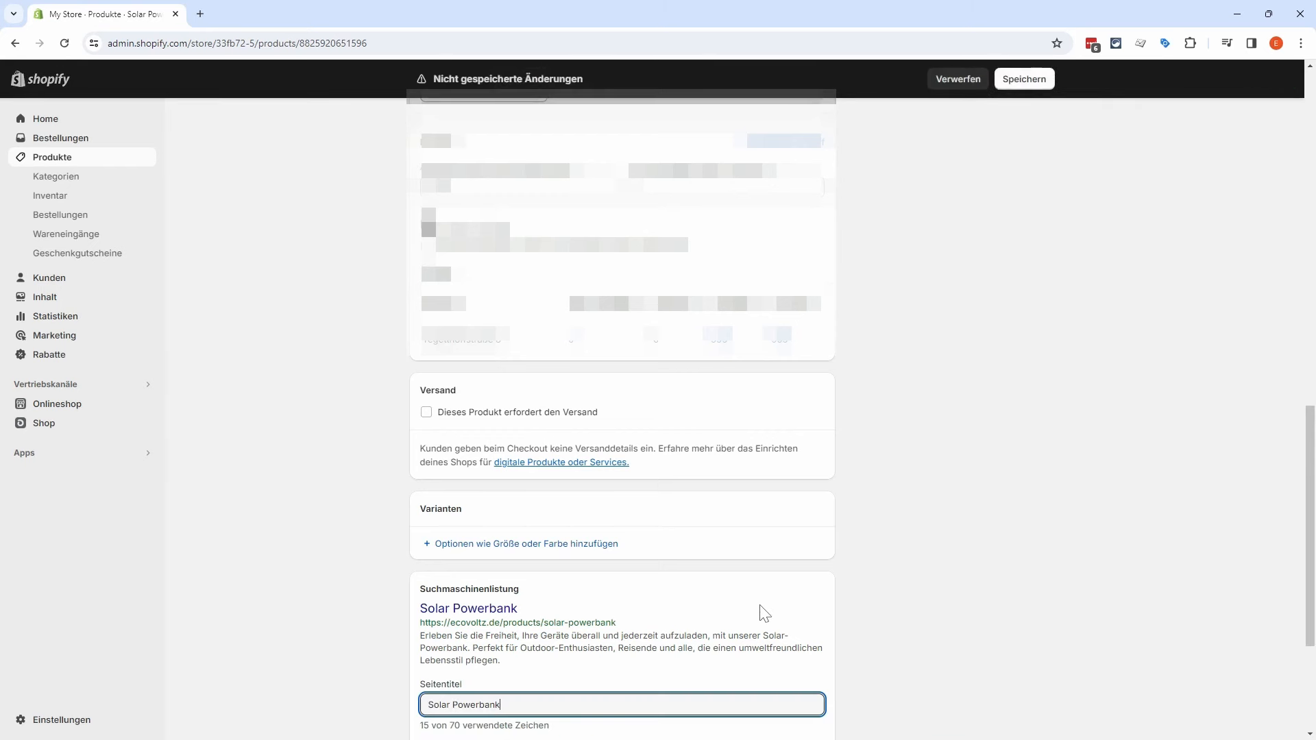
scroll(886, 570, down, 3)
drag(501, 473, 427, 473)
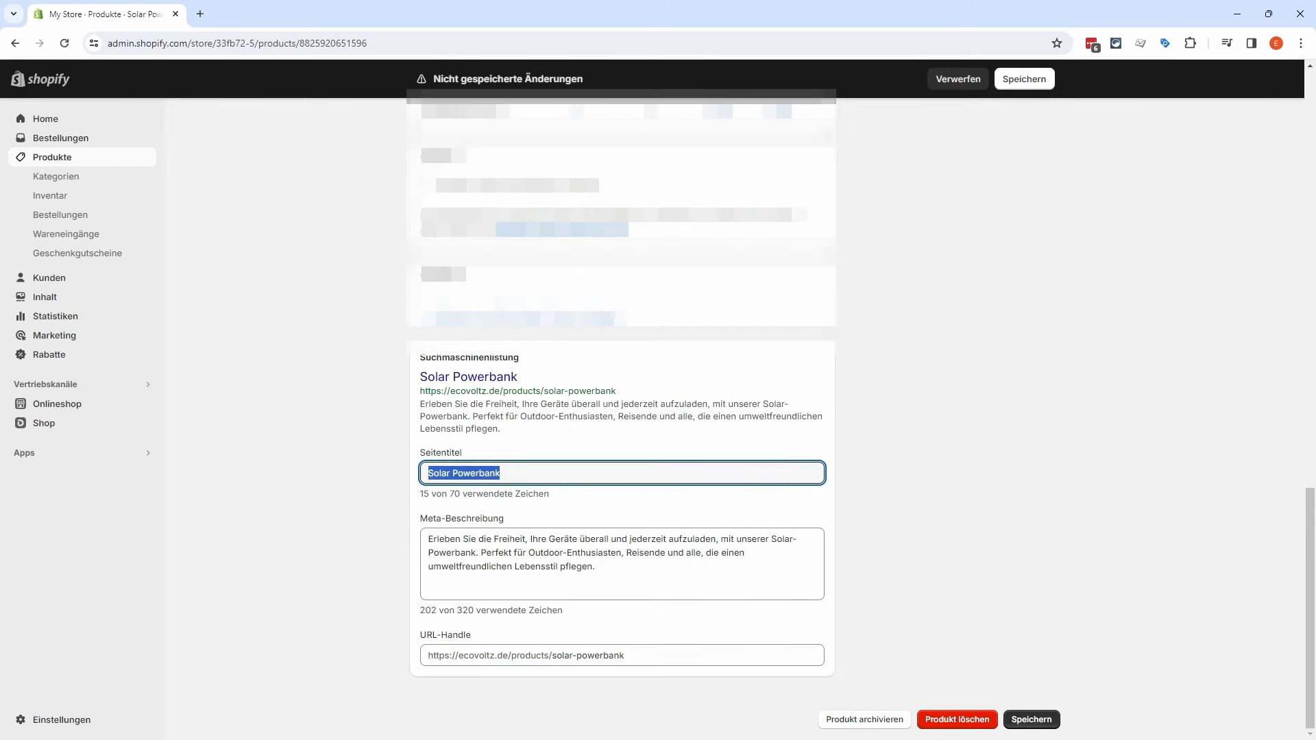
click(621, 582)
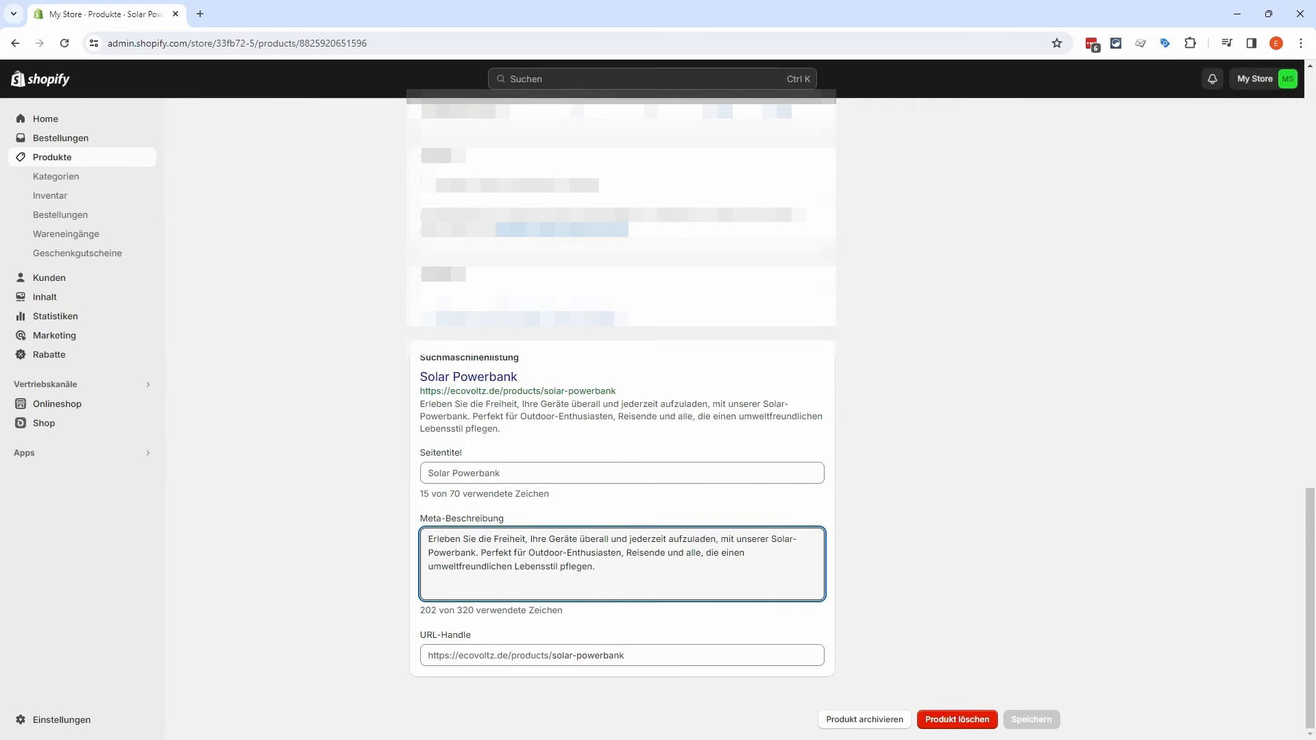
drag(595, 566, 421, 539)
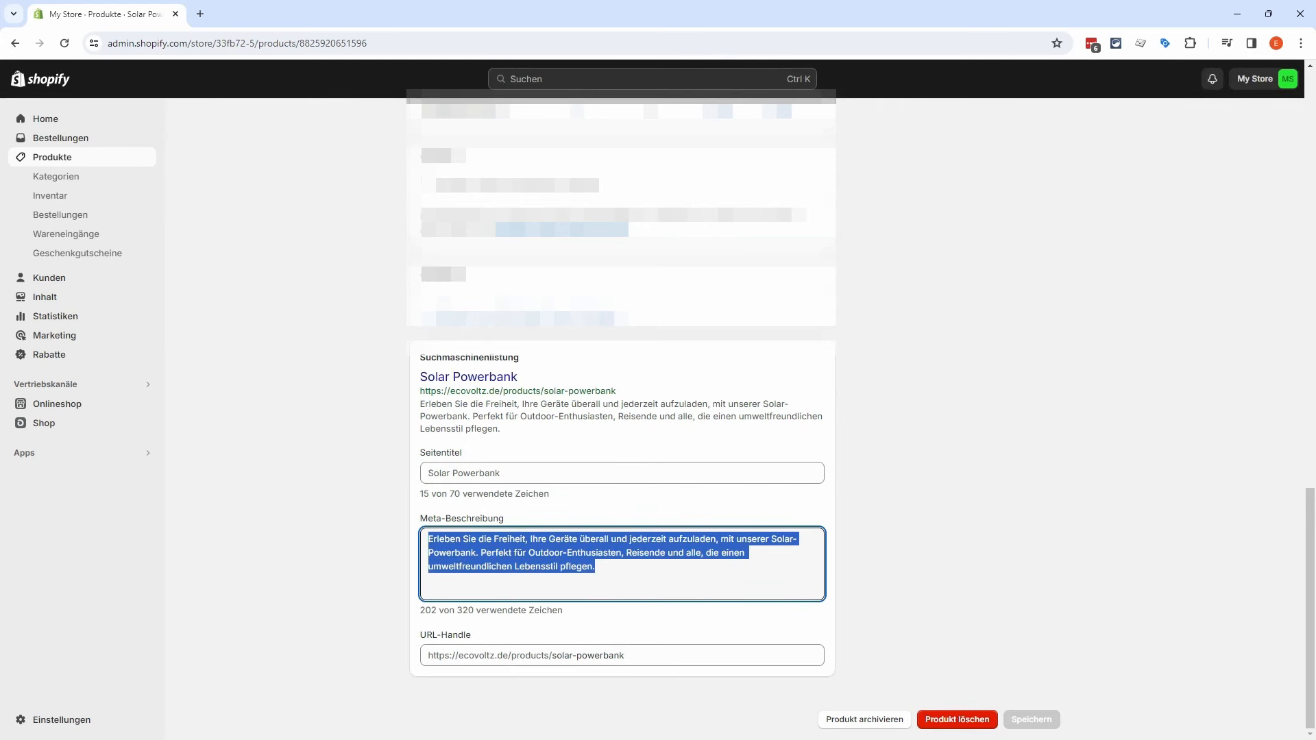
click(637, 583)
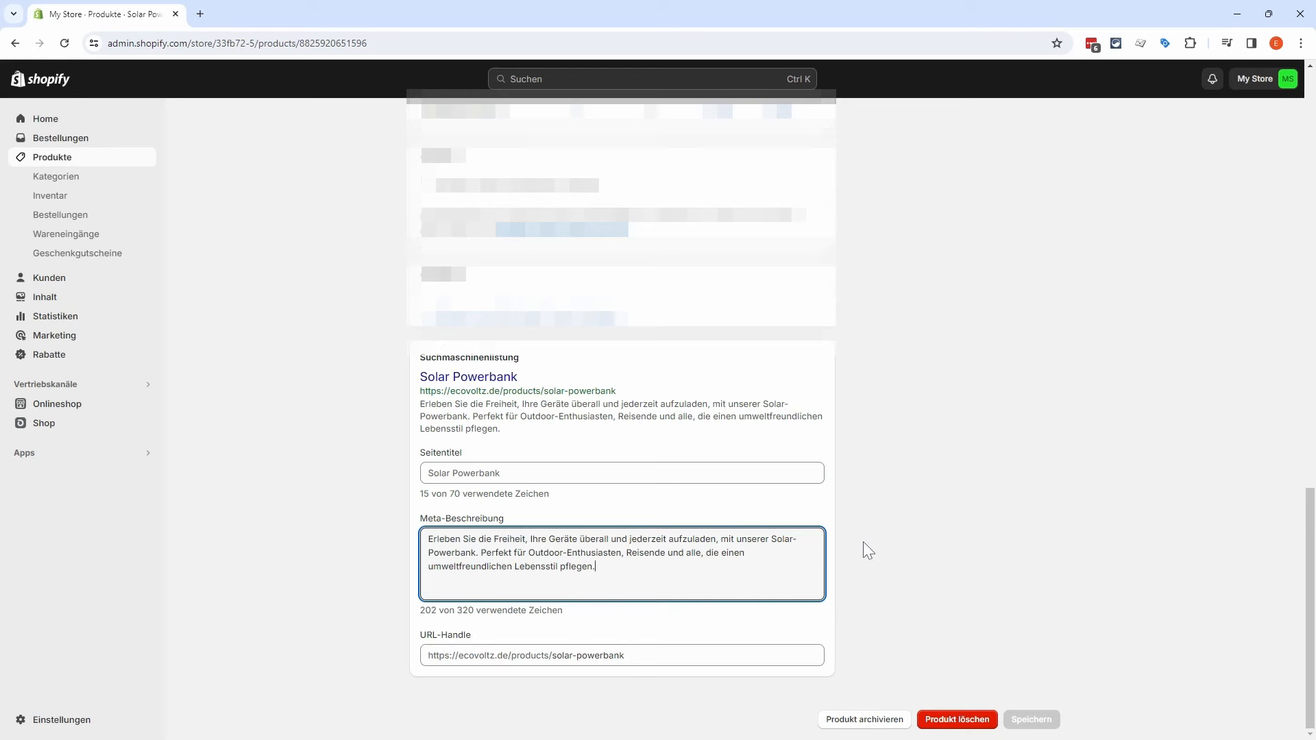
Step: Check the status options available for the Solar Powerbank and leave the selection as Aktiv
scroll(862, 543, up, 15)
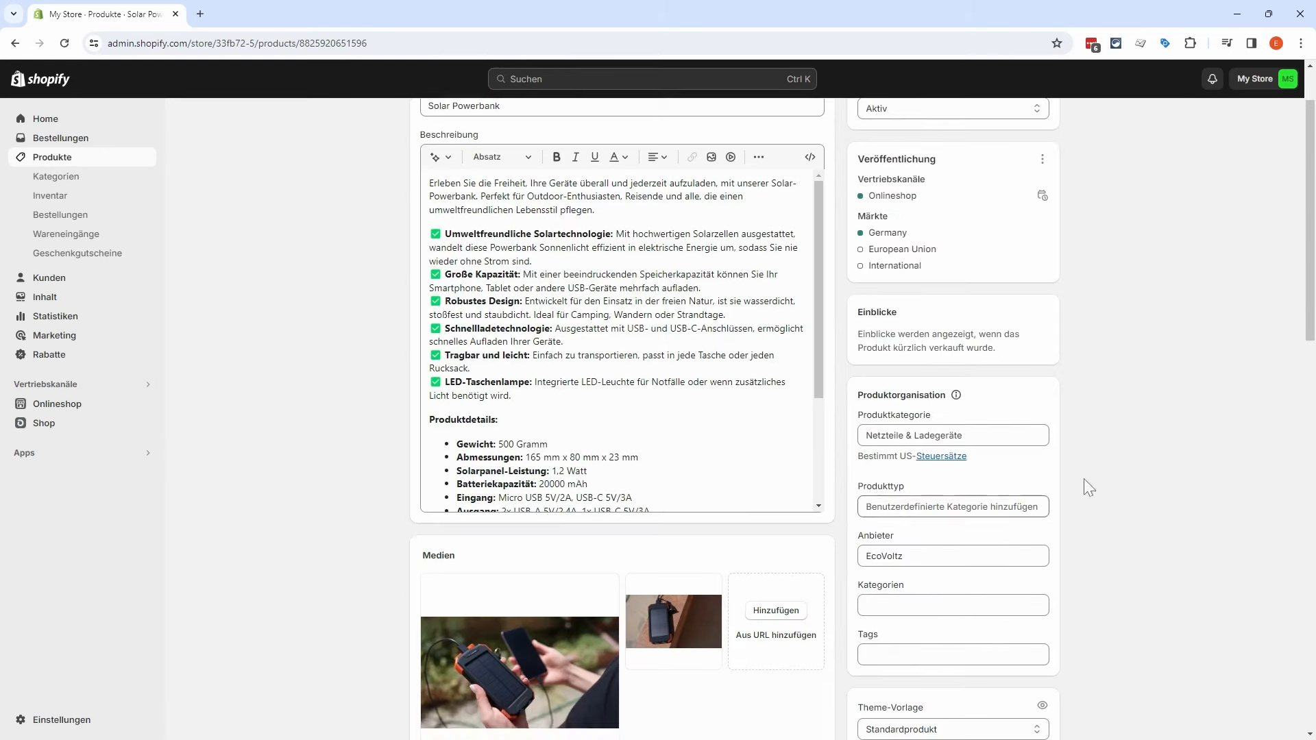
click(950, 191)
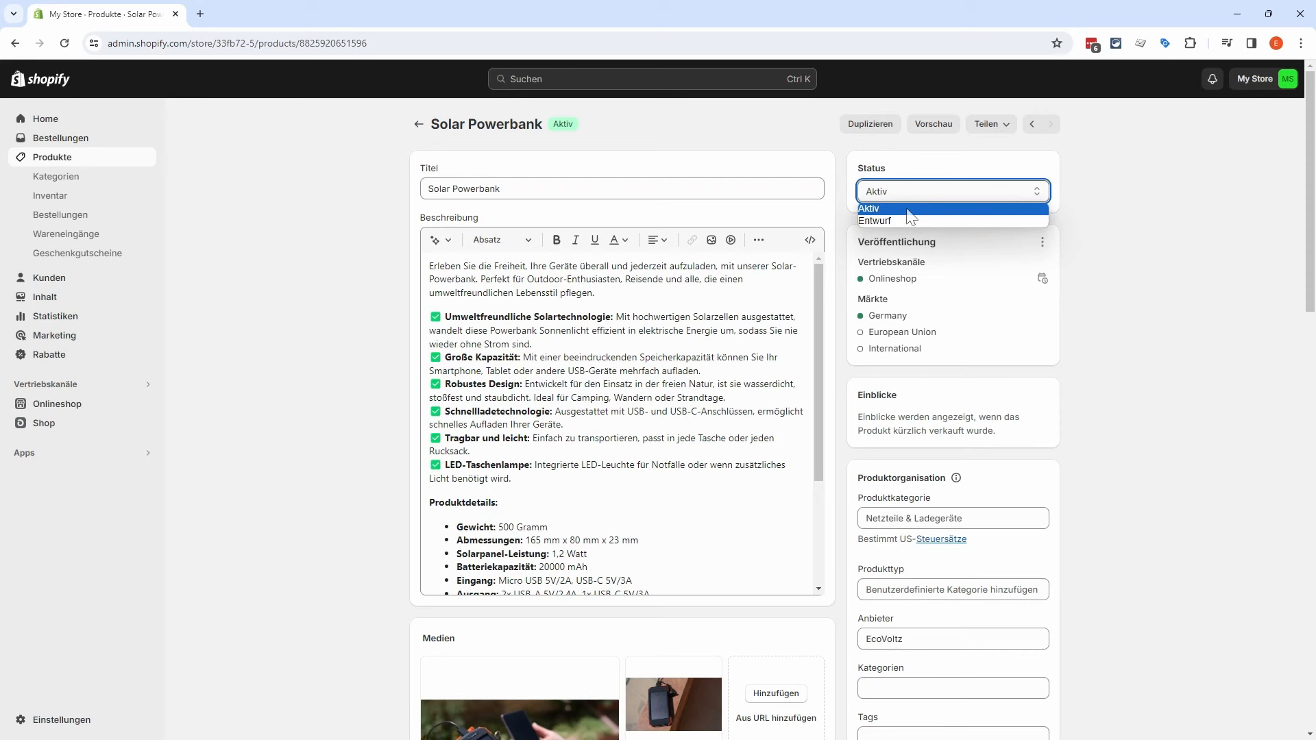
click(1077, 217)
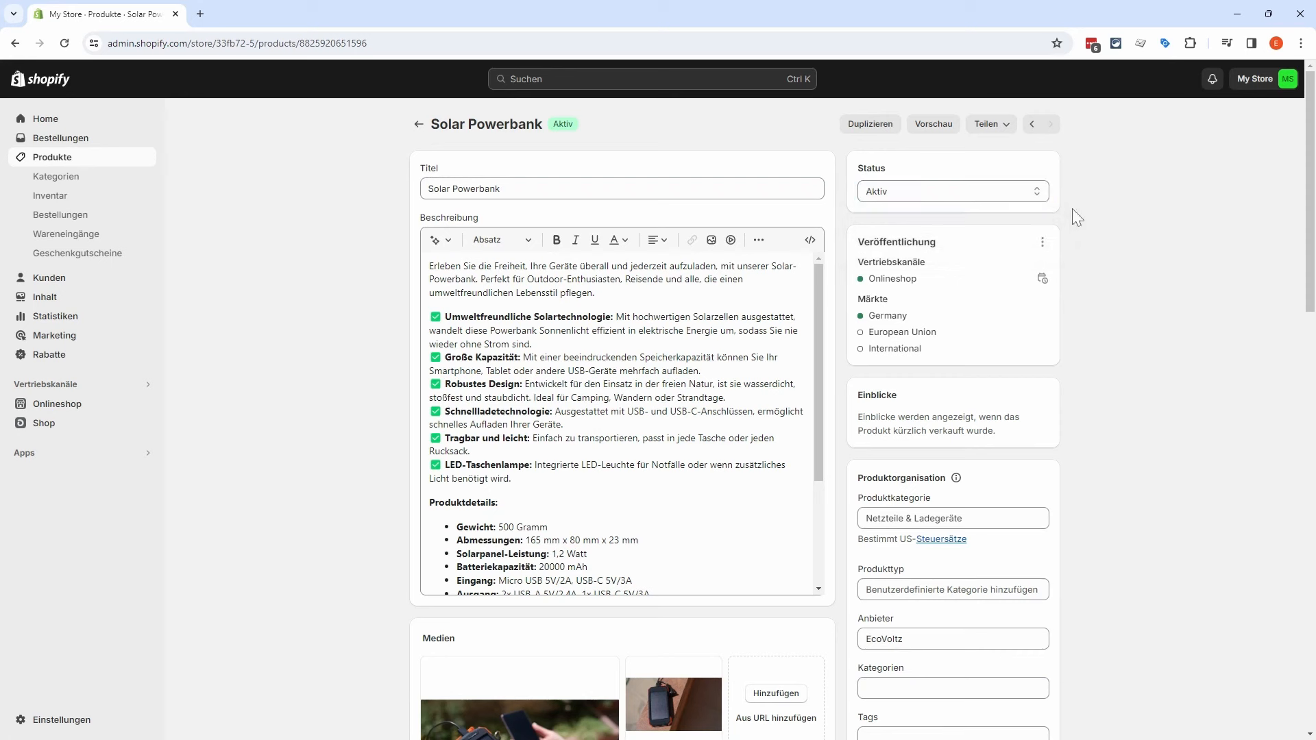
Step: Try adding the Shop sales channel to the product's publication, deselect it and cancel the change
click(1042, 243)
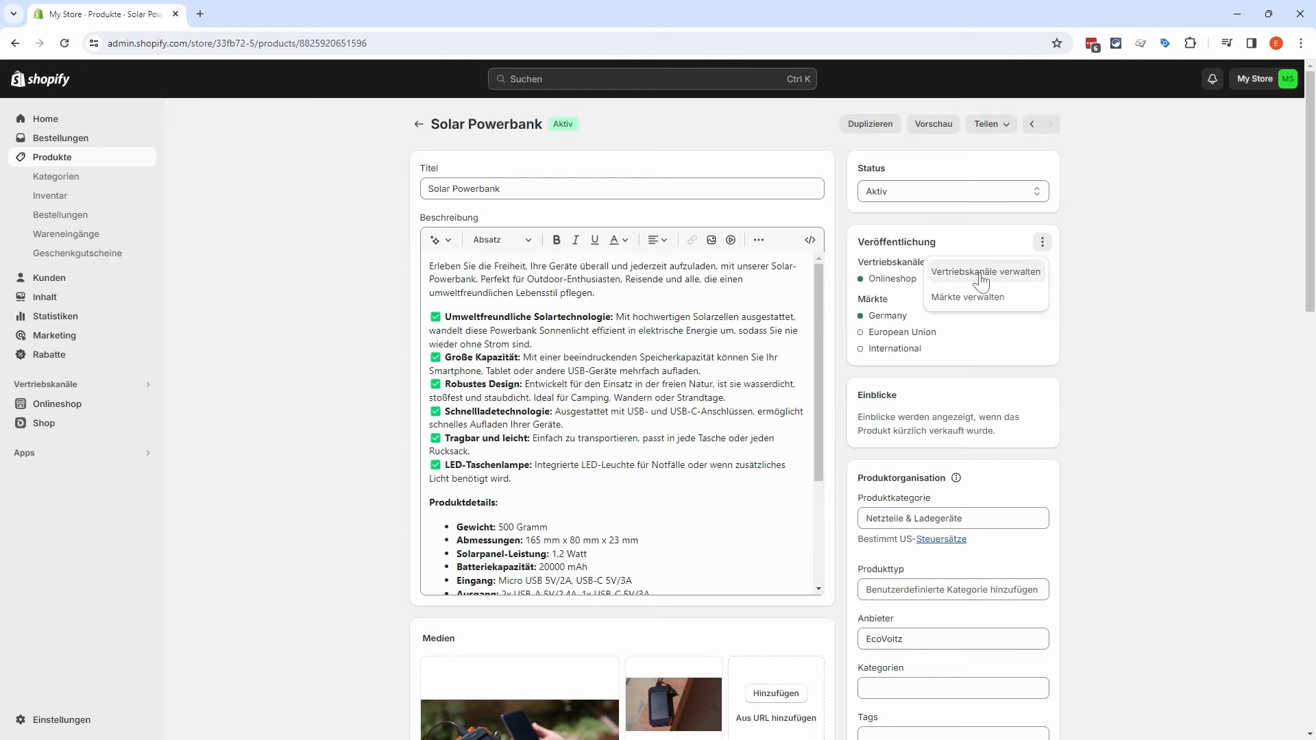
click(1030, 278)
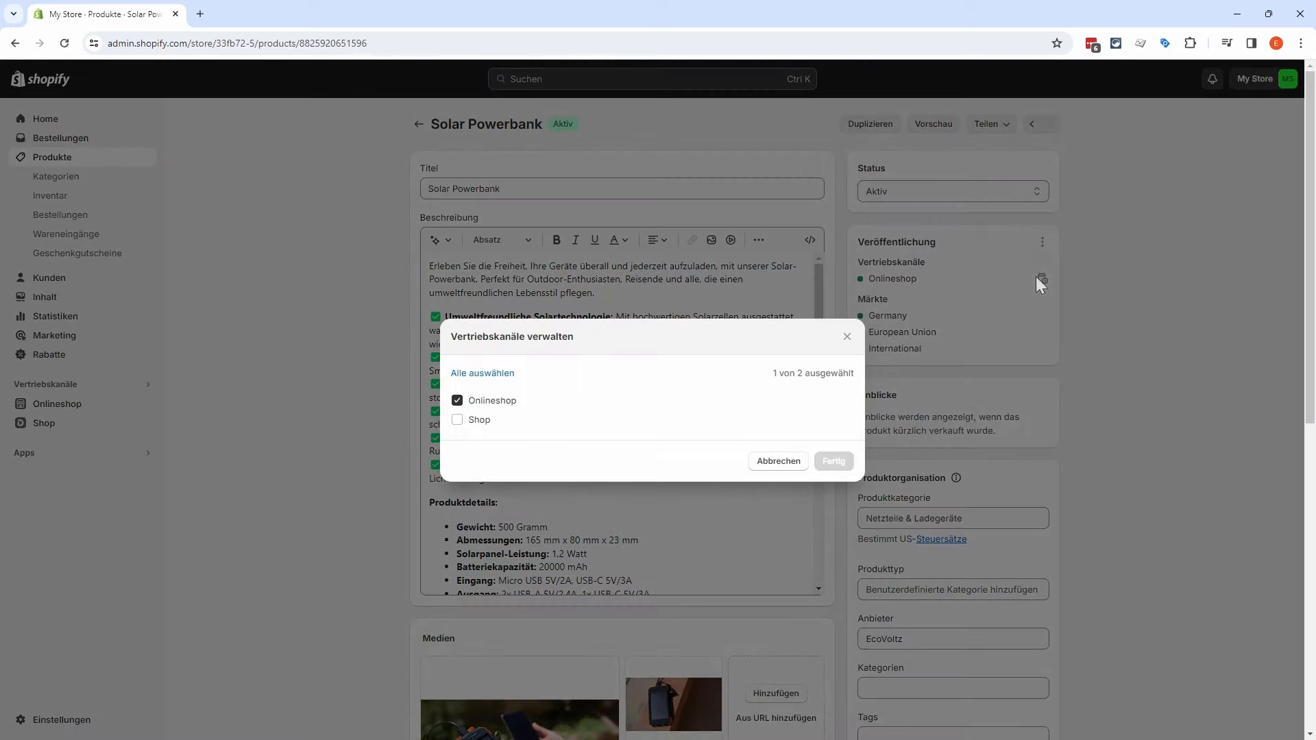
click(478, 428)
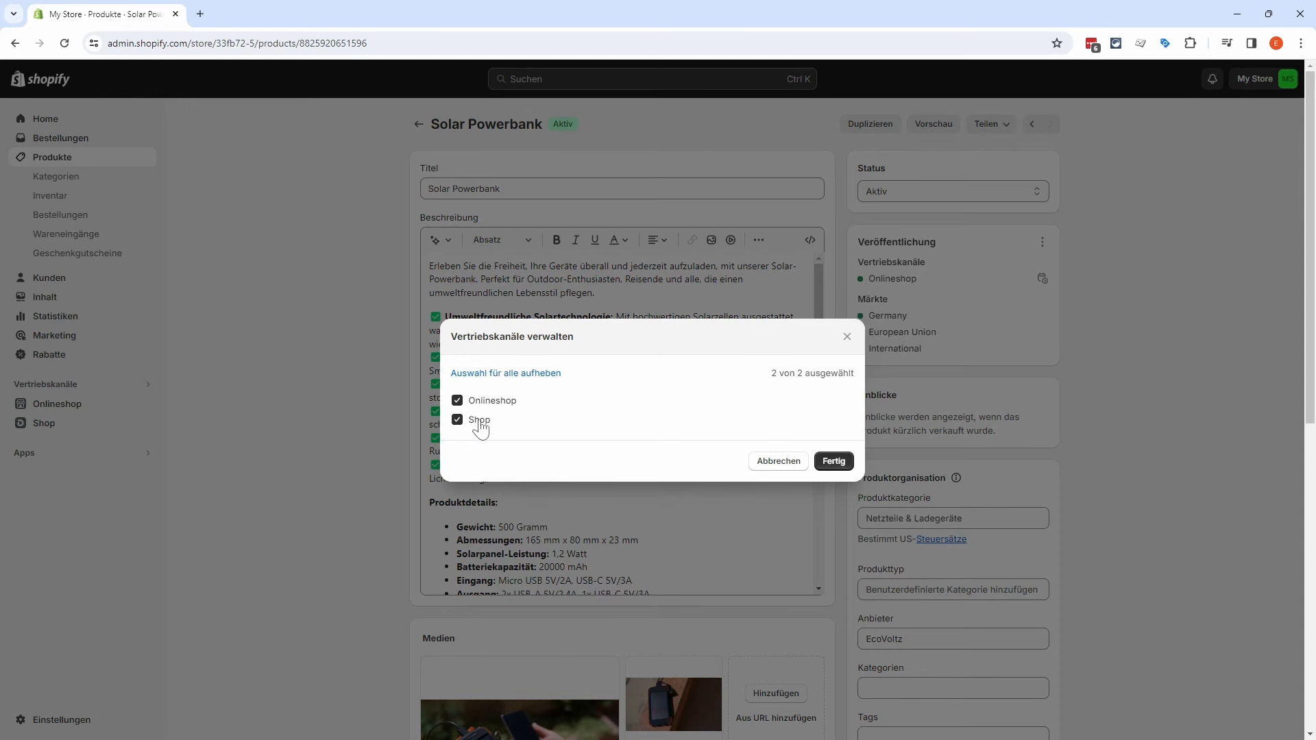
click(478, 427)
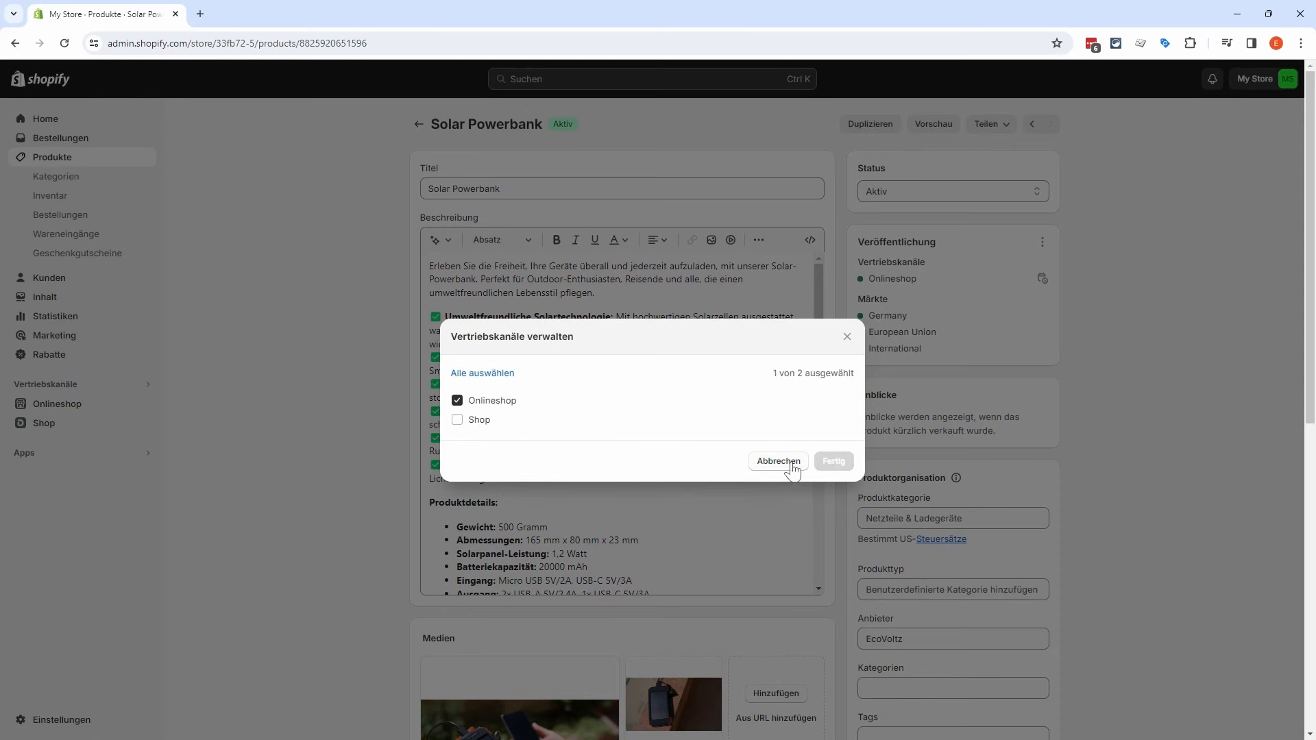
click(786, 464)
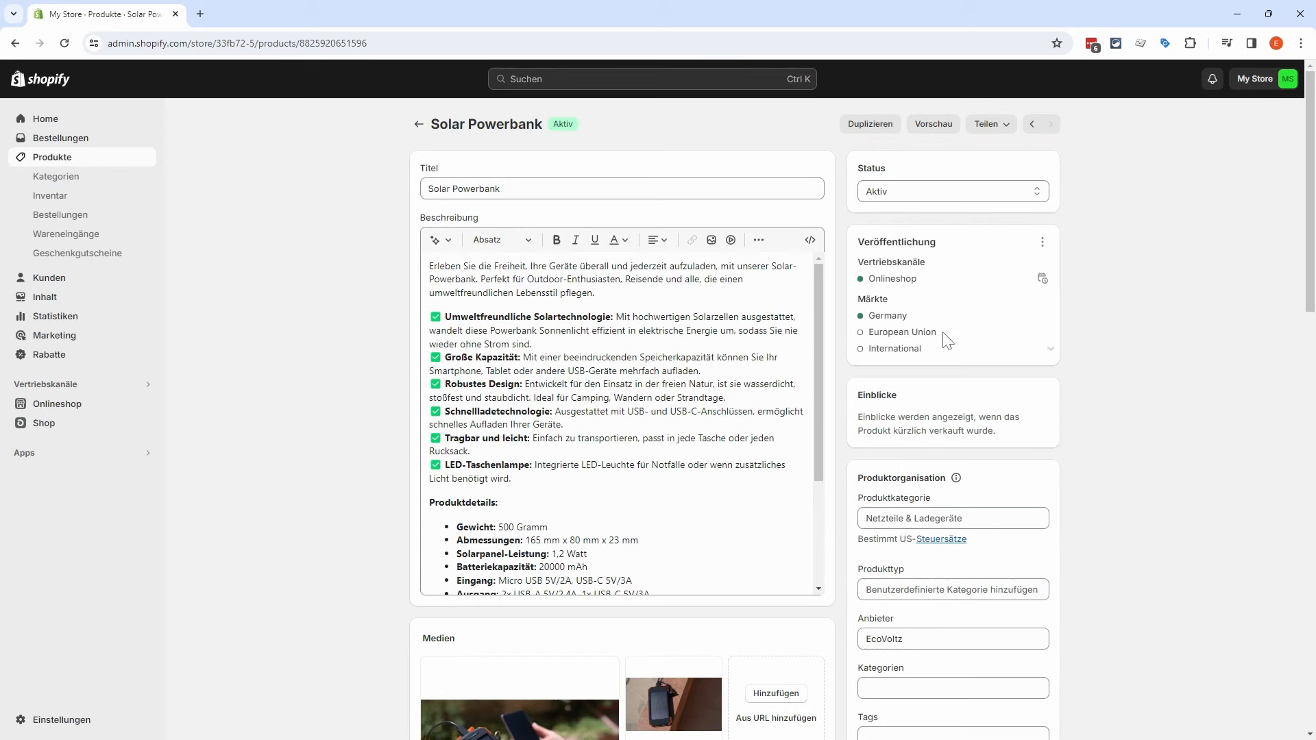
Step: Review the product's markets and the available product categories under Stromversorgung
mouse_move(1052, 340)
scroll(1116, 344, down, 2)
click(952, 381)
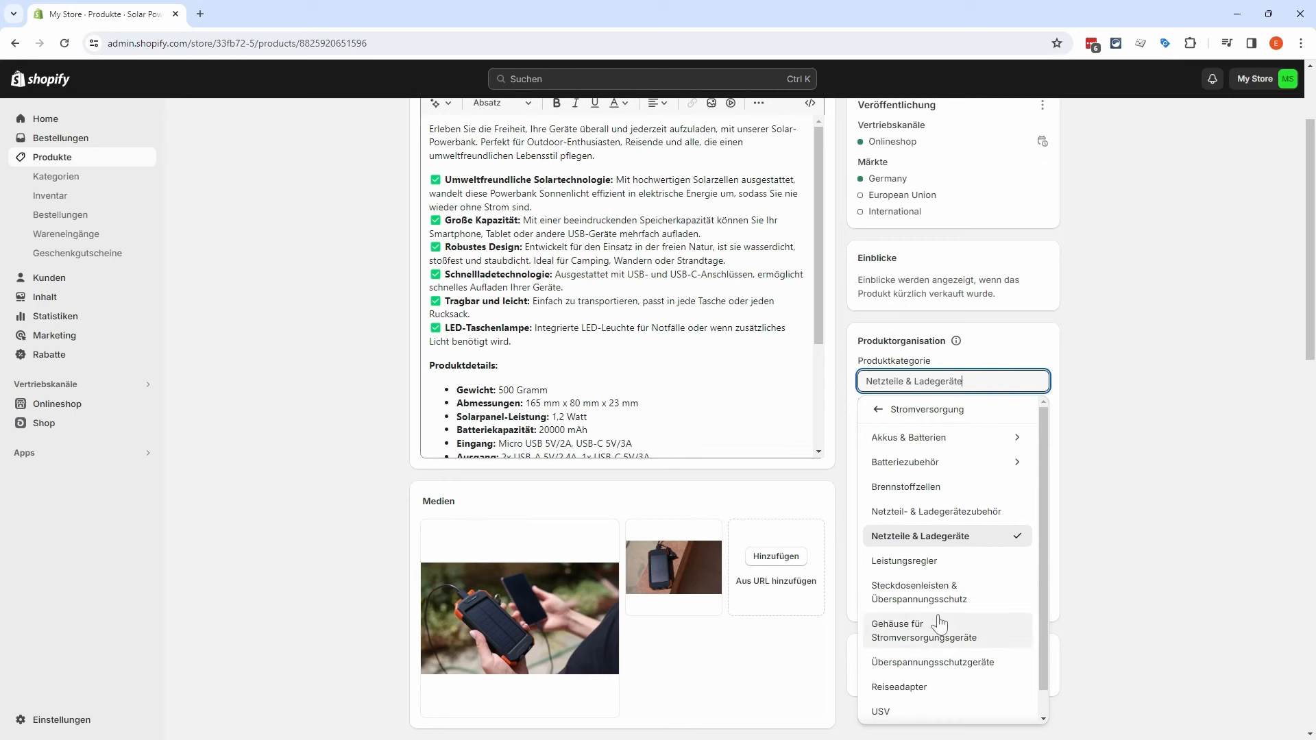
click(1069, 384)
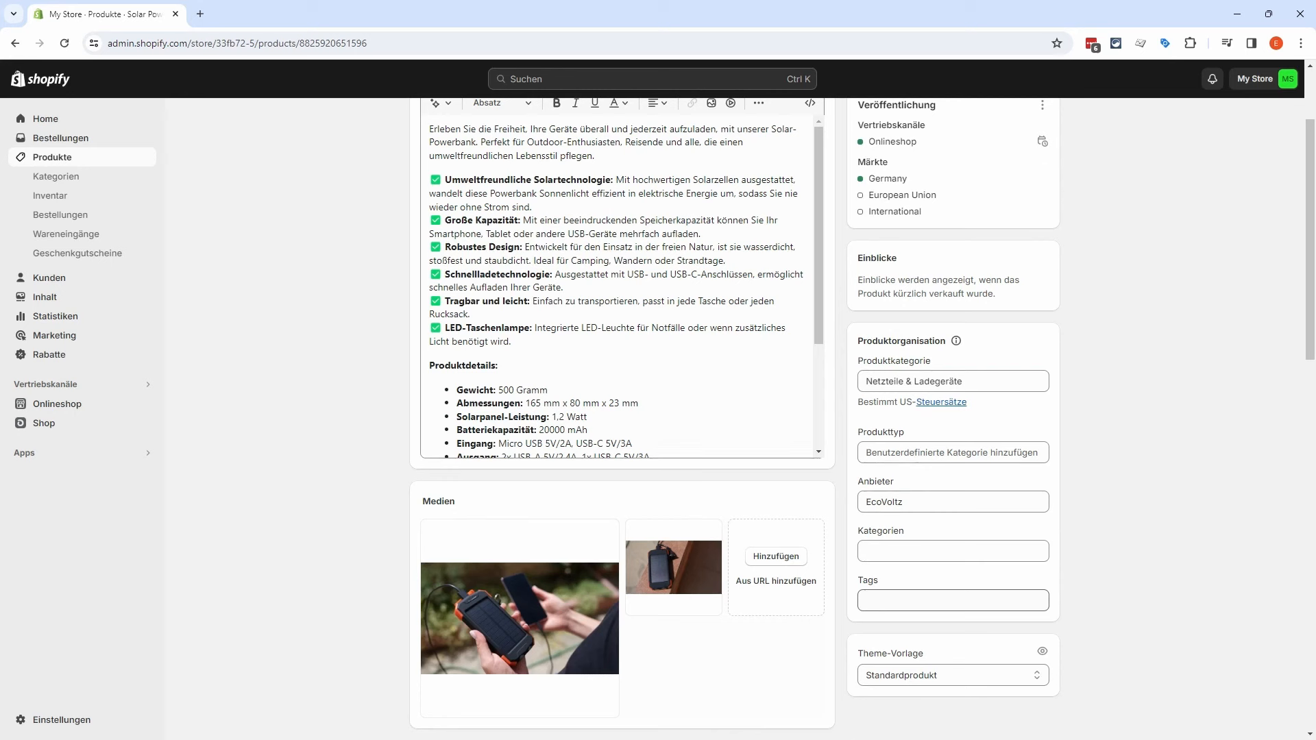
Step: Add the tag Bestseller to the Solar Powerbank and save the product
click(952, 600)
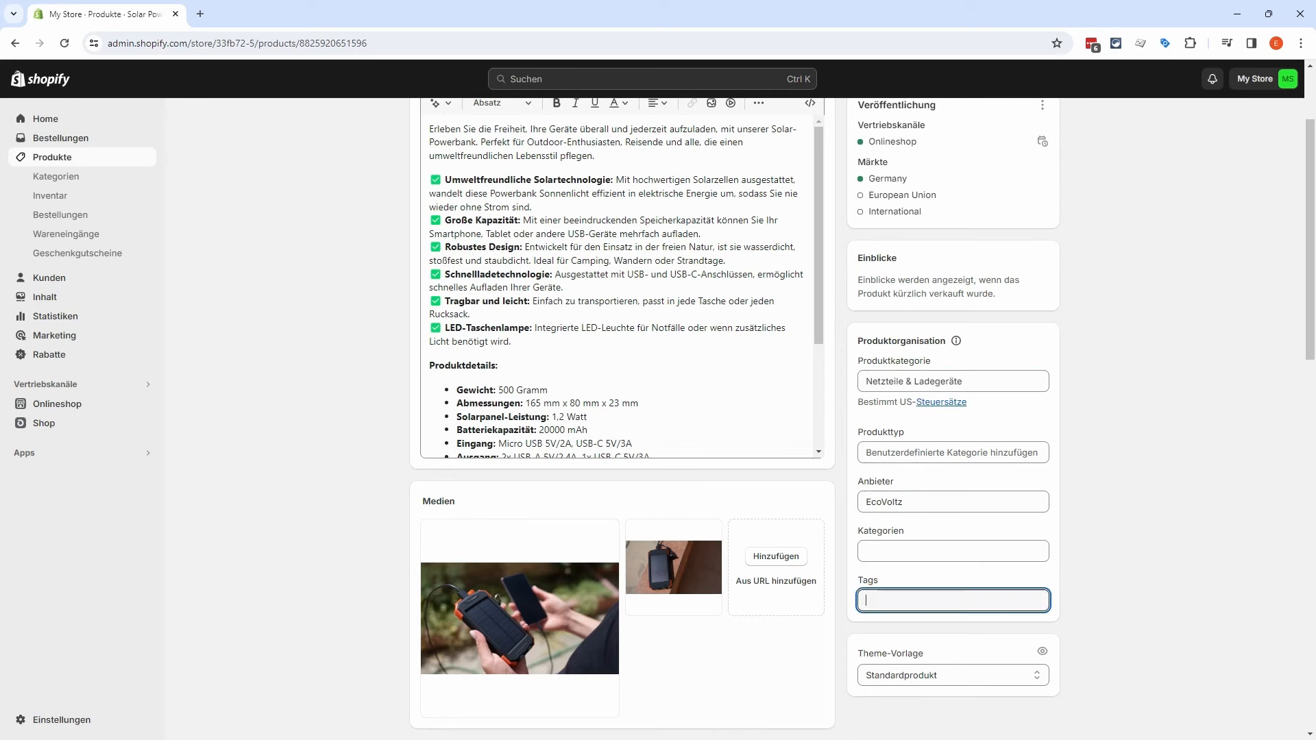
text(Be)
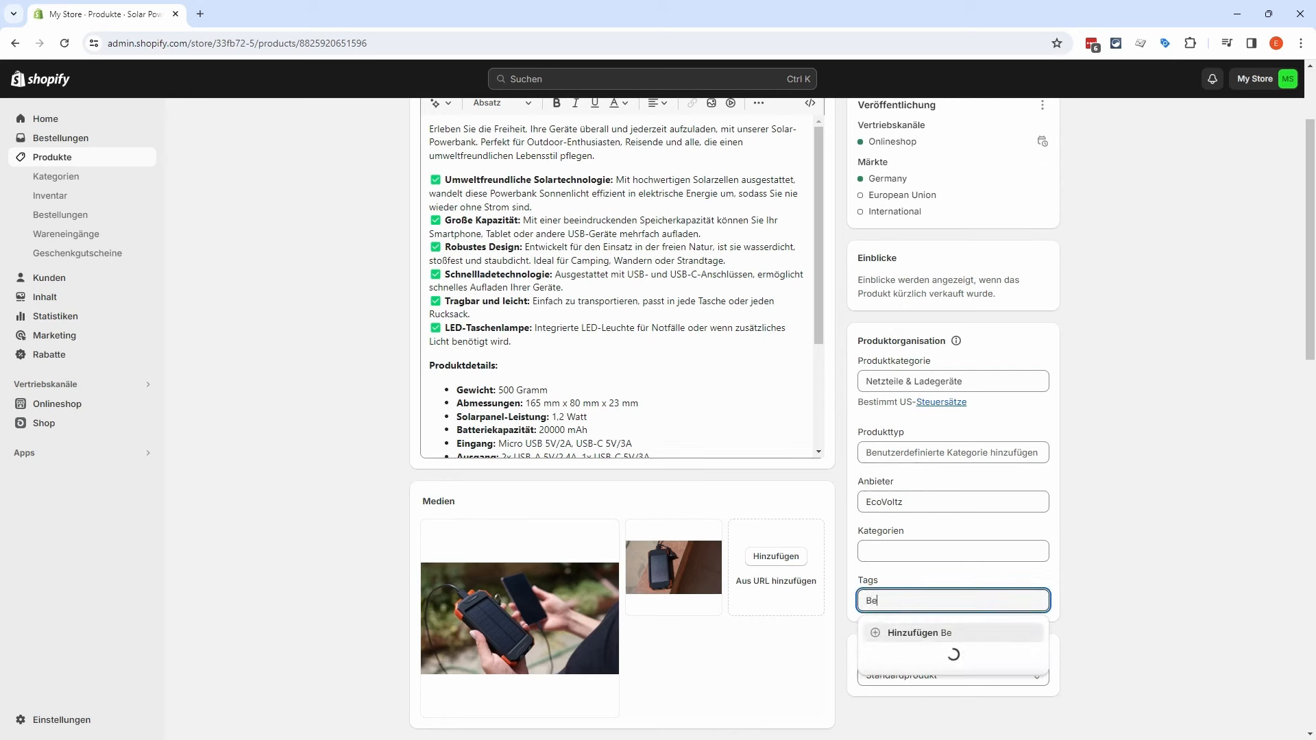
text(stseller)
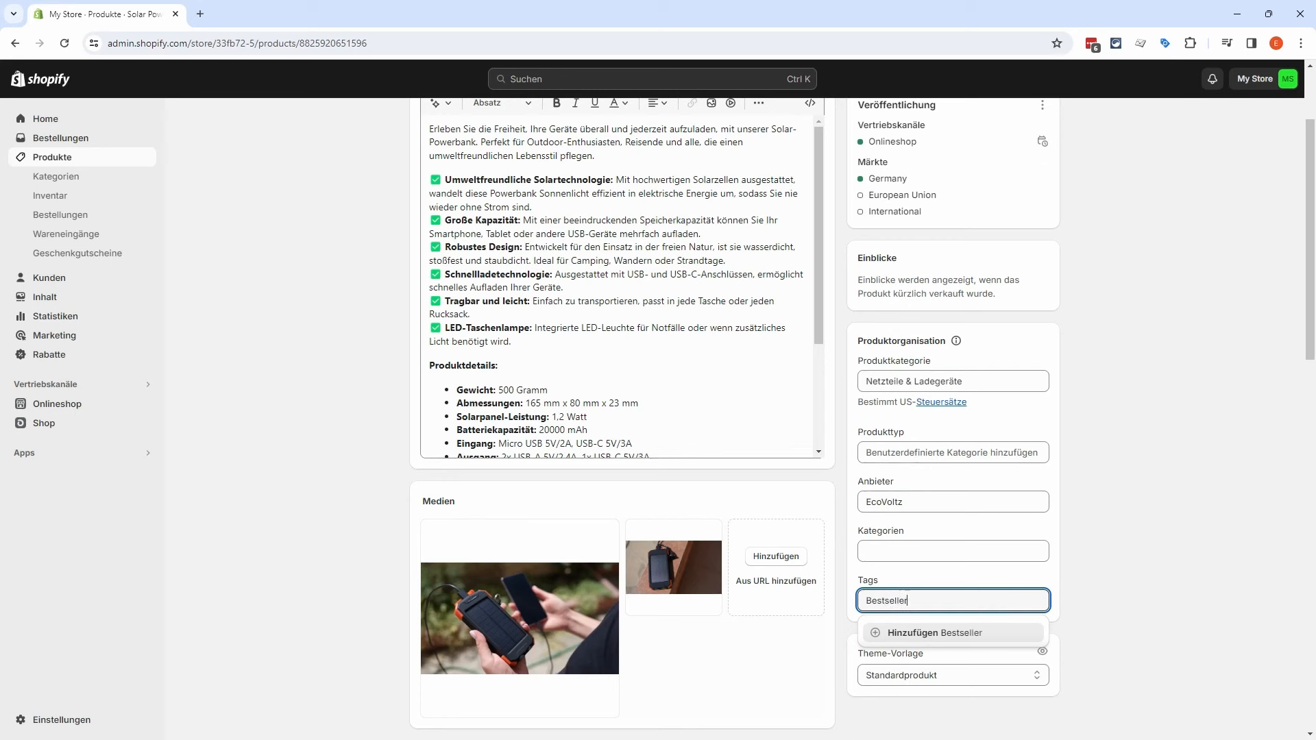
click(920, 634)
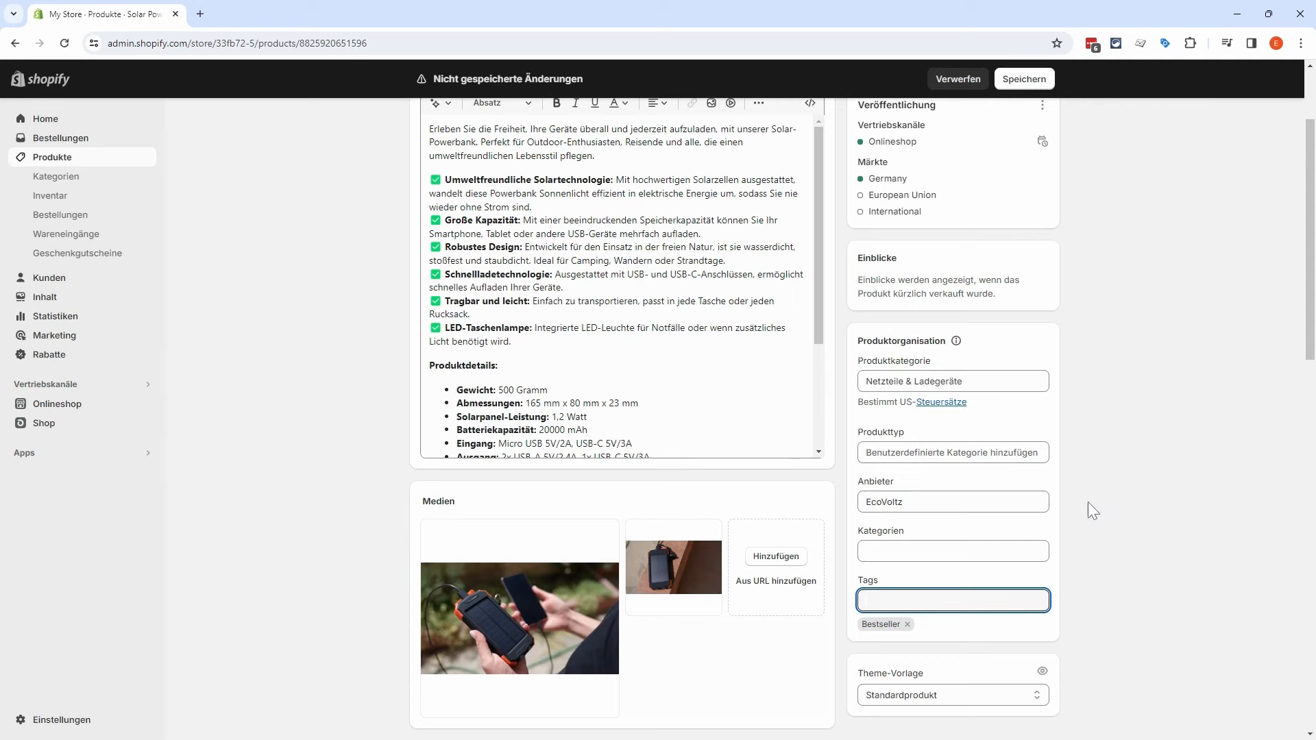
click(1024, 80)
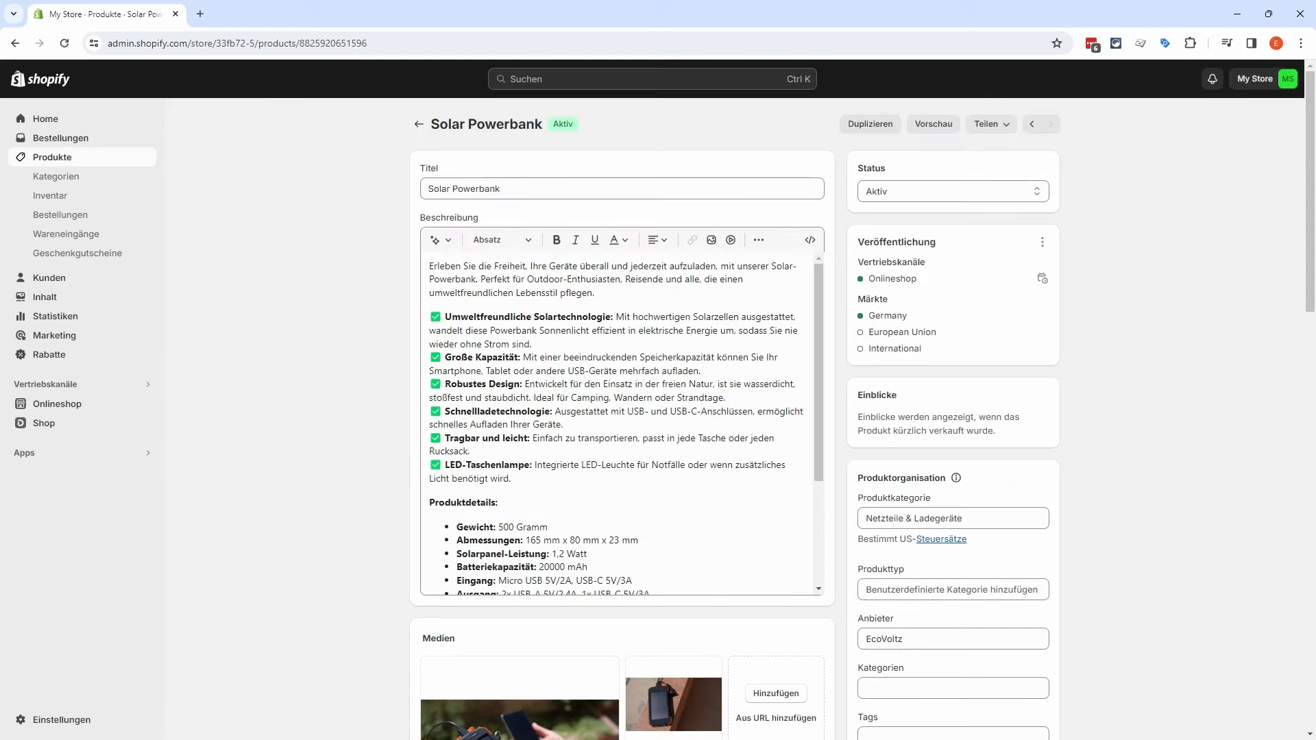
Step: Open the Solar Lautsprecher product, assign it the existing Bestseller tag and save it
click(417, 123)
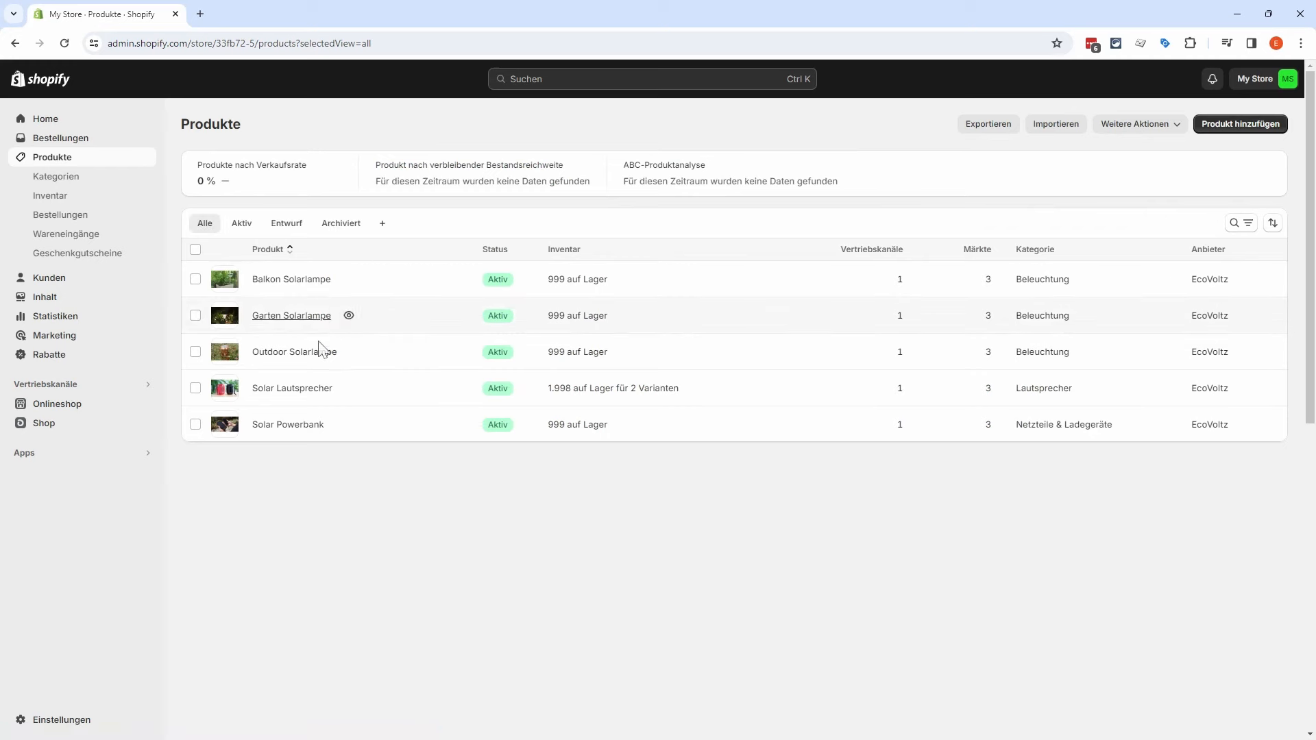
click(294, 389)
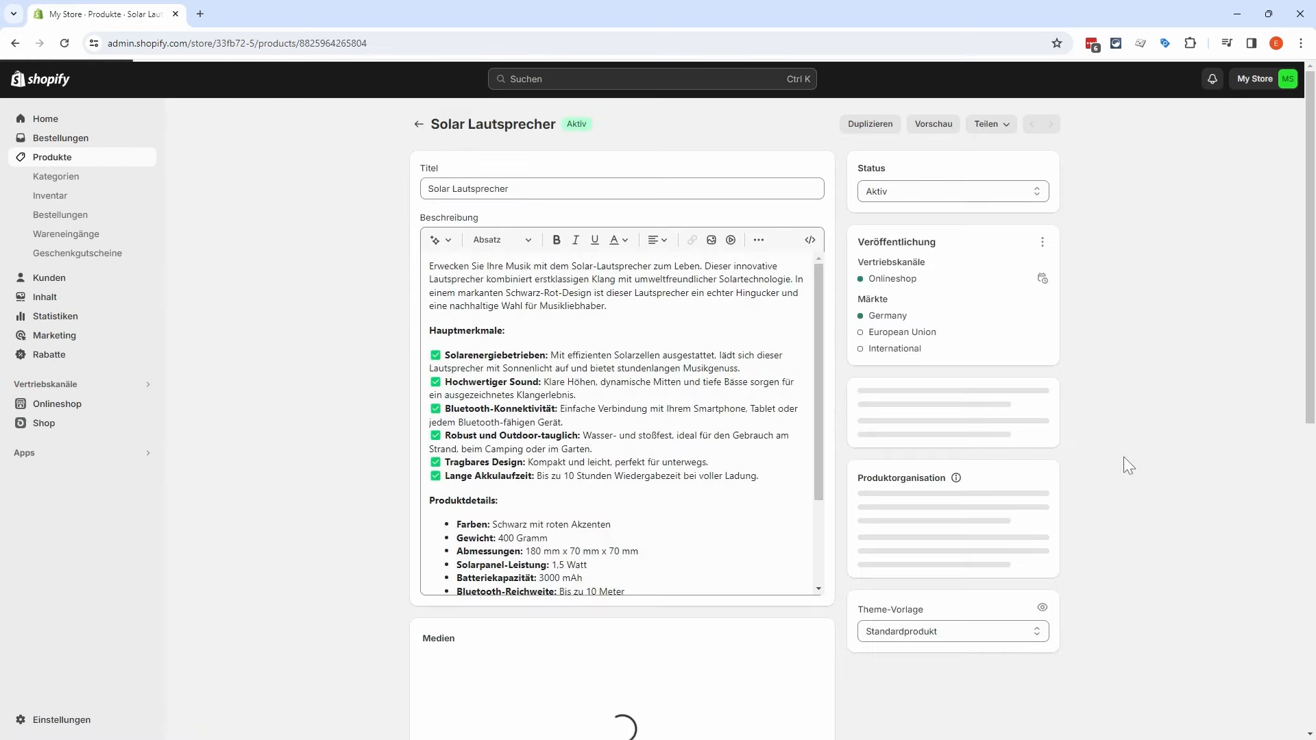
scroll(1124, 452, down, 1)
scroll(1123, 452, down, 4)
click(977, 712)
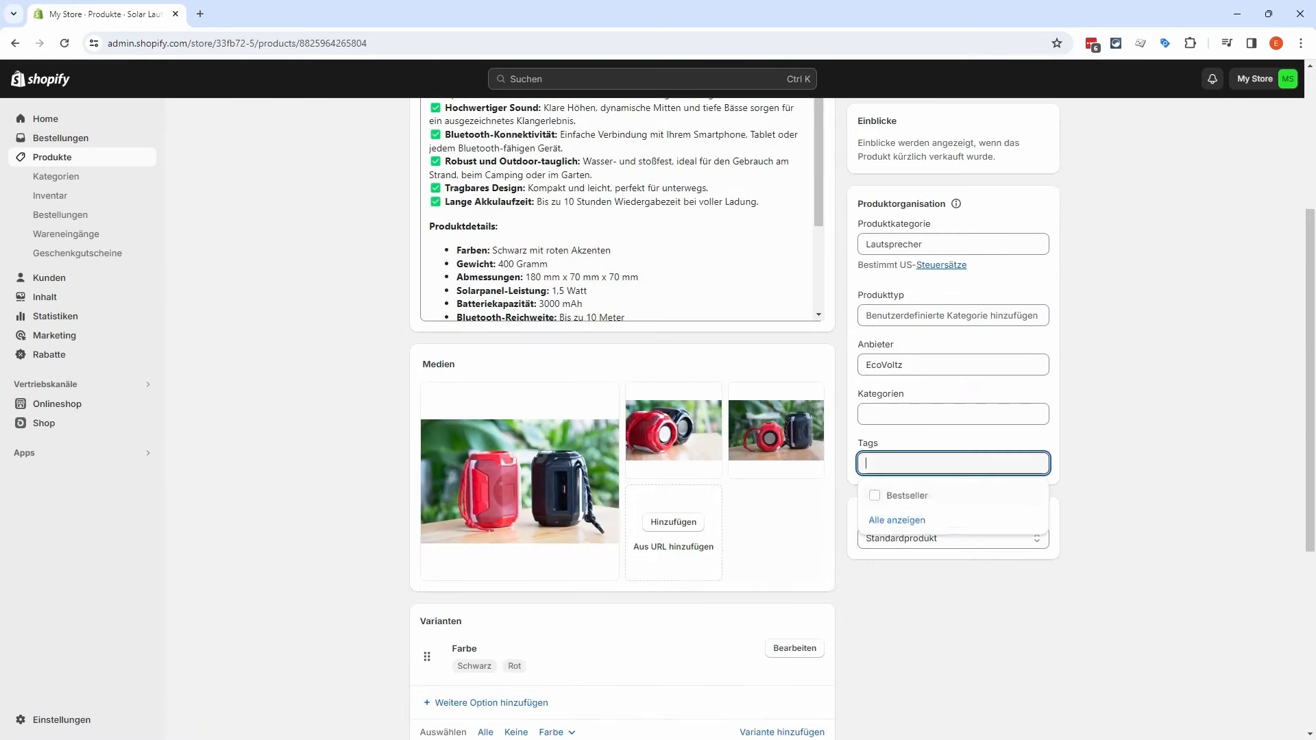
click(900, 504)
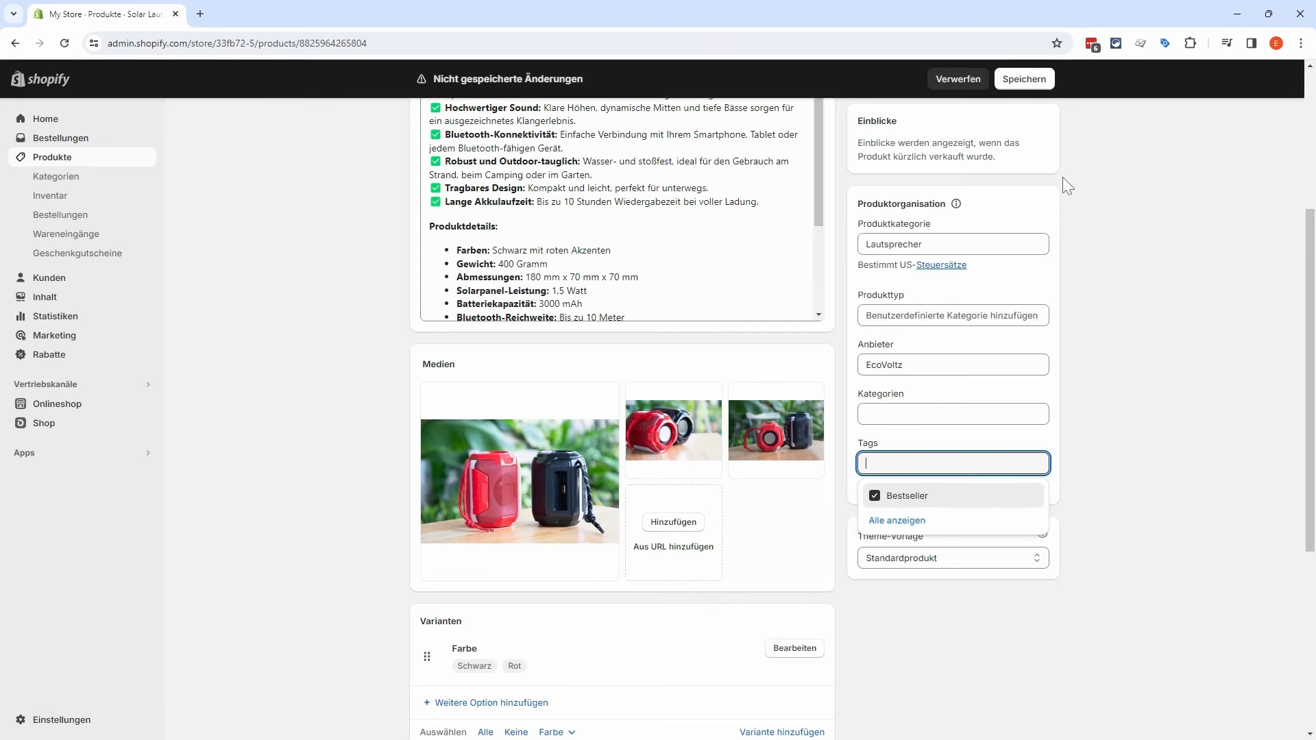
click(1028, 81)
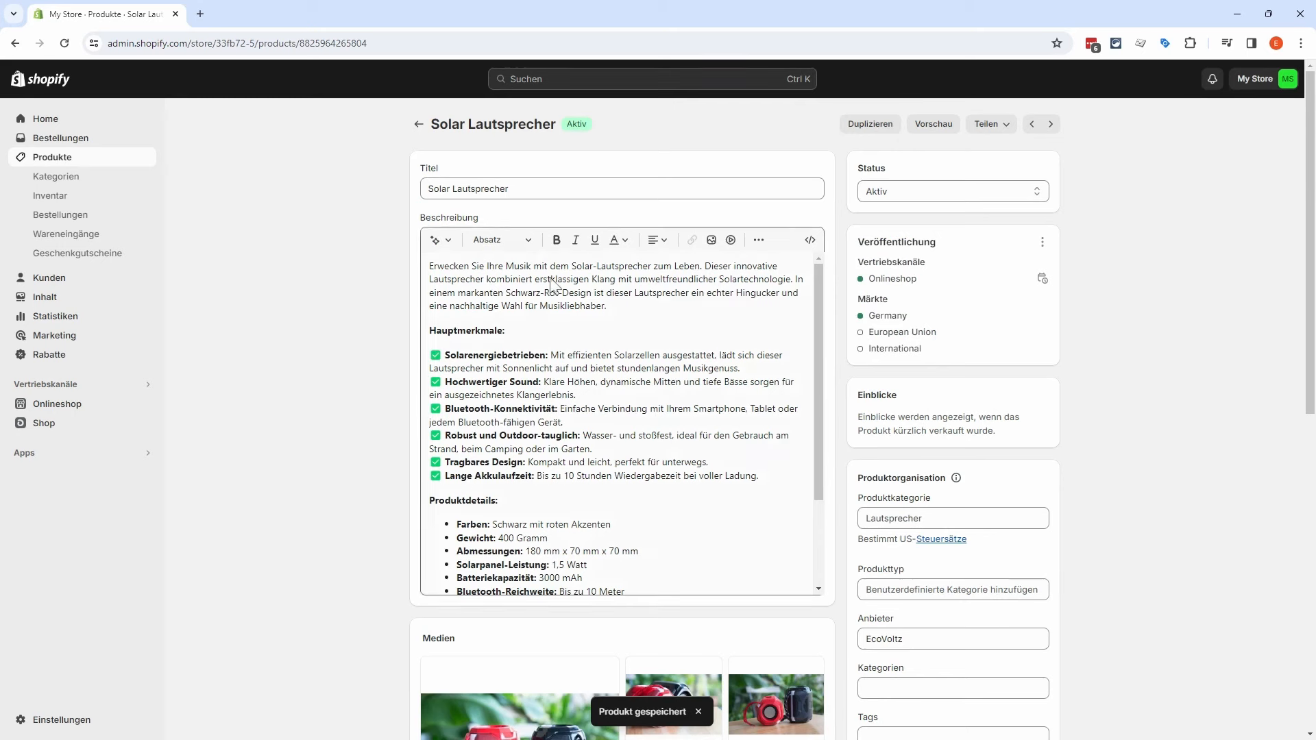
Step: Delete the Home page and Digital Goods VAT Tax categories from the store's Kategorien list
click(76, 181)
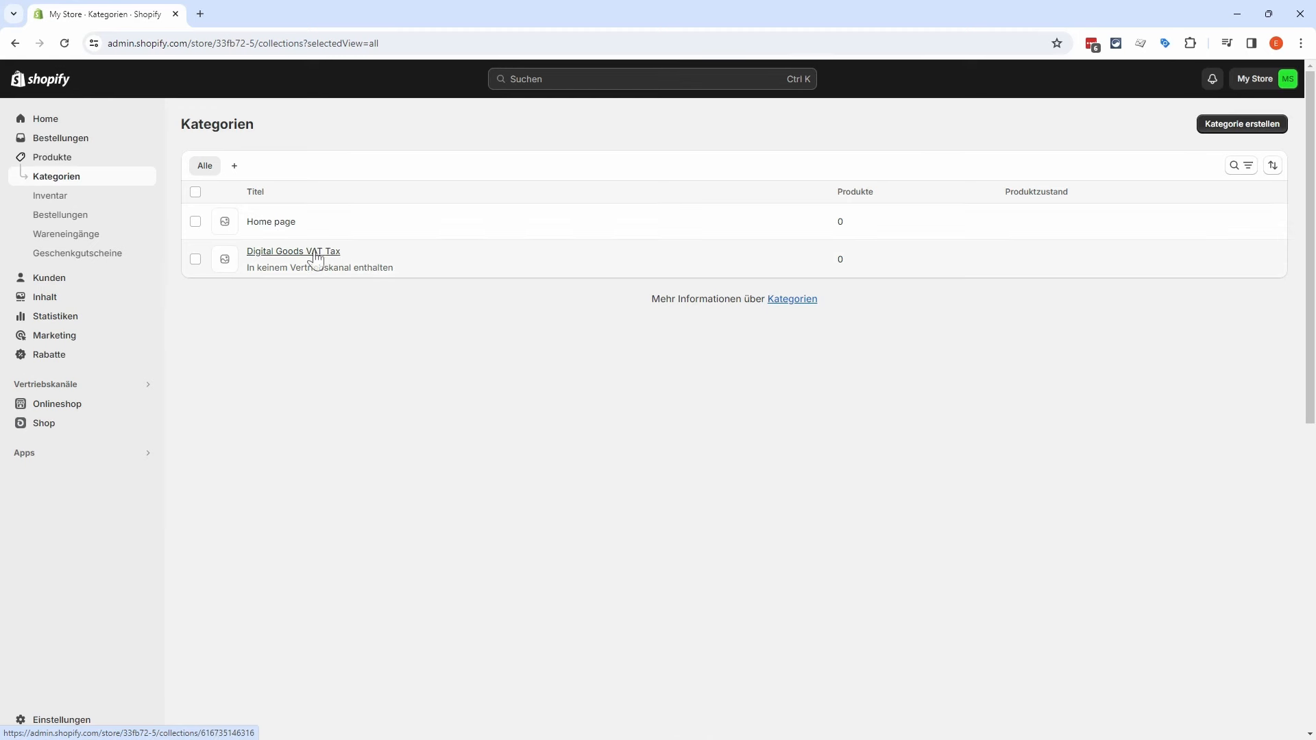
click(195, 221)
click(196, 264)
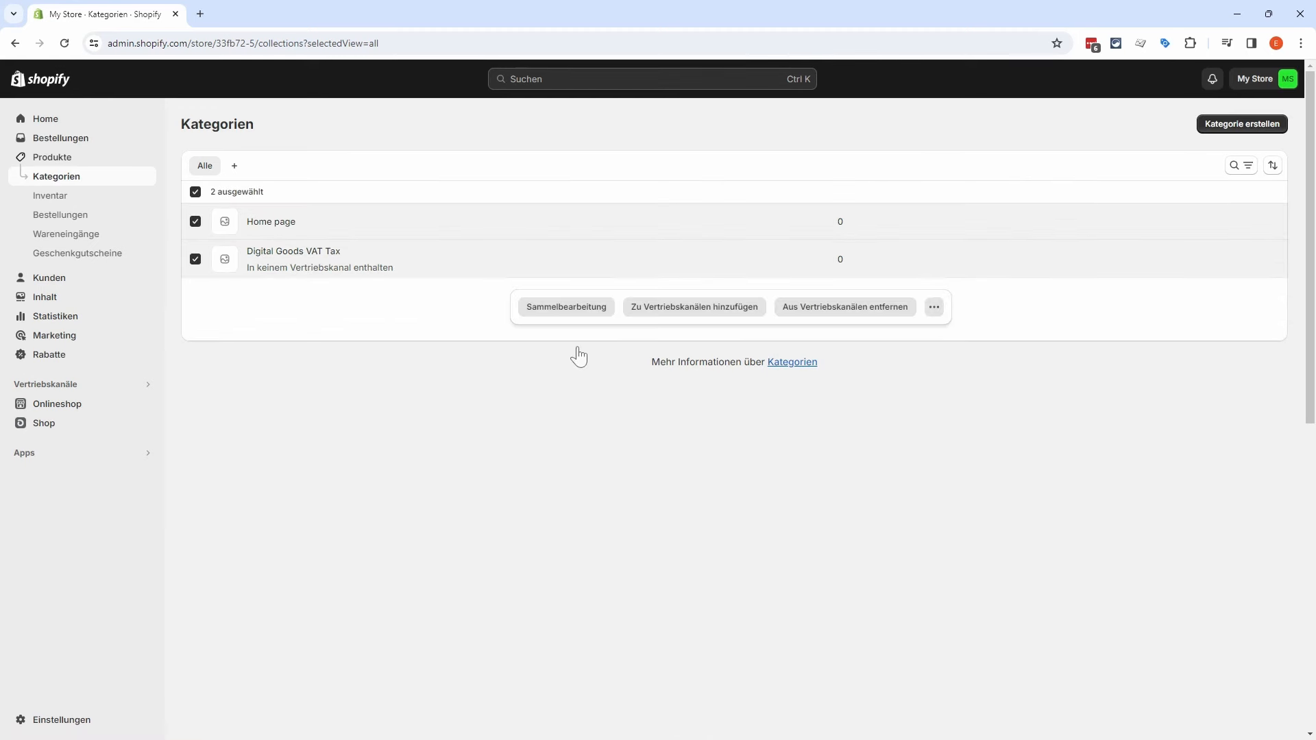
click(930, 310)
click(900, 336)
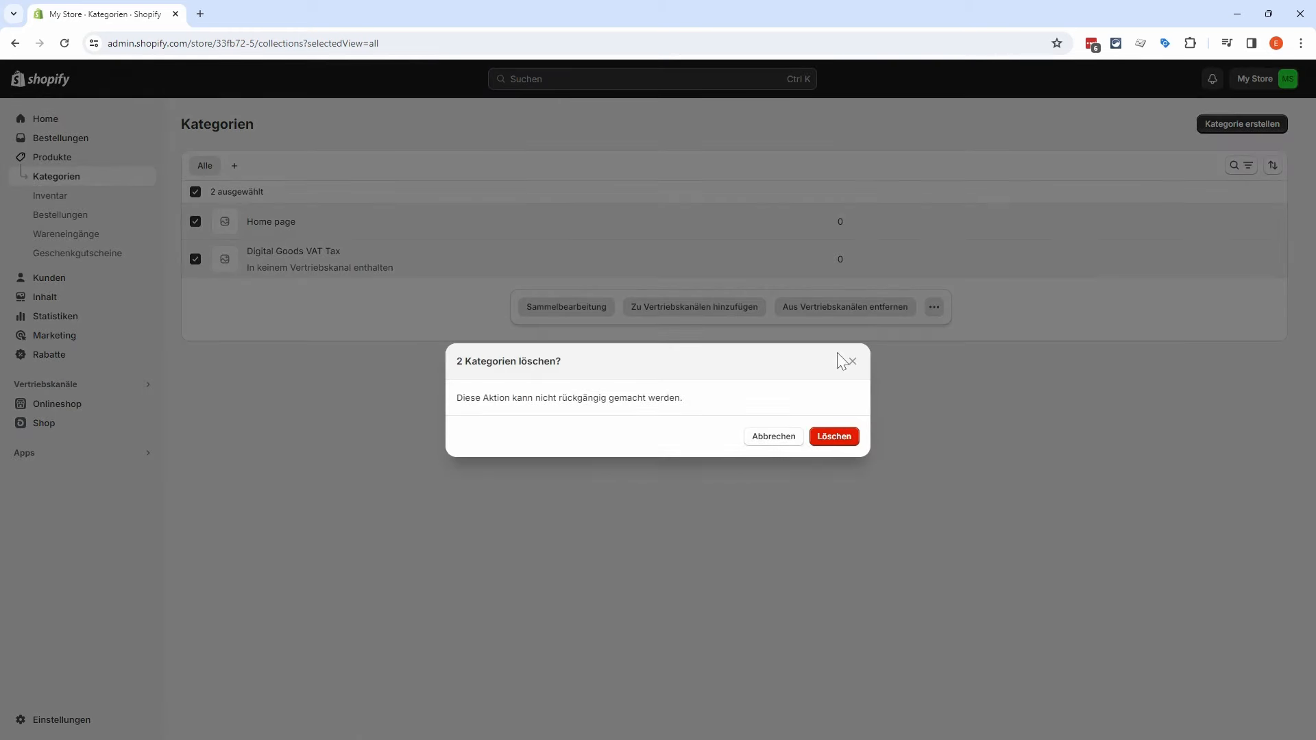
click(829, 435)
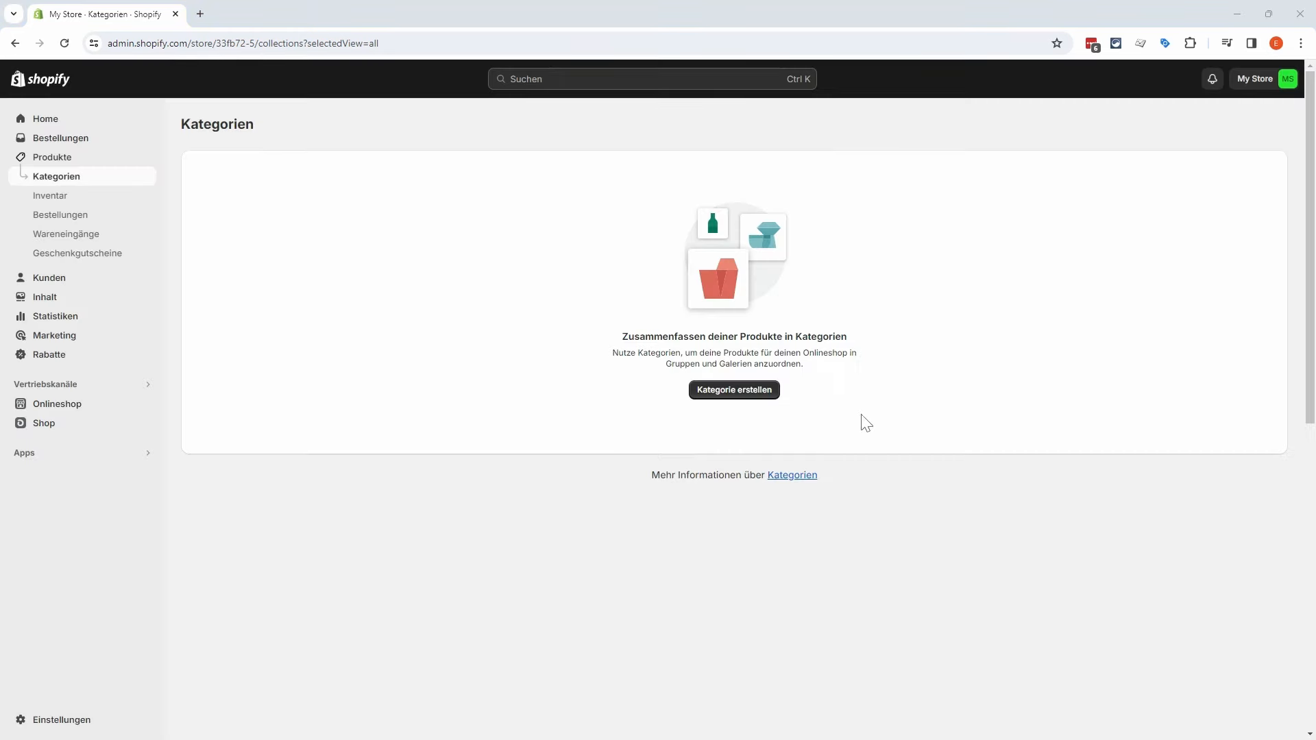
Step: Set up a manual category titled Bestseller Produkte, published only to Onlineshop and using the Standardkategorie theme template
click(739, 393)
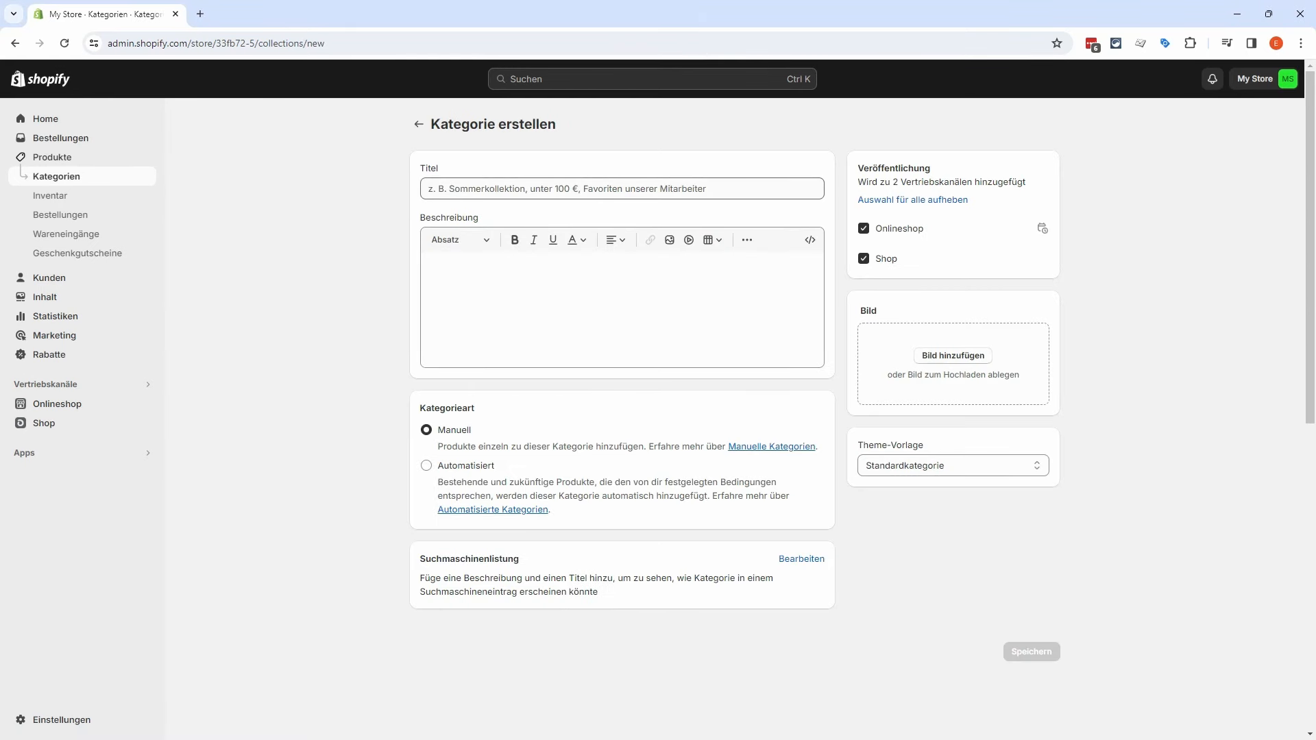
click(622, 188)
text(Bestseller Produkte)
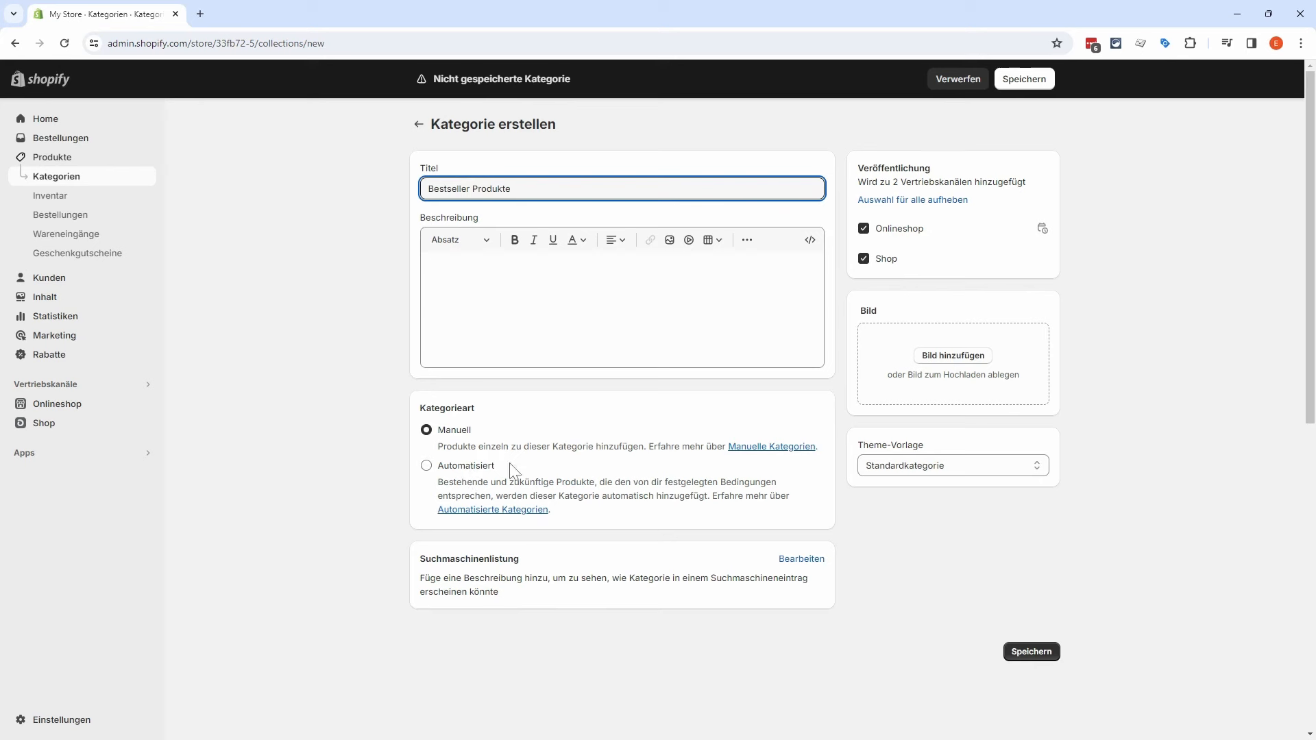
click(864, 260)
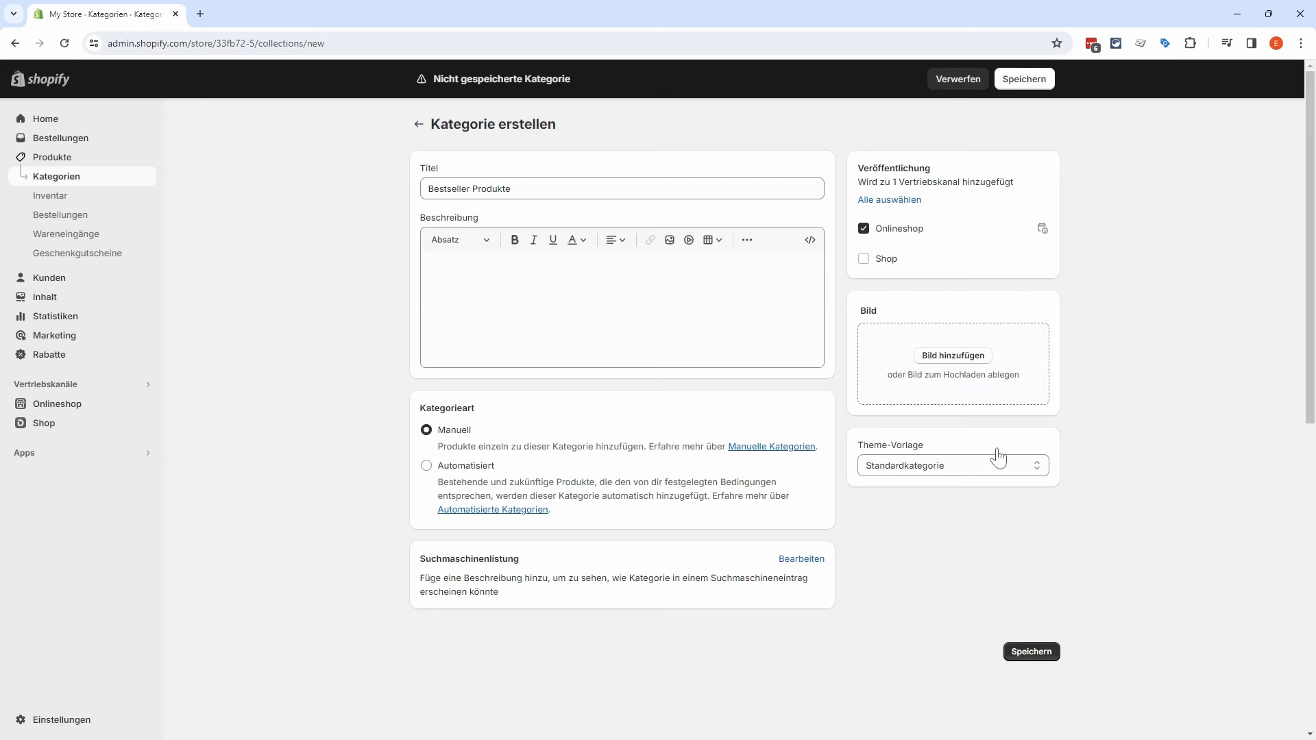
click(991, 468)
click(985, 480)
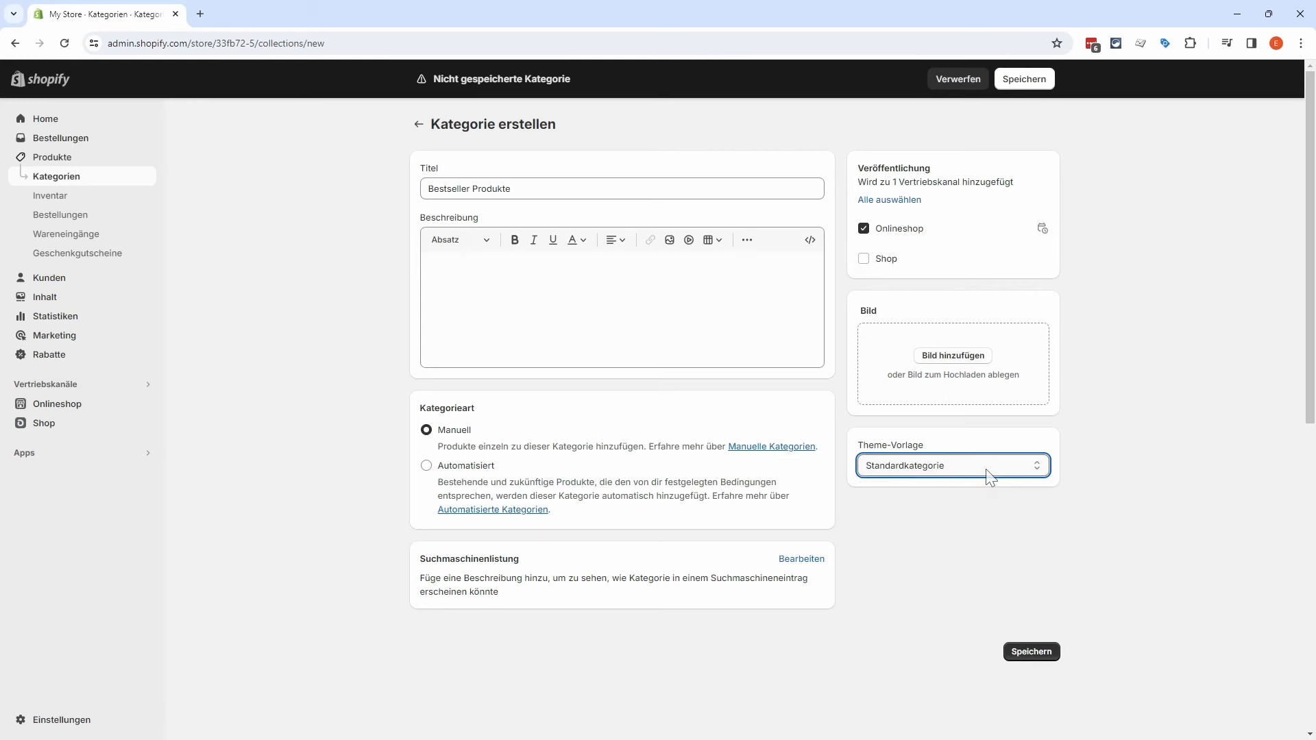
click(1074, 455)
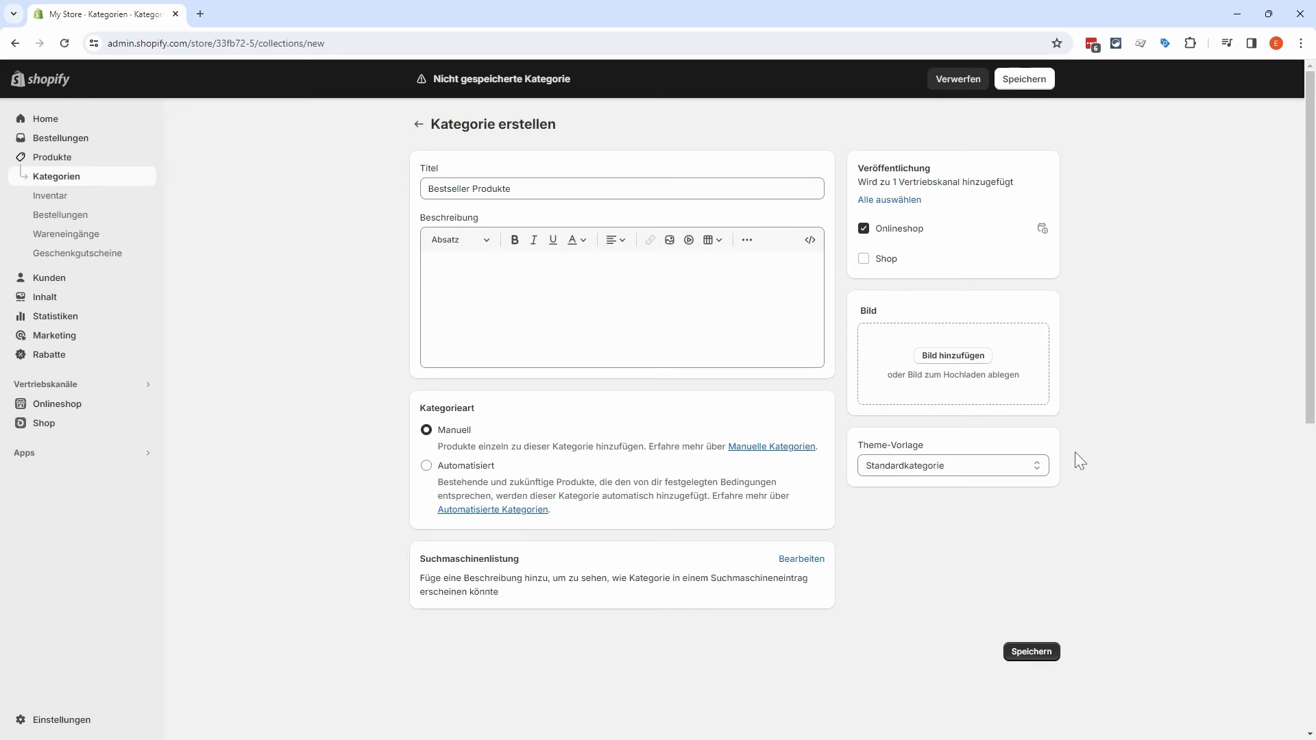
Step: Check the search engine listing of Bestseller Produkte and save the new category
click(794, 560)
scroll(627, 600, down, 3)
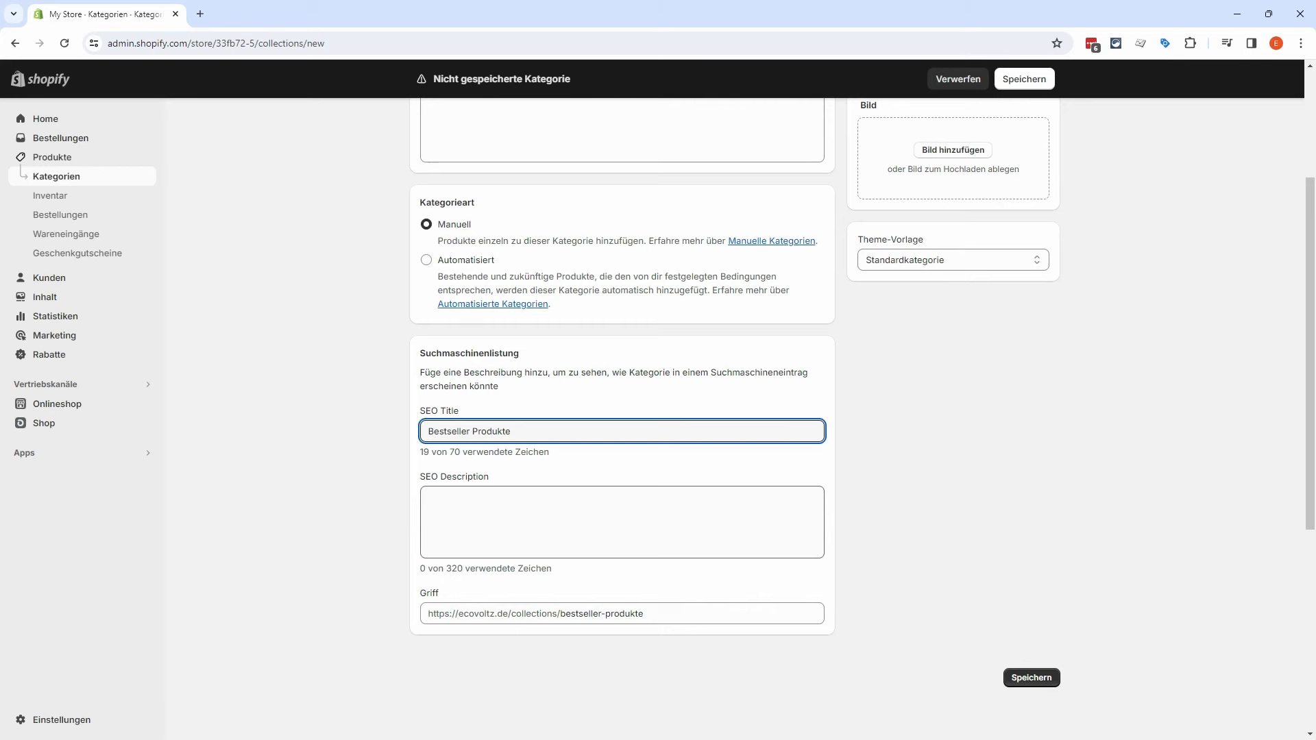
scroll(894, 475, up, 3)
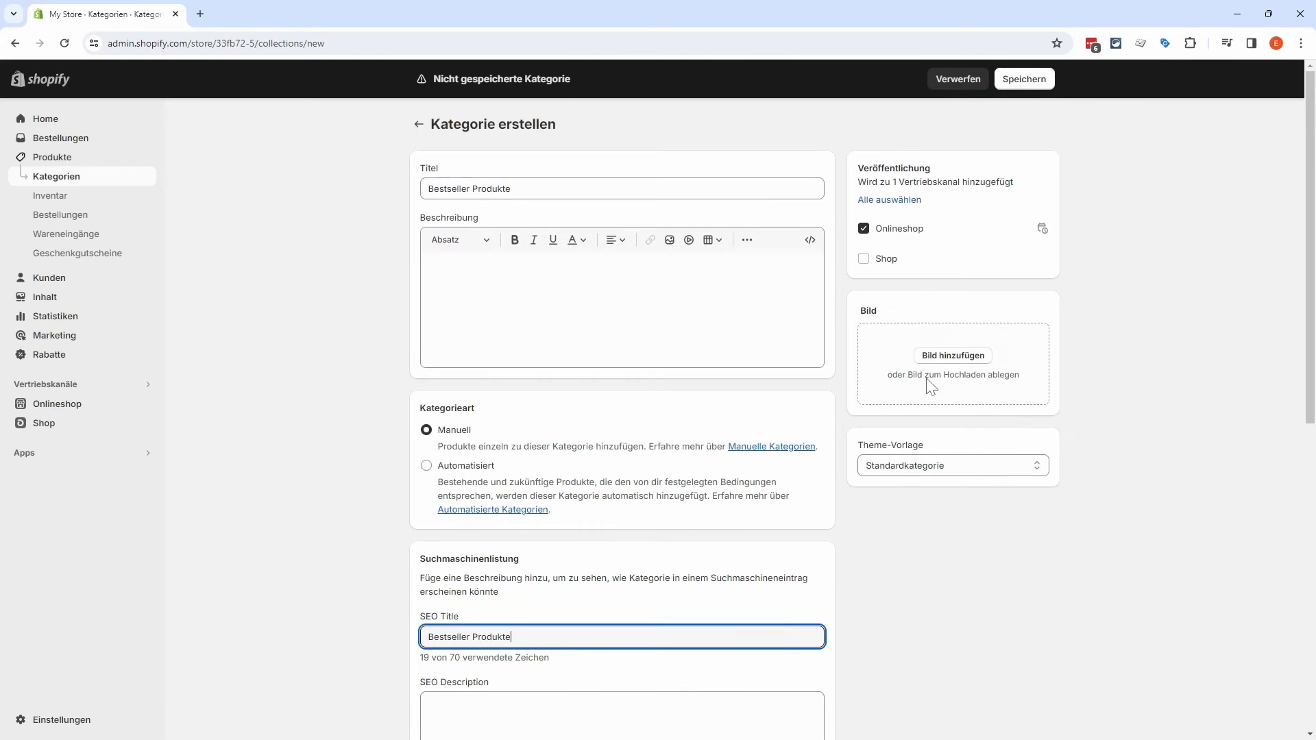
click(1014, 82)
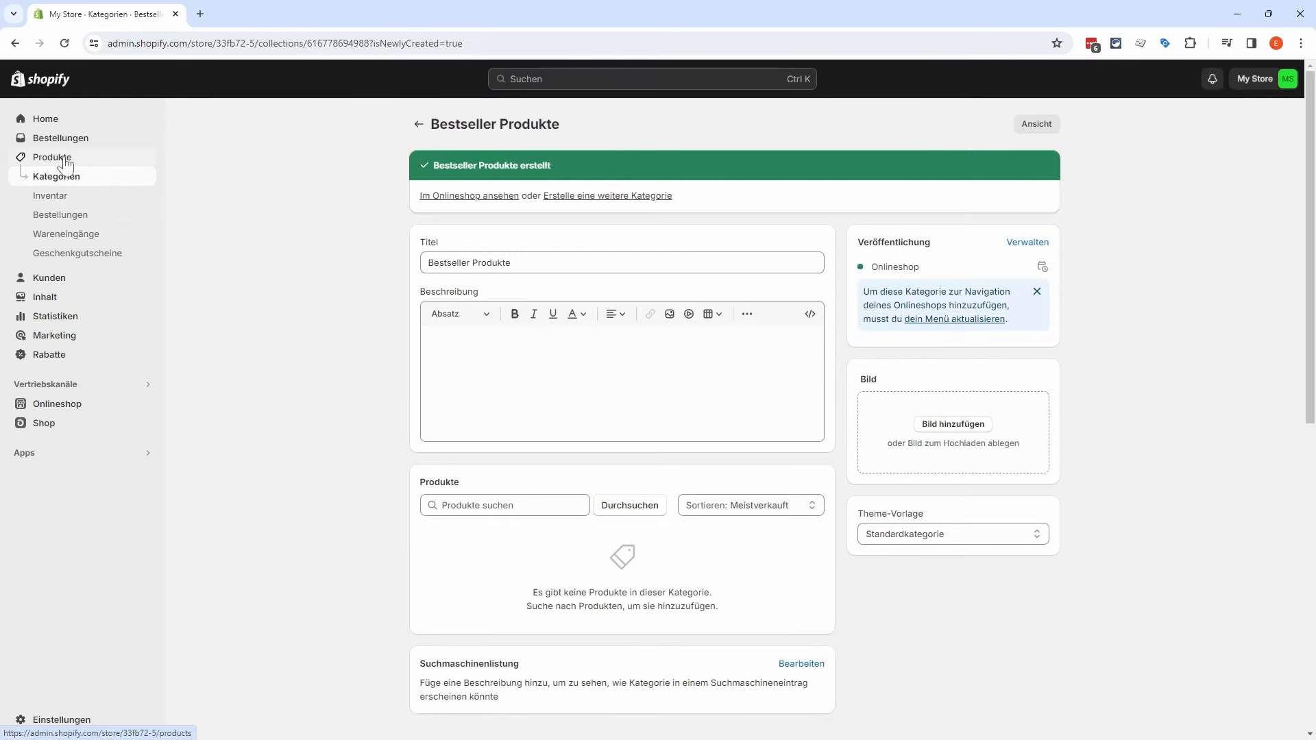
Step: Assign the Solar Powerbank product to the Bestseller Produkte category
click(66, 162)
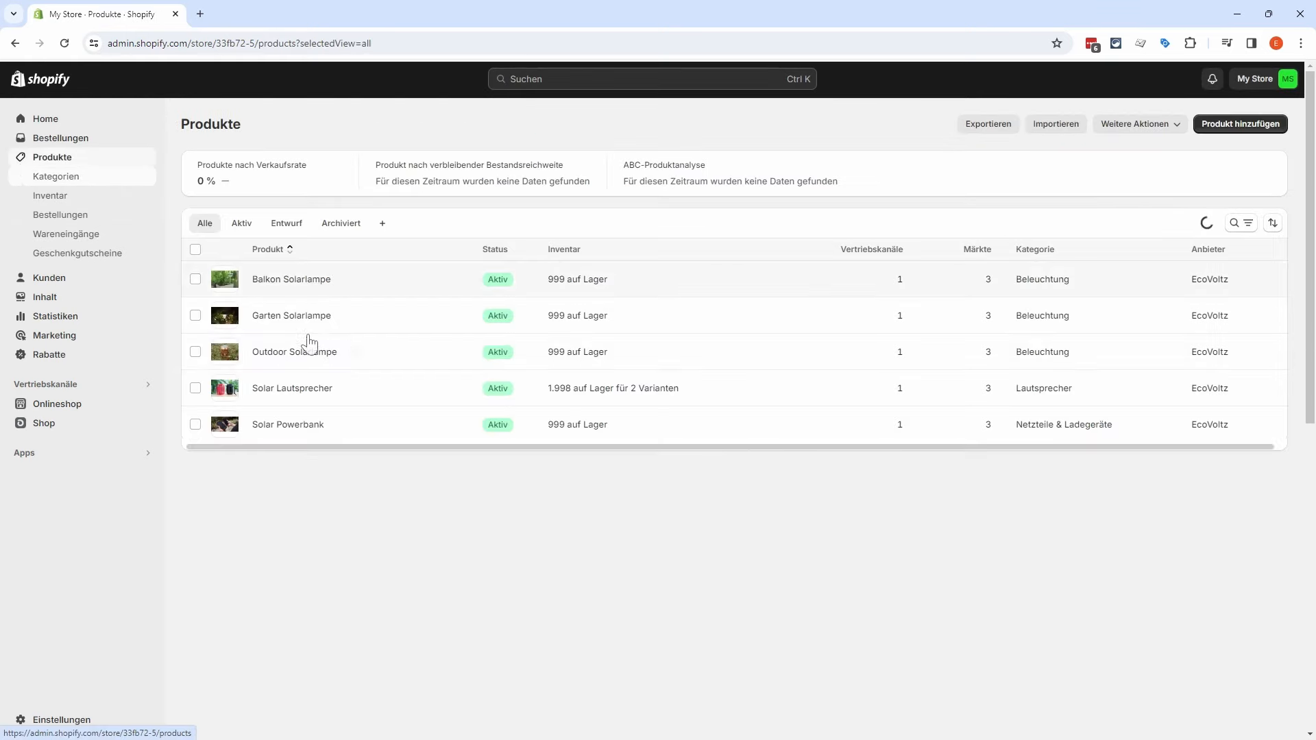
click(286, 429)
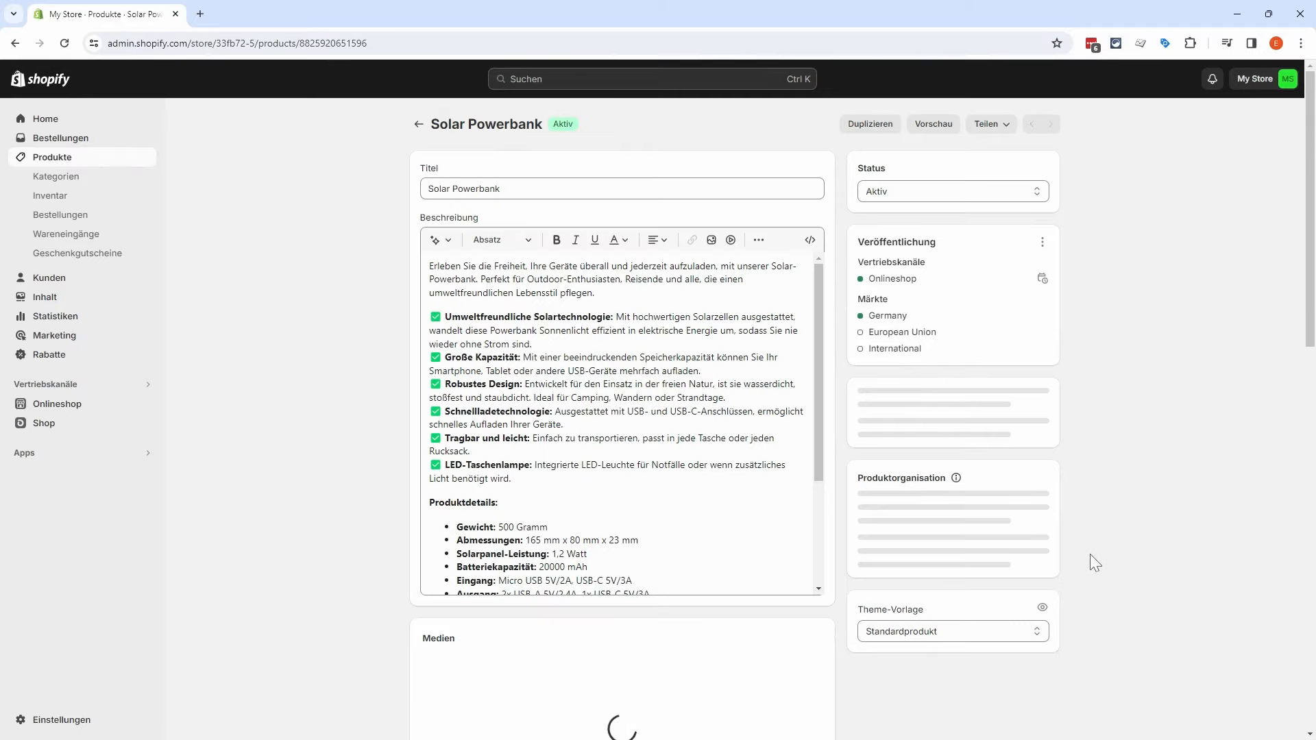
scroll(1103, 520, down, 2)
click(1031, 551)
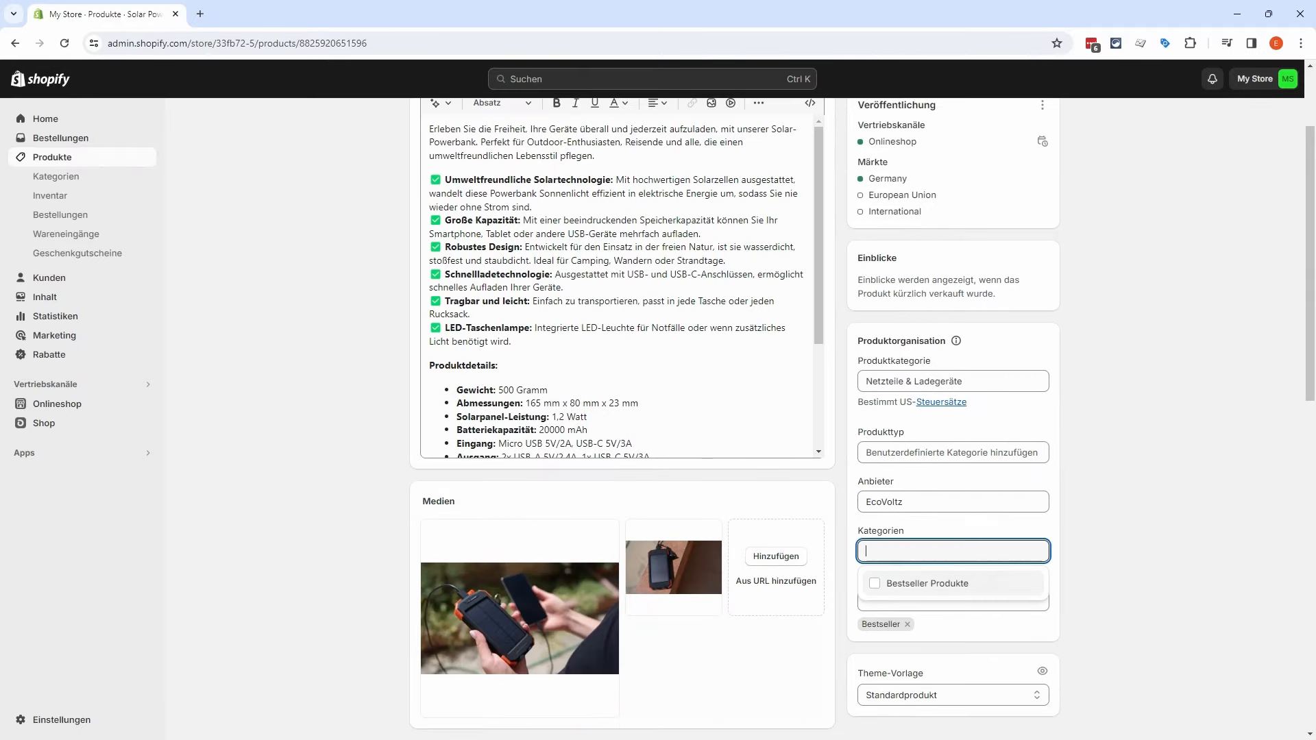
click(876, 587)
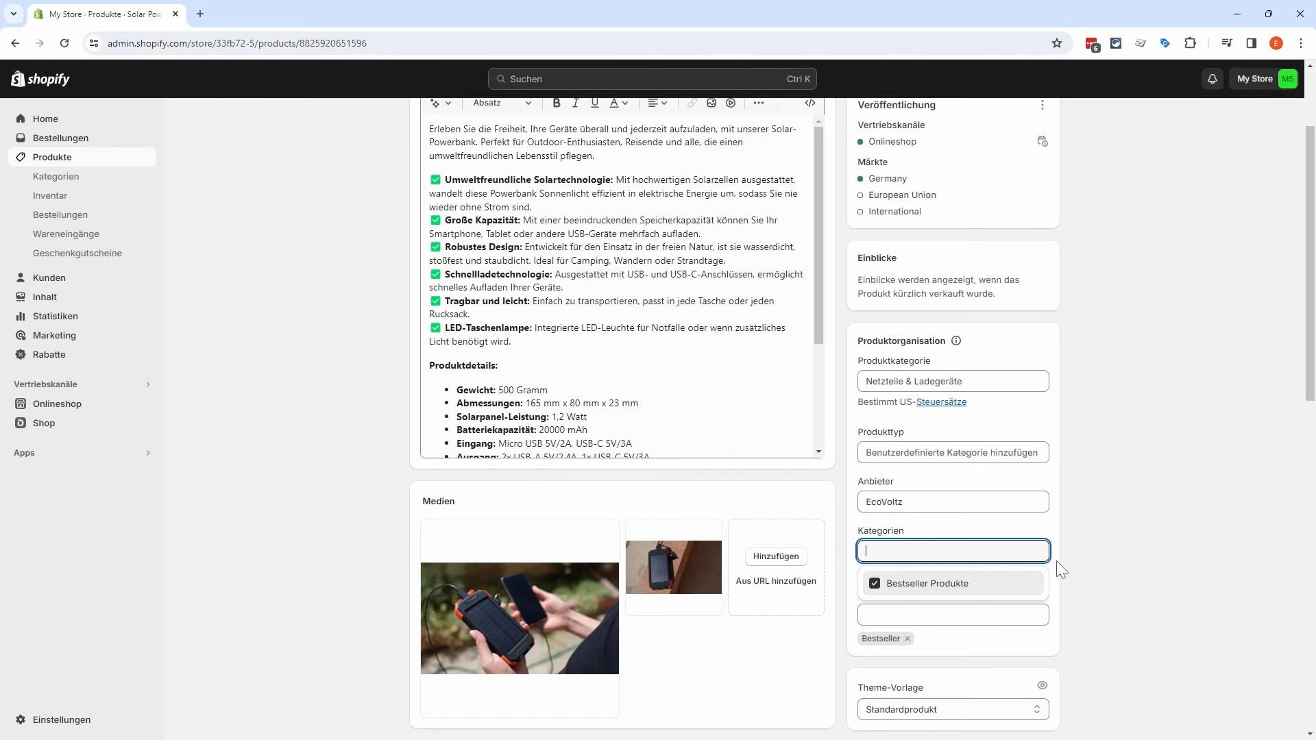
Step: Open the Bestseller Produkte category, try selecting additional products for it, deselect them and cancel the product selection
click(81, 180)
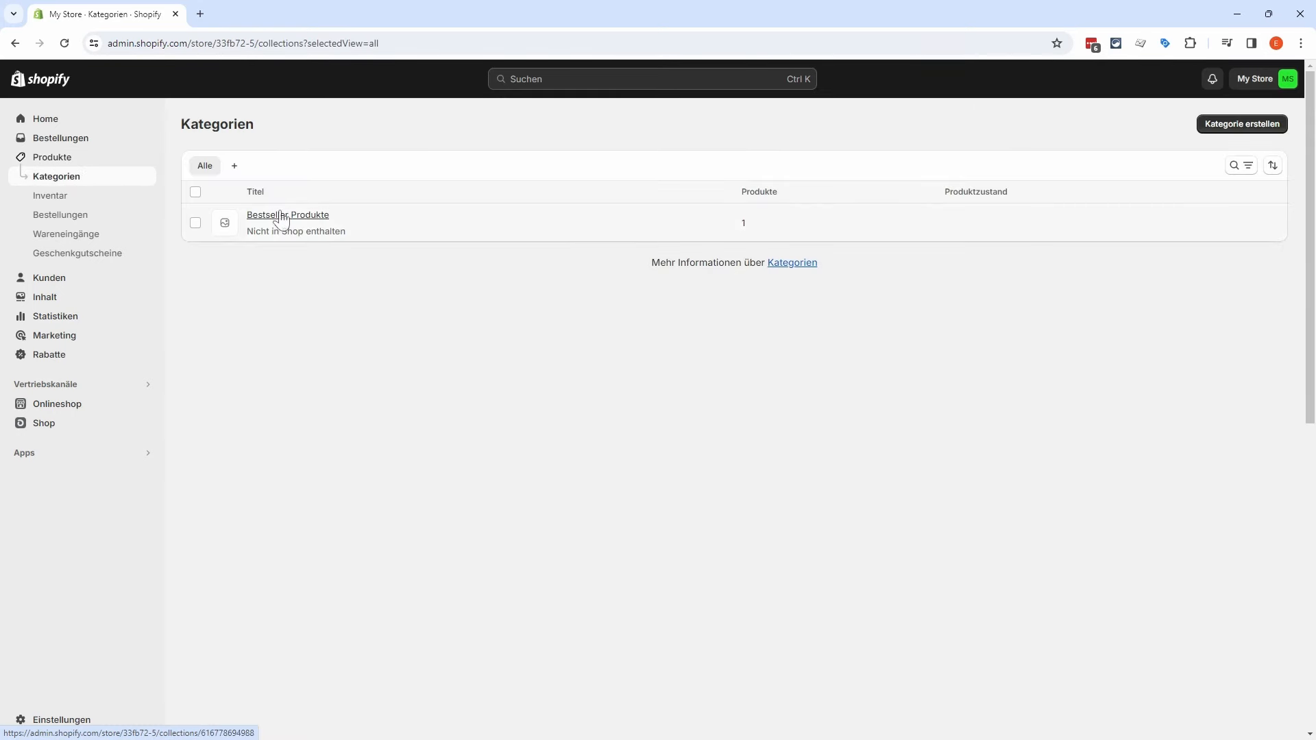
click(282, 217)
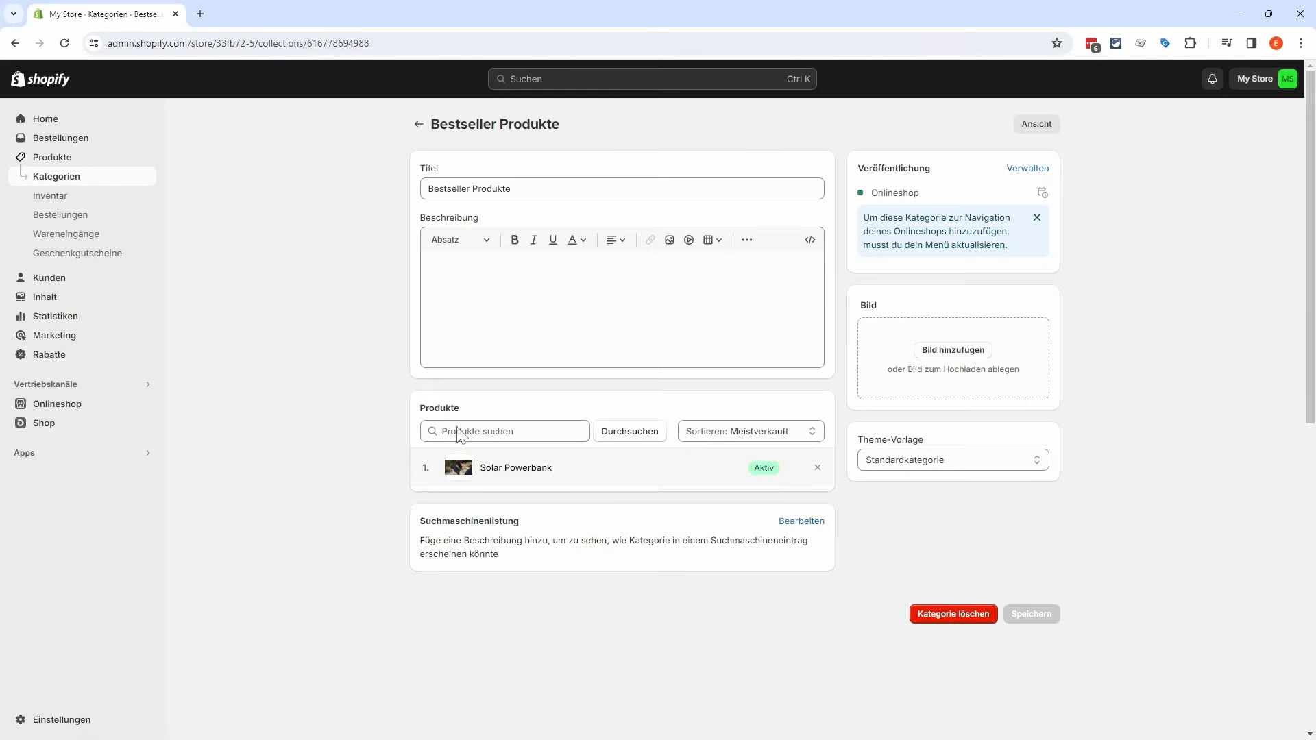
click(507, 431)
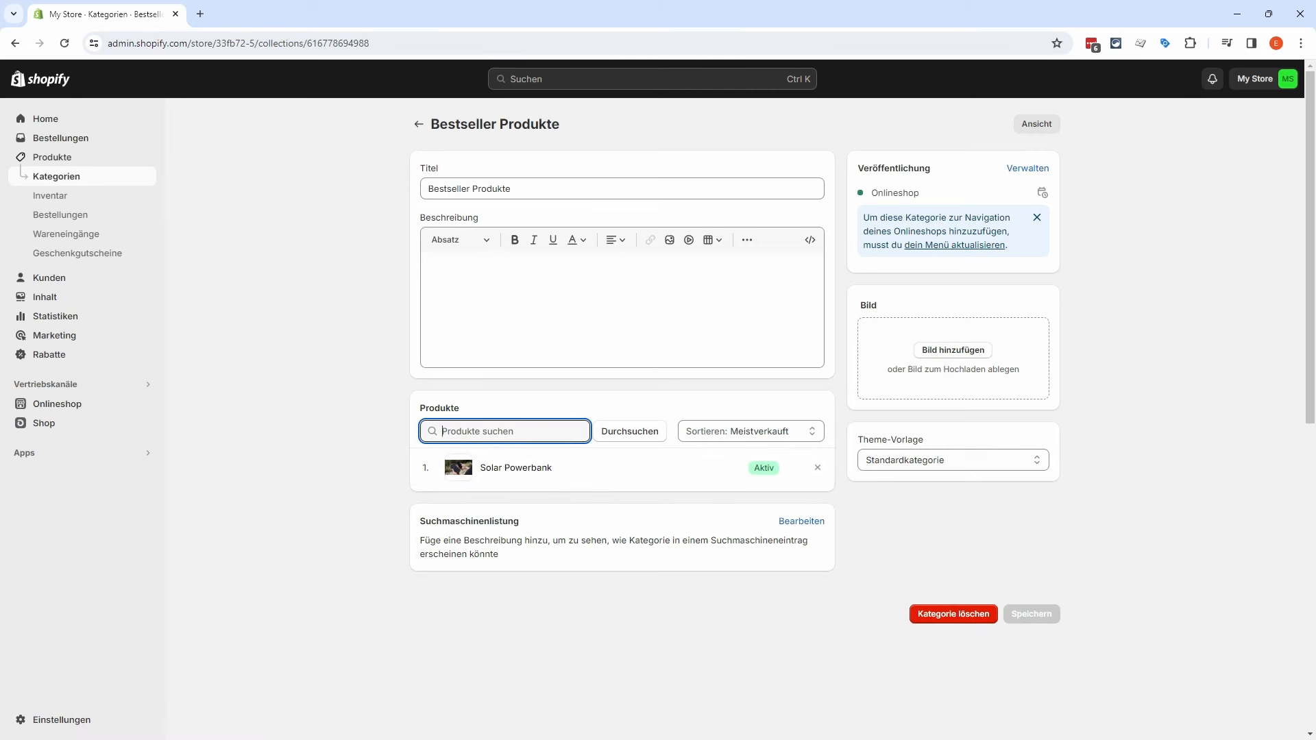
click(629, 431)
click(462, 383)
click(463, 344)
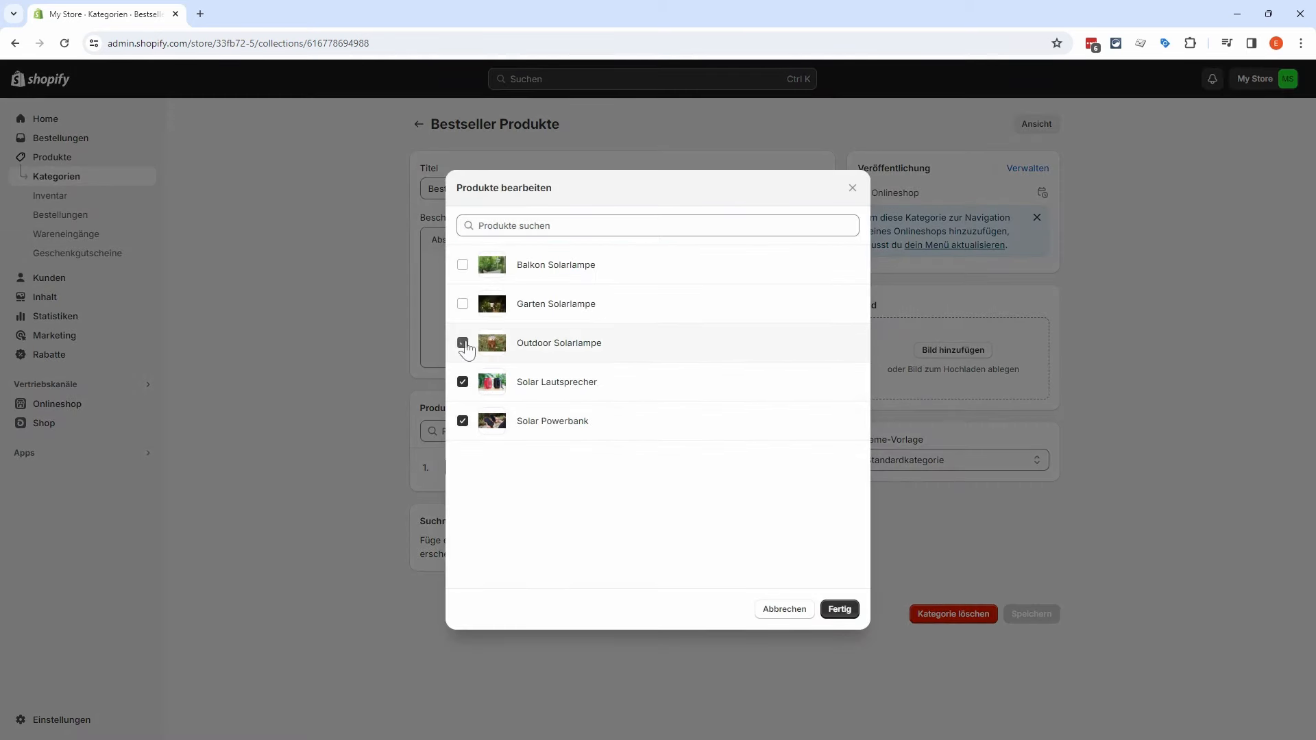
click(462, 305)
click(464, 267)
click(463, 266)
click(463, 305)
click(463, 344)
click(463, 383)
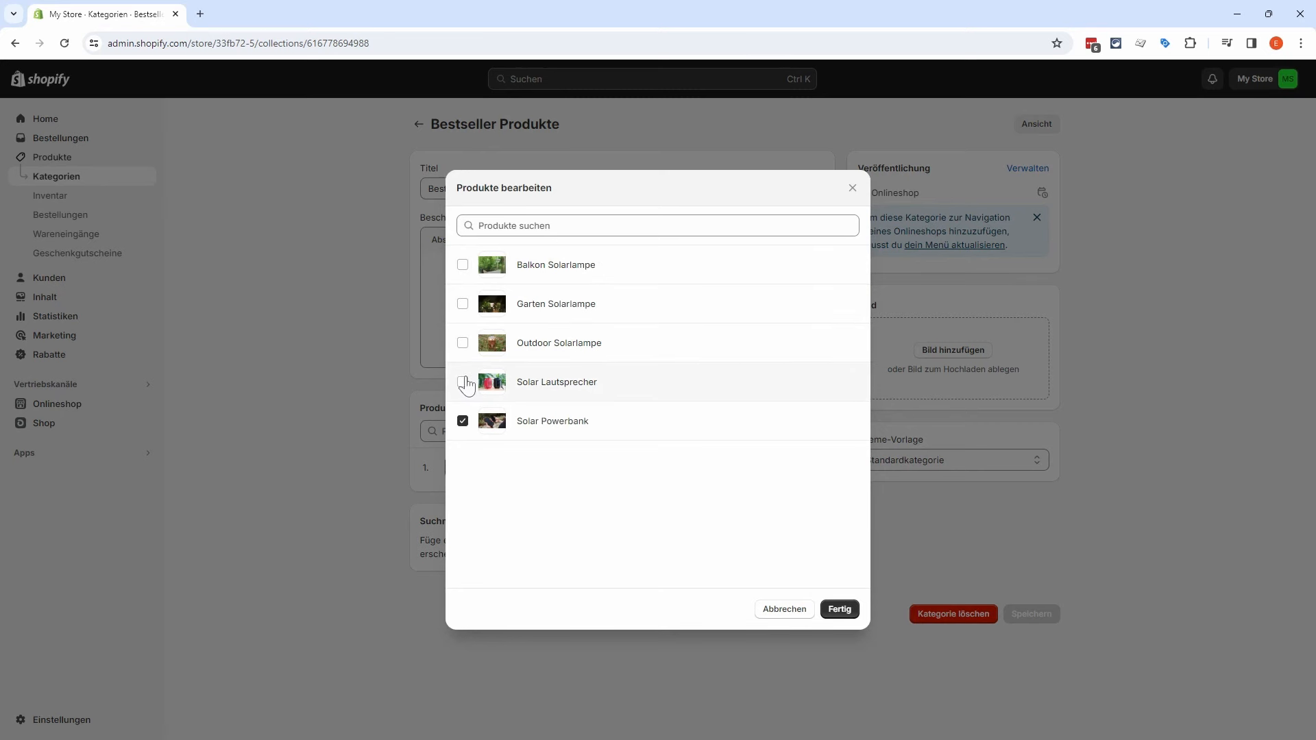
click(782, 612)
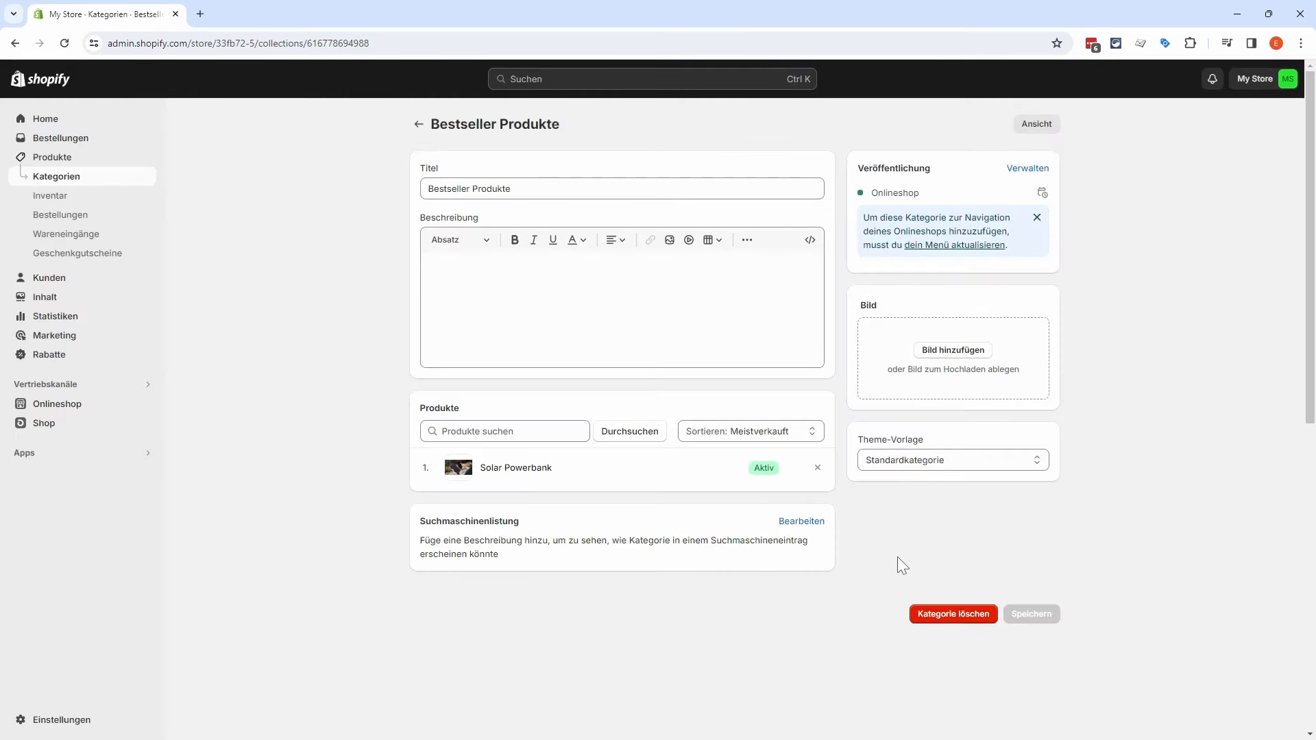
Step: Delete the Bestseller Produkte category
click(953, 617)
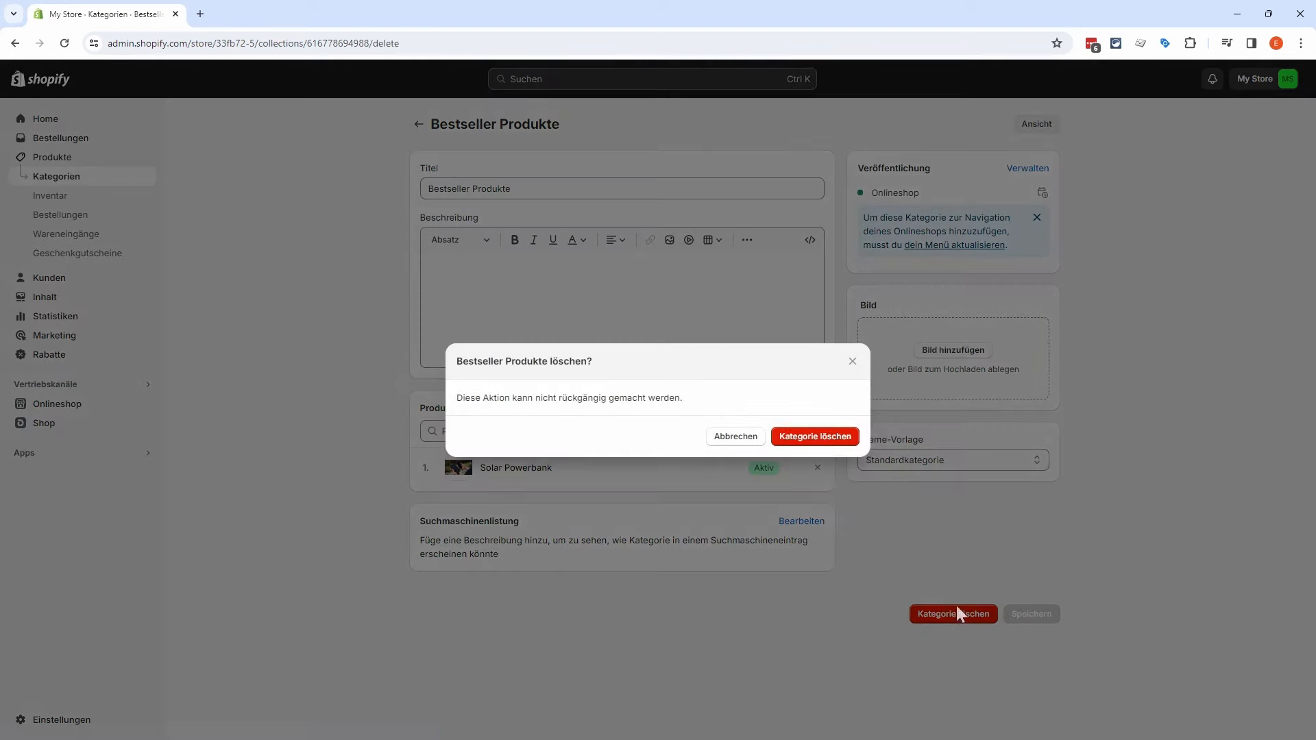
click(827, 442)
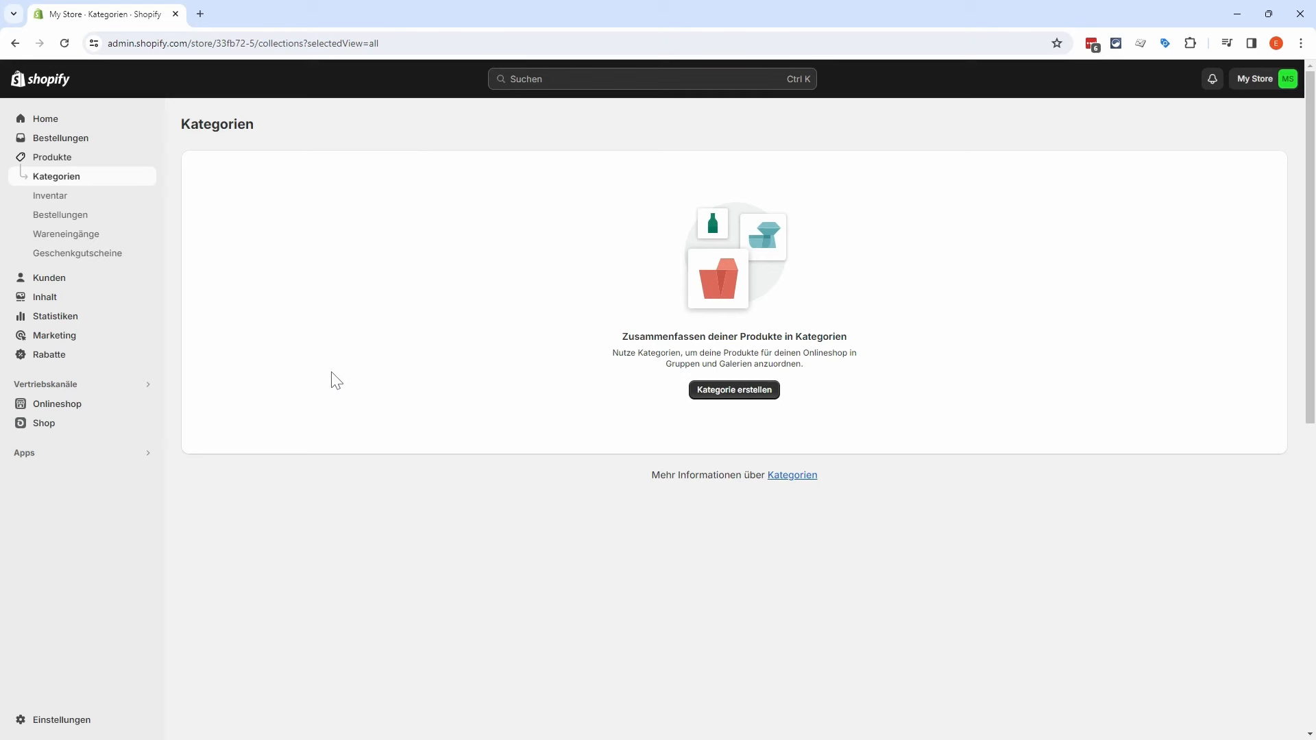
Step: Start a new category titled Bestseller and set its category type to Automatisiert
click(720, 394)
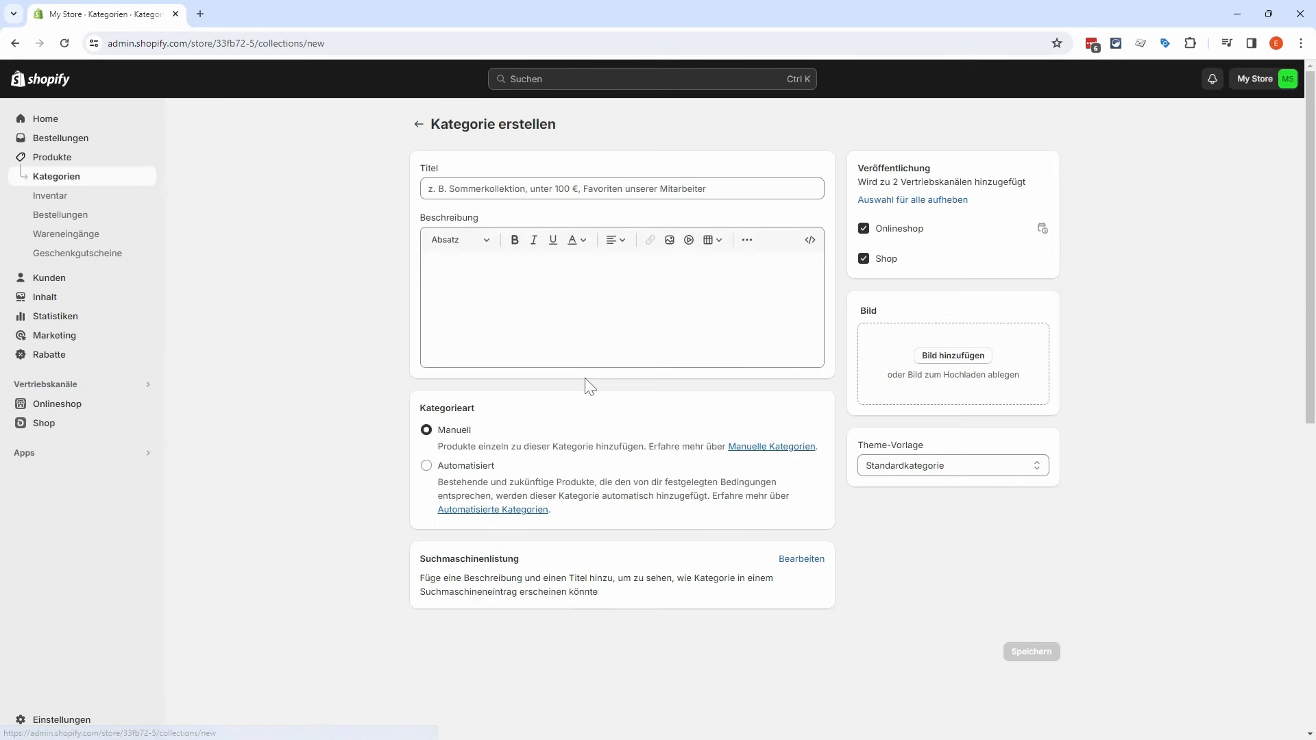
click(454, 192)
text(Bestseller)
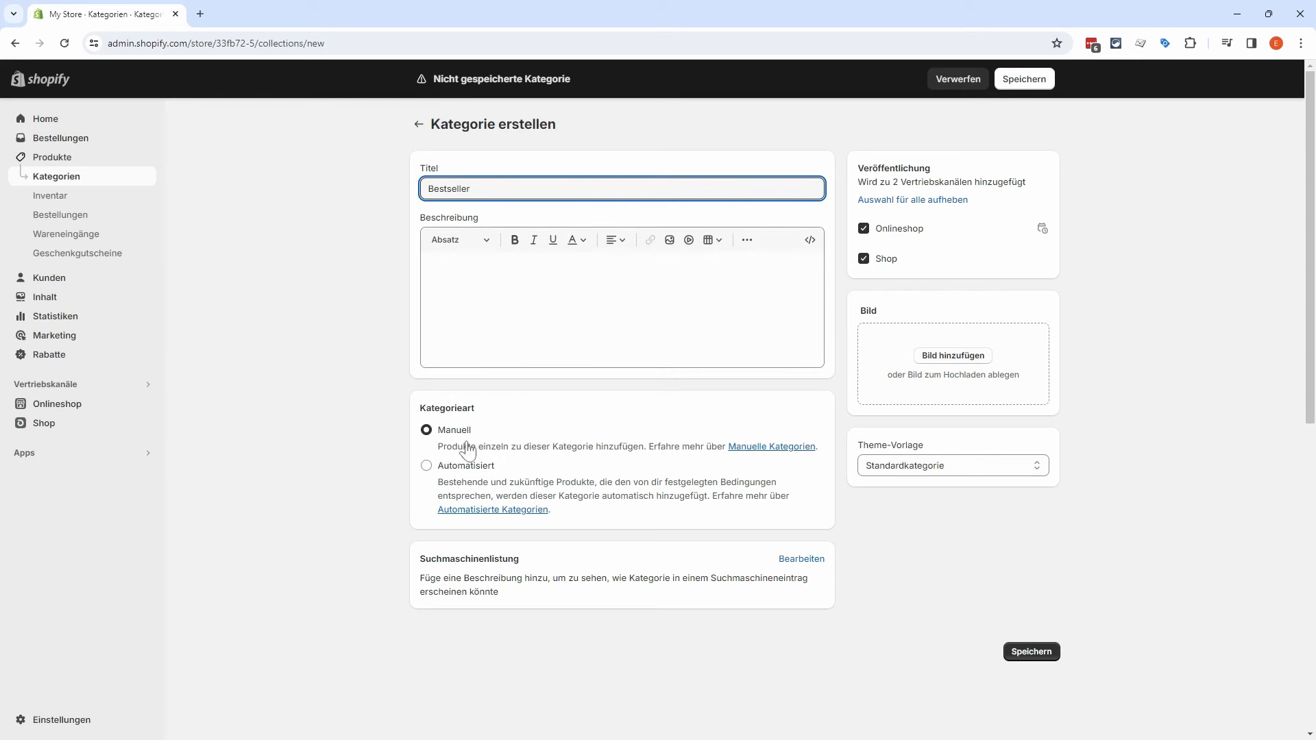
click(466, 471)
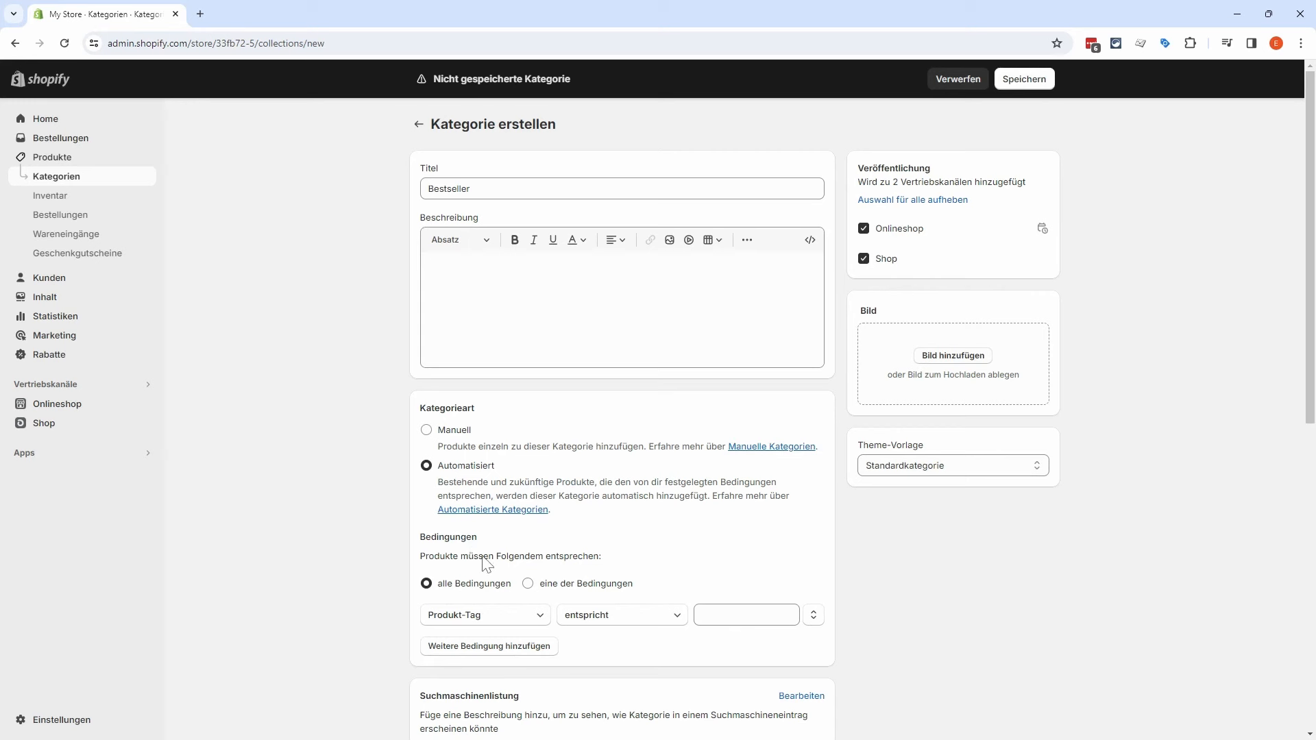
Step: Define the category's condition so that Produkt-Tag entspricht Bestseller
click(528, 618)
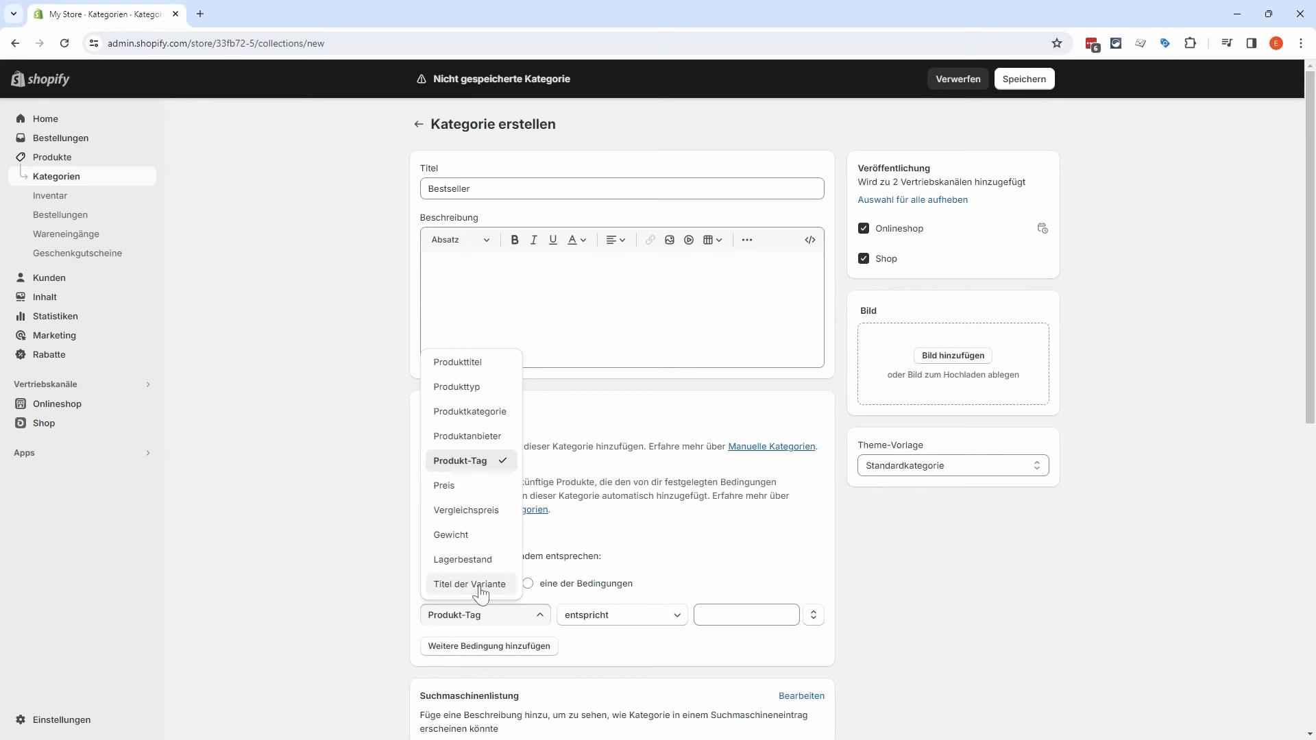
click(473, 463)
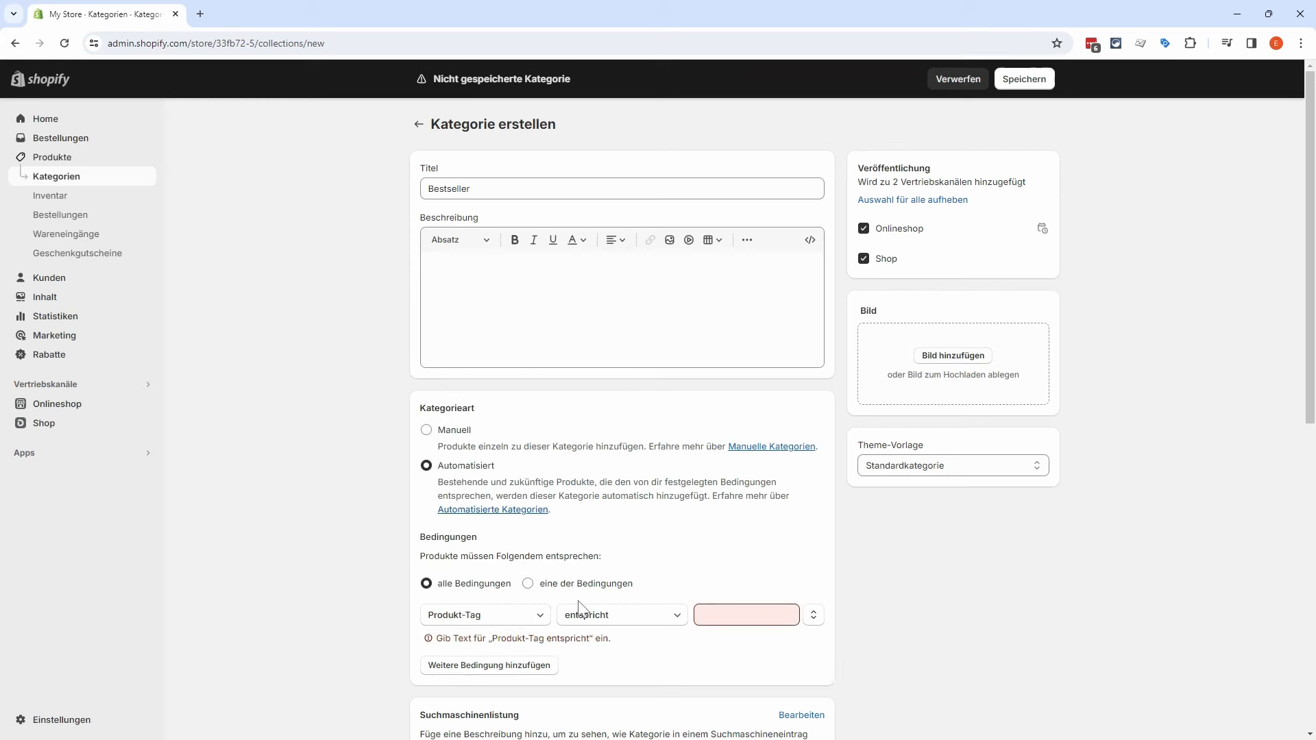
click(727, 620)
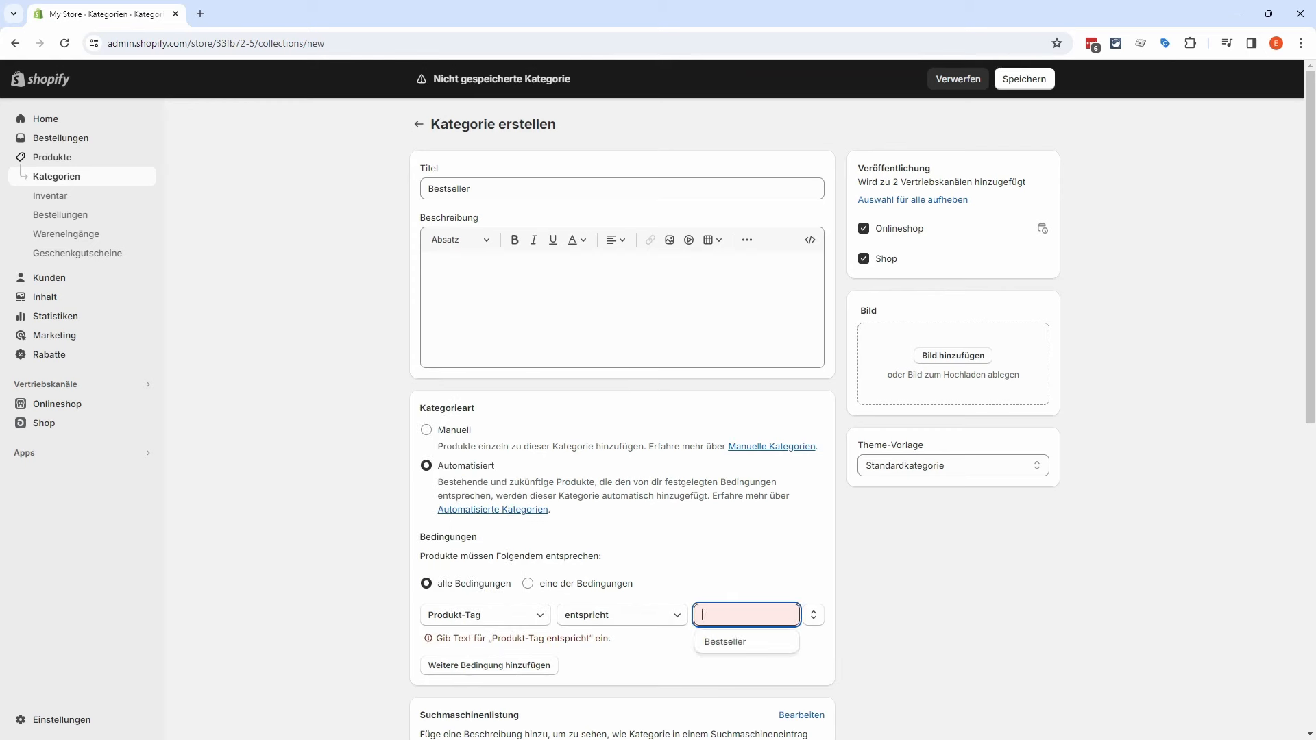
click(726, 642)
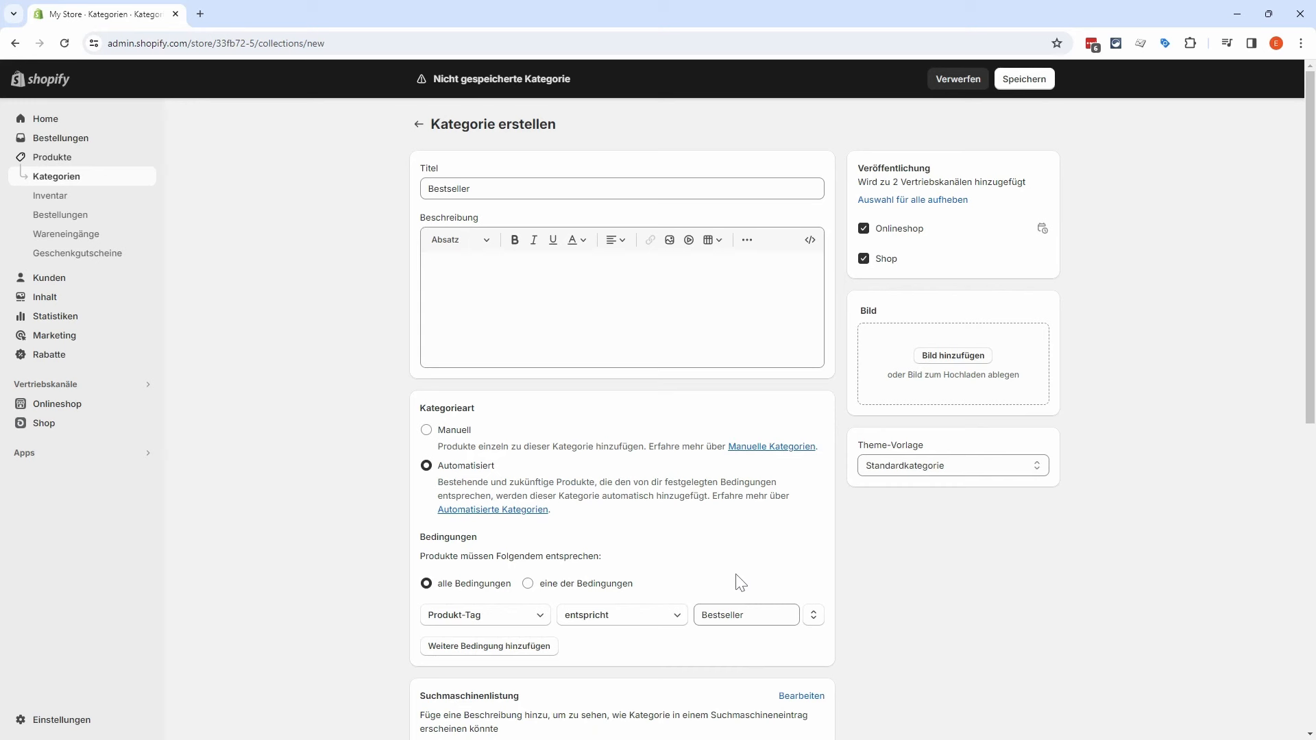
Step: Exclude the Shop sales channel from the category's publication, save the category and check its assigned products
click(885, 260)
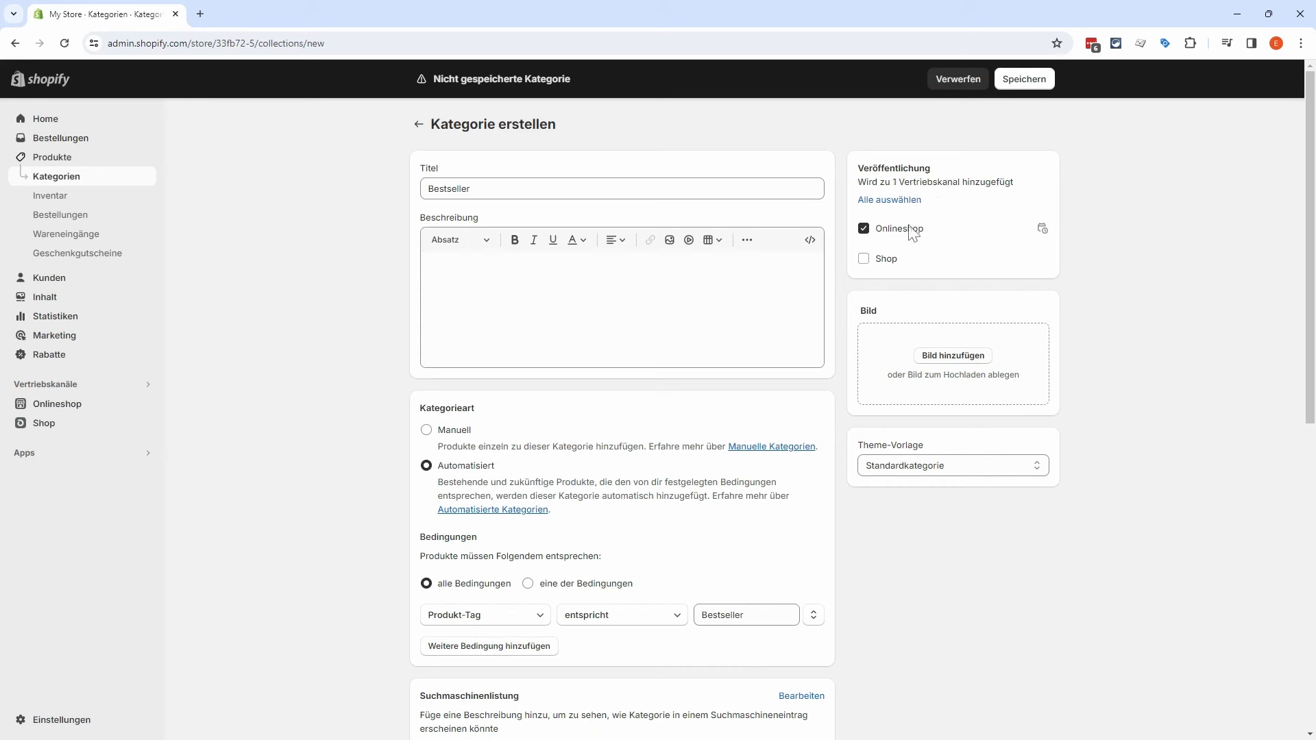
click(1021, 80)
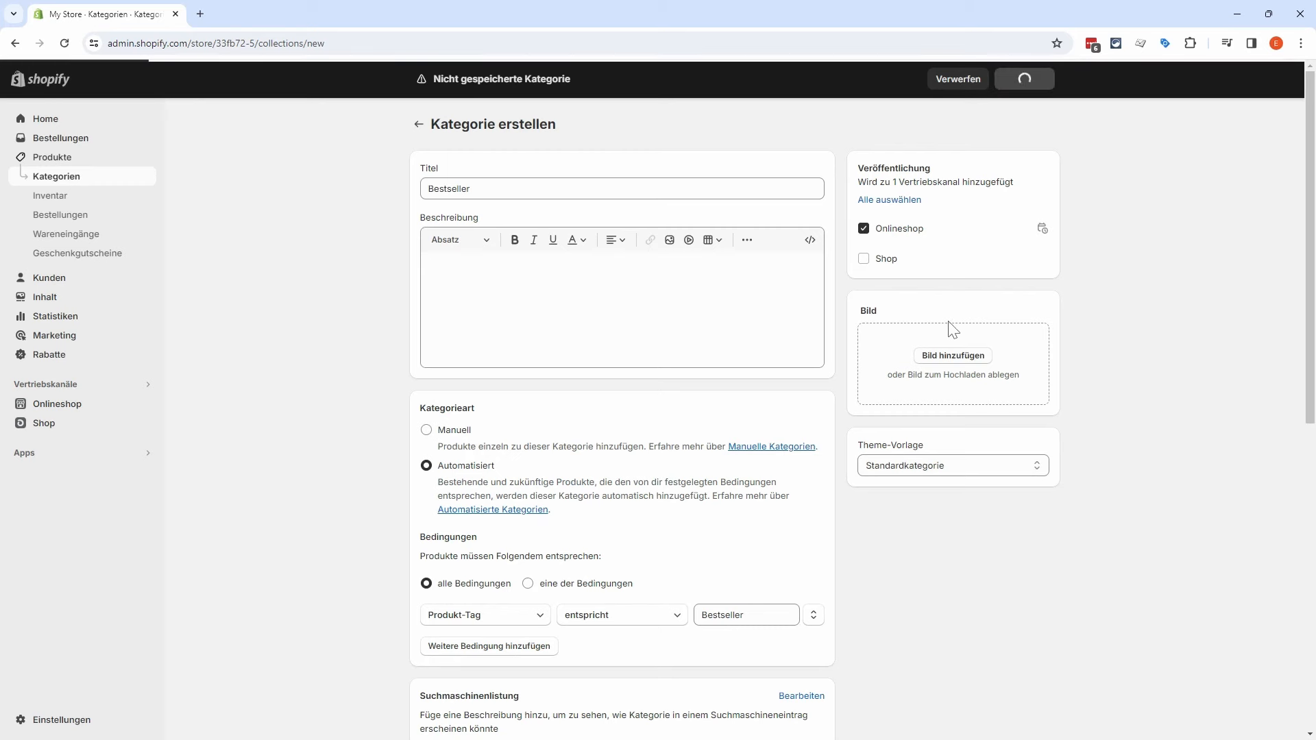
scroll(896, 332, down, 3)
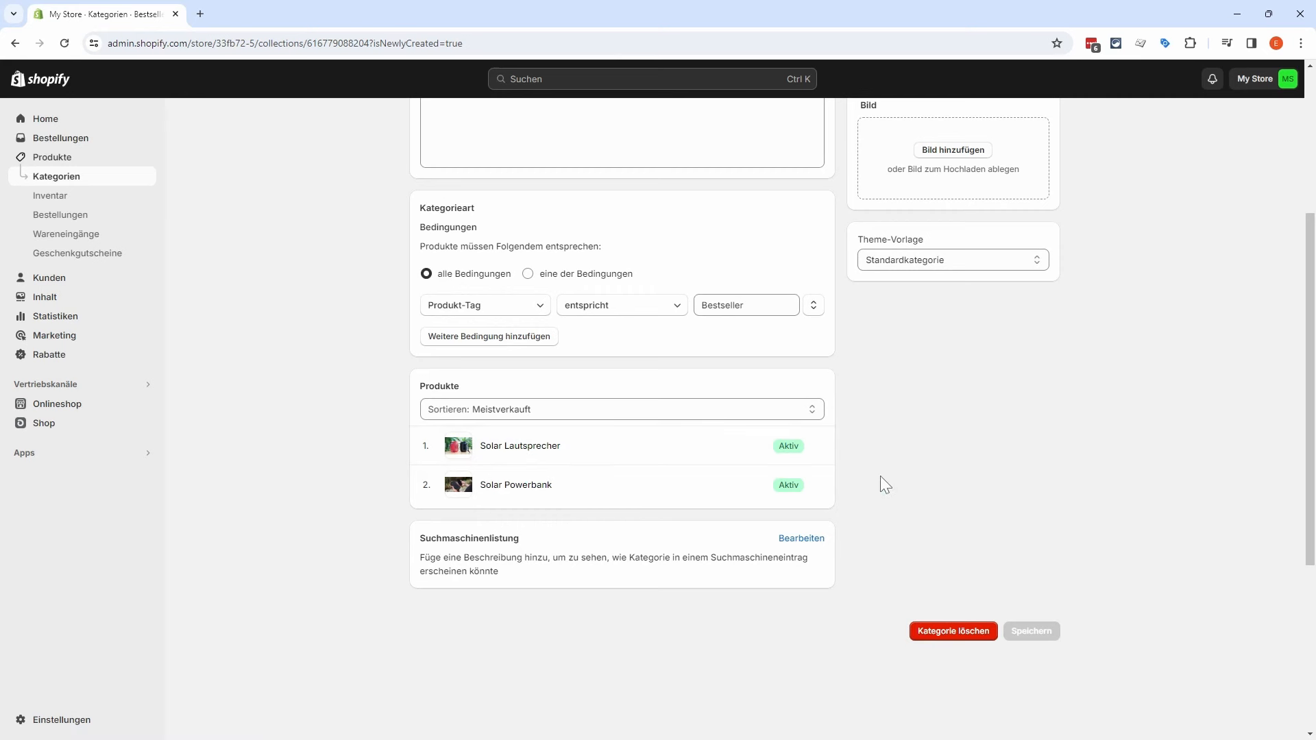
Step: Try a Preis condition with ist größer als €500 for the Bestseller category, switch it back to Produkt-Tag and save
key(ctrl+BackSpace)
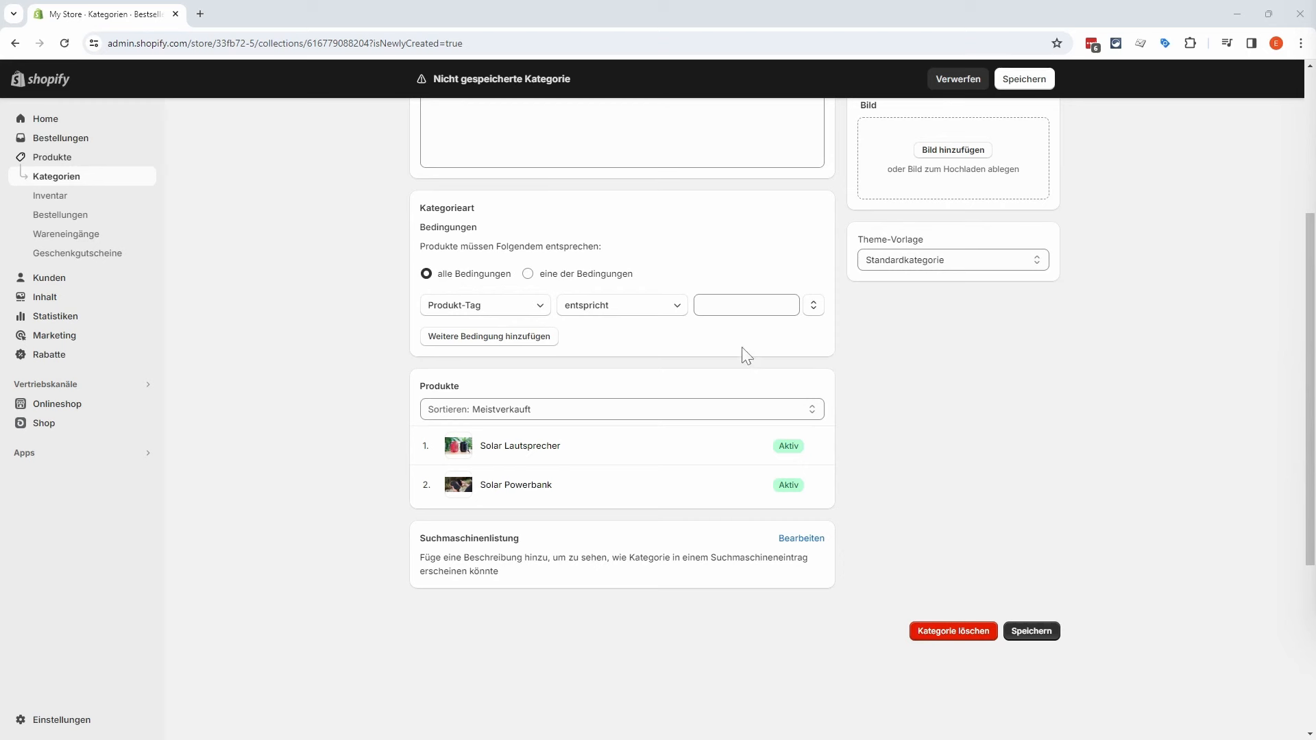
click(526, 310)
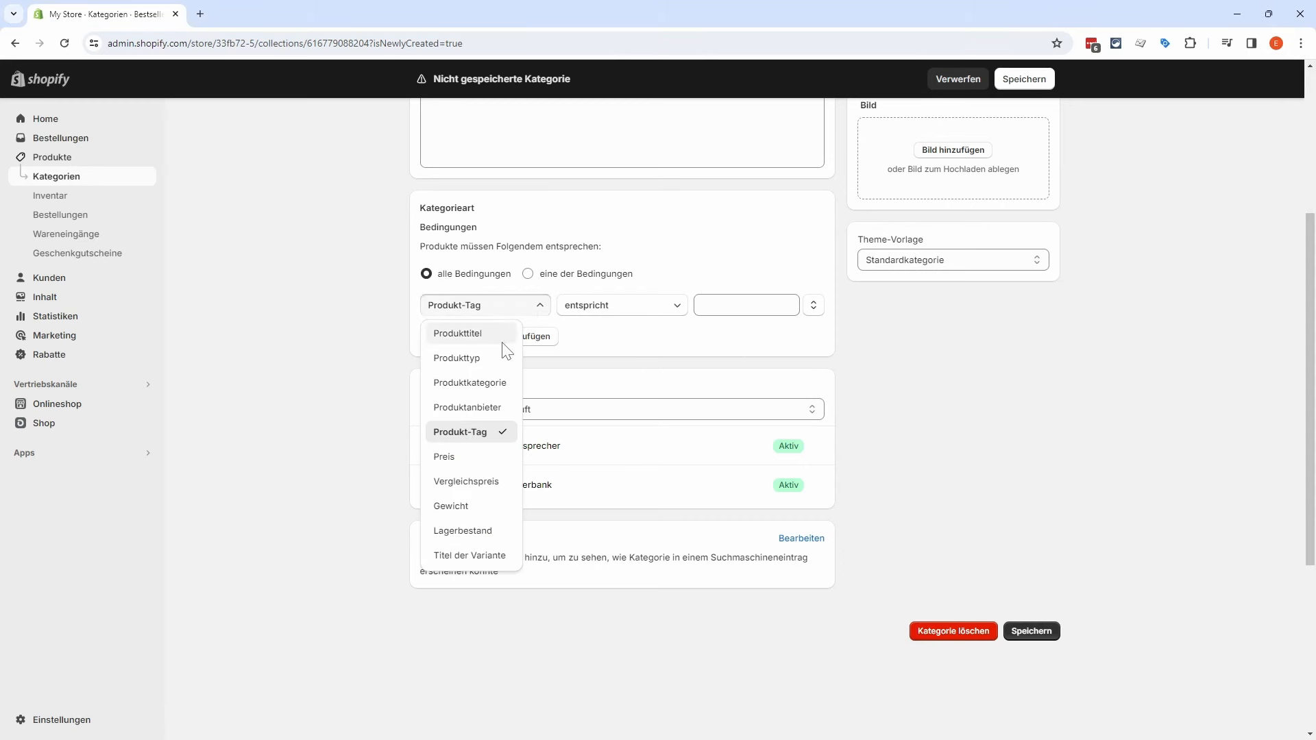
click(473, 457)
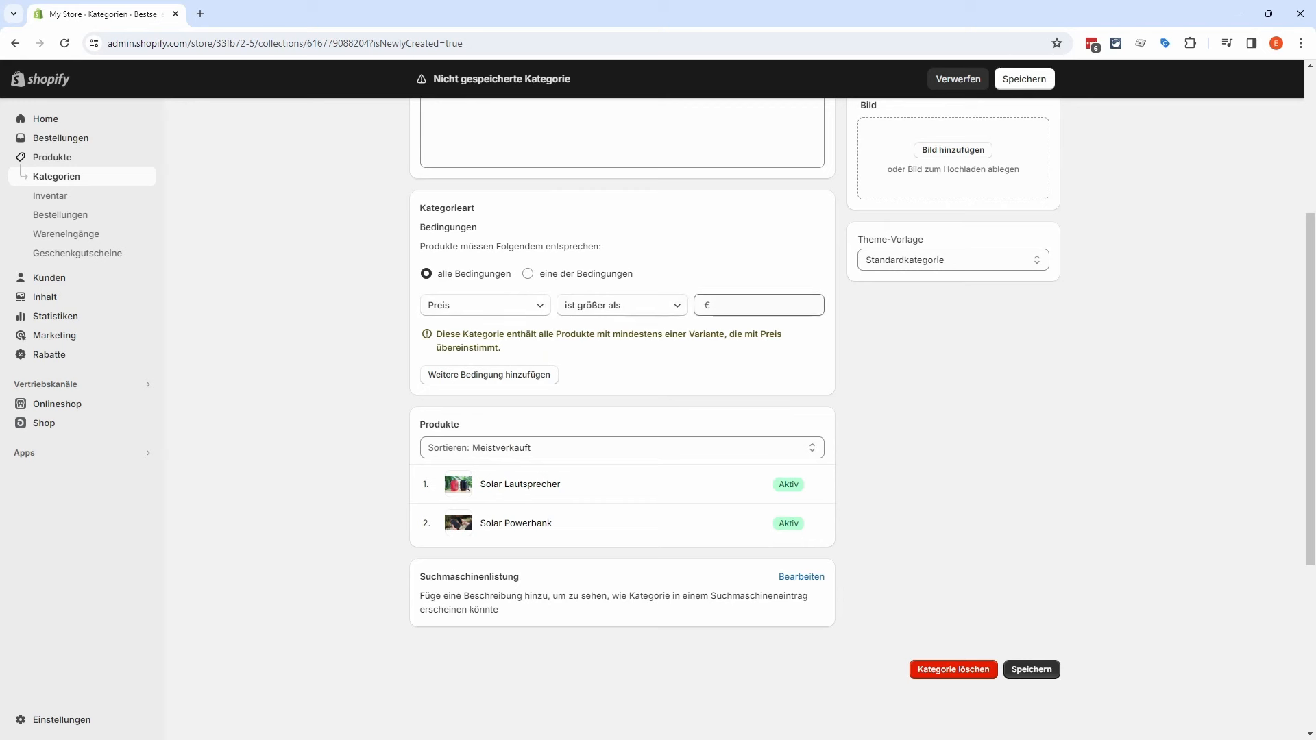
click(706, 306)
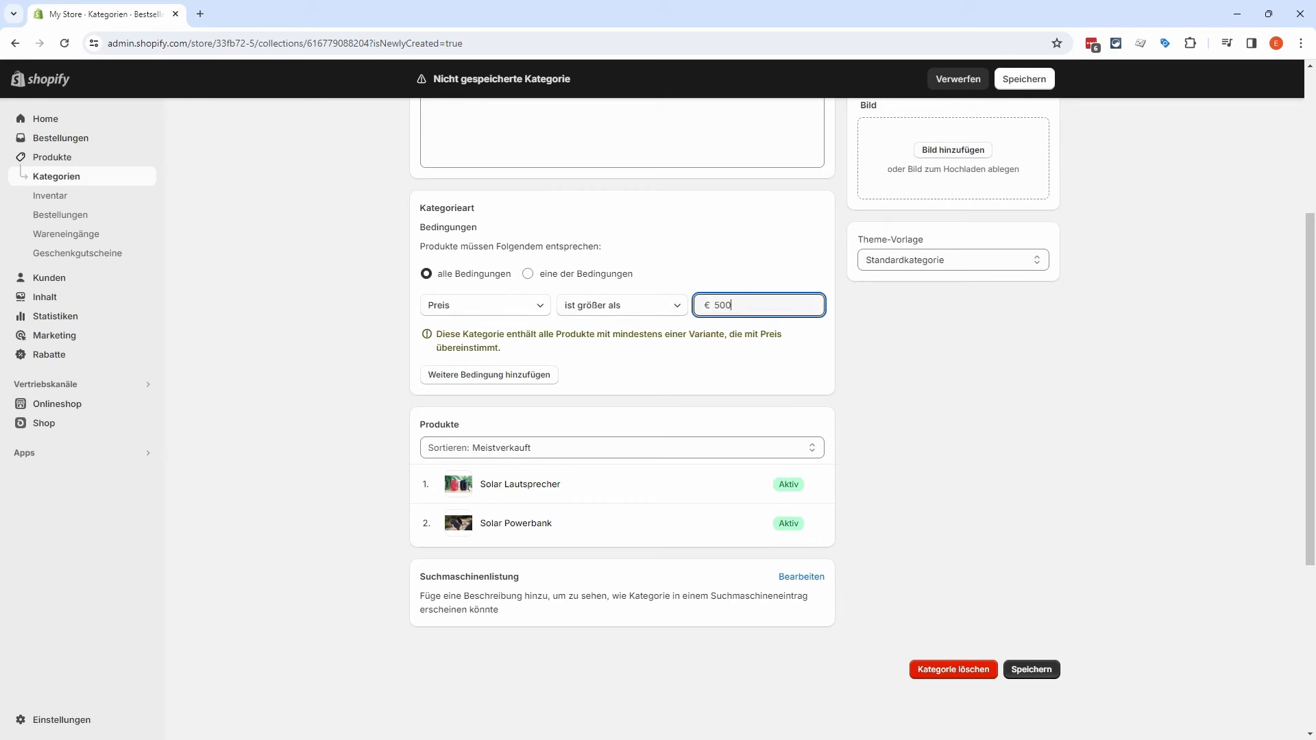
text(5)
key(BackSpace)
text(10)
click(517, 309)
click(459, 433)
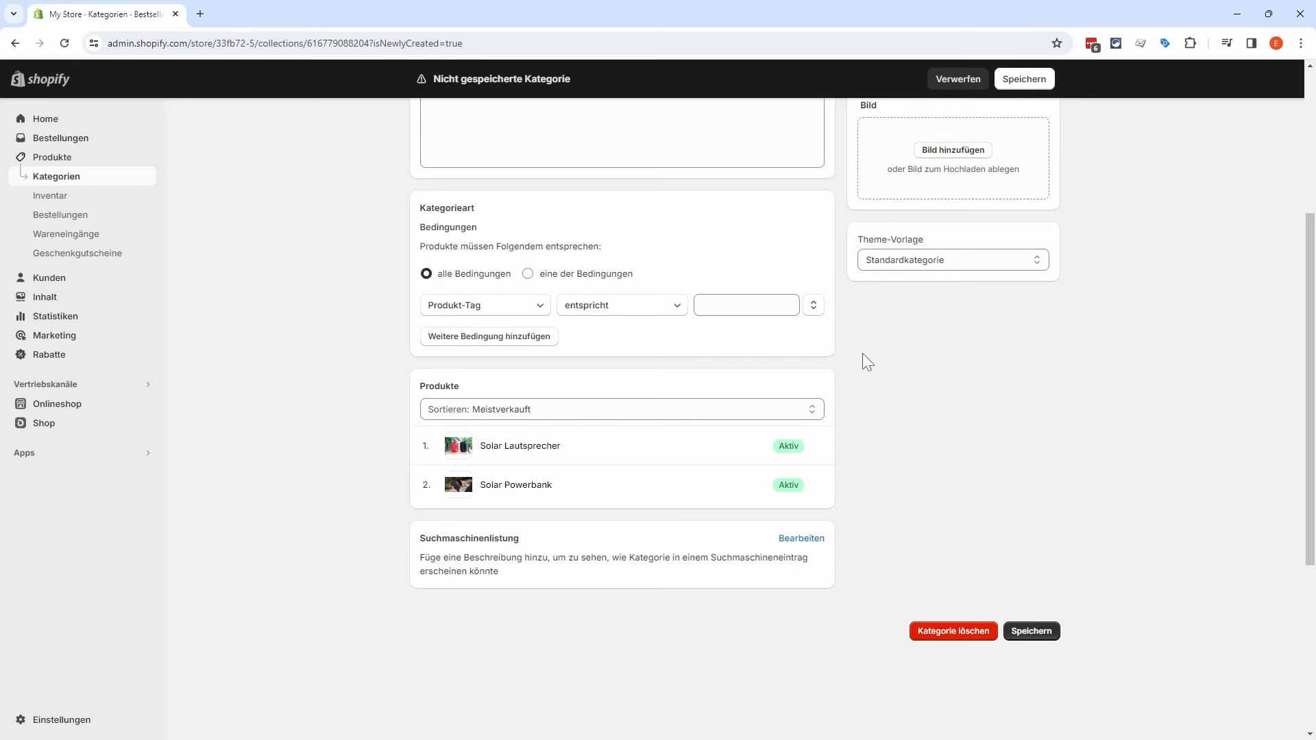
click(1034, 633)
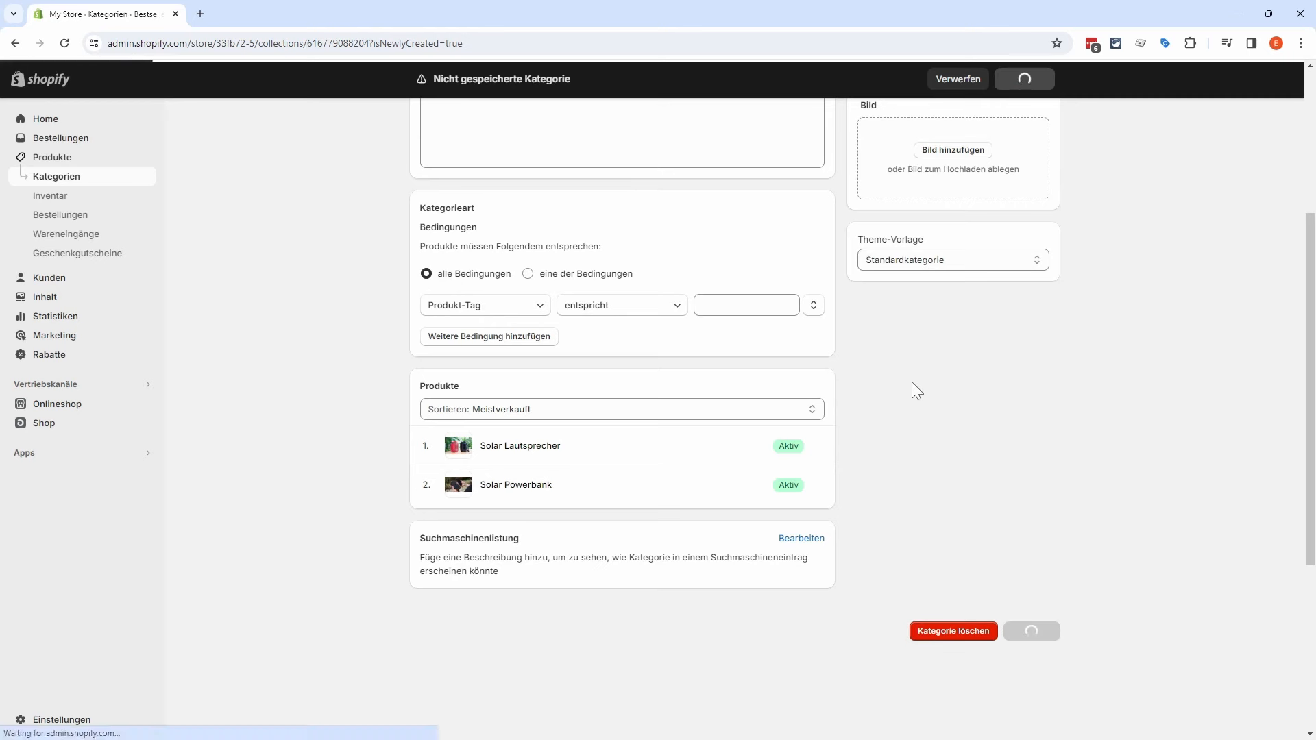
Step: Open the product list and select Balkon Solarlampe for a bulk action
click(96, 163)
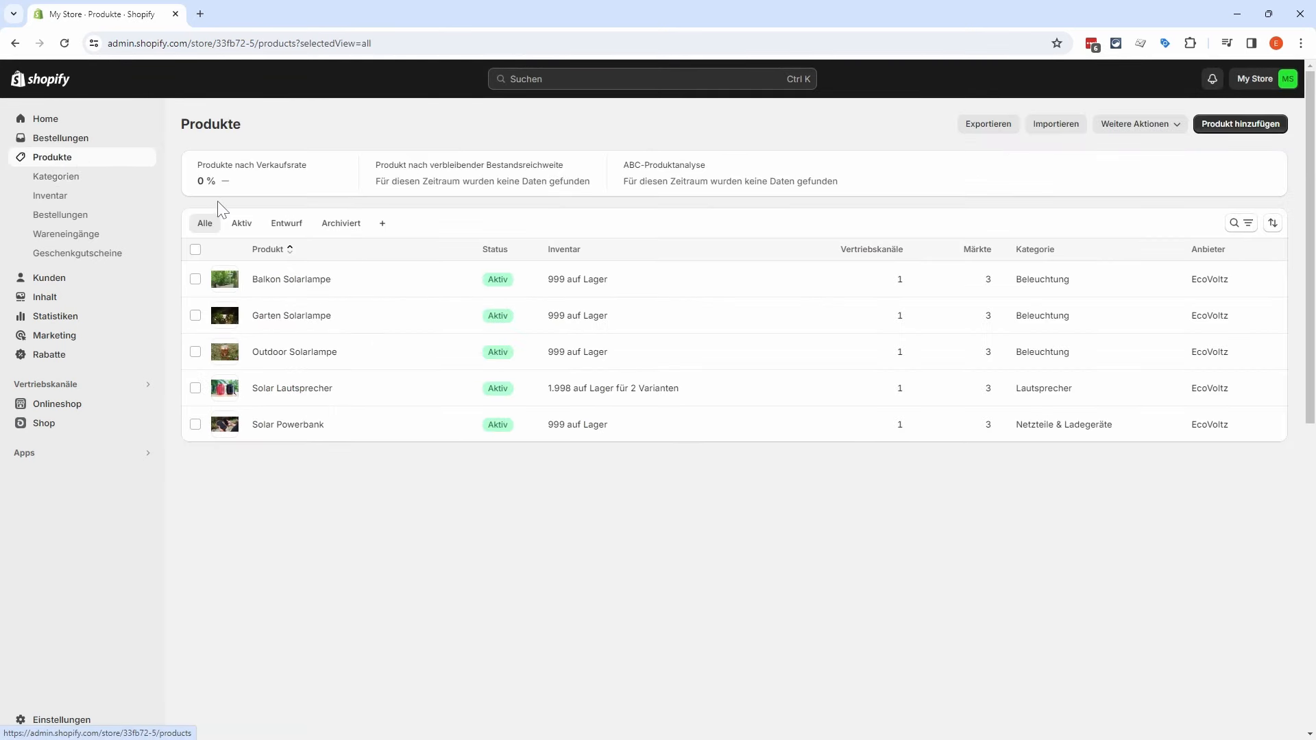
click(195, 279)
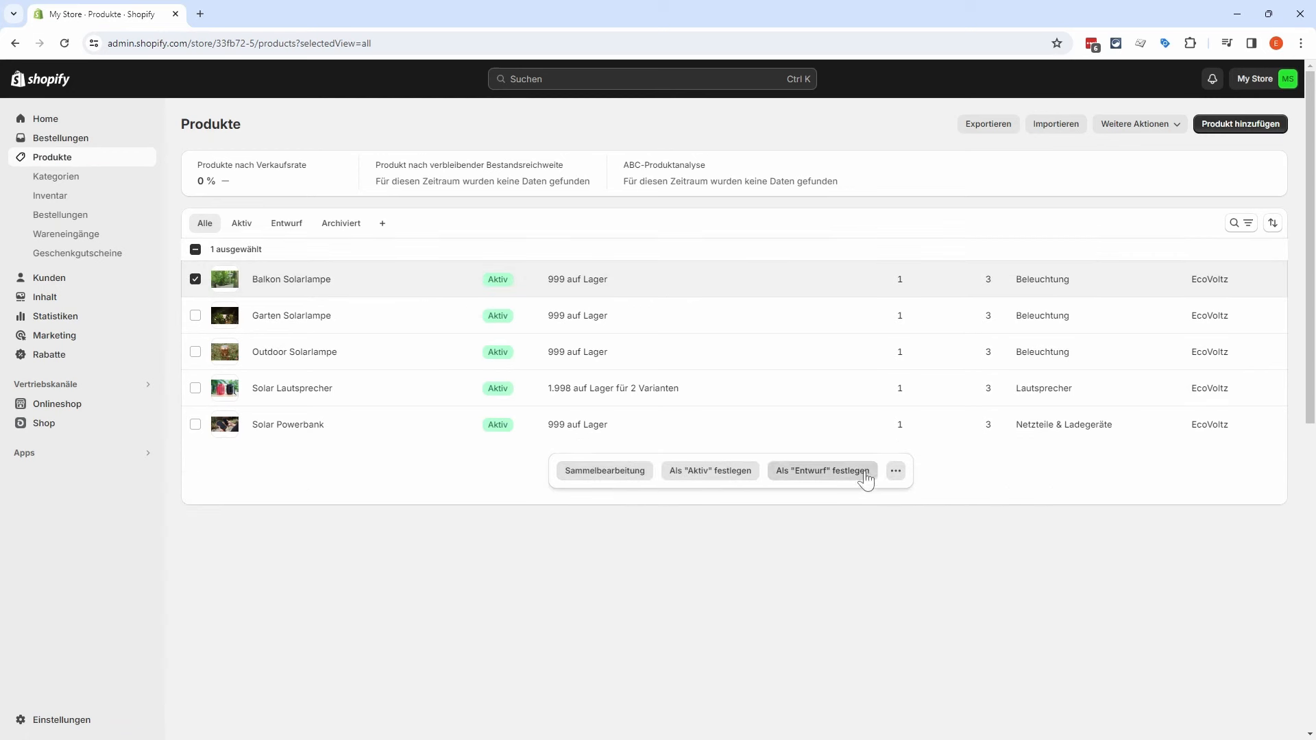
Step: View the additional bulk actions available for the selected Balkon Solarlampe
click(897, 472)
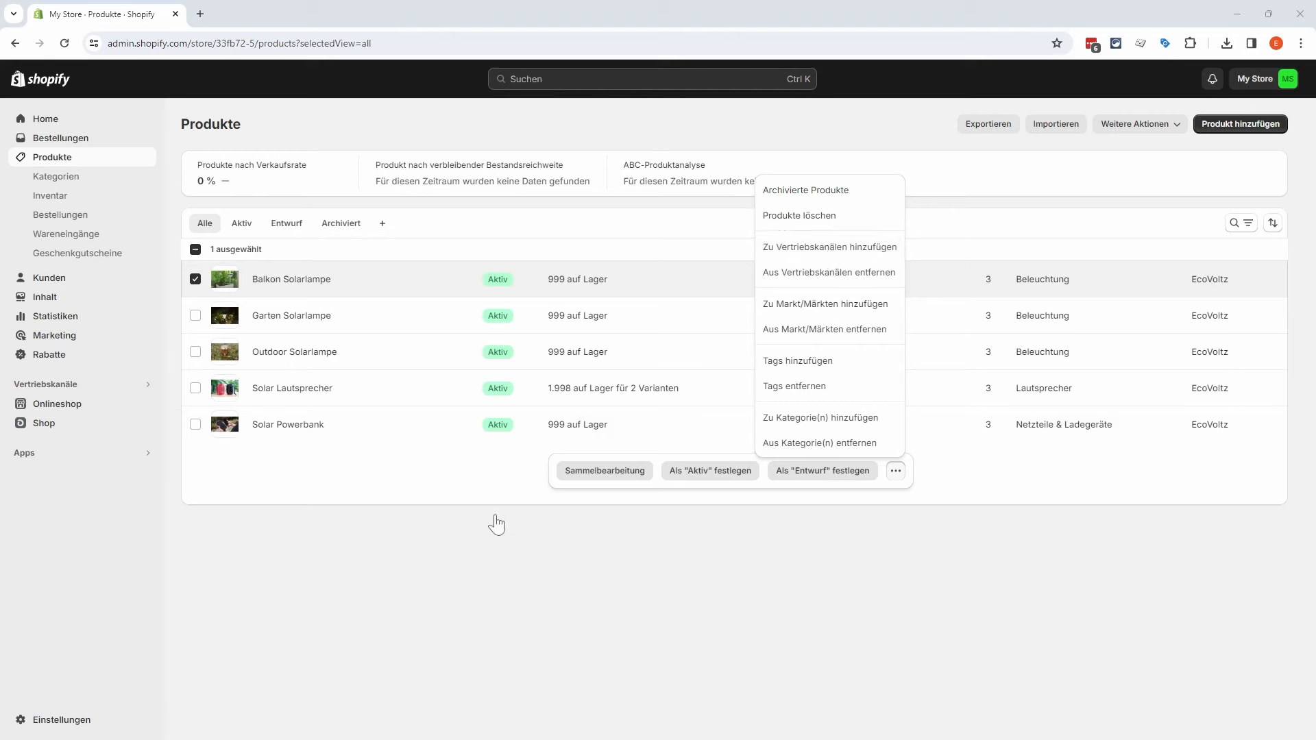
click(495, 521)
Step: Open the Solar Lautsprecher product and check its duplication options without duplicating it
click(290, 389)
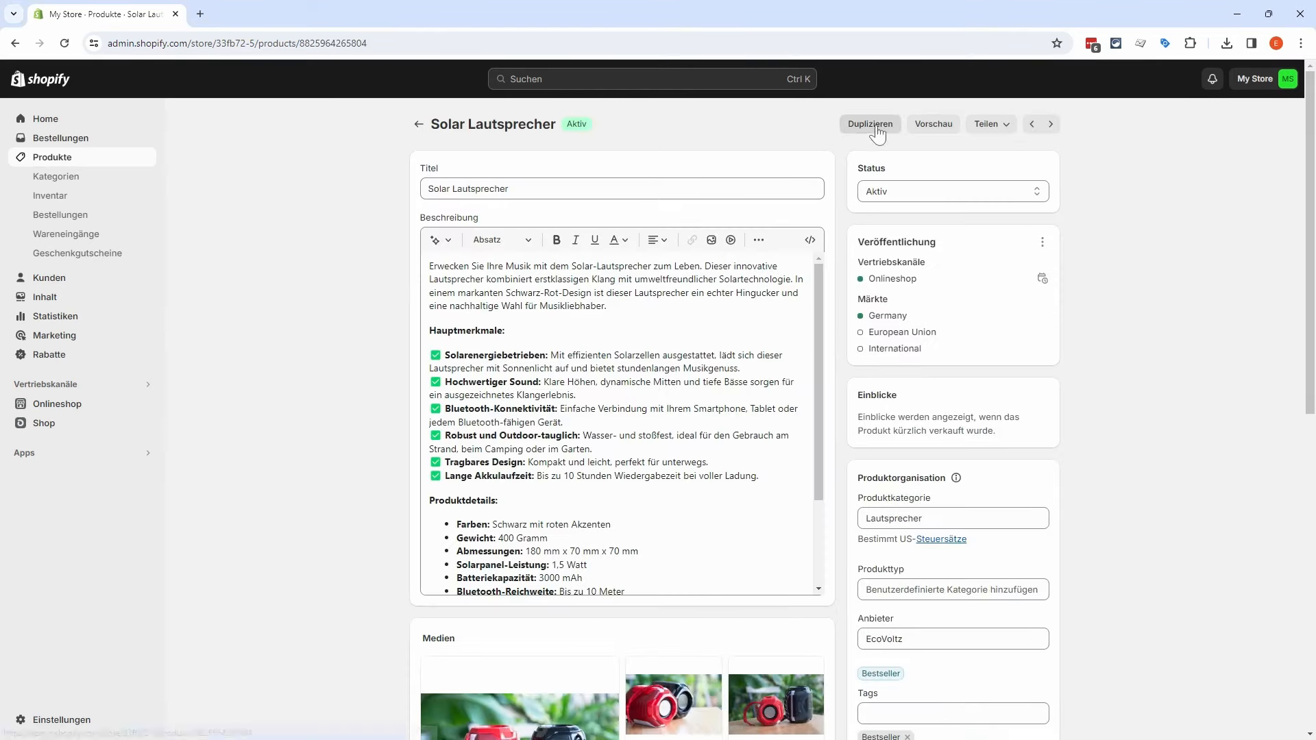
click(870, 124)
drag(616, 271, 458, 267)
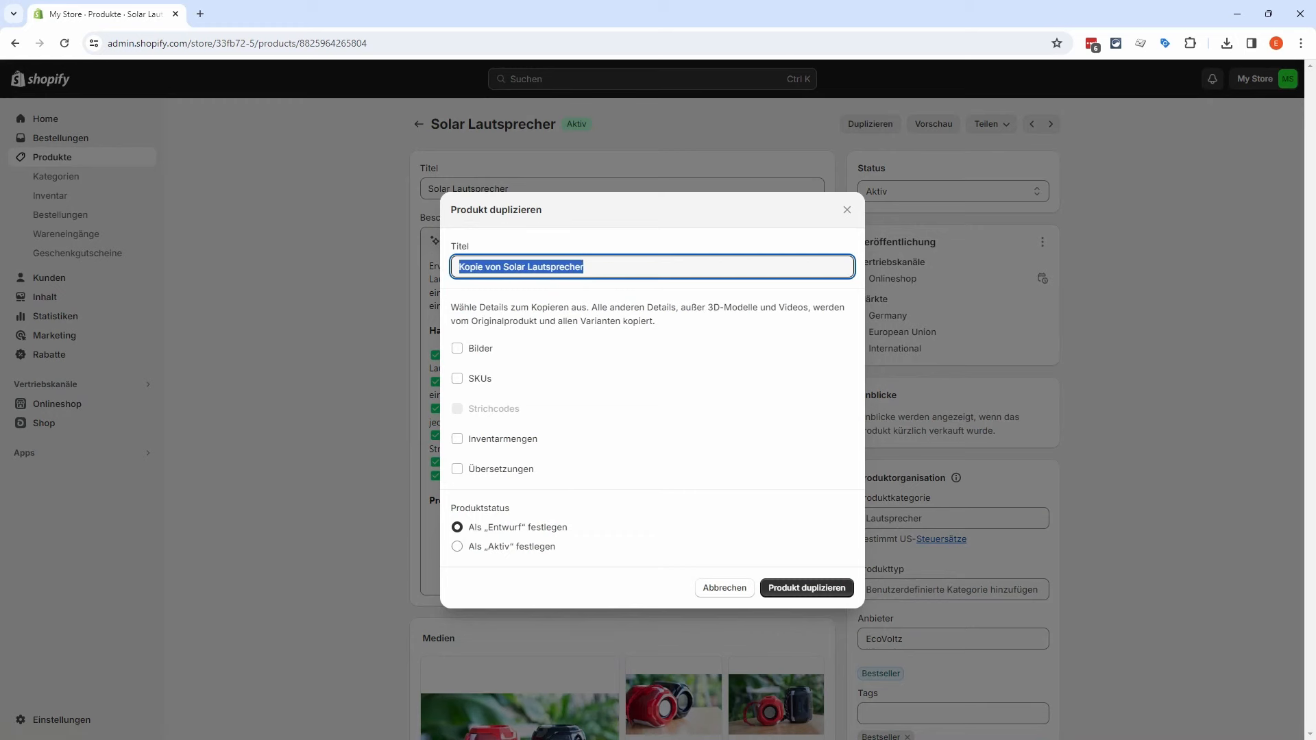
click(847, 209)
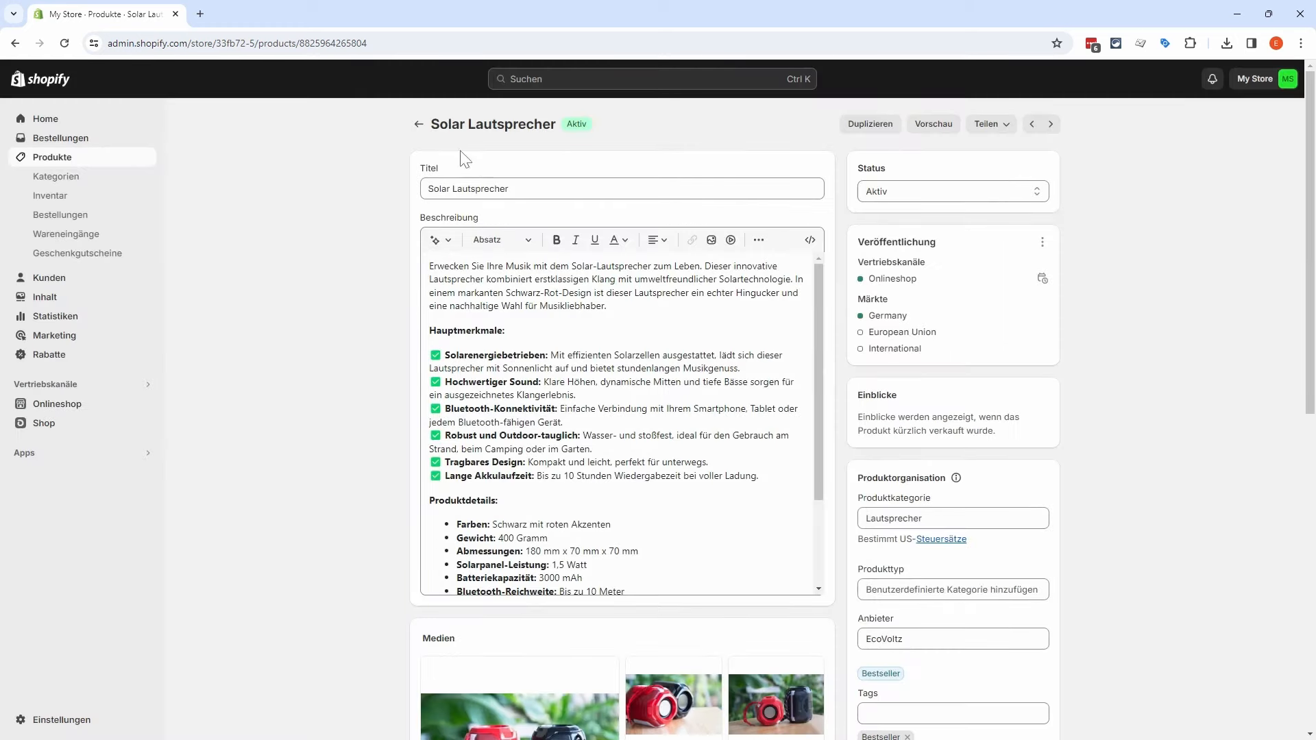
Step: Review the product's Farbe option values Schwarz and Rot, and select the Schwarz variant
scroll(346, 365, down, 7)
scroll(342, 364, down, 2)
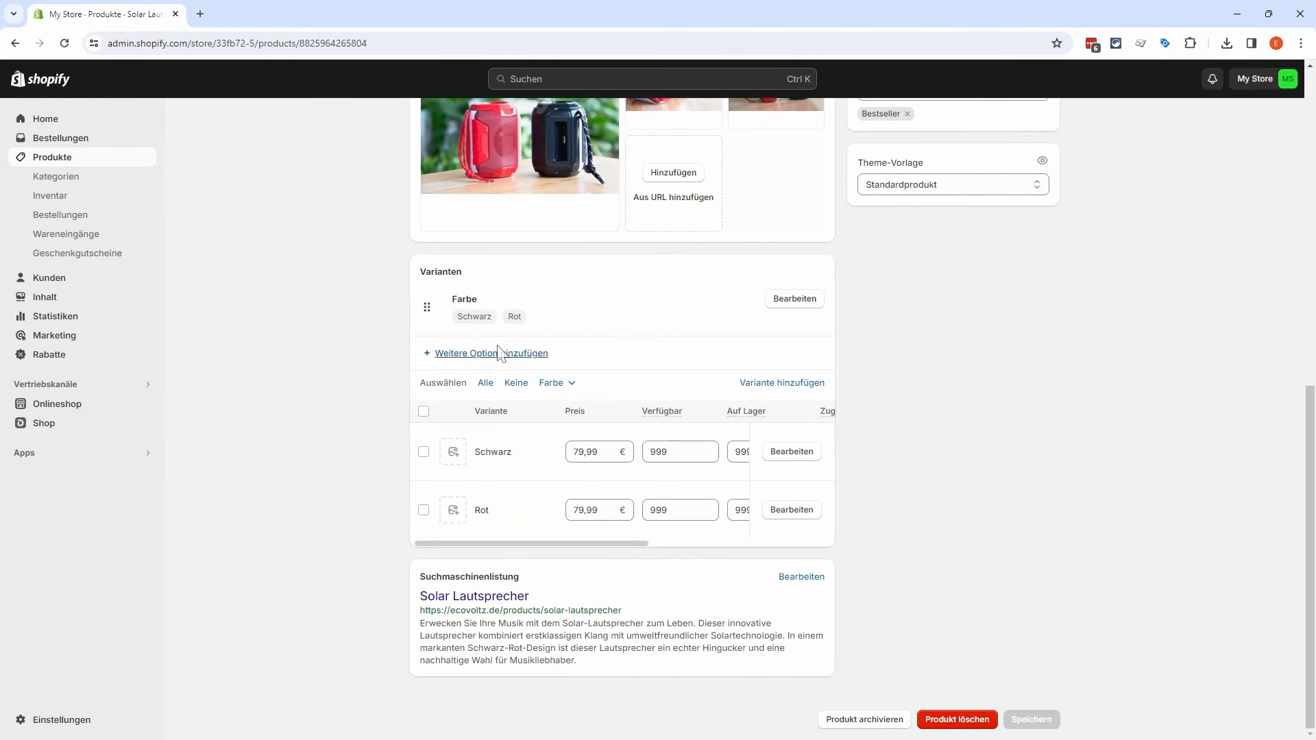
drag(457, 316, 492, 316)
double_click(514, 316)
click(499, 471)
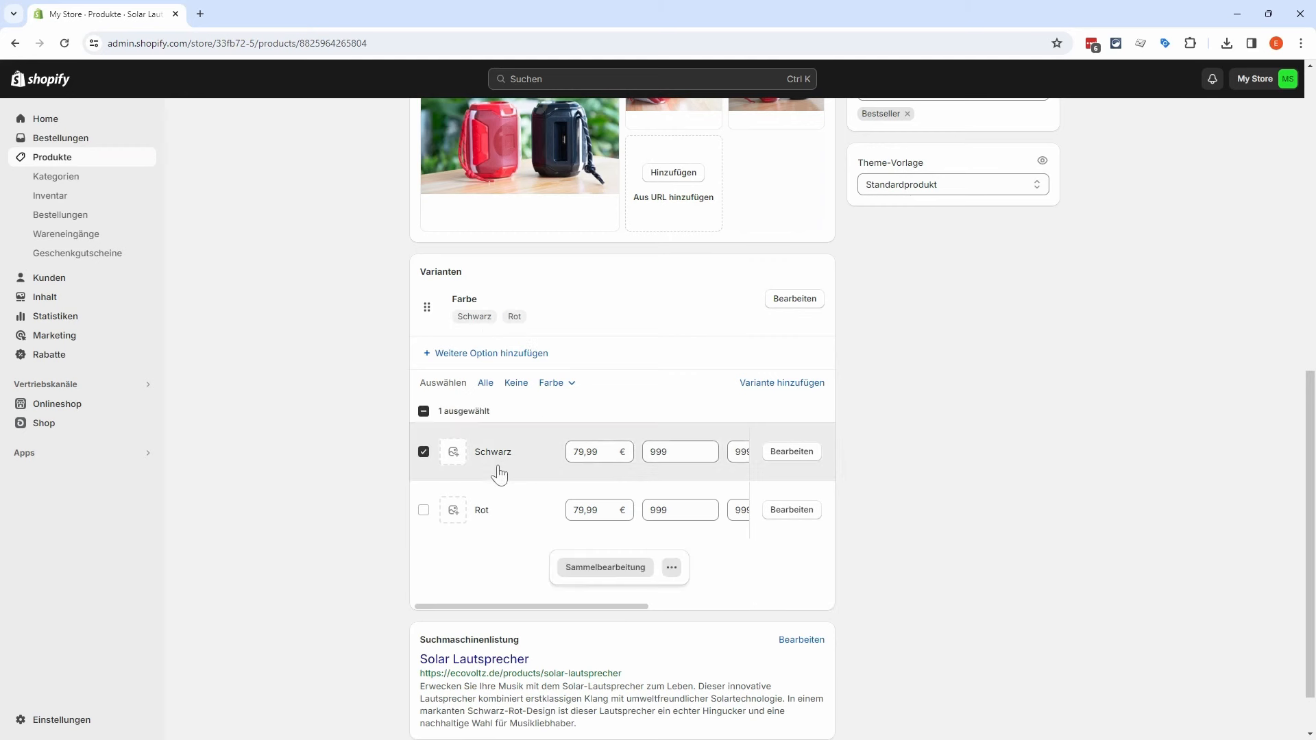
Step: Inspect the detail pages of the Schwarz and Rot variants, including the comparison price, and return to the product
click(791, 453)
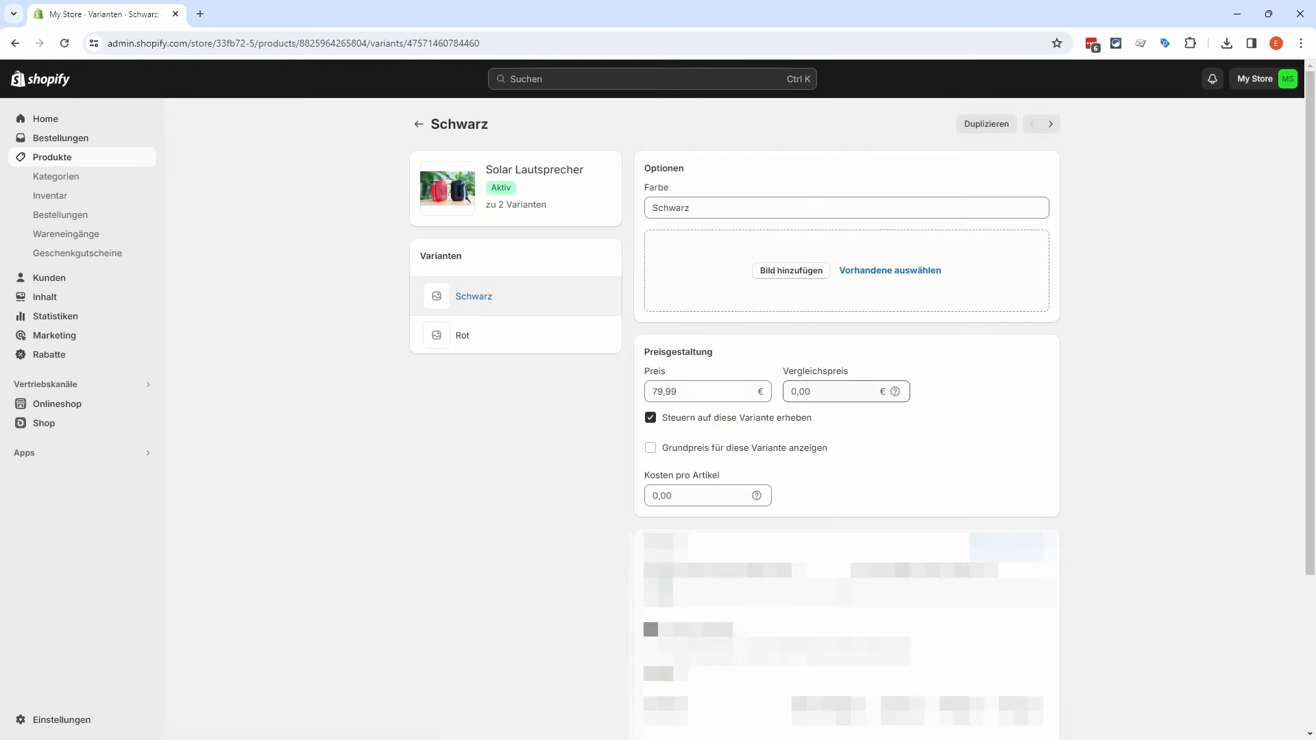
click(791, 391)
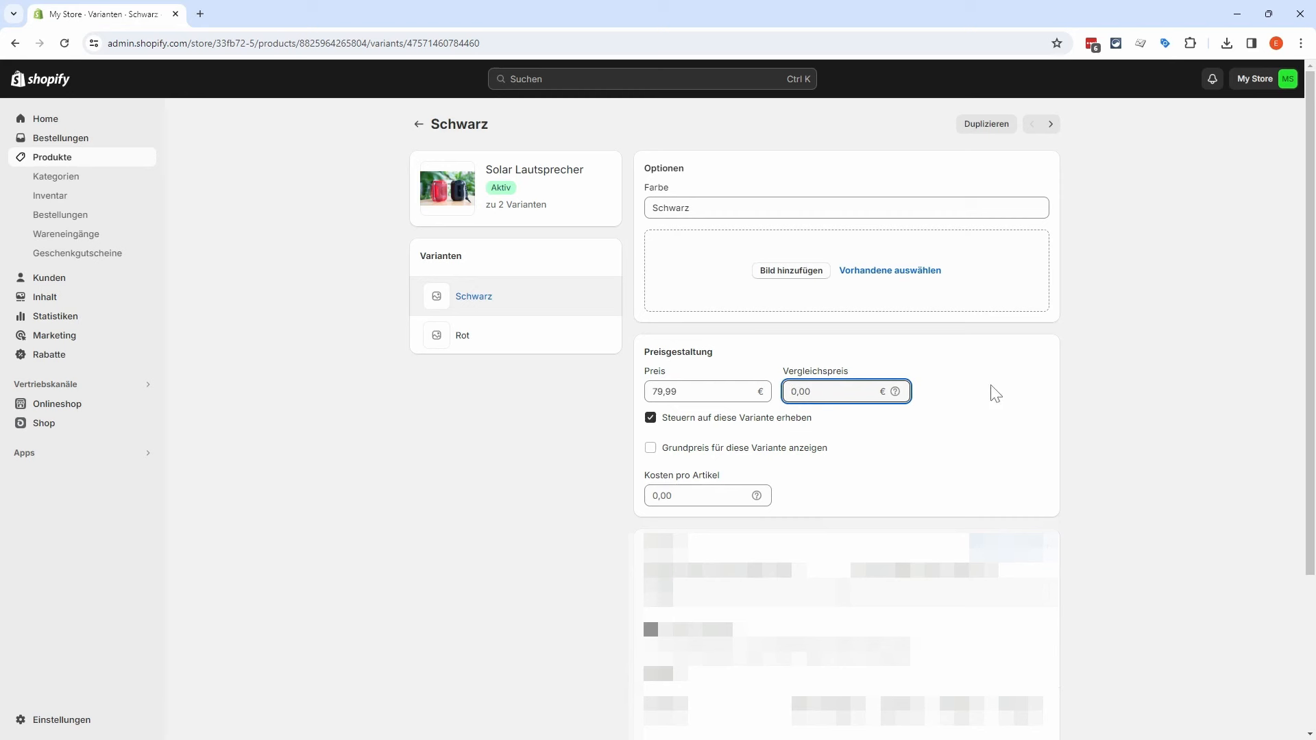
click(1075, 390)
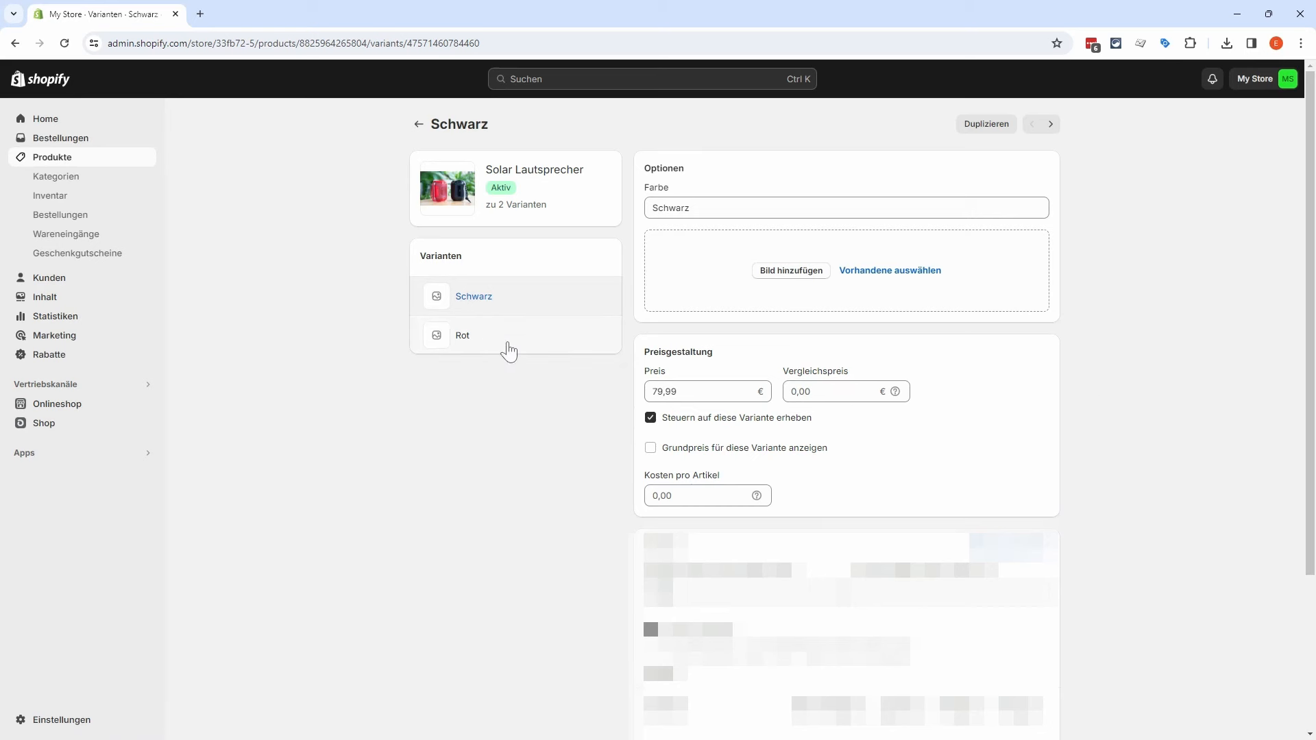
click(469, 336)
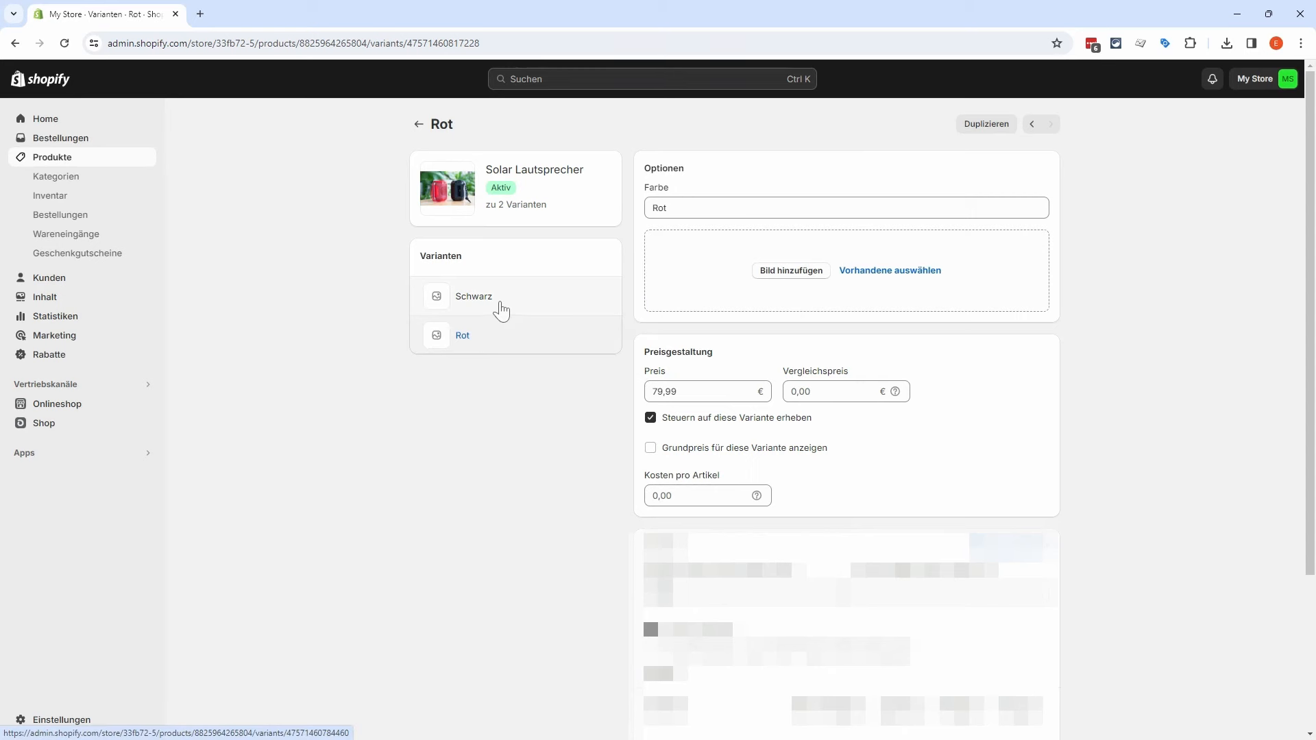
click(416, 126)
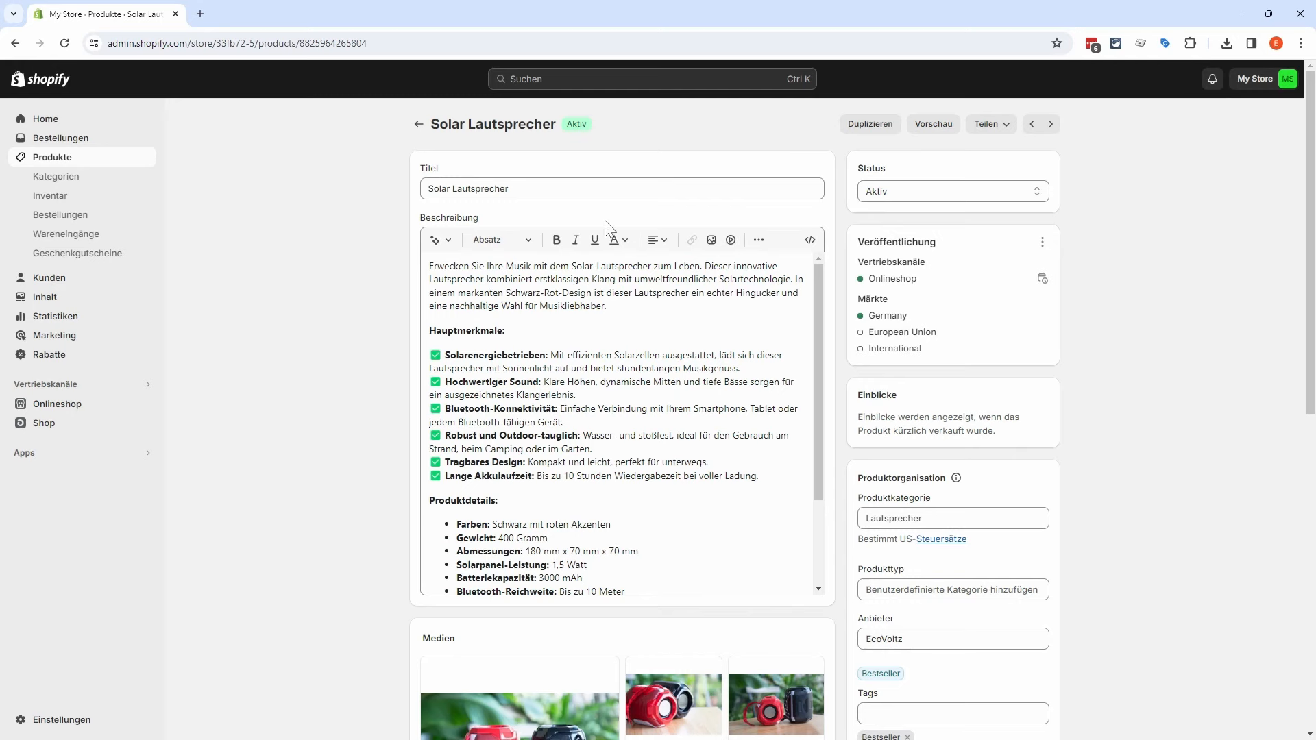
Step: Preview the Solar Lautsprecher product page in the storefront, read through its description, and close the preview
click(937, 125)
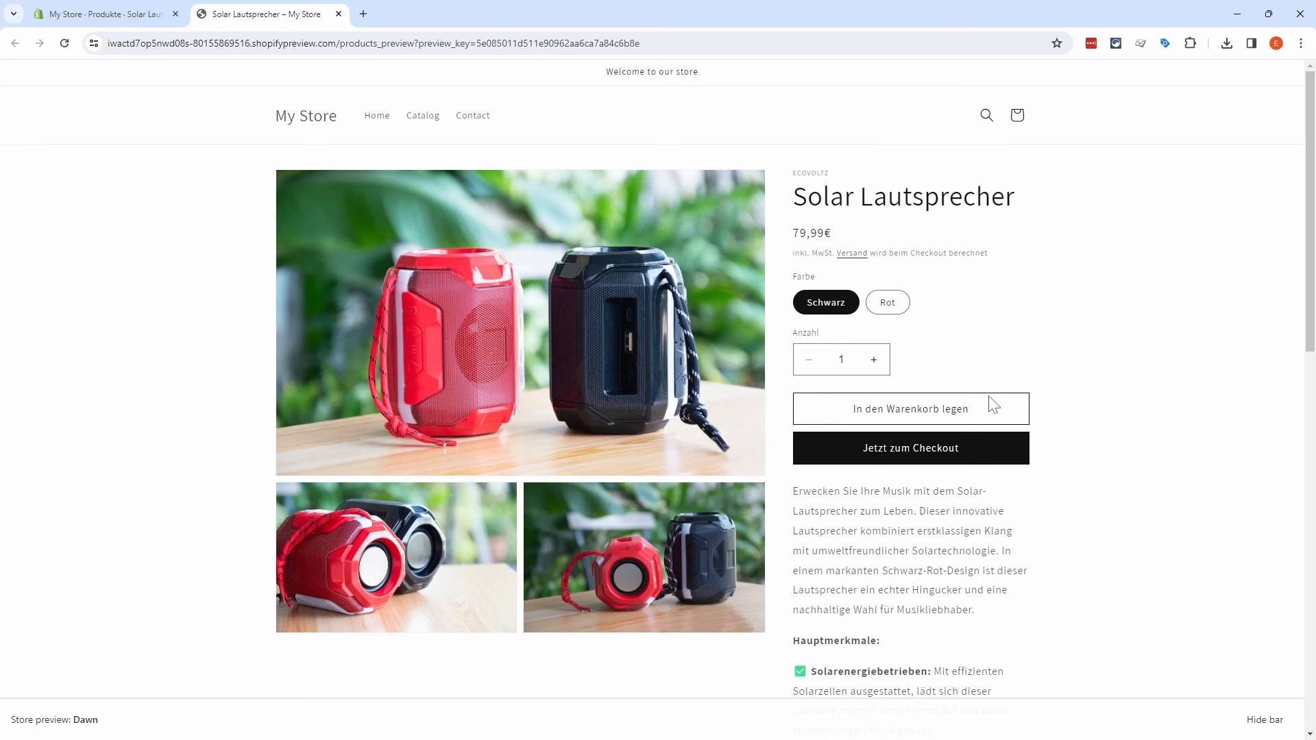
scroll(1134, 428, down, 1)
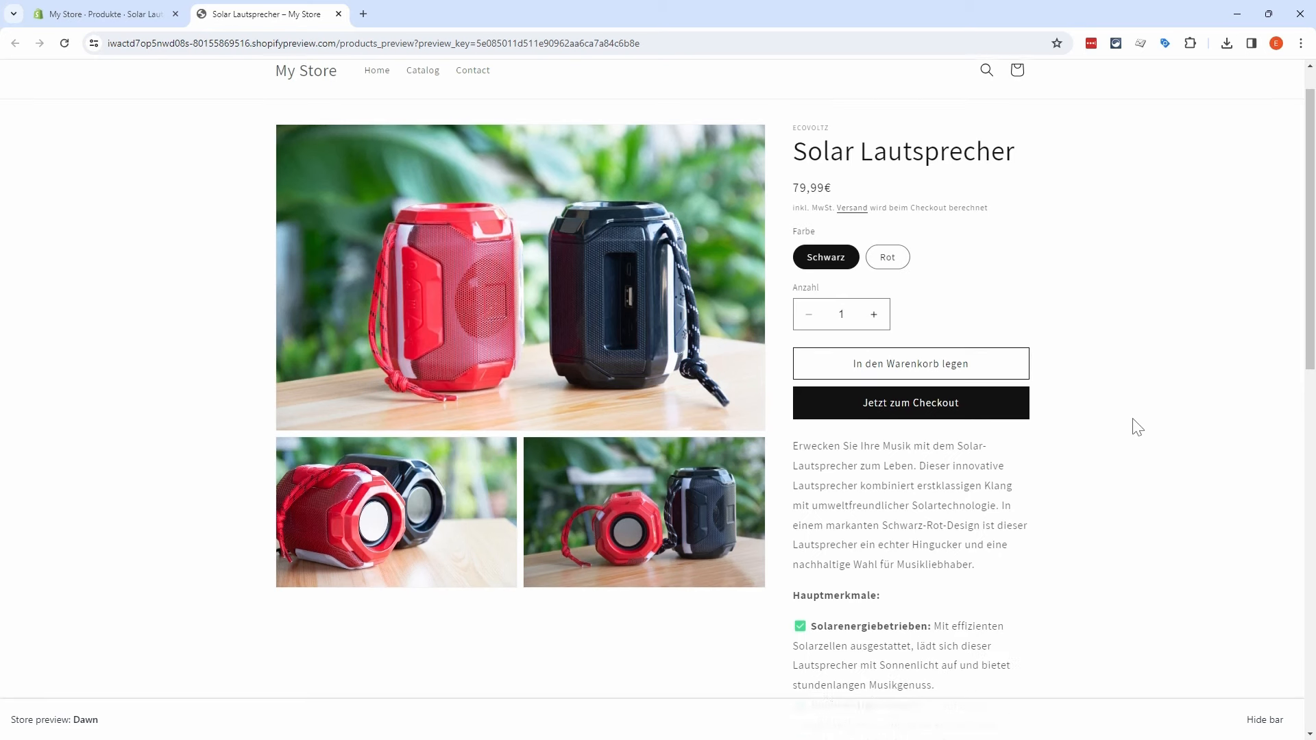
scroll(1134, 428, down, 7)
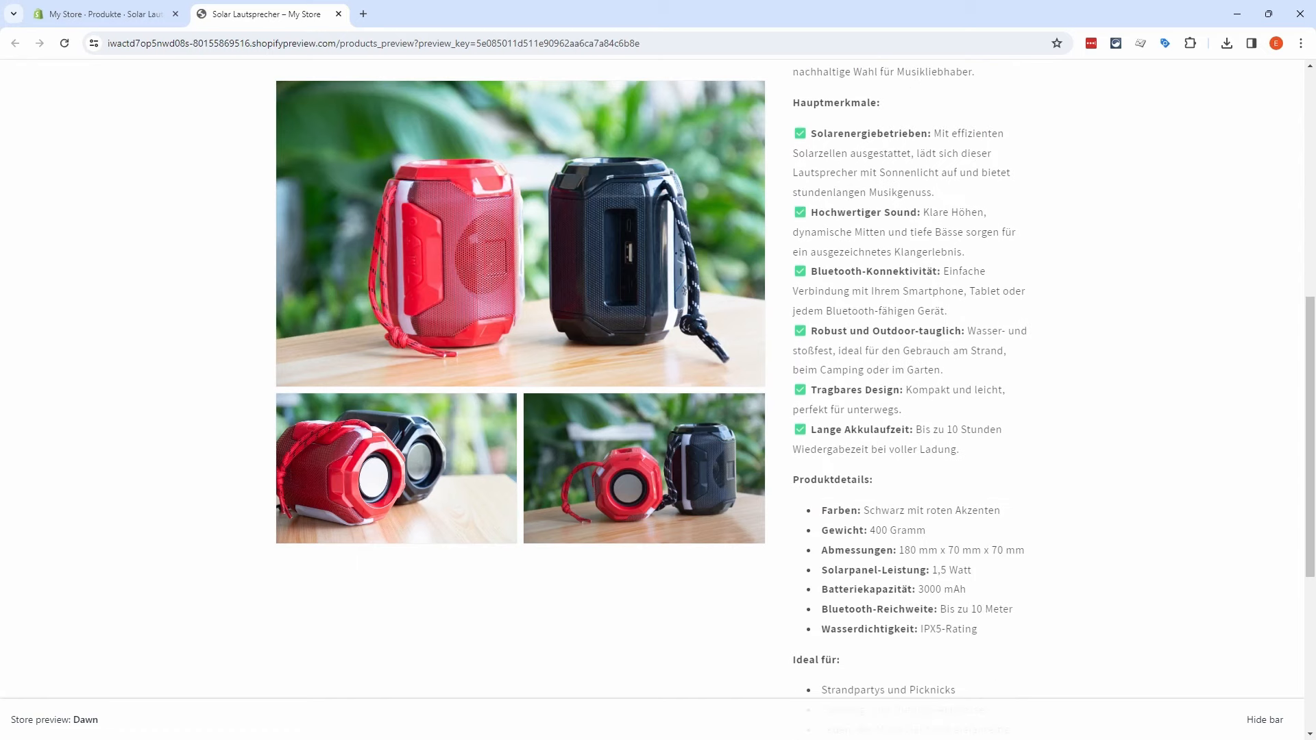
scroll(1135, 428, down, 4)
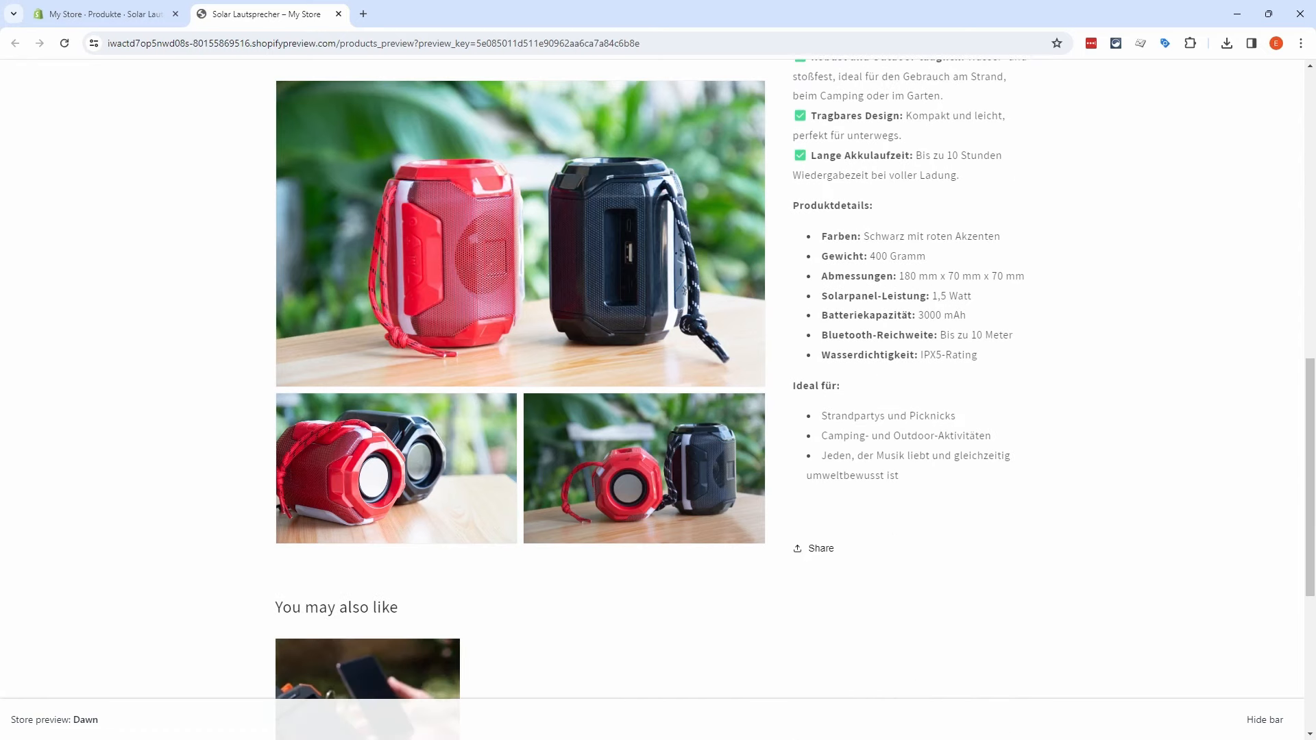
scroll(959, 498, up, 12)
scroll(962, 498, up, 2)
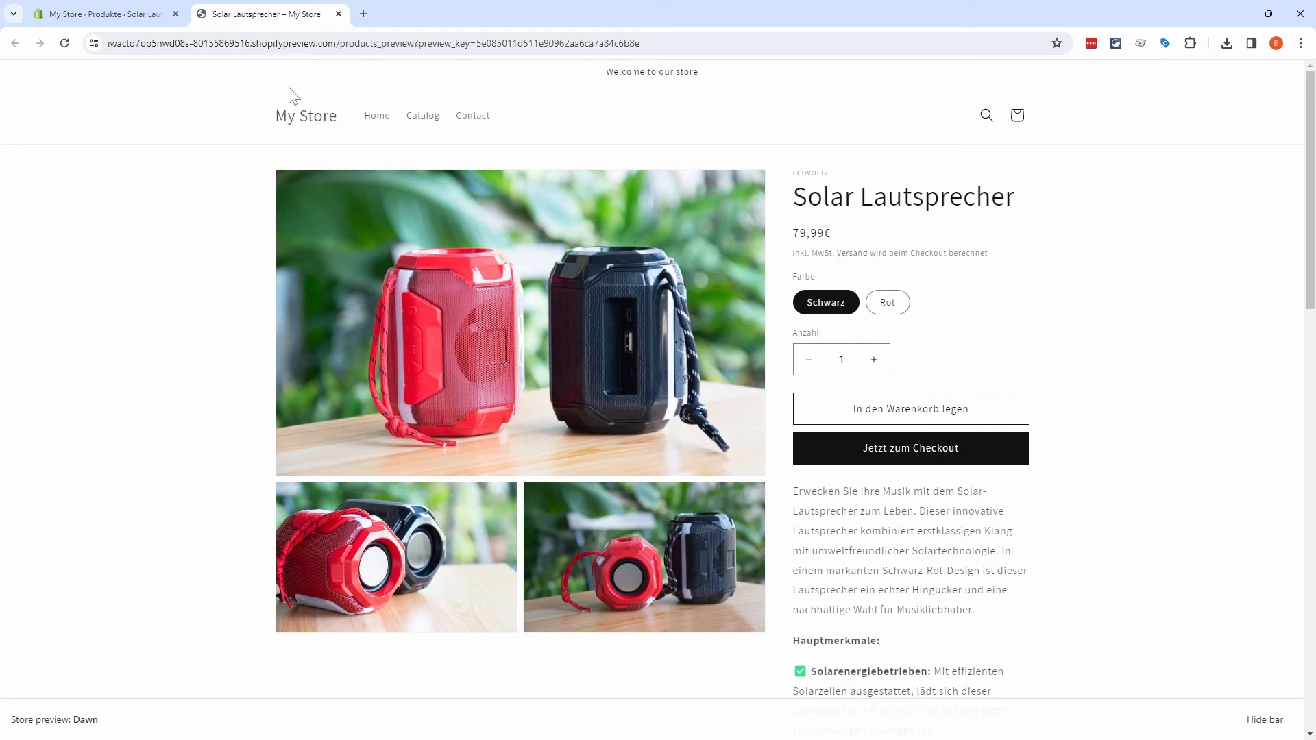
click(338, 14)
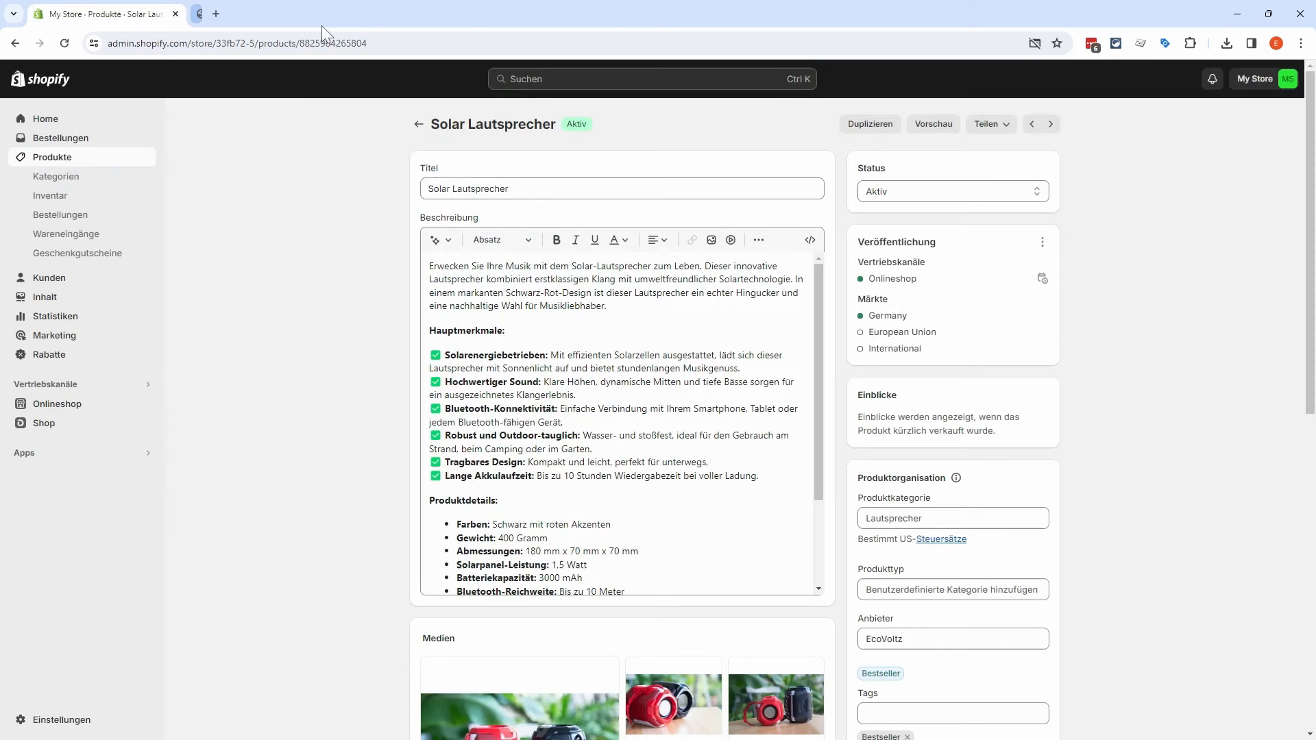
Step: Start a new gift card product titled "EcoVoltz Geschenkgutschein" and add the white gift card image with the red bow
click(102, 256)
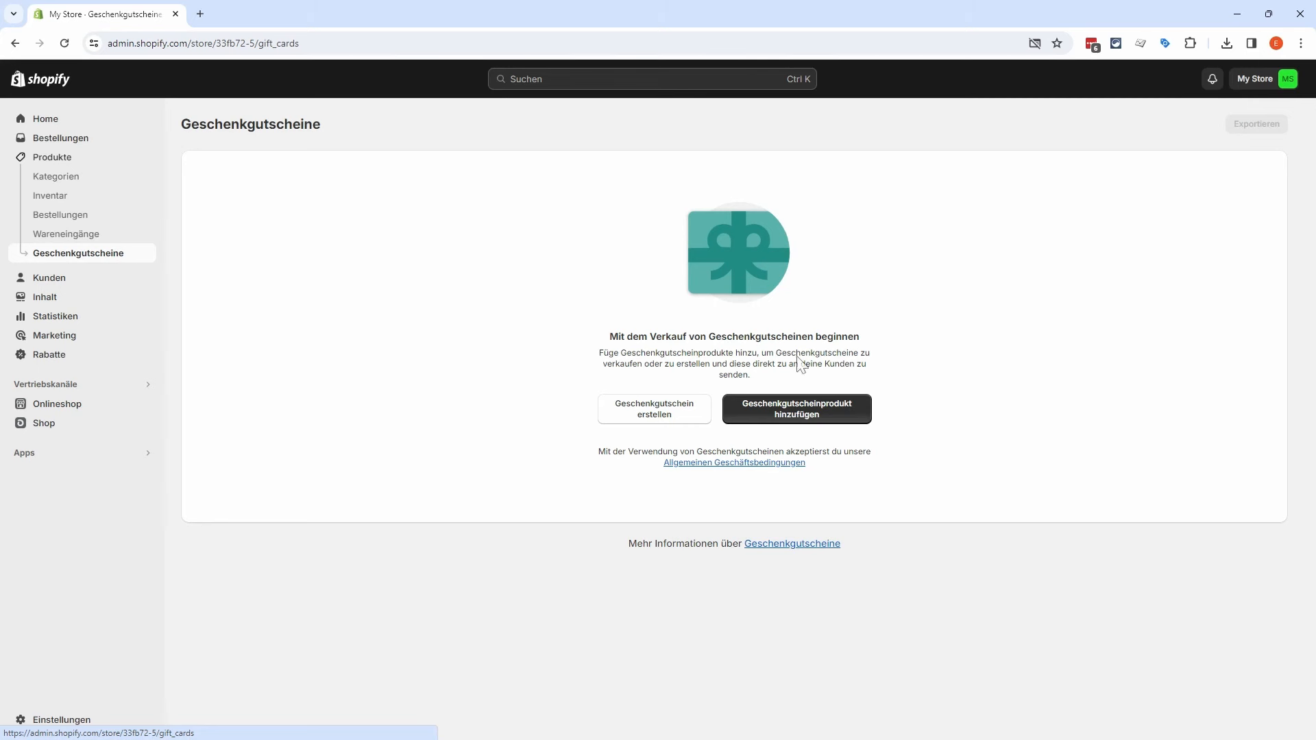
click(842, 415)
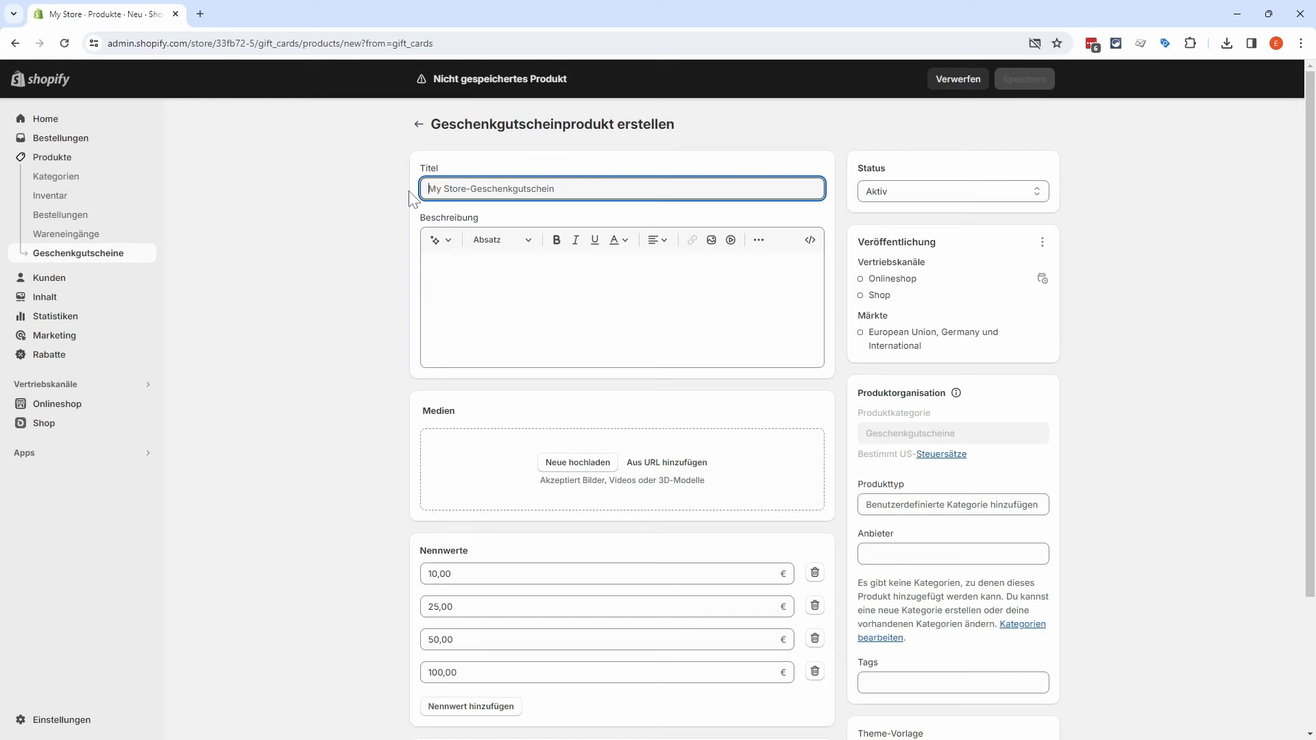
text(EcoVoltz Geschenkgutschein)
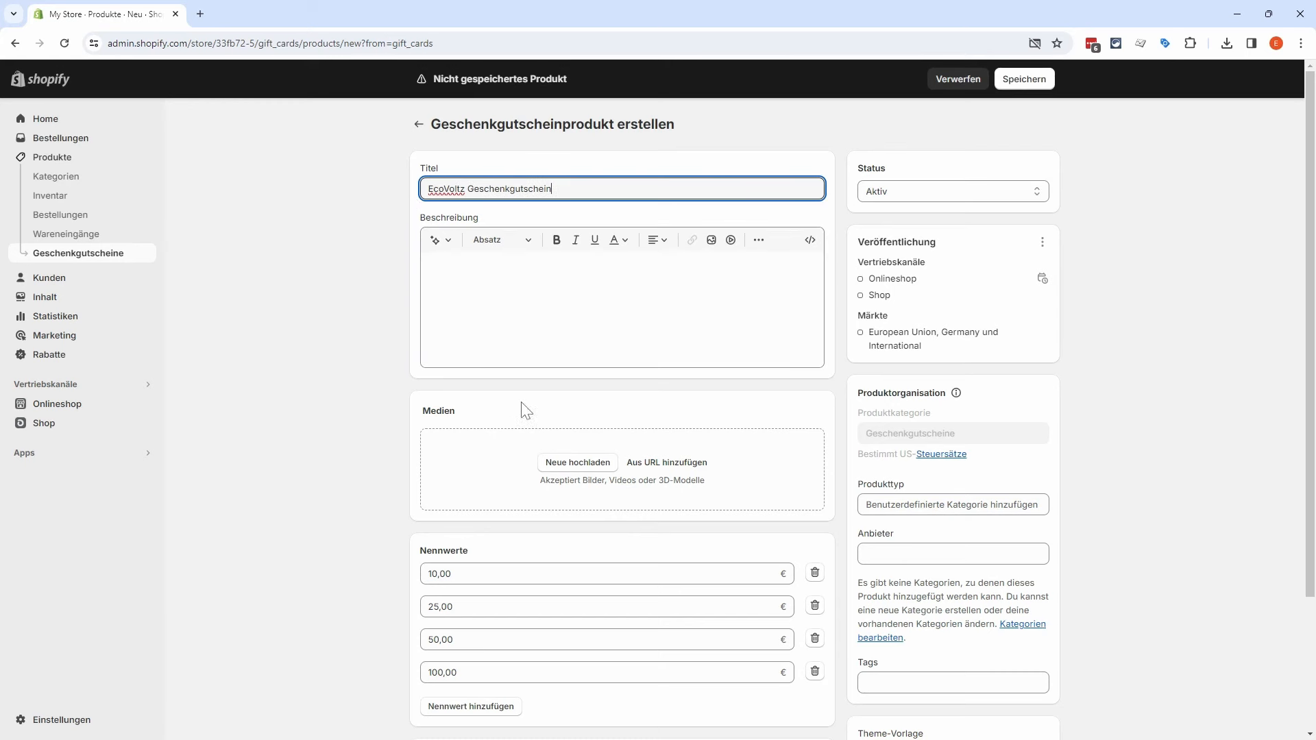
click(475, 458)
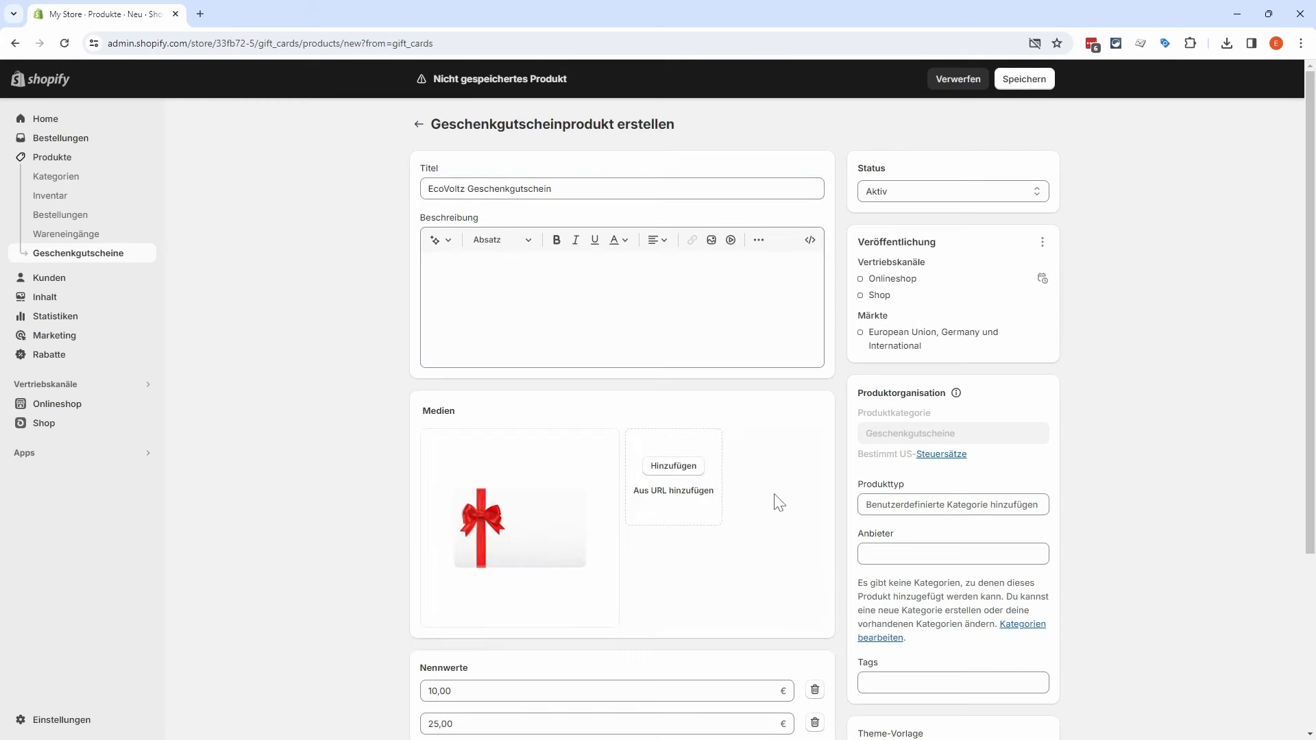
Step: Remove the 100,00 € and 50,00 € denominations from the gift card product
scroll(772, 500, down, 5)
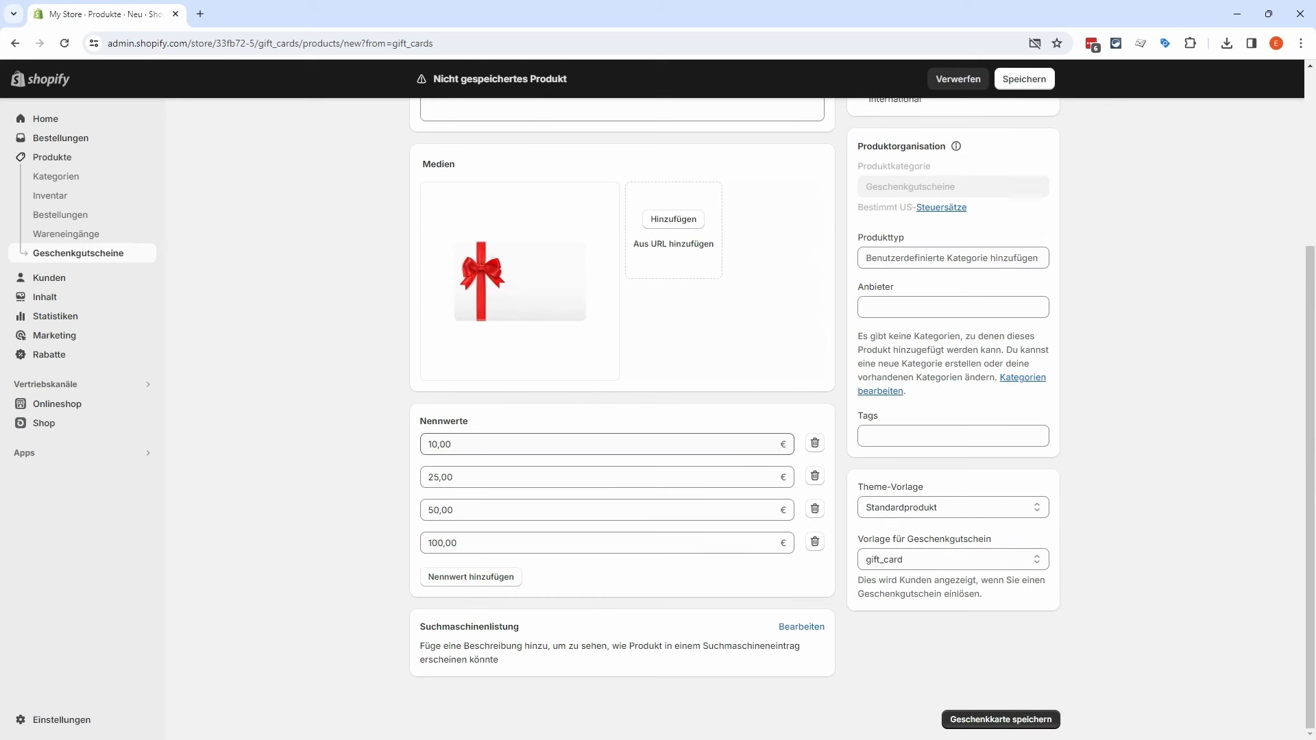
key(Tab)
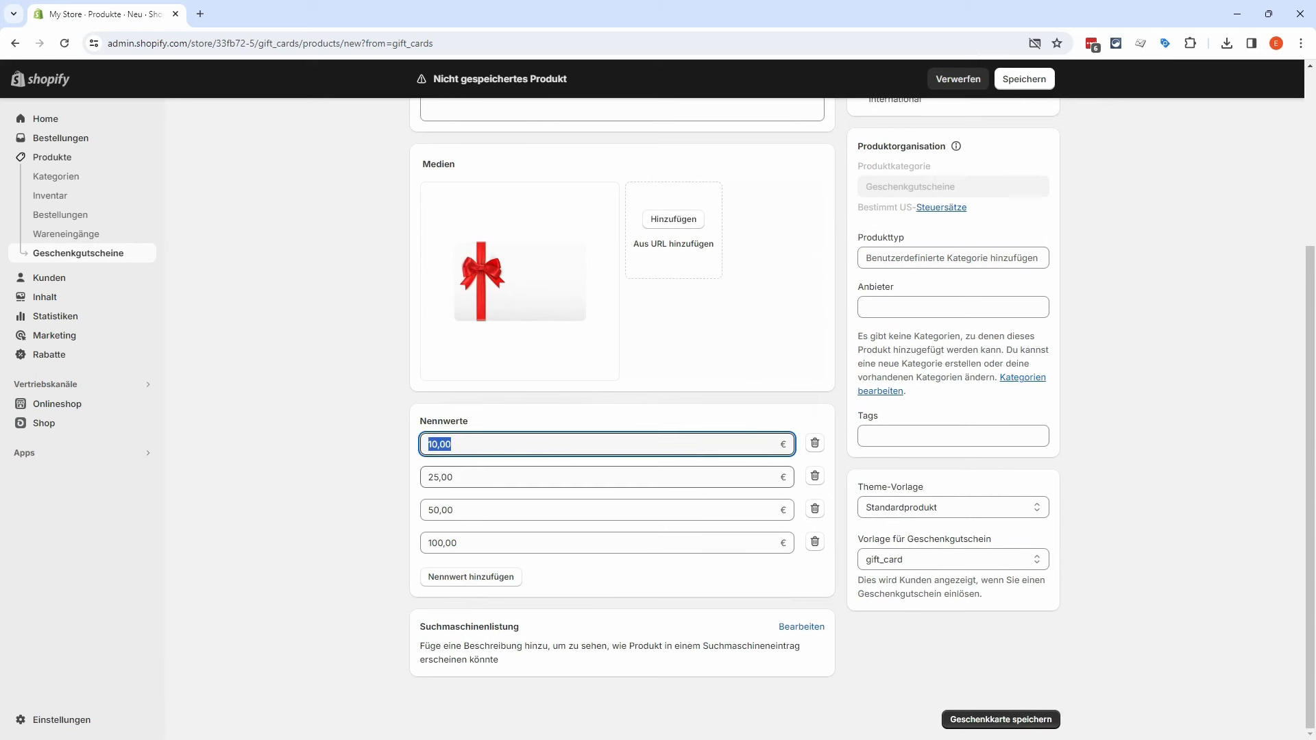
key(Tab)
key(Tab)
key(Tab)
key(Tab)
key(Tab)
key(Tab)
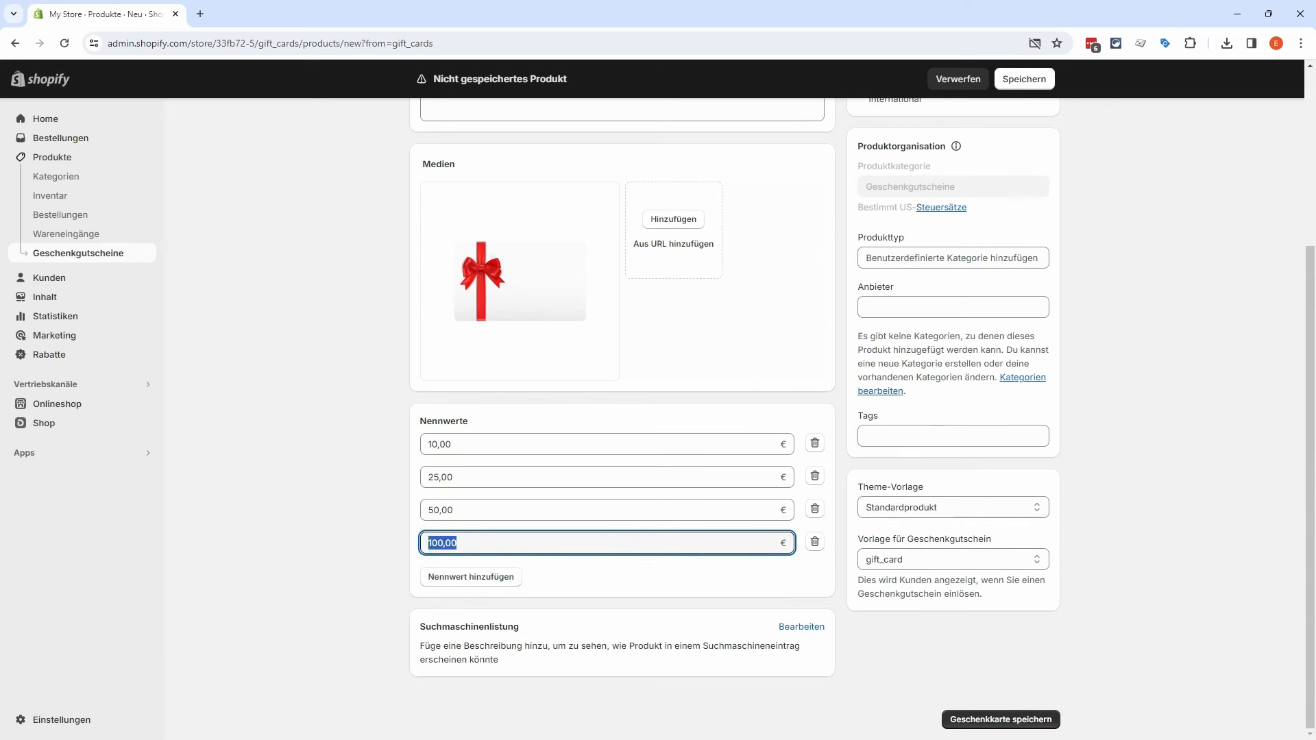
click(814, 545)
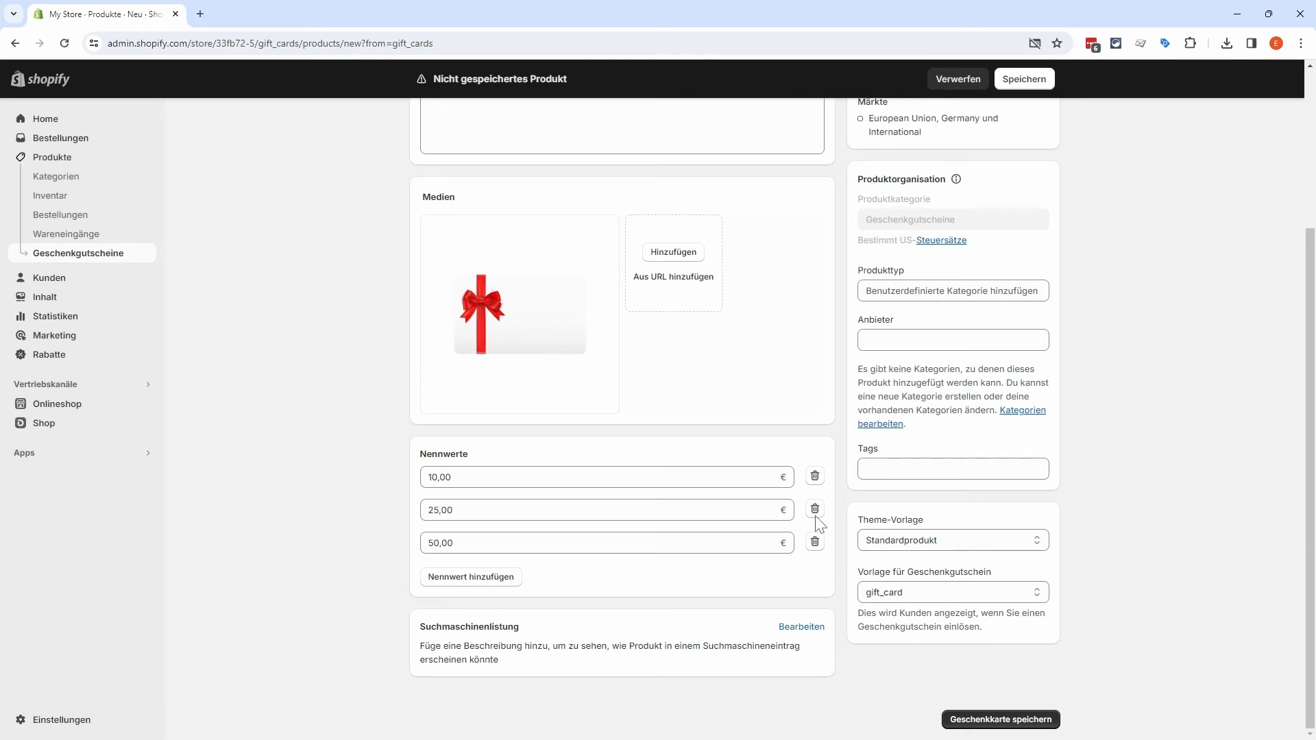
click(815, 545)
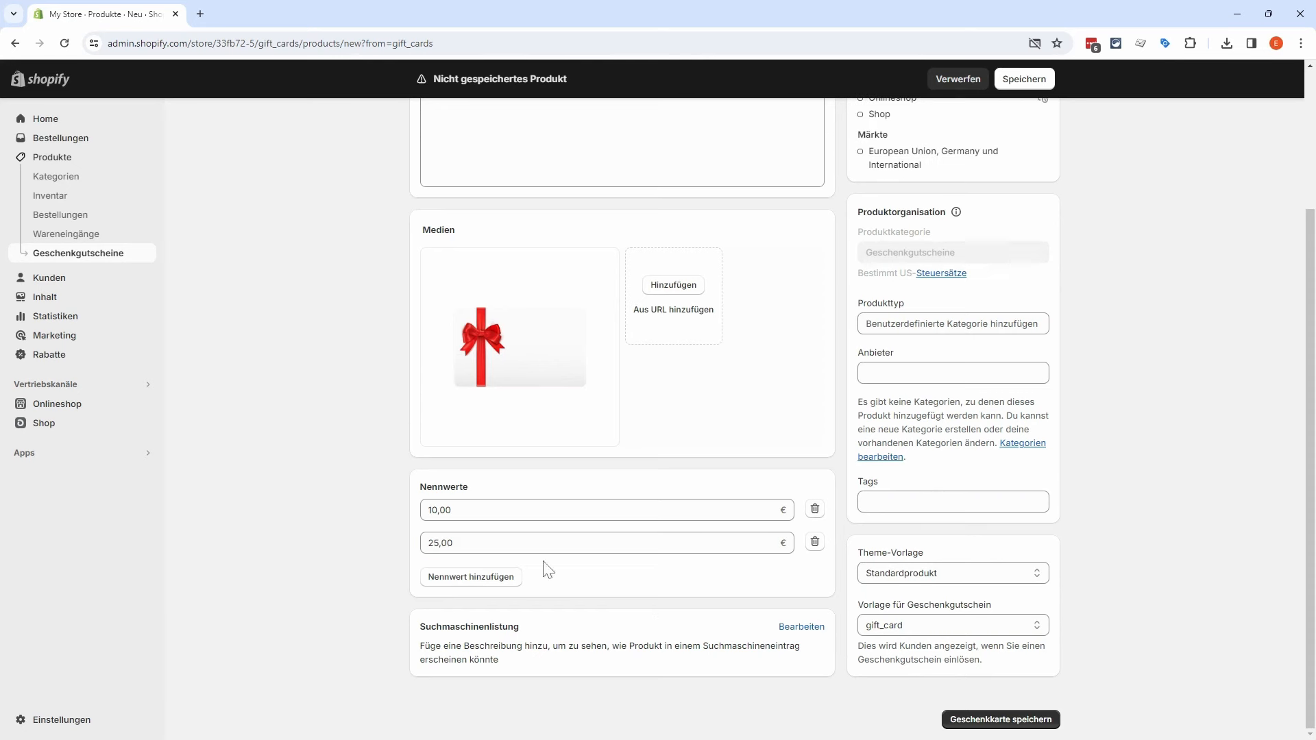
click(472, 507)
Step: Open the gift card's search engine listing for editing and check its page title and meta description fields
click(788, 626)
scroll(760, 636, down, 4)
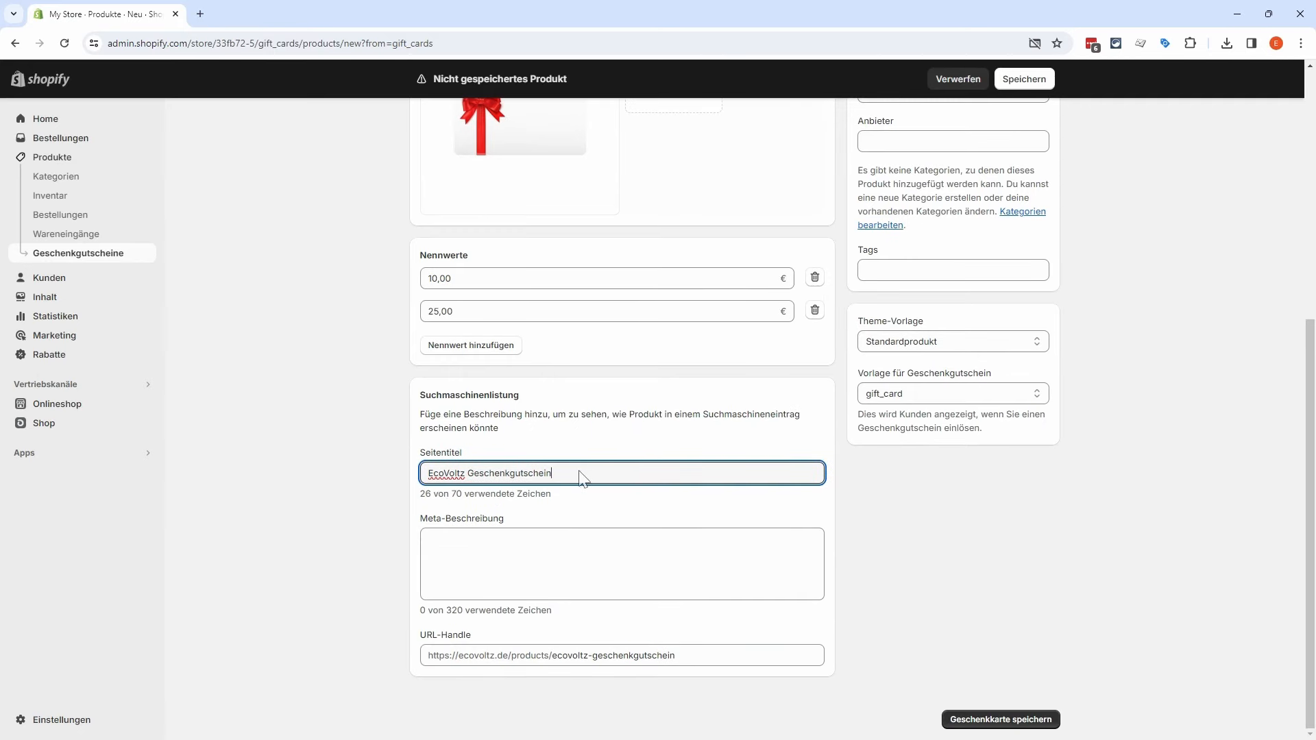
drag(580, 473, 407, 478)
click(511, 572)
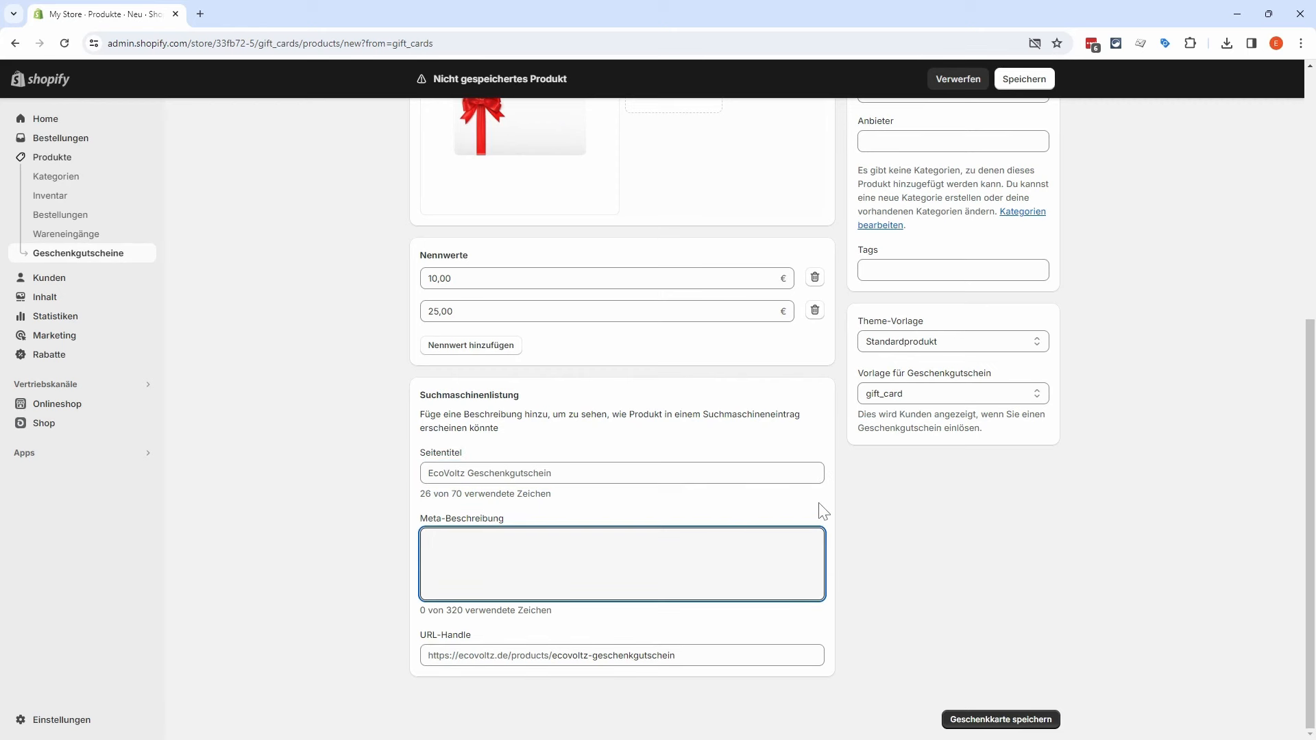
Step: Keep the gift card's status as Aktiv and remove the Shop sales channel, leaving only Onlineshop
scroll(816, 507, up, 6)
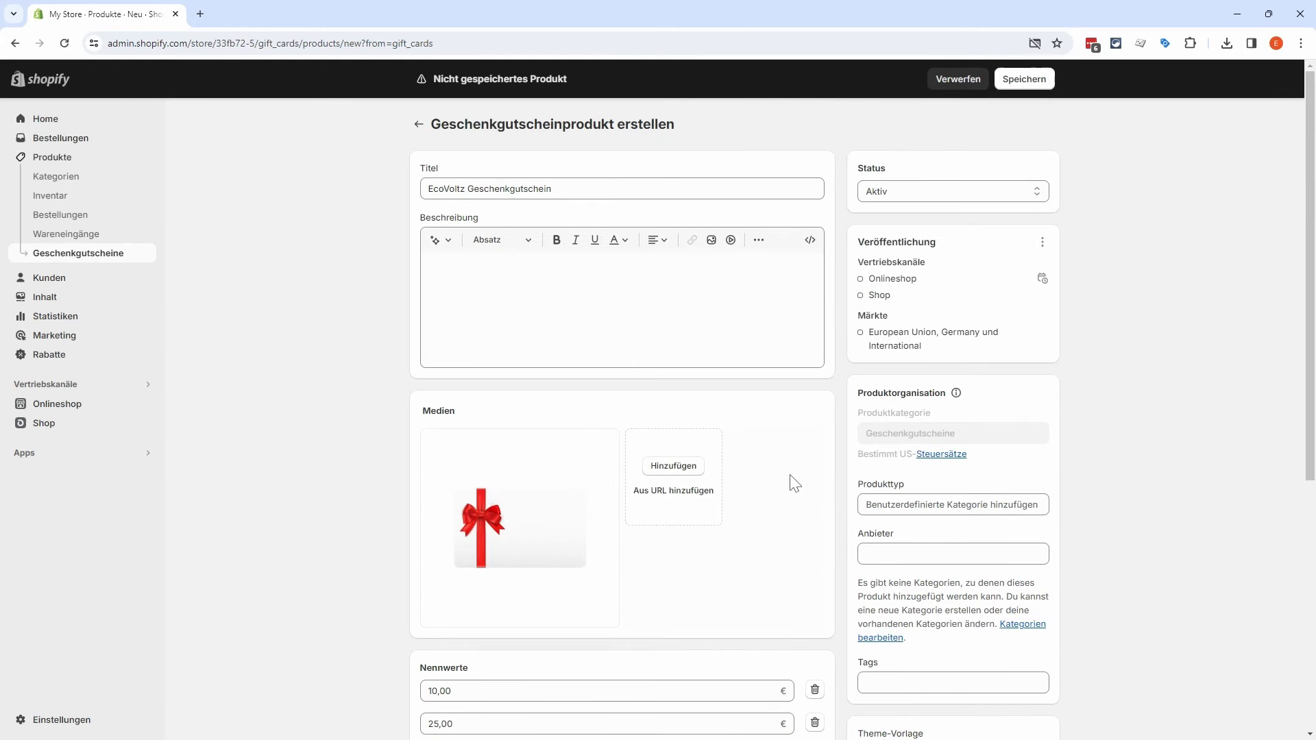
click(988, 195)
click(899, 211)
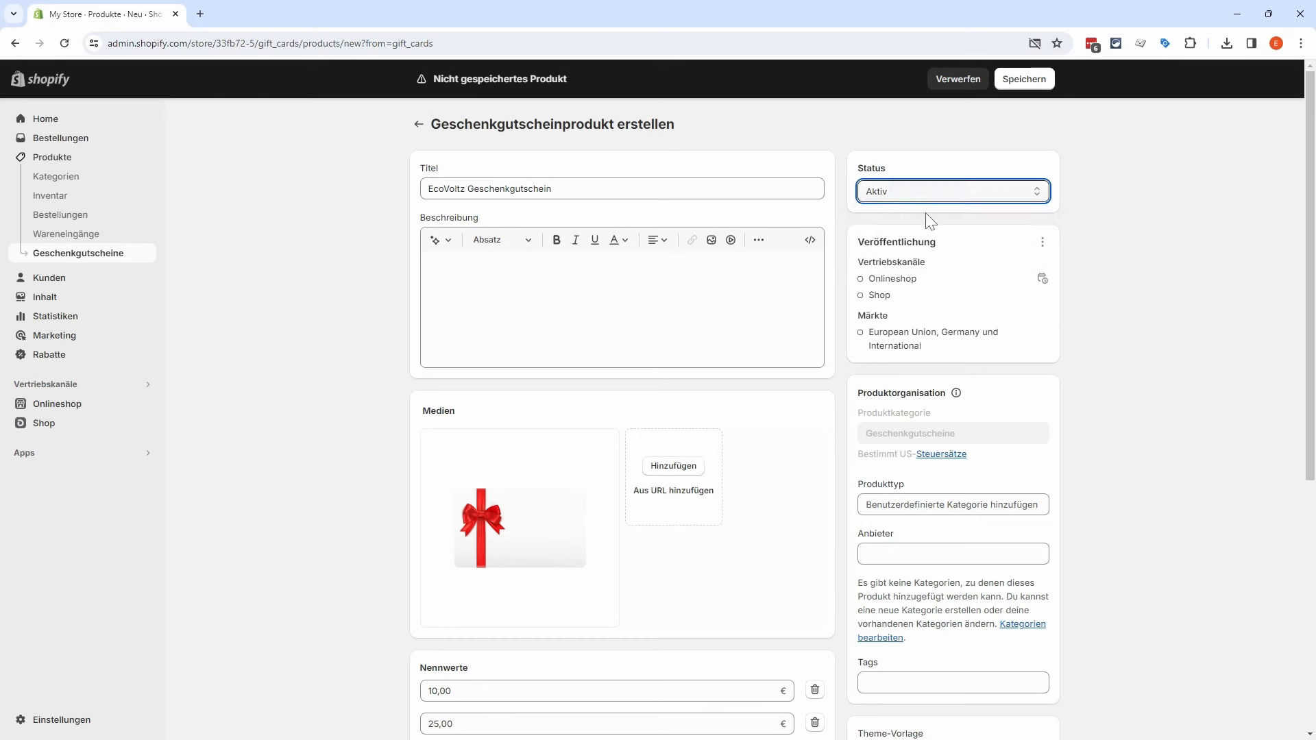
click(1041, 242)
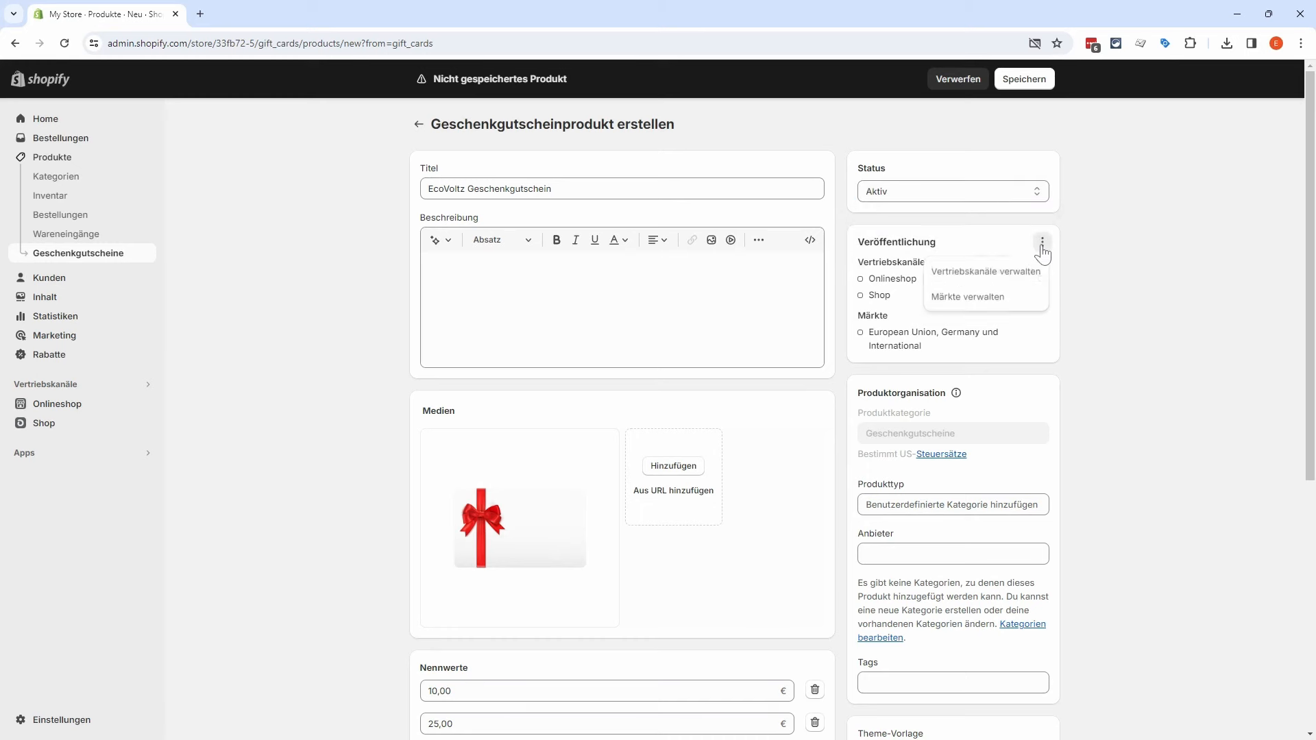
click(949, 274)
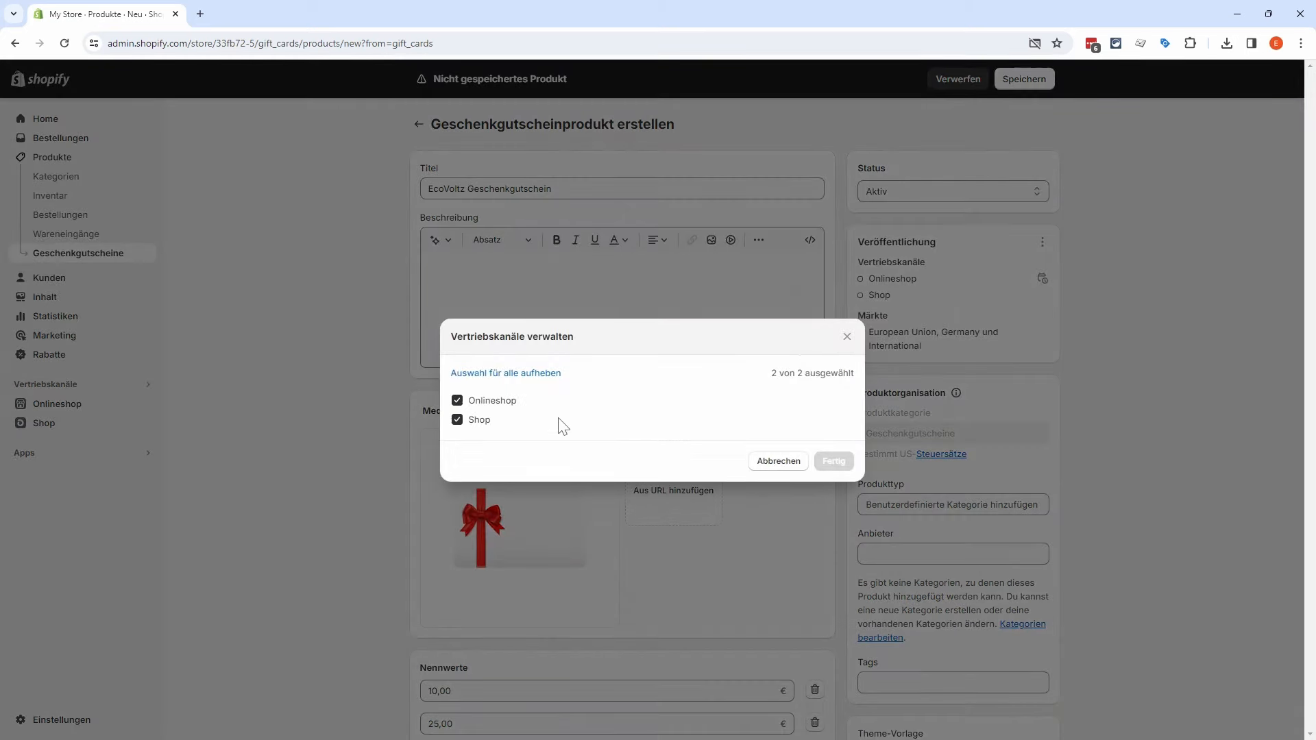
click(477, 420)
click(833, 460)
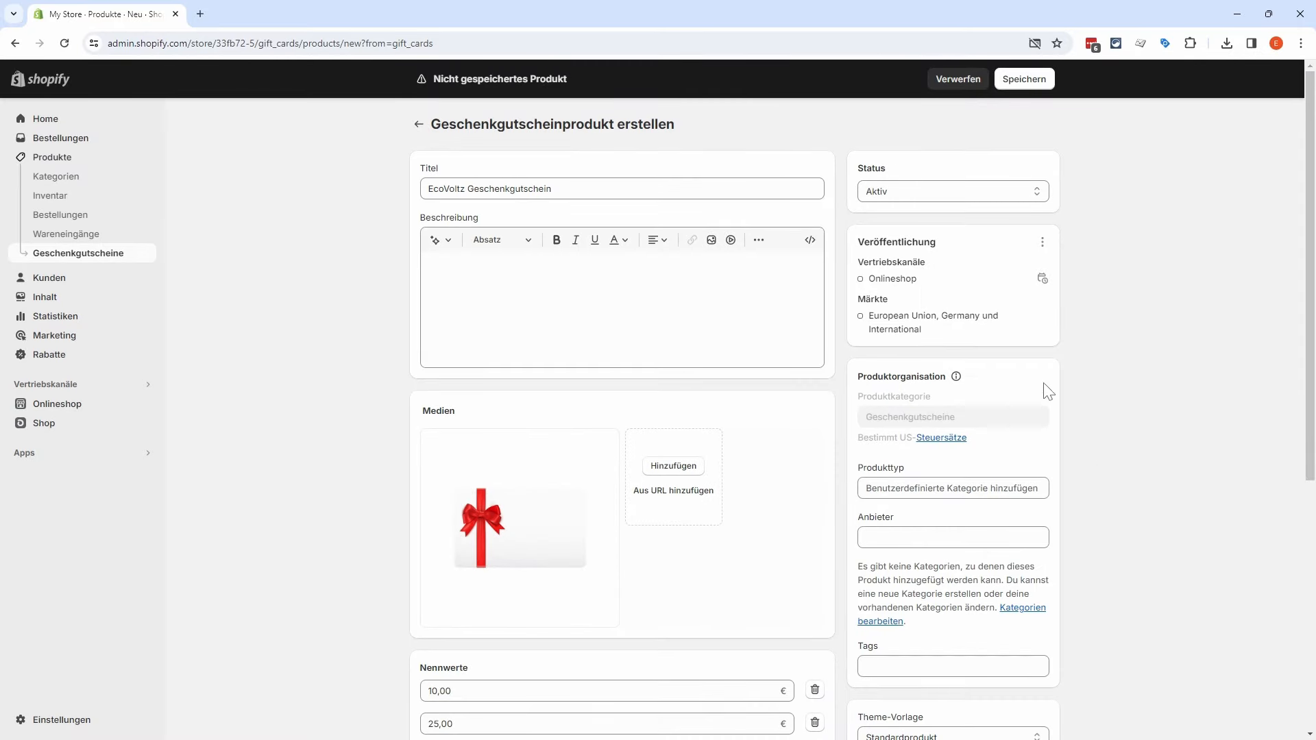
Step: Keep Standardprodukt as the gift card product's theme template and gift_card as its gift card template
scroll(1066, 404, down, 2)
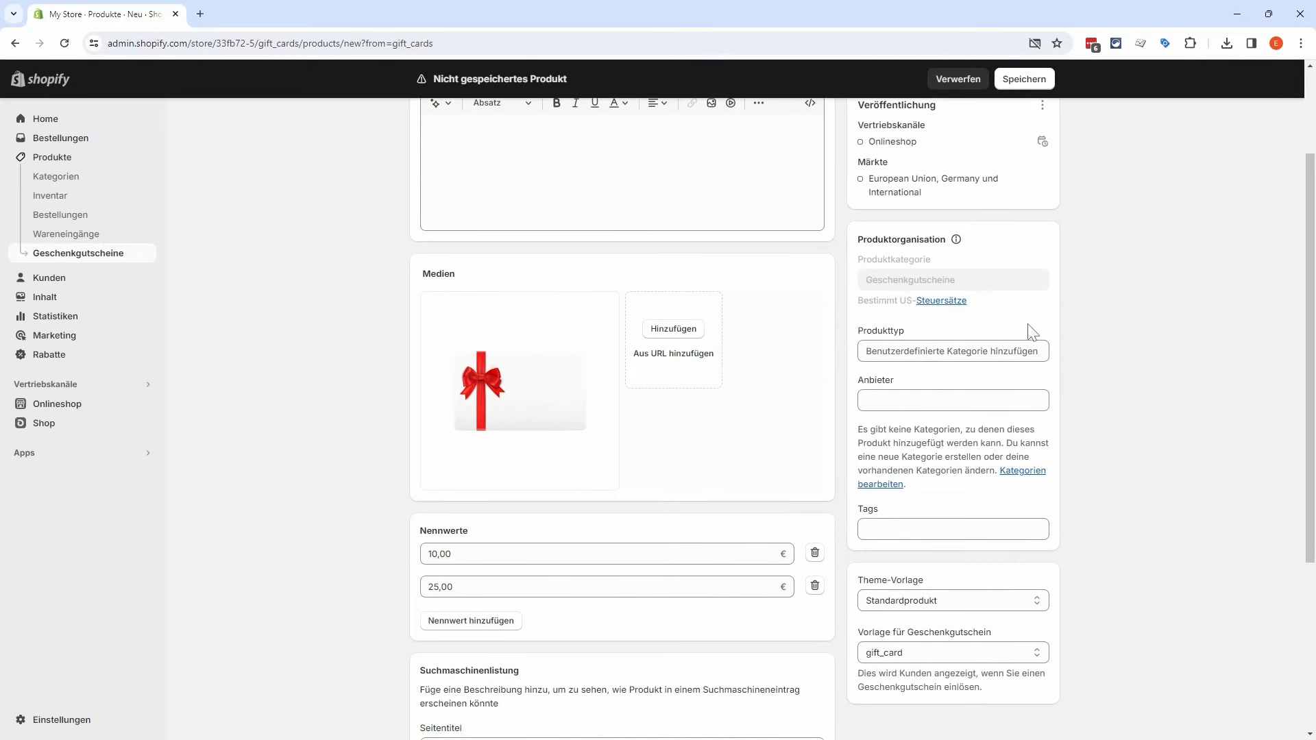
click(1002, 529)
click(993, 603)
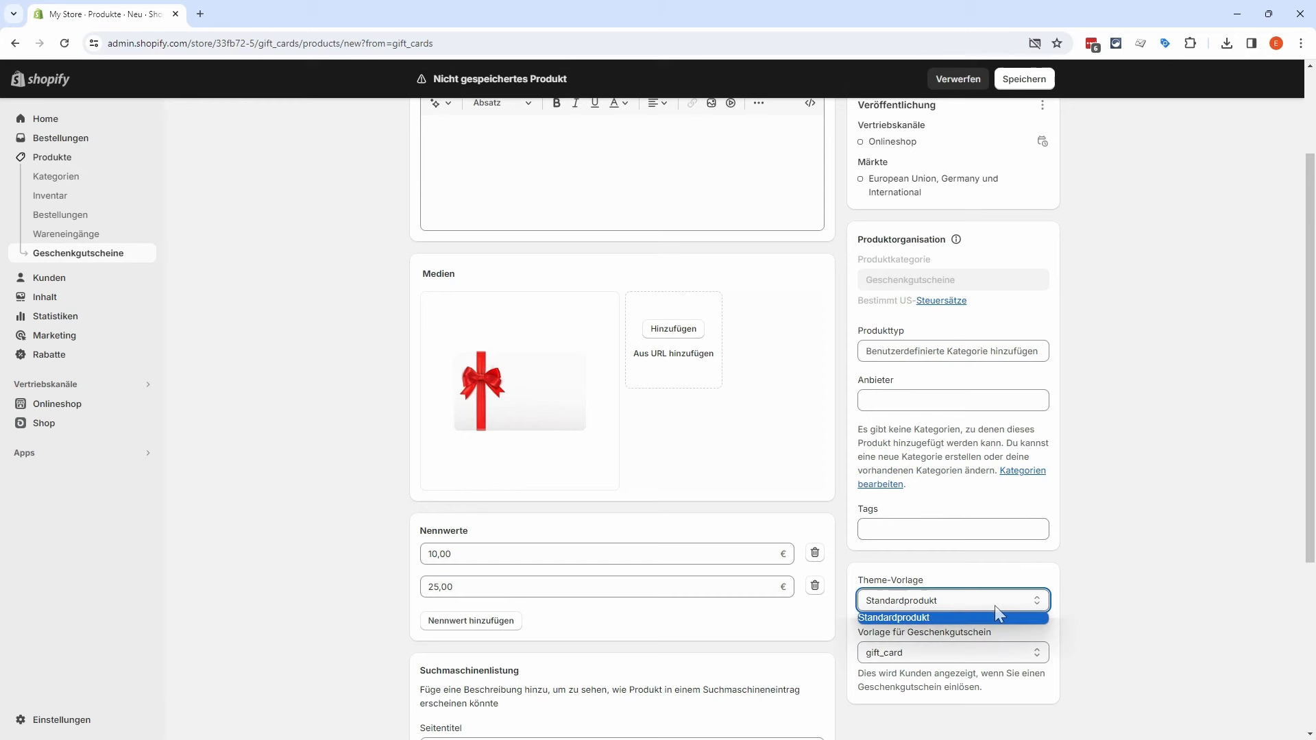
click(942, 618)
click(949, 655)
click(955, 662)
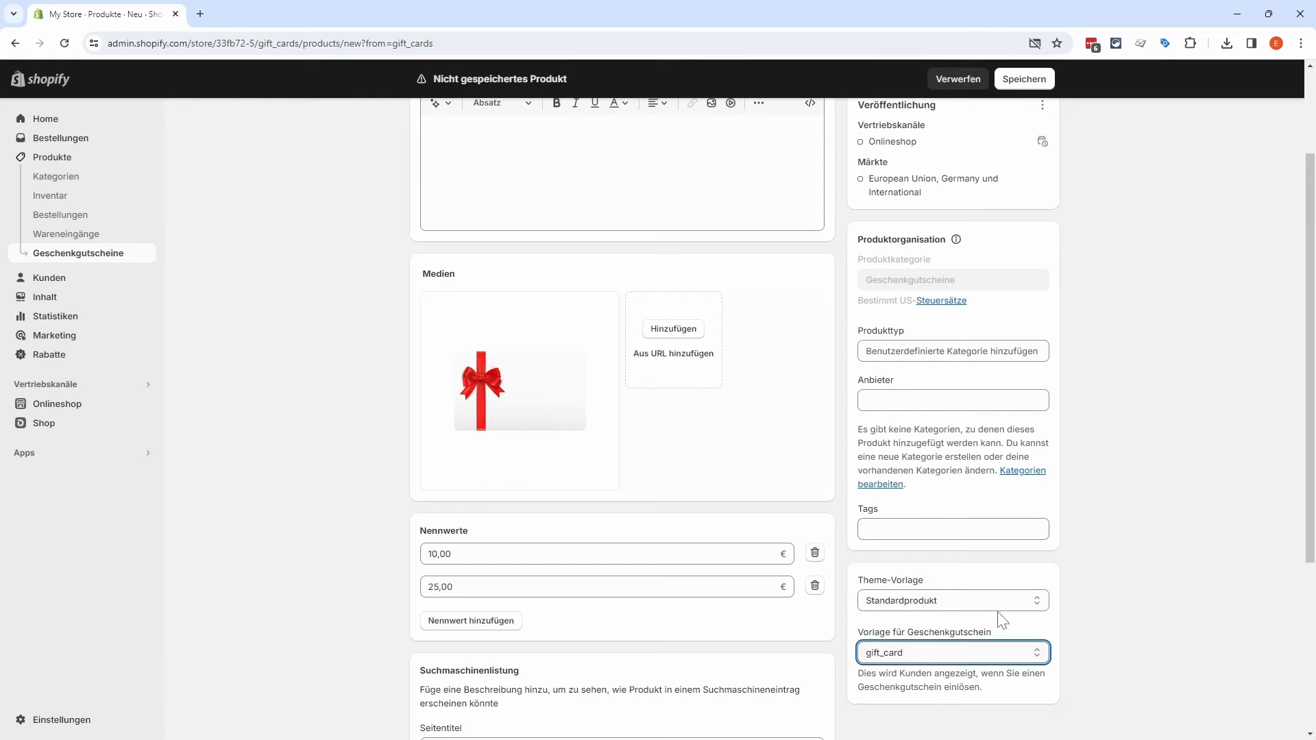
Step: Save the EcoVoltz Geschenkgutschein product, check its storefront preview and close the preview
scroll(1067, 565, up, 3)
click(1024, 78)
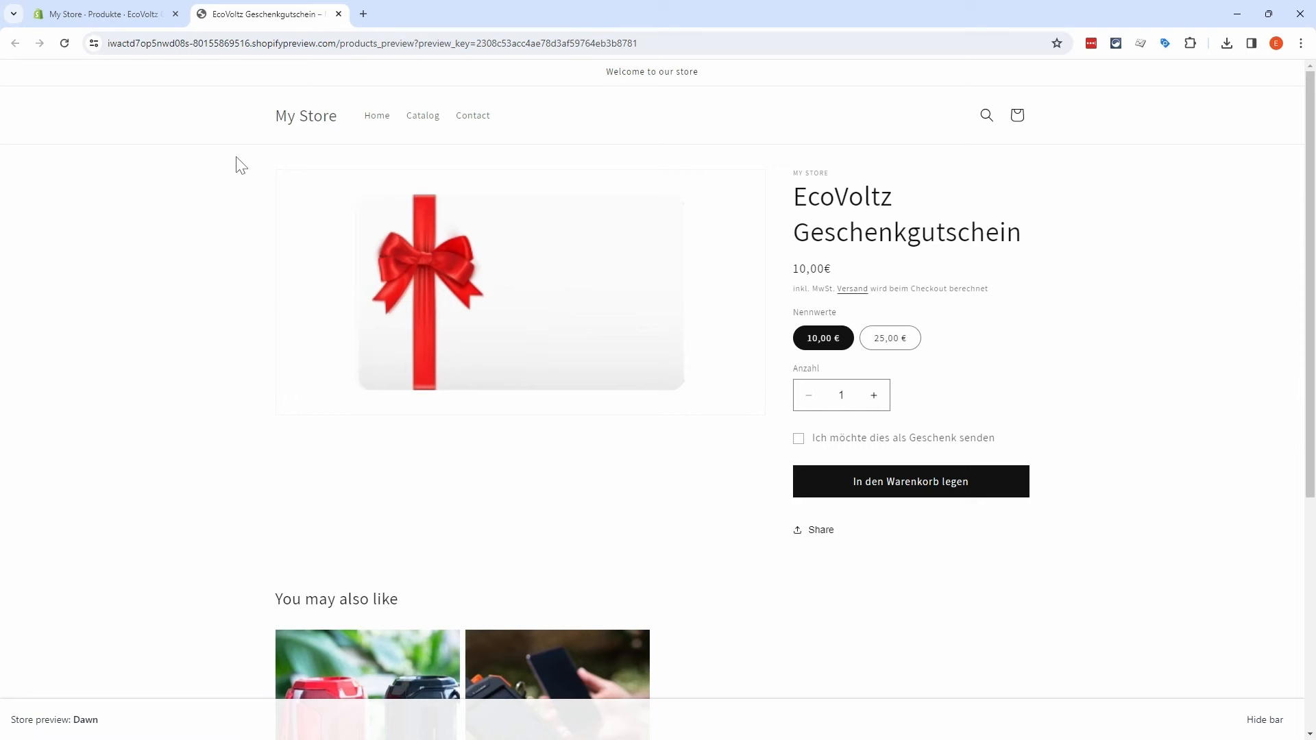
click(338, 14)
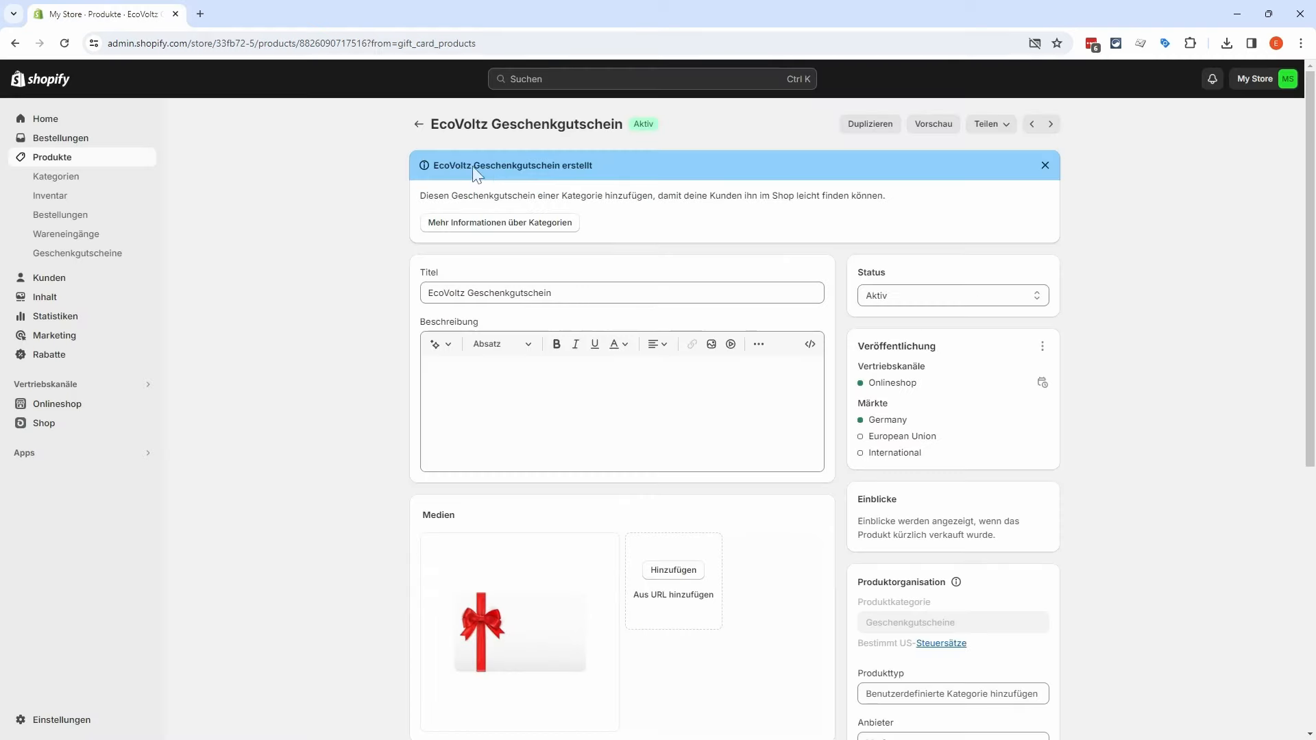
Step: Start creating an individual gift card, examine its code, original value, customer and internal notes fields, and leave without saving
click(418, 124)
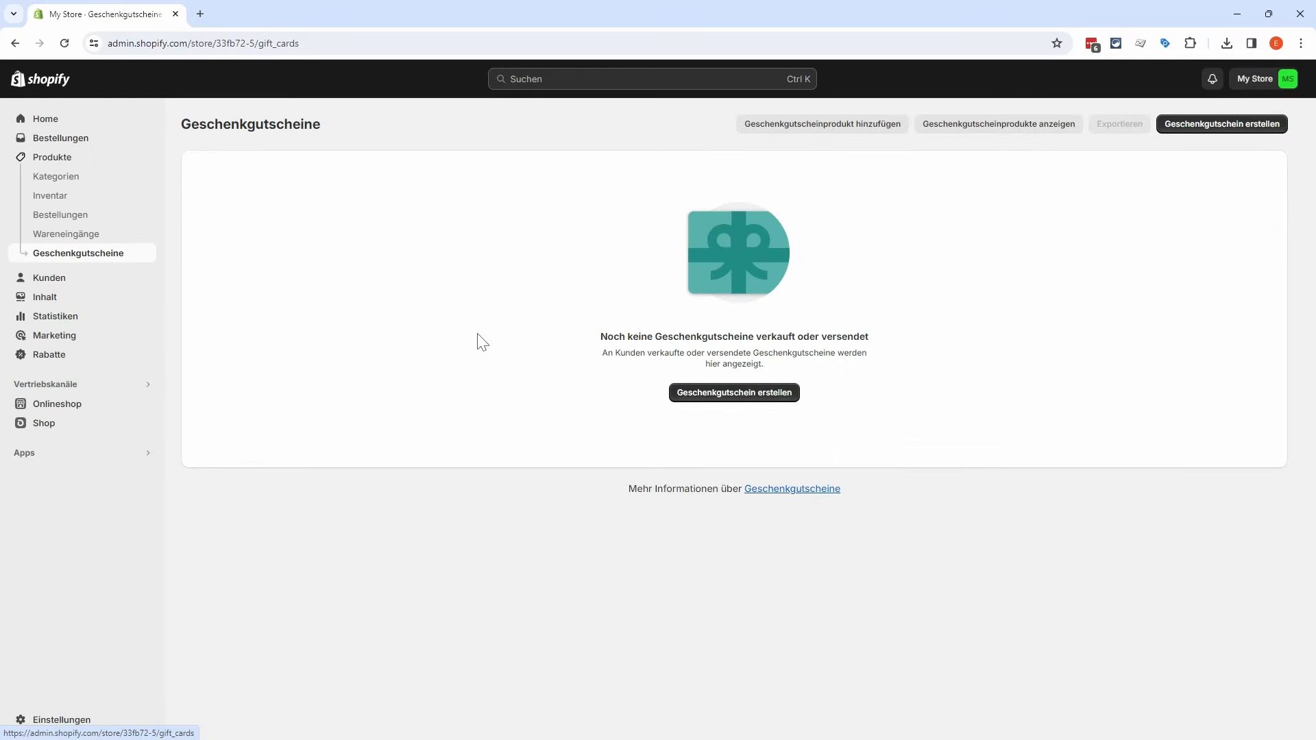
click(734, 397)
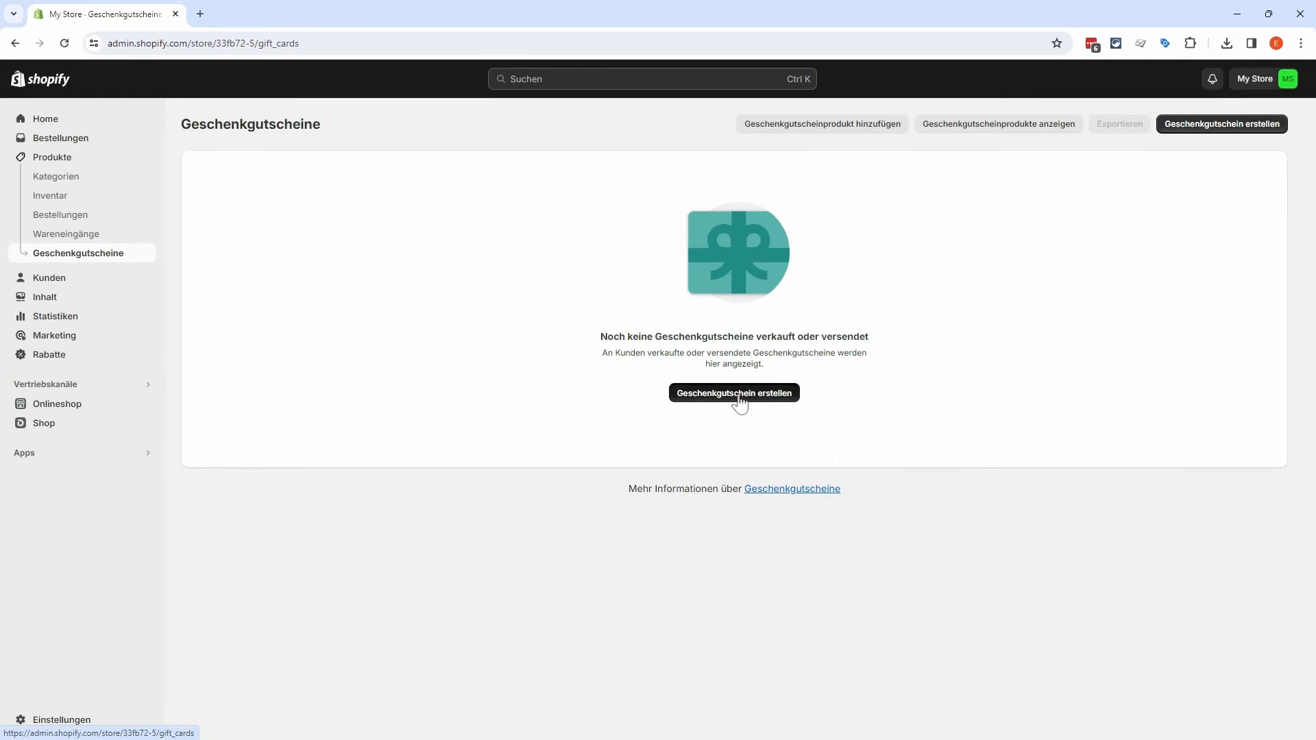
drag(509, 208, 419, 210)
click(549, 185)
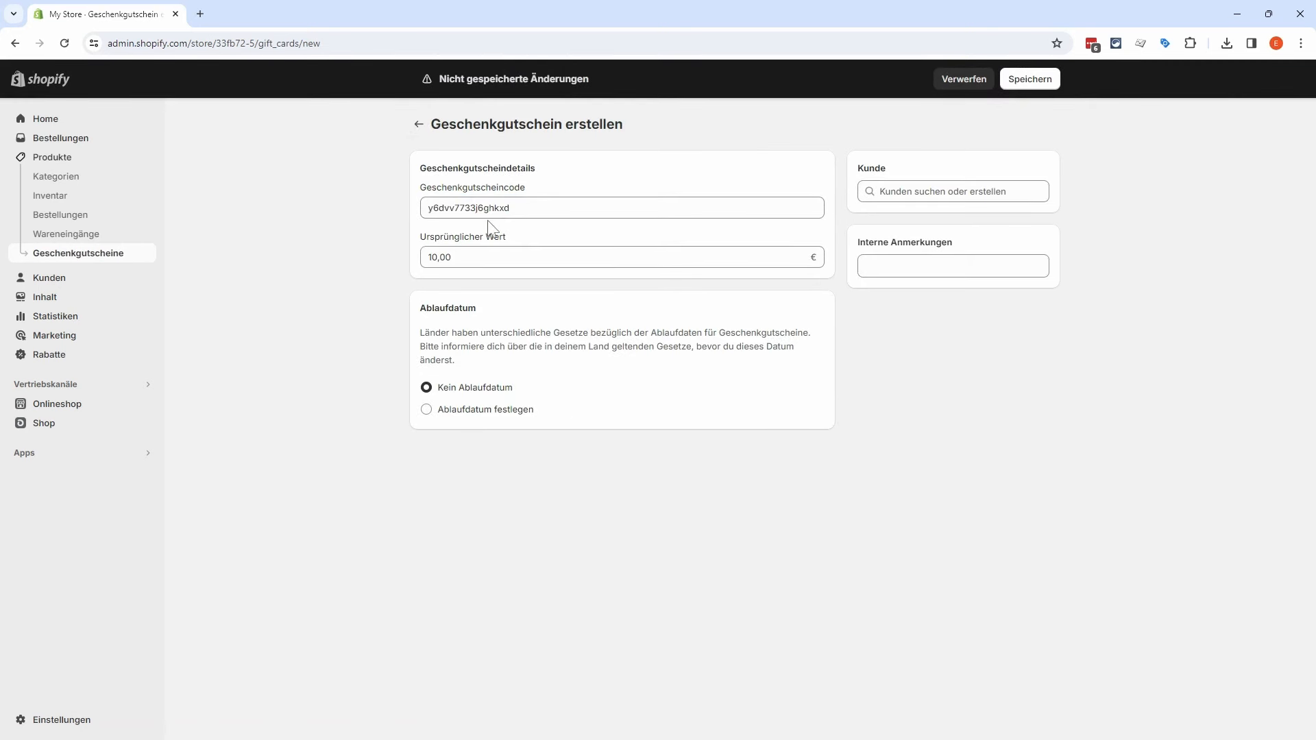
drag(453, 257, 424, 257)
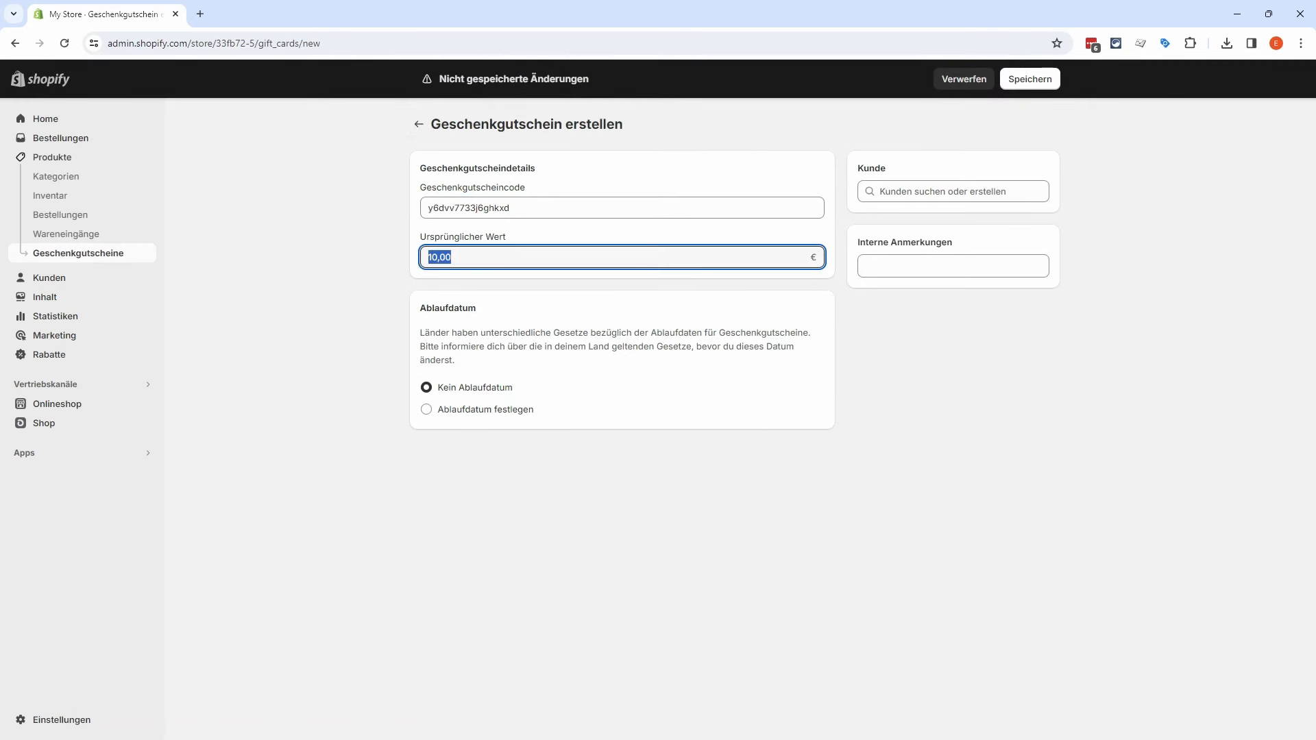
click(952, 192)
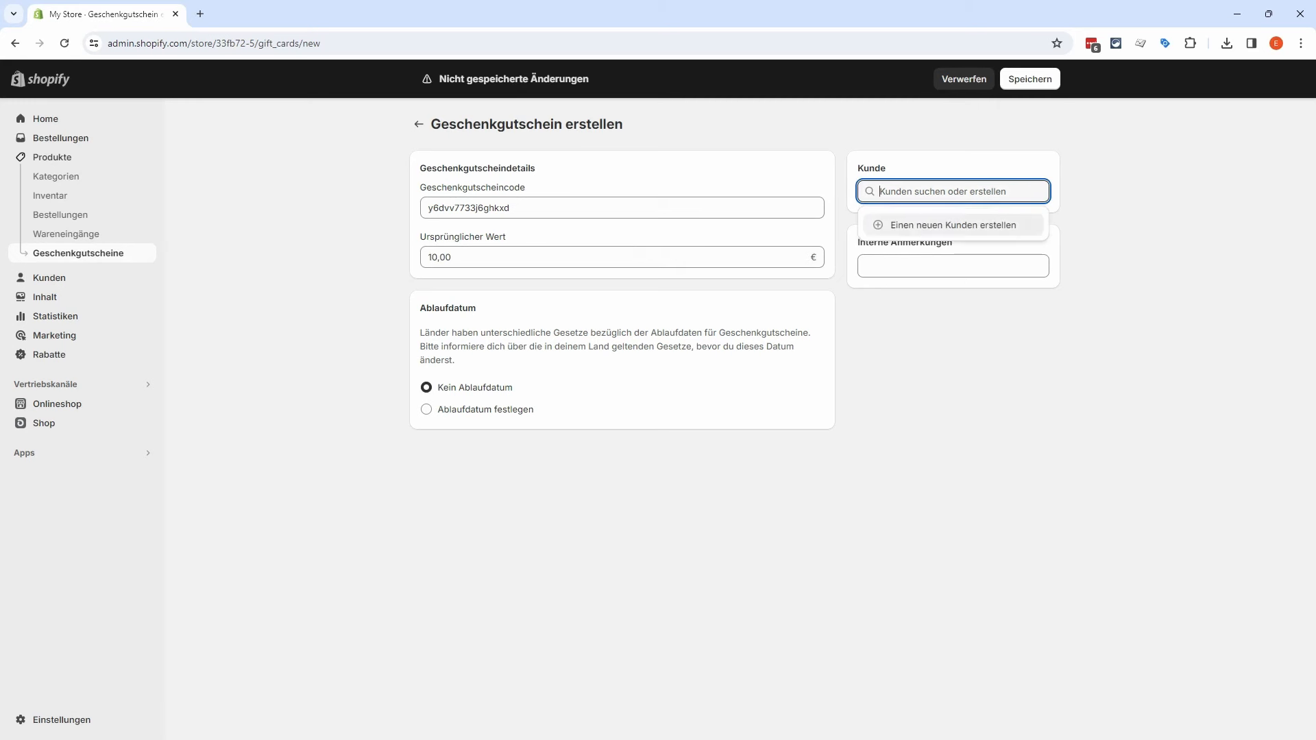
click(952, 224)
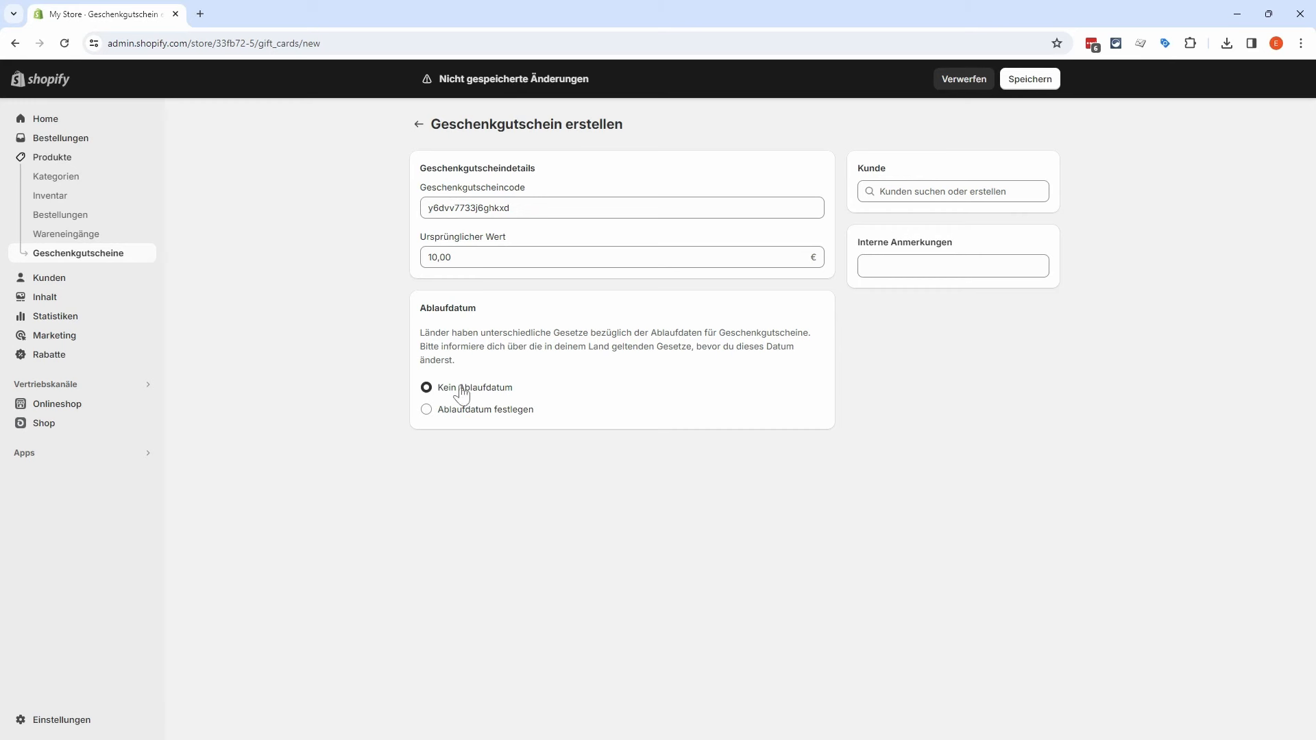
click(882, 271)
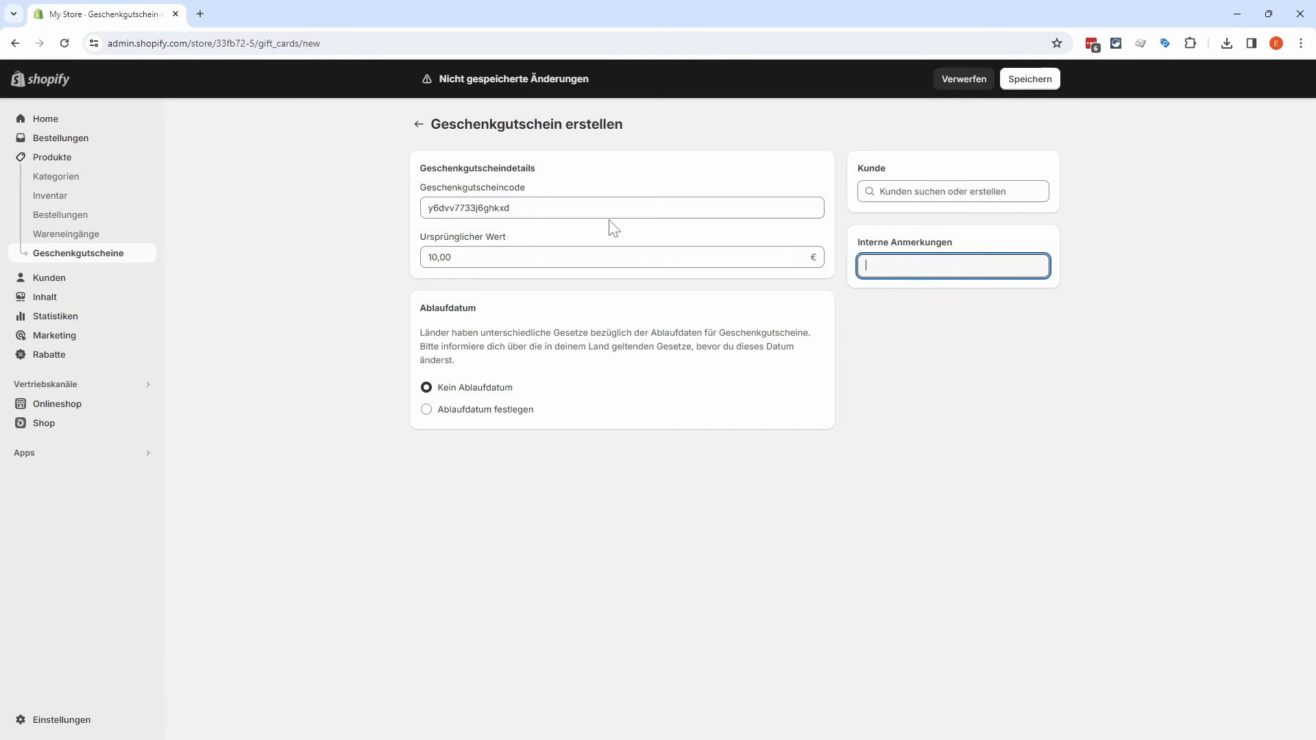
click(418, 124)
click(795, 437)
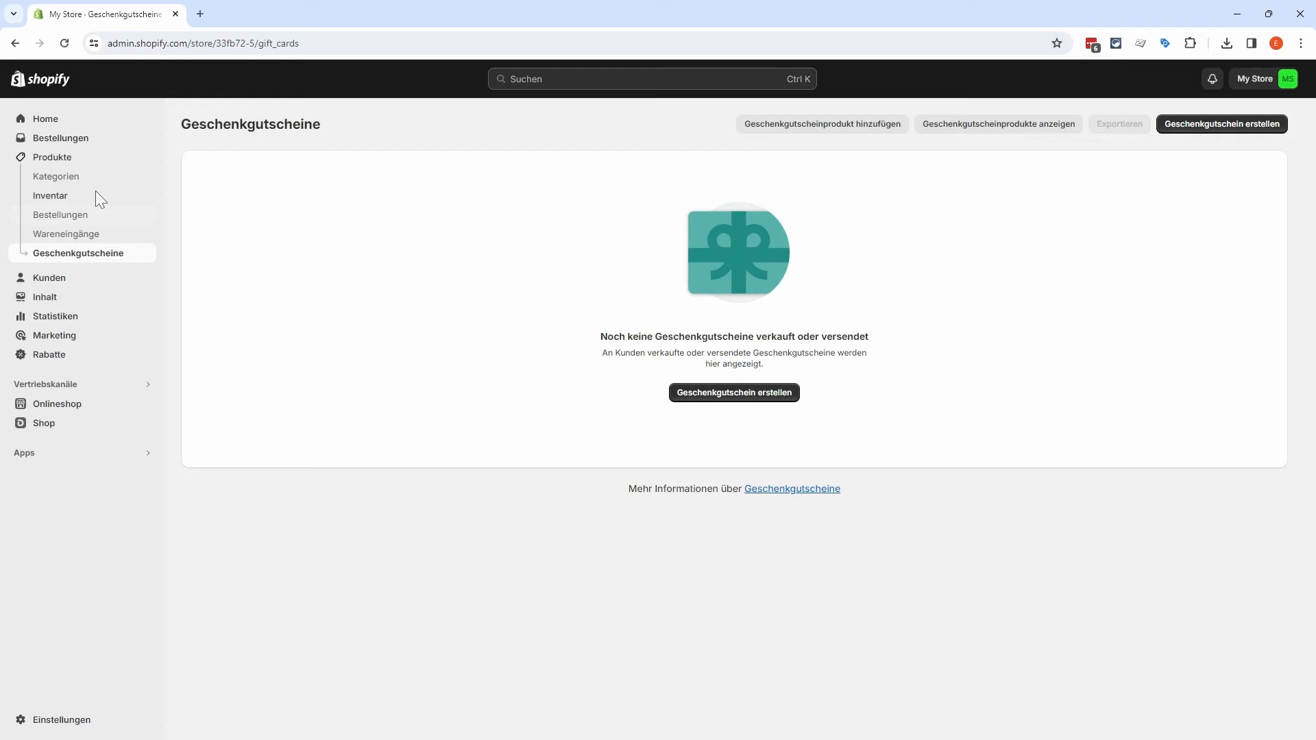
Step: Find EcoVoltz Geschenkgutschein in the product list and open its product page
click(79, 158)
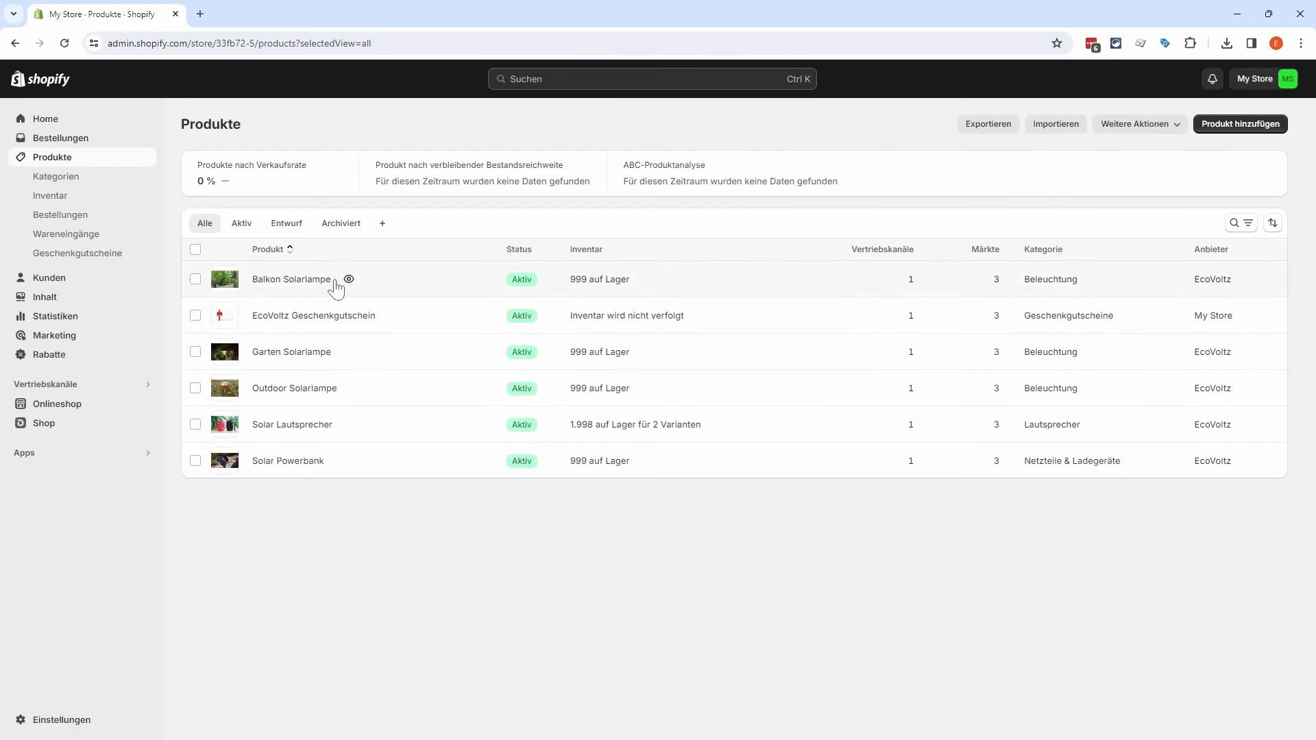
click(196, 316)
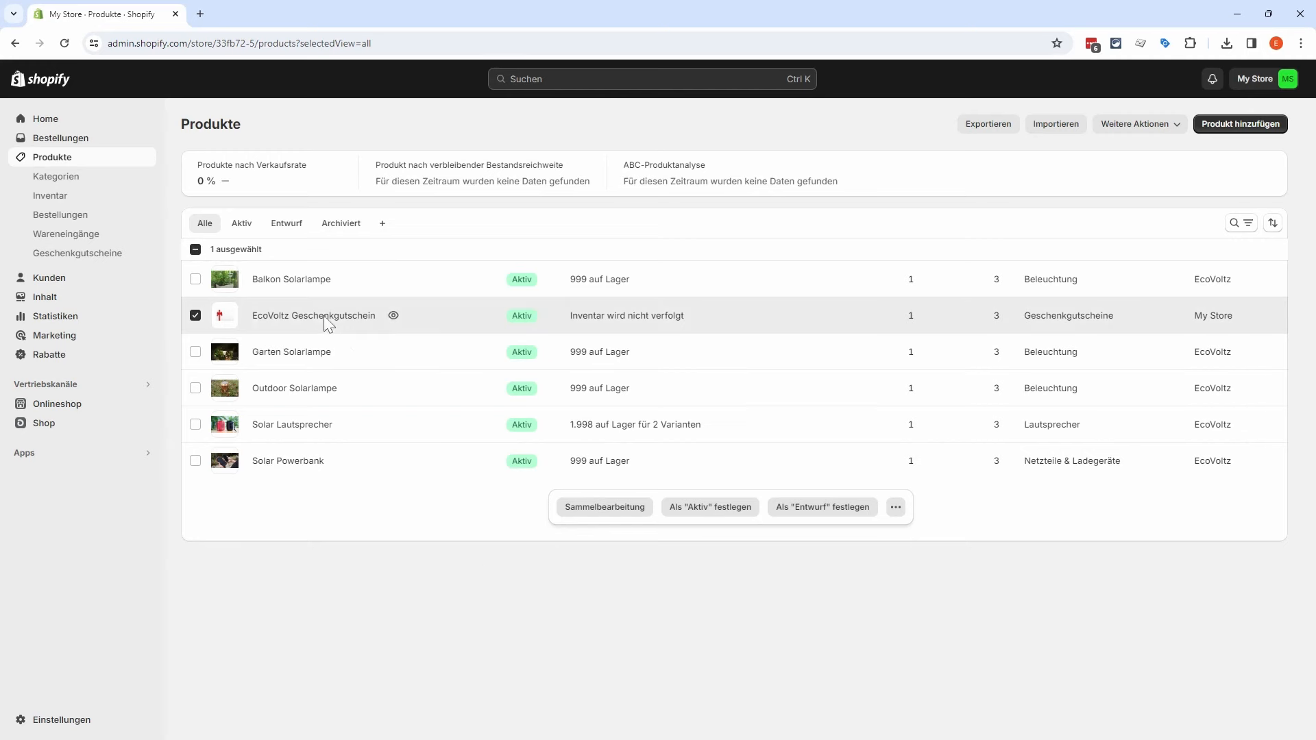
click(384, 314)
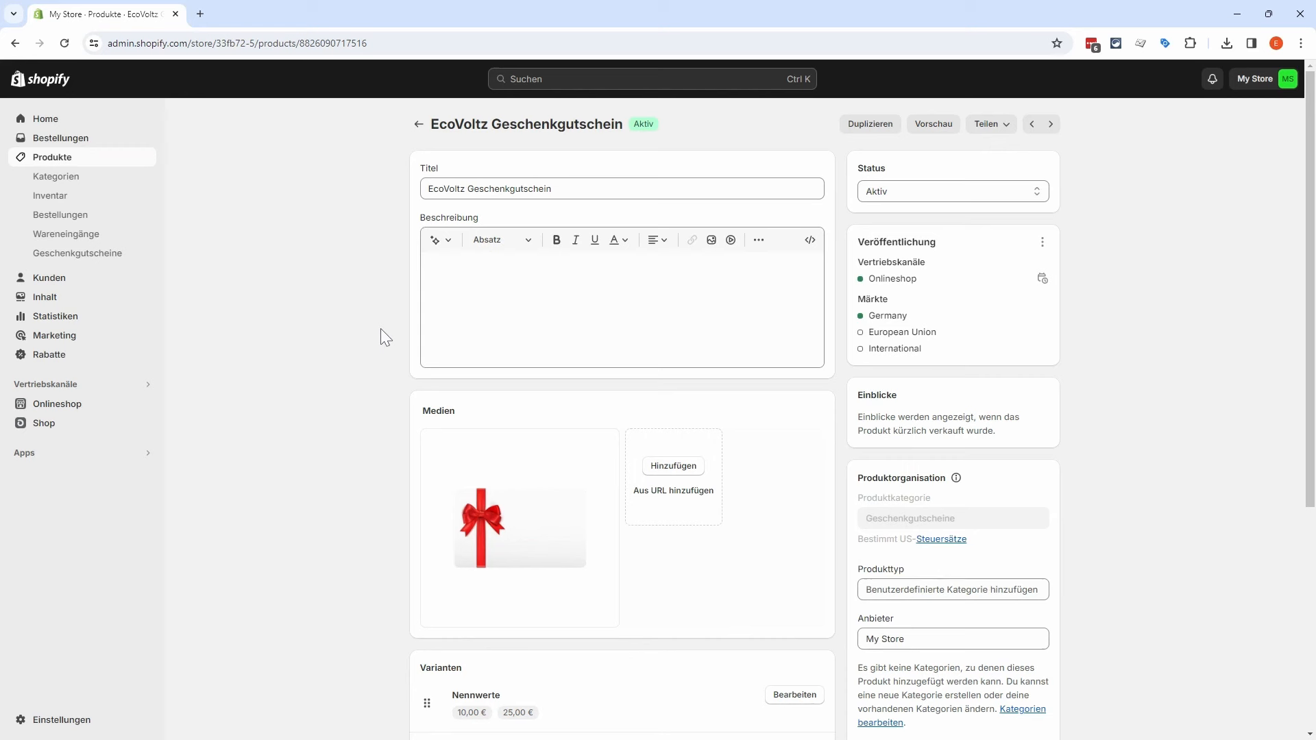
Step: Open the online shop's theme overview, view the live storefront and return to the theme overview
click(74, 406)
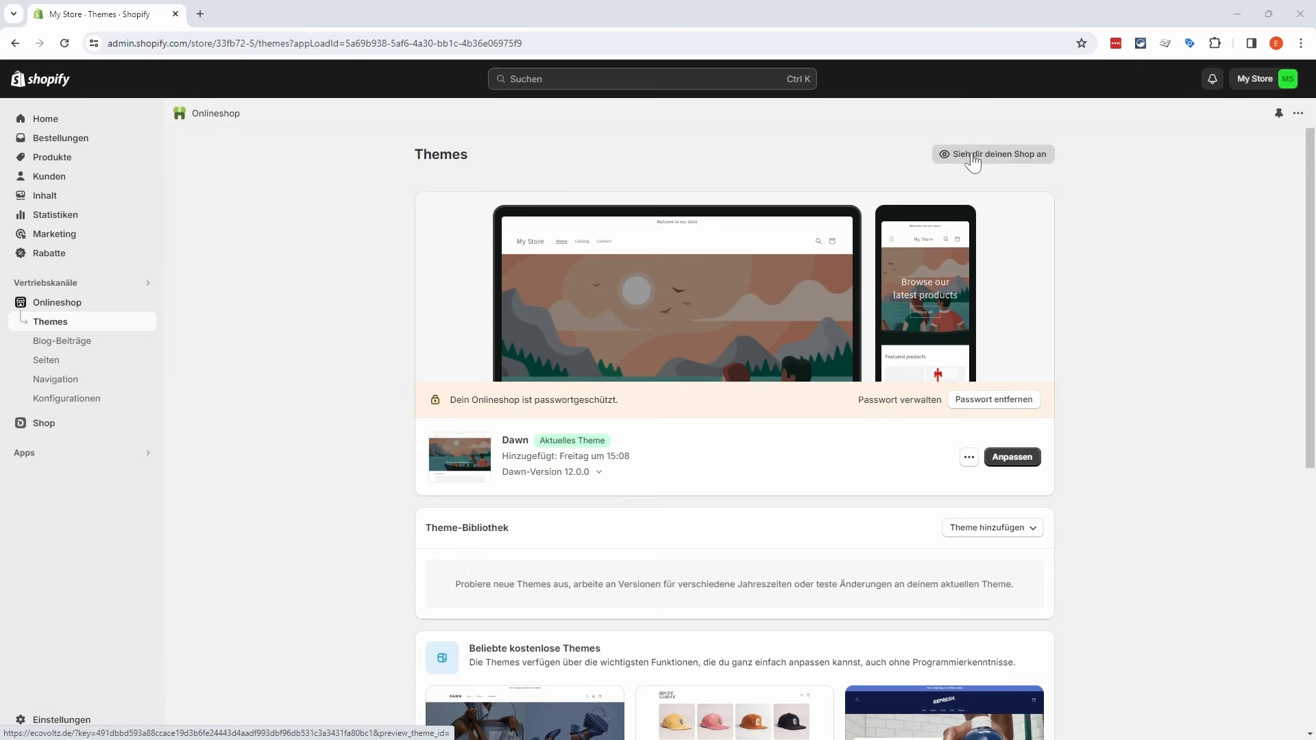
click(974, 159)
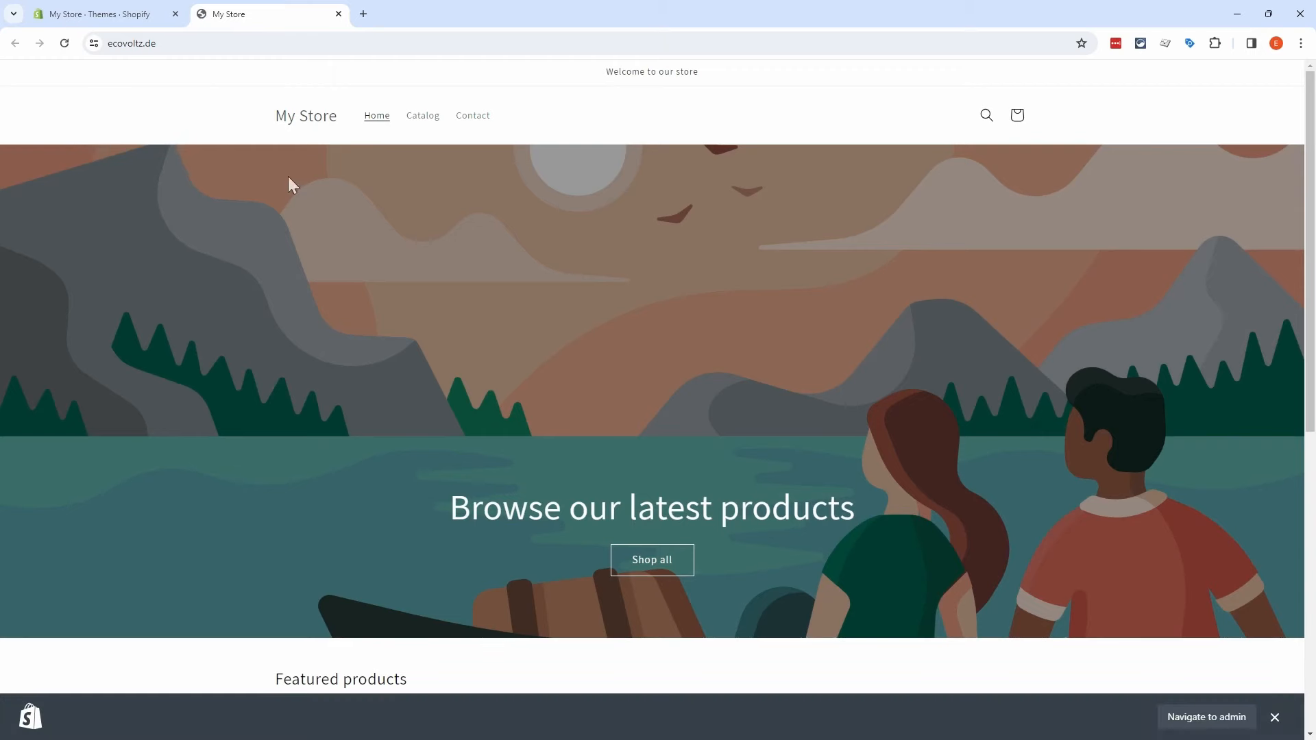
click(135, 13)
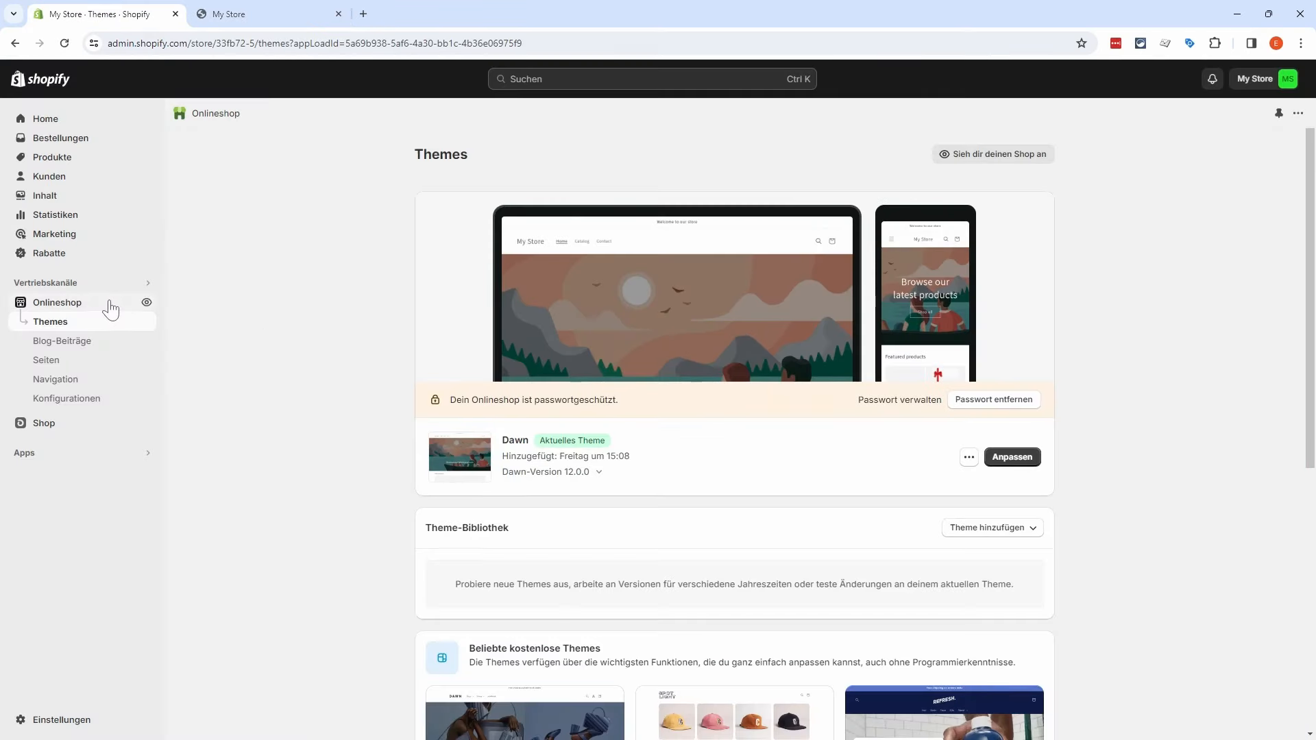
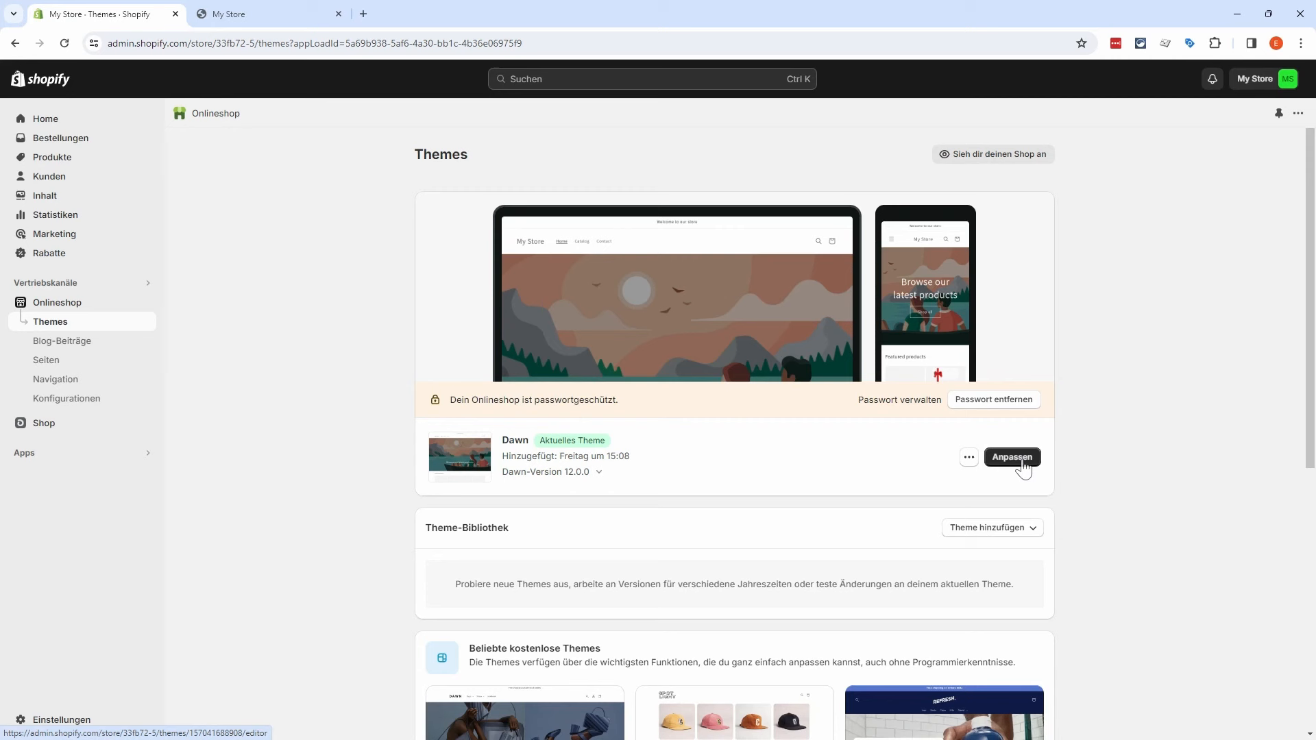
Step: Open the Dawn theme's code, look at the theme.liquid layout file and return to the theme overview
click(968, 459)
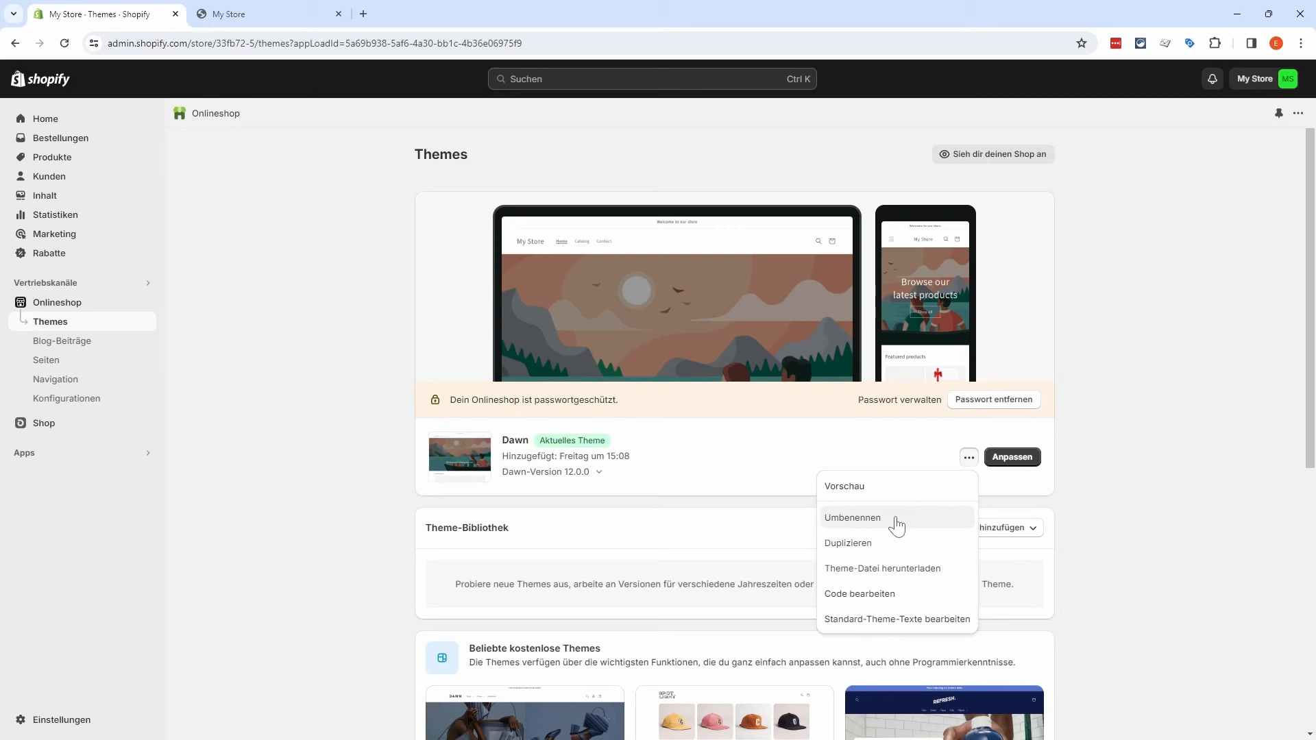
click(903, 601)
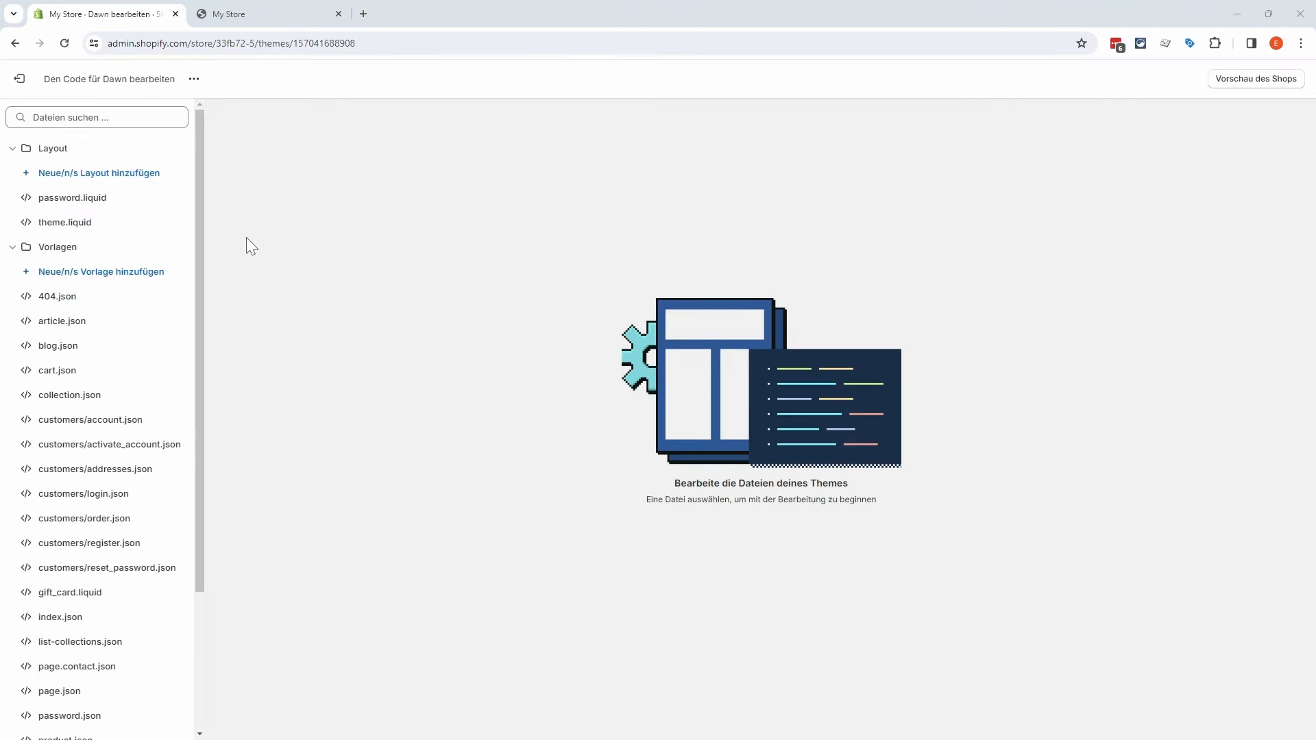
click(99, 226)
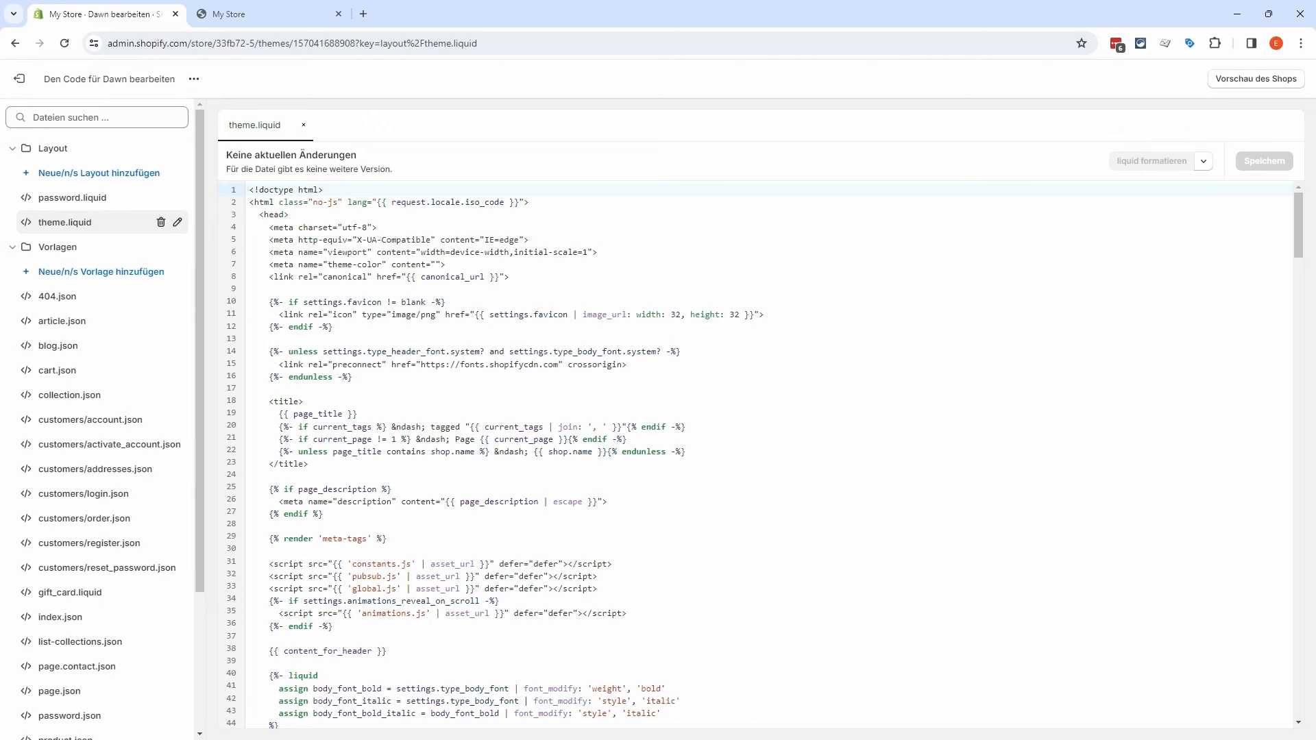
click(19, 79)
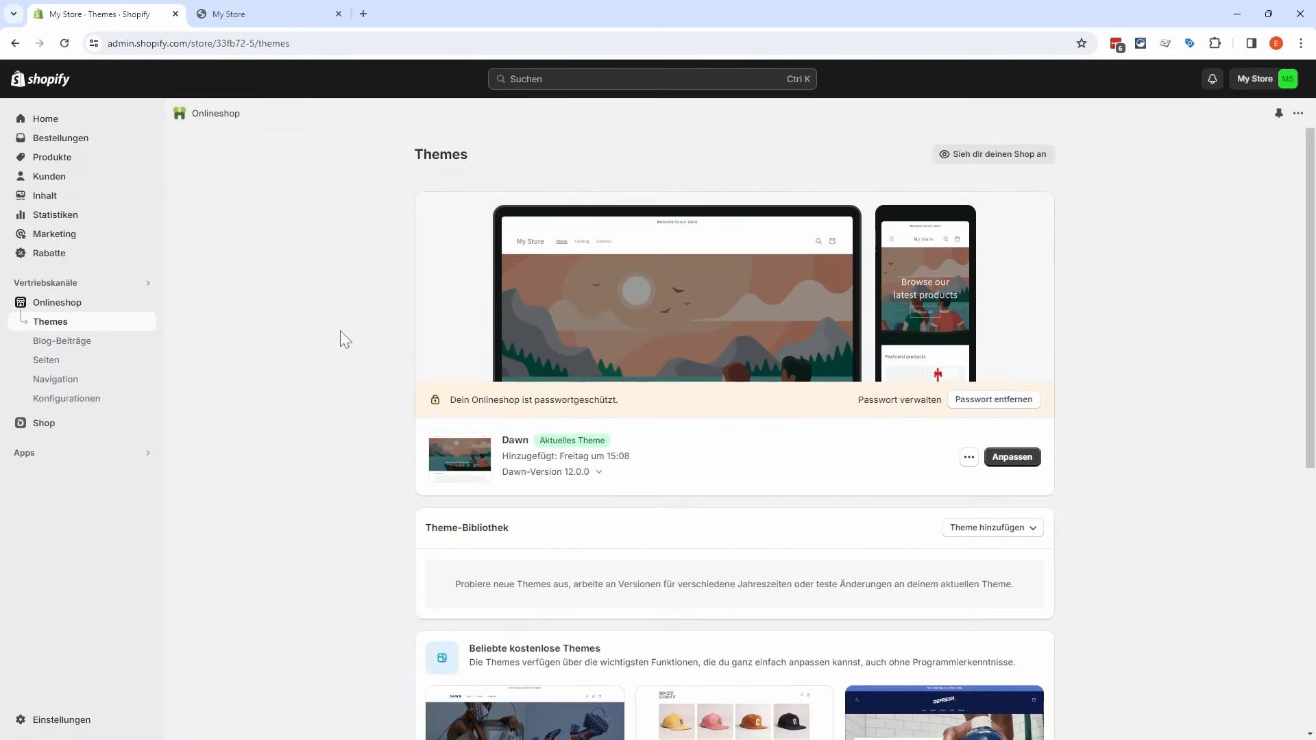
Step: Open the Theme Store from the theme library and browse the available themes
scroll(340, 330, down, 3)
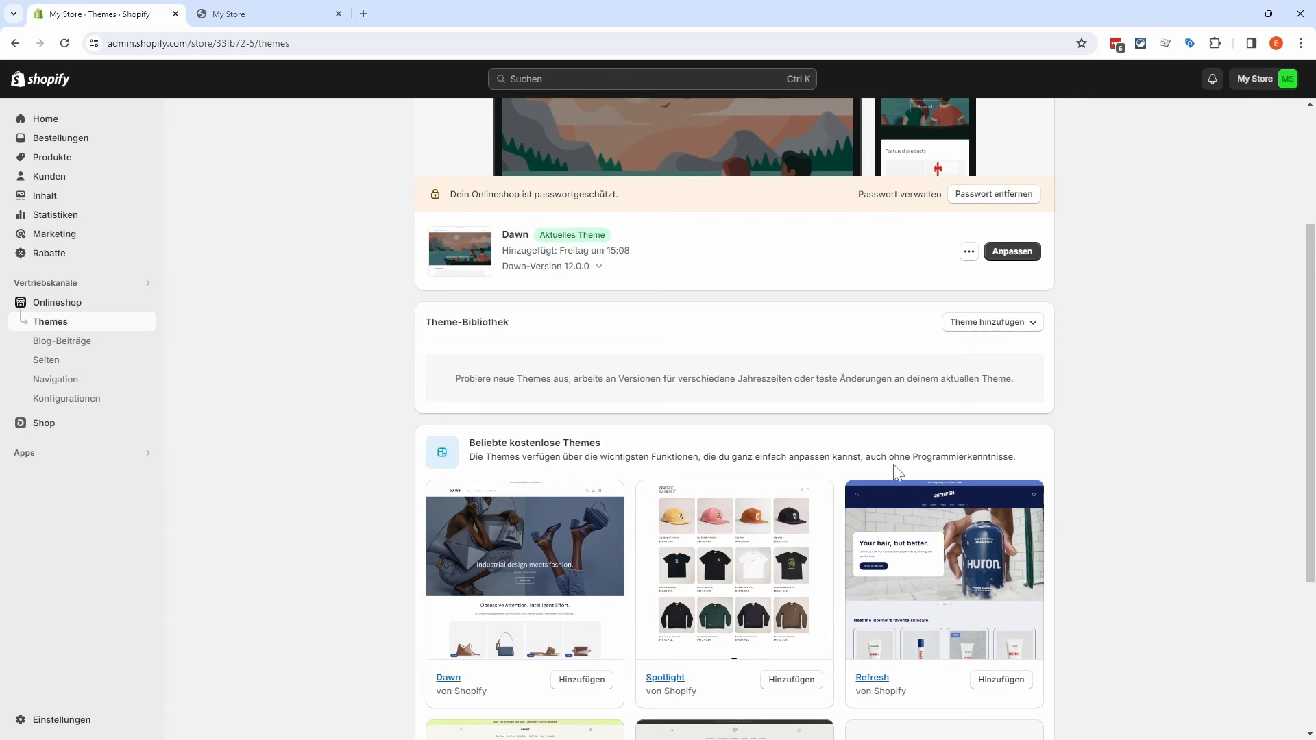
click(1022, 327)
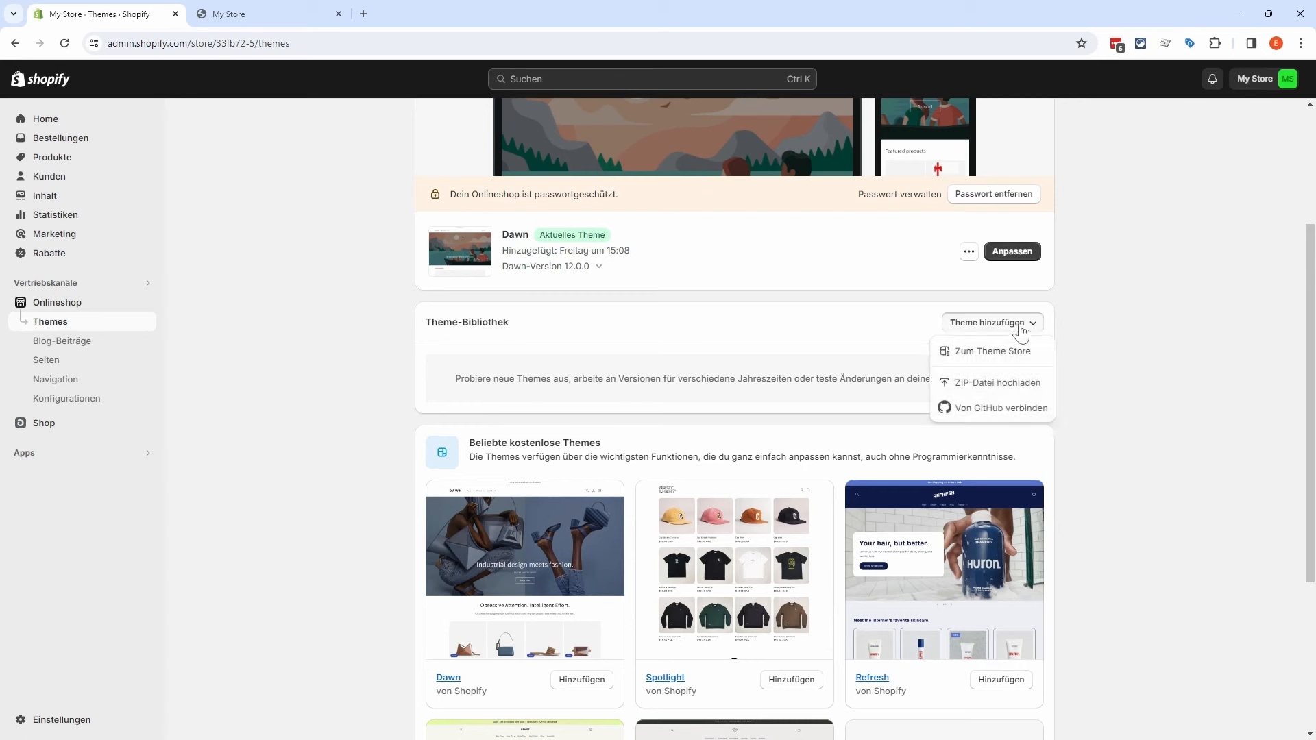
click(1000, 358)
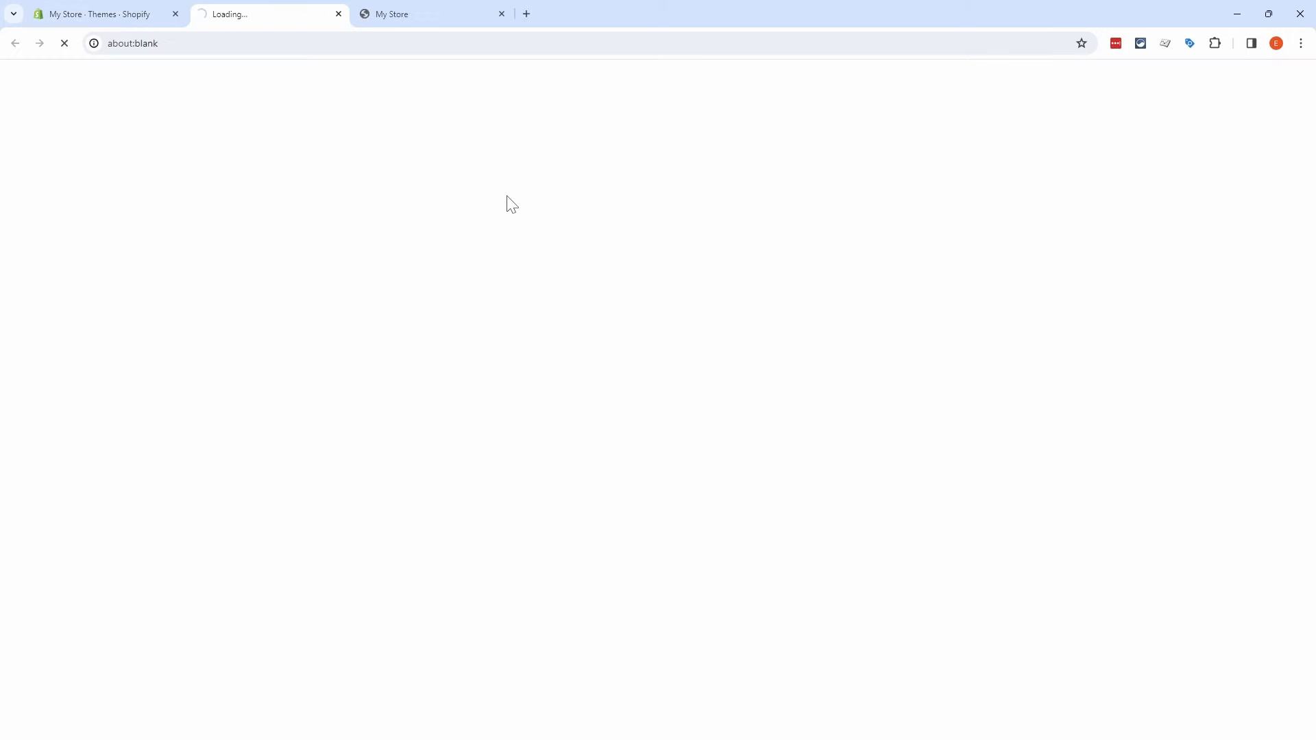
scroll(651, 291, down, 5)
scroll(651, 294, down, 12)
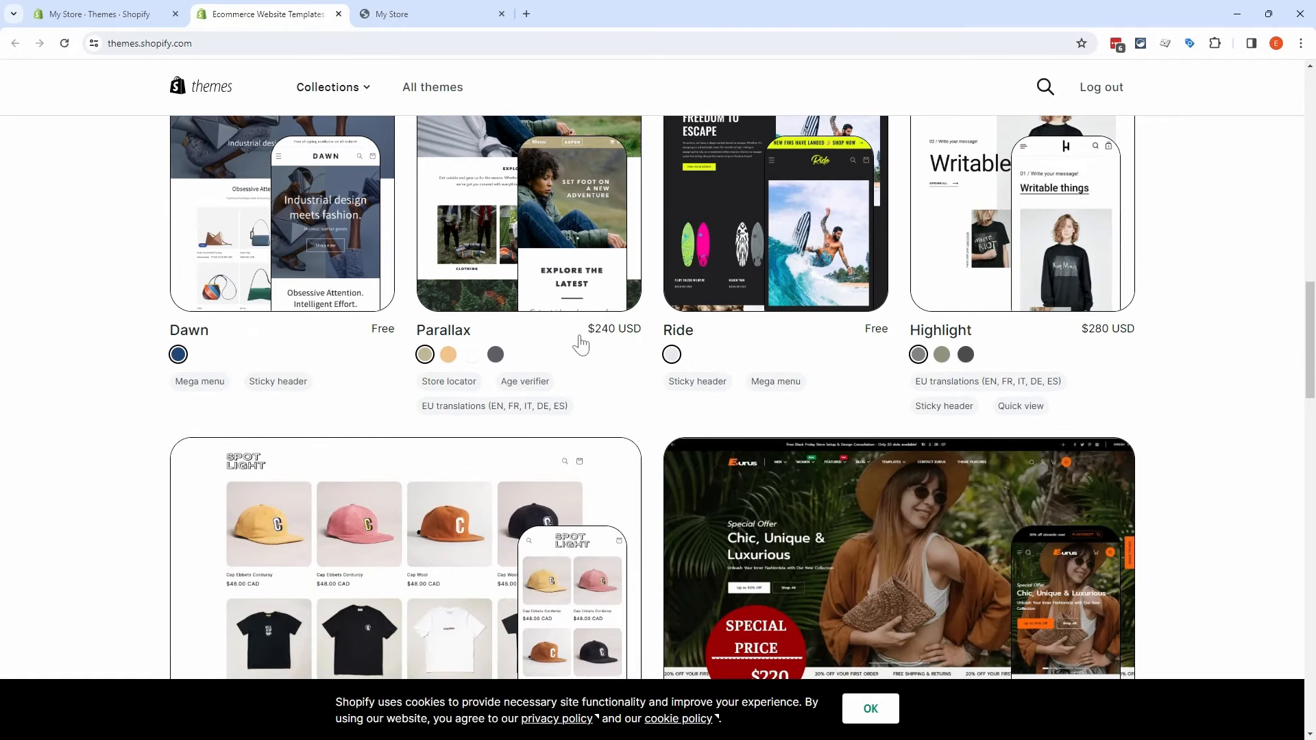
Step: Compare the prices of the Parallax and Dawn themes, then close the Theme Store and return to the theme overview
drag(587, 329, 641, 330)
click(623, 371)
scroll(608, 373, up, 2)
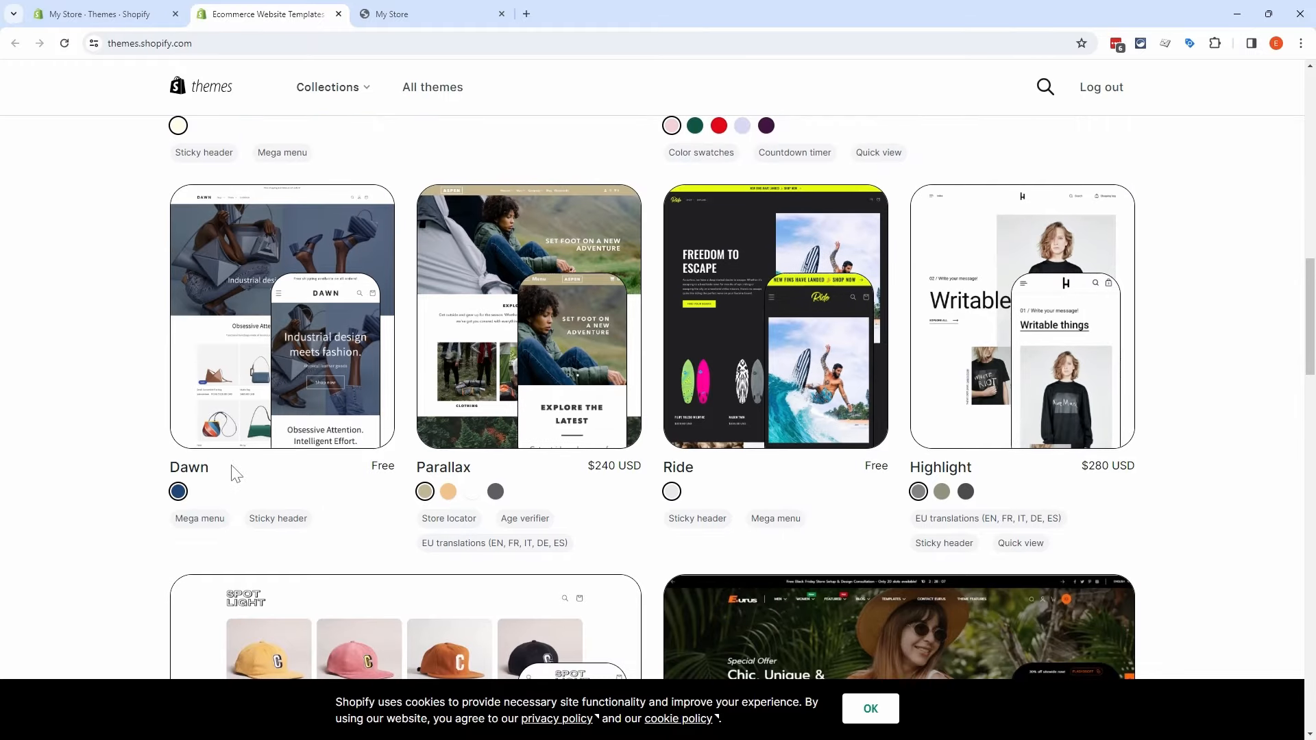
double_click(215, 468)
click(305, 471)
click(338, 14)
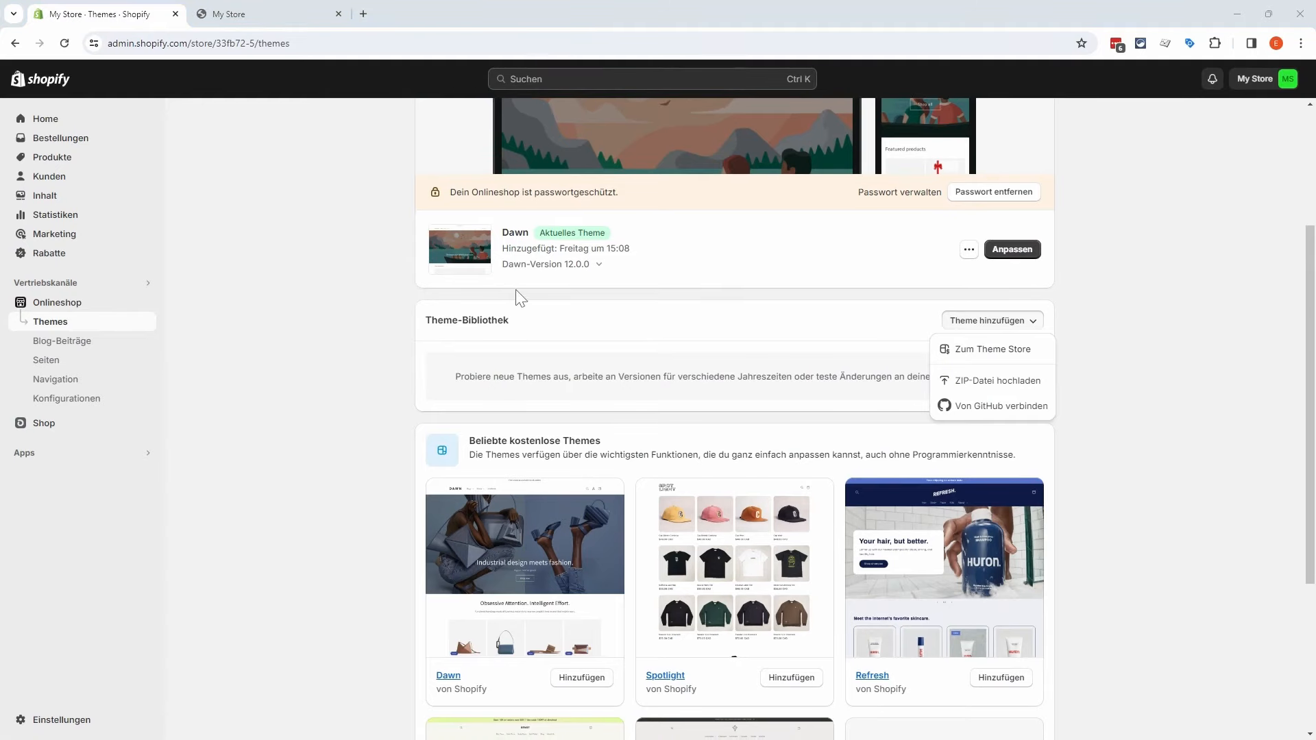
click(323, 295)
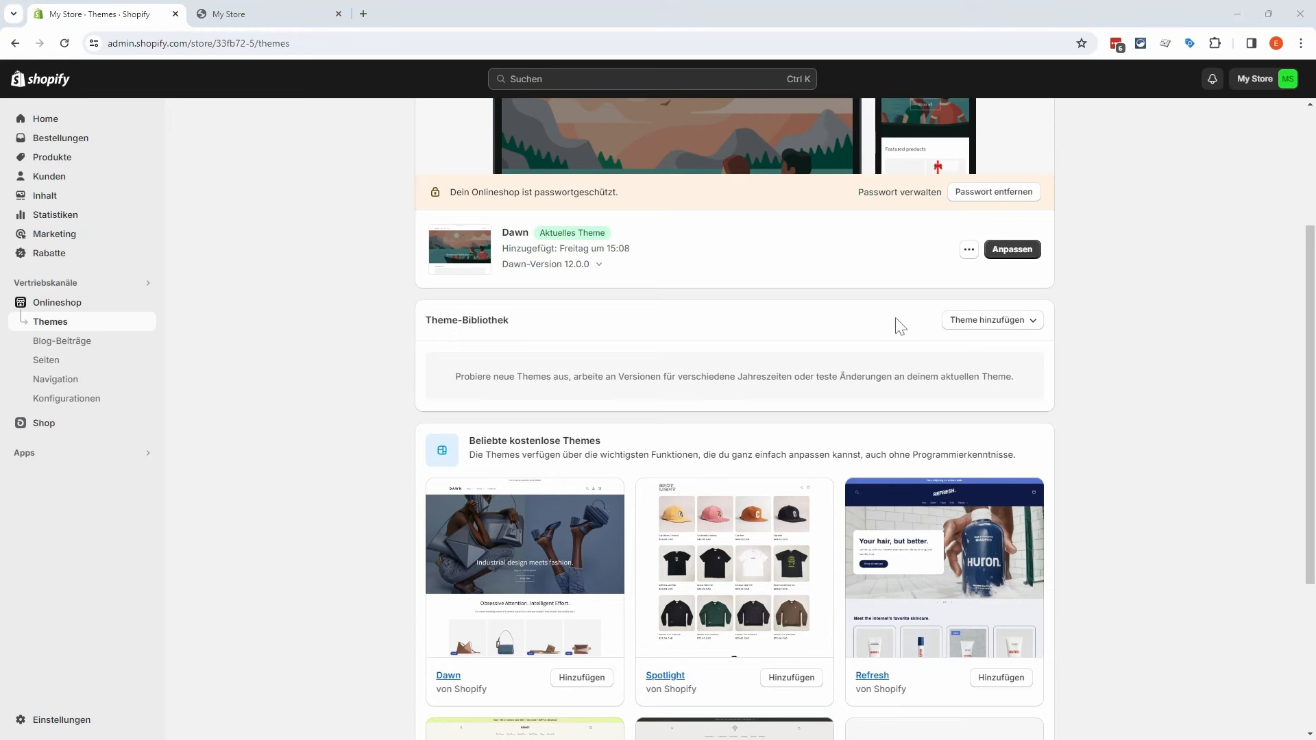
Step: Open the Dawn theme for customization and select the home page's Bild-Banner section
click(1022, 255)
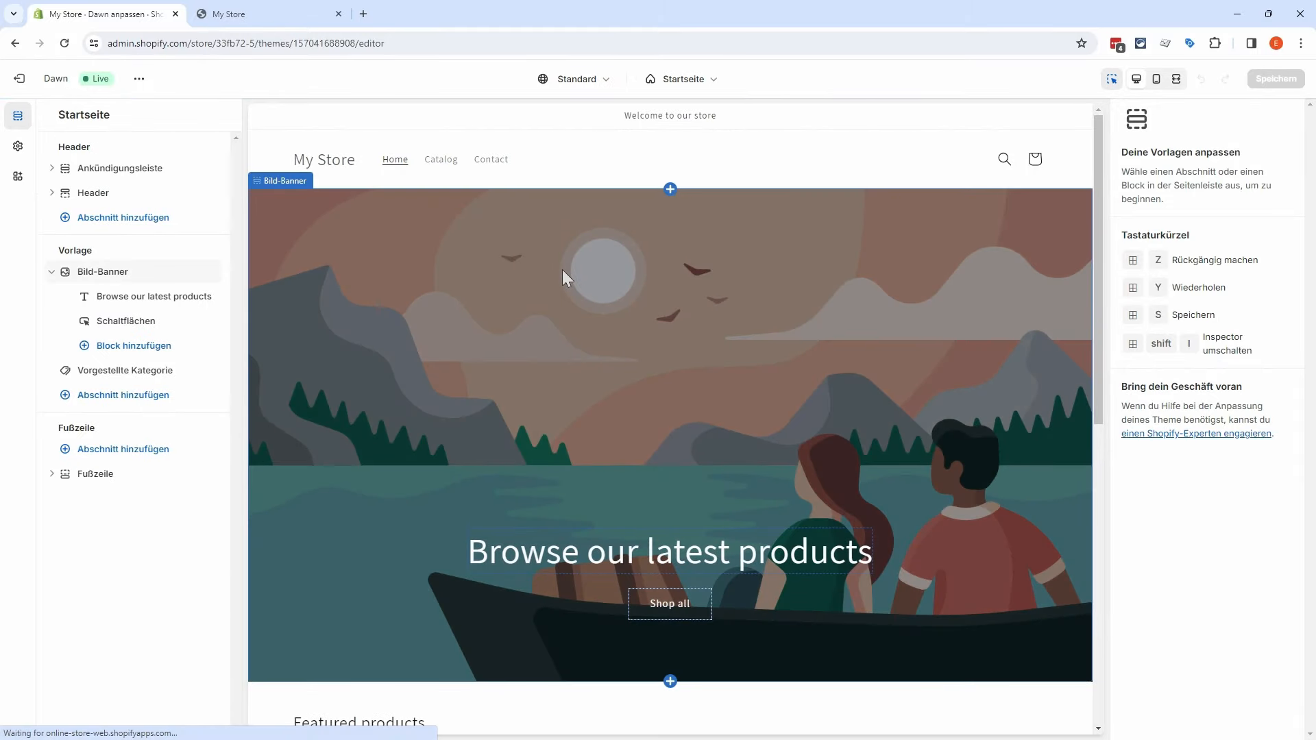
click(562, 271)
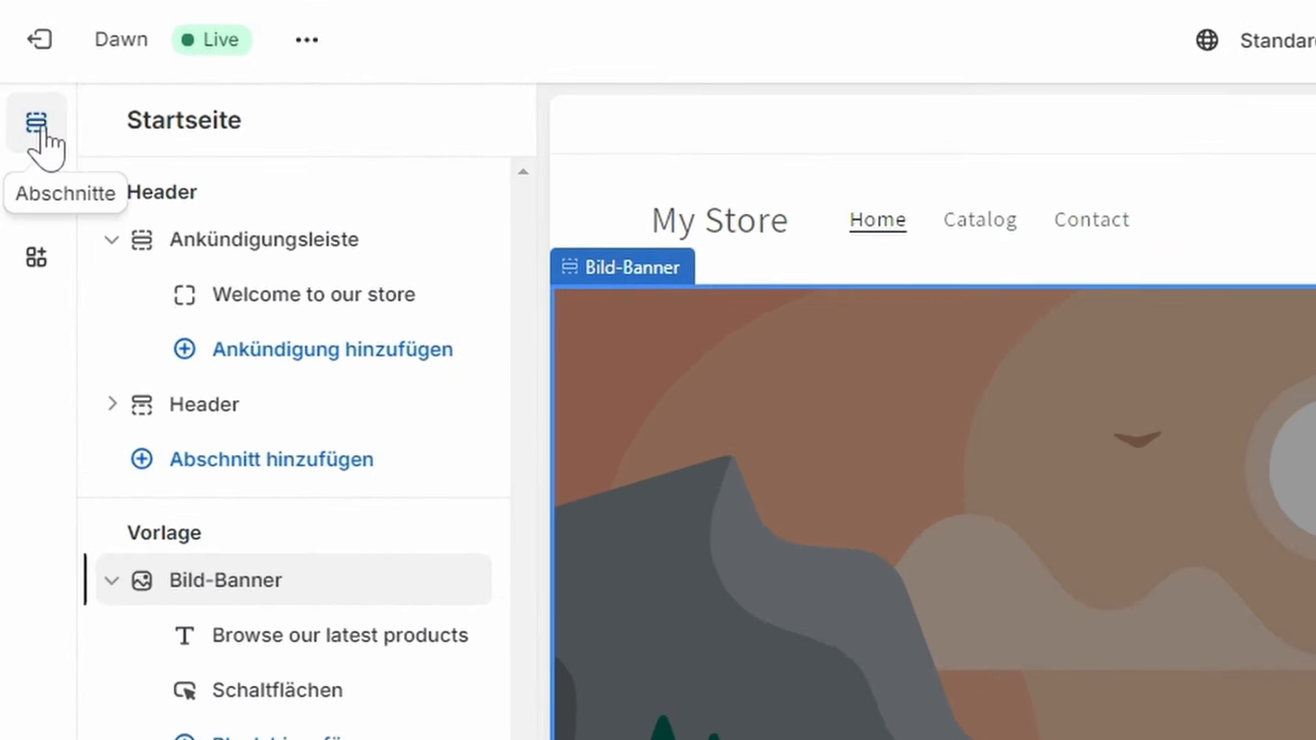
Step: Look through the theme editor's theme settings and app area, and return to the home page sections
click(37, 191)
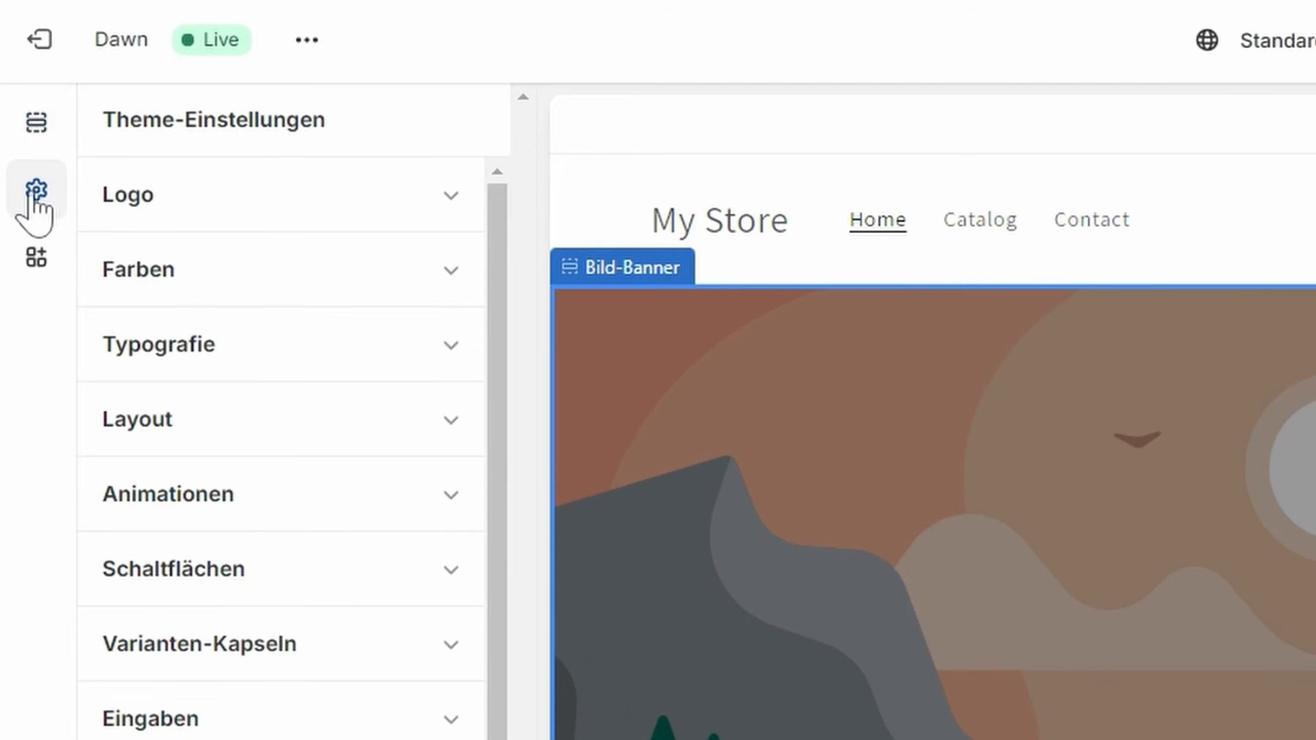
click(32, 263)
click(38, 132)
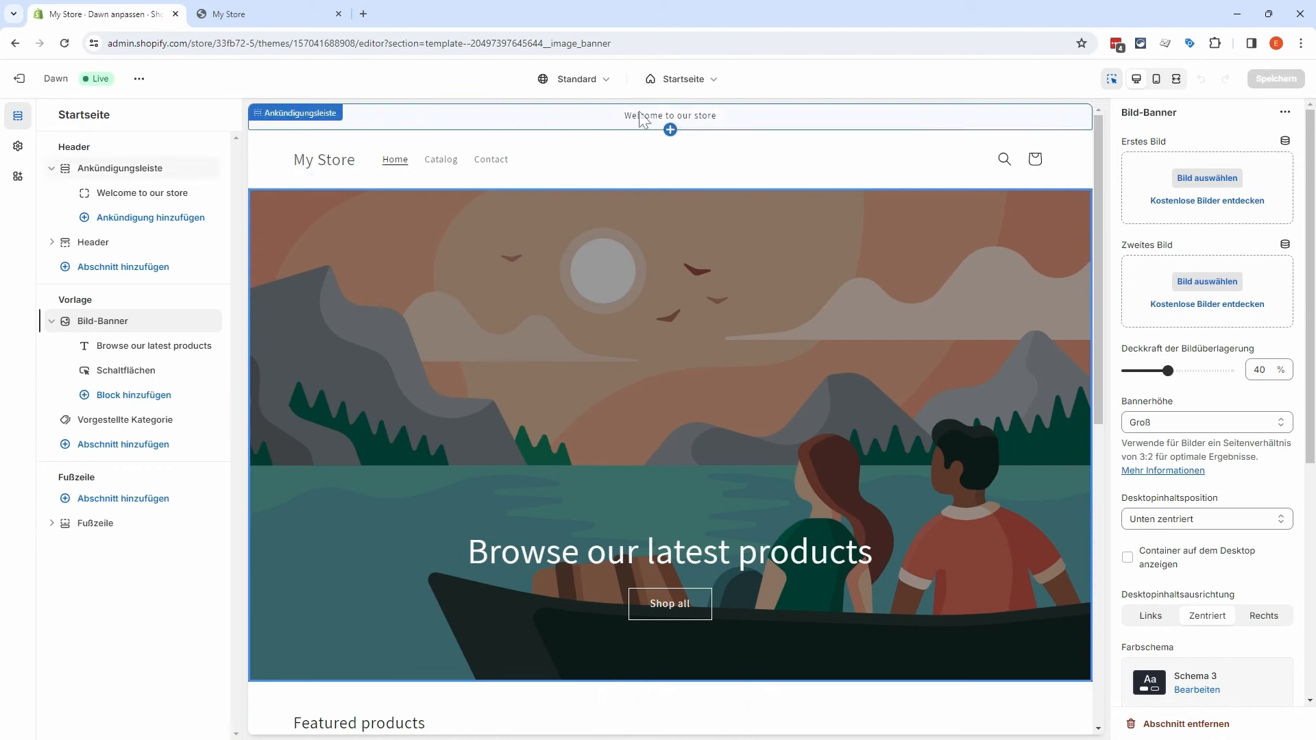
Step: Open the Standardprodukt template, look over its product page preview, and return to the Startseite template
click(707, 79)
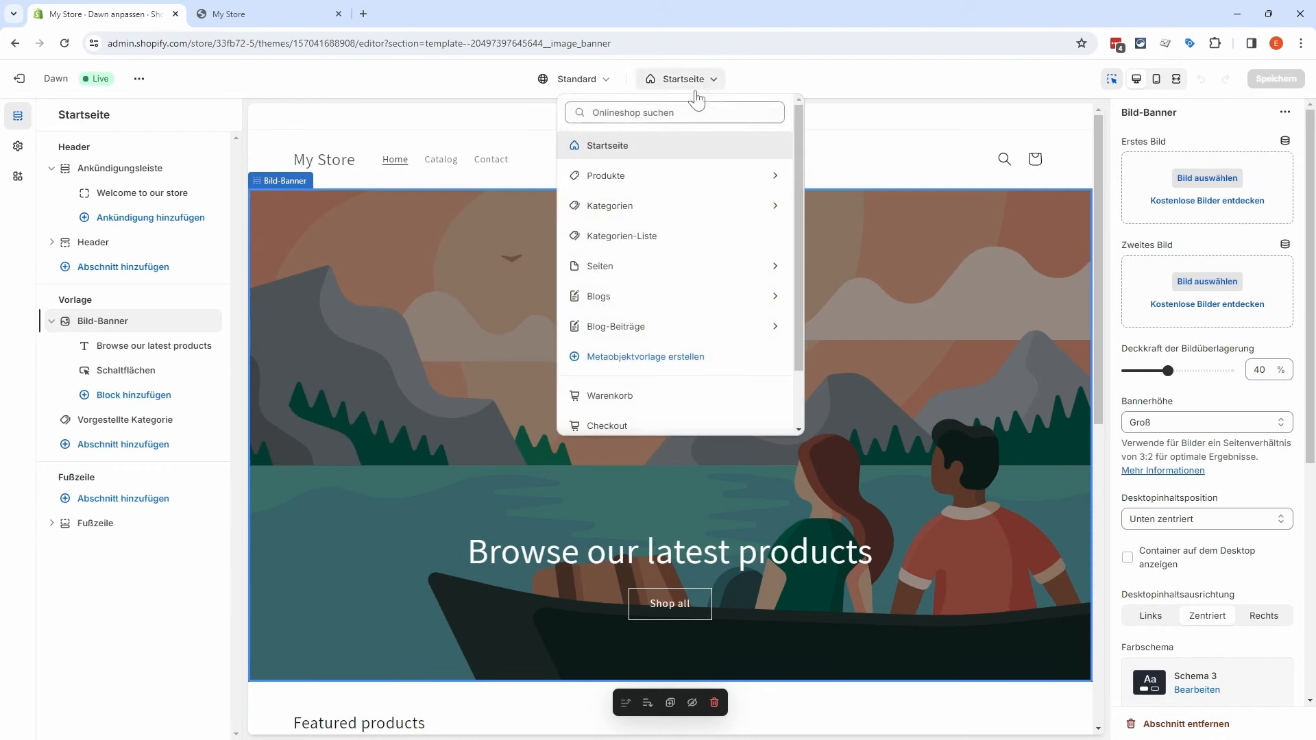
click(692, 180)
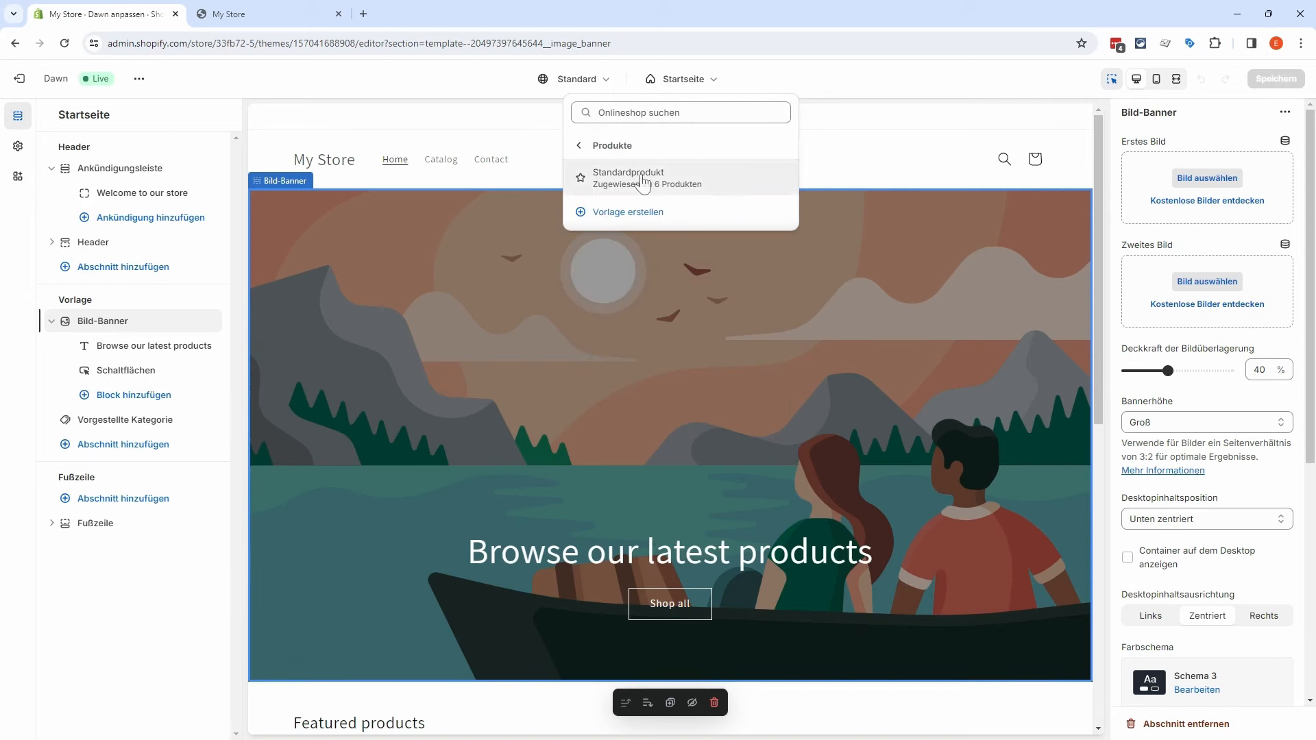
click(644, 178)
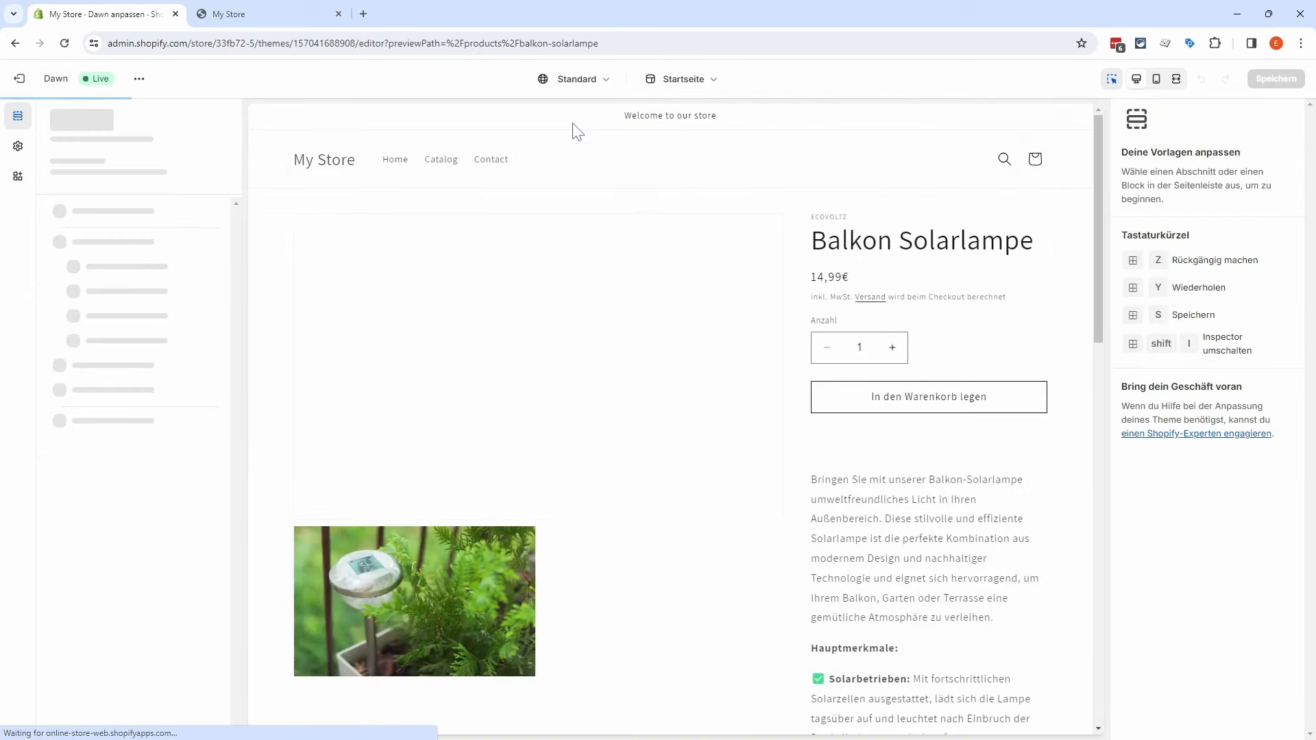
scroll(805, 339, down, 8)
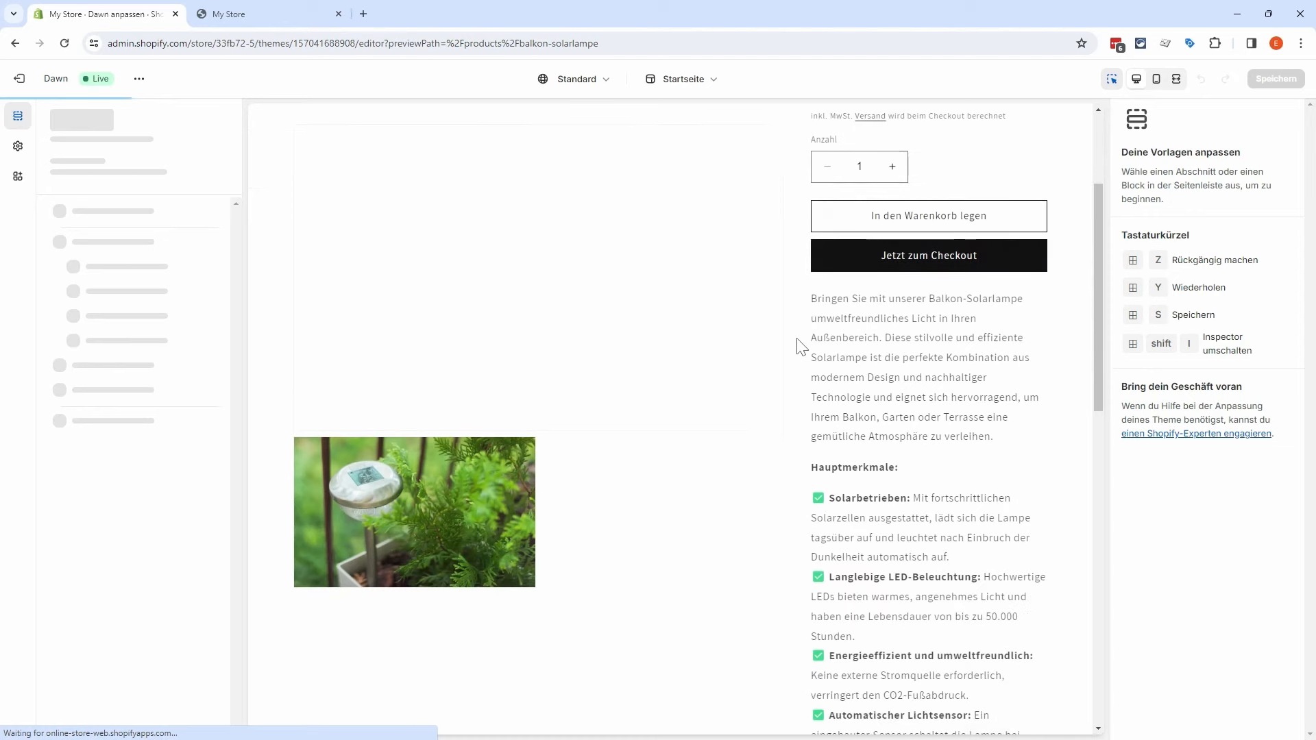
scroll(850, 377, up, 8)
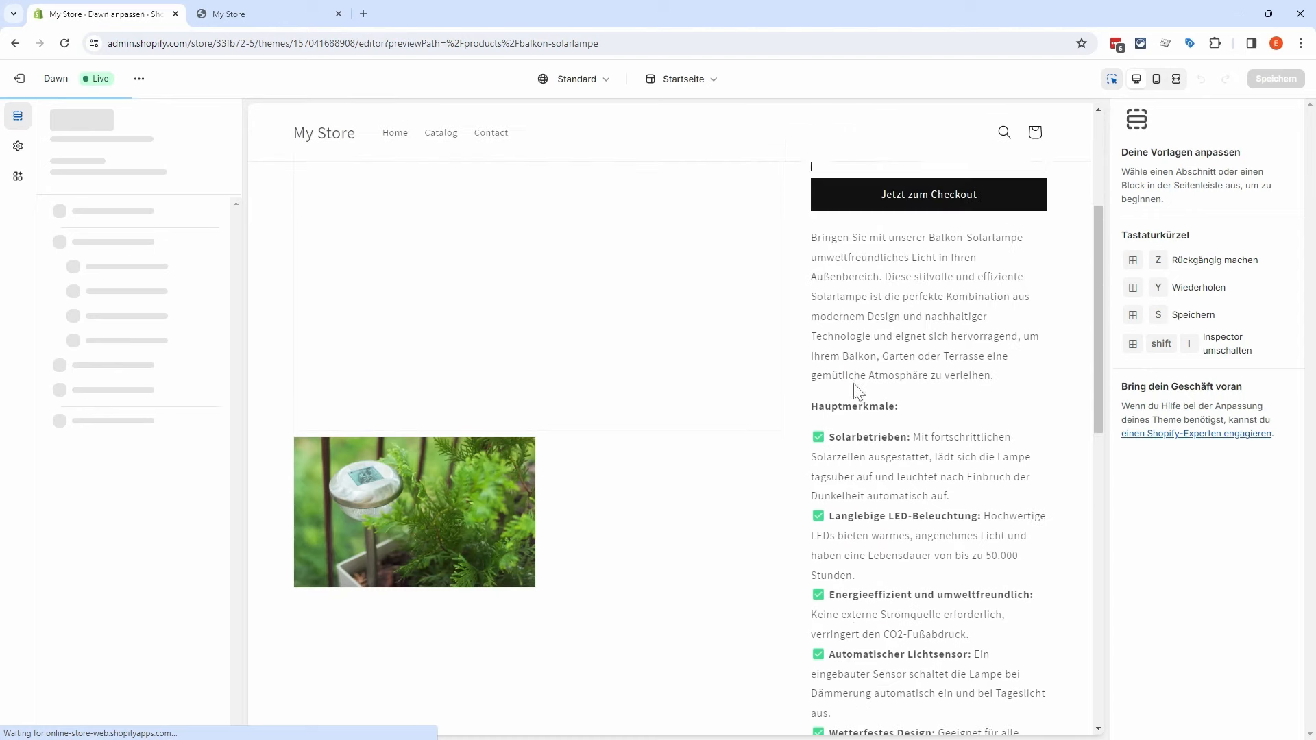
click(719, 80)
click(646, 147)
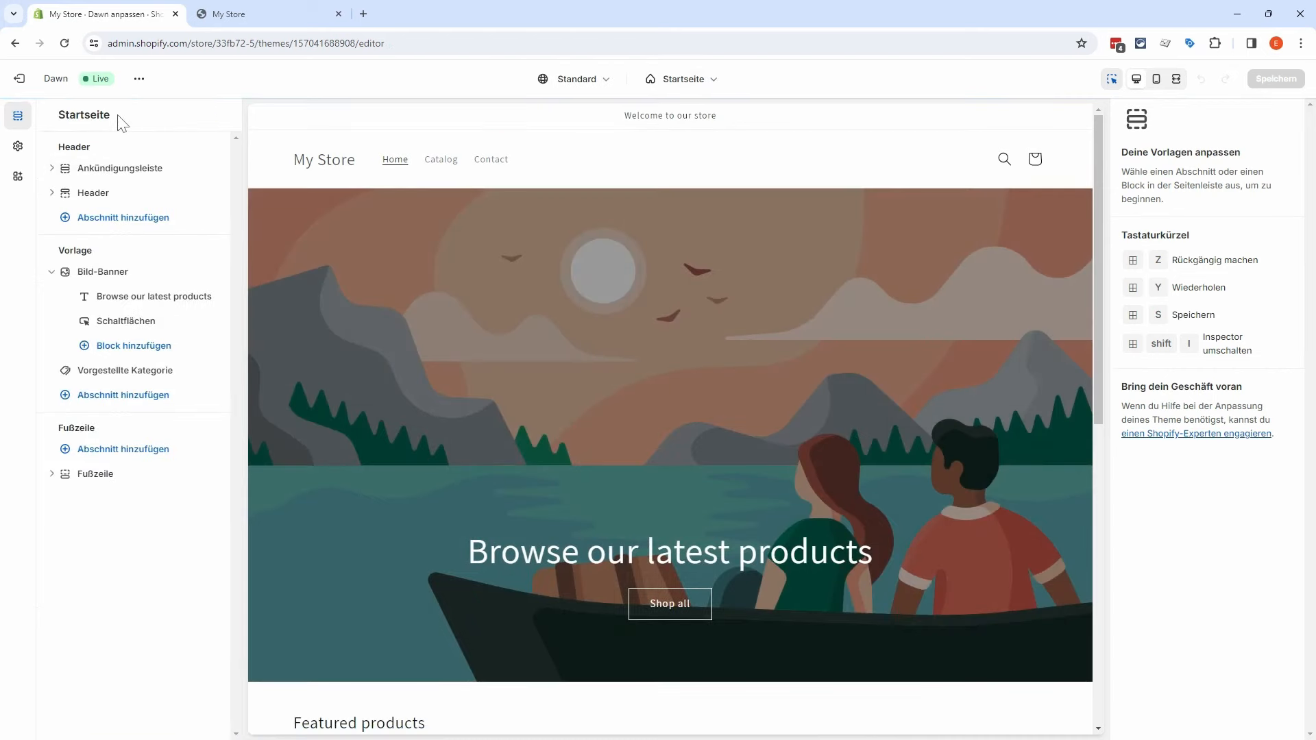
Step: Expand the Ankündigungsleiste and Header sections of the home page to show their blocks
drag(121, 118, 58, 115)
click(139, 124)
click(52, 168)
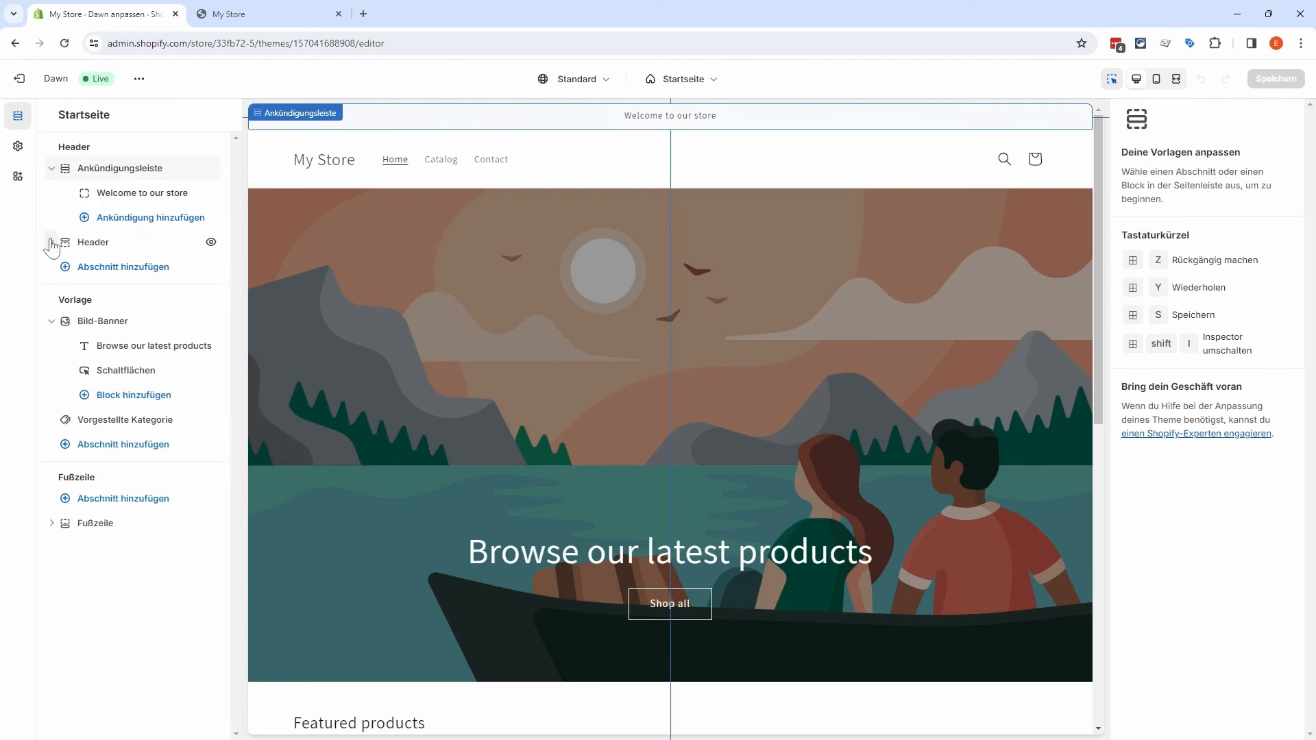
click(51, 242)
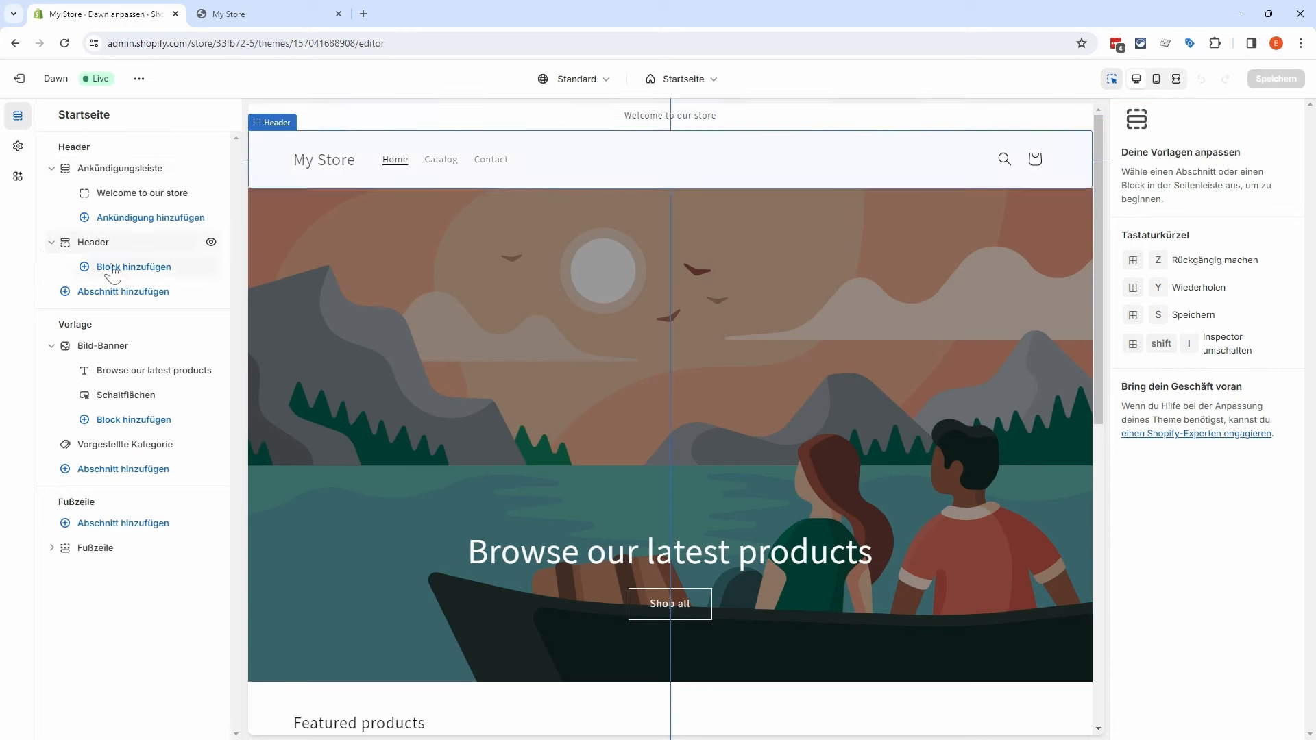
click(51, 346)
click(52, 346)
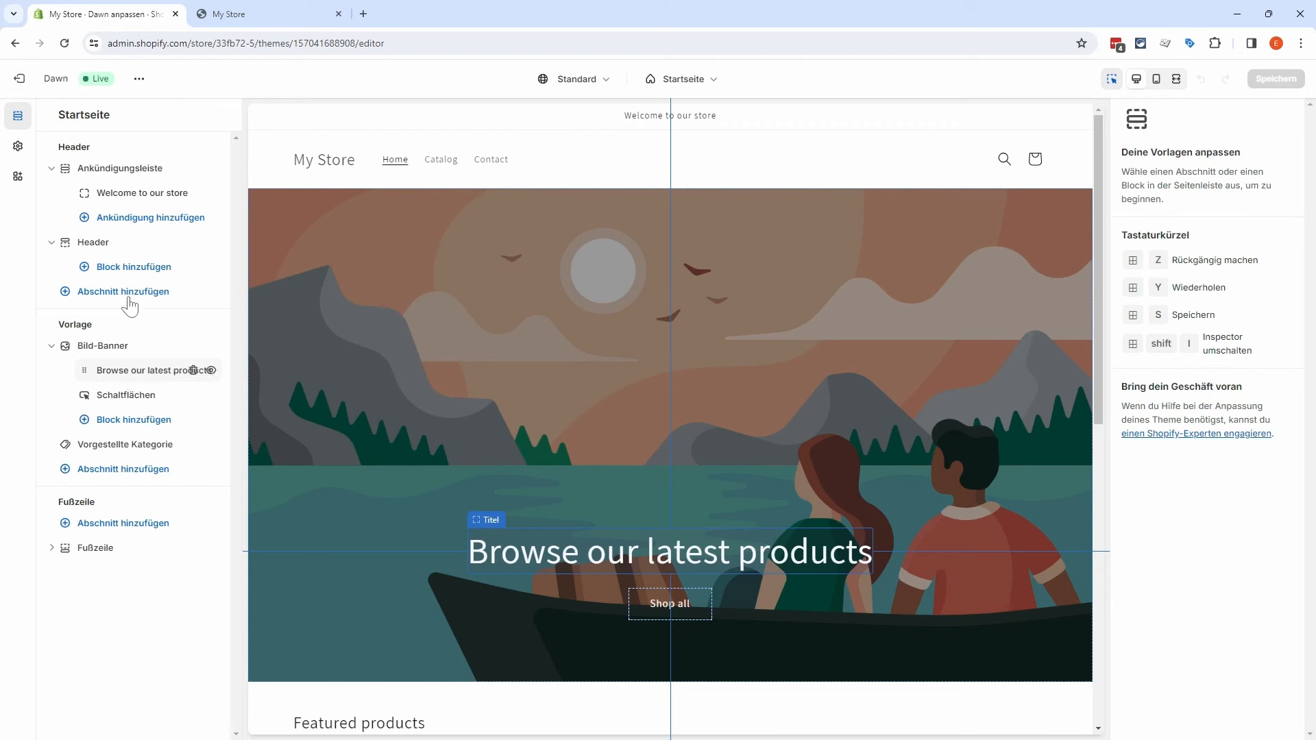
Step: Select the Ankündigungsleiste and try switching its divider line and desktop social media icons, restoring each setting
click(147, 172)
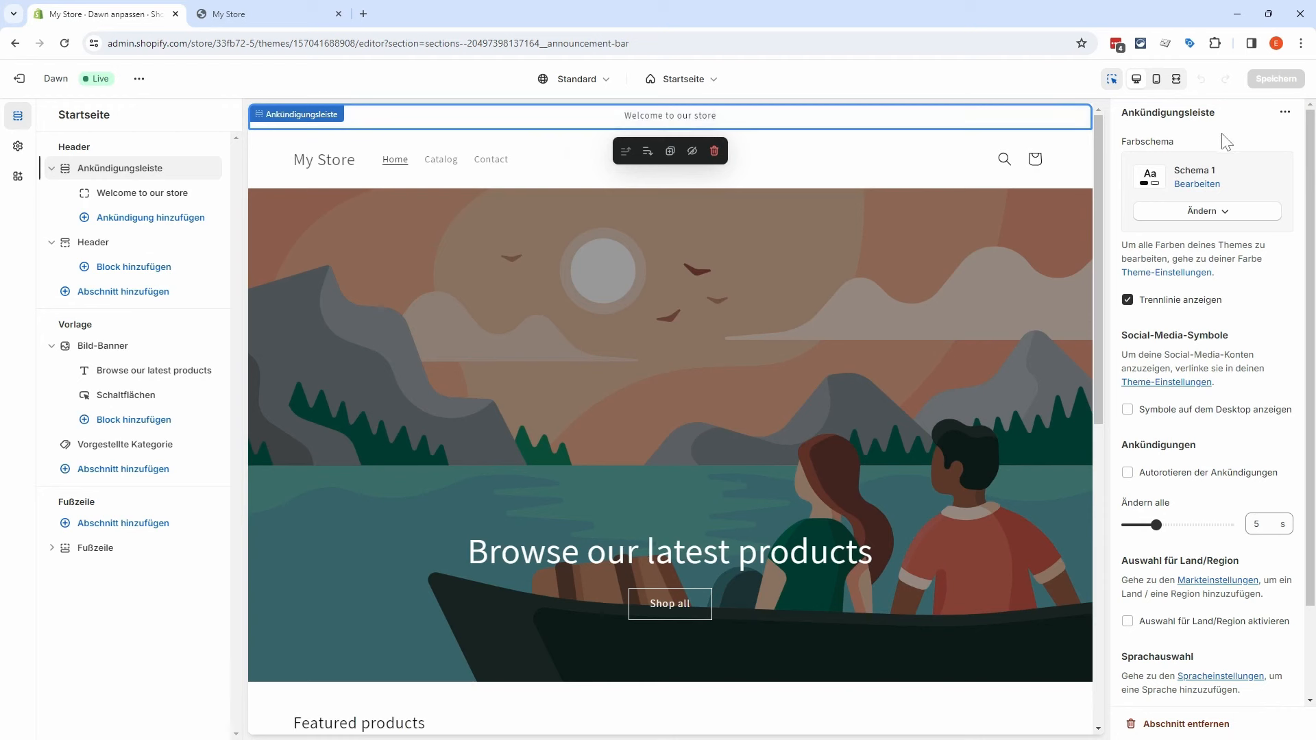
drag(1216, 113, 1129, 119)
click(1208, 136)
click(1159, 306)
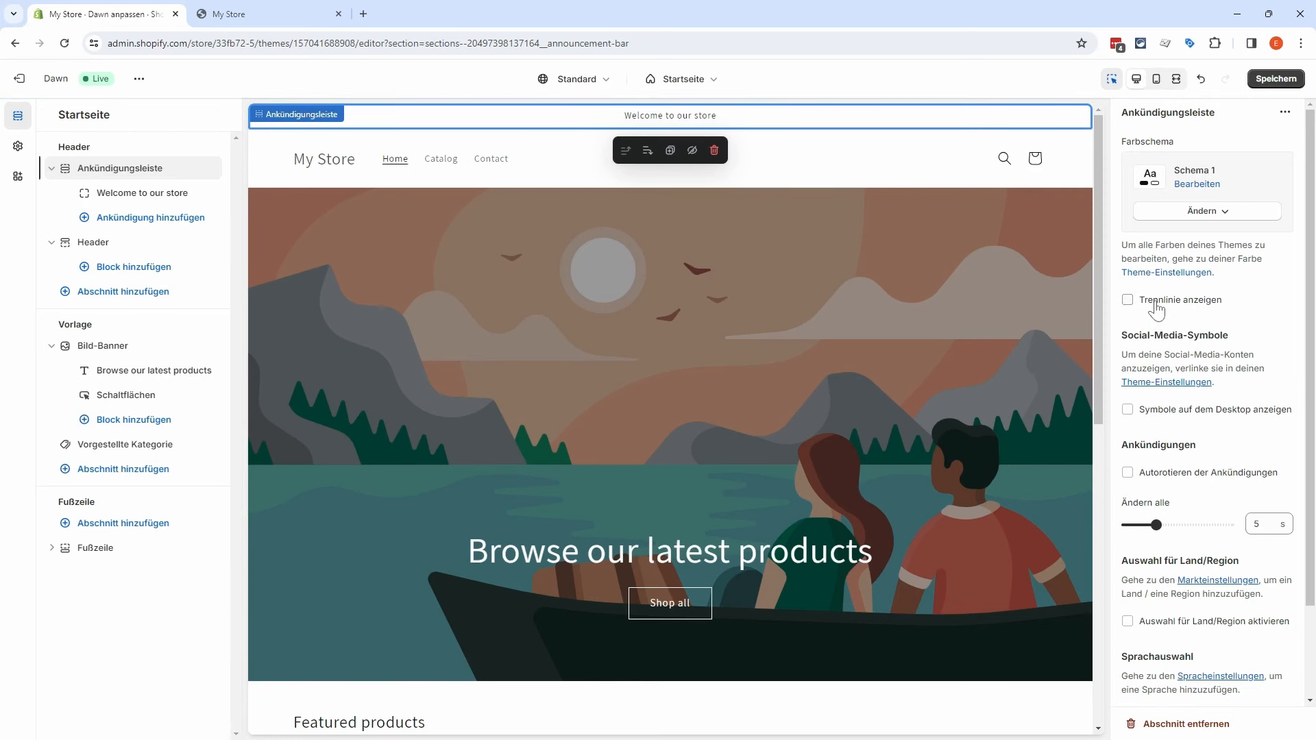
click(1157, 306)
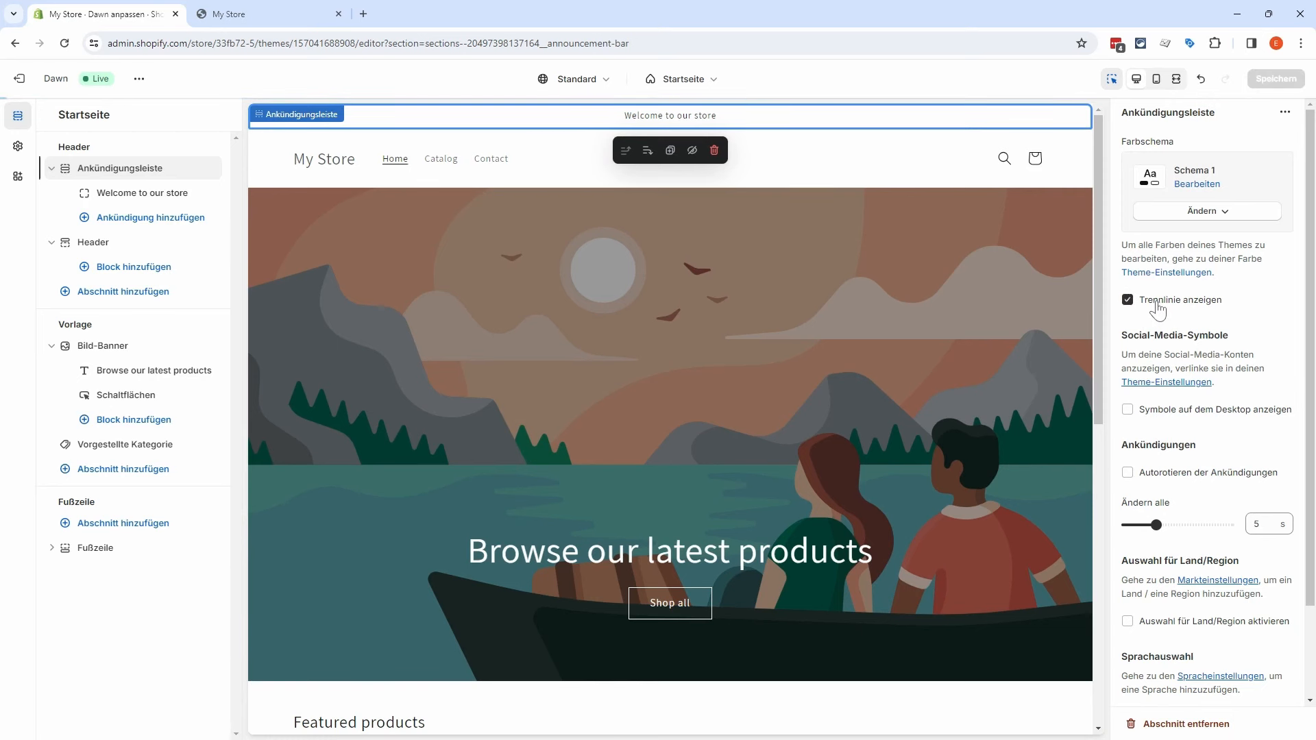
click(1169, 416)
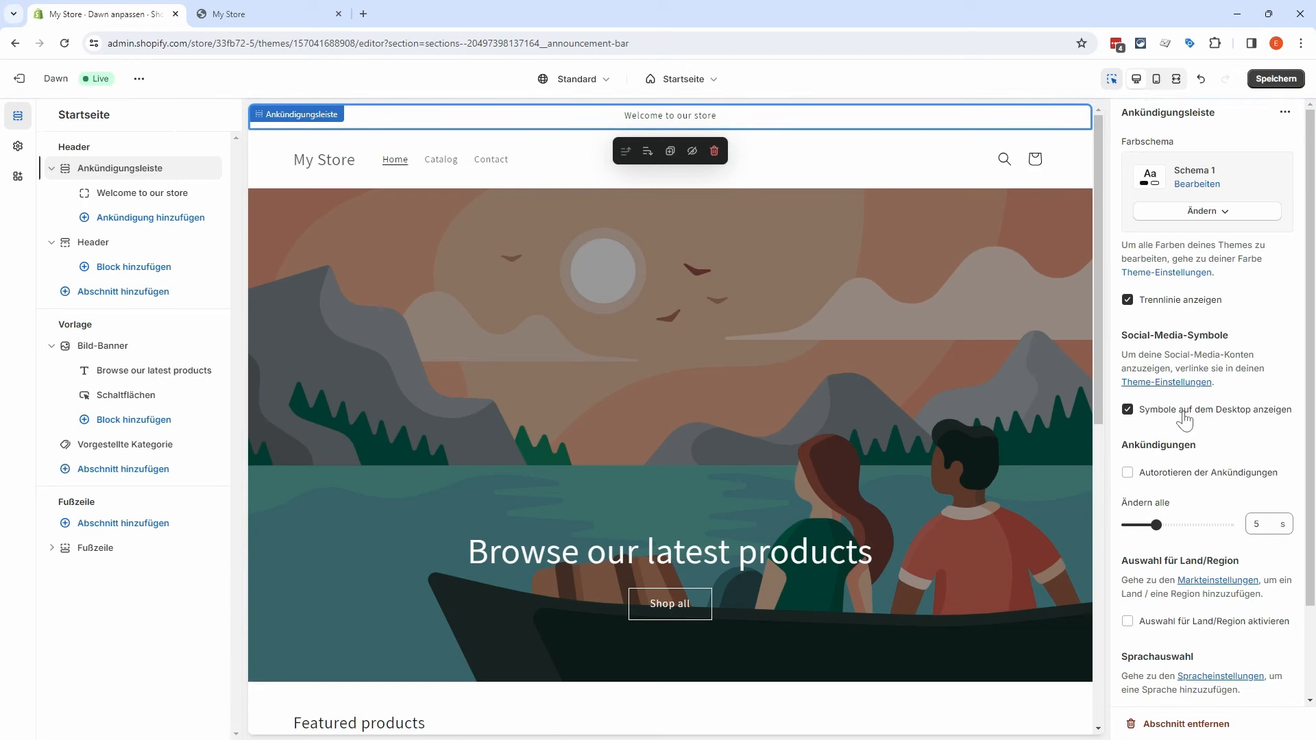
click(1192, 416)
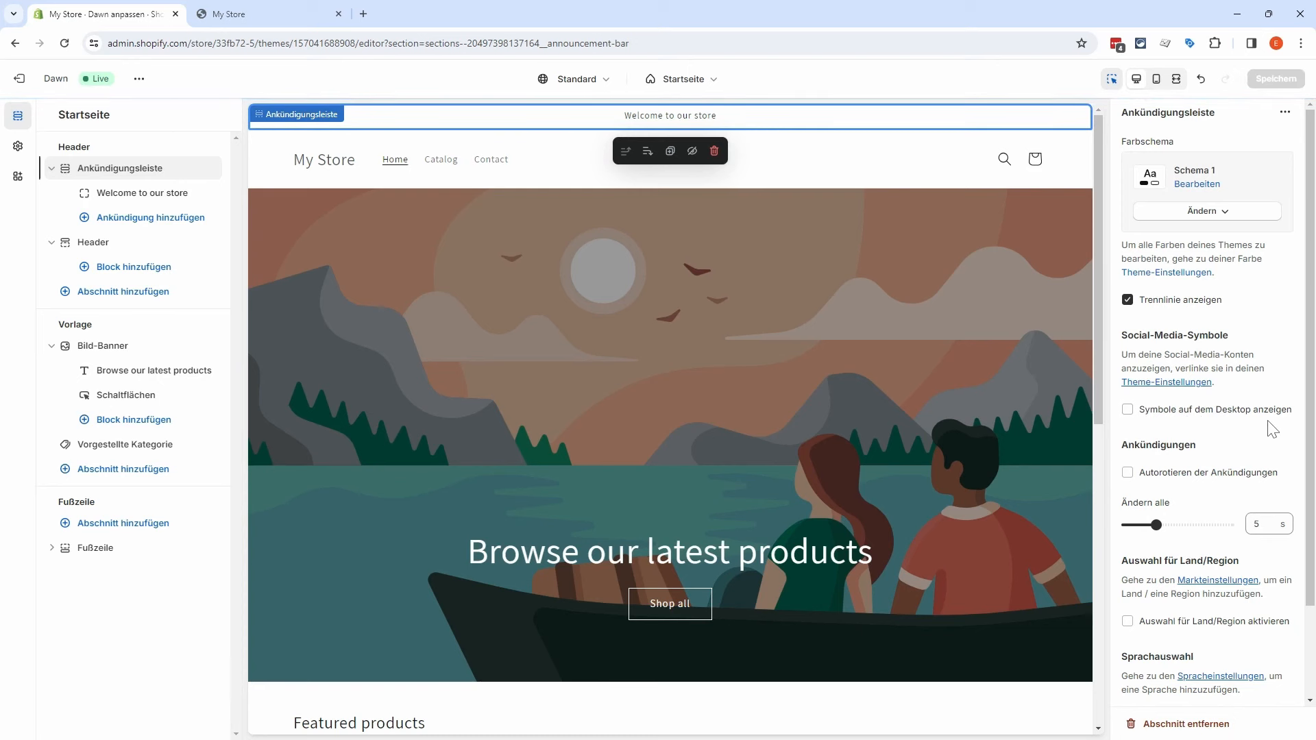
Step: Look through the Ankündigungsleiste's remaining options, including its Theme-Einstellungen for social media links
scroll(1274, 434, down, 2)
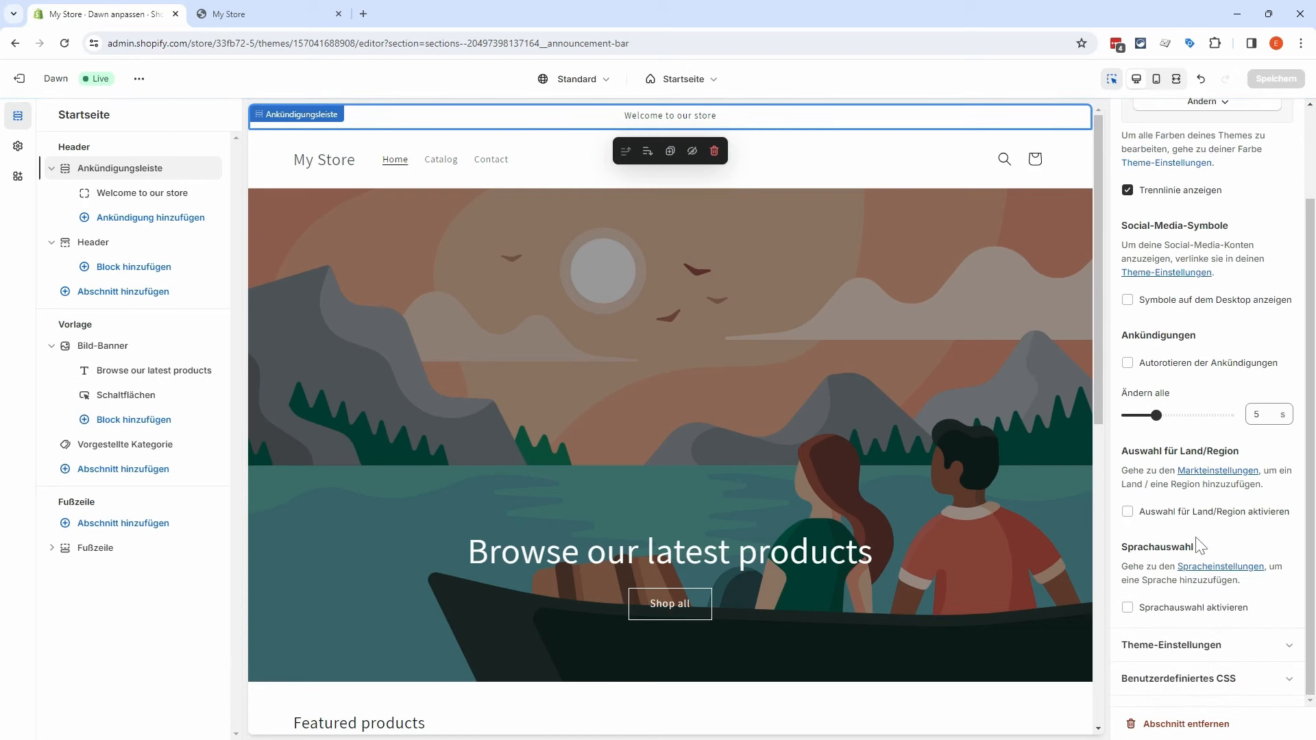
click(1256, 651)
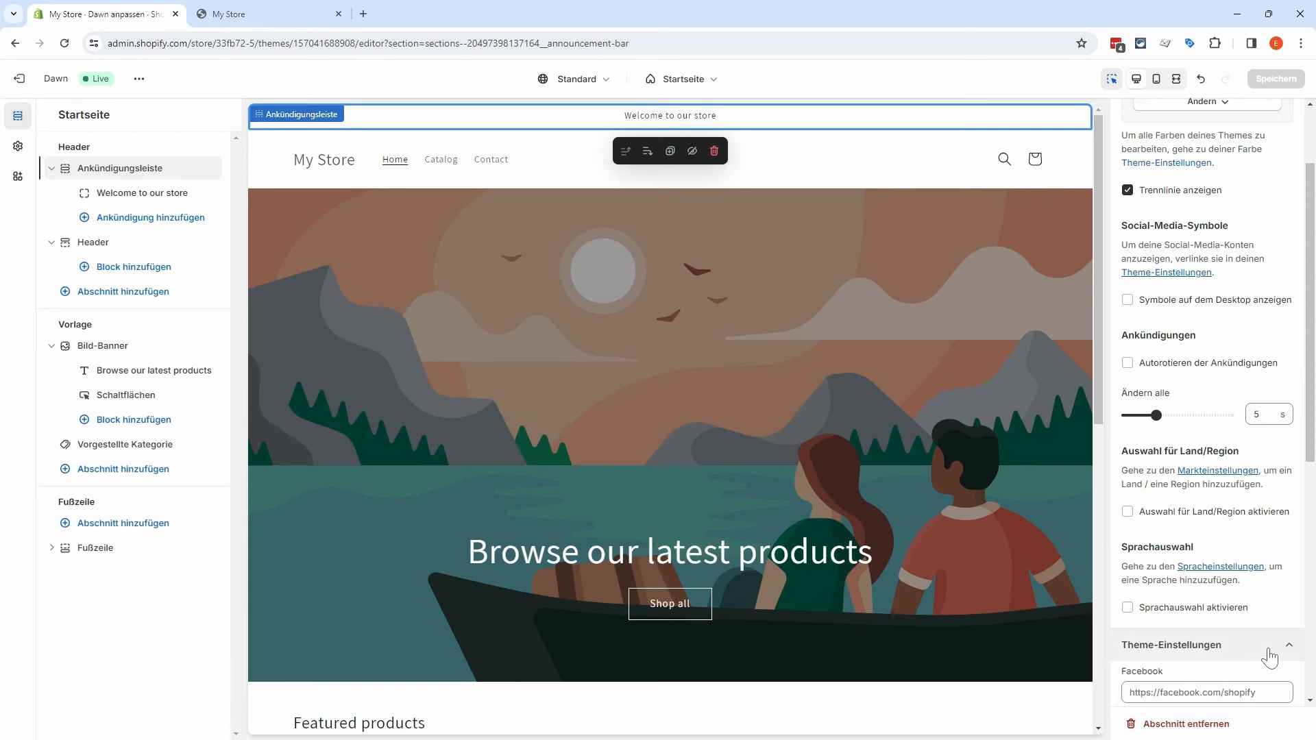
click(1261, 649)
scroll(1266, 533, up, 2)
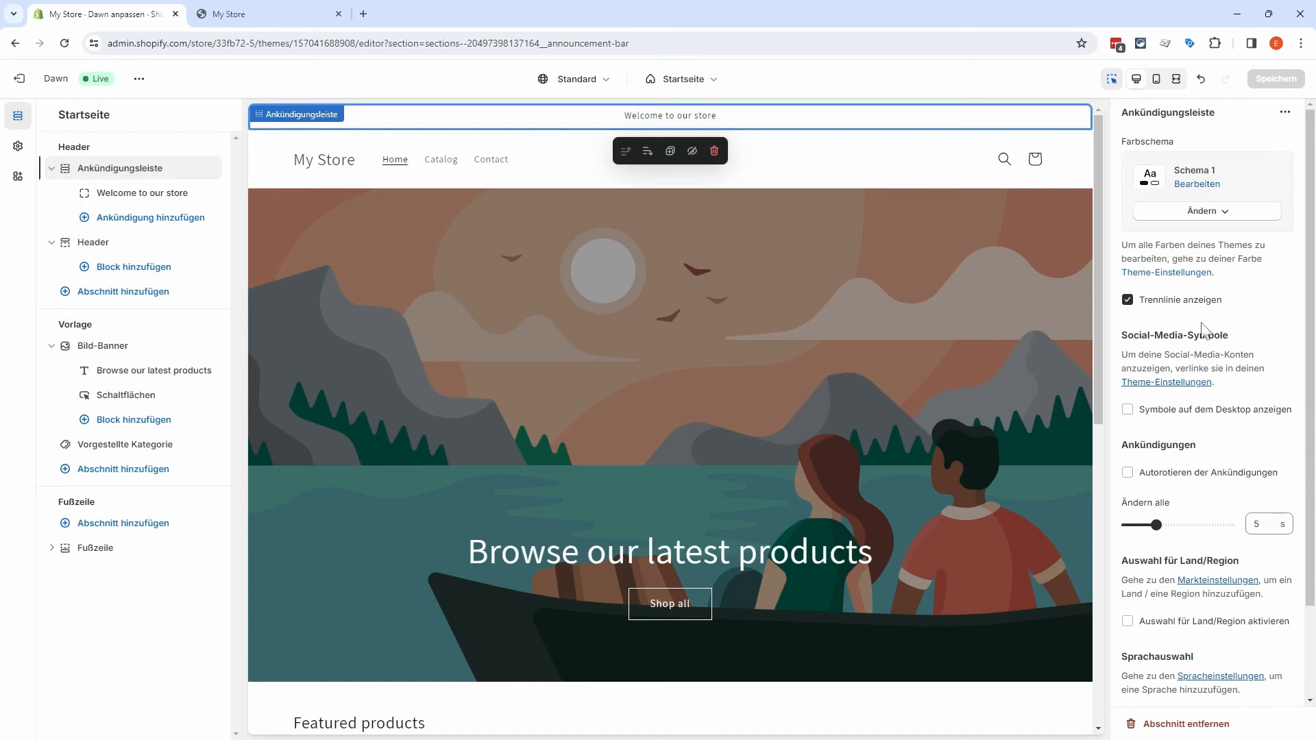
Step: Change the existing announcement's text to "Welcome to our online shop"
click(128, 200)
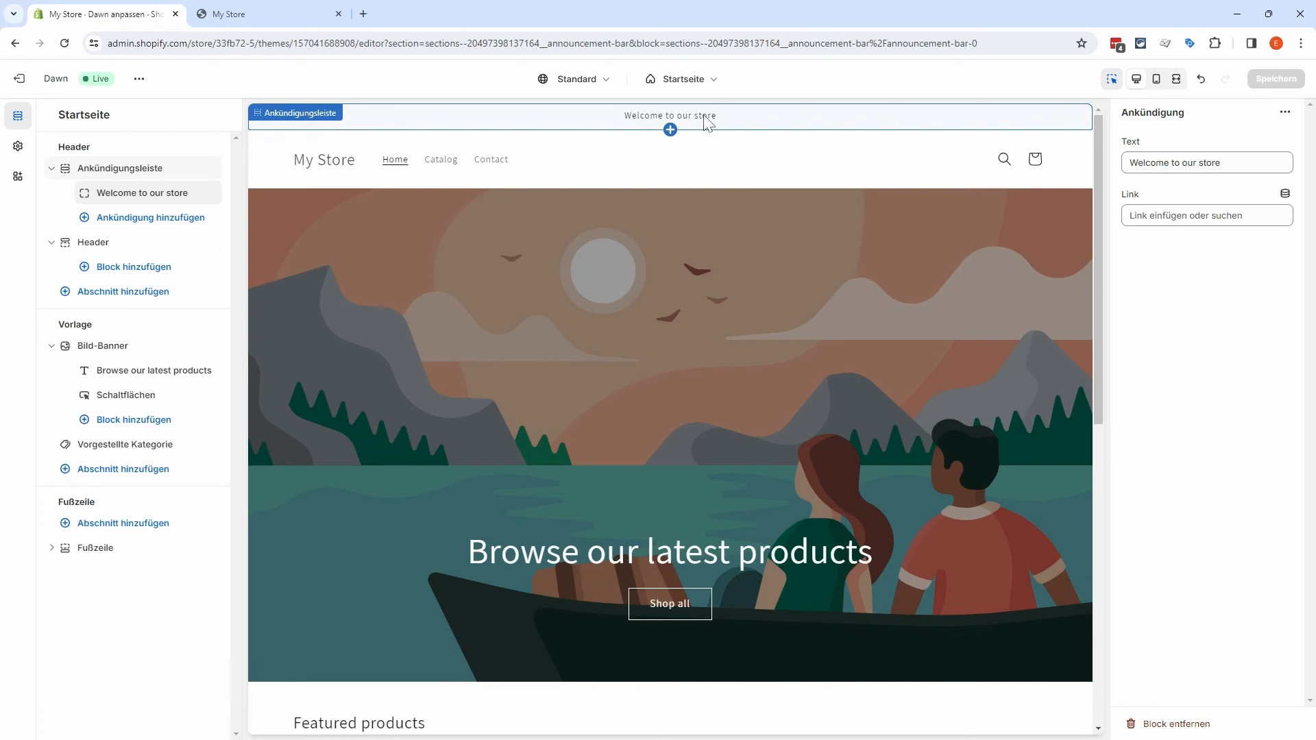
click(1197, 162)
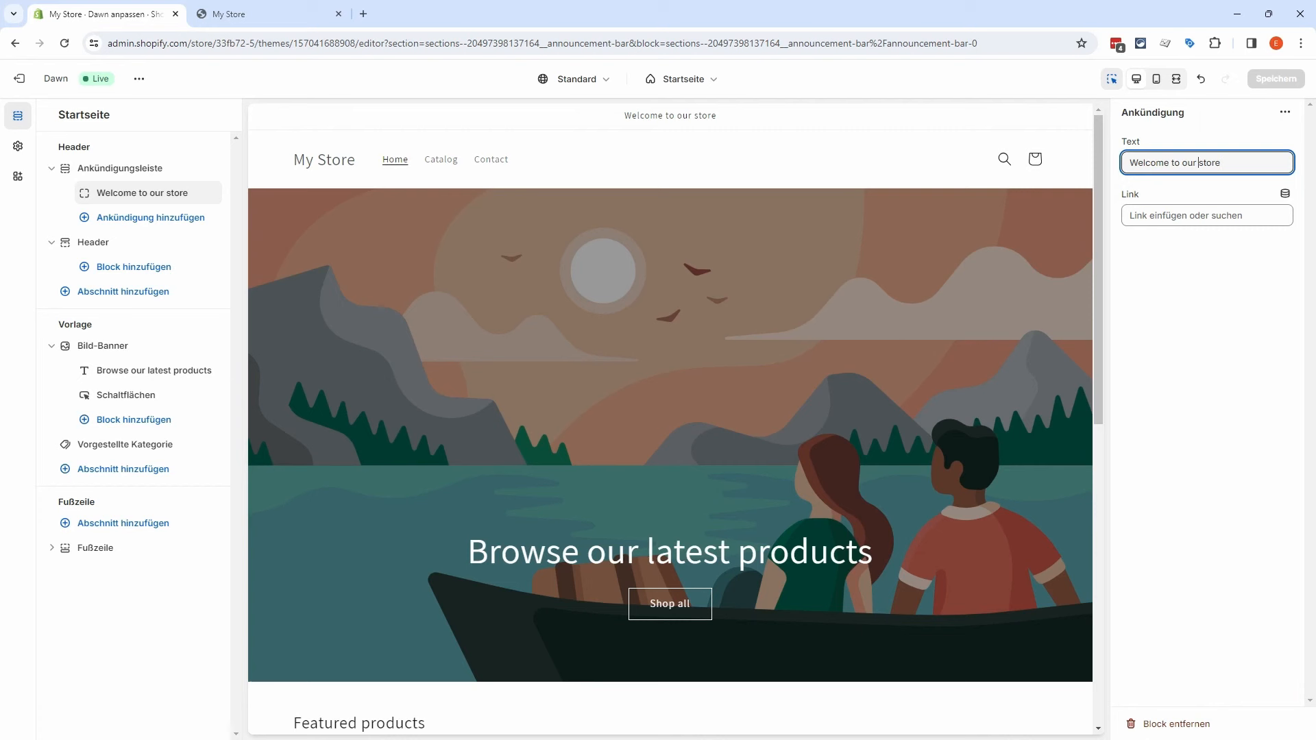
text(online )
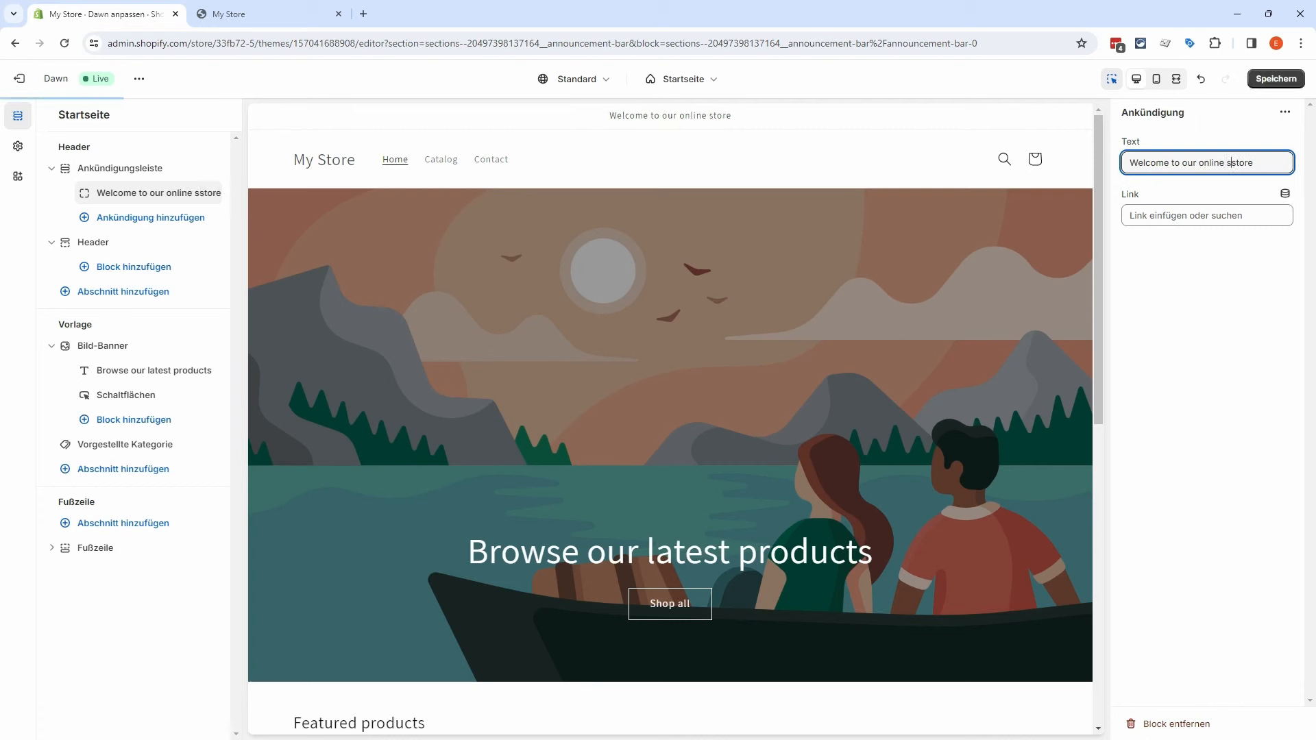
text(shop)
key(Delete)
key(Delete)
key(Delete)
key(Delete)
key(Delete)
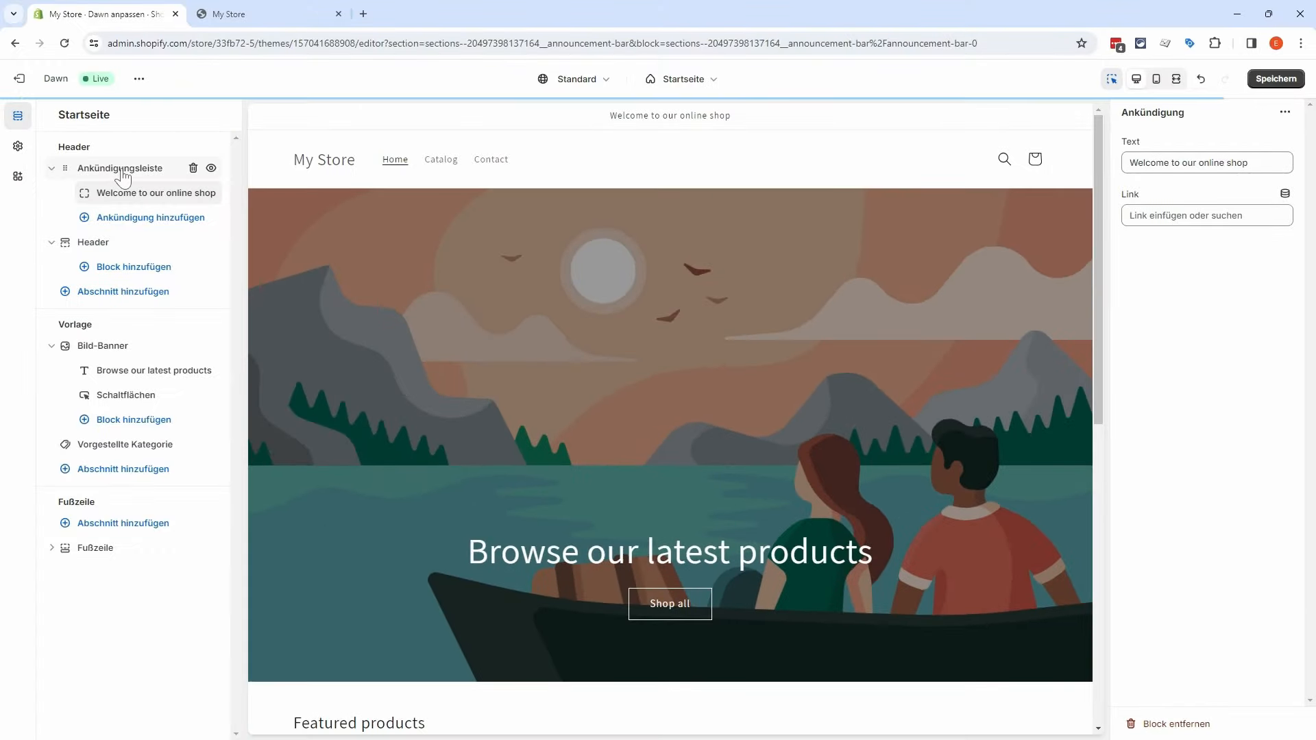
Step: Return to the Ankündigungsleiste section and review its settings, including the option to remove the section
click(136, 175)
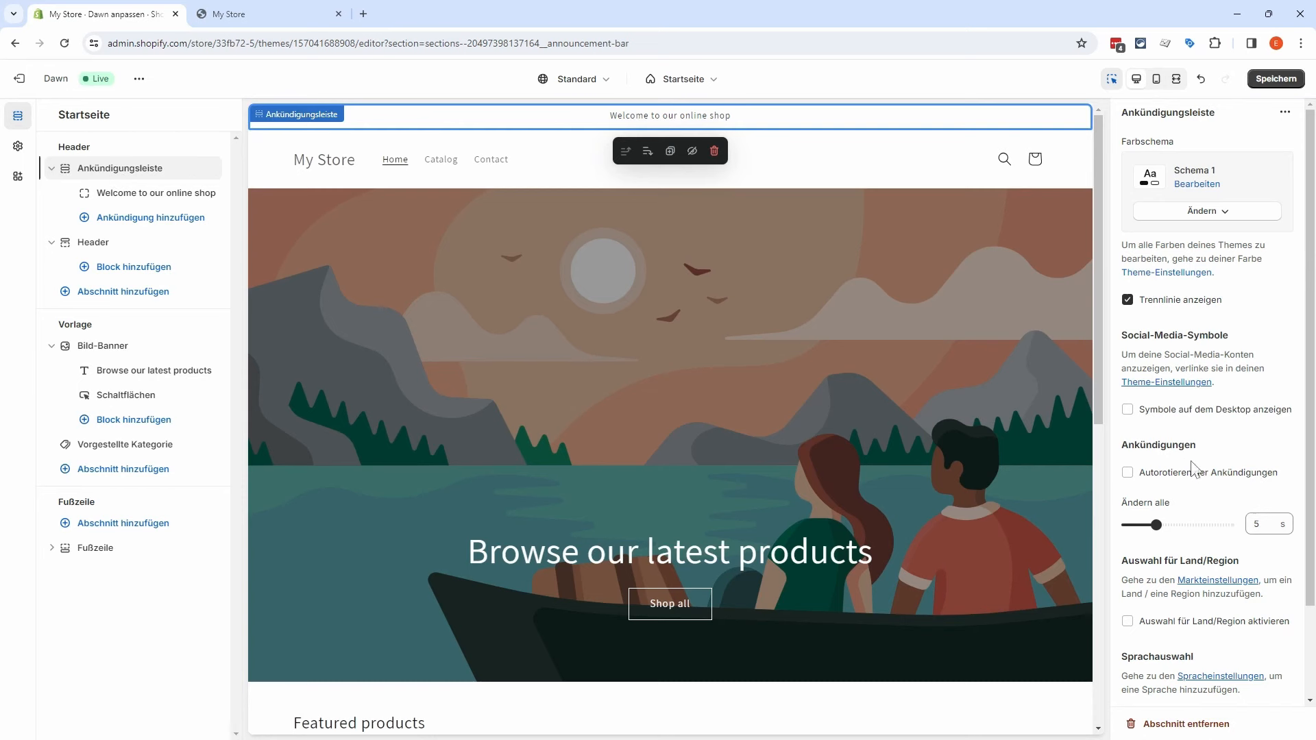
scroll(1193, 468, down, 2)
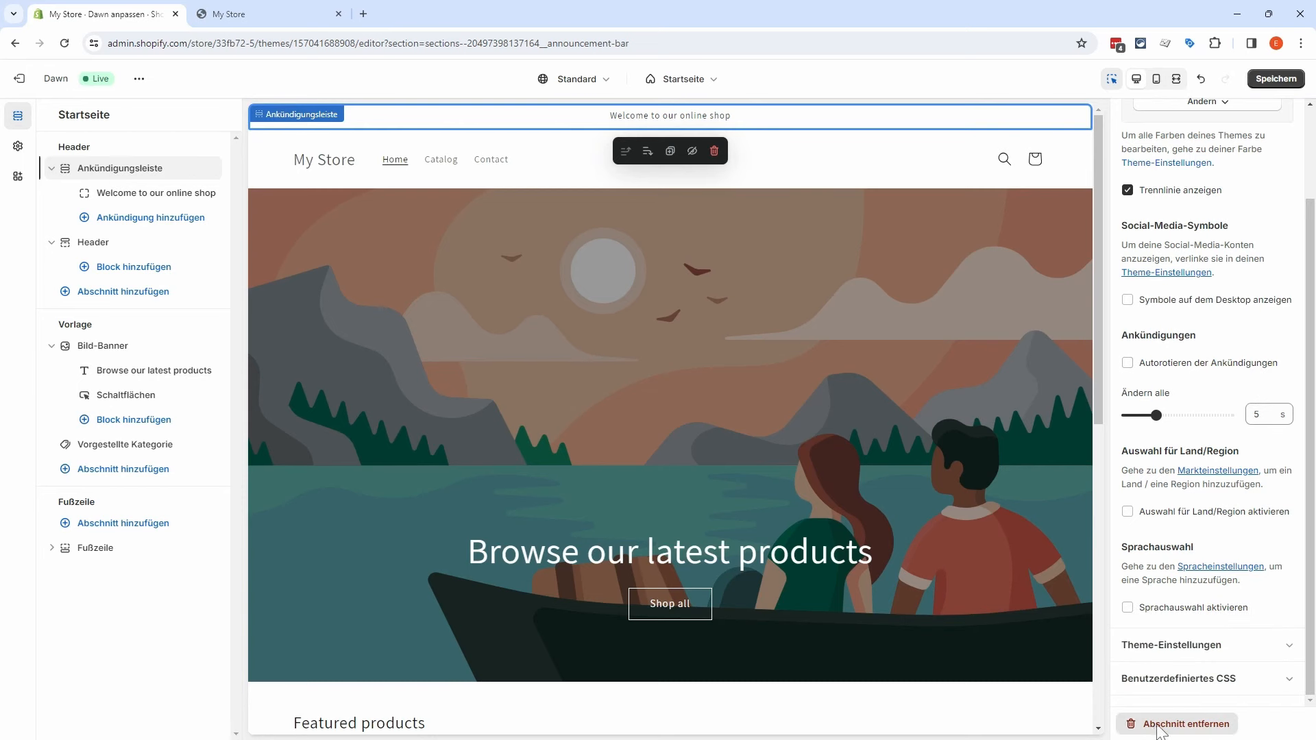
scroll(1208, 645, up, 1)
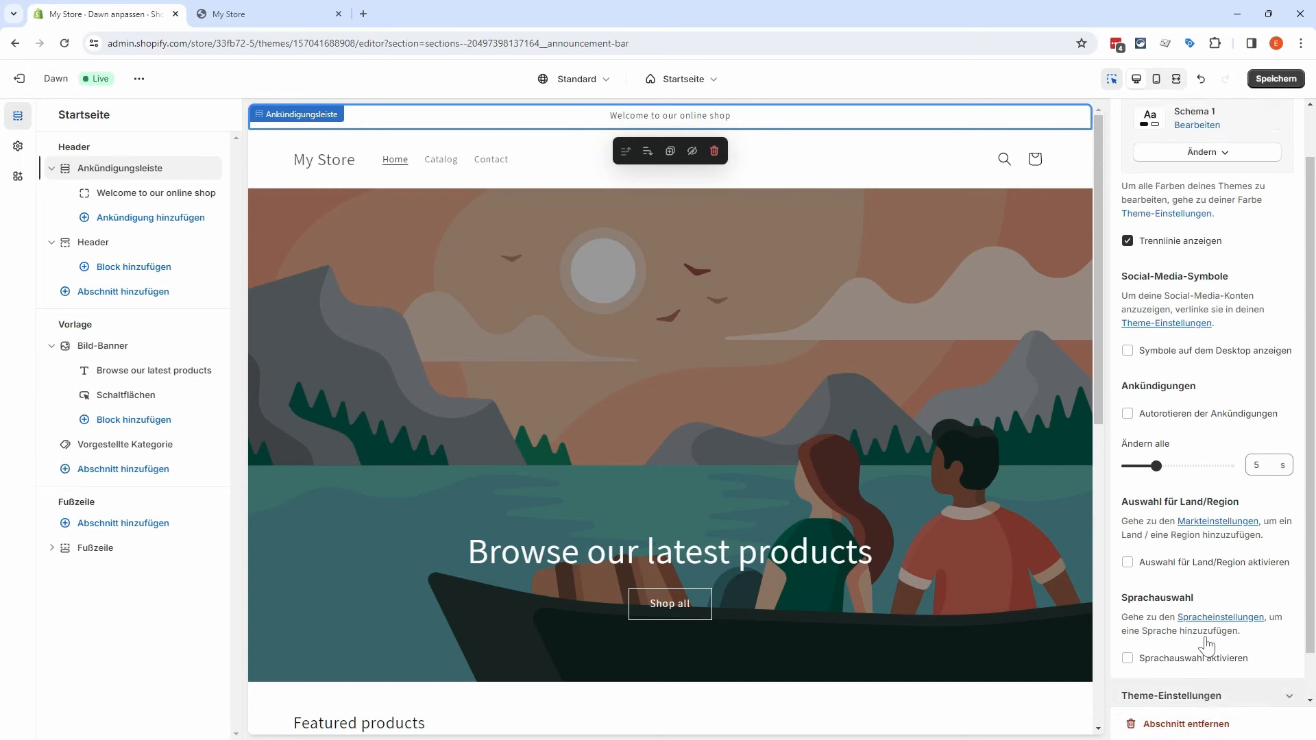
scroll(1207, 644, up, 1)
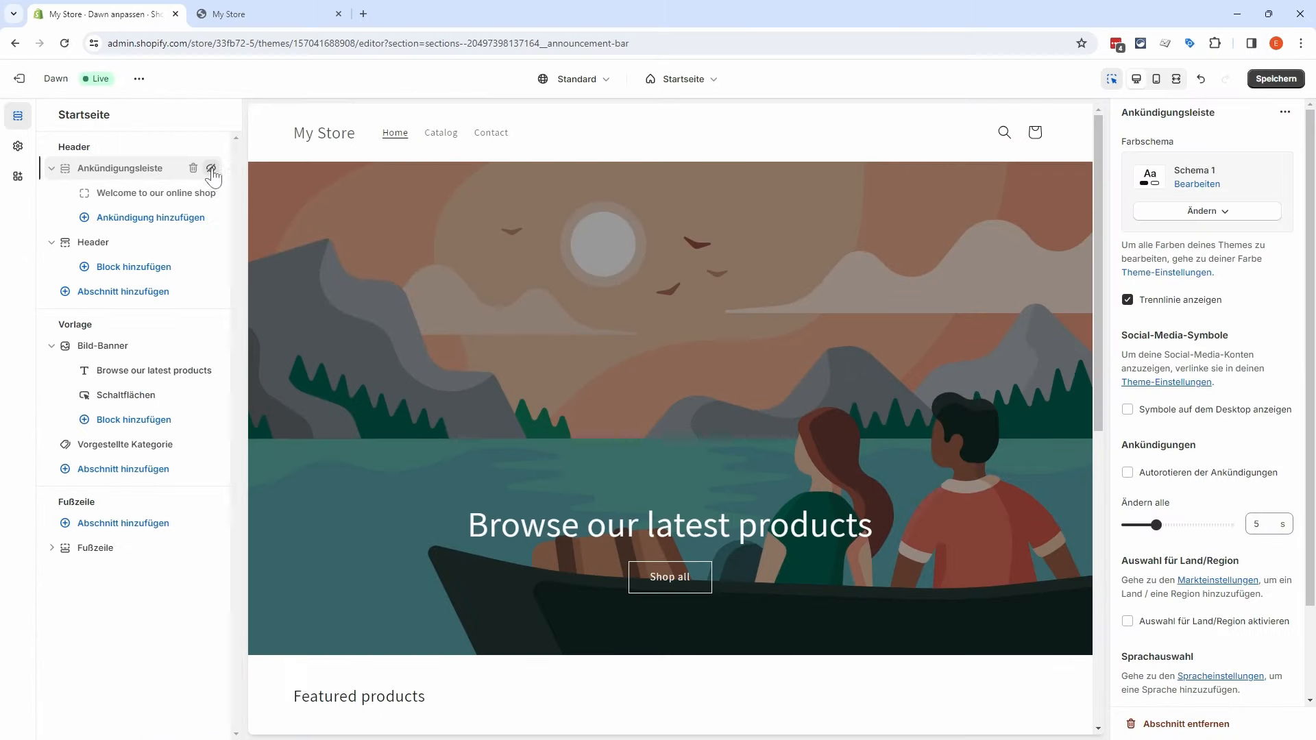
Step: Make the hidden Ankündigungsleiste visible again, then add a second announcement and delete it
click(581, 286)
click(211, 169)
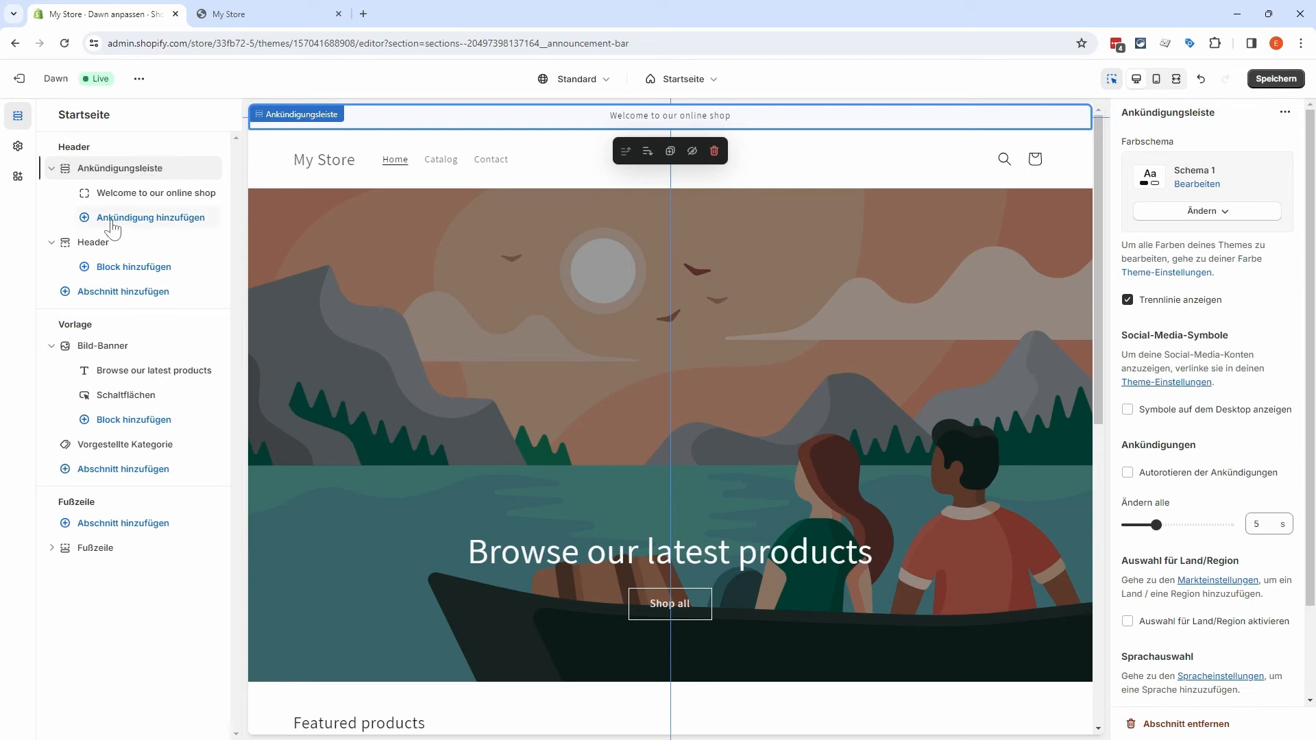
click(86, 219)
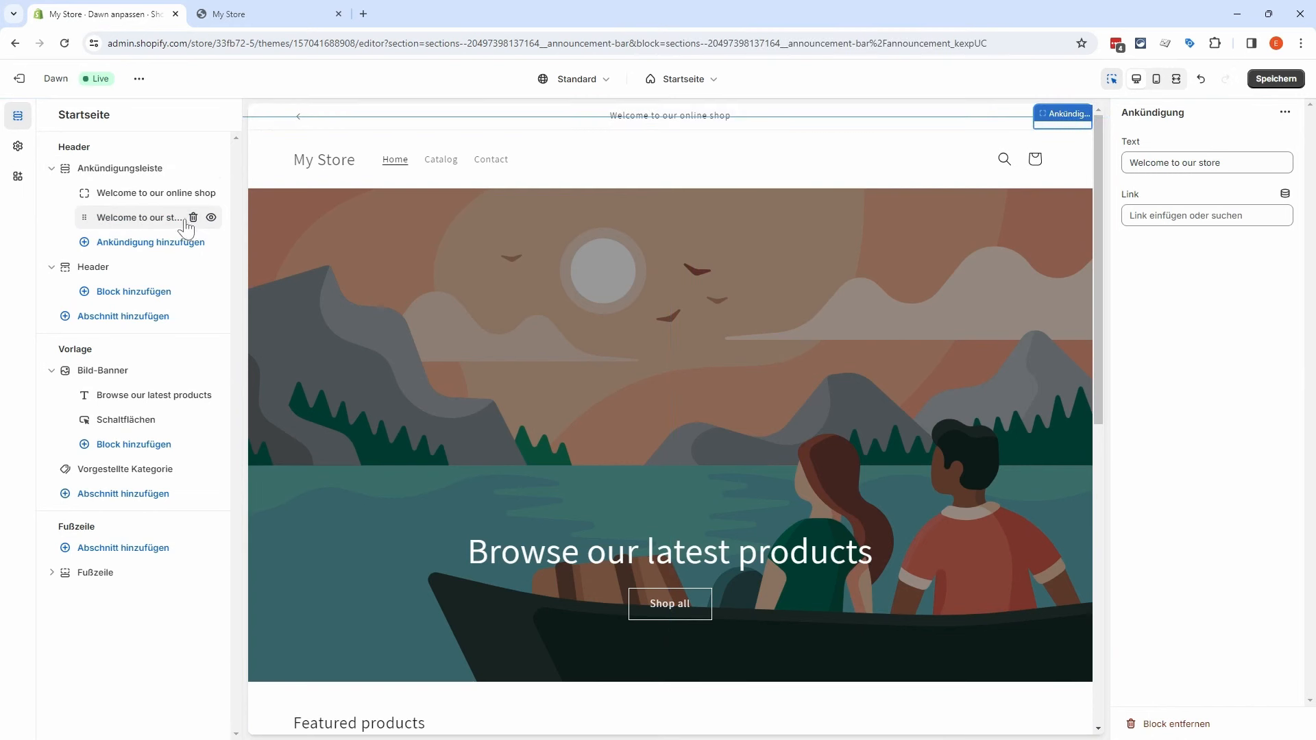
click(193, 218)
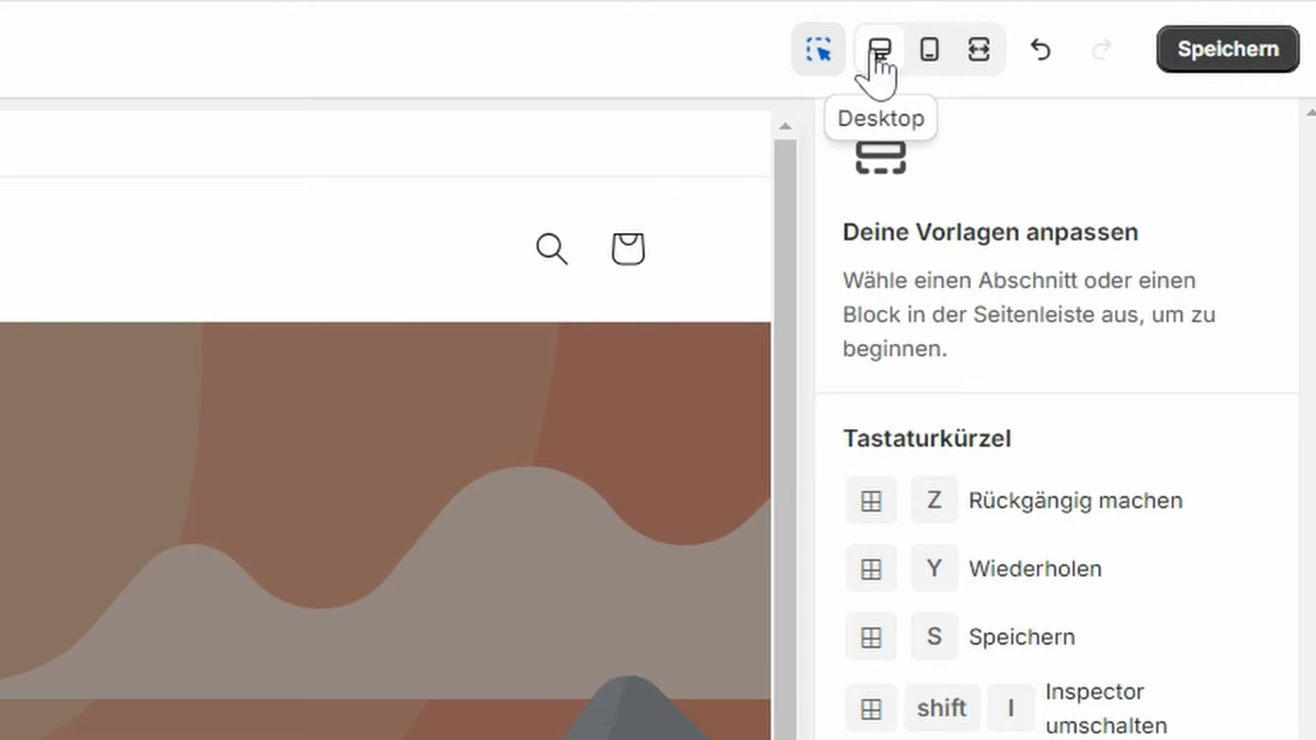
Step: Compare the home page in the mobile, full-width and desktop previews, ending on the mobile preview
click(929, 49)
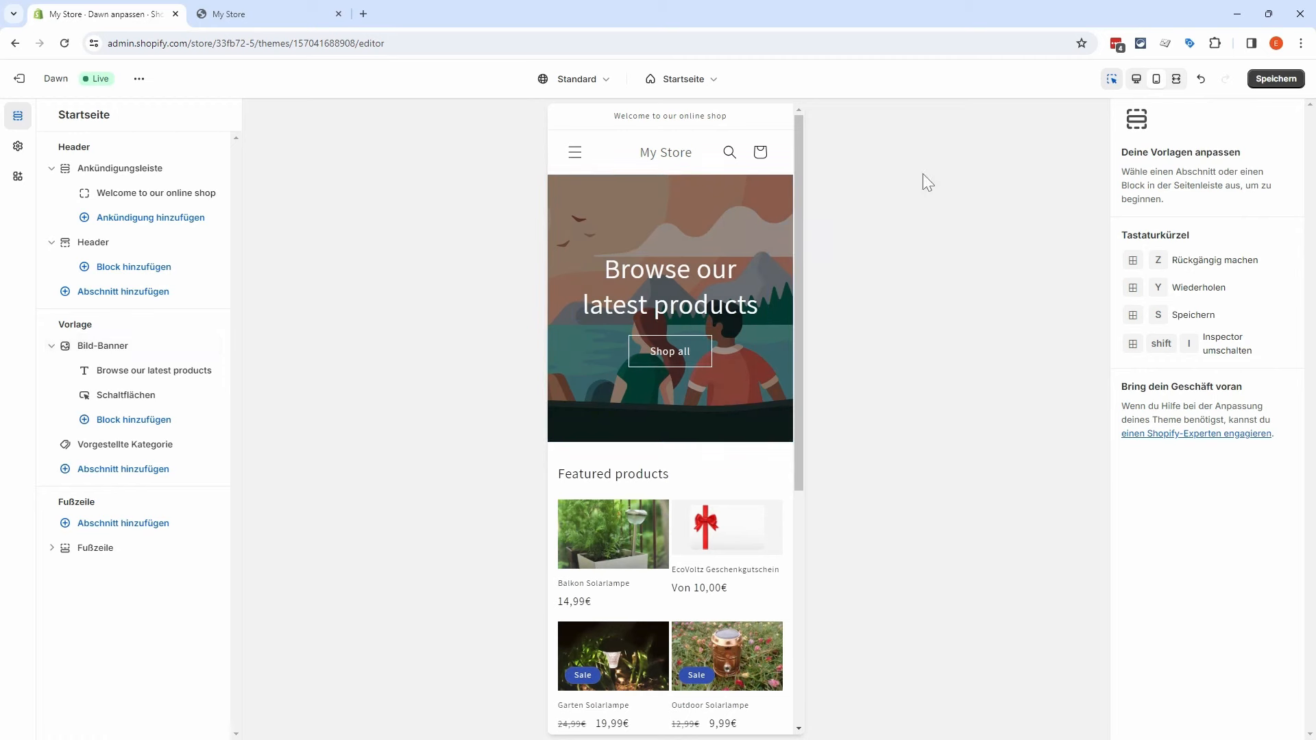
click(1176, 78)
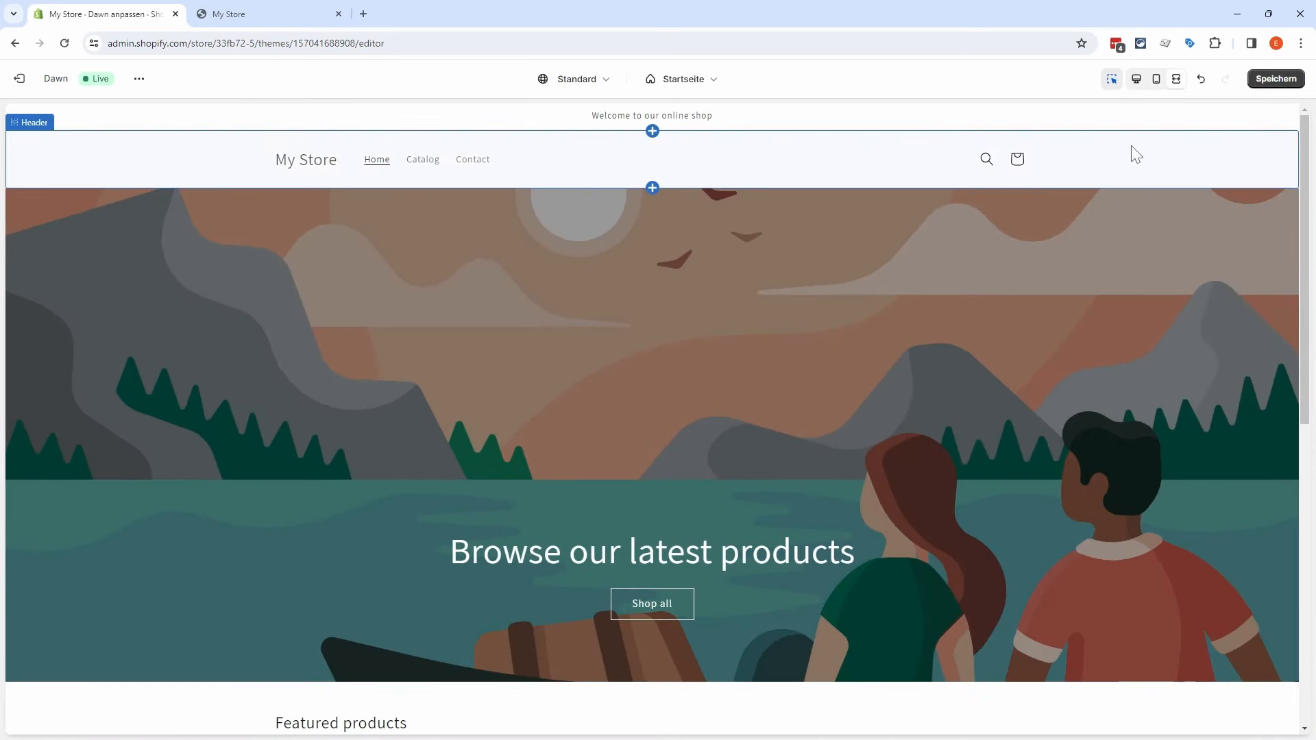
click(1156, 79)
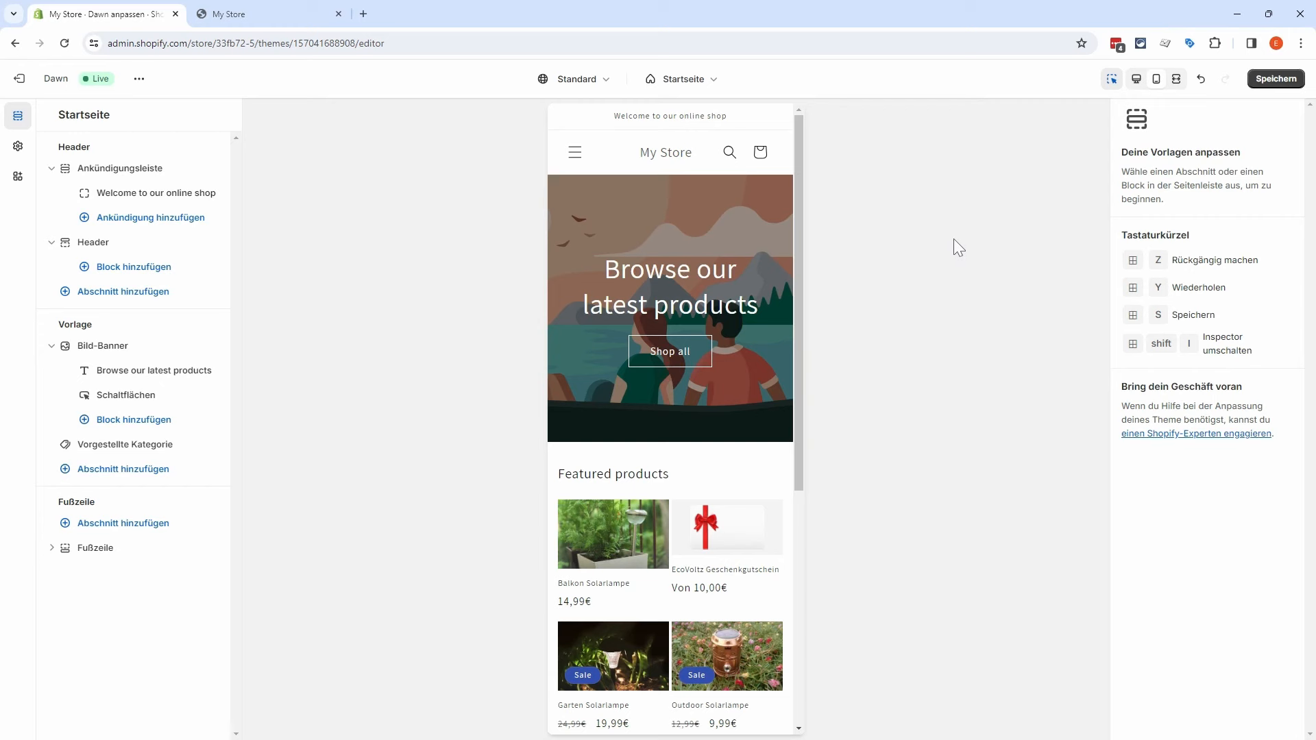
click(1136, 78)
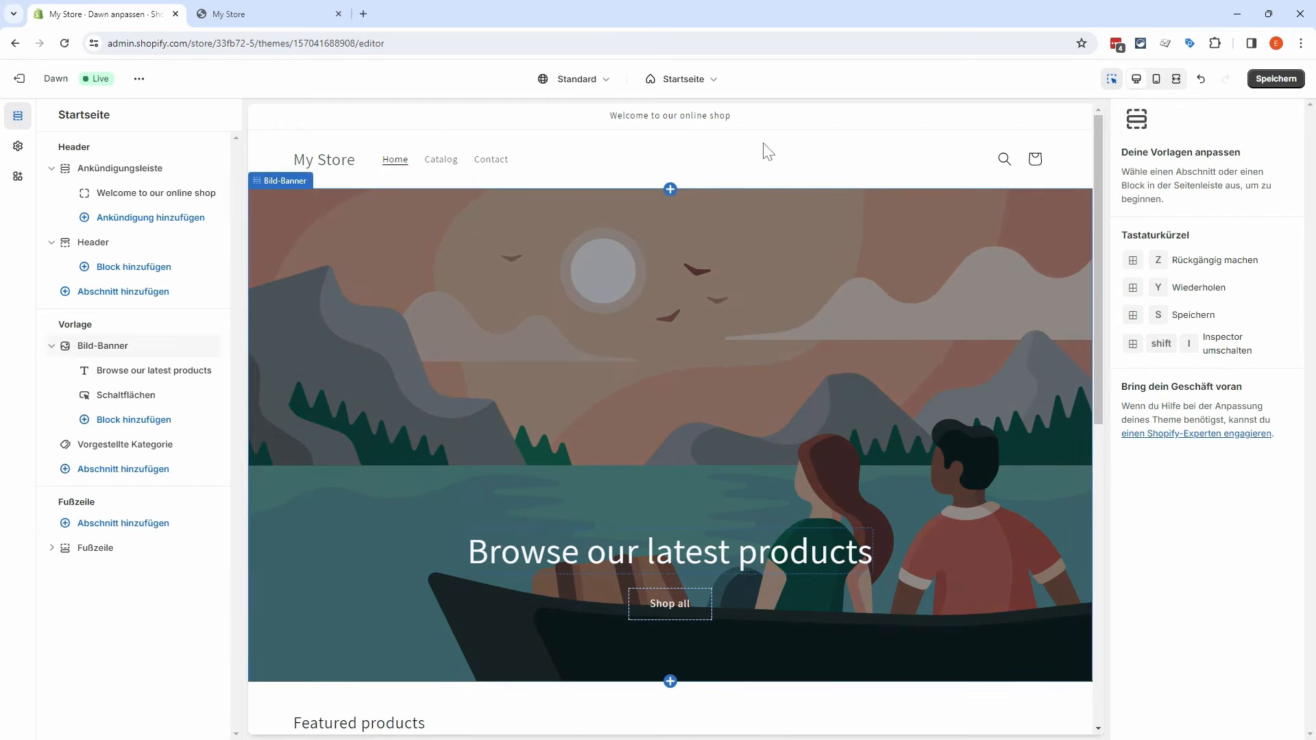
click(1156, 81)
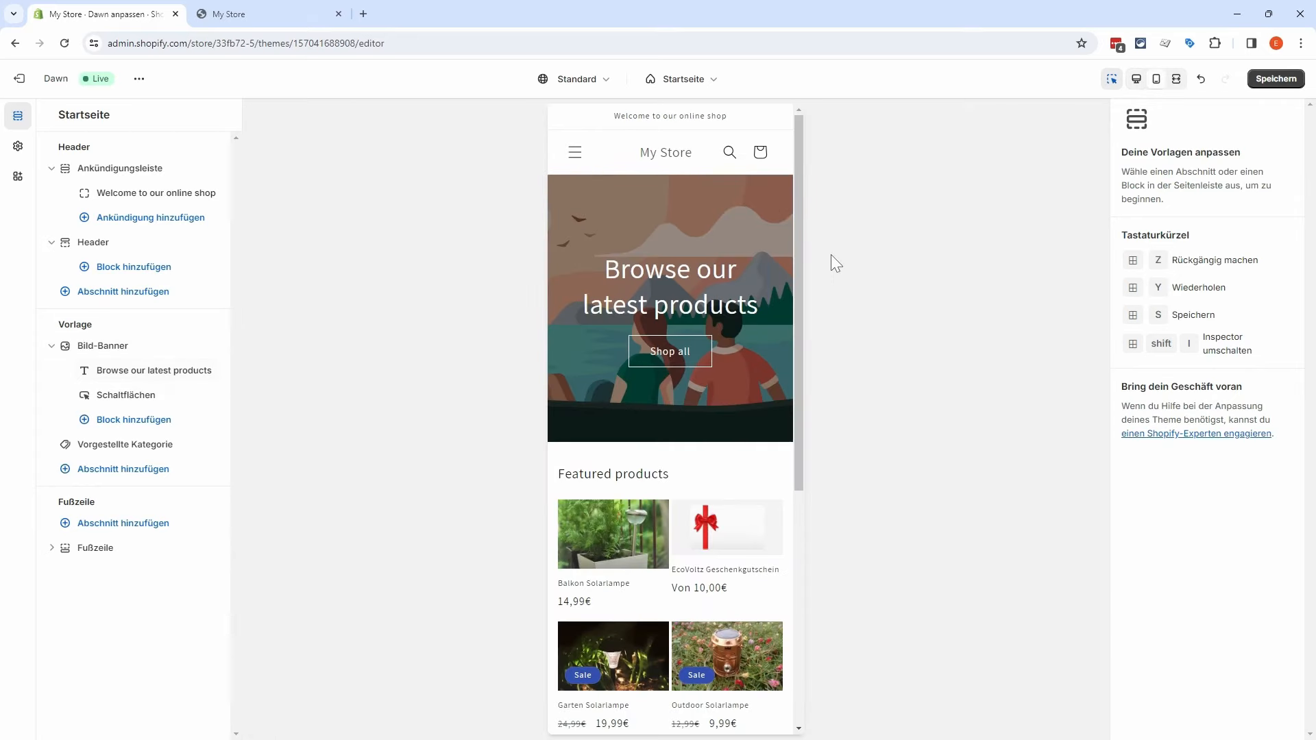
click(1135, 79)
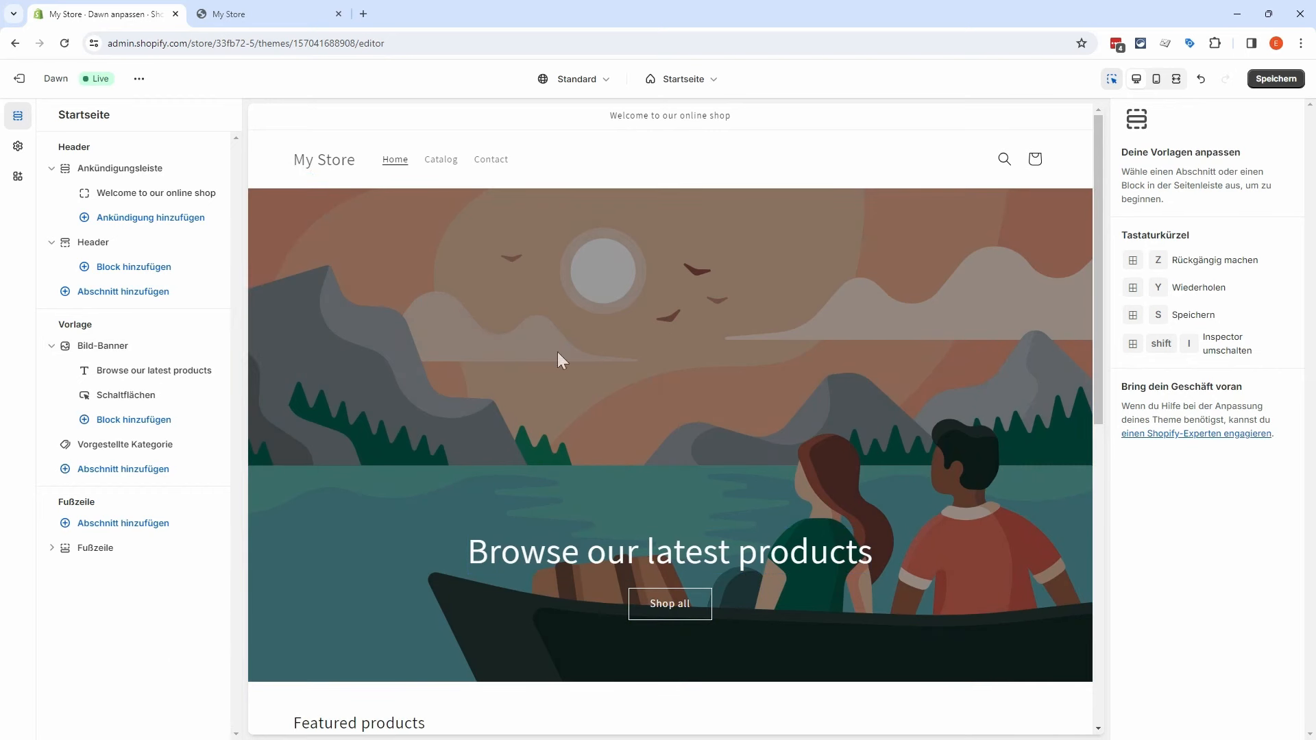
click(1156, 79)
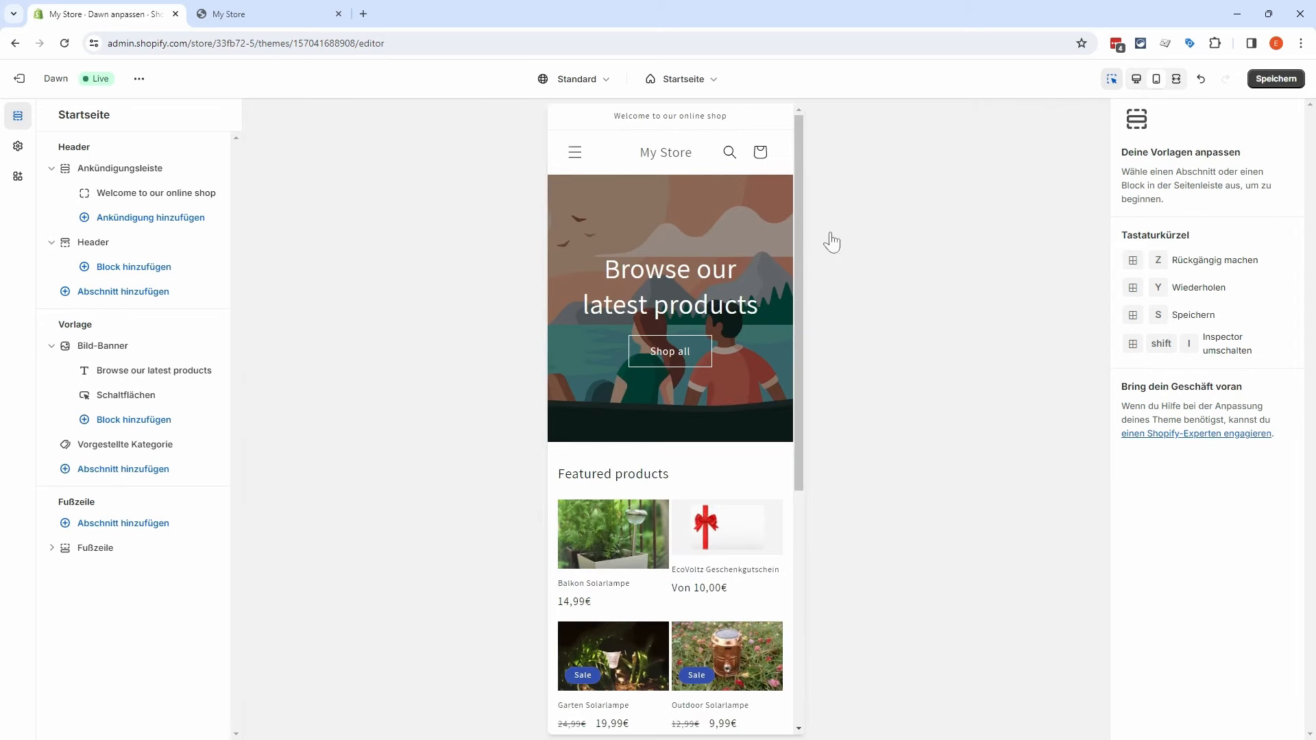
Step: Switch back to the desktop preview and replace the announcement's text with "Bewertung: 4,8 Sterne"
click(1137, 79)
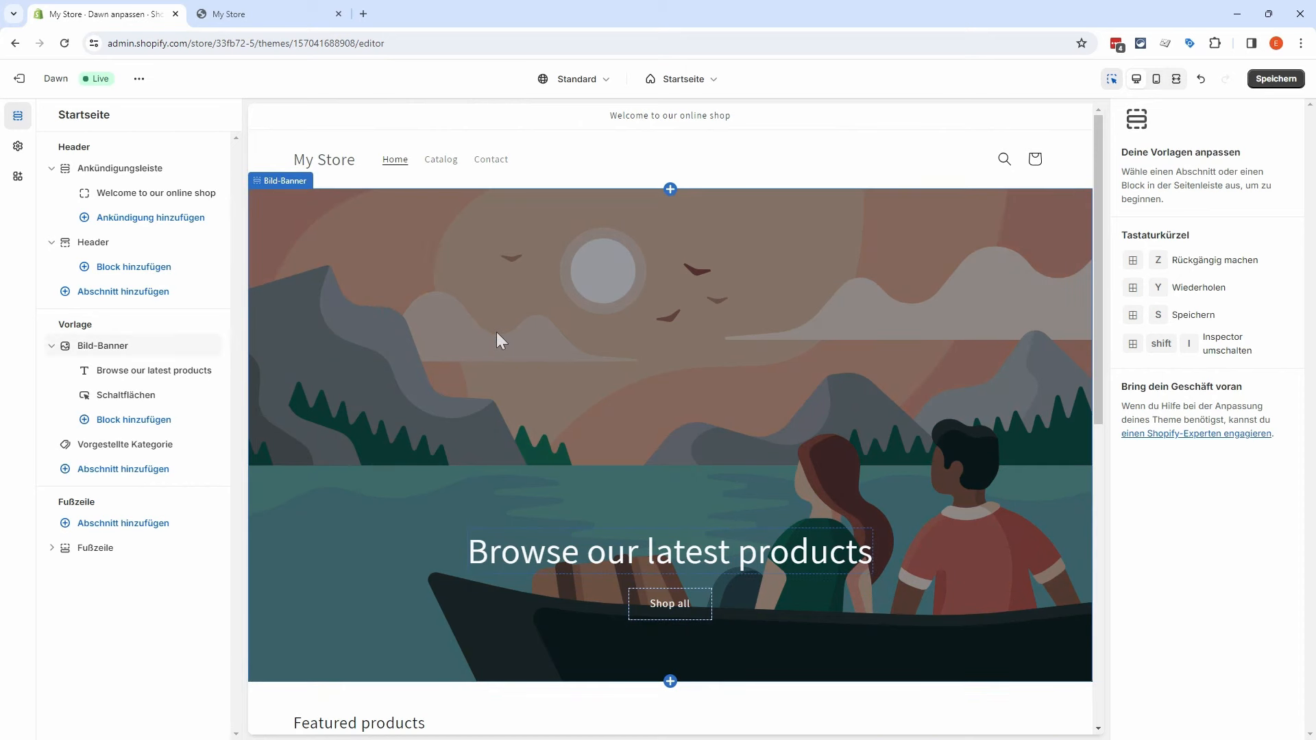
click(137, 170)
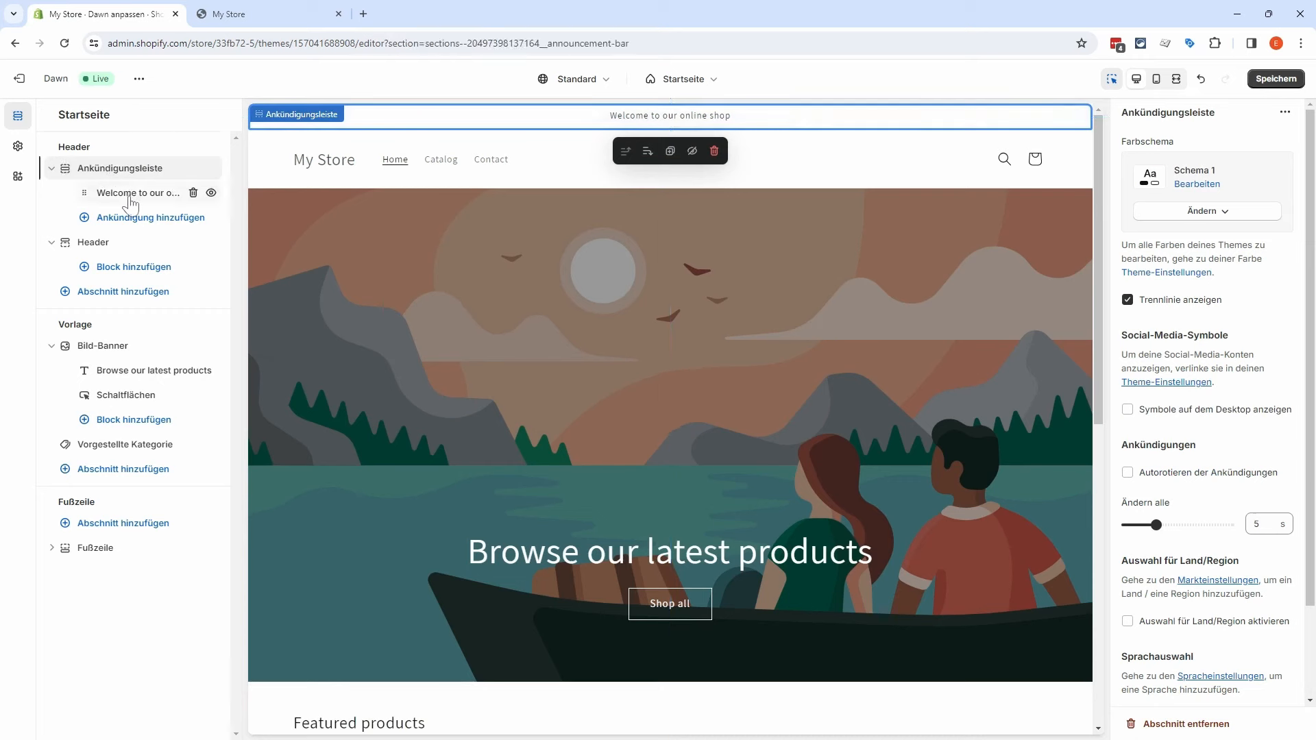
click(134, 194)
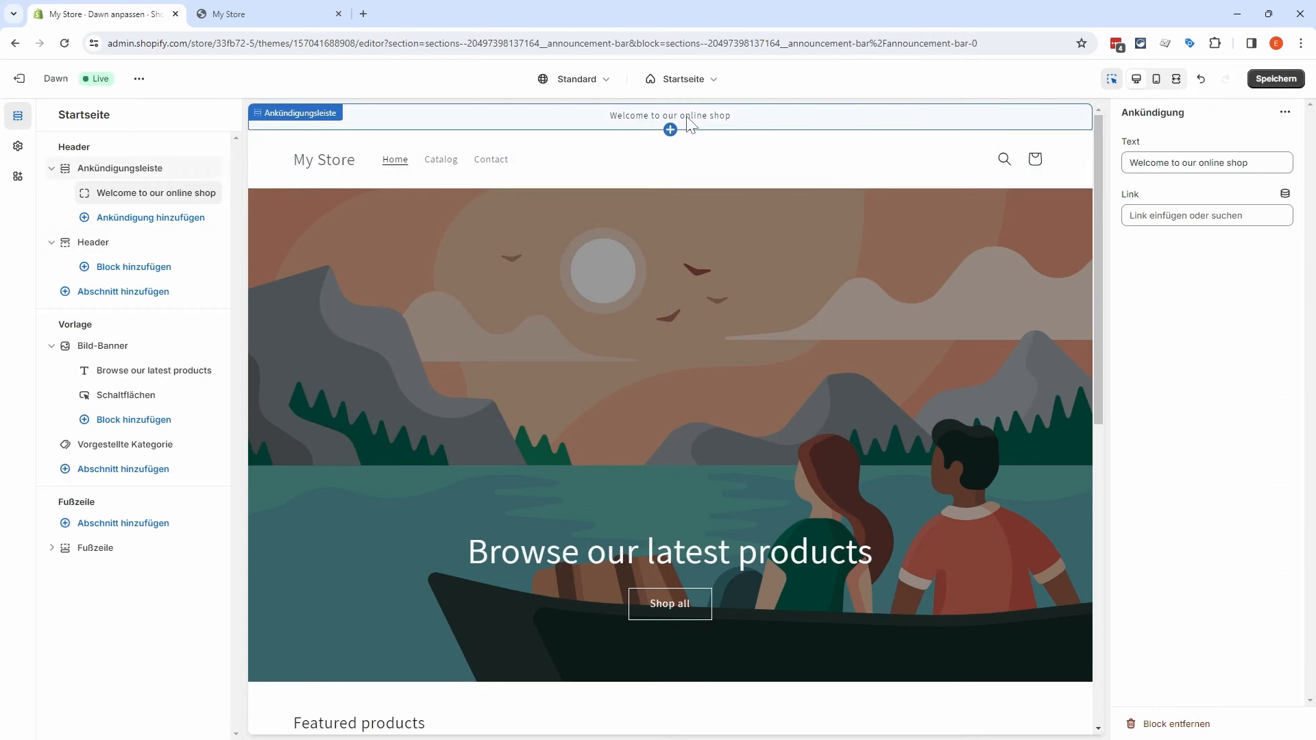
click(1212, 162)
key(ctrl+a)
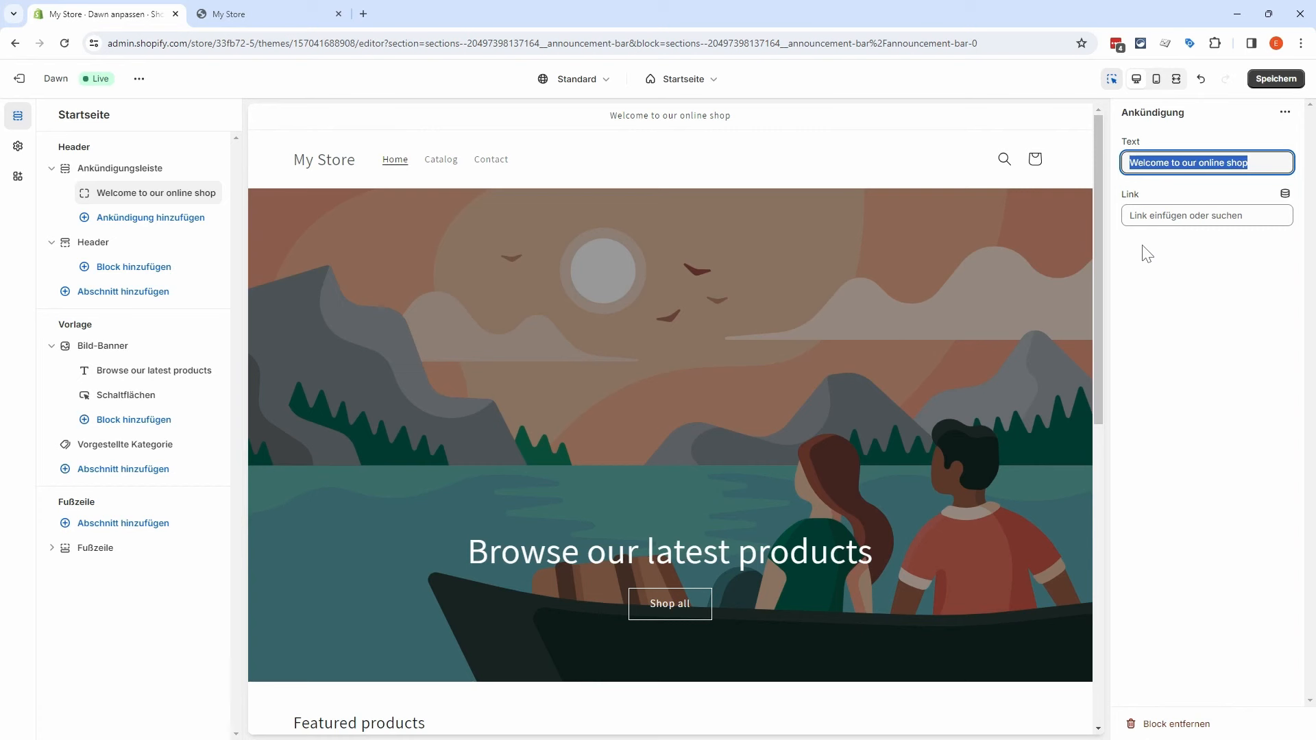
text(Be)
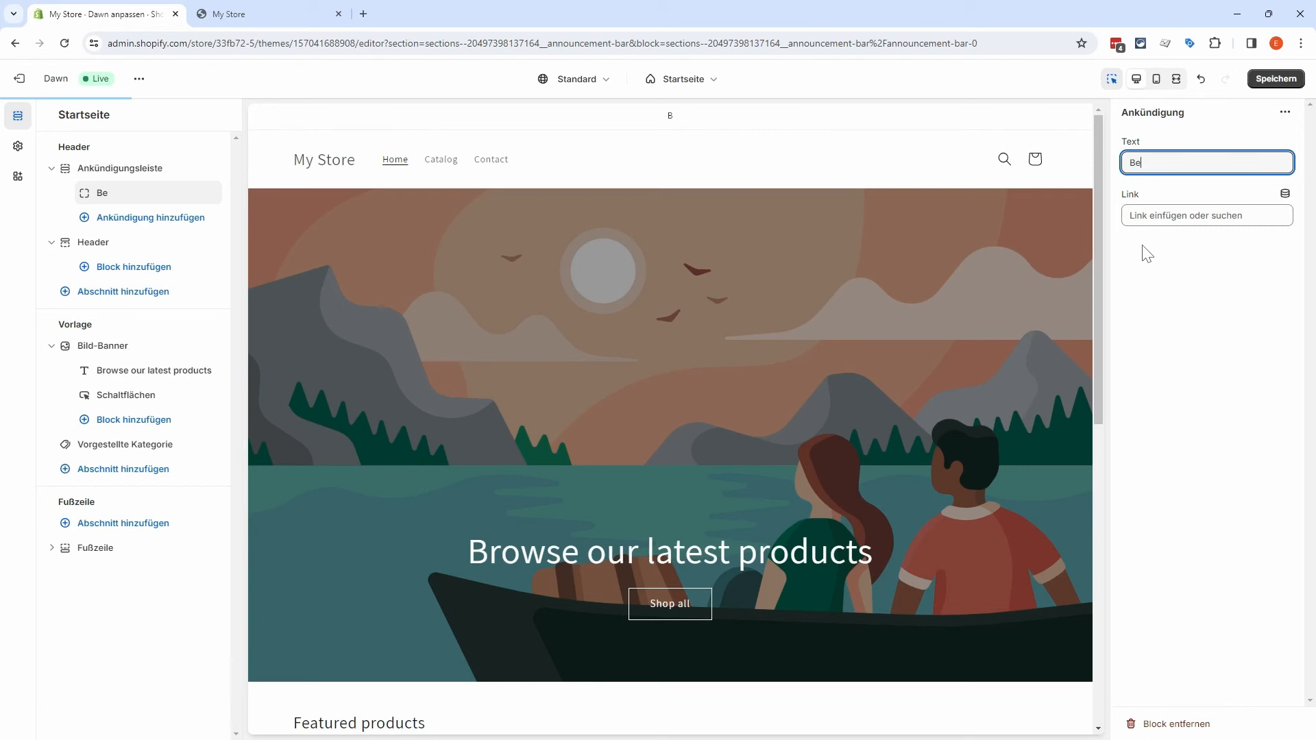
text(wertung: 4,8 Sterne)
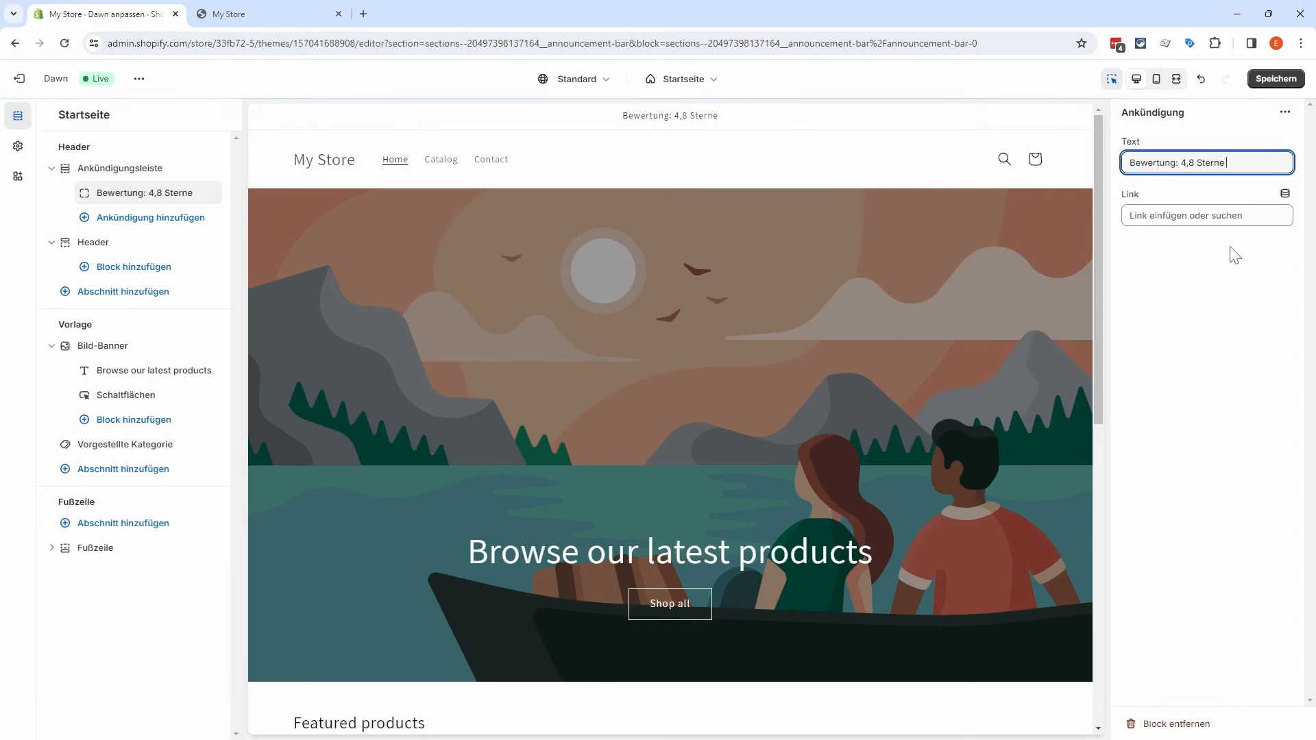
Step: Append five star emojis and "auf Trustpilot" to the announcement text, then view its link options without choosing one
text(⭐)
key(ctrl+v)
key(ctrl+v)
key(ctrl+v)
key(ctrl+v)
text(au)
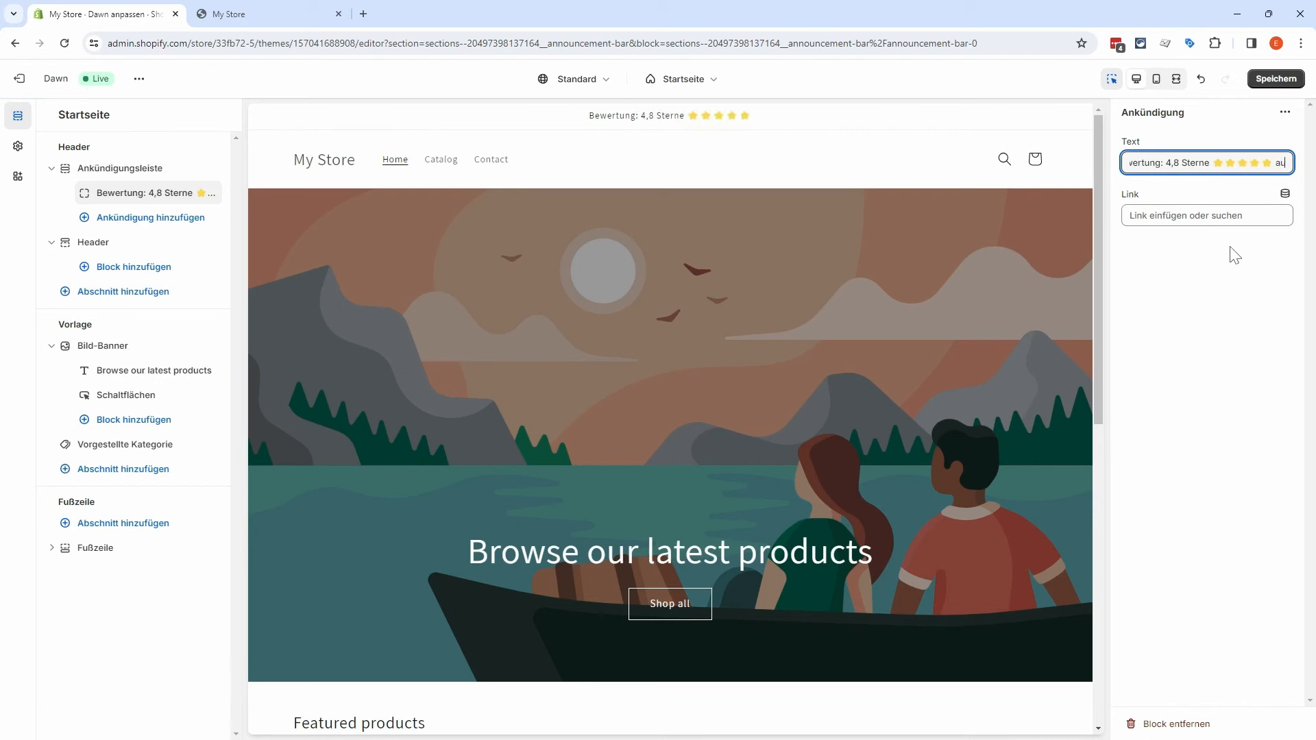
text(f trustpilot)
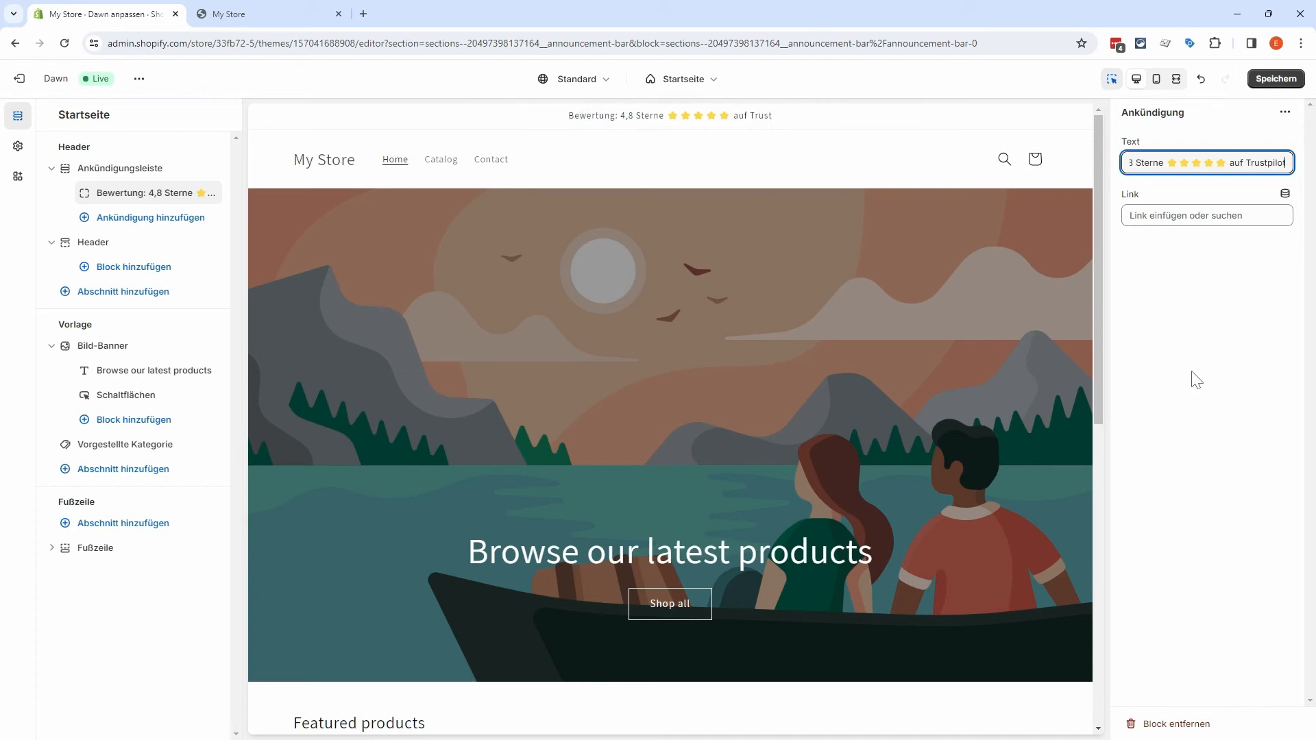
click(1178, 218)
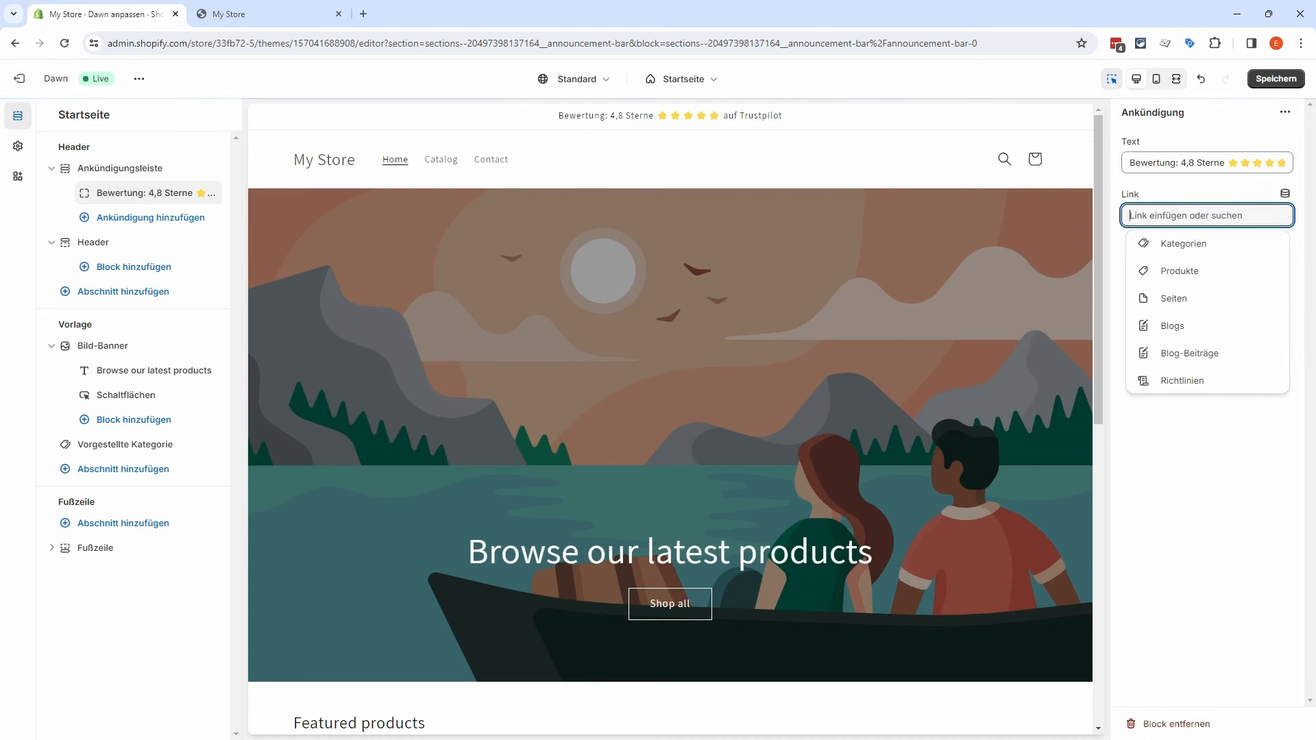
click(1192, 446)
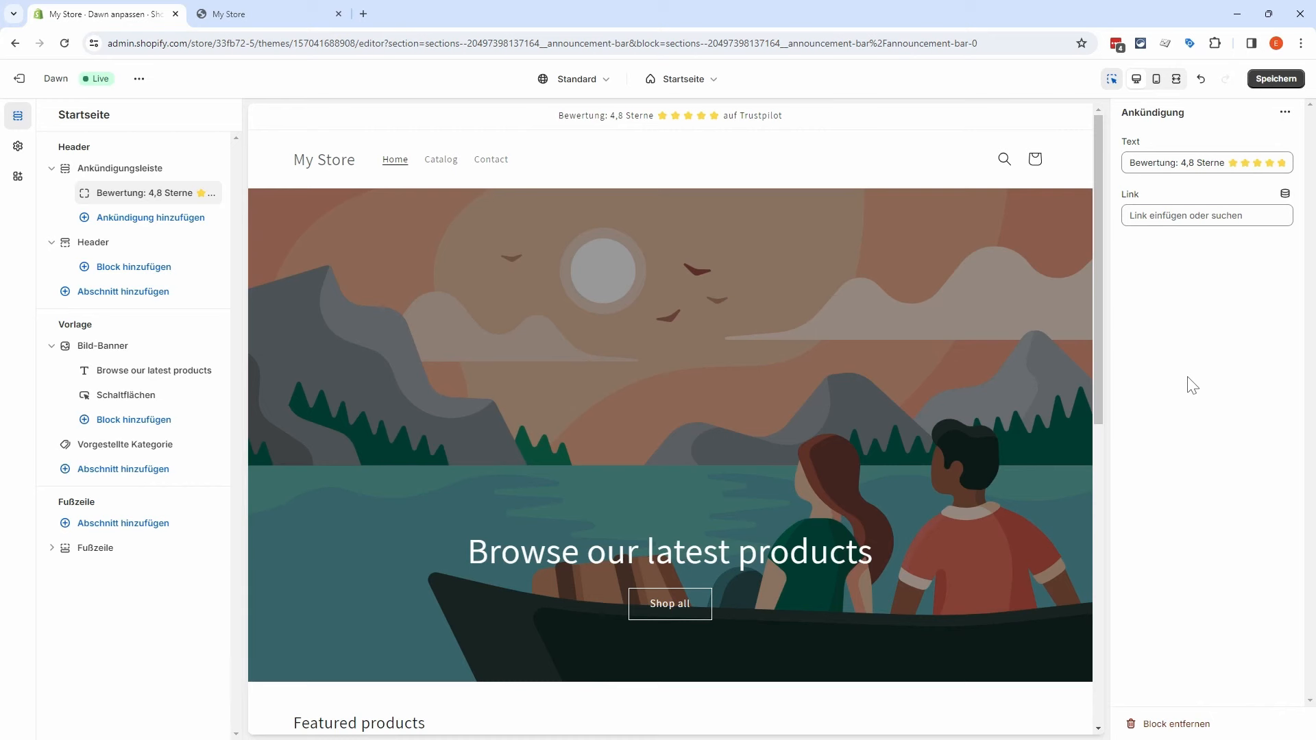
Step: Compare Schema 3 and Schema 4 as the Ankündigungsleiste's colour scheme, settle on Schema 4 and save the changes
click(149, 176)
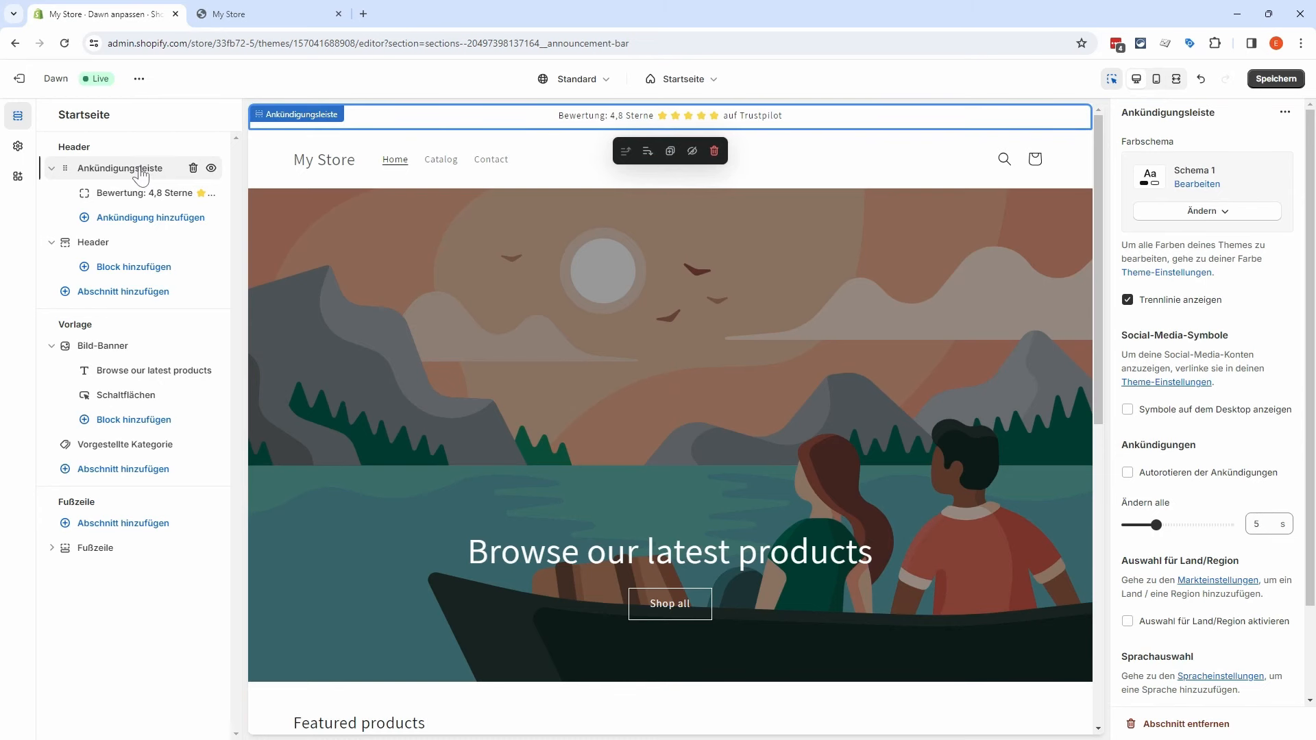
click(1238, 216)
click(1221, 308)
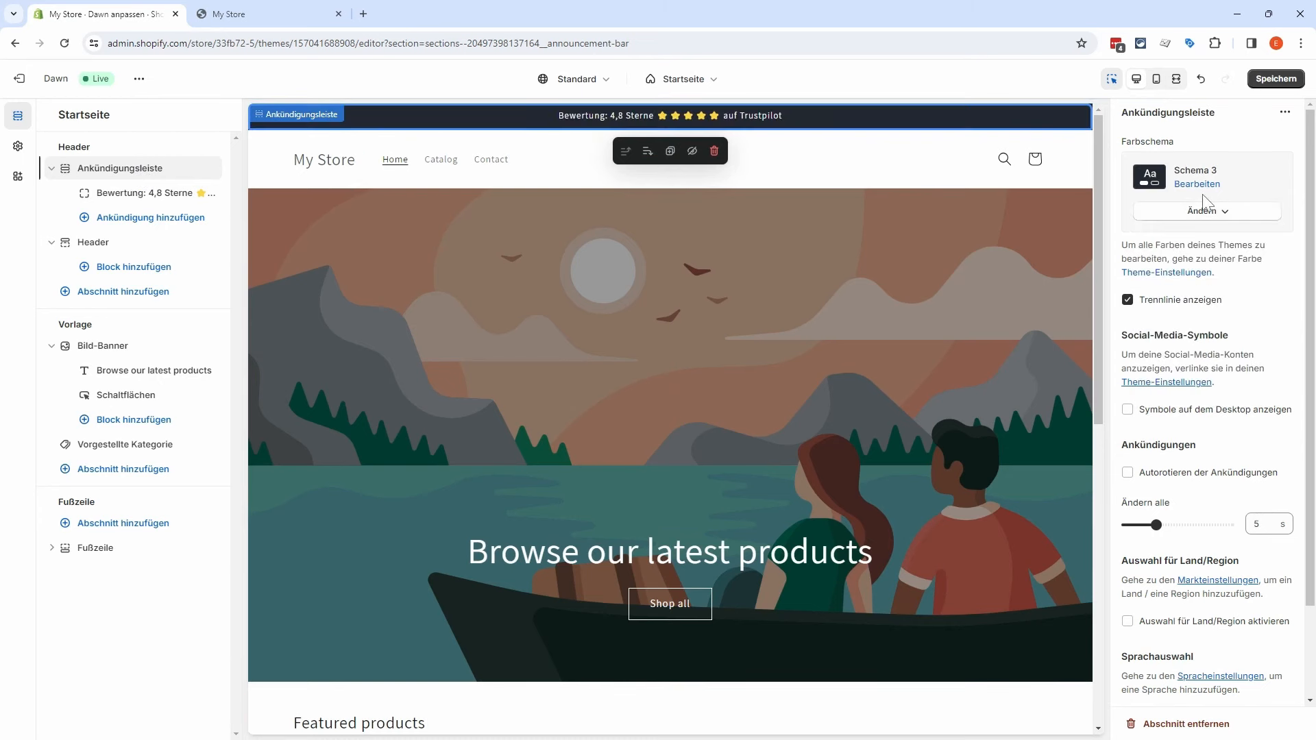
click(1220, 213)
click(1203, 357)
click(1202, 213)
click(1186, 323)
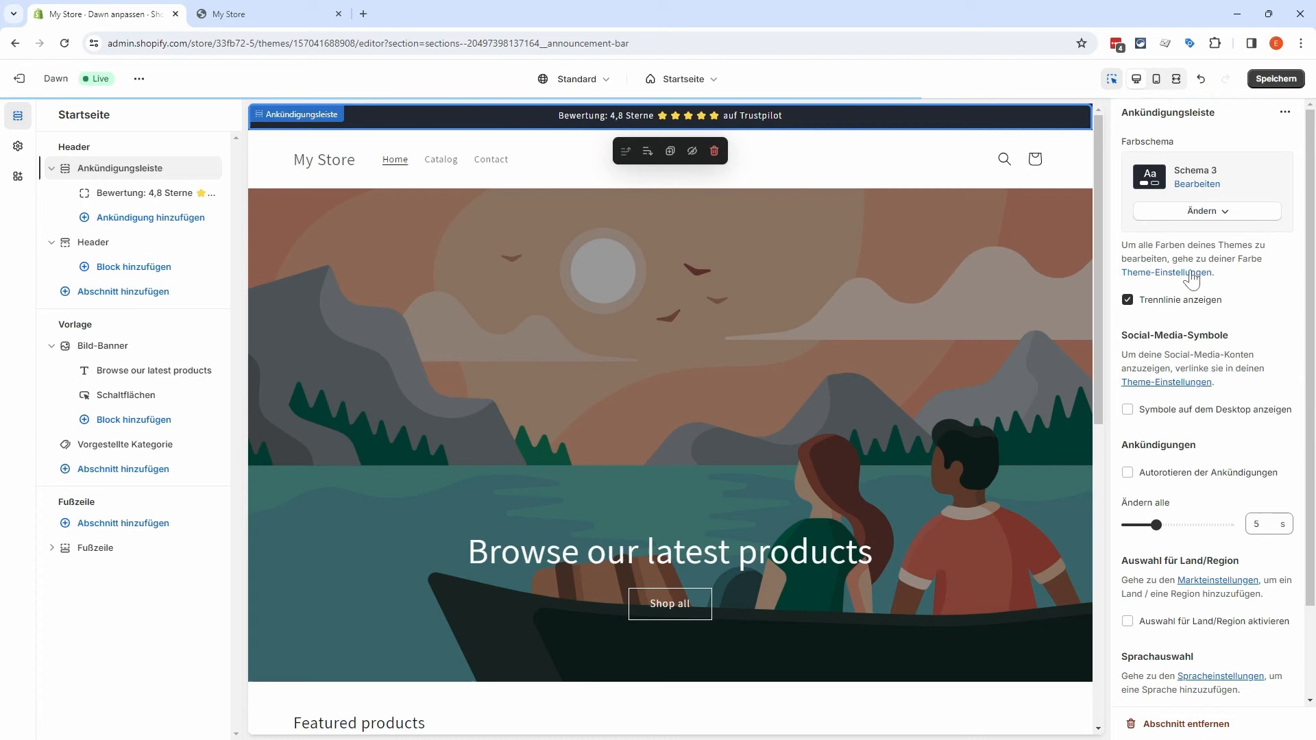
click(1206, 214)
click(1200, 353)
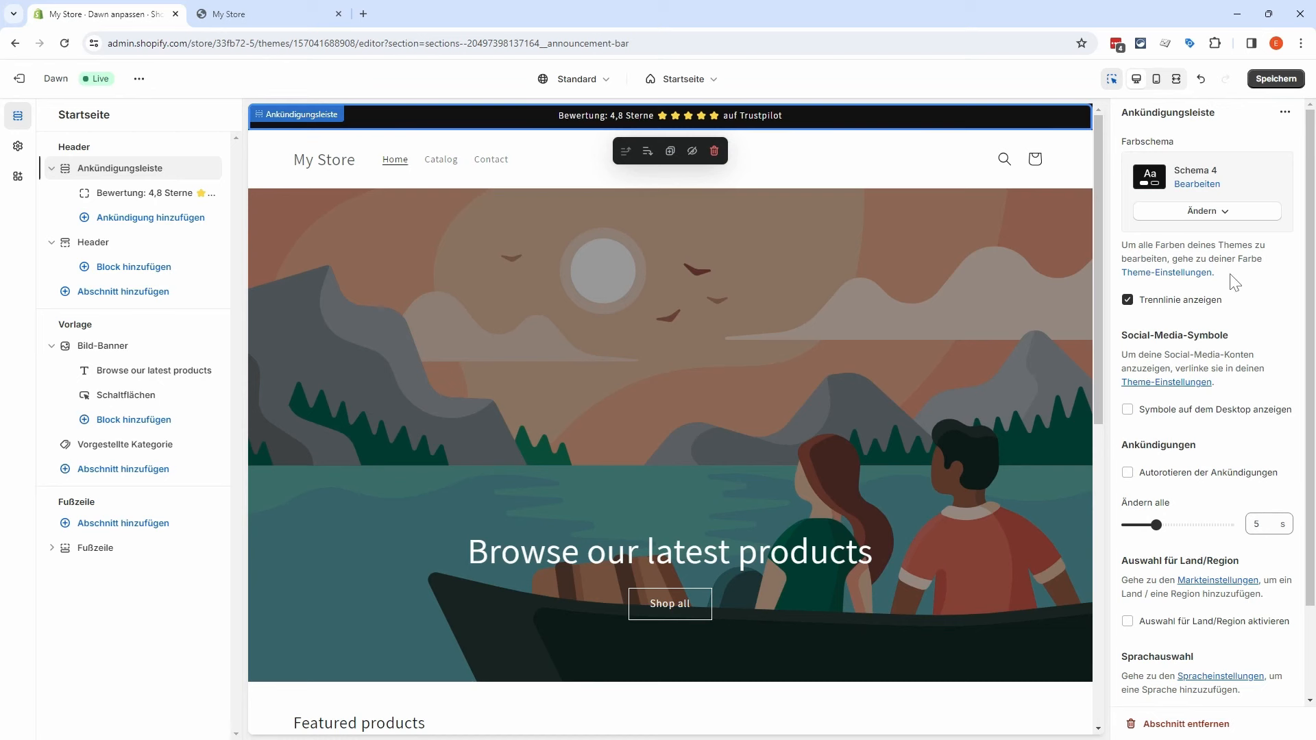
click(1277, 79)
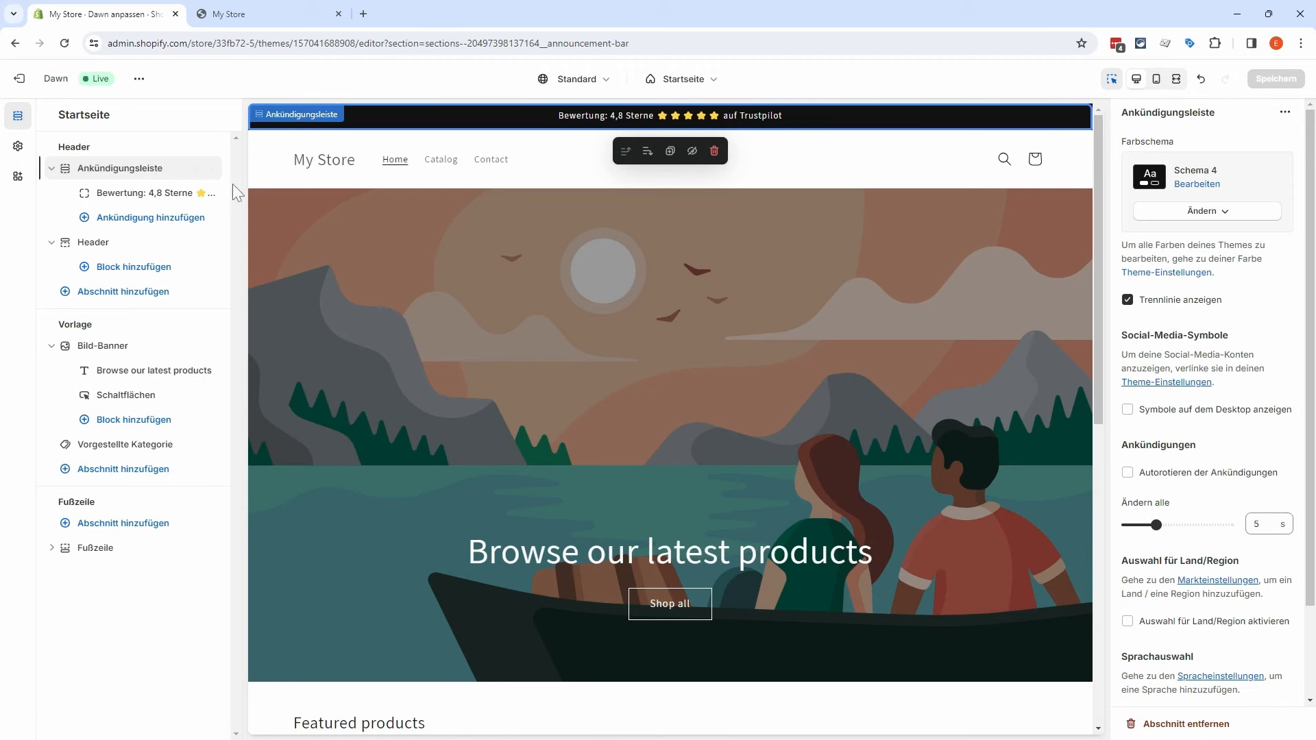
Step: Open the theme-wide settings and review the available colour schemes under Farben
click(19, 150)
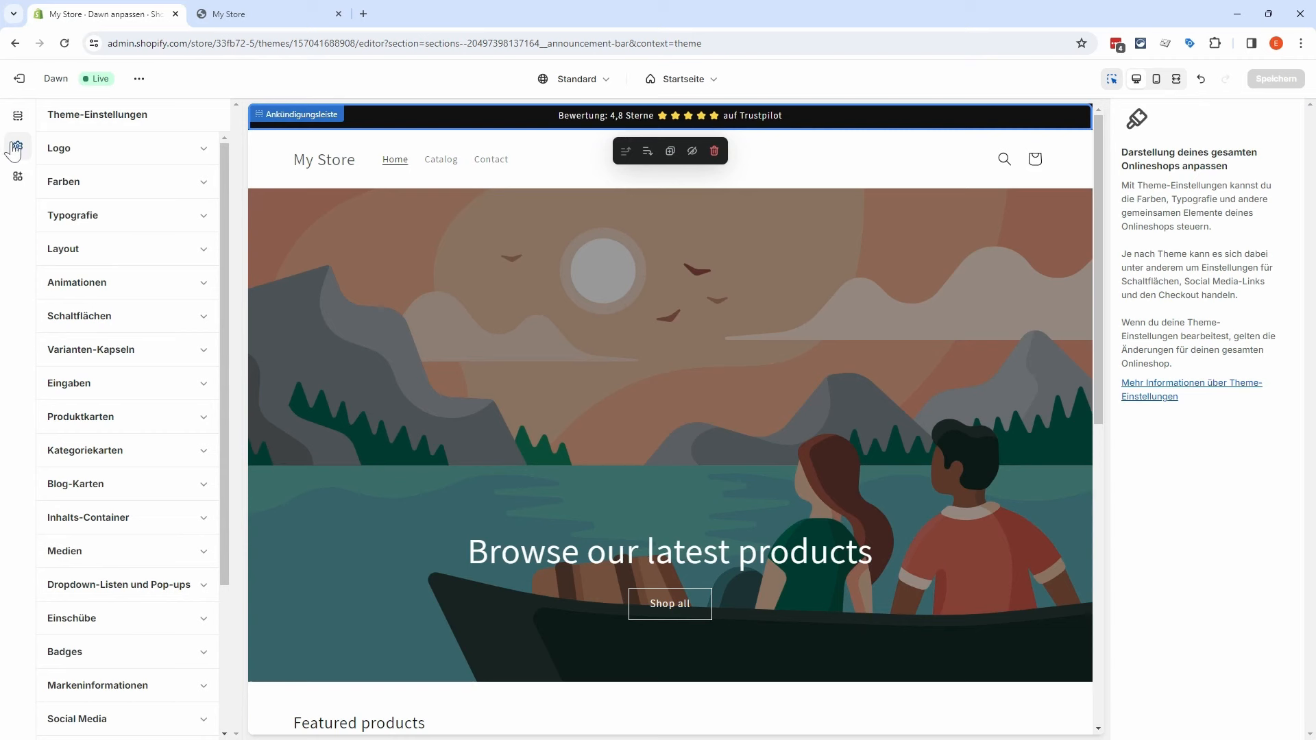
click(185, 185)
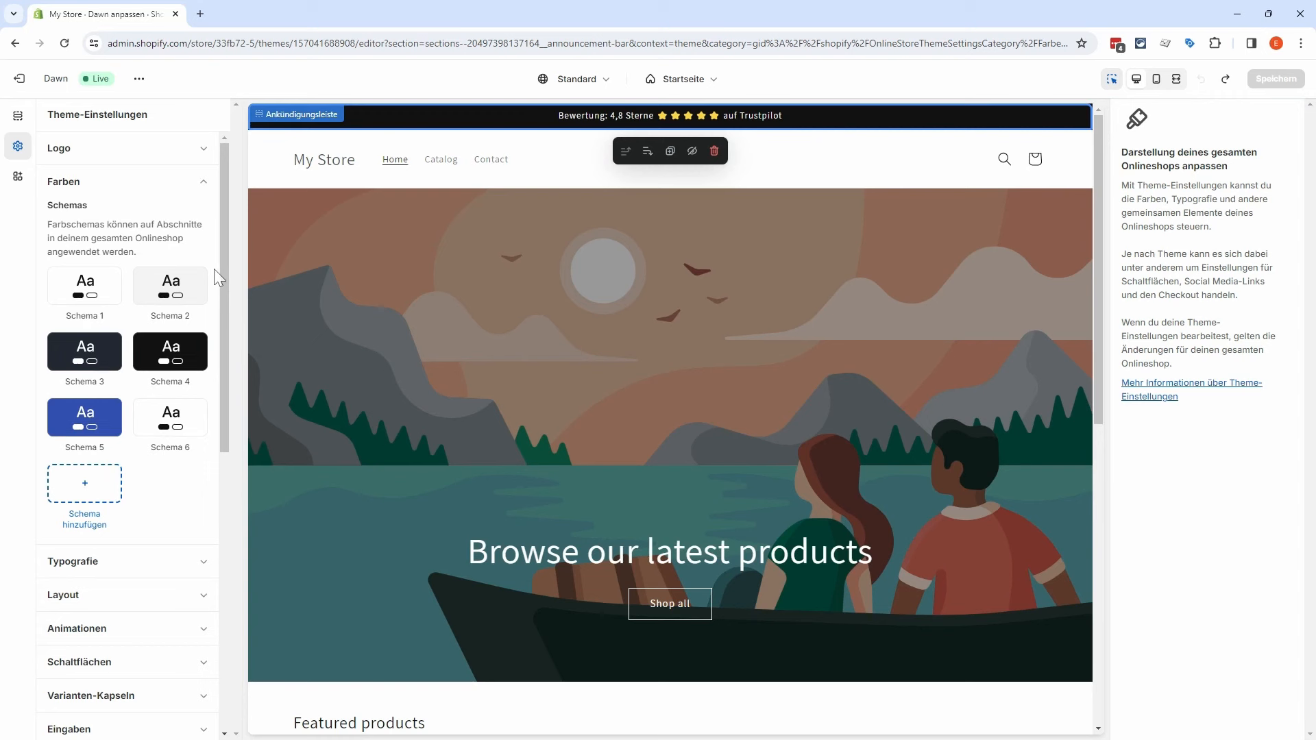
click(205, 184)
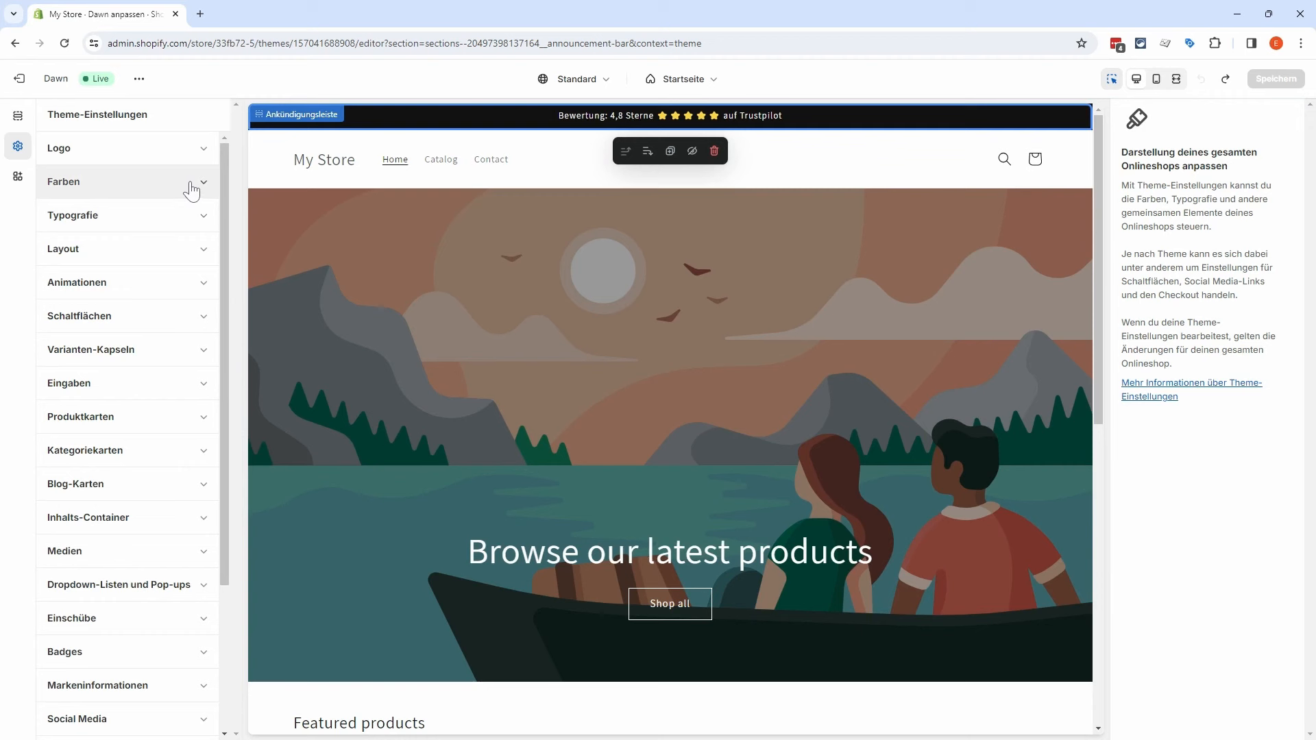
Step: Upload the EcoVoltz_500x200 PNG as the store logo and set the desktop logo width to 100 px
click(200, 151)
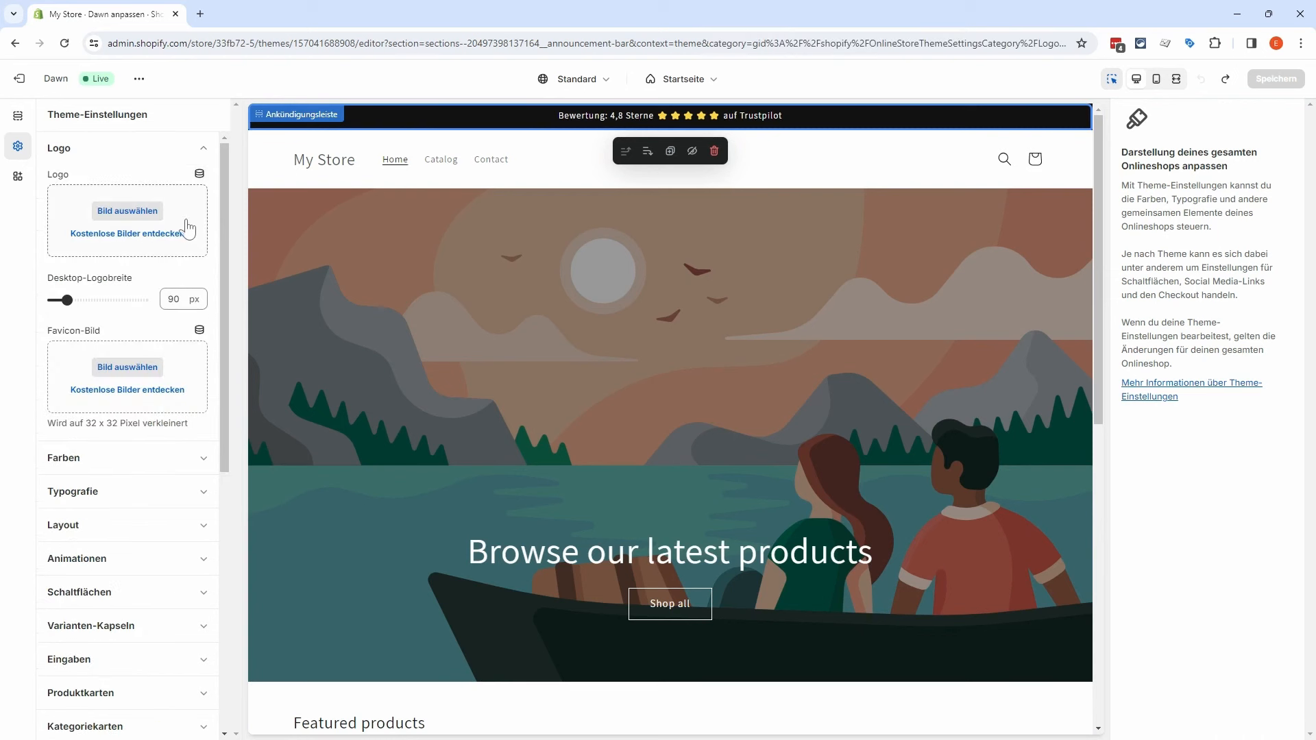
click(128, 212)
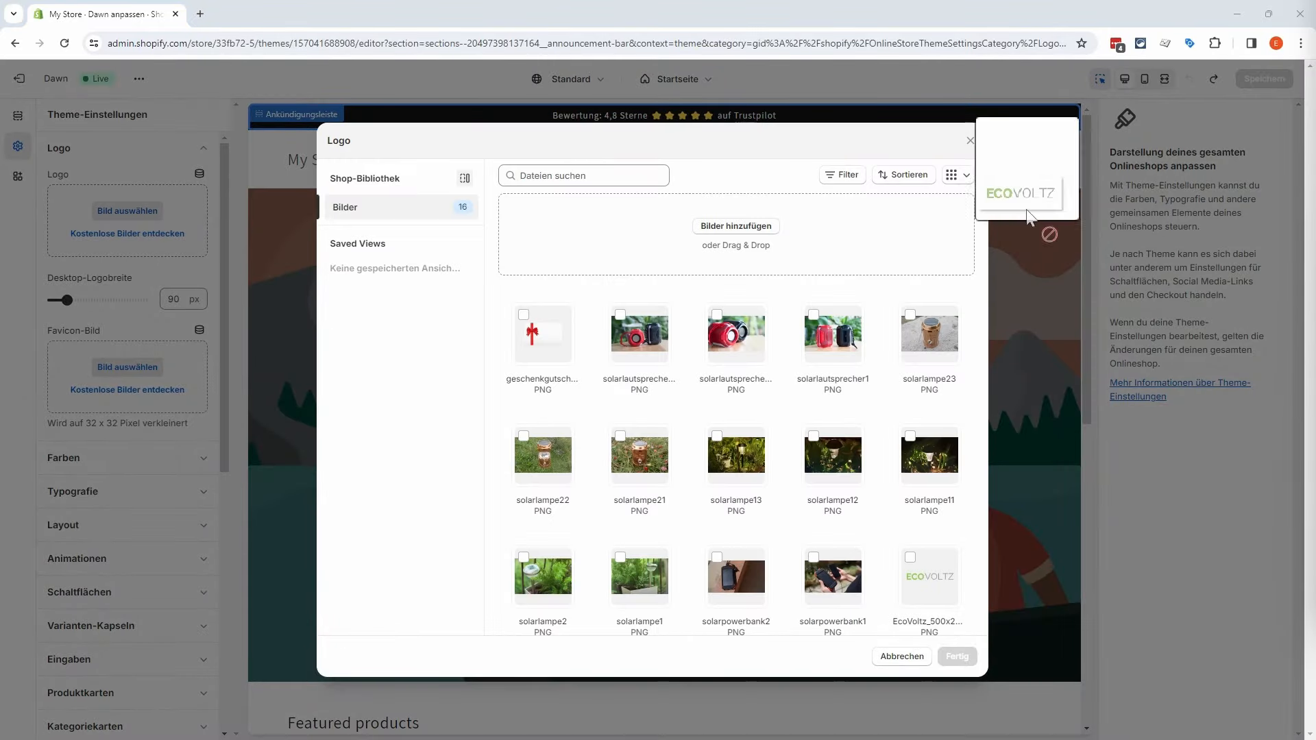
drag(1028, 214, 661, 360)
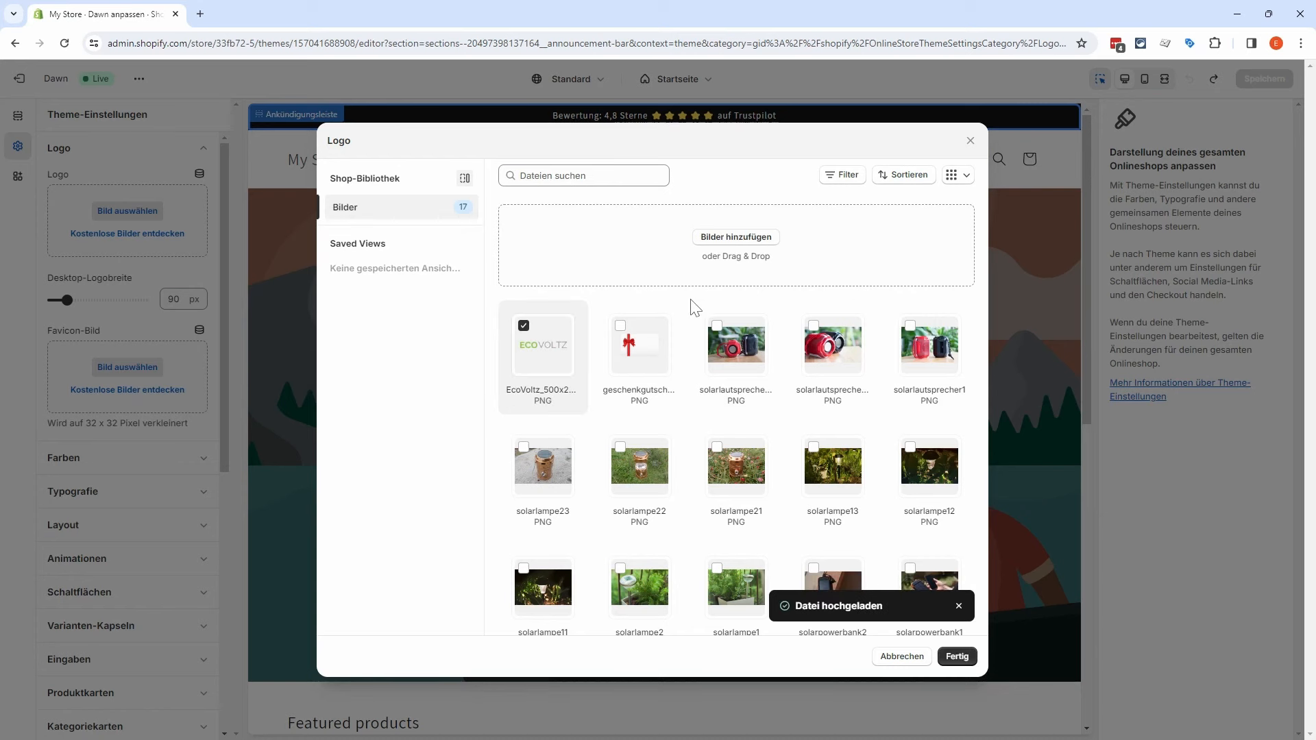
click(963, 661)
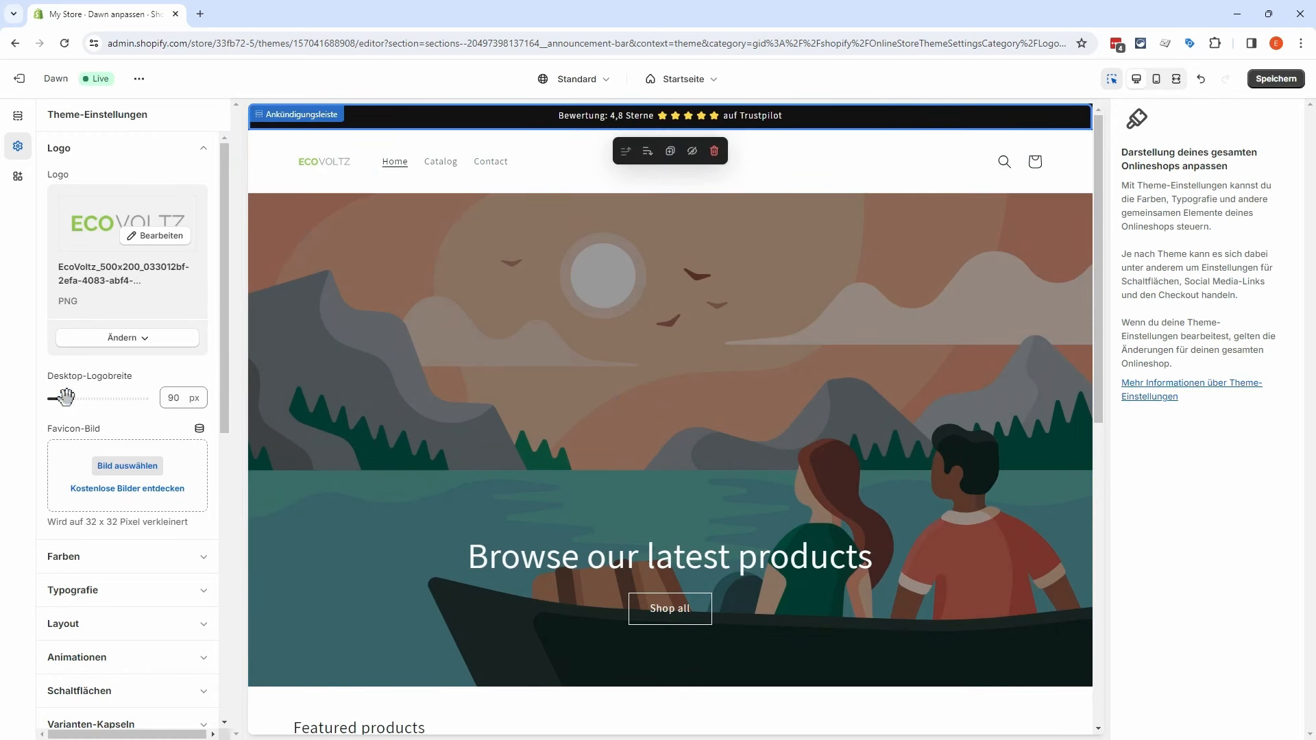
drag(66, 397, 96, 398)
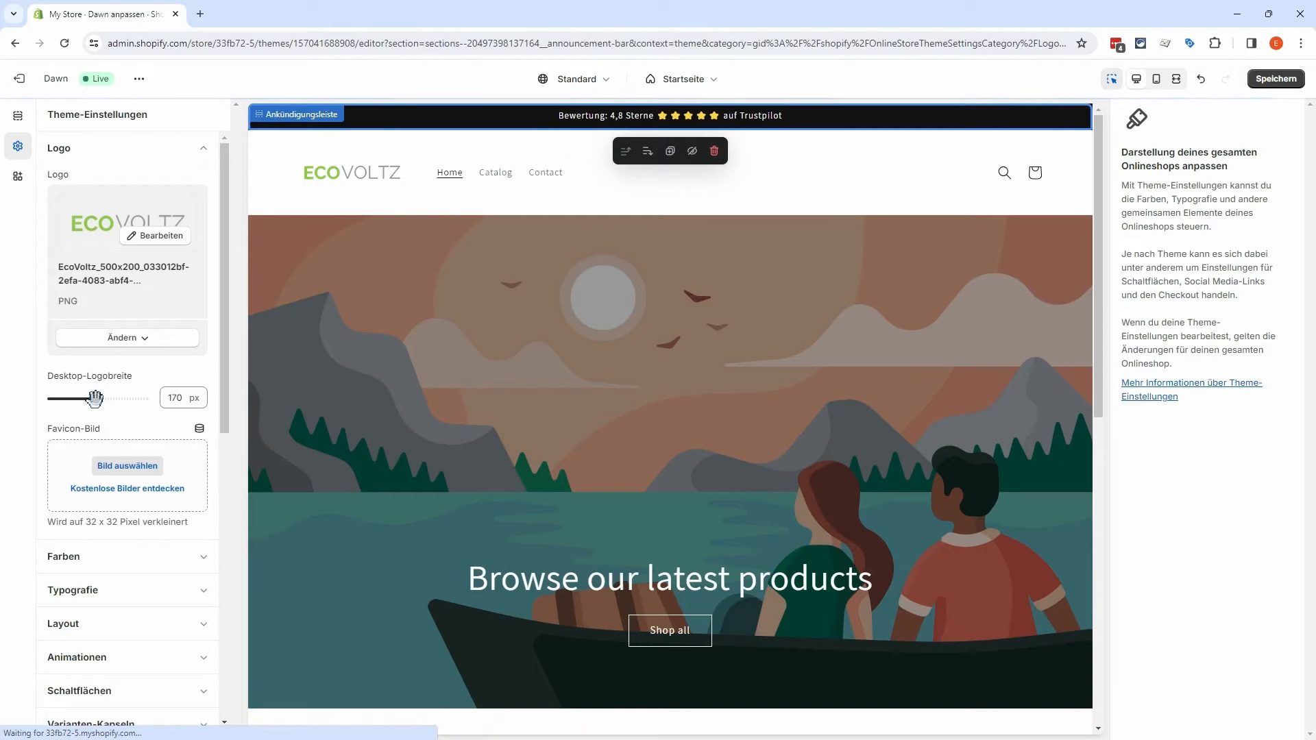
drag(96, 398, 71, 398)
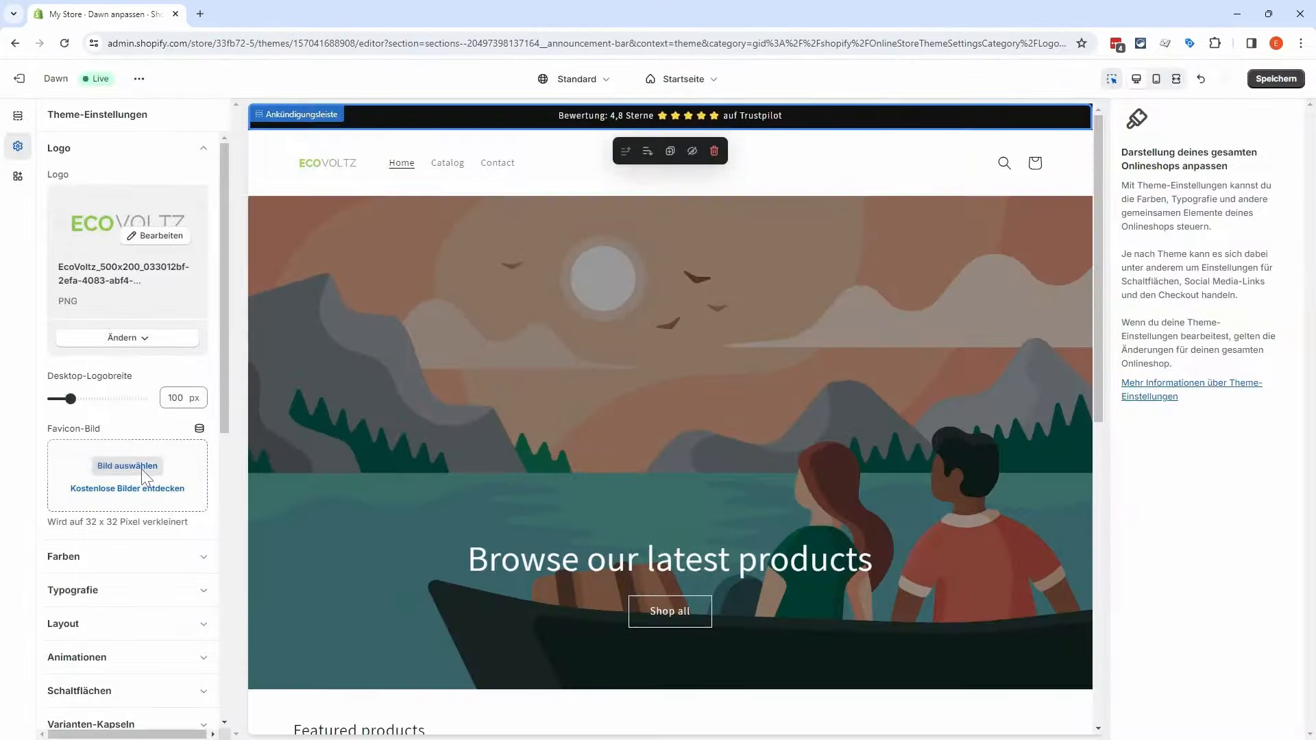
Step: Upload the favicon PNG as the store's favicon image and save the theme changes
click(141, 469)
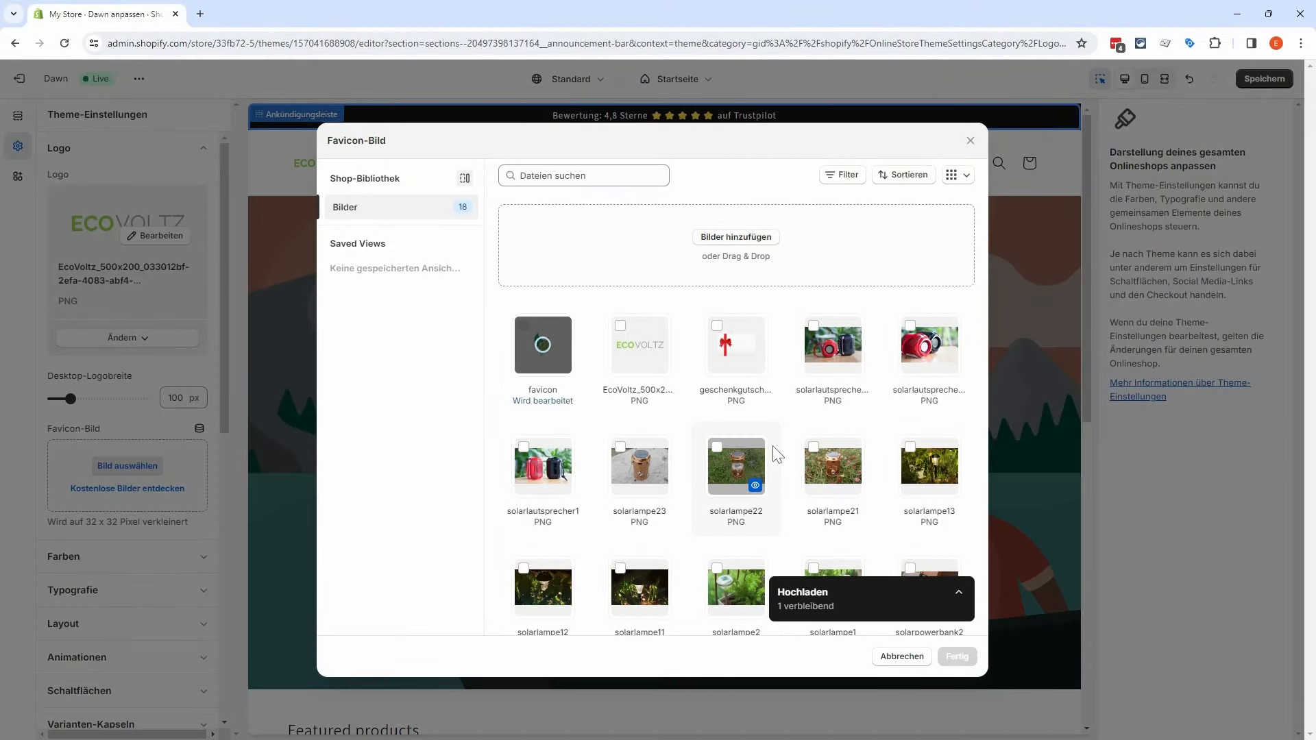
click(966, 662)
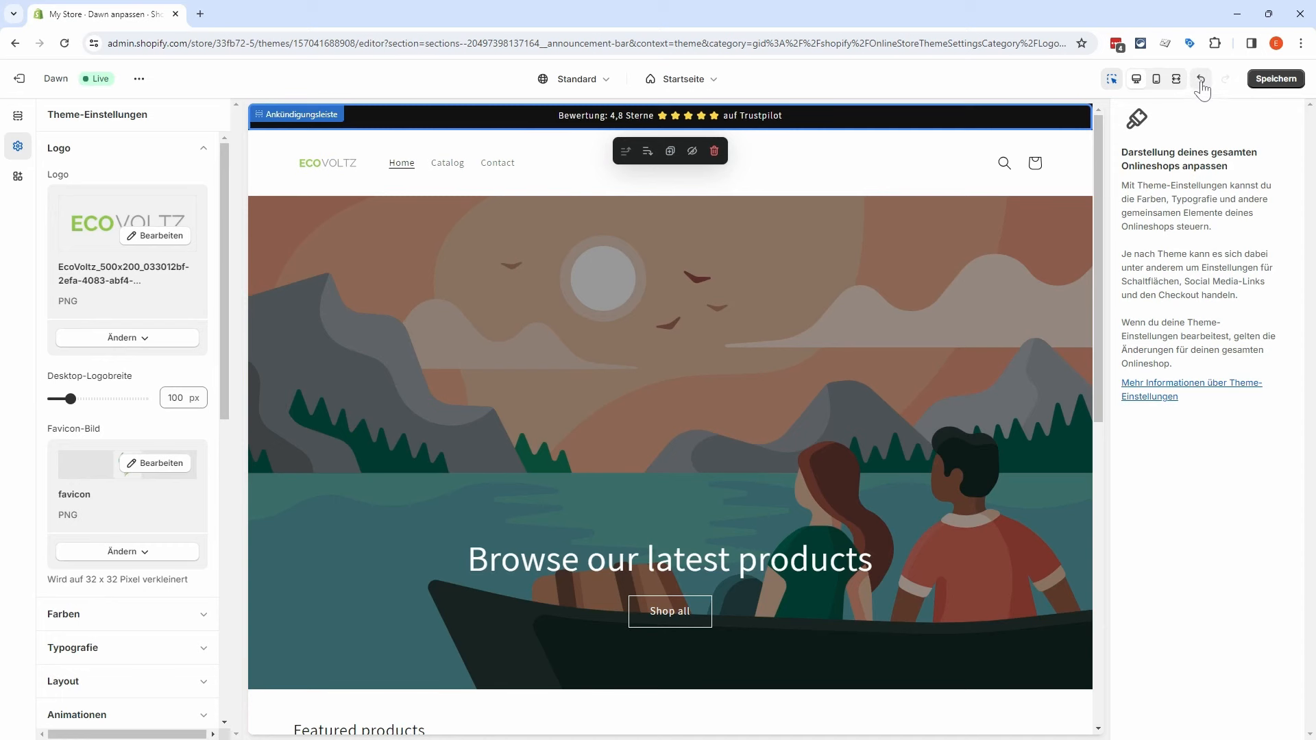
click(1275, 78)
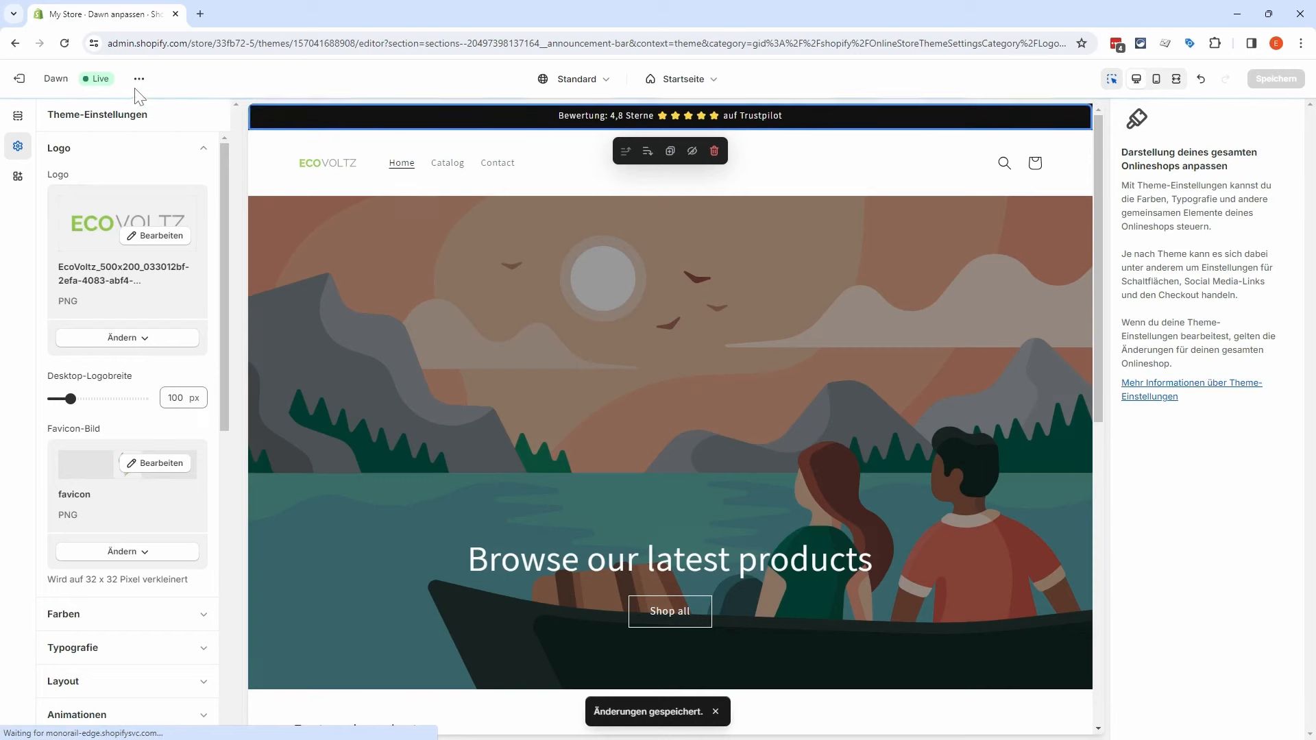
Step: View the live store in a new browser tab to check the logo and favicon, then return to the theme editor
click(139, 79)
click(96, 212)
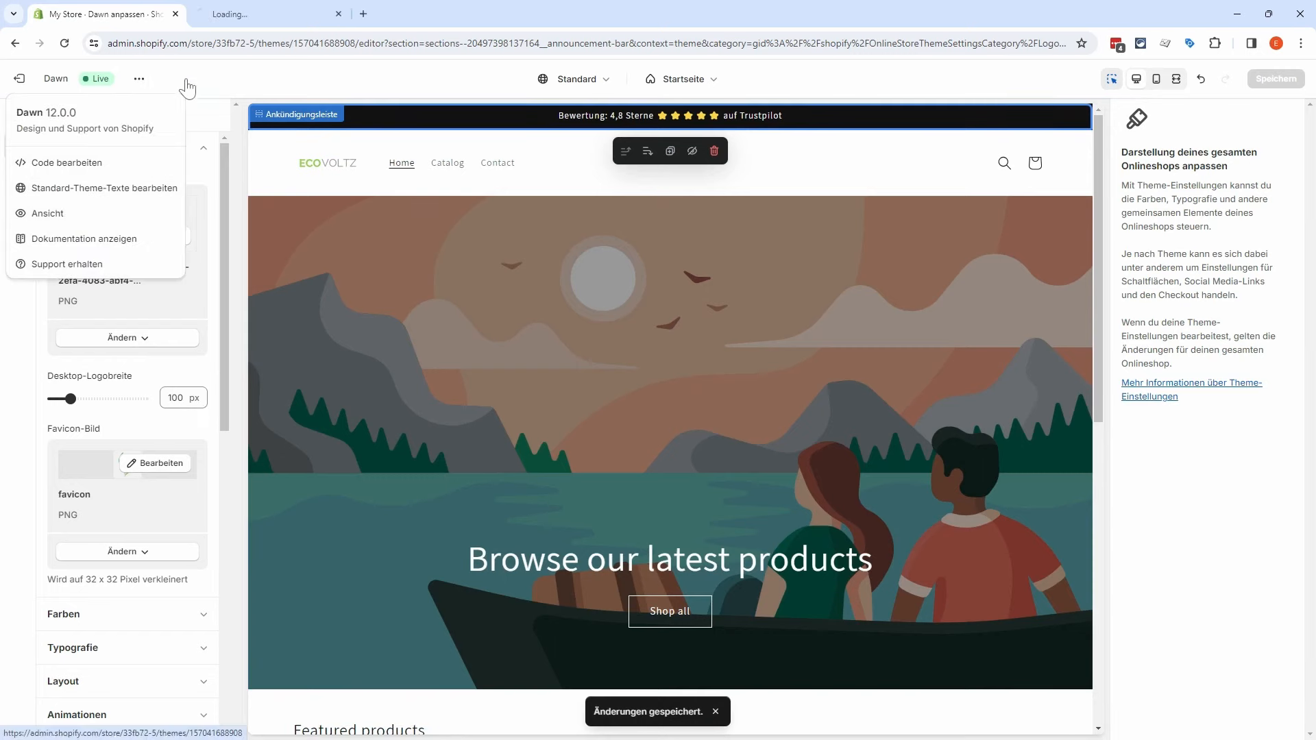
click(267, 16)
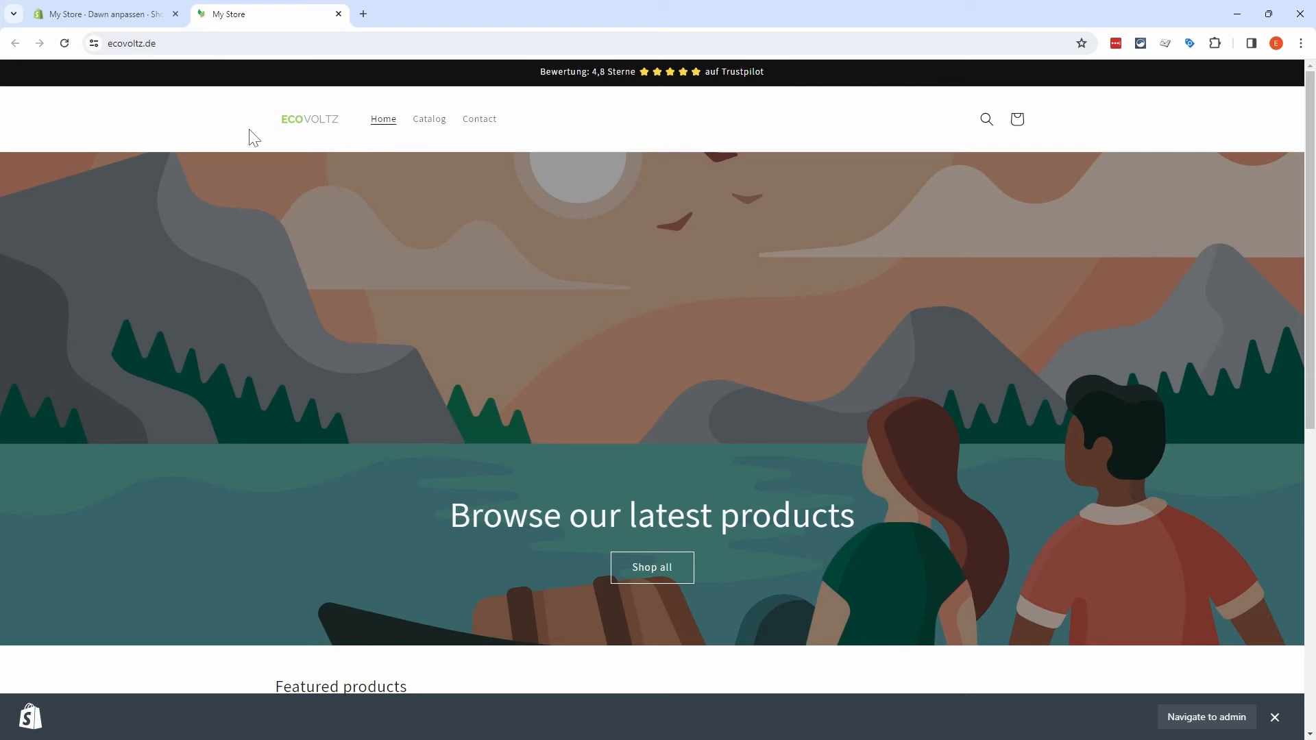
click(339, 13)
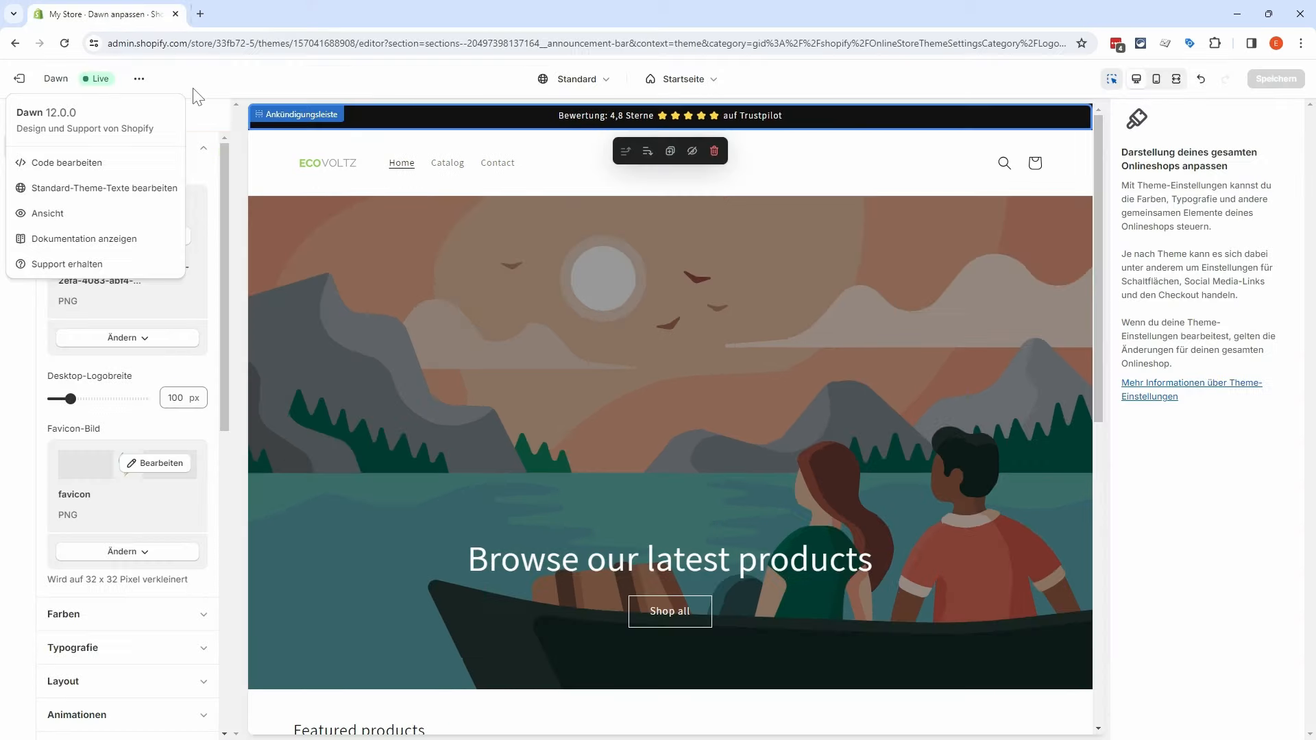
click(215, 177)
Step: Review the theme's Typografie settings for headings and body text, then the Layout width and spacing settings
click(199, 148)
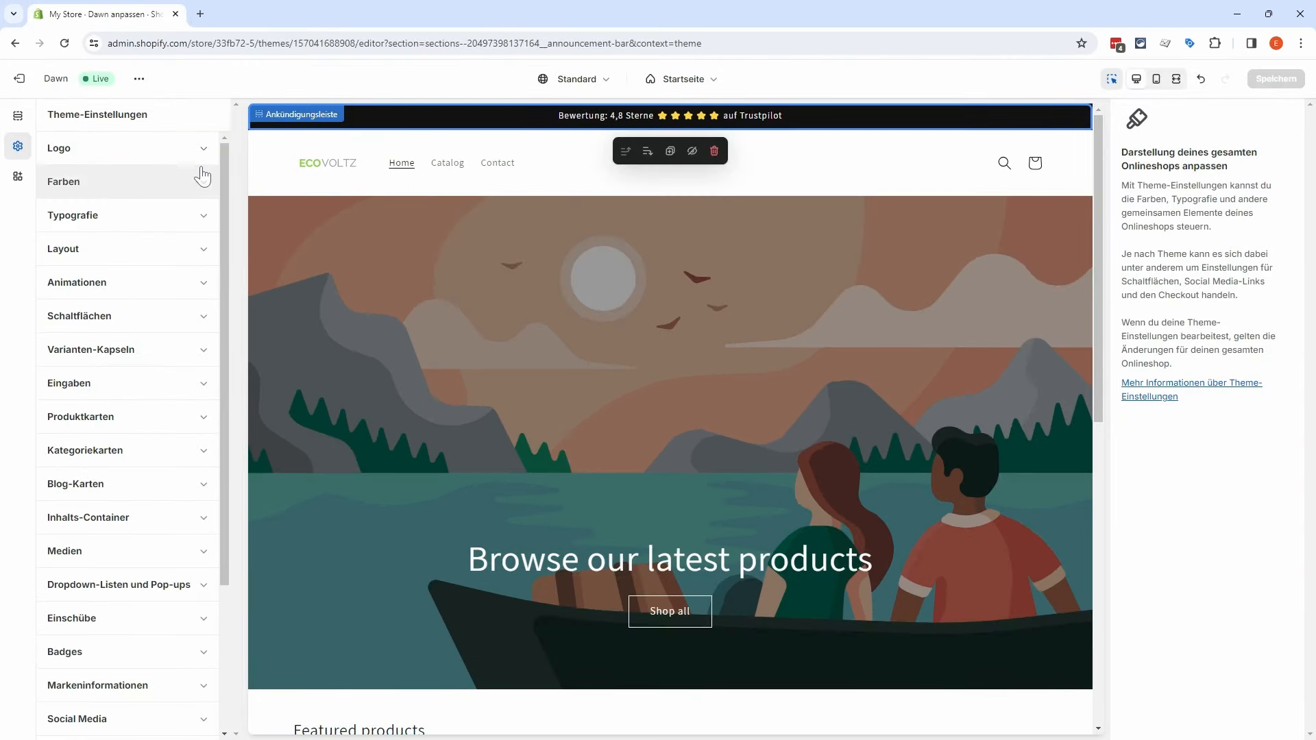
click(200, 227)
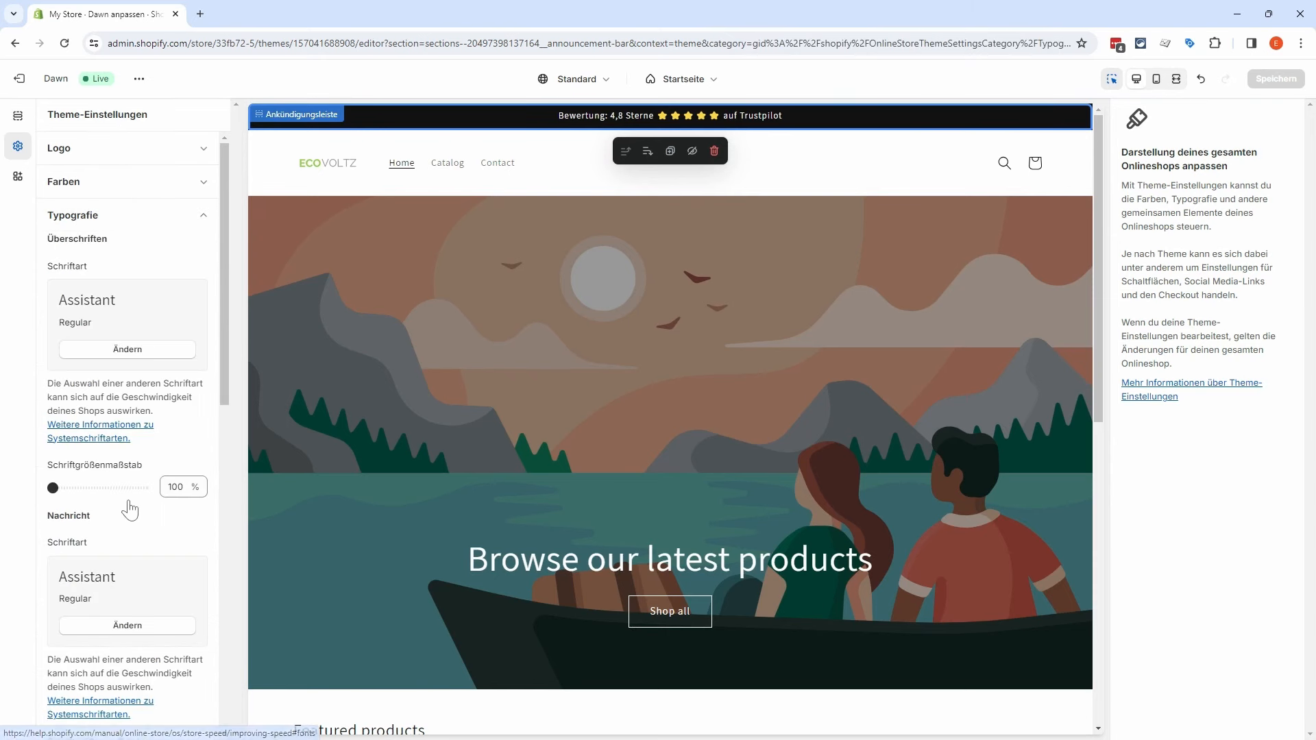
scroll(172, 542, down, 4)
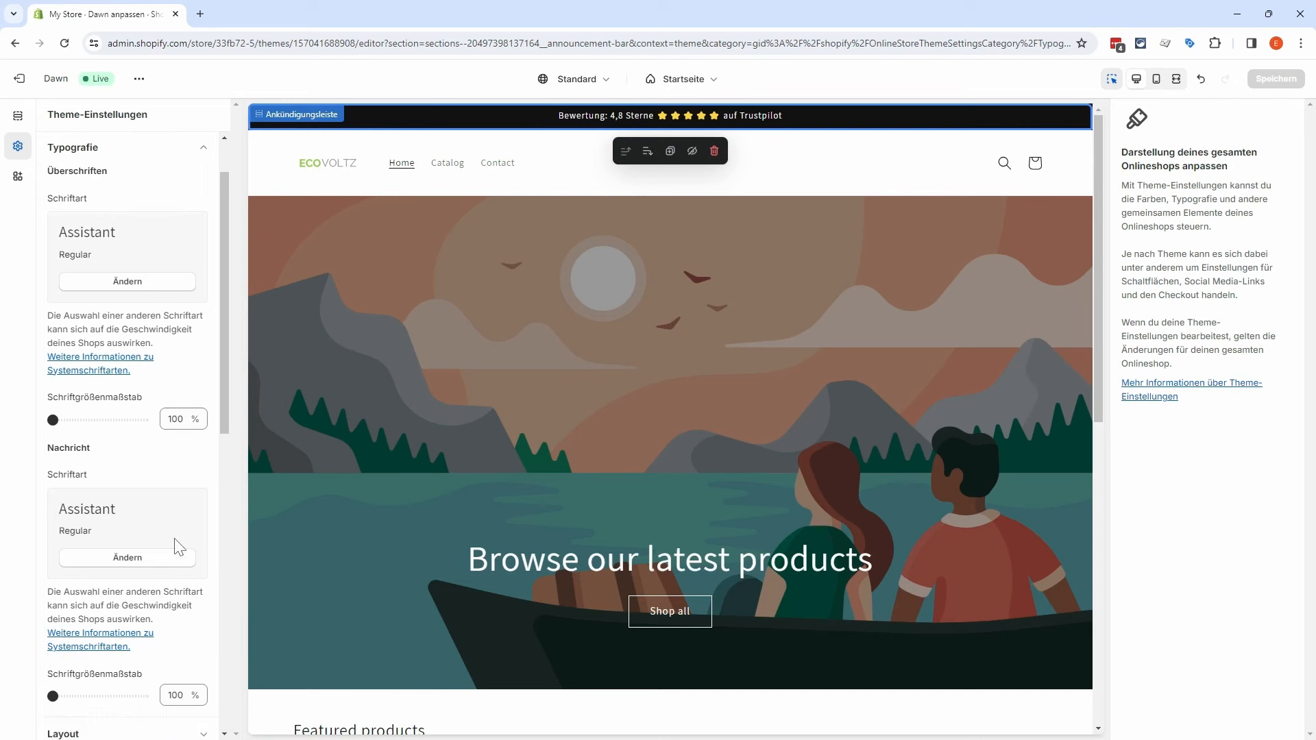
click(199, 534)
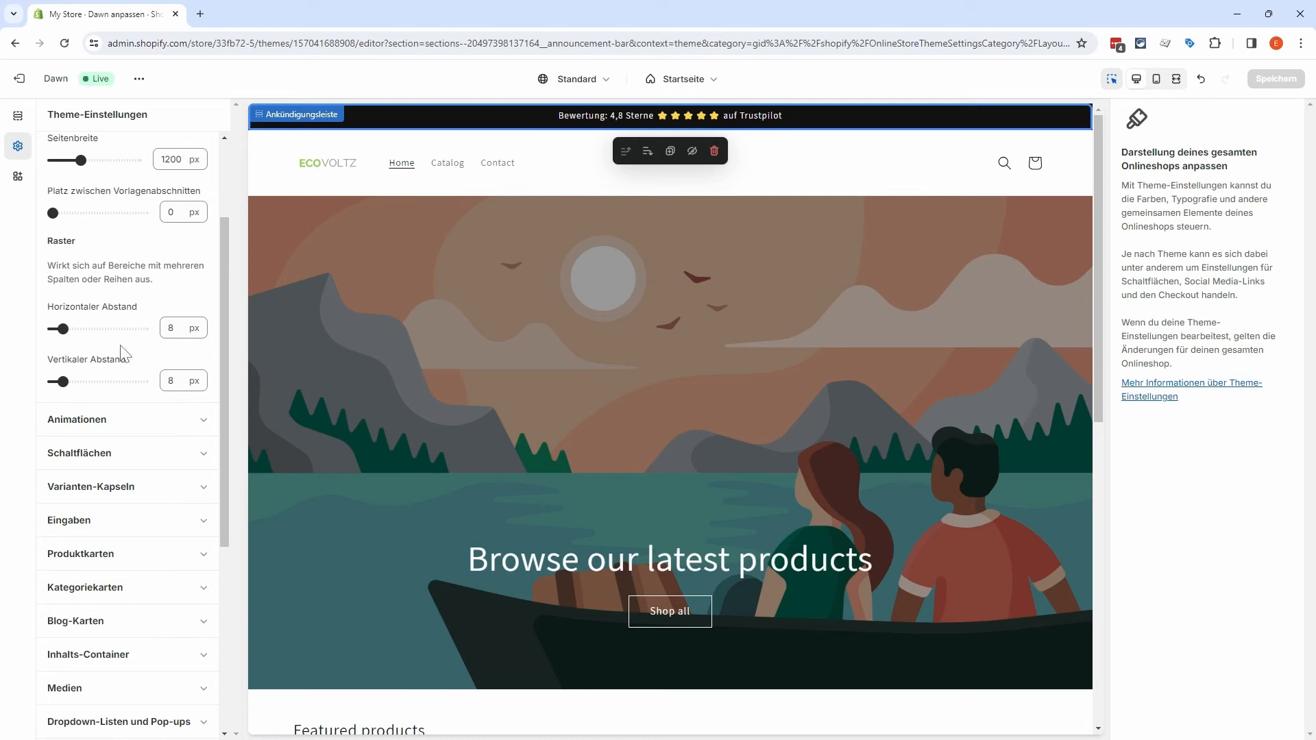
scroll(122, 360, up, 2)
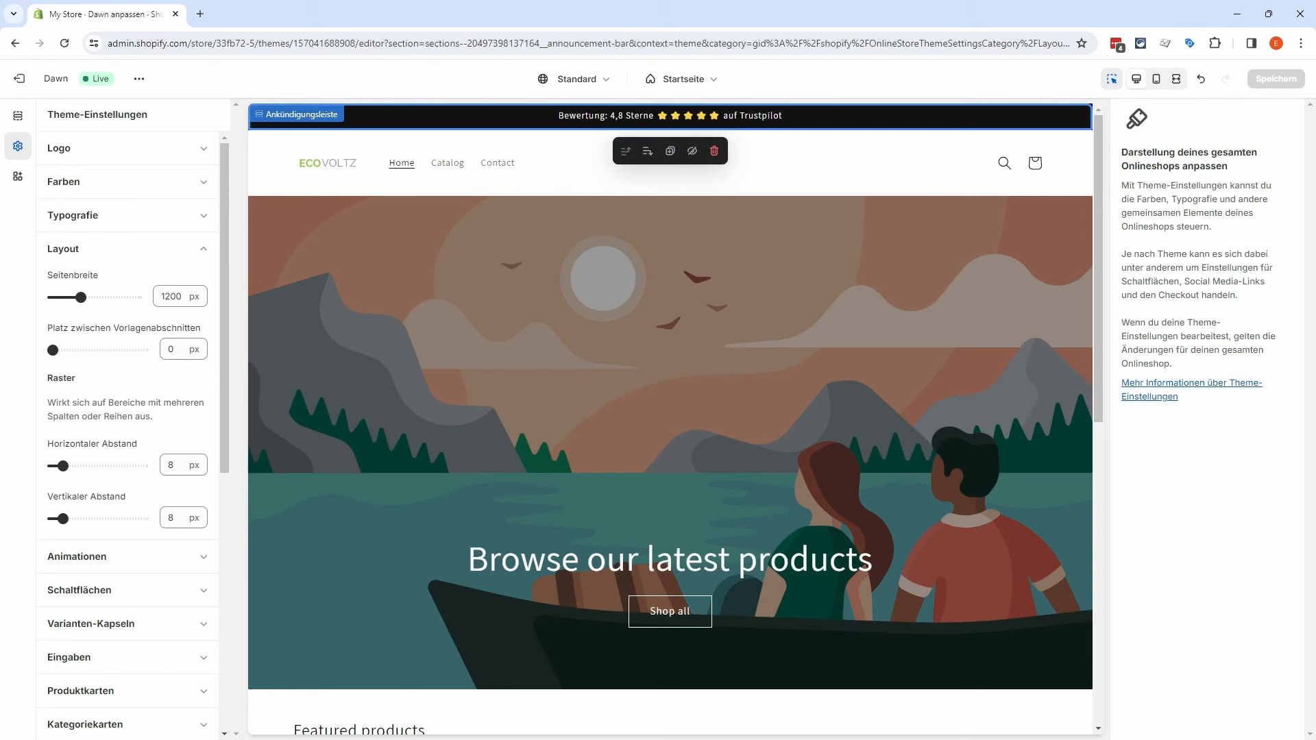
Step: Review the theme's Animationen settings and the Schaltflächen border and shadow settings, and look over the remaining theme setting categories
click(203, 259)
click(200, 289)
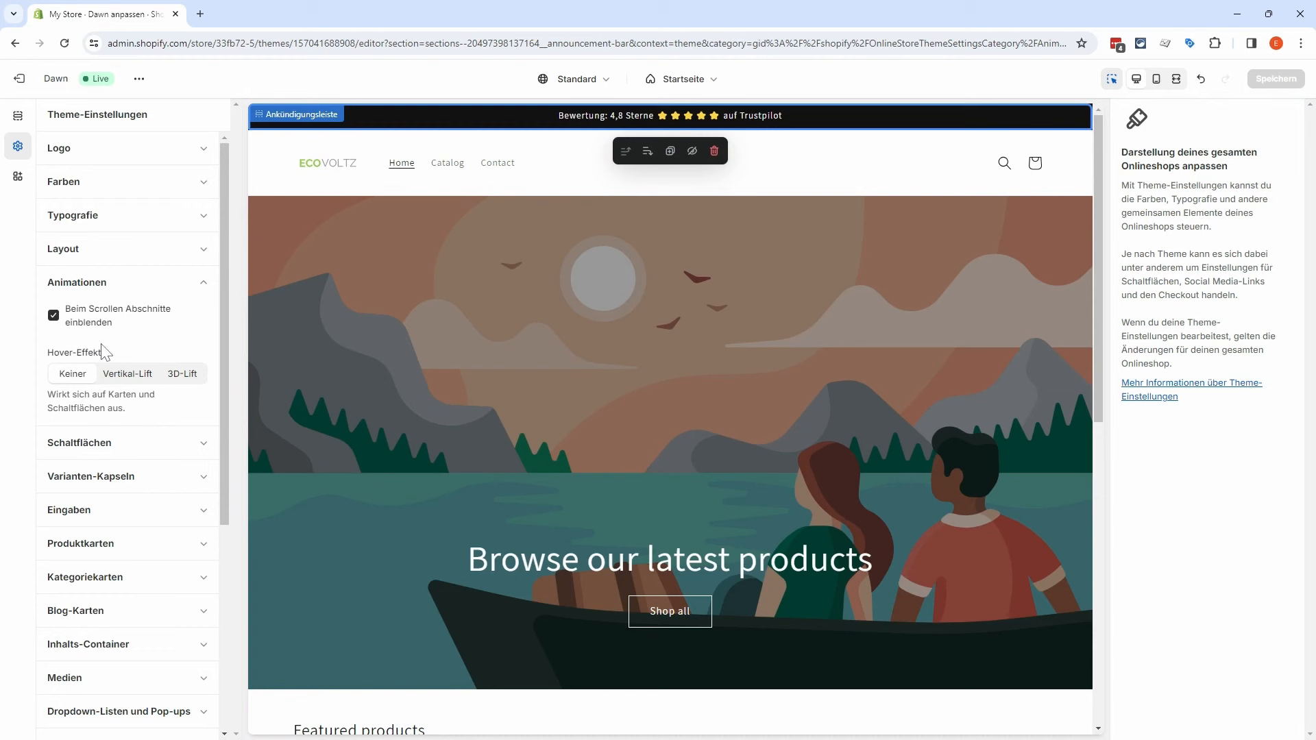
click(198, 441)
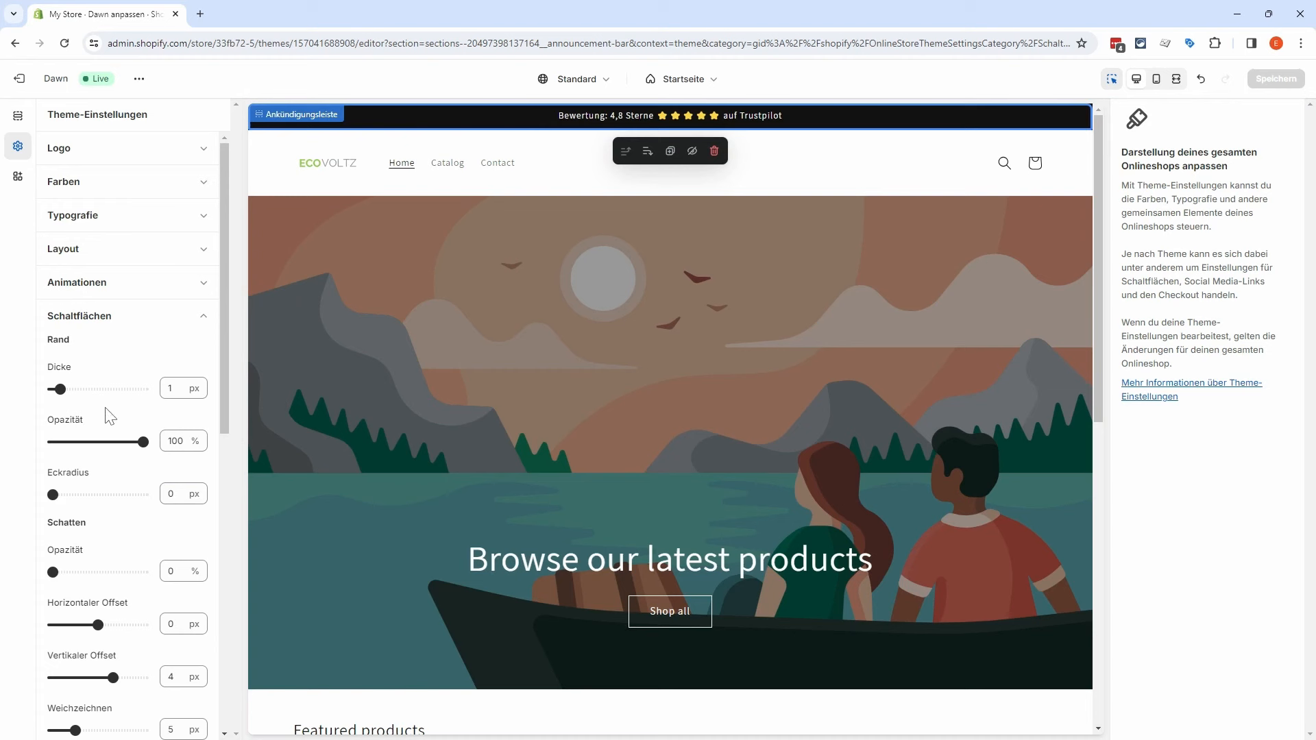
scroll(129, 415, down, 1)
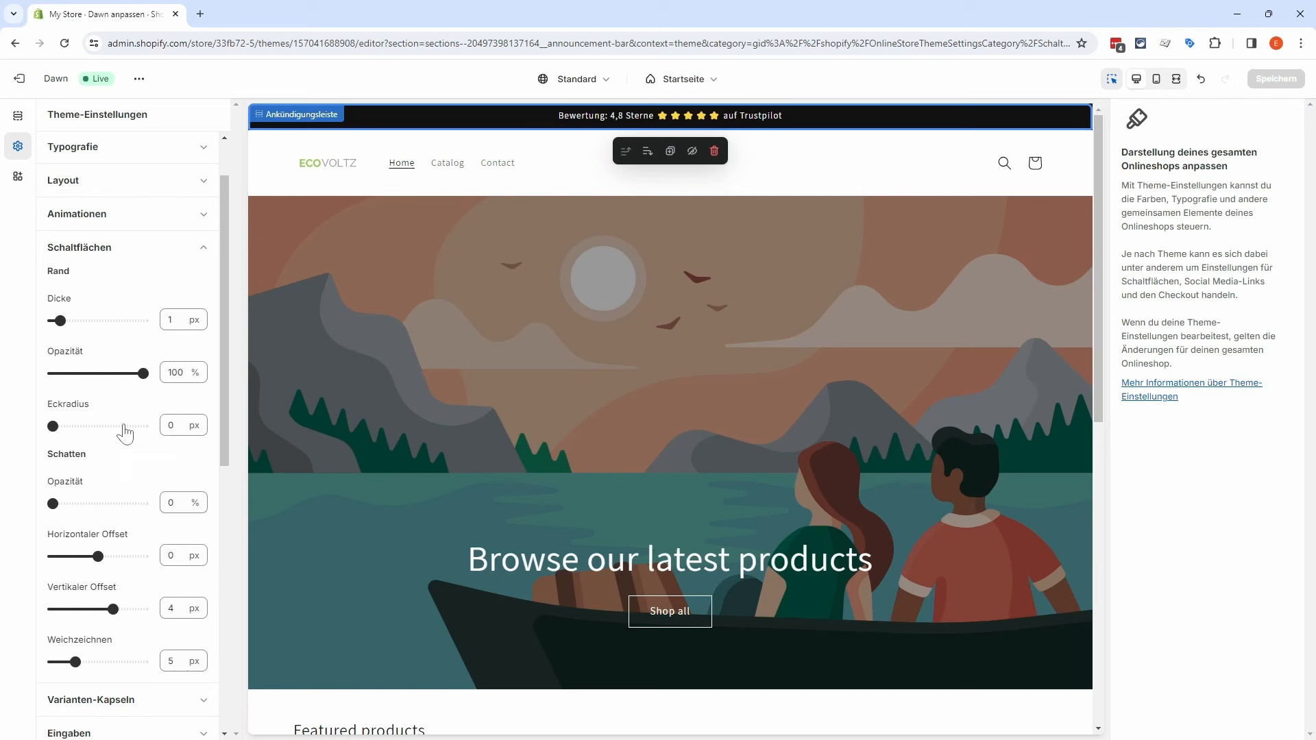
scroll(130, 384, down, 5)
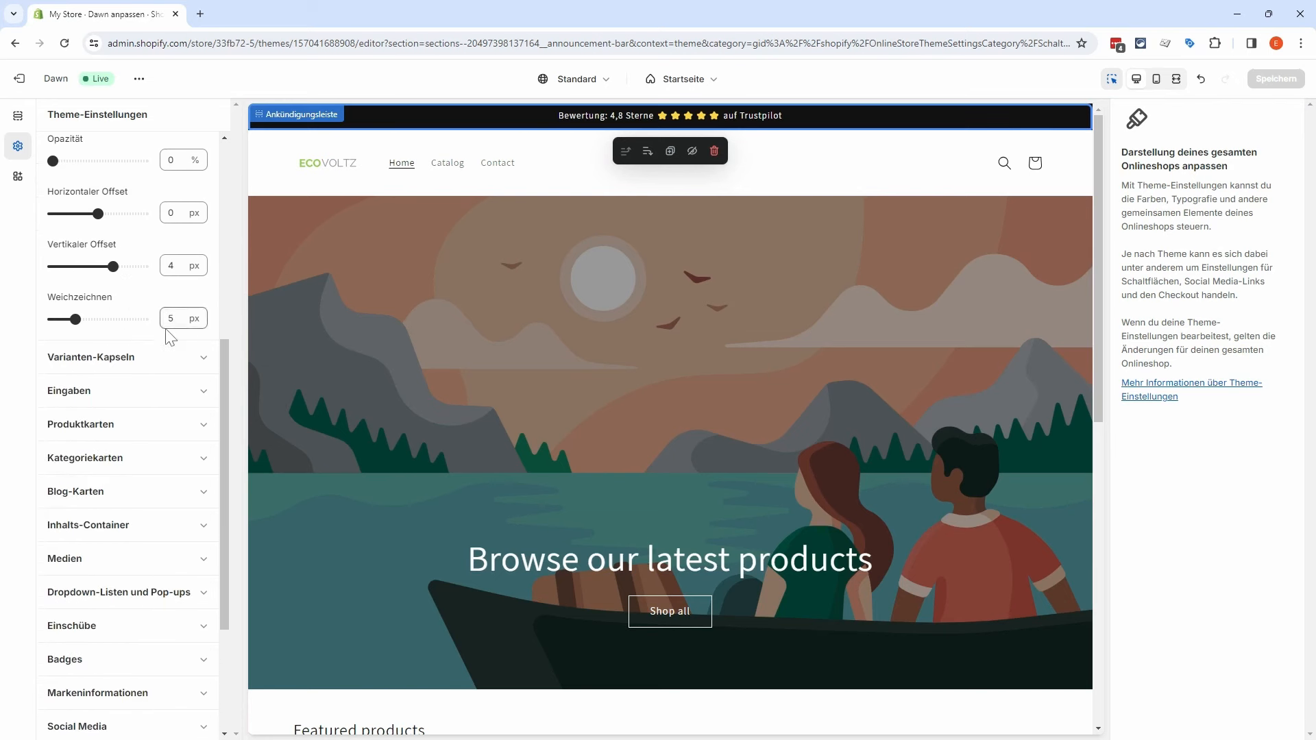
scroll(178, 329, down, 2)
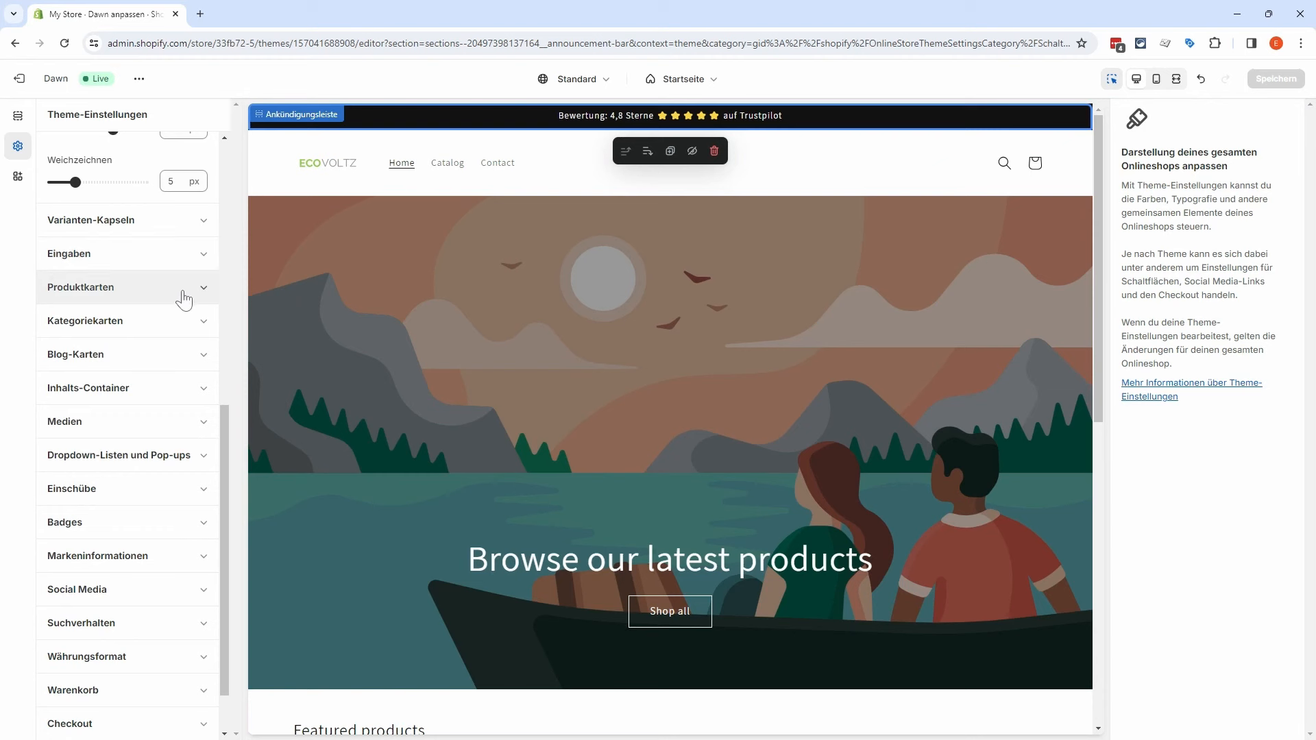
scroll(183, 299, down, 1)
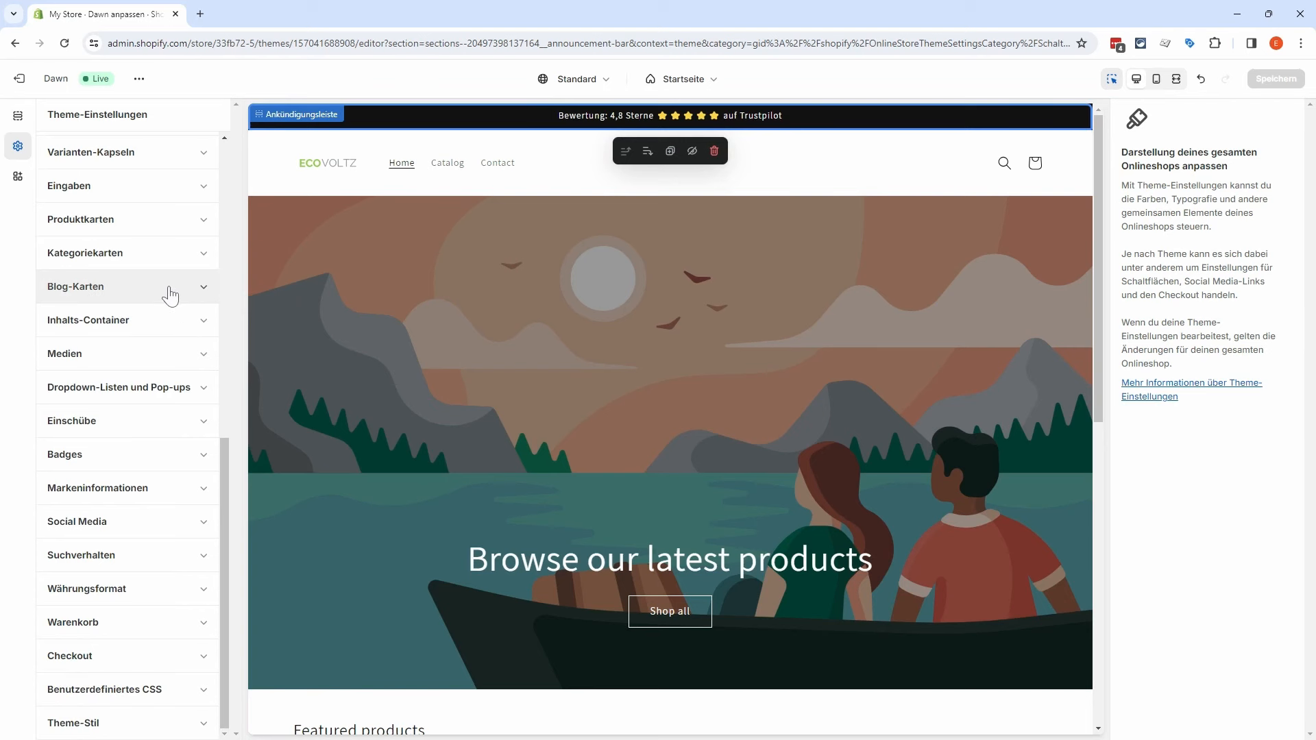
click(194, 528)
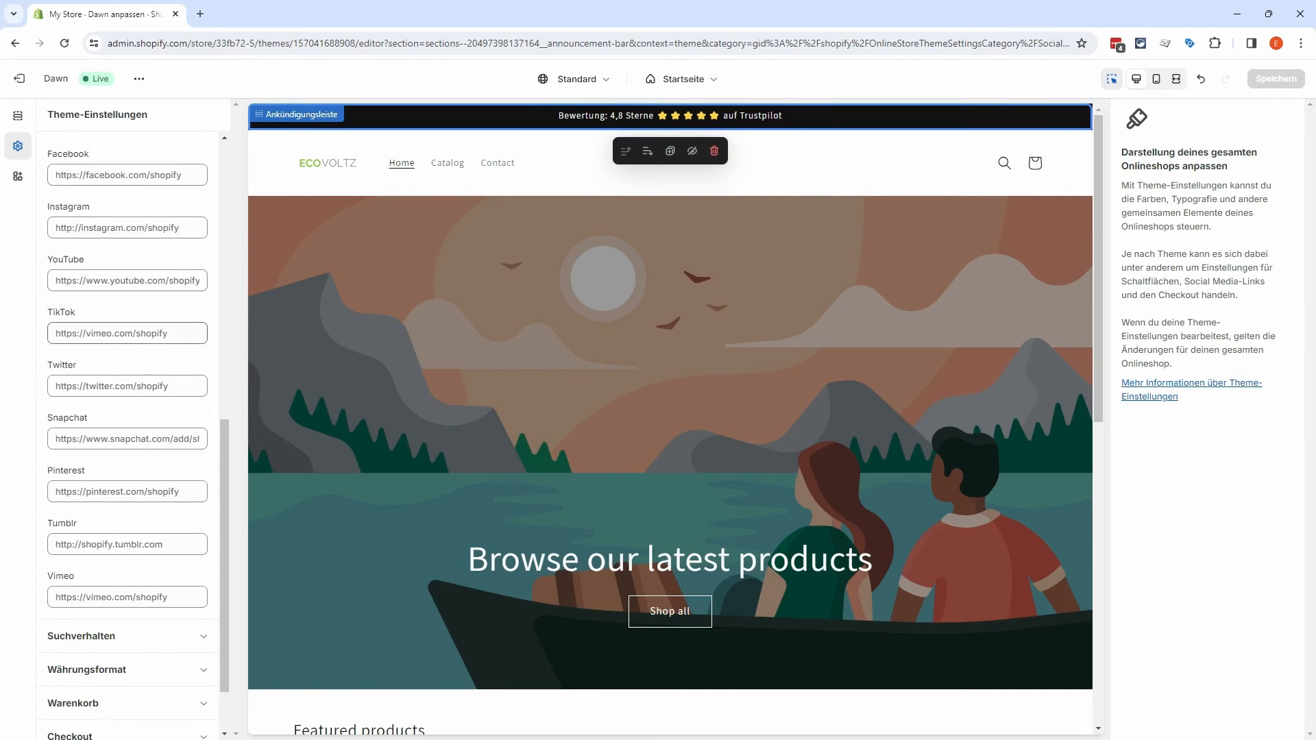
scroll(162, 256, up, 1)
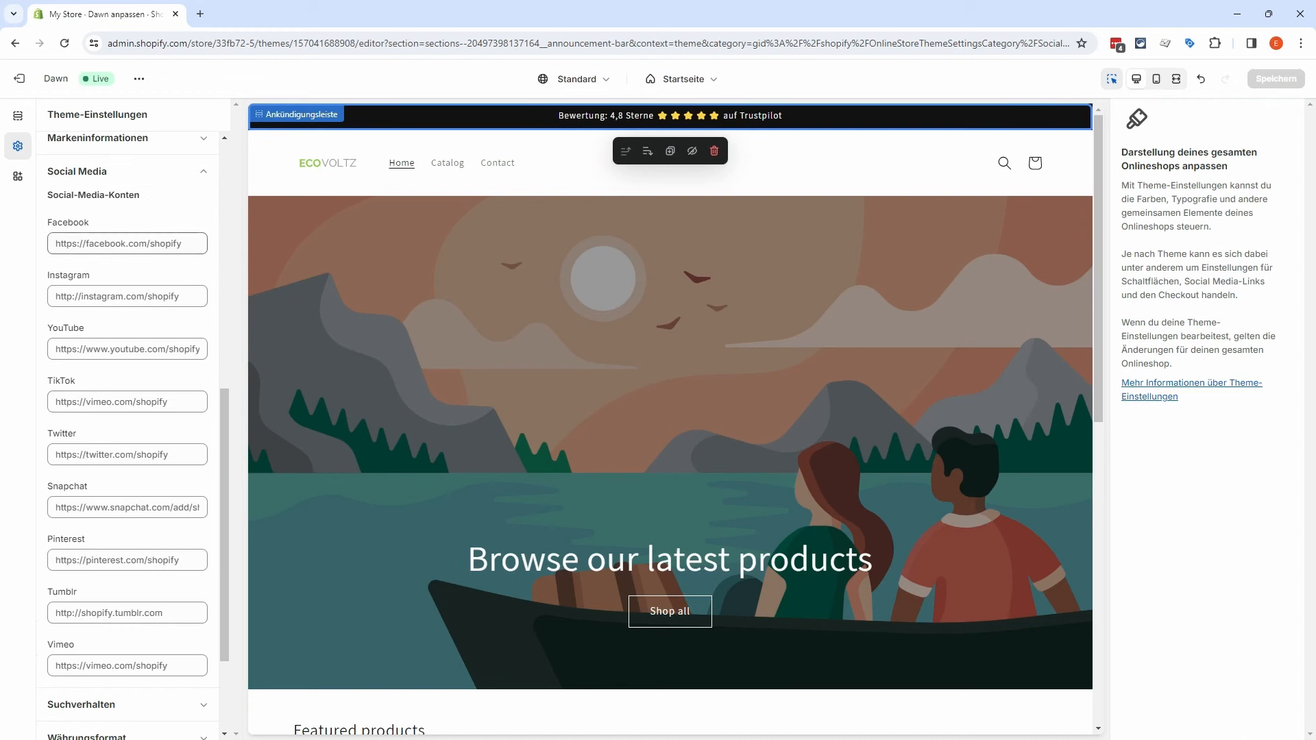
click(152, 245)
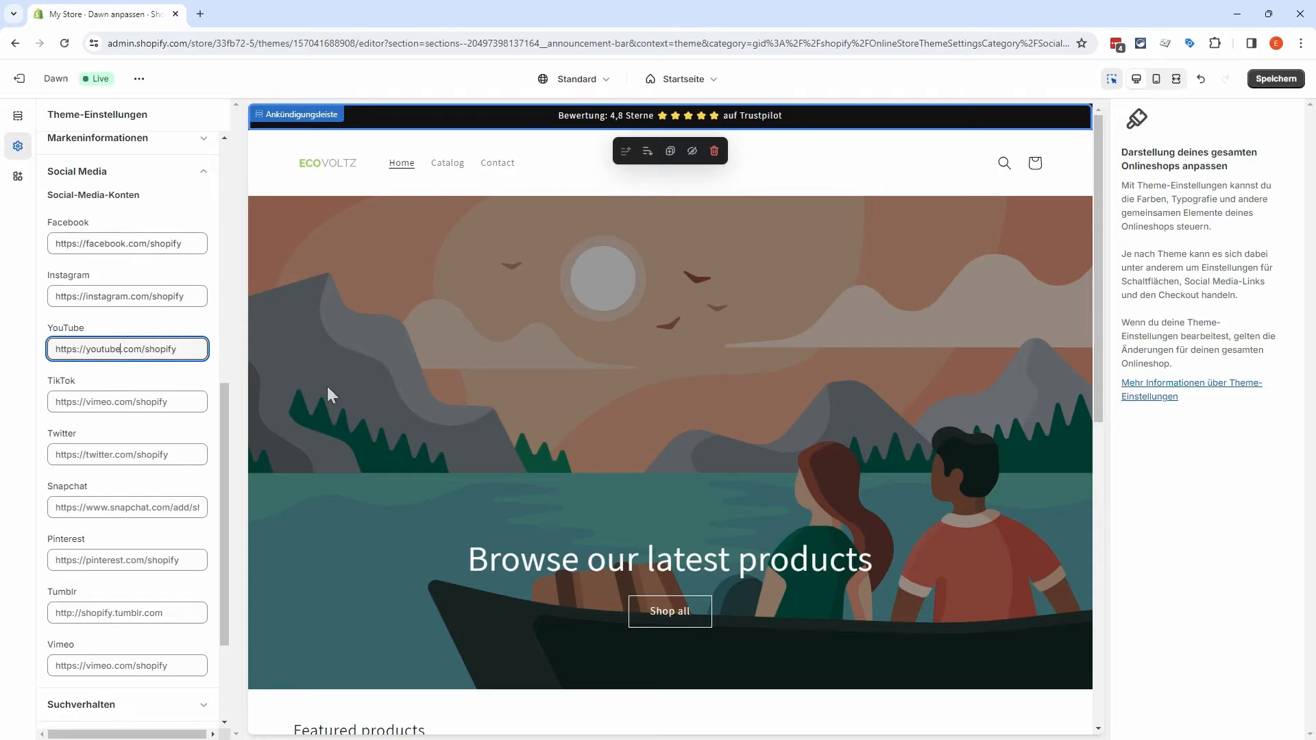
scroll(326, 385, down, 9)
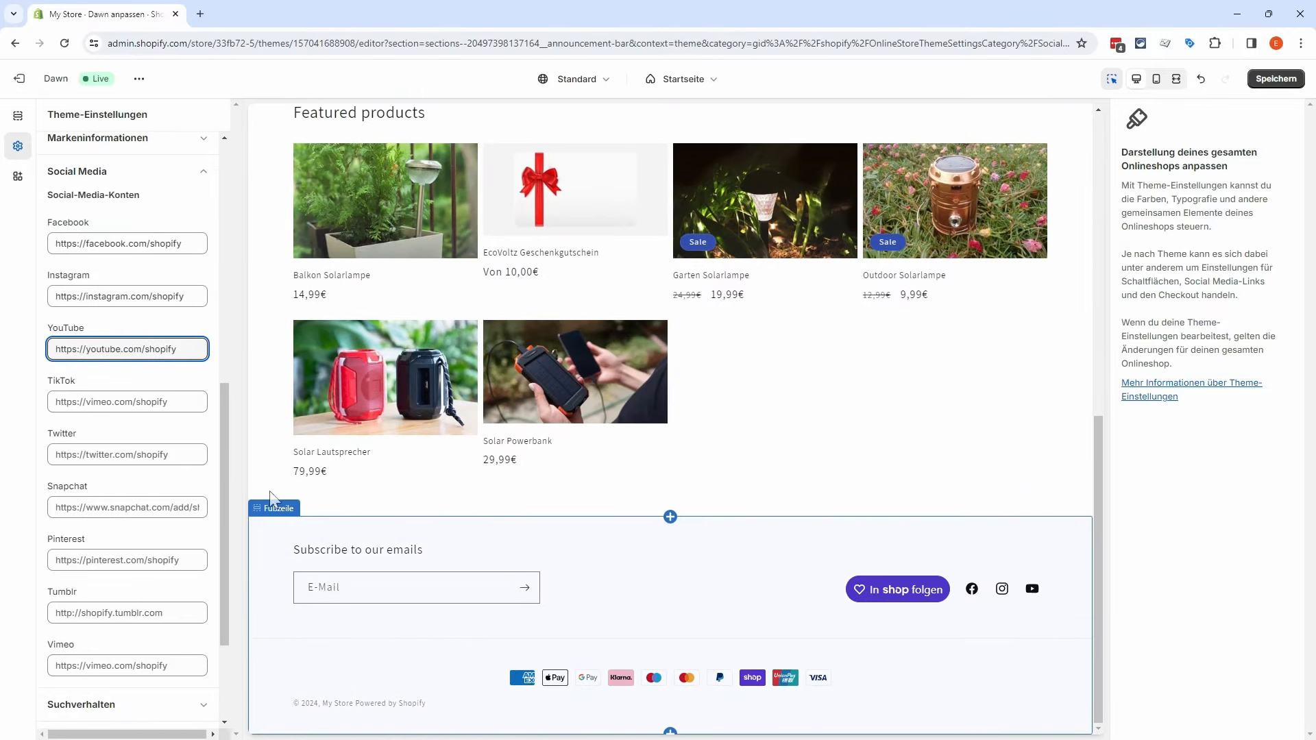
scroll(139, 379, up, 1)
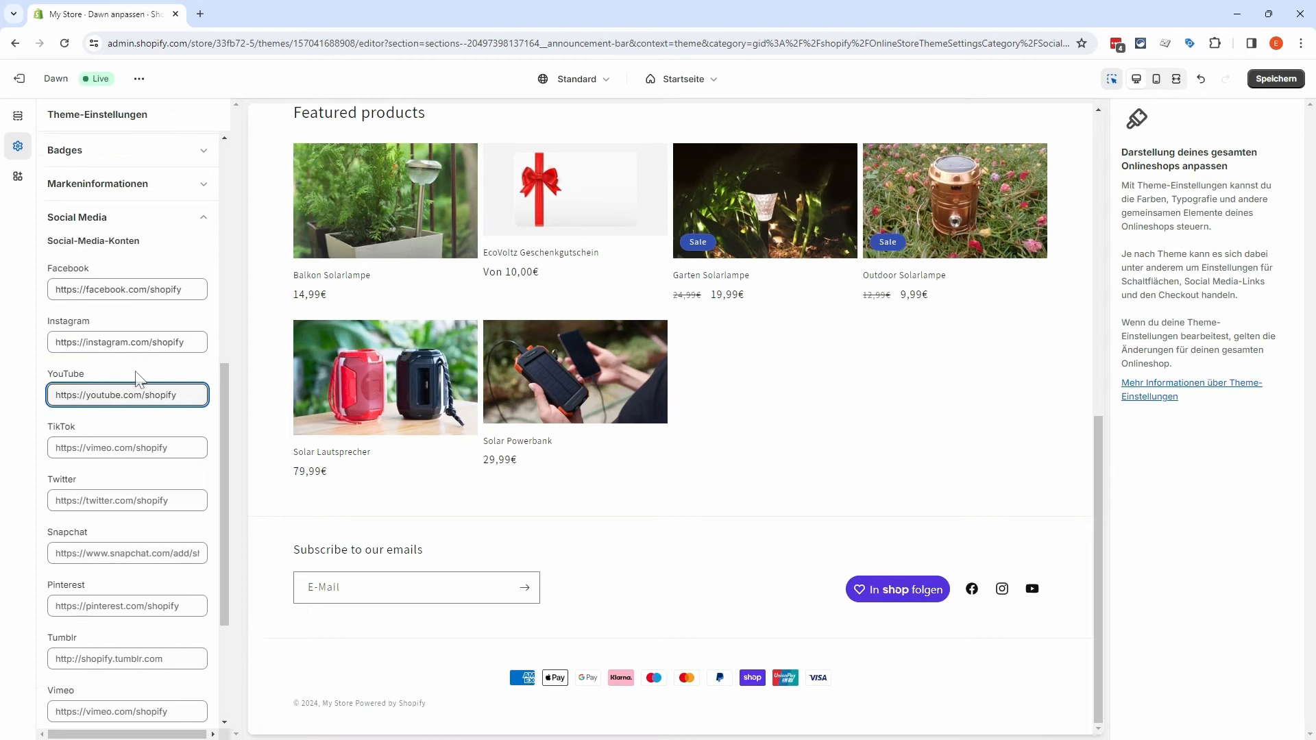
scroll(152, 390, down, 3)
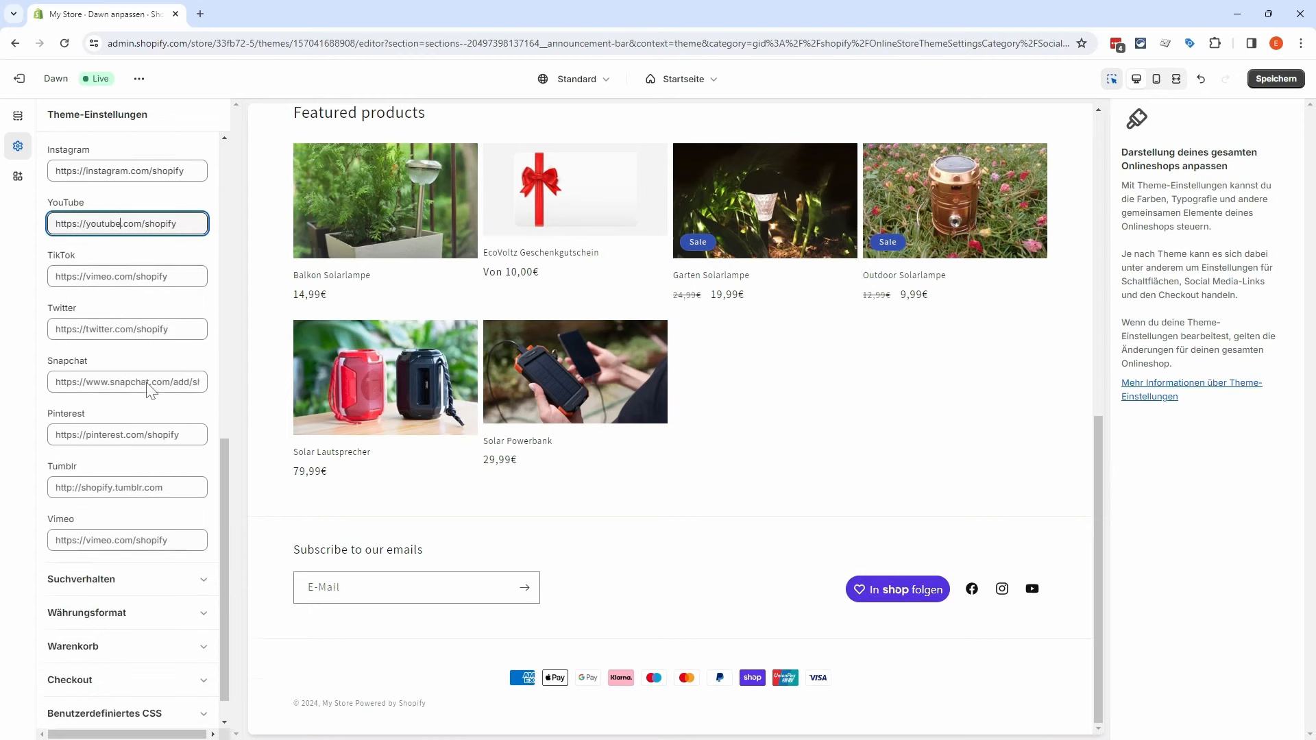
click(1276, 80)
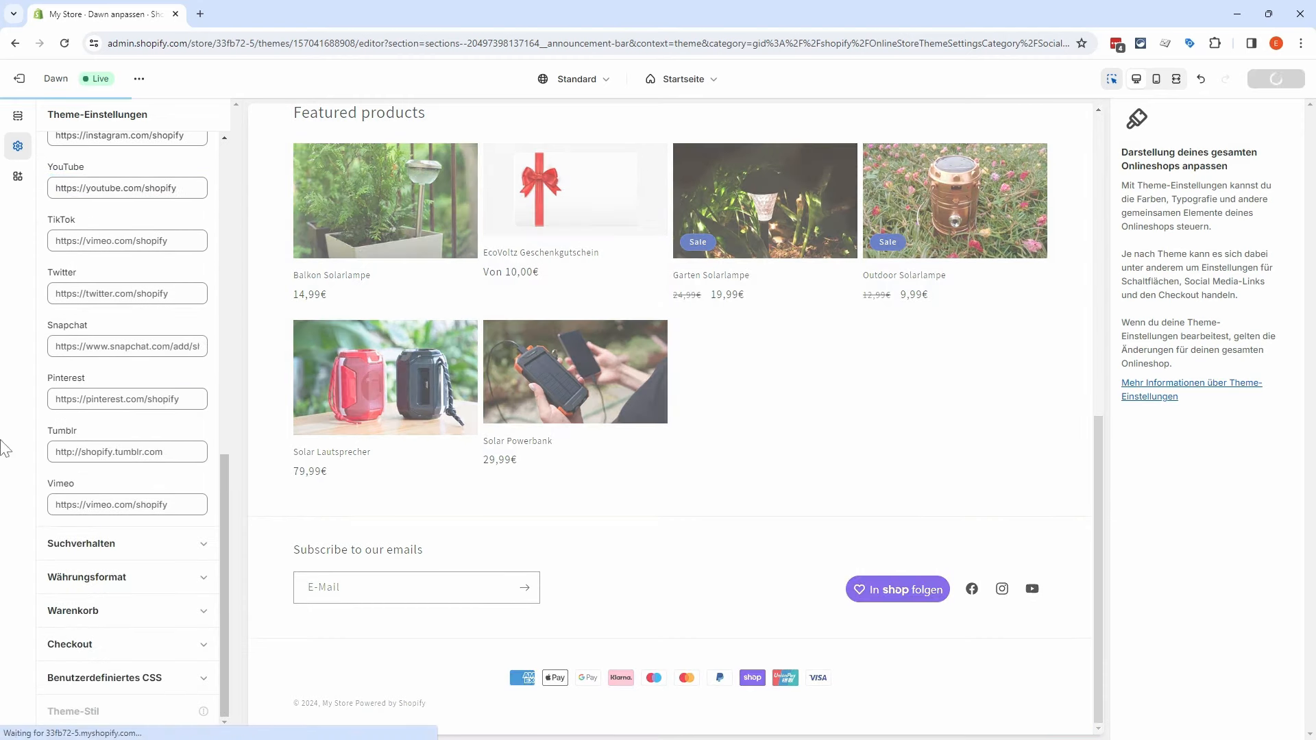
Step: Review the Suchverhalten settings and enable Währungscodes anzeigen in the Währungsformat settings
click(205, 560)
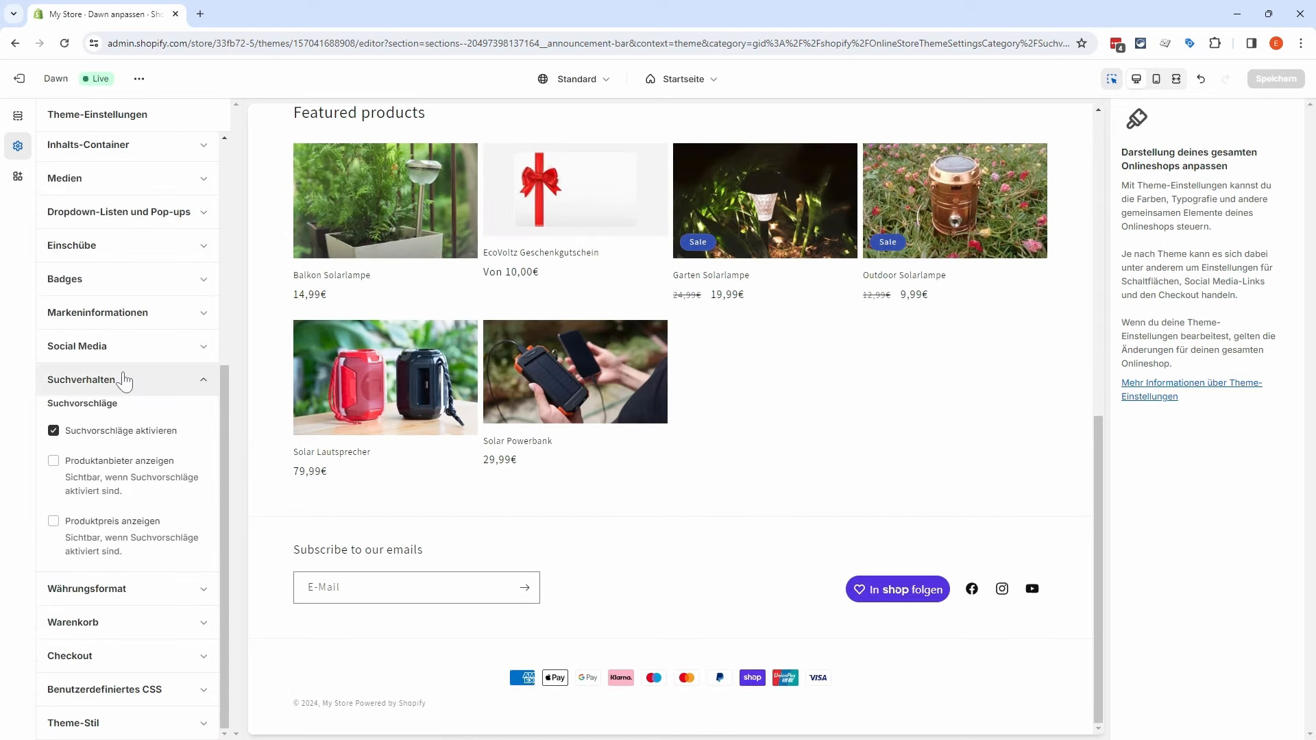
click(85, 444)
click(184, 586)
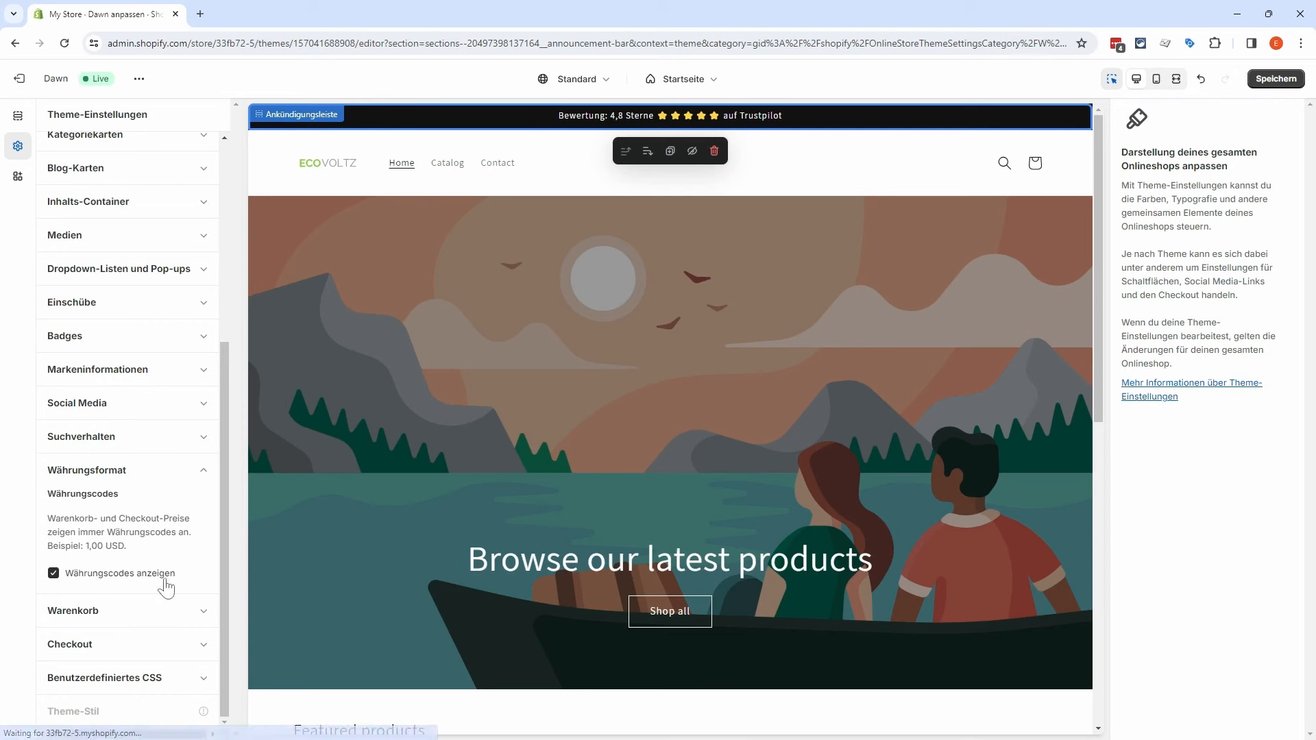
Step: Set the cart drawer's colour scheme to Schema 4 in the Warenkorb settings
click(203, 612)
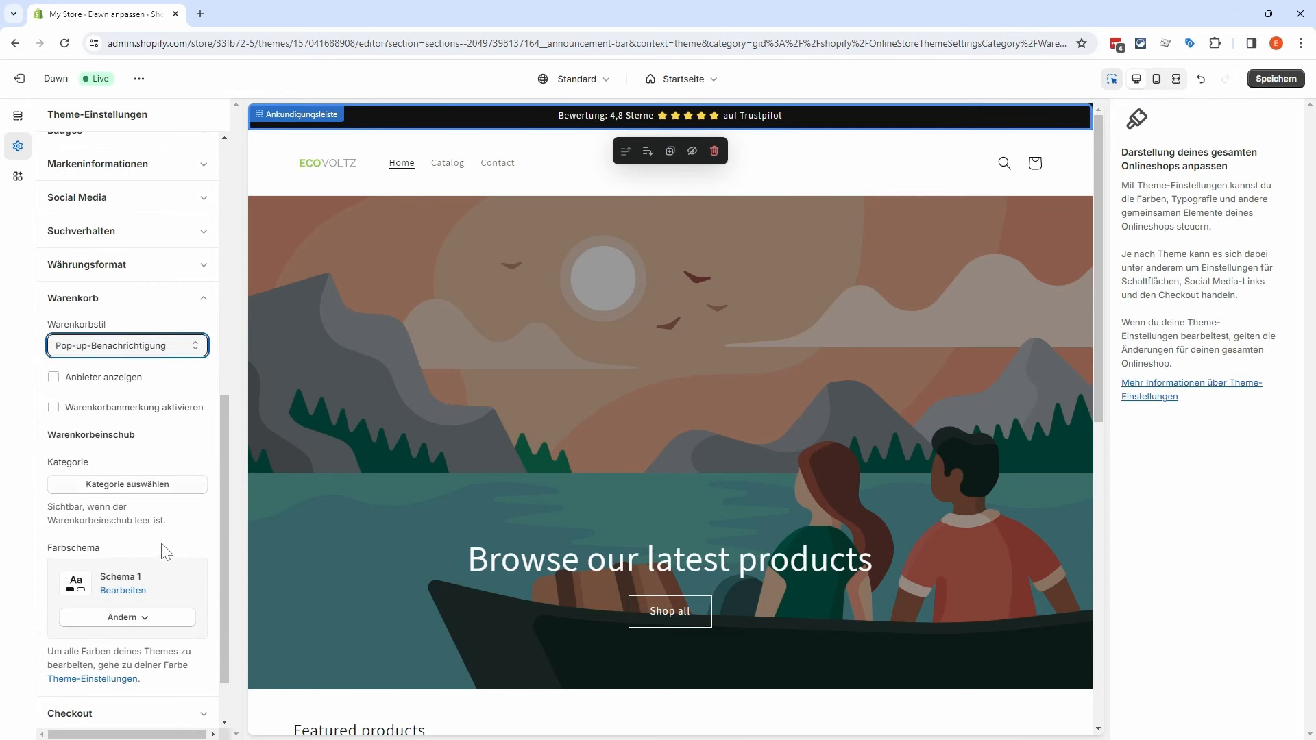
scroll(104, 560, down, 1)
click(145, 550)
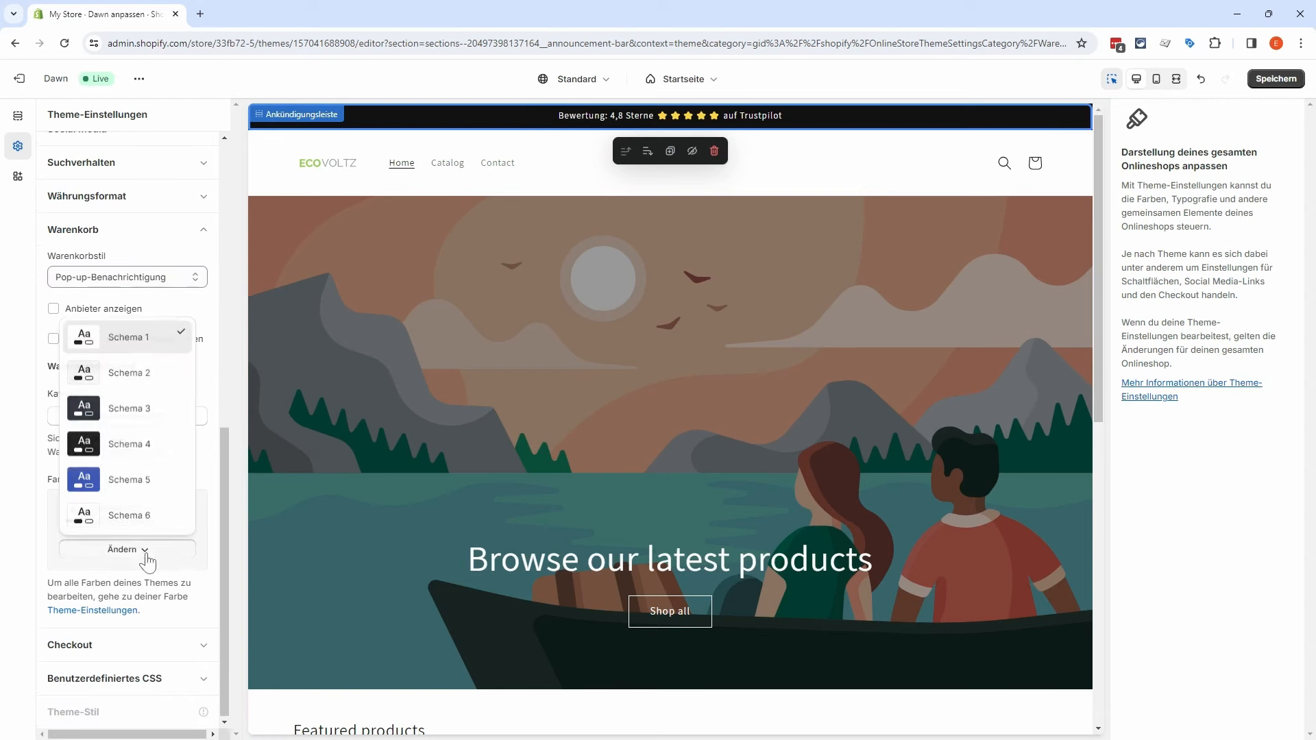
click(127, 445)
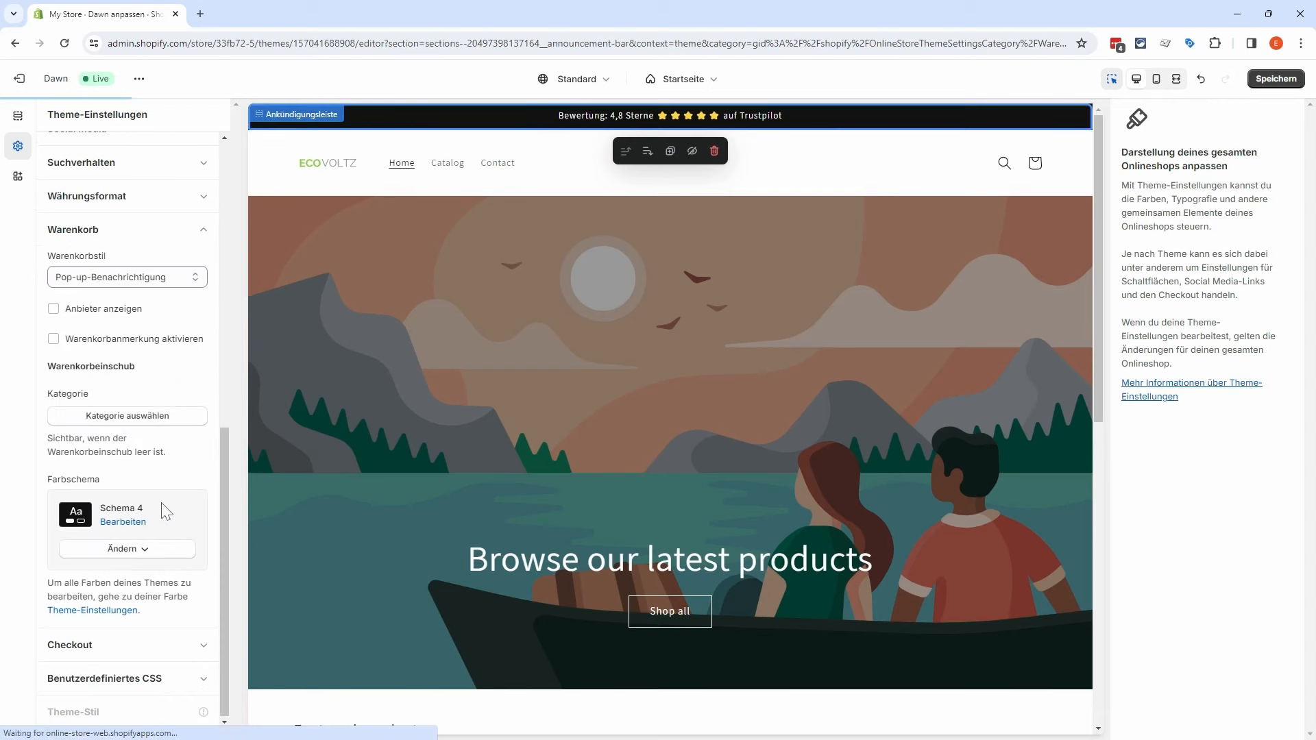
Step: Open the theme's Checkout settings and switch the preview from the home page to the checkout page to examine its layout
click(197, 634)
scroll(176, 581, down, 2)
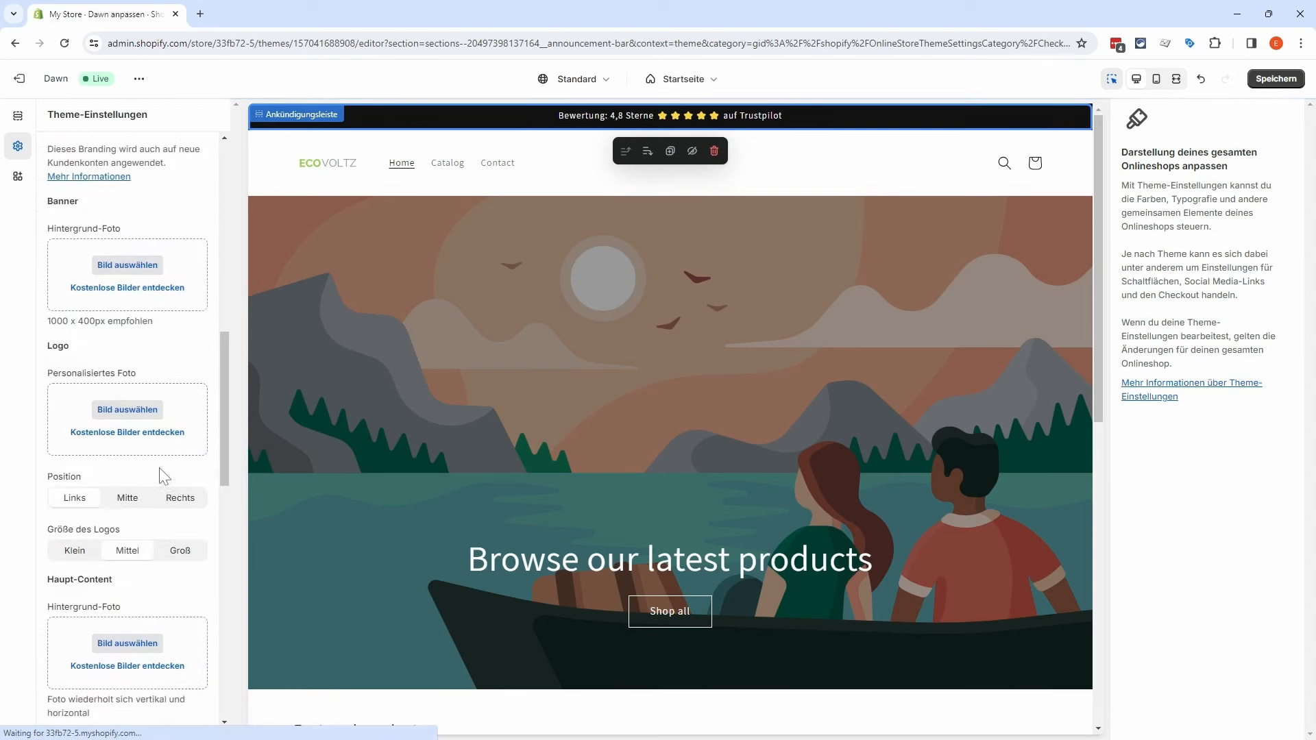
scroll(159, 363, up, 1)
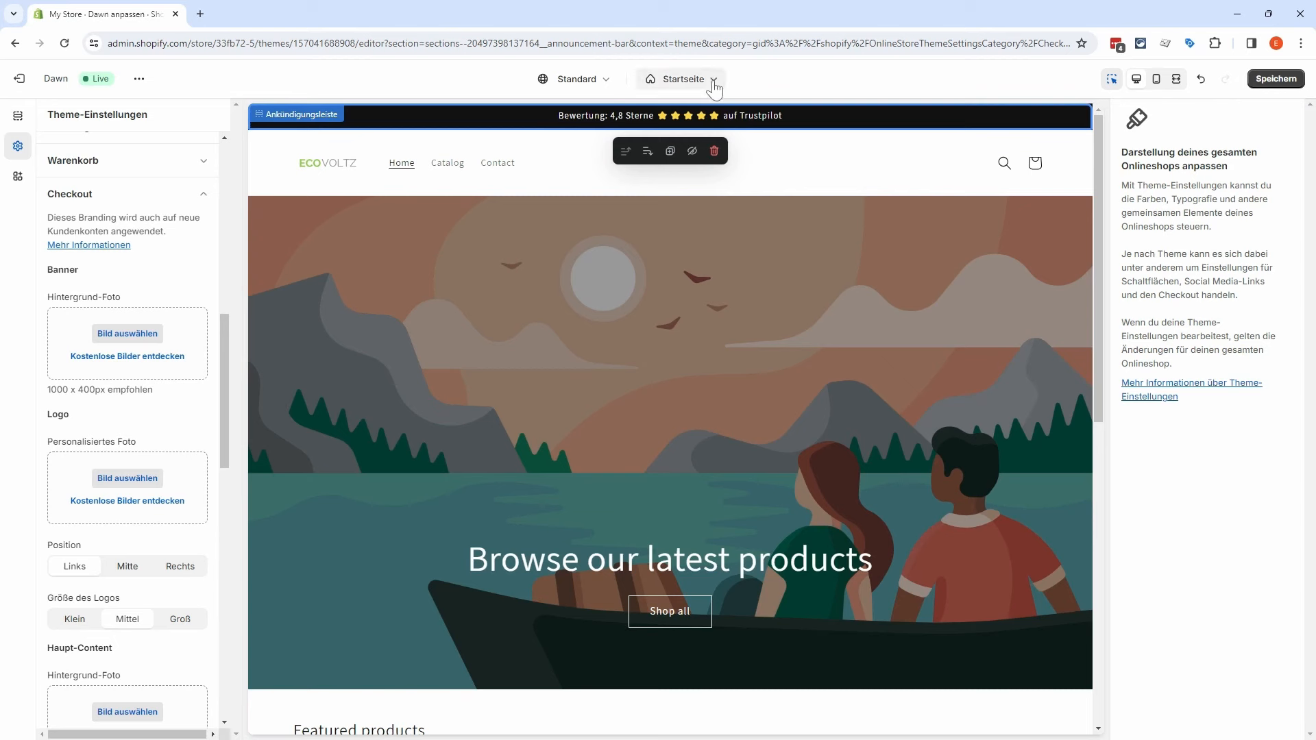
click(681, 79)
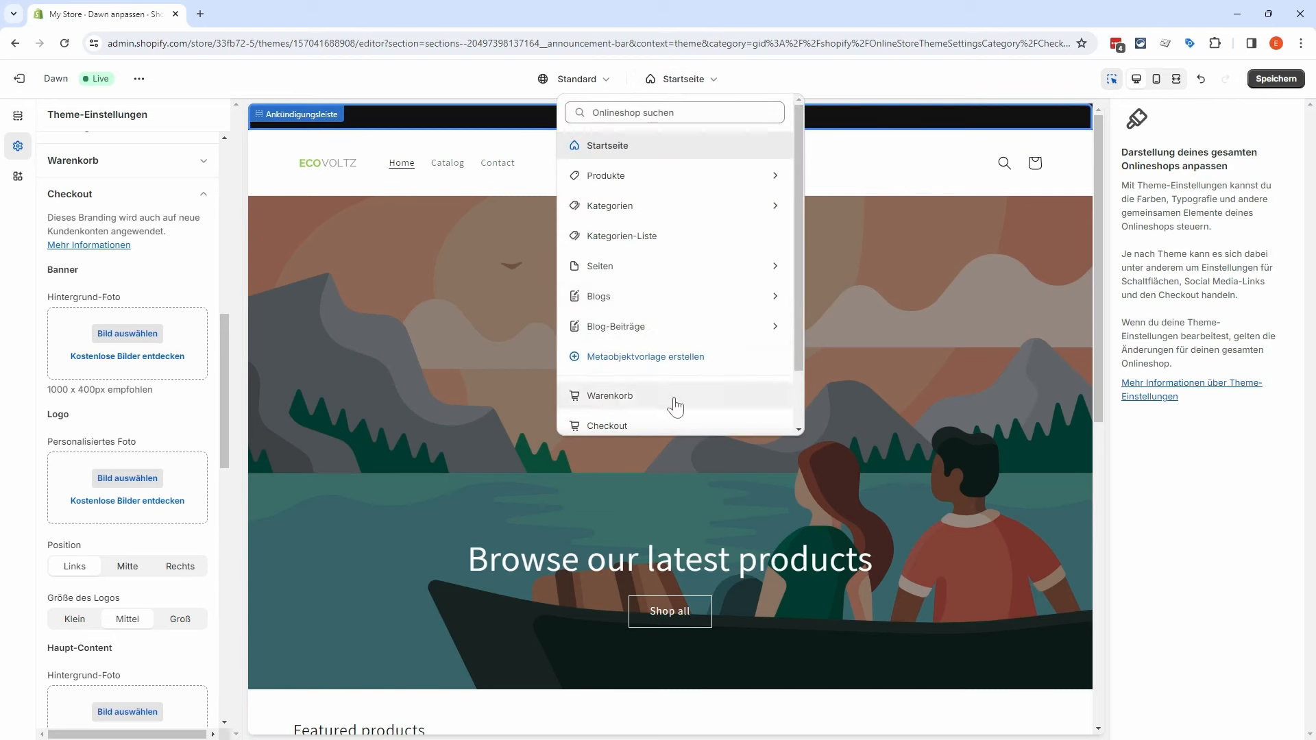
scroll(672, 405, down, 2)
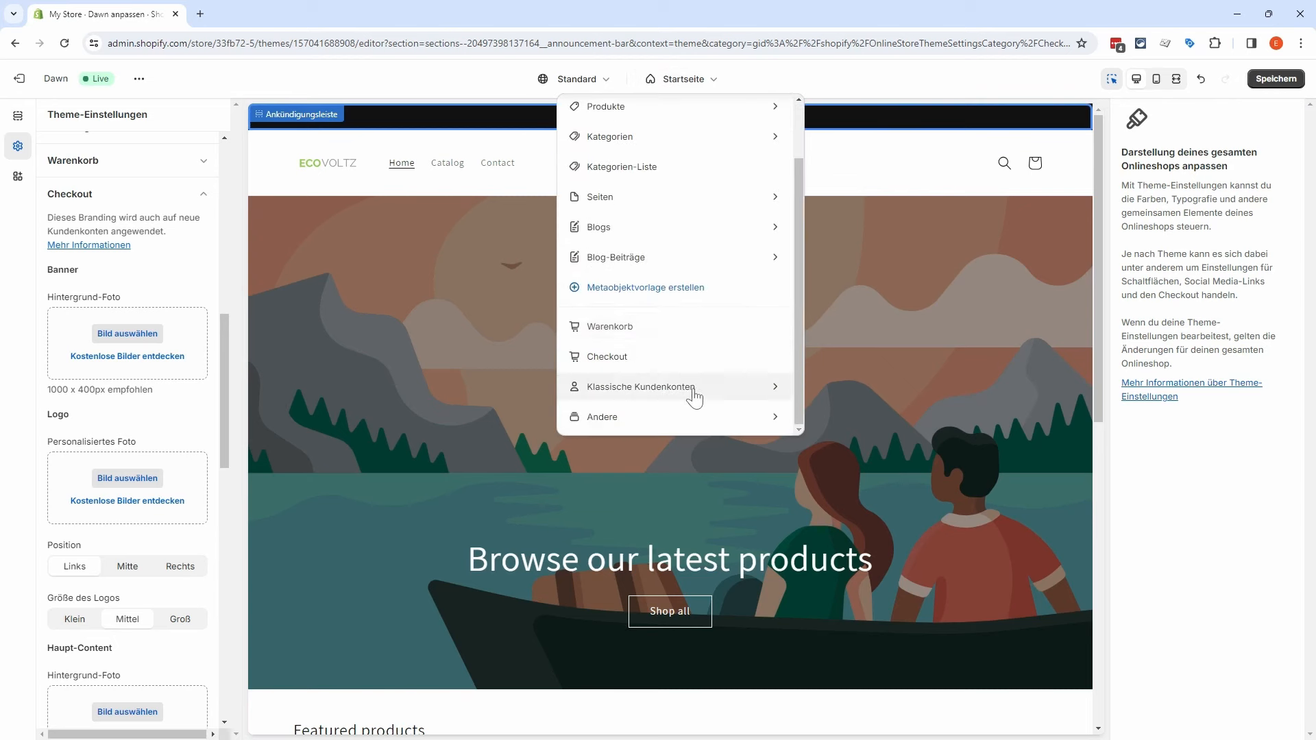
click(640, 362)
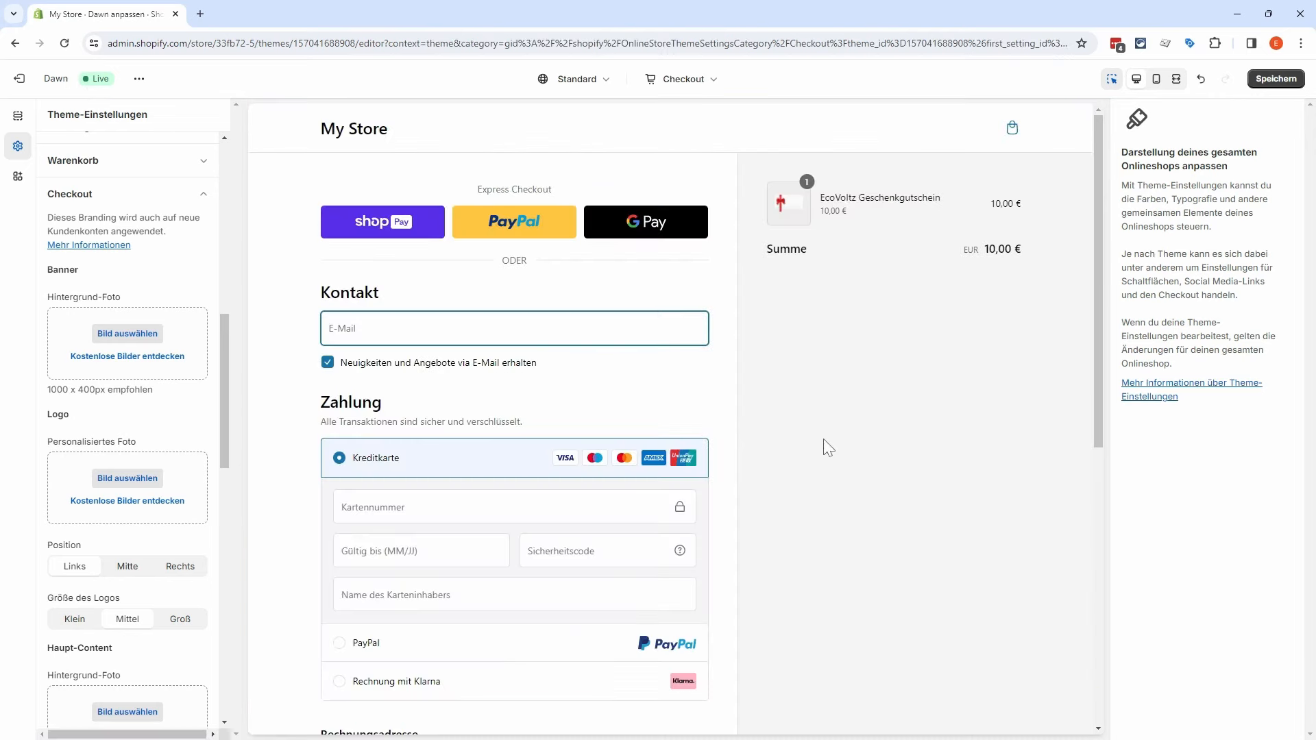
scroll(740, 363, down, 8)
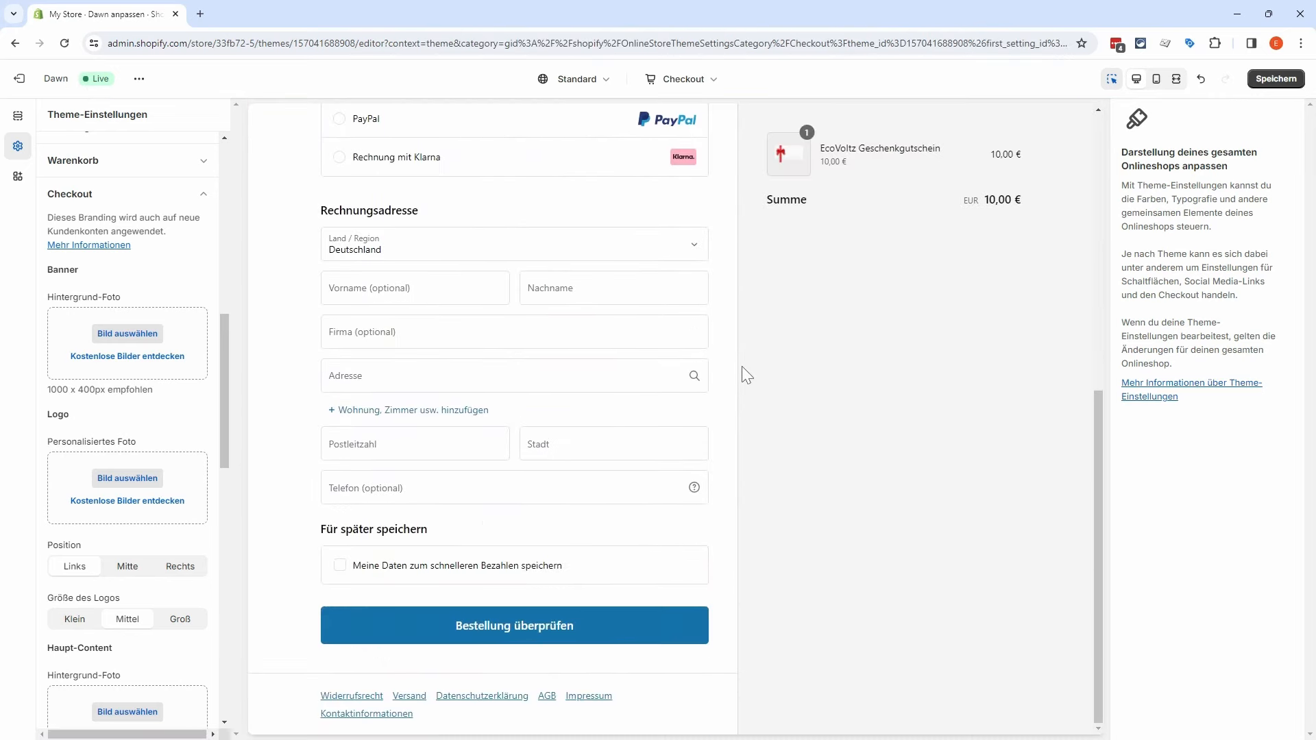
scroll(744, 376, up, 8)
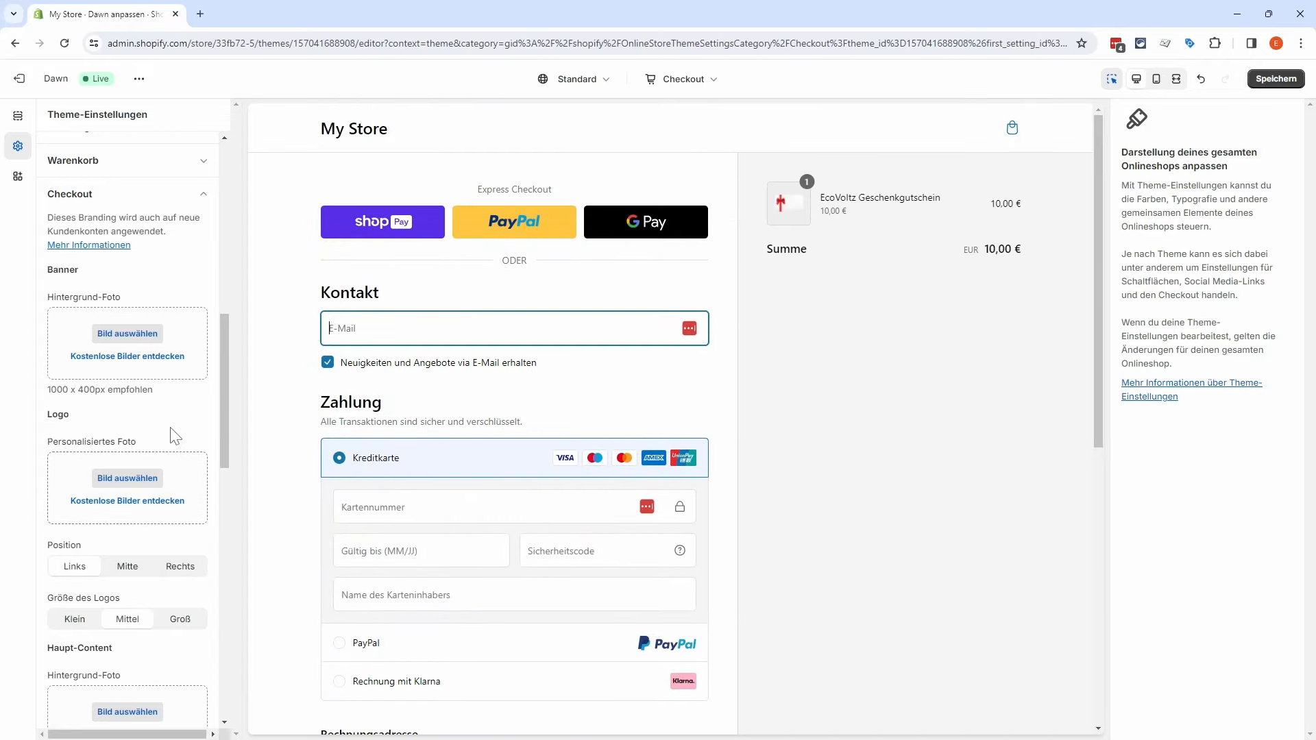
Step: Choose the EcoVoltz_500x200 PNG from the shop library as the checkout logo
click(133, 488)
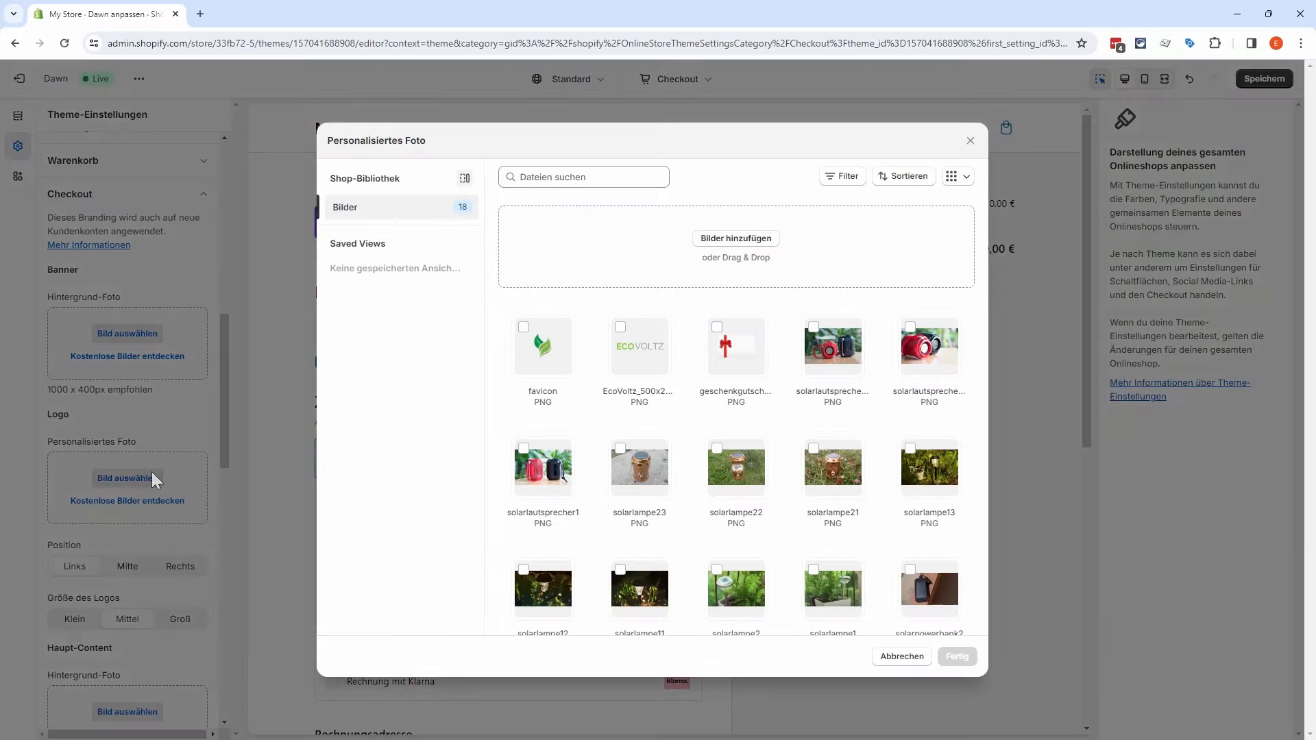
click(639, 346)
click(956, 656)
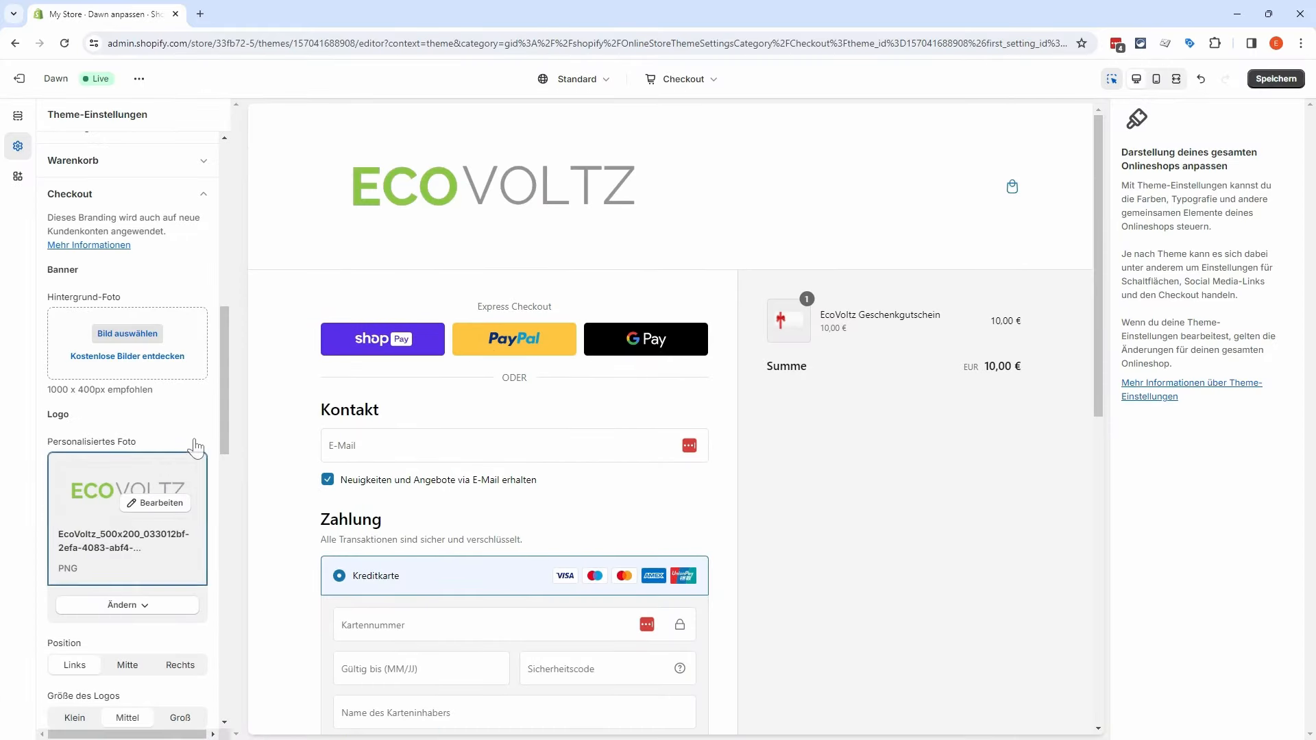
Step: Compare the checkout logo's position and size options in the preview, settling on position Links and size Mittel
scroll(202, 433, down, 1)
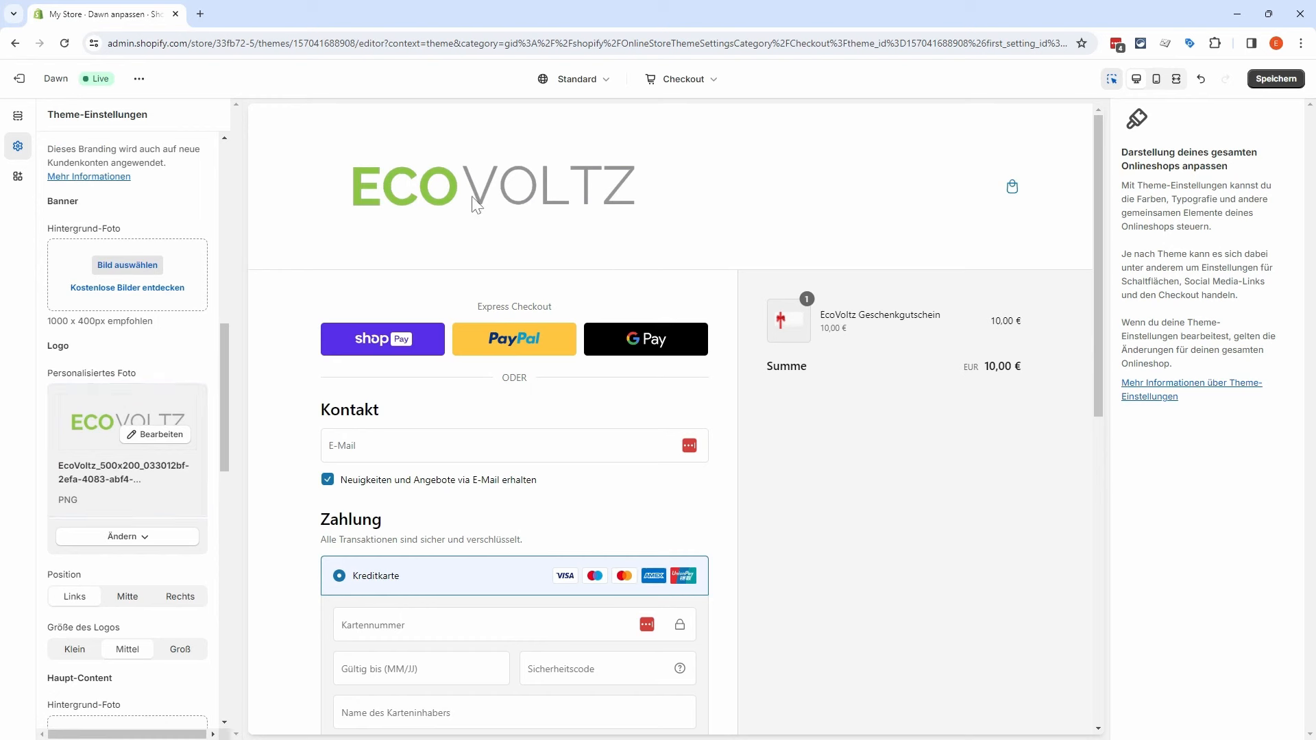
scroll(199, 383, down, 2)
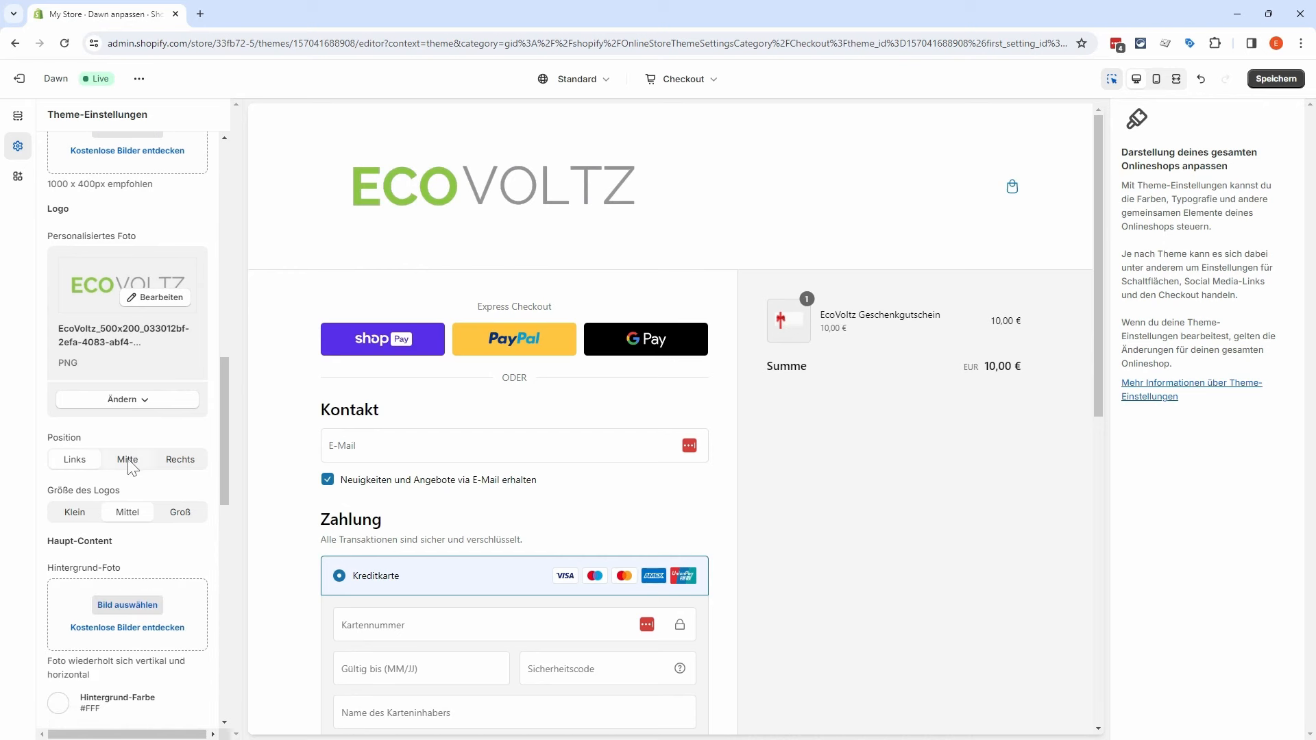
click(129, 462)
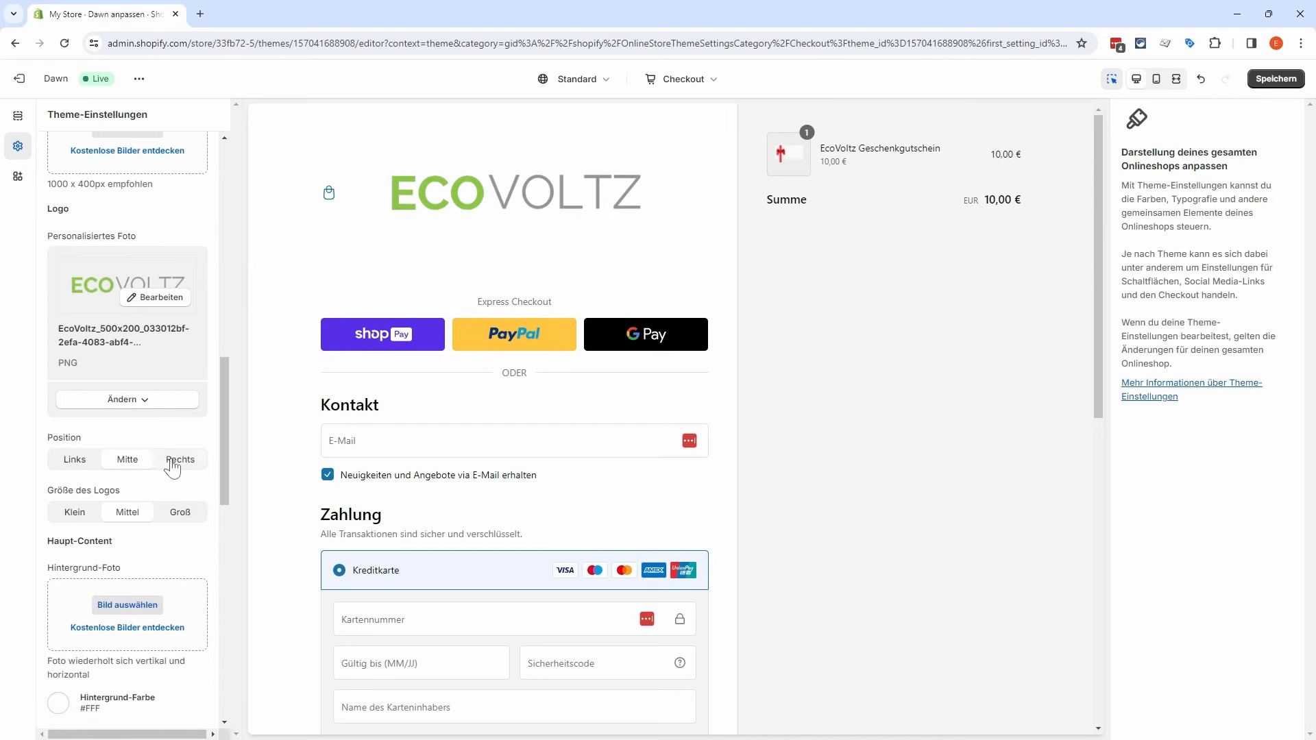
click(172, 466)
click(67, 460)
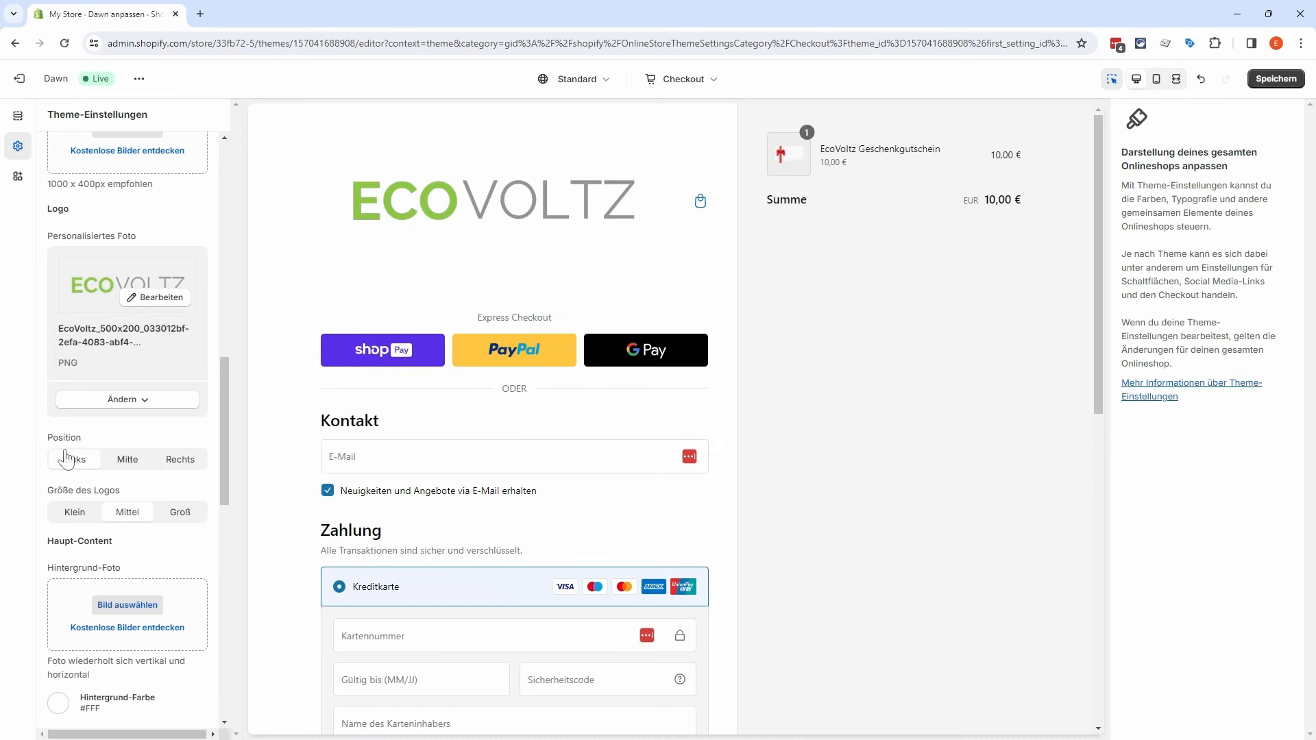
click(75, 521)
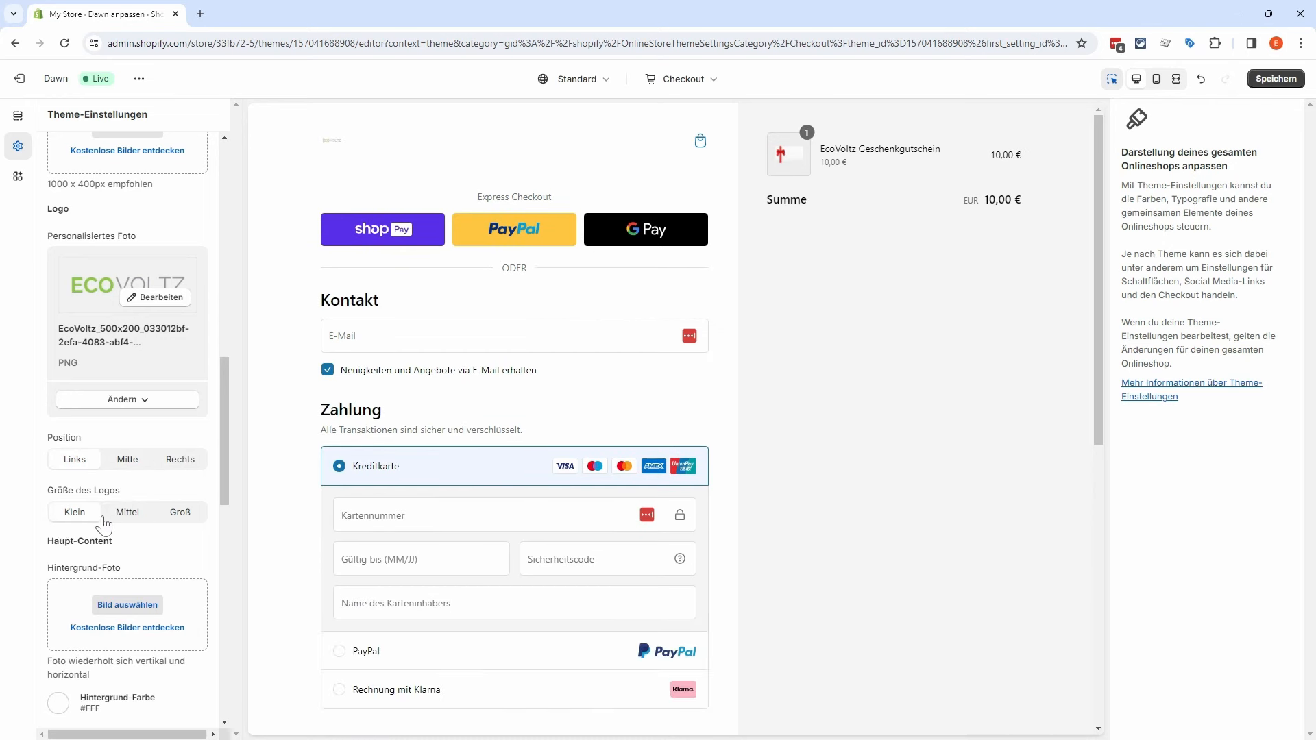
click(121, 521)
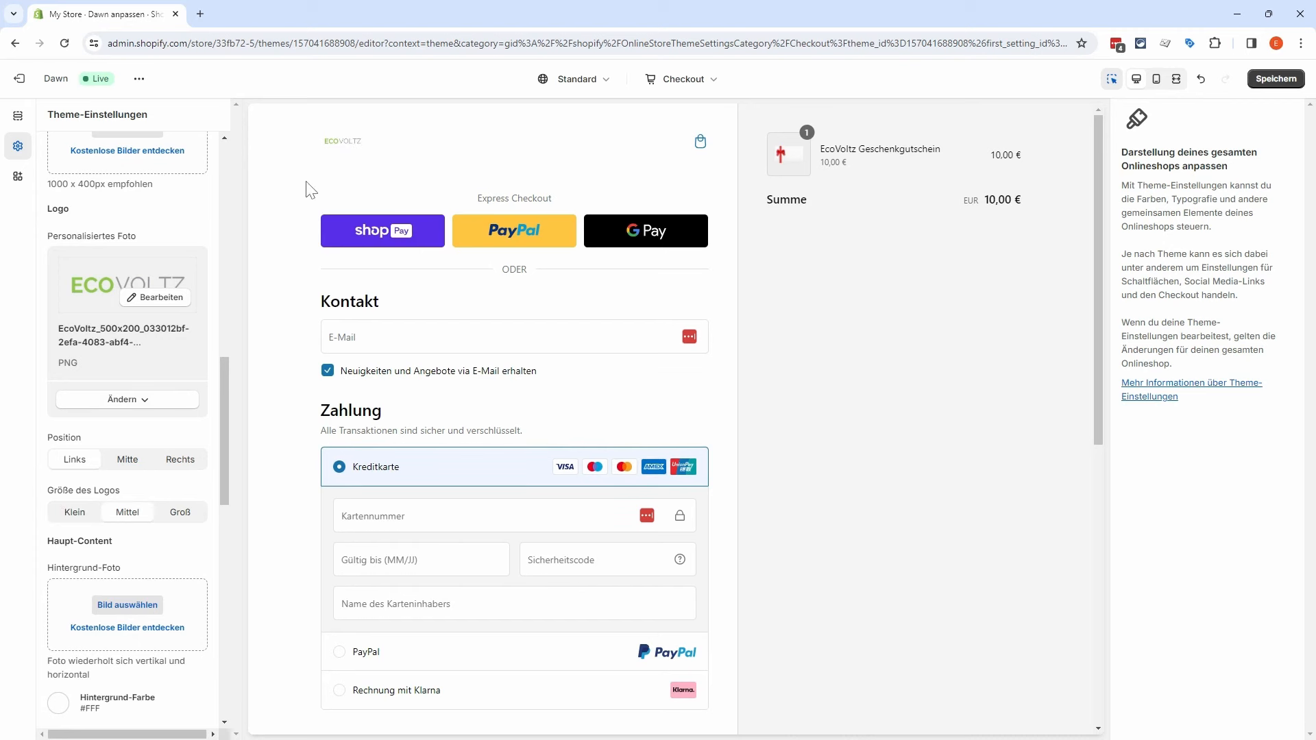
click(173, 515)
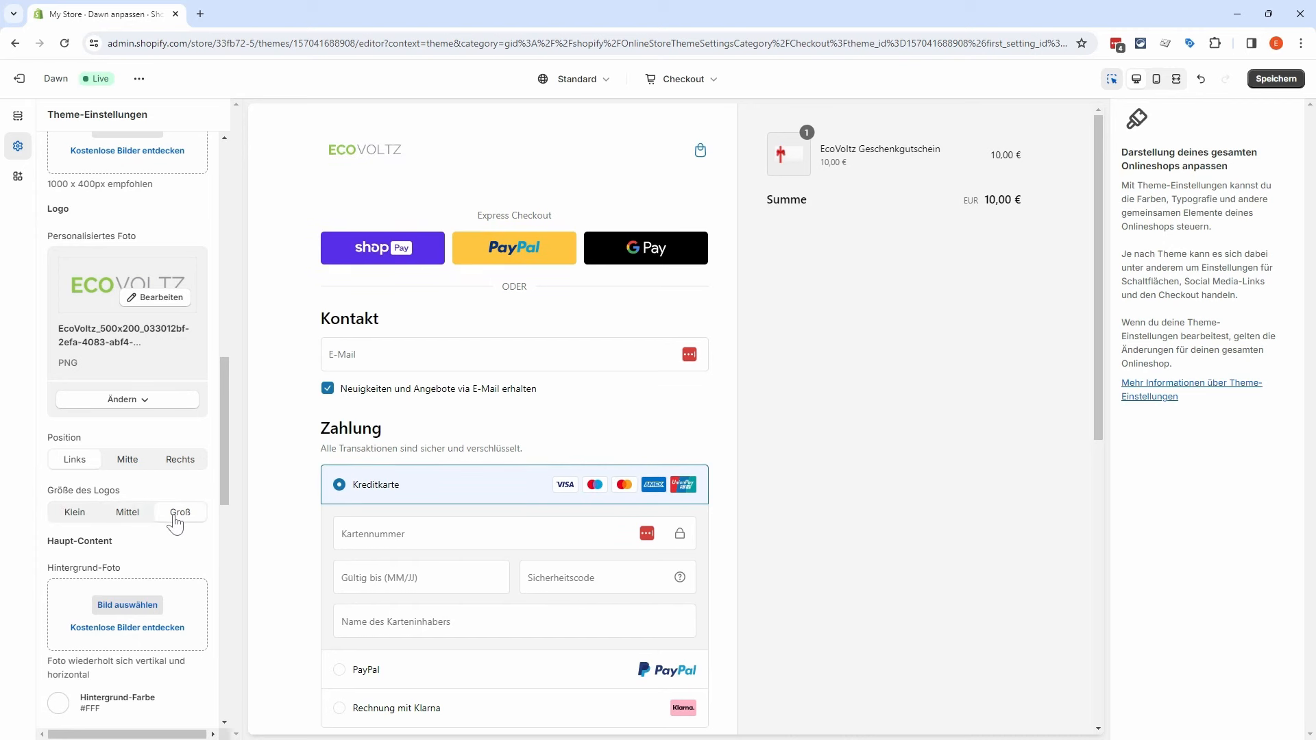
click(127, 514)
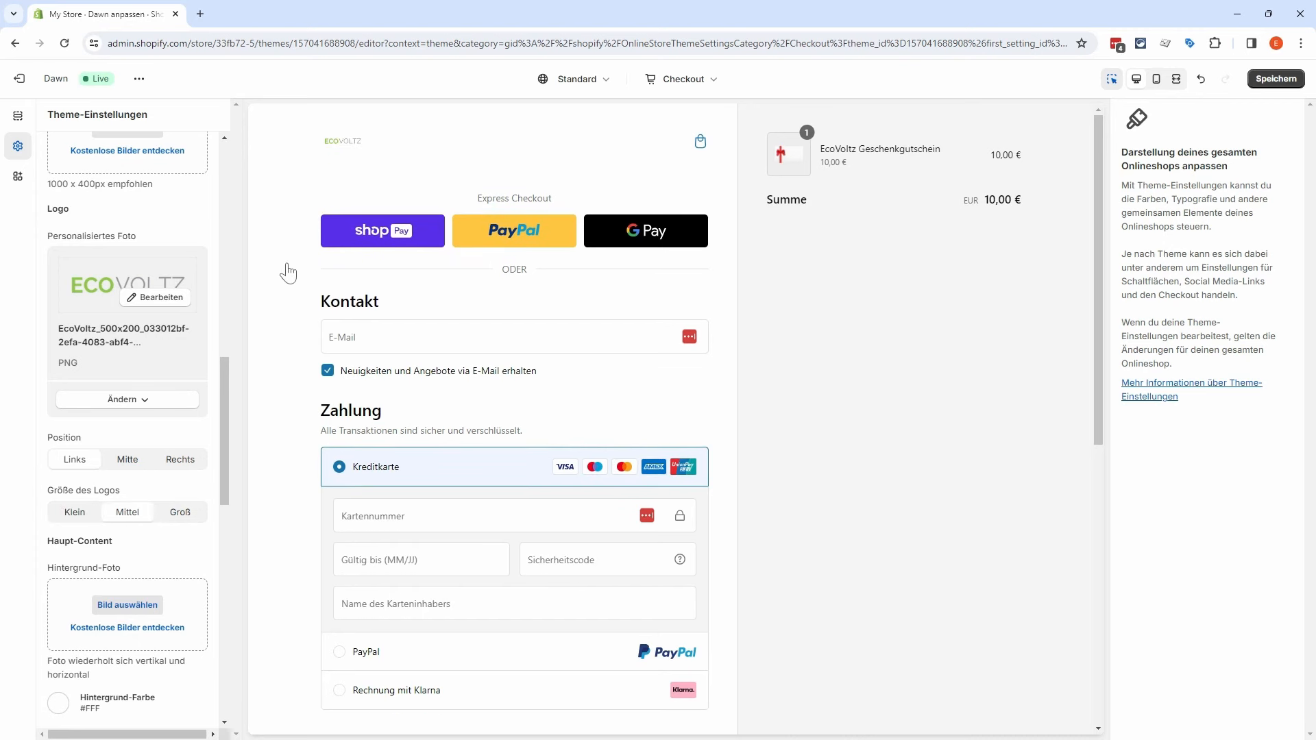
Step: Set the checkout logo size to Groß and review the remaining checkout settings and the custom CSS section
click(181, 514)
scroll(184, 568, down, 3)
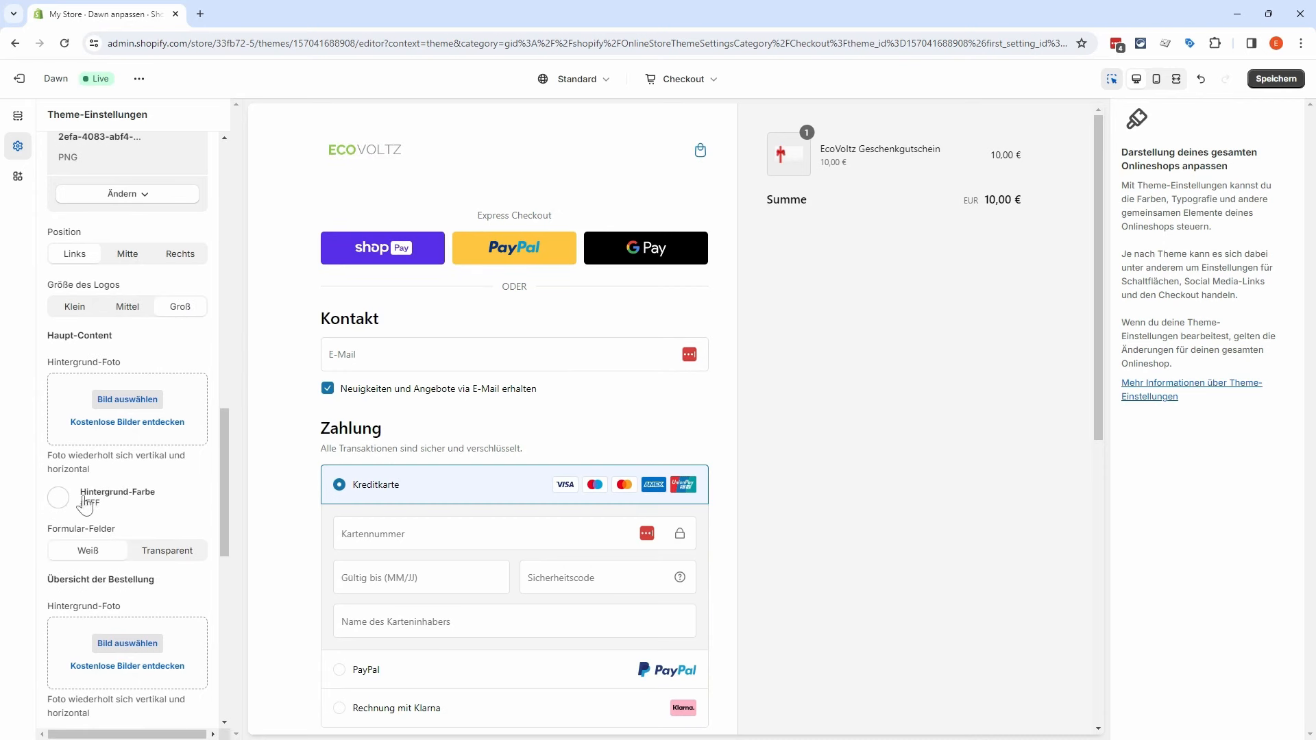
scroll(176, 473, down, 2)
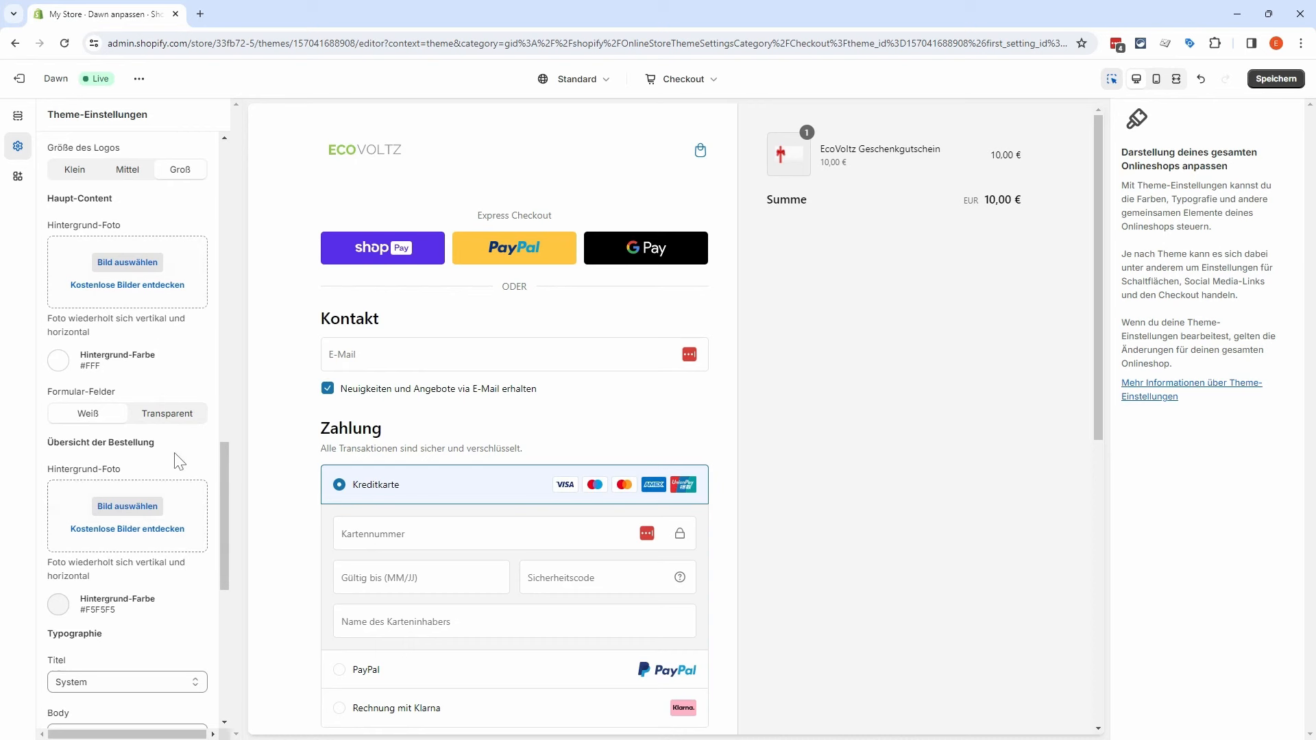
scroll(177, 460, down, 1)
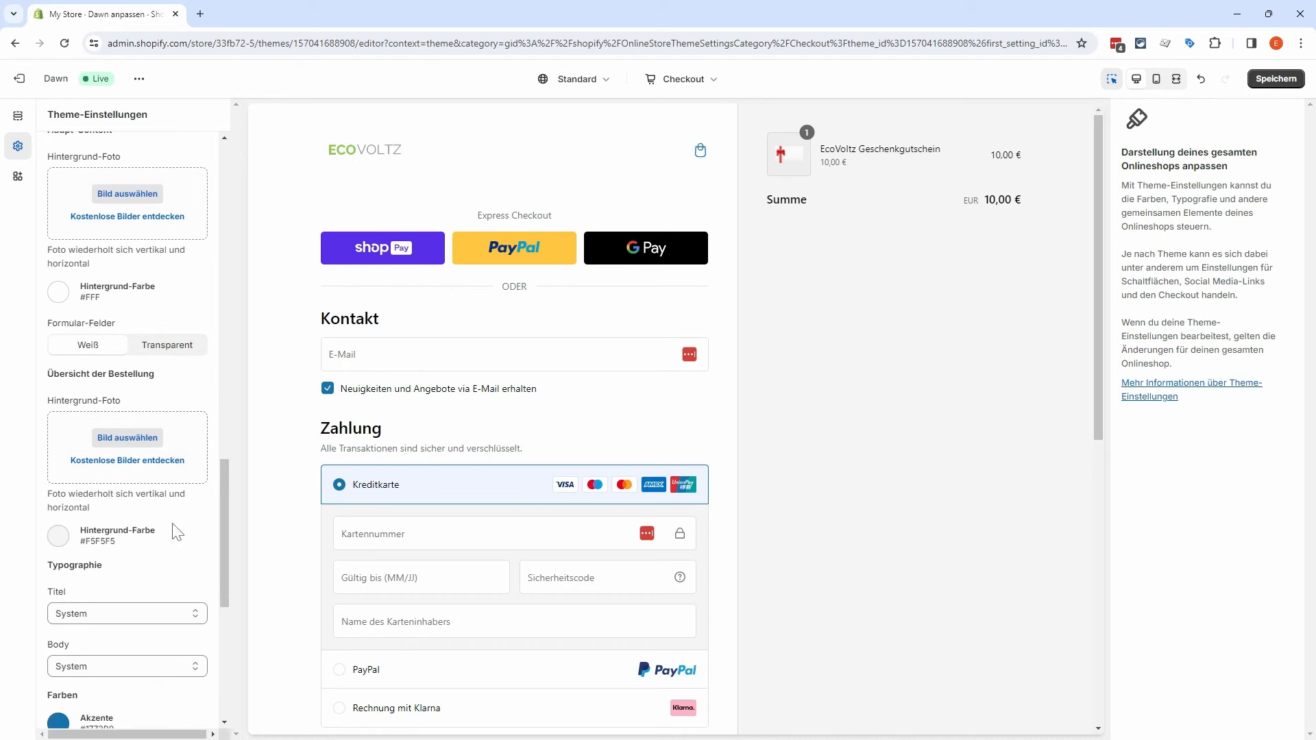
scroll(168, 572, down, 1)
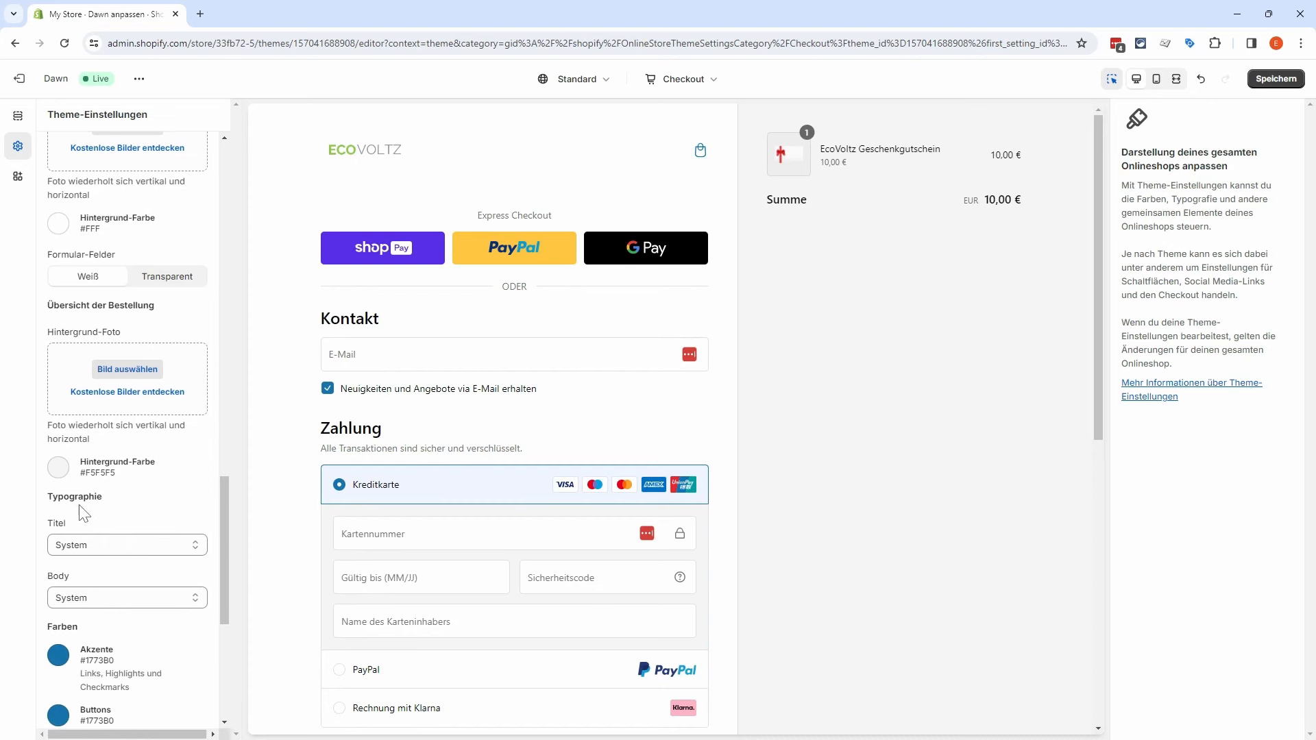
scroll(84, 512, down, 3)
scroll(172, 508, down, 3)
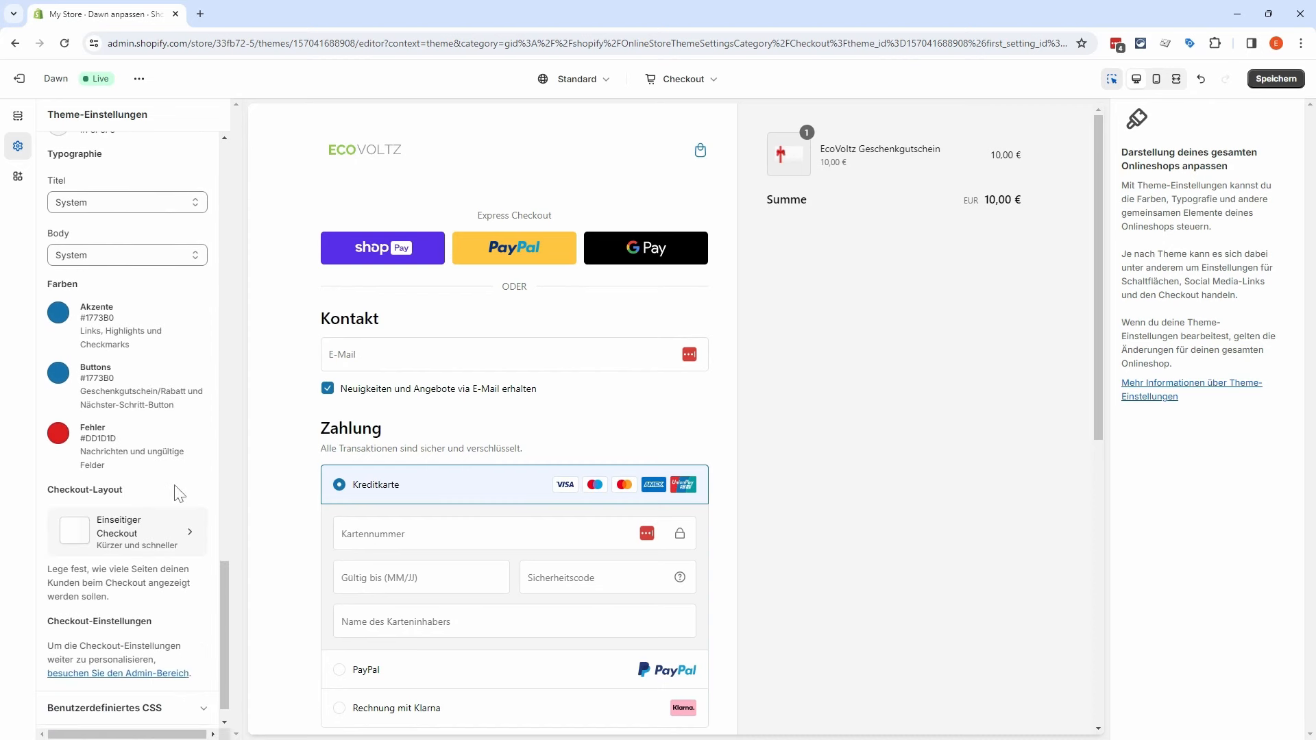
click(201, 684)
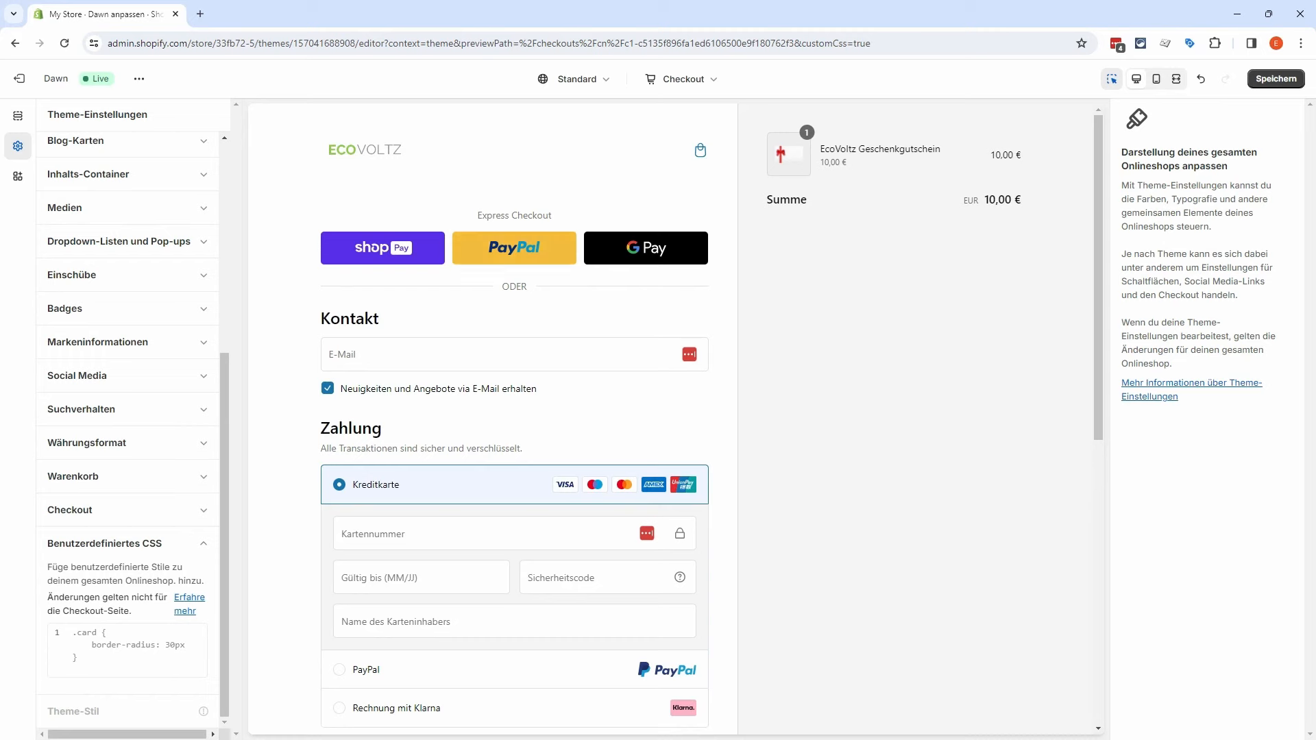
Step: Switch the preview back to the Startseite and examine its image banner and featured products
click(712, 82)
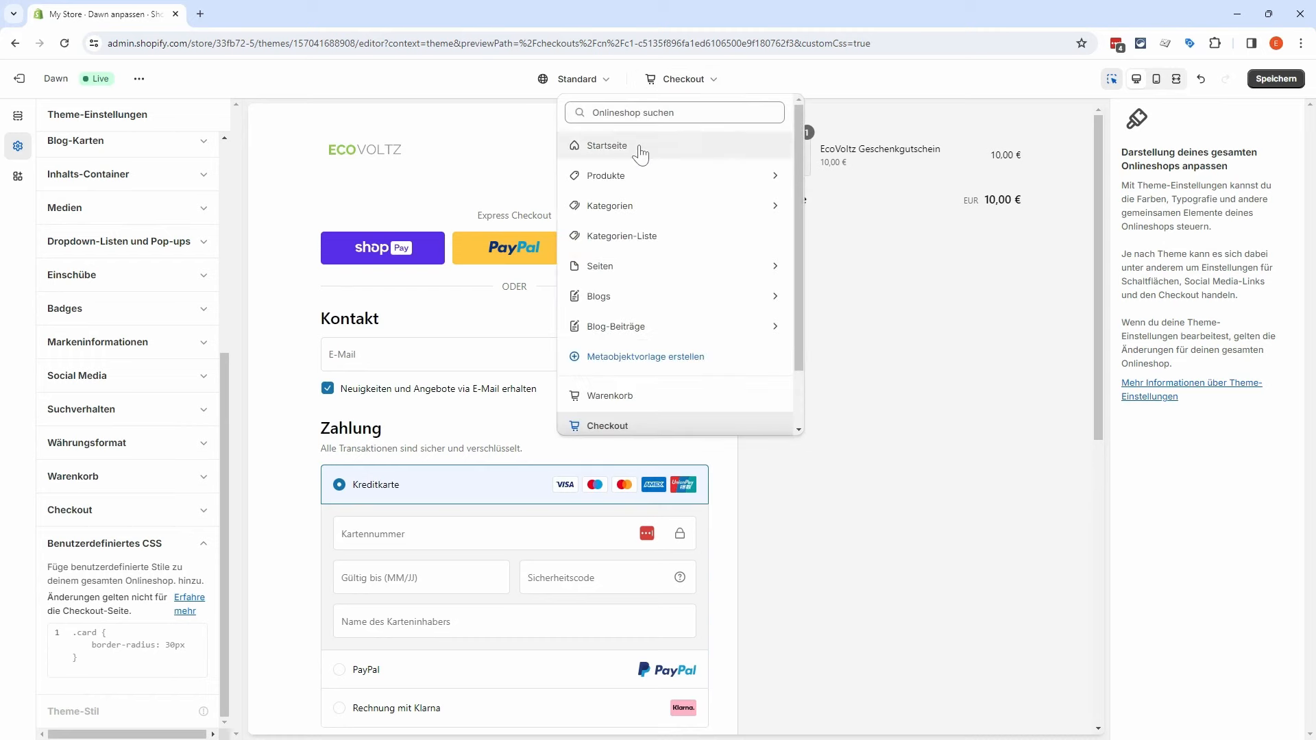
click(644, 147)
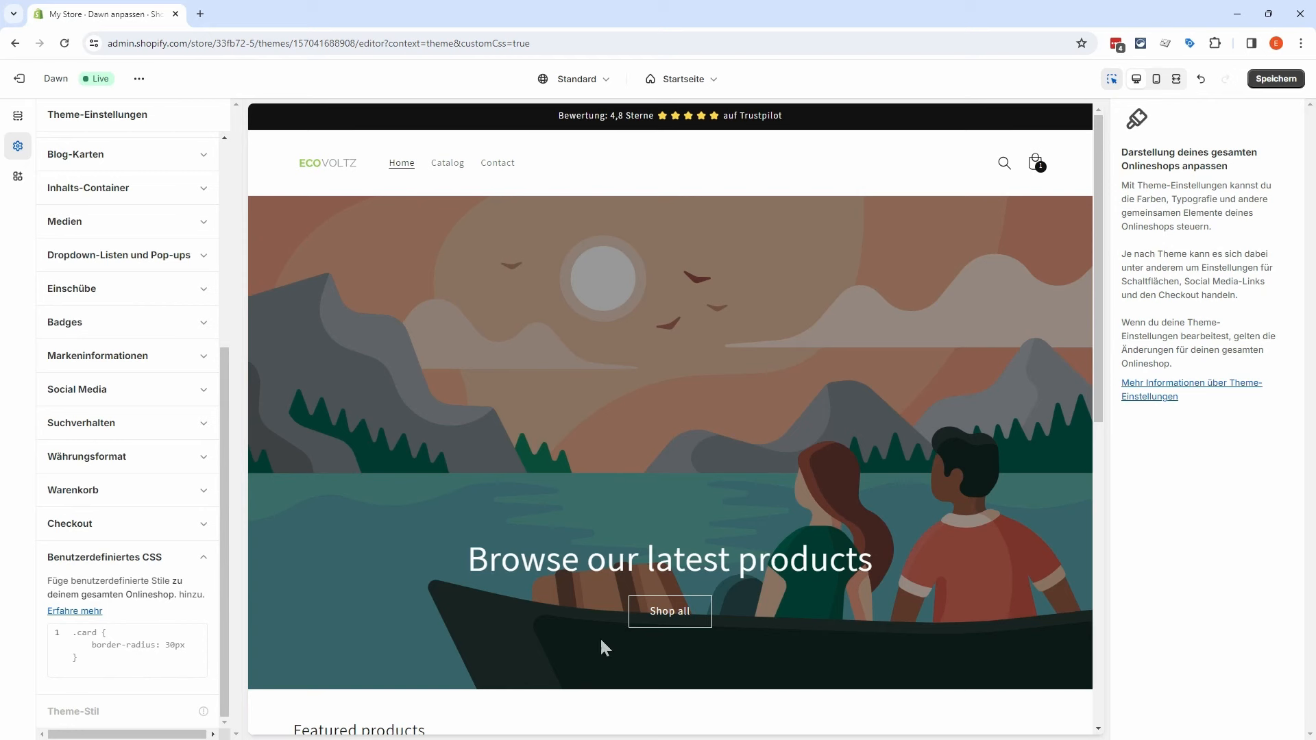
scroll(753, 607, down, 2)
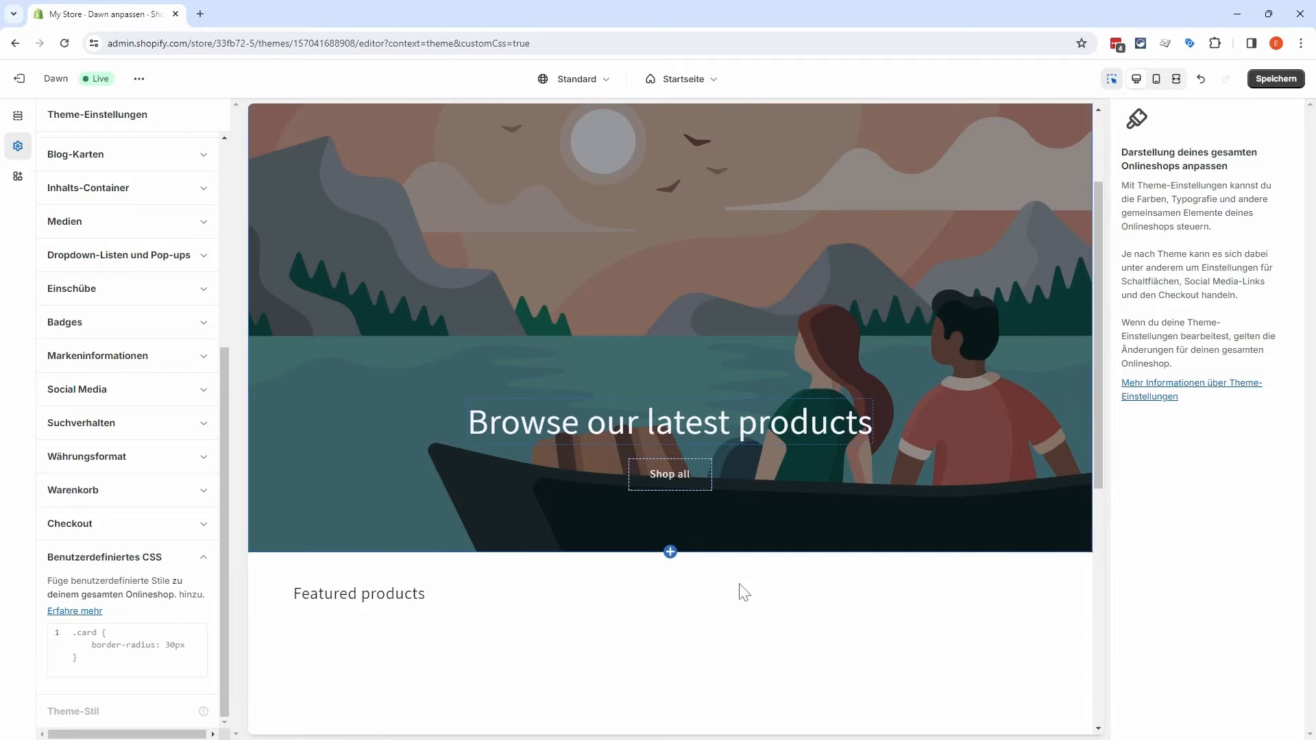
scroll(763, 586, down, 1)
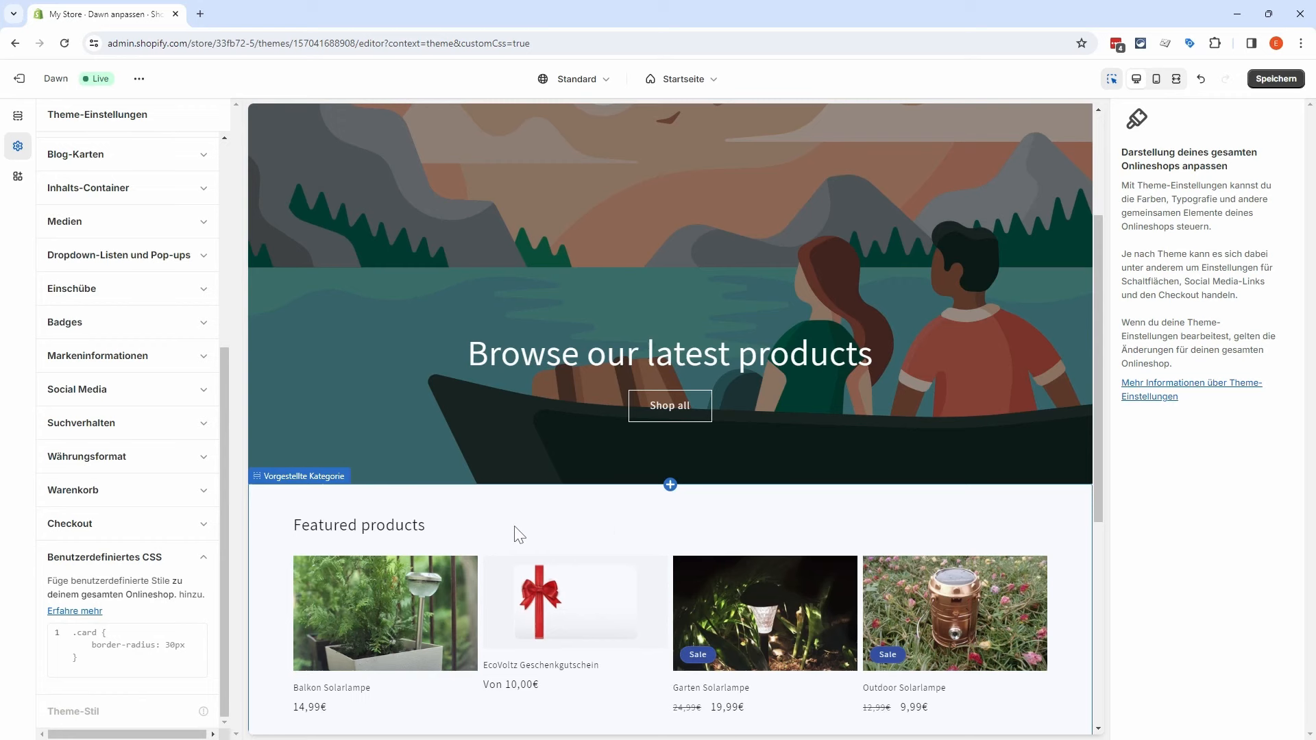
scroll(124, 438, up, 5)
Step: Open the home page's section list and view the settings of the Header section
click(18, 122)
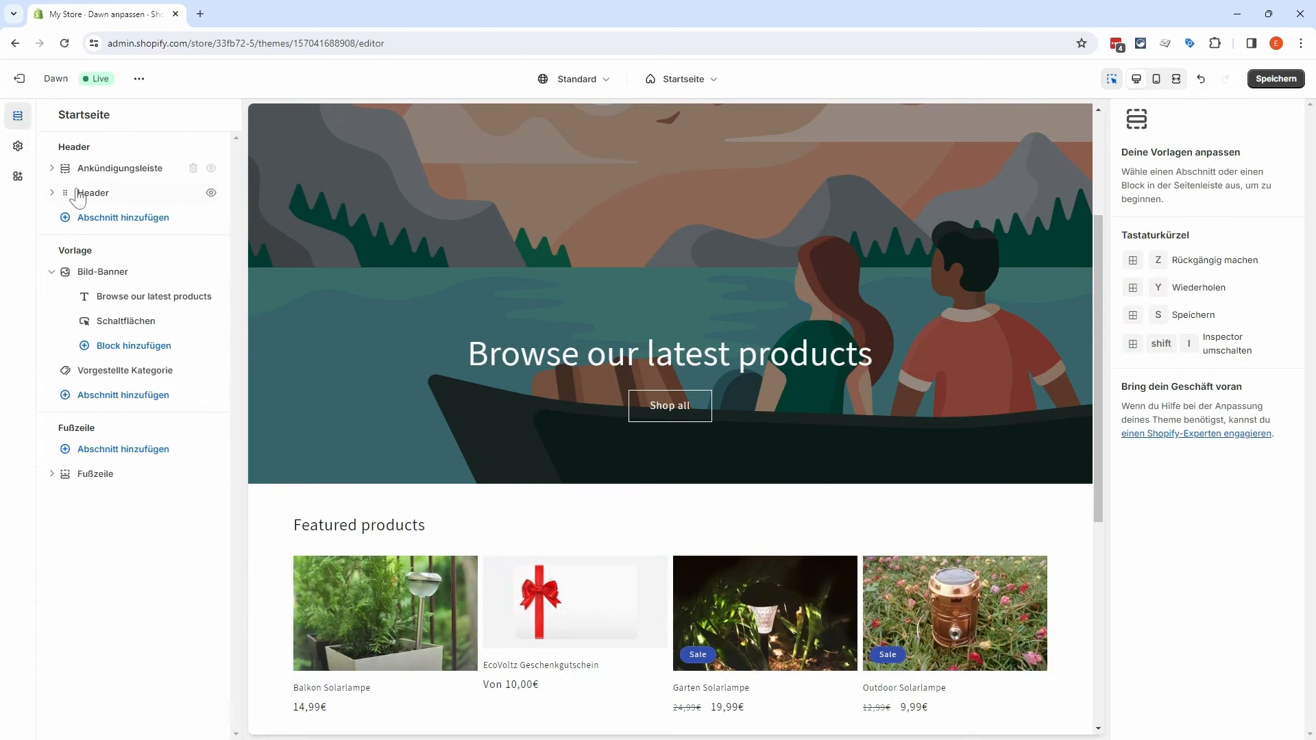
scroll(432, 281, up, 3)
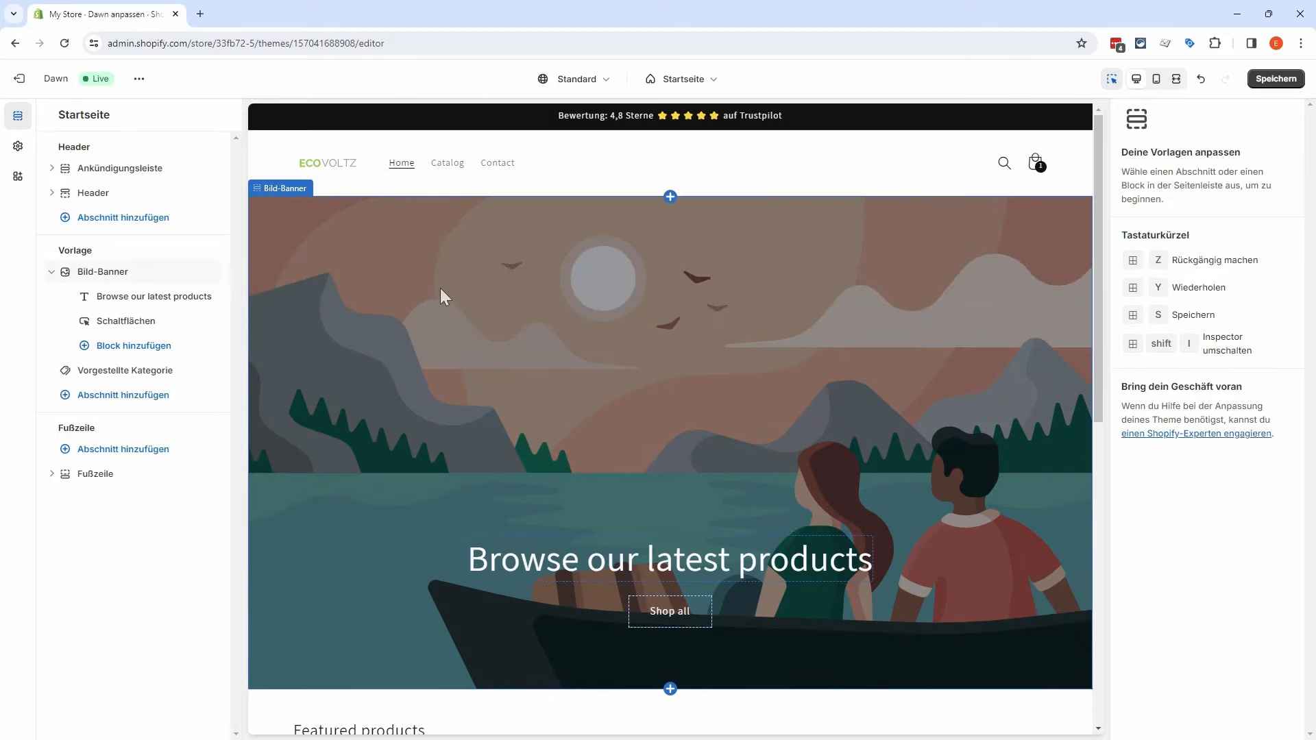
click(96, 193)
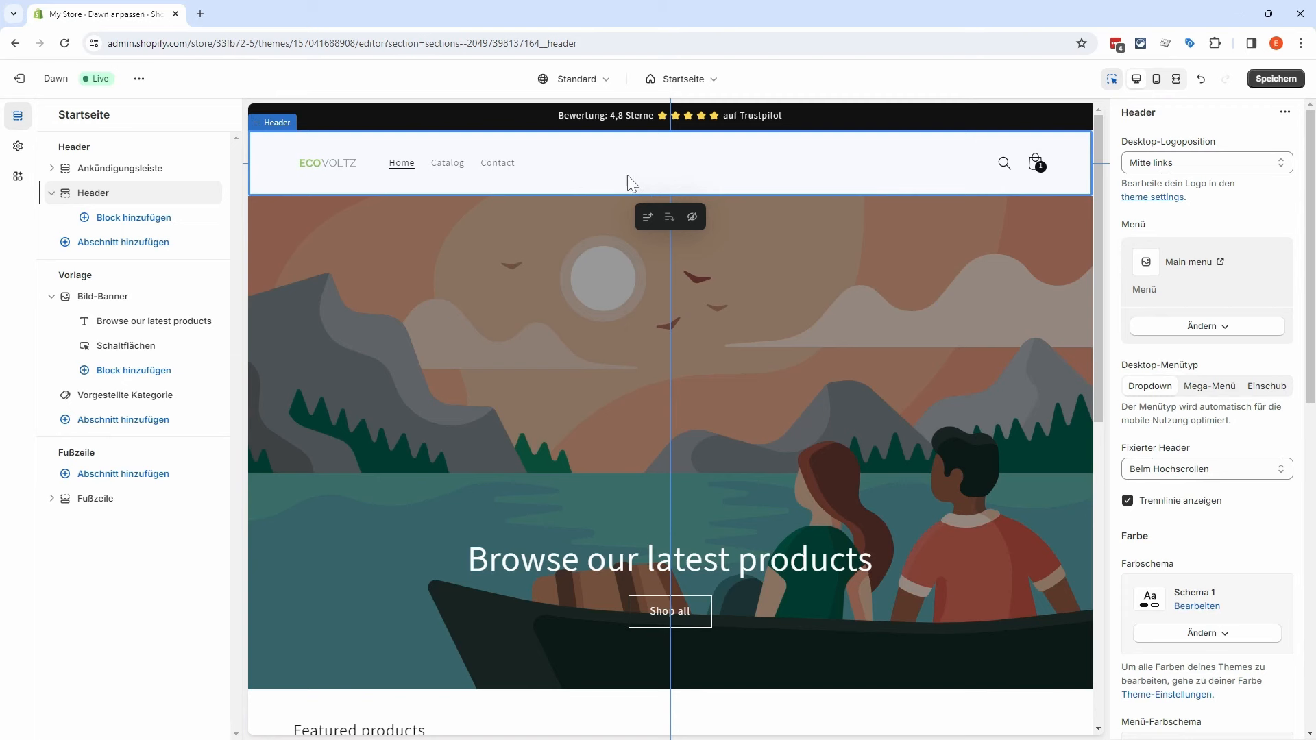
Step: Save the theme changes and leave the theme editor
click(1275, 78)
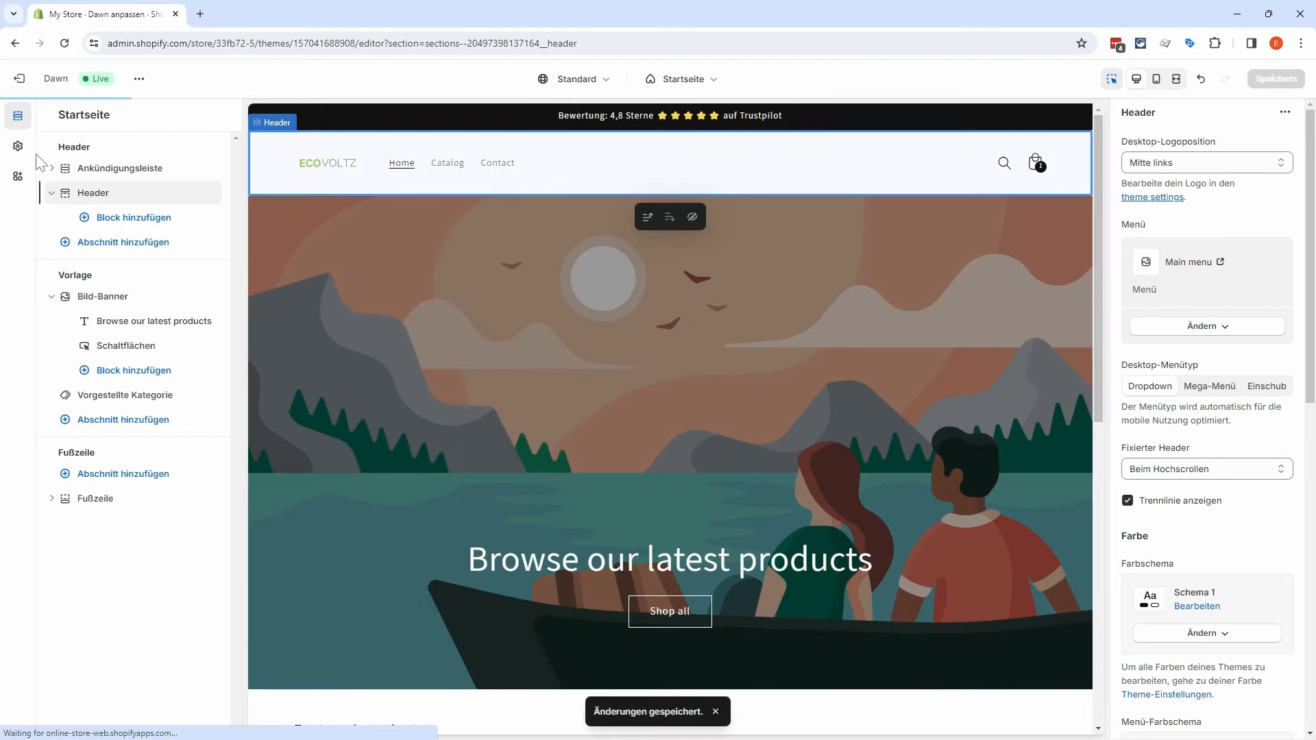
click(33, 80)
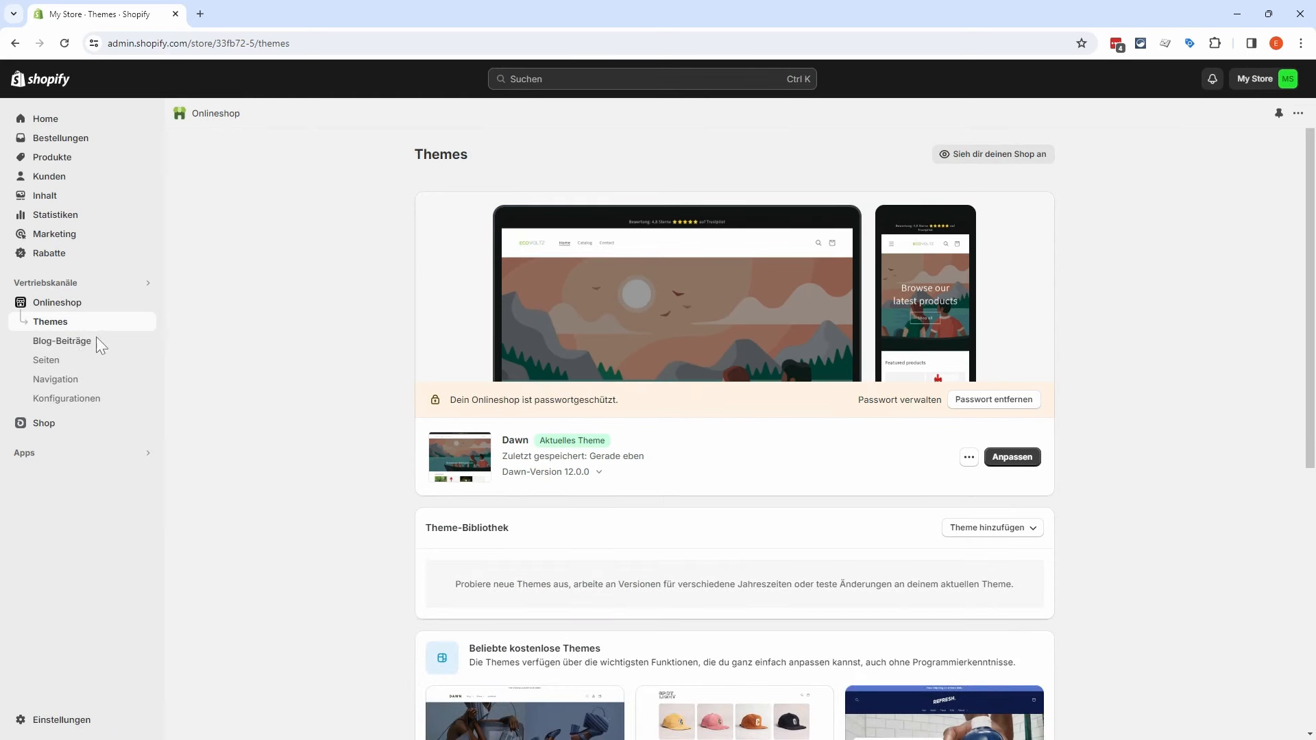
Step: Add a new page to the online shop with the title "Über uns"
click(63, 370)
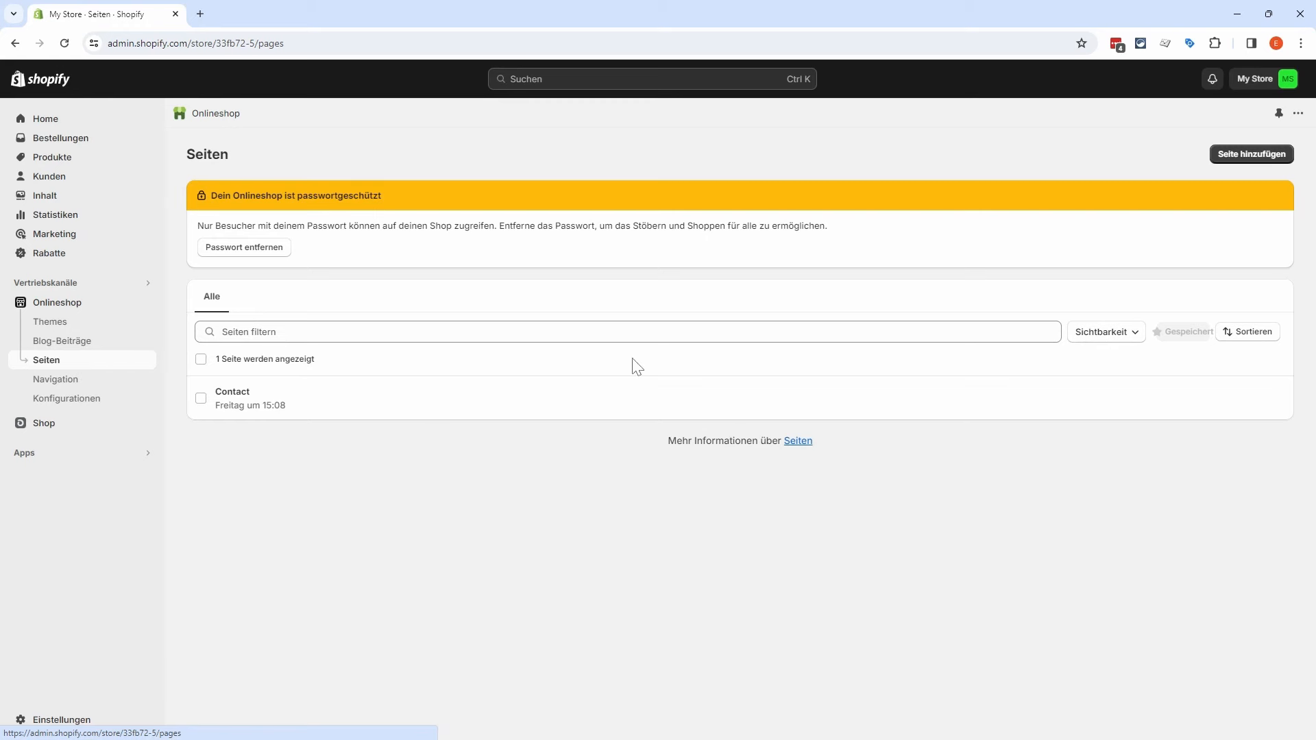
click(1255, 165)
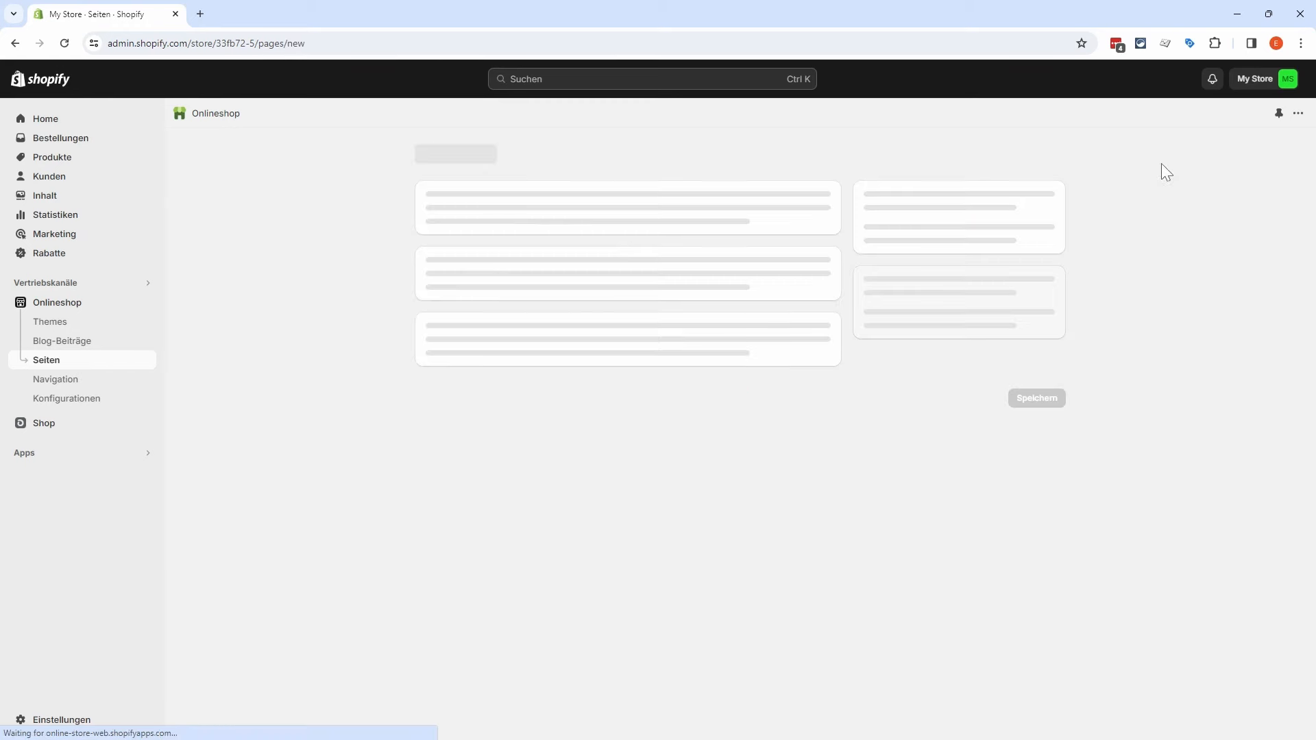
click(629, 219)
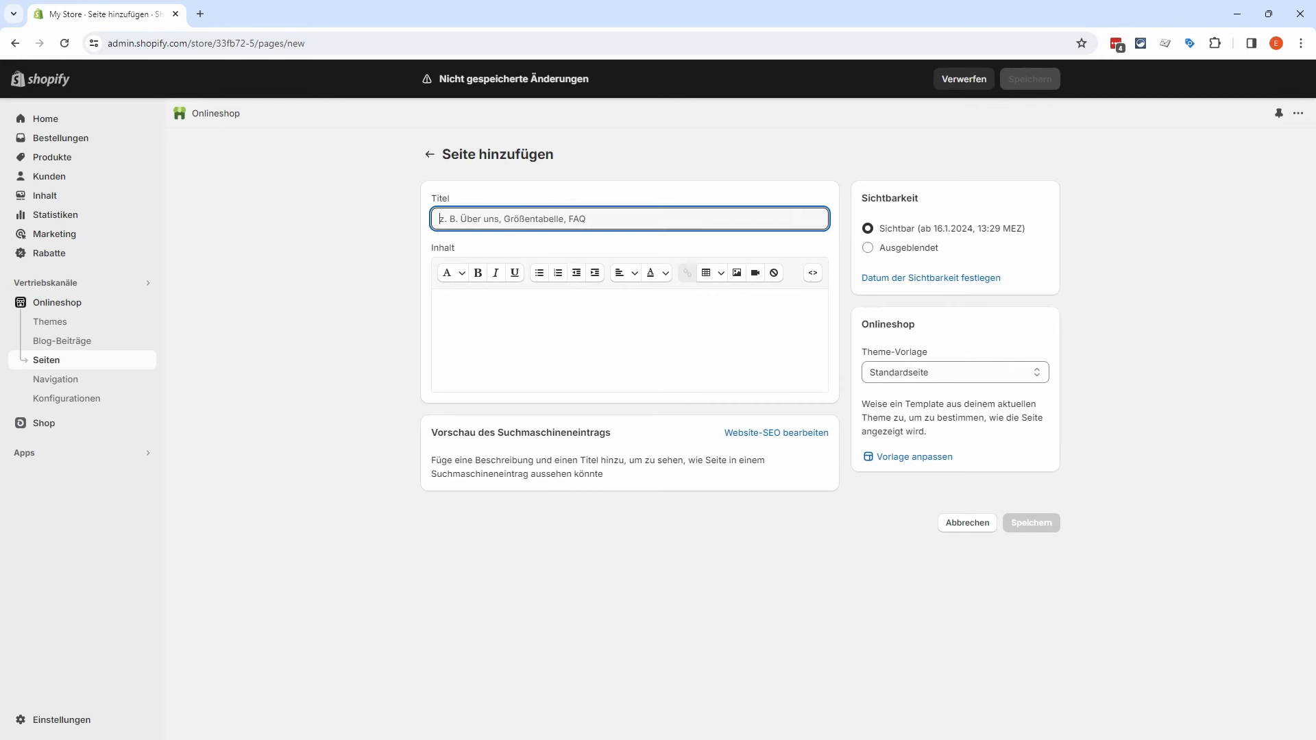
text(Über uns)
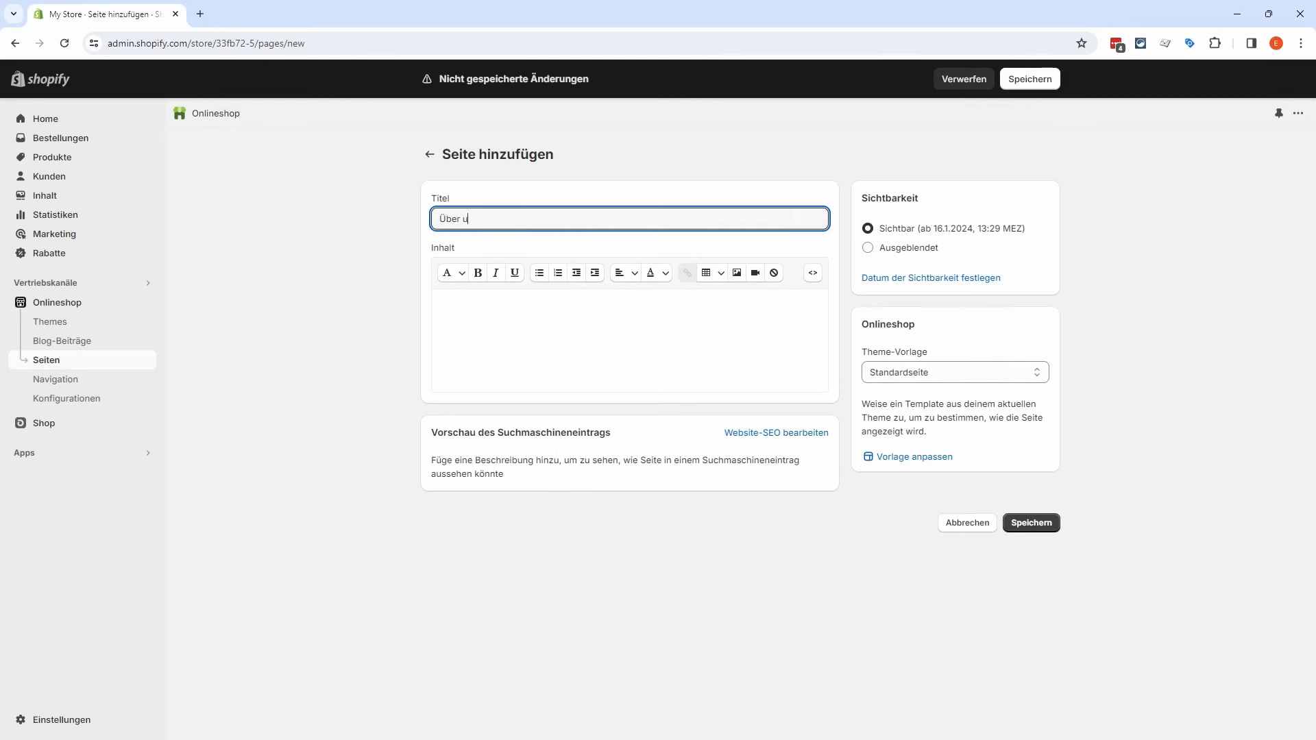
Step: Review the new page's search engine listing fields and theme template options, keep Standardseite, and save the page
click(753, 433)
click(624, 523)
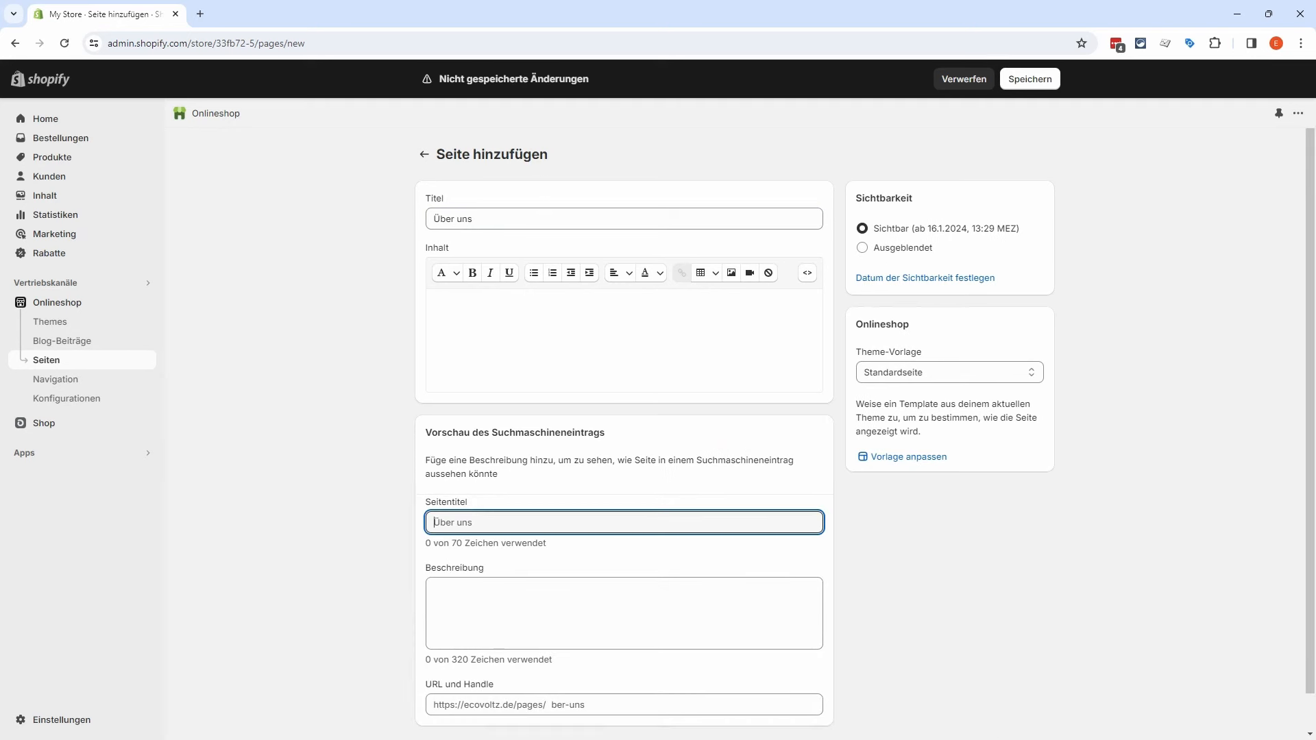
scroll(541, 504, down, 1)
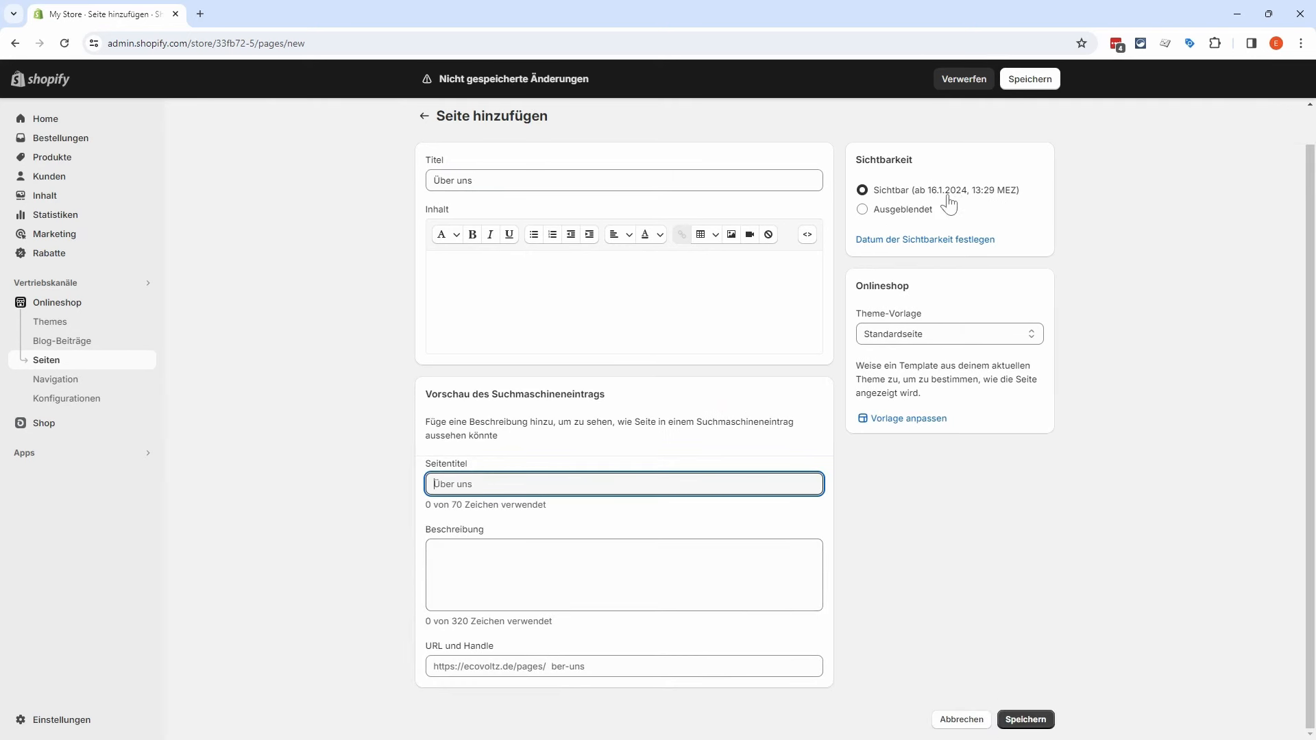
click(999, 341)
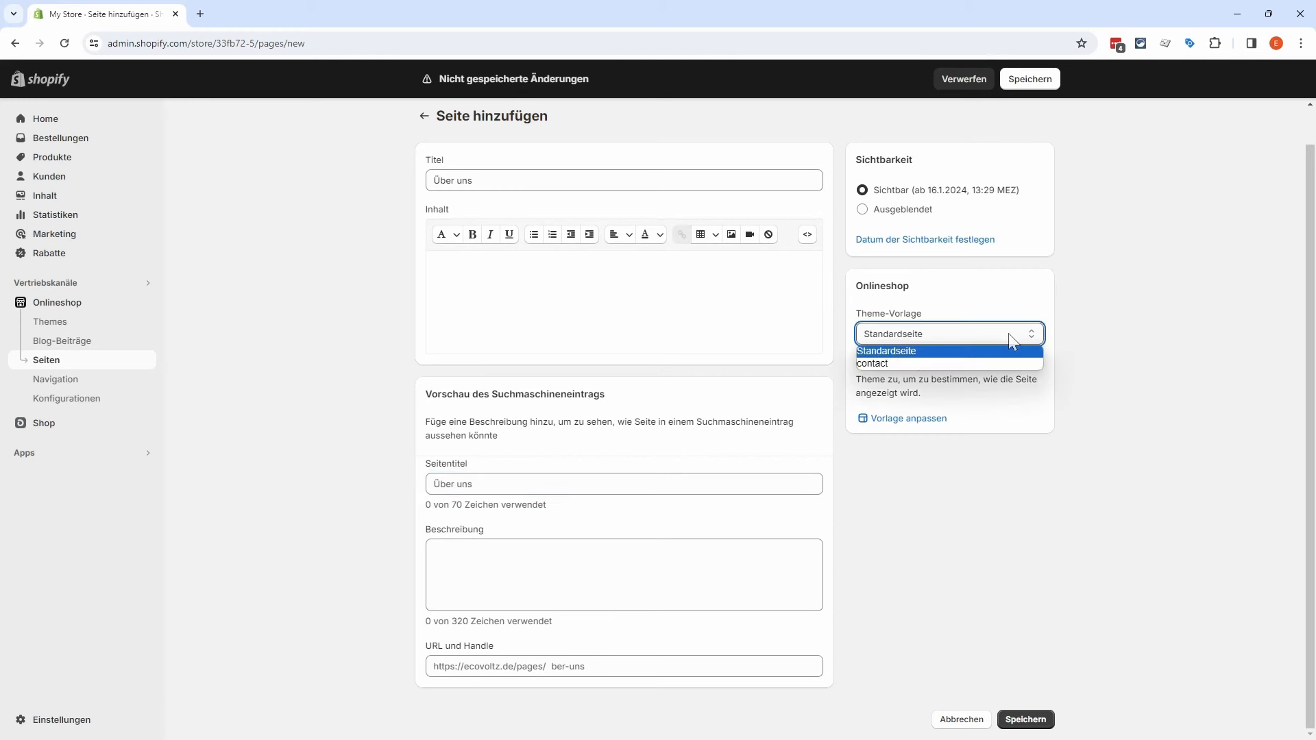
click(994, 339)
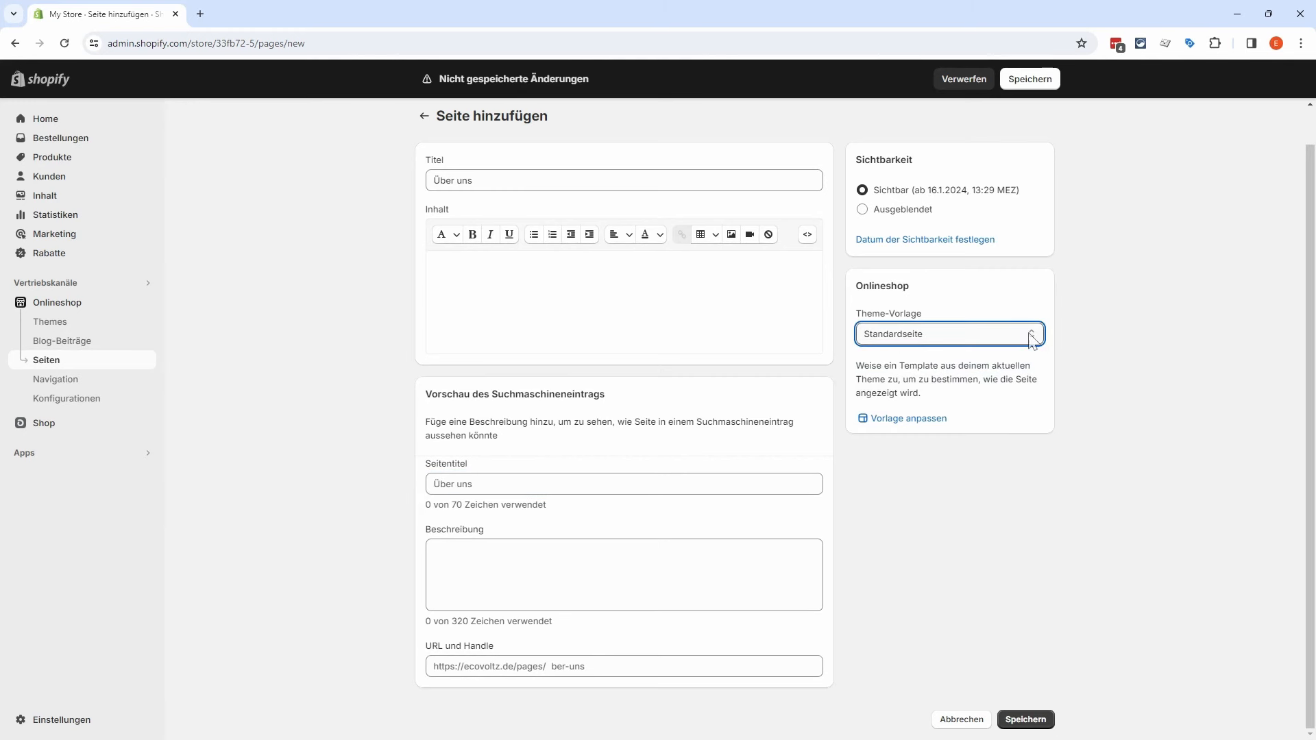
click(1072, 374)
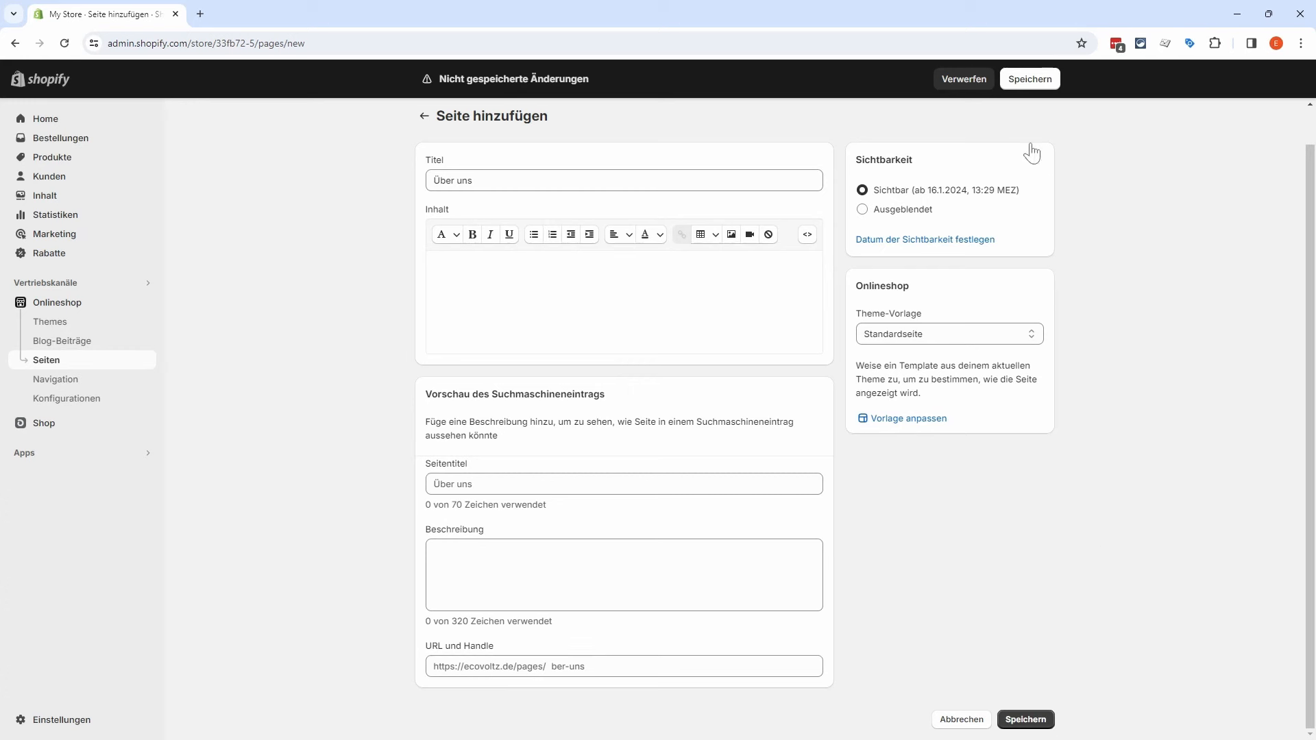
click(1029, 82)
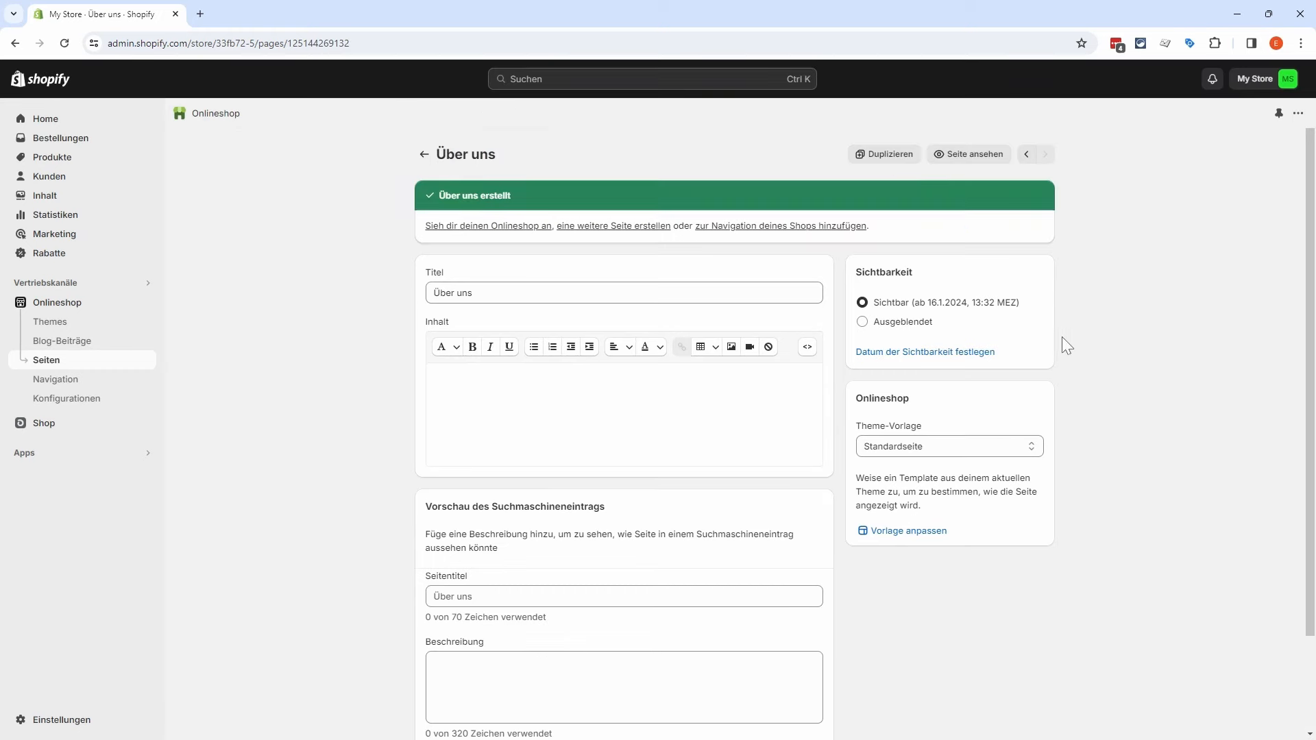
Step: View the Über uns page in the live shop, close it and return to the page list
click(962, 162)
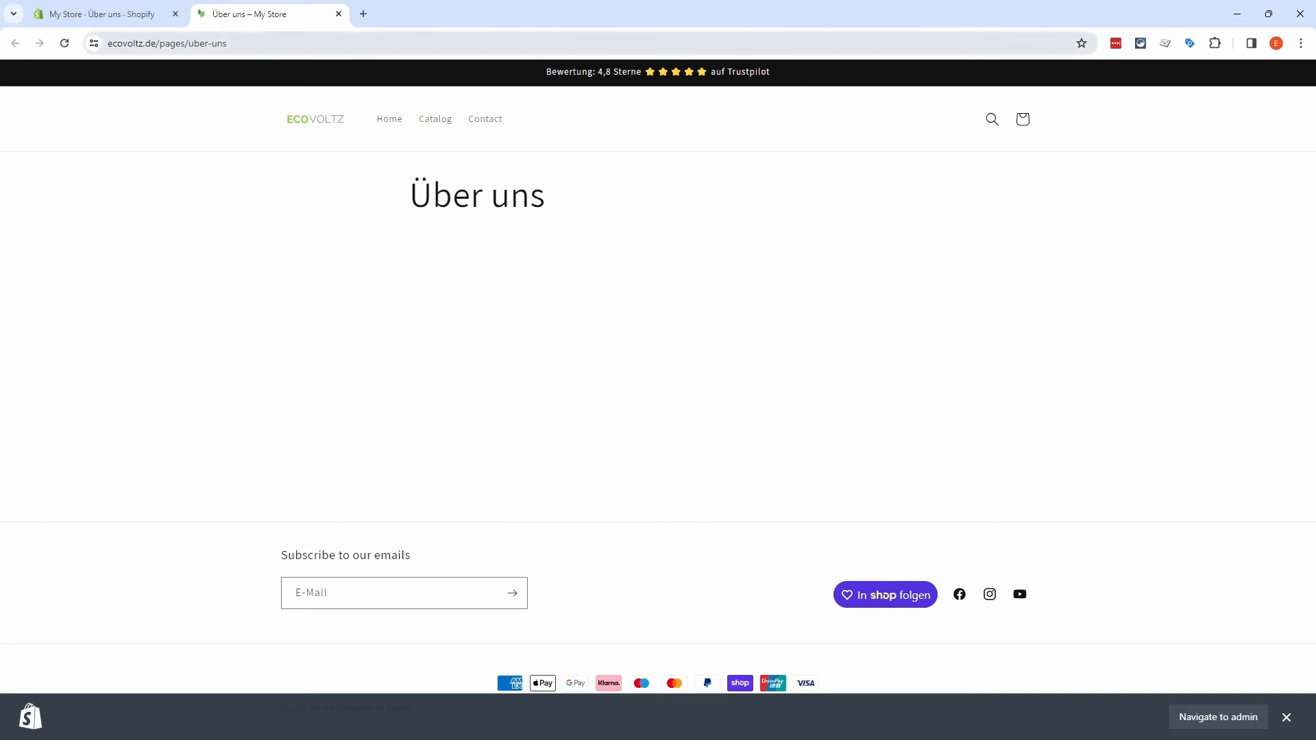
click(339, 13)
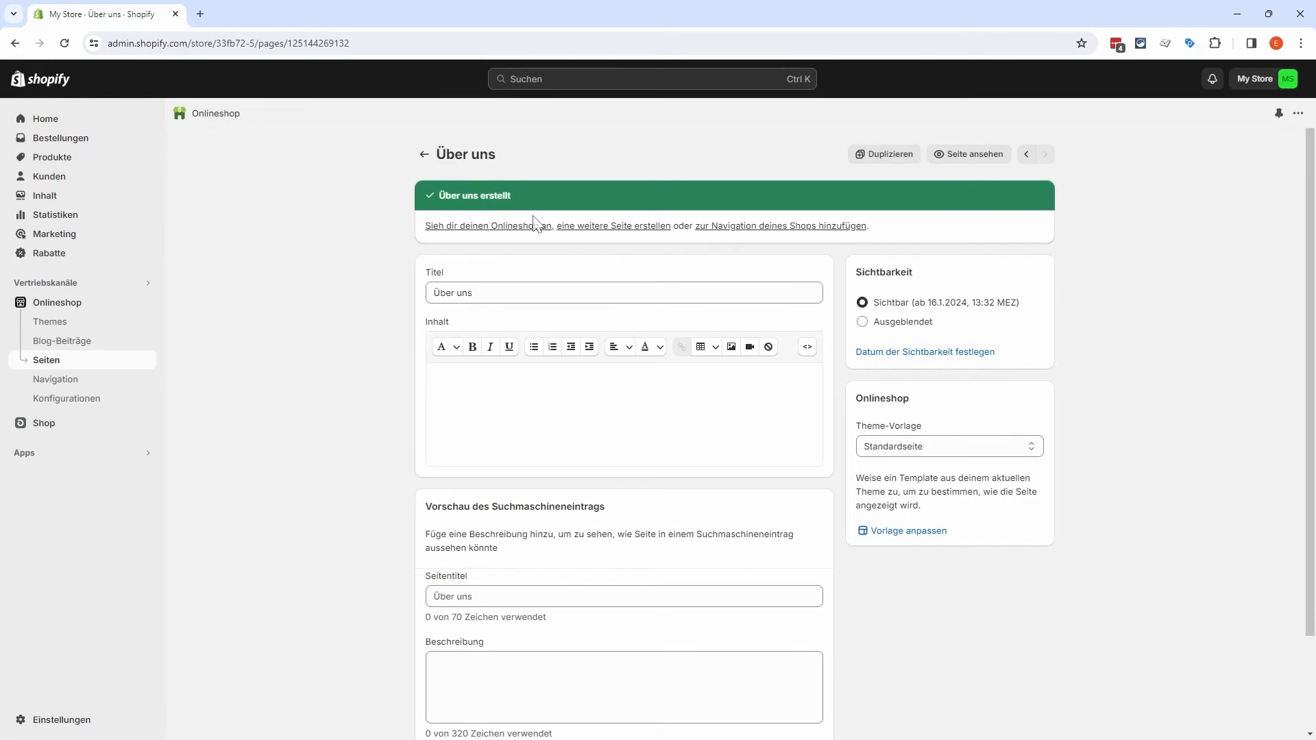
click(425, 158)
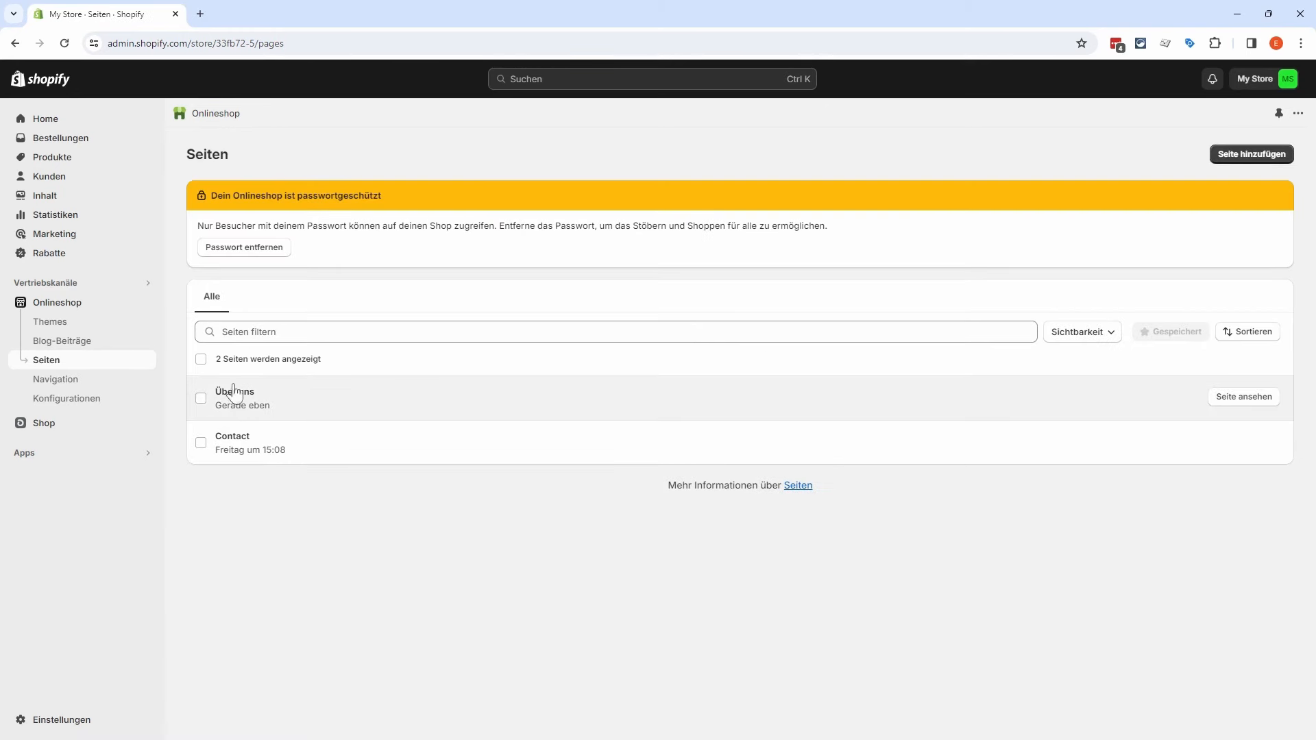
Step: Open the form for adding another page, and examine the legal and service pages in the page list
click(1245, 156)
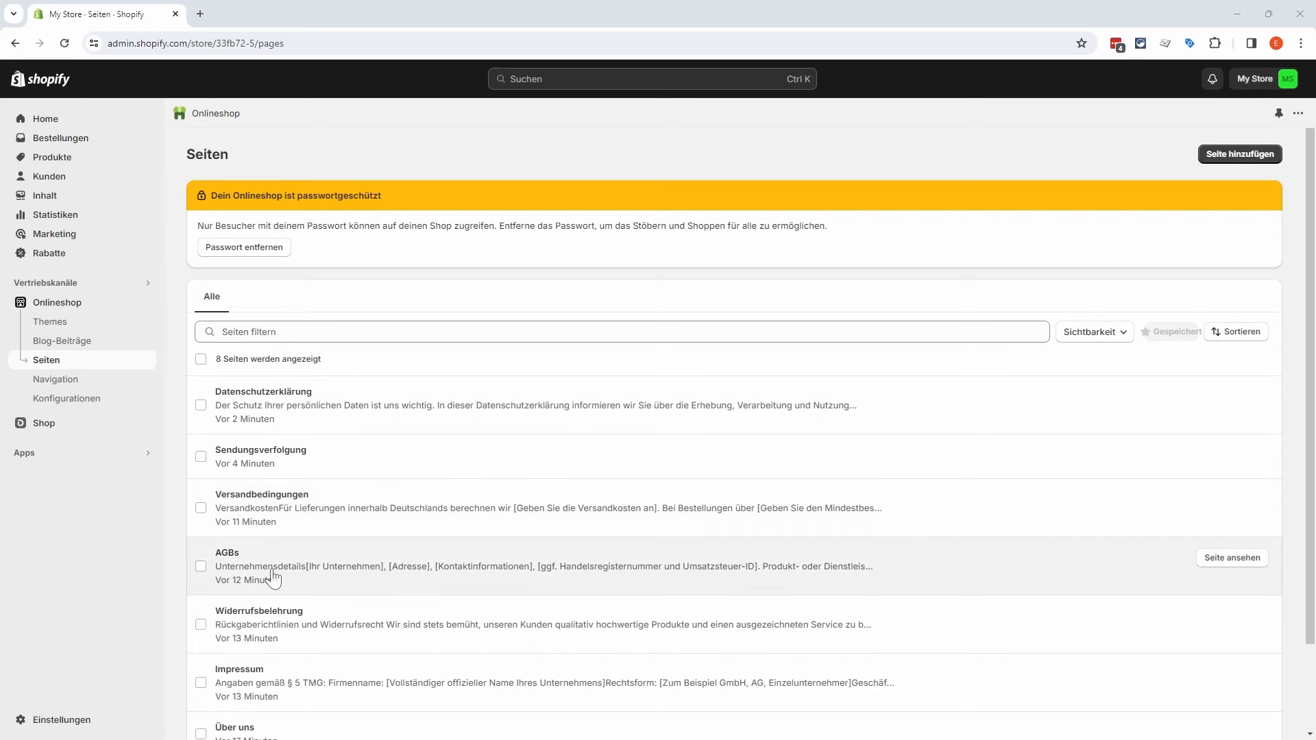
scroll(278, 576, down, 2)
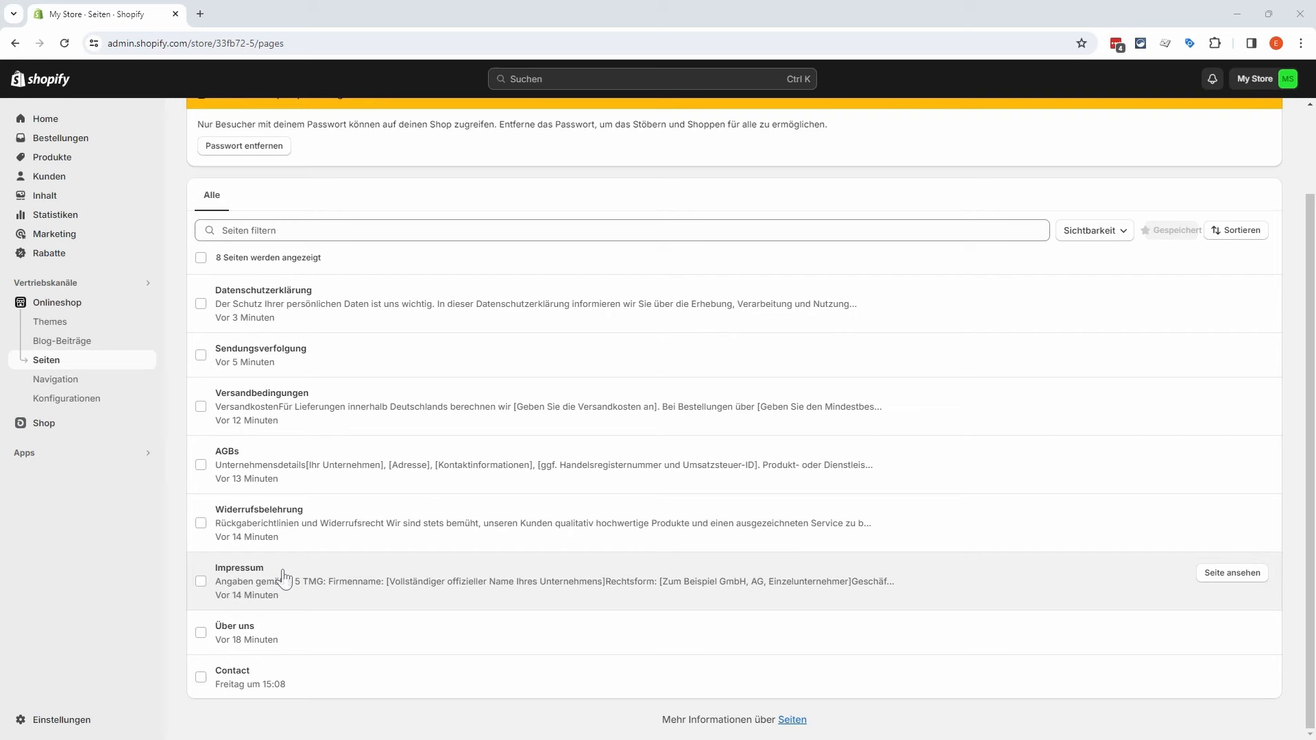
Step: Open the Richtlinien settings and examine the note about policies being linked in the checkout footer
click(63, 720)
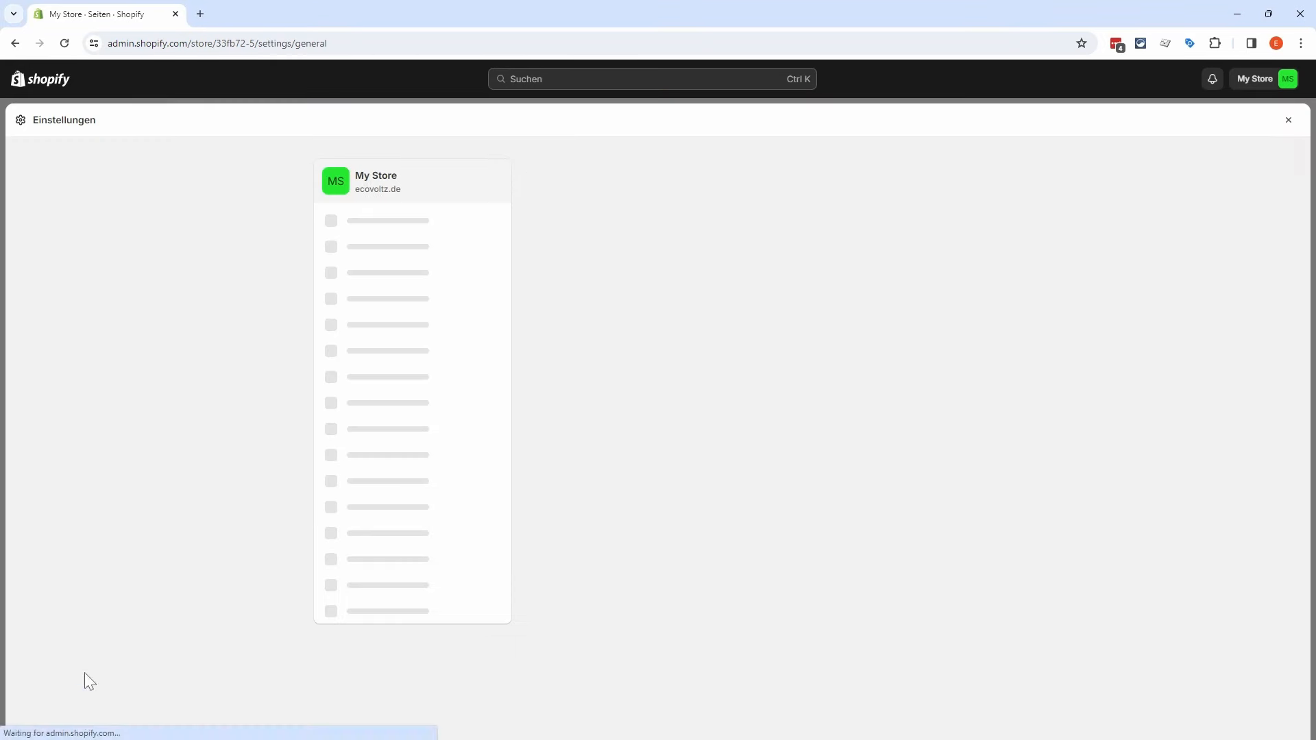
click(384, 638)
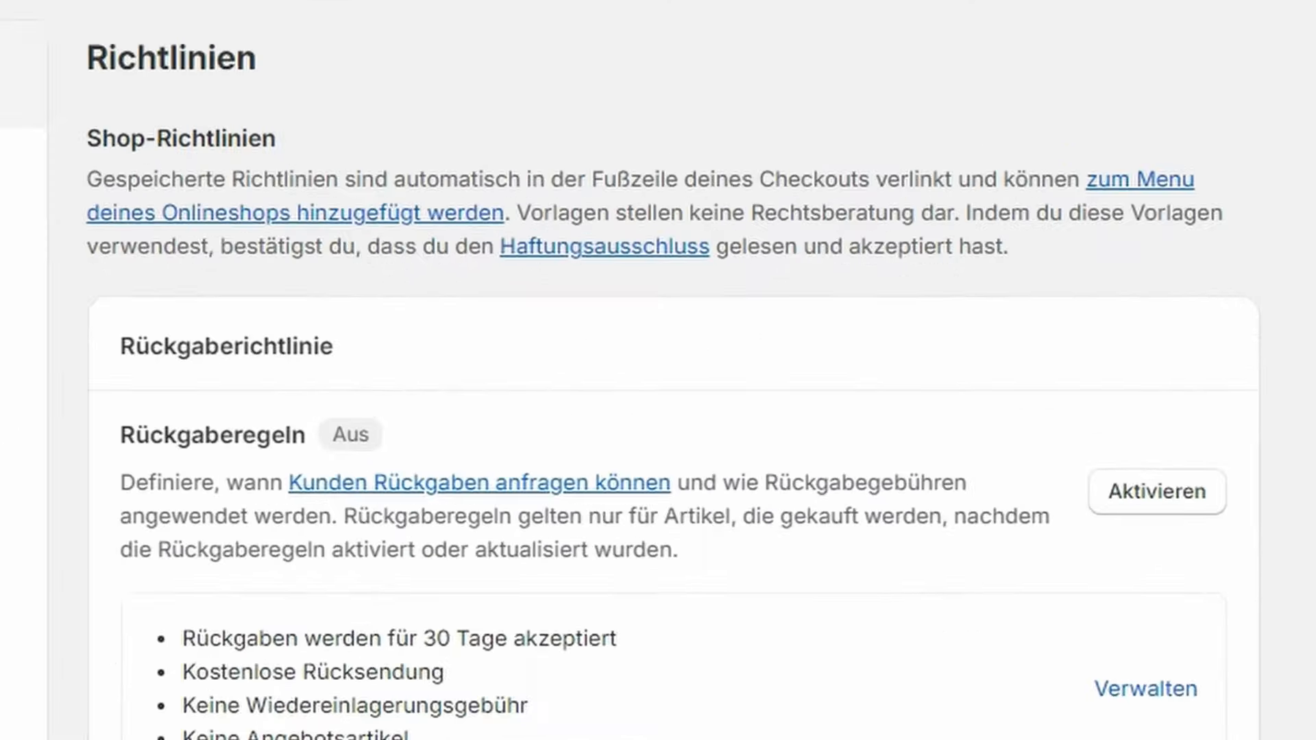
drag(591, 178, 869, 179)
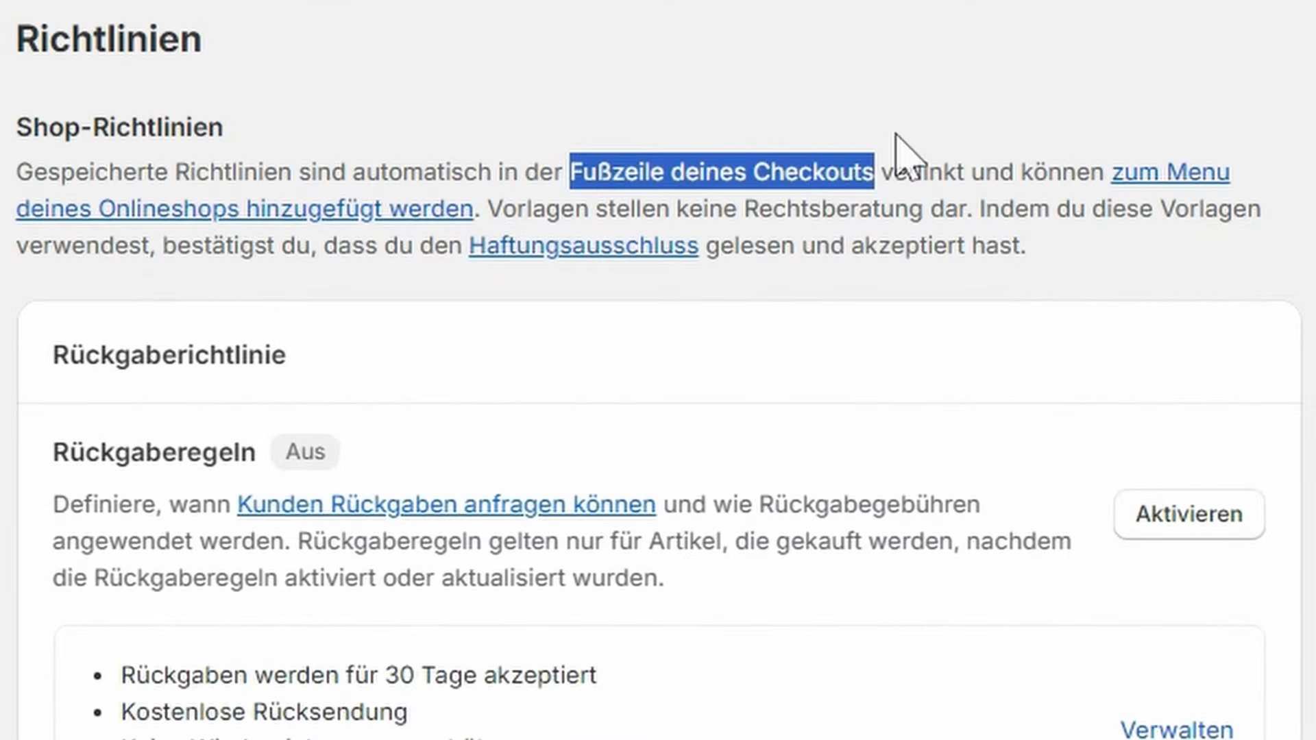
Step: Return to the shop's pages and look through the list down to the Contact page
click(67, 359)
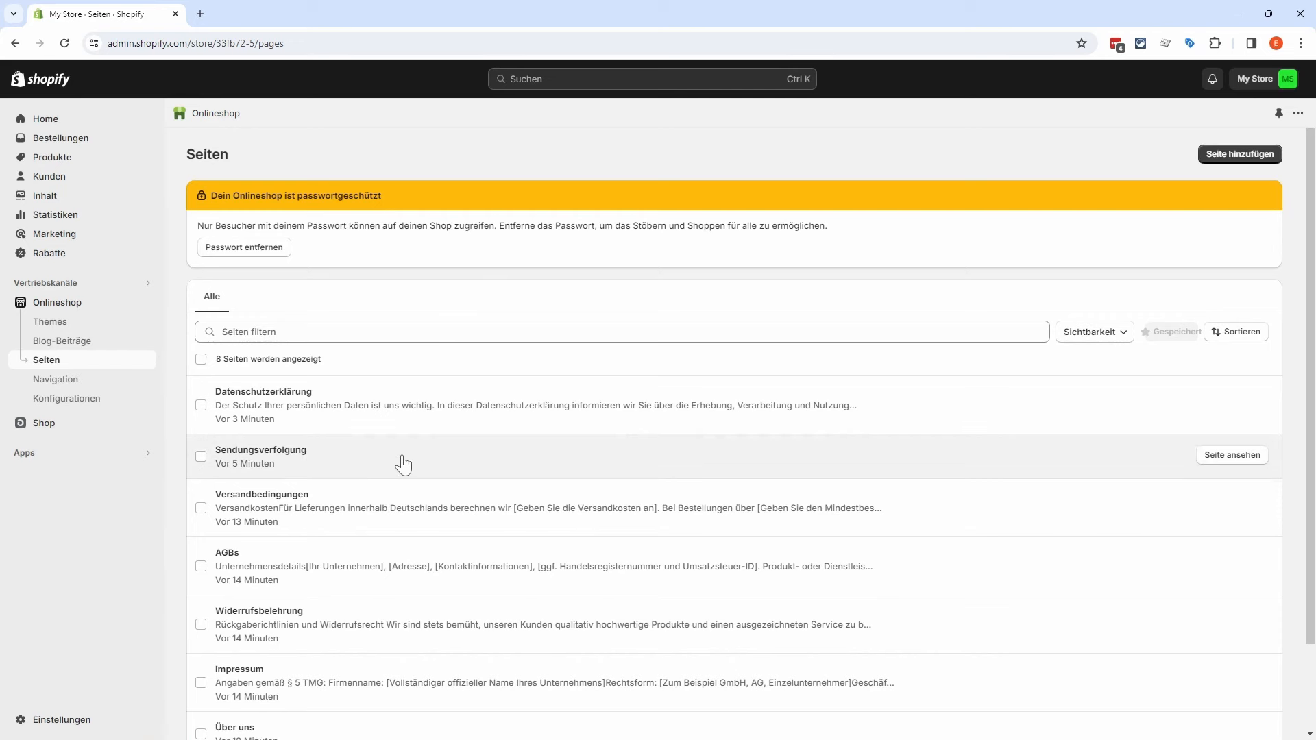
scroll(383, 471, down, 1)
scroll(382, 472, down, 2)
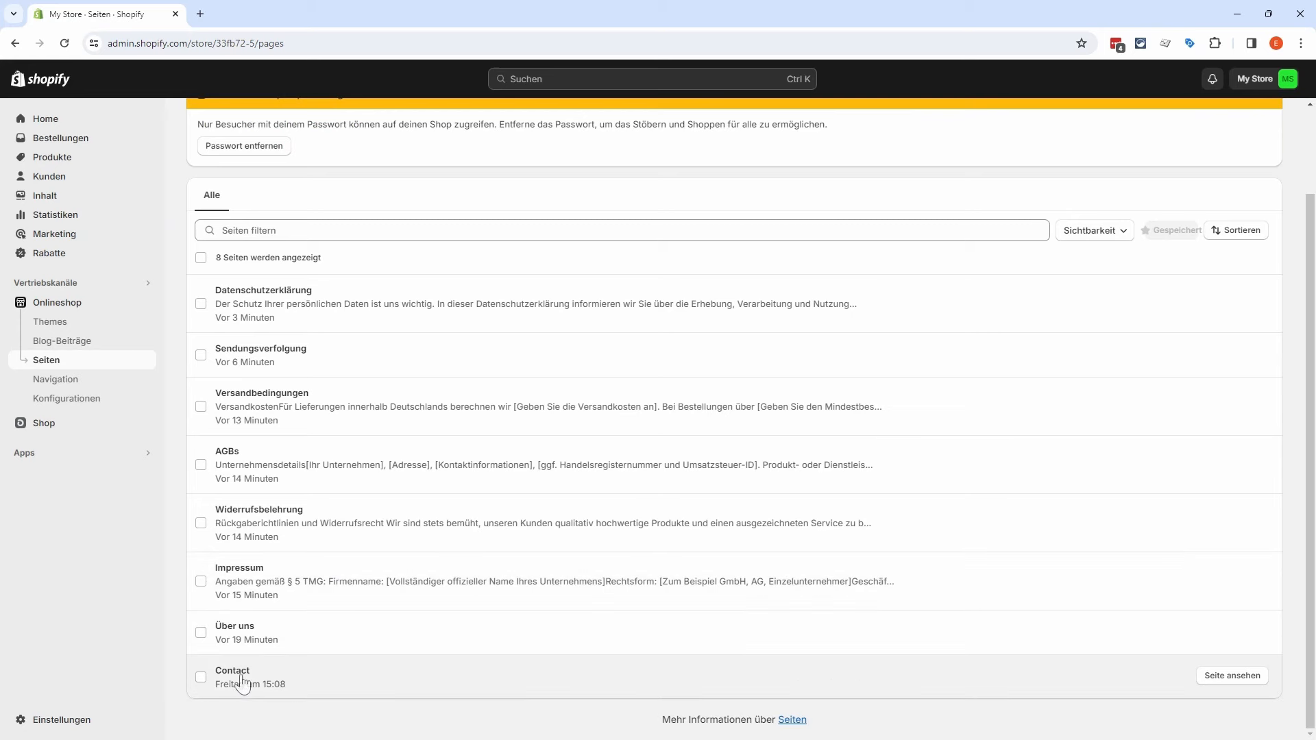
Step: Rename the Contact page to "Kontakt", keep its contact theme template, save it and return to the page list
click(243, 680)
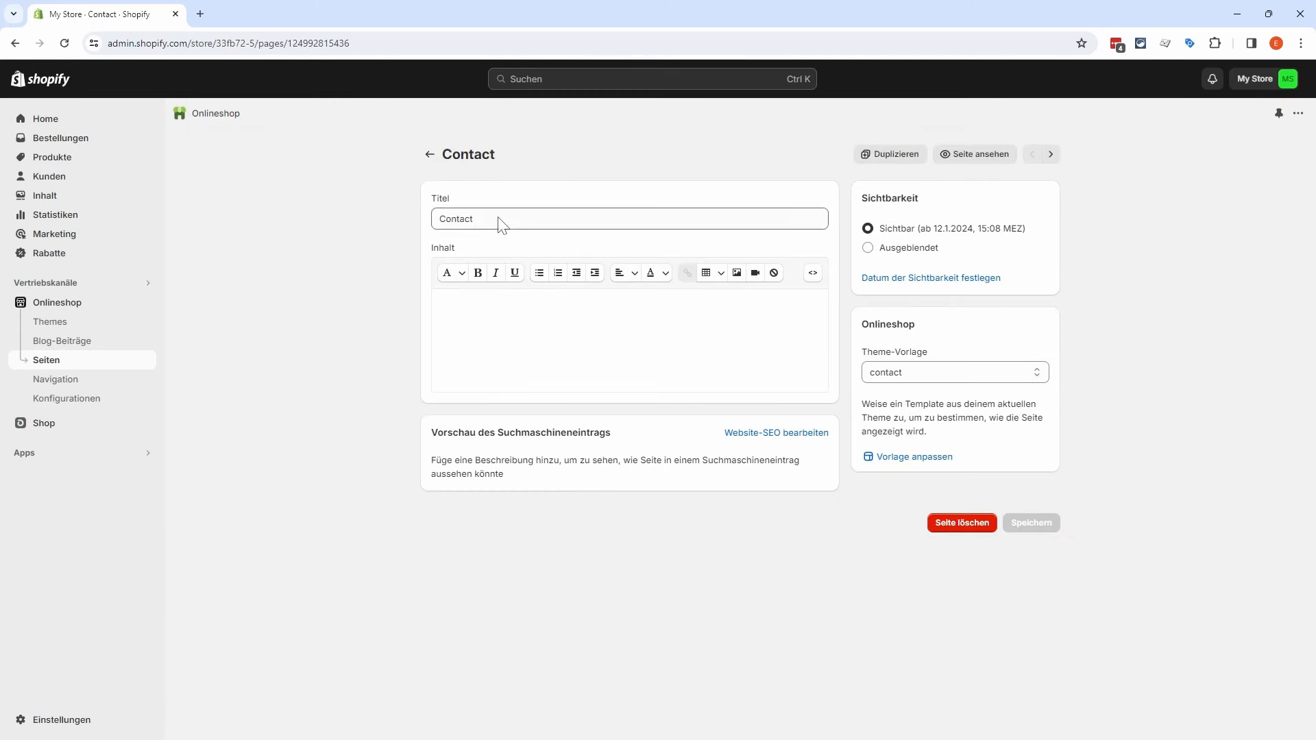
double_click(500, 223)
text(Kontakt)
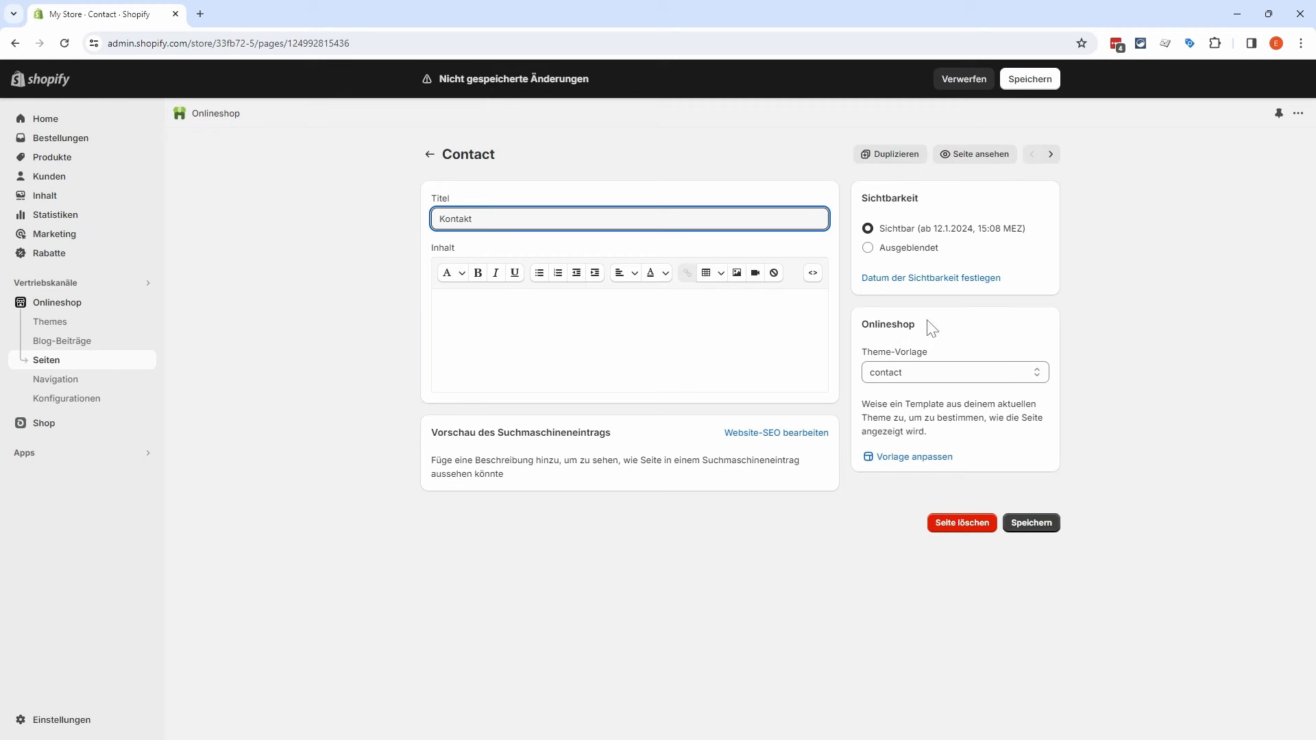
click(955, 372)
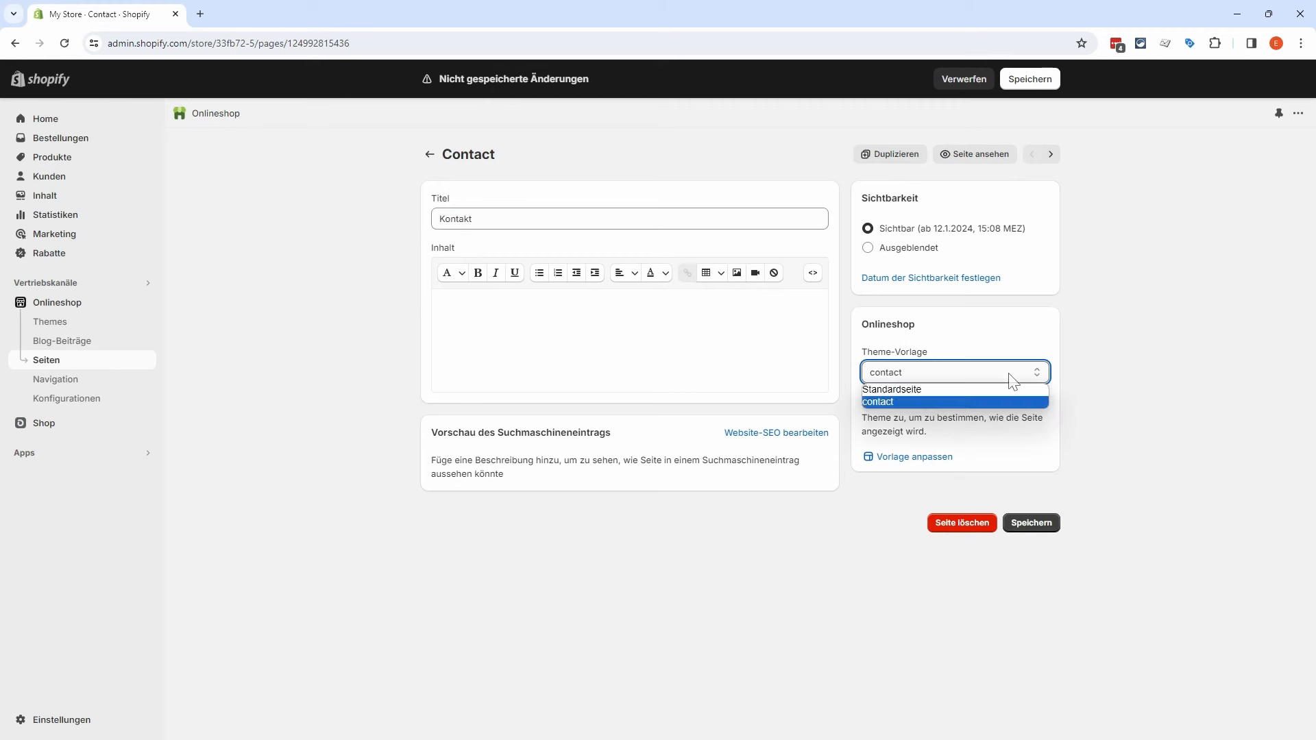
click(898, 402)
click(1030, 522)
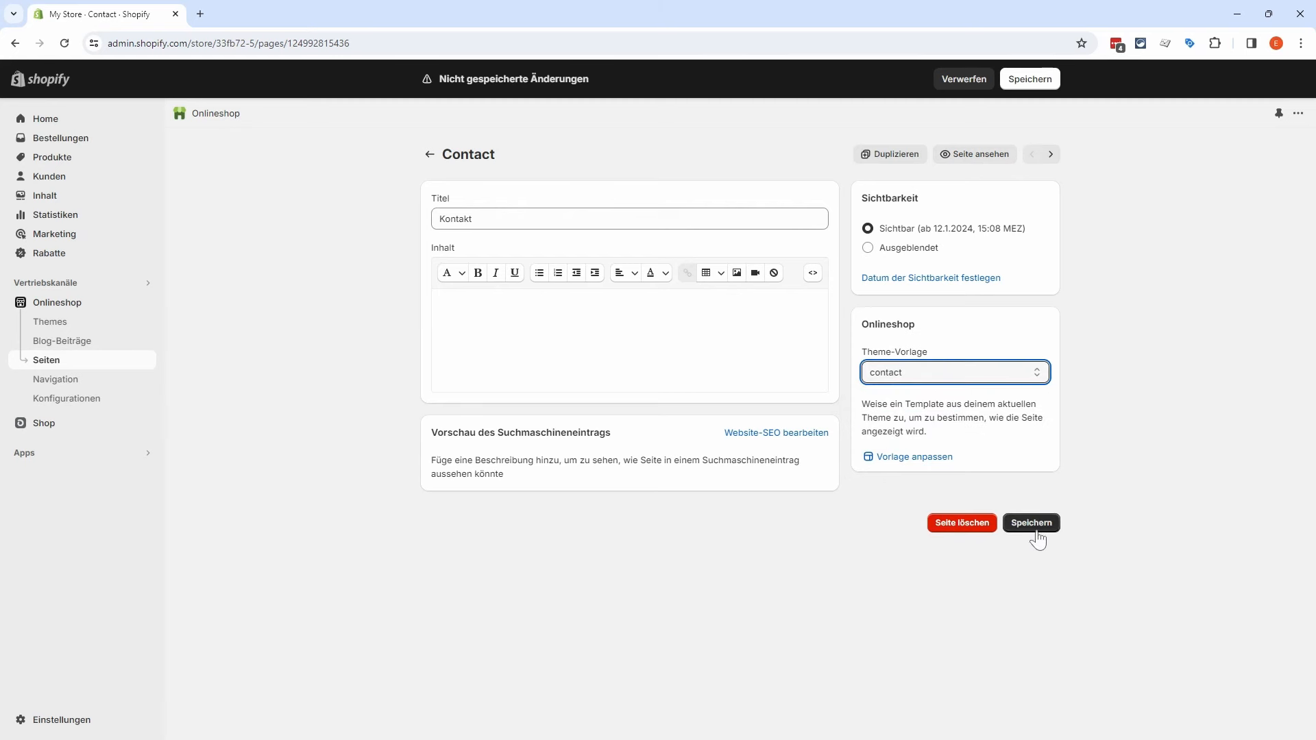
click(429, 154)
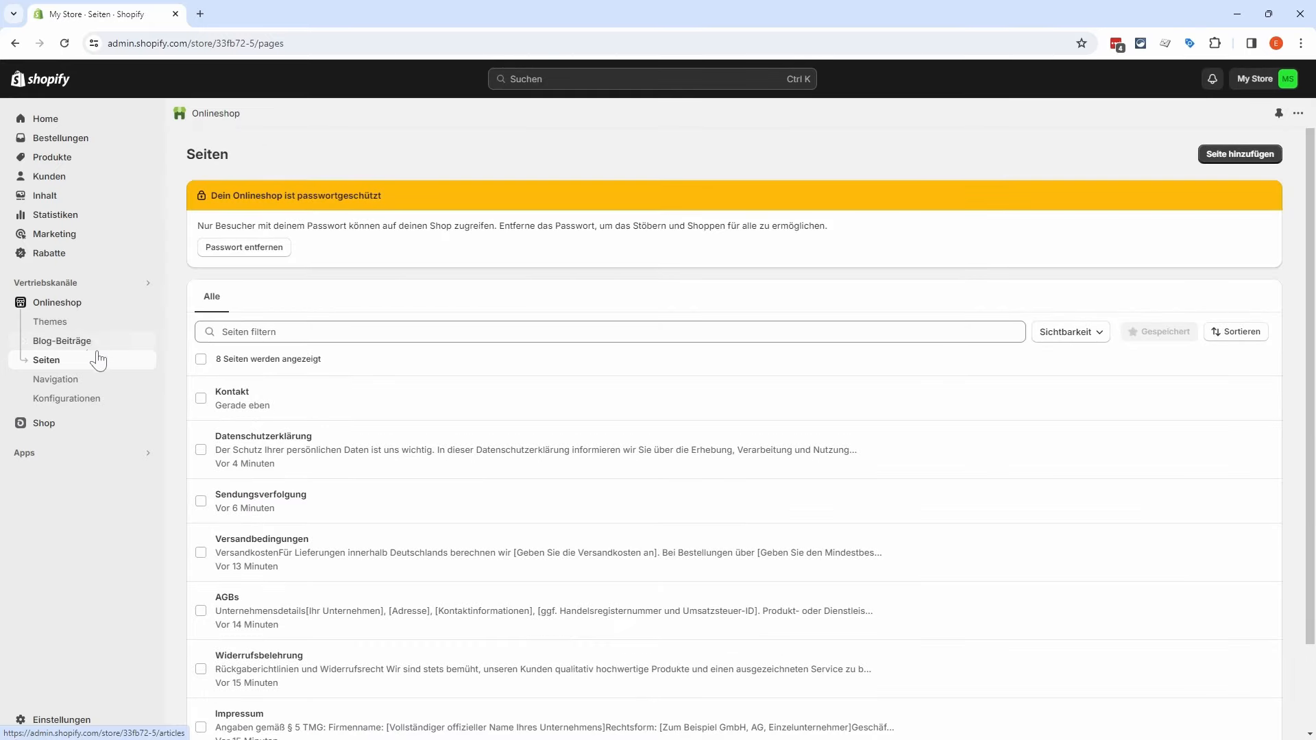
Step: Create a new blog post titled "Solarlampe richtig pflegen und warten - 10 Praktische Tipps"
click(94, 342)
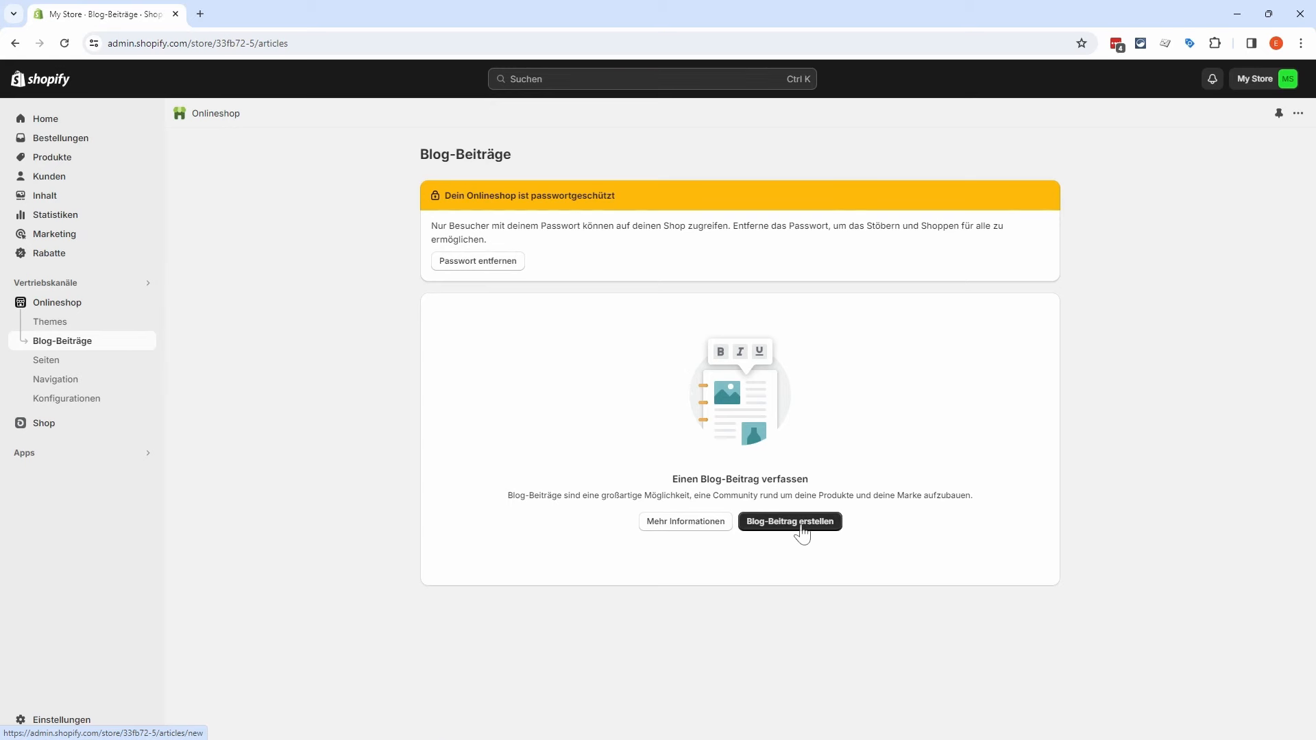
click(799, 526)
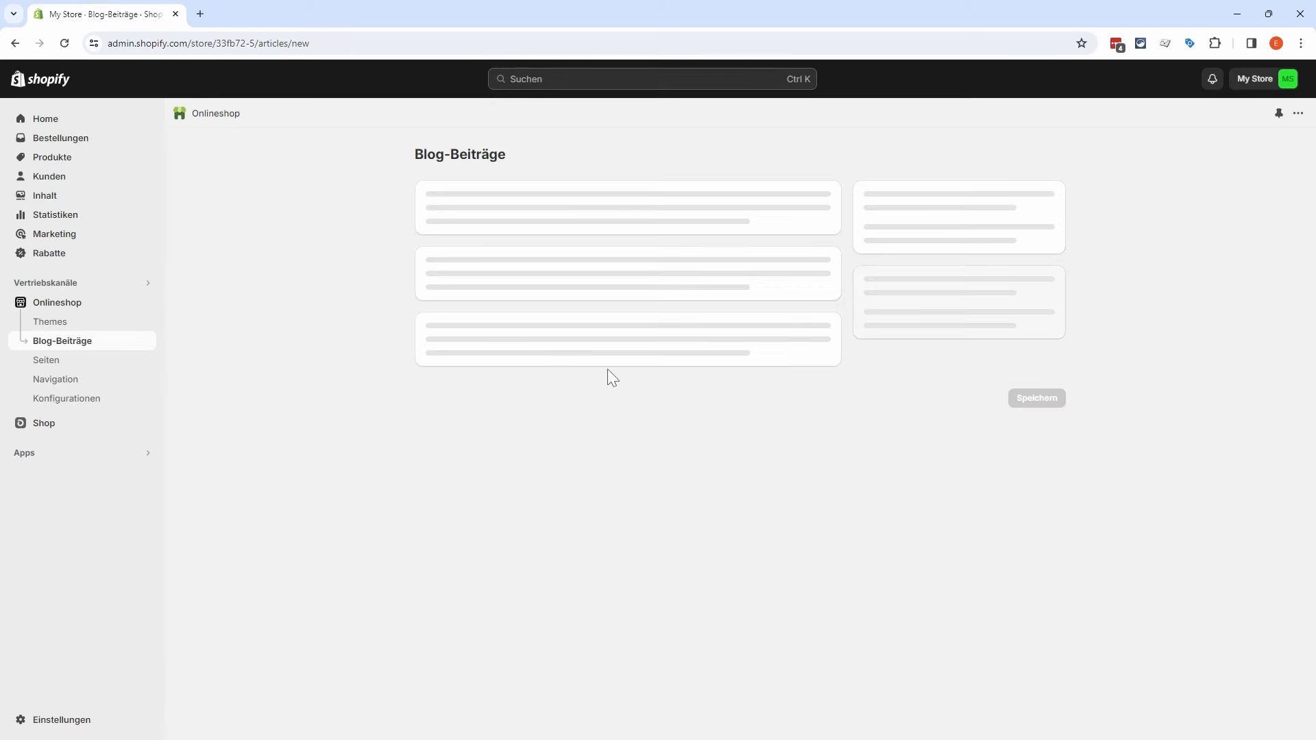
click(506, 230)
text(Solarlampe richtig pflegen und warten  - 10 Praktische Tipps)
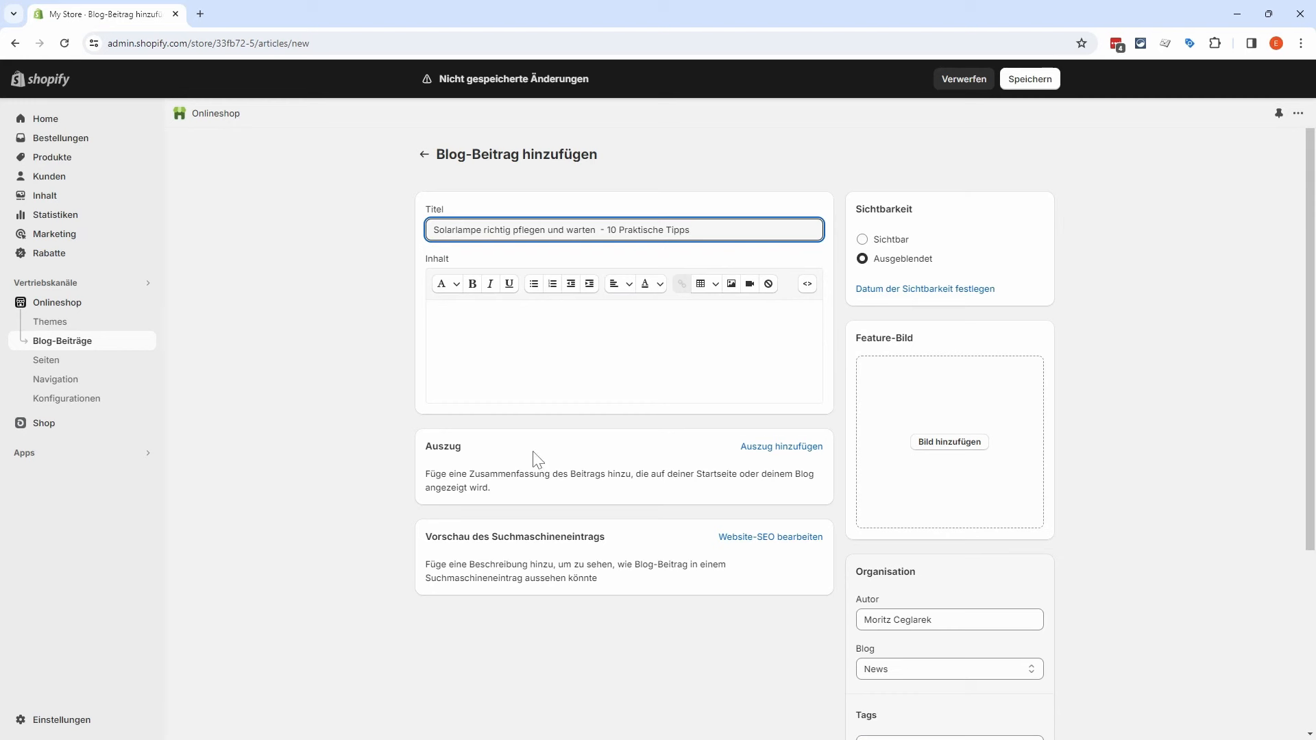
Step: Open the blog post's website SEO settings and examine the page title, description and URL fields
click(758, 537)
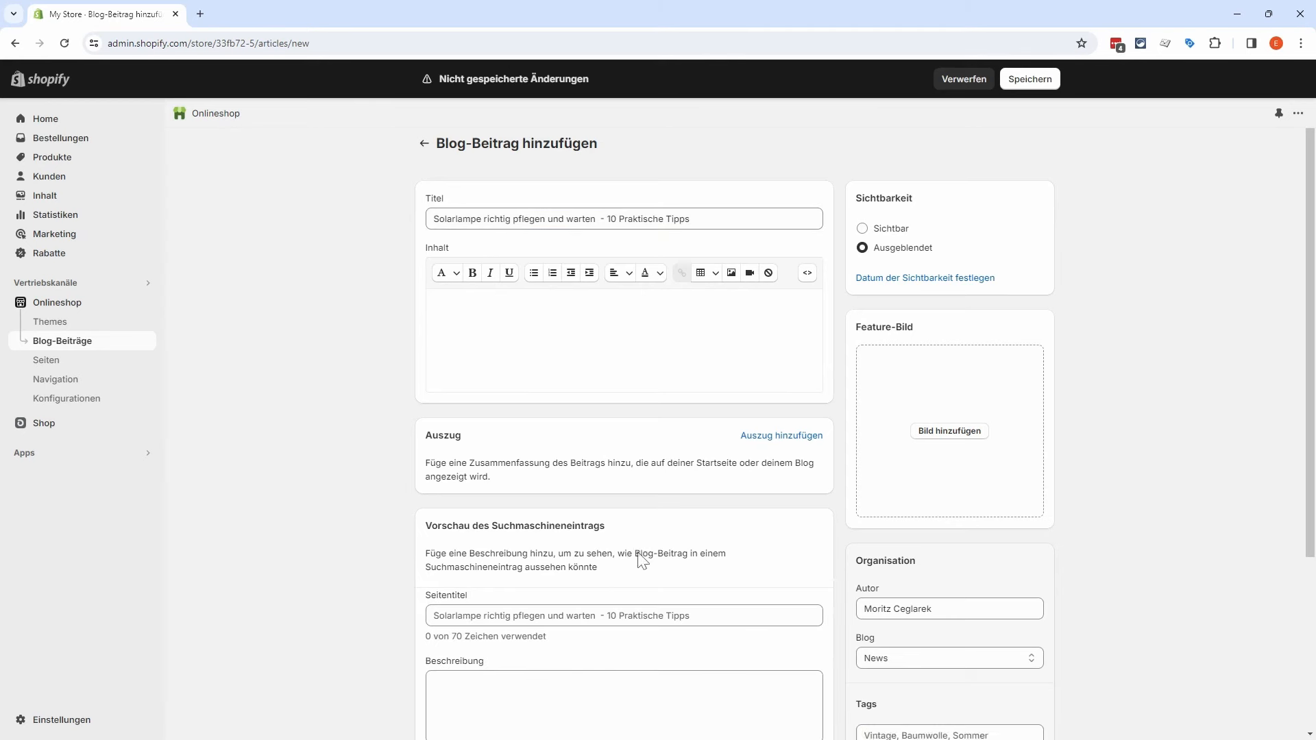
scroll(642, 558, down, 3)
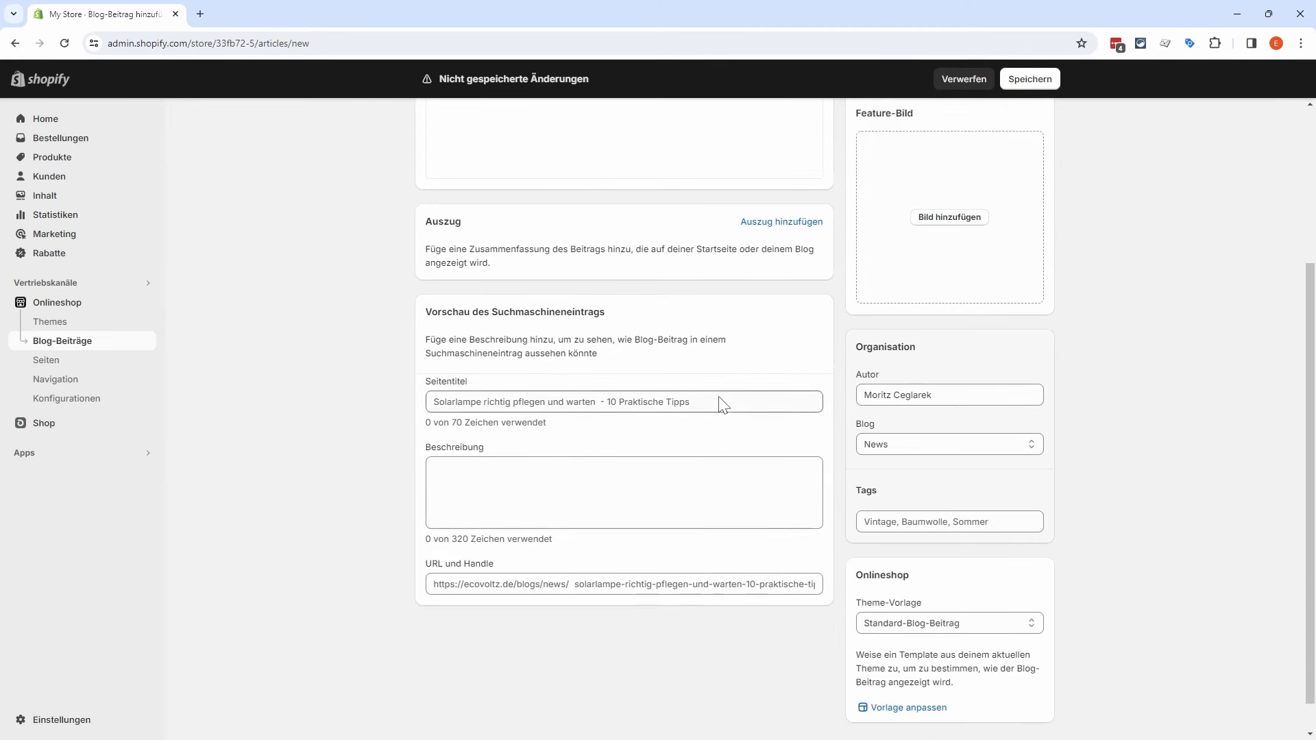
scroll(723, 404, up, 2)
scroll(716, 411, up, 2)
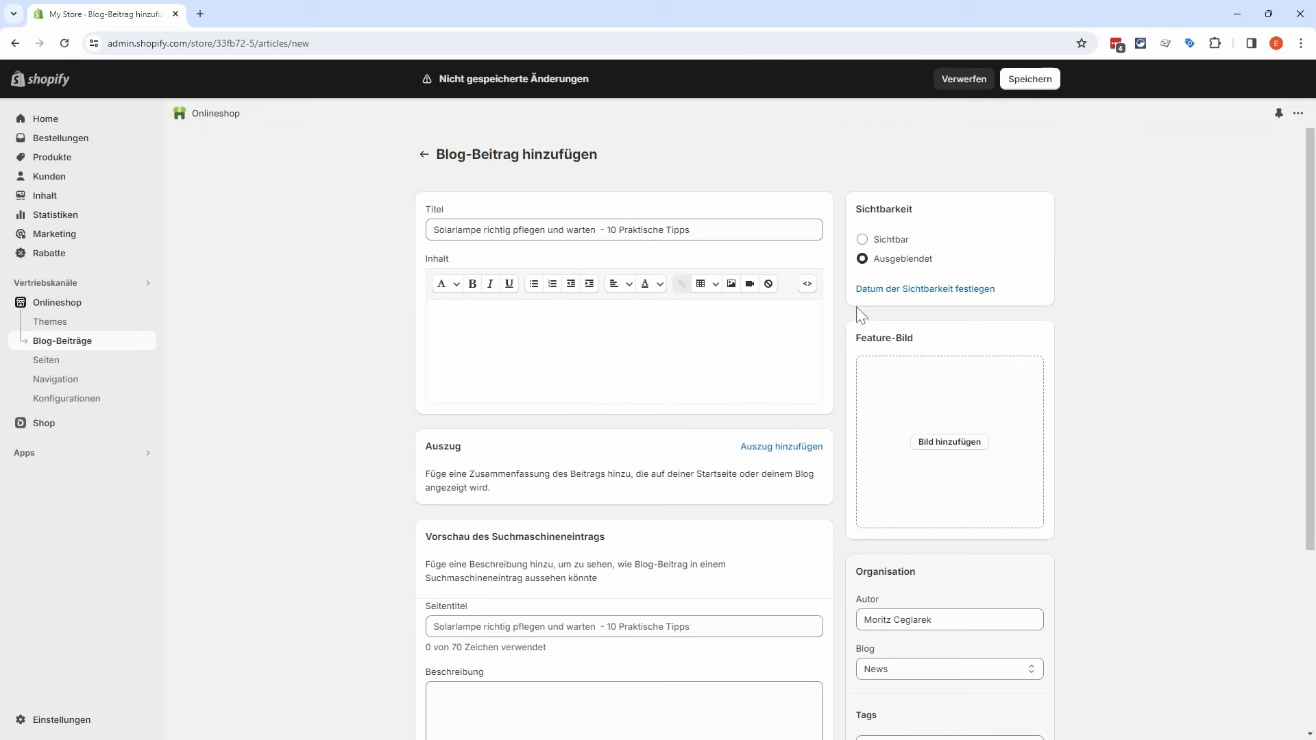
Step: Set the blog post's visibility to Sichtbar and add the solar lamp photo as its feature image
click(888, 244)
scroll(1028, 288, down, 3)
scroll(1007, 273, up, 1)
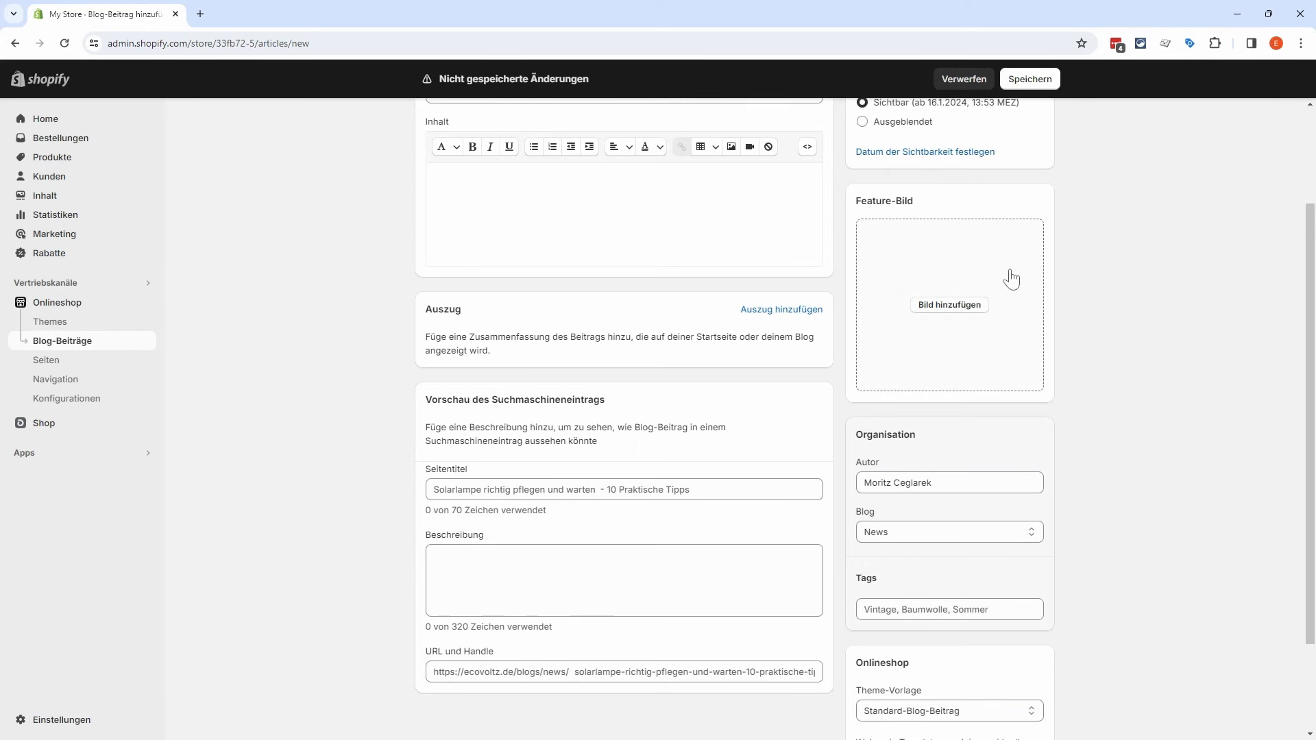
click(973, 309)
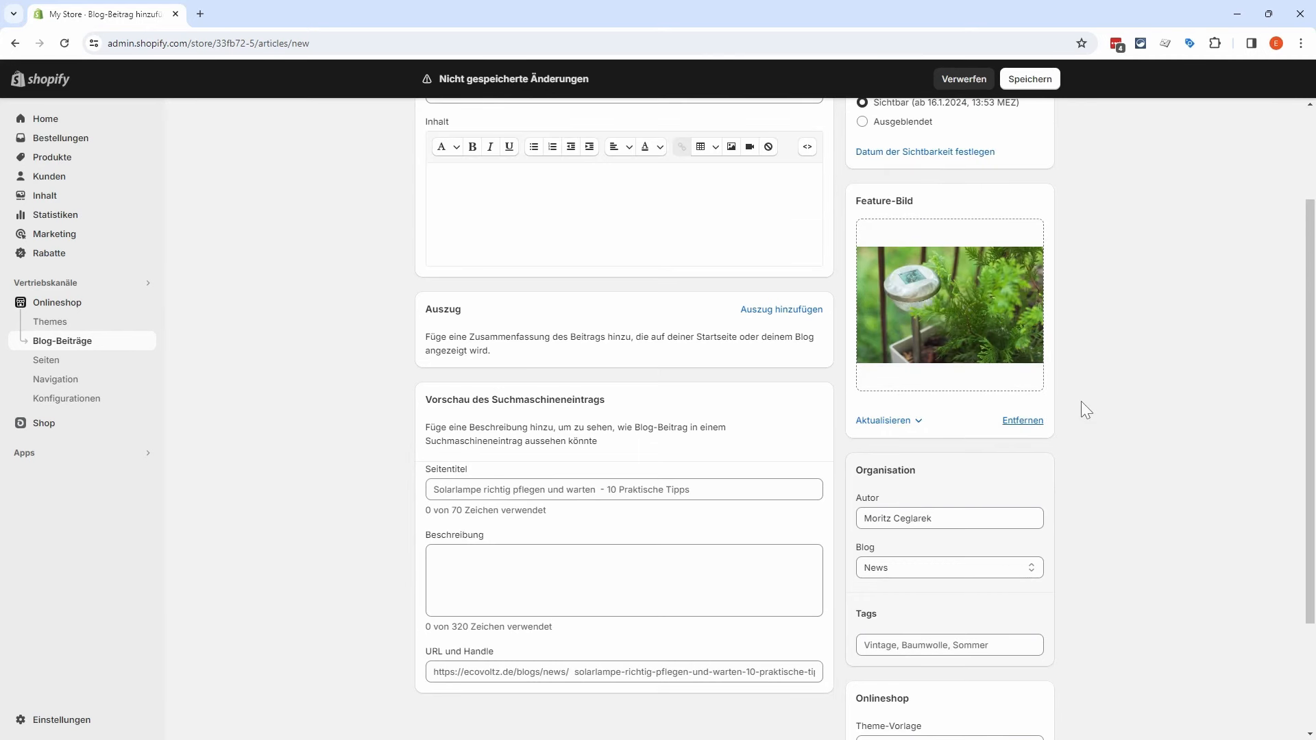
Step: Save the blog post with the News blog and the Standard-Blog-Beitrag template, and return to the blog post list
scroll(1083, 411, down, 1)
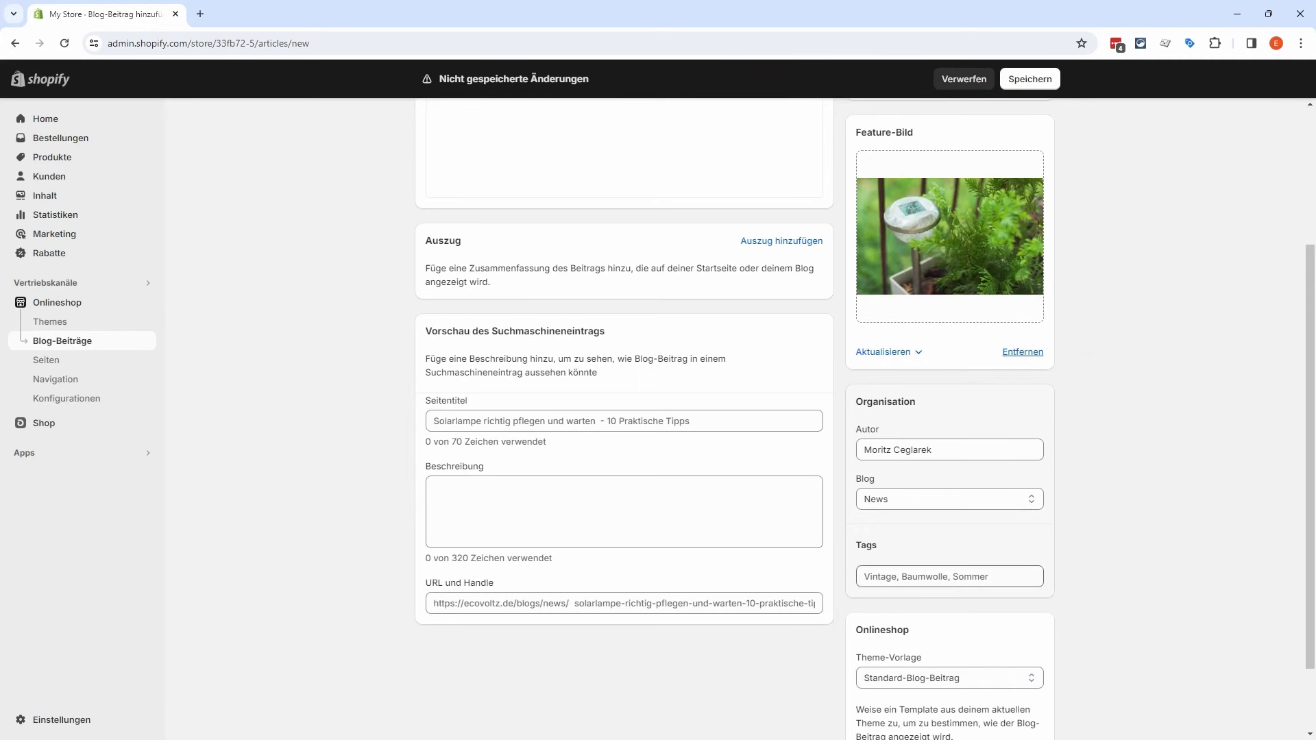
scroll(1118, 512, down, 1)
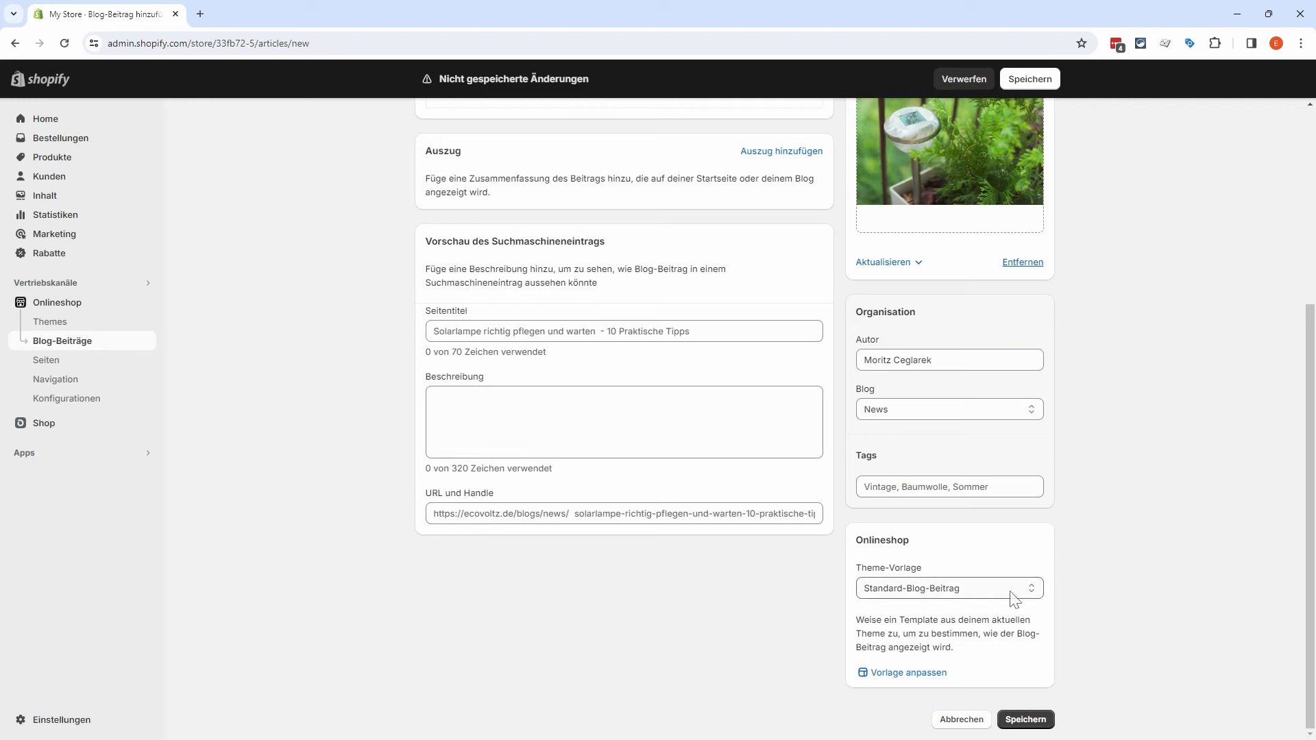
click(1026, 719)
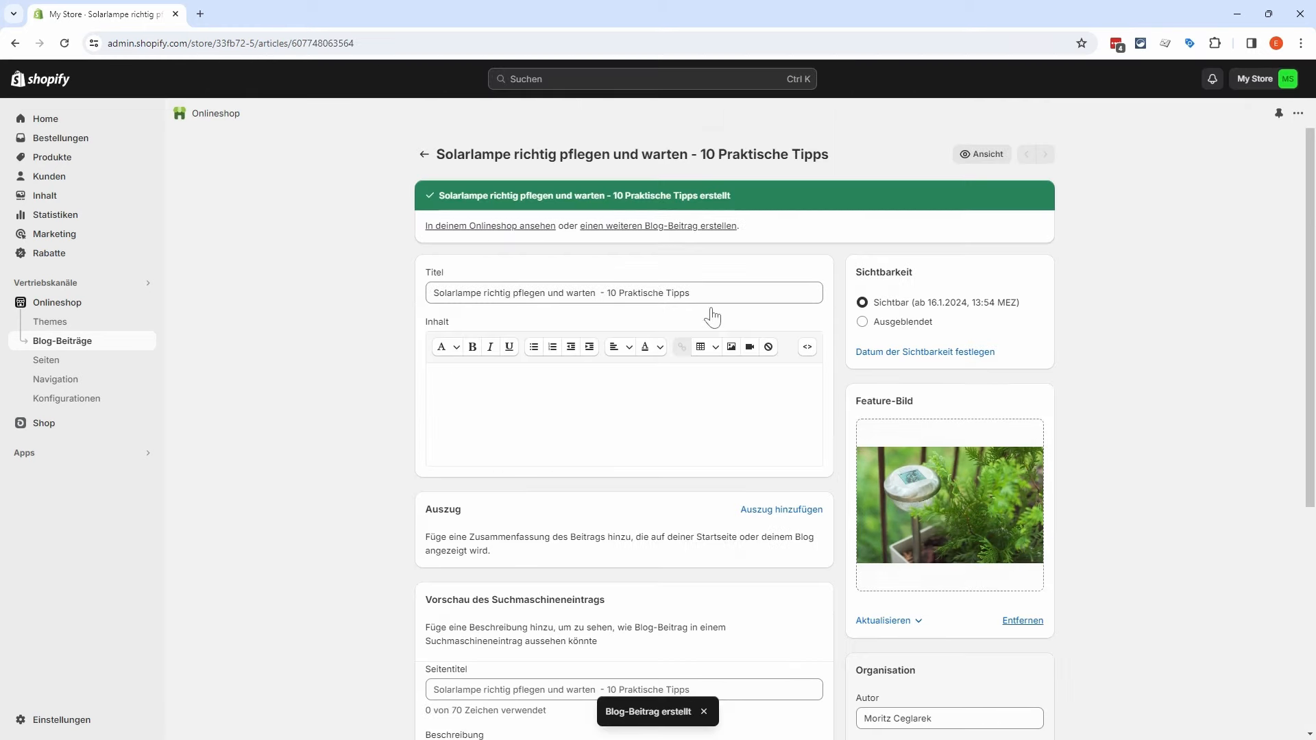
click(425, 156)
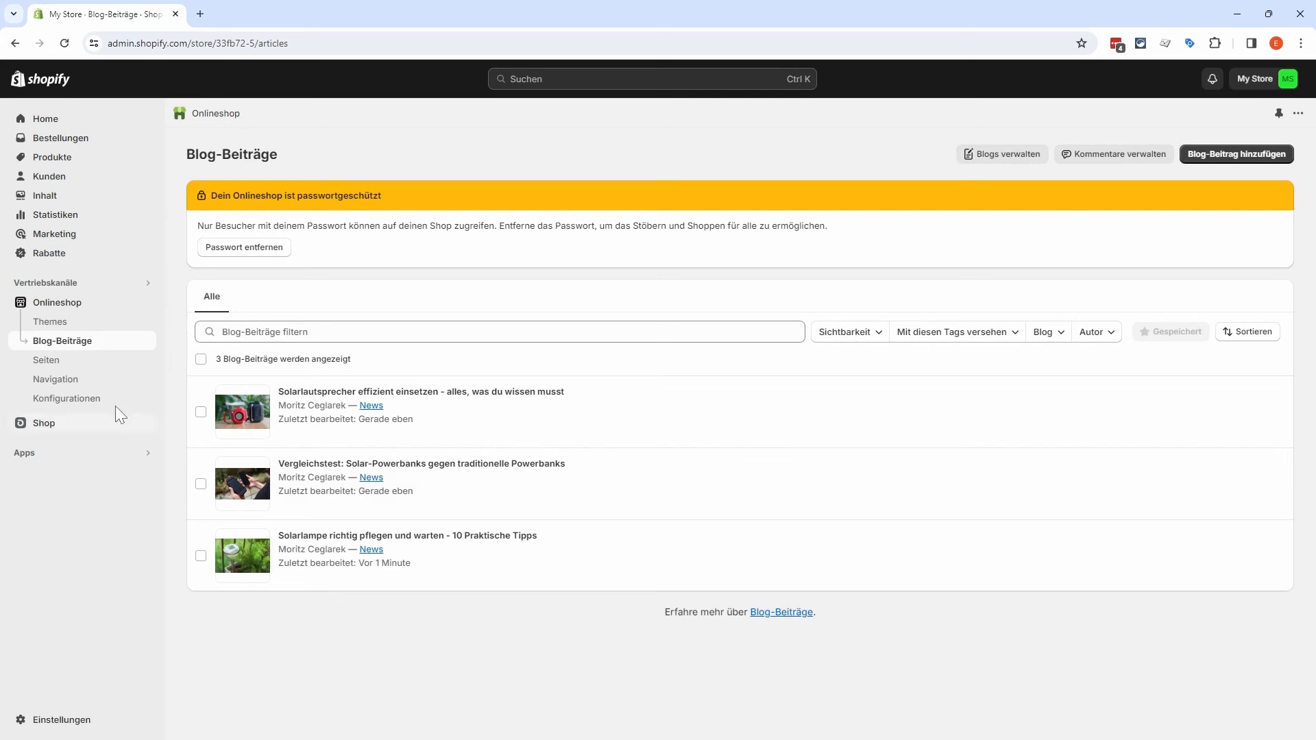
Step: Open the shop's Main menu in the navigation settings and remove its Home, Catalog and Contact items
click(103, 379)
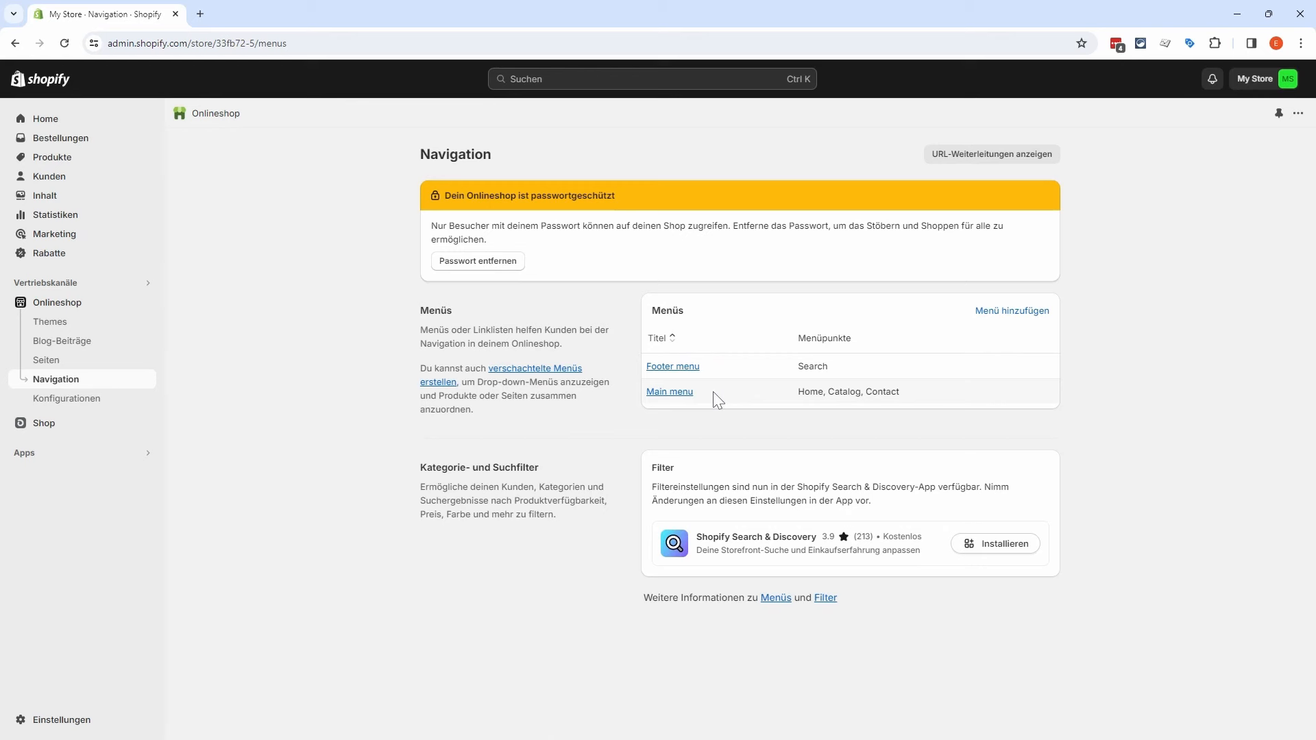
click(670, 393)
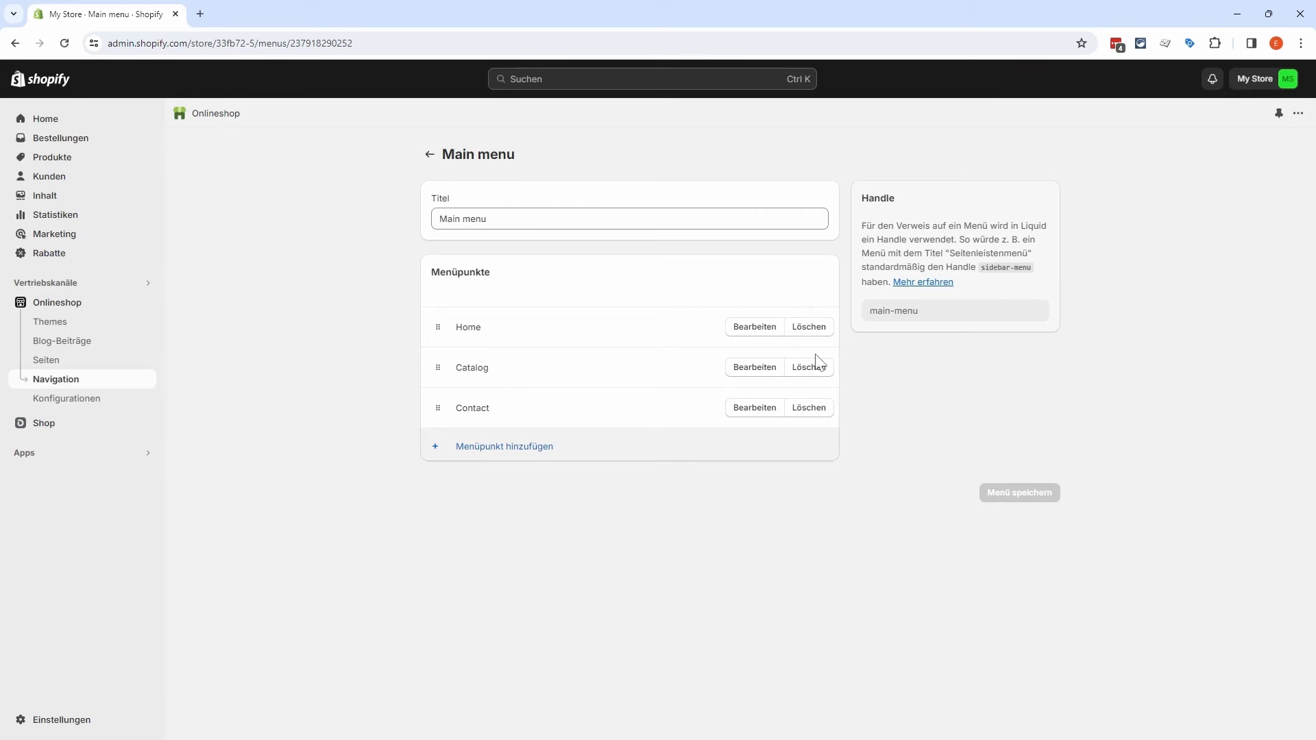
click(806, 336)
click(825, 444)
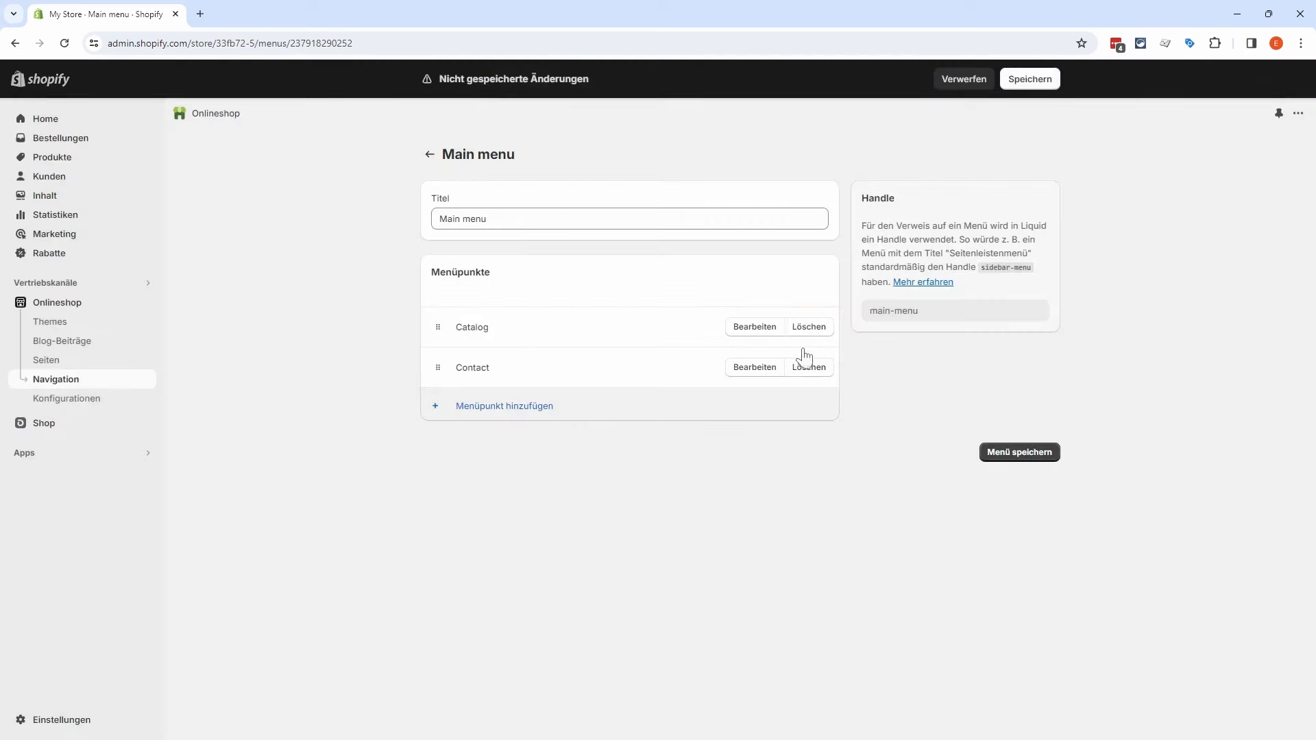
click(808, 328)
click(827, 446)
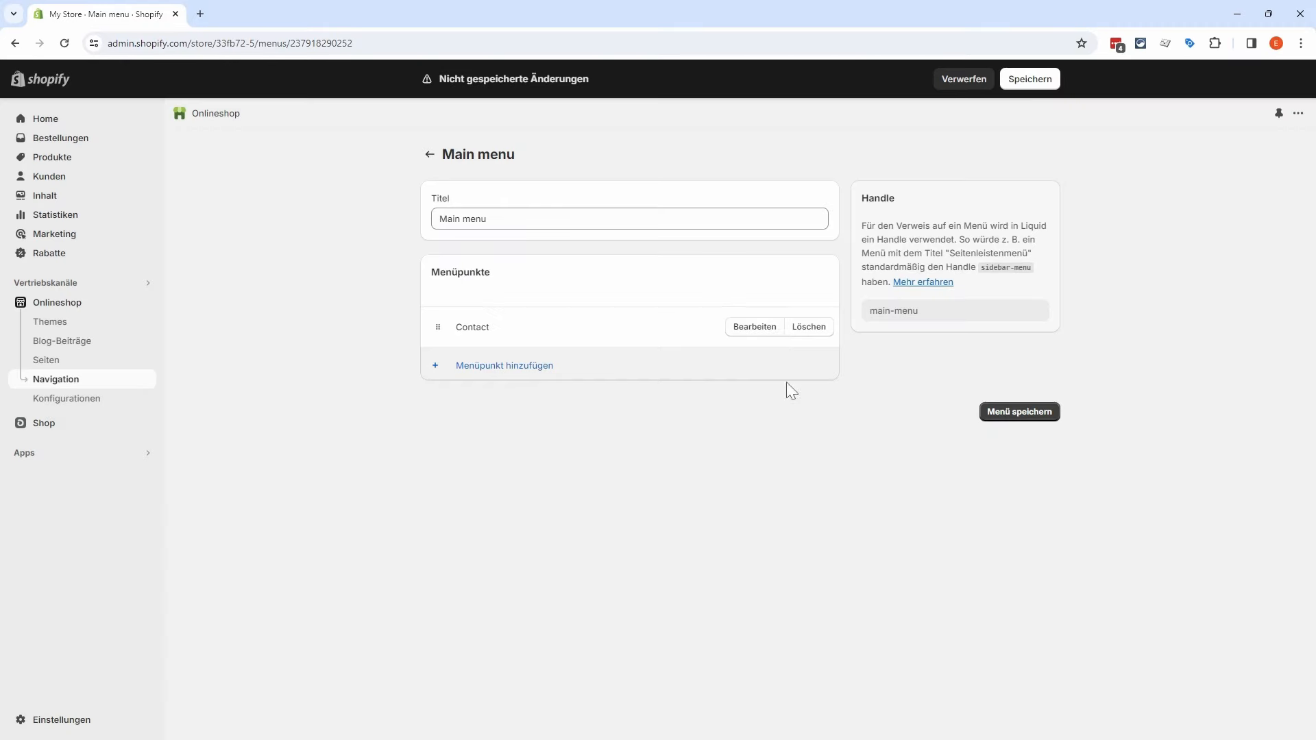
click(808, 327)
click(826, 444)
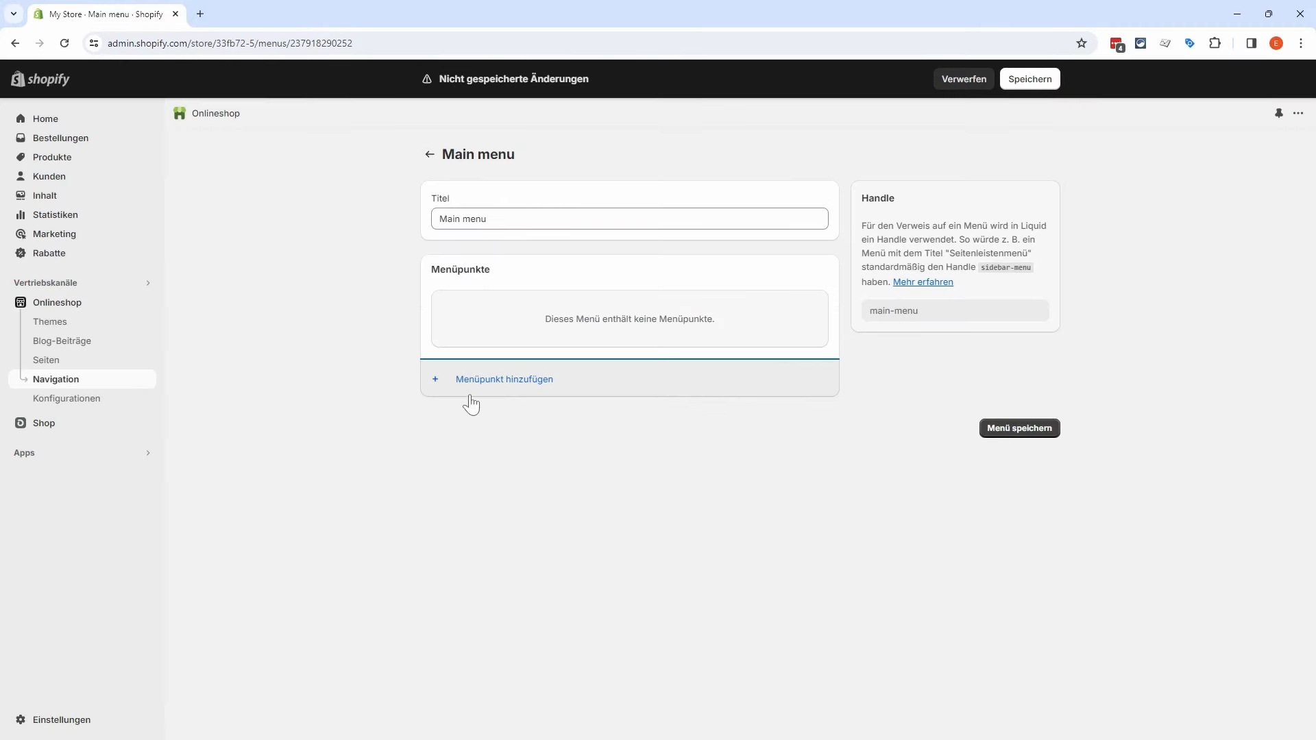
Step: Start a new item in the Main menu and name it "Produkte"
click(442, 388)
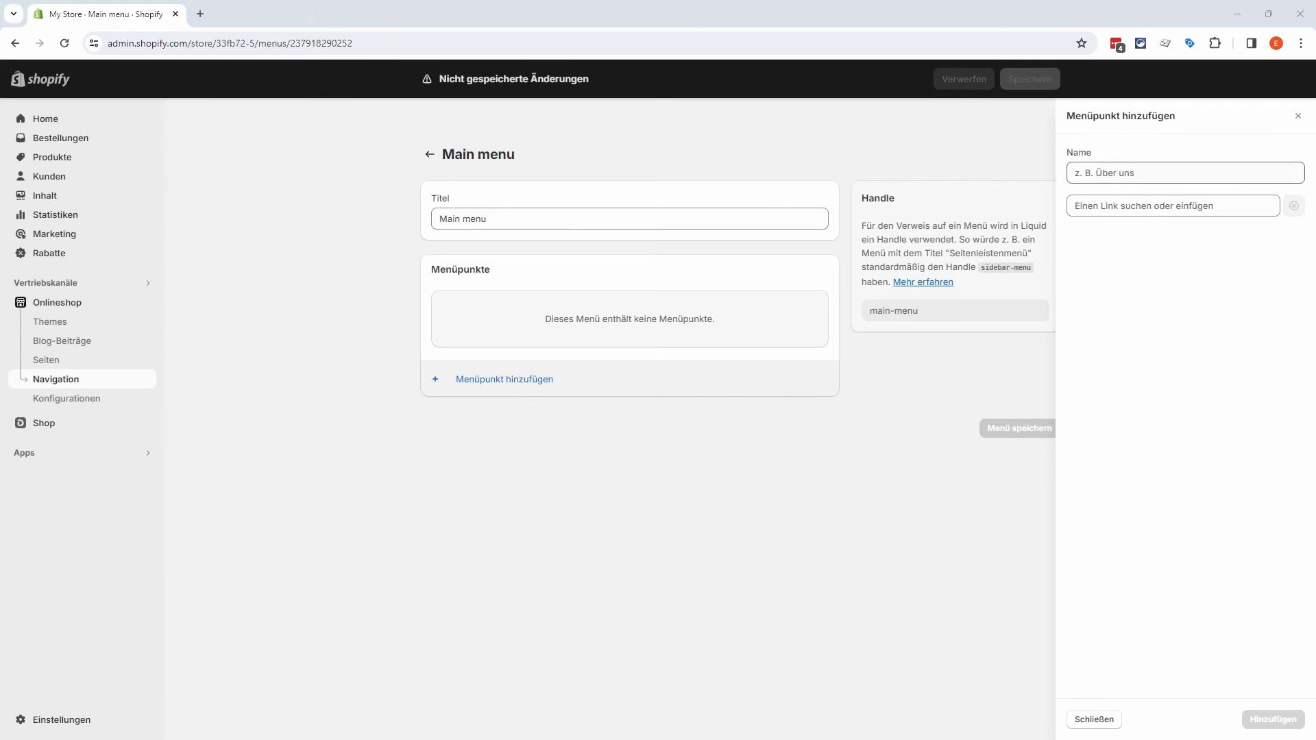
click(1165, 173)
text(Produkte)
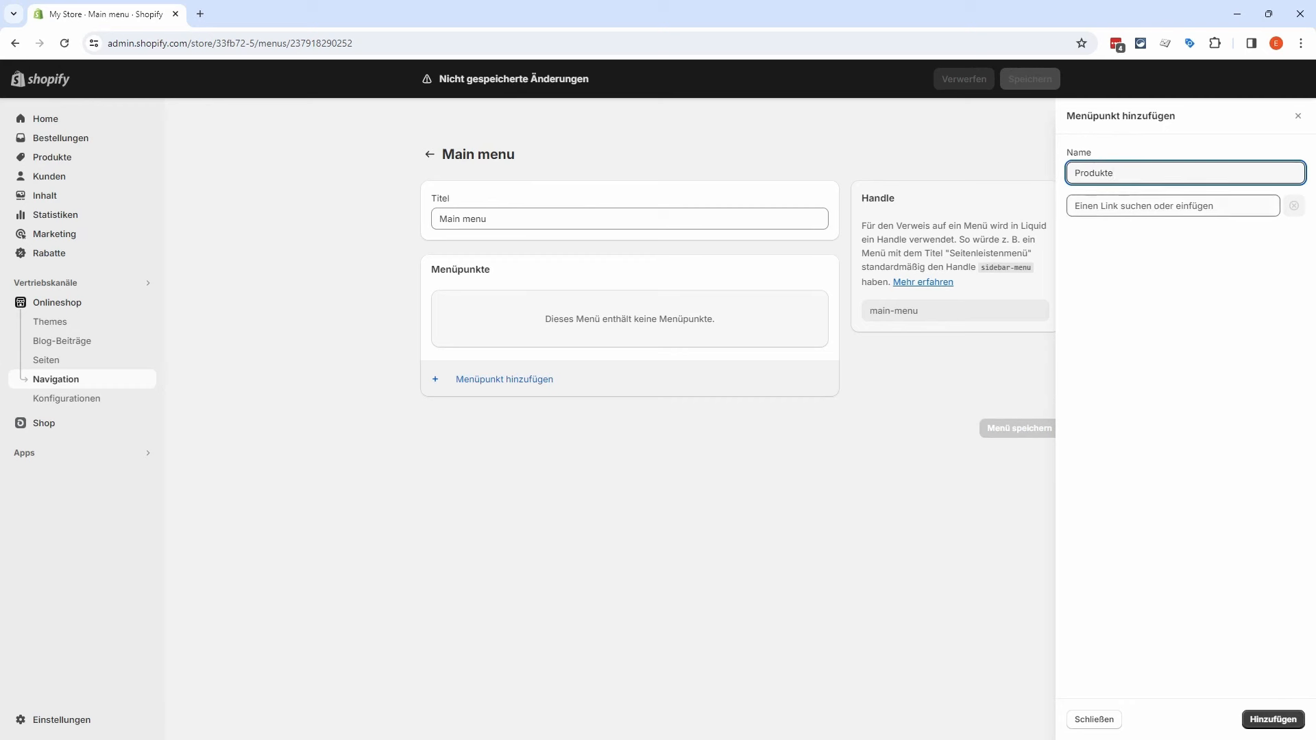
Step: Examine the link targets available for the menu item under categories, products, pages, blogs and blog posts
click(1165, 206)
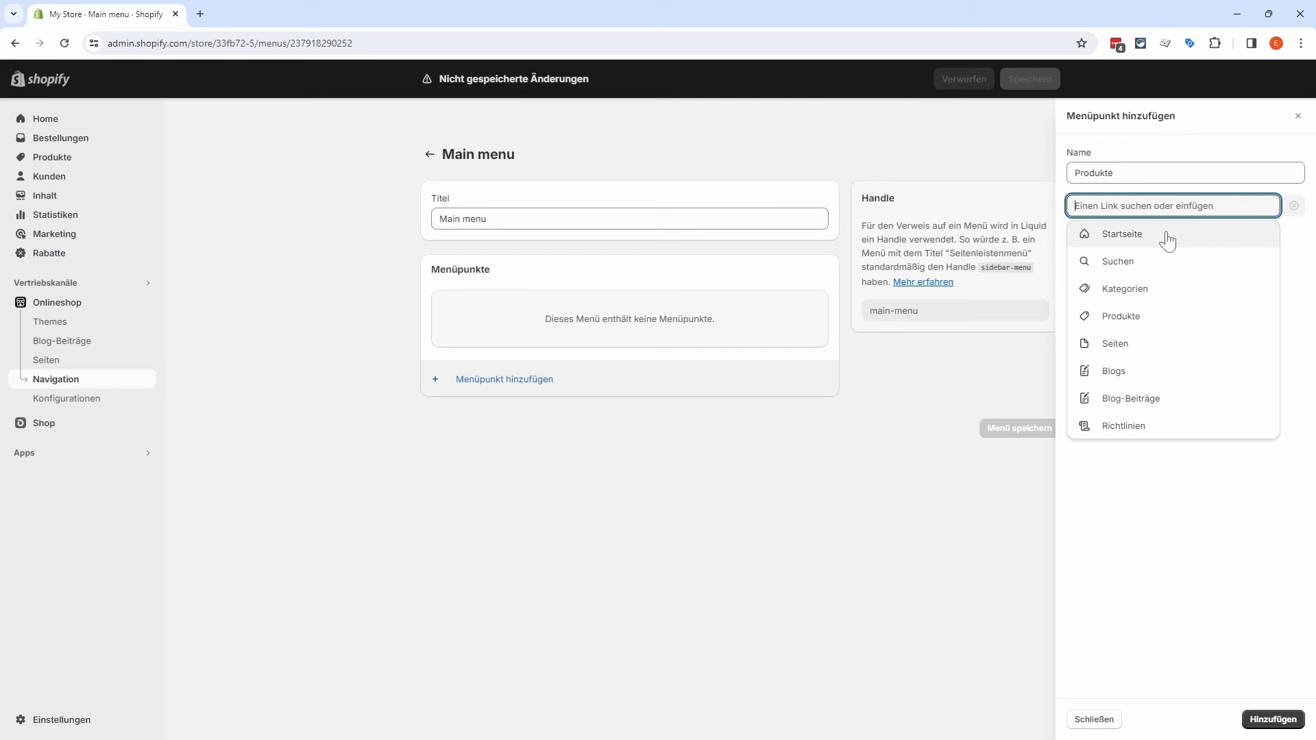
click(1165, 290)
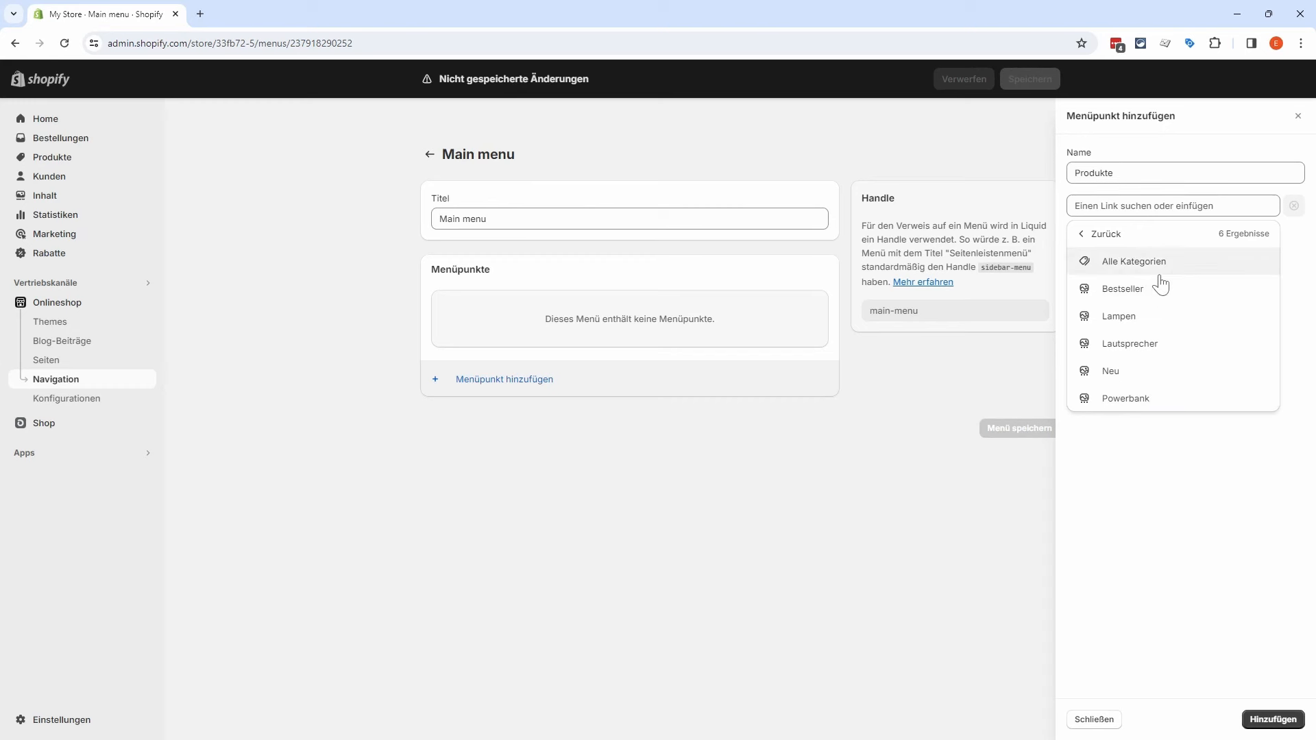
click(1088, 235)
click(1140, 319)
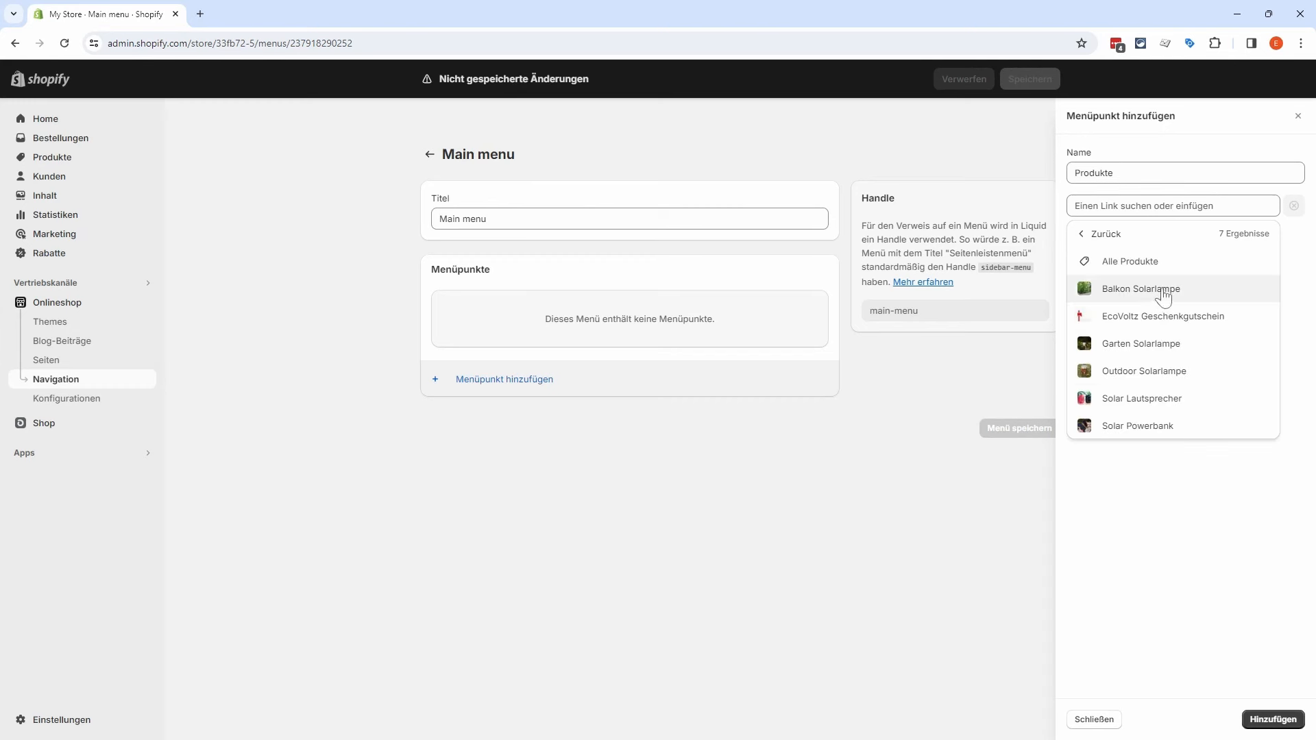
click(1084, 237)
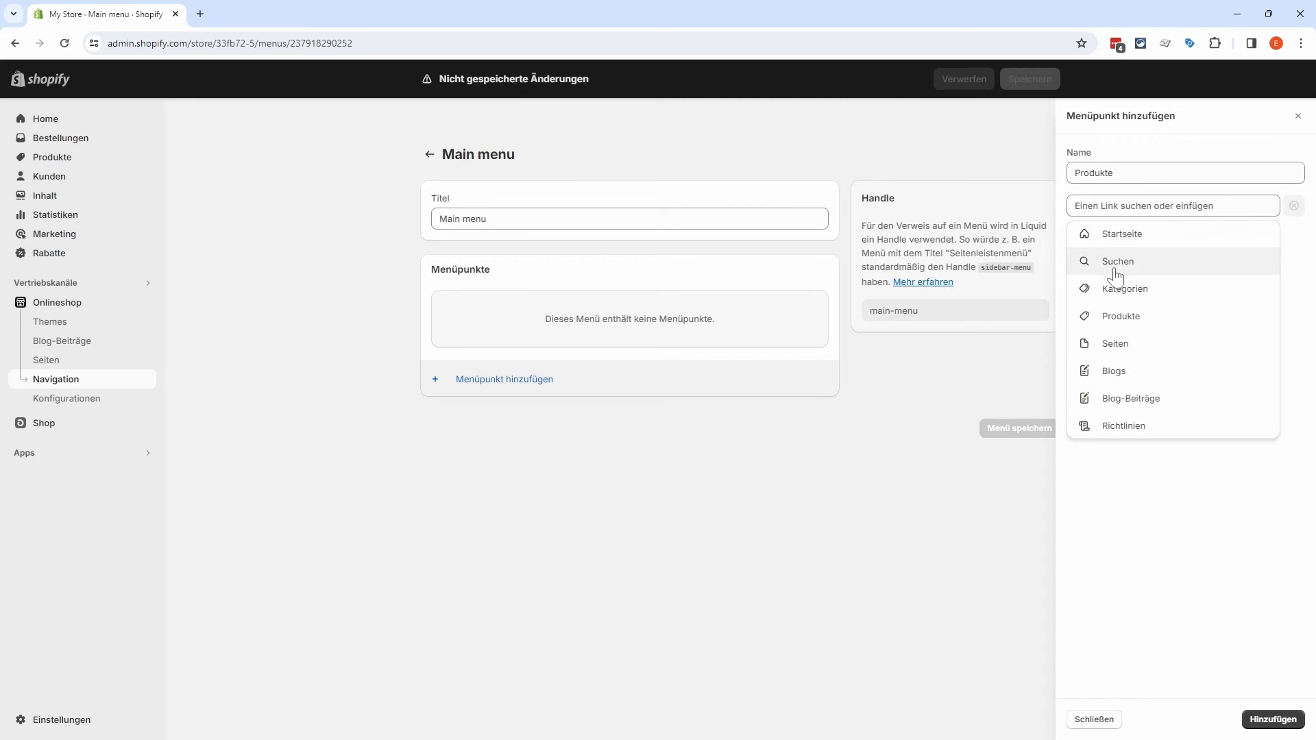
click(1140, 343)
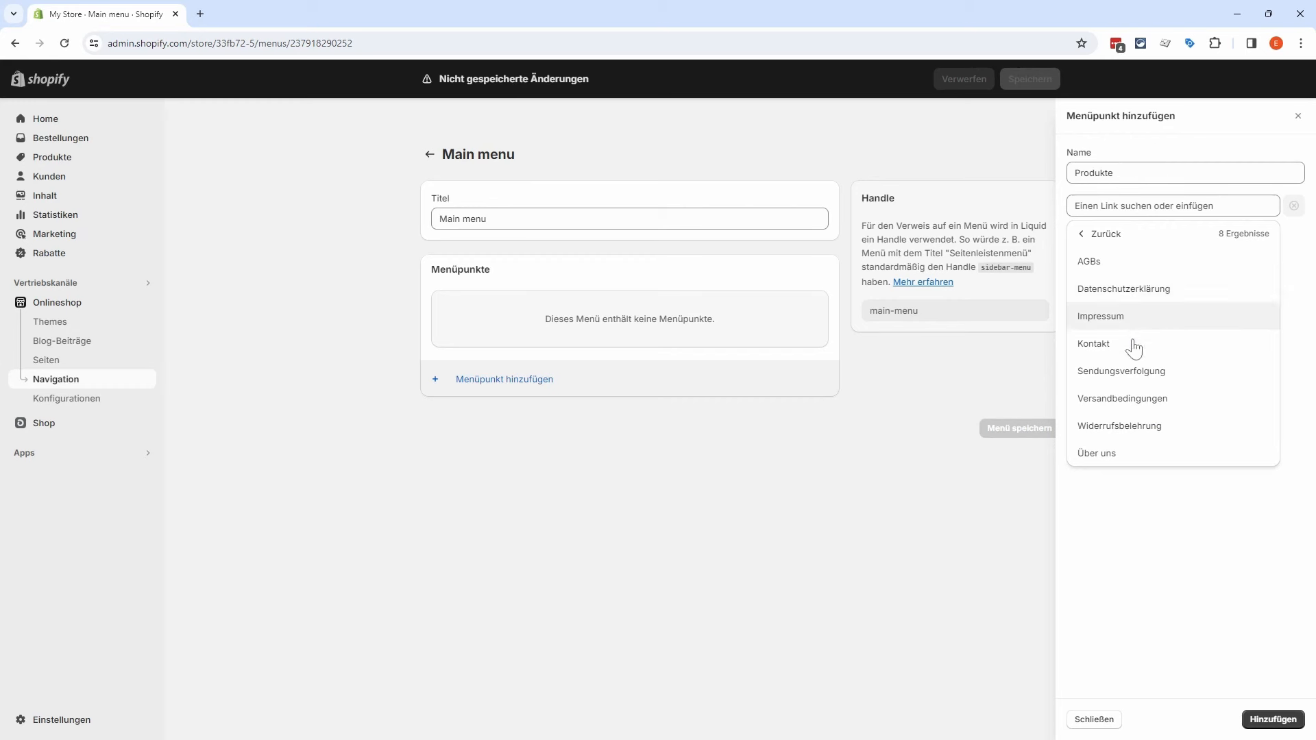
click(1087, 235)
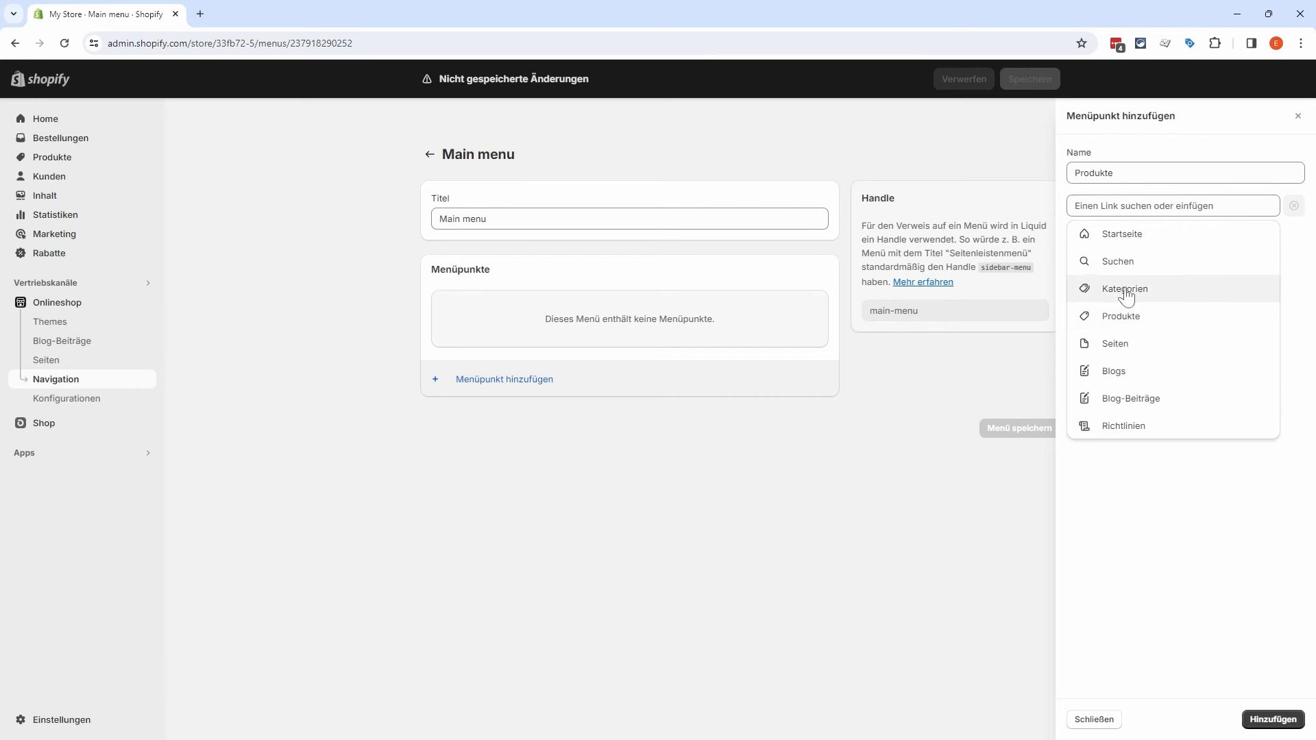
click(1148, 371)
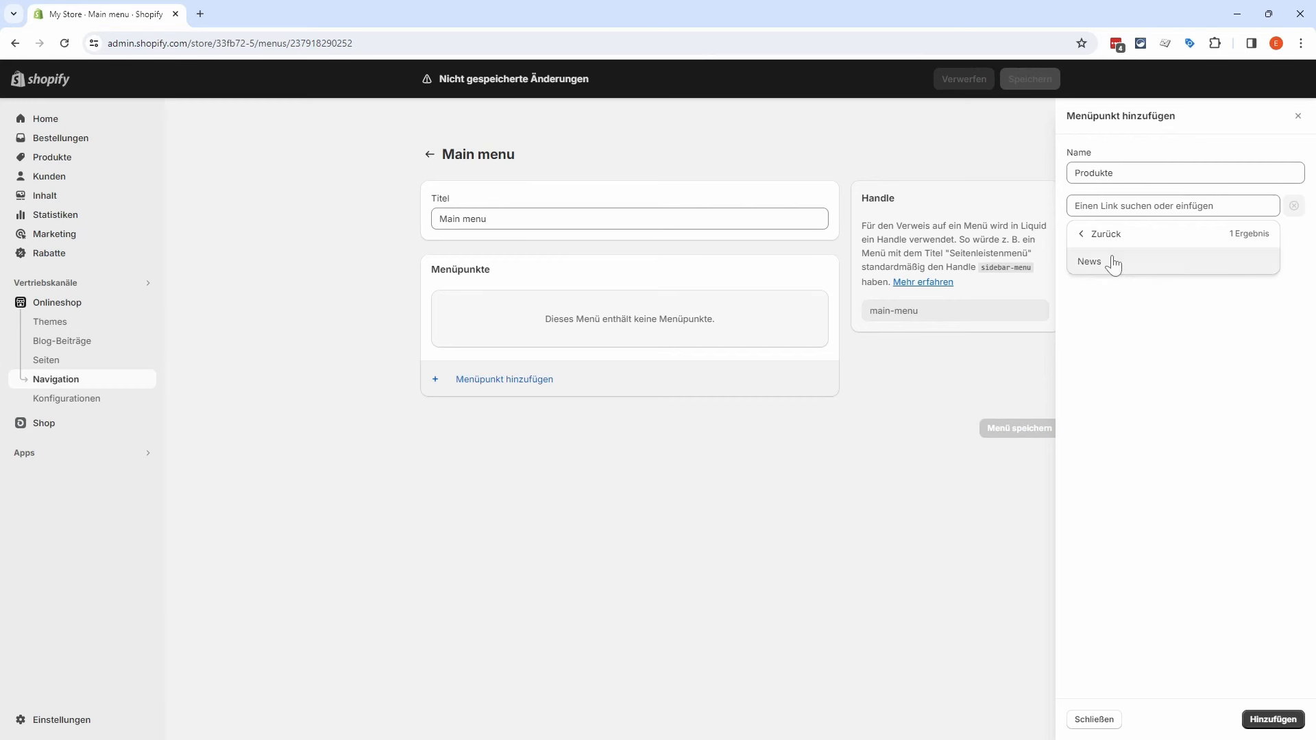
click(1095, 234)
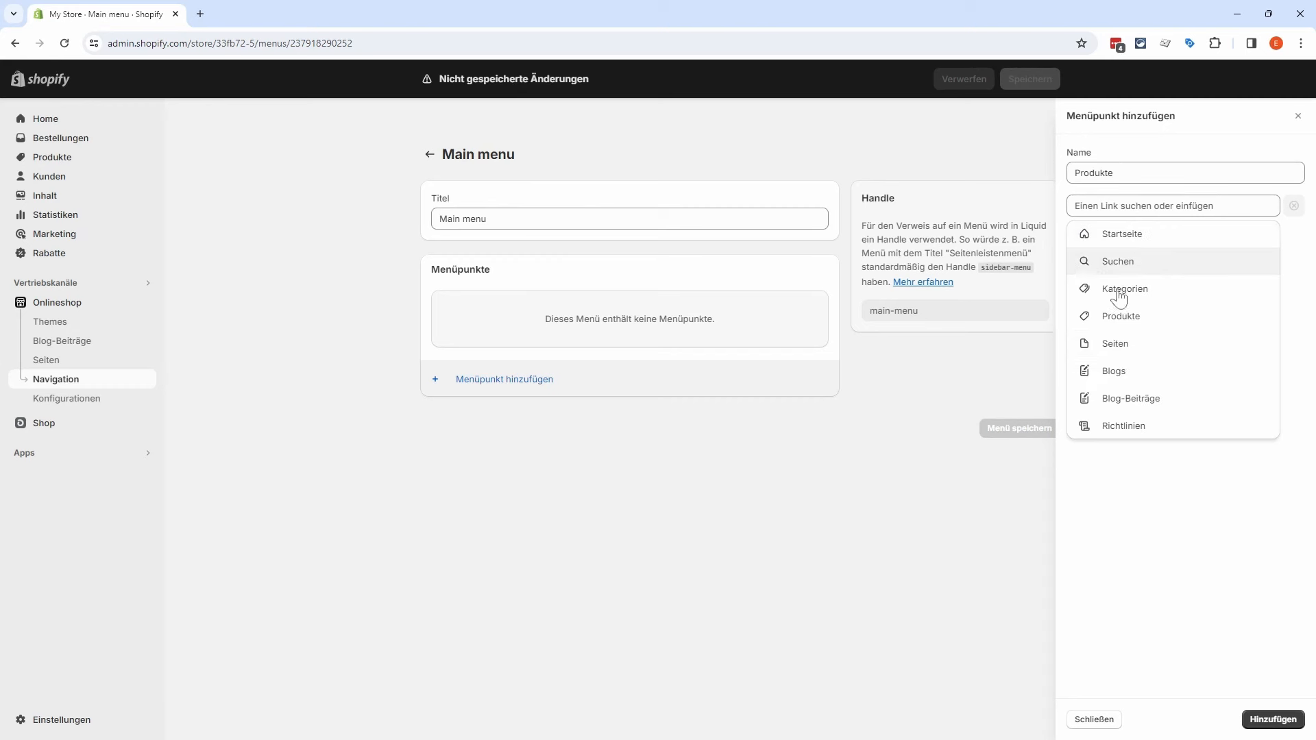
click(1149, 392)
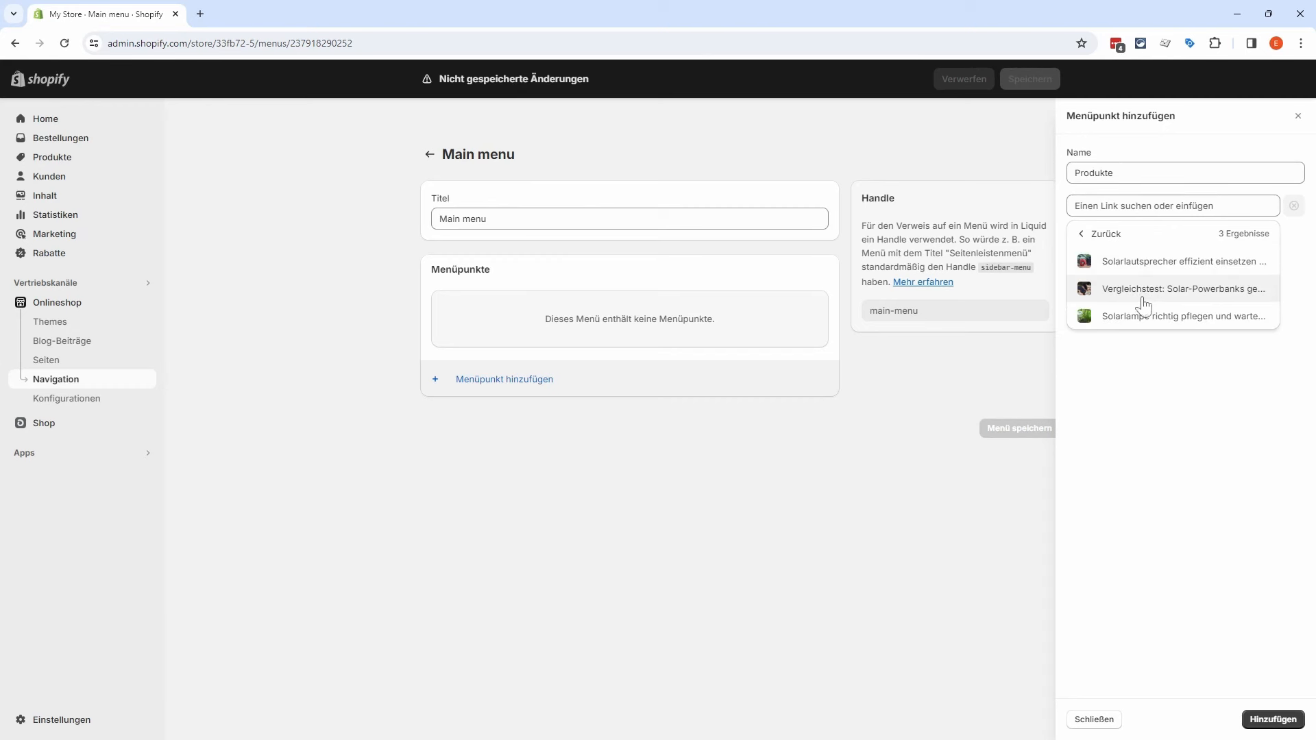
click(1104, 234)
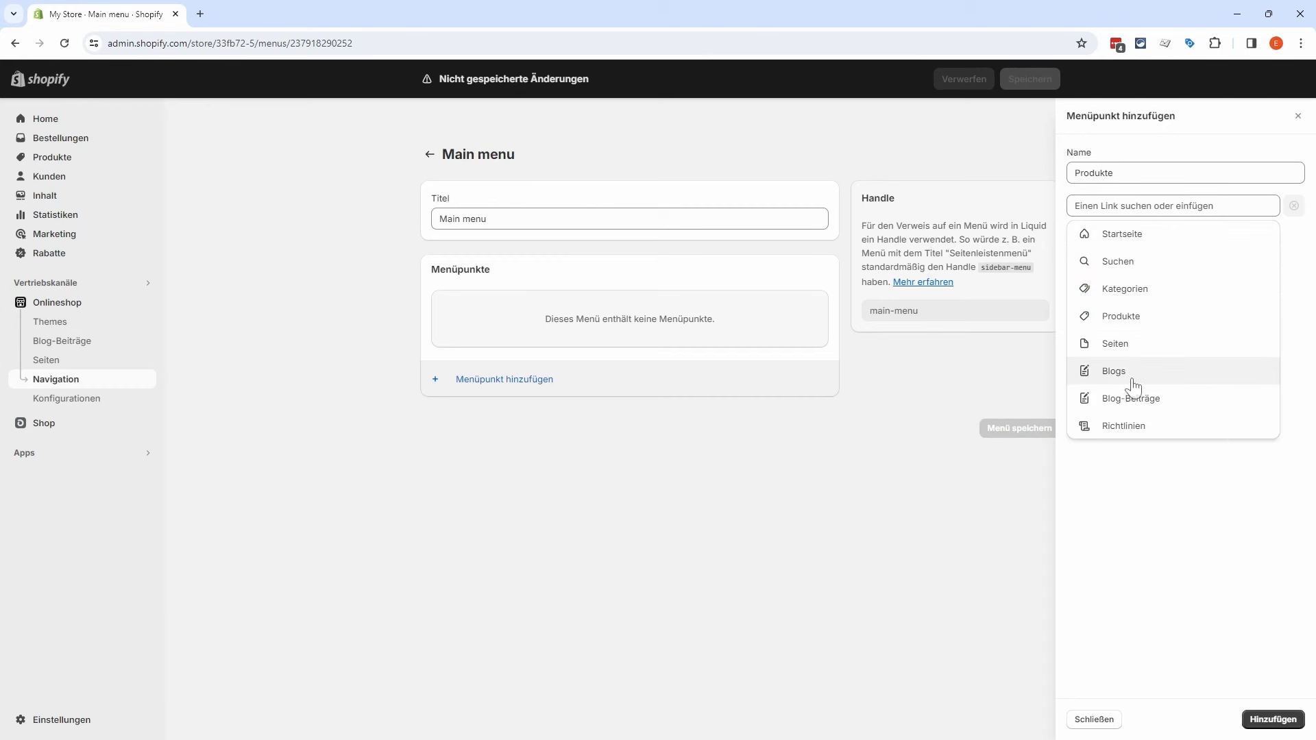
Step: Link the "Produkte" item to Alle Produkte and add it to the Main menu
click(1165, 321)
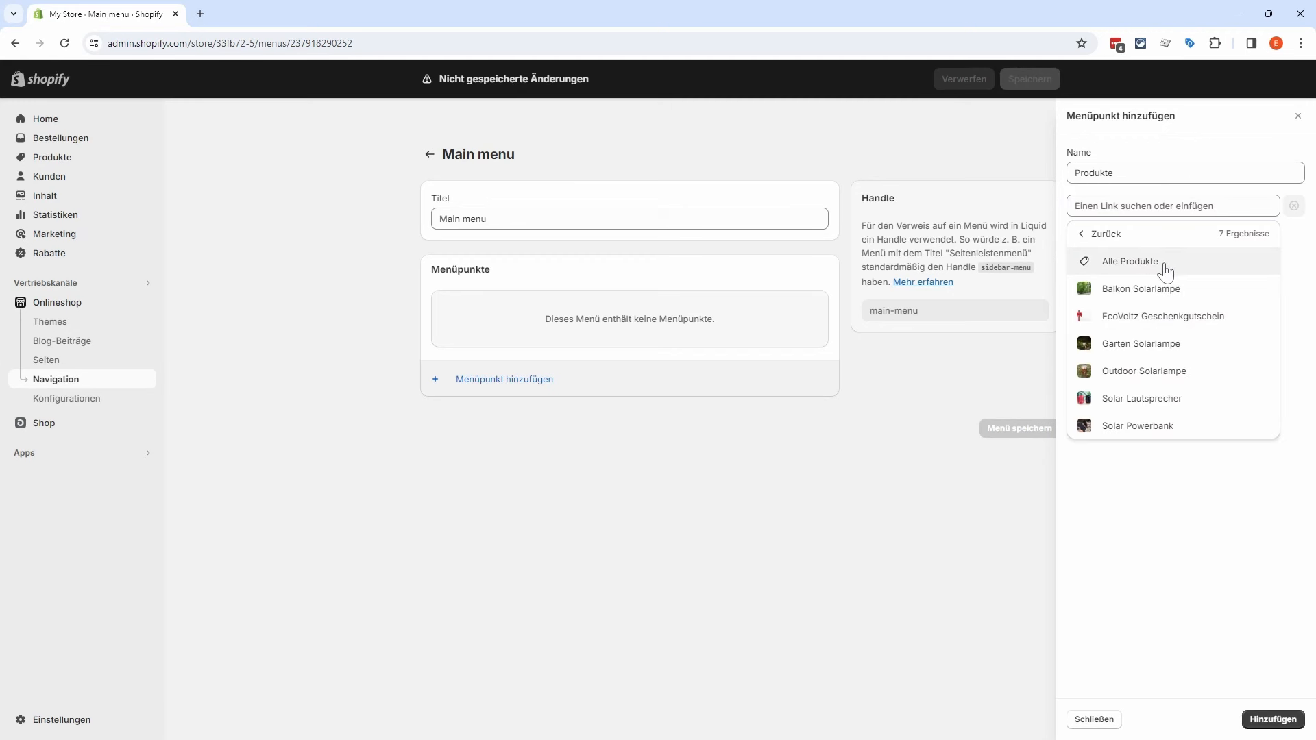
click(1166, 266)
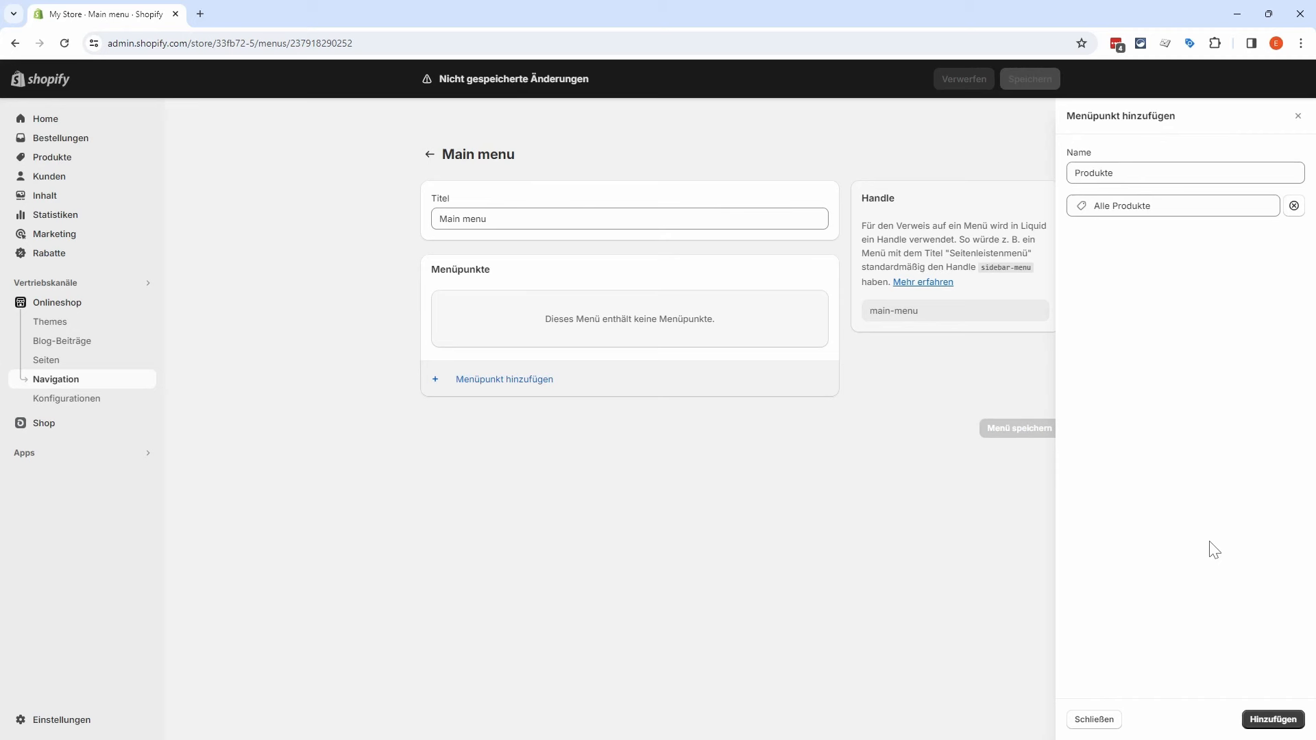
click(1271, 719)
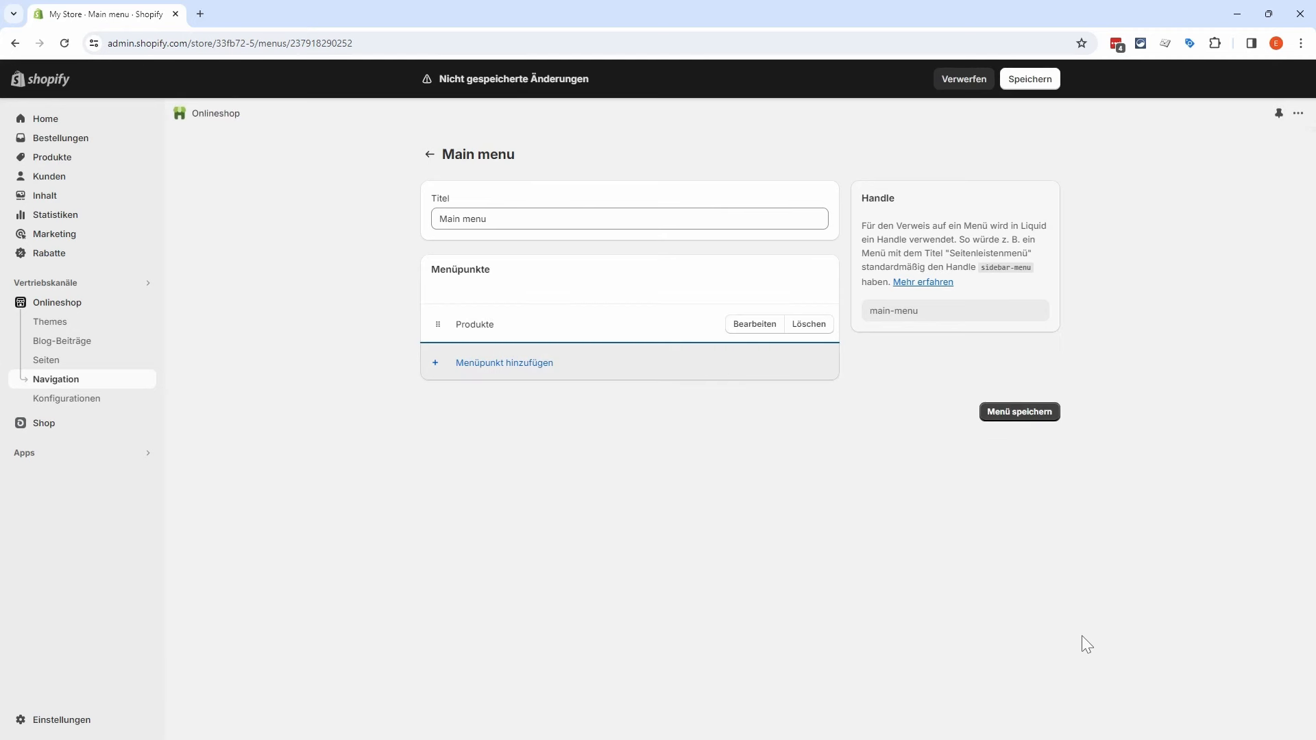
drag(498, 328, 457, 329)
click(501, 332)
click(493, 222)
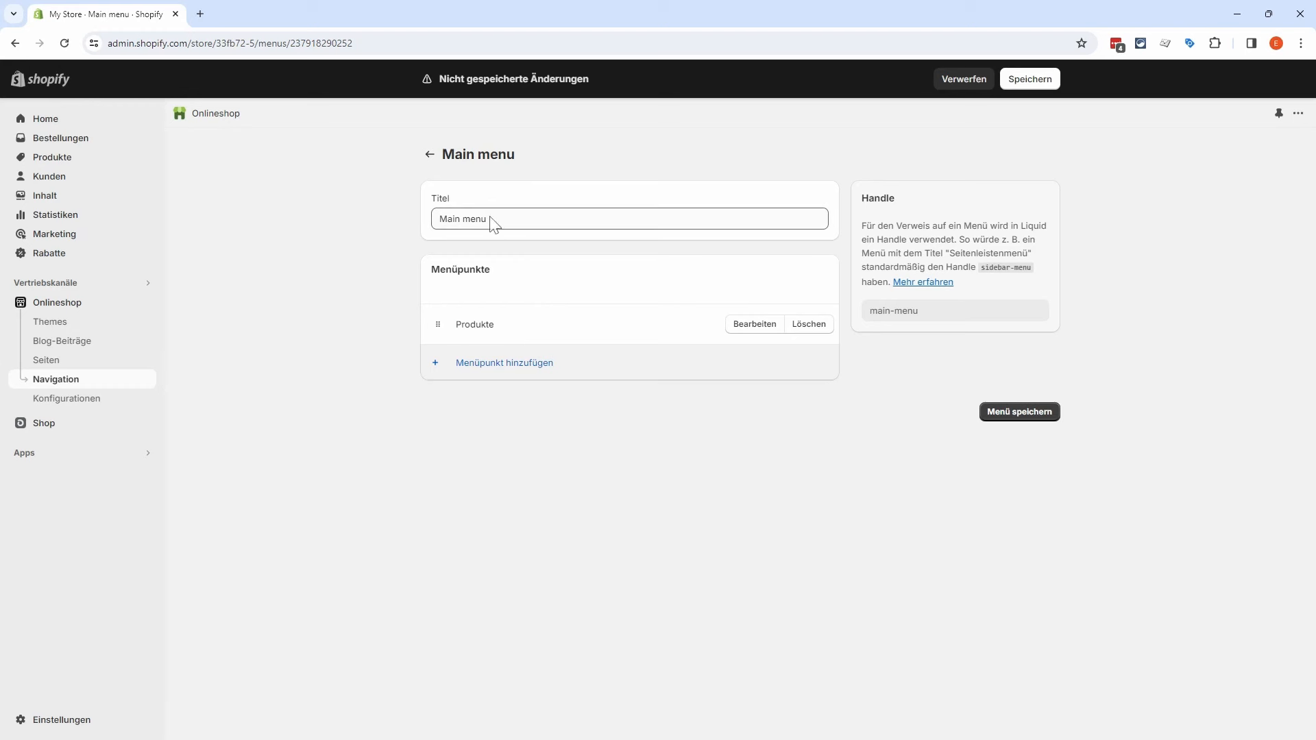
Step: Add a "Kategorien" item to the Main menu, linked to Alle Kategorien
click(471, 366)
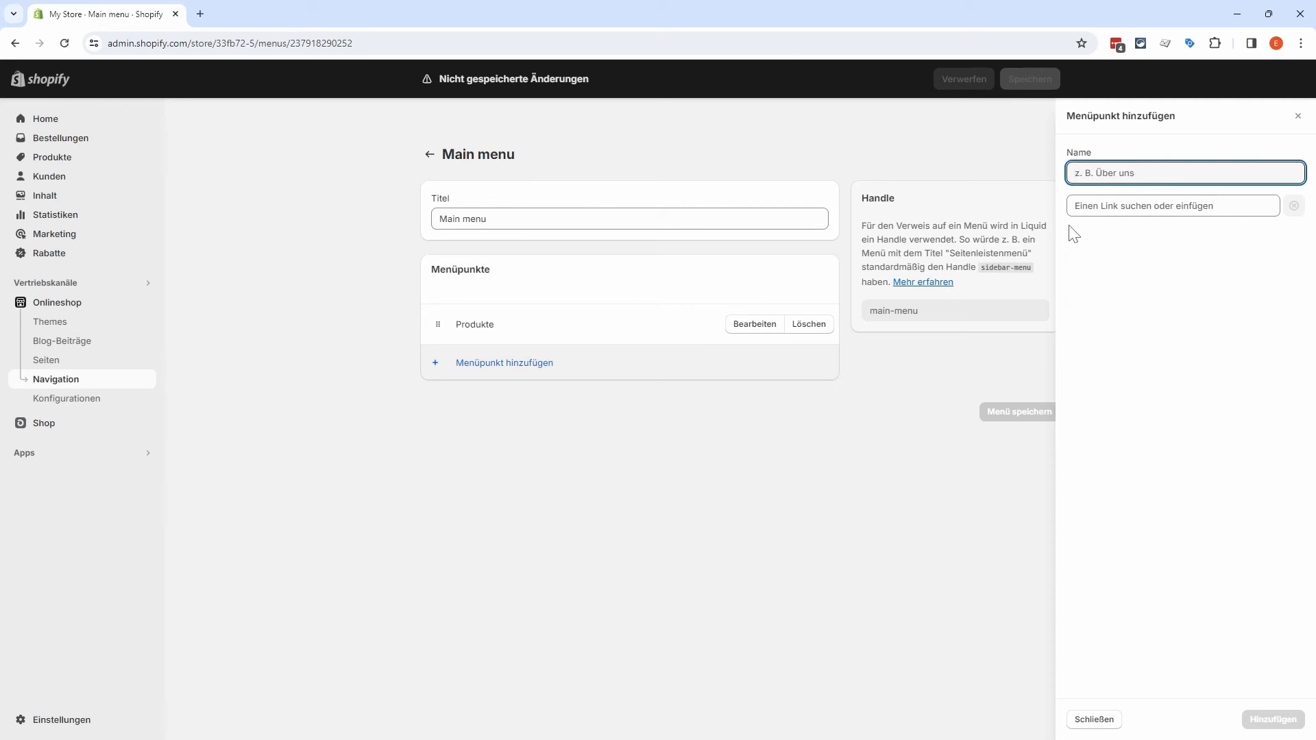
text(Kategor)
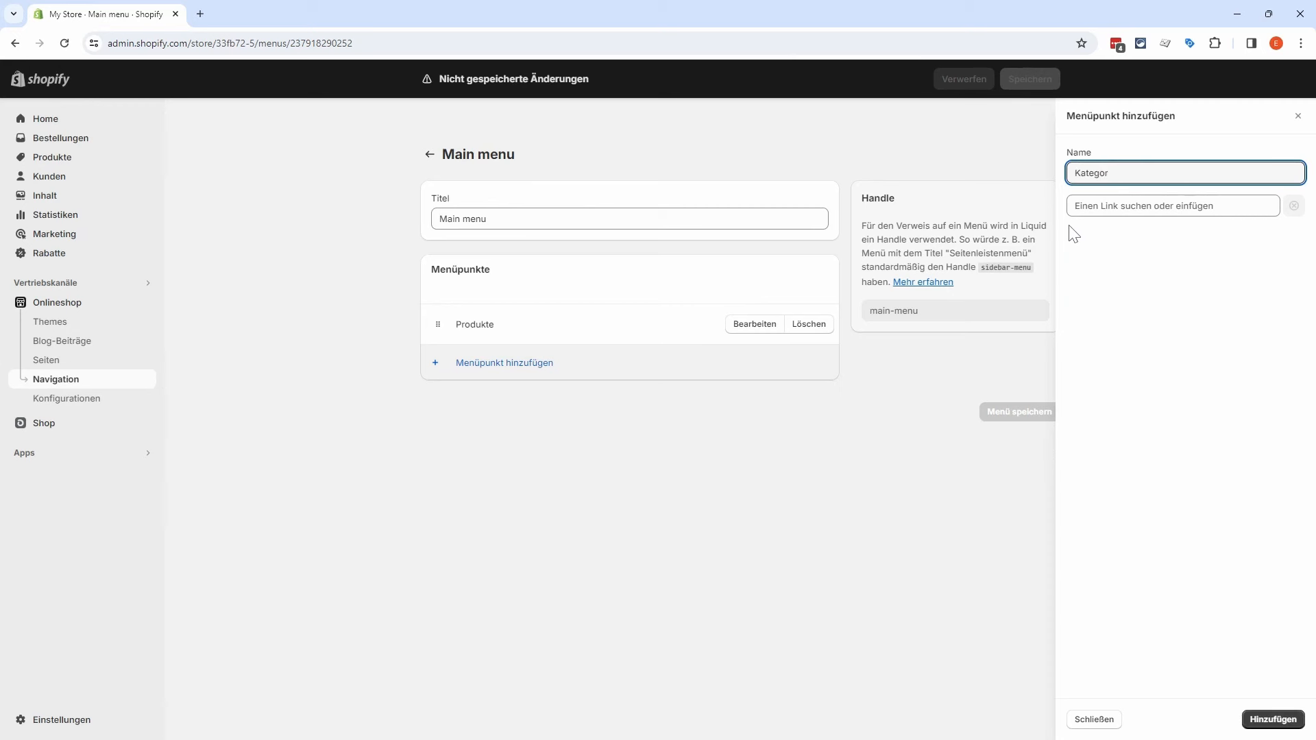
text(ien)
click(1103, 207)
click(1149, 288)
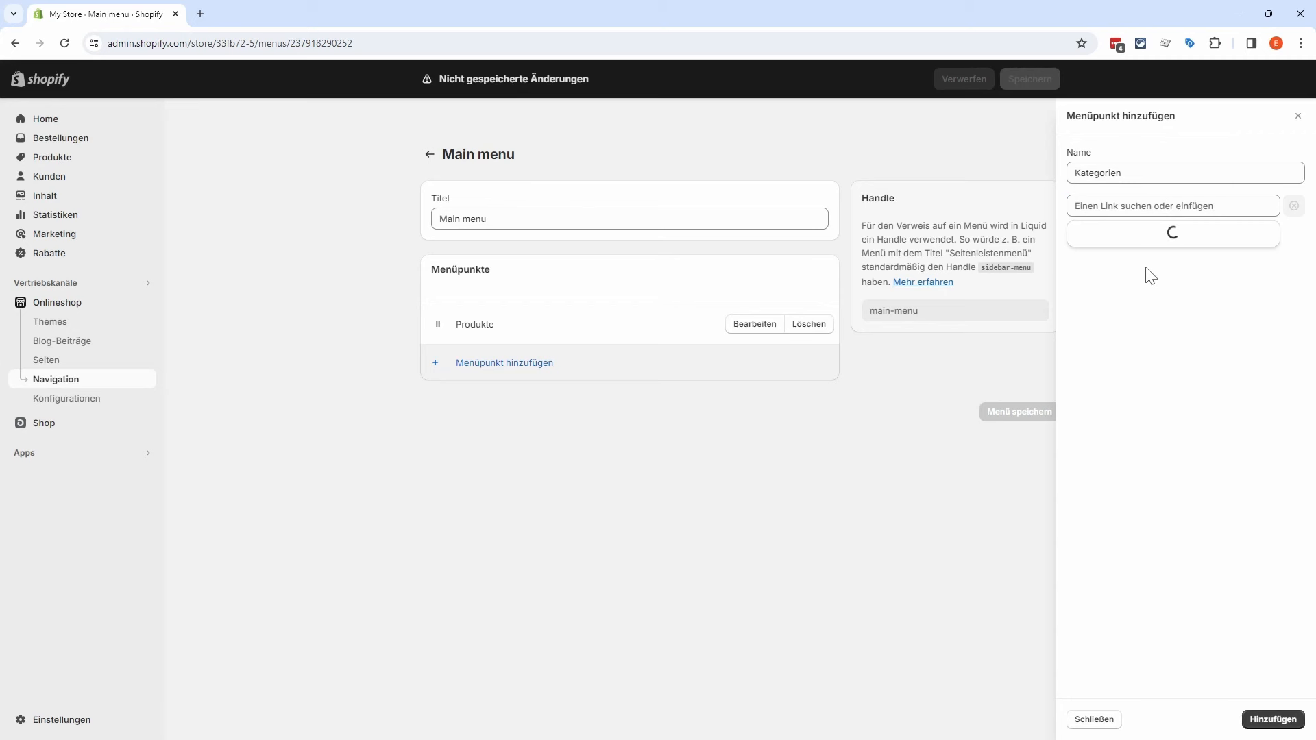
click(1155, 269)
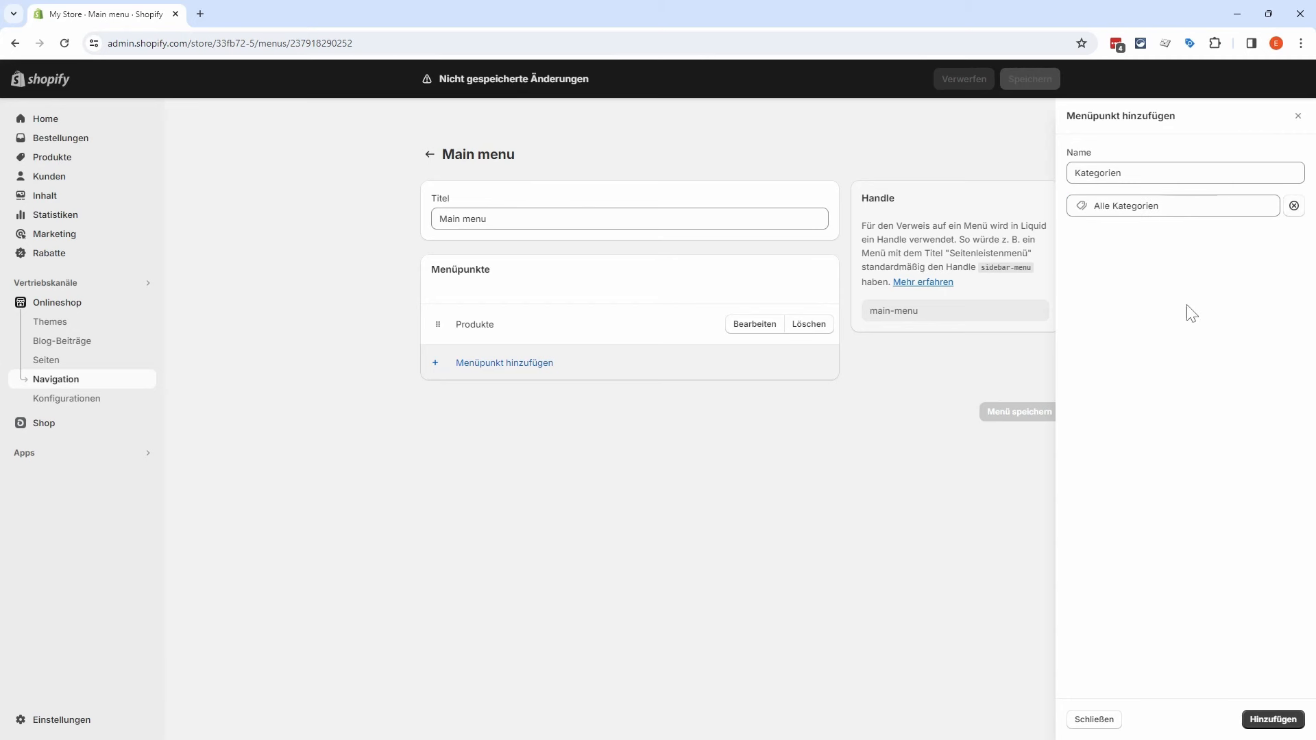
click(1264, 719)
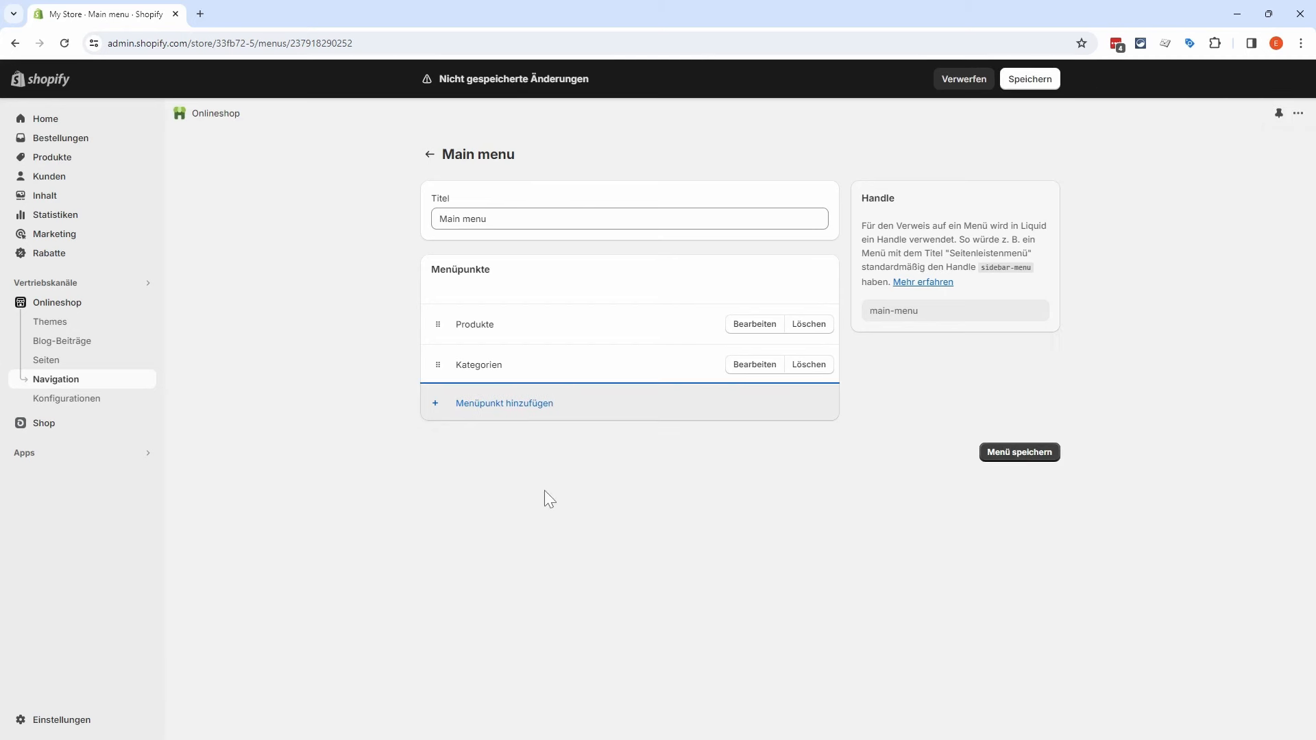
Step: Add a "Bestseller" item to the Main menu, linked to the Bestseller category
click(468, 410)
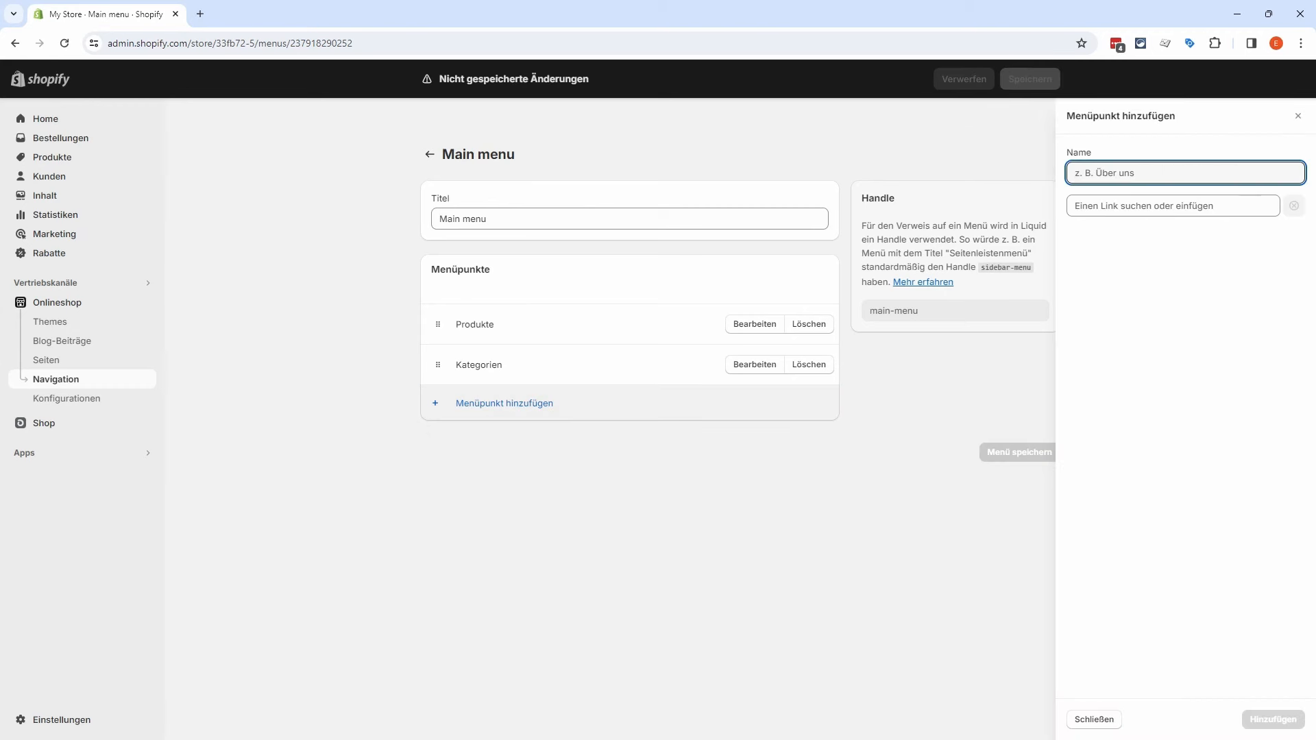
text(Bestseller)
key(Tab)
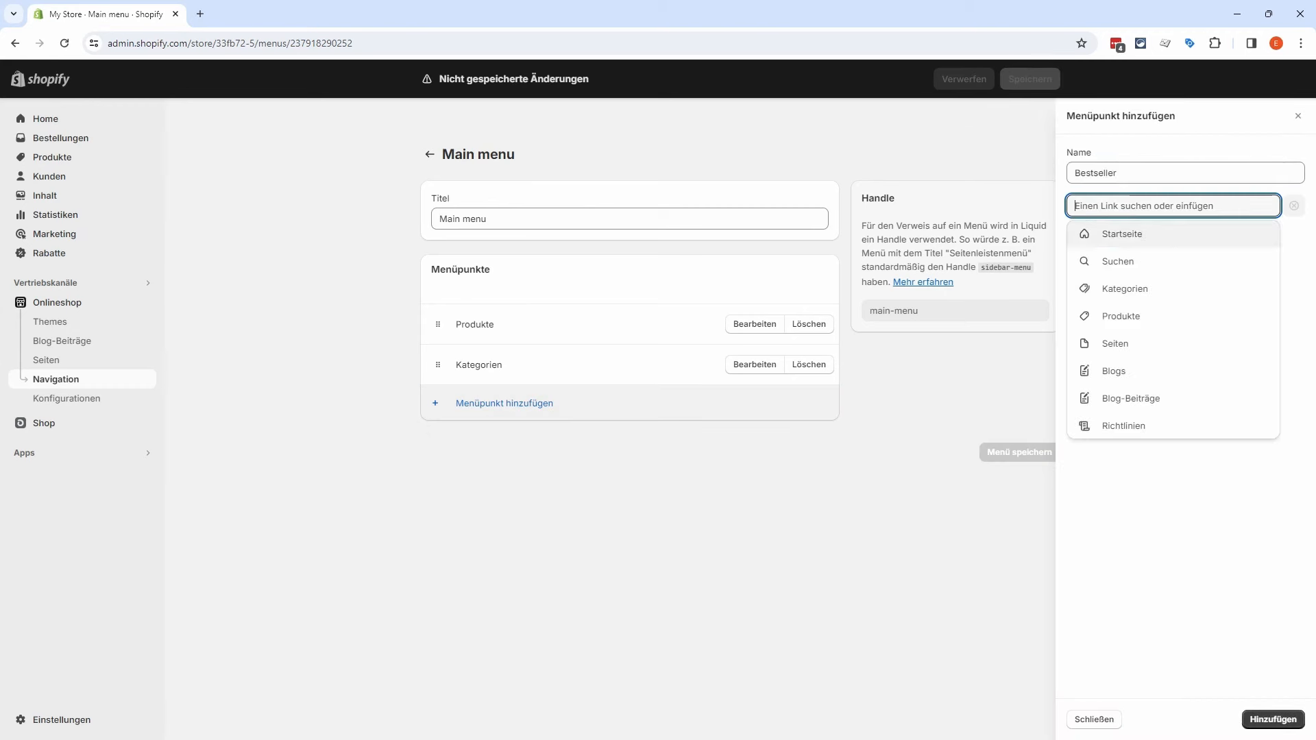
click(1148, 288)
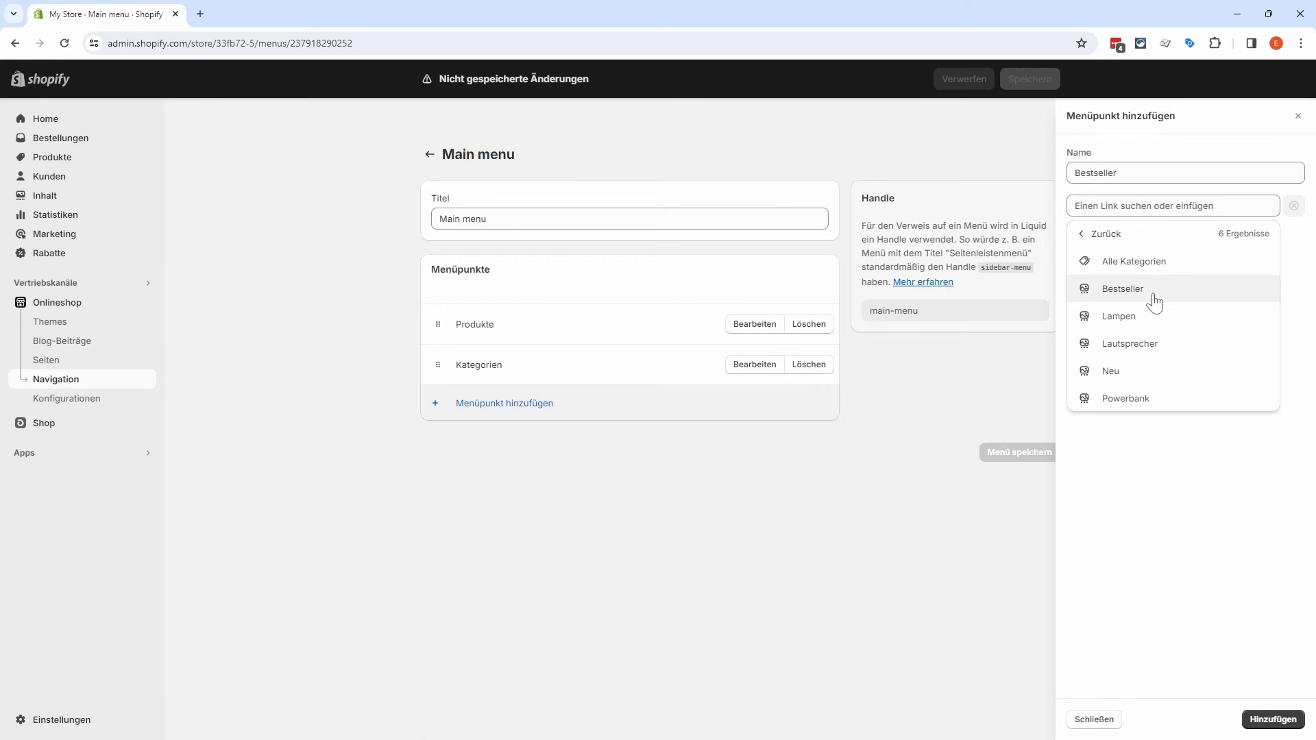
click(1157, 296)
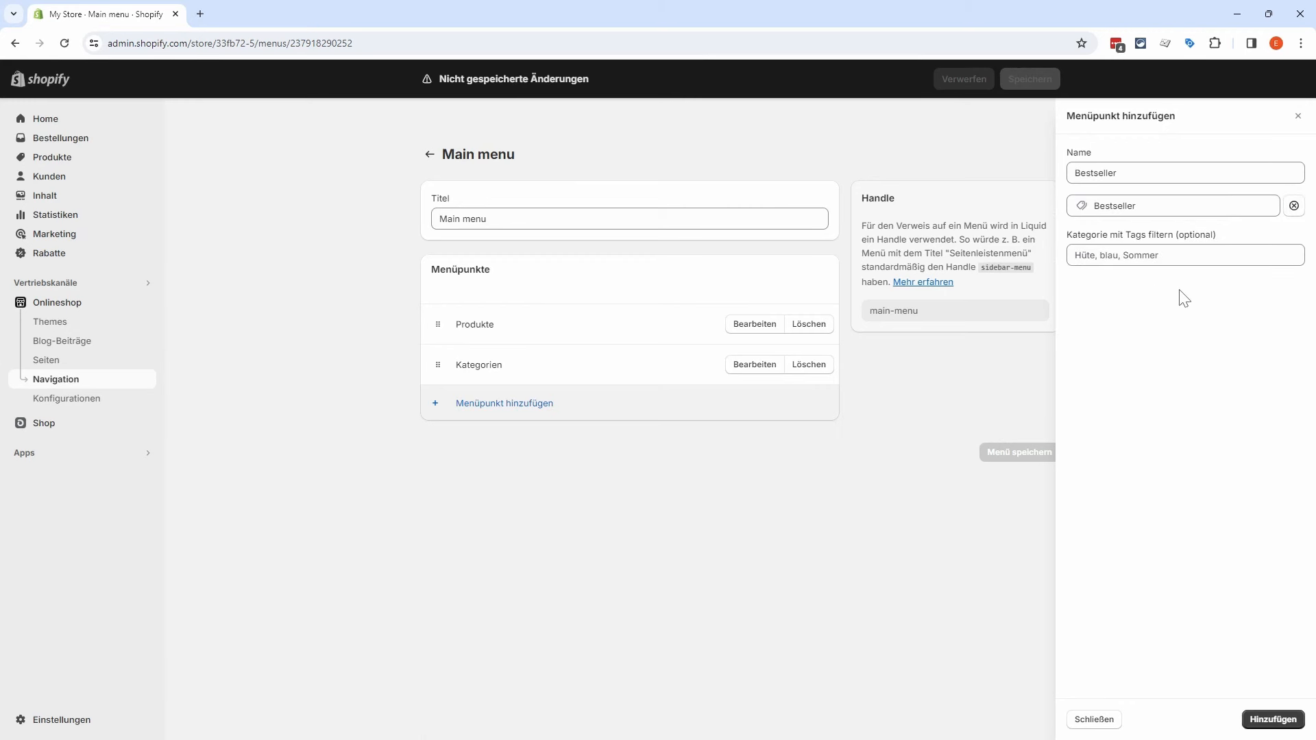
click(1269, 717)
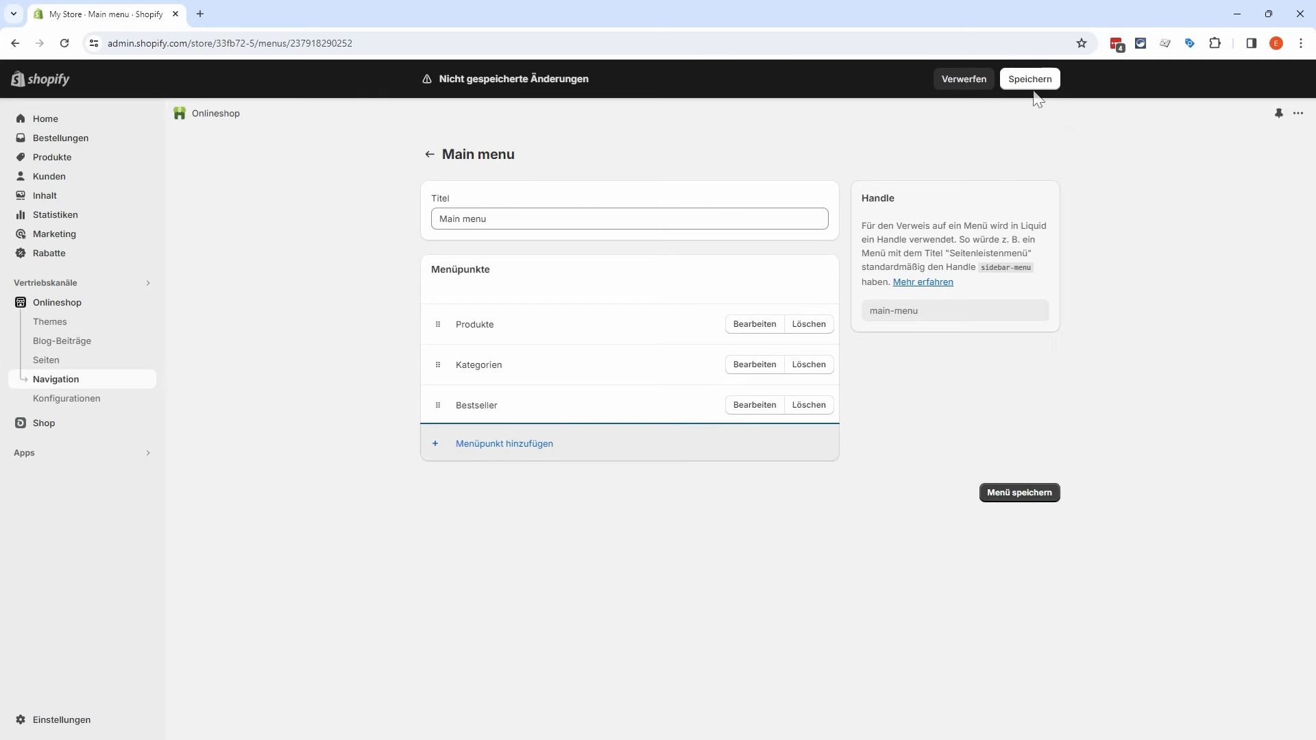
Step: Save the Main menu, view it in the live online store, and return to the menu editor
click(1032, 80)
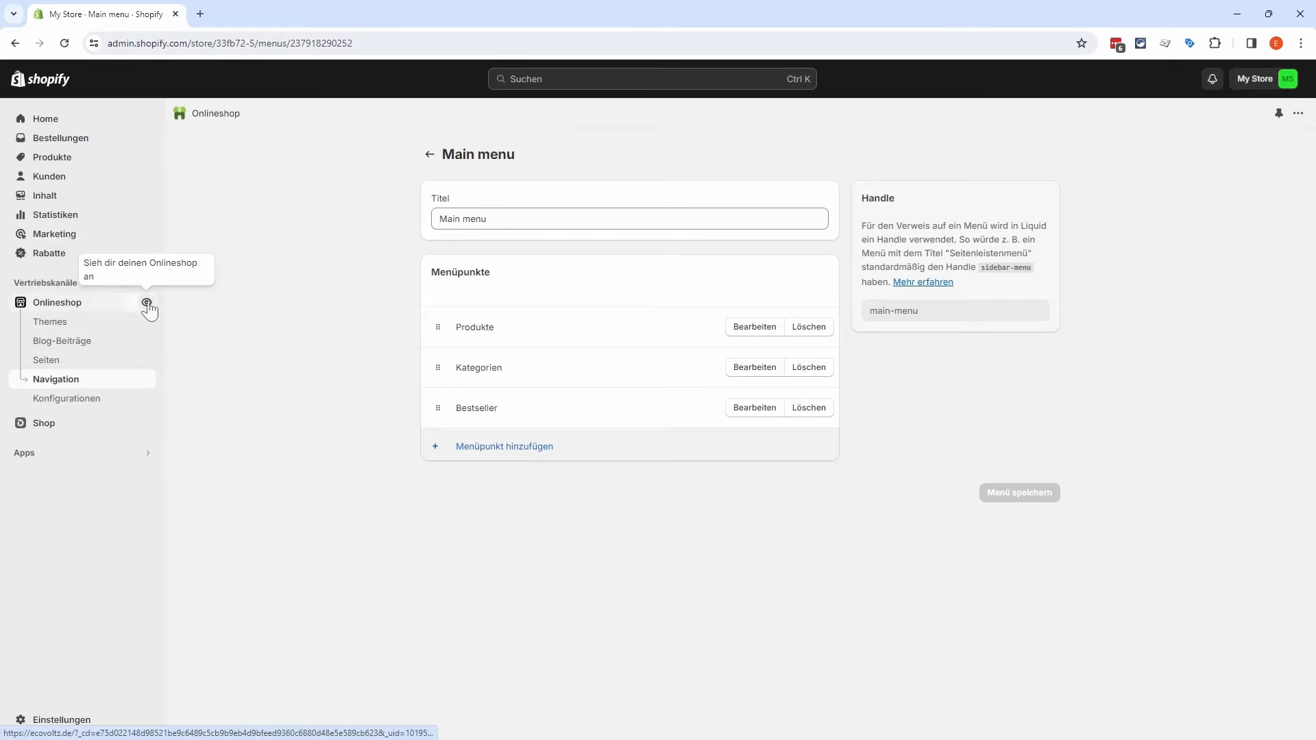
click(147, 302)
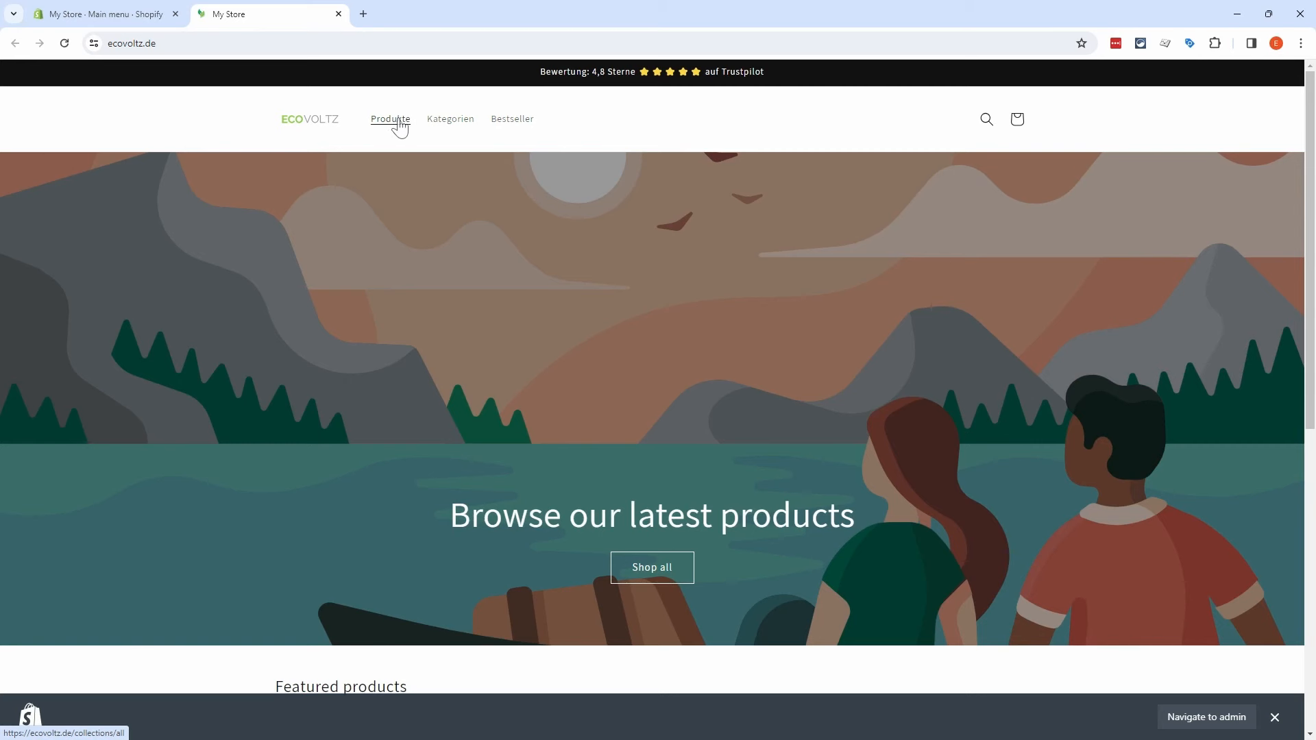
click(126, 15)
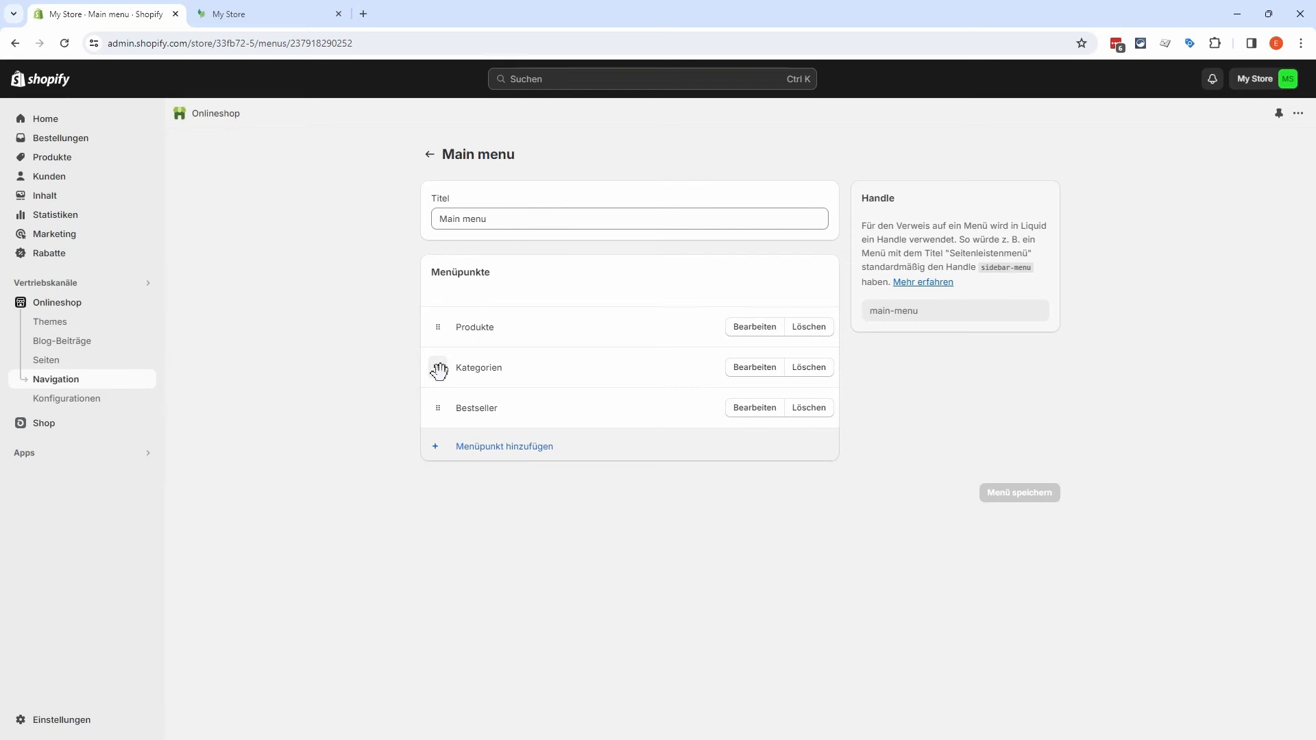
Step: Nest the Kategorien and Bestseller items under Produkte and save the menu
drag(438, 371, 463, 375)
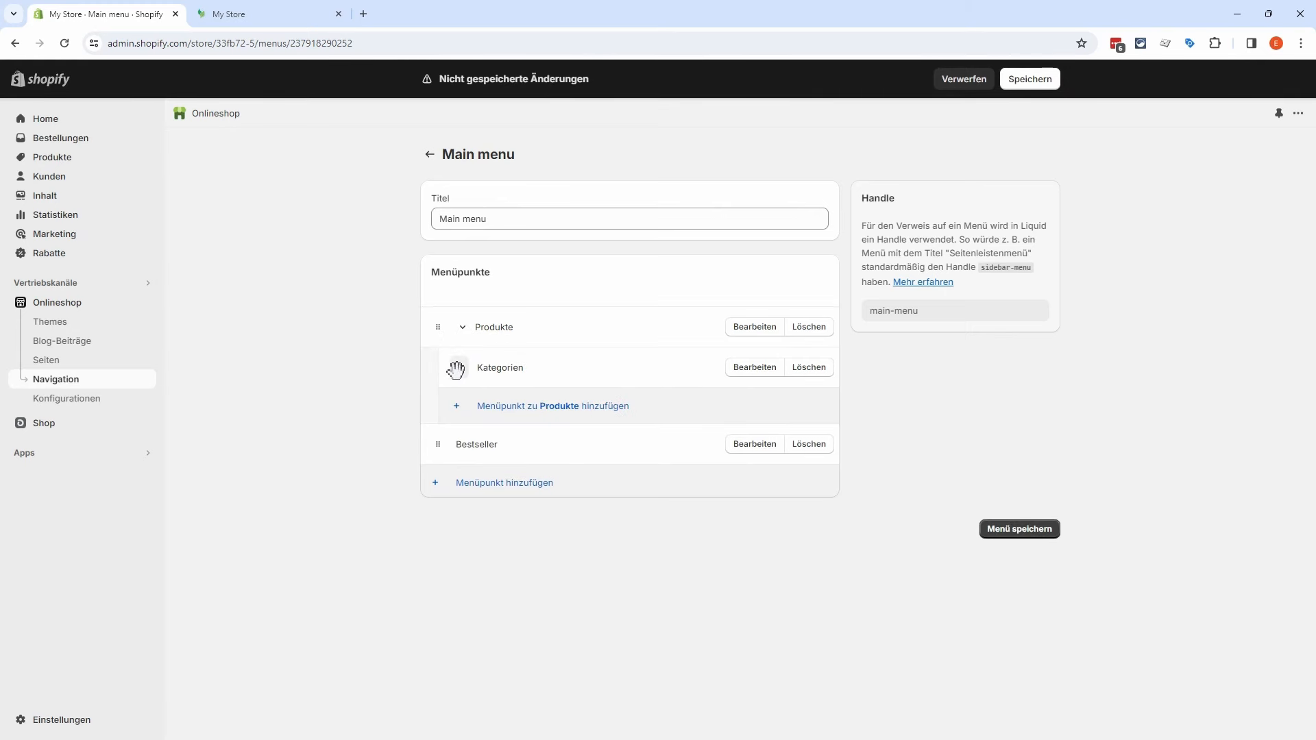
drag(438, 444, 489, 413)
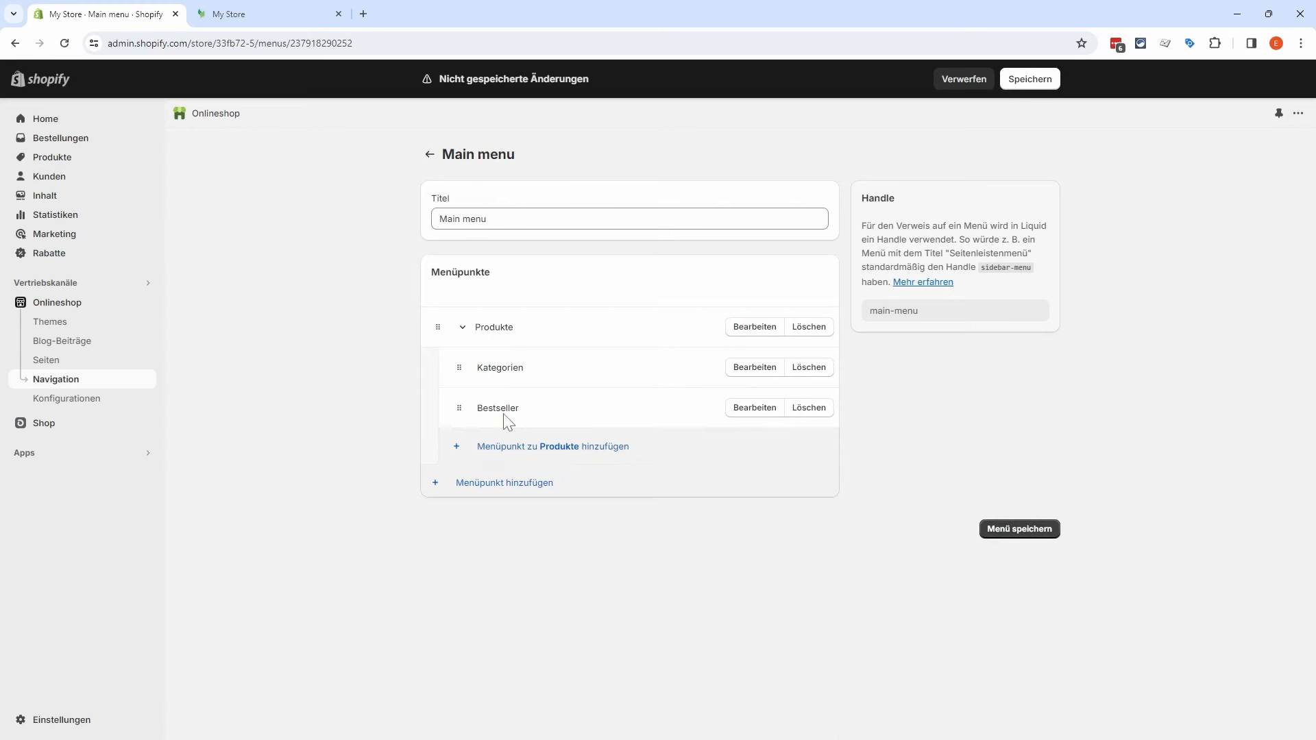
click(1029, 80)
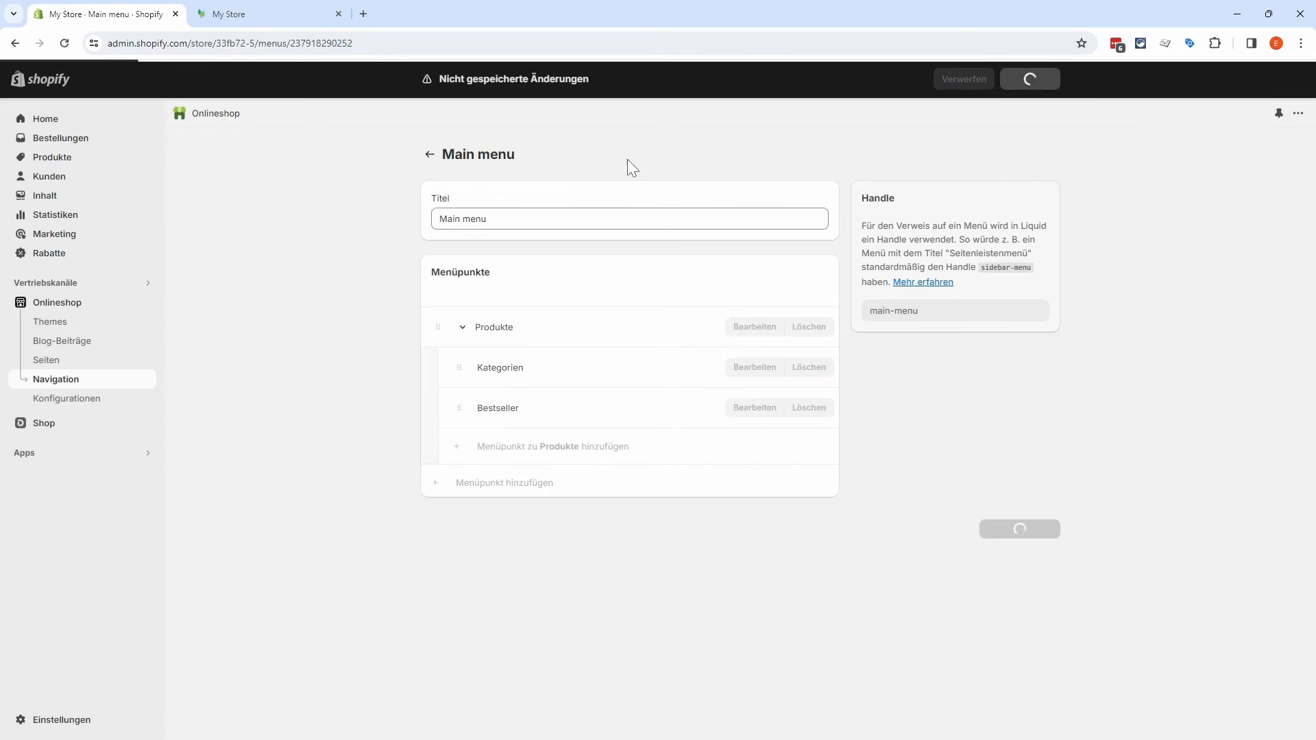
Step: Reload the storefront and check the Produkte dropdown in the header navigation
click(251, 14)
click(65, 44)
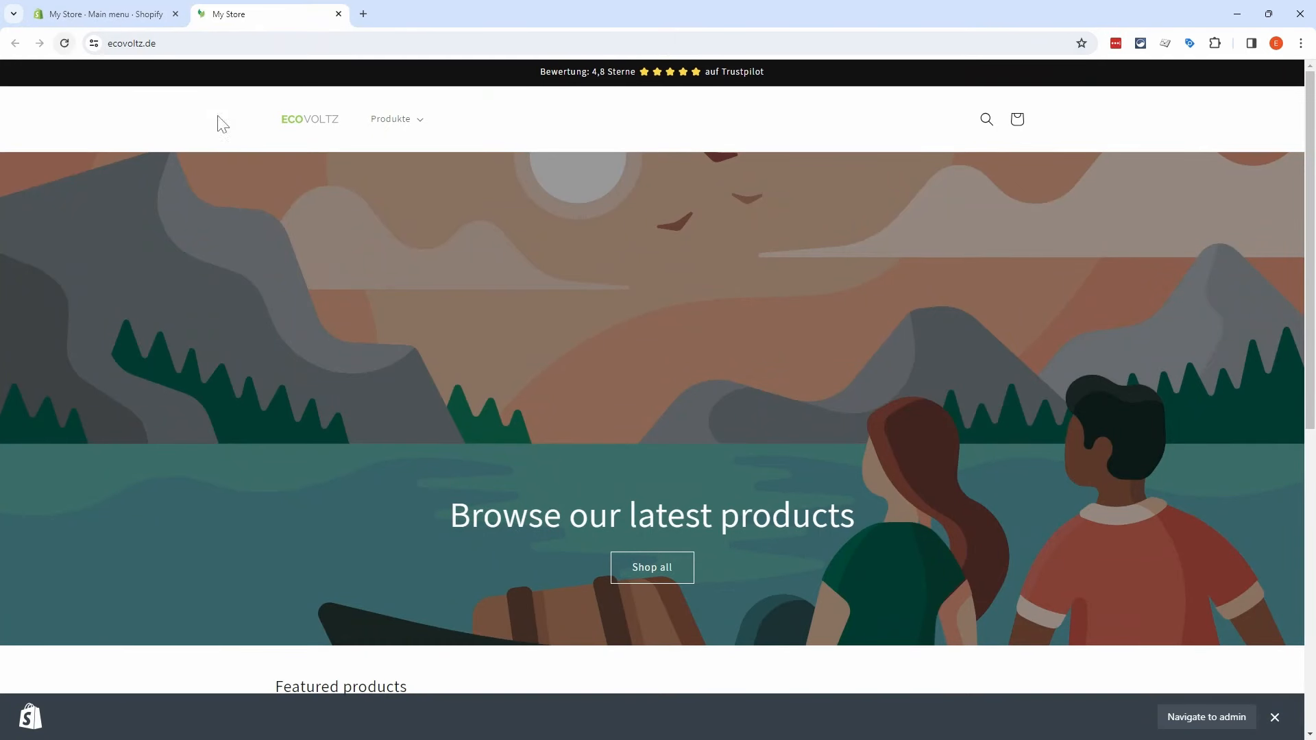
click(419, 124)
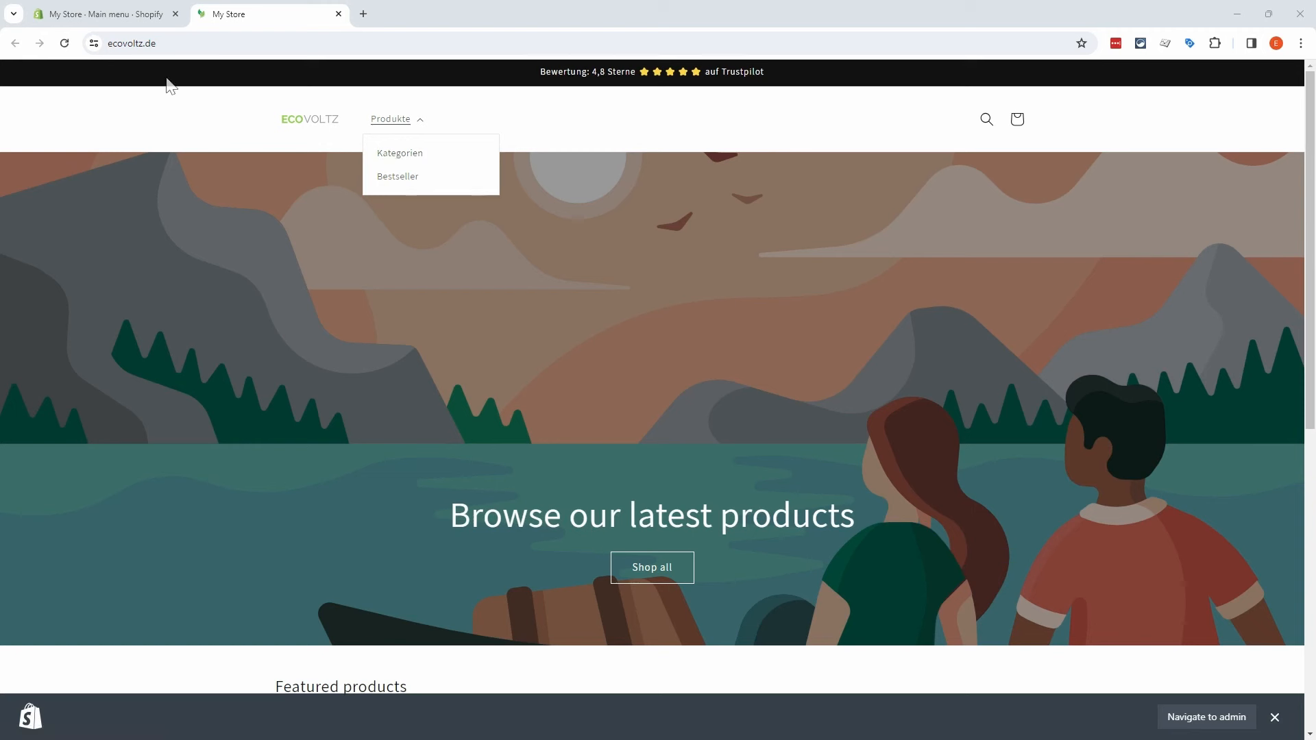
Step: Back in the menu editor, add a "Powerbank" item linked to the Powerbank category and nest it under Kategorien
click(137, 21)
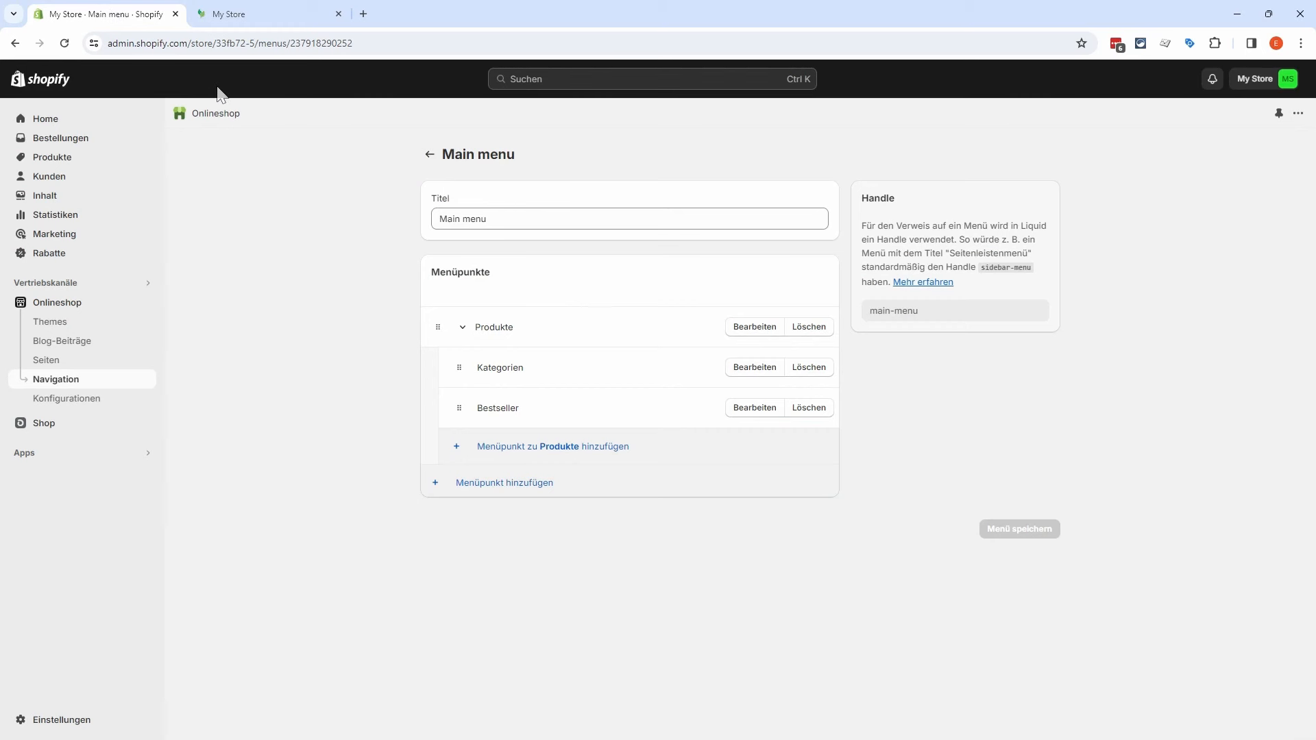
click(464, 449)
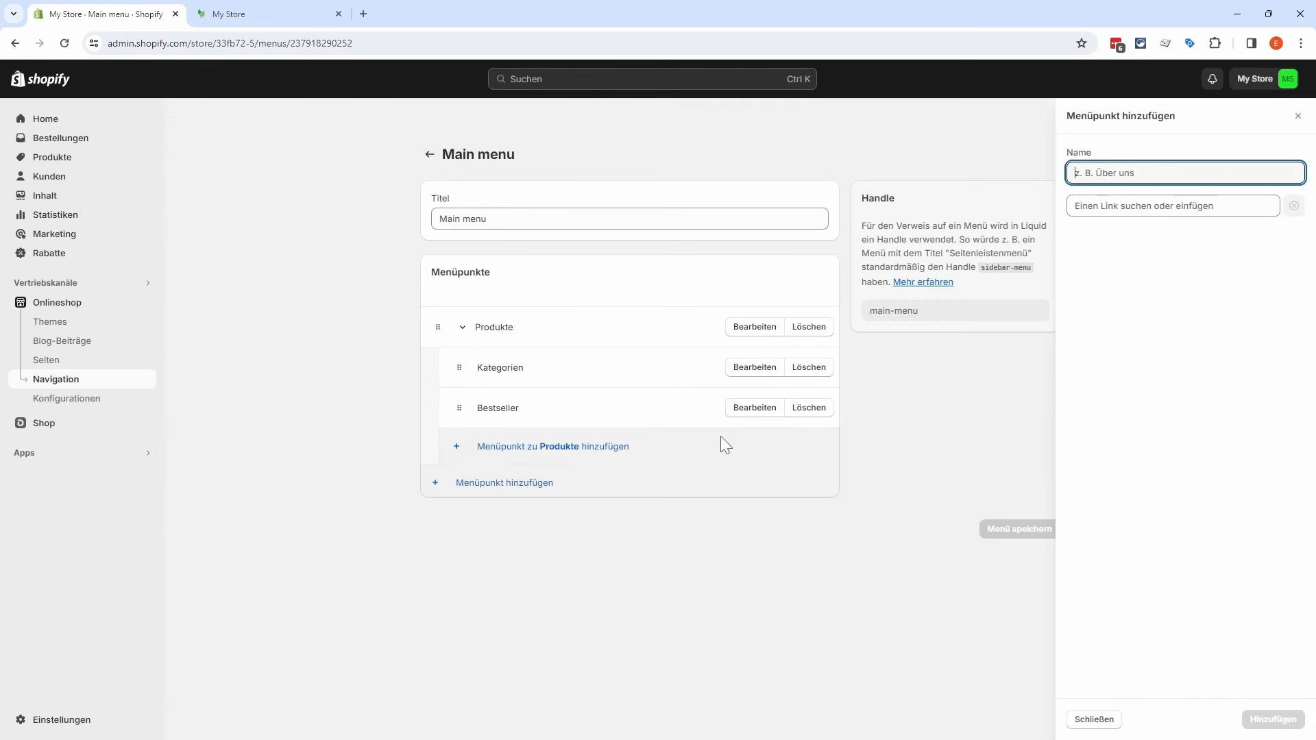
text(Powerbank)
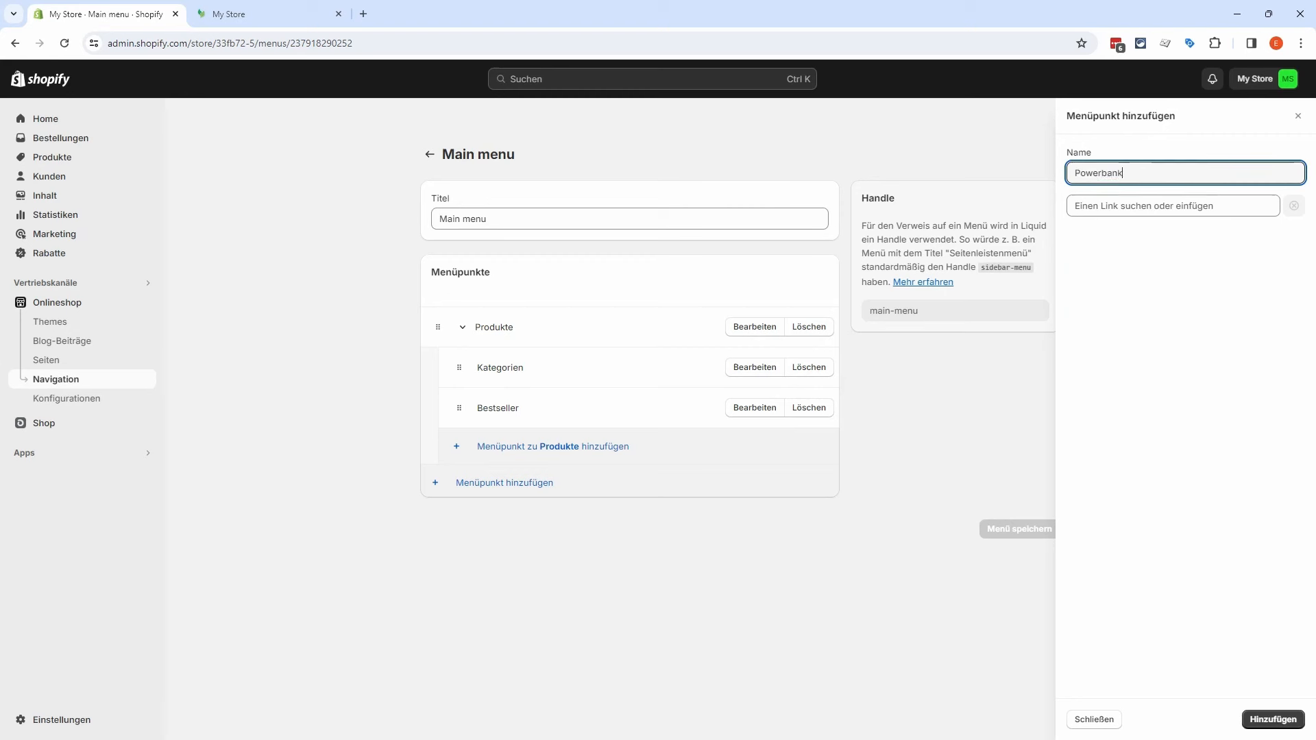
click(1165, 205)
click(1125, 293)
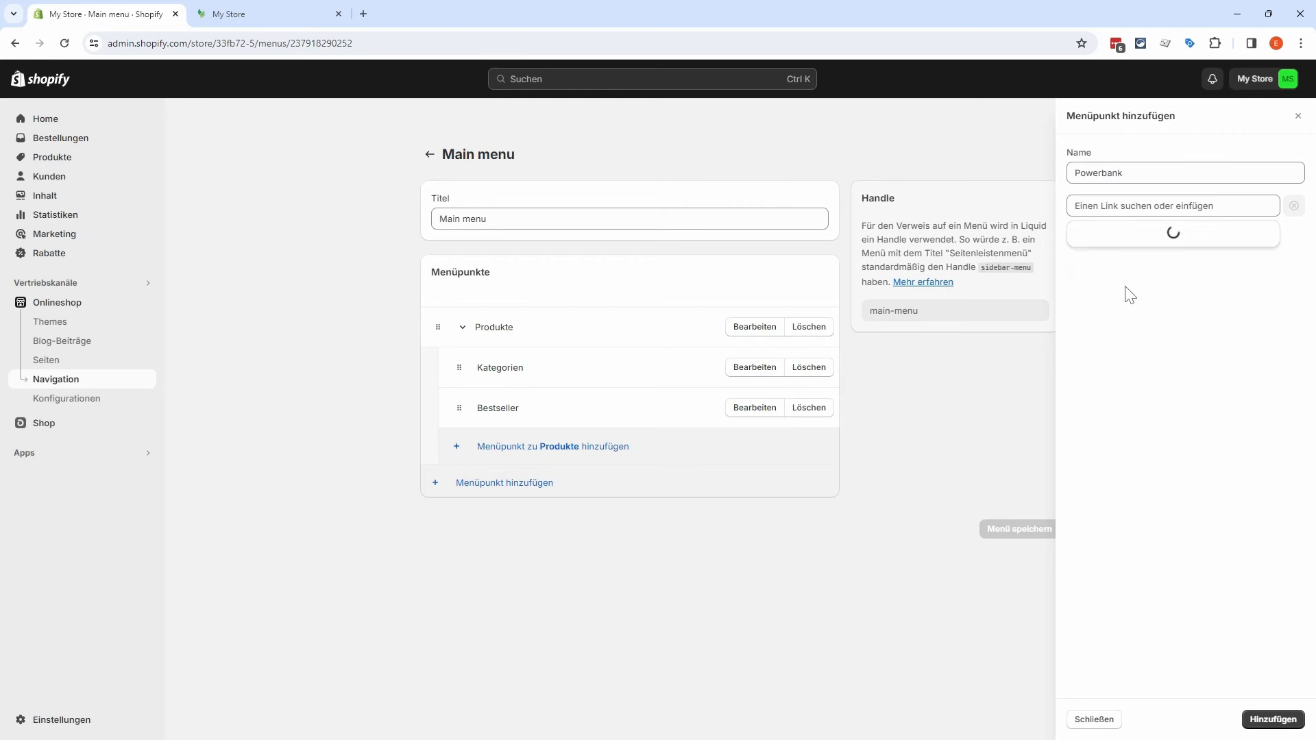
click(1148, 404)
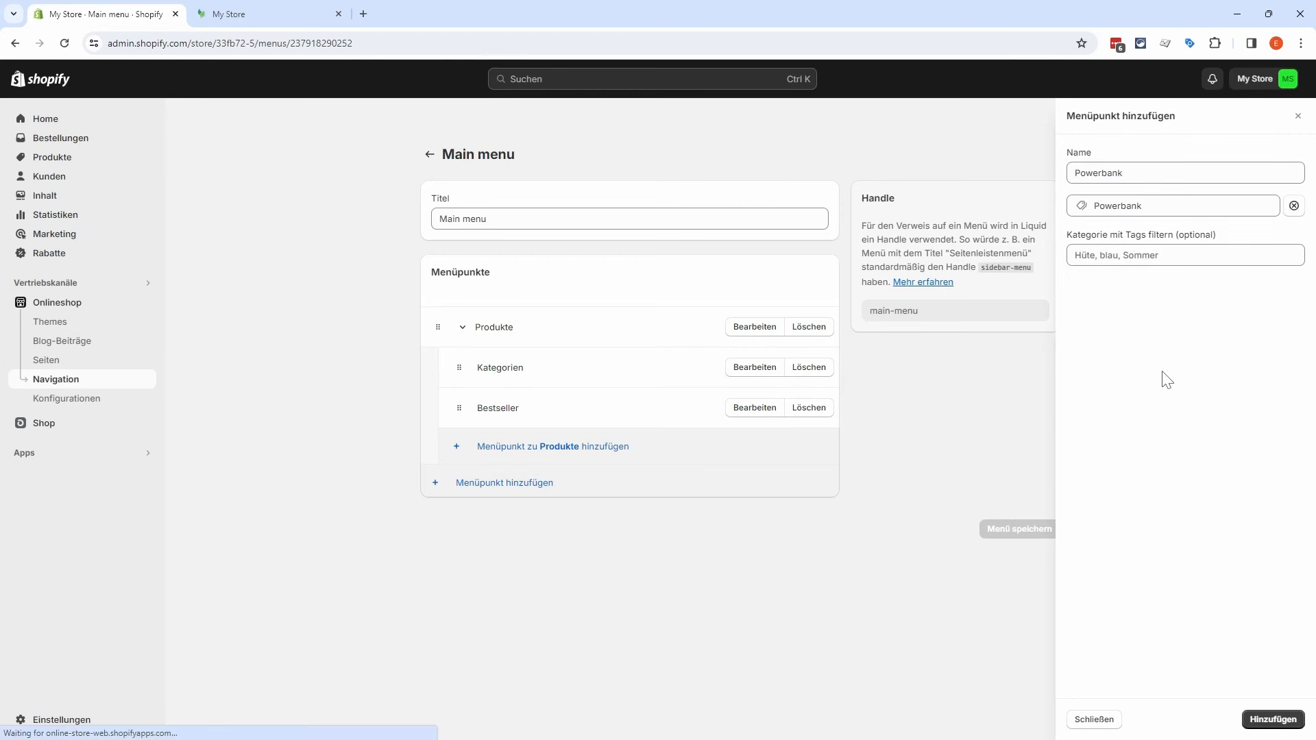
click(1267, 720)
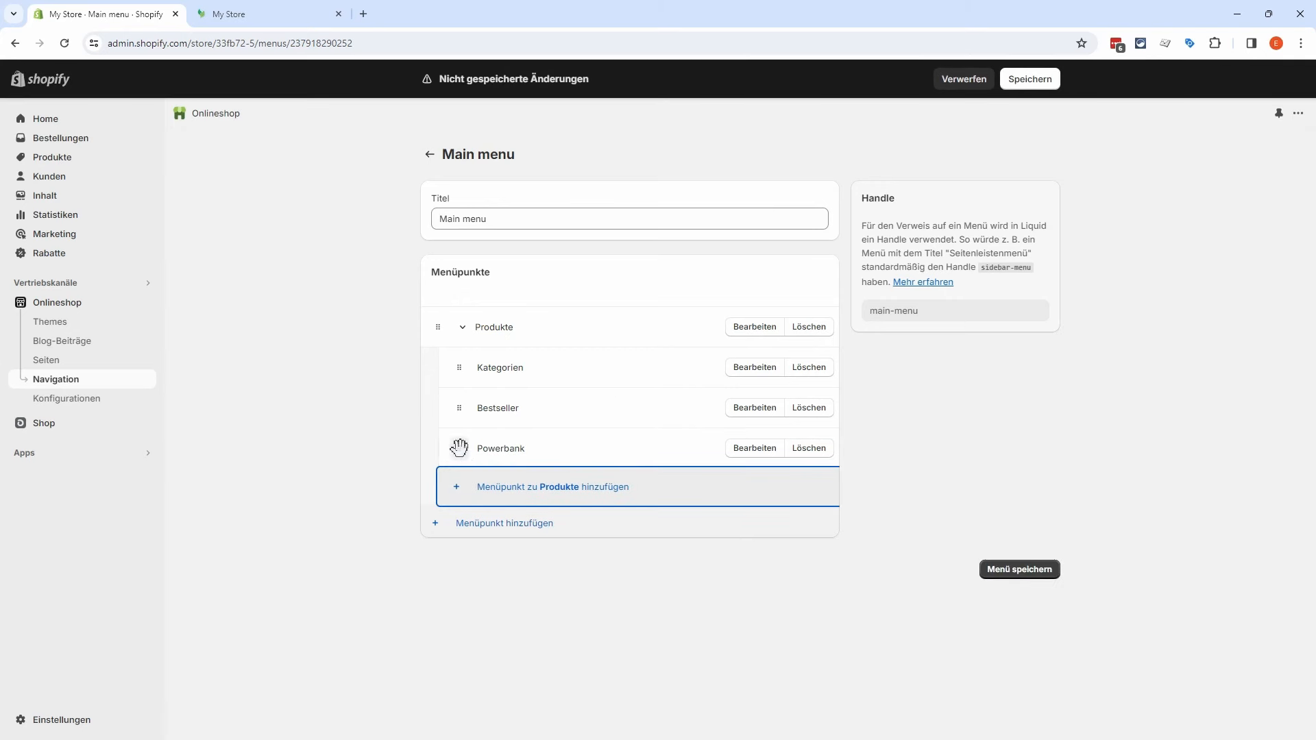
drag(459, 448, 480, 391)
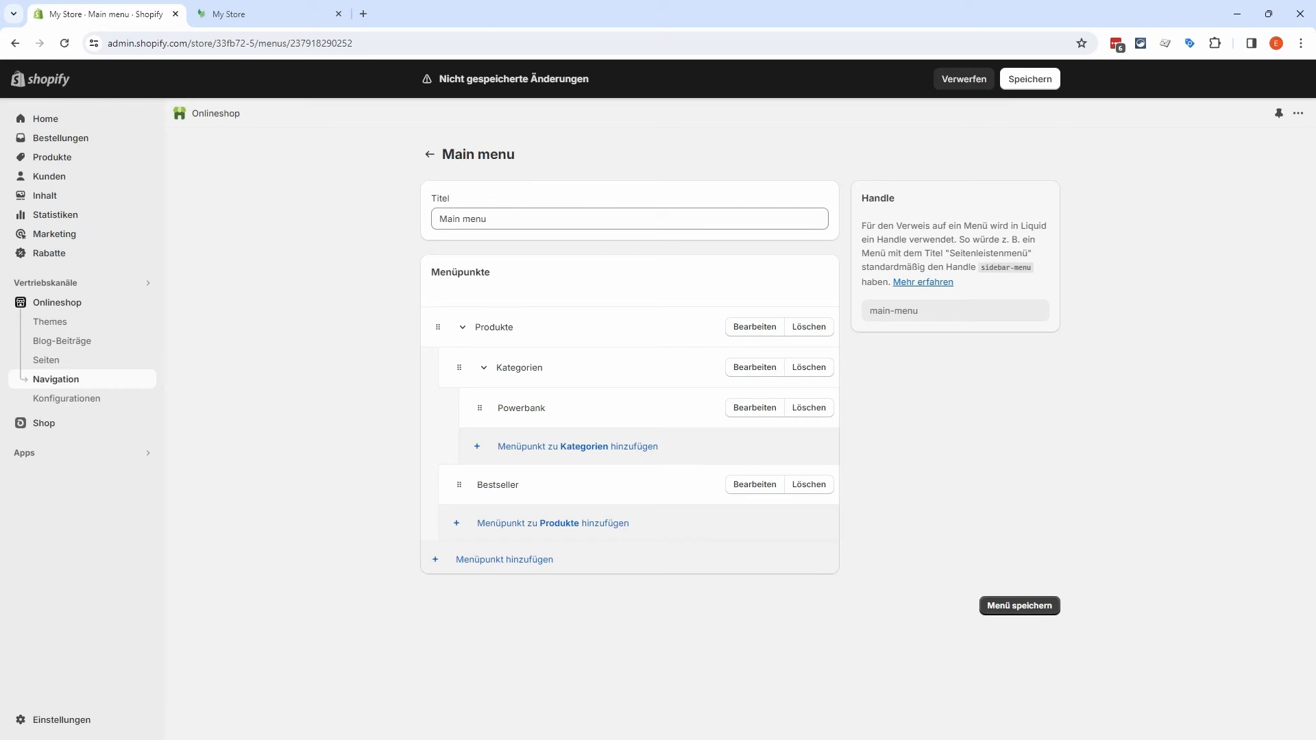
Step: Add a "Lautsprecher" item under Kategorien, linked to the Lautsprecher category
click(477, 449)
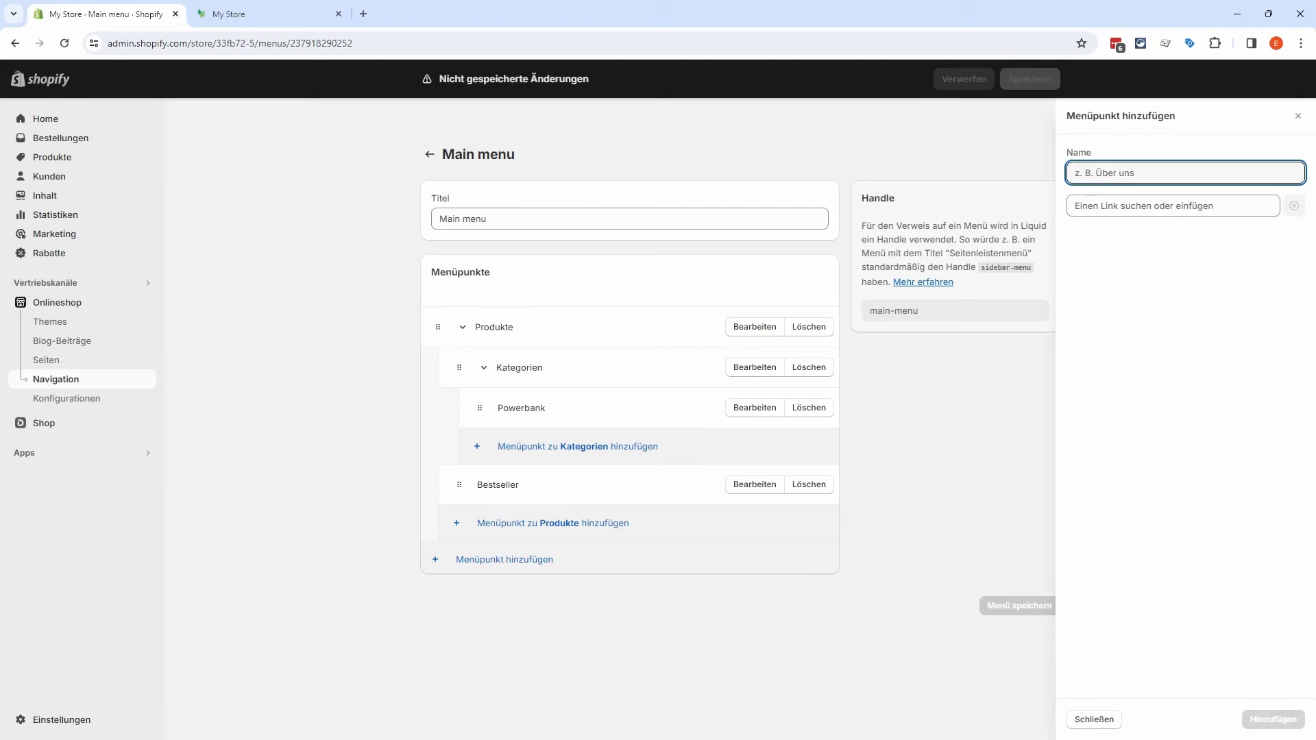
text(Lautsprecher)
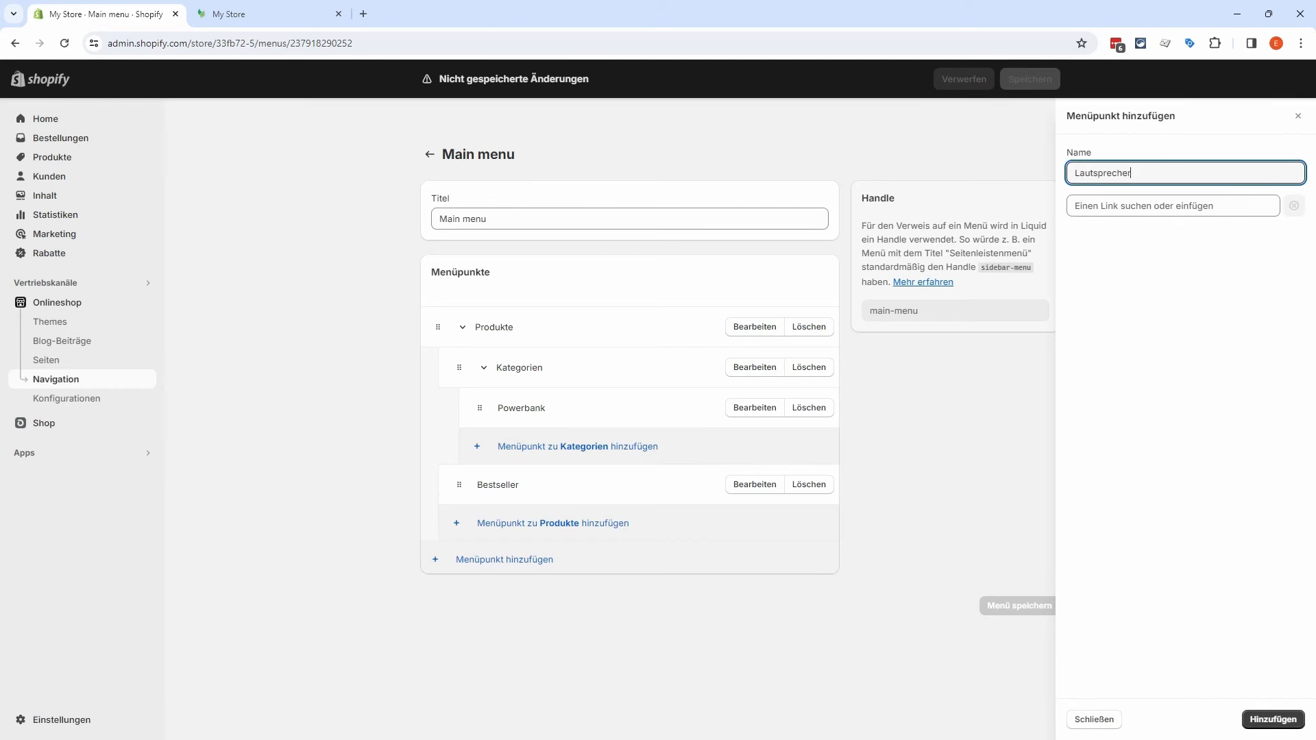
click(1131, 205)
click(1130, 286)
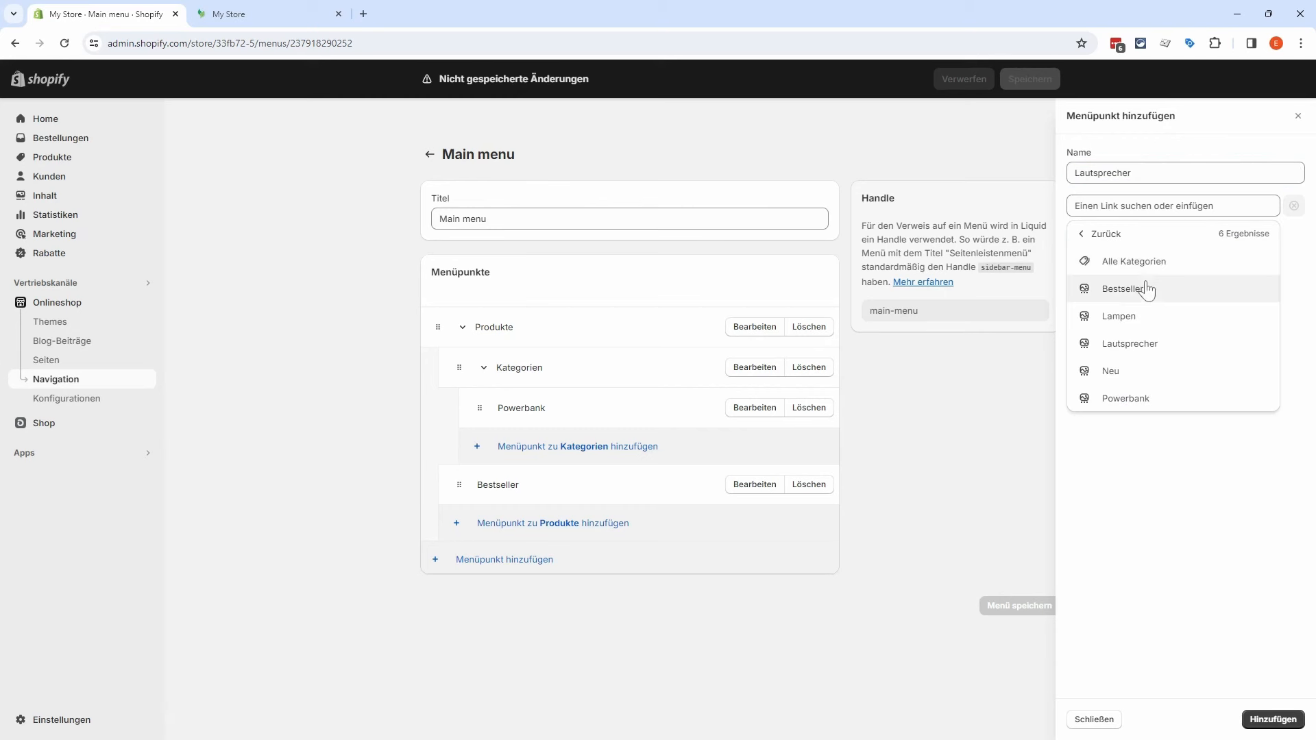
click(1142, 342)
key(Return)
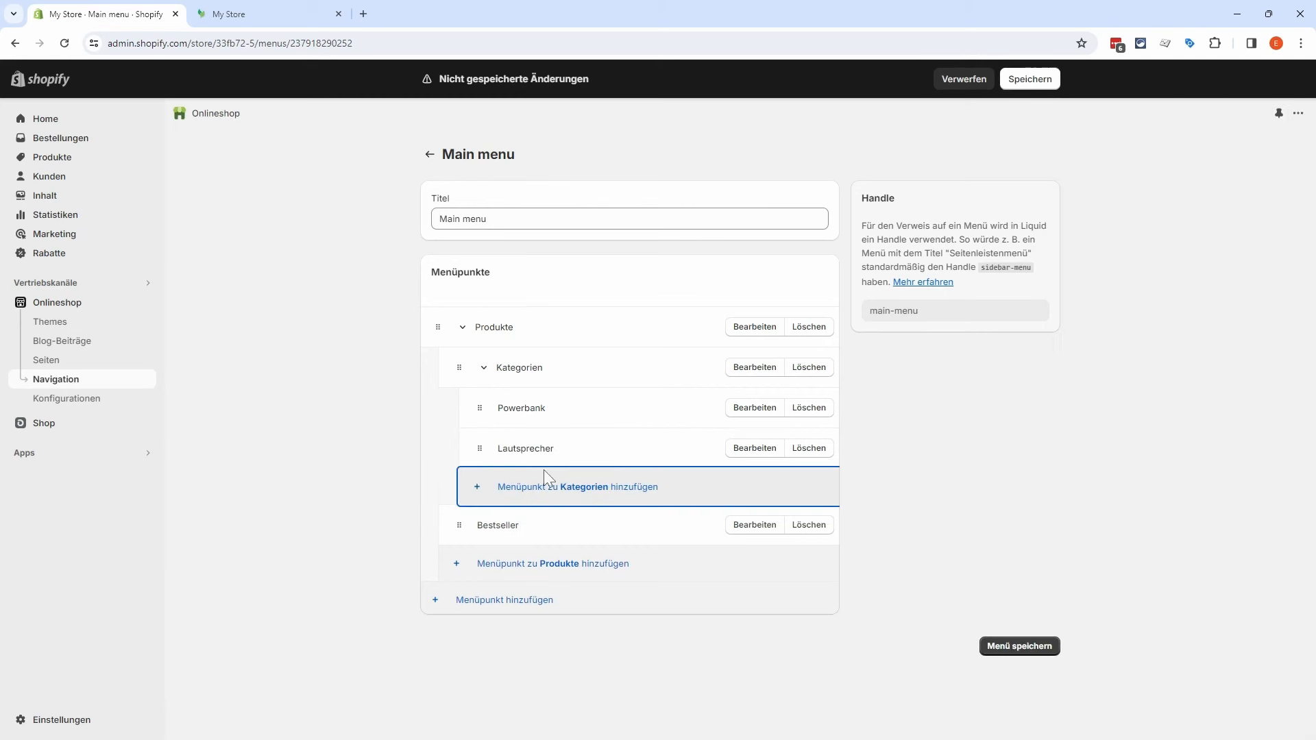
Step: Add a "Lampen" item under Kategorien, linked to the Lampen category
click(479, 488)
text(Lampen)
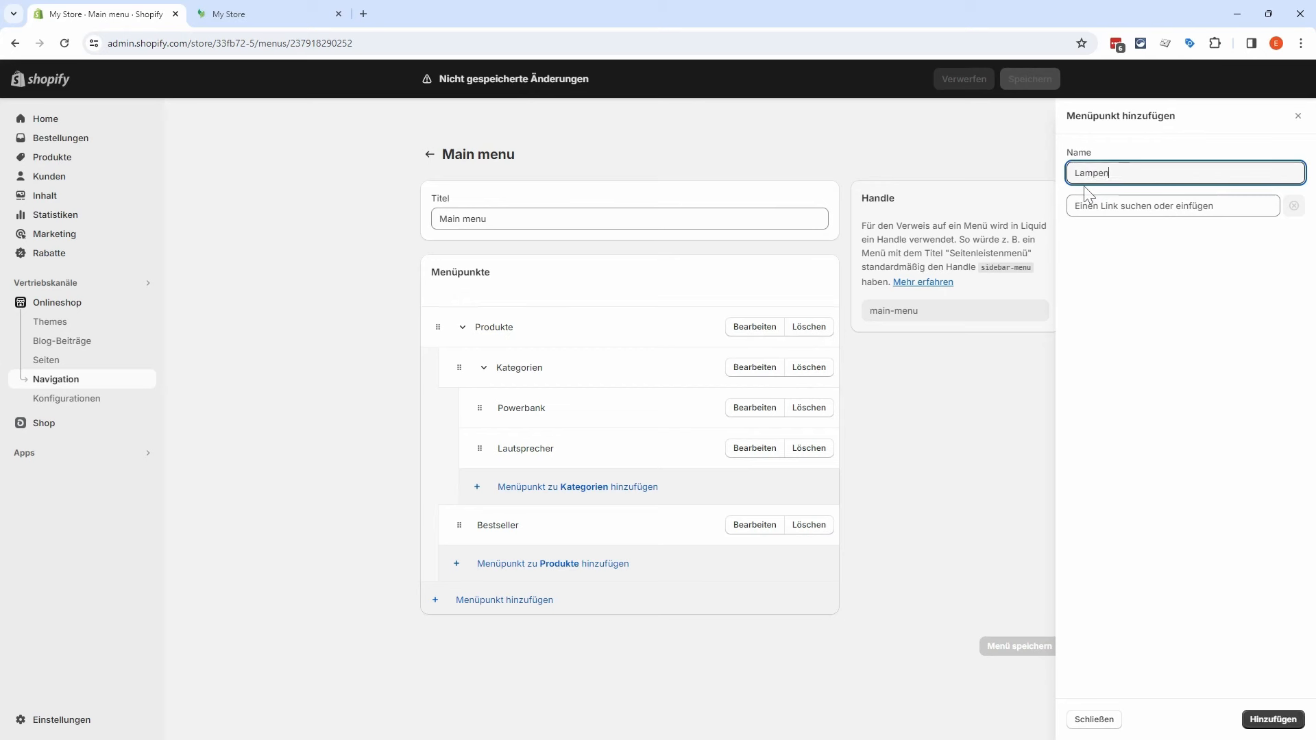
click(1096, 206)
click(1131, 286)
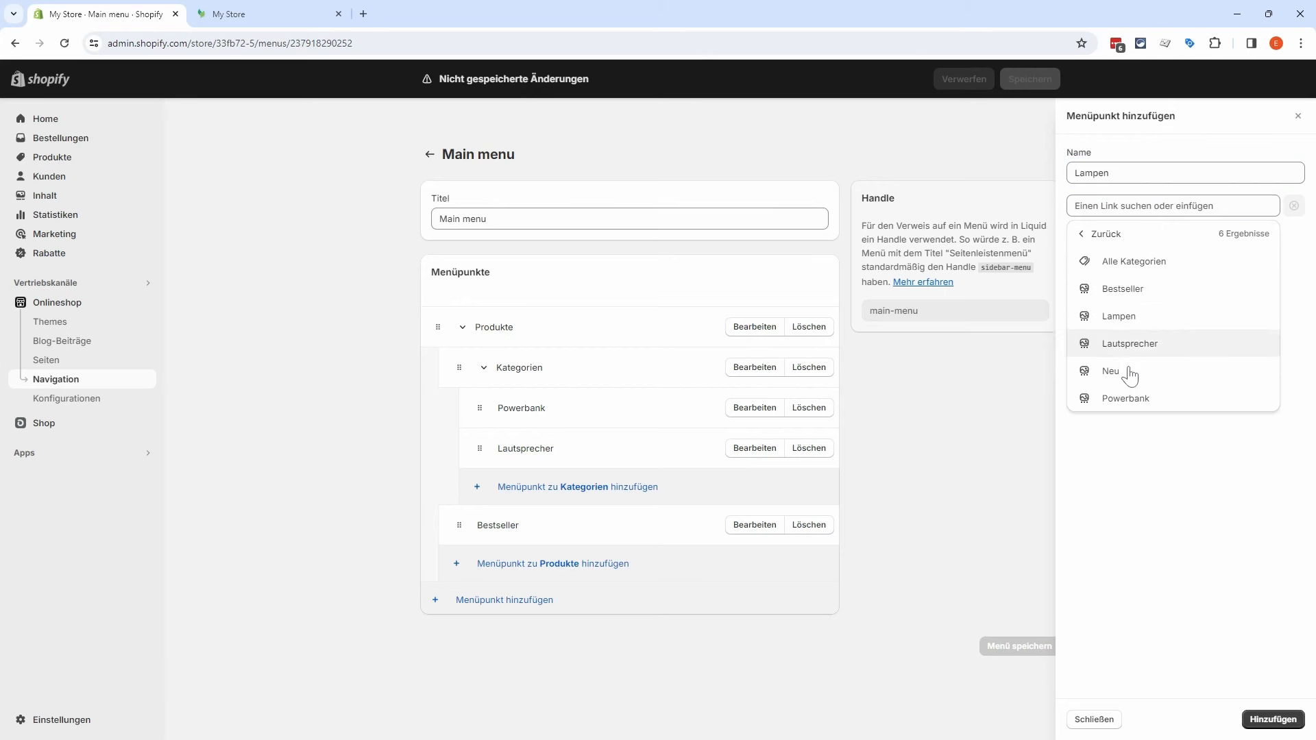
click(1132, 317)
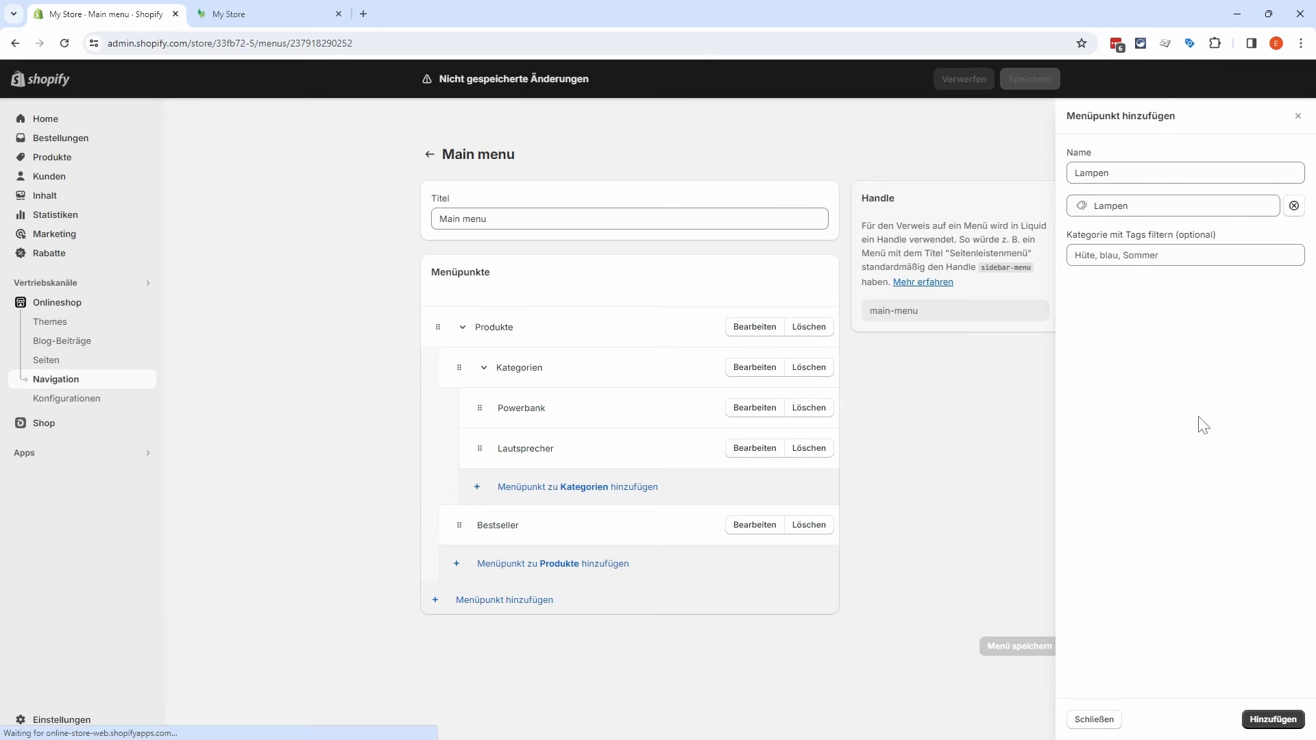
click(1276, 720)
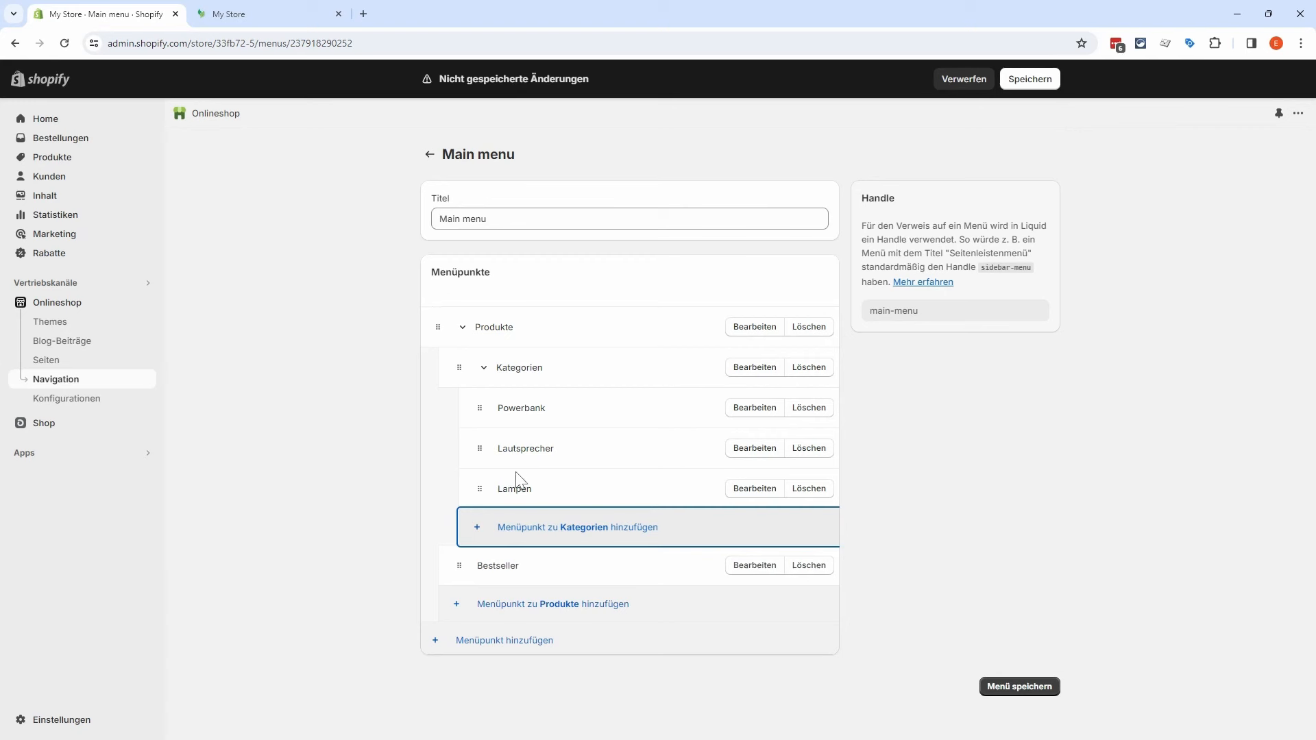
Step: Add a "Lautsprecher" item linked to the Solar Lautsprecher product and nest it under Bestseller
click(453, 604)
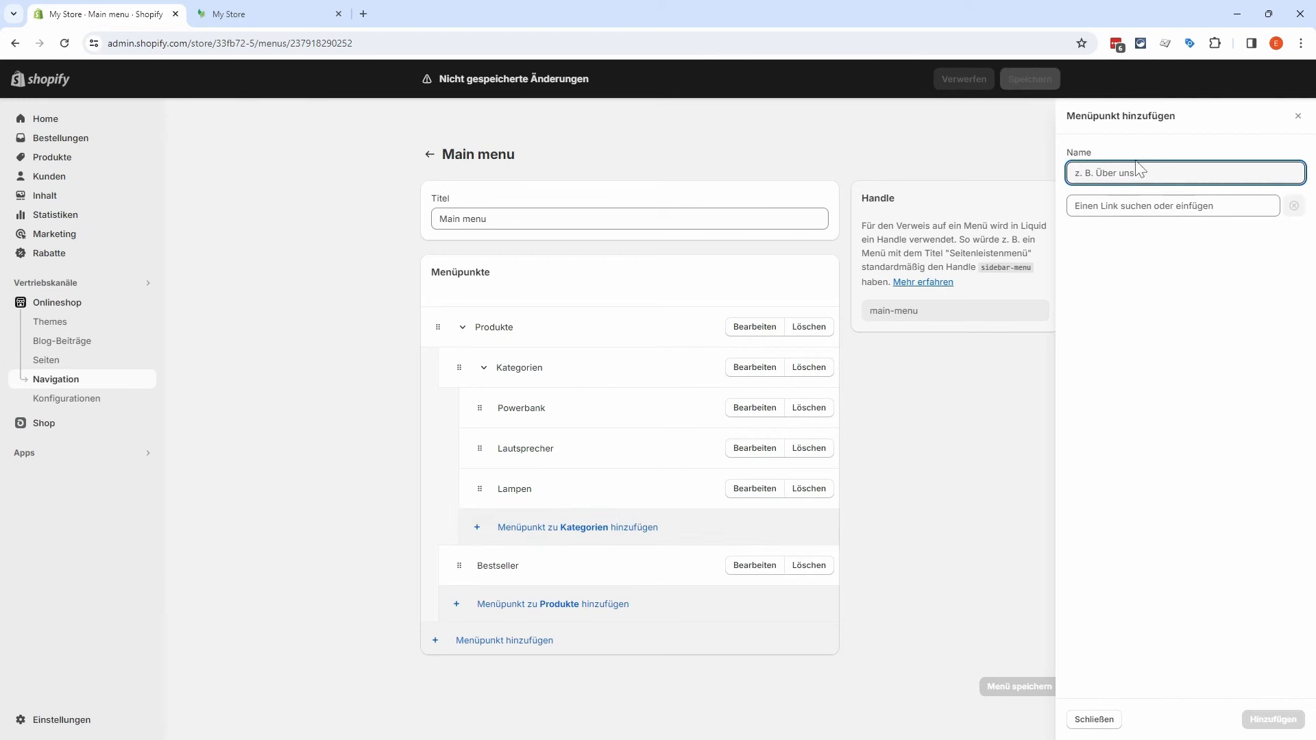
text(Lautsprecher)
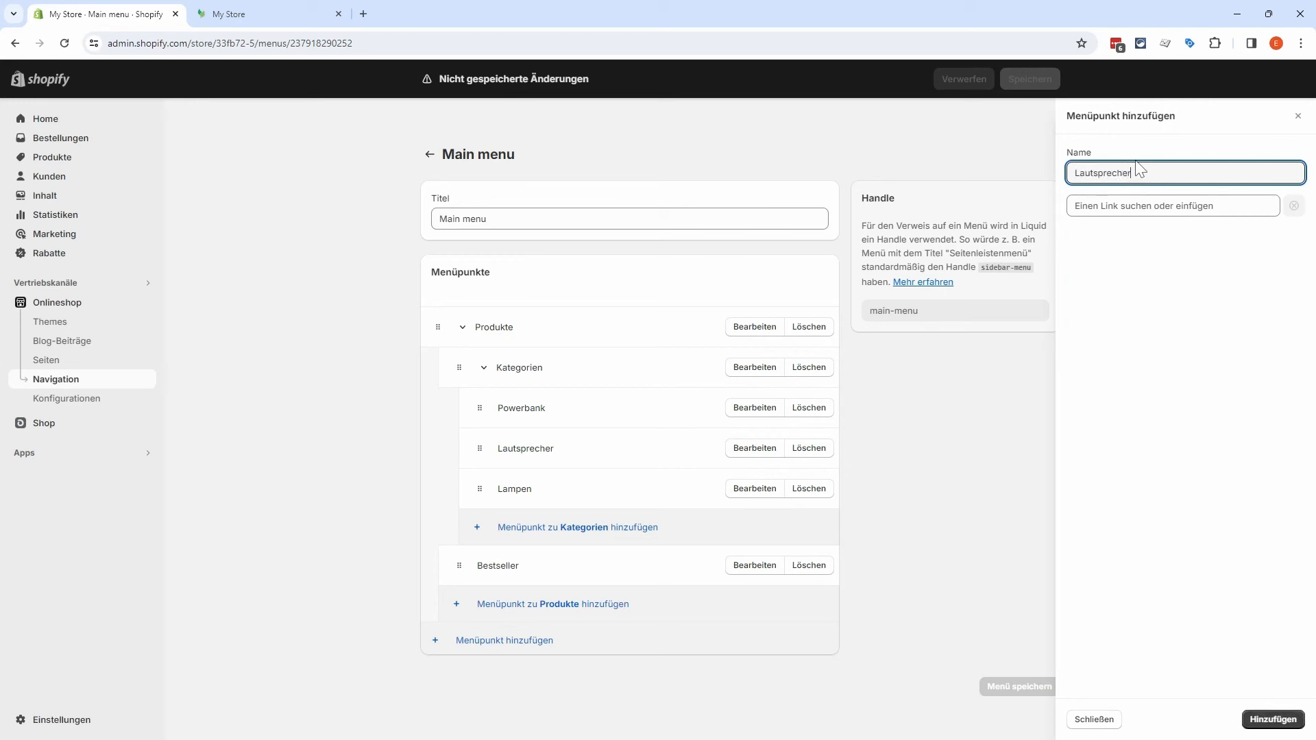
click(1125, 206)
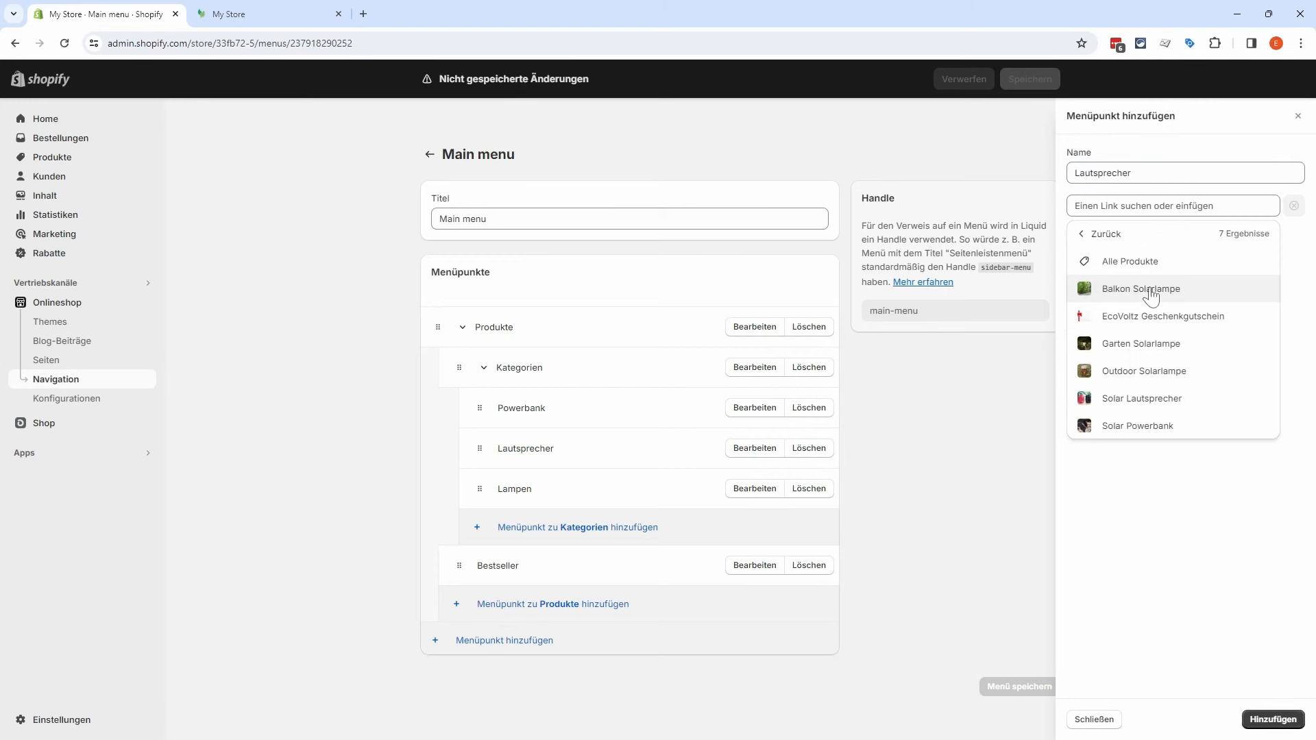
click(1152, 398)
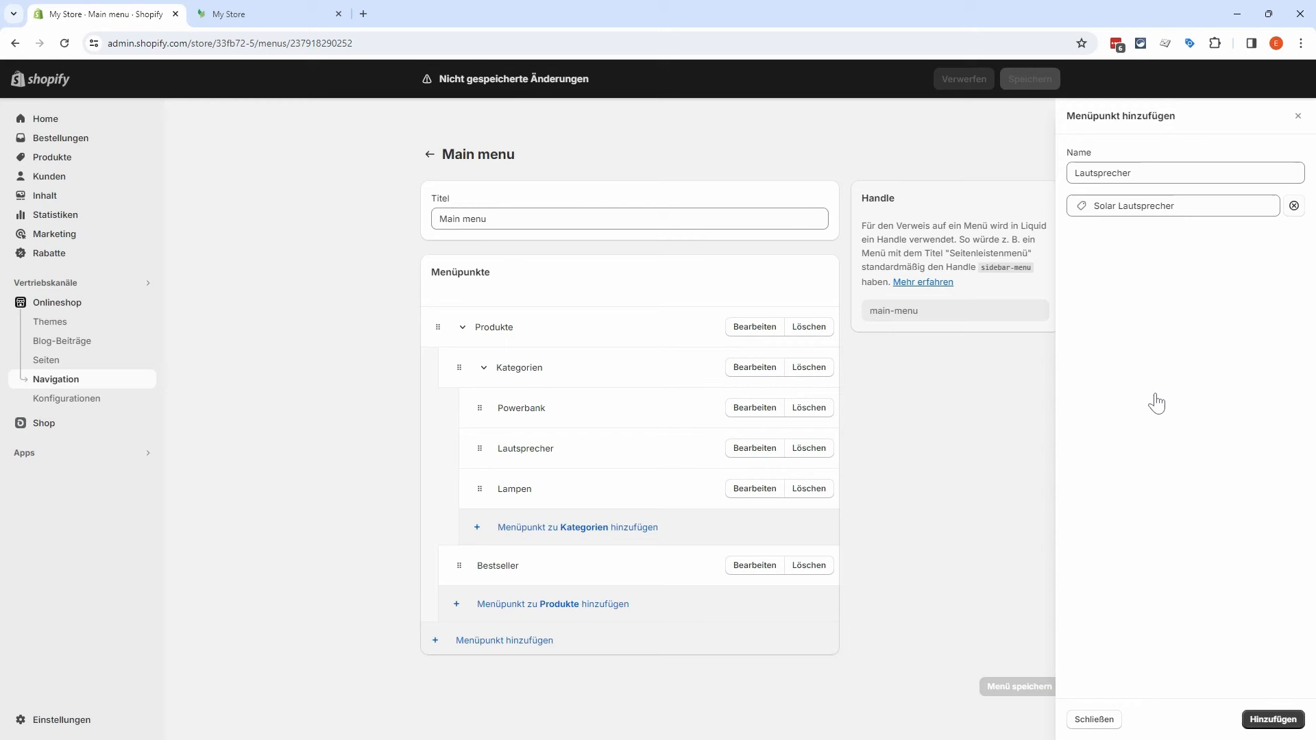
click(1271, 719)
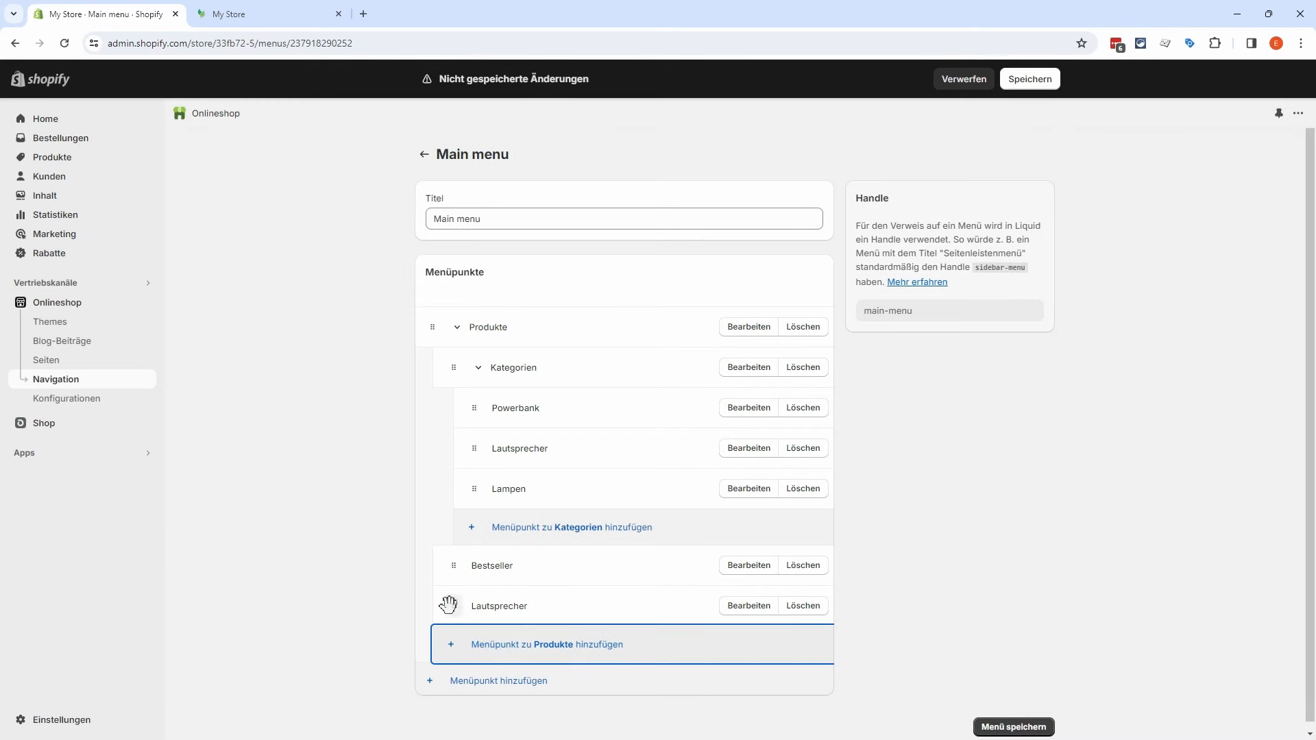
mouse_move(453, 606)
mouse_down()
mouse_move(498, 588)
mouse_move(473, 606)
mouse_up()
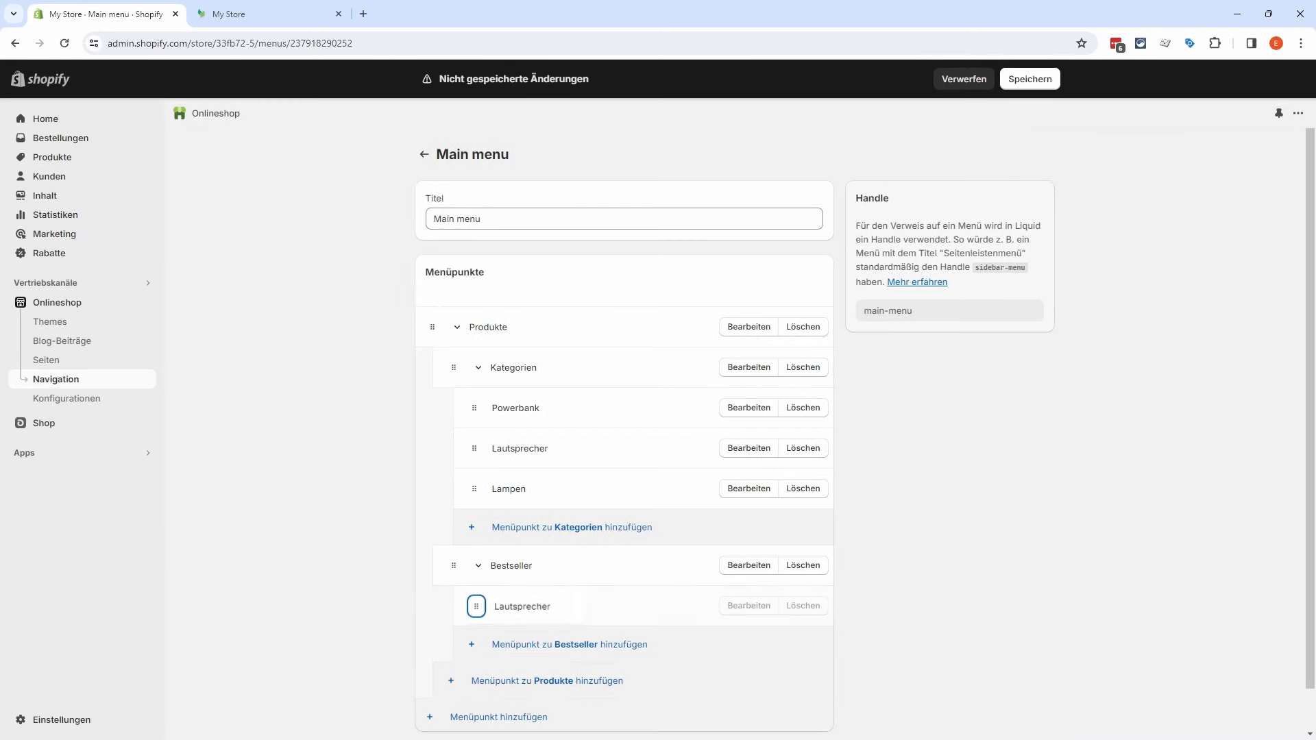
Step: Add a "Powerbank" item under Bestseller, linked to the Solar Powerbank product, and save the menu
click(469, 648)
text(Powerbank)
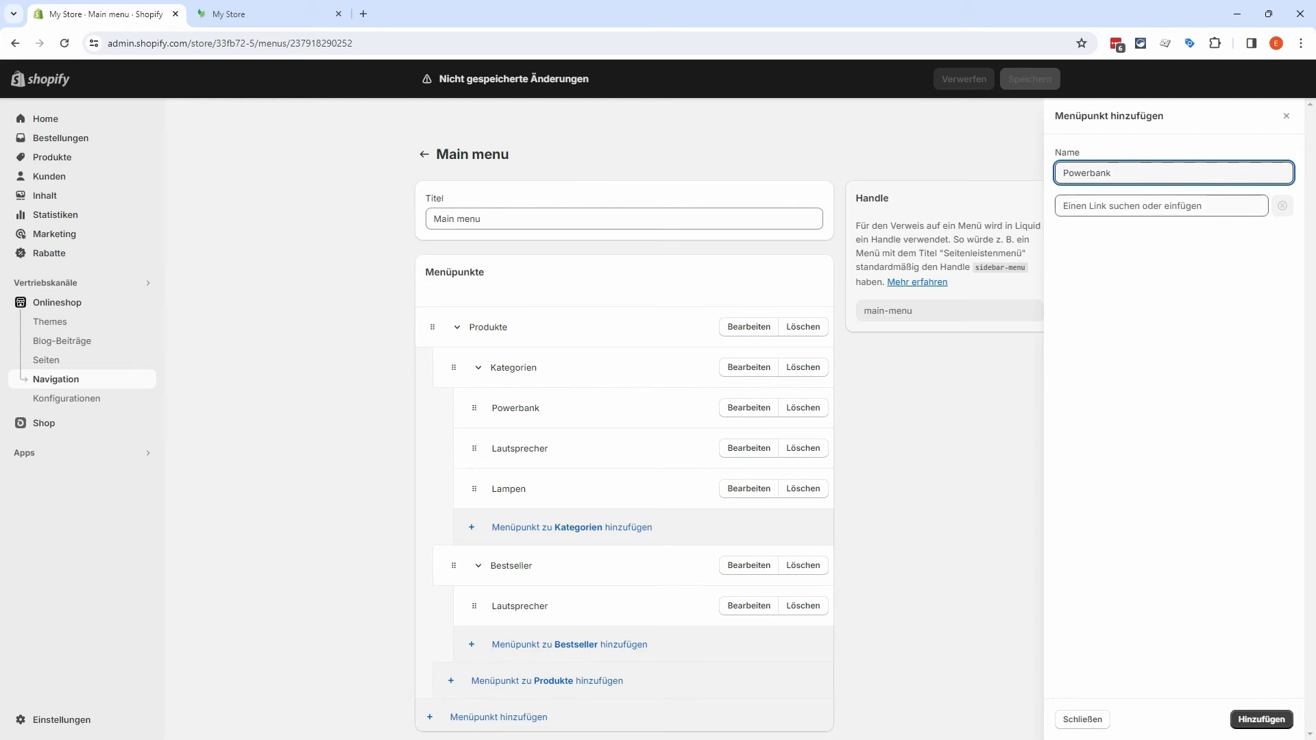
click(1137, 206)
click(1135, 327)
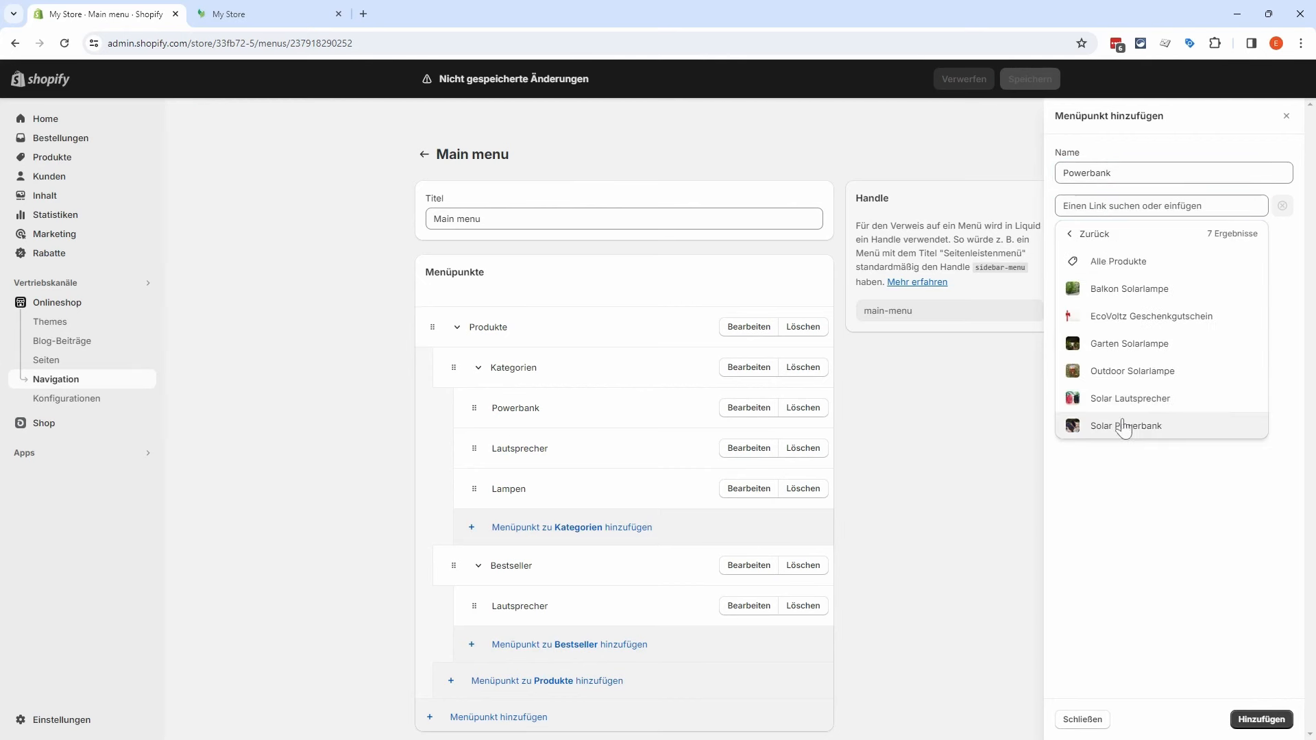
click(1125, 426)
click(1261, 719)
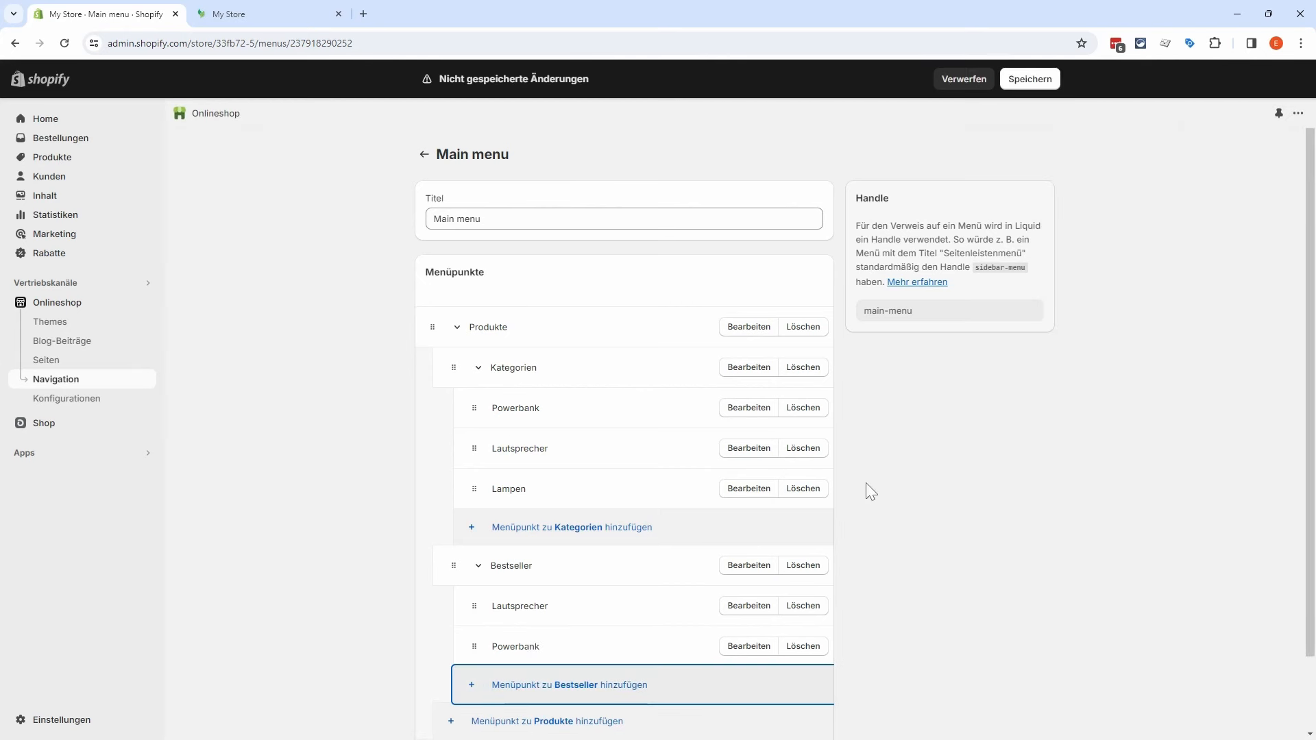
click(1033, 80)
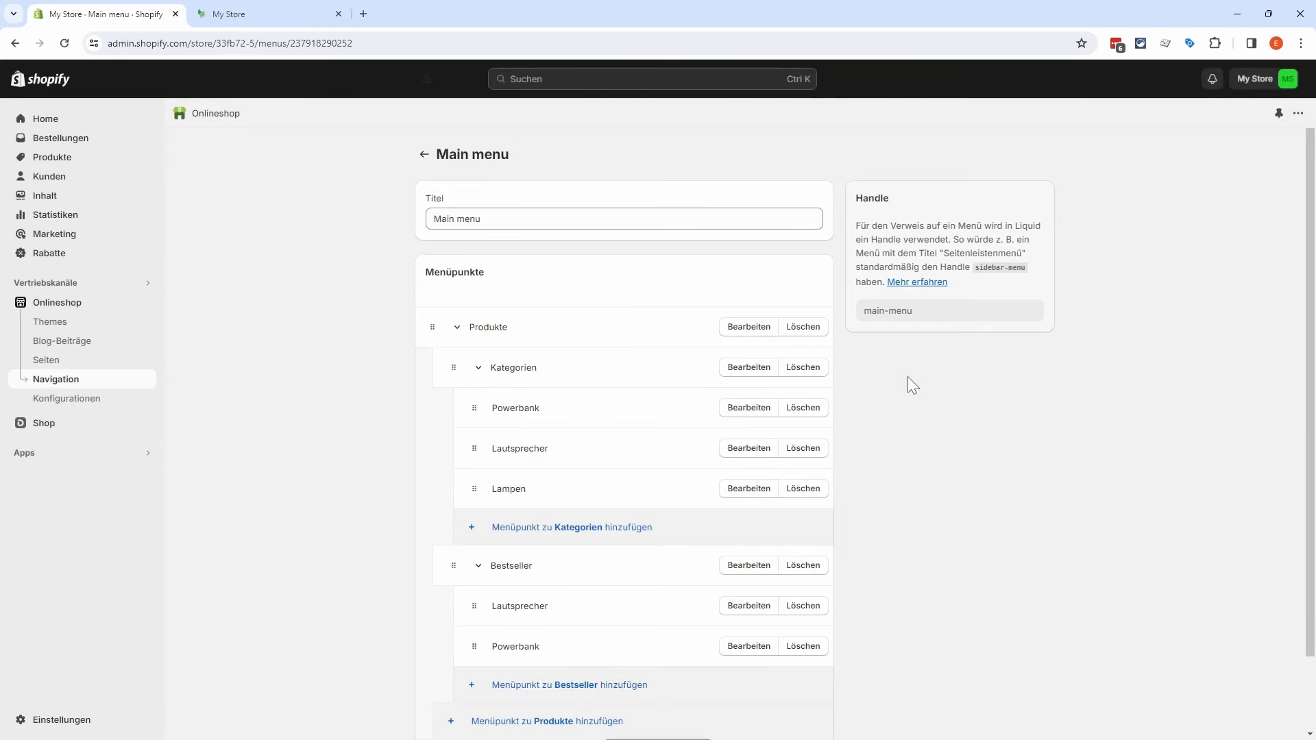
Step: Reload the storefront and check the Kategorien and Bestseller submenus in the Produkte dropdown
click(270, 11)
click(65, 44)
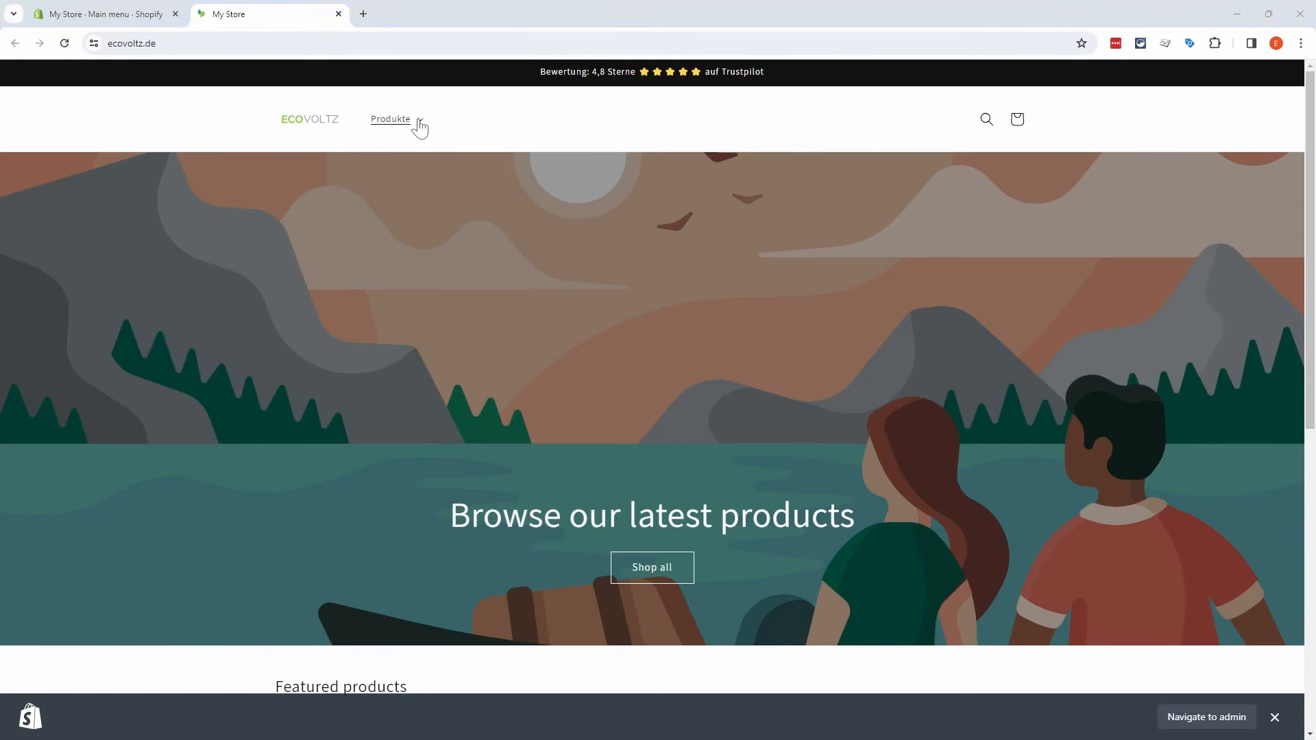
click(420, 127)
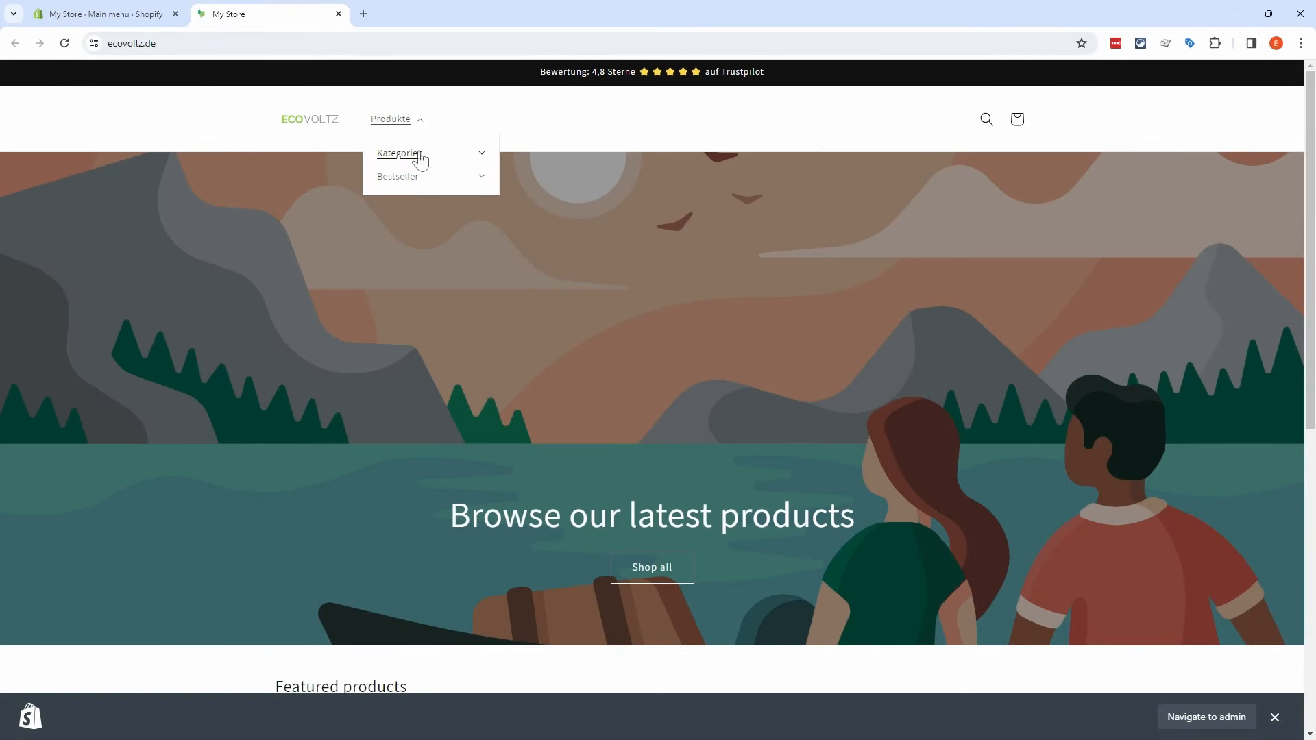
click(481, 156)
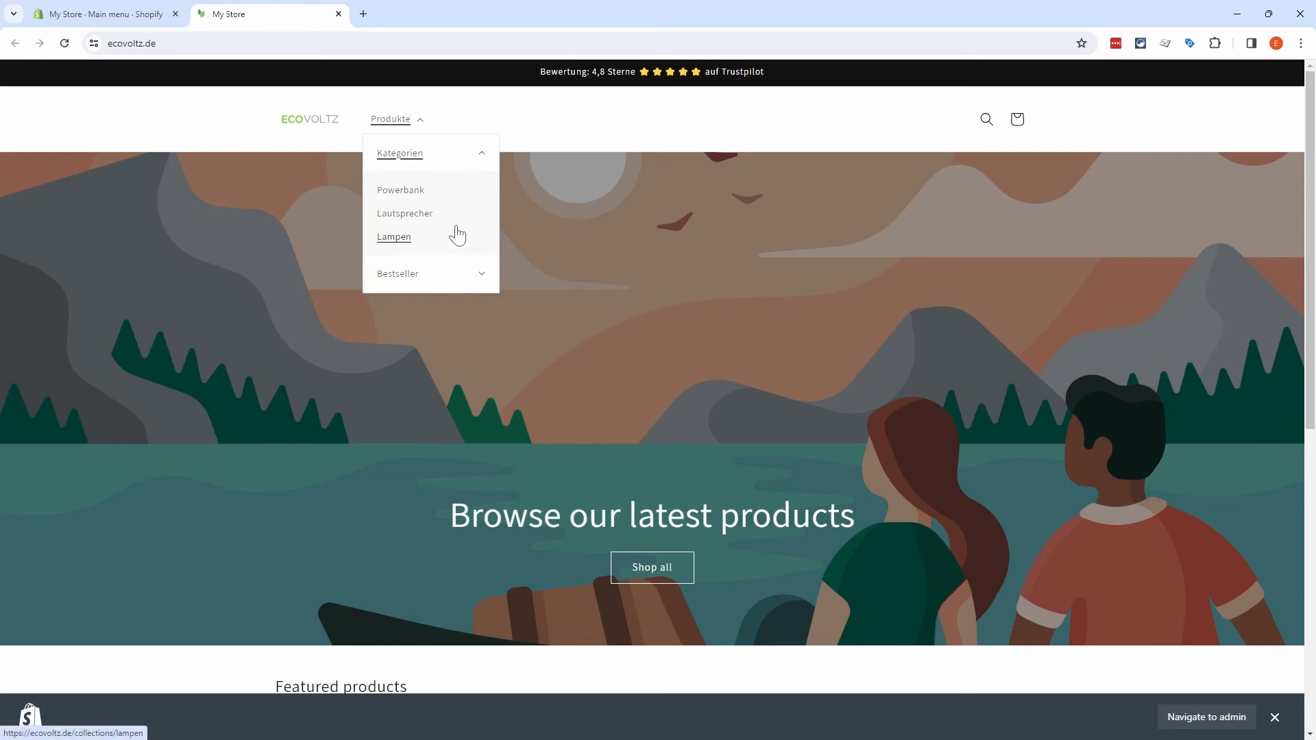
click(480, 276)
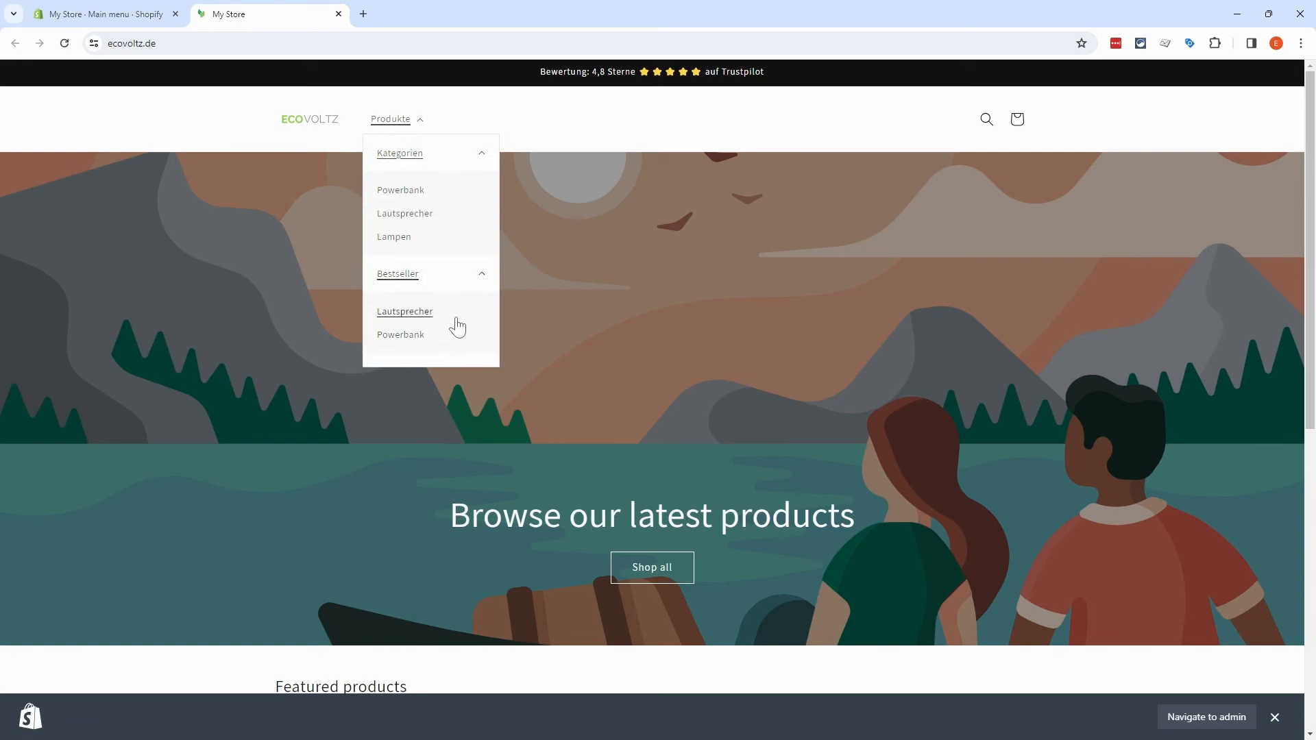
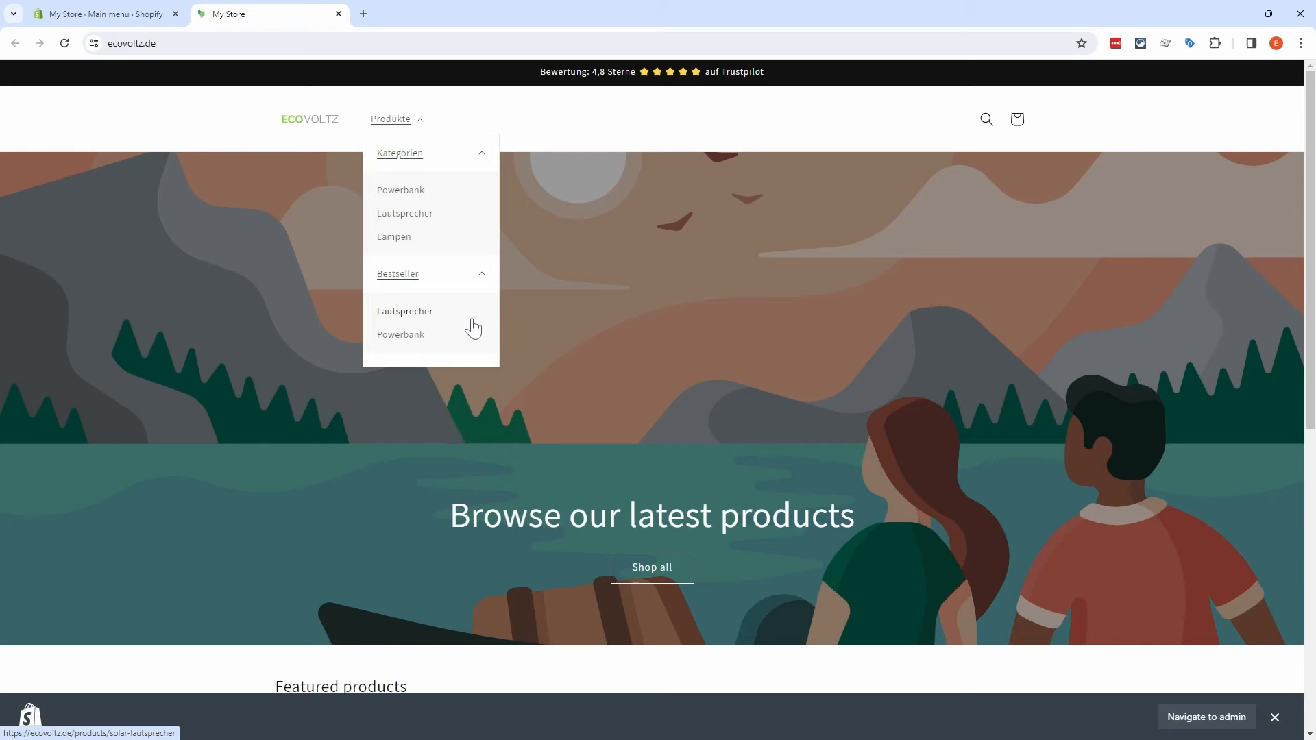
Step: Back in the menu editor, add an "Über uns" item under Produkte, linked to the Über uns page
key(ctrl+shift+Tab)
scroll(363, 218, down, 1)
click(452, 635)
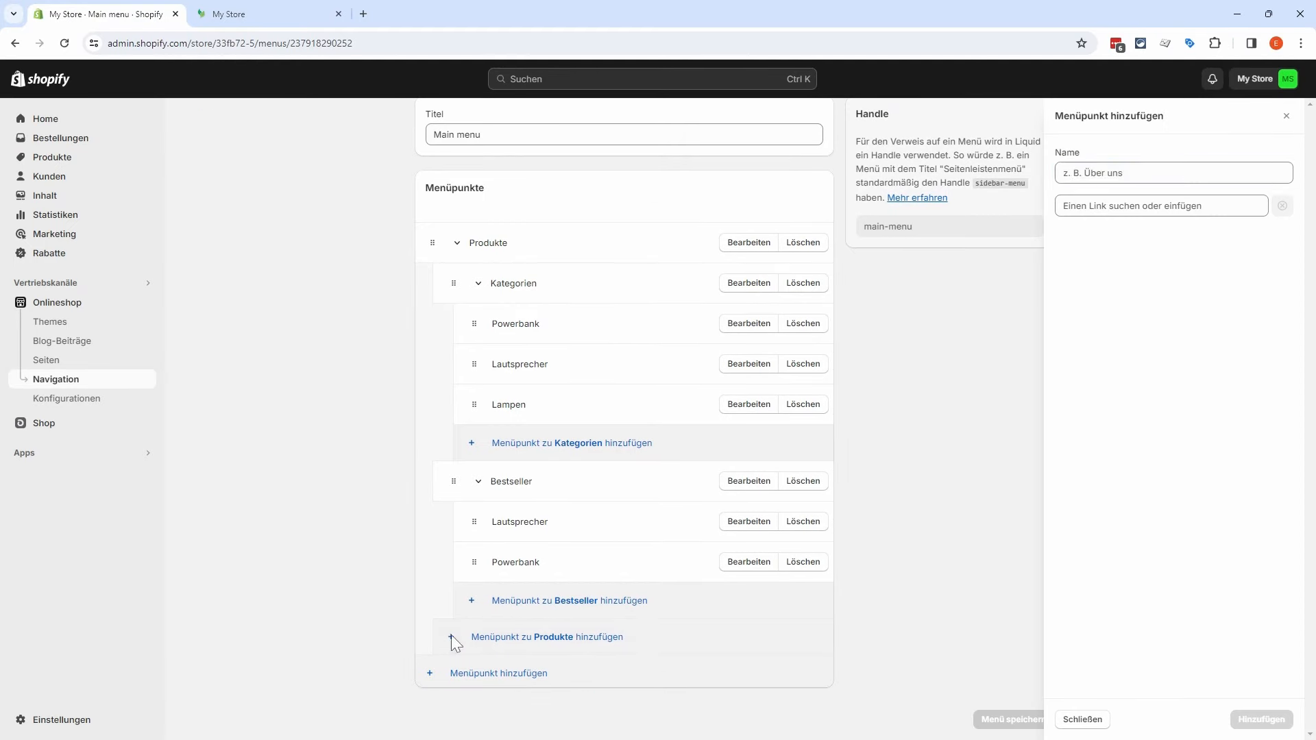
text(Über uns)
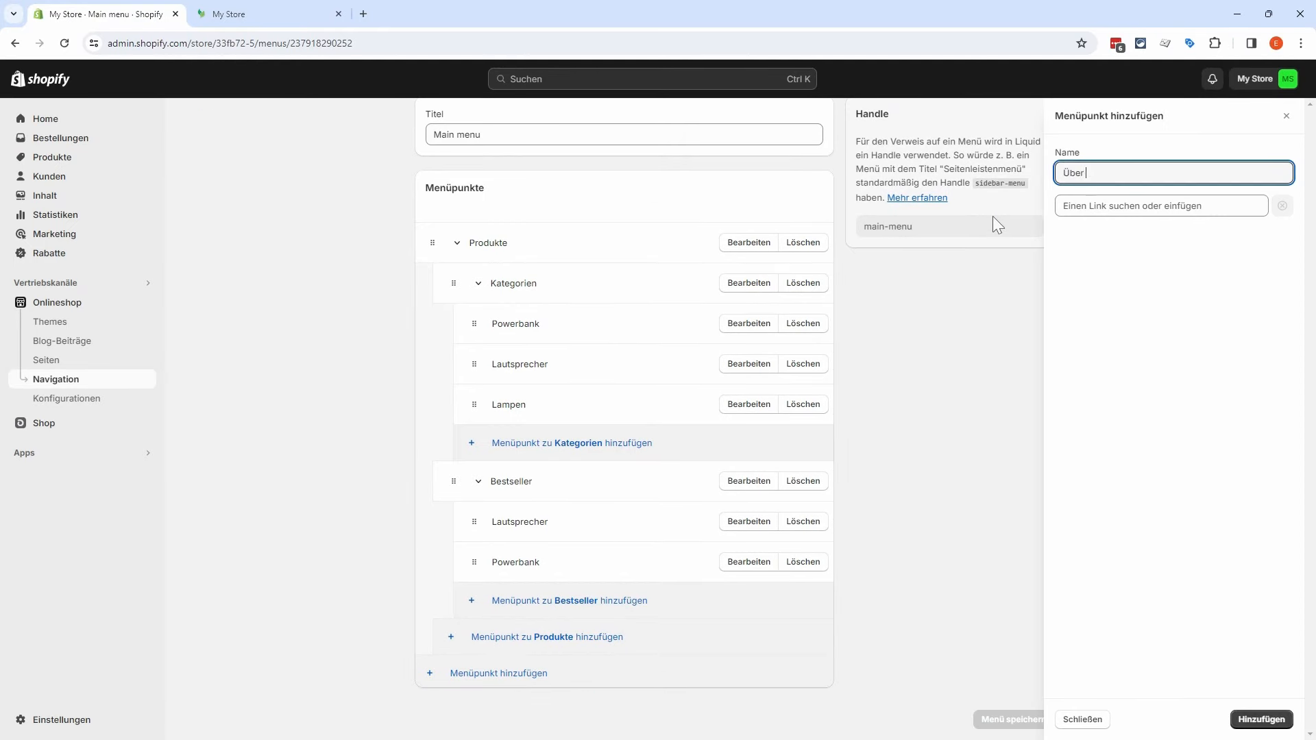
click(1089, 209)
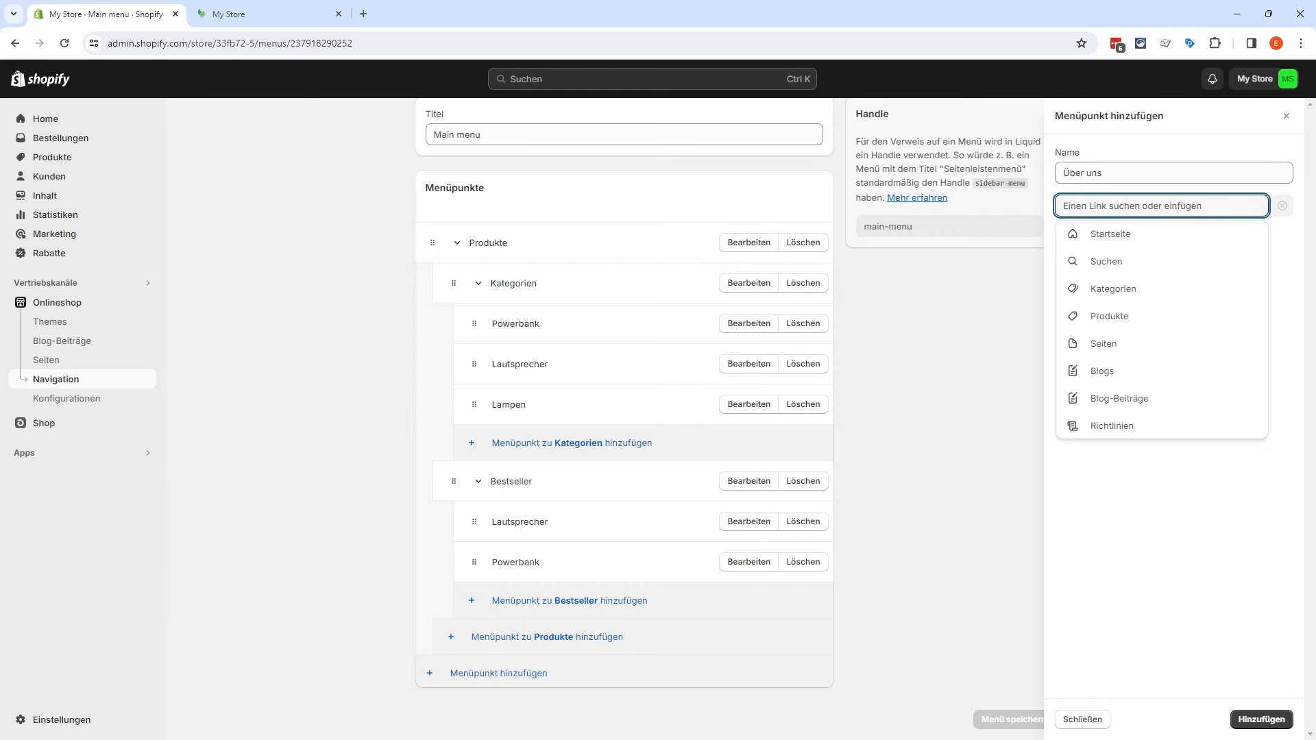
click(1136, 341)
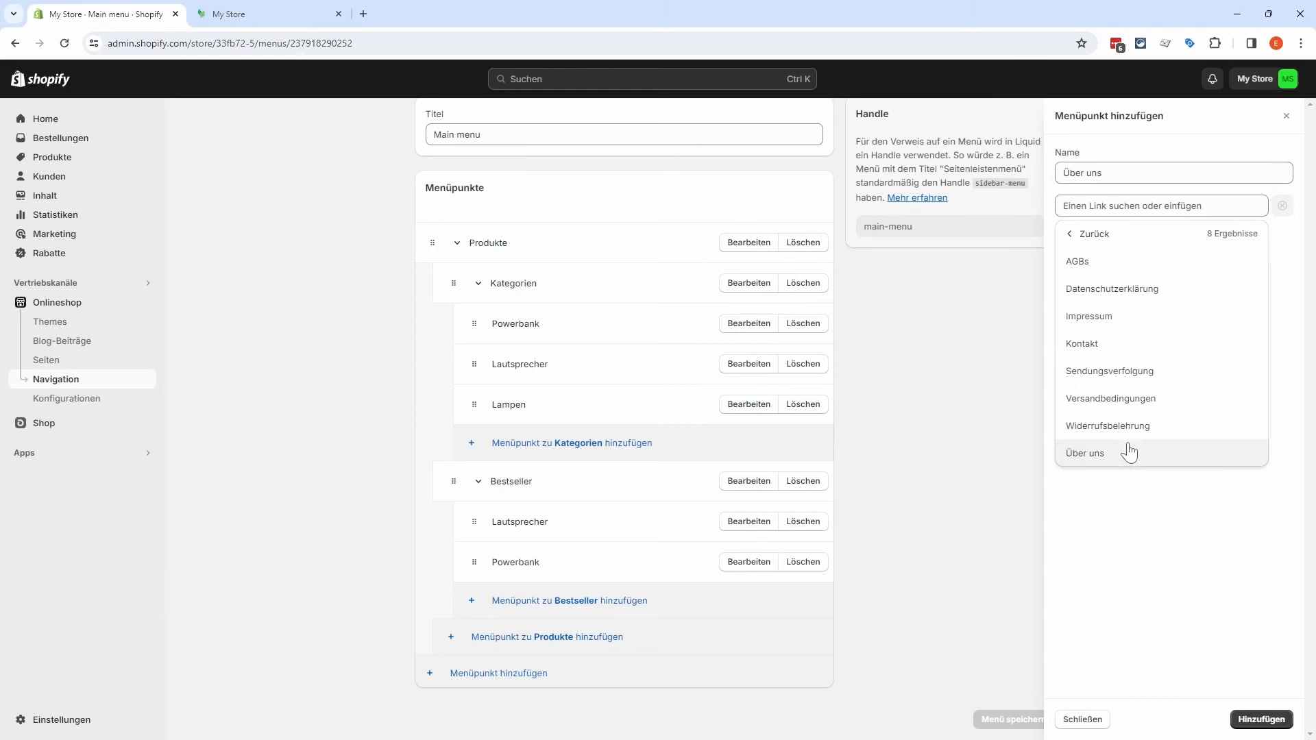
click(1129, 450)
click(1262, 719)
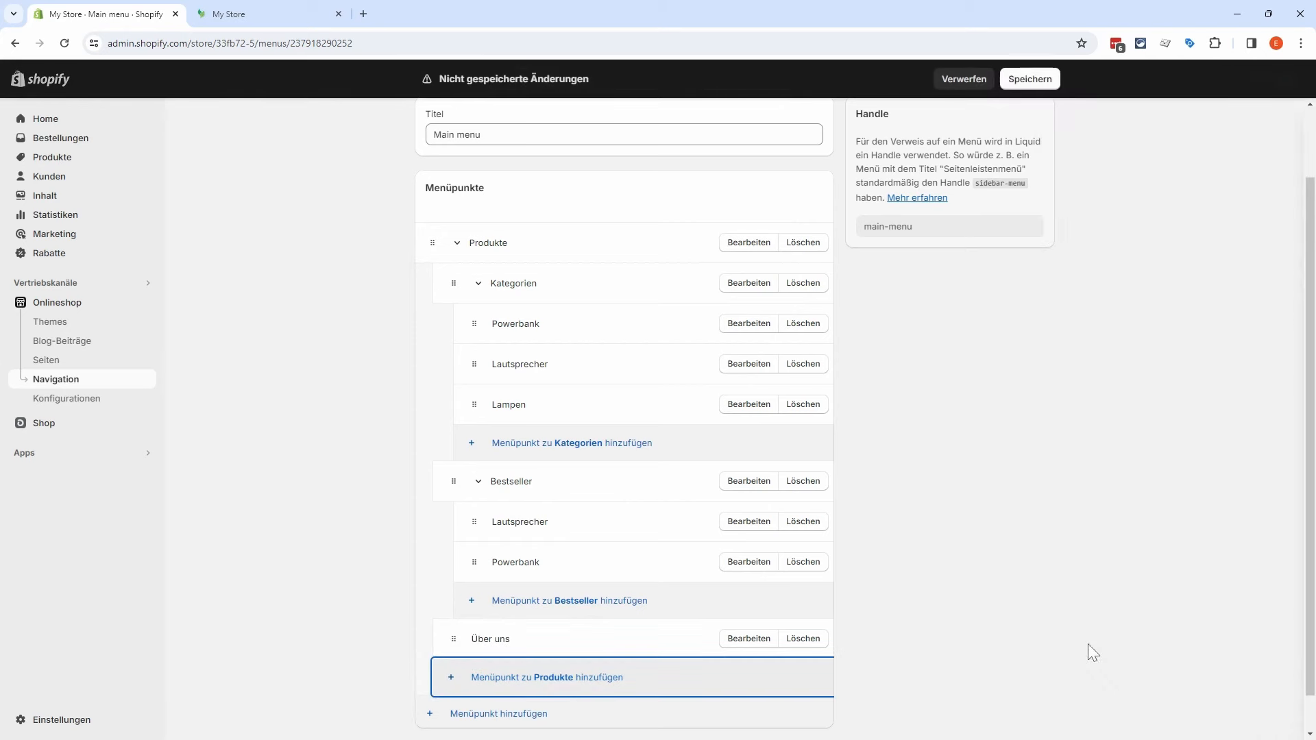
Step: Add a "Sendungsverfolgung" item under Produkte, linked to the Sendungsverfolgung page, and save the menu
click(455, 644)
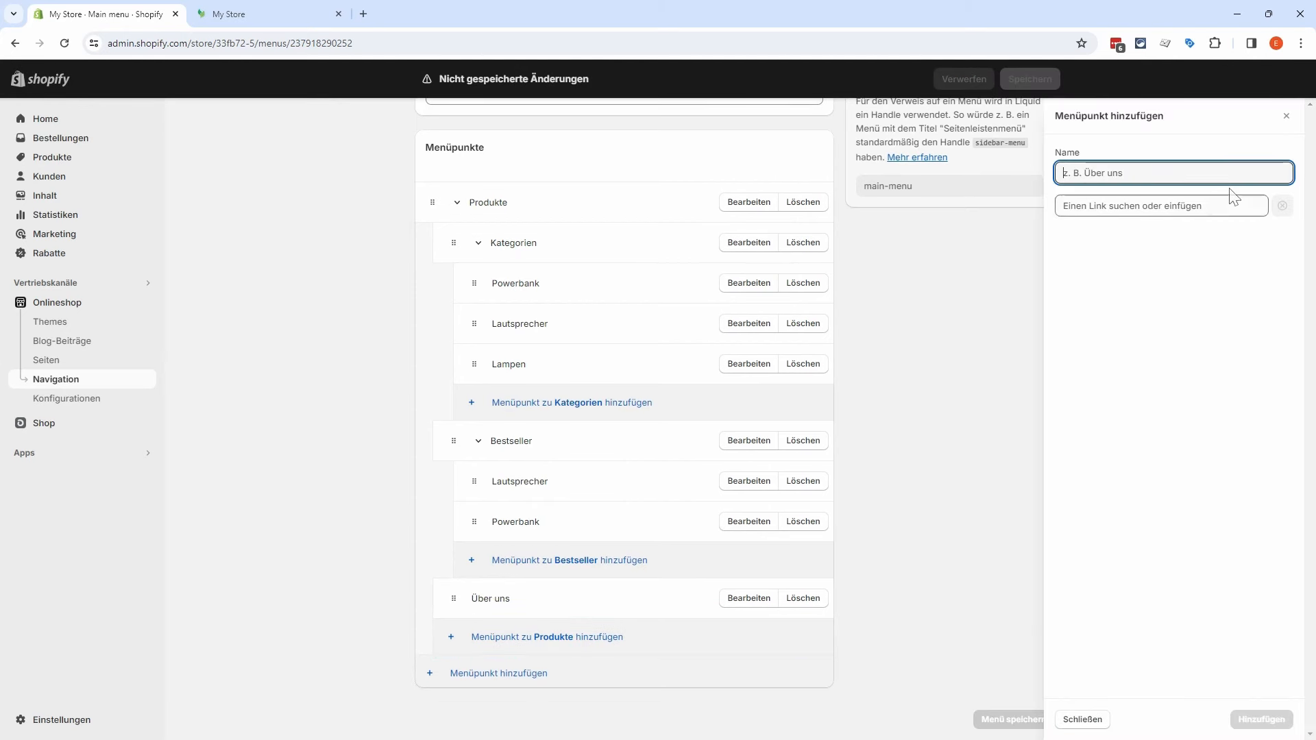
text(Se)
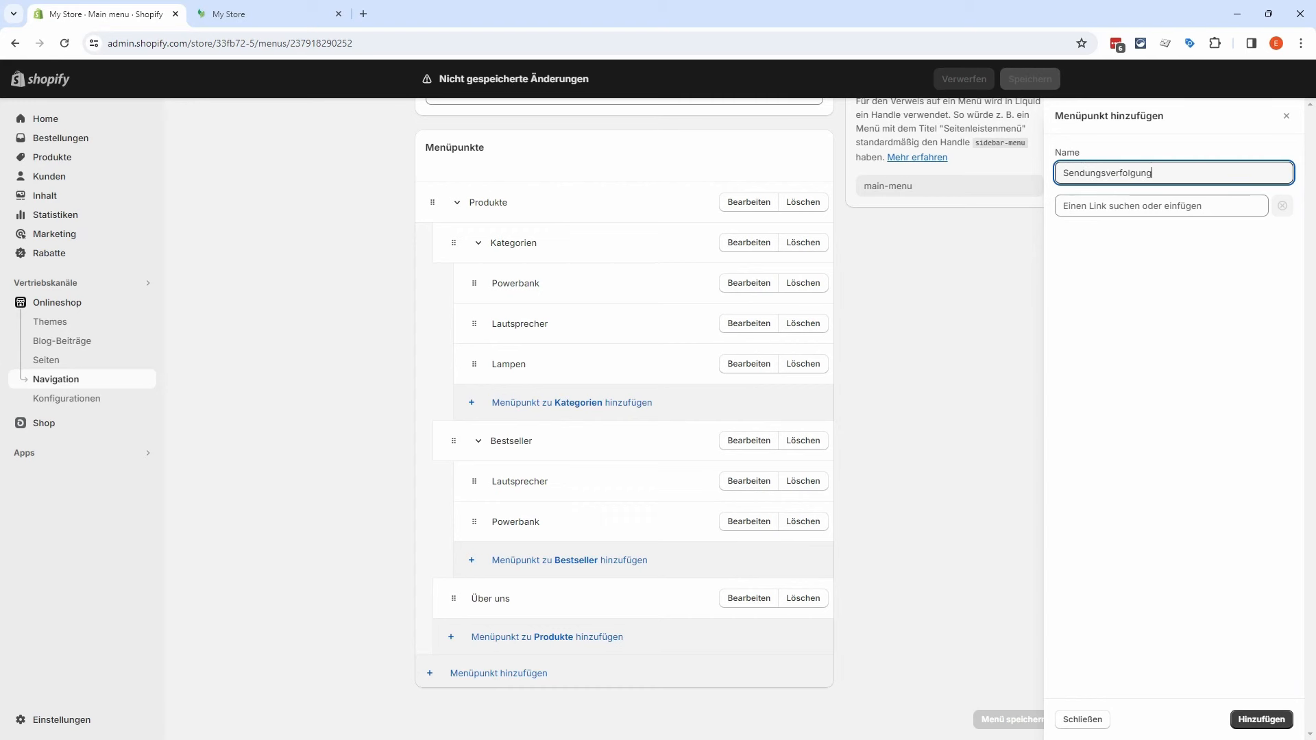
text(ndungsverfolgung)
click(1162, 206)
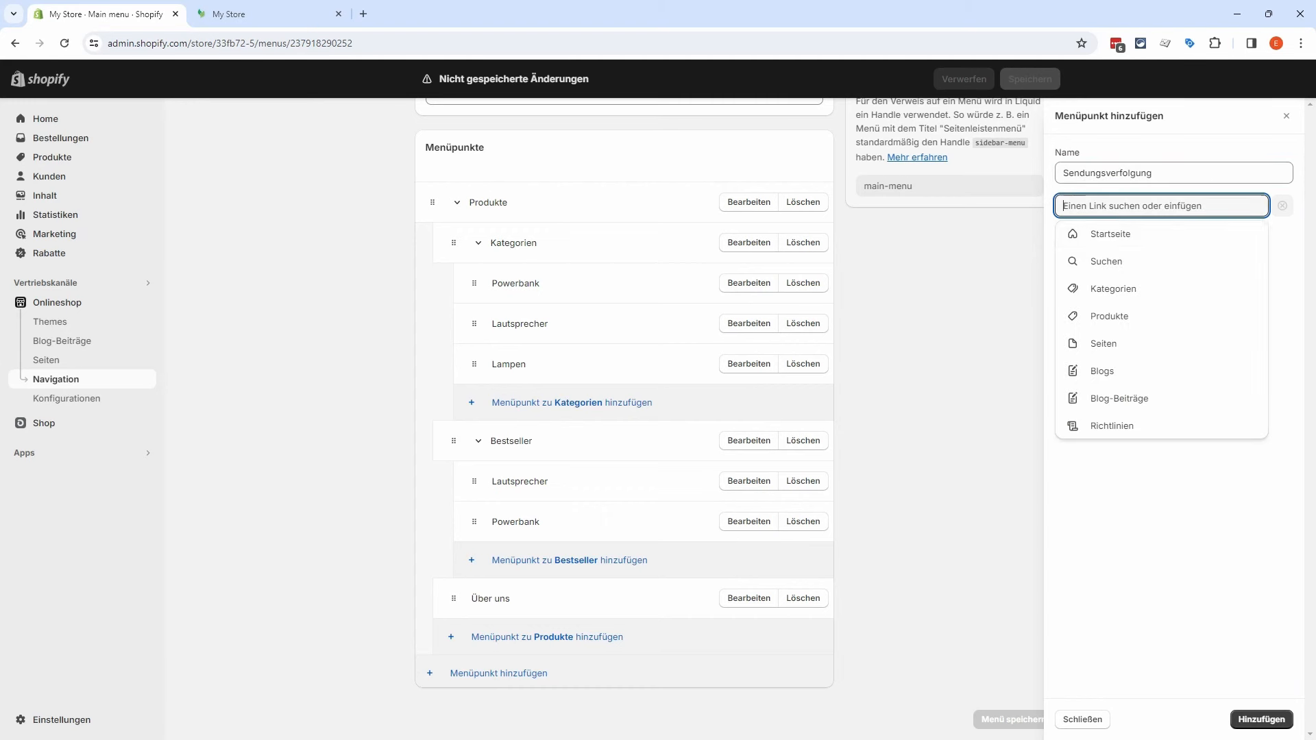
click(1121, 343)
click(1168, 380)
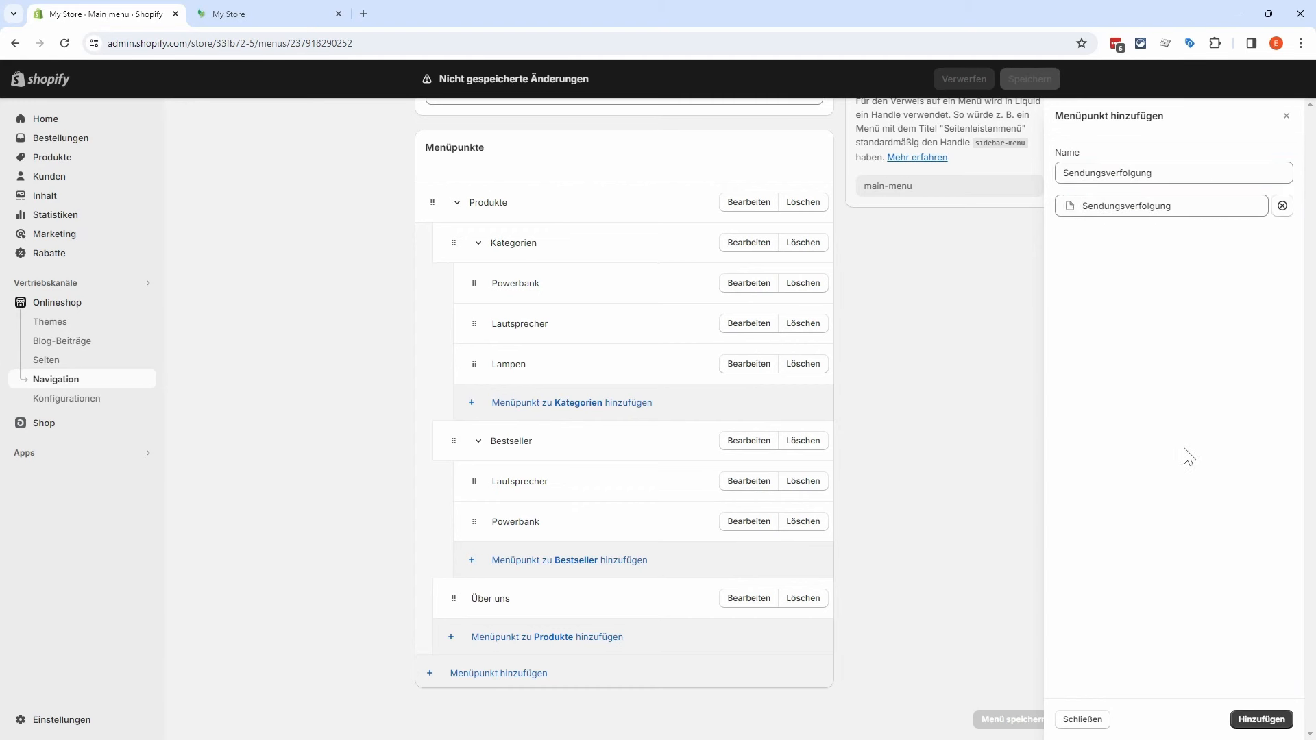
click(1259, 719)
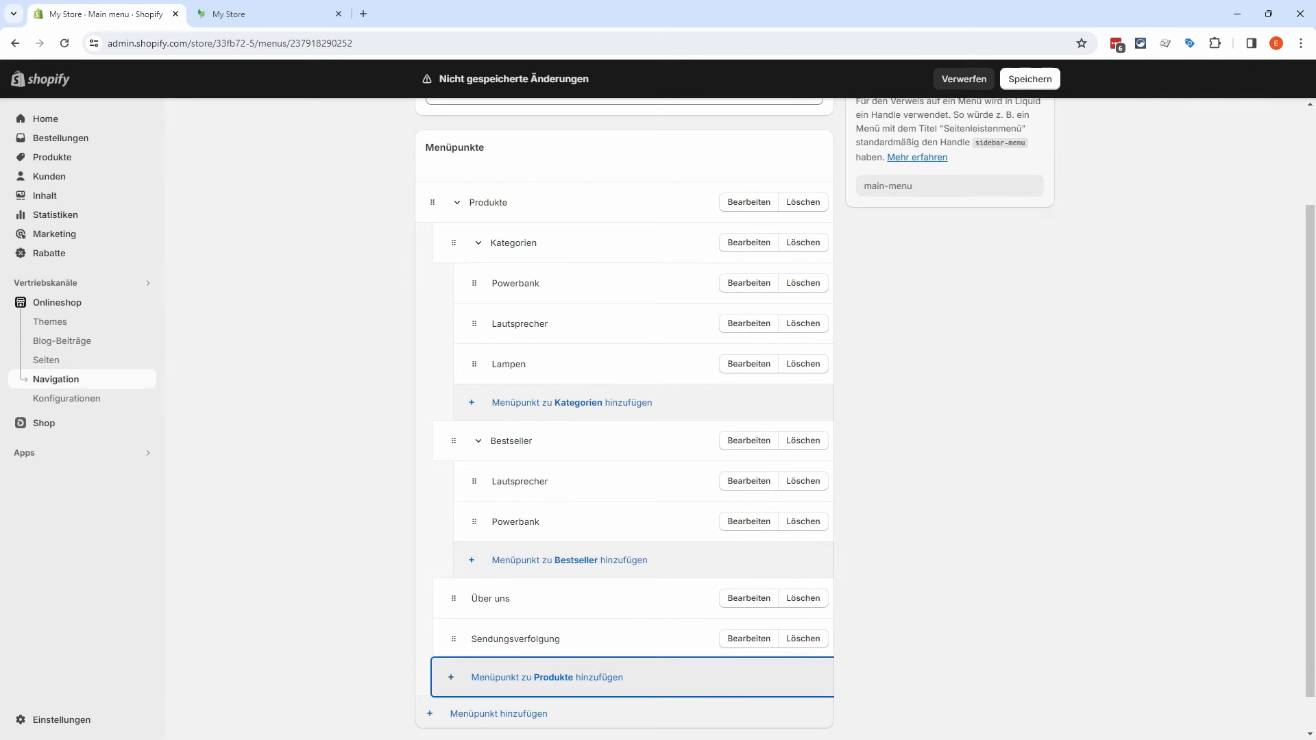
click(1029, 79)
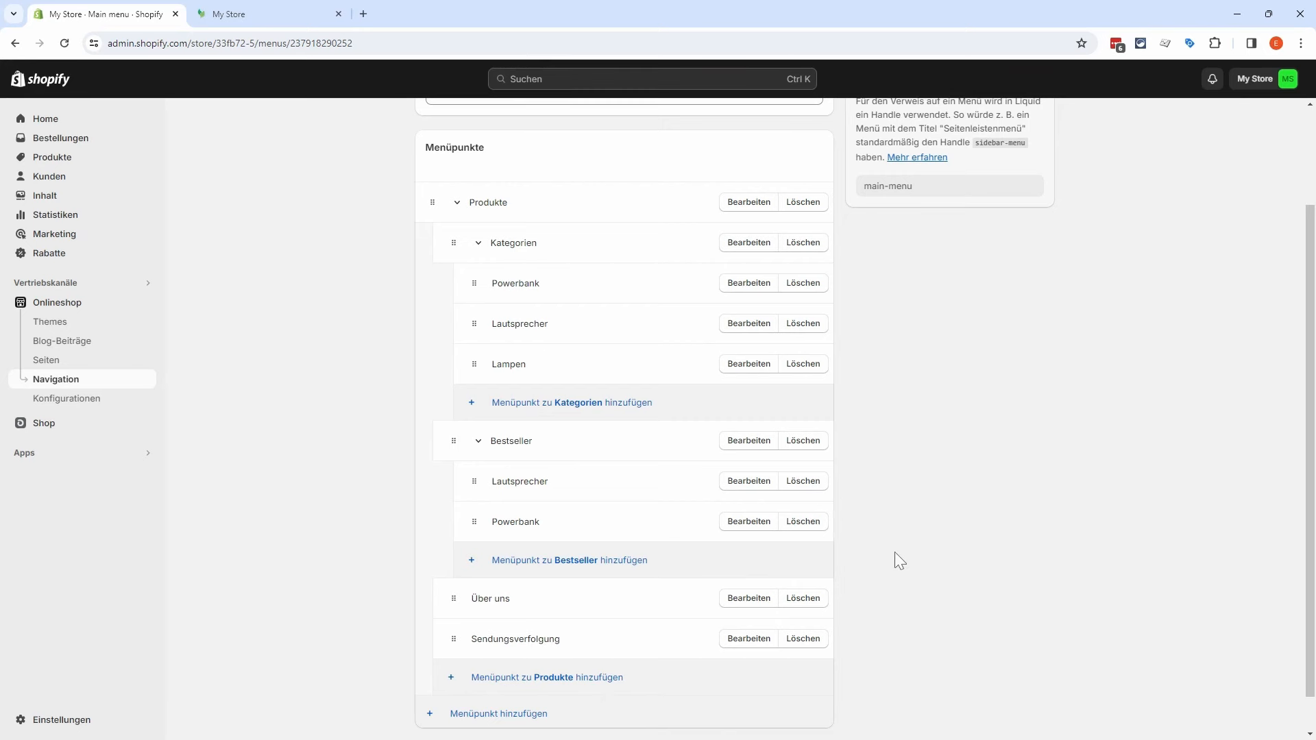
Step: Reload the storefront and check where Über uns and Sendungsverfolgung appear in the header navigation
click(226, 13)
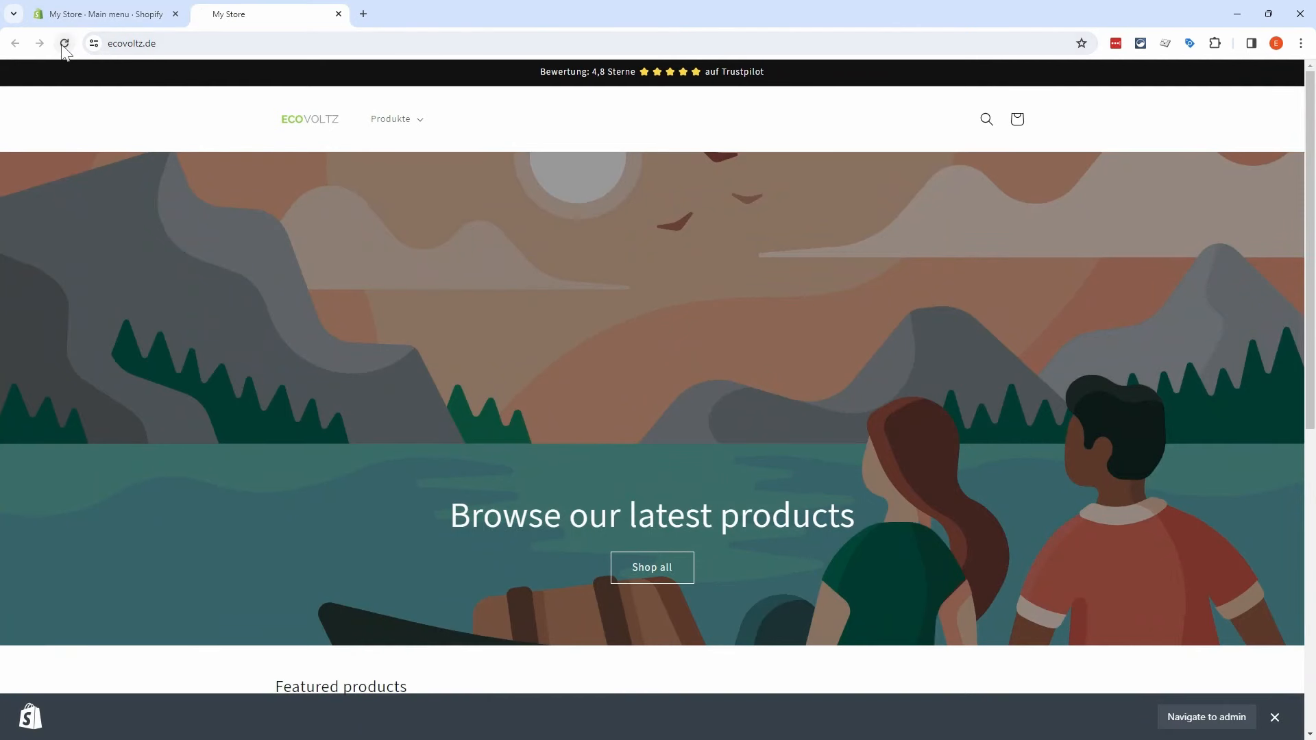
click(65, 44)
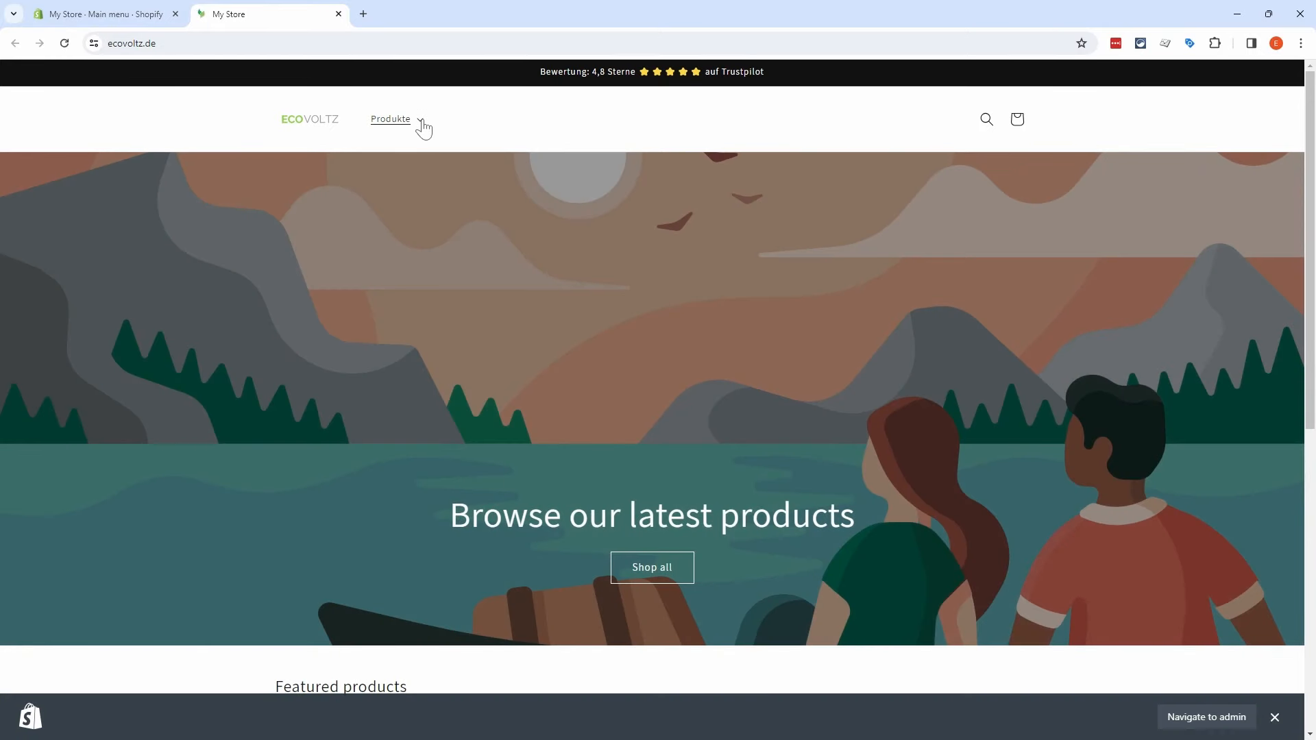
click(422, 123)
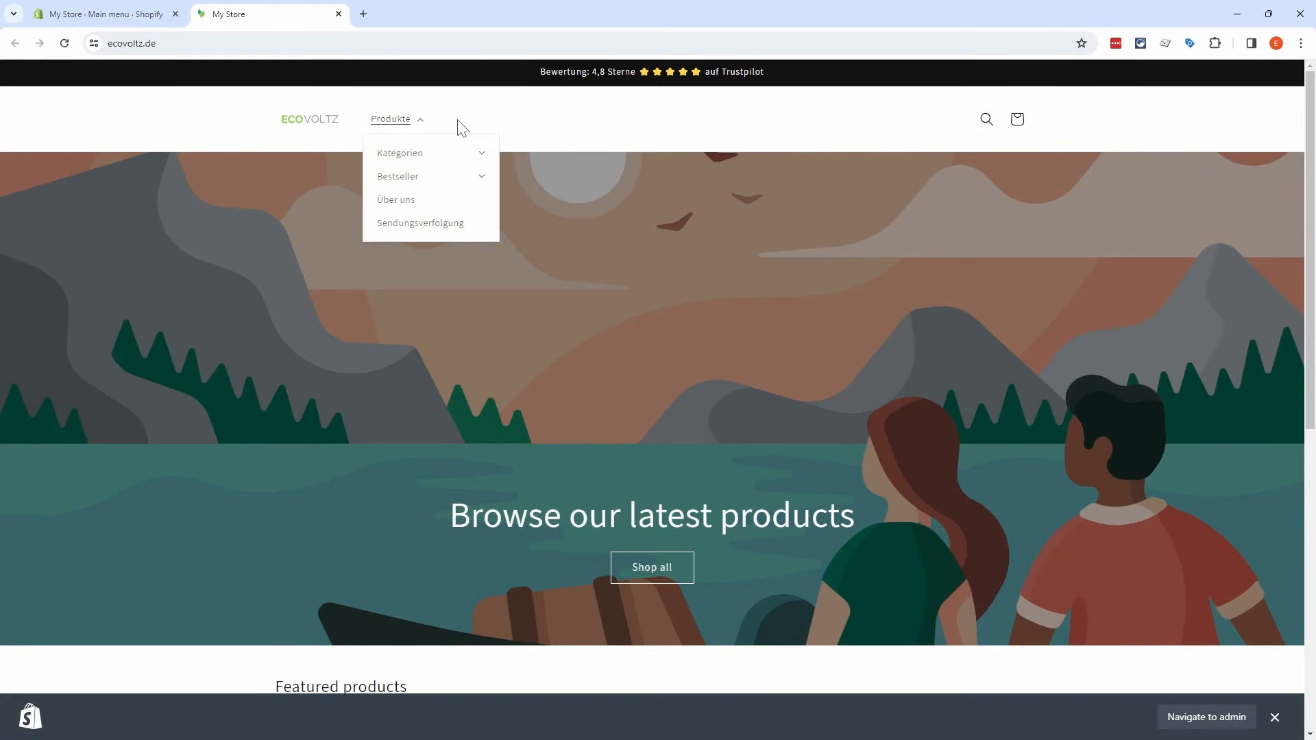
Step: Back in the menu editor, move Über uns and Sendungsverfolgung out of Produkte to the menu's top level, below Produkte
click(137, 13)
drag(455, 602, 471, 654)
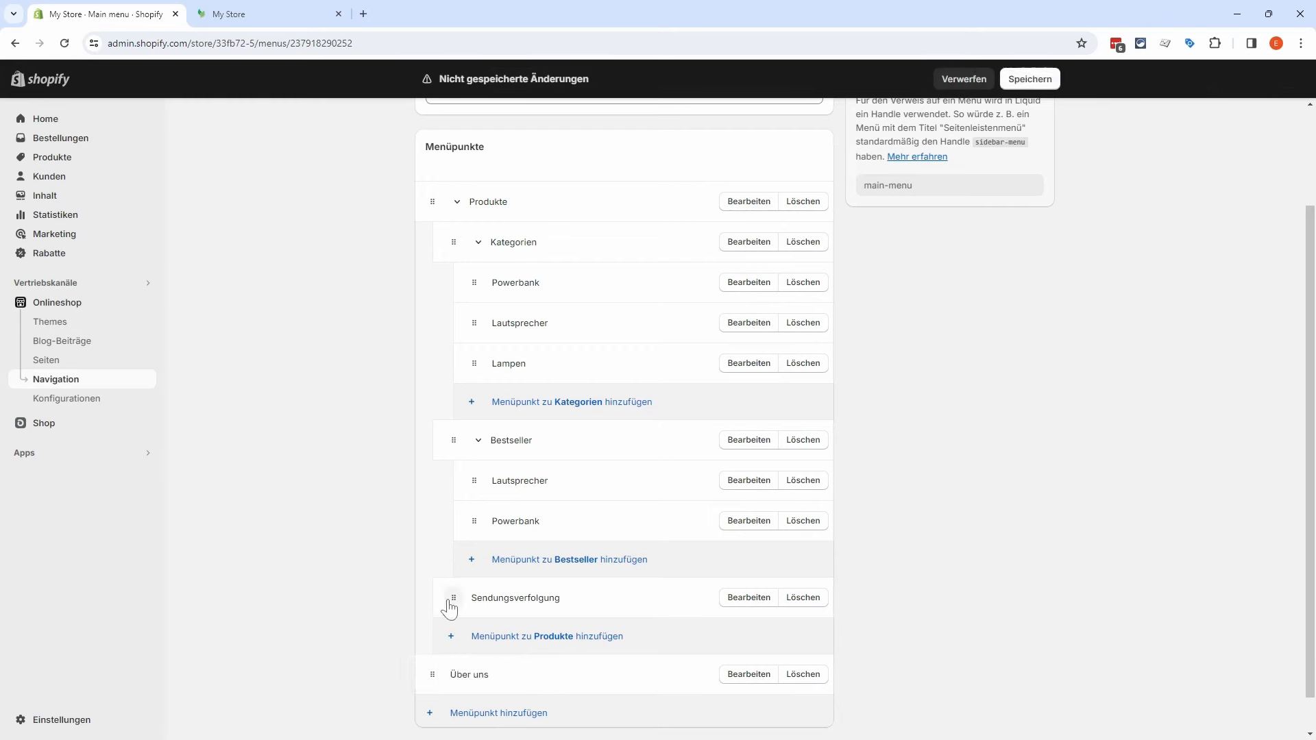
drag(452, 599, 428, 677)
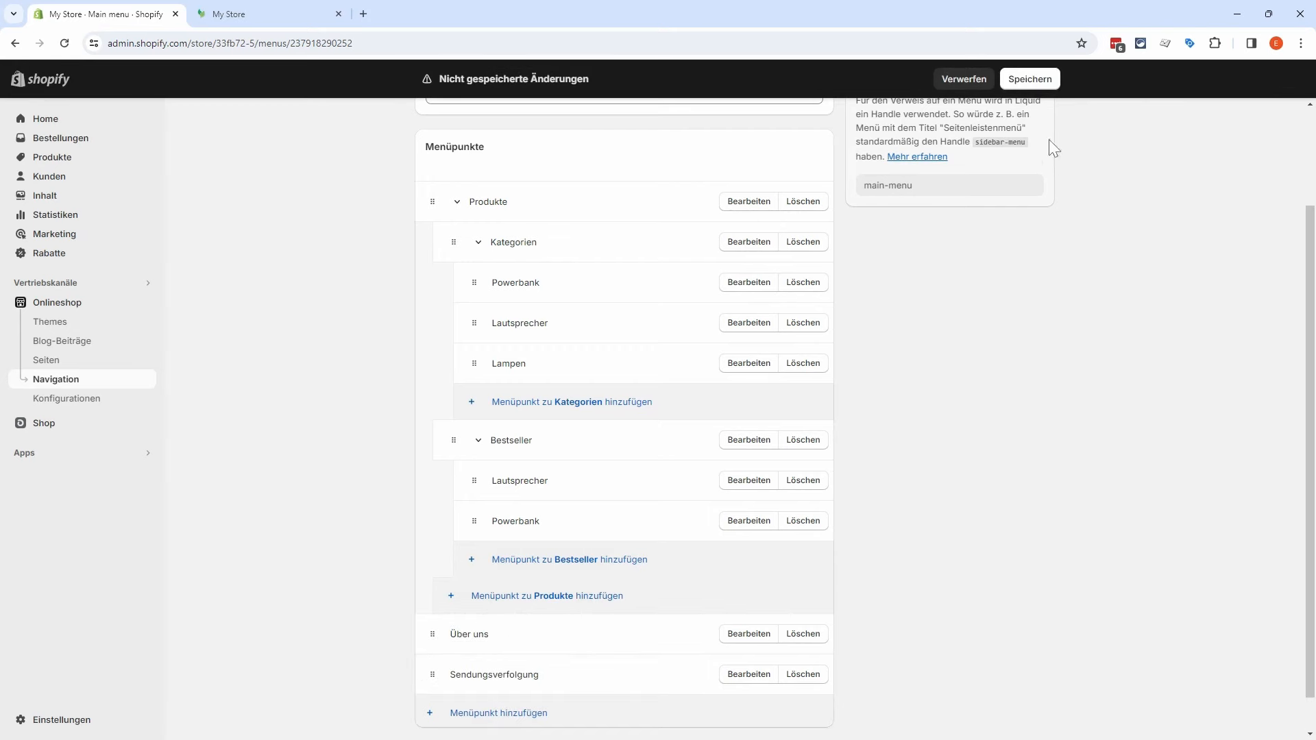
Step: Save the main menu and reload the storefront to check the header navigation
click(1029, 79)
click(248, 12)
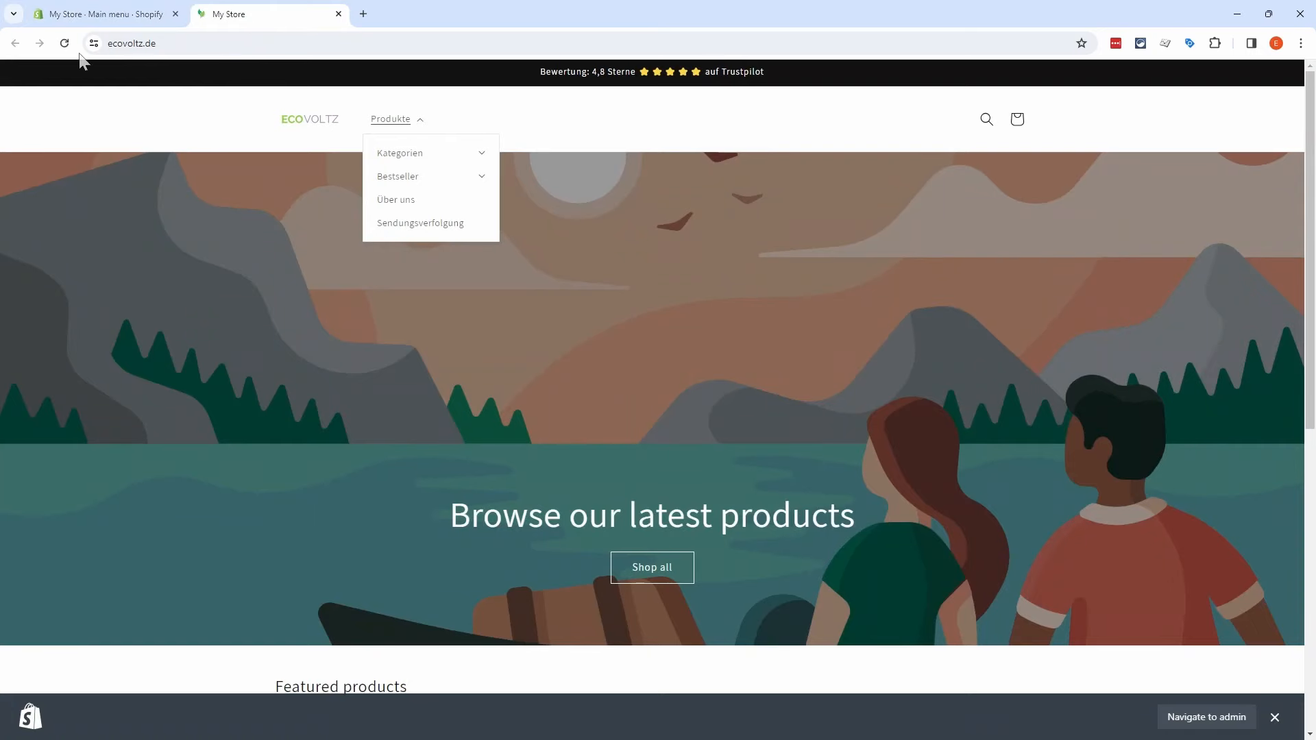
click(64, 43)
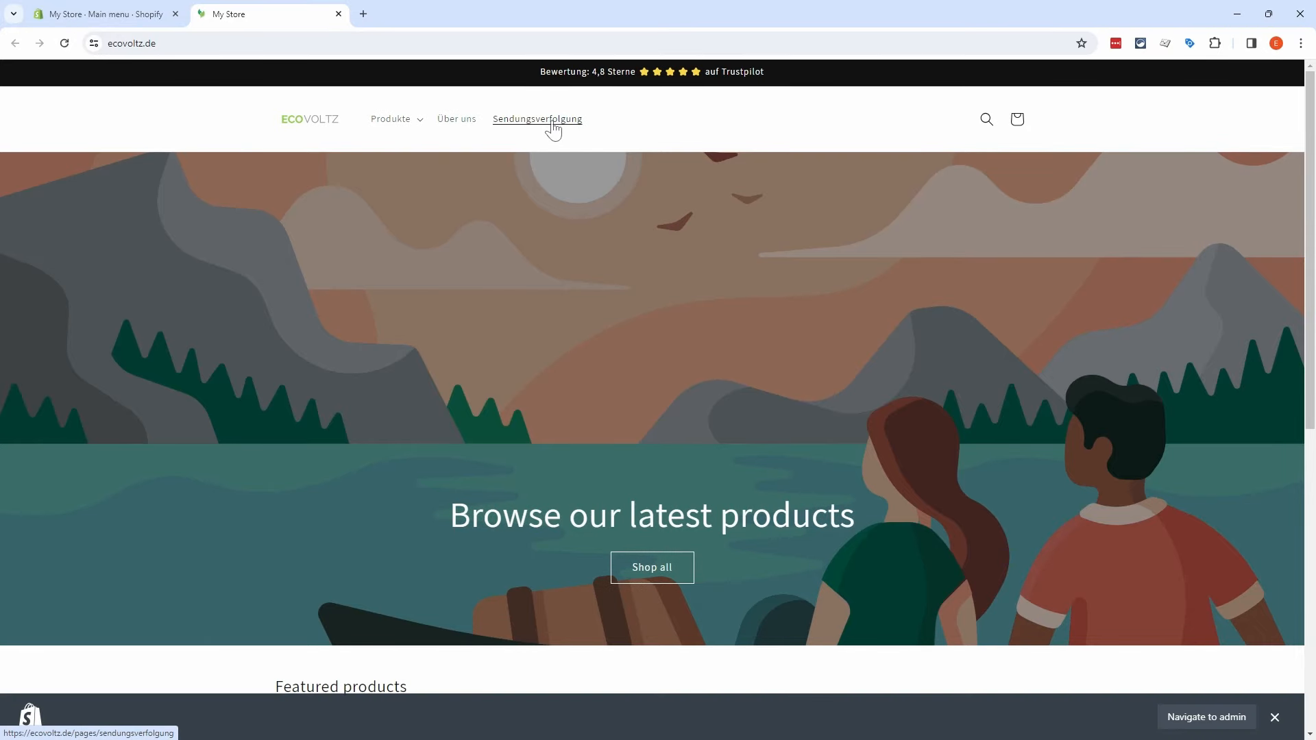
Step: Back in the store admin, delete the Search item from the footer menu and retitle that menu "Unternehmen"
click(95, 14)
scroll(384, 239, up, 3)
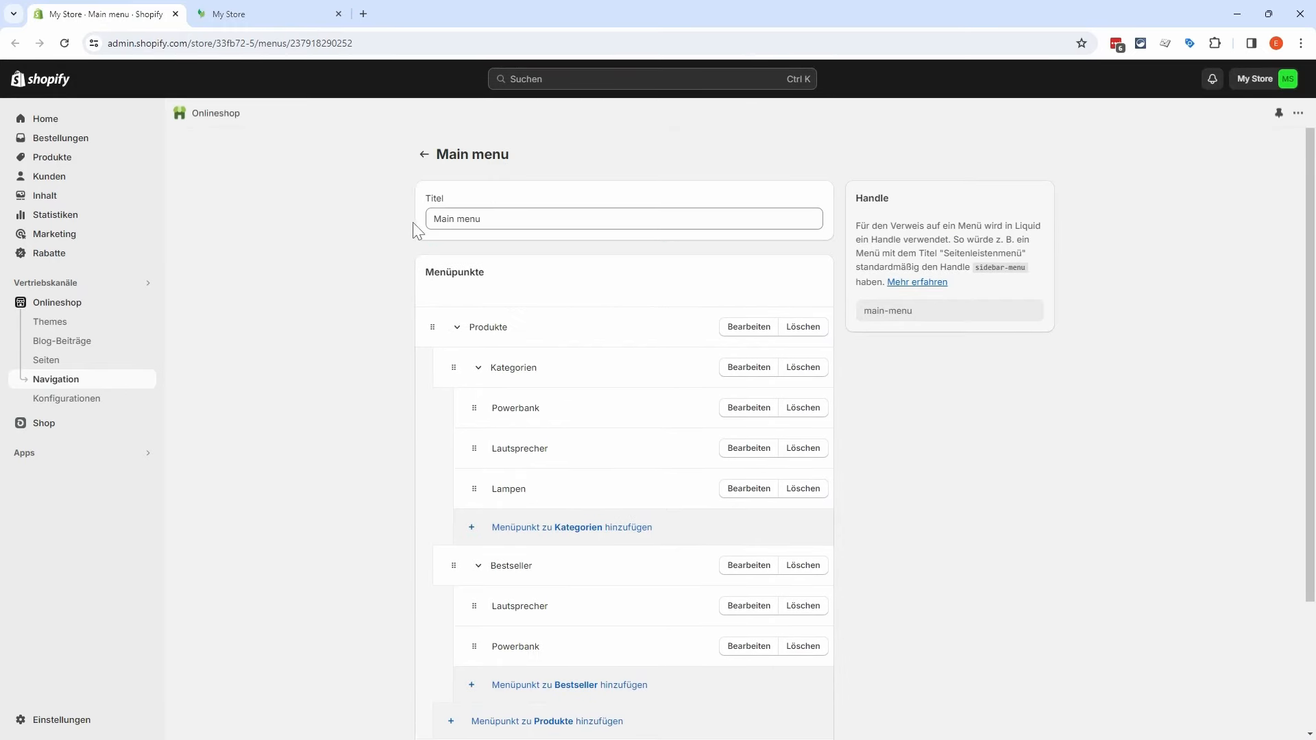
click(425, 146)
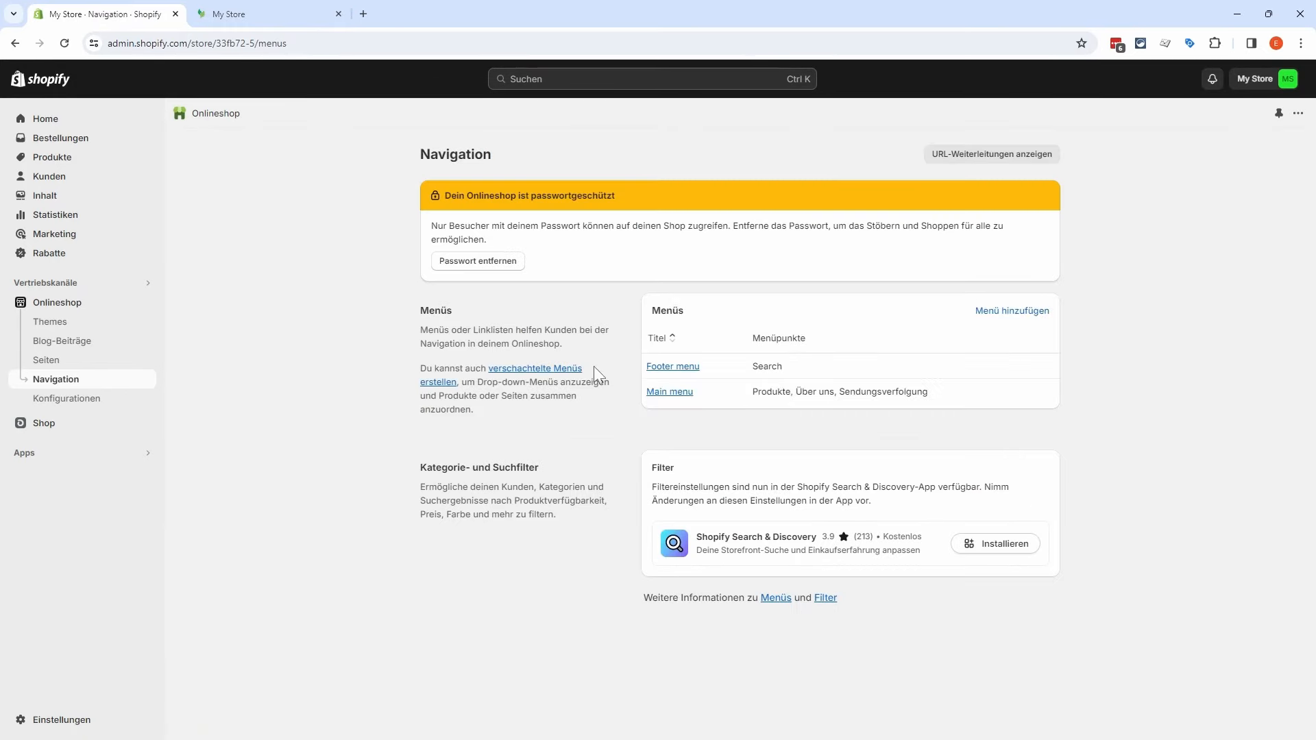
click(674, 369)
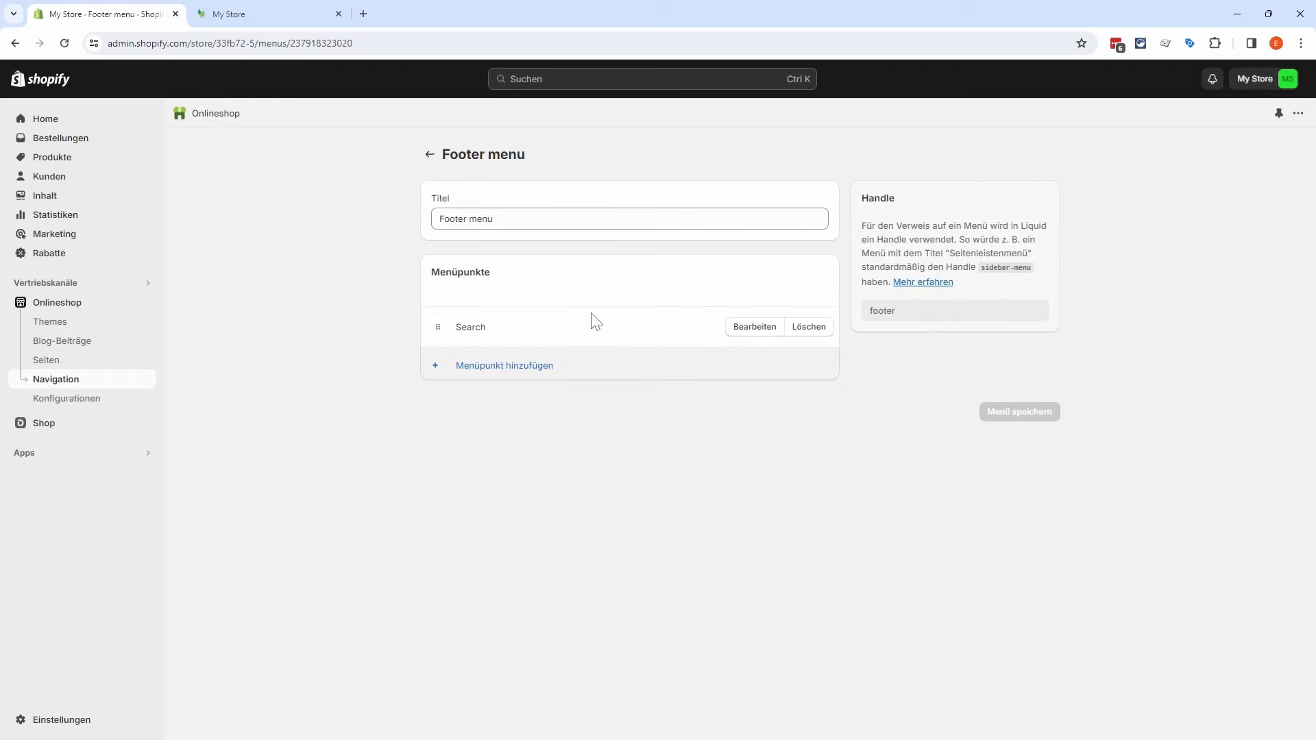
click(808, 327)
click(836, 446)
drag(497, 219, 411, 222)
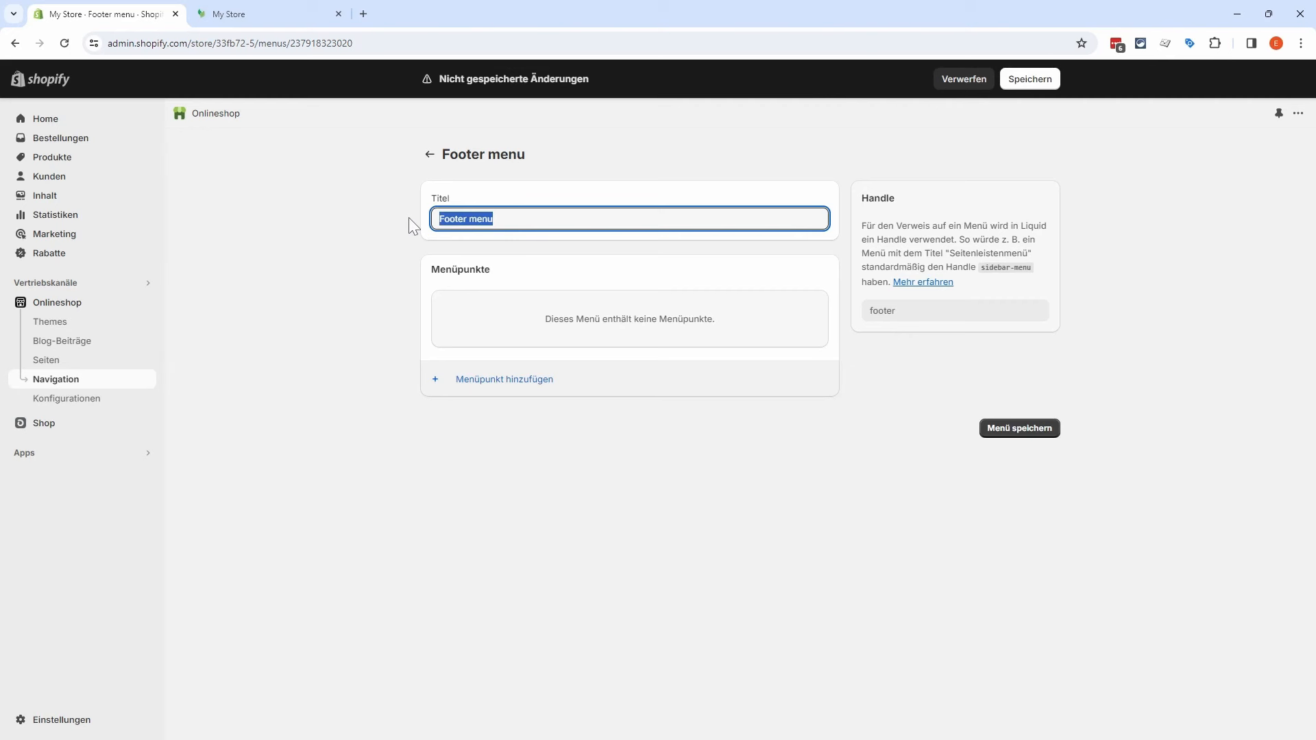
text(Unternehm)
Step: Add an "Über uns" item to the footer menu, linked to the Über uns page
click(437, 385)
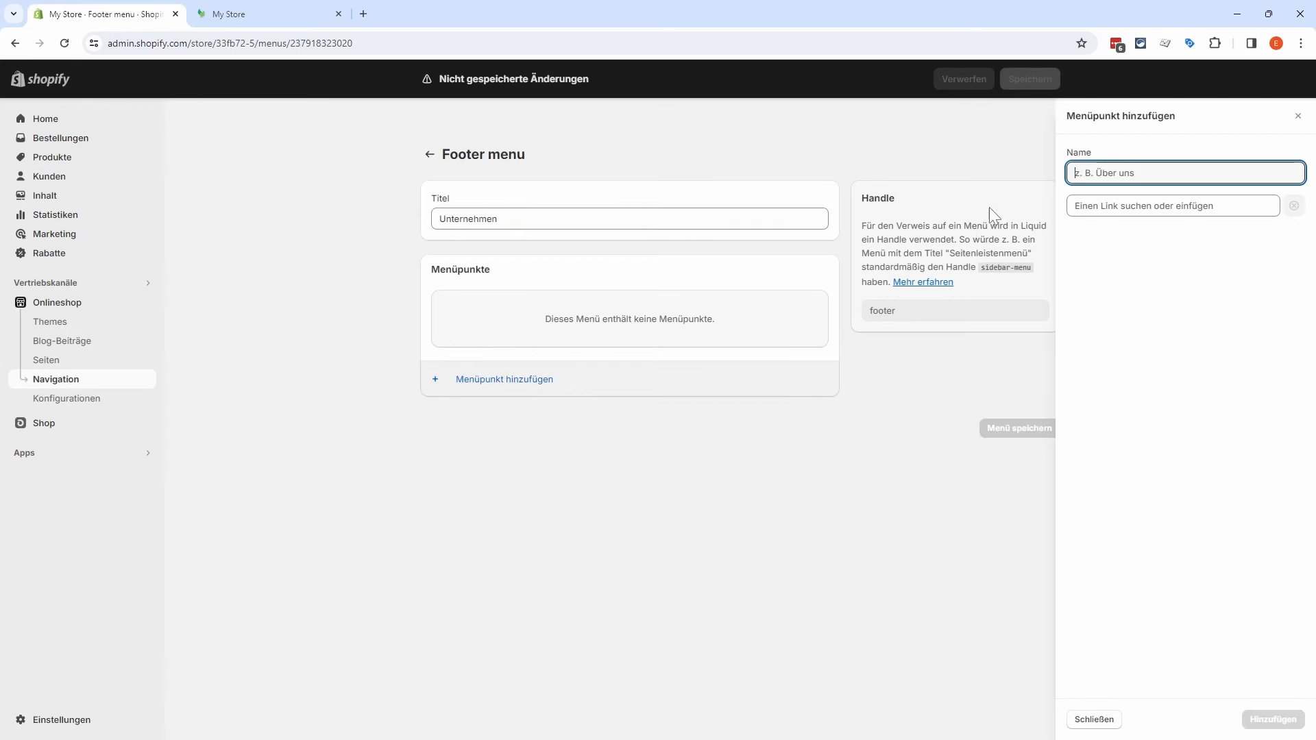
text(Über uns)
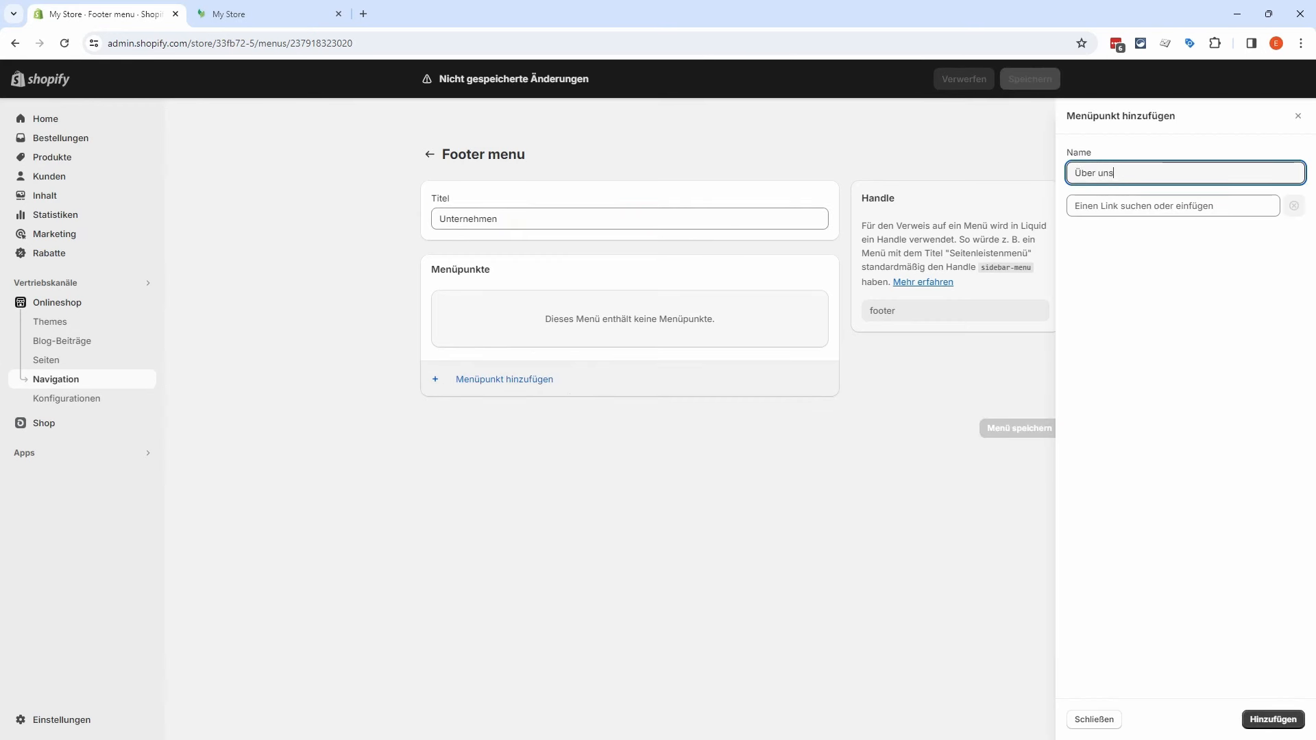
key(Tab)
click(1142, 346)
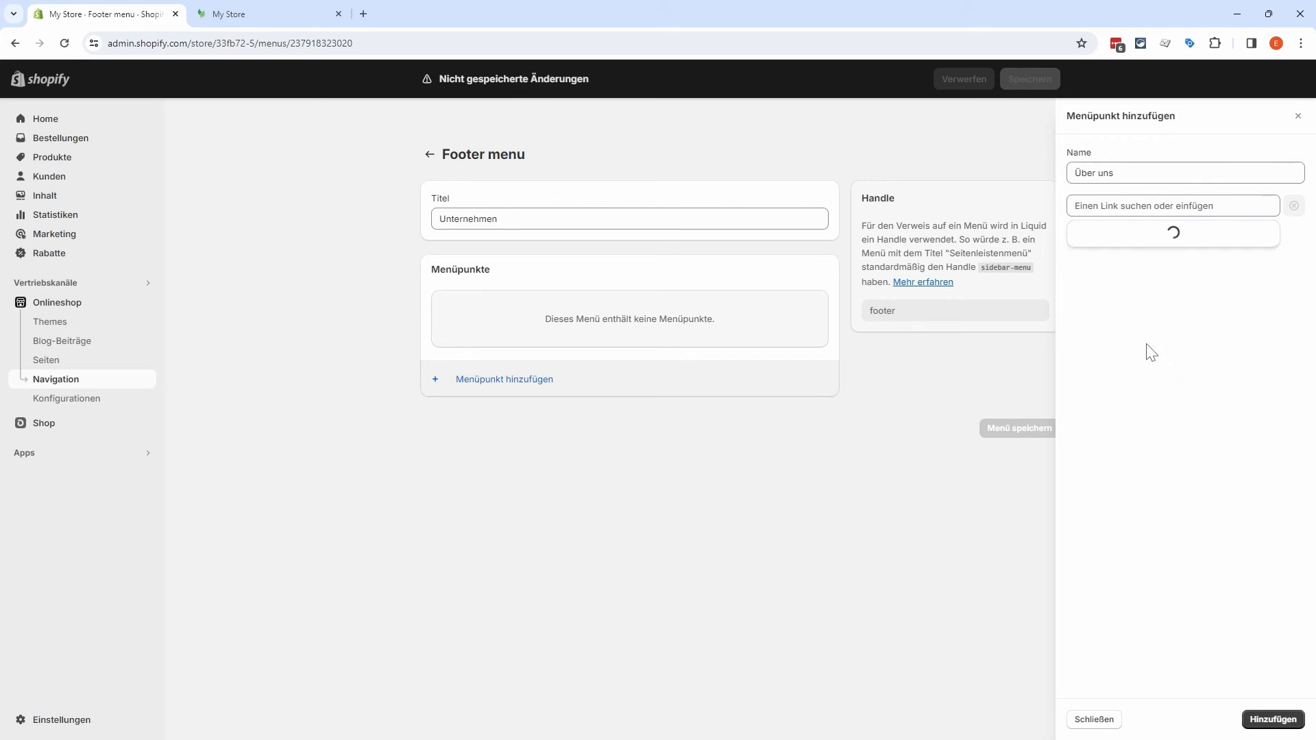
click(1131, 453)
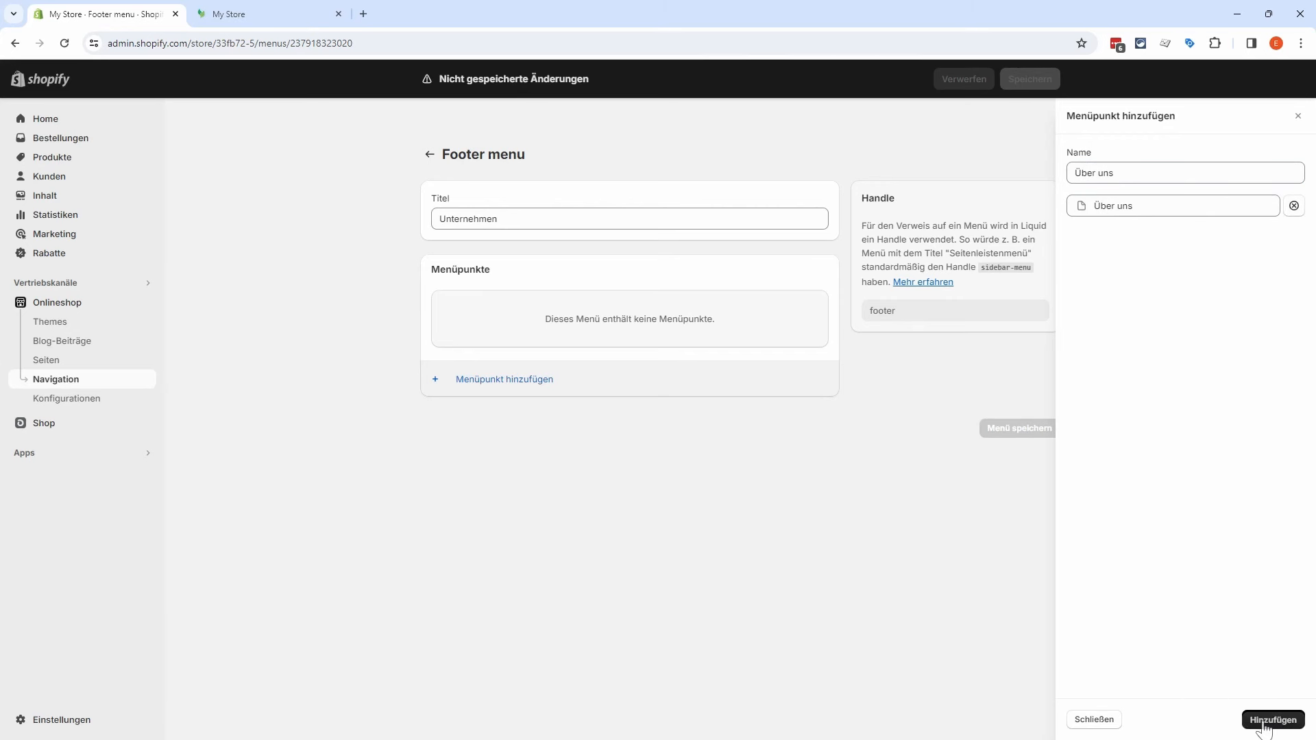
click(1264, 719)
Step: Add an "Impressum" item to the footer menu, linked to the Impressum page
click(450, 363)
click(1072, 172)
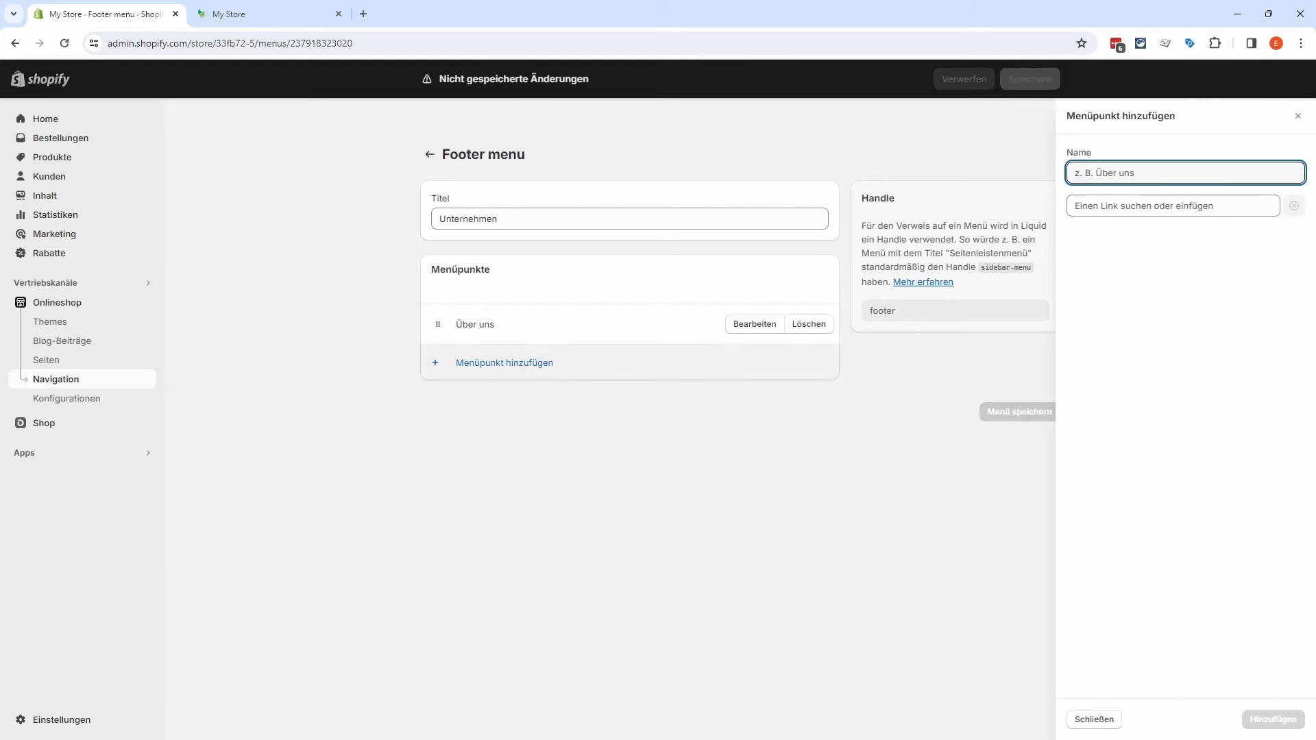
text(Impressum)
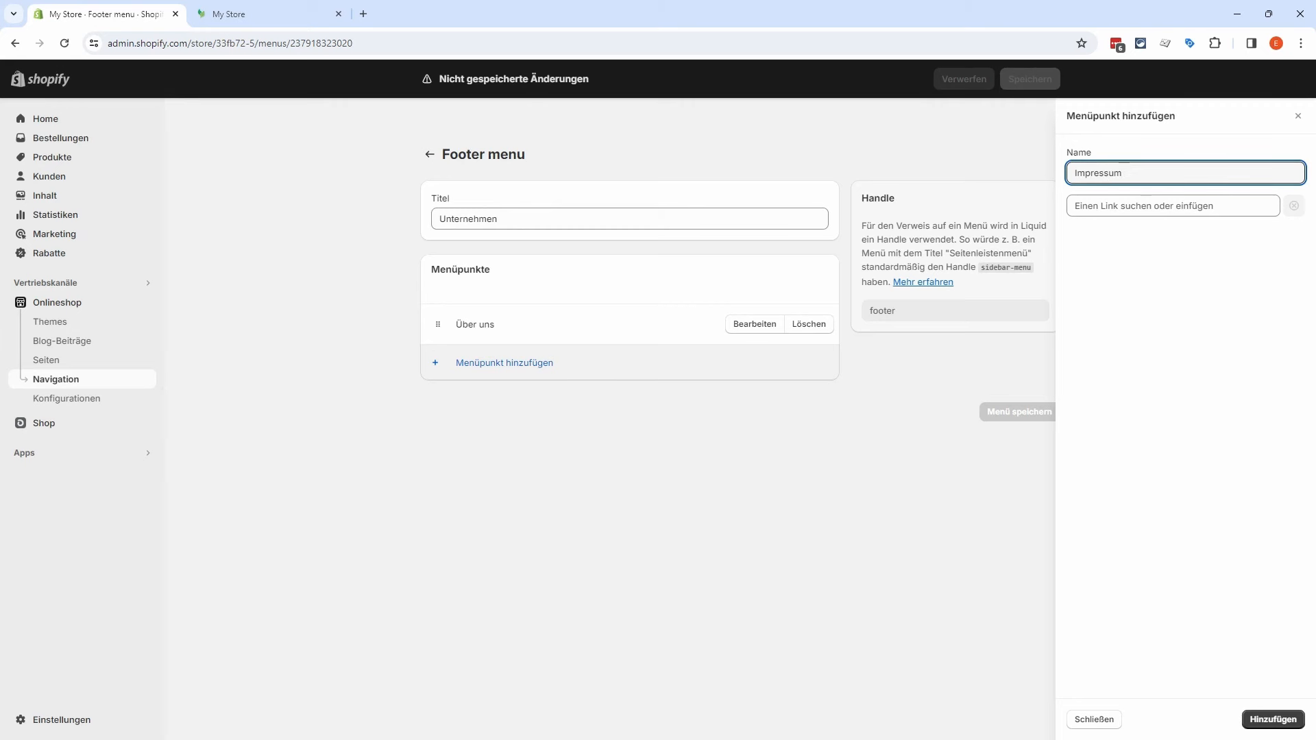
key(Tab)
click(1154, 339)
click(1124, 322)
key(Return)
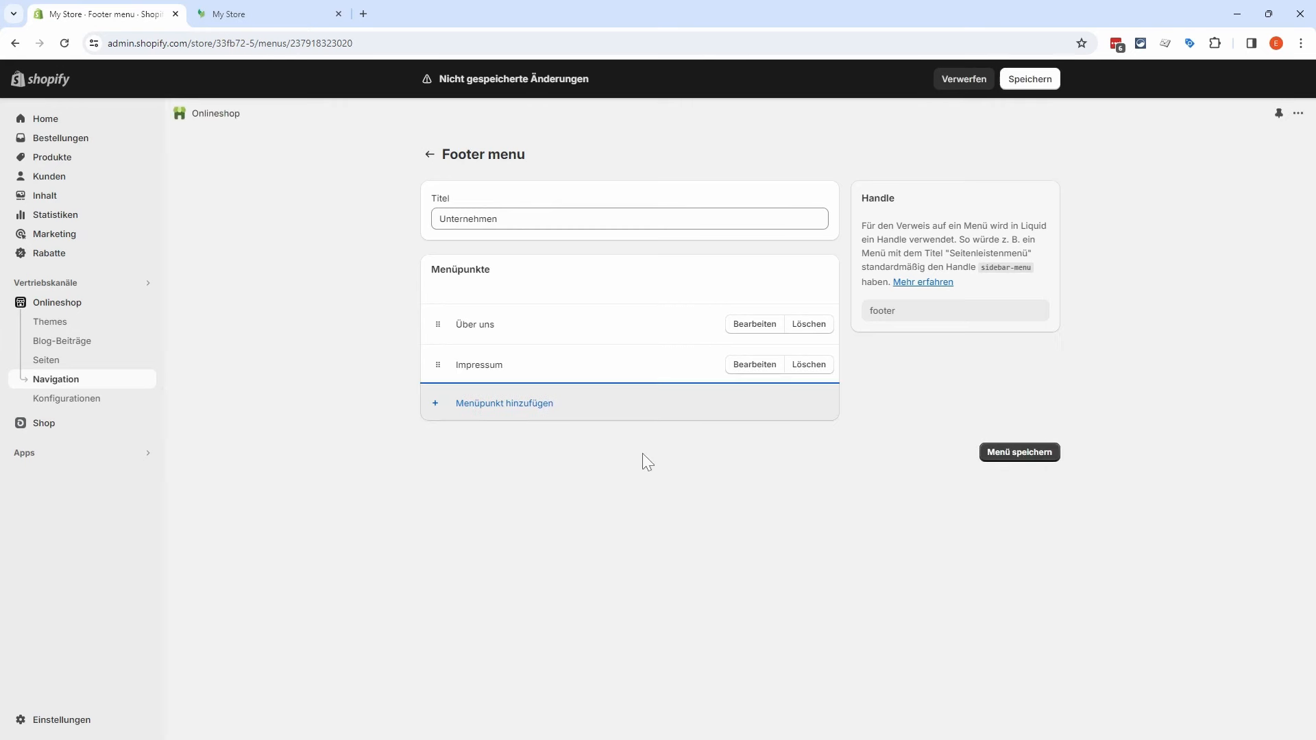
Step: Add an "AGBs" item to the footer menu, linked to the AGBs page
click(458, 406)
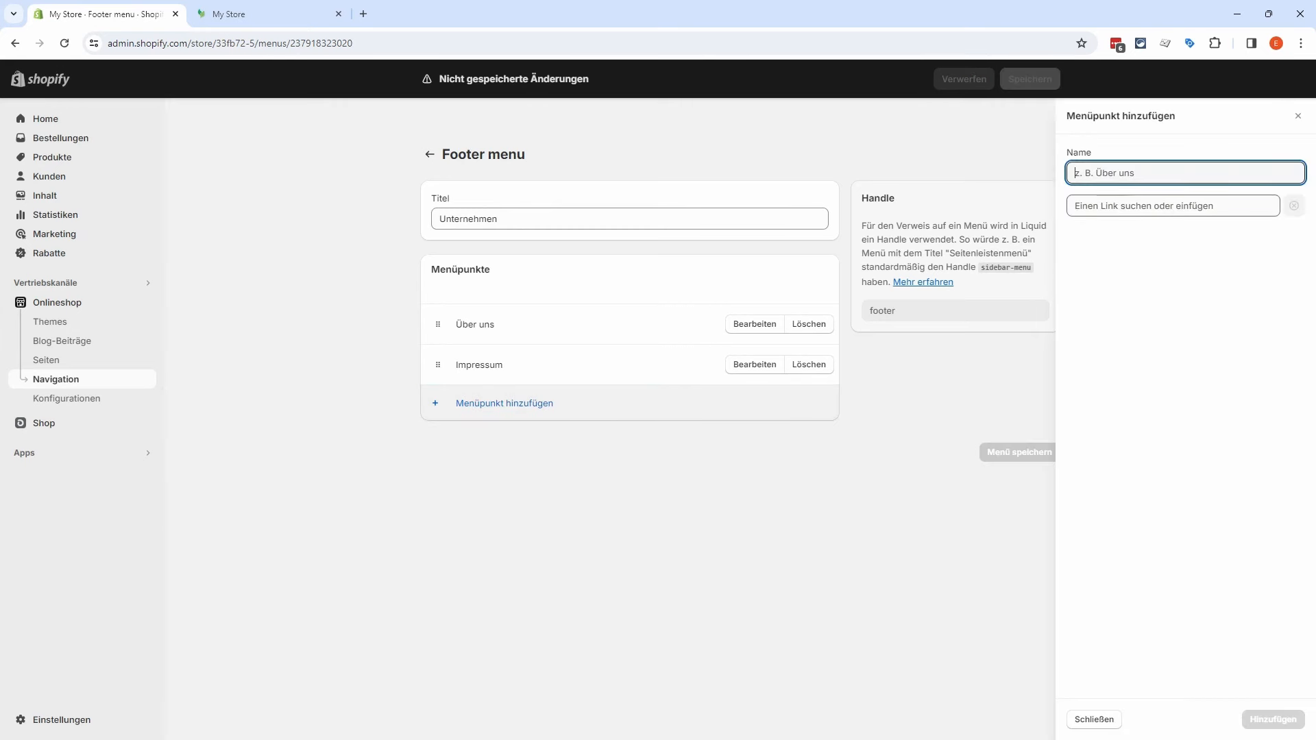
text(AGBs)
key(Tab)
click(1154, 339)
click(1124, 263)
click(1272, 719)
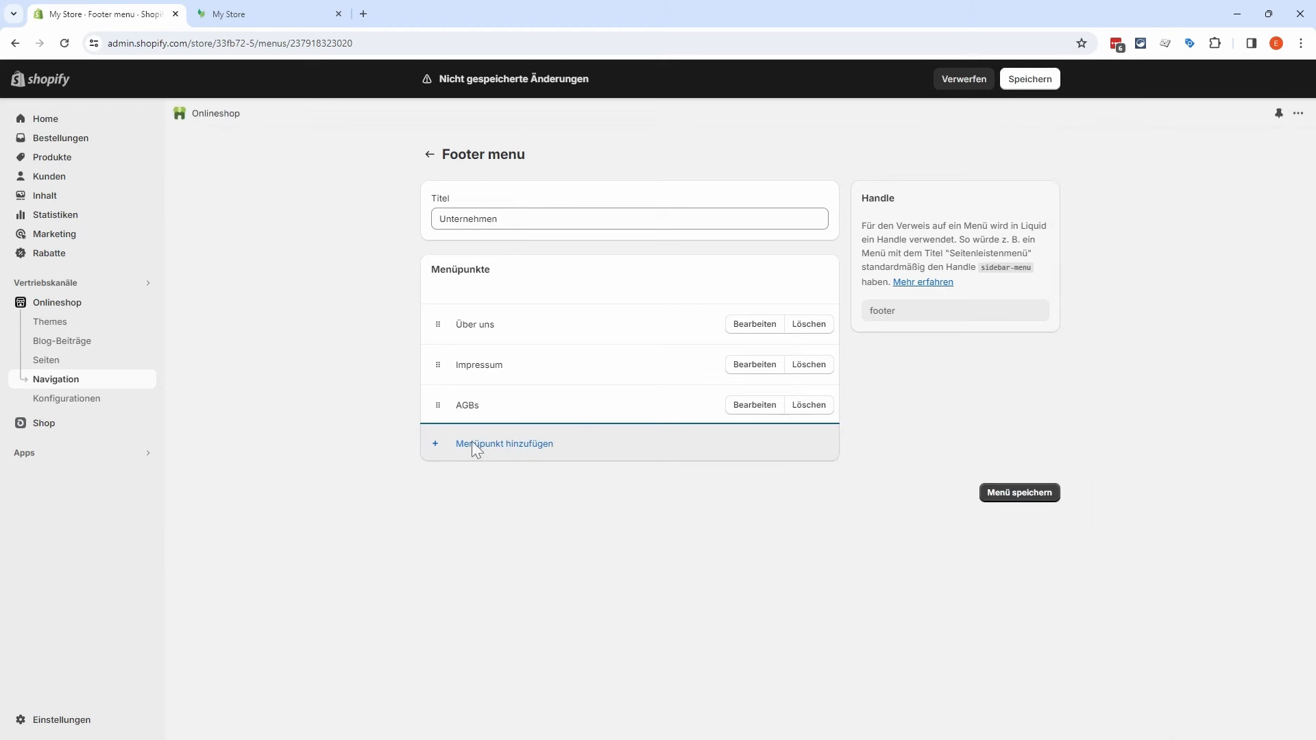
Step: Add a "Widerrufsbelehrung" item to the footer menu, linked to the Widerrufsbelehrung page
click(472, 443)
text(Widerrufsbelehrung)
key(Tab)
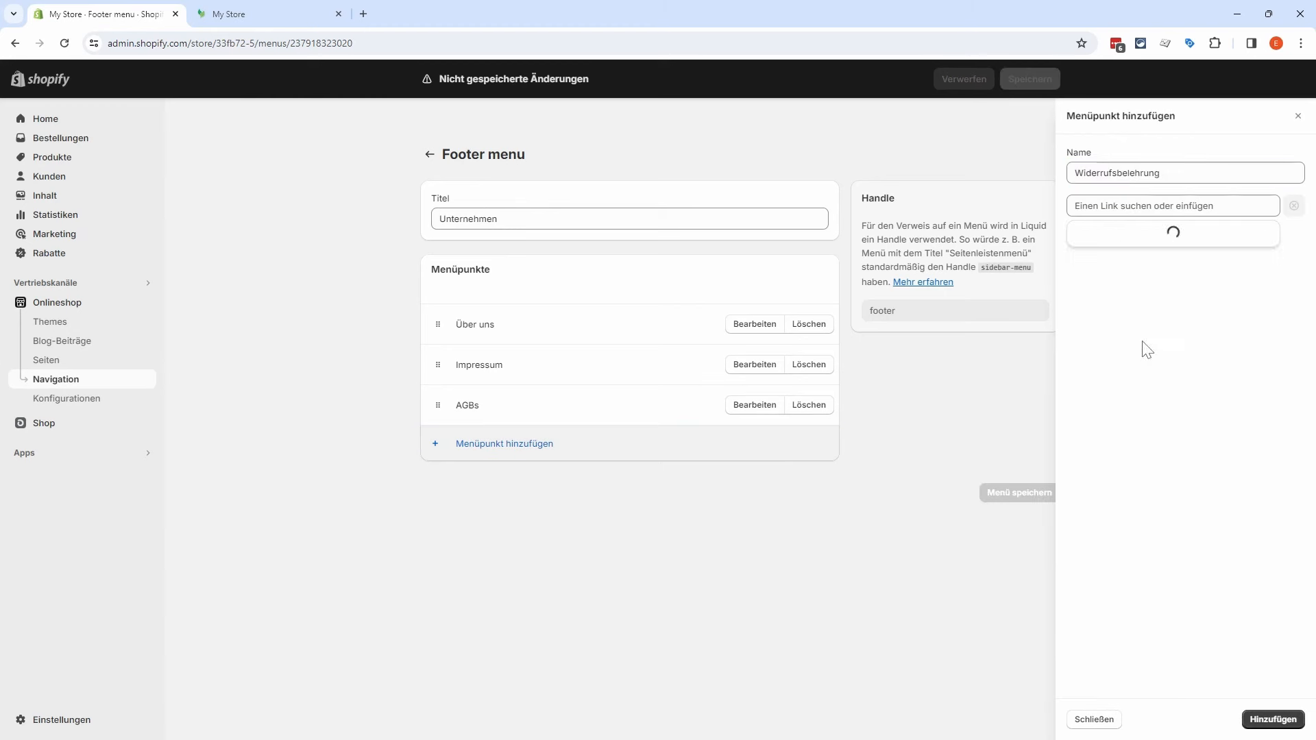
click(1158, 415)
key(Return)
Step: Add a "Datenschutzerklärung" item linked to the Datenschutzerklärung page and save the footer menu
click(602, 444)
text(D)
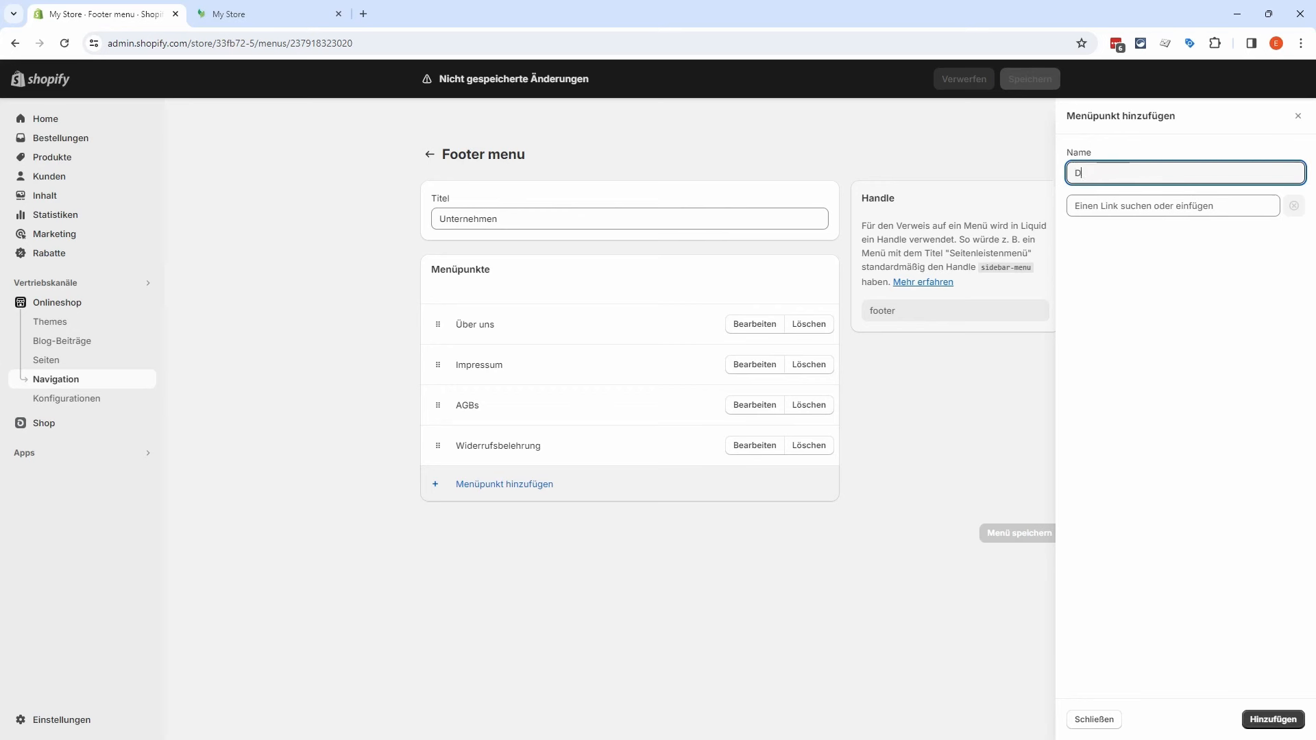
text(atenschutzerklärung)
key(Tab)
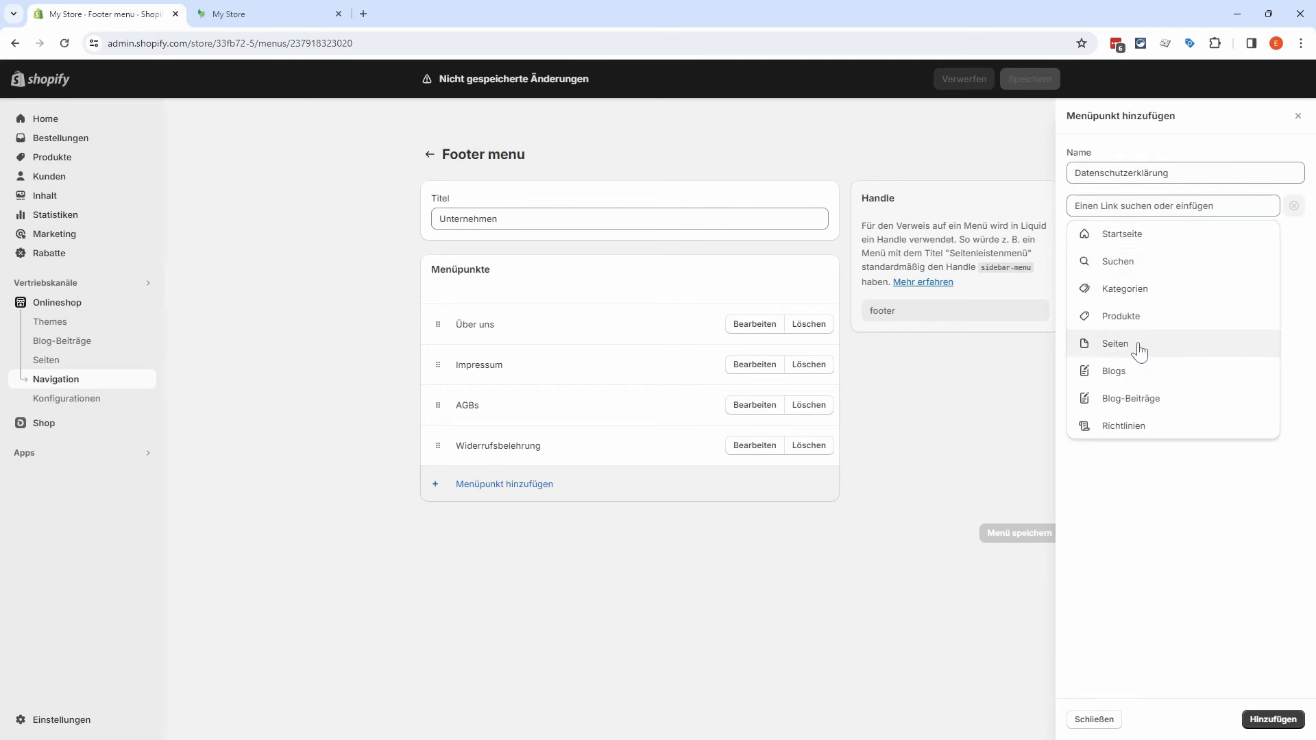
click(1138, 340)
click(1150, 293)
key(Return)
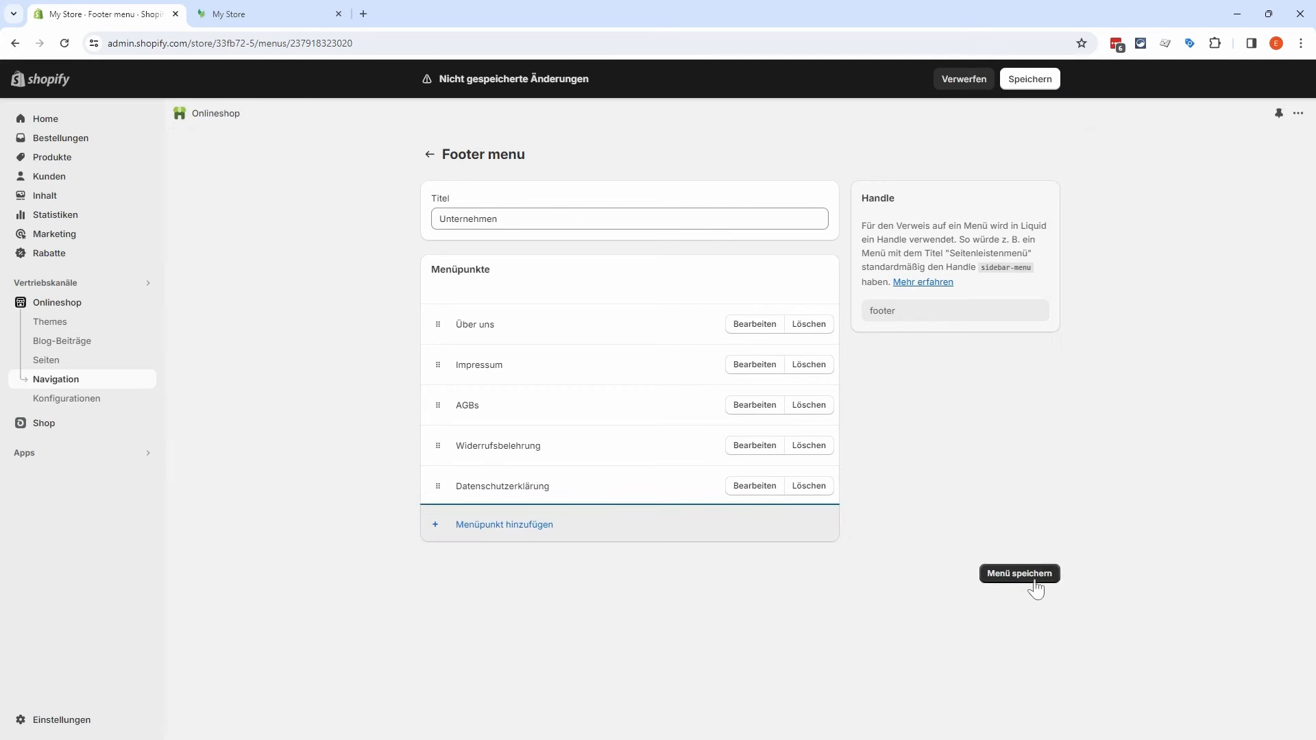
click(1028, 576)
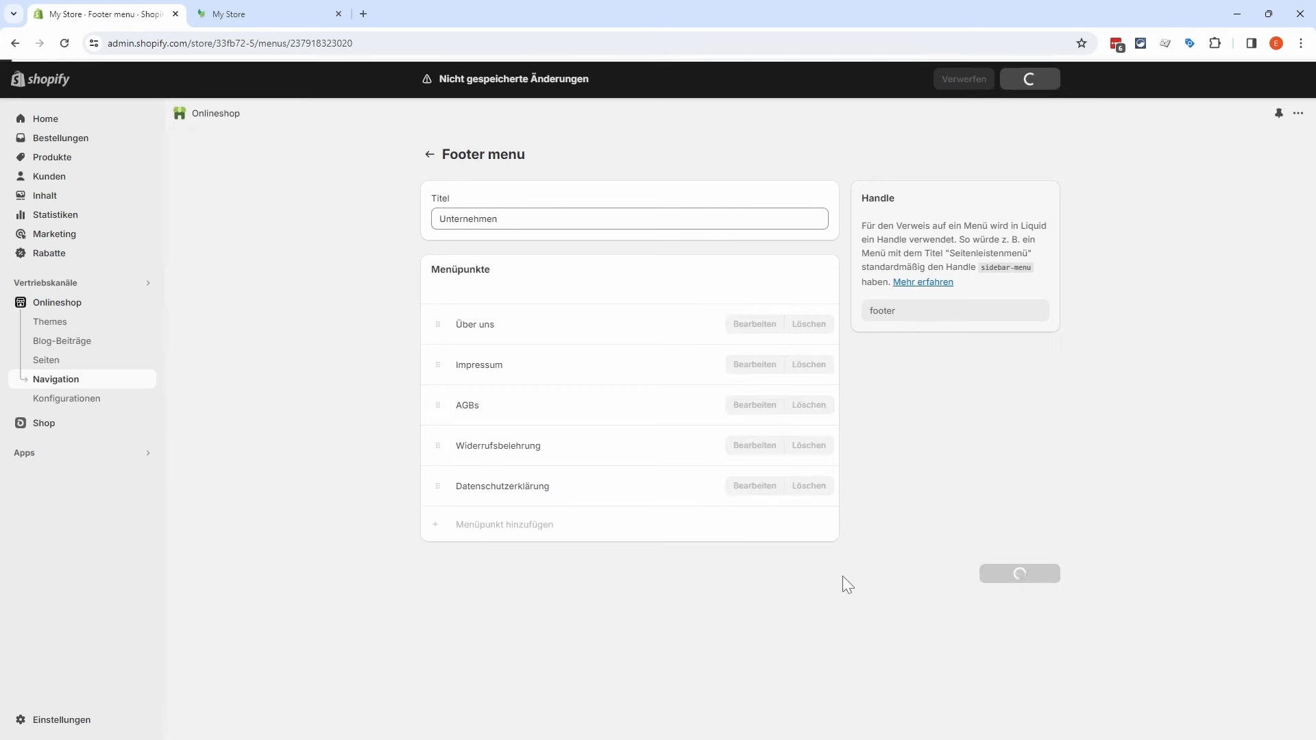
click(430, 154)
click(1009, 310)
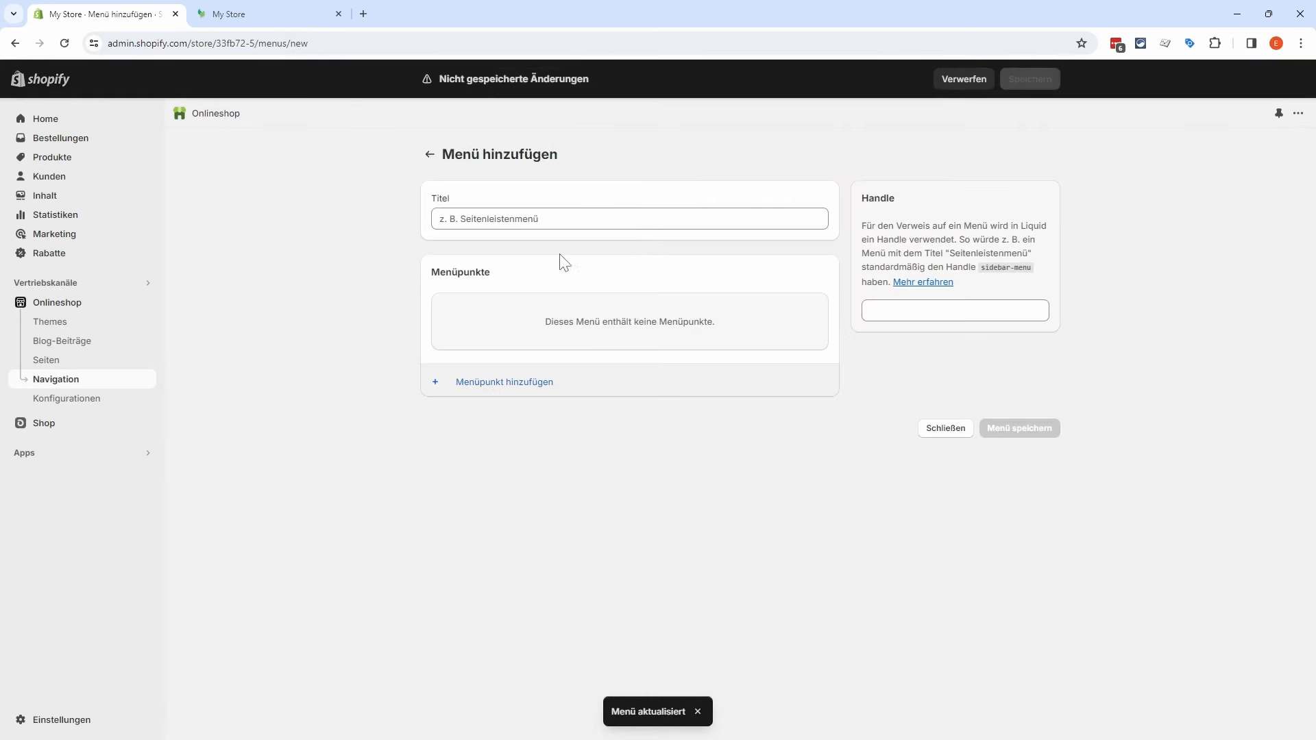
text(I)
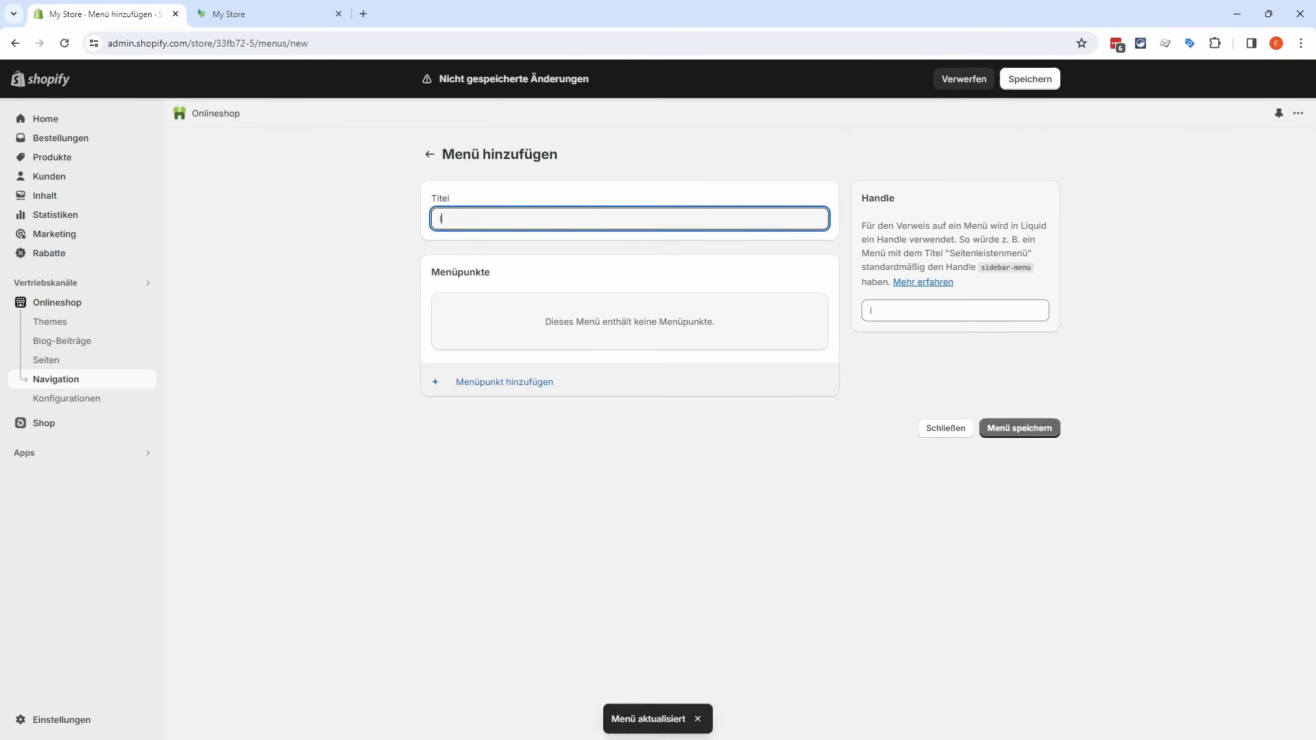
text(nformationen)
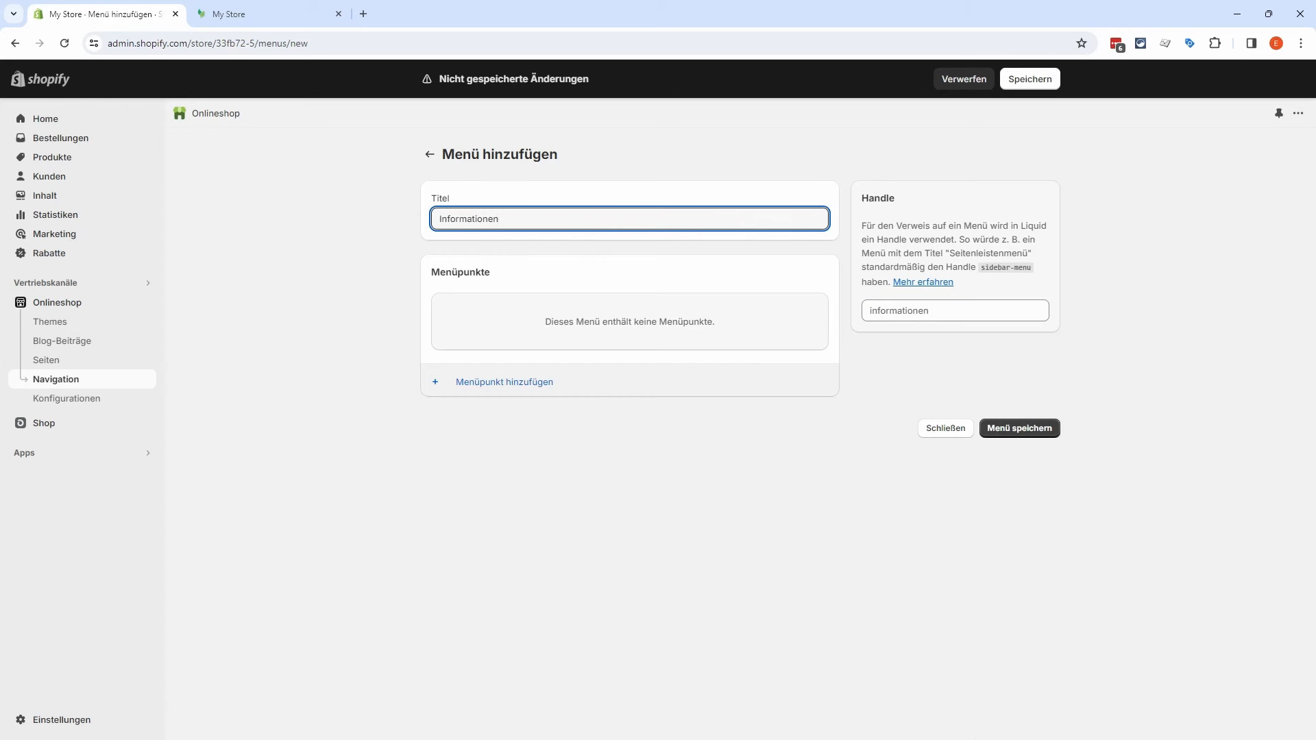
click(456, 380)
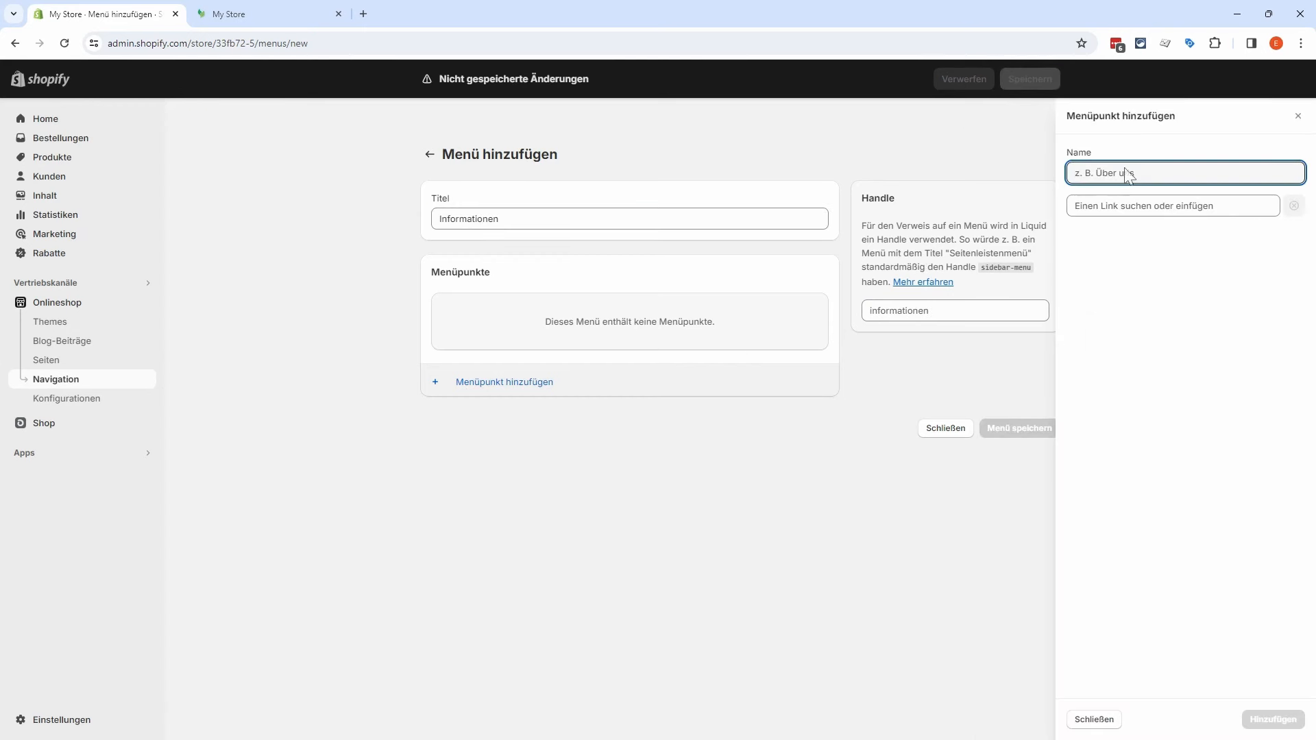
text(Newsletter)
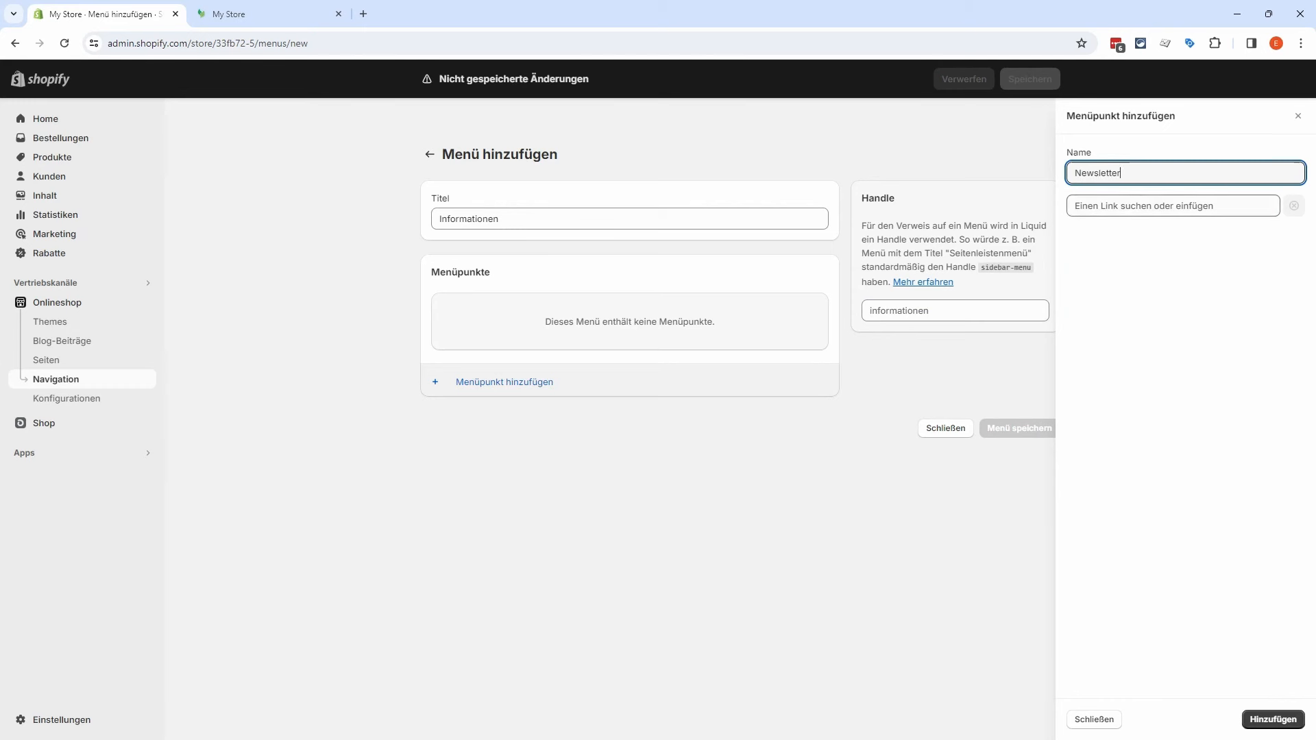
click(1172, 206)
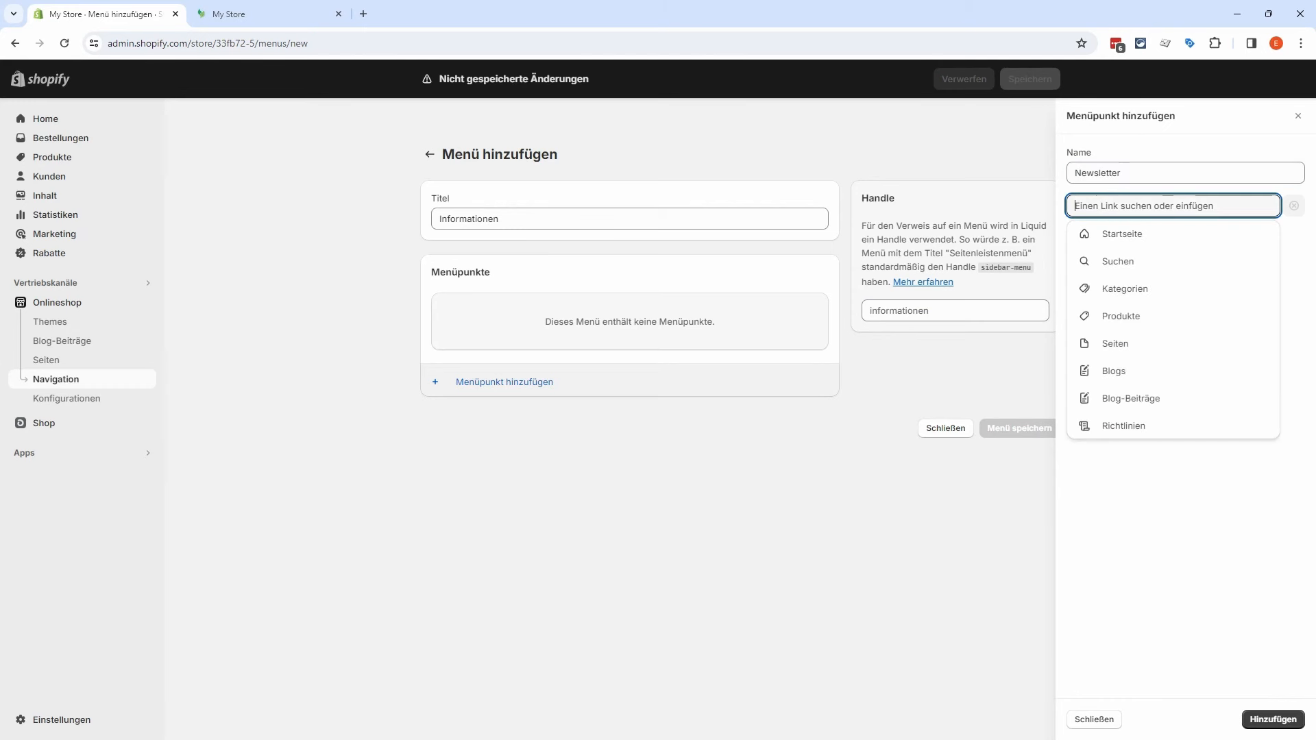
click(1155, 346)
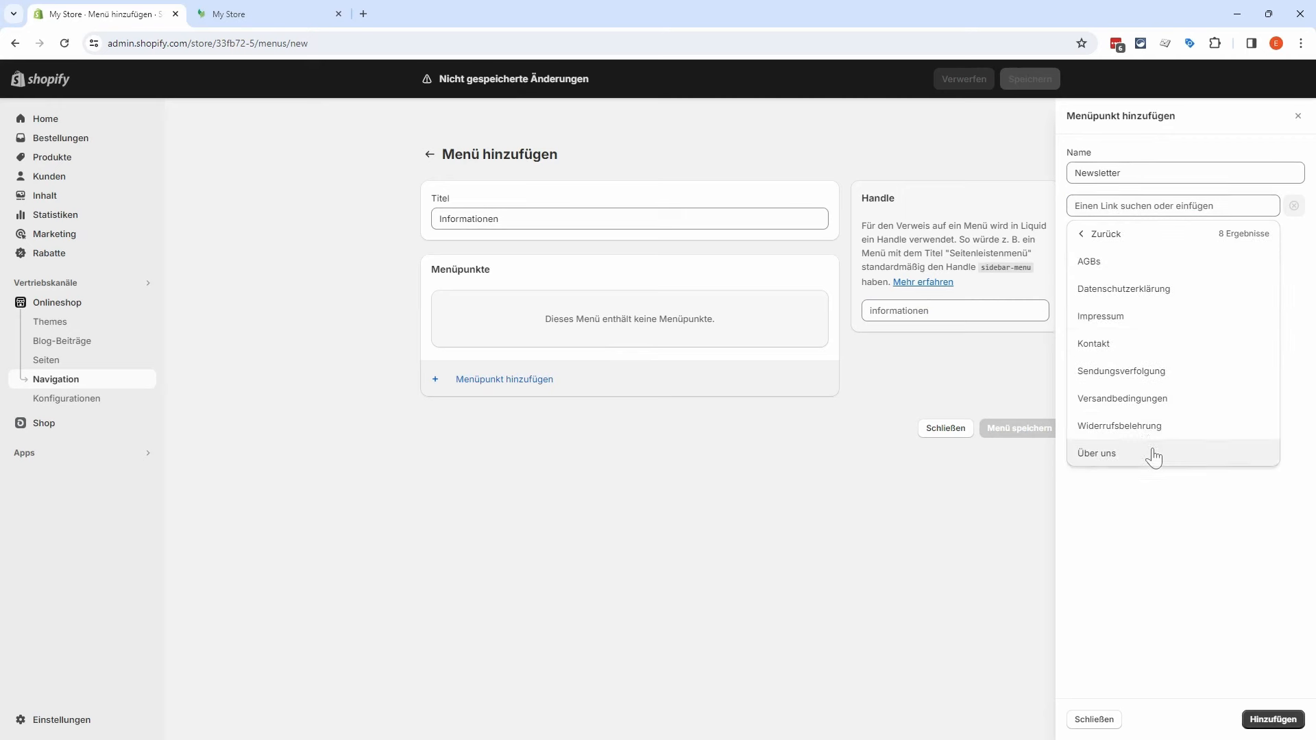
click(1099, 235)
click(1104, 725)
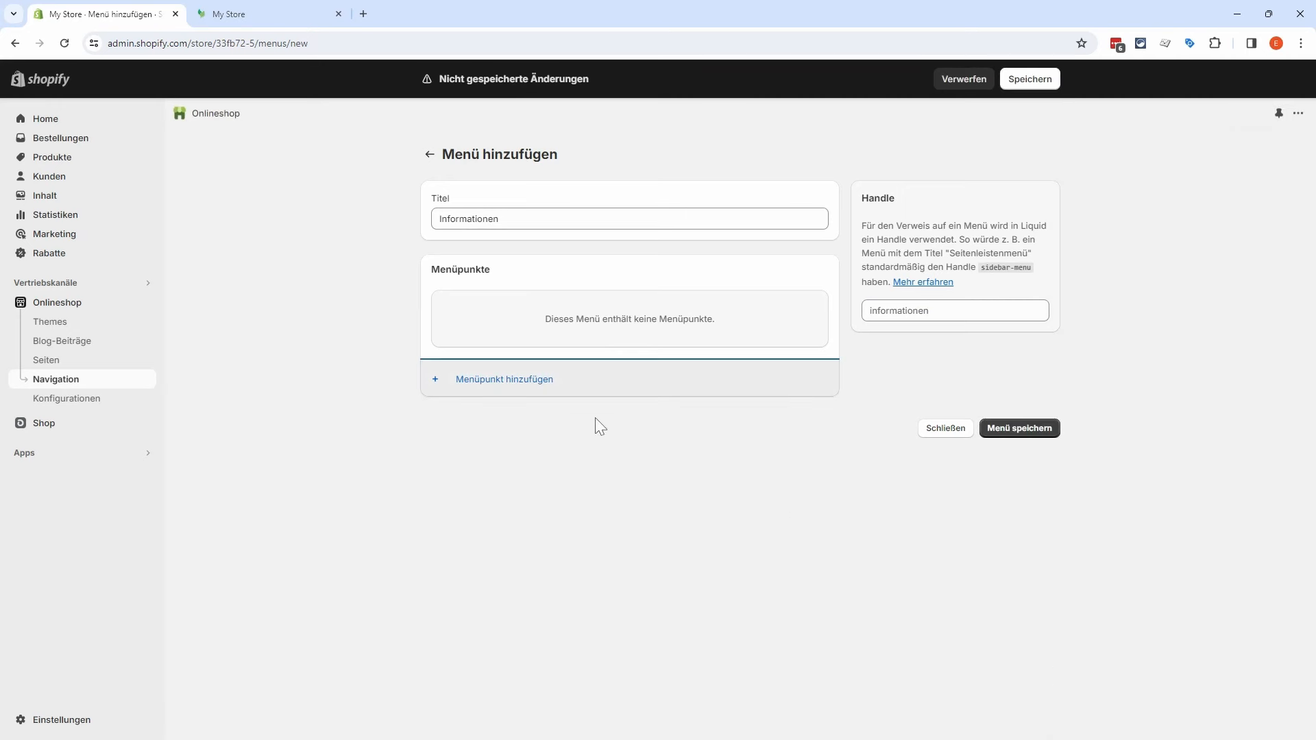
Step: Discard the unsaved menu and create a store page titled "Newsletter" with no content
click(50, 361)
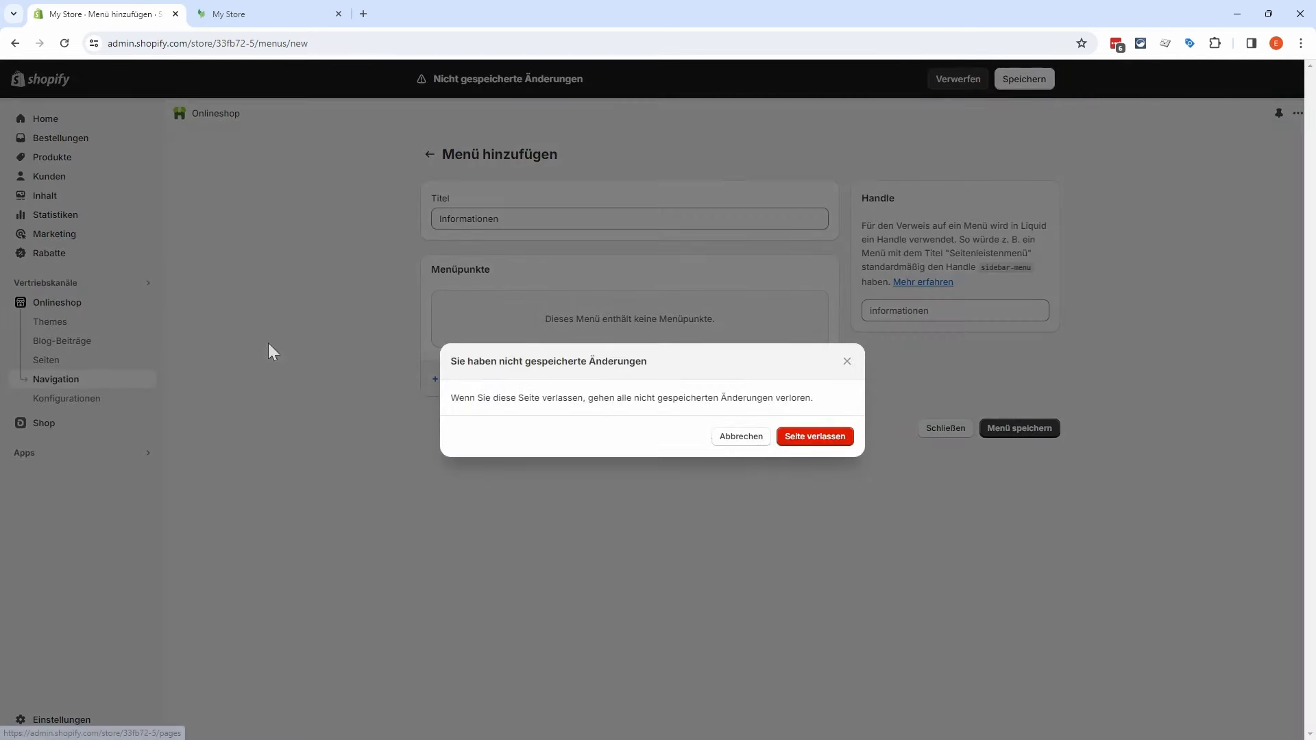
click(783, 442)
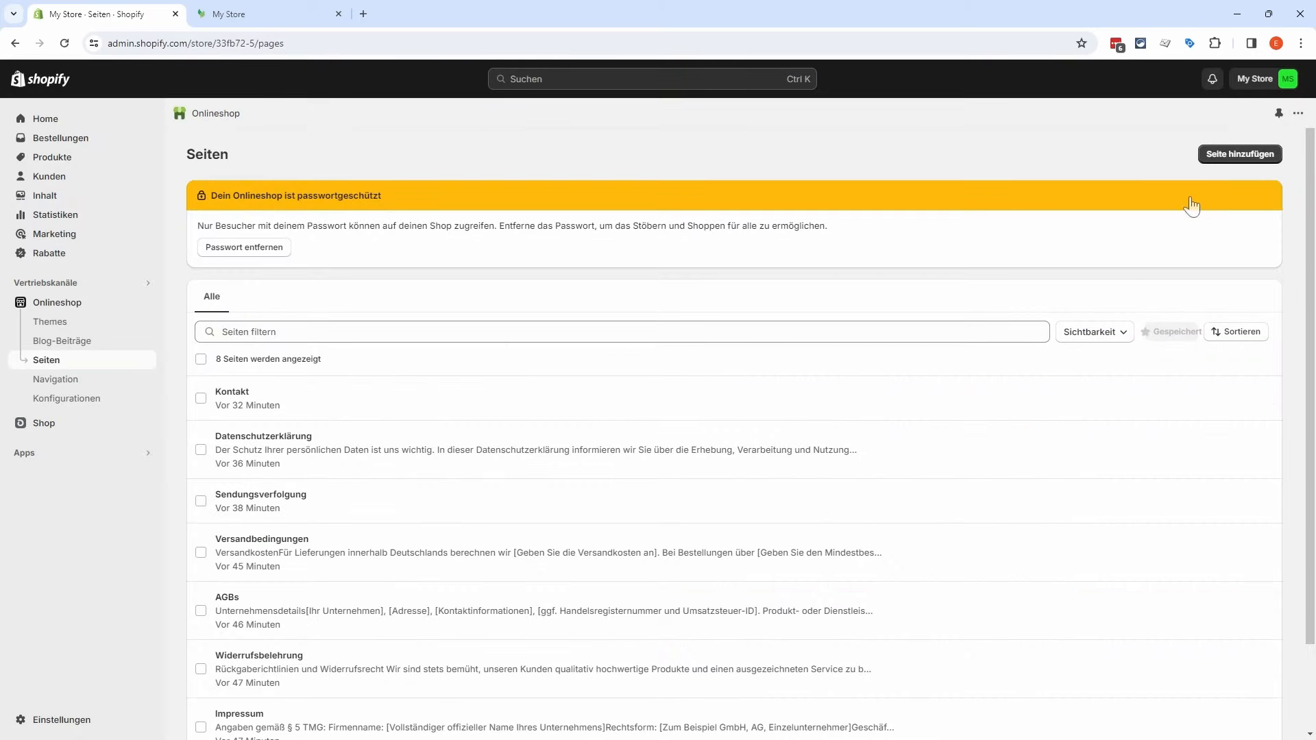
click(1239, 154)
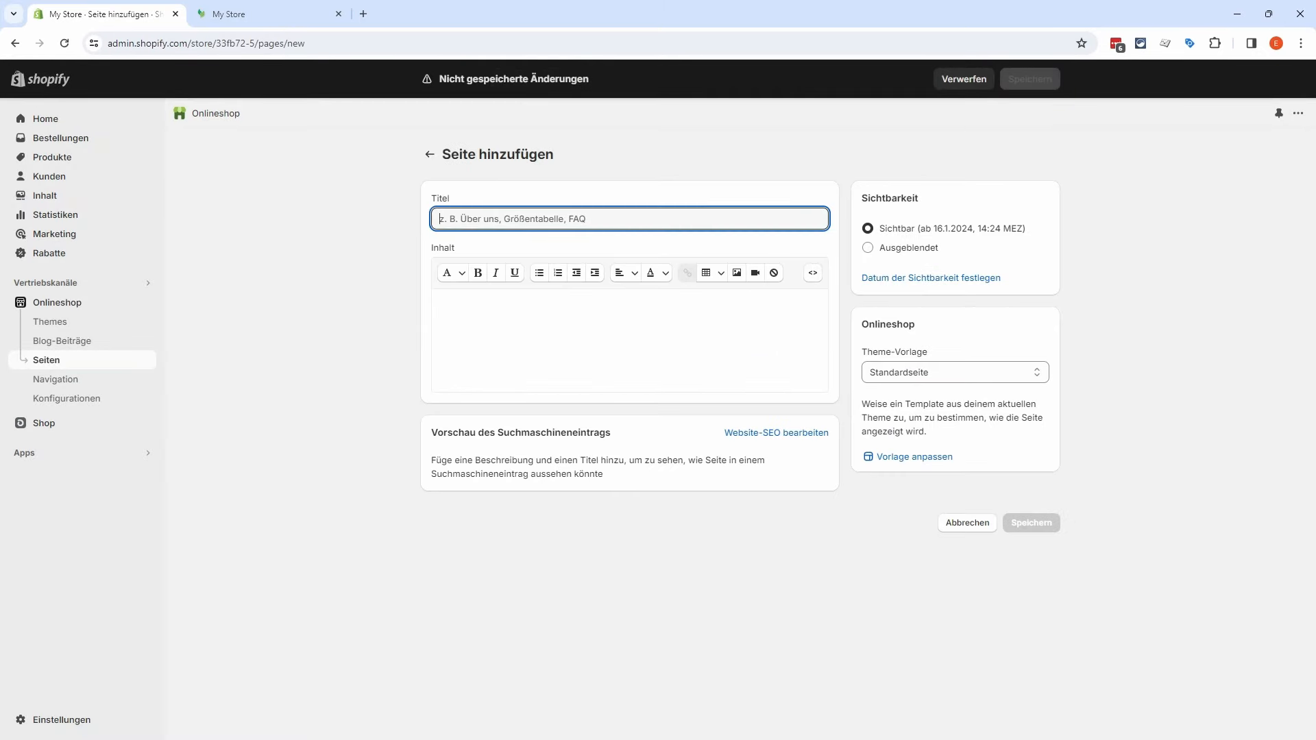
text(Newsletter)
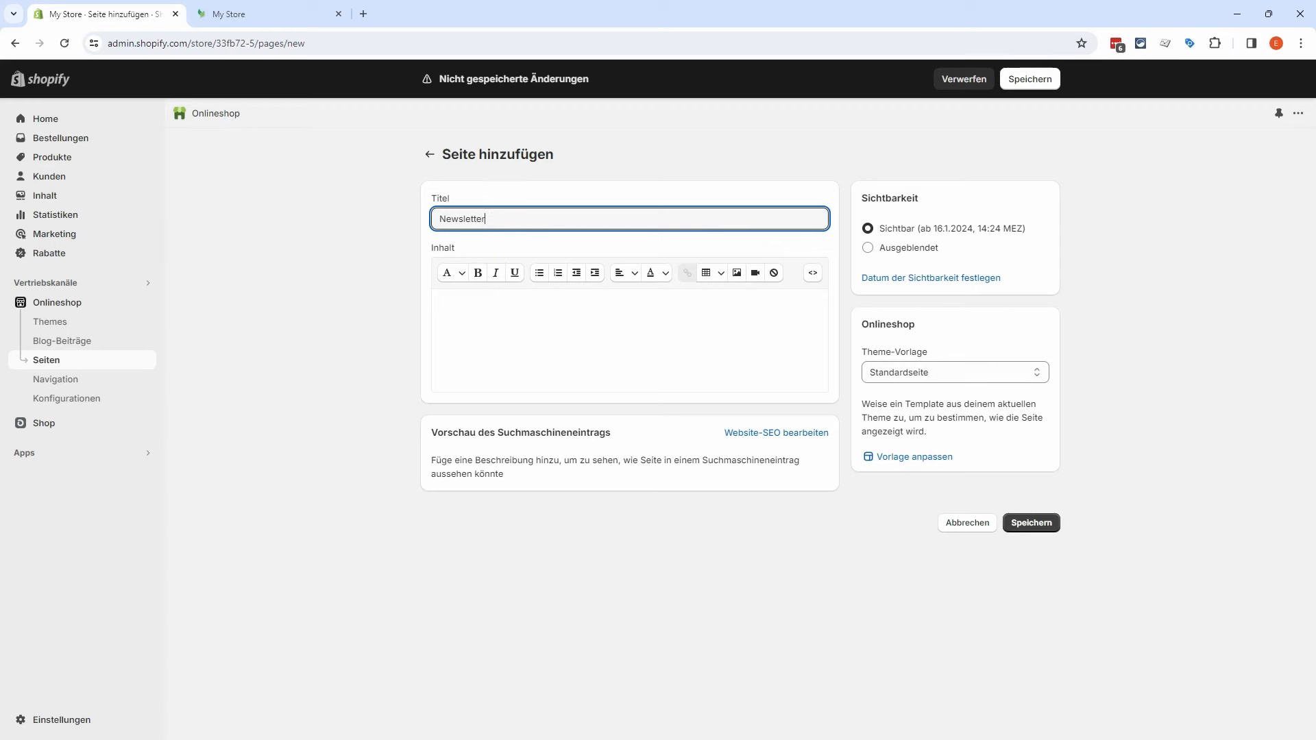
click(1030, 523)
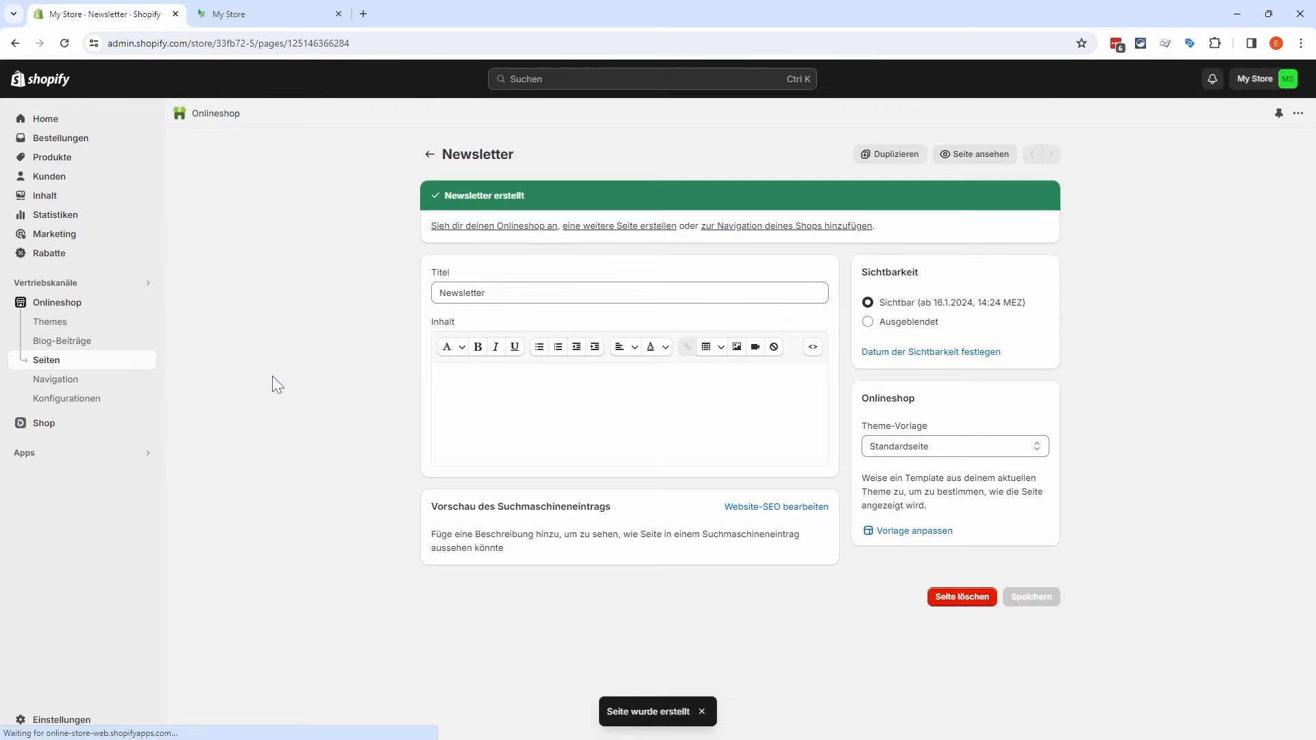
Step: Create and save a new store page titled "Cookie Einstellung" with no content
click(430, 155)
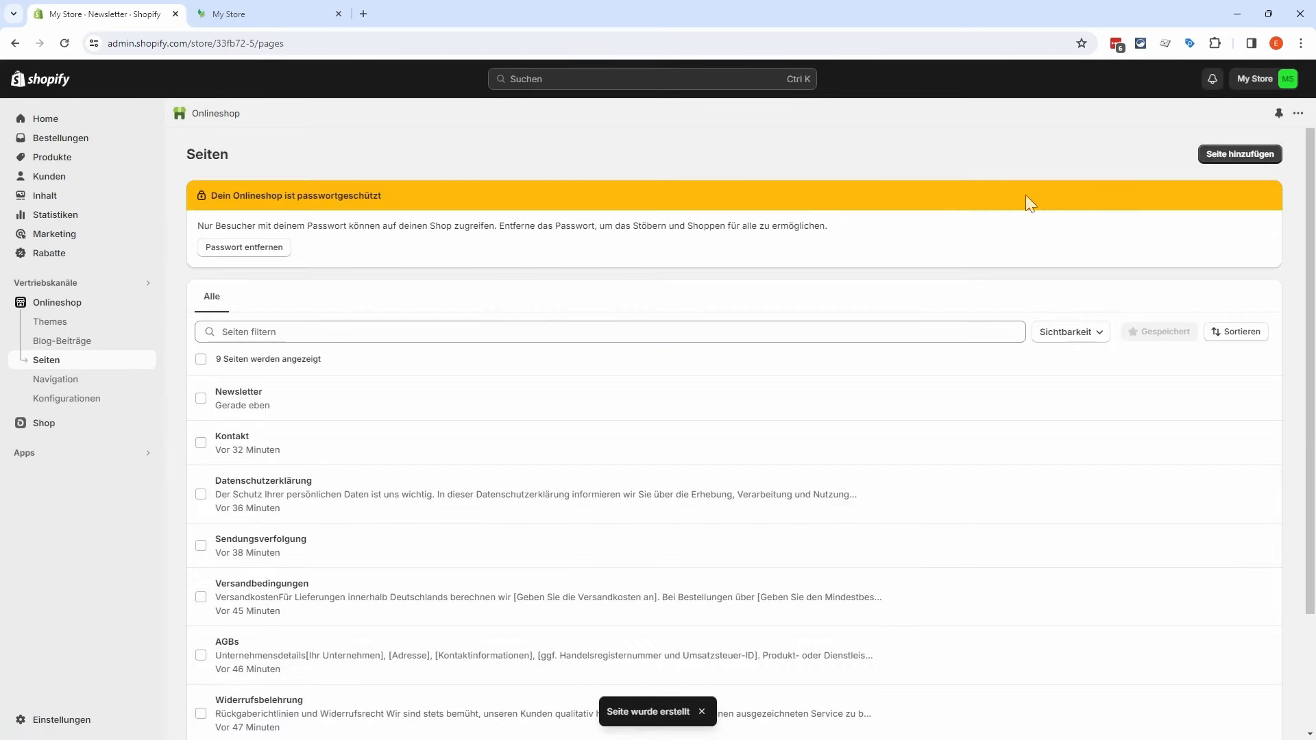
click(1242, 155)
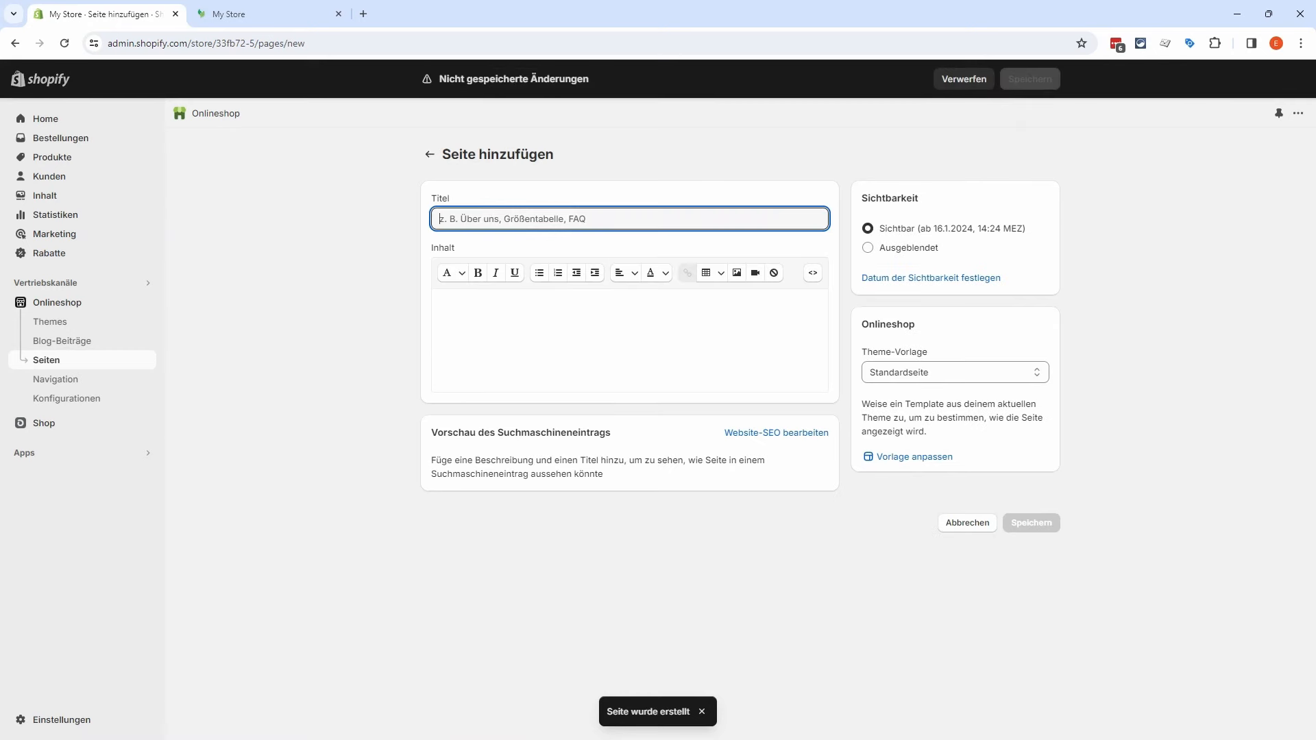
text(Cookie Einstellung)
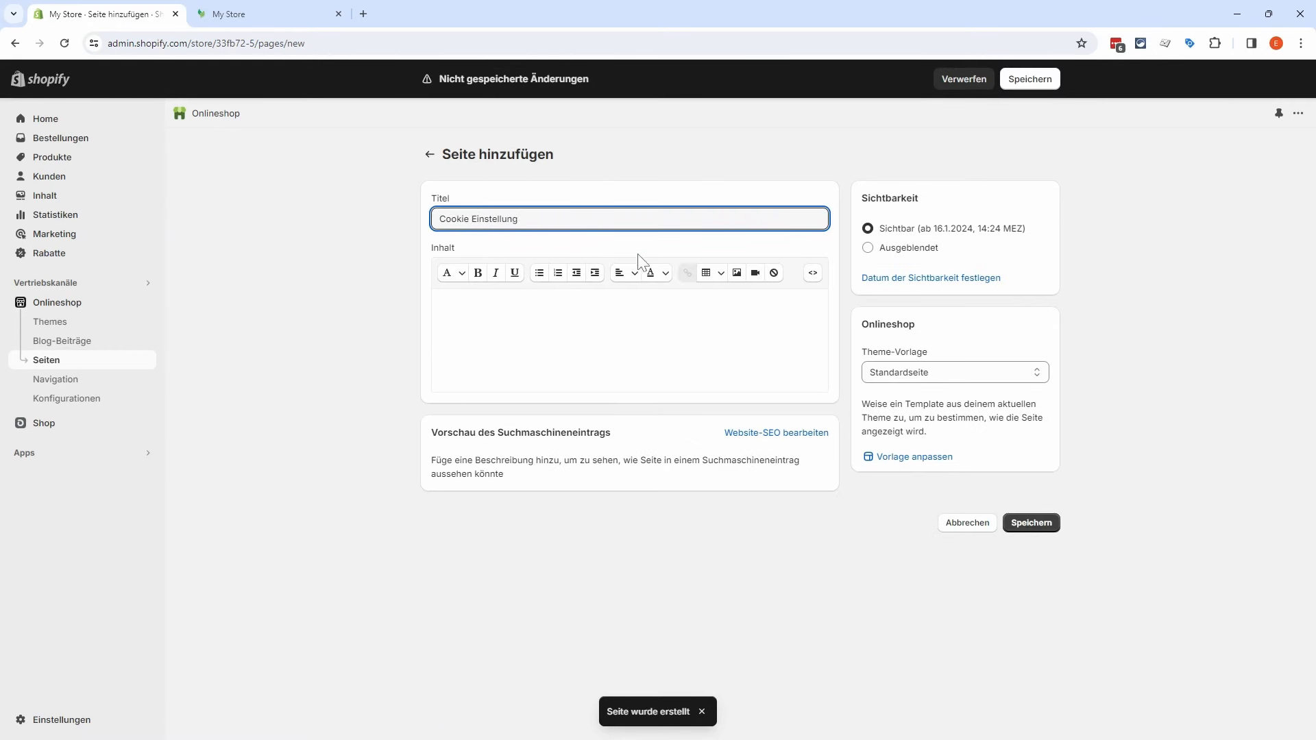
click(1030, 522)
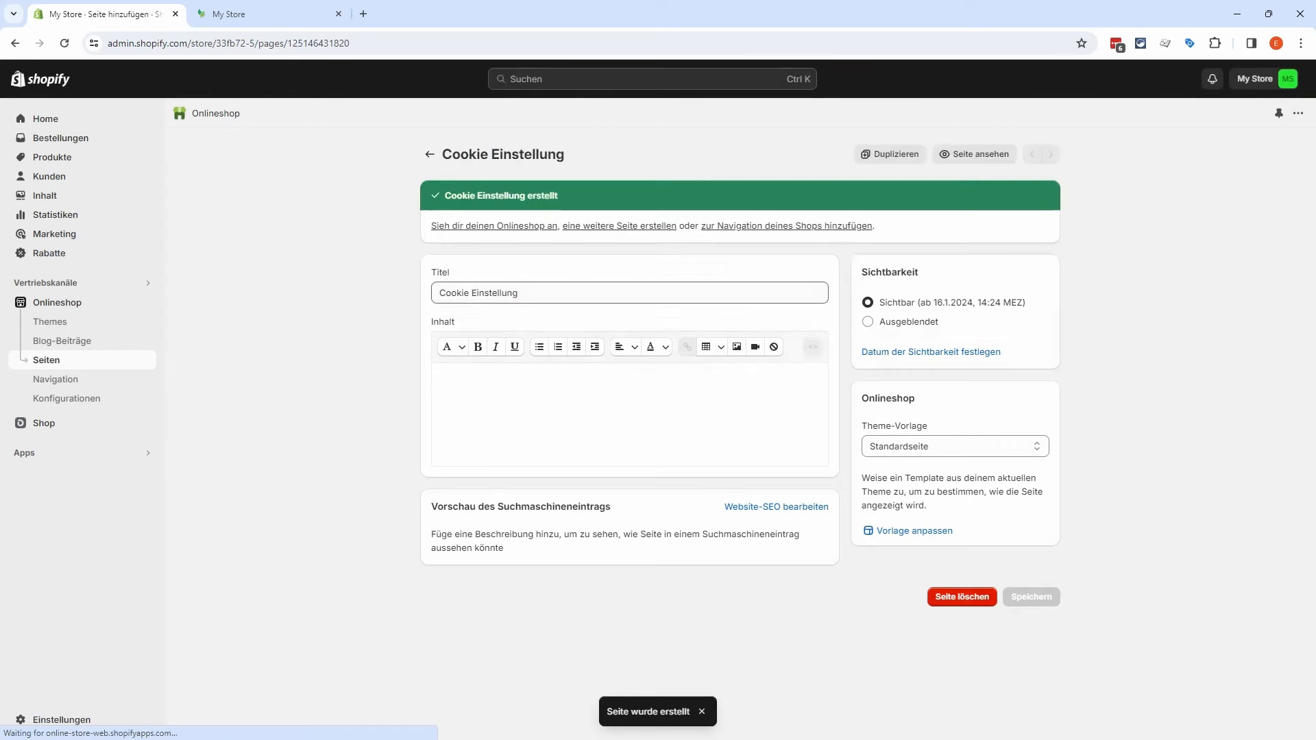
Step: Create and save a new store page titled "FAQs" with no content
click(429, 154)
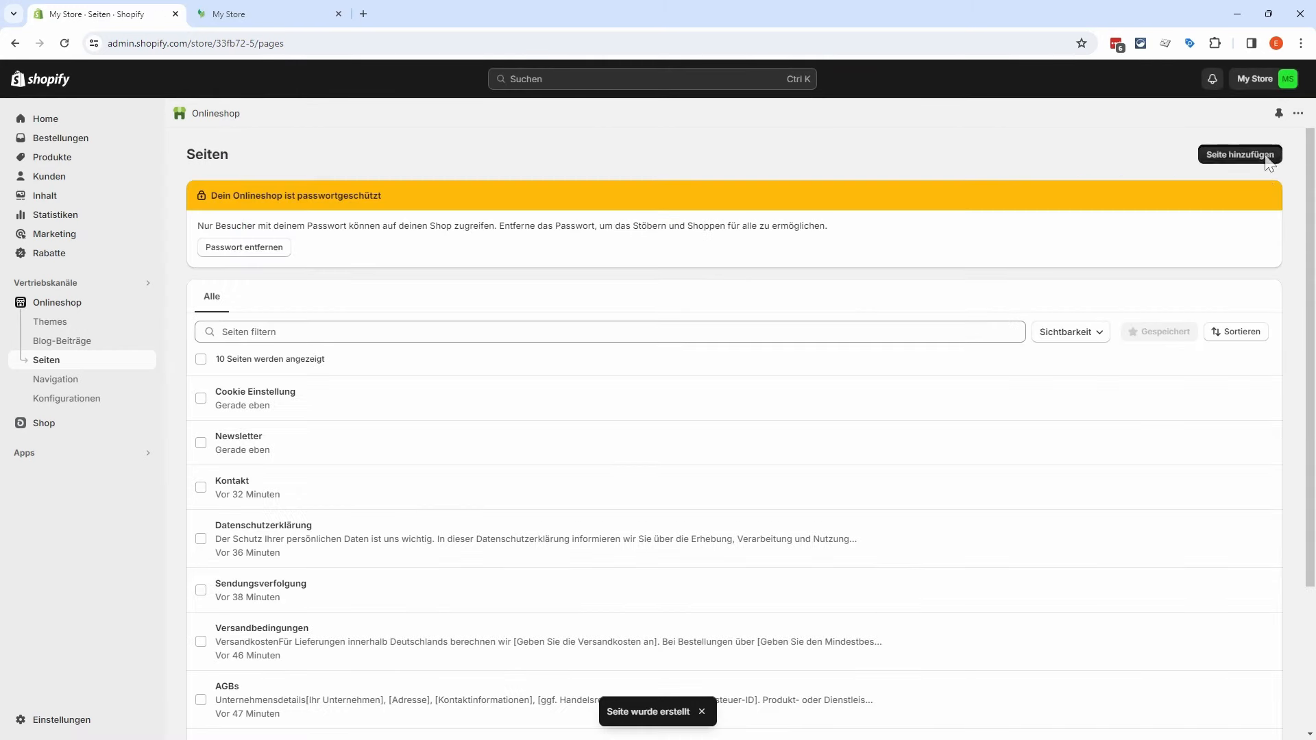
click(1240, 155)
text(FAQs)
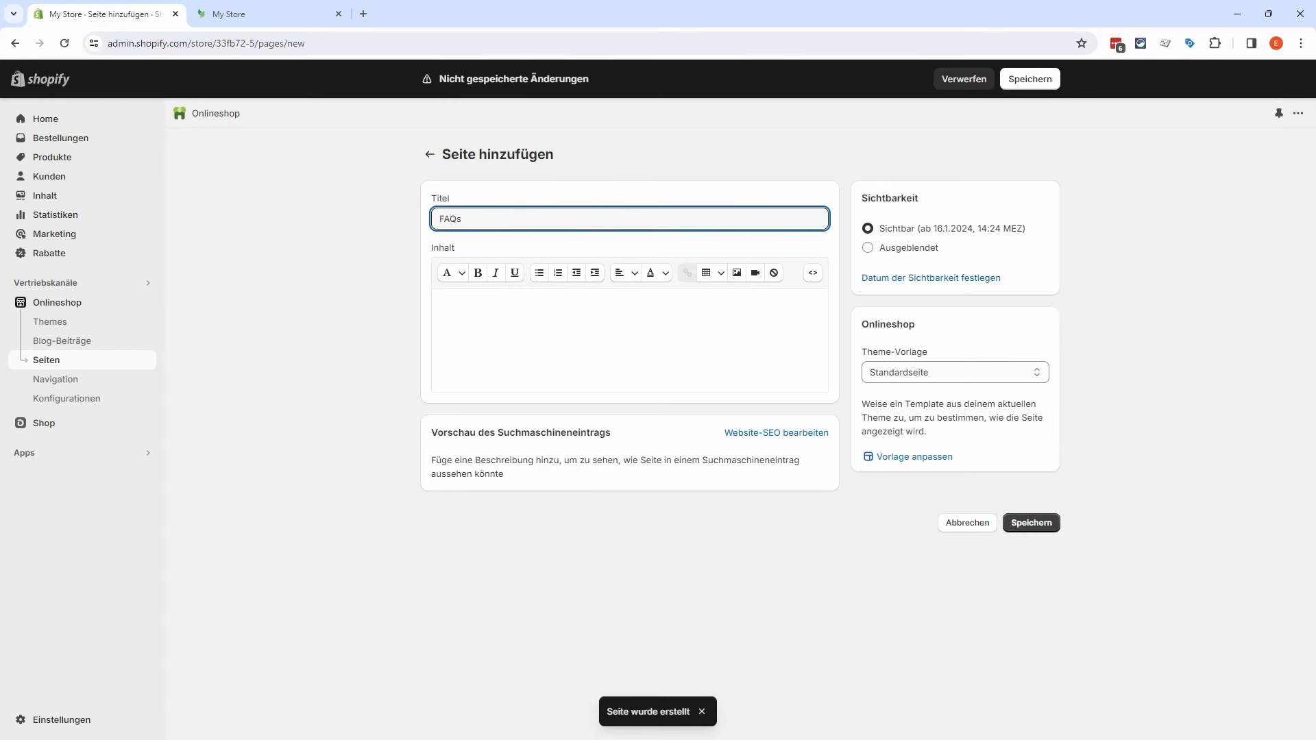
click(1007, 524)
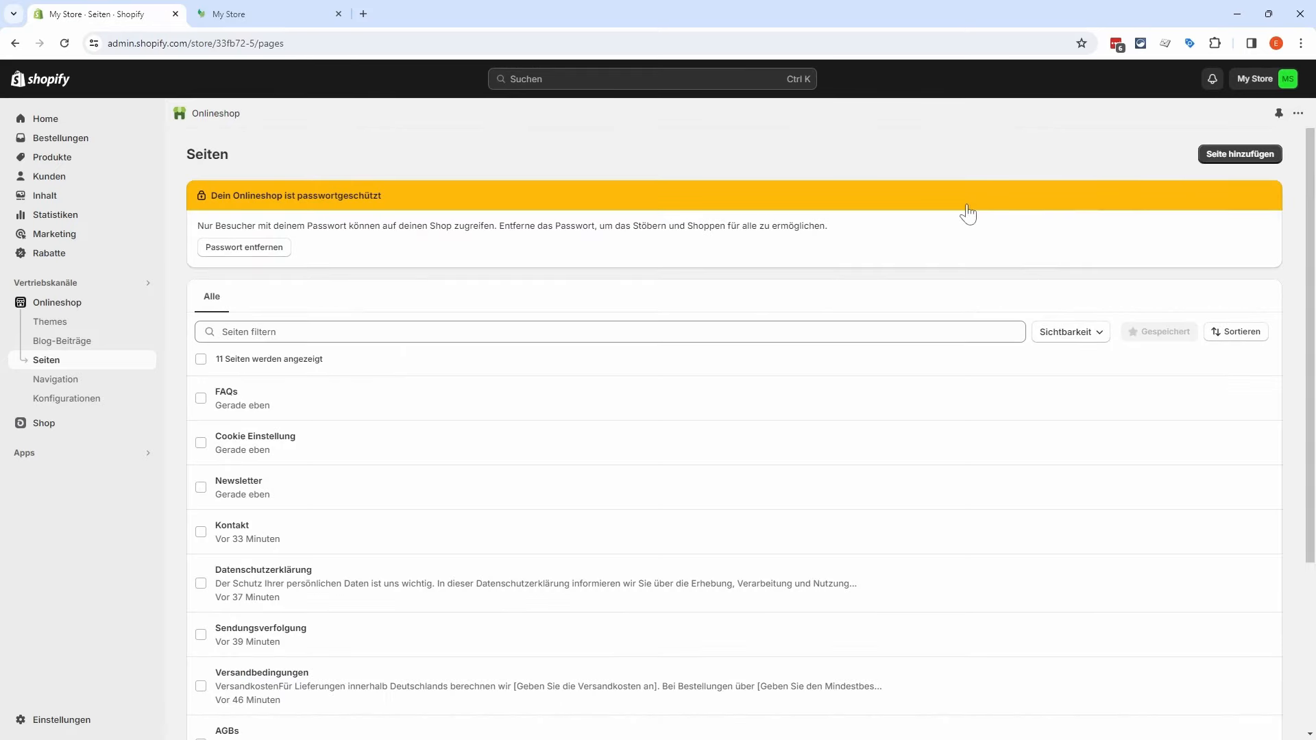
Step: Create and save a new store page titled "Retouren" with no content
click(1253, 154)
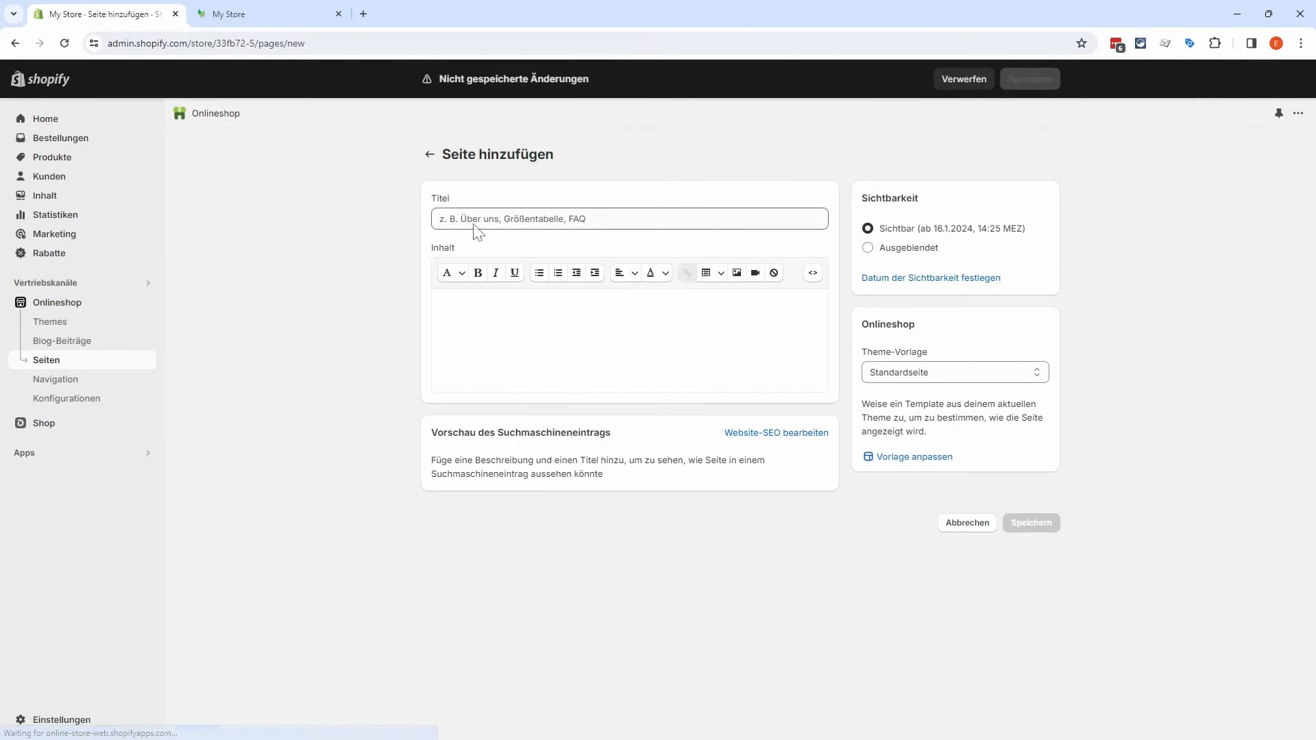
click(482, 218)
text(Retouren)
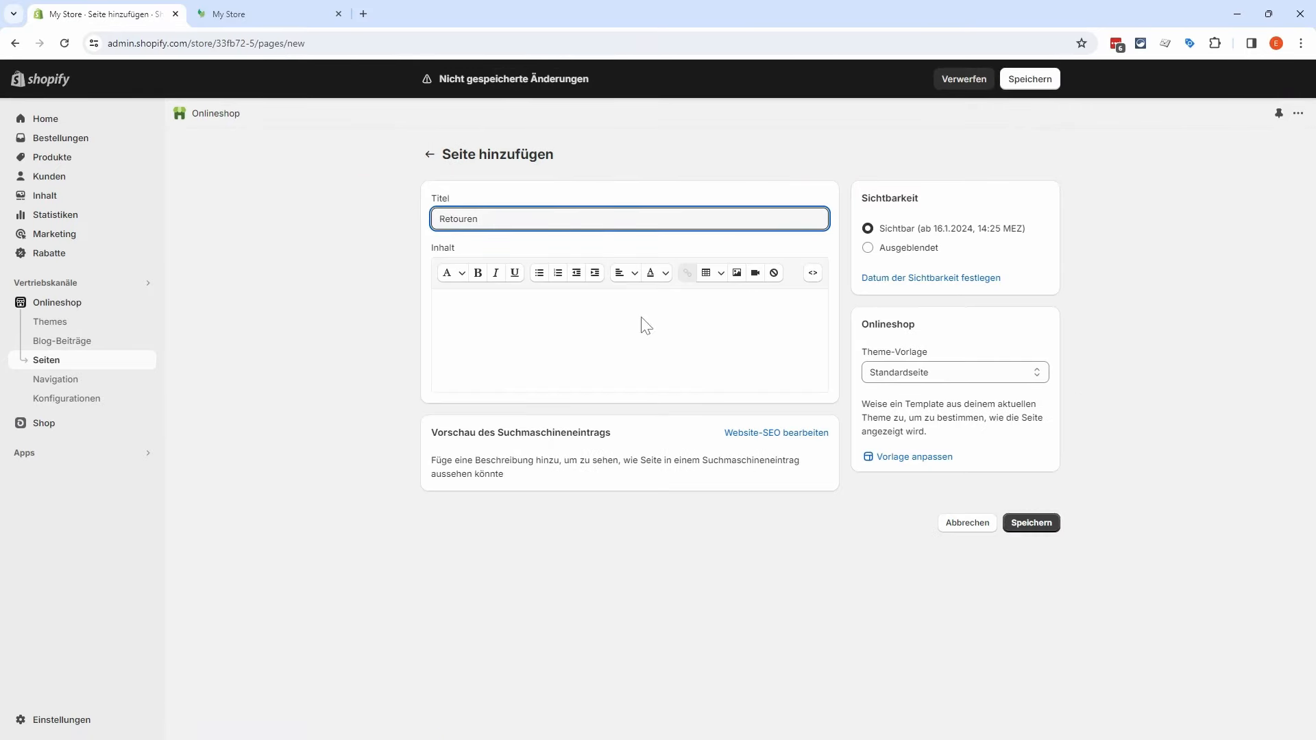
click(1038, 522)
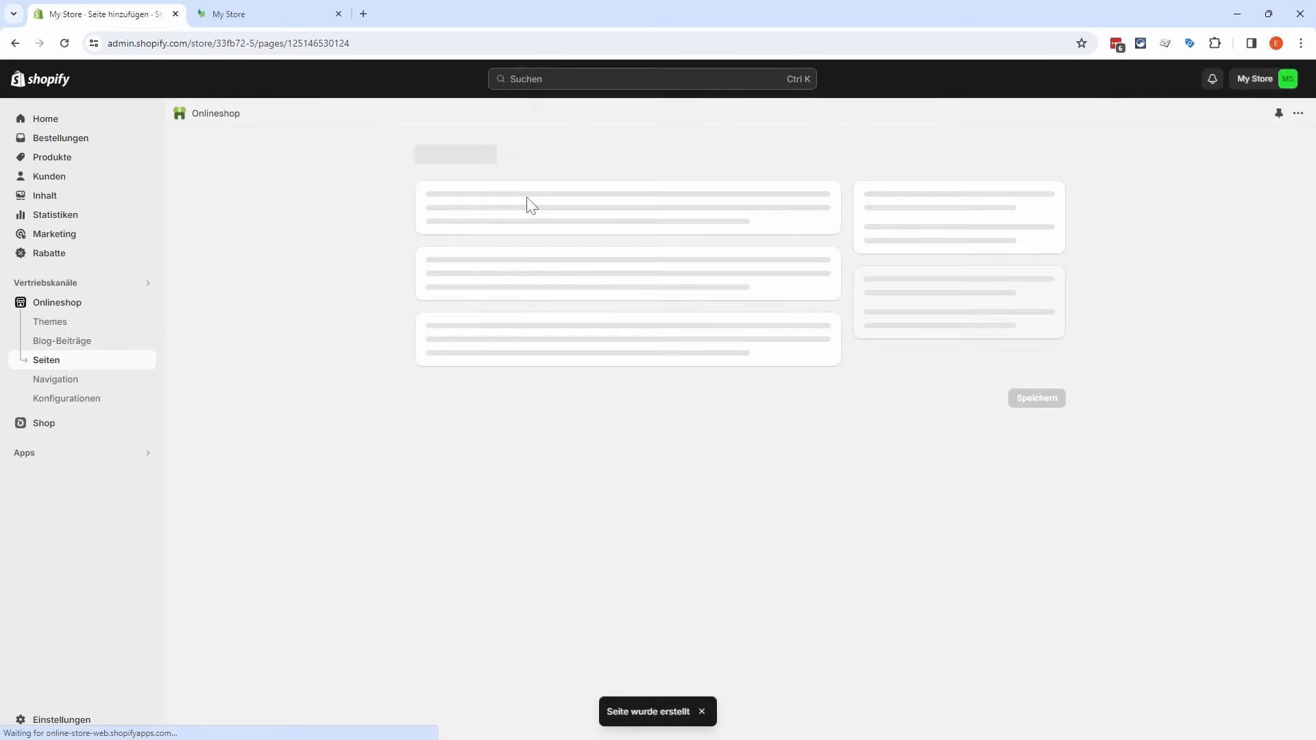
Step: Create and save a new store page titled "Zahlung" with no content
click(429, 154)
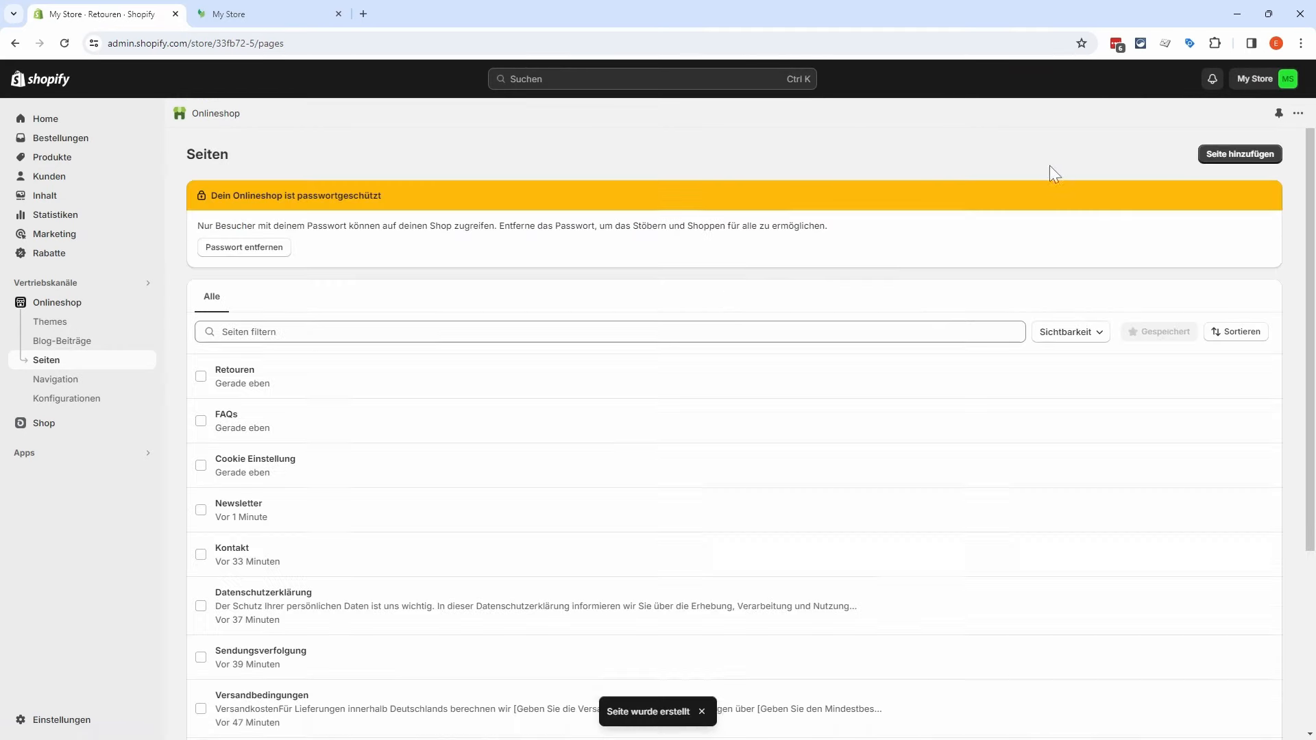
click(1224, 162)
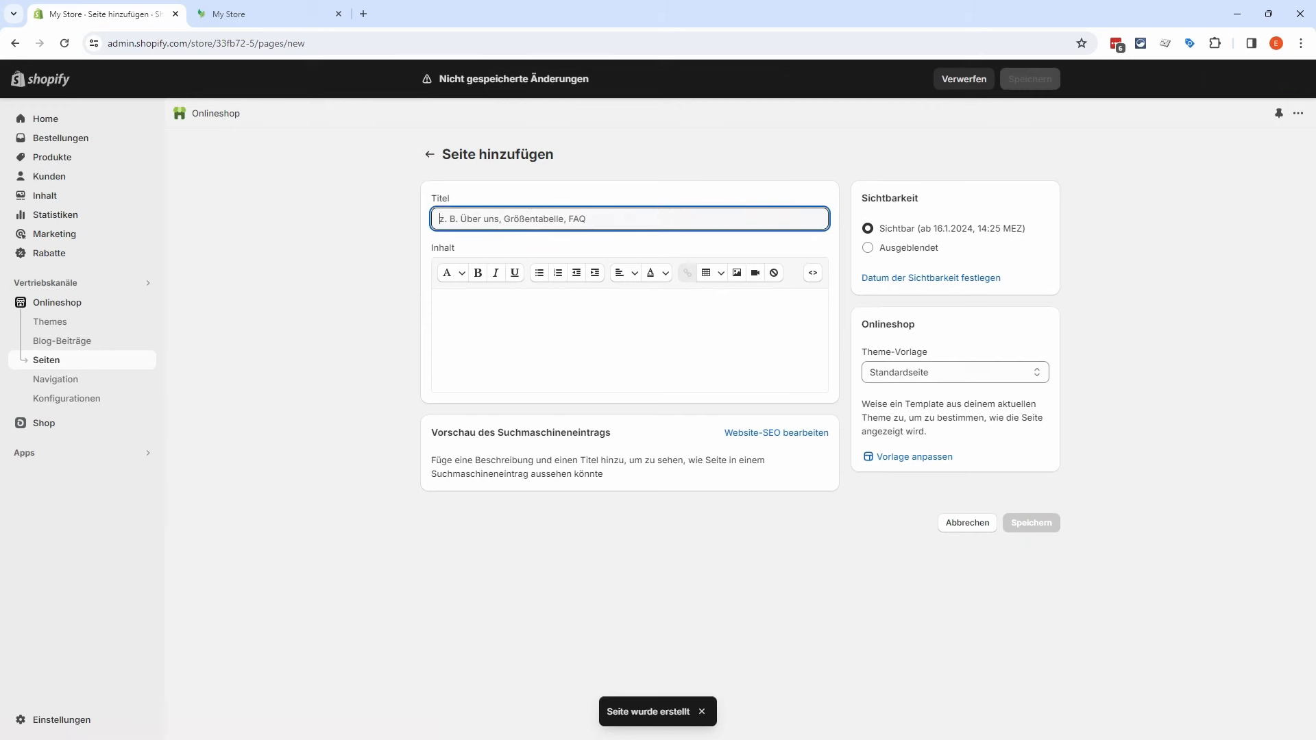
text(Zahlungen)
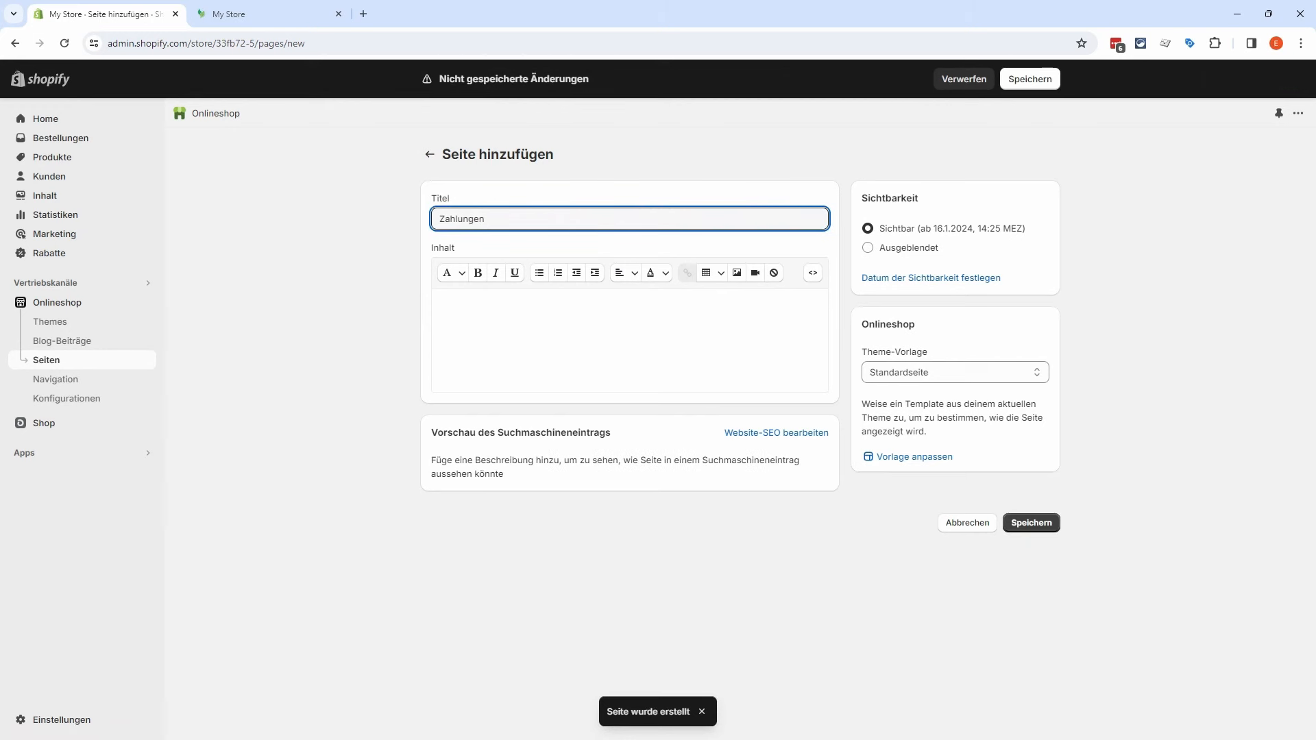
key(BackSpace)
key(BackSpace)
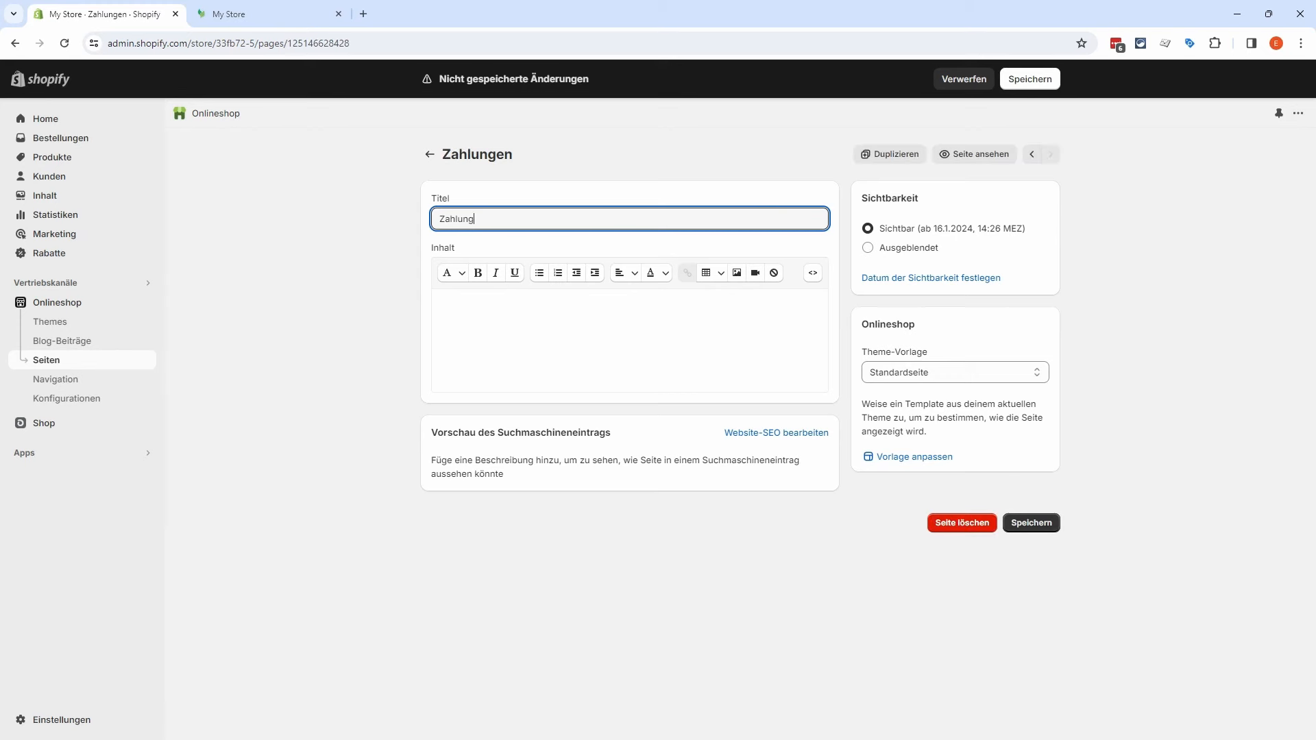
click(1040, 526)
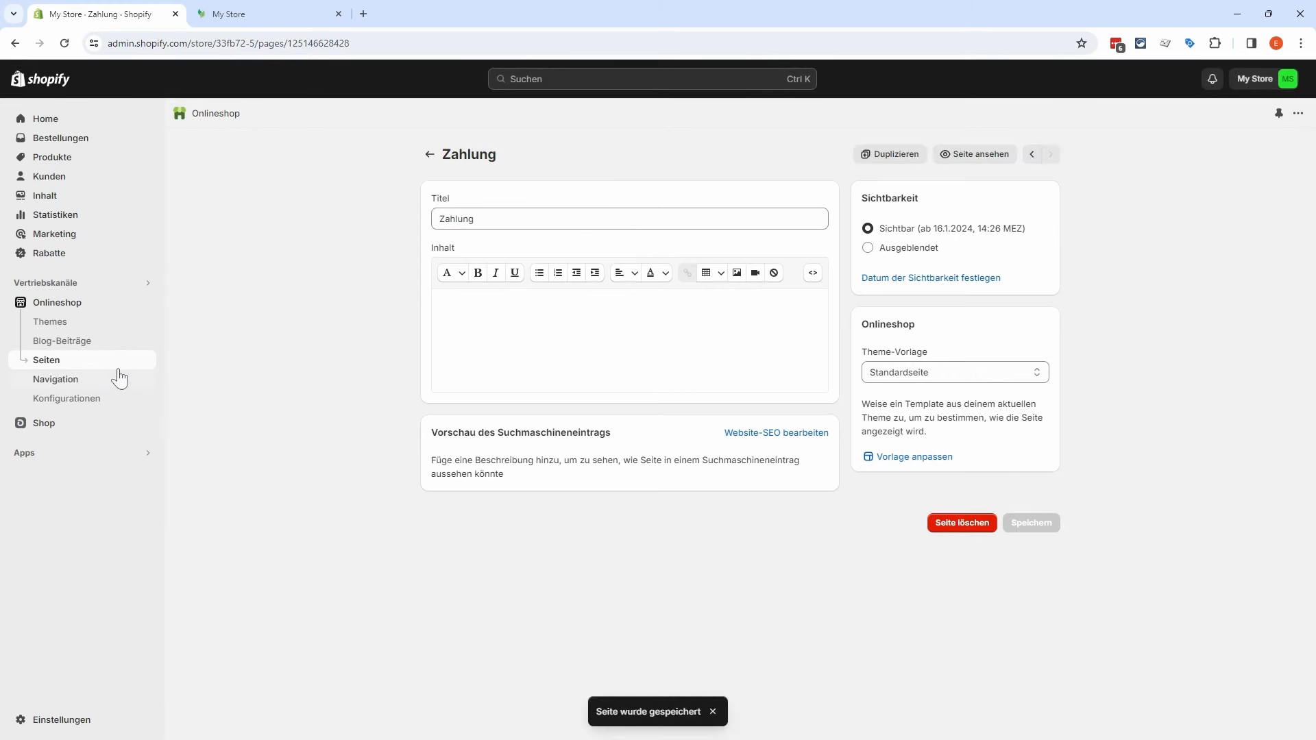
Step: Start a new navigation menu for the online store and title it "Informationen"
click(78, 383)
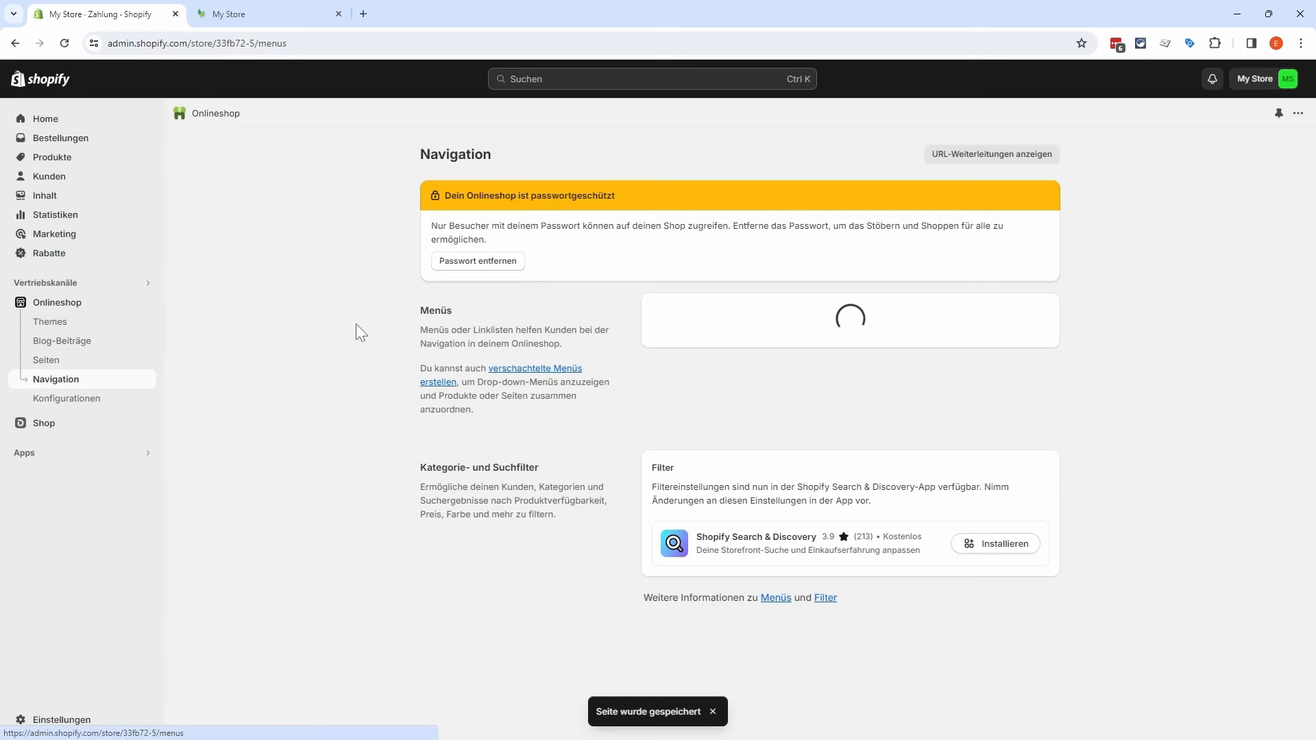
click(1011, 312)
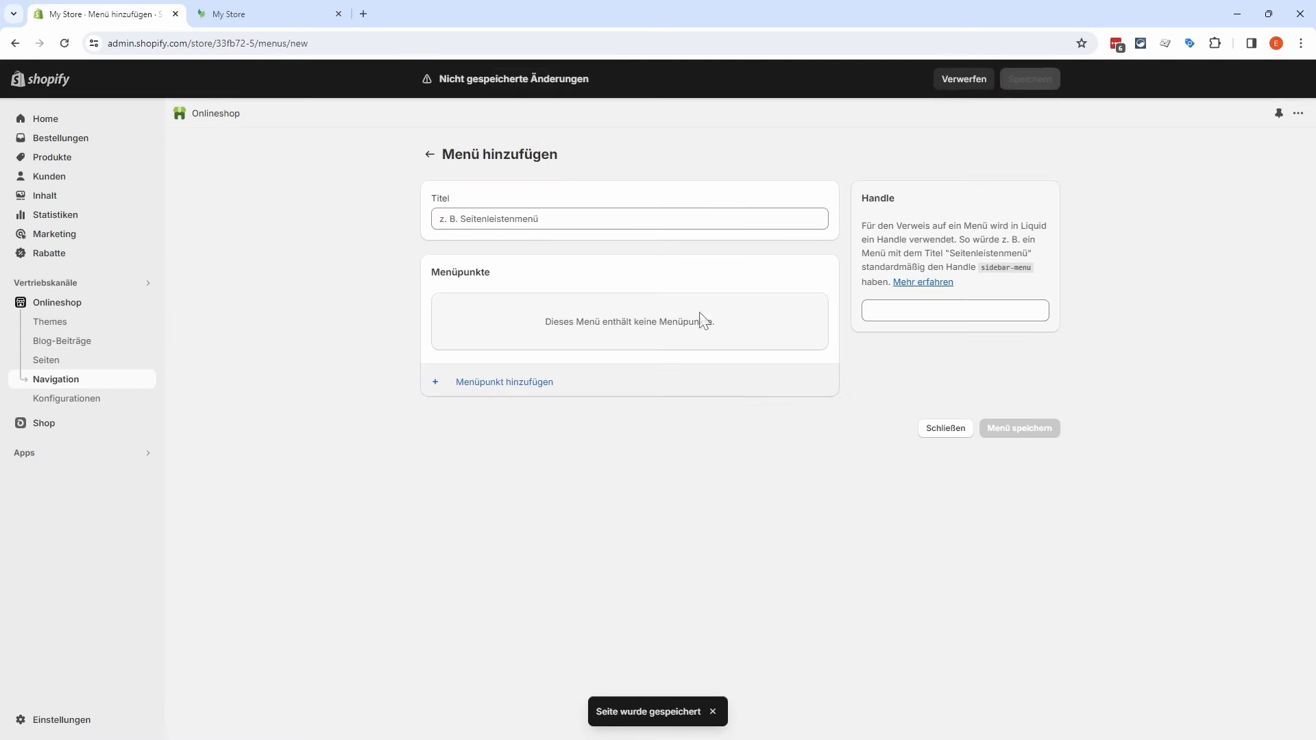
click(617, 218)
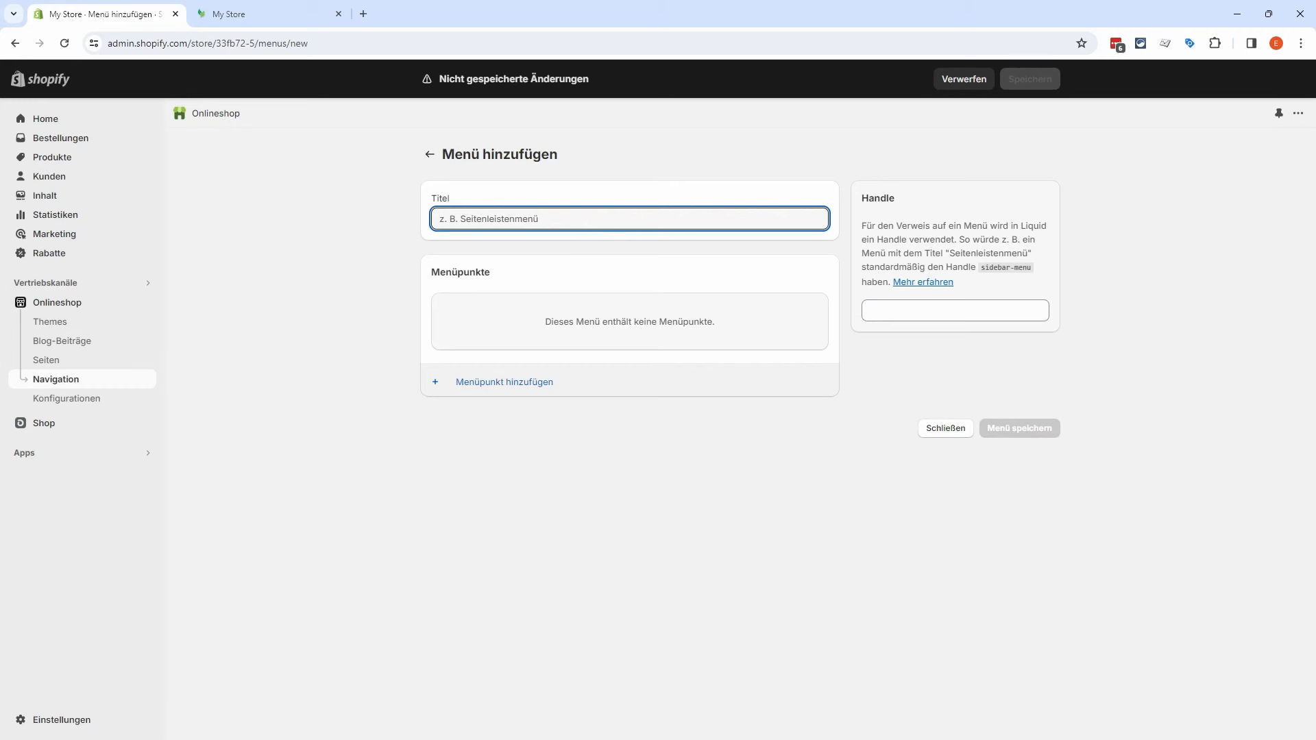
text(Informationen)
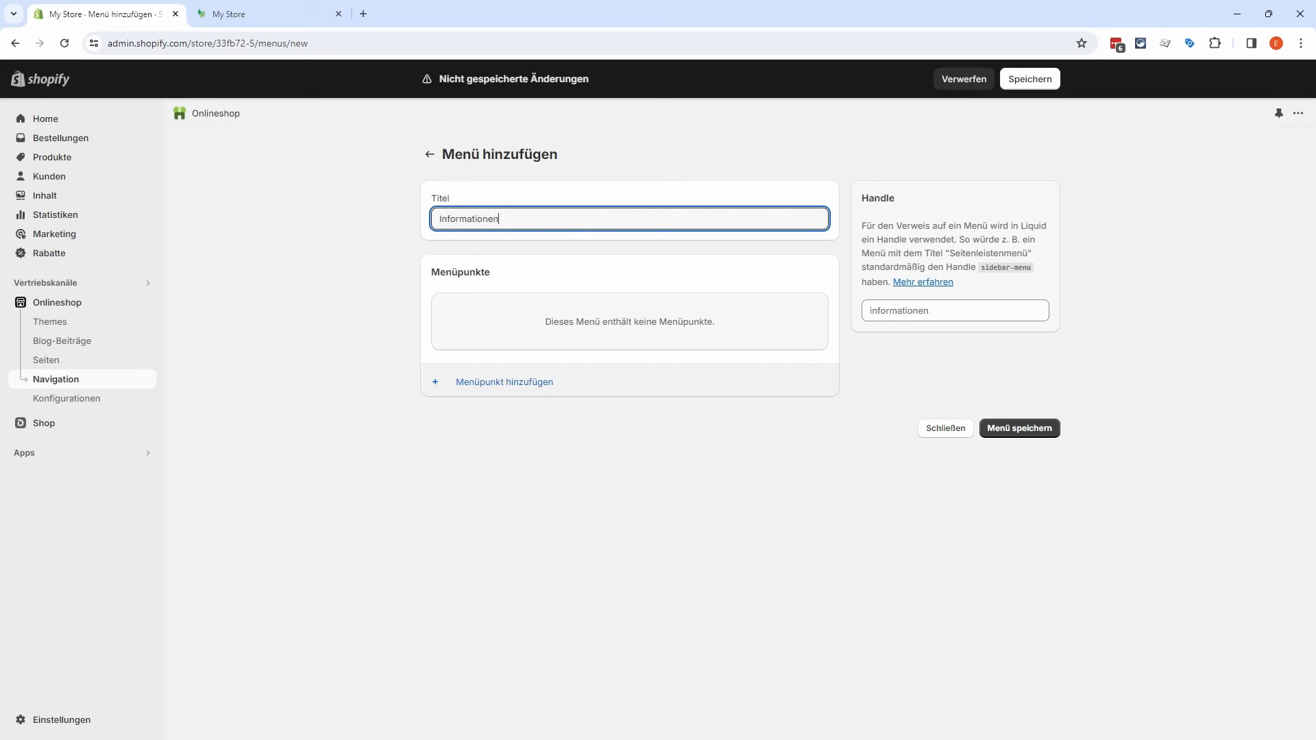
Step: Add a "Newsletter" item to the Informationen menu, linked to the Newsletter page
click(483, 382)
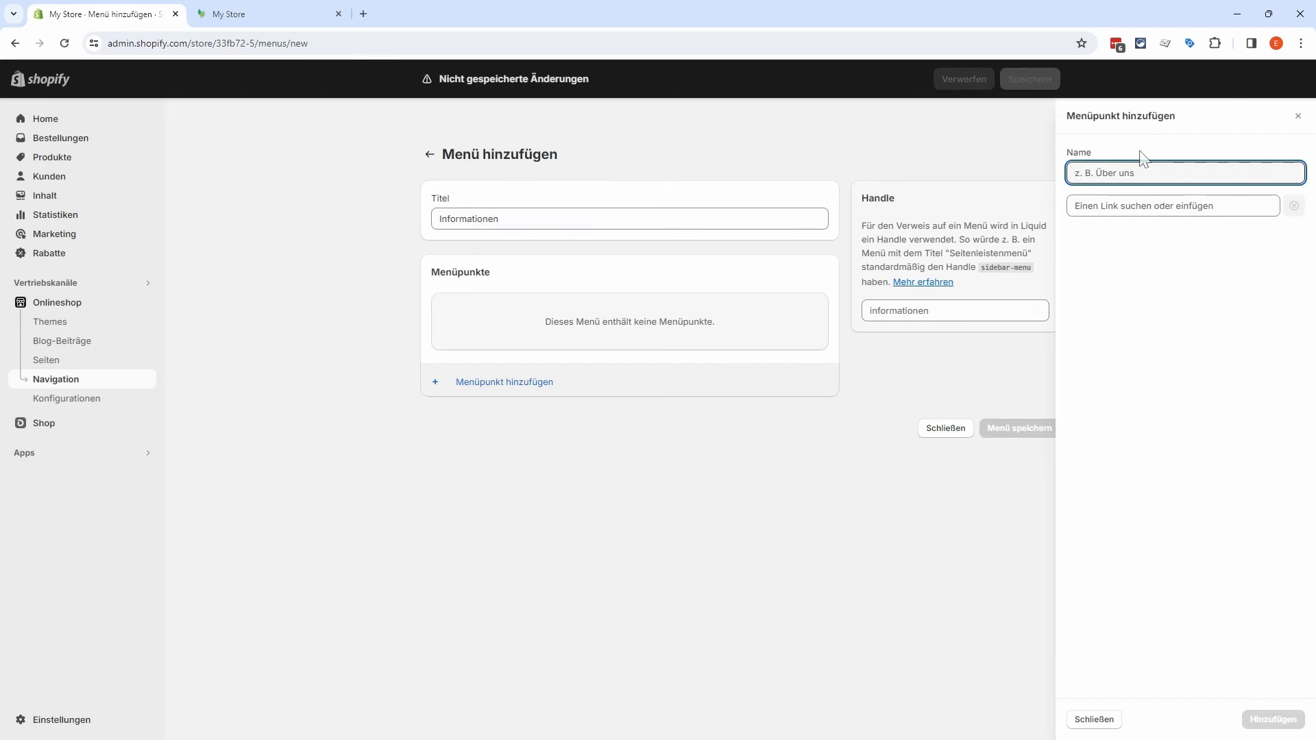
text(Newsletter)
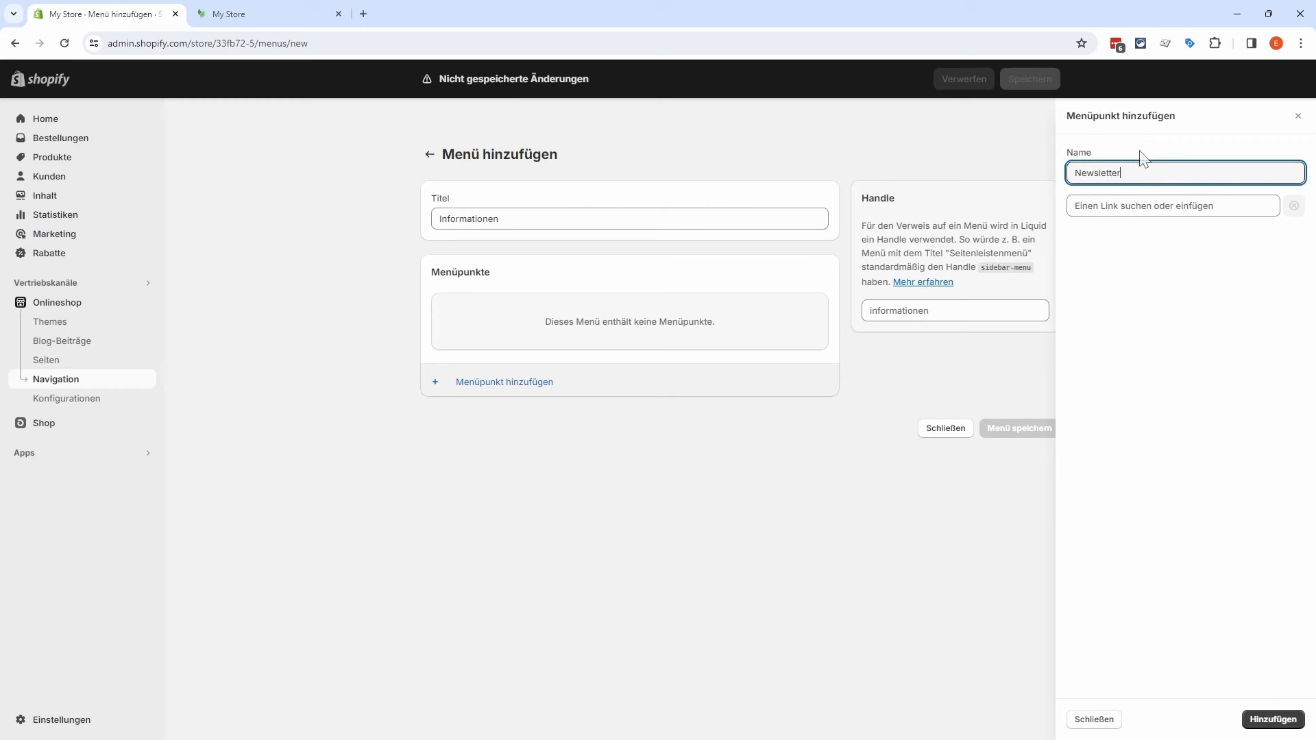
click(1154, 206)
click(1140, 341)
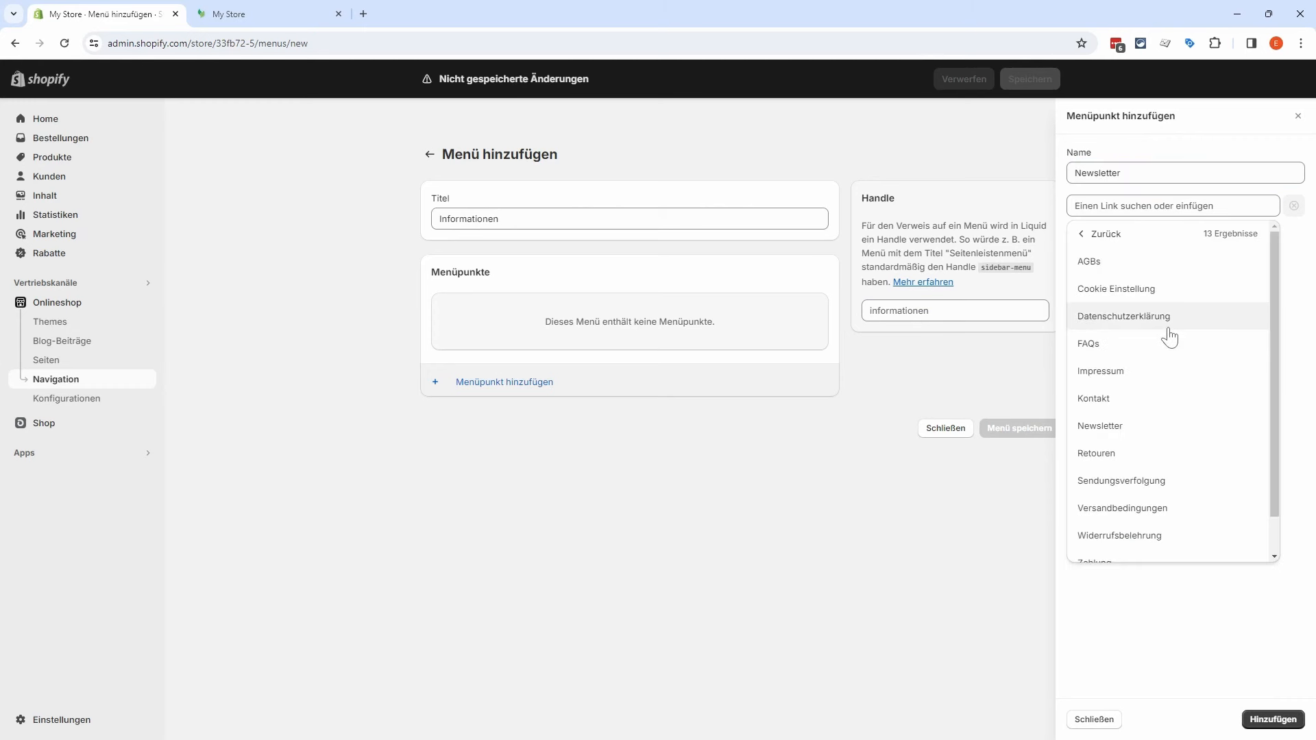
click(1158, 425)
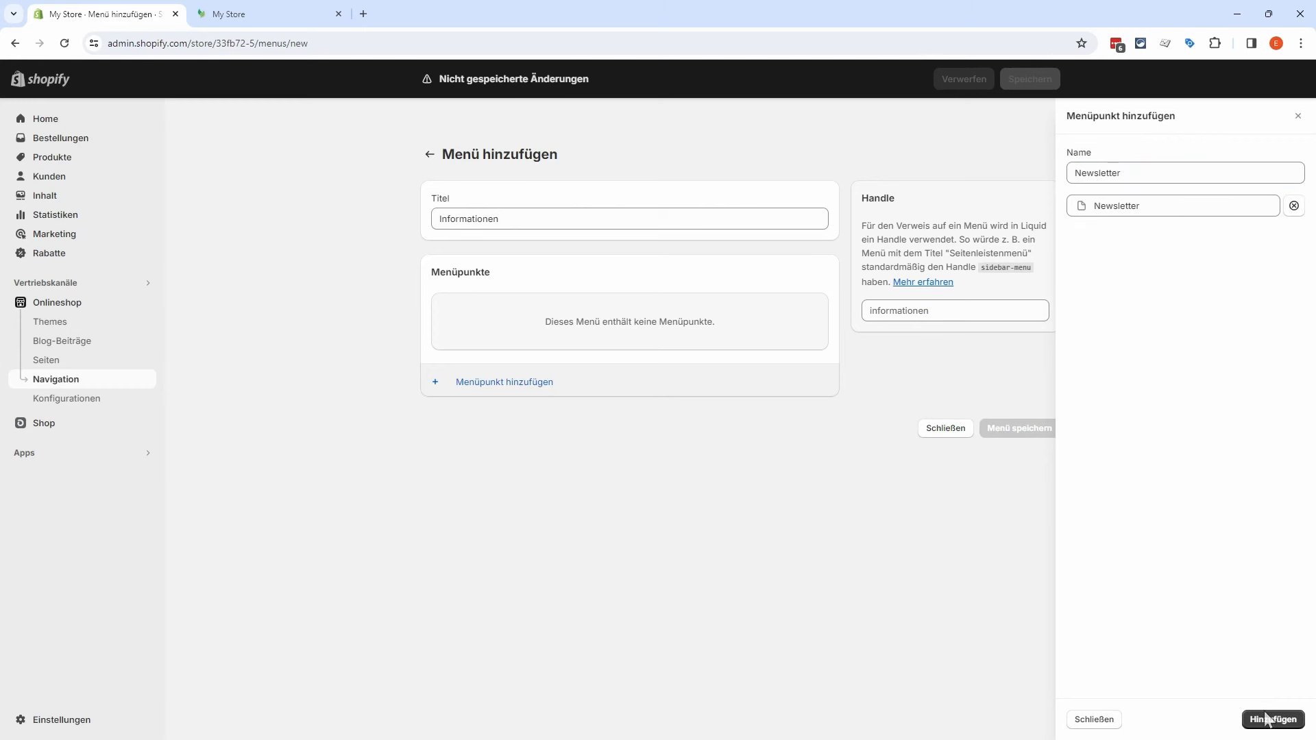
click(1266, 720)
Step: Add a "Blog" item to the Informationen menu, linked to the News blog
click(459, 363)
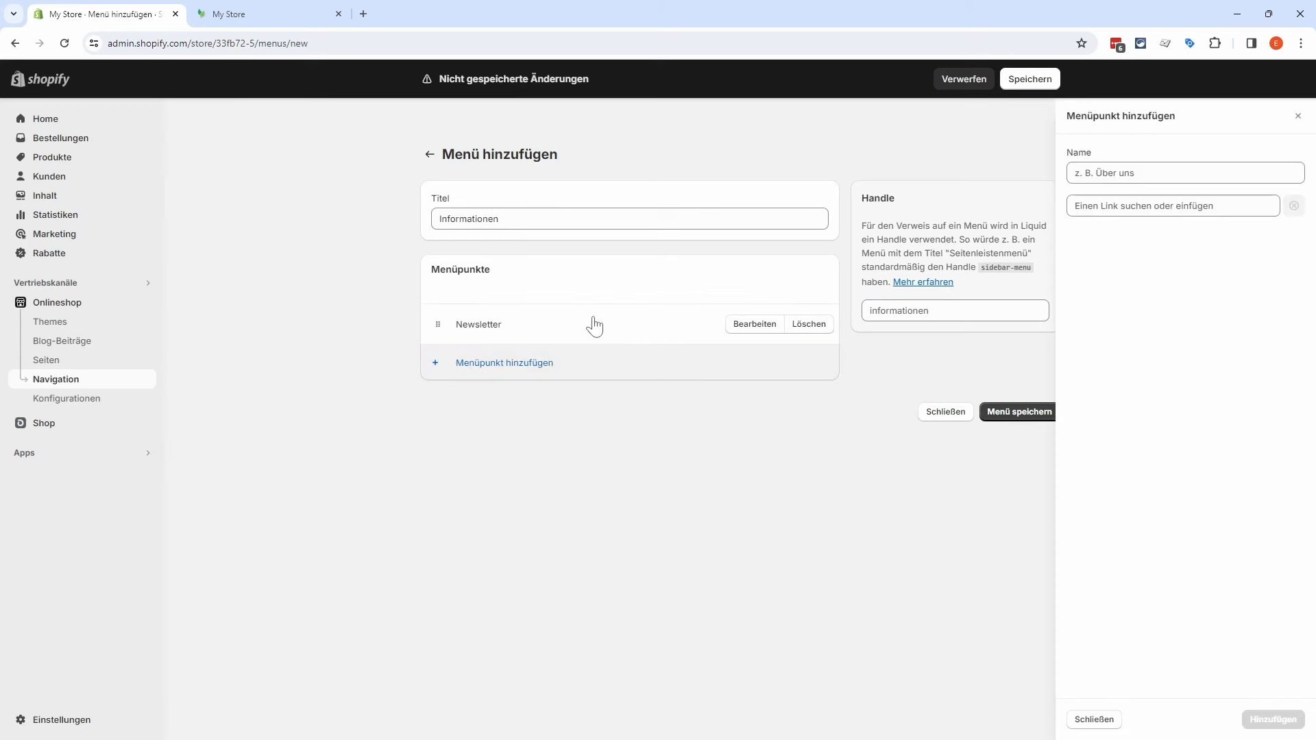
text(Blog)
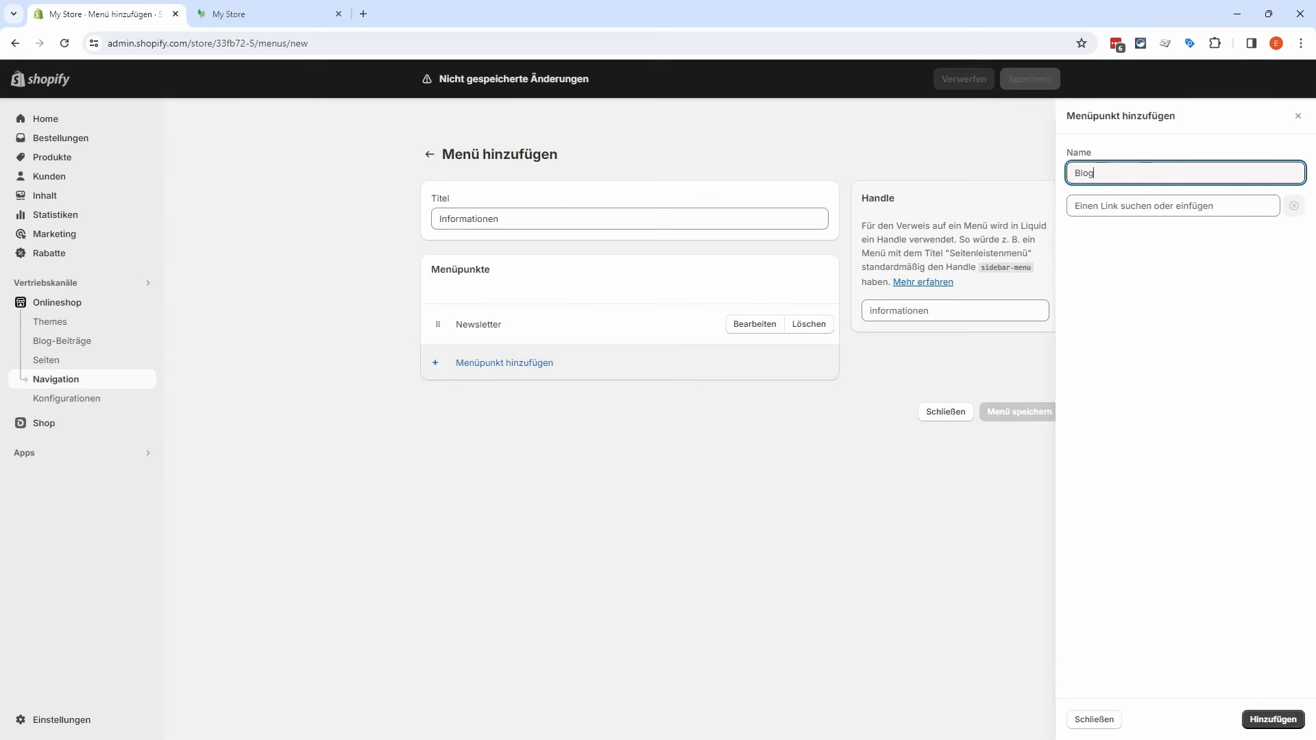
key(Tab)
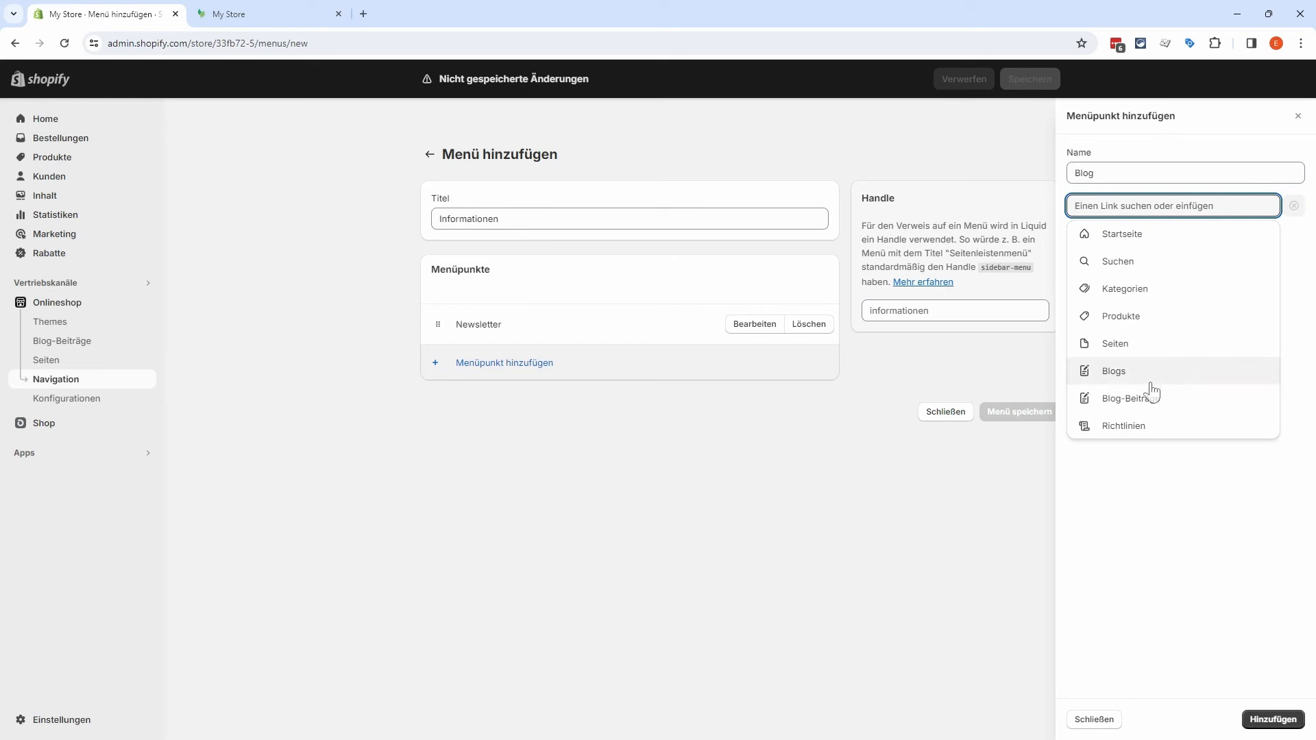
click(1161, 381)
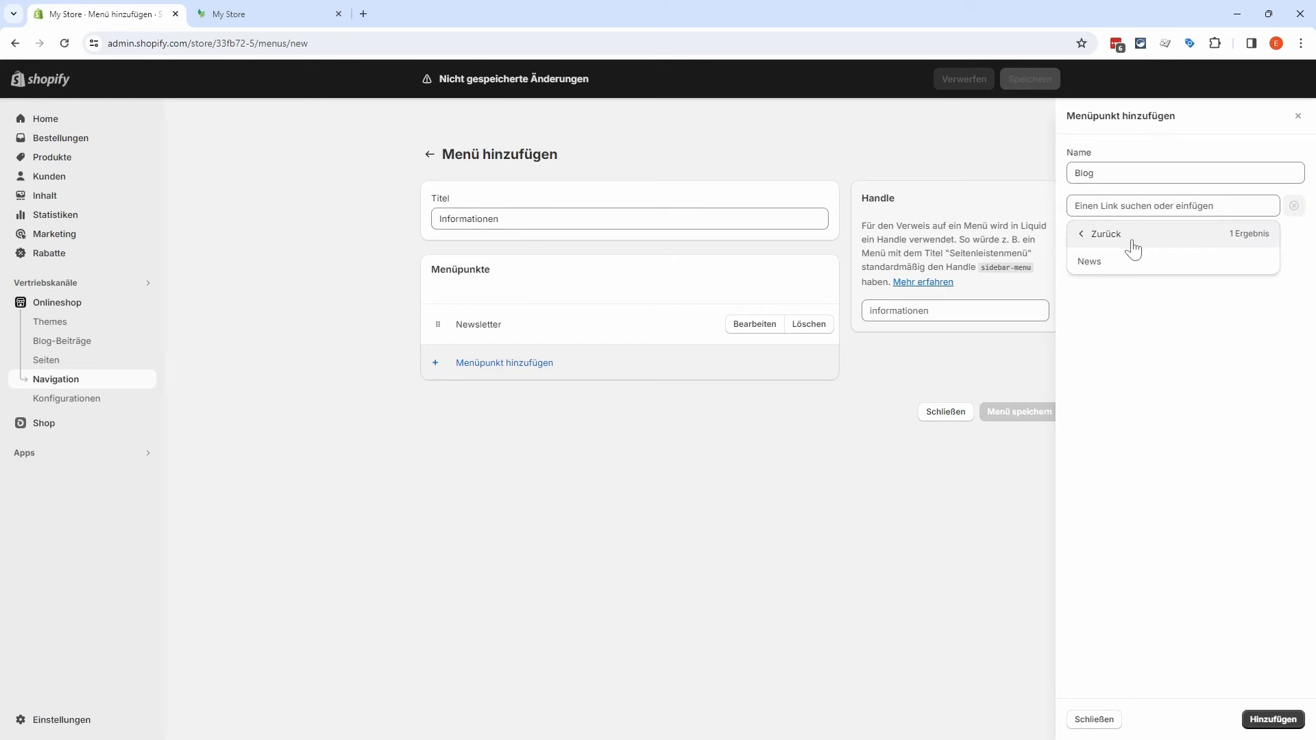
click(1127, 266)
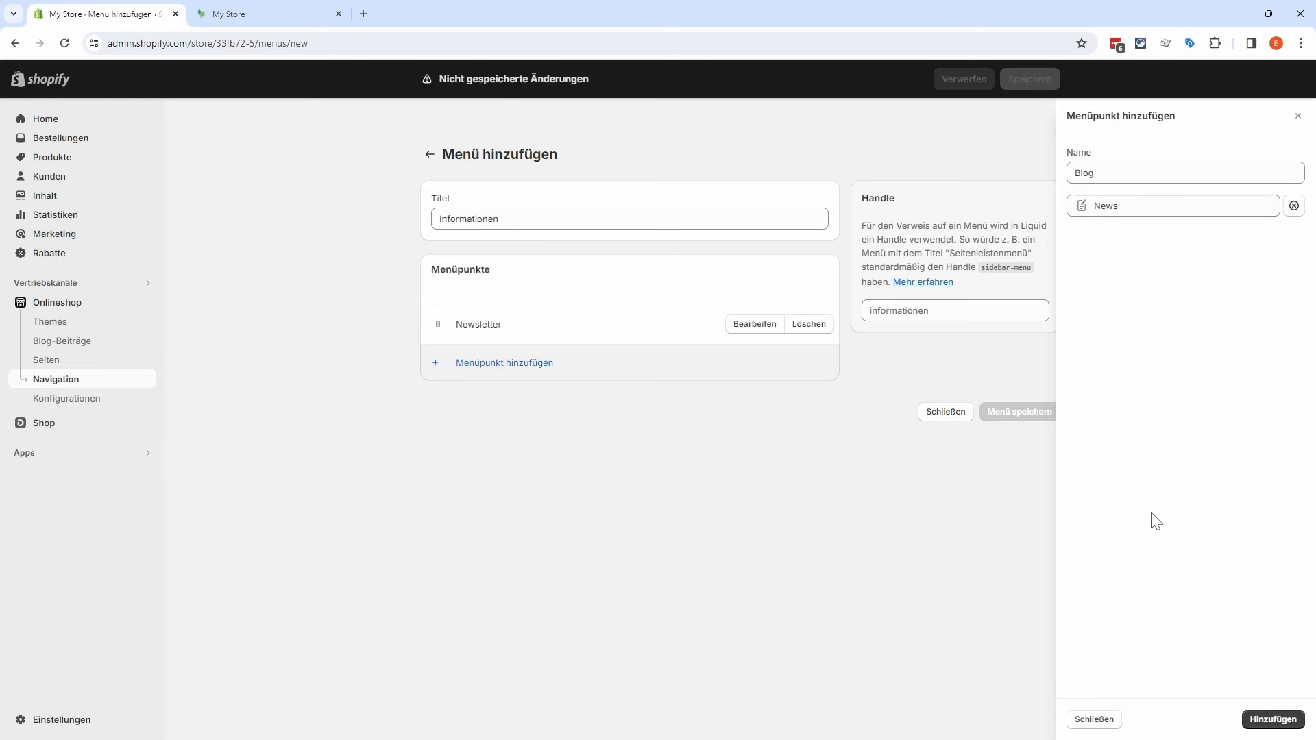
click(1272, 717)
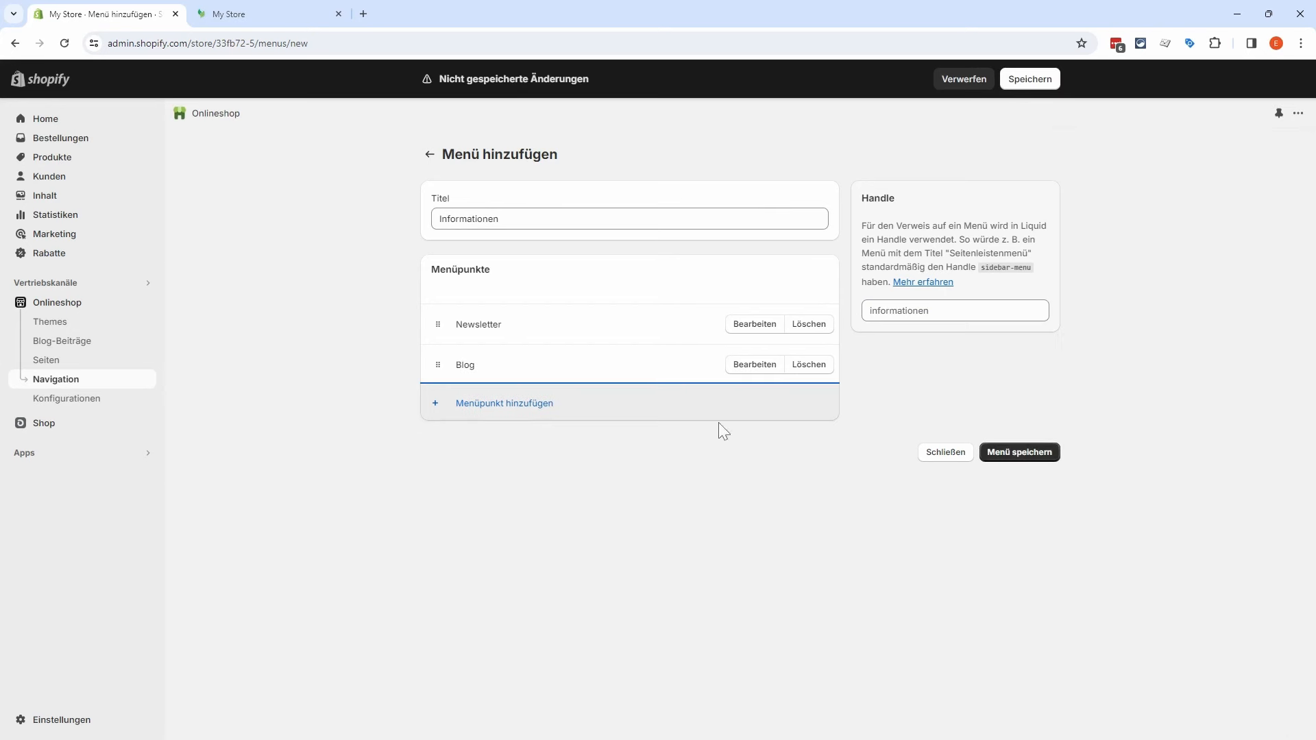
Step: Add a "Cookie Einstellungen" item linked to the Cookie Einstellung page, save the Informationen menu and return to the menu overview
click(483, 404)
text(Cookie Einstellungen)
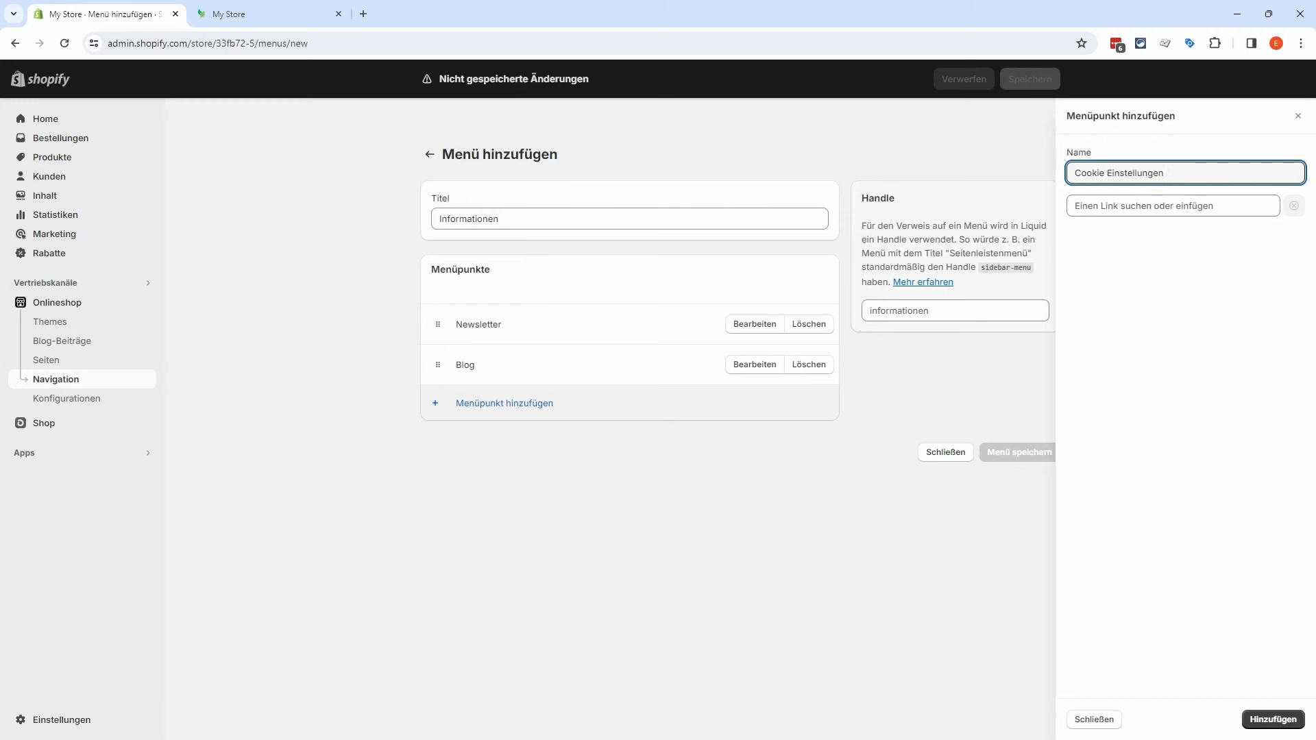
click(1129, 206)
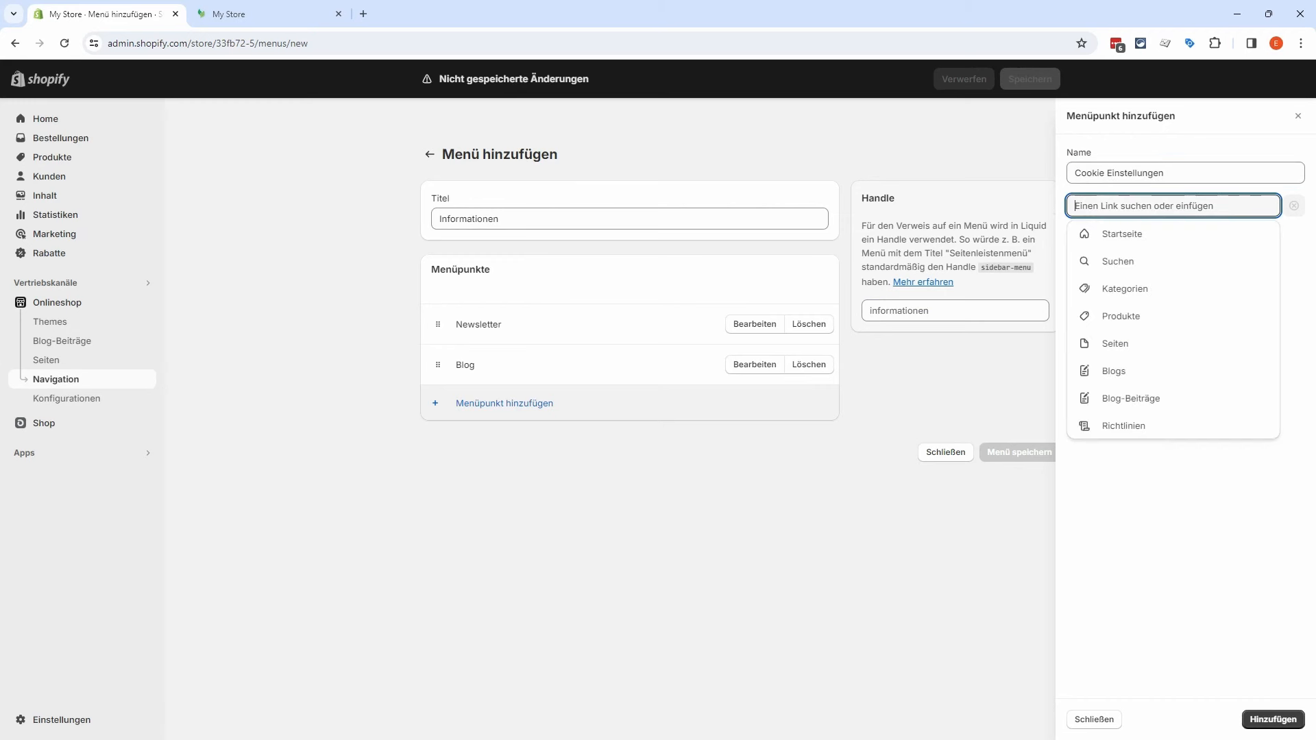
click(1149, 346)
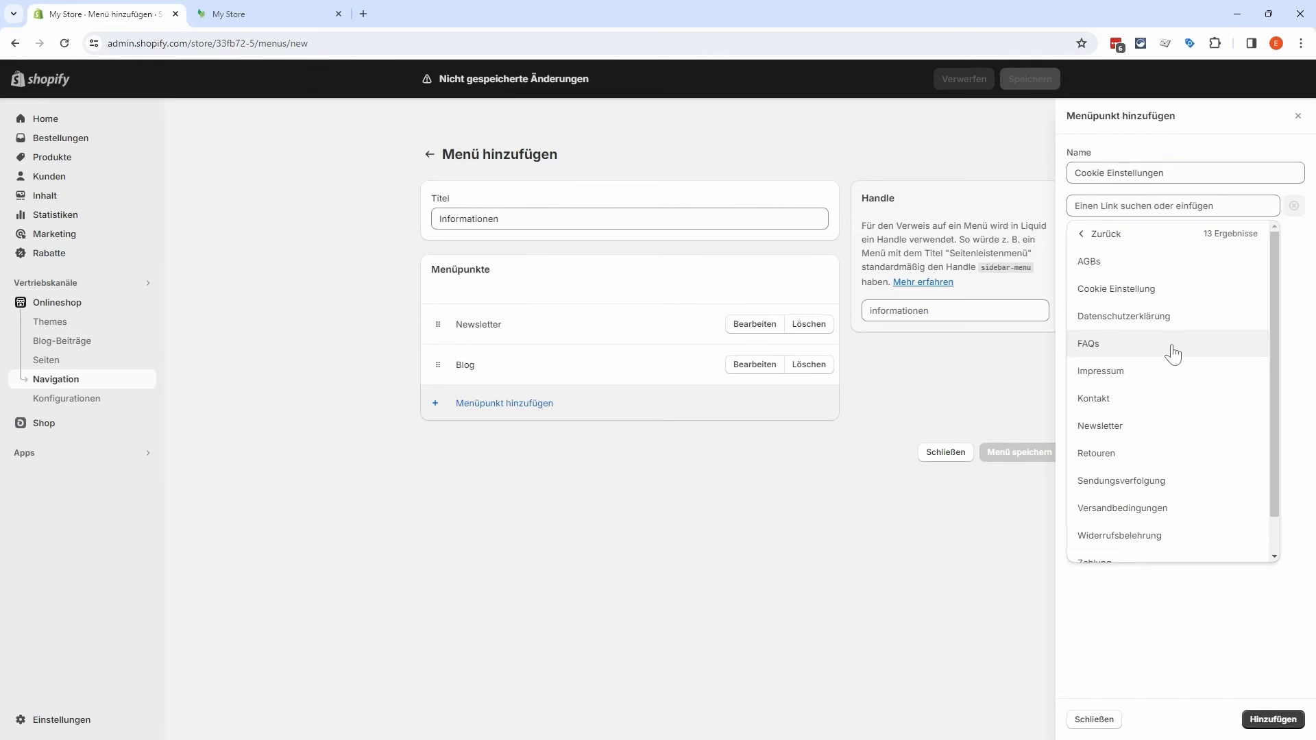
click(1172, 291)
click(1271, 719)
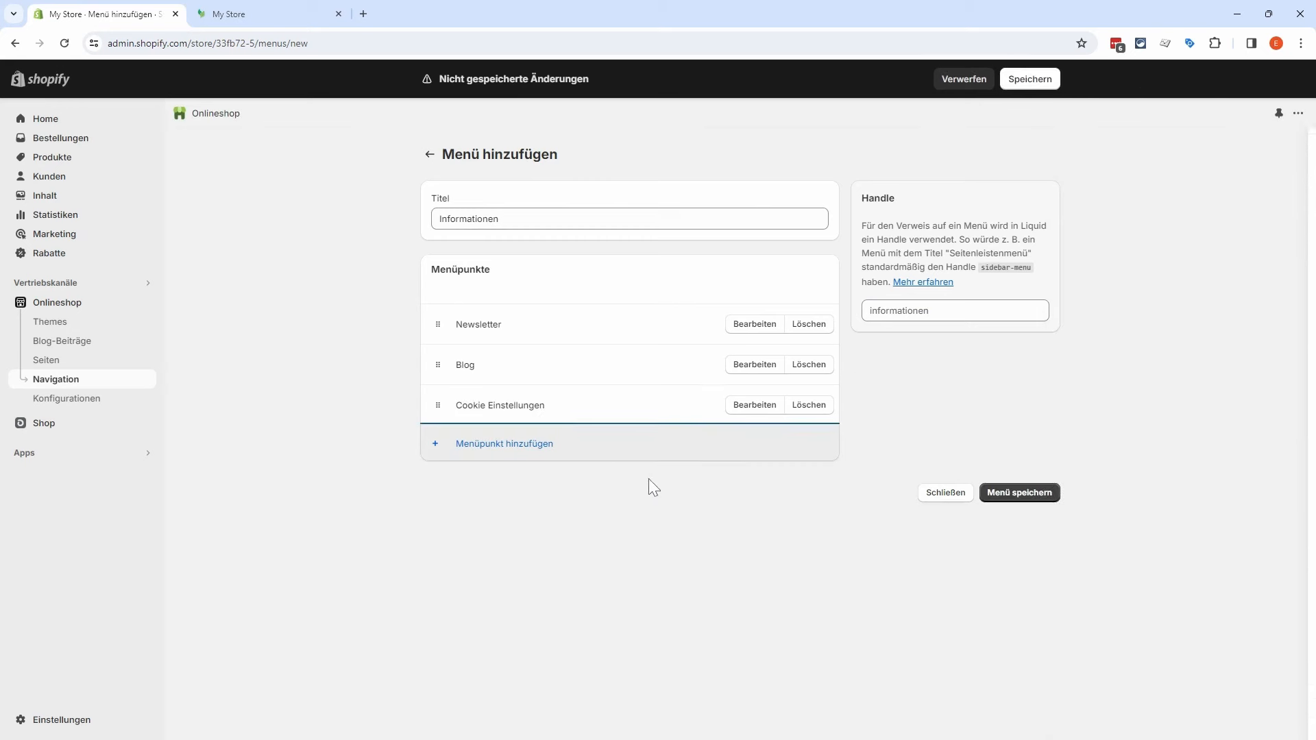
click(1033, 79)
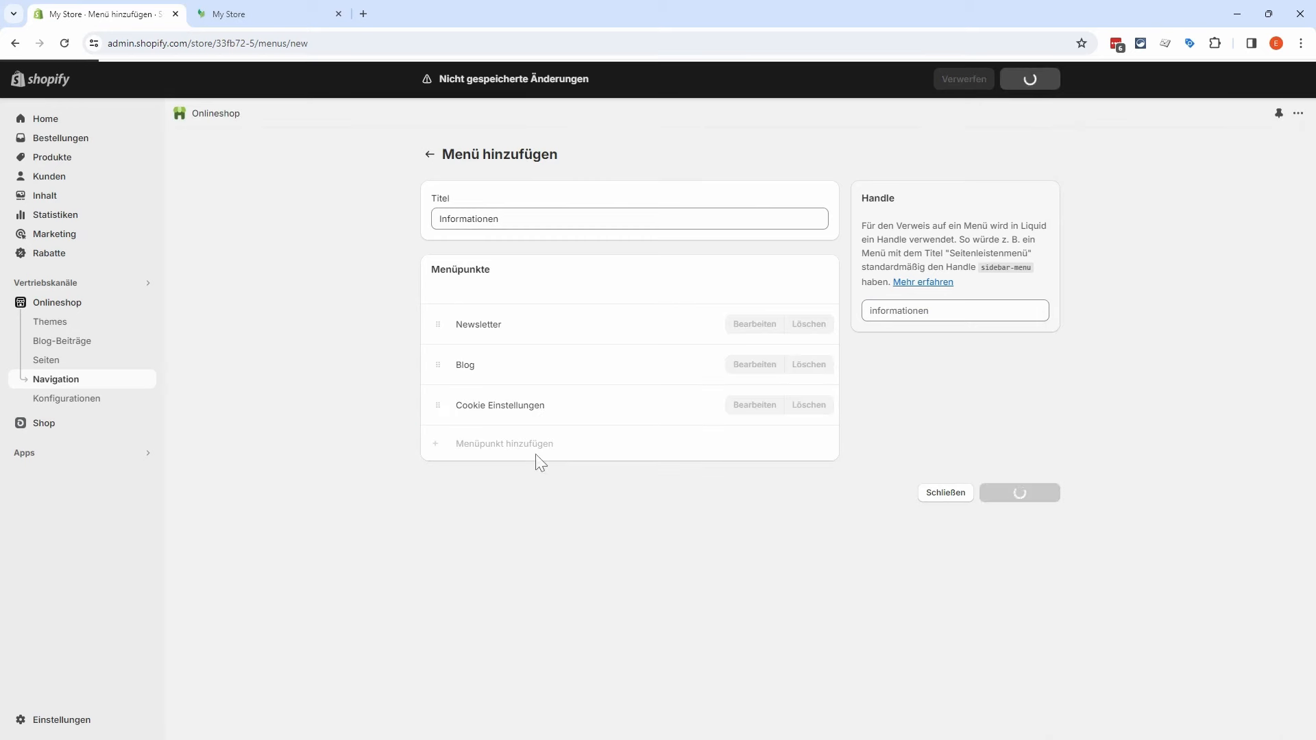
click(429, 154)
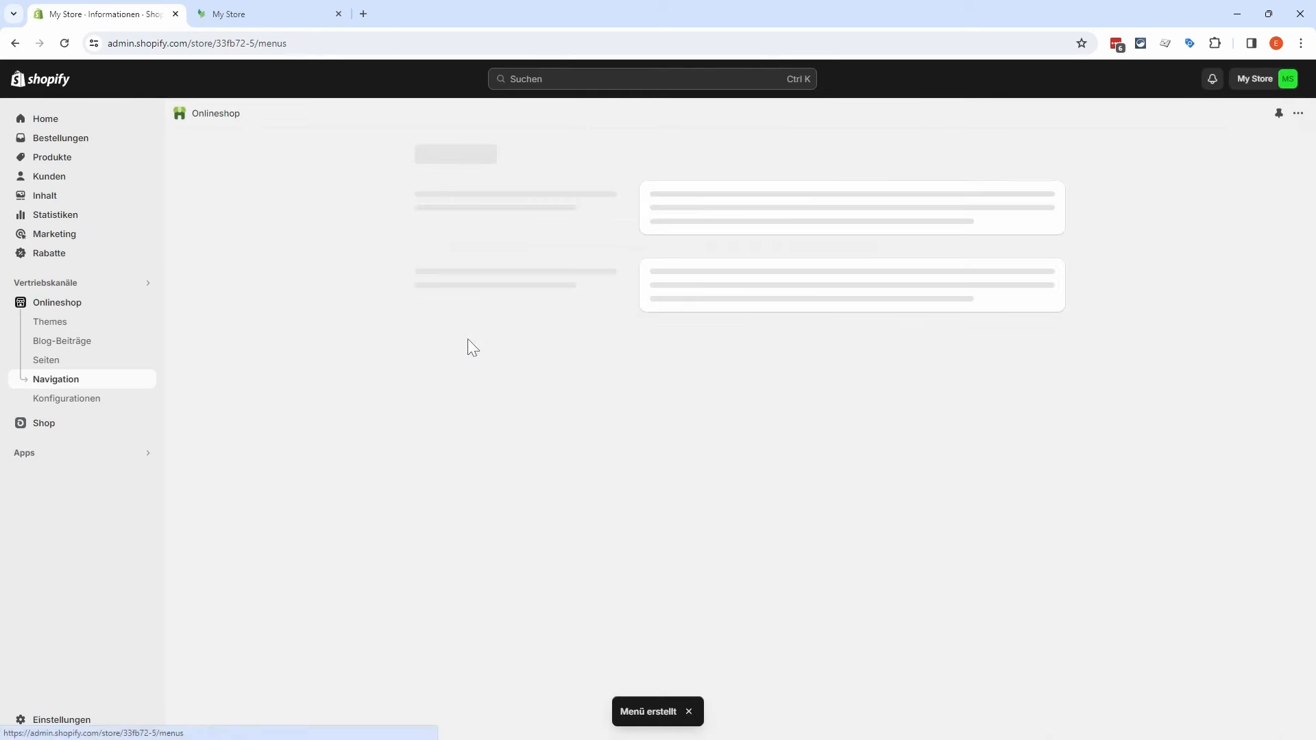
Step: Create a navigation menu titled "Hilfe" and add a "FAQs" item linked to the FAQs page
click(1000, 312)
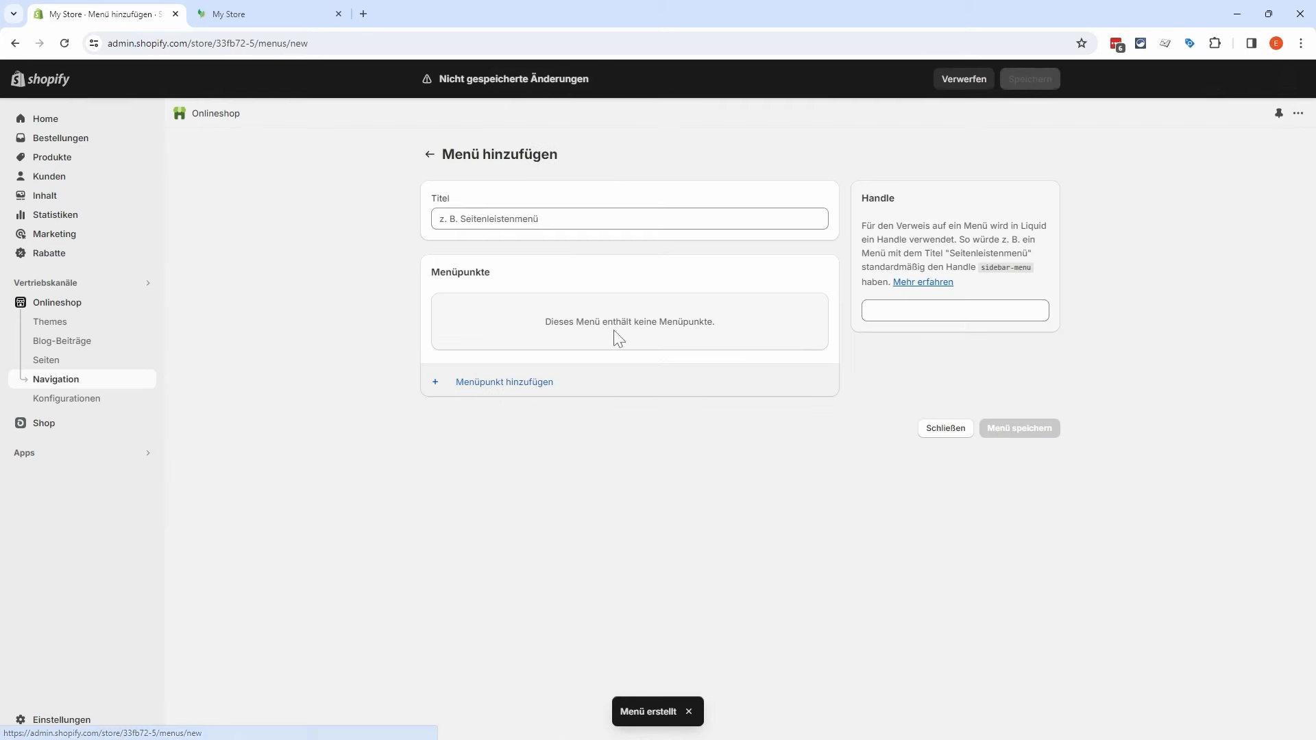
text(Hilfe)
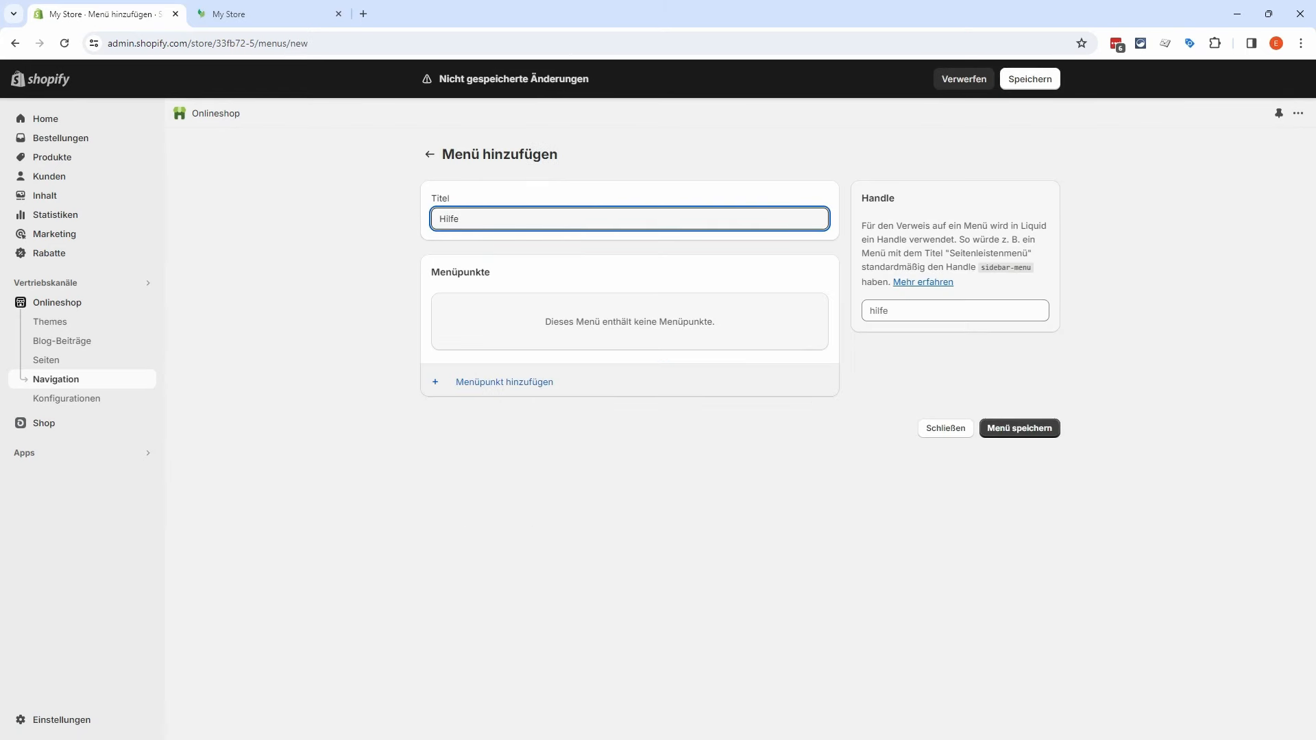
click(483, 383)
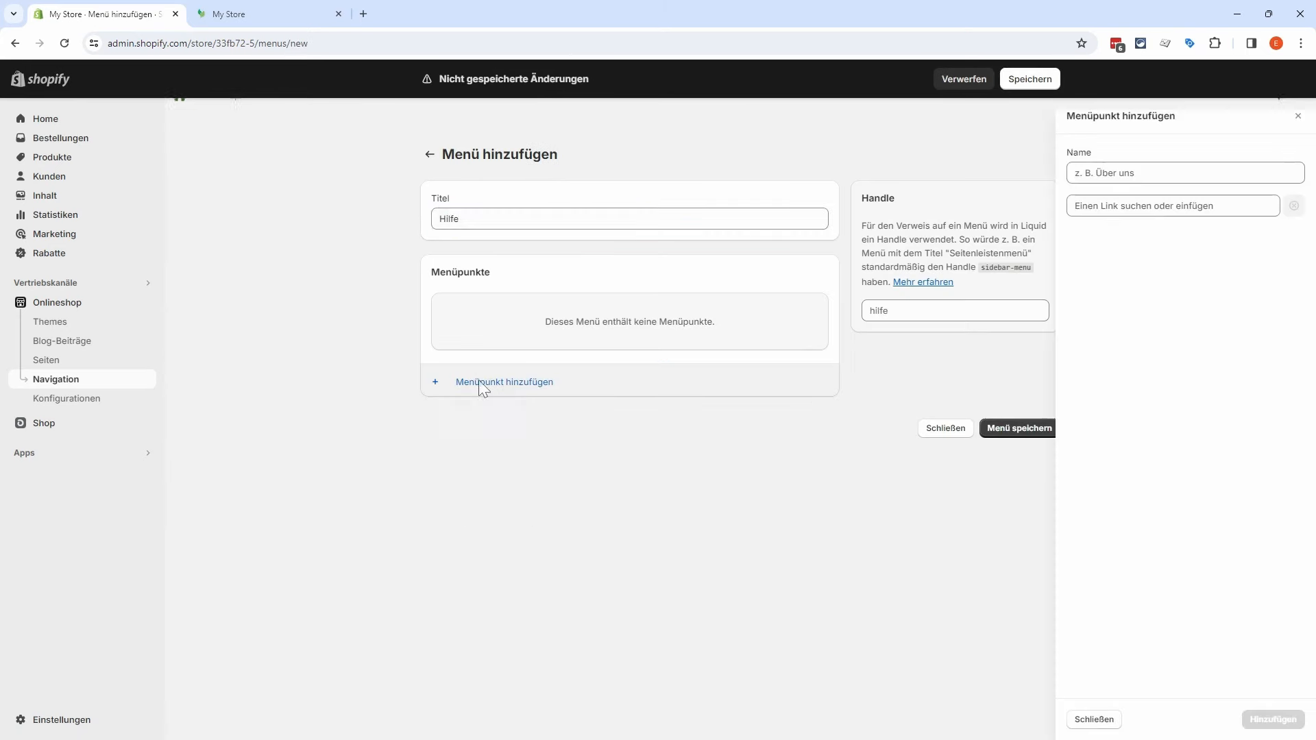
text(FAQs)
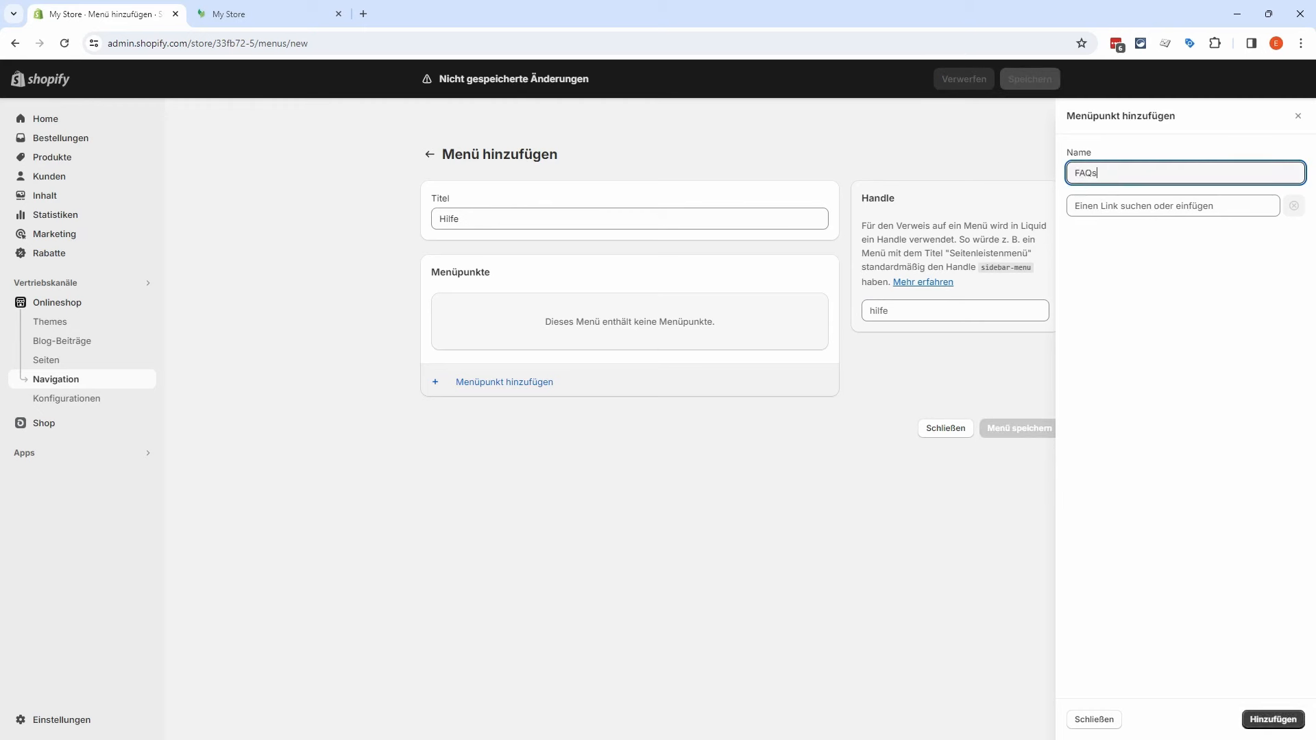
click(1195, 205)
click(1169, 344)
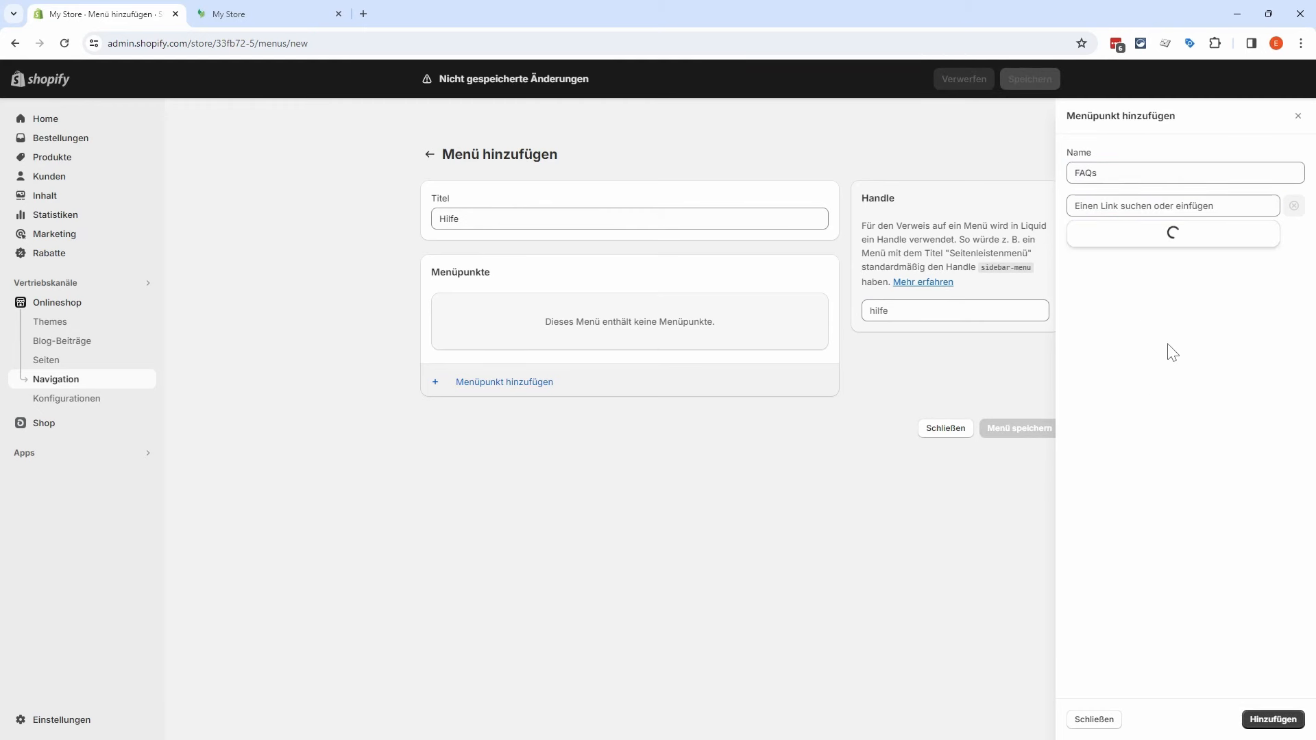
click(1169, 345)
click(1273, 719)
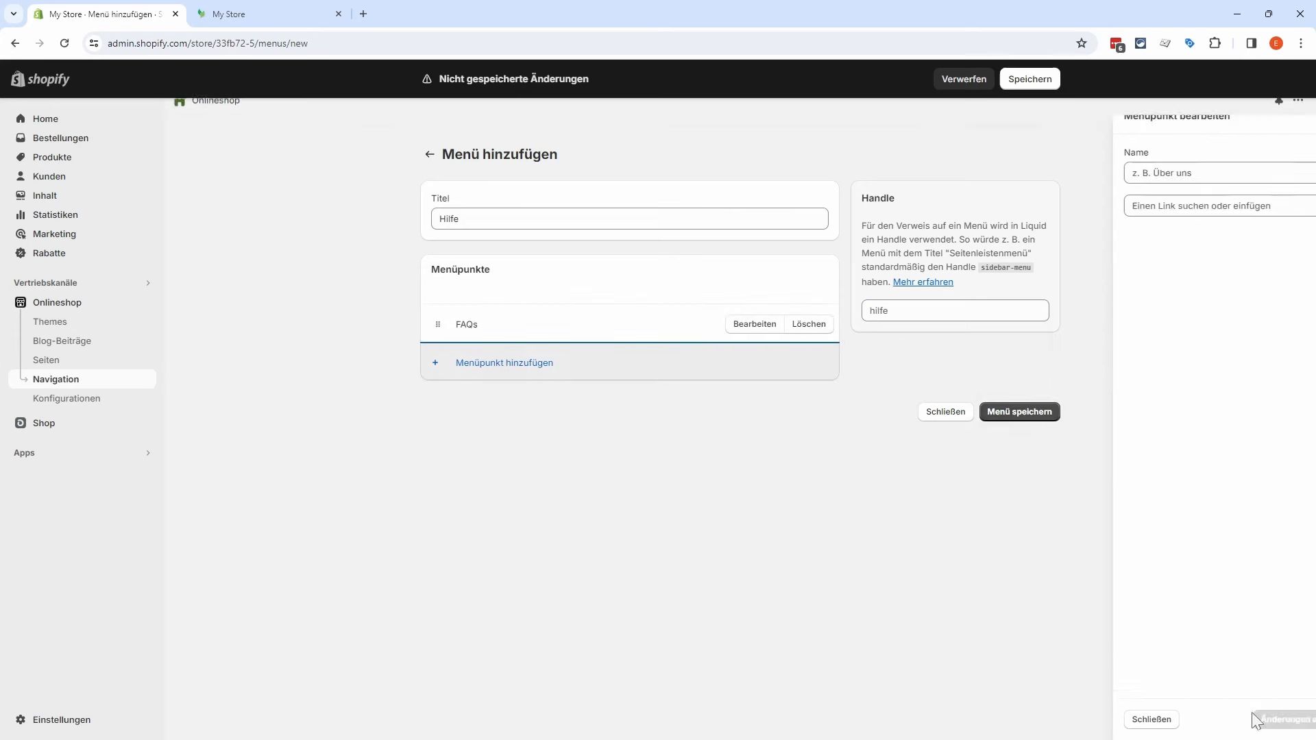
Step: Add a "Kontakt" item to the Hilfe menu, linked to the Kontakt page
click(480, 363)
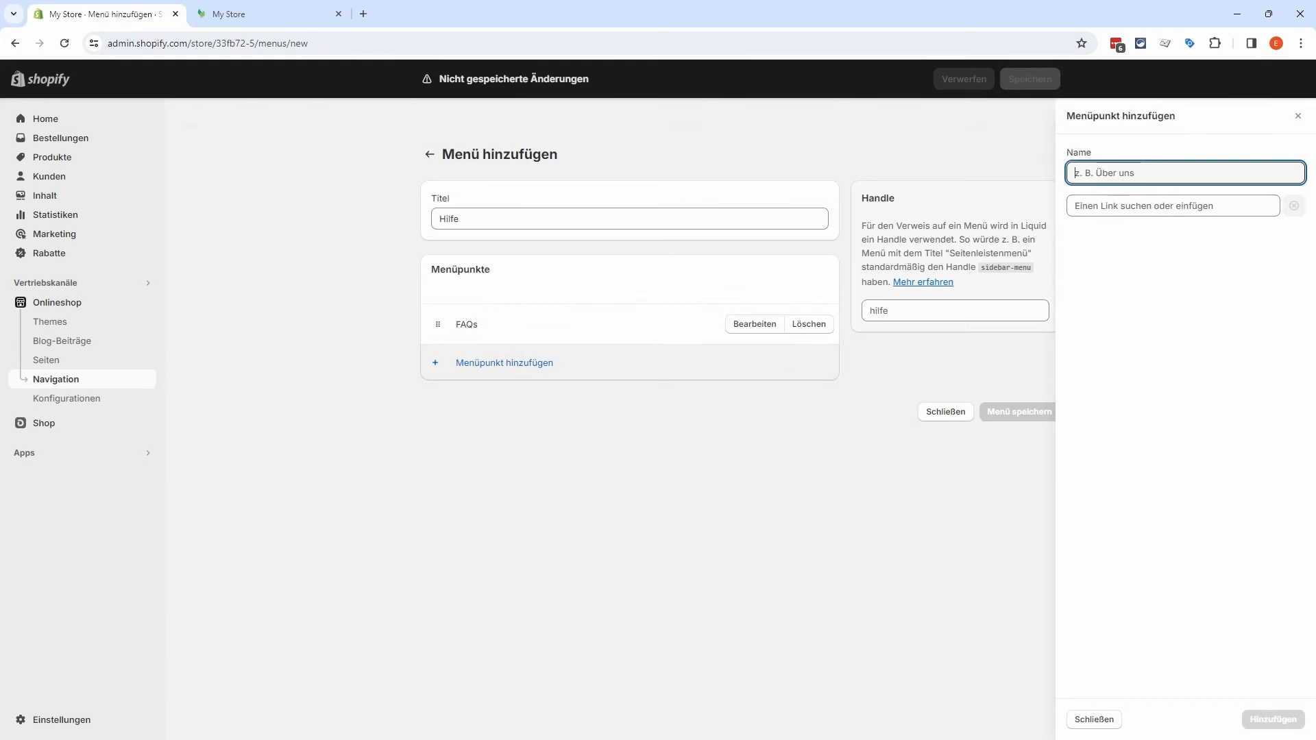
text(Kontakt)
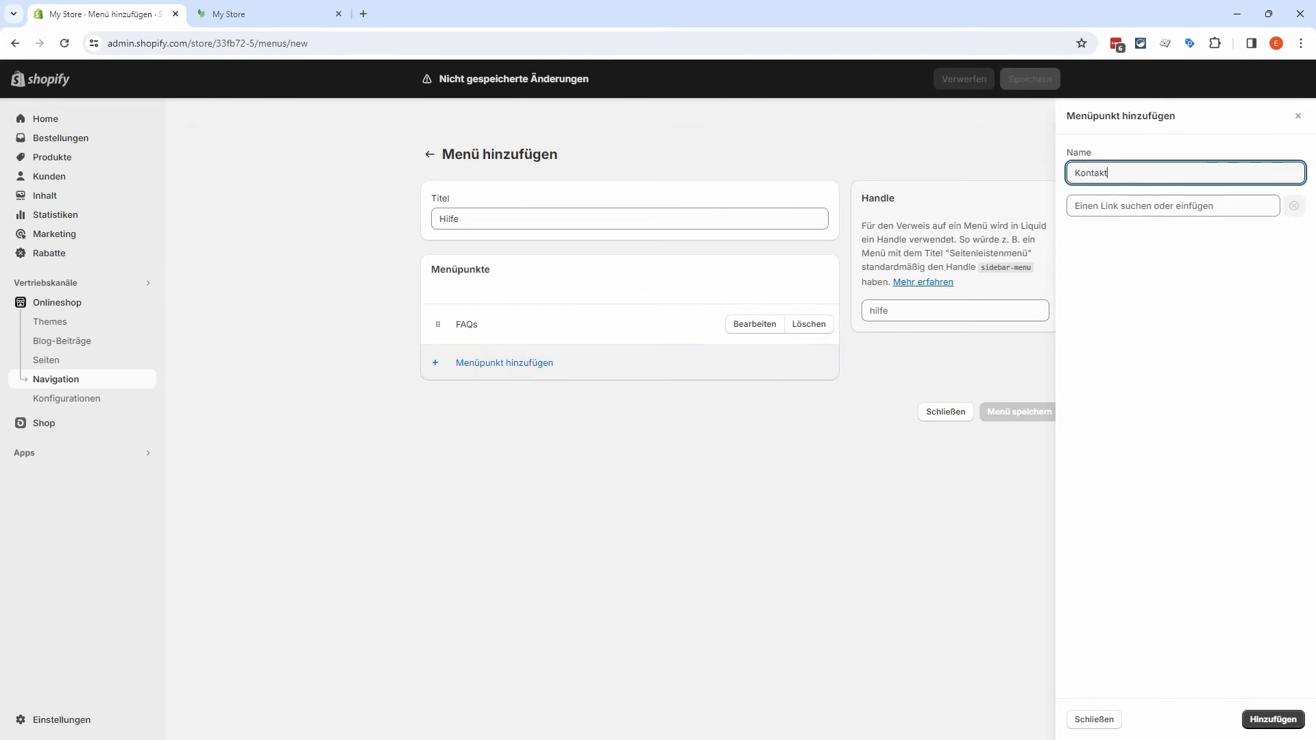
click(1165, 206)
click(1153, 343)
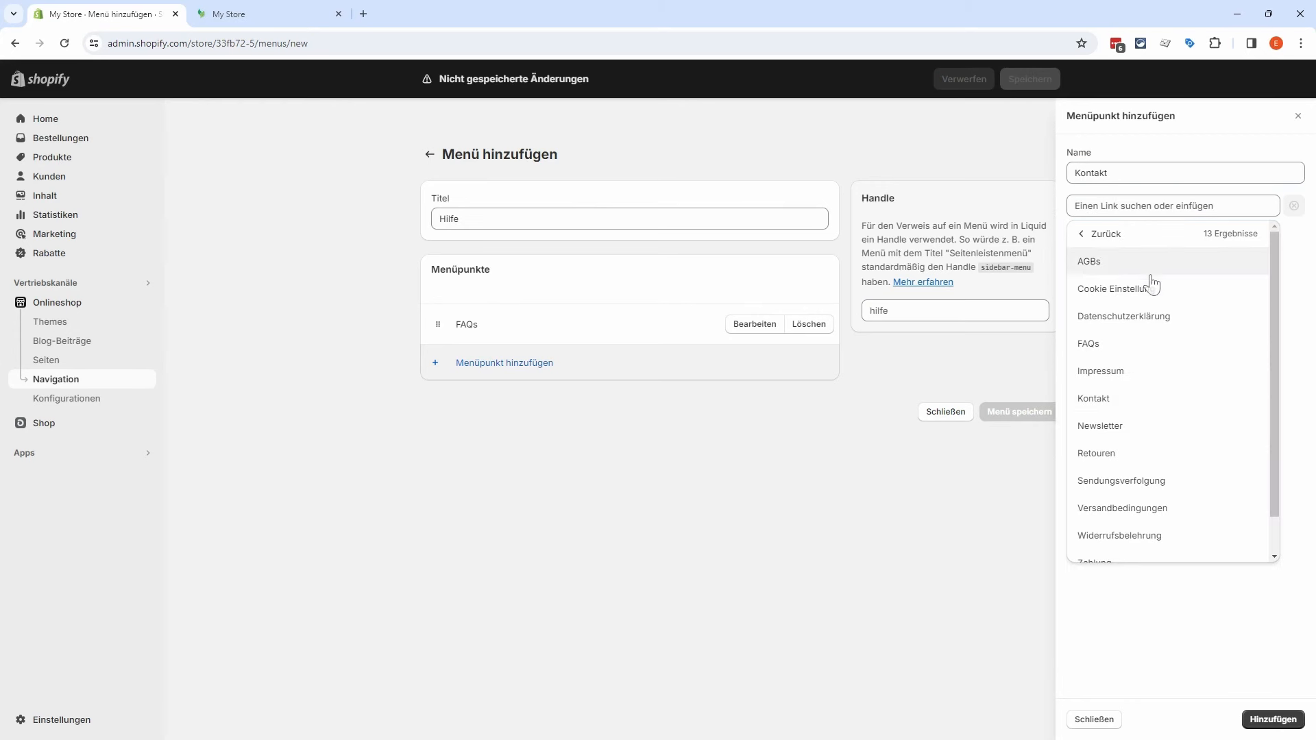
click(1093, 398)
click(1271, 719)
Step: Start adding another menu item below "Kontakt" in the Hilfe menu
click(484, 404)
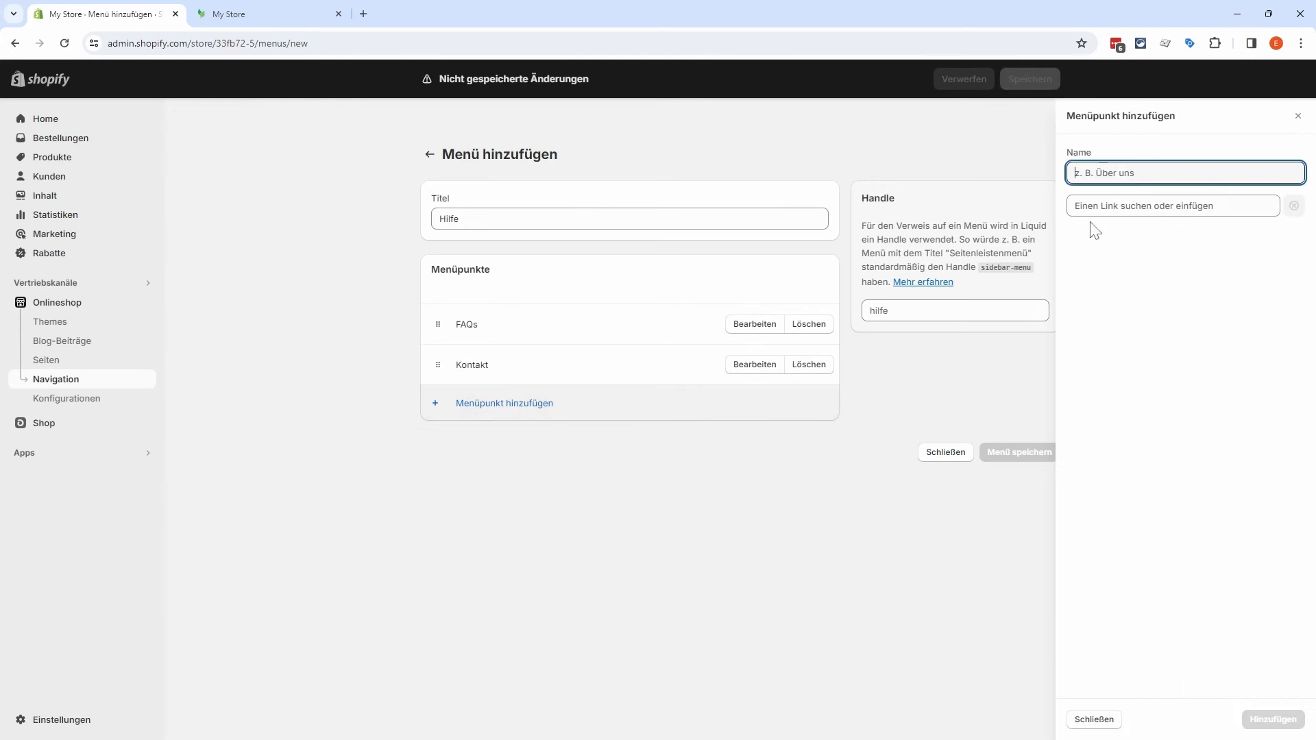
Step: Add a menu item named "Retouren" to the Hilfe menu, linked to the Retouren page
text(Retouren)
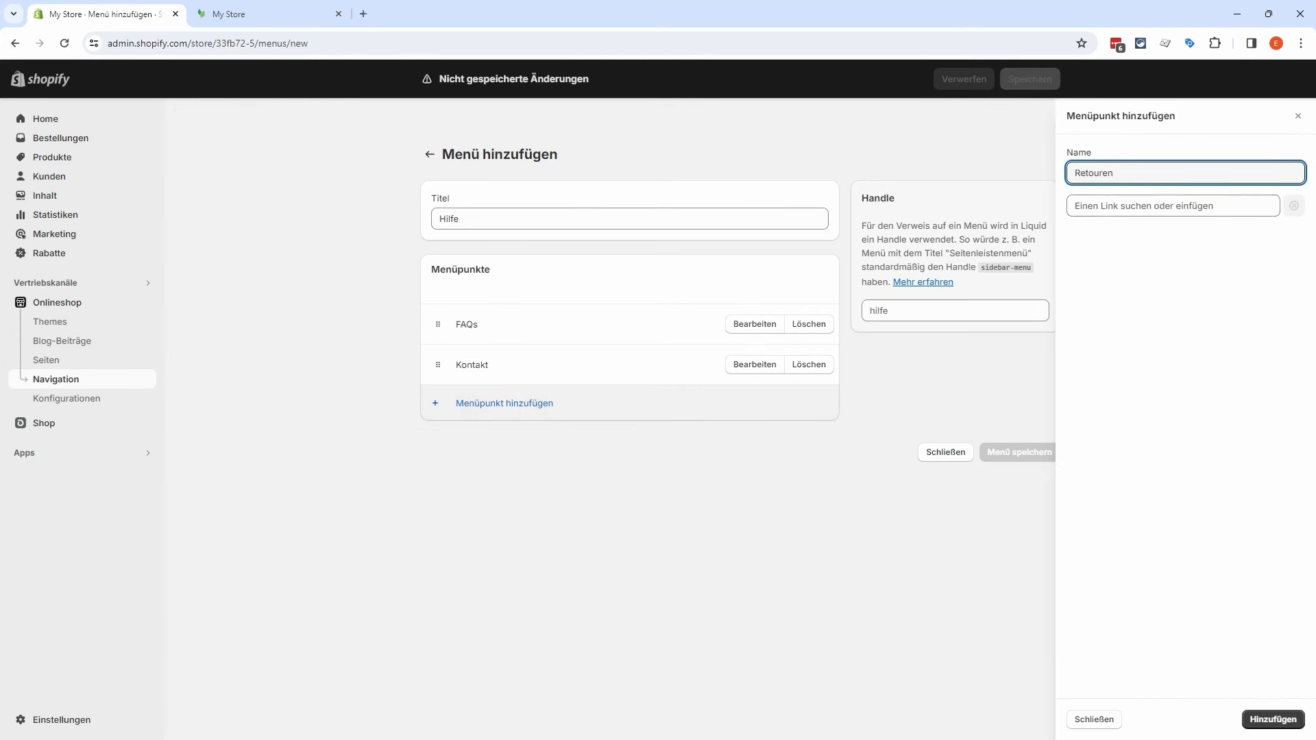
click(1165, 206)
click(1143, 342)
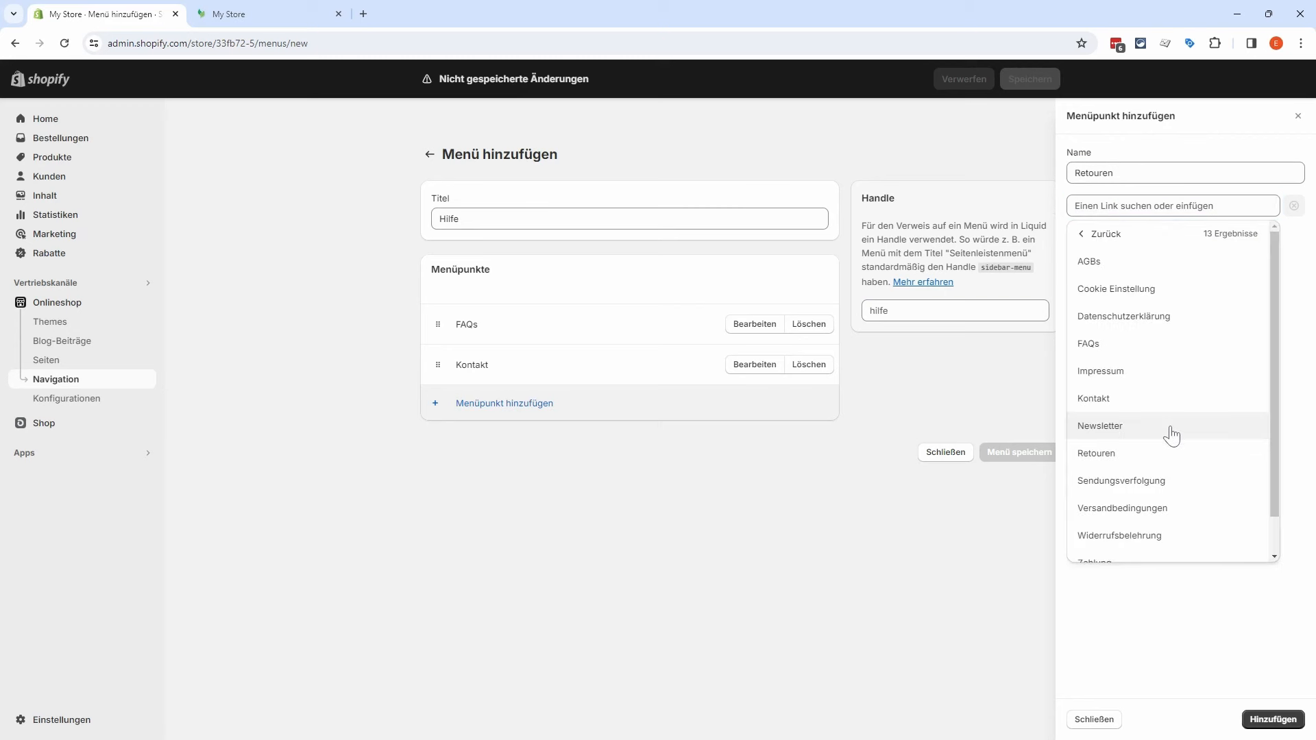
click(1096, 453)
click(1271, 719)
Step: Add a menu item named "Versand & Lieferung" to the Hilfe menu, linked to the Versandbedingungen page
click(485, 443)
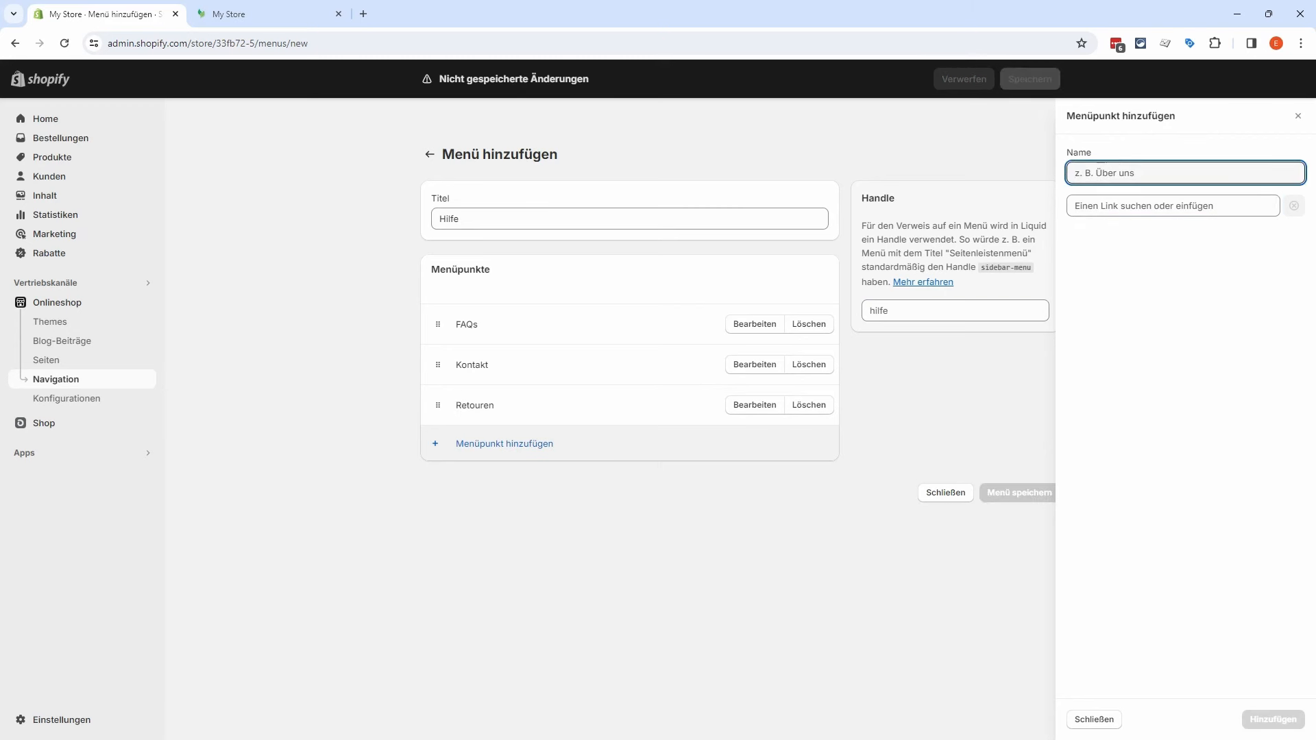
text(Versand & Liefer)
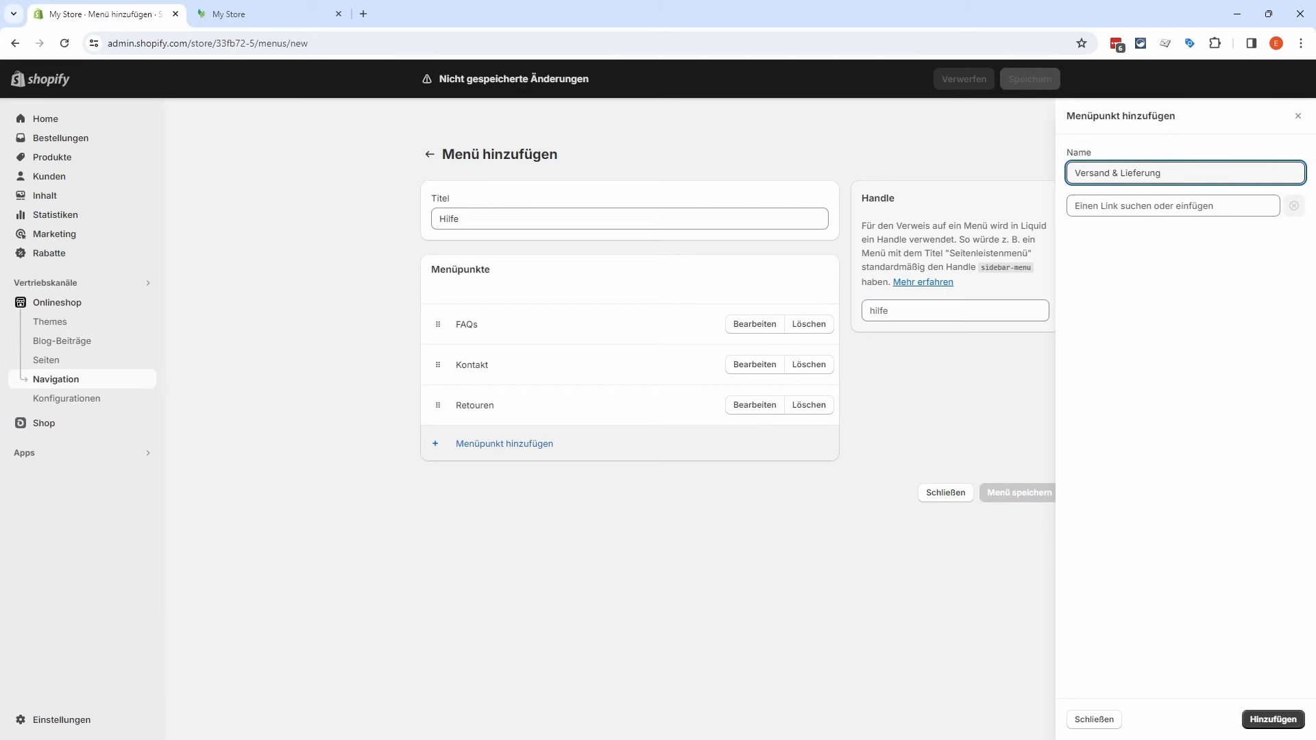
text(ung)
key(Tab)
click(1145, 342)
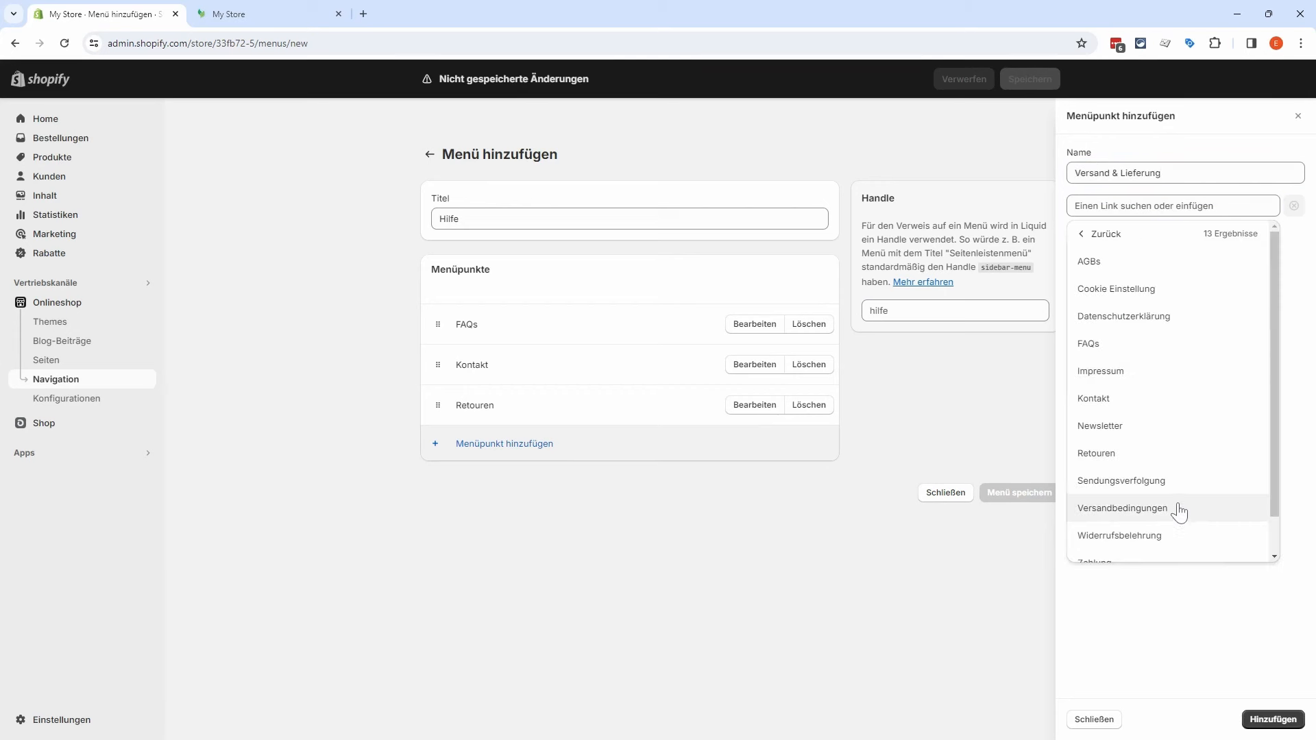
click(1177, 510)
click(1272, 718)
Step: Add a menu item named "Zahlung" linked to the Zahlung page and save the Hilfe menu
text(Zahlung)
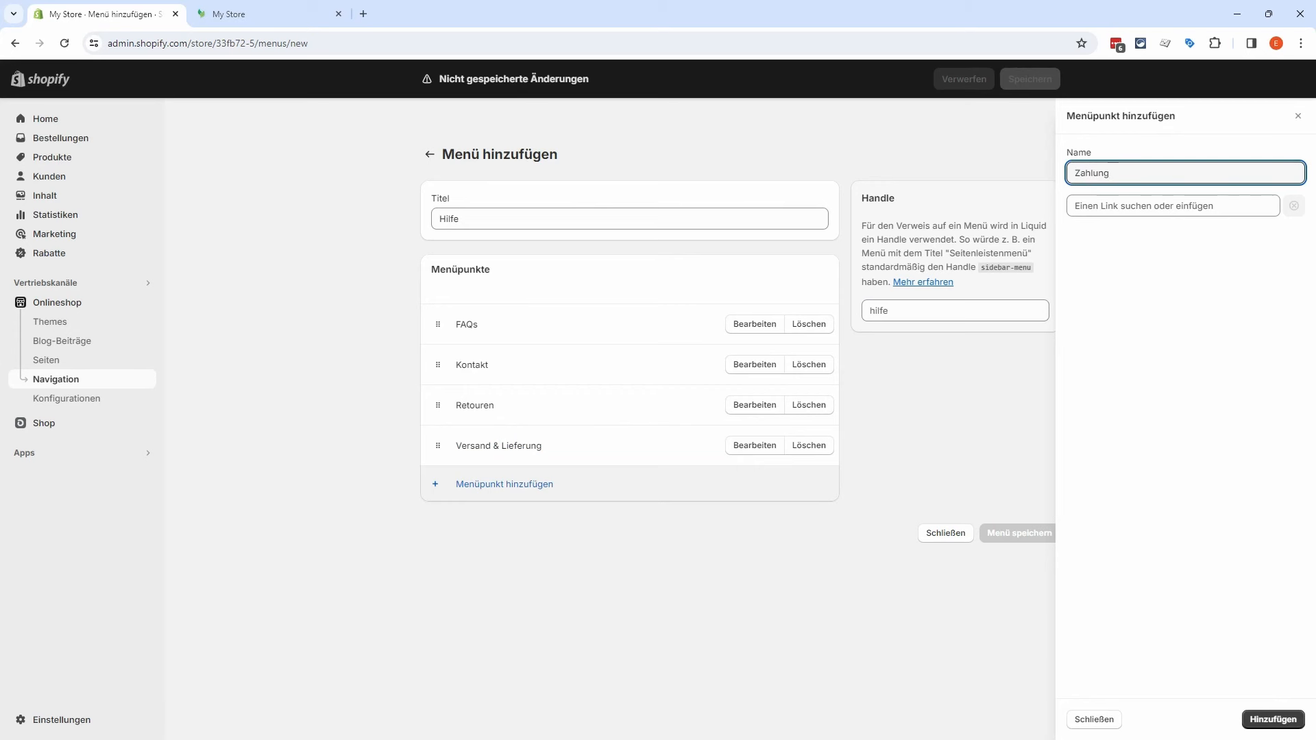
key(Tab)
click(1157, 341)
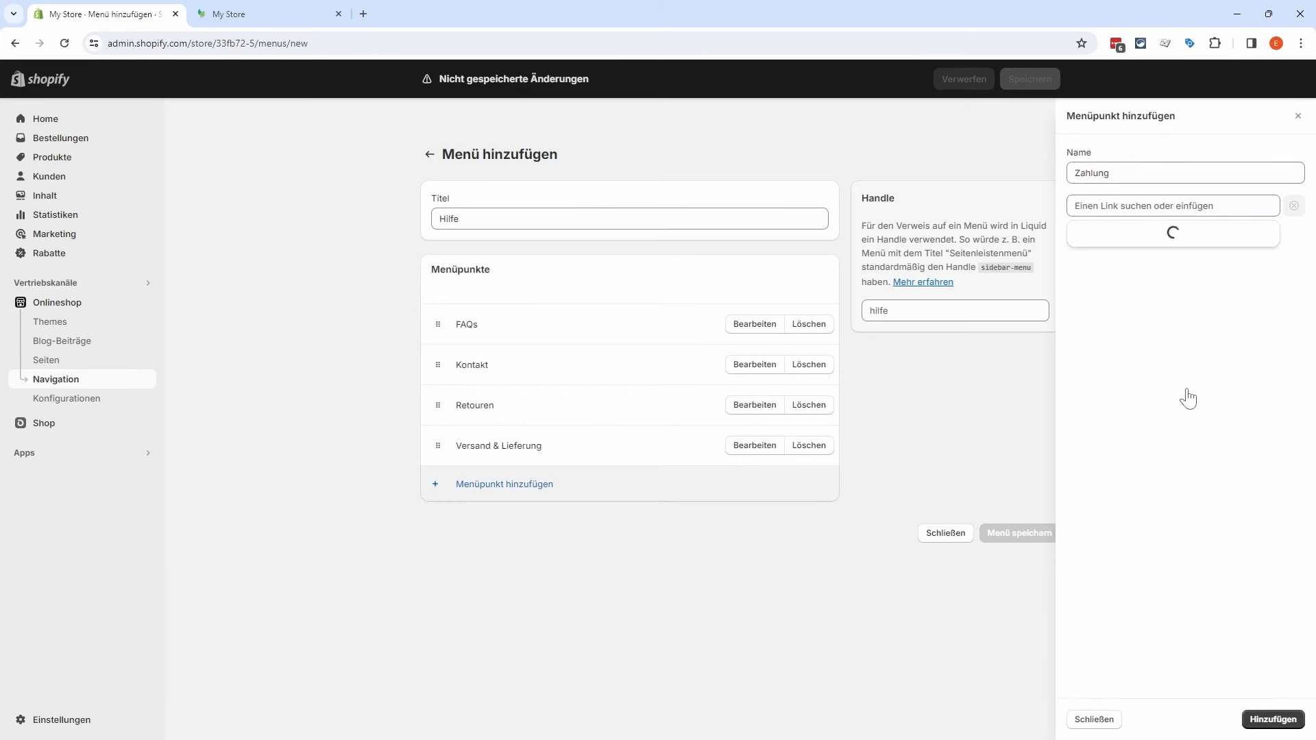
scroll(1172, 453, down, 2)
click(1119, 527)
key(Return)
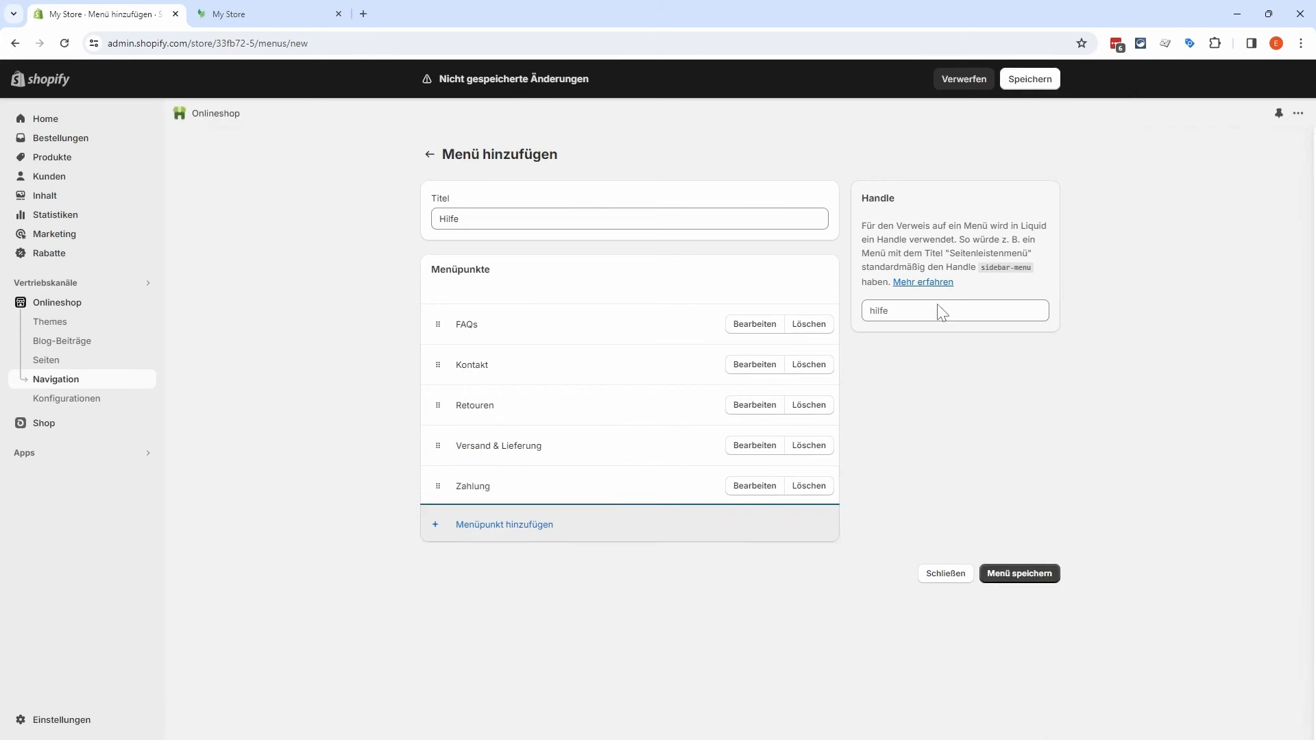
click(1043, 82)
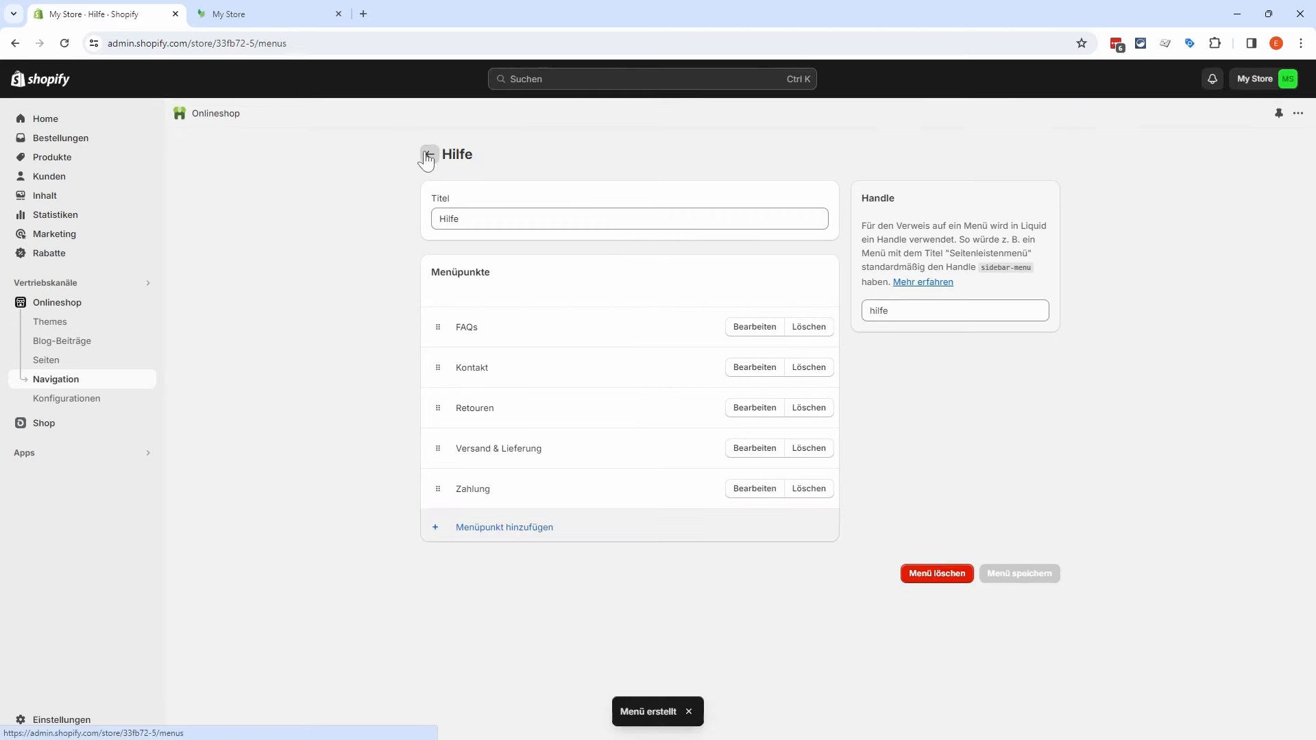
Step: Open the current Dawn theme for customization and select its Header section
click(427, 155)
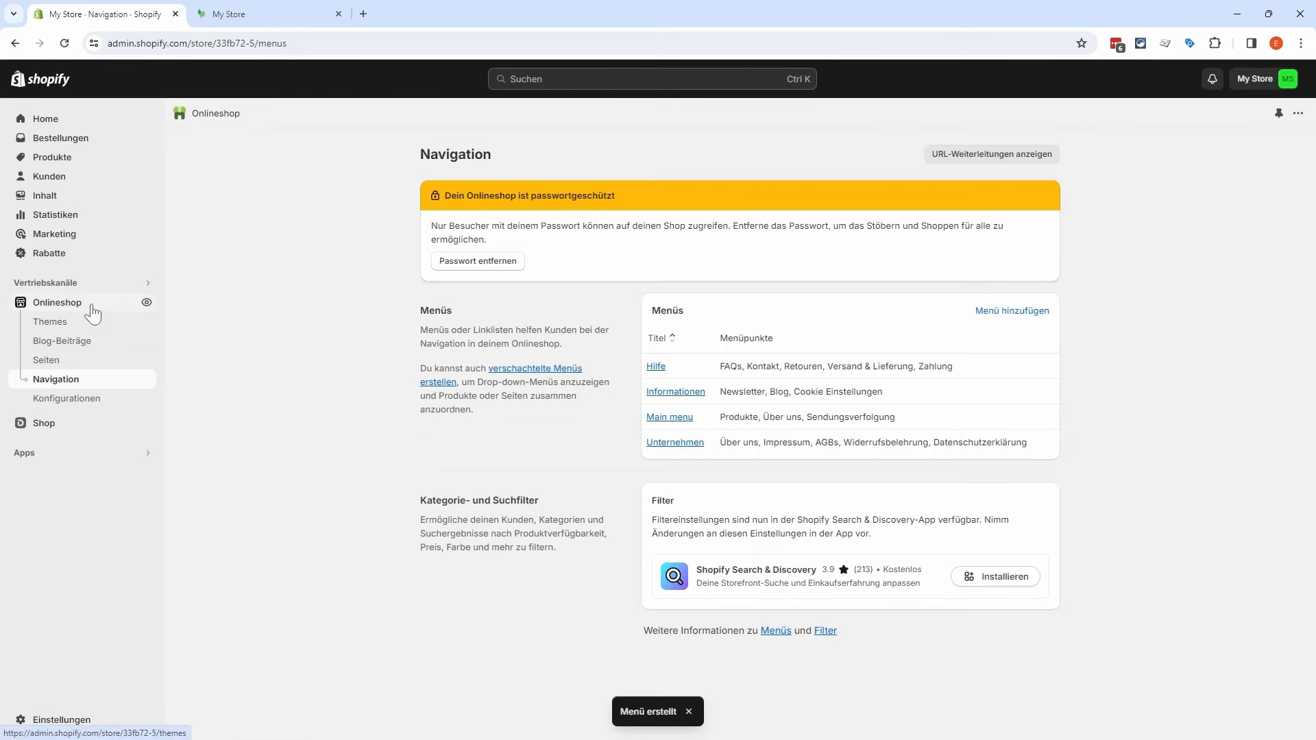
click(93, 318)
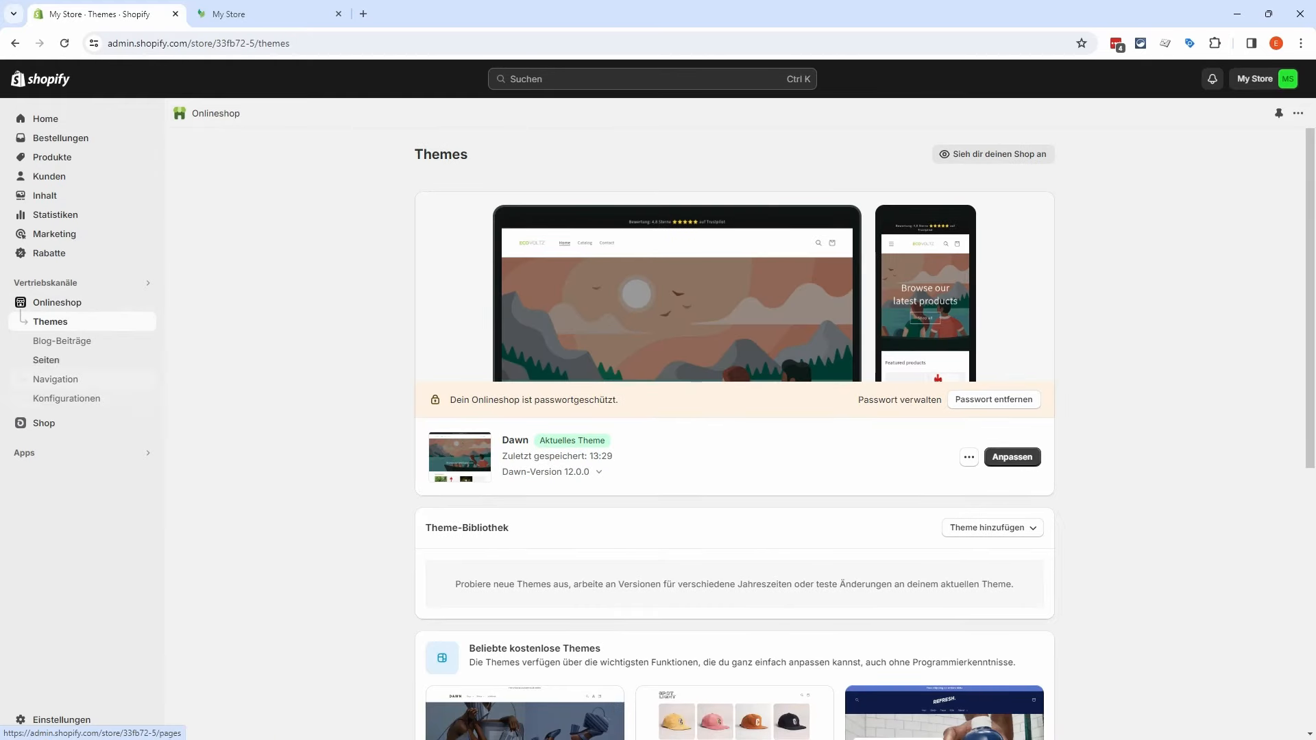
click(1011, 460)
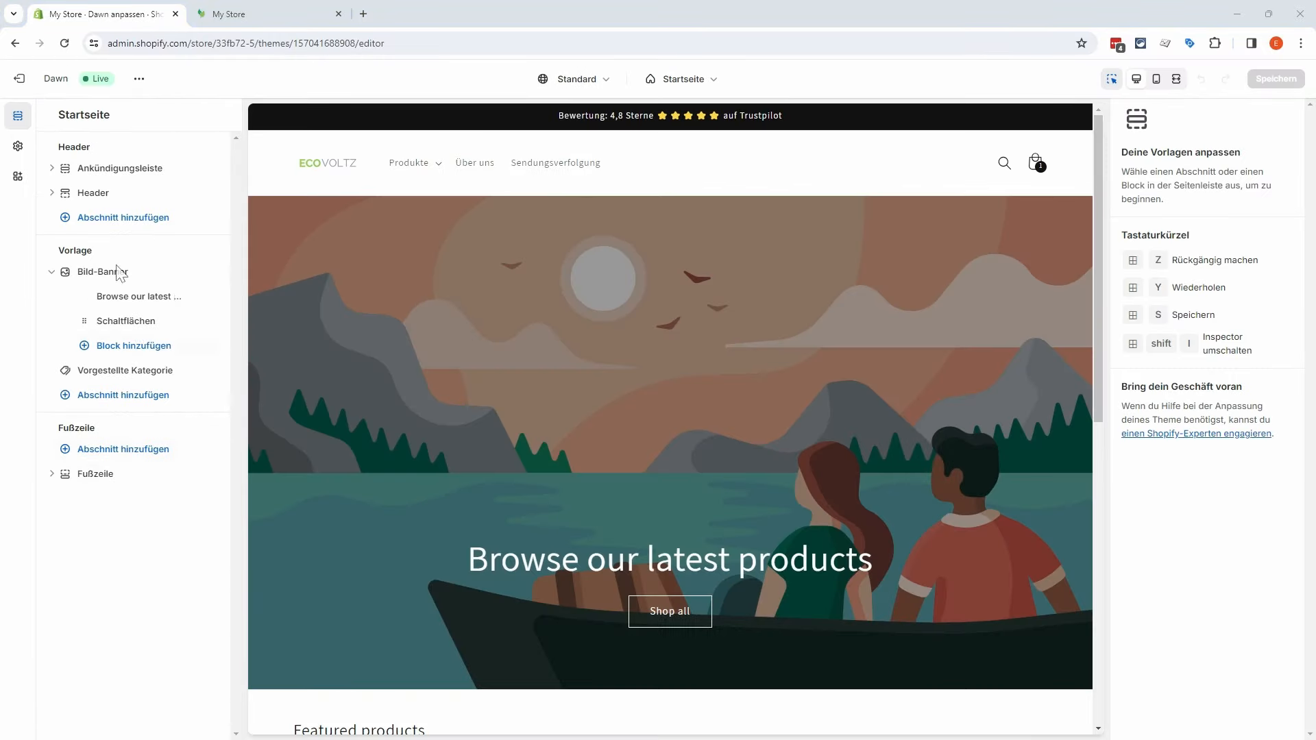
click(105, 194)
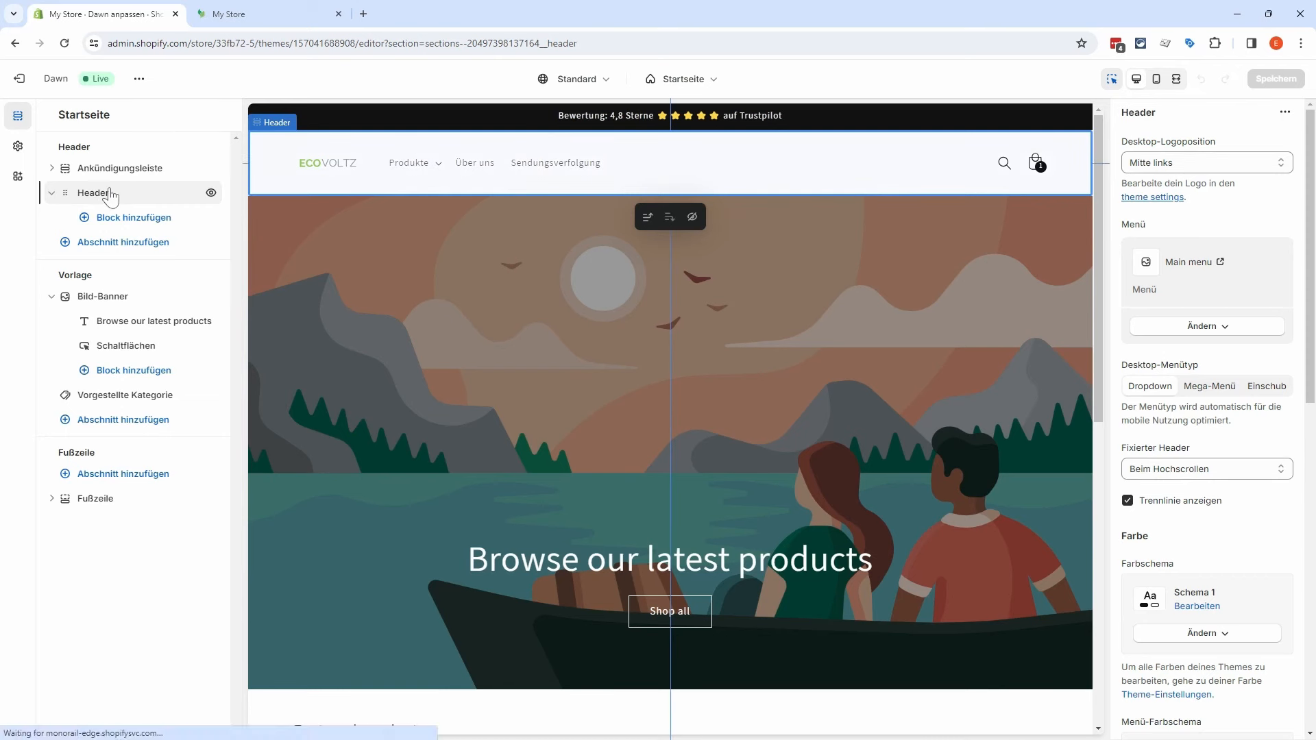
Step: Set the header's desktop logo position to Mitte links and review the menus available for the header
click(1231, 168)
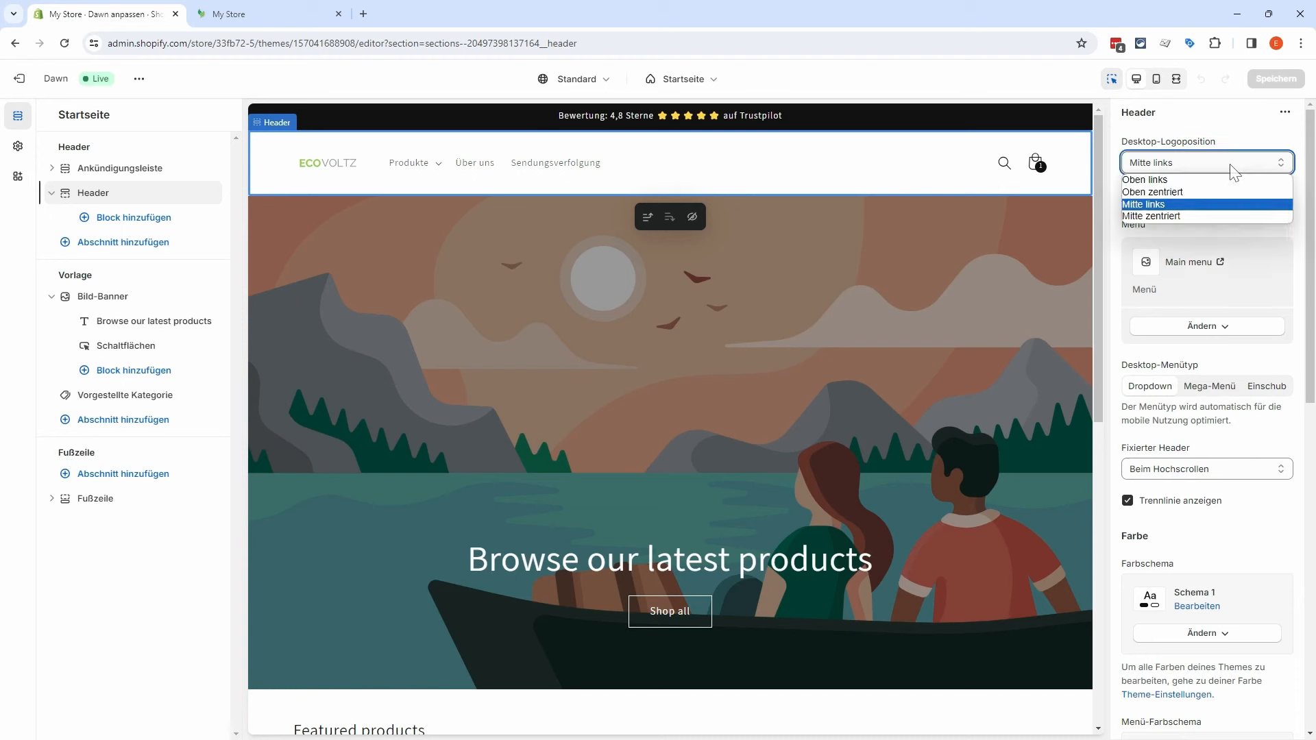
click(1192, 206)
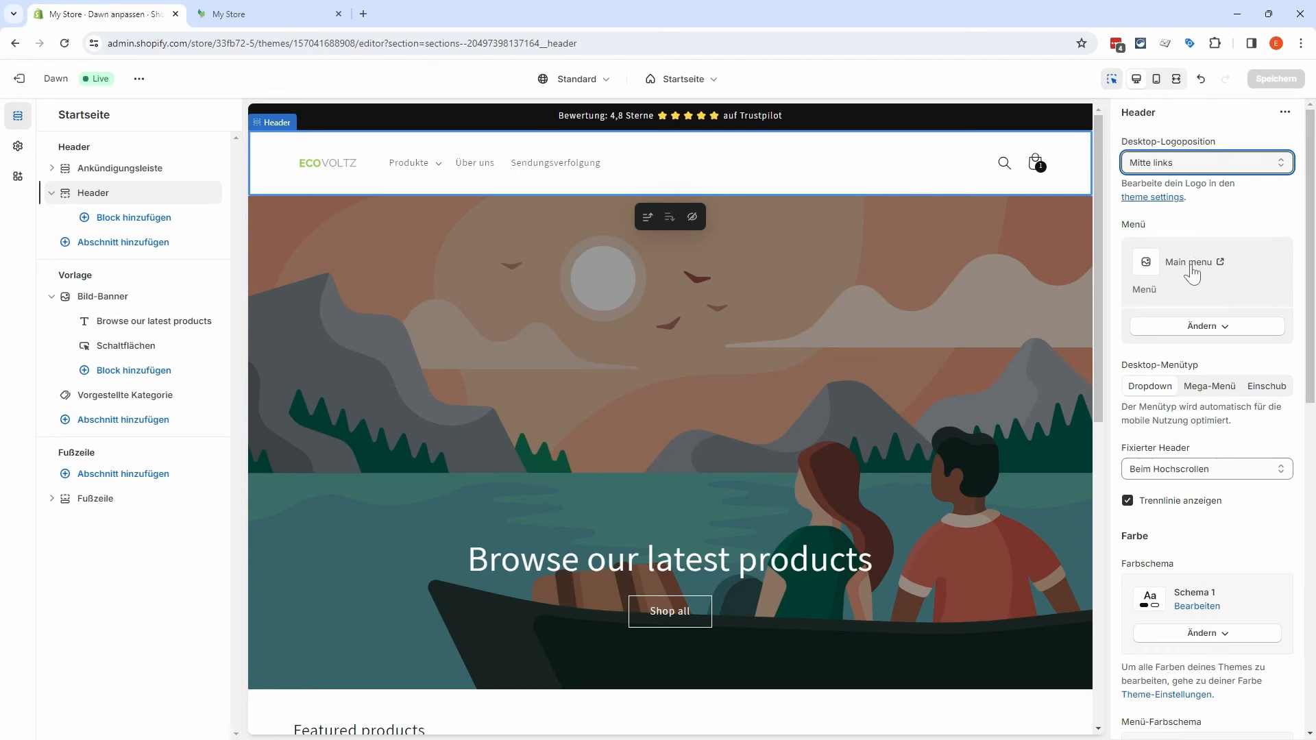
click(1224, 332)
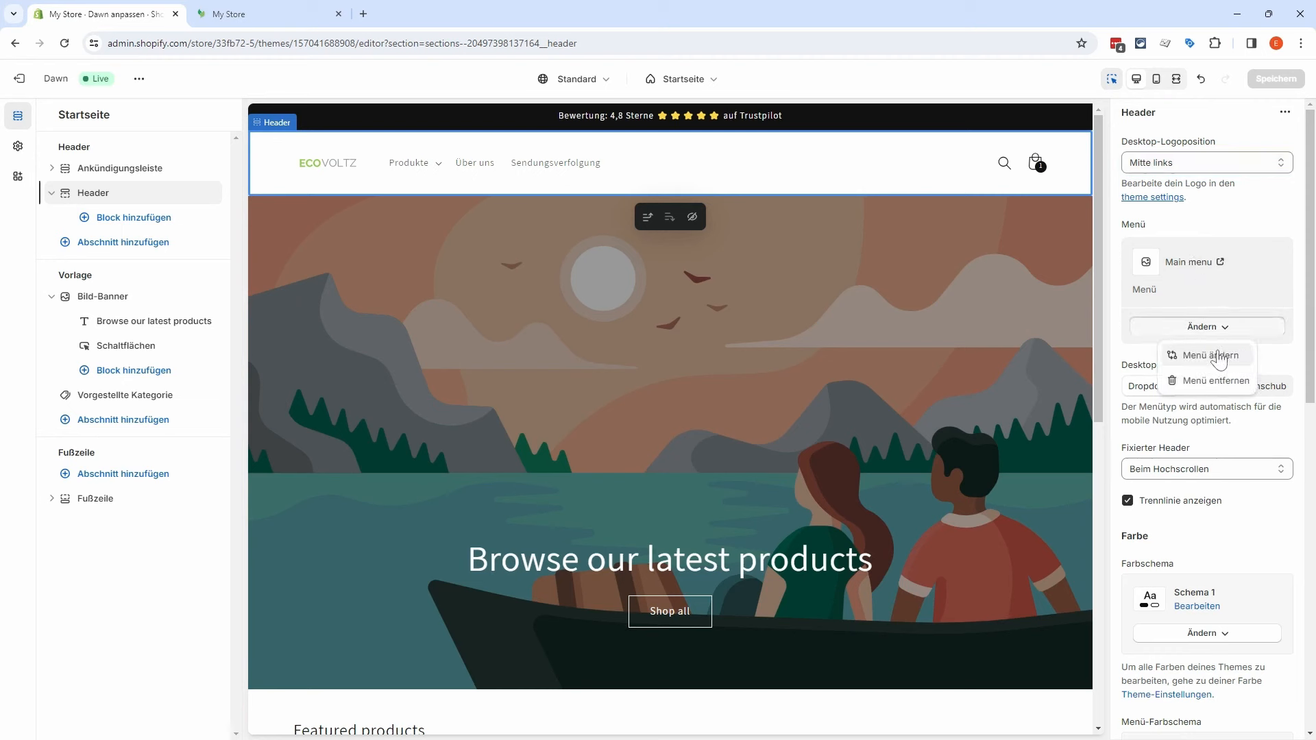
click(1220, 357)
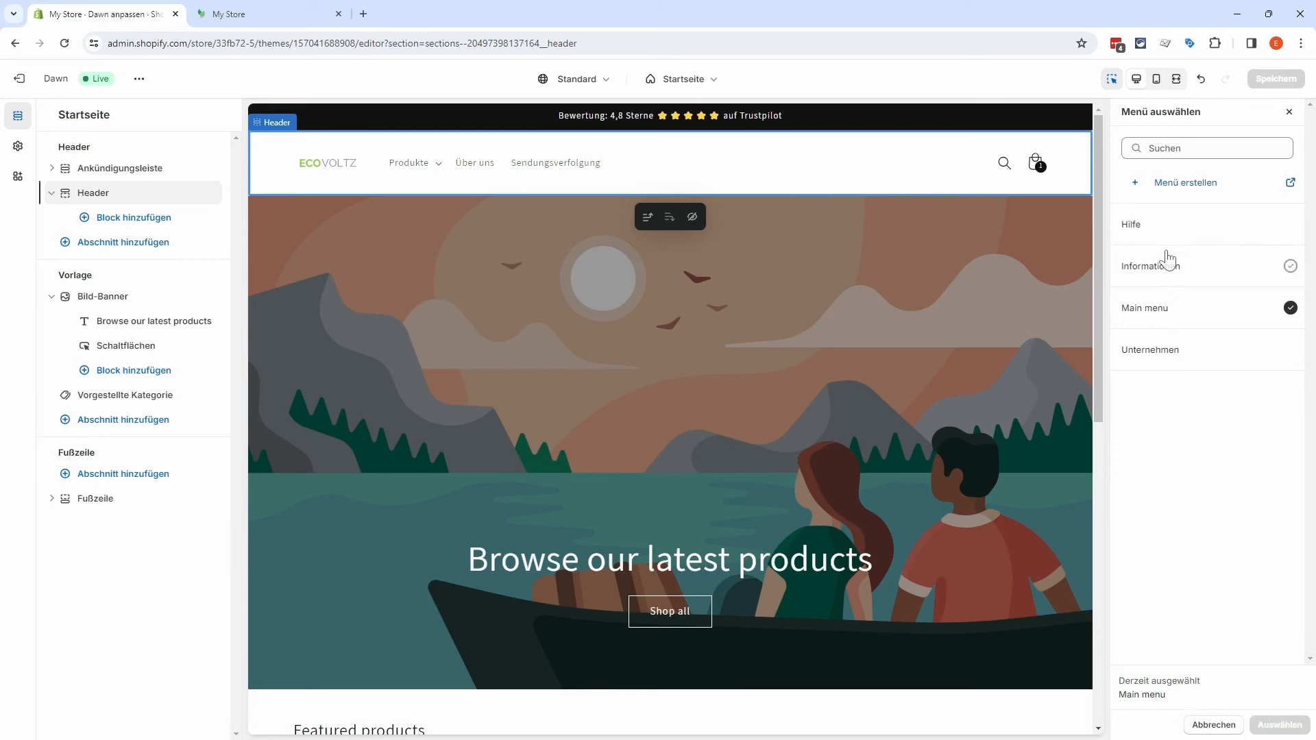
click(1288, 111)
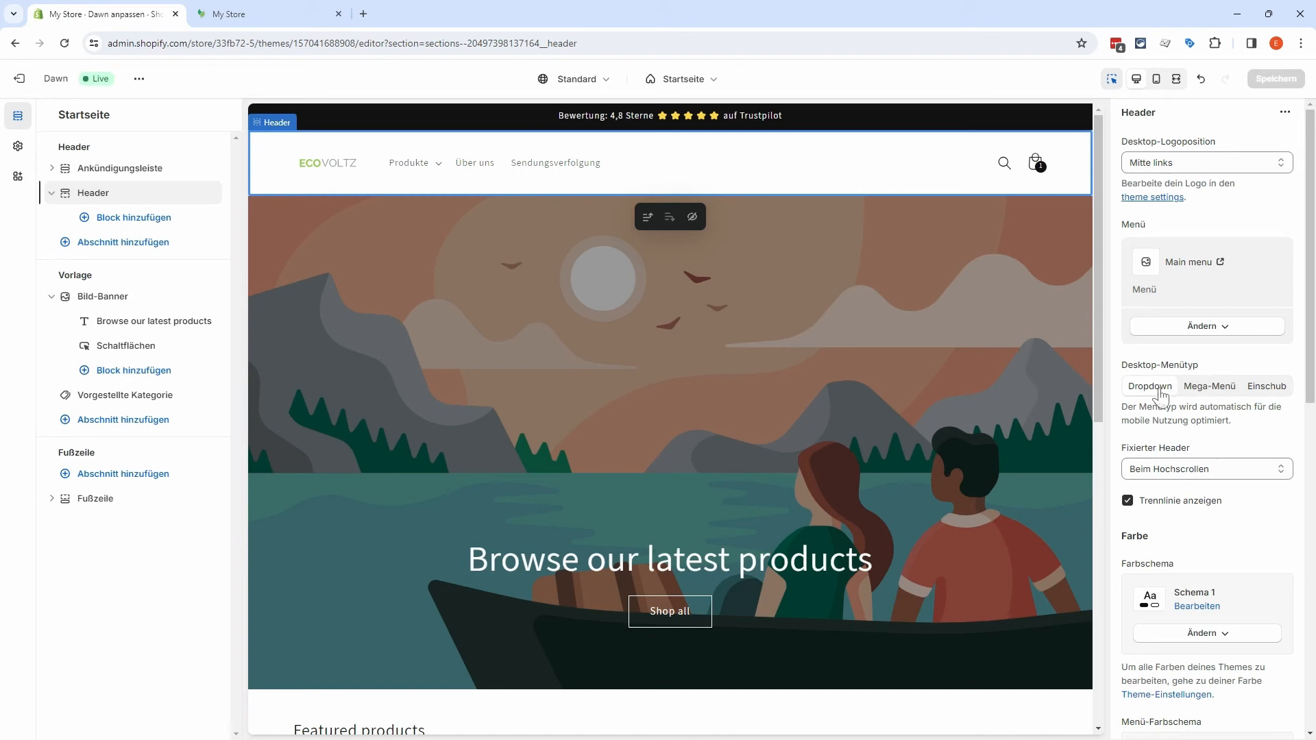
Step: Set the header's desktop menu type to Mega-Menü and preview the expanded Produkte menu
click(1207, 387)
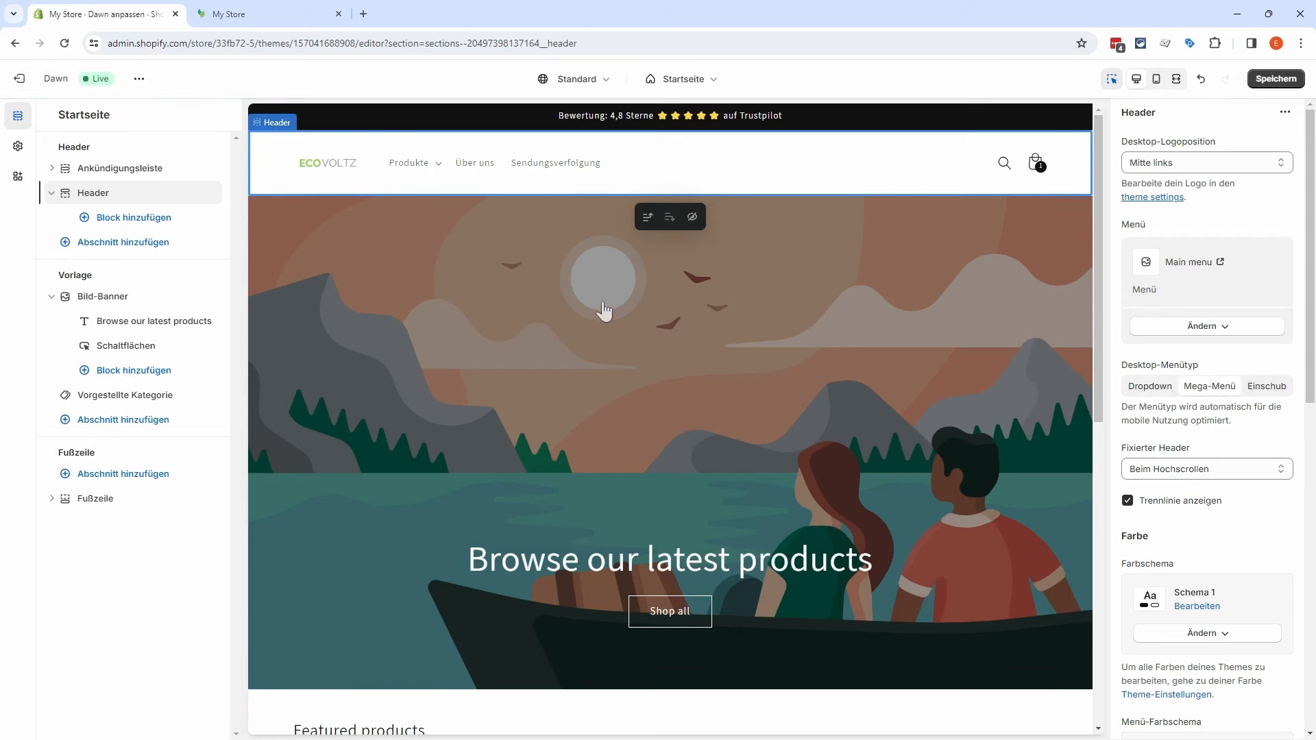
click(439, 170)
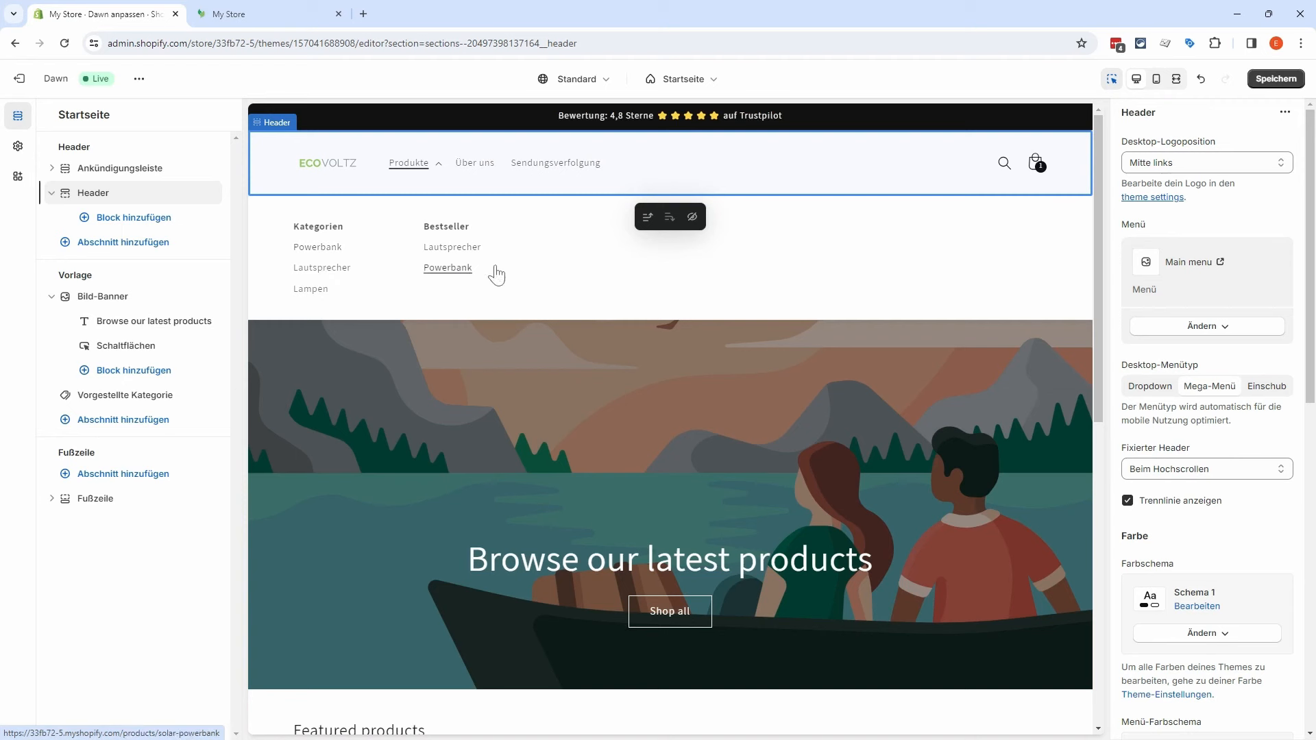
Step: Try the Einschub desktop menu type, preview its opened menu, and switch back to Mega-Menü
click(1268, 387)
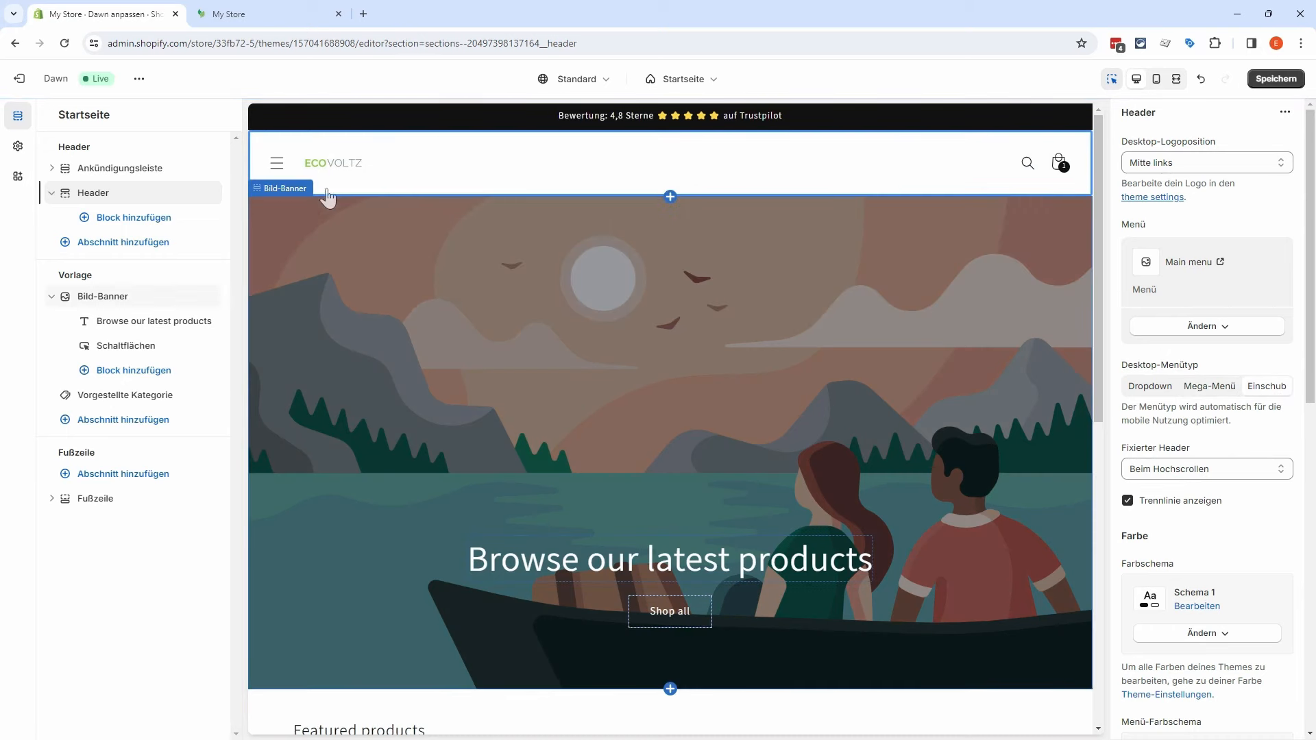
click(277, 166)
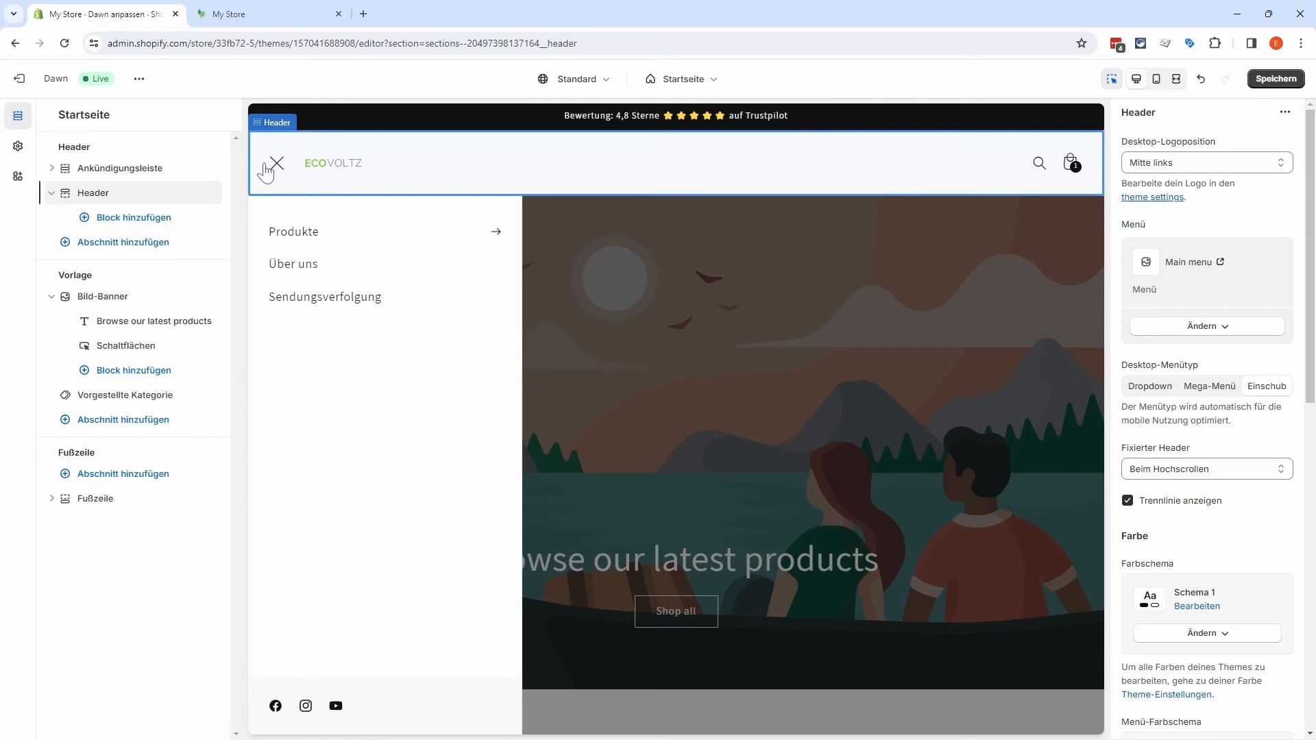
click(277, 164)
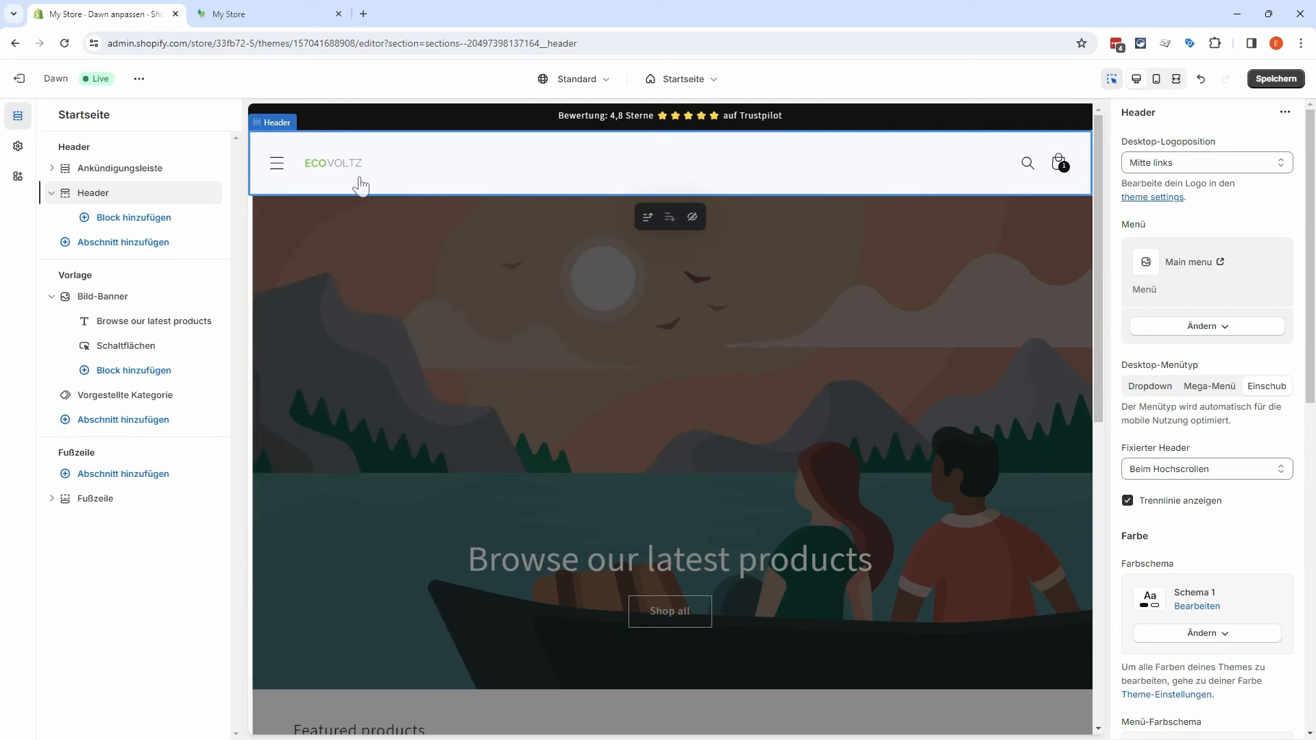
click(1207, 388)
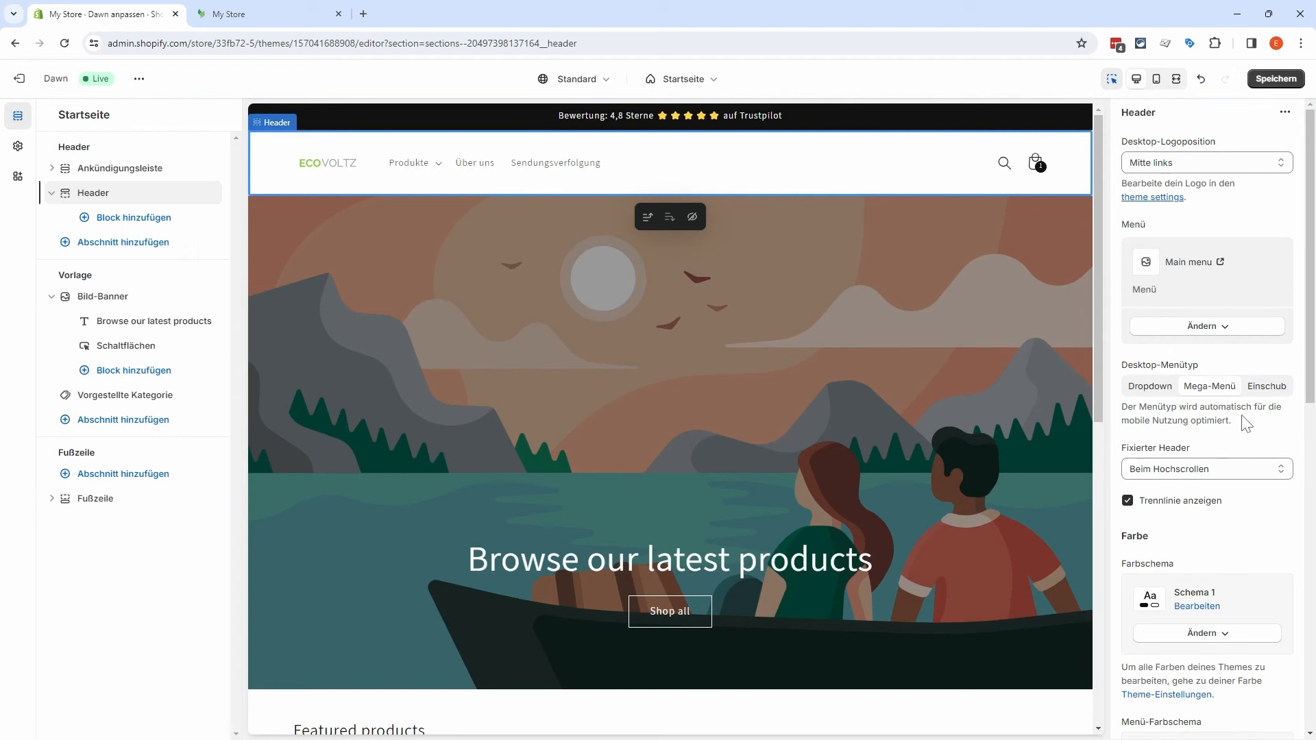
Step: Set the header's Fixierter Header option to Beim Hochscrollen
triple_click(1200, 454)
click(1218, 471)
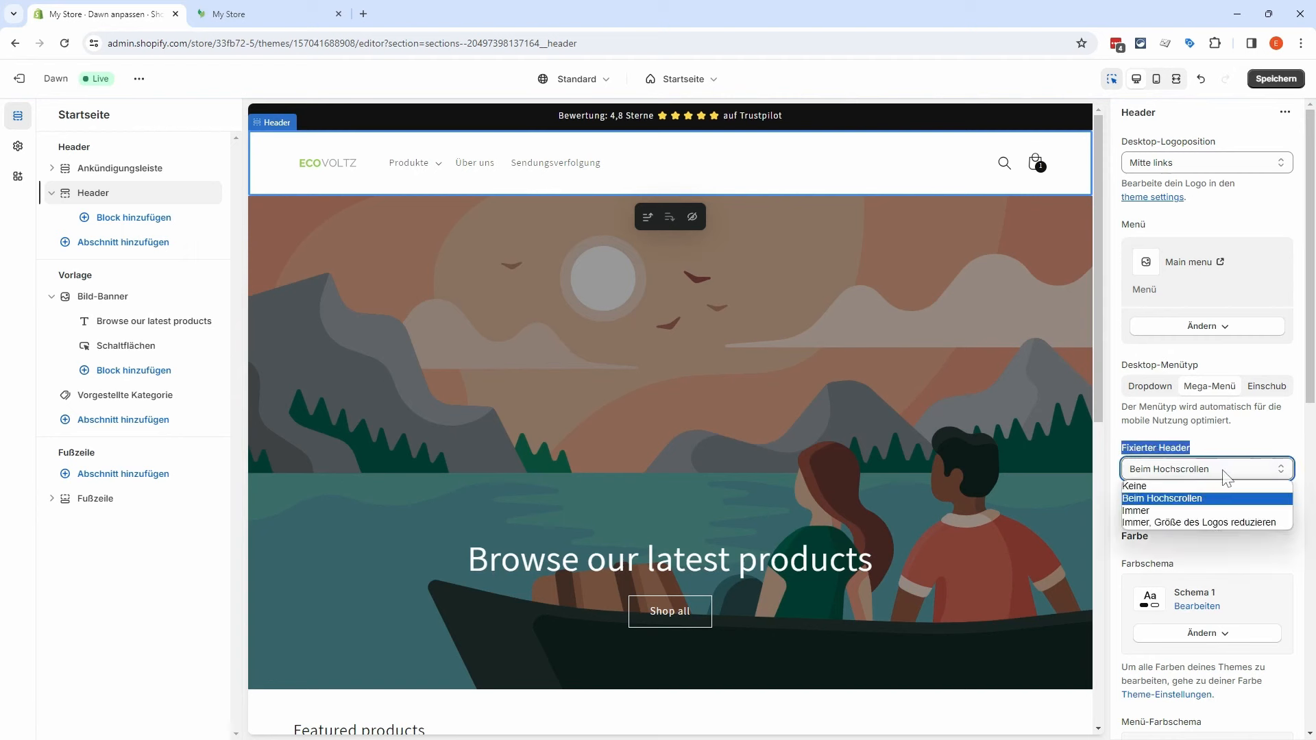
click(1183, 501)
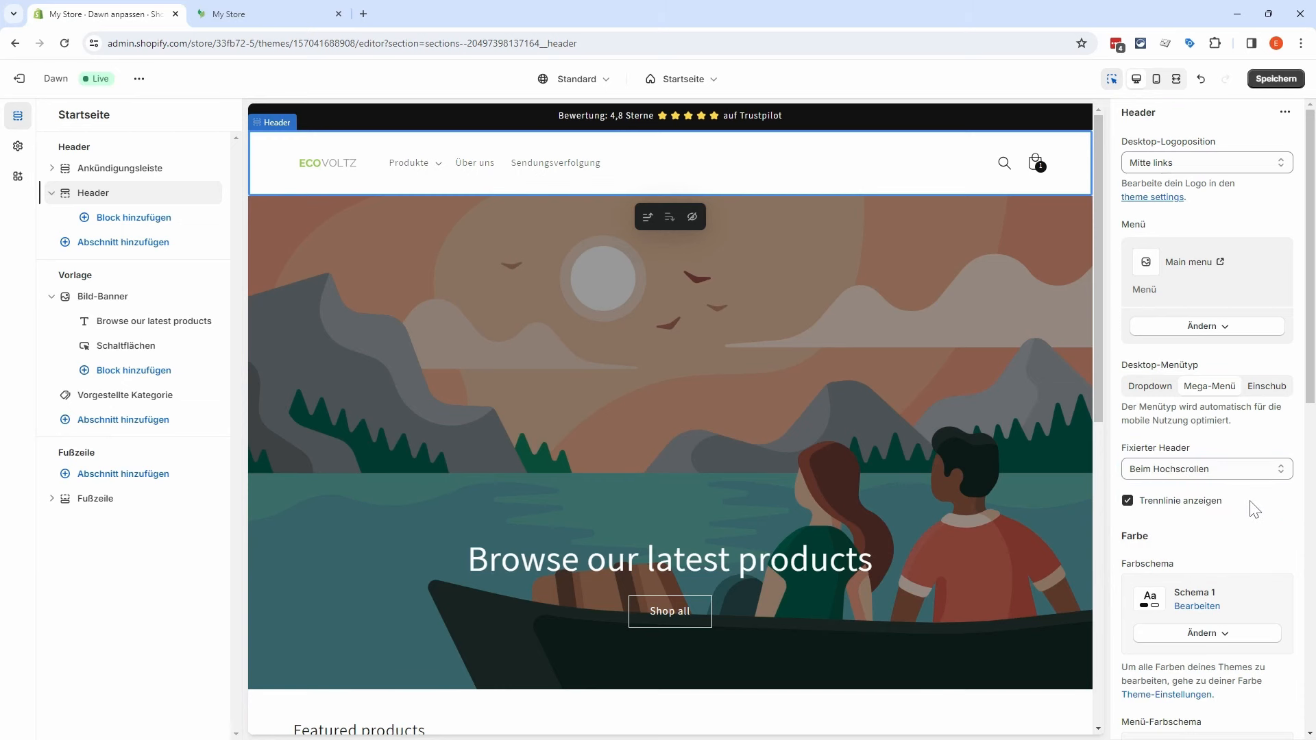
Step: Disable both the country/region selector and the language selector in the header settings
scroll(1249, 516, down, 2)
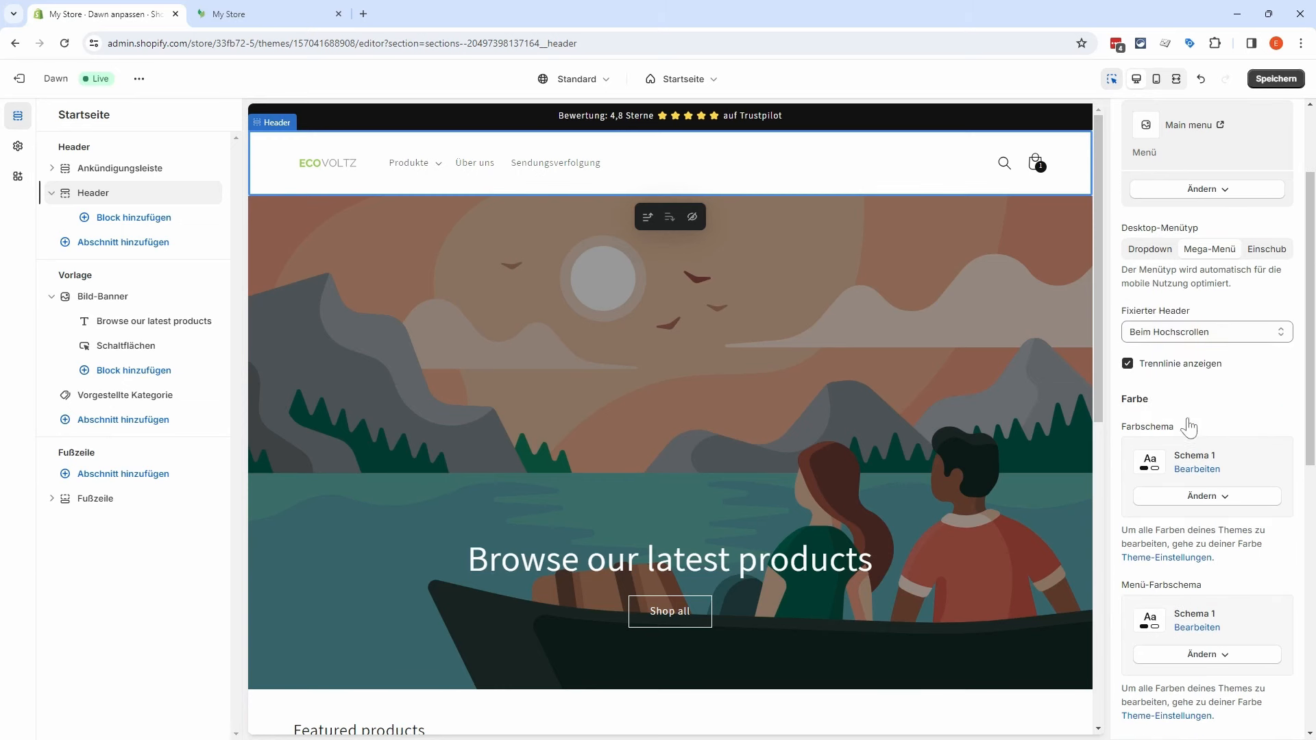
scroll(1251, 528, down, 3)
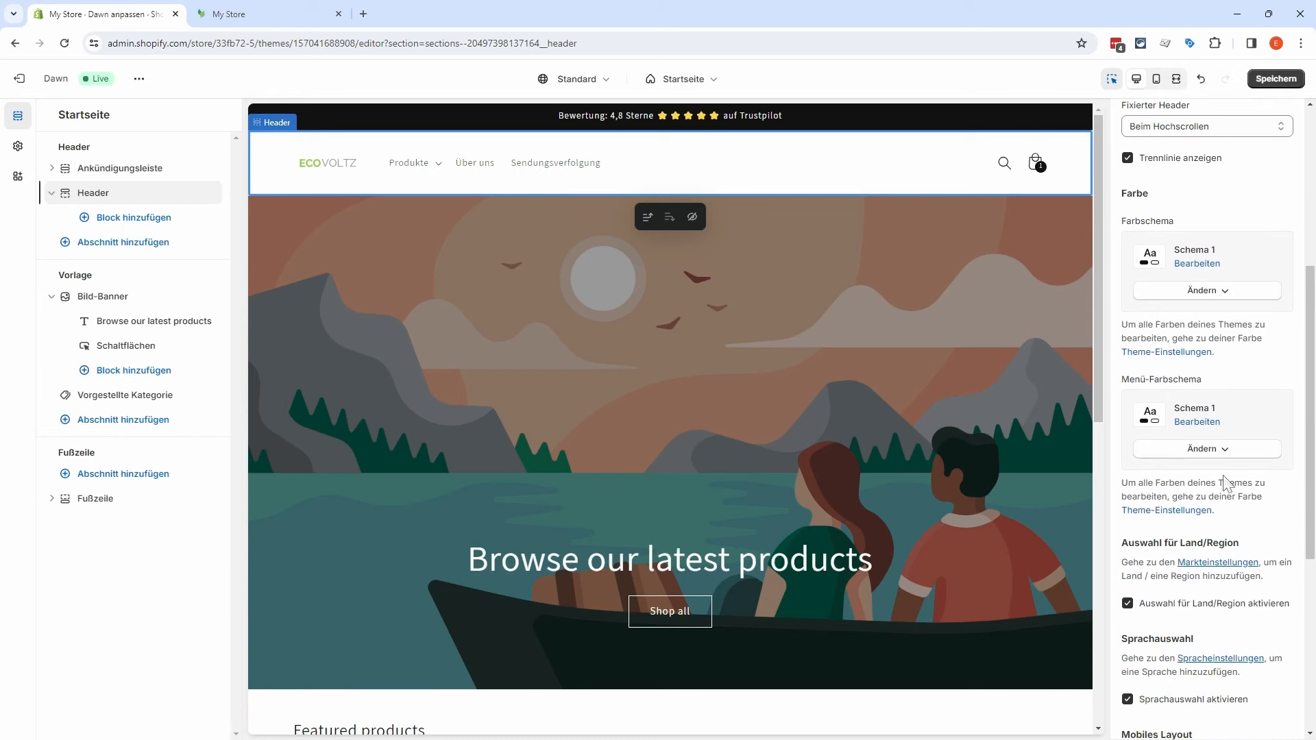
scroll(1260, 487, down, 2)
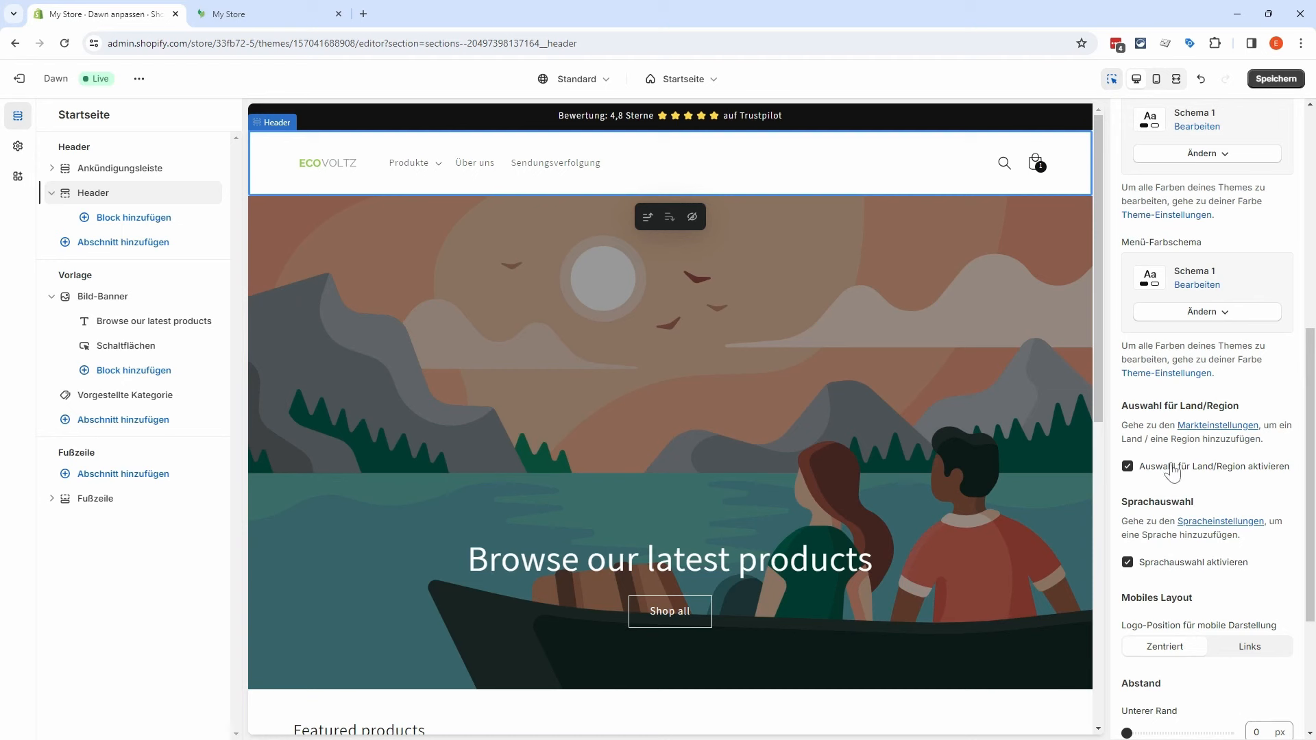
click(1128, 471)
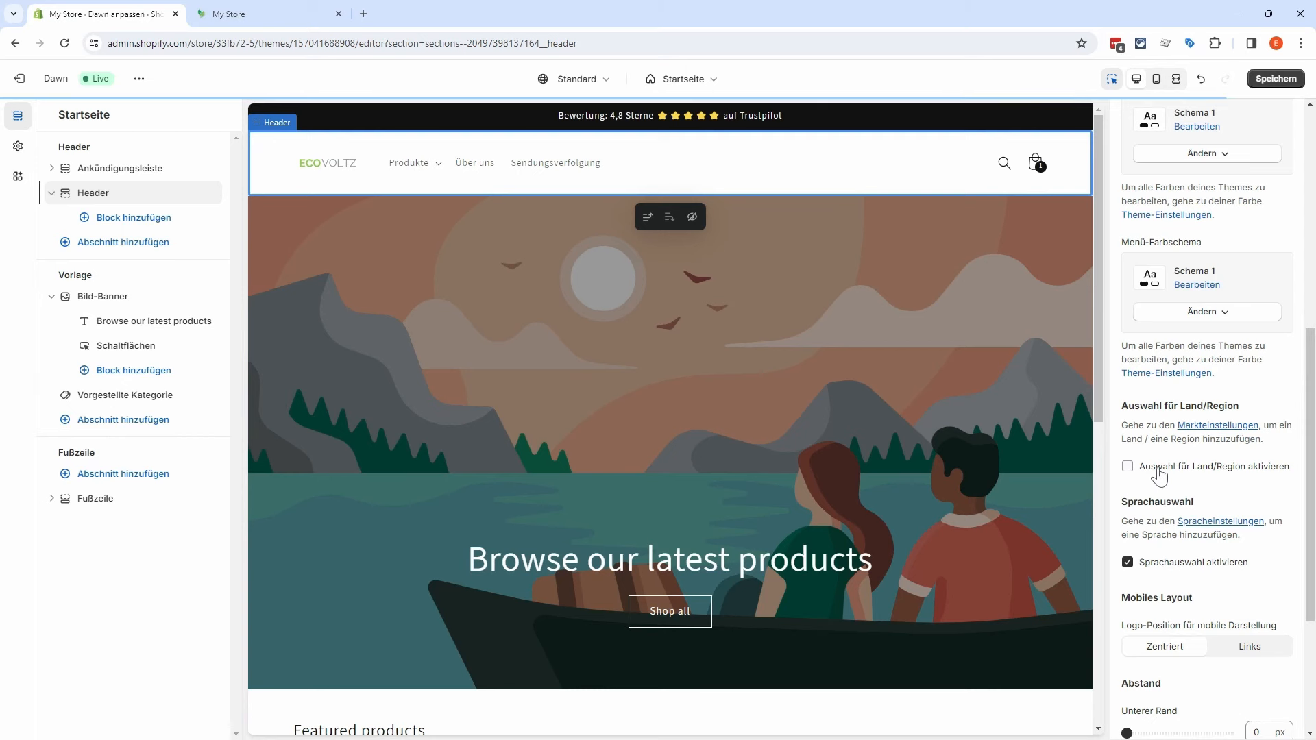
click(1127, 562)
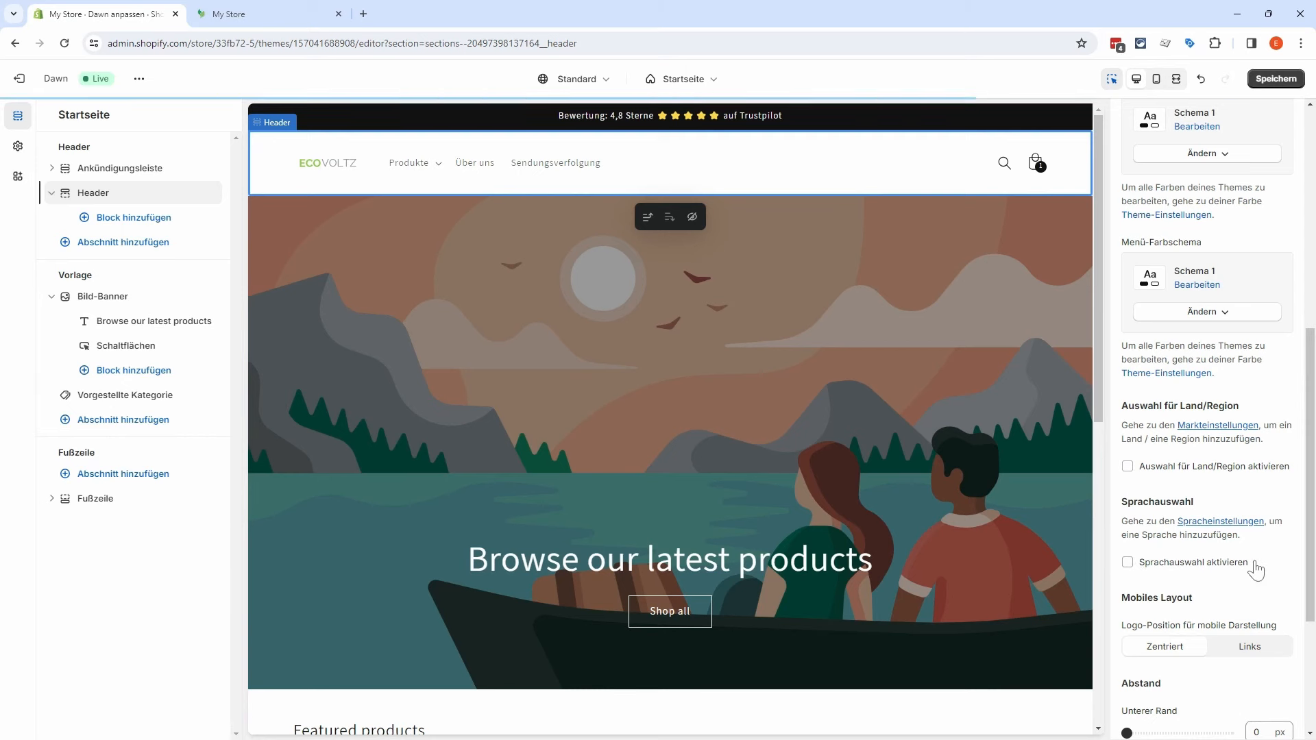
Step: Check the header's centred logo in the mobile preview and return to the desktop preview
scroll(1250, 559, down, 2)
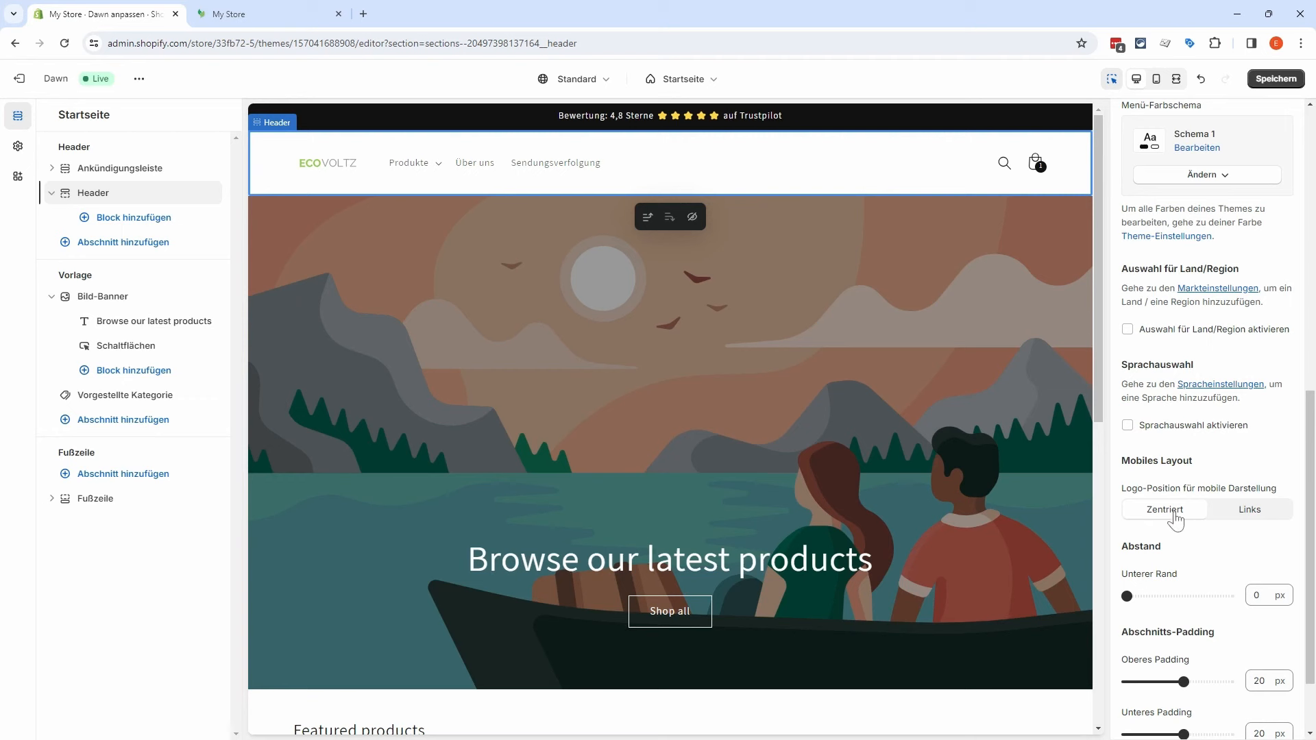
click(1156, 79)
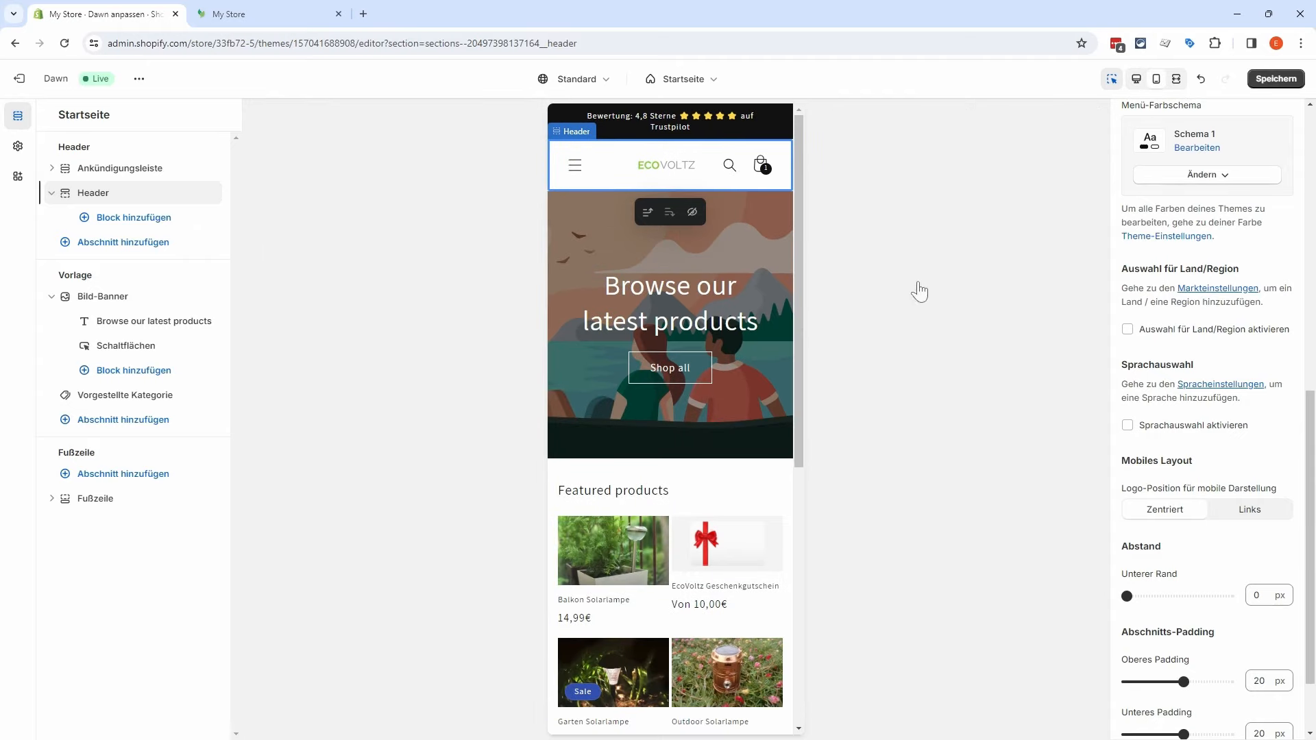
click(1136, 79)
Step: Reduce the header section's upper and lower padding to 8 px each
scroll(1164, 497, down, 2)
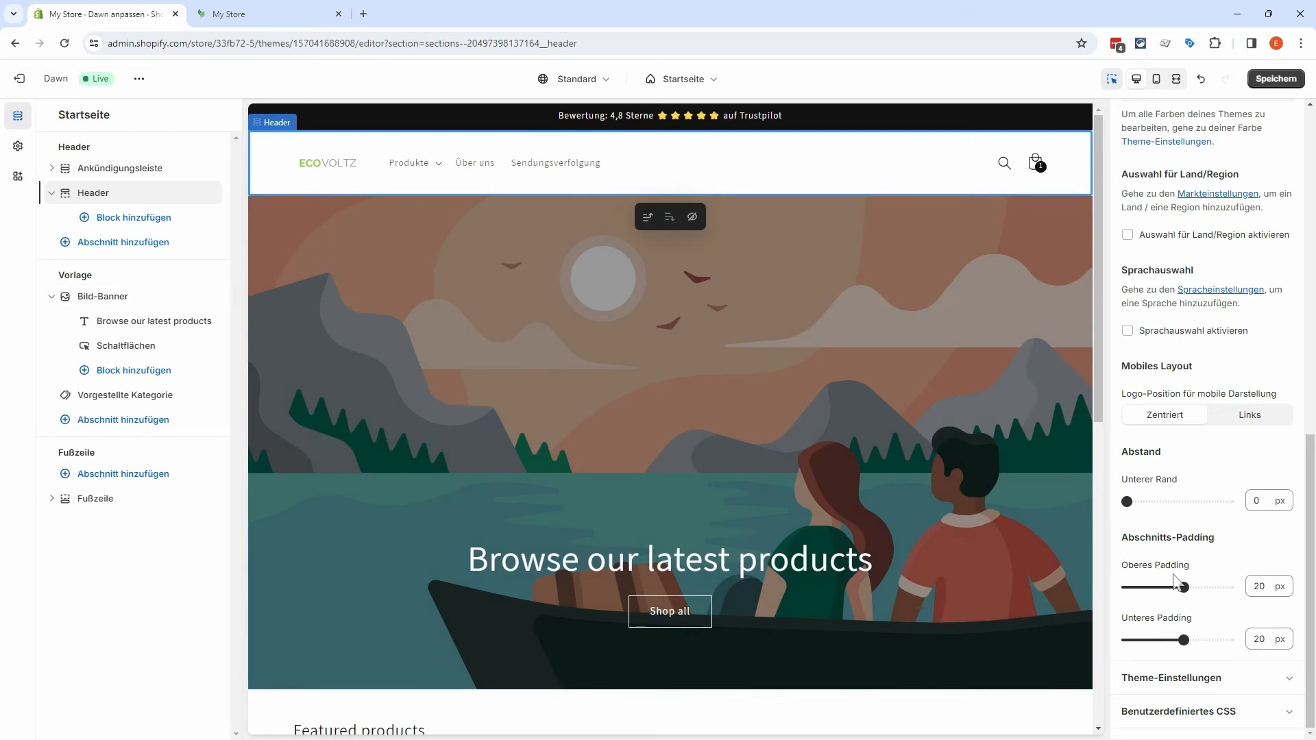
drag(1182, 587, 1146, 590)
drag(1183, 640, 1149, 639)
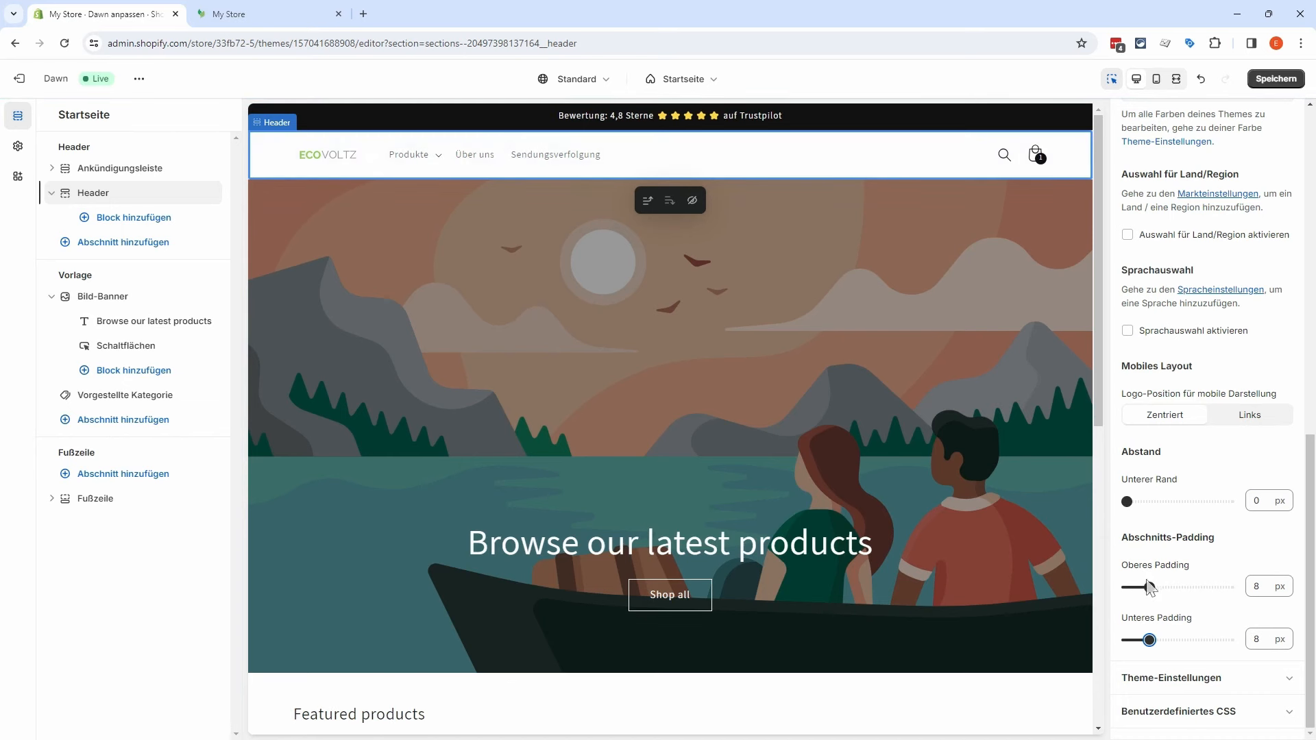
Step: Set the header section's upper and lower padding to 16 px each
drag(1149, 587, 1171, 587)
drag(1149, 640, 1172, 639)
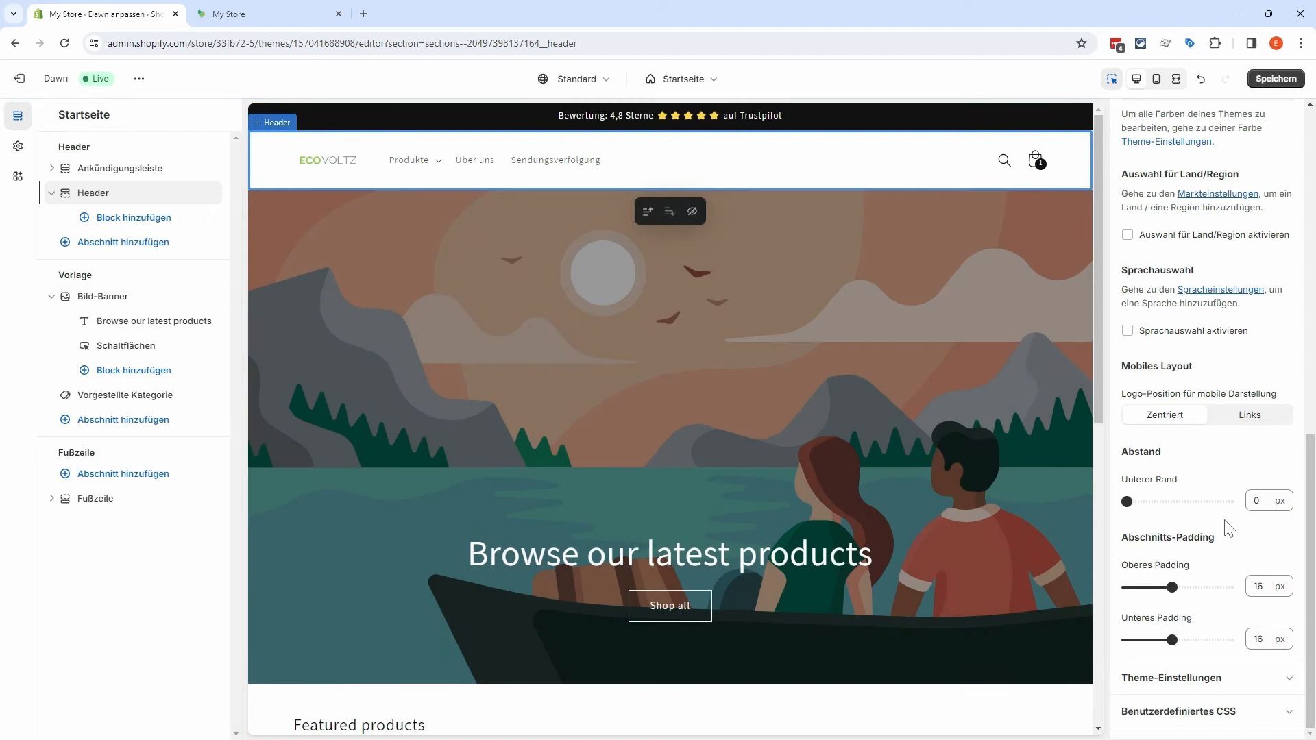
Step: Review the header's Theme-Einstellungen and Benutzerdefiniertes CSS options without editing them, and save the theme changes
click(1276, 679)
scroll(1245, 612, down, 2)
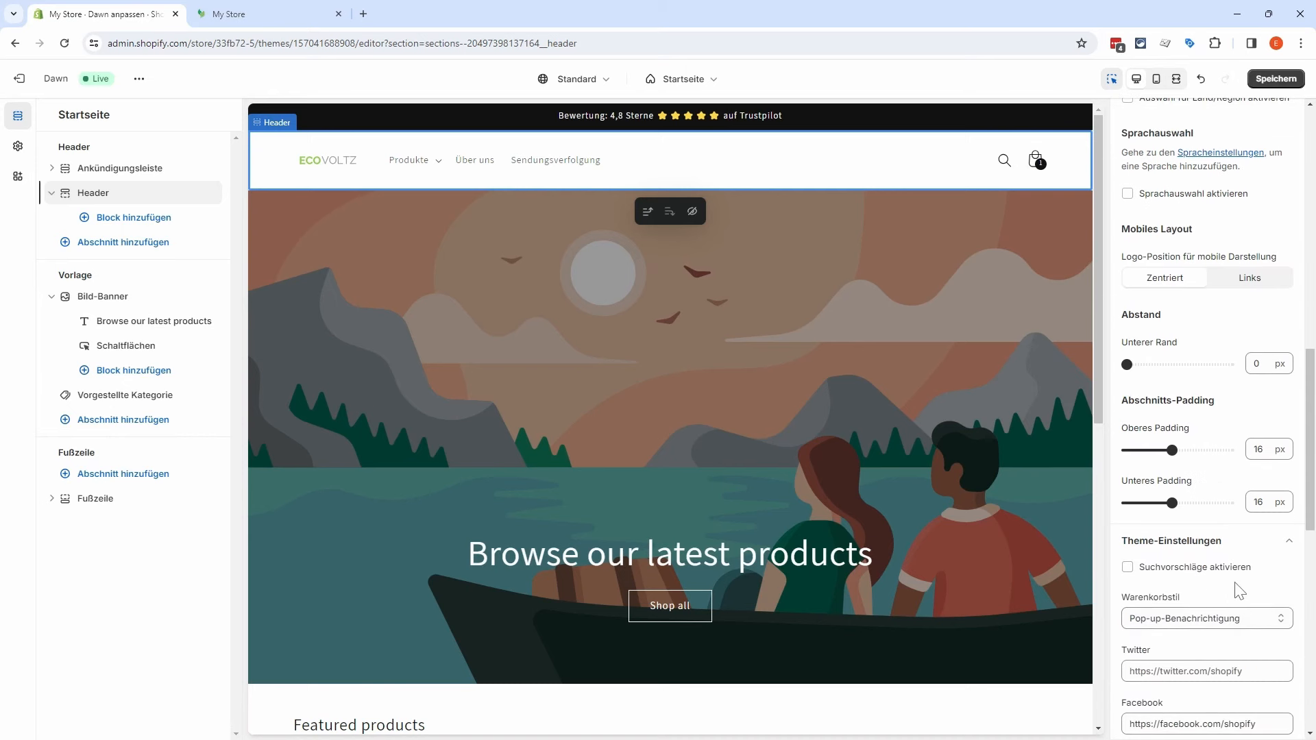
scroll(1222, 598, down, 5)
scroll(1176, 454, up, 3)
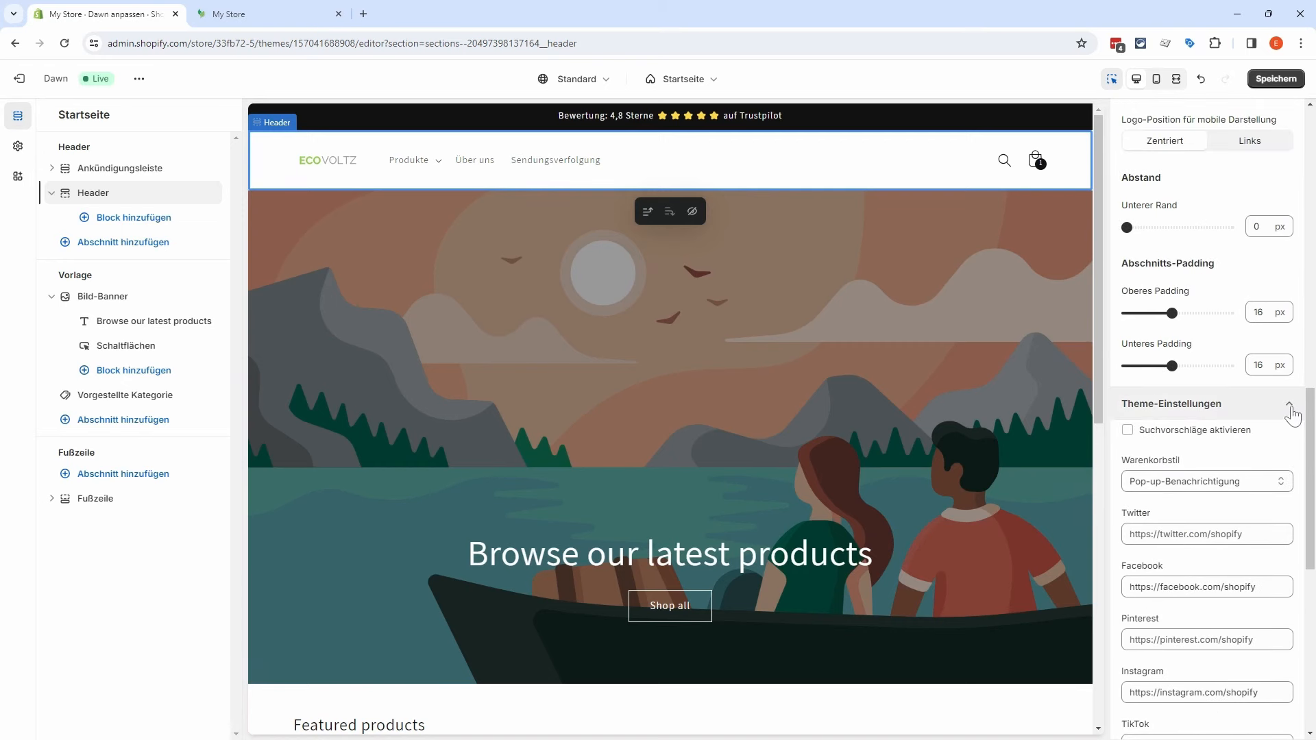
click(1289, 406)
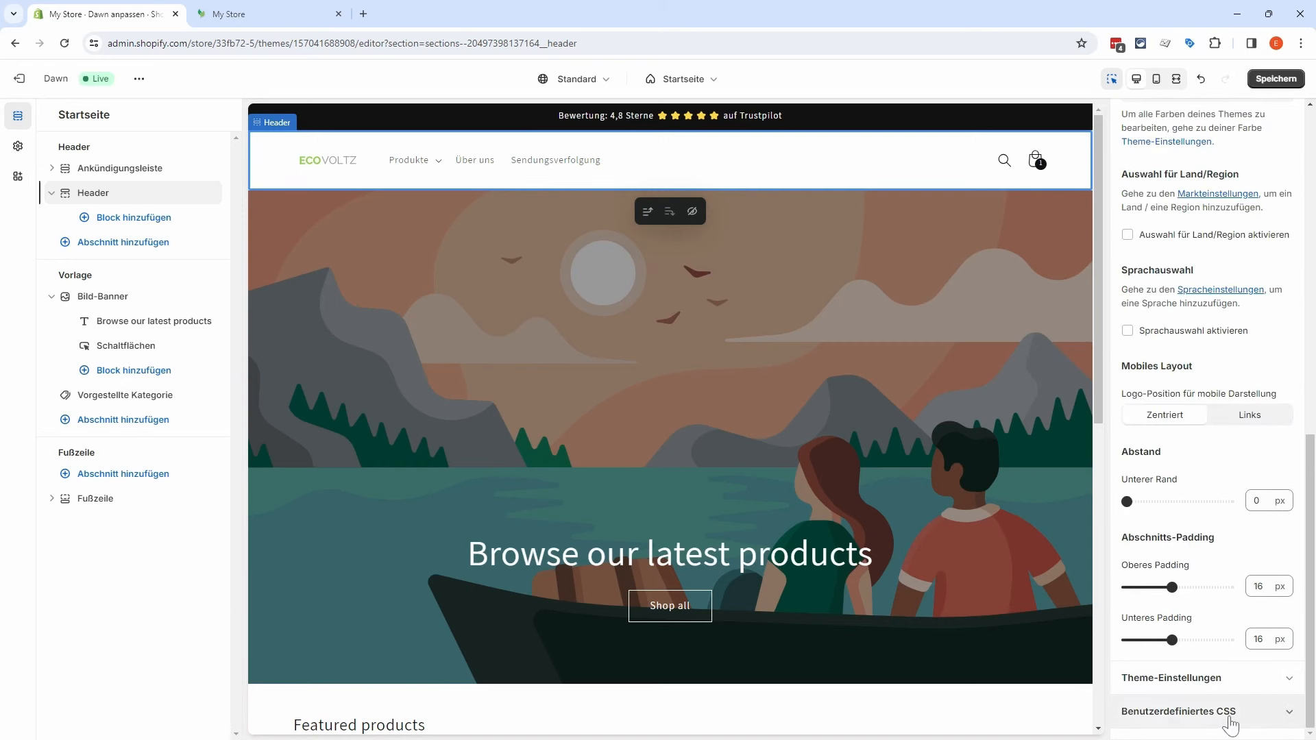
click(1287, 714)
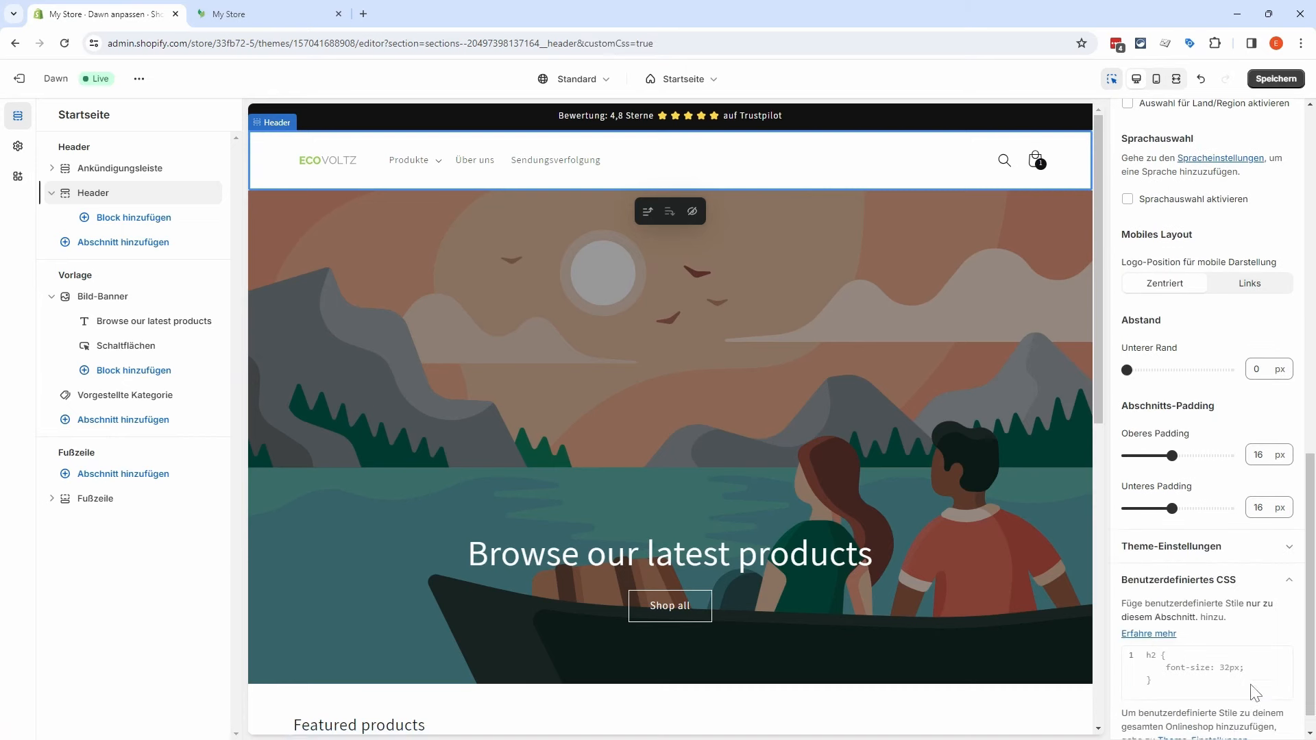
scroll(1254, 685, down, 3)
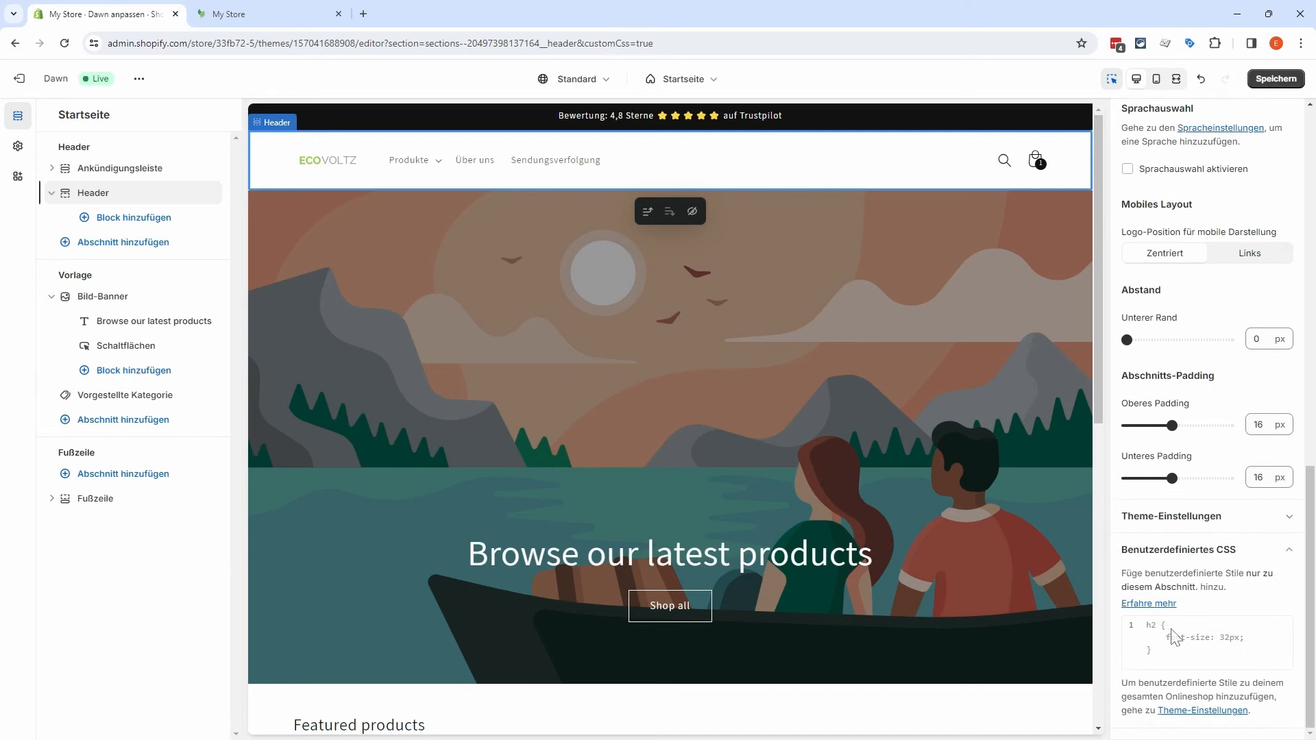
click(1283, 553)
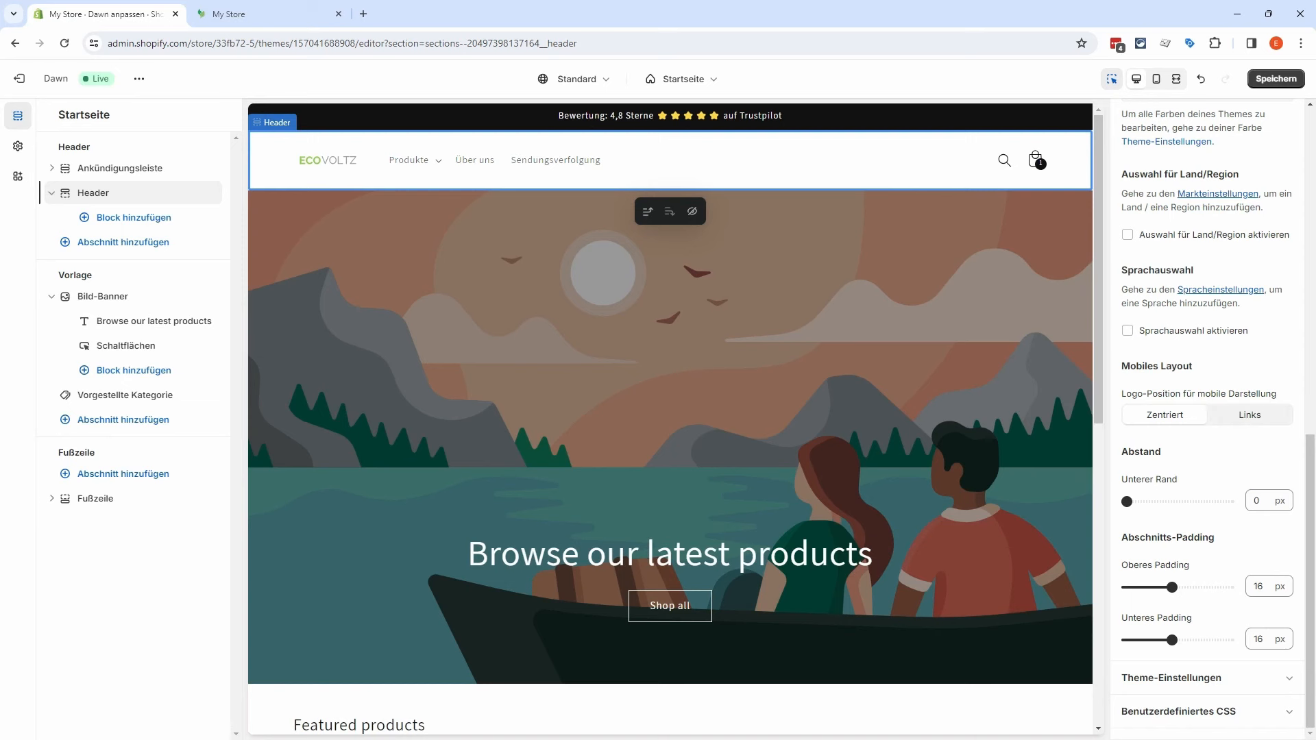
click(1277, 79)
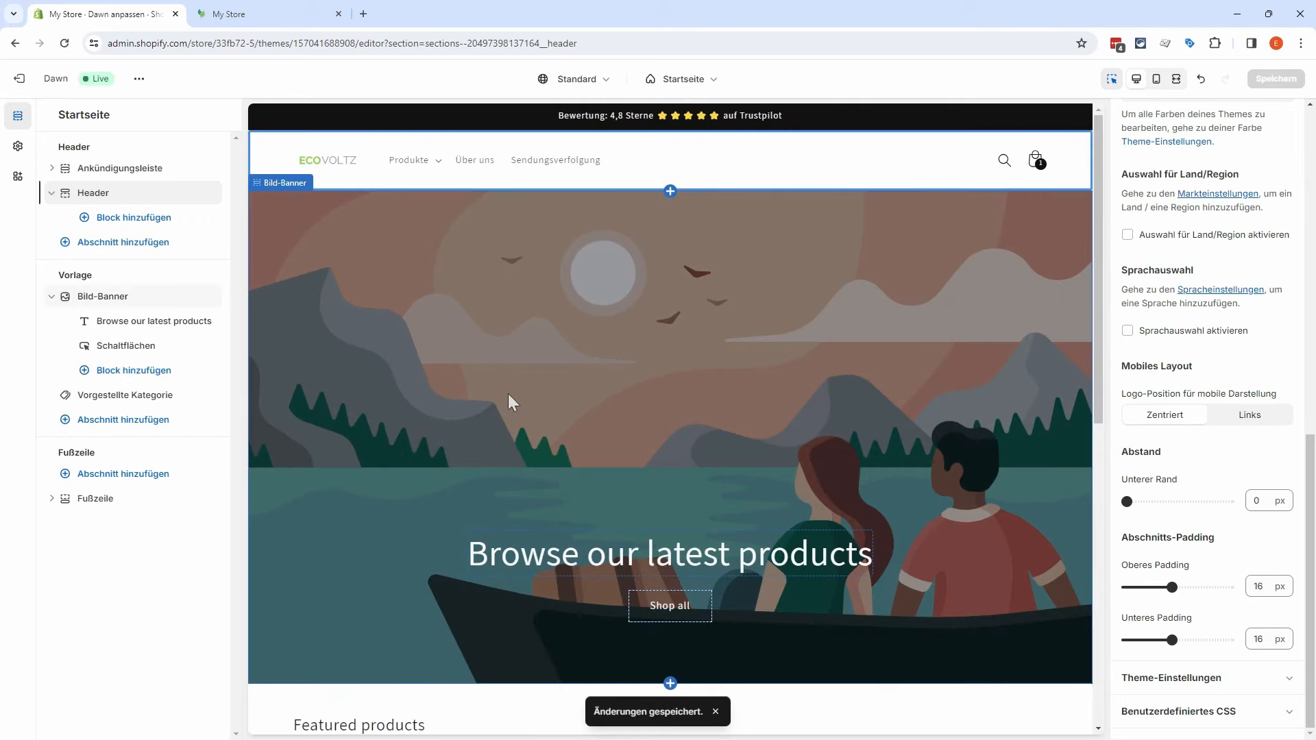
Step: Examine the settings of the Bild-Banner section and of its heading and Schaltflächen blocks
click(116, 298)
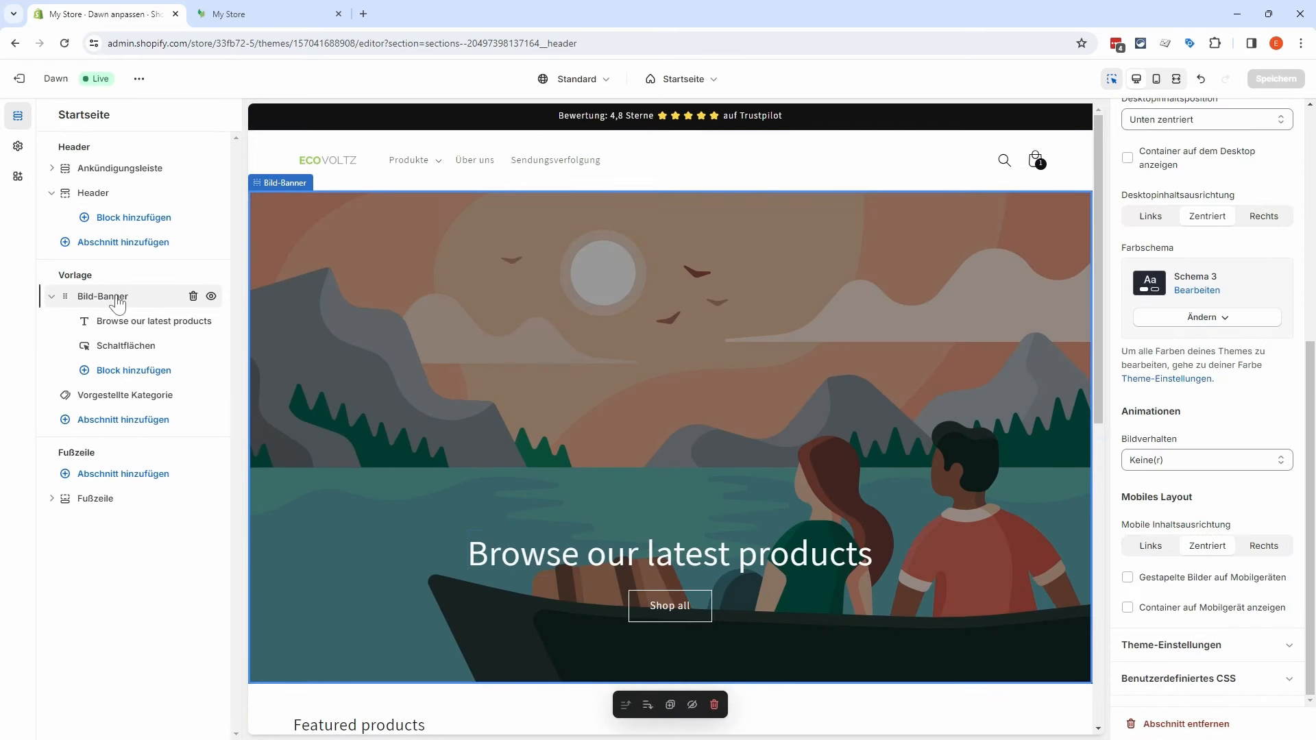
click(140, 328)
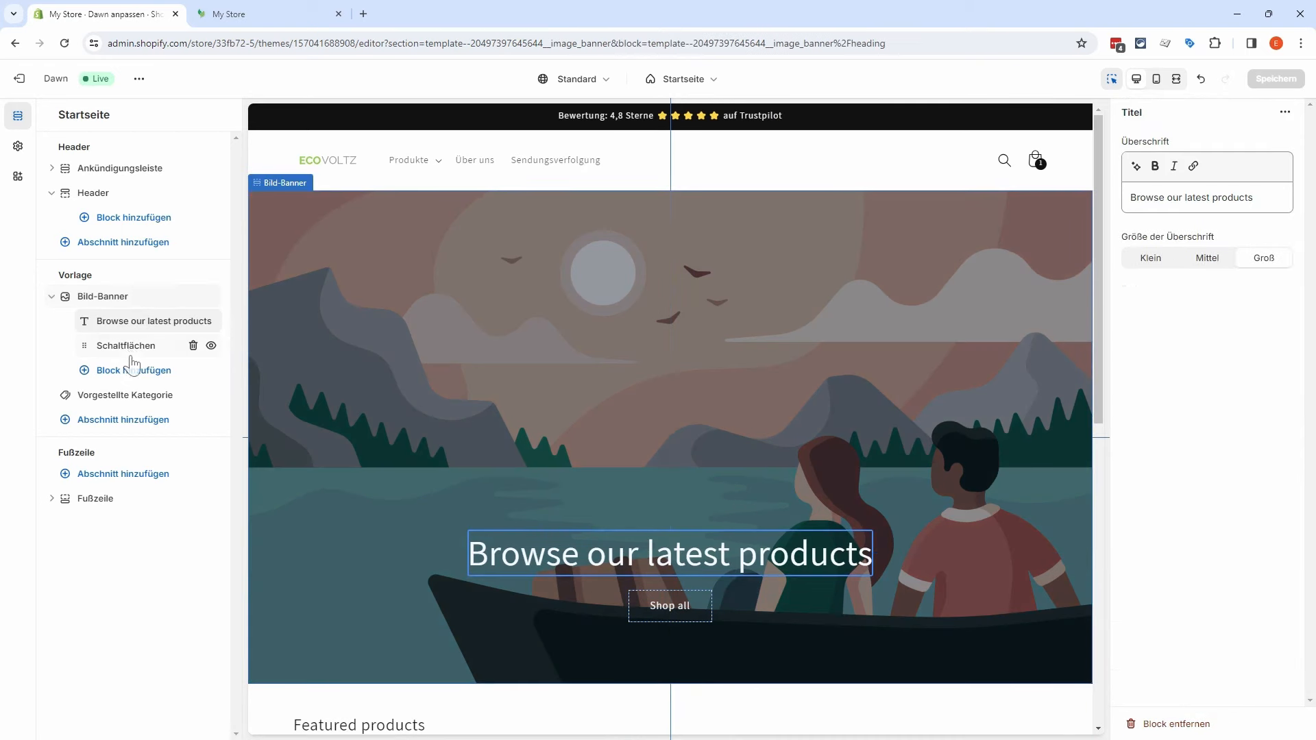
click(133, 348)
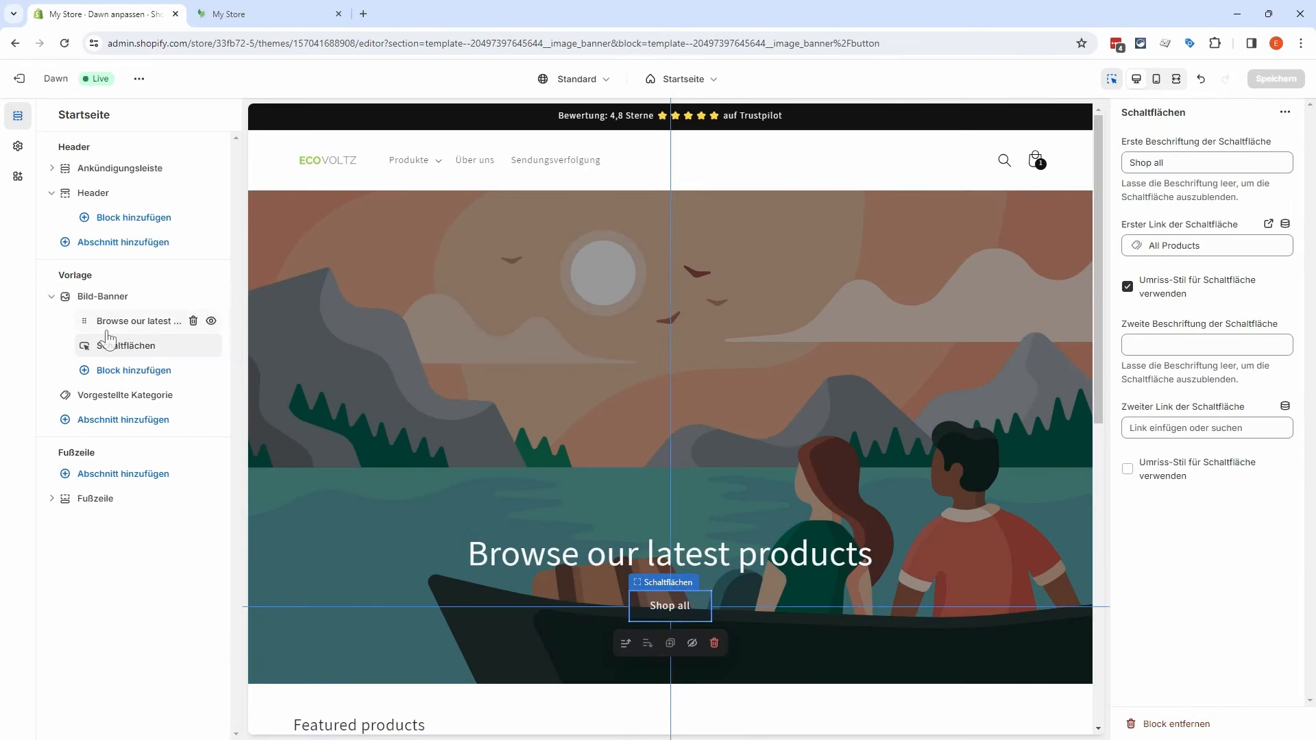
click(668, 422)
scroll(1228, 499, down, 10)
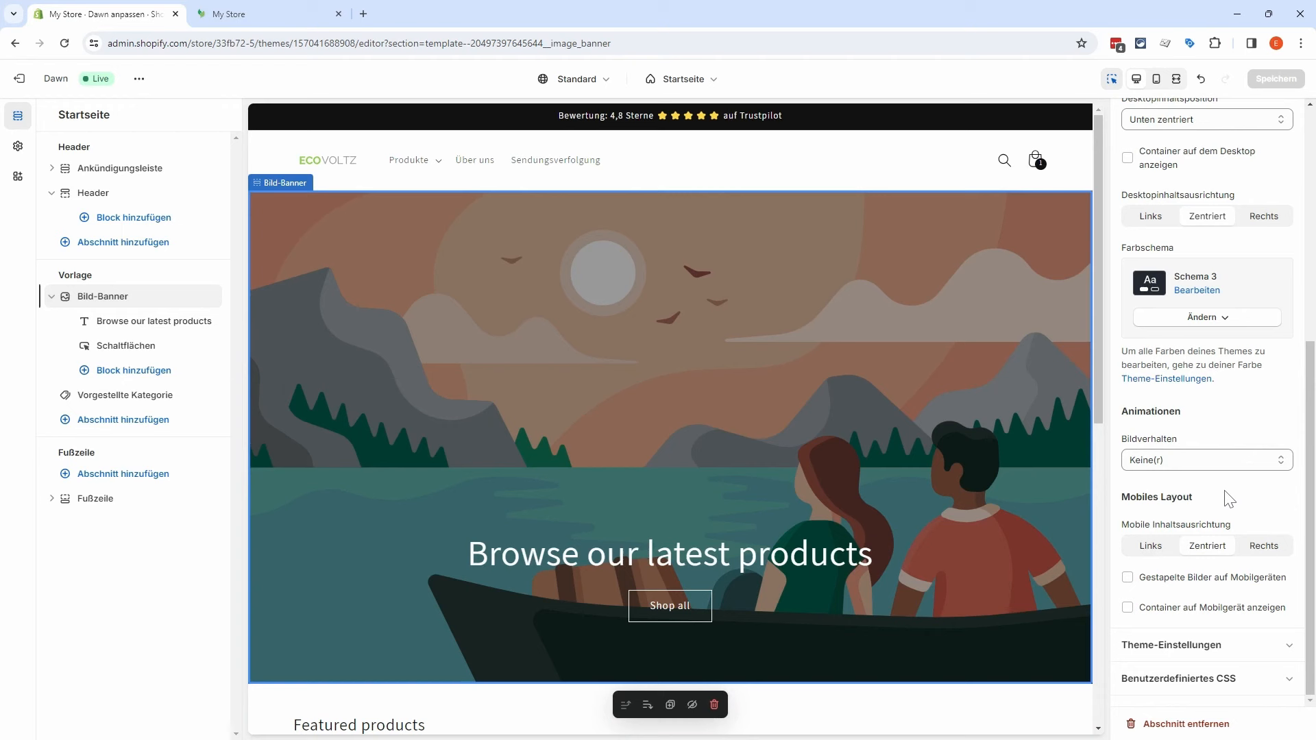
Step: Add a Slideshow section to the homepage template and move it above the Bild-Banner
click(87, 428)
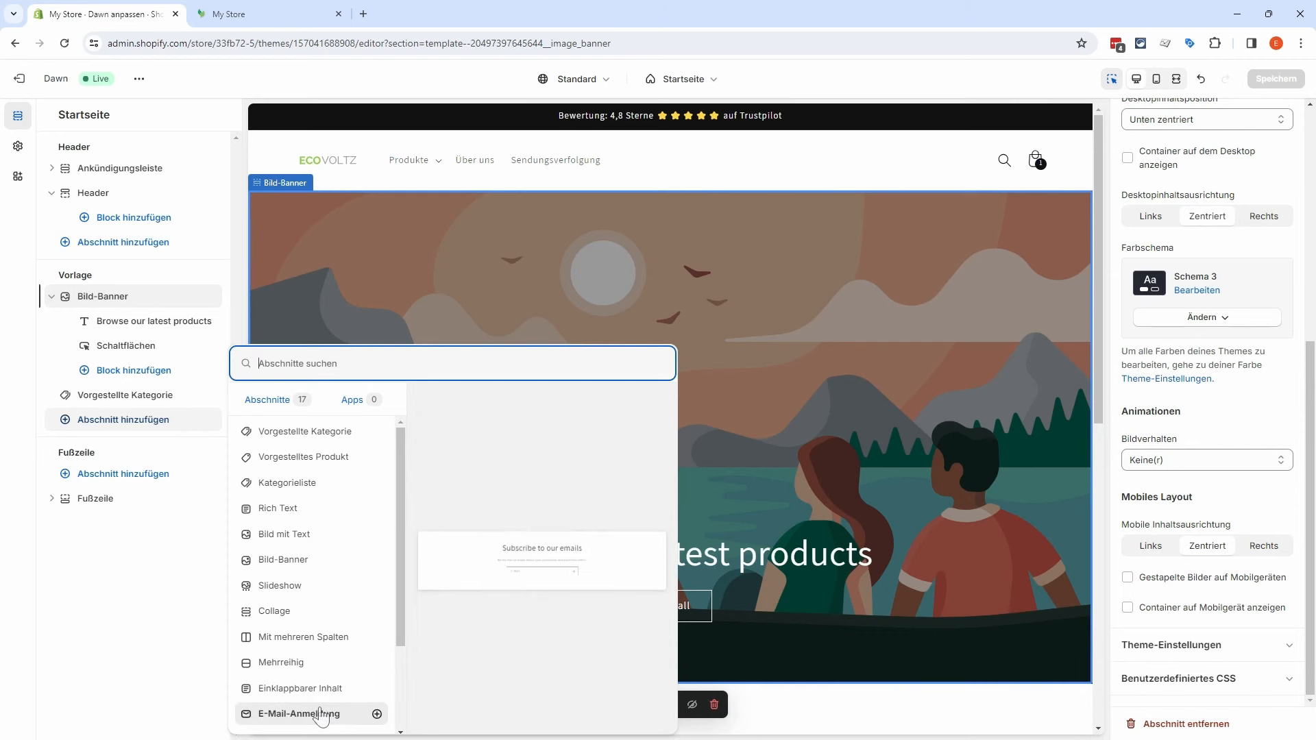
scroll(321, 716, down, 1)
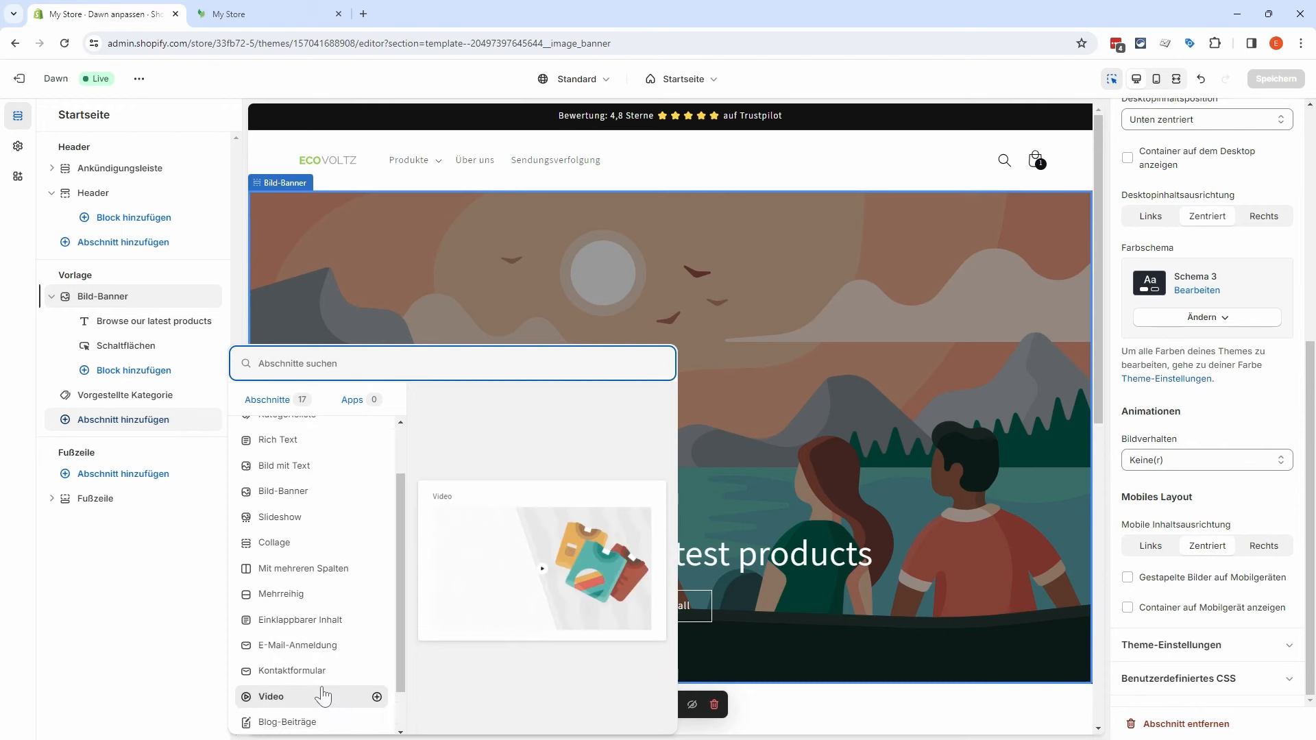
scroll(327, 694, down, 1)
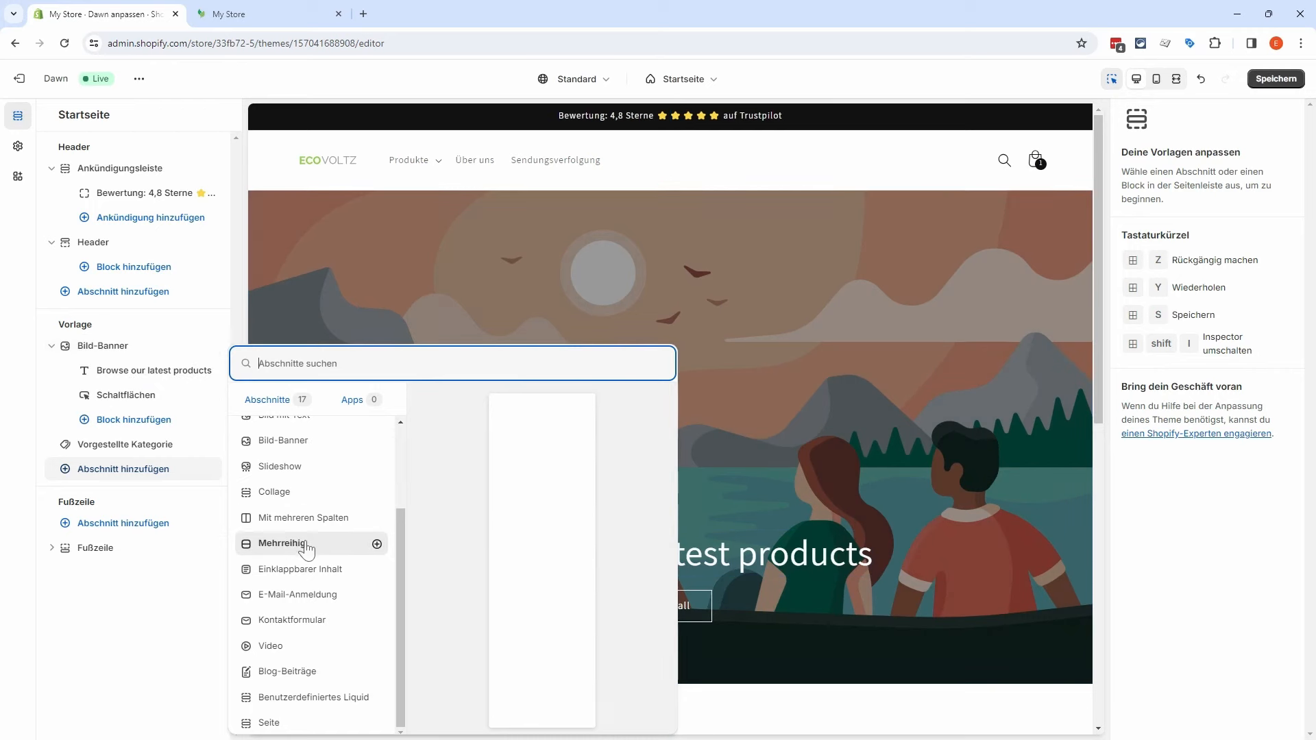
click(297, 467)
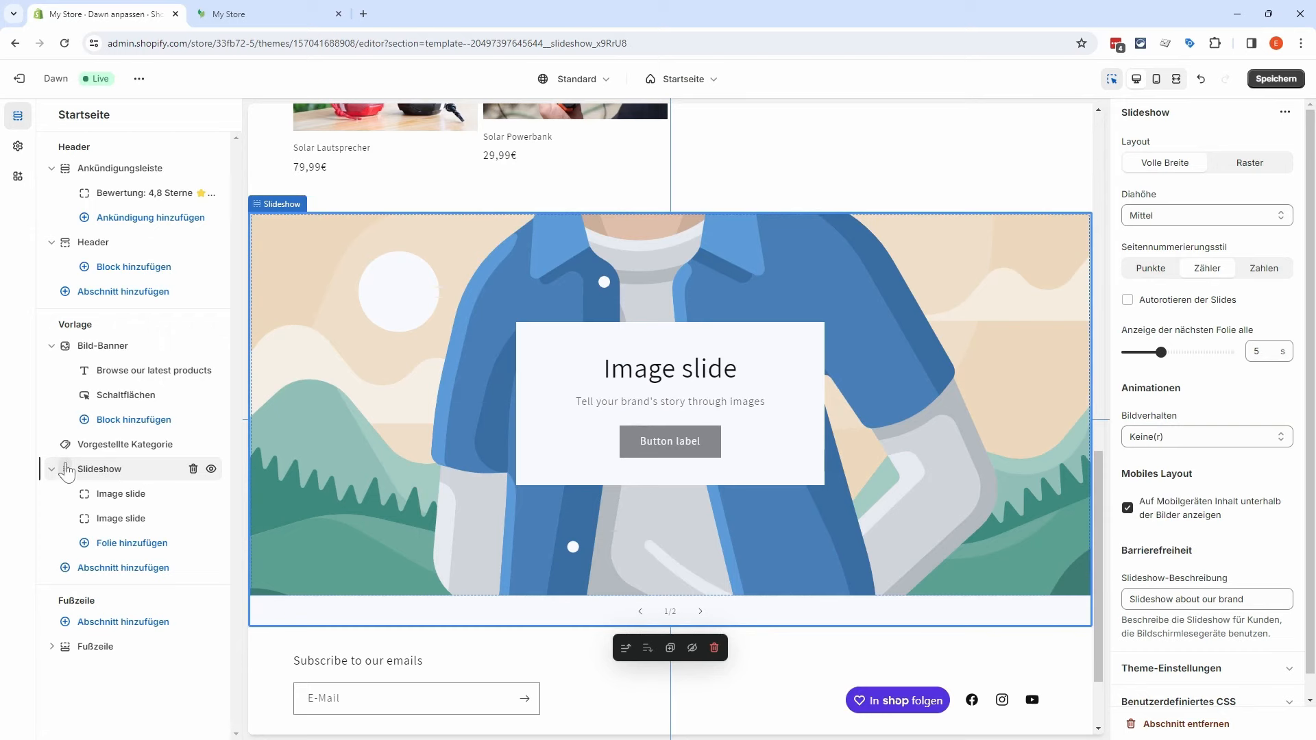
drag(67, 472, 69, 348)
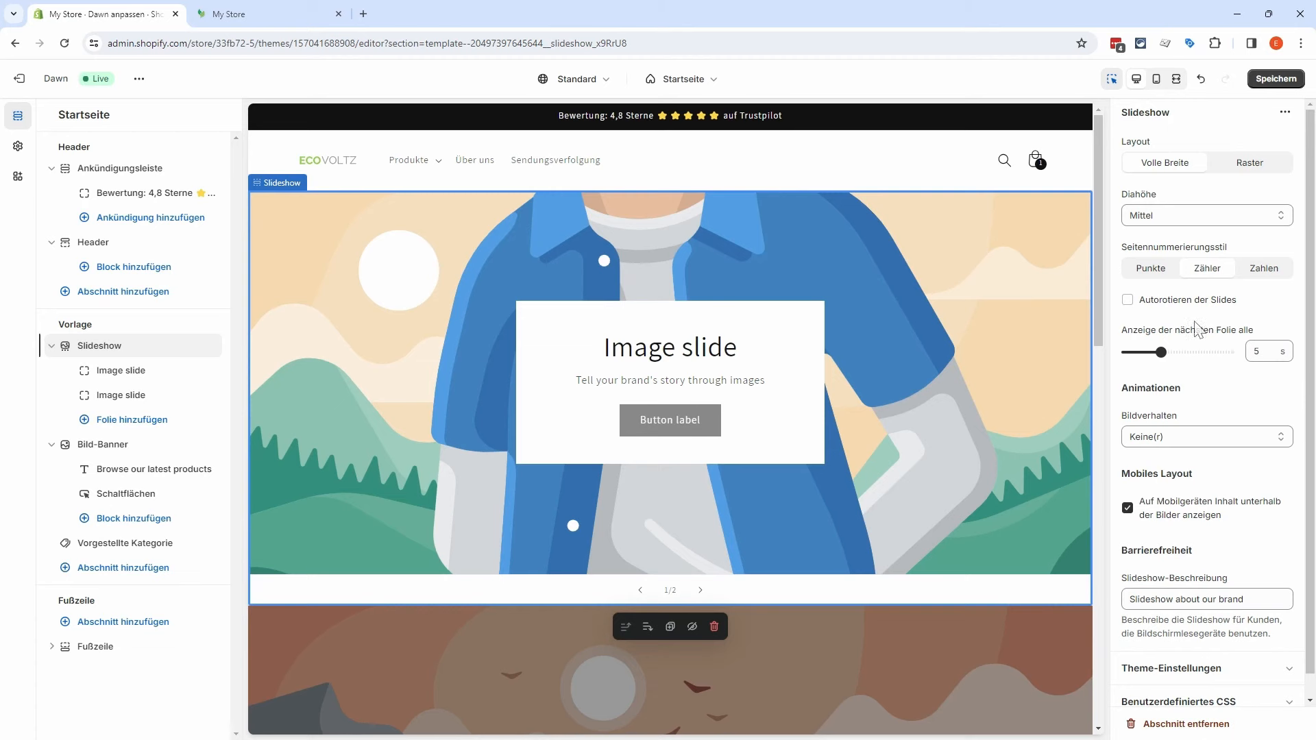
Step: Assign the header_1 image to the slideshow's first slide
click(142, 376)
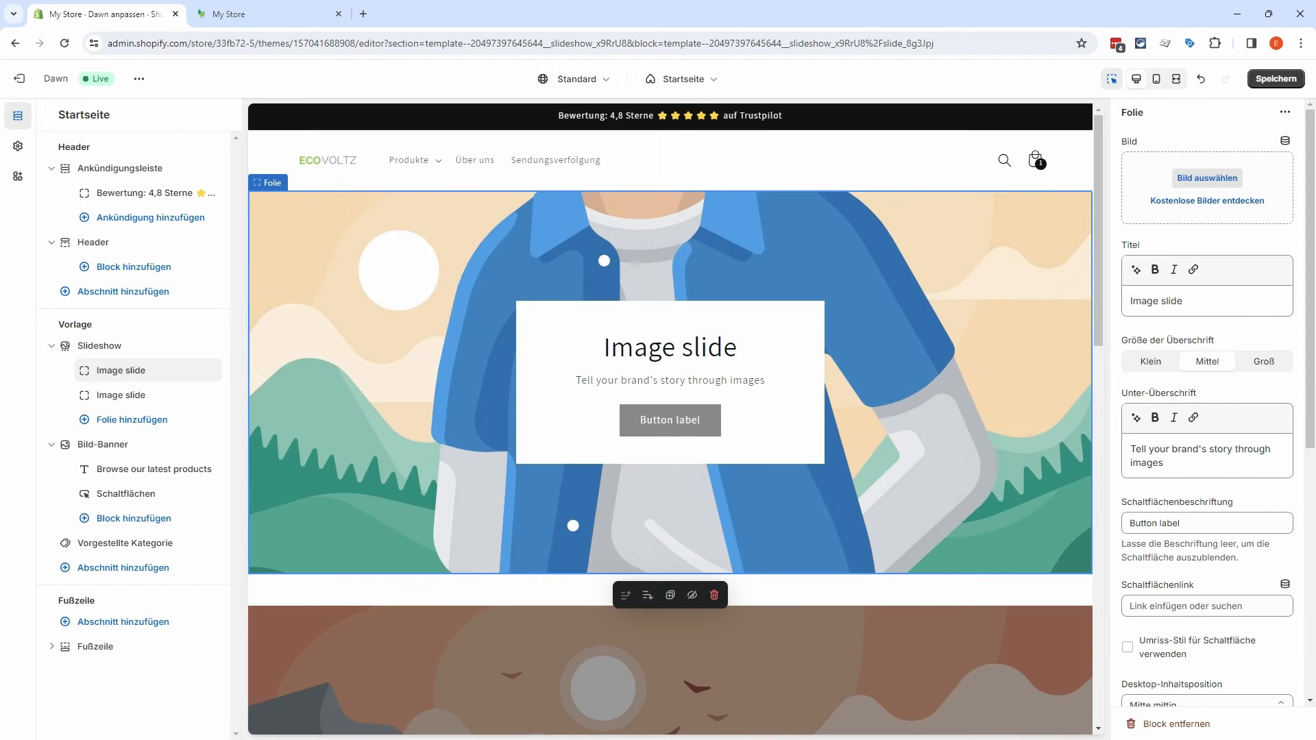
click(1207, 178)
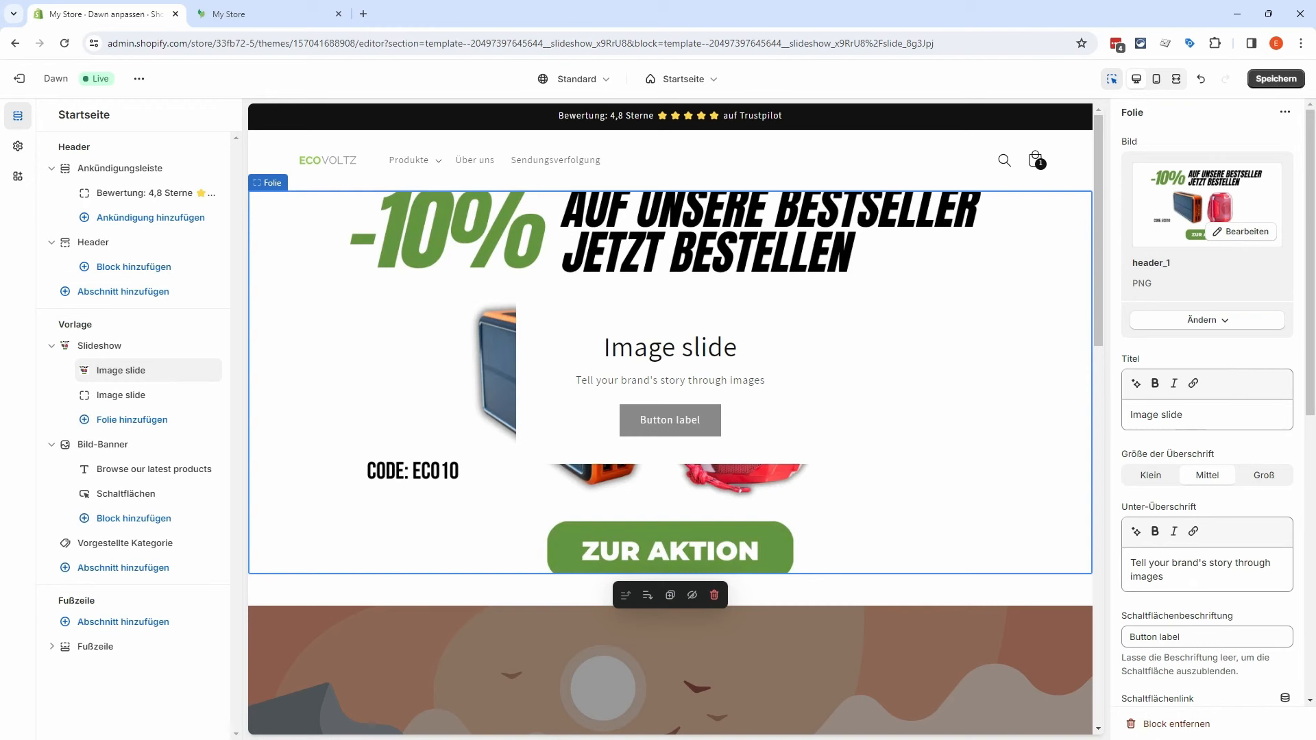
Step: Clear the first slide's title, subheading and button label, and disable its container on desktop
drag(1186, 415, 1129, 414)
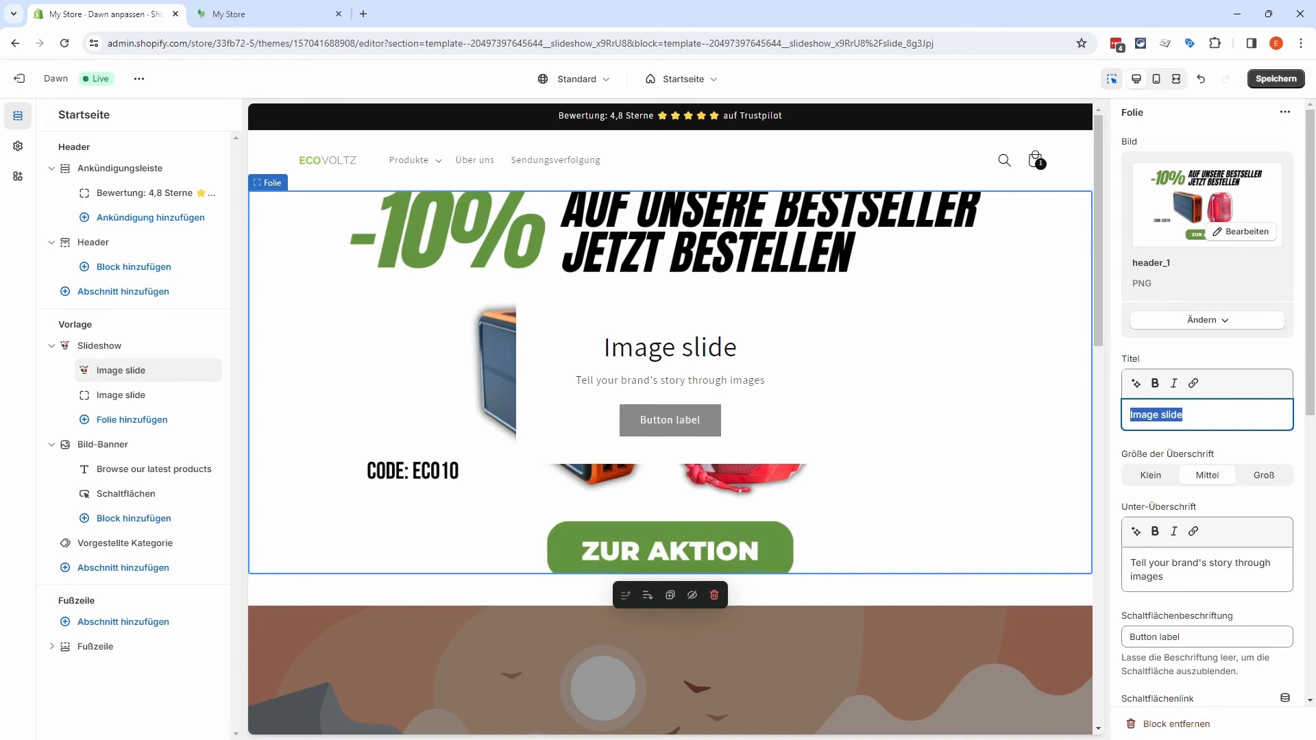
key(BackSpace)
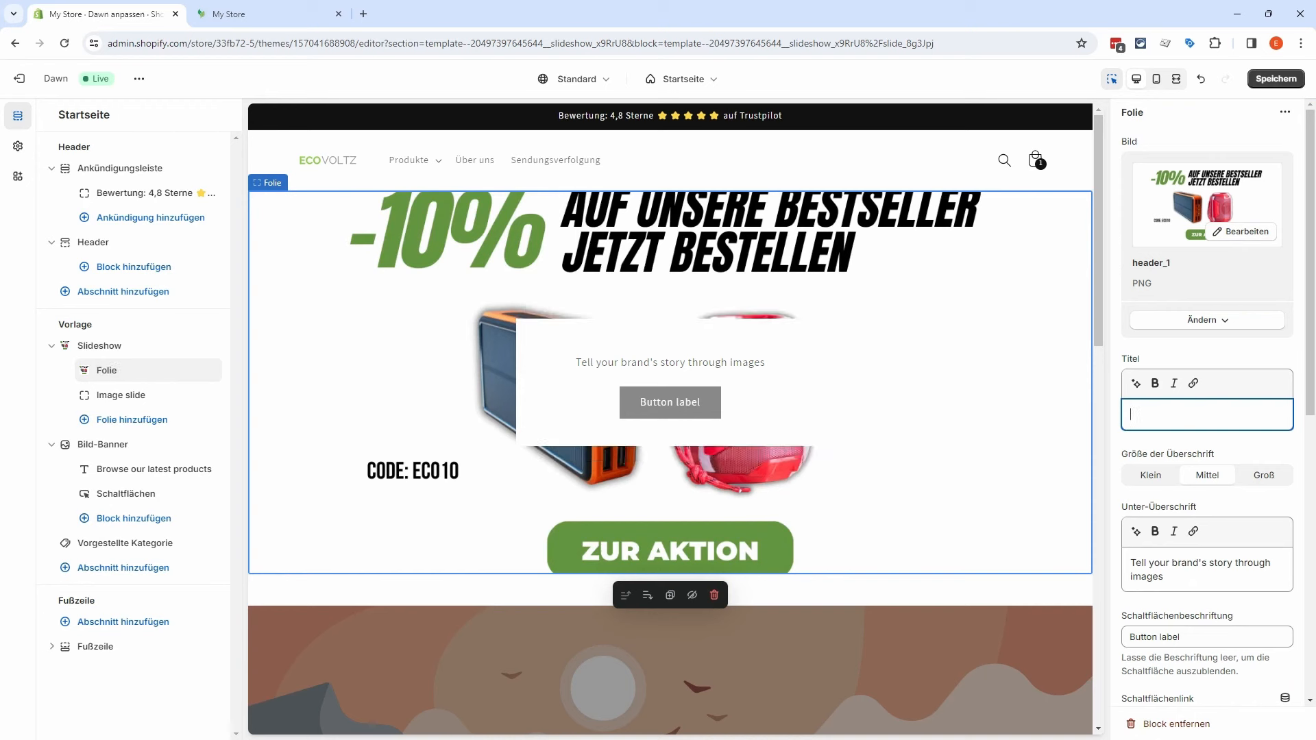
triple_click(1199, 568)
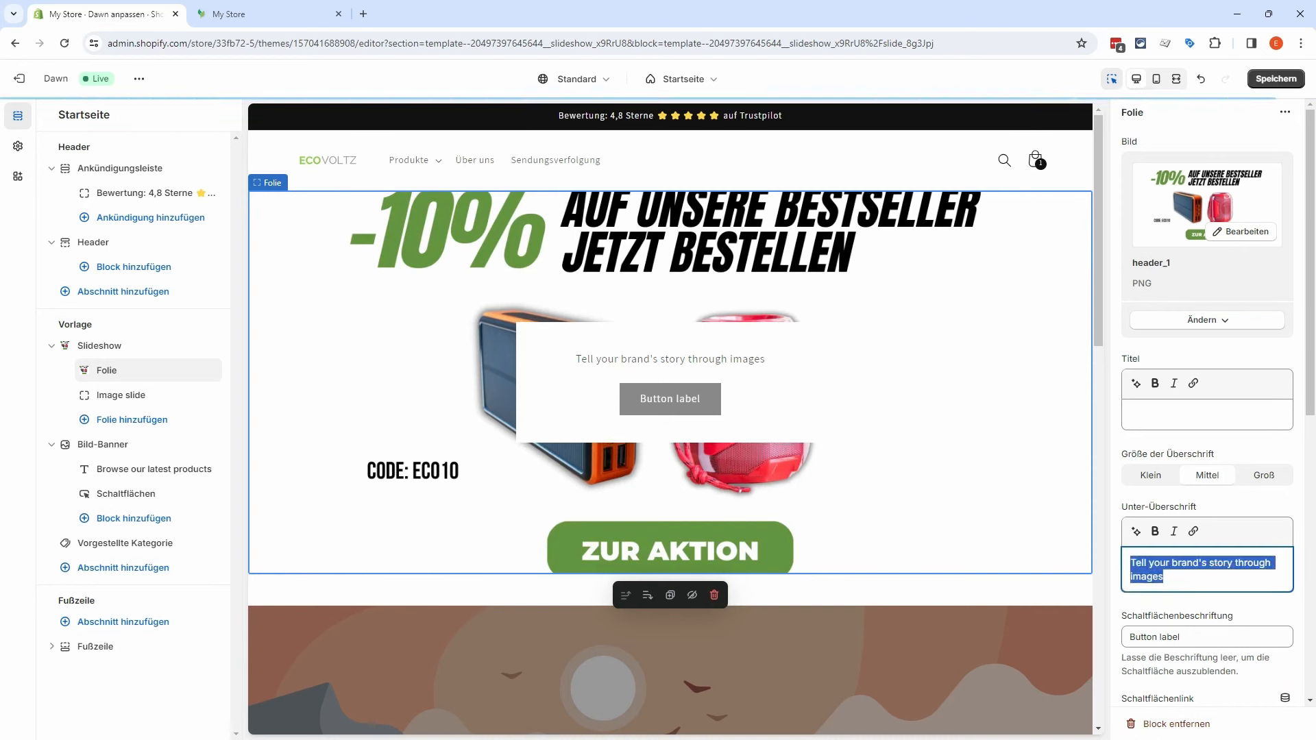
key(BackSpace)
drag(1189, 629, 1129, 624)
key(BackSpace)
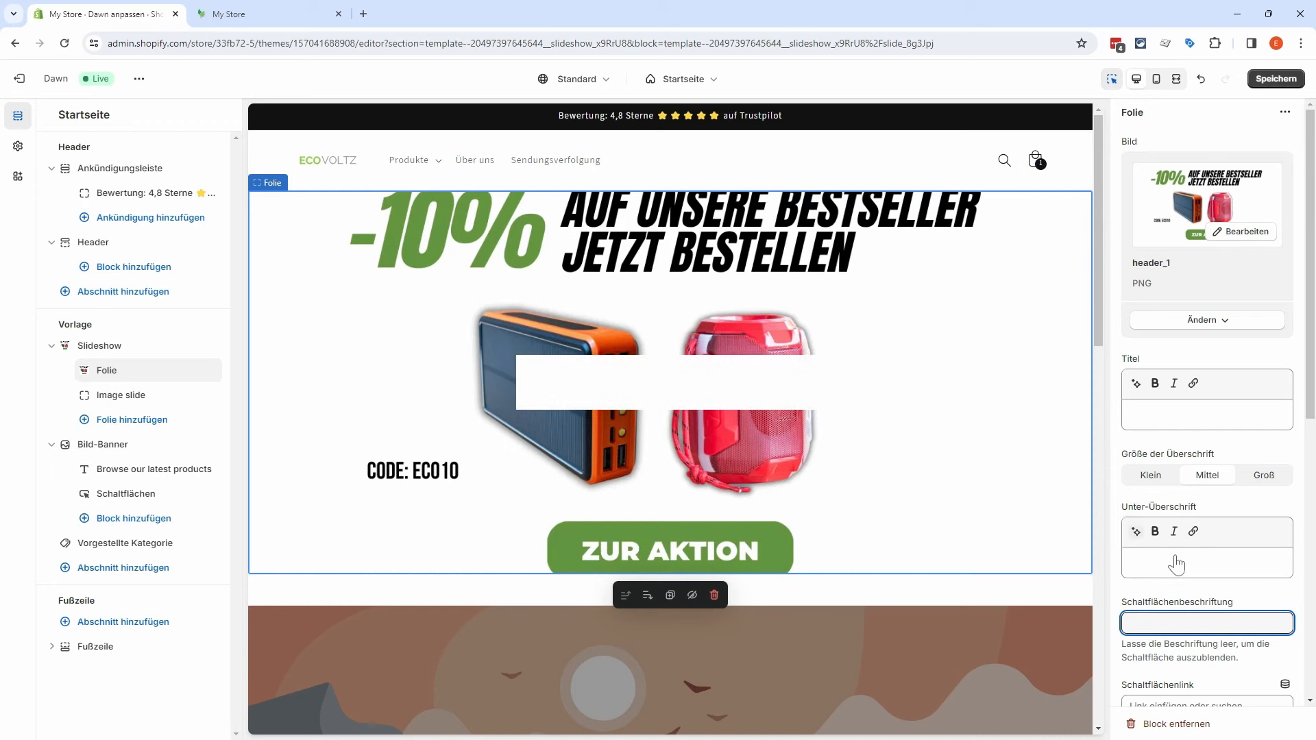
scroll(1237, 596, down, 4)
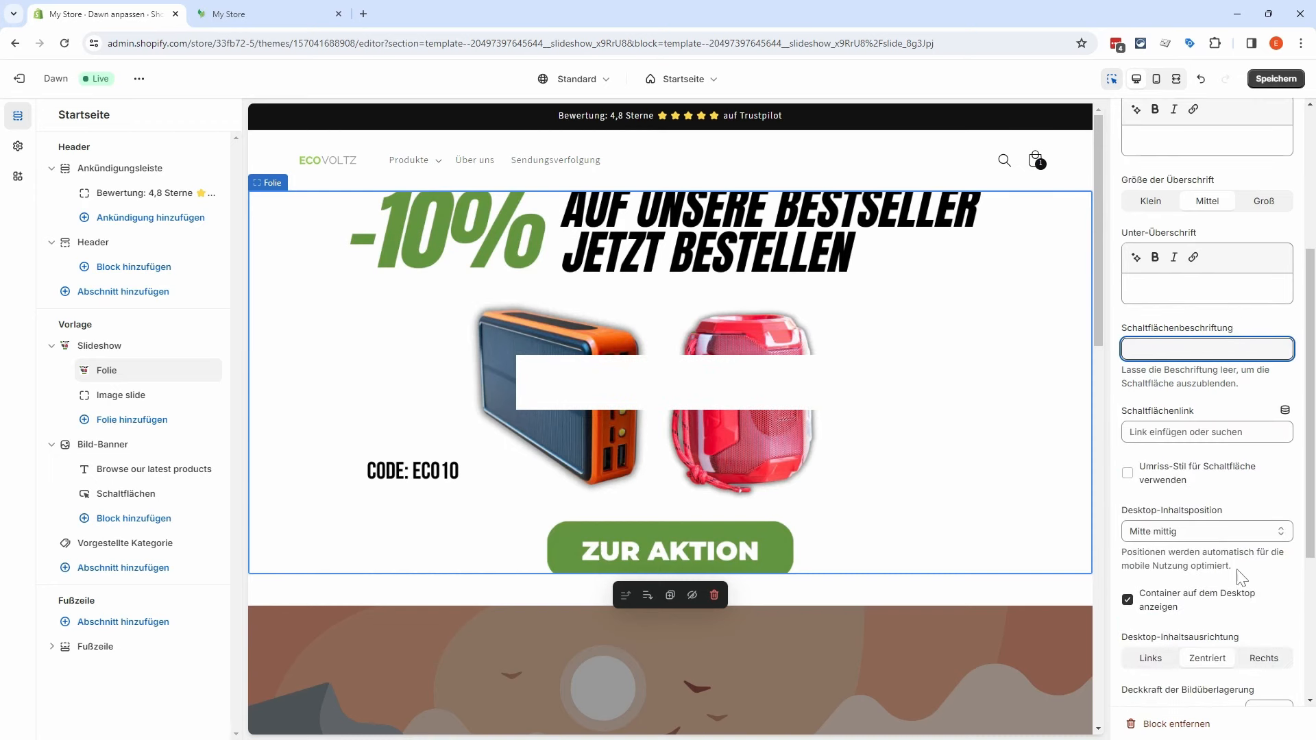
click(1128, 603)
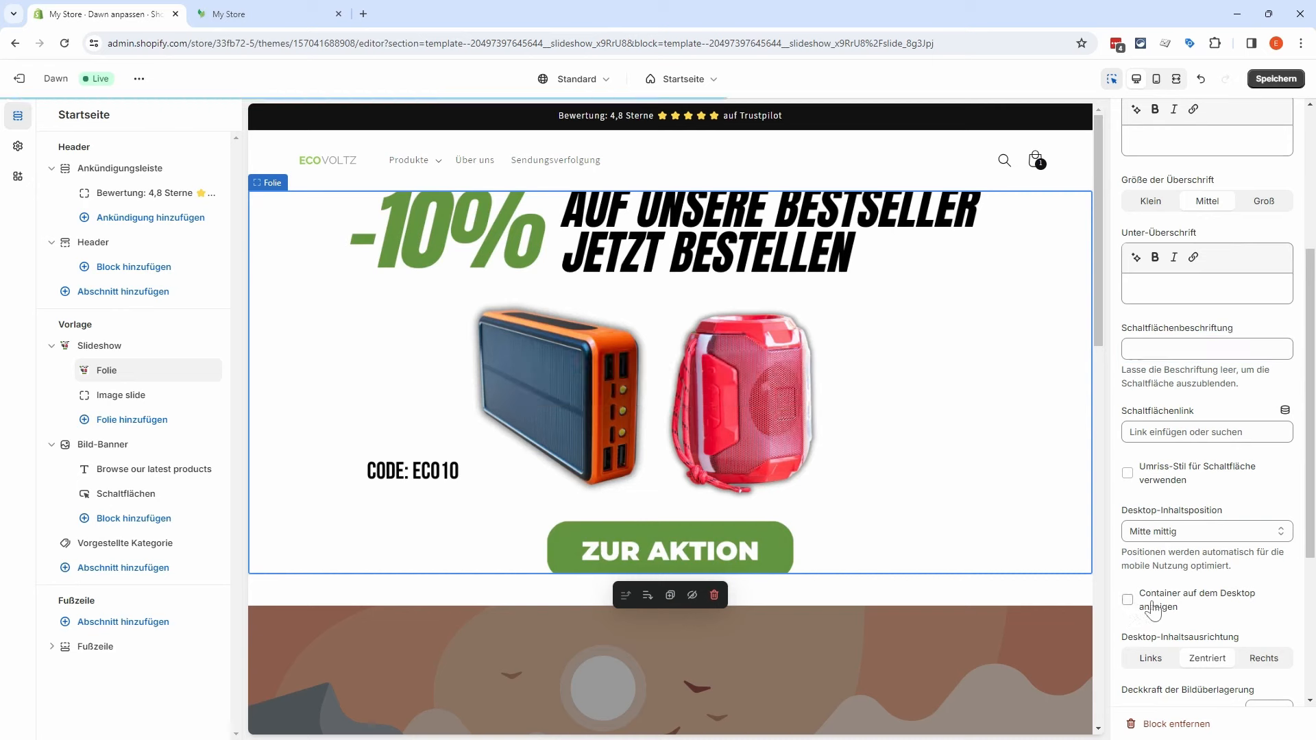
Step: Link the first slide's button to the Bestseller collection and look through the slide's remaining settings
click(1165, 432)
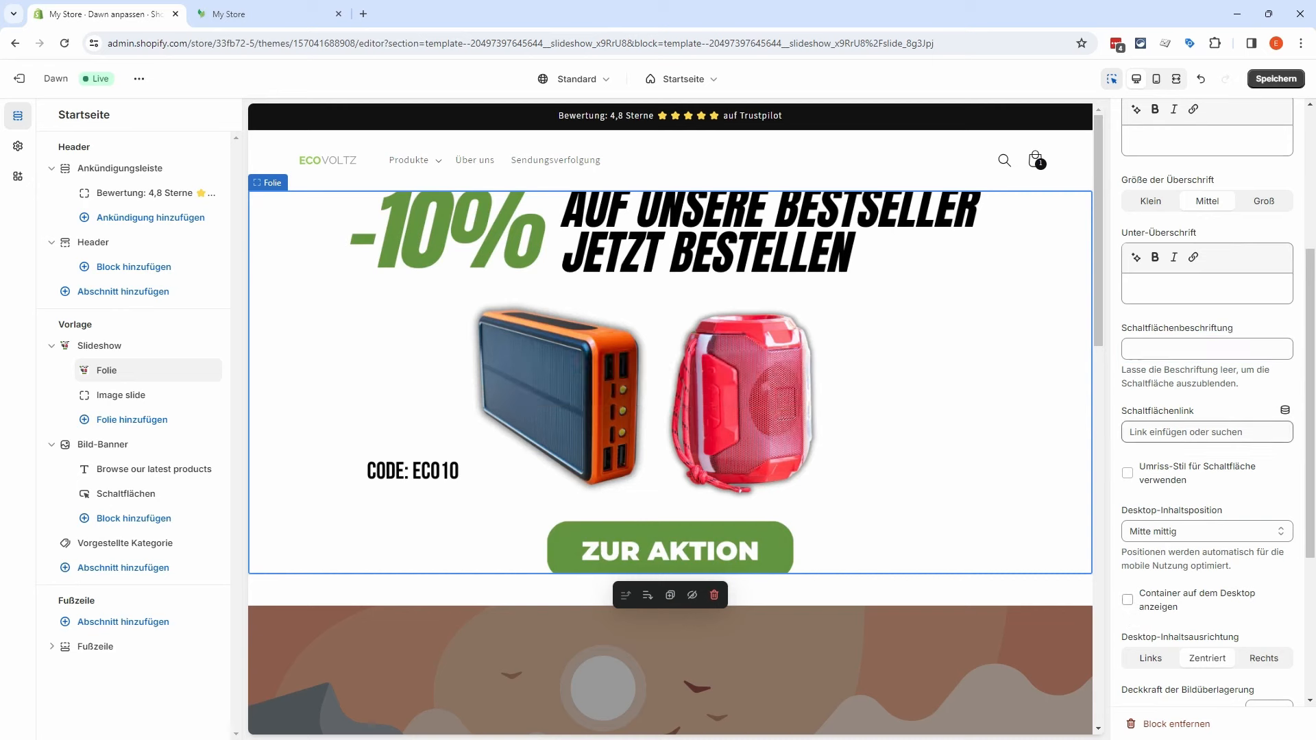
click(1201, 268)
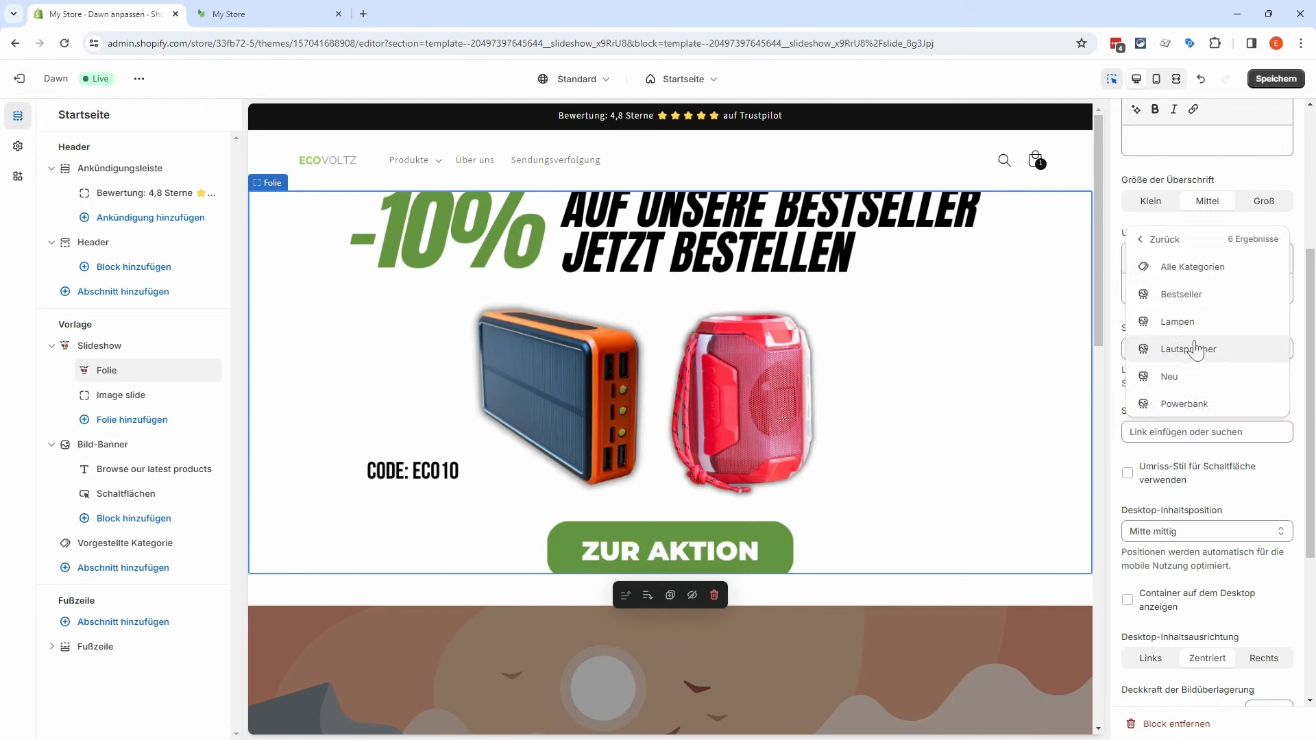
click(1195, 296)
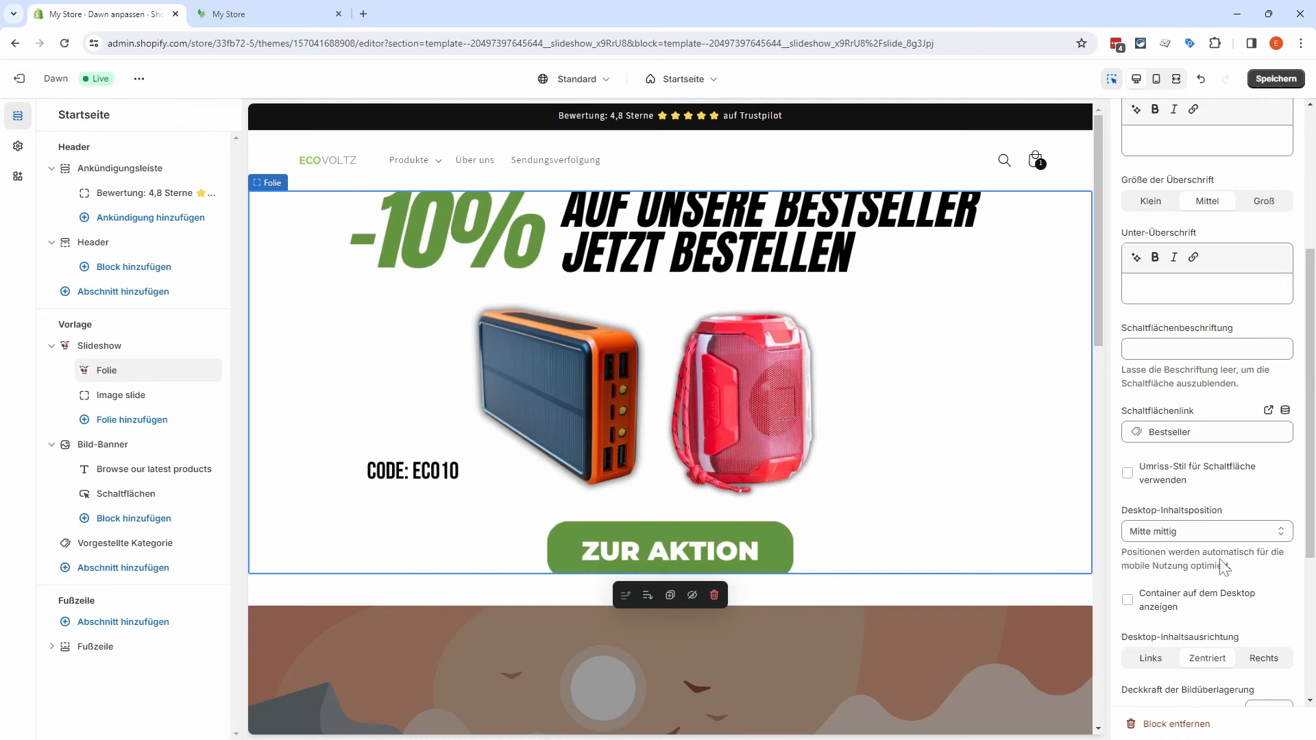
scroll(1222, 558, down, 4)
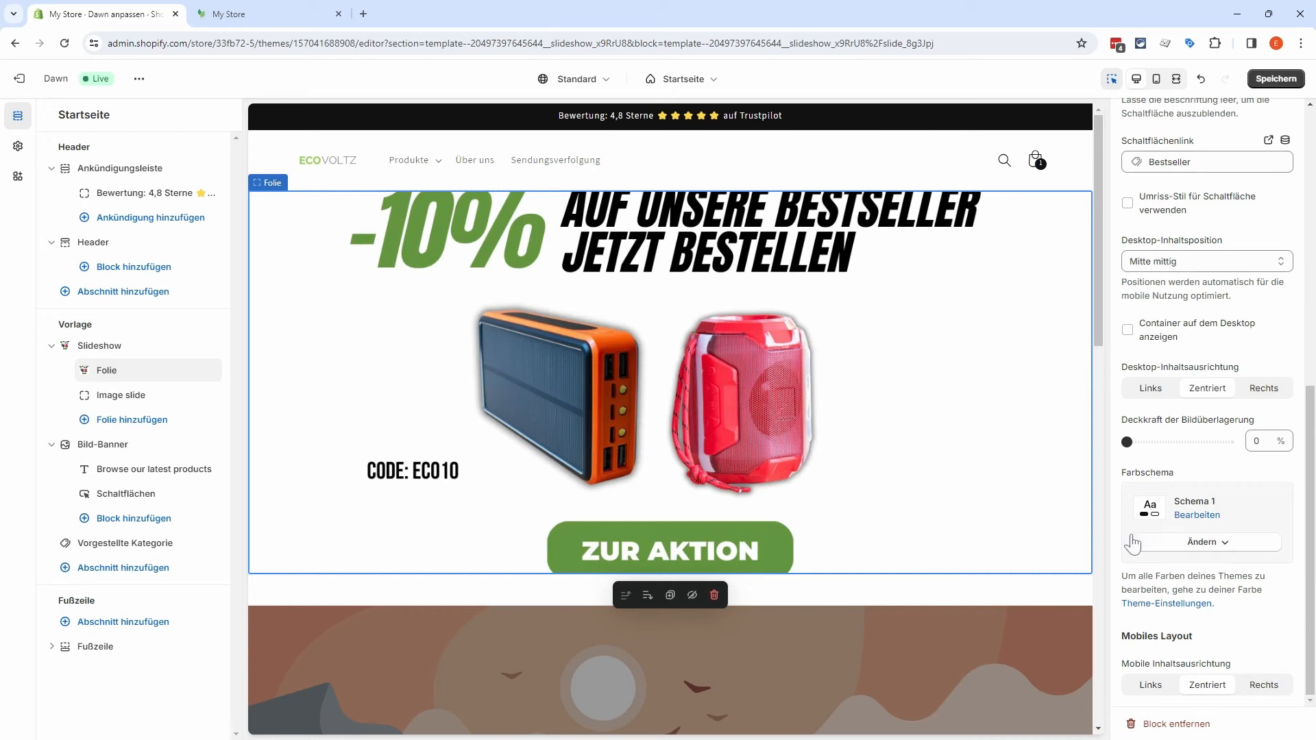
scroll(1209, 564, up, 2)
scroll(1206, 565, up, 5)
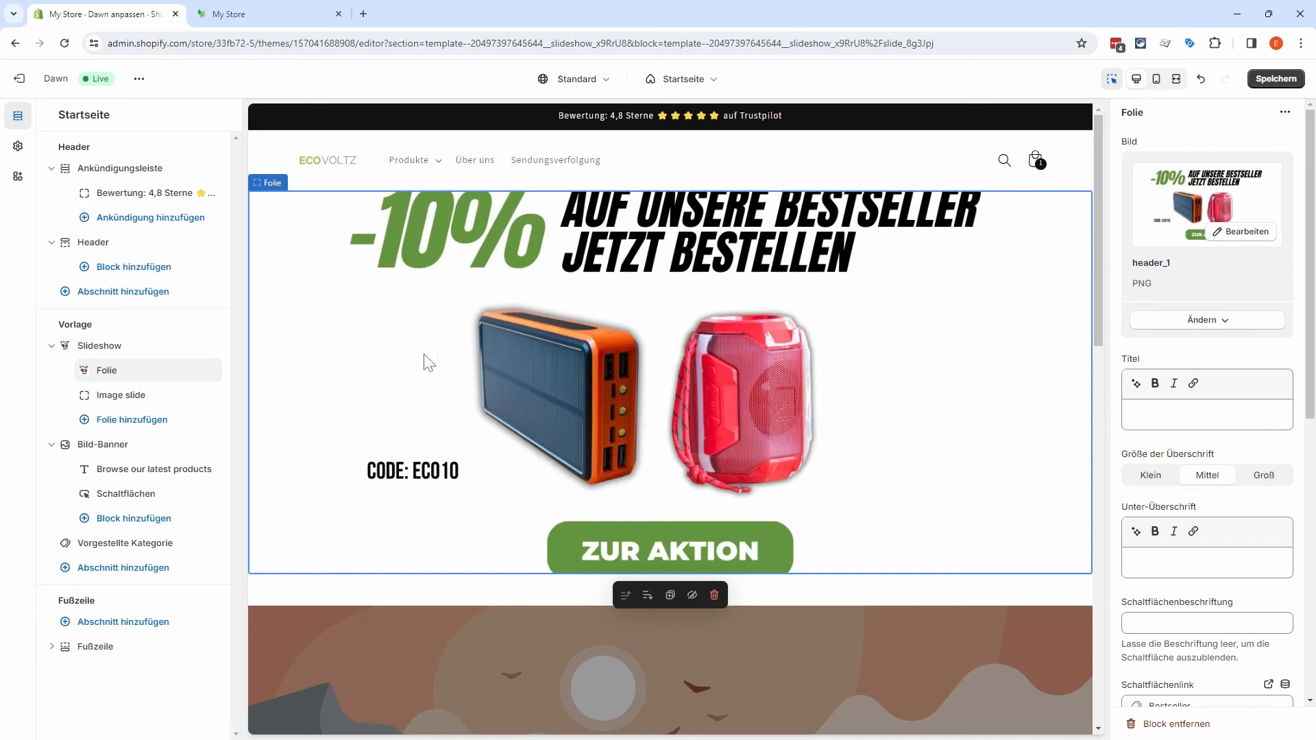
Step: Set the slideshow's Diahöhe to An erstes Bild anpassen and its Seitennummerierungsstil to Punkte
click(134, 349)
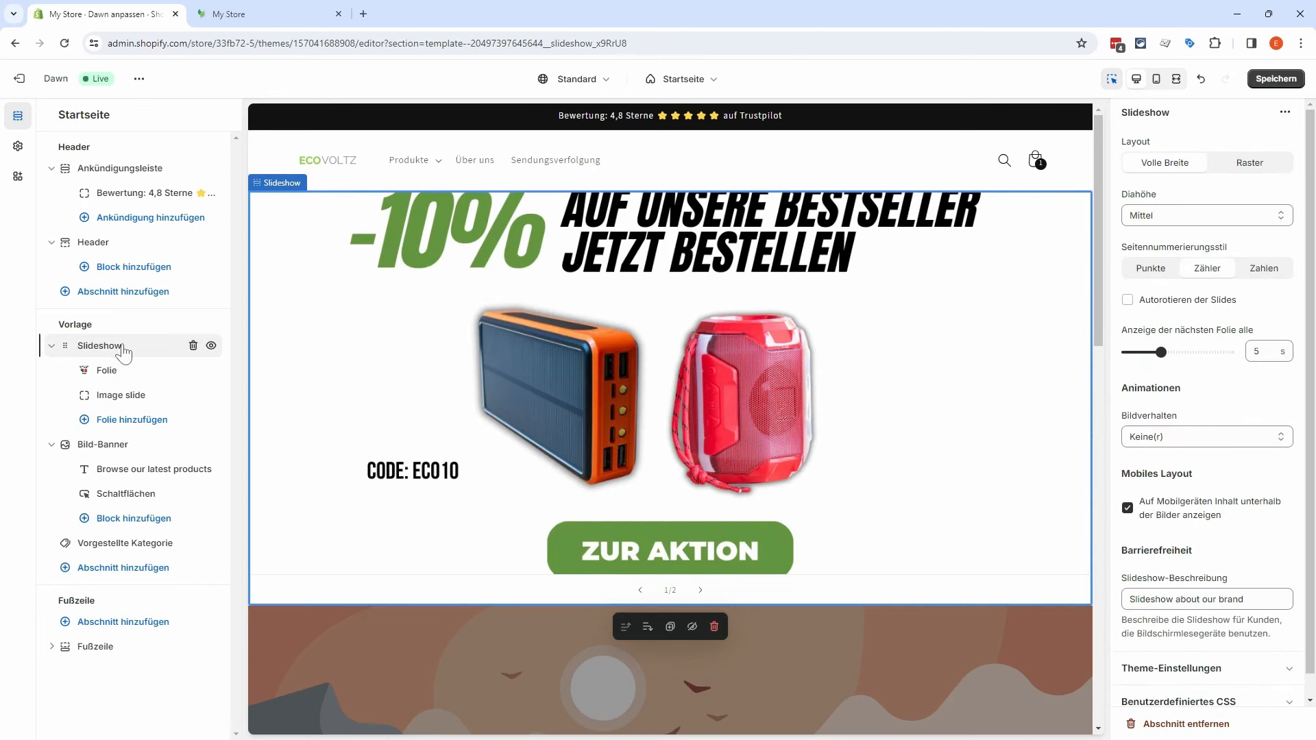
click(1233, 219)
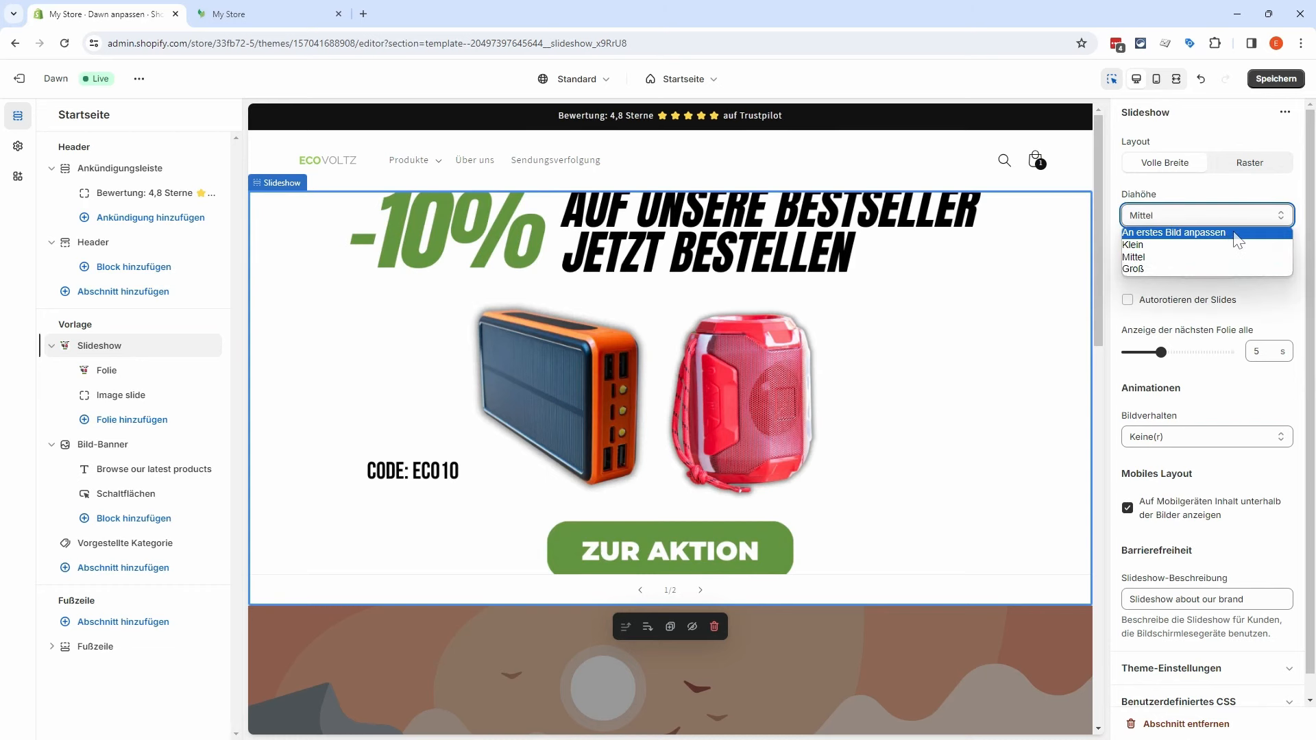
click(1236, 233)
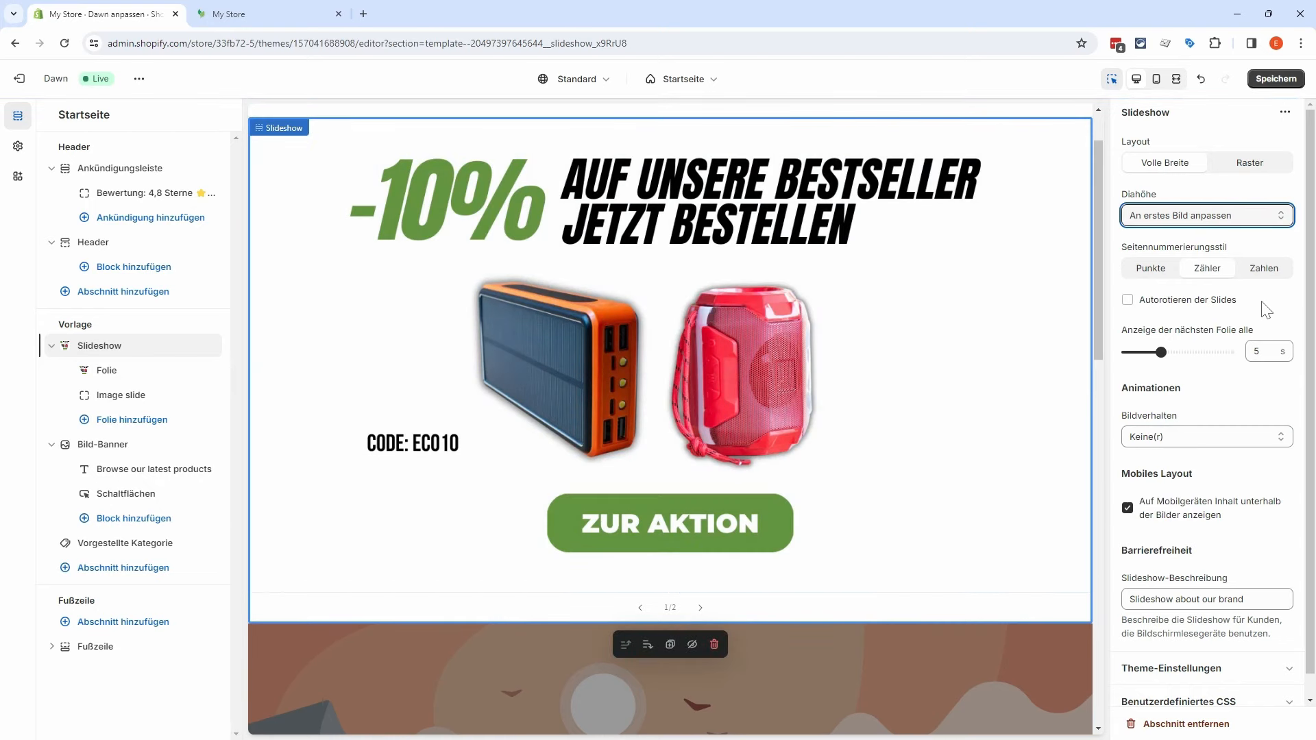
click(1146, 271)
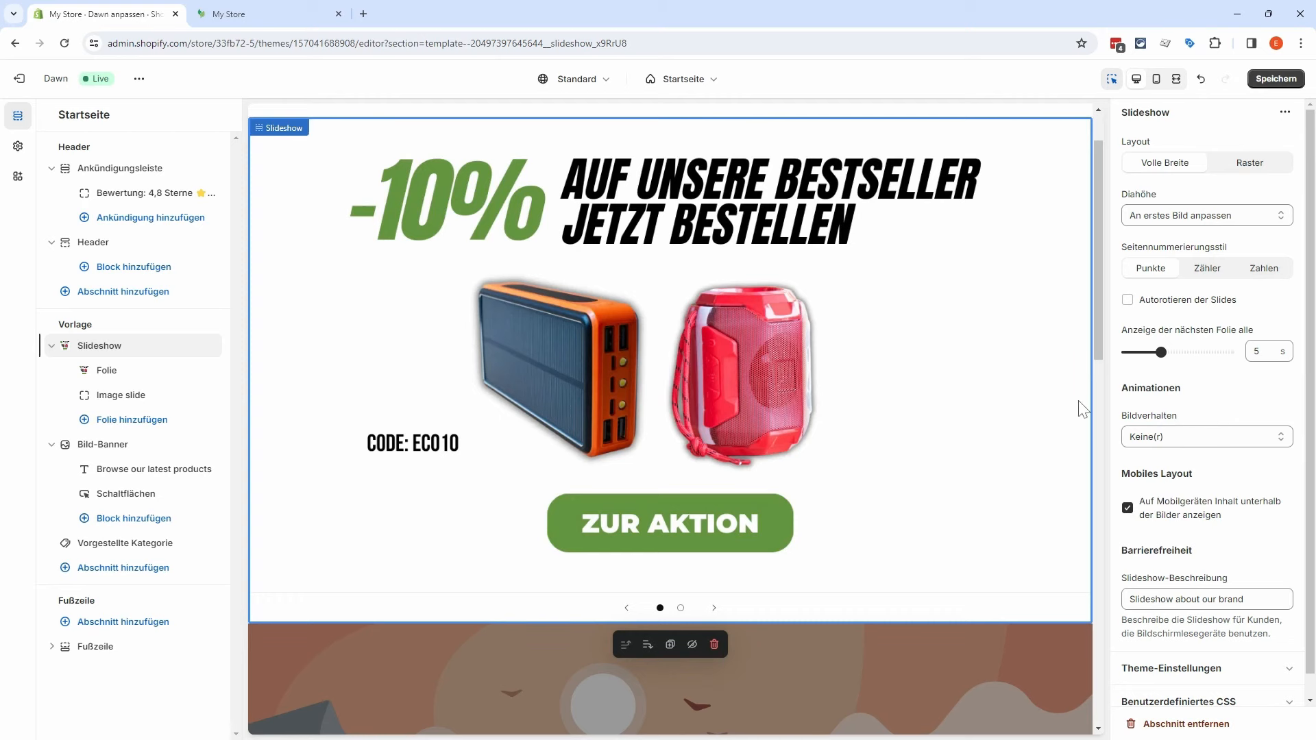
Step: Duplicate the slideshow's first slide, which shows the header_1 image
click(136, 377)
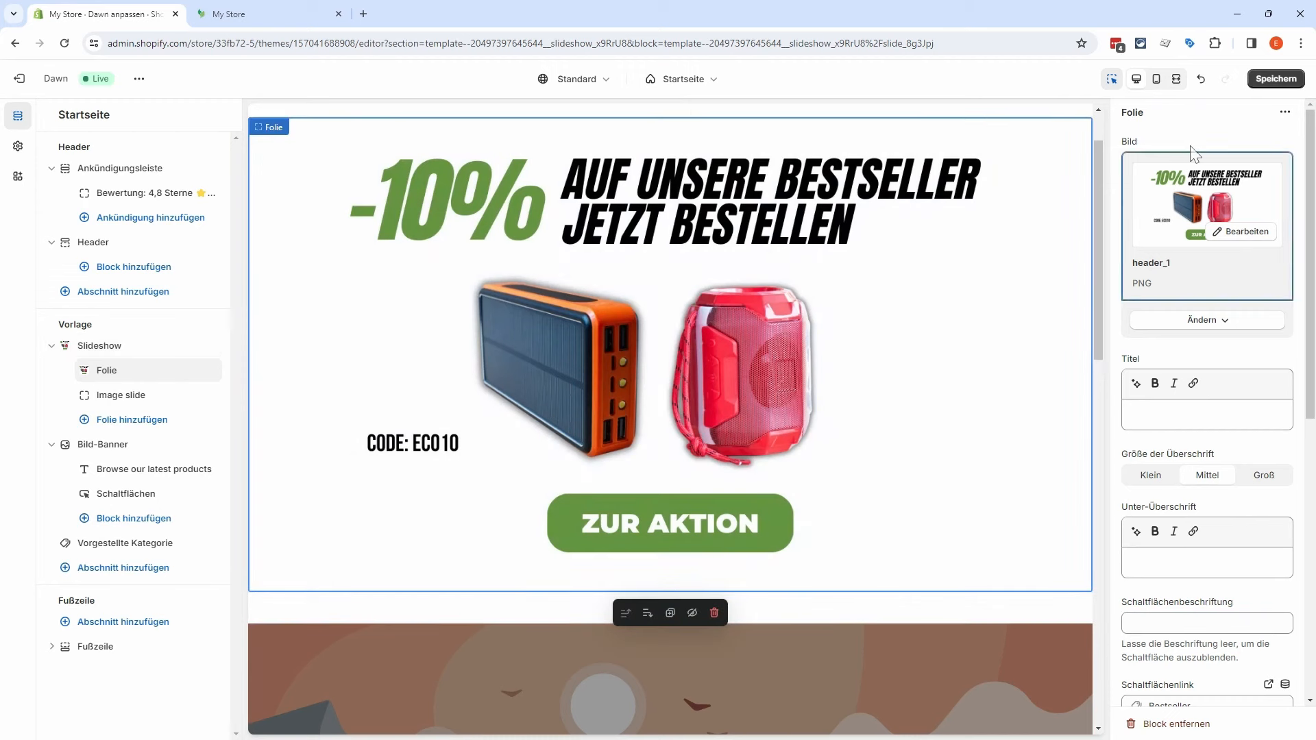
click(1286, 114)
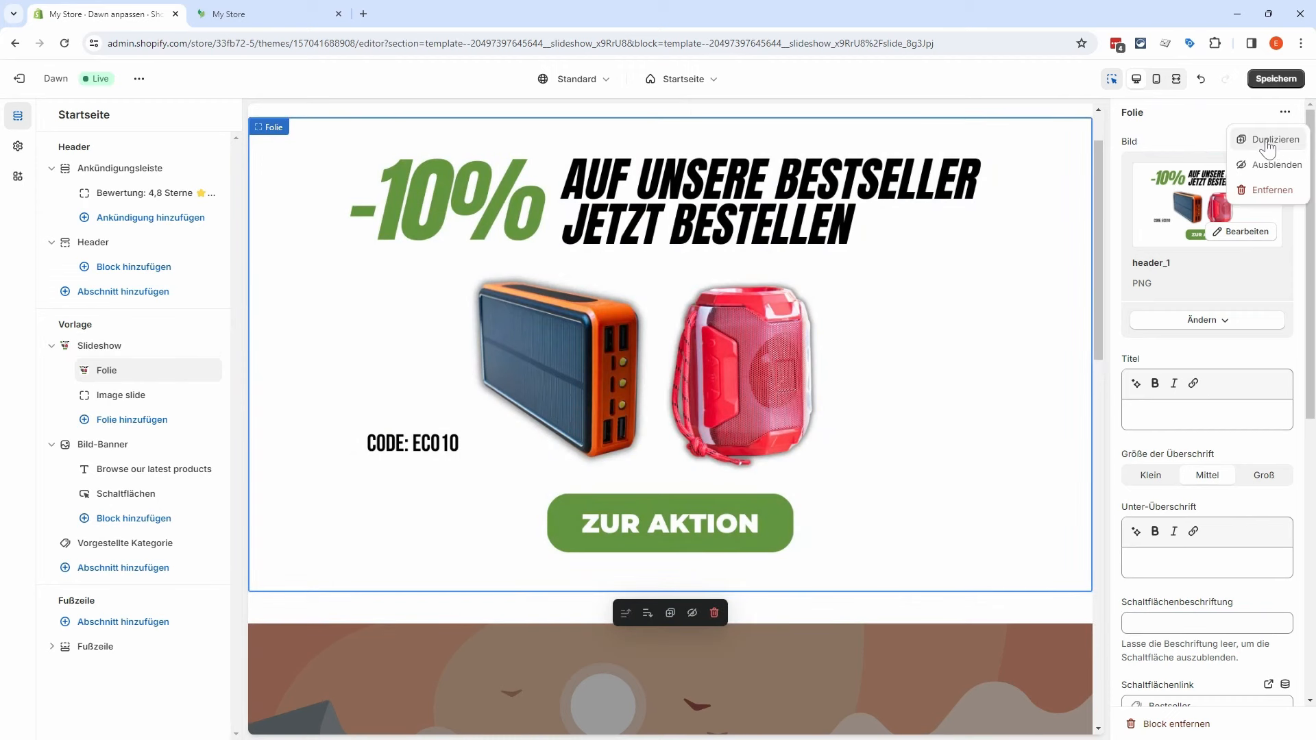
click(1269, 141)
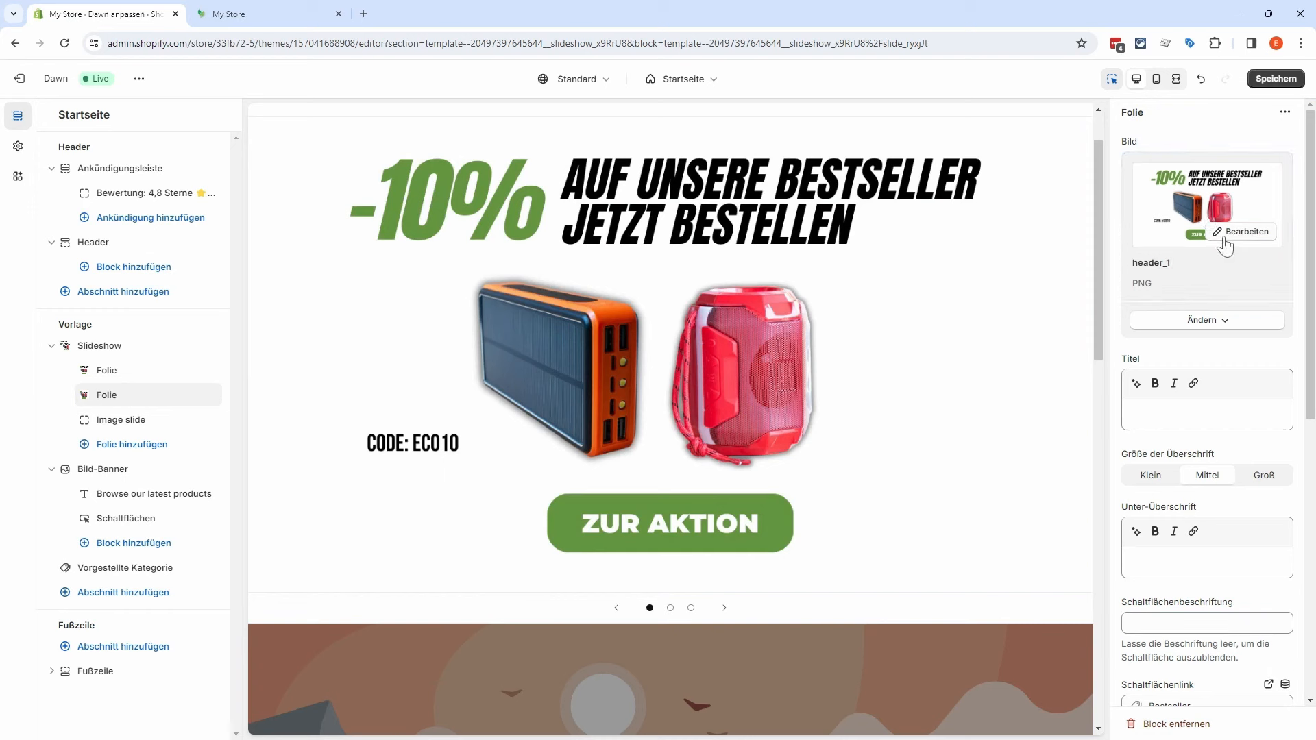
Step: Replace the duplicated slide's image with header_2 from the library and open its button link for editing
click(1223, 322)
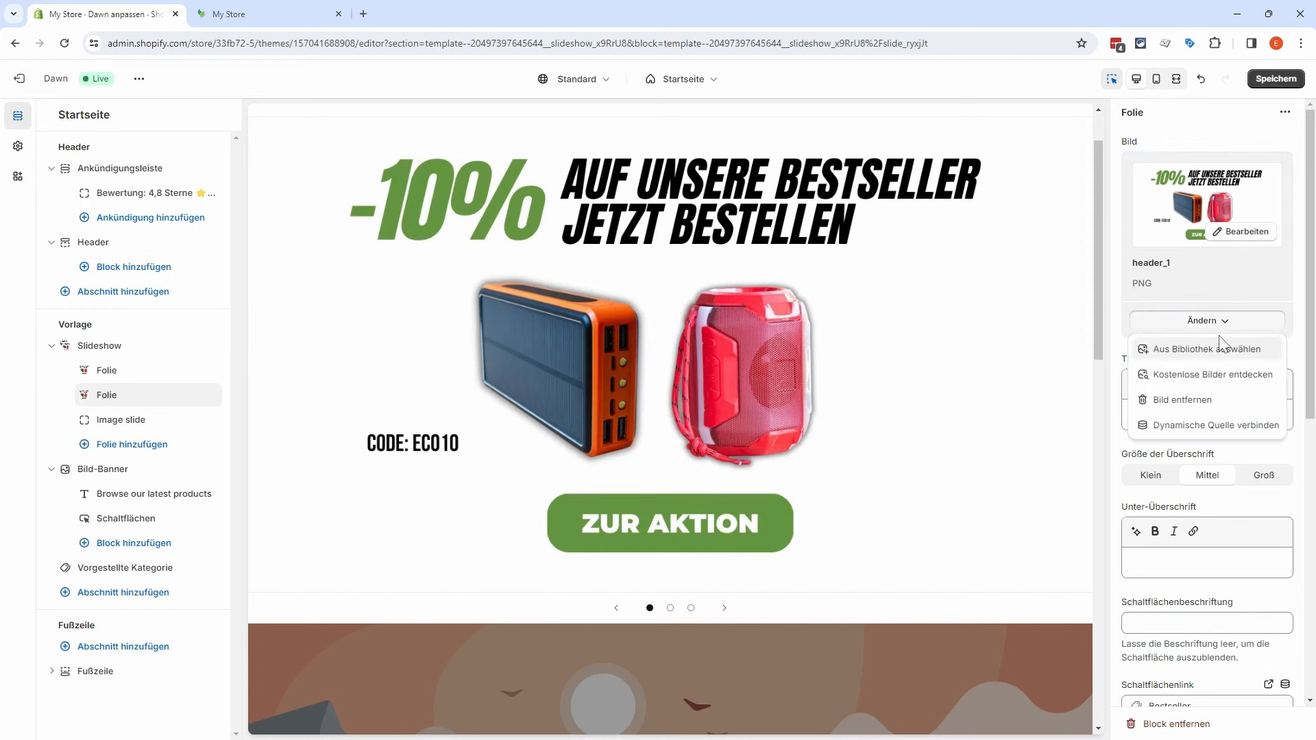
click(1208, 353)
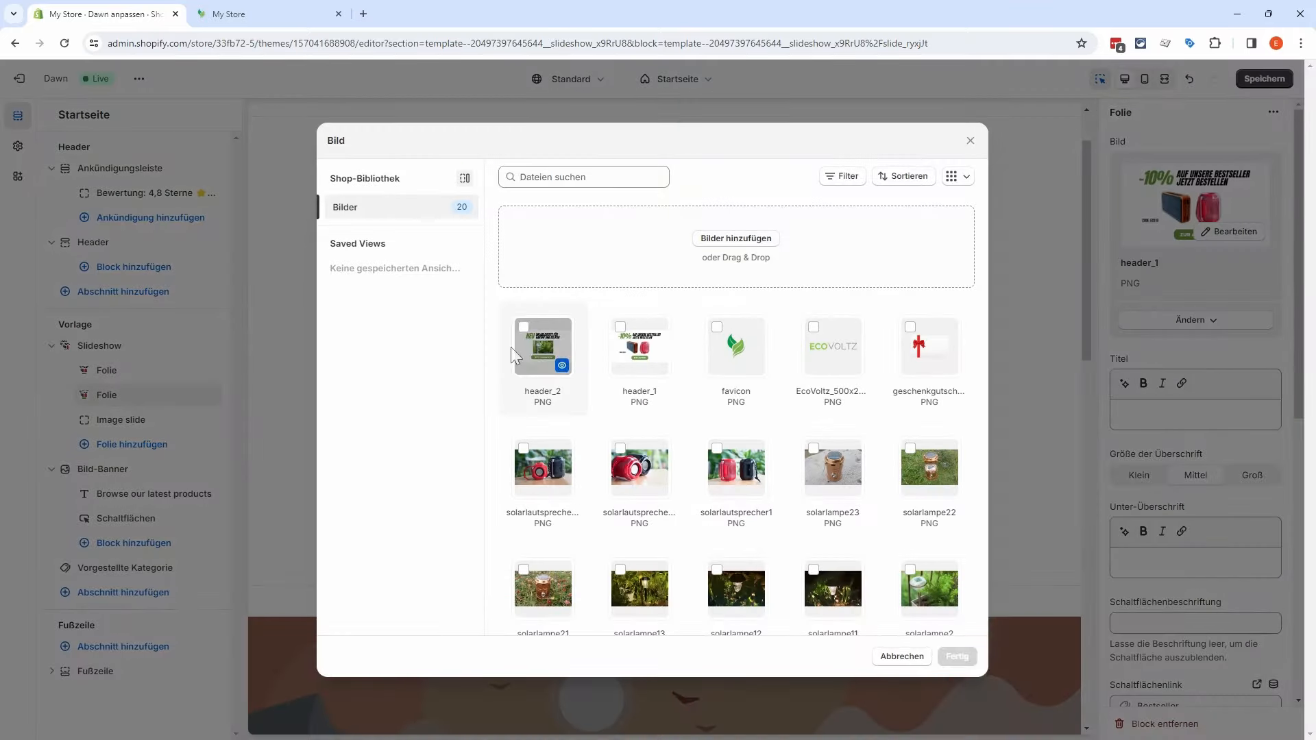
click(541, 343)
click(957, 655)
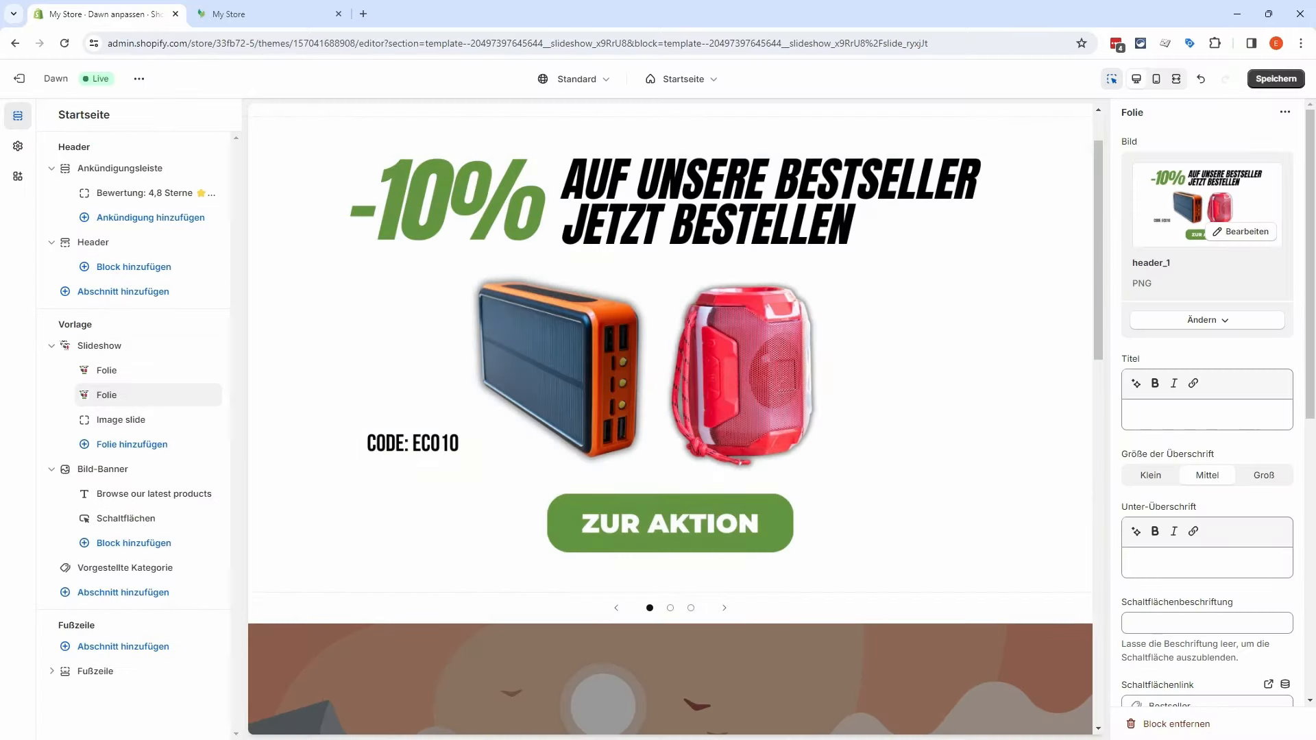
scroll(1220, 363, down, 3)
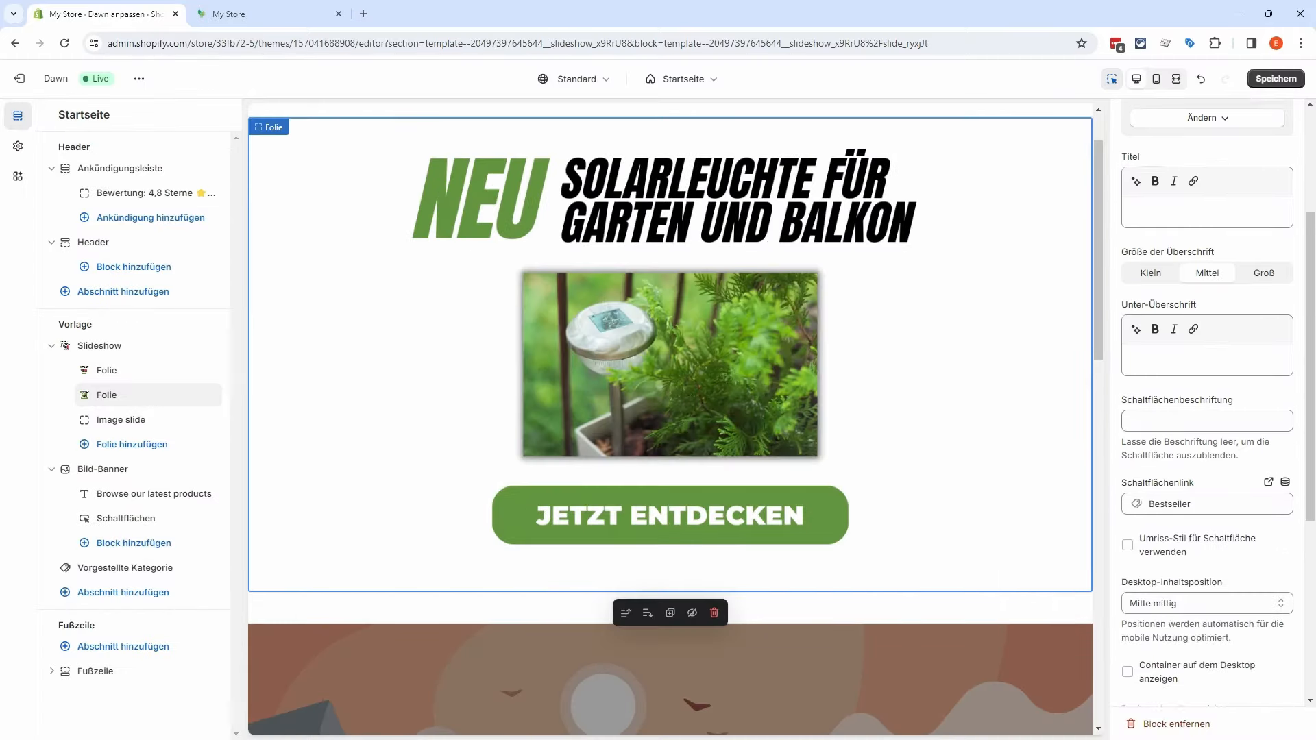
click(1220, 500)
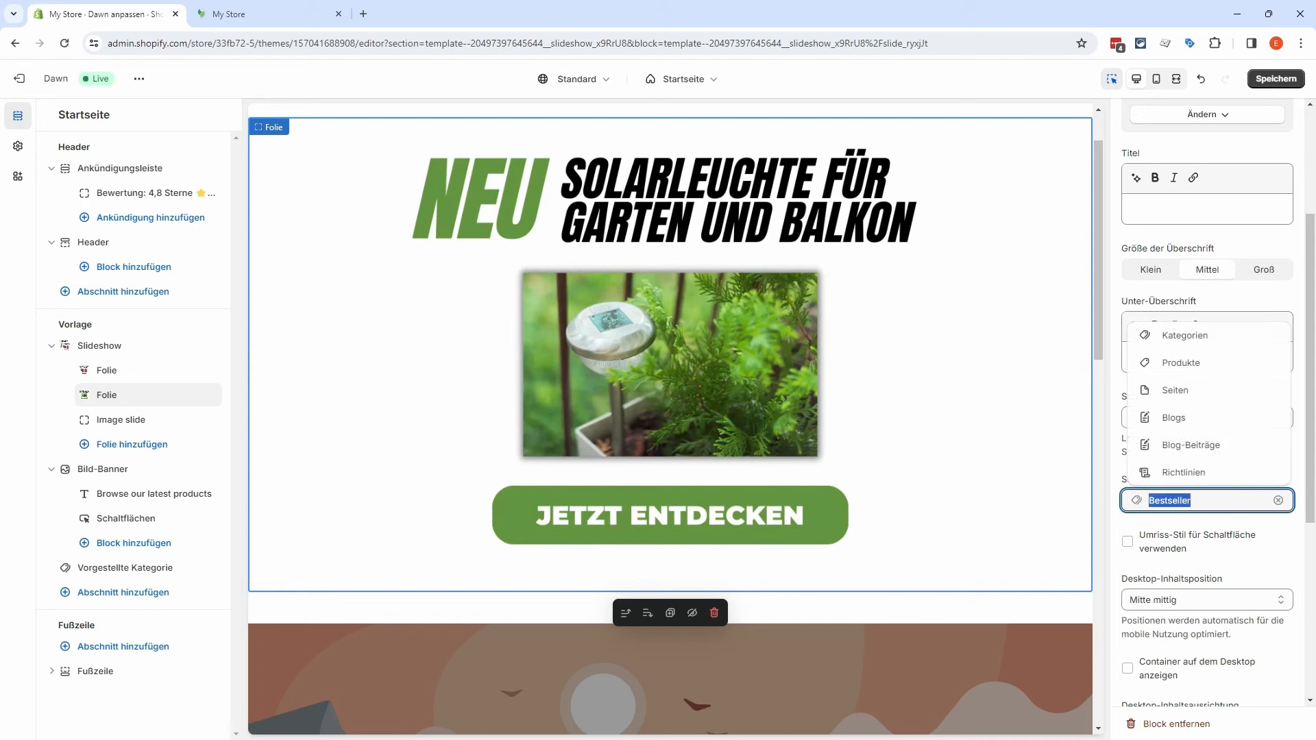
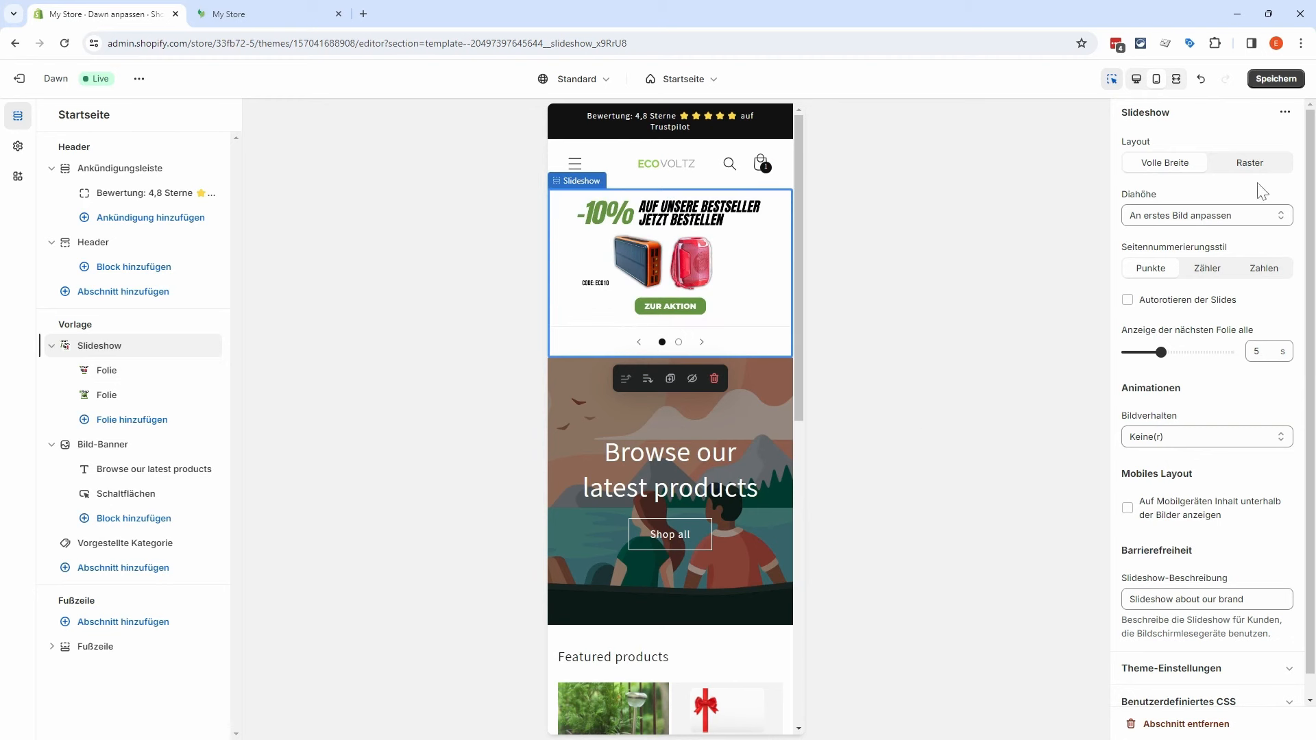
Step: Save the theme changes and reload the live storefront's homepage
click(1274, 79)
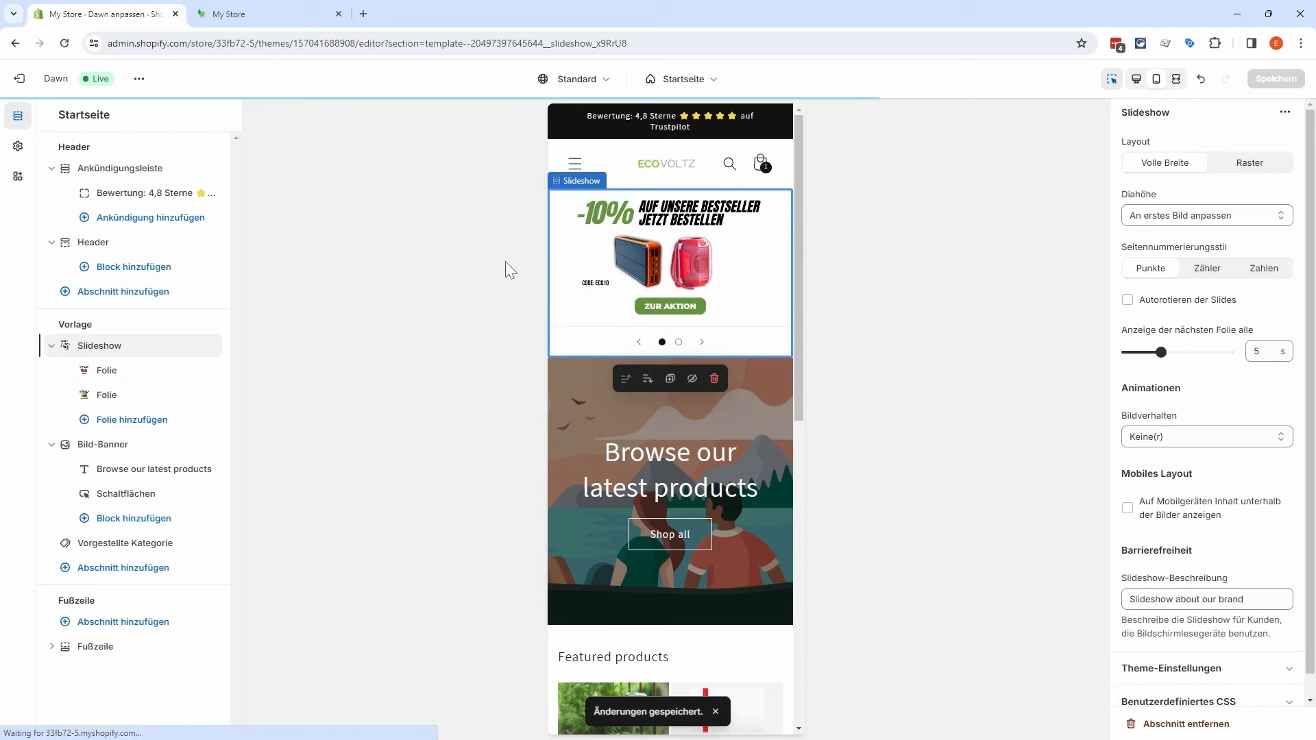
click(266, 13)
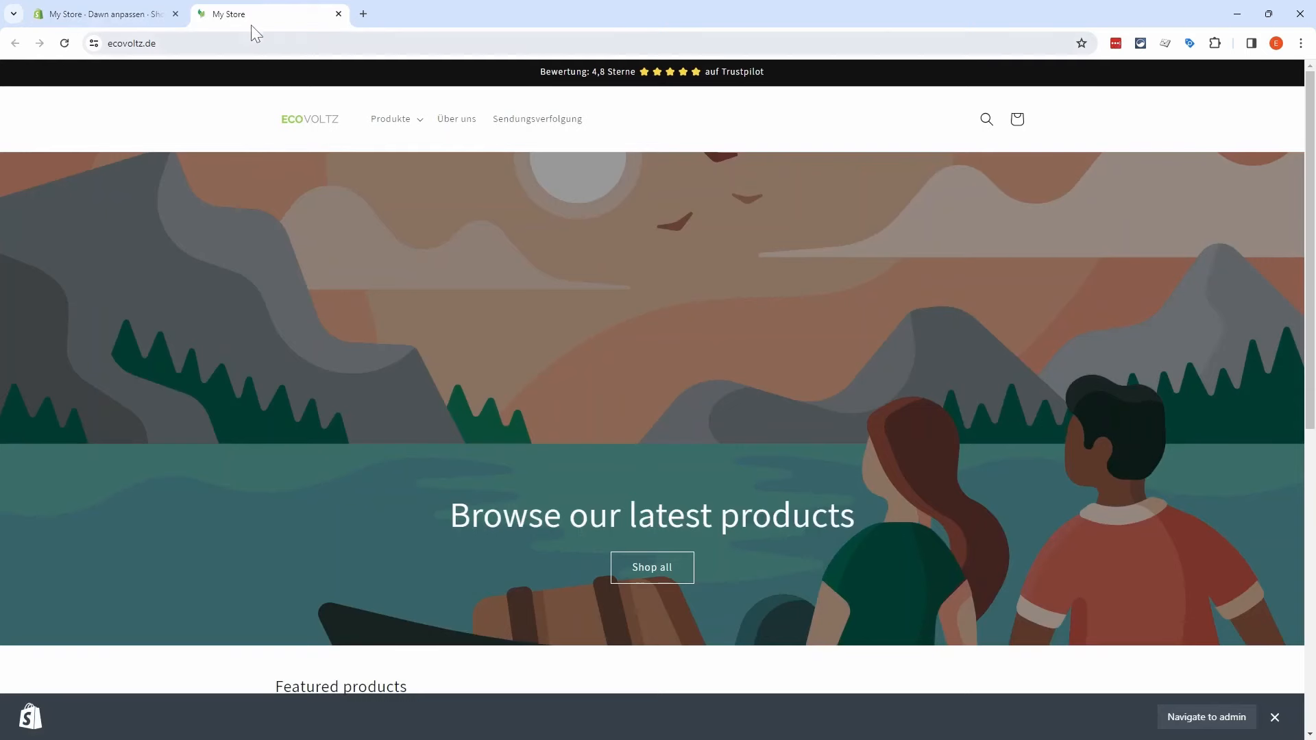
click(64, 43)
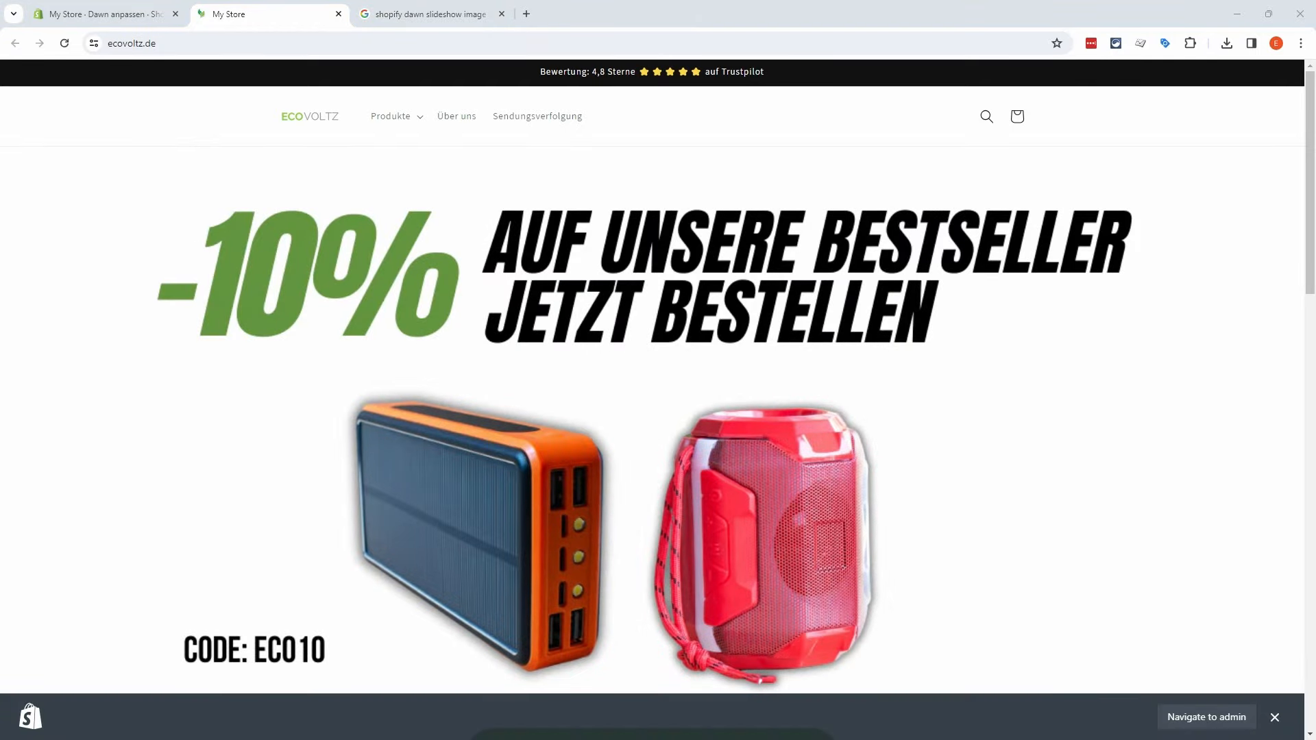
Step: Review and close the search results on Dawn slideshow image sizes, reload the storefront and page through its slideshow
click(428, 14)
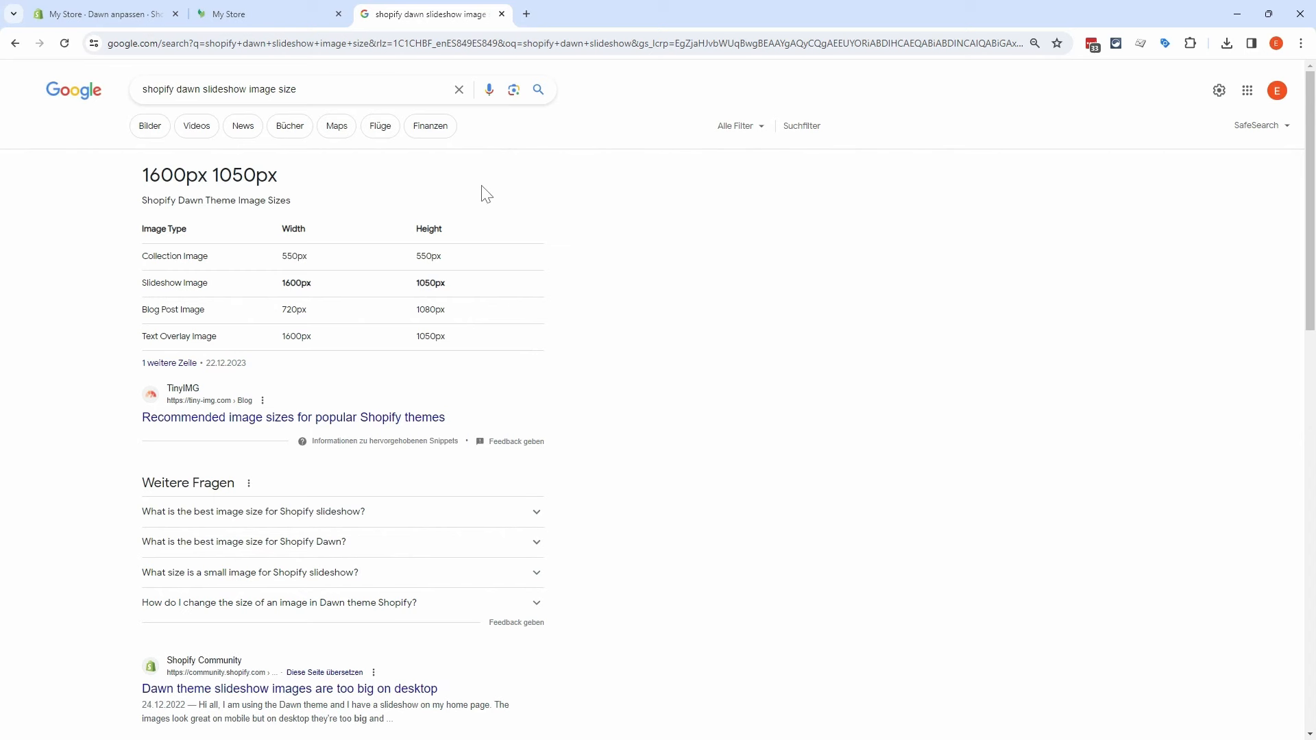
click(502, 13)
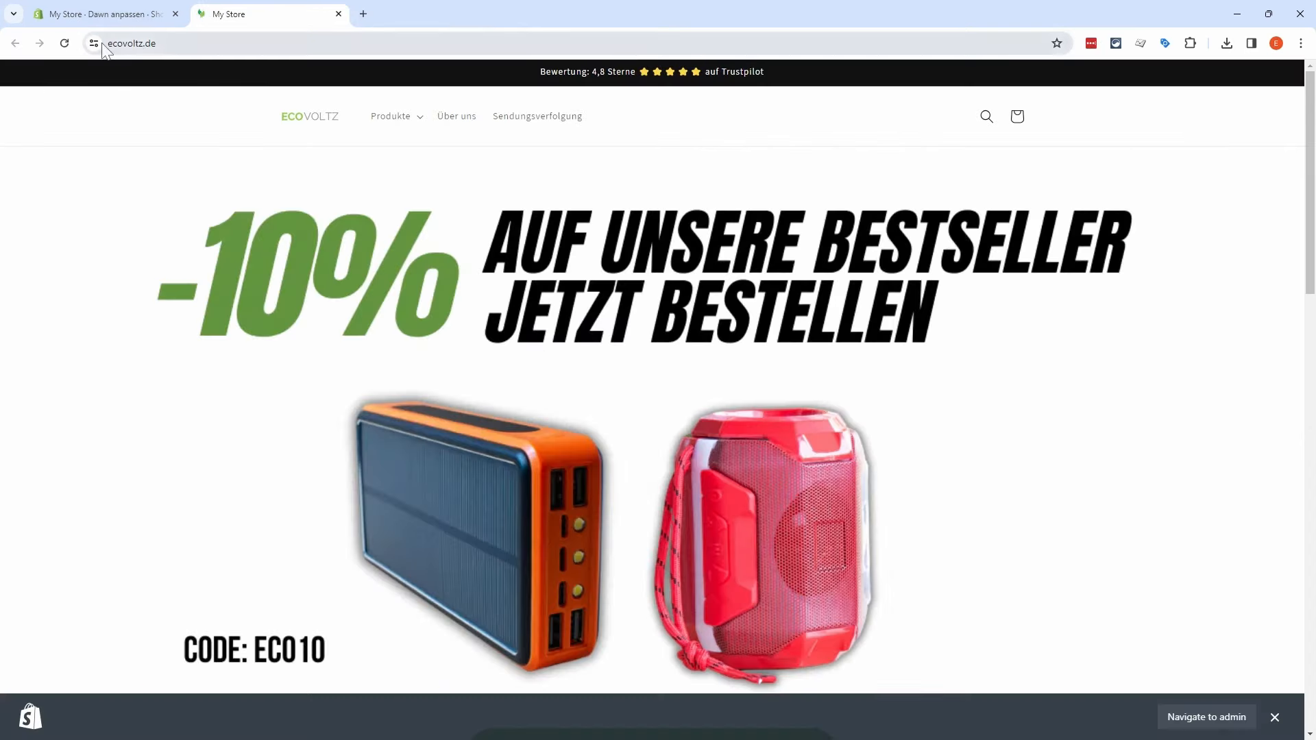
click(64, 43)
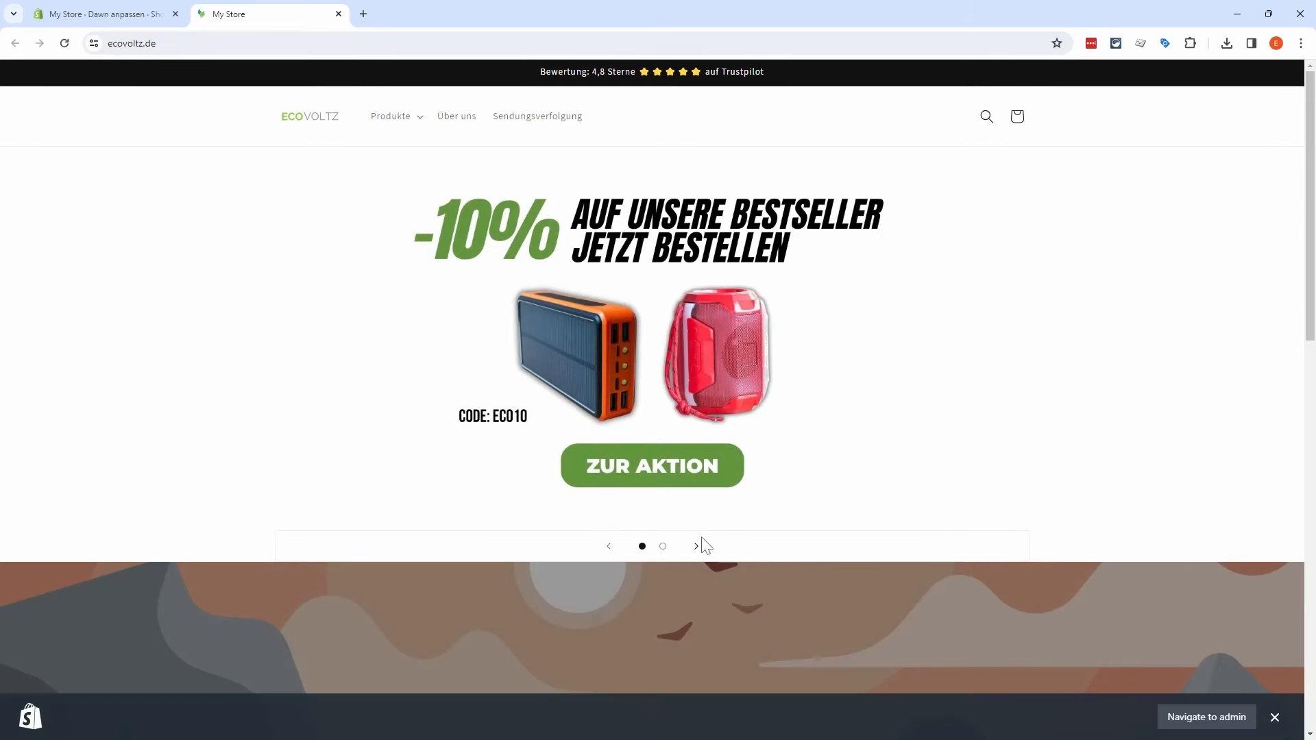
click(697, 546)
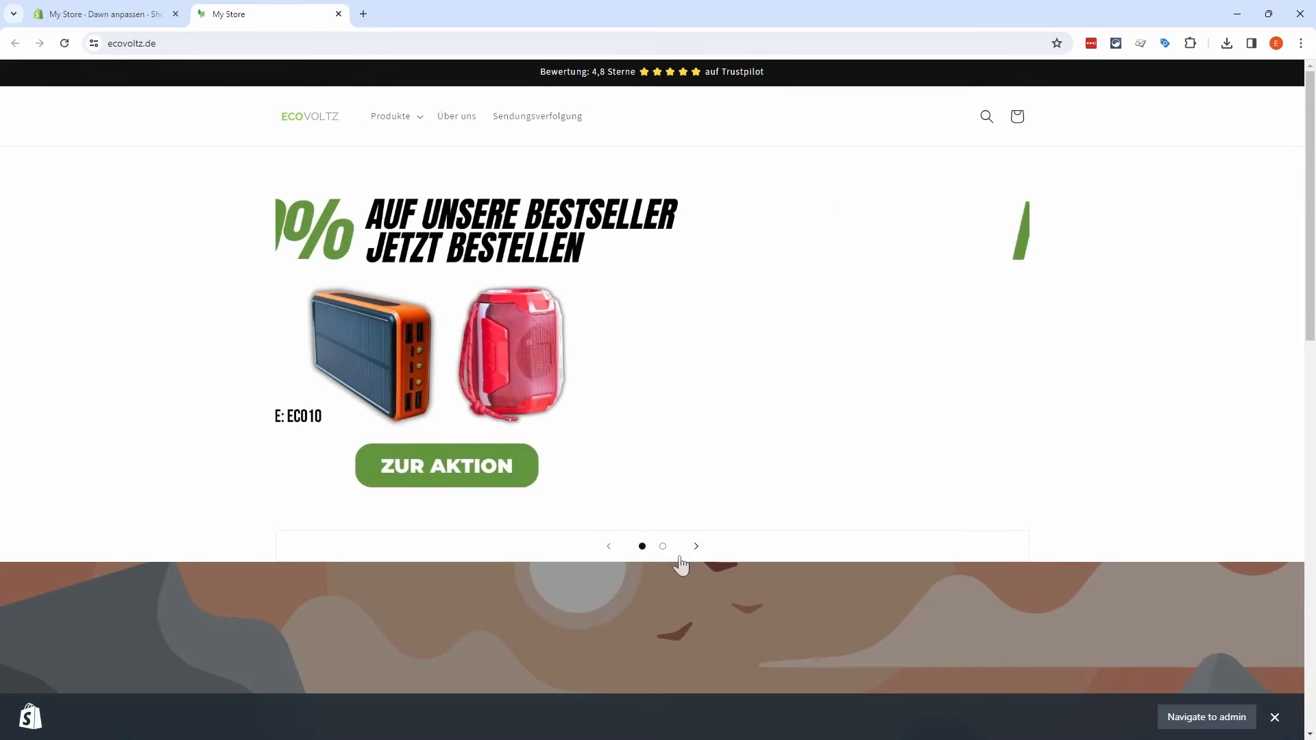
click(608, 547)
Step: Return to the theme editor and delete the Bild-Banner and Vorgestellte Kategorie sections from the homepage template
click(133, 18)
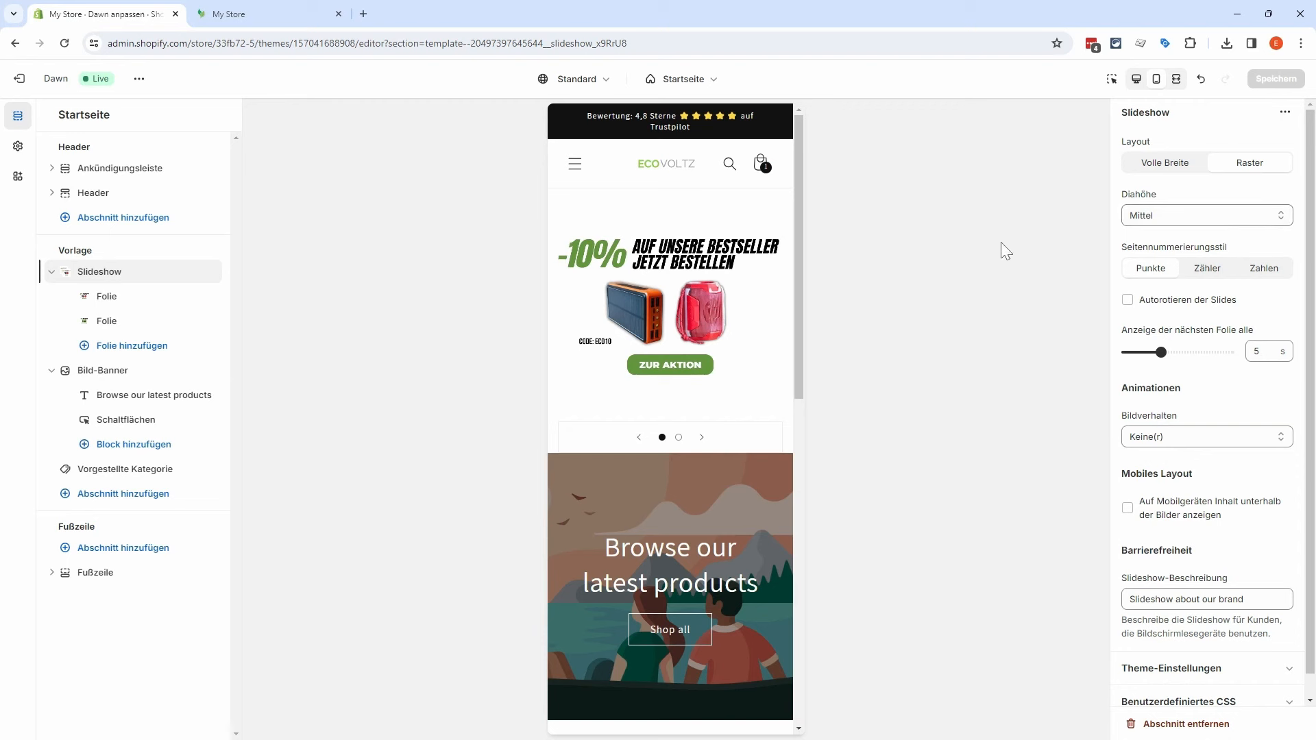
click(119, 370)
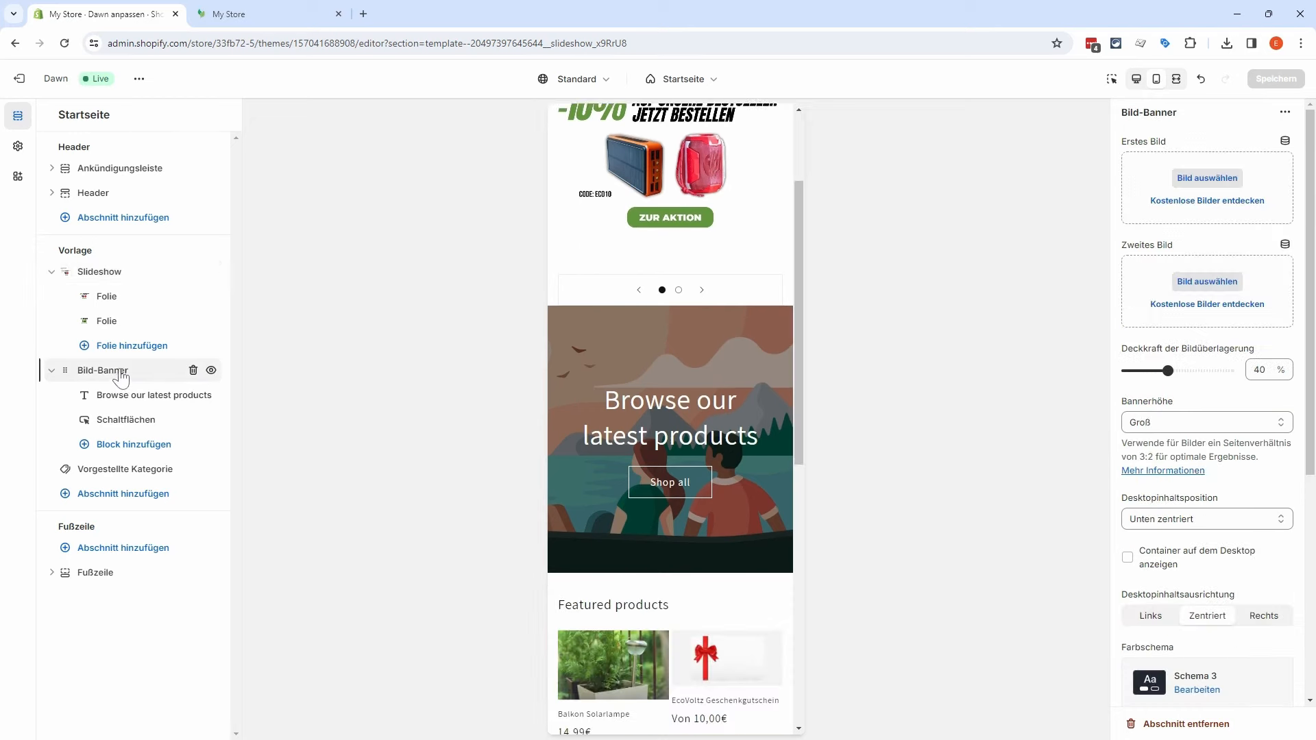
click(193, 370)
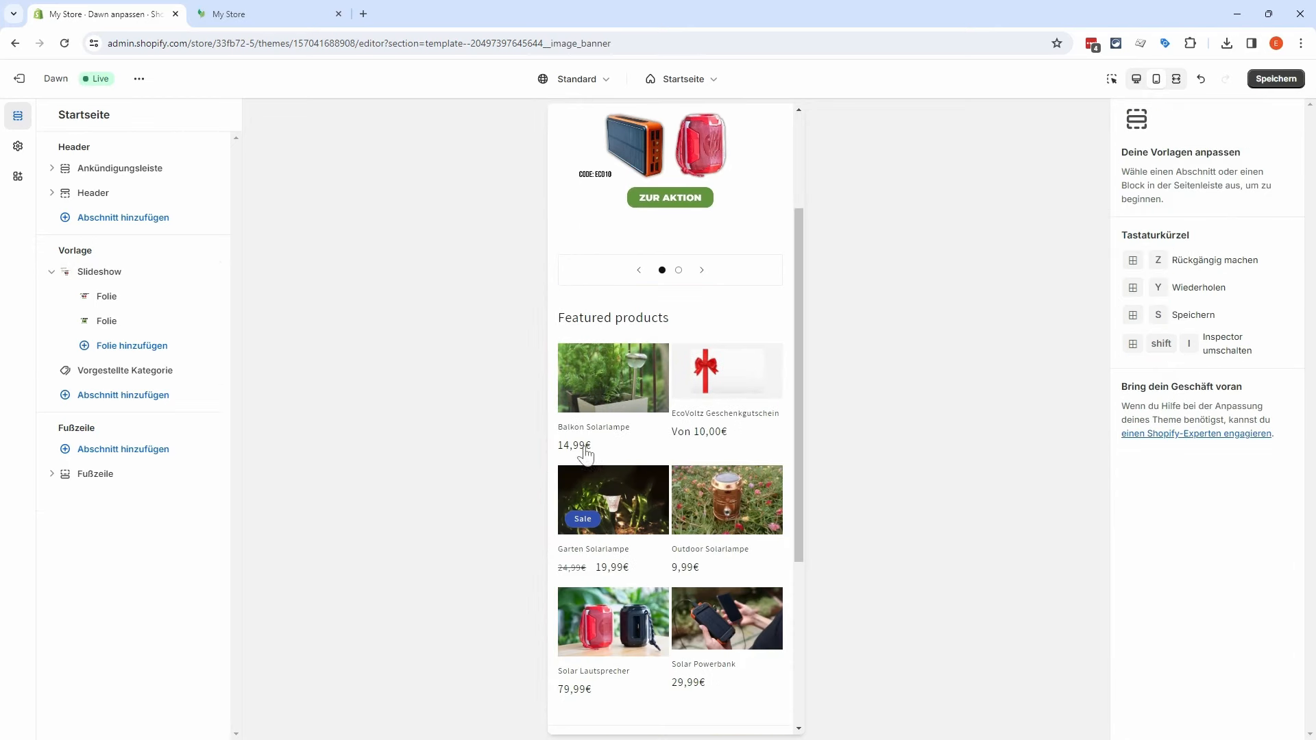
click(146, 374)
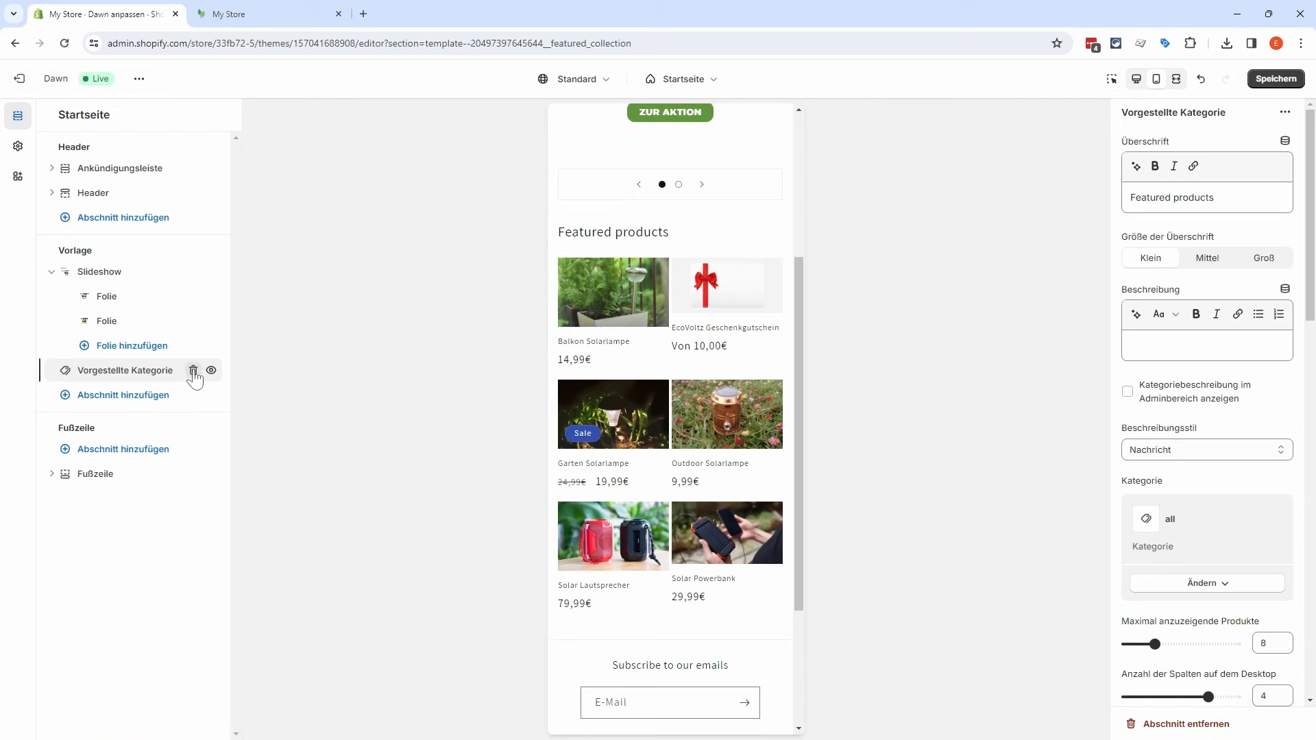
click(193, 370)
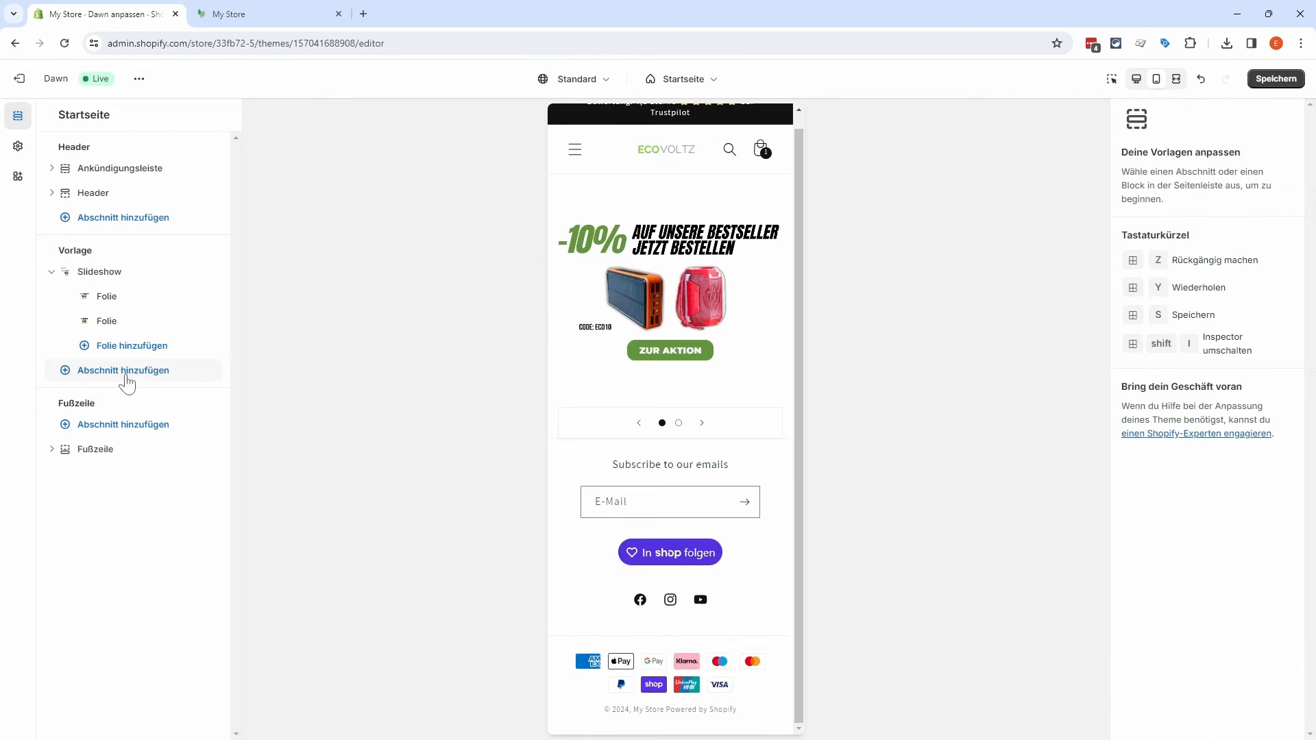
Step: Add a new Vorgestellte Kategorie section with the heading "Besonders beliebt" and the description "Unsere Top Produkte"
click(126, 374)
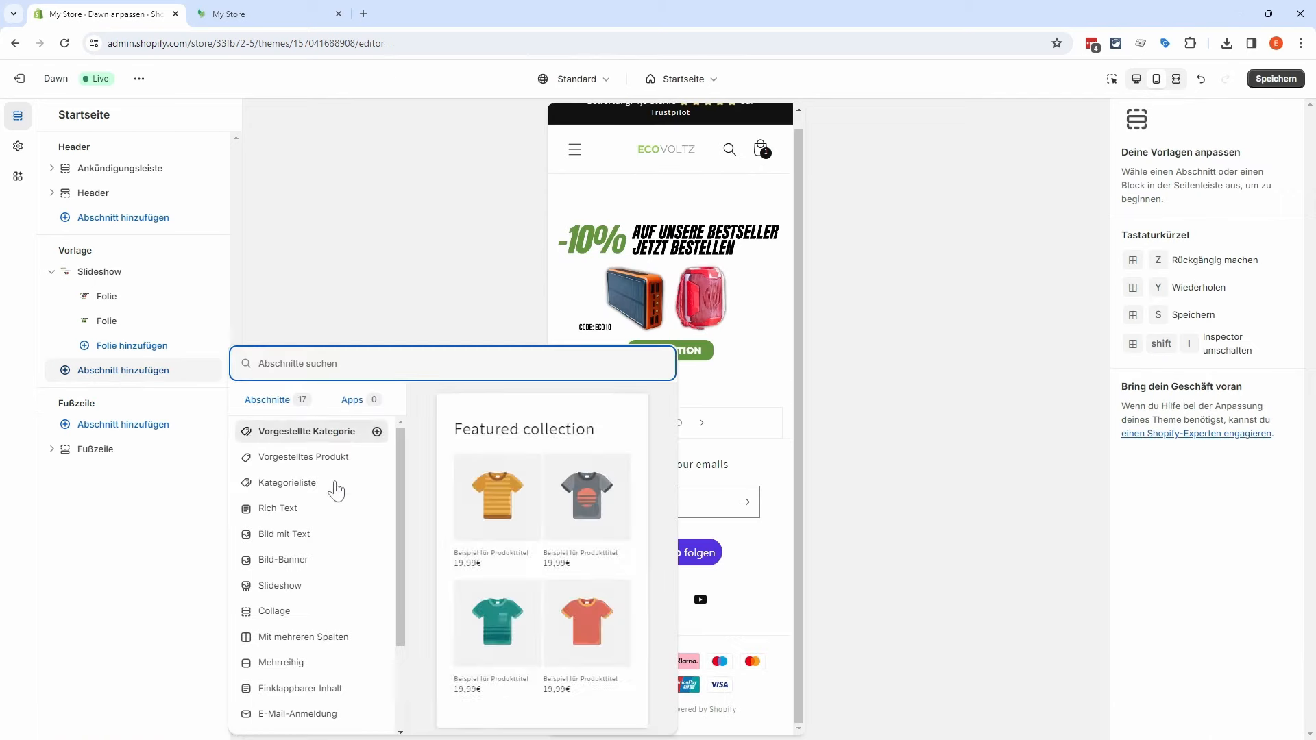
click(323, 438)
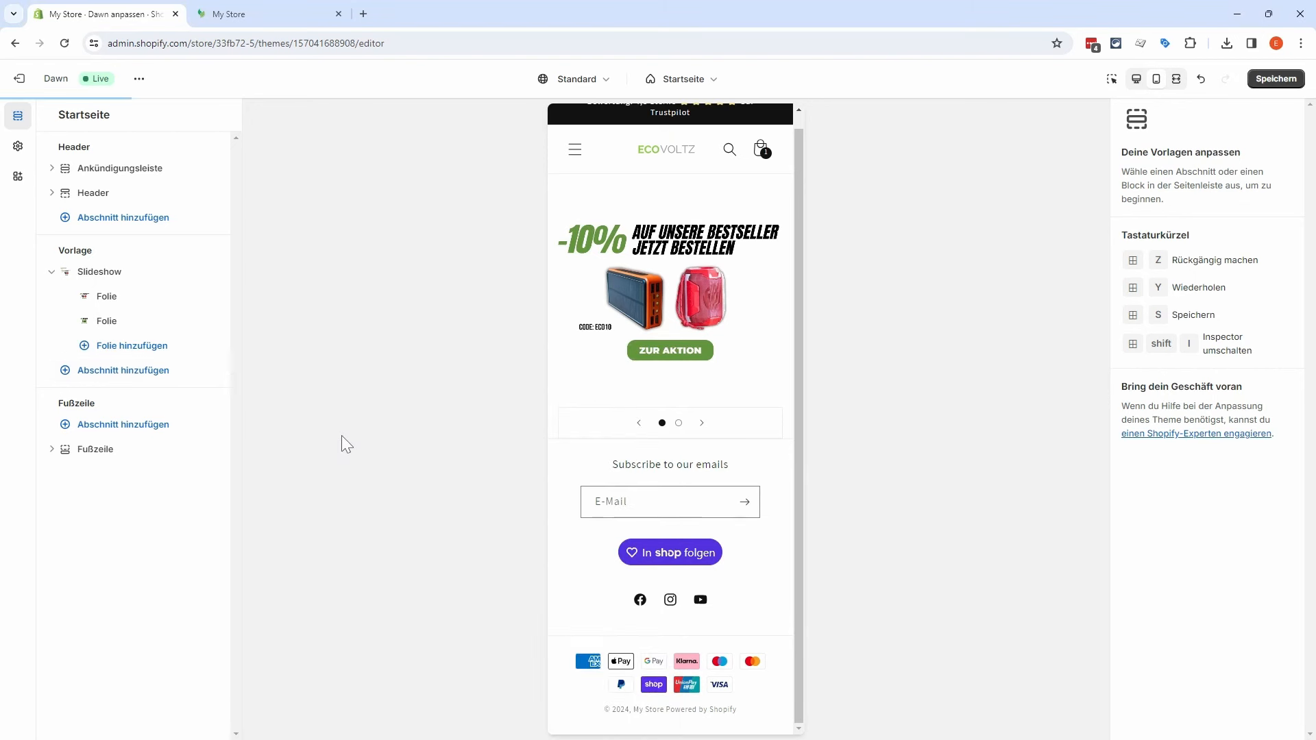
click(1222, 201)
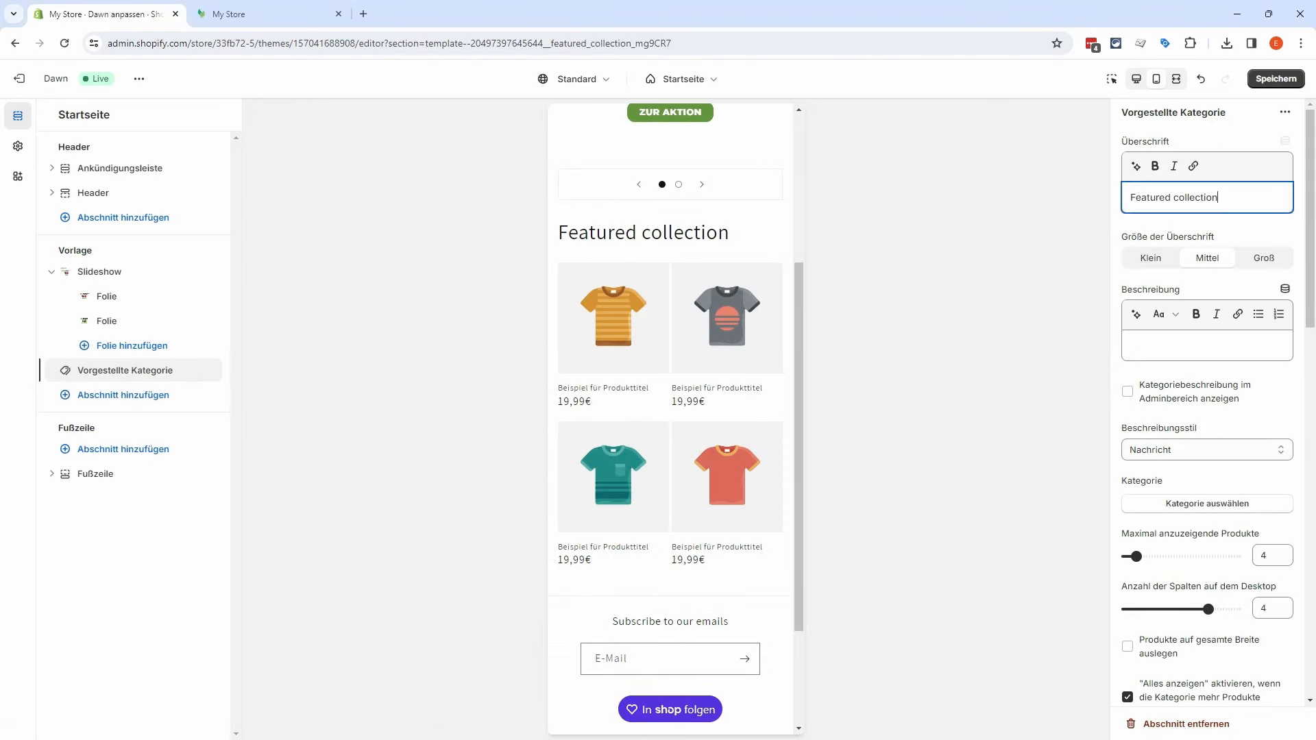
key(ctrl+a)
text(Beso)
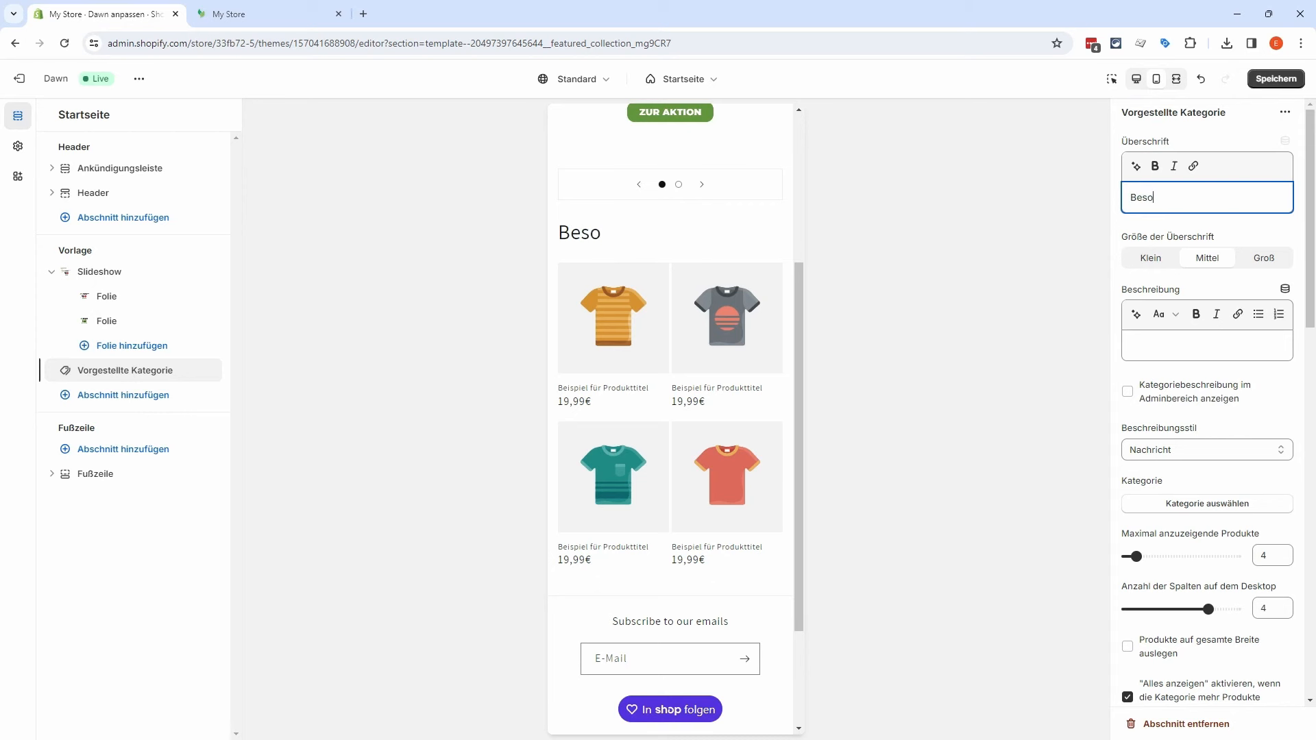
text(nders beliebt)
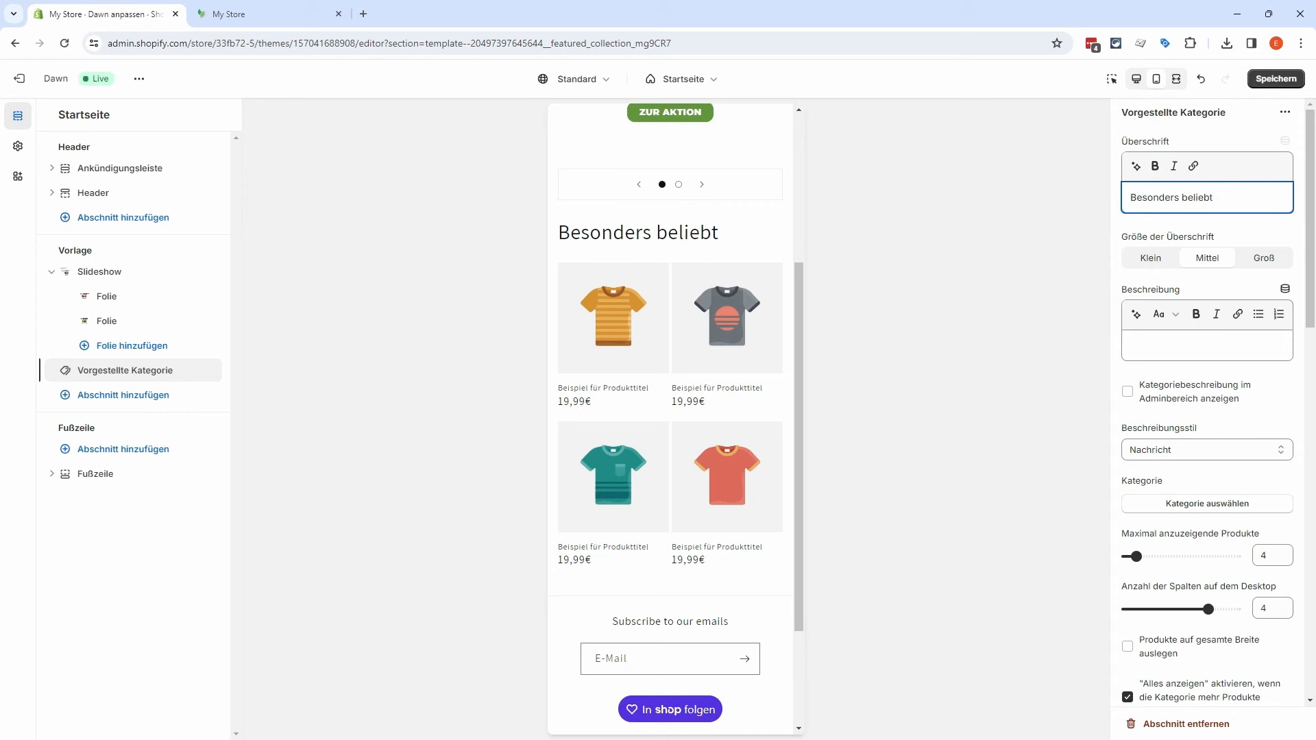
click(1143, 344)
text(Unsere Top Produkte)
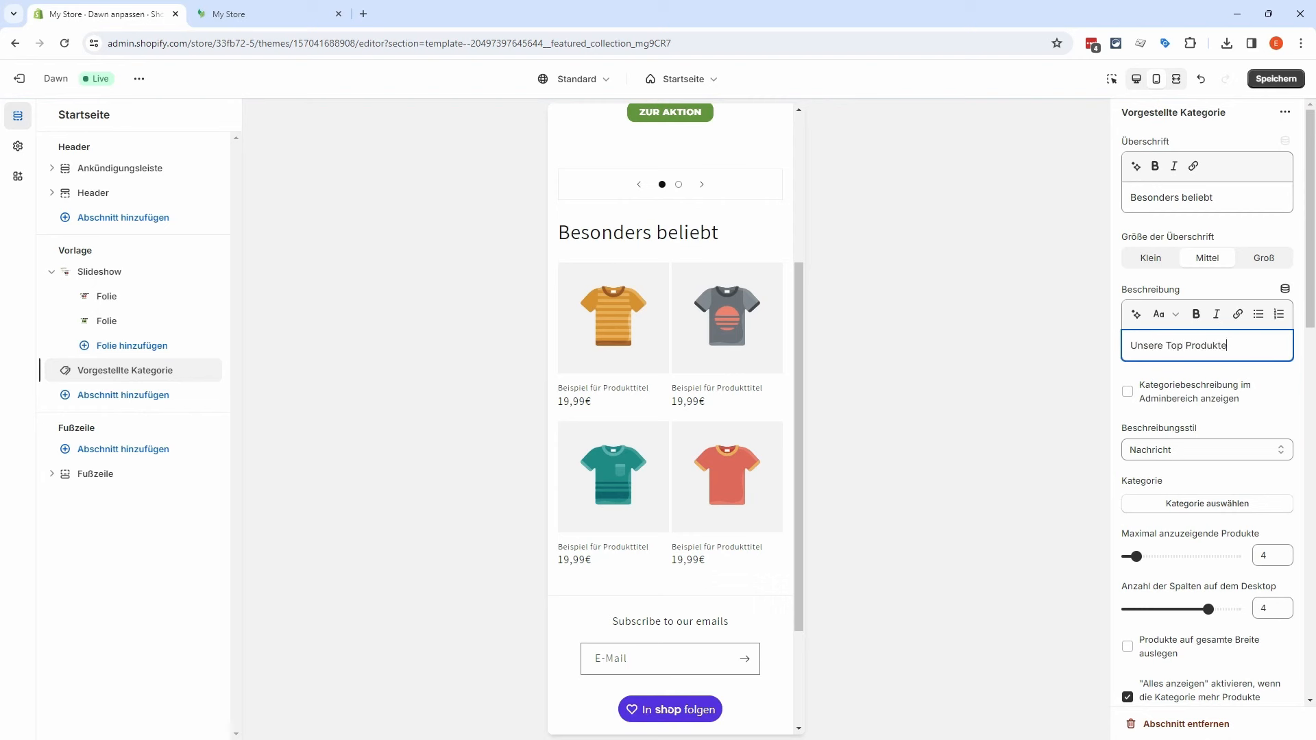
Step: Try the description styles Untertitel and Großbuchstaben, and set the style back to Nachricht
click(1222, 451)
click(1188, 481)
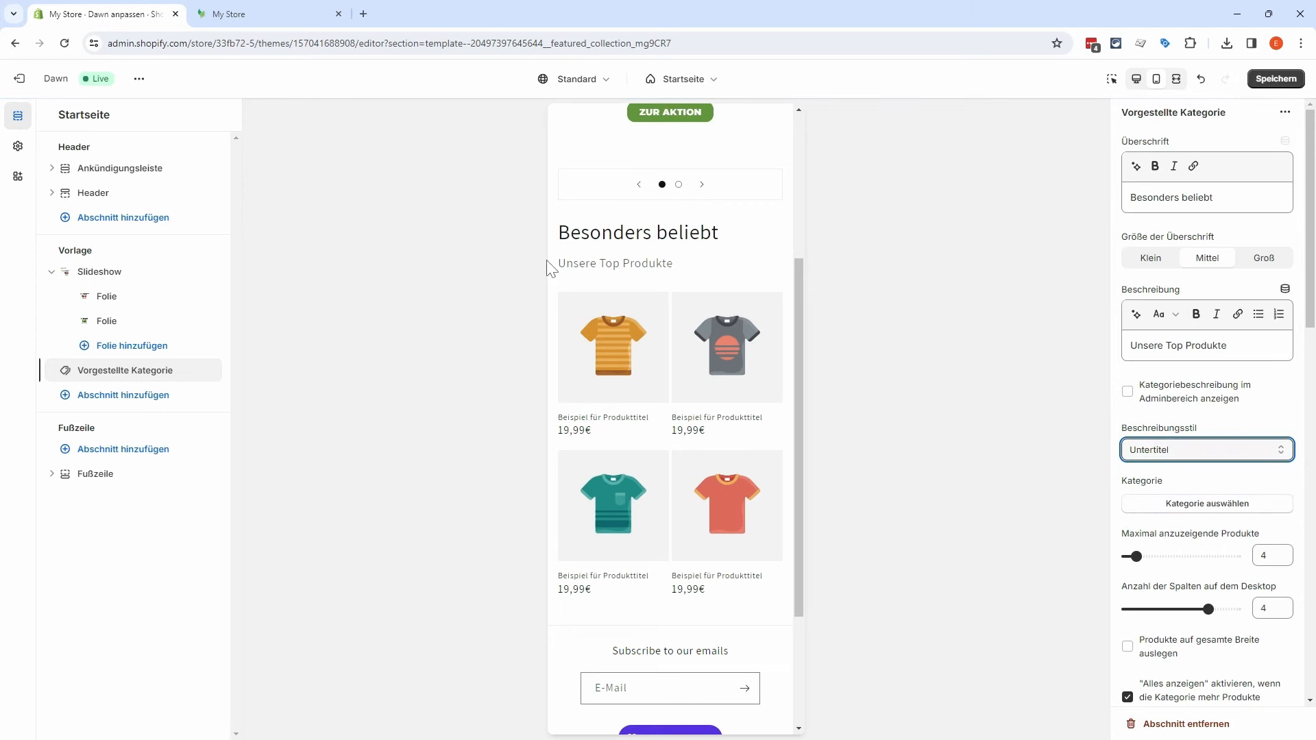
click(1173, 451)
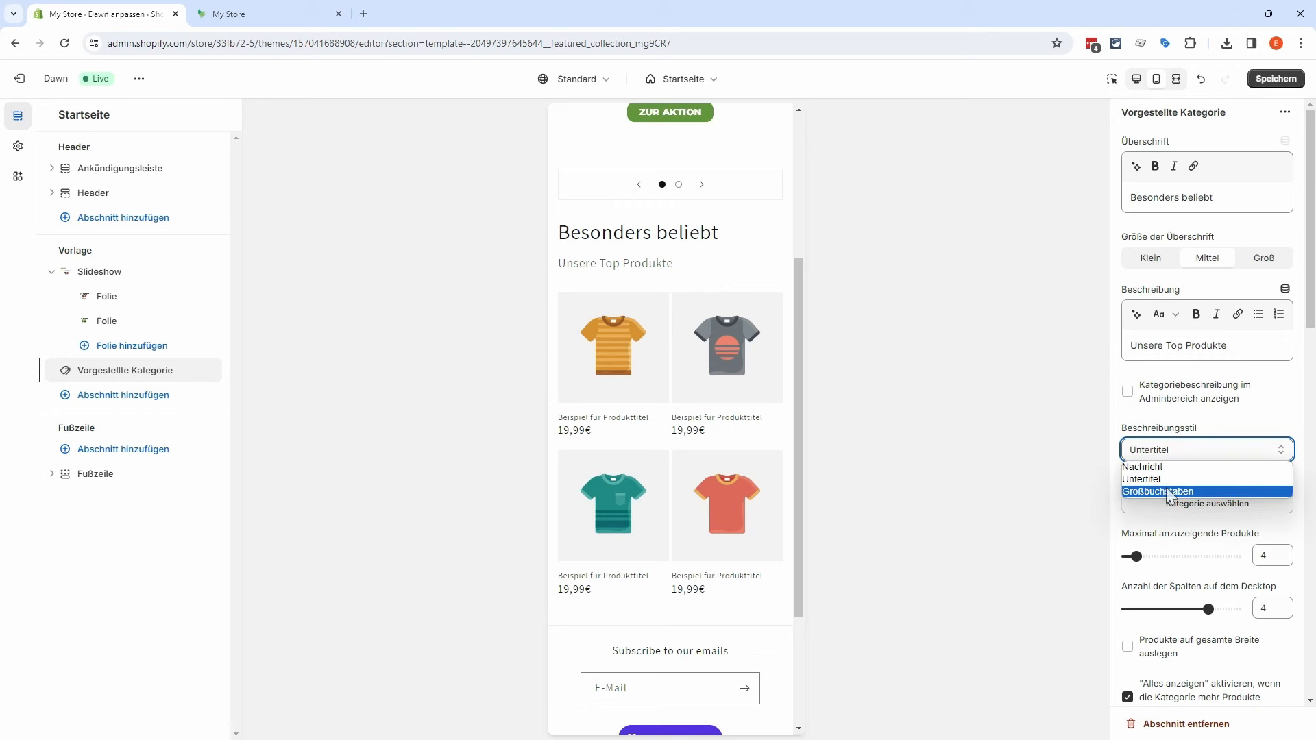
click(1166, 488)
click(1166, 449)
click(1171, 471)
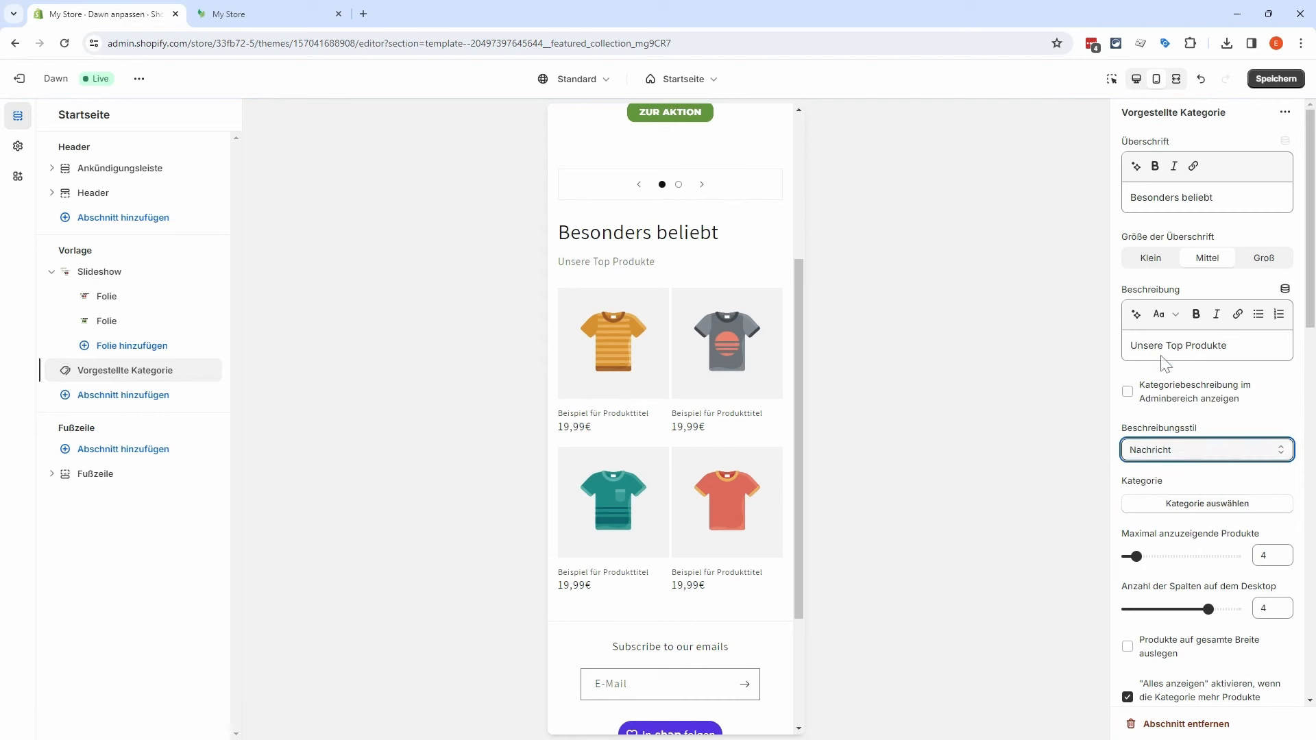
Step: Examine the description's text generator with its tone choices, and the available paragraph and heading formats
click(1138, 318)
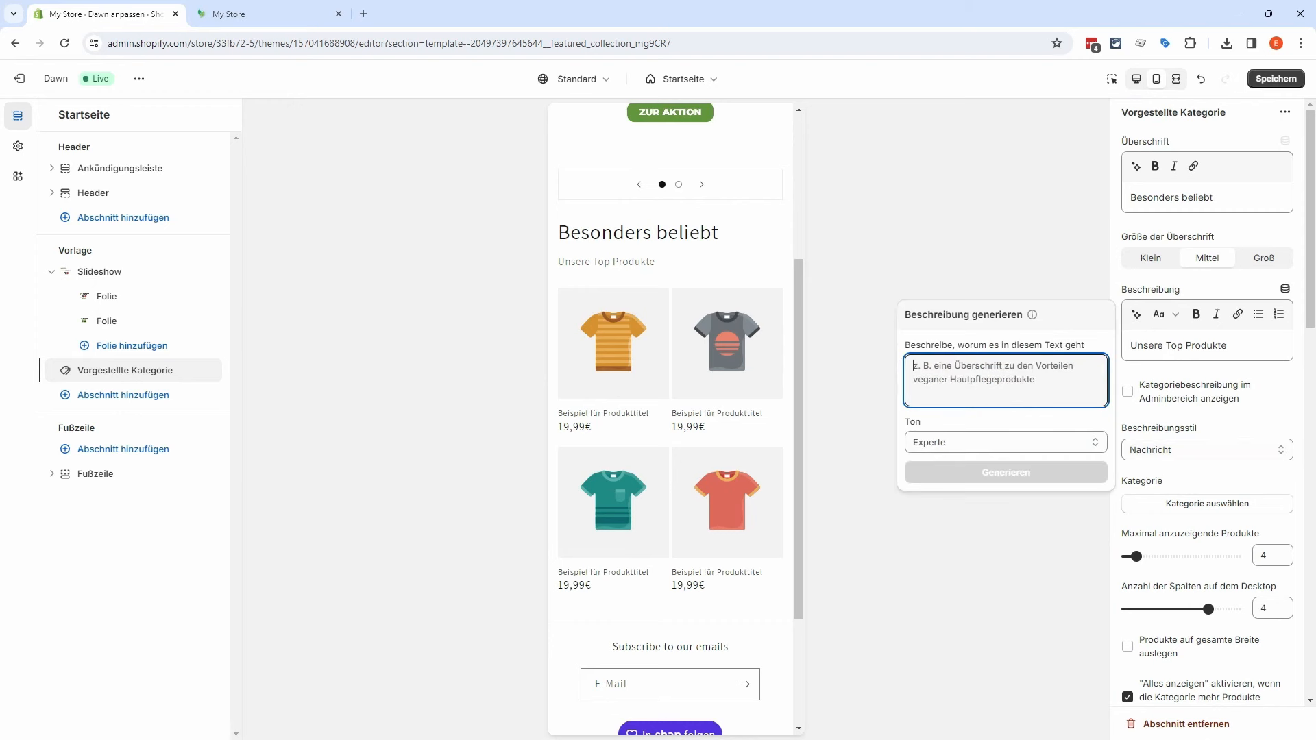
click(1001, 444)
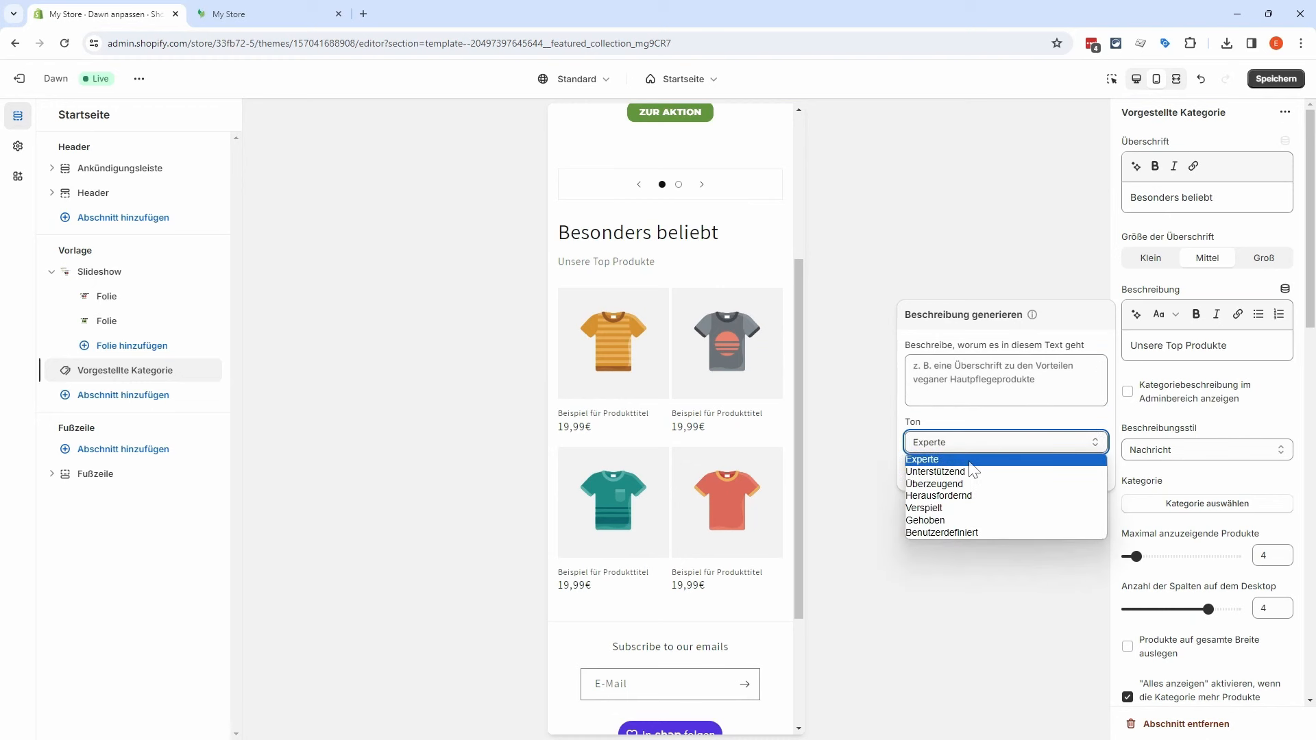
click(969, 462)
click(1241, 356)
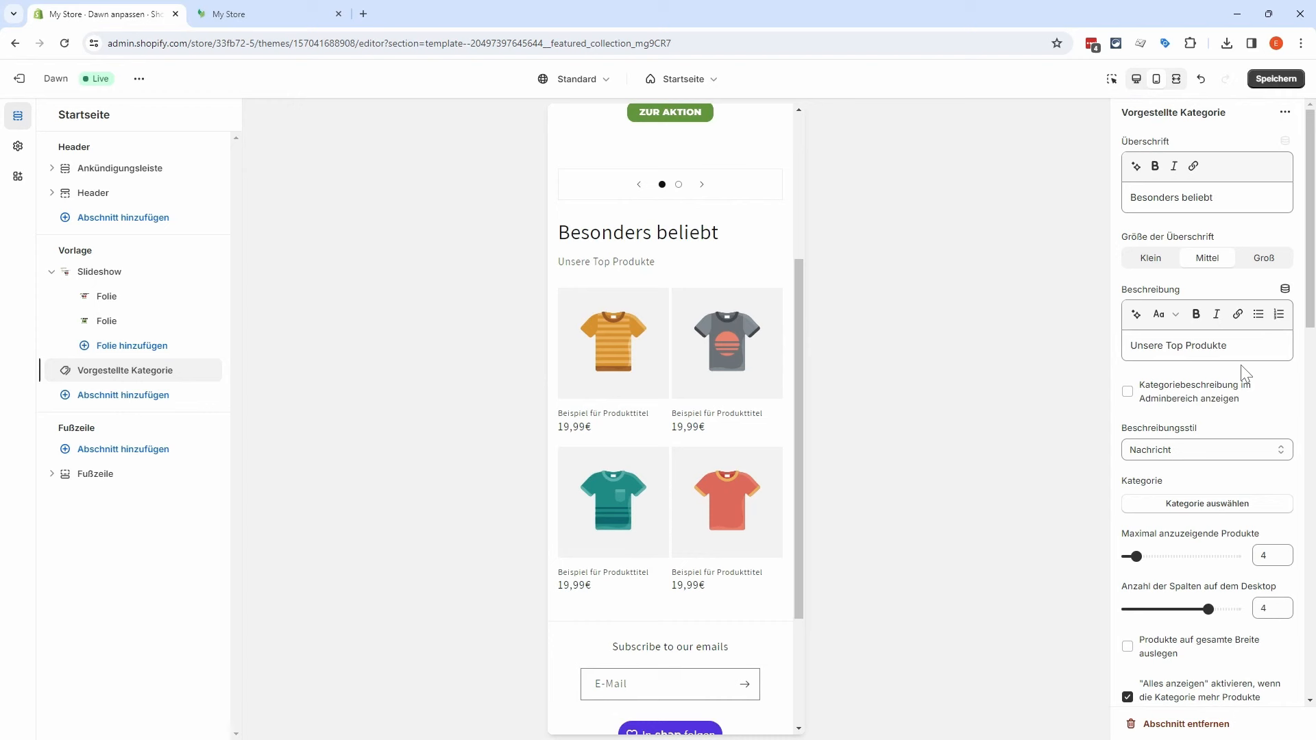
click(1164, 314)
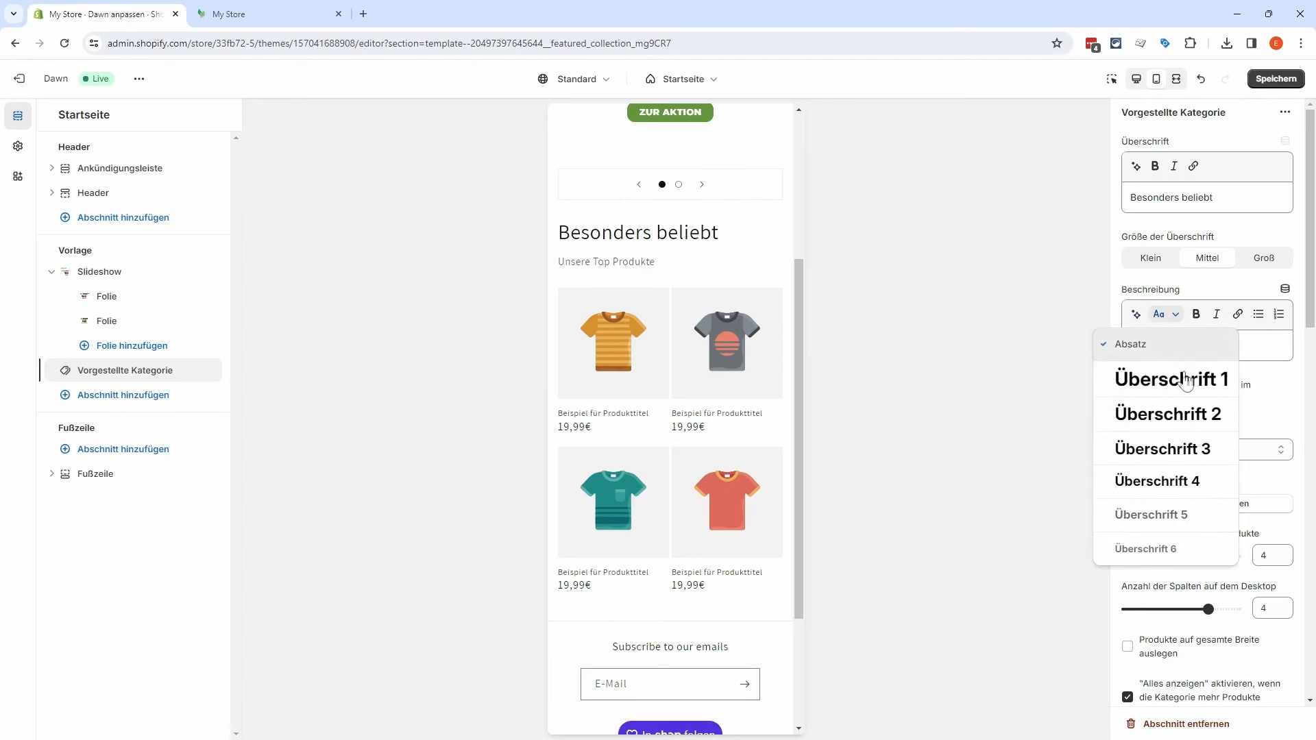
key(Escape)
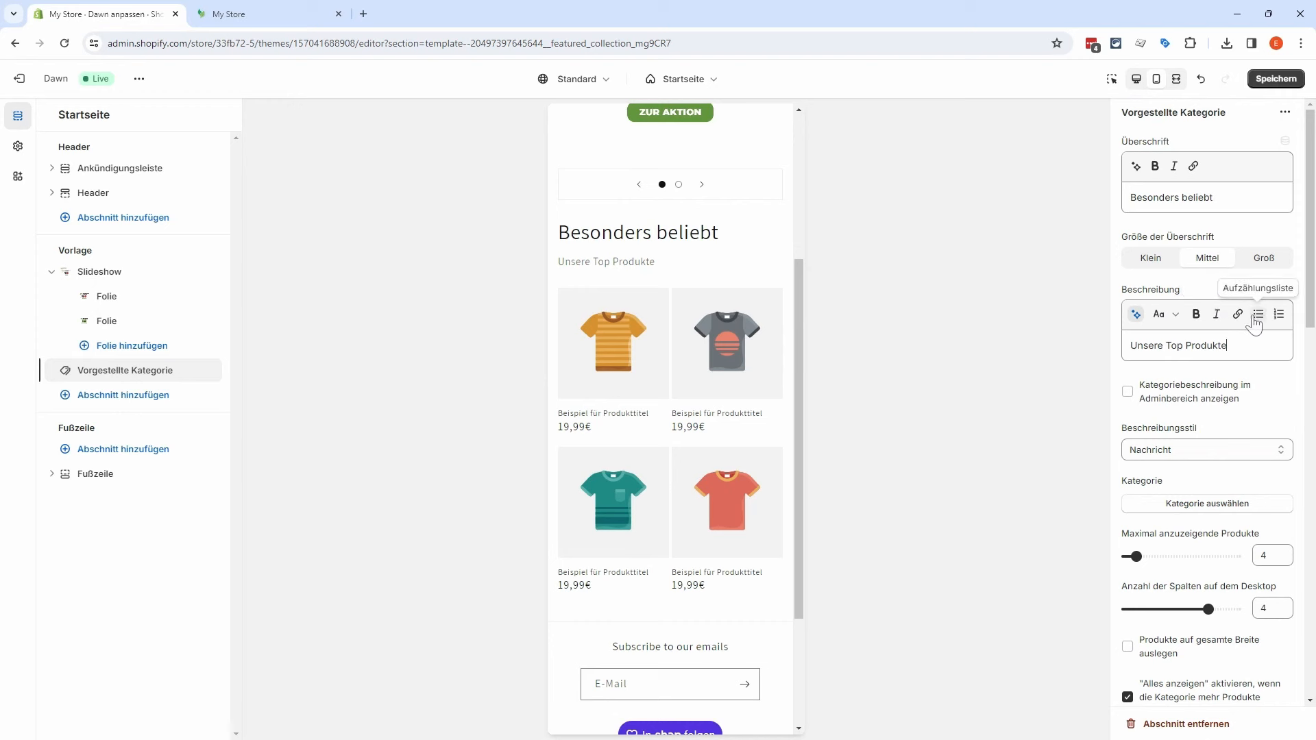
Step: Assign the Bestseller category to the Vorgestellte Kategorie section
click(1218, 506)
click(1196, 238)
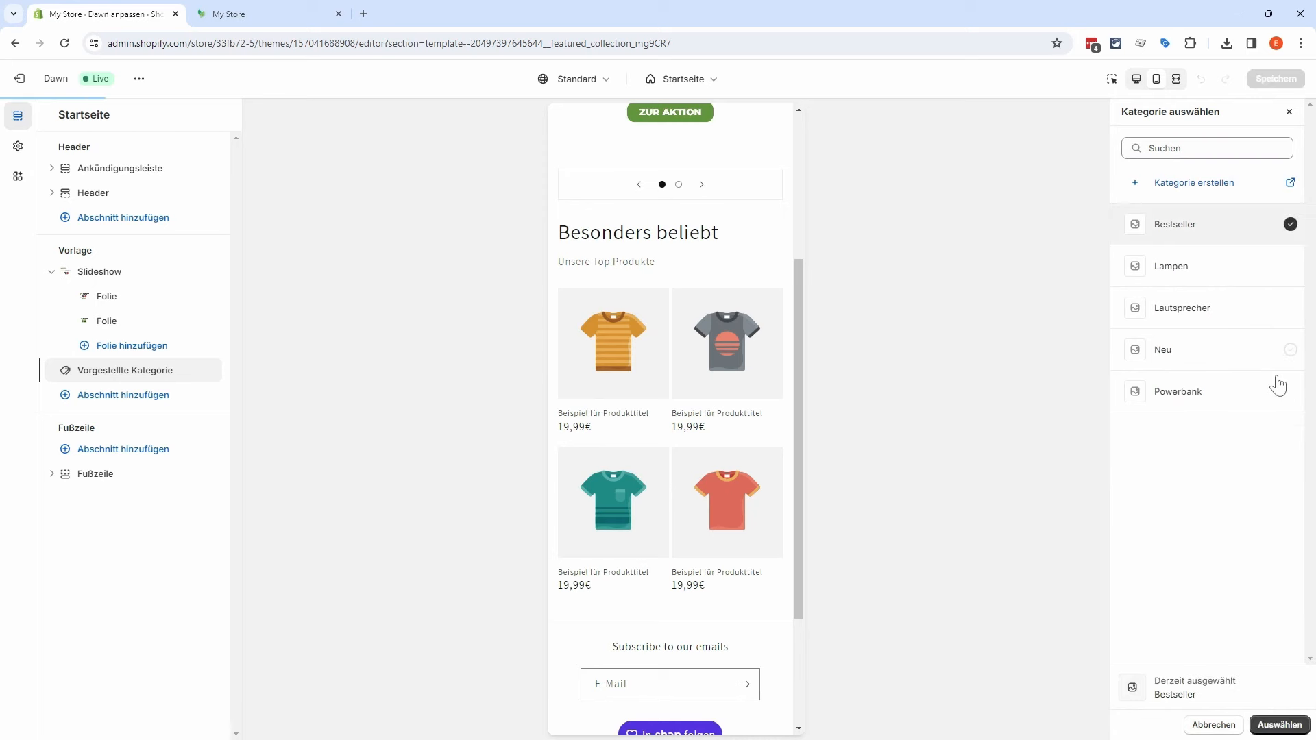
click(1279, 725)
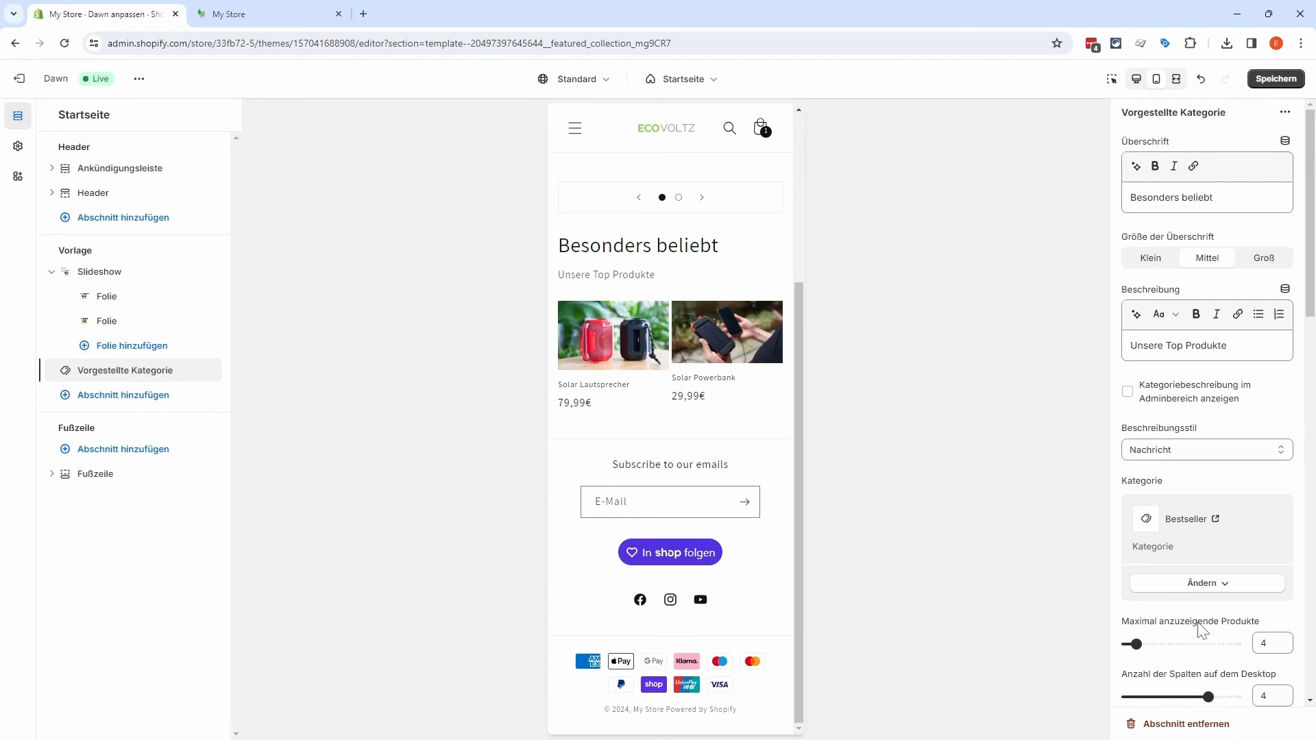
Step: Limit the section to 2 displayed products and set it to 2 desktop columns, checking the desktop preview
scroll(1205, 627, down, 1)
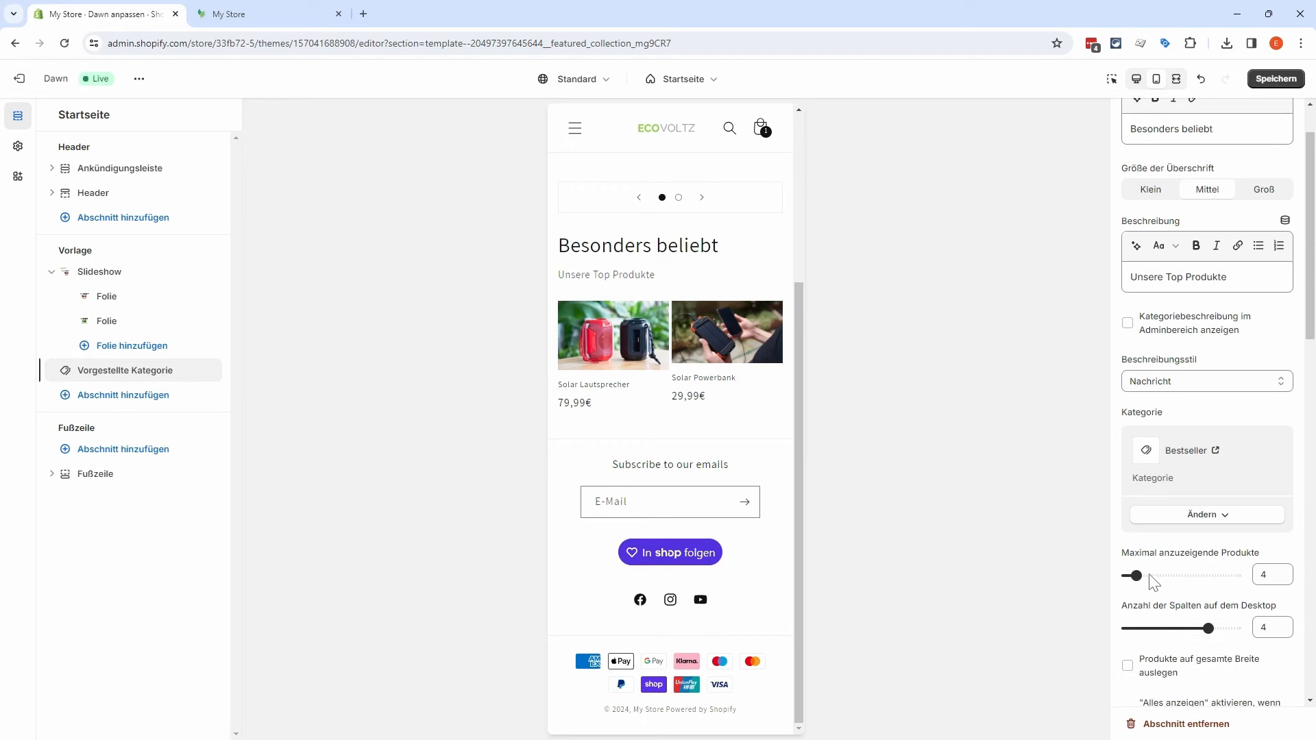
drag(1136, 574, 1127, 572)
drag(1208, 628, 1107, 629)
click(1137, 81)
scroll(884, 337, down, 4)
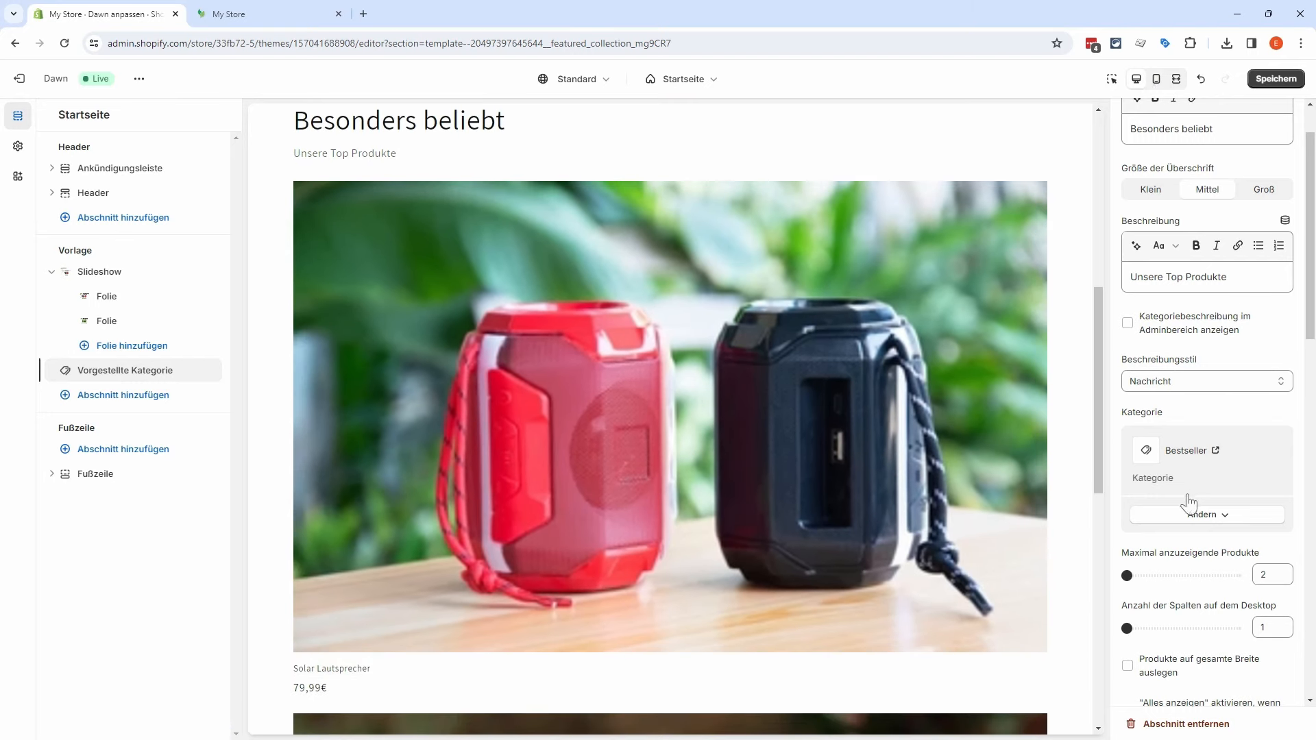
drag(1127, 628, 1141, 626)
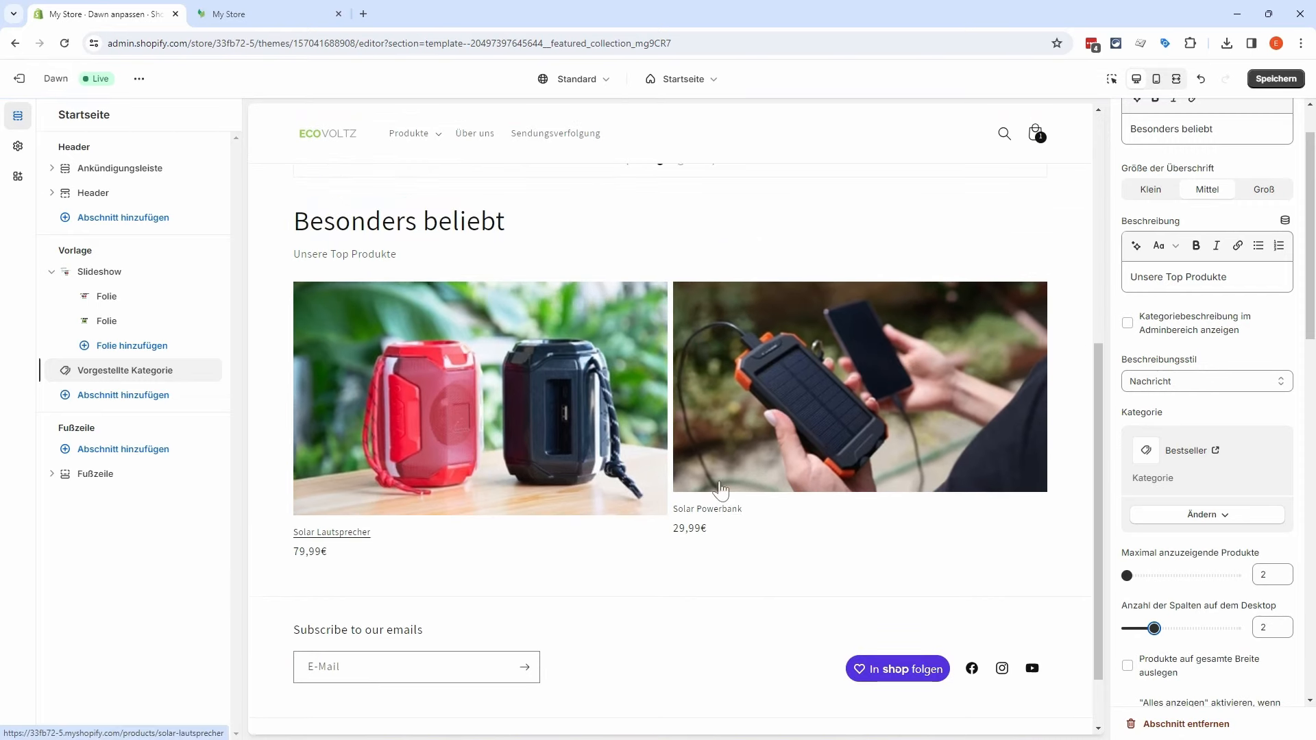
Step: Change the section's color scheme to Schema 4 and check it against the slideshow in the preview
scroll(1226, 612, down, 1)
scroll(1227, 612, down, 7)
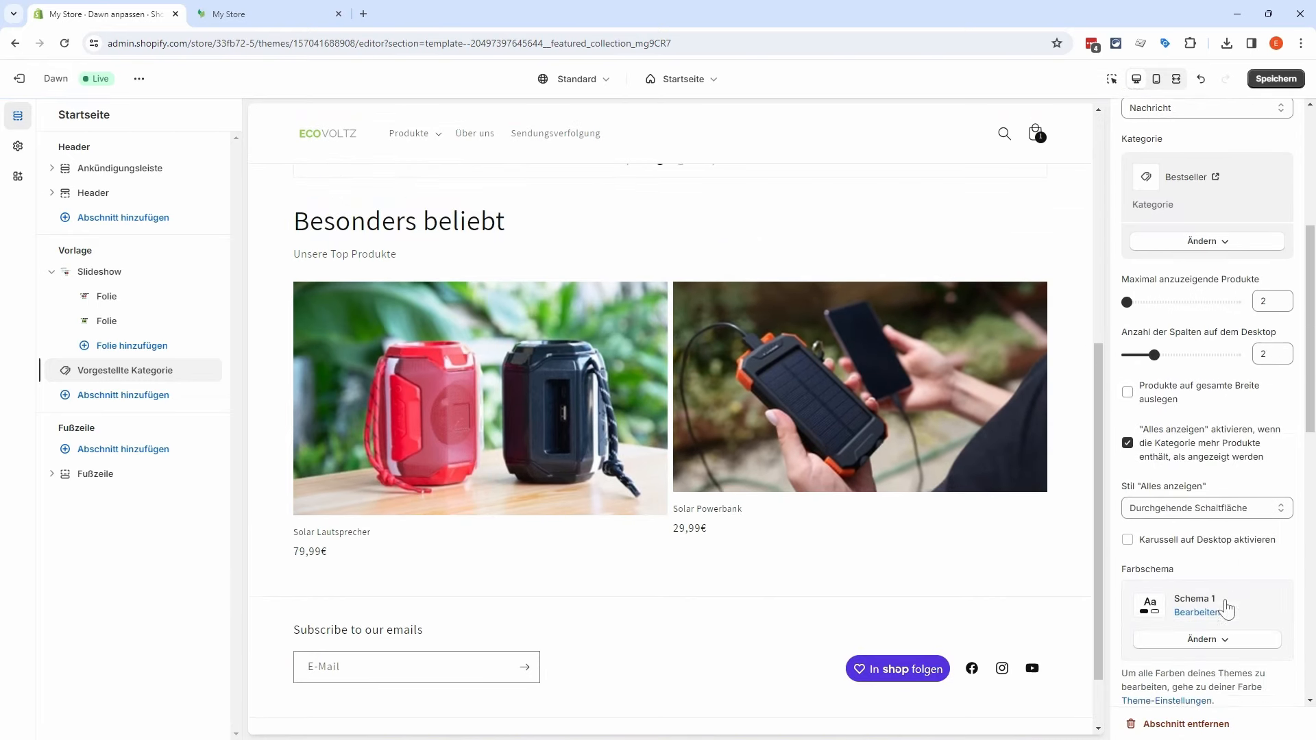
scroll(1226, 606, down, 1)
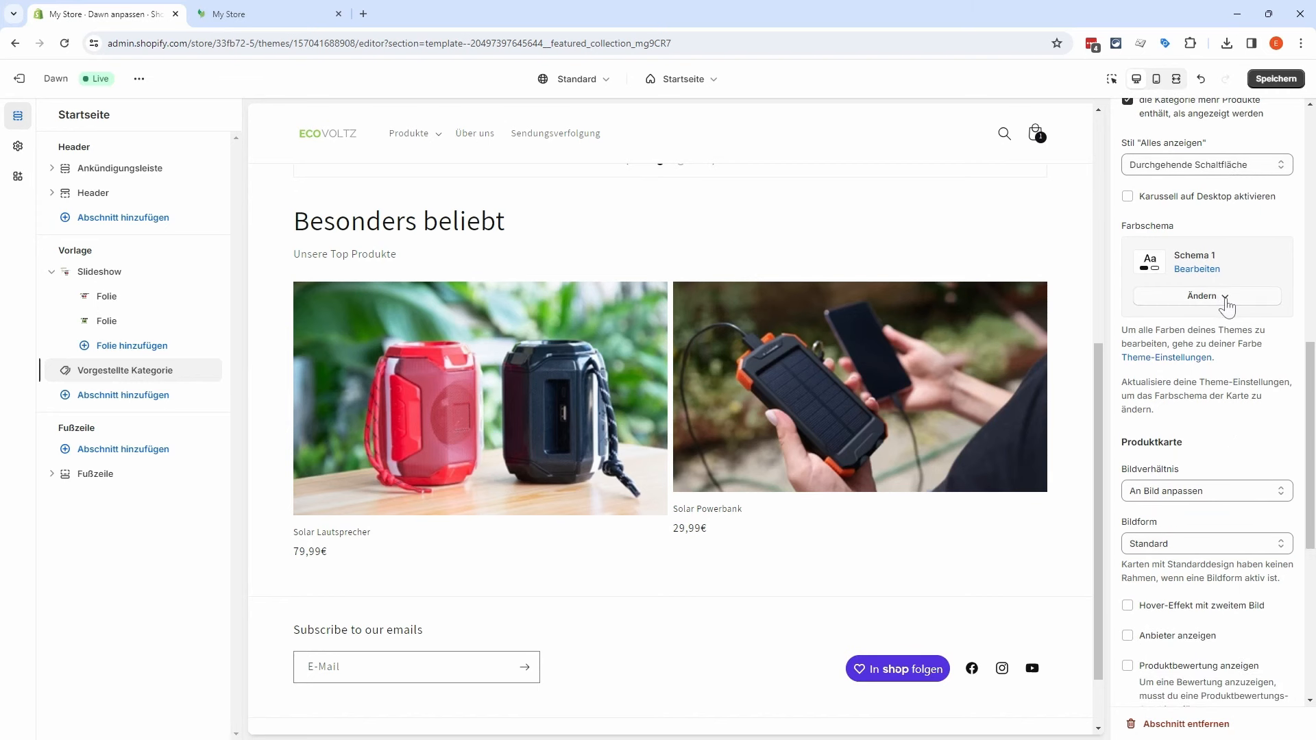
click(1227, 307)
click(1217, 438)
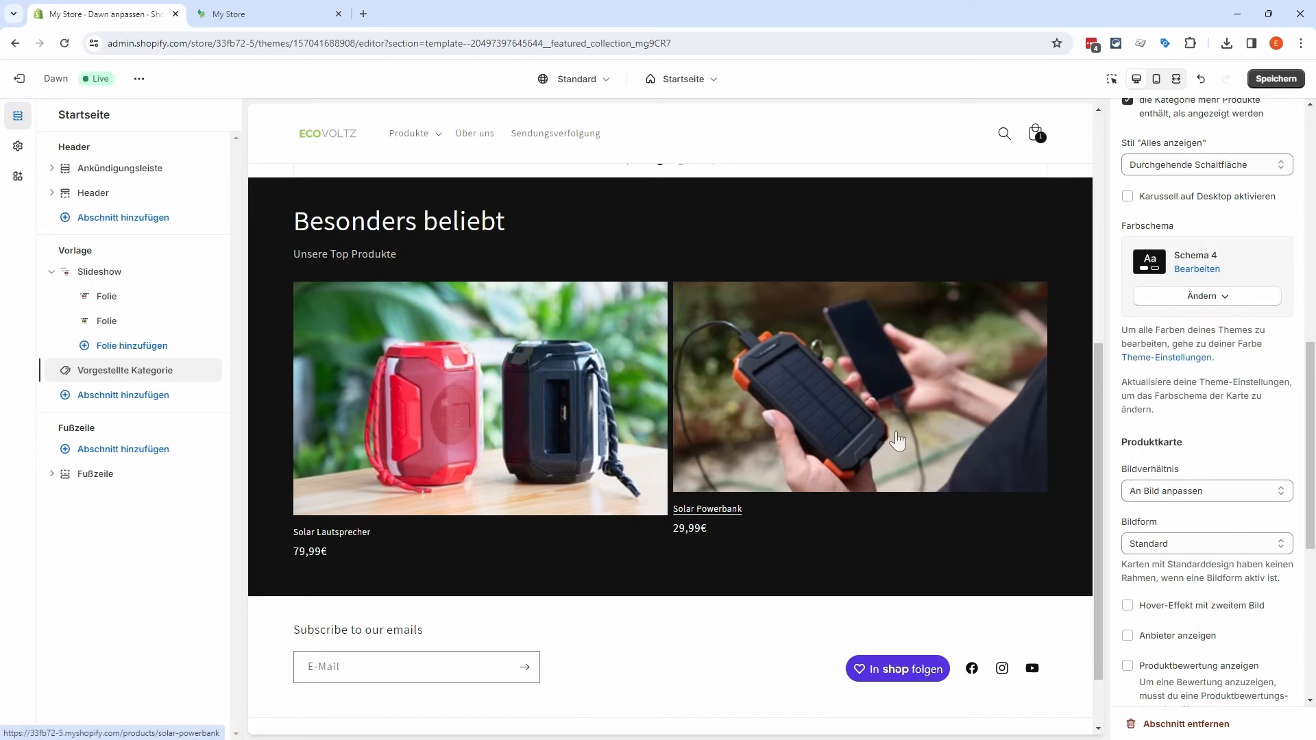
scroll(901, 435, up, 1)
scroll(902, 435, up, 4)
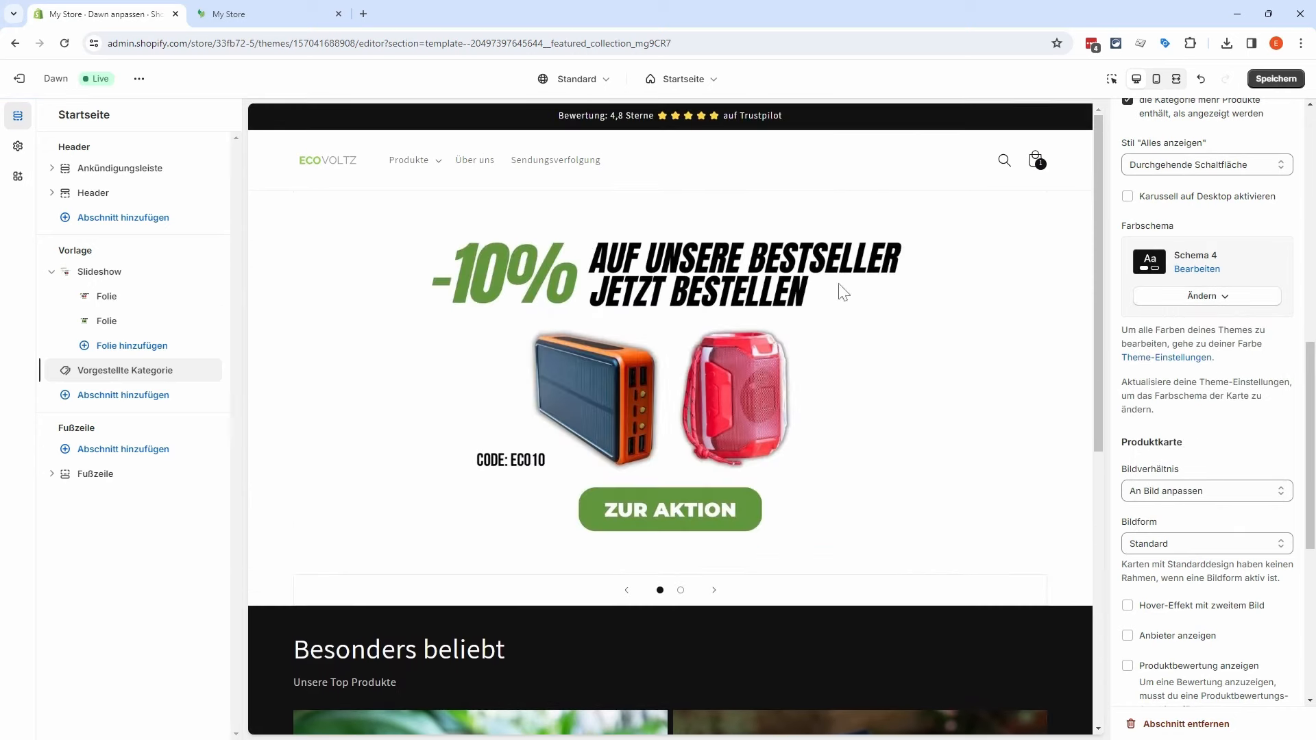
scroll(843, 288, down, 5)
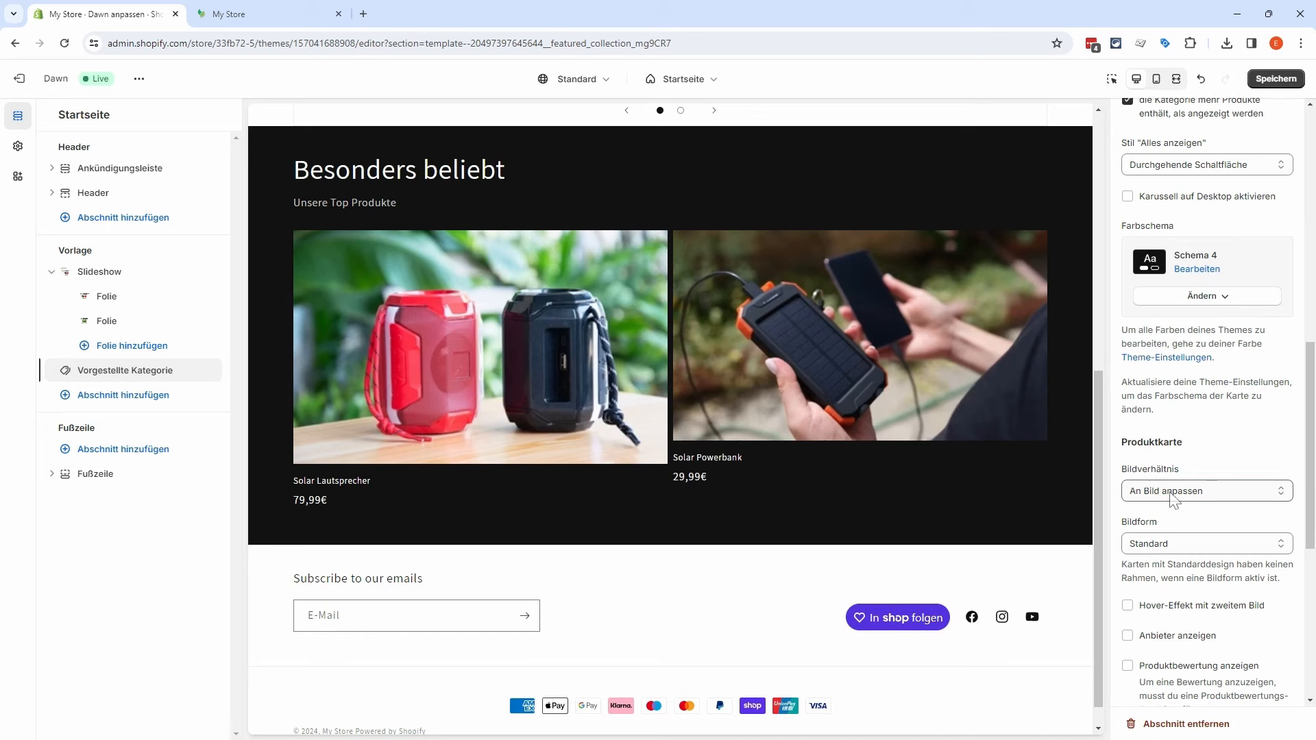
Step: Try the Porträt image ratio on the product cards, and set the ratio to Quadratisch
click(1189, 495)
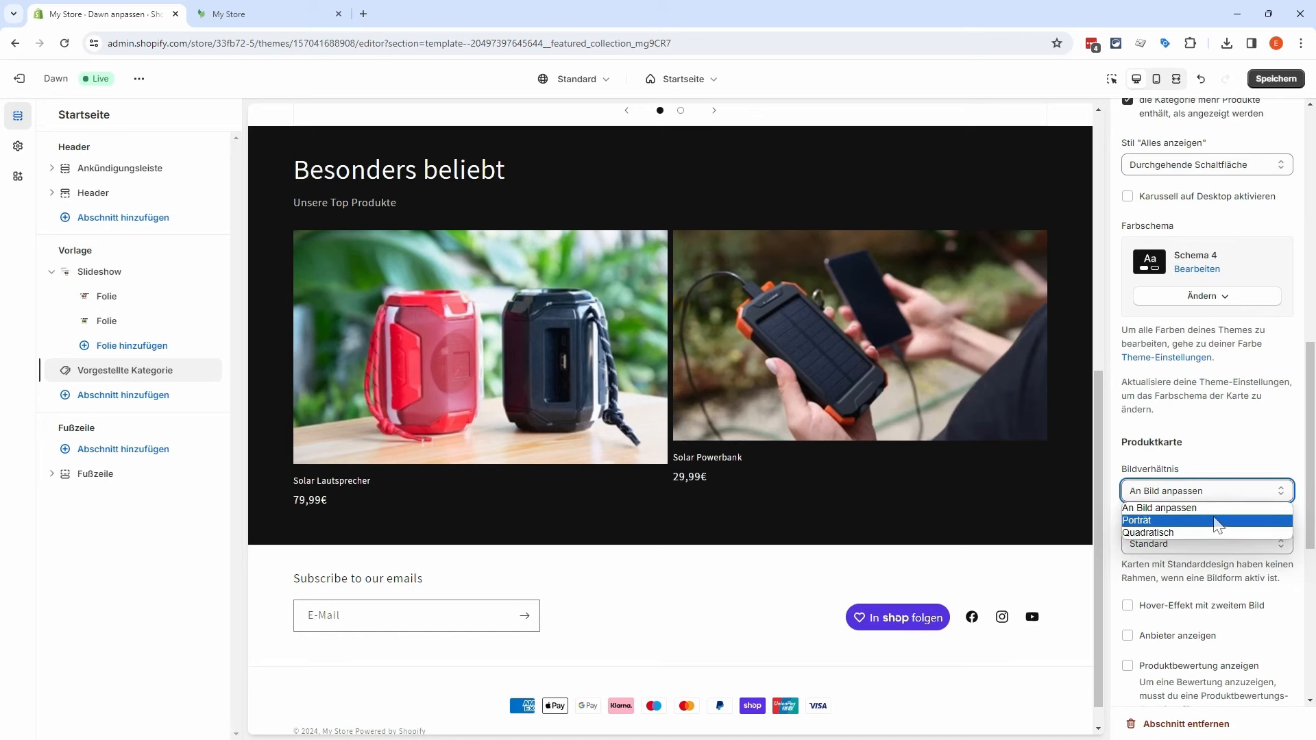
click(1215, 526)
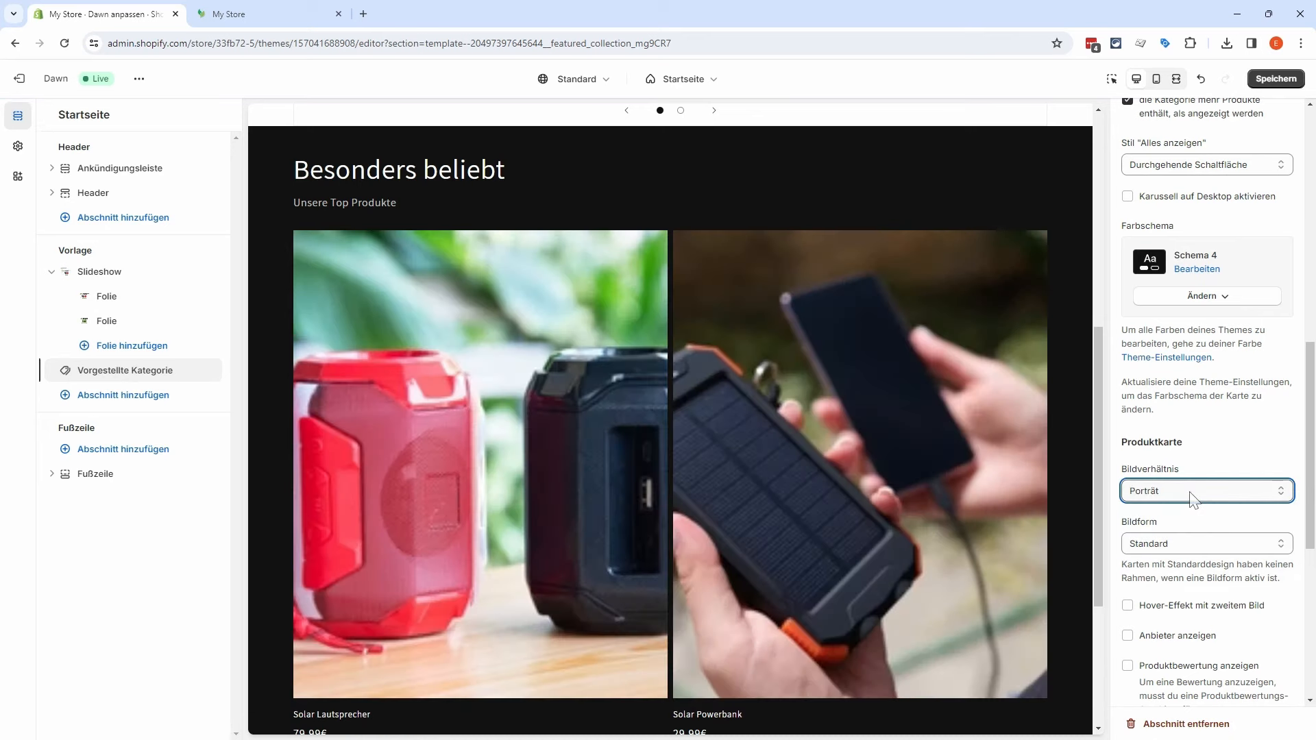
click(1190, 495)
click(1187, 532)
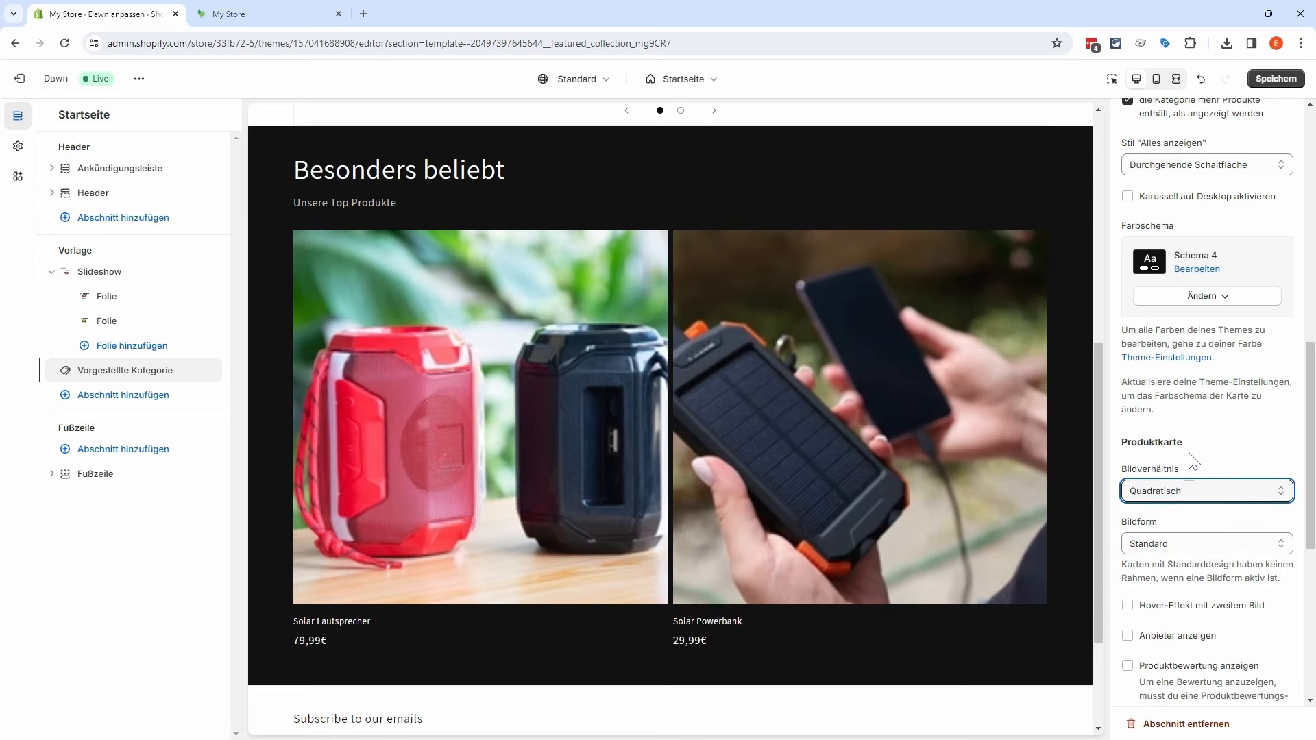
Step: Try the Bogen image shape on the product cards, and set the shape back to Standard
click(1207, 544)
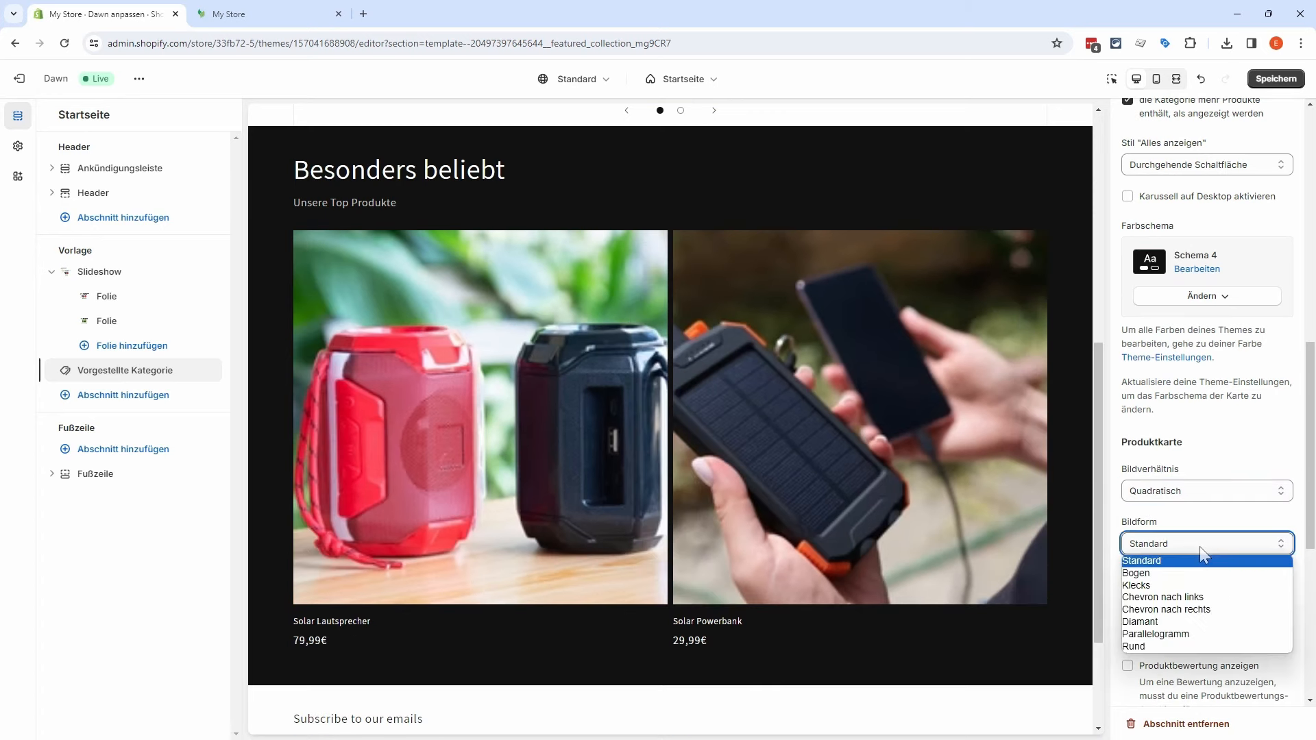
click(1194, 574)
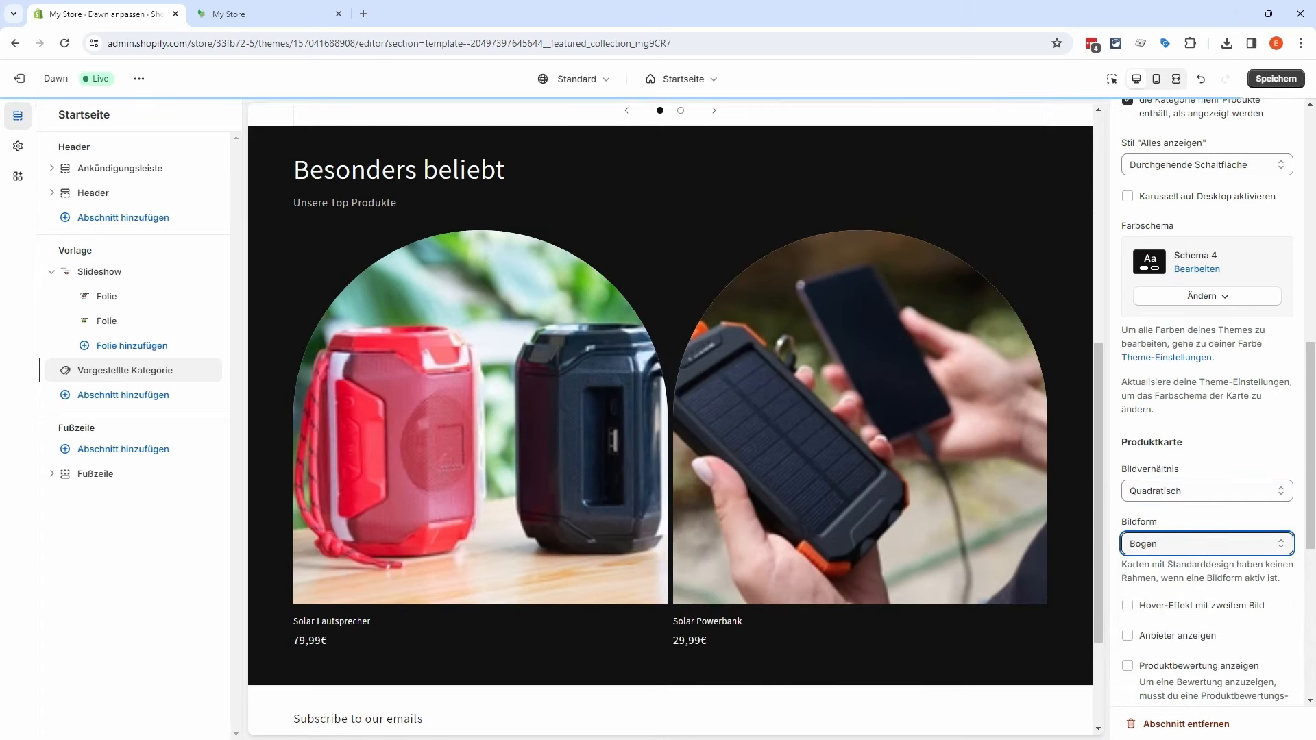
click(1207, 543)
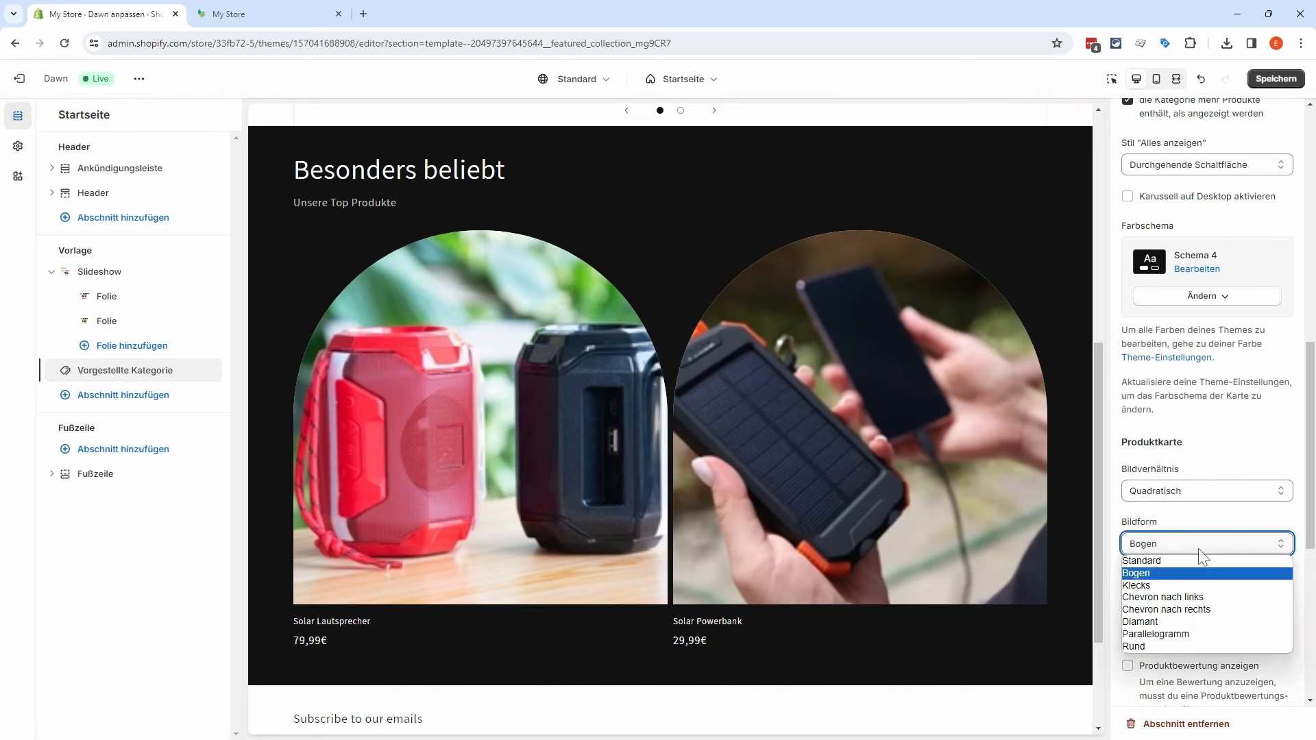
click(1191, 559)
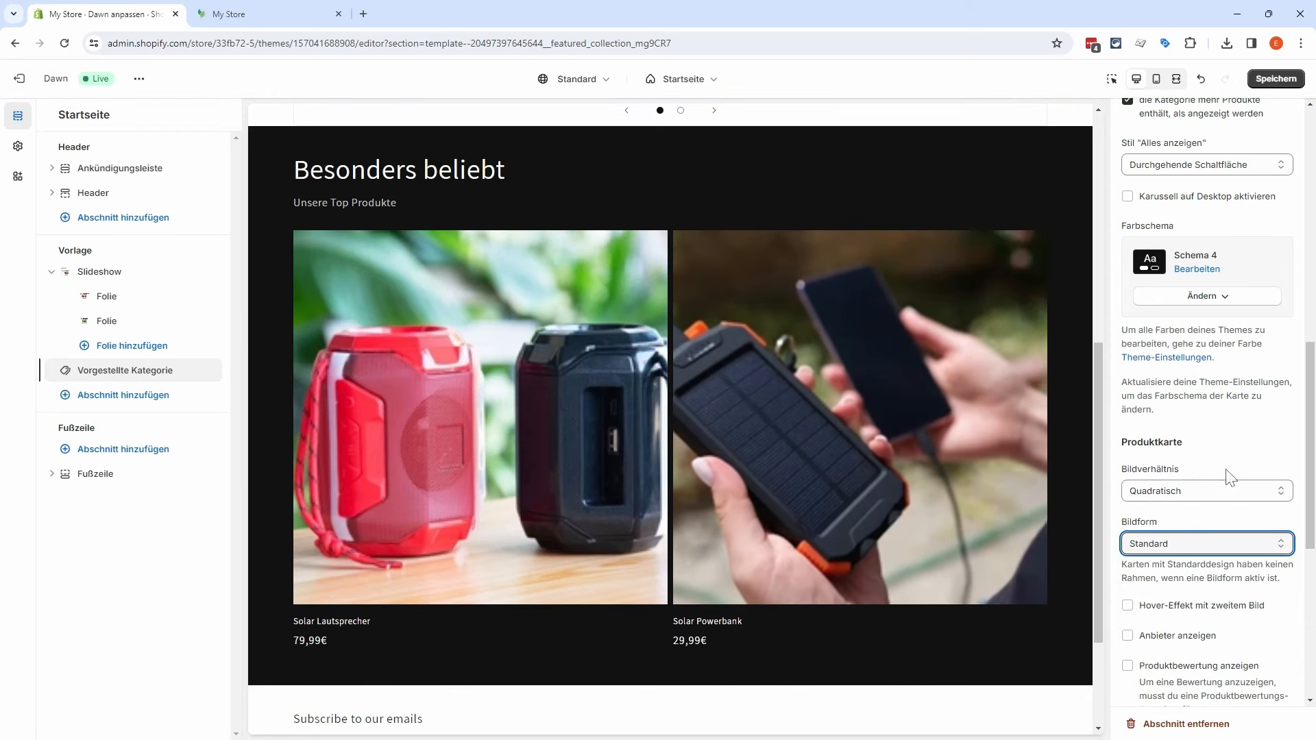
Step: Enable the quick-add option (Schaltfläche zum schnellen Hinzufügen) for the product cards
scroll(1231, 468, down, 2)
scroll(1232, 468, down, 1)
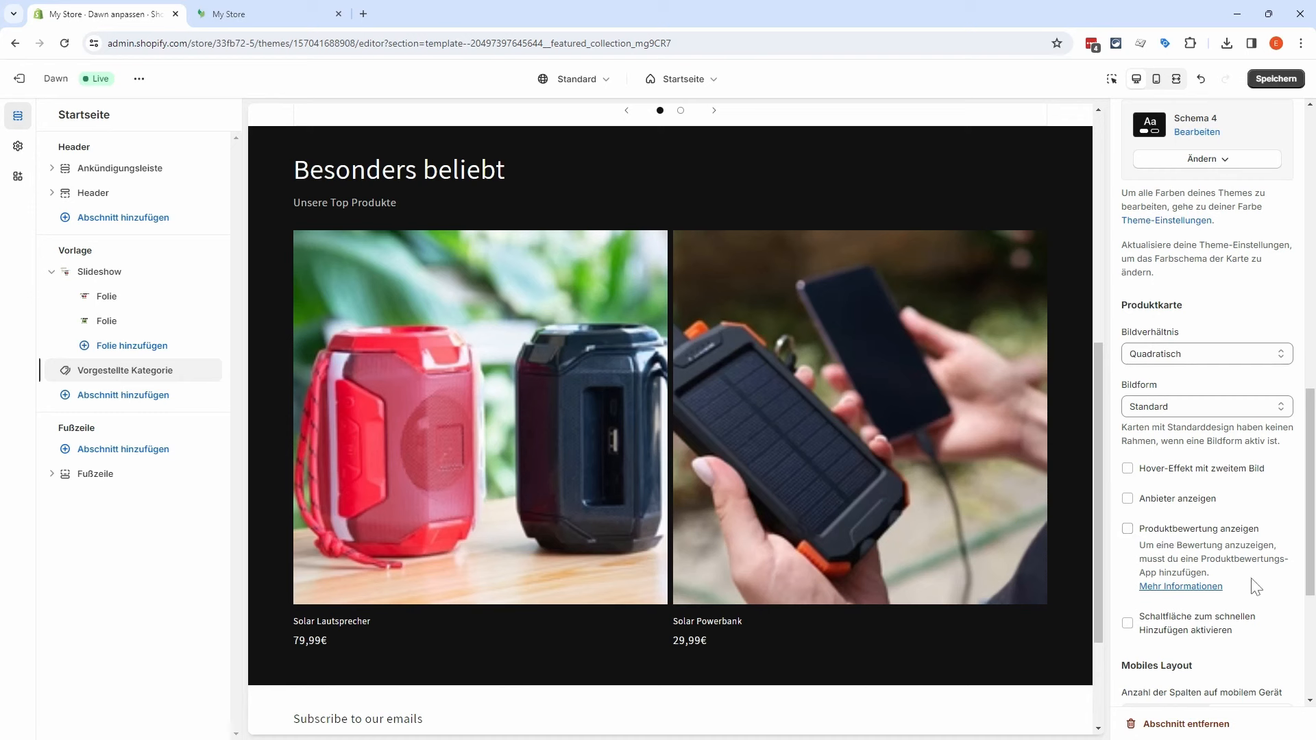
click(1165, 629)
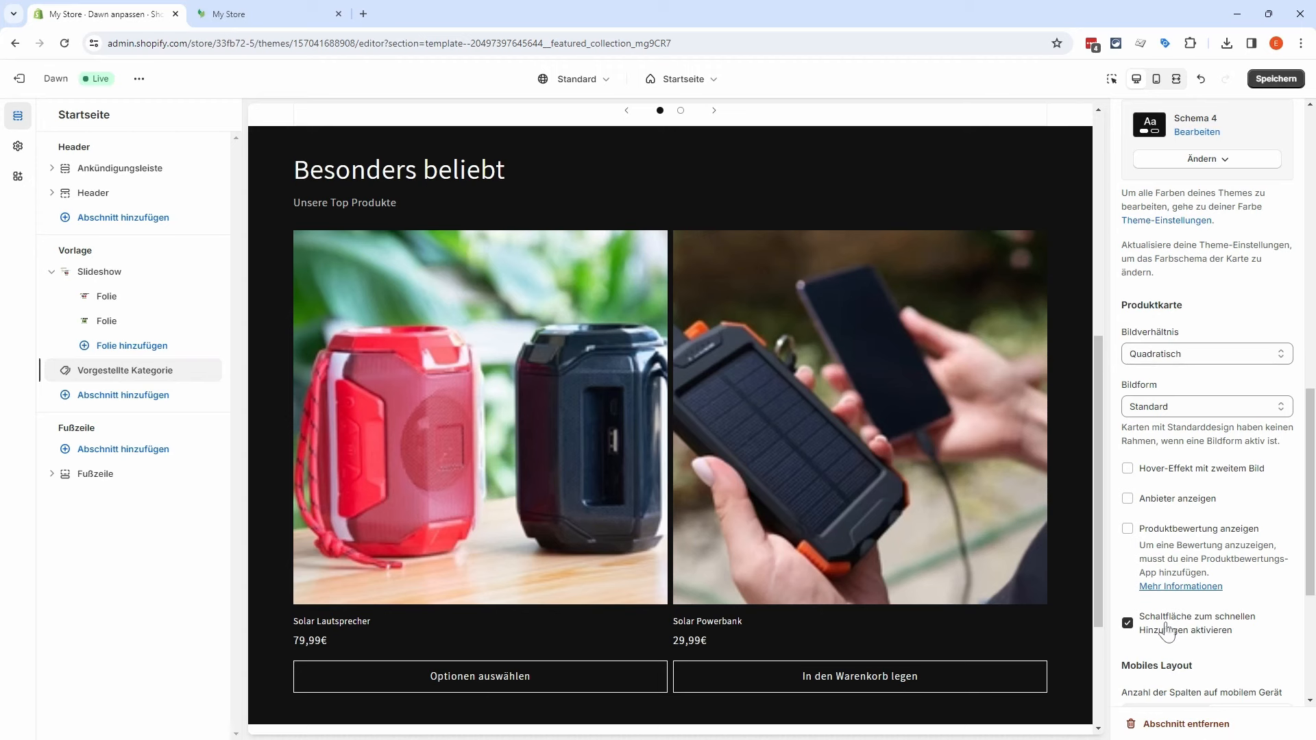
Step: Set the section's mobile layout to 1 Spalte and check the product cards in the mobile preview
scroll(1236, 622, down, 3)
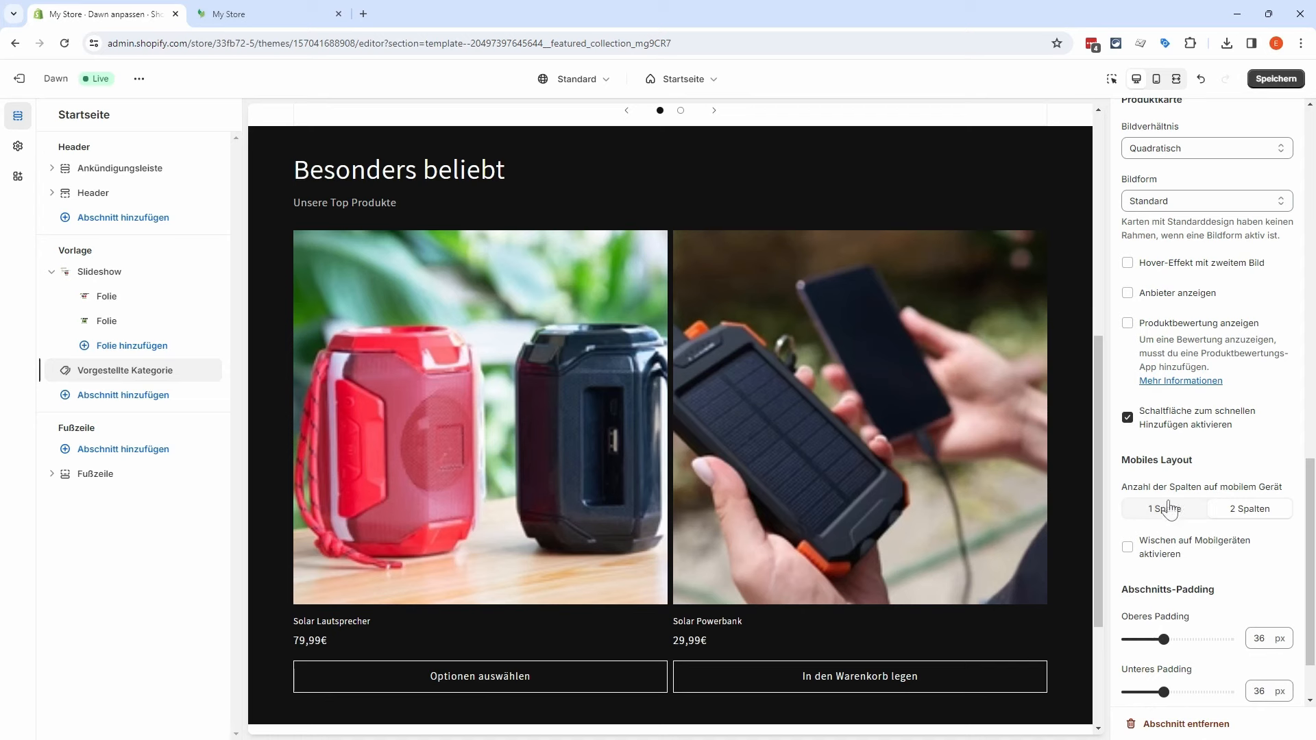
click(1157, 81)
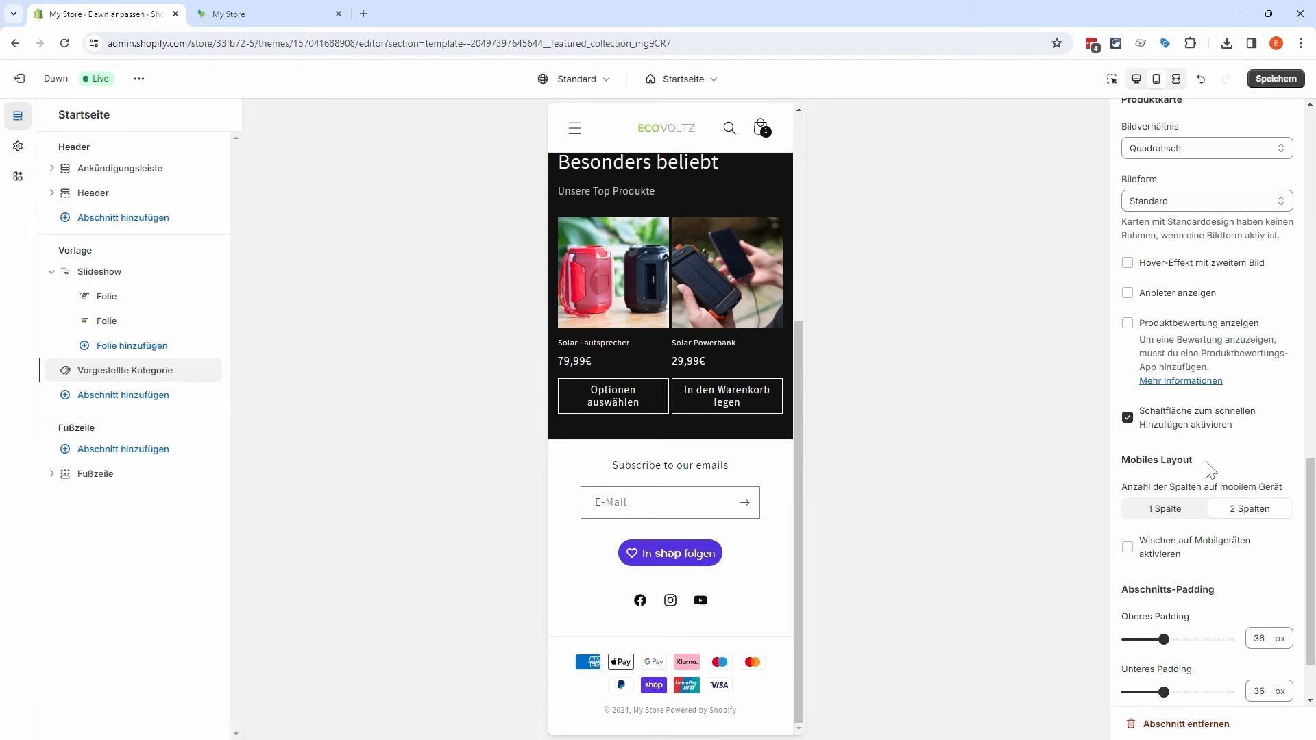
click(1168, 515)
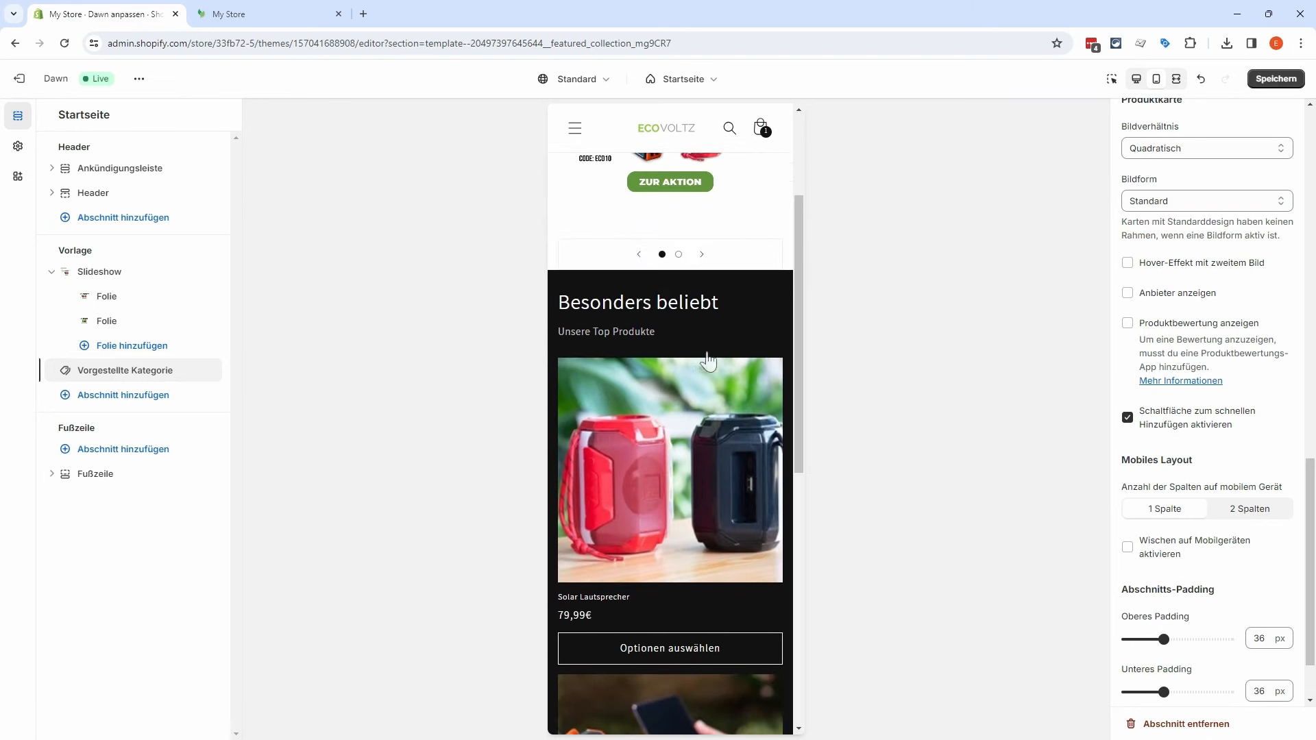
scroll(692, 429, down, 5)
scroll(693, 429, down, 2)
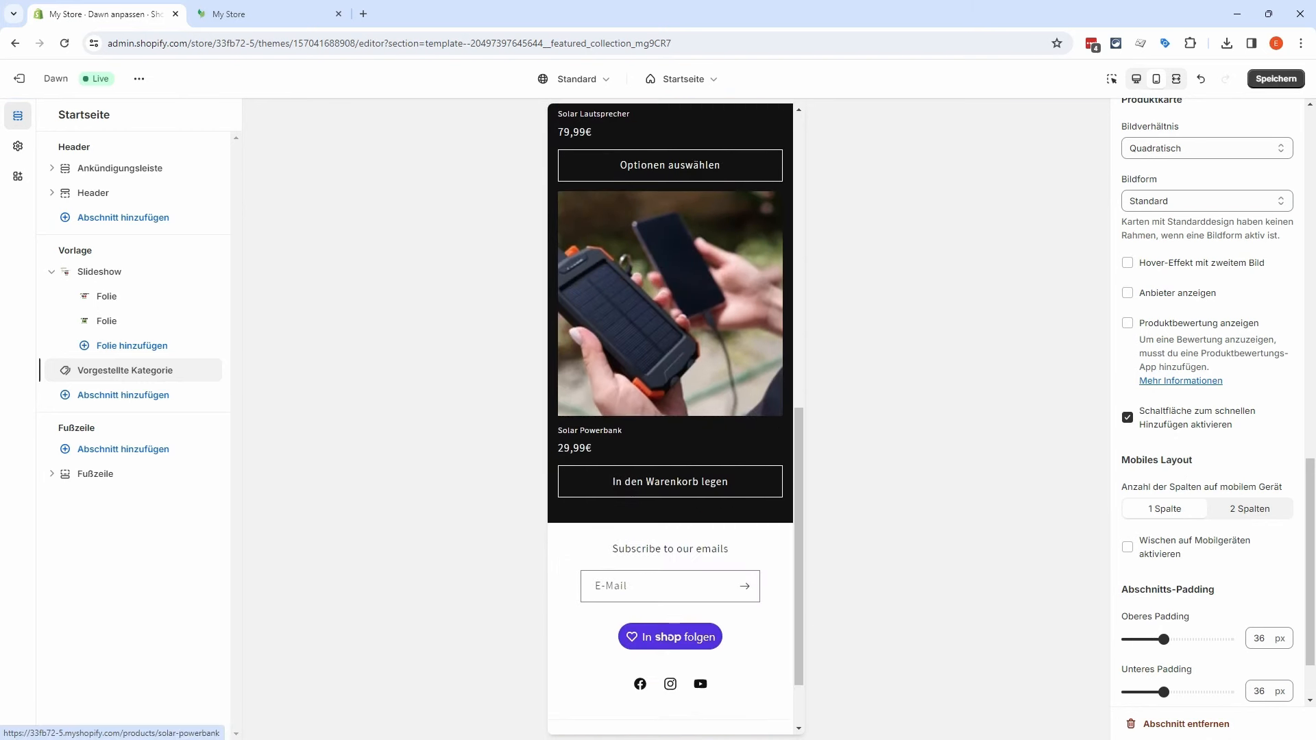
Step: Enable swiping on mobile devices for the section and test switching between the two products in the preview
click(1160, 548)
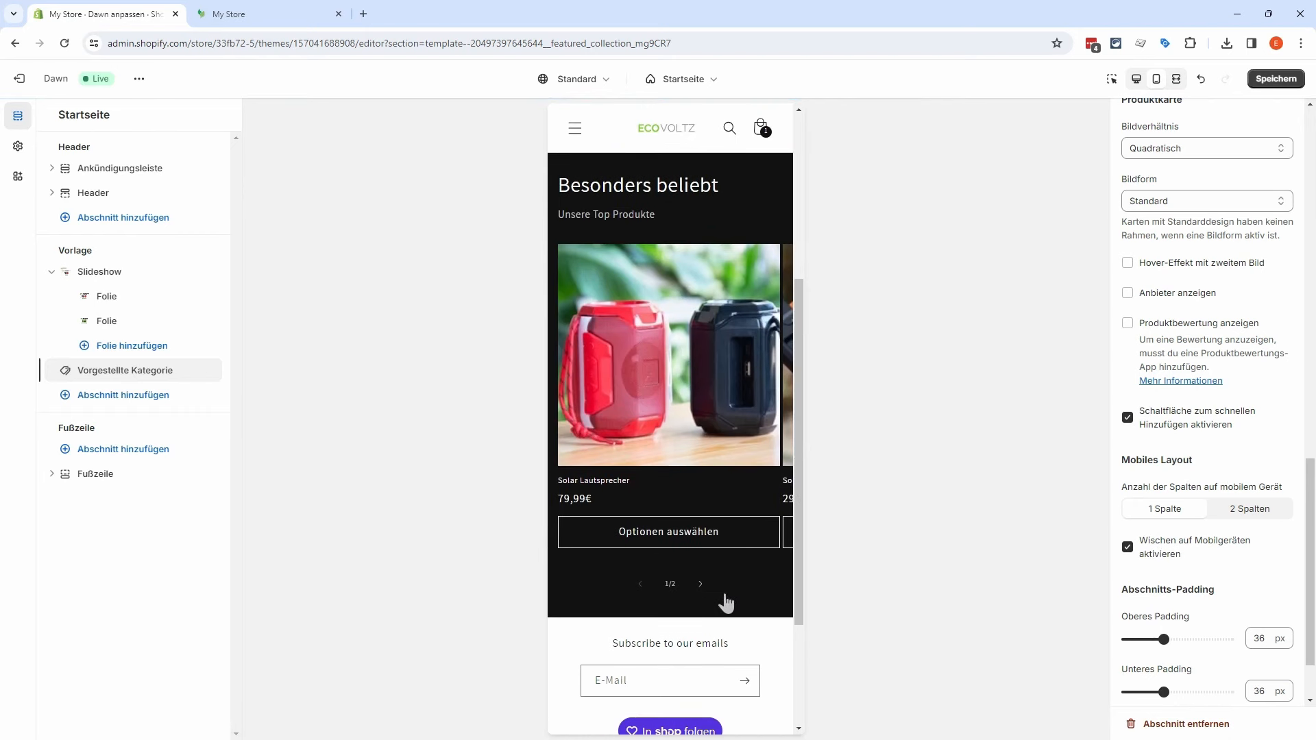
click(700, 584)
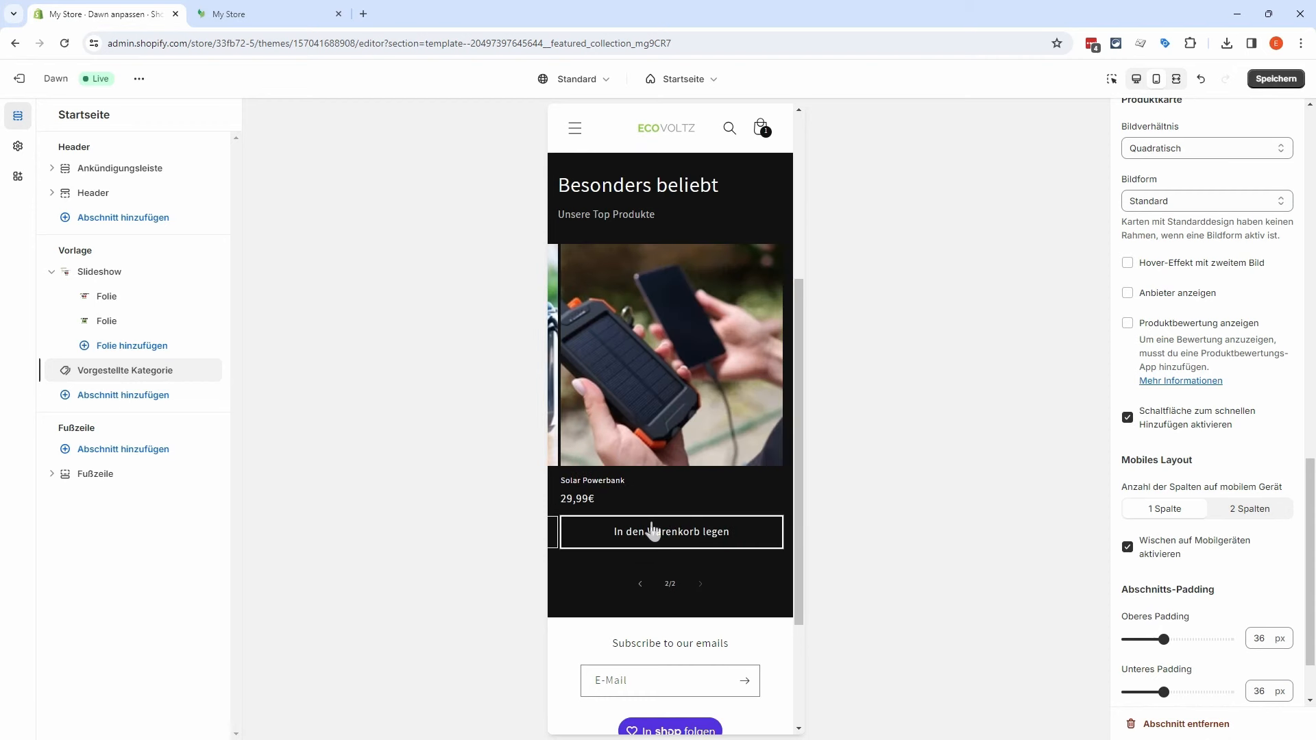
click(638, 586)
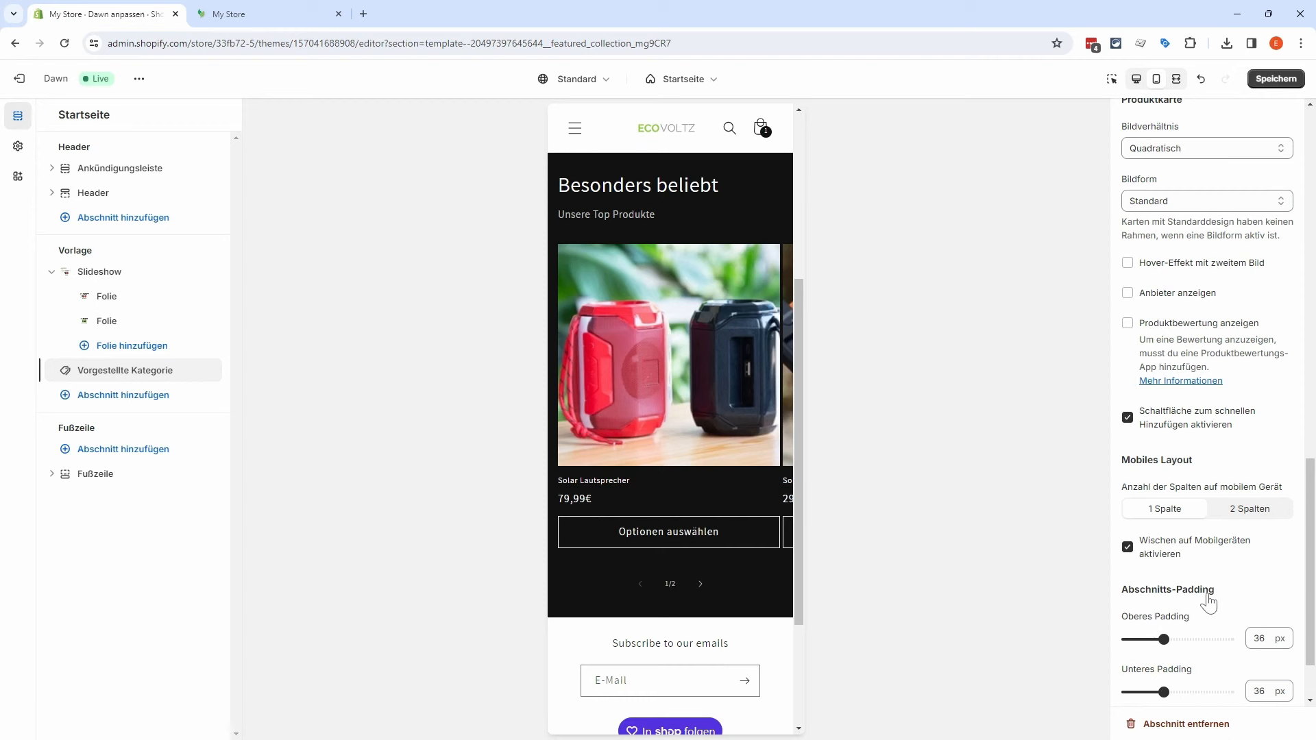
Step: Set the Vorgestellte Kategorie section's upper and lower padding to 52 px and check the spacing in the desktop preview
scroll(1205, 598, down, 1)
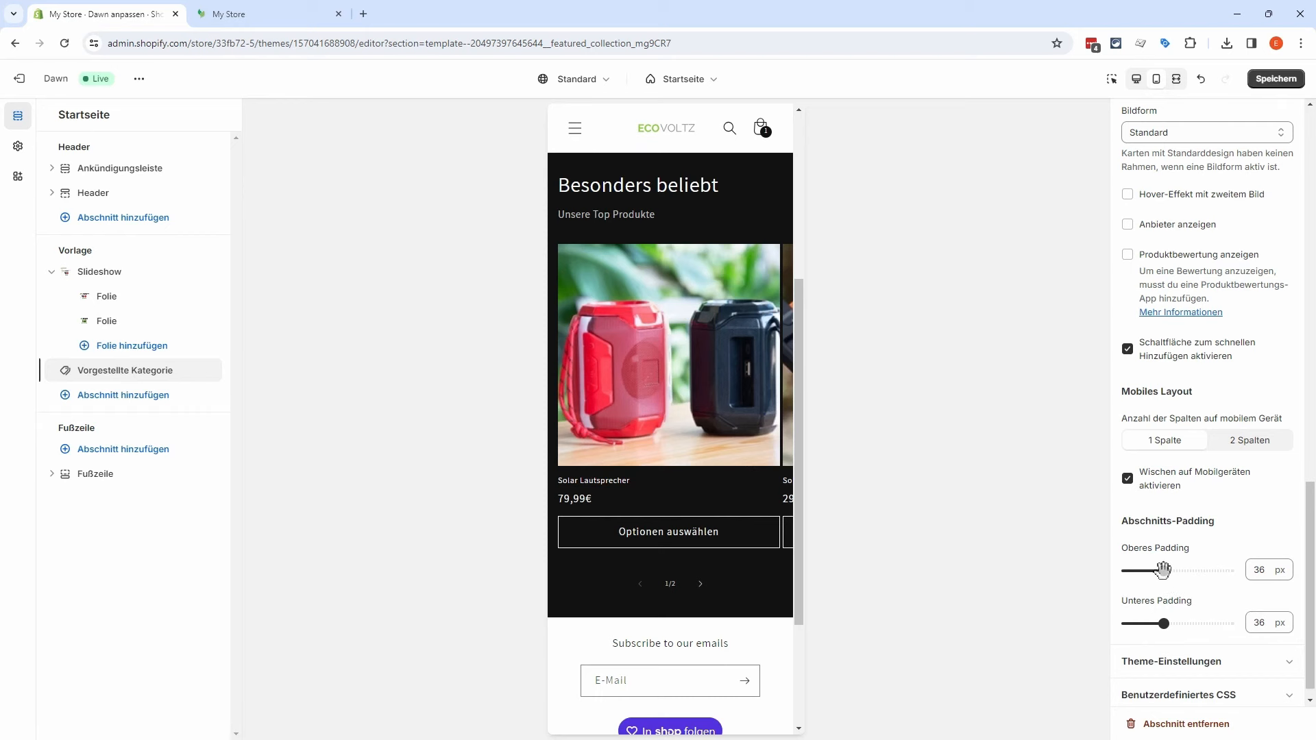
drag(1162, 570, 1179, 571)
drag(1162, 624, 1179, 624)
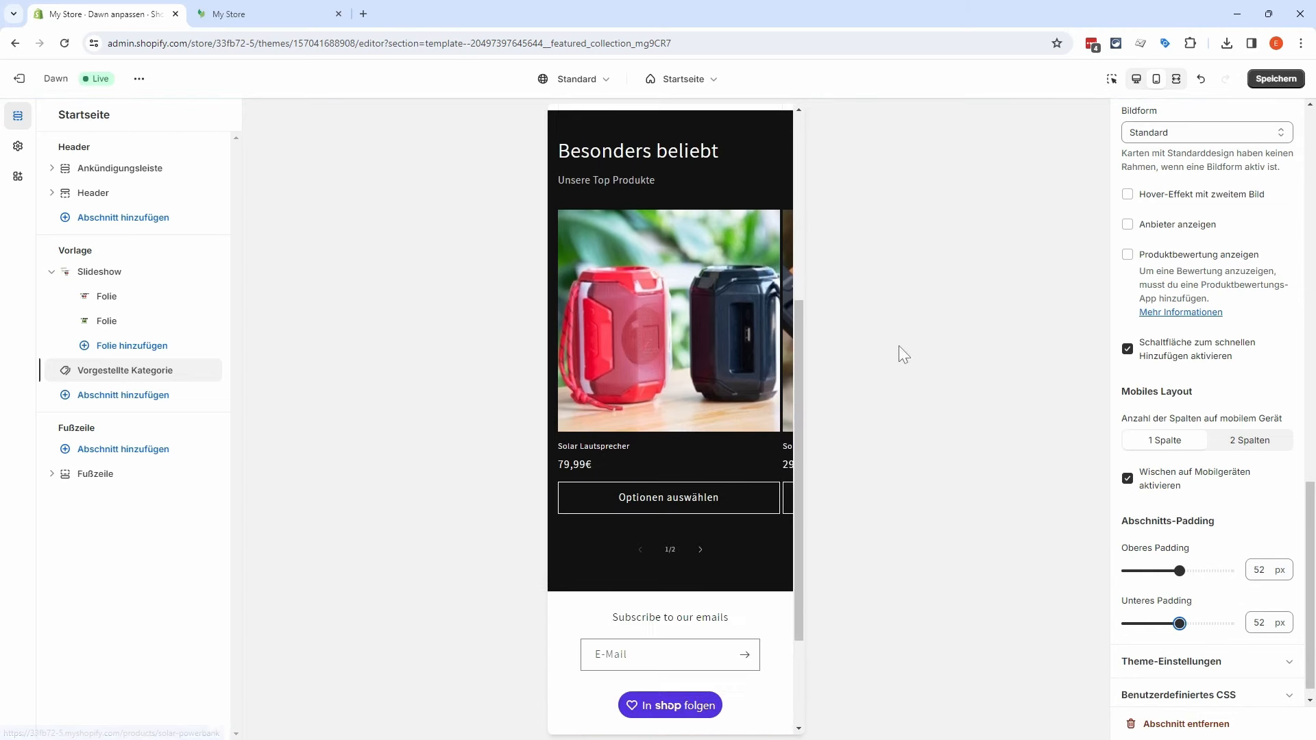
click(1136, 78)
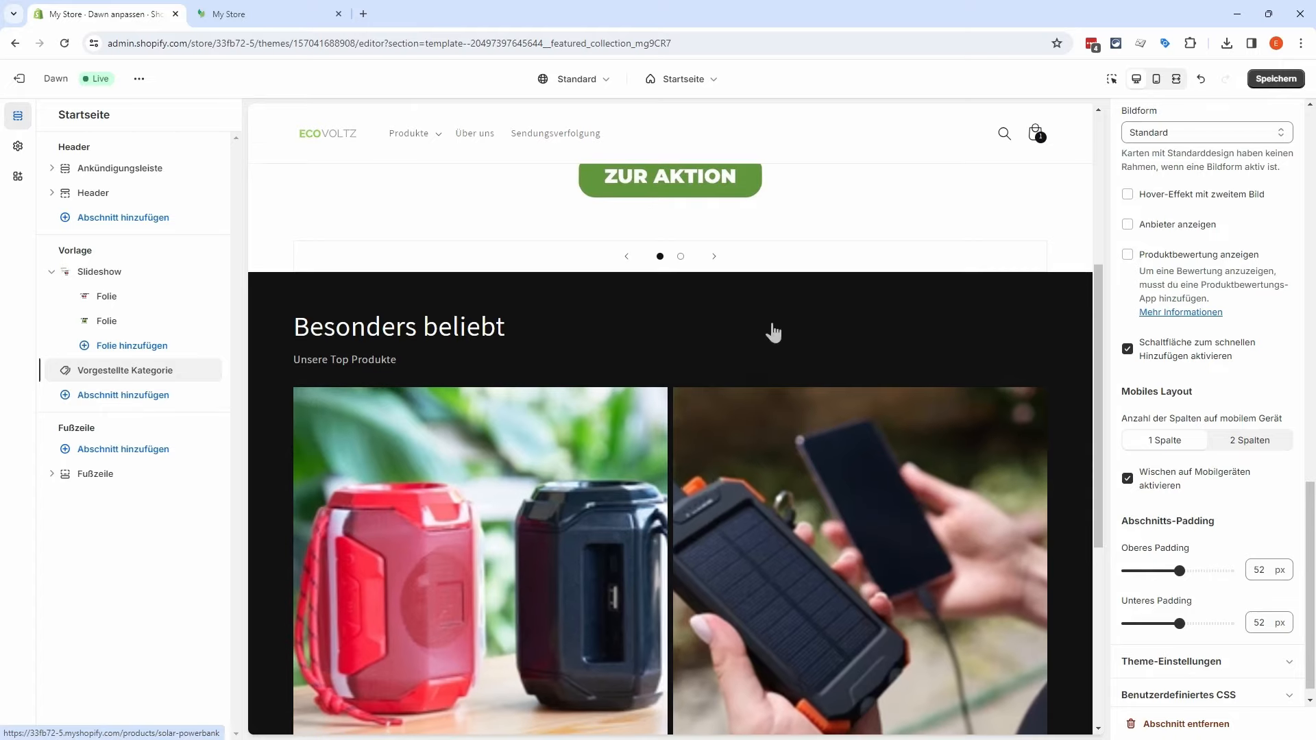
scroll(769, 332, down, 5)
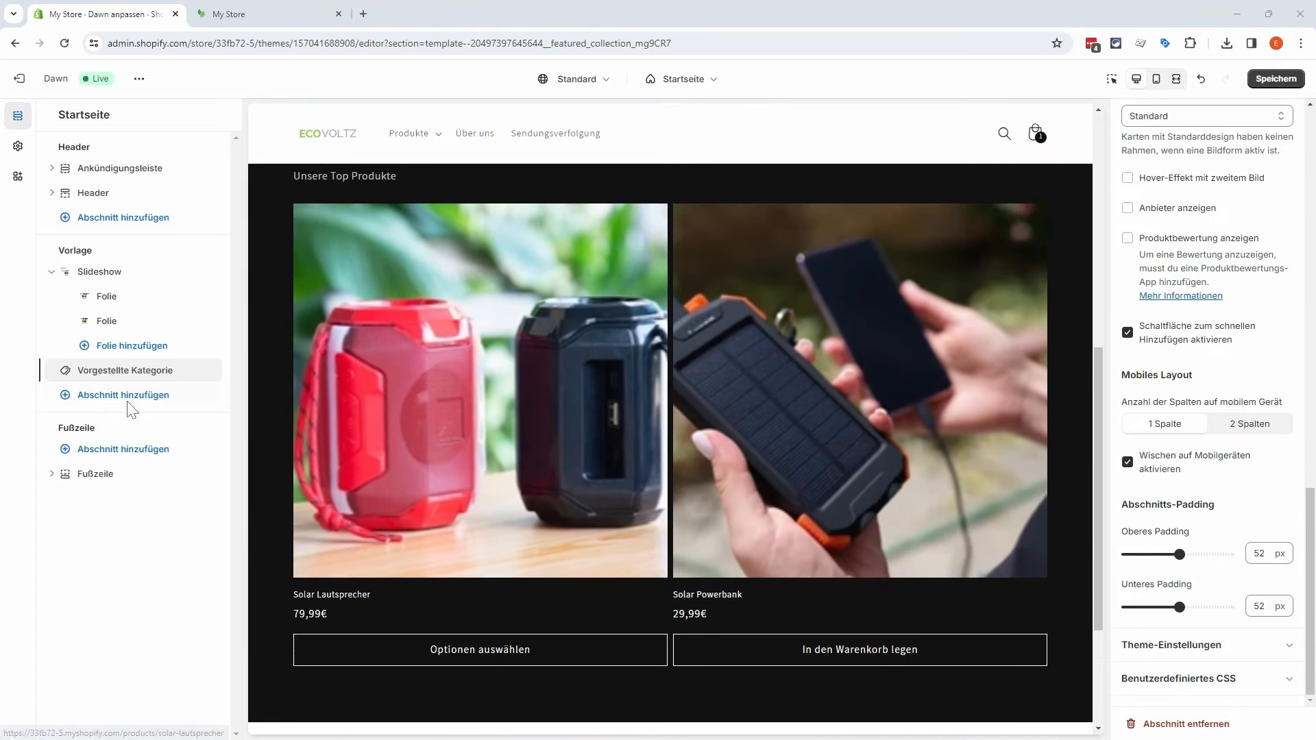
Step: Add an E-Mail-Anmeldung section below Vorgestellte Kategorie and set its upper padding to 52 px
click(121, 401)
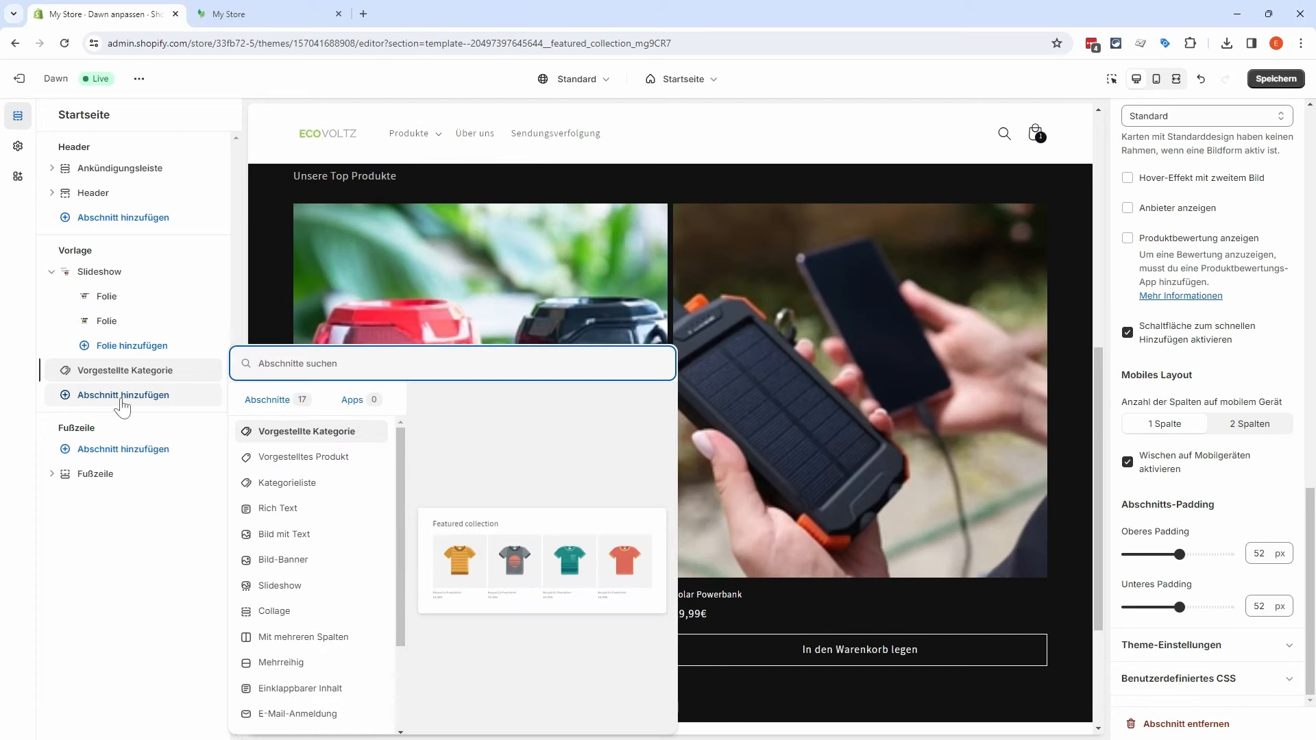
scroll(328, 518, down, 2)
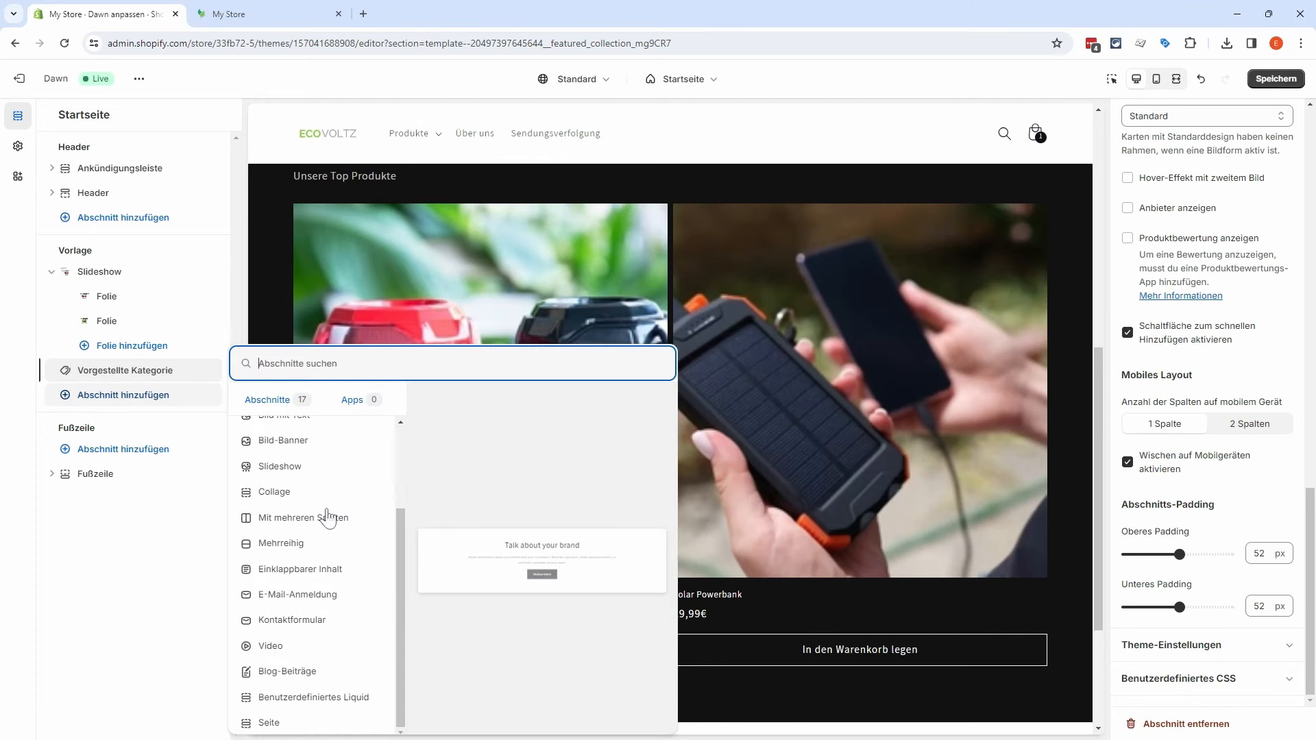
click(295, 594)
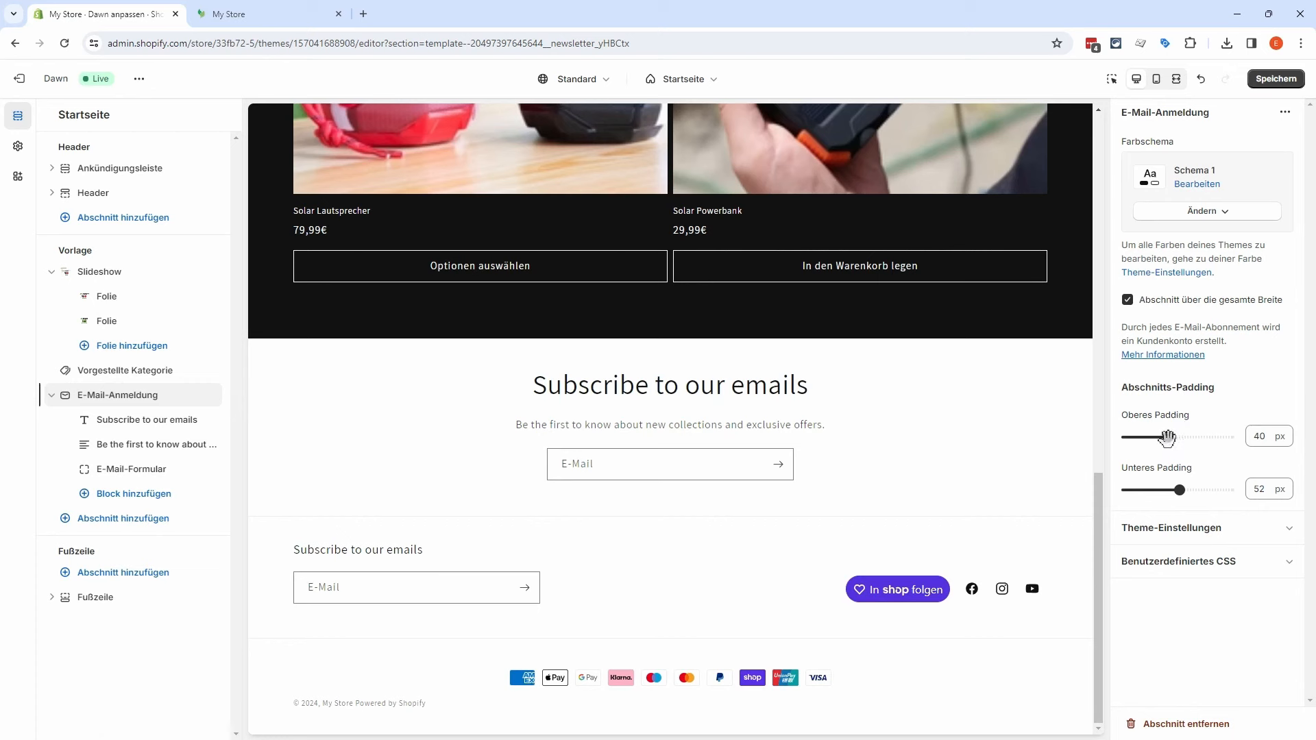
drag(1166, 437, 1183, 439)
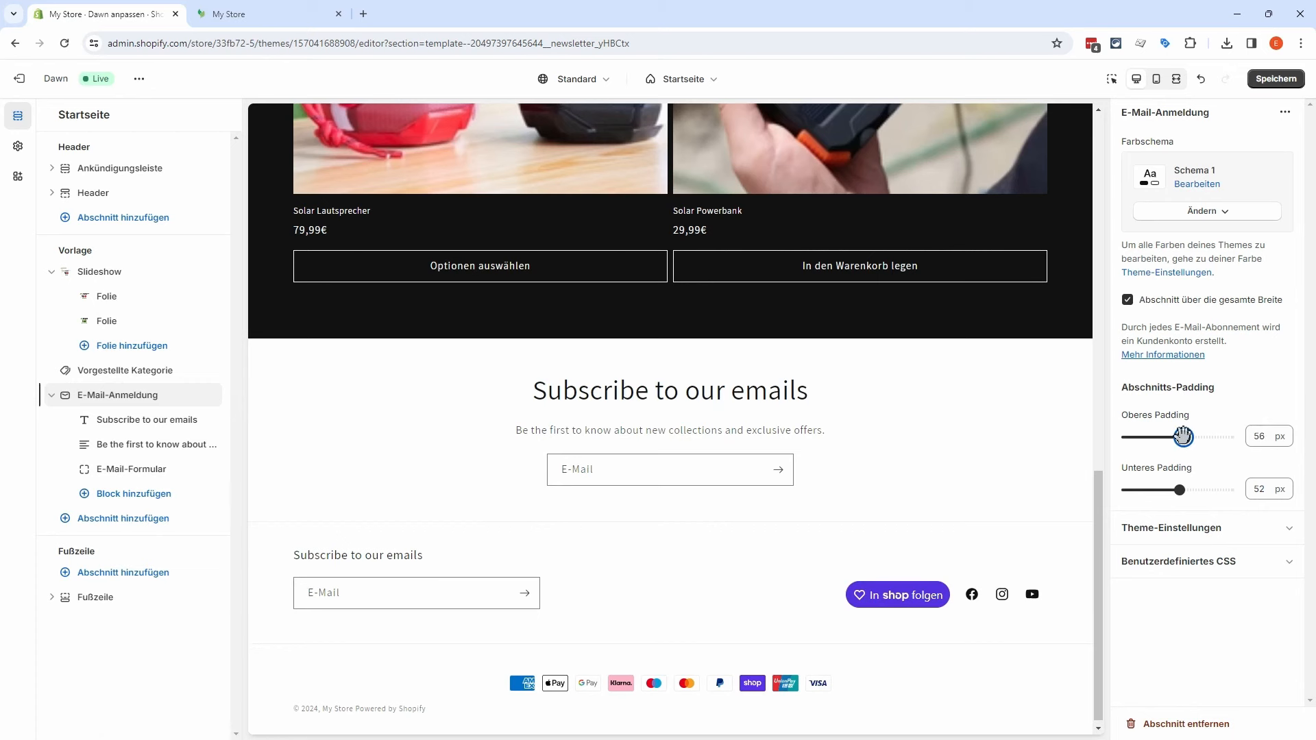
drag(1183, 437, 1179, 437)
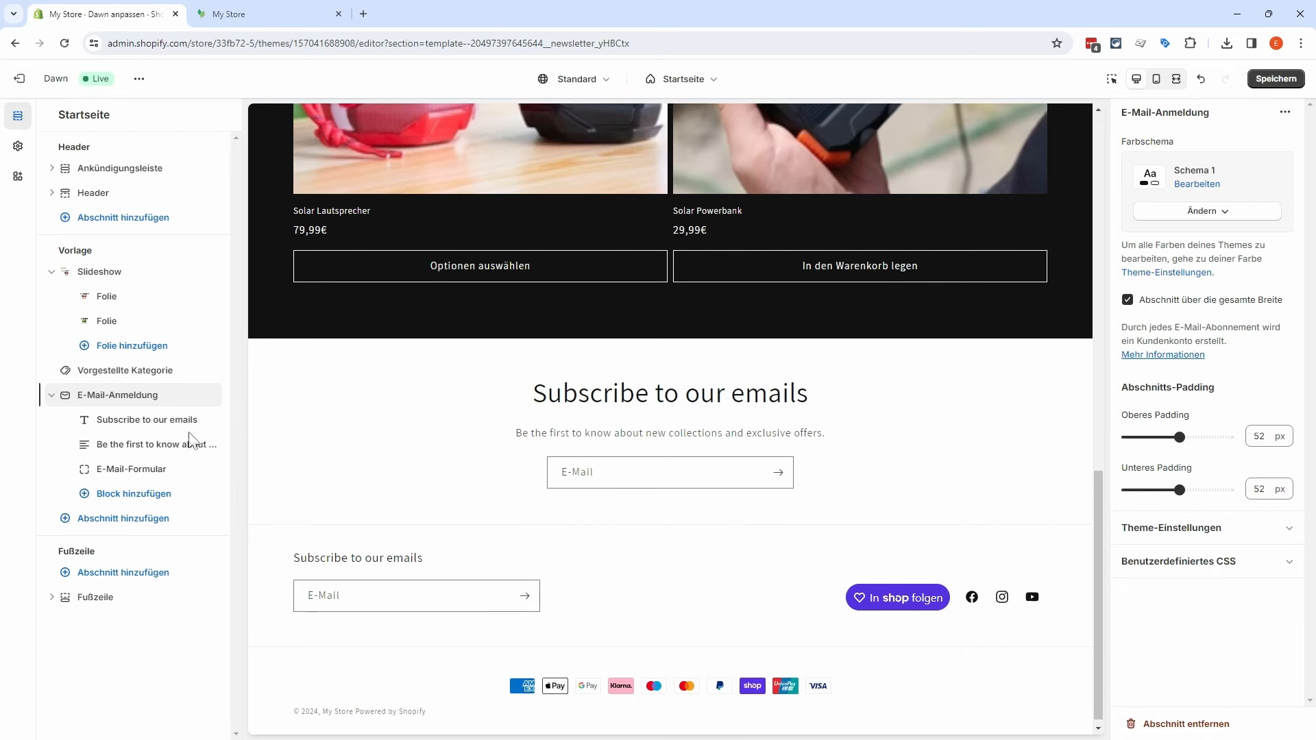
Step: Replace the E-Mail-Anmeldung section's heading with "Newsletter abonnieren"
click(134, 421)
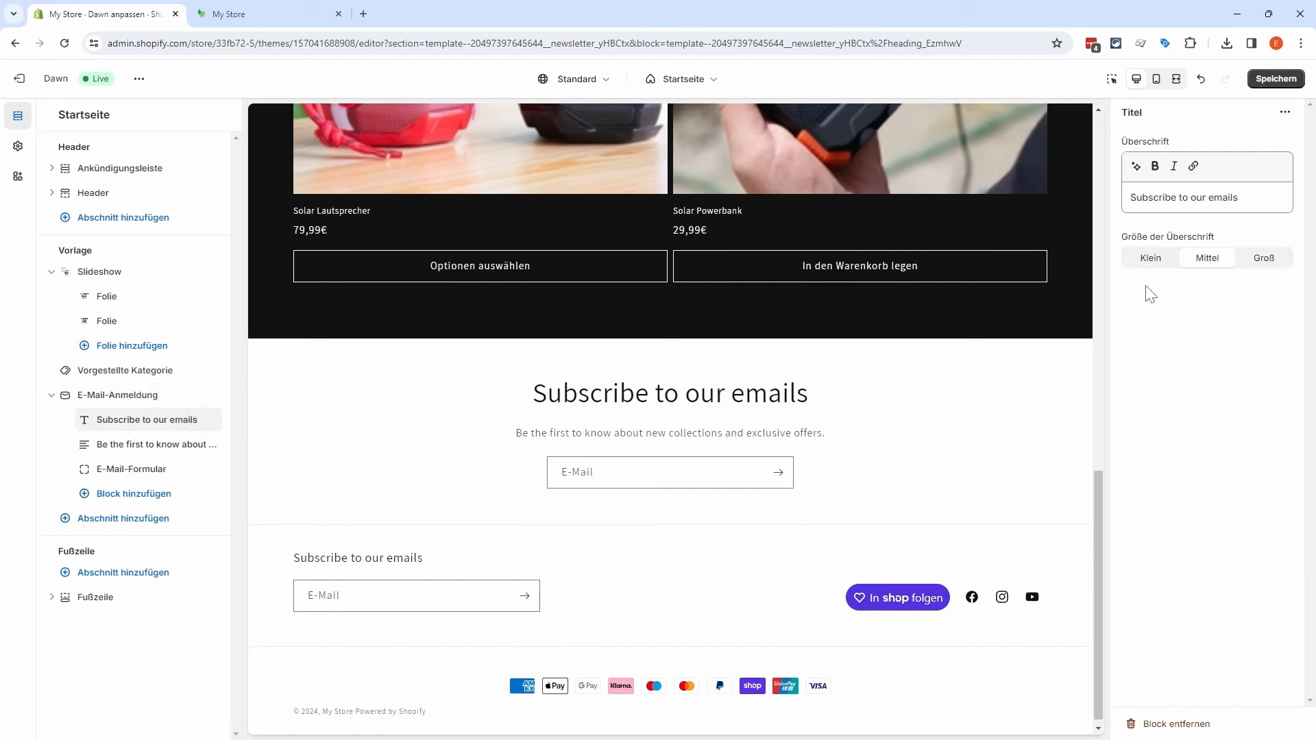
drag(1238, 197, 1115, 205)
text(Newsletter abonnieren)
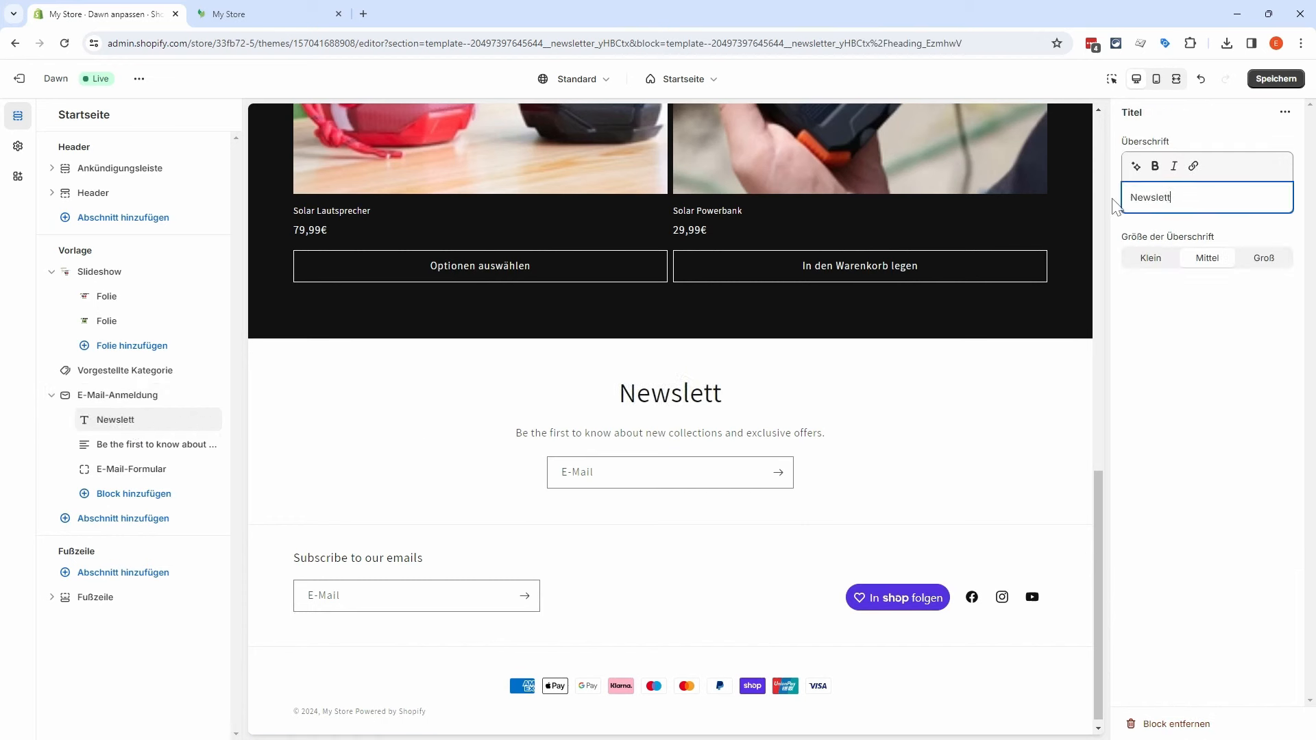
Step: Change the E-Mail-Anmeldung section's description to "10€ Gutschein sichern" and save the theme
click(156, 444)
drag(1272, 206, 1115, 205)
text(10€ gutschein)
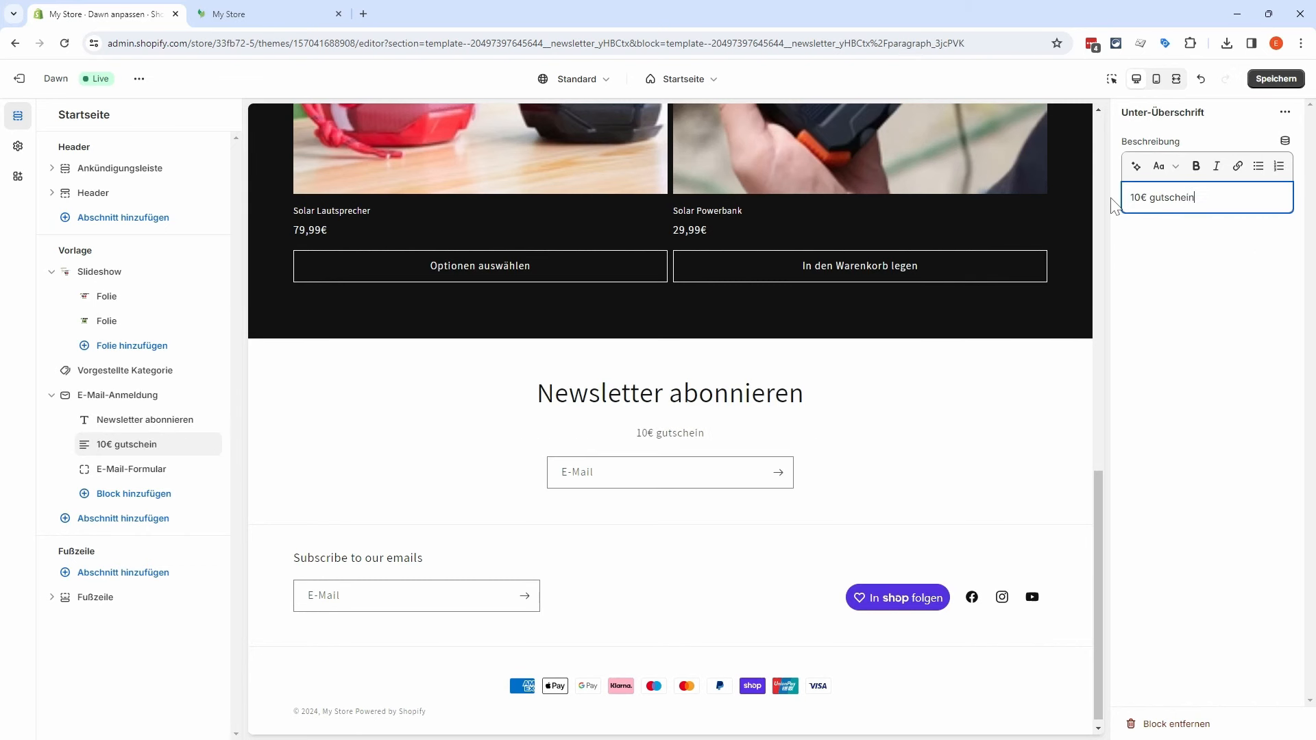
text(sichern)
click(1187, 280)
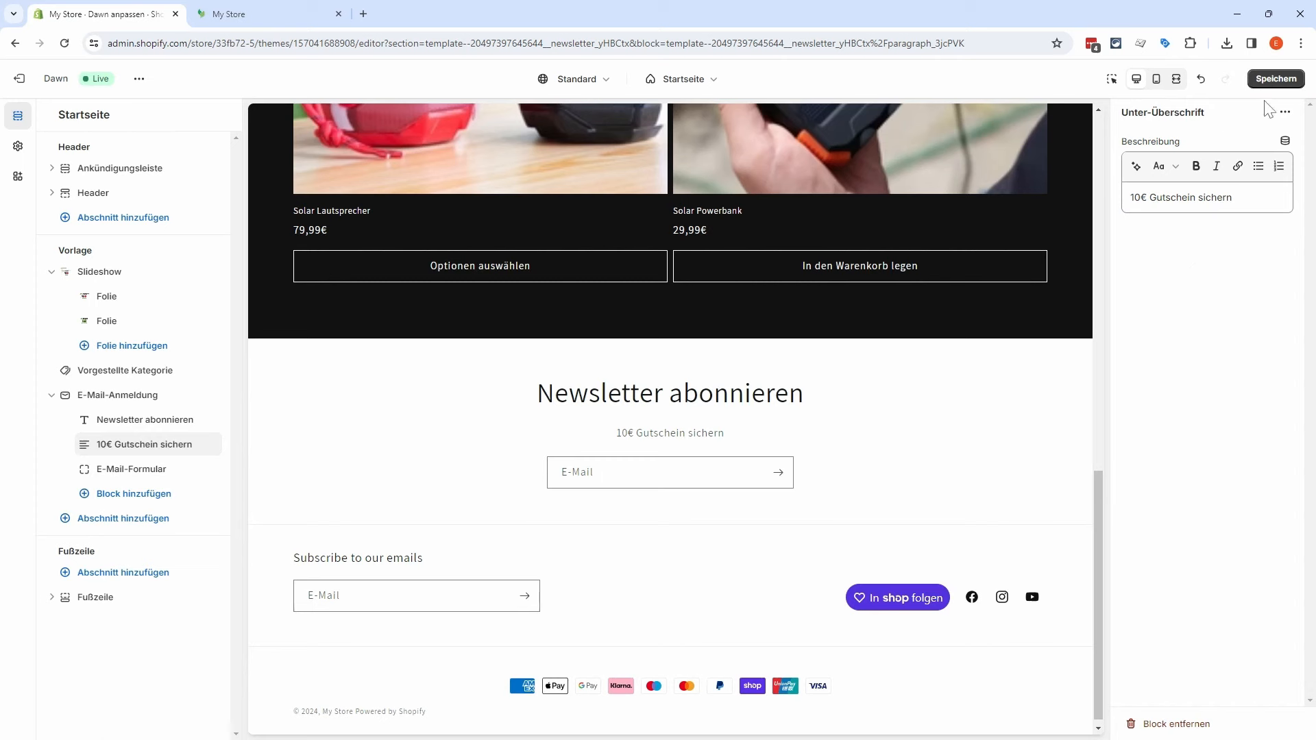
click(1274, 78)
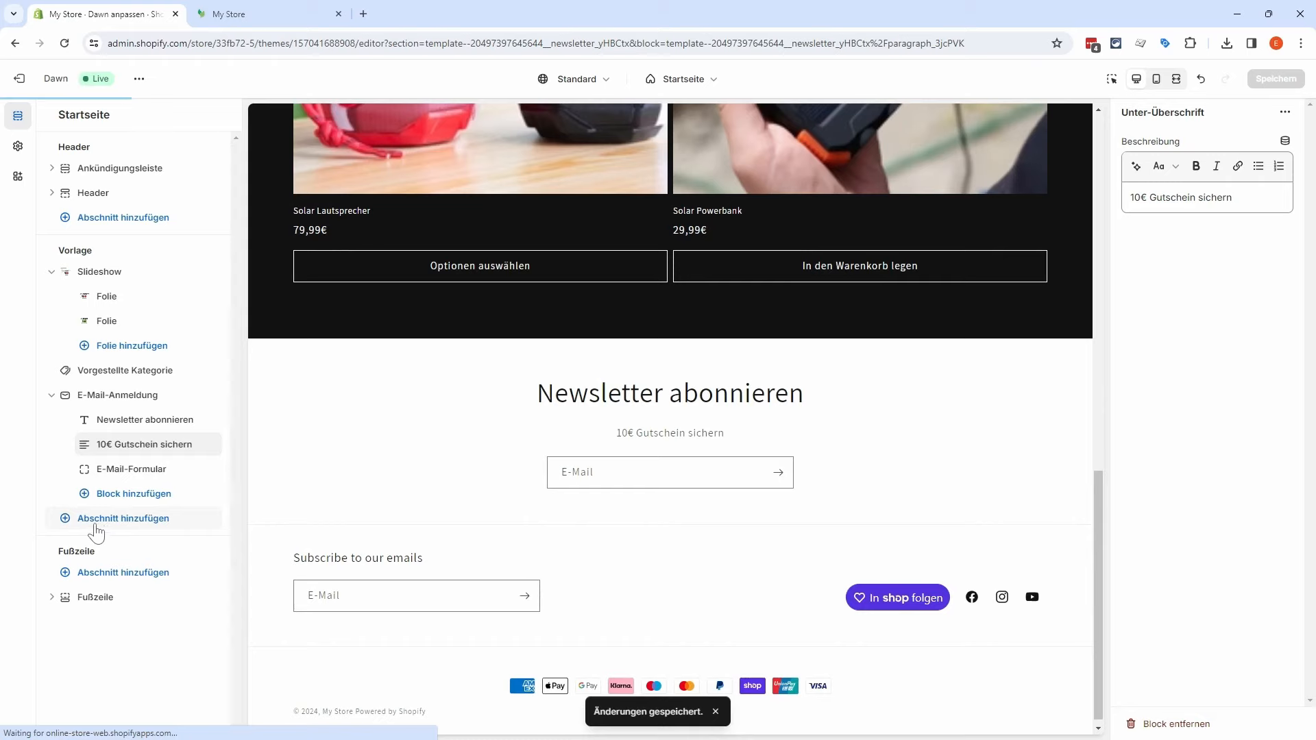
Step: Add a Vorgestellte Kategorie section below E-Mail-Anmeldung with the heading "Ab sofort verfügbar" and the description "Unsere Neuheiten"
click(123, 519)
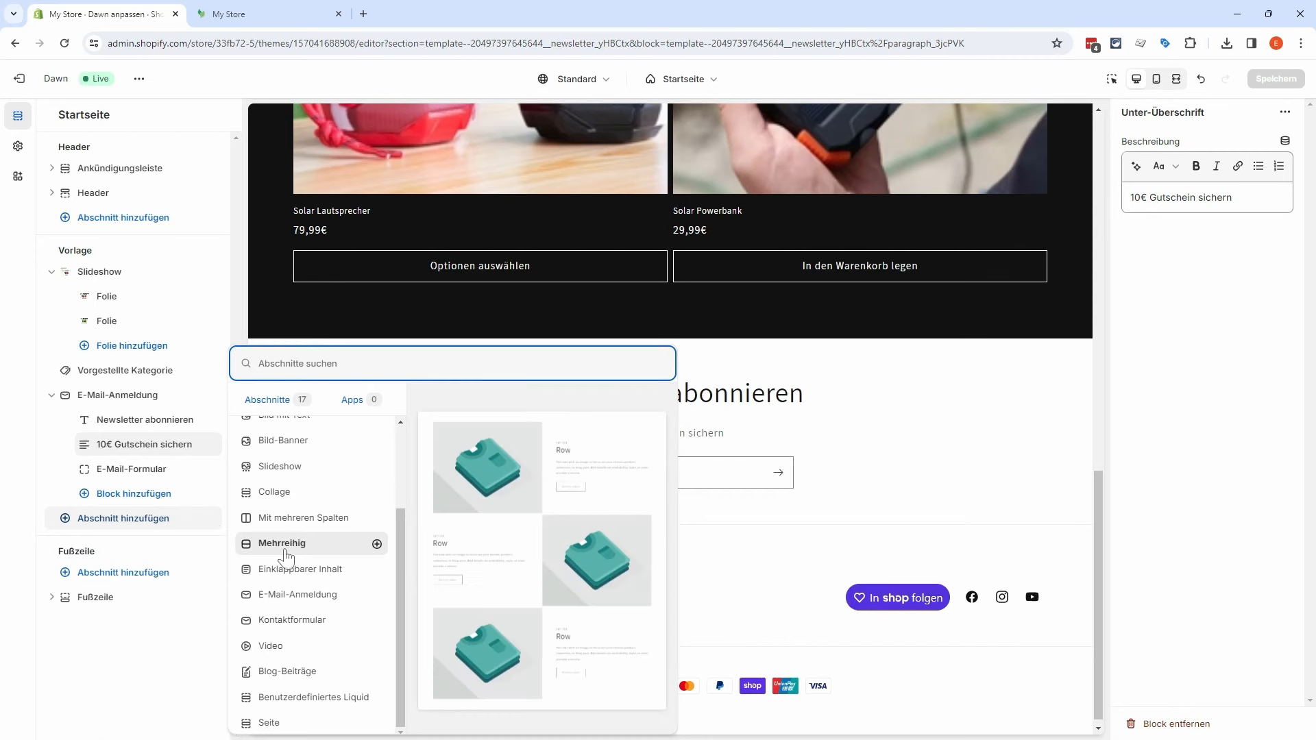
scroll(349, 617, up, 3)
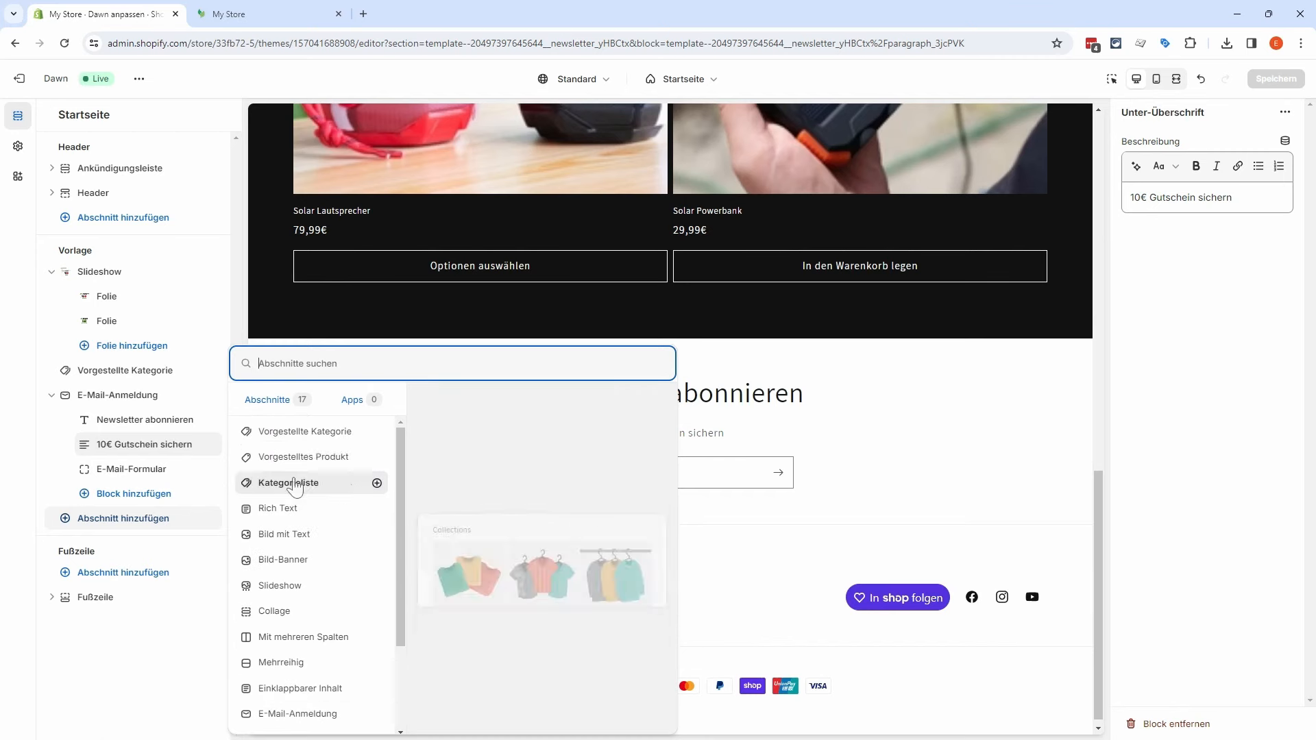
click(374, 439)
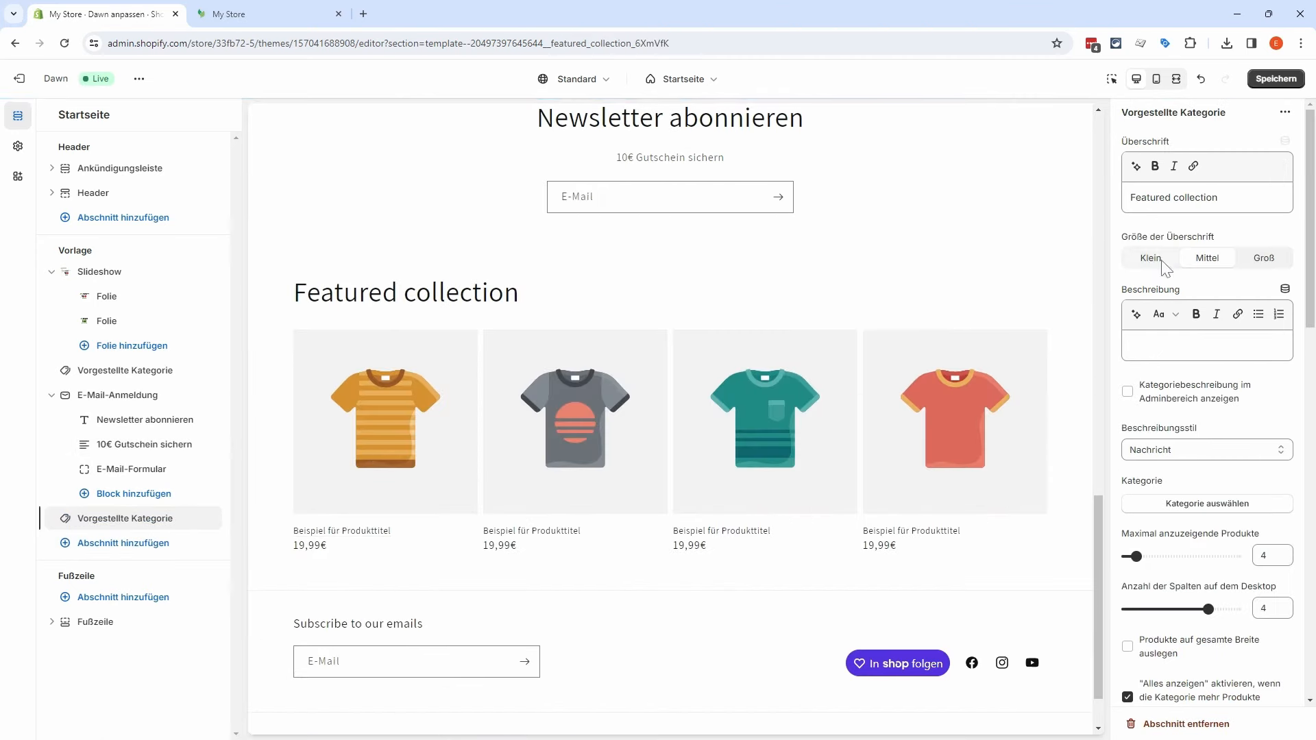
drag(1223, 197, 1129, 197)
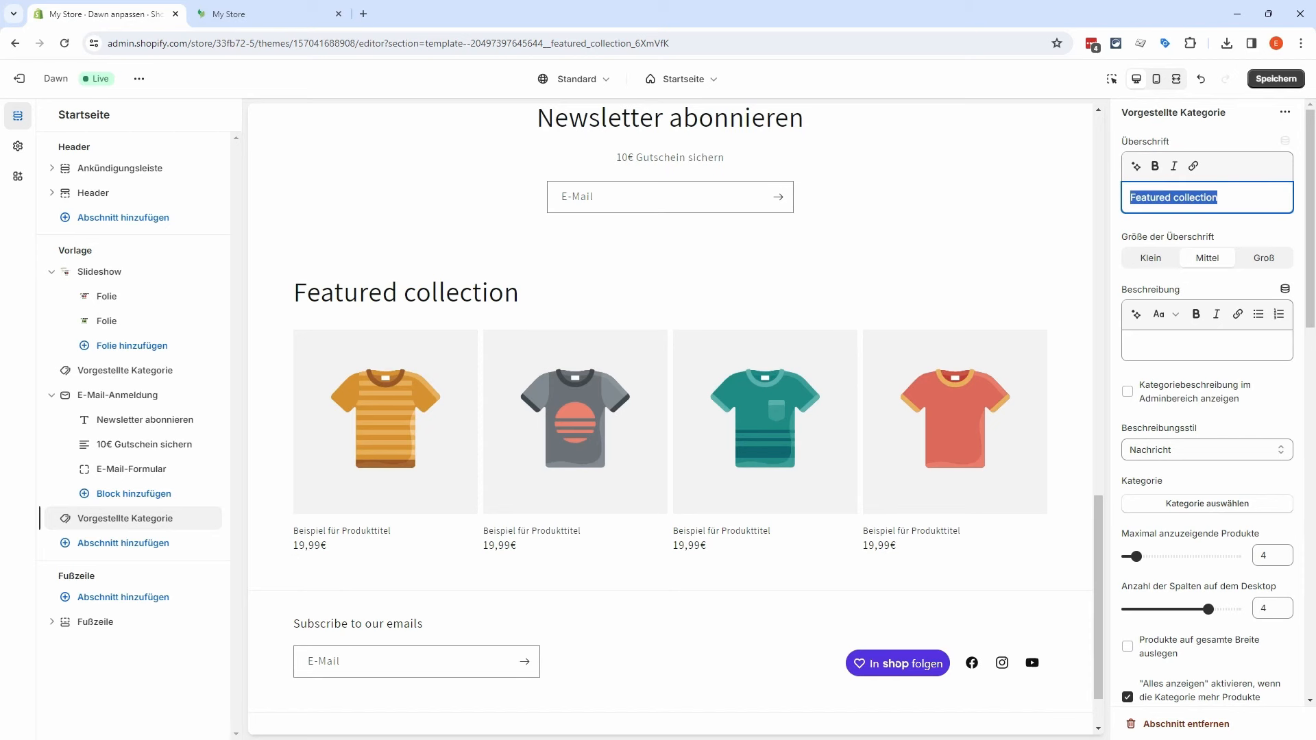
text(Ab sofort verfügbar)
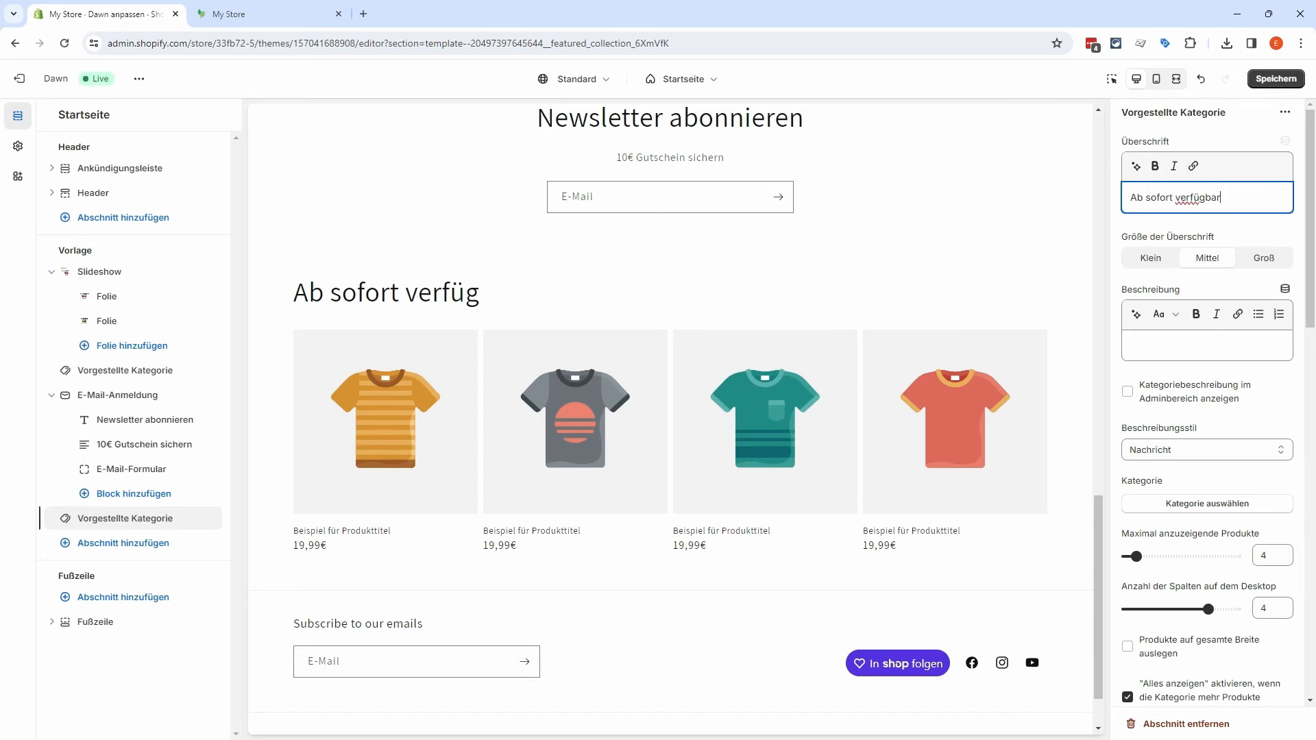
click(1206, 345)
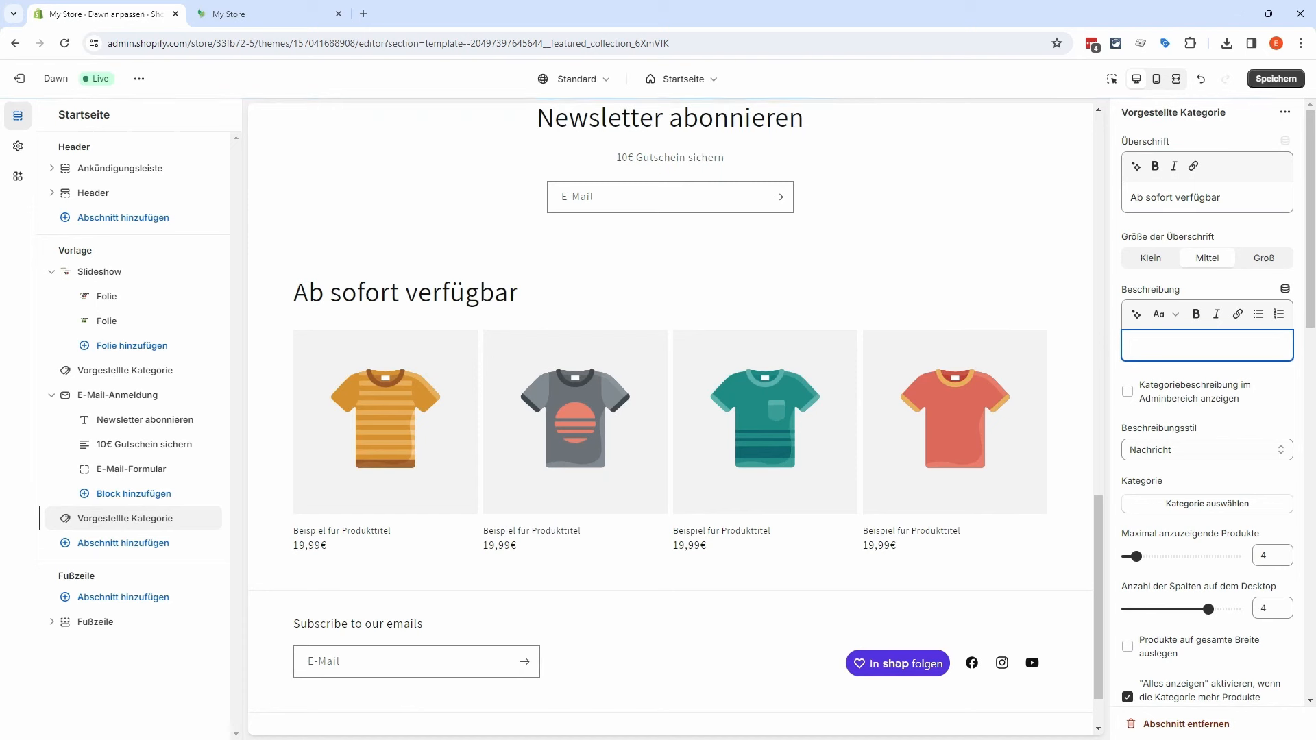
text(Unsere Neuheiten)
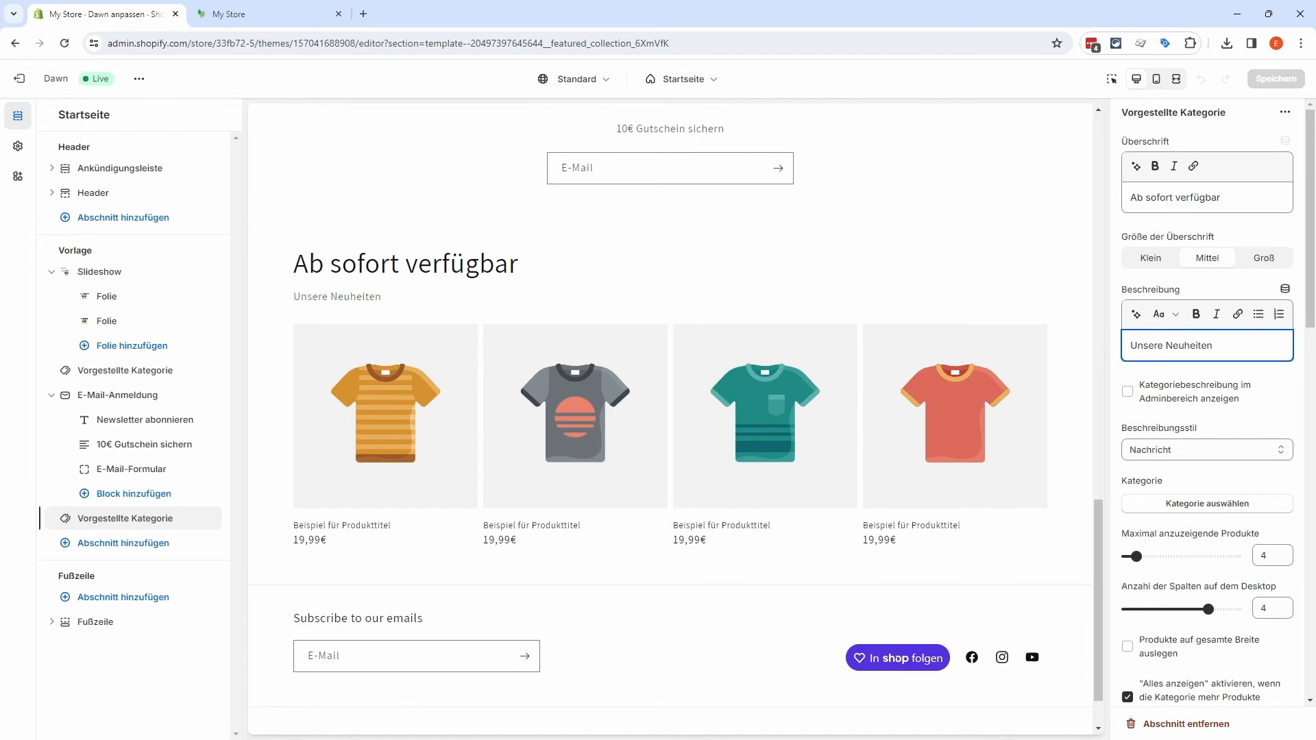
Step: Assign the Neu category to the "Ab sofort verfügbar" section and set its desktop columns to 3
click(1219, 502)
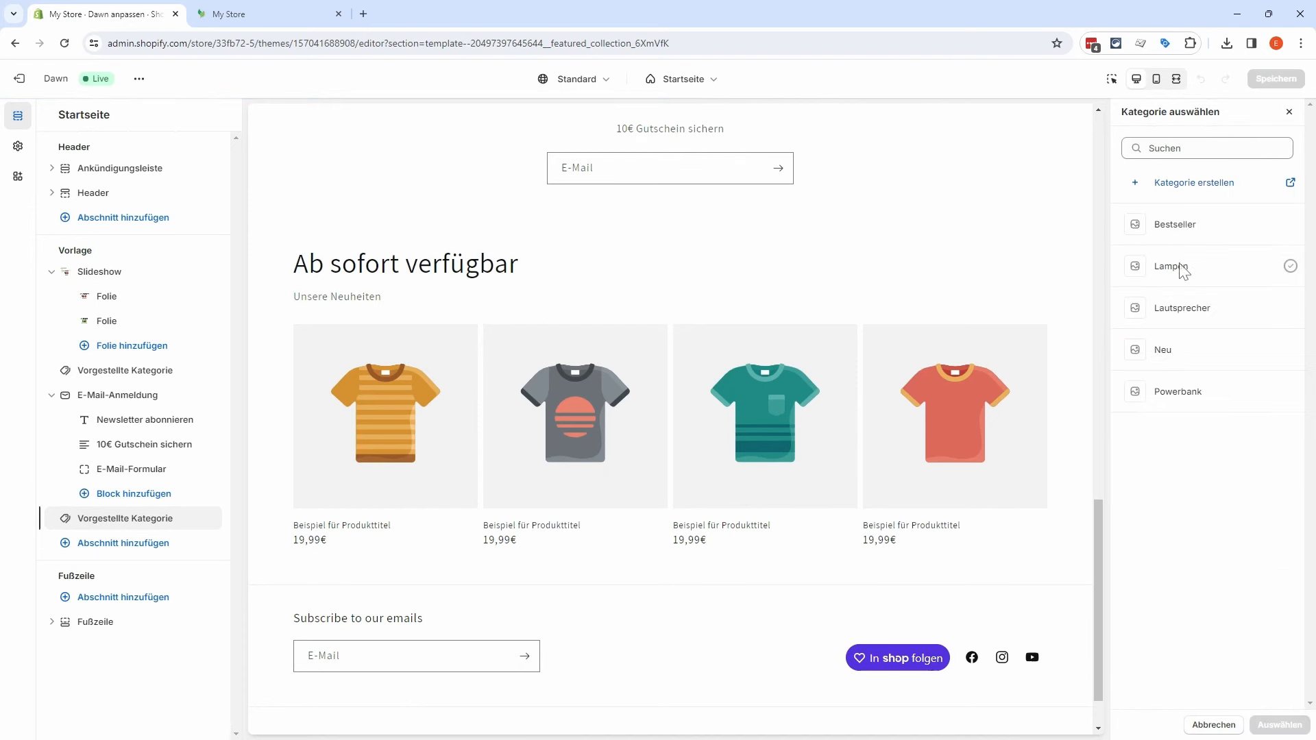
click(1174, 361)
click(1295, 726)
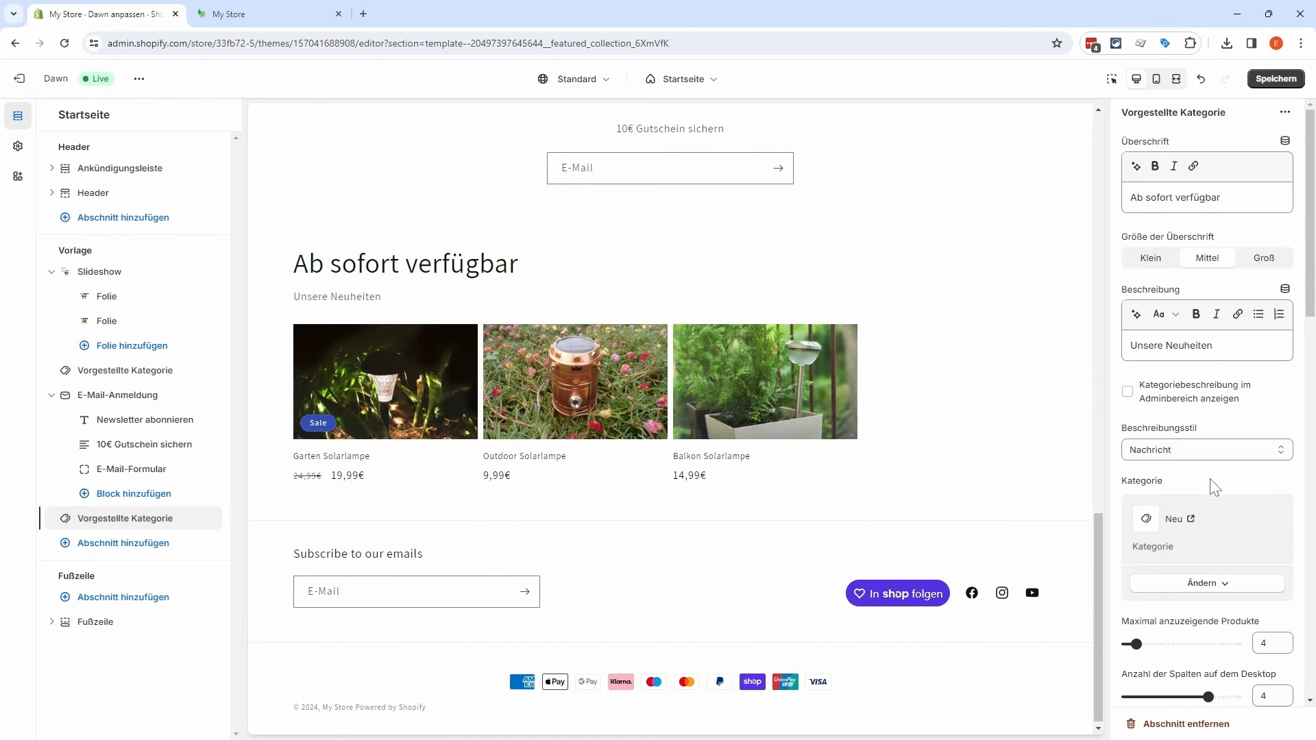
scroll(1215, 487, down, 3)
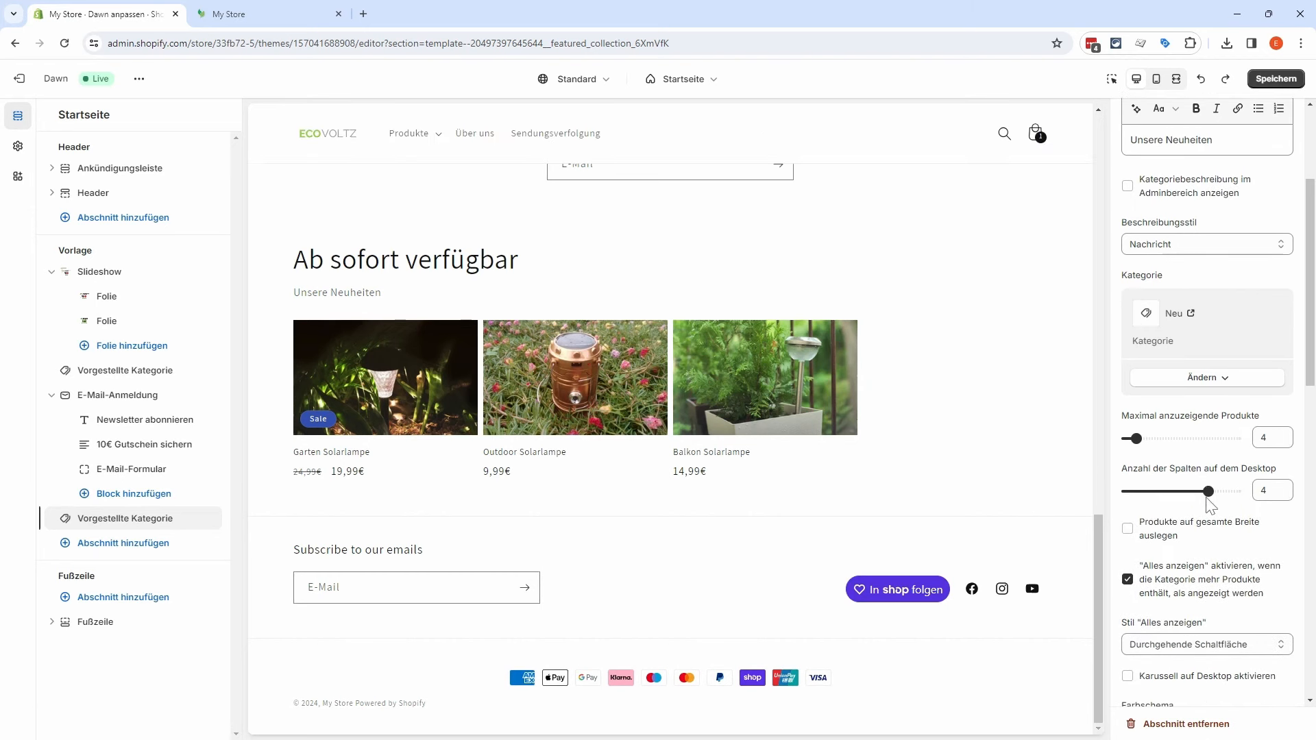
drag(1209, 490, 1191, 495)
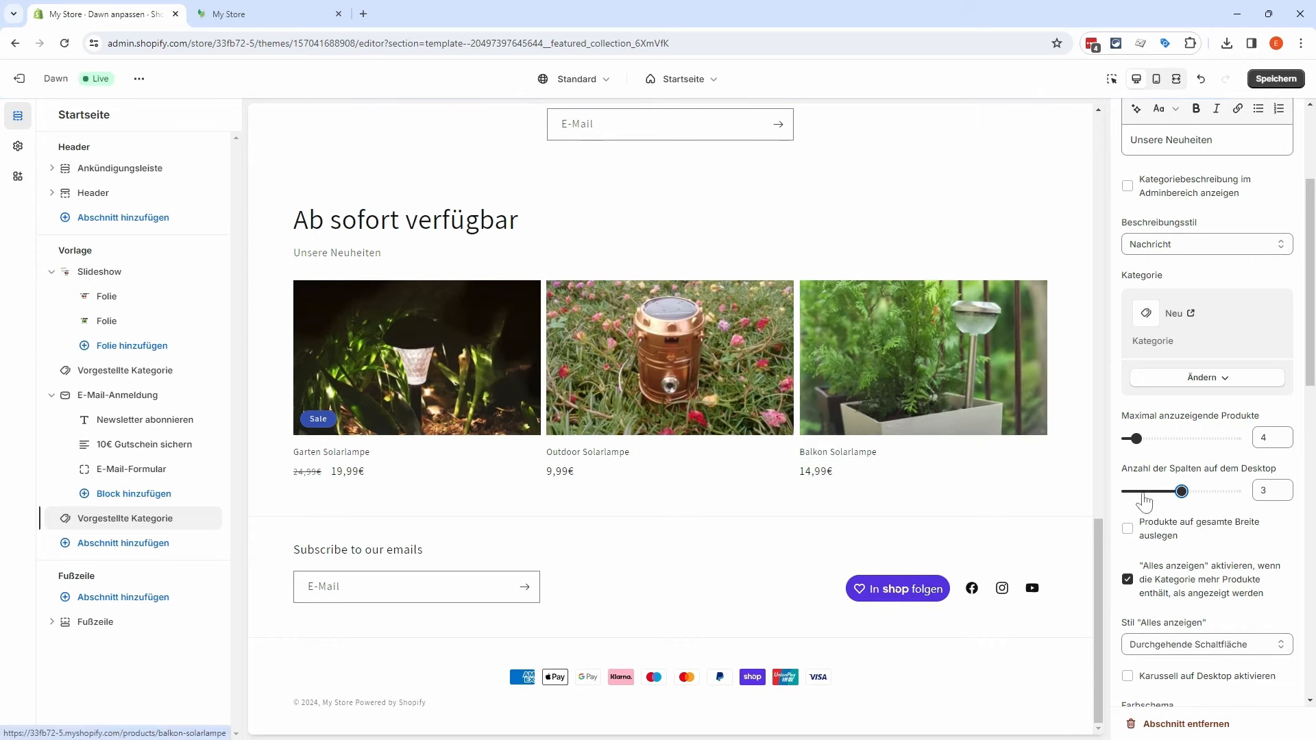
Step: Apply colour scheme Schema 4 to the "Ab sofort verfügbar" section and enable the quick-add button on its product cards
scroll(1260, 548, down, 1)
scroll(1259, 546, down, 5)
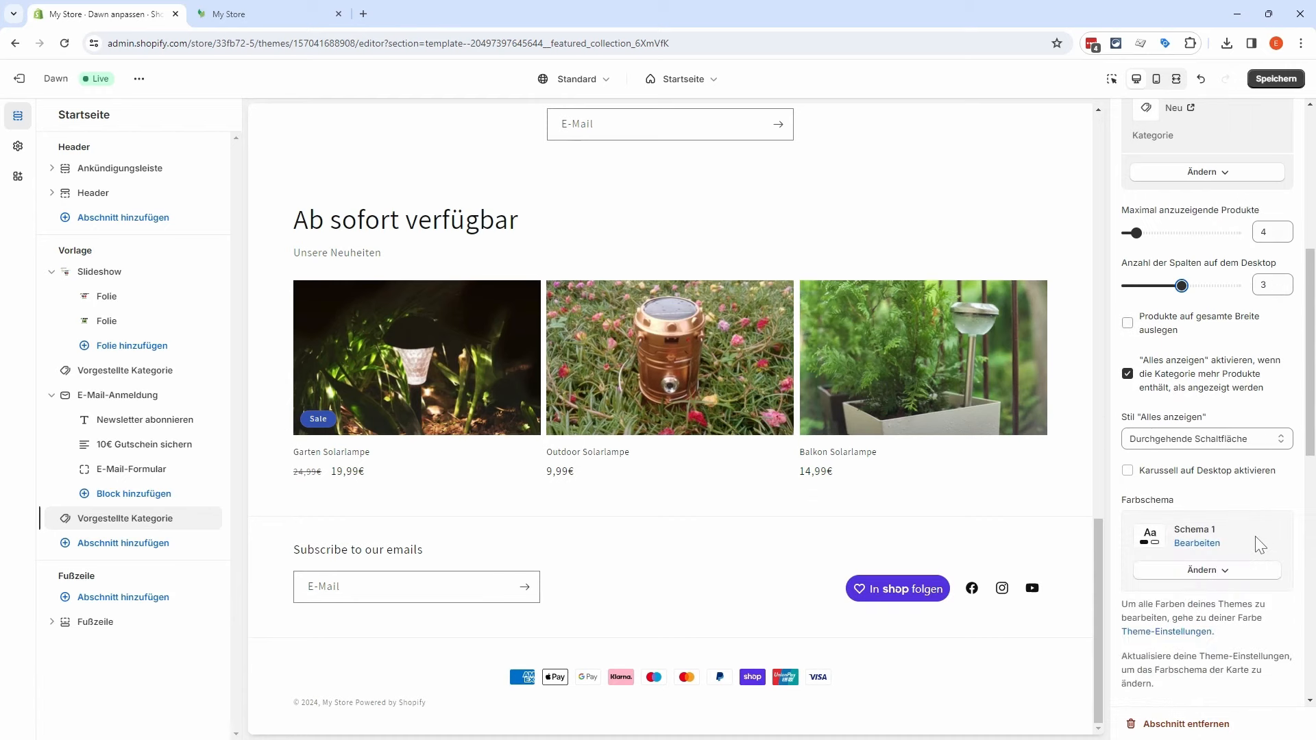
click(1207, 432)
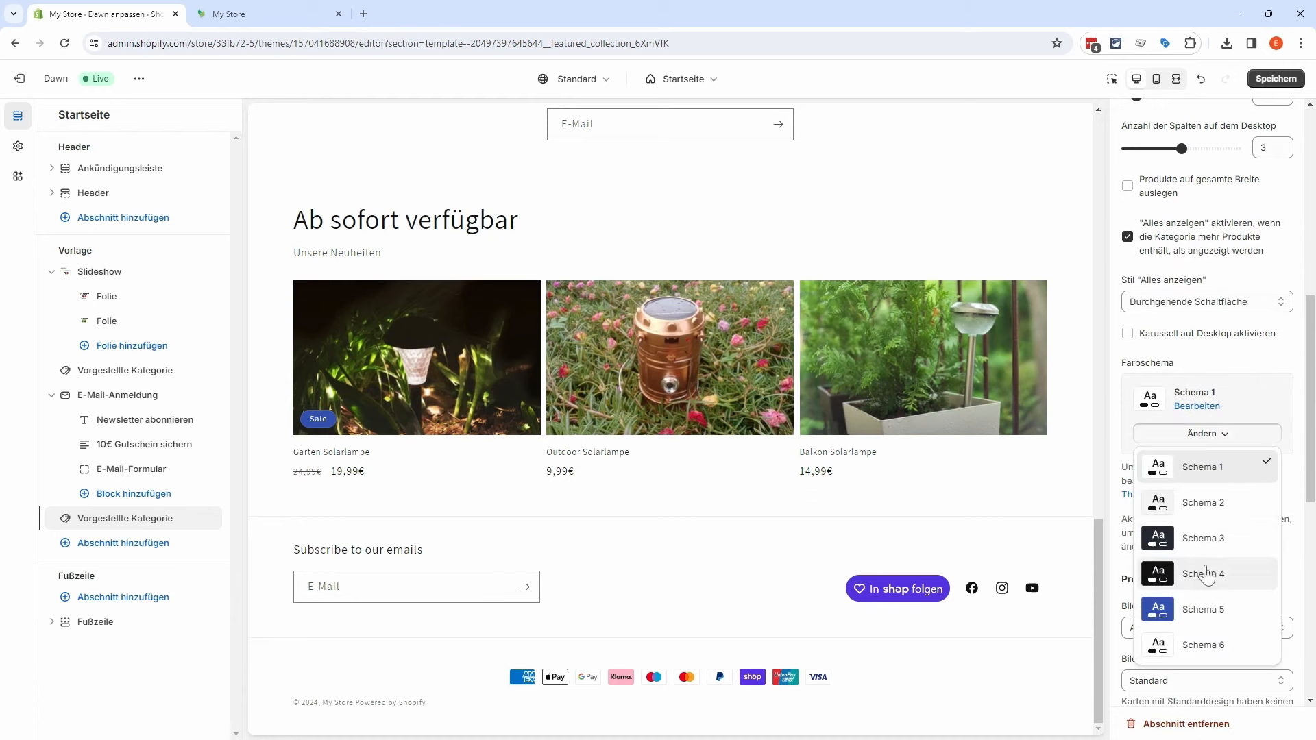
click(1180, 574)
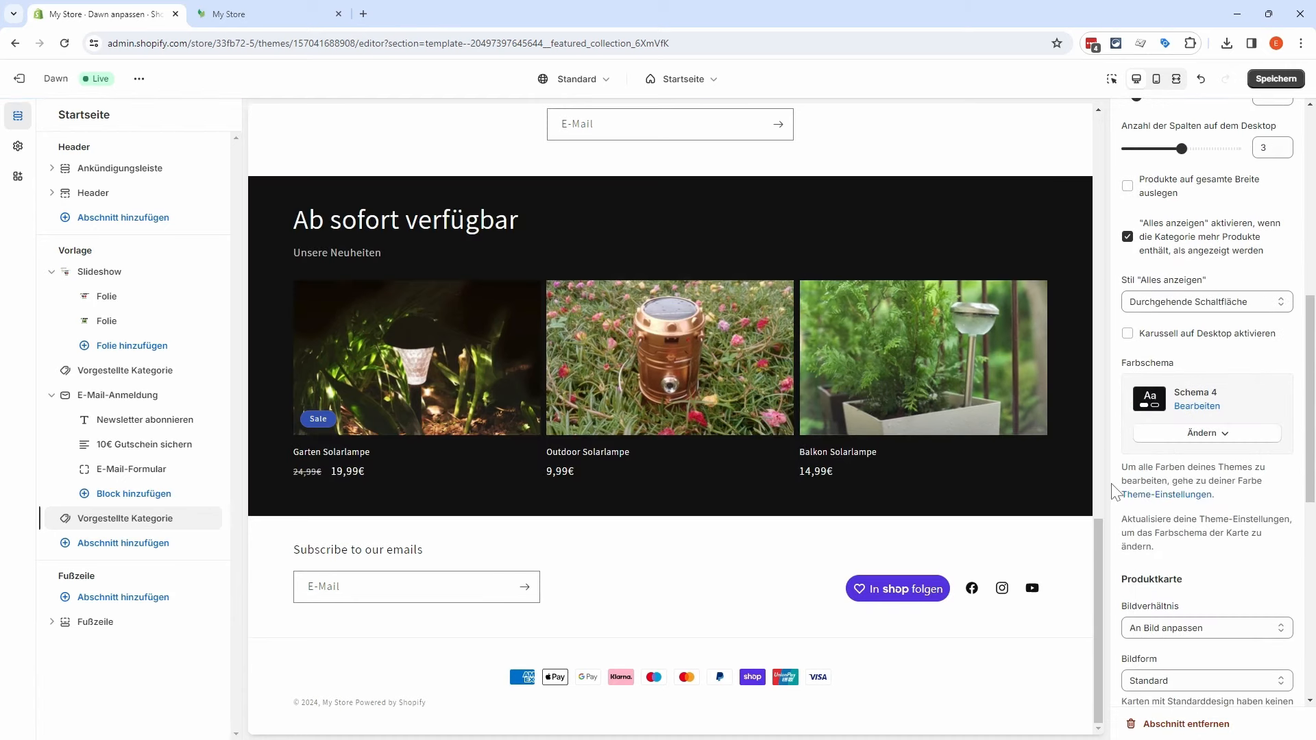
scroll(1237, 548, down, 2)
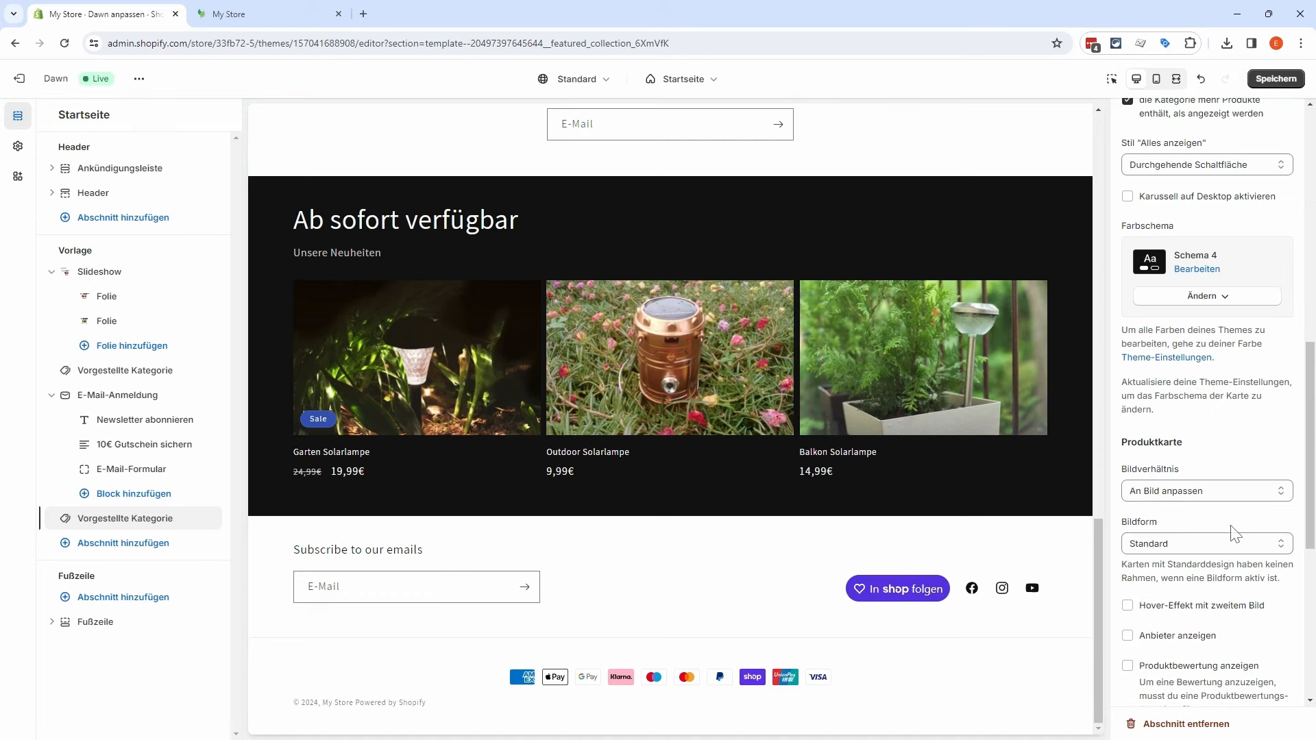
scroll(1226, 538, down, 2)
click(1155, 631)
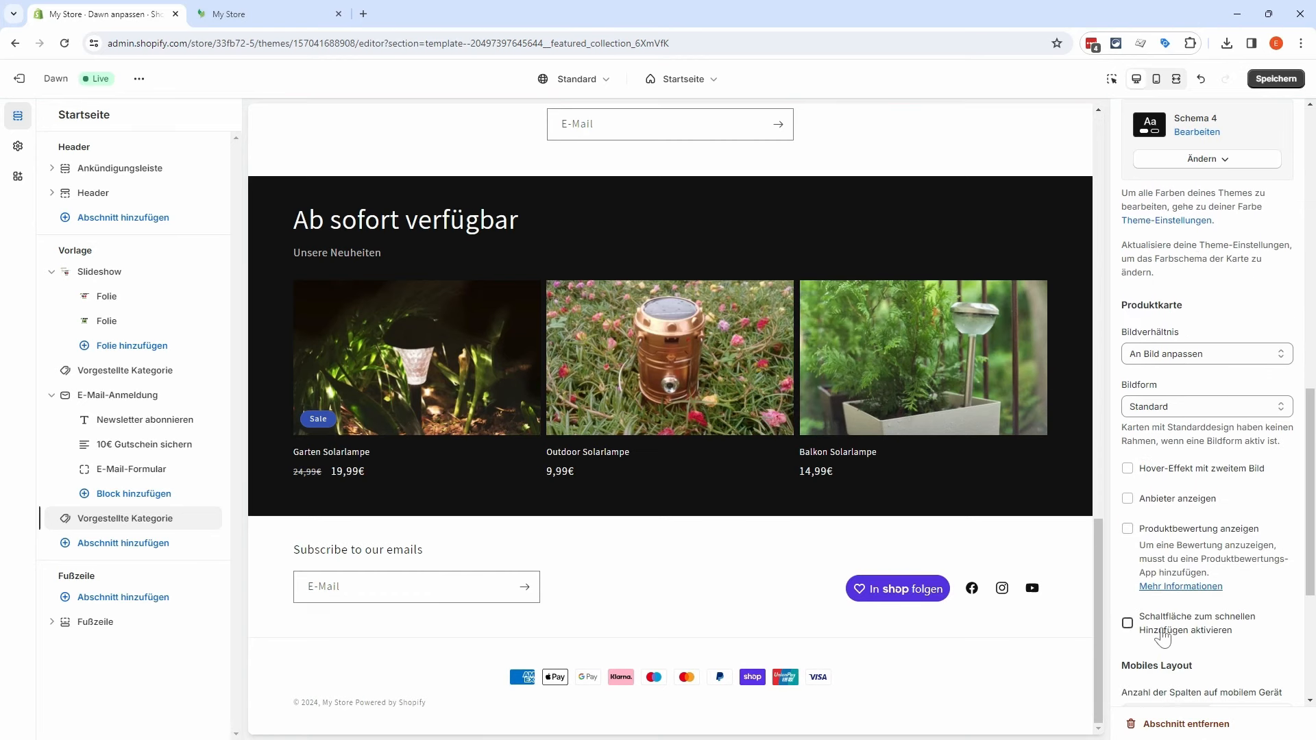
Step: Set the "Ab sofort verfügbar" section's mobile layout to 1 Spalte and enable swiping on mobile devices
scroll(1240, 583, down, 3)
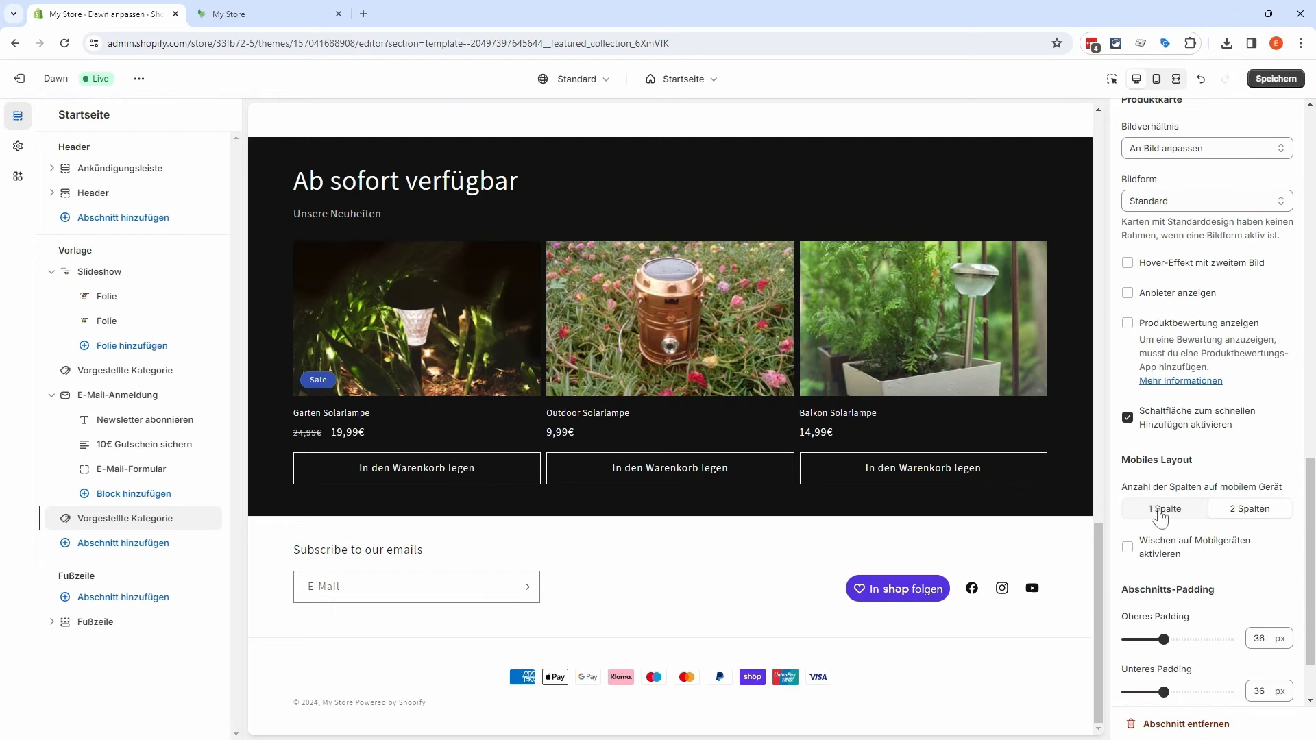
click(1163, 510)
click(1157, 552)
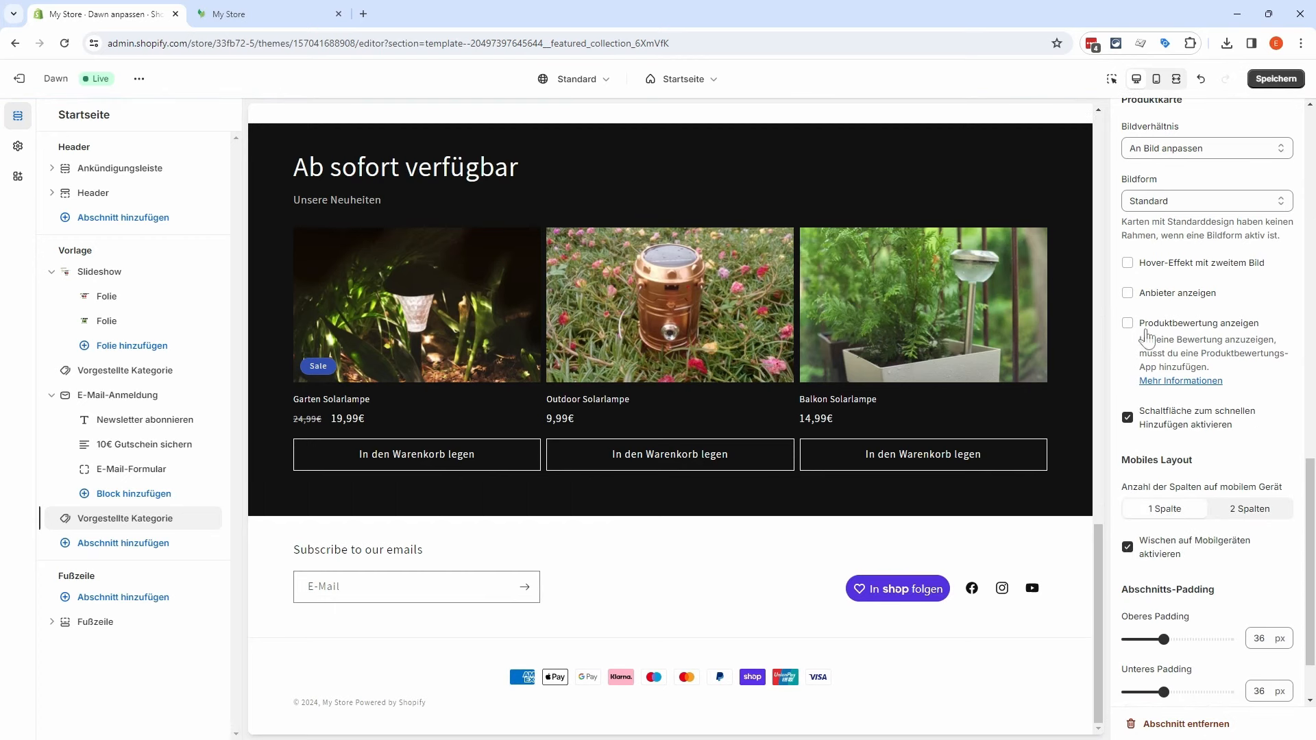
Step: Set the "Ab sofort verfügbar" section's upper and lower padding to 52 px and save the theme
scroll(1206, 548, down, 2)
drag(1163, 554, 1179, 554)
drag(1163, 607, 1179, 607)
click(1277, 83)
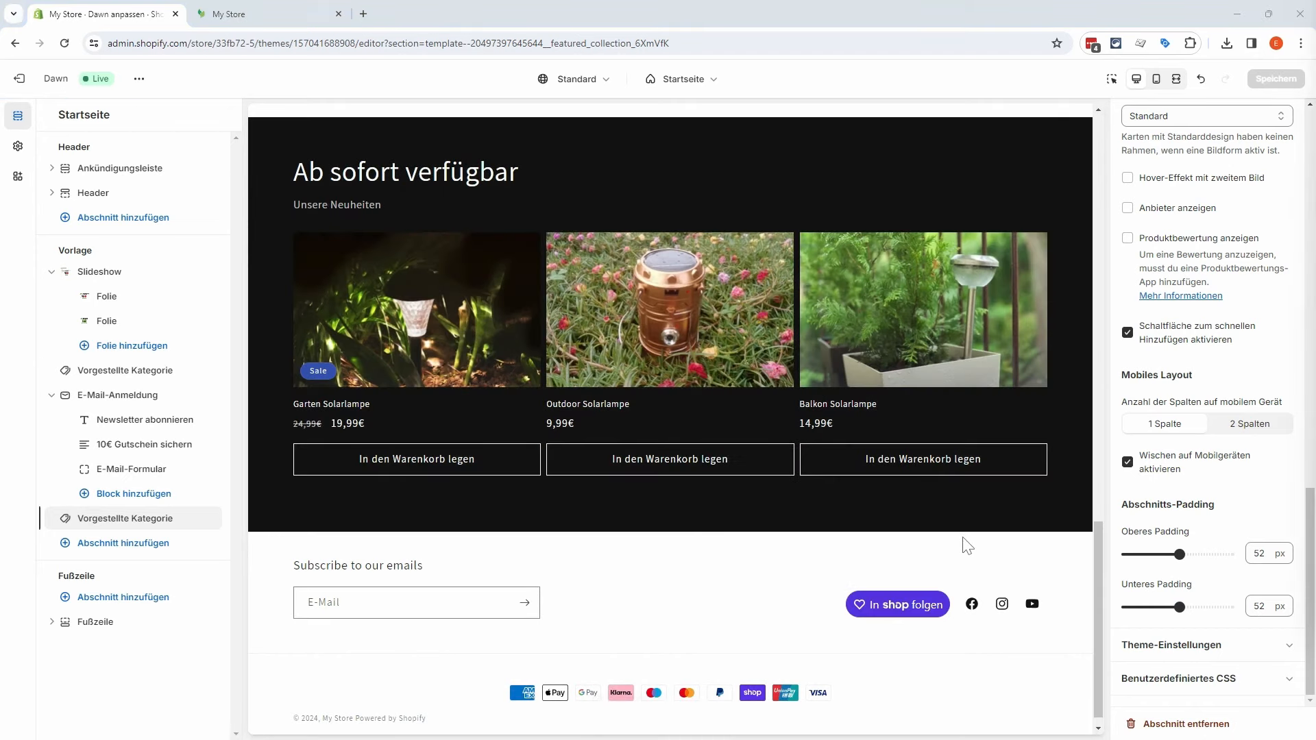
Step: Add a Blog-Beiträge section below the second Vorgestellte Kategorie and assign the News blog to it
click(124, 544)
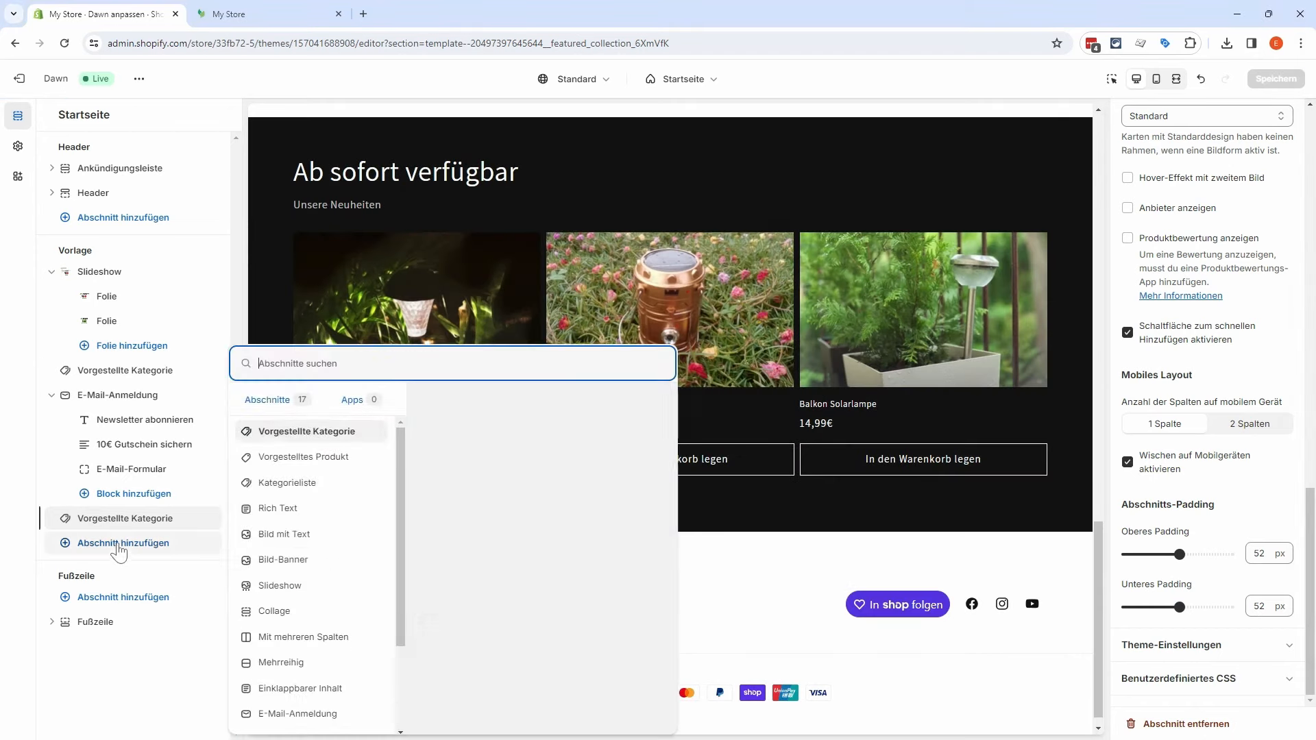
scroll(315, 535, down, 2)
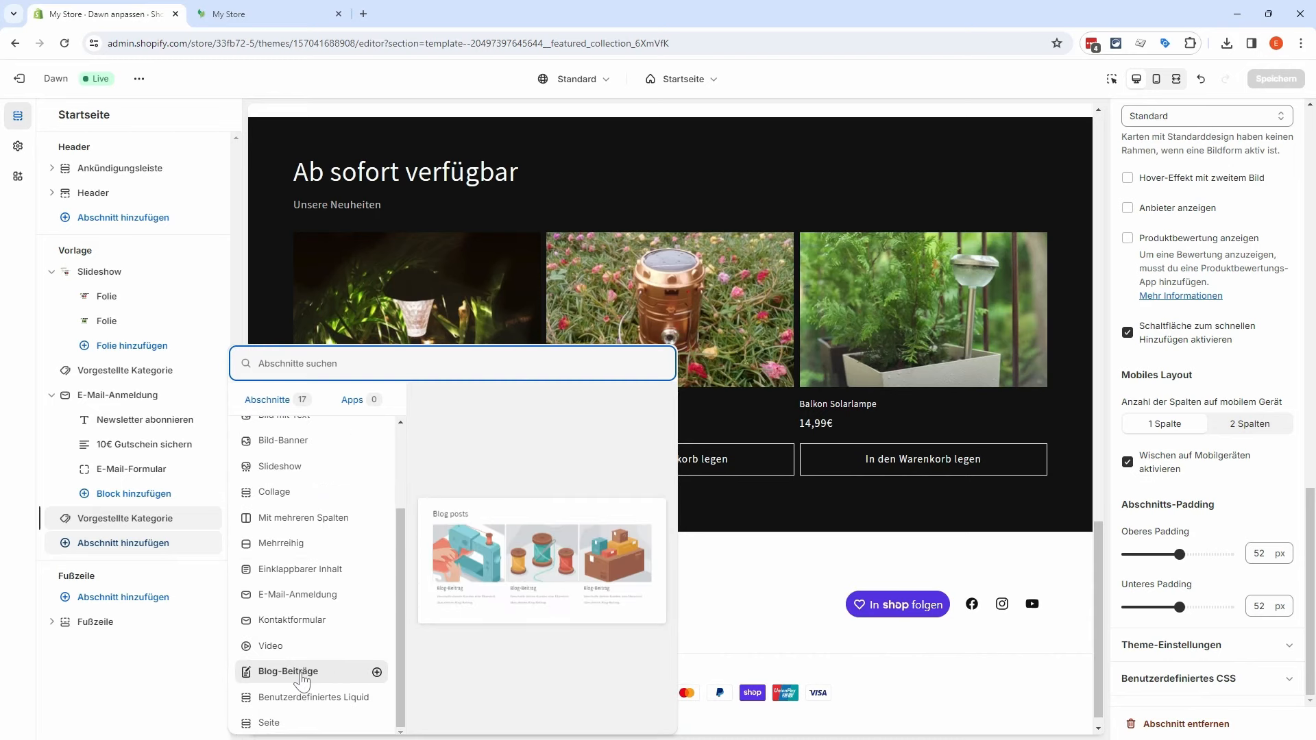
click(303, 673)
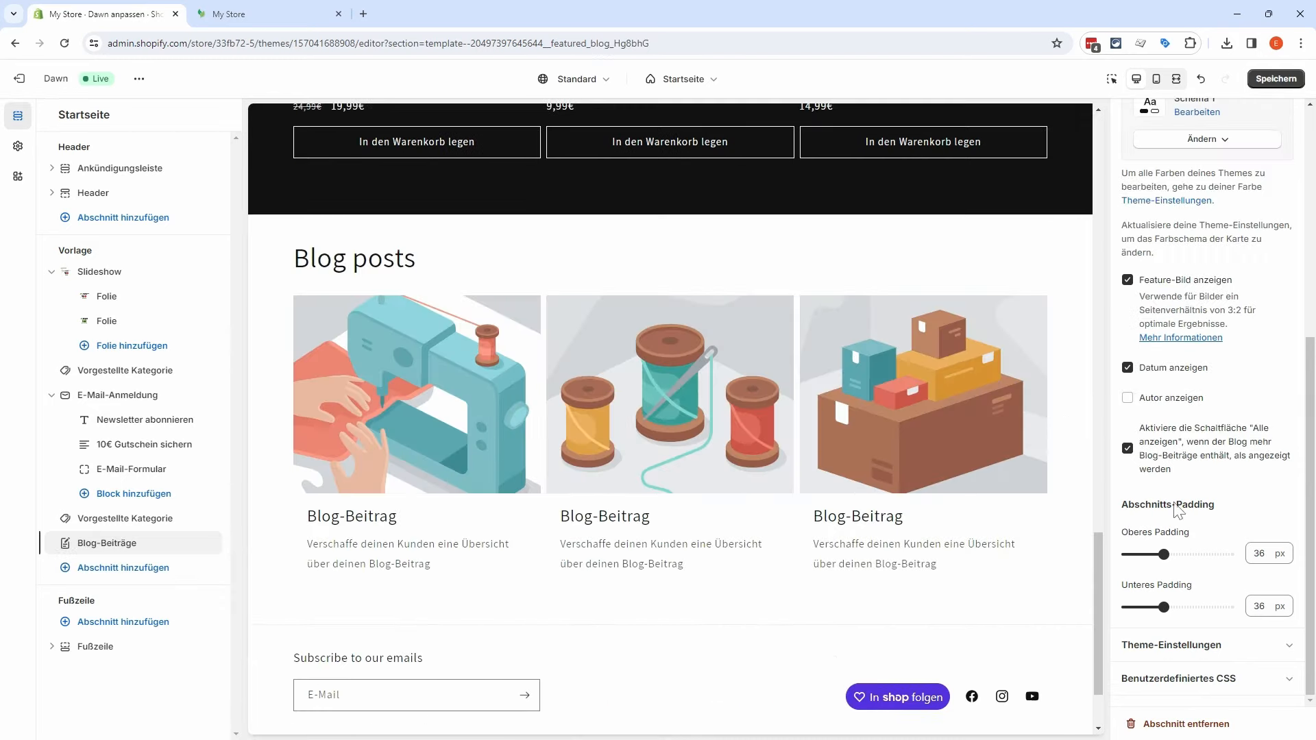
scroll(1176, 510, up, 6)
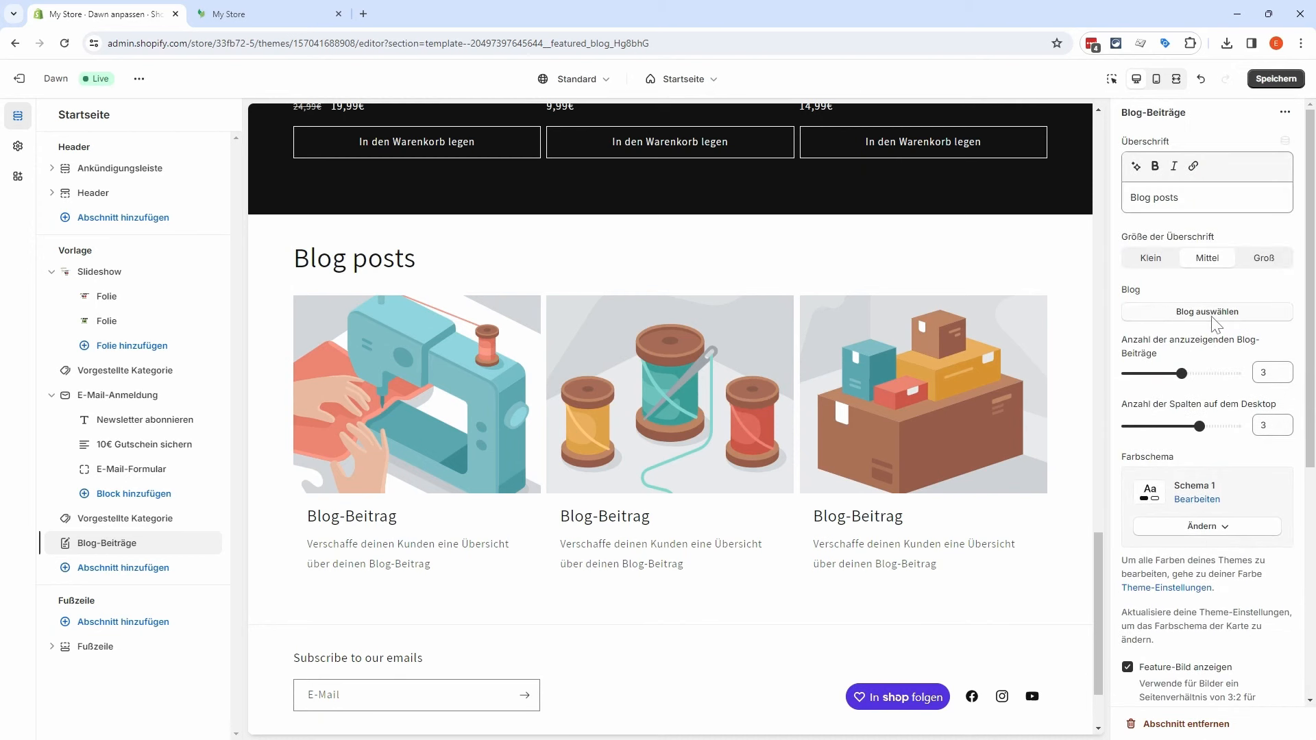
click(1222, 313)
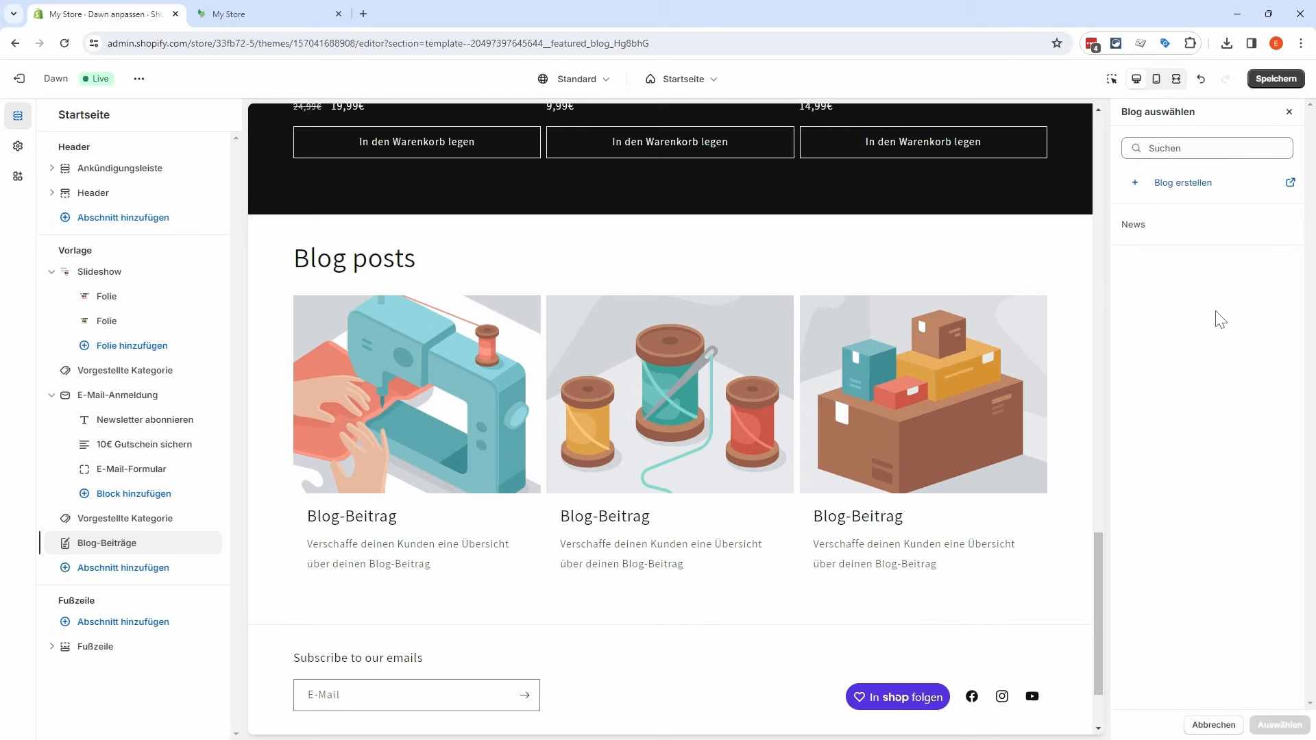
click(1192, 234)
click(1279, 724)
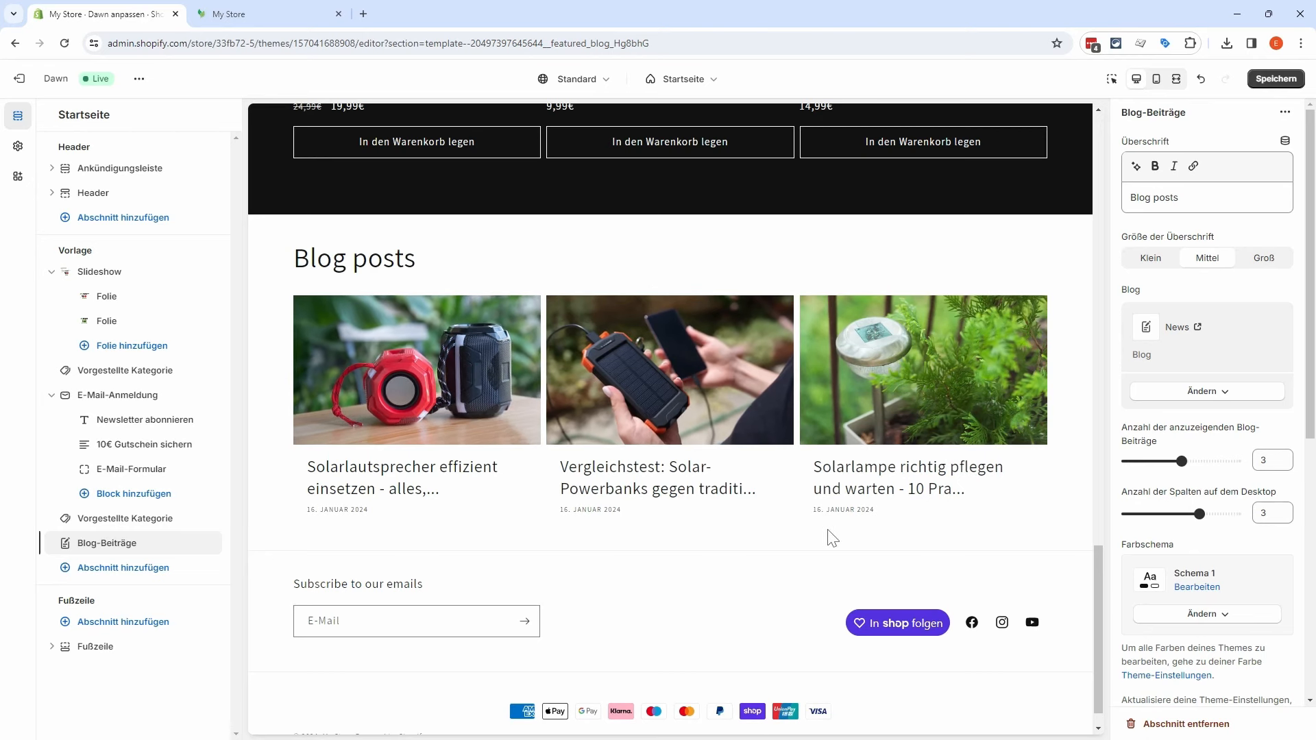
Step: Change the Blog-Beiträge section's heading to "Aus unserem Blog"
drag(1187, 198, 1106, 198)
text(AUs )
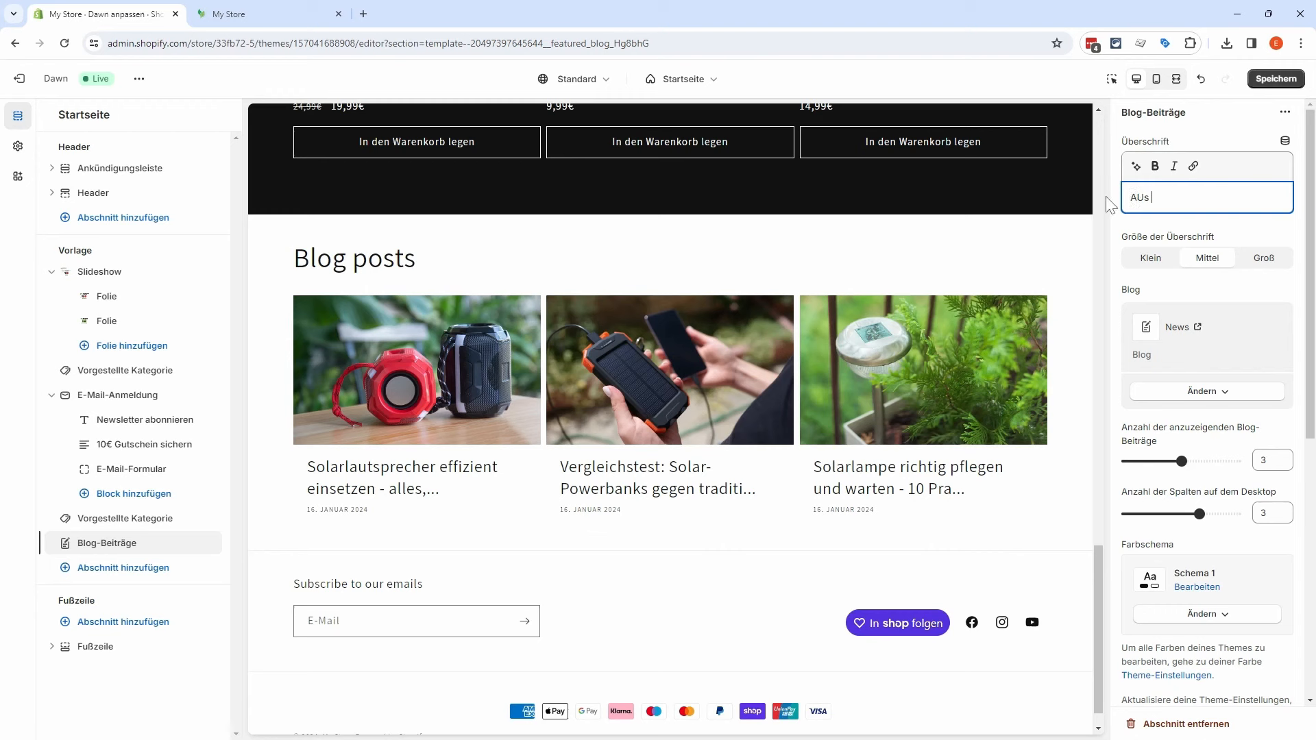
text(unserem Blog)
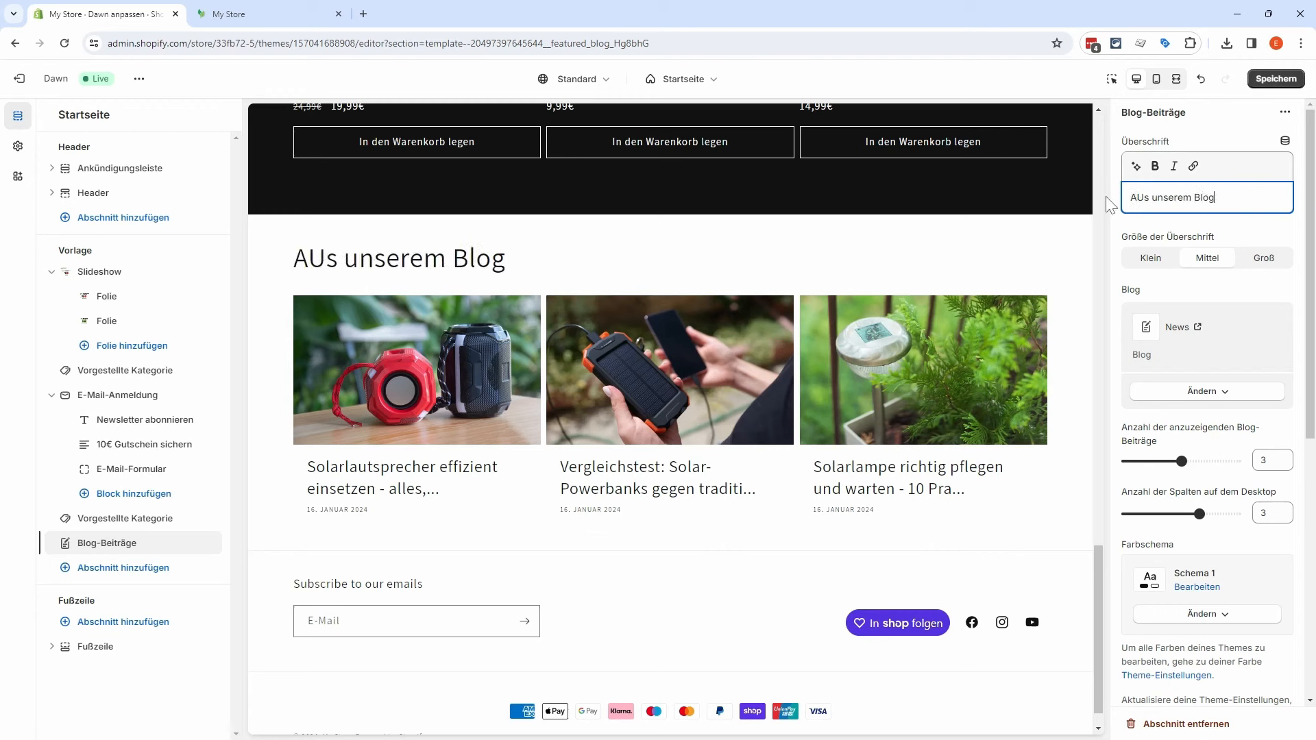
key(Right)
key(Right)
key(BackSpace)
text(u)
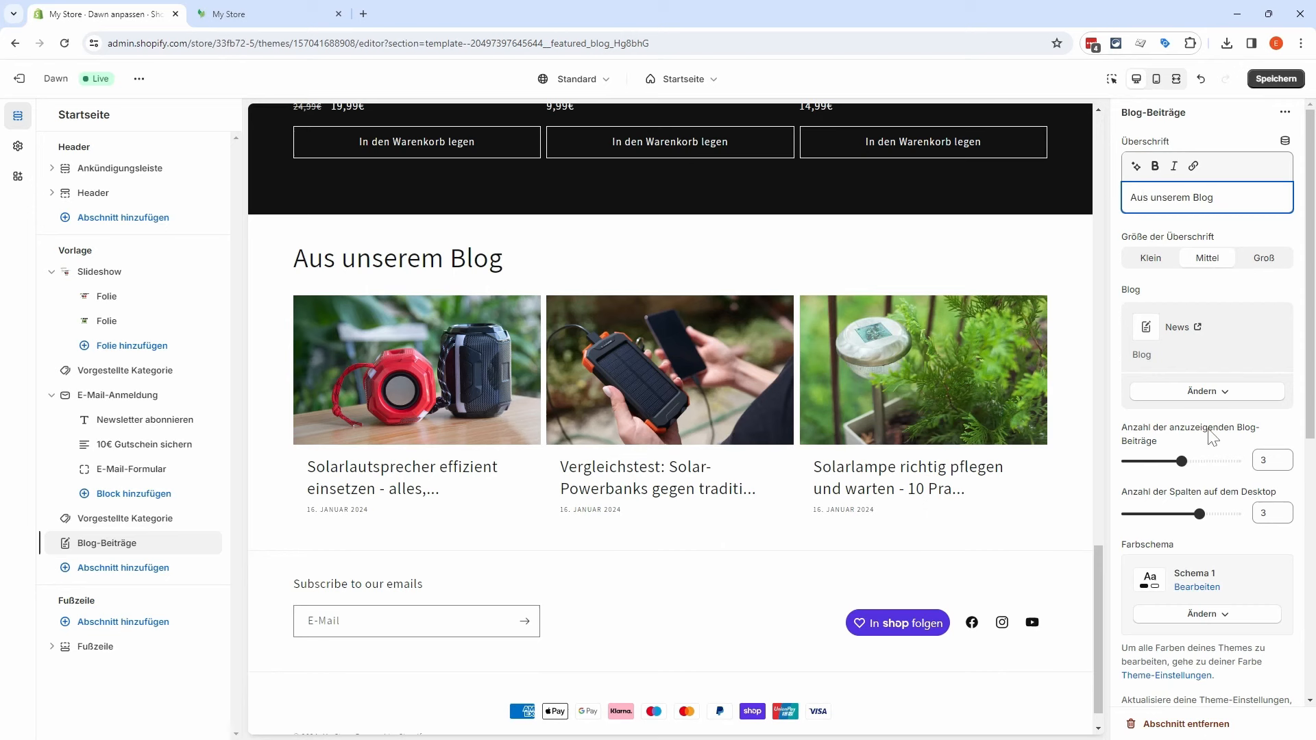
Step: Try hiding the date on the Blog-Beiträge section's posts and switch the date display back on
scroll(1225, 458, down, 3)
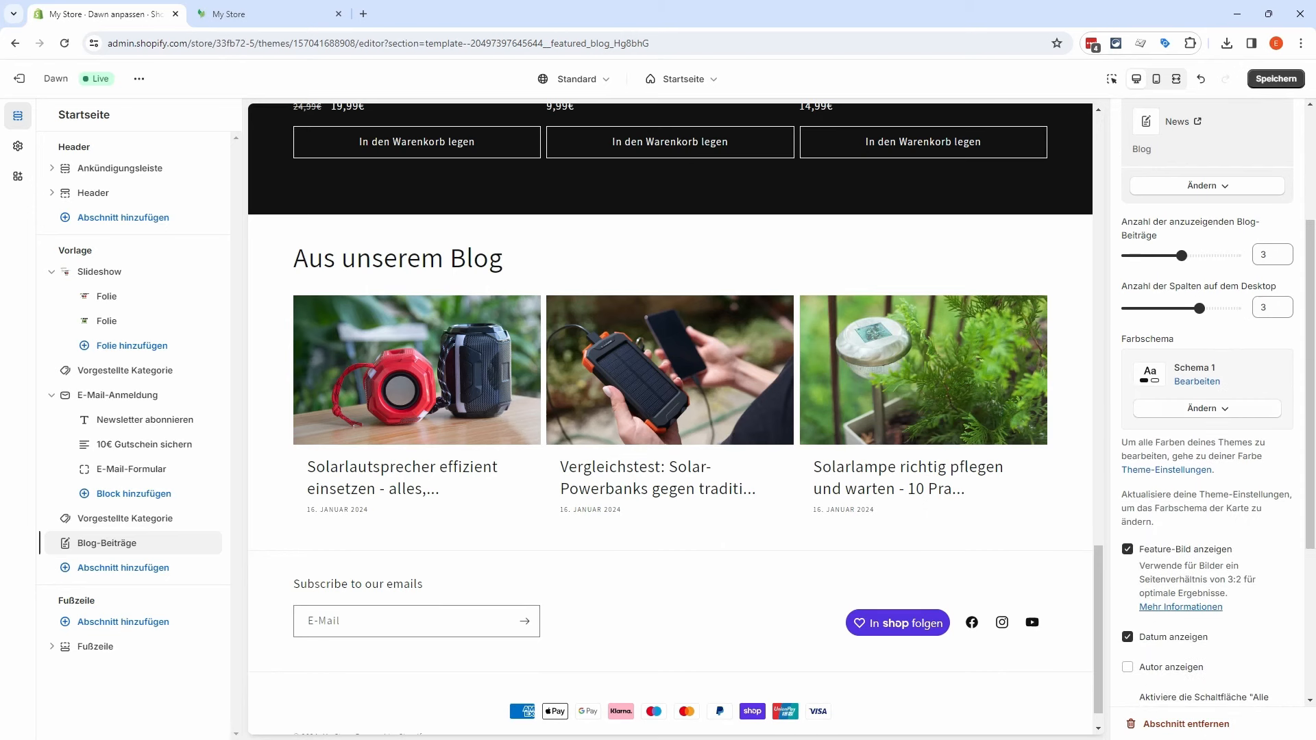
scroll(1243, 514, down, 2)
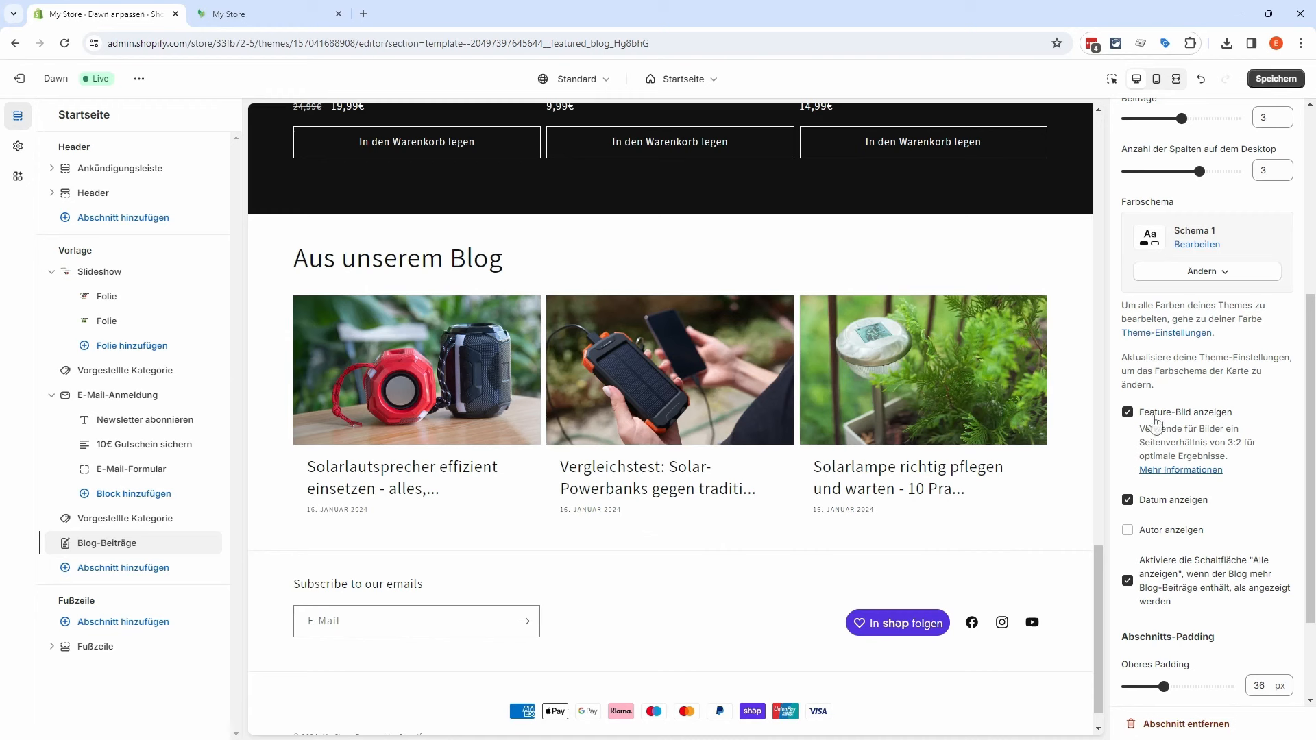
click(1156, 502)
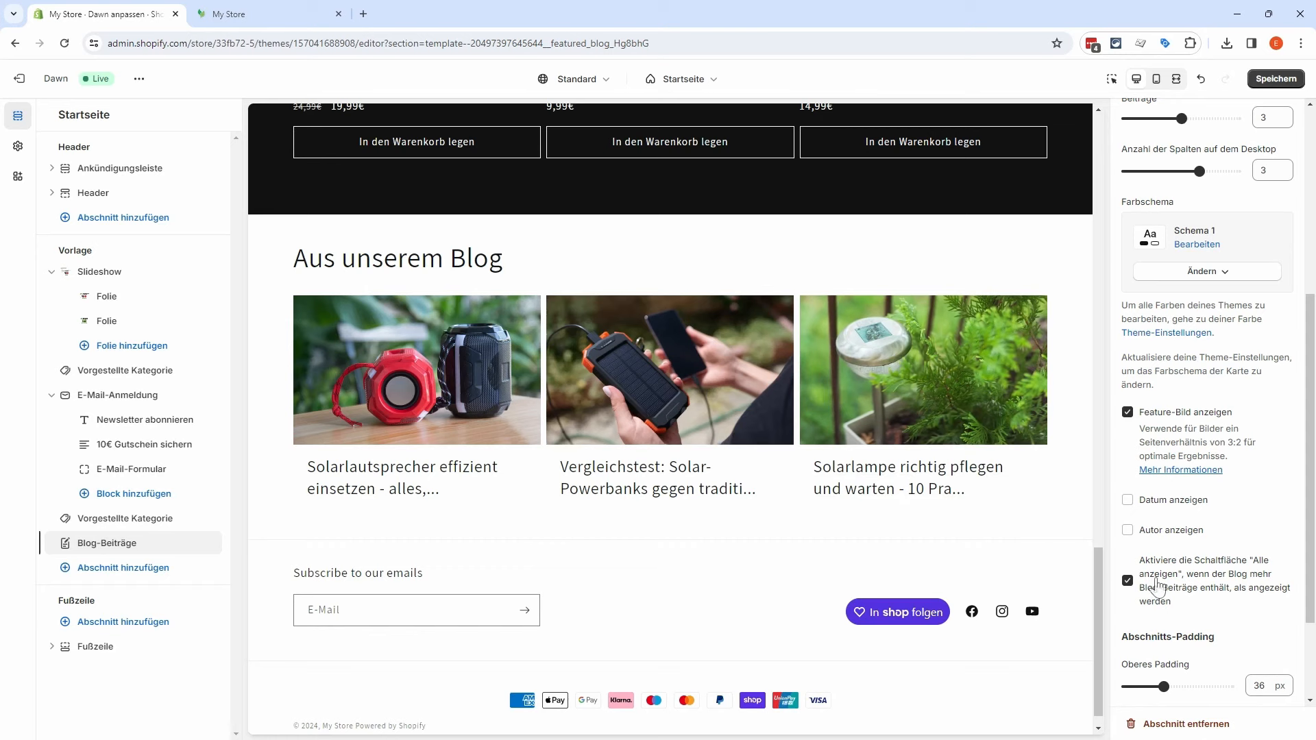
click(1158, 501)
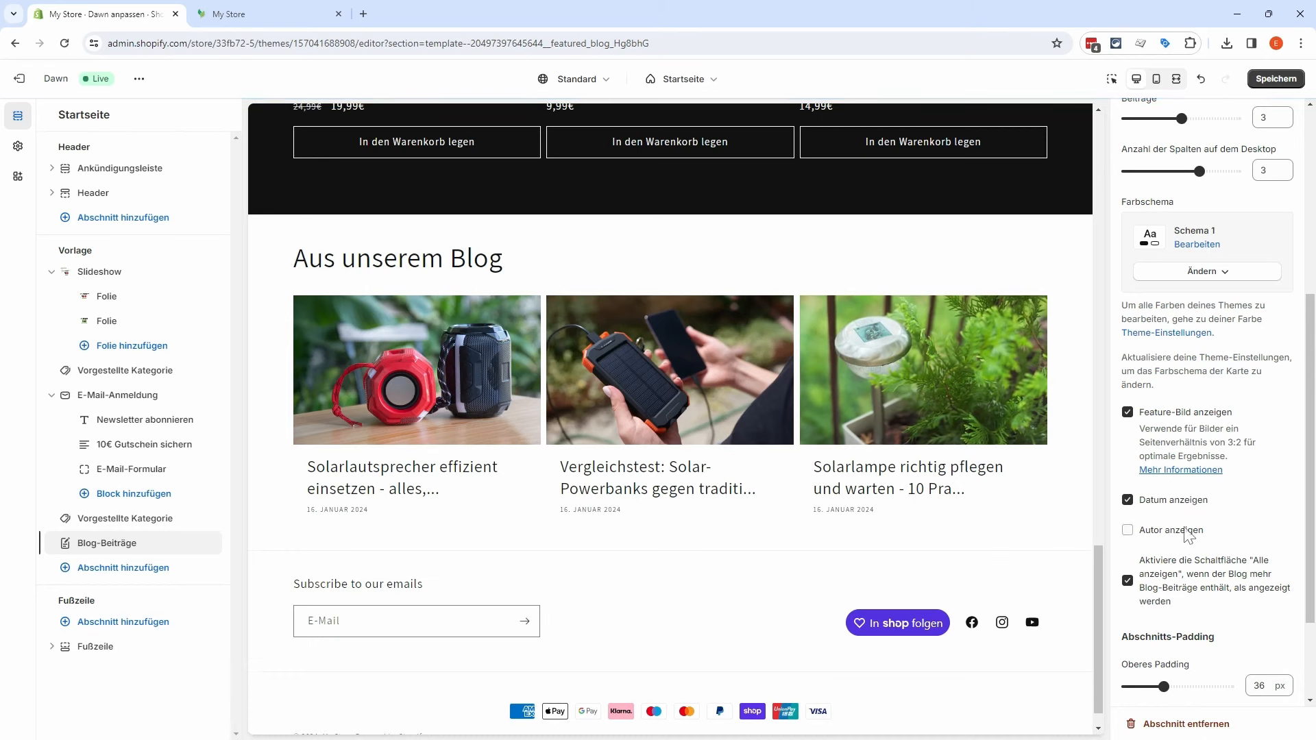
Step: Set the Blog-Beiträge section's upper padding to 48 px and lower padding to 52 px, and save the theme
scroll(1254, 524, down, 2)
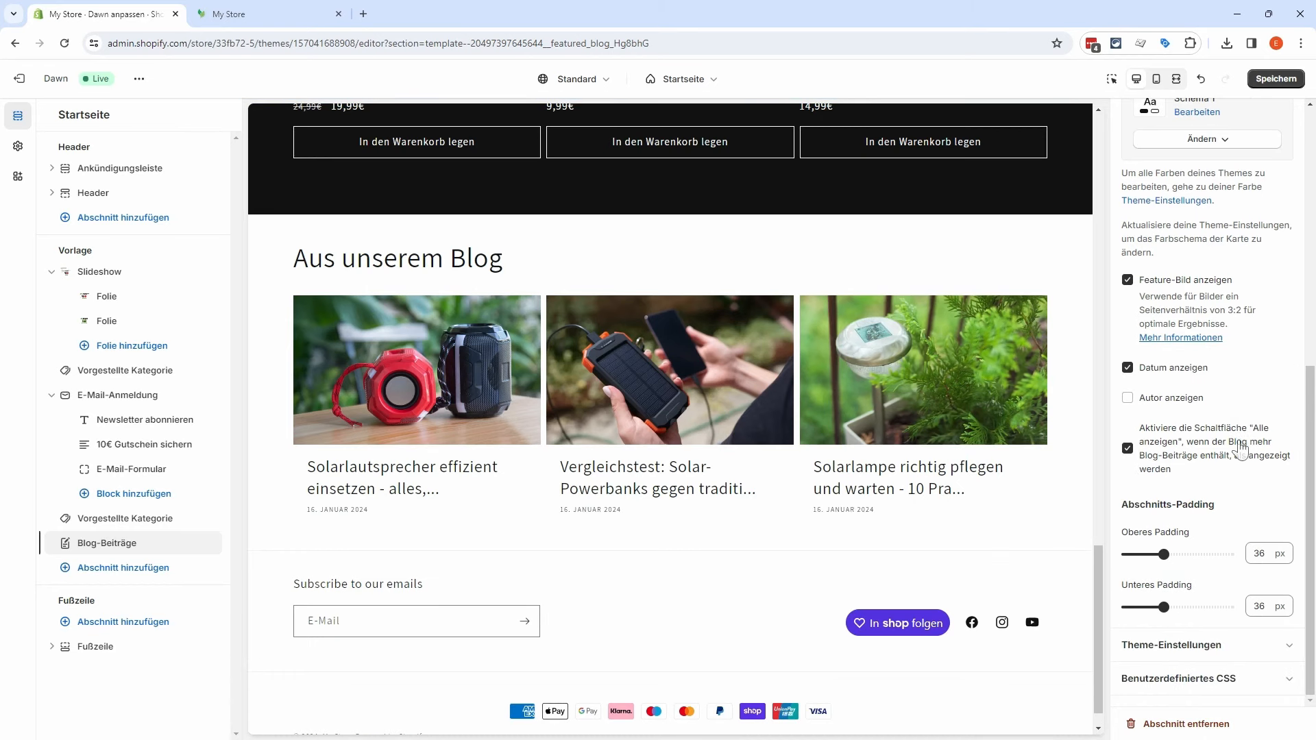
mouse_move(1163, 554)
mouse_down()
mouse_move(1190, 553)
mouse_move(1176, 554)
mouse_up()
drag(1163, 606, 1179, 607)
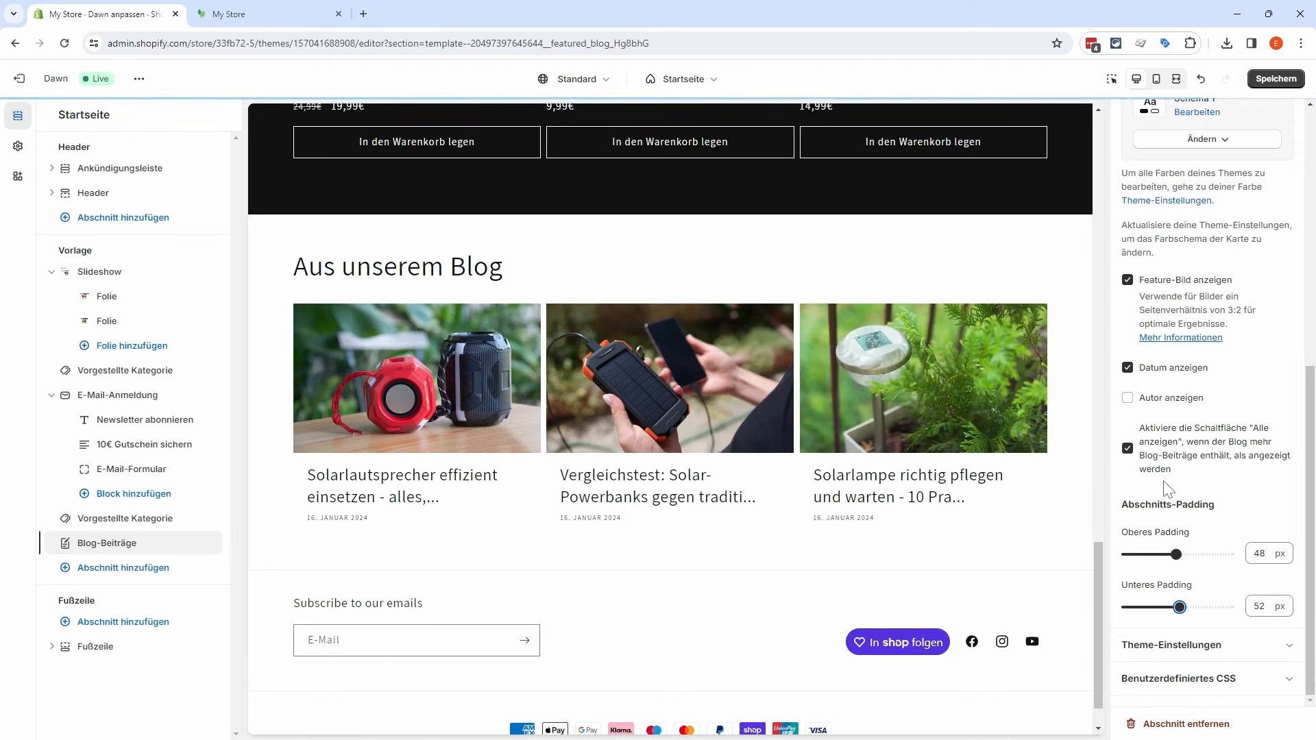
click(1276, 79)
Step: Check the blog section in the mobile preview, return to the desktop preview and view the page down to the footer
click(1156, 78)
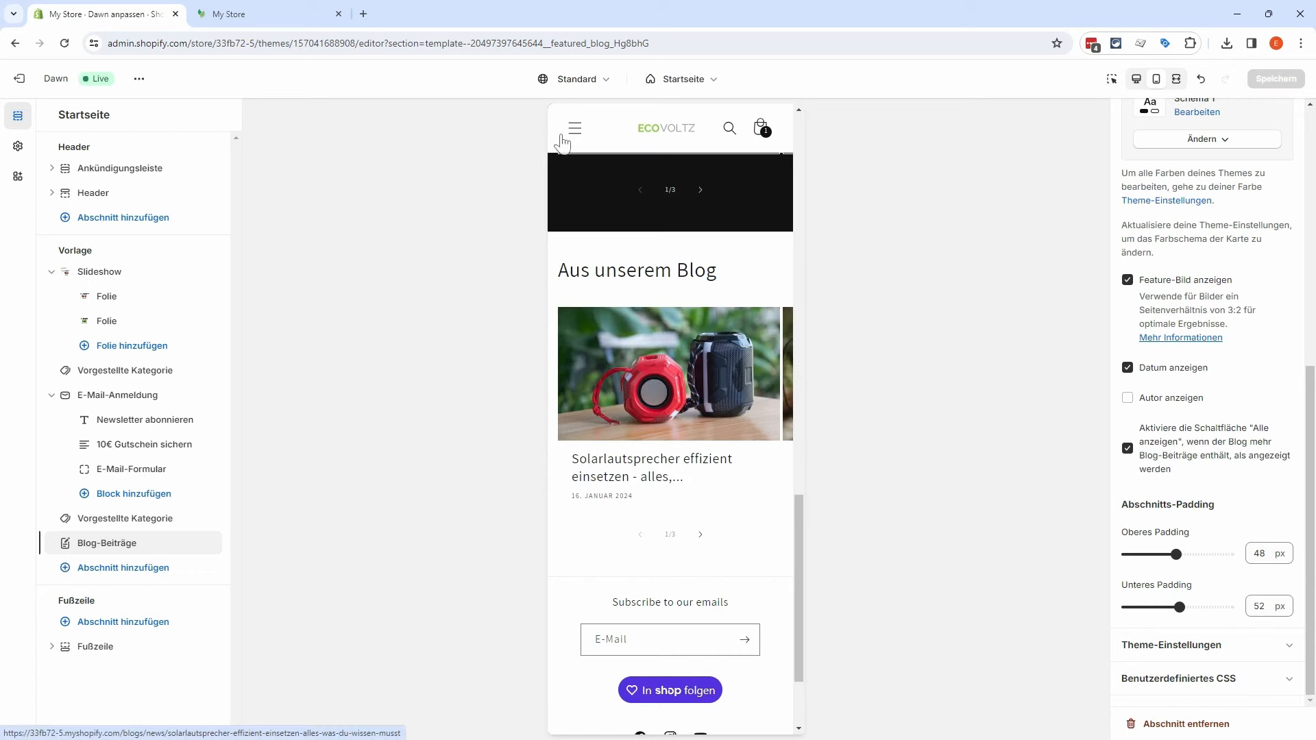
click(1136, 79)
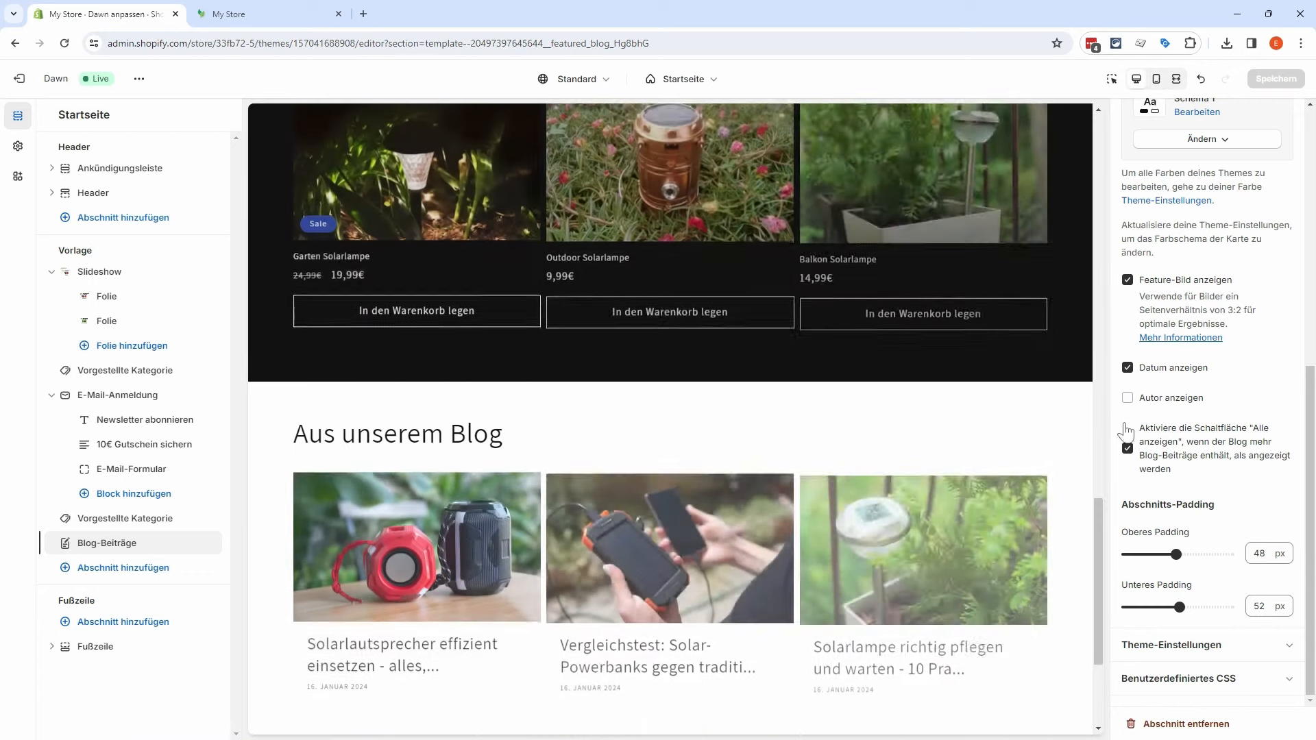
scroll(779, 430, down, 3)
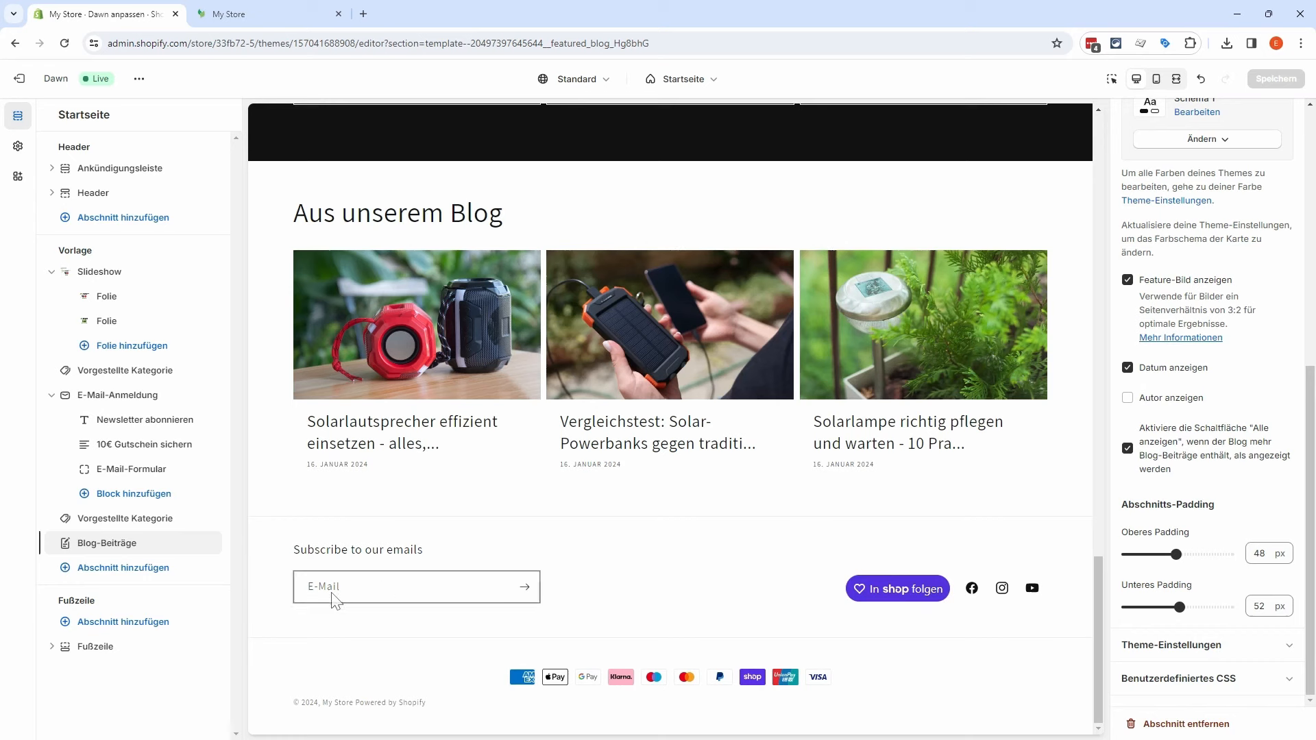
Step: Turn off the e-mail signup and the "In Shop folgen" option in the Fußzeile section's settings
click(116, 649)
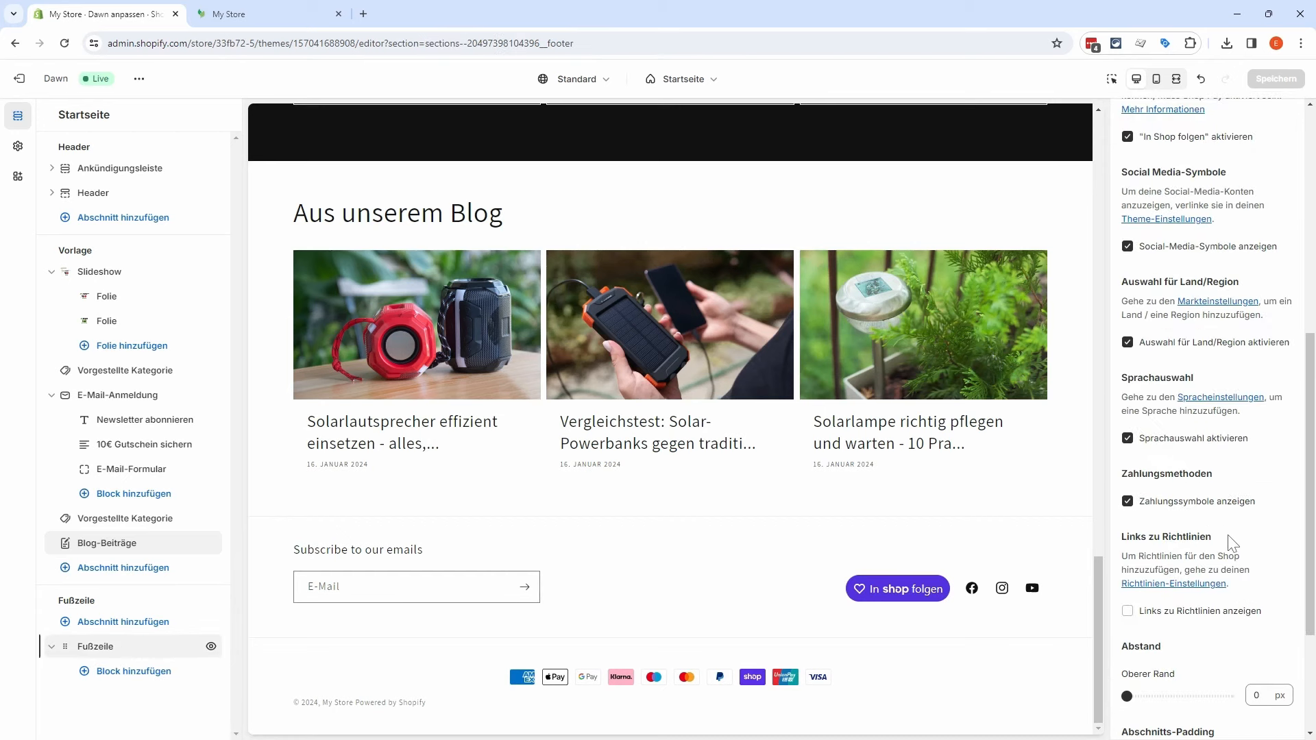
scroll(1231, 543, up, 7)
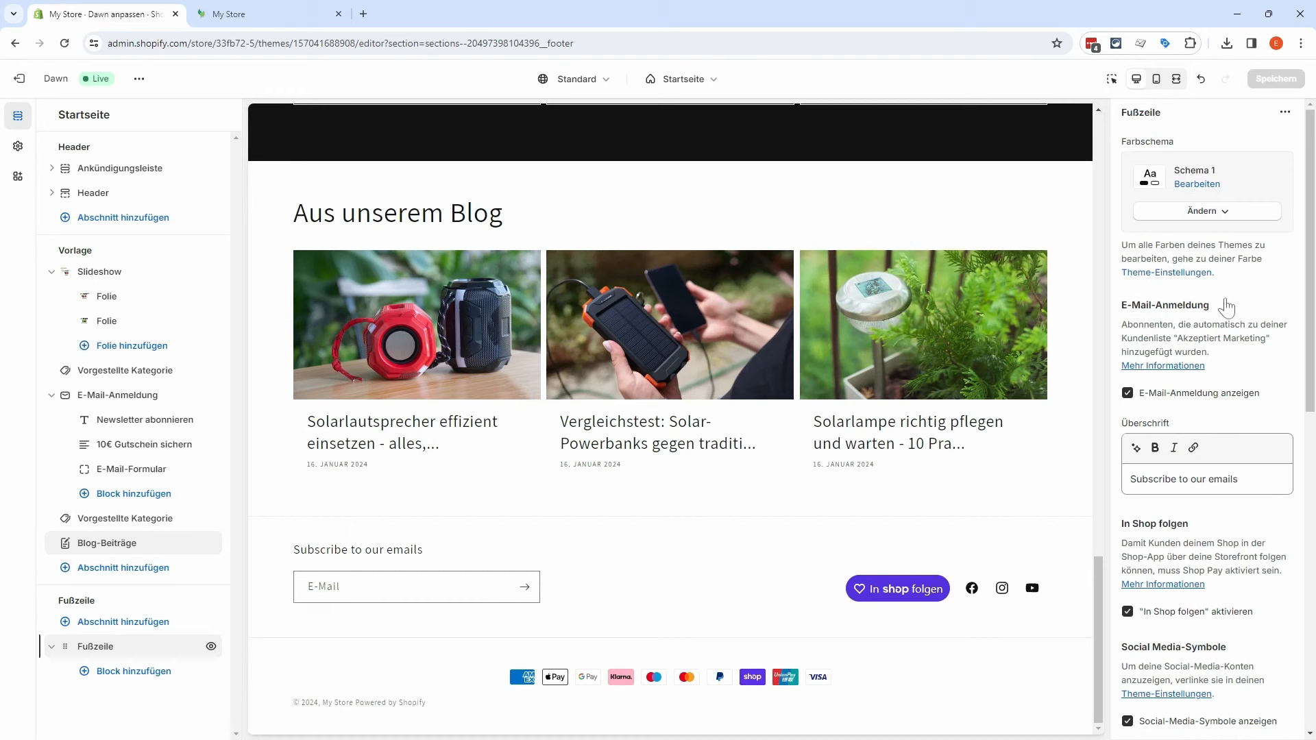
click(1128, 395)
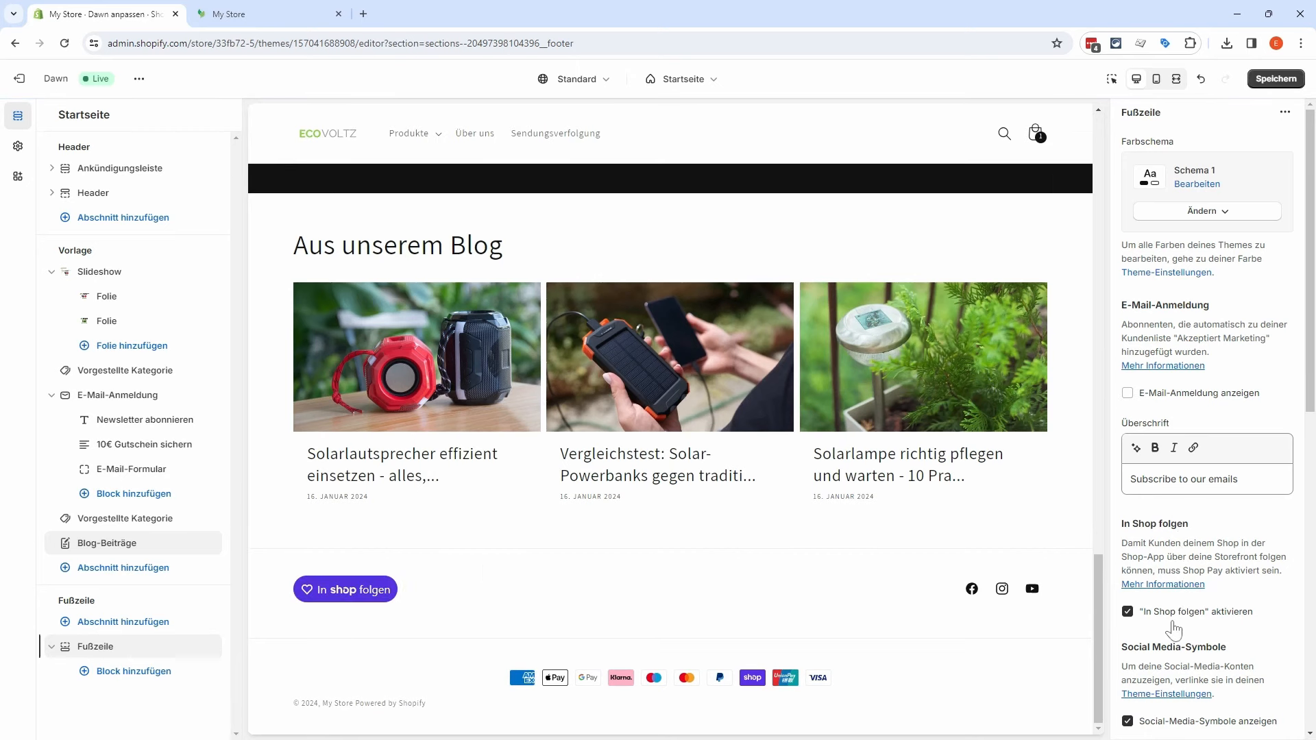
click(1128, 611)
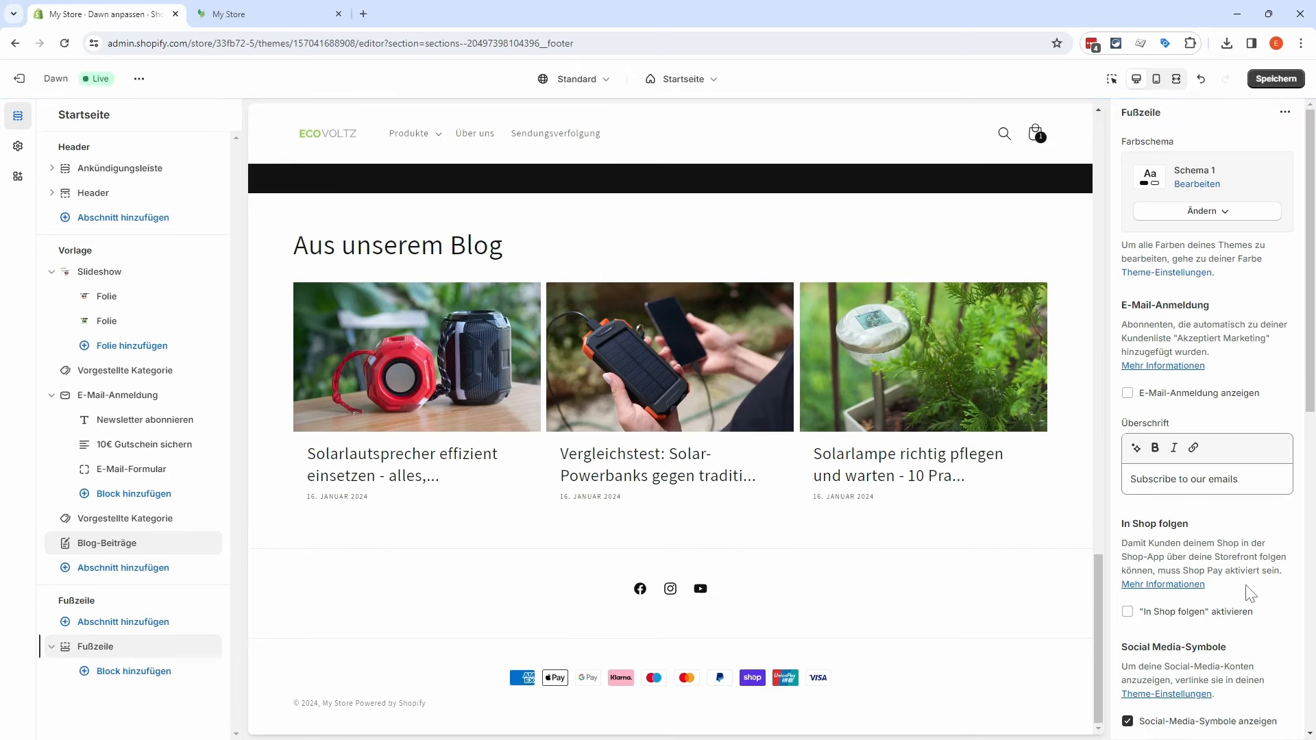
Step: Disable the country/region selection and the language selection in the footer
scroll(1244, 603, down, 3)
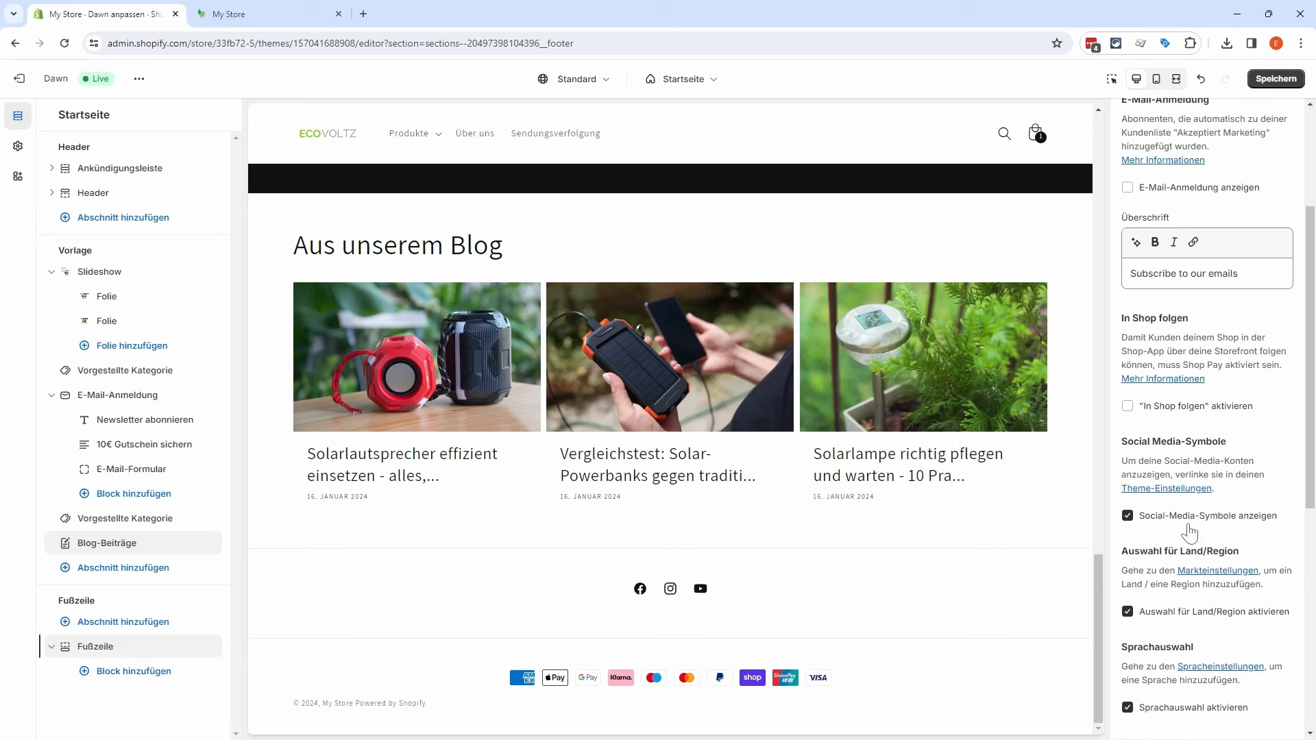
scroll(1193, 531, down, 2)
click(1127, 476)
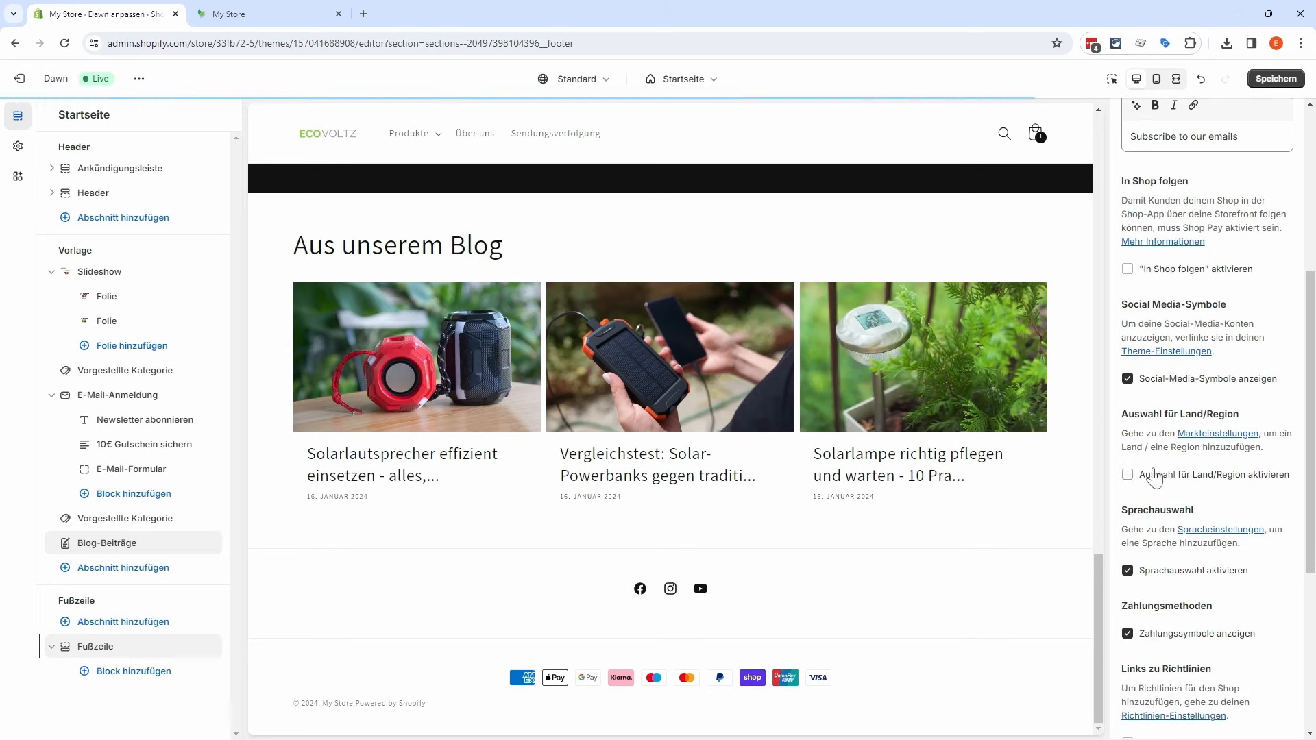
click(1127, 570)
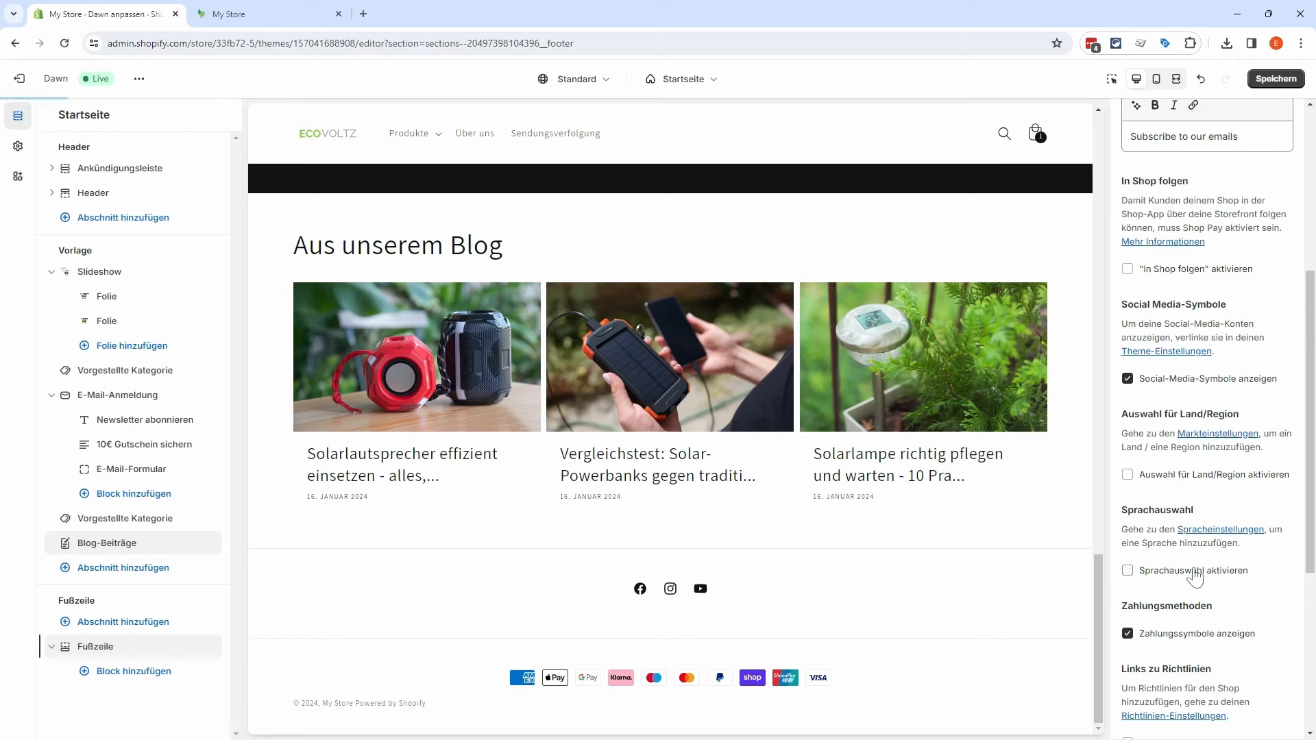
Step: Set the footer's upper and lower section padding to 52 px each
scroll(1244, 579, down, 2)
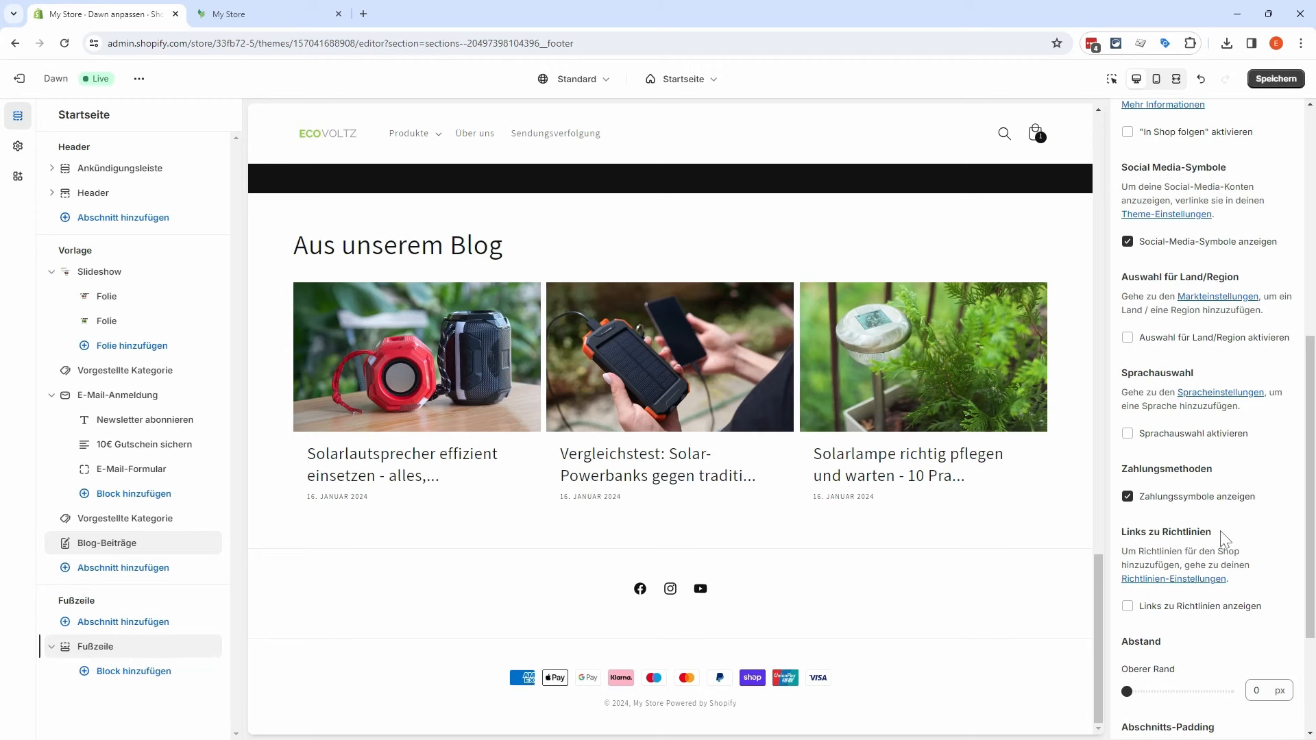
scroll(1227, 532, down, 3)
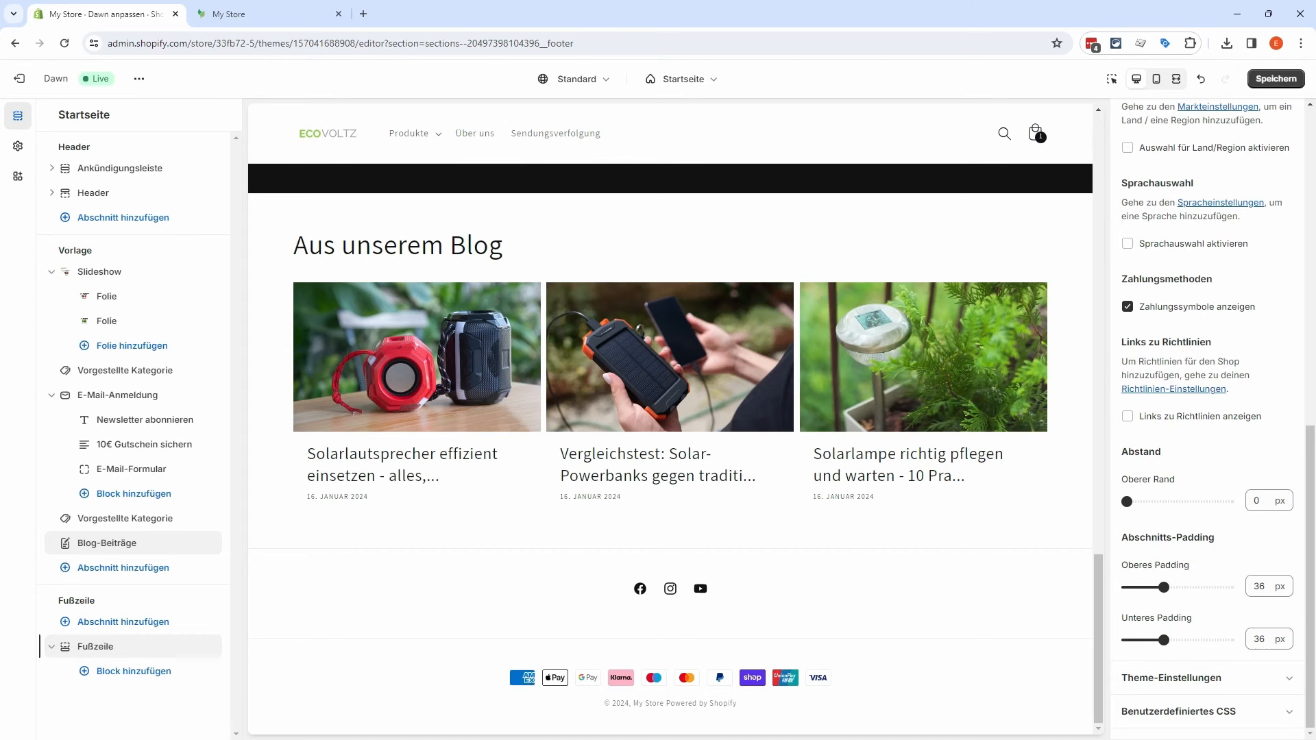
drag(1162, 587, 1176, 587)
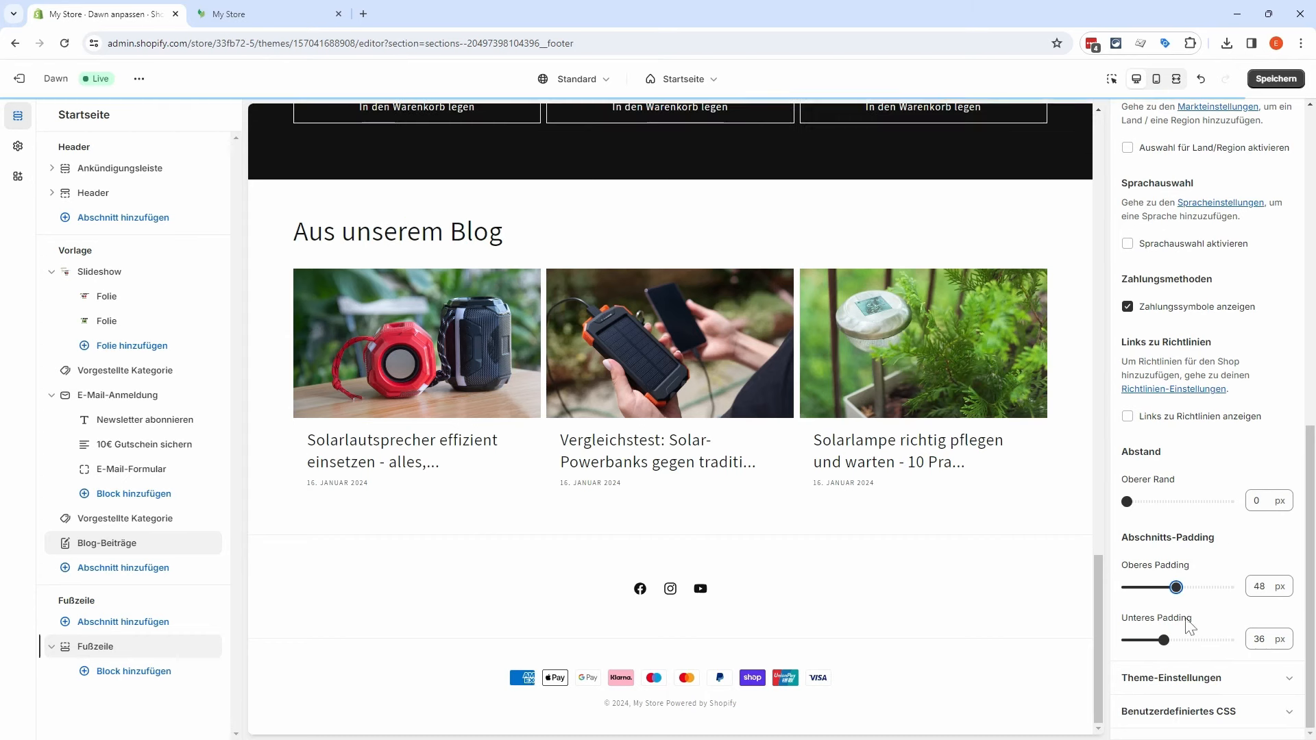
key(Right)
key(Tab)
key(Tab)
key(Right)
key(Right)
key(Right)
key(Right)
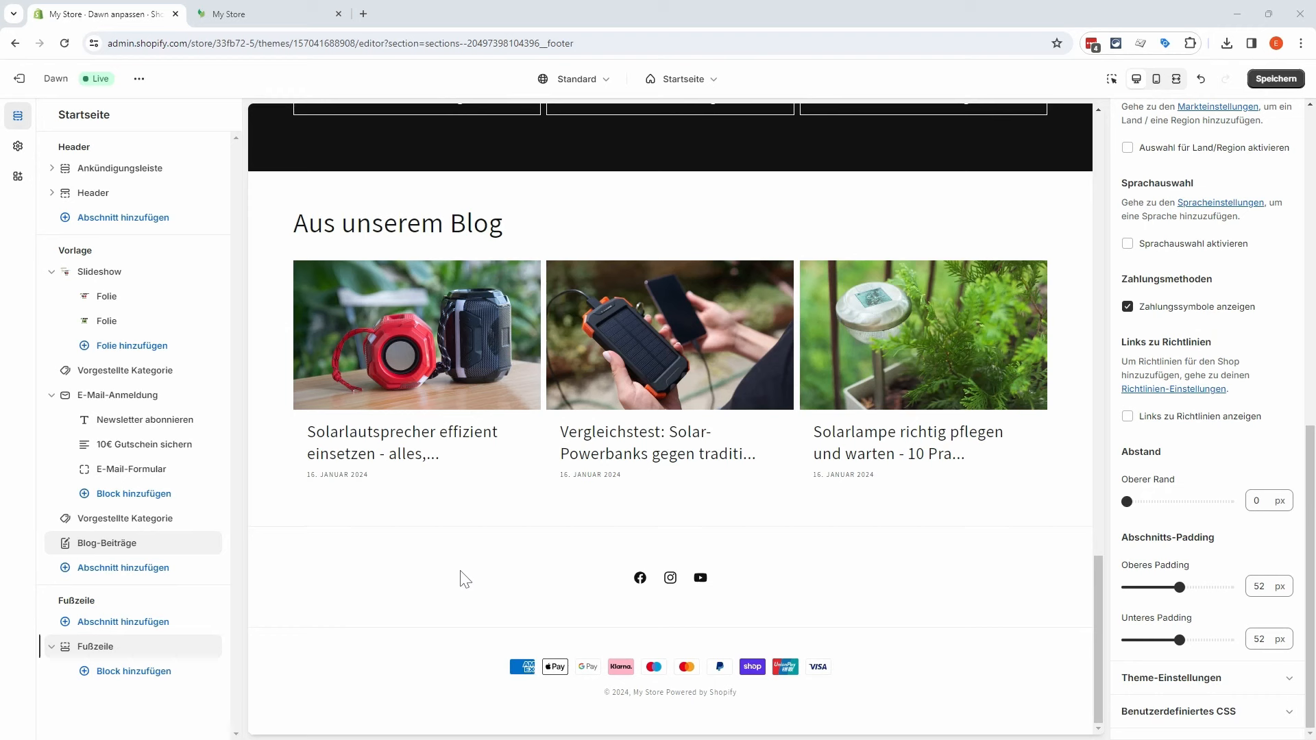
Step: Add a Menü block to the footer and change its heading to "Unternehmen"
click(98, 677)
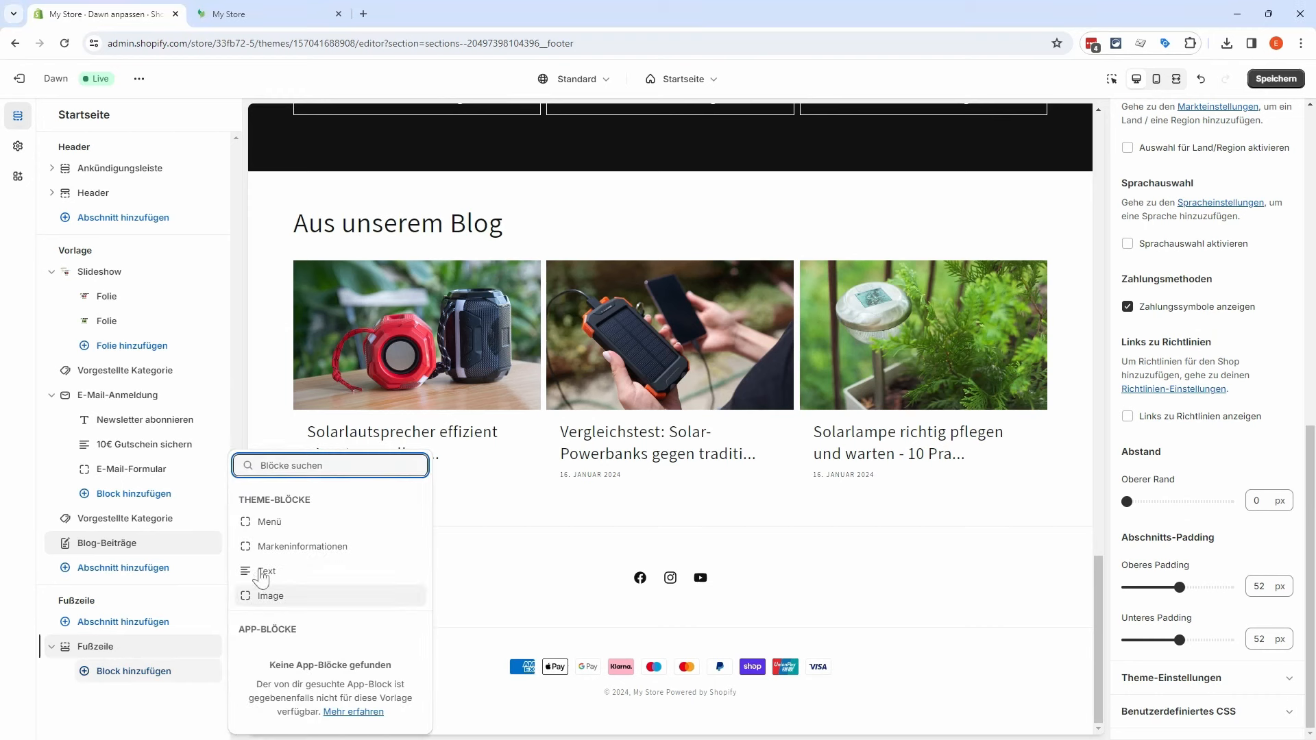
click(293, 531)
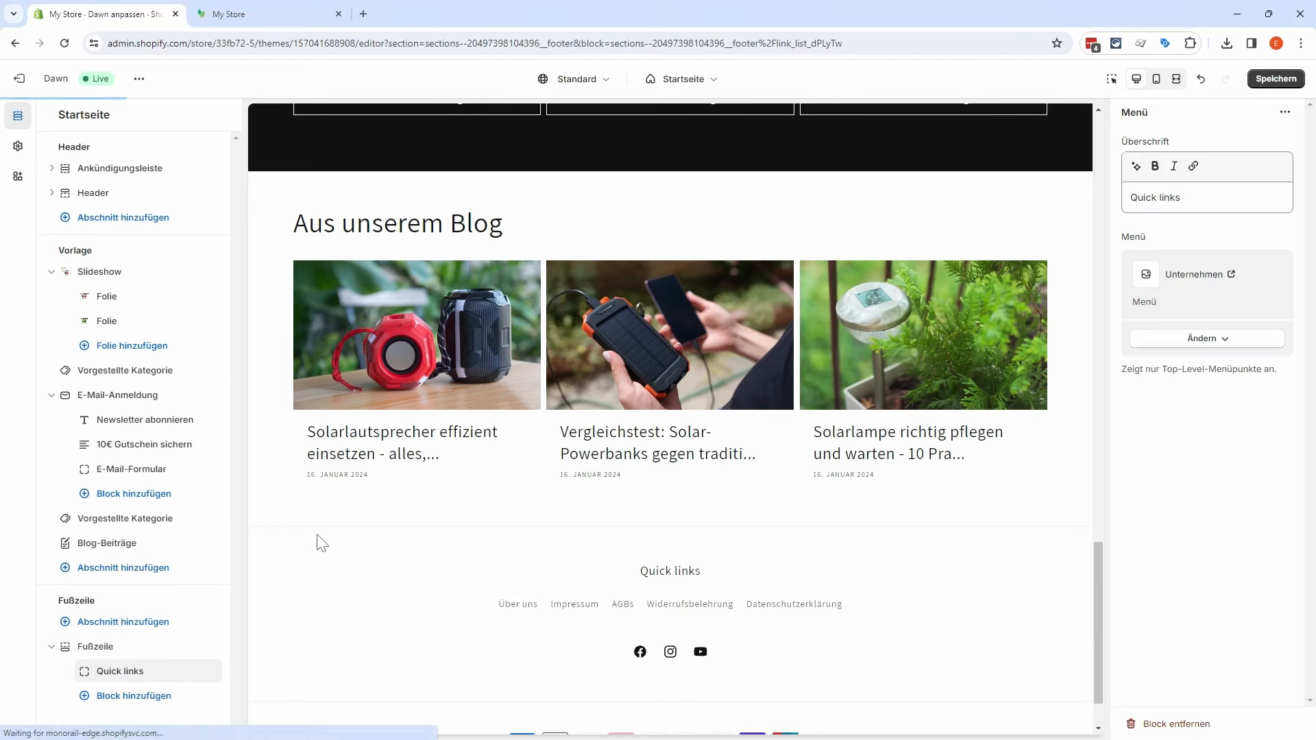
drag(1187, 200, 1094, 207)
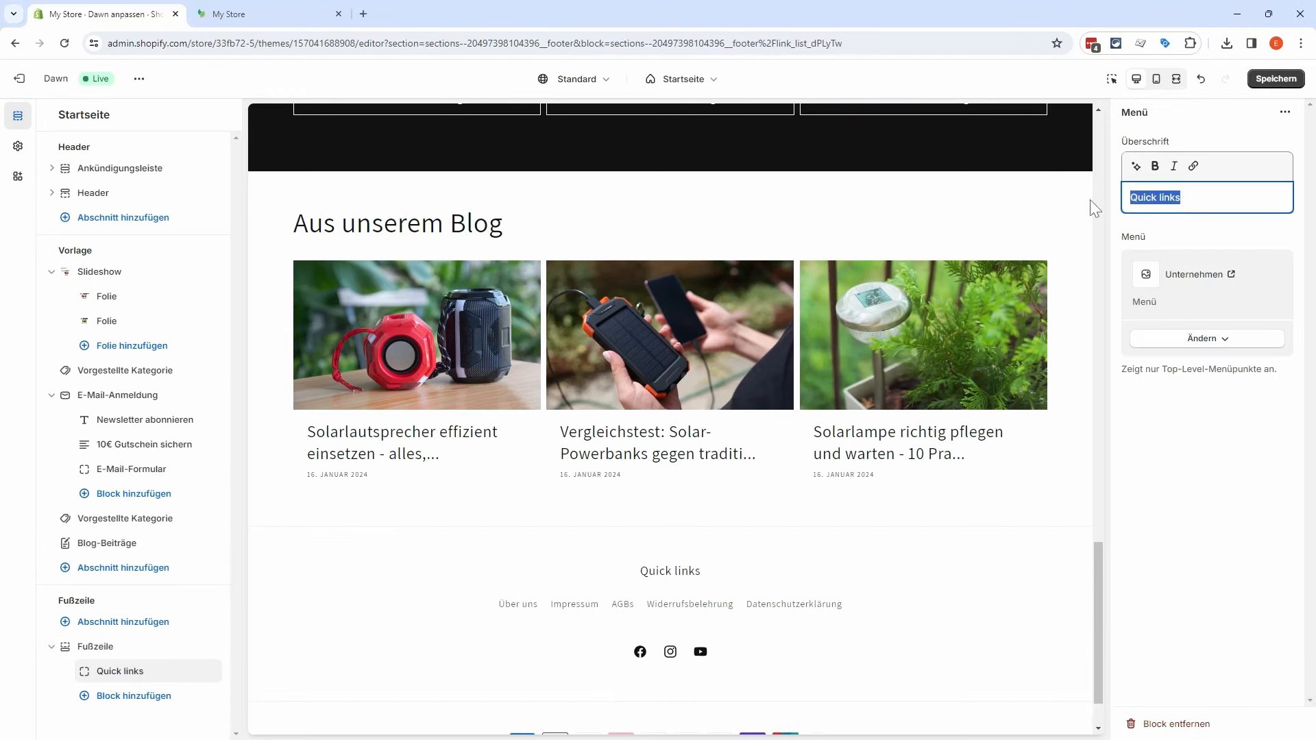
text(Unternehmen)
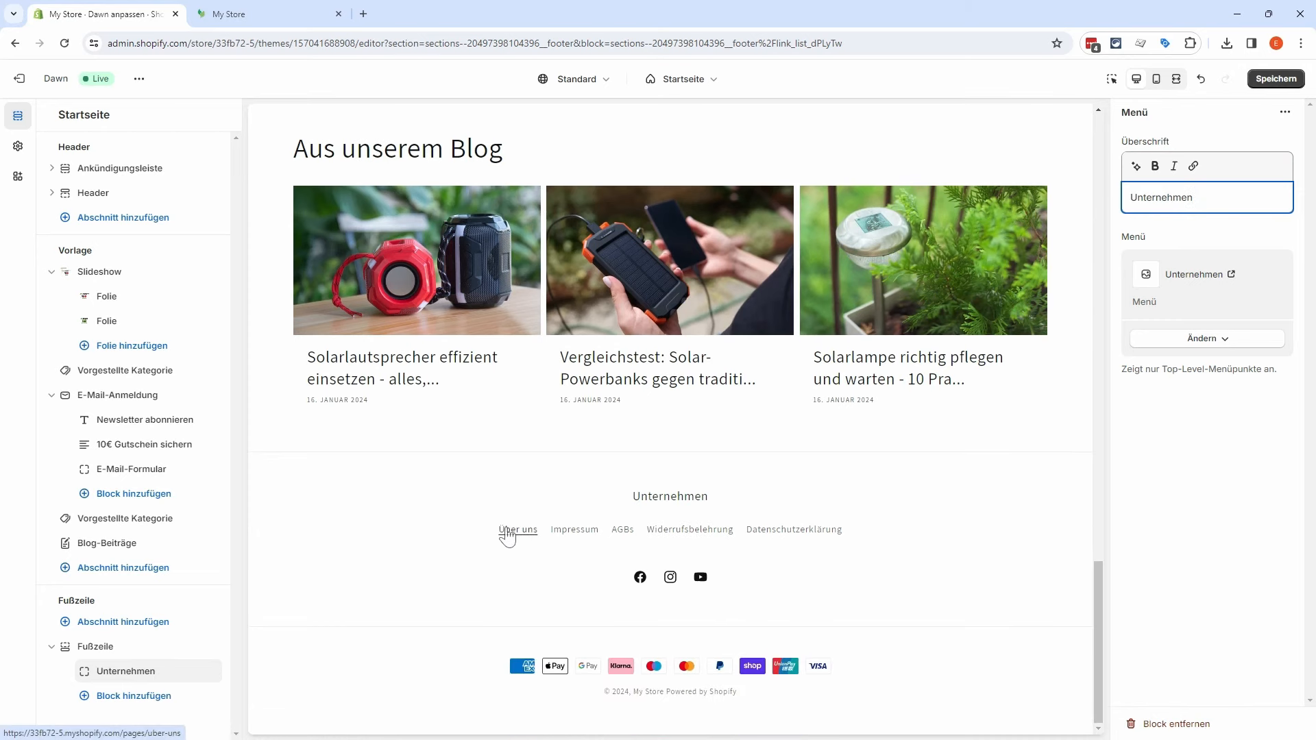
Step: Add a second Menü block to the footer and assign the Informationen menu to it
click(113, 696)
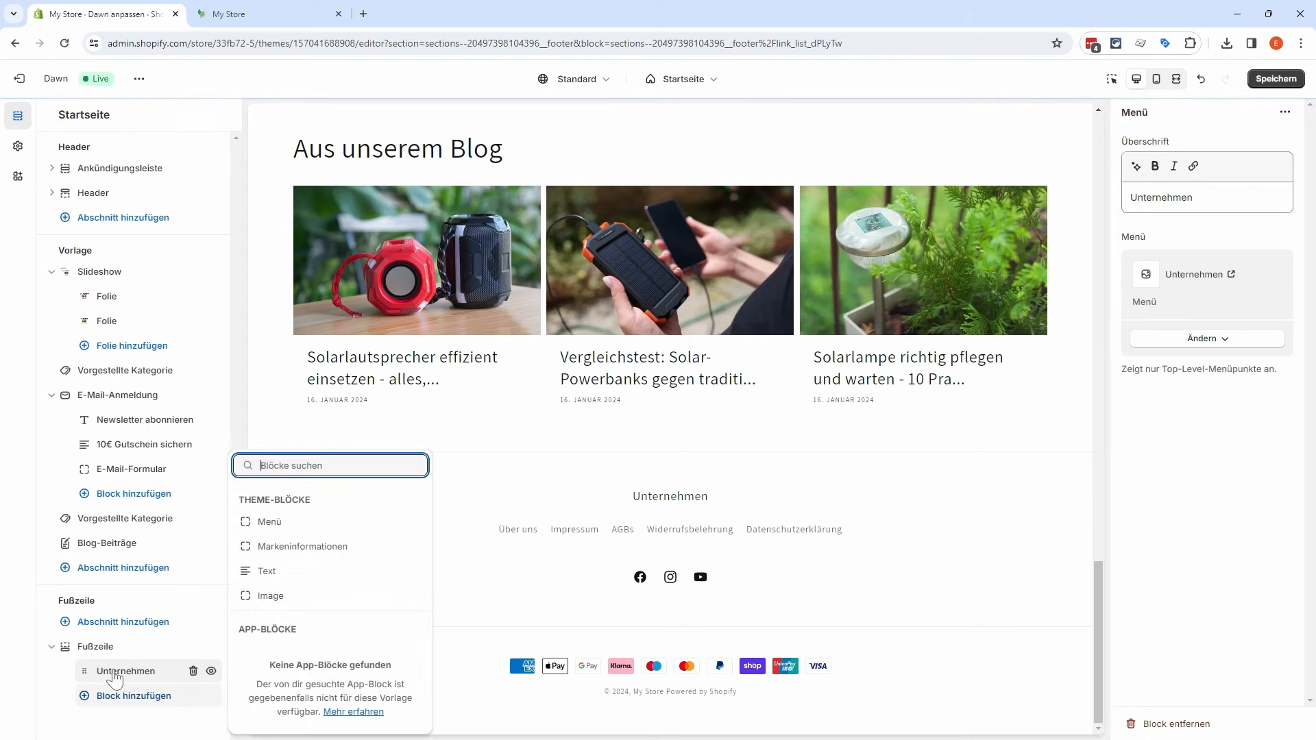
click(255, 525)
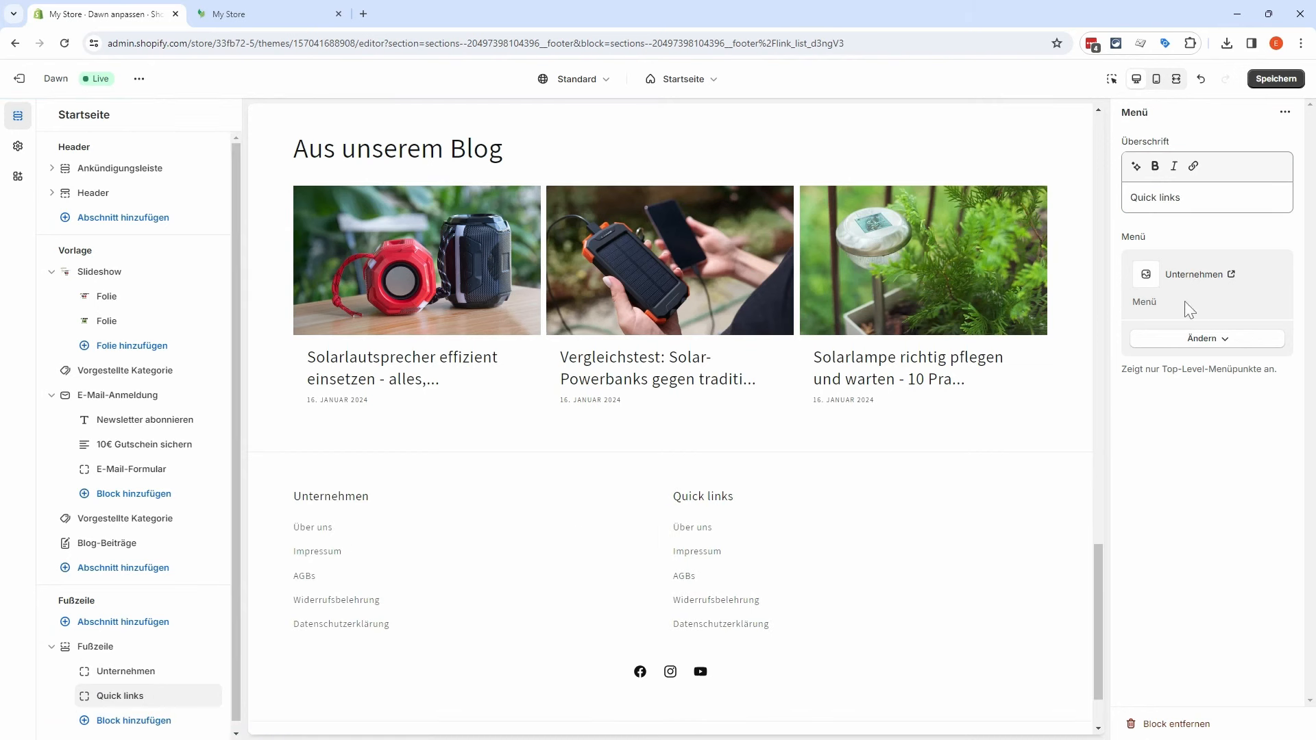
click(1225, 341)
click(1208, 367)
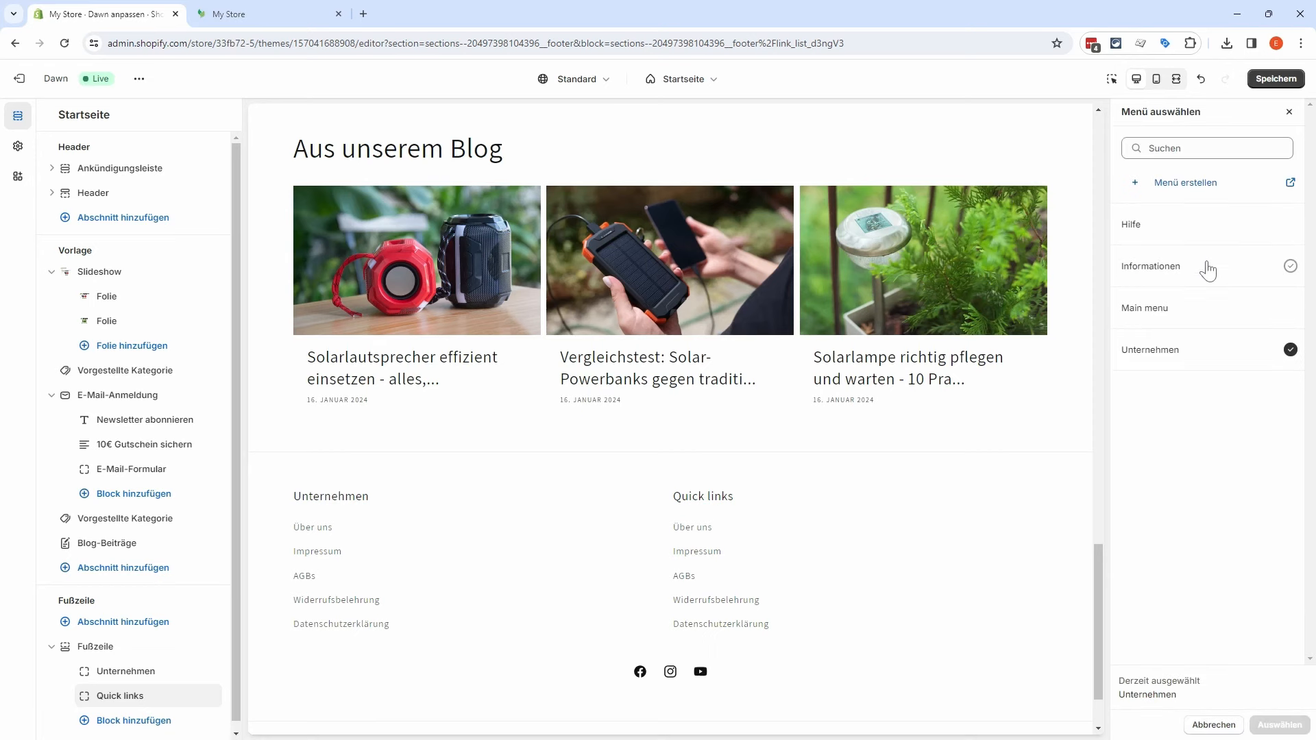
click(1208, 271)
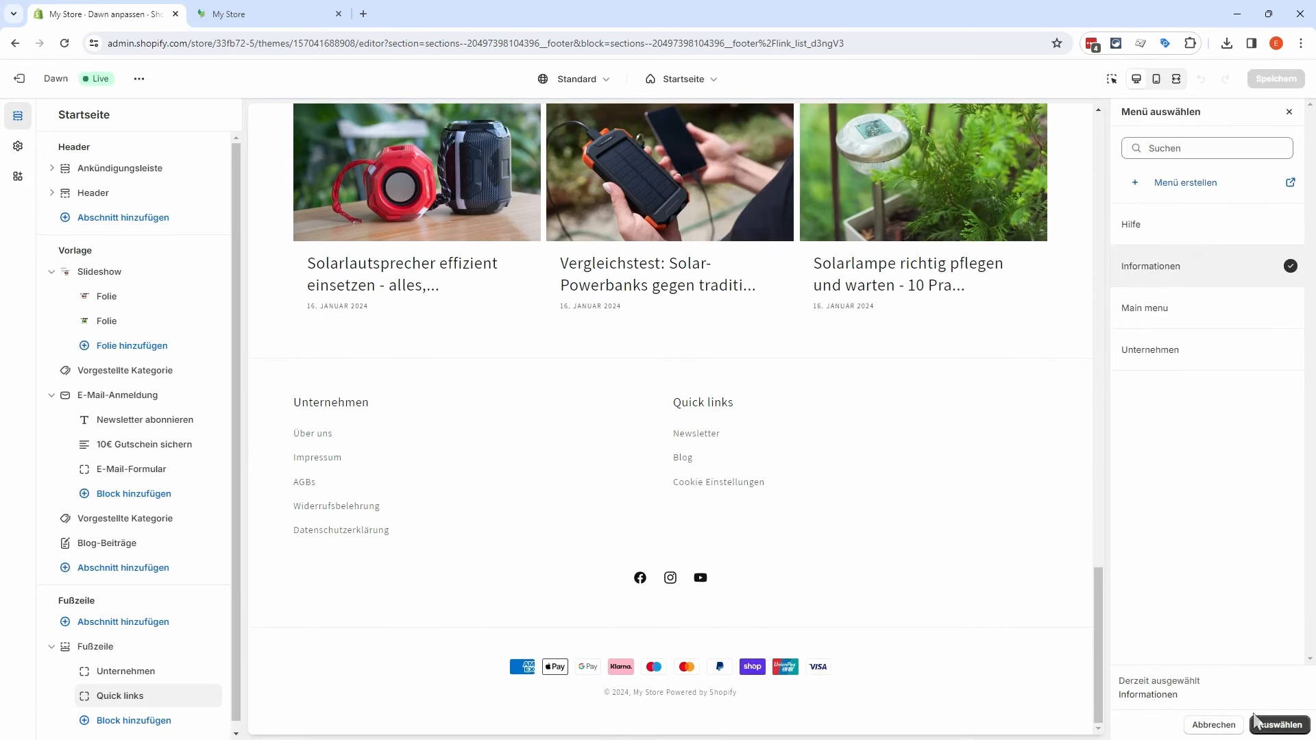
click(1277, 725)
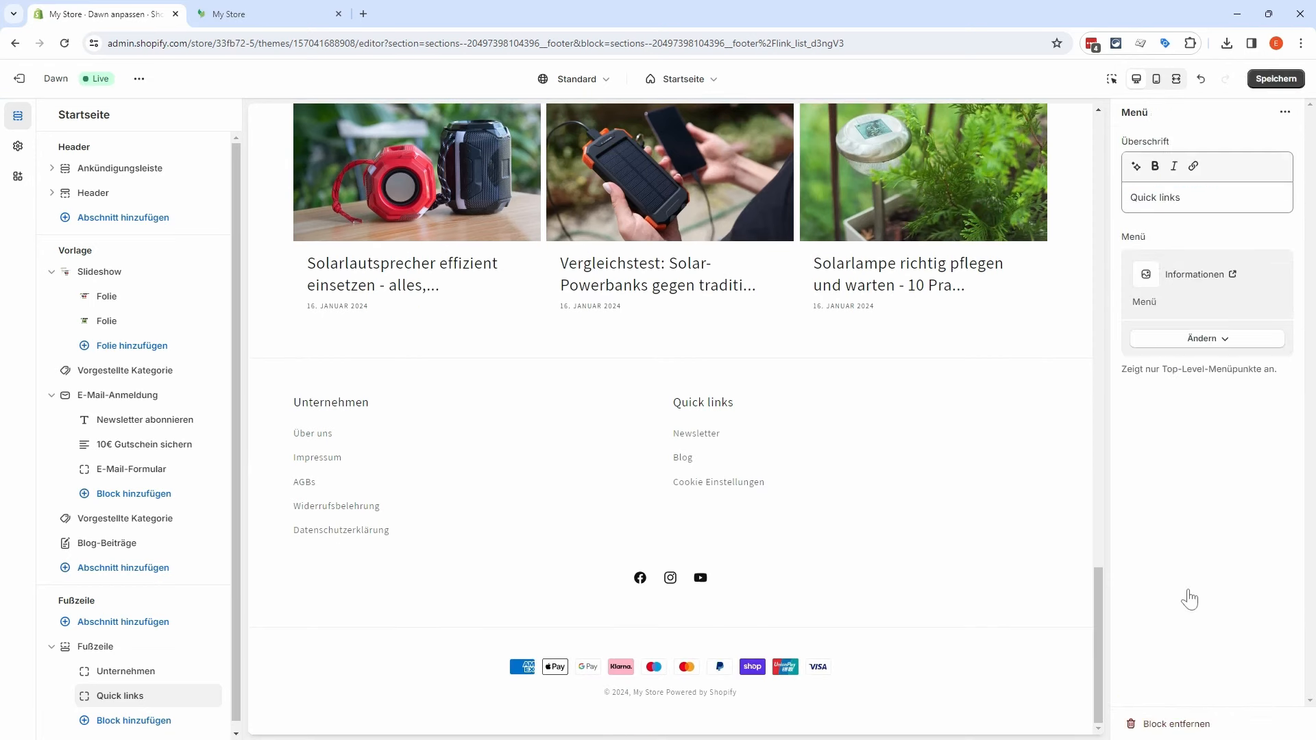
Step: Change the second footer menu block's heading to "Informationen" and save the theme
click(1190, 199)
drag(1182, 198, 1094, 202)
text(Informationen)
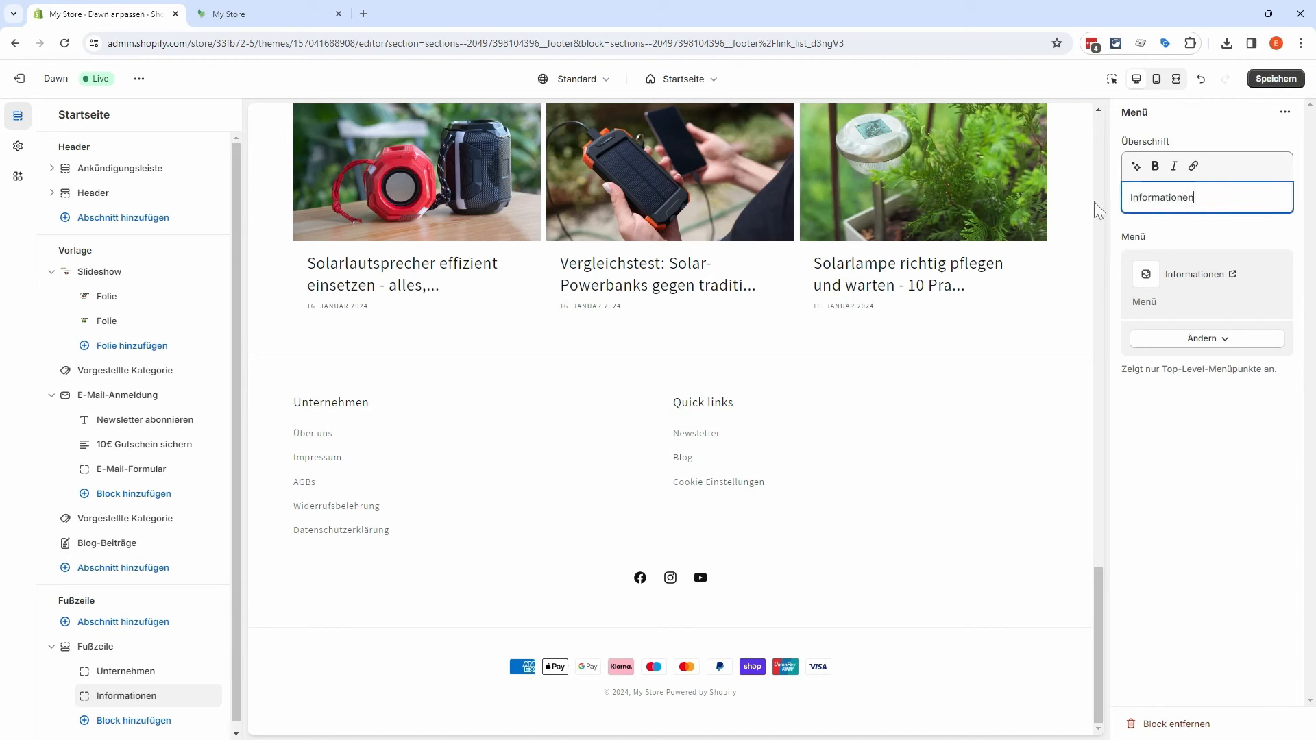
key(ctrl+s)
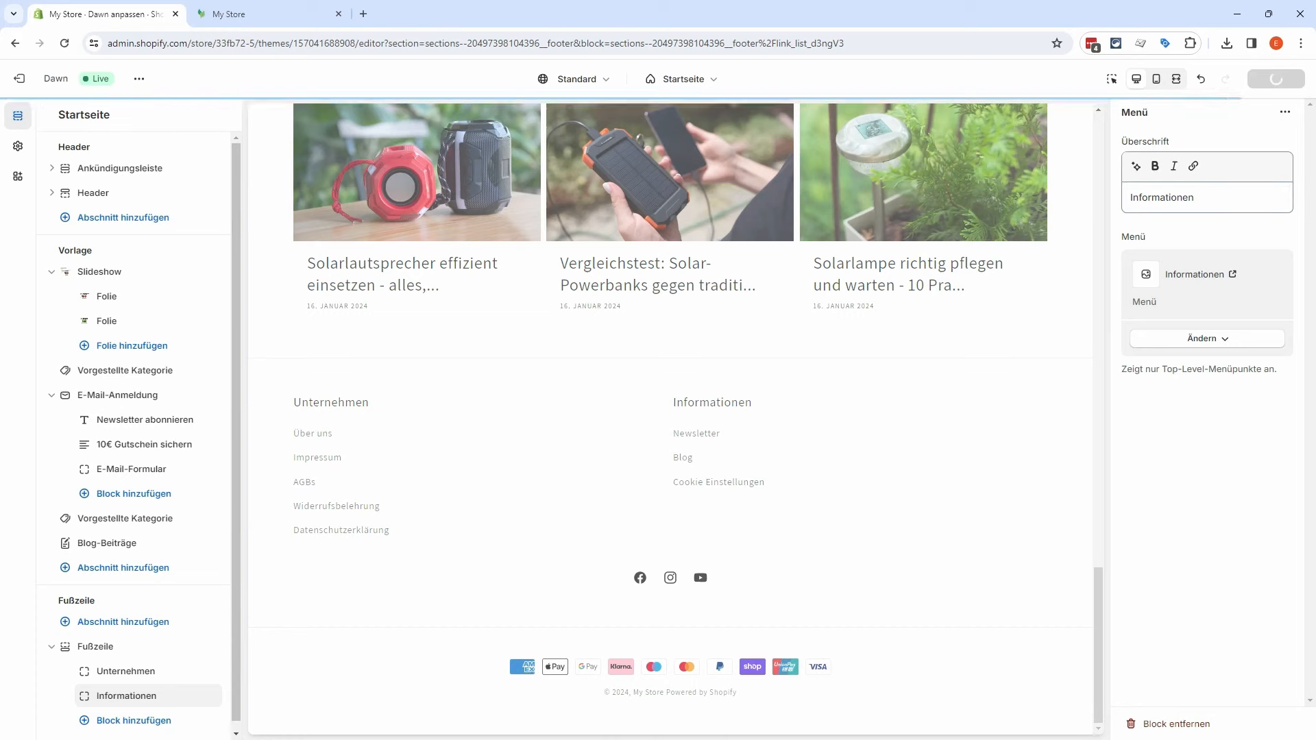
Step: Add a third Menü block to the footer and assign the Hilfe menu to it
scroll(130, 706, down, 1)
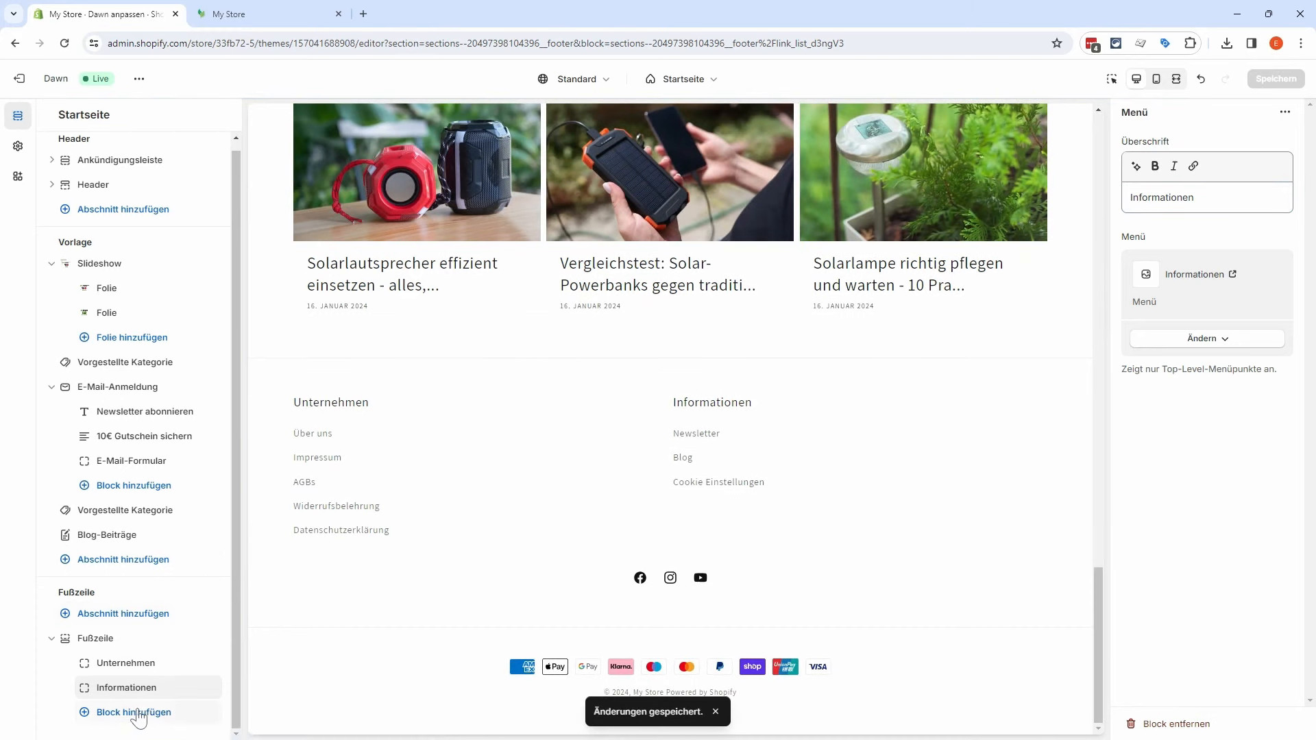
click(139, 718)
click(303, 524)
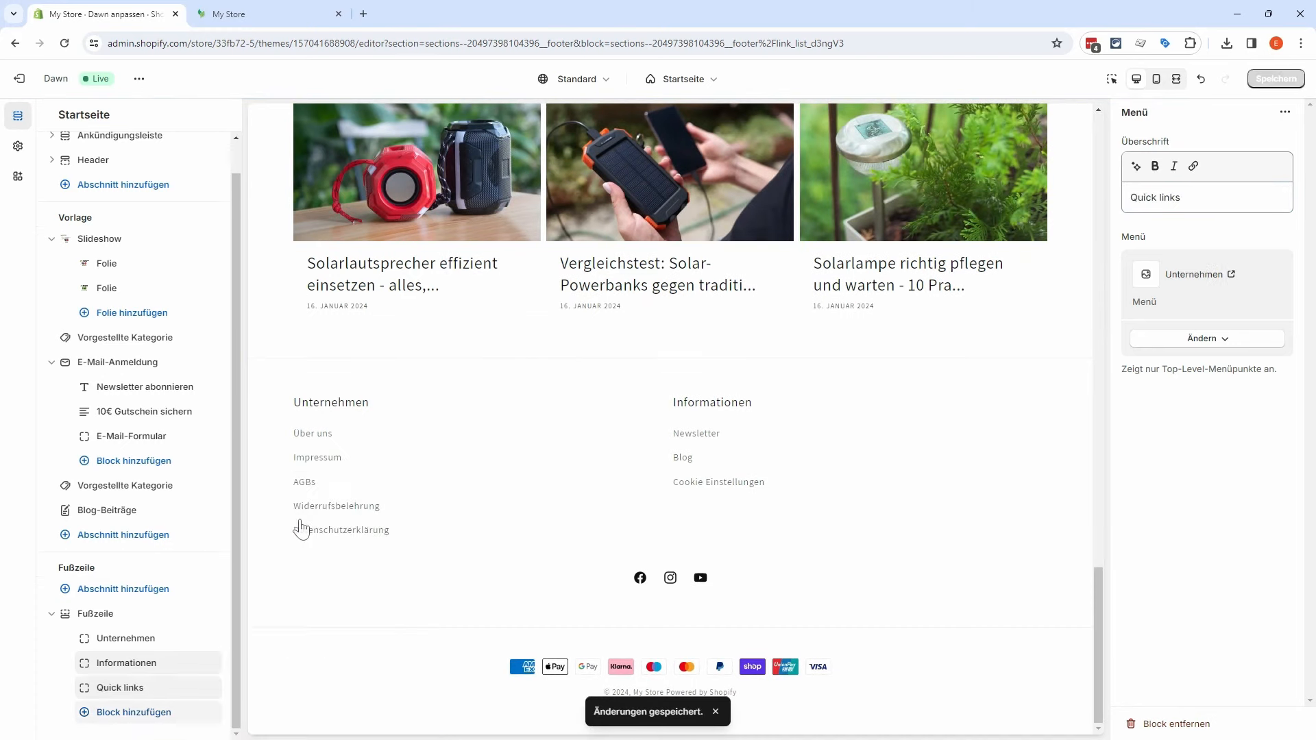
click(1223, 341)
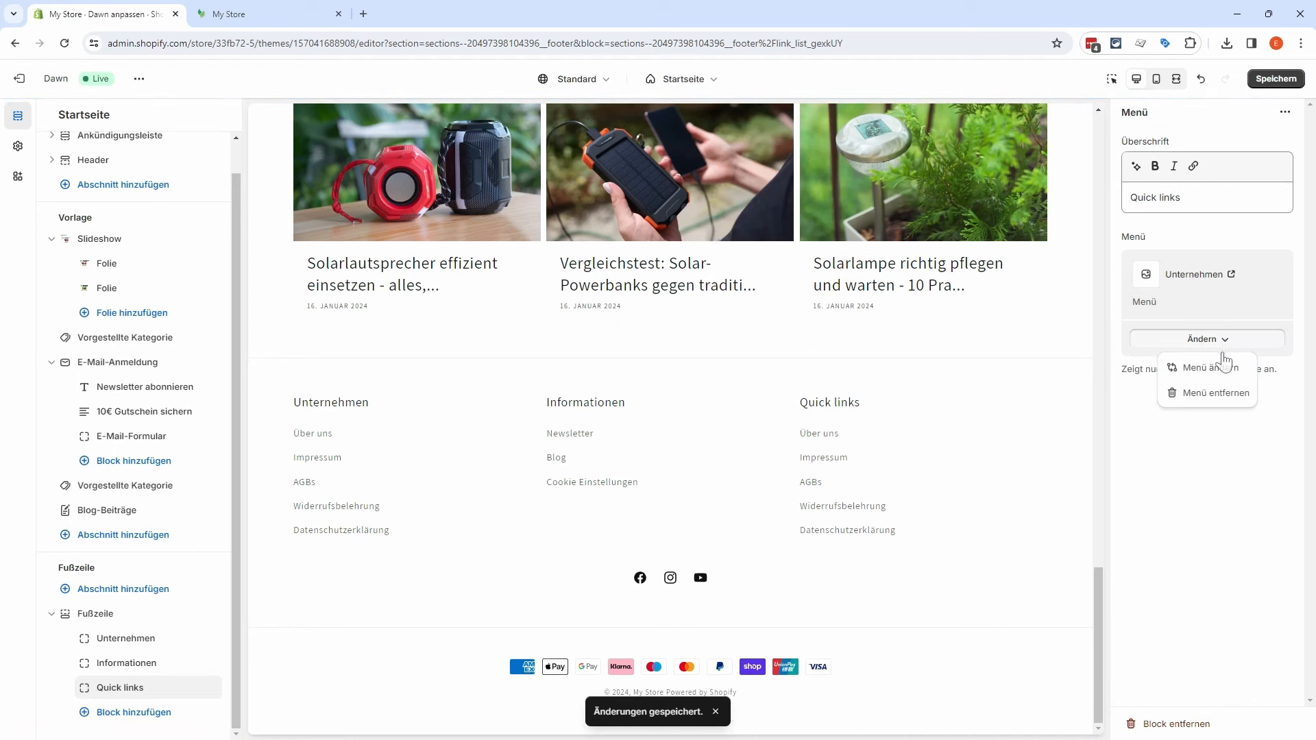
click(1216, 368)
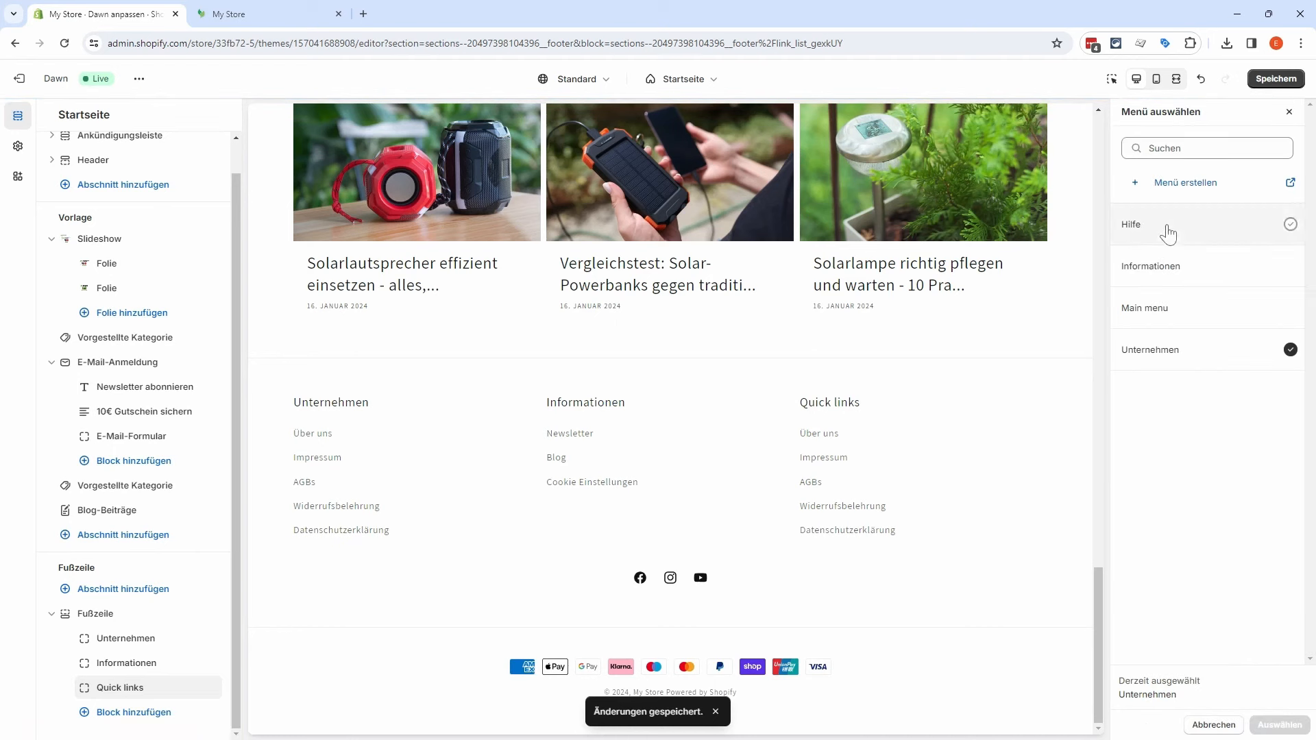
double_click(1168, 234)
Step: Change the third footer menu block's heading to "Hilfe" and save the theme
drag(1182, 198, 1083, 202)
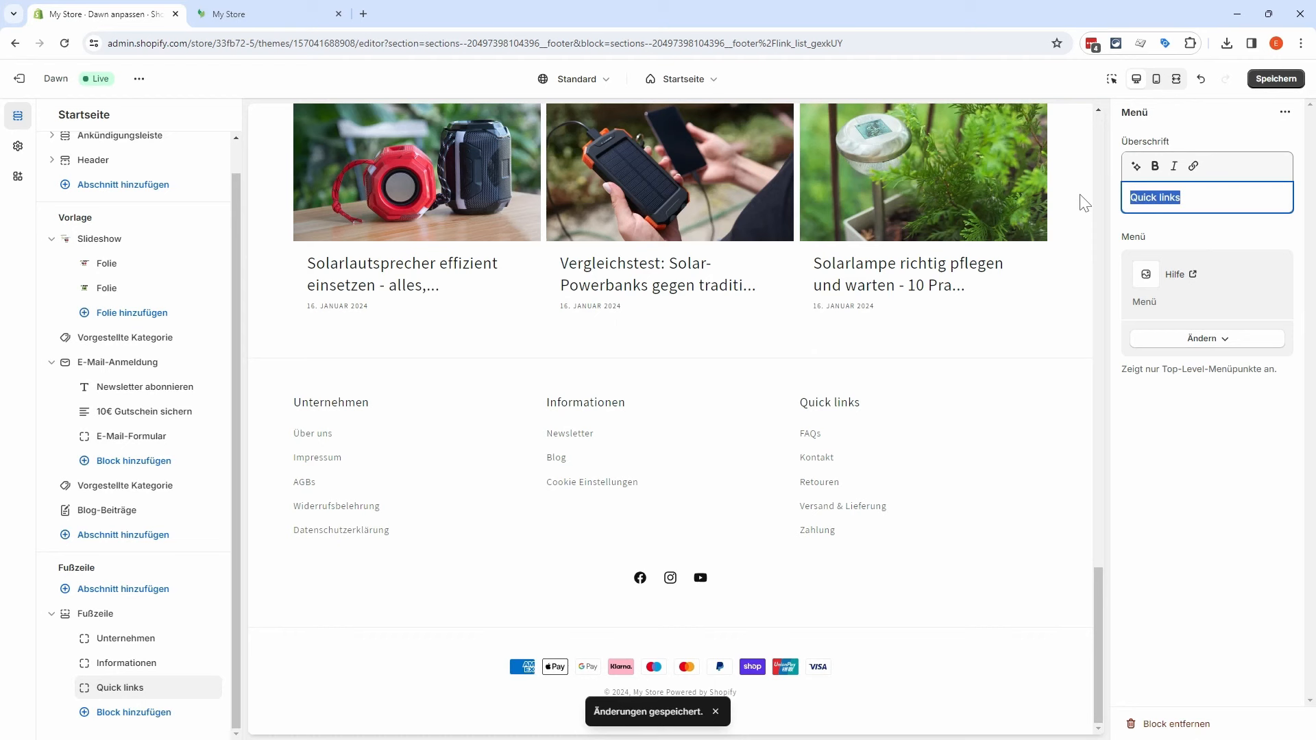
text(Hilfe)
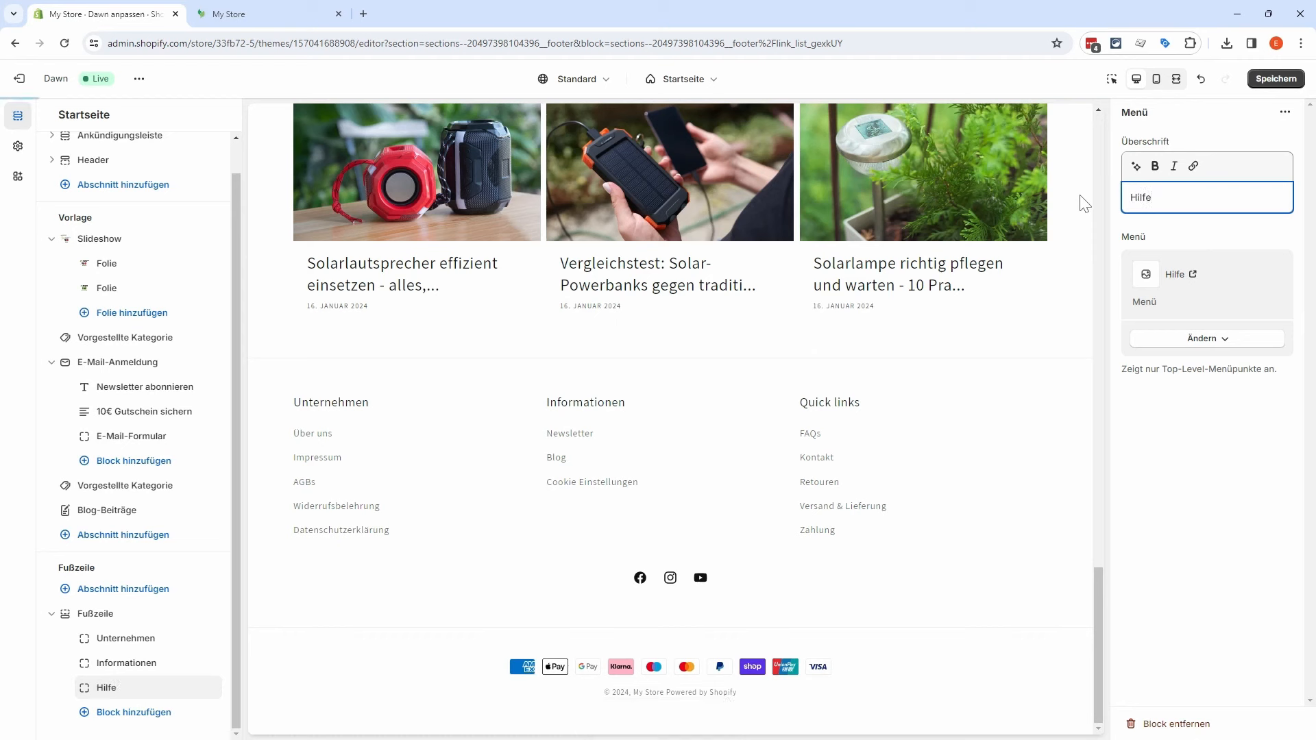
click(1274, 80)
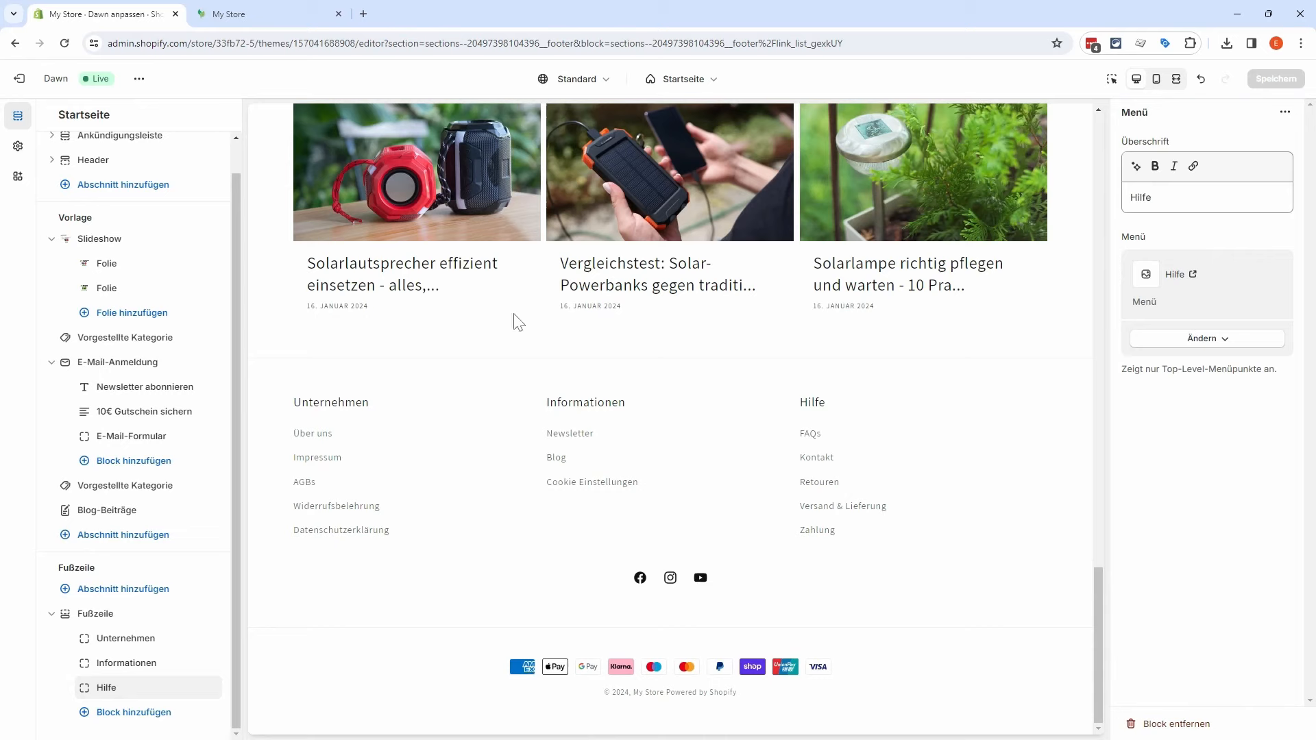
Step: Reload the live storefront at ecovoltz.de and check the Produkte menu and both slideshow slides
click(287, 14)
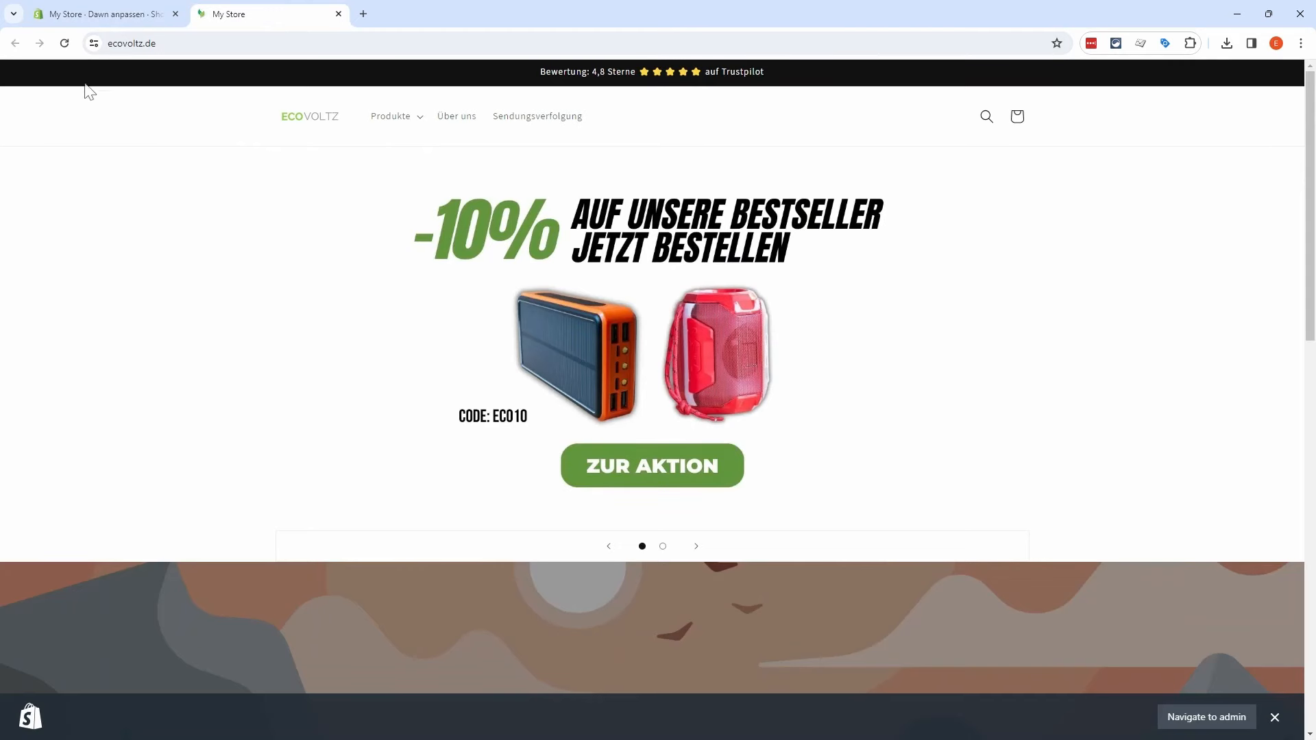
click(65, 43)
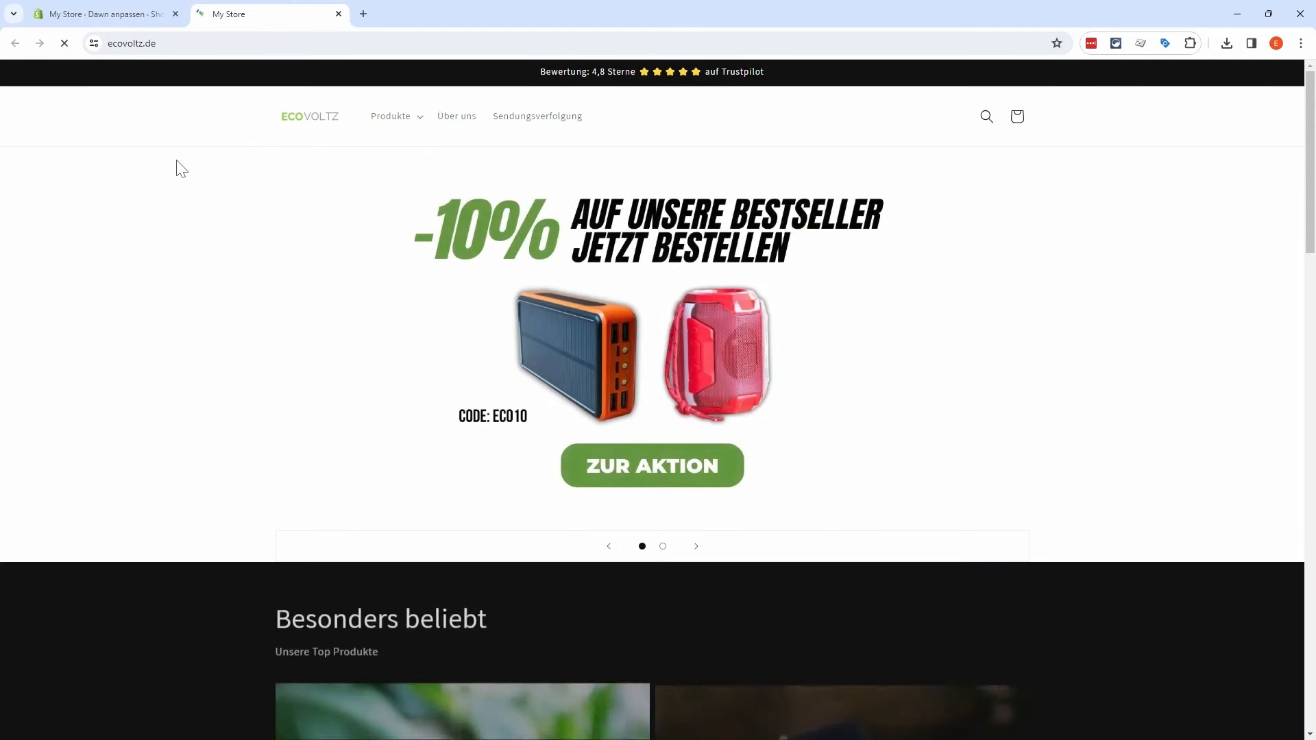
scroll(1026, 282, down, 6)
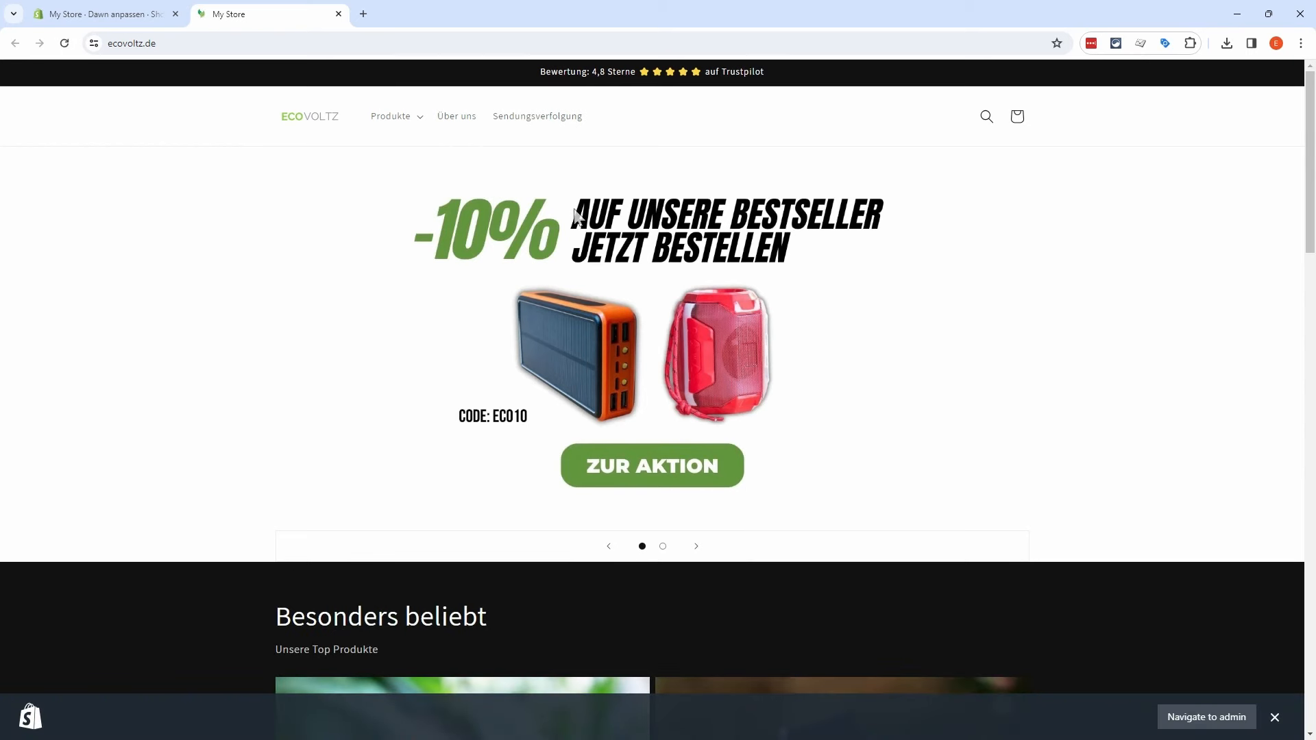
click(418, 120)
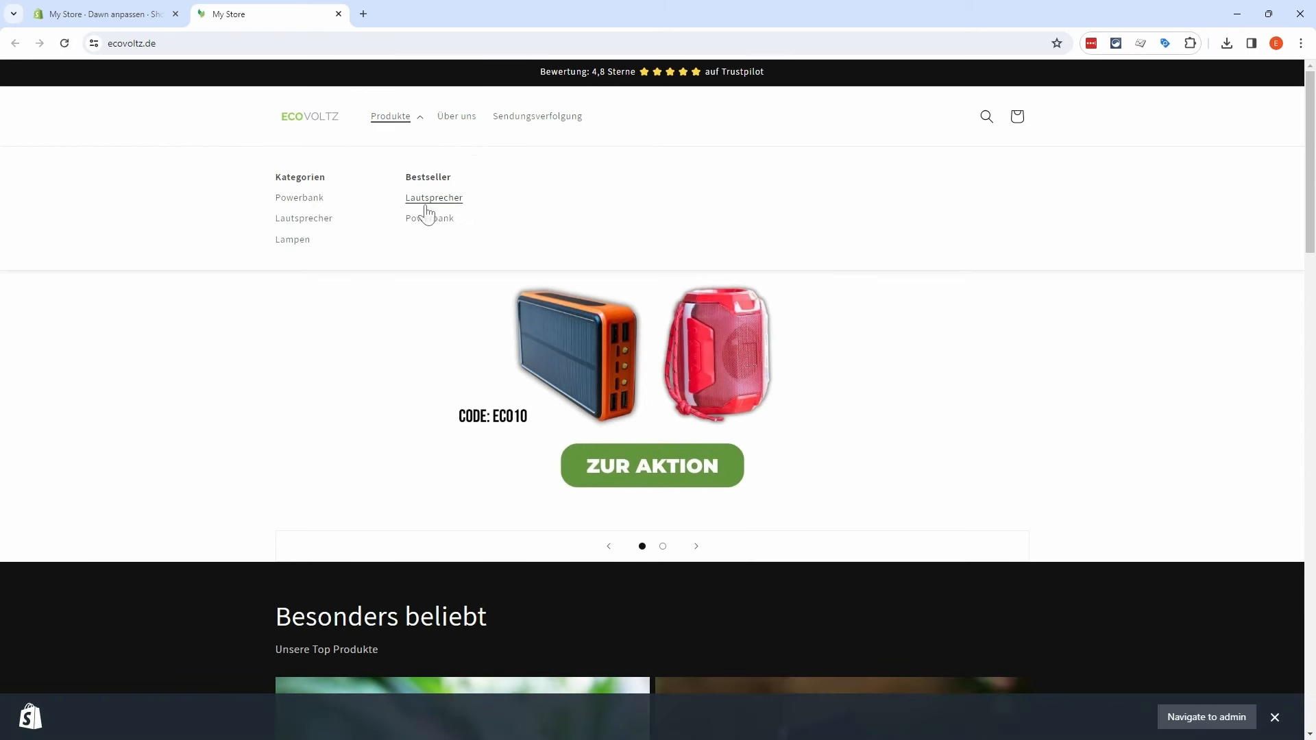
click(416, 125)
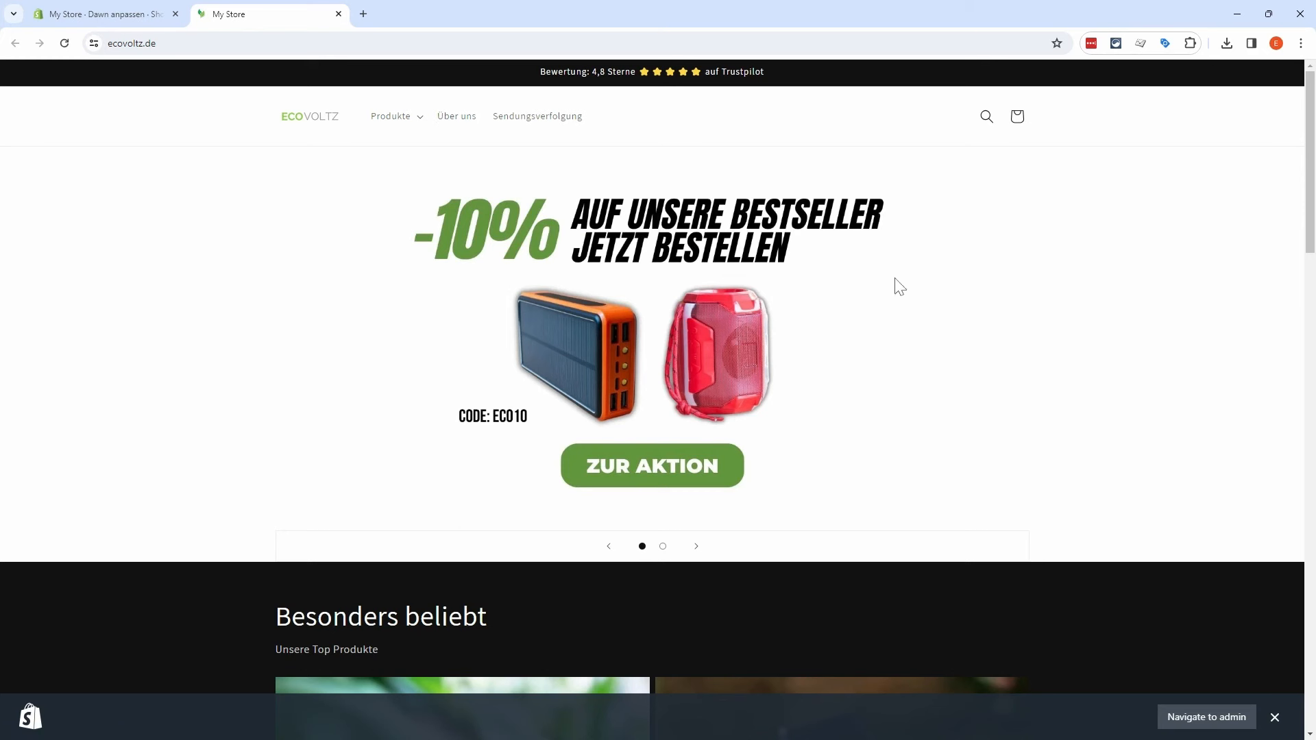
click(697, 546)
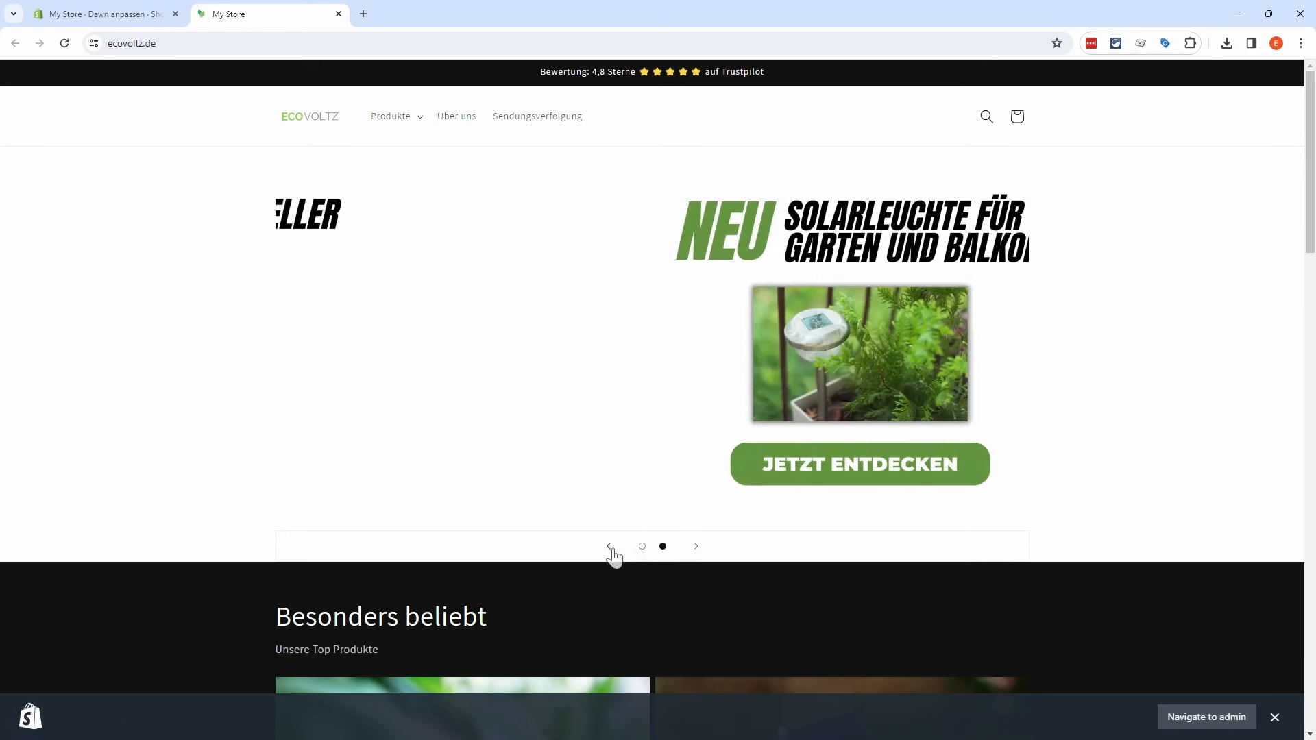
click(608, 546)
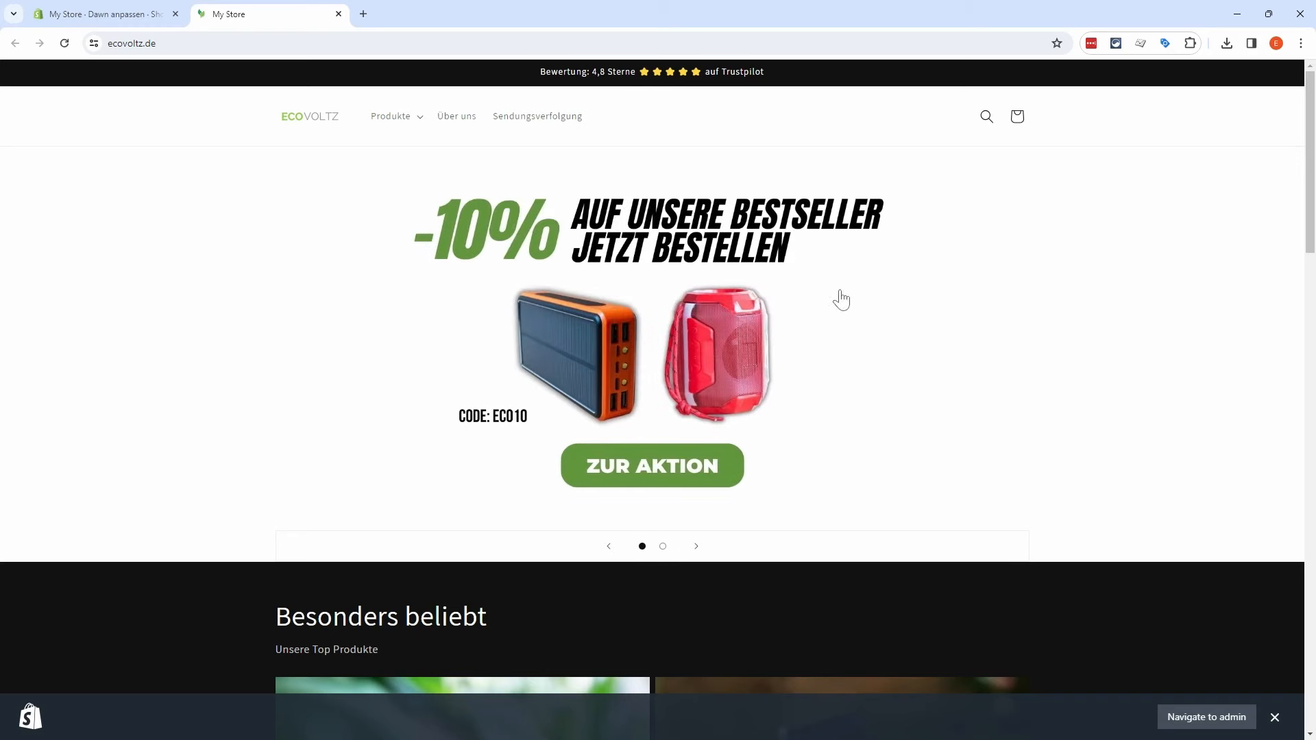
Step: Review the live homepage's collection, newsletter and blog sections down to the footer menu columns
scroll(1132, 341, down, 5)
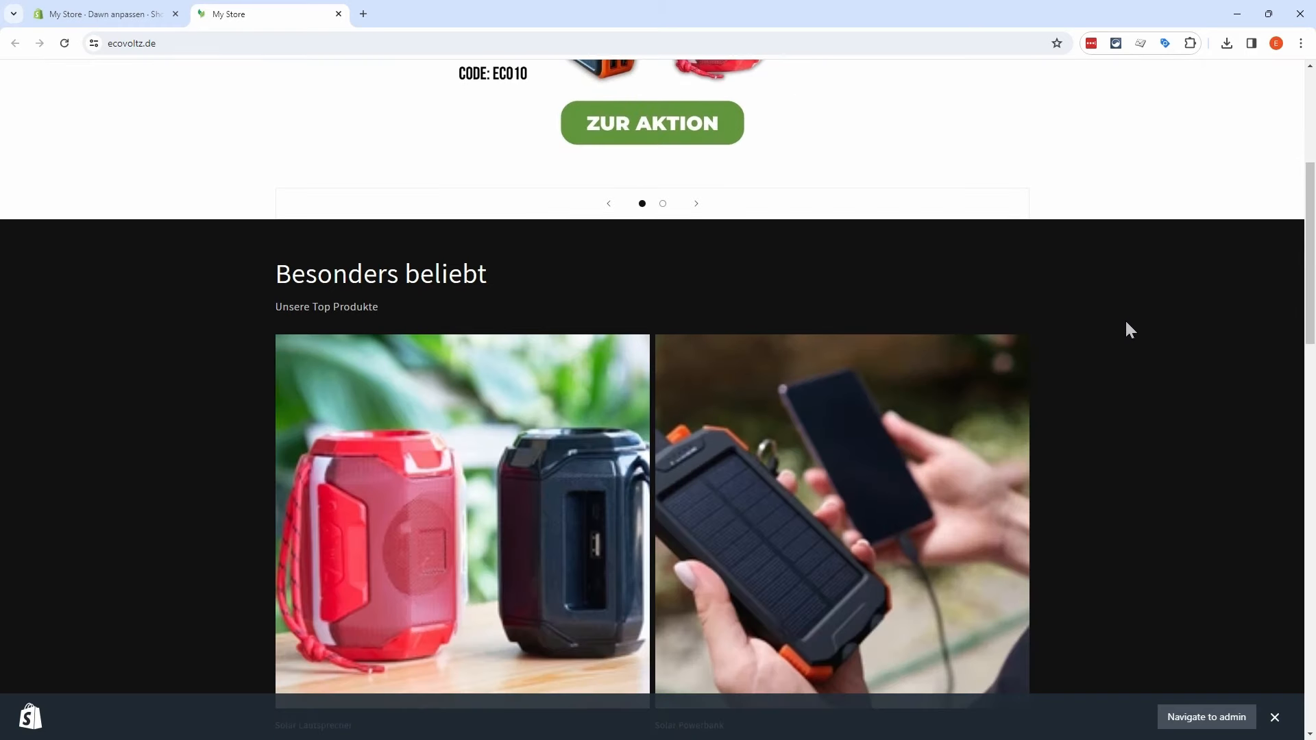
scroll(1127, 329, down, 2)
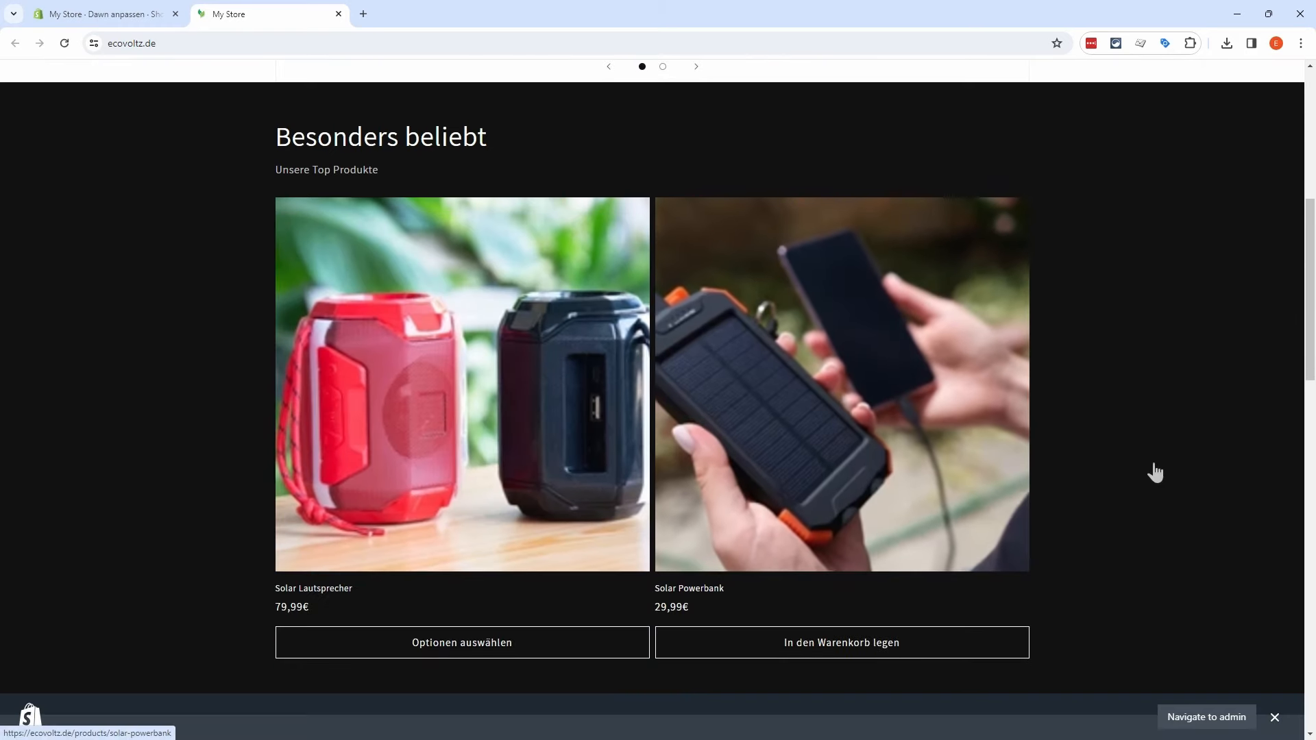
scroll(1150, 452, down, 3)
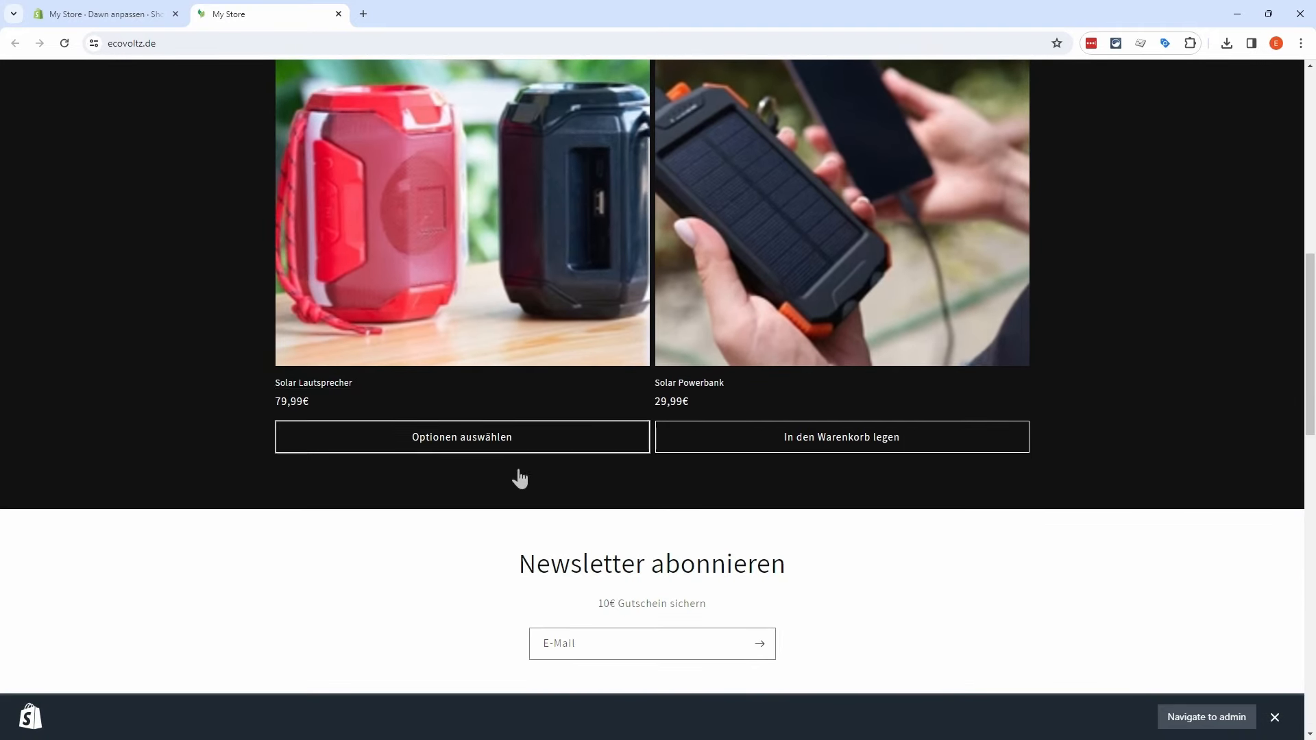
scroll(1060, 452, down, 3)
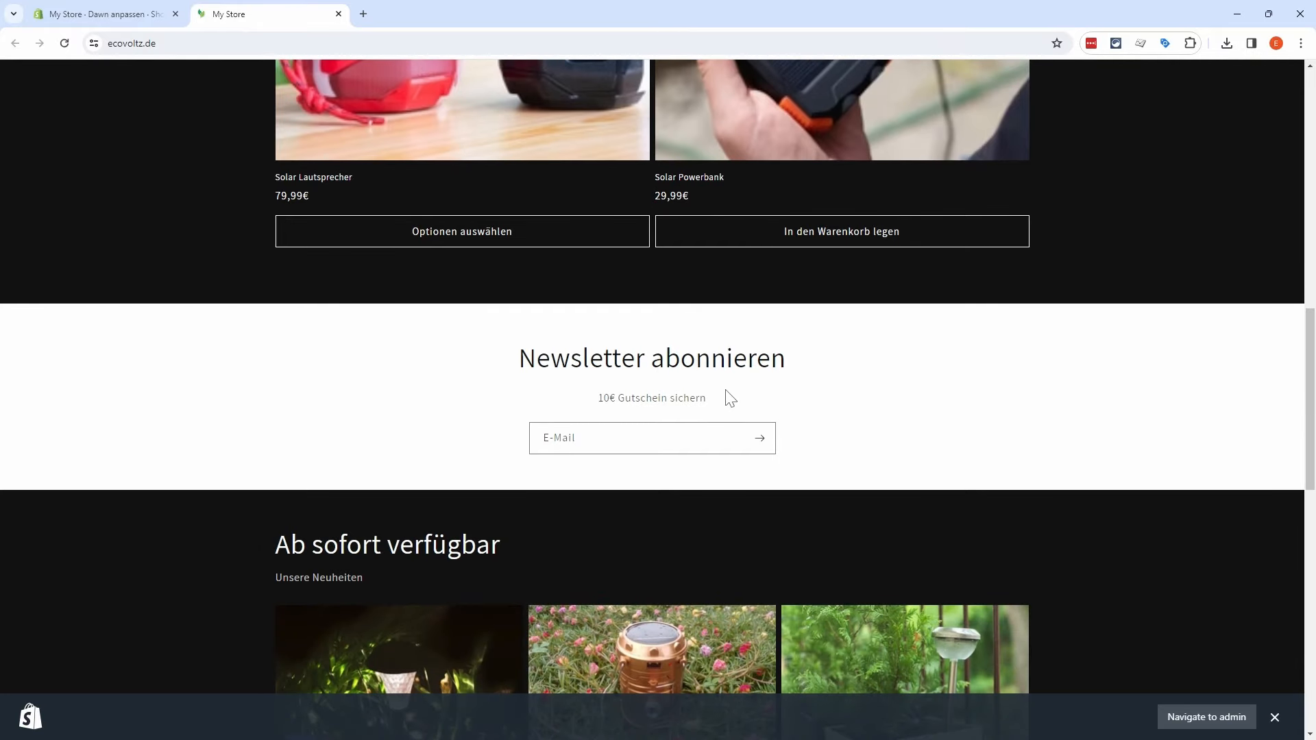
scroll(1123, 420, down, 4)
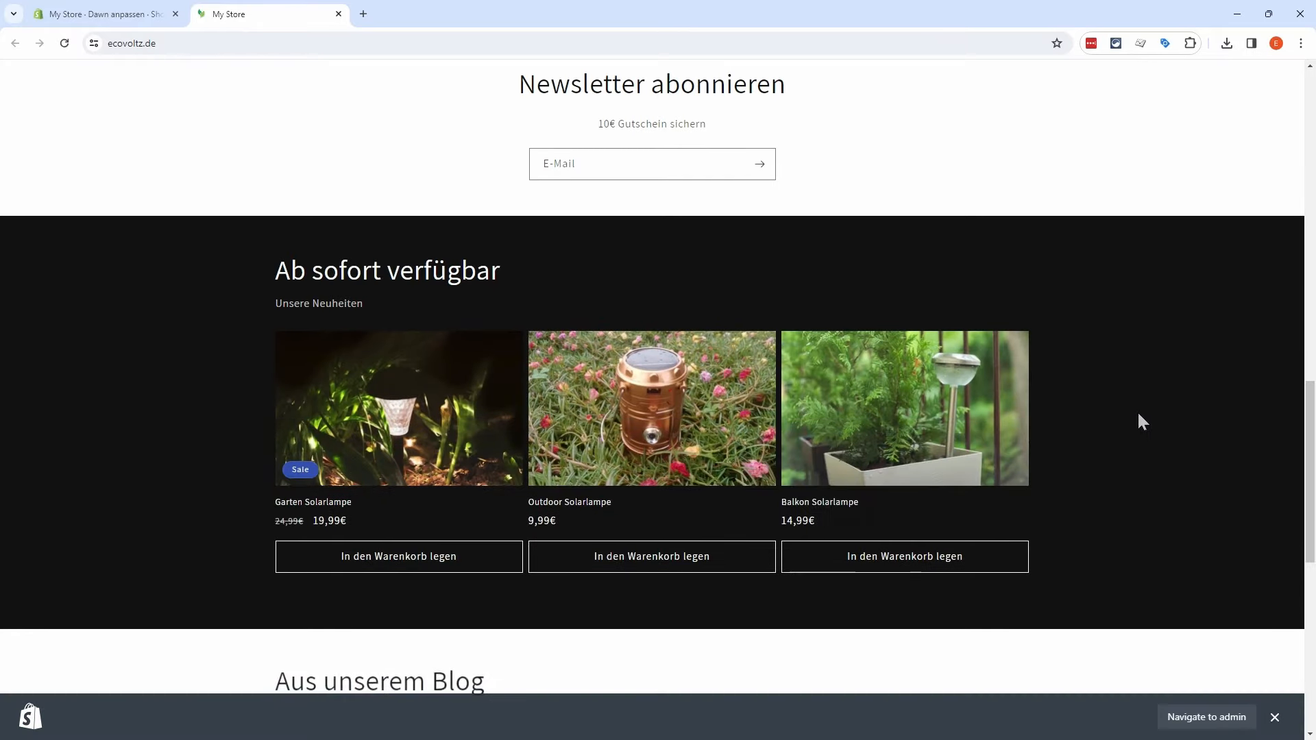
scroll(433, 537, down, 6)
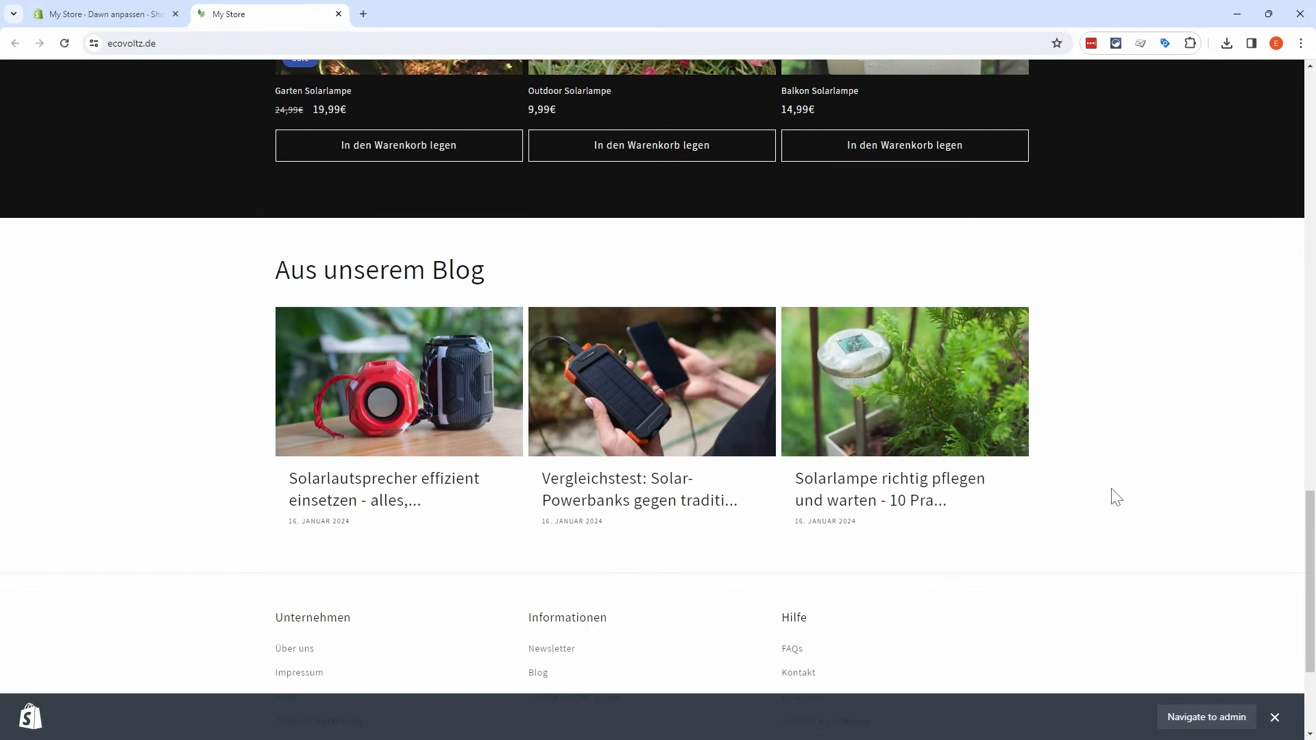
scroll(1112, 496, down, 3)
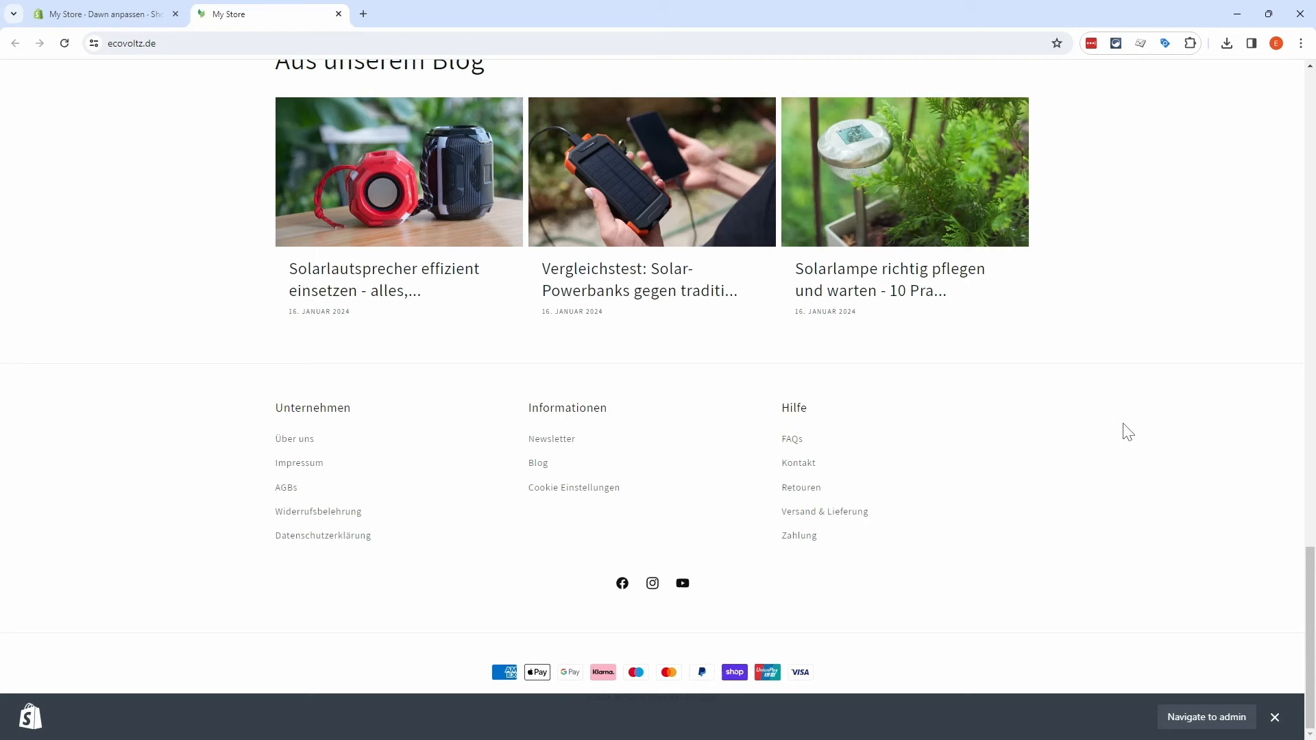
Step: Shrink the browser window to phone width and check both slideshow slides in the mobile layout
click(1268, 20)
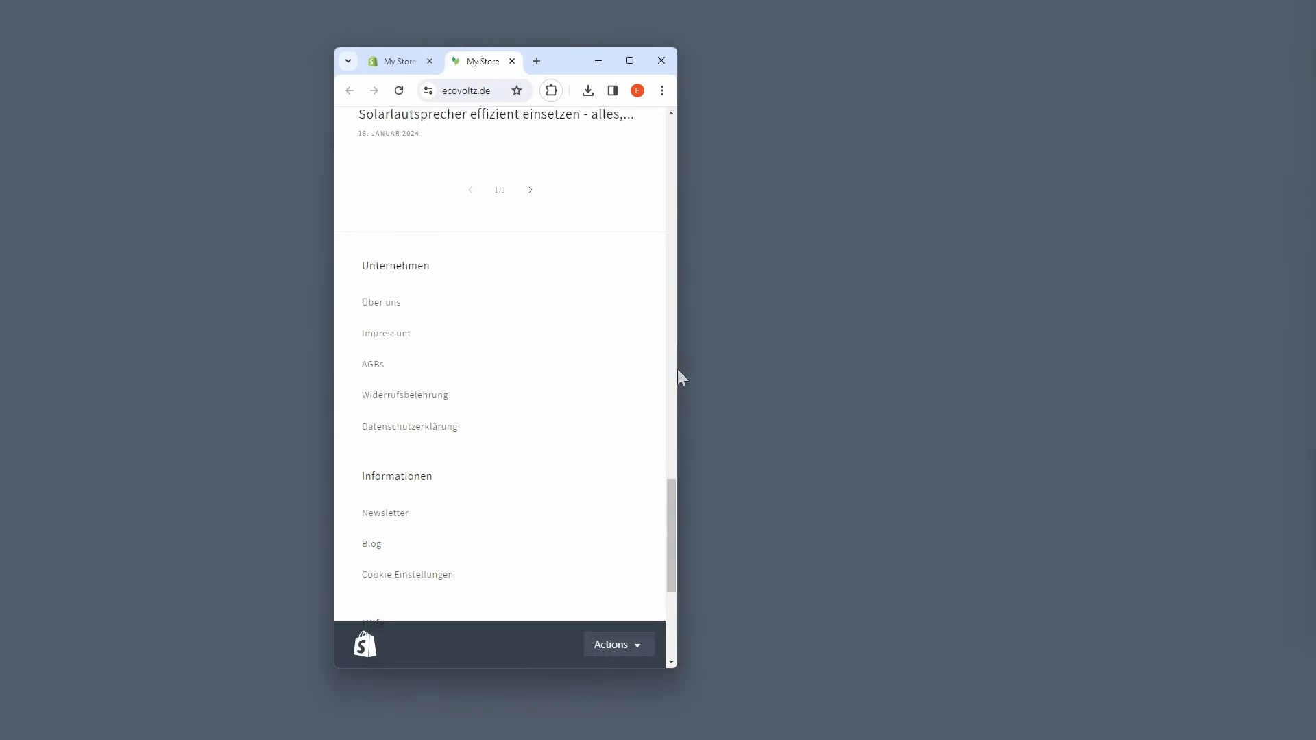
scroll(612, 399, up, 5)
scroll(612, 400, up, 10)
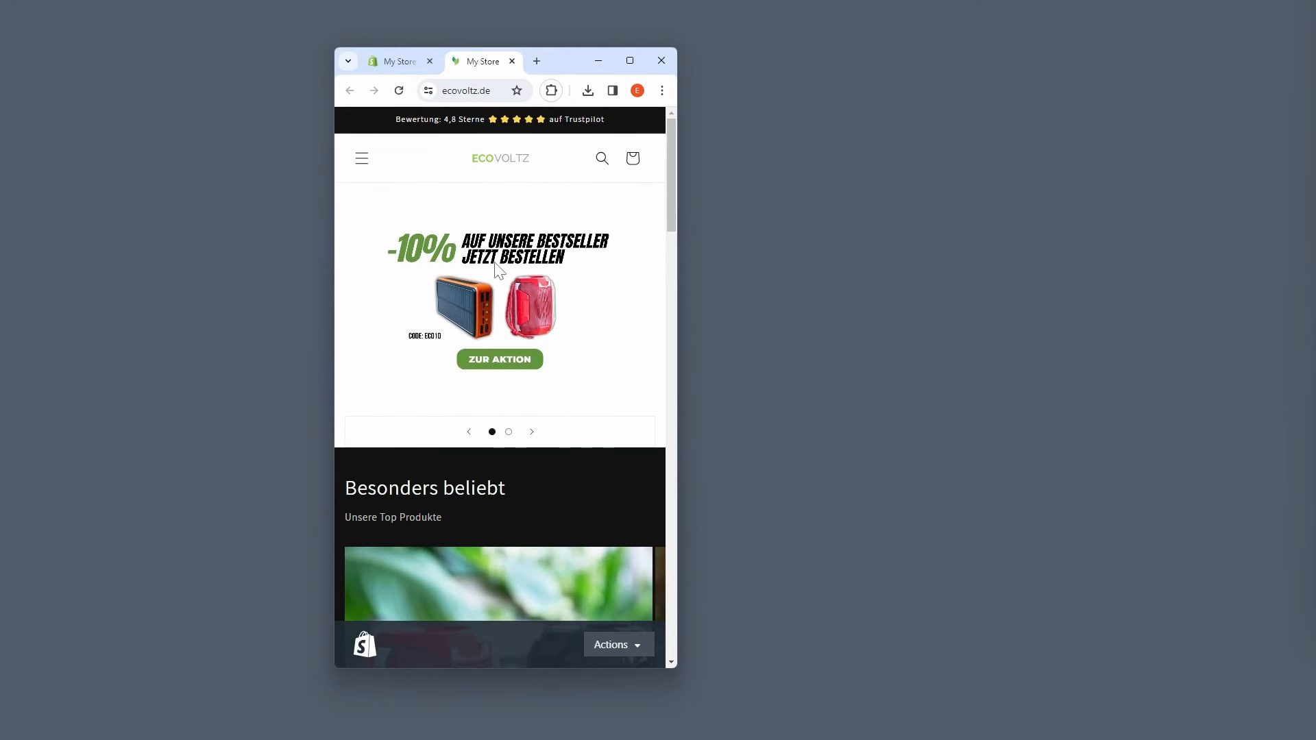
click(531, 432)
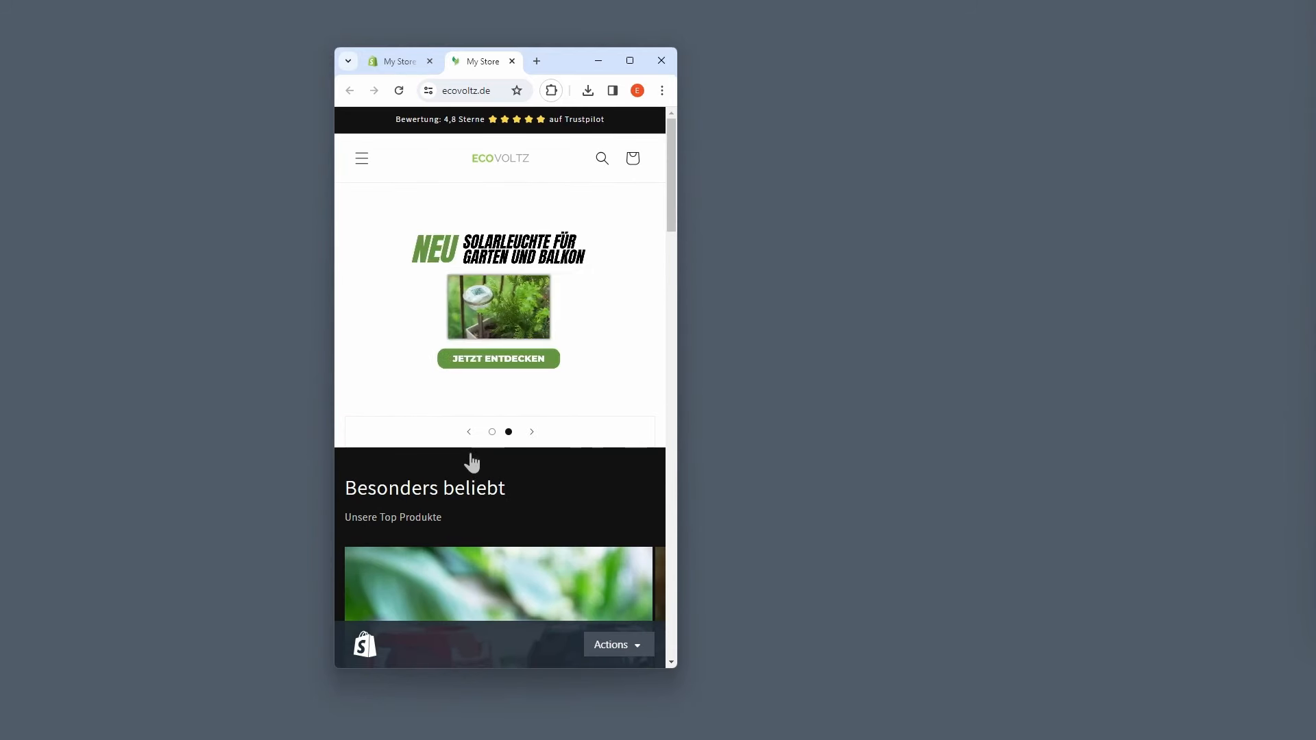
click(468, 432)
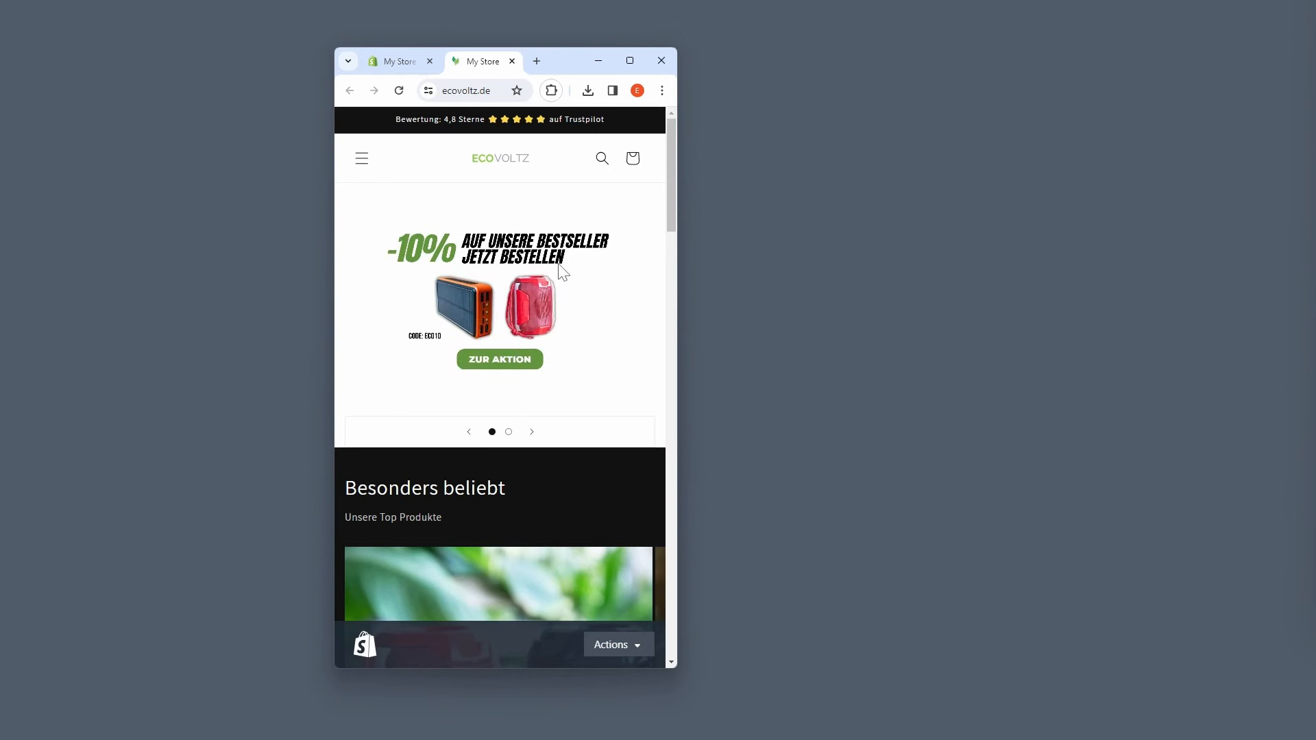
click(532, 433)
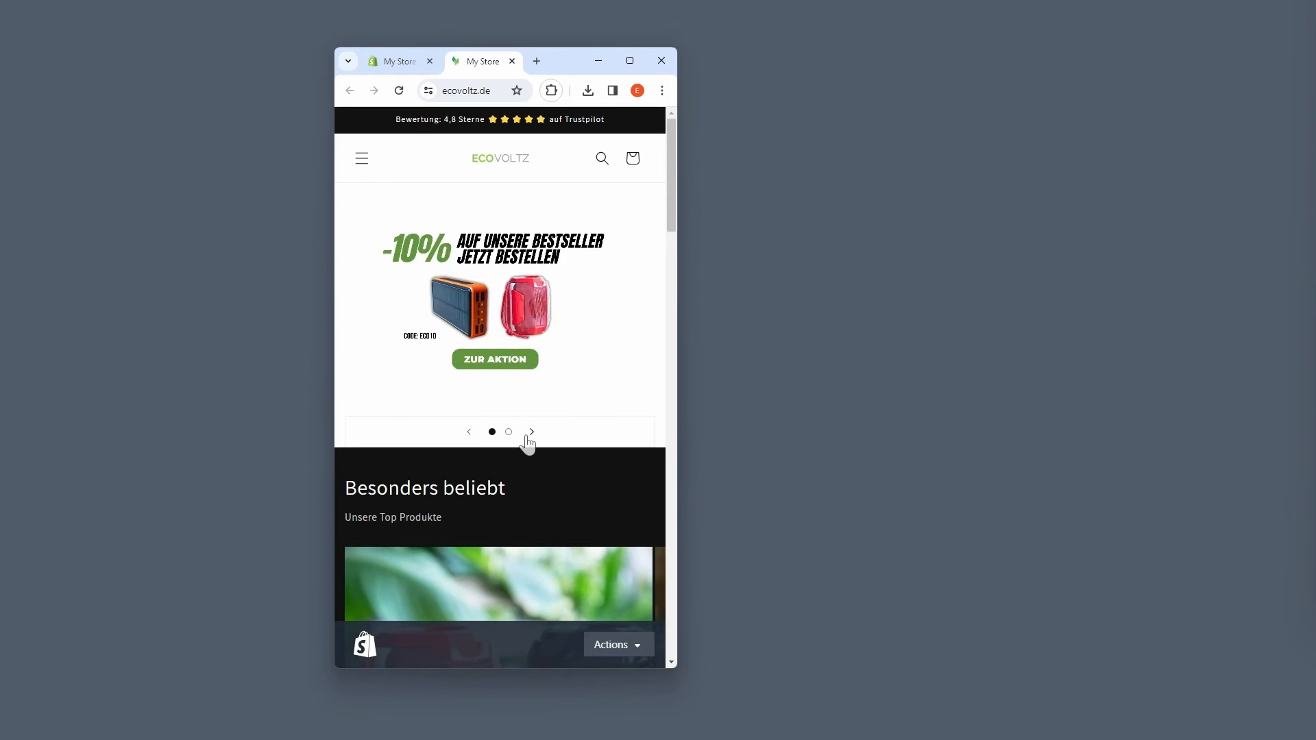
click(469, 433)
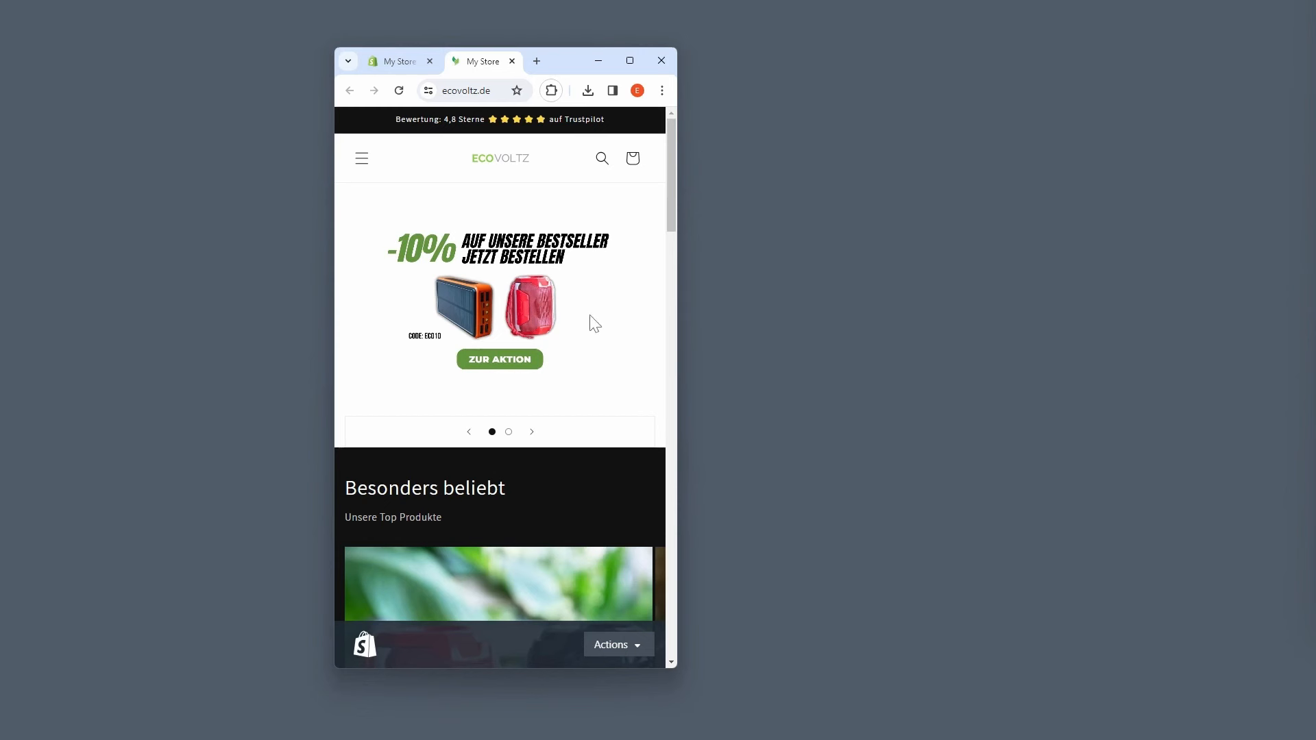
Step: Examine the mobile layout's collection and newsletter sections, paging back and forth through the "Ab sofort verfügbar" products
scroll(589, 320, down, 4)
scroll(538, 334, down, 1)
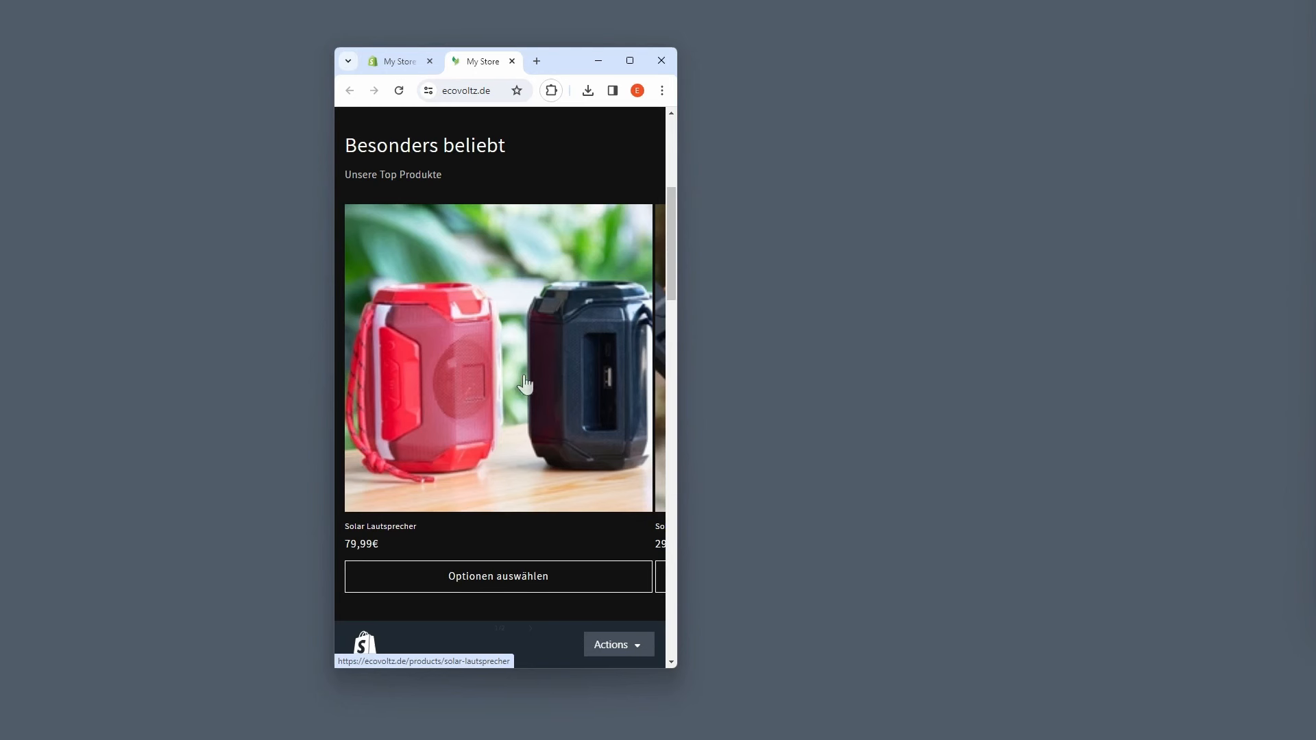
scroll(540, 365, down, 6)
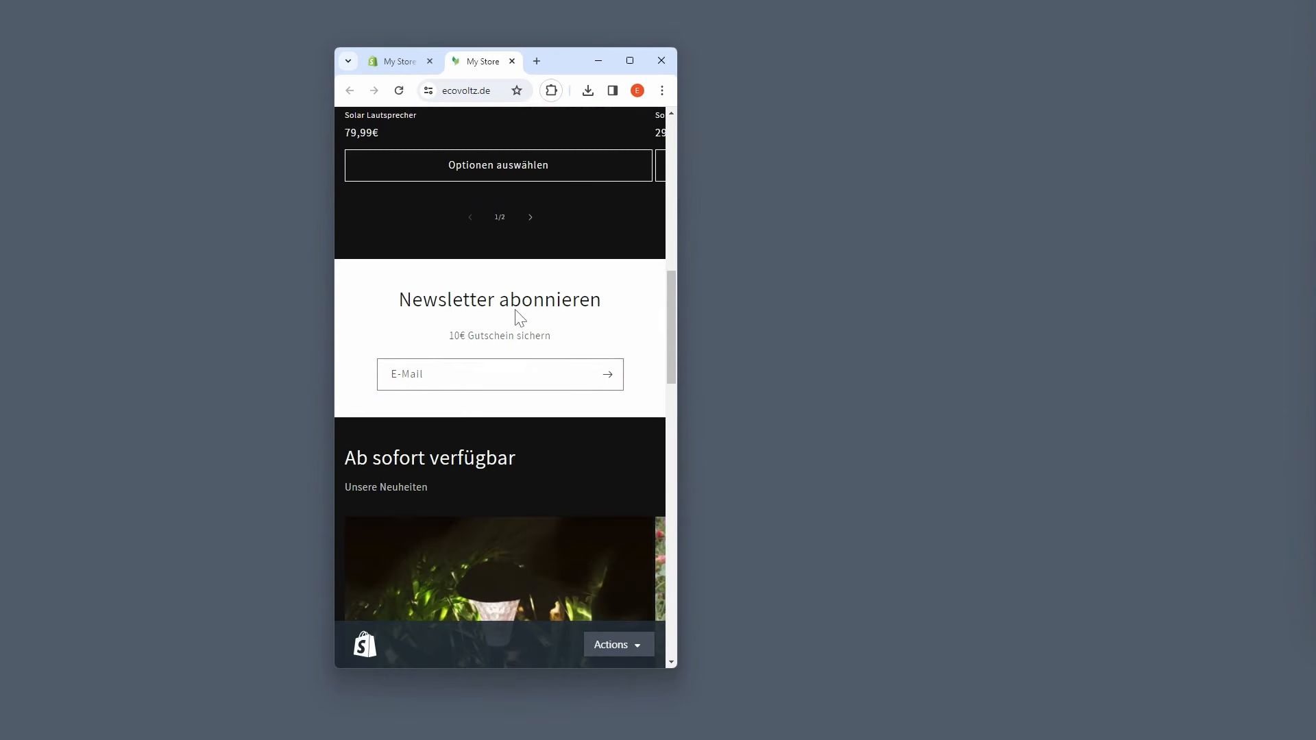
scroll(617, 346, down, 1)
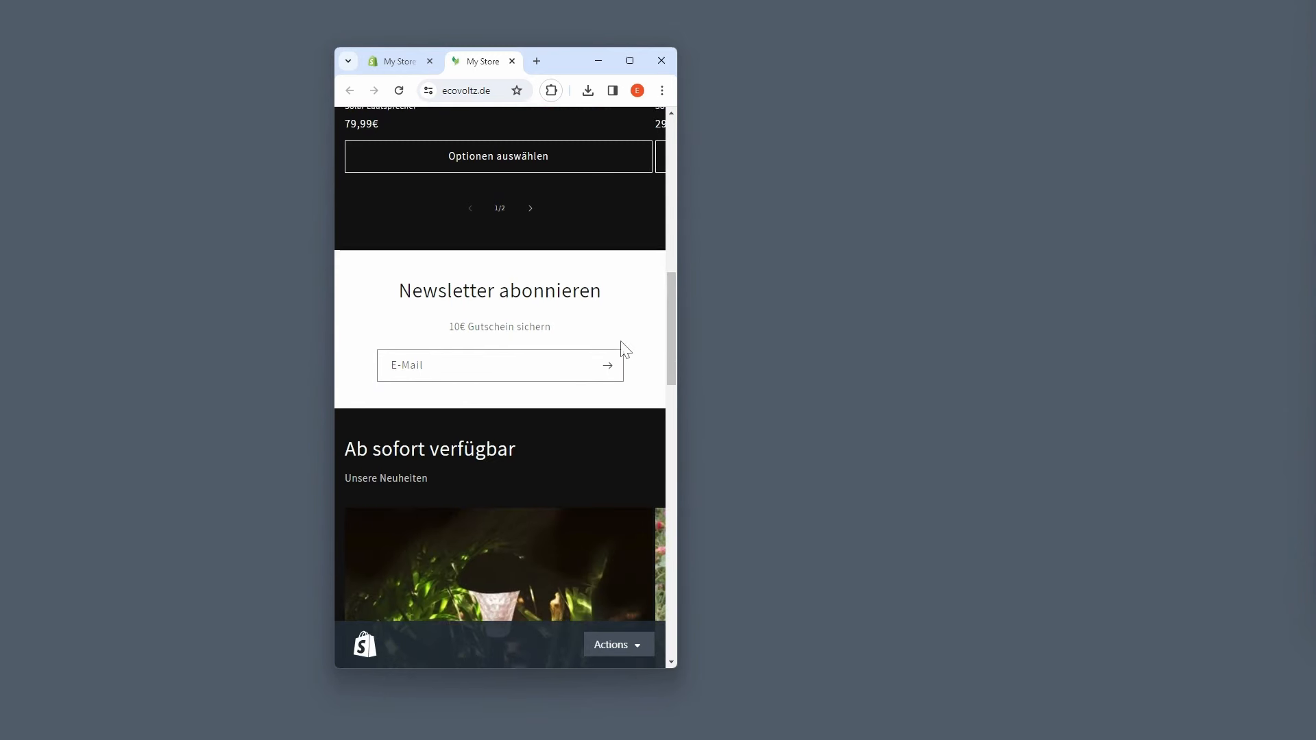
scroll(605, 348, down, 2)
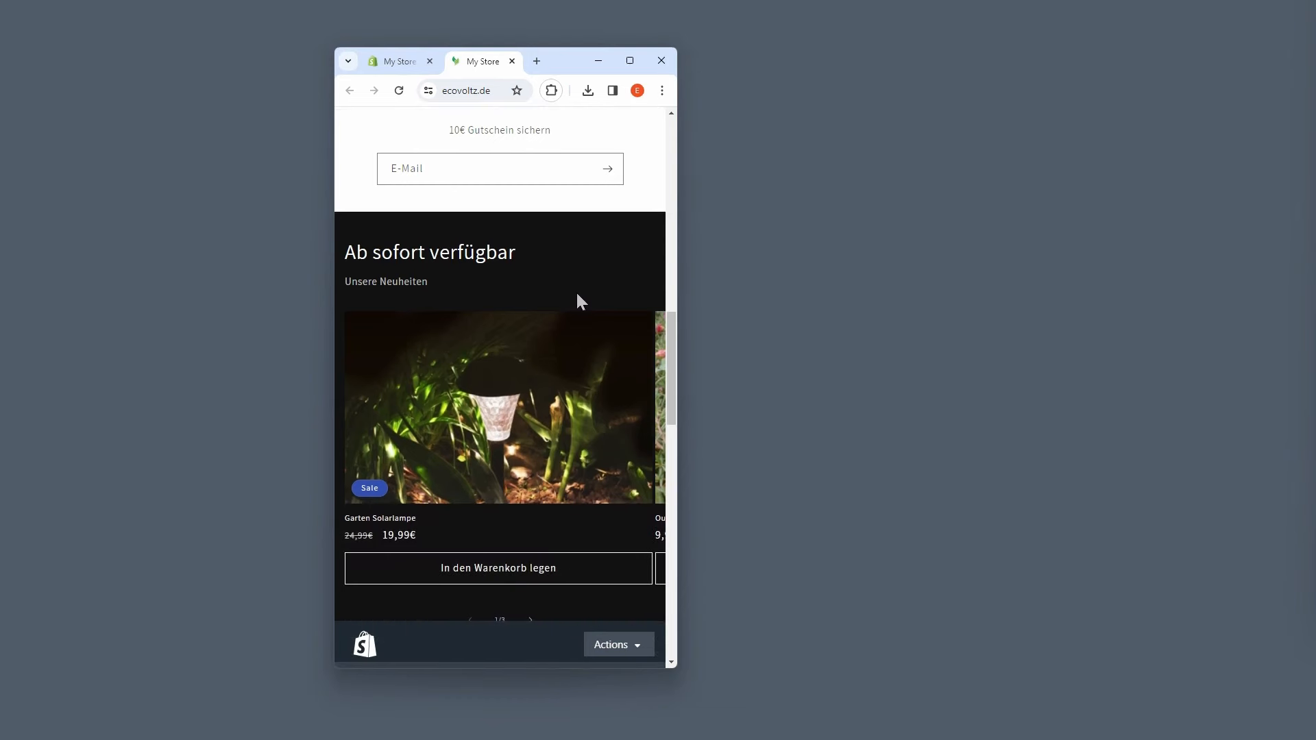
scroll(579, 301, down, 2)
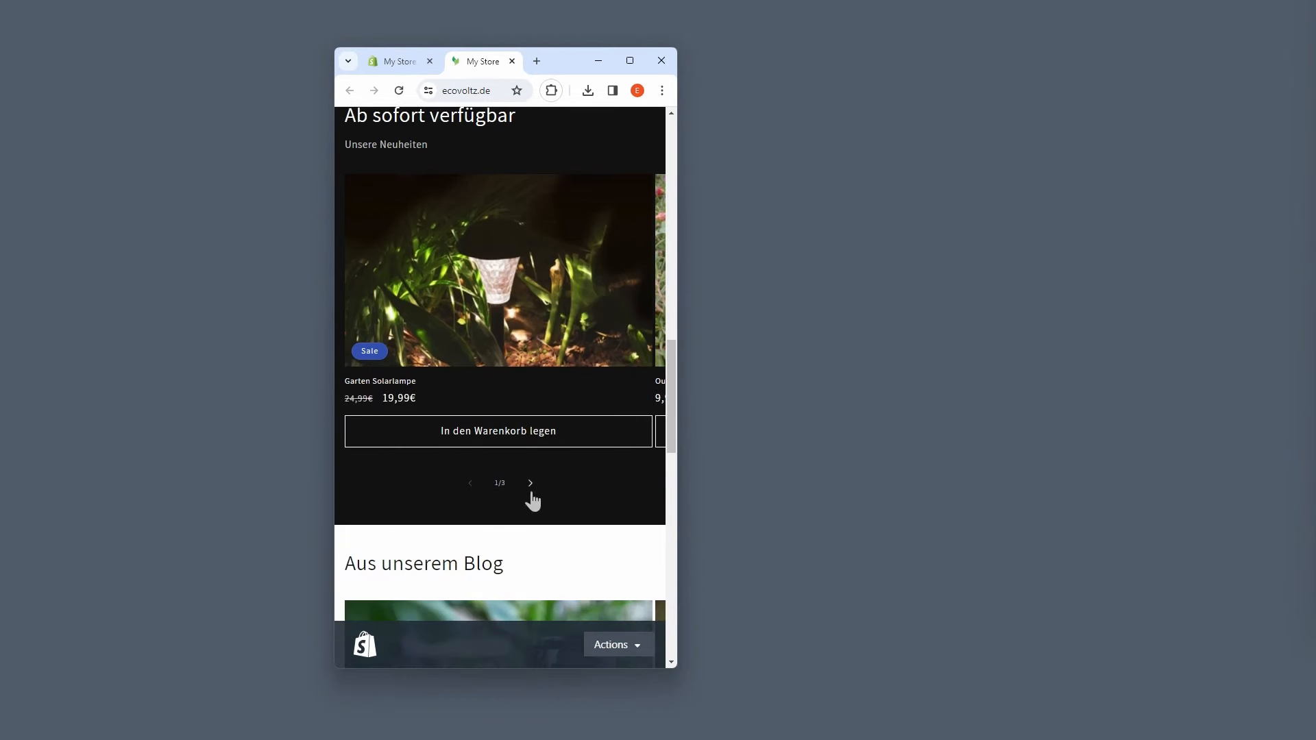
click(529, 483)
click(530, 484)
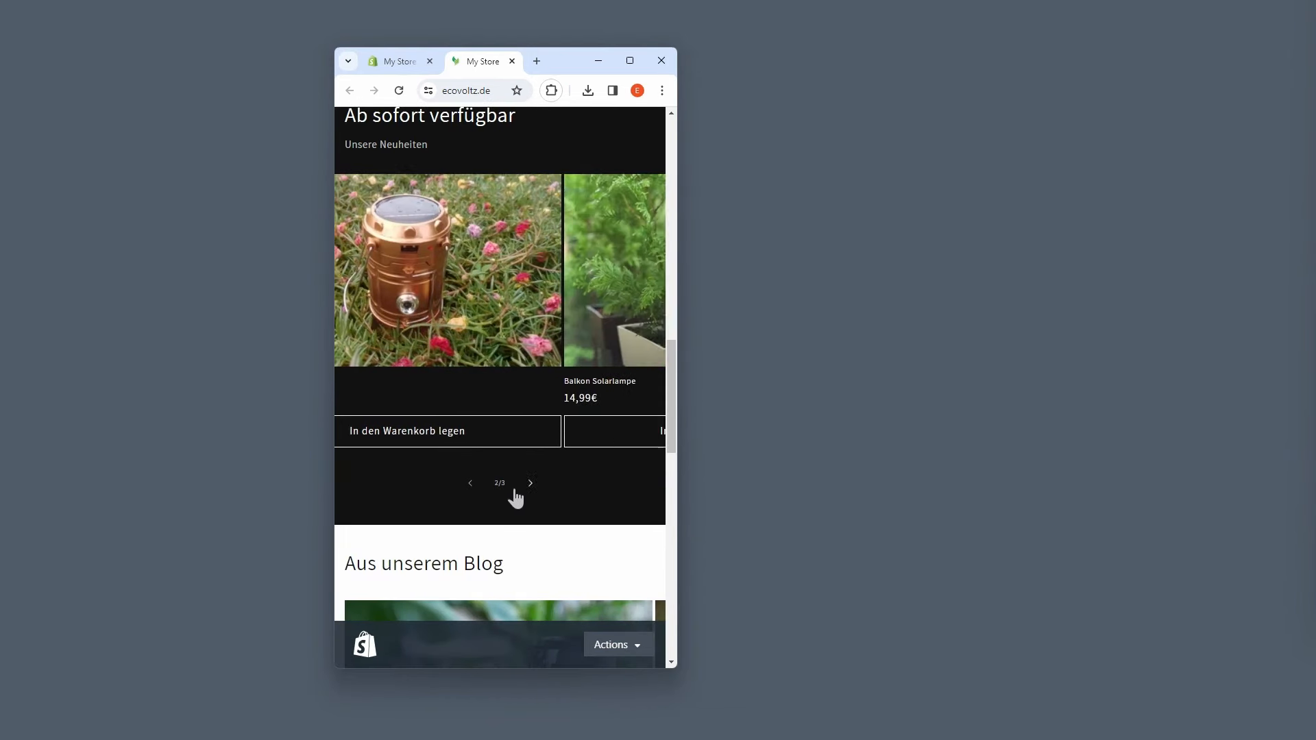
click(475, 484)
click(472, 483)
Step: Check the "Aus unserem Blog" section in the mobile layout and advance to its second post
scroll(584, 466, down, 4)
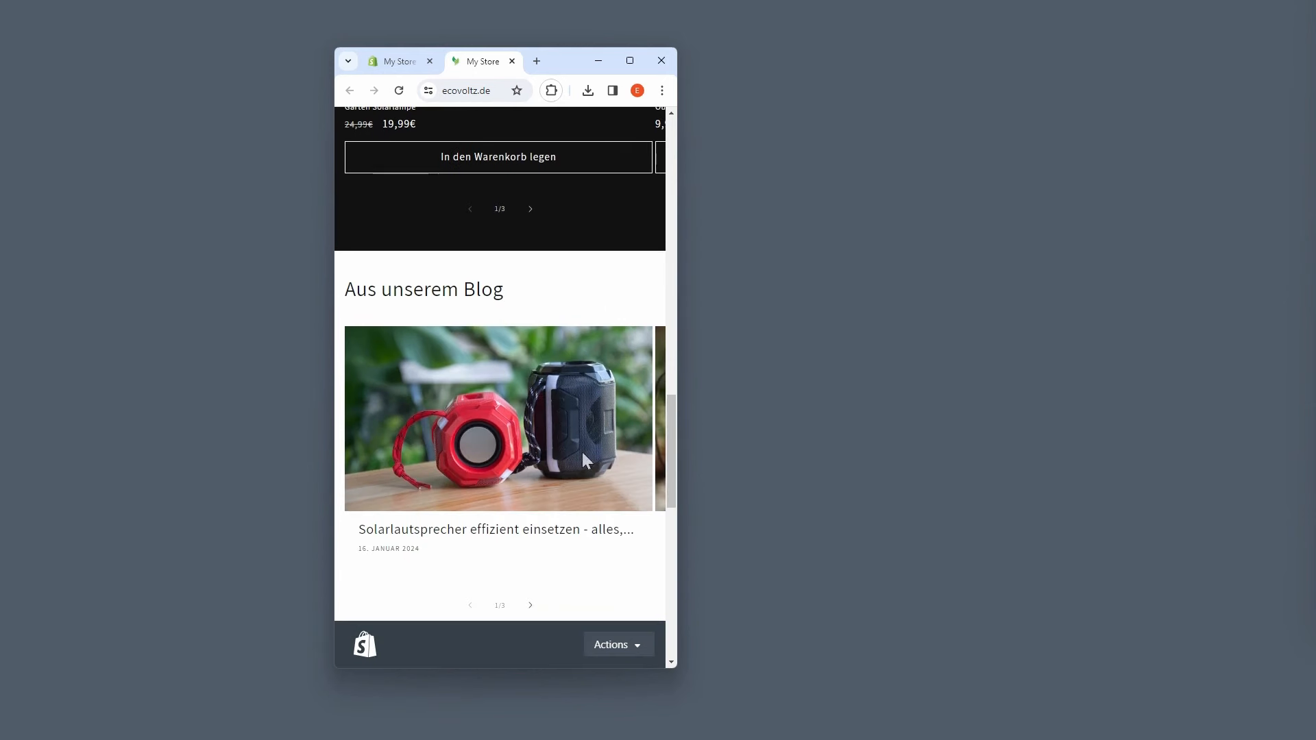
scroll(555, 446, down, 2)
click(530, 473)
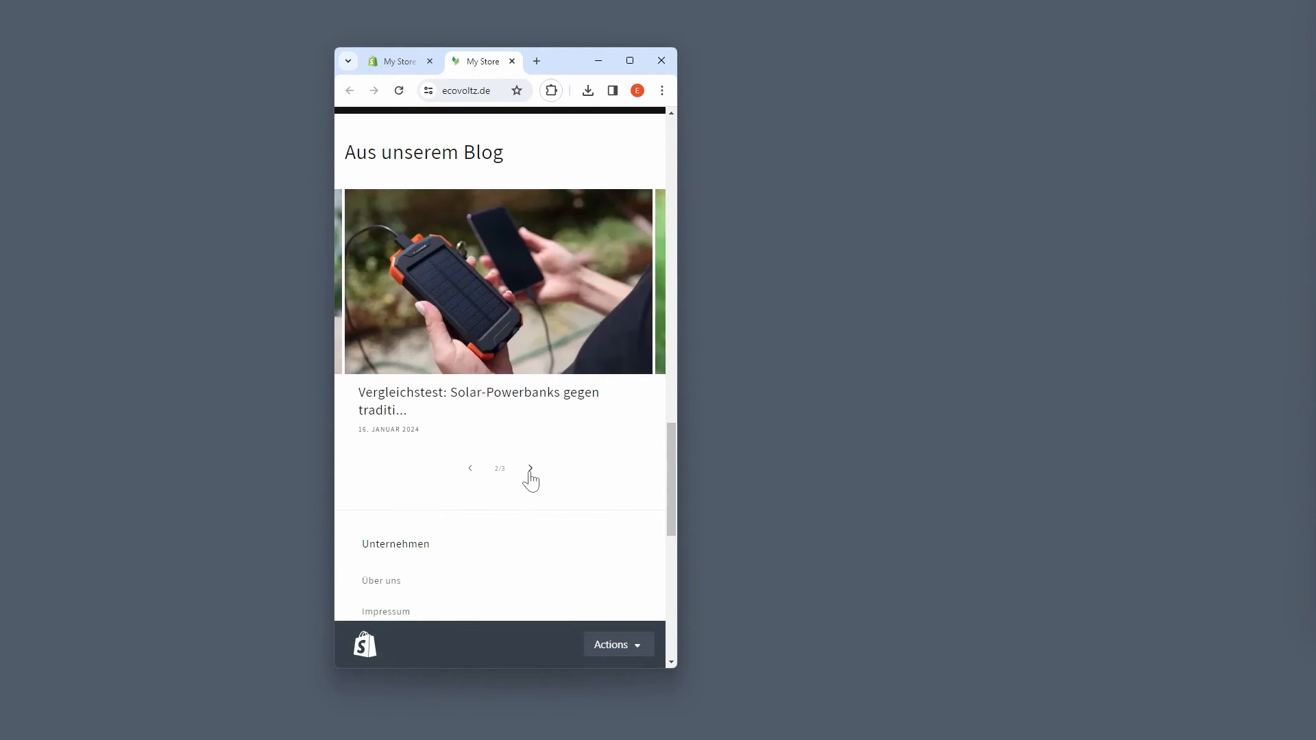
Step: Return to the previous blog post and check the mobile layout's footer menus, social links and payment icons before going back to the page start
click(471, 476)
scroll(548, 416, down, 3)
scroll(441, 294, down, 6)
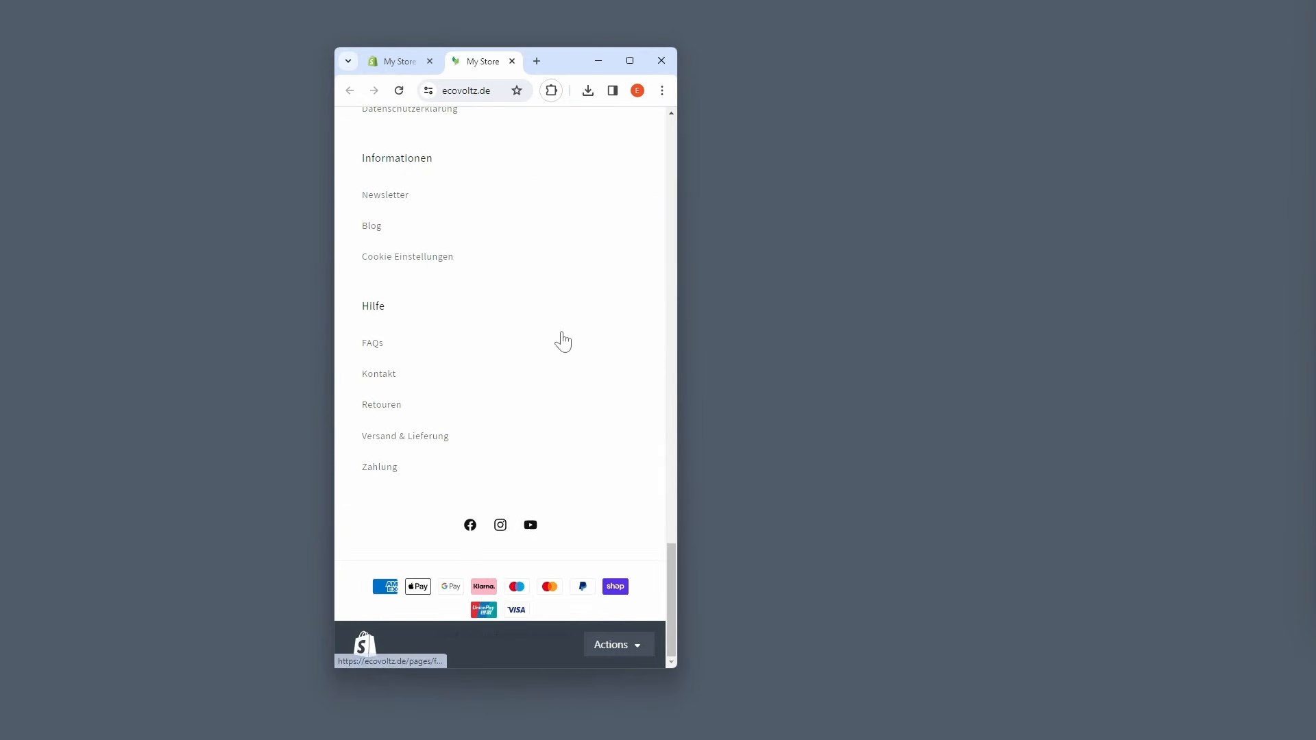
scroll(570, 335, up, 9)
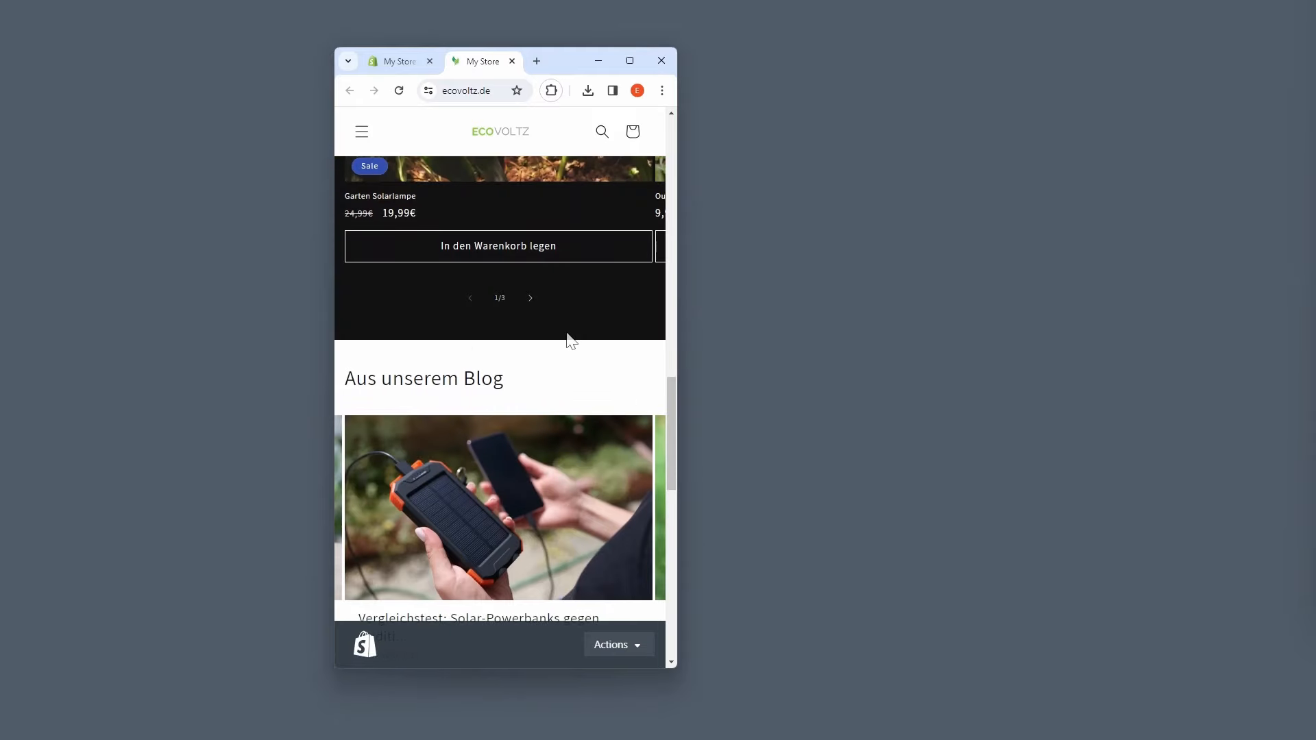
scroll(568, 335, up, 15)
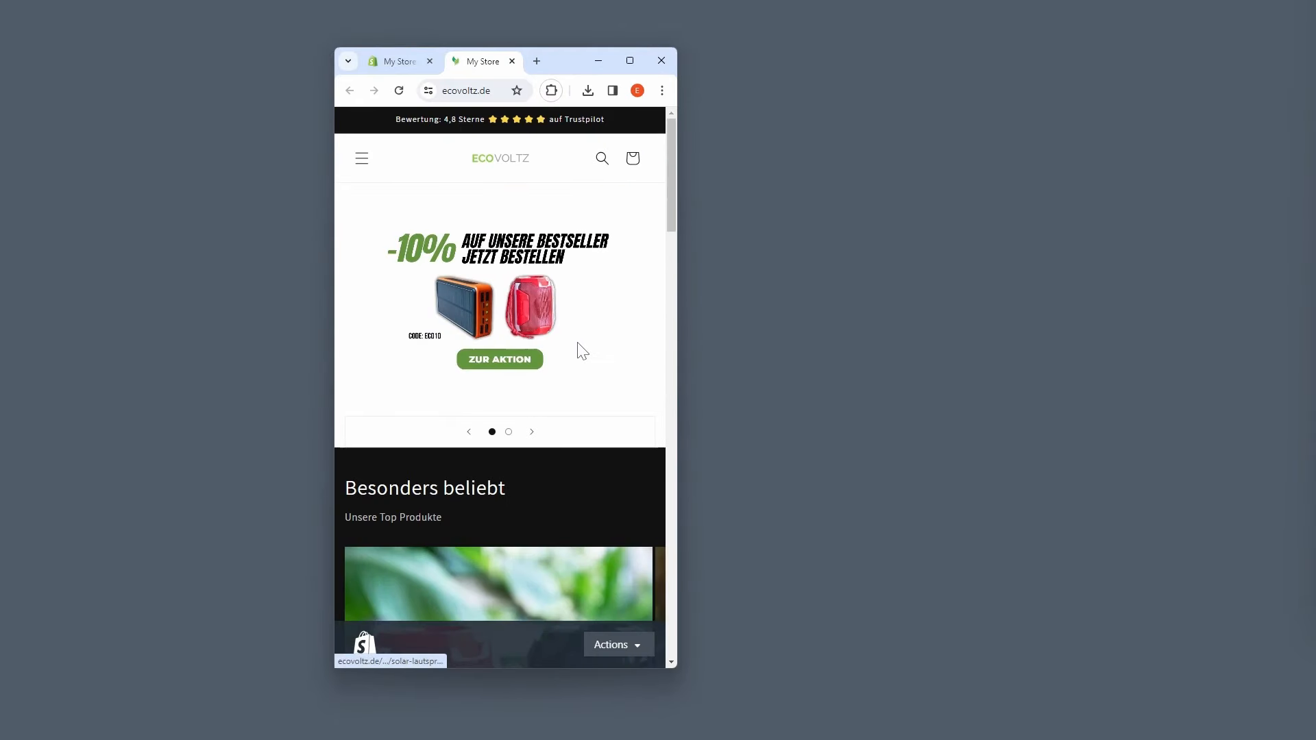
Step: Maximize the browser window and return to the homepage's announcement bar and slideshow in the Dawn theme editor
click(626, 56)
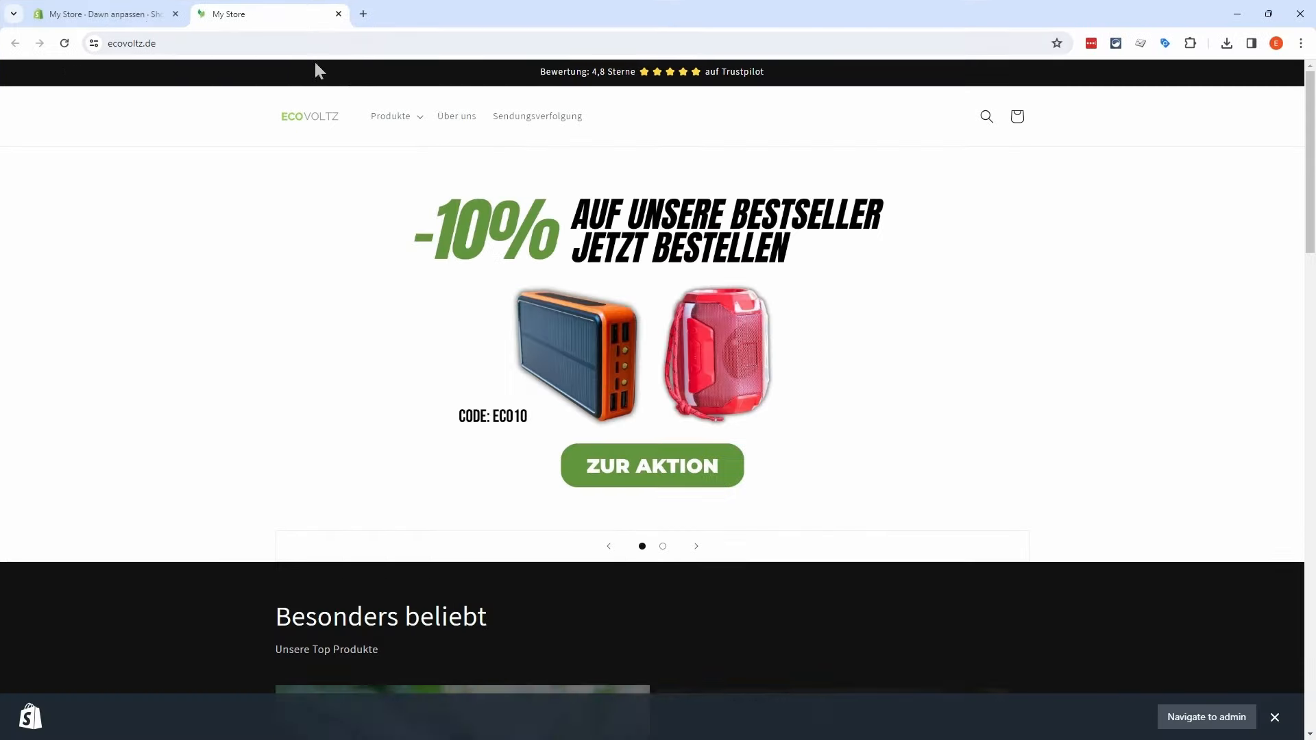
click(104, 13)
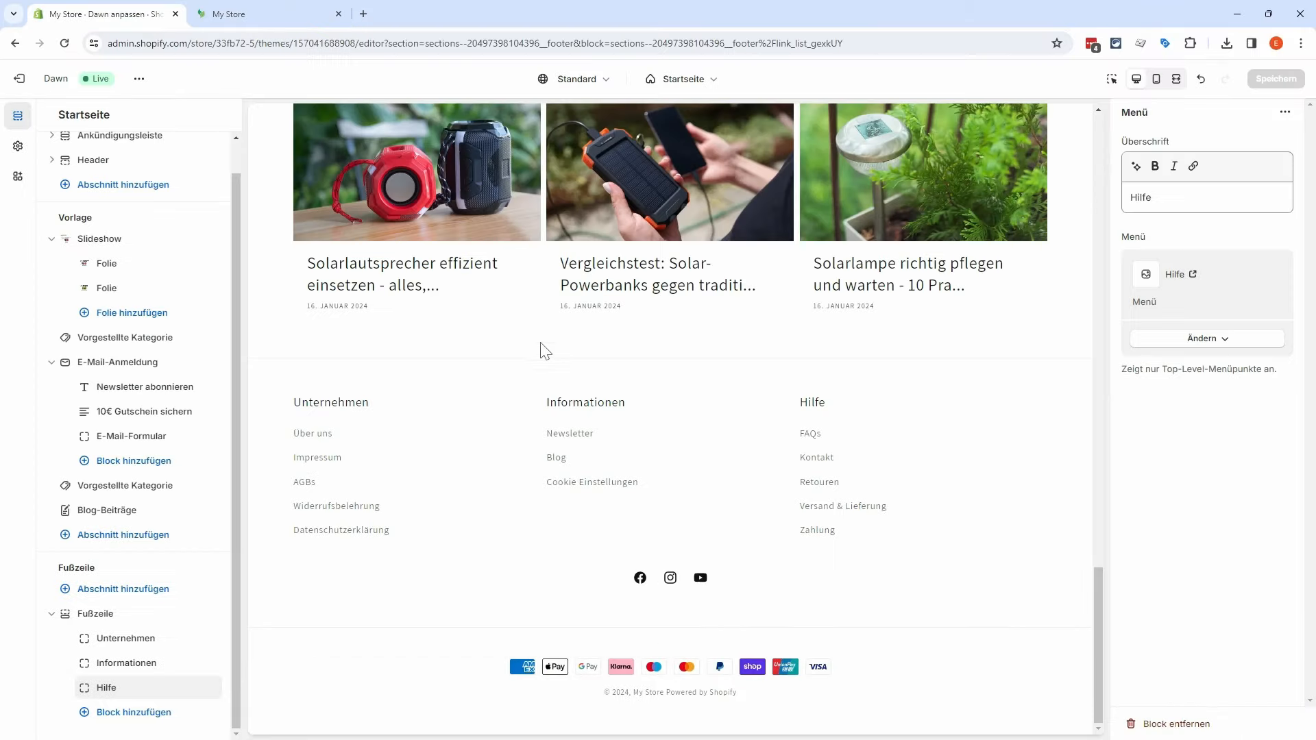
scroll(706, 417, up, 10)
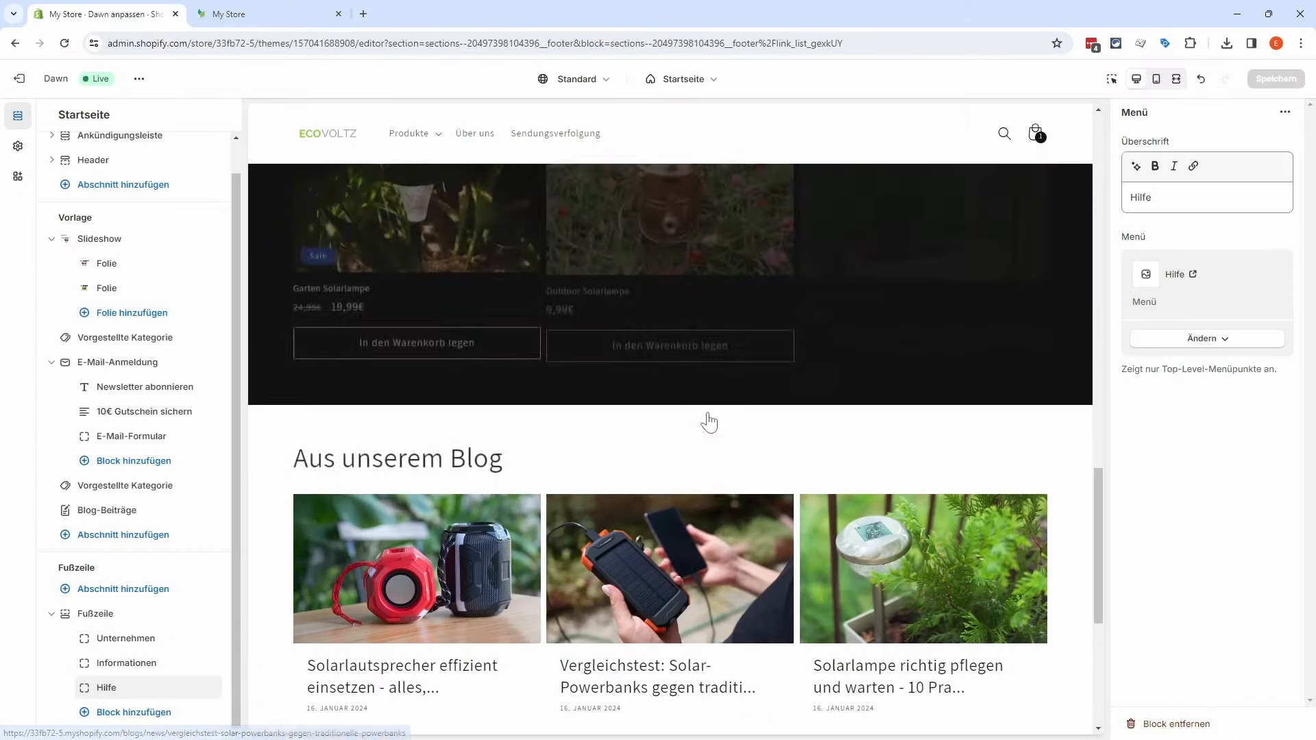
scroll(723, 417, up, 8)
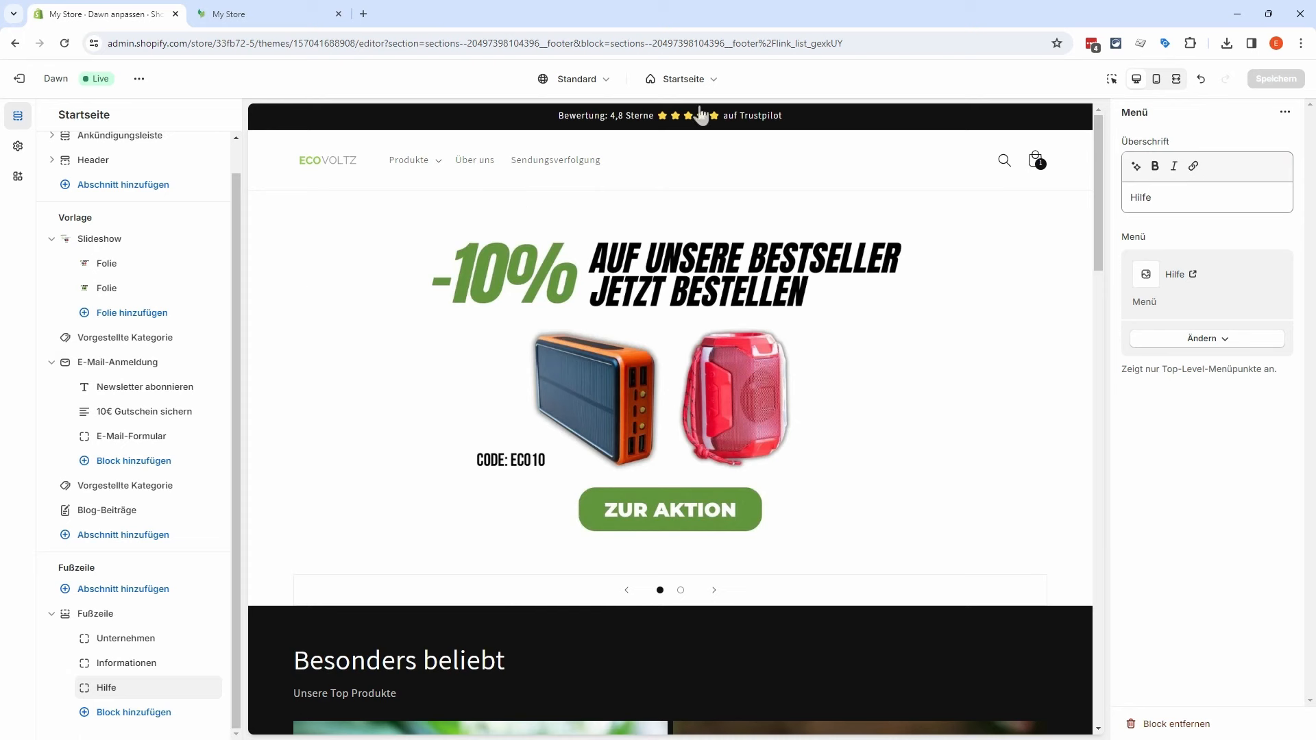
Step: Open the Standardprodukt product template for editing
click(713, 81)
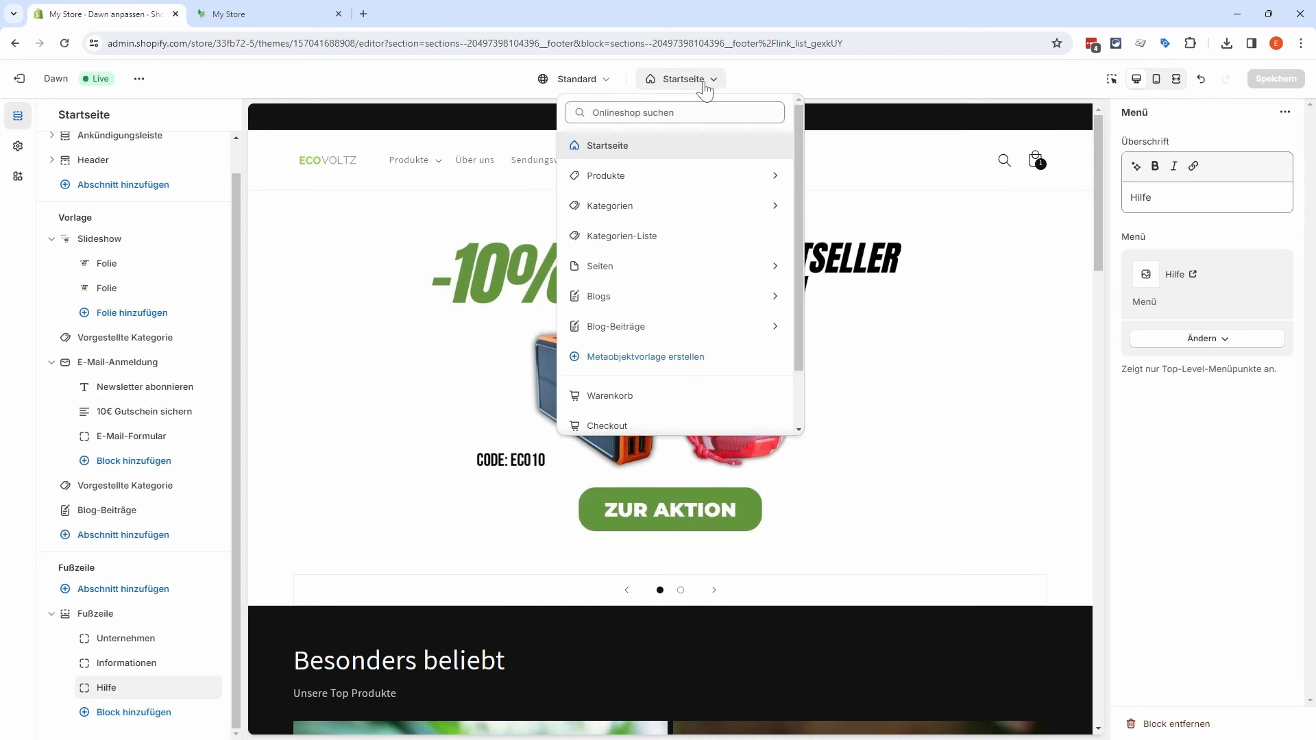
click(685, 181)
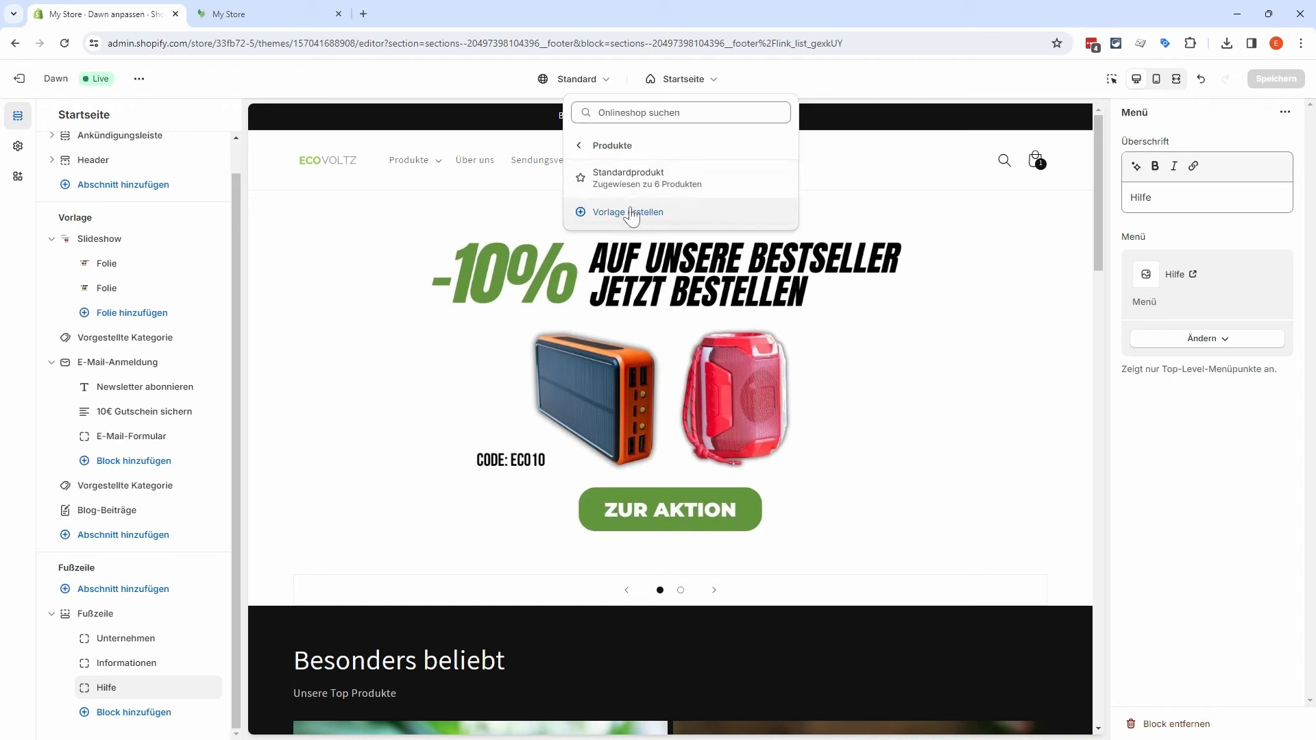
click(721, 181)
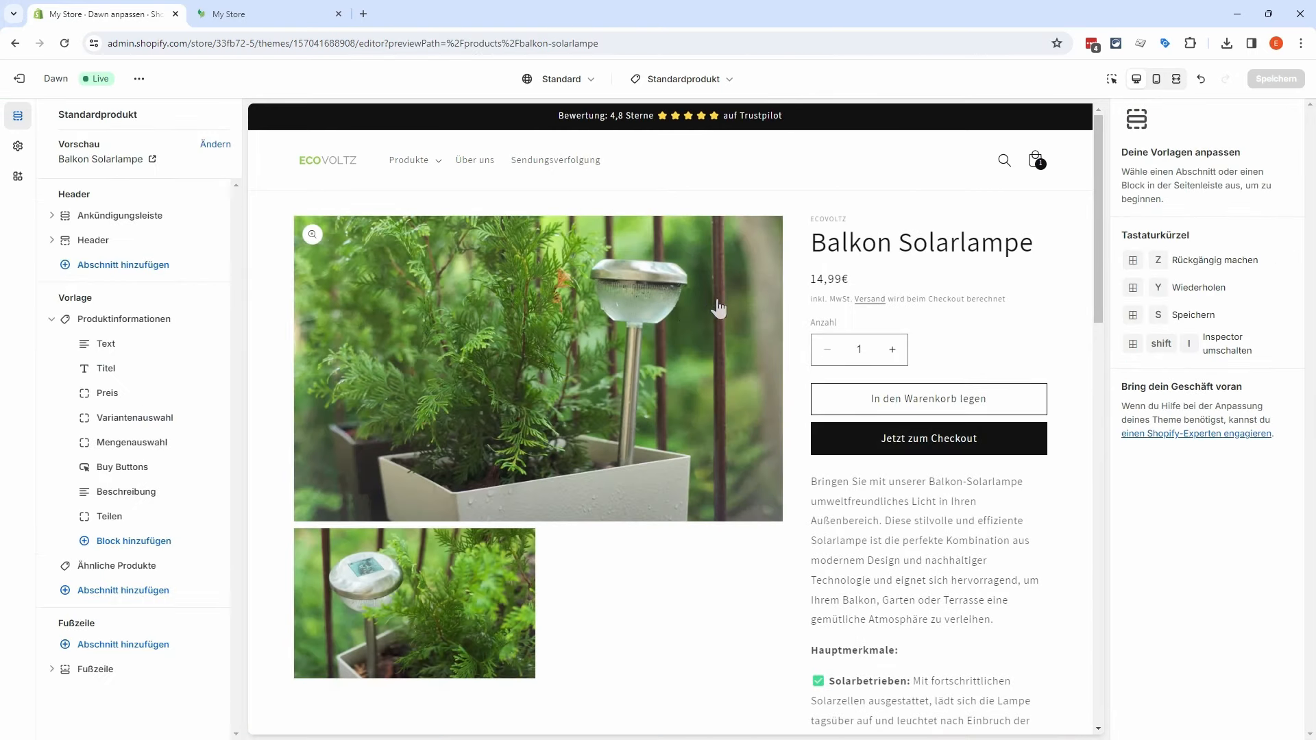
Step: Try the desktop media widths of the Produktinformationen section and set the width to Mittel
click(140, 323)
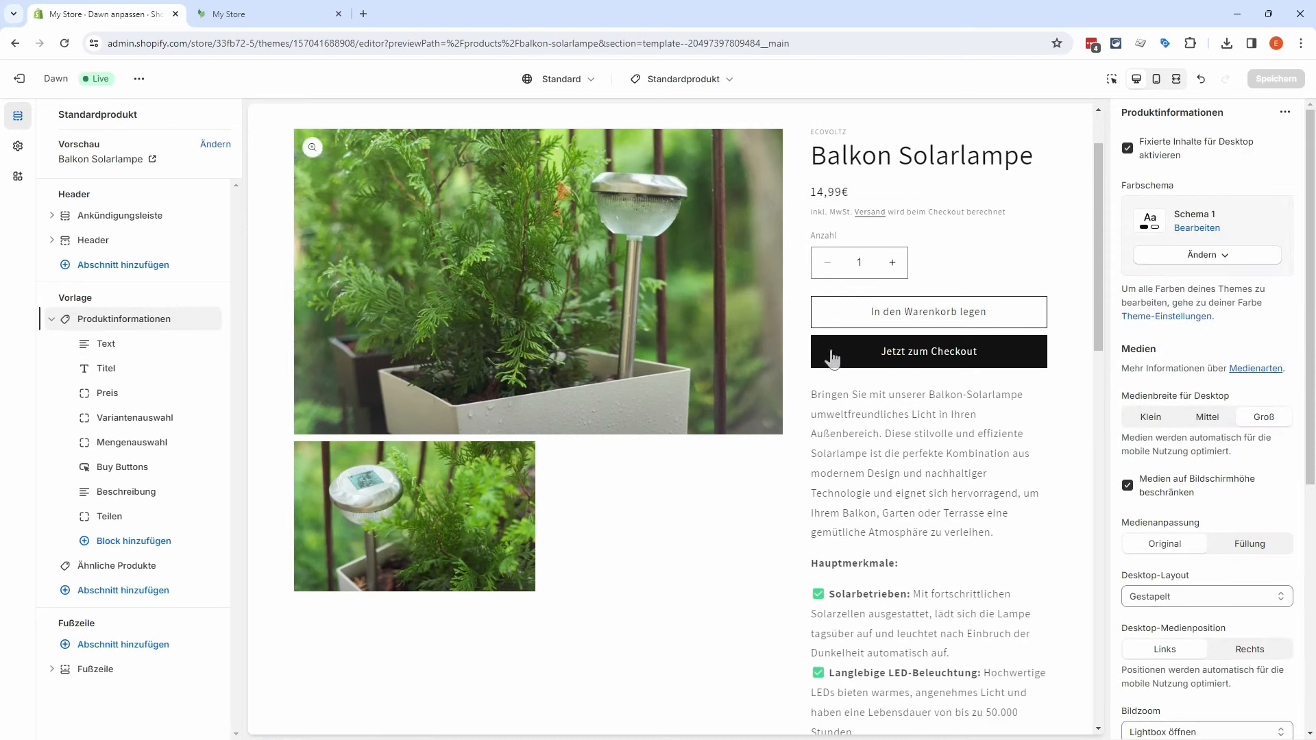
click(1205, 417)
click(1153, 418)
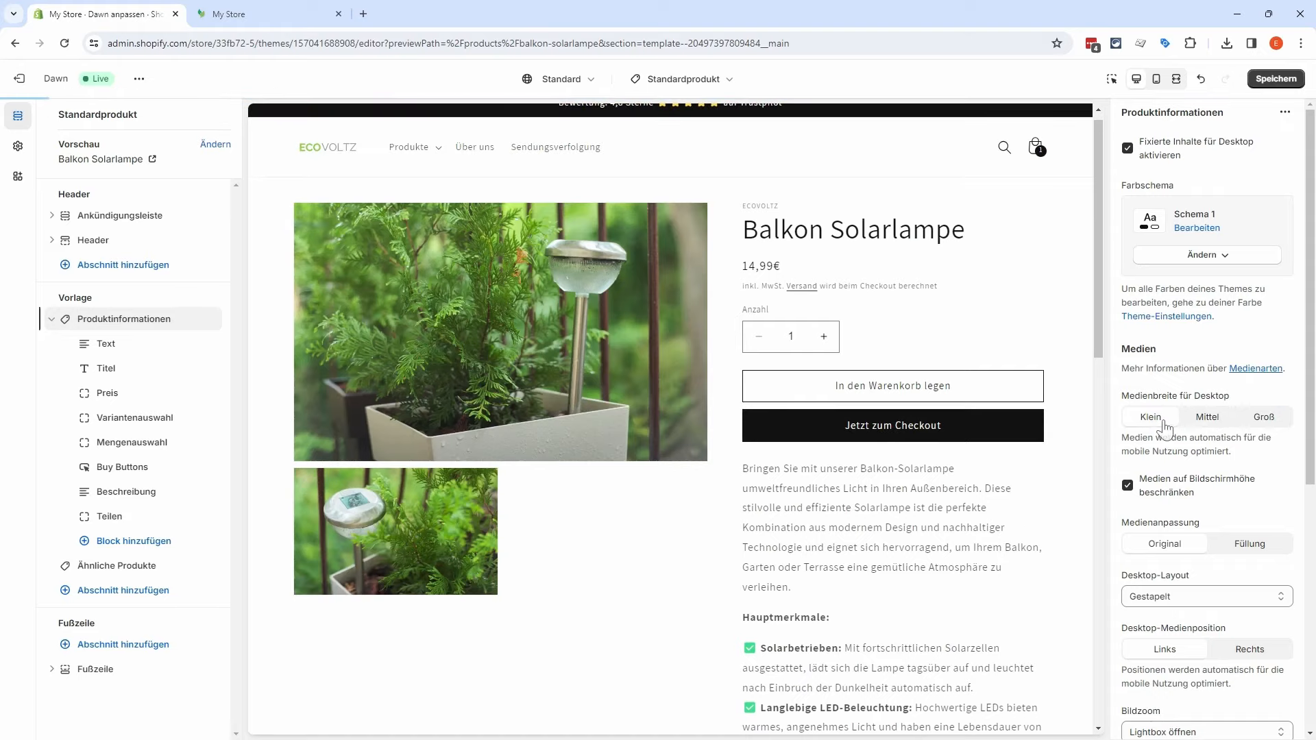
click(1205, 418)
Step: Try 2 Spalten as the product media's desktop layout and settle on Vorschaubilder
click(1207, 606)
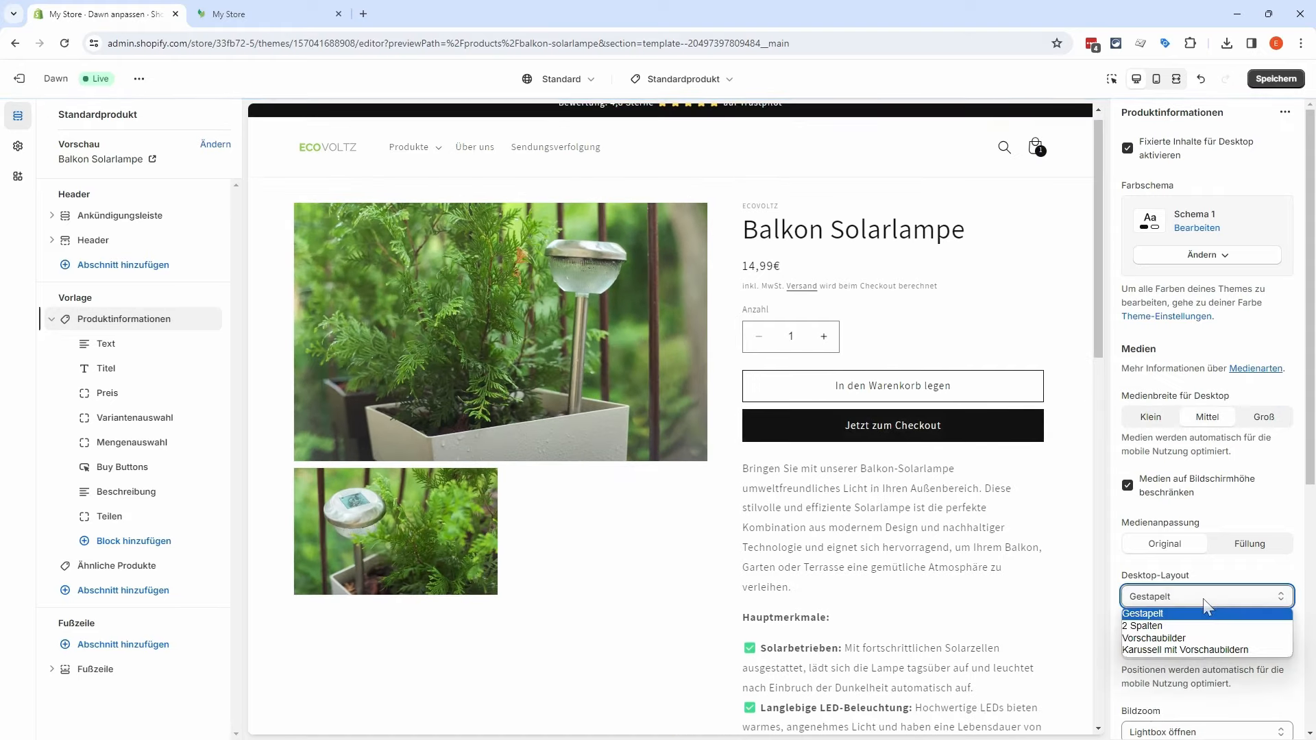
click(1158, 622)
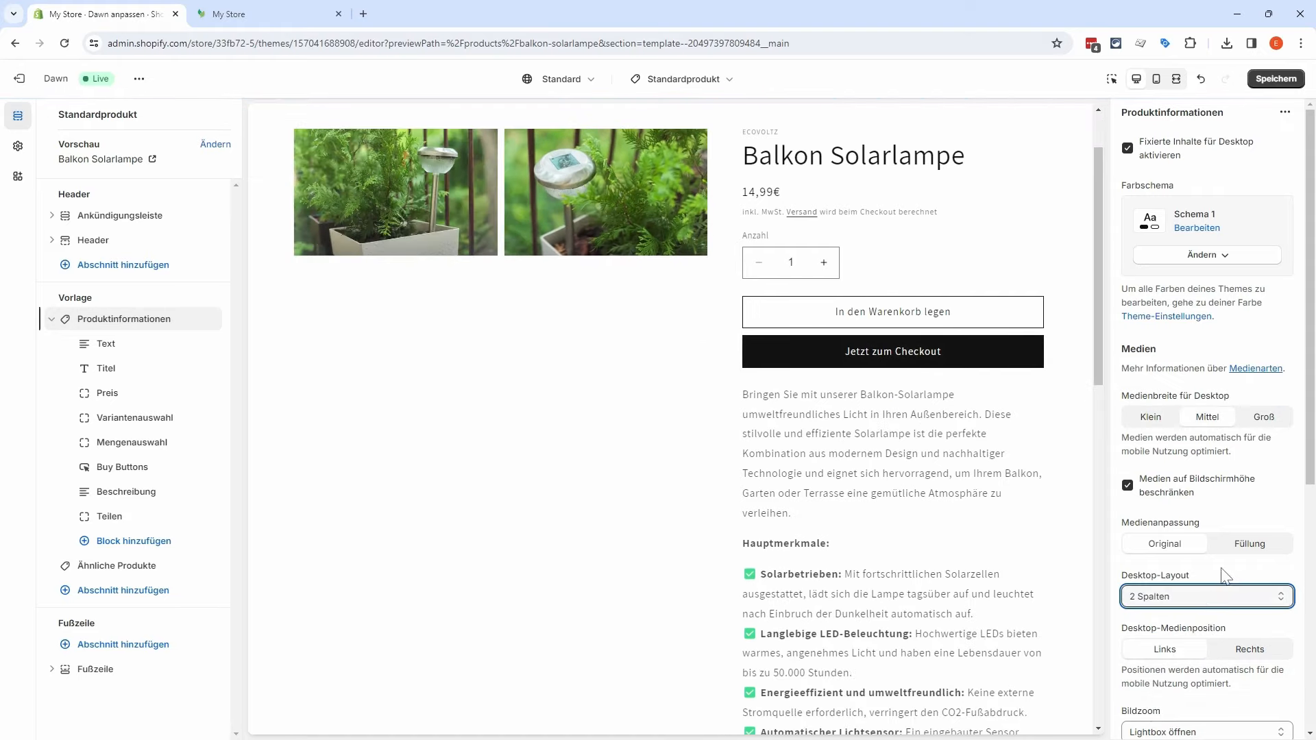
click(1196, 598)
click(1196, 637)
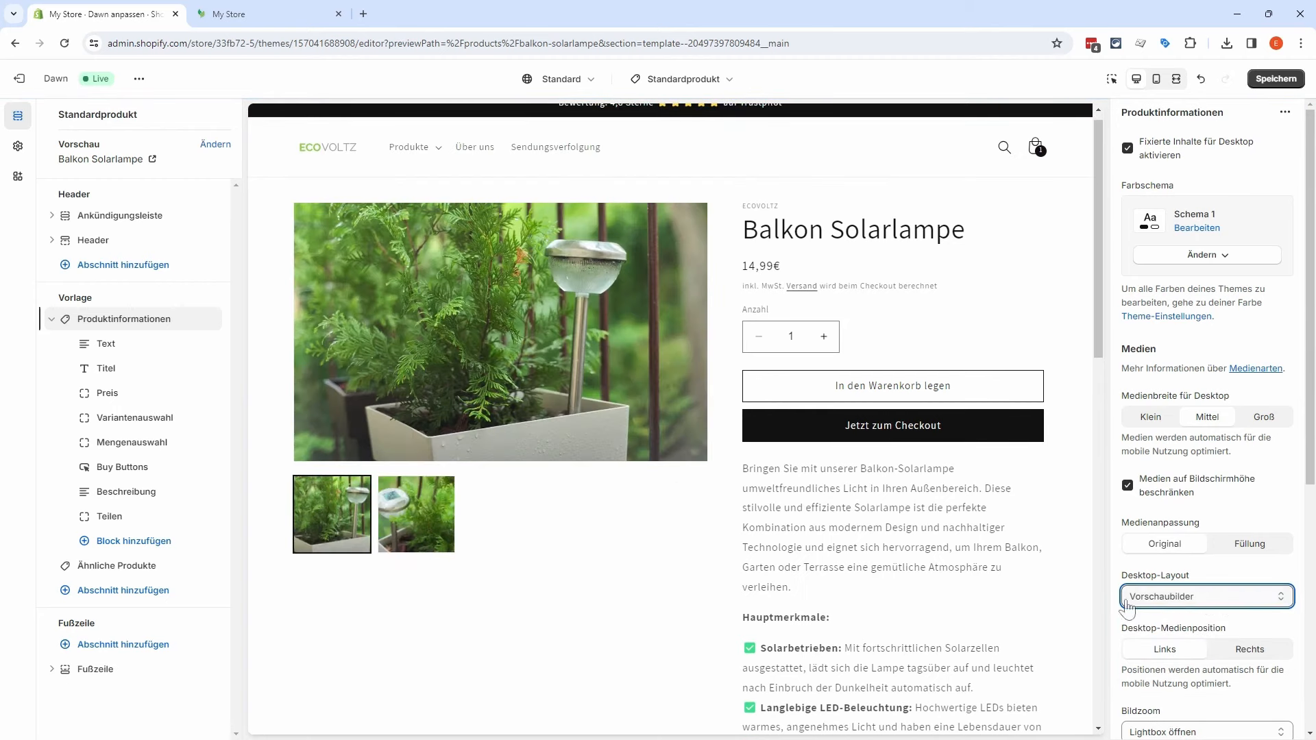
Step: Set the product media's Bildzoom to "Nicht zoomen" and review the remaining Produktinformationen settings
scroll(1208, 506, down, 5)
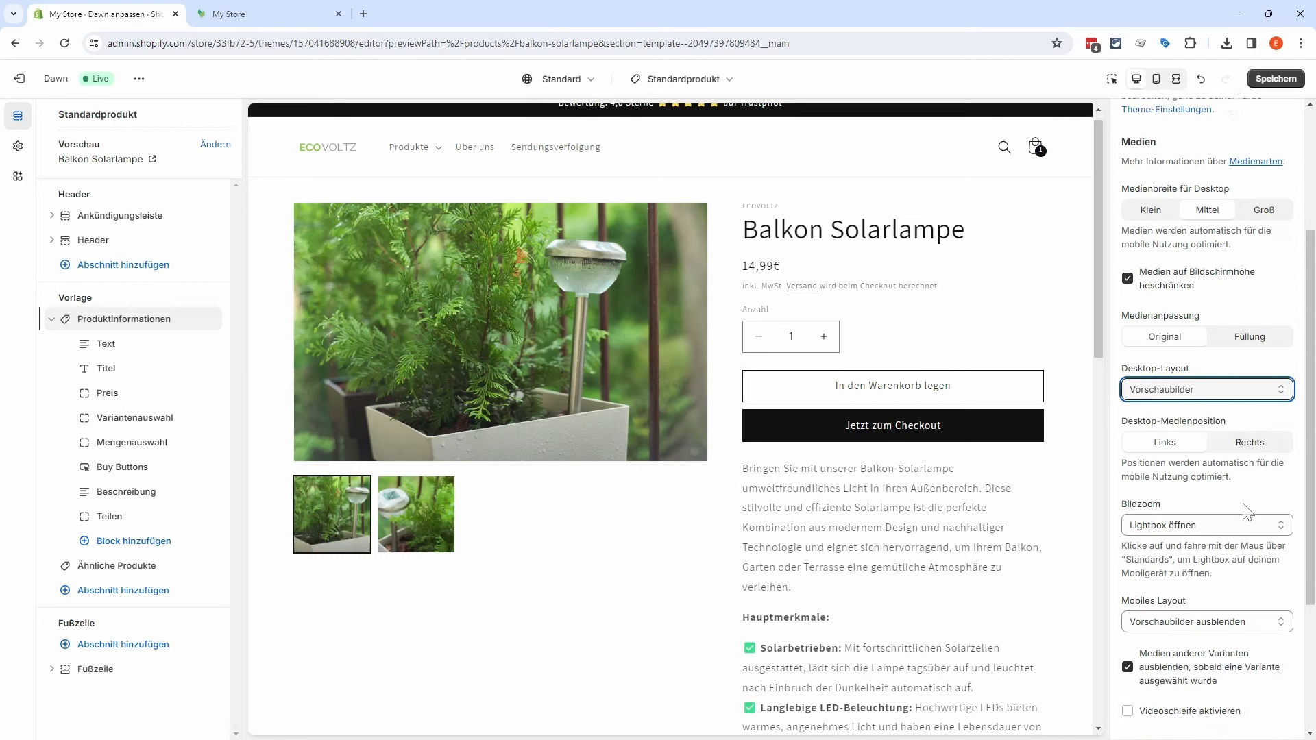
click(1205, 391)
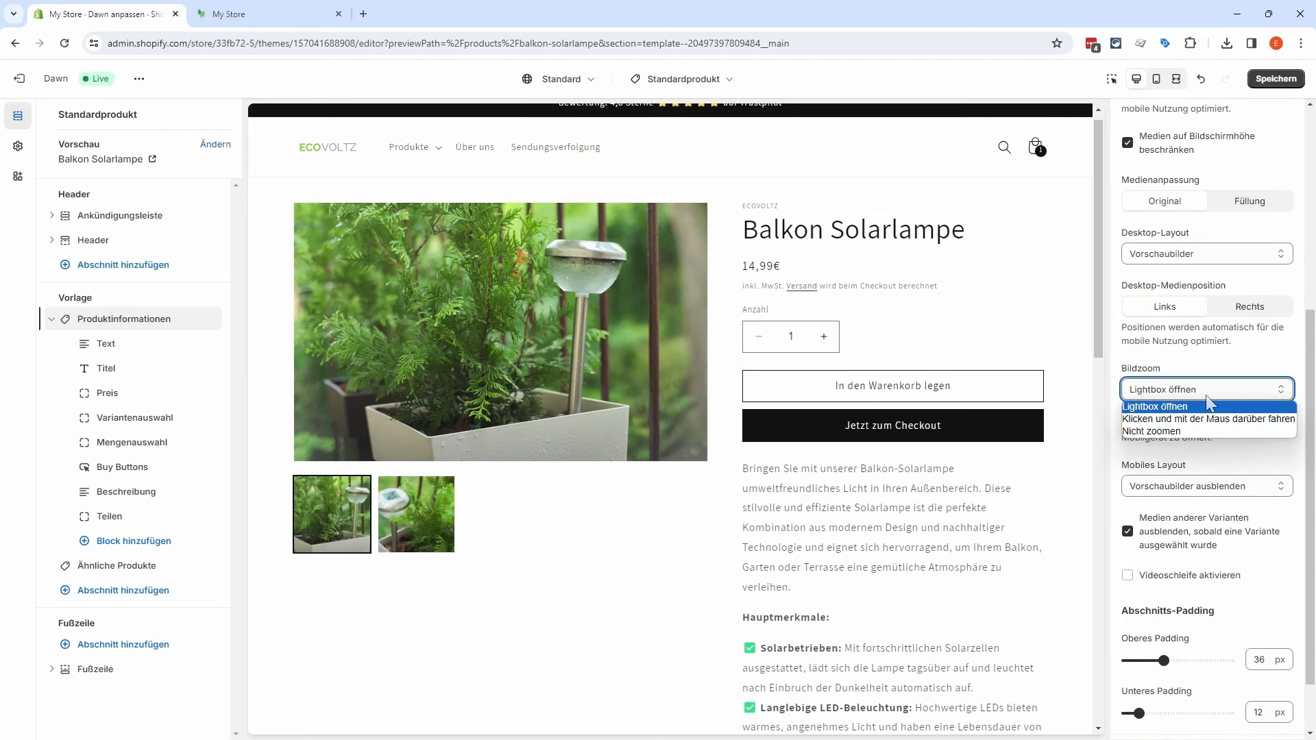
click(1220, 431)
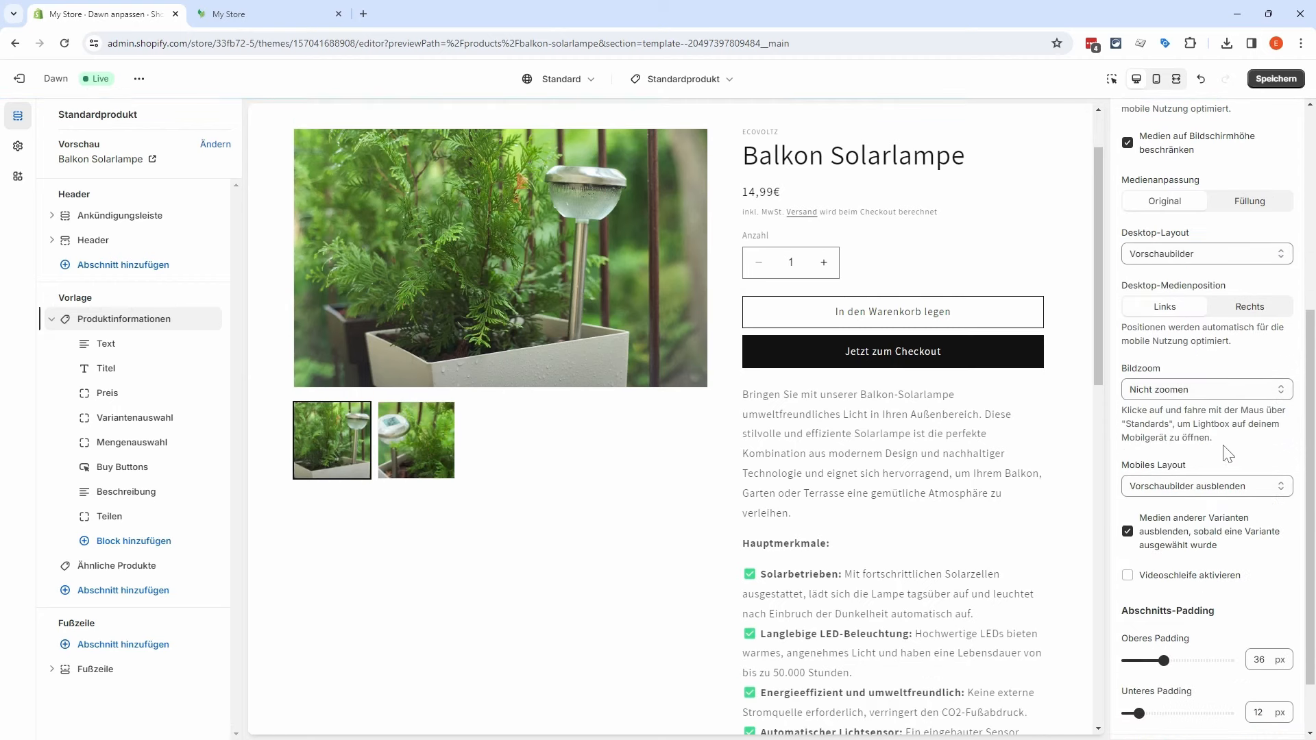
scroll(1212, 483, down, 1)
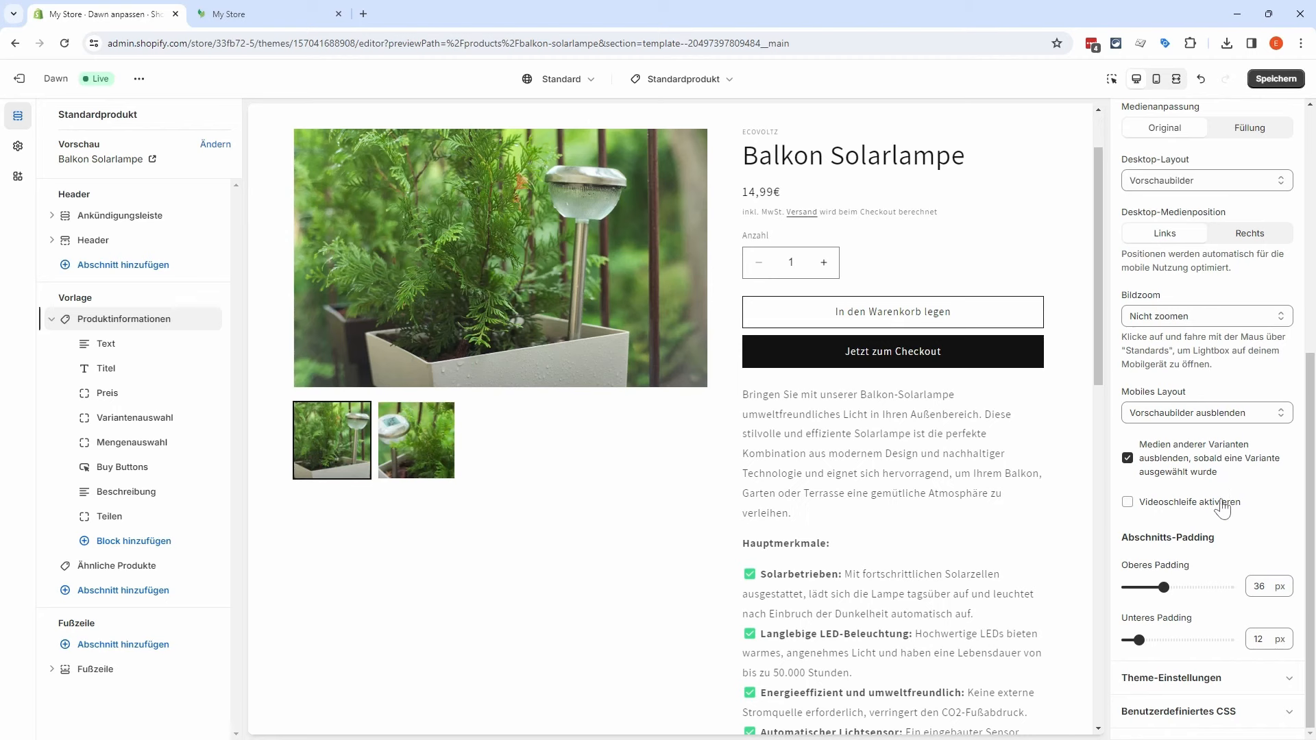
scroll(1222, 508, up, 6)
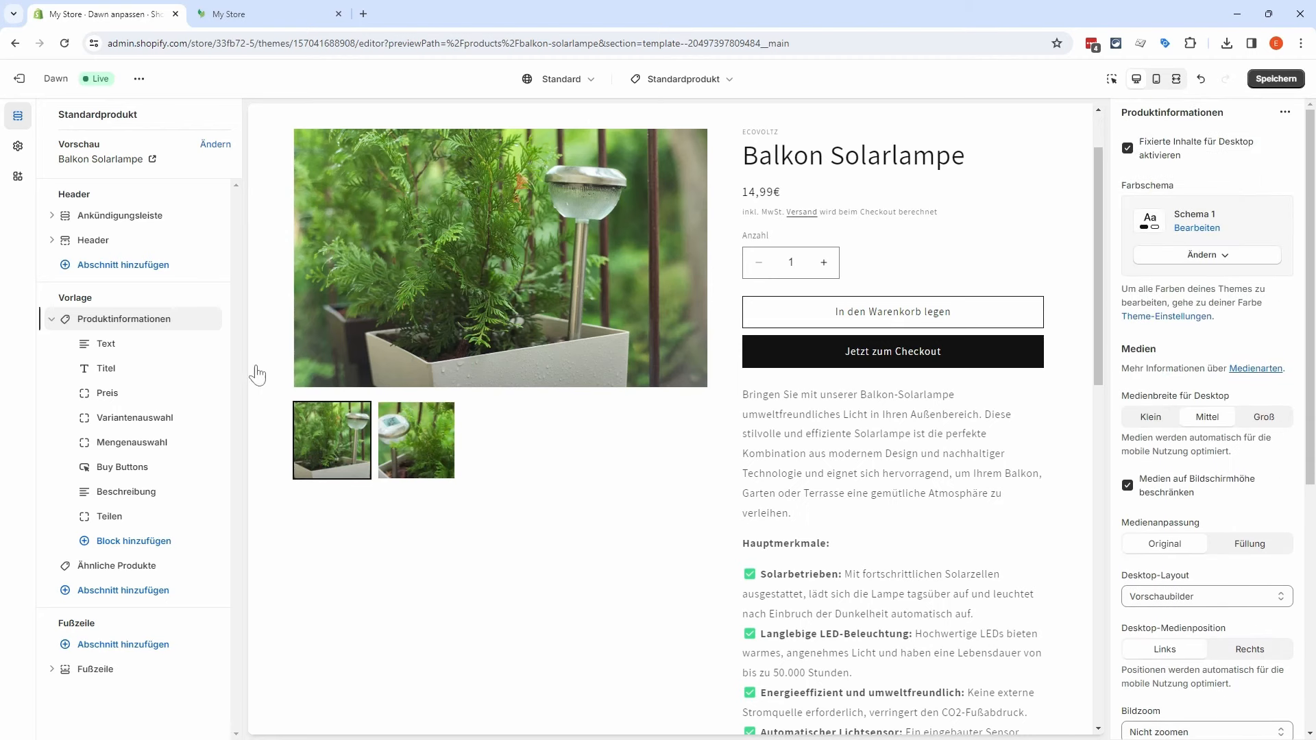
Step: Remove the Text block containing the Anbieter value from the Produktinformationen section
click(137, 349)
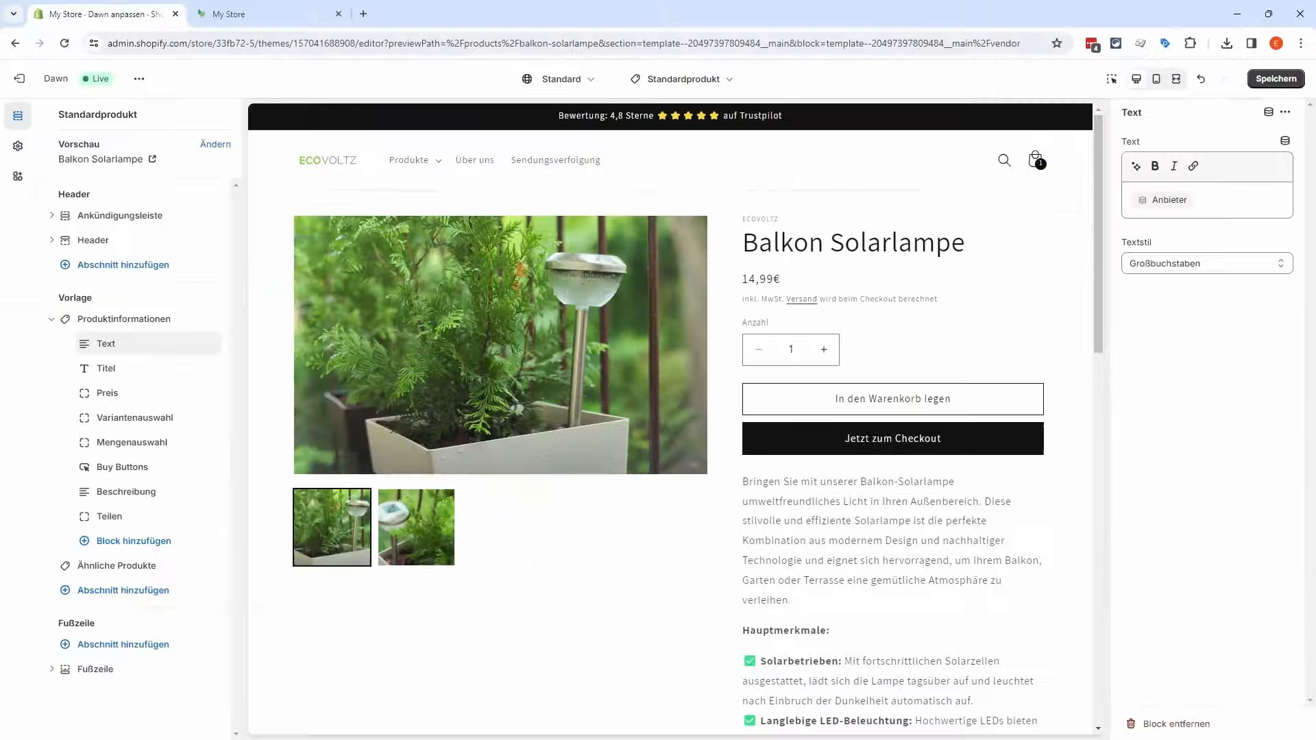
click(192, 343)
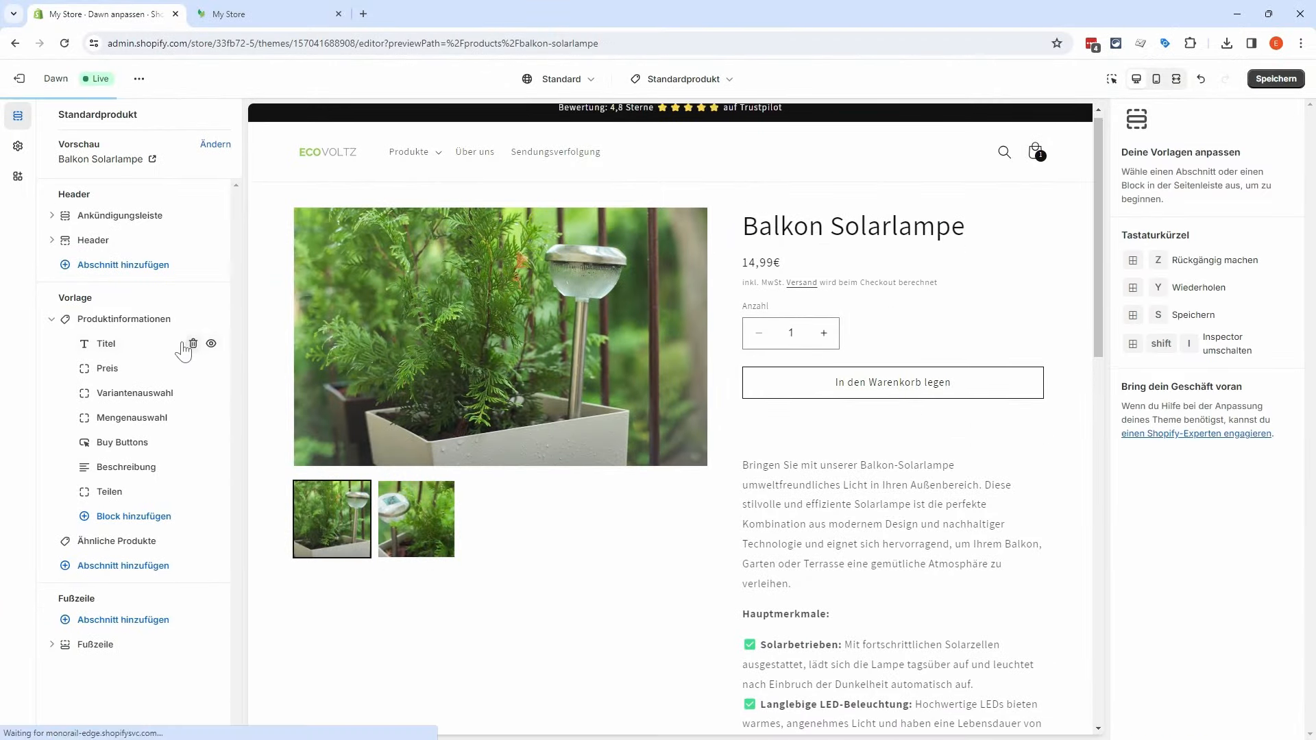
Step: Check the Titel, Preis, Variantenauswahl and Mengenauswahl blocks, and turn off the dynamic checkout button in the Buy Buttons block
click(129, 349)
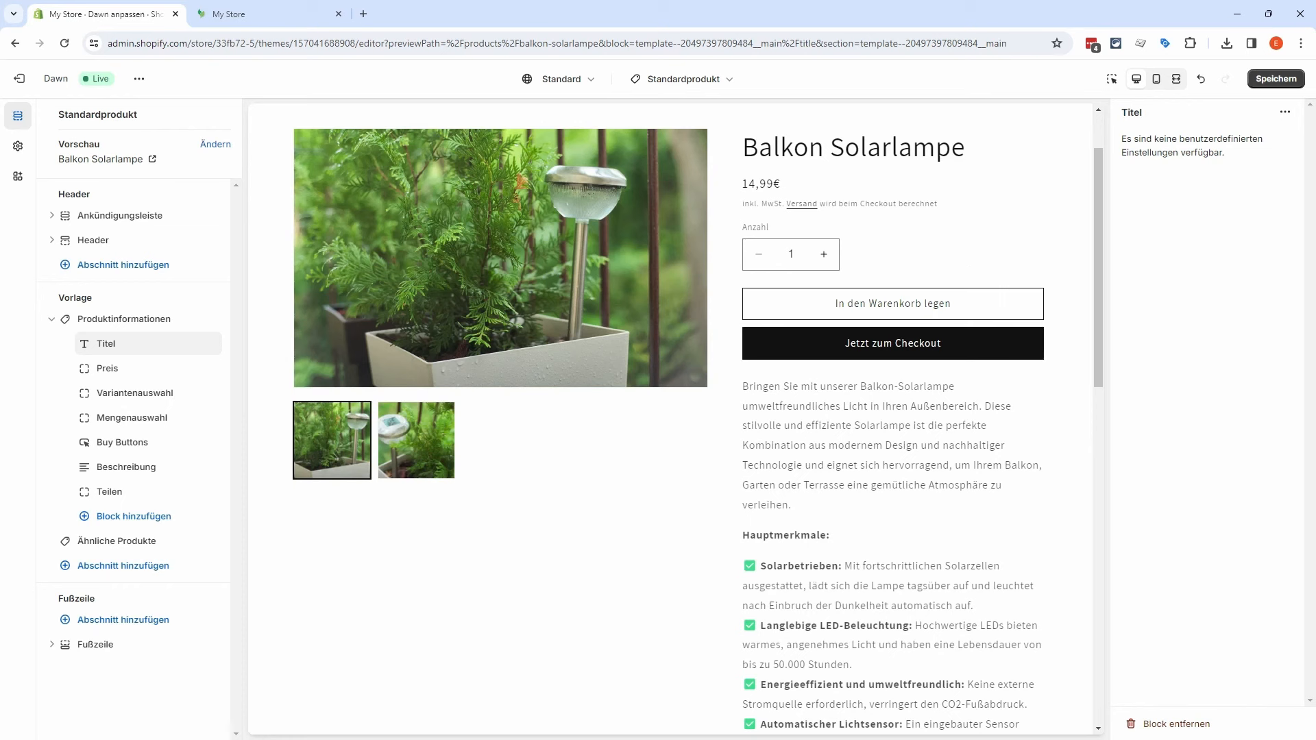
click(130, 374)
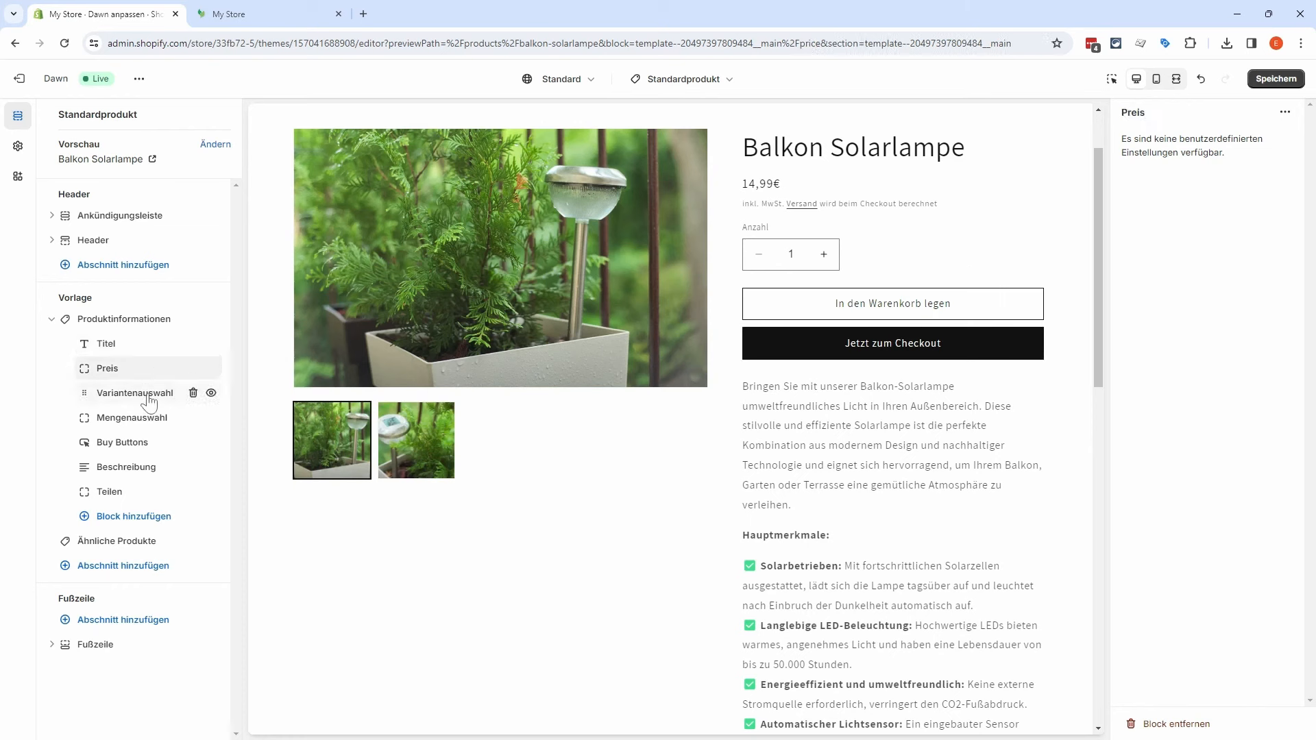
click(150, 399)
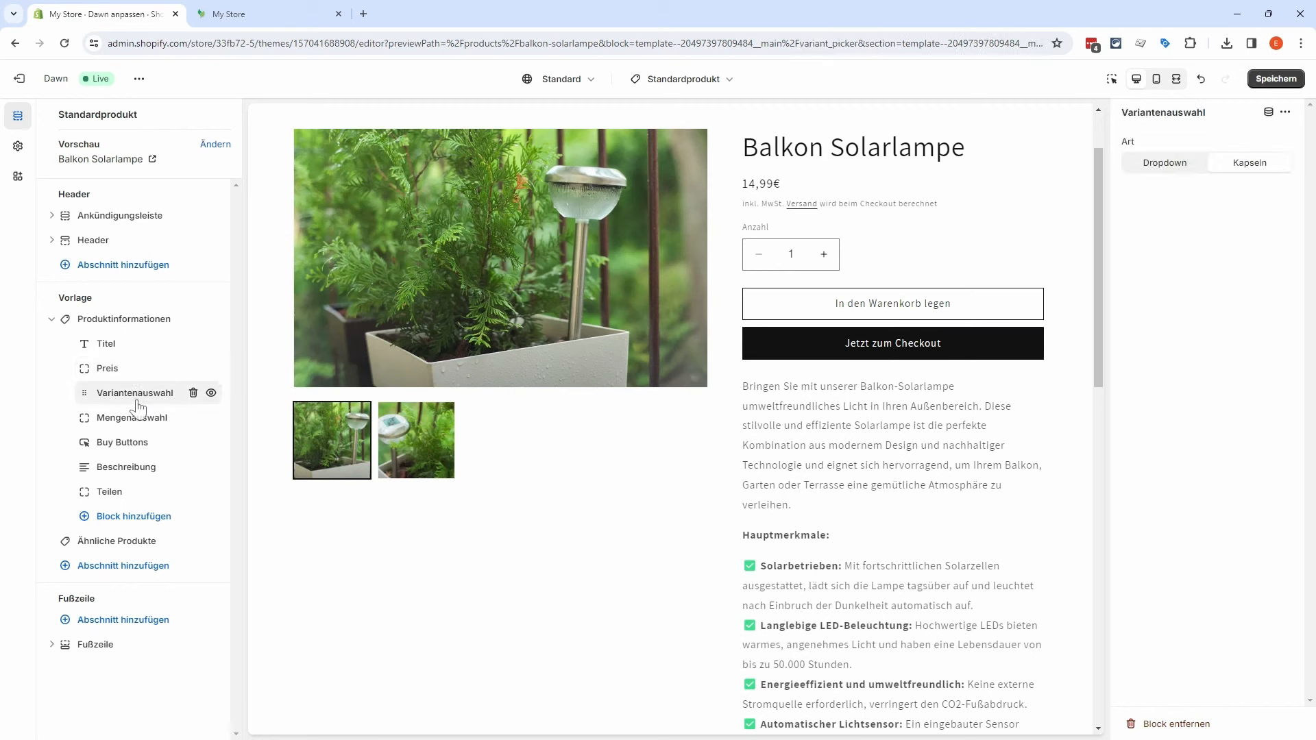
click(137, 419)
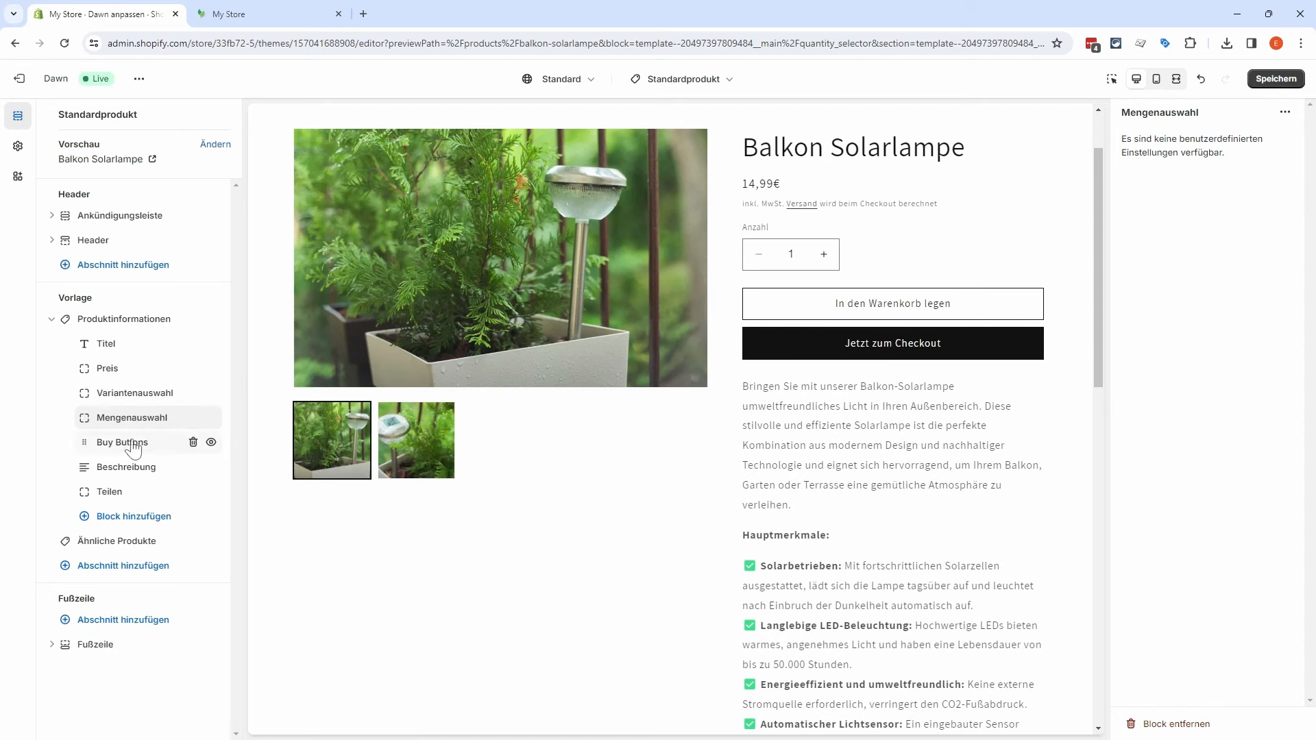
click(133, 446)
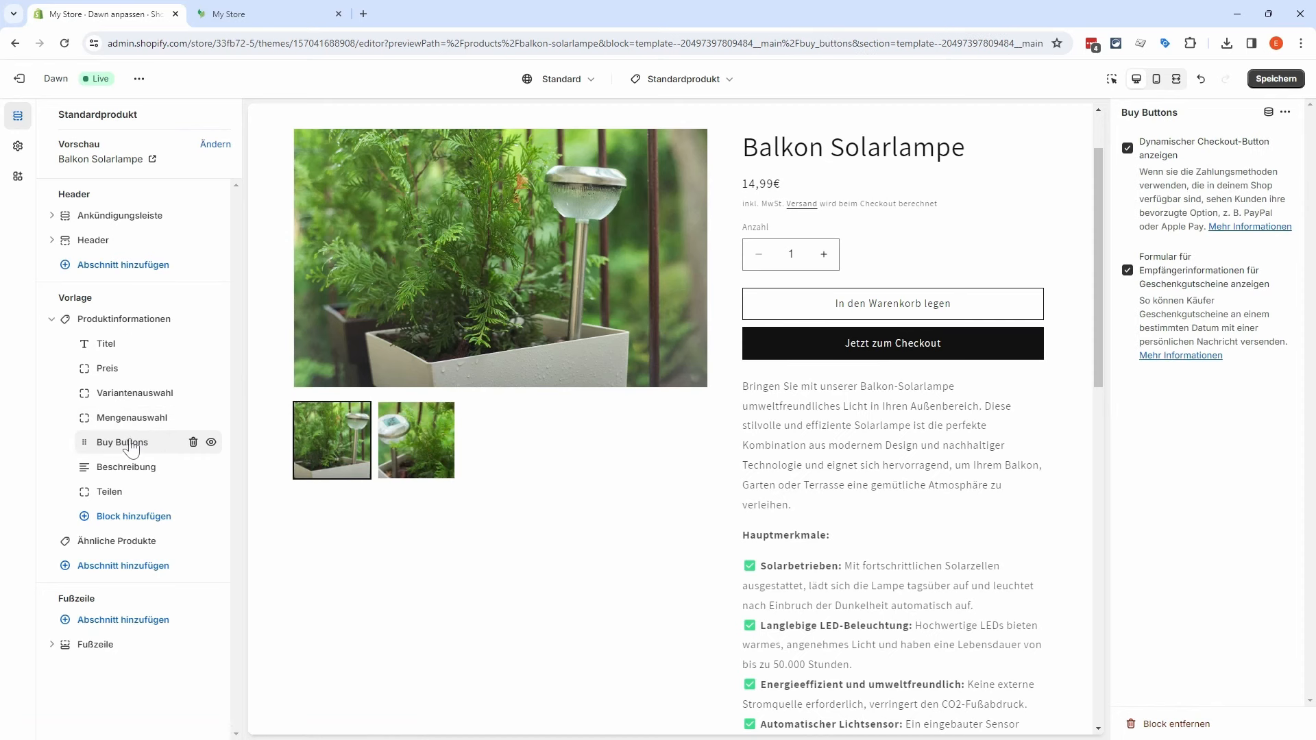
click(1128, 148)
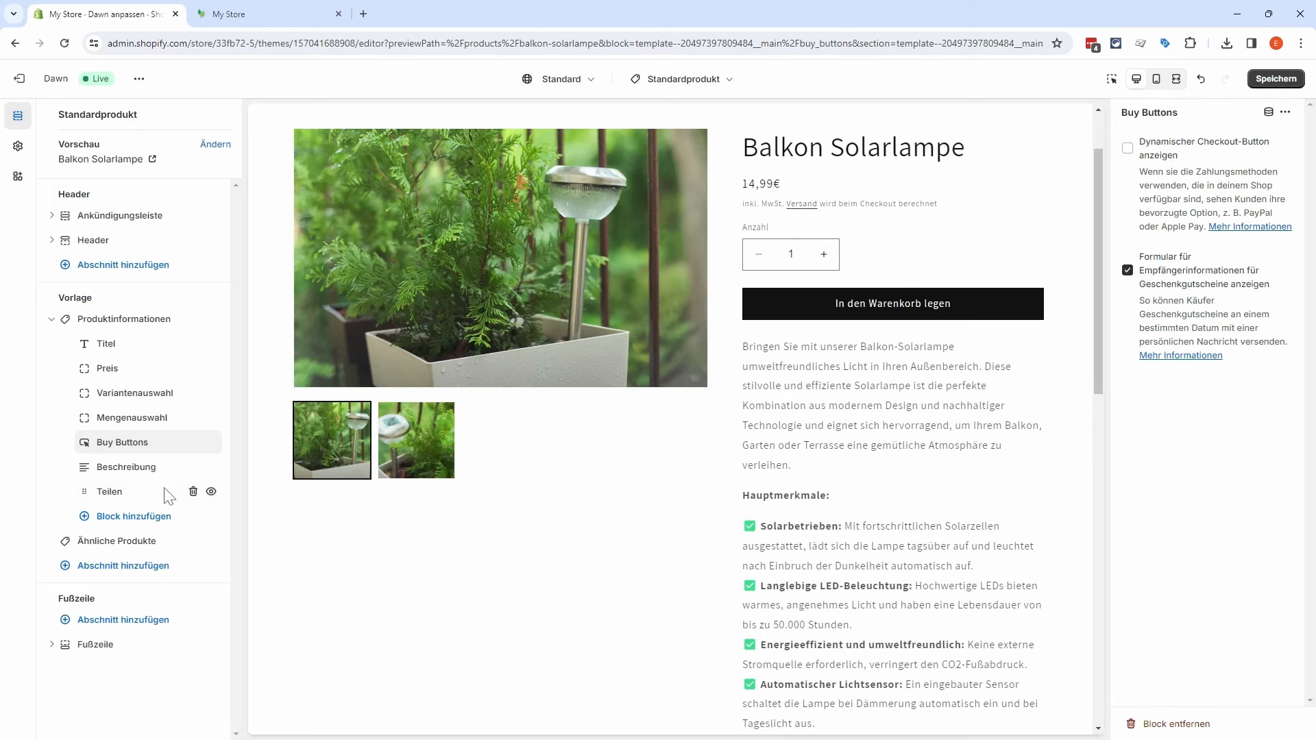
Step: Review the Beschreibung block's product text and remove the Teilen block from the Produktinformationen section
click(134, 471)
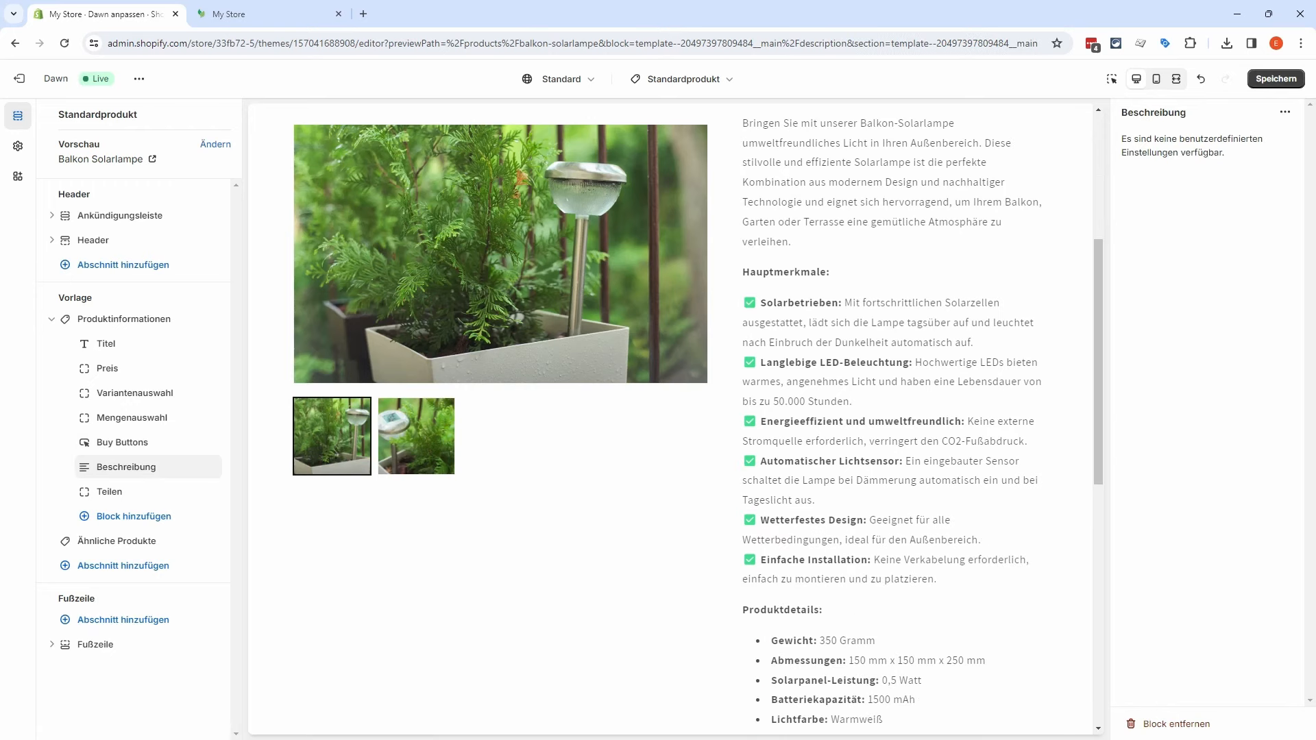
scroll(919, 329, down, 6)
scroll(919, 329, up, 4)
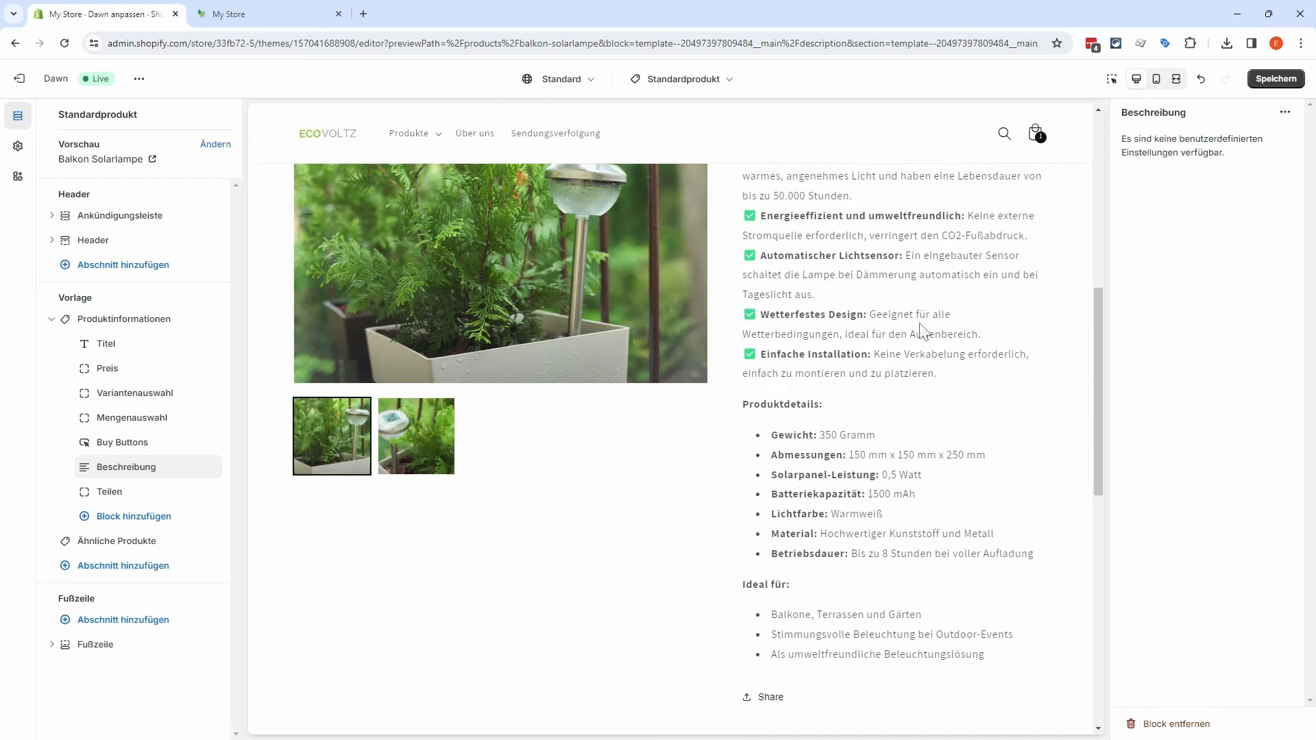
click(153, 494)
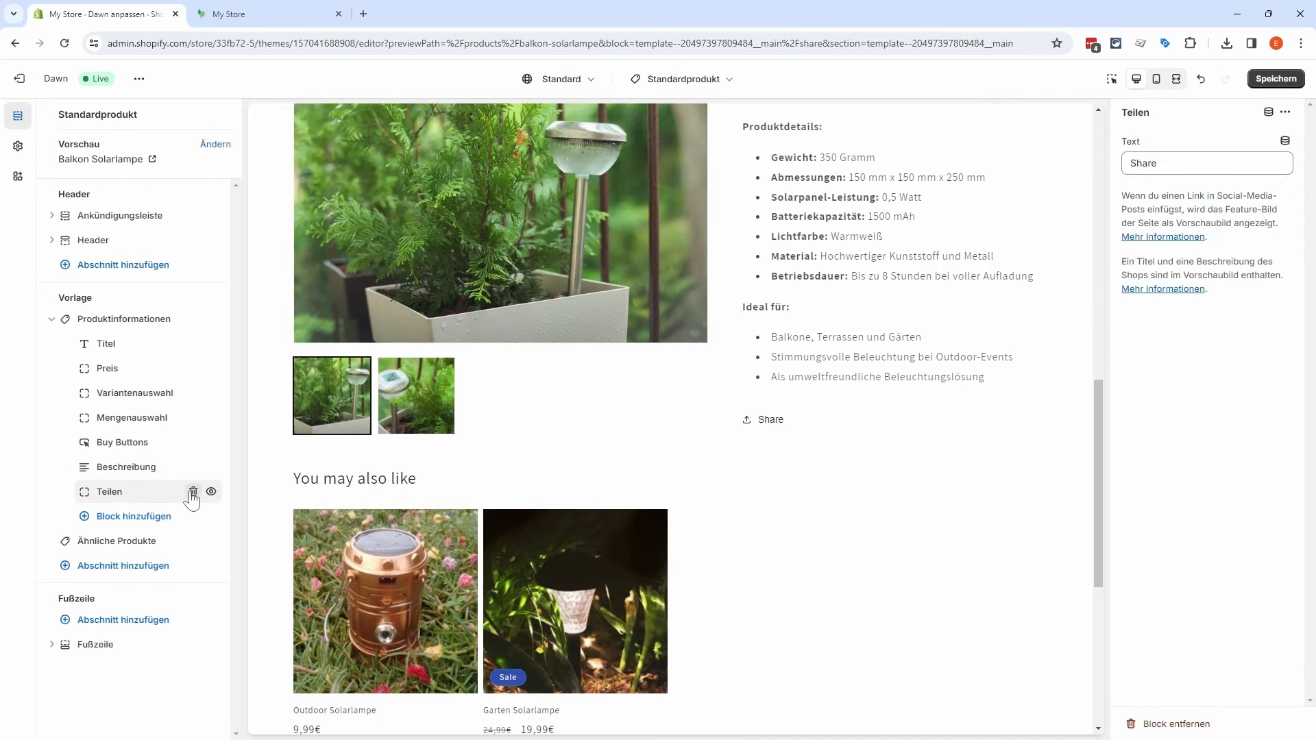
click(192, 492)
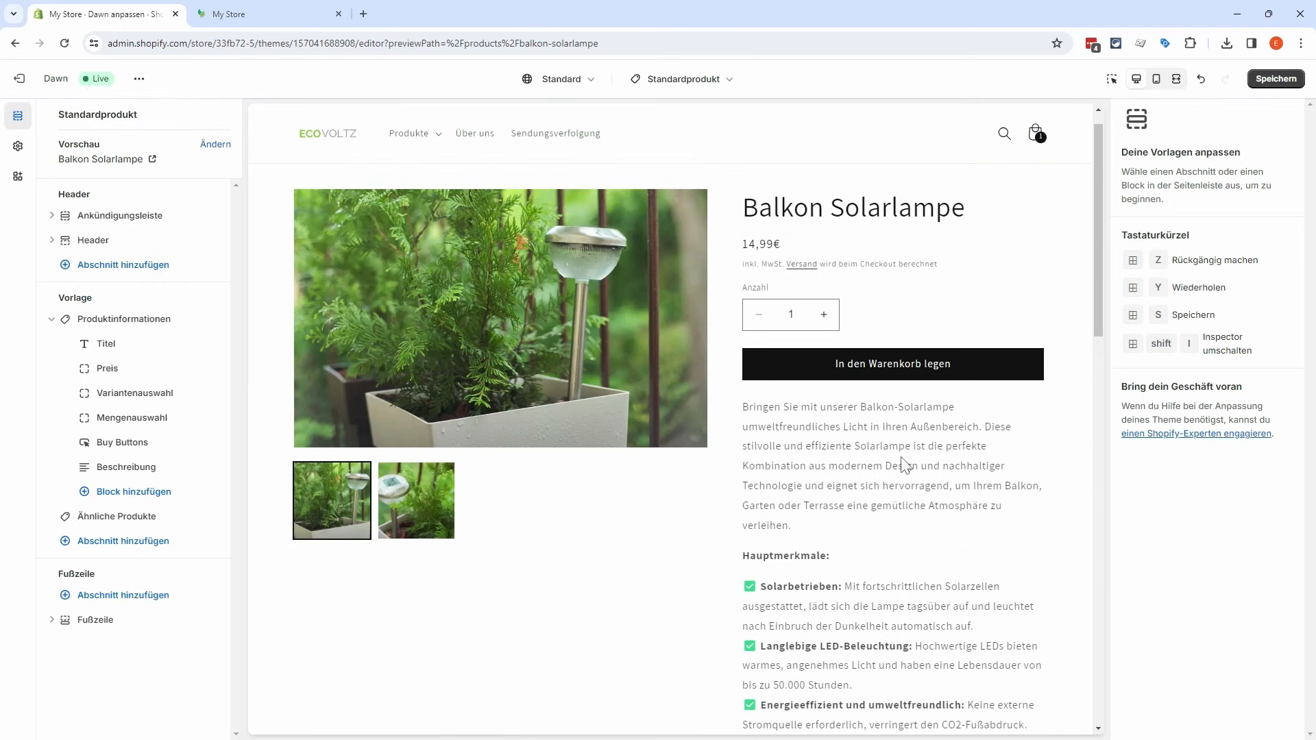
Step: Review the lower part of the product page, the Ähnliche Produkte section's settings and the list of available page templates
scroll(905, 464, down, 14)
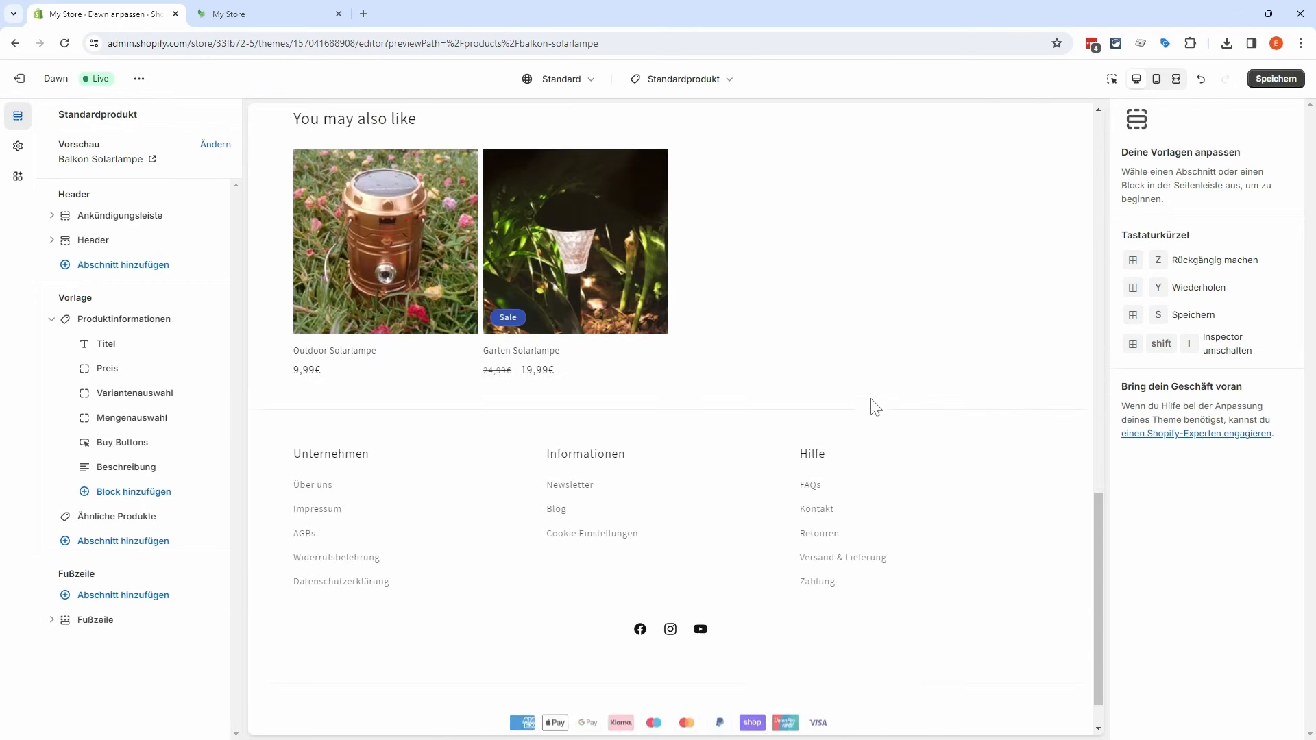
scroll(754, 445, up, 2)
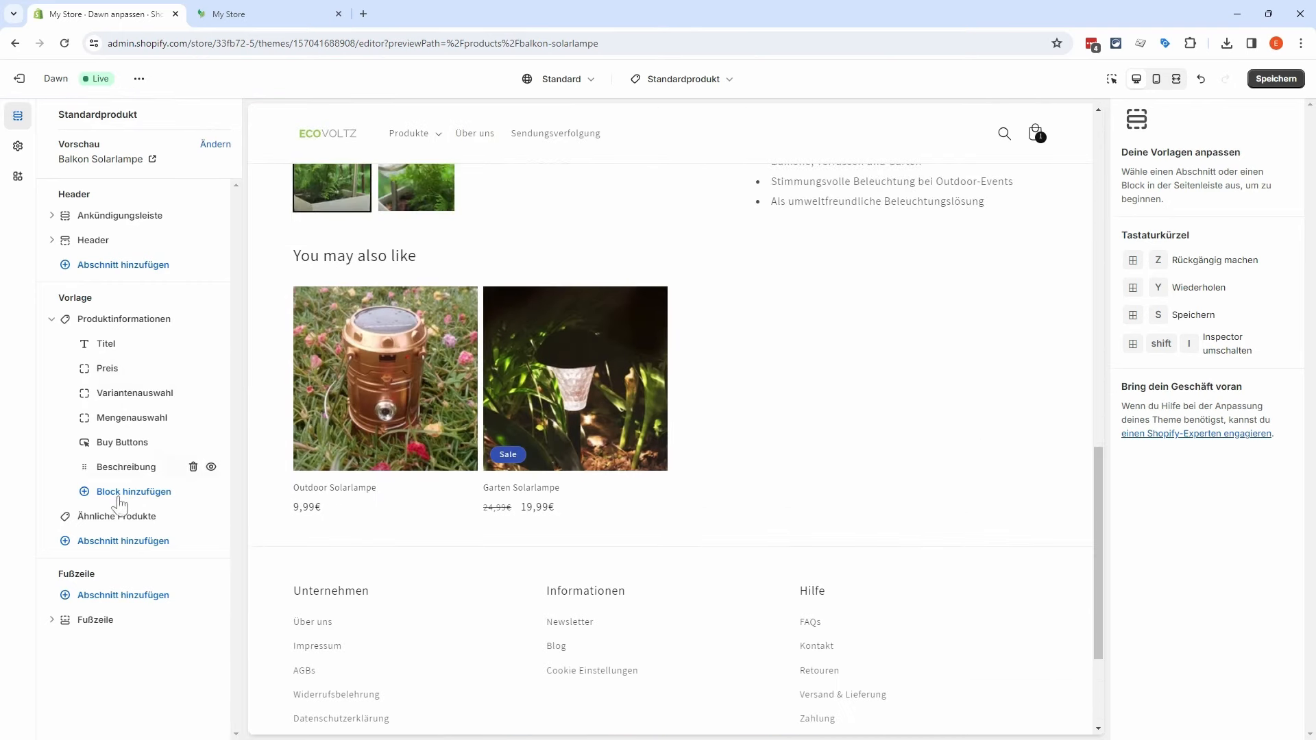
click(113, 521)
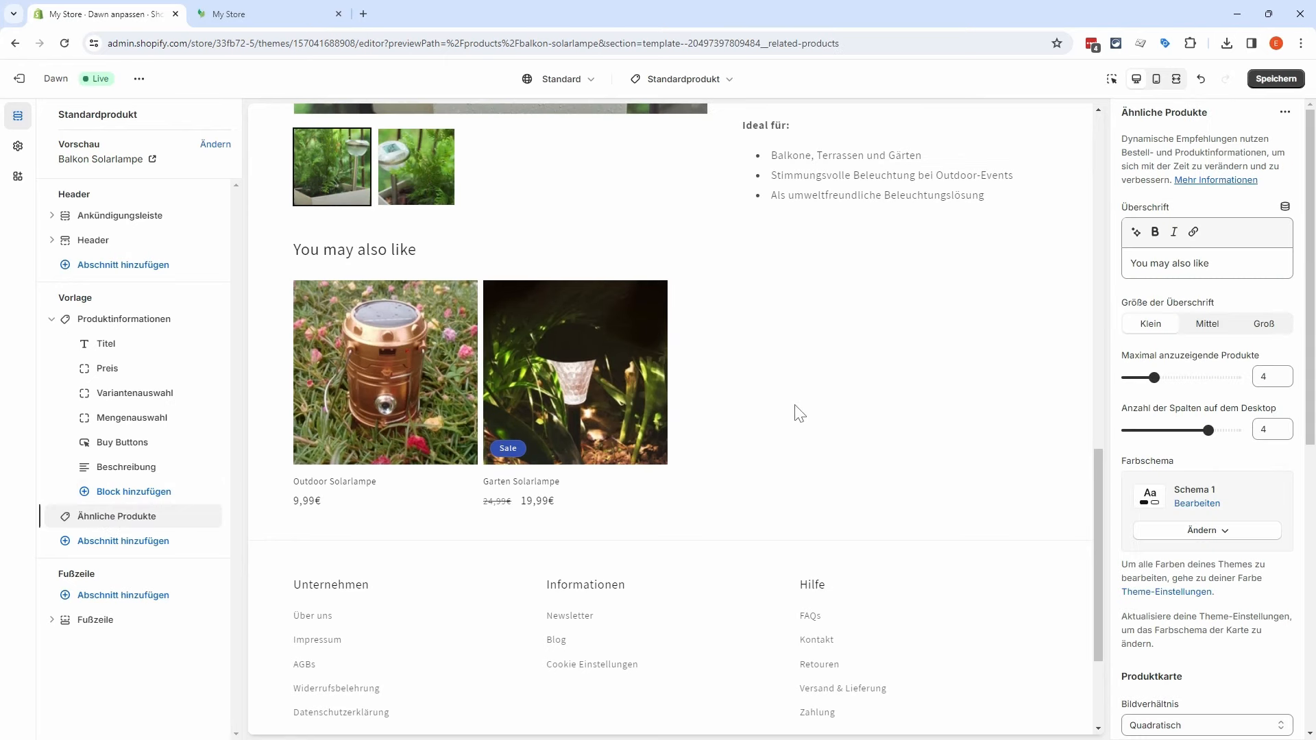
click(721, 84)
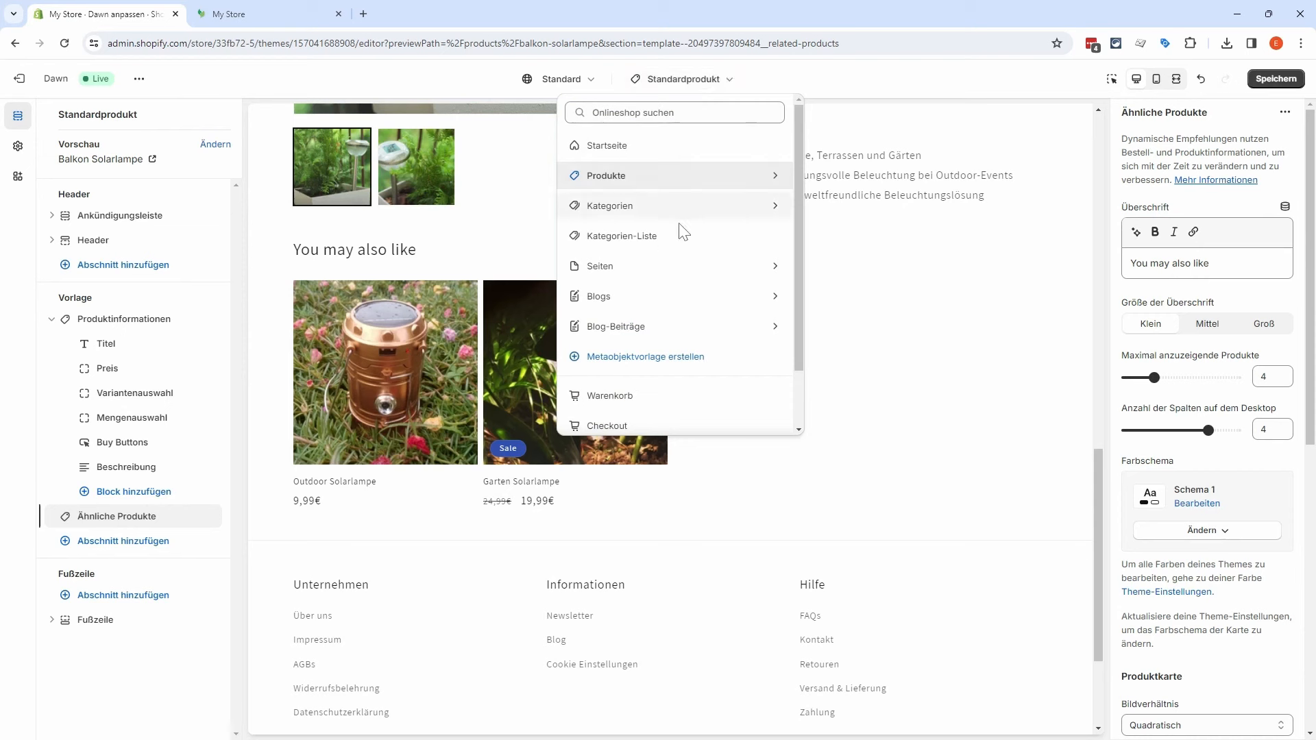
scroll(699, 274, down, 1)
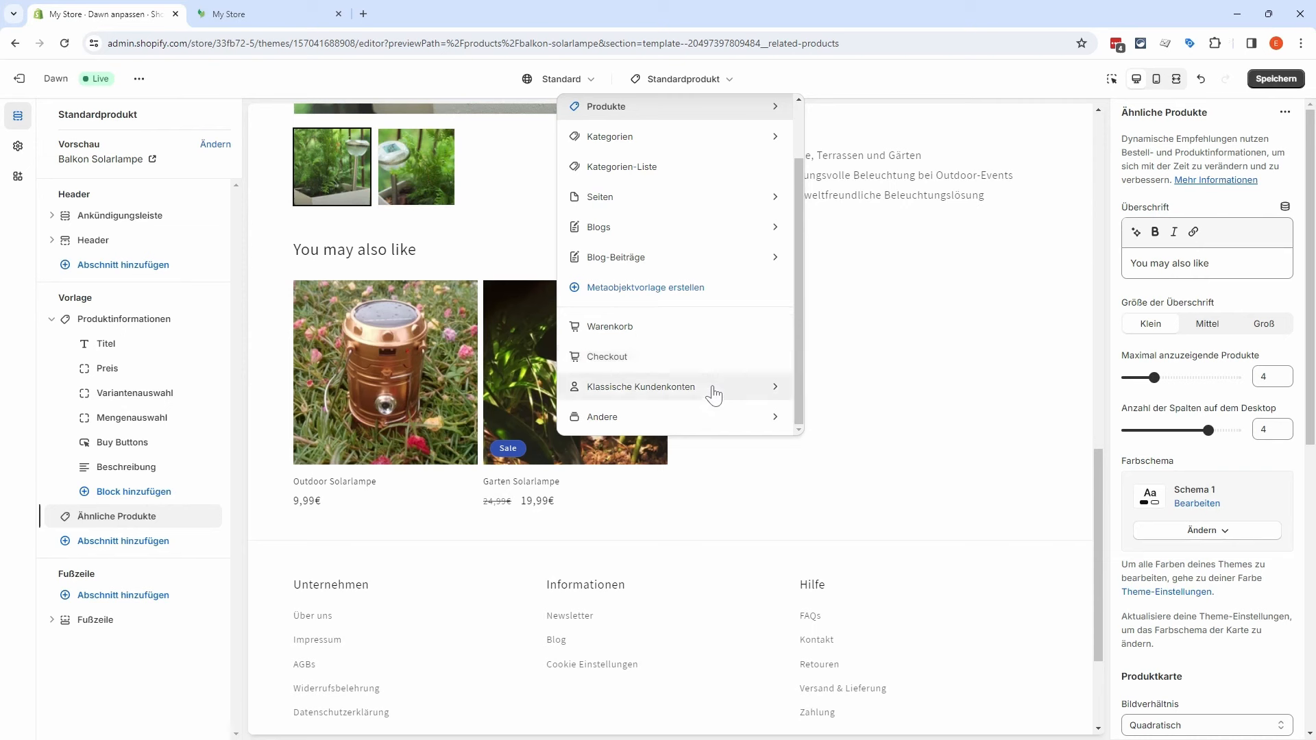
click(894, 332)
Step: Save the theme changes and leave the theme editor
click(1275, 78)
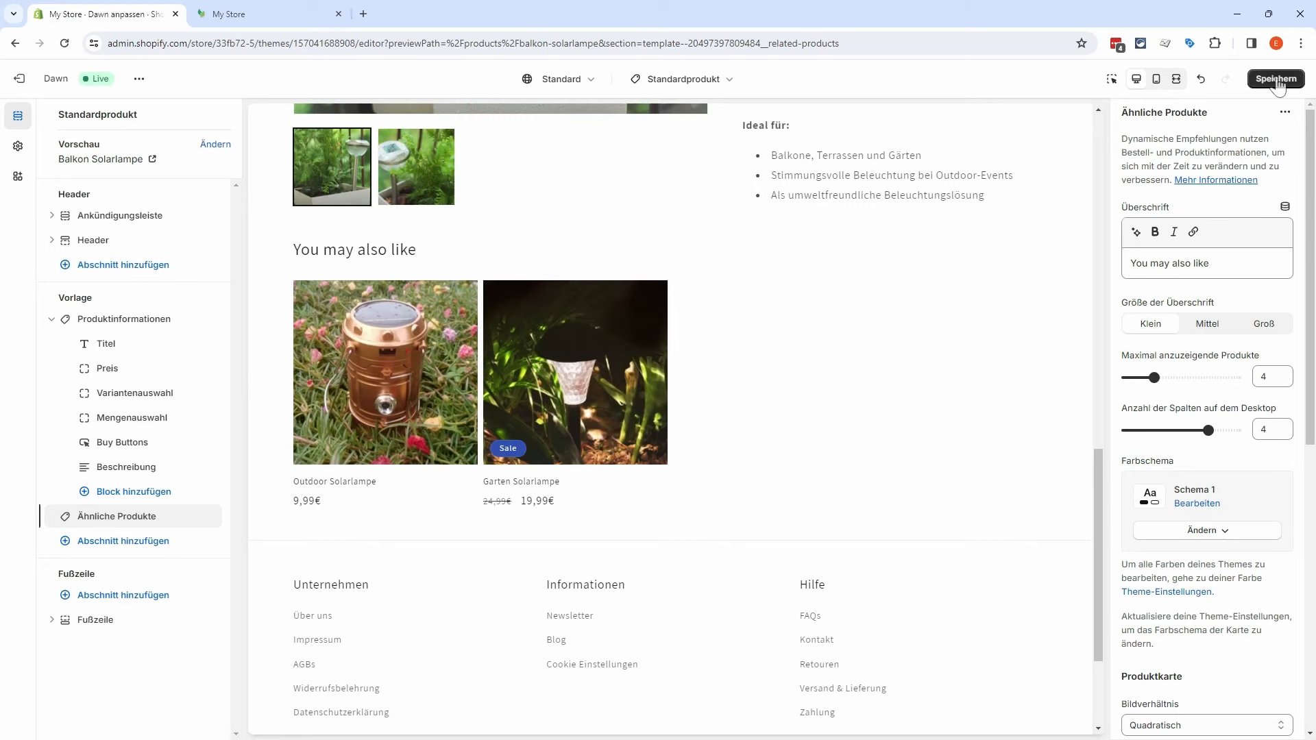
click(22, 81)
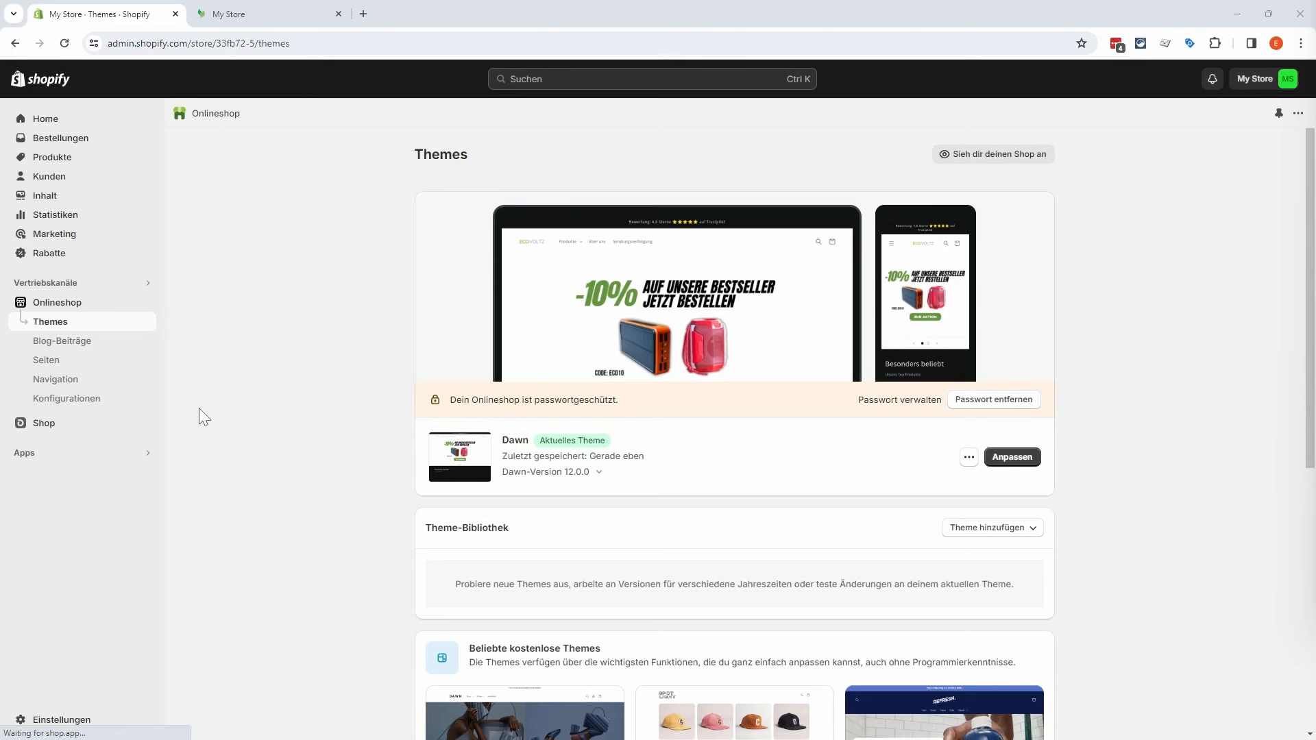
Step: Open the store's app and sales channel settings and go to the Shopify App Store from there
click(102, 457)
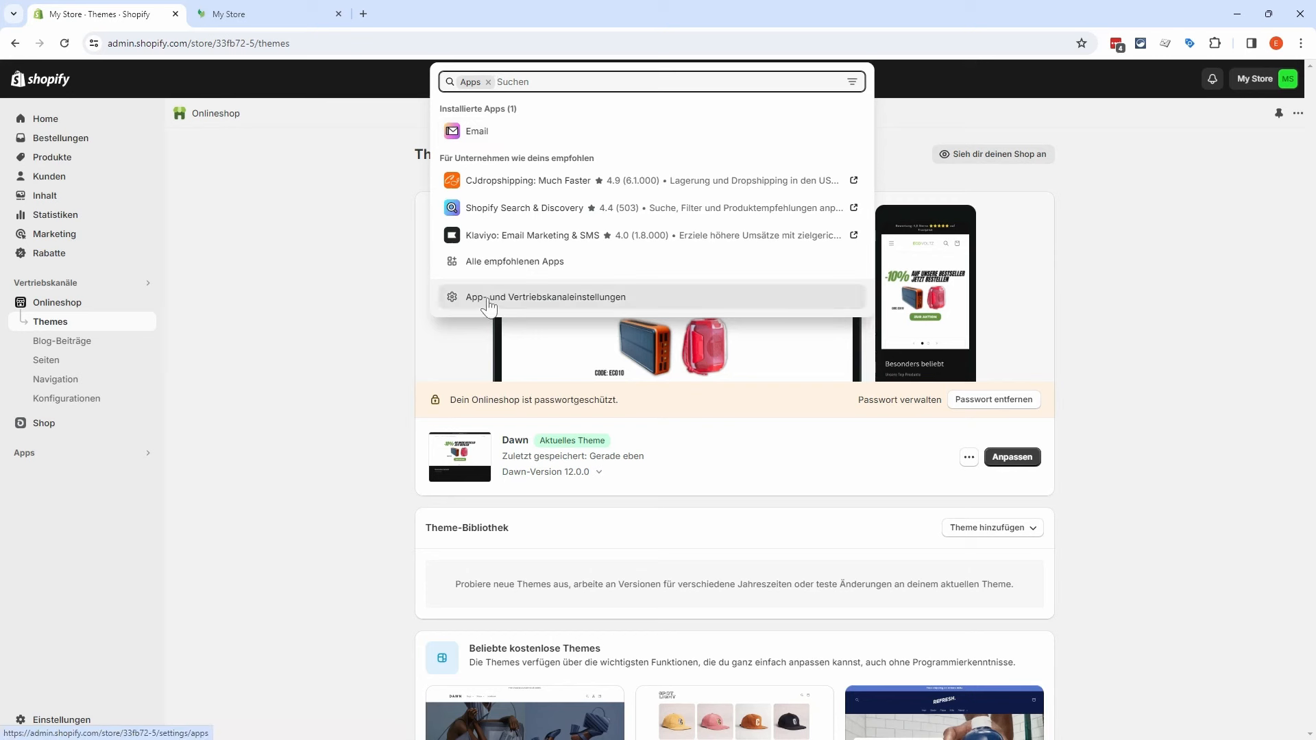
click(652, 302)
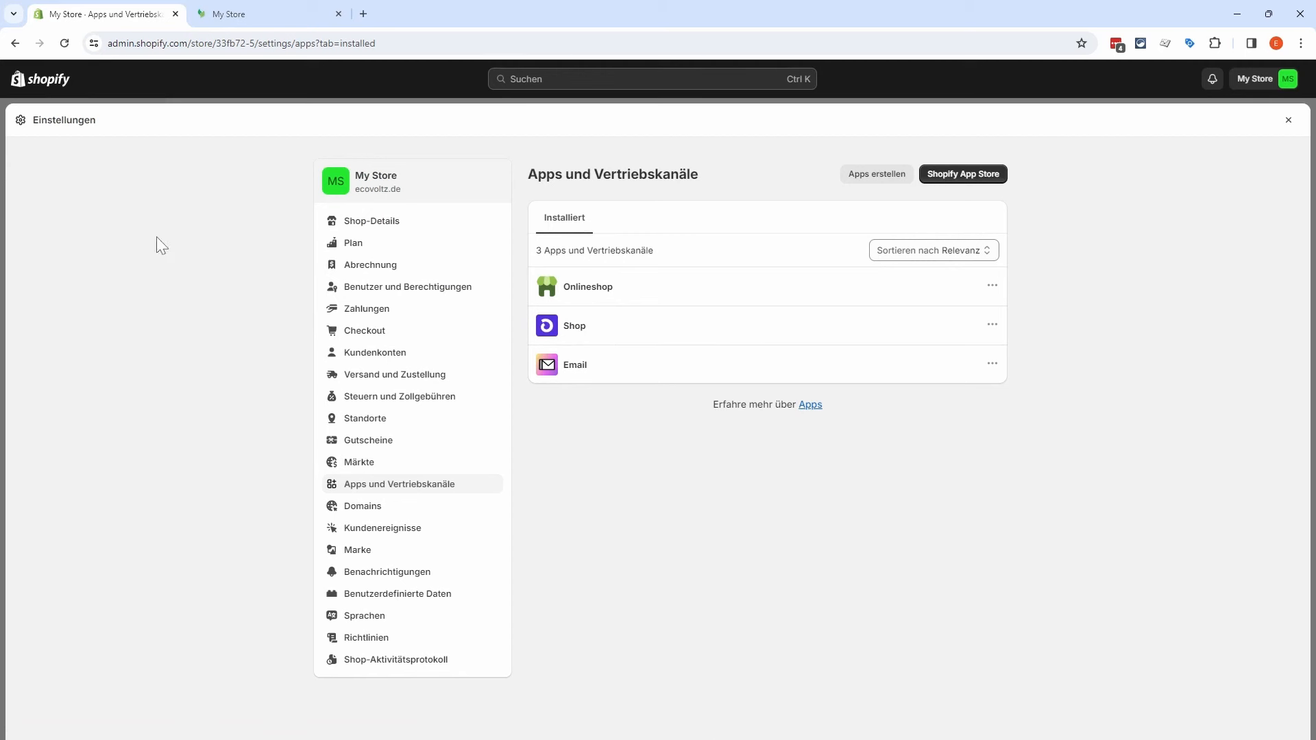
click(979, 181)
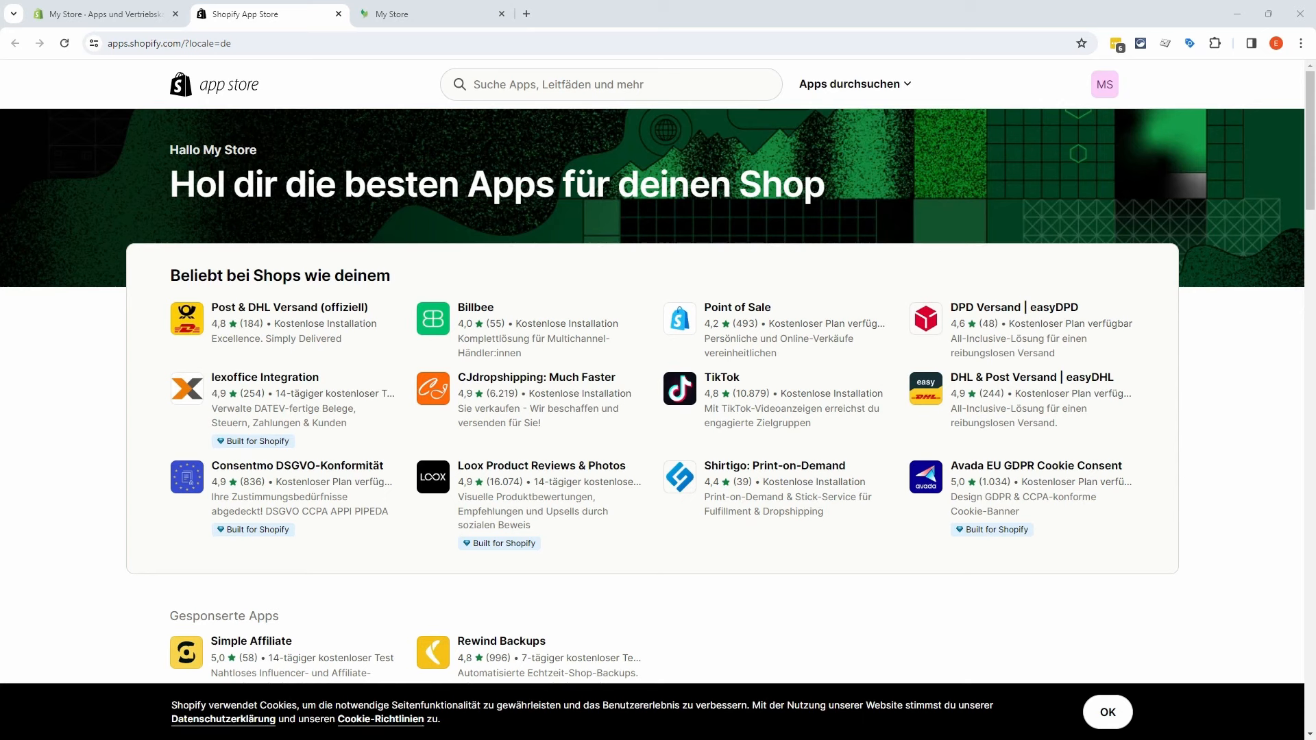
Step: Find the Judge.me Product Reviews app in the App Store and examine its listing and pricing plans
click(558, 85)
text(jude)
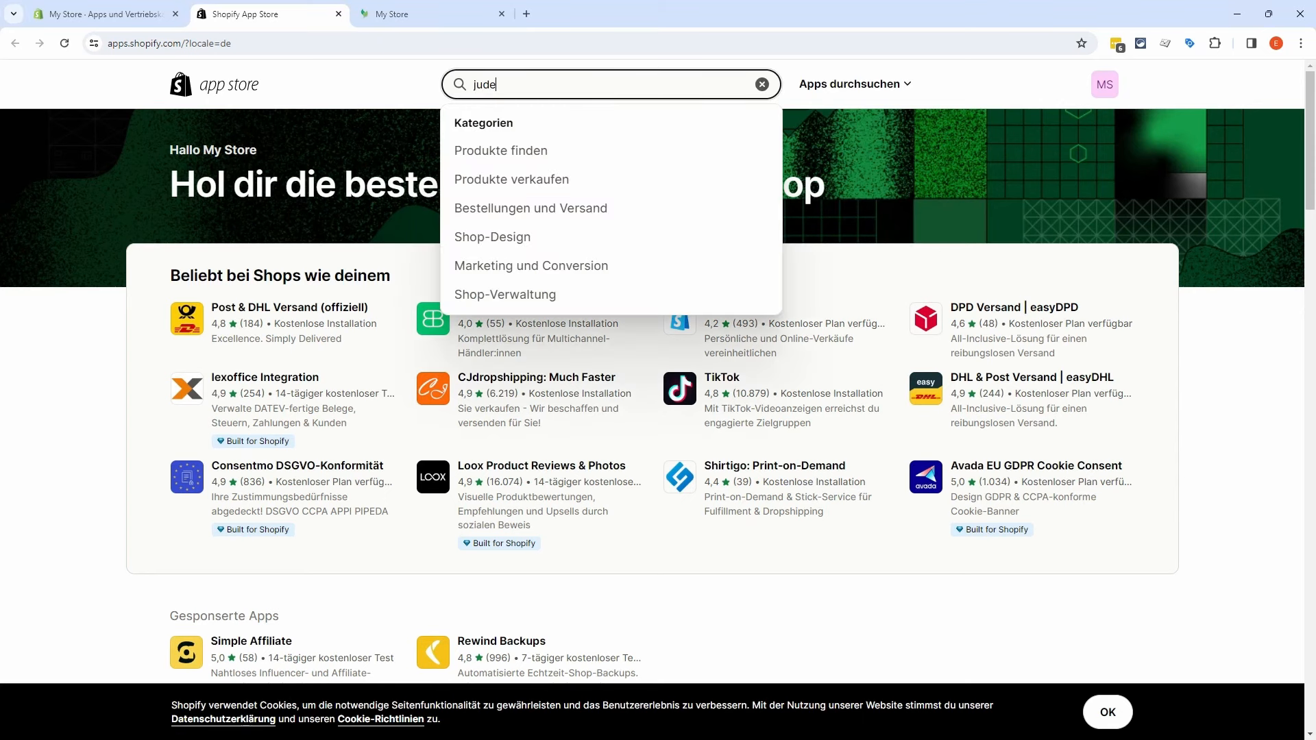
click(532, 130)
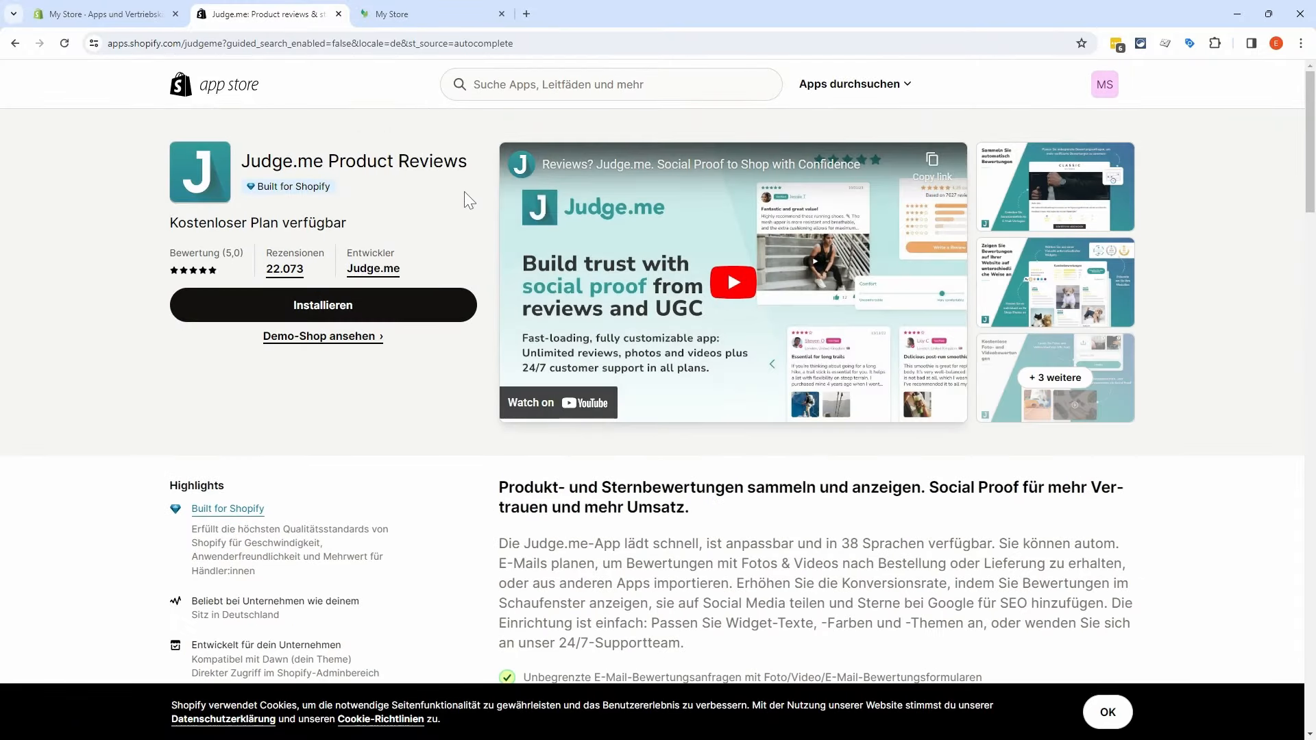
scroll(485, 258, down, 10)
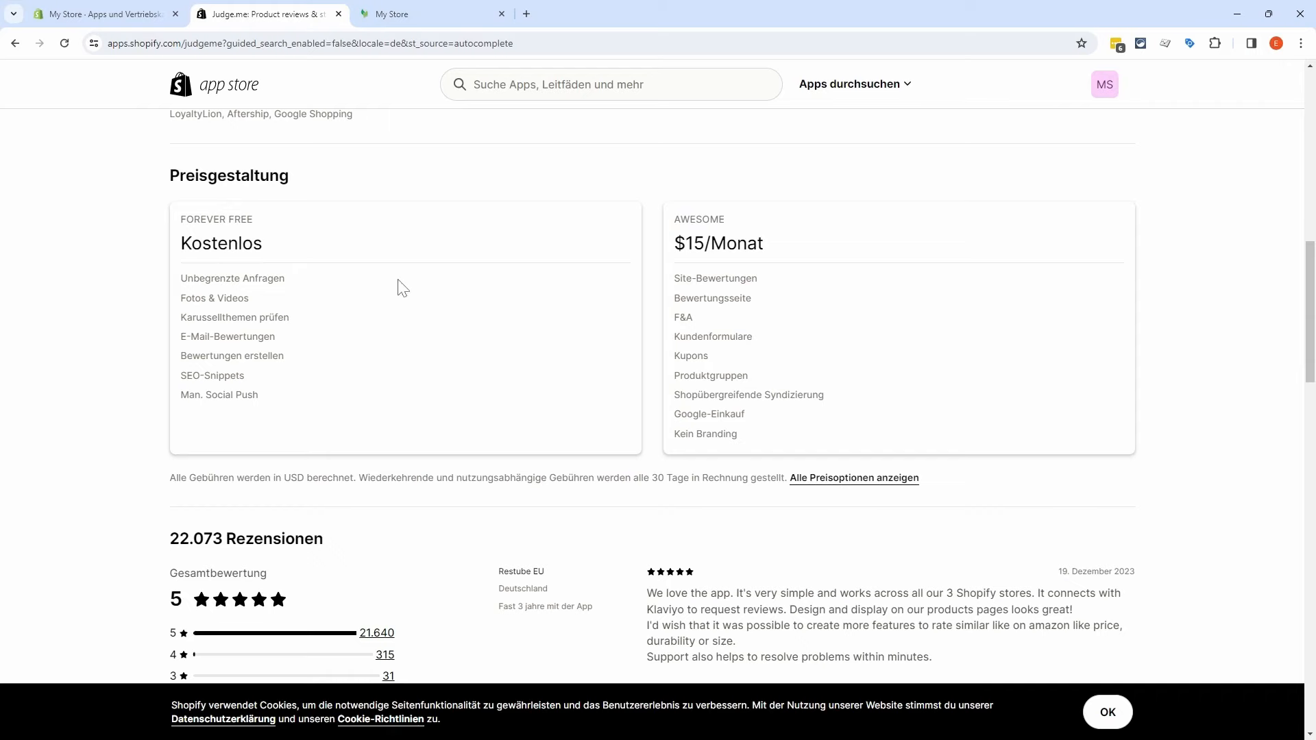
scroll(411, 274, up, 15)
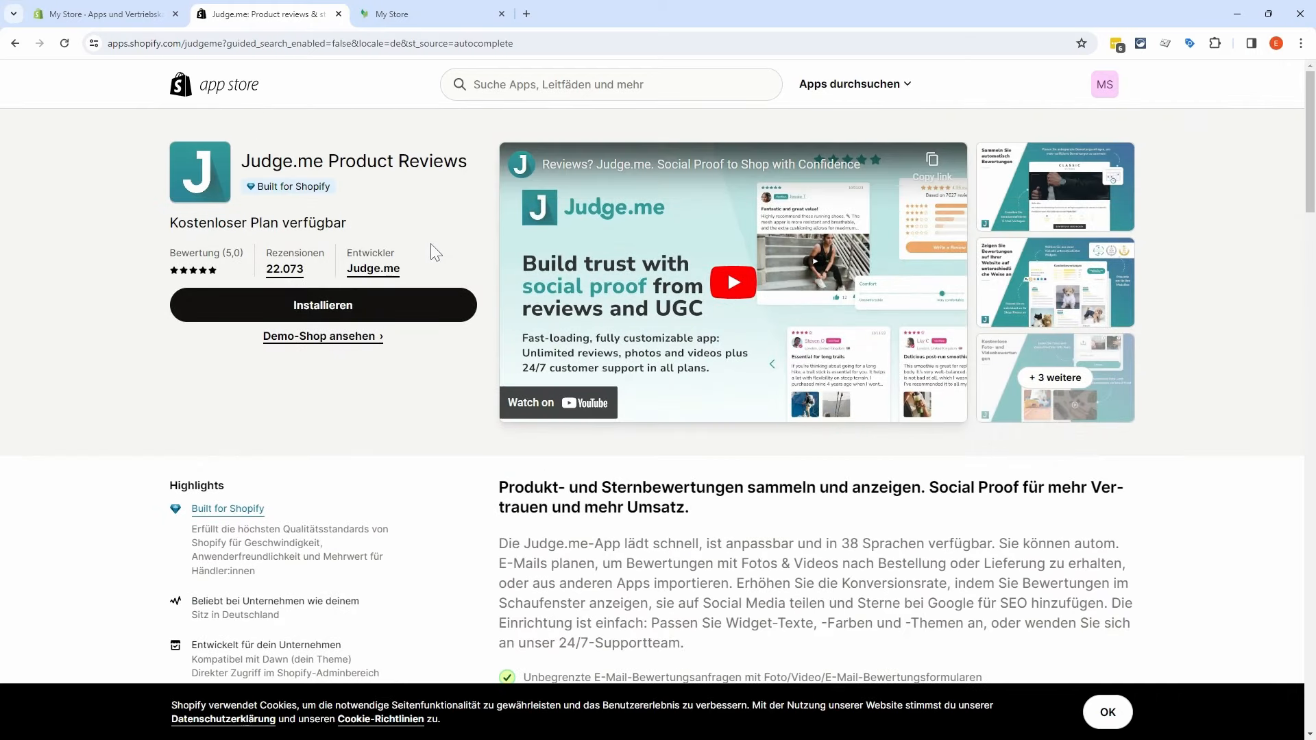
Step: Search the App Store for shipping apps with the terms "dhl" and "dpd"
click(520, 85)
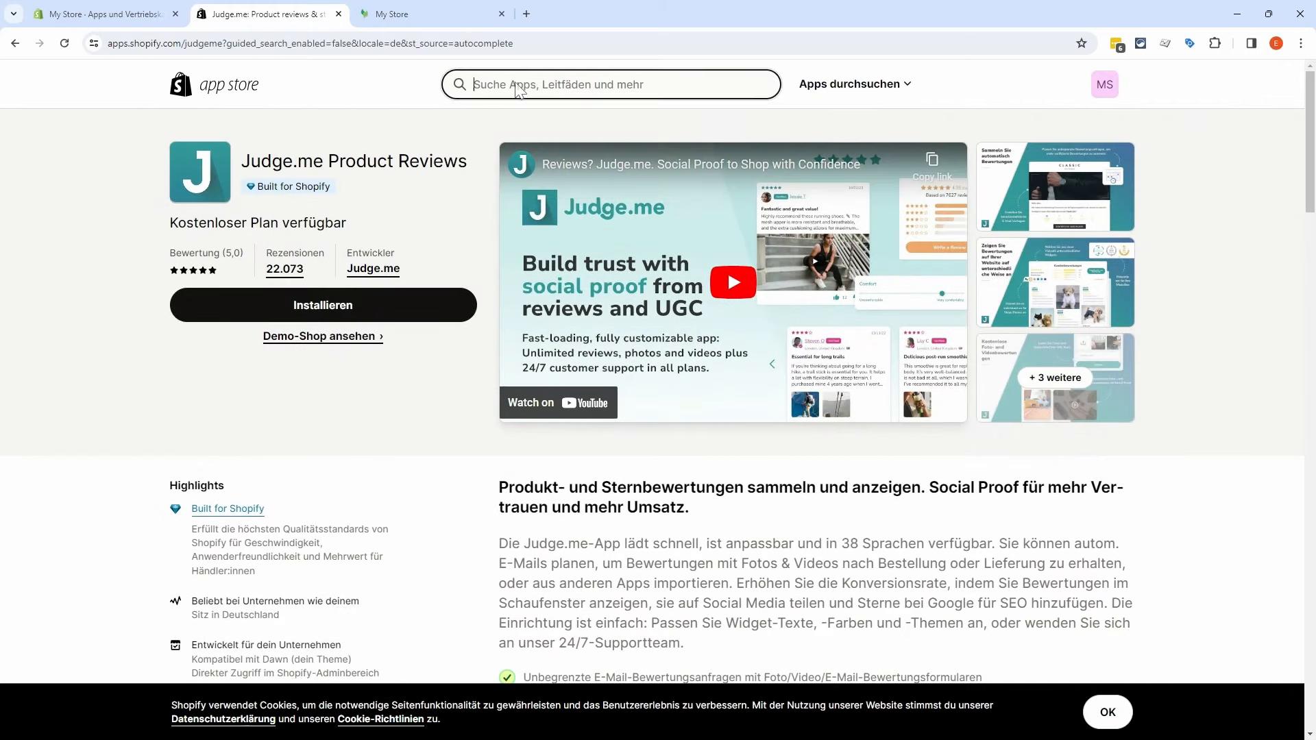
text(dhl)
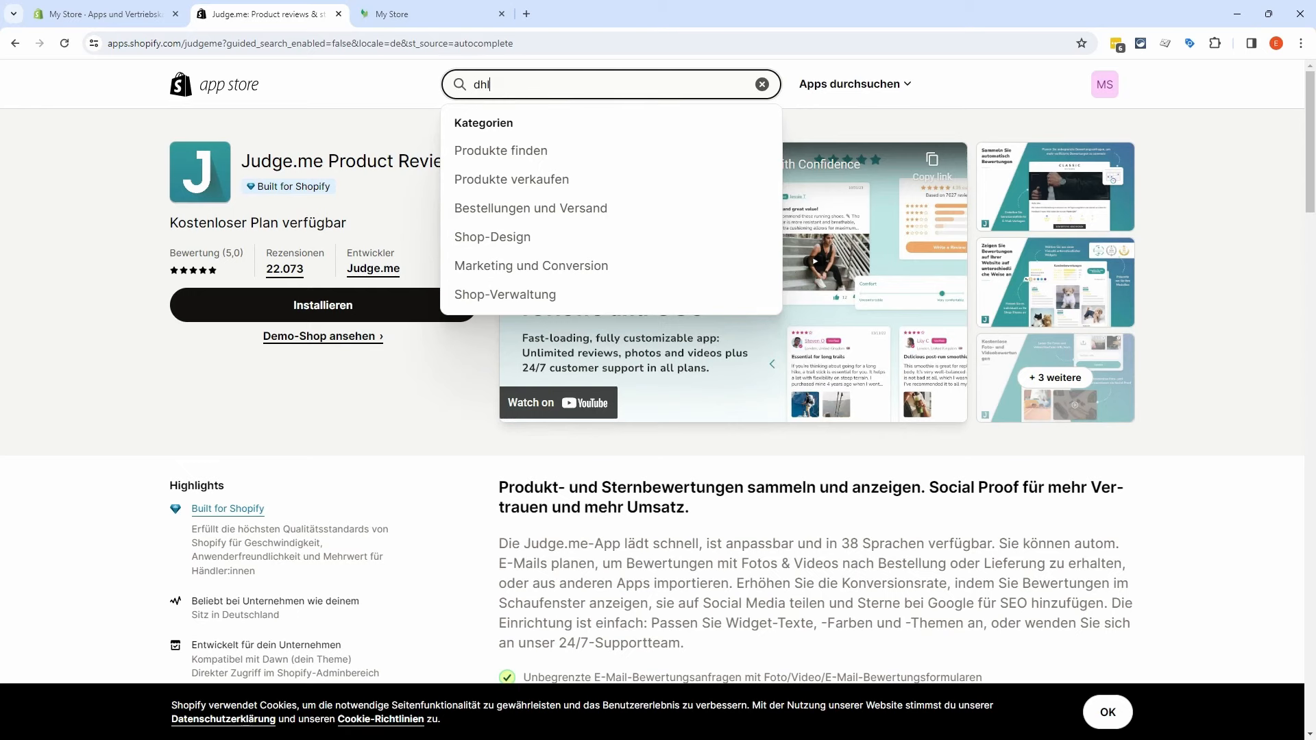
key(Return)
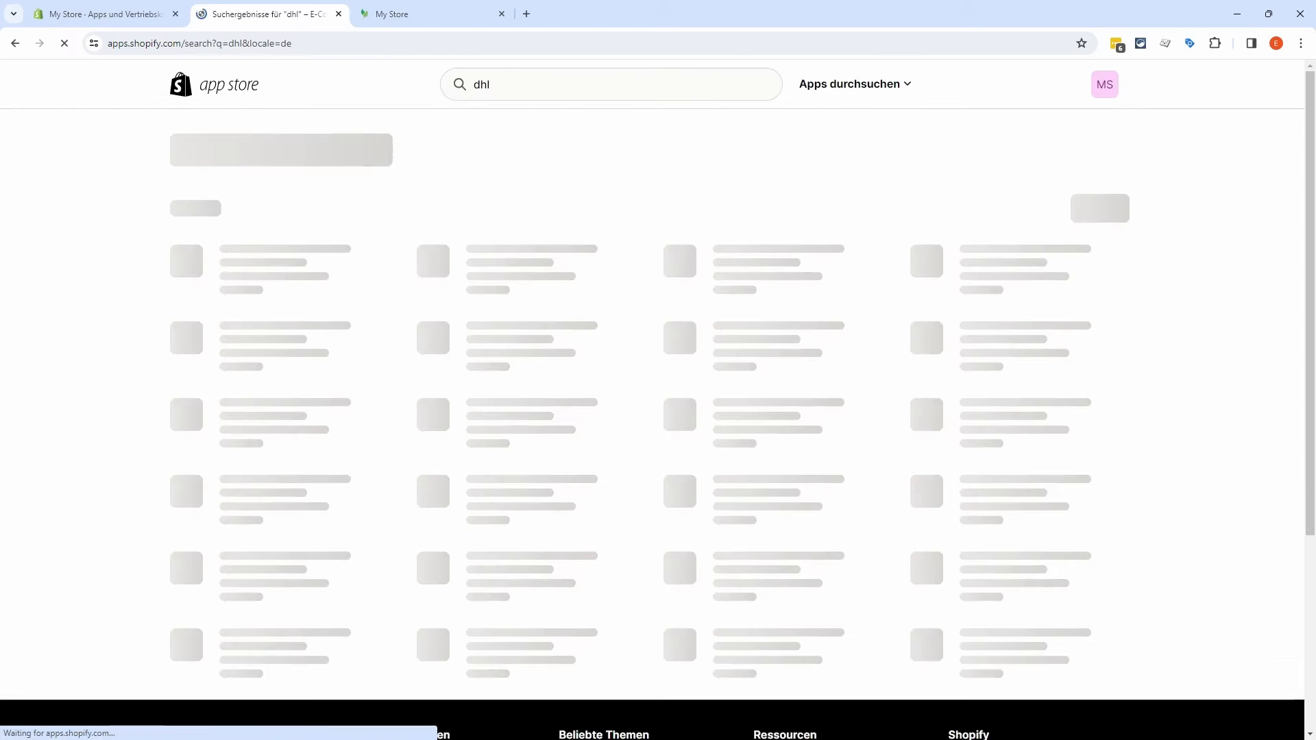
text(dpd)
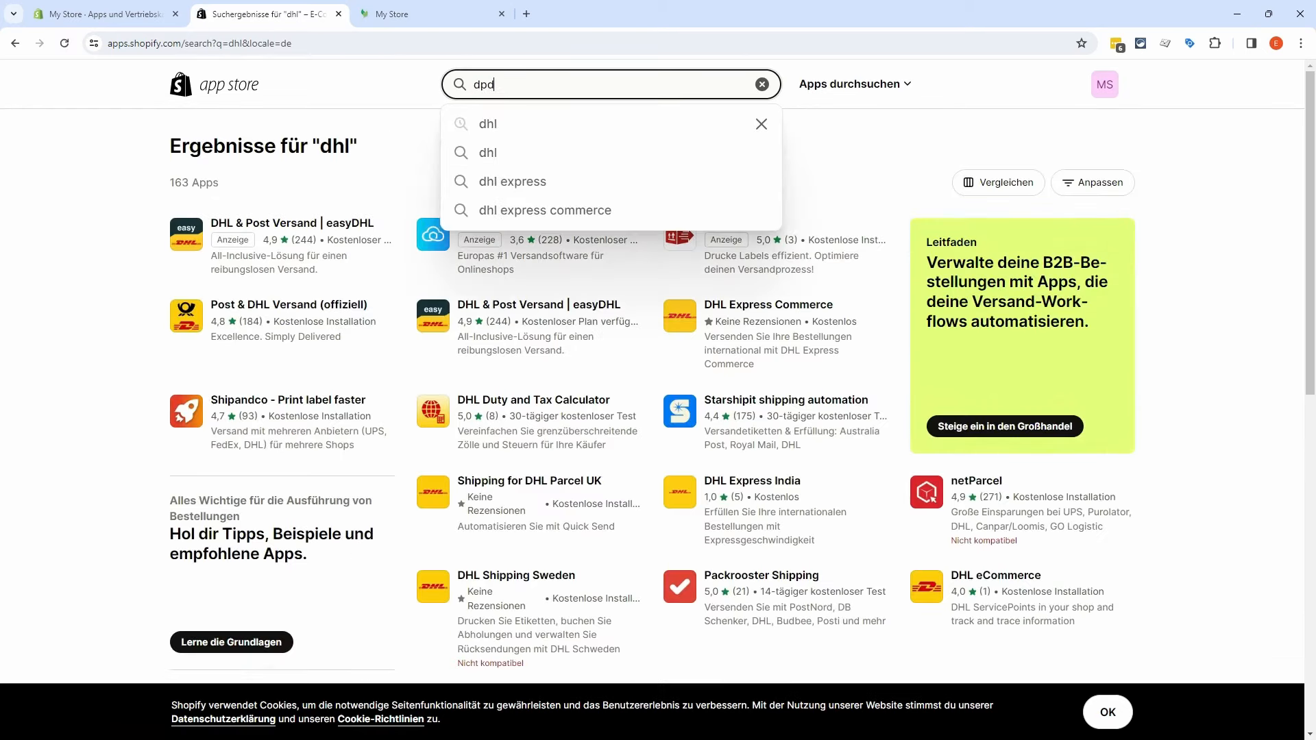
key(Return)
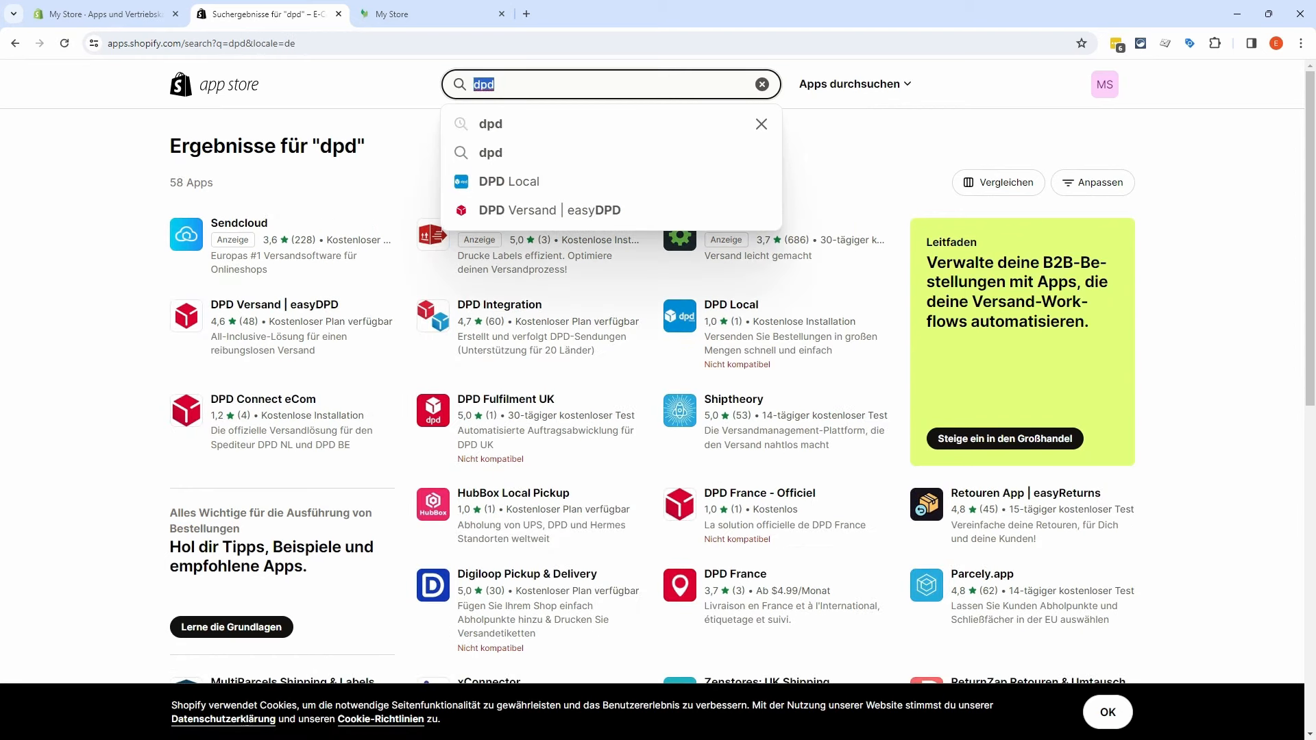
Step: Search for "klayio", open the Klaviyo: Email Marketing & SMS listing and examine its features and pricing
text(kla)
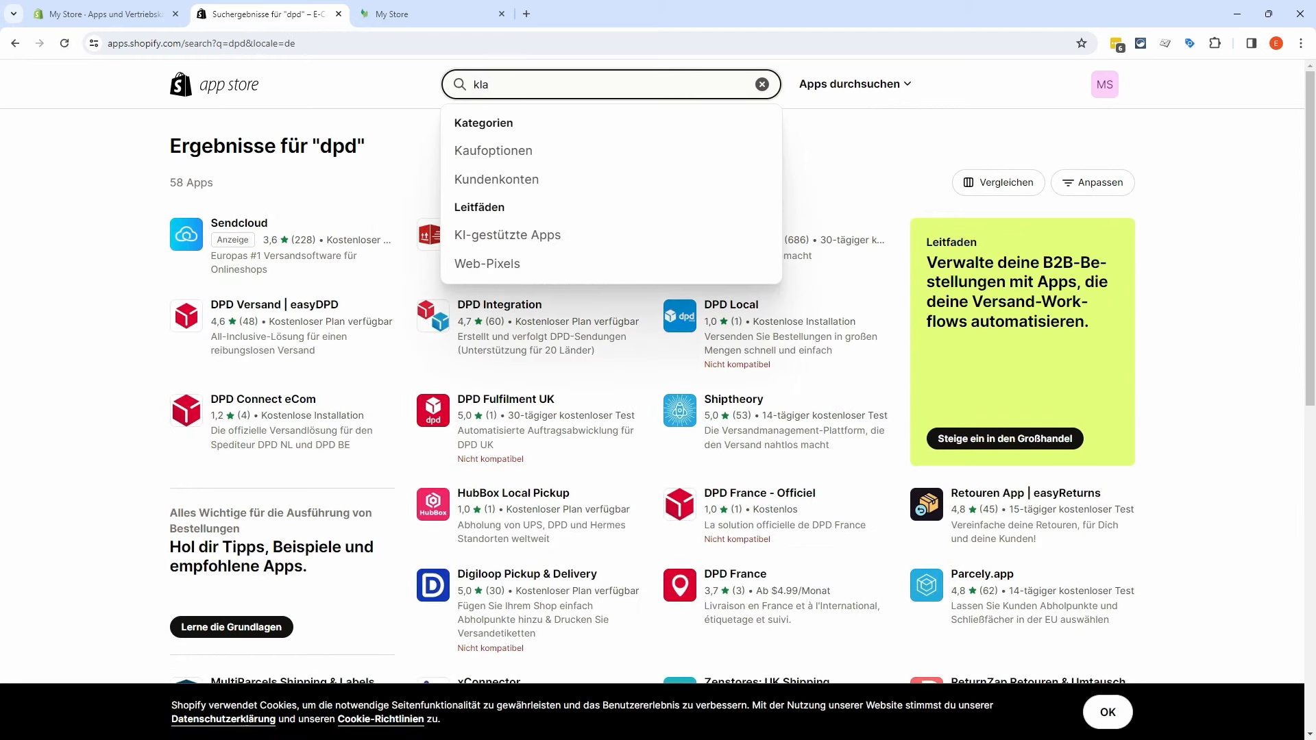
text(yio)
key(Return)
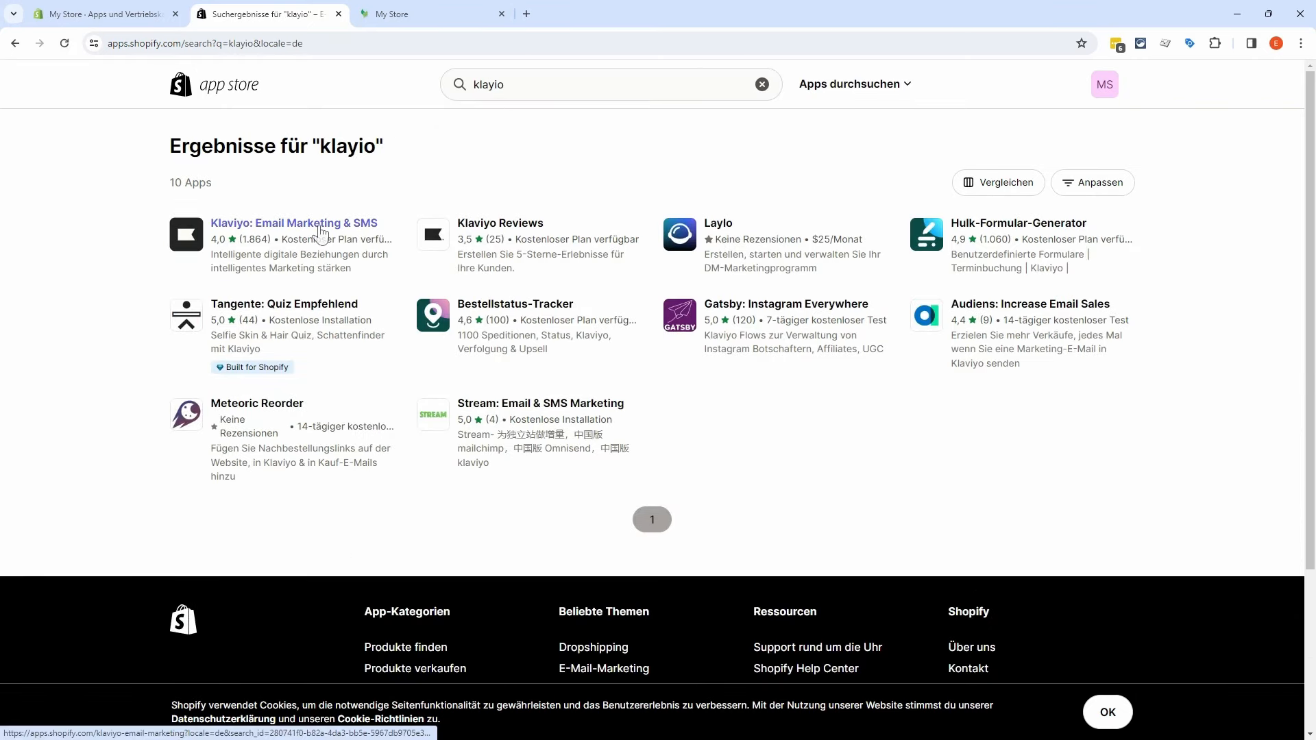
click(320, 231)
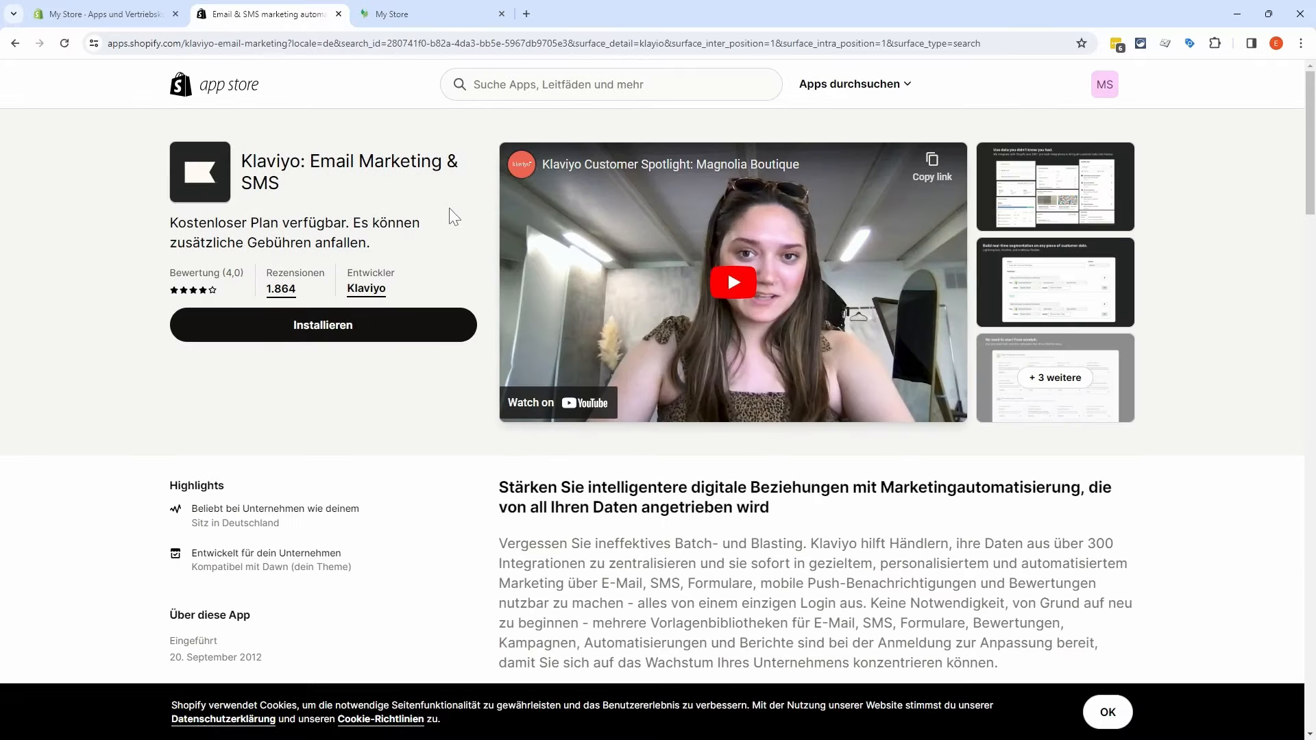
scroll(466, 219, down, 10)
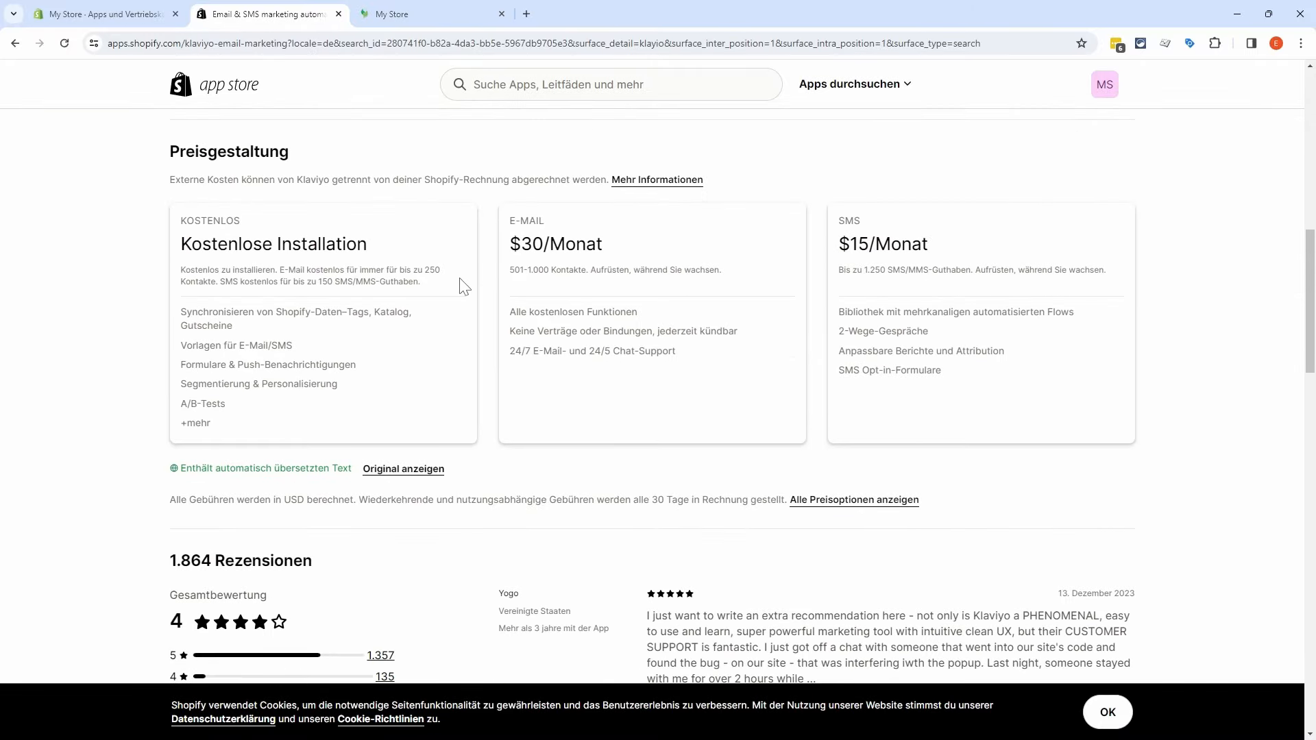
scroll(458, 277, up, 10)
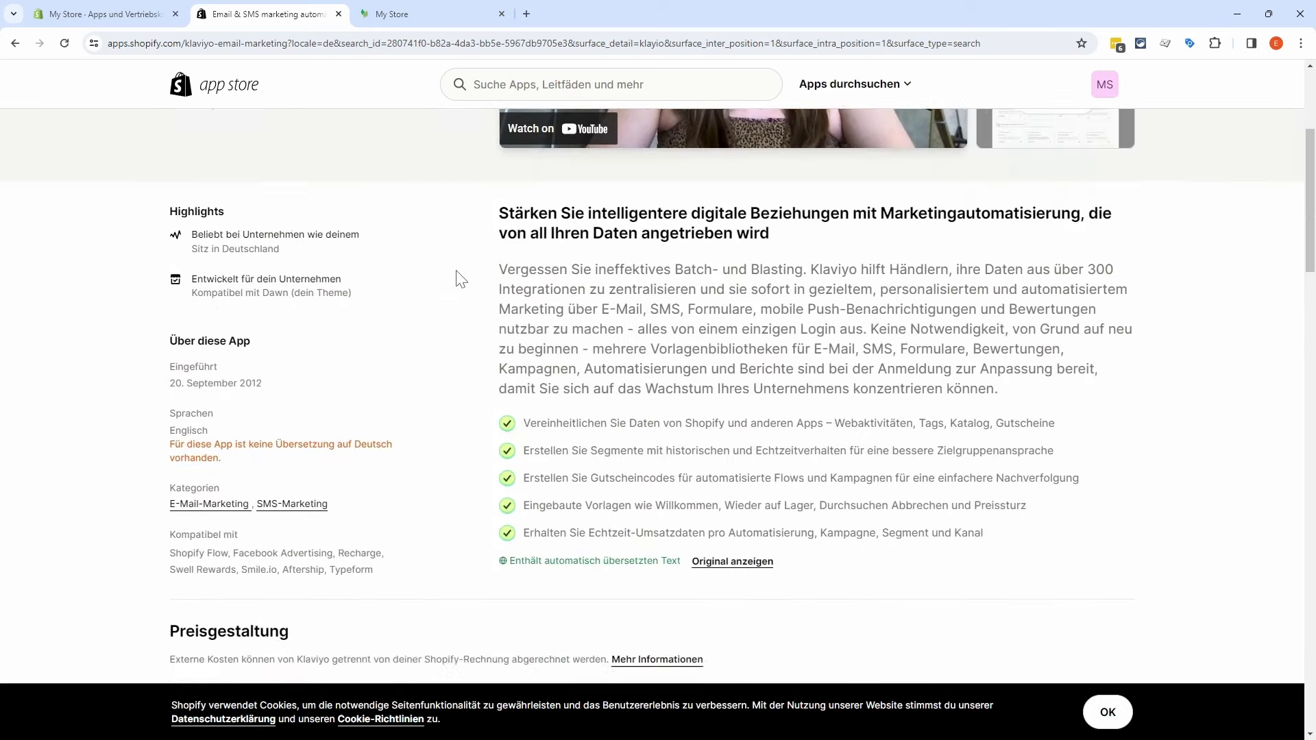
Step: Search the App Store for "pod" and look through the print-on-demand apps
click(518, 88)
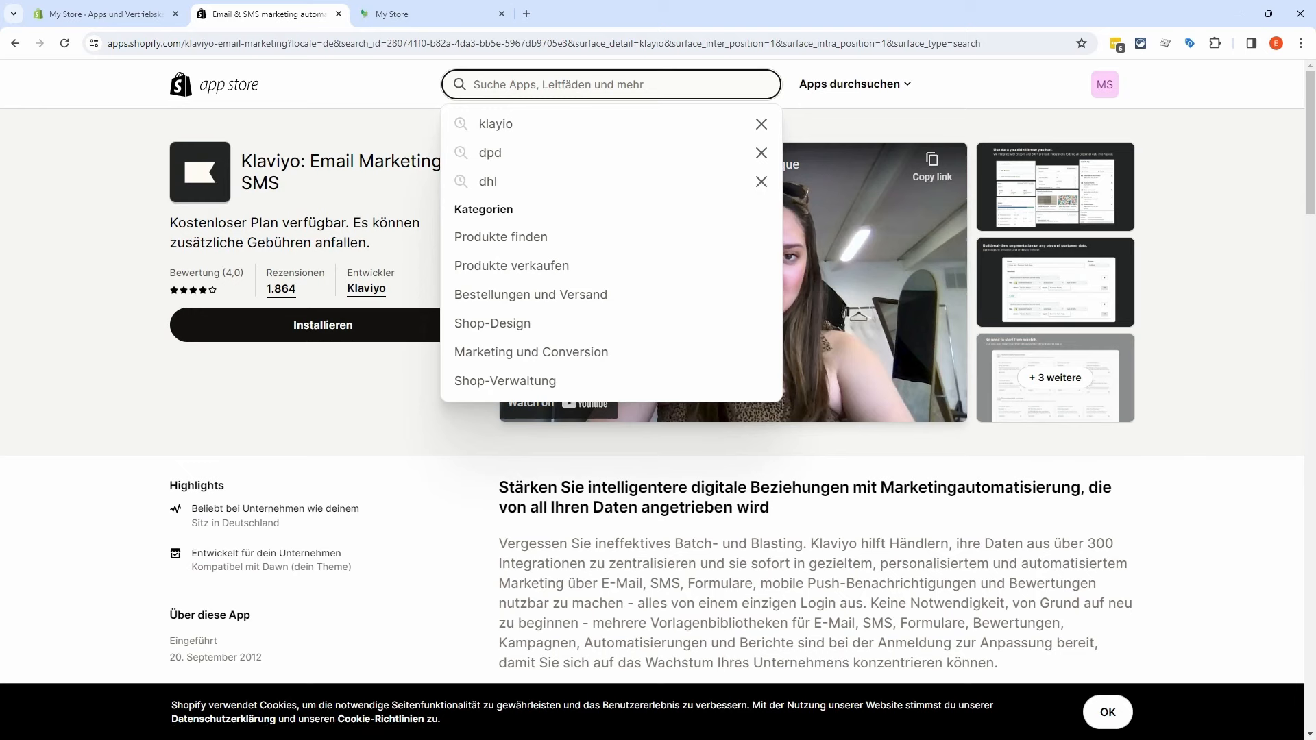
text(pod)
key(Return)
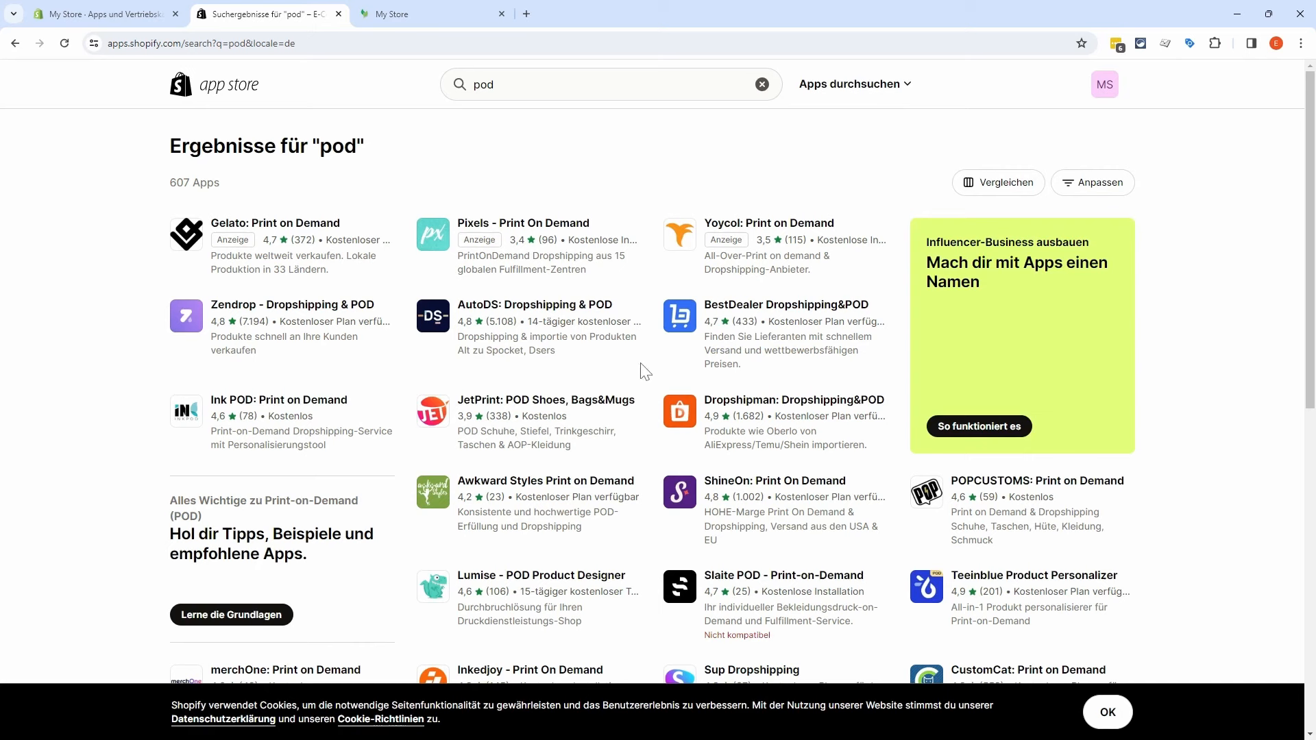
scroll(645, 370, down, 4)
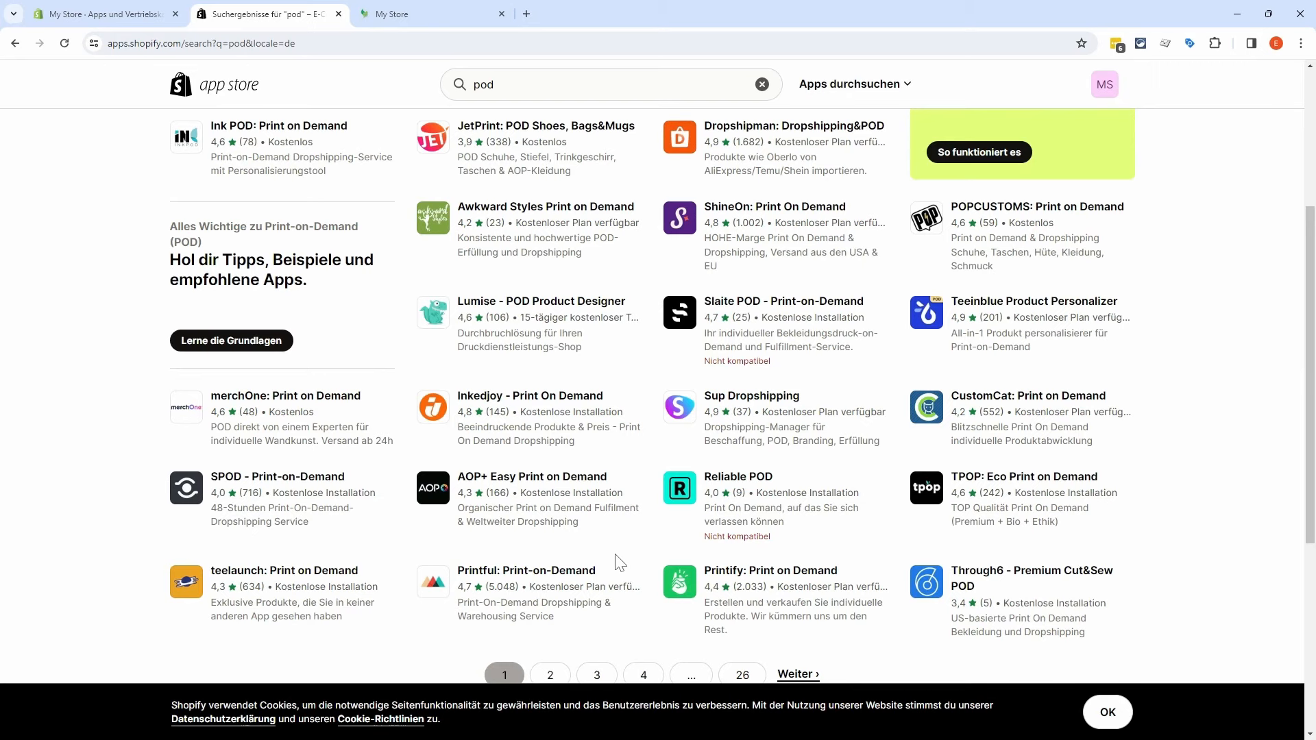
scroll(620, 561, up, 4)
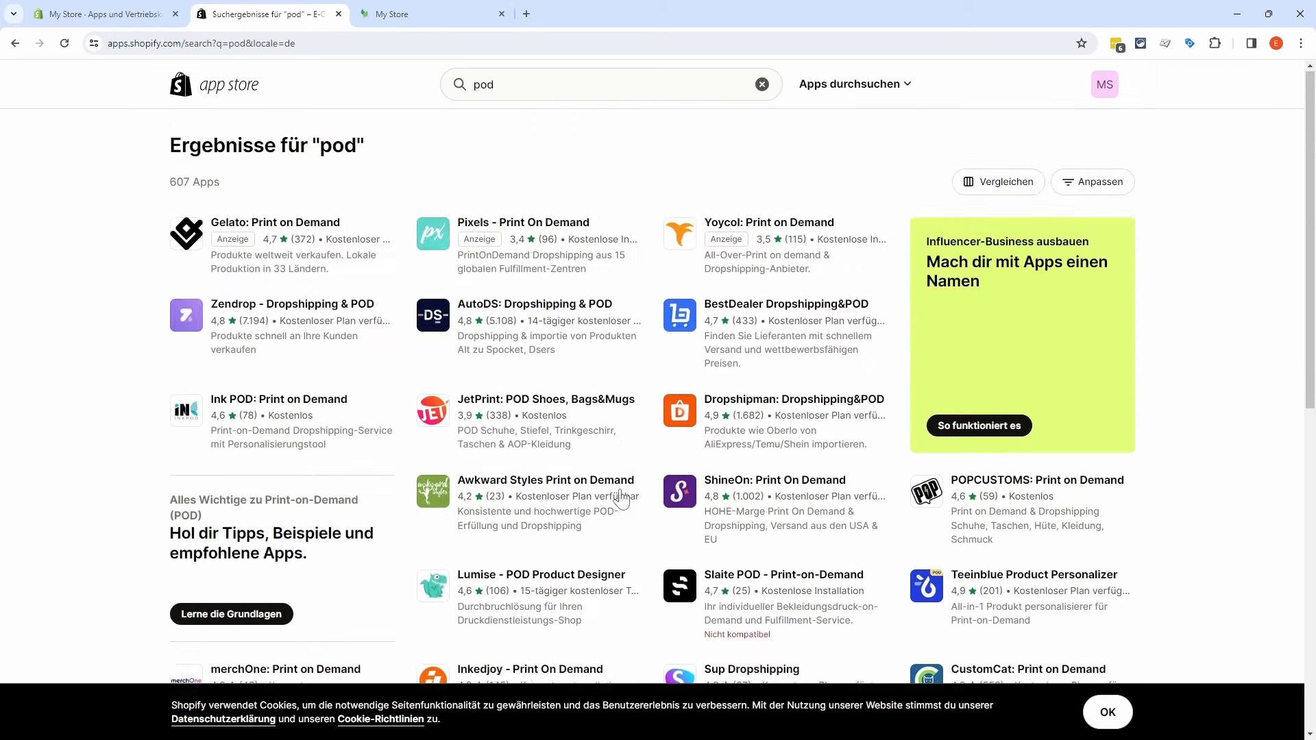
Step: Search the App Store for "dropshipping" apps
click(463, 86)
drag(494, 84, 473, 85)
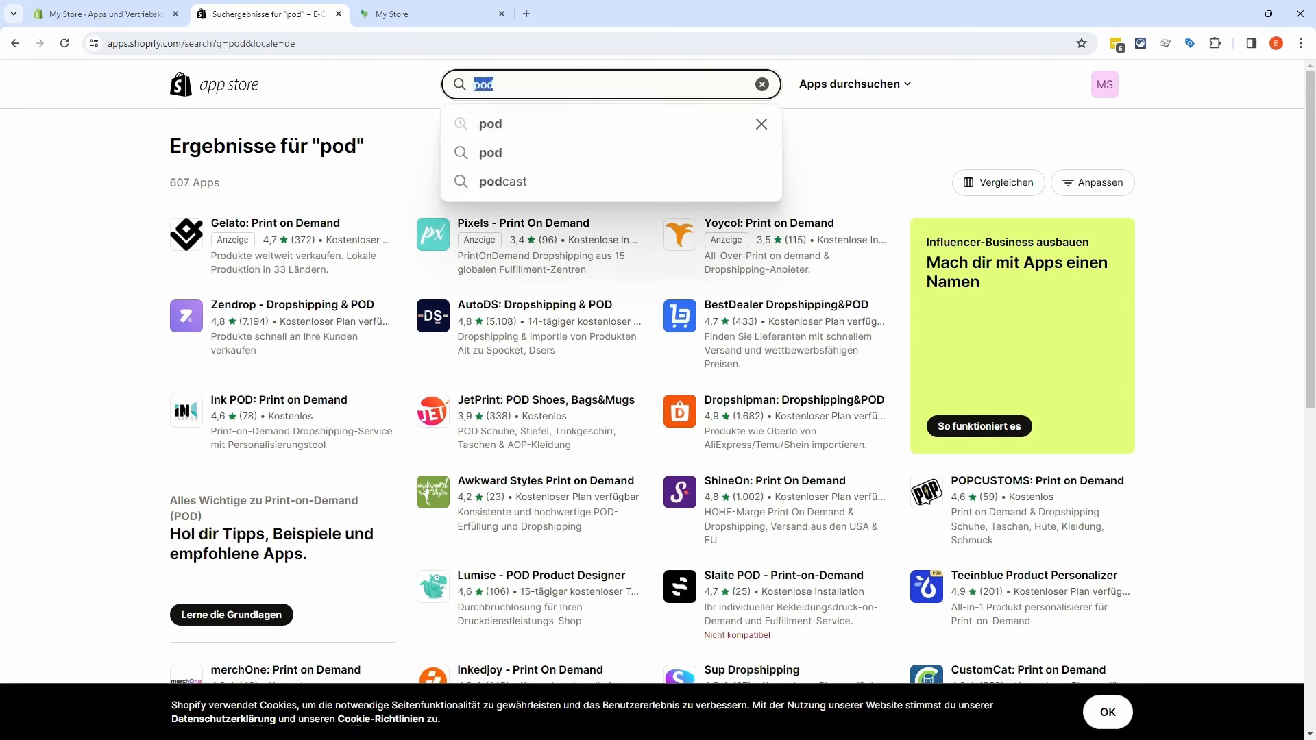
text(dropsh)
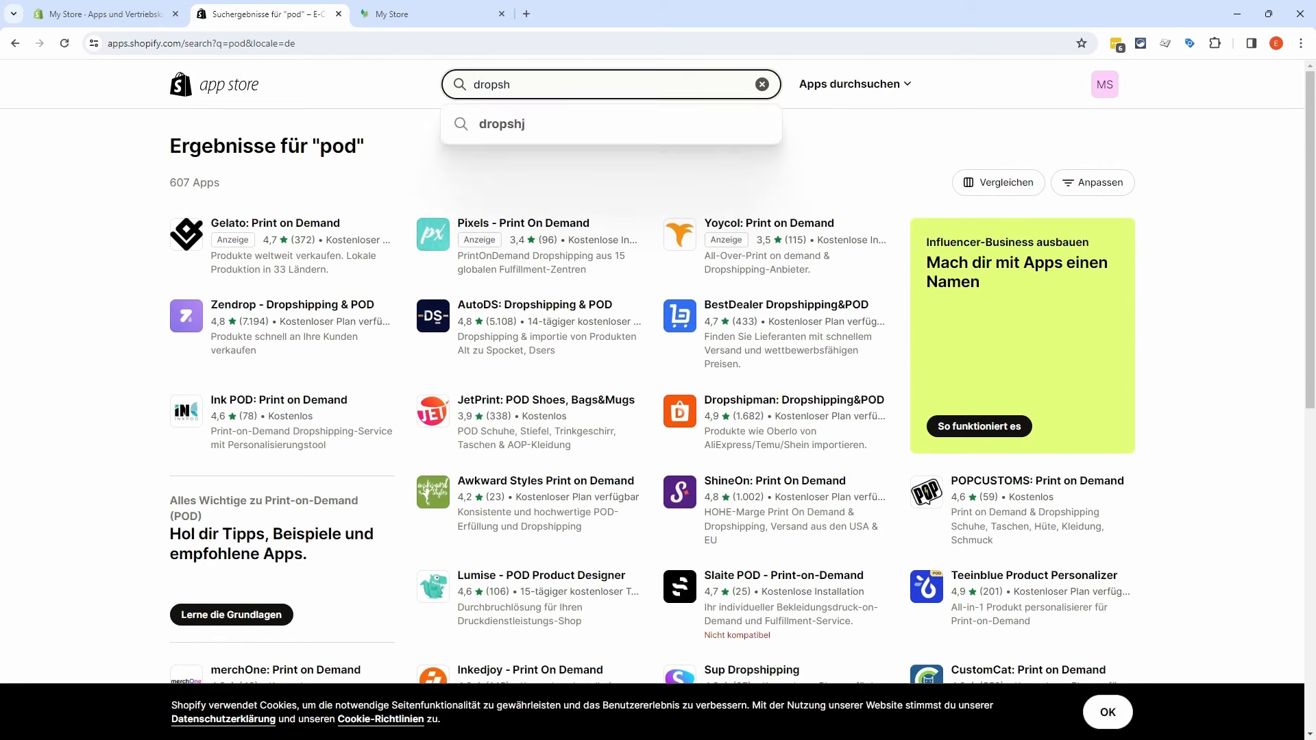
text(ipping)
key(Return)
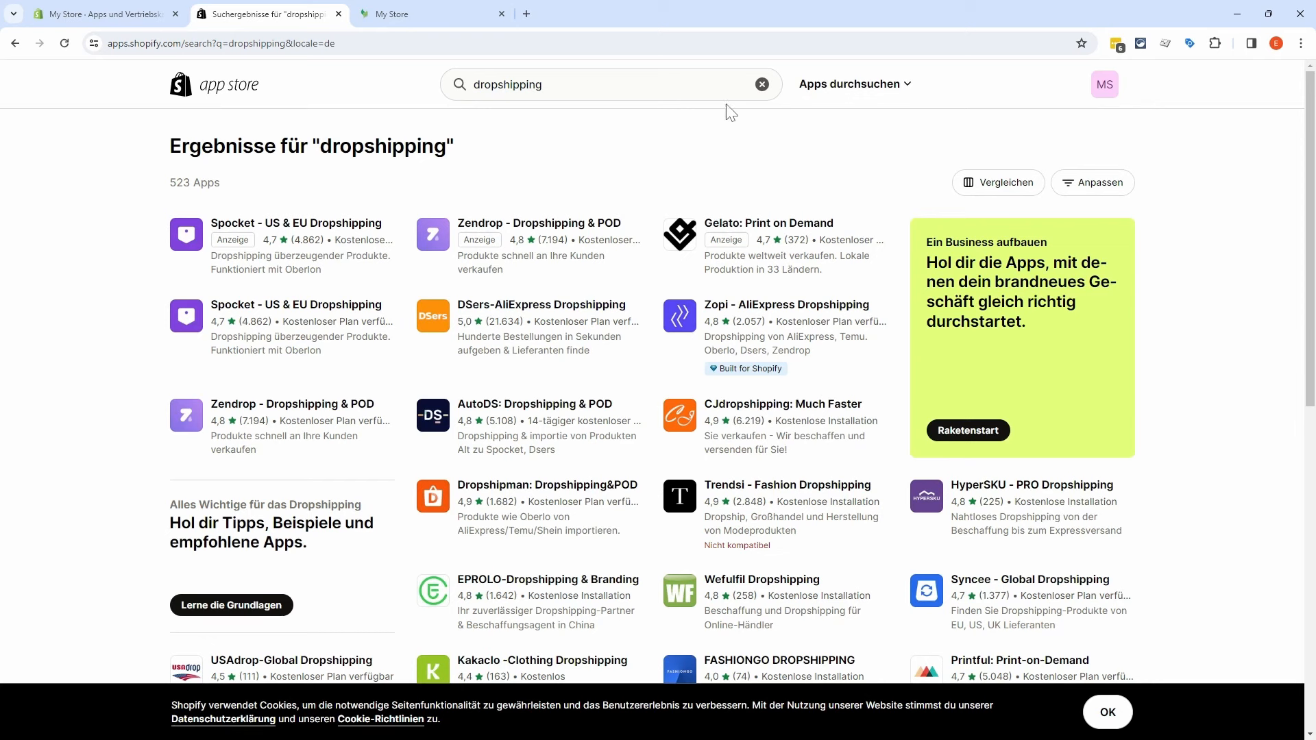
click(761, 83)
click(526, 124)
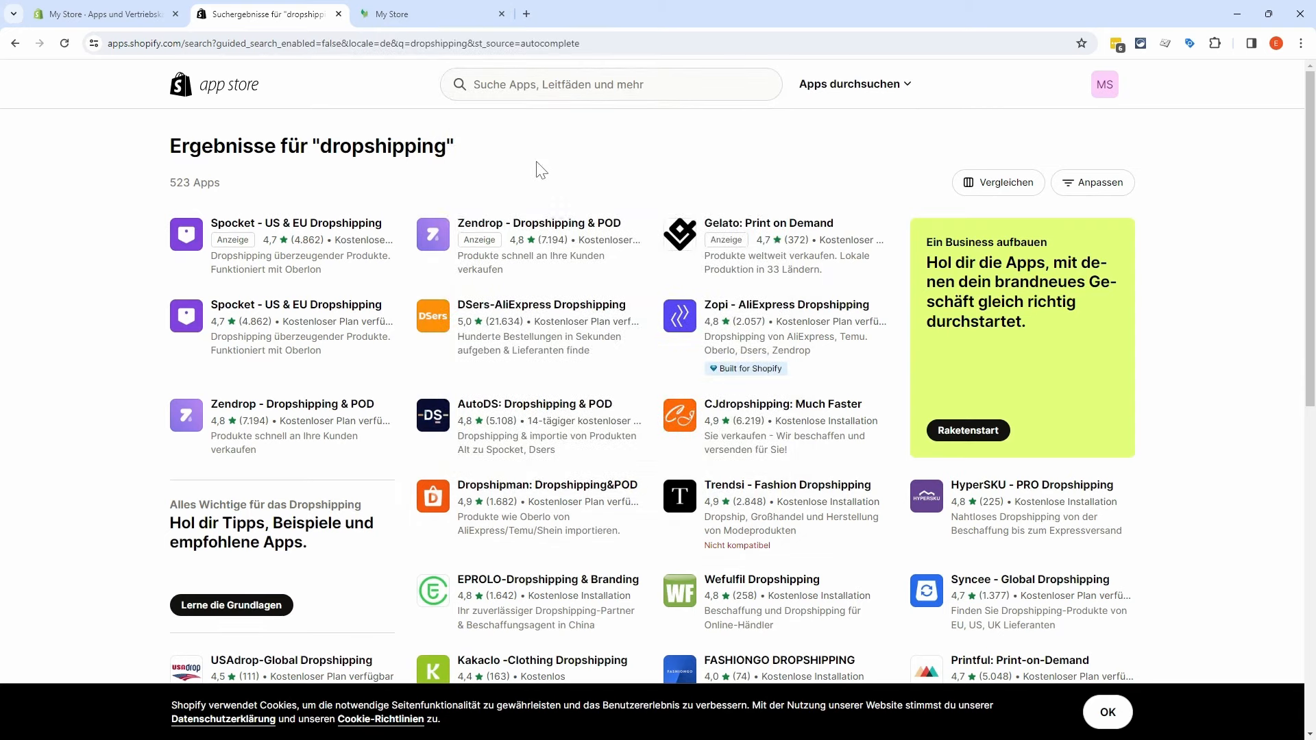
Step: Search for "order print pro" and open the Order Printer Pro: Invoice App listing
click(492, 86)
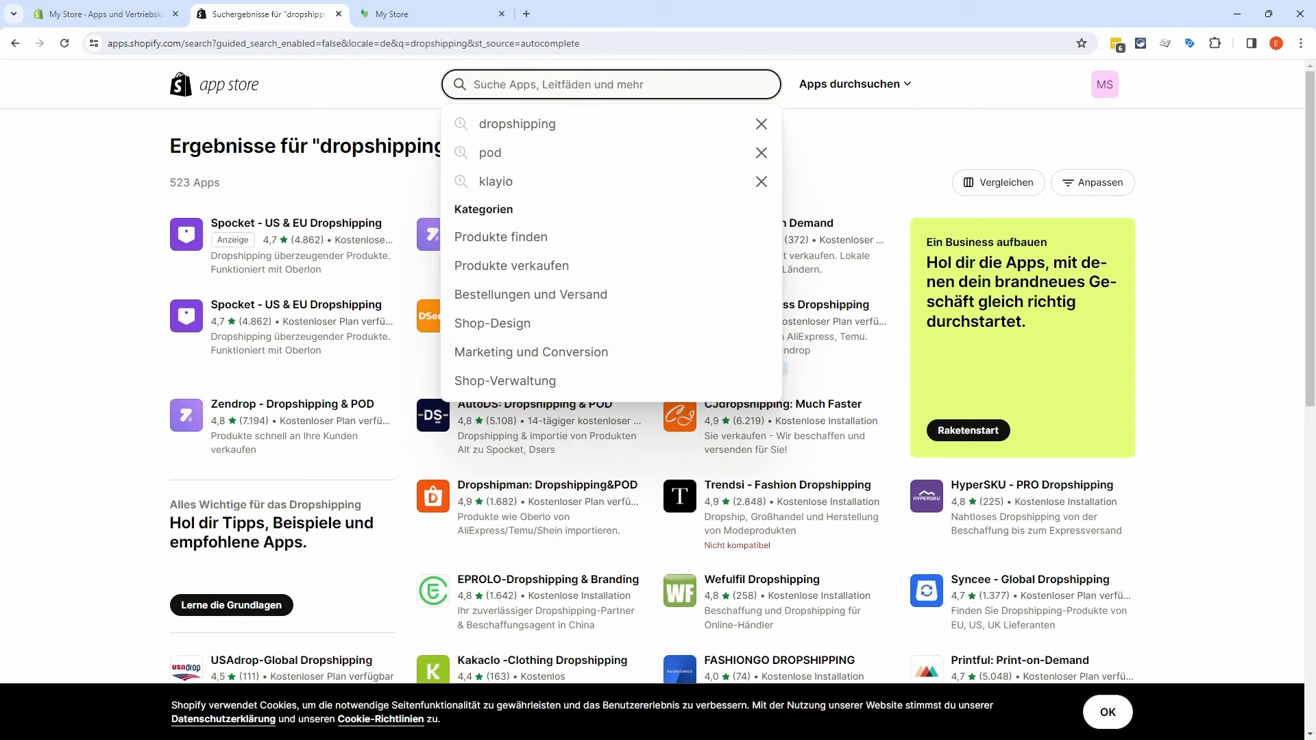
text(order)
key(Down)
key(Return)
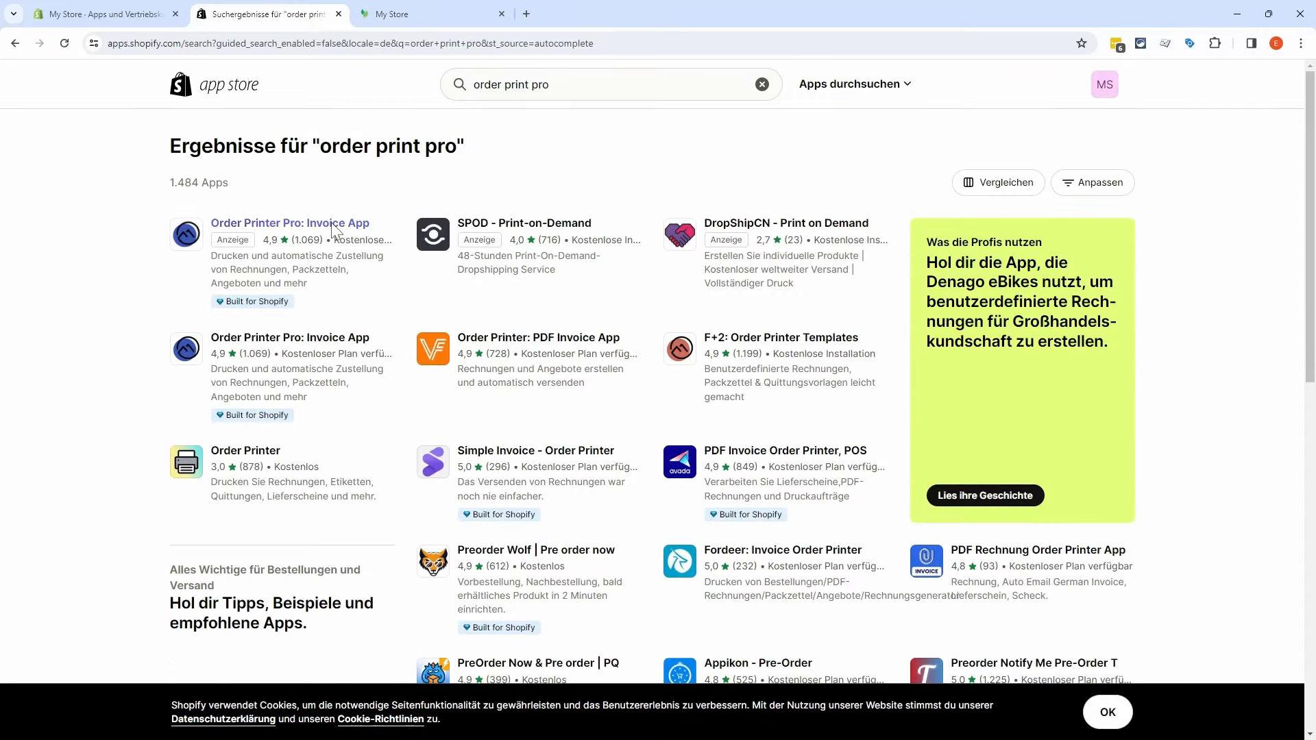
click(331, 225)
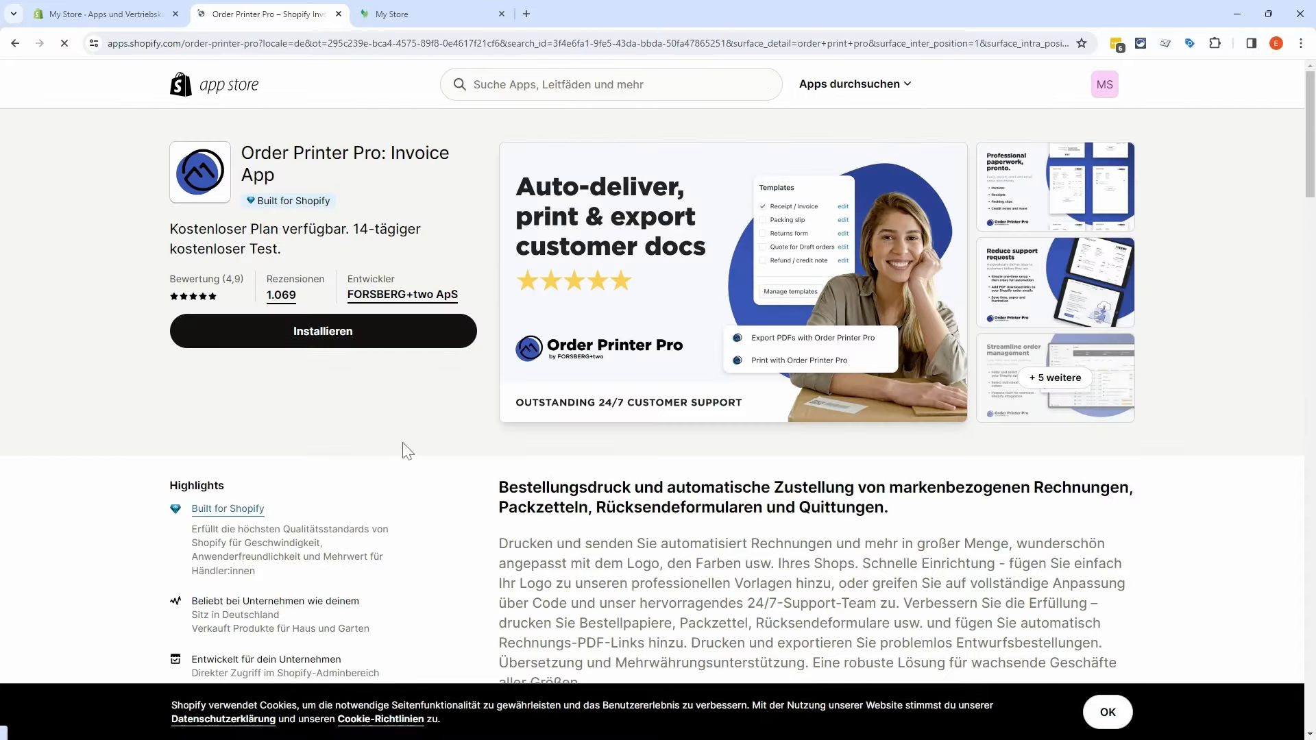
Step: Check the pricing plans of Order Printer Pro, install the app in the store and pin it to the navigation
scroll(306, 405, down, 15)
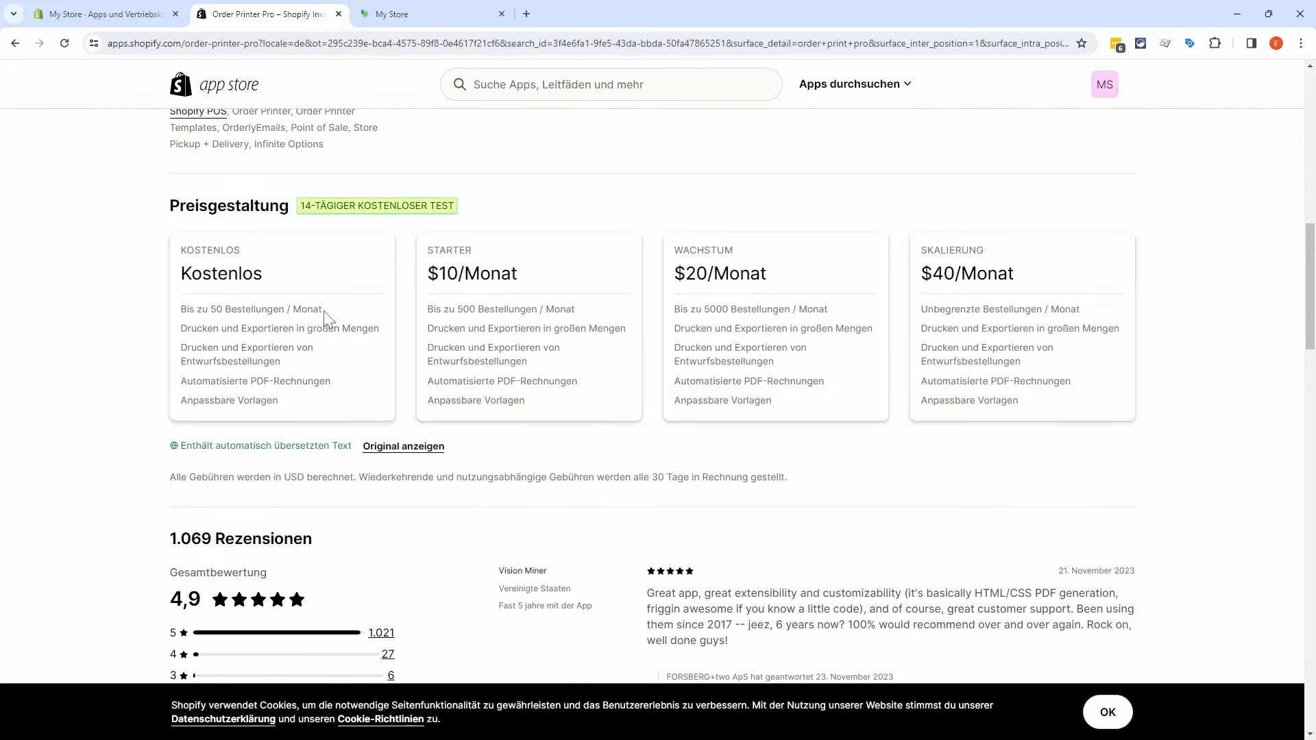
scroll(384, 315, up, 15)
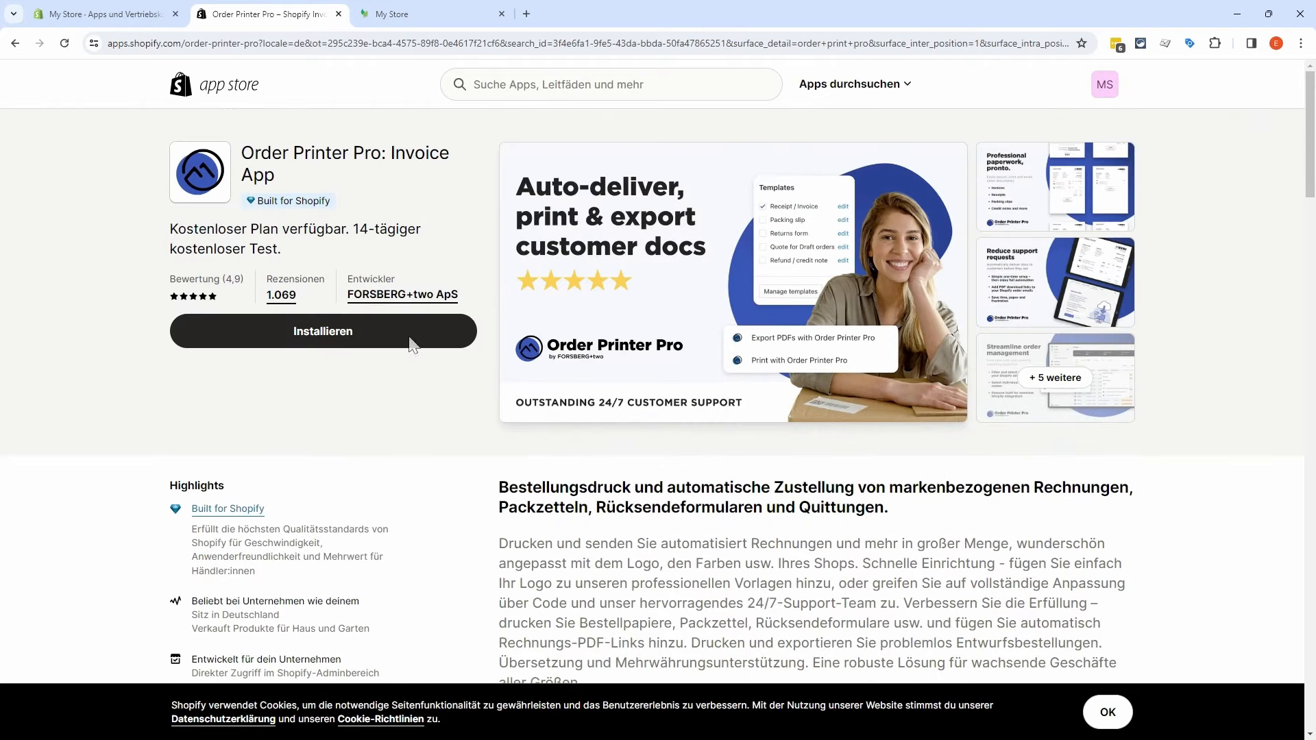
click(335, 340)
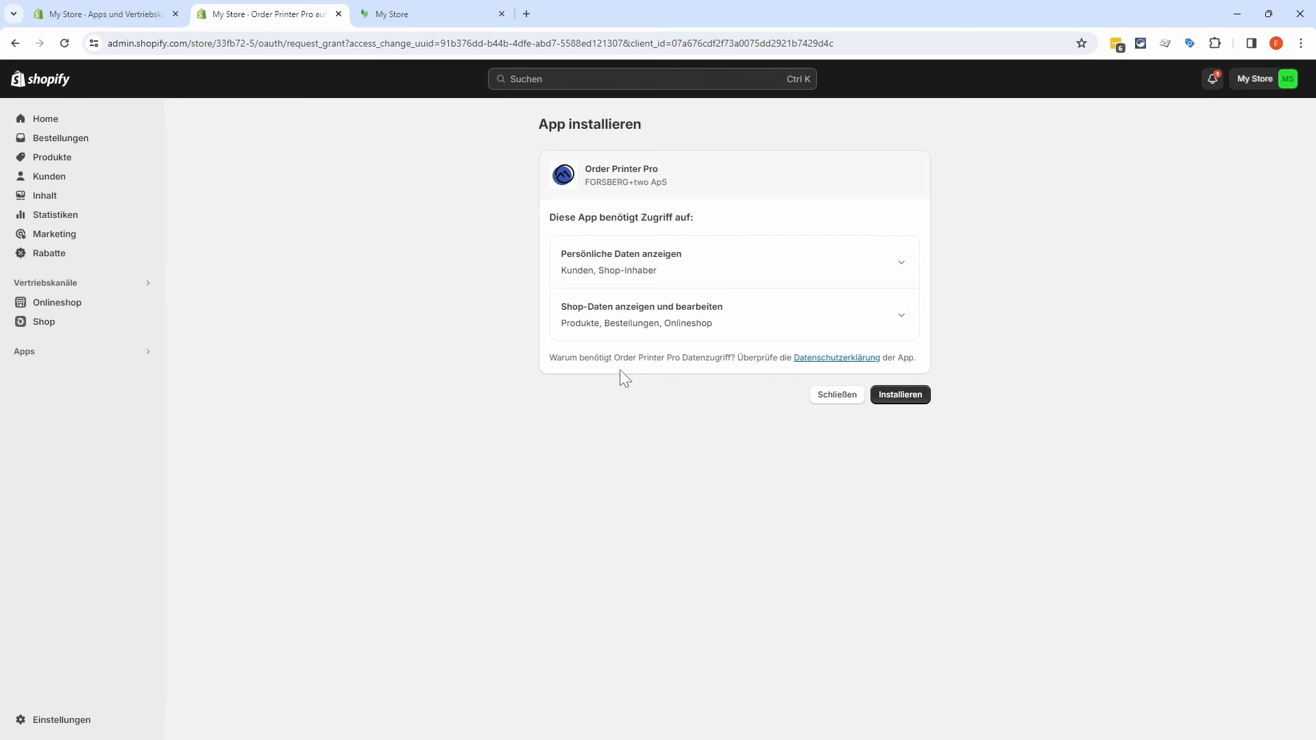
click(903, 397)
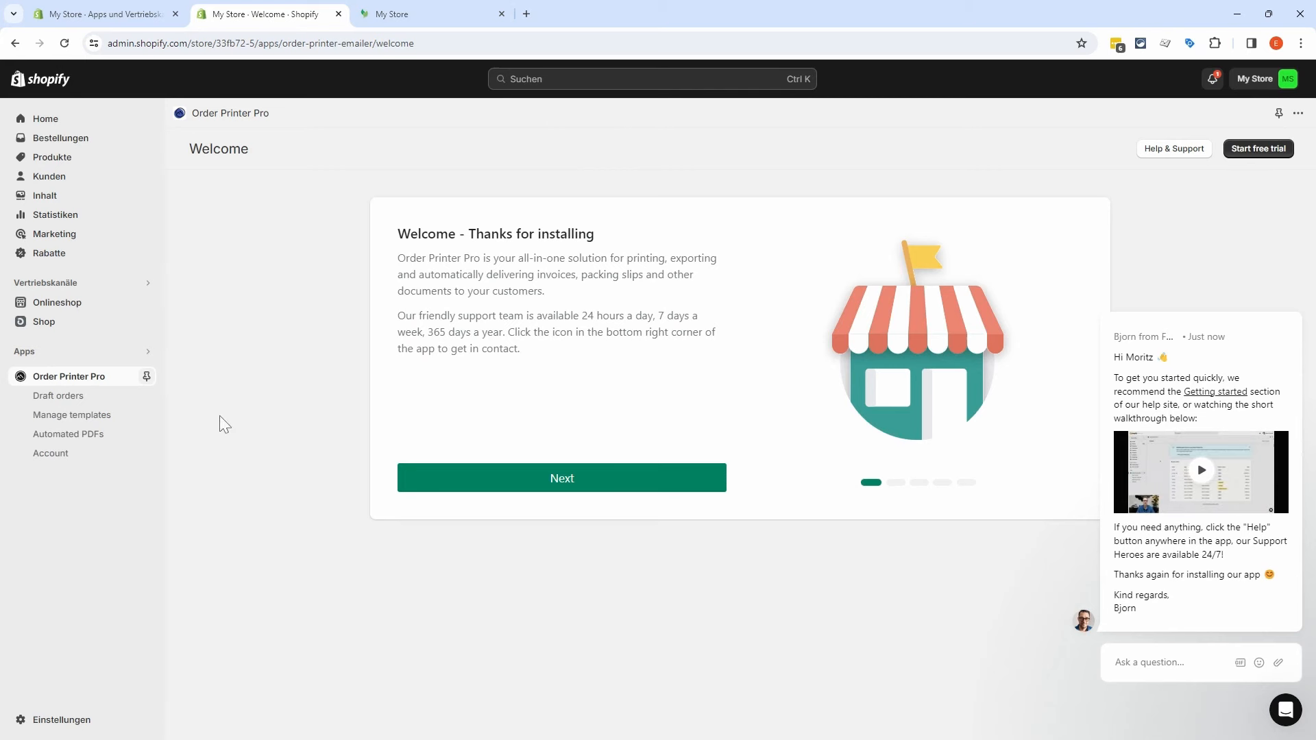
click(147, 376)
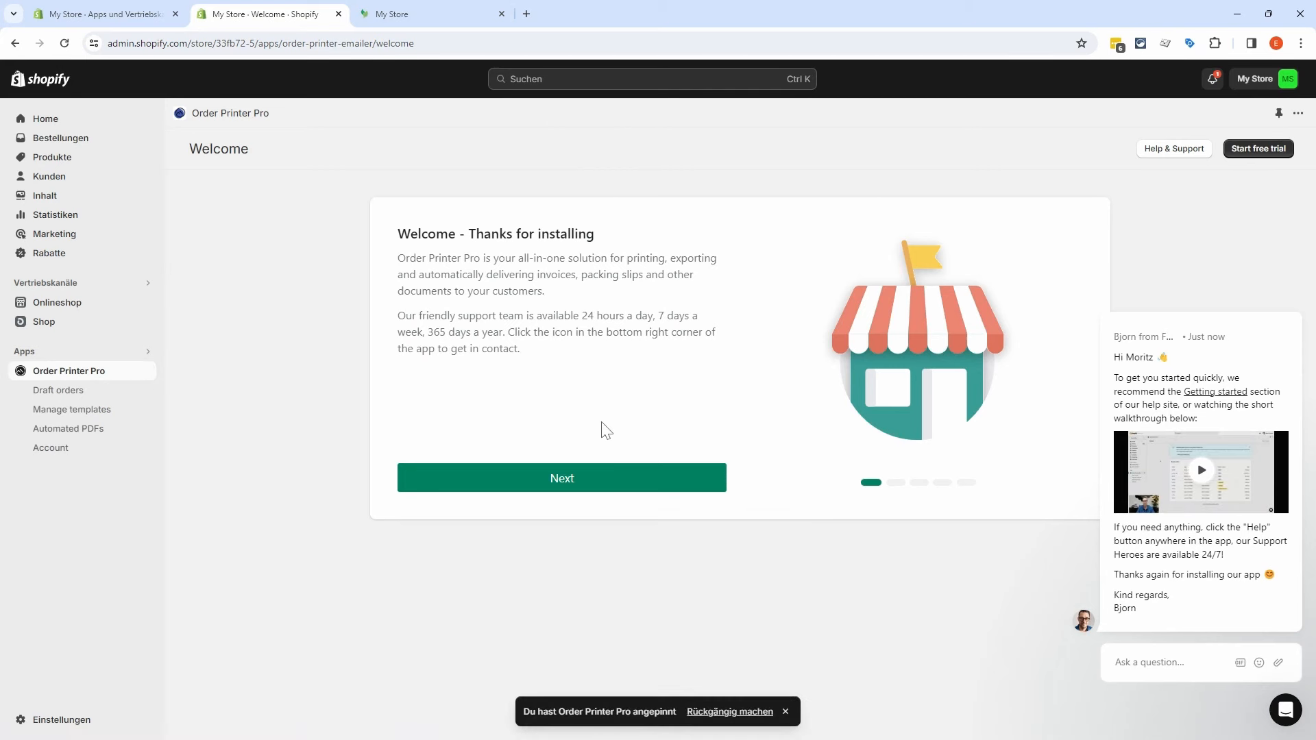
click(373, 376)
Step: Go through Order Printer Pro's welcome slides, start the free trial and approve the subscription
click(549, 479)
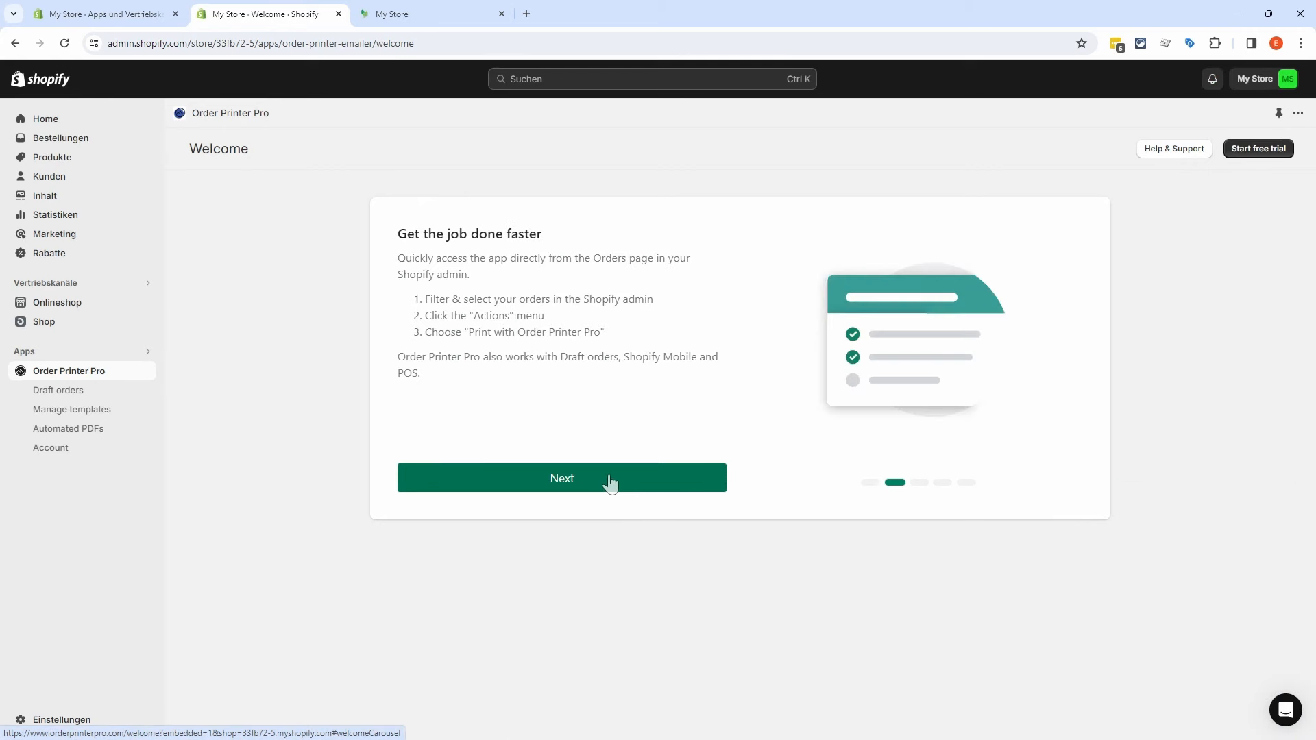
click(609, 484)
click(581, 488)
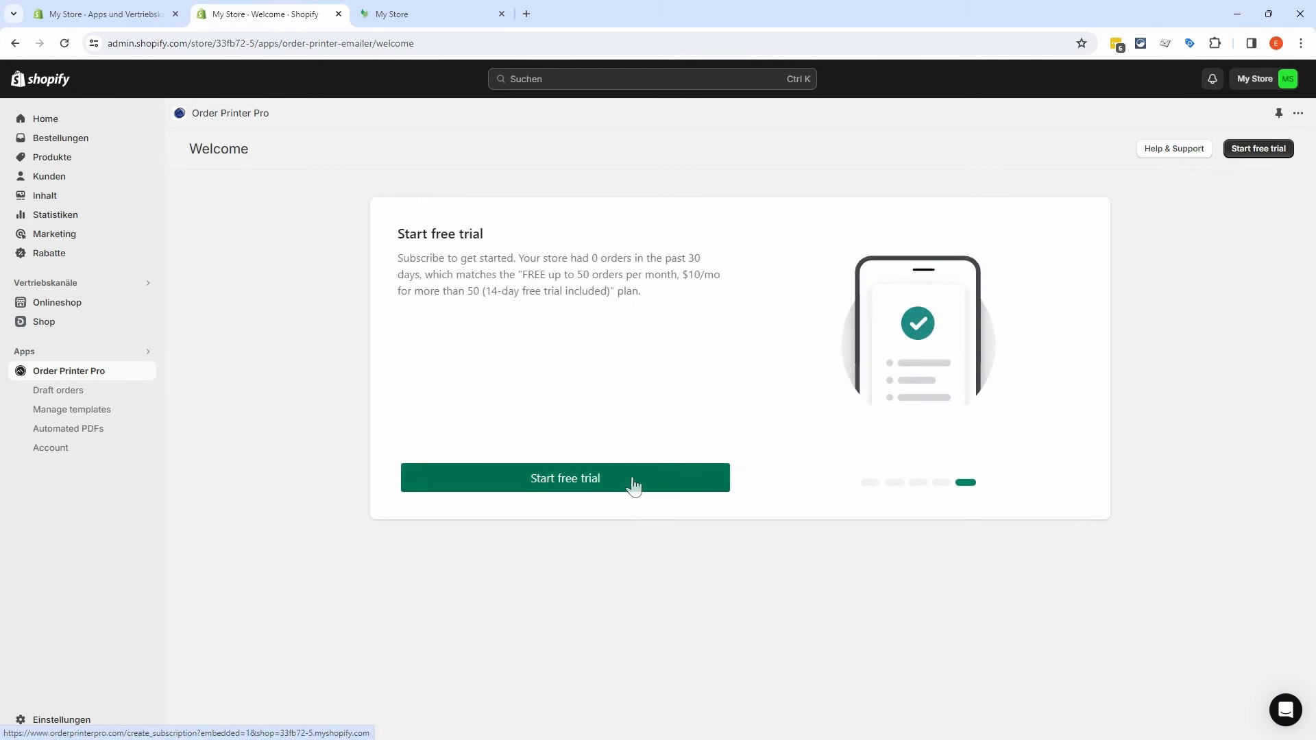
click(616, 484)
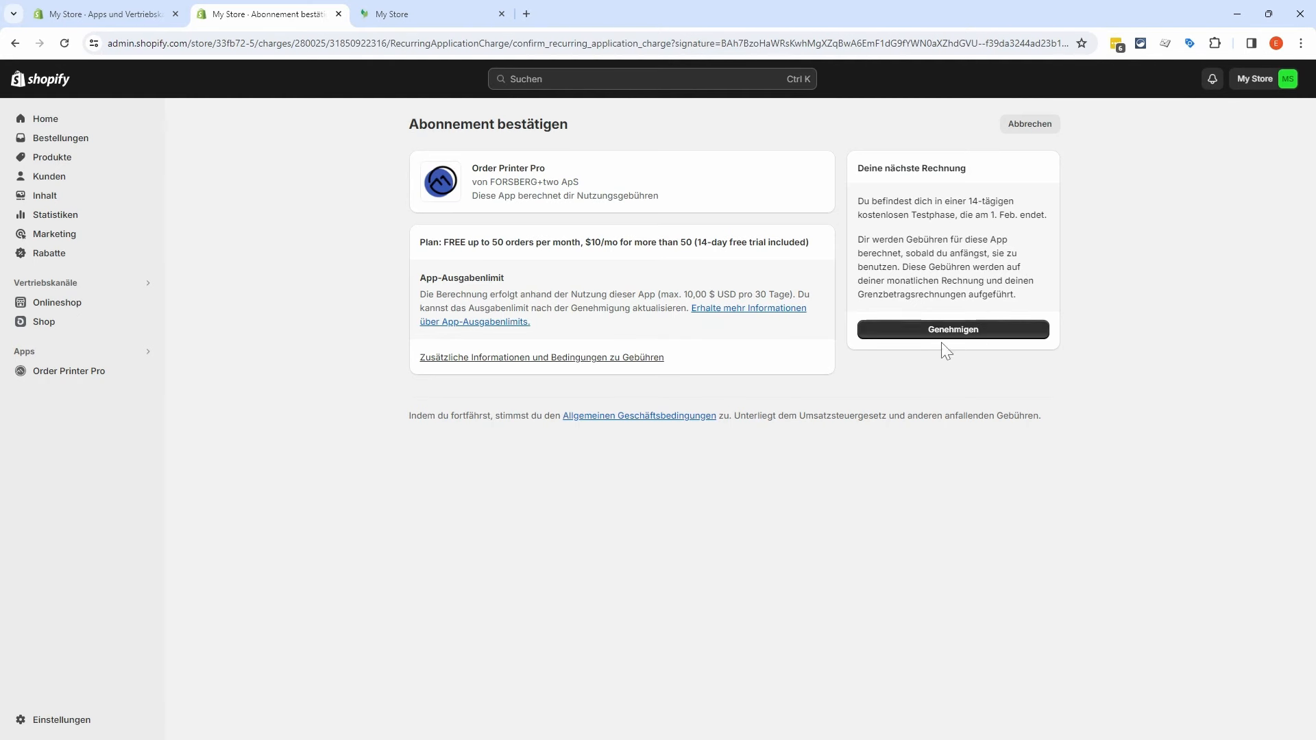
click(978, 333)
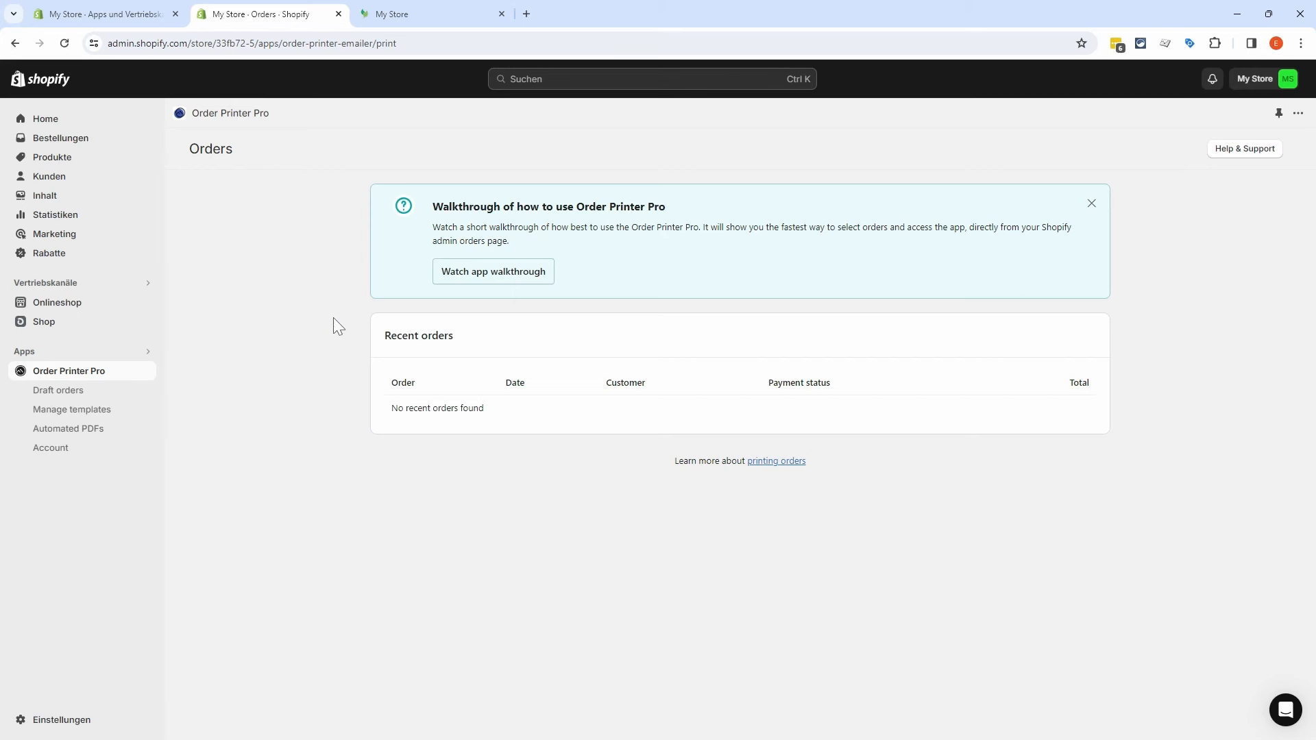
Step: Start an automated PDF link setup in Order Printer Pro with the Receipt / Invoice template
click(85, 430)
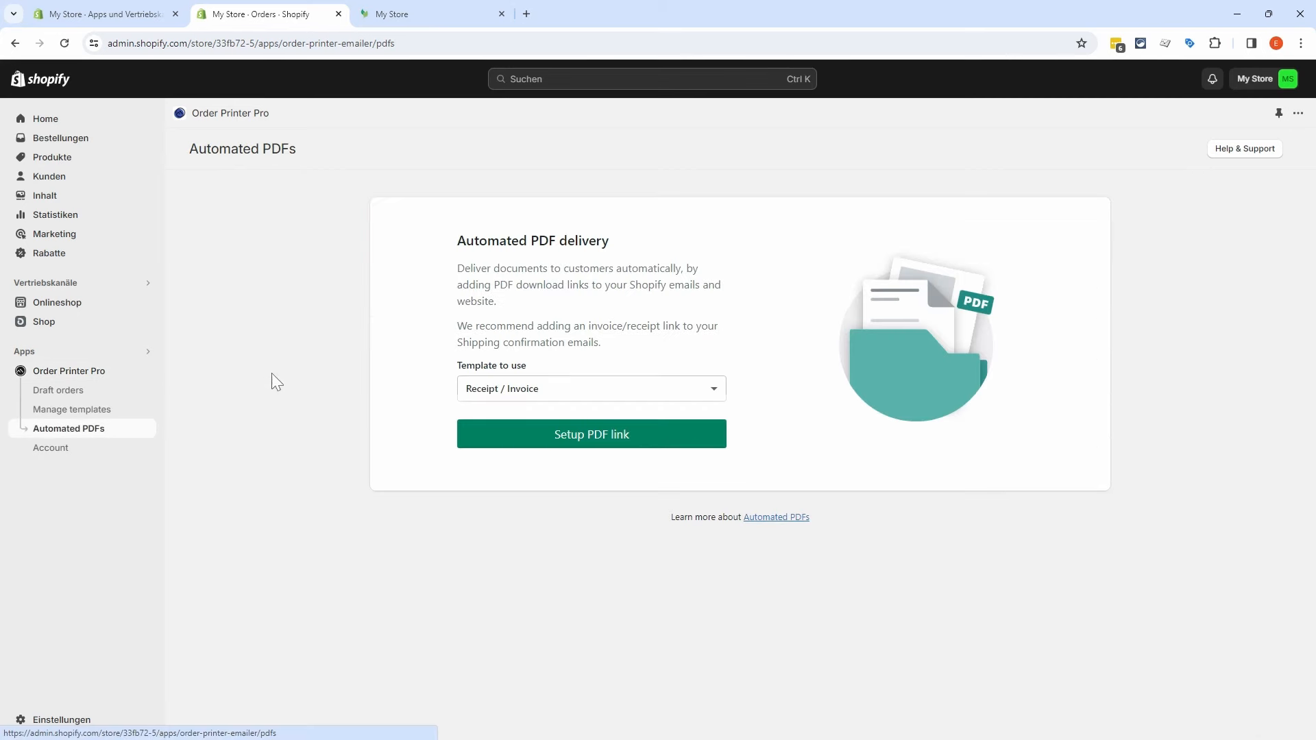
click(622, 393)
click(558, 419)
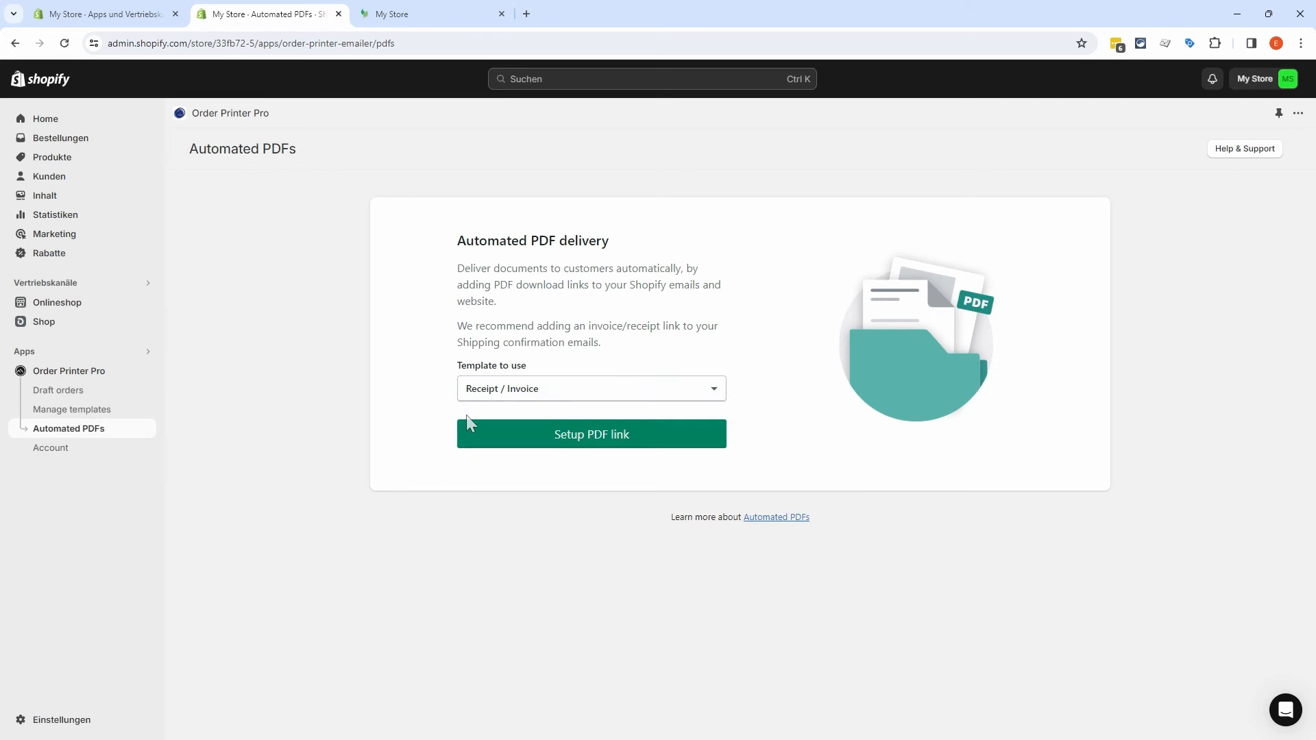
click(645, 442)
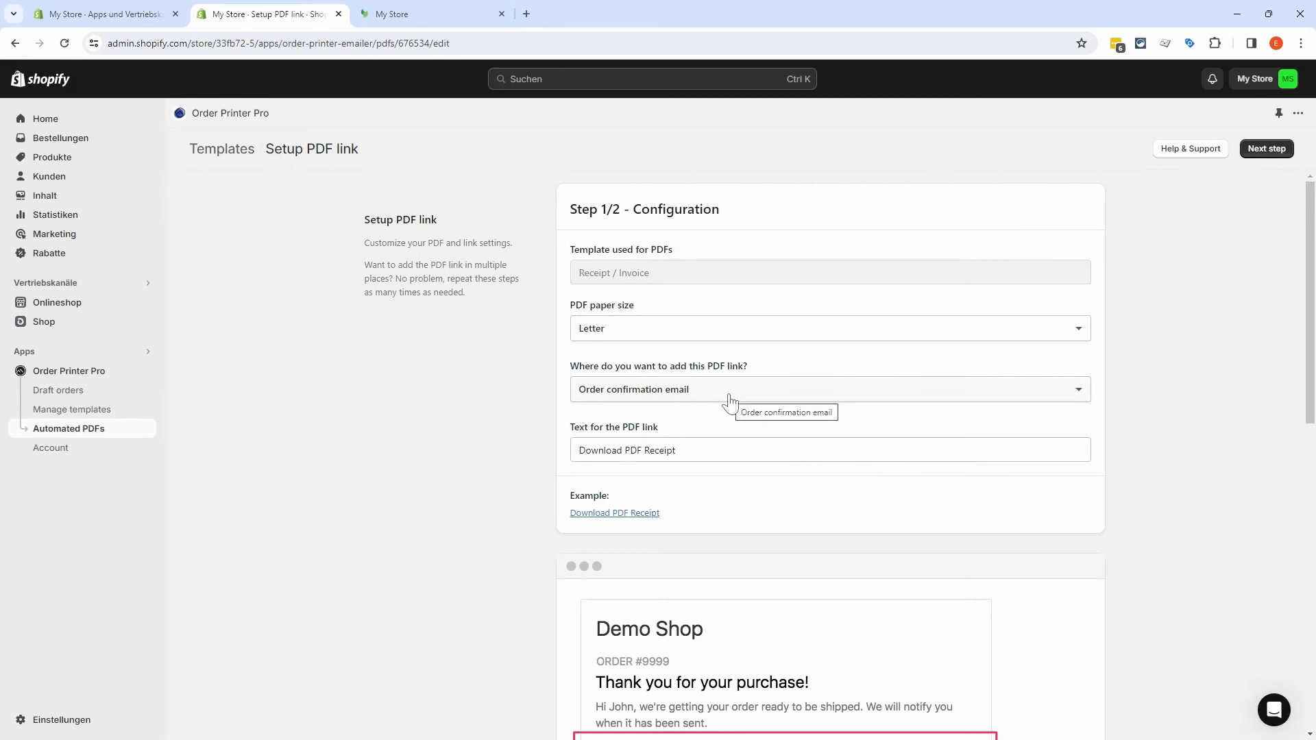
Step: Set the PDF link text to "Rechnung herunterladen" and proceed to the installation step
drag(677, 450, 451, 440)
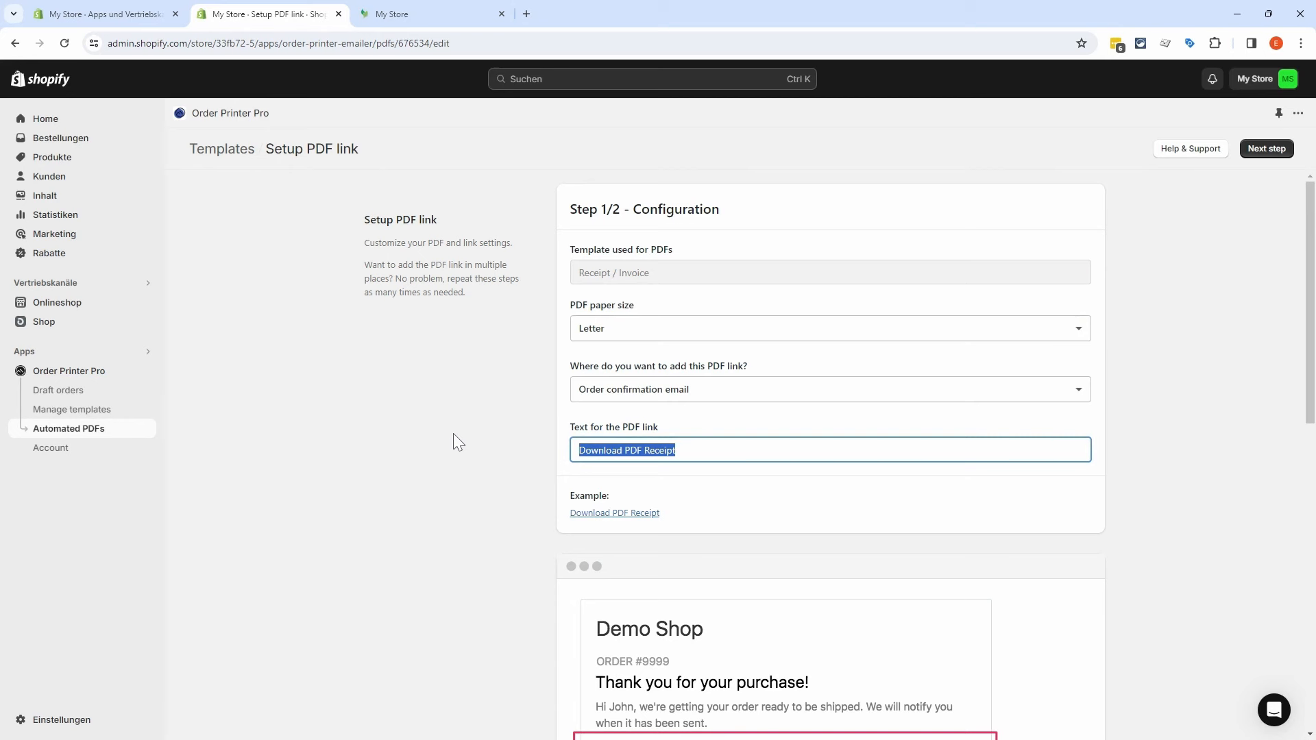
text(Rechnu)
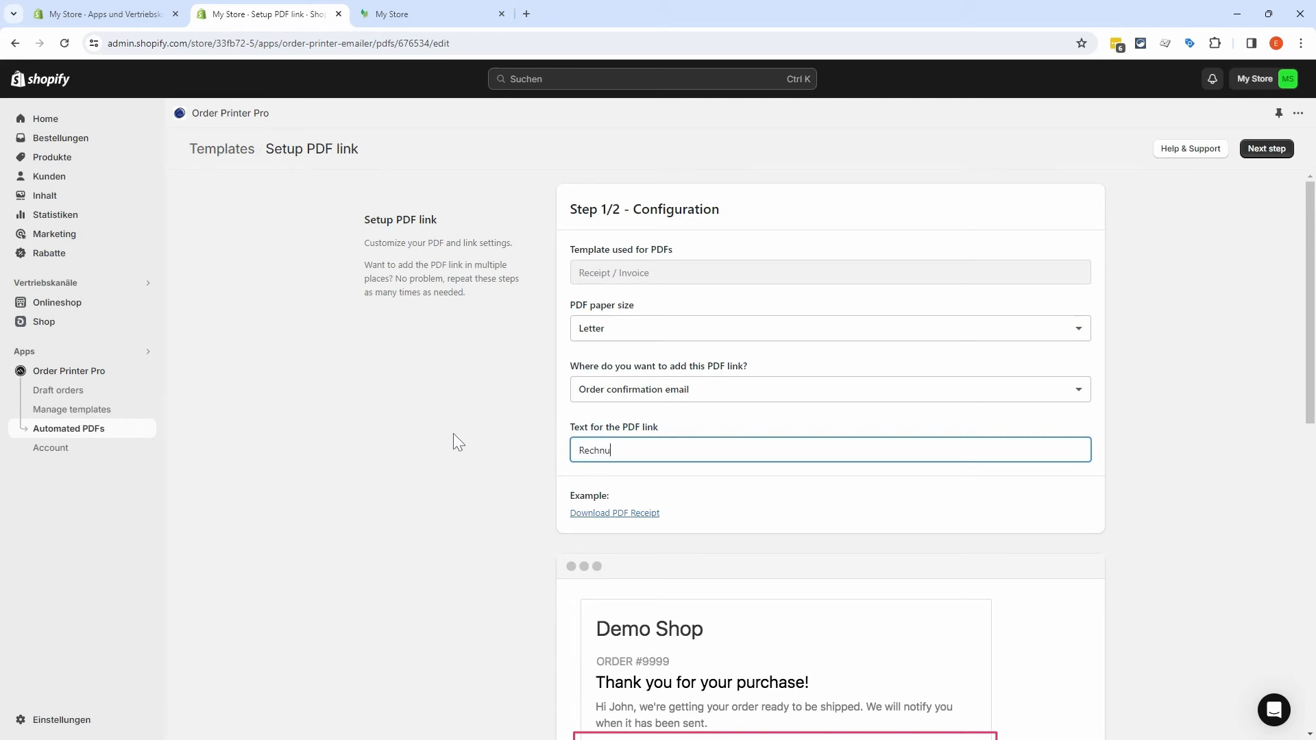
text(ng herunterladen)
click(1269, 150)
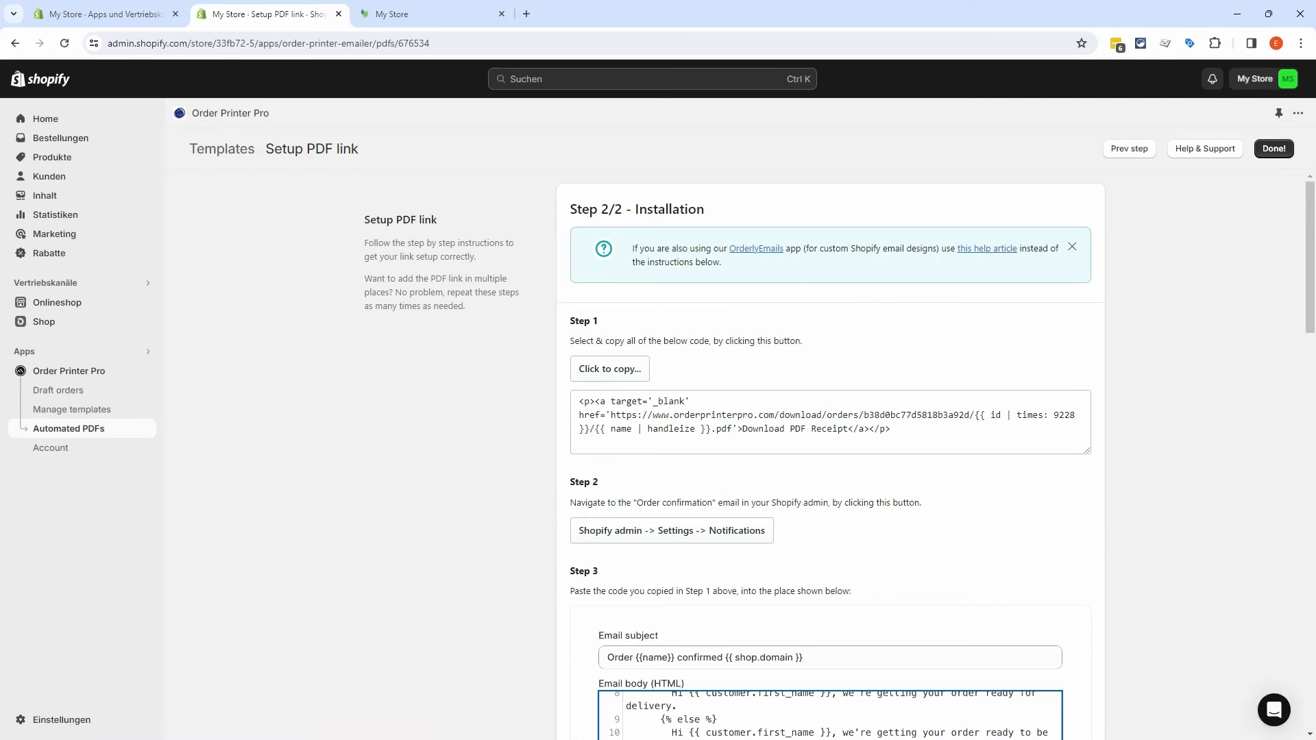
Step: Copy the generated PDF link code and open the store's order confirmation email template in a separate browser tab
click(609, 368)
key(ctrl+c)
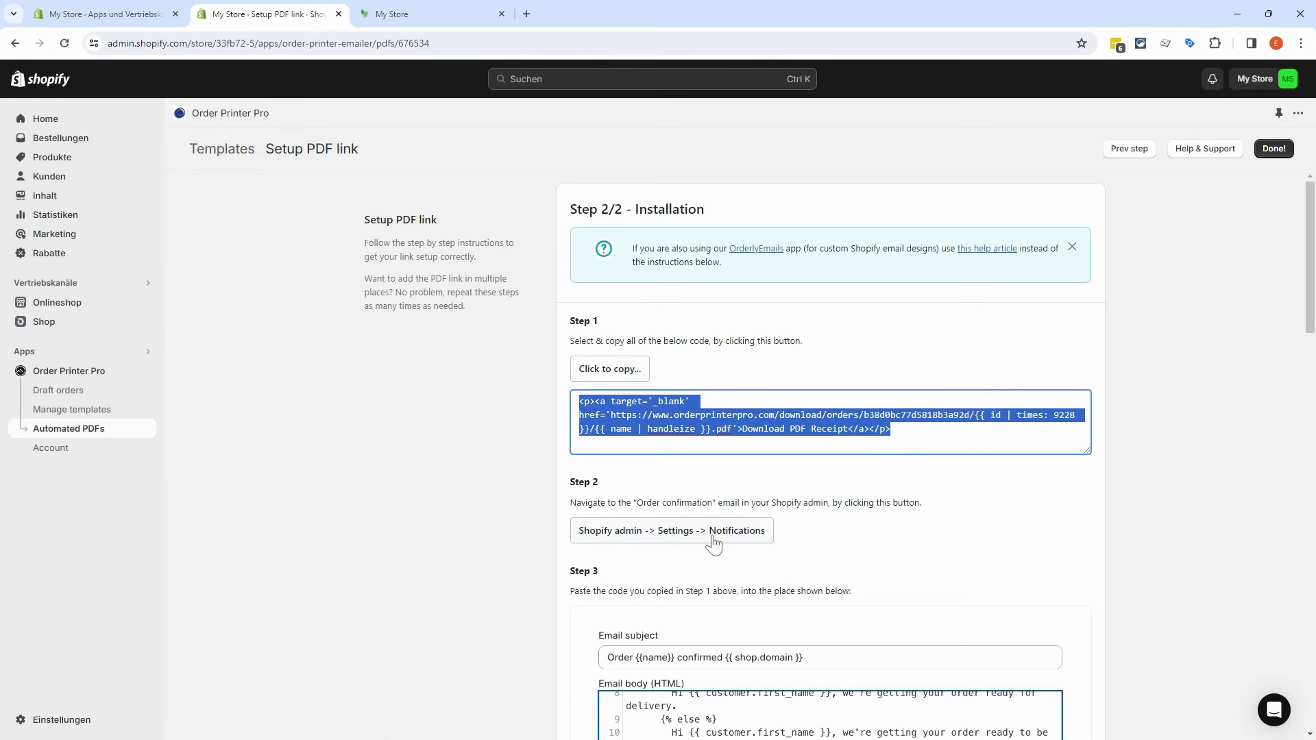
right_click(683, 541)
click(731, 547)
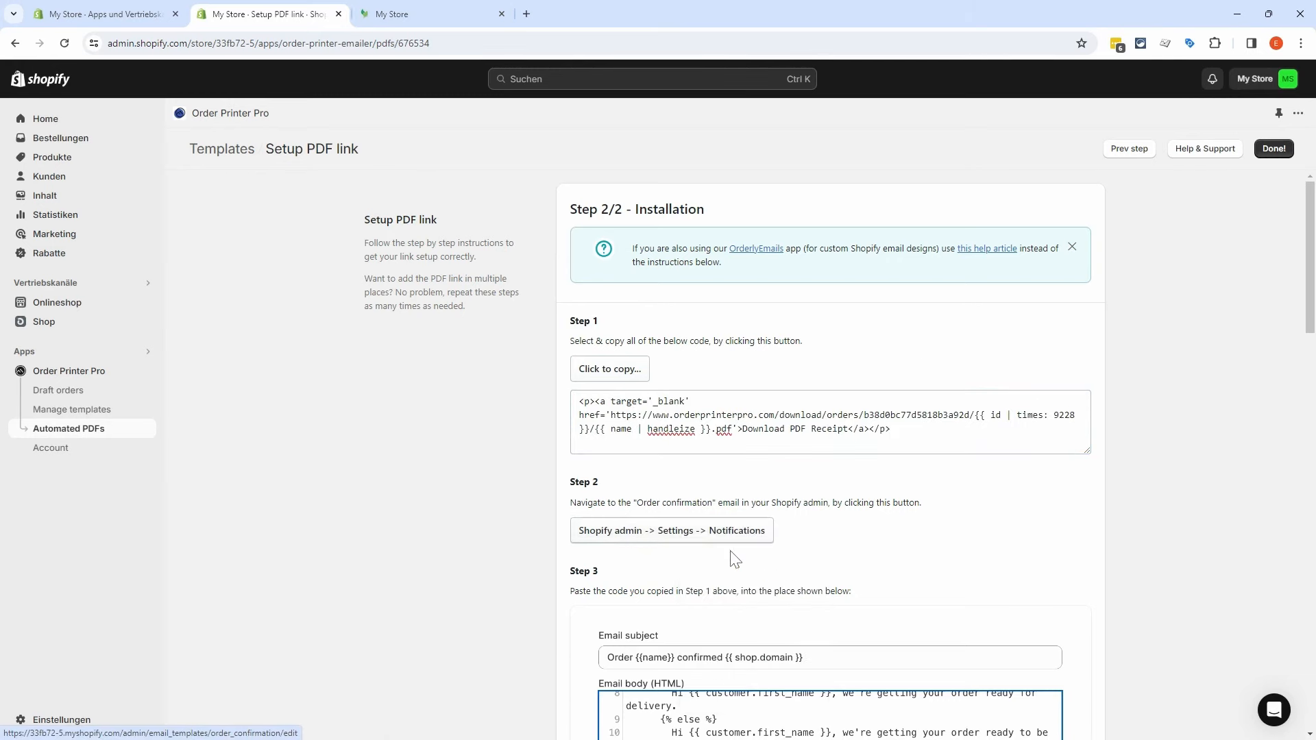
click(431, 13)
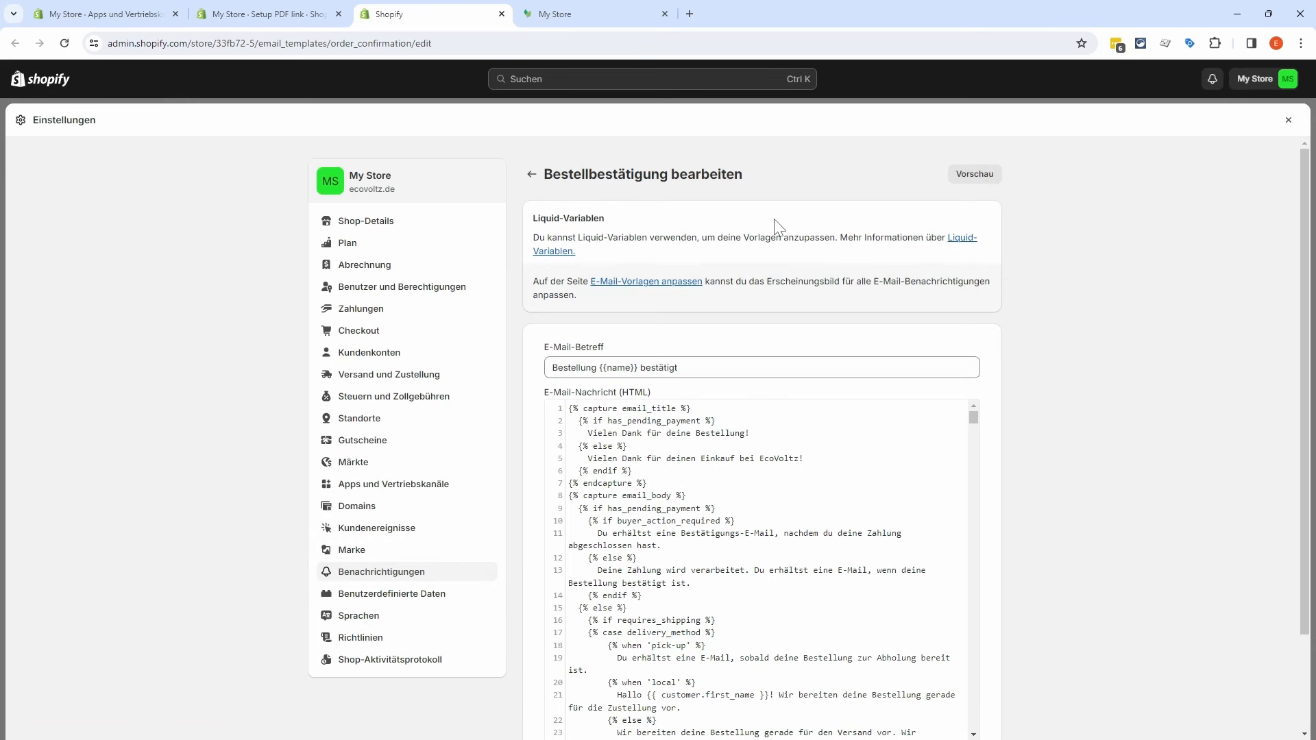
Step: Following the app's placement example, paste the PDF link code on a new line before {% endcapture %} in the order confirmation HTML and save
scroll(826, 476, down, 3)
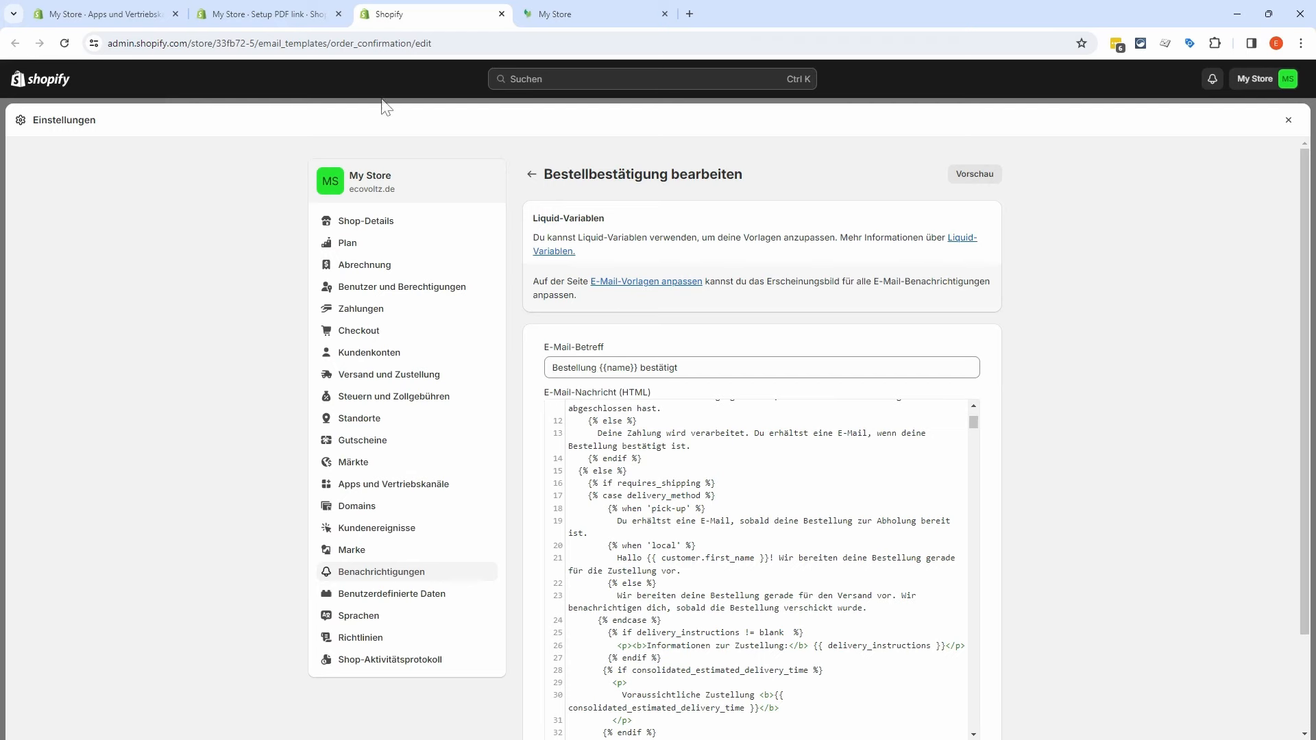
click(302, 15)
scroll(1006, 450, down, 5)
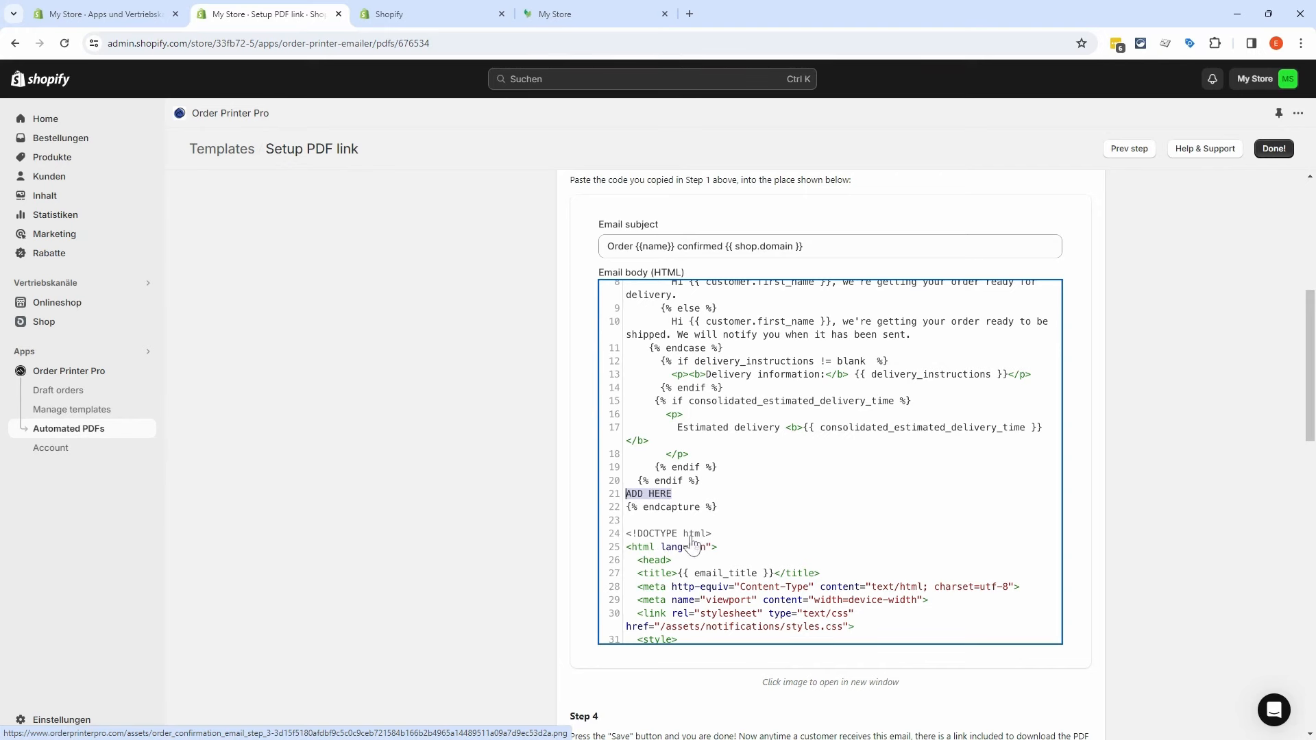
click(425, 14)
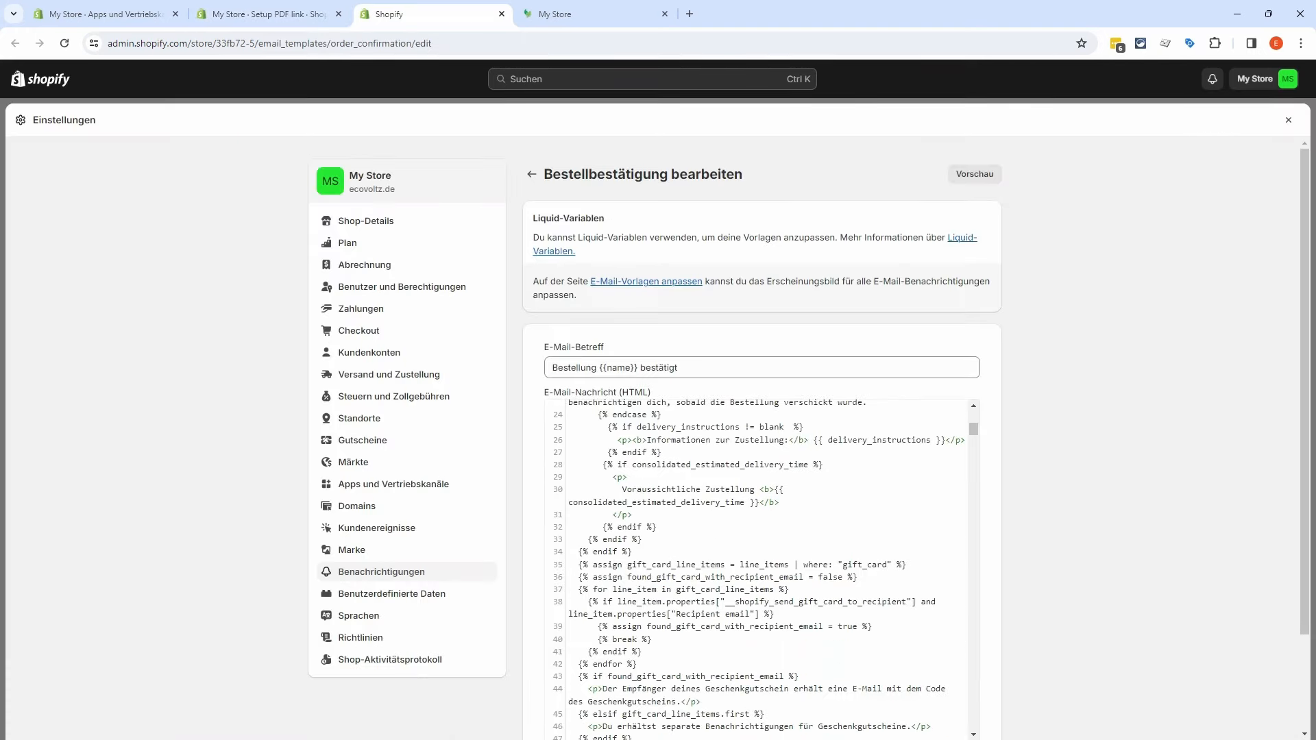
scroll(760, 569, down, 4)
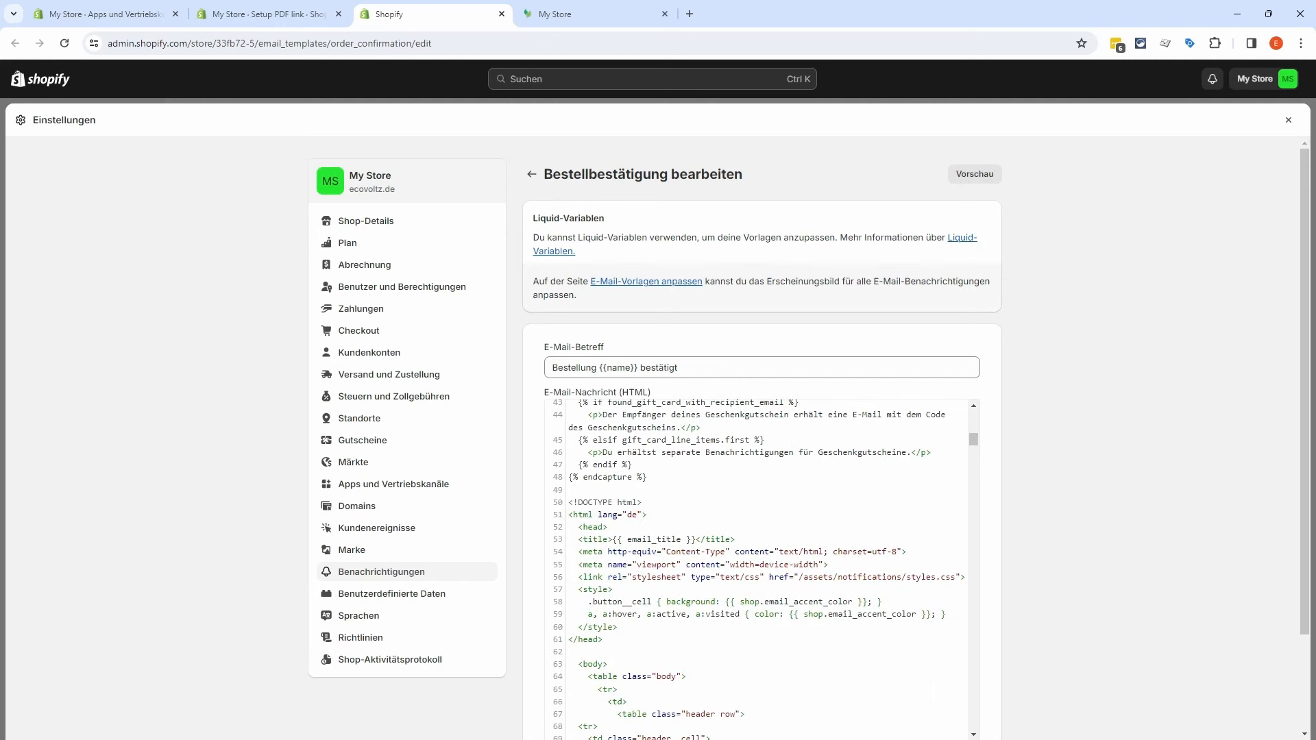
click(631, 464)
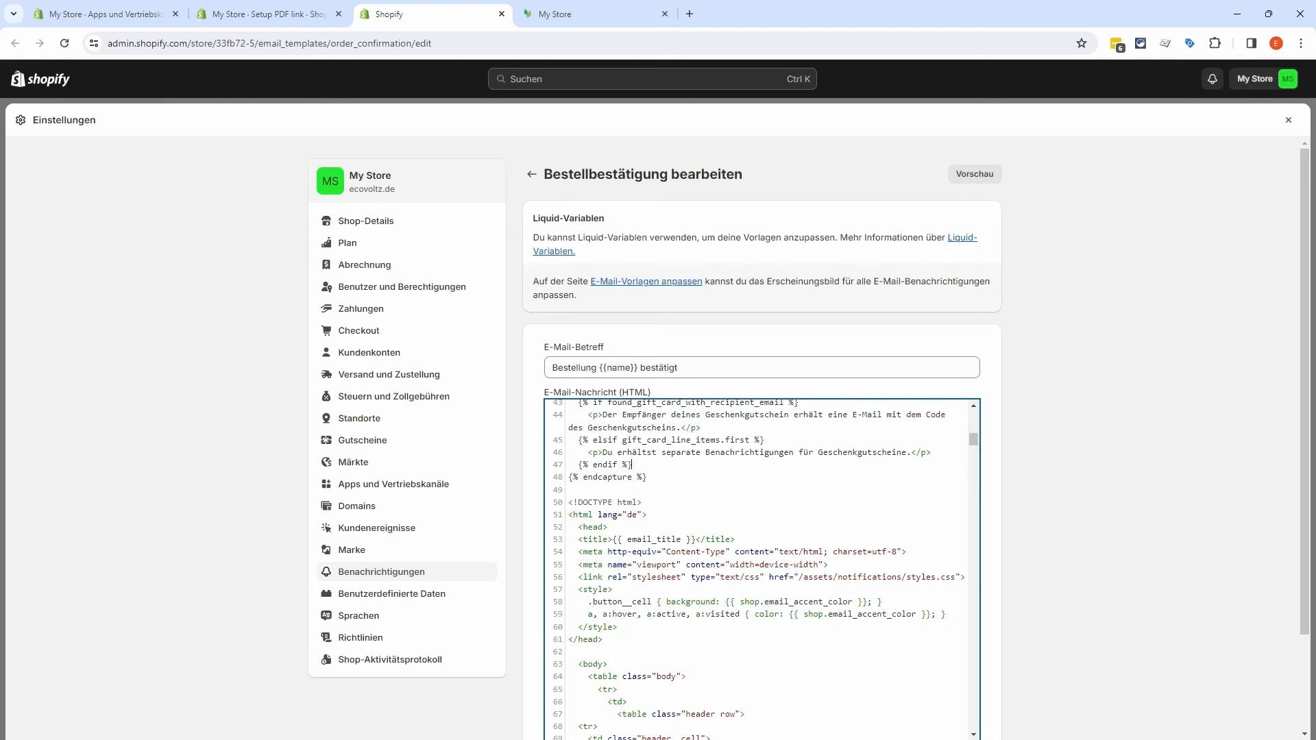
key(Return)
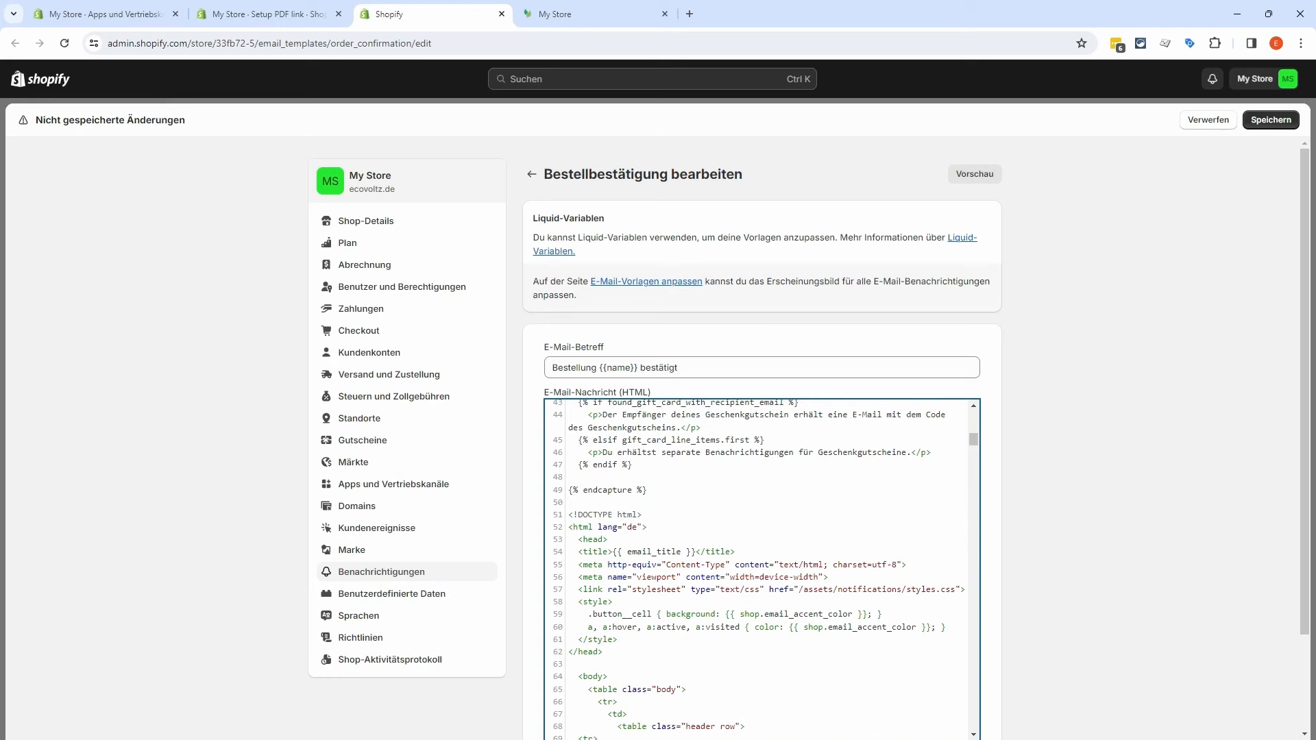
key(ctrl+v)
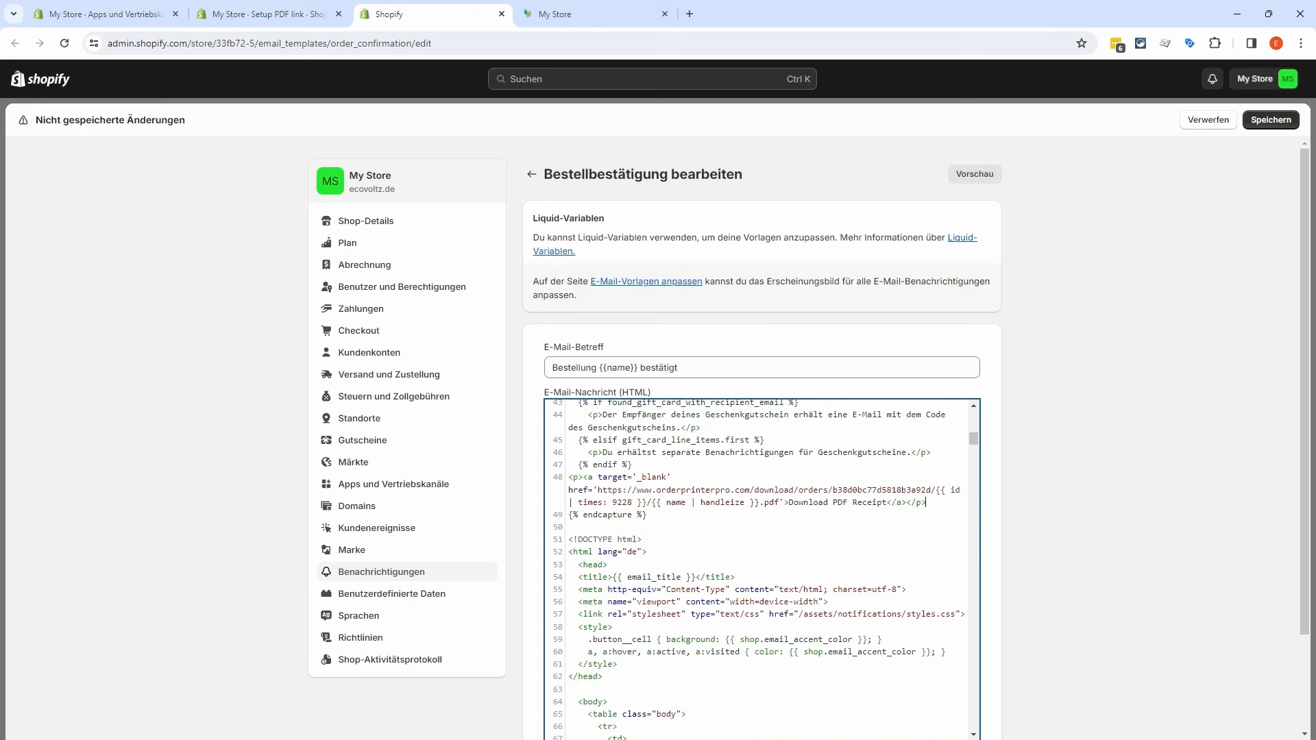
key(ctrl+shift+Tab)
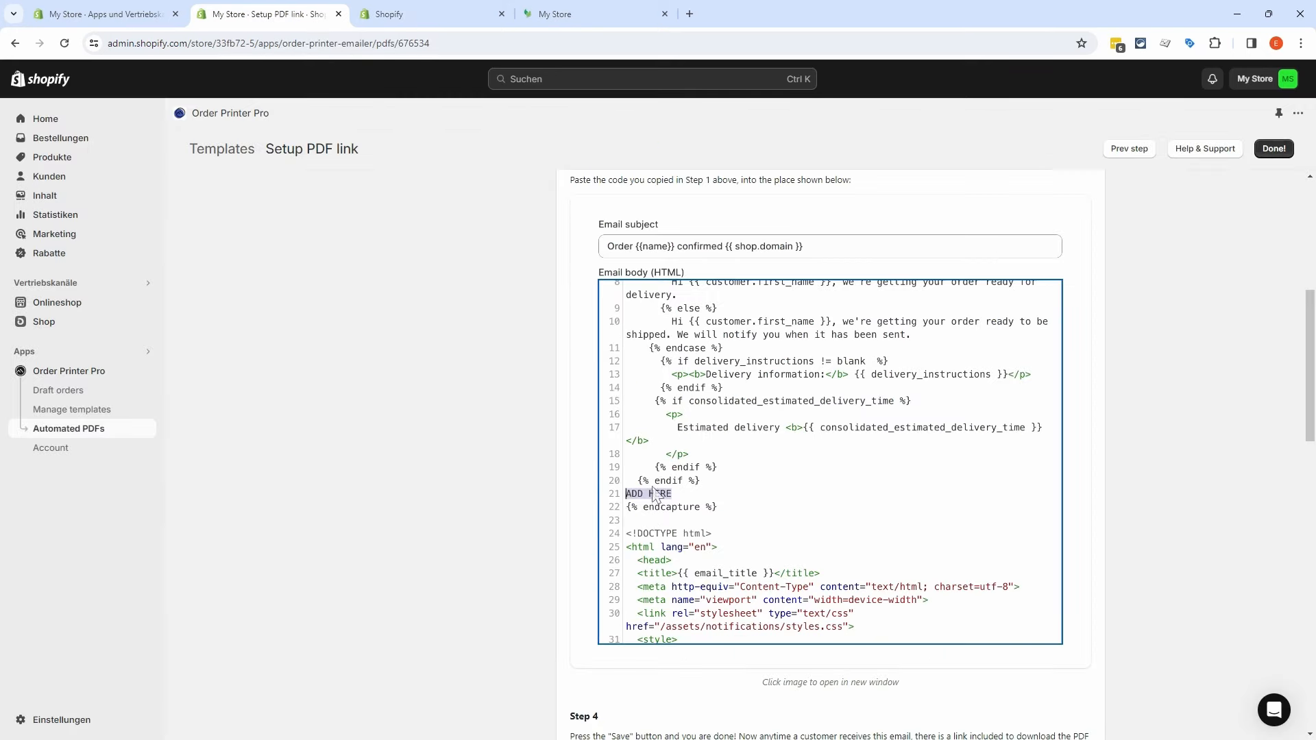
key(ctrl+Tab)
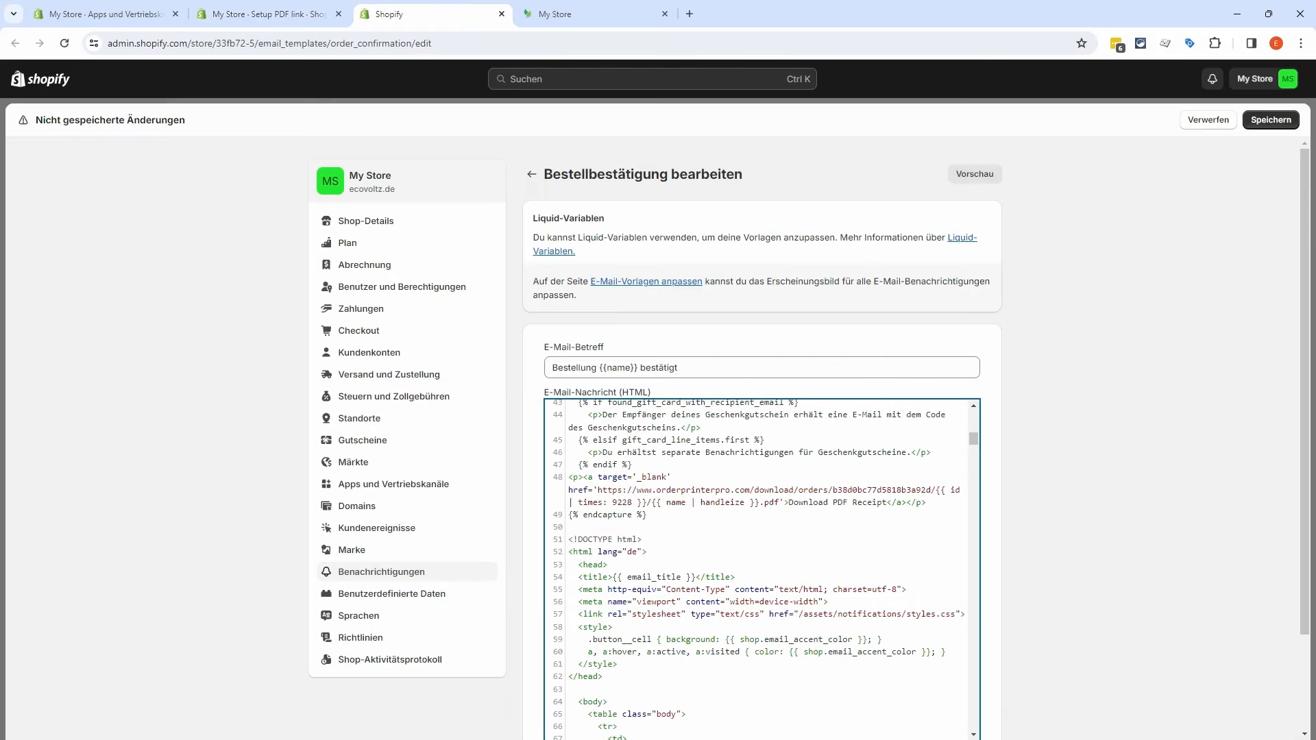
click(1272, 122)
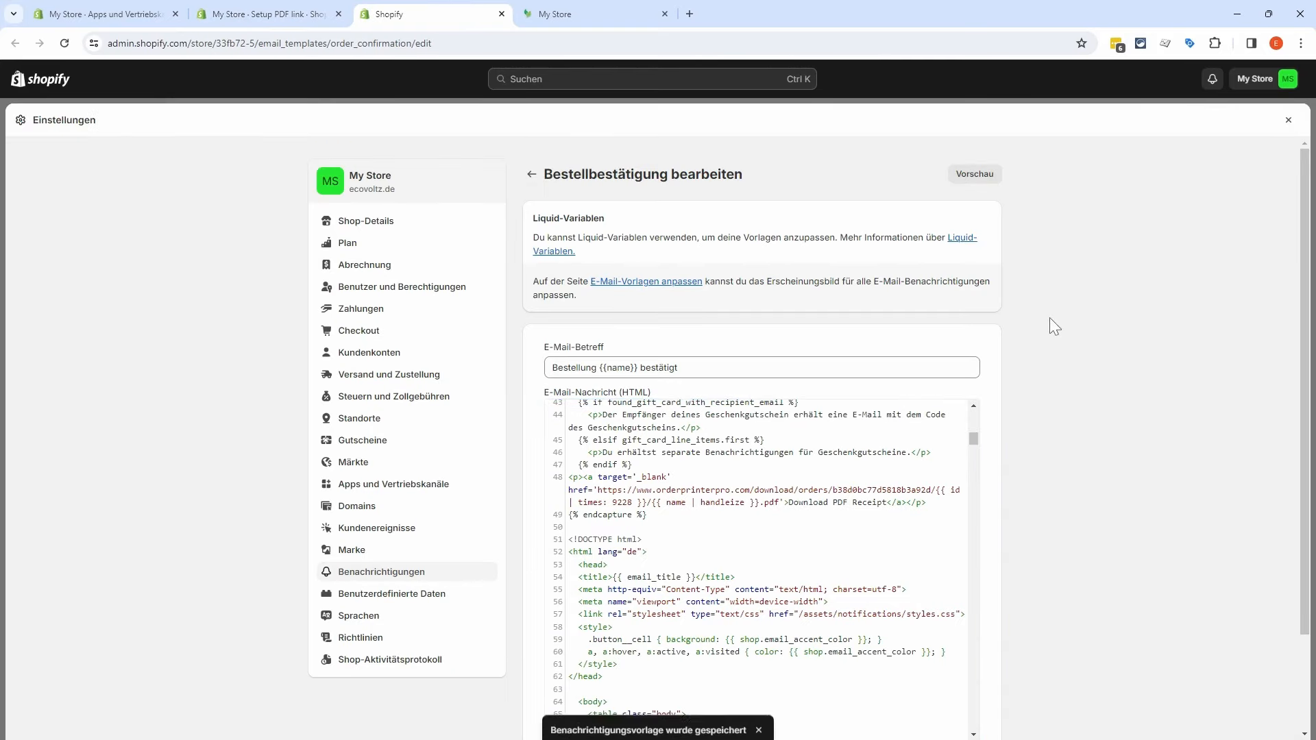
Step: Preview the order confirmation email to check the added PDF link, and close the preview
click(974, 173)
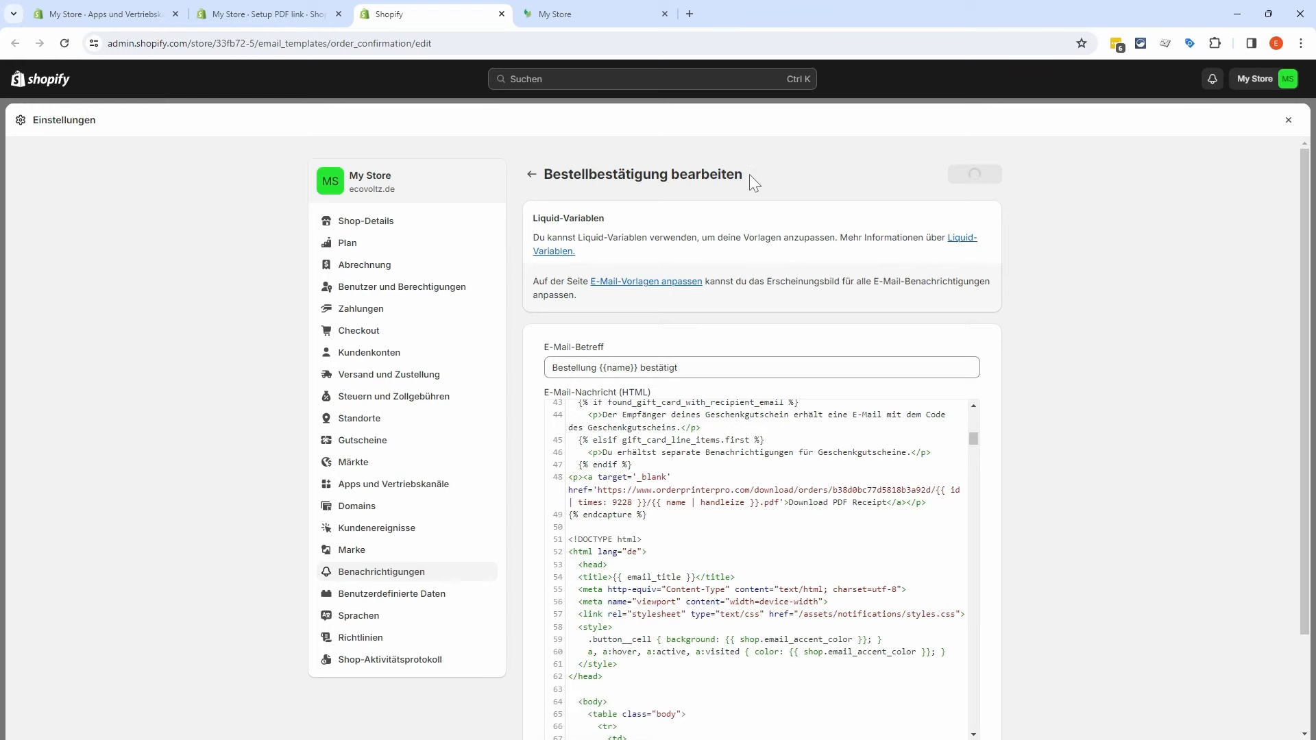
drag(581, 322, 470, 255)
click(606, 332)
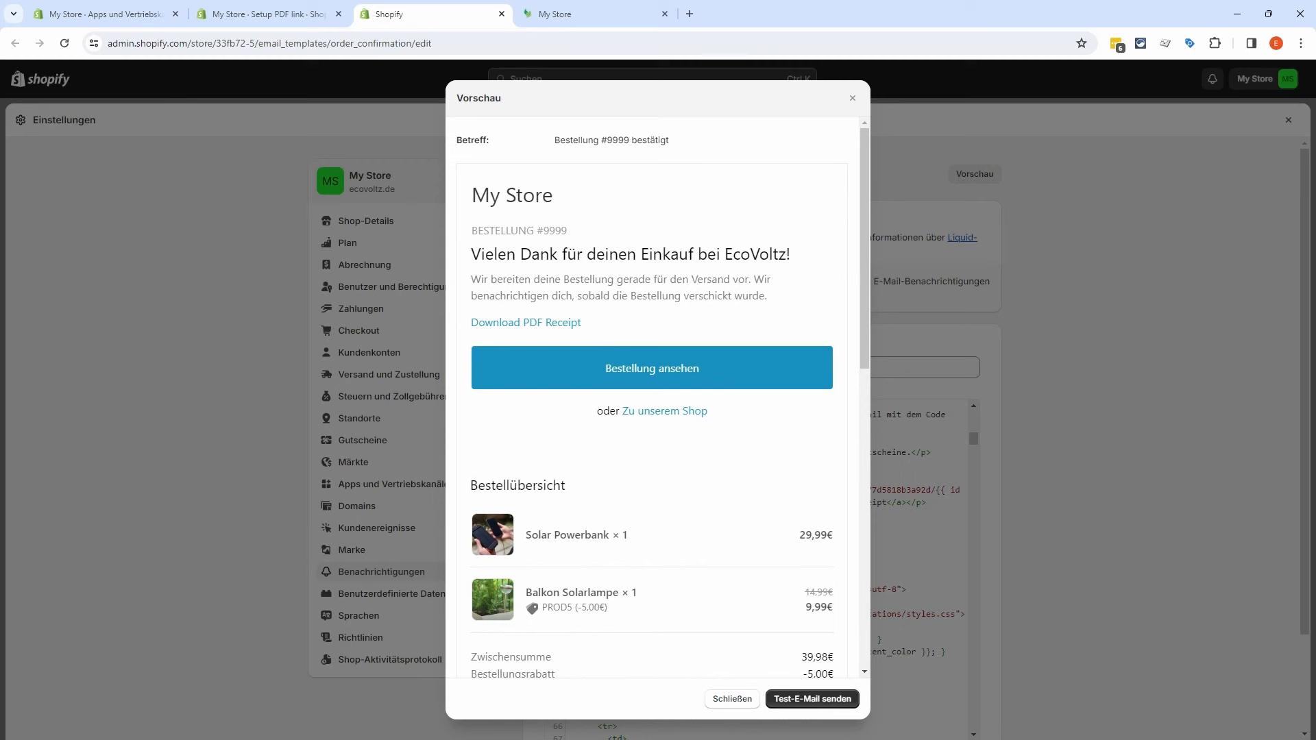
click(854, 100)
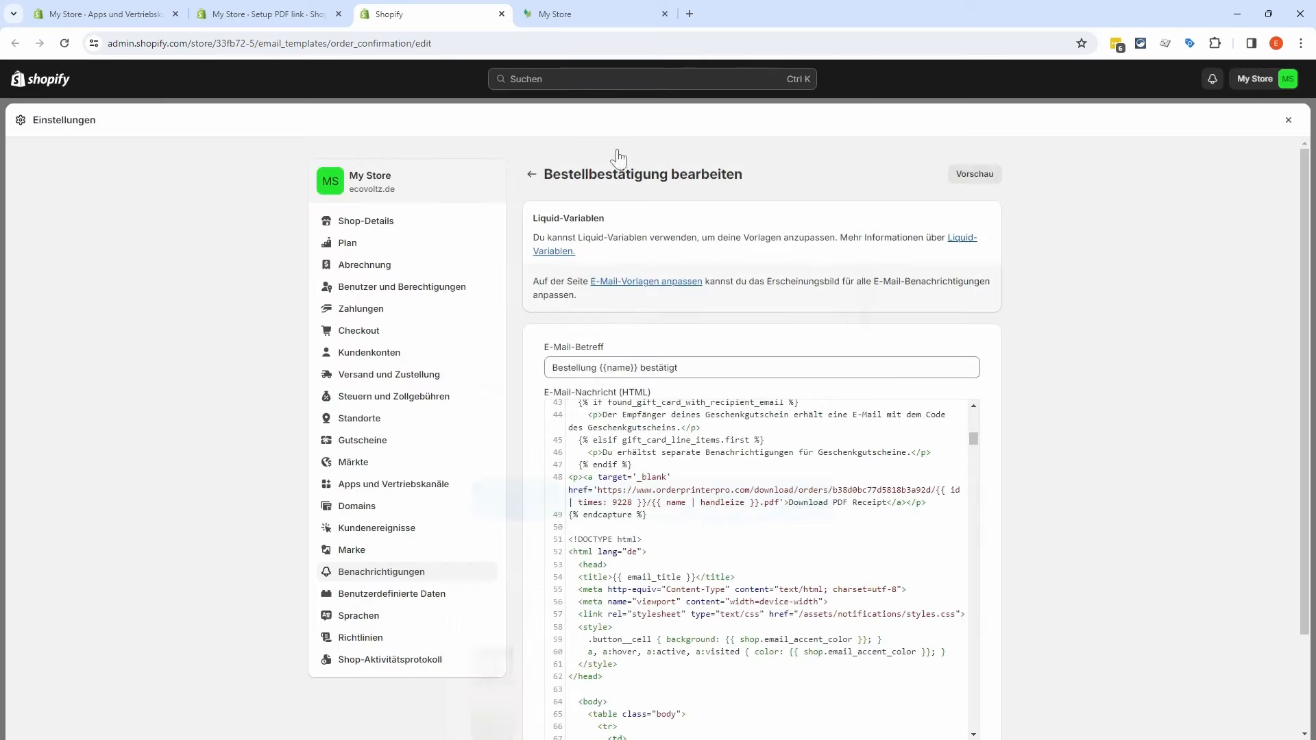
Step: Finish the PDF link setup in Order Printer Pro and open the Shopify App Store from the store's app settings
click(501, 14)
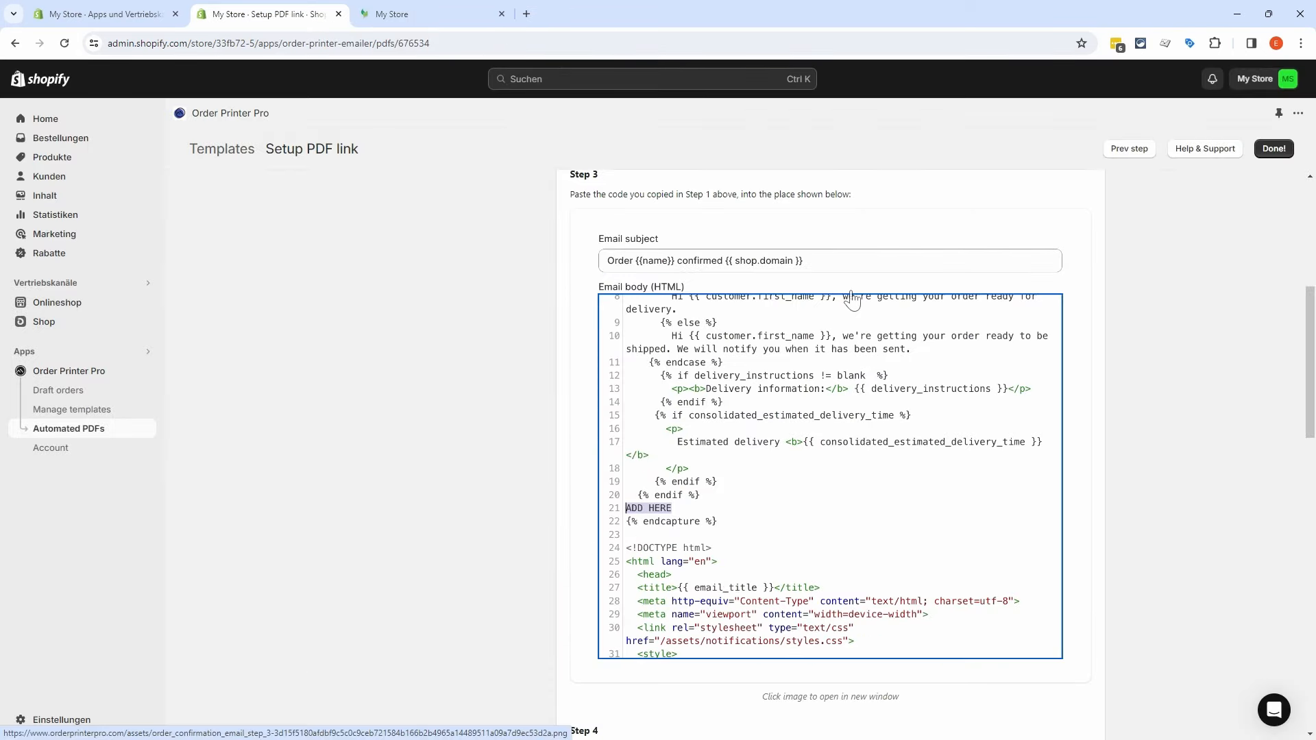
click(1275, 150)
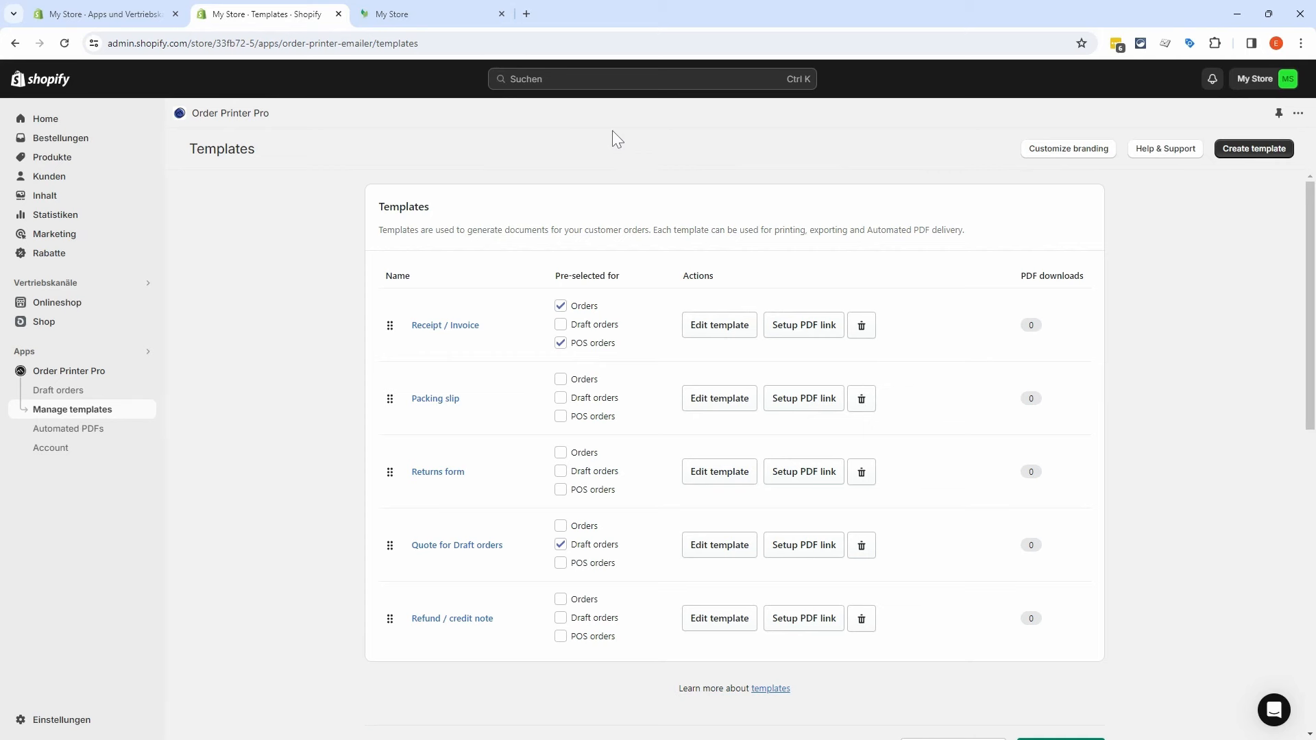
click(124, 14)
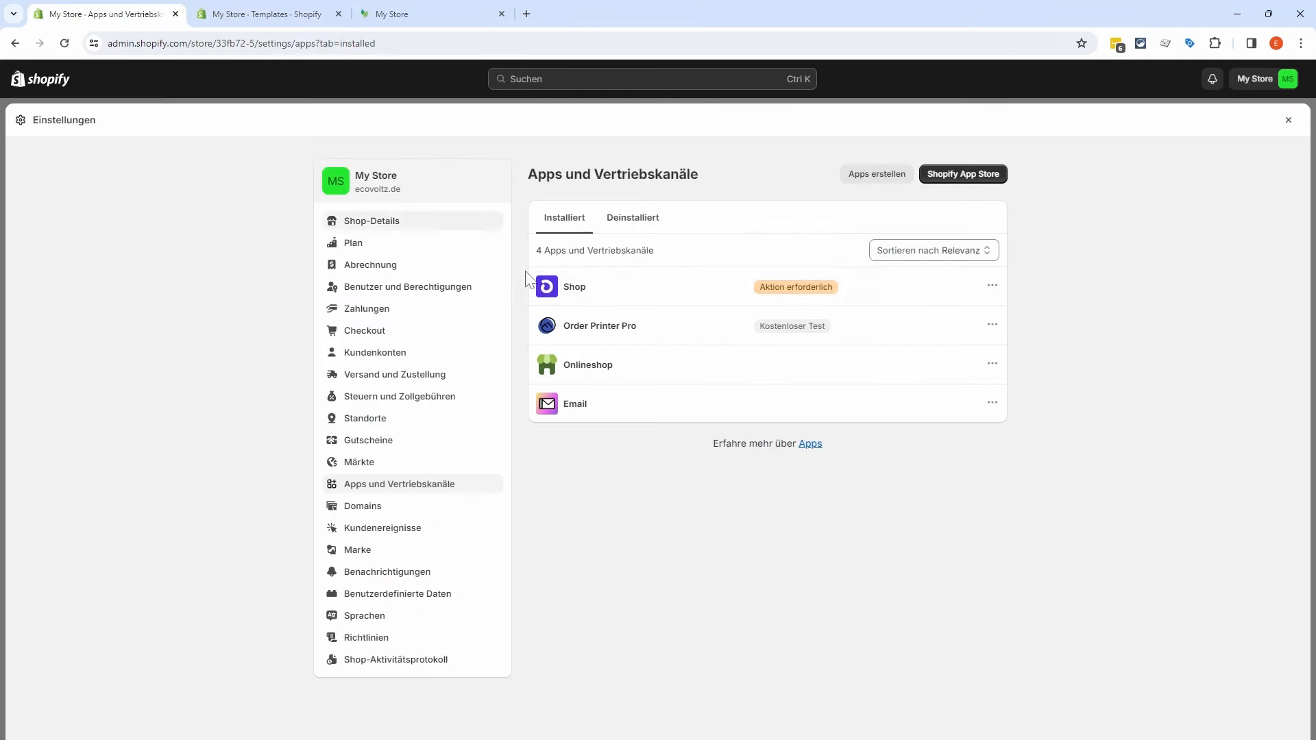
click(962, 176)
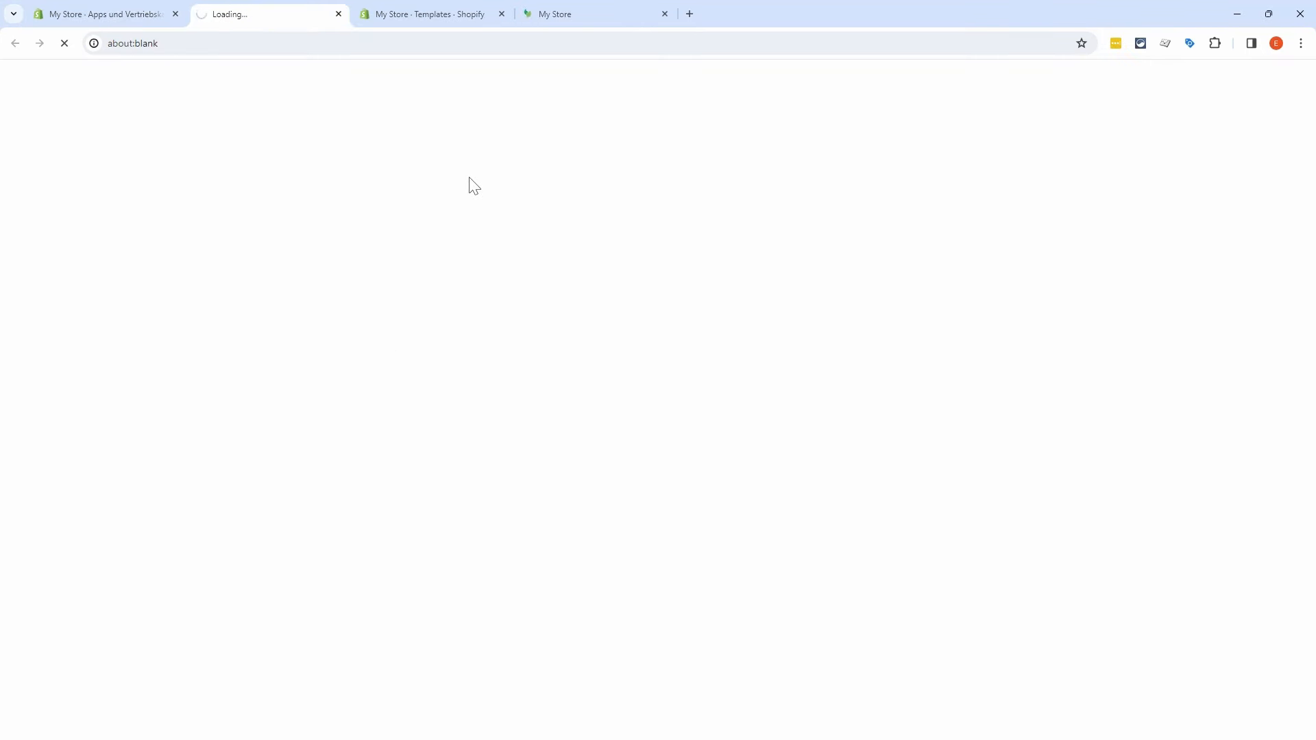
Step: Close the order printer templates page and search the Shopify App Store for "tracking"
click(502, 14)
click(471, 84)
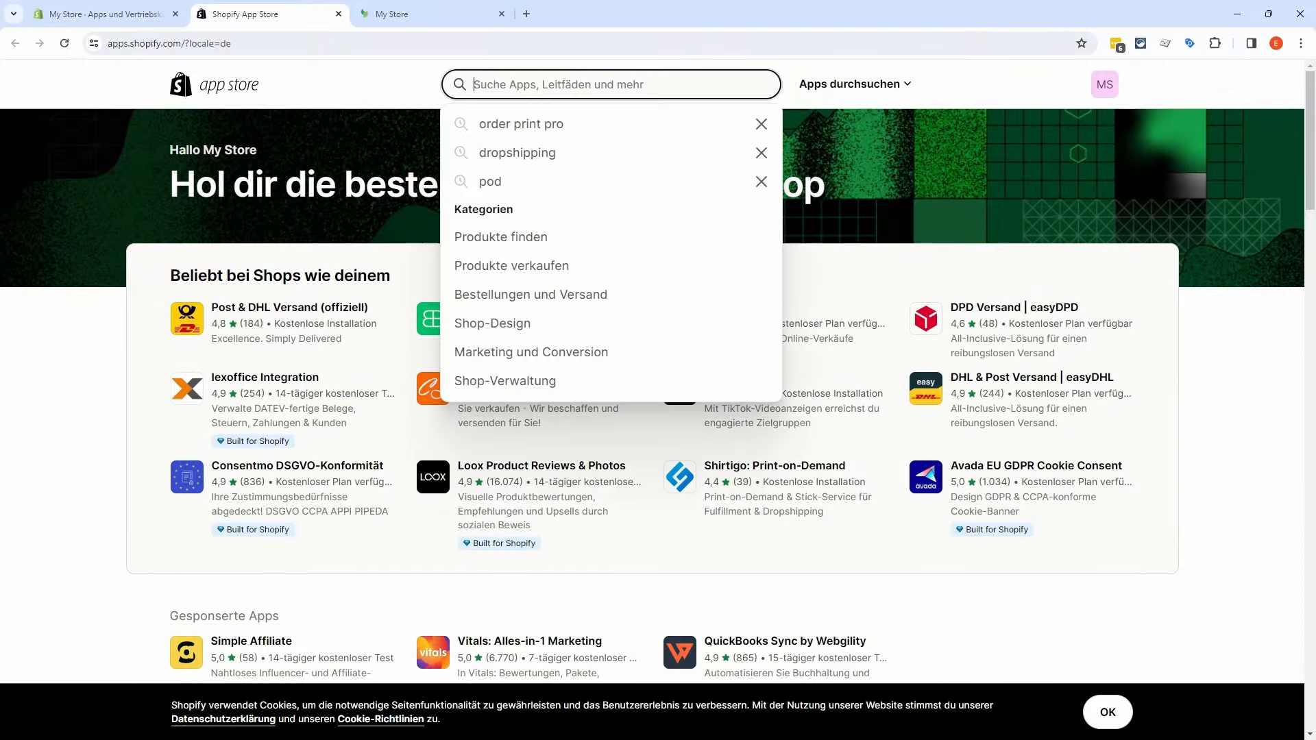
text(tracking)
key(Return)
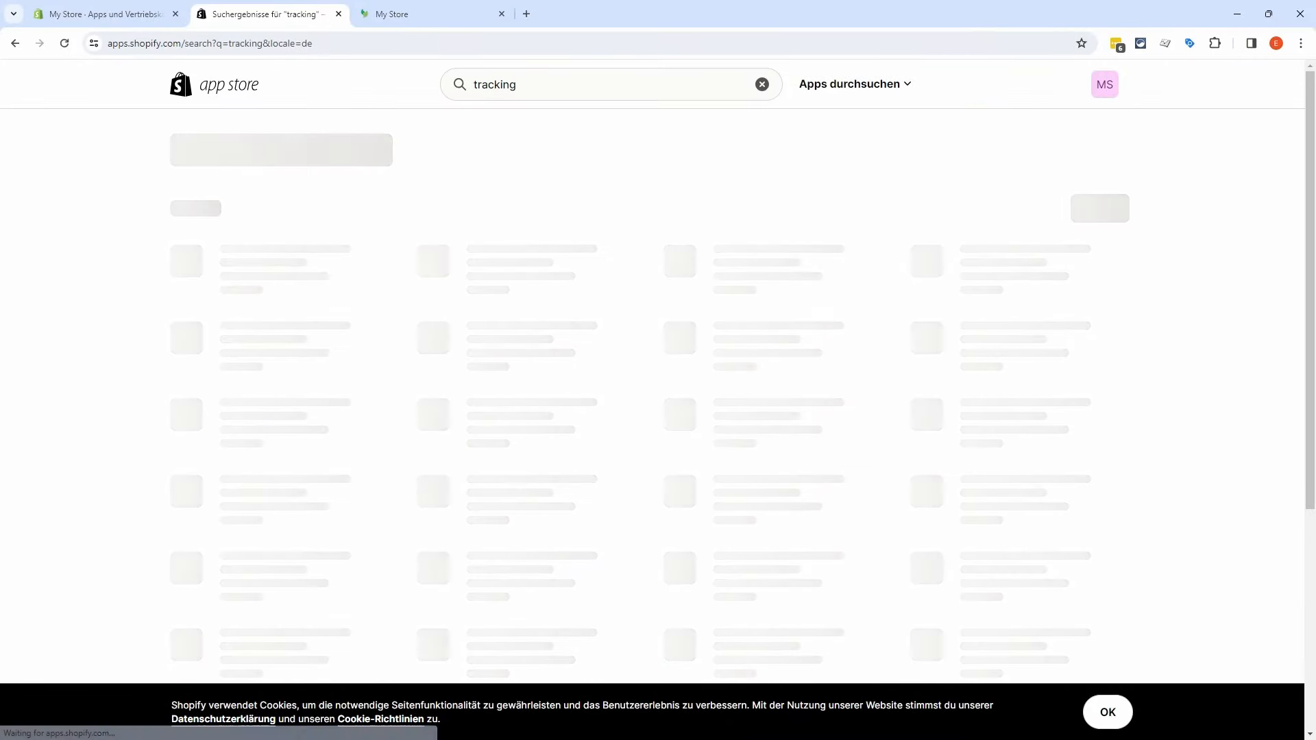
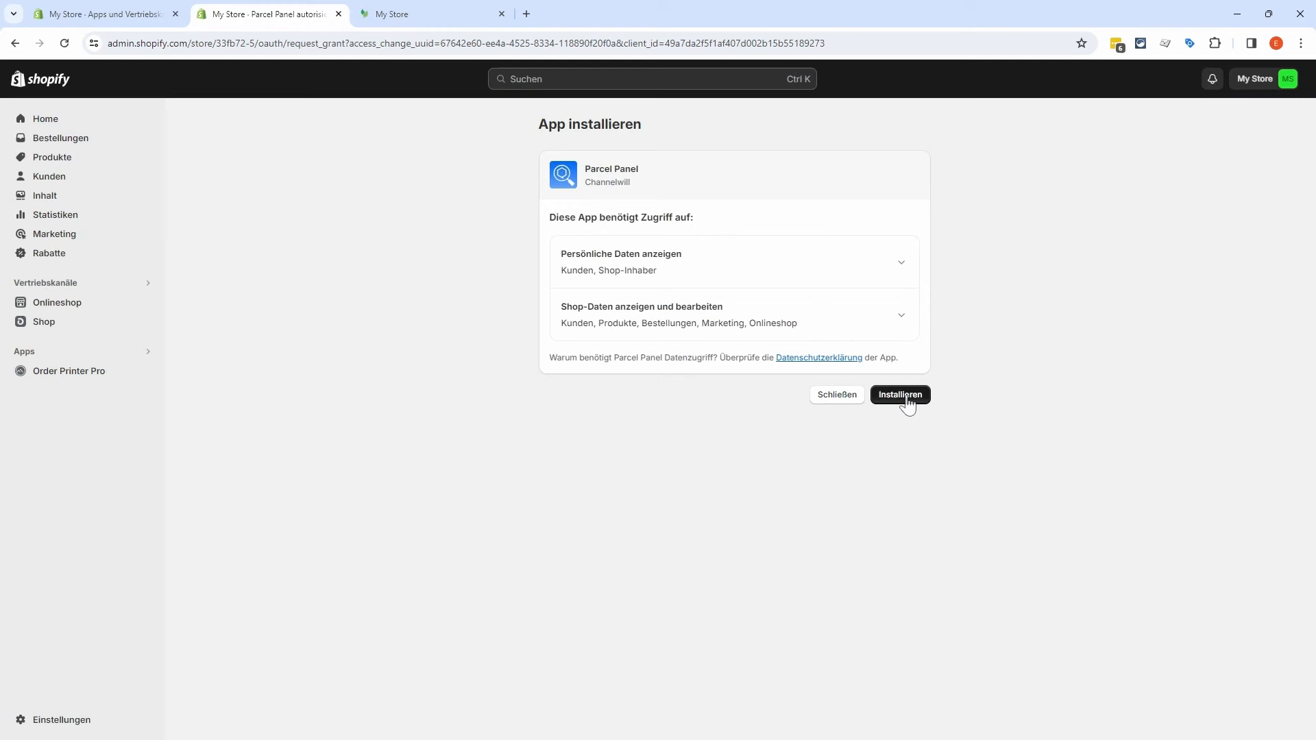
Step: Install the Parcel Panel app and pin it to the store admin's navigation
click(903, 395)
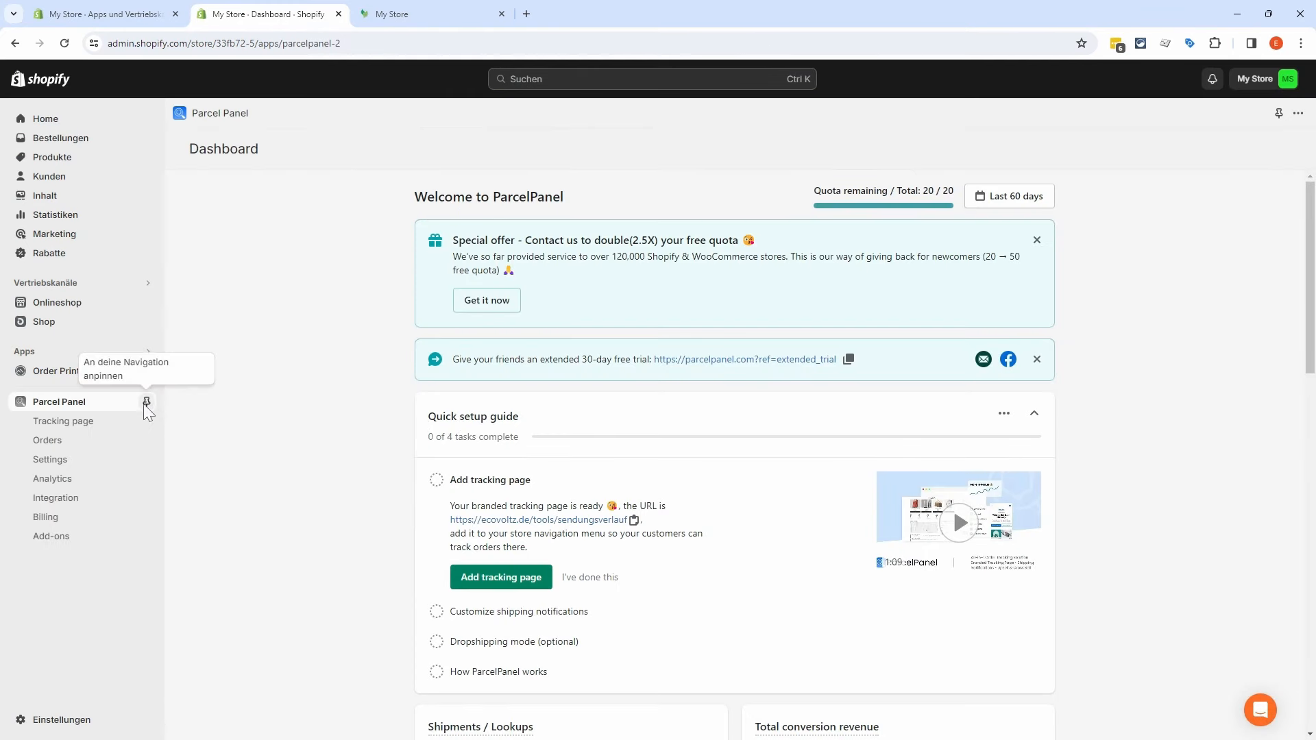
click(146, 402)
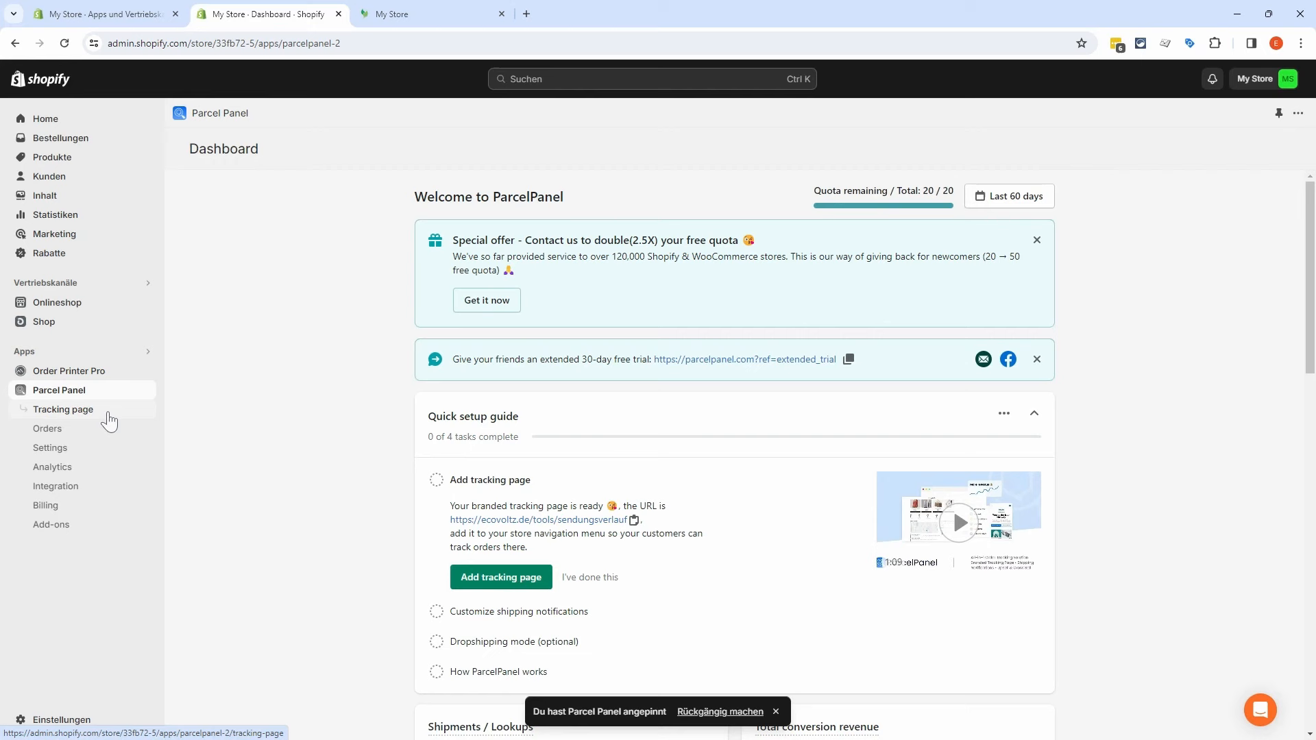
Step: In Parcel Panel's tracking page appearance settings, choose the 31.12.2018 (dd.mm.yyyy) date format and the 24-hour clock
click(63, 410)
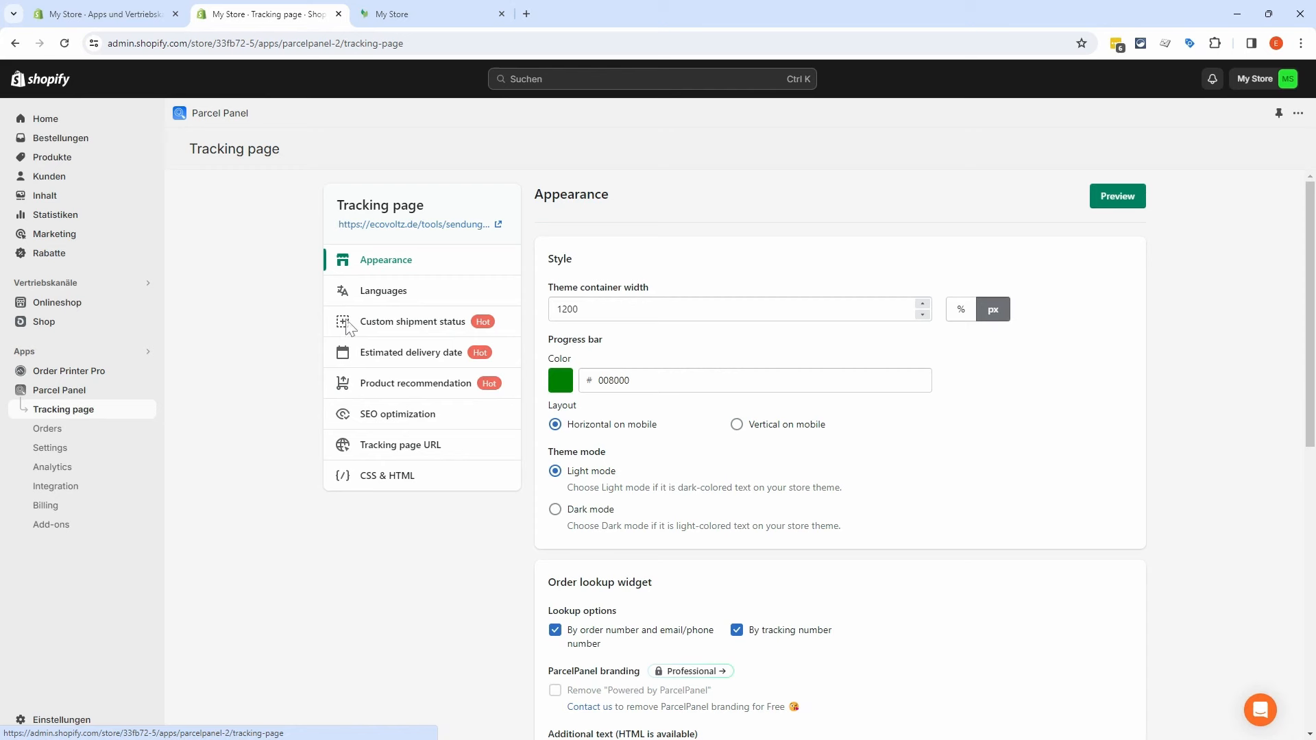
scroll(1039, 432, down, 7)
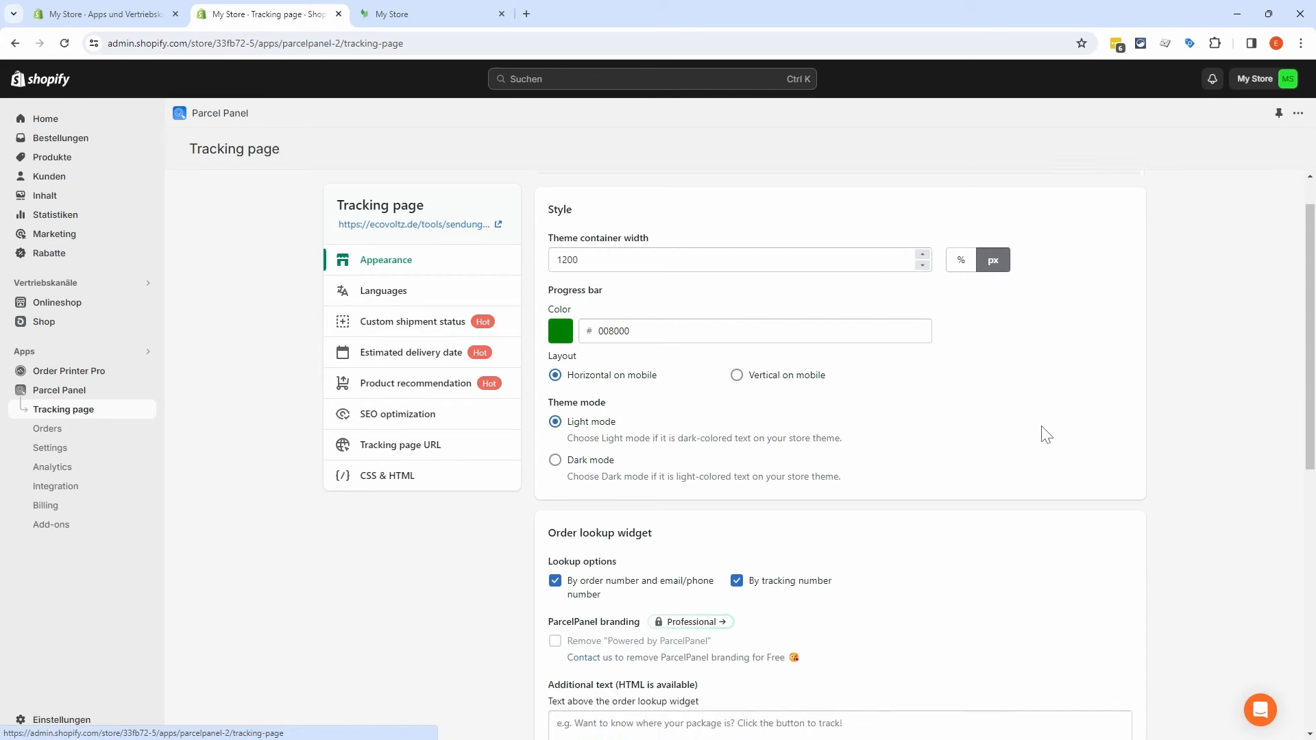
scroll(1015, 425, down, 2)
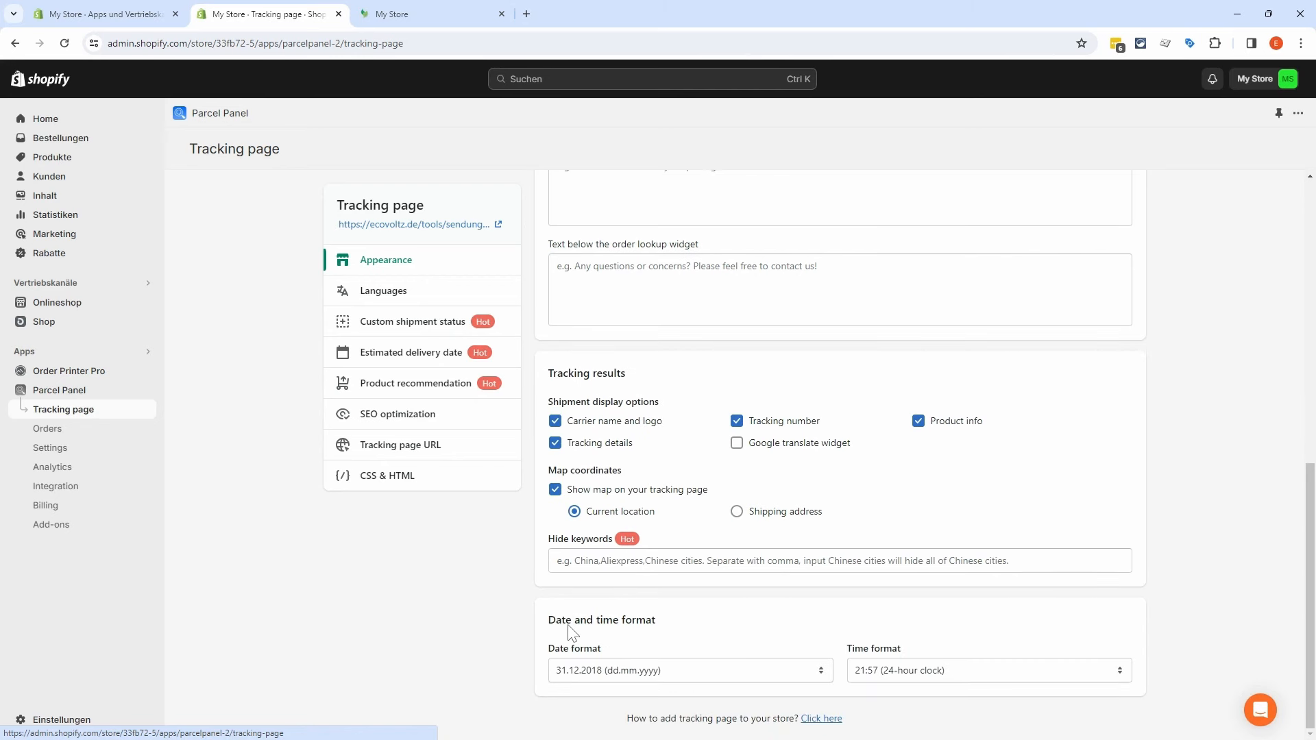
click(781, 677)
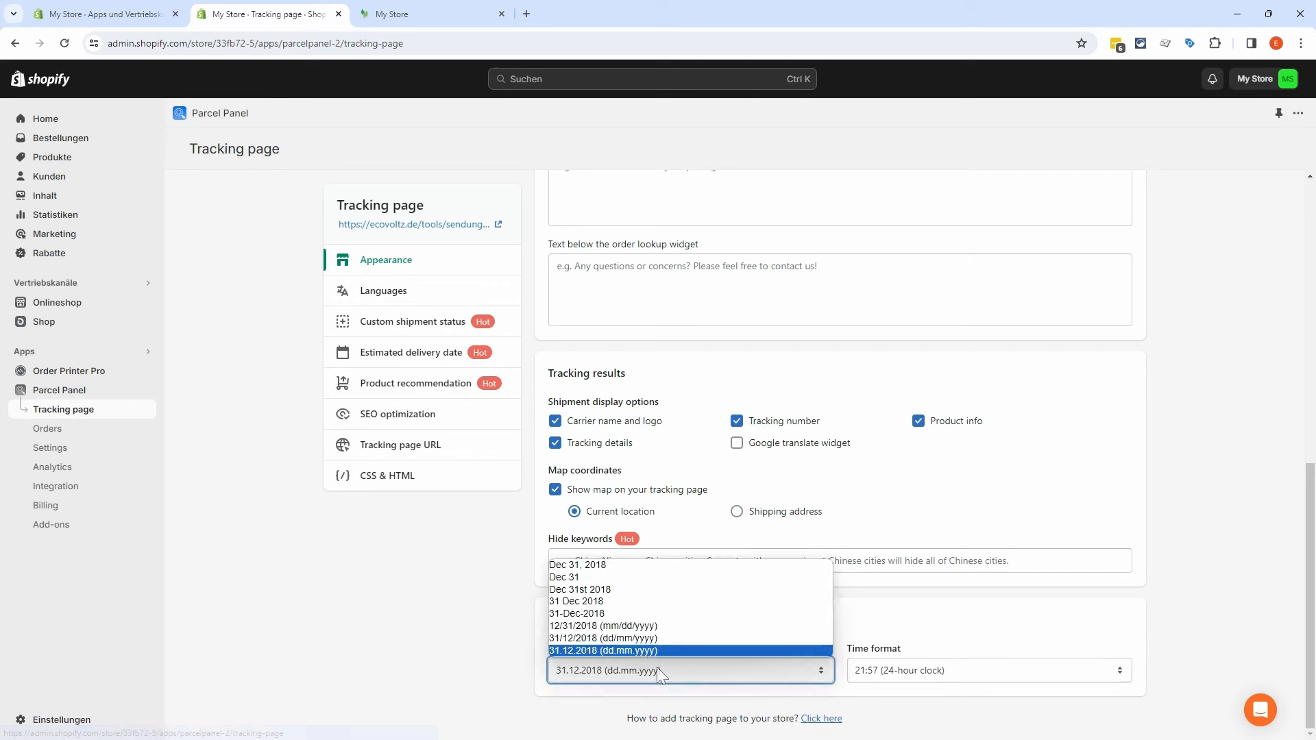
click(602, 651)
click(898, 673)
click(878, 699)
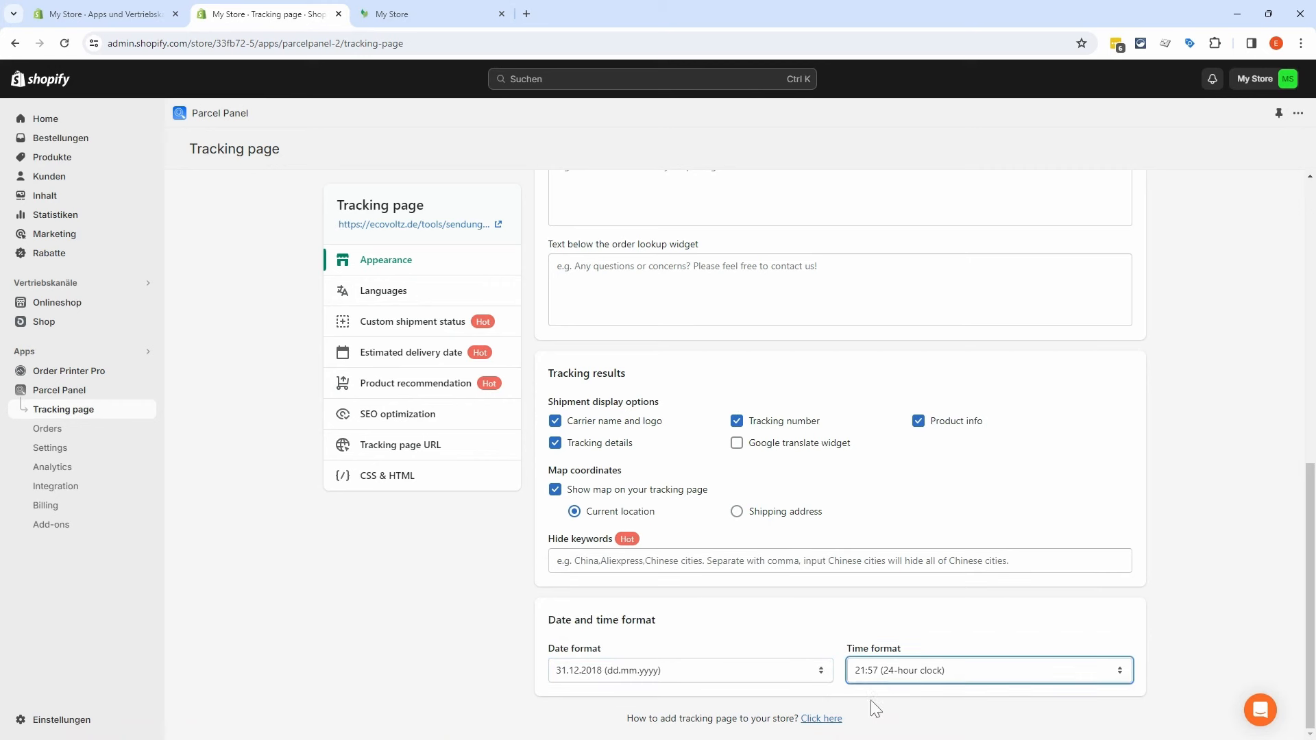
click(466, 298)
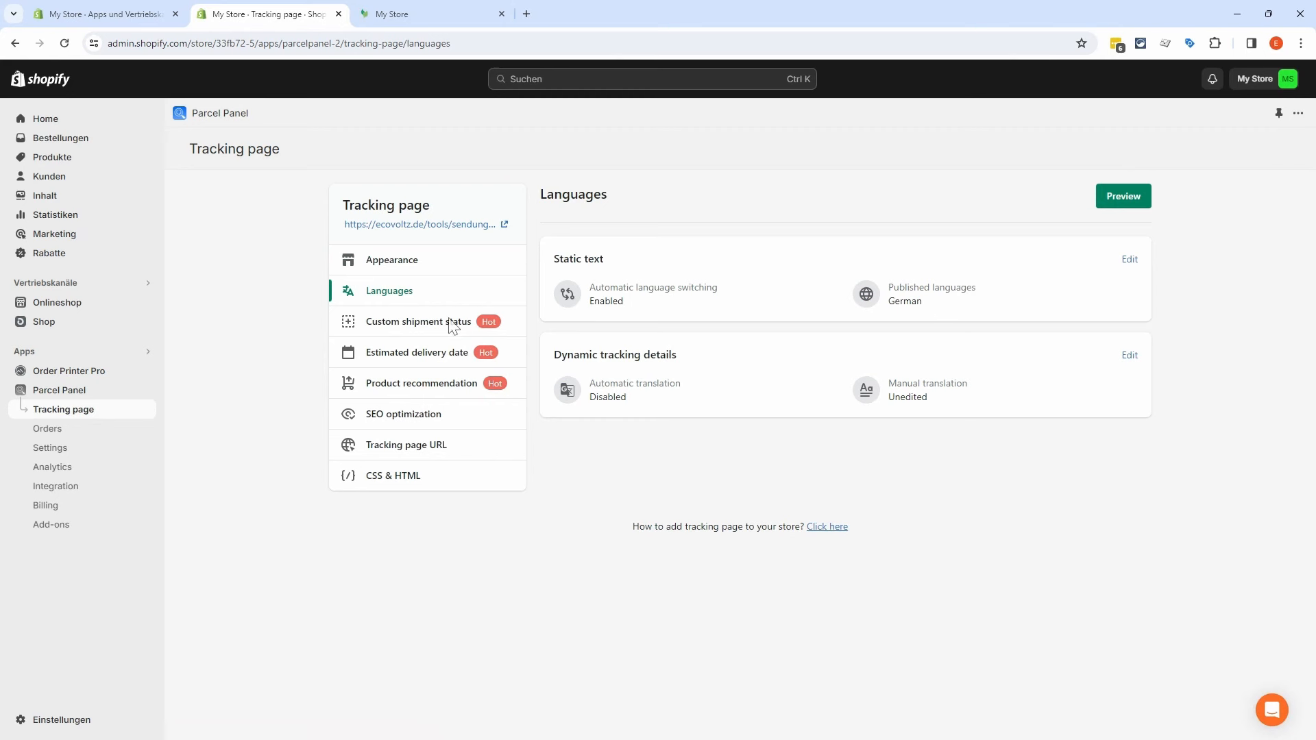
click(465, 452)
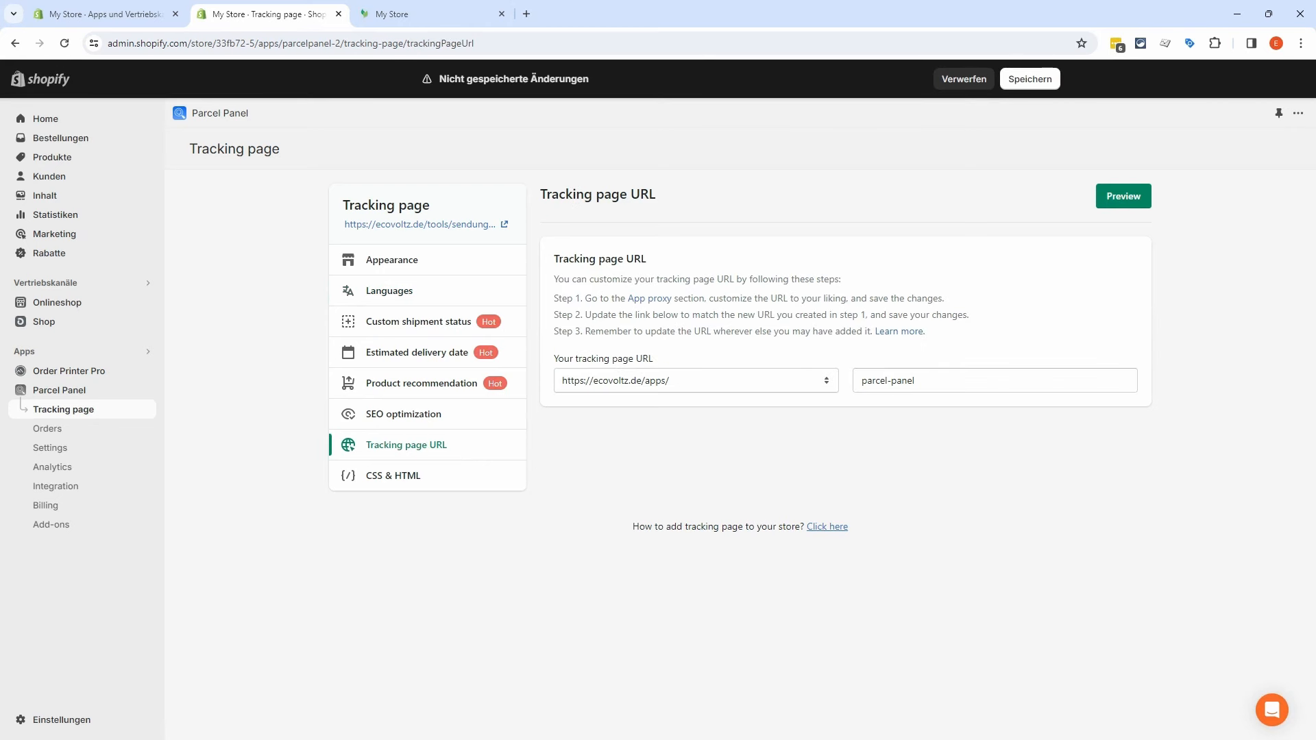
click(753, 382)
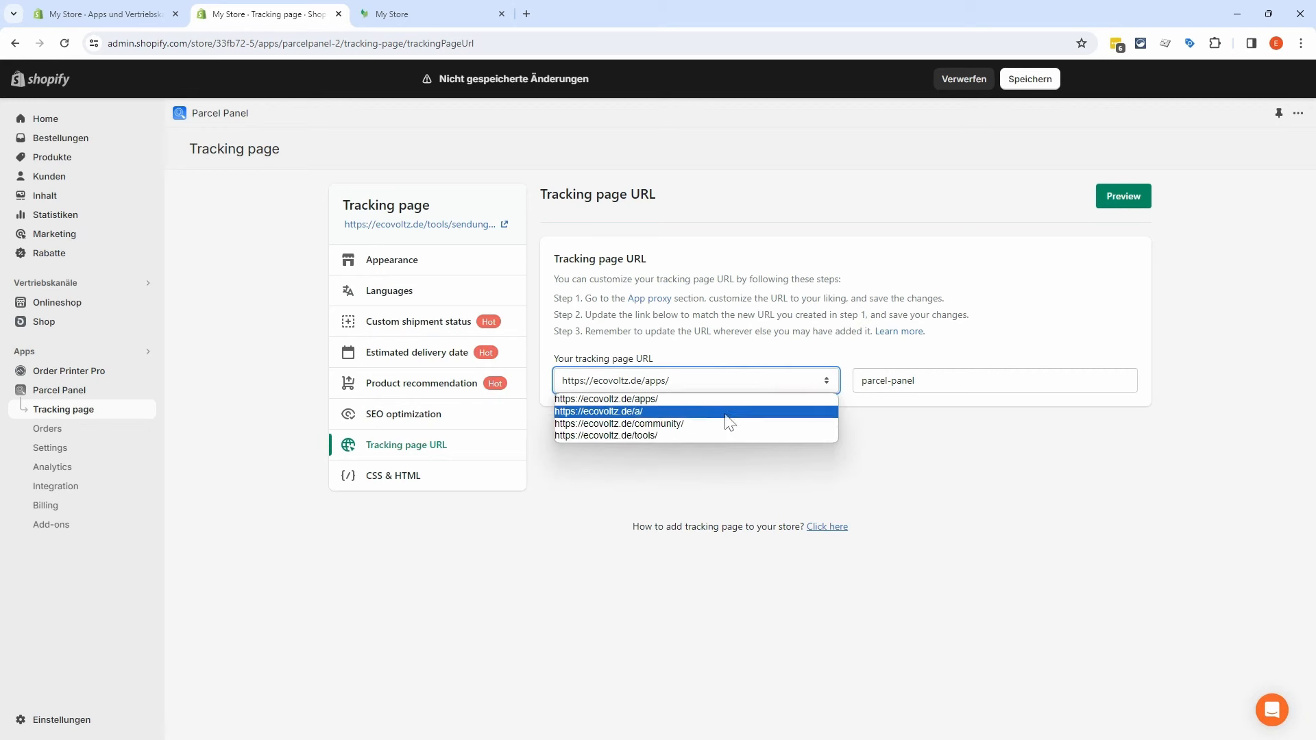
click(691, 425)
key(Tab)
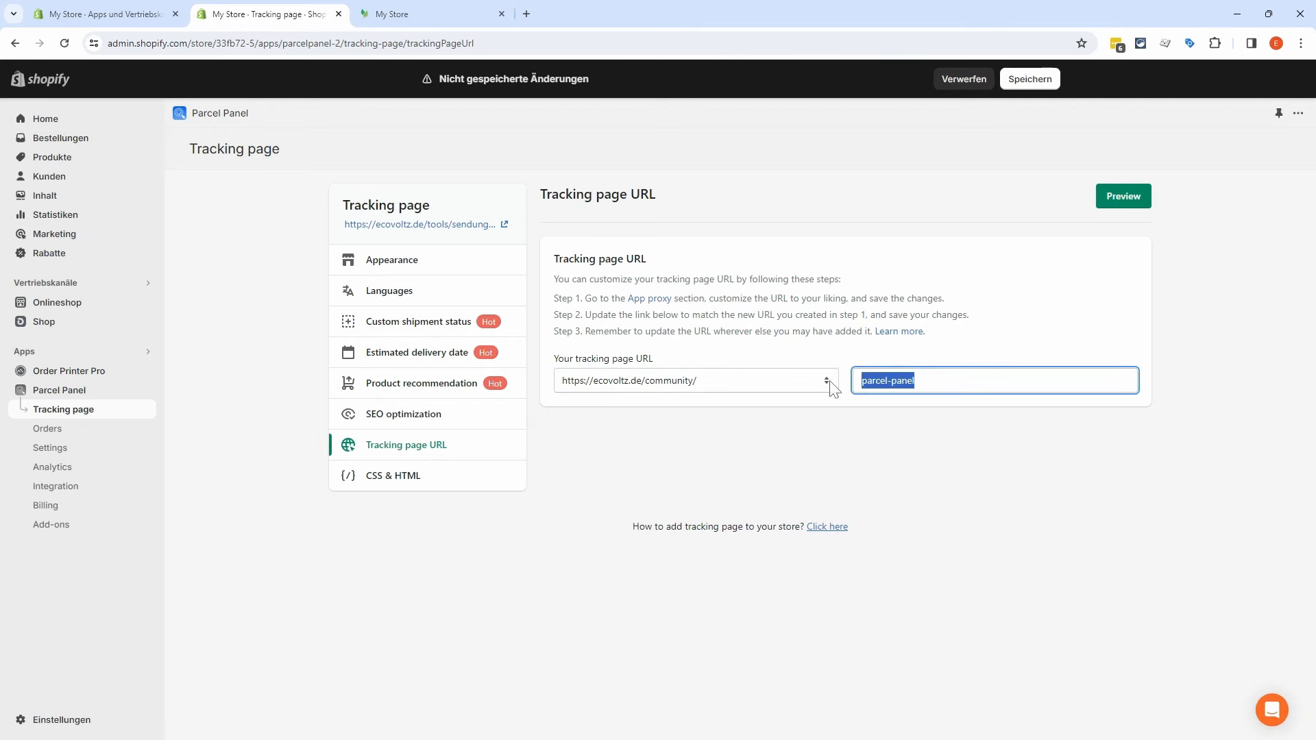
text(sendungsverlauf)
click(725, 358)
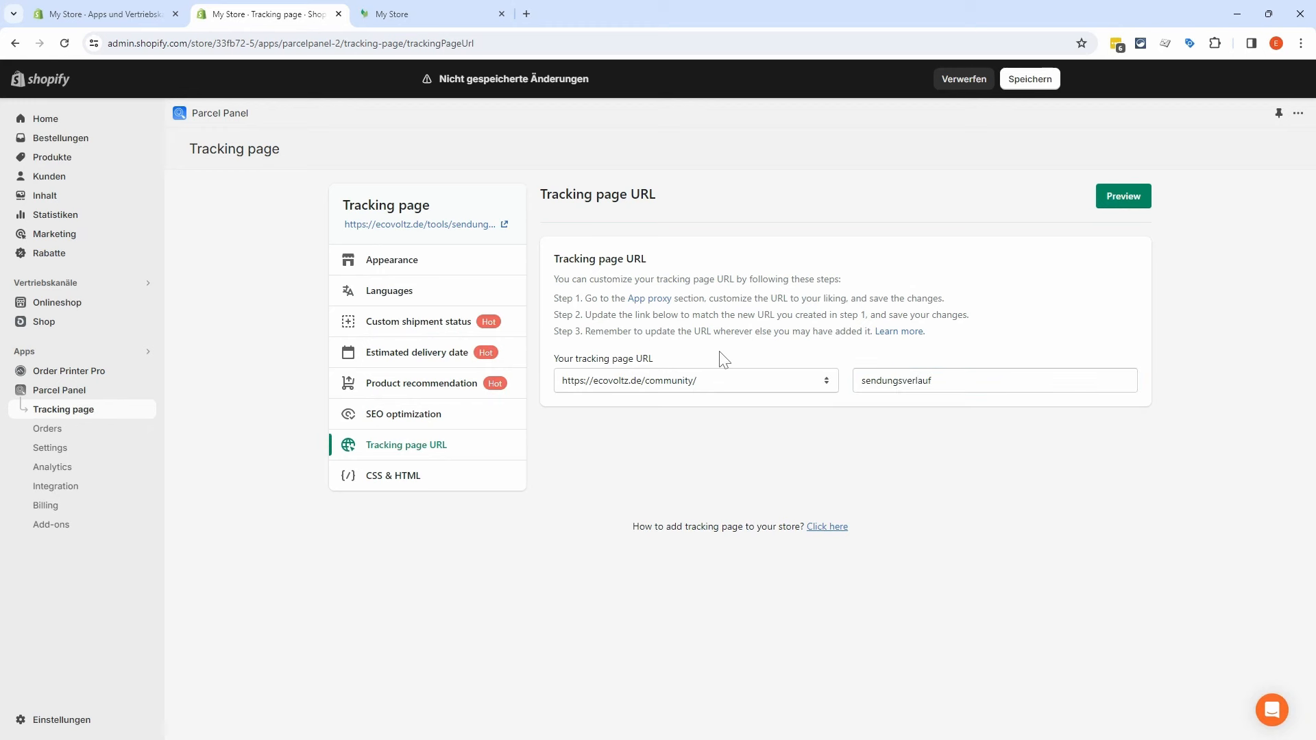
click(651, 300)
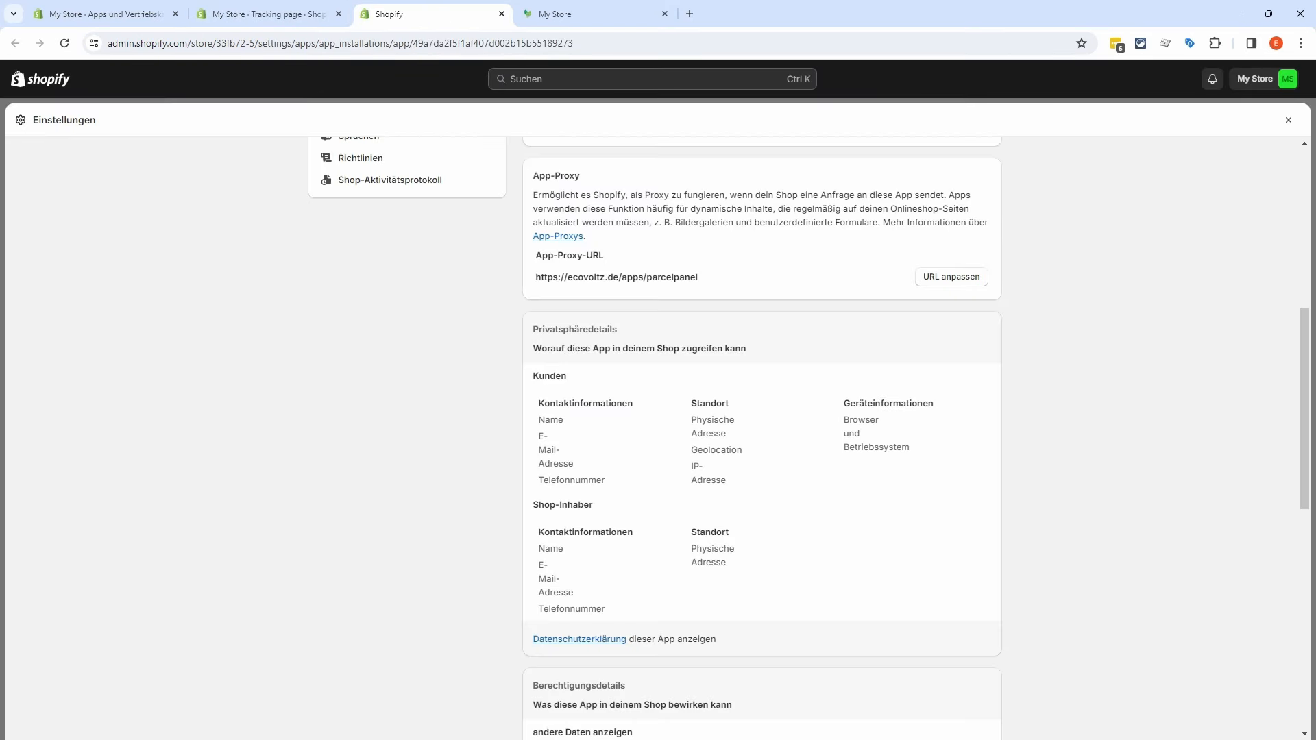
drag(534, 177, 585, 174)
click(950, 278)
click(600, 400)
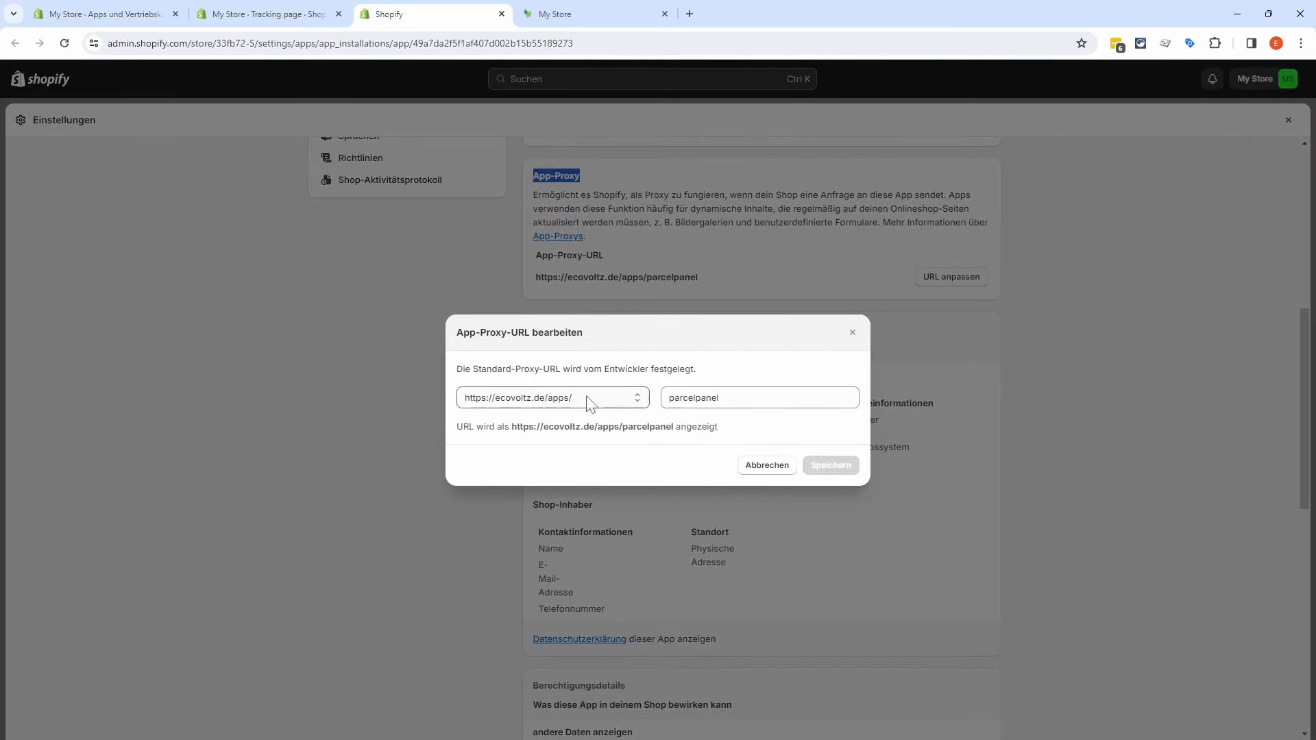
click(582, 439)
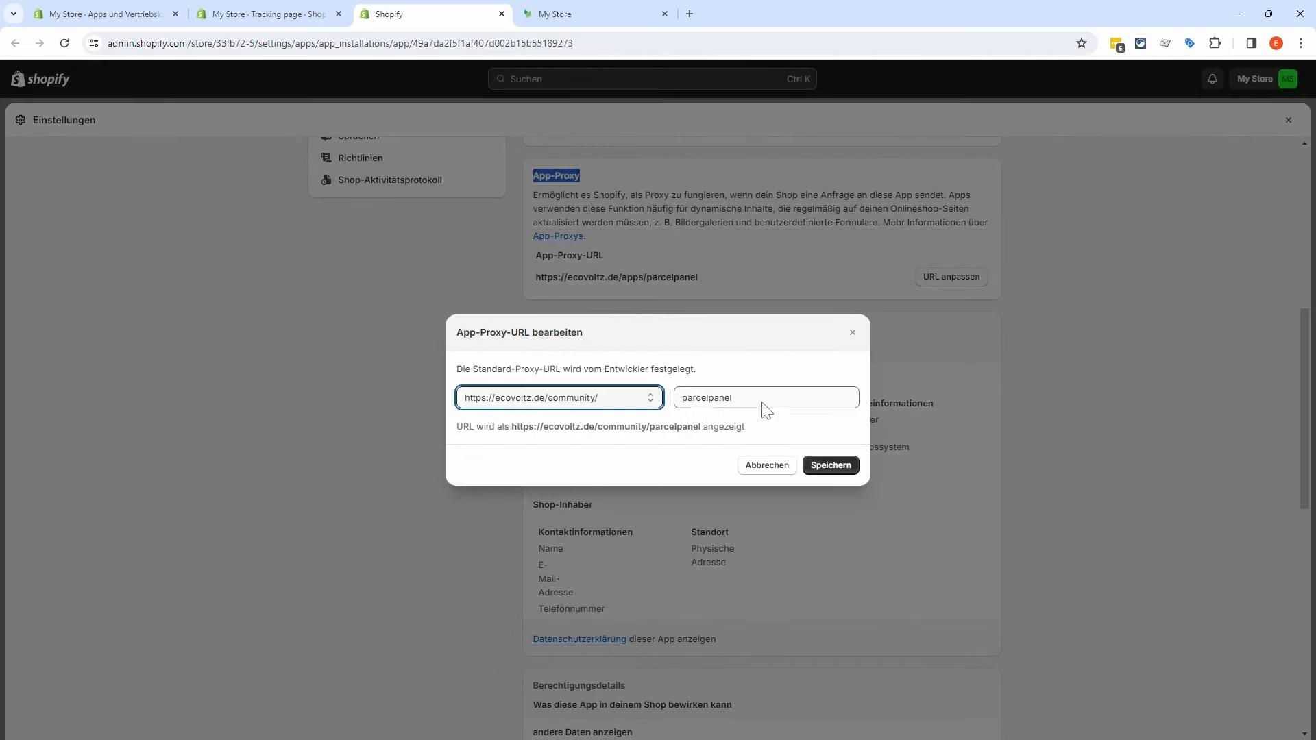
double_click(764, 411)
text(sendungsverlauf)
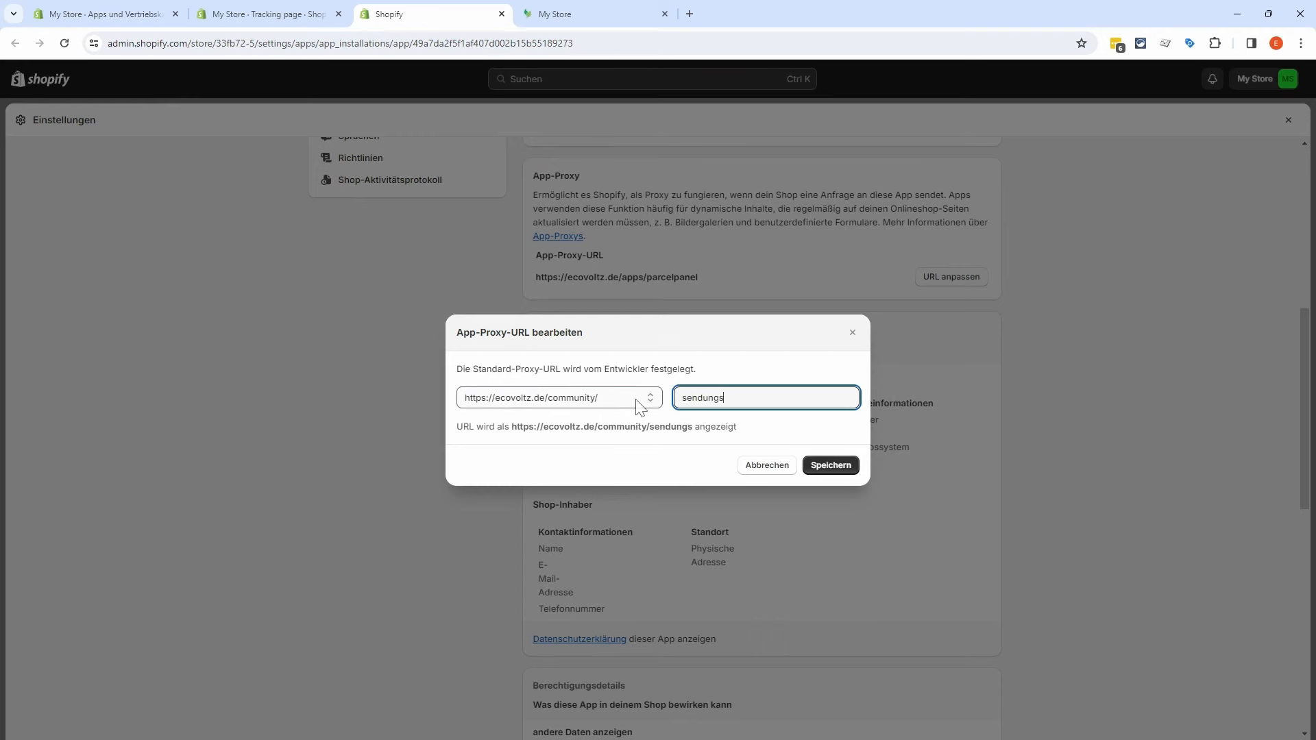
click(831, 465)
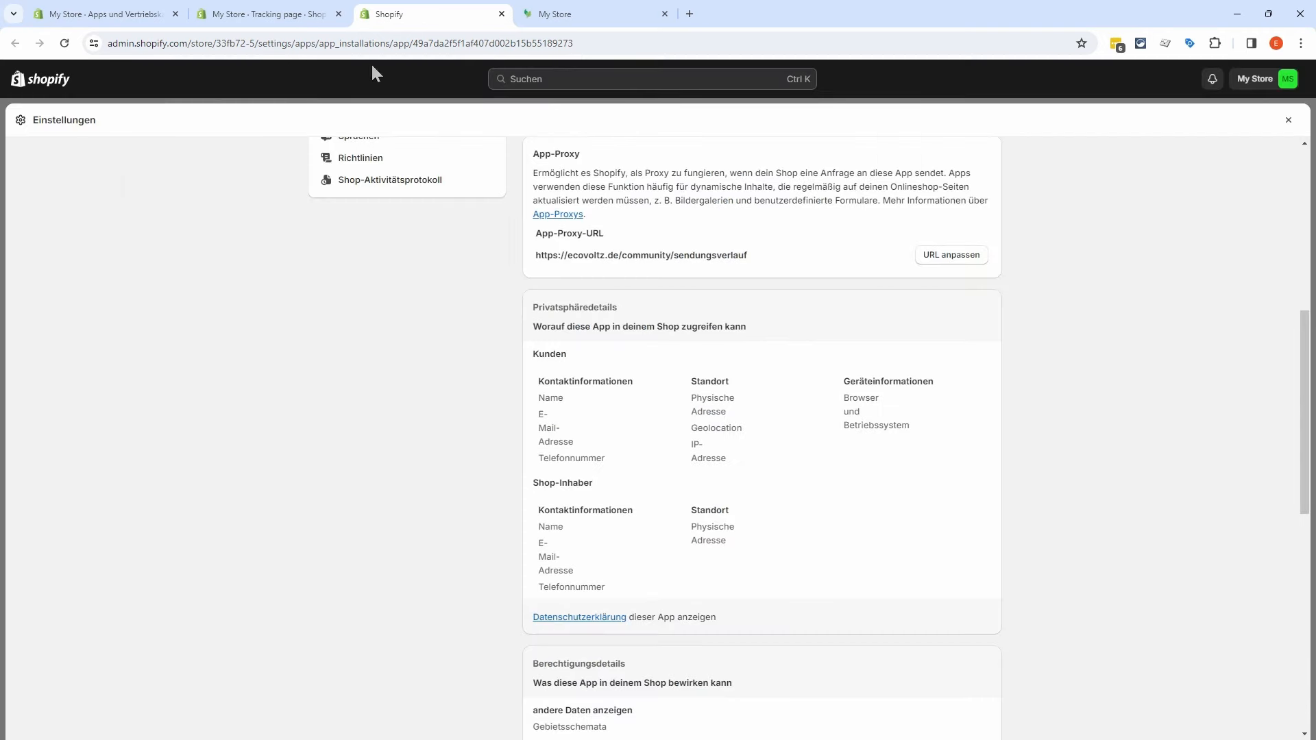
Step: Preview the Parcel Panel tracking page and copy the path /community/sendungsverlauf from its web address
click(268, 14)
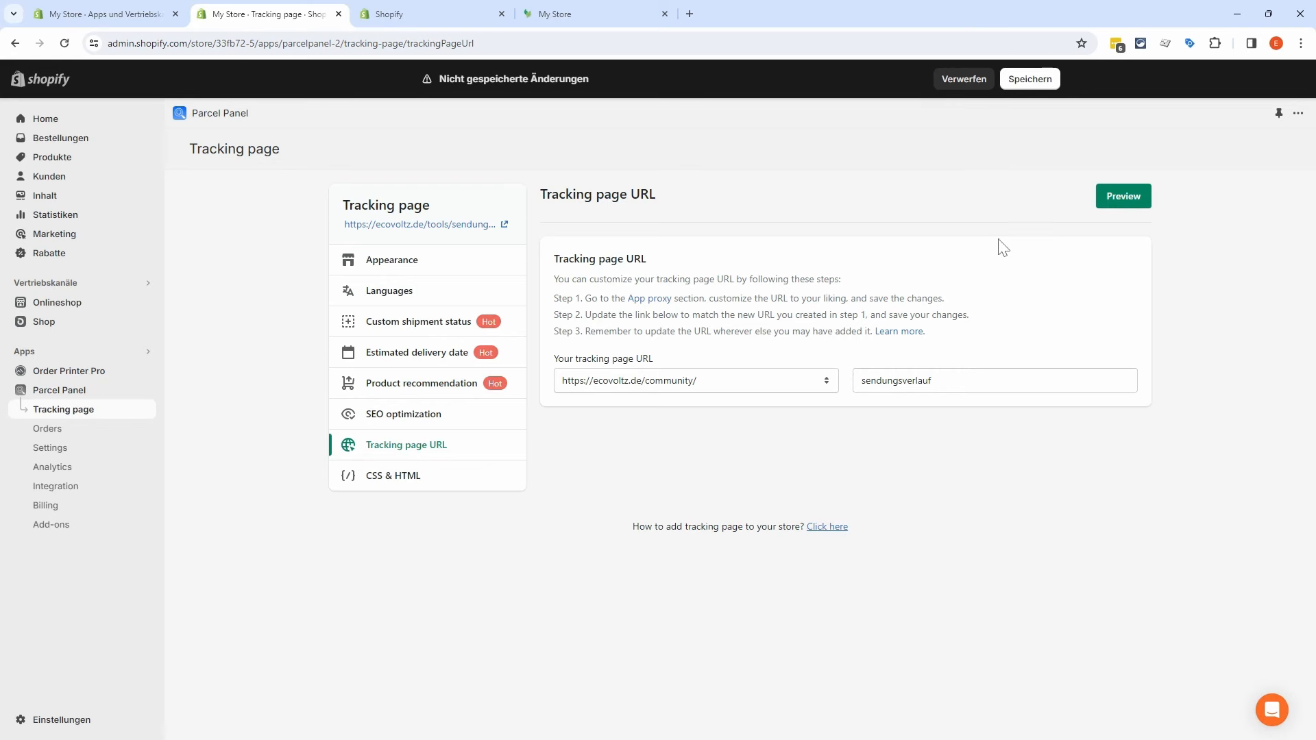
click(1129, 204)
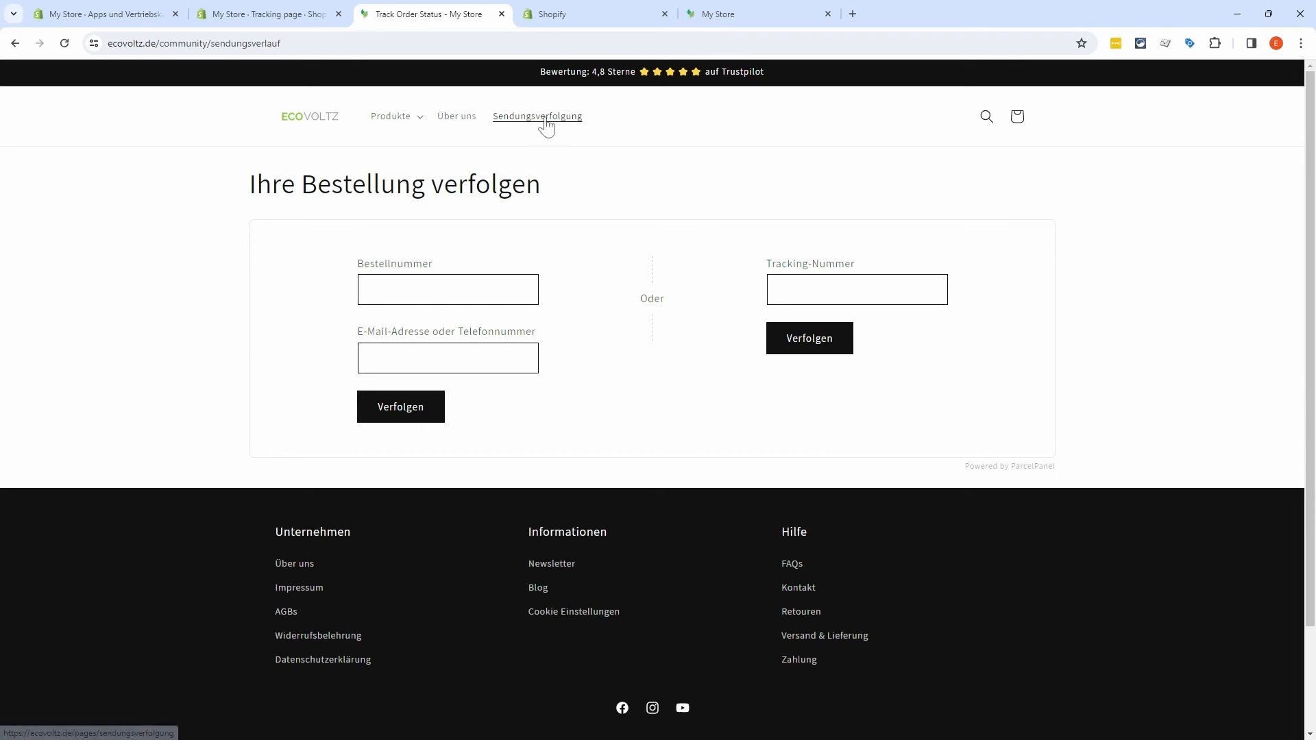
click(281, 34)
key(End)
key(shift+Left)
key(shift+Left)
key(shift+Left)
key(shift+Left)
key(shift+Left)
key(shift+Left)
key(shift+Left)
key(shift+Left)
key(shift+Left)
key(shift+Left)
key(shift+Left)
key(shift+Left)
key(shift+Left)
key(shift+Left)
key(shift+Left)
key(shift+Left)
key(shift+Left)
key(shift+Left)
key(shift+Left)
key(shift+Left)
key(ctrl+c)
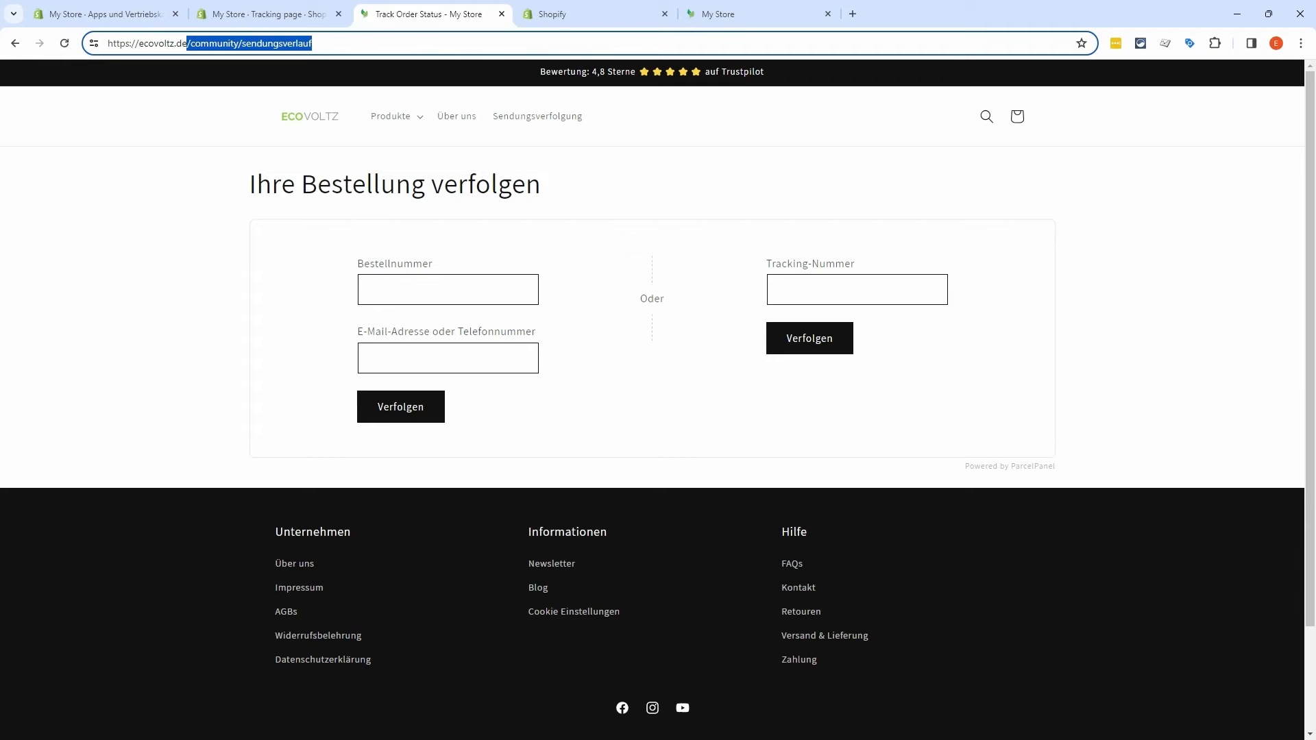
Step: Return to the store admin and open the online store's Main menu from the navigation settings
click(269, 15)
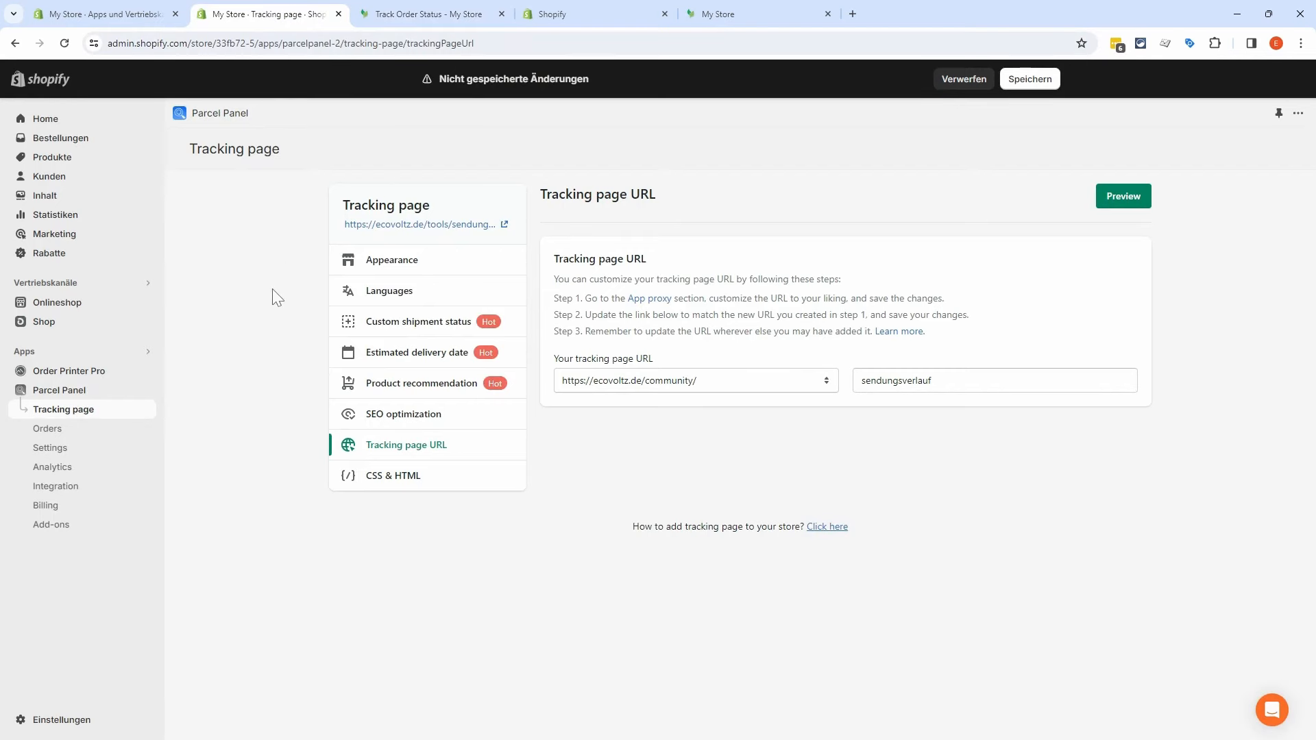
click(78, 306)
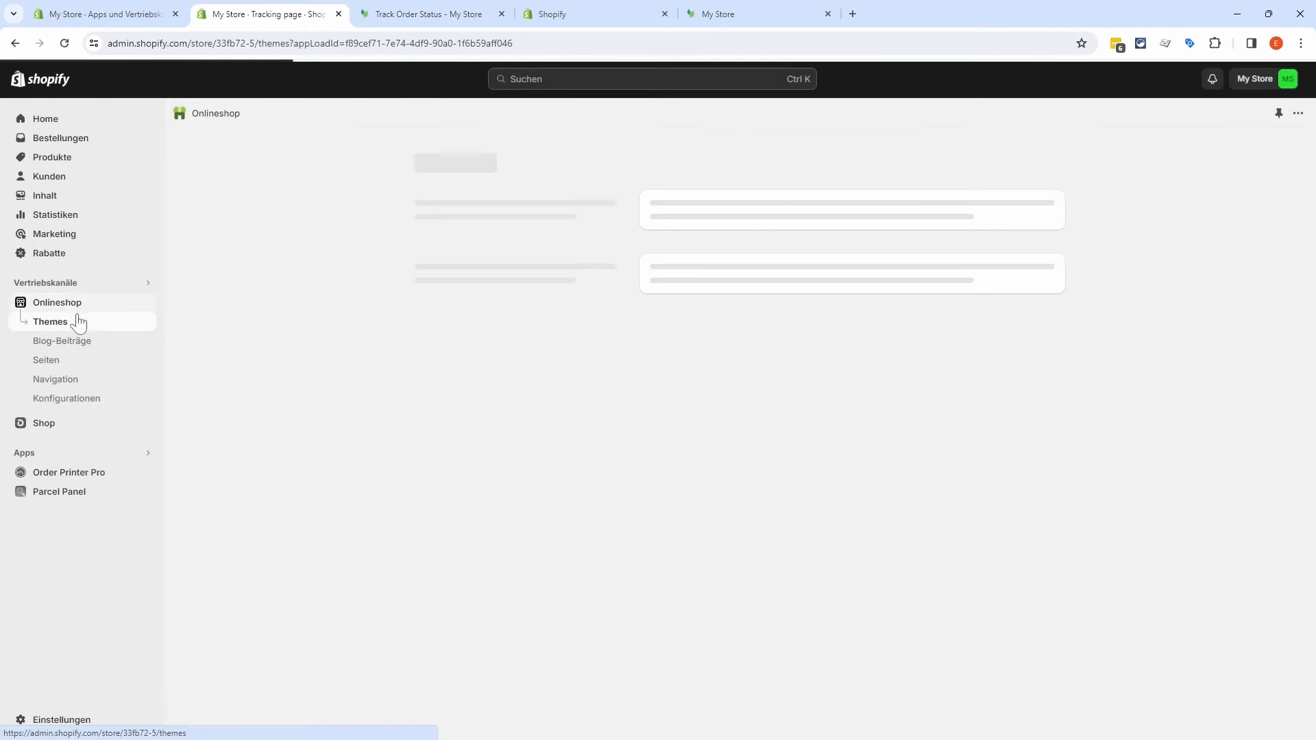
click(78, 381)
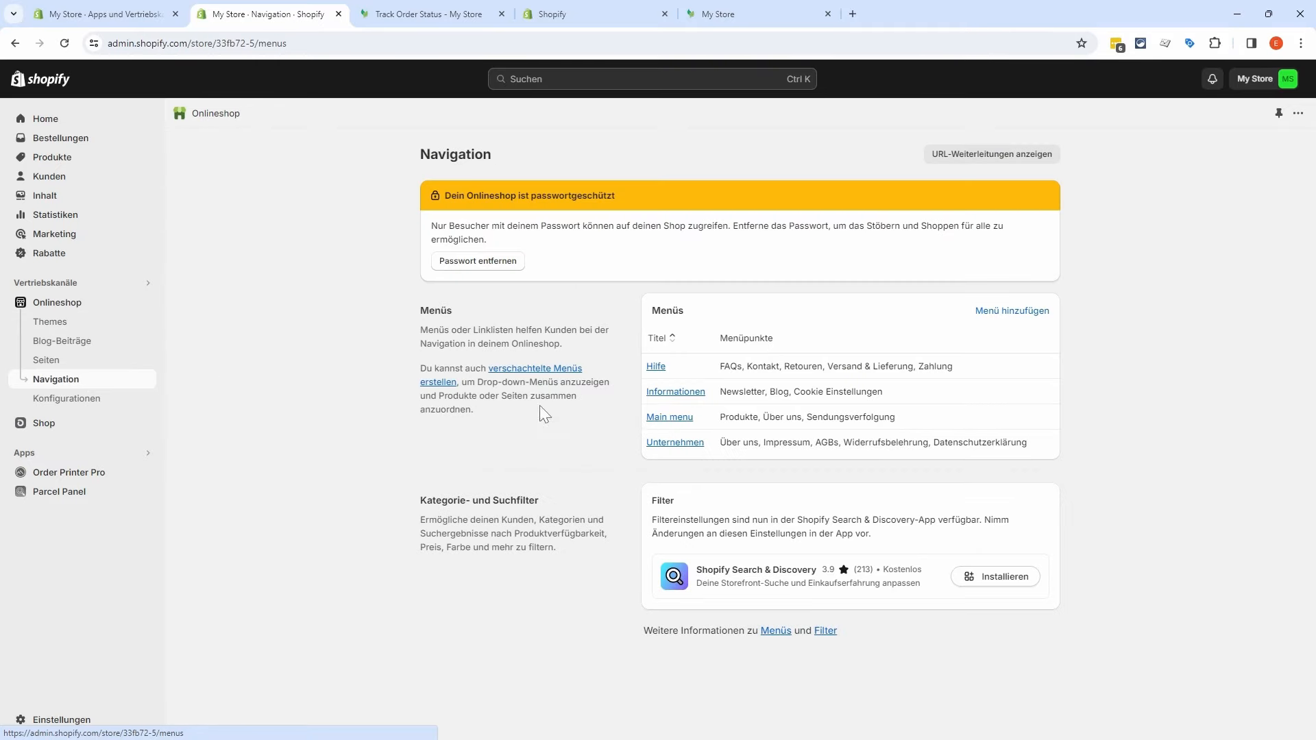
click(670, 418)
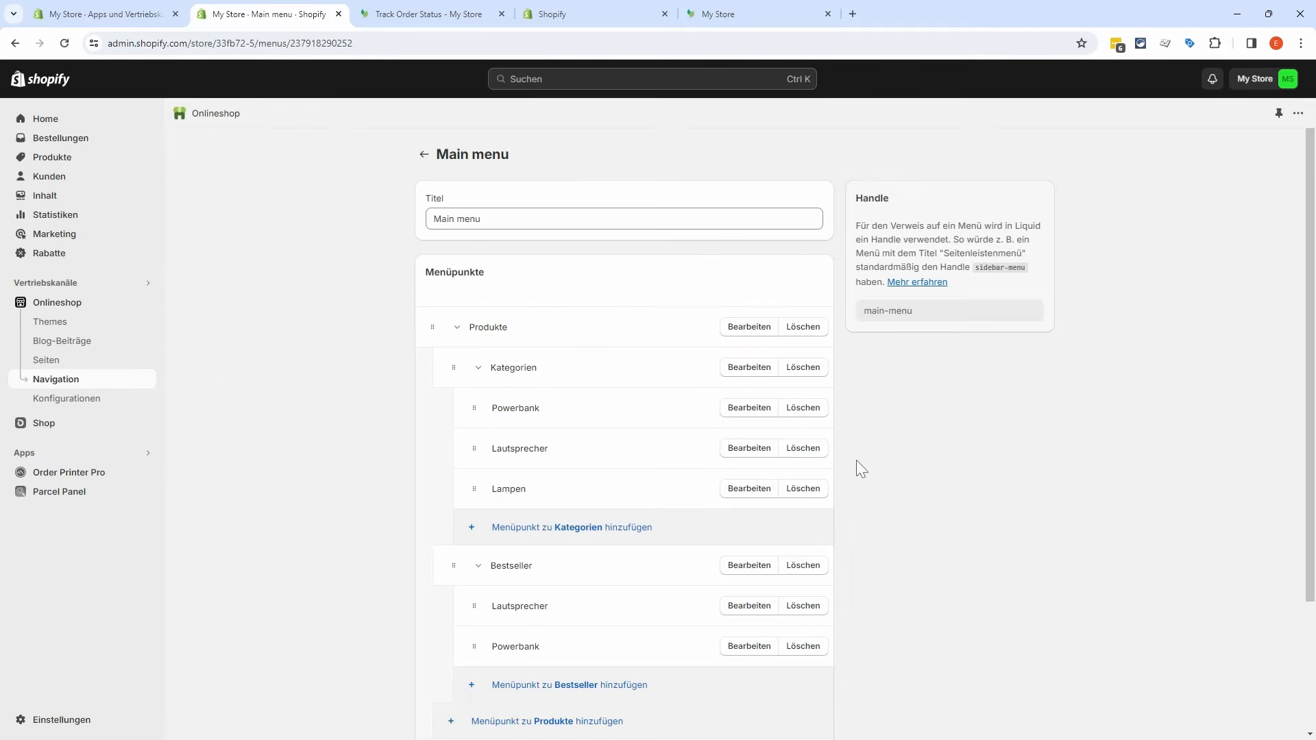
Step: Replace the Sendungsverfolgung menu item's link with the copied path /community/sendungsverlauf, apply the change and save the menu
scroll(852, 455, down, 3)
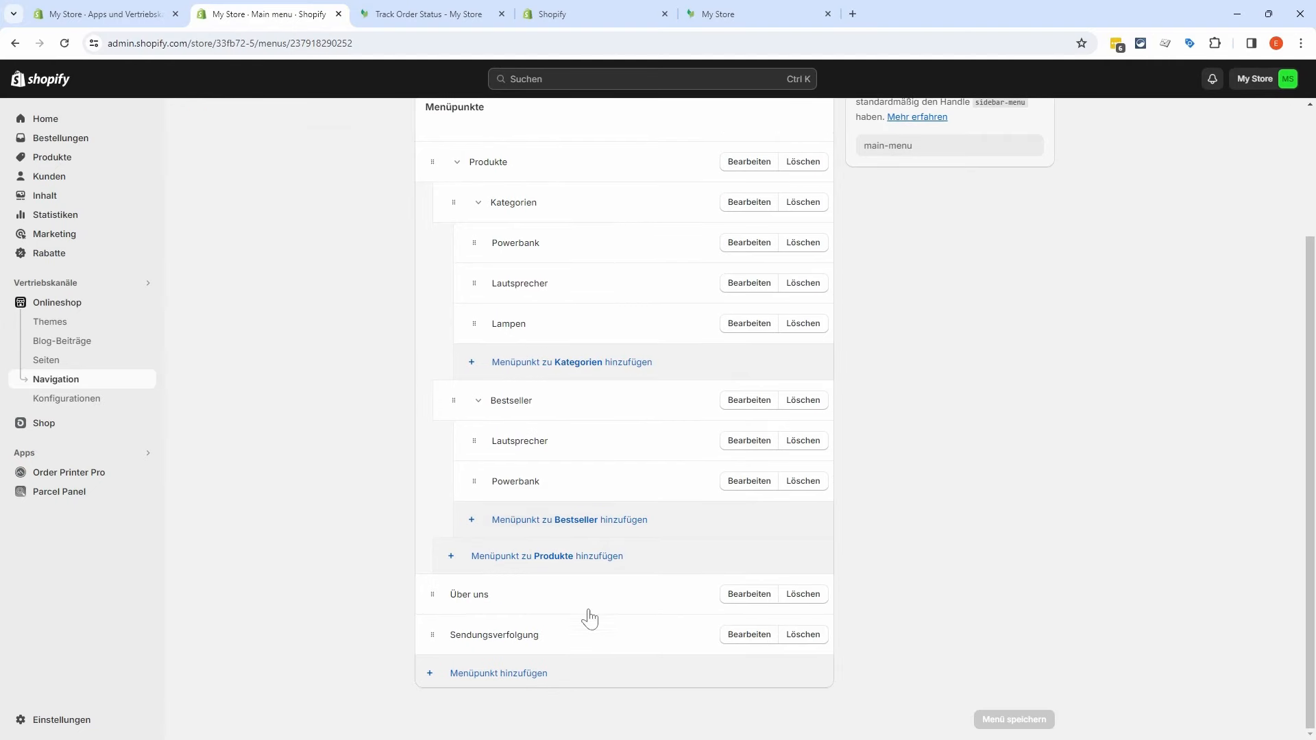
click(744, 643)
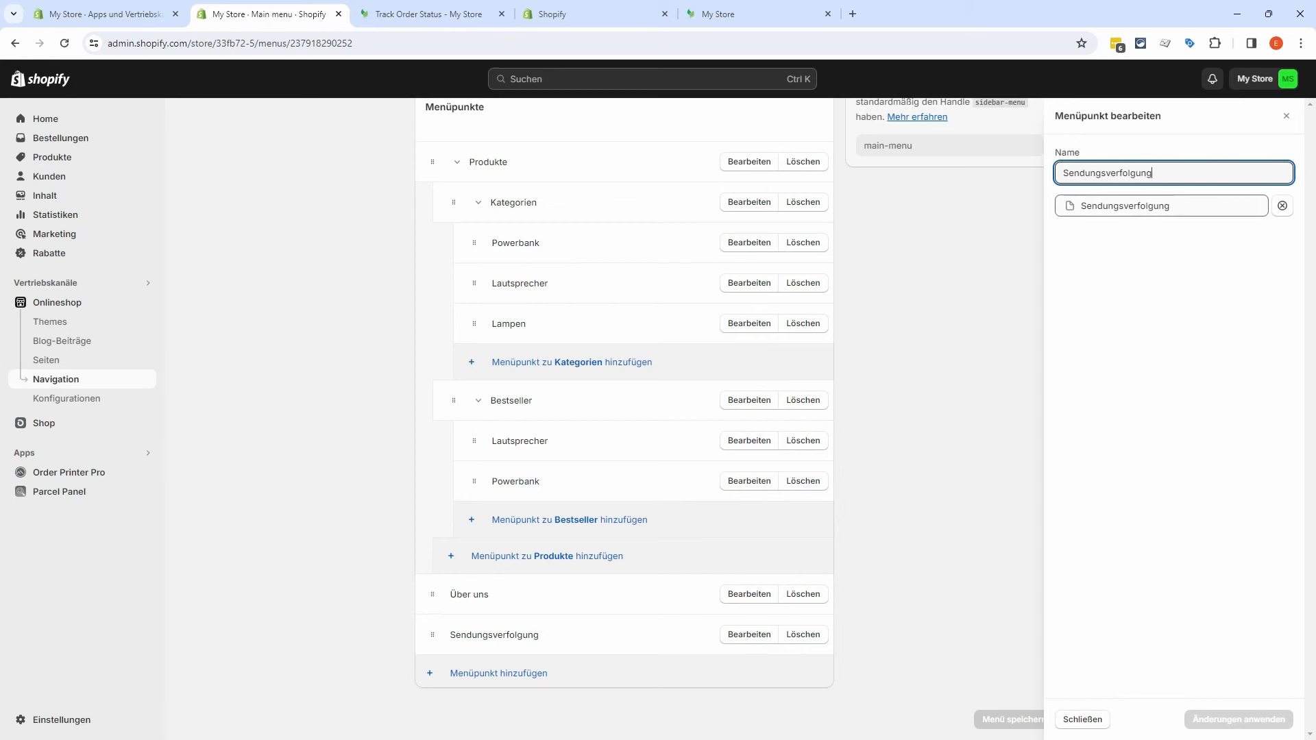
click(1281, 206)
click(1160, 206)
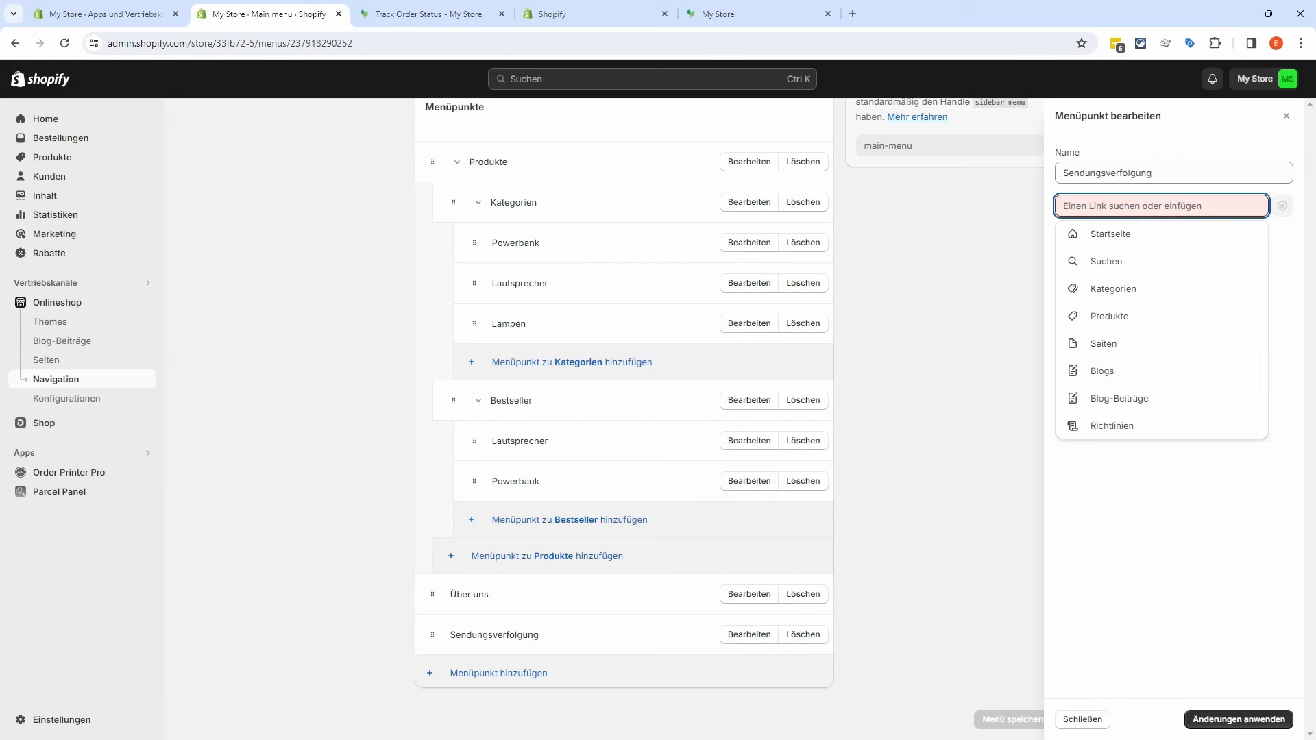
key(ctrl+v)
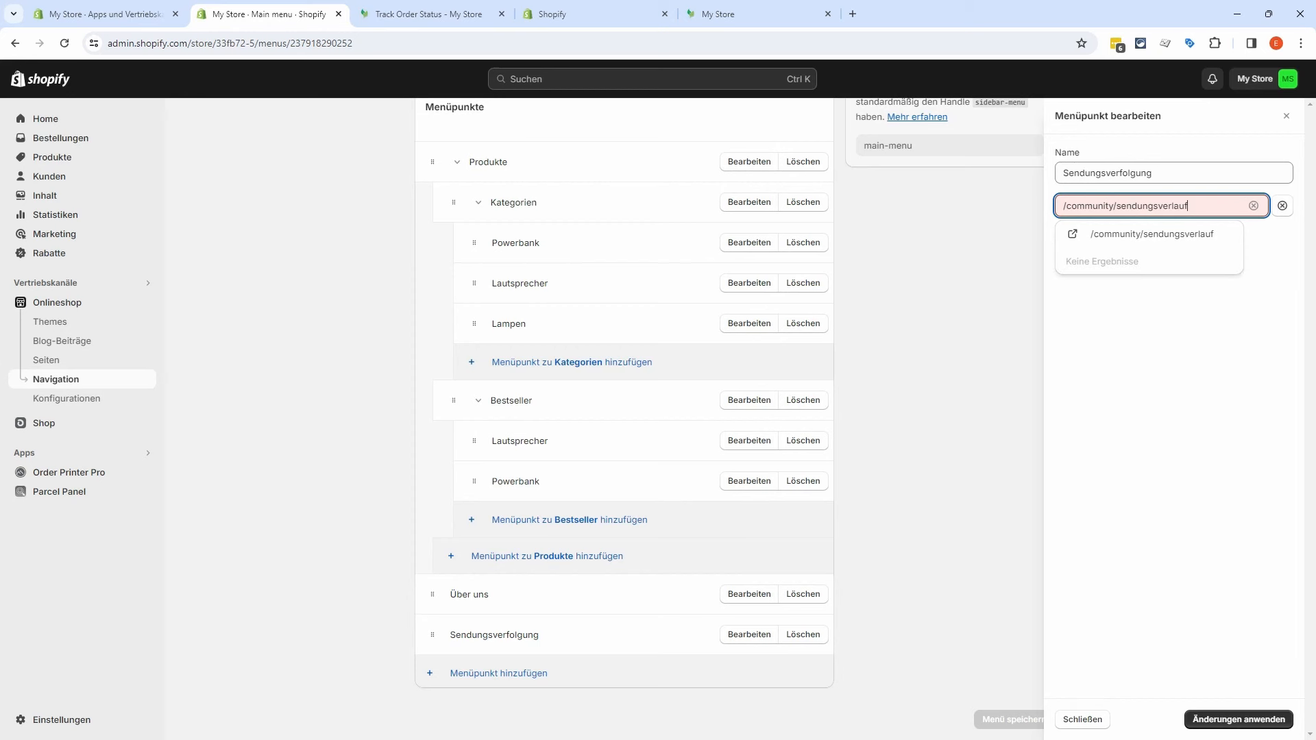
click(1158, 237)
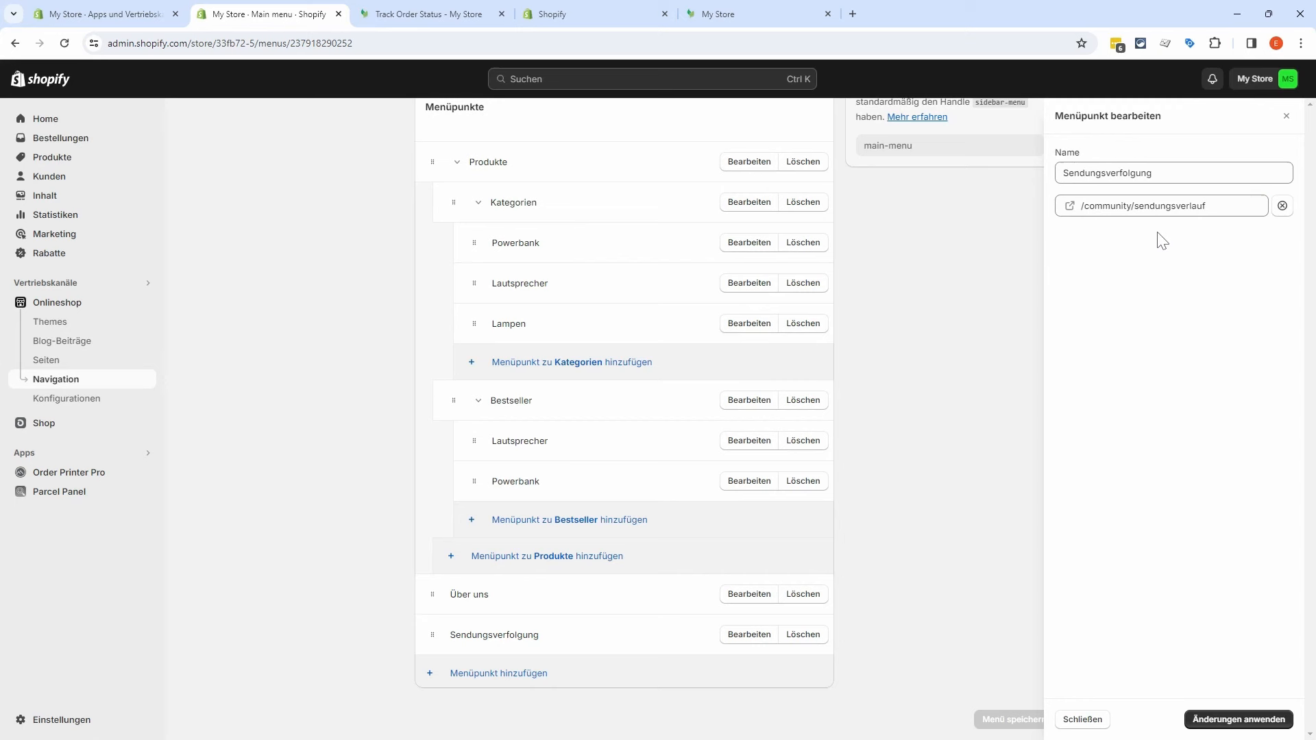
click(1241, 720)
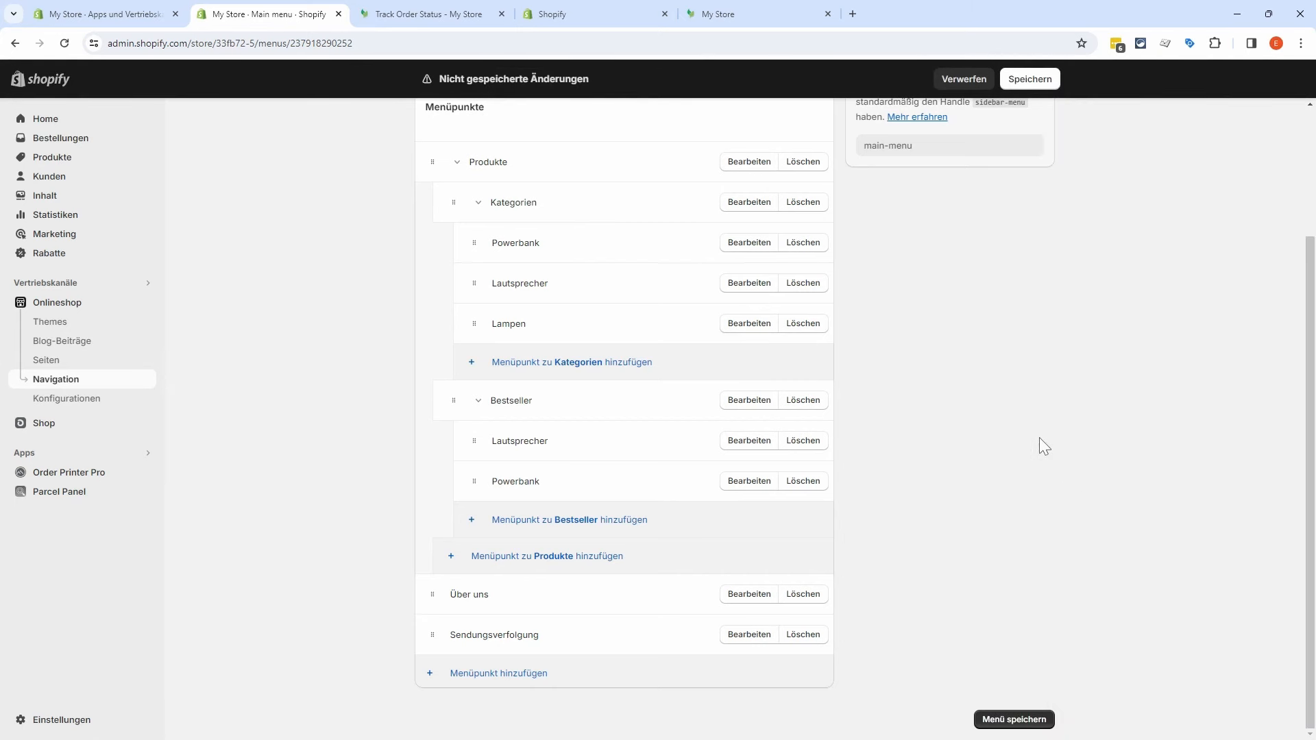
click(1029, 80)
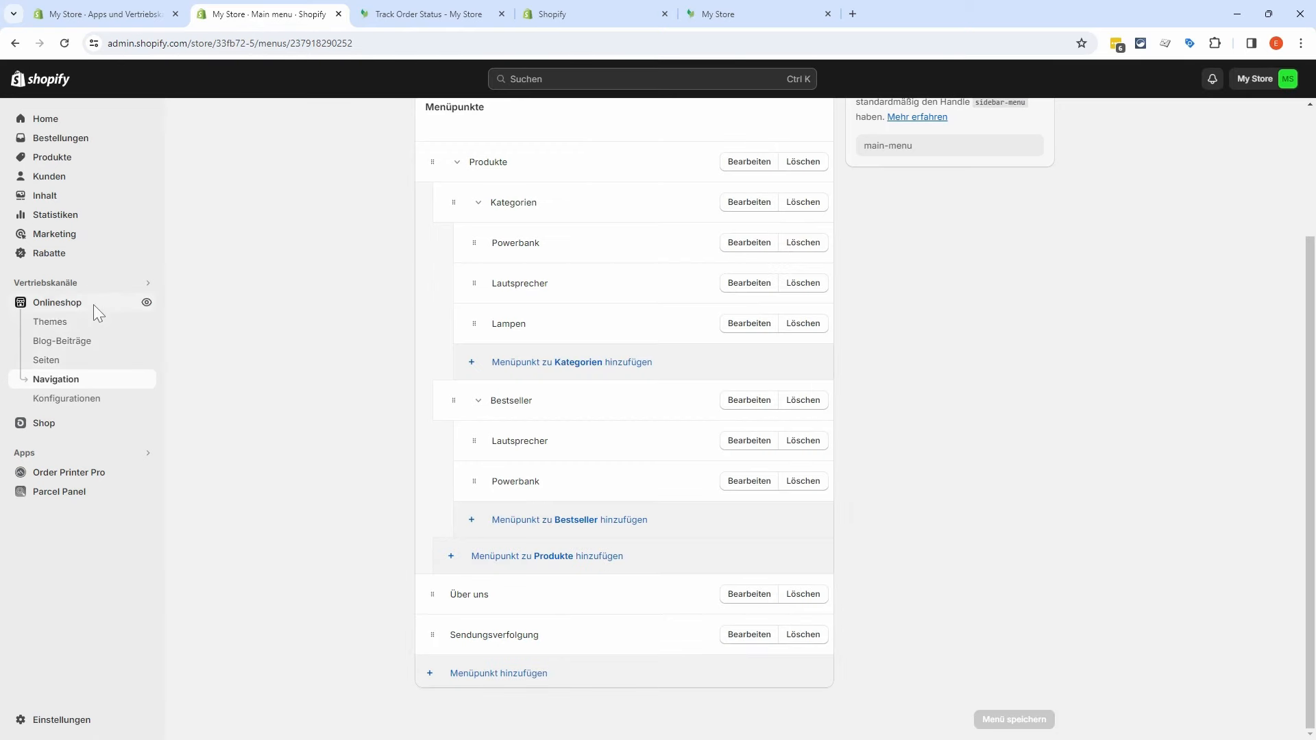
Step: Check the Sendungsverfolgung menu link in the live store, close both tracking page tabs and return to the store admin
click(146, 304)
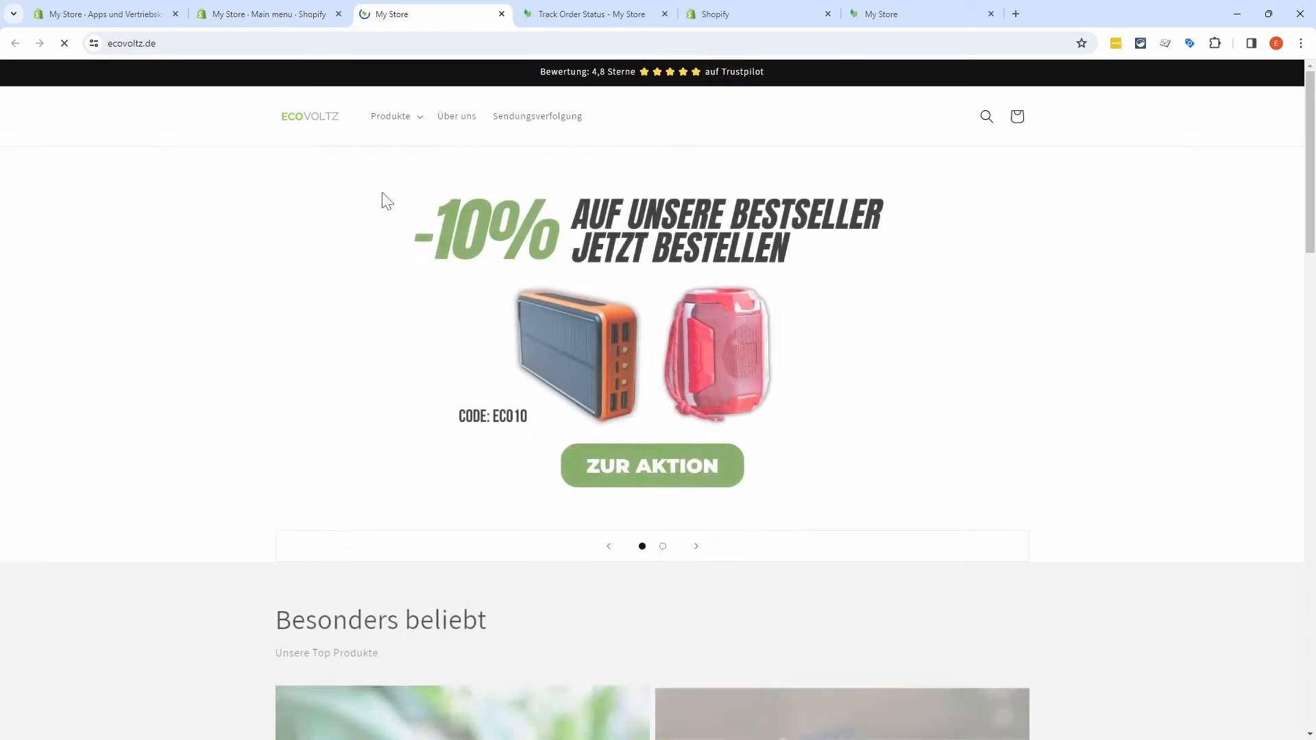
click(549, 120)
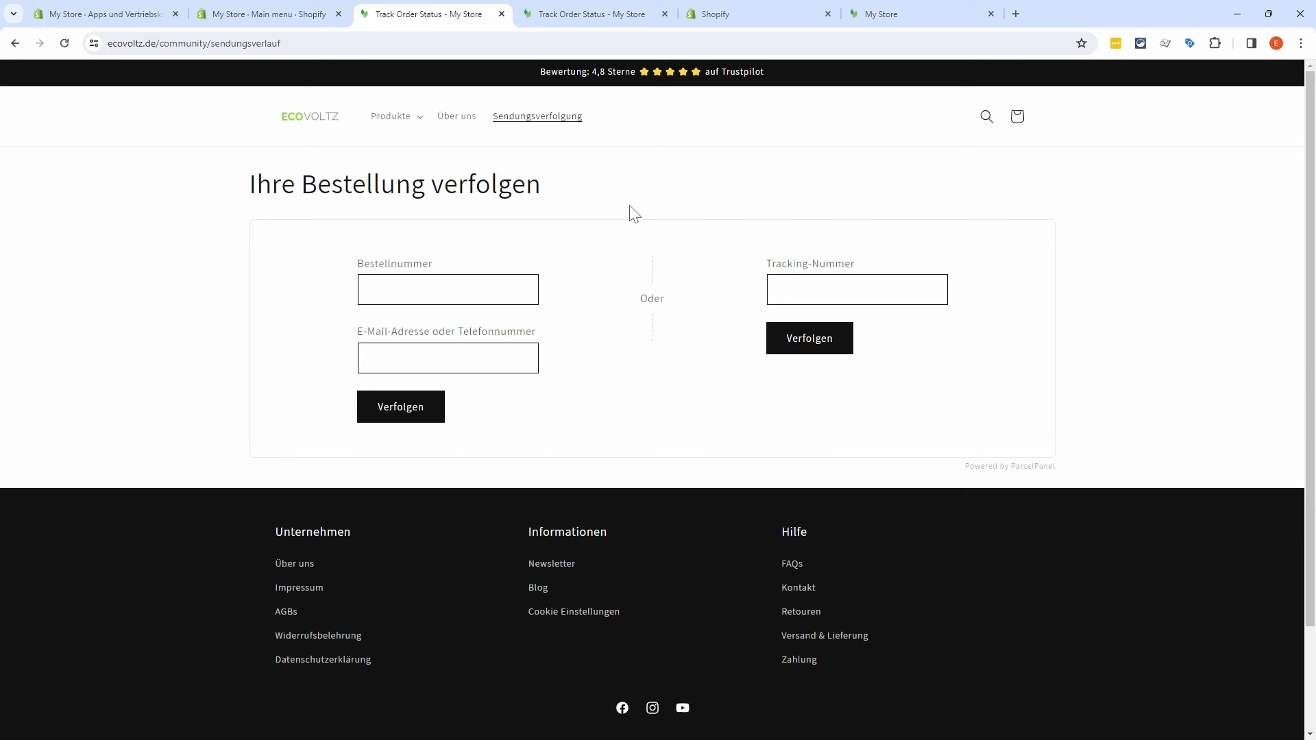
click(501, 14)
click(423, 19)
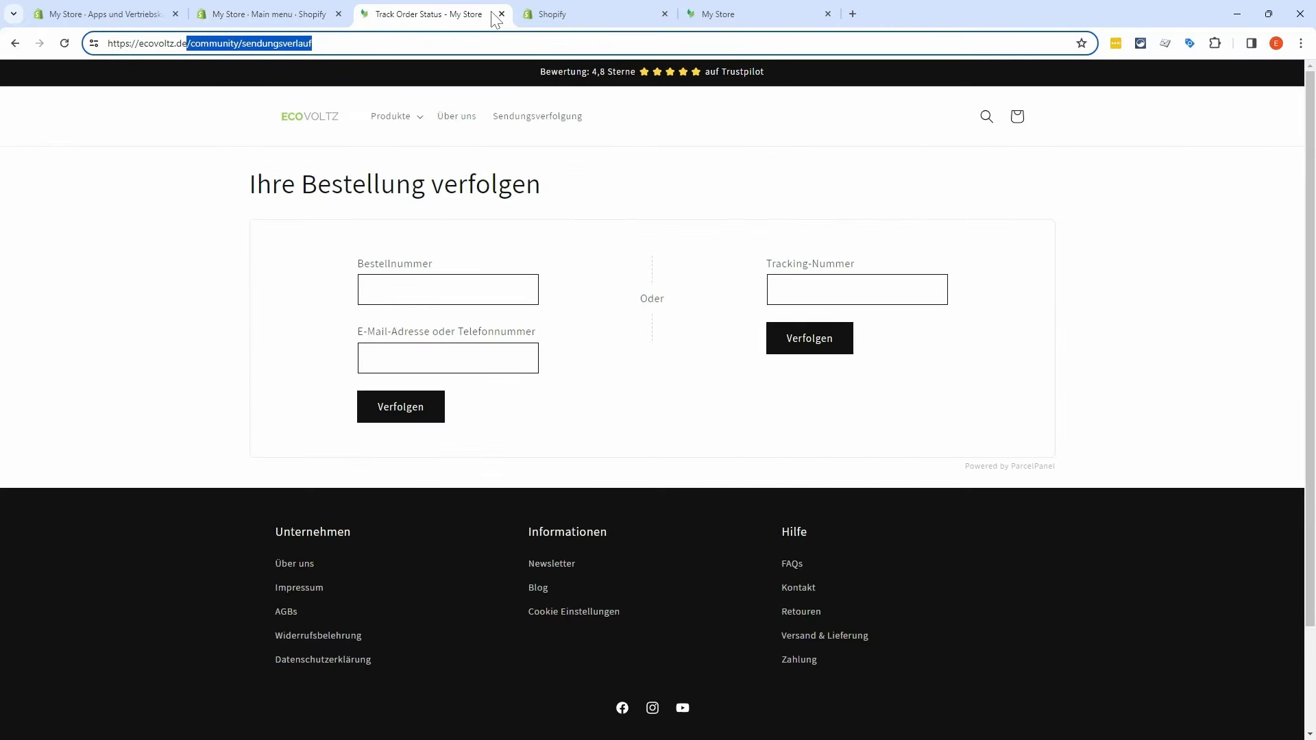
click(501, 14)
click(302, 16)
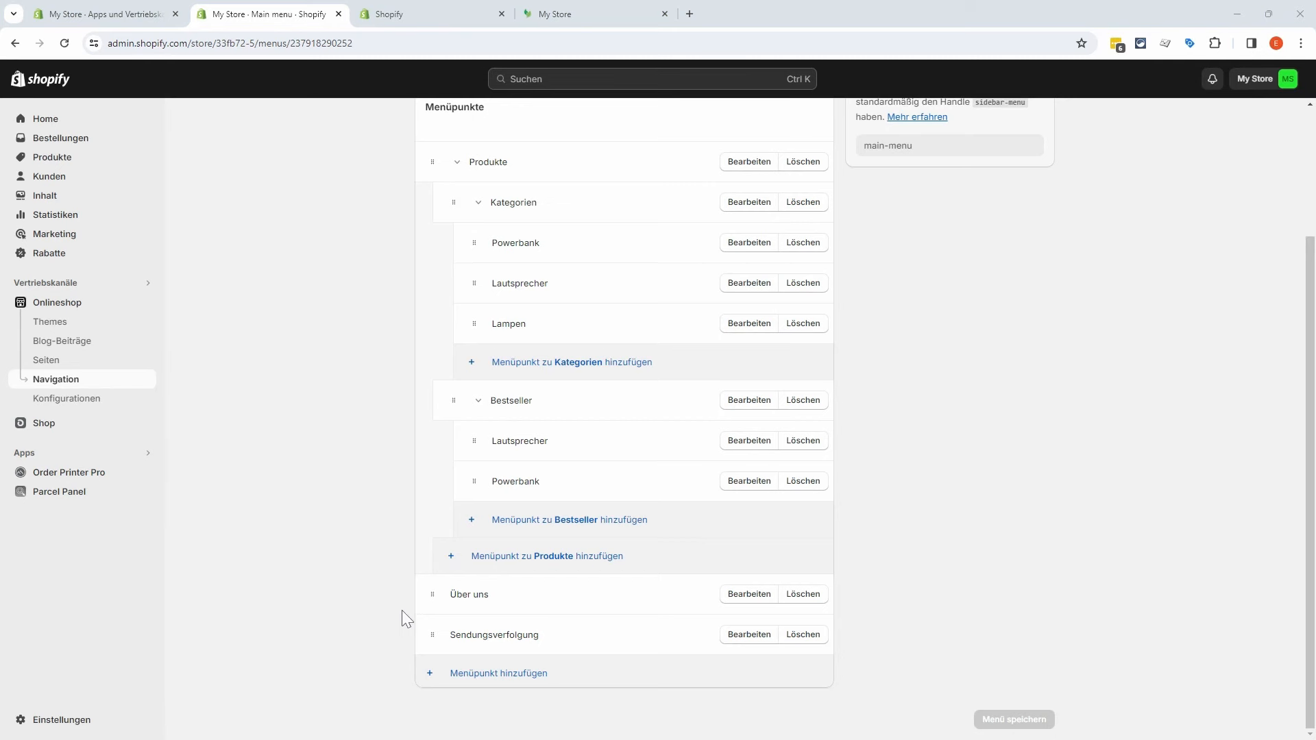
Step: Open the Shopify App Store from the store's apps and sales channels settings and close the leftover menu, app and preview tabs
click(103, 15)
click(963, 175)
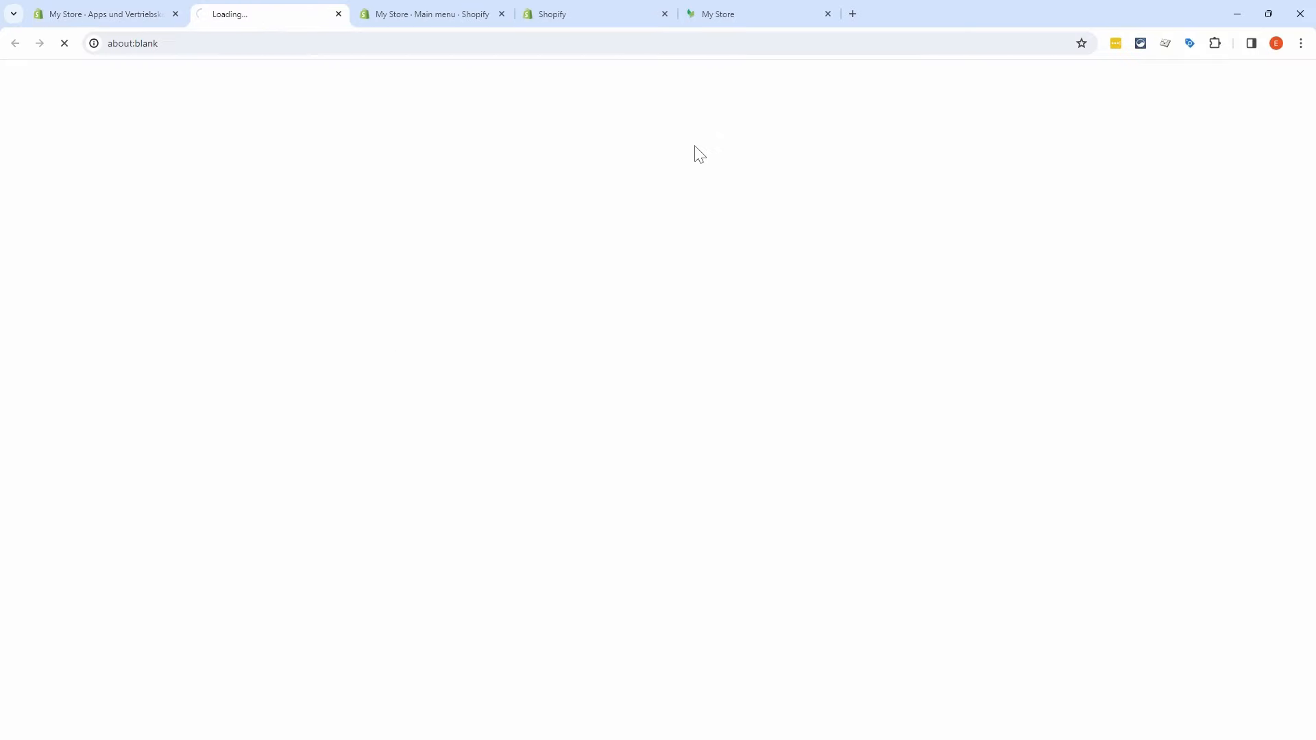
click(502, 14)
click(500, 15)
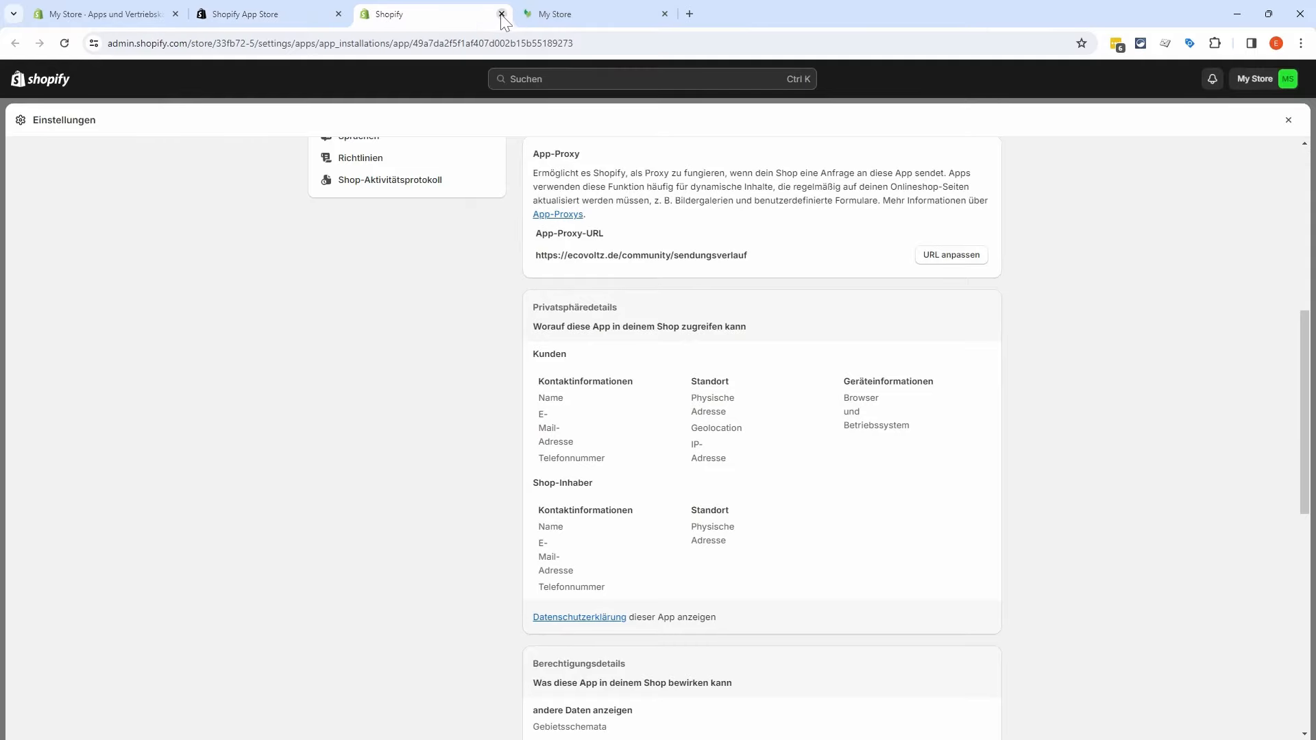
click(502, 14)
click(502, 14)
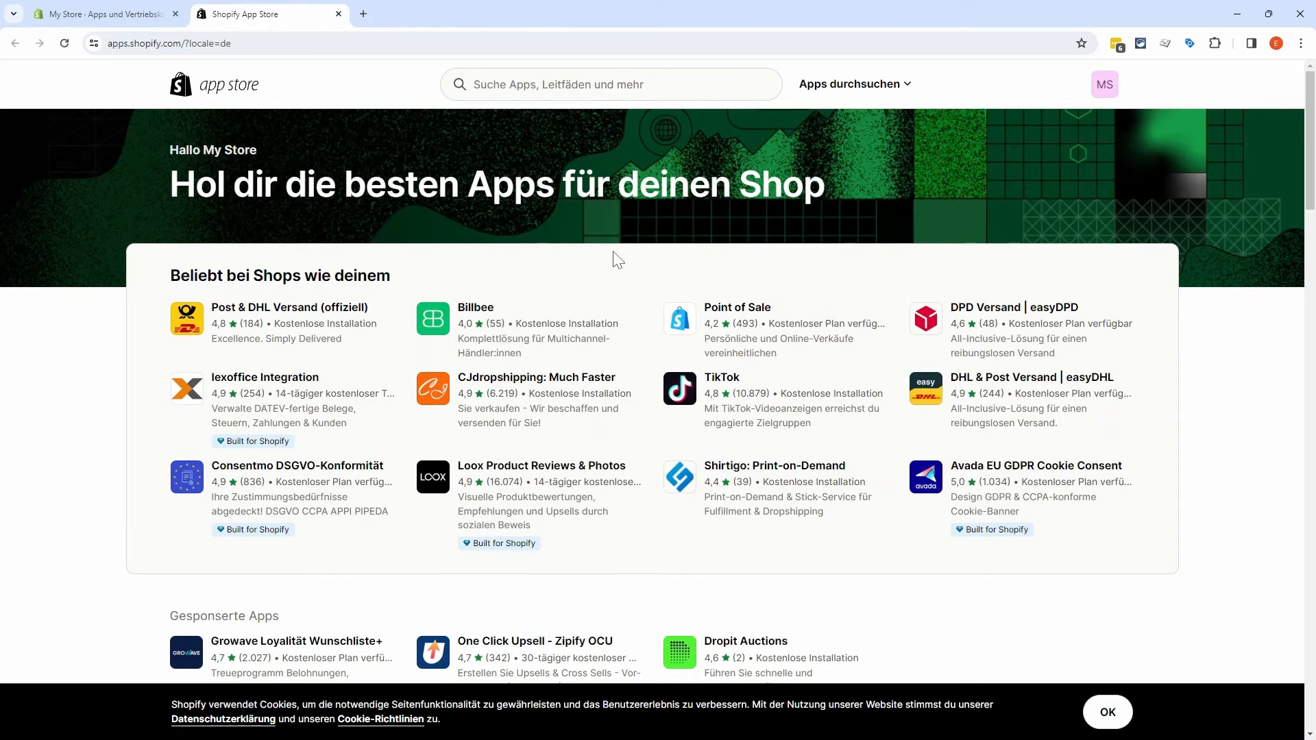
Step: Search the Shopify App Store for "cookie banner"
click(509, 89)
text(cookie banner)
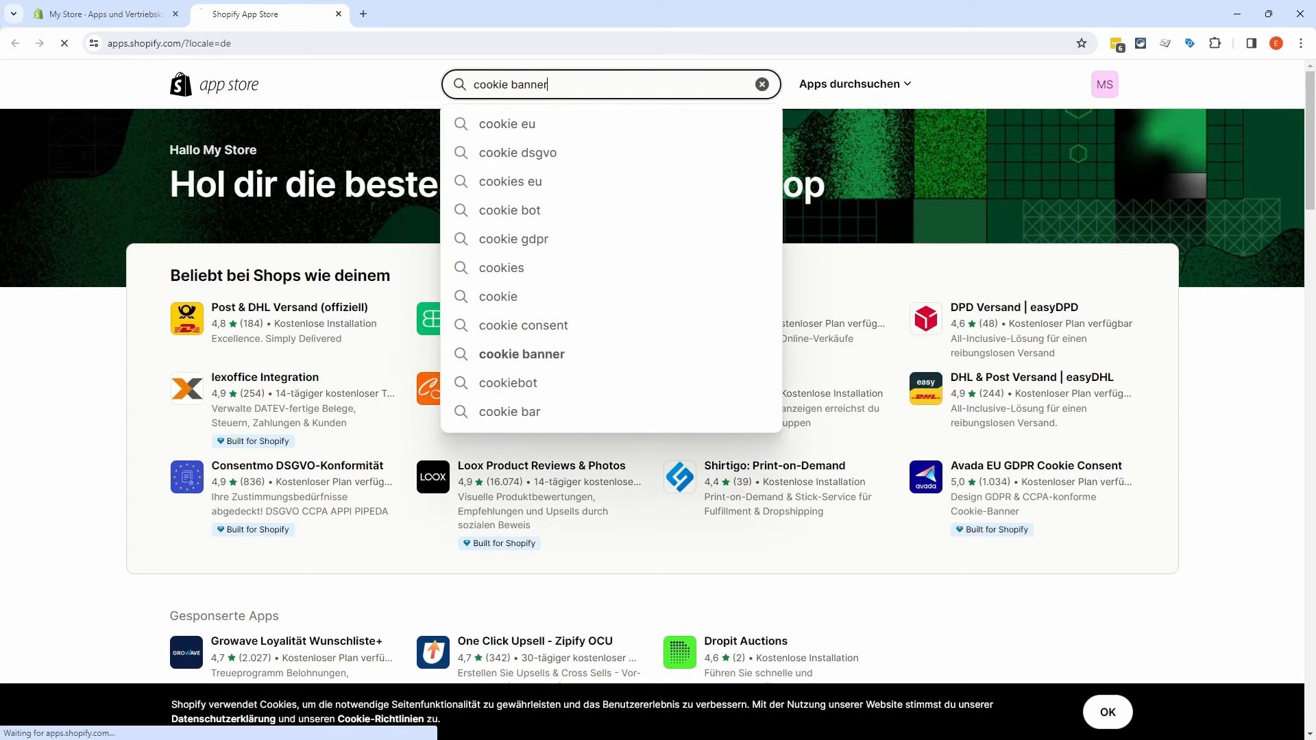
key(Return)
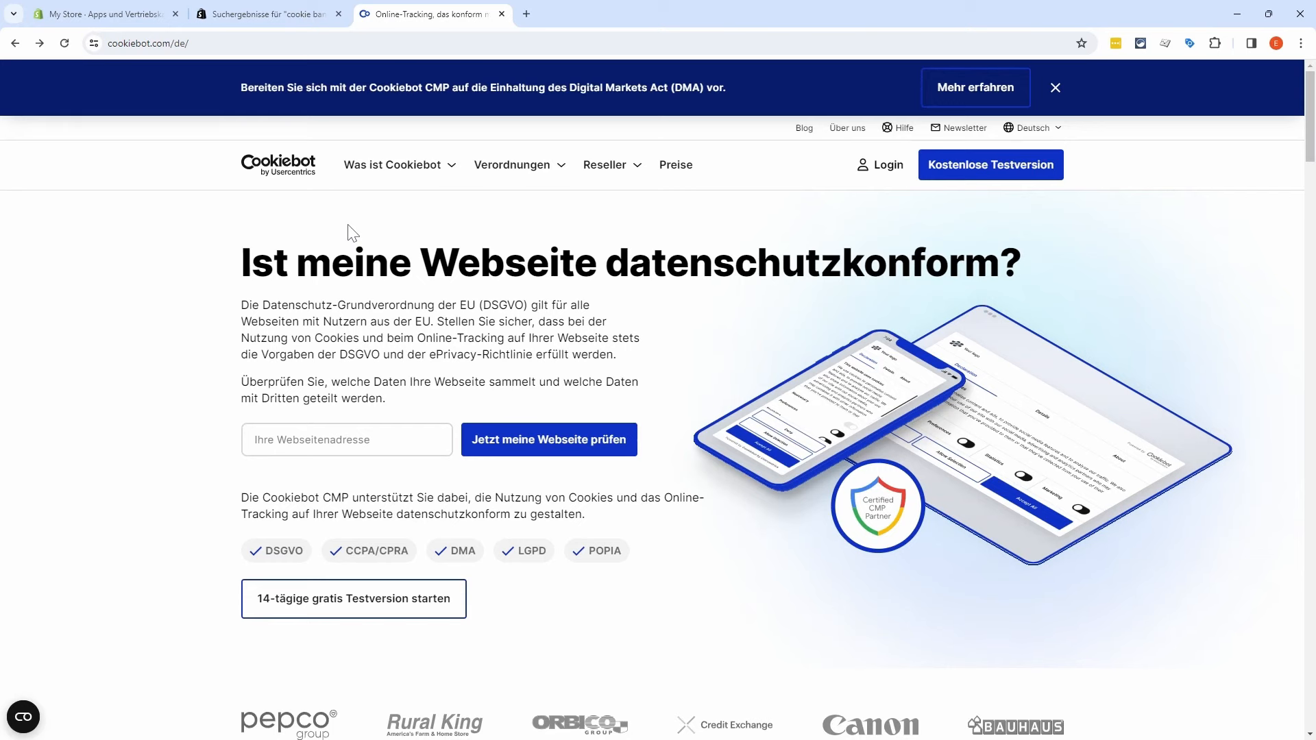
Step: Open the packages and prices page on the Cookiebot website and start the trial for the Free plan
click(675, 164)
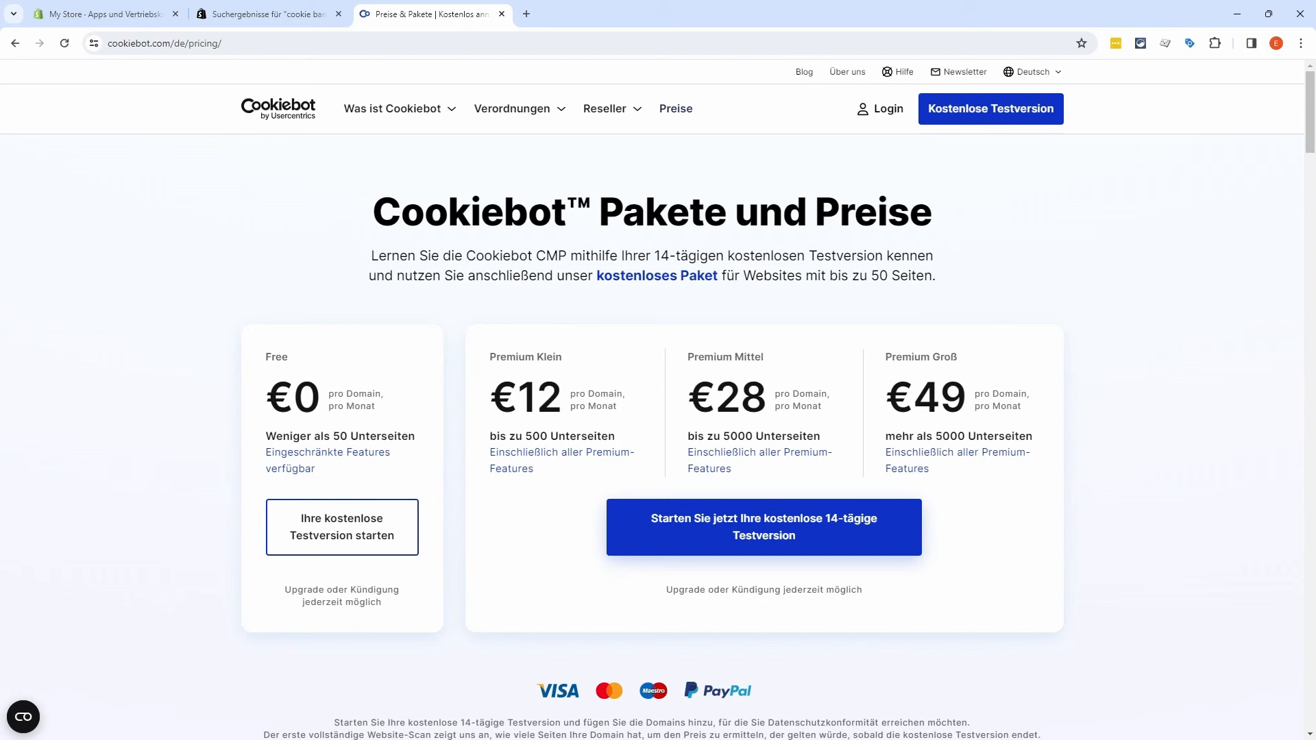
click(342, 527)
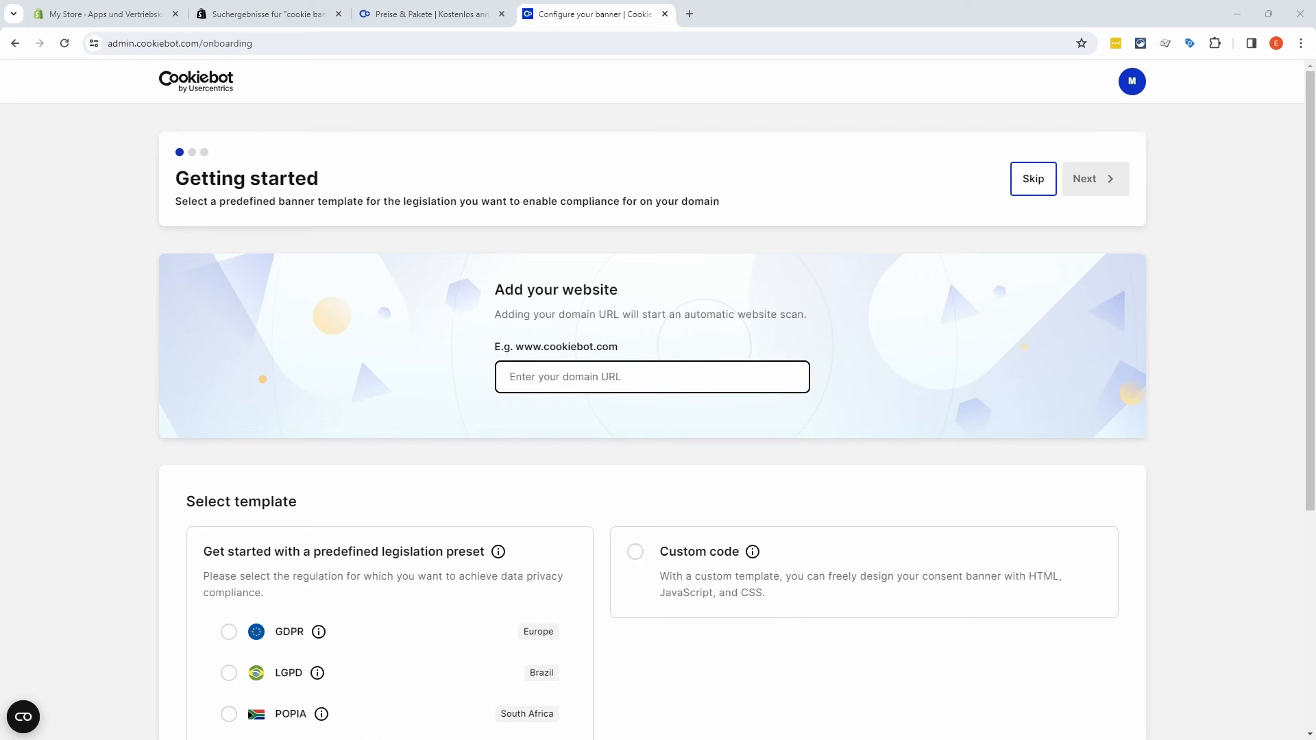
Step: Add the domain ecovoltz.de in the Cookiebot onboarding, choose the GDPR template and continue to the consent banner configuration
click(229, 634)
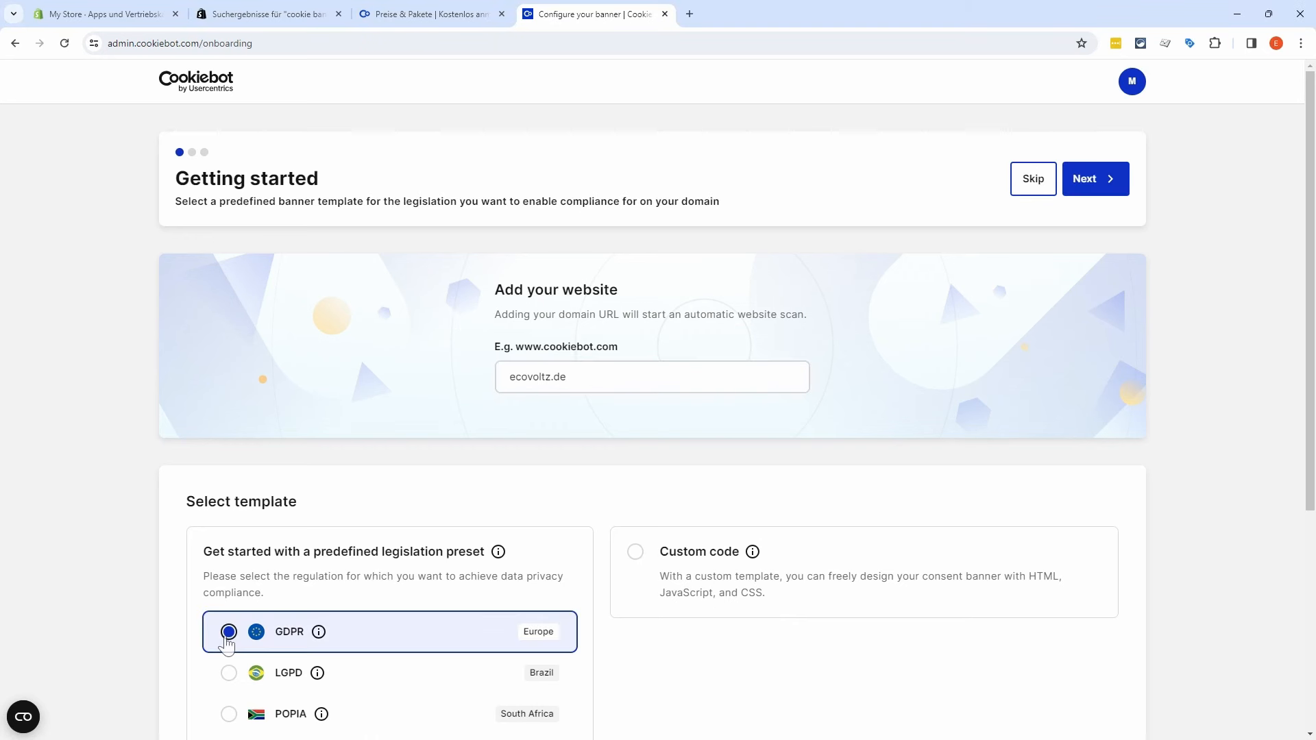
scroll(582, 514, down, 1)
scroll(603, 475, up, 1)
click(1108, 185)
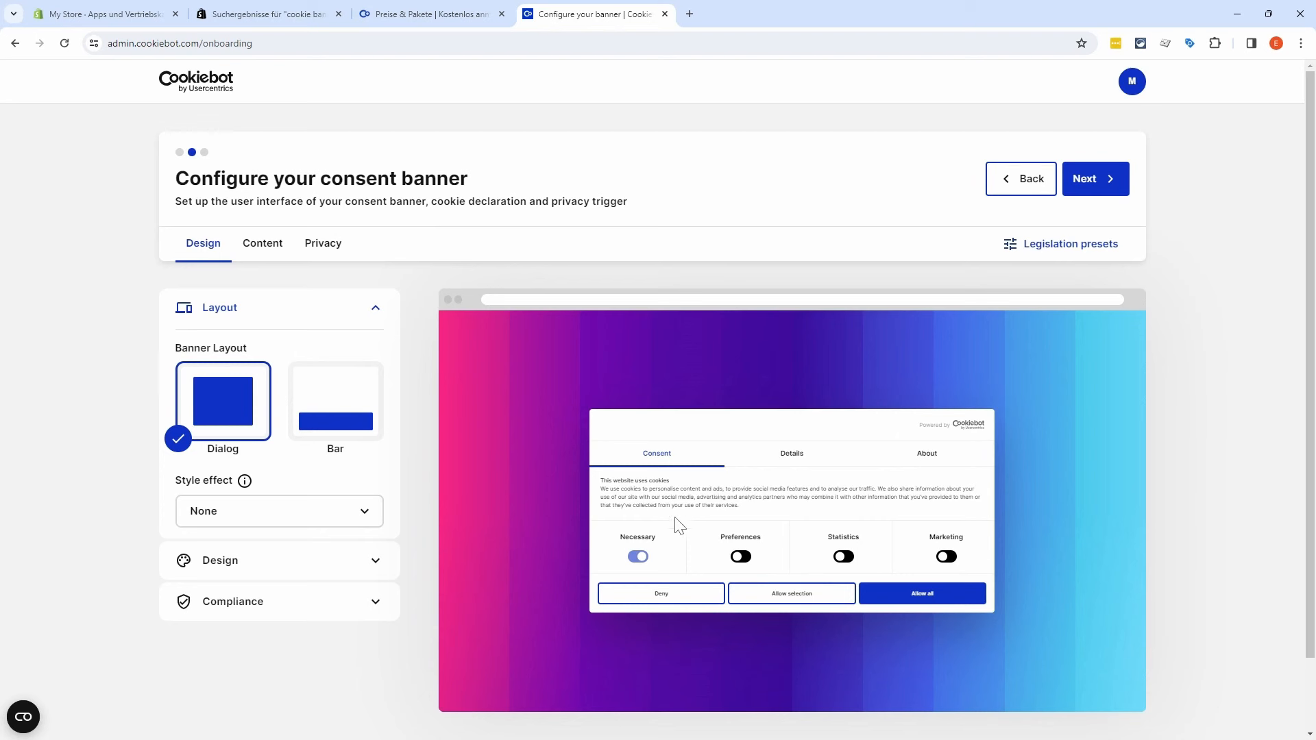
Step: Open the consent banner's theme, button style and logo settings
click(376, 563)
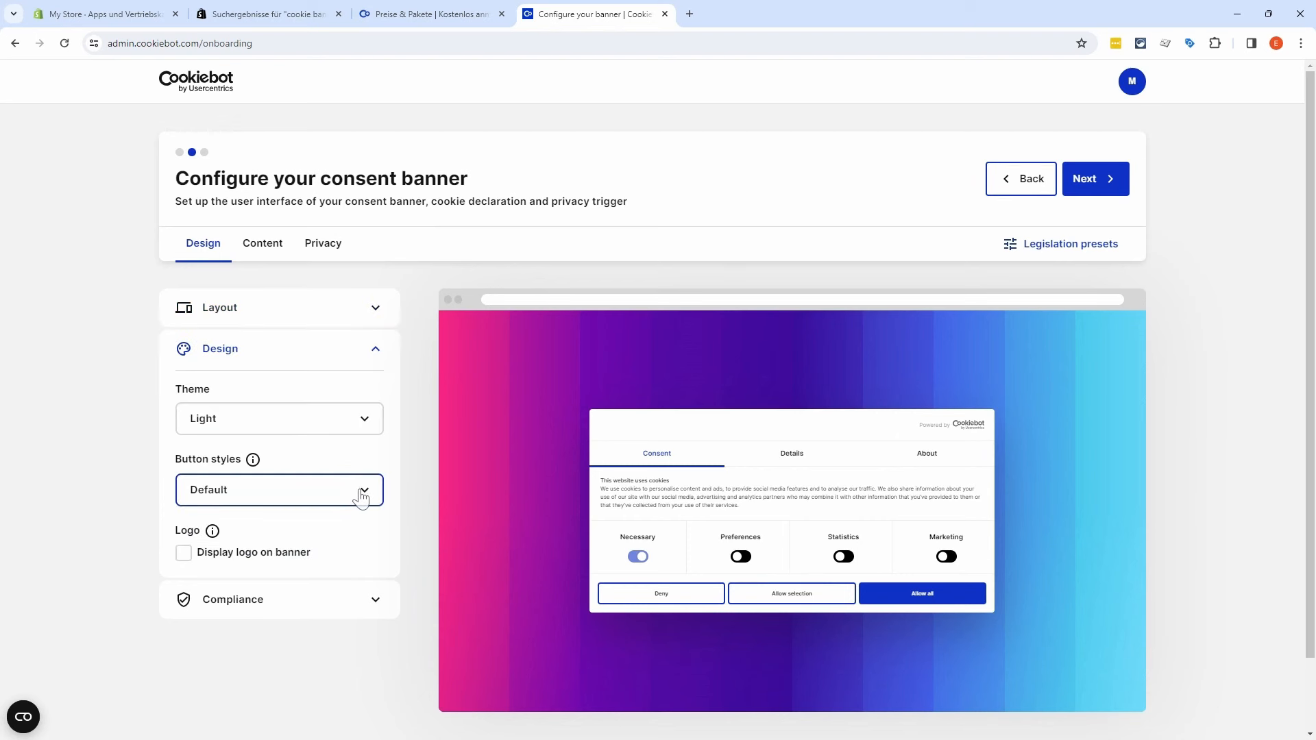
Step: Set the consent banner's button style to Solid and look over the compliance settings
click(361, 494)
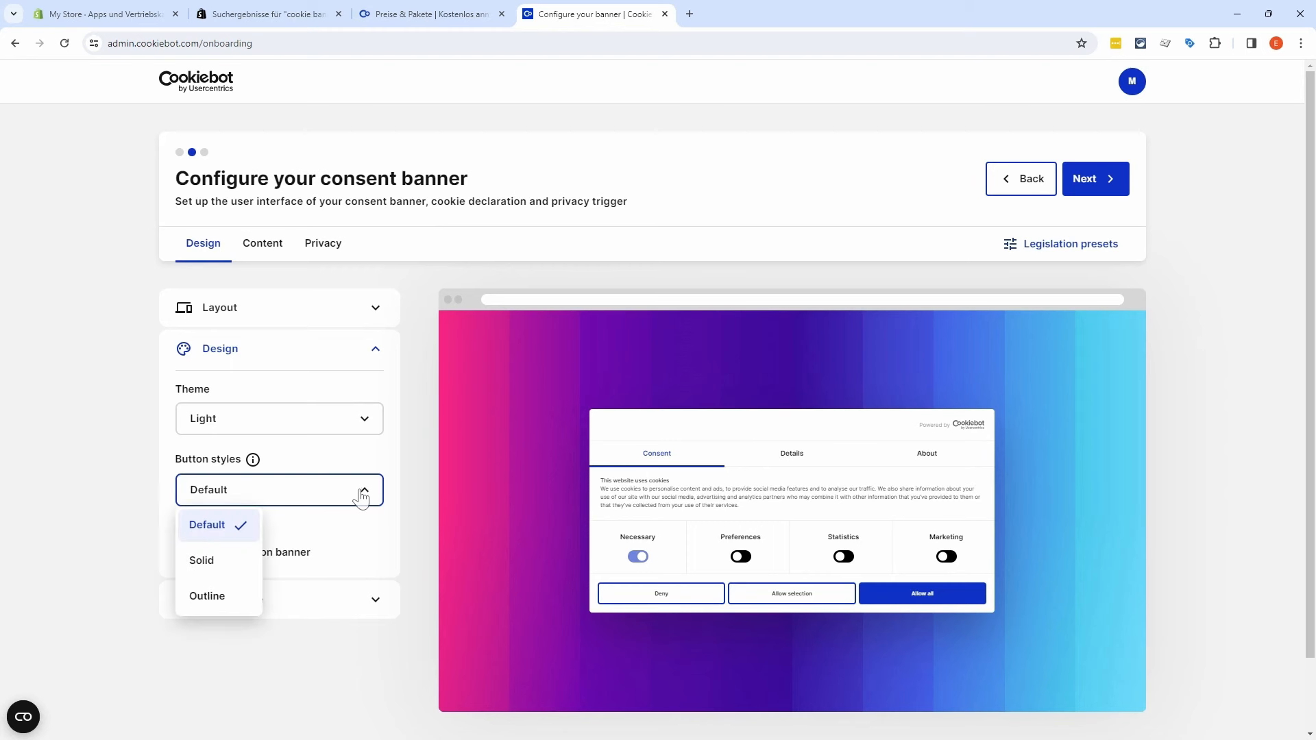
click(215, 562)
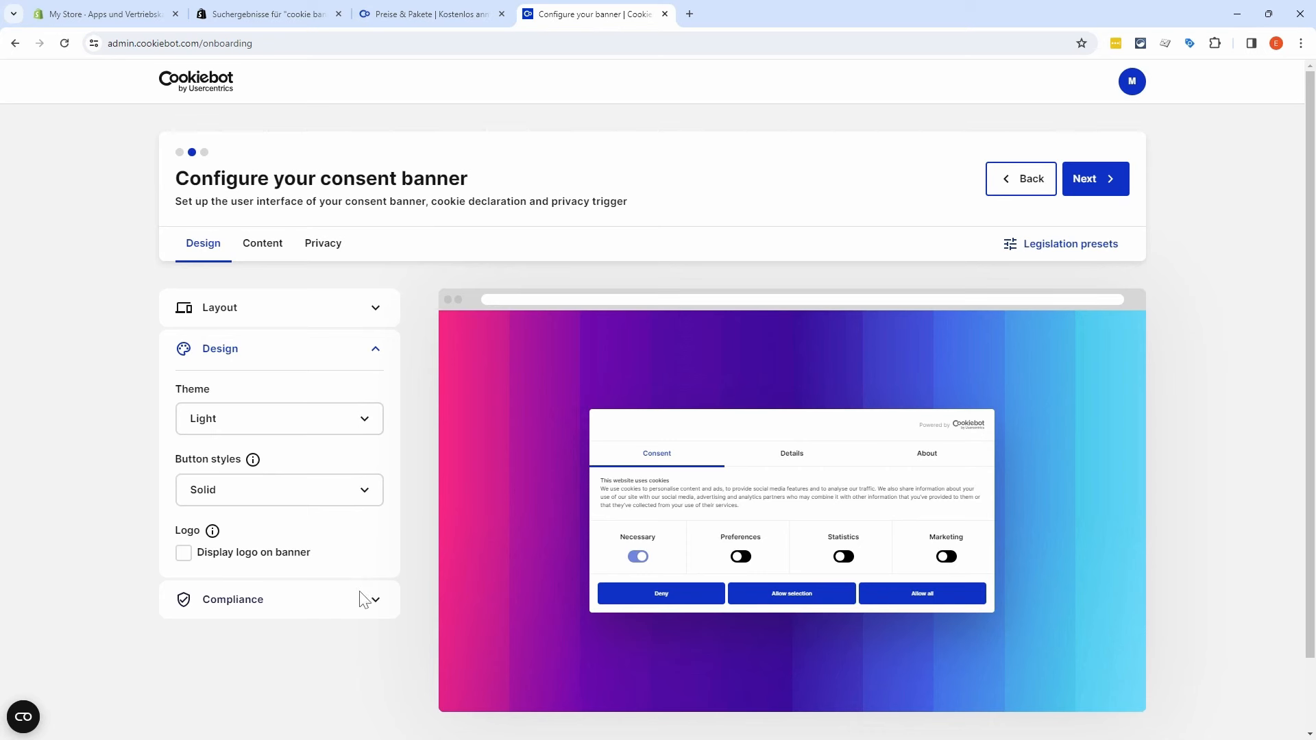
click(378, 608)
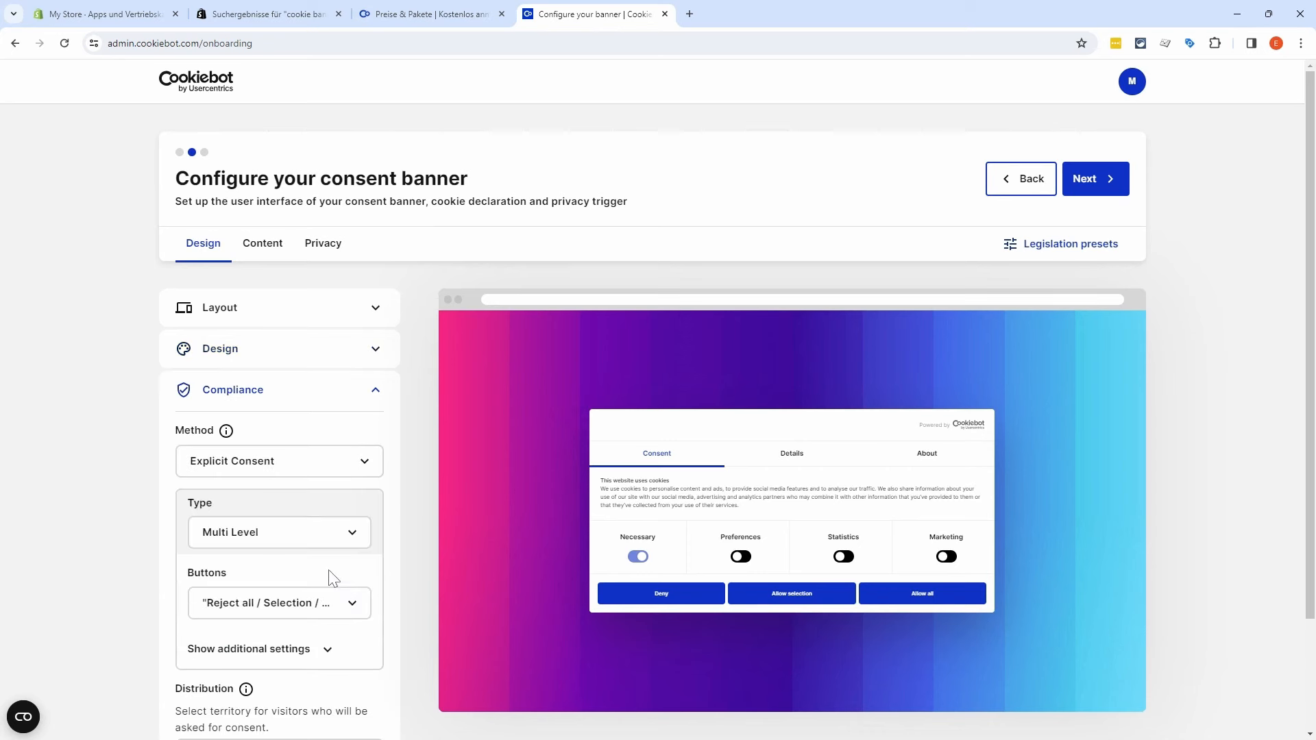
scroll(336, 589, down, 2)
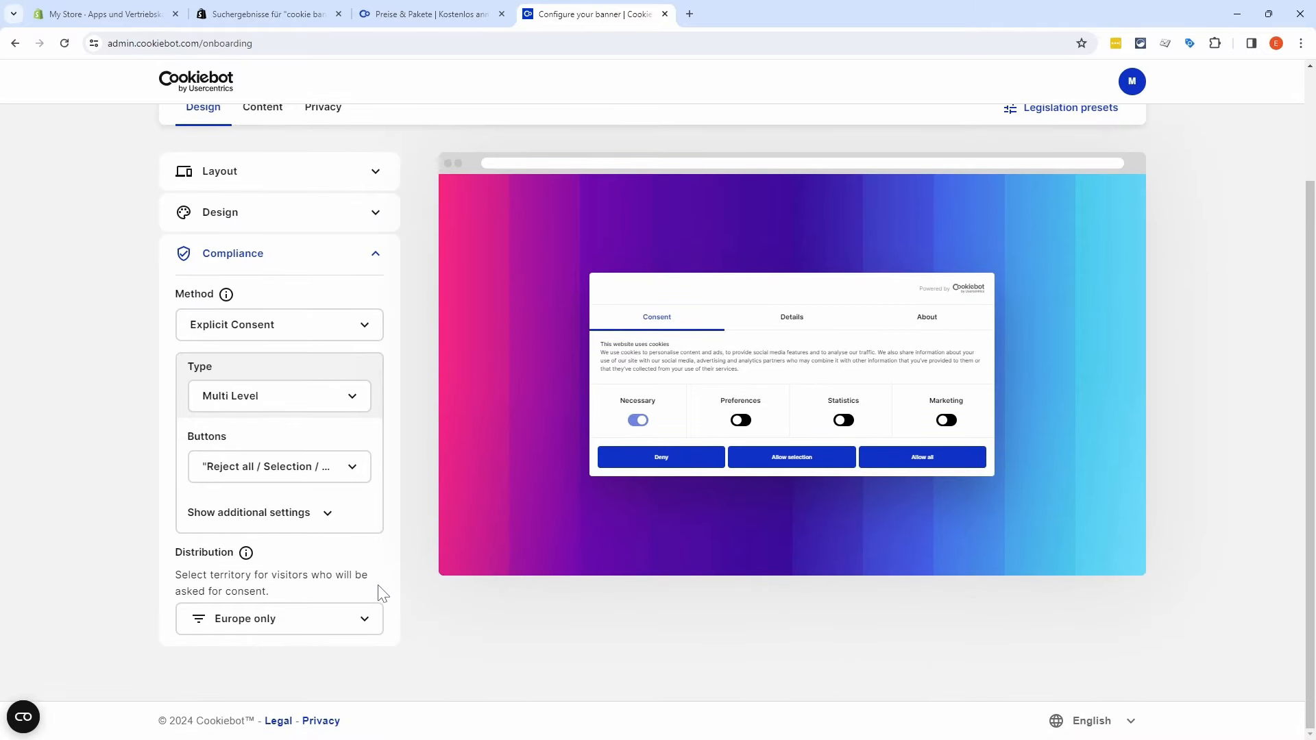
scroll(296, 286, up, 2)
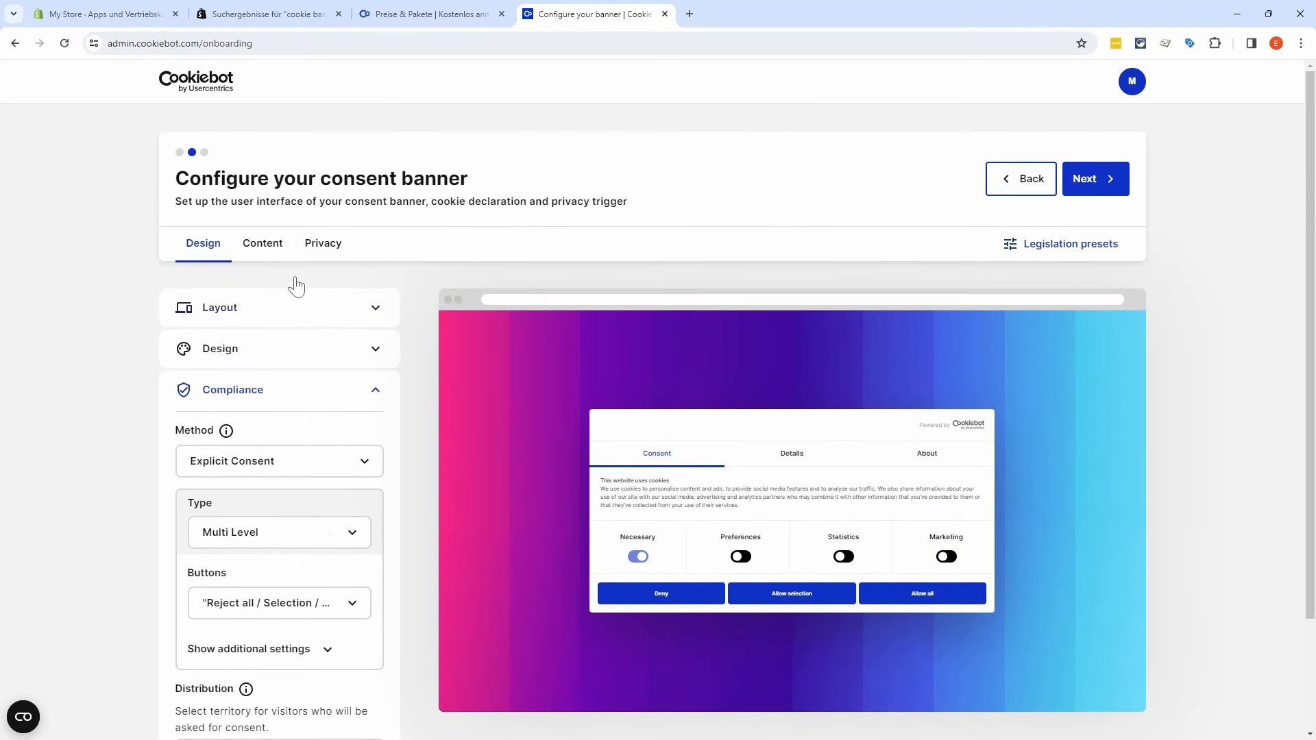
Step: Add German to the banner content languages and make it the default language
click(258, 247)
click(363, 386)
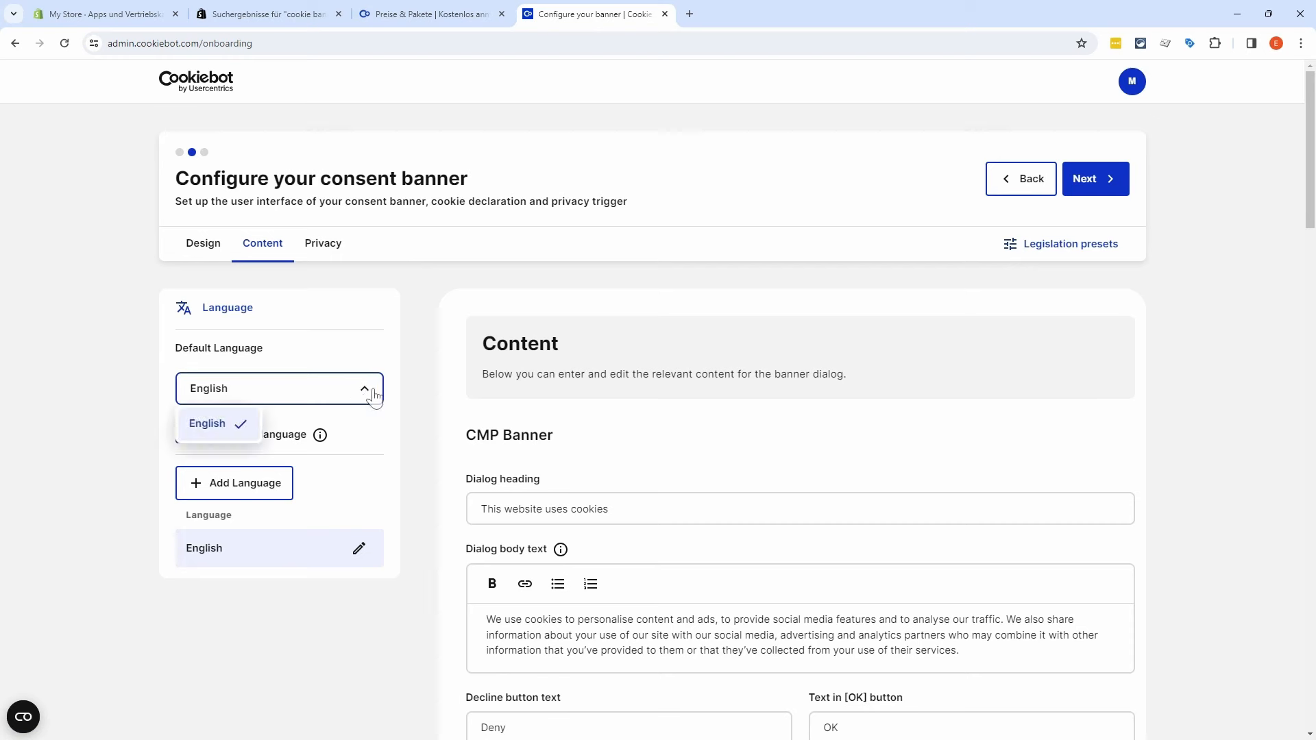
click(364, 386)
click(233, 490)
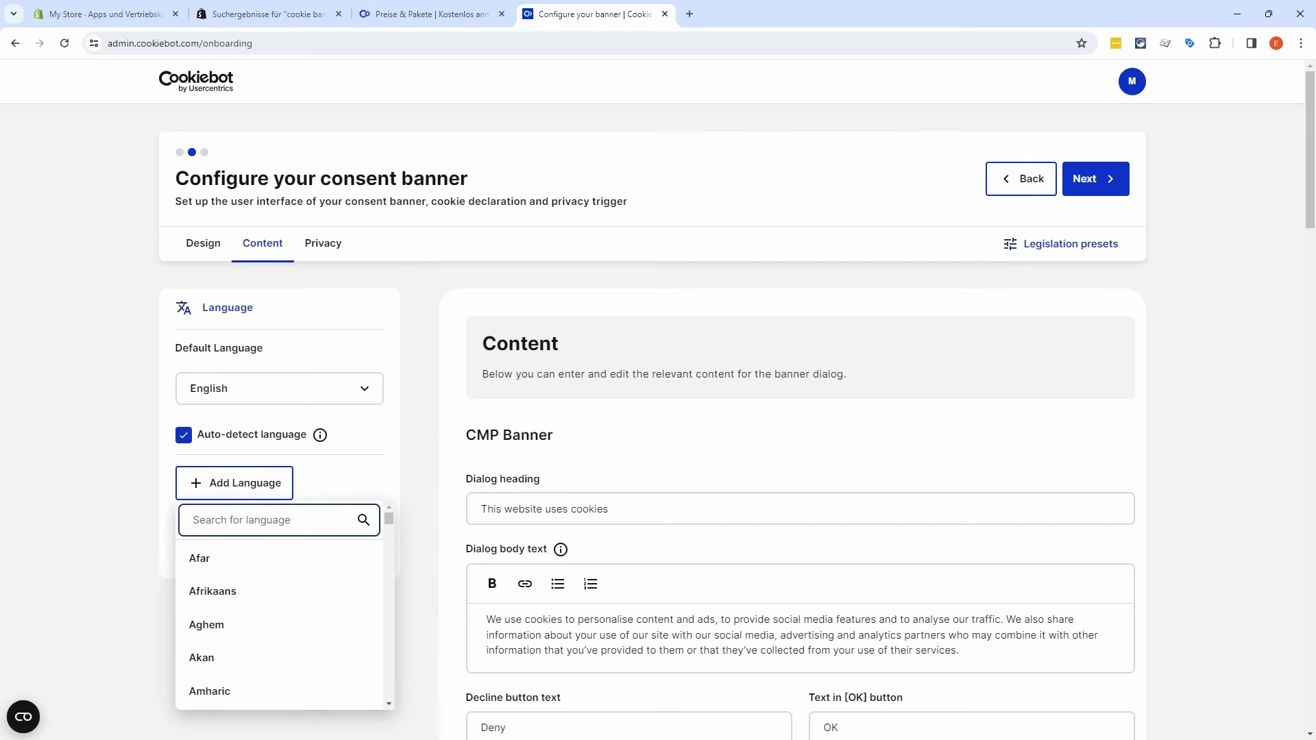
text(ger)
click(208, 558)
click(347, 389)
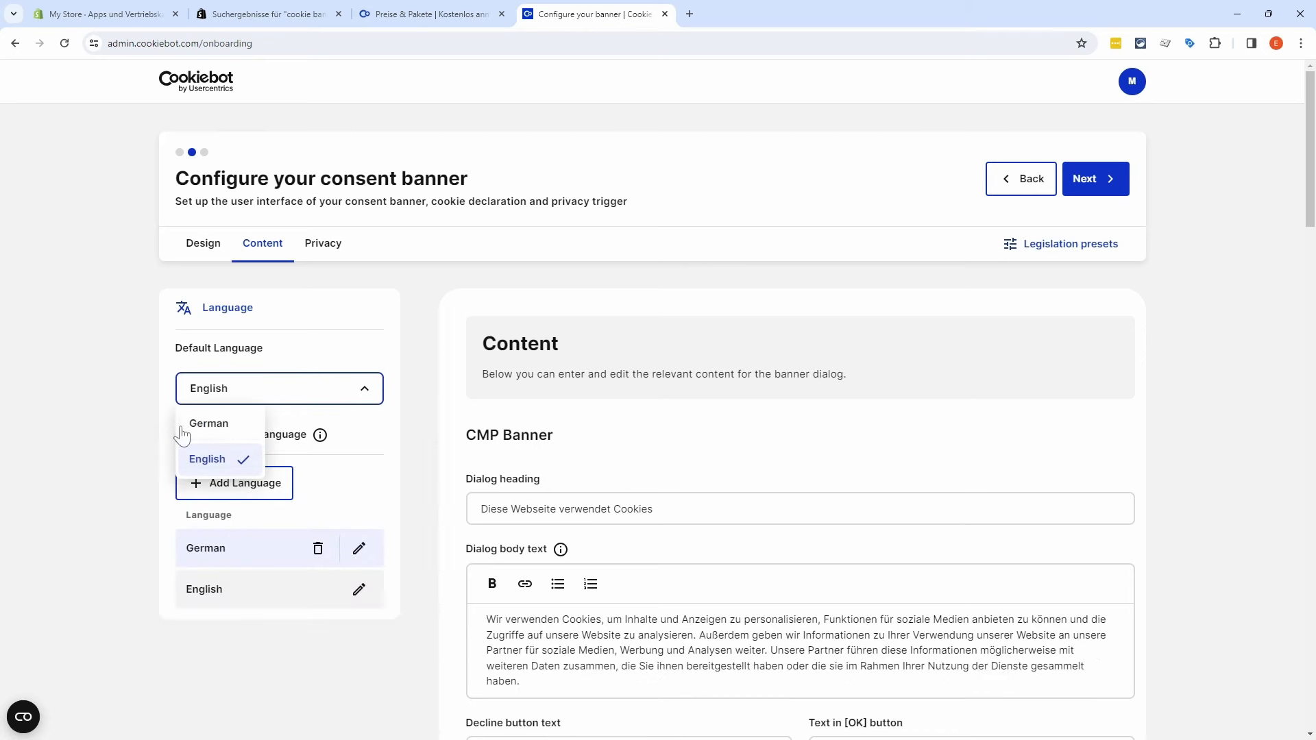
click(186, 428)
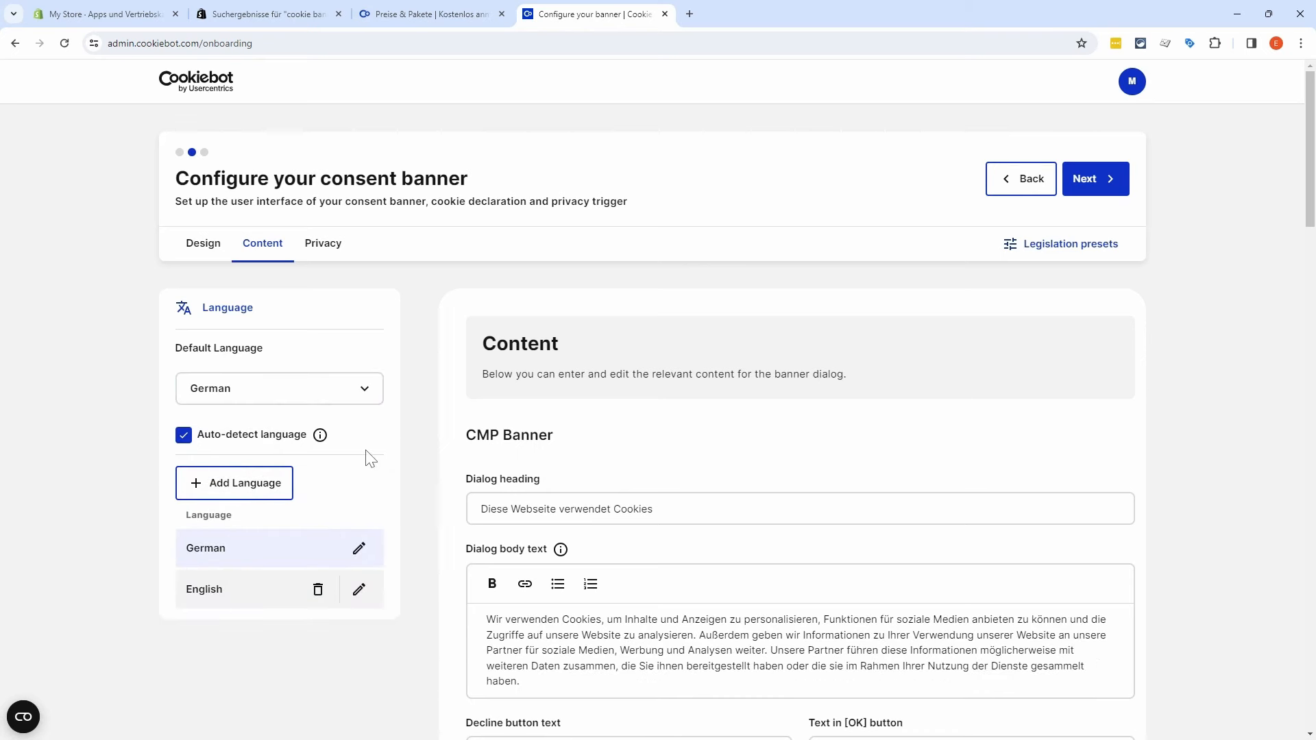
Step: Review the German banner texts, from the dialog heading and button labels through the cookie category introductions
scroll(711, 417, down, 7)
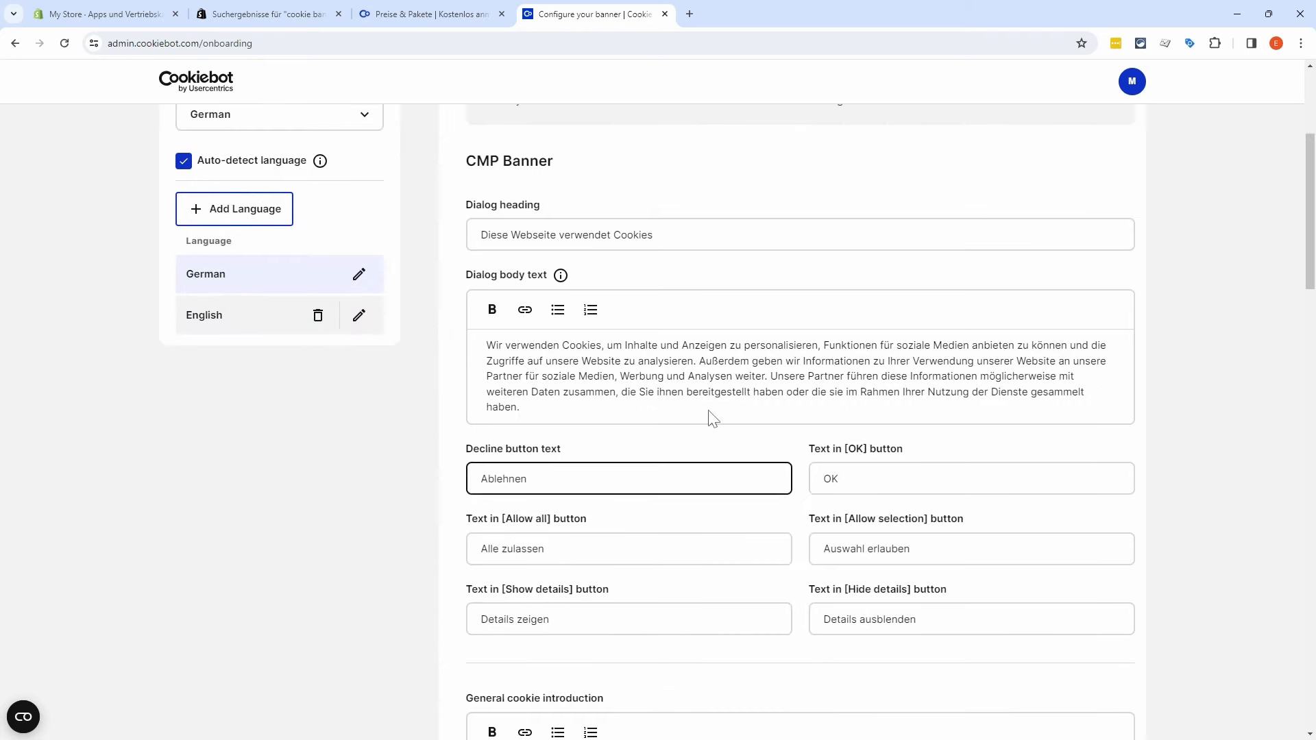
scroll(708, 441, down, 7)
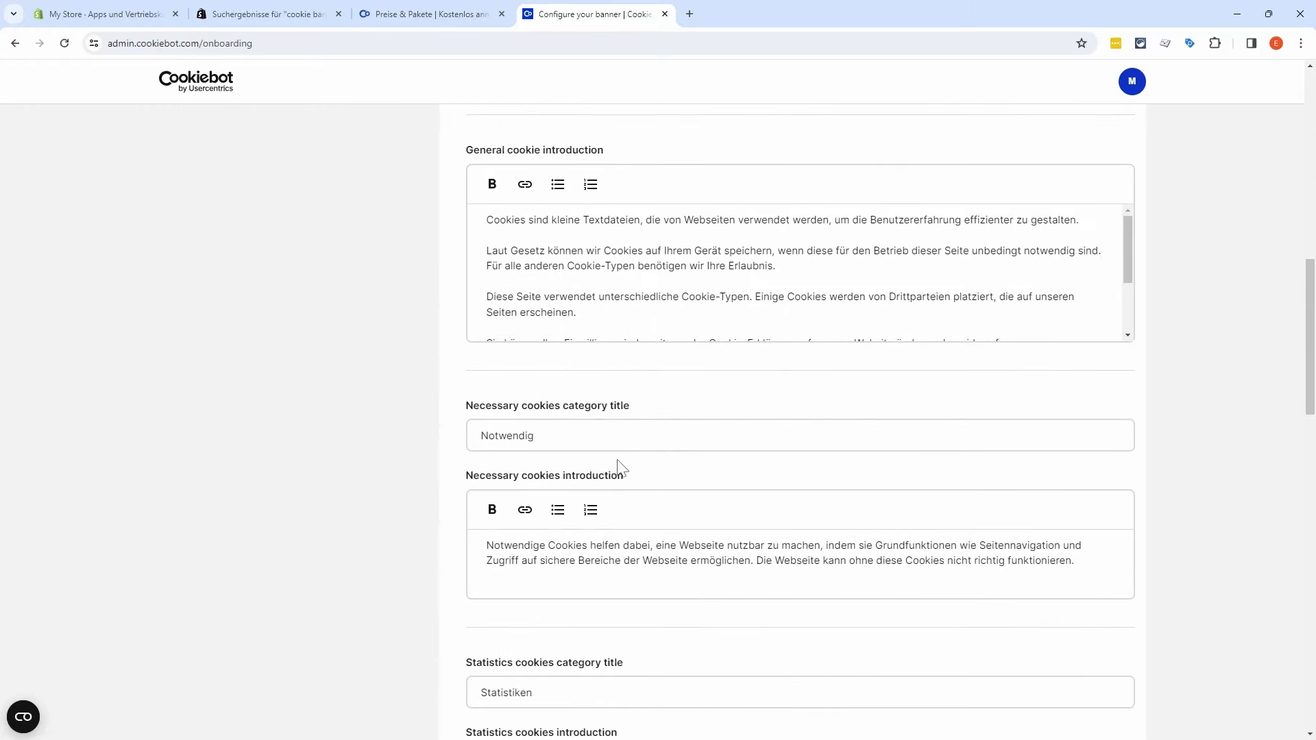
scroll(711, 446, down, 5)
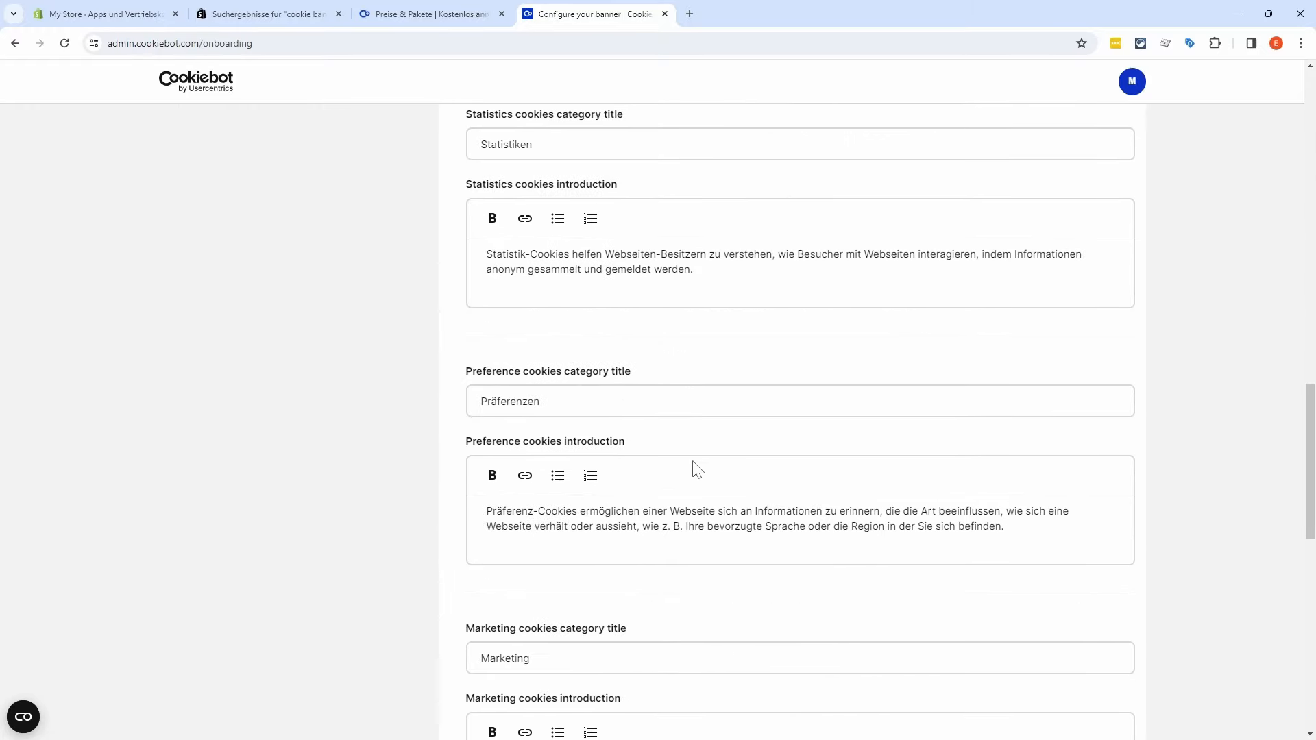
scroll(674, 459, down, 7)
scroll(664, 455, up, 18)
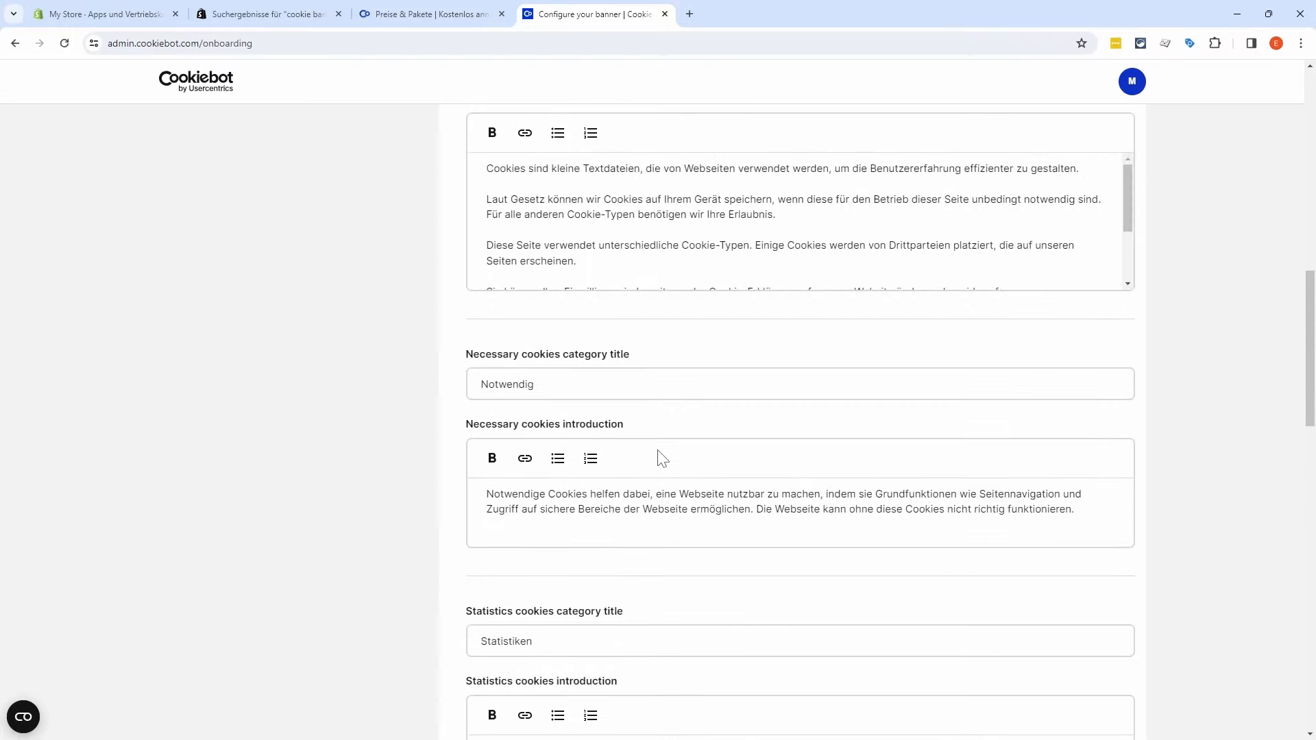
scroll(617, 434, up, 6)
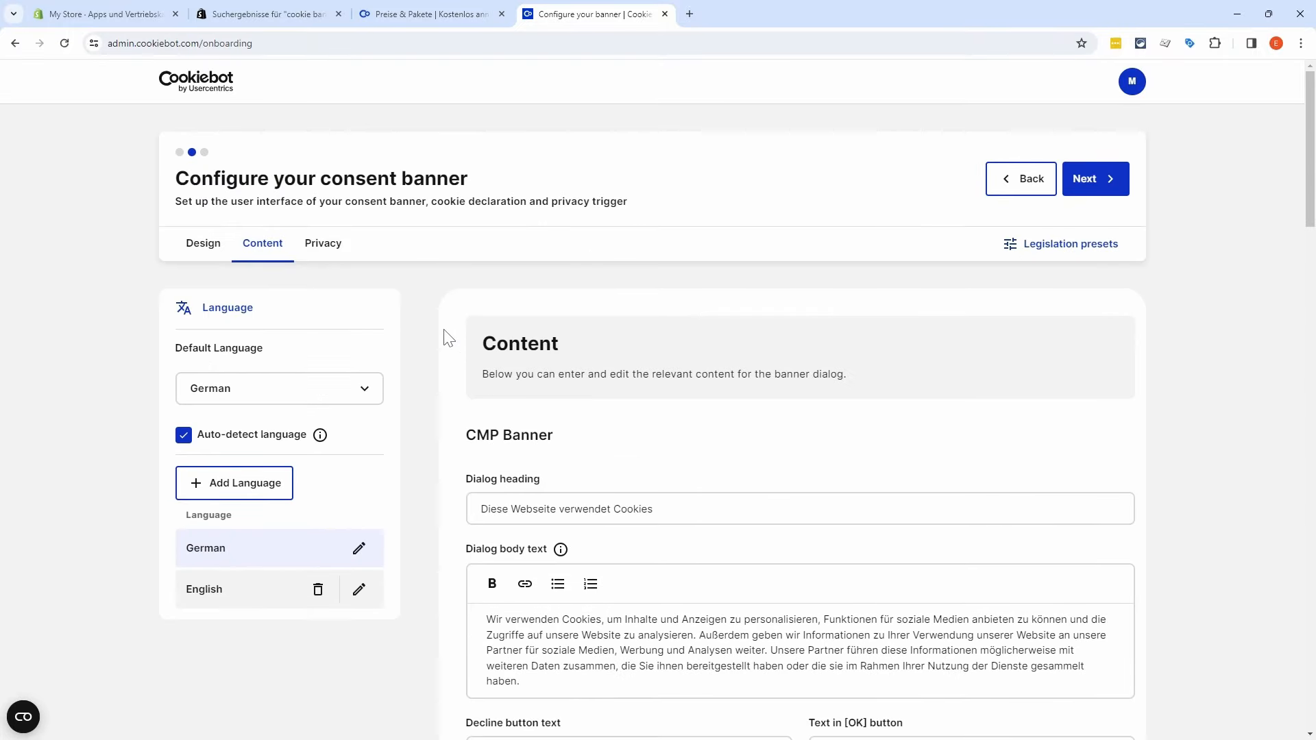
Step: Turn off the privacy button in the privacy trigger settings and proceed to the implementation stage
click(323, 248)
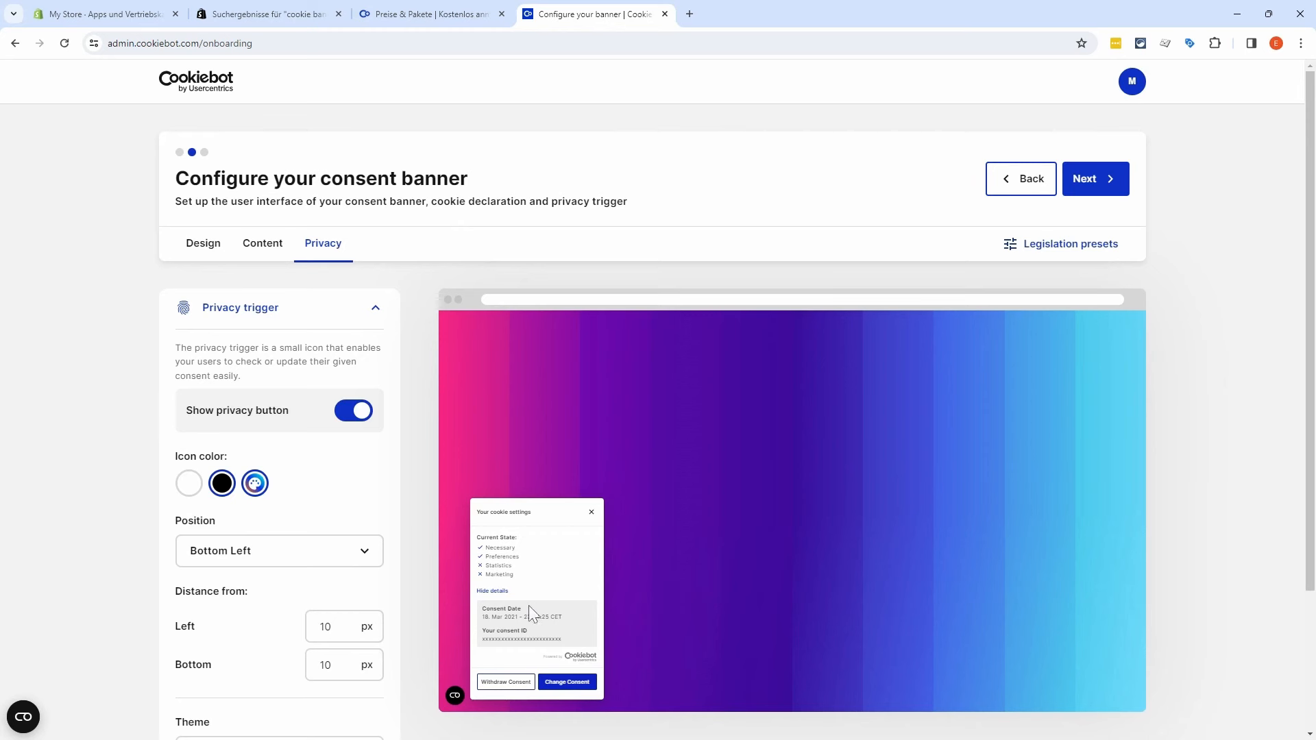
click(350, 411)
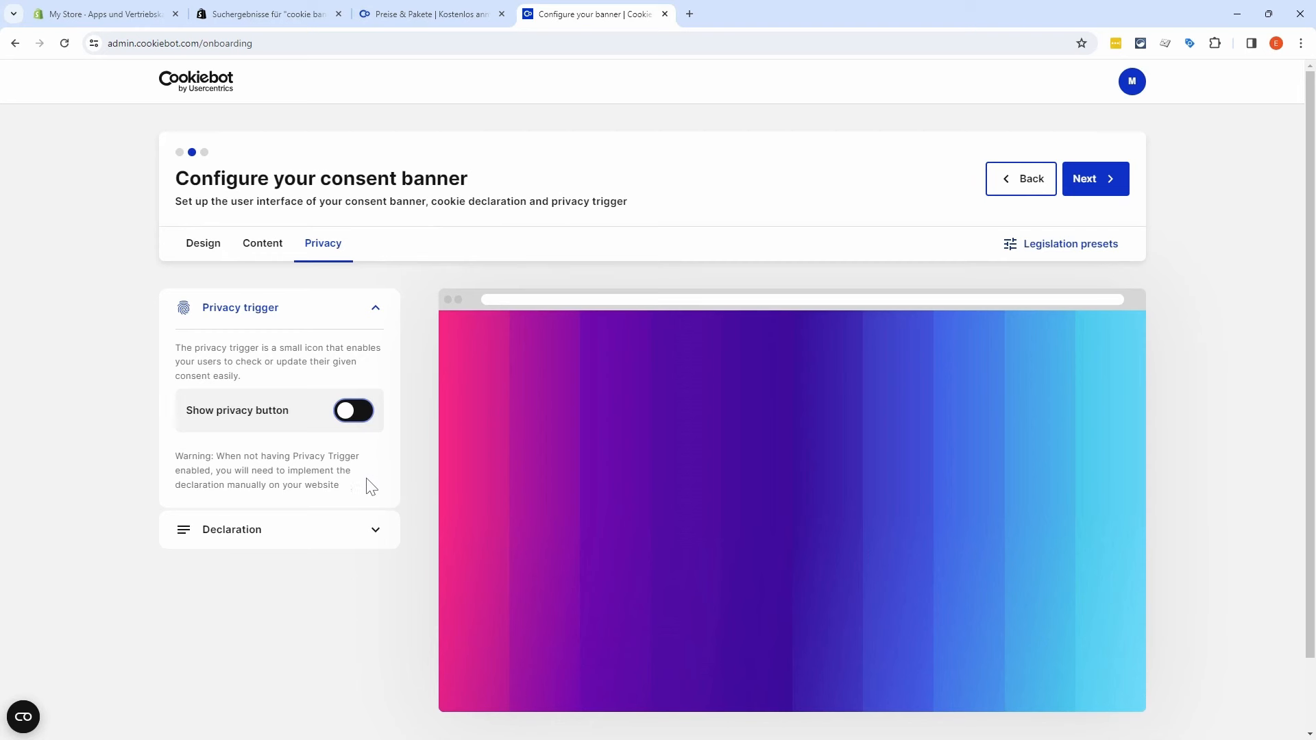
click(370, 464)
click(1110, 187)
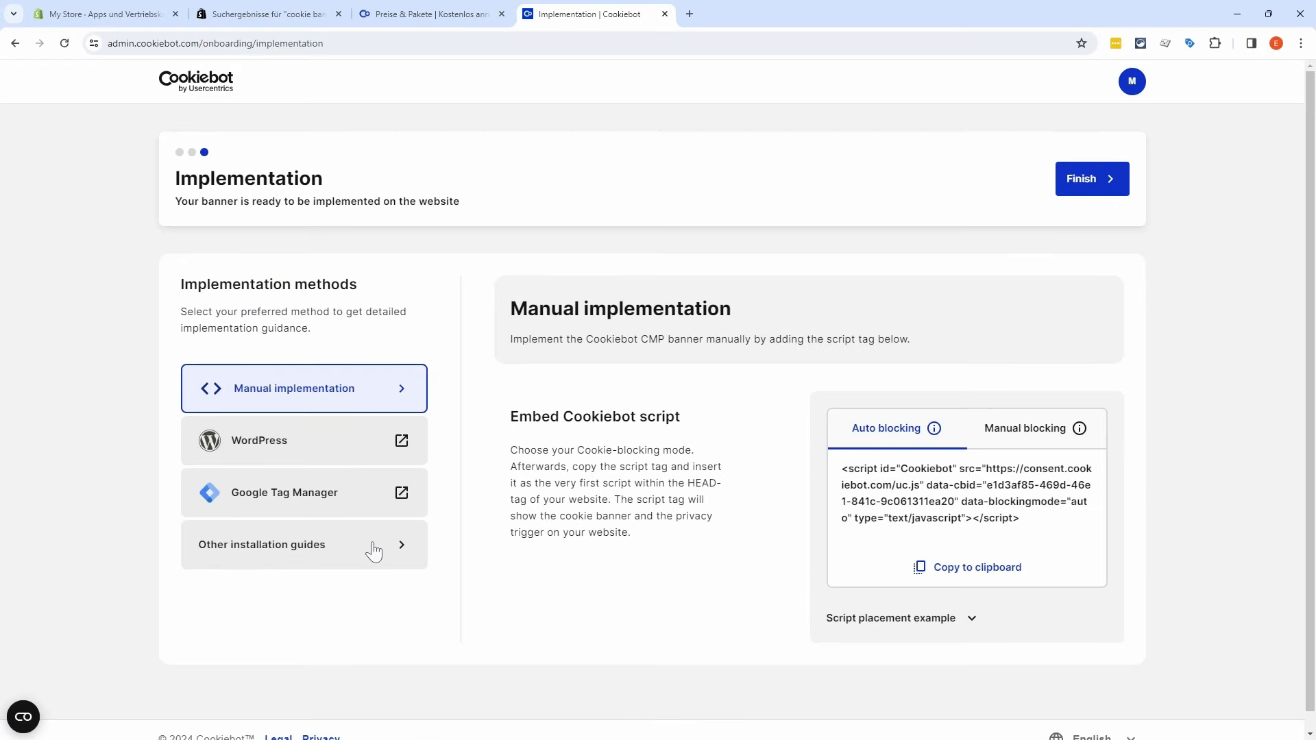
Step: Show the other installation guides, highlight the domain group ID, and open the Shopify guide
click(398, 548)
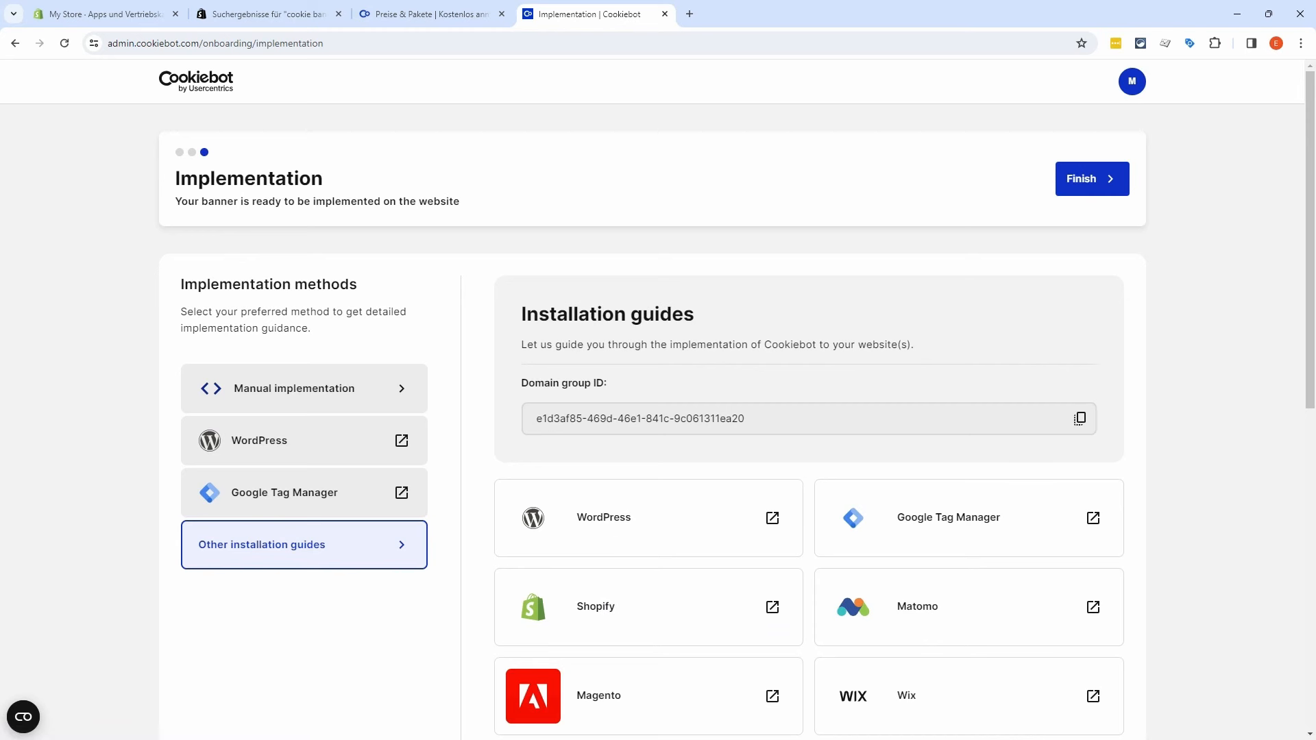
drag(747, 418, 529, 419)
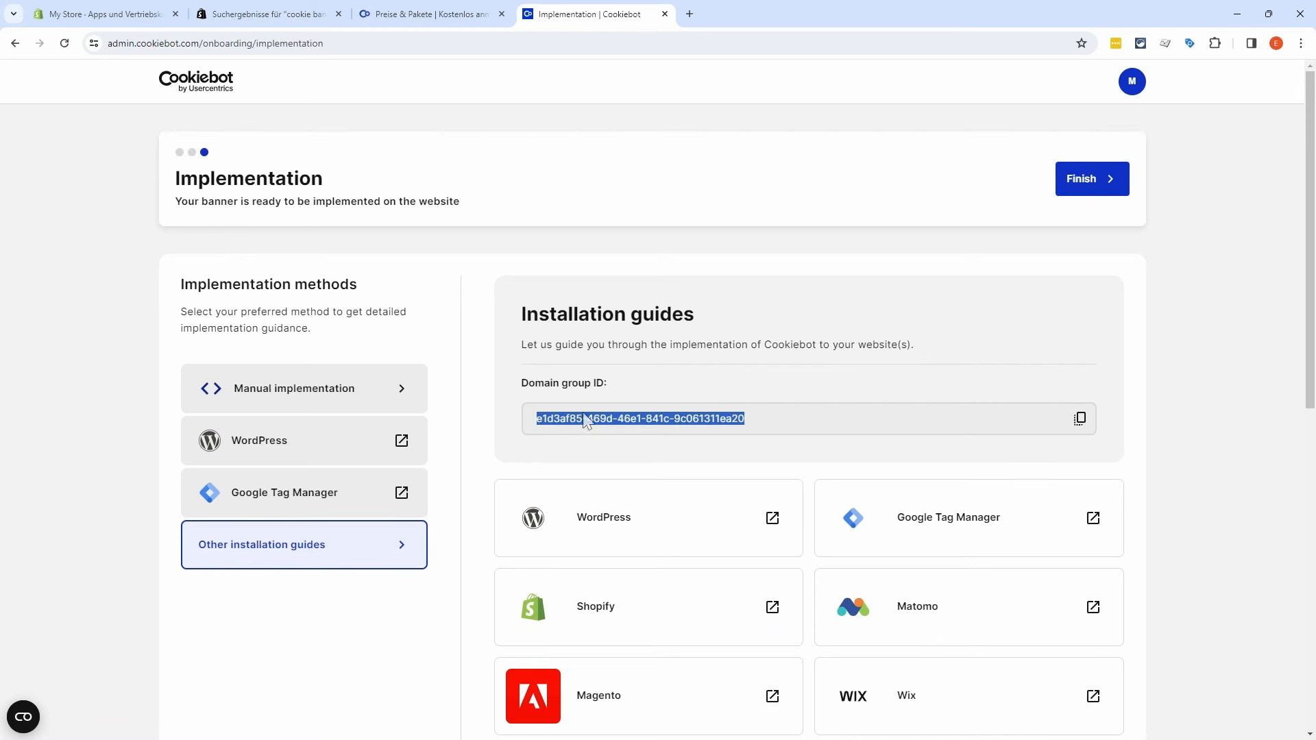
click(649, 621)
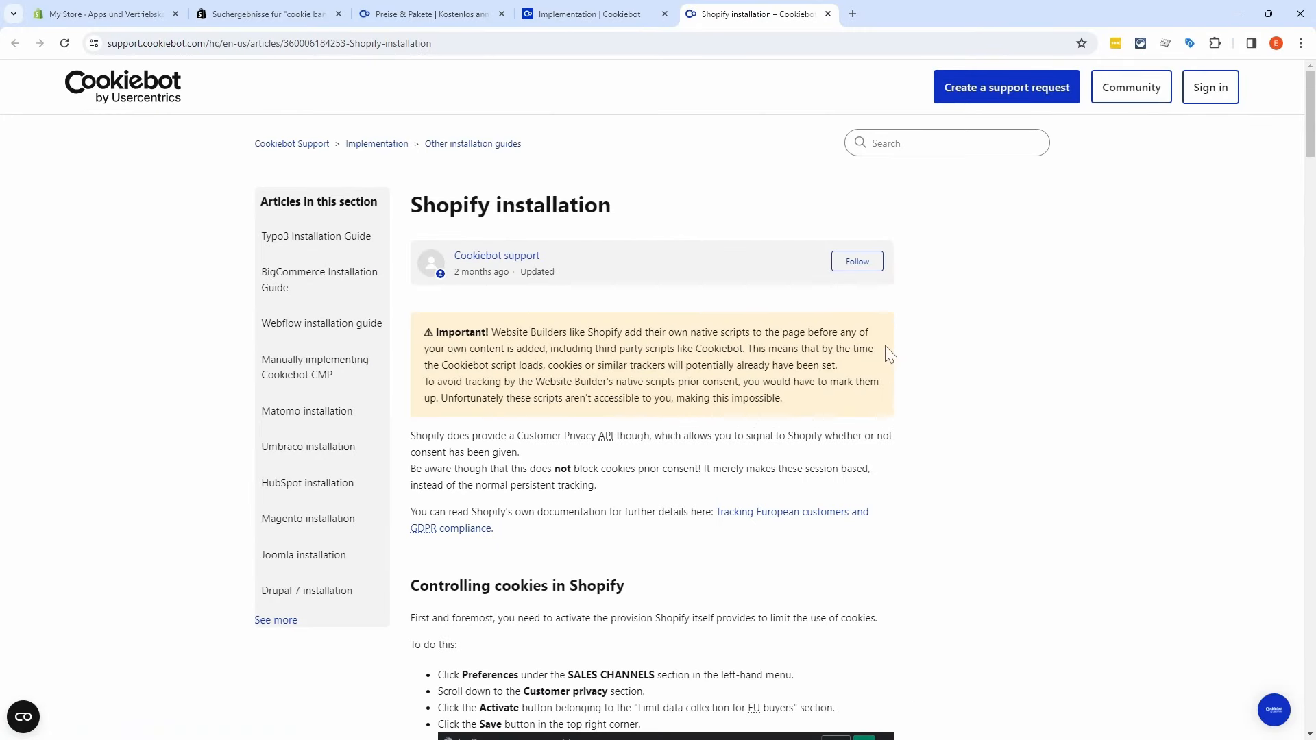
Step: Read through the Shopify installation guide's instructions on controlling cookies and adding the Cookiebot scripts
scroll(952, 349, down, 15)
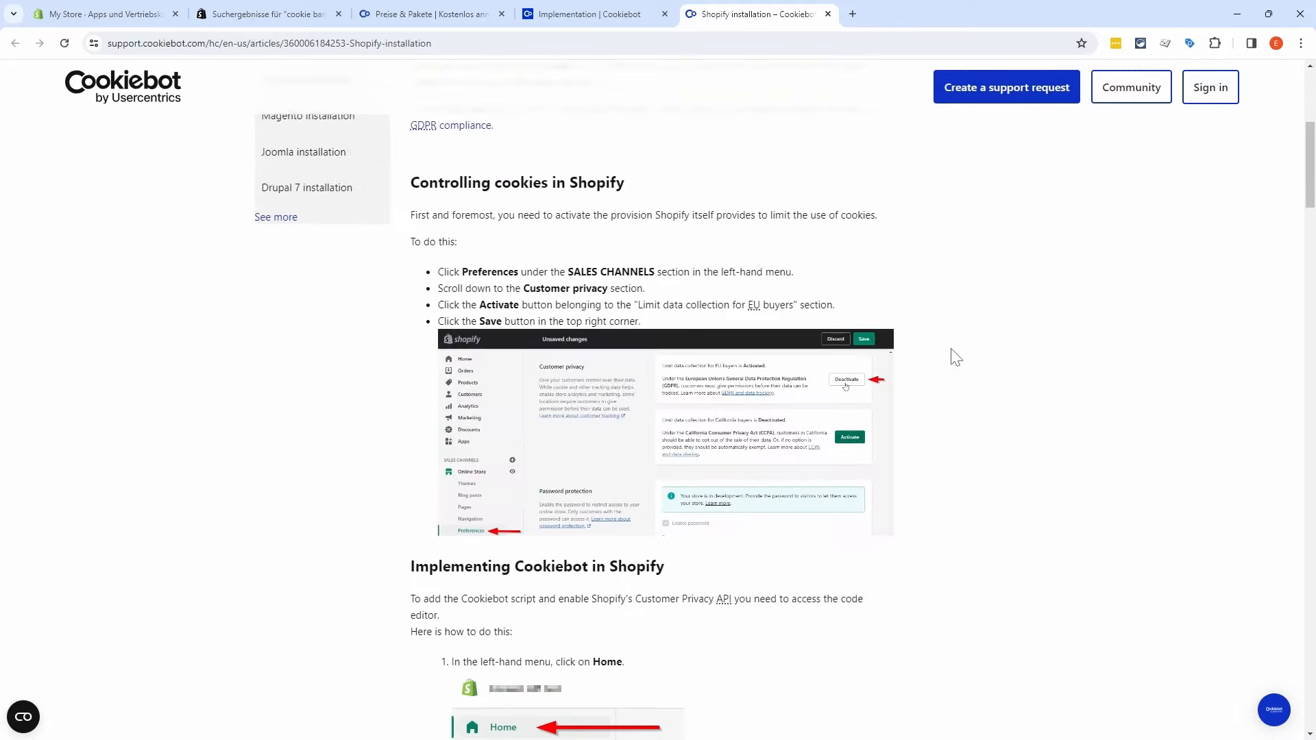
scroll(959, 356, down, 20)
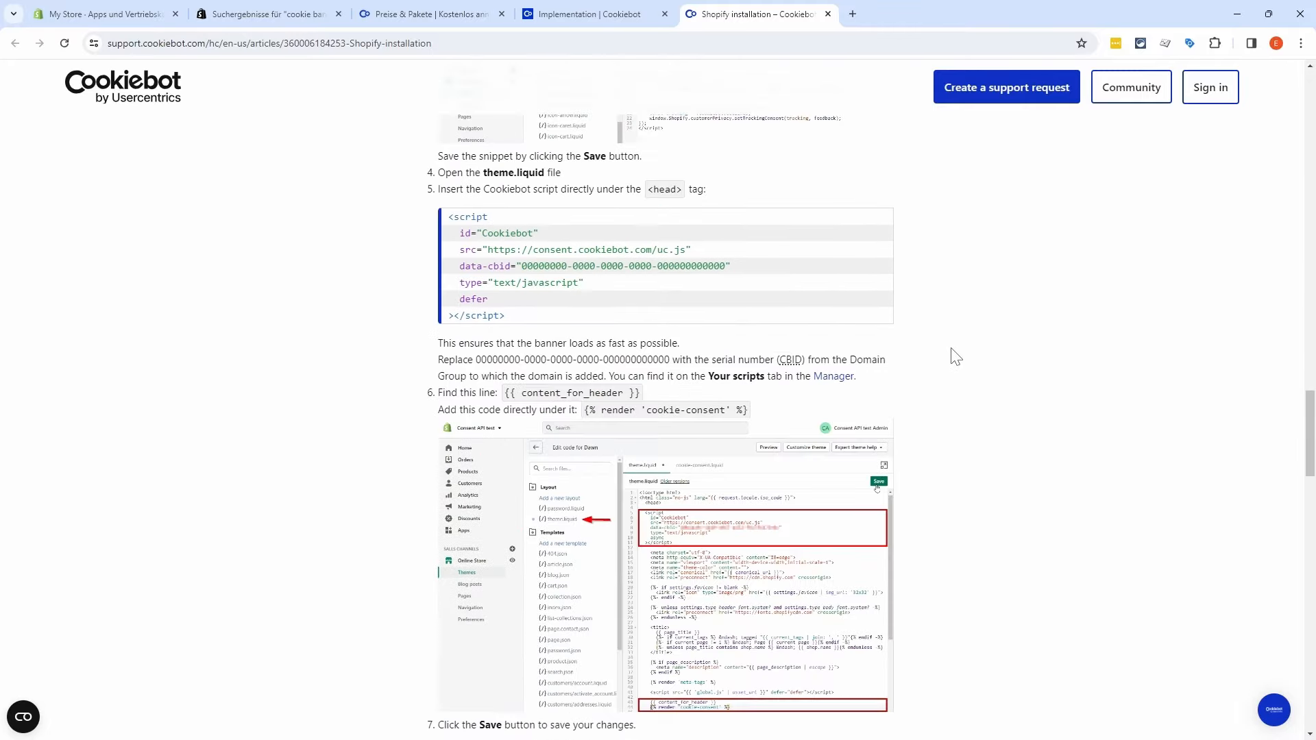
scroll(954, 359, down, 9)
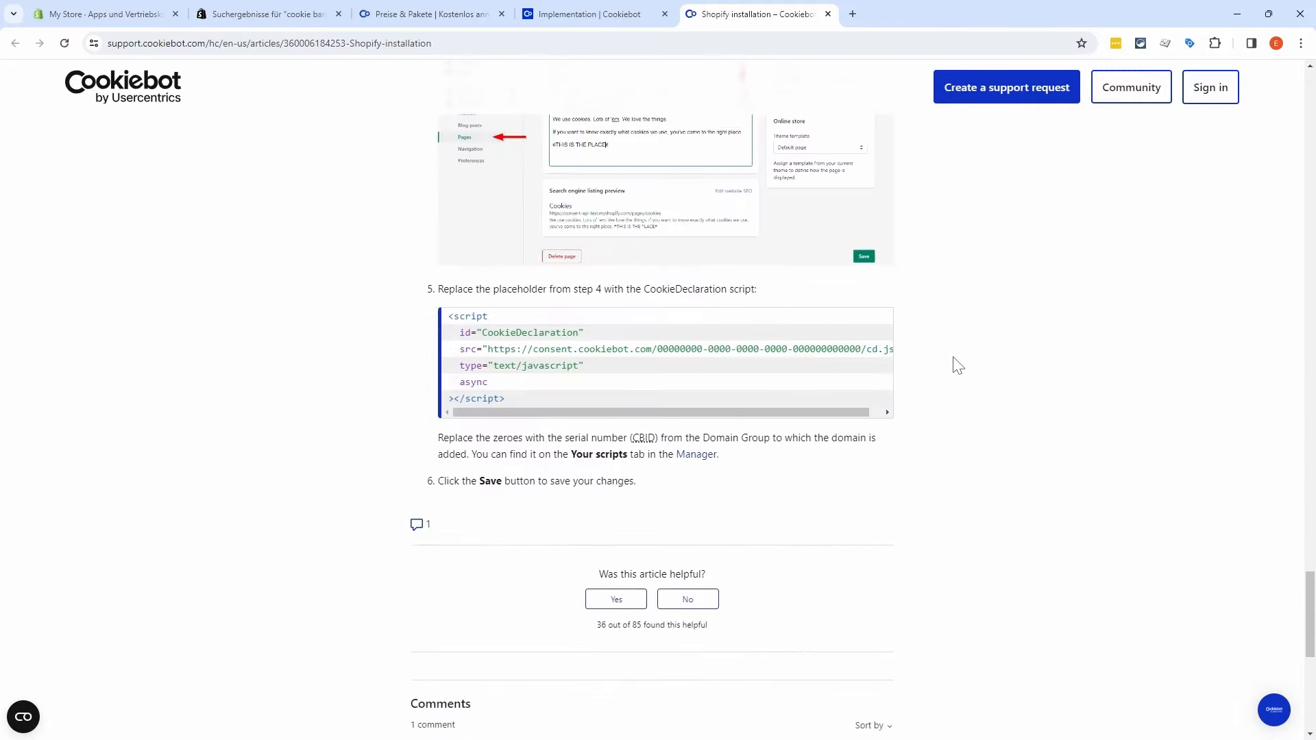
scroll(955, 363, up, 10)
scroll(954, 361, up, 20)
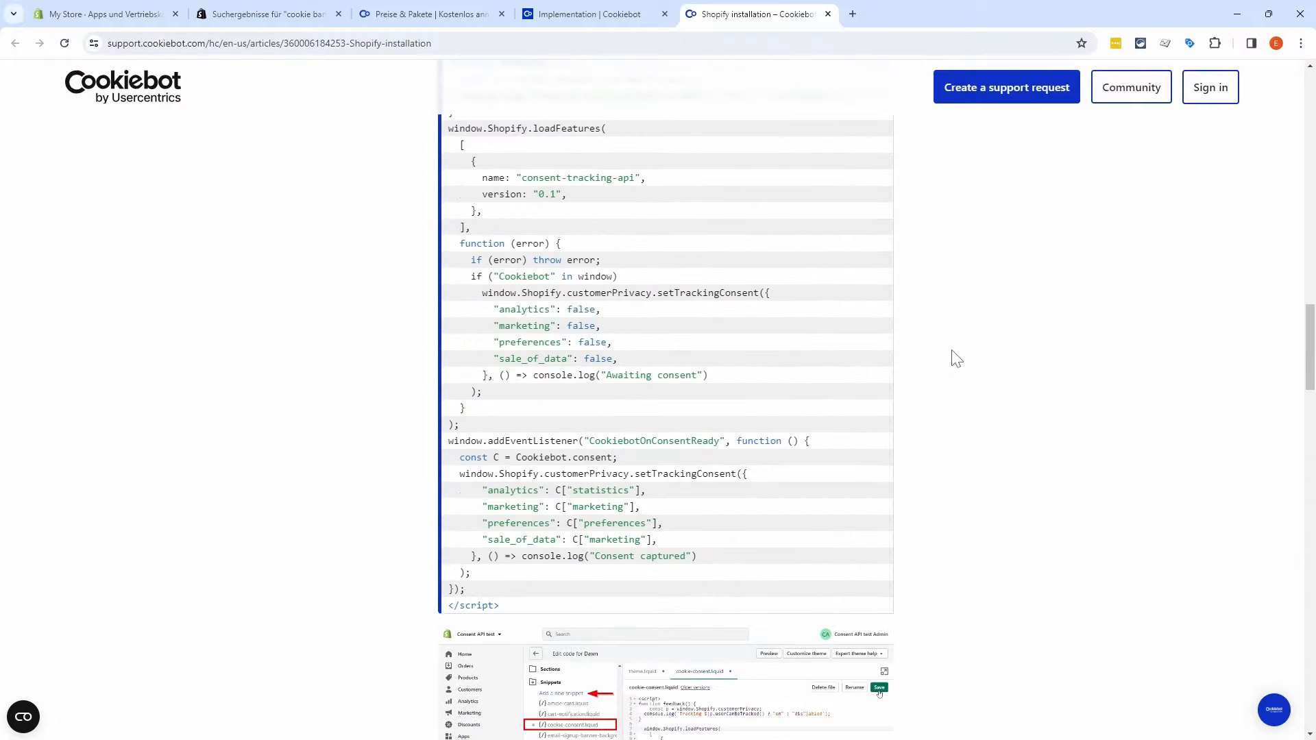
scroll(952, 358, up, 8)
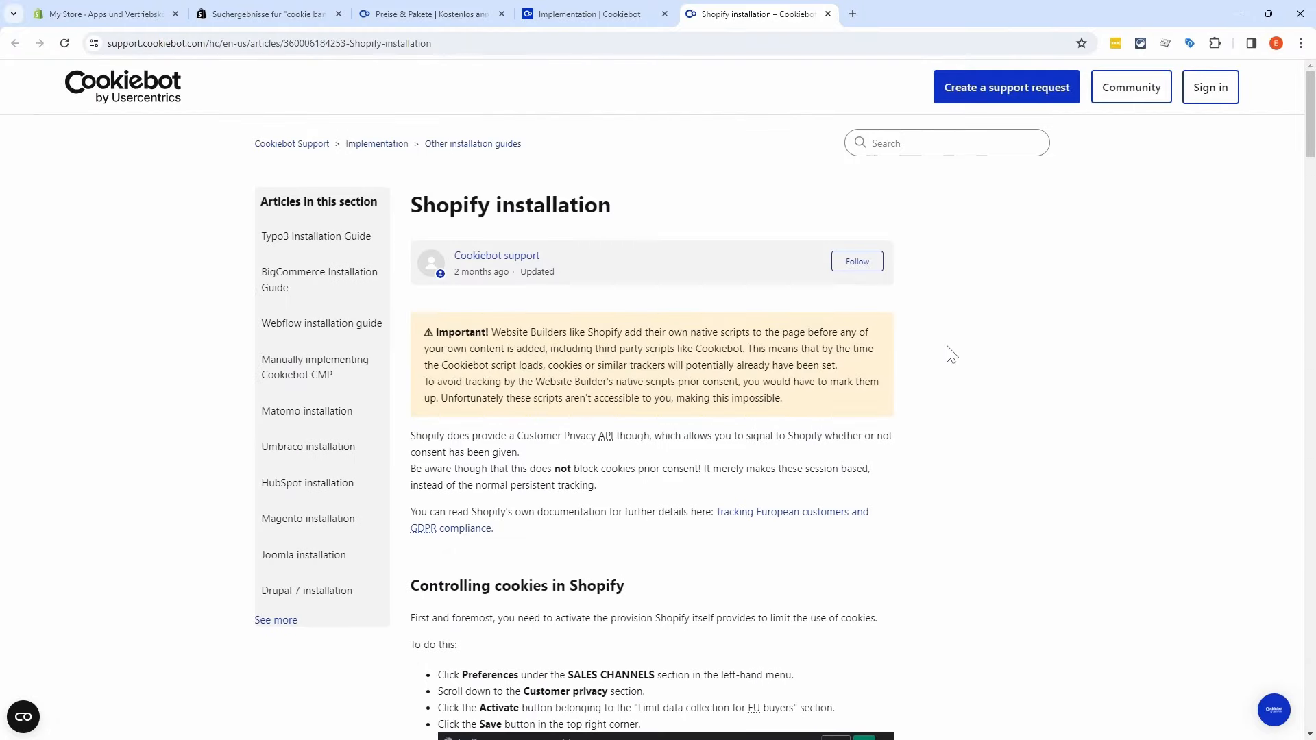
Step: Switch to the Shopify admin, disable the visitor password restriction in the Onlineshop Konfigurationen, and save
click(121, 18)
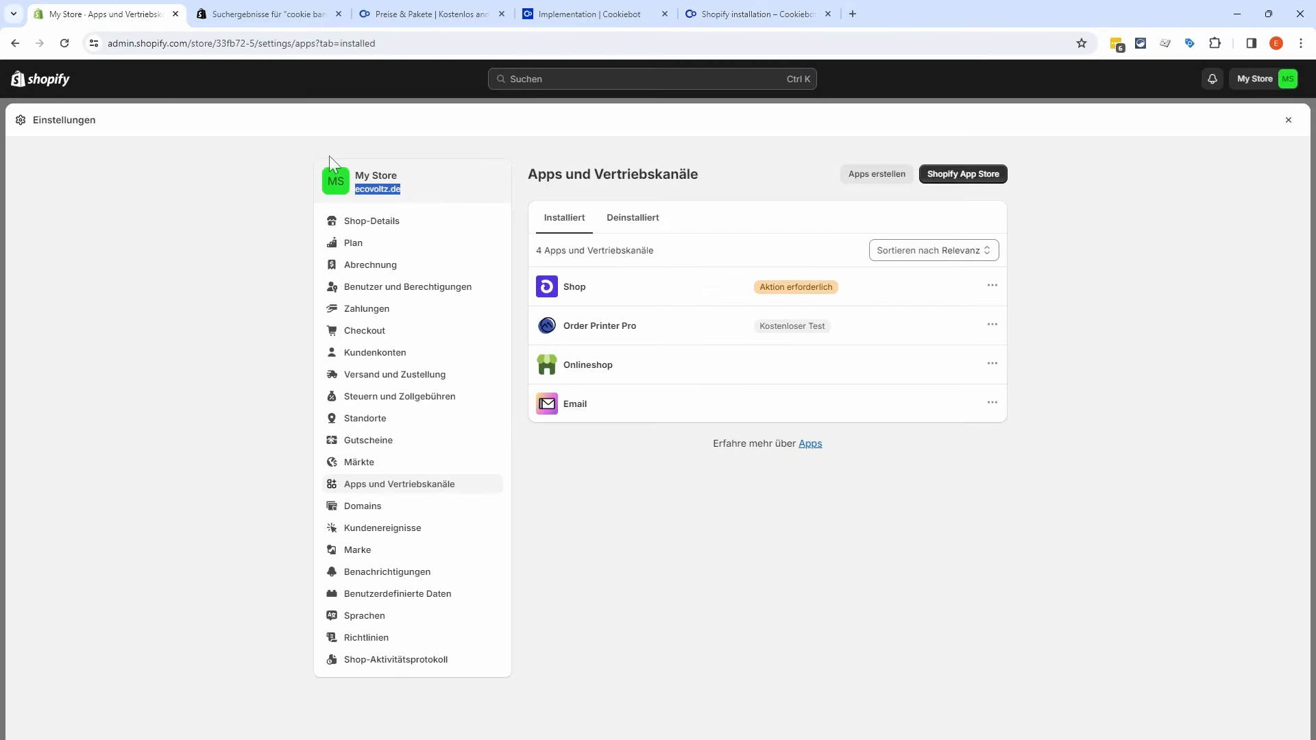
click(1288, 120)
click(68, 302)
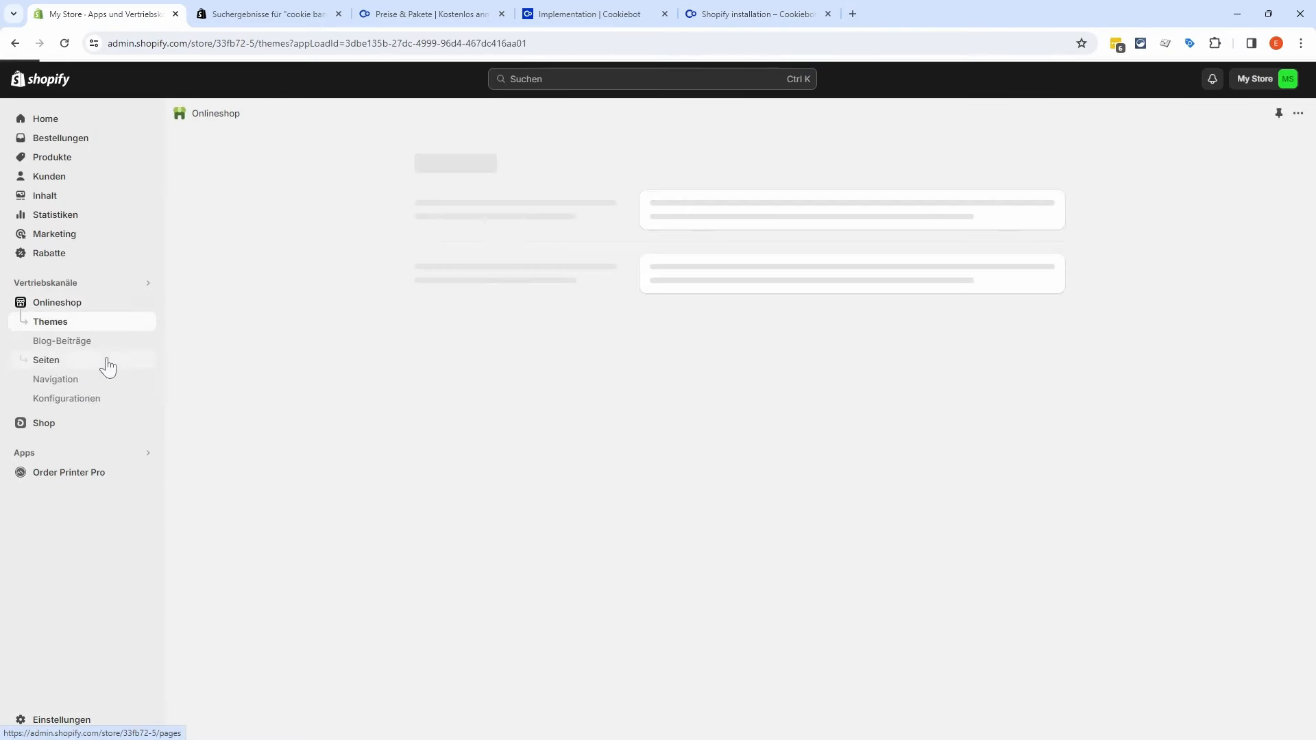
click(69, 399)
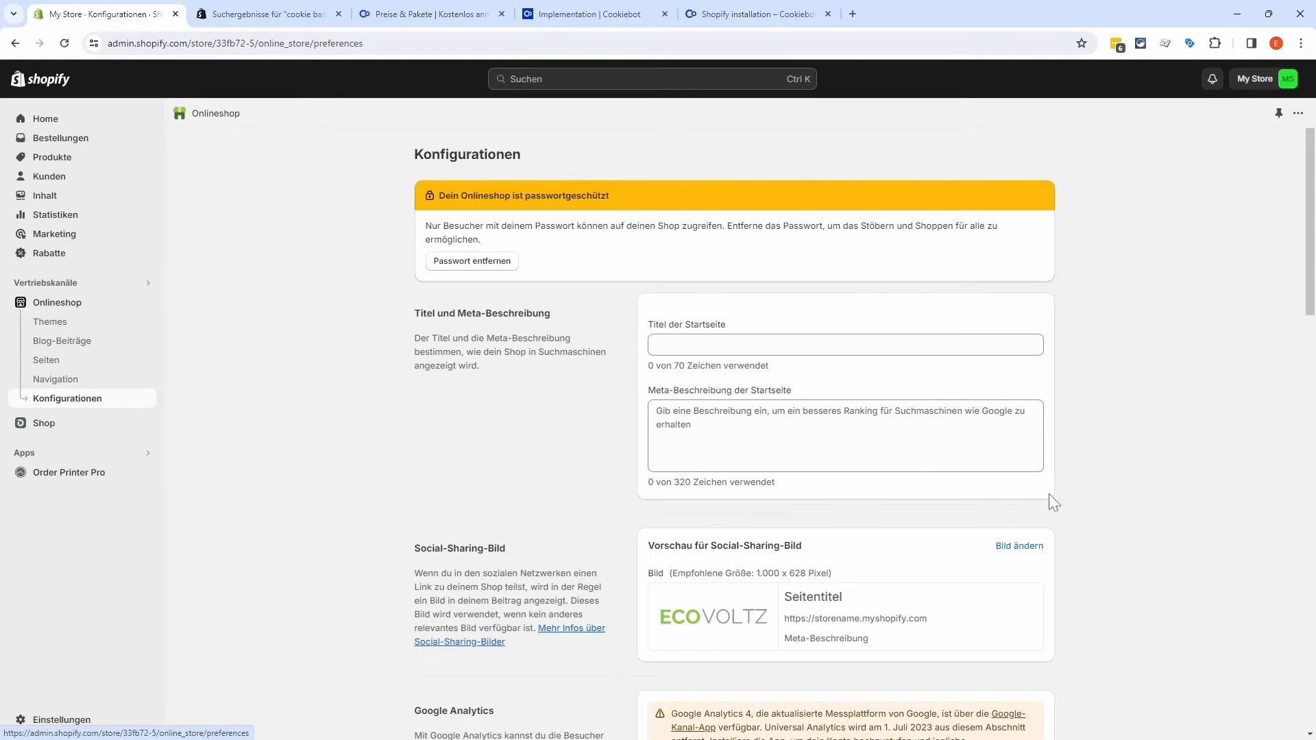
scroll(1087, 494, down, 15)
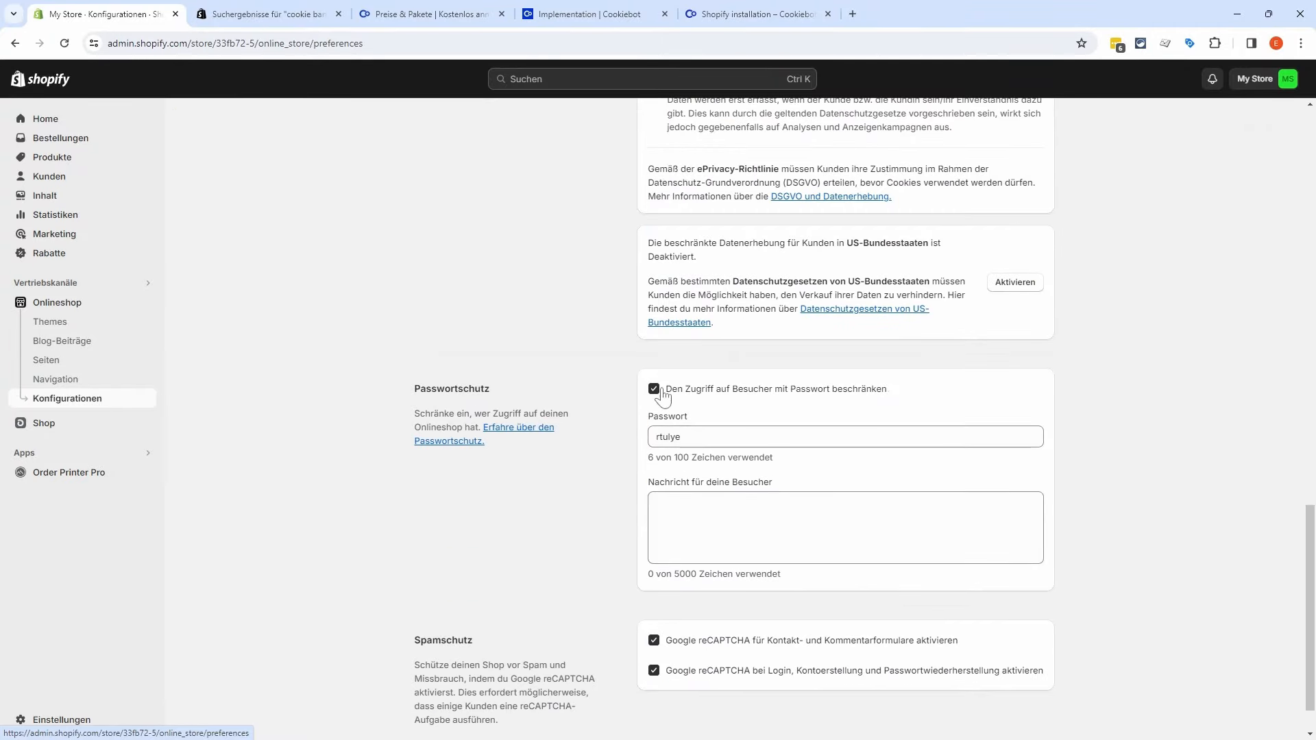
click(655, 390)
scroll(1083, 244, up, 10)
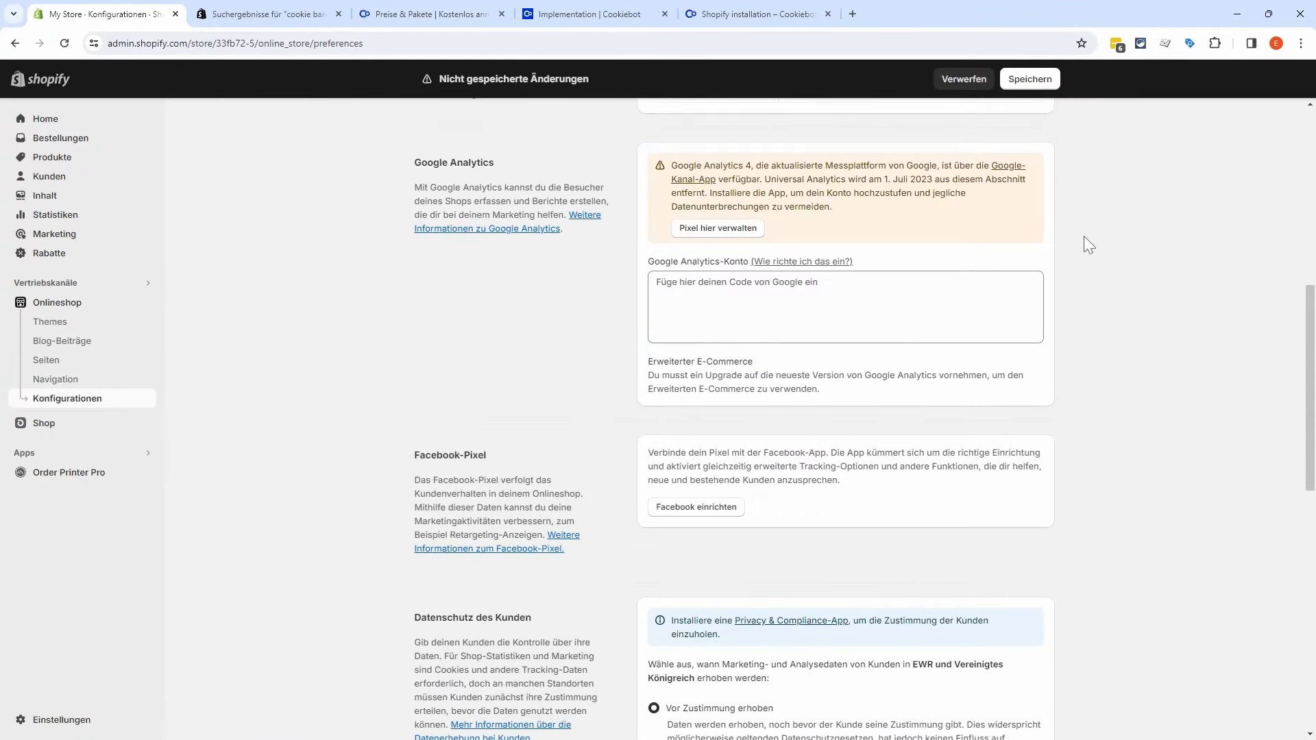
click(1037, 81)
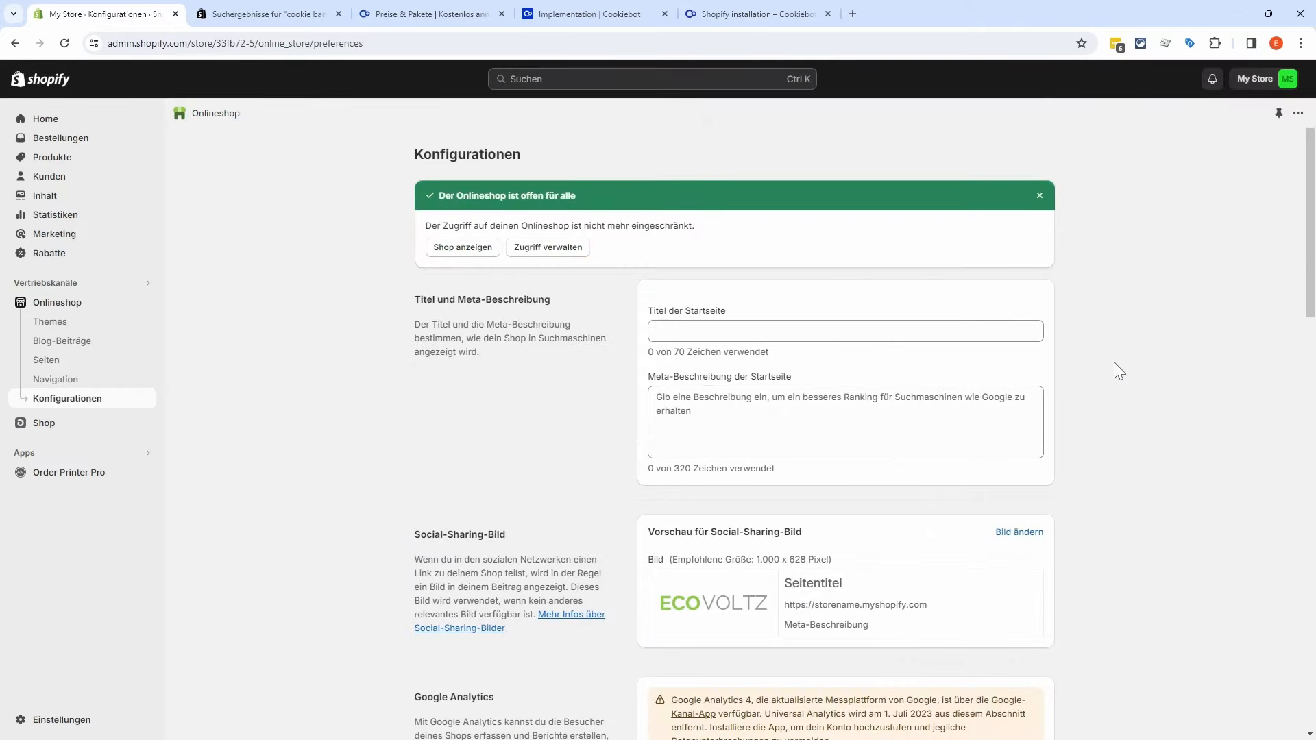
Step: Under Datenschutz des Kunden, set data collection for EWR und Vereinigtes Königreich to "Nach Zustimmung erhoben" and save
scroll(1115, 363, down, 12)
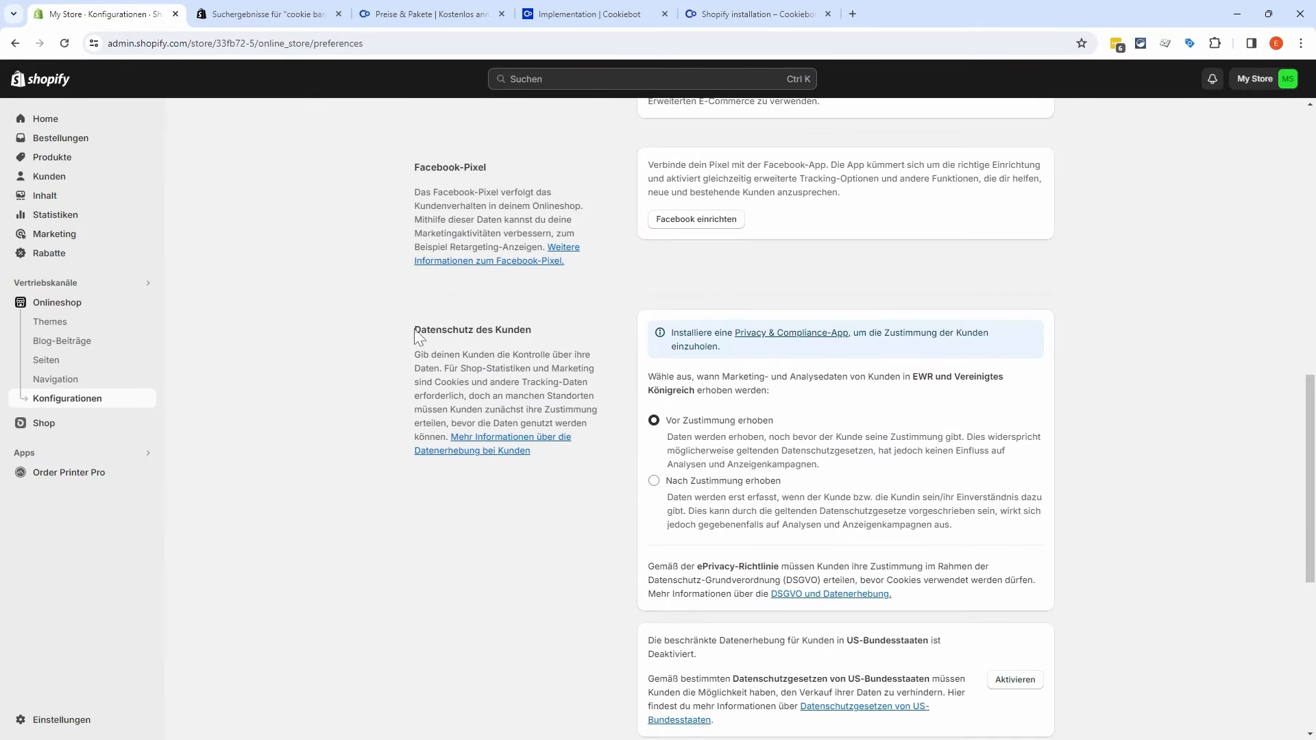
drag(414, 330, 532, 330)
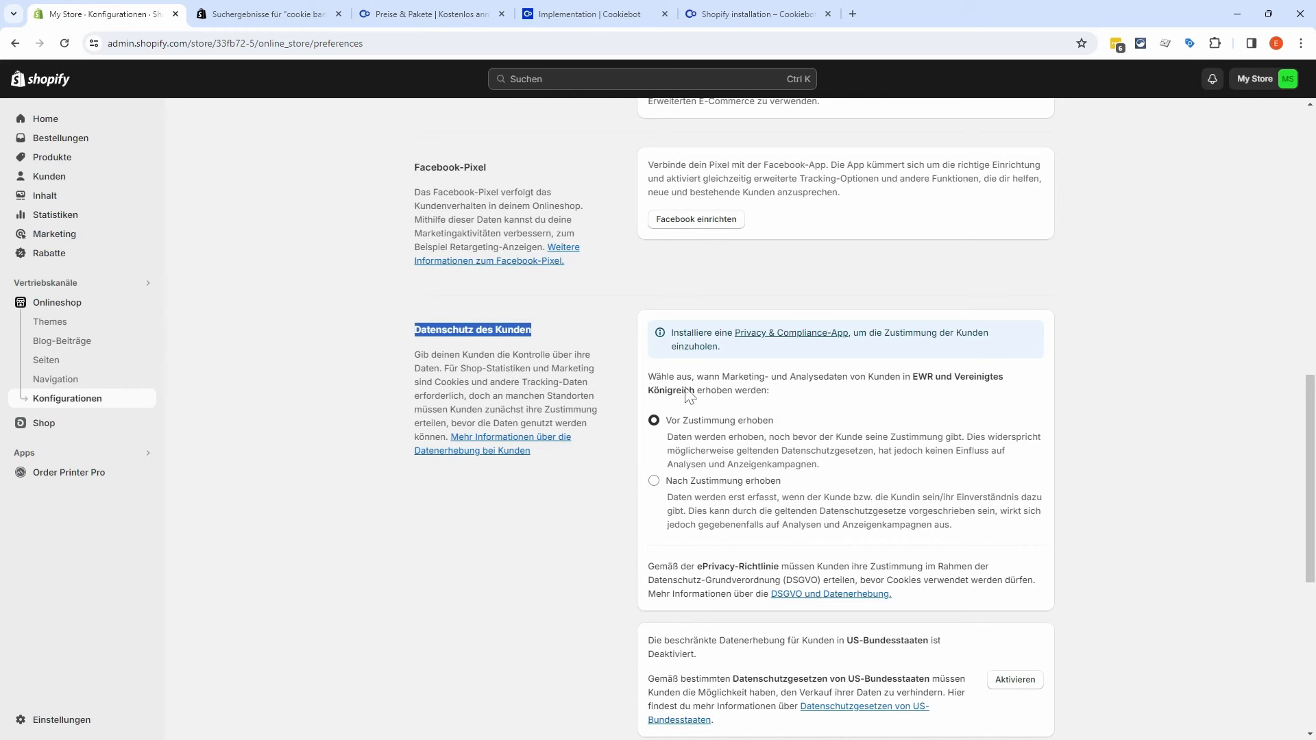
click(653, 481)
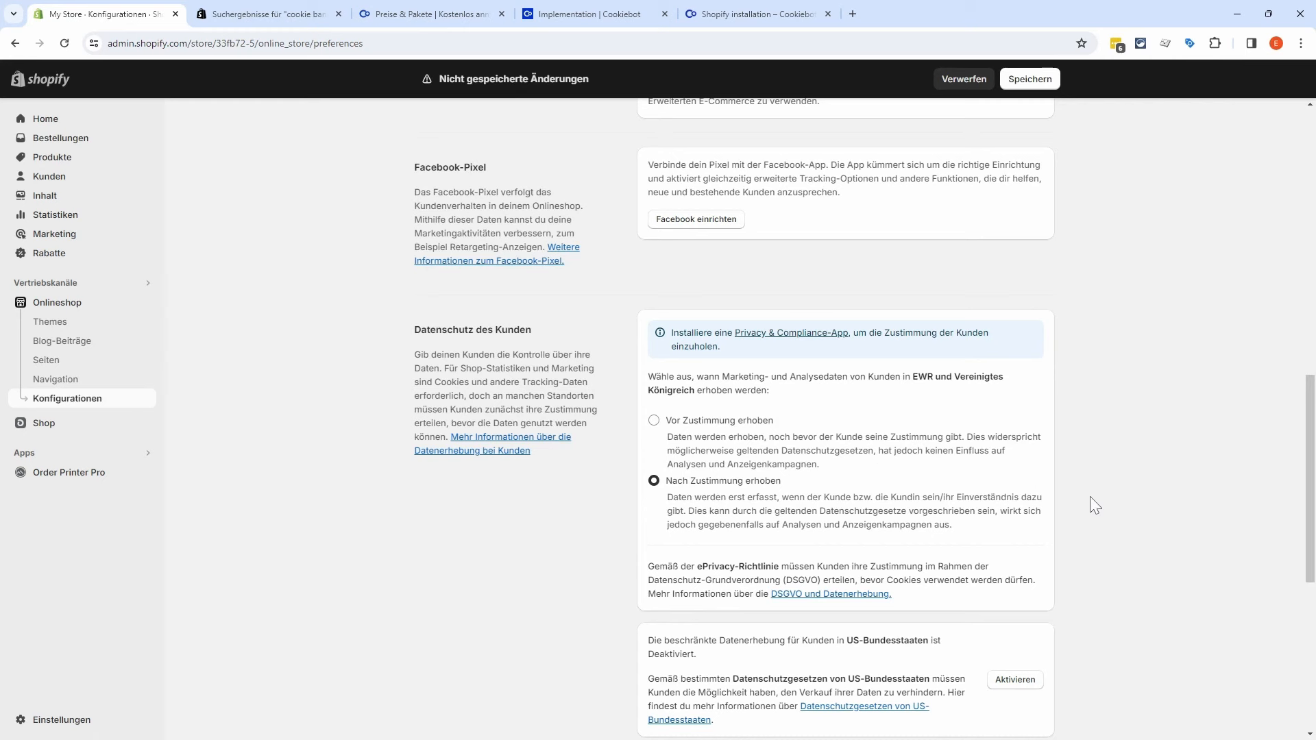
click(1036, 79)
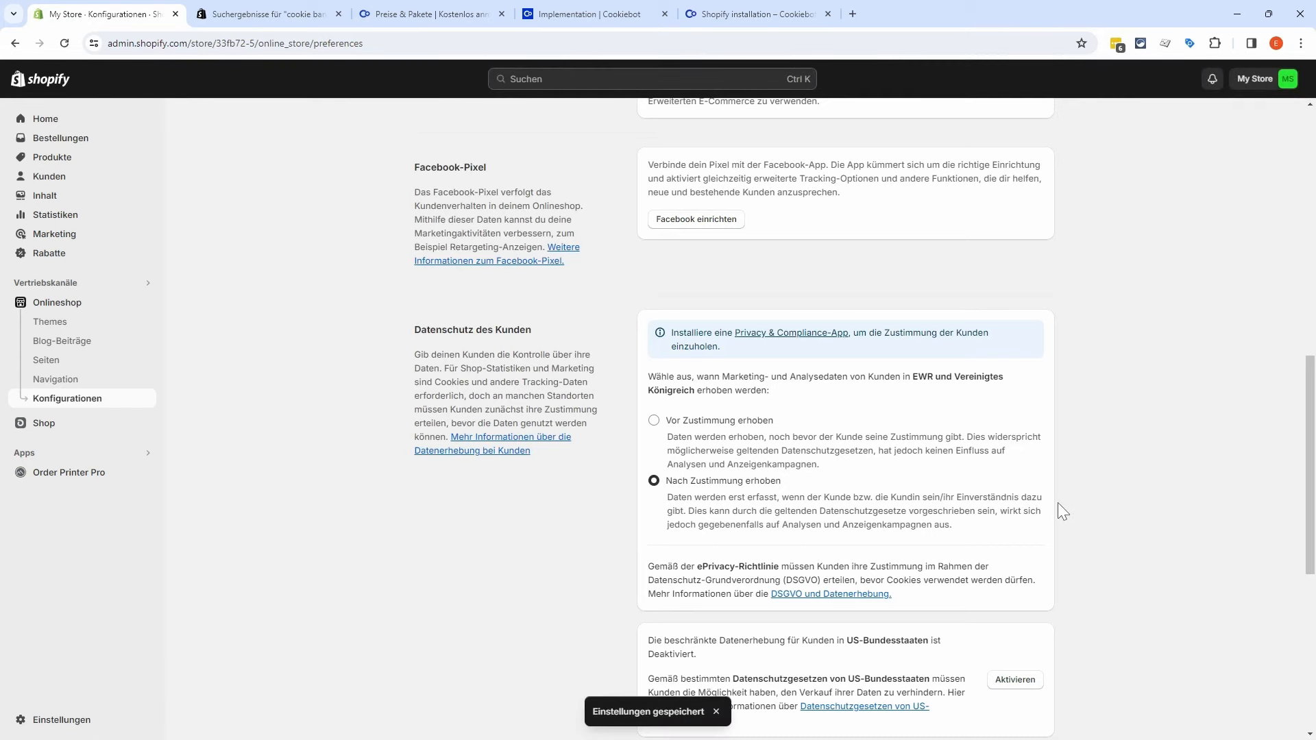
Step: Open the code editor for the current Dawn theme of the Onlineshop
scroll(1058, 503, up, 10)
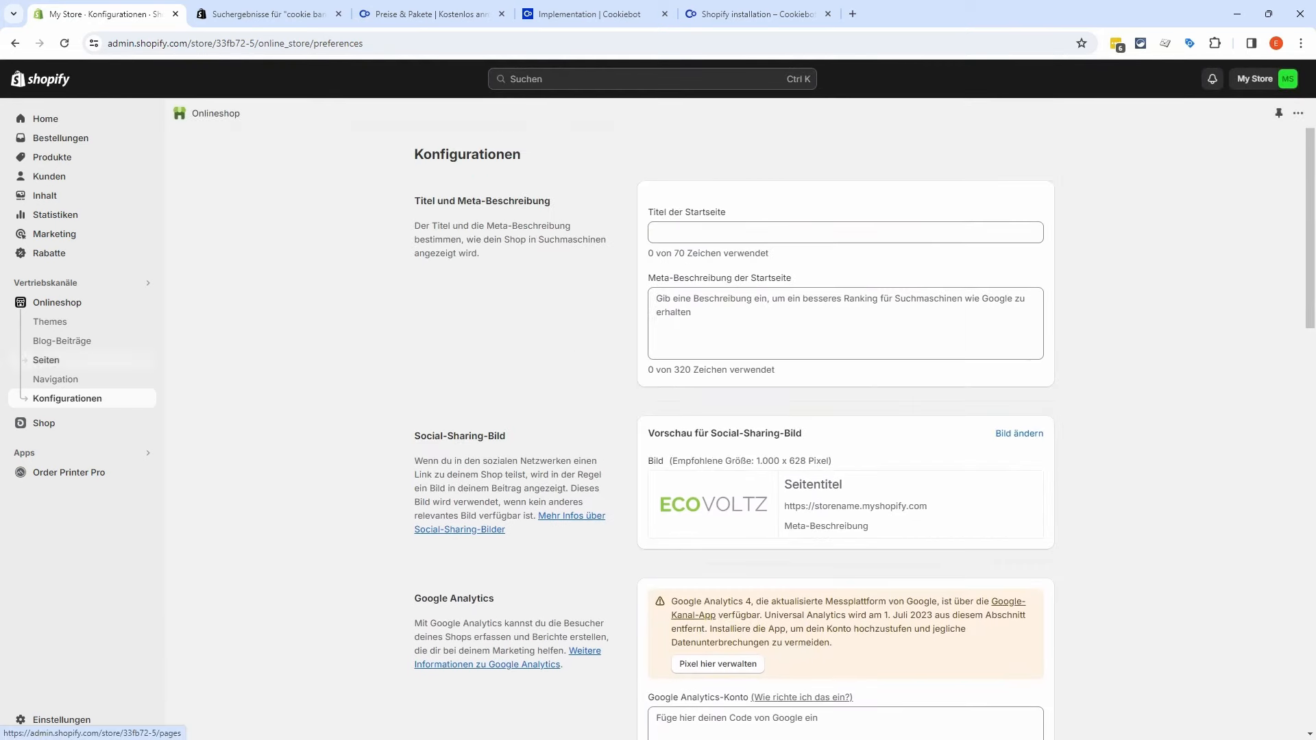
click(103, 321)
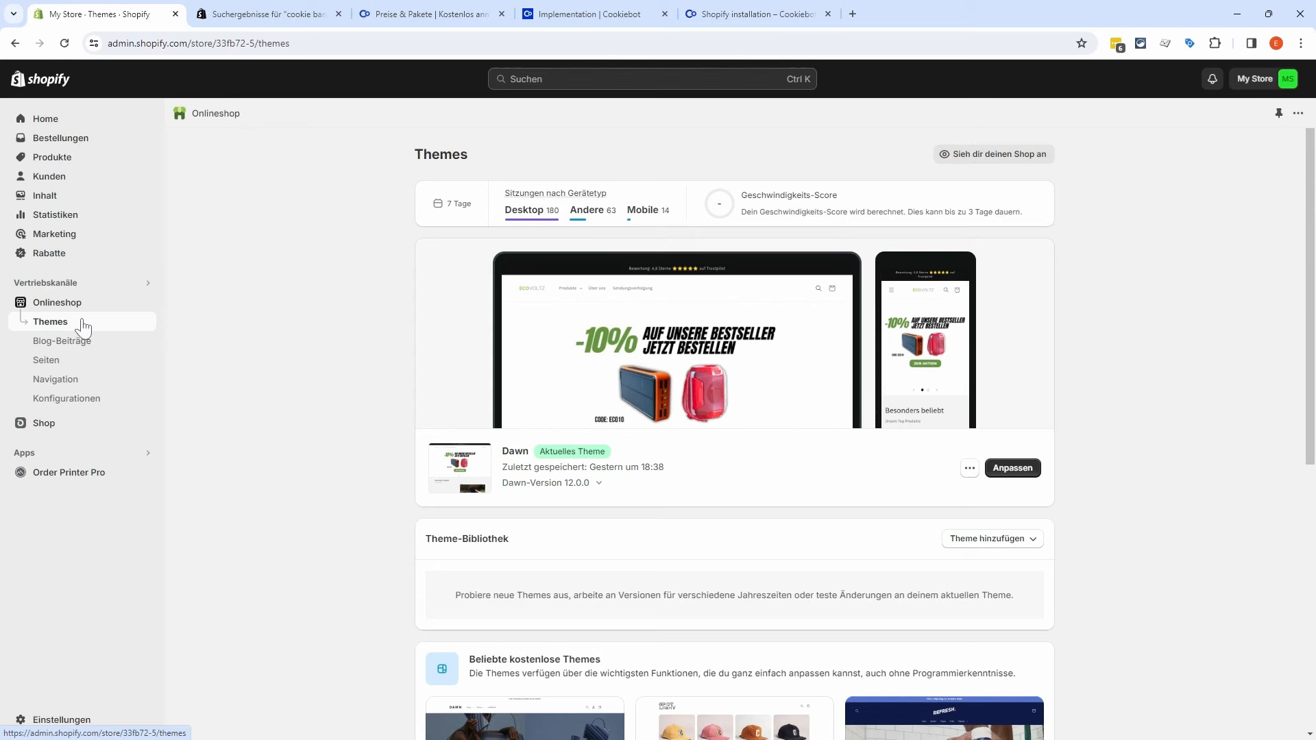
click(970, 473)
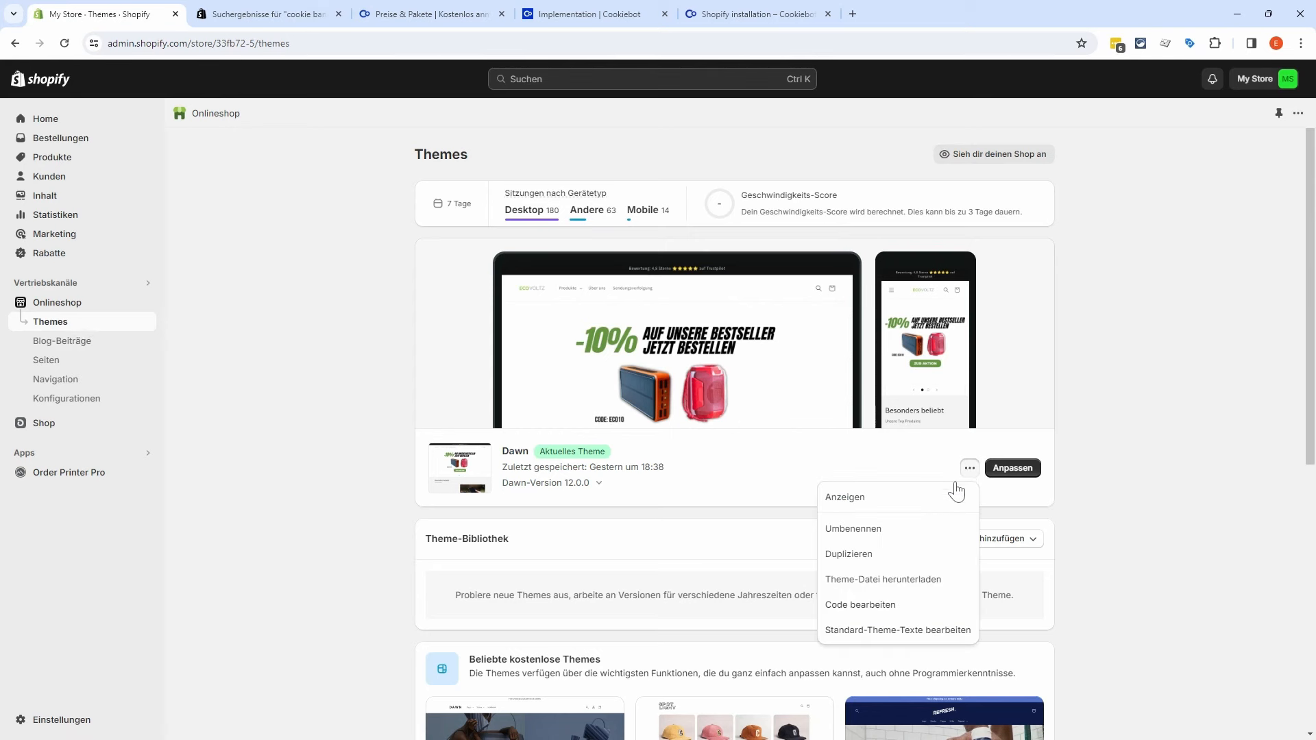
click(903, 604)
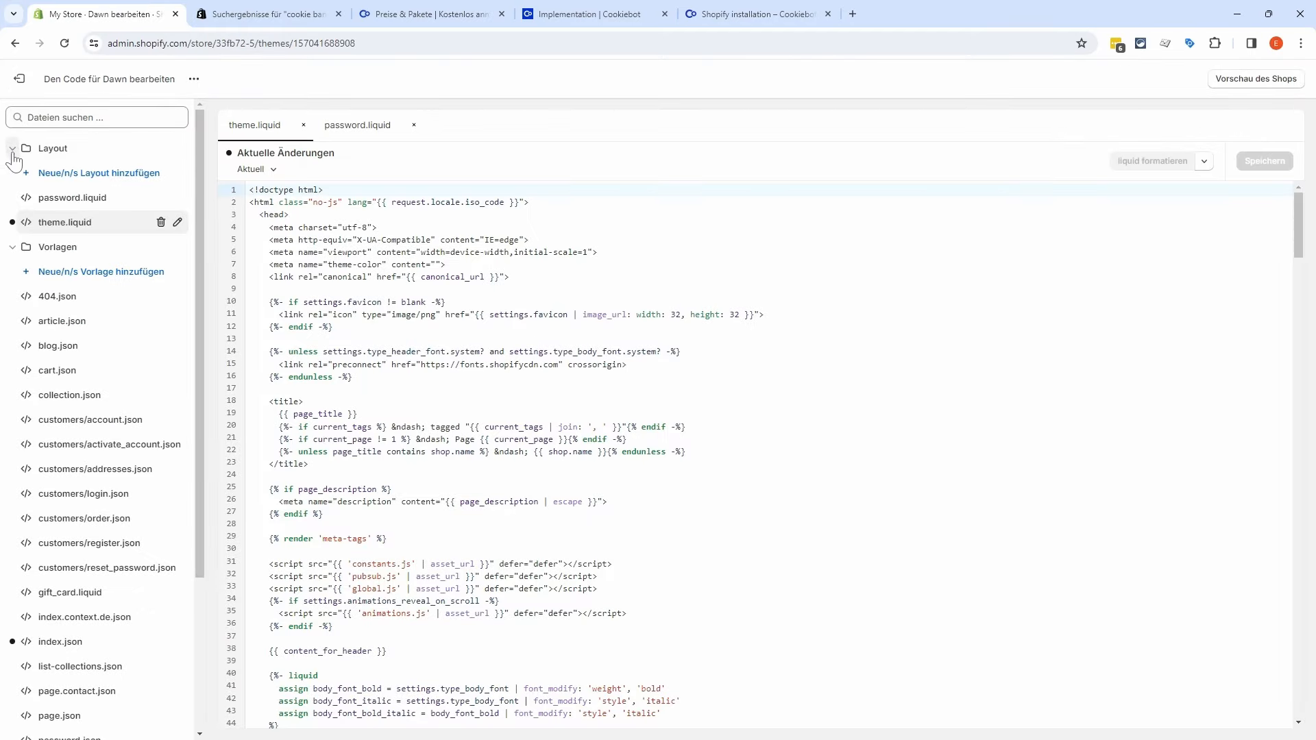
Step: Collapse the Layout and Vorlagen folders and create a new snippet named cookie-consent under Snippets
click(12, 151)
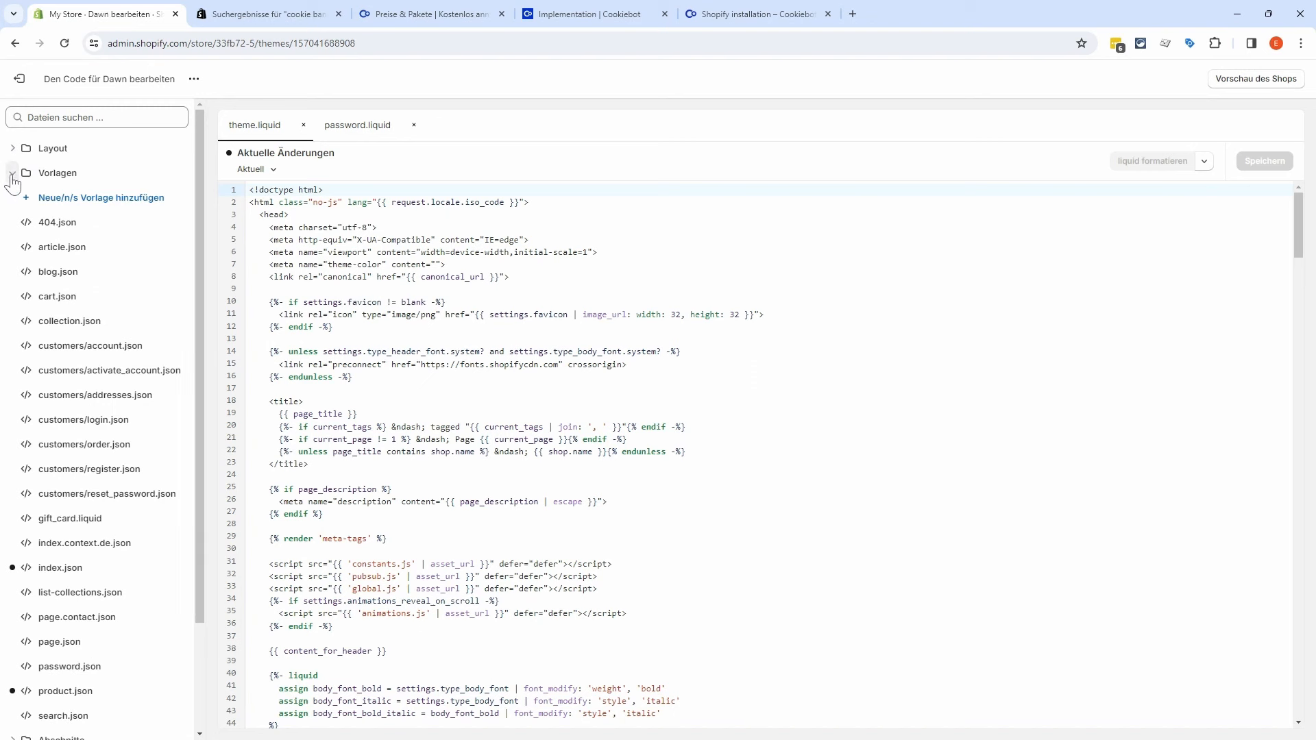
click(13, 175)
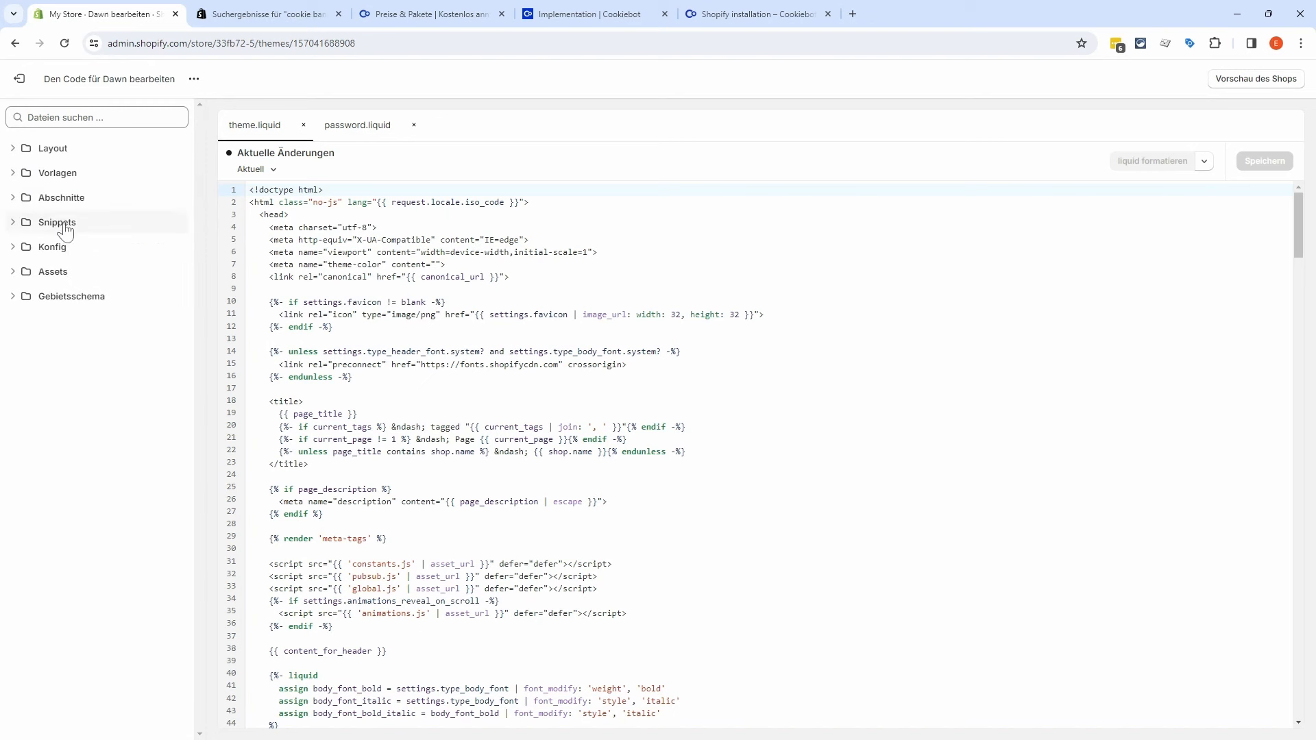
click(12, 224)
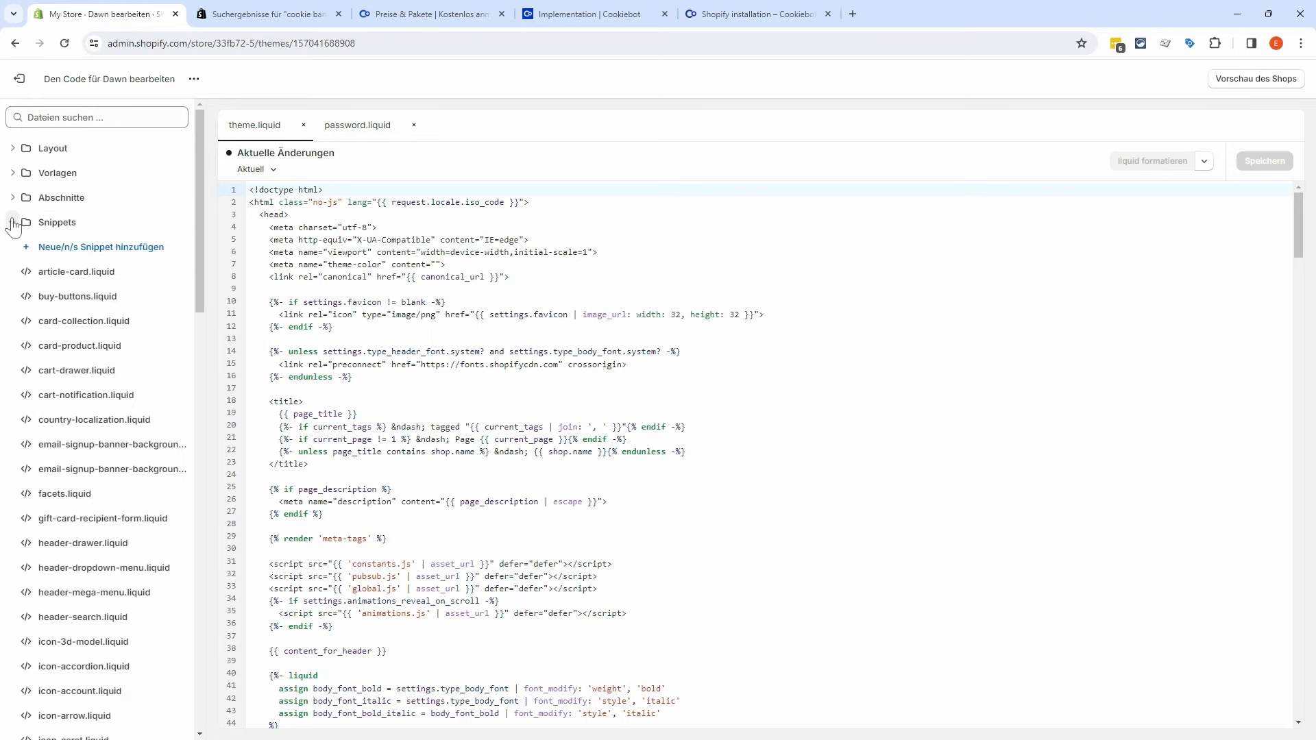
click(108, 249)
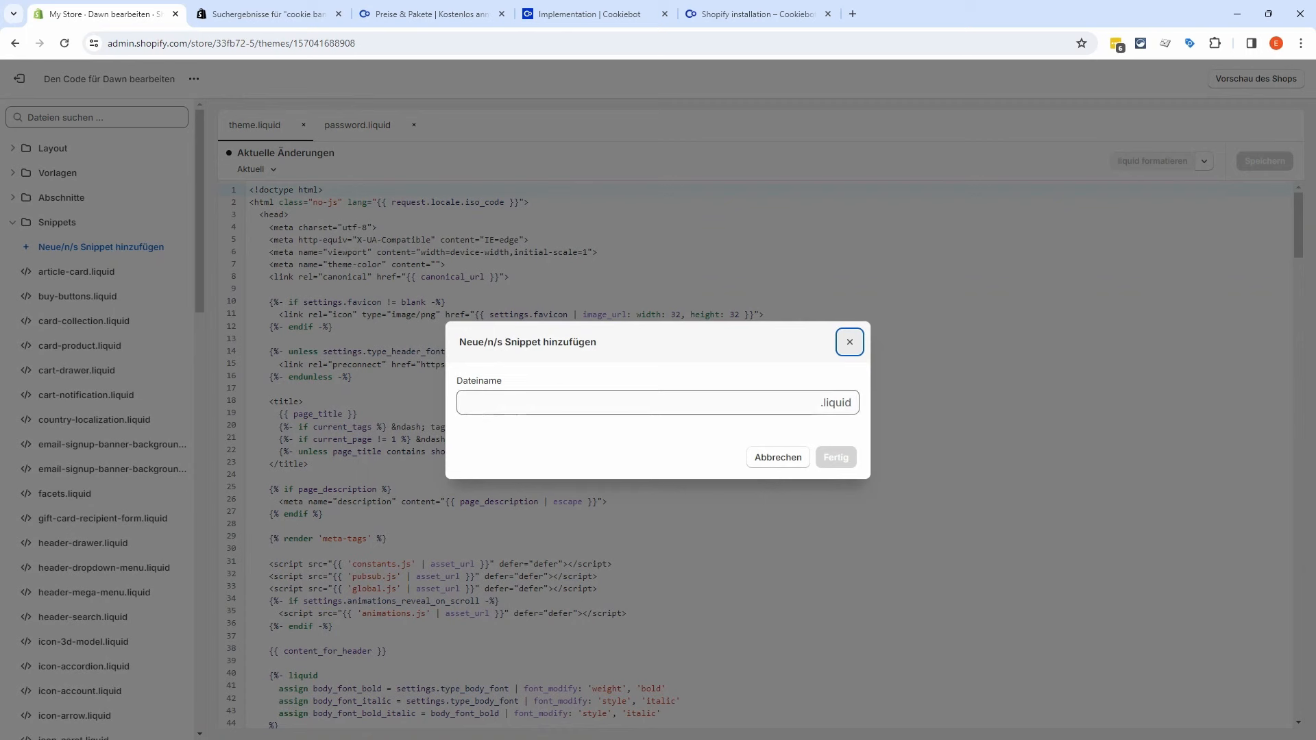
click(548, 403)
text(cookie)
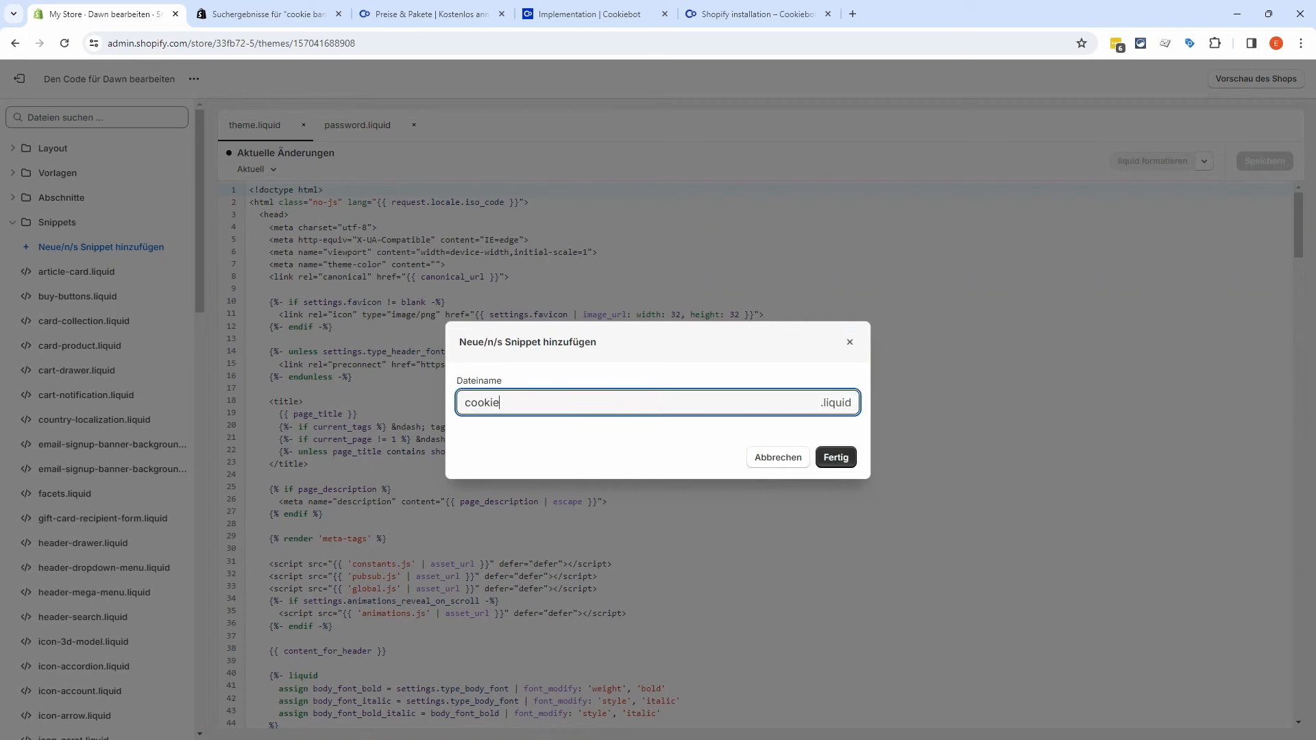
text(-consent)
click(835, 456)
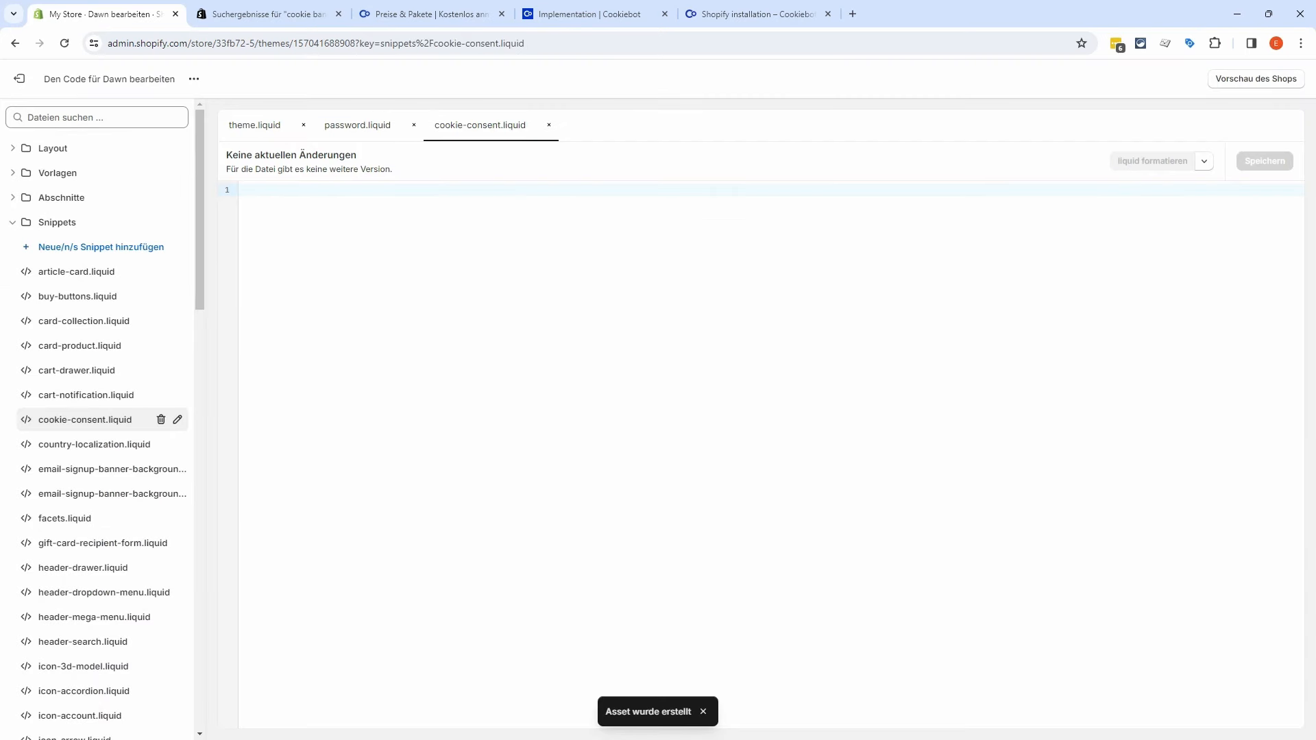
Step: Copy the Customer Privacy API script from the Cookiebot Shopify guide into cookie-consent.liquid and save the file
click(749, 15)
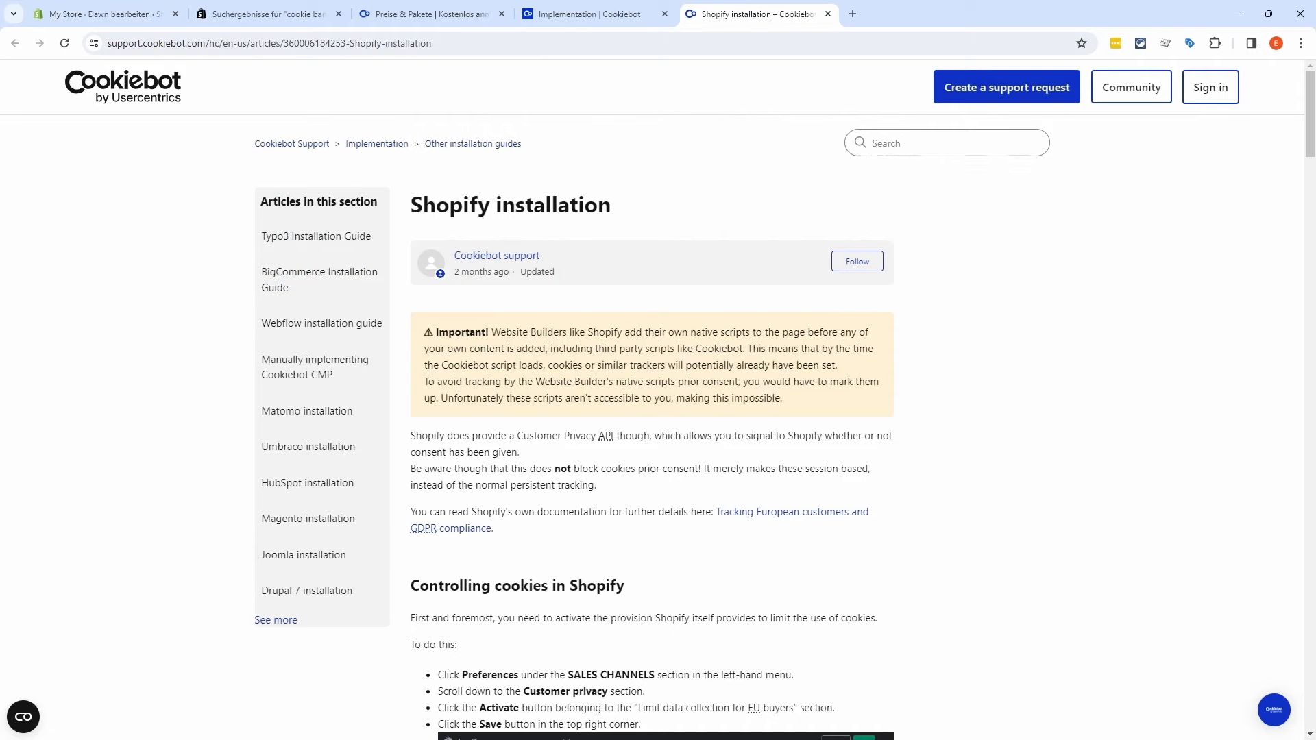
scroll(936, 402, down, 9)
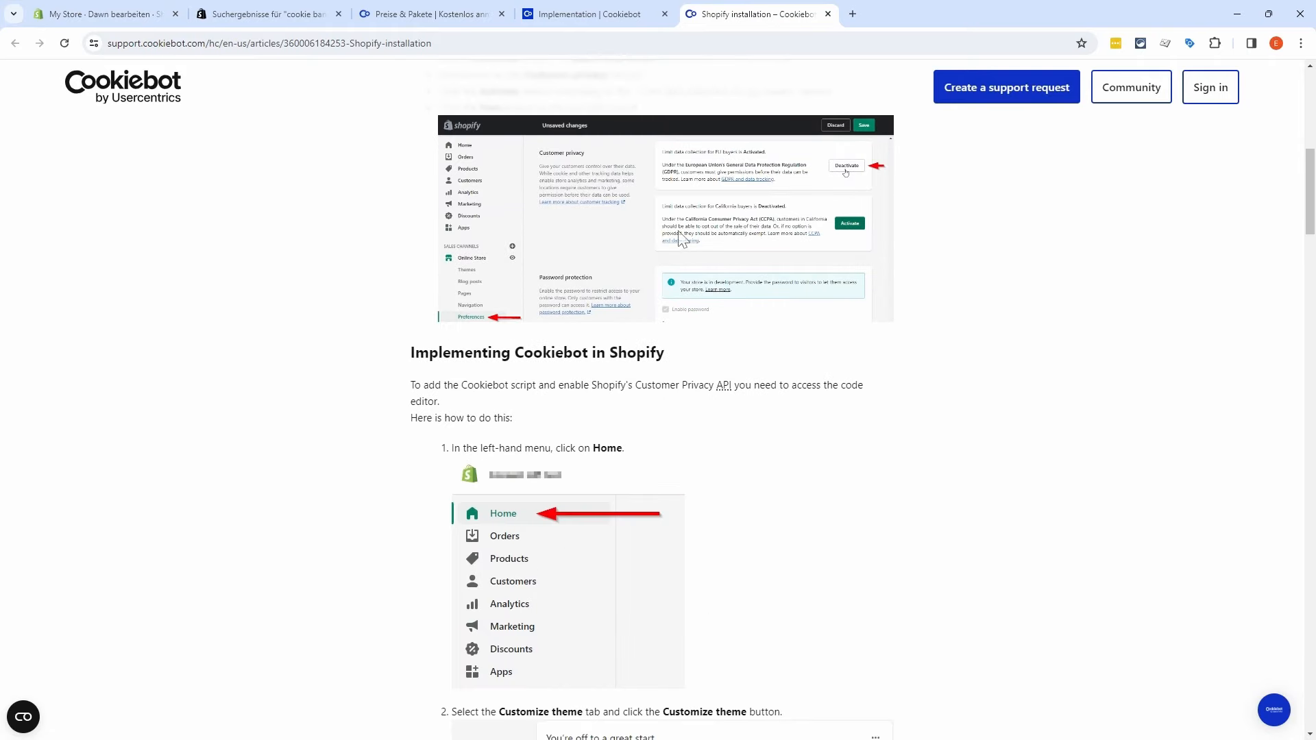
scroll(637, 230, down, 14)
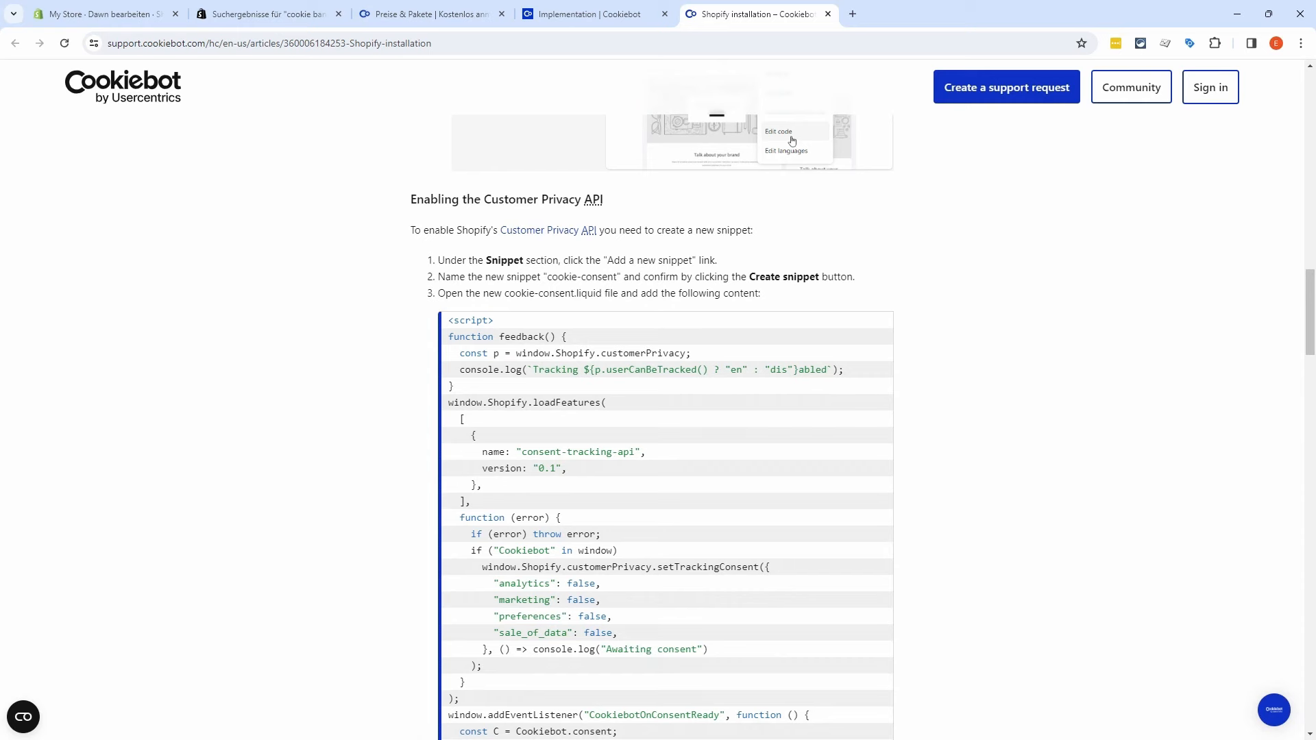
drag(446, 320, 538, 470)
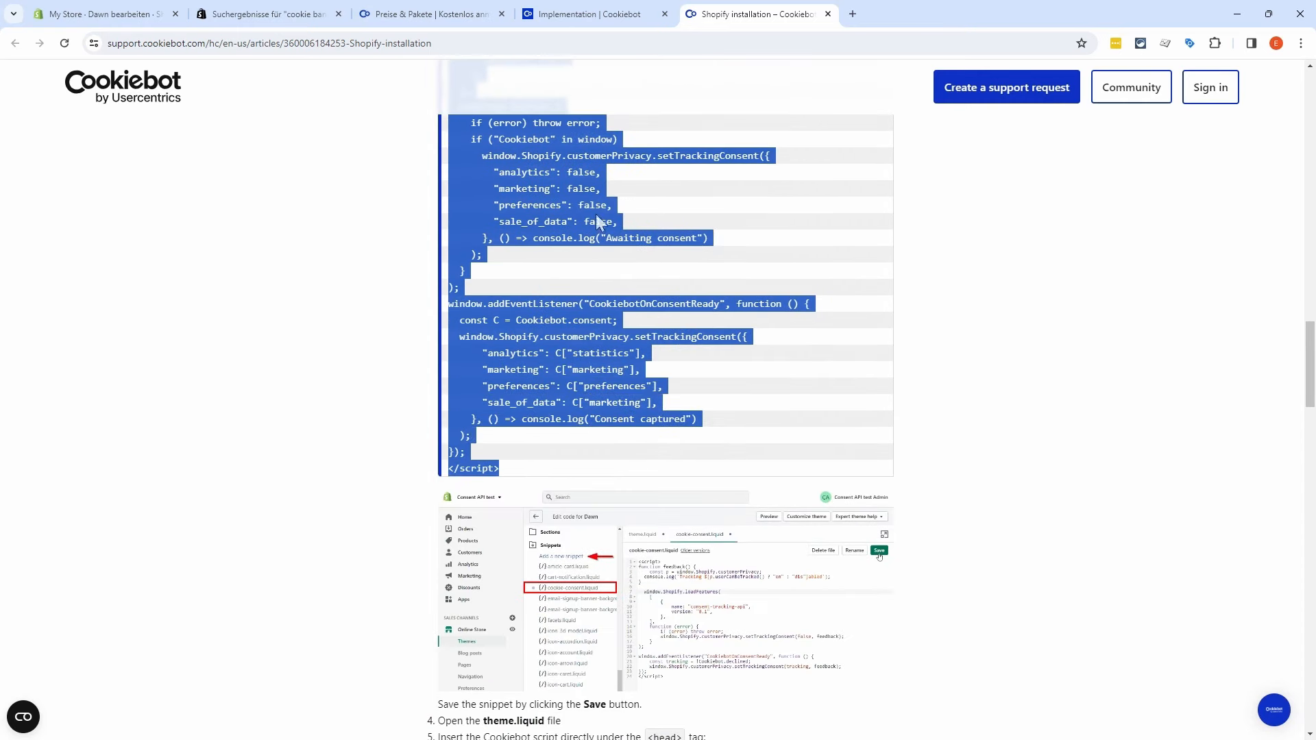
key(ctrl+1)
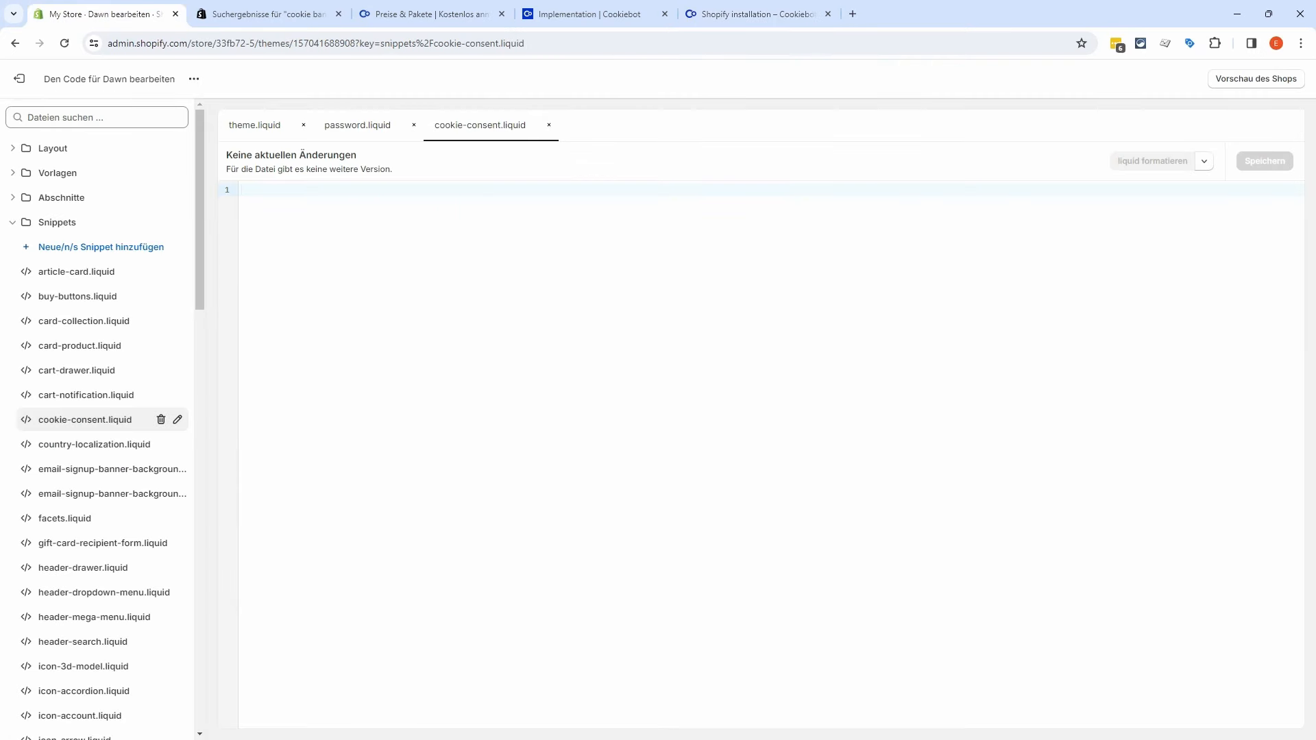
text(<script> function feedback() {   const p = window.Shopify.customerPrivacy;   console.log(`Tracking ${p.userCanBeTracked() ? "en" : "dis"}abled`); } window.Shopify.loadFeatures(   [     {       name: "consent-tracking-api",       version: "0.1",     },   ],   function (error) {     if (error) throw error;     if ("Cookiebot" in window)       window.Shopify.customerPrivacy.setTrackingConsent({         "analytics": false,         "marketing": false,         "preferences": false,         "sale_of_data": false,       }, () => console.log("Awaiting consent")     );   } ); window.addEventListener("CookiebotOnConsentReady", function () {   const C = Cookiebot.consent;   window.Shopify.customerPrivacy.setTrackingConsent({       "analytics": C["statistics"],       "marketing": C["marketing"],       "preferences": C["preferences"],       "sale_of_data": C["marketing"],     }, () => console.log("Consent captured")   ); }); </script>)
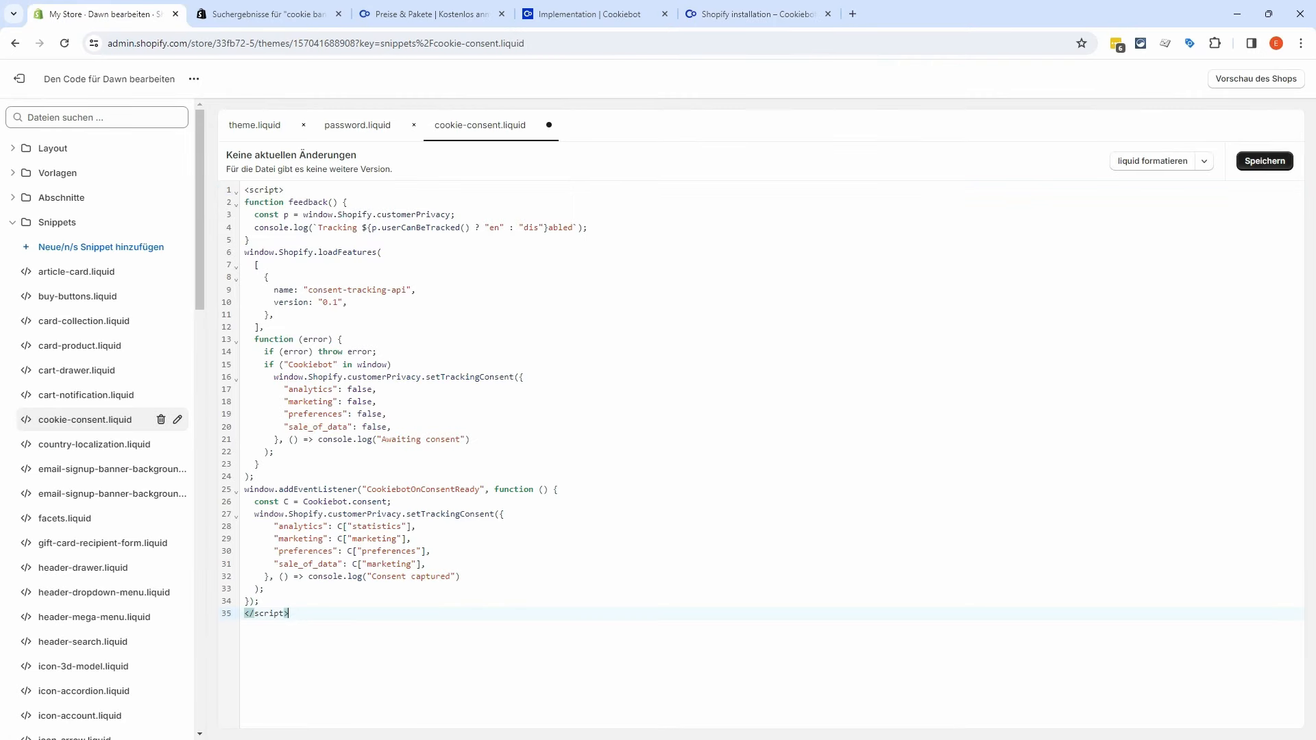
click(1265, 162)
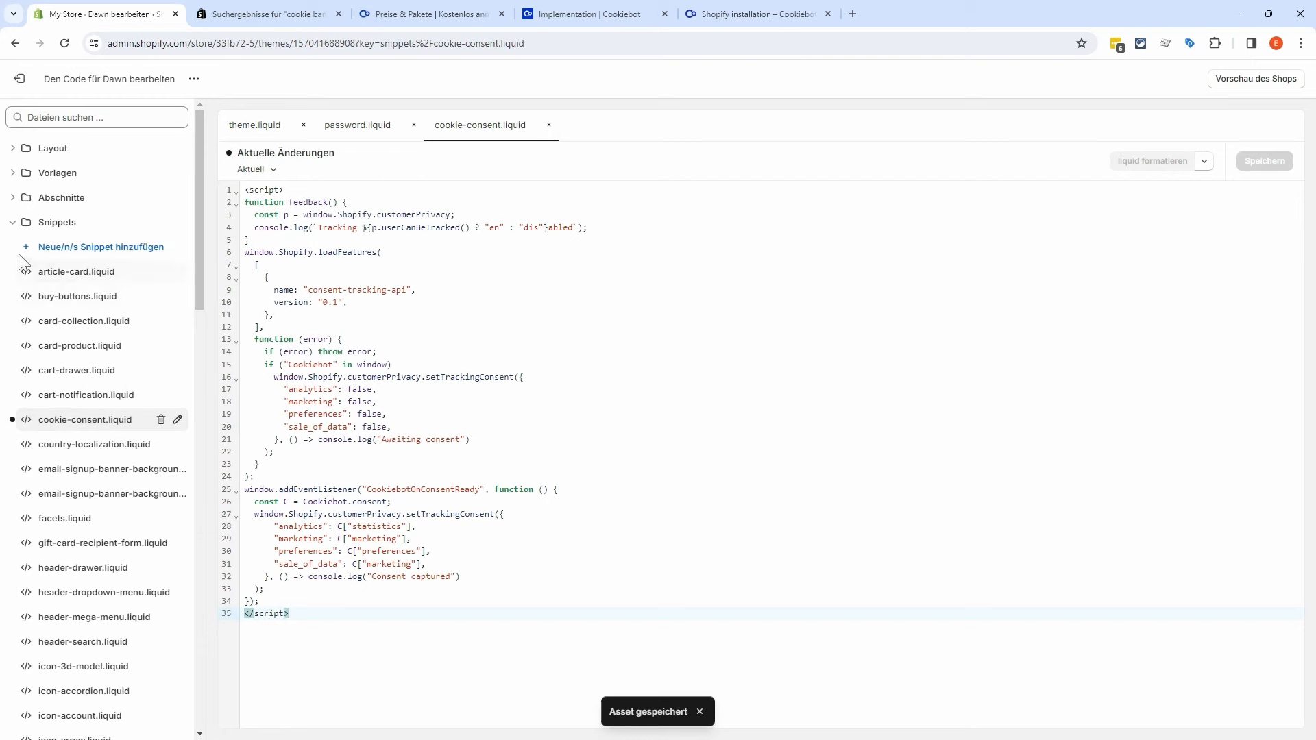
Step: Open theme.liquid from the Layout folder and add an empty line directly under the opening <head> tag
click(14, 224)
click(14, 148)
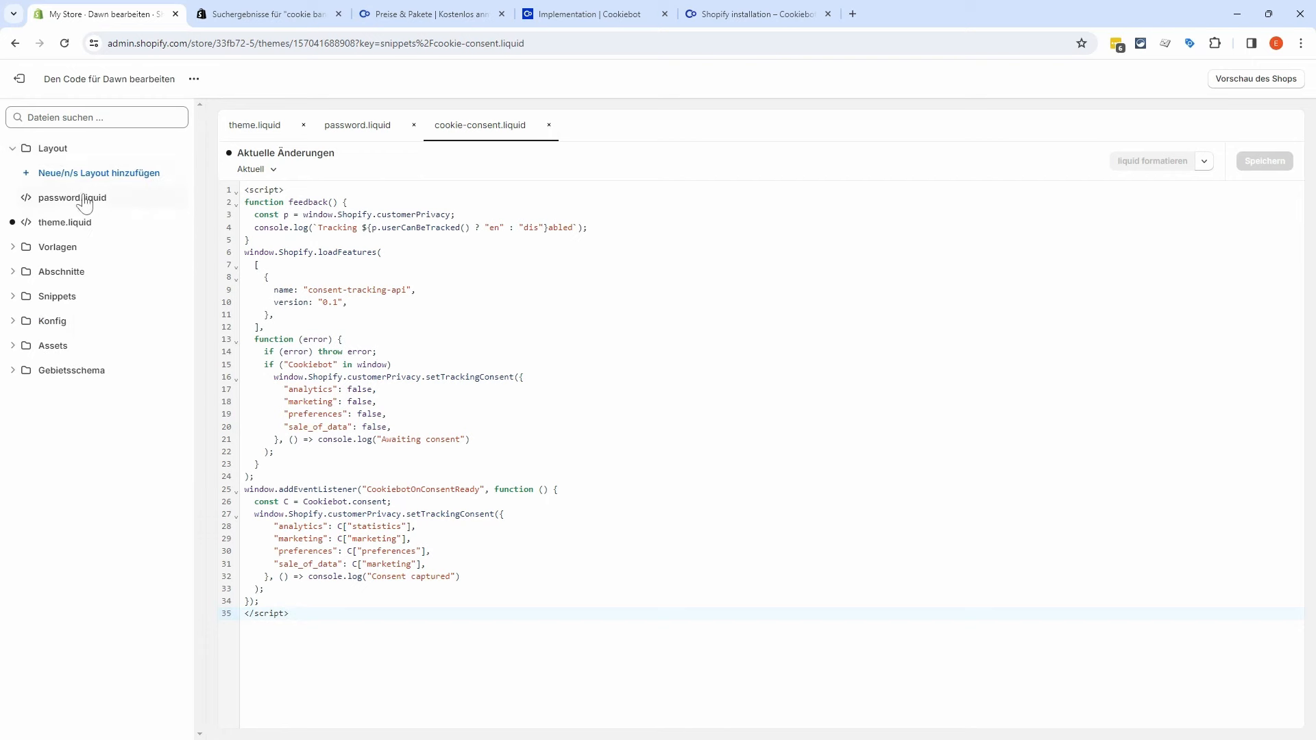
click(72, 223)
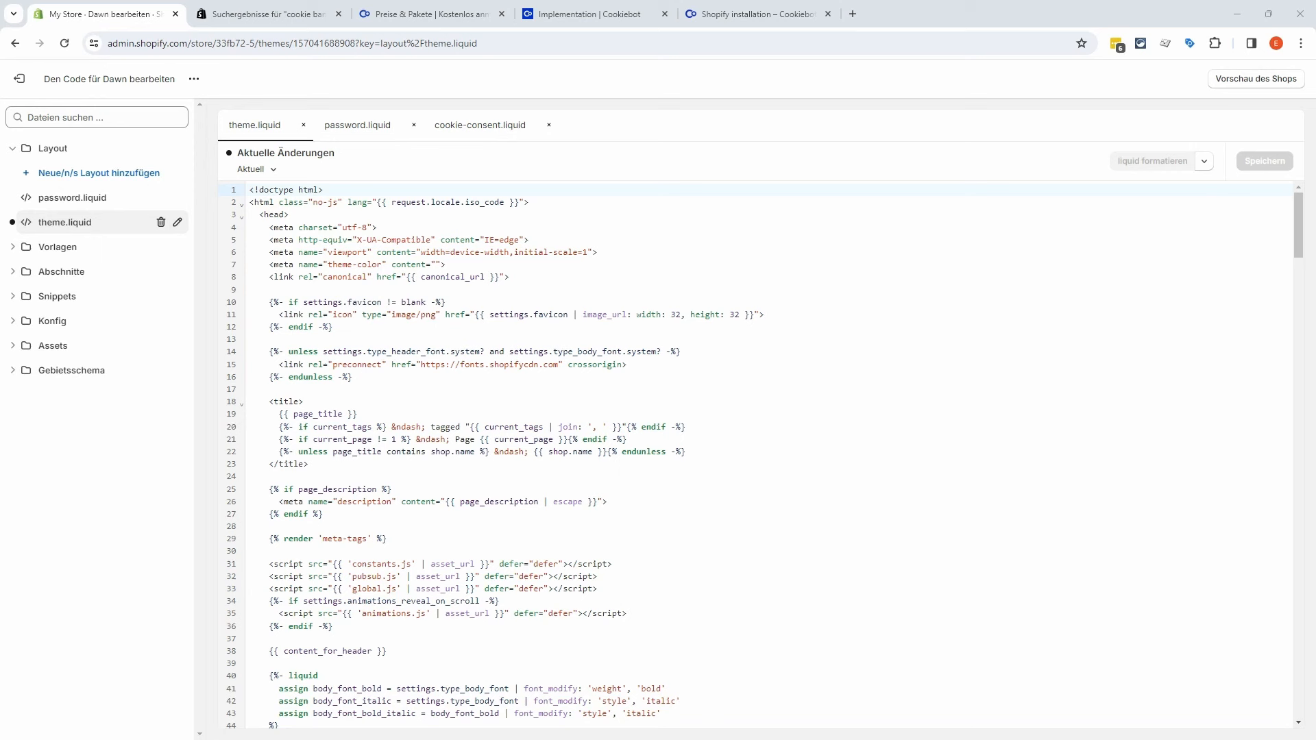
drag(288, 214, 265, 215)
click(289, 214)
key(Return)
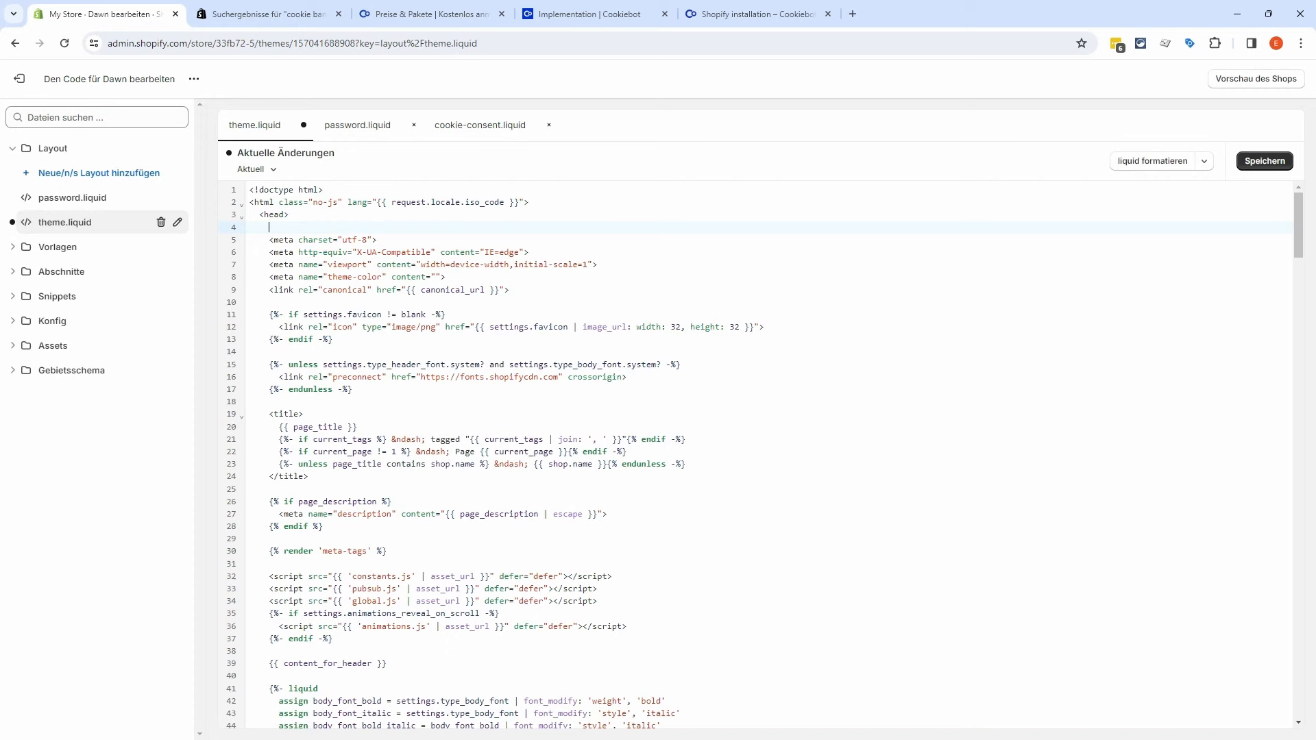
Step: Copy the Cookiebot script block from step 5 of the Shopify guide and paste it under the <head> tag in theme.liquid
click(720, 13)
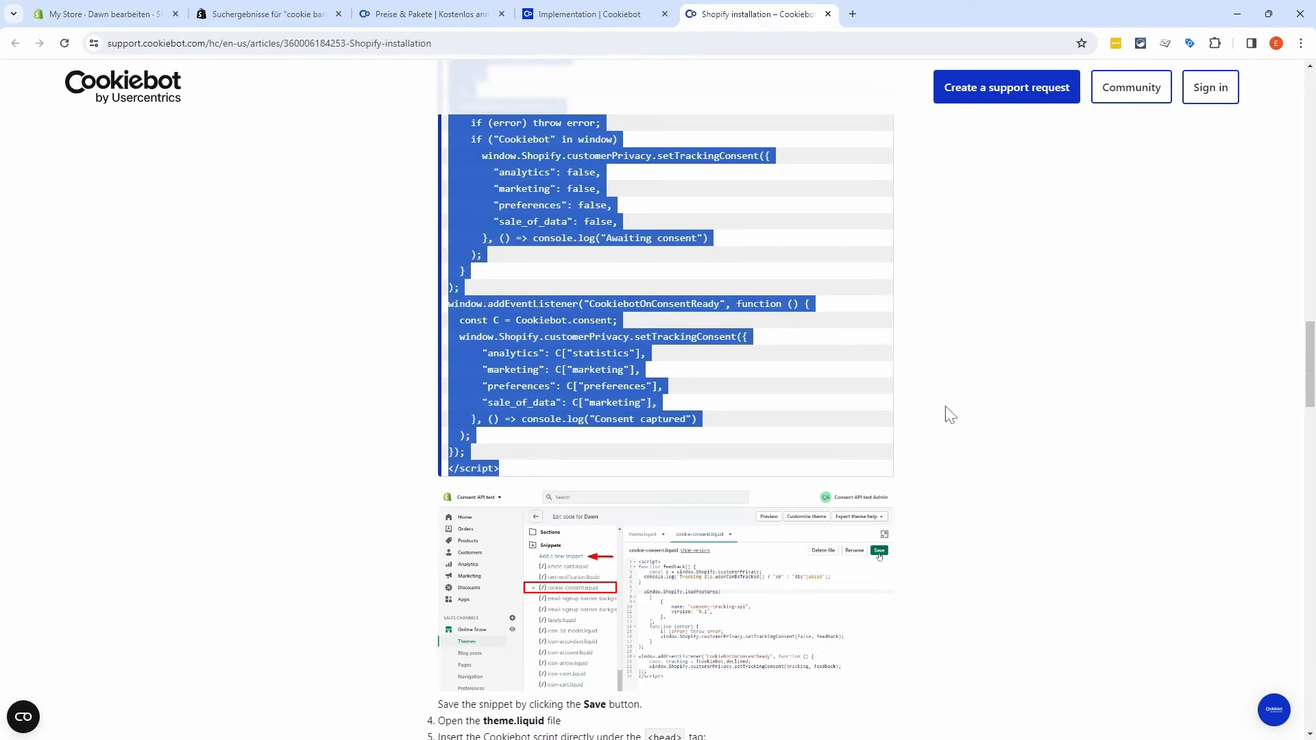
scroll(949, 416, down, 7)
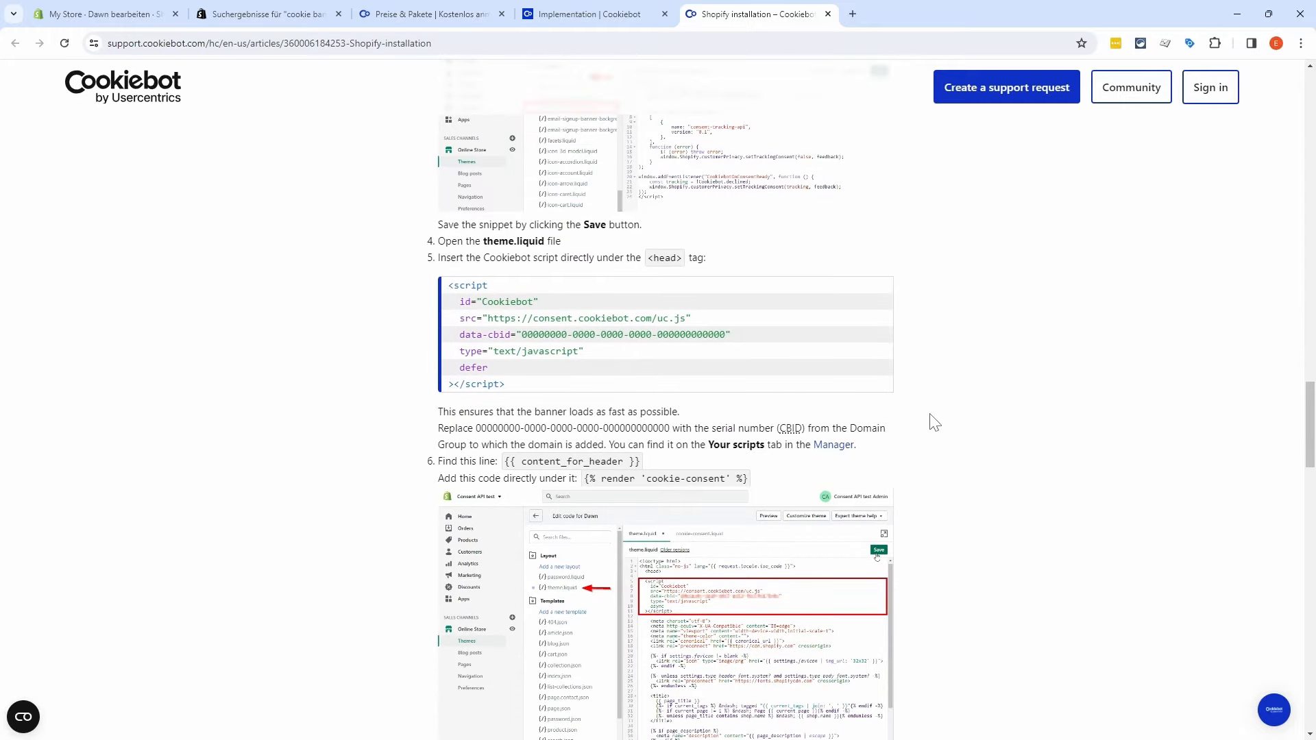
drag(518, 390, 442, 302)
key(ctrl+c)
scroll(575, 452, up, 7)
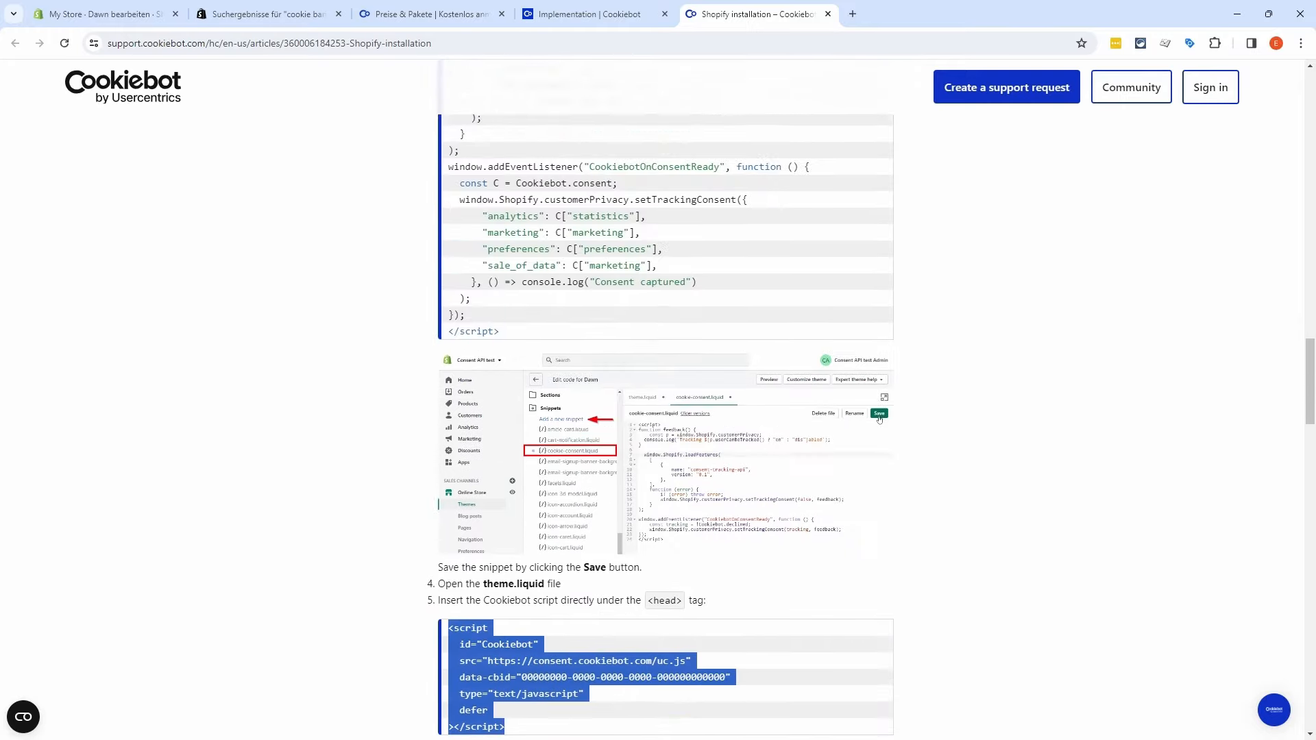
scroll(576, 452, down, 4)
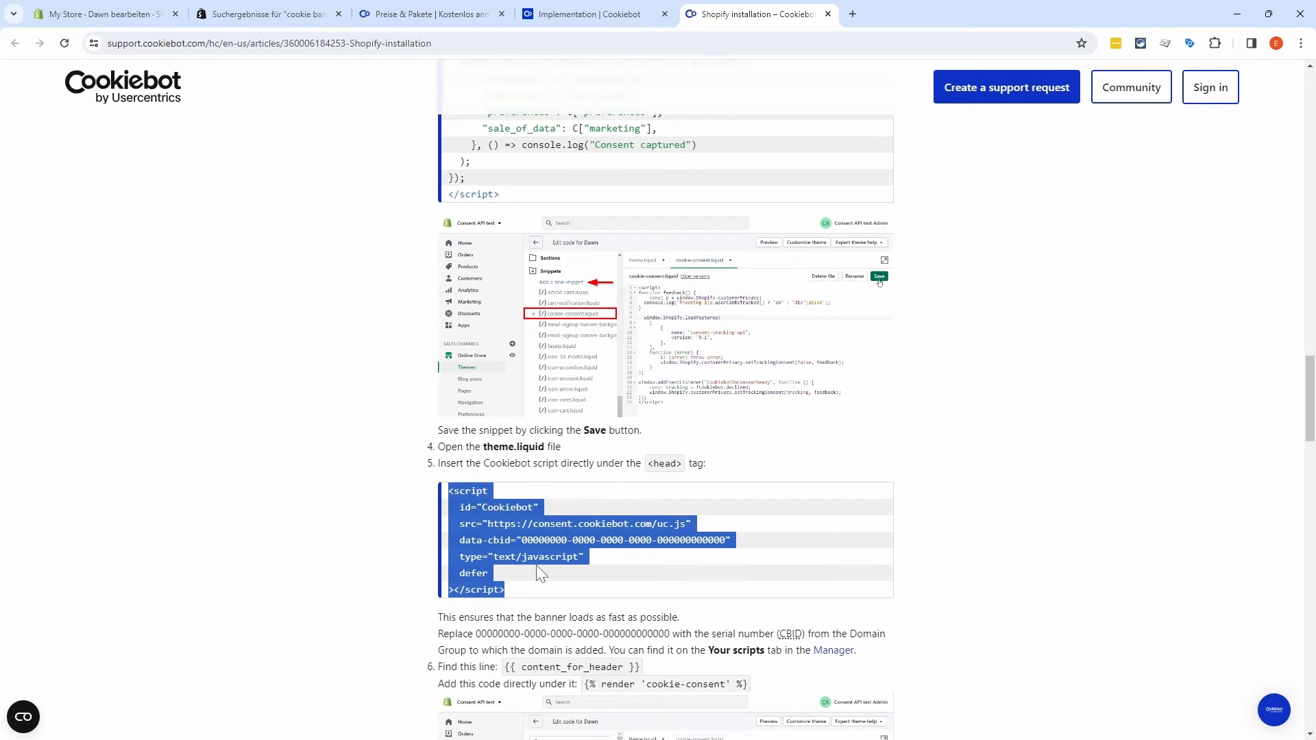
click(122, 12)
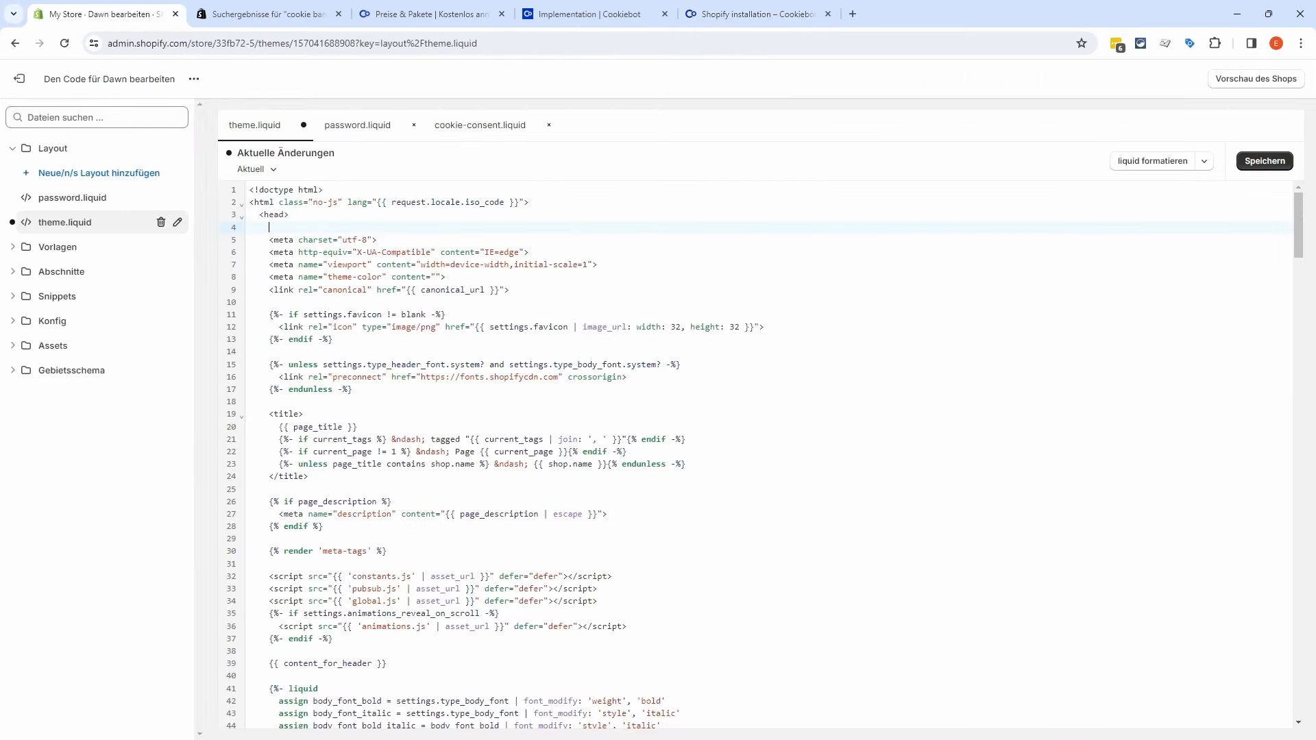
key(ctrl+v)
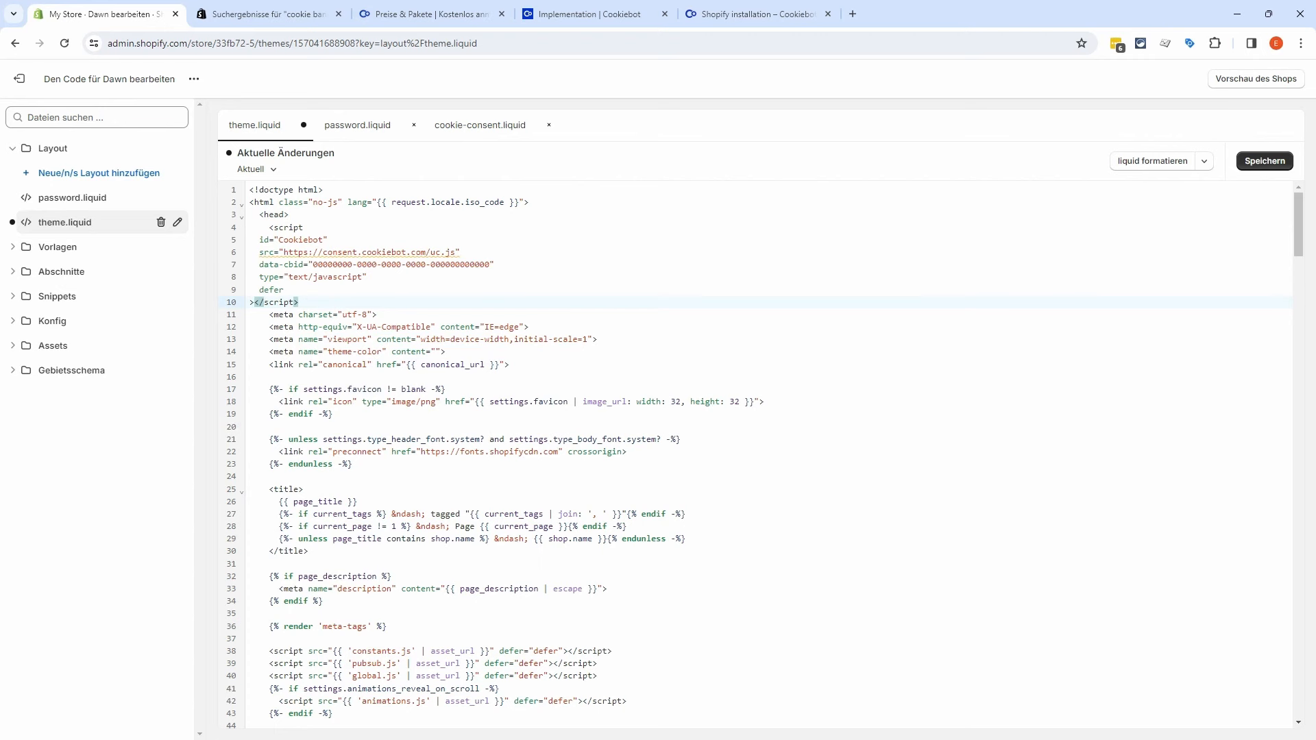
Step: Replace the all-zero data-cbid placeholder in theme.liquid with the domain group ID copied from the Cookiebot Implementation page
drag(313, 265, 489, 265)
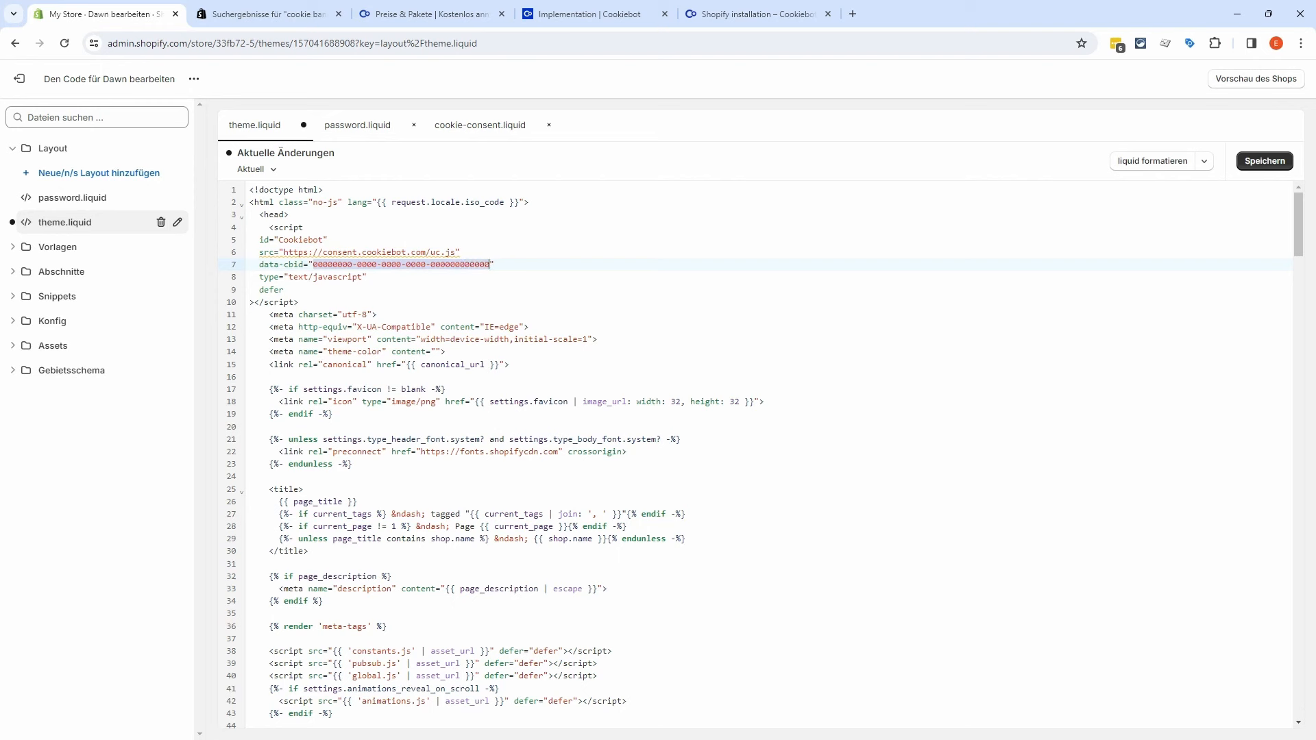
click(596, 14)
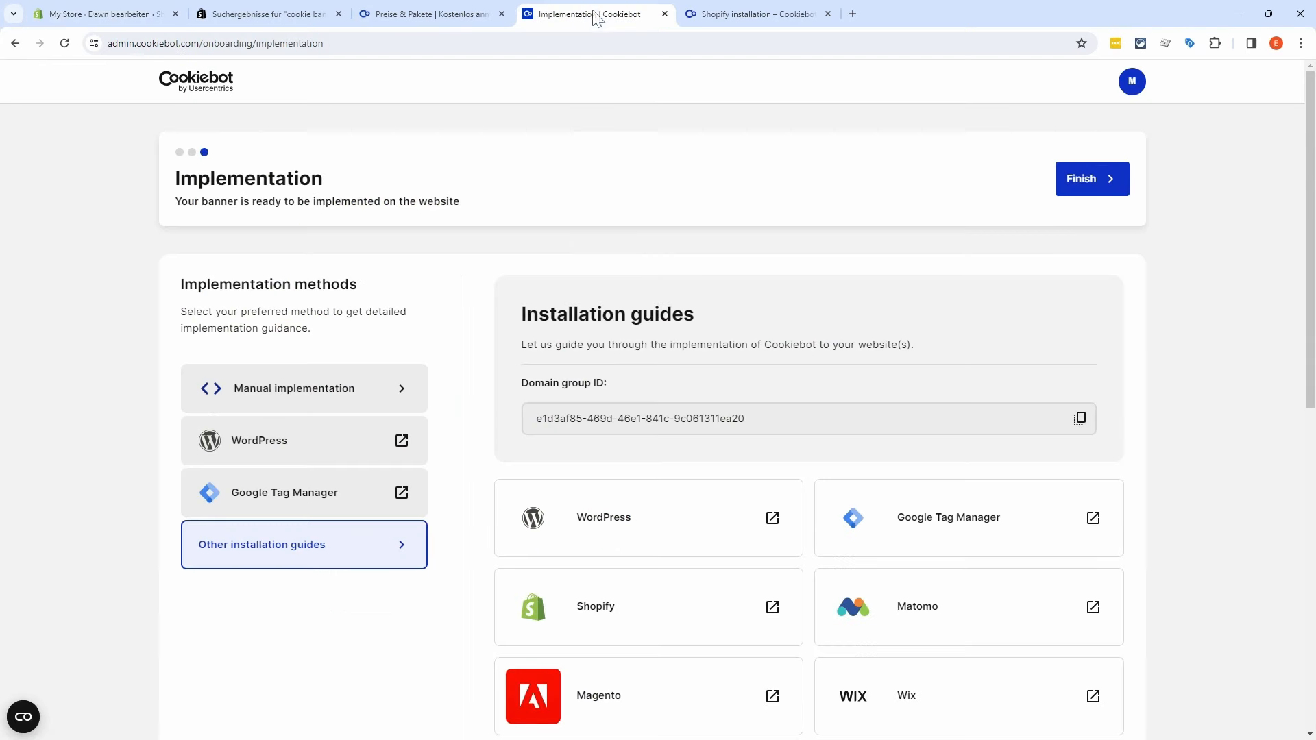
triple_click(596, 418)
key(ctrl+c)
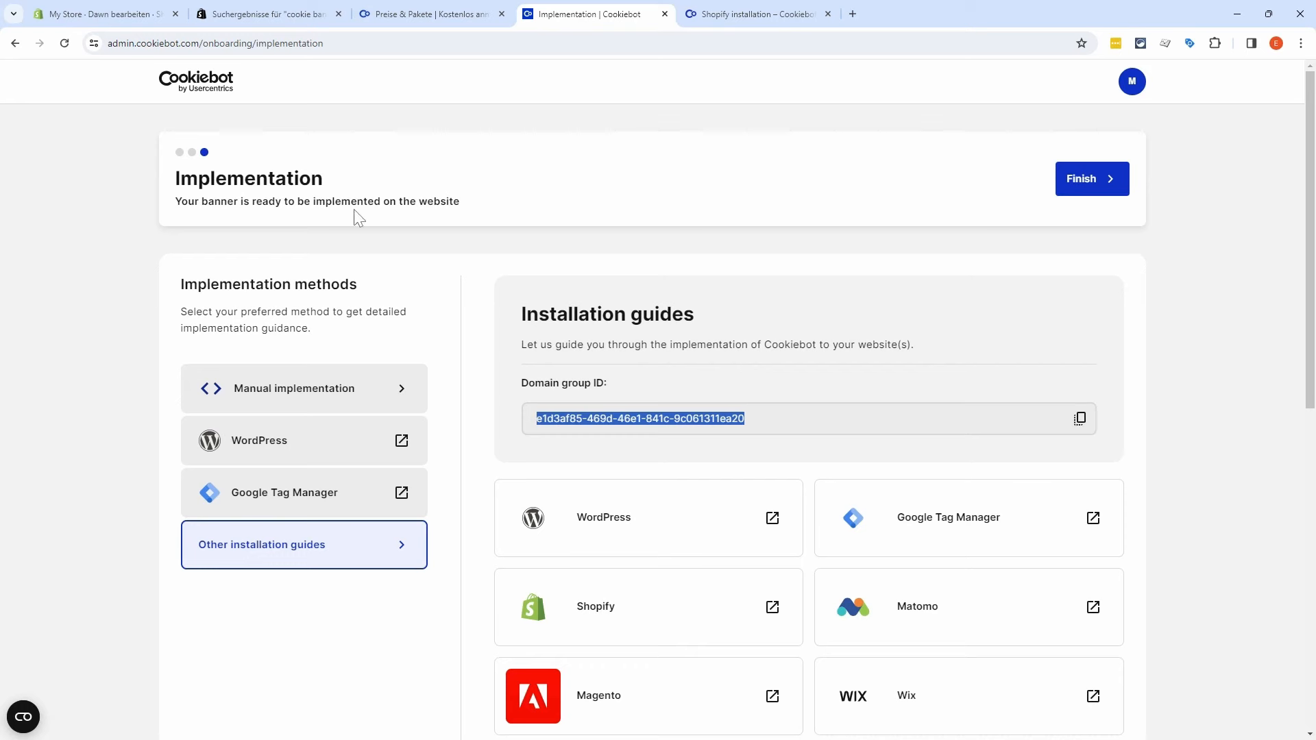
click(129, 14)
click(486, 264)
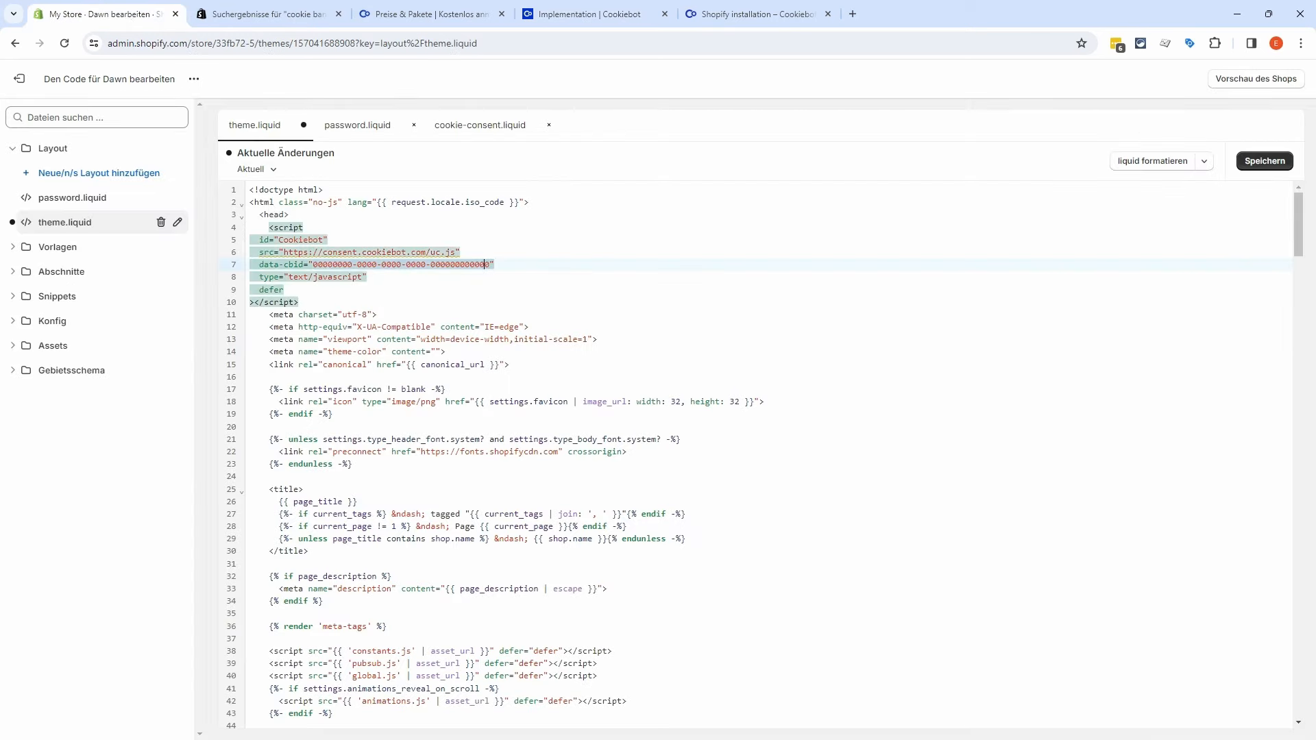
drag(487, 264, 315, 264)
key(ctrl+v)
Step: Copy the {% render 'cookie-consent' %} line from step 6 of the Cookiebot Shopify installation guide
click(726, 15)
click(795, 456)
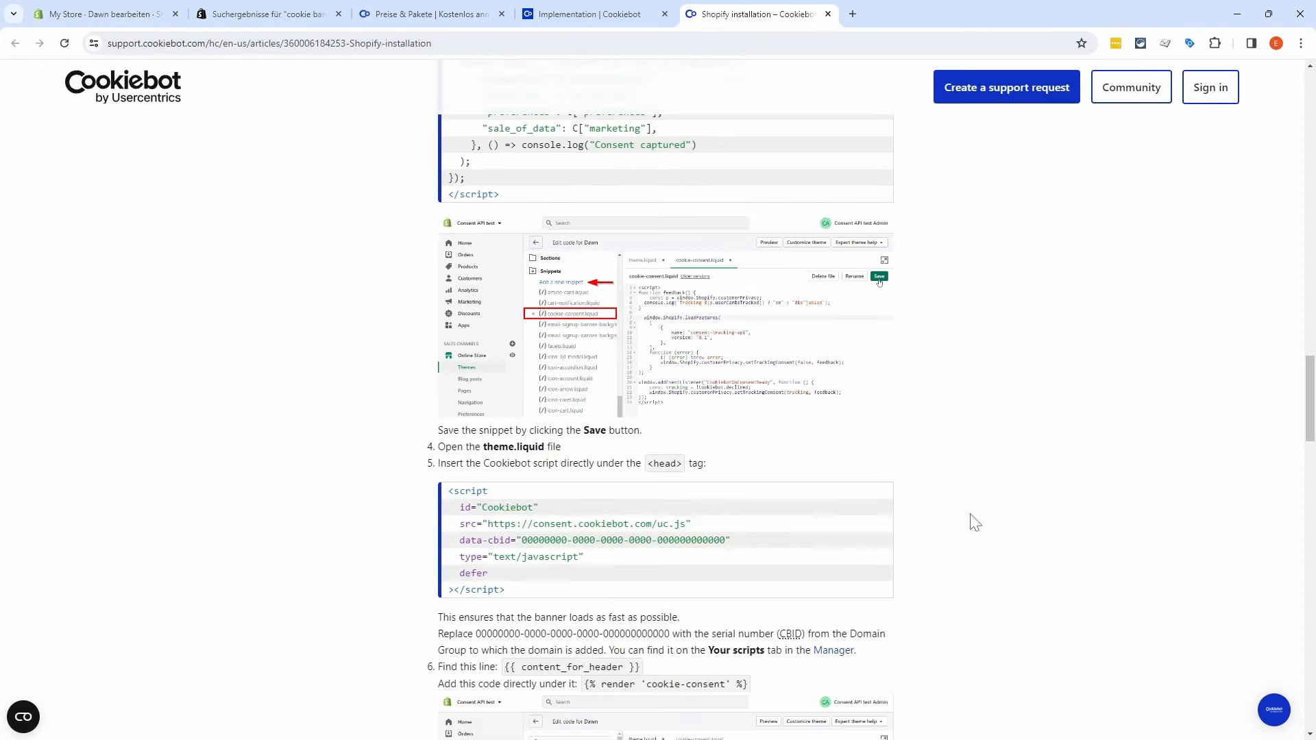
scroll(955, 505, down, 3)
scroll(954, 505, down, 3)
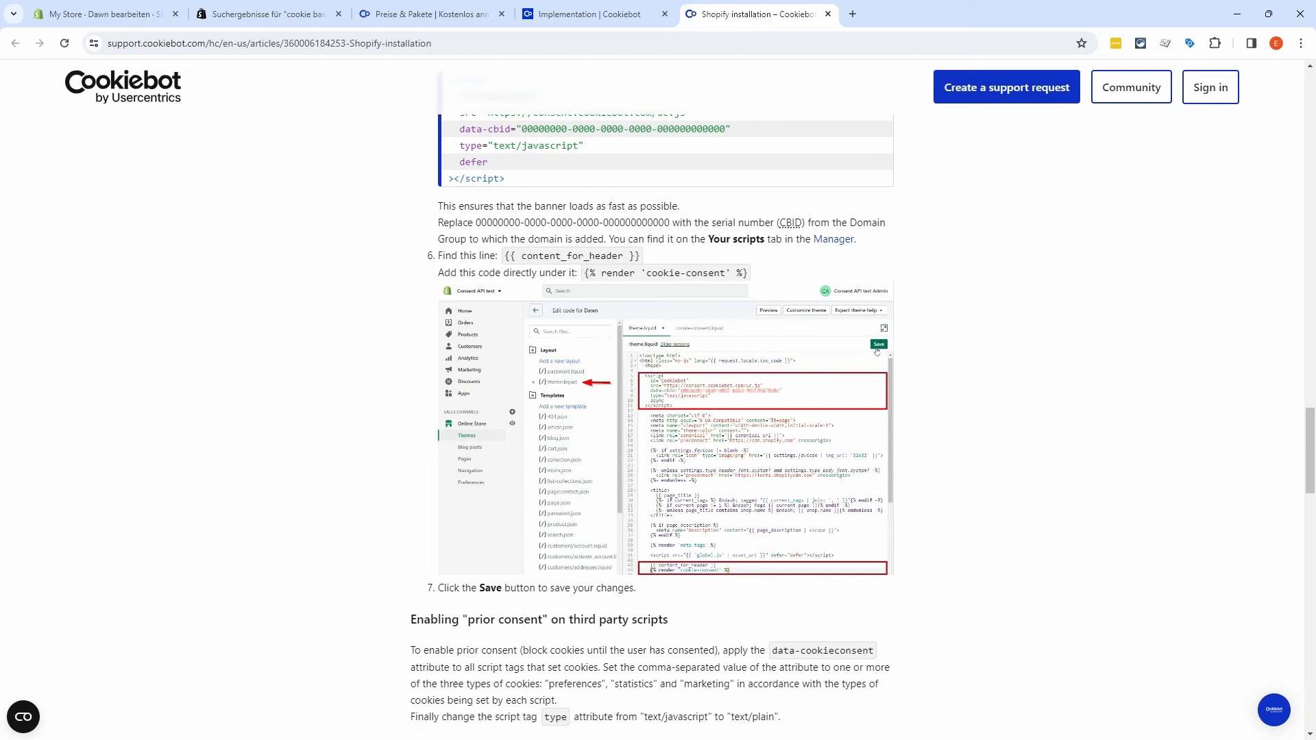
drag(584, 273, 742, 273)
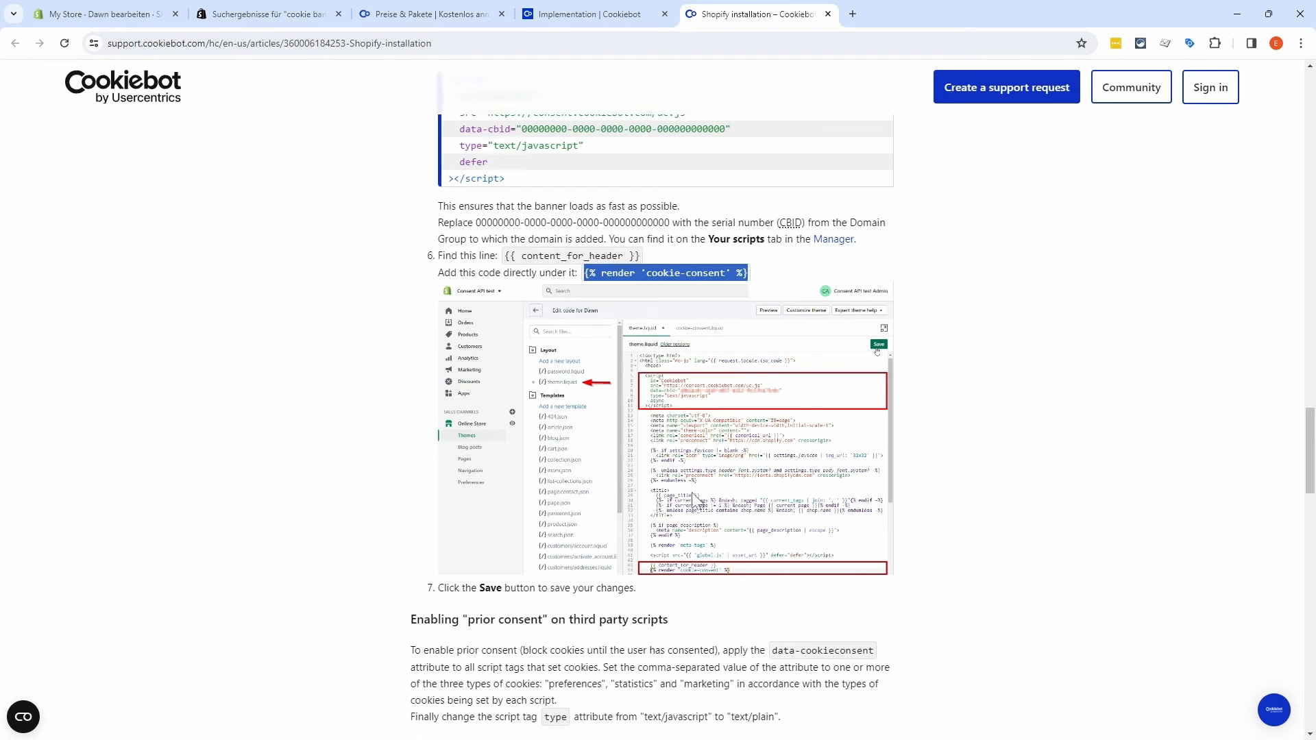
Step: Insert {% render 'cookie-consent' %} on a new line directly under {{ content_for_header }} in theme.liquid and save the file
click(122, 16)
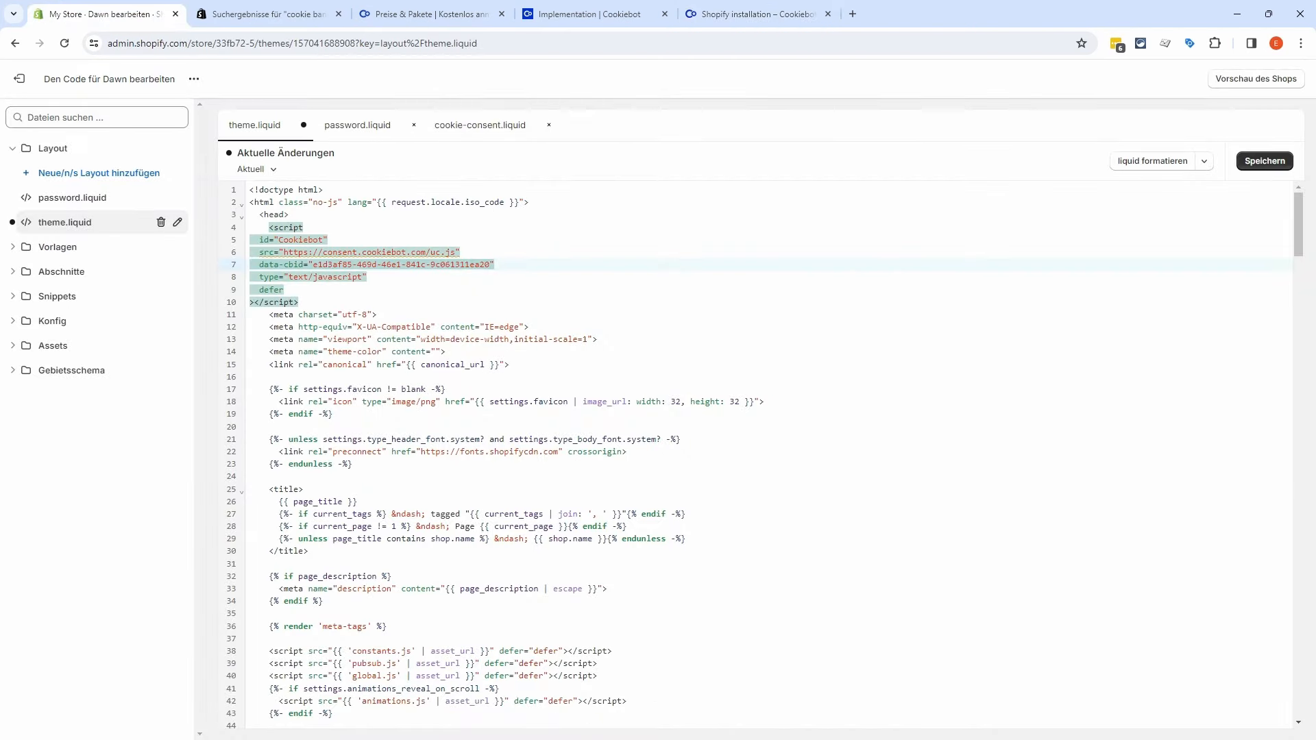
scroll(589, 452, down, 4)
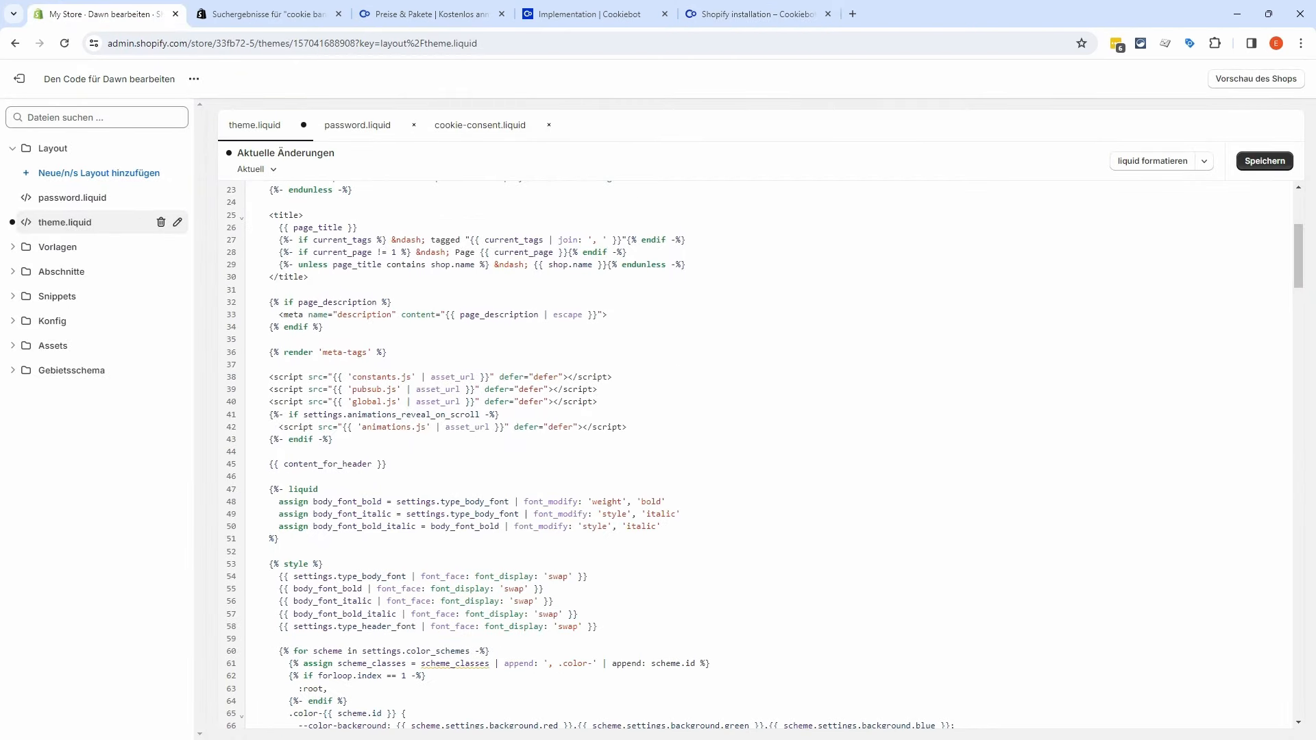
click(387, 464)
key(Return)
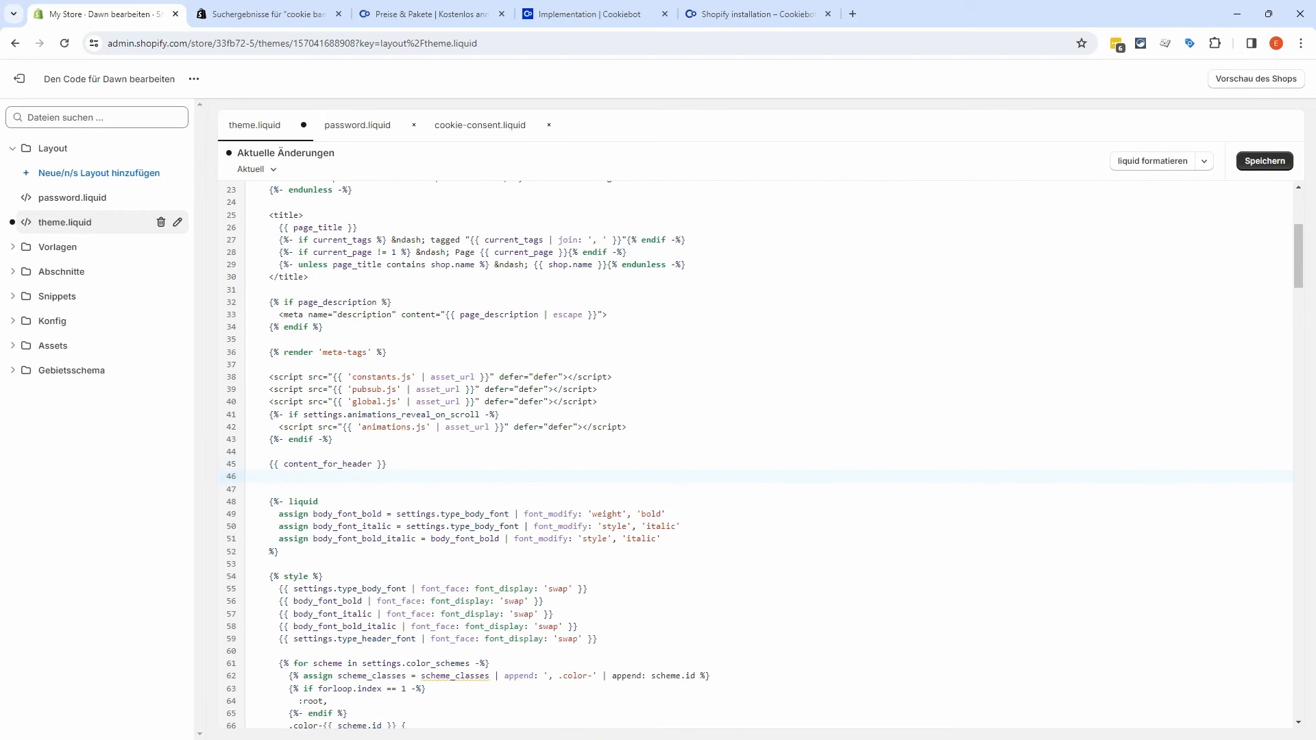
text({% render 'cookie-consent' %})
click(1265, 160)
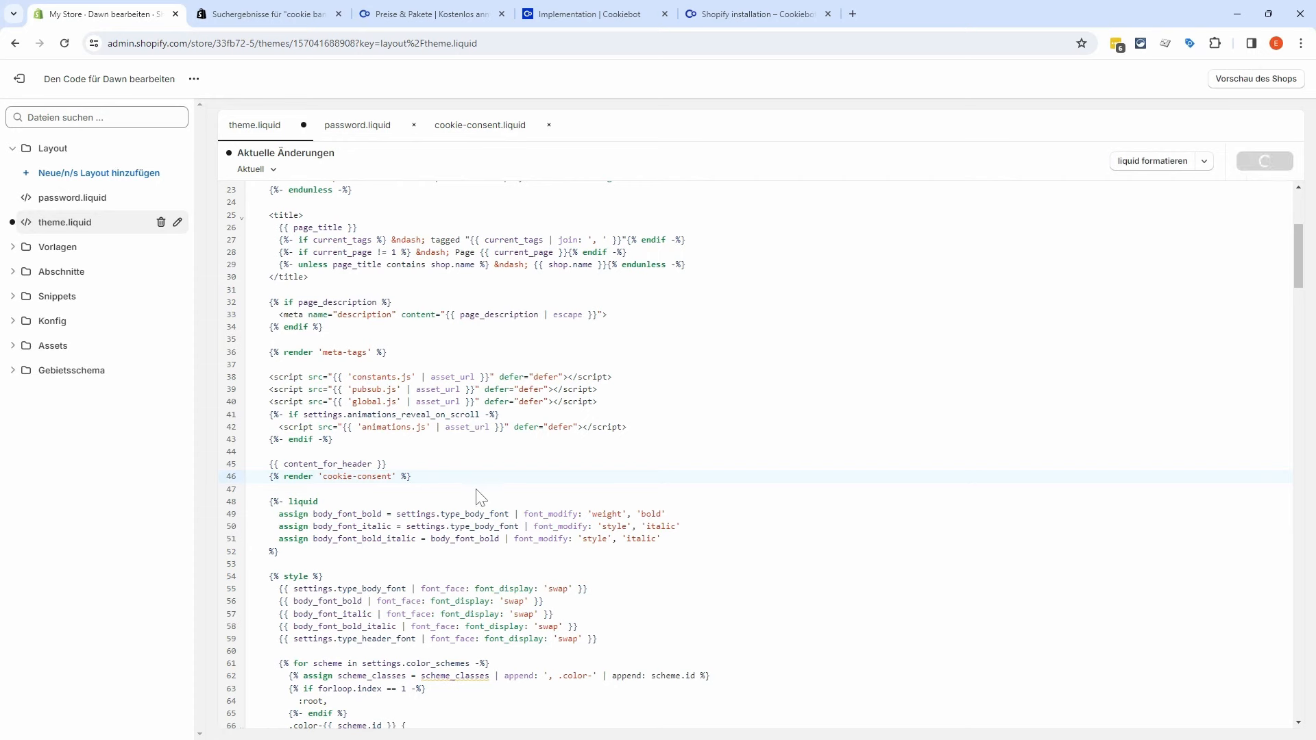
Step: Copy the CookieDeclaration script from step 5 of the guide's "Implementing the Cookie Declaration in Shopify" section
click(738, 16)
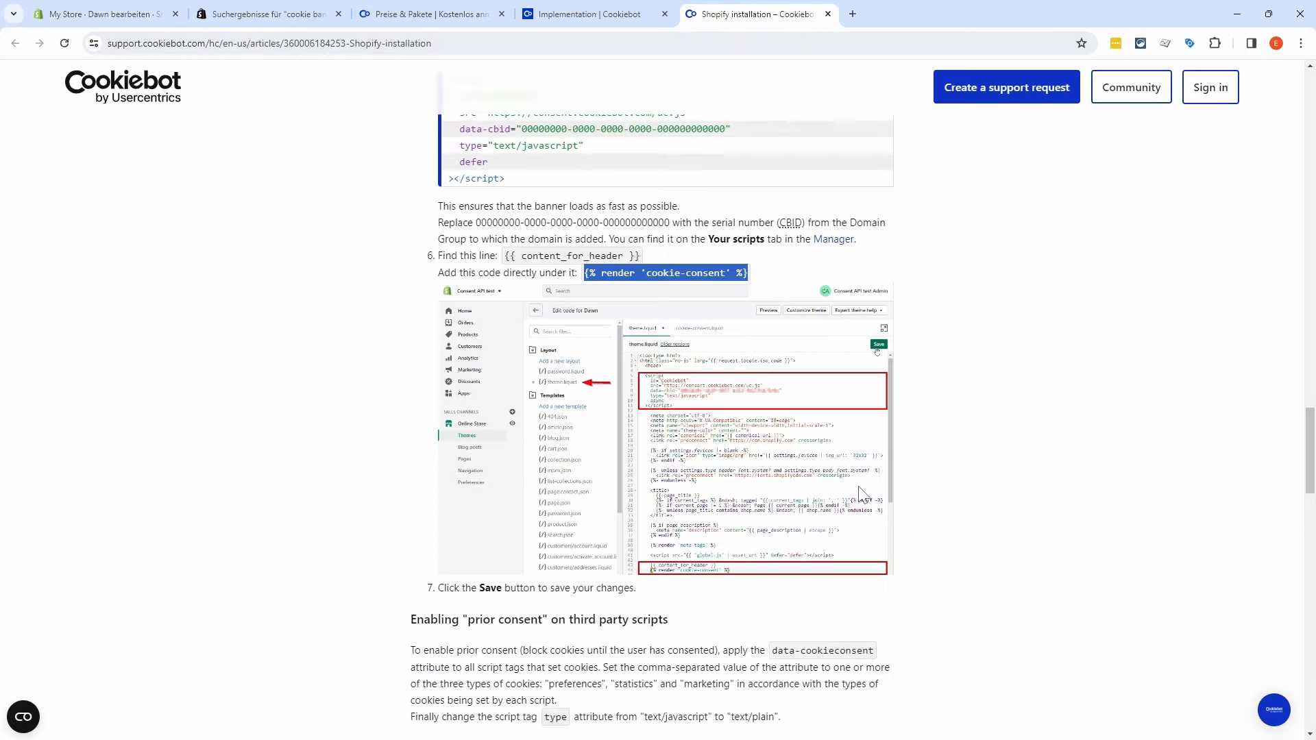
click(975, 495)
scroll(972, 423, down, 1)
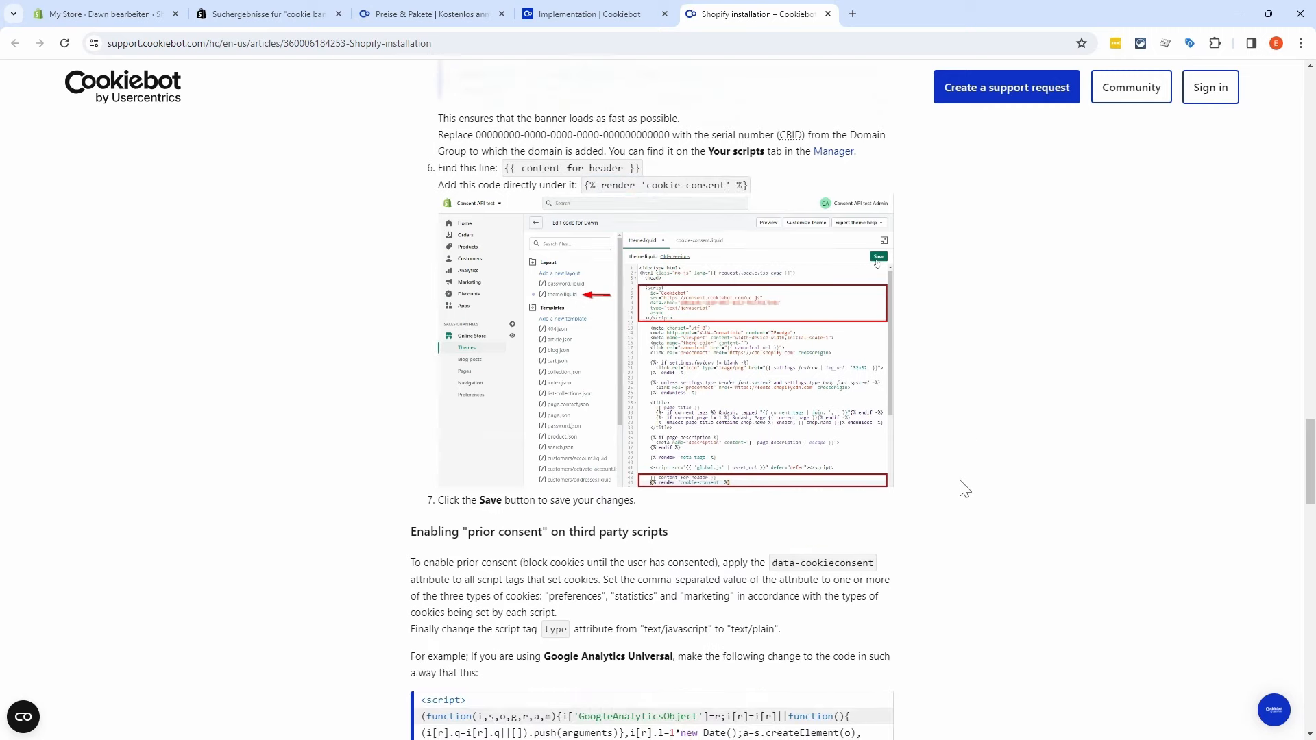
scroll(964, 488, down, 5)
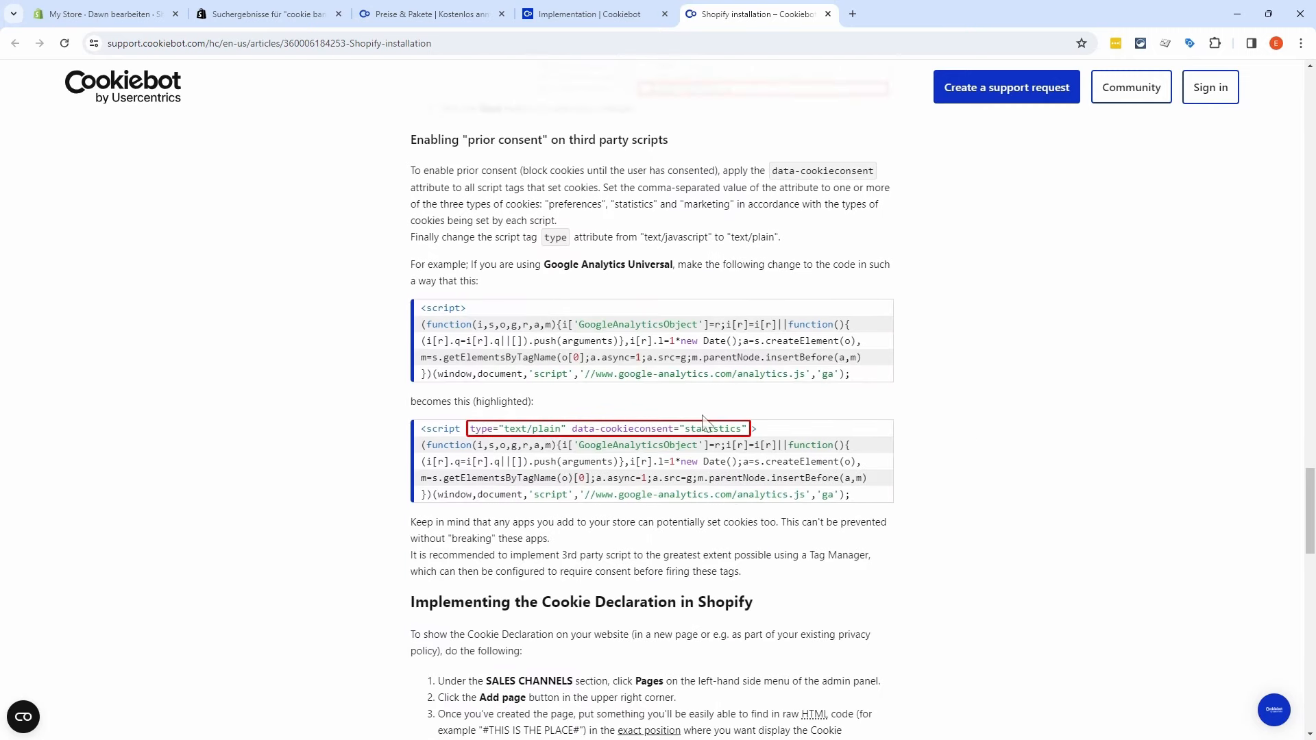
scroll(979, 440, down, 1)
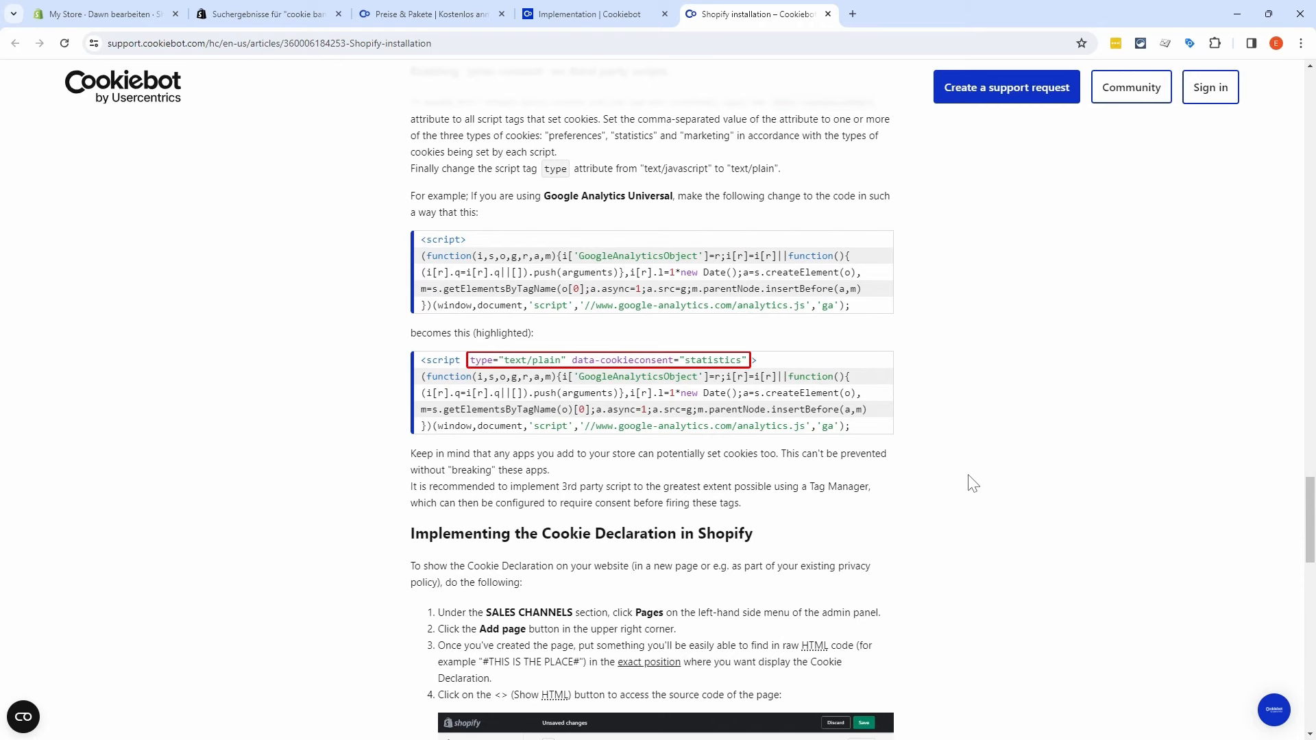
scroll(985, 459, down, 5)
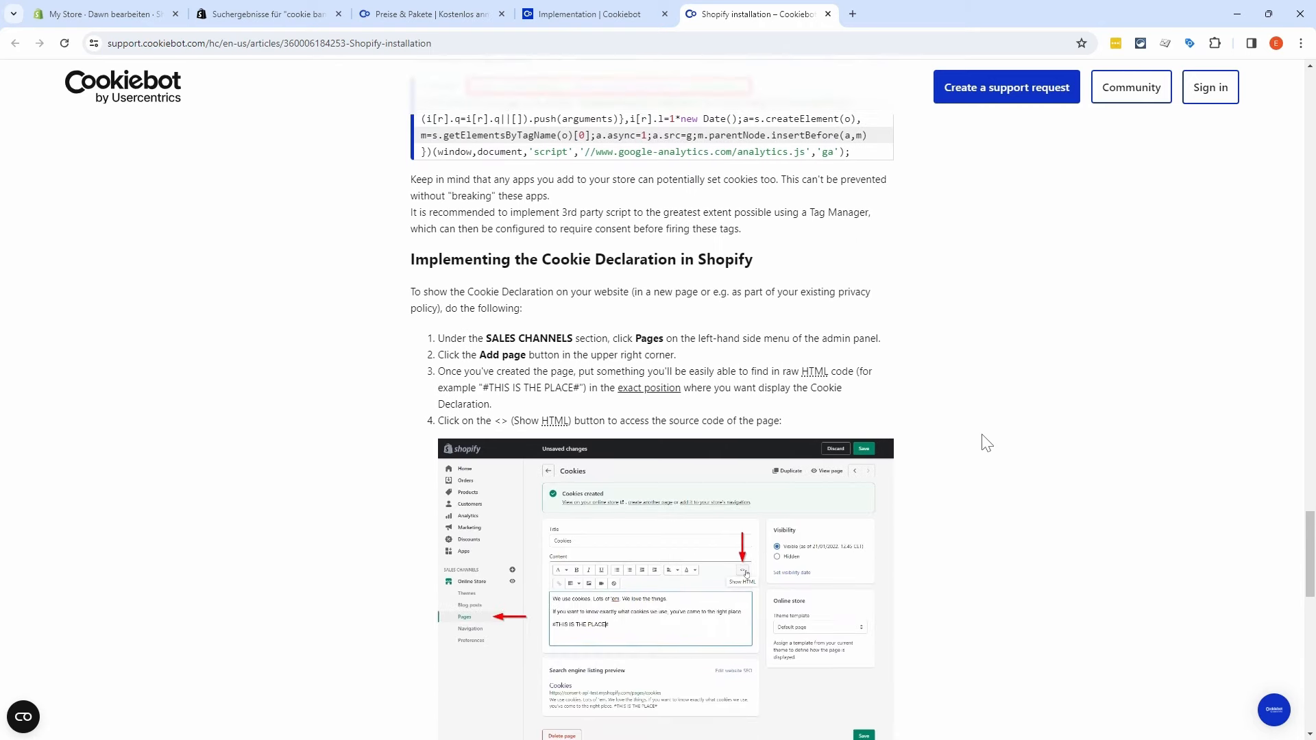
scroll(980, 431, down, 1)
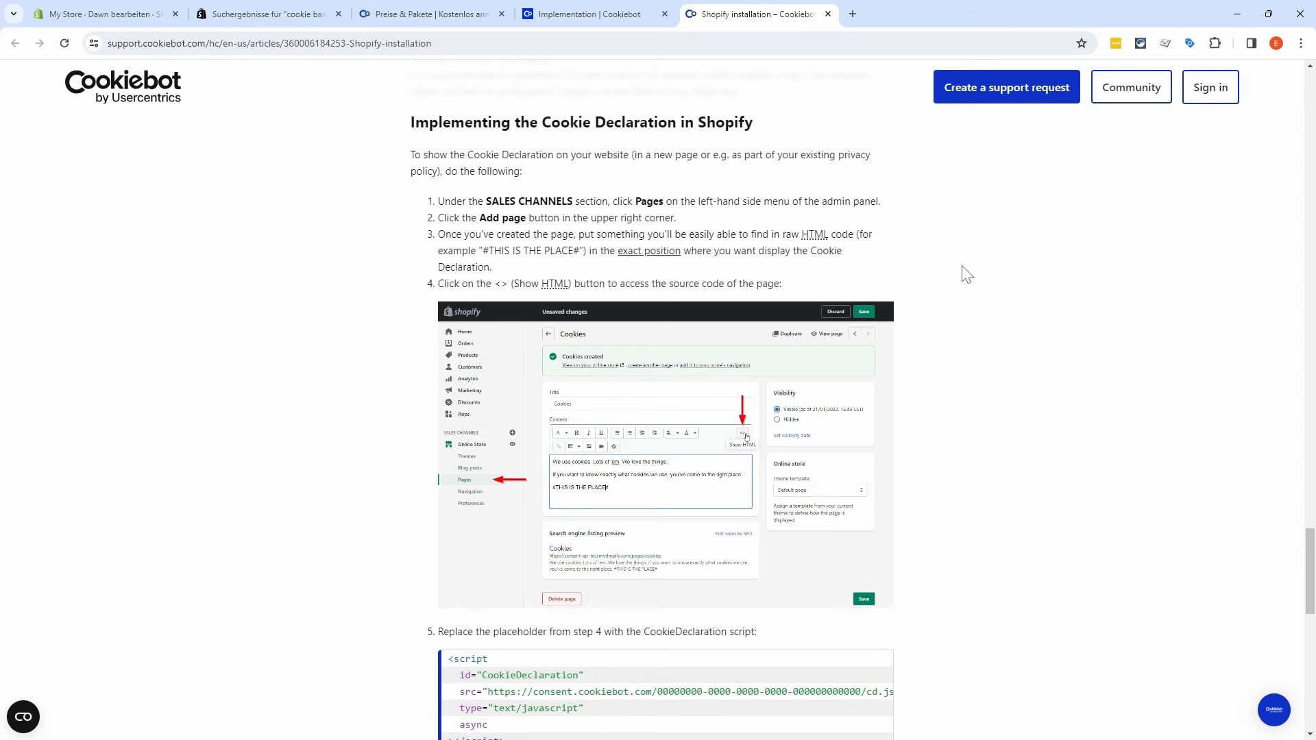
scroll(960, 274, down, 3)
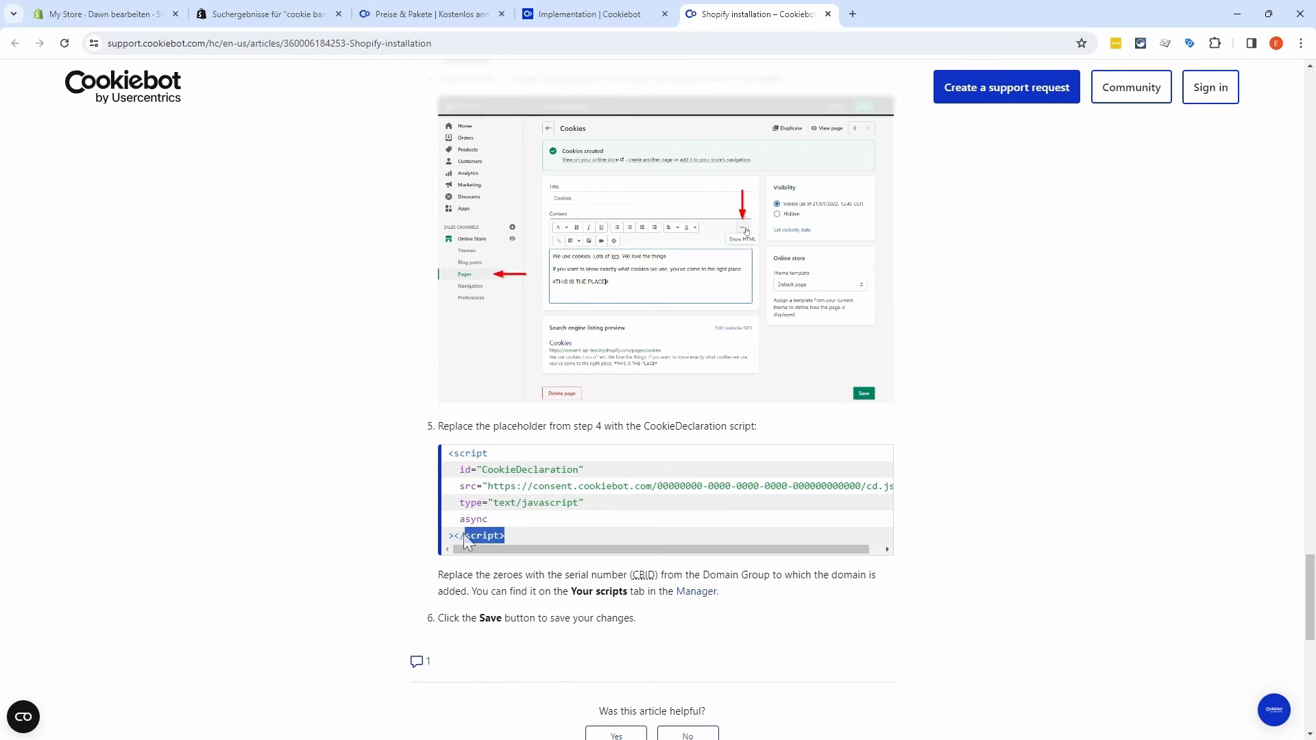
drag(463, 533, 444, 461)
key(ctrl+c)
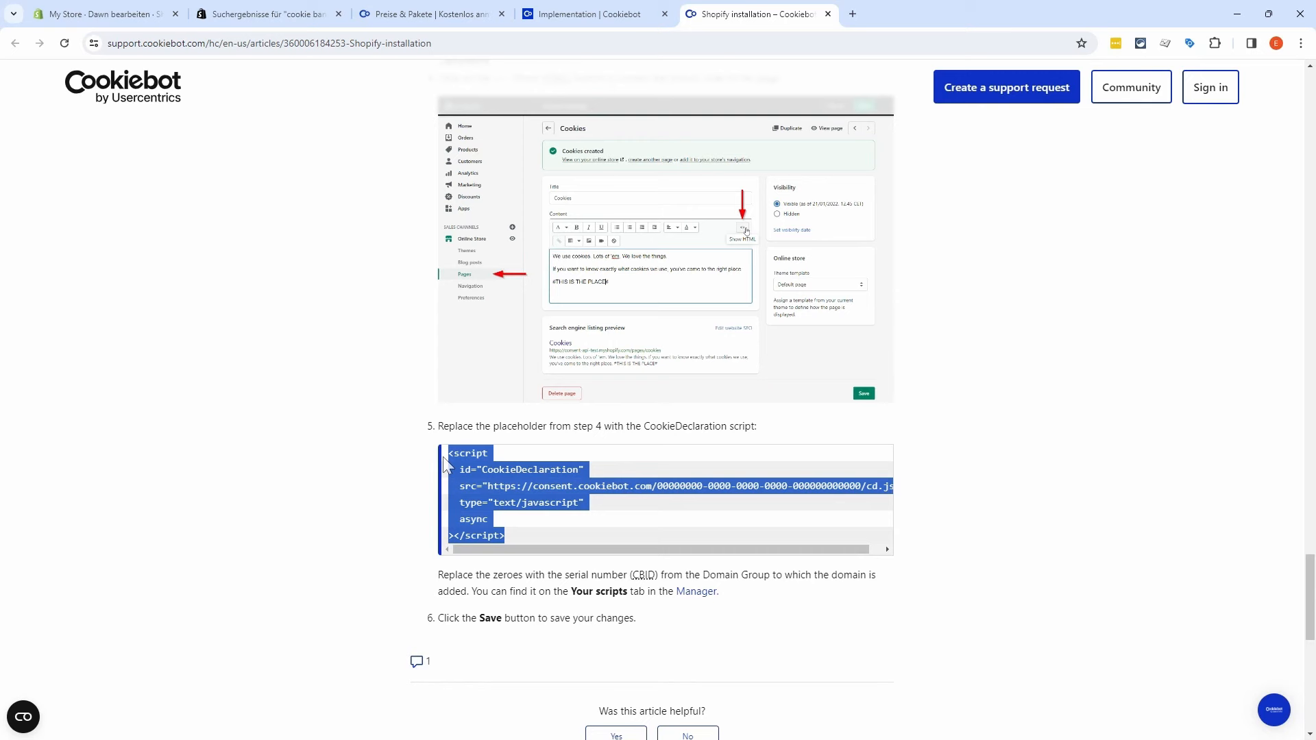
Step: Leave the theme code editor, open the store's Cookie Einstellung page and paste the CookieDeclaration script into its content as HTML
click(102, 16)
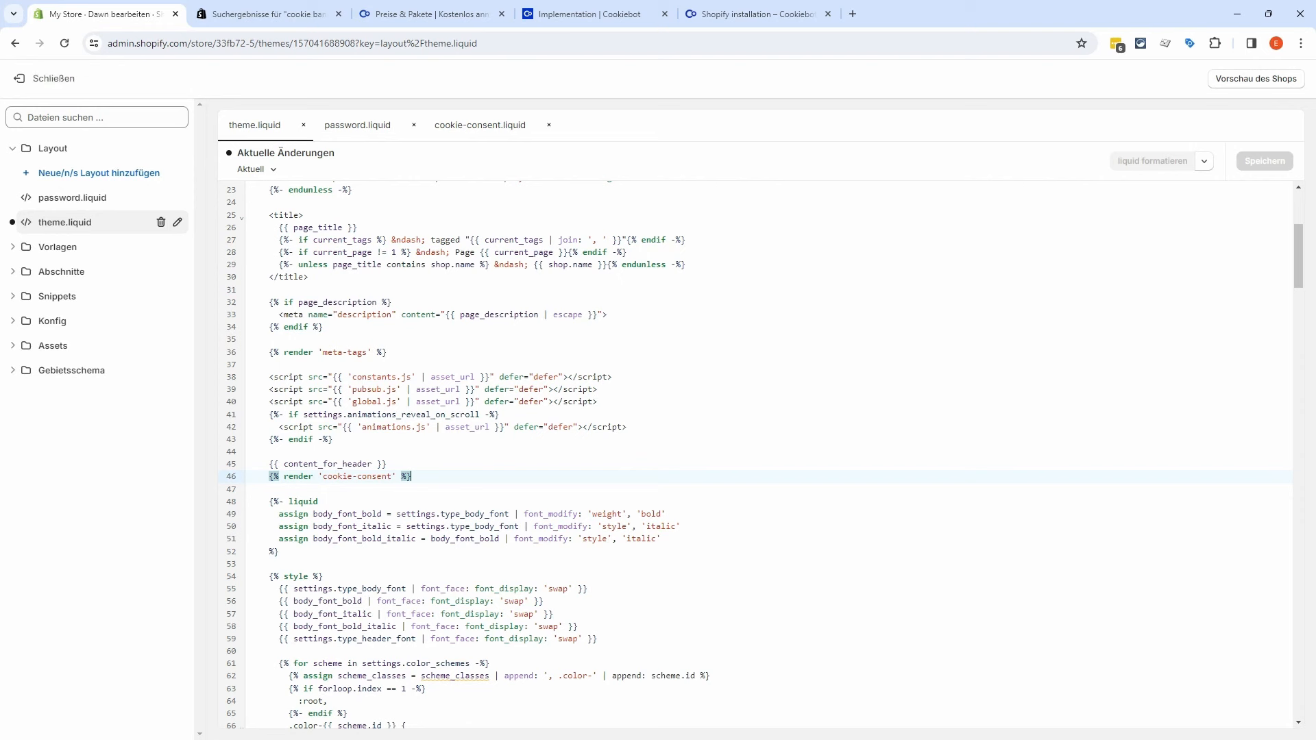
click(26, 81)
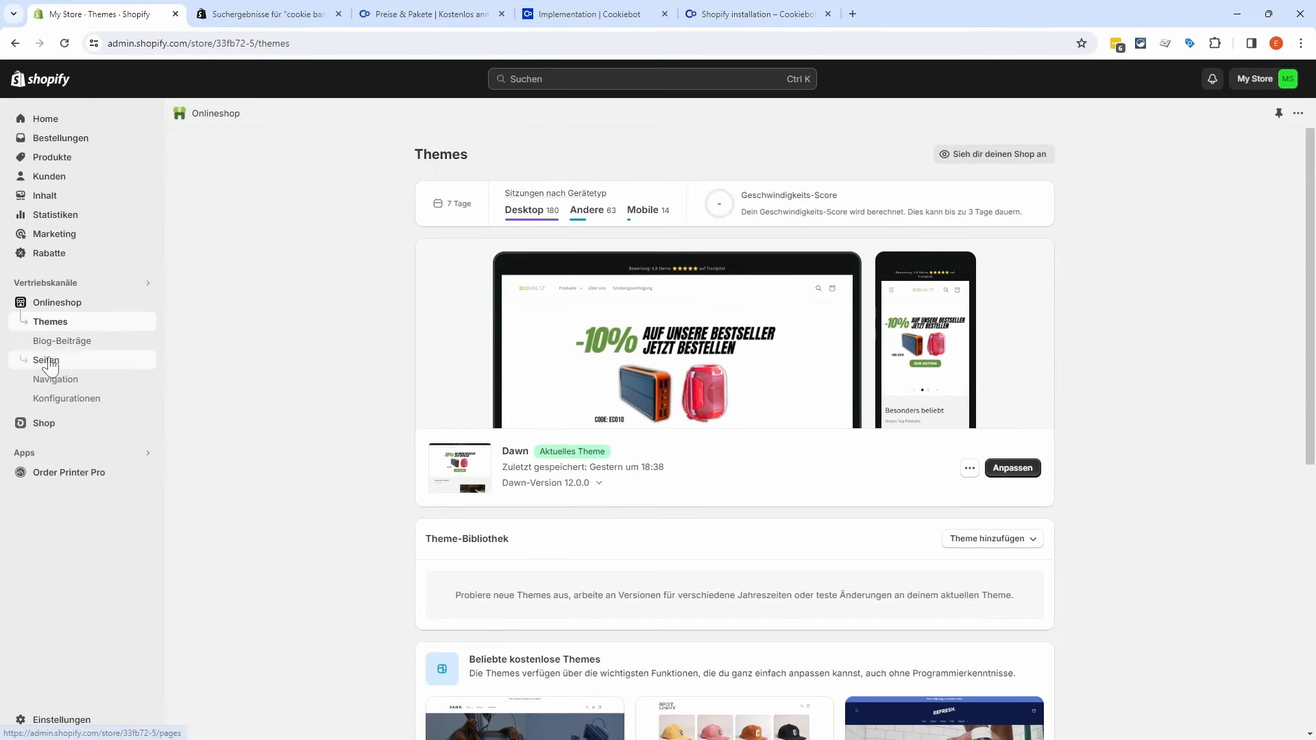
click(46, 360)
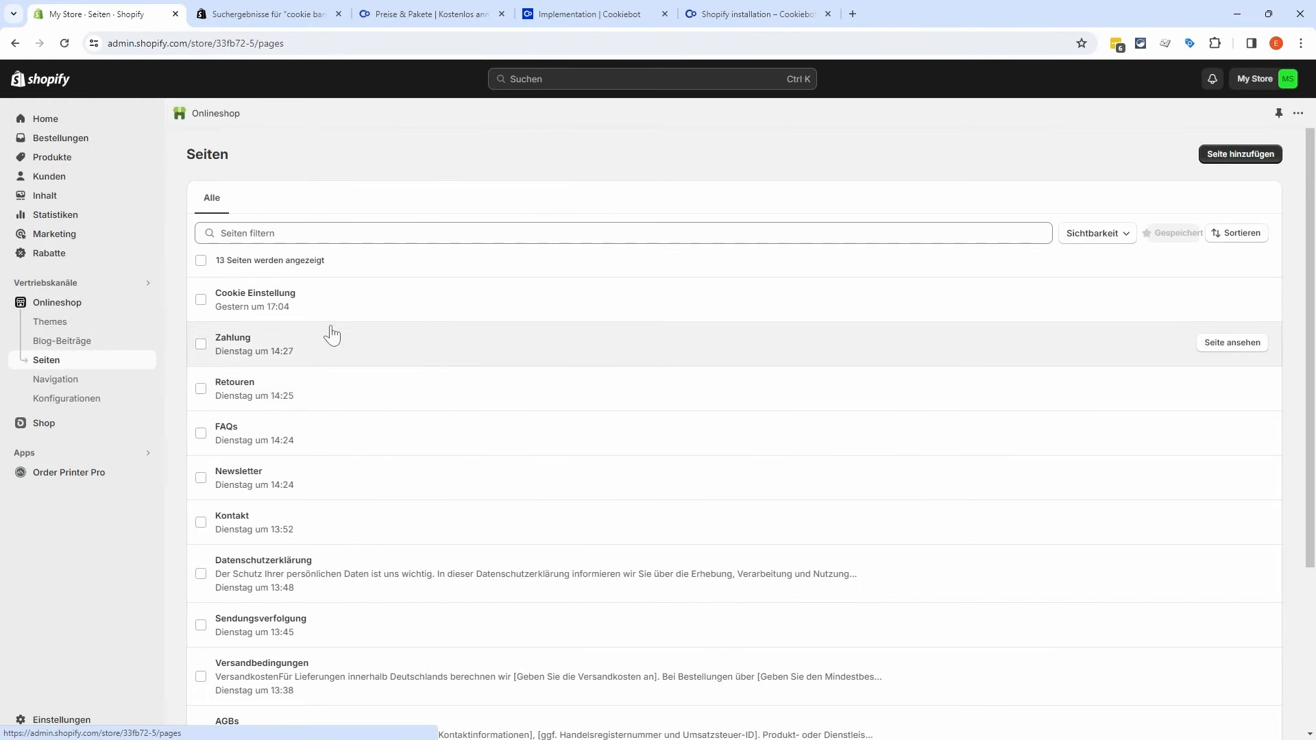
click(266, 303)
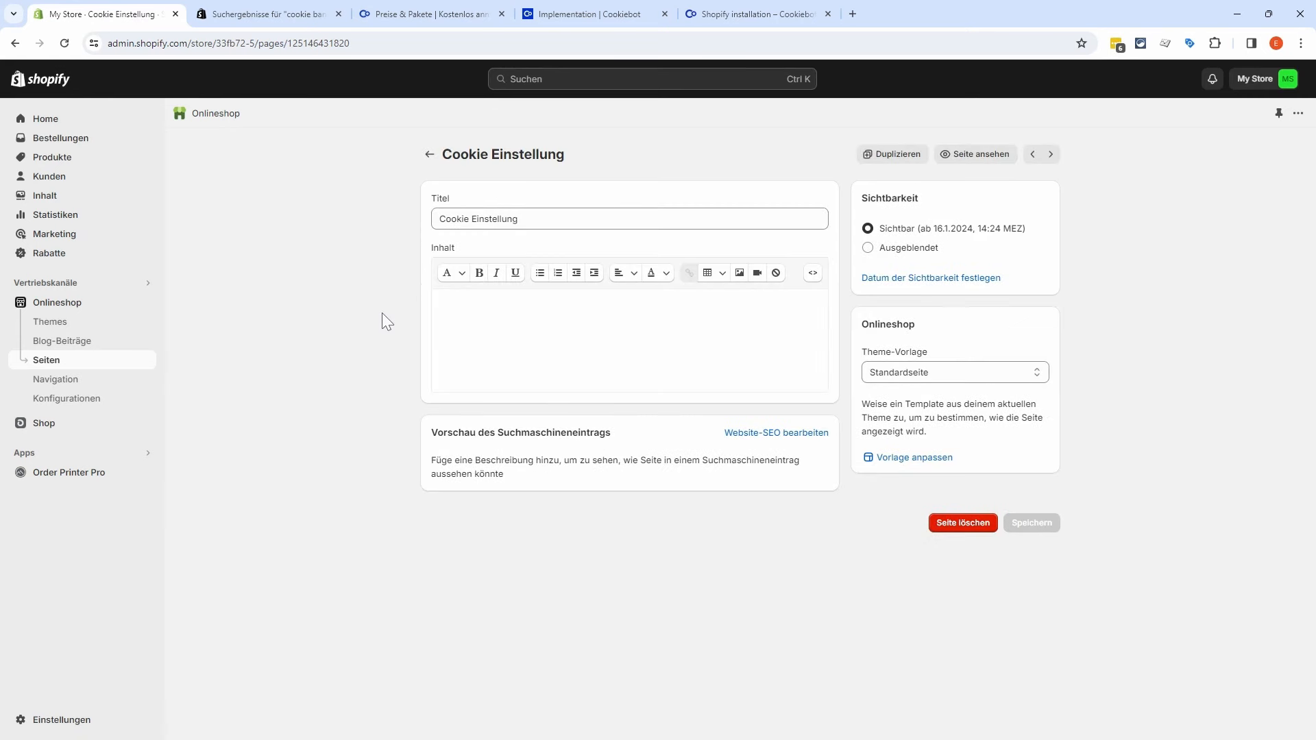
click(813, 275)
click(813, 275)
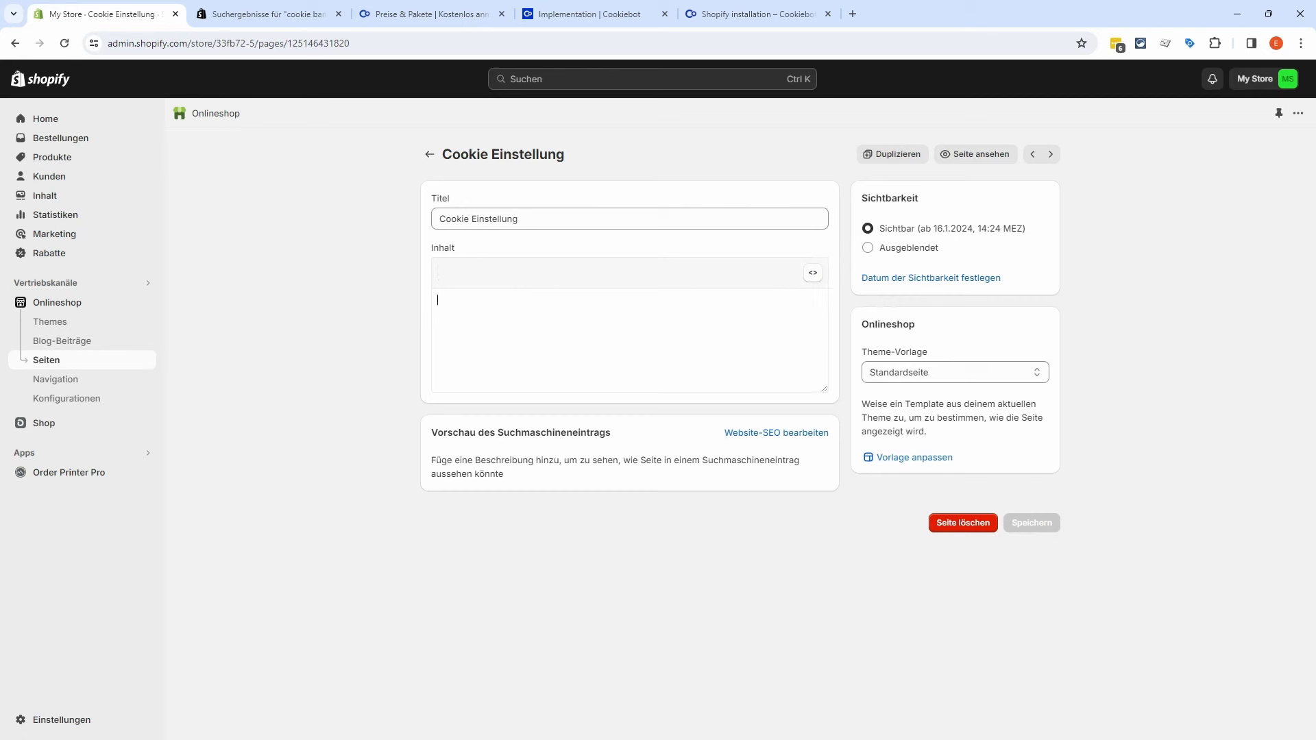
key(ctrl+v)
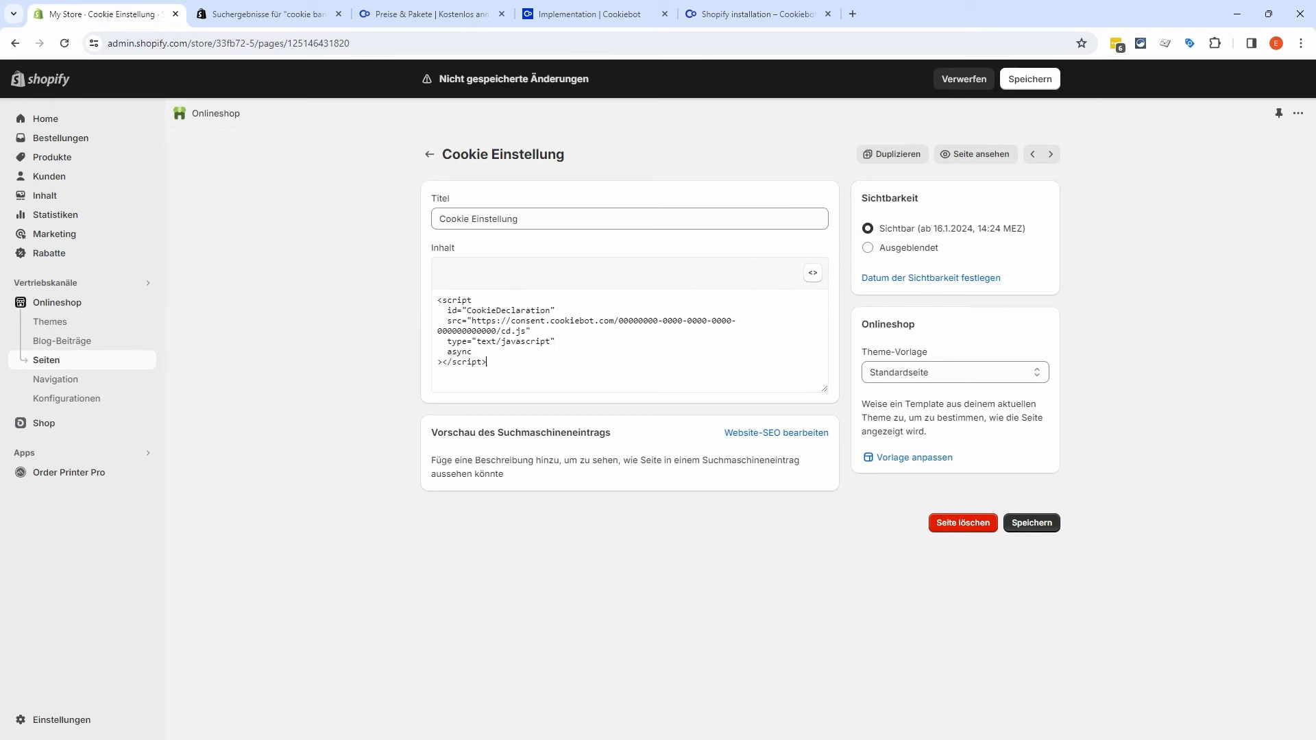
Step: Replace the all-zero placeholder in the script's src URL with the domain group ID from the Cookiebot Implementation page and save the page
drag(496, 331, 619, 321)
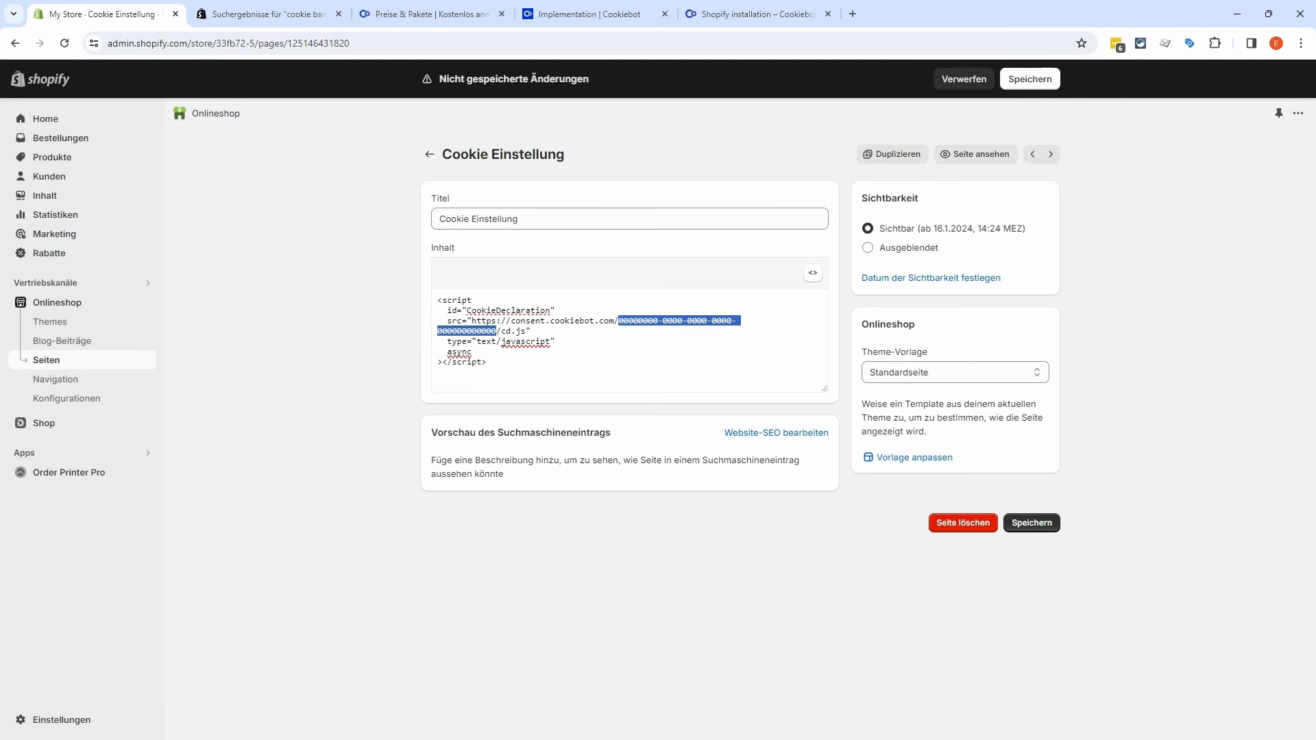
click(604, 14)
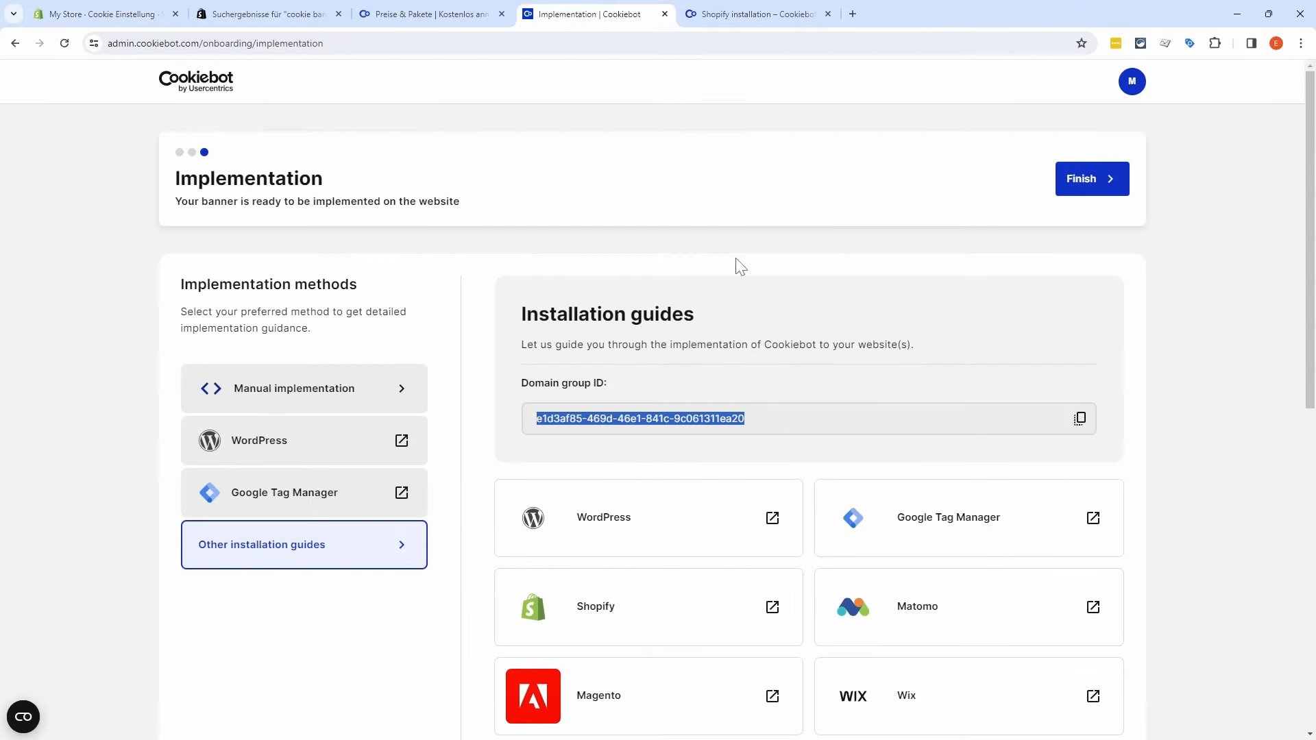
click(1079, 418)
click(103, 14)
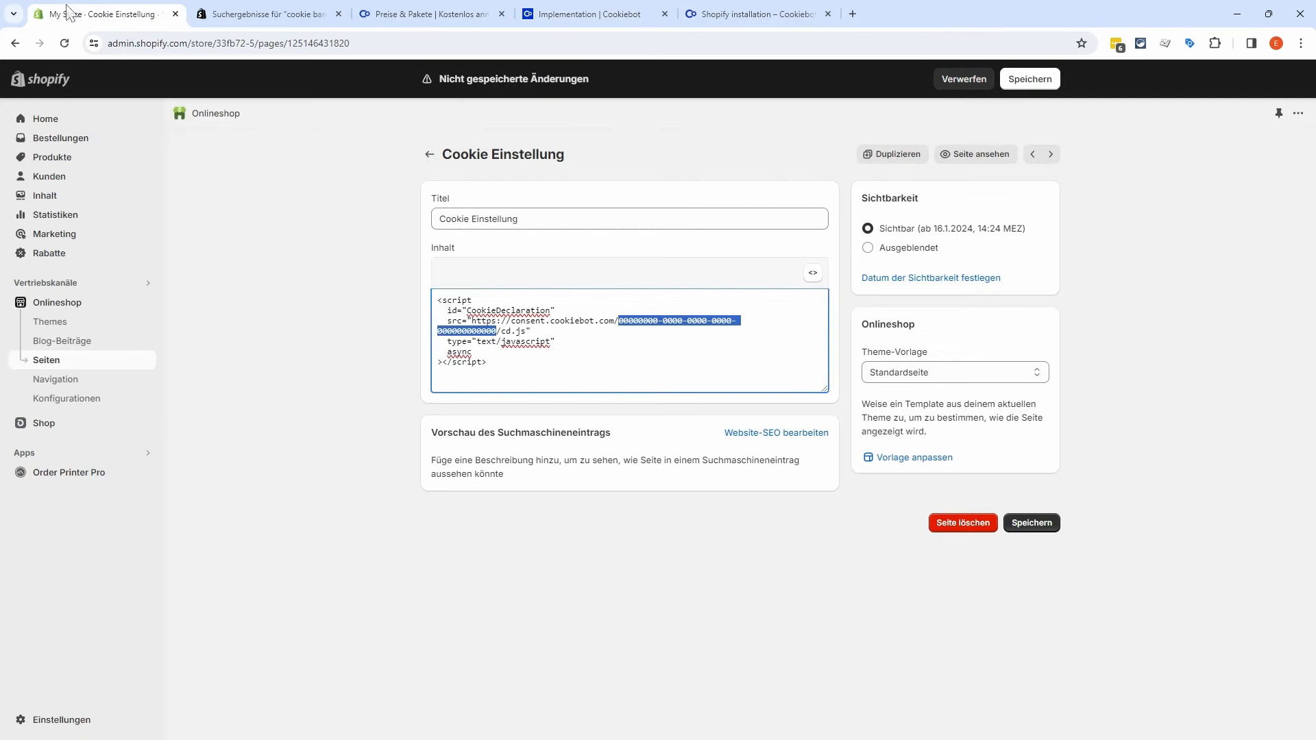
key(ctrl+v)
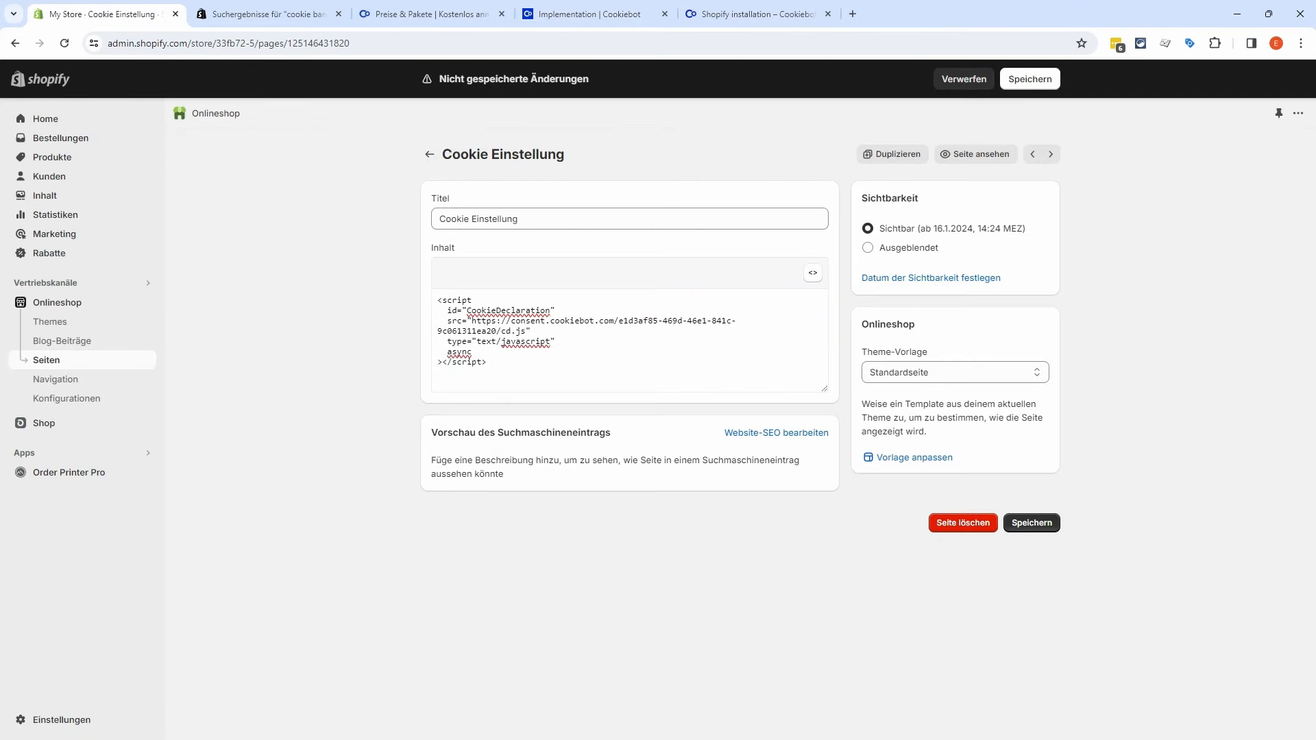
click(1033, 524)
Step: View the Cookie Einstellung page in the online store and examine its cookie declaration tables down to the footer
click(975, 155)
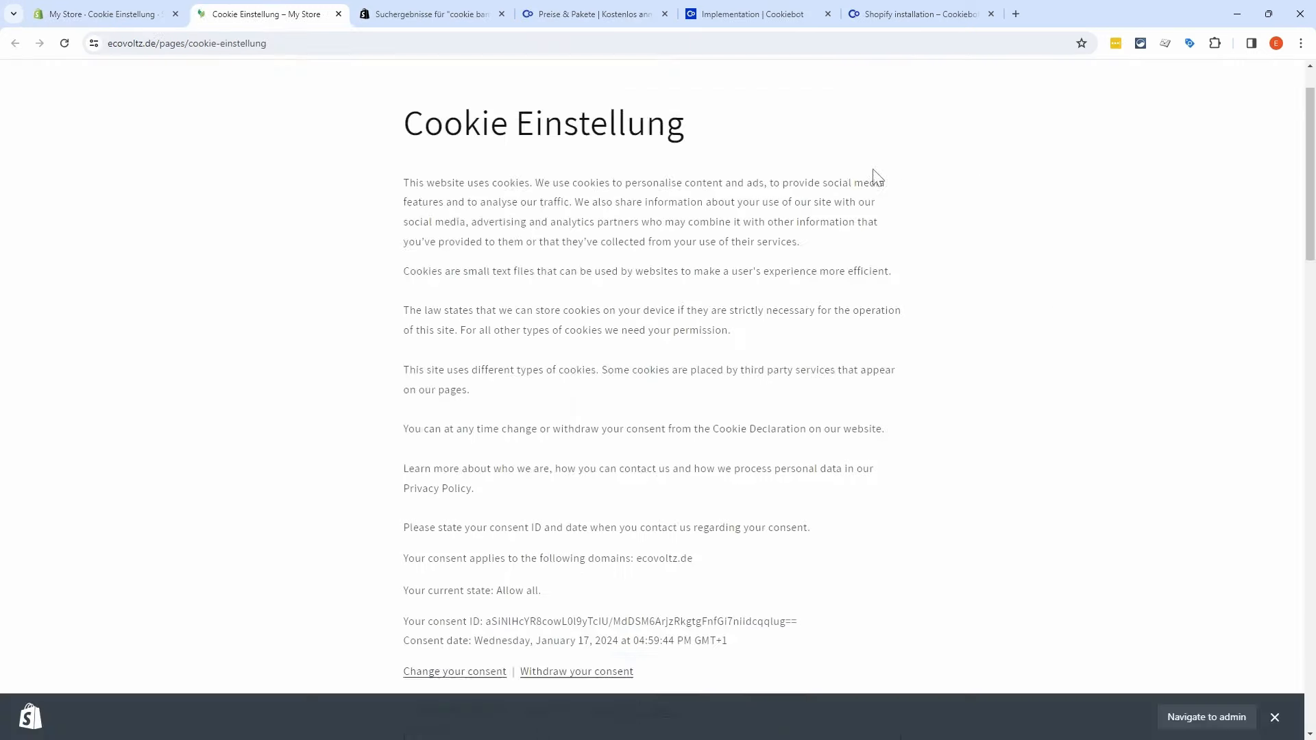
scroll(753, 182, down, 3)
scroll(731, 182, down, 3)
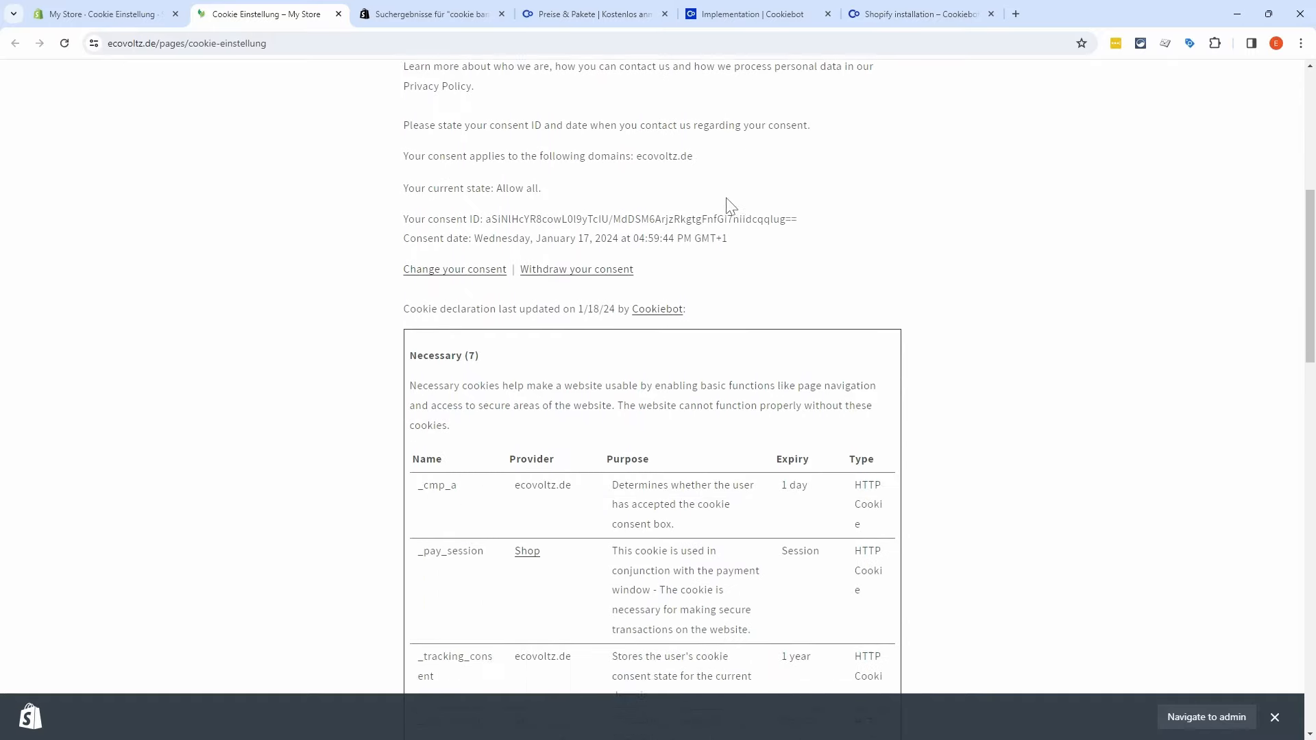
scroll(728, 206, up, 7)
scroll(719, 234, down, 9)
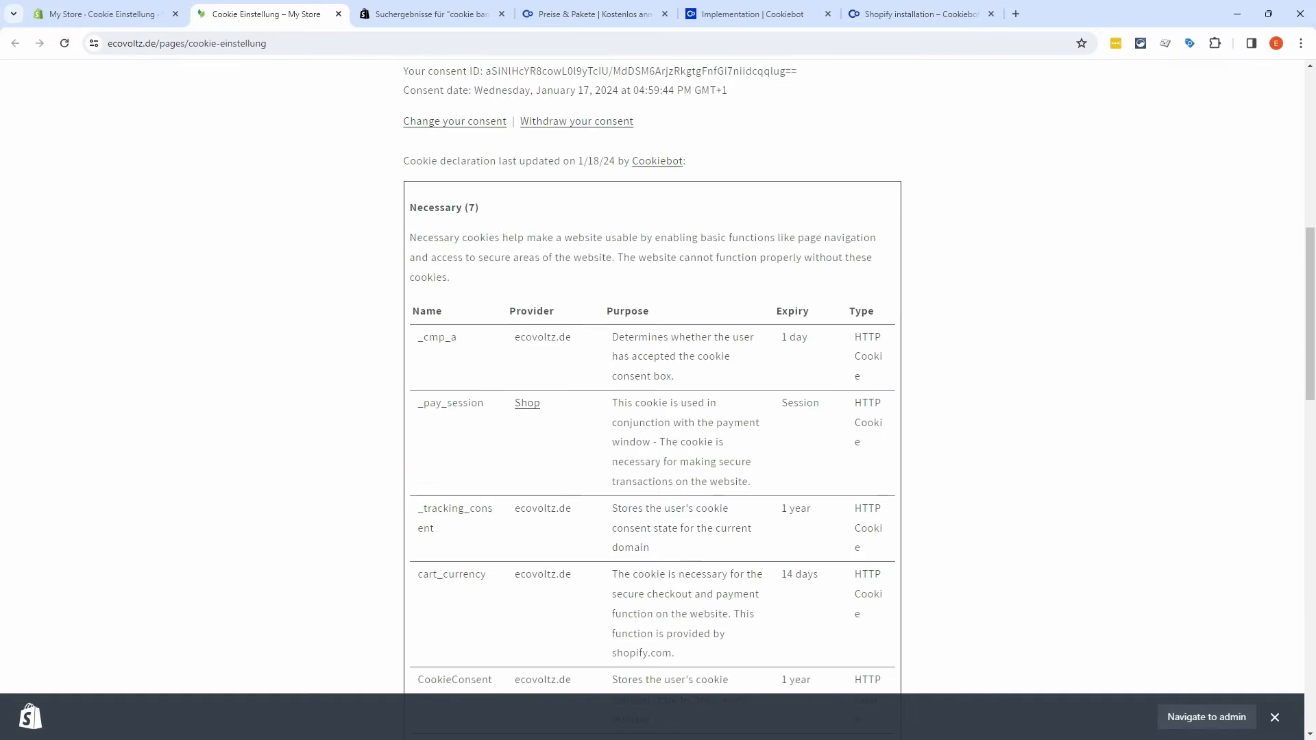
scroll(508, 357, down, 4)
scroll(596, 347, down, 10)
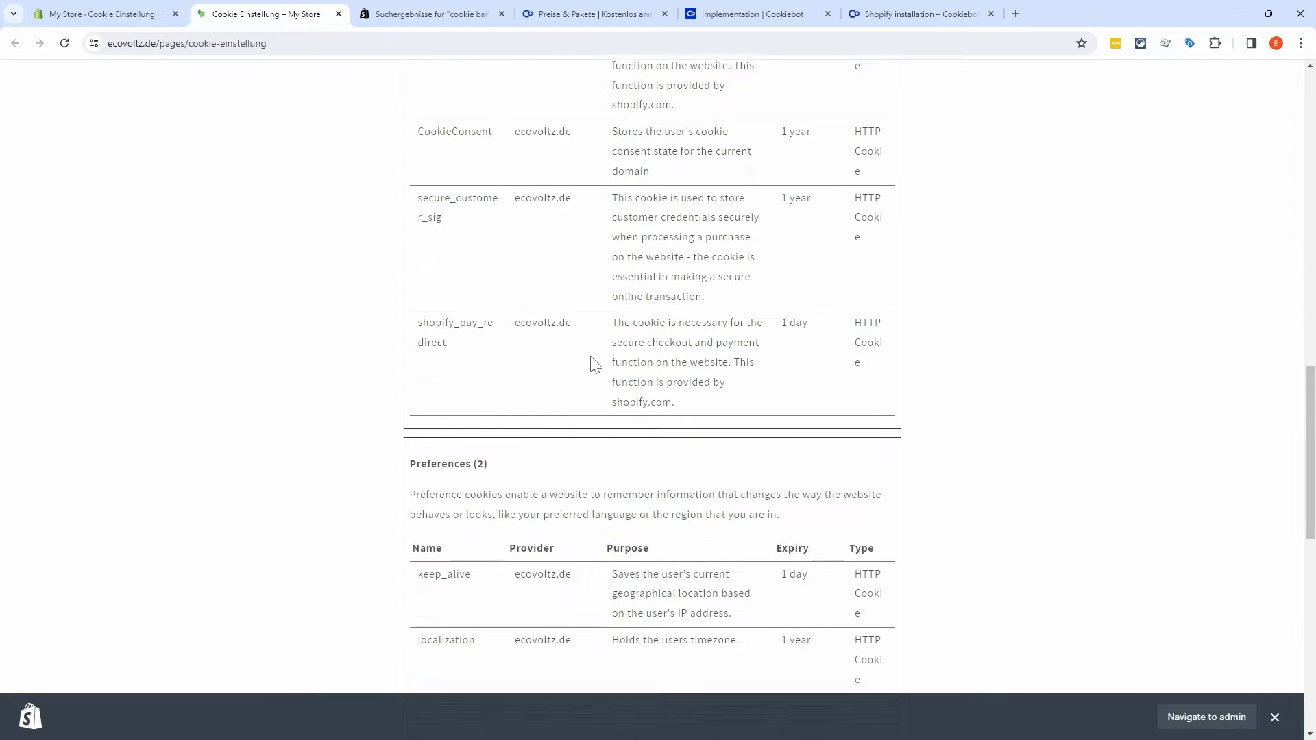
scroll(593, 383, down, 5)
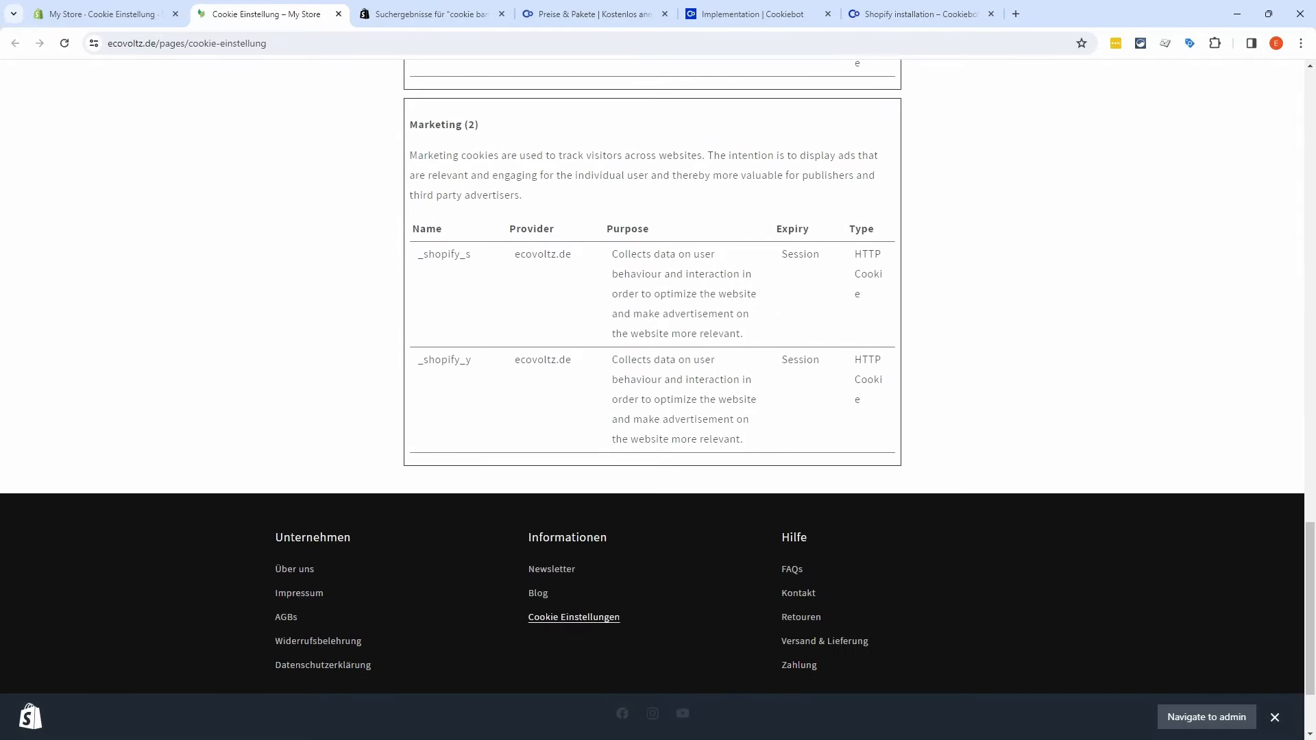
Step: Return to the consent details above the cookie tables and open the dialog for changing the consent
scroll(466, 304, up, 3)
scroll(466, 304, up, 8)
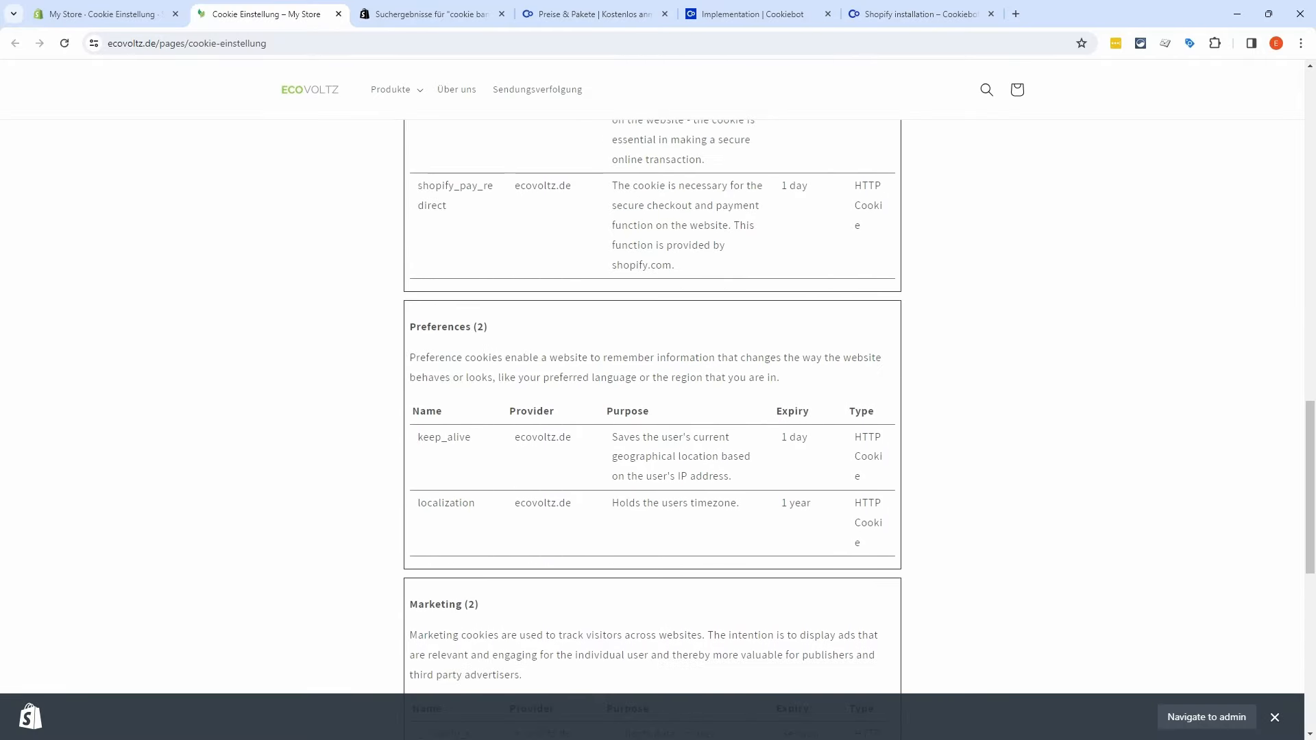
scroll(588, 382, up, 3)
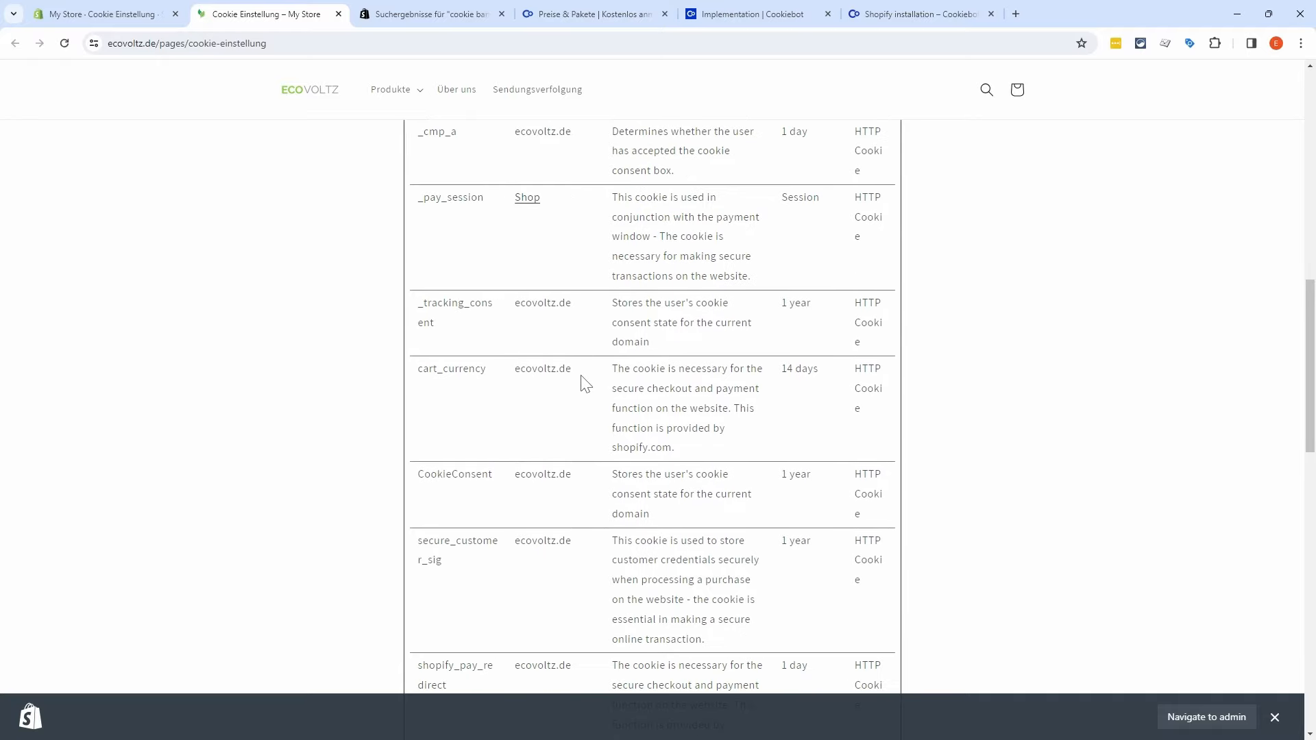
scroll(587, 384, up, 5)
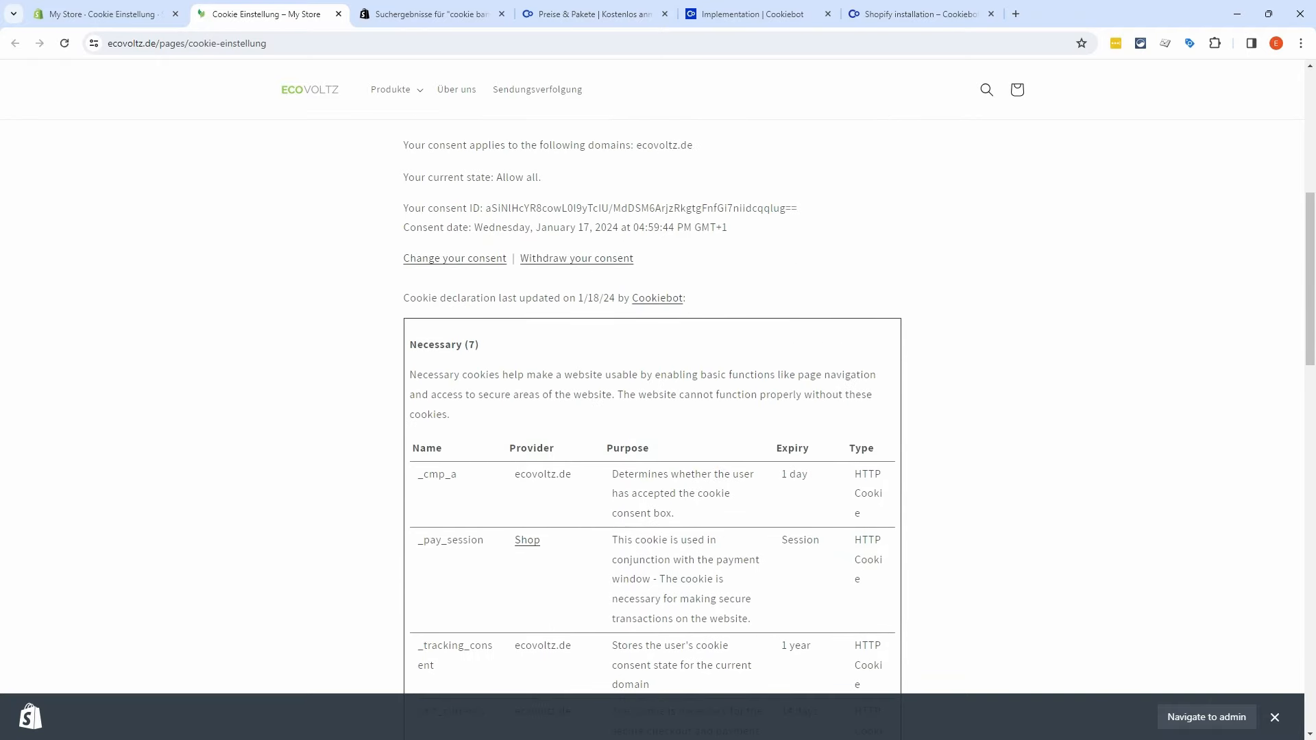
scroll(651, 411, up, 2)
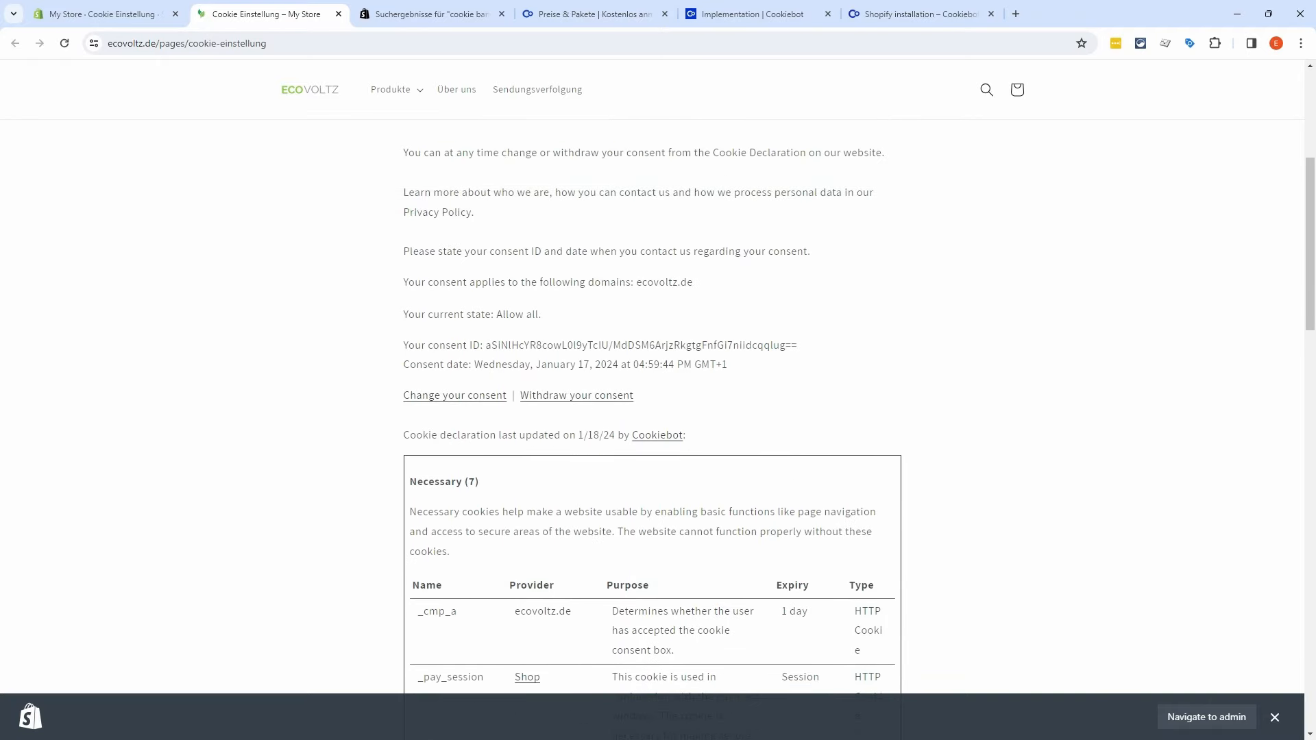
drag(615, 434, 576, 434)
click(464, 403)
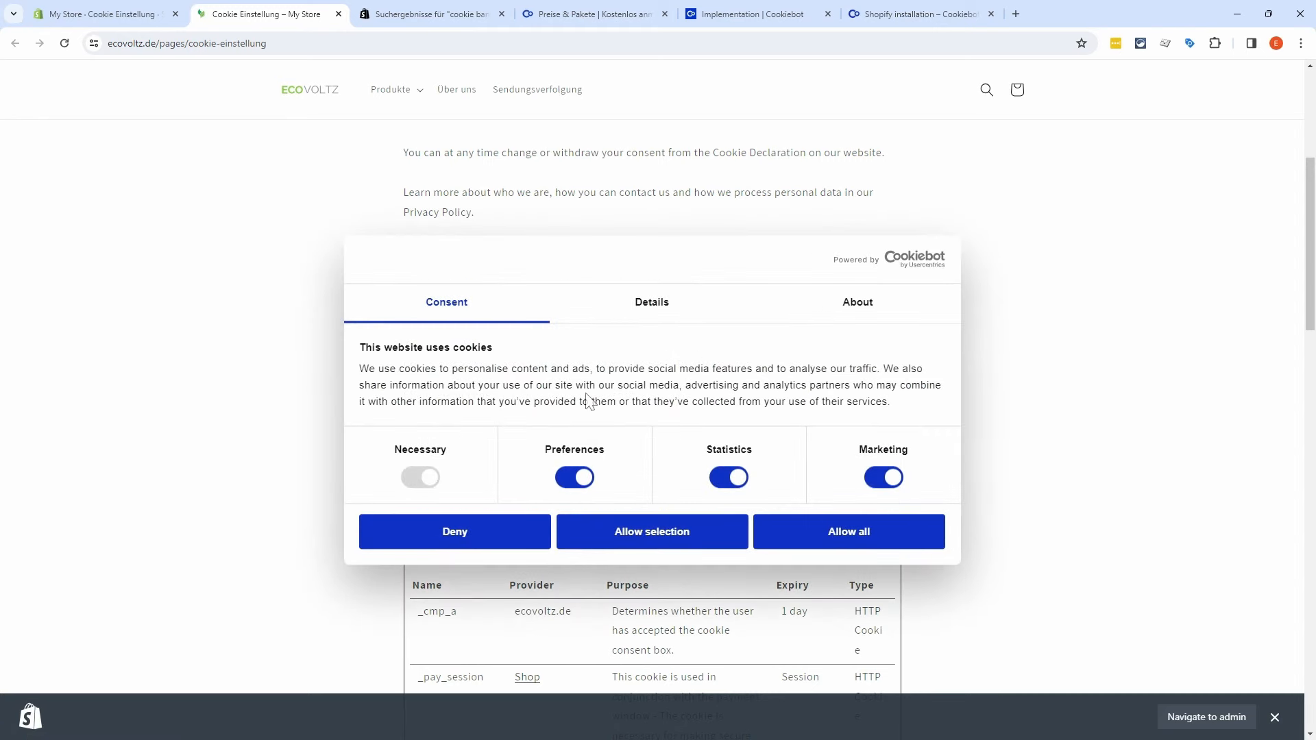
Step: Deny all cookies in the consent dialog, reopen it through the consent change link and allow all cookies
click(473, 536)
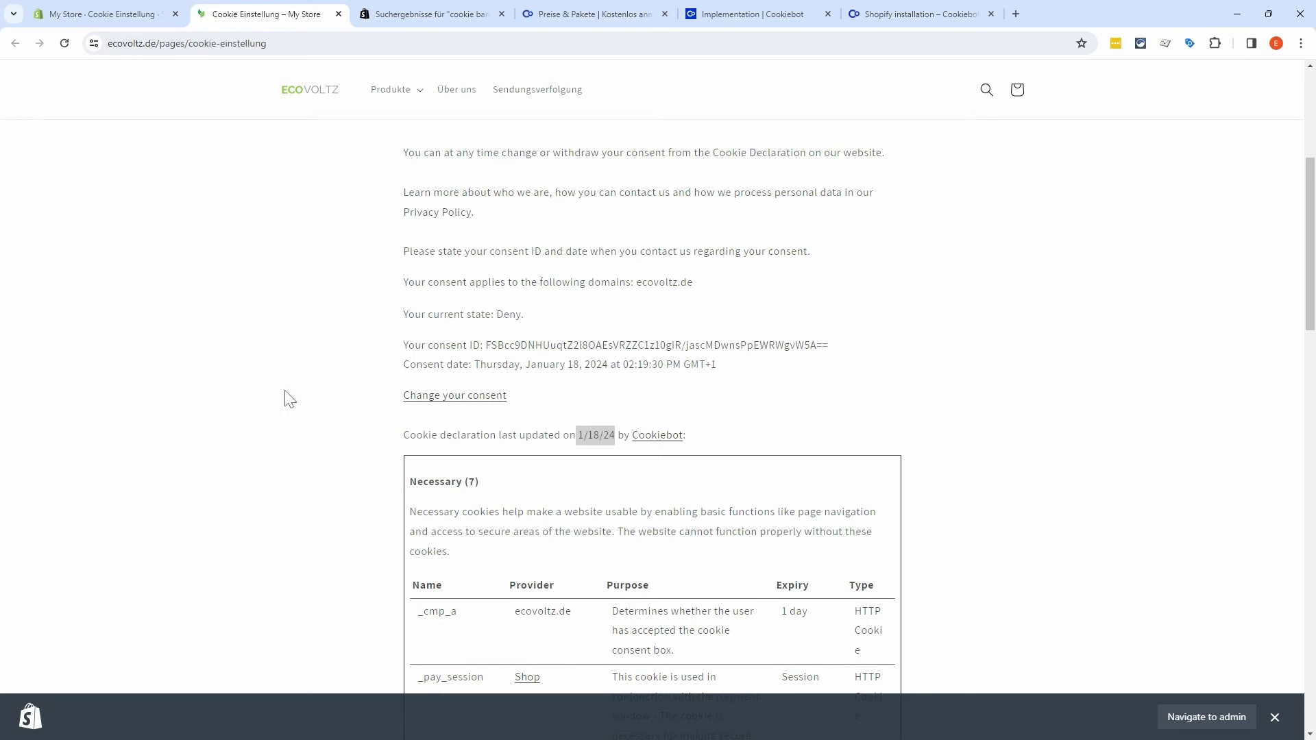
click(442, 399)
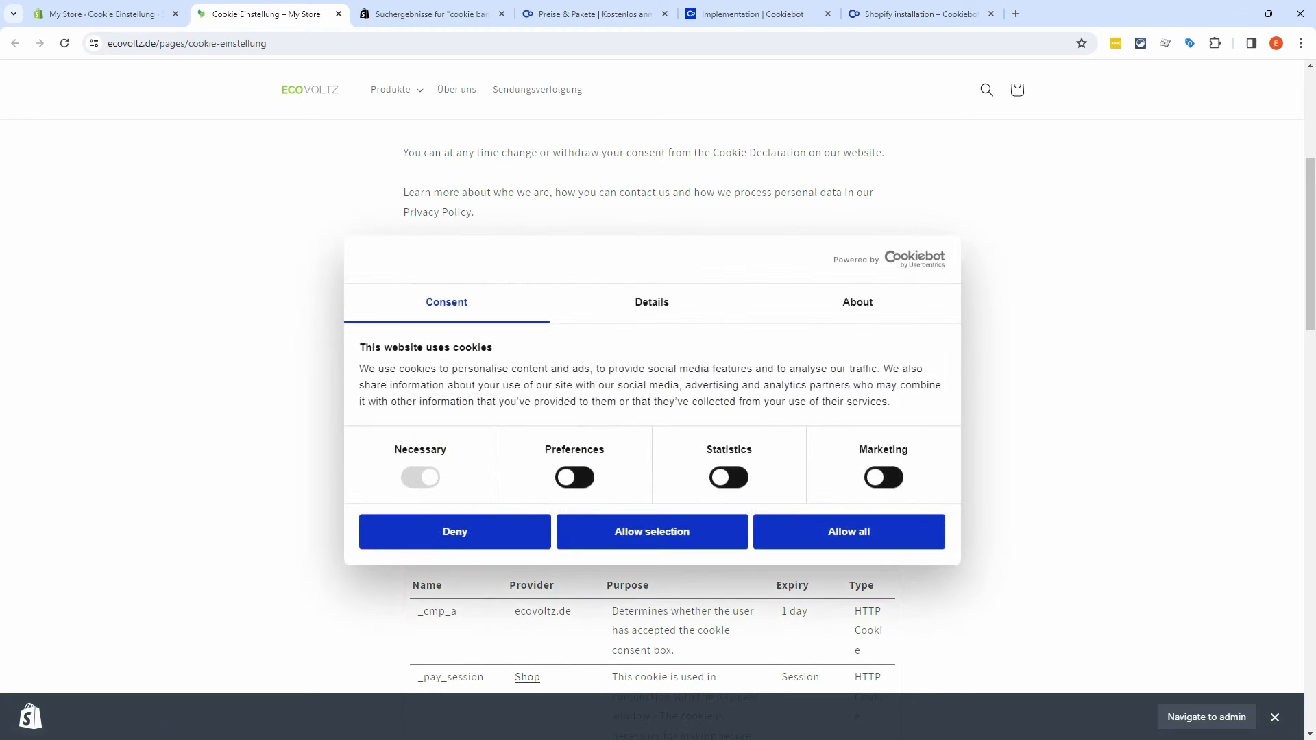
click(872, 543)
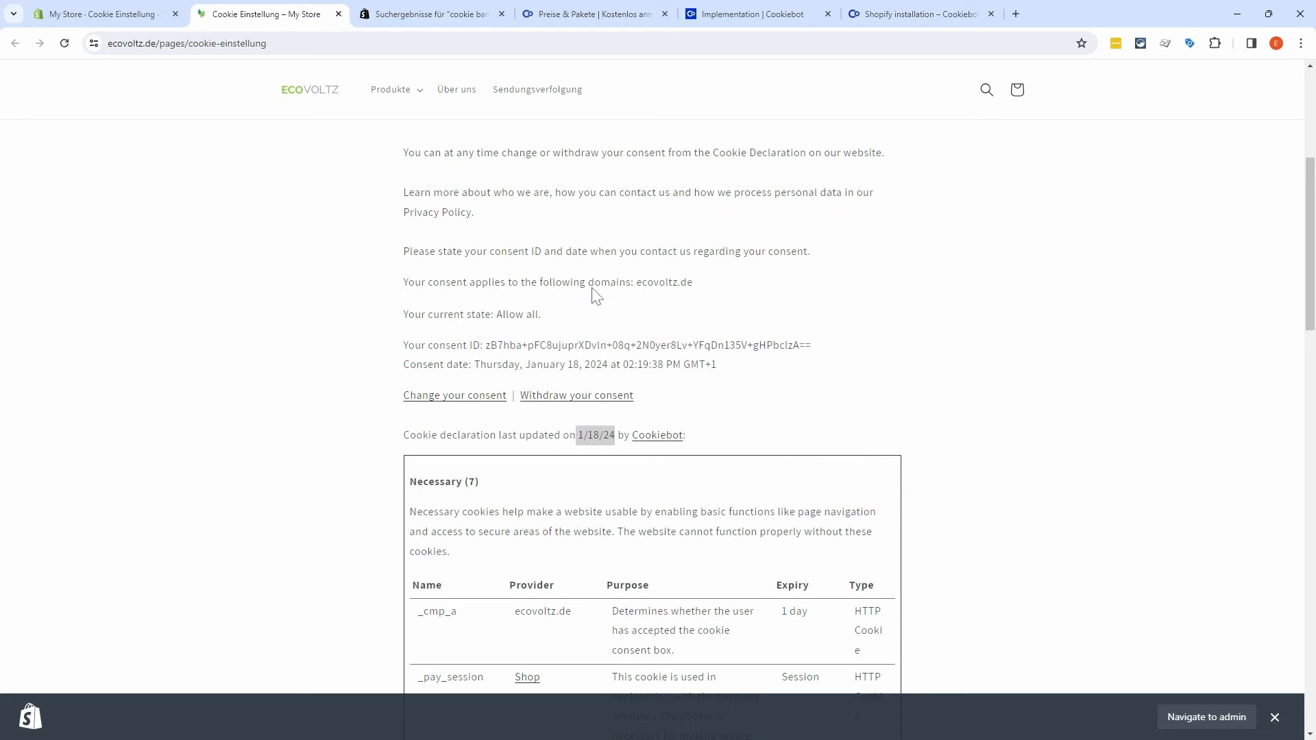
Step: Switch to the Cookiebot admin, finish the onboarding on the Implementation page and open the list of domains
click(746, 15)
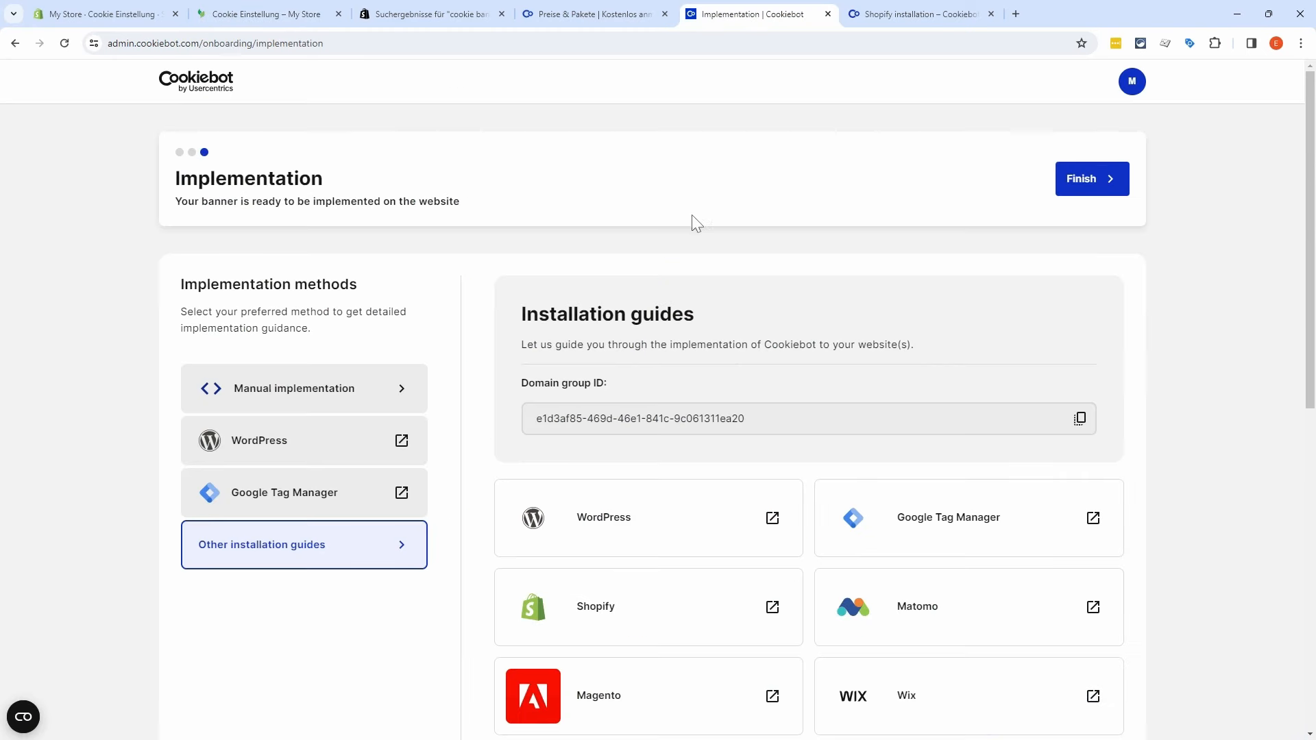
click(1099, 182)
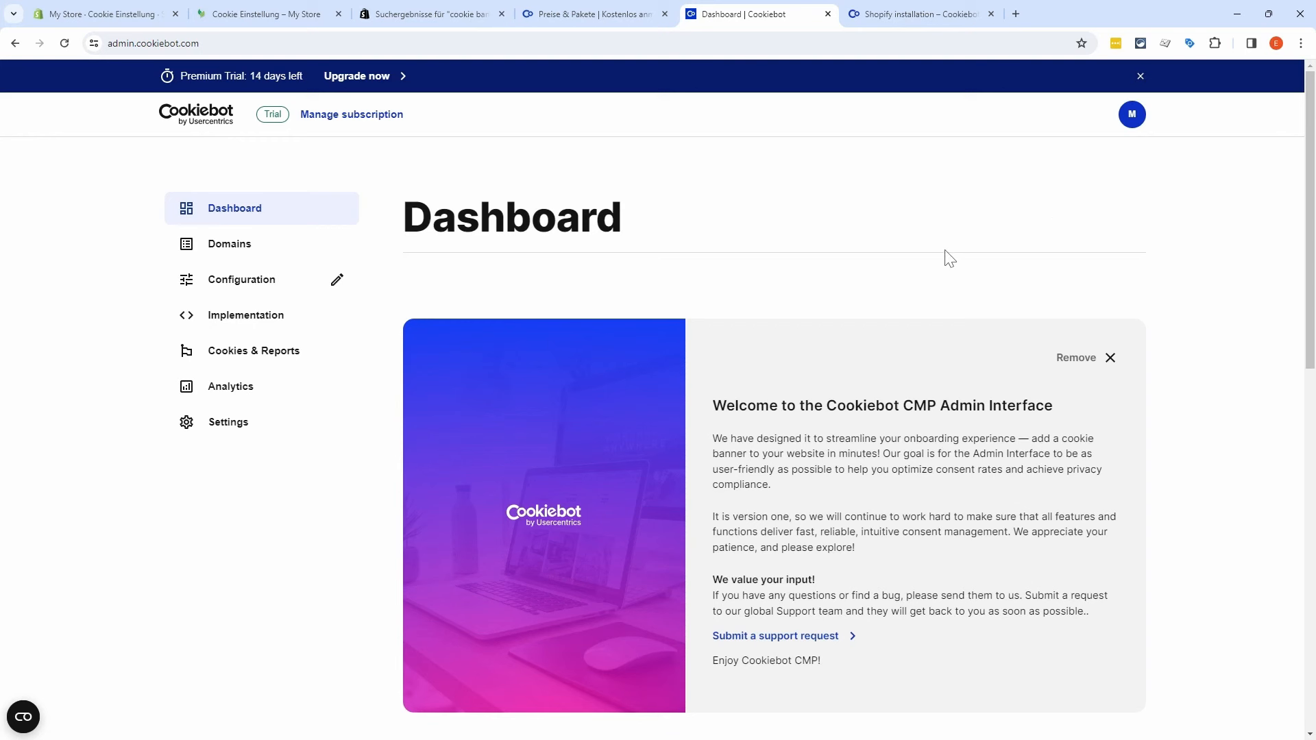
click(278, 253)
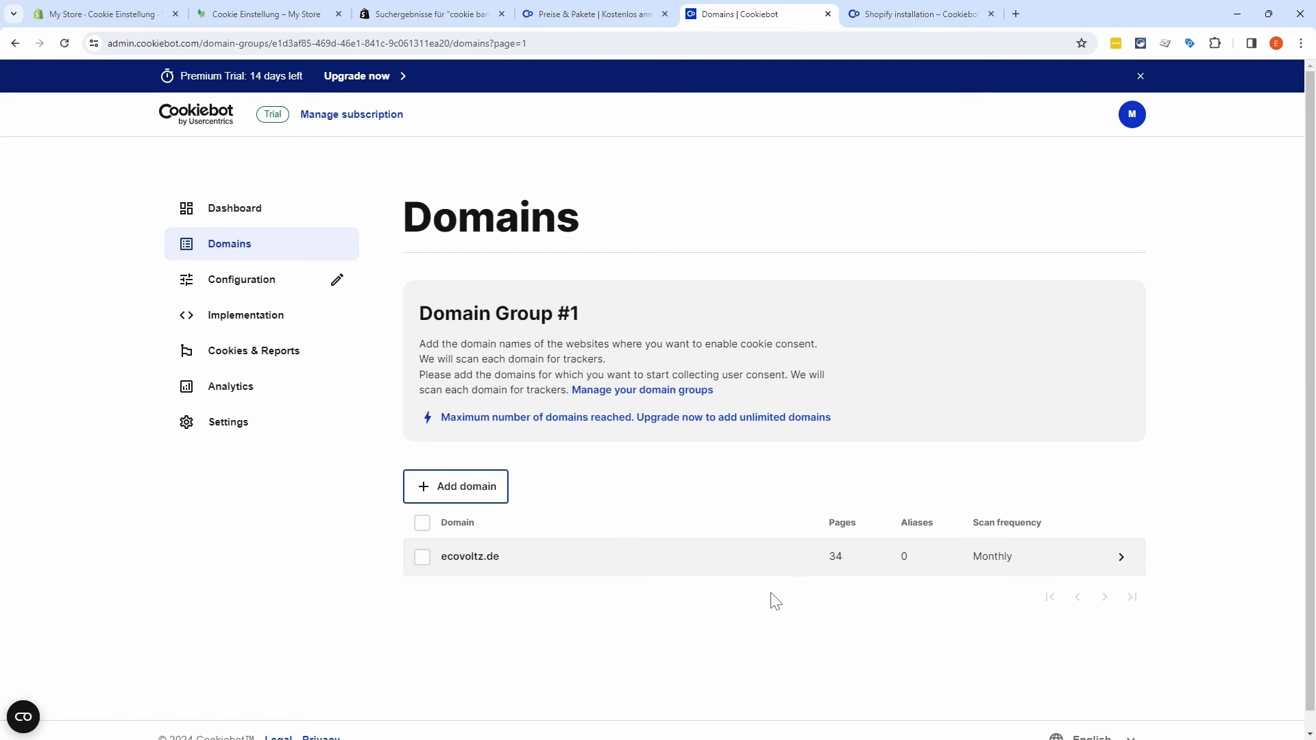
Step: Remove English from the banner content languages of Domain Group #1, save the configuration and return to the dashboard
click(259, 288)
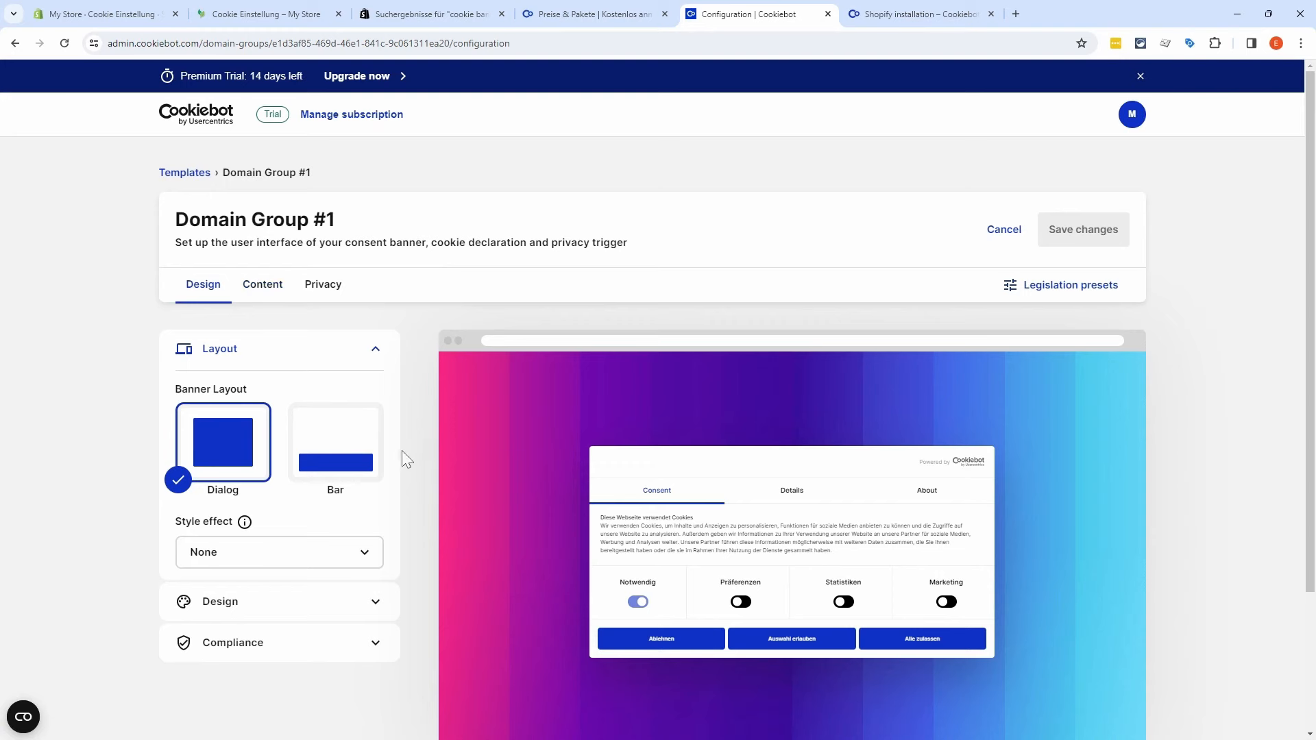
click(261, 295)
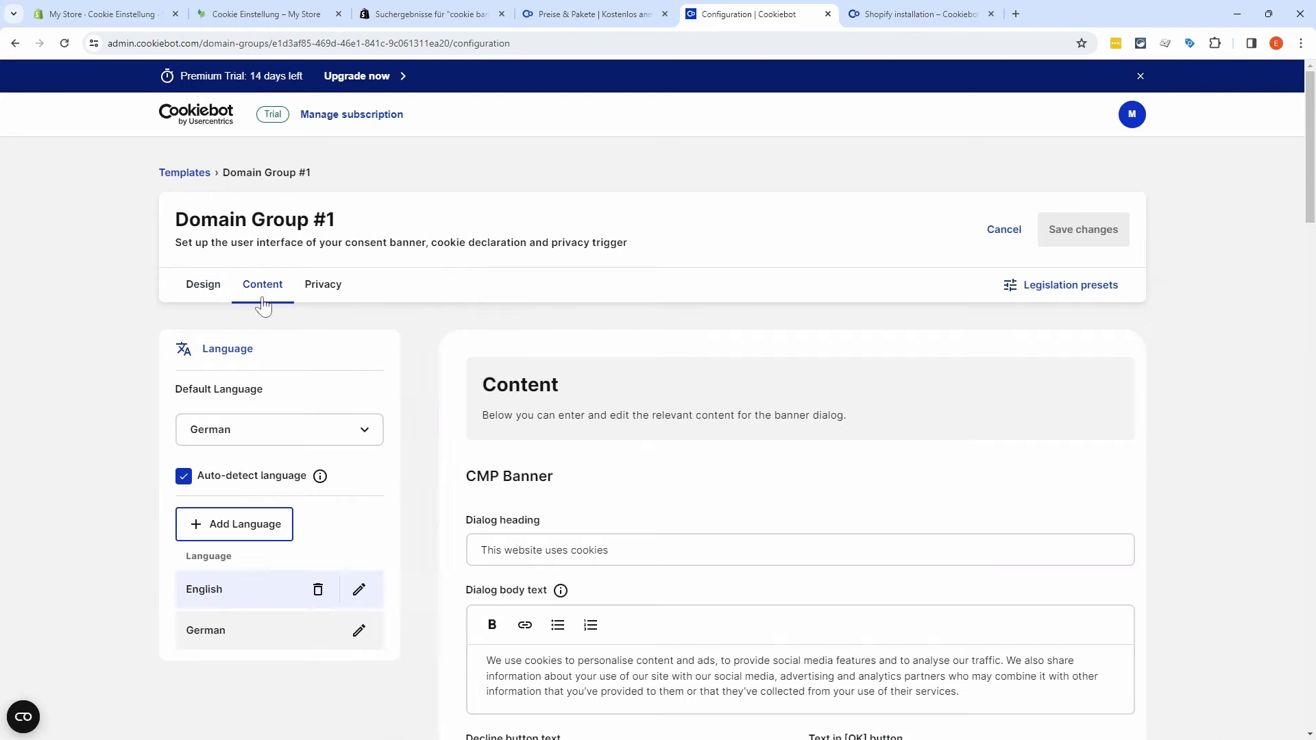
click(317, 591)
click(799, 438)
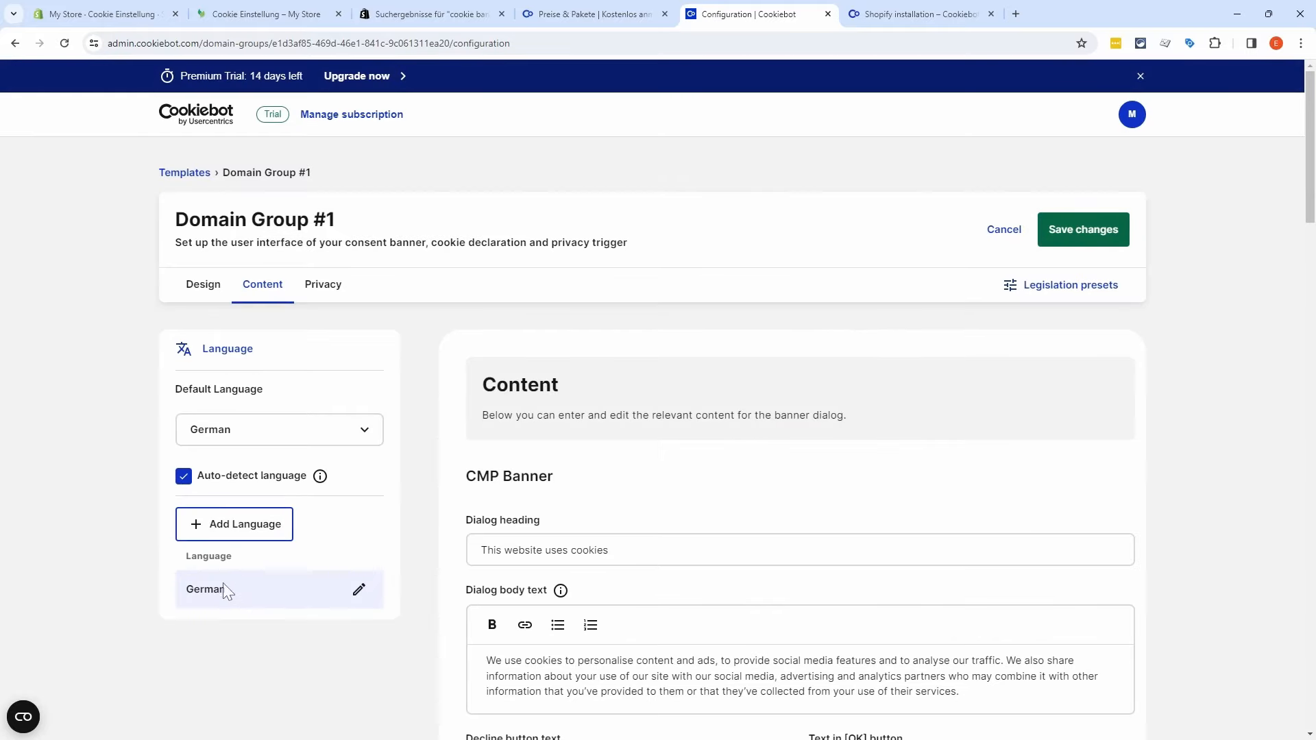
click(1086, 233)
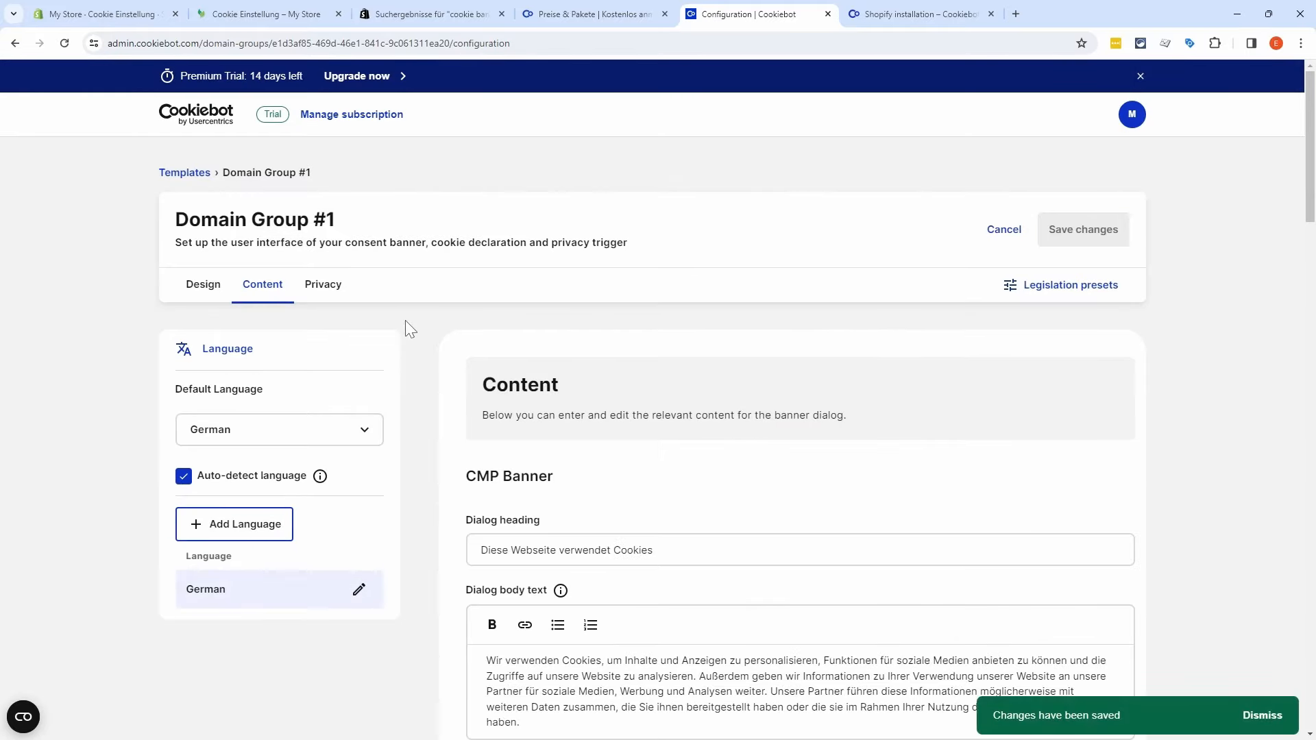
click(1002, 230)
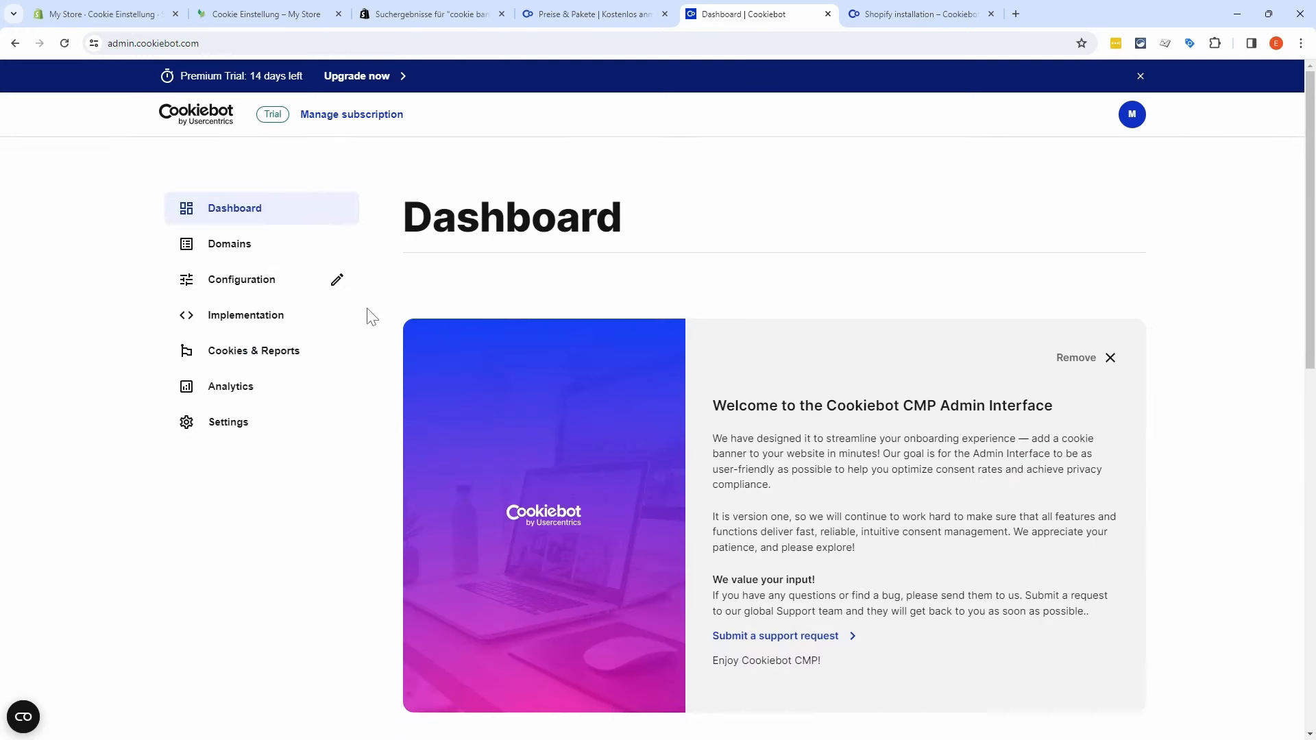
Step: Open the Implementation page and examine the CMP banner script and the domain group ID
click(269, 315)
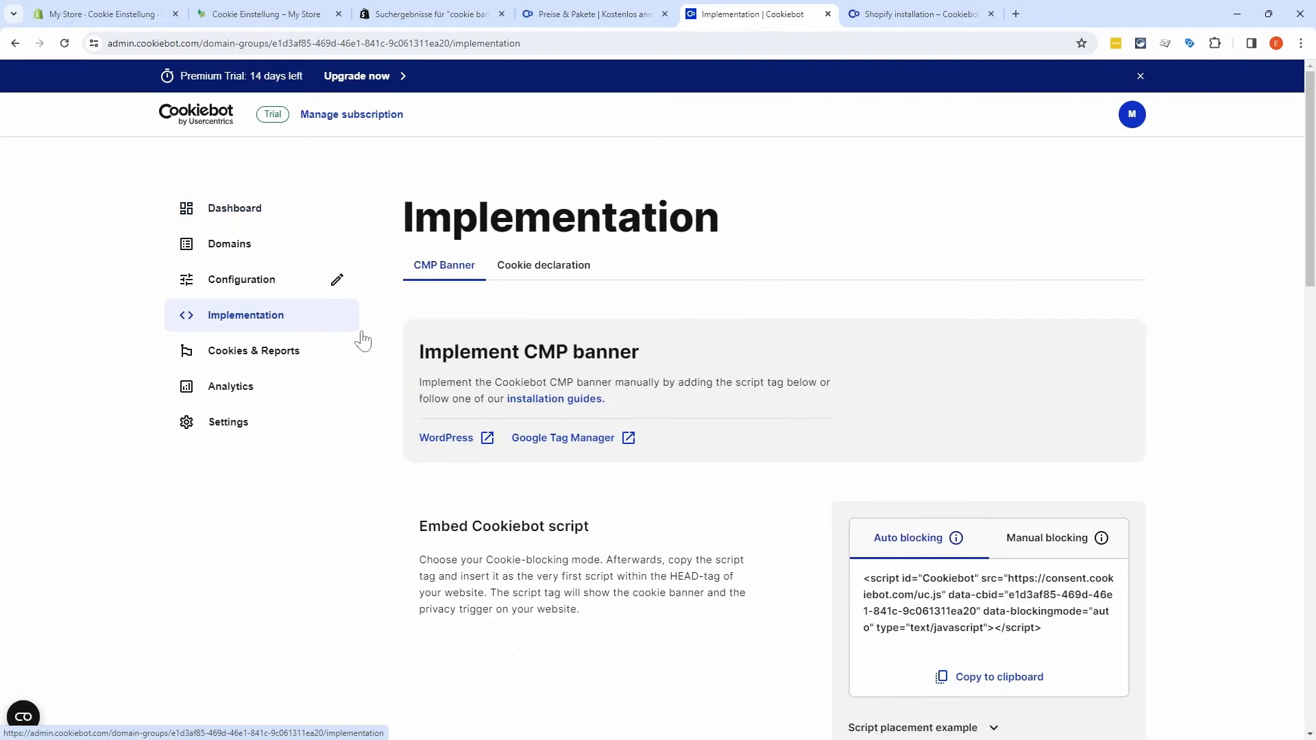
scroll(467, 429, down, 5)
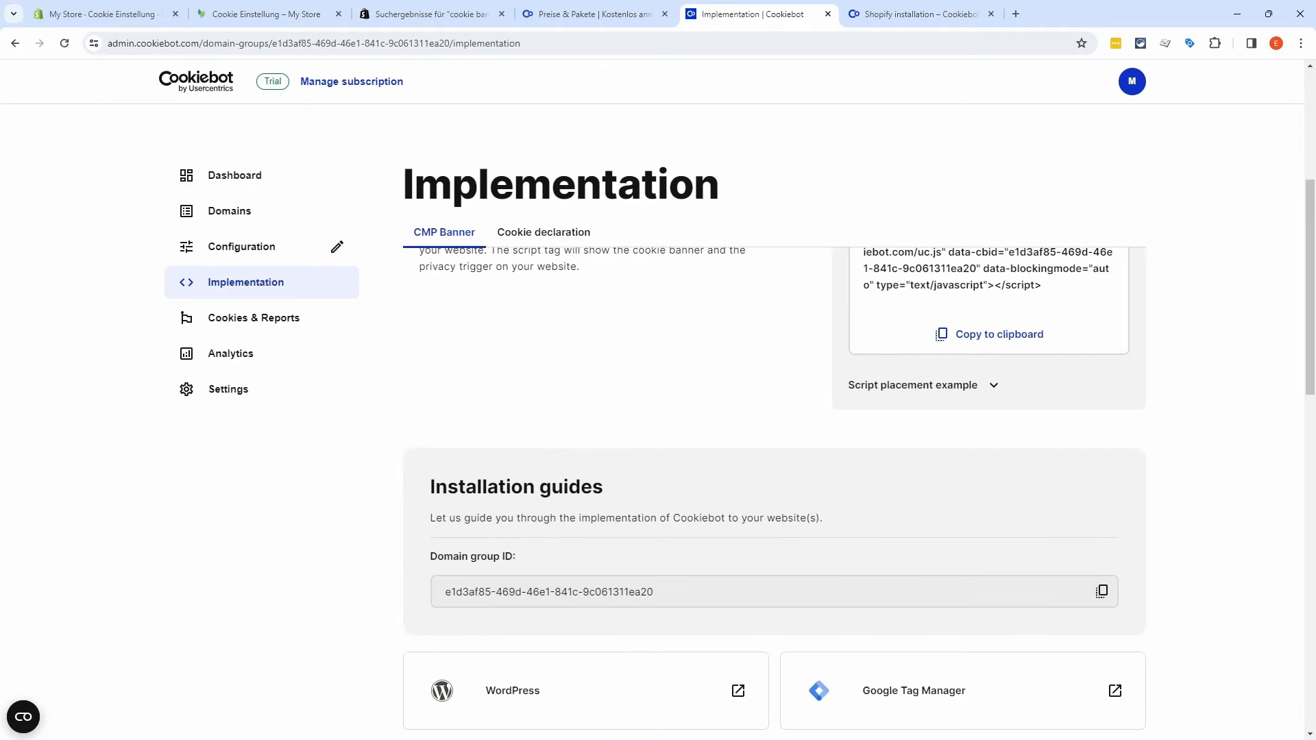
drag(654, 592, 444, 592)
scroll(432, 455, up, 5)
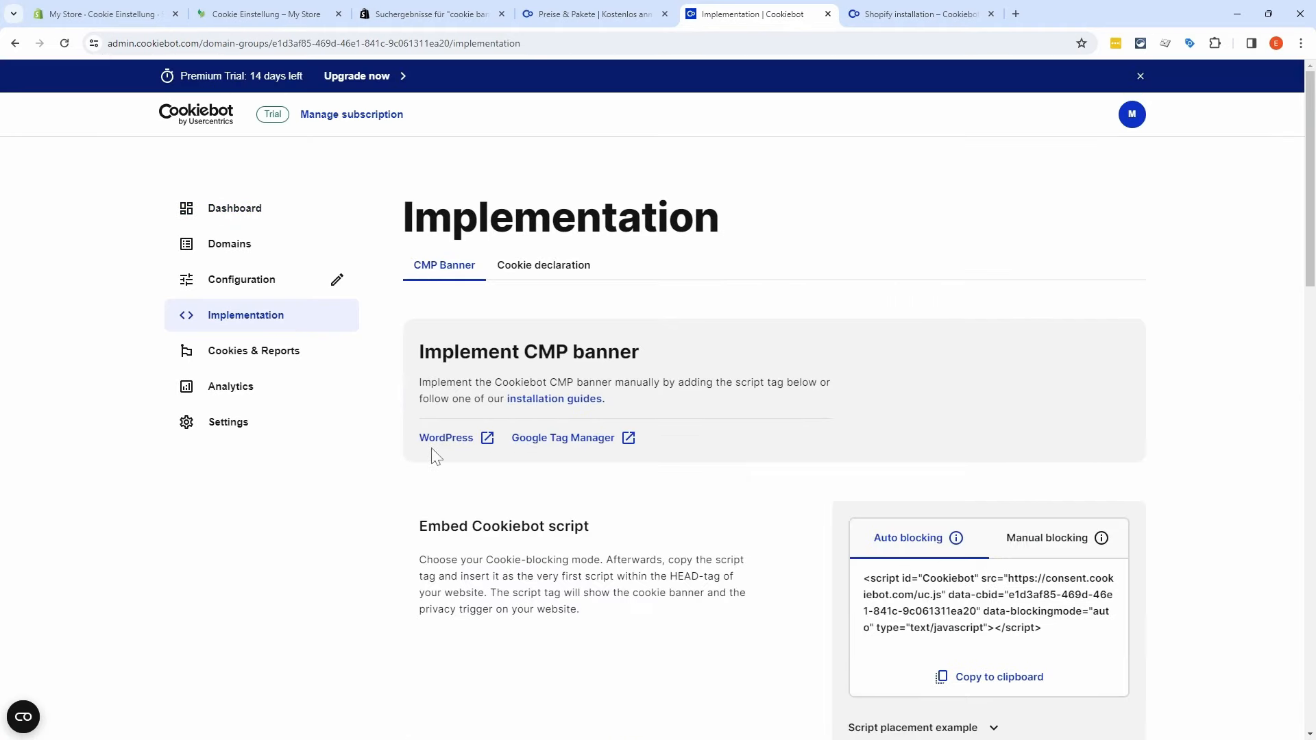
Step: Open Cookies & Reports and examine the self-declared and discovered cookies and trackers for ecovoltz.de
click(292, 361)
scroll(695, 486, down, 1)
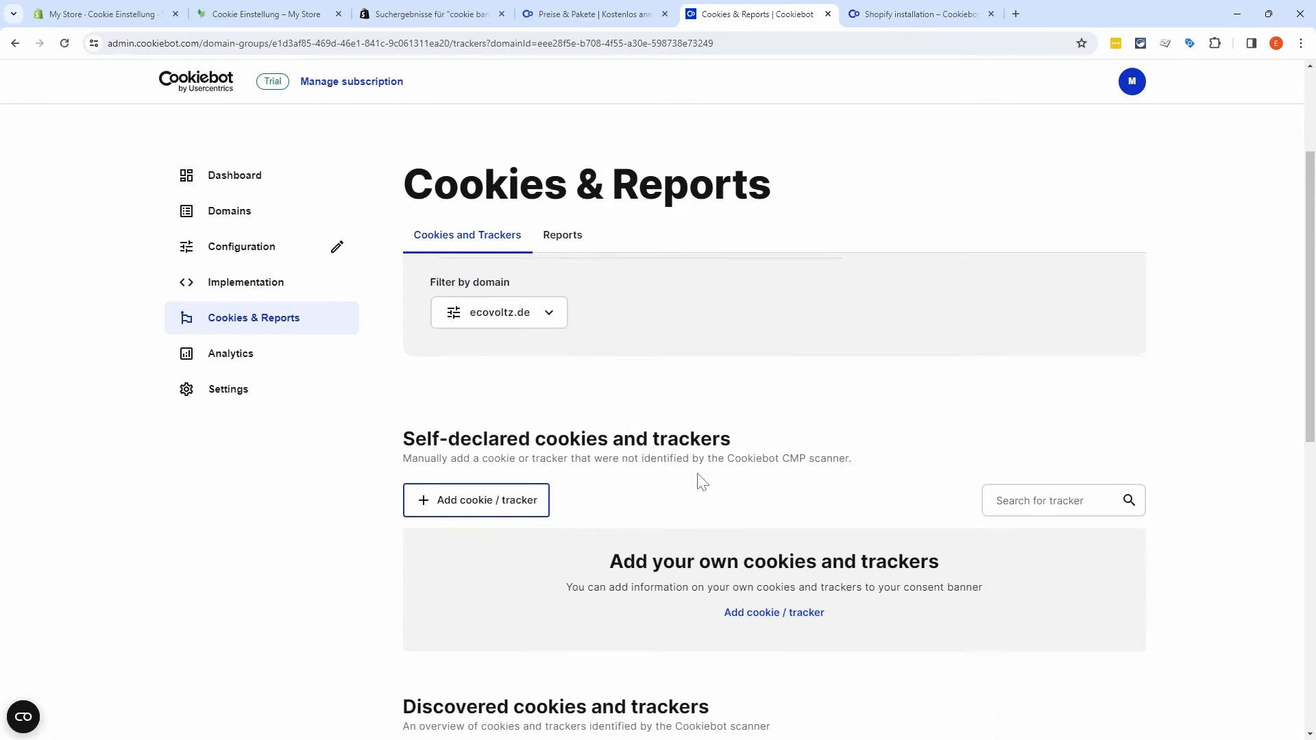
scroll(708, 454, down, 6)
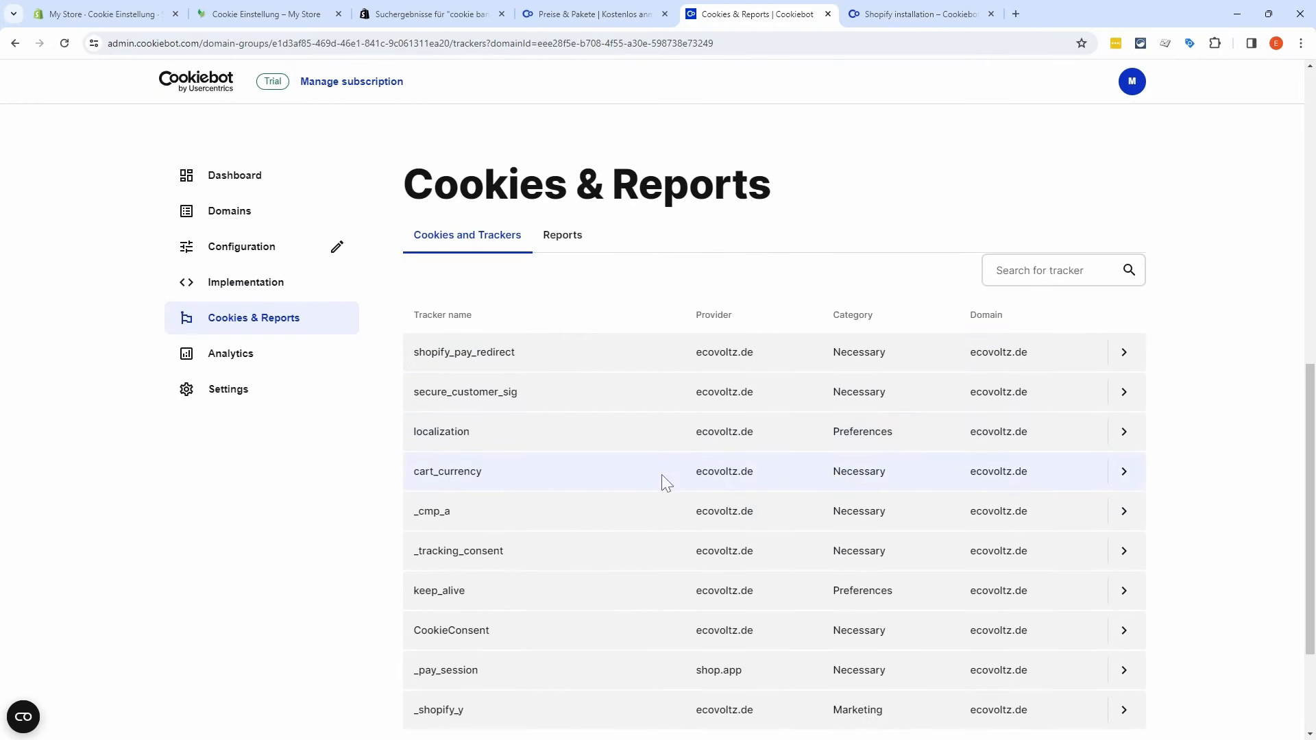
scroll(660, 475, down, 3)
scroll(664, 464, up, 9)
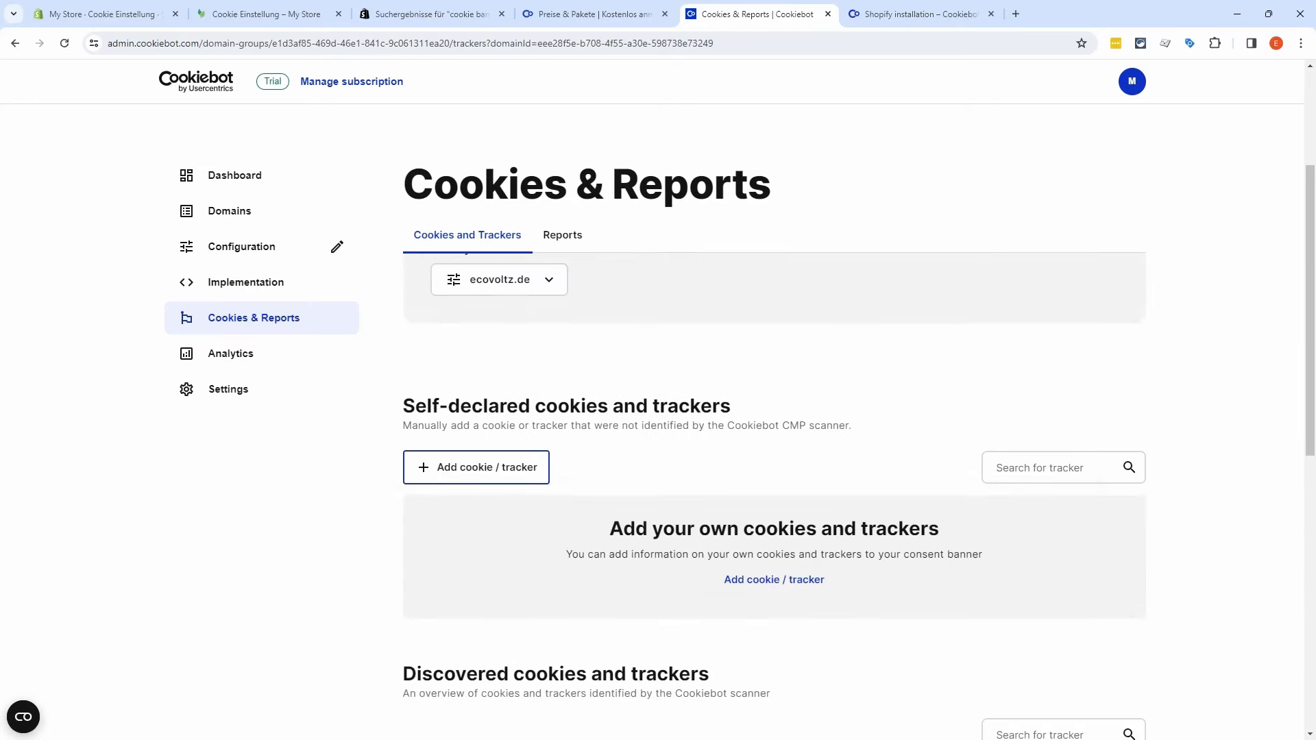
scroll(662, 464, up, 3)
Step: Look at the Analytics page and examine the account Settings from the invoice information down to the account deletion section
click(273, 392)
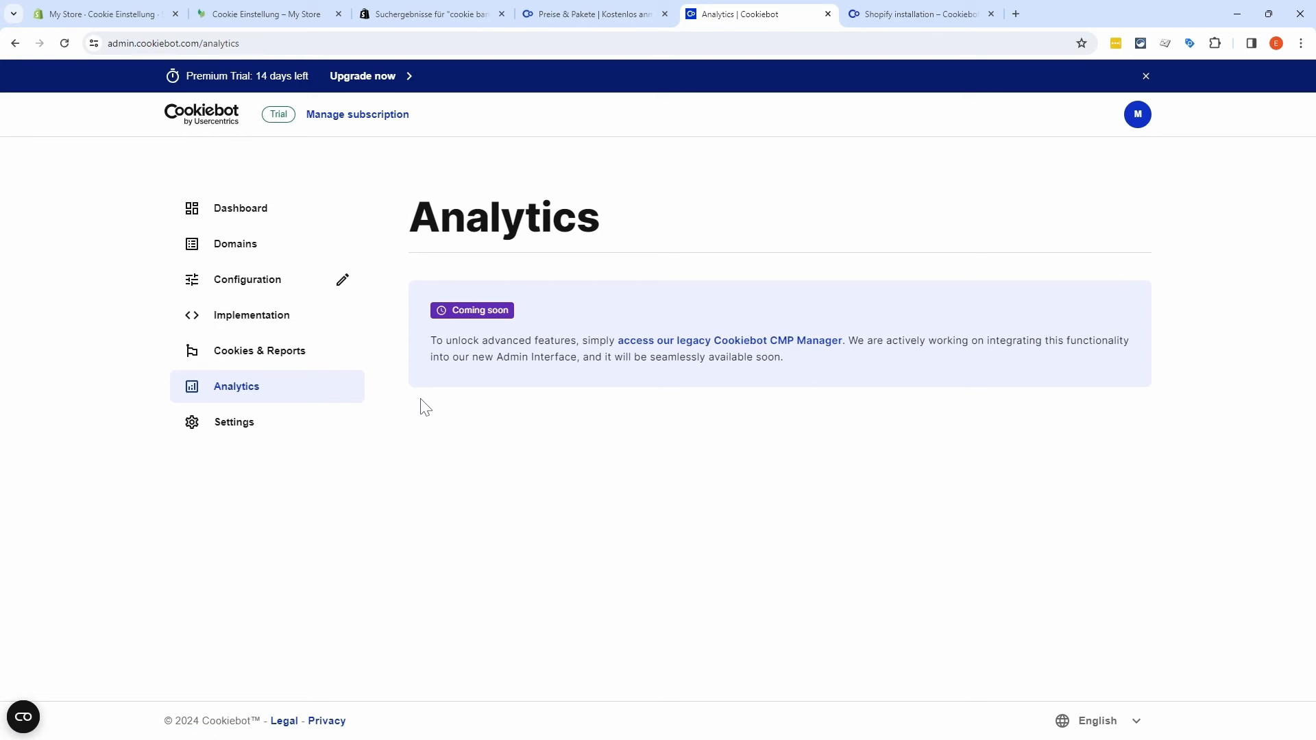
click(267, 423)
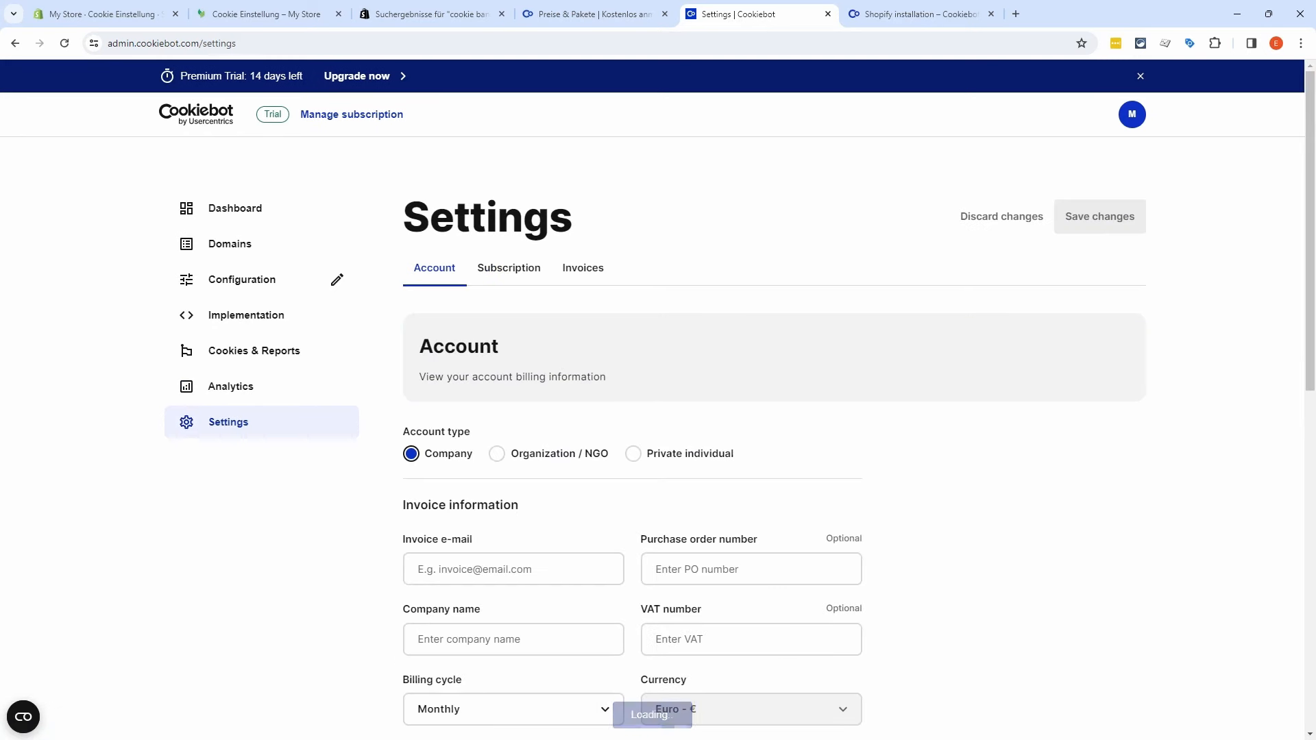
scroll(725, 505, down, 4)
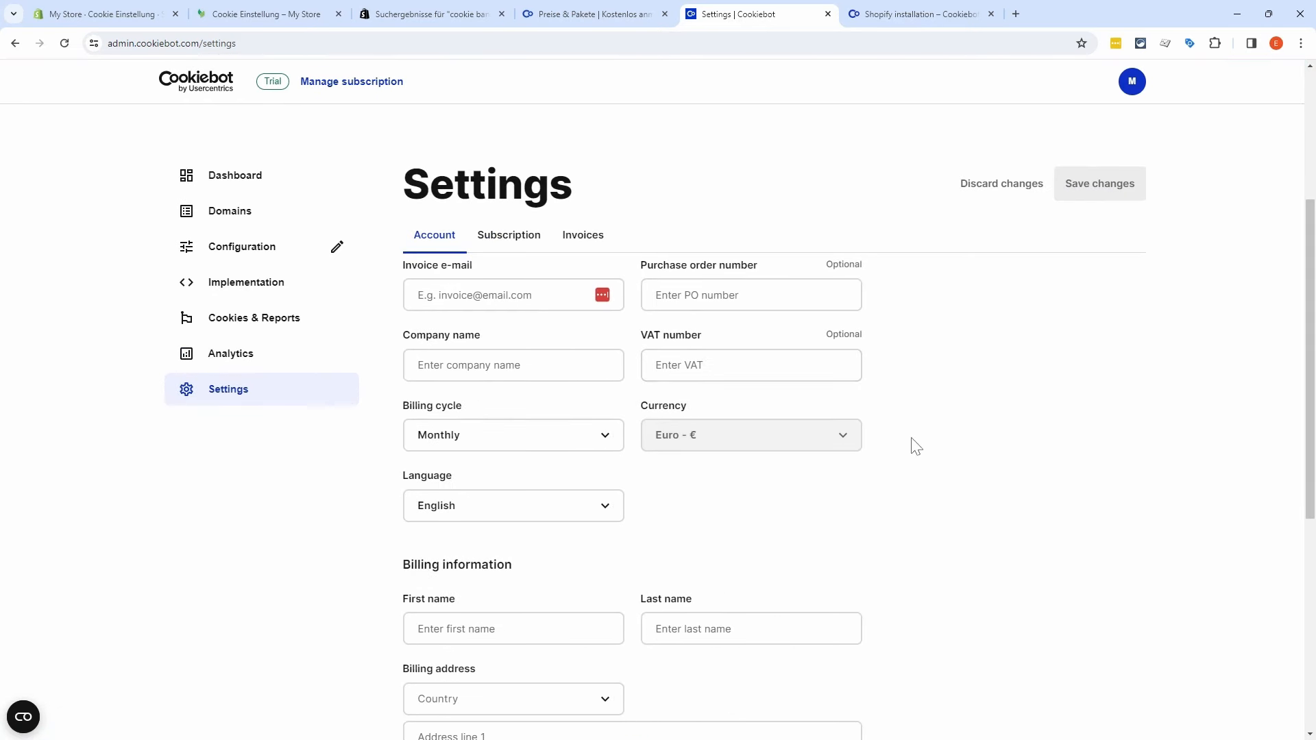
scroll(921, 442, down, 2)
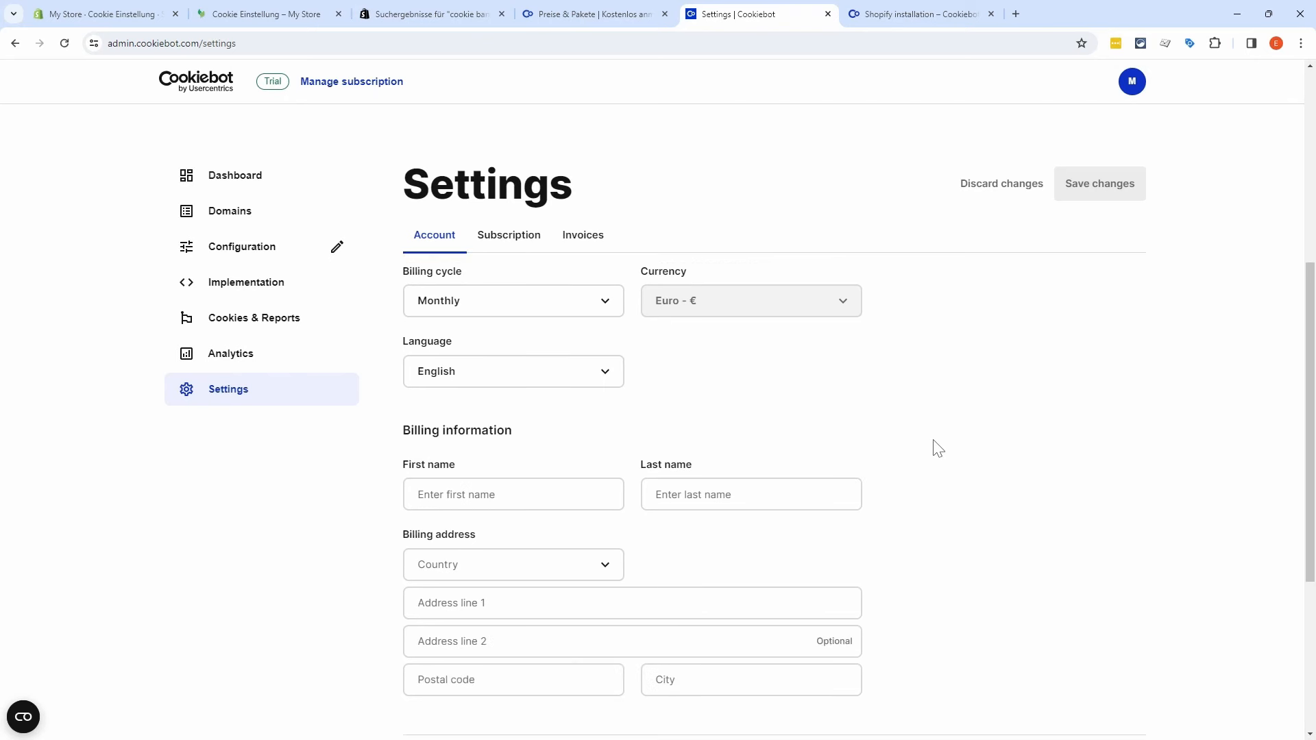
scroll(942, 444, down, 3)
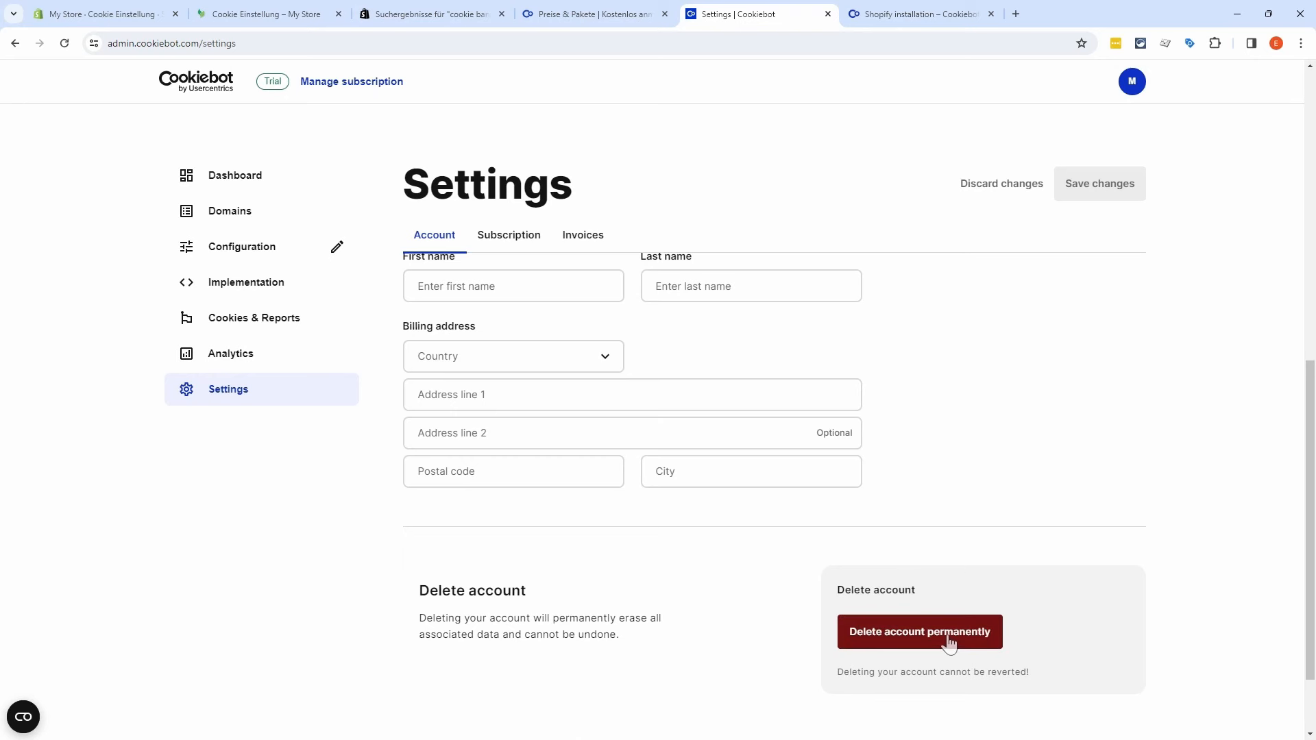
scroll(932, 528, up, 5)
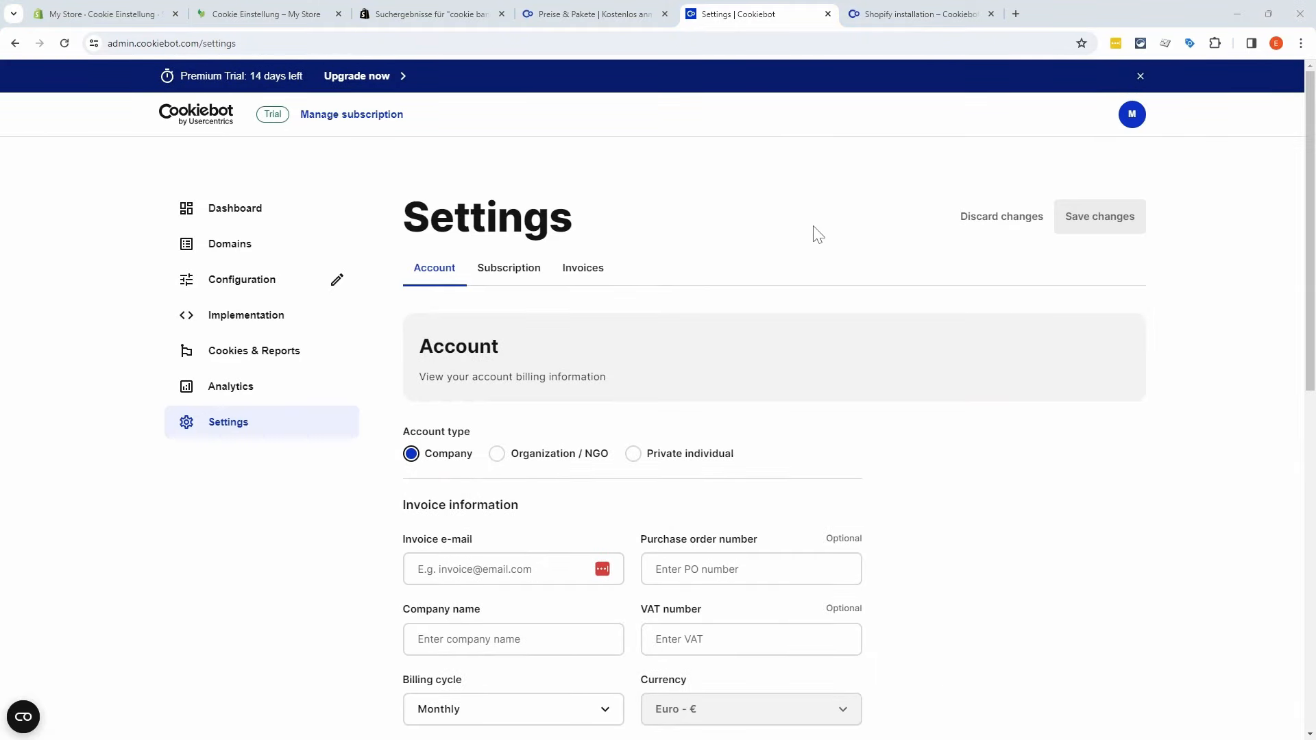
Step: Close the browser pages with the Shopify installation guide, the Cookiebot prices and the cookie banner search results
click(991, 14)
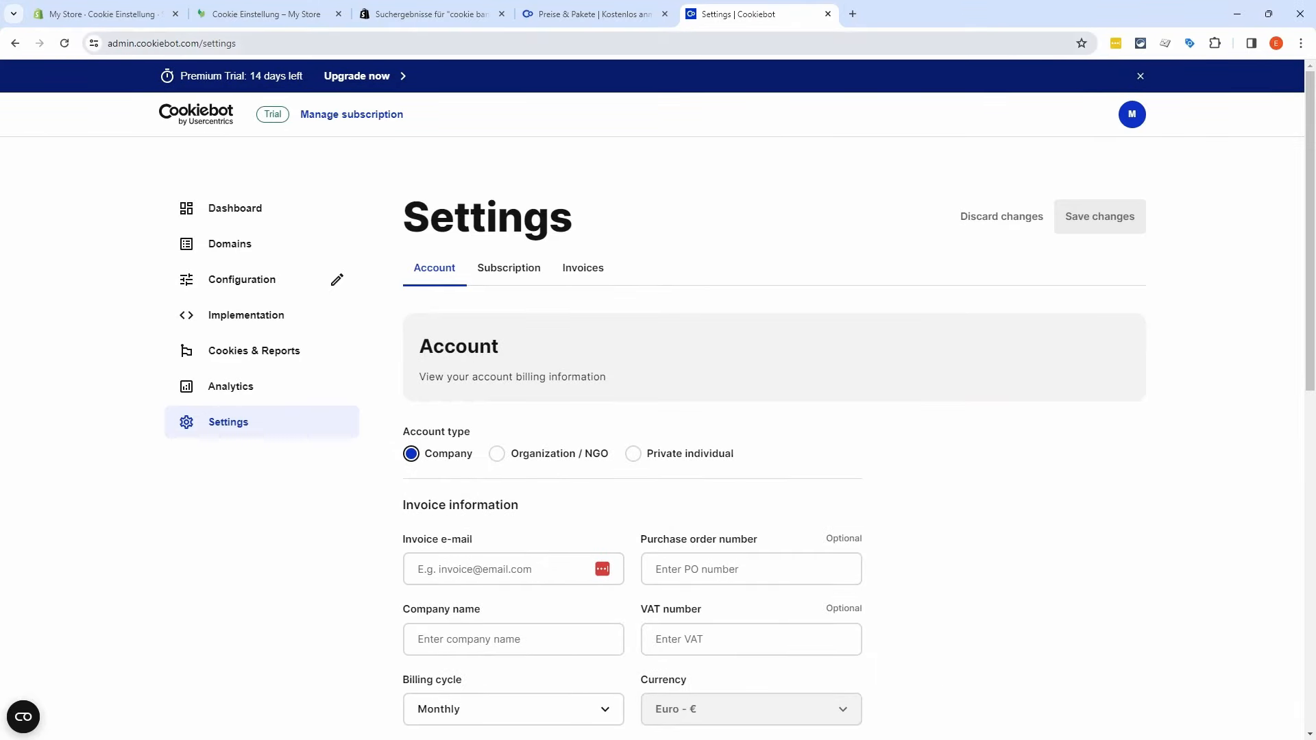
click(664, 14)
click(432, 14)
click(501, 14)
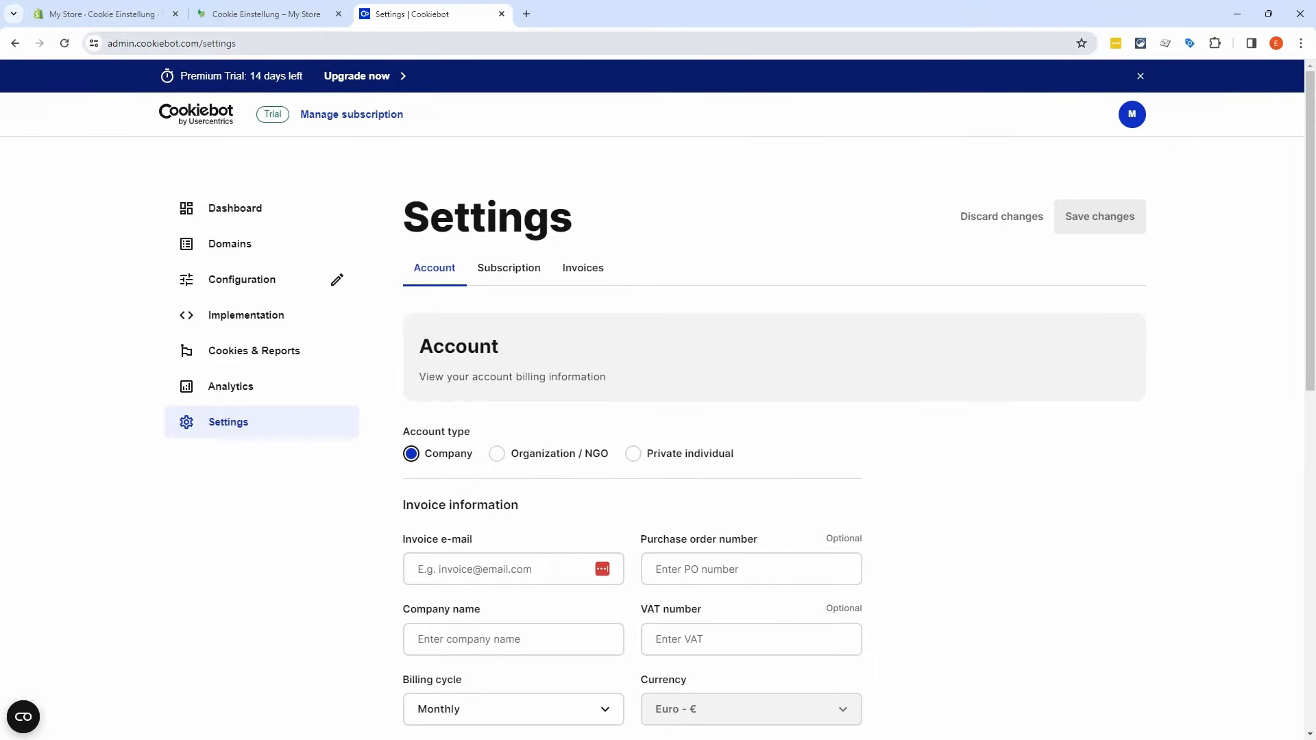
Step: Reload the Cookie Einstellung page in the online store and check its cookie declaration text and consent details
click(306, 18)
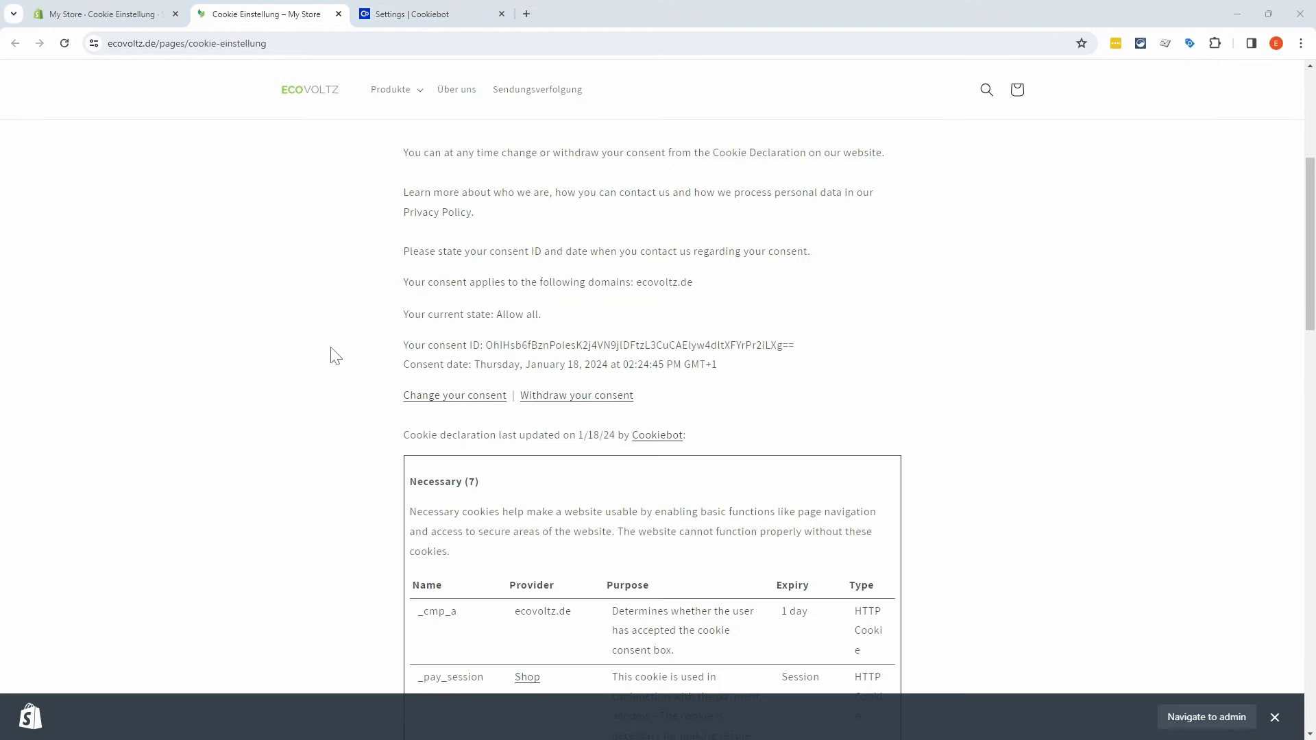
click(65, 43)
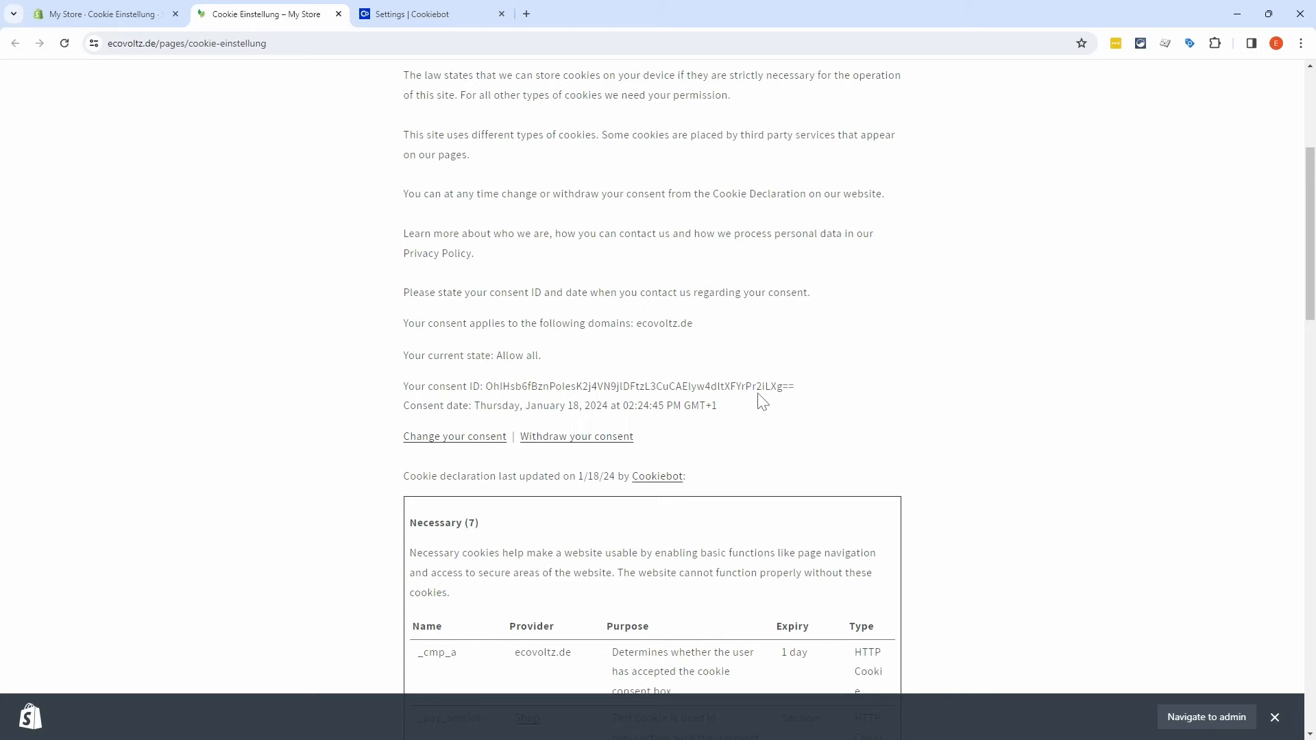
scroll(687, 276, up, 3)
scroll(664, 305, down, 3)
Step: Open the ecovoltz.de domain in the Cookiebot admin and start a manual domain scan in its scan settings
click(418, 15)
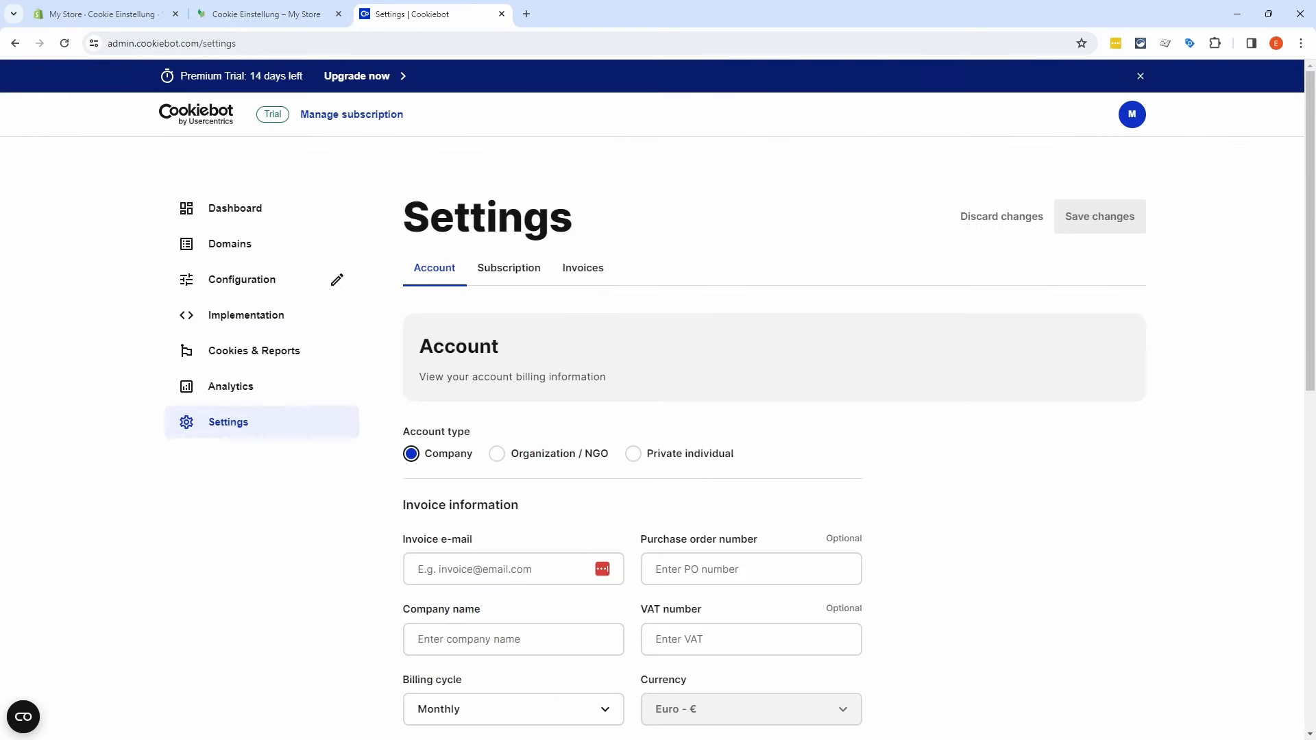
click(254, 255)
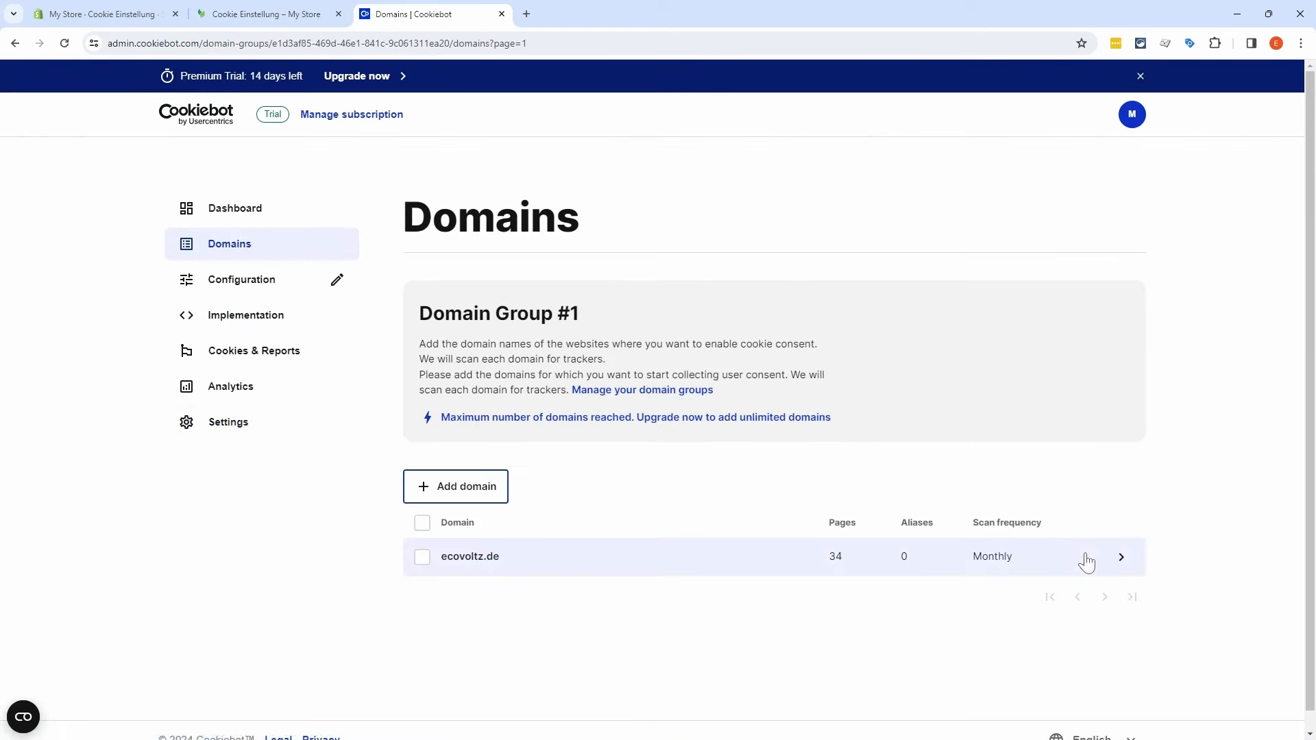
click(1124, 560)
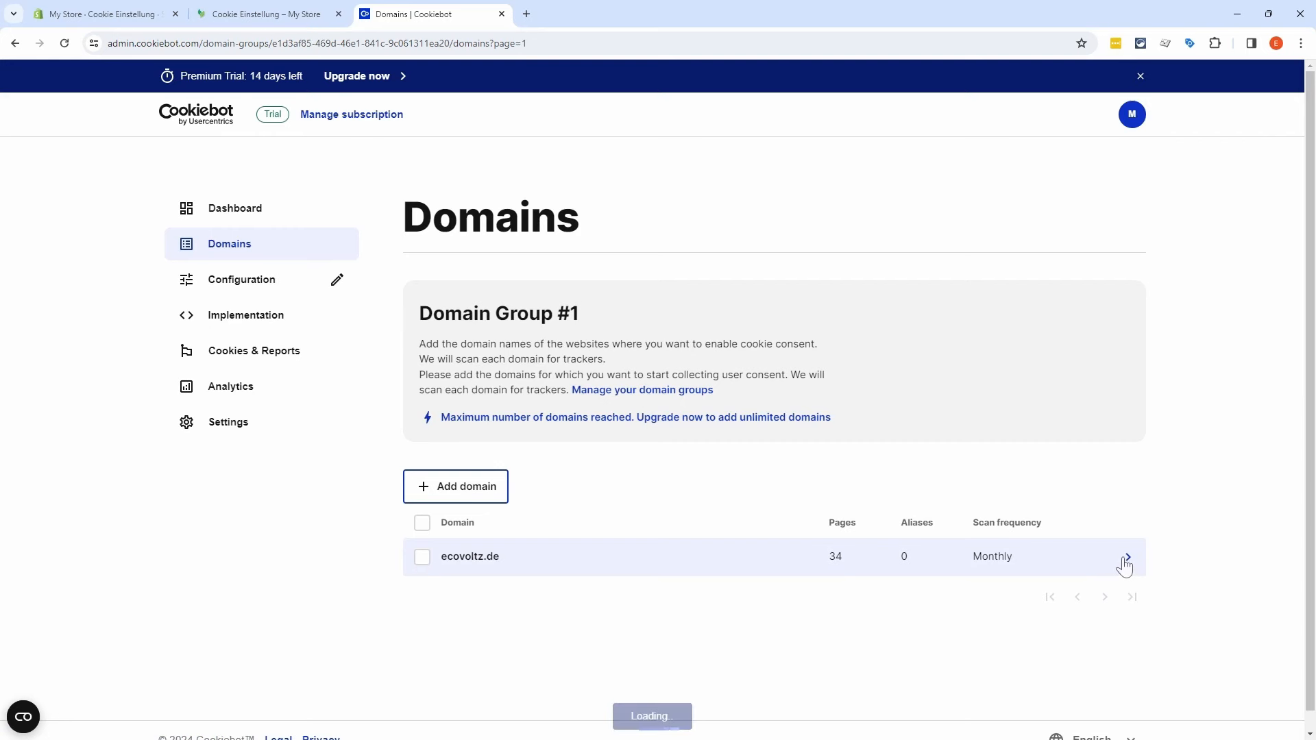
scroll(1123, 538, down, 5)
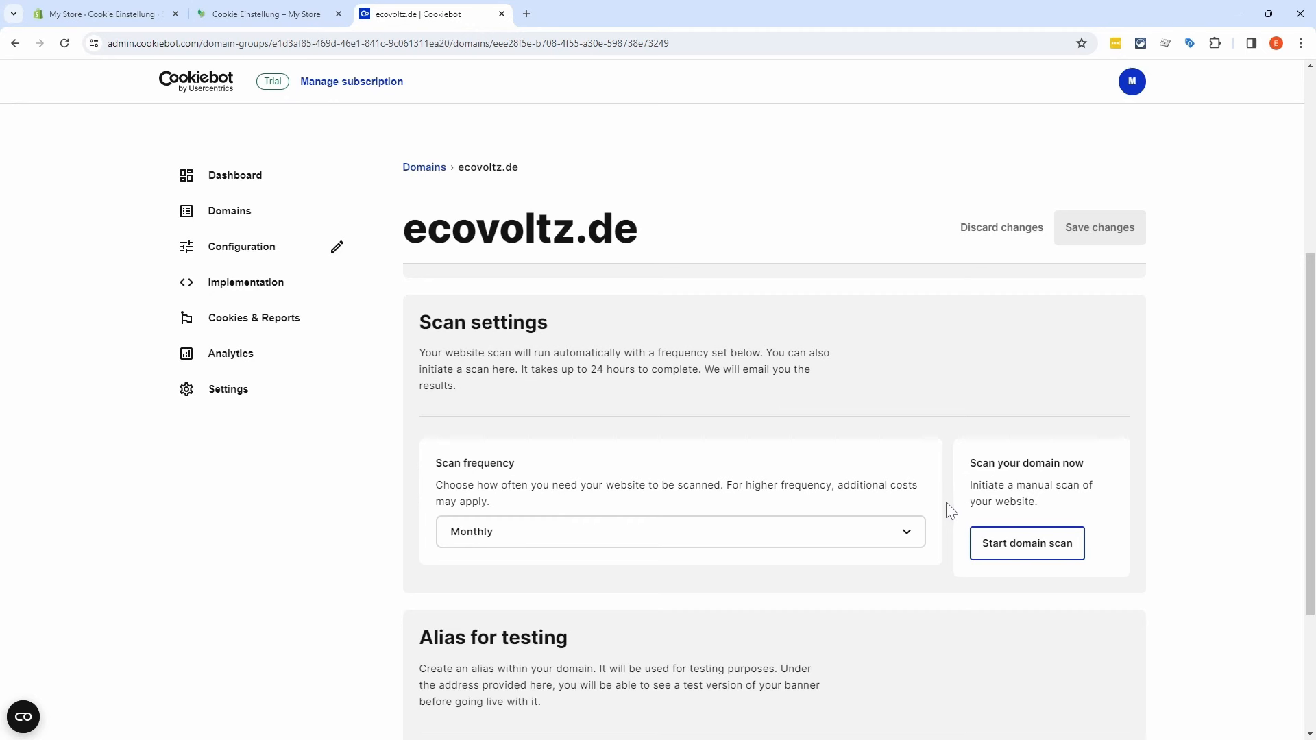
click(997, 545)
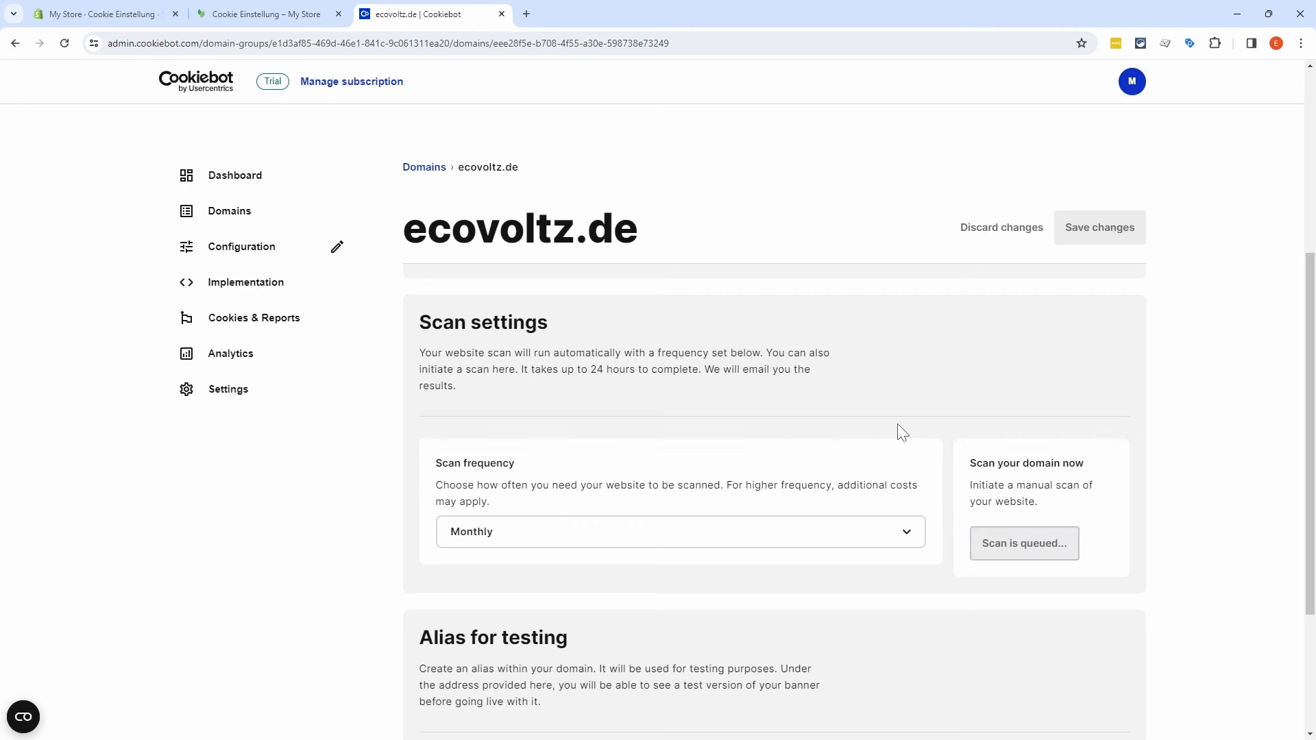
Step: Search the Shopify store admin for google & youtube and open the Google & YouTube app's page in the Shopify App Store
click(260, 15)
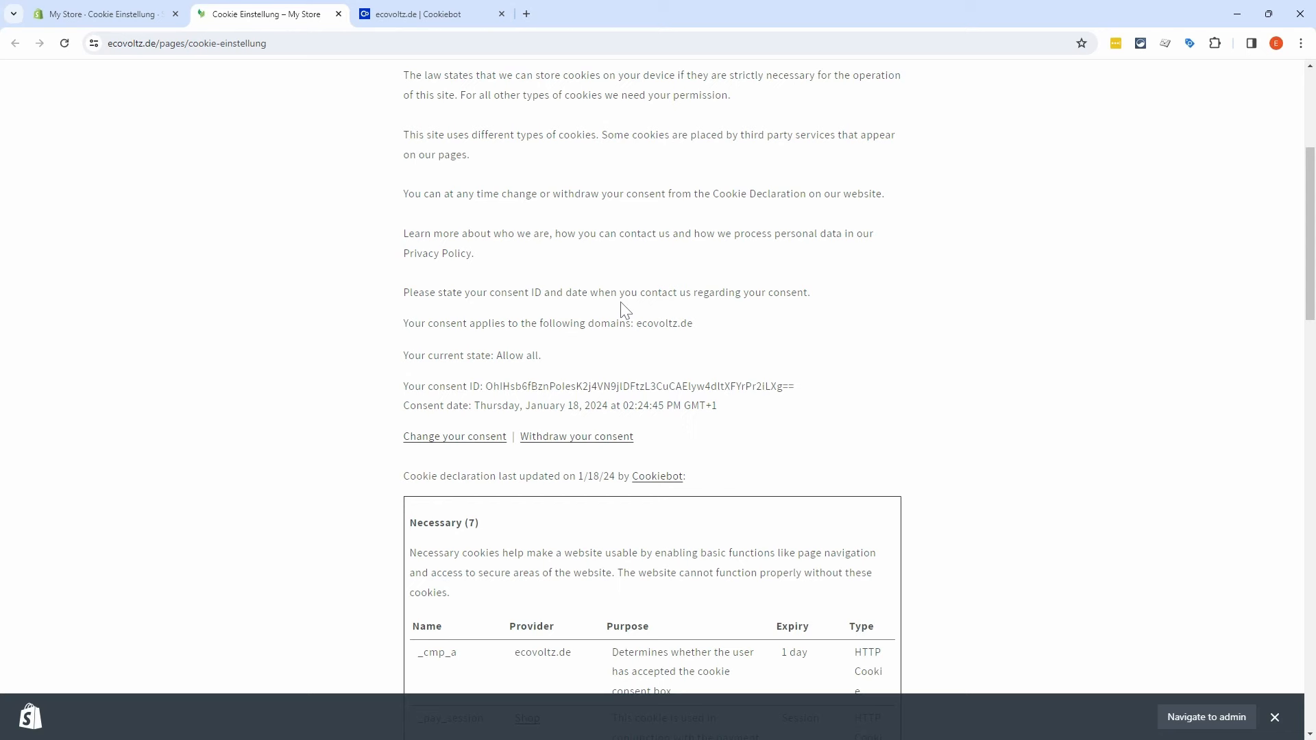
click(101, 14)
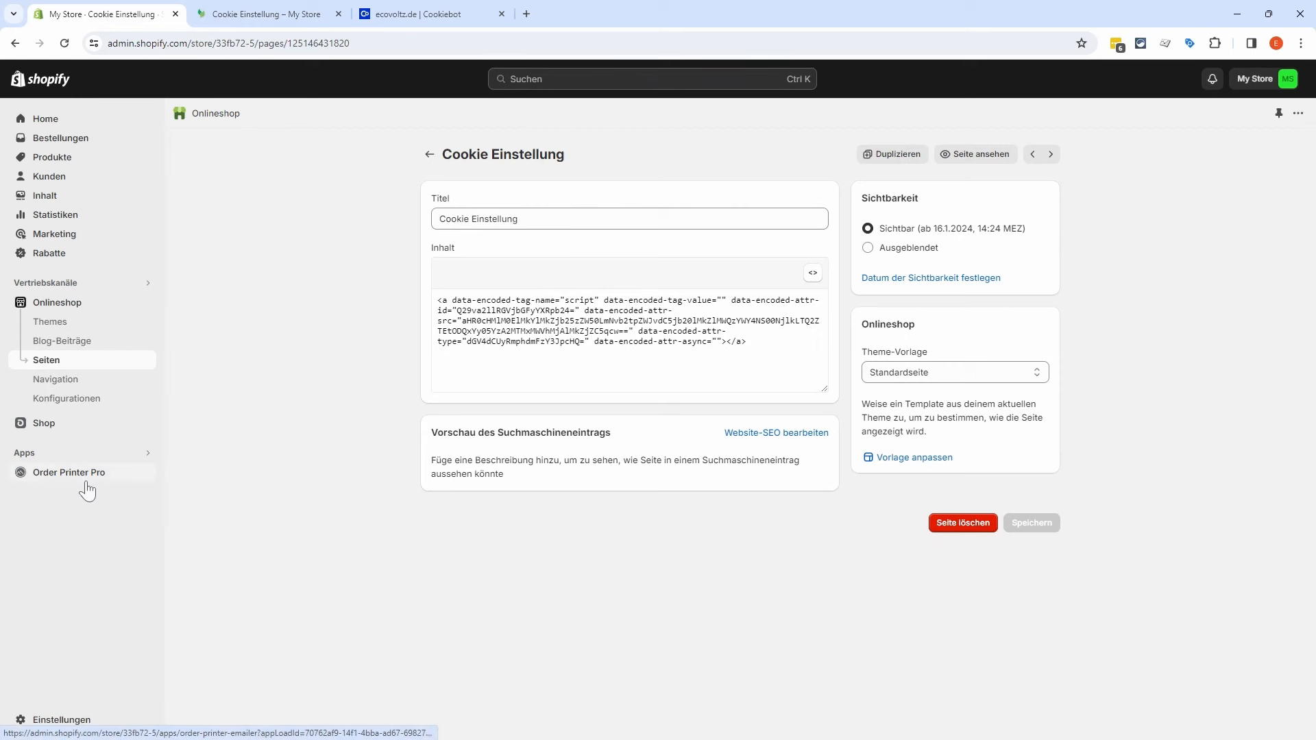
click(531, 87)
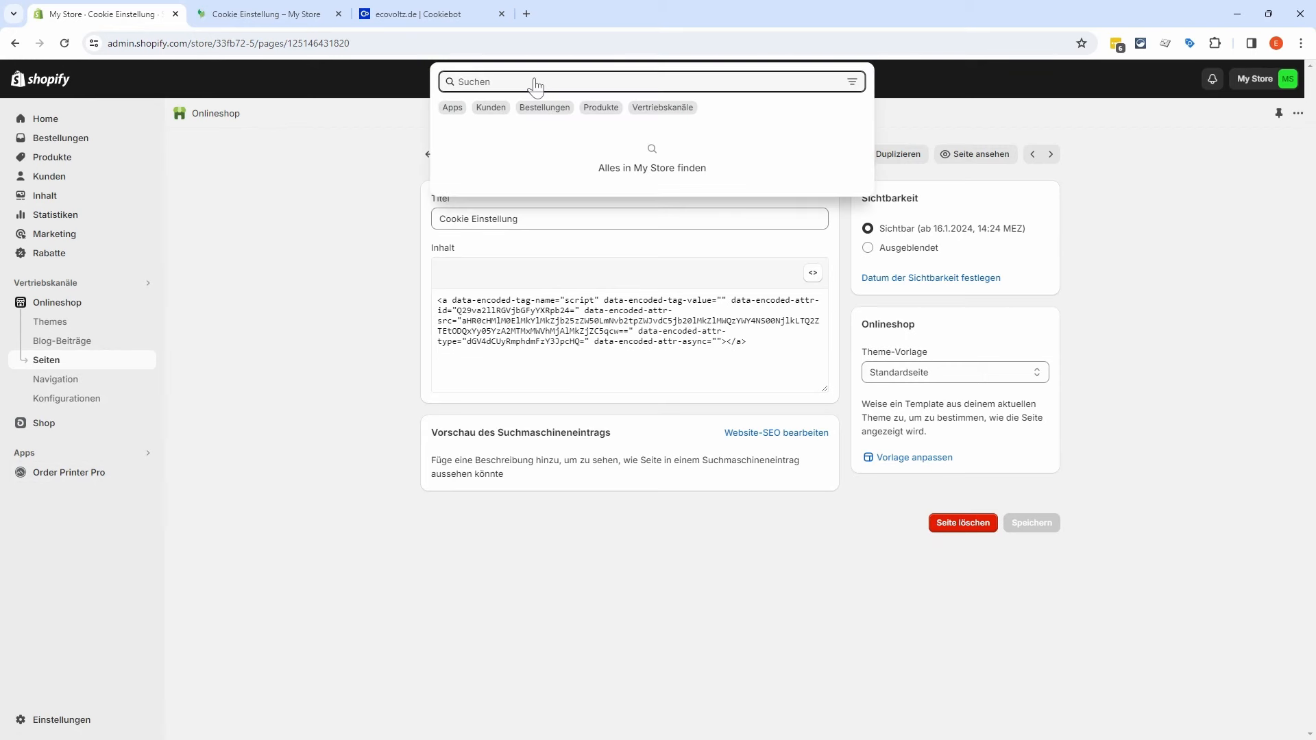
text(google & you)
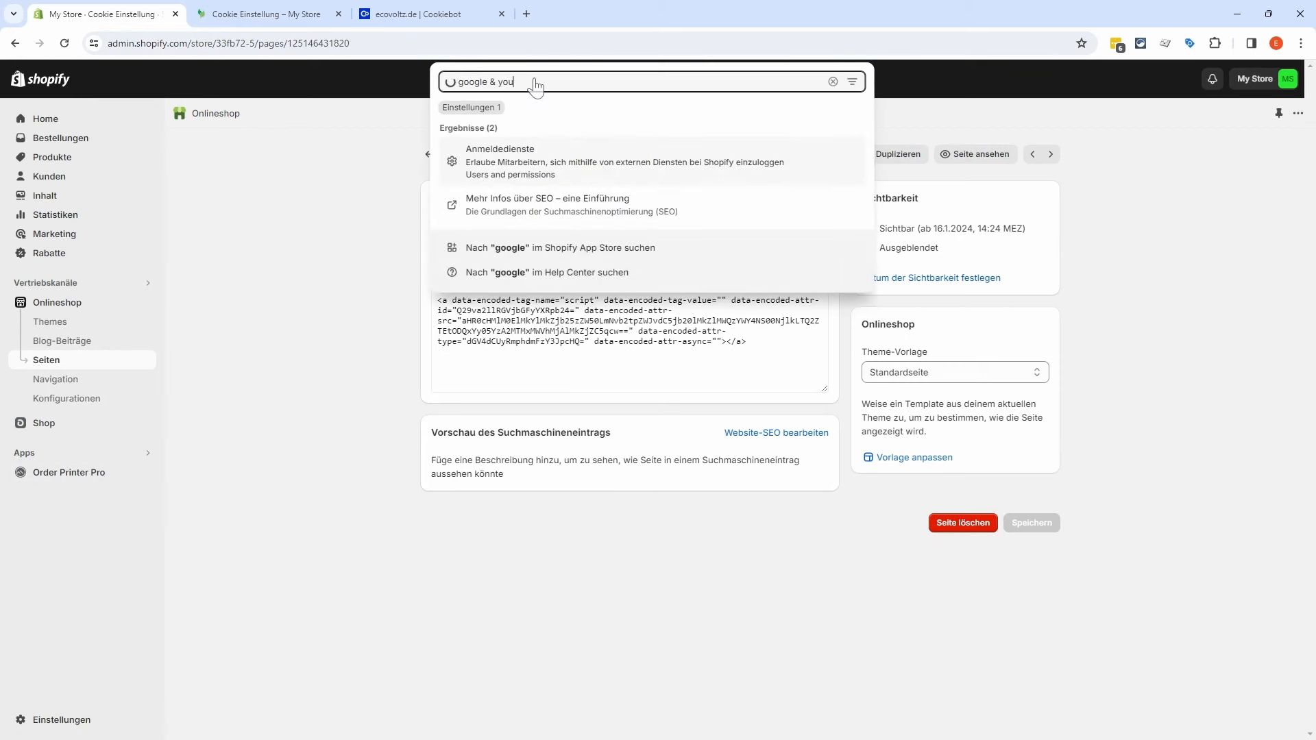
text(tube)
click(529, 209)
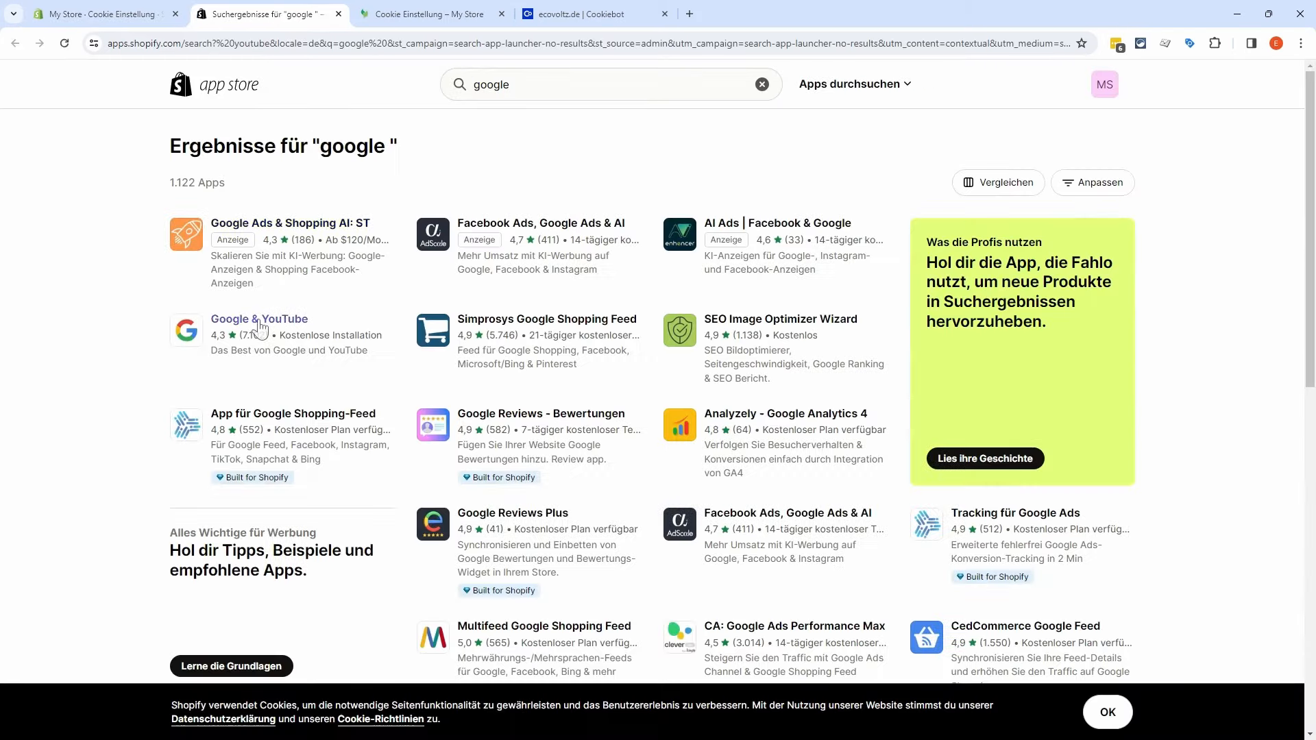
click(259, 321)
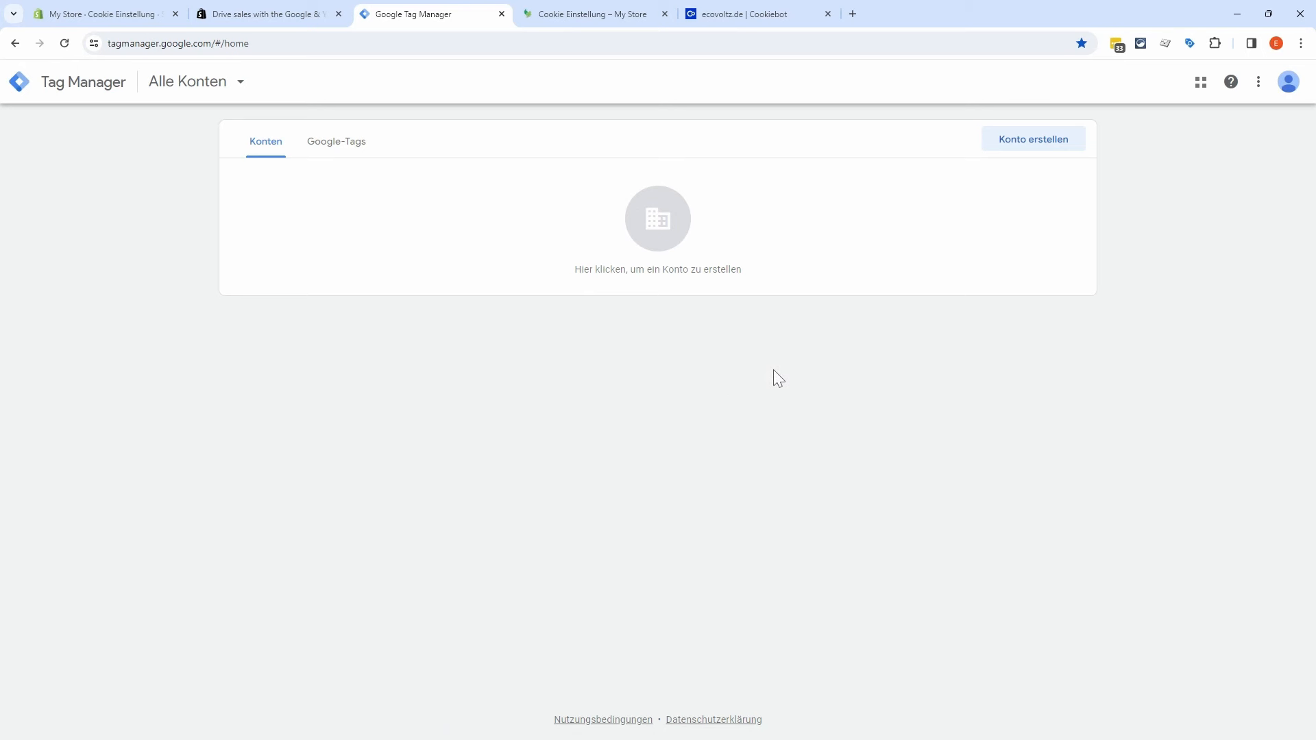
Step: Create a Tag Manager account named EcoVoltz with country Deutschland and a Web container named ecovoltz.de
click(1066, 140)
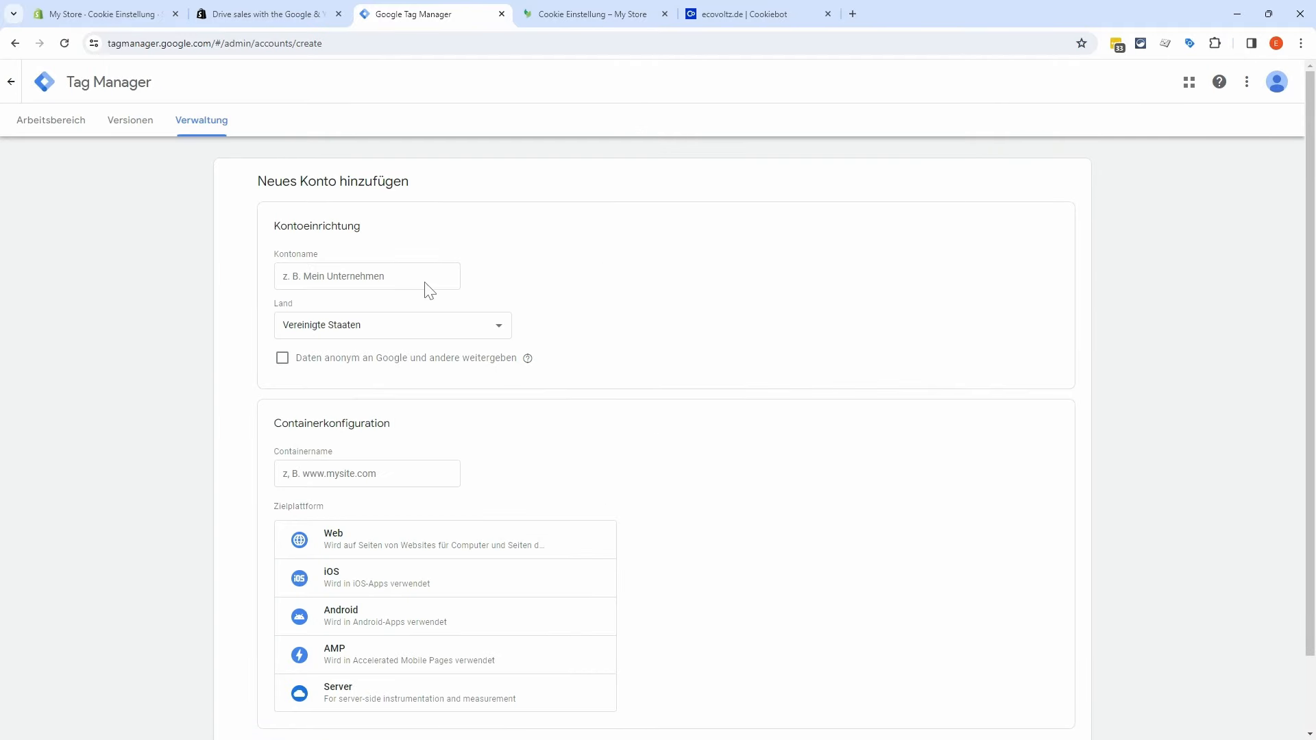
click(411, 332)
text(de)
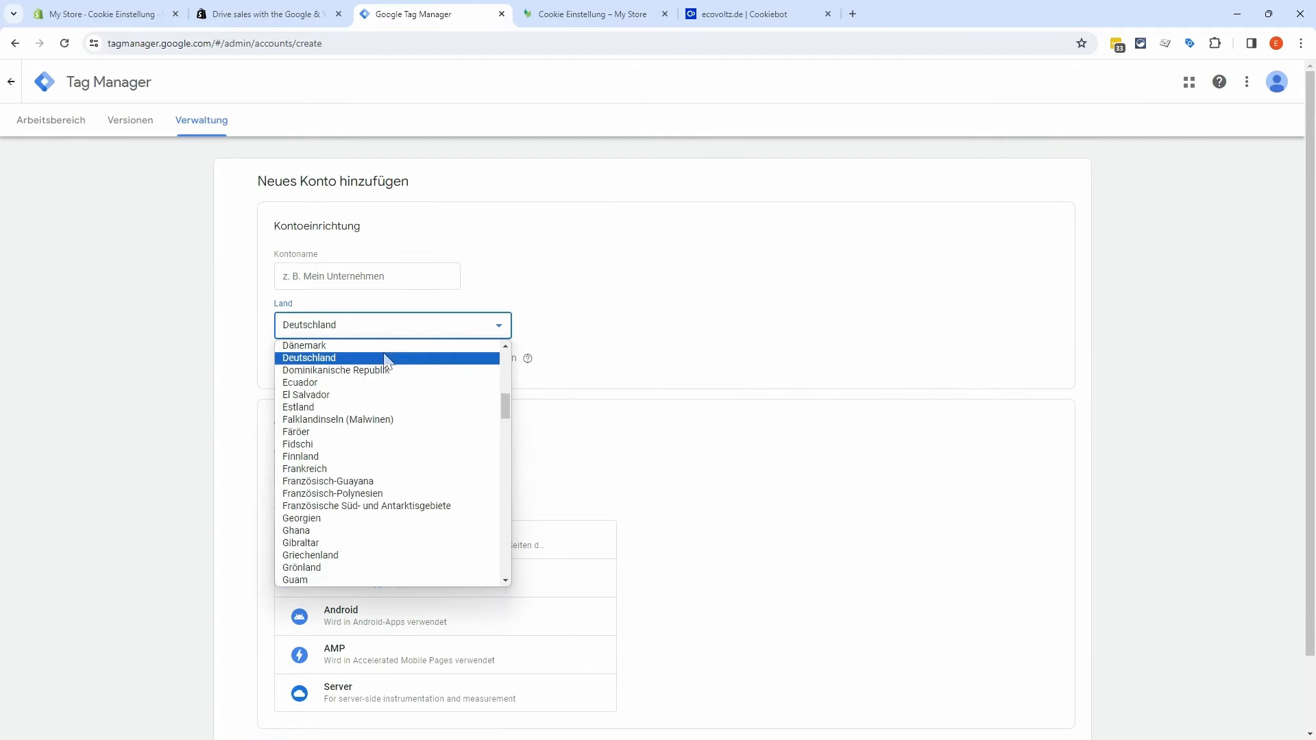
click(384, 359)
scroll(479, 452, down, 2)
click(446, 459)
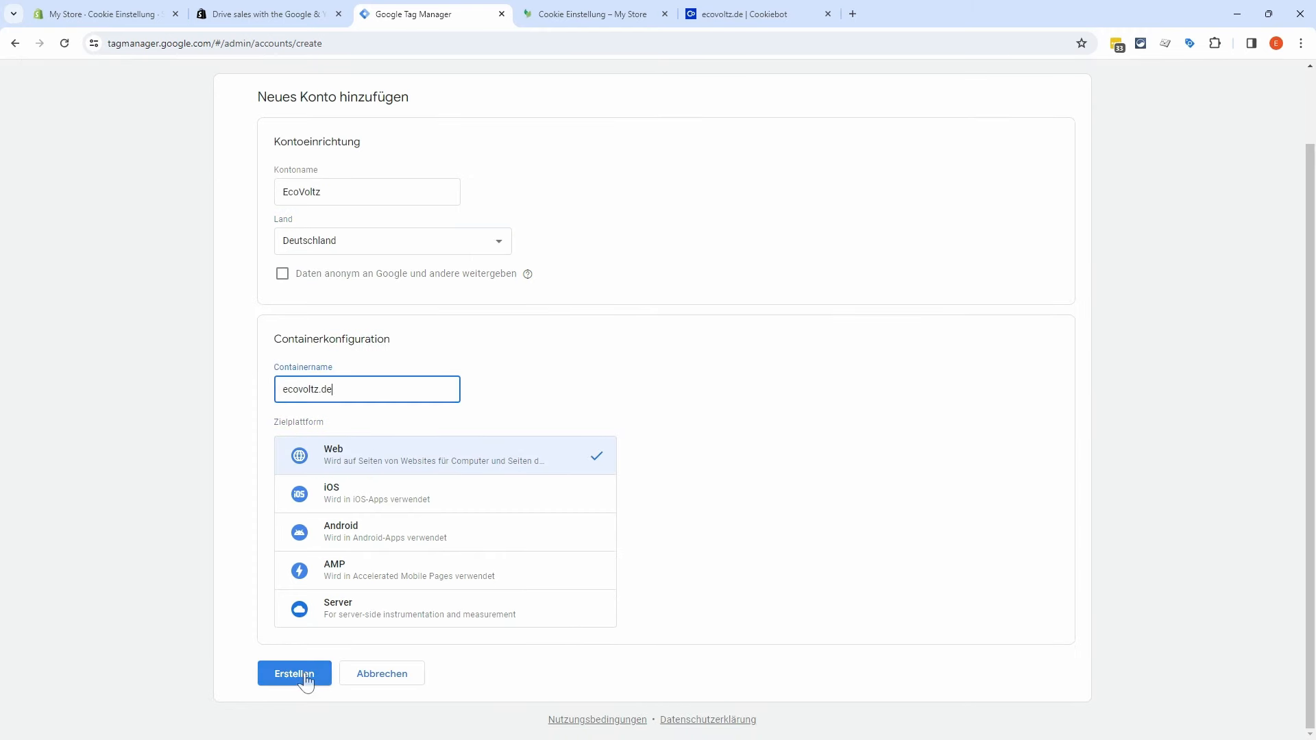
click(306, 678)
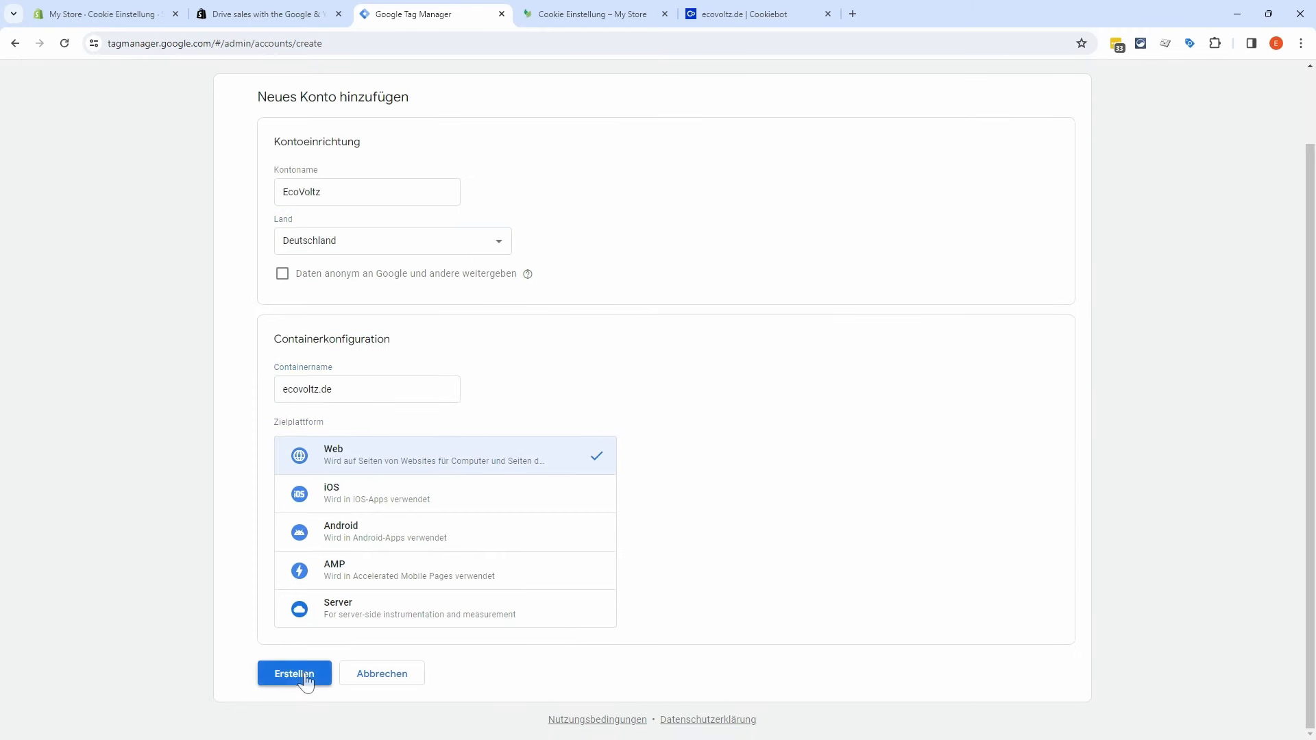
Step: Accept the Google Tag Manager terms of use together with the GDPR data processing terms
scroll(445, 582, down, 2)
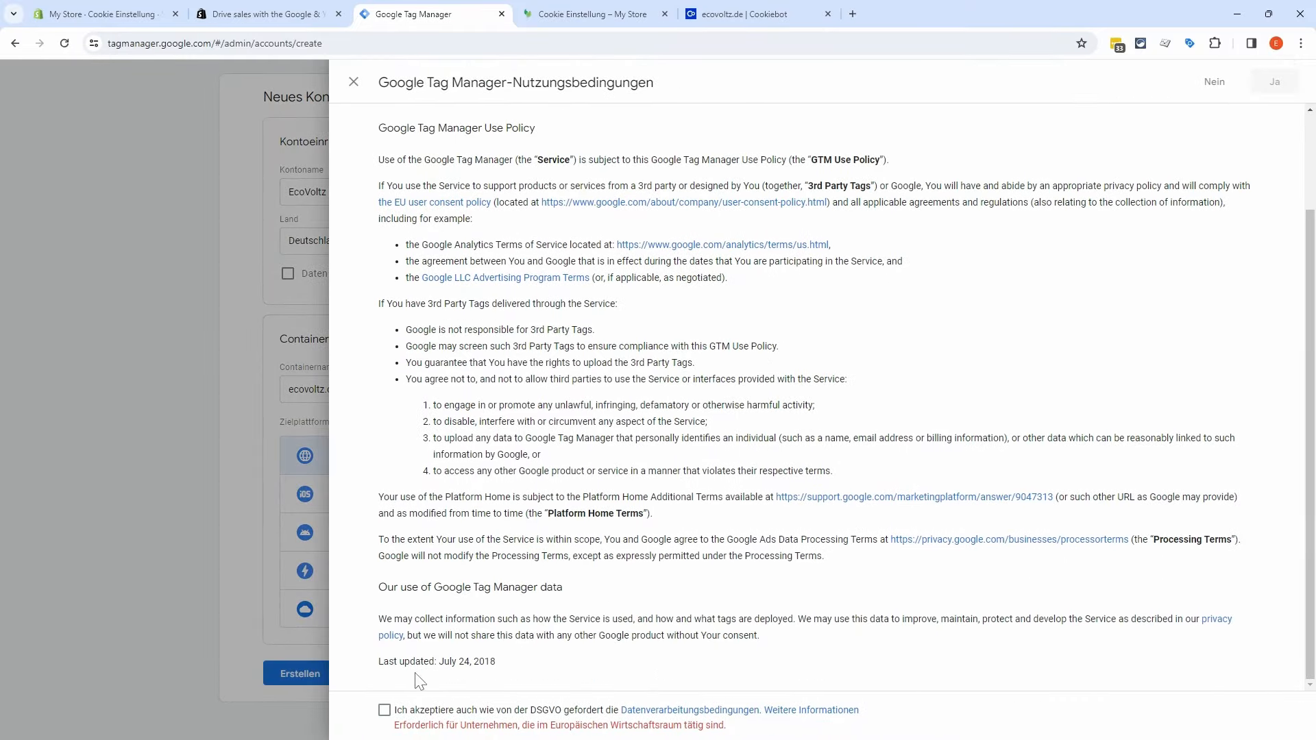
click(384, 710)
scroll(1137, 270, up, 2)
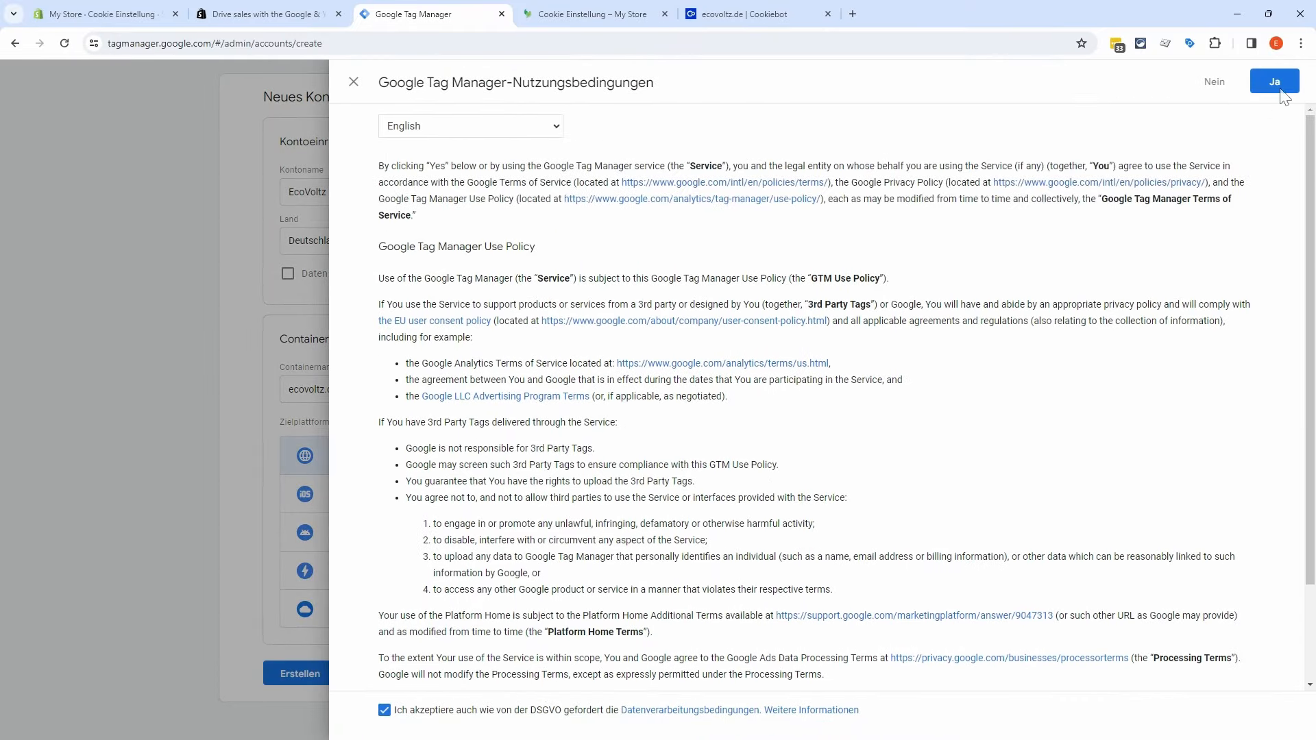
click(1278, 86)
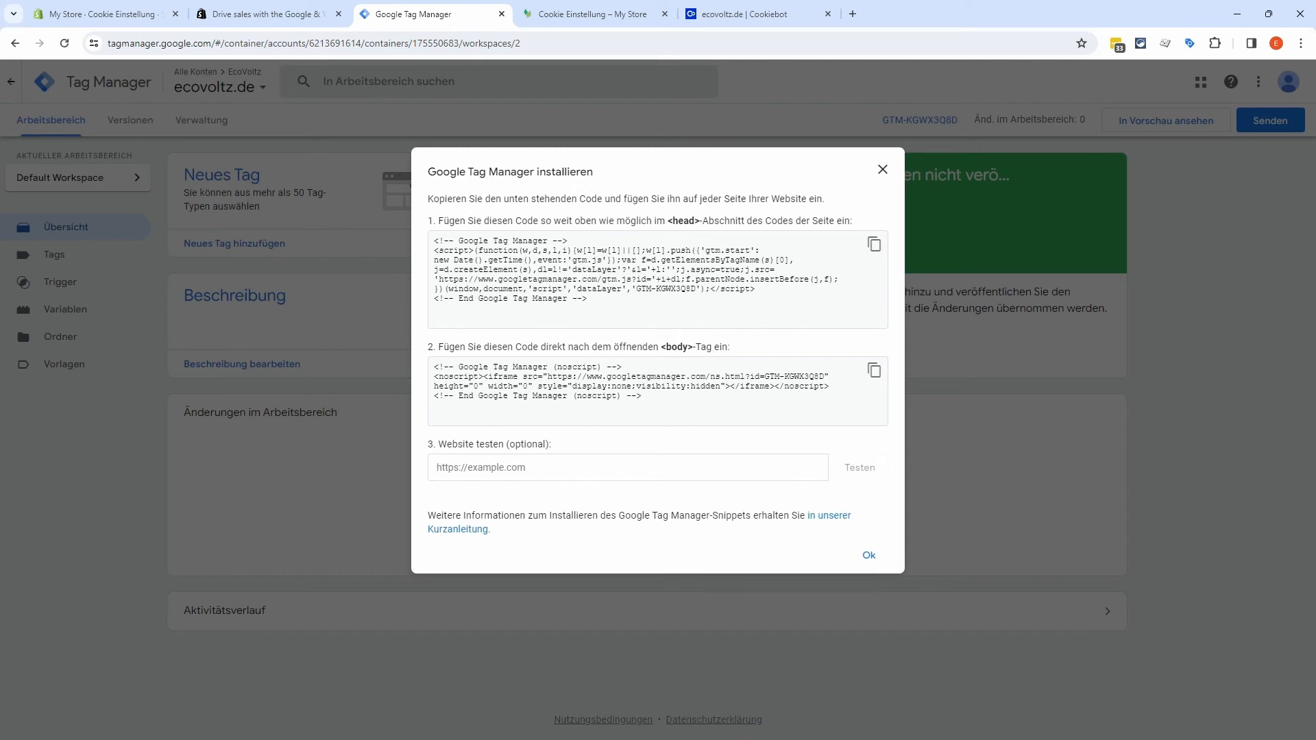
Step: Review the container's head and body installation snippets through its container ID and return to the workspace overview
click(882, 169)
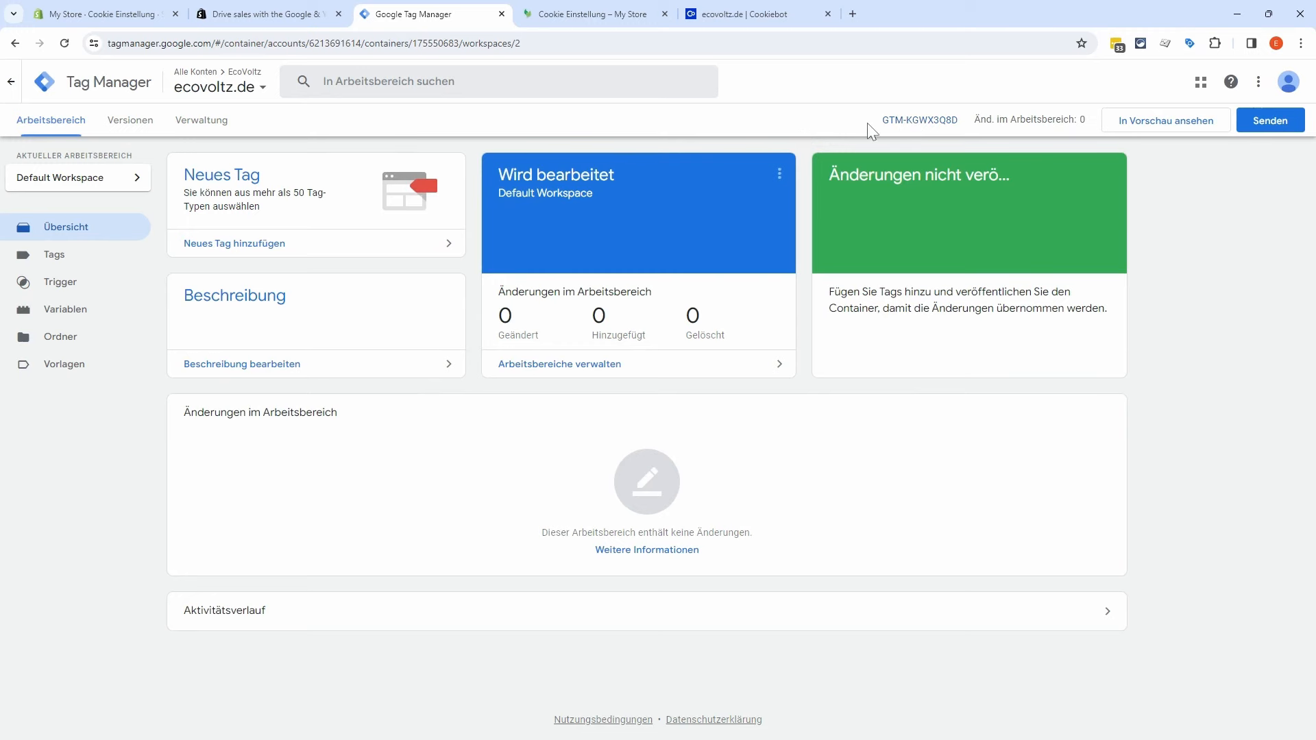
click(916, 122)
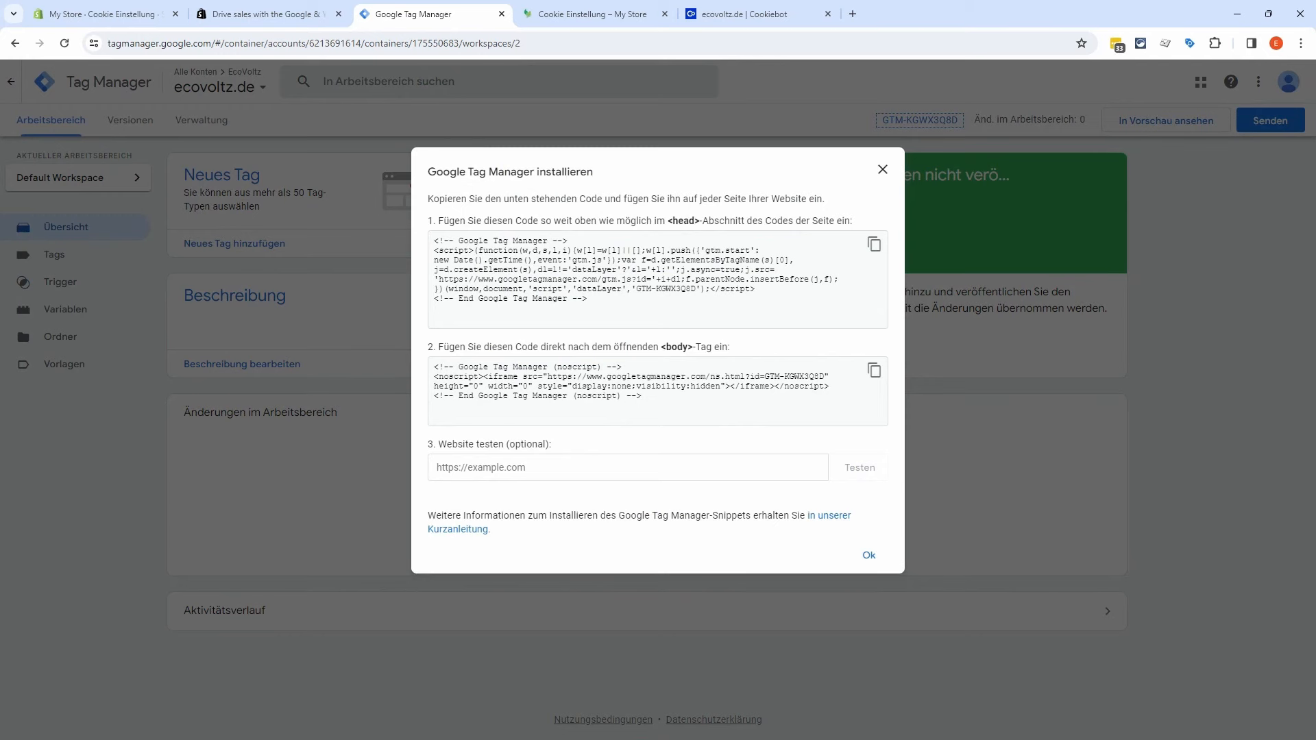
click(883, 169)
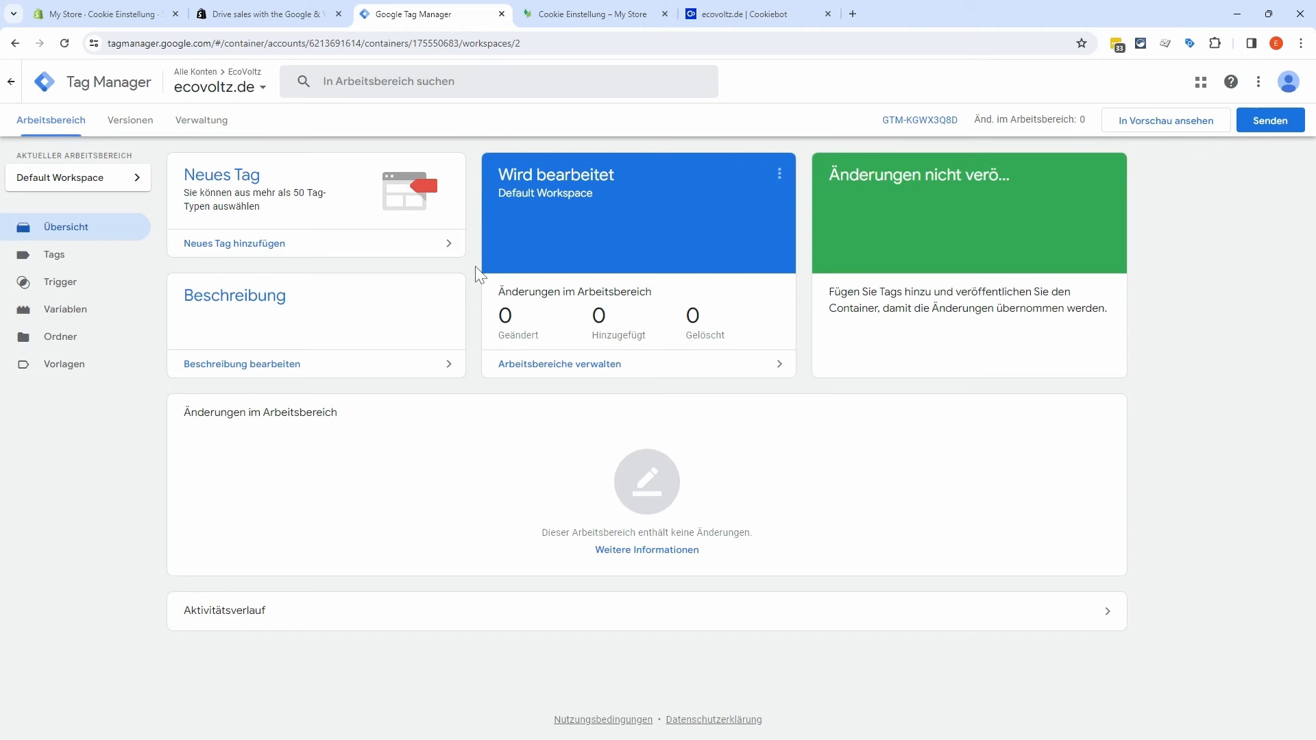
Step: Enable the consent overview (Einwilligungsübersicht) in the ecovoltz.de container settings and save the container
click(218, 126)
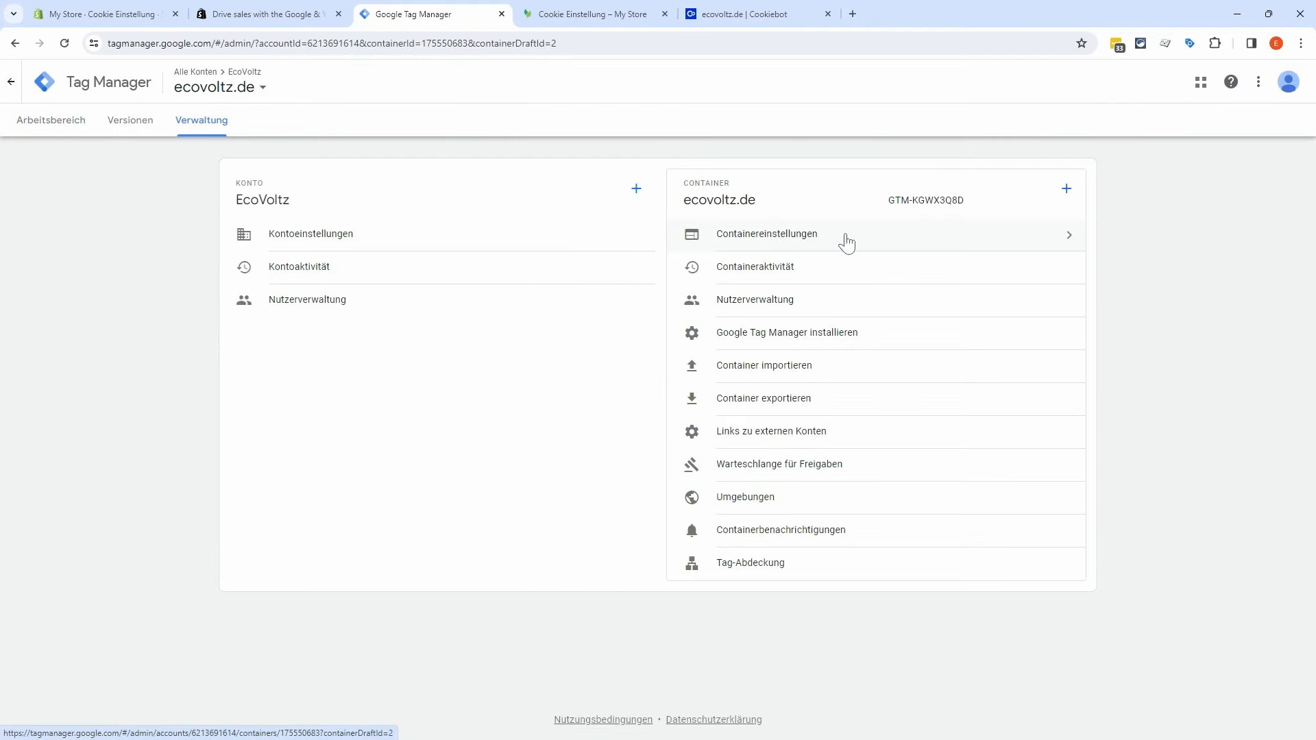
click(847, 239)
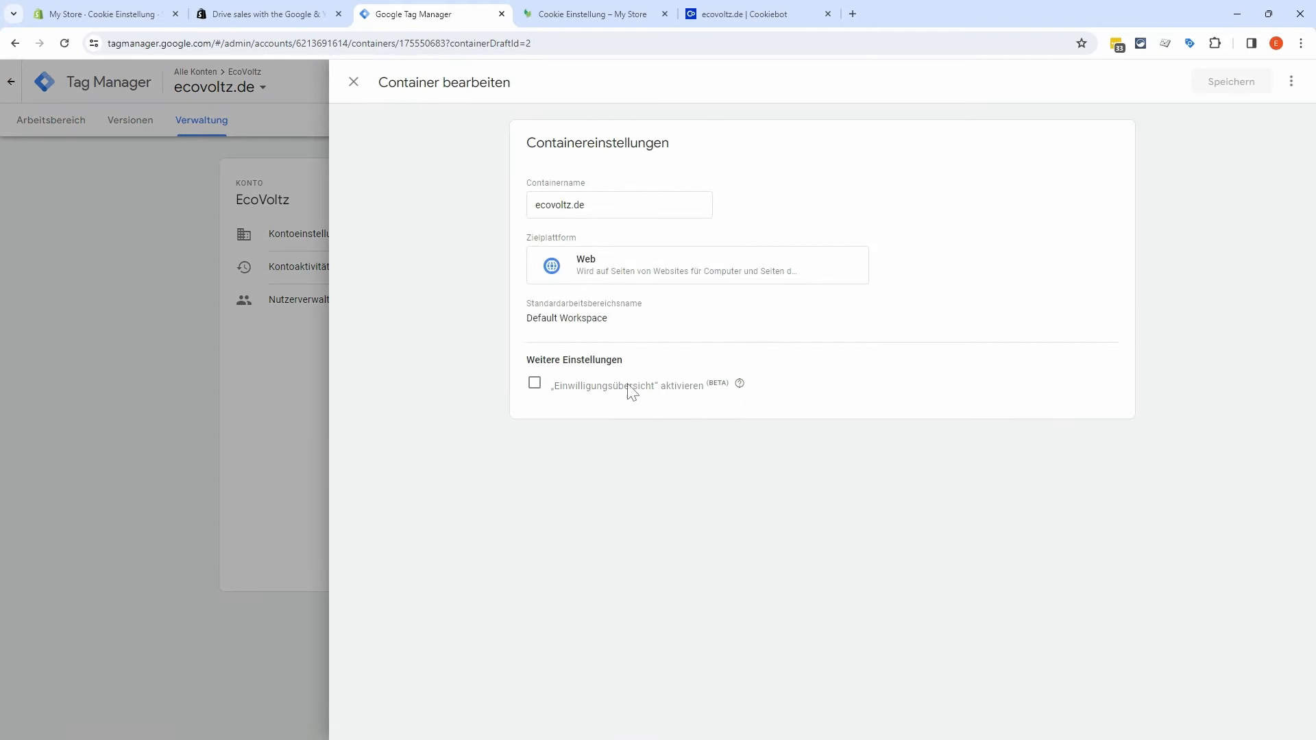
click(534, 385)
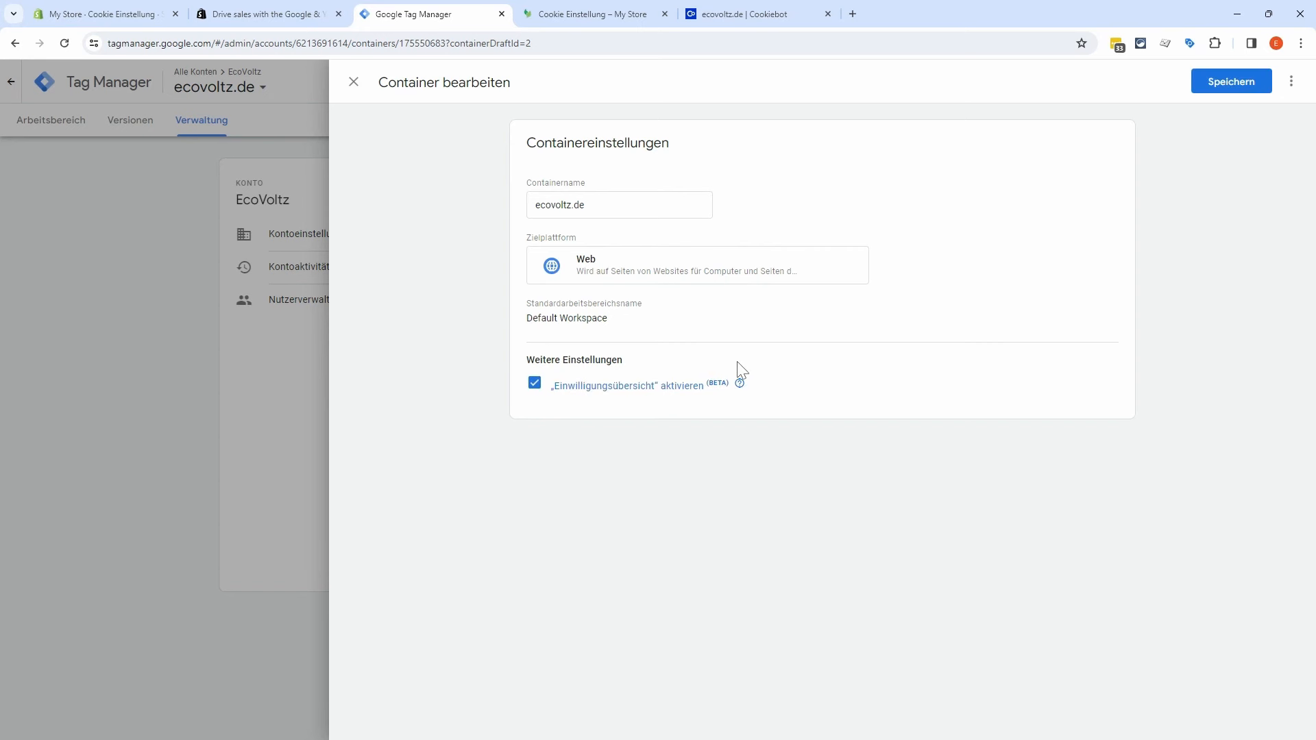
click(1234, 86)
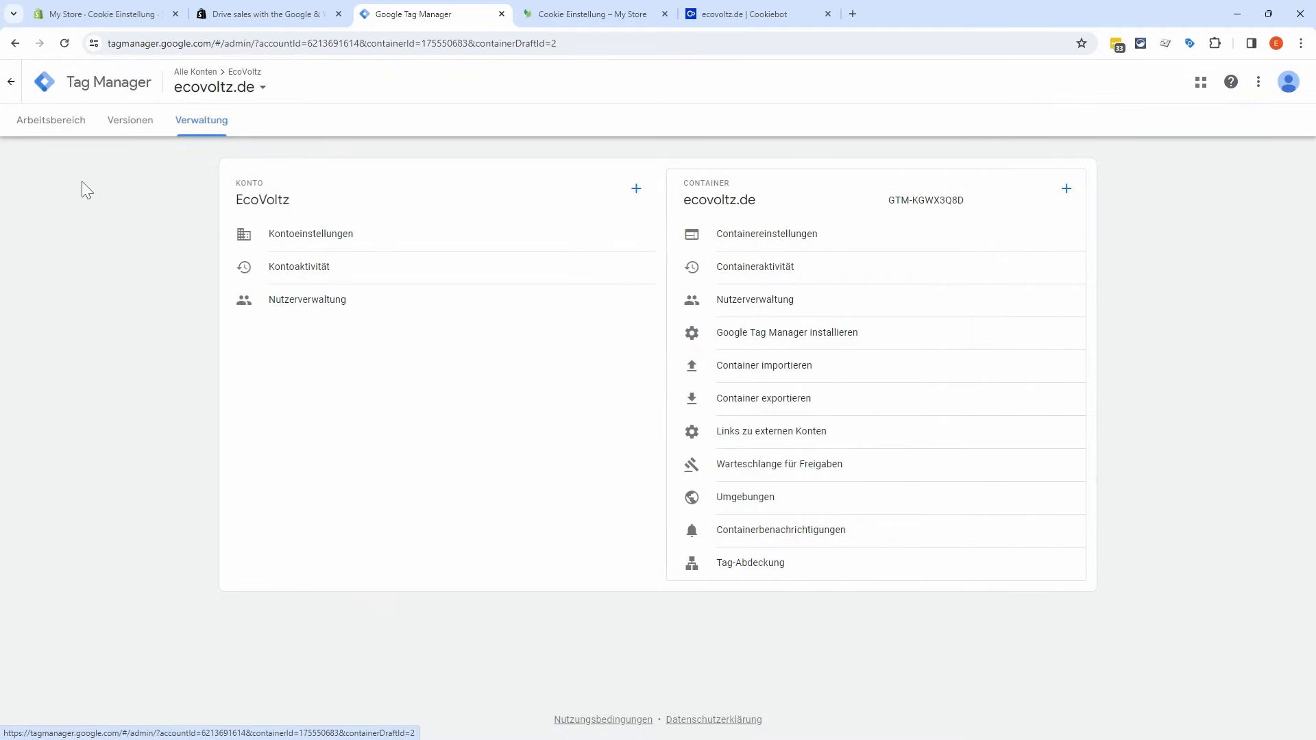
Step: Look at the consent overview for the tags in the Default Workspace and return to the tag list
click(50, 123)
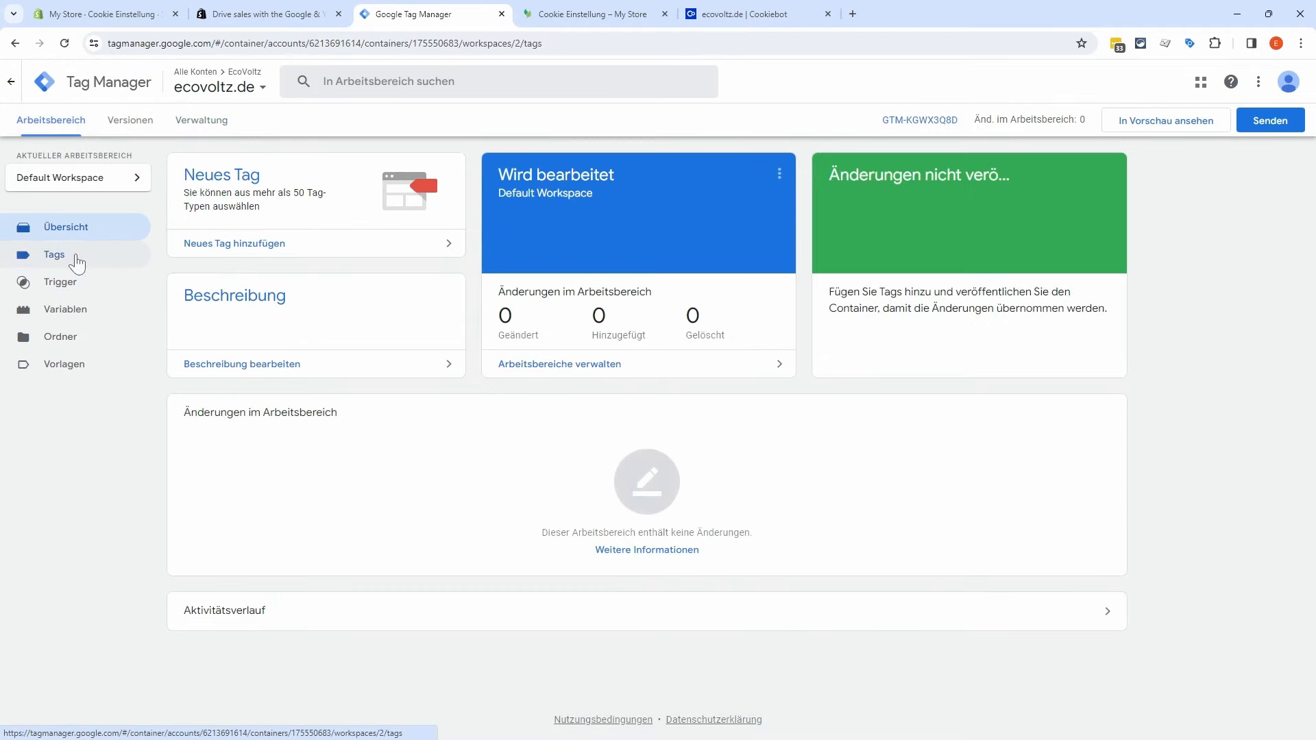
click(78, 263)
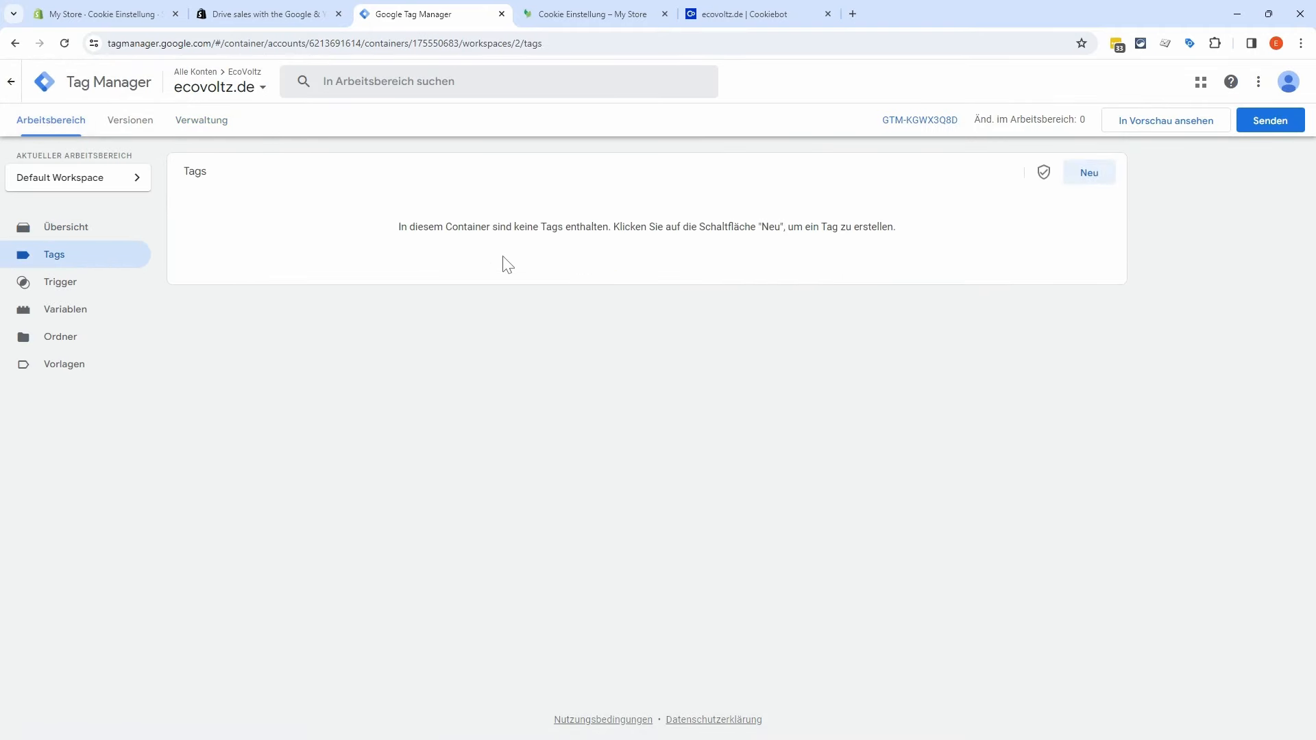
click(1043, 177)
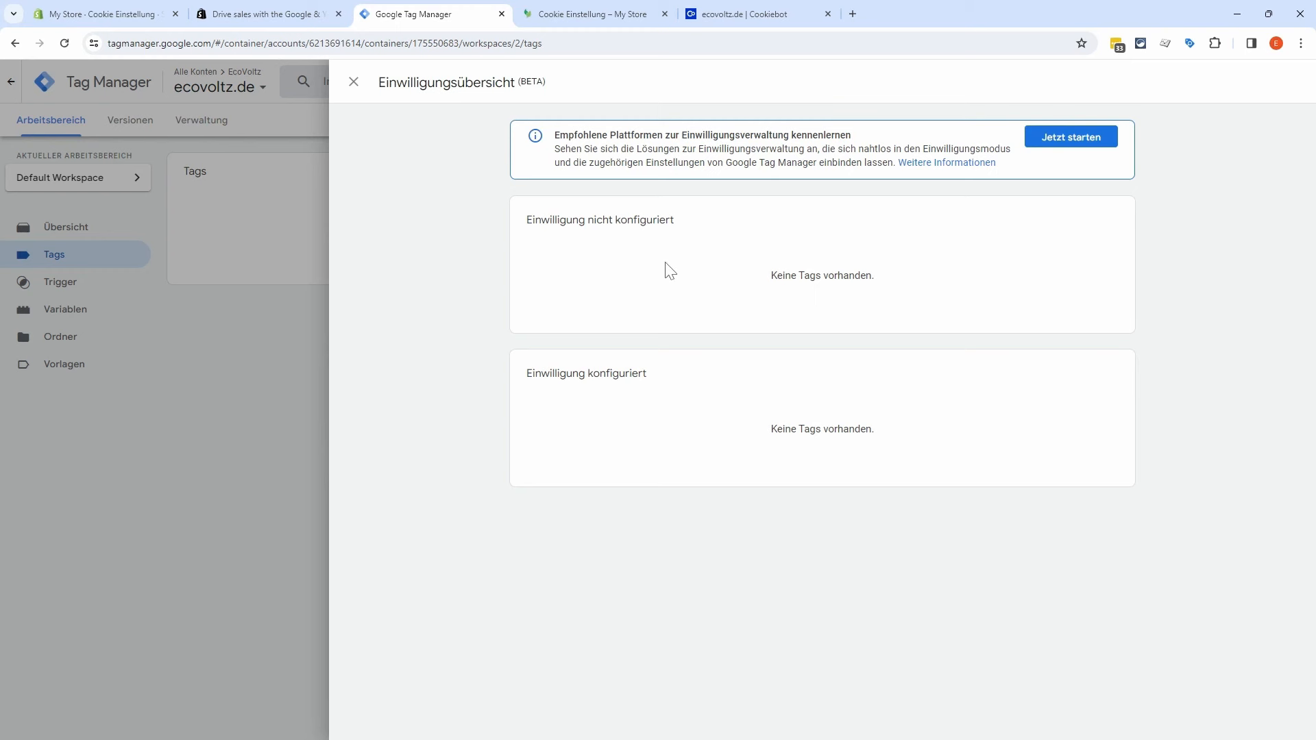
click(353, 83)
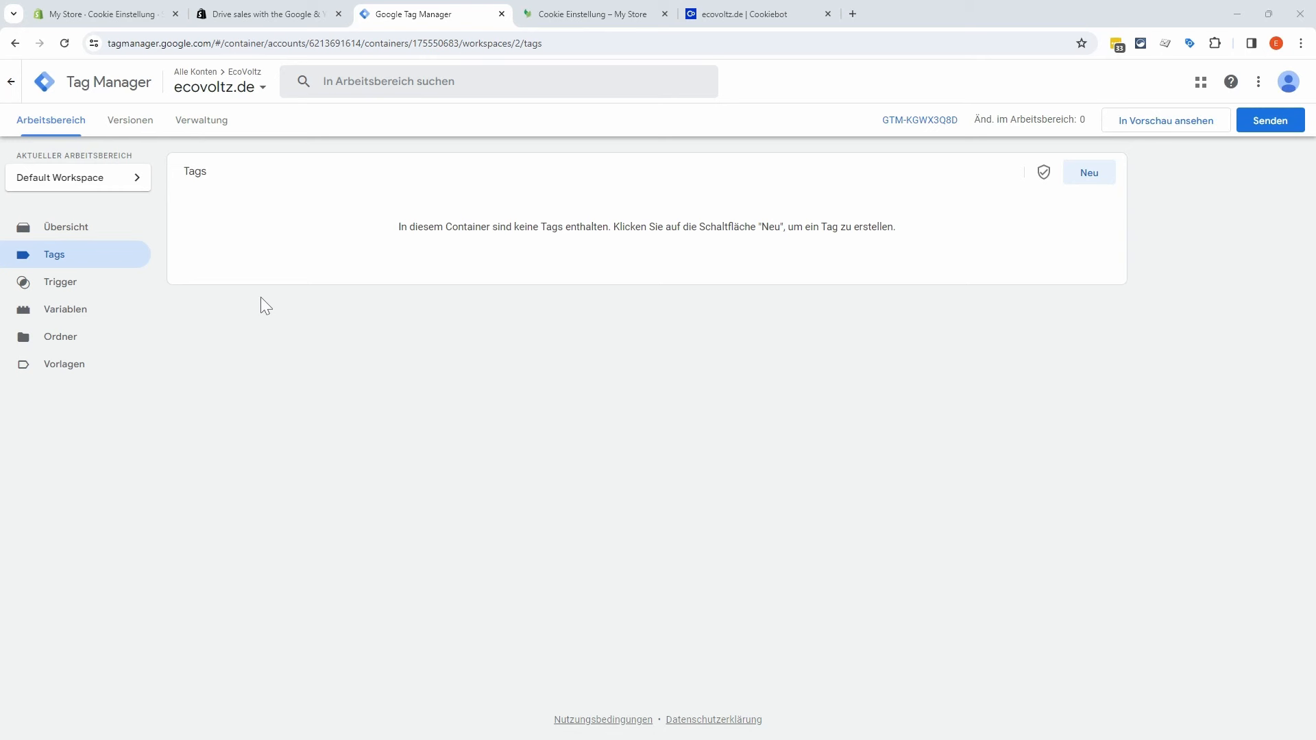
Step: Start a new tag and add the Cookiebot CMP template by cybotcorp from the community template gallery to the workspace
click(1096, 175)
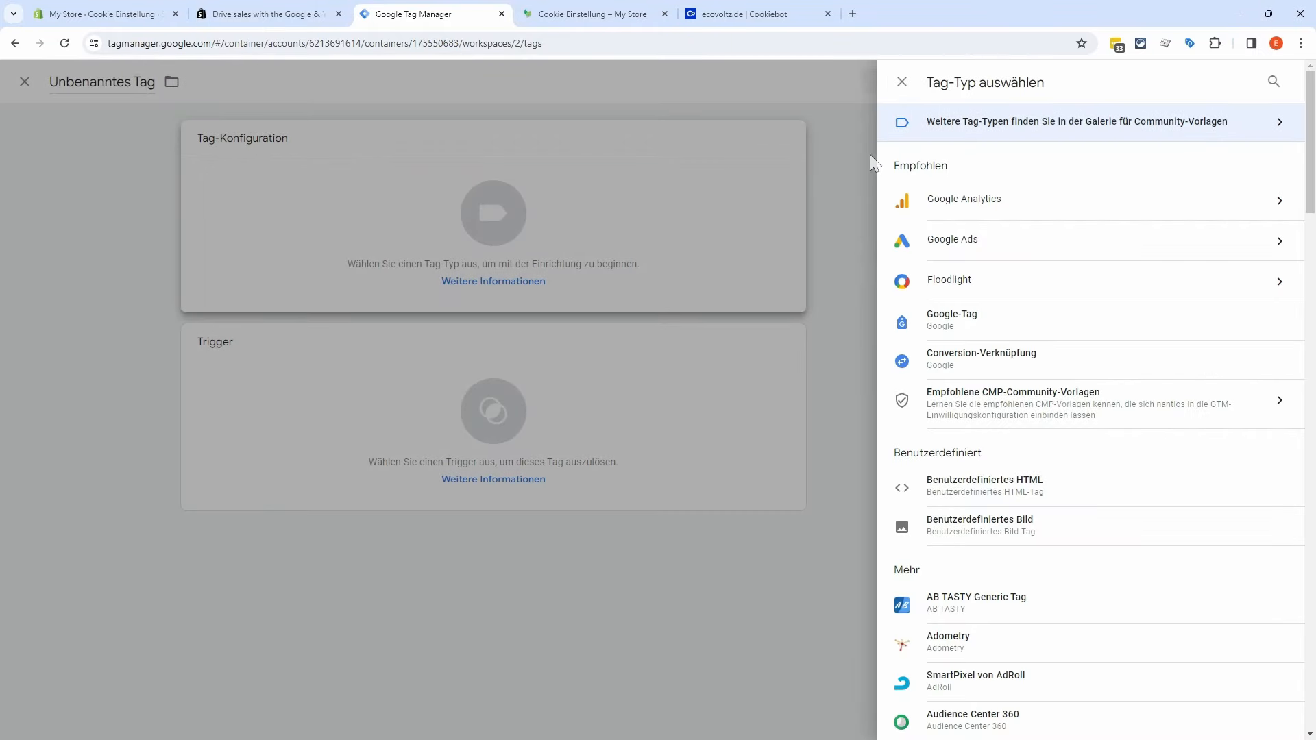
click(1236, 127)
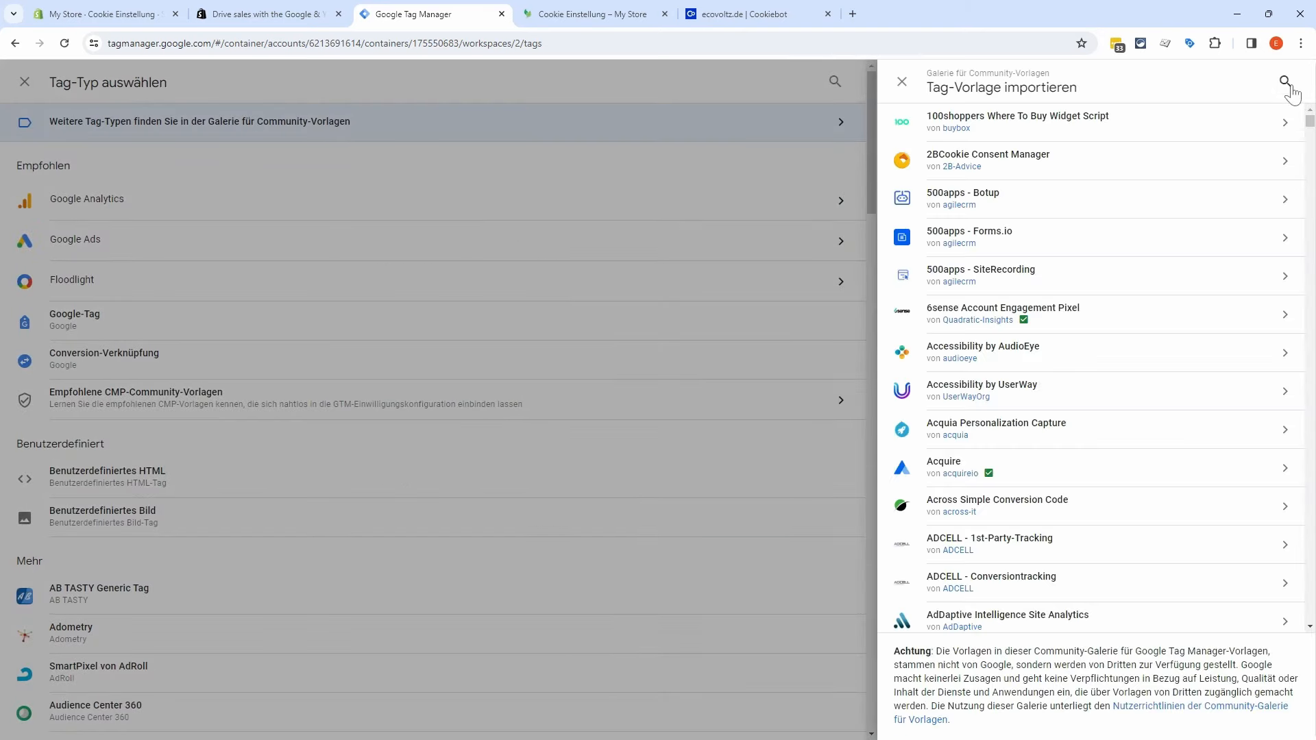
click(1284, 81)
text(cookiebot)
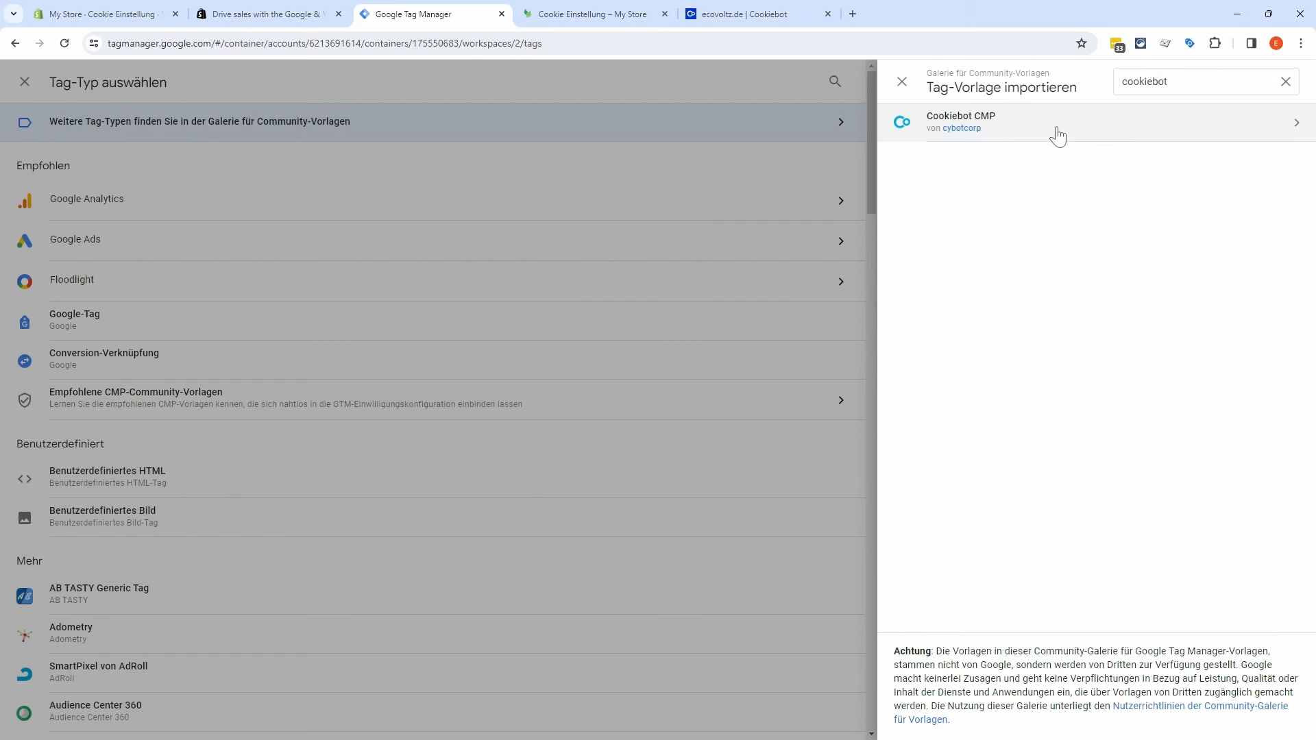
click(1059, 134)
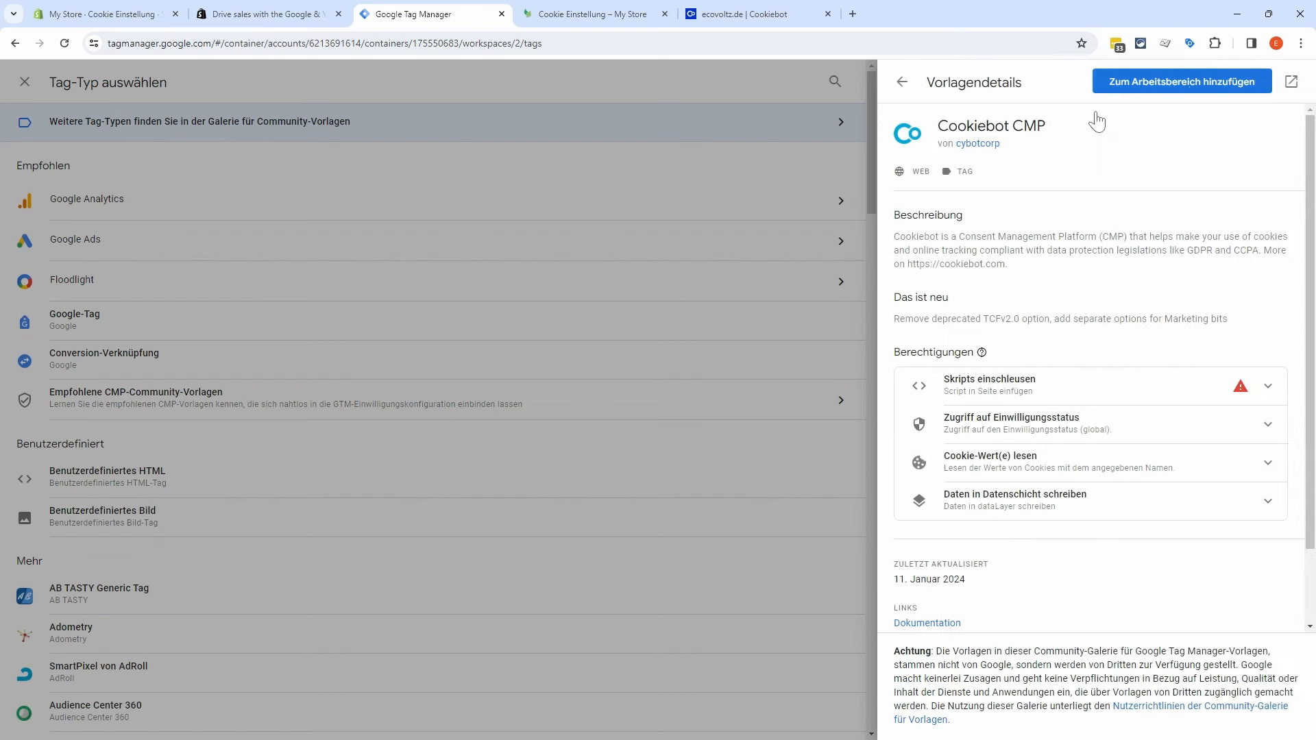
click(1201, 87)
click(831, 413)
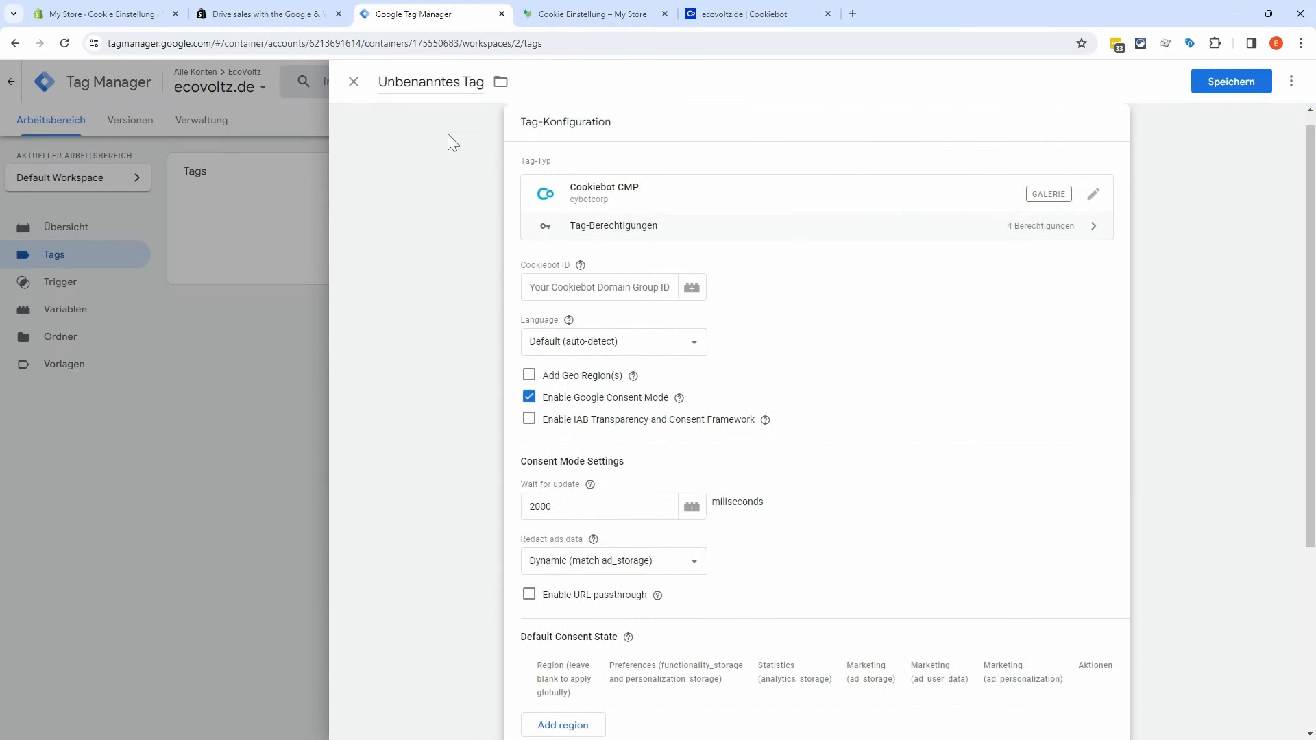
Step: Name the new tag Cookiebot CMP and open its tag configuration for editing
click(448, 84)
text(Cookiebot CMP)
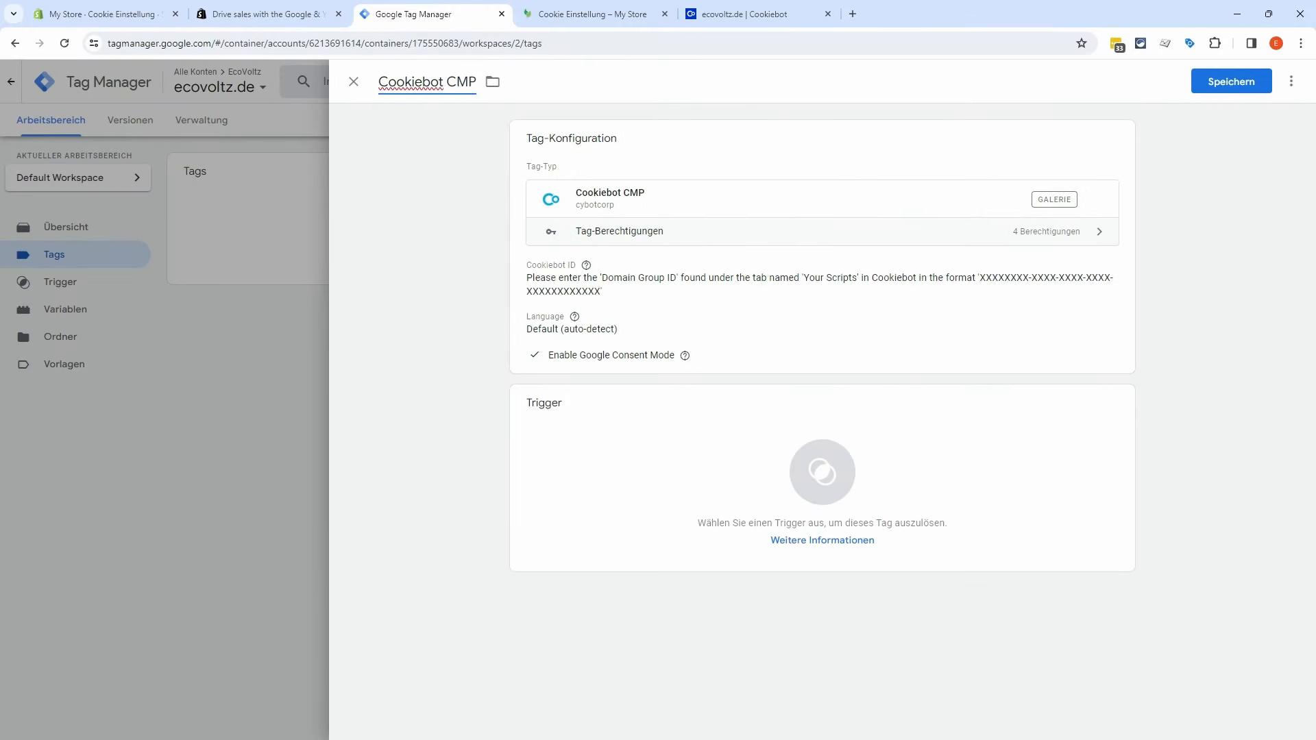
click(669, 153)
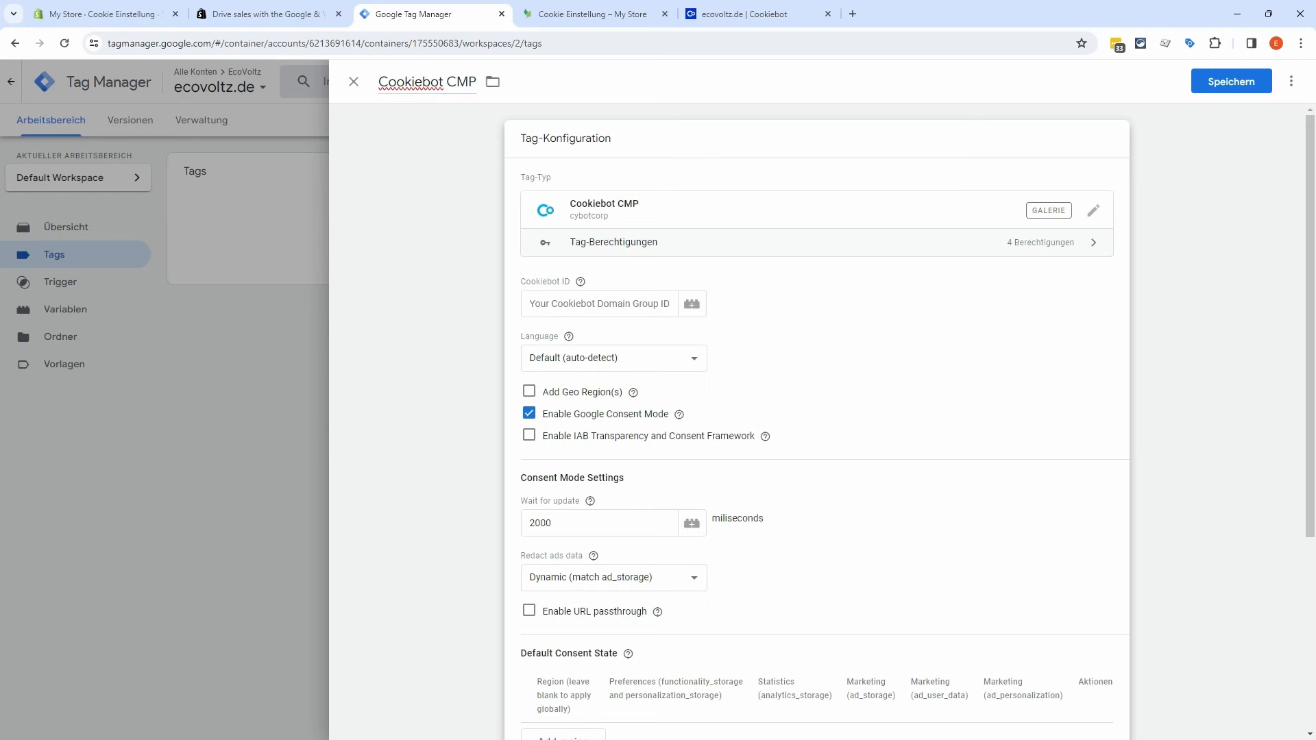
Step: Switch to the Cookiebot admin and copy the domain group ID from the Implementation page's installation guides section
click(737, 15)
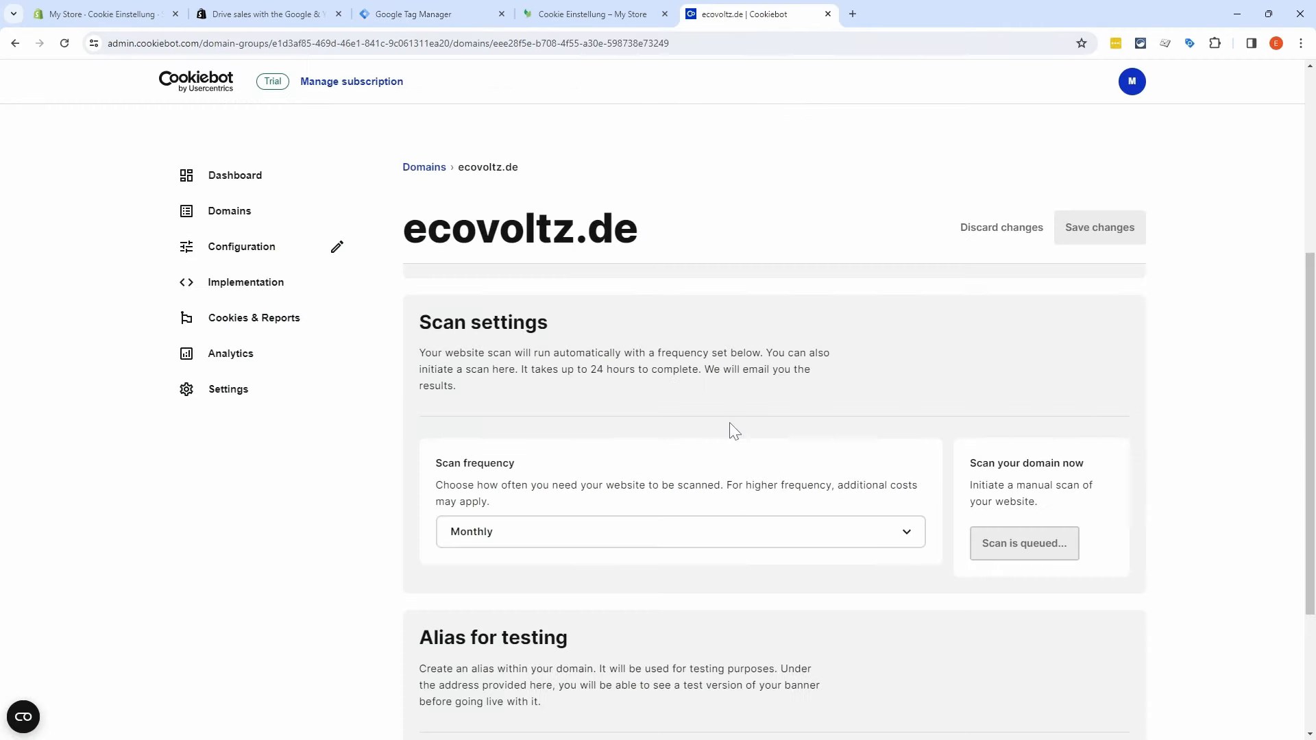
scroll(735, 430, up, 5)
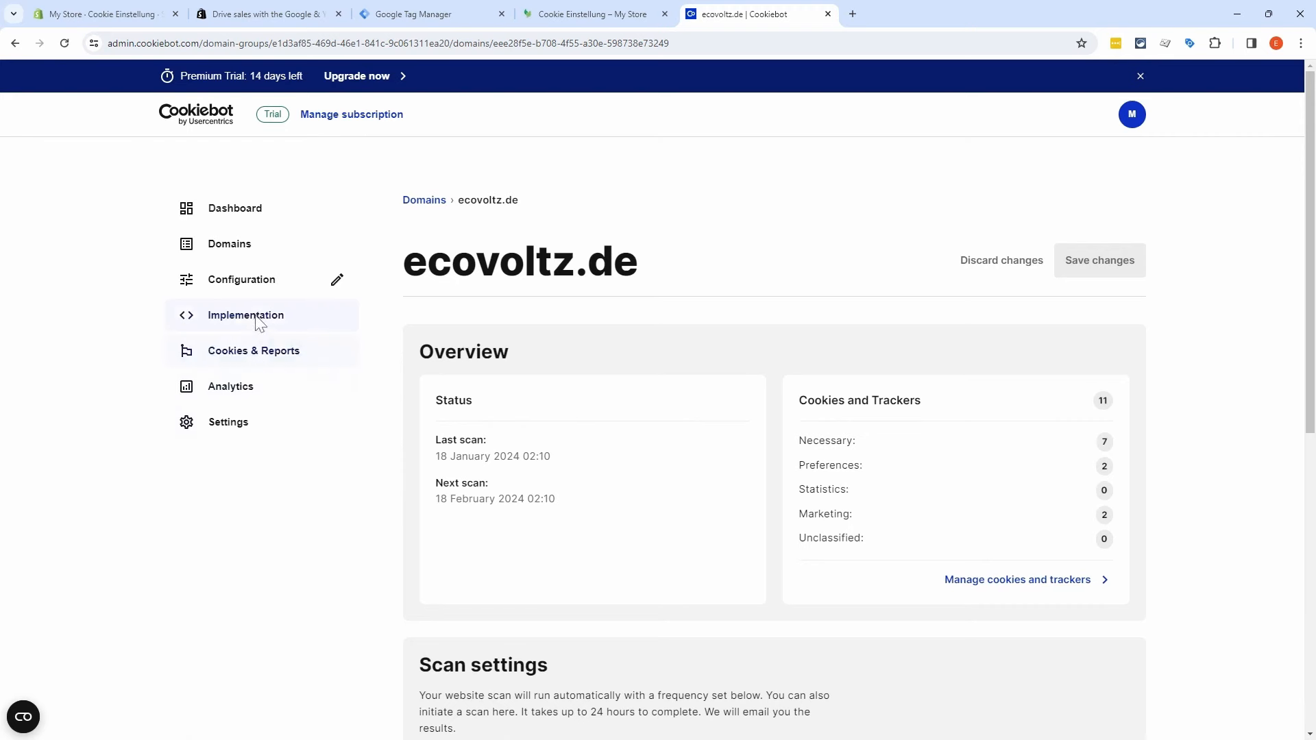
click(258, 318)
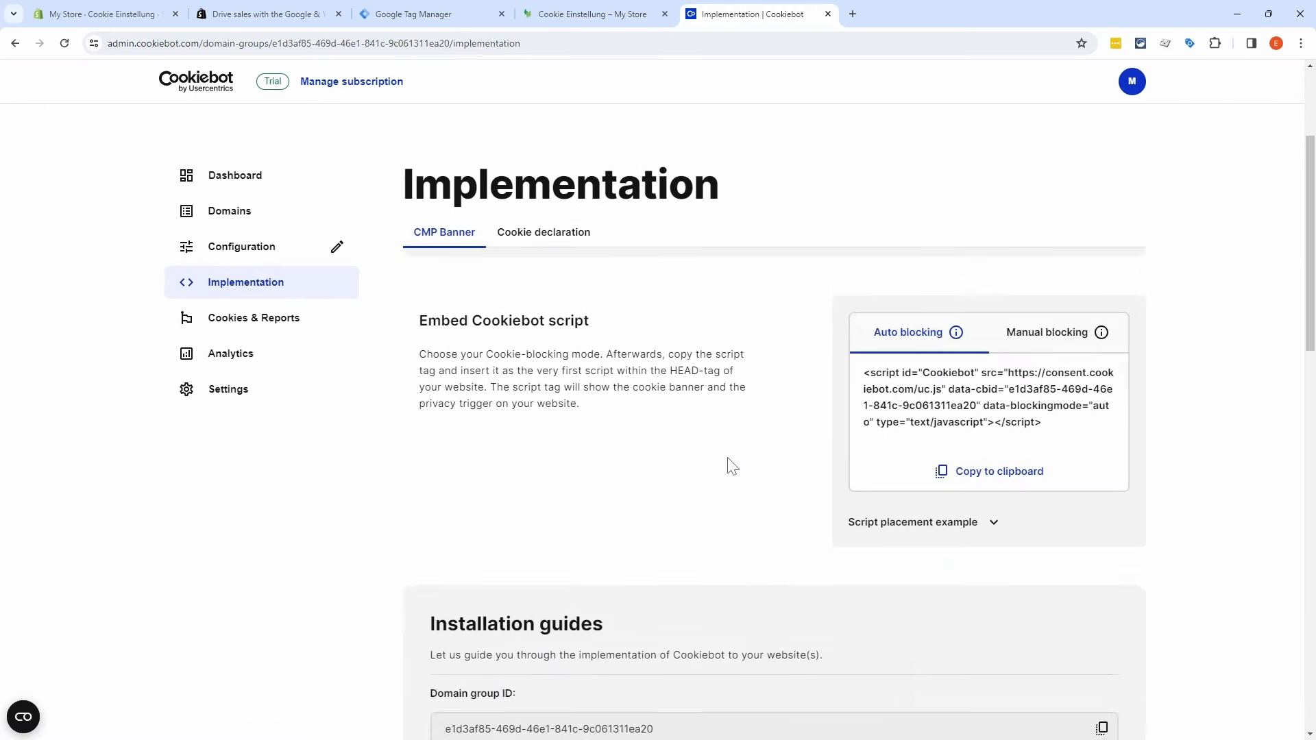
scroll(732, 466, down, 5)
drag(658, 385, 426, 385)
key(ctrl+c)
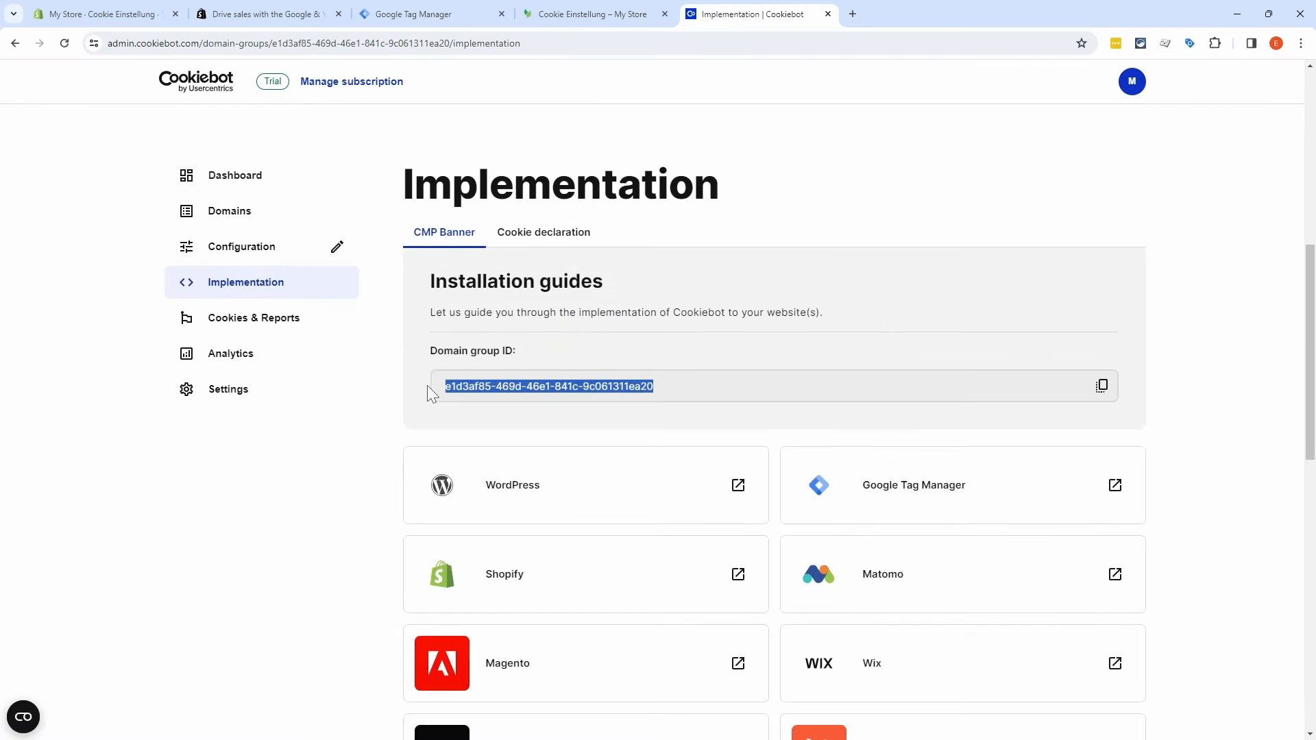
Step: Switch to Tag Manager and enter the copied domain group ID as the tag's Cookiebot ID
click(445, 8)
click(591, 305)
key(ctrl+v)
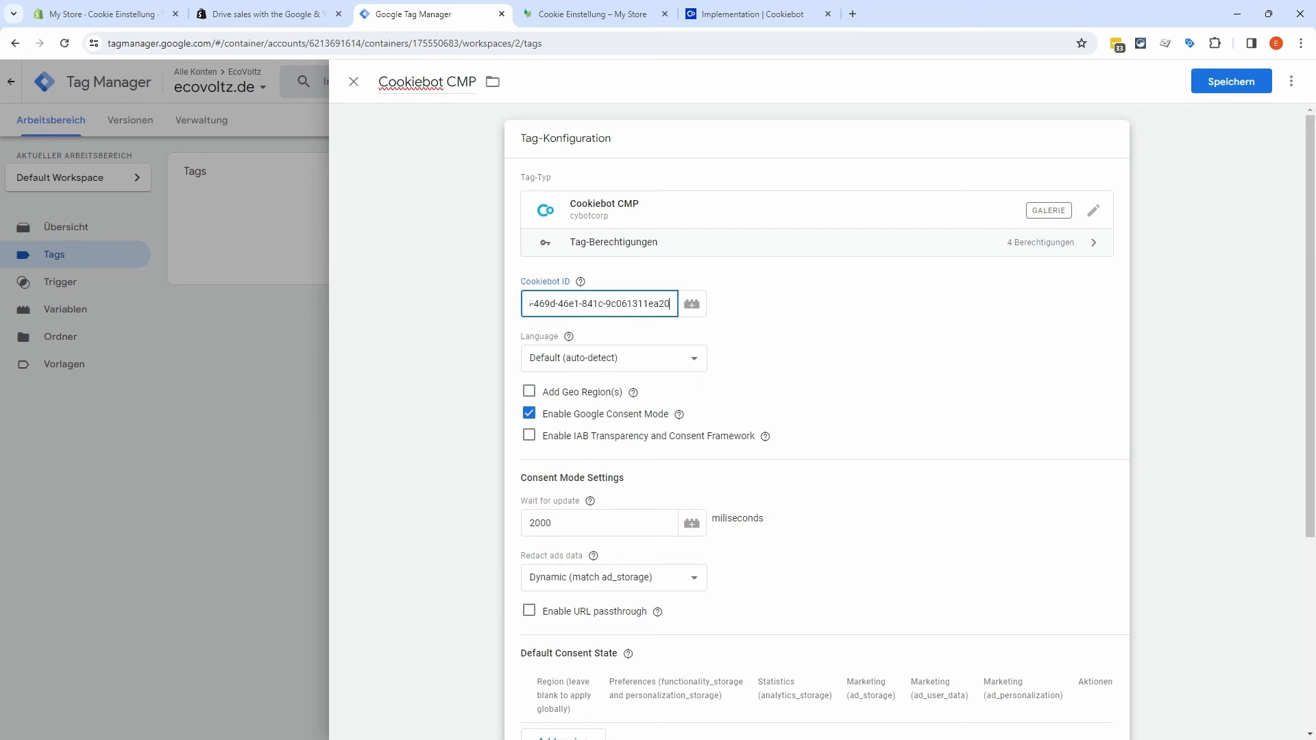
click(678, 396)
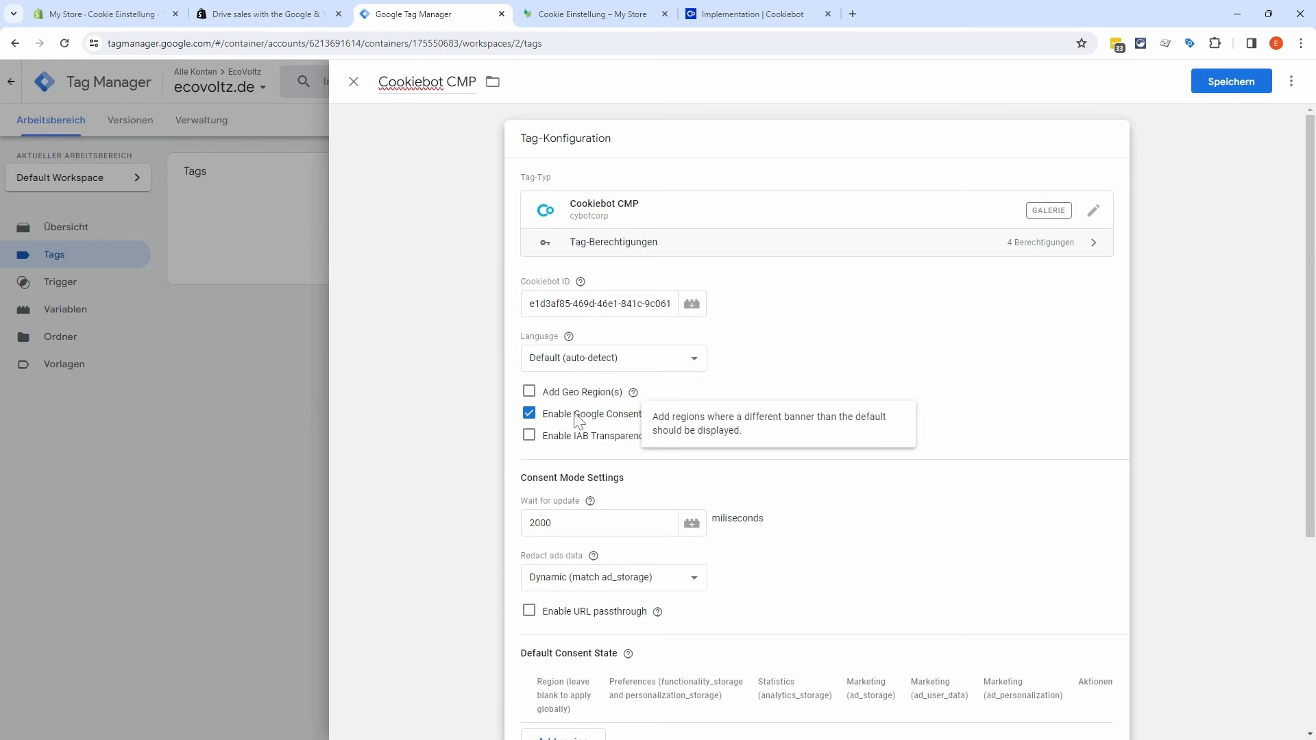
Step: Add a default consent state with no region specified and all preferences, statistics and marketing storage types set to Denied
scroll(977, 396, down, 2)
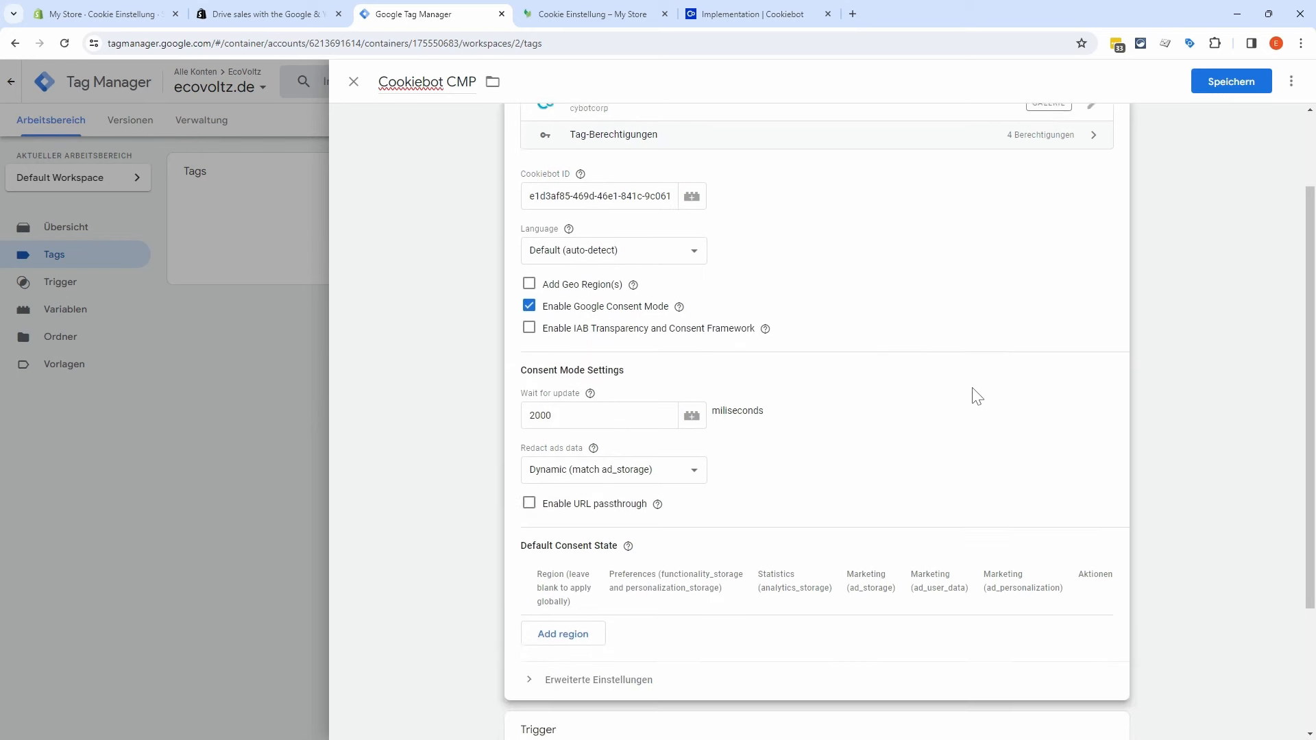
scroll(977, 396, down, 3)
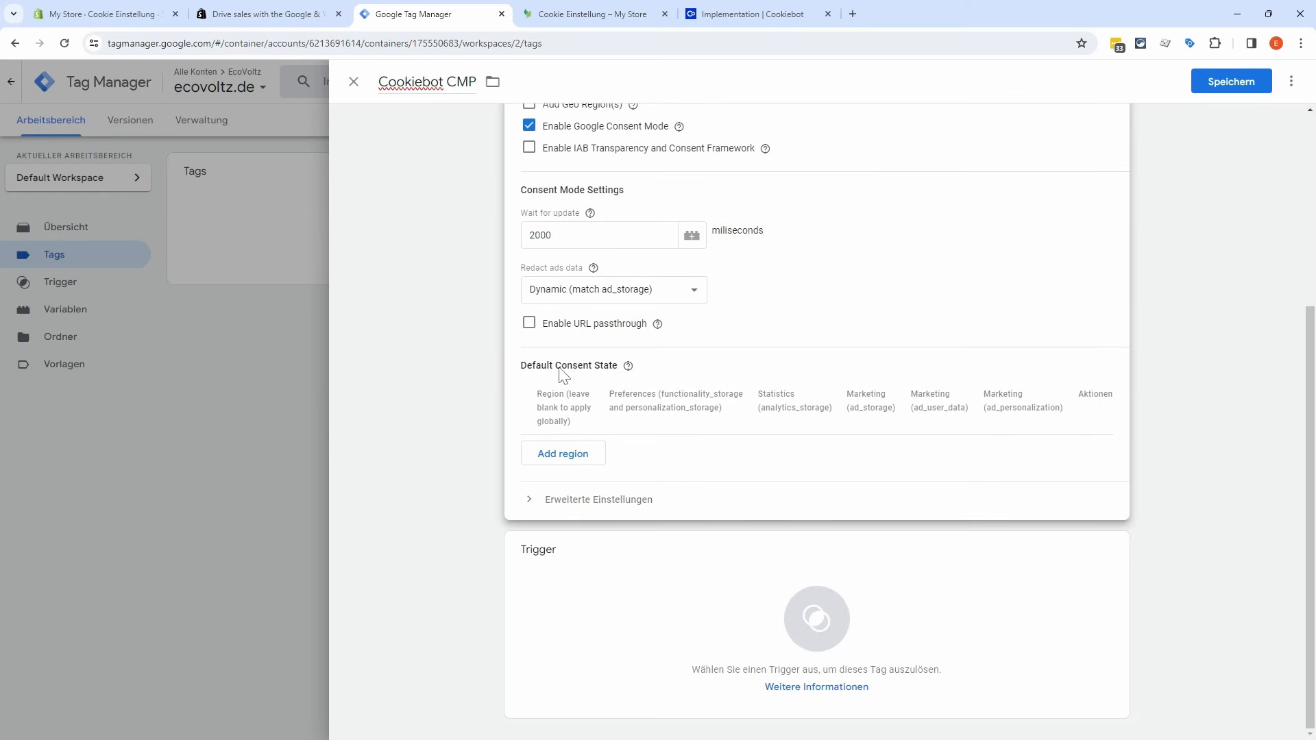
click(574, 459)
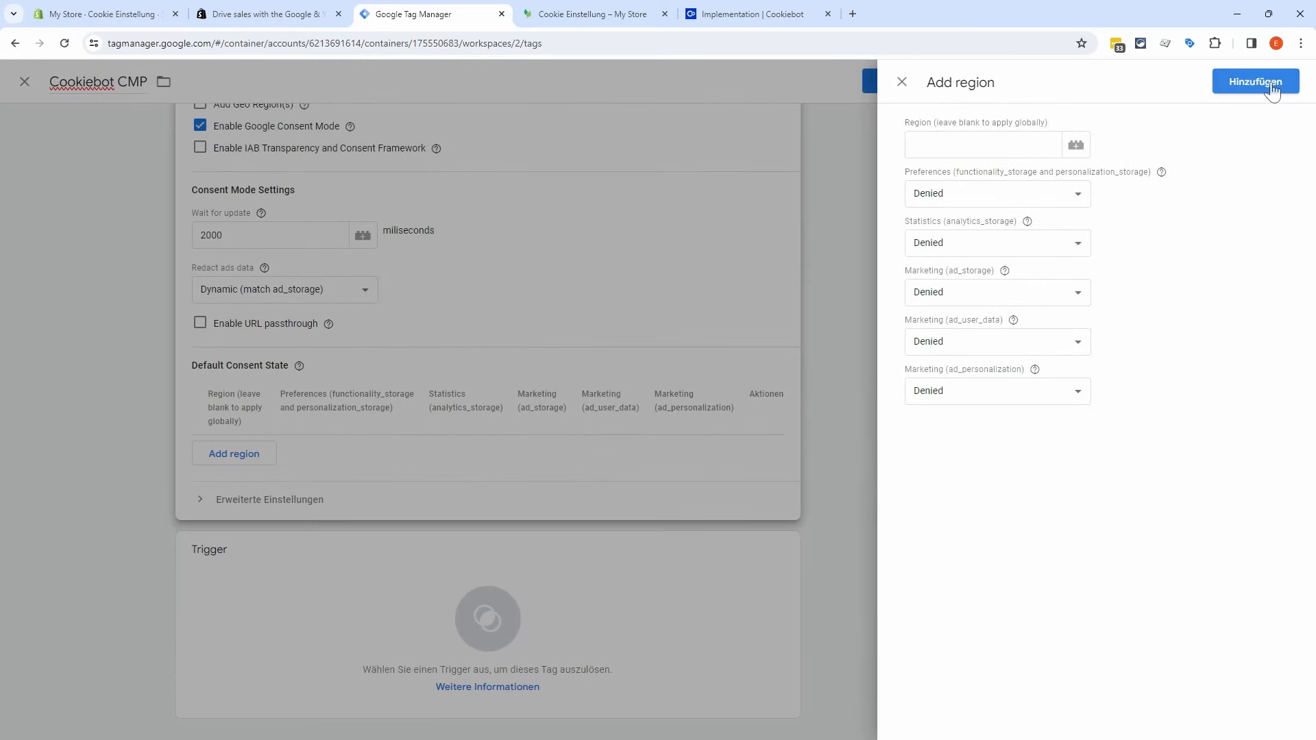
click(1269, 85)
click(628, 365)
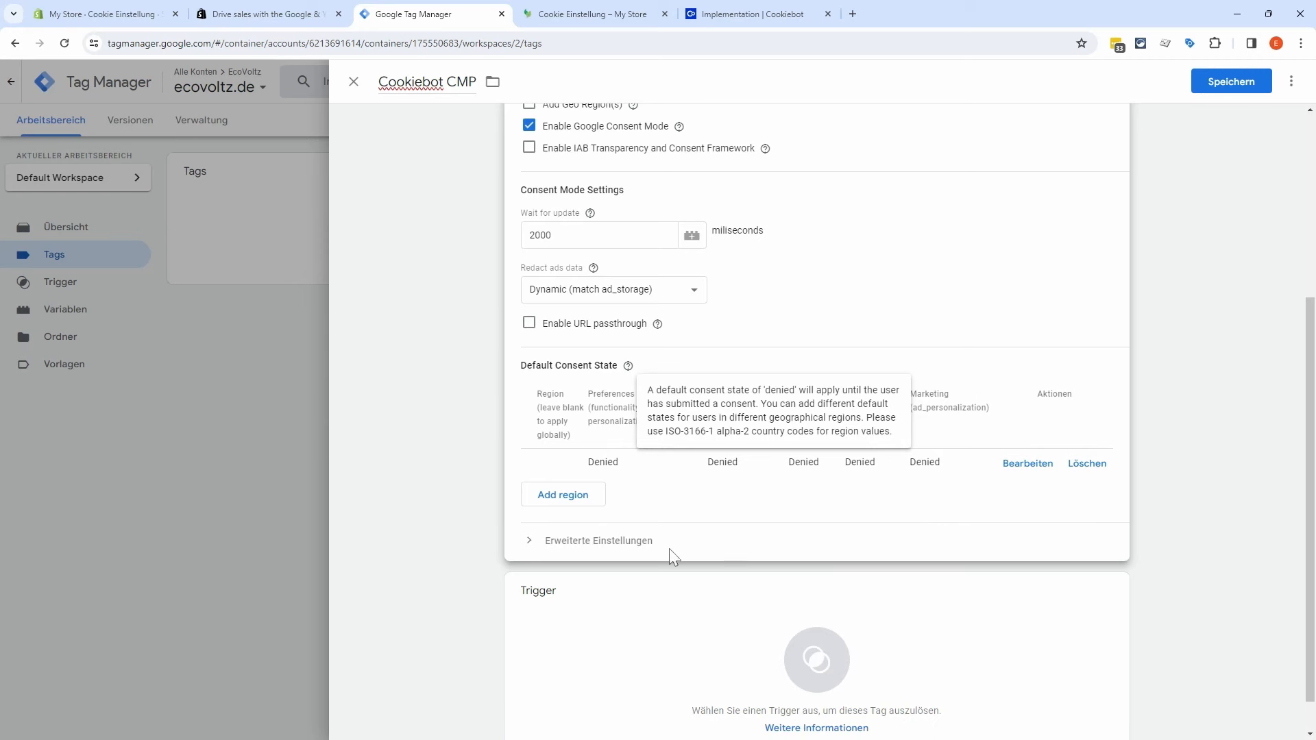
Step: Assign the Consent Initialization - All Pages trigger to the Cookiebot CMP tag and save the tag
scroll(669, 553, down, 1)
click(716, 620)
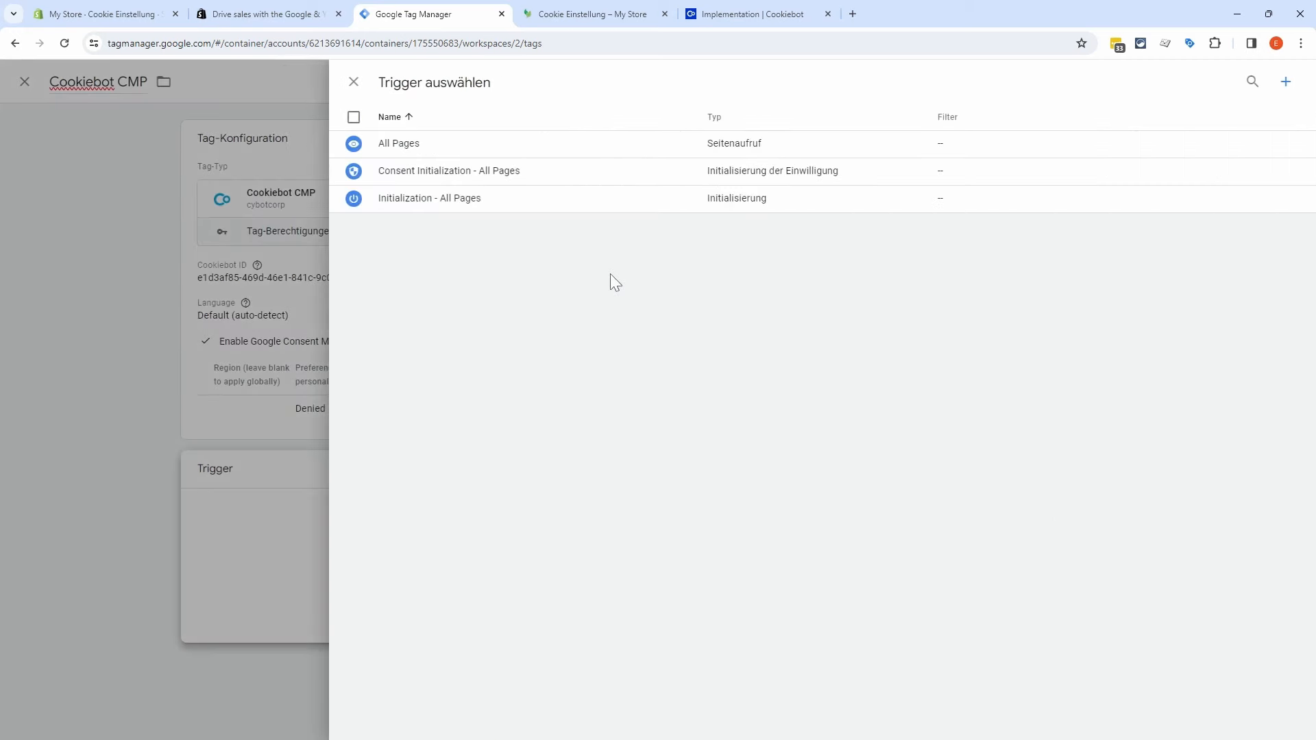
click(547, 177)
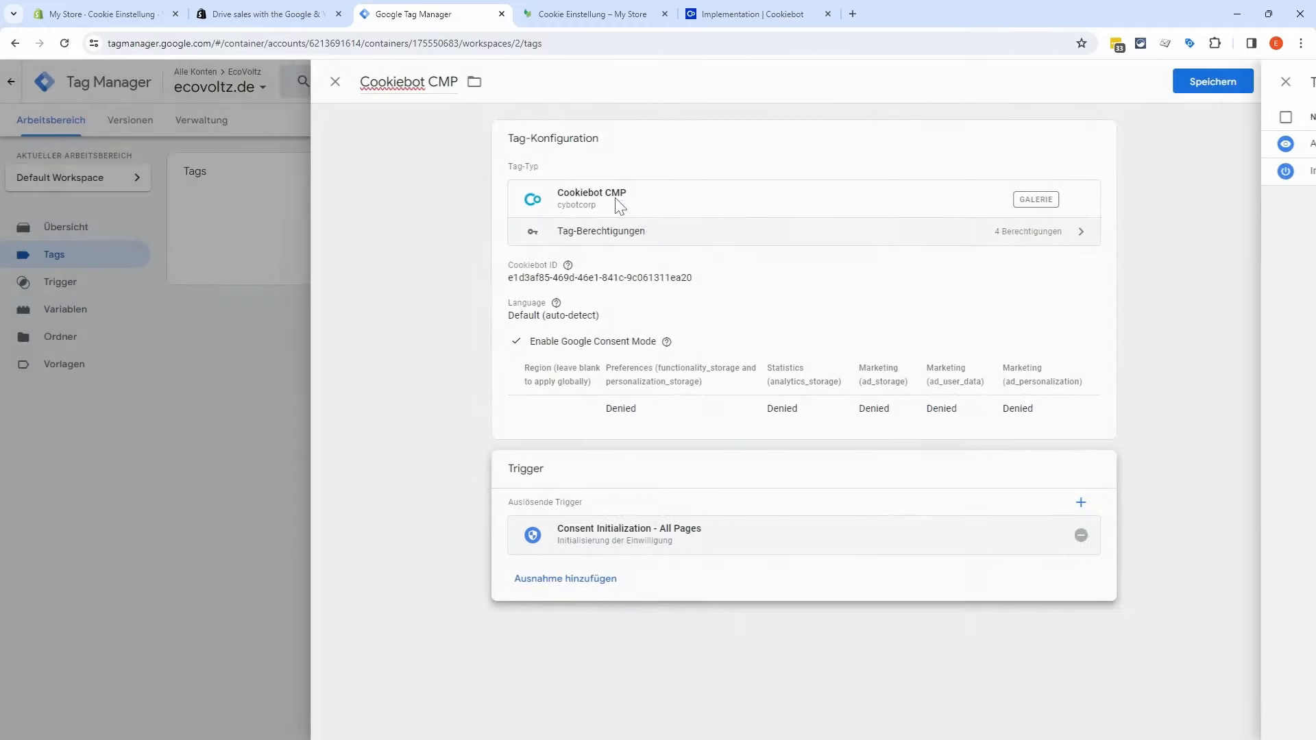
click(1245, 89)
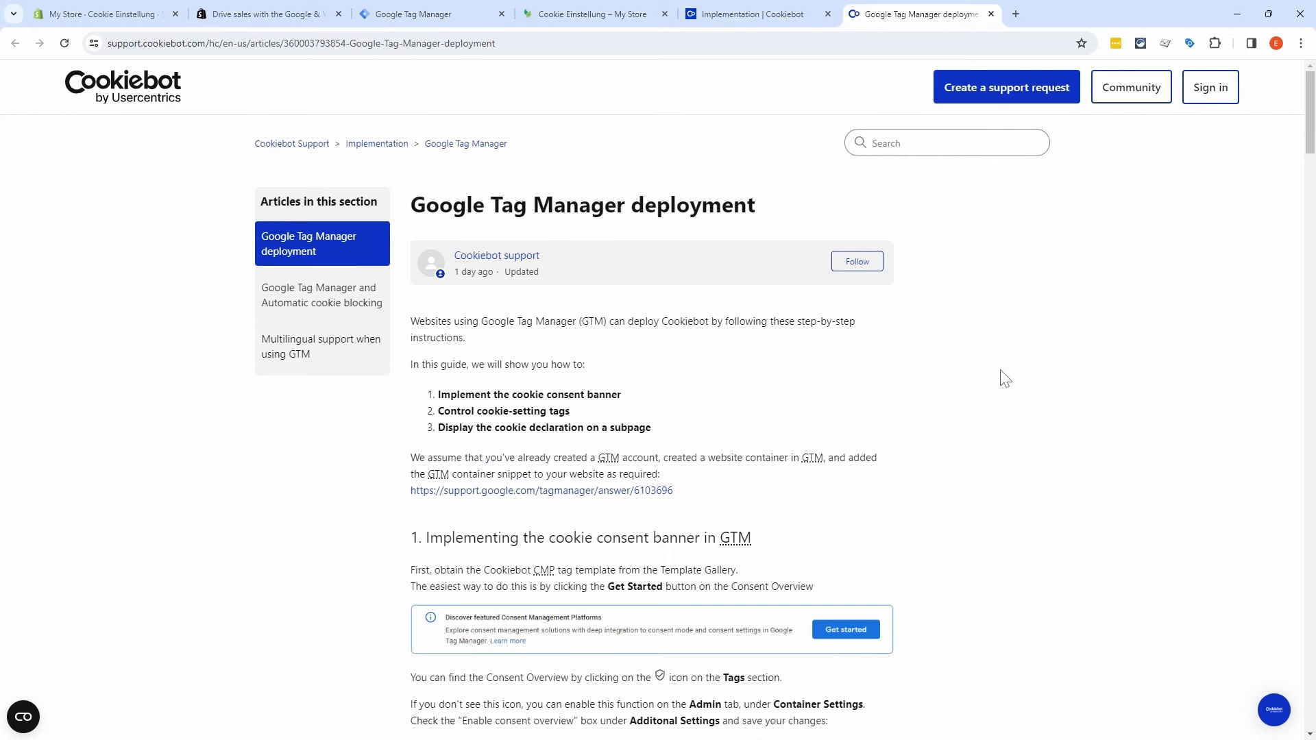
Step: Look through the Cookiebot support article on Google Tag Manager deployment, including the tag configuration, default consent state and controlling cookies sections
scroll(1028, 374, down, 3)
scroll(1026, 372, down, 15)
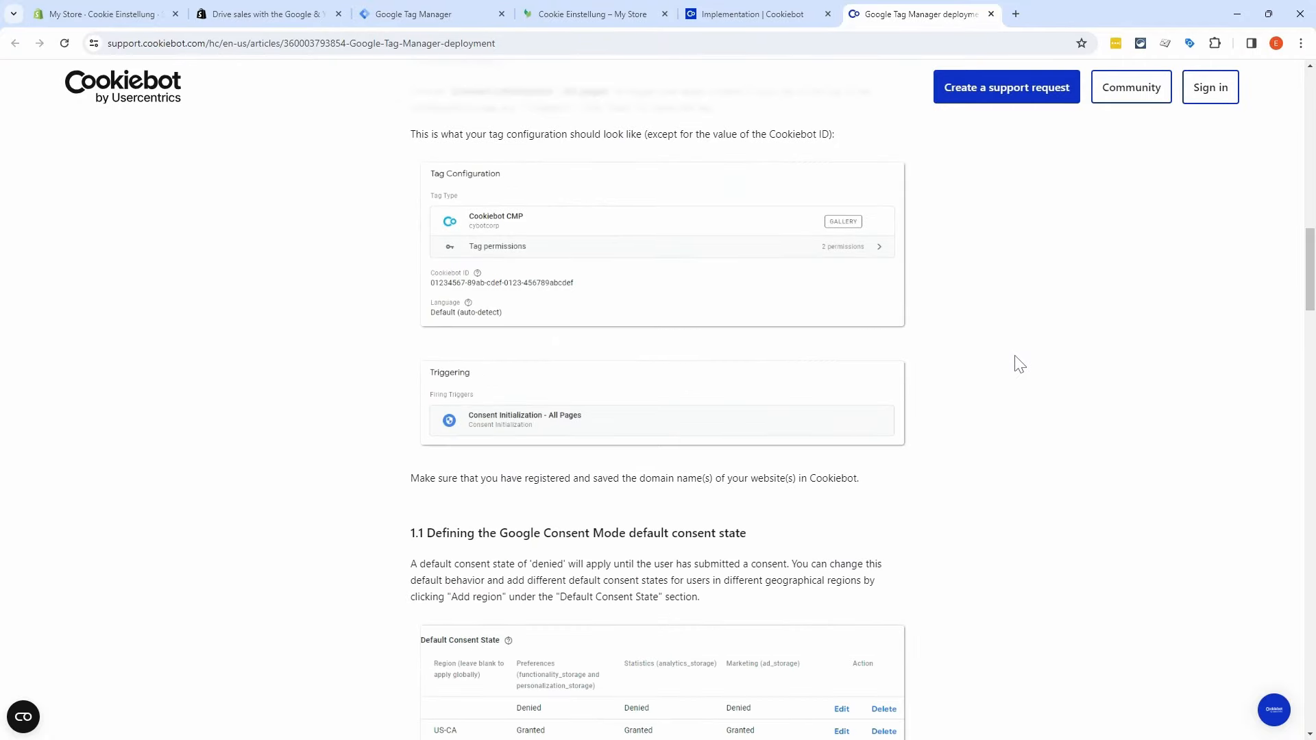
scroll(1021, 365, down, 11)
scroll(1025, 362, down, 7)
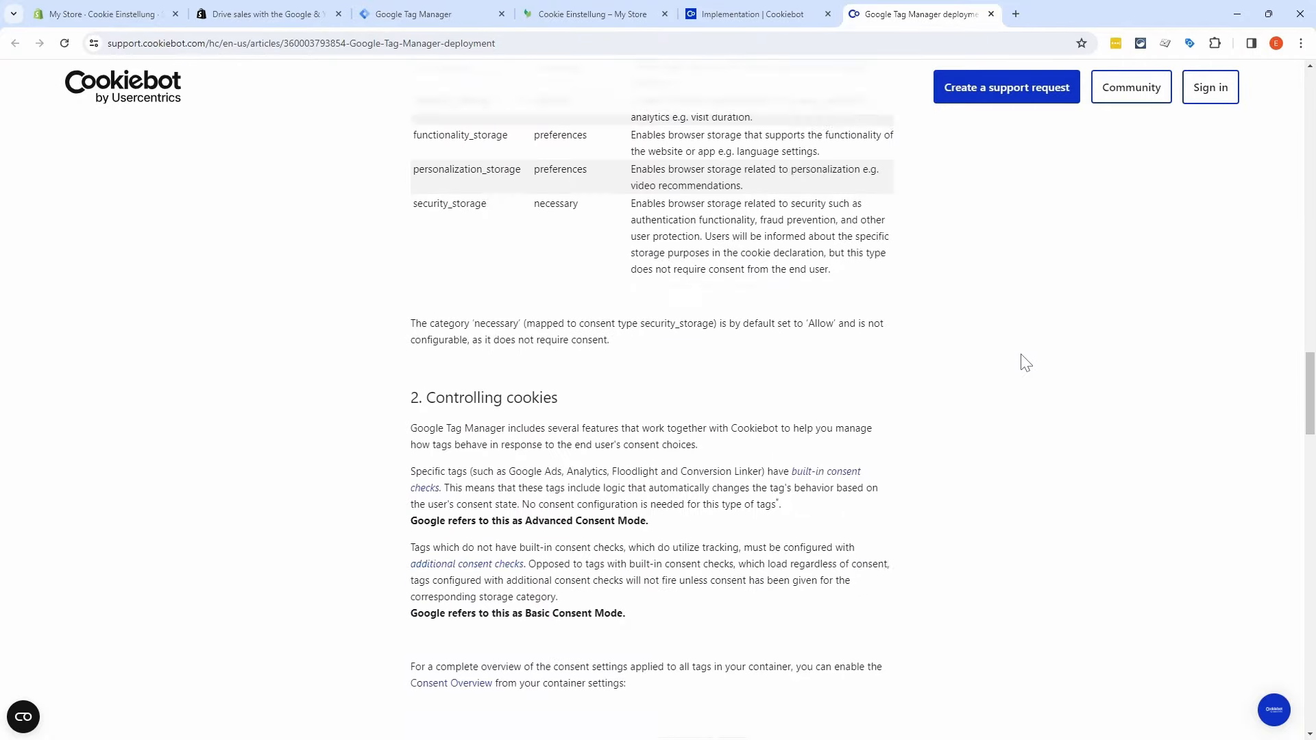
scroll(1021, 361, up, 18)
scroll(1015, 355, up, 20)
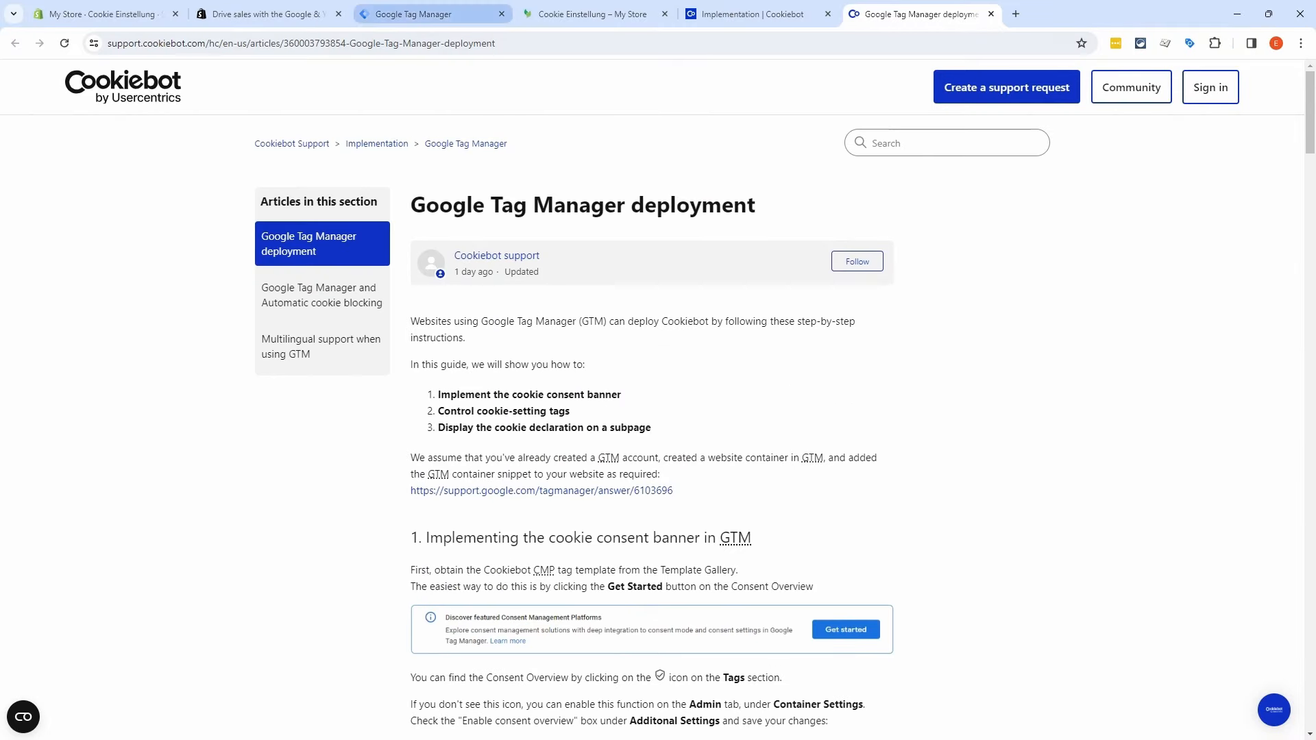
Step: Create a new trigger in Tag Manager of type Benutzerdefiniertes Ereignis with the event name cookie_consent_update
click(411, 14)
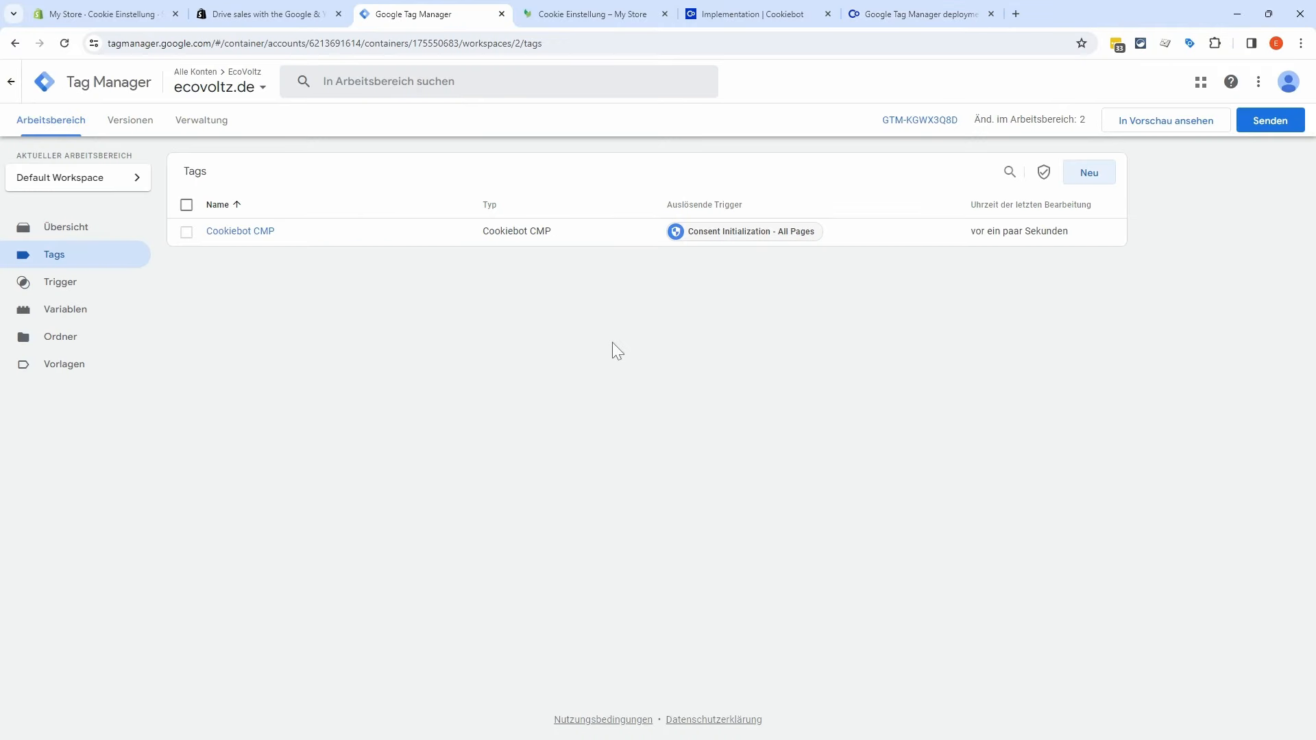
click(96, 286)
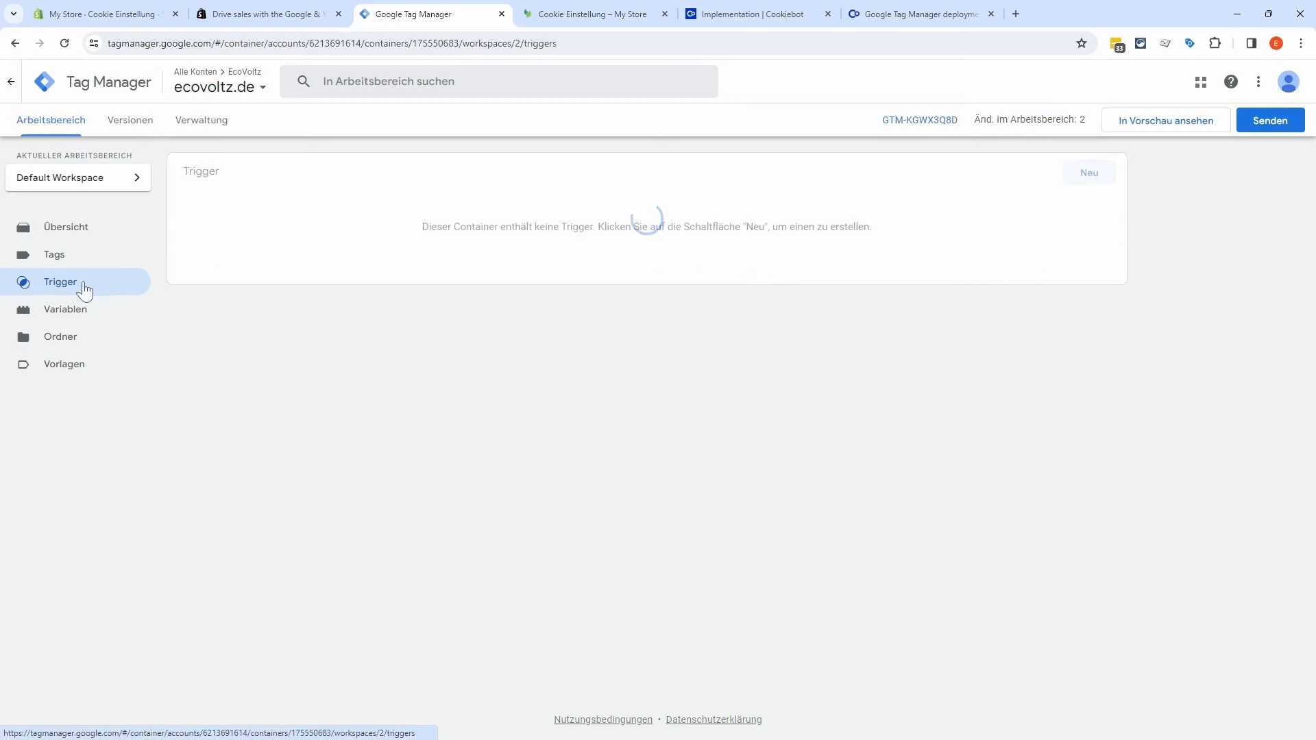
click(1083, 182)
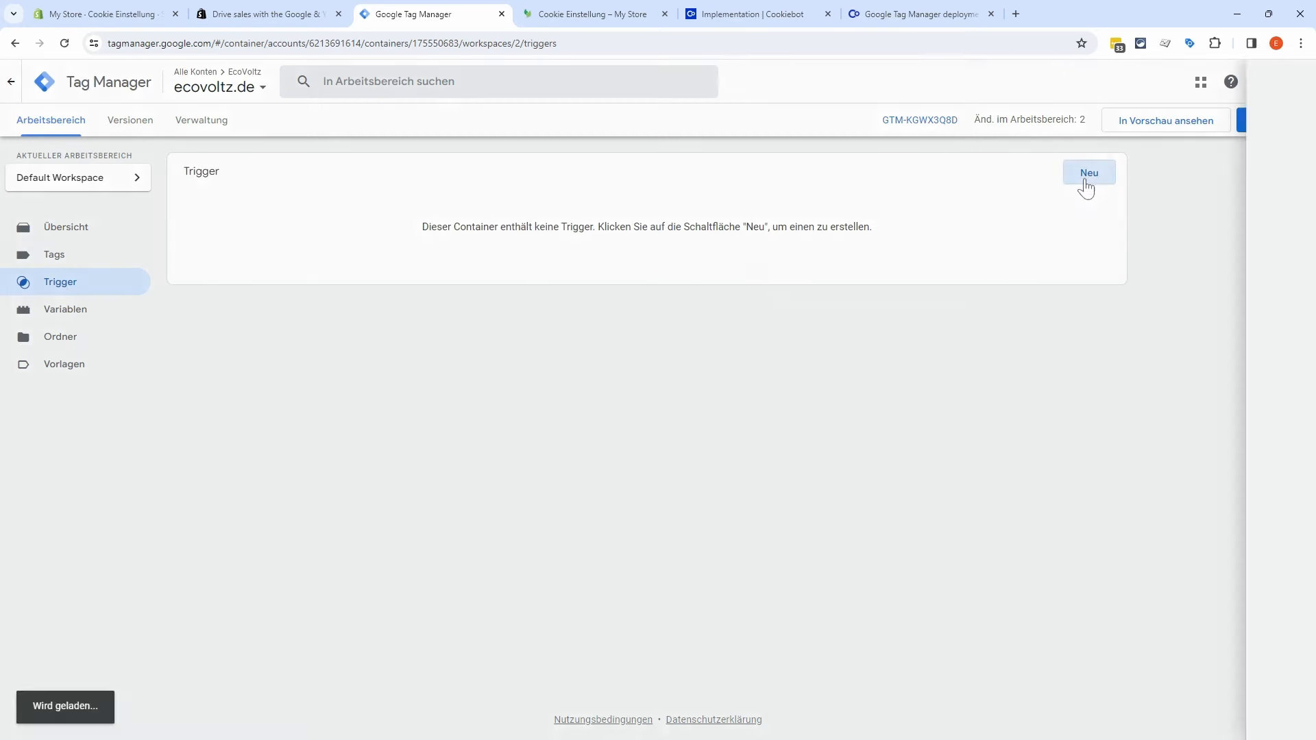
click(923, 228)
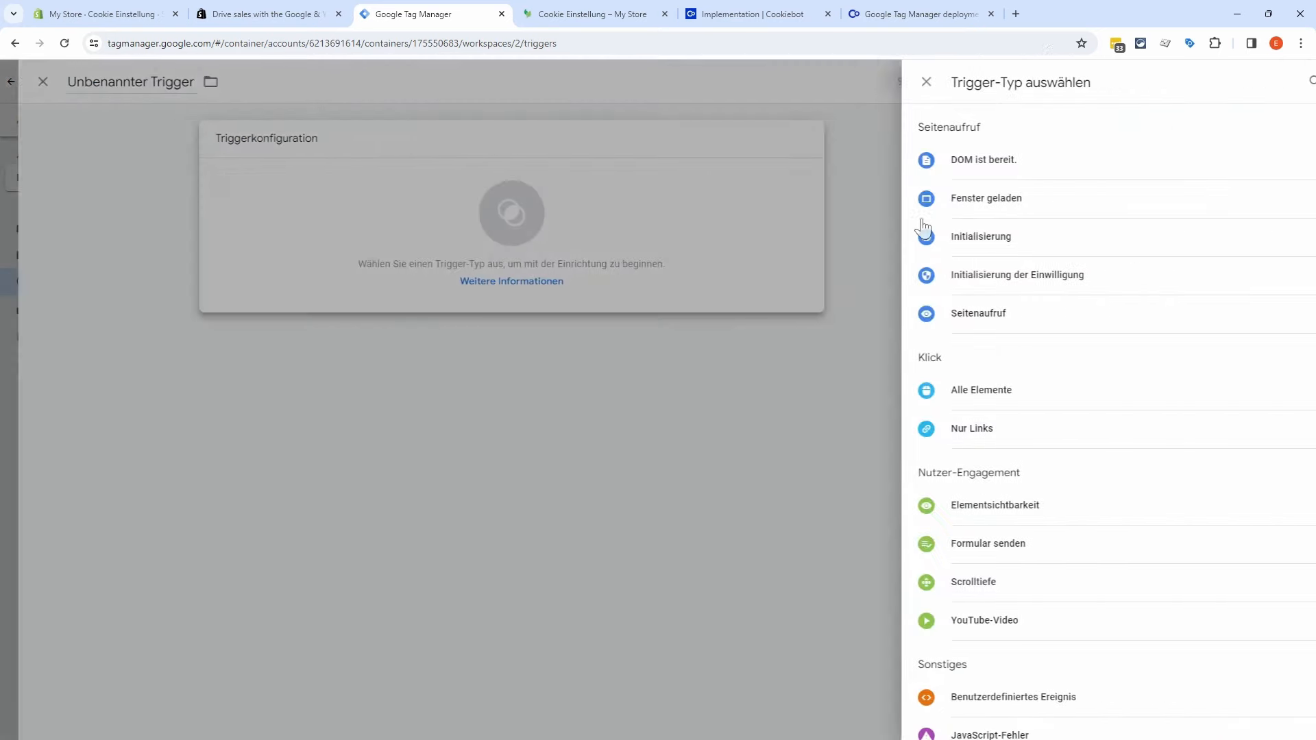
click(1085, 704)
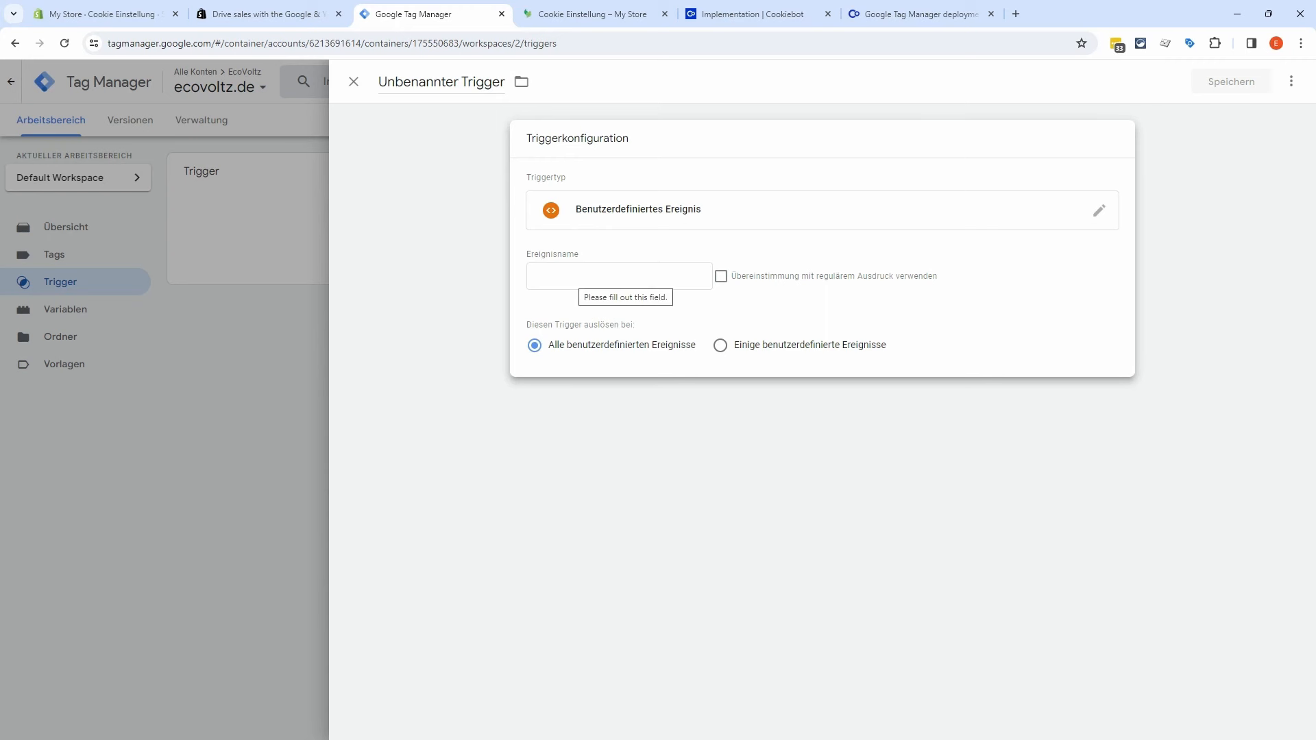
text(cookie_consent_update)
Step: Copy the event name, use it to name the trigger cookie_consent_update, and save the trigger
drag(638, 275, 533, 277)
key(ctrl+c)
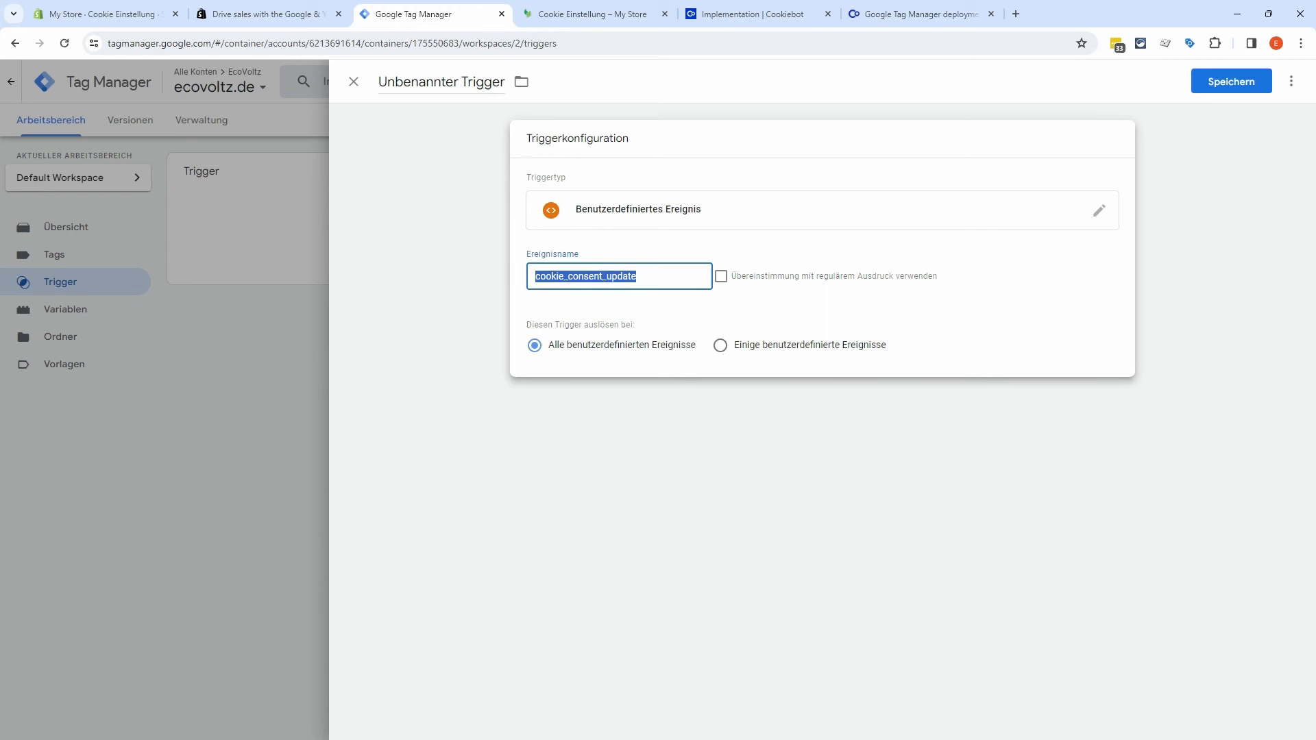
click(603, 244)
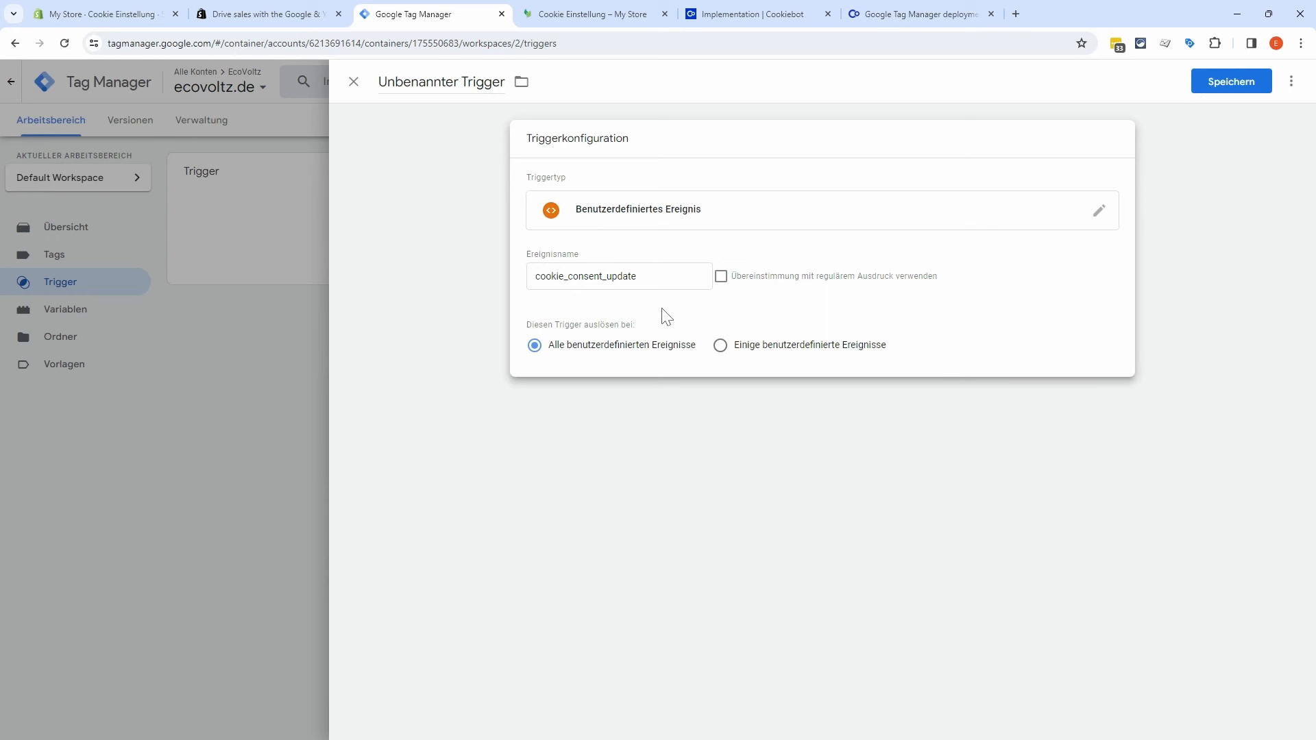
click(438, 82)
key(ctrl+v)
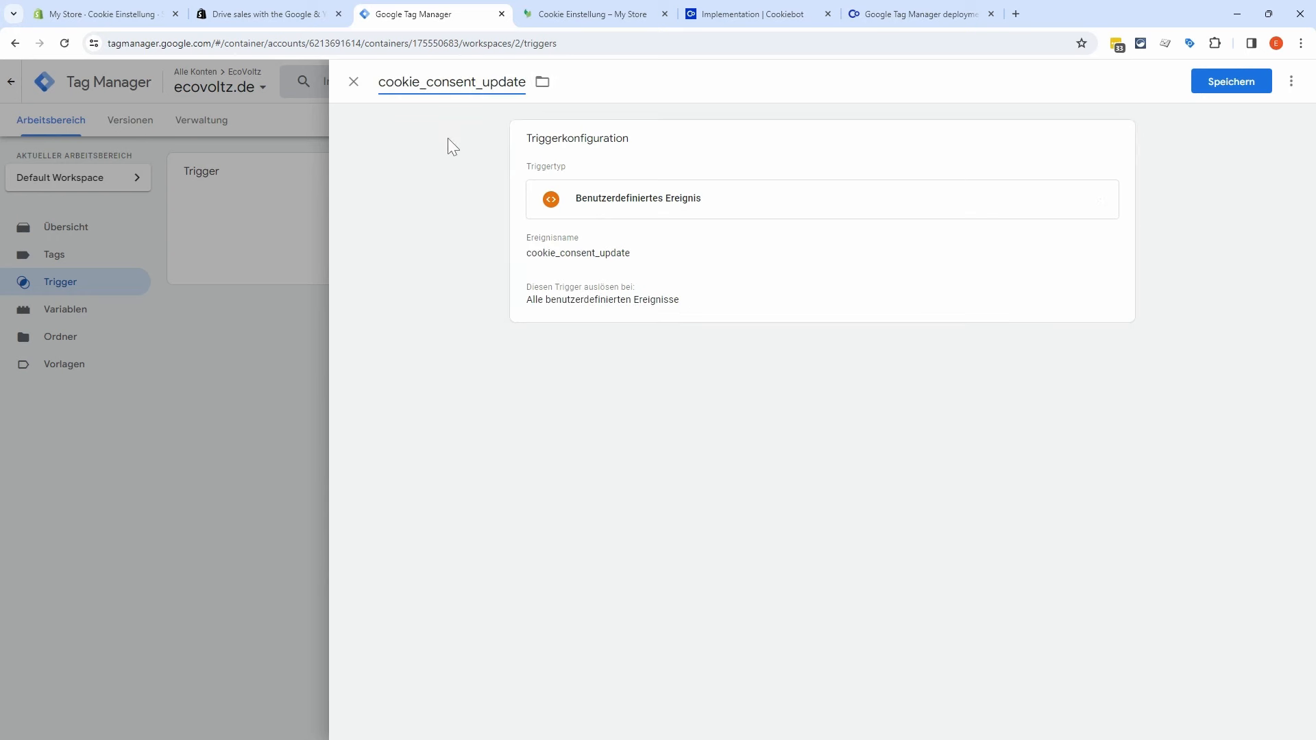
click(1224, 82)
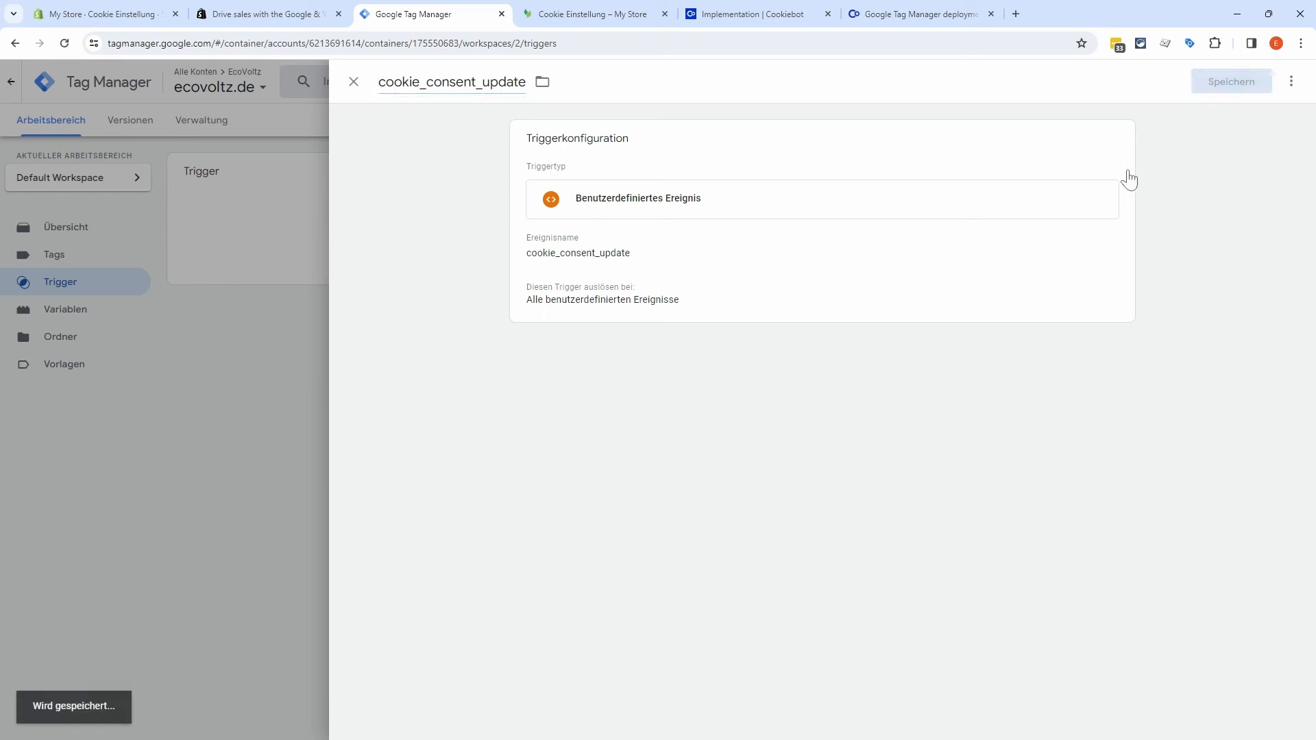
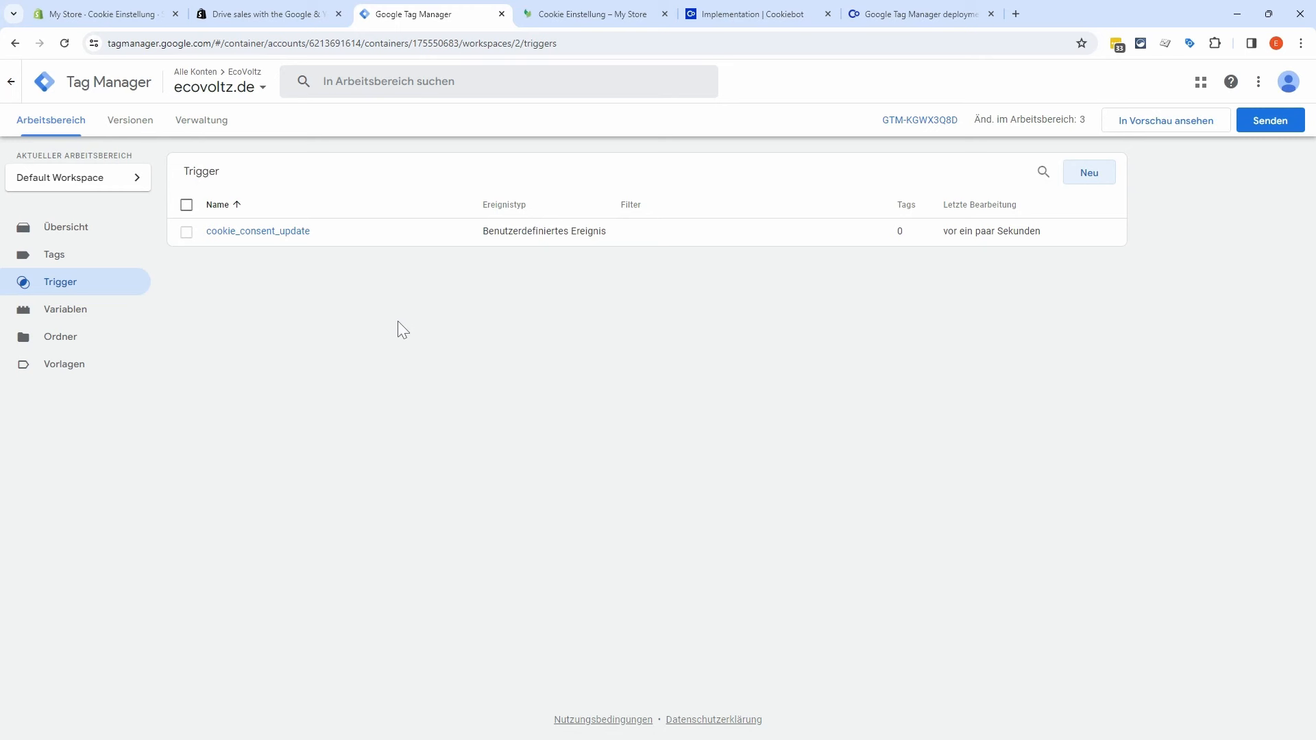
Step: Copy the container's head installation snippet and switch to the Shopify admin
click(918, 122)
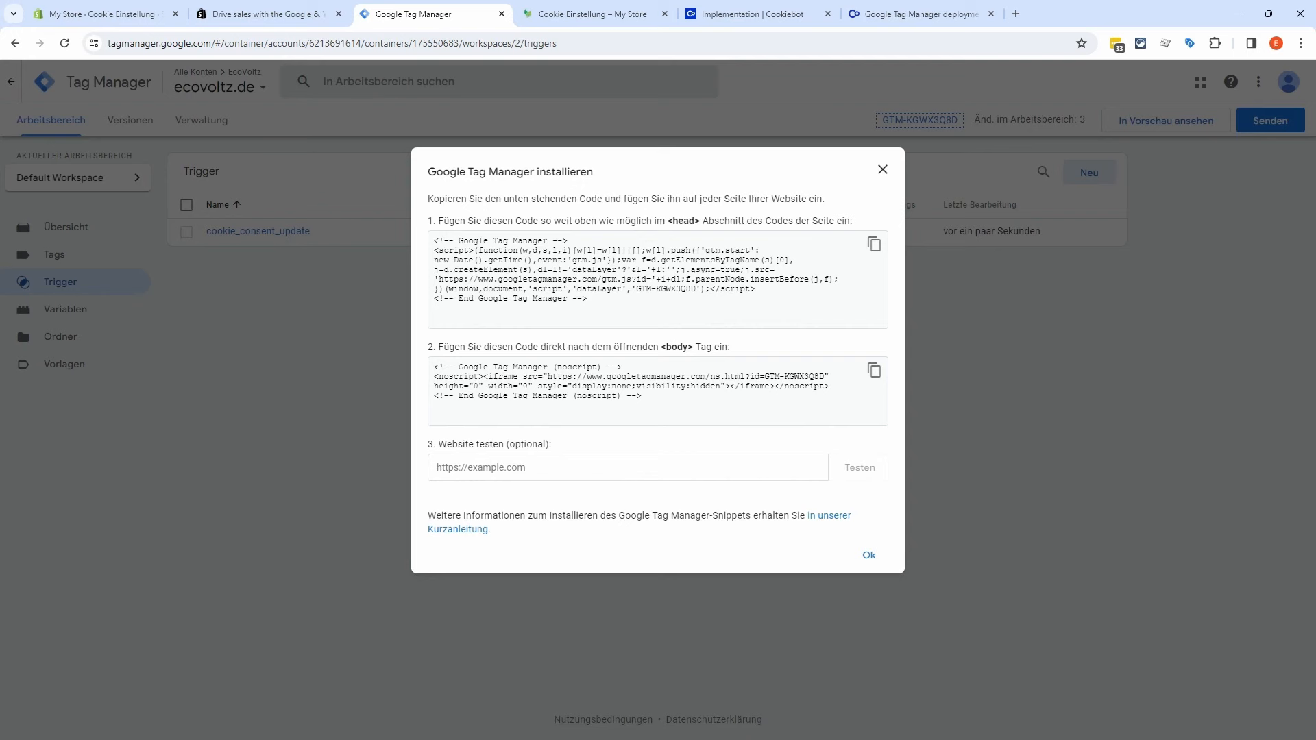
click(873, 244)
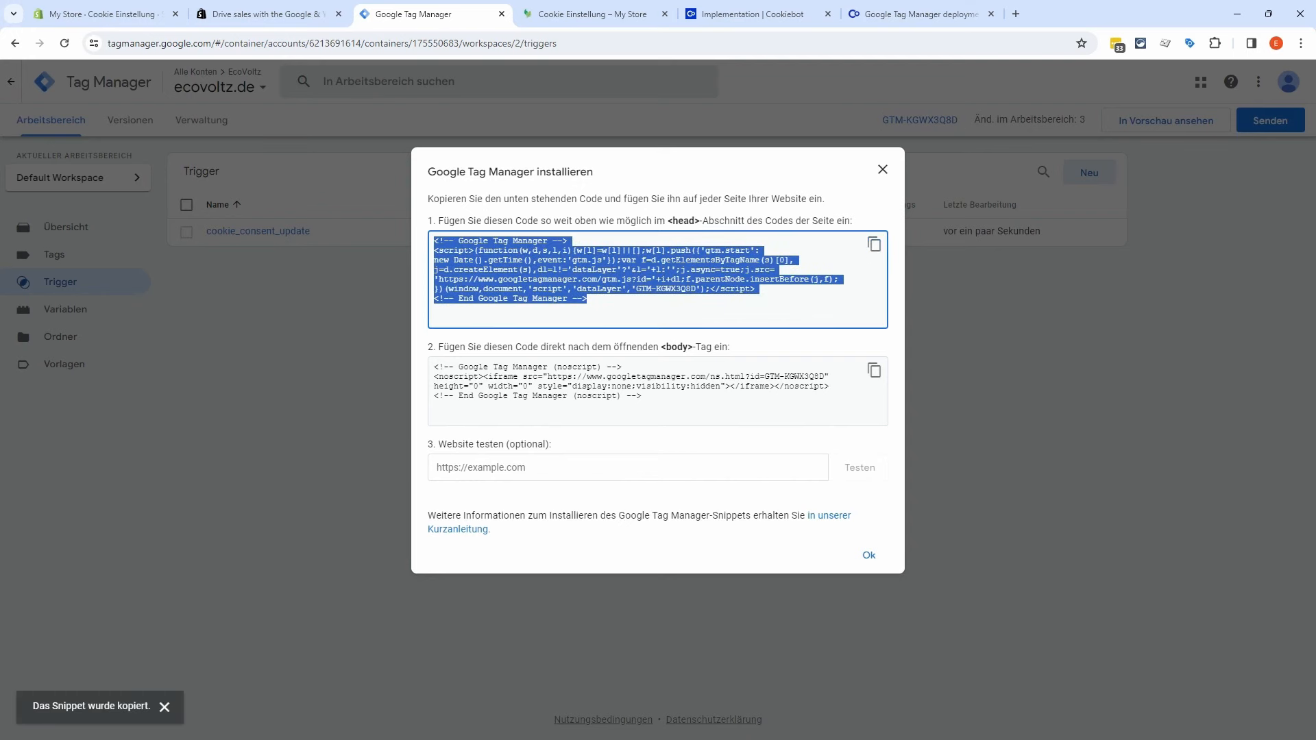
click(109, 14)
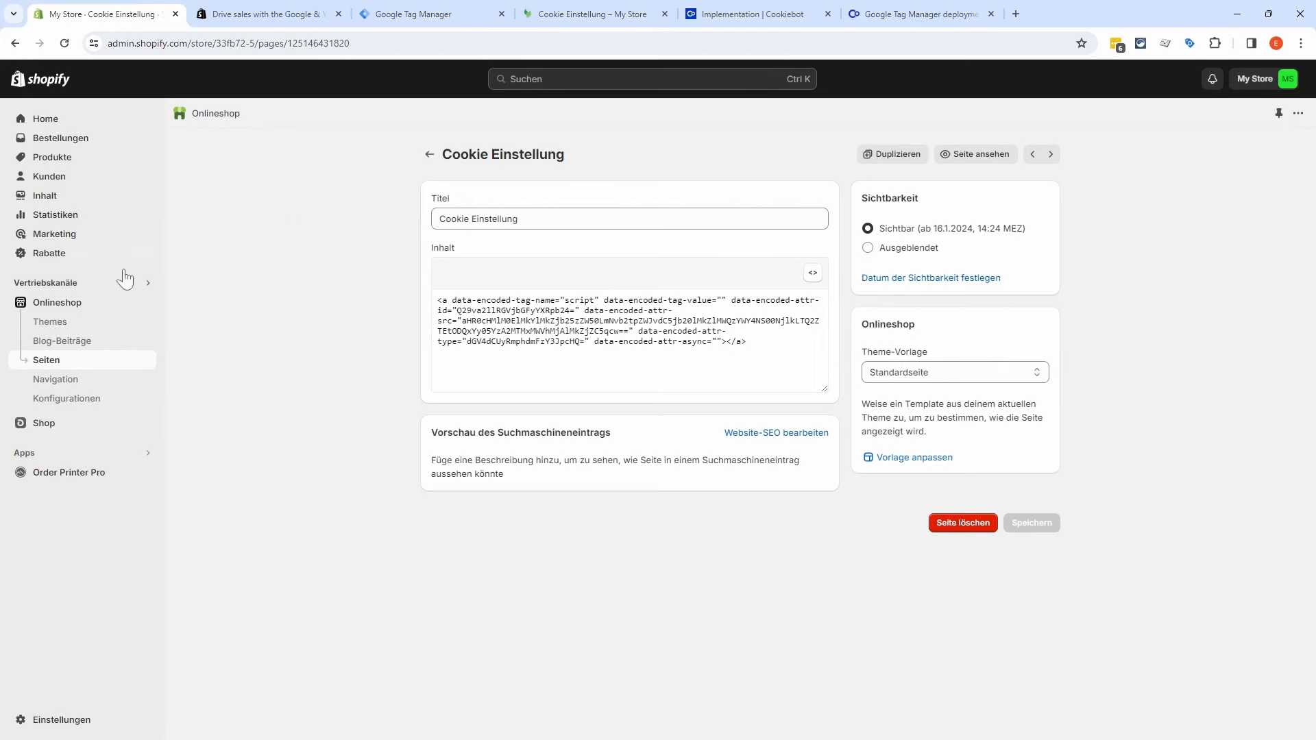
Step: Open the Dawn theme's code and insert the Tag Manager snippet directly after the opening head tag in theme.liquid
click(78, 327)
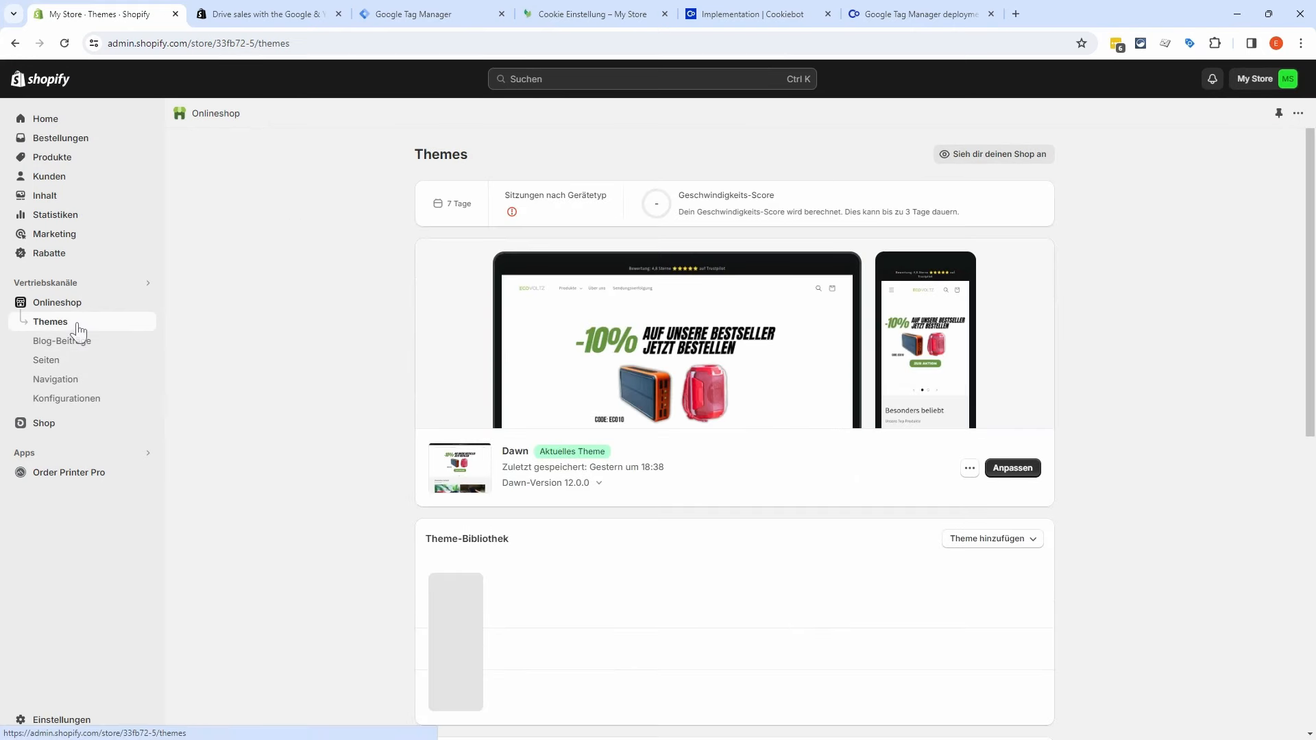
click(969, 469)
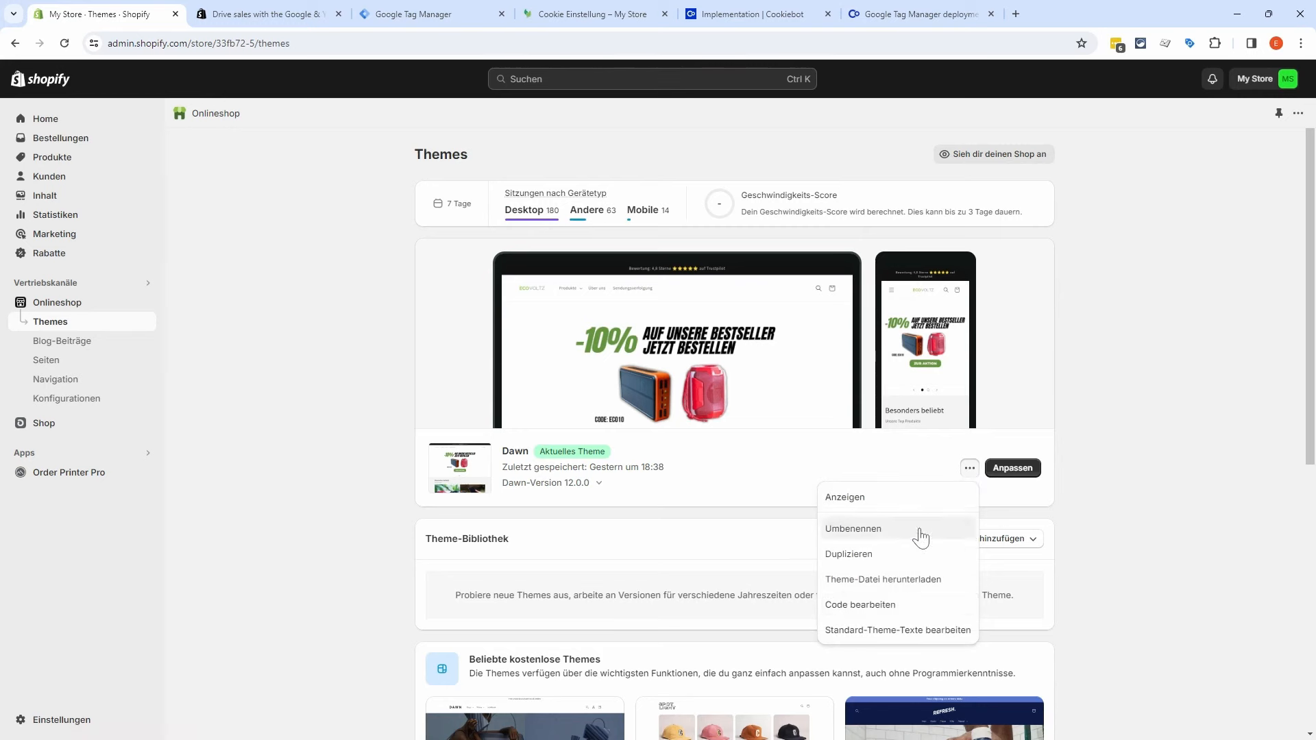
click(908, 607)
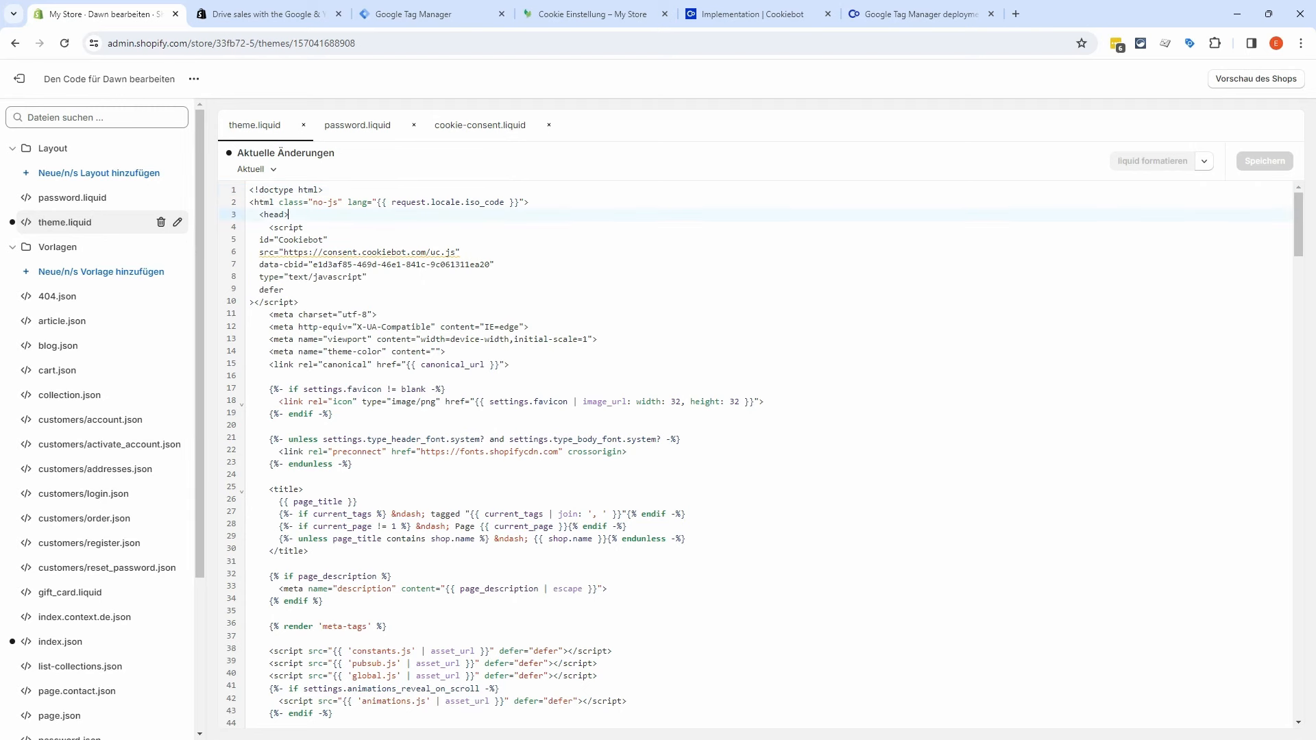
key(ctrl+v)
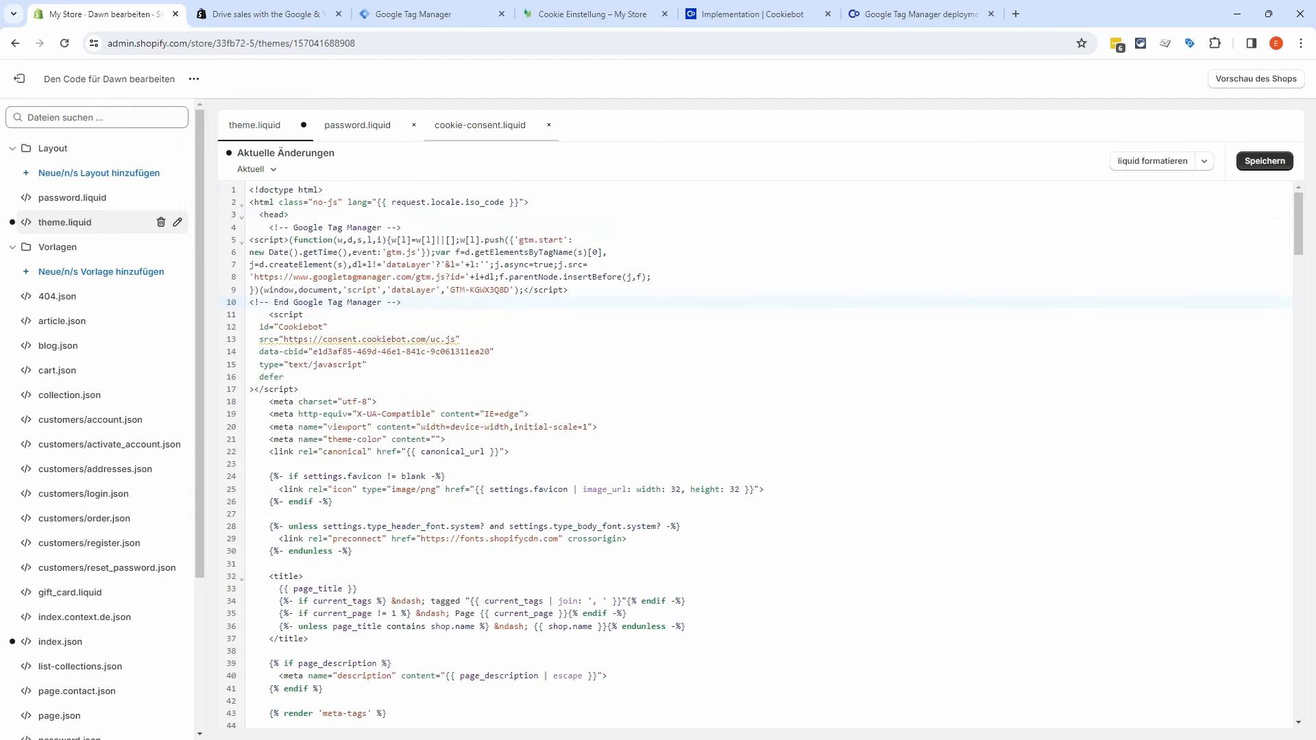
Step: Copy the container's noscript snippet for the body from Tag Manager and return to the Shopify theme code
click(411, 14)
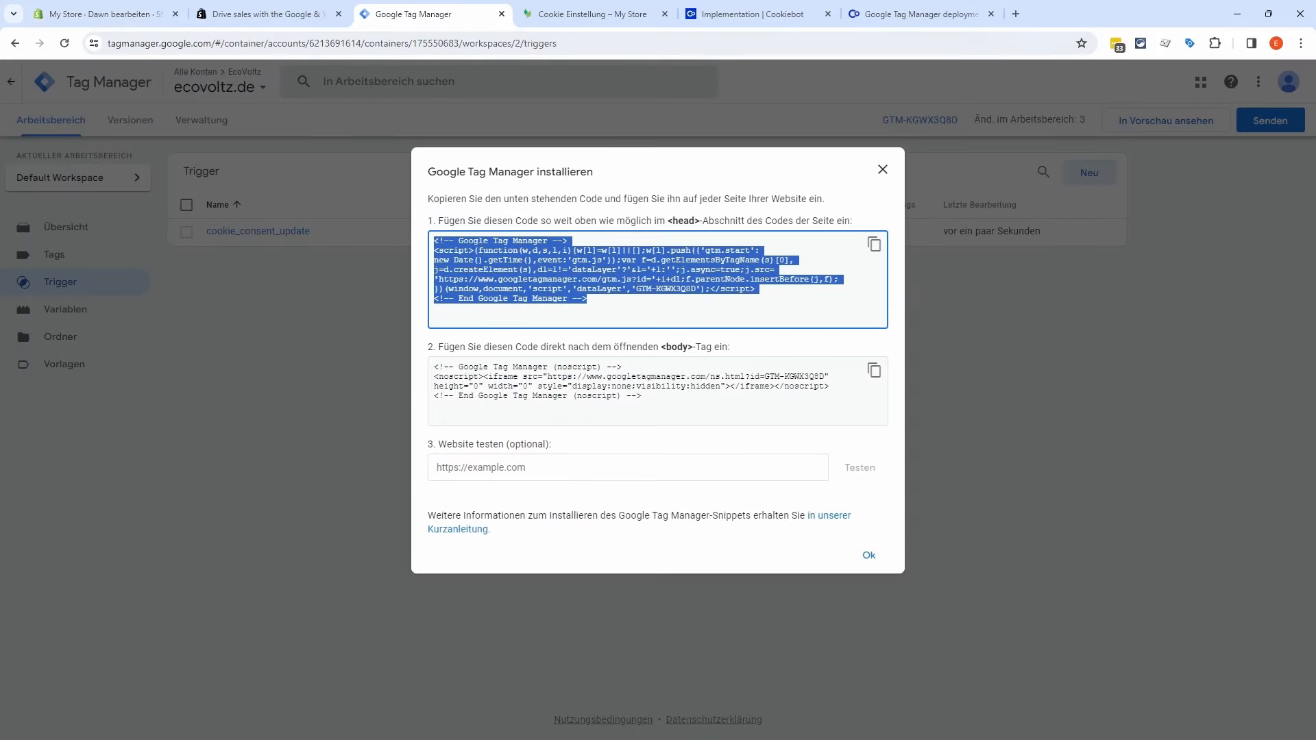
click(874, 370)
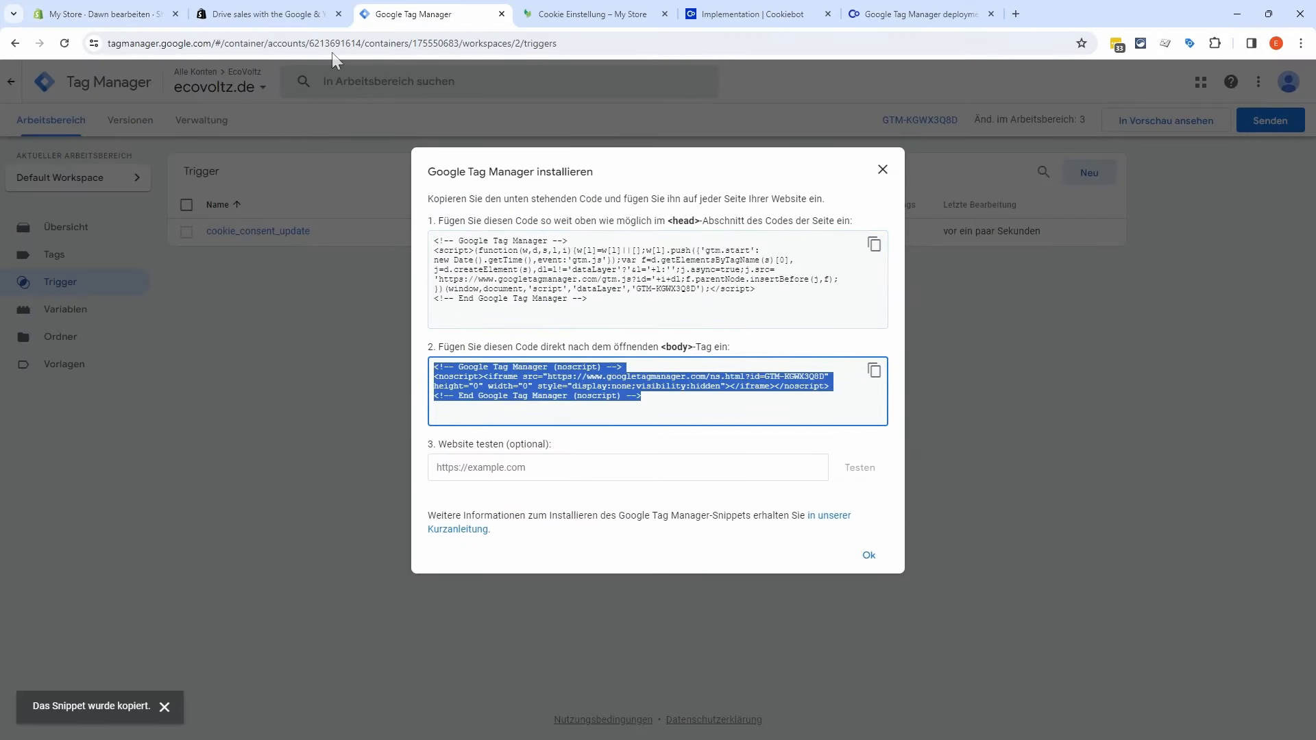
click(99, 14)
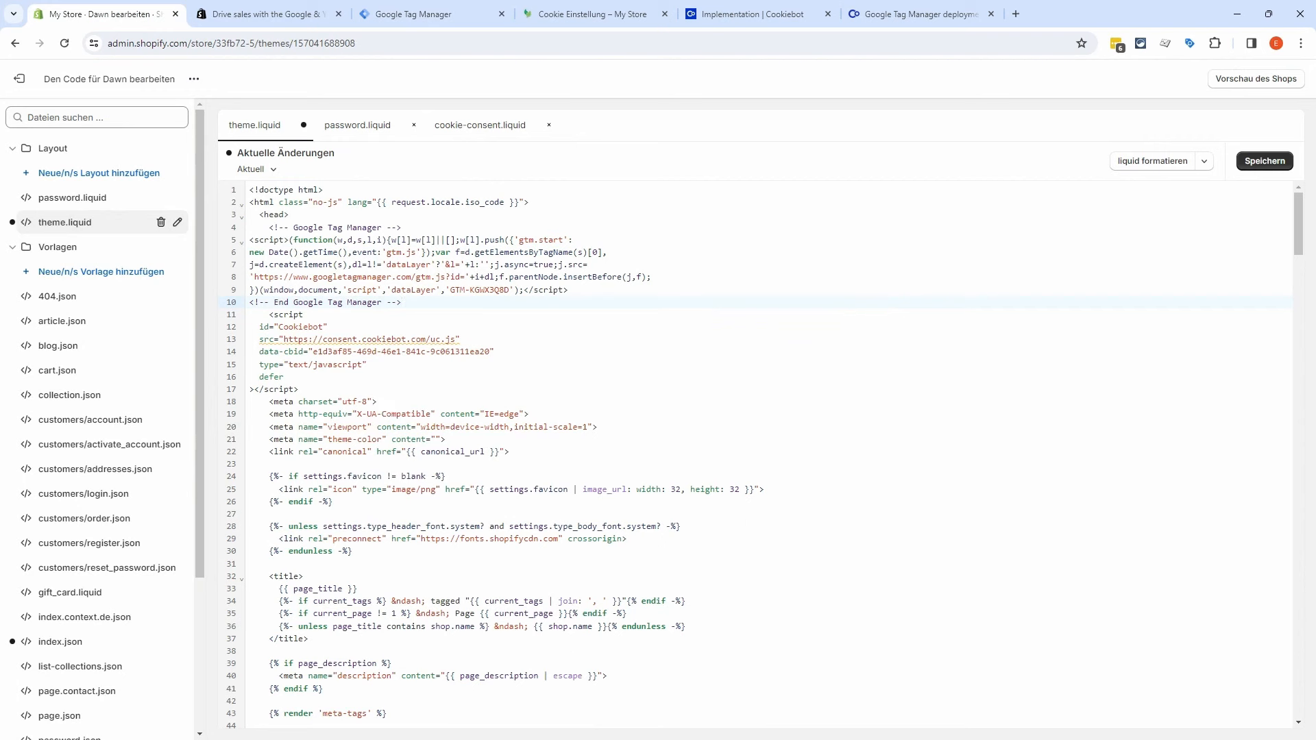
Step: Insert the Tag Manager noscript snippet on a new line directly after the opening body tag in theme.liquid and save the file
key(ctrl+f)
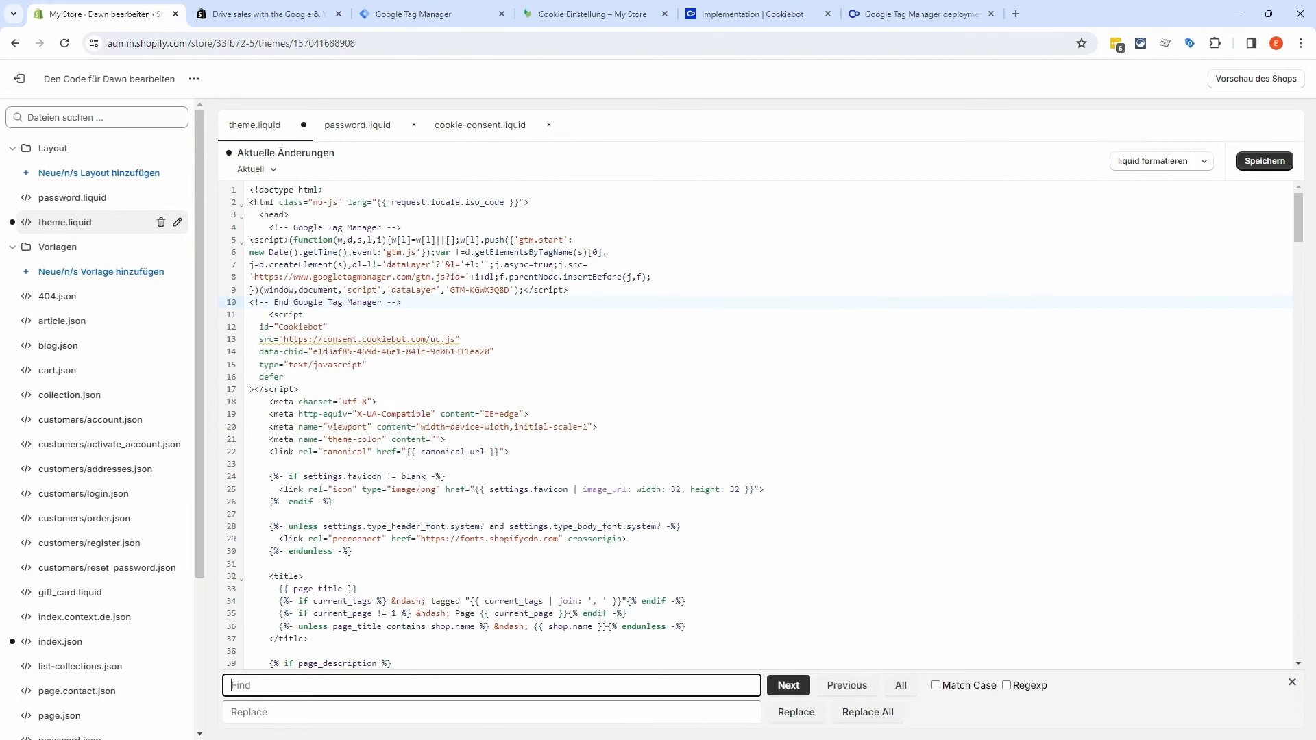
text(<body)
click(788, 684)
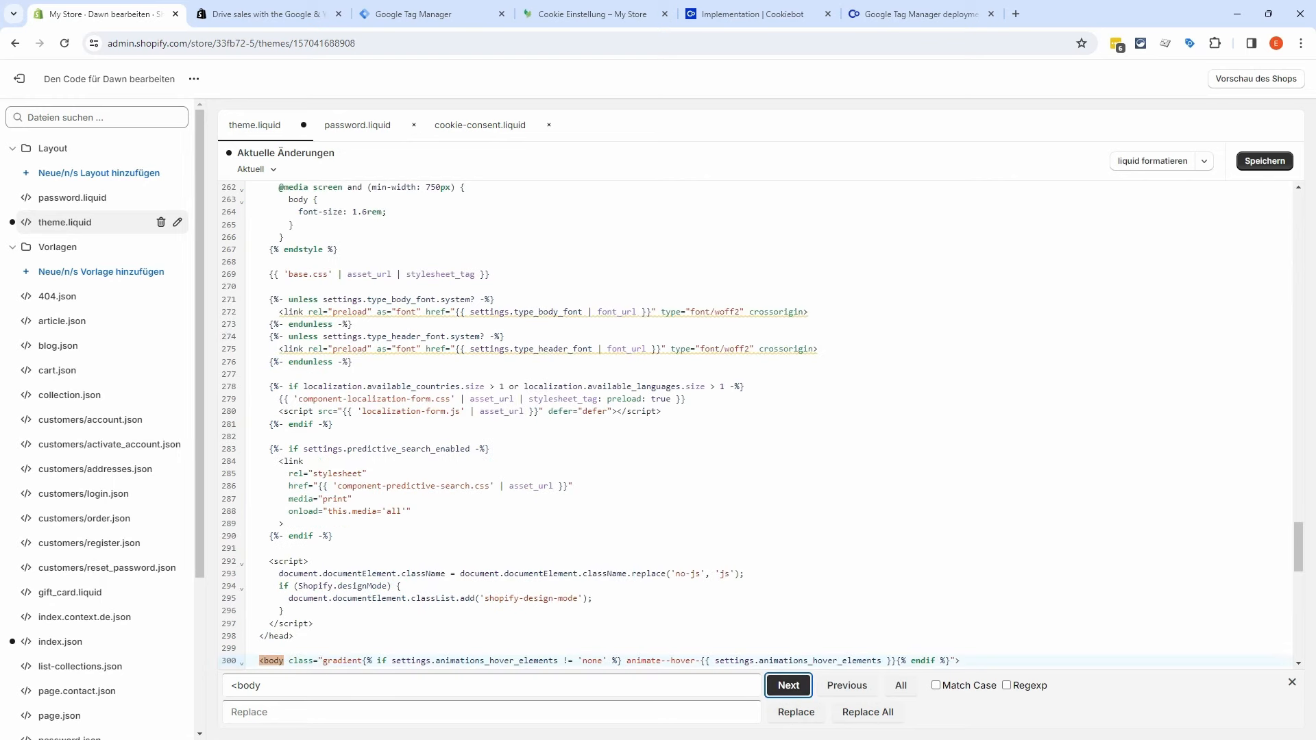
scroll(754, 425, down, 3)
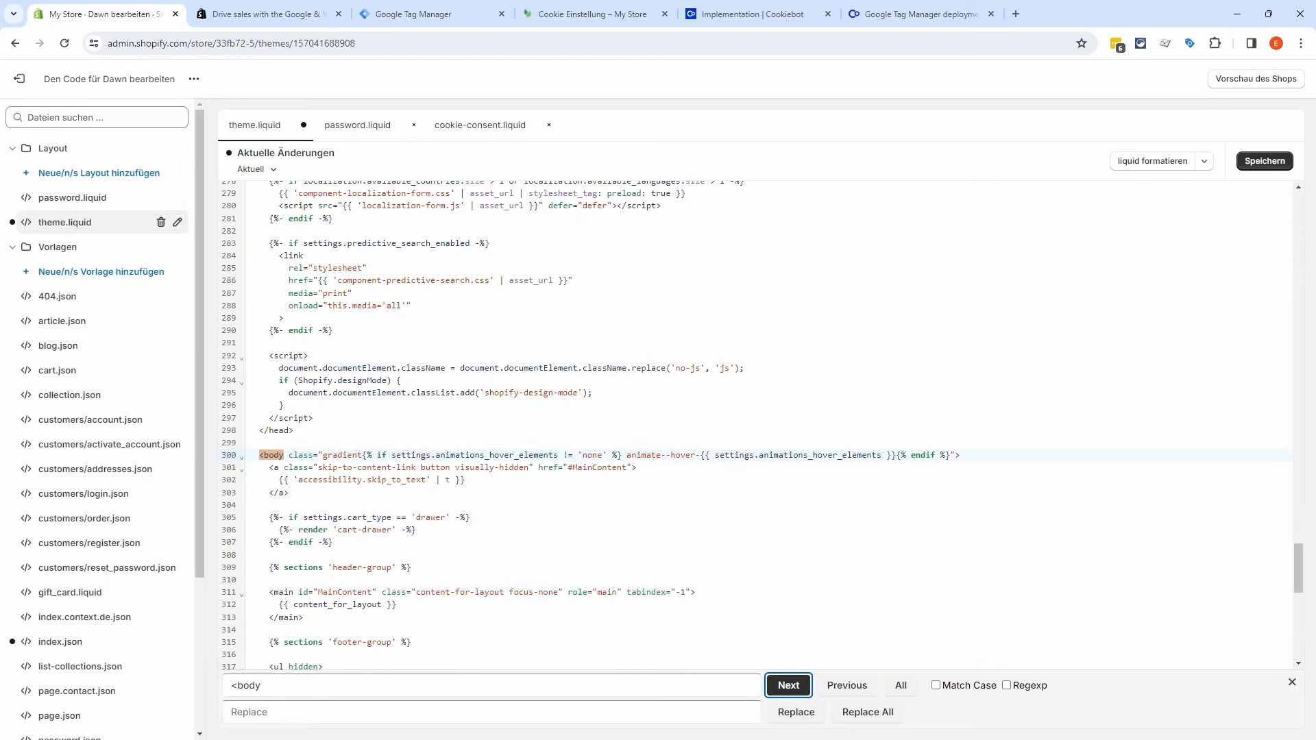
click(961, 455)
scroll(763, 426, down, 1)
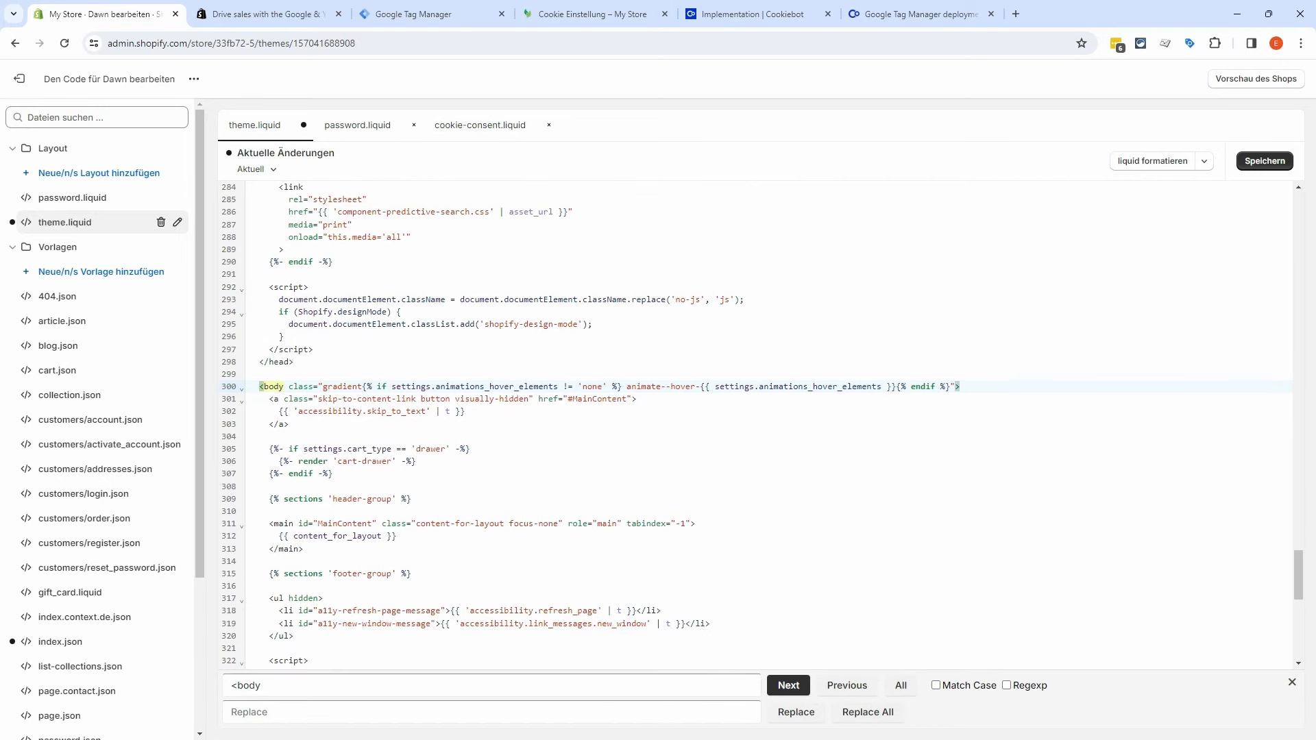
key(Escape)
key(Return)
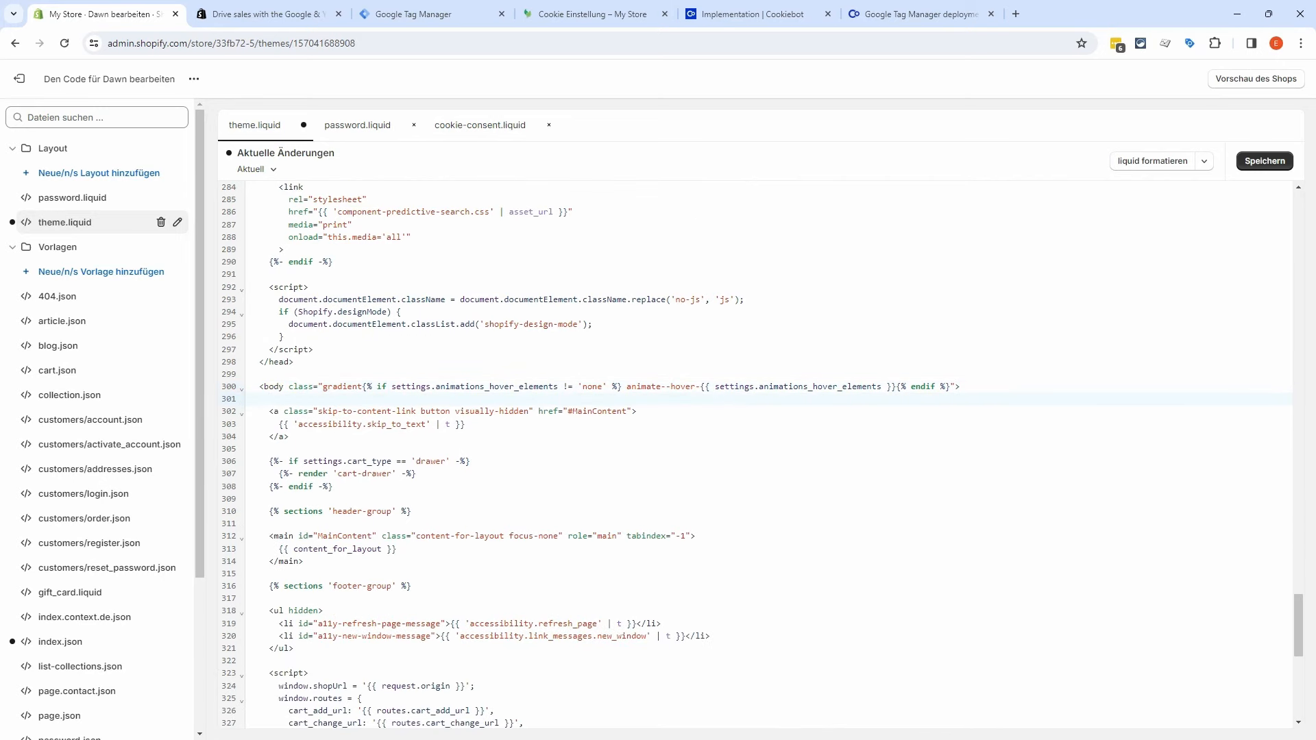
key(ctrl+v)
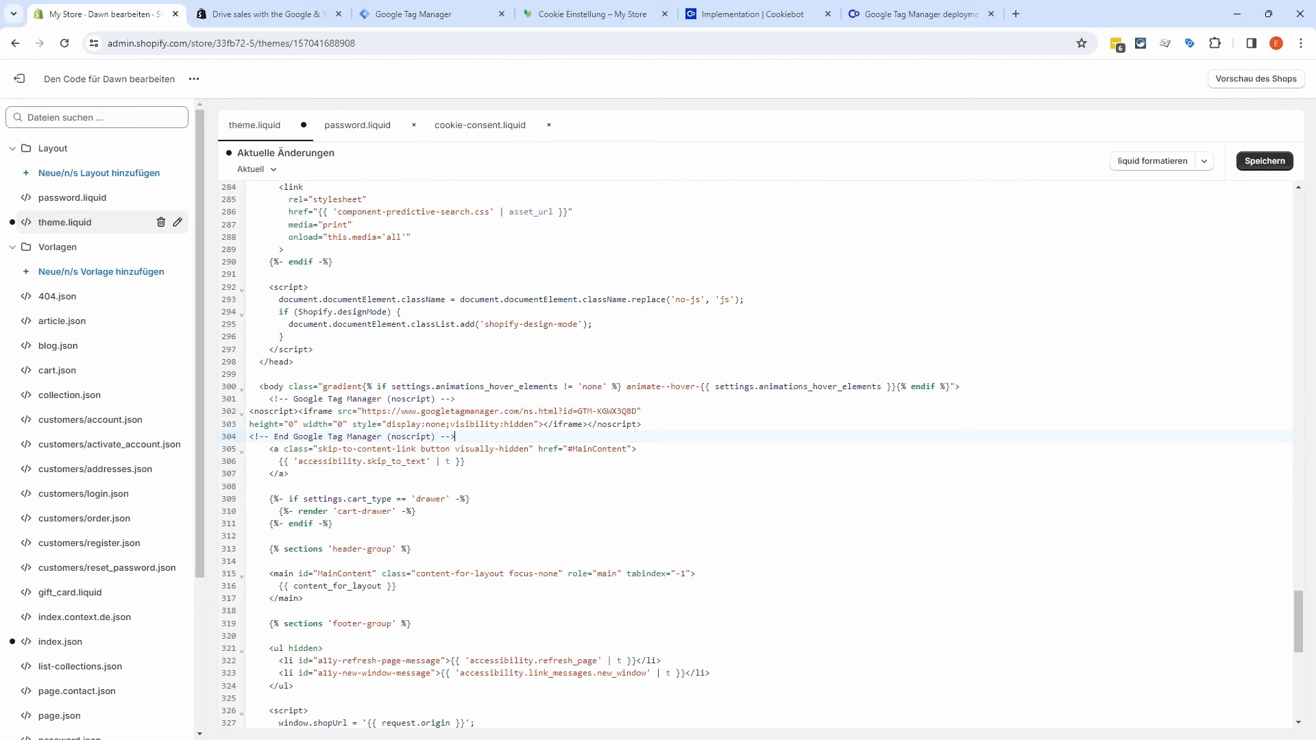
click(1263, 162)
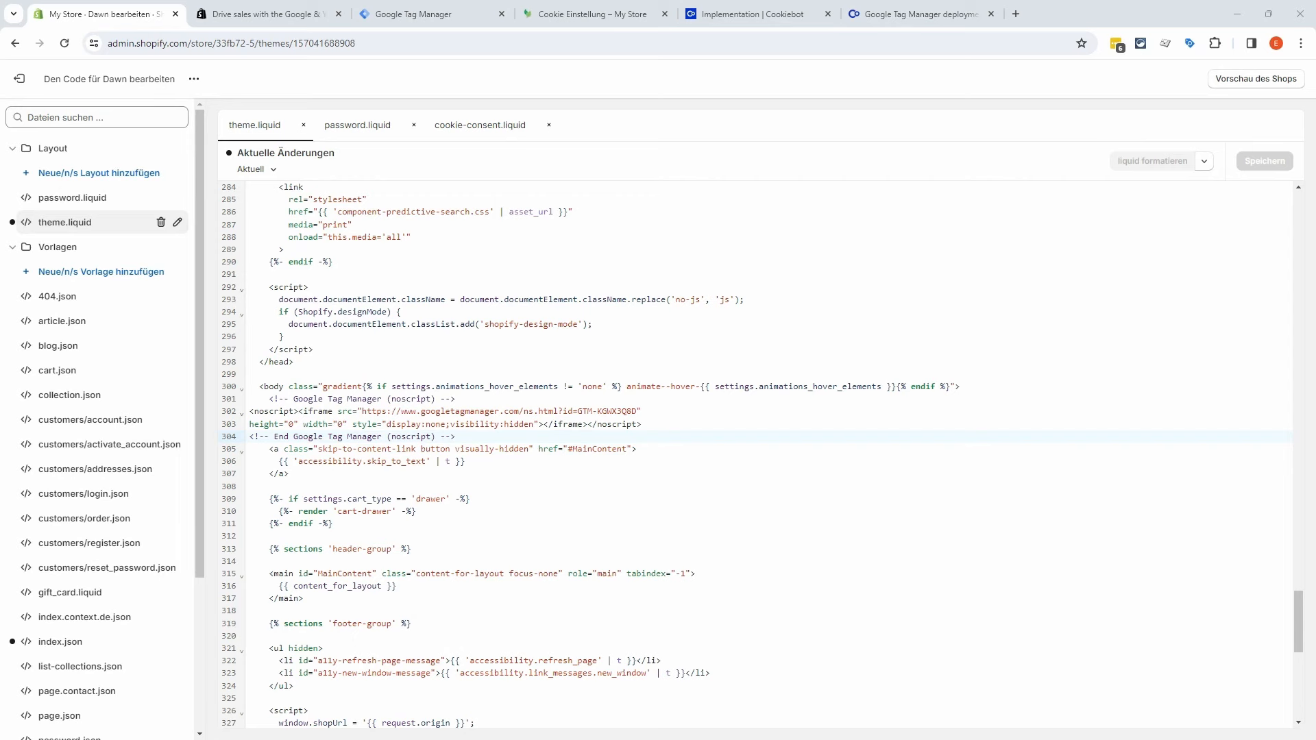
Step: Leave the theme code editor and open the store's checkout settings at the Zusätzliche Skripte field for the order status page
click(19, 79)
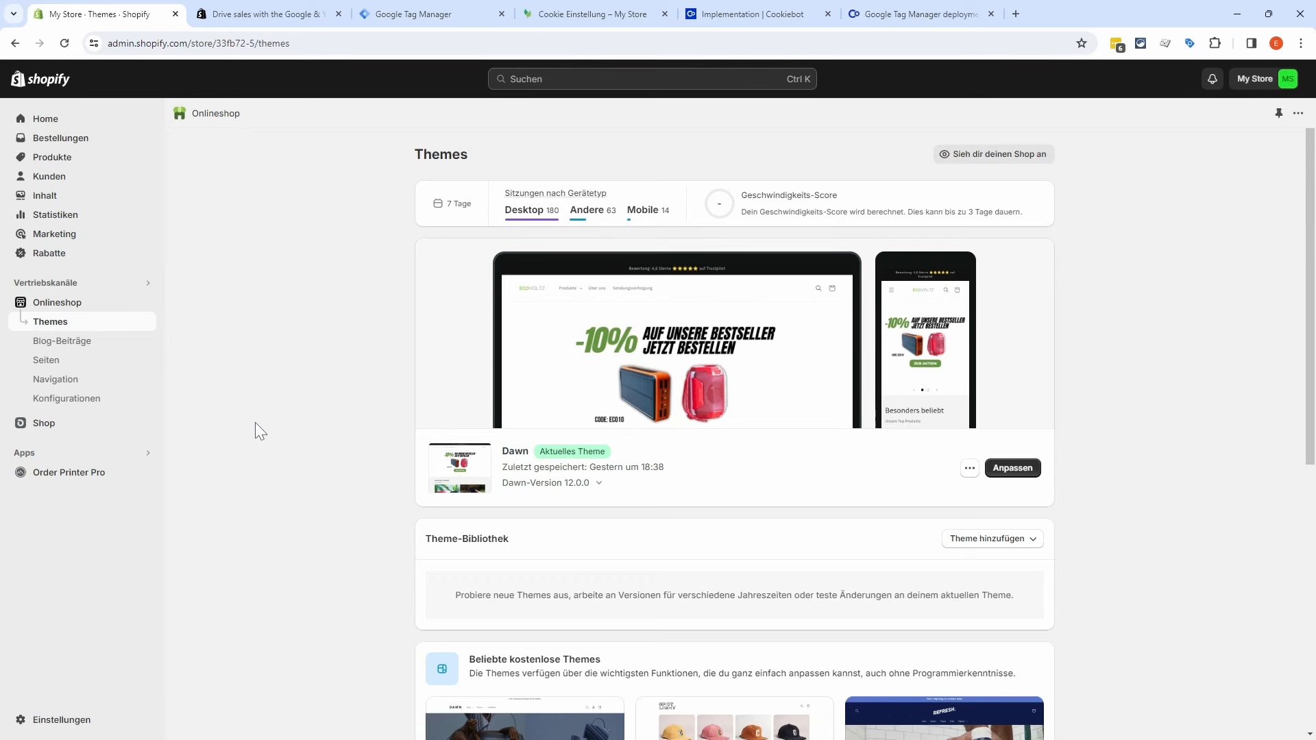
click(52, 721)
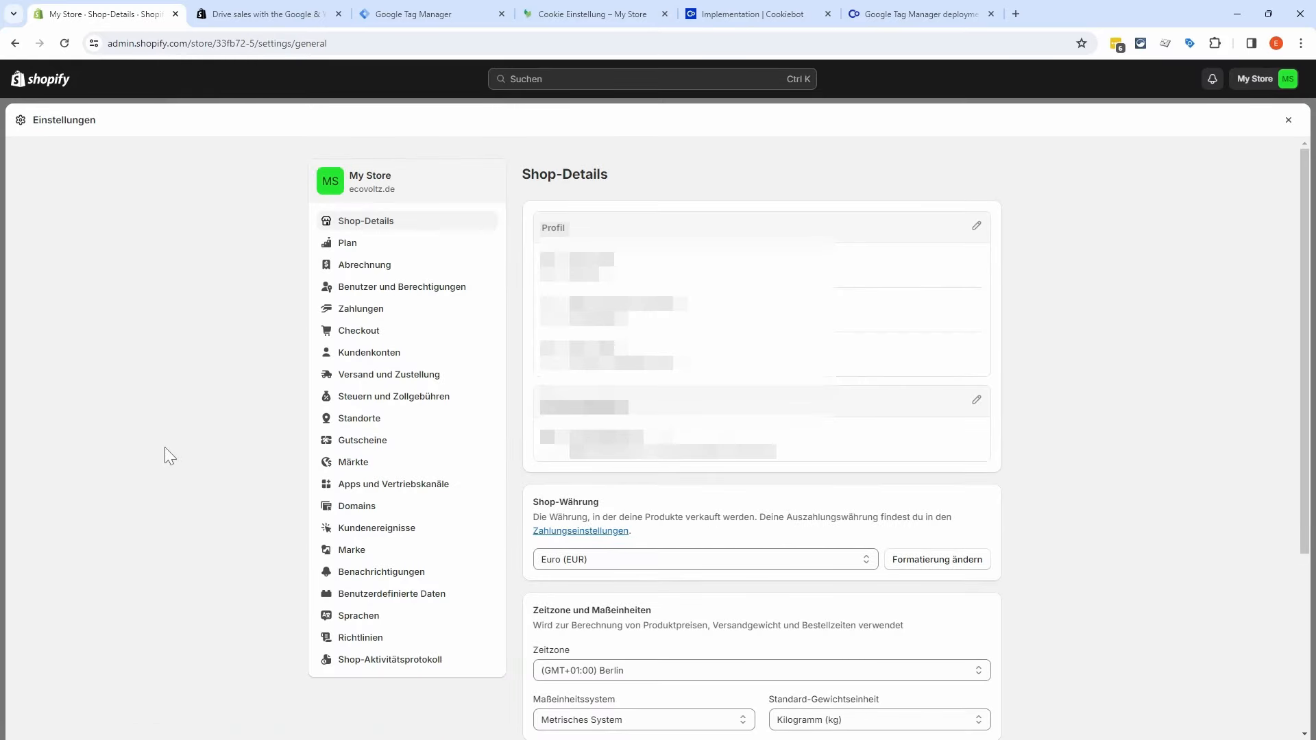
click(397, 336)
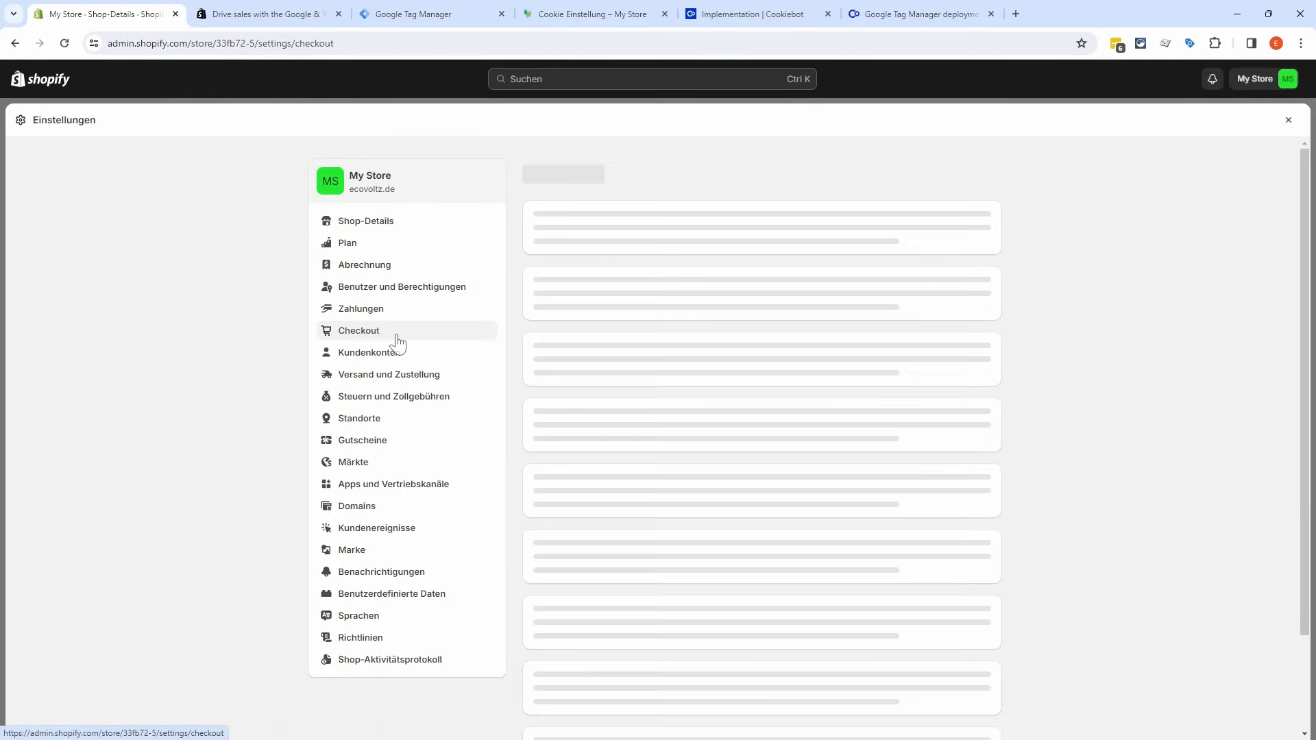
scroll(747, 380, down, 5)
scroll(749, 377, down, 18)
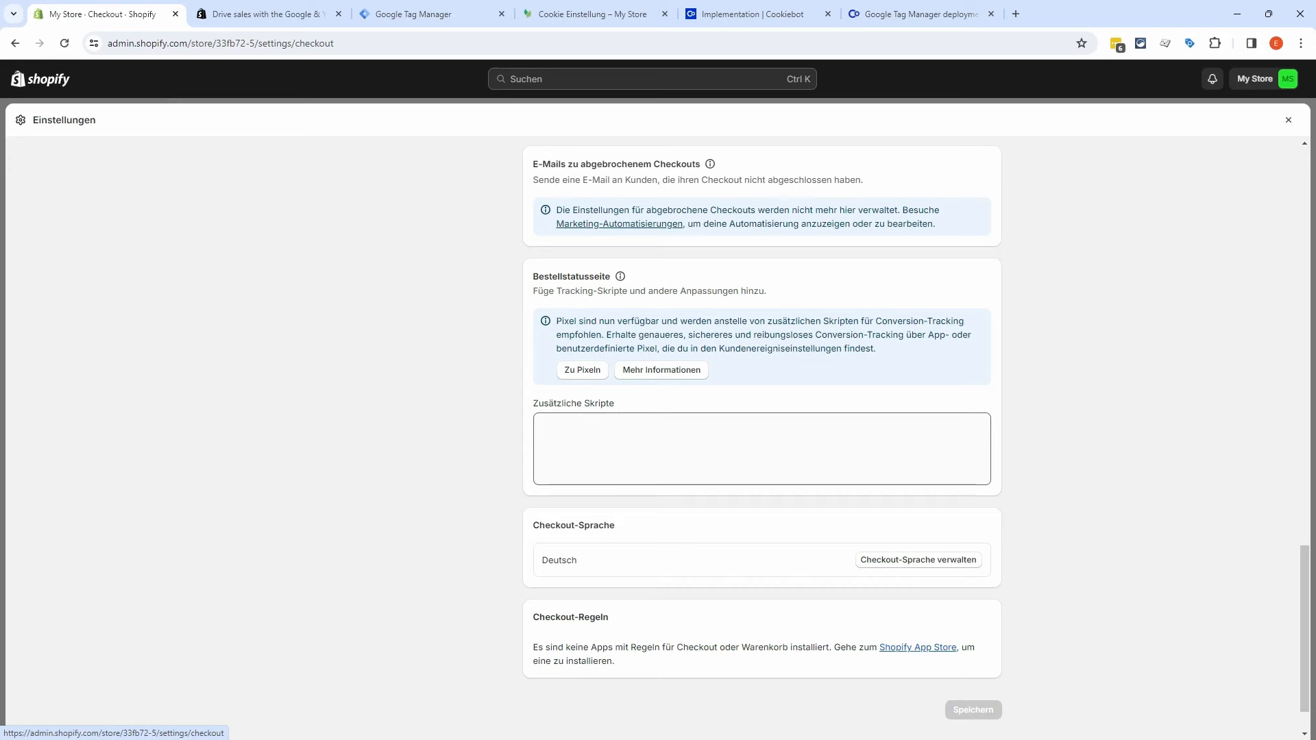
Step: Copy the head installation snippet from Tag Manager into Shopify's Zusätzliche Skripte field, followed by a blank line
click(411, 14)
click(576, 272)
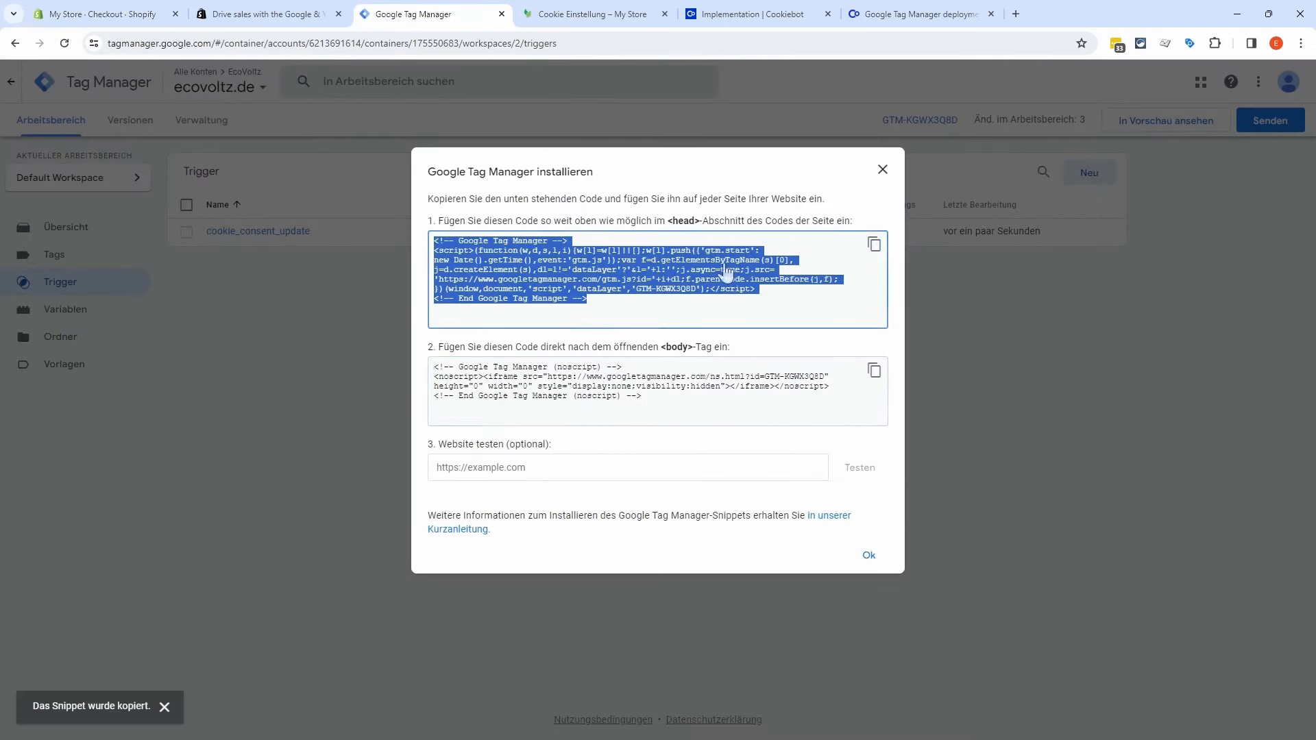
click(120, 14)
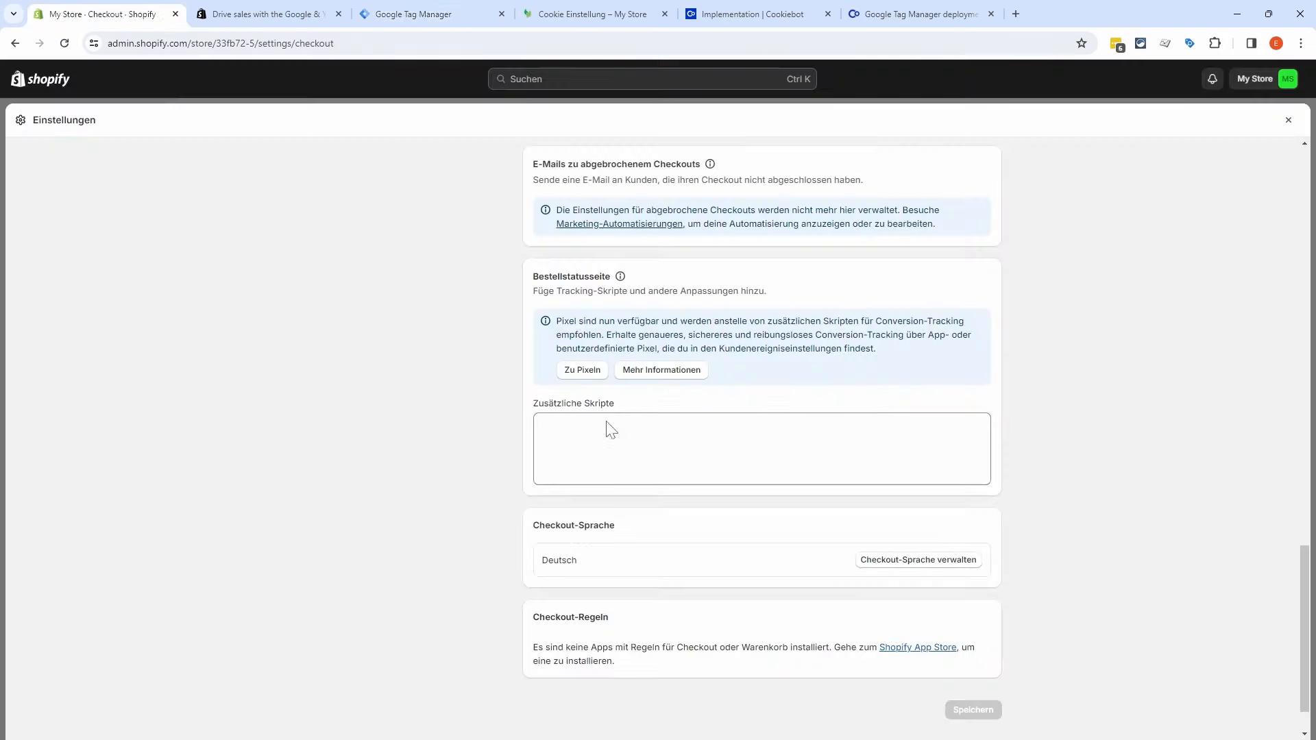
click(579, 428)
key(ctrl+v)
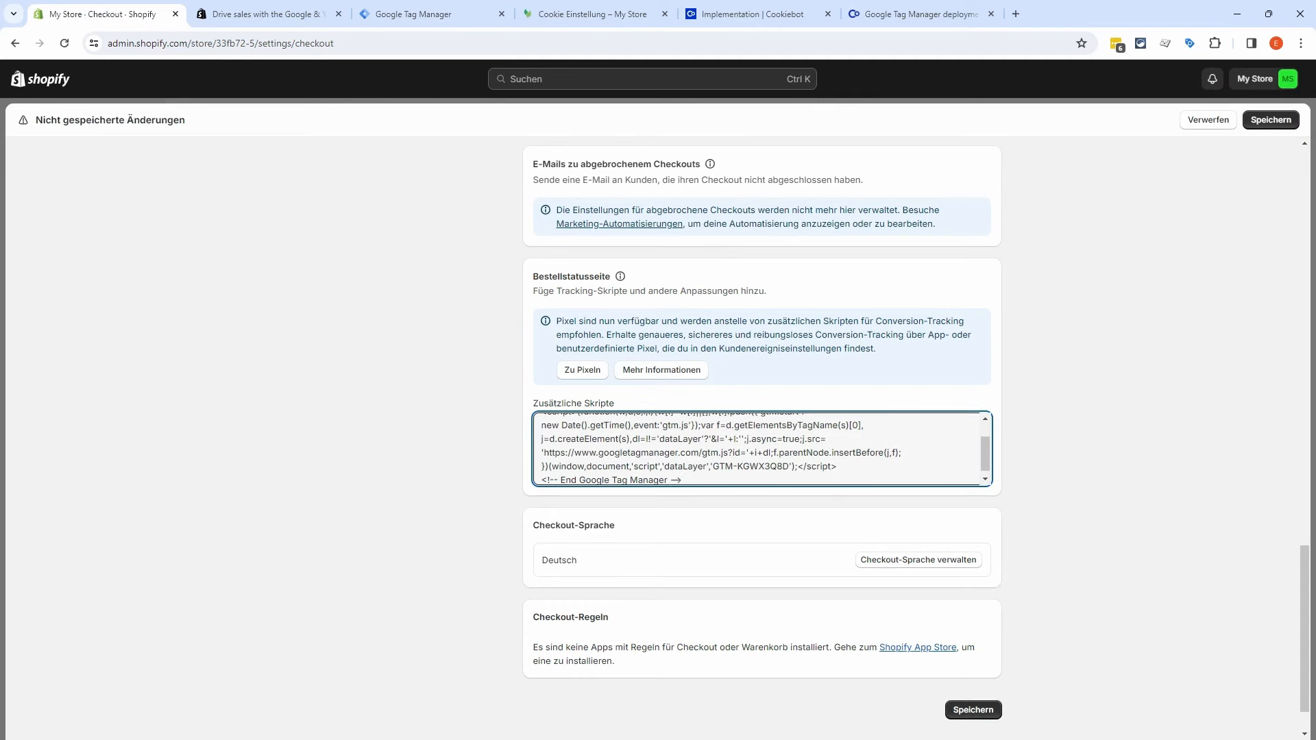
key(Return)
key(Return)
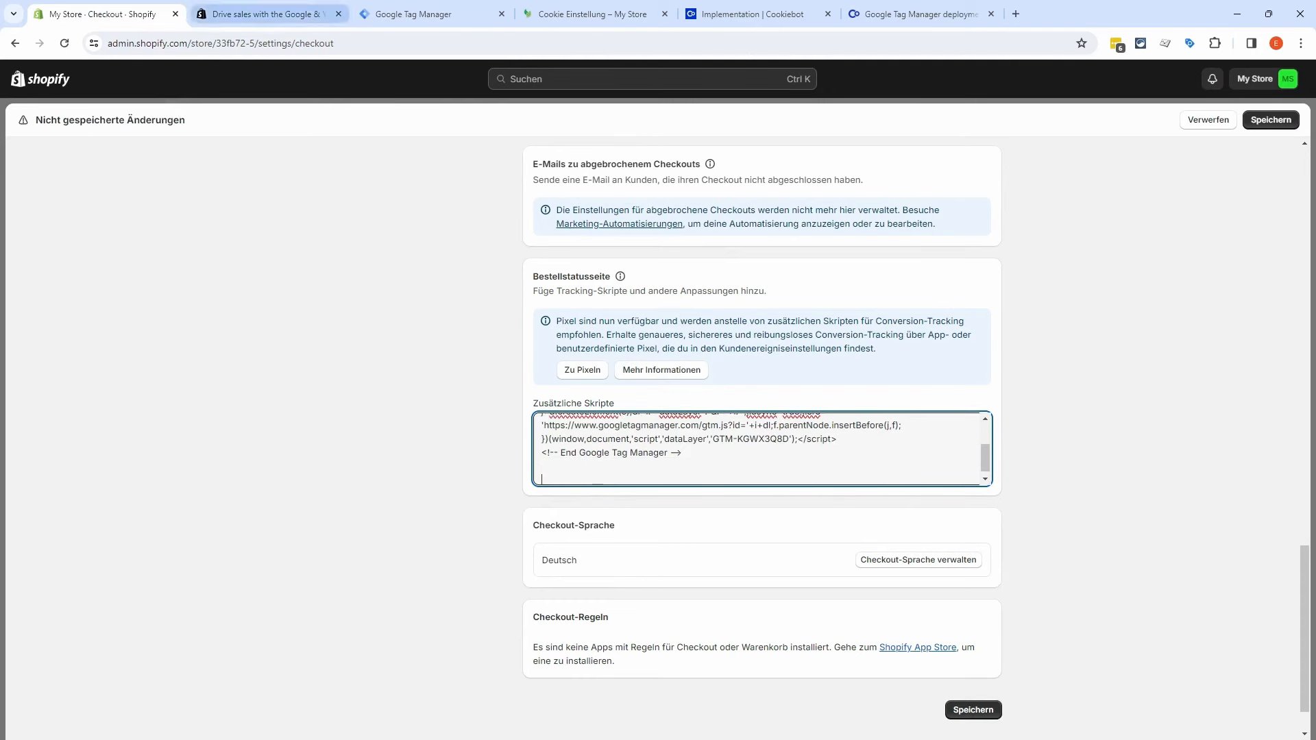
Step: Add Tag Manager's noscript snippet below the head snippet in Zusätzliche Skripte, then save and close the checkout settings
click(411, 13)
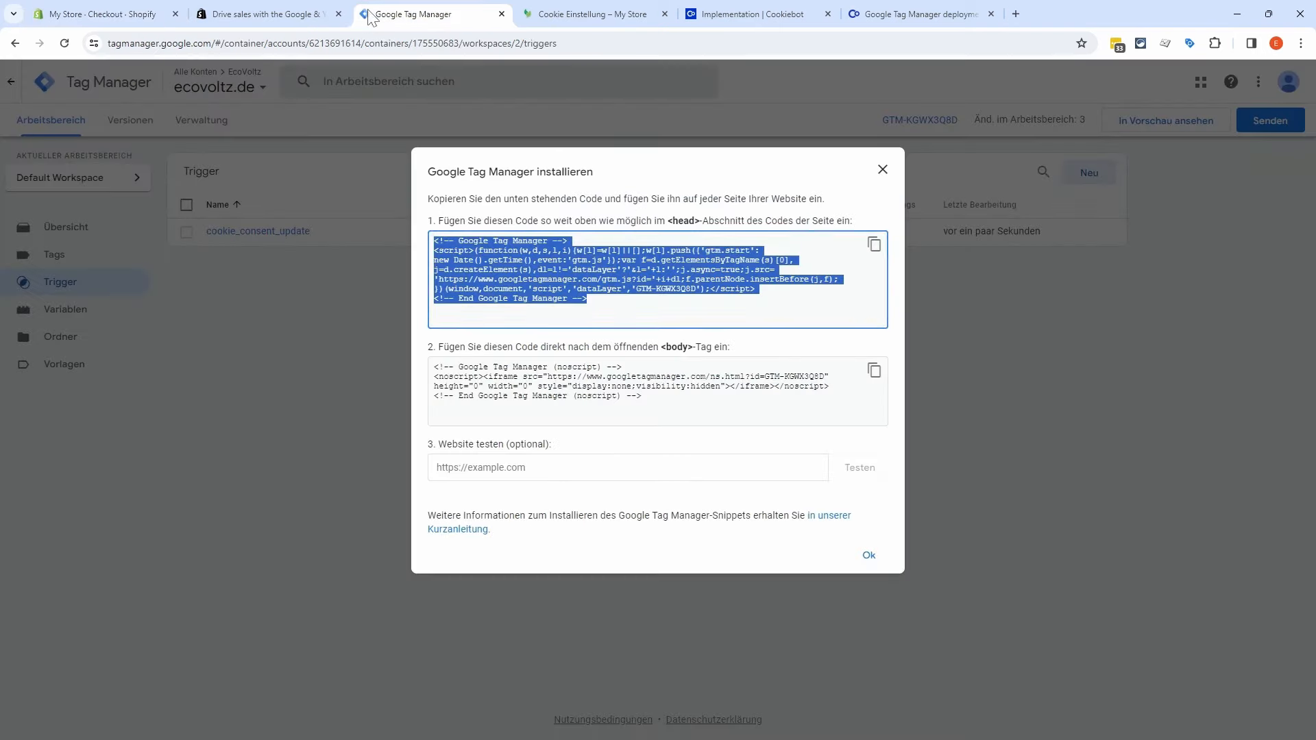
click(874, 371)
click(103, 14)
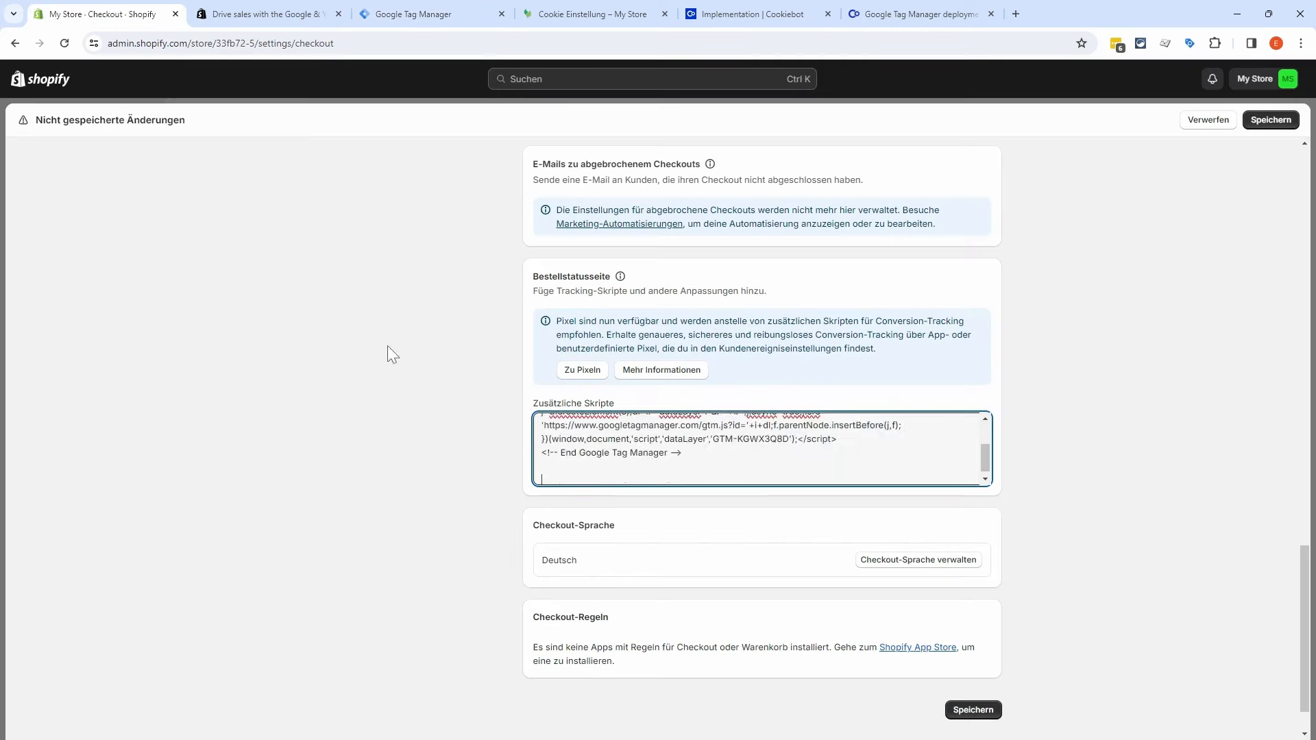
key(ctrl+v)
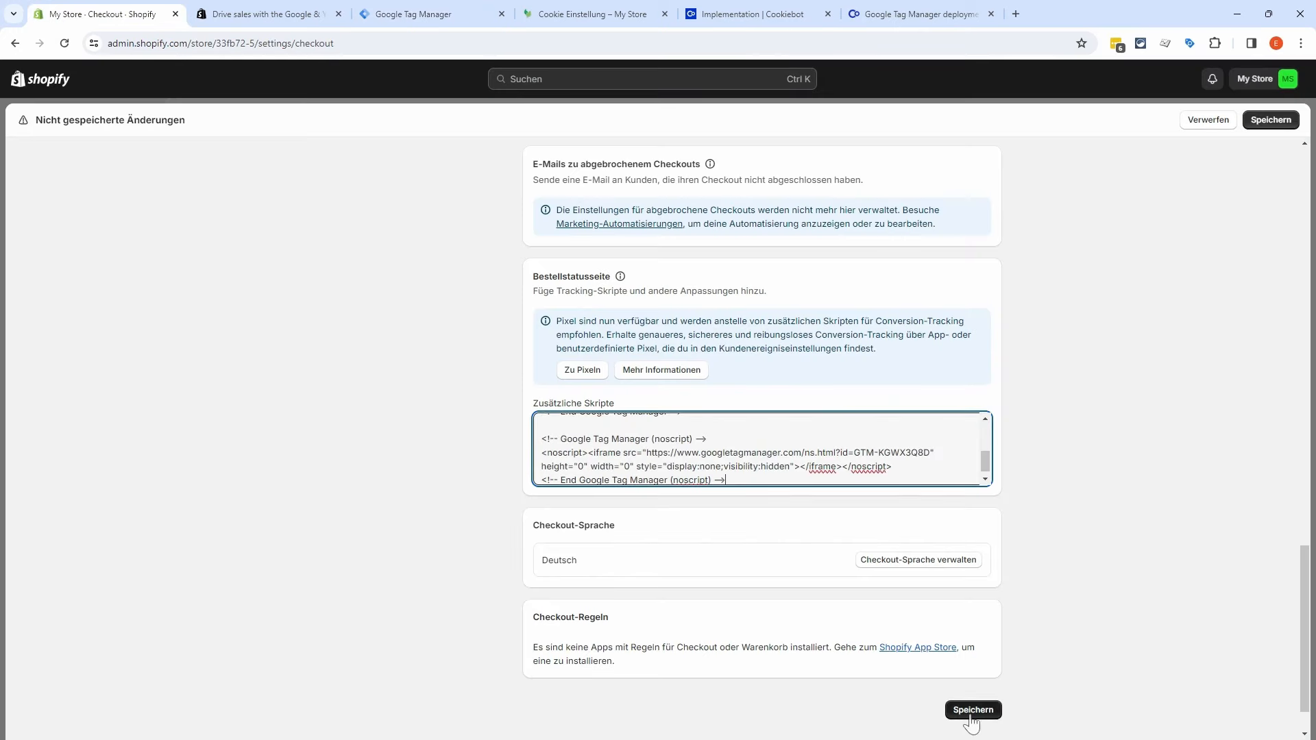
click(972, 710)
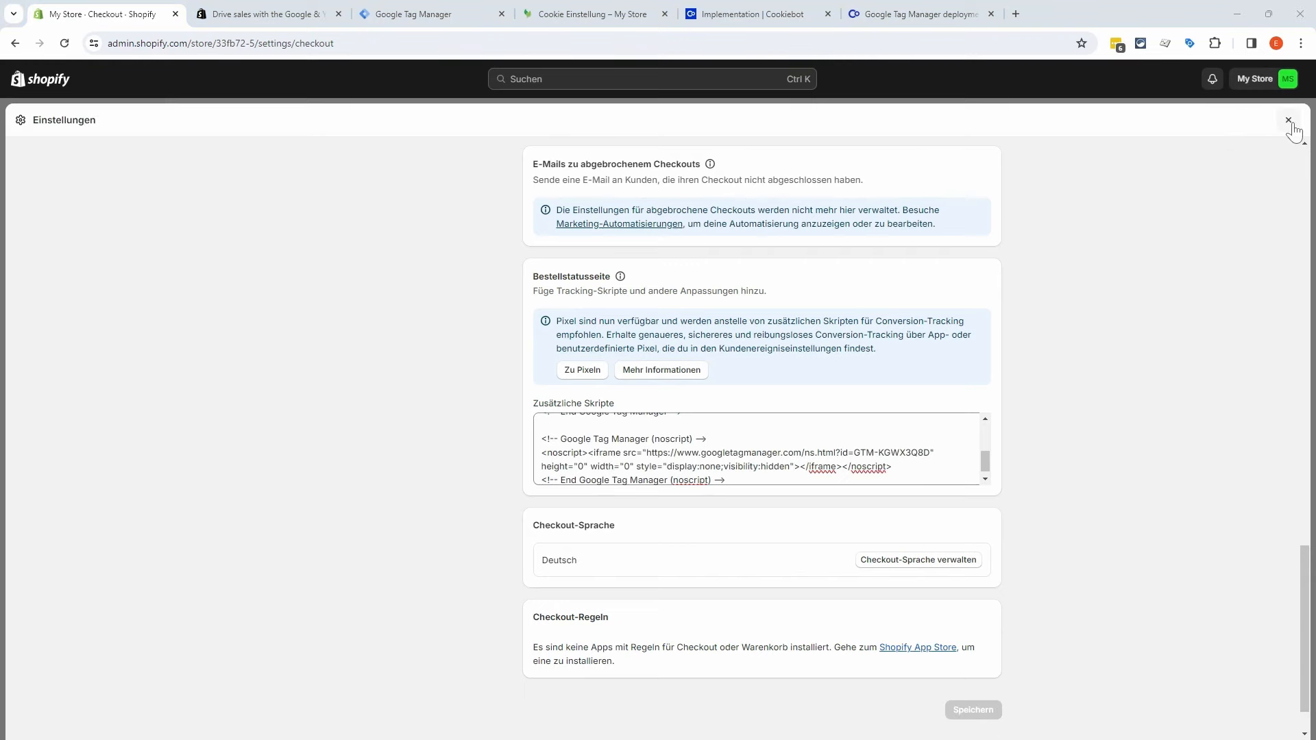
click(1293, 121)
Step: Open the live ecovoltz.de shop, delete its stored cookies and site data, and reload the page
click(148, 302)
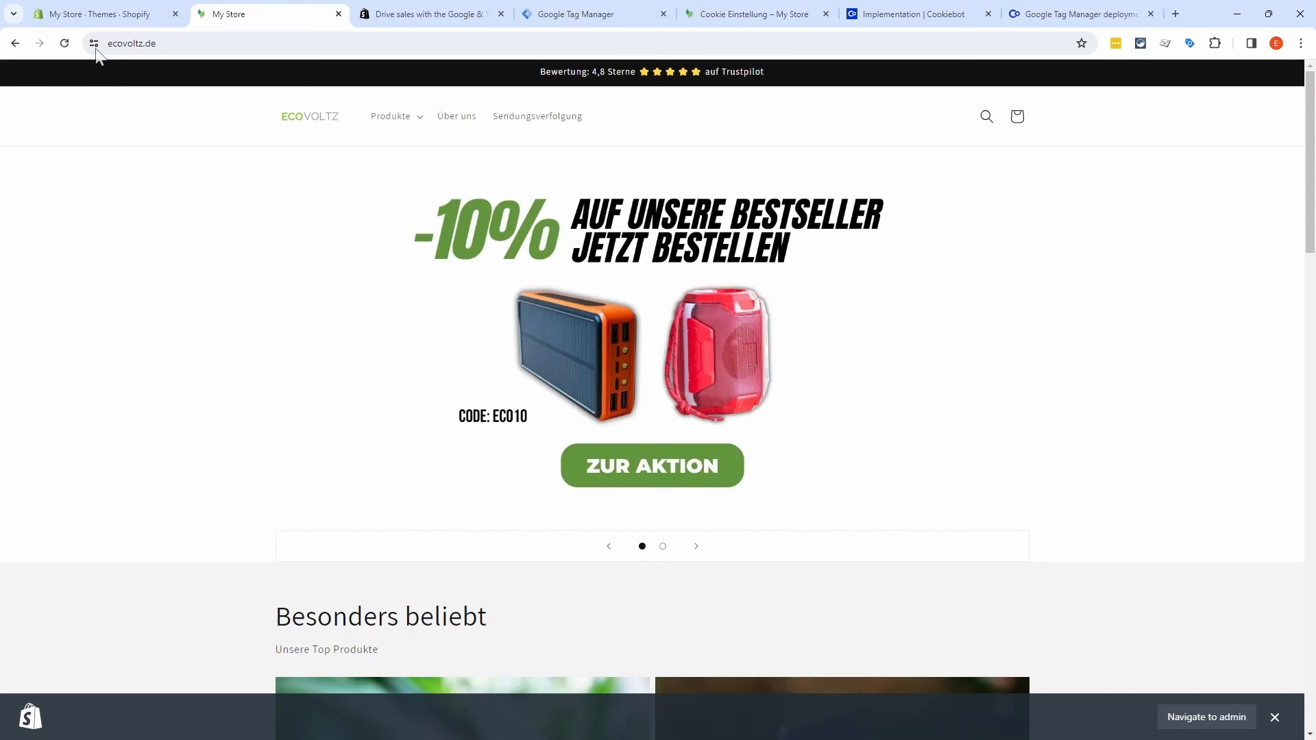
click(94, 43)
click(157, 135)
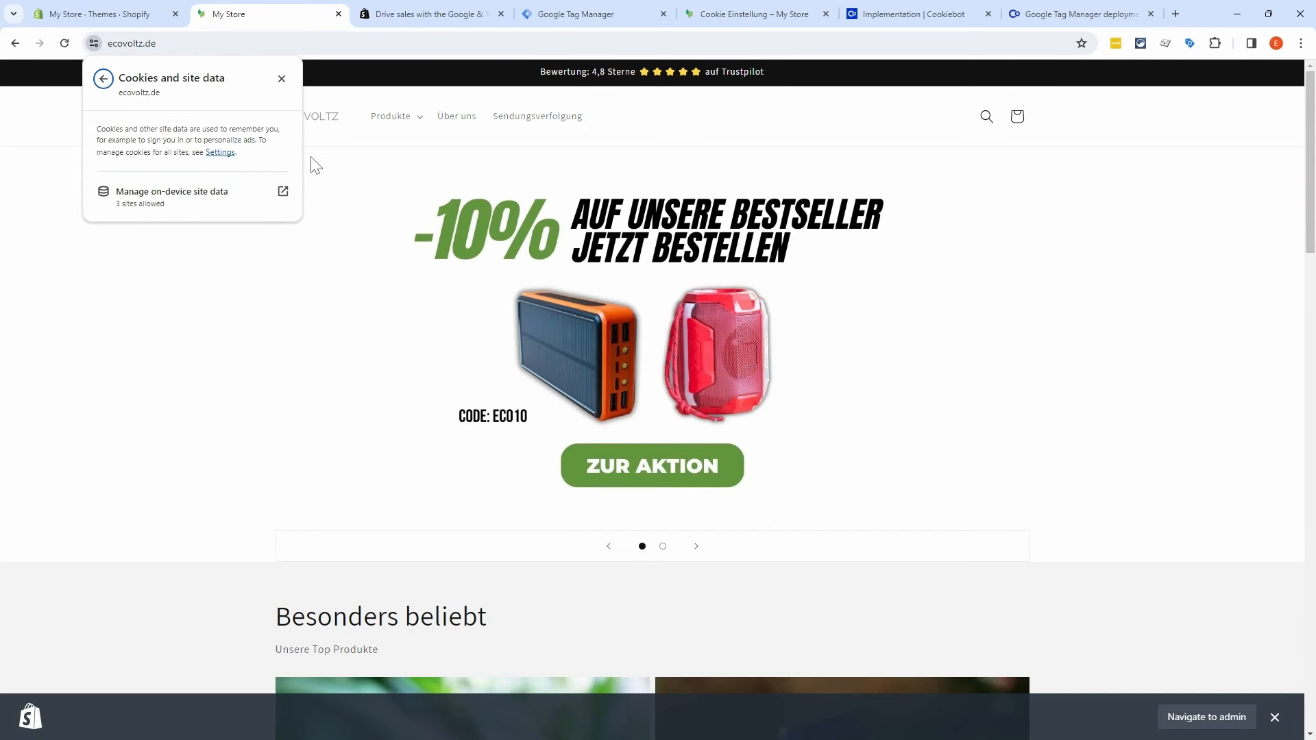
click(204, 196)
click(767, 268)
click(776, 354)
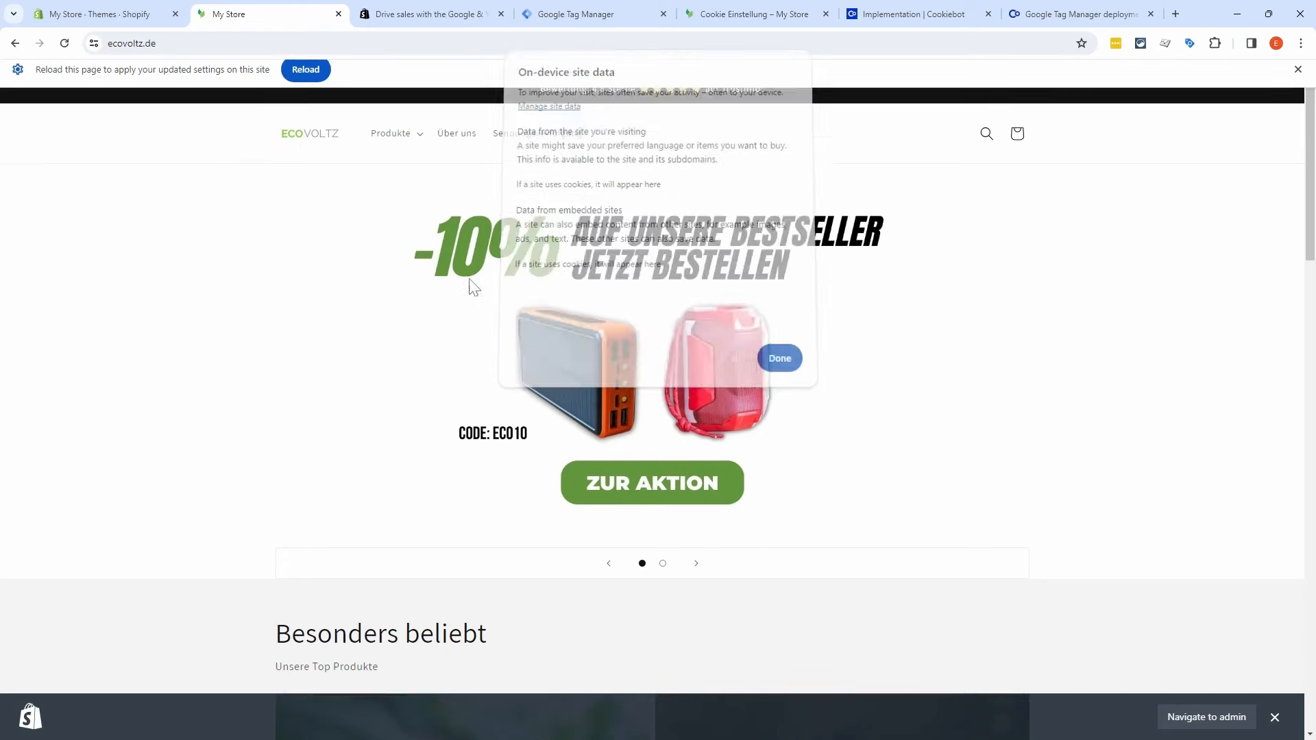
click(64, 43)
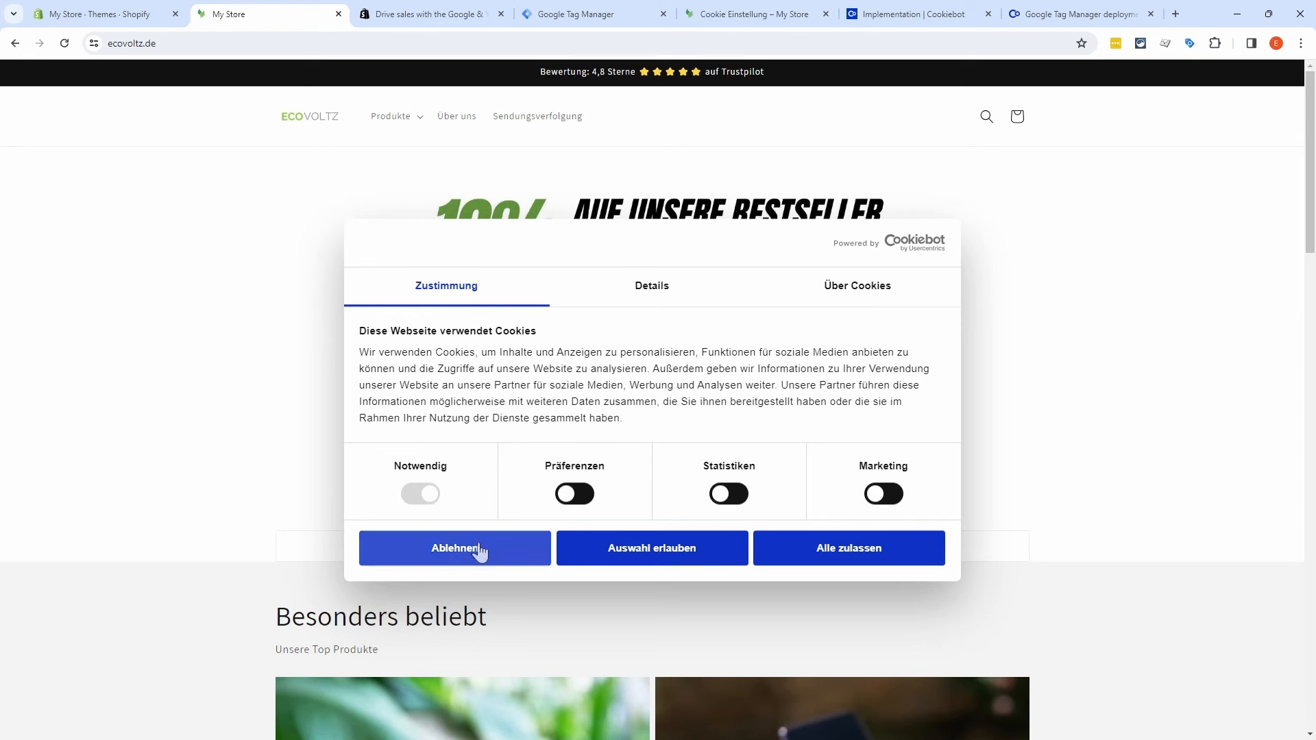
Step: Test the Statistiken and Präferenzen switches in the Cookiebot banner, then allow all cookies
click(719, 496)
click(575, 496)
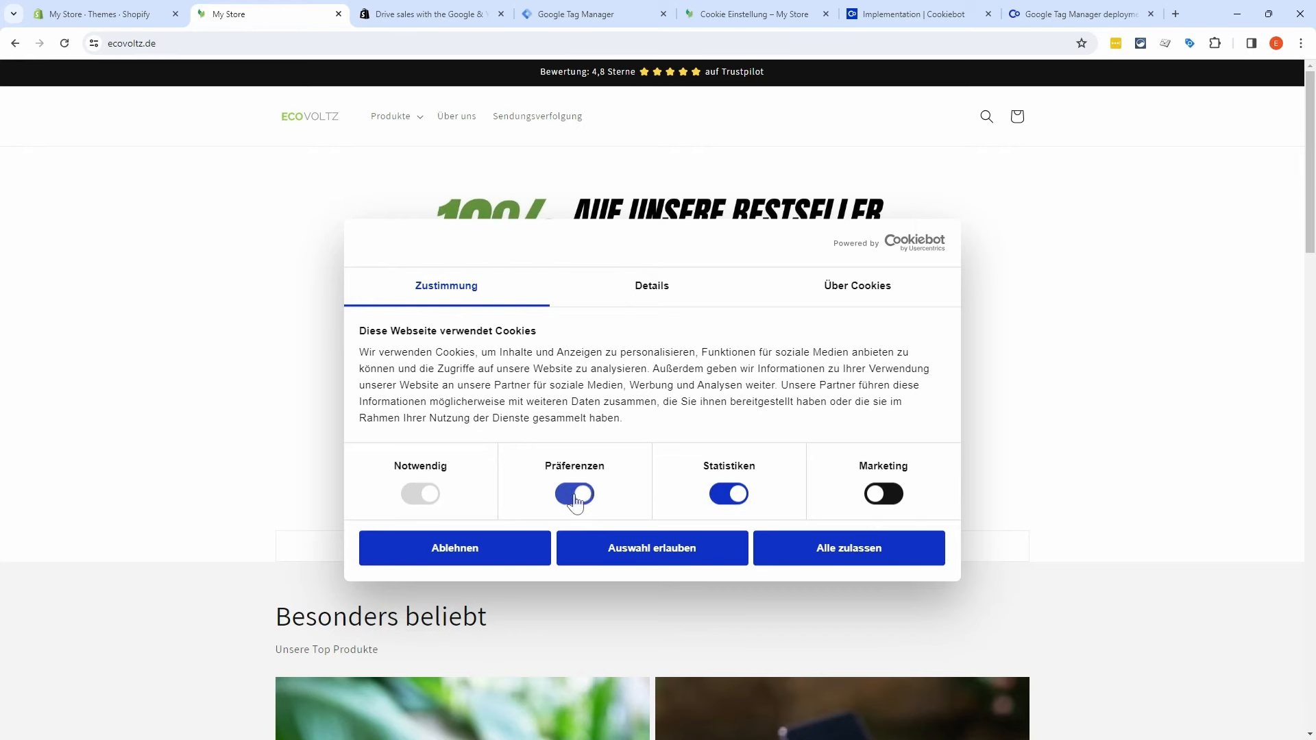
click(574, 496)
click(725, 495)
click(862, 553)
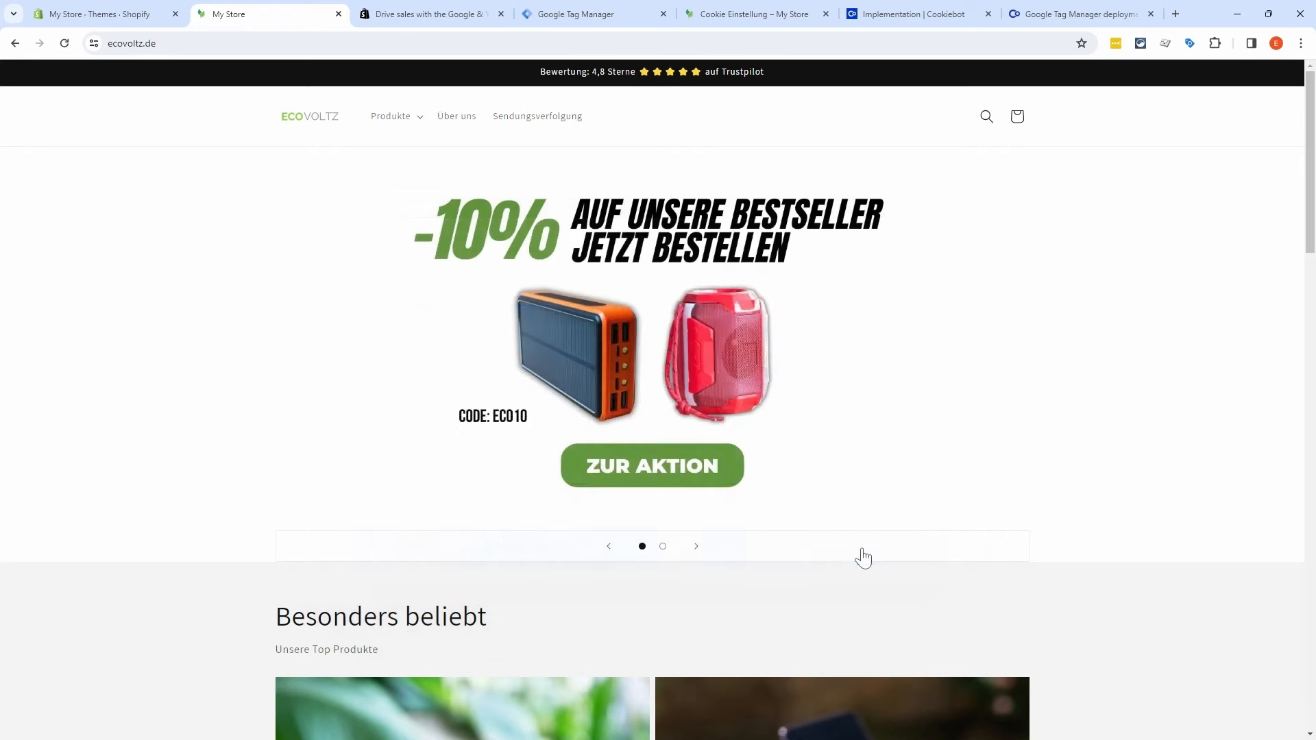
Step: Open the Cookie Einstellungen page from the shop's footer, reopen the consent dialog with Einwilligung ändern, and allow all cookies again
scroll(819, 537, down, 20)
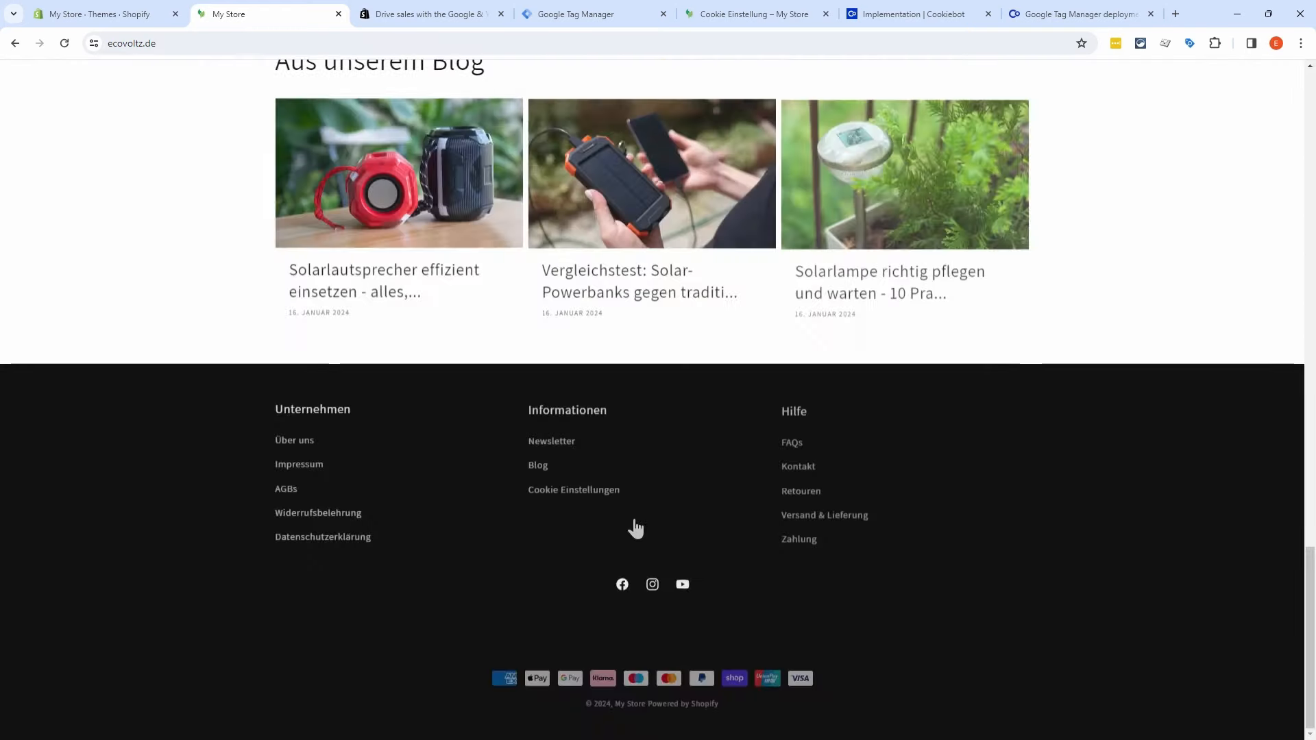
click(596, 490)
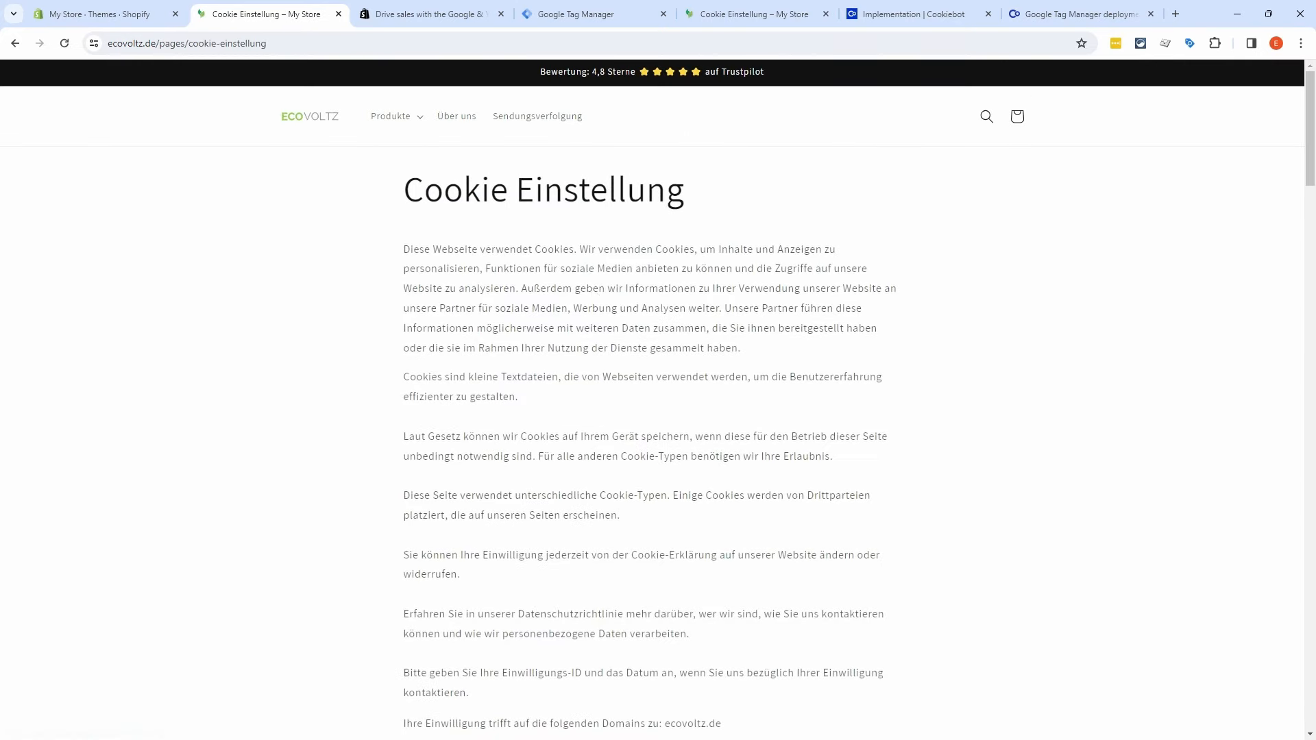
scroll(651, 397, down, 5)
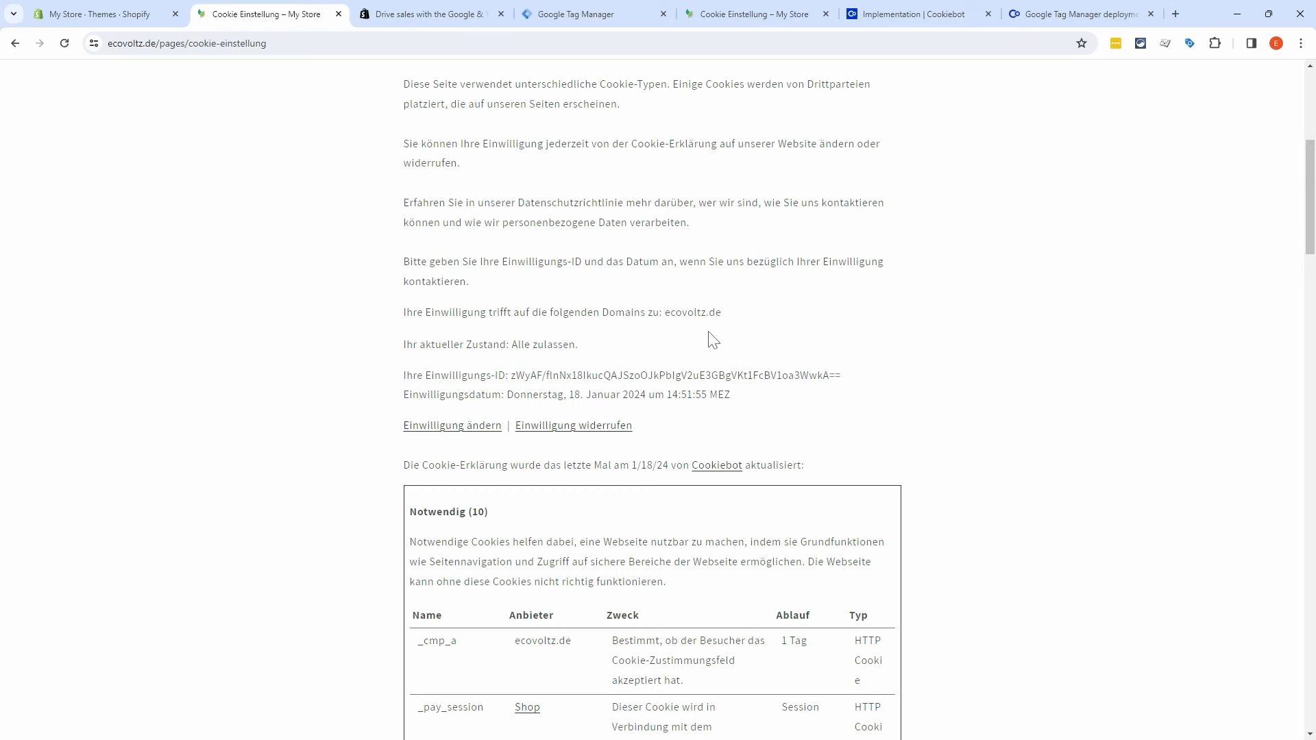
click(449, 431)
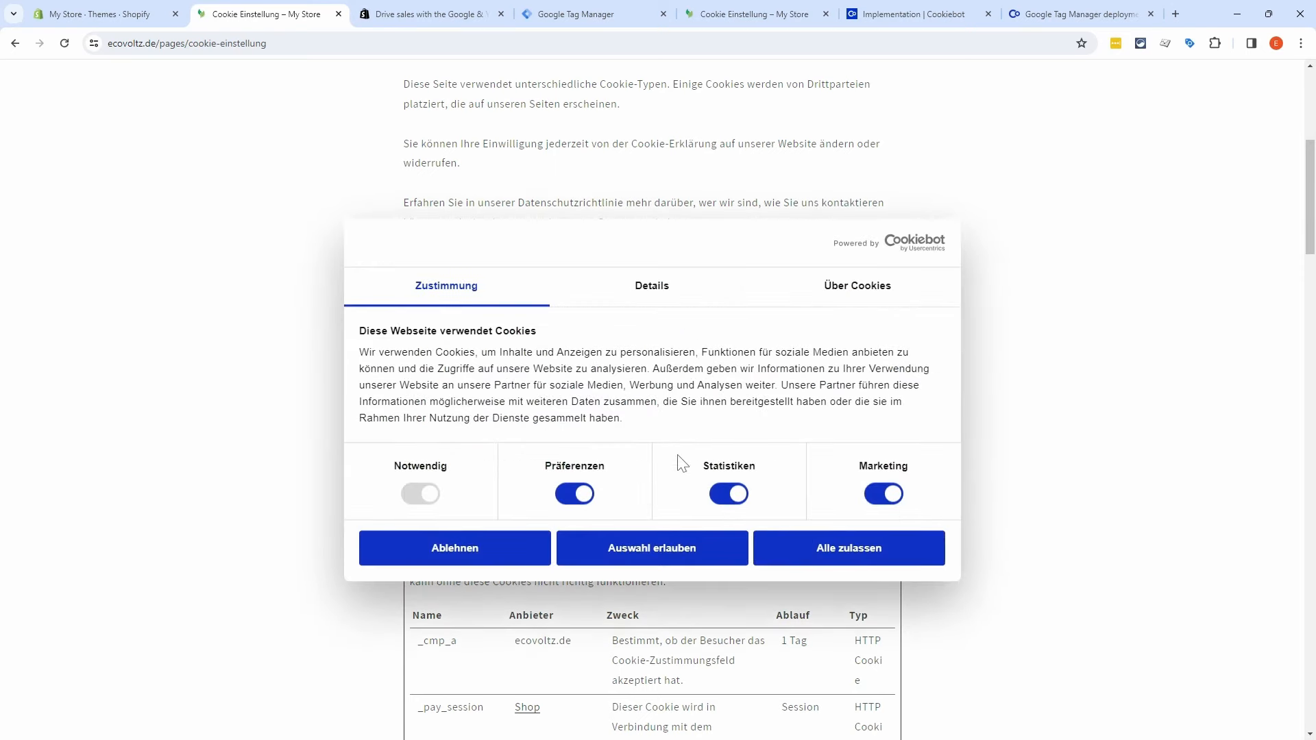
click(832, 537)
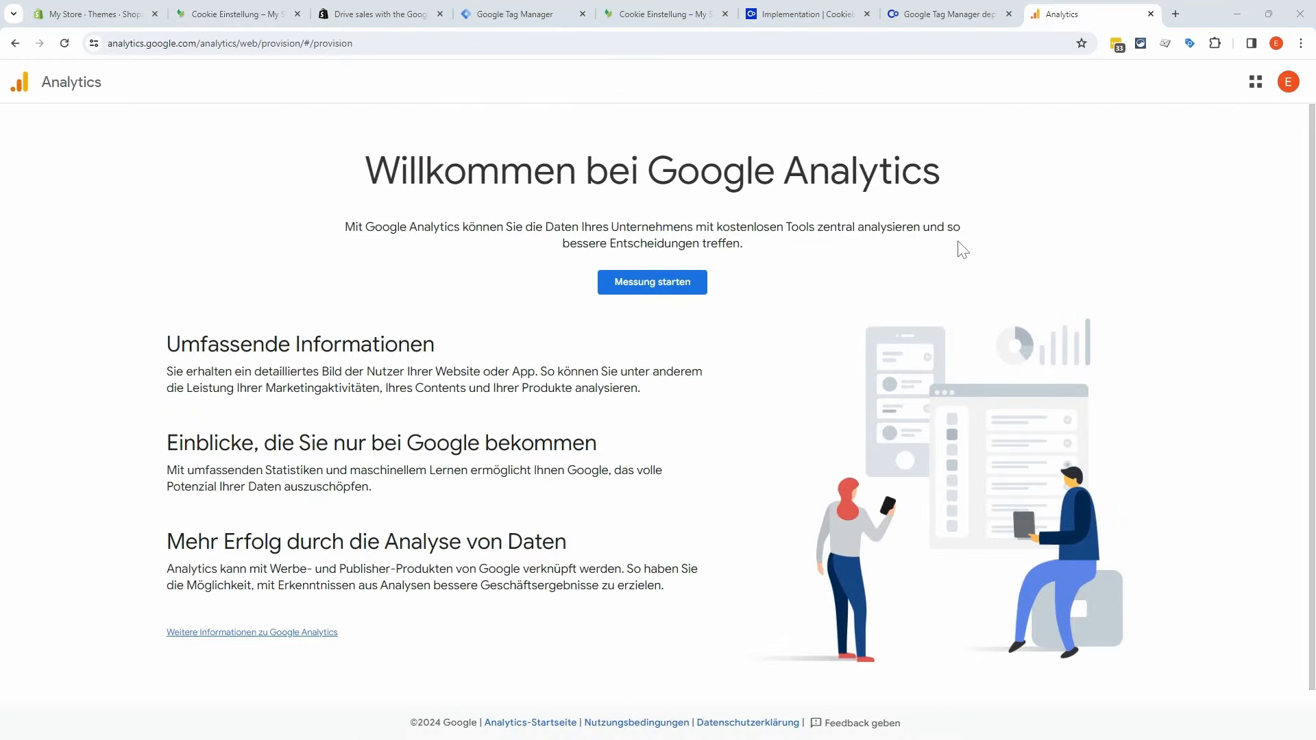
Step: Start a Google Analytics account without sharing data for Modelle für Beiträge, Technischer Support and Account Manager, and continue to property creation
click(631, 285)
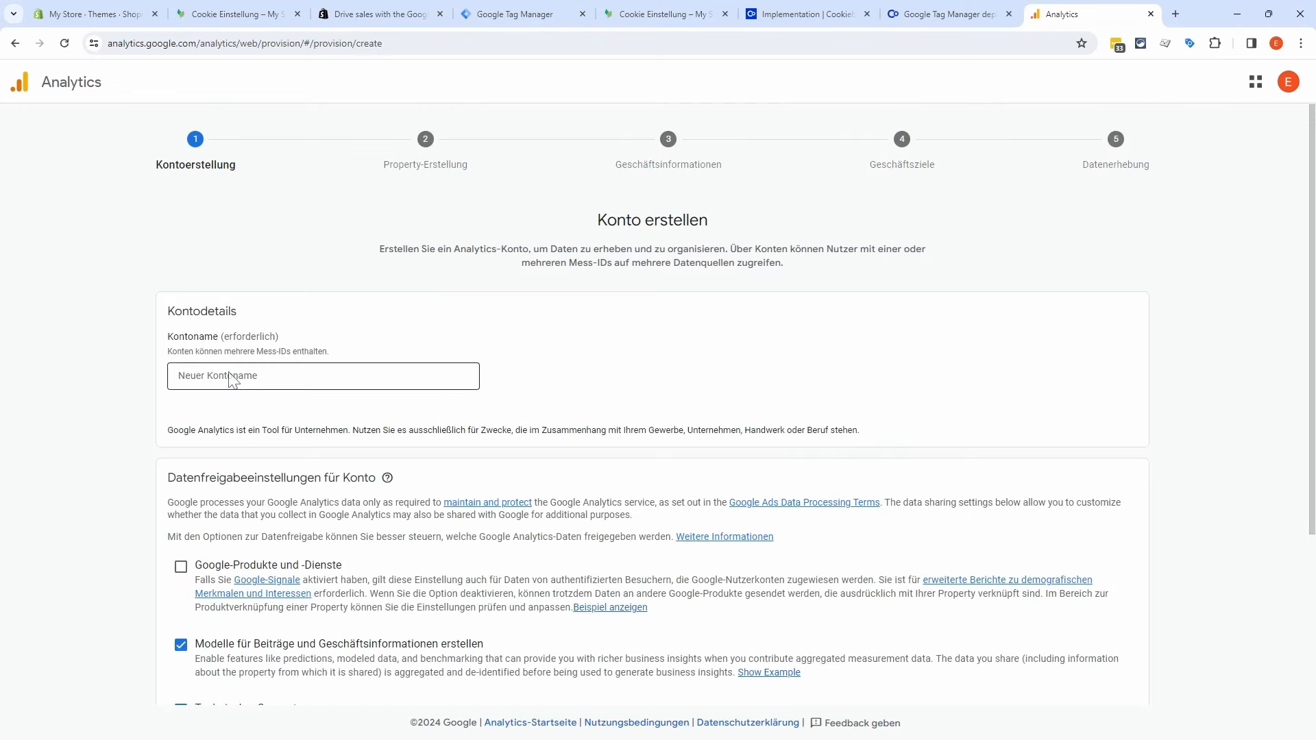
scroll(229, 376, down, 3)
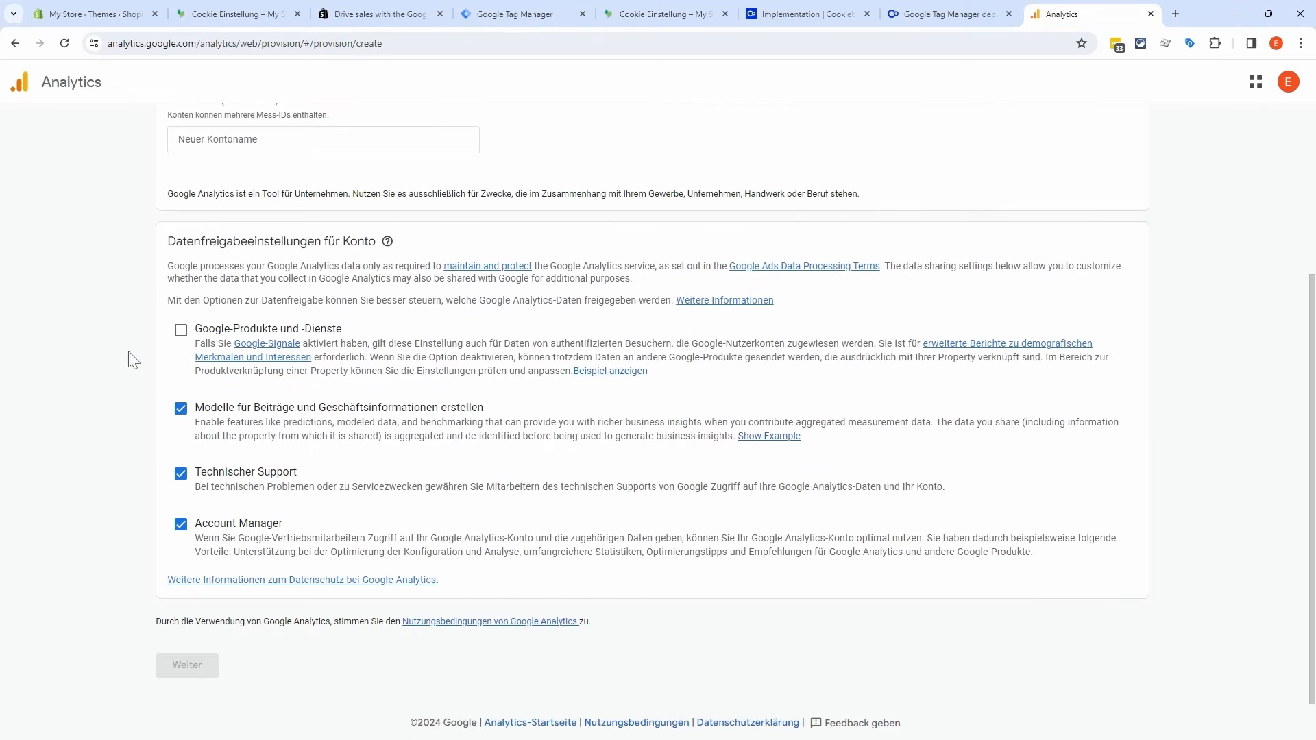
click(181, 408)
click(181, 473)
click(180, 525)
click(199, 668)
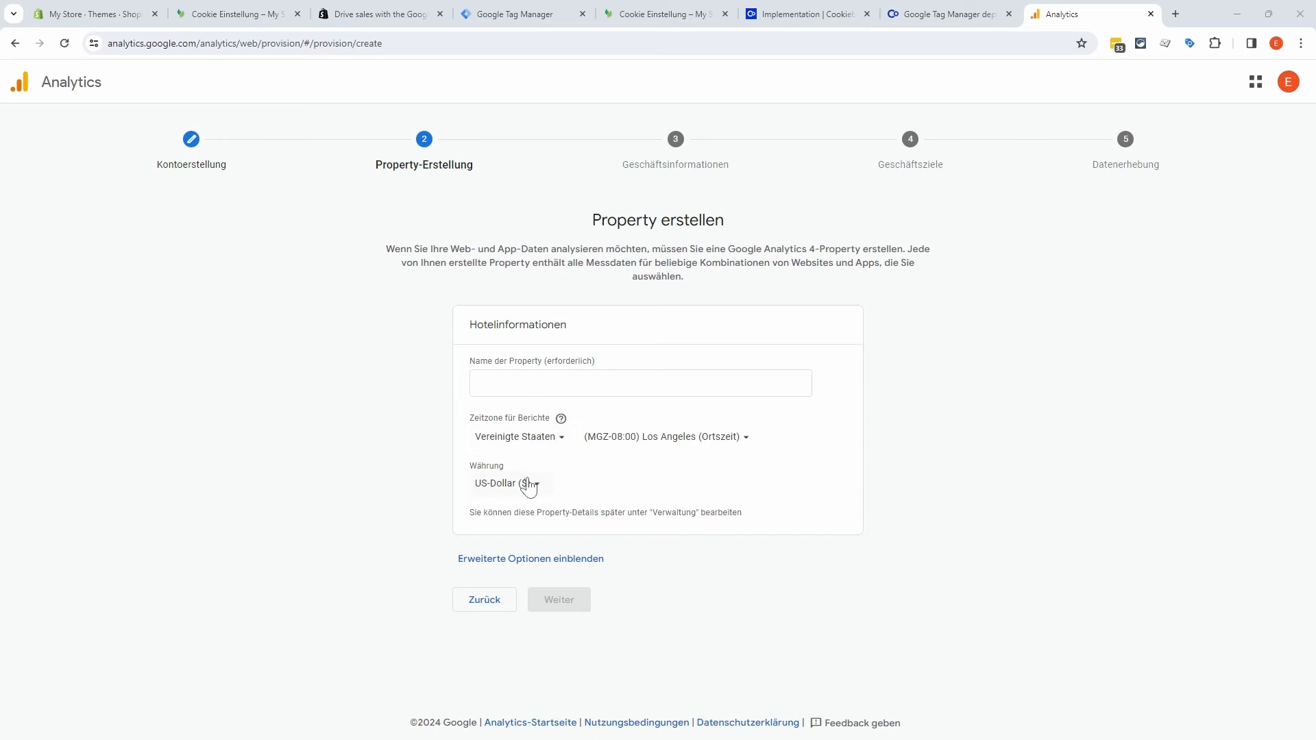
Step: Proceed through the property and business information, choose Onlineverkäufe steigern as the business goal, and submit the Analytics setup for creation
click(577, 606)
click(482, 433)
click(558, 579)
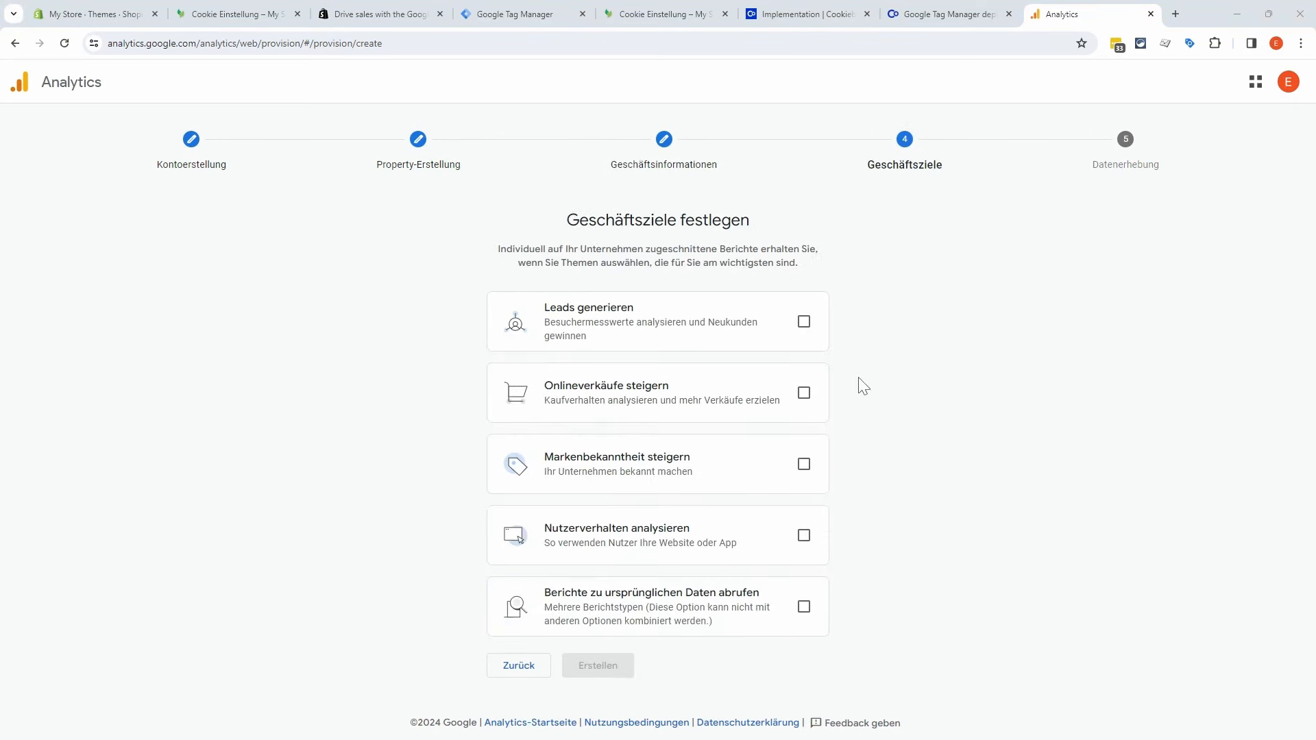
click(804, 393)
click(597, 666)
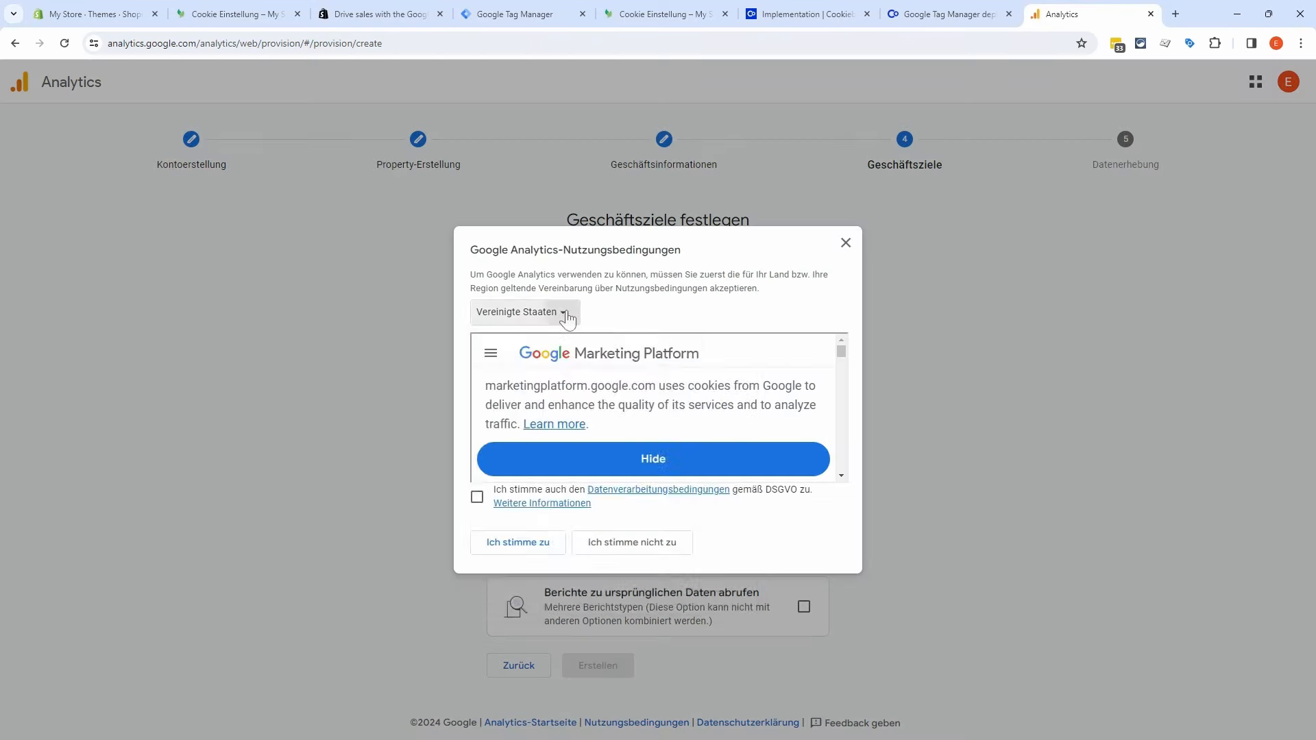
Step: Accept the Google Analytics terms of use for Deutschland, including the GDPR data processing terms (Datenverarbeitungsbedingungen)
click(567, 318)
click(524, 446)
click(477, 496)
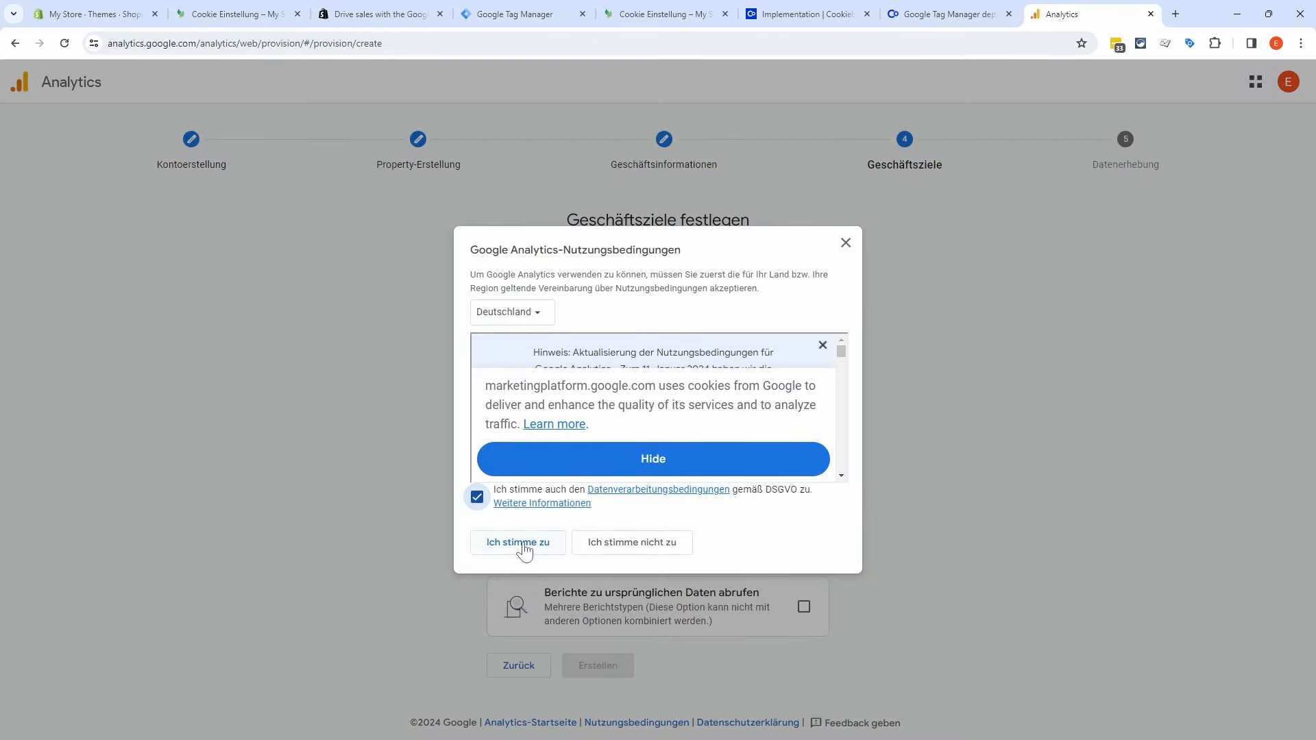
click(524, 544)
click(384, 373)
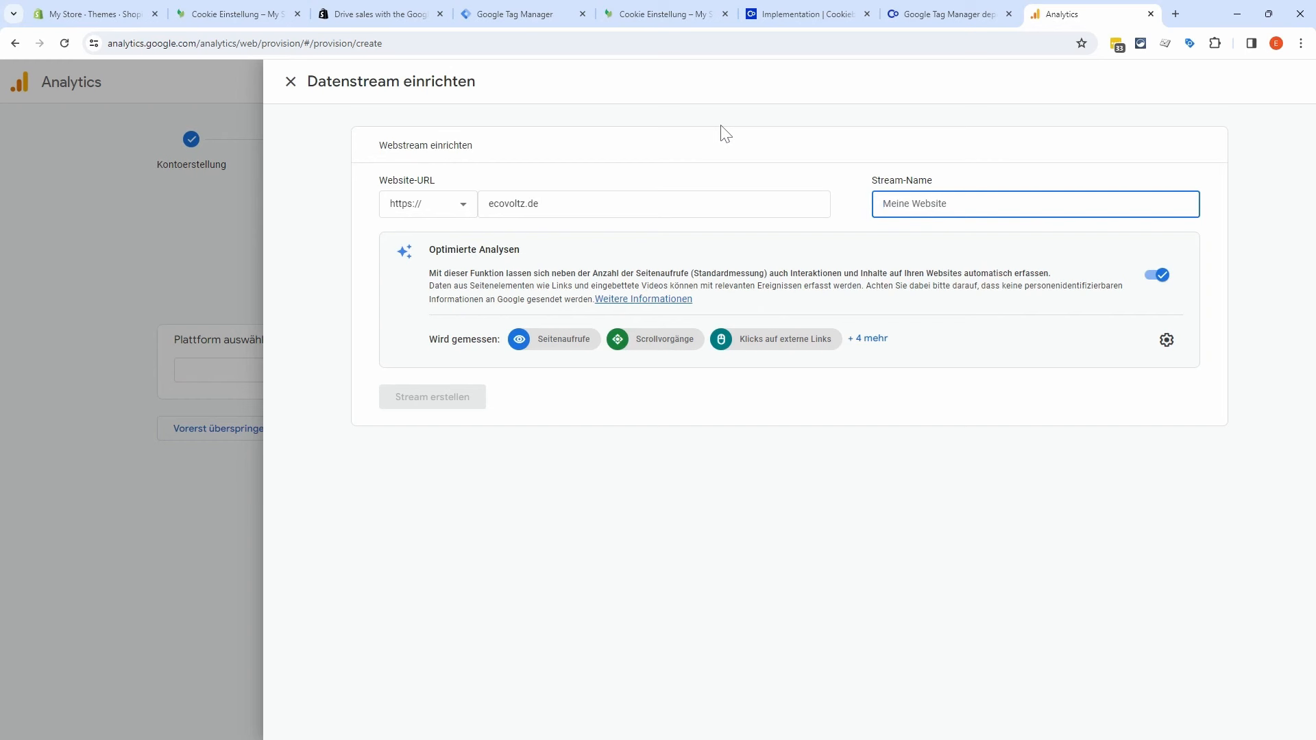
text(EcoVoltz)
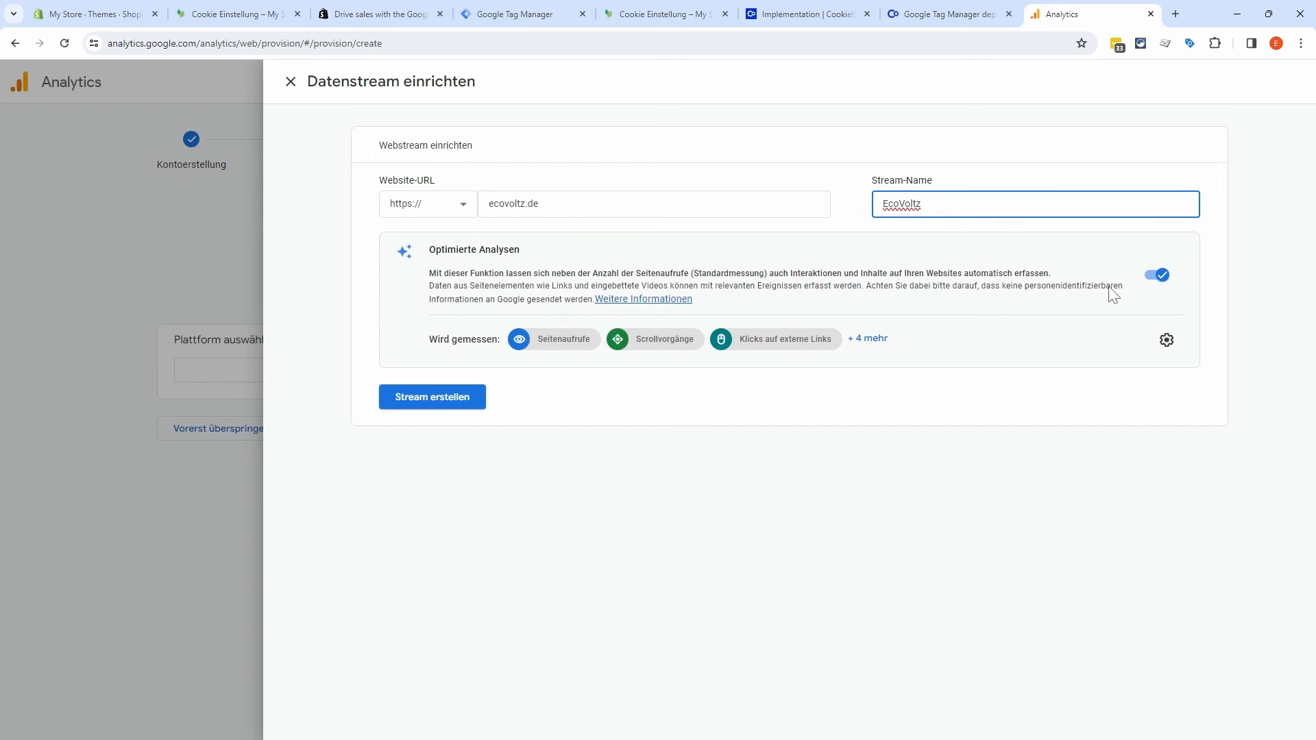
click(469, 403)
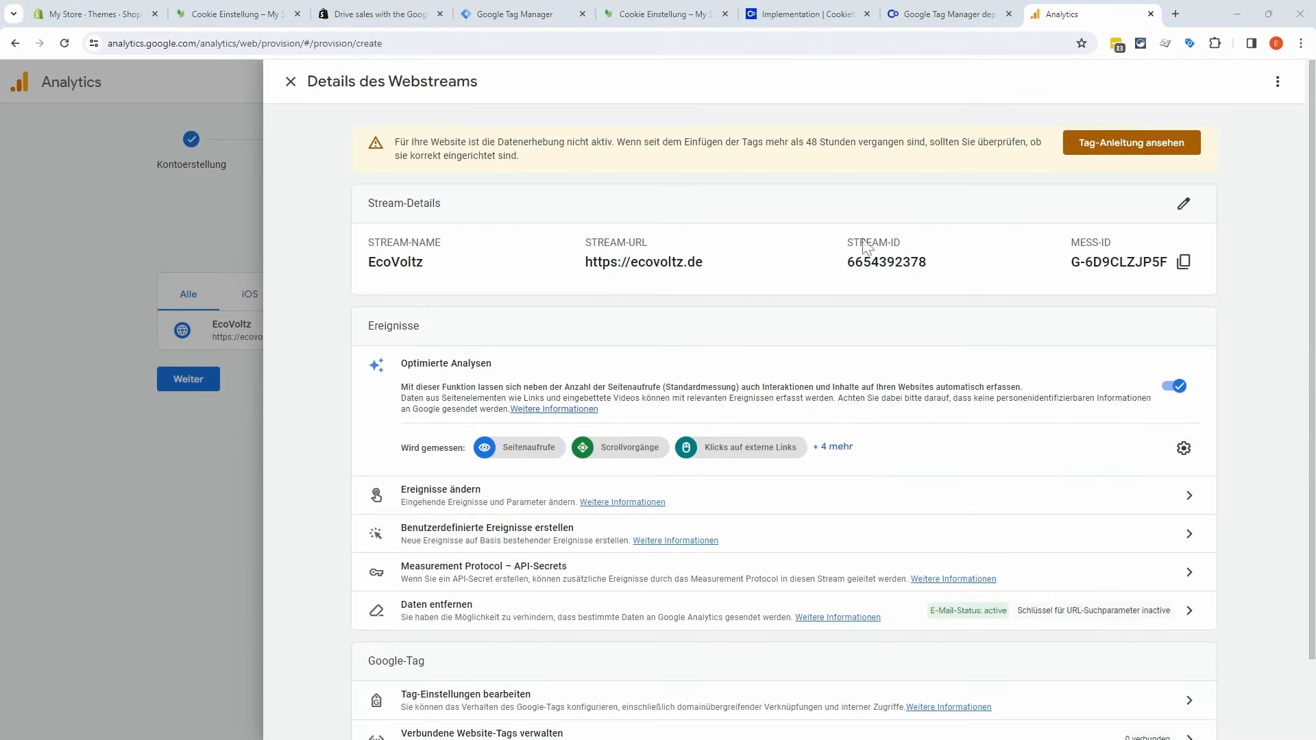
drag(1113, 246, 1167, 262)
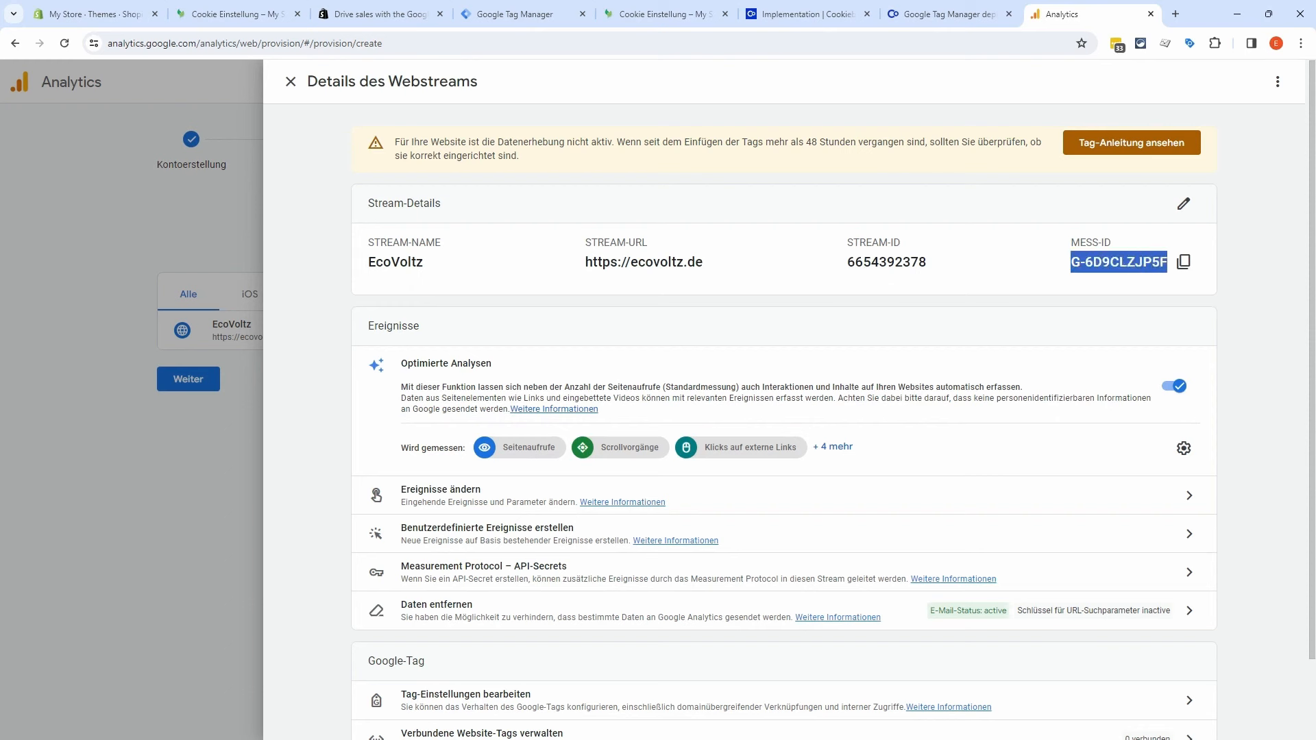
click(1196, 294)
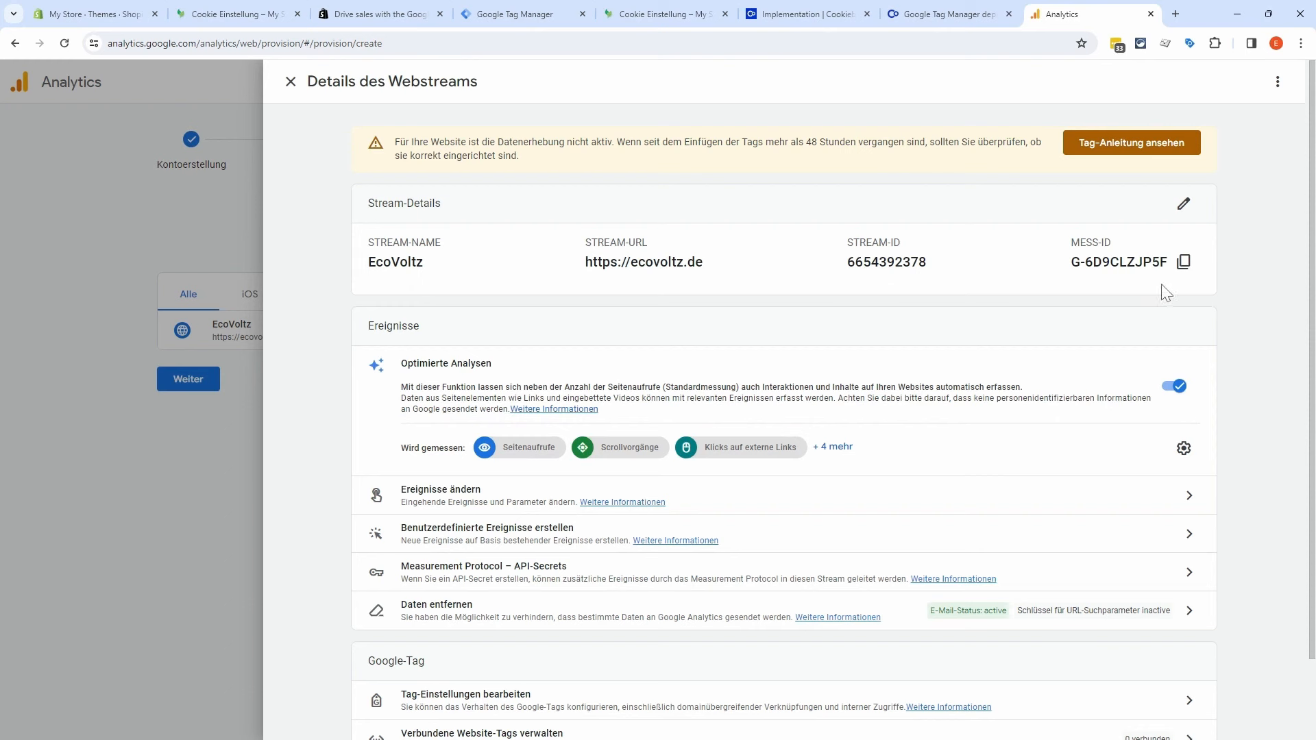
Step: Close the stream details, finish the Analytics setup, and save the E-Mail-Kommunikation settings with all options unchecked
click(293, 82)
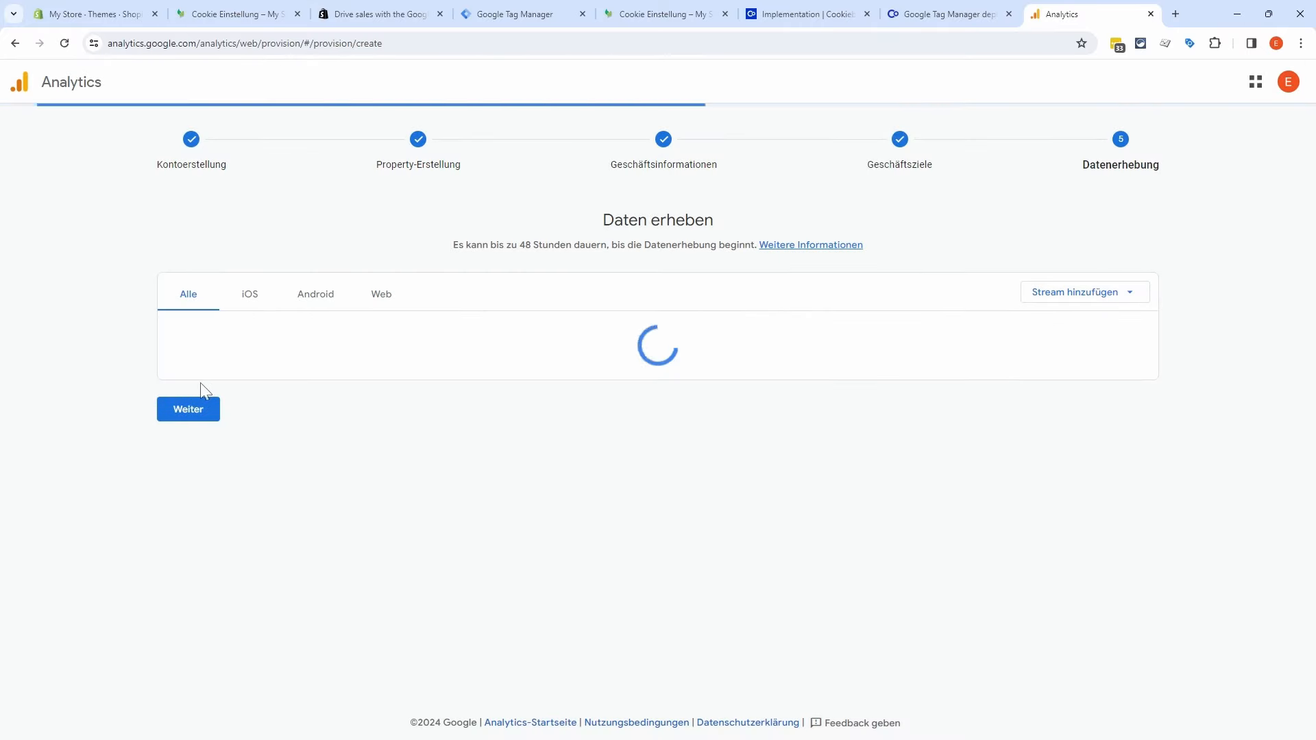
click(200, 382)
click(634, 597)
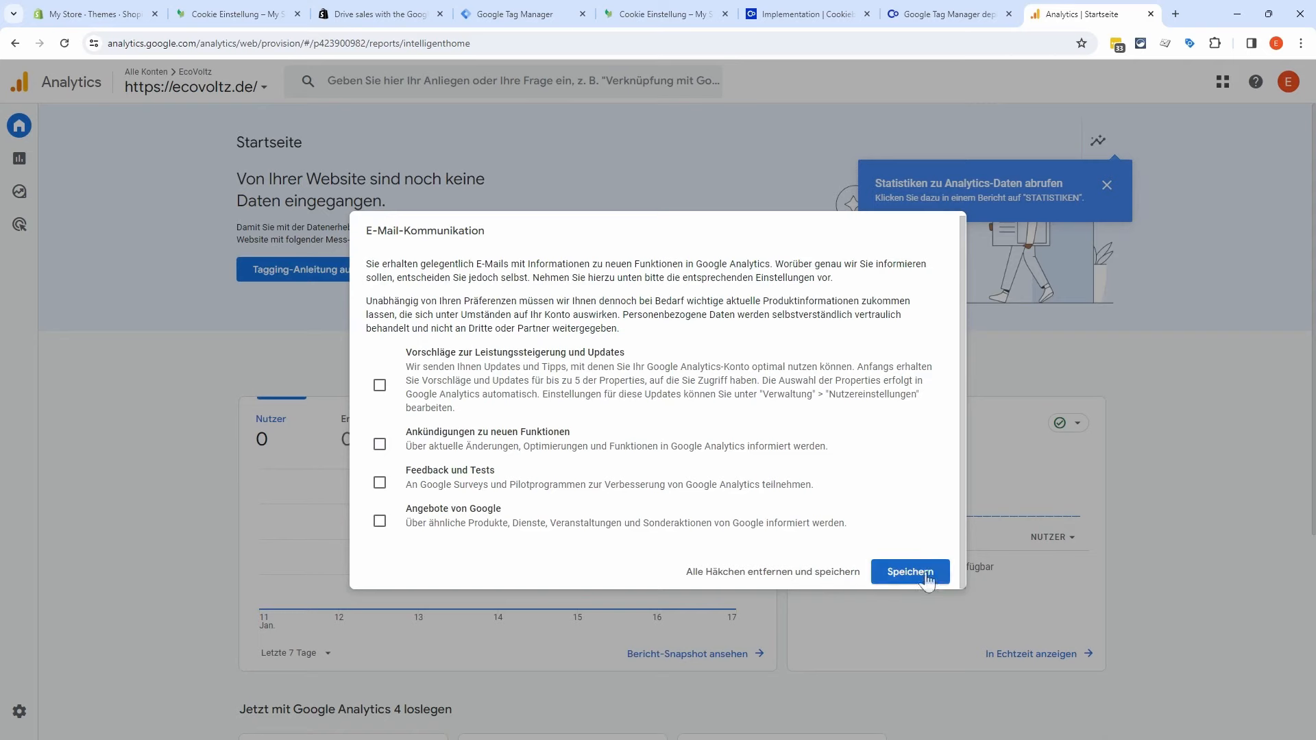
click(912, 573)
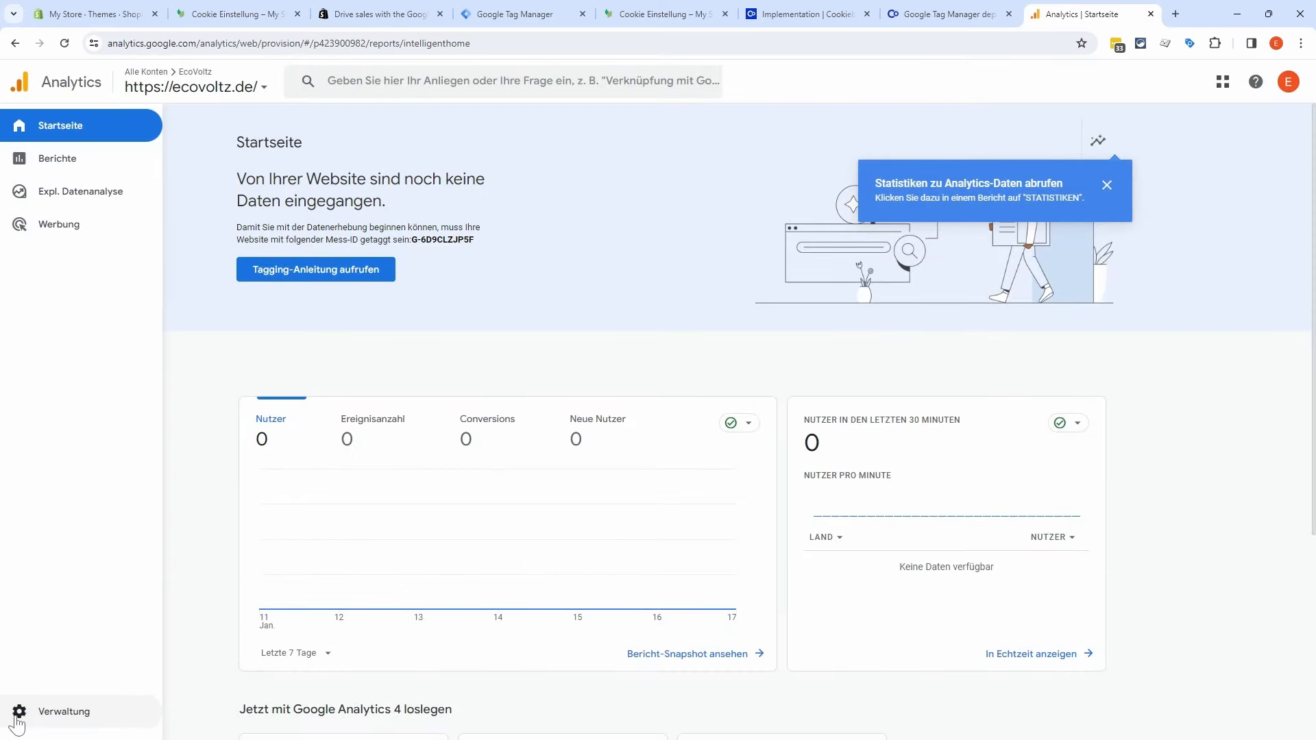
Step: Open the EcoVoltz web stream's details from the property's Datenstreams in Verwaltung and dismiss the Statistiken hint
click(53, 711)
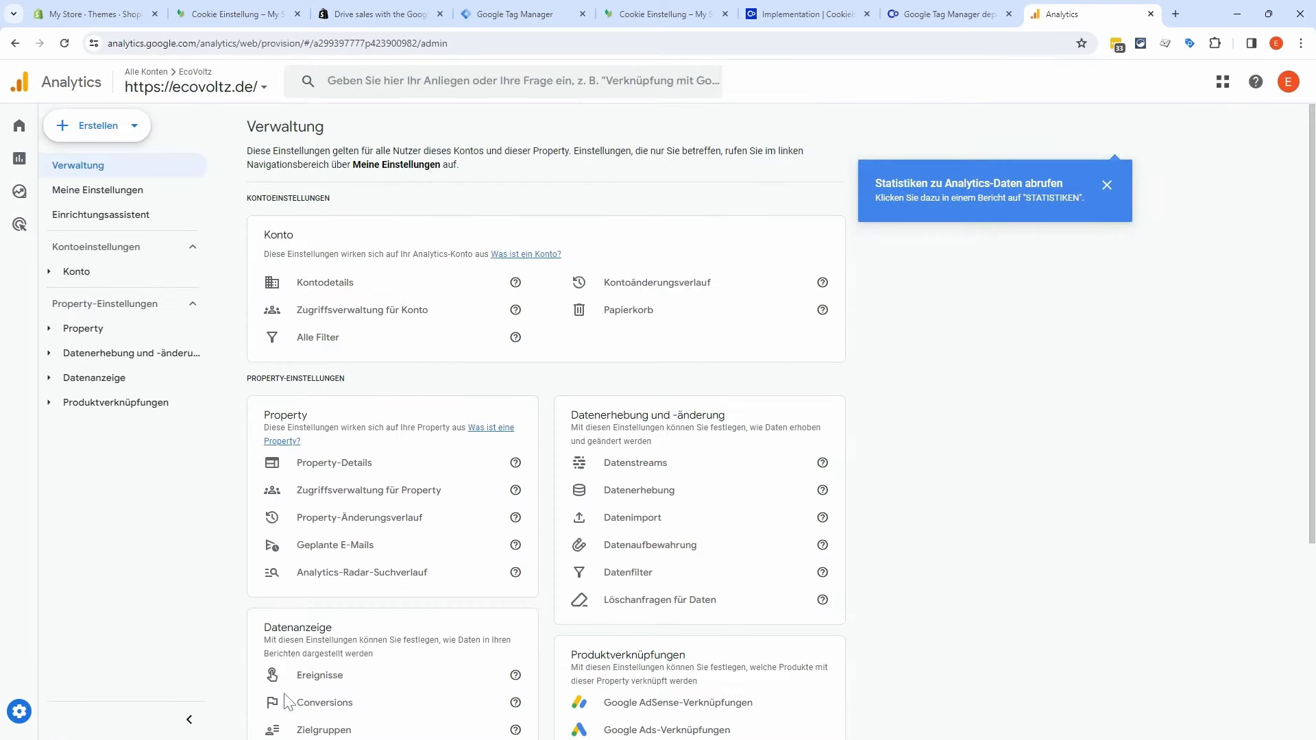
click(683, 470)
click(654, 206)
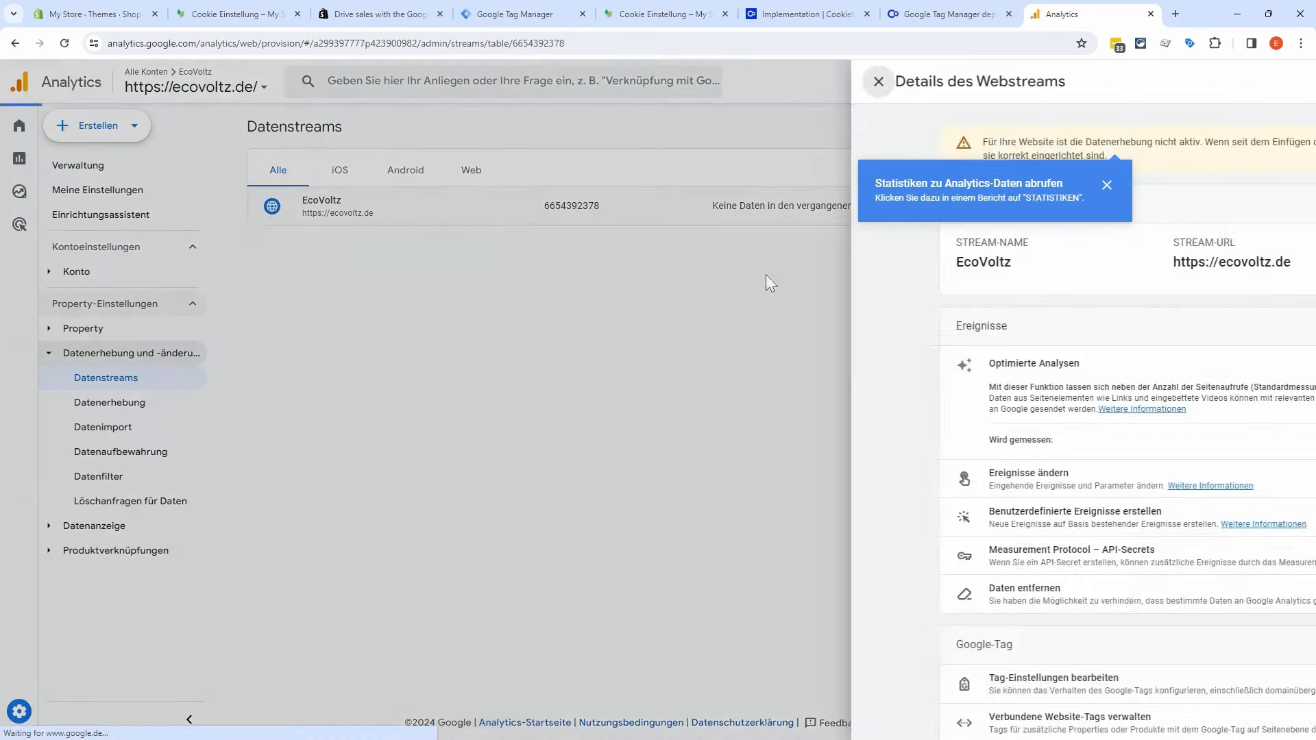
click(1106, 185)
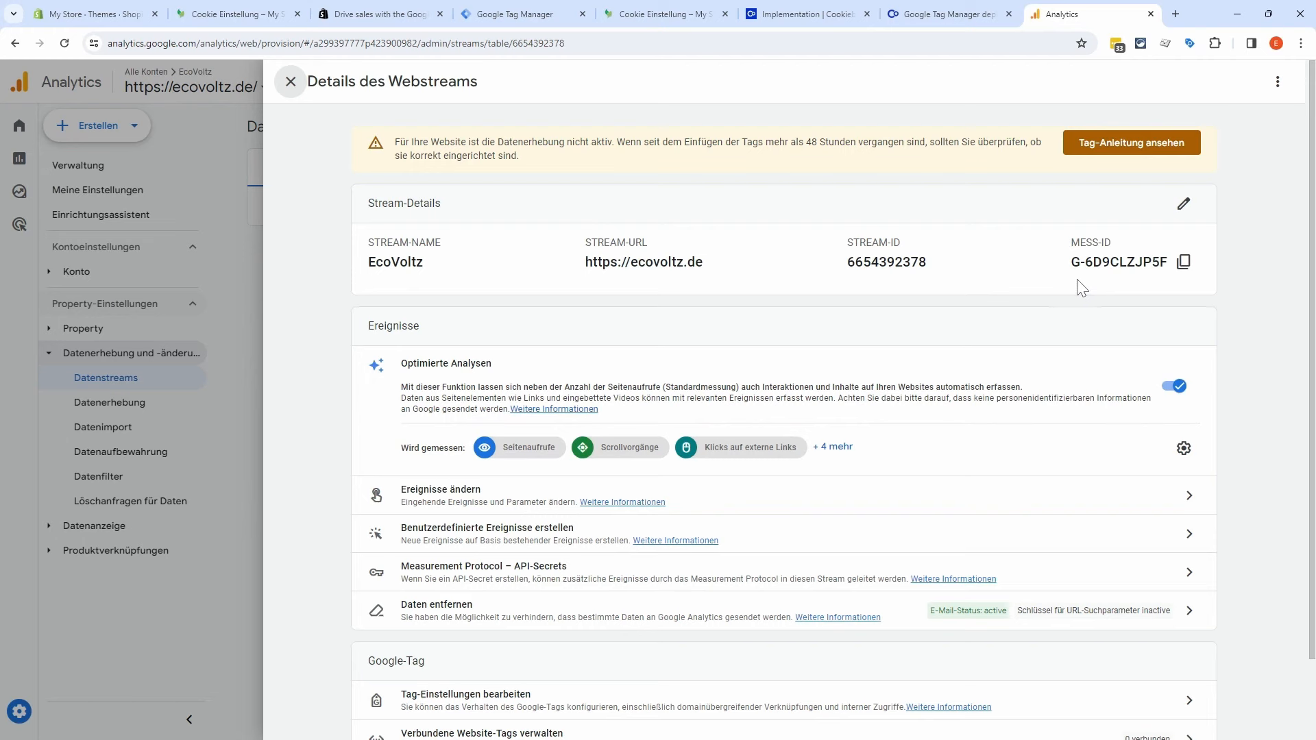
Step: Switch to Google Tag Manager, dismiss the installation instructions, and start a new tag of type Google-Tag
click(545, 15)
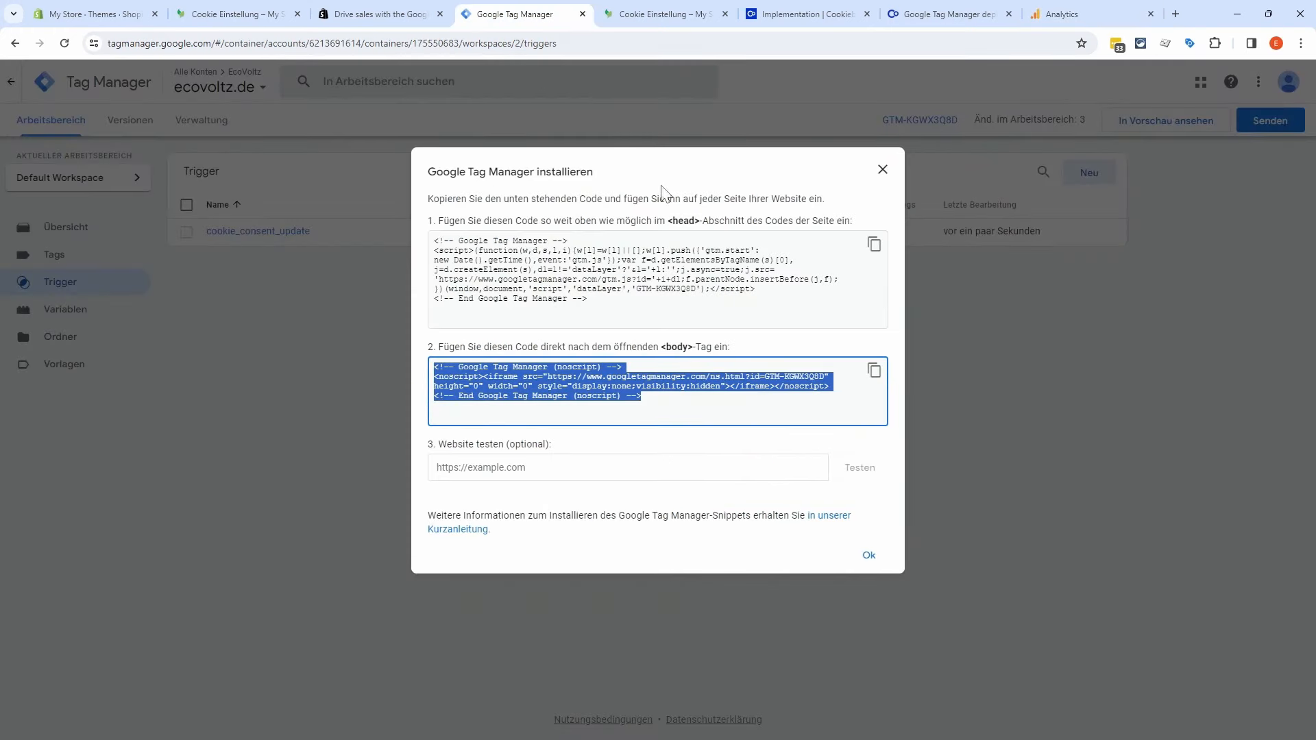
click(883, 171)
click(103, 257)
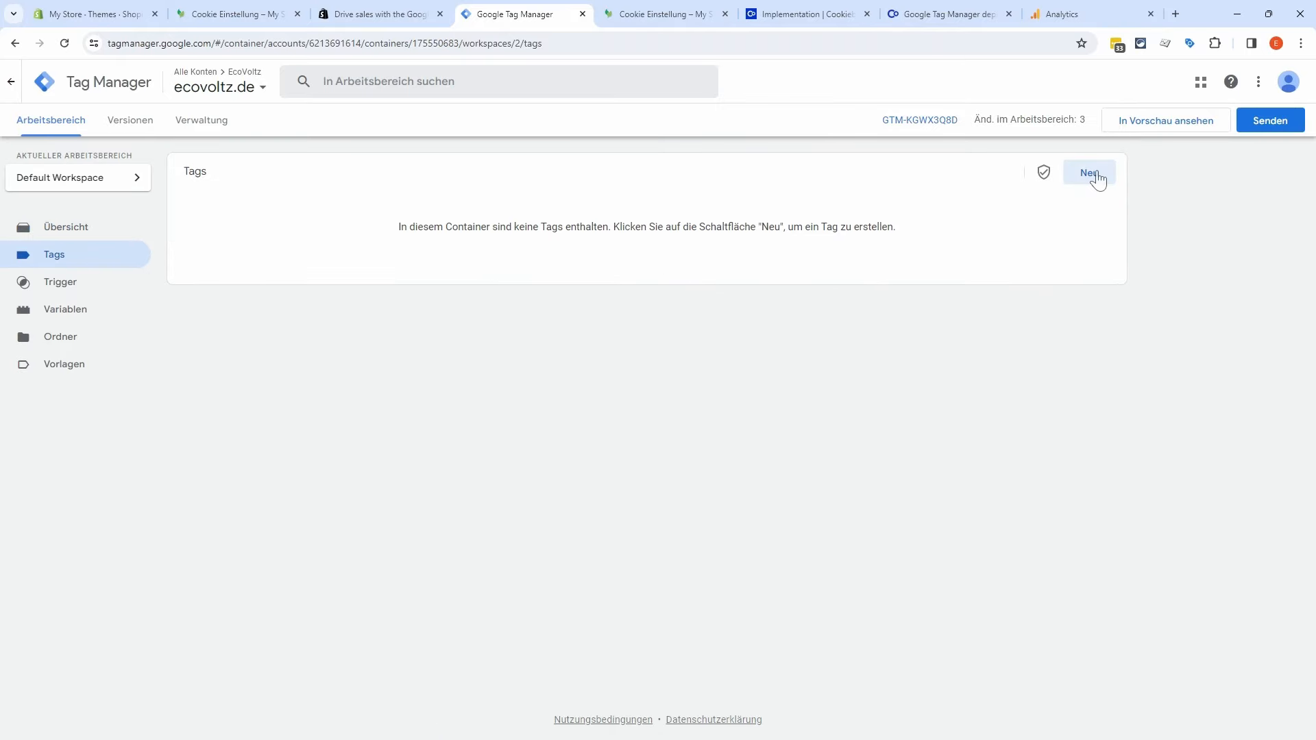
click(1090, 172)
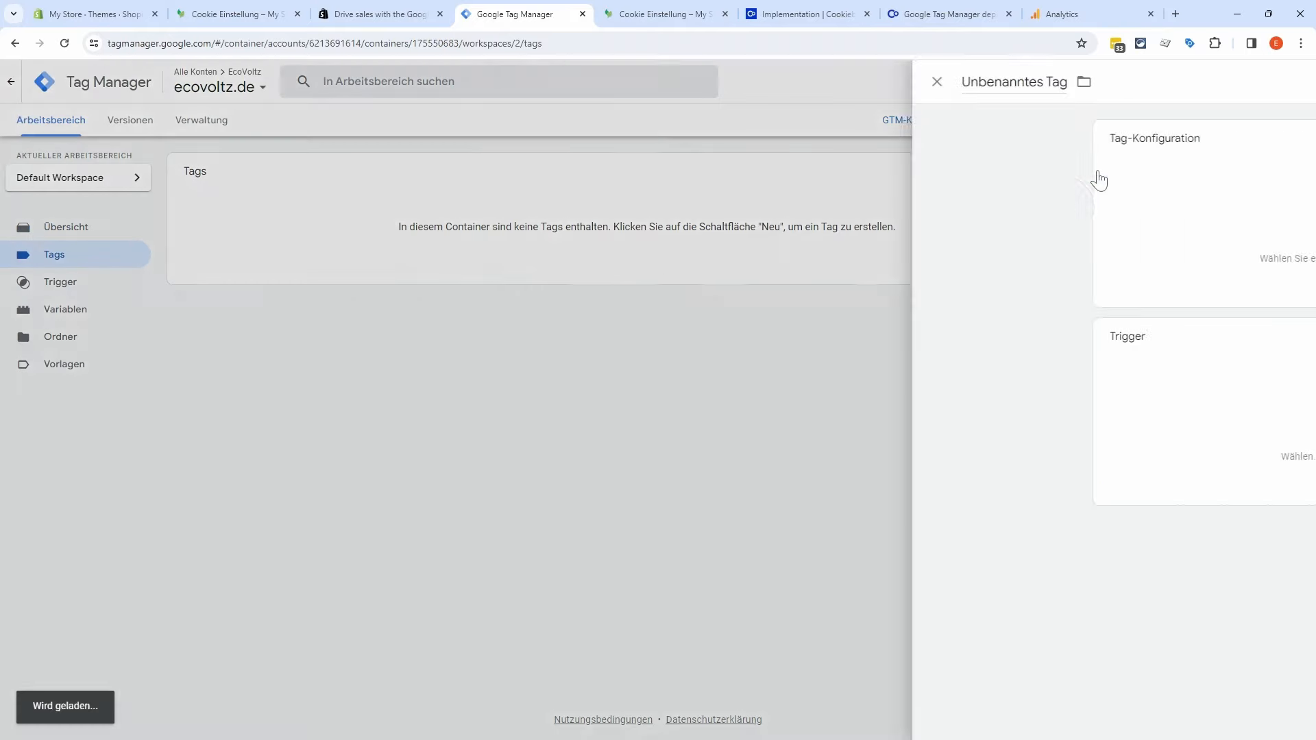
click(769, 218)
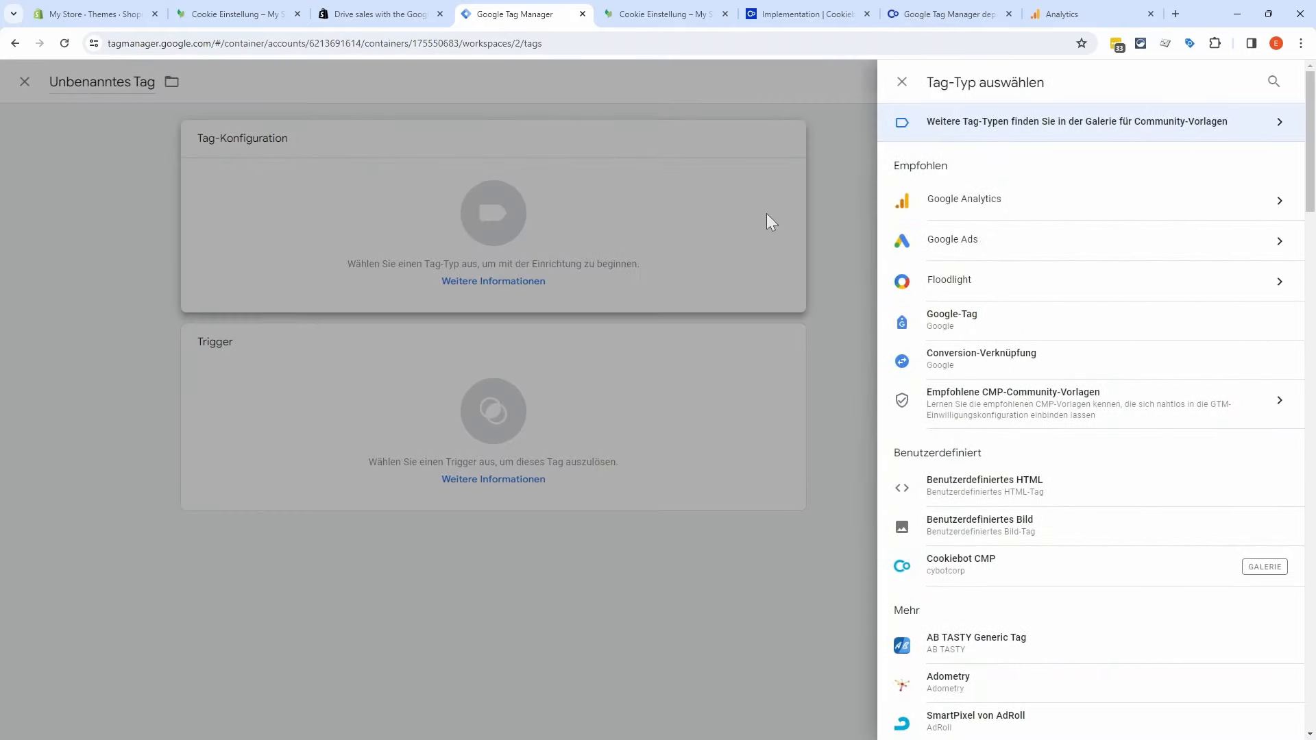
click(1029, 330)
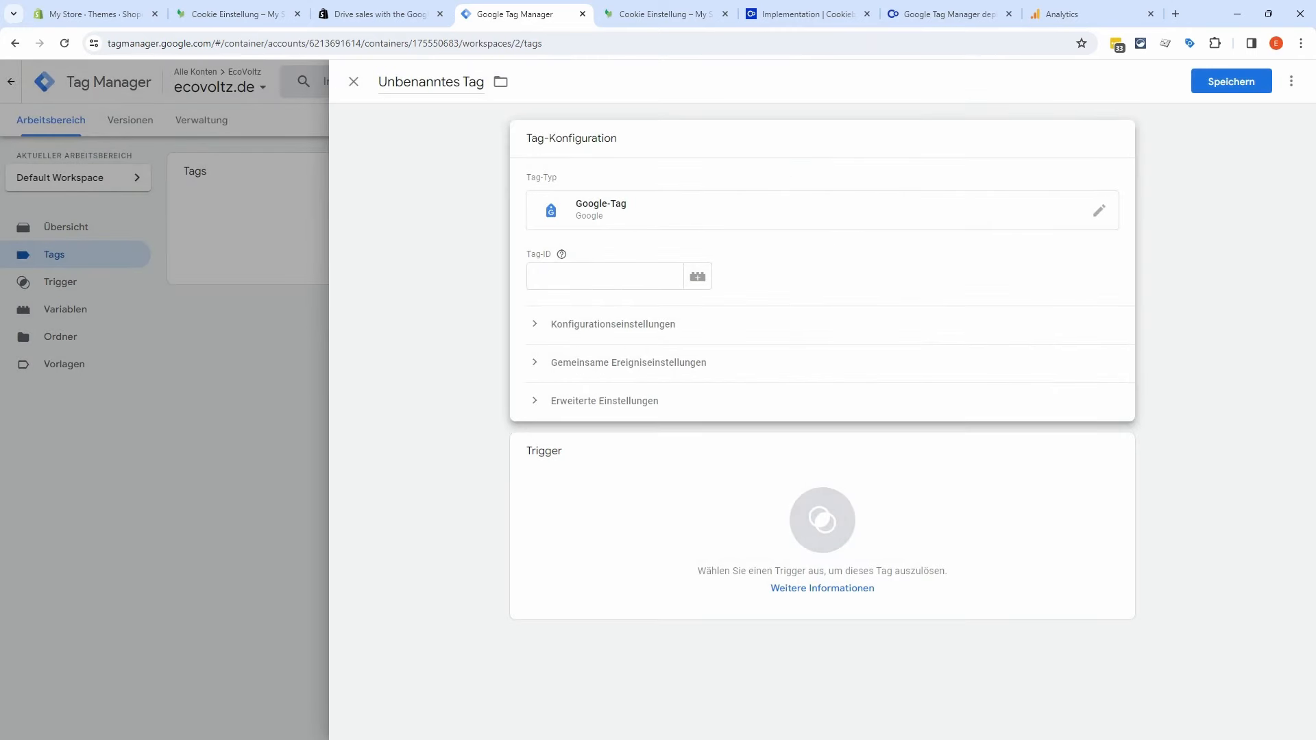
Step: Copy the EcoVoltz stream's Mess-ID from Google Analytics and return to the new tag in Tag Manager
click(1059, 14)
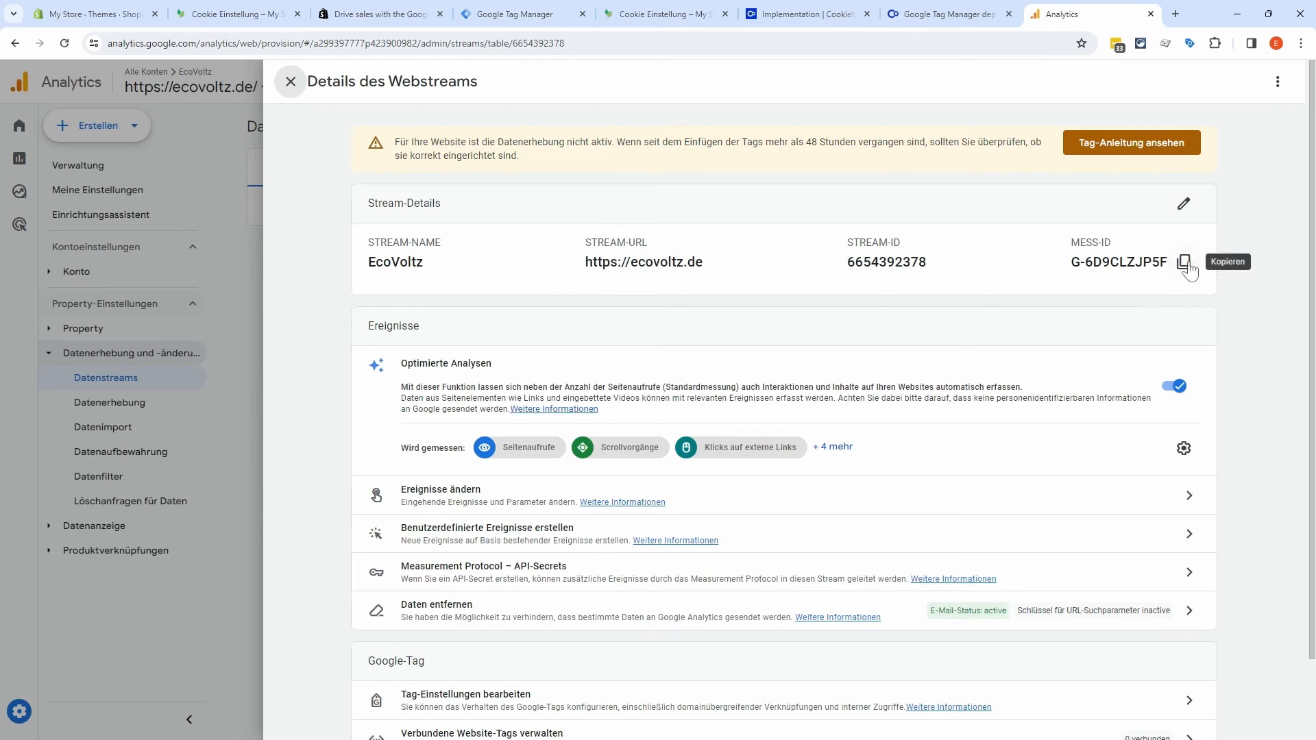
click(1186, 264)
click(505, 24)
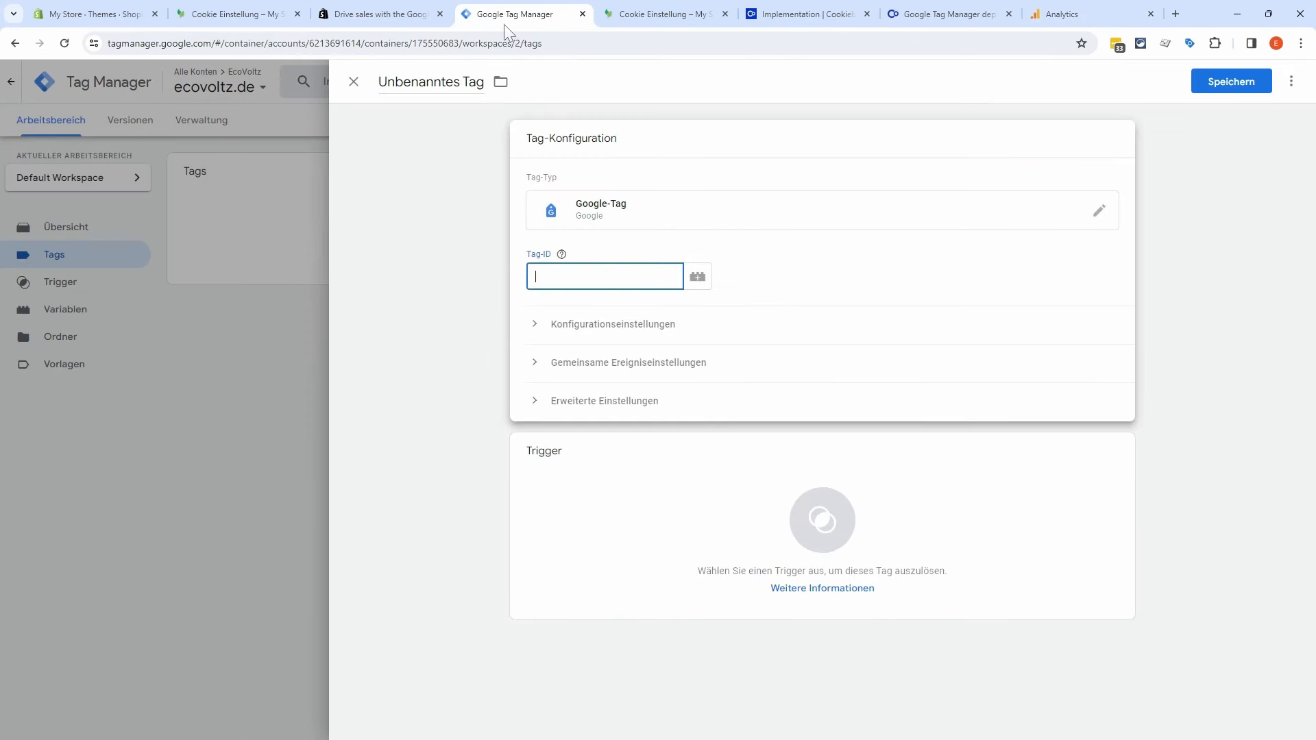
Step: Create a Konstant variable for the Tag-ID, using the copied Mess-ID as both its value and its name, and save it
click(697, 278)
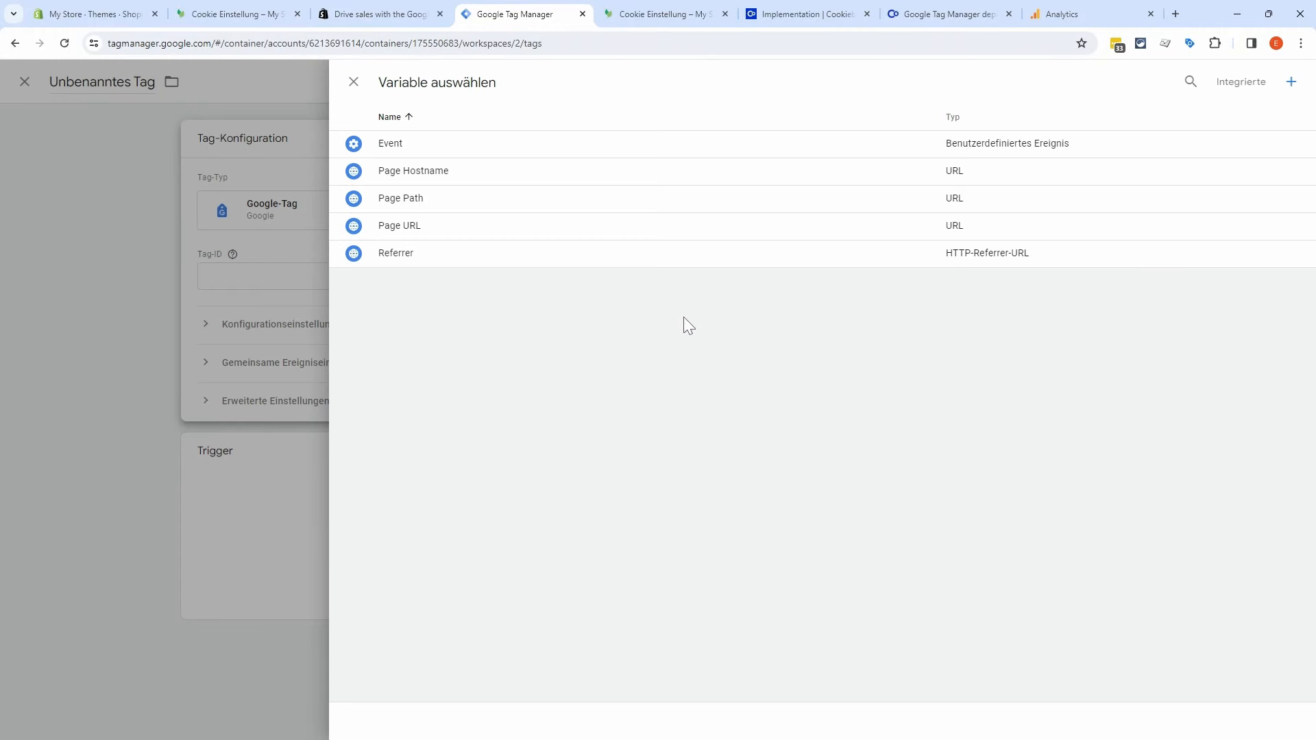
click(1292, 83)
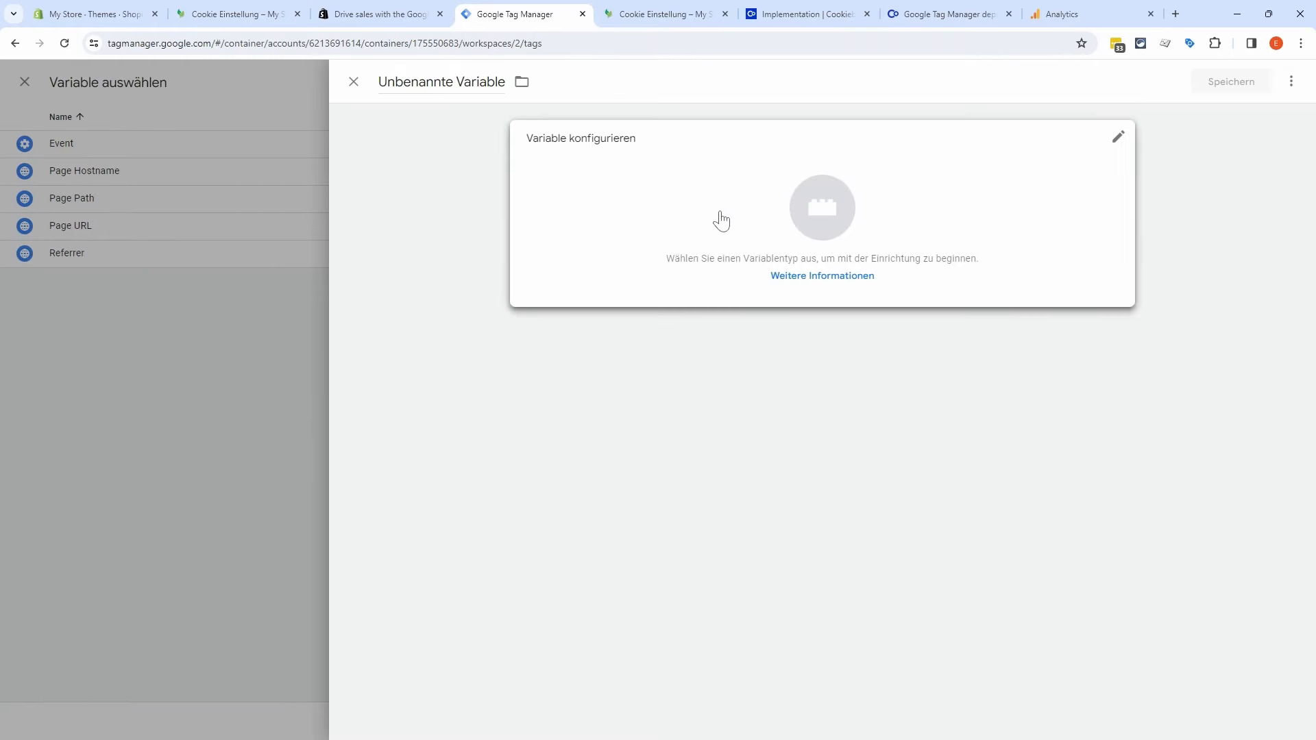
click(720, 216)
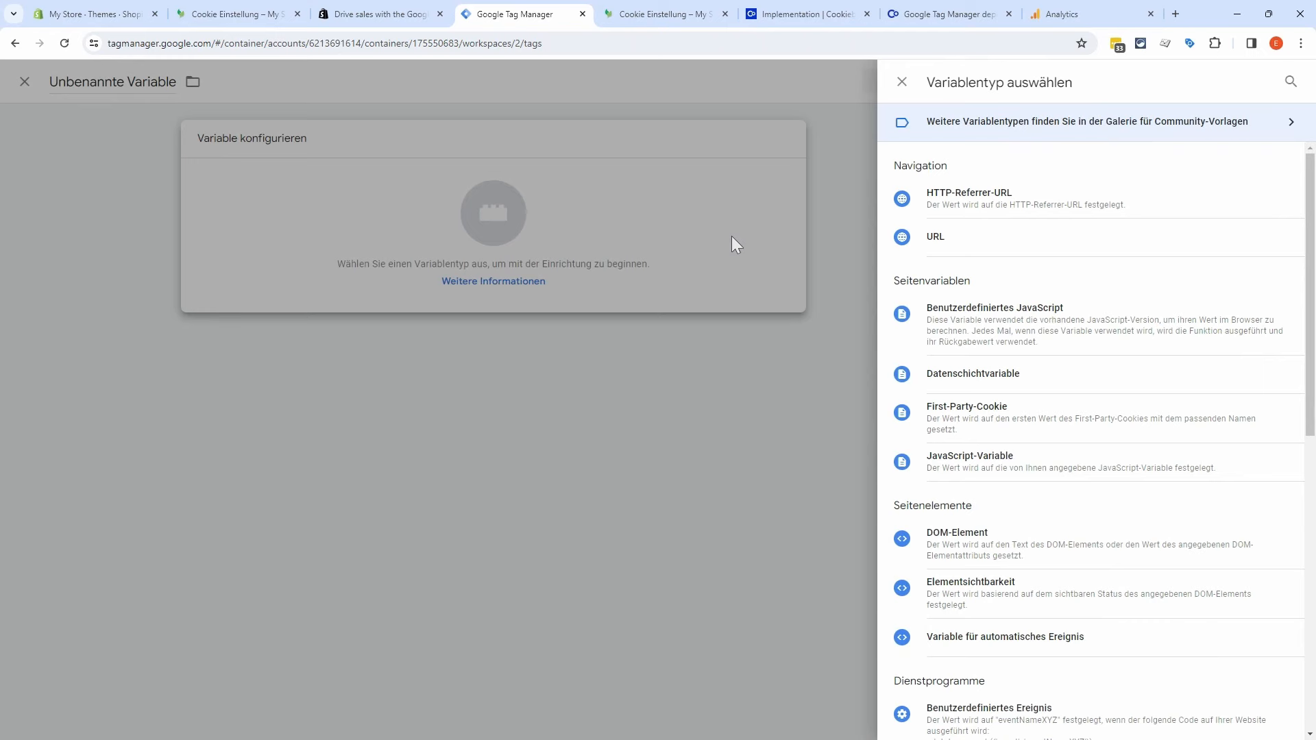
scroll(1013, 260, down, 5)
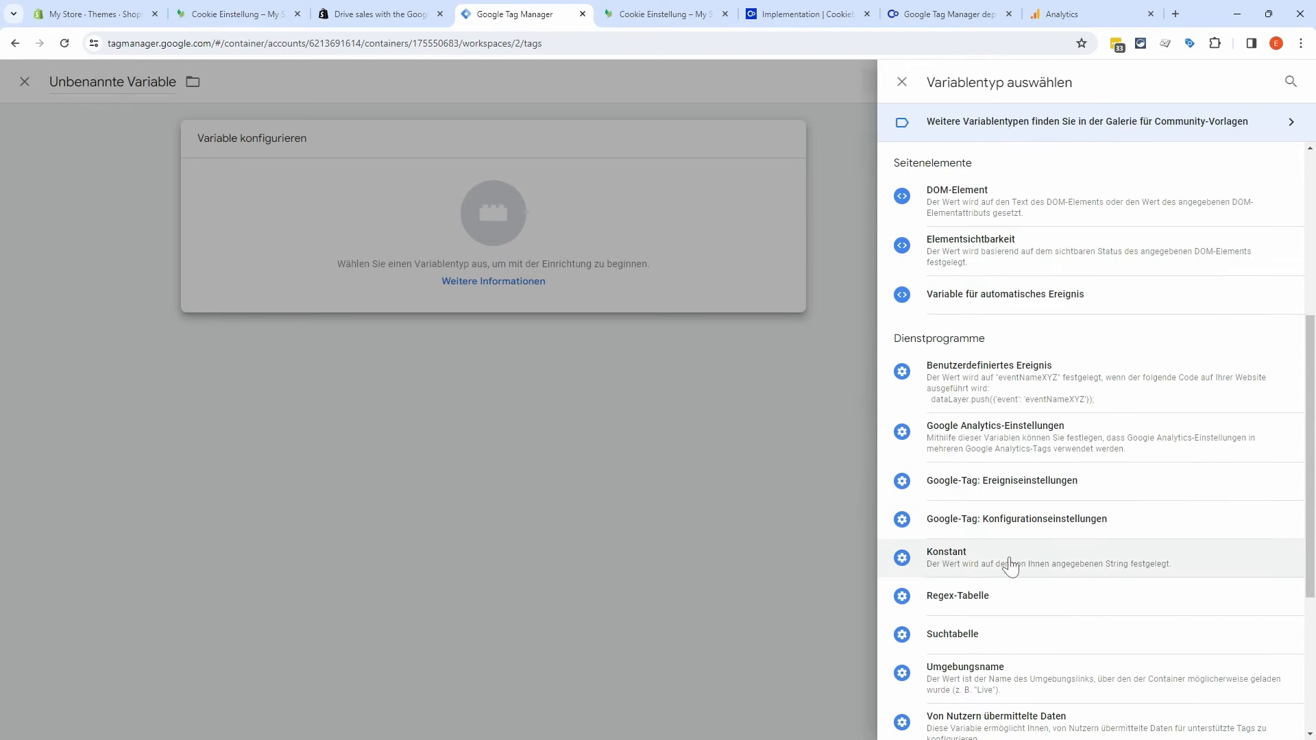
click(1012, 566)
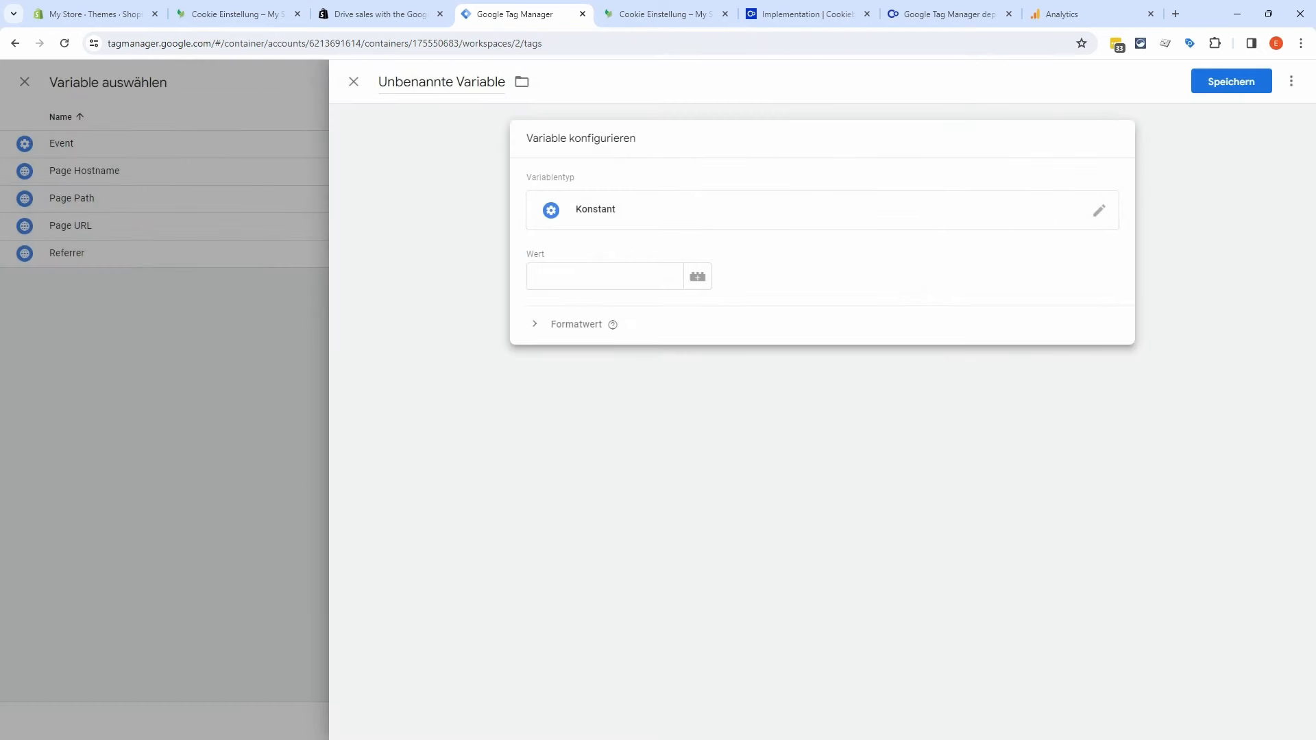
click(605, 276)
key(ctrl+v)
click(442, 81)
key(ctrl+v)
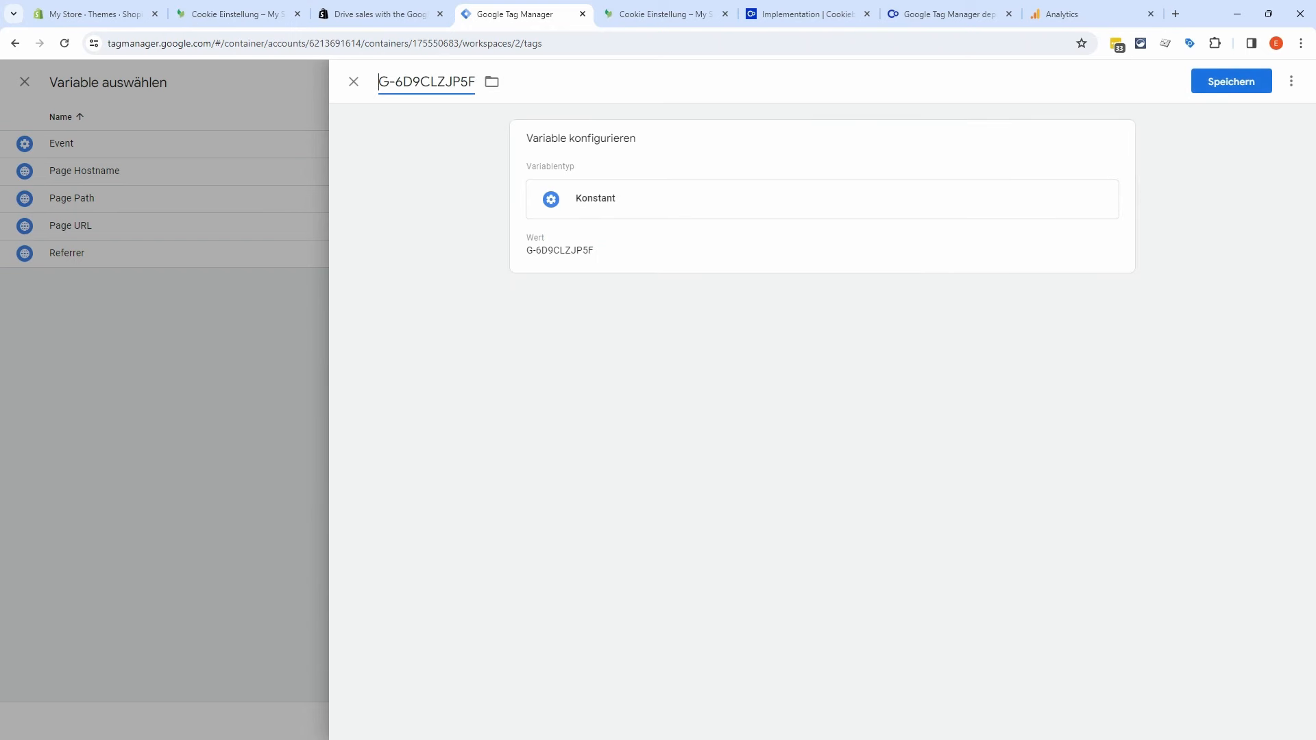
click(1246, 88)
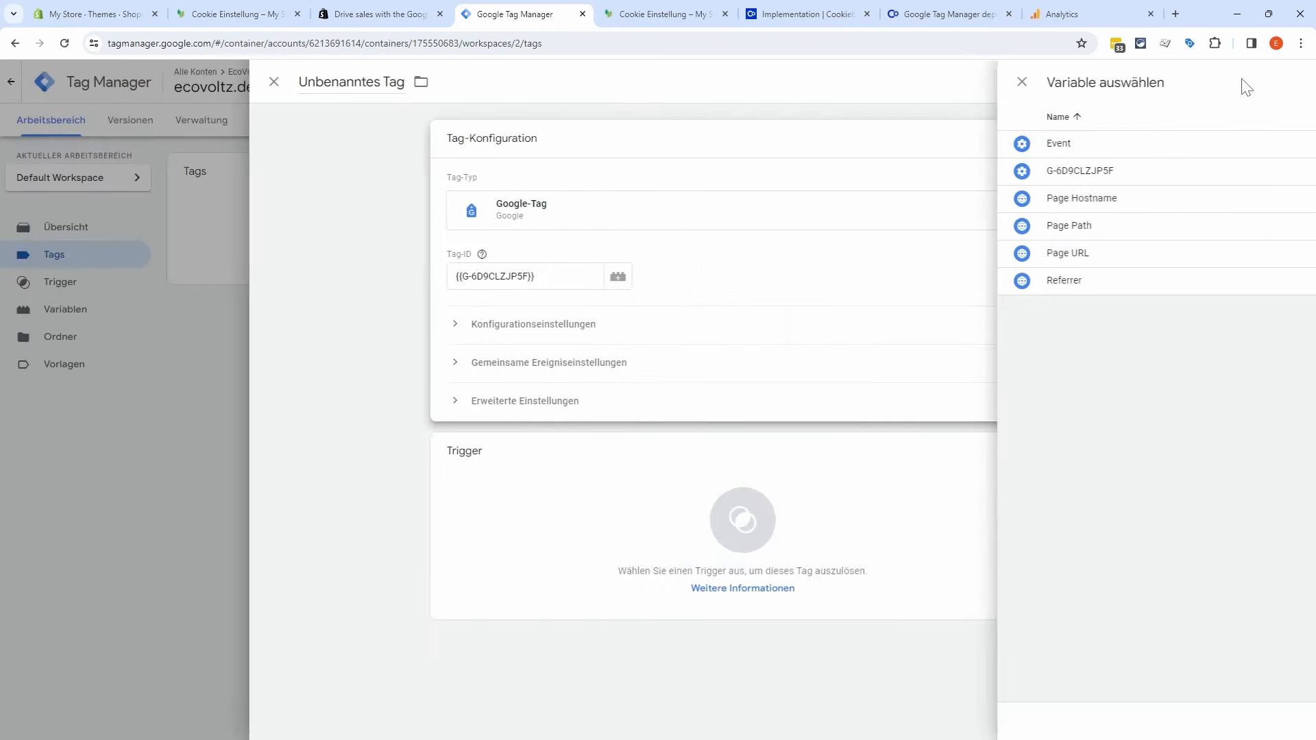
Step: Clear the Tag-ID and select the existing Konstant variable containing the Mess-ID again
drag(648, 276, 509, 285)
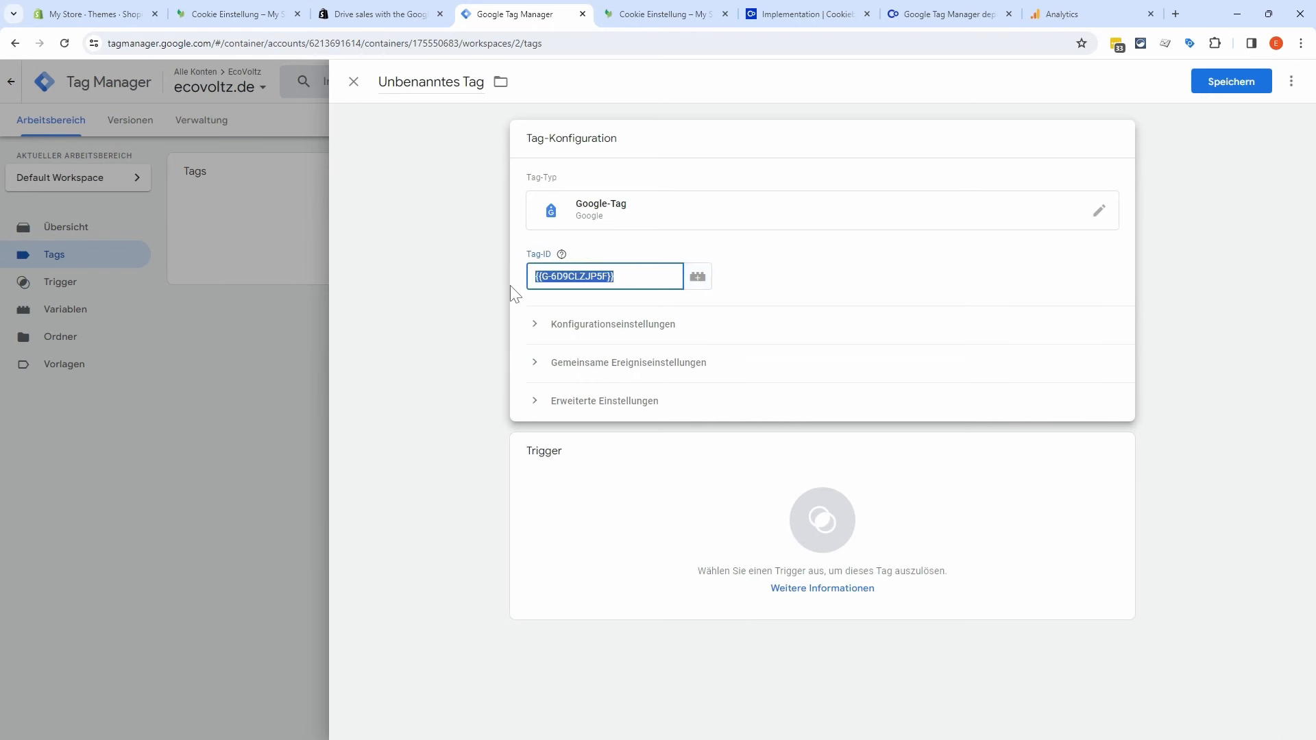
click(510, 287)
click(616, 259)
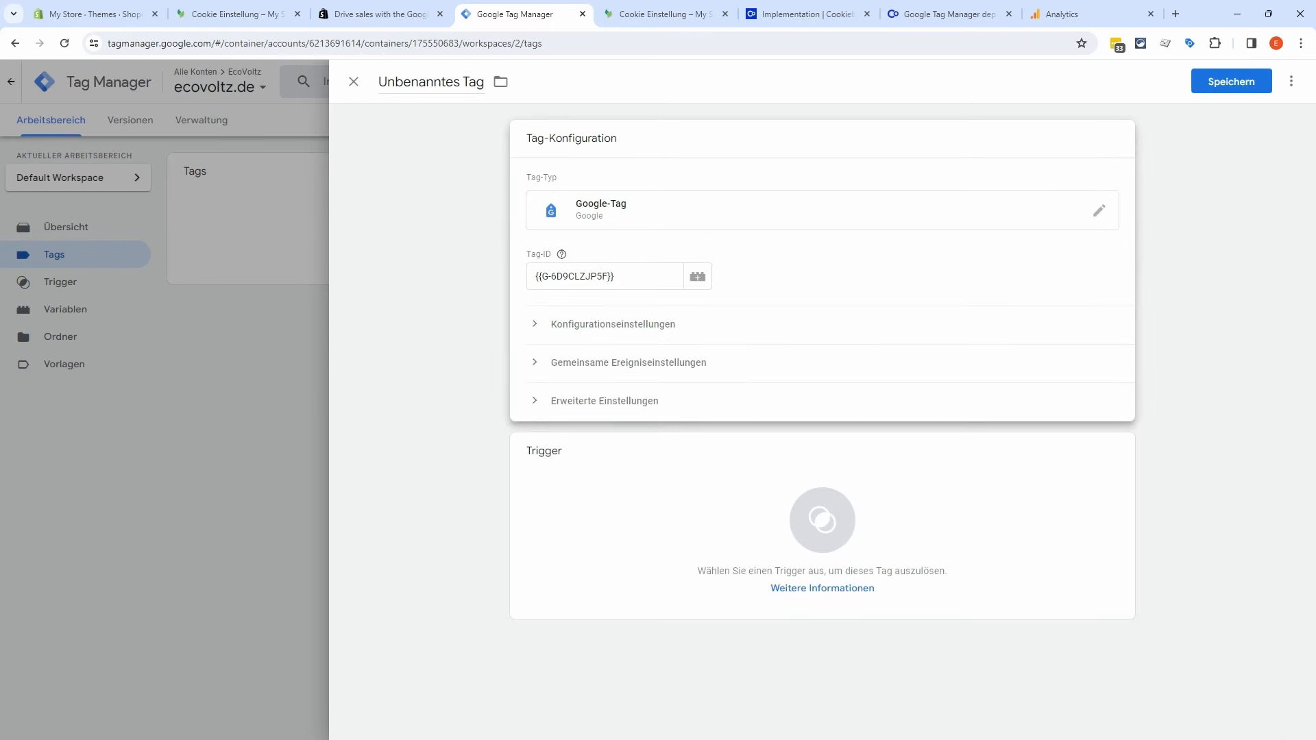
click(603, 276)
key(ctrl+a)
key(BackSpace)
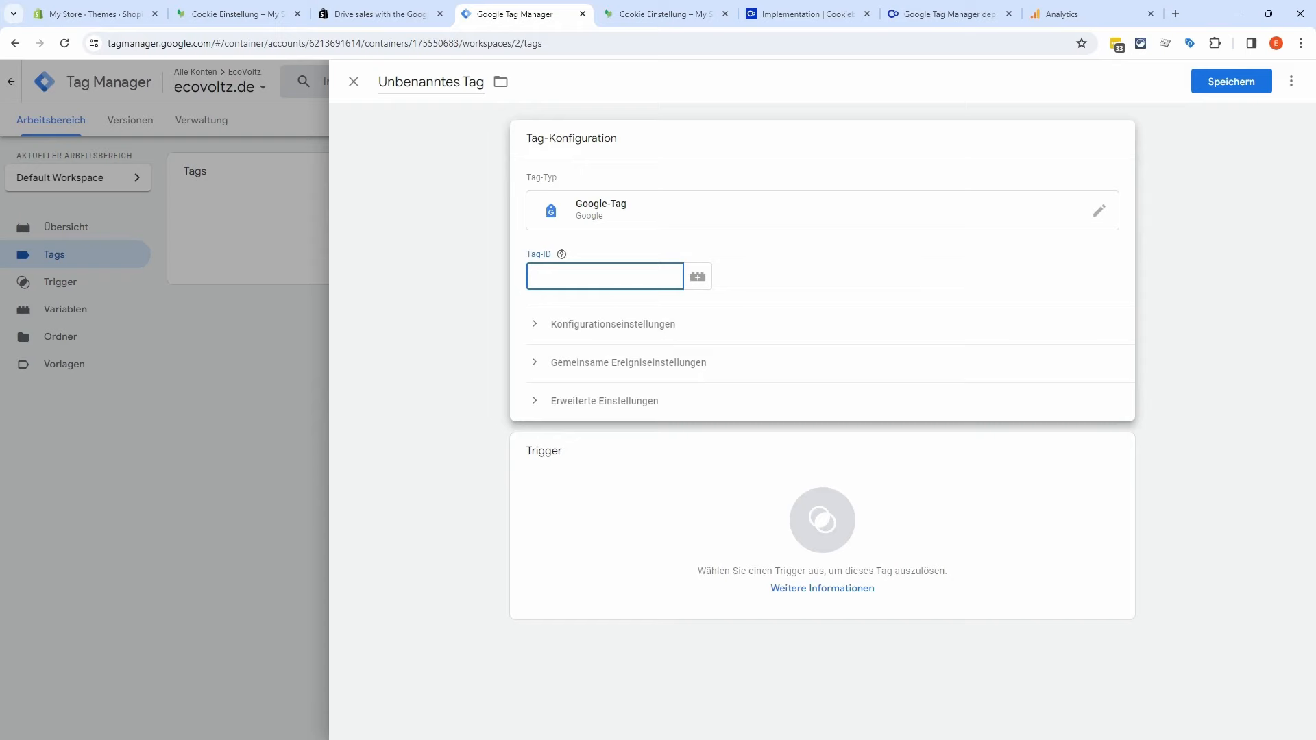
click(698, 277)
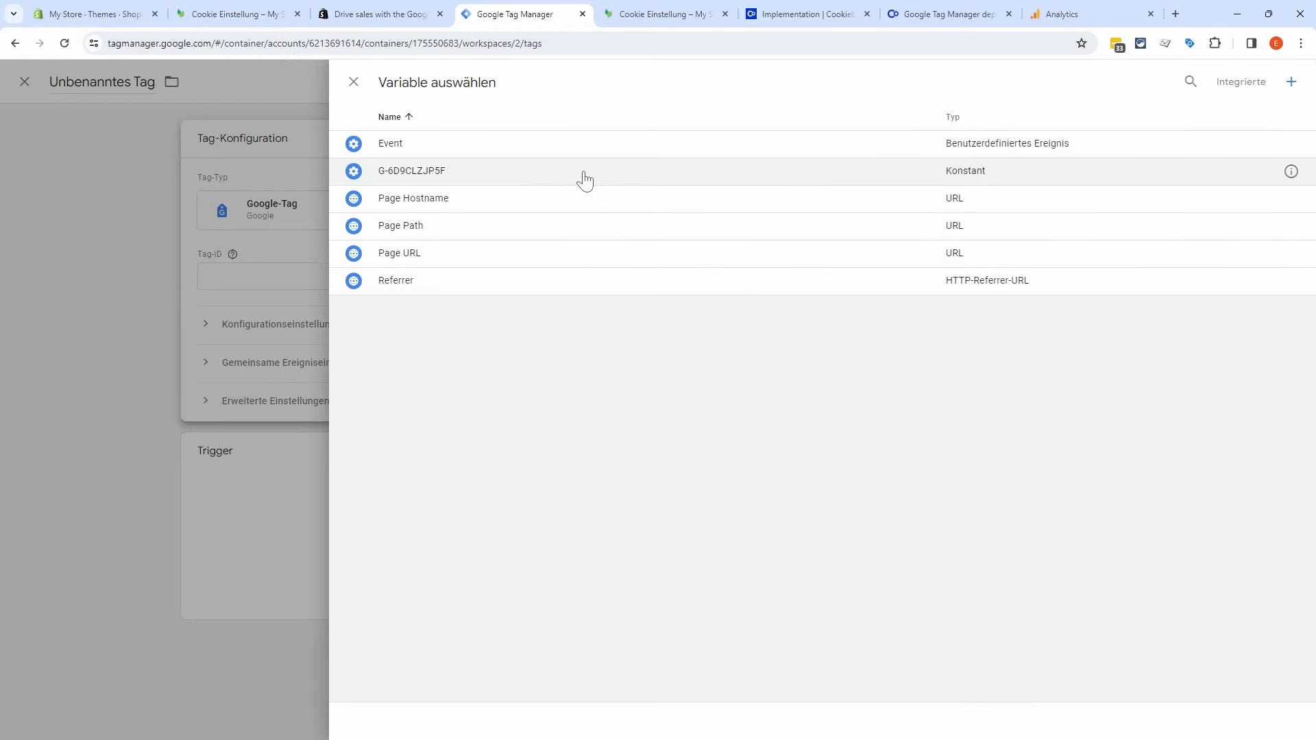
click(584, 177)
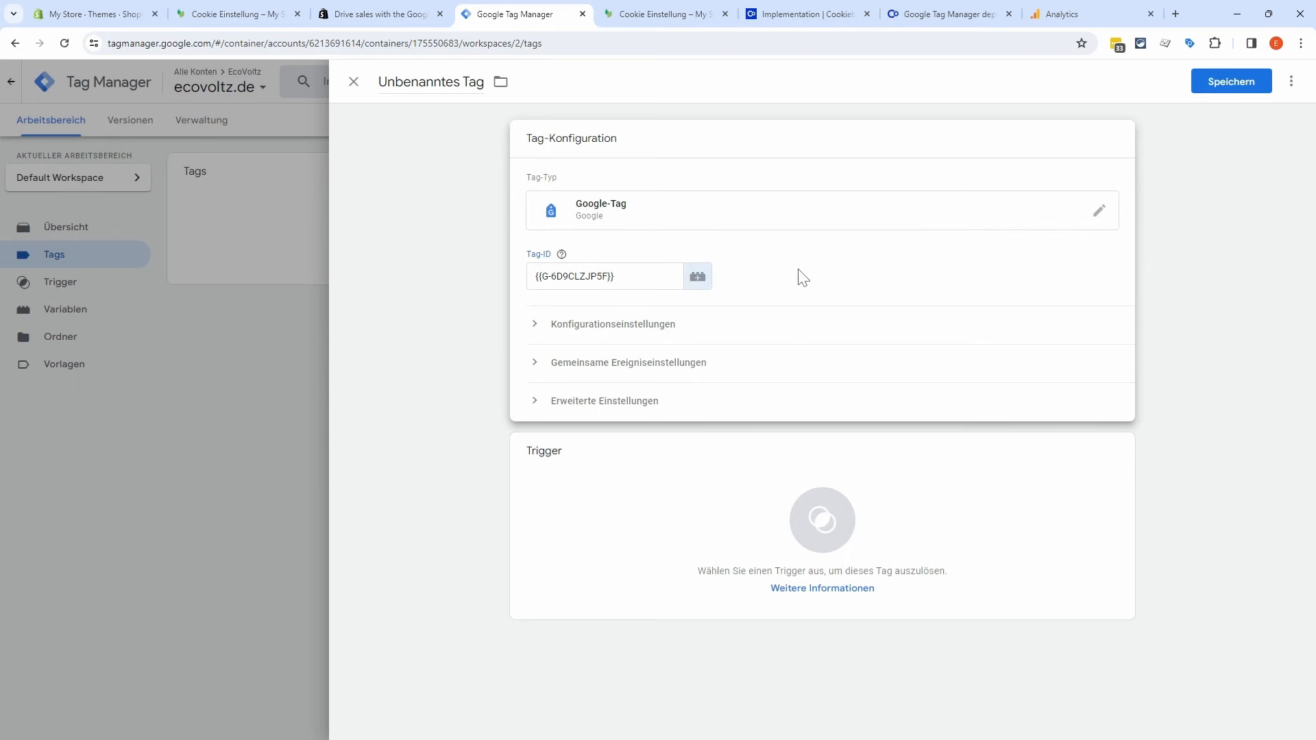
Step: In the Google tag's advanced consent settings, choose Zusätzliche Einwilligung zur Auslösung des Tags erforderlich
click(535, 404)
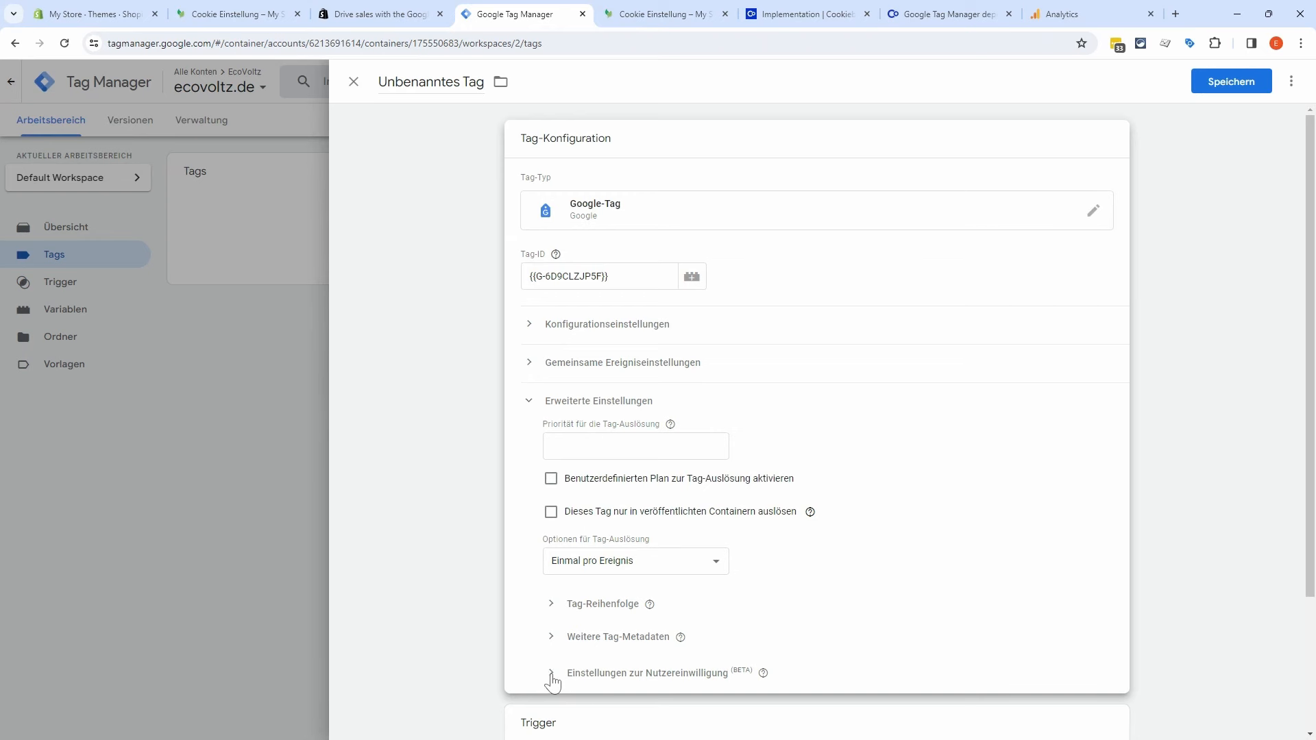
scroll(552, 679, down, 3)
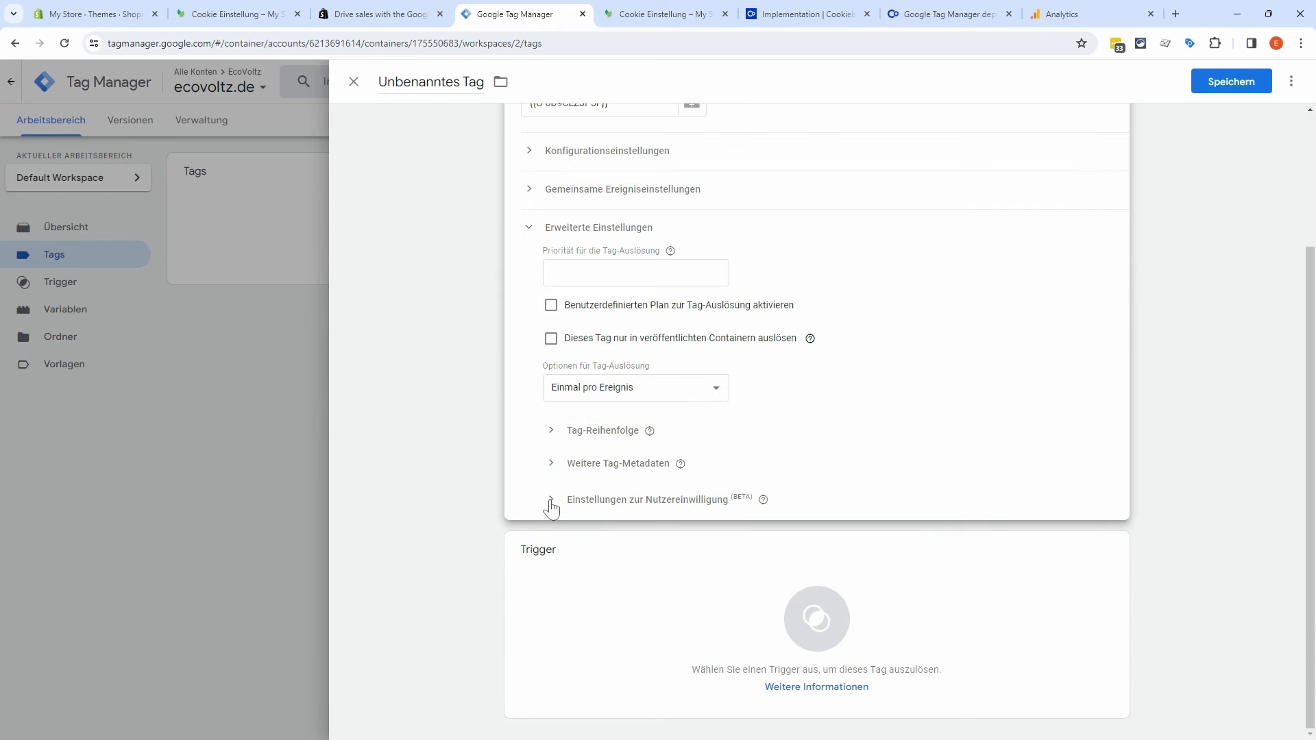
click(552, 507)
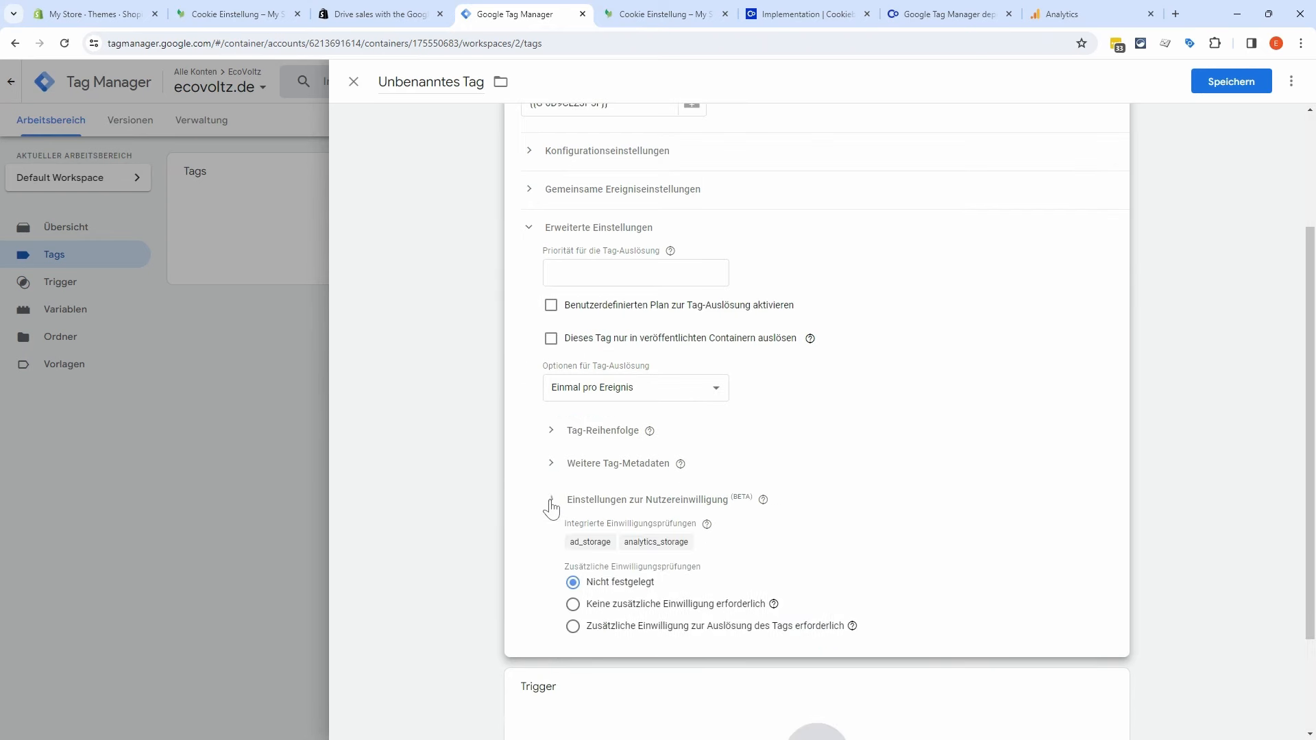
click(603, 626)
scroll(617, 599, down, 1)
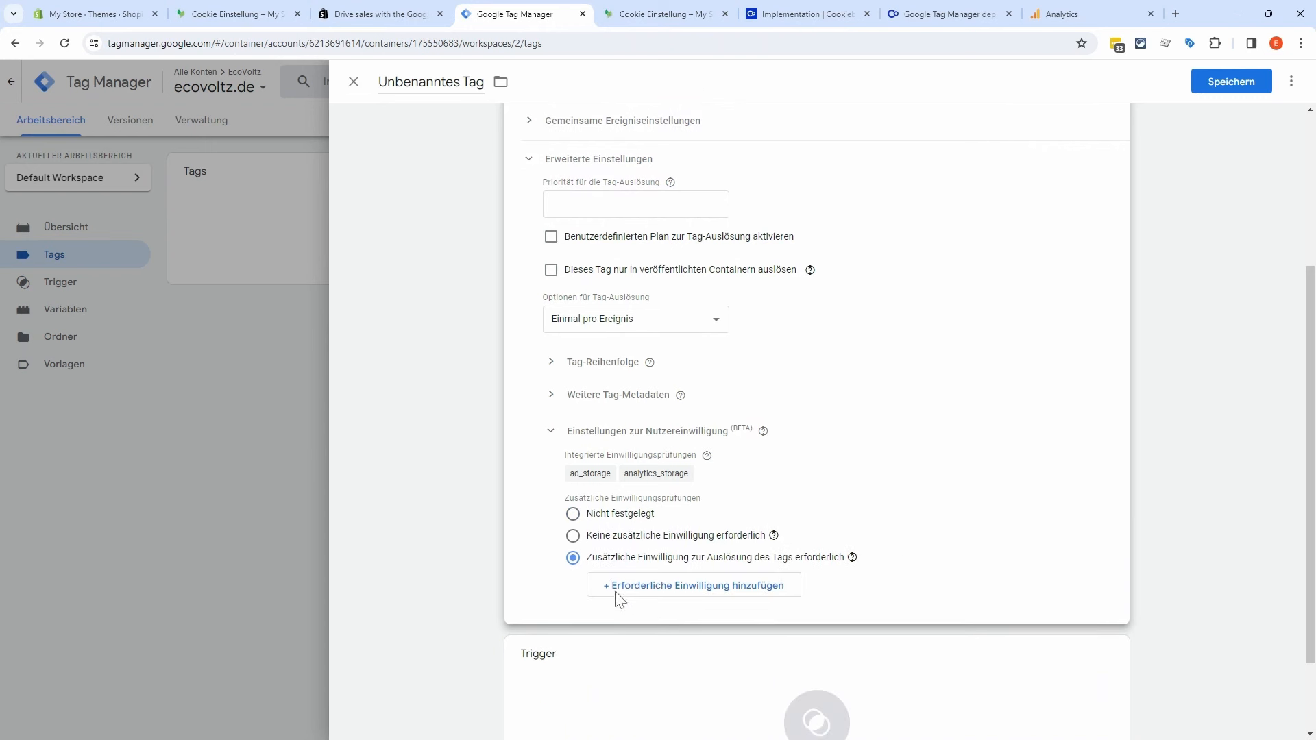
Step: Add analytics_storage as the tag's required consent and choose cookie_consent_update as its trigger
click(616, 597)
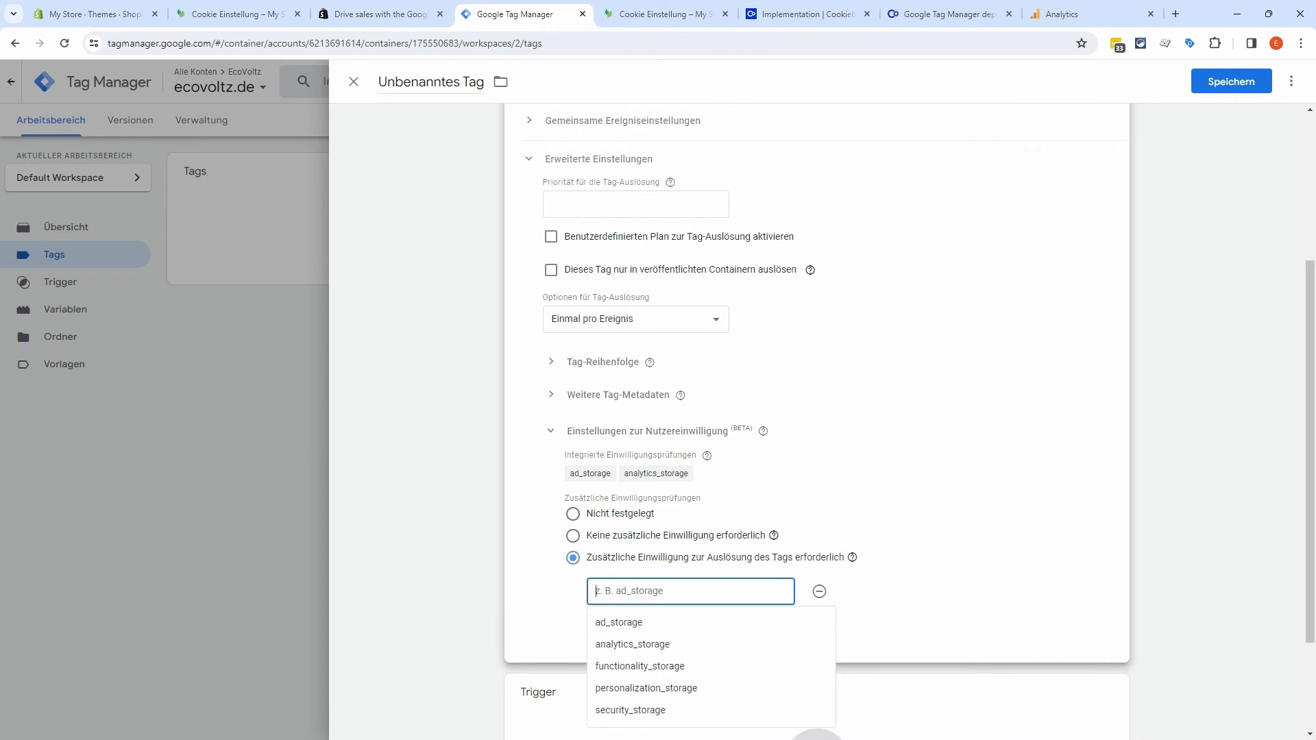
click(688, 647)
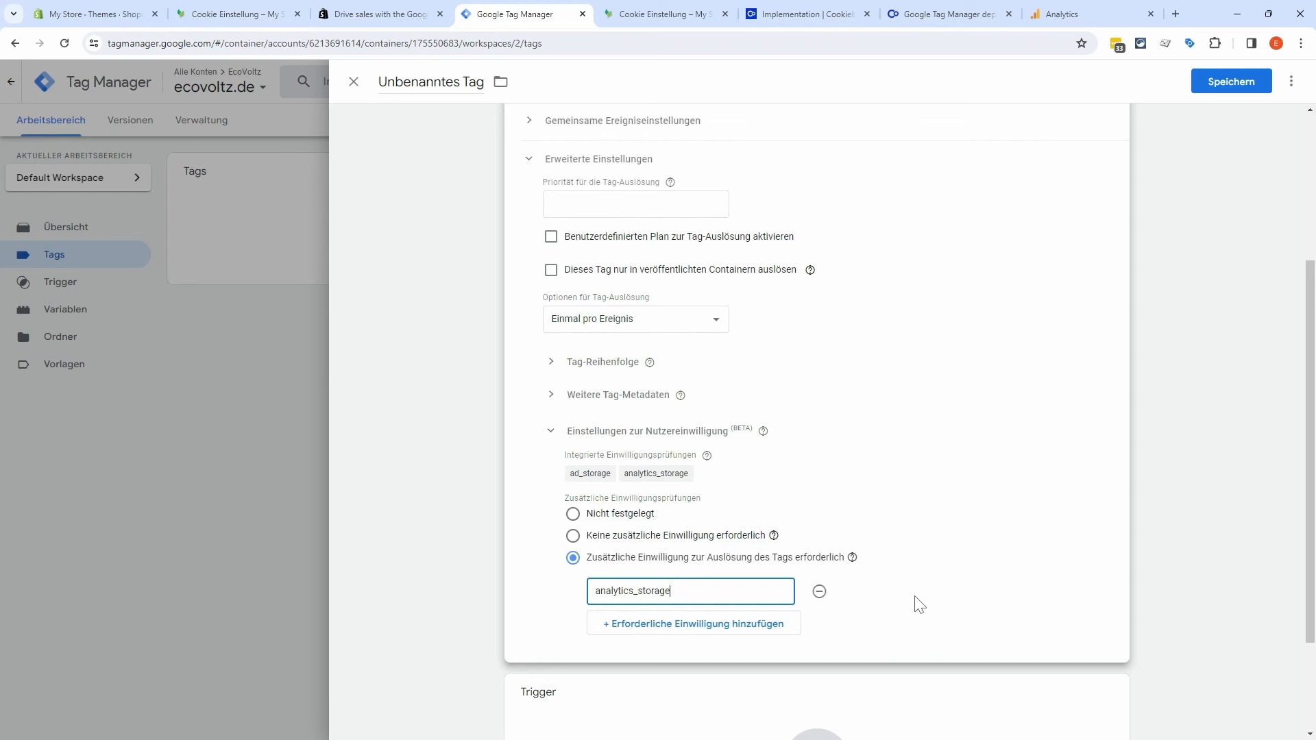
scroll(918, 596, down, 2)
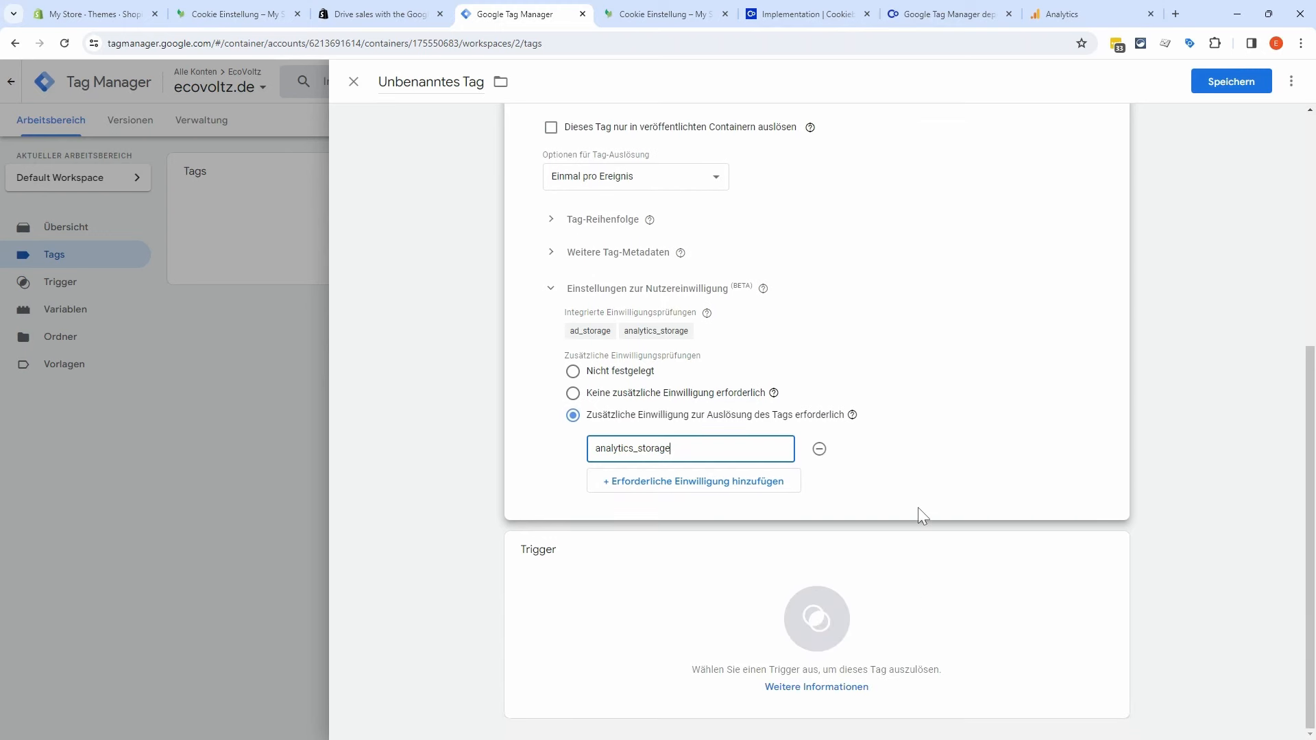
click(722, 612)
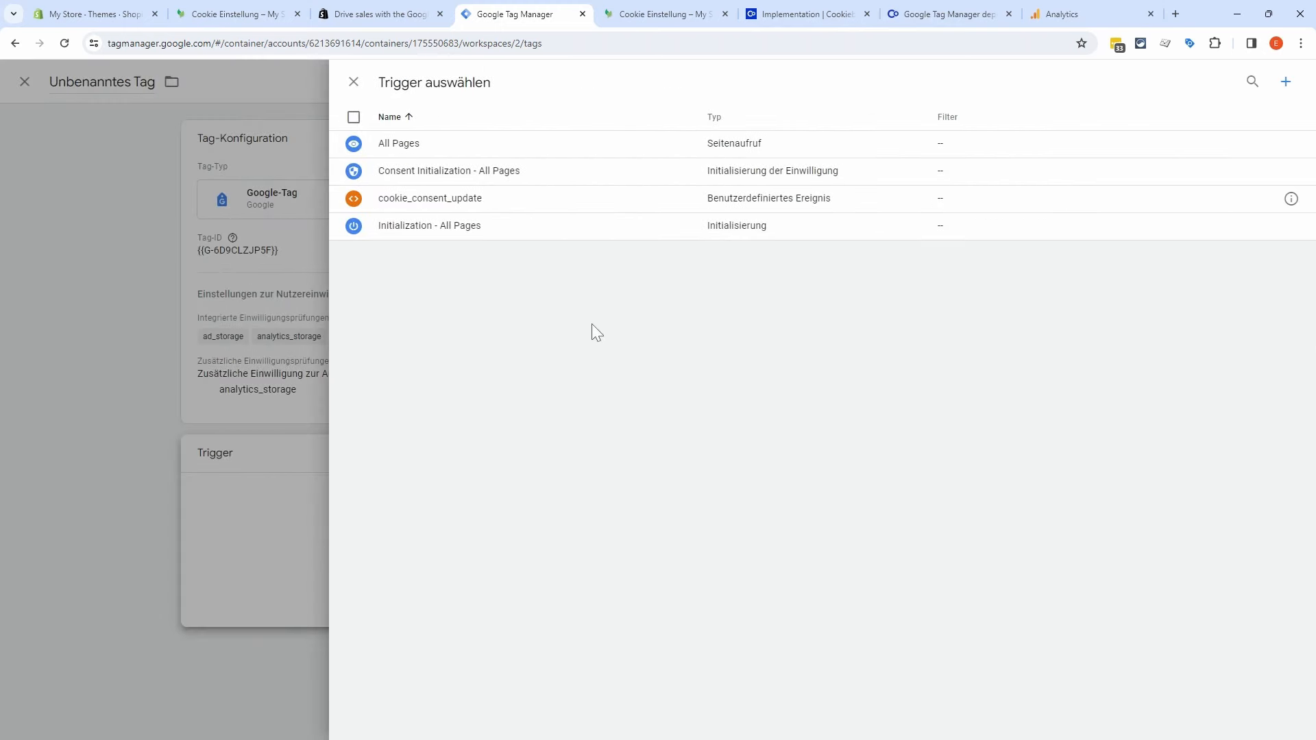
click(532, 200)
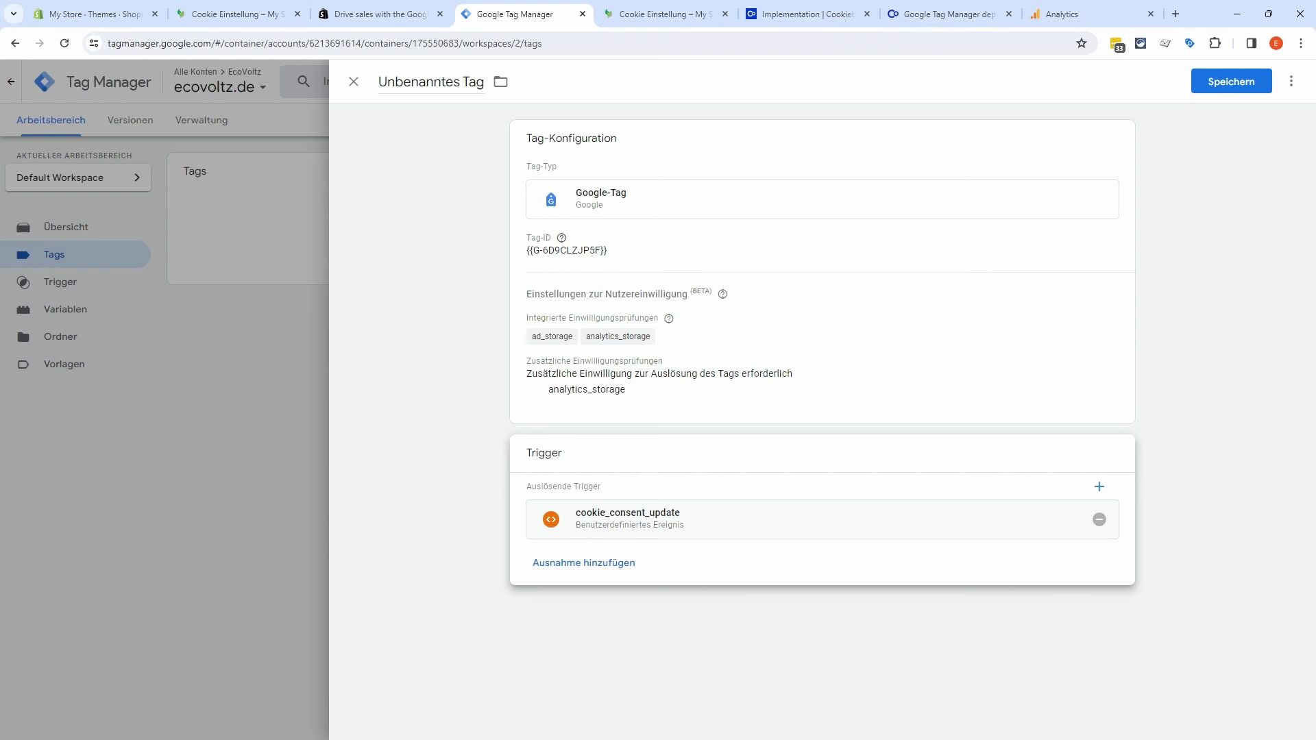
Step: Name the tag GA4 and save it
click(438, 81)
key(BackSpace)
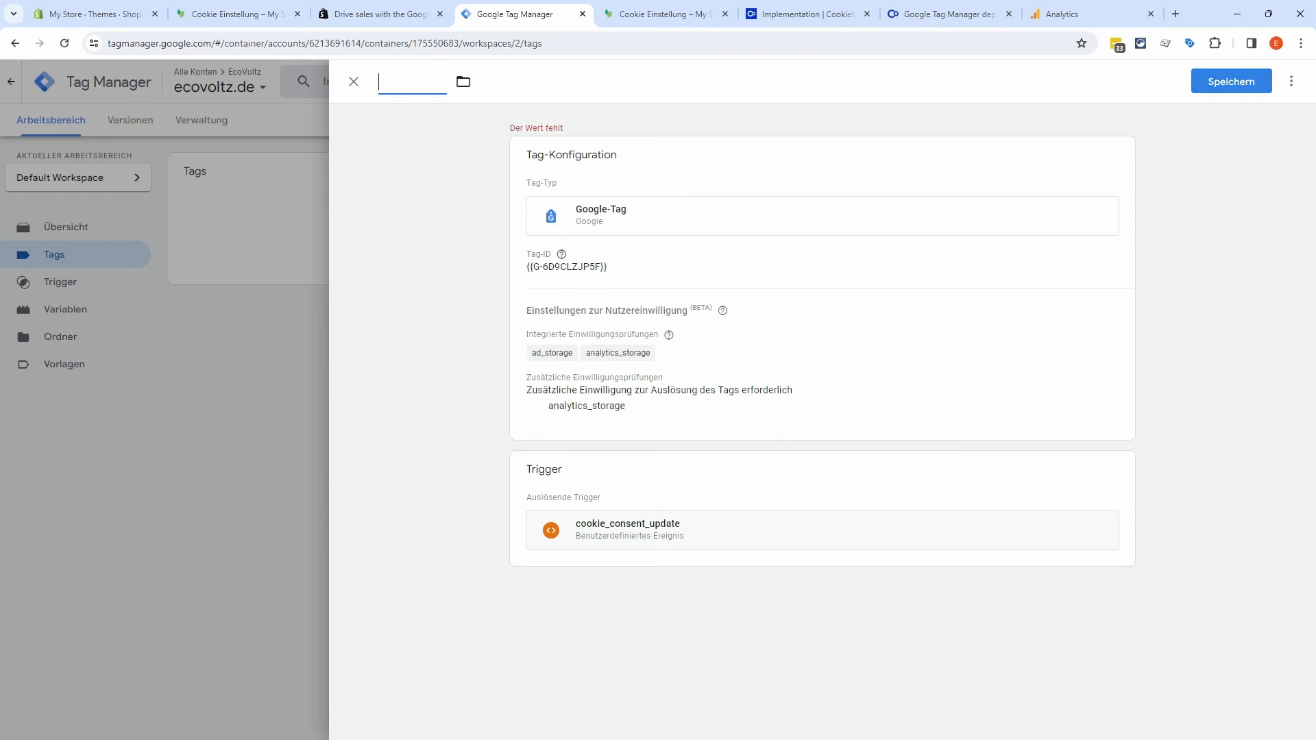
text(GA4)
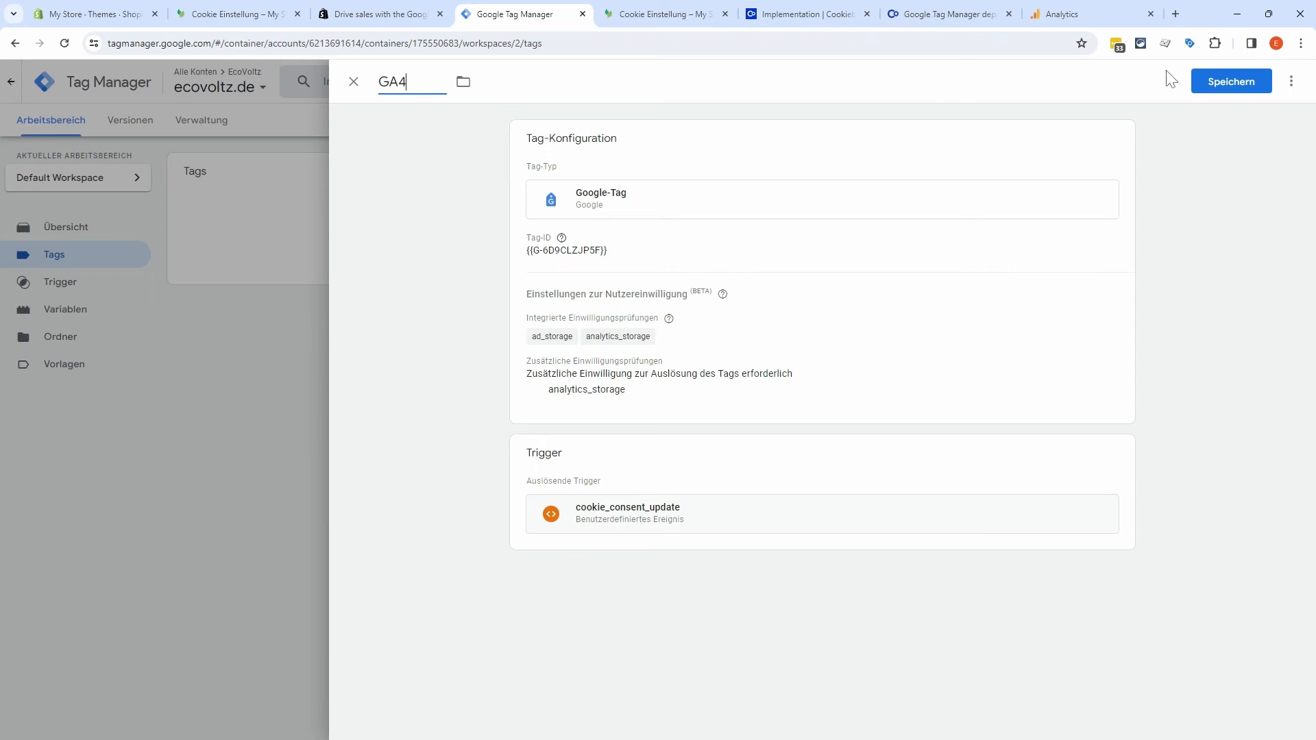
click(1226, 81)
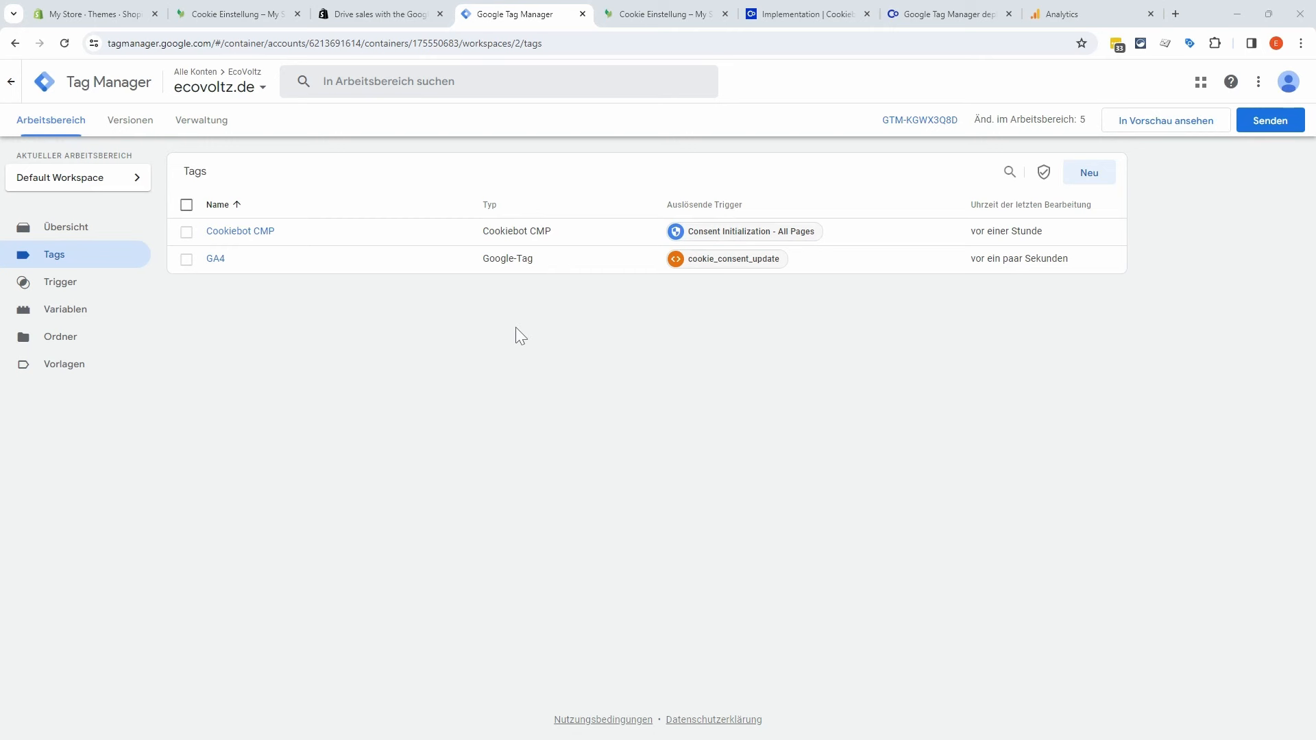
click(1171, 128)
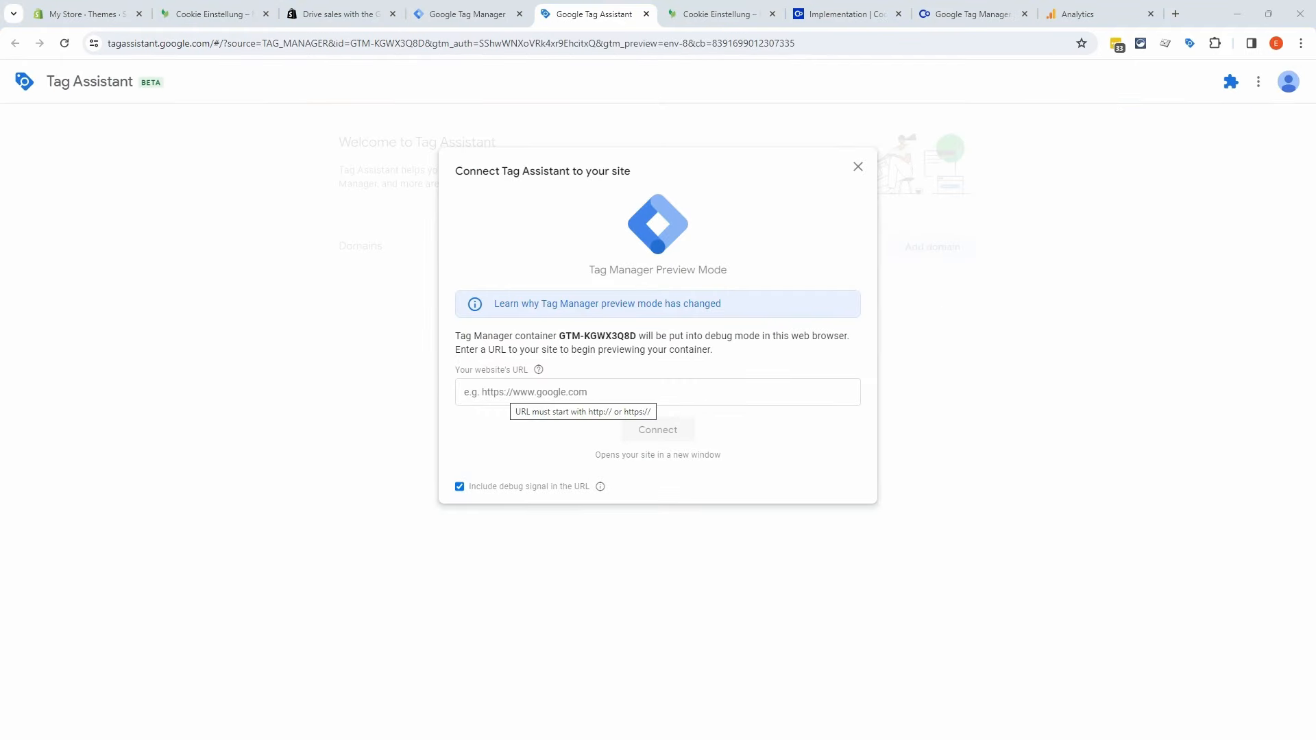
text(https://ecovoltz.de)
click(658, 429)
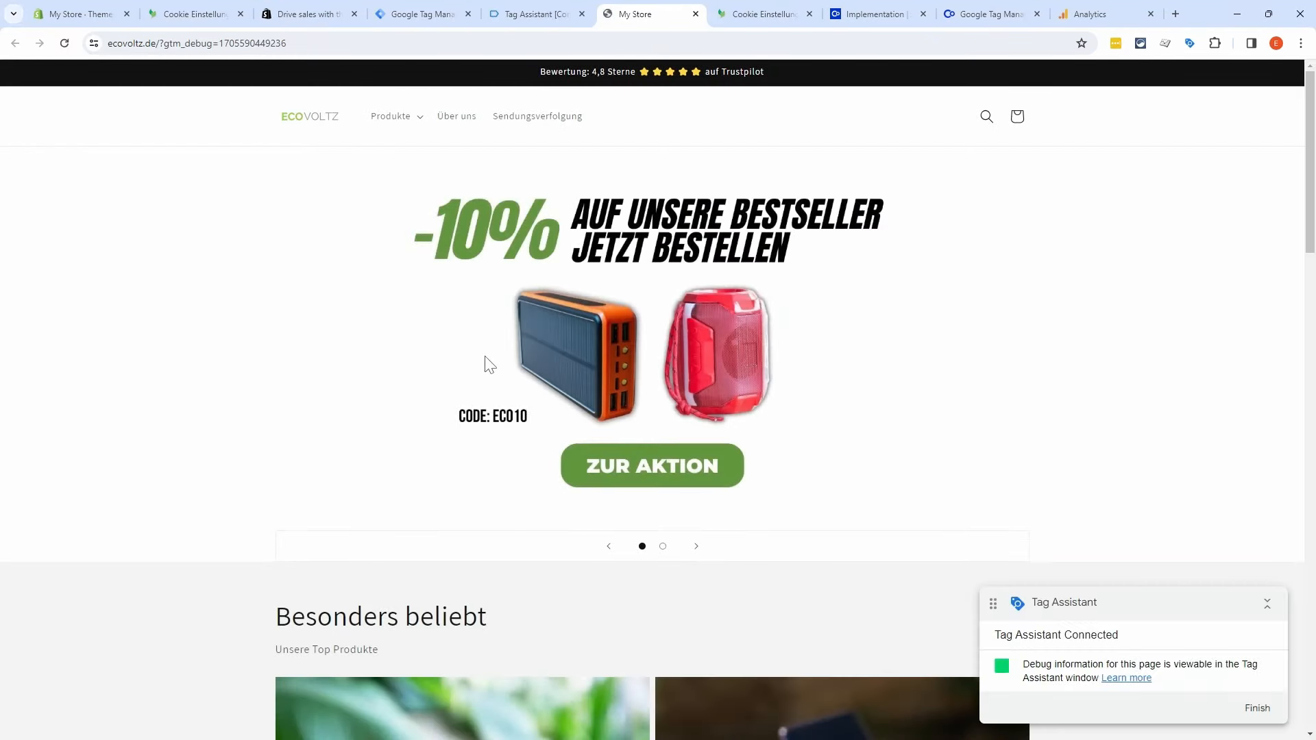
Step: Look through the connected store's home page, then check in Tag Assistant which tags fired for My Store
scroll(455, 374, down, 2)
scroll(446, 378, down, 12)
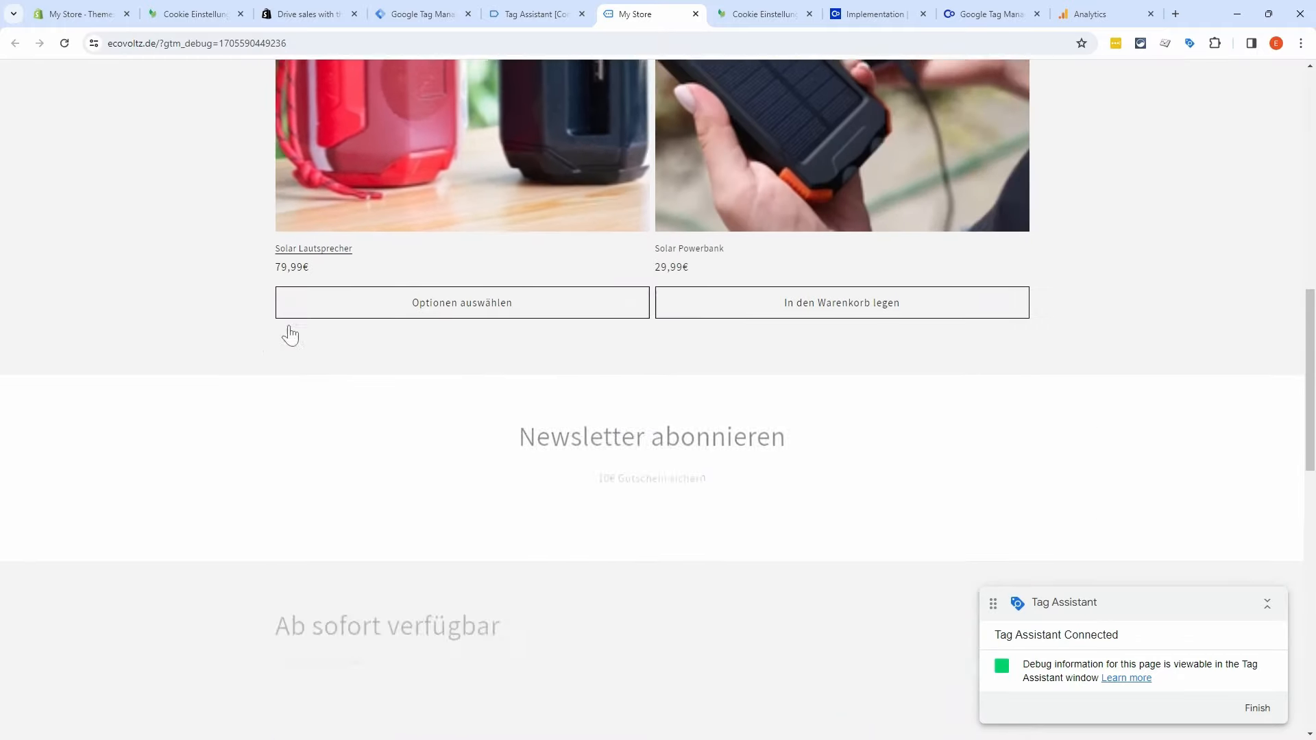
scroll(271, 317, down, 7)
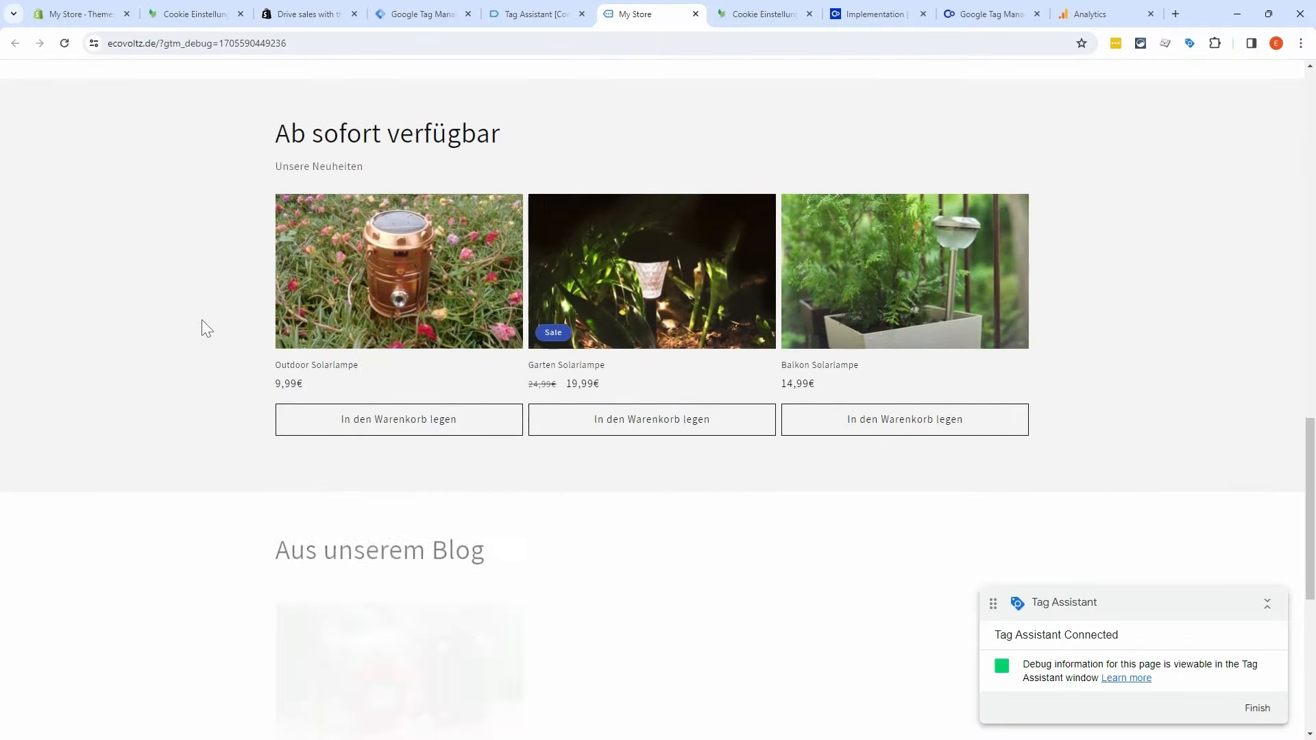
key(ctrl+shift+Tab)
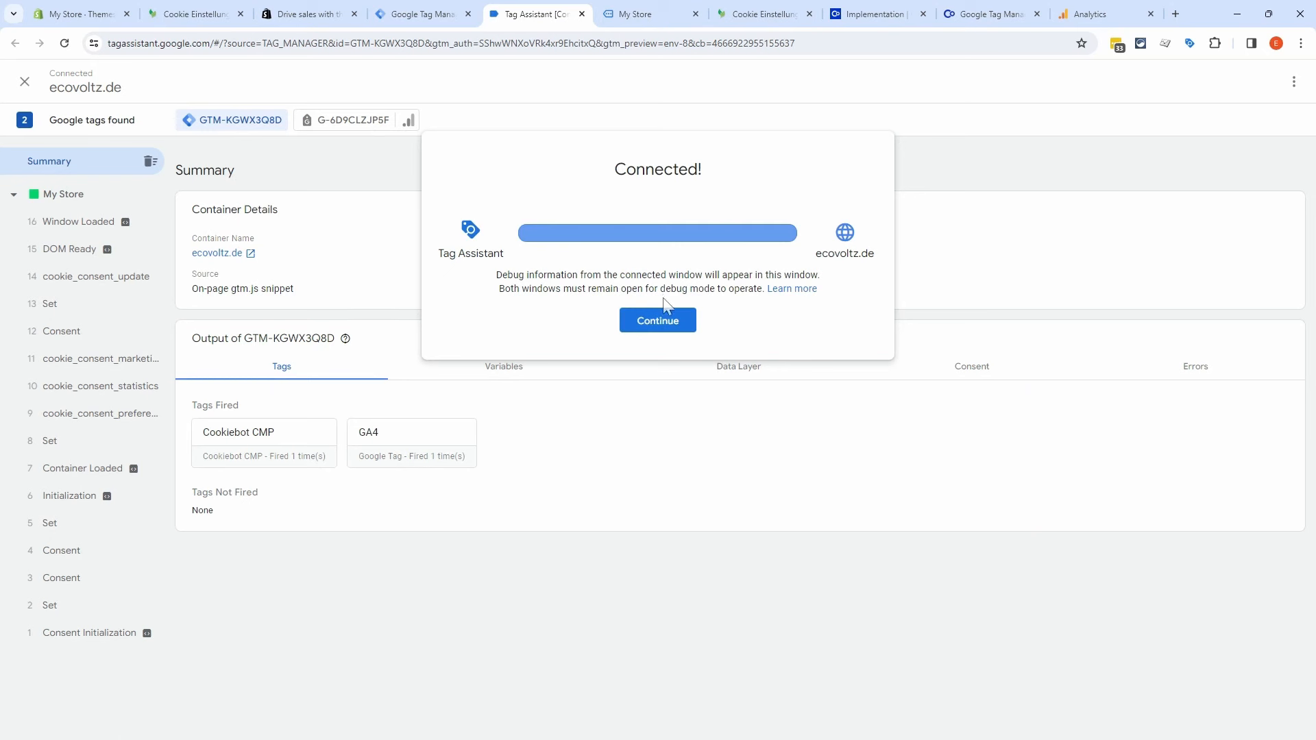
click(659, 320)
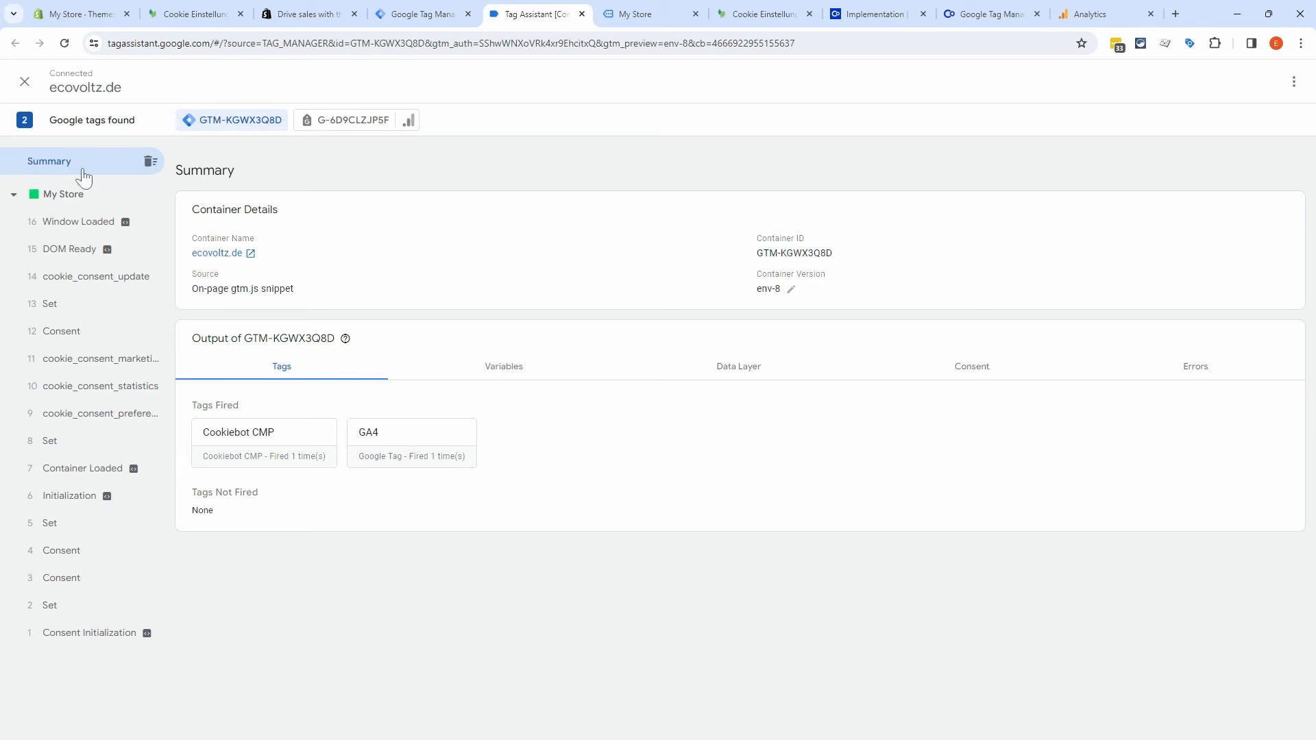
click(87, 197)
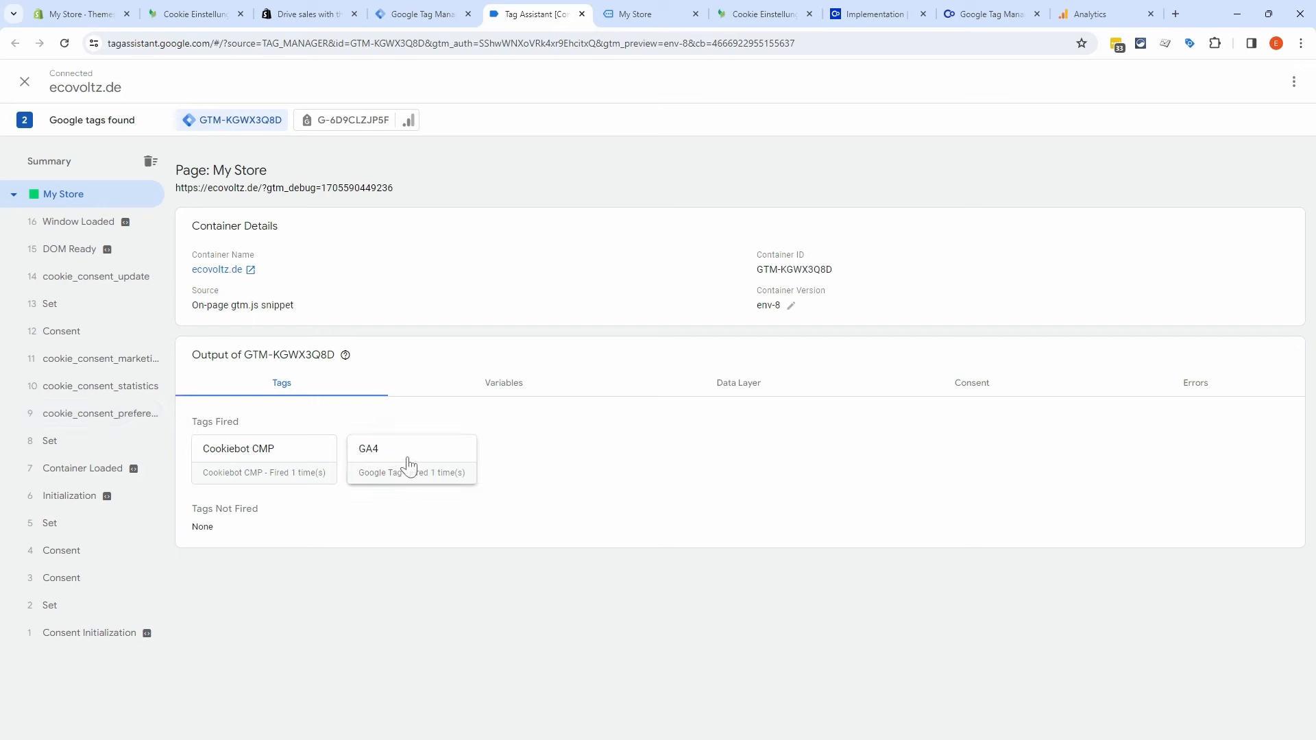
Step: Open the store's Cookie Einstellungen page, change the consent to Ablehnen and reload the page
click(643, 17)
scroll(565, 479, down, 4)
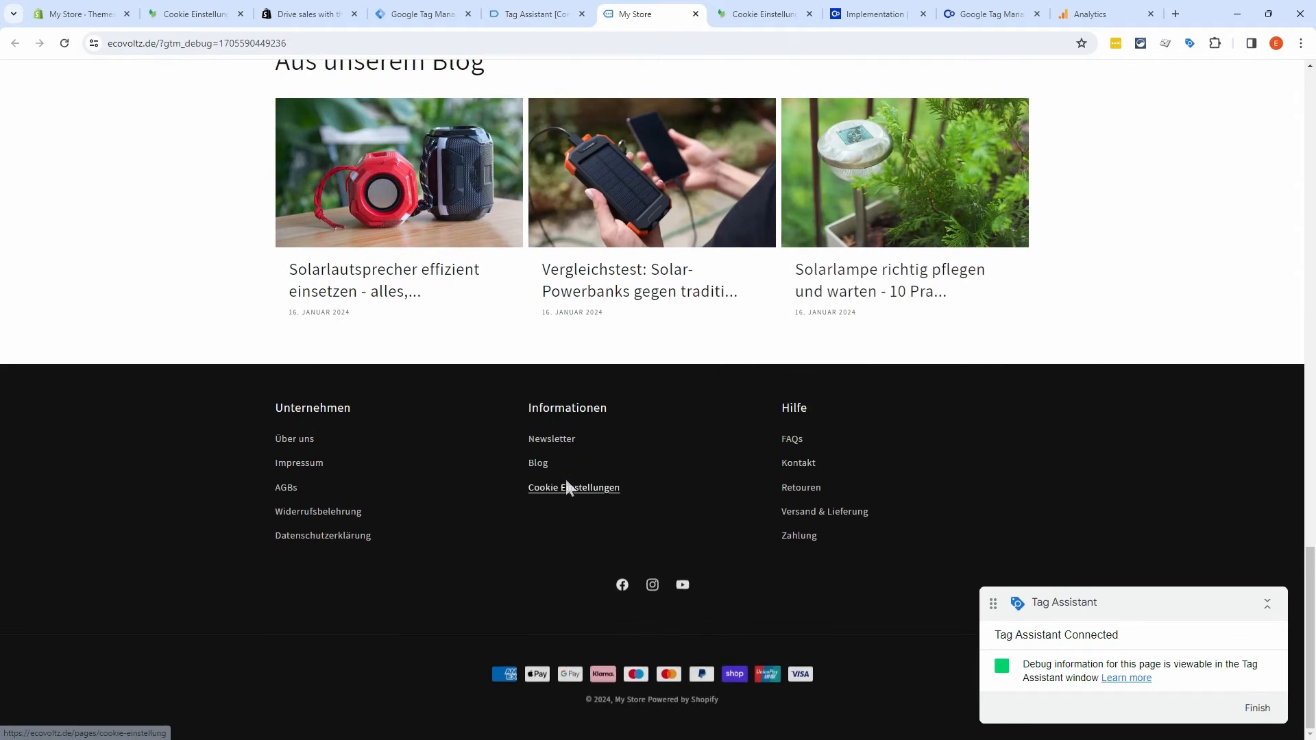
click(565, 488)
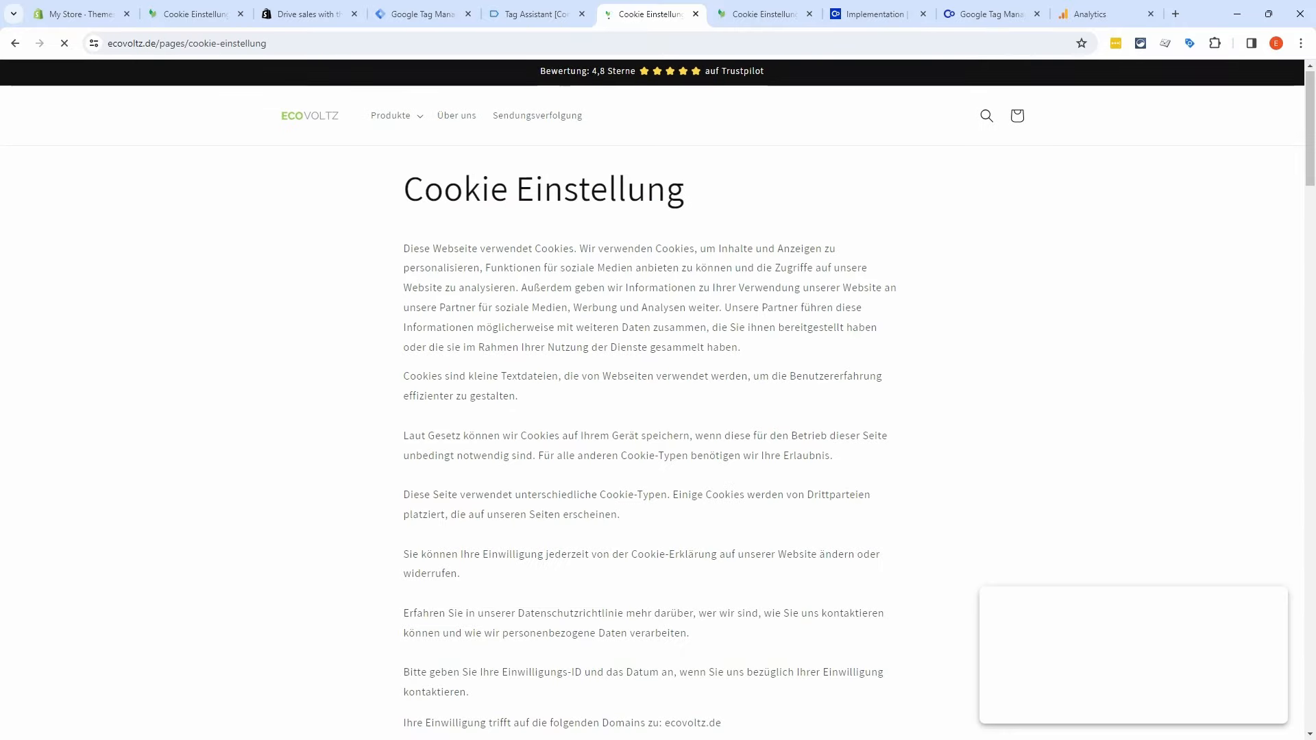
scroll(439, 288, down, 8)
click(457, 291)
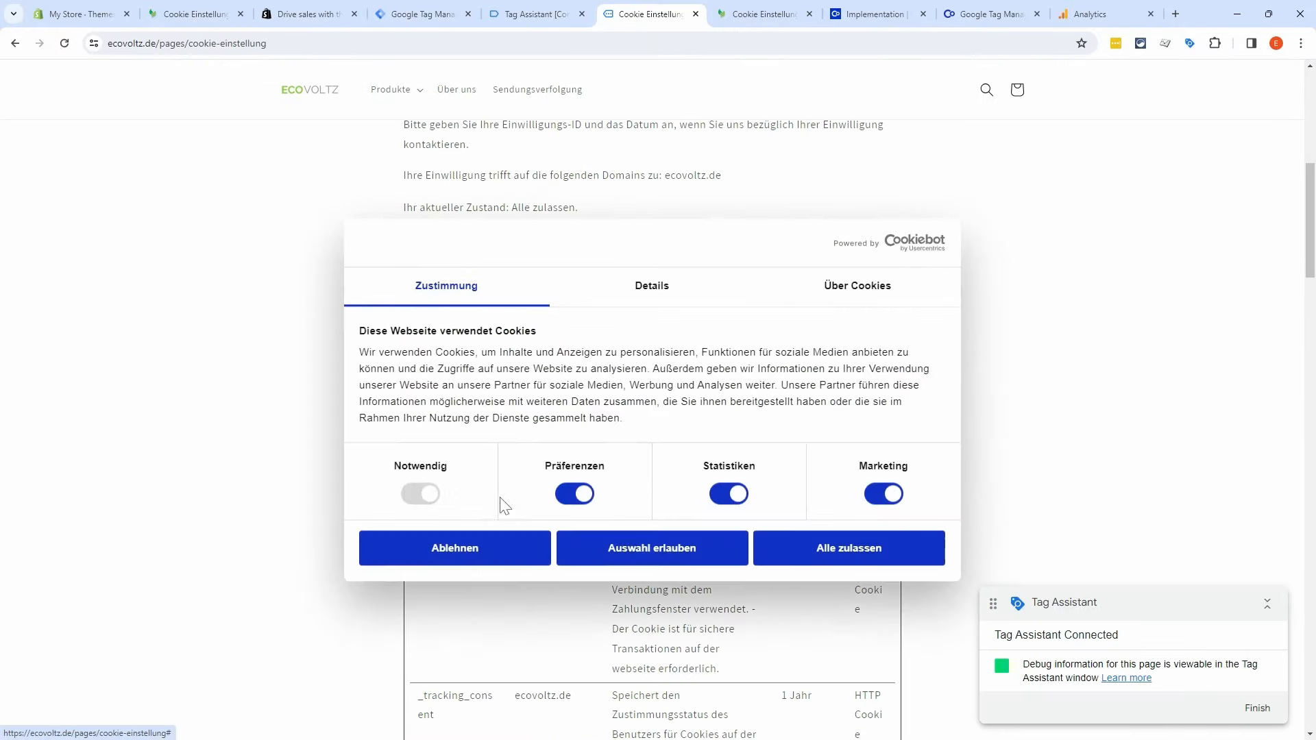
click(464, 551)
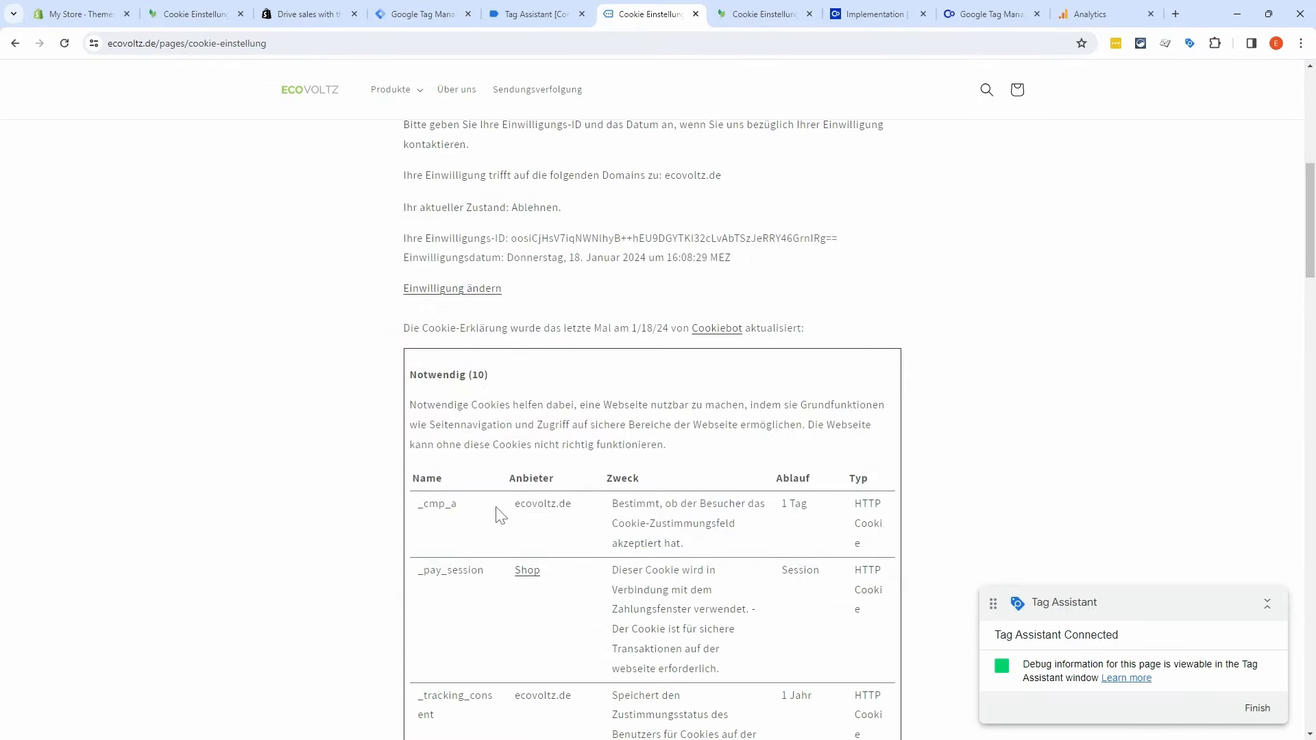
click(66, 44)
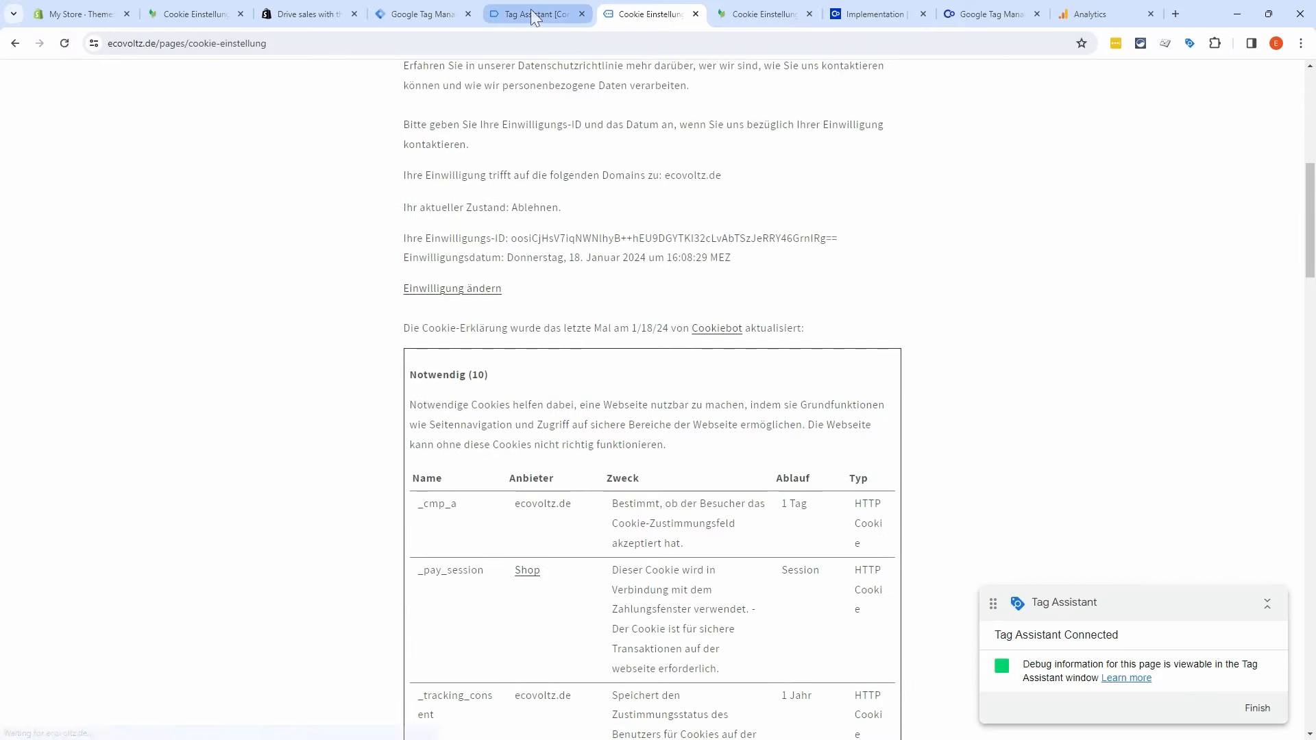
Step: Check in Tag Assistant which tags fired on the reloaded Cookie Einstellung page
click(535, 17)
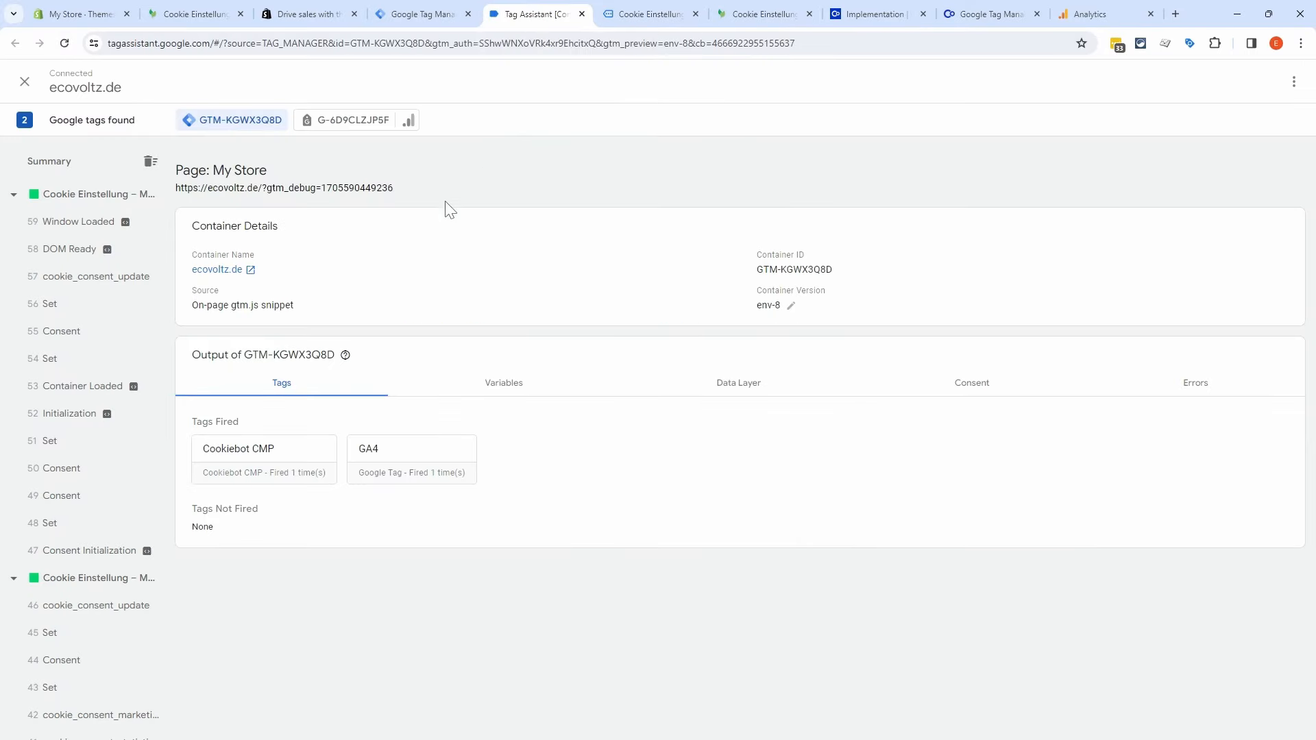
click(96, 197)
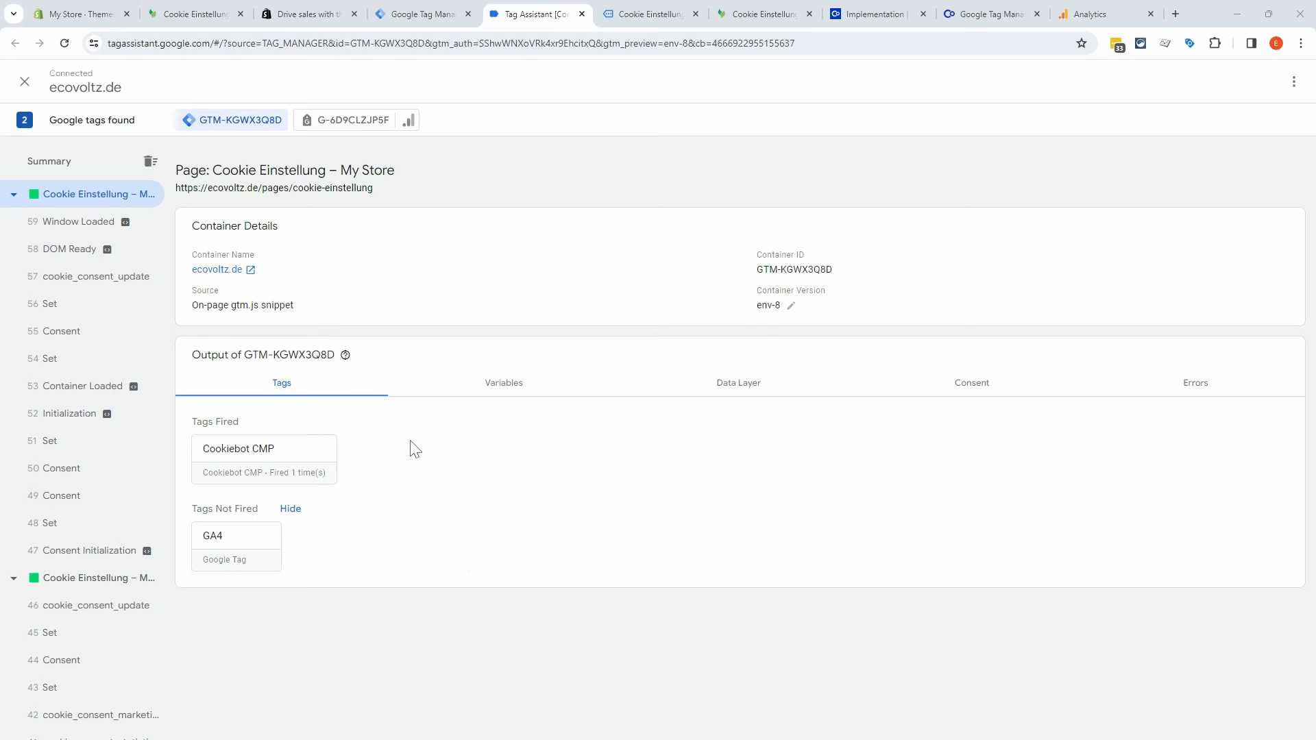
click(752, 389)
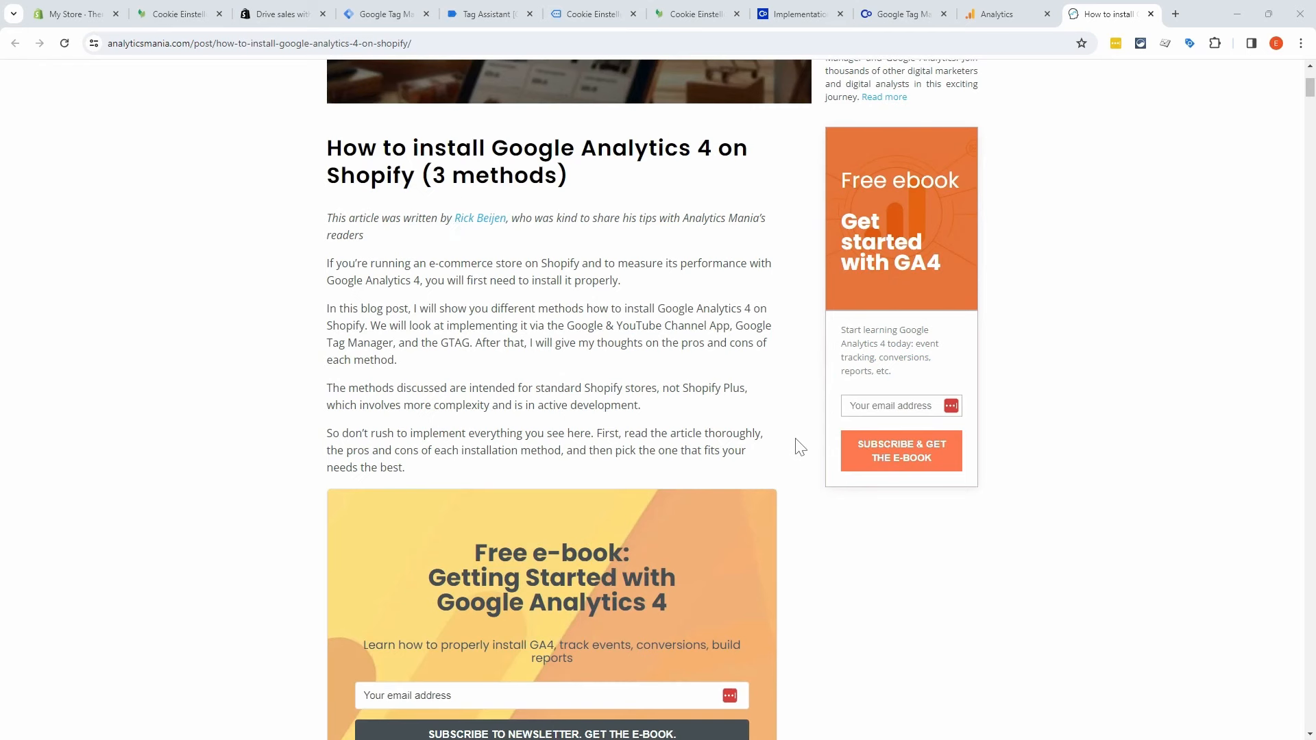
Step: Read the GTM option of the Analytics Mania guide, from adding GTM to the Shopify theme through adding the Google Tag
scroll(803, 446, down, 9)
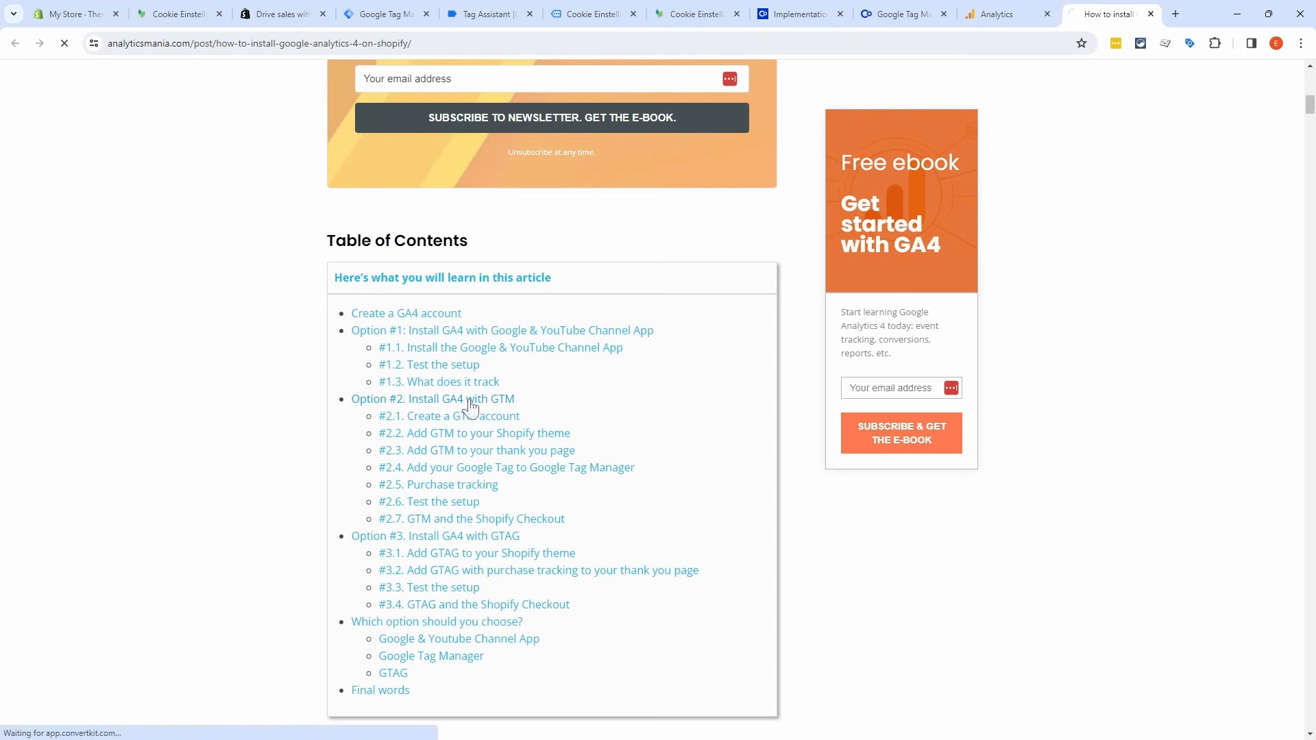
click(532, 415)
scroll(754, 370, down, 14)
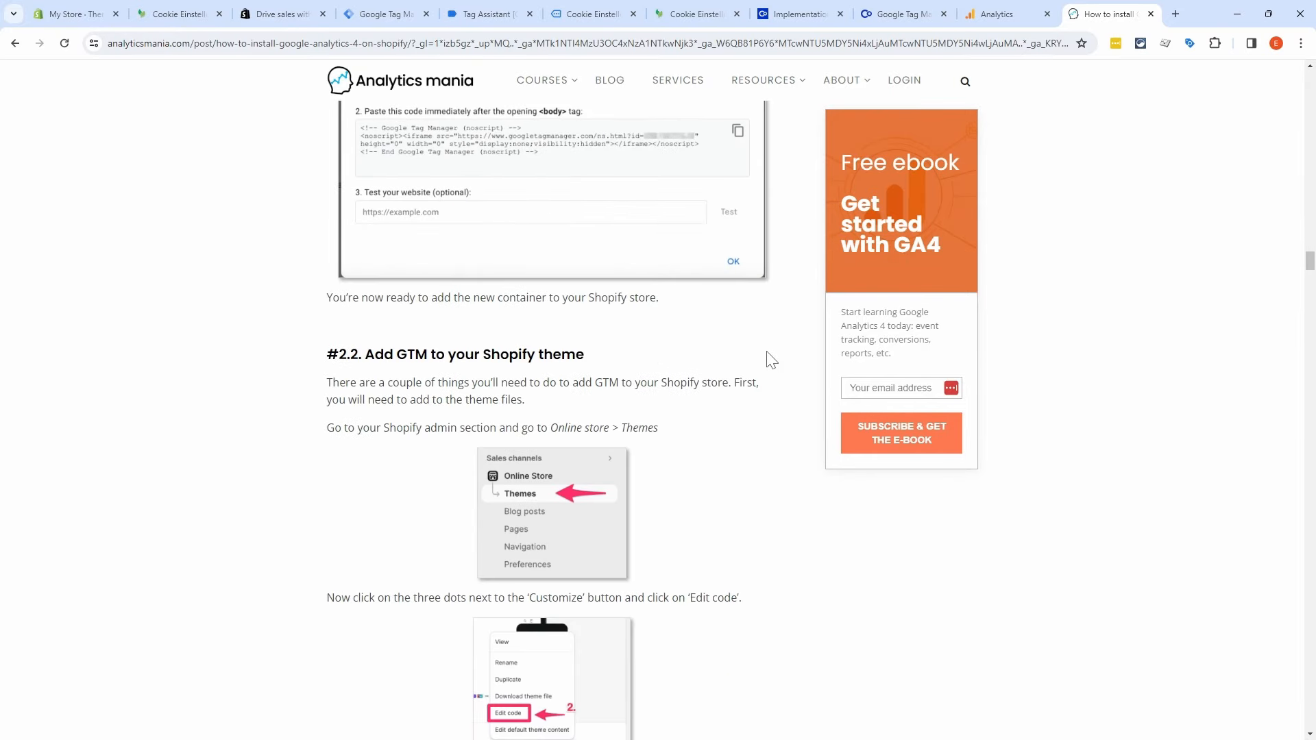
scroll(772, 360, down, 7)
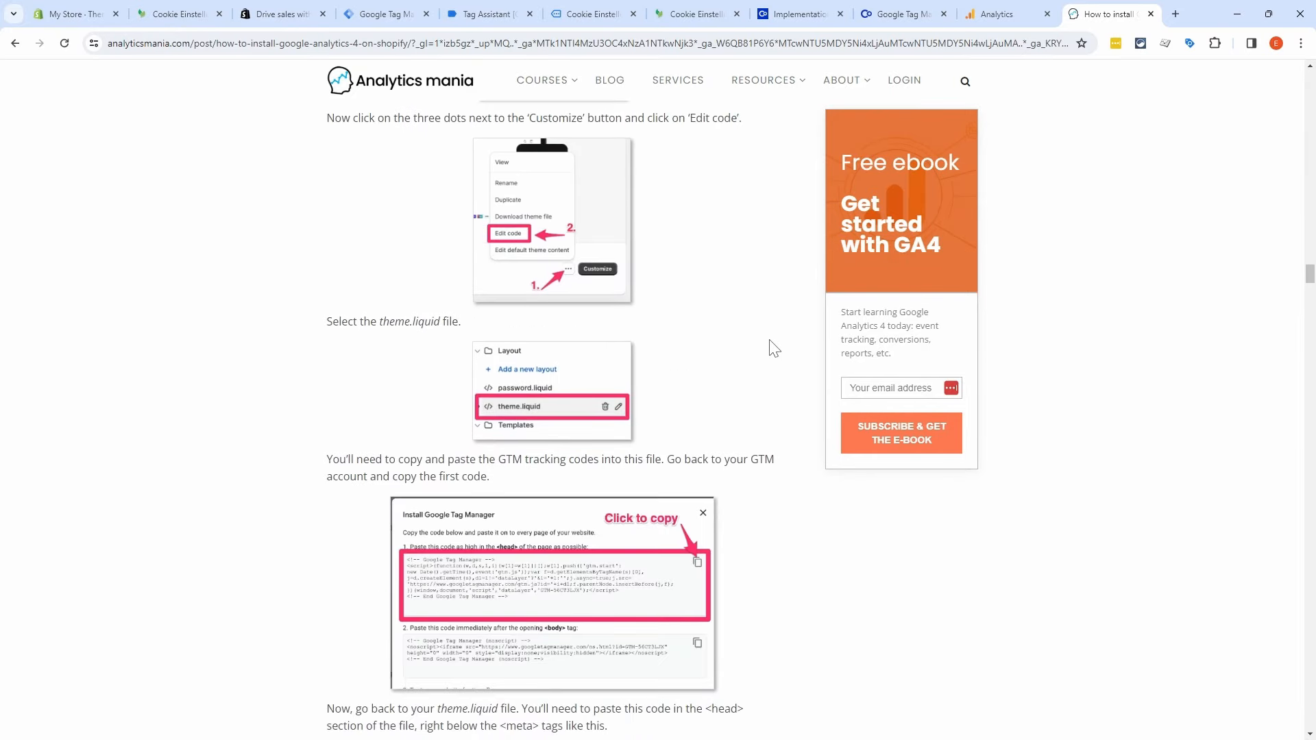
scroll(773, 348, down, 2)
scroll(773, 348, down, 7)
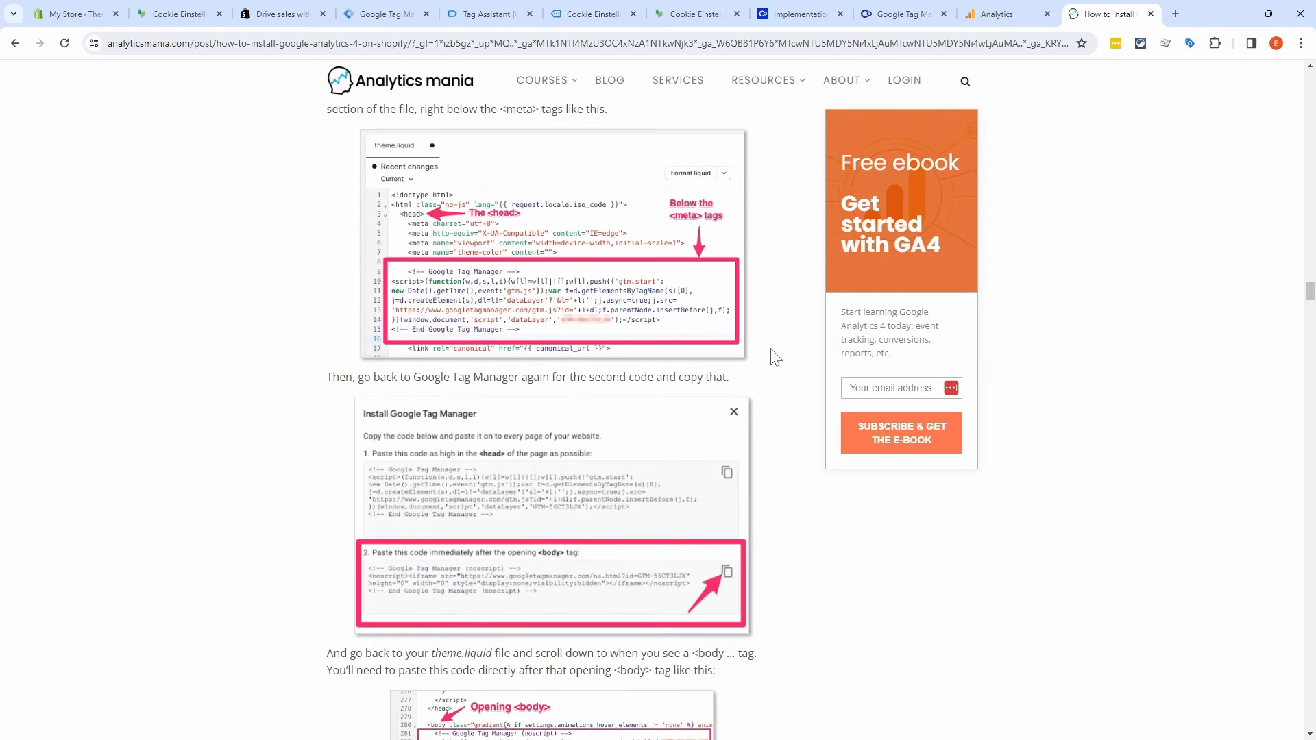
scroll(775, 355, down, 4)
scroll(775, 353, down, 4)
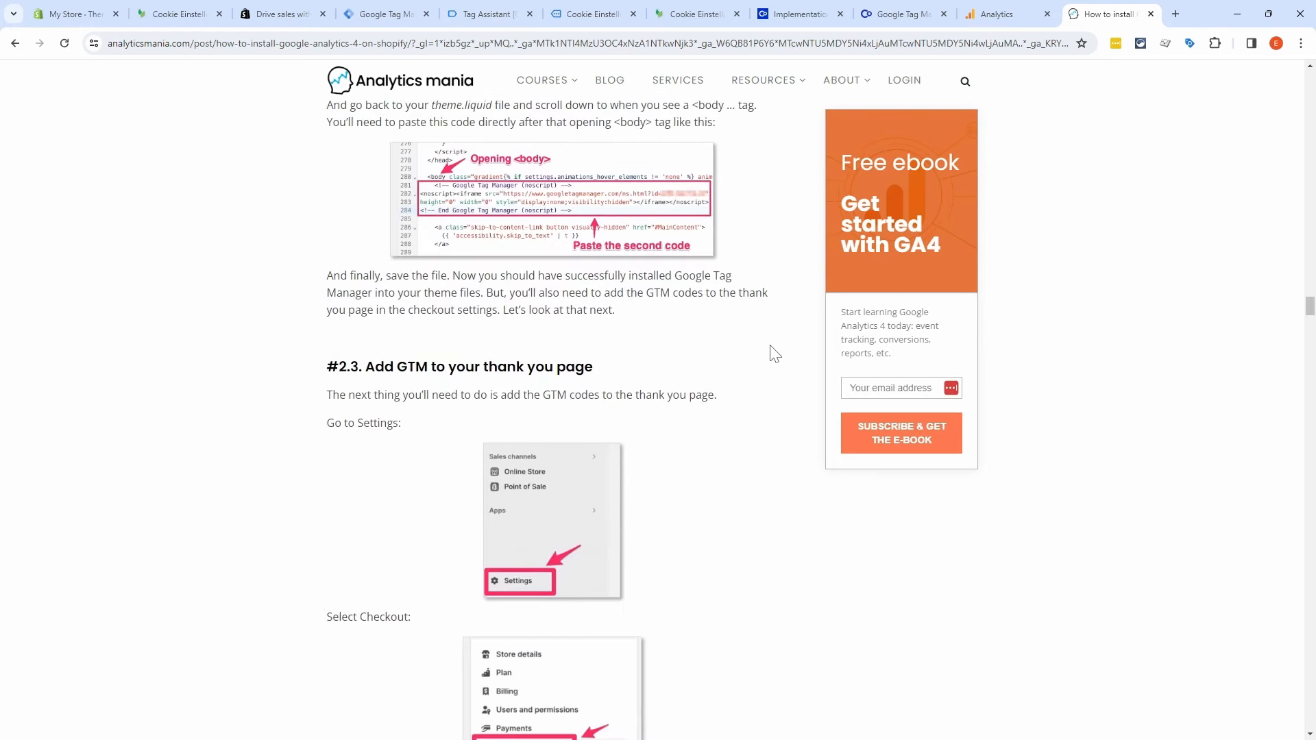
scroll(754, 353, down, 4)
scroll(740, 348, down, 2)
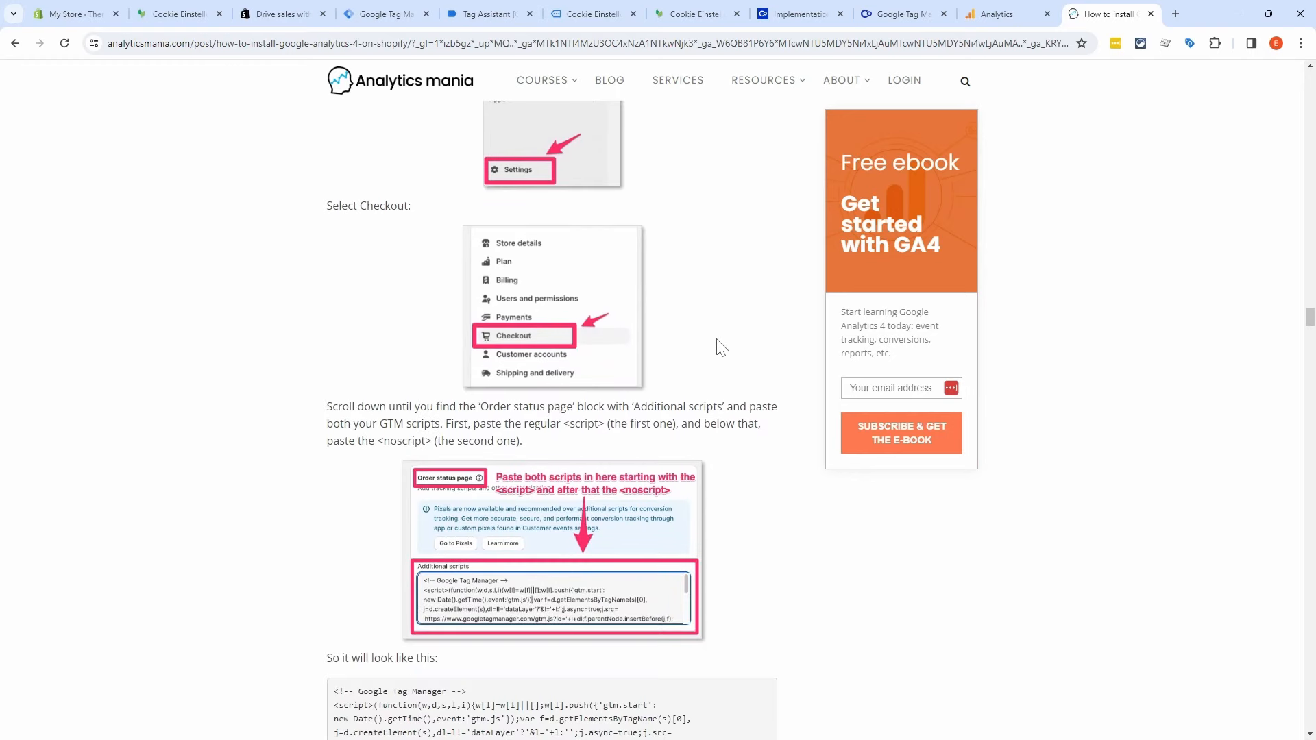
scroll(721, 384, down, 2)
scroll(721, 441, down, 1)
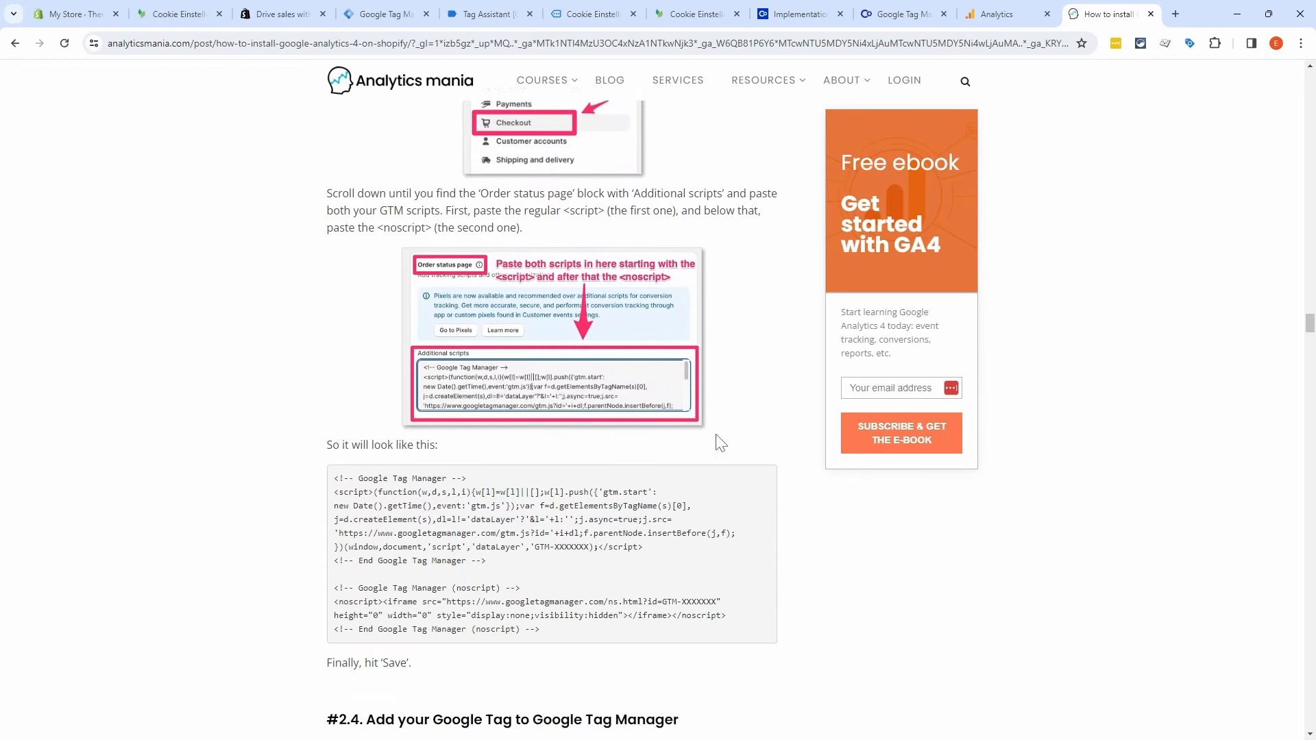
scroll(740, 435, down, 2)
scroll(762, 422, down, 14)
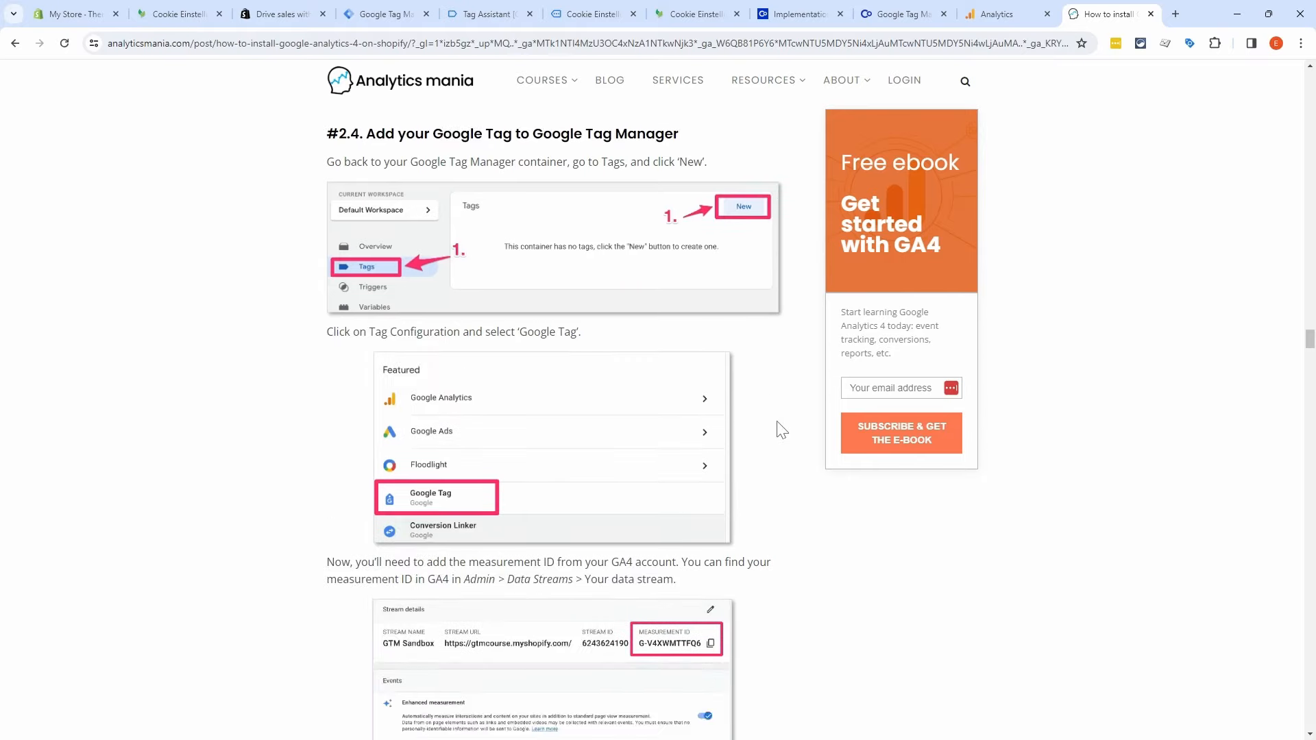
Step: Copy the complete purchase dataLayer script from the guide's section #2.5 and switch to the Shopify admin
scroll(781, 425, down, 12)
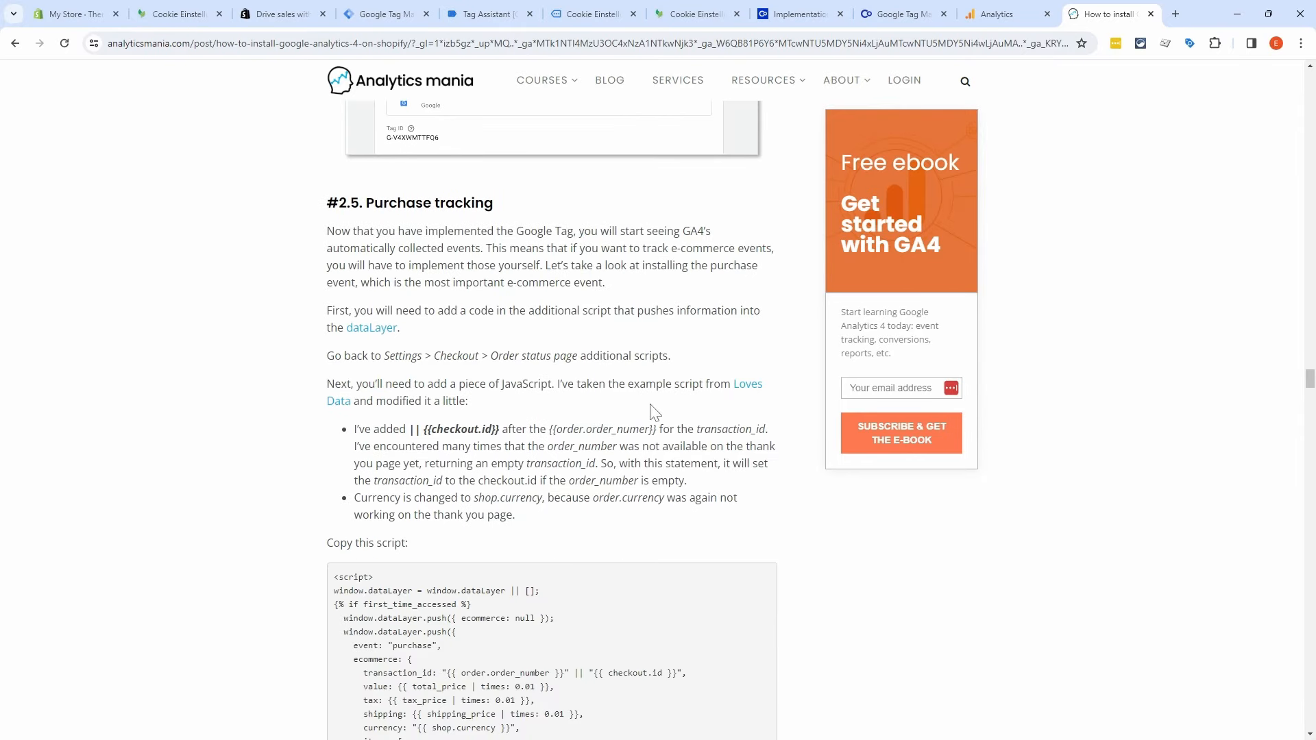
scroll(788, 385, down, 4)
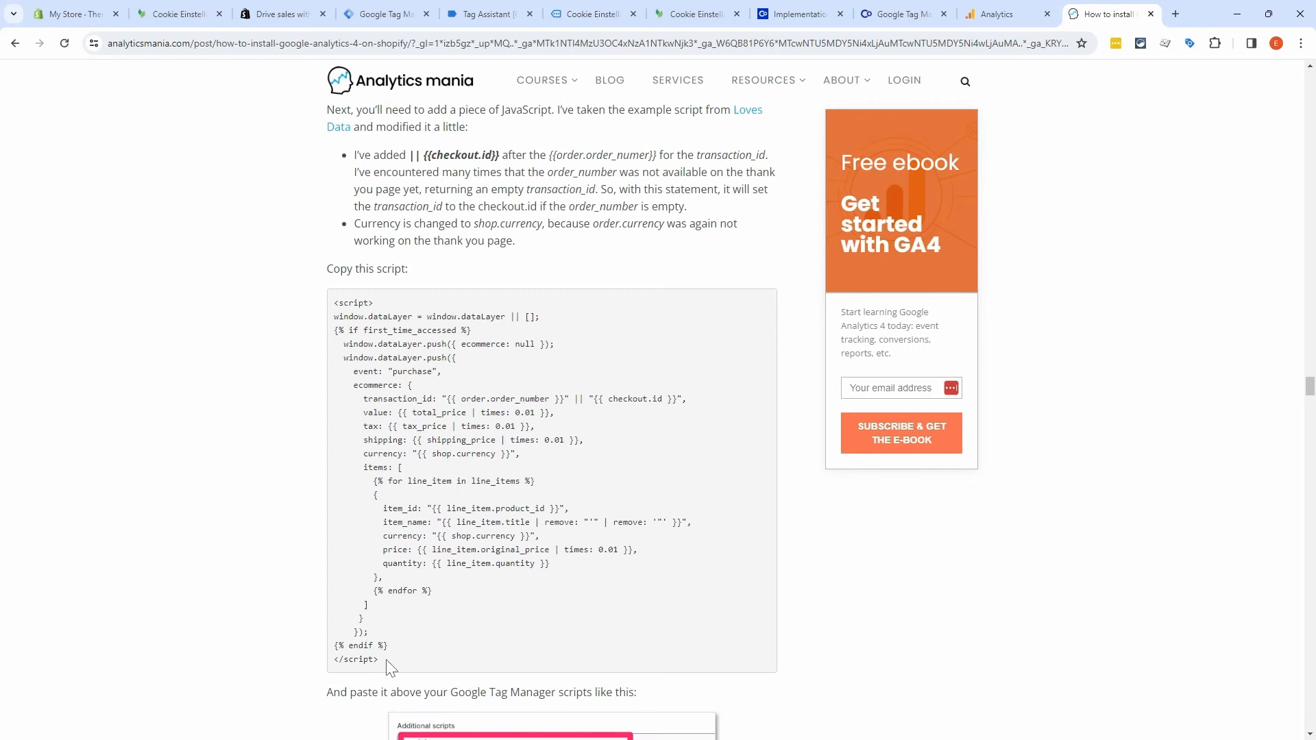
drag(379, 660, 337, 315)
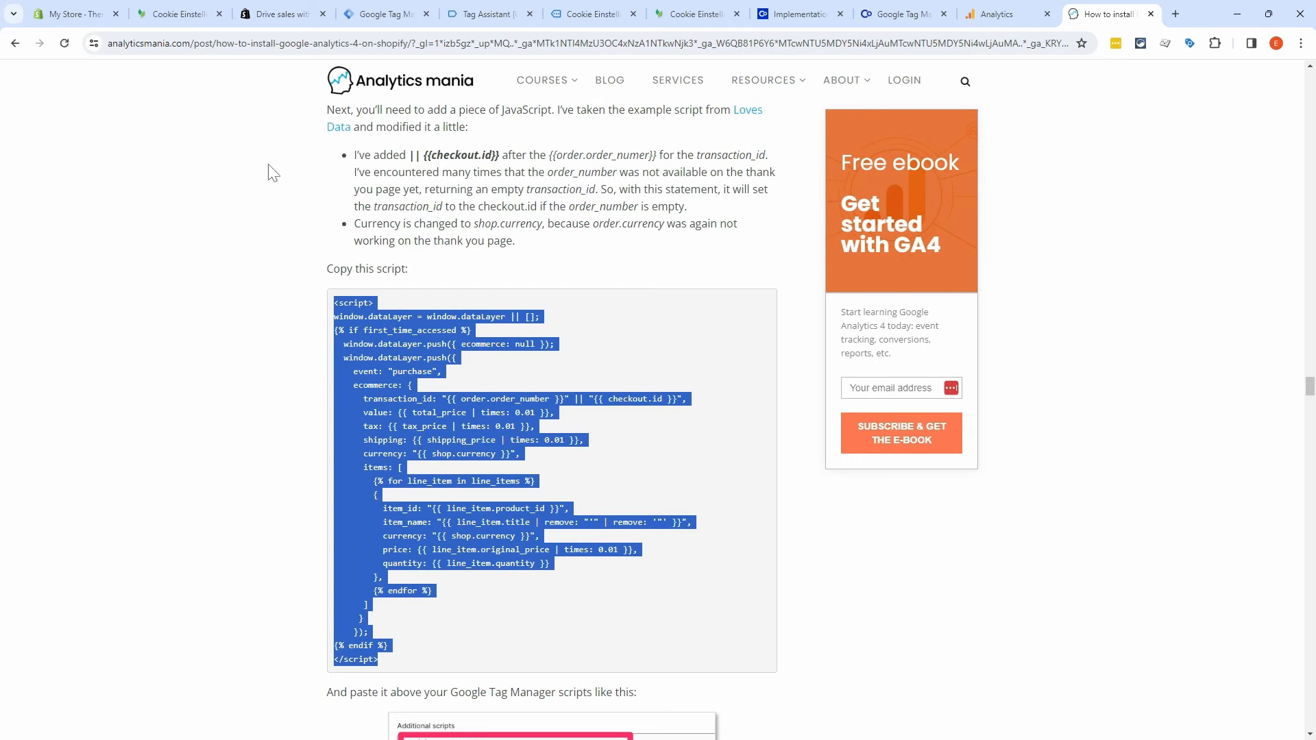
click(77, 16)
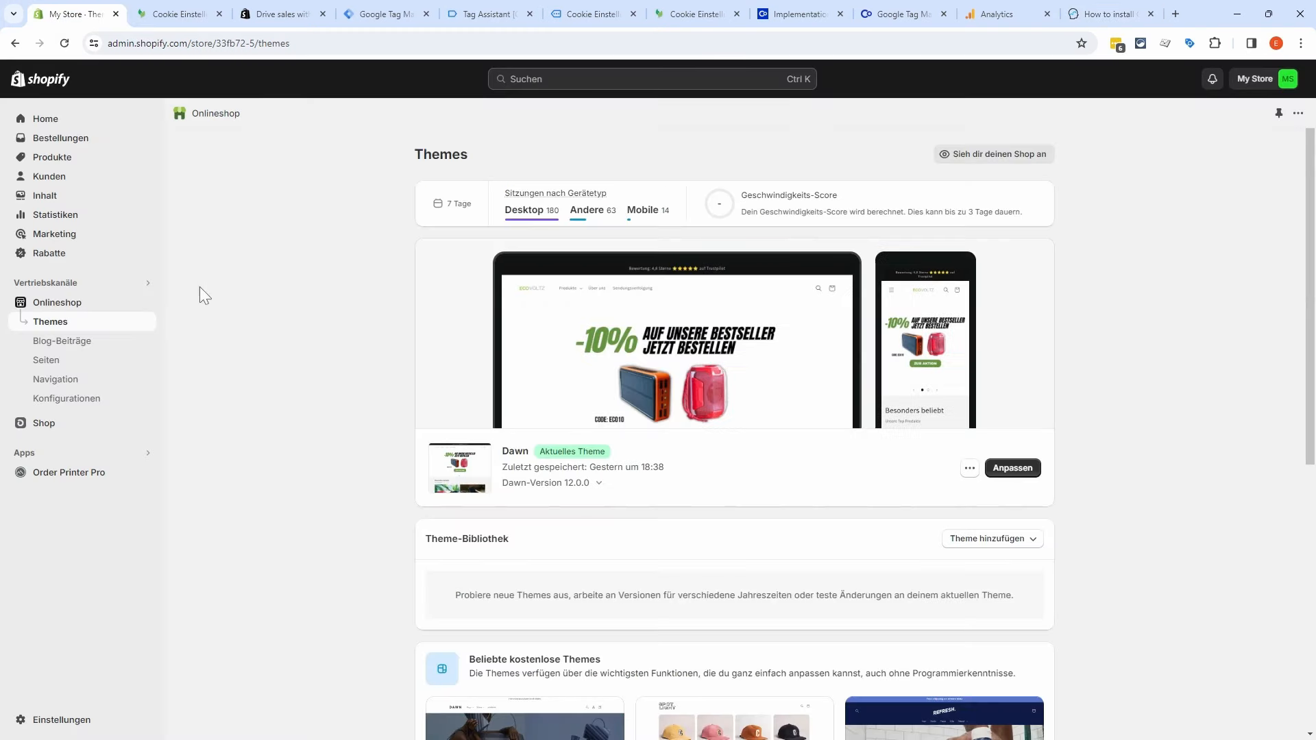
Step: Paste the copied purchase script above the Google Tag Manager code in the Checkout settings' Zusätzliche Skripte and save
click(65, 719)
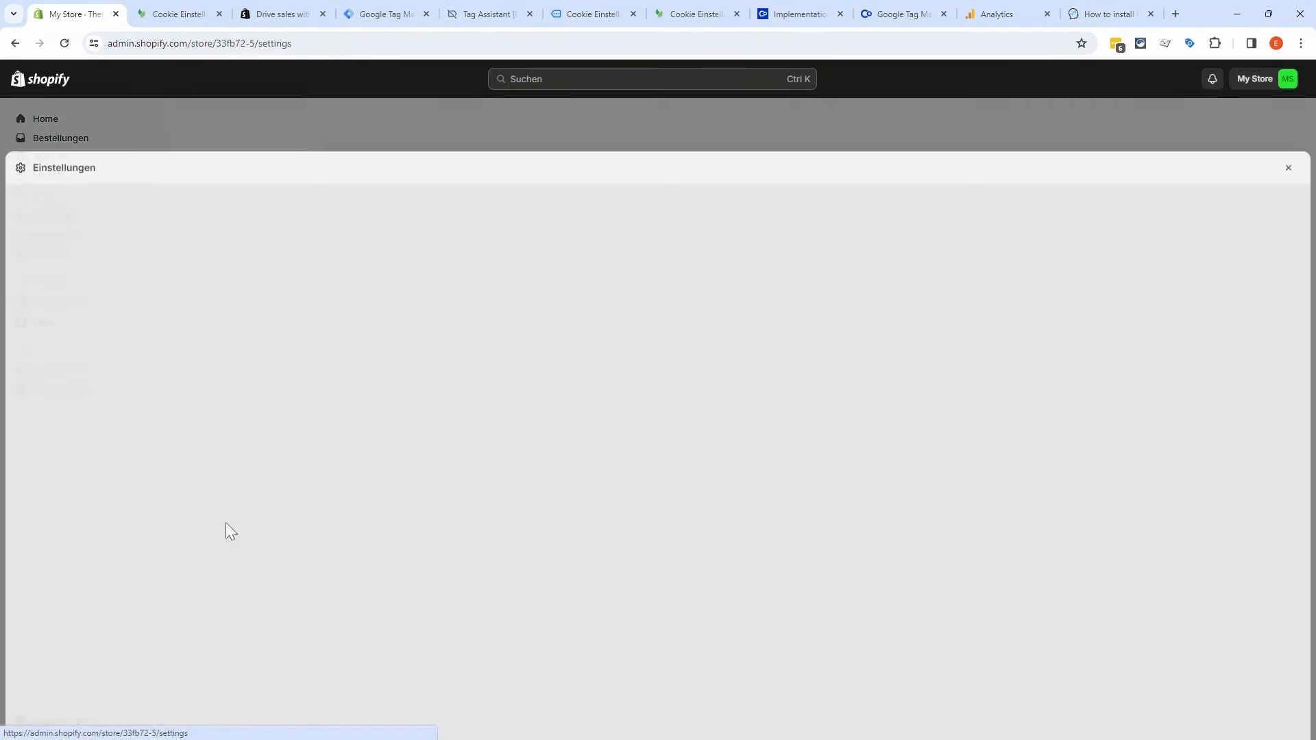
click(358, 330)
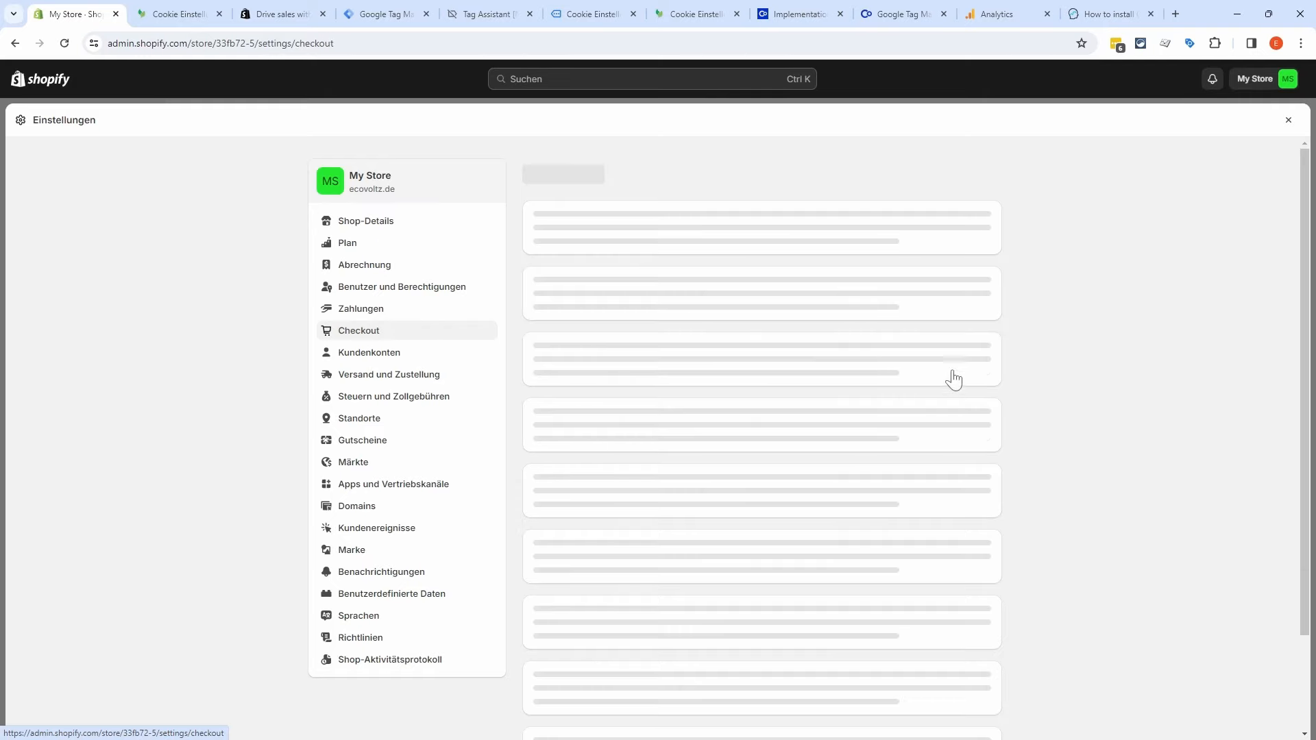
scroll(1050, 370, down, 10)
scroll(1048, 368, down, 10)
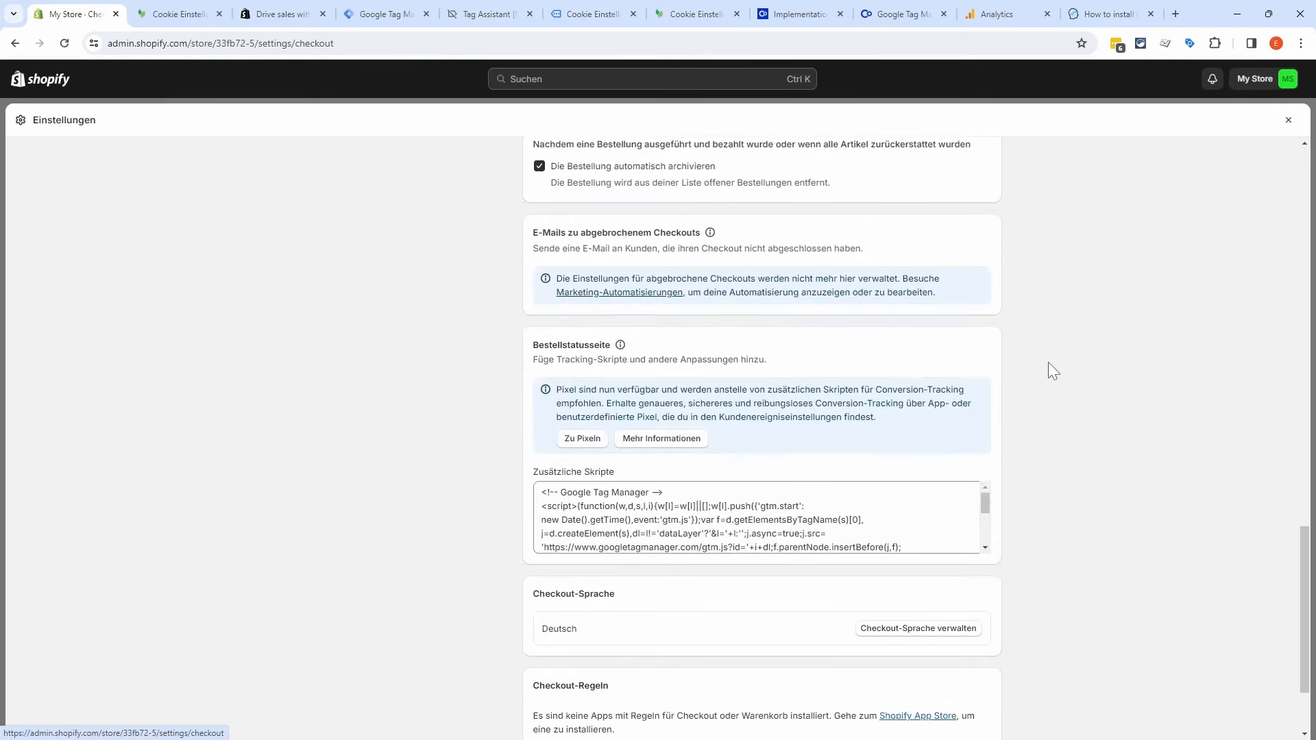
click(542, 364)
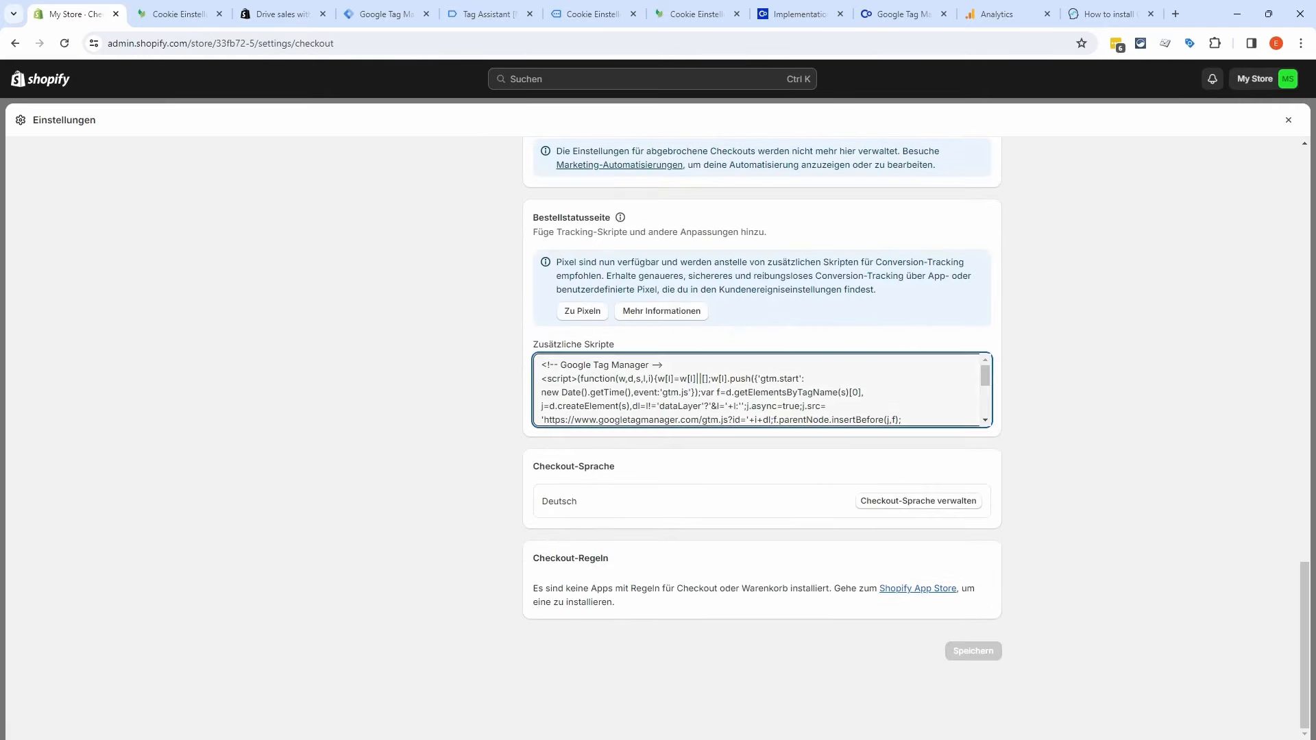
key(Return)
key(Return)
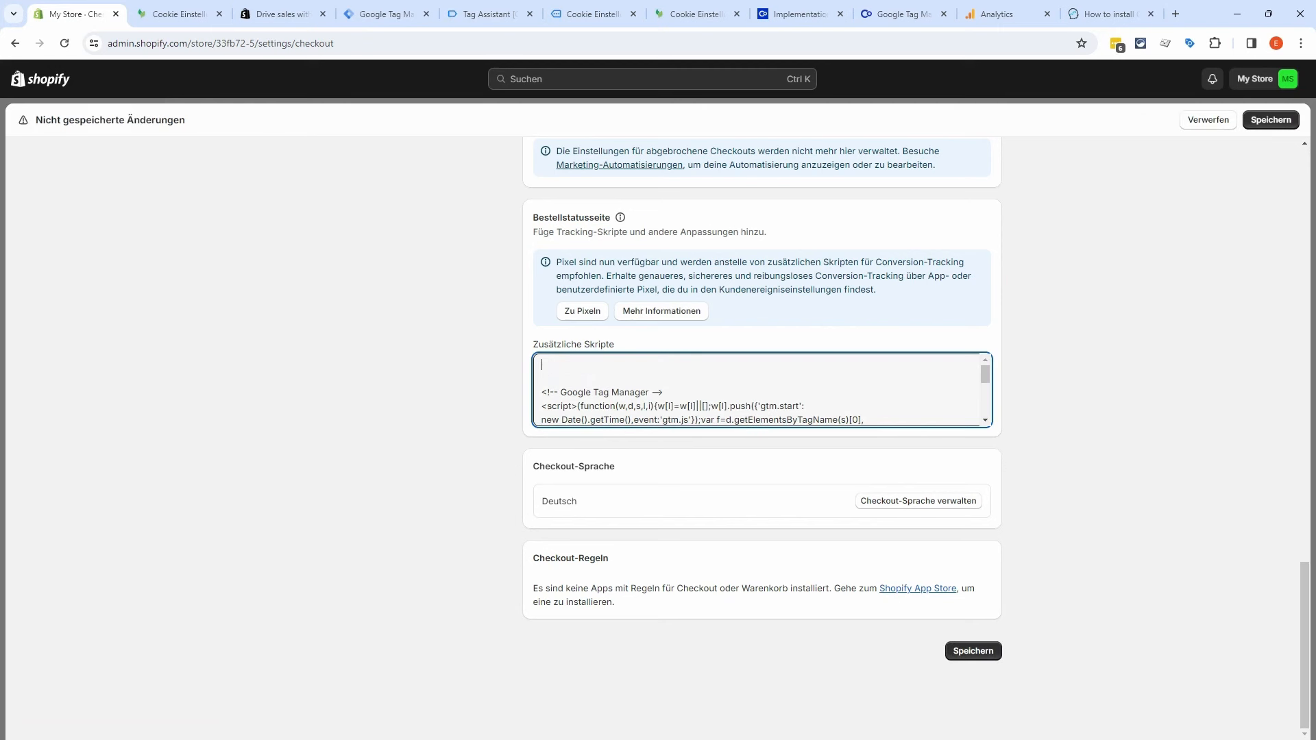
key(ctrl+v)
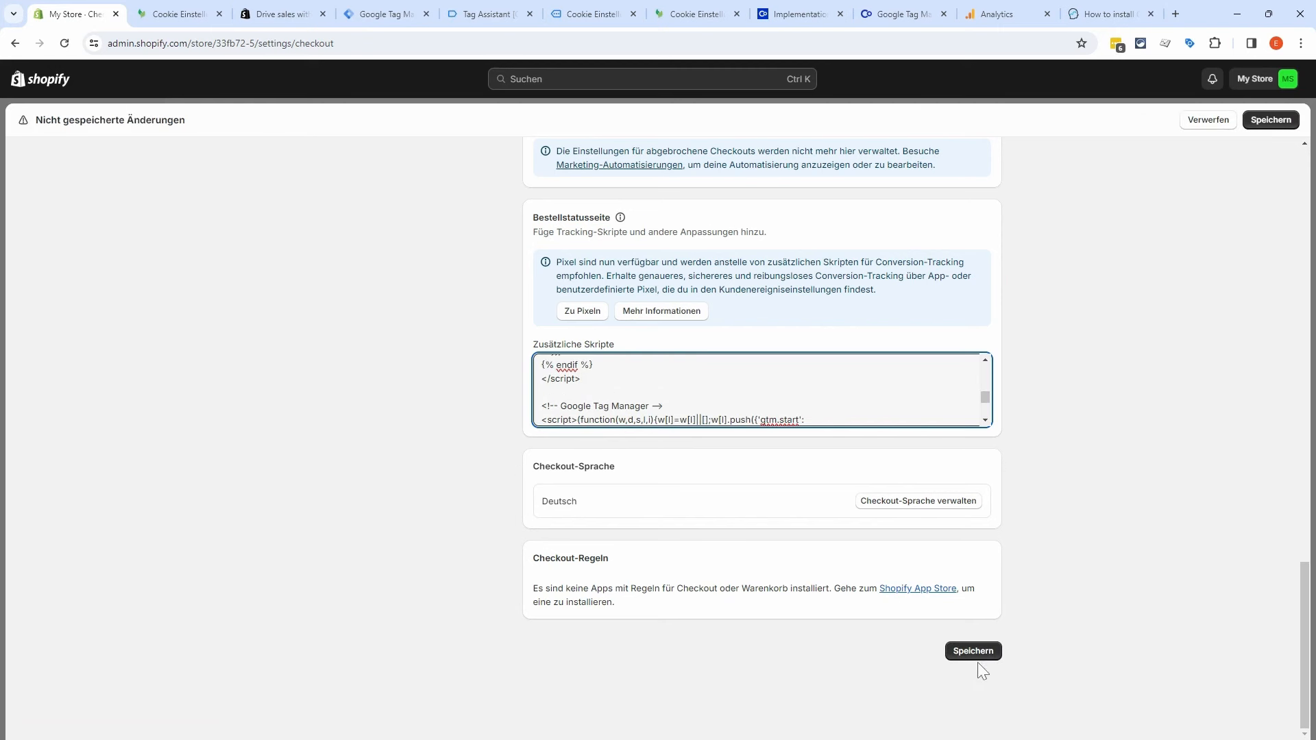
click(976, 657)
Step: Switch to Google Tag Manager and create a Google Analytics: GA4-Ereignis tag using the variable {{G-6D9CLZJP5F}} as its Mess-ID
click(388, 14)
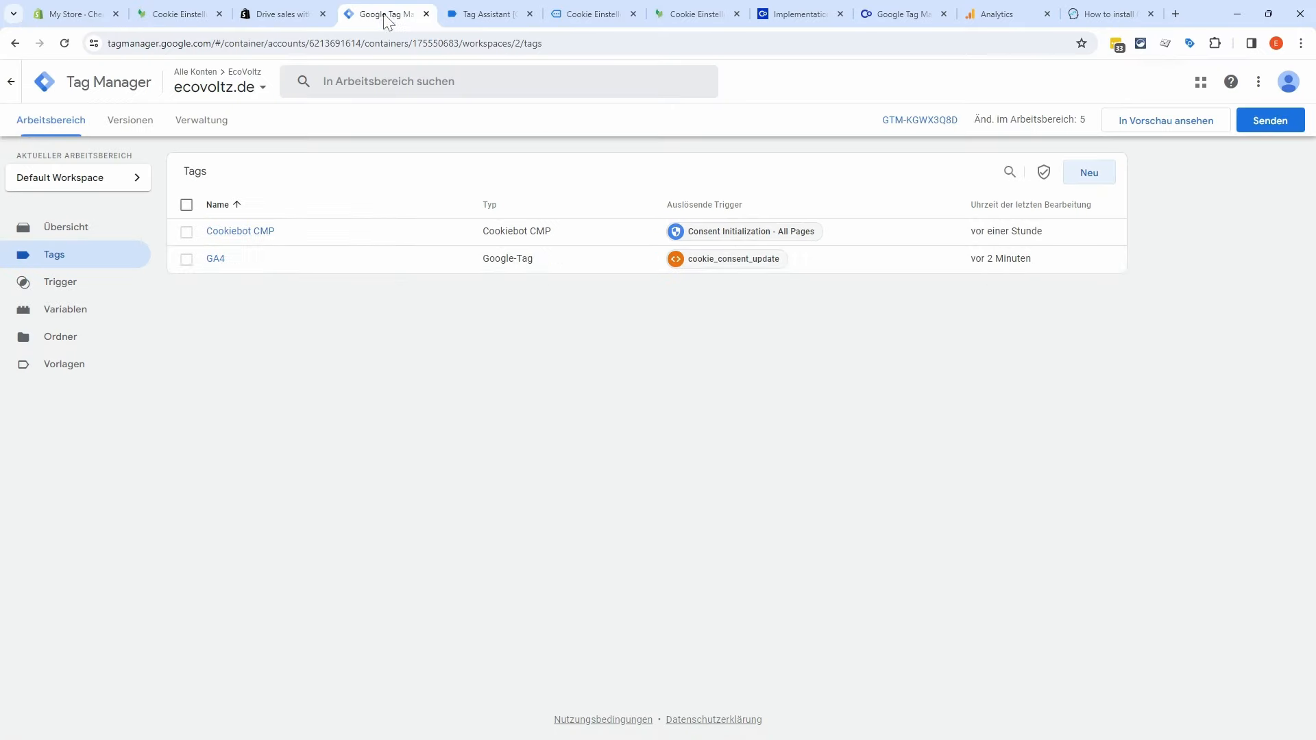
click(1081, 181)
click(651, 192)
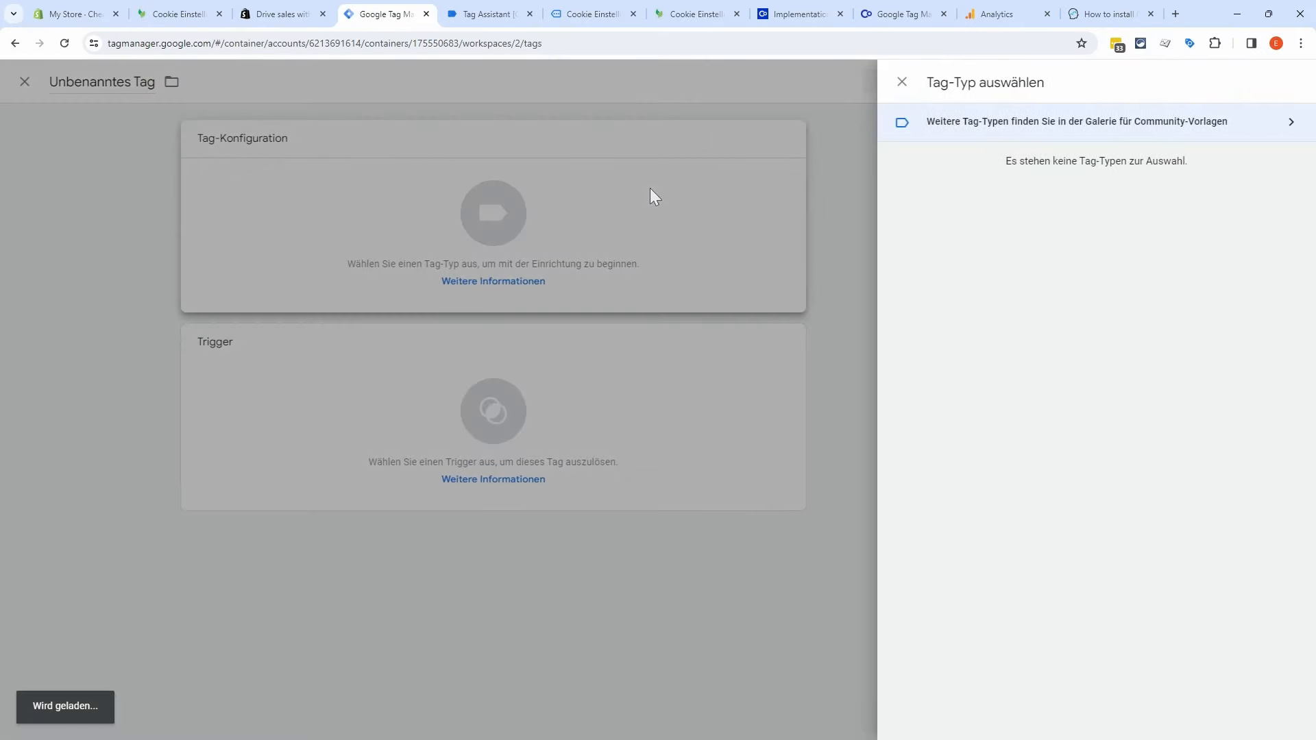
click(1076, 206)
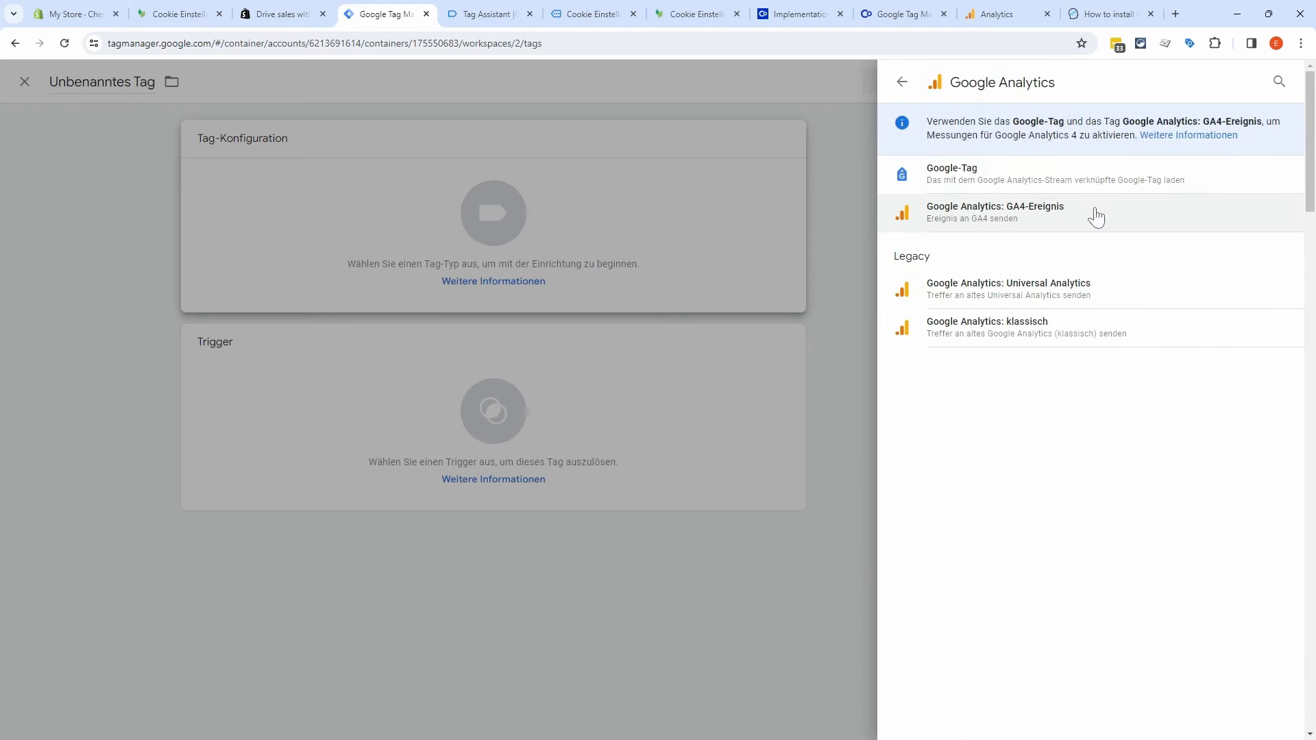
click(1095, 214)
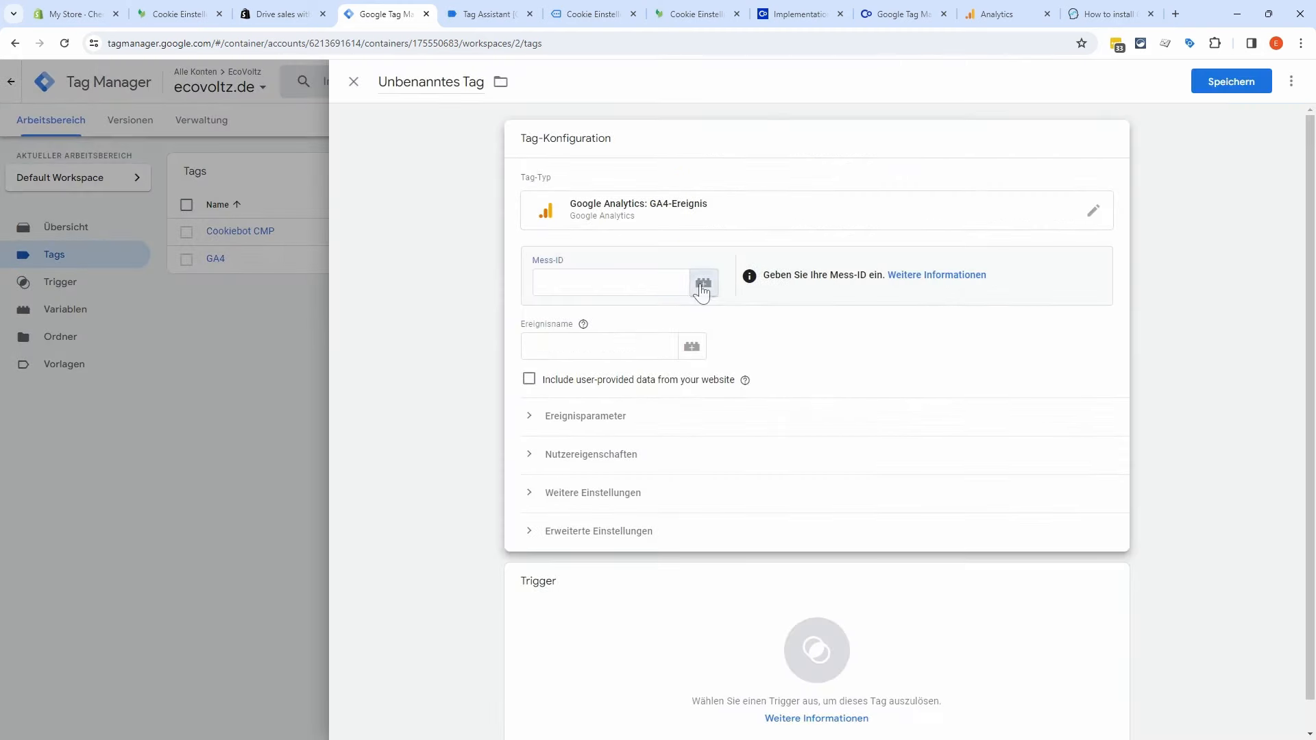
click(701, 288)
click(544, 176)
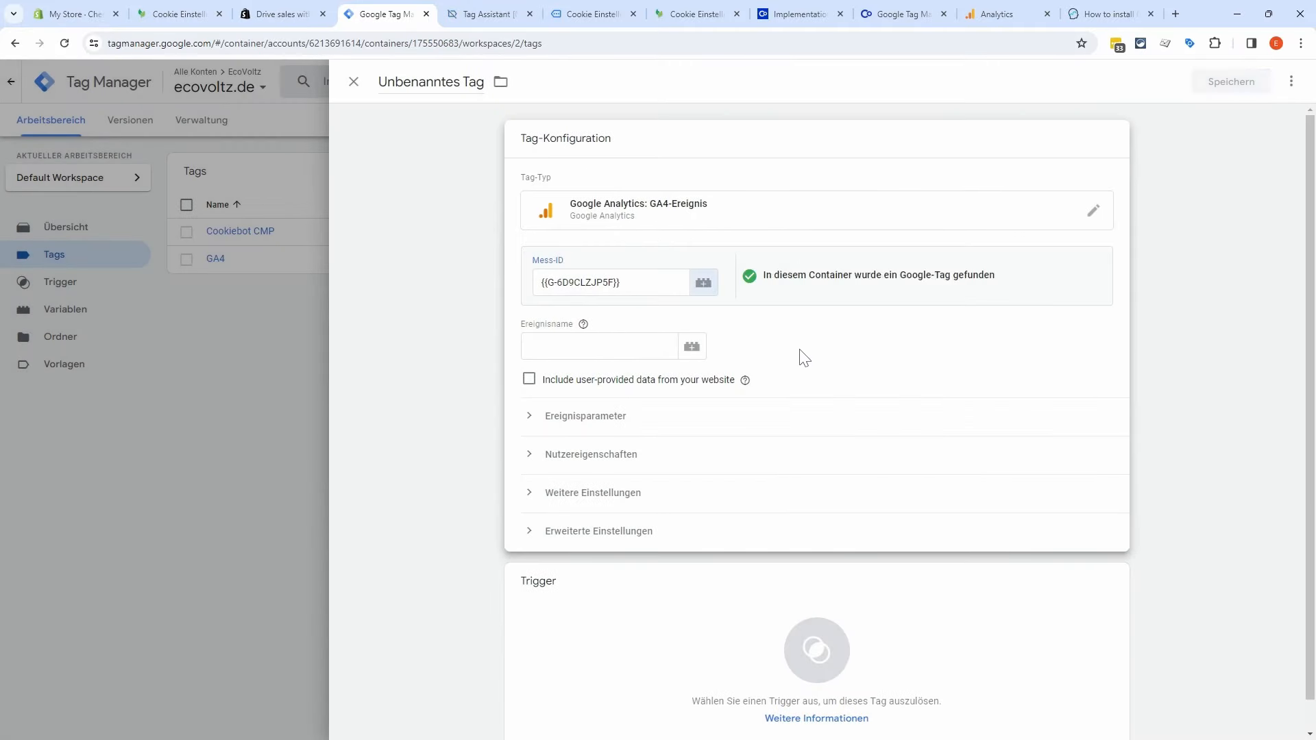
Step: Set the tag's event name to purchase and have it send e-commerce data from the Data Layer
click(531, 346)
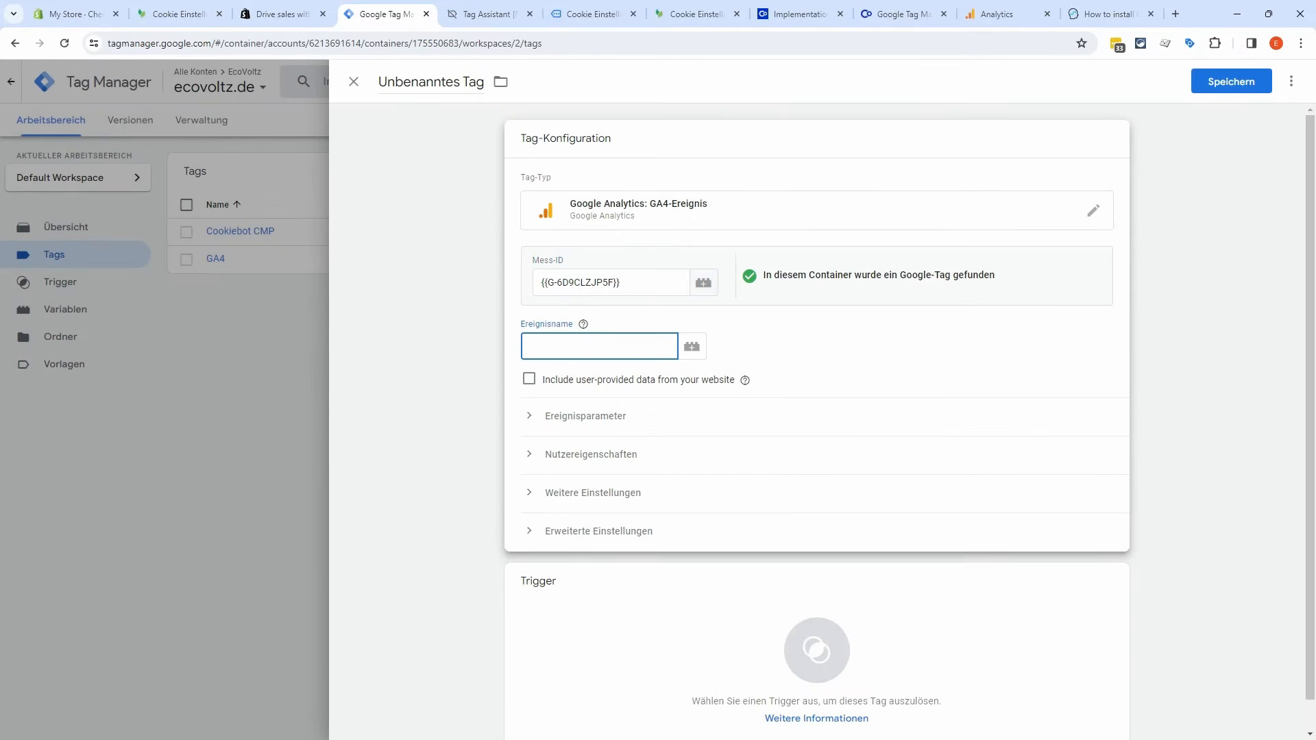
click(768, 419)
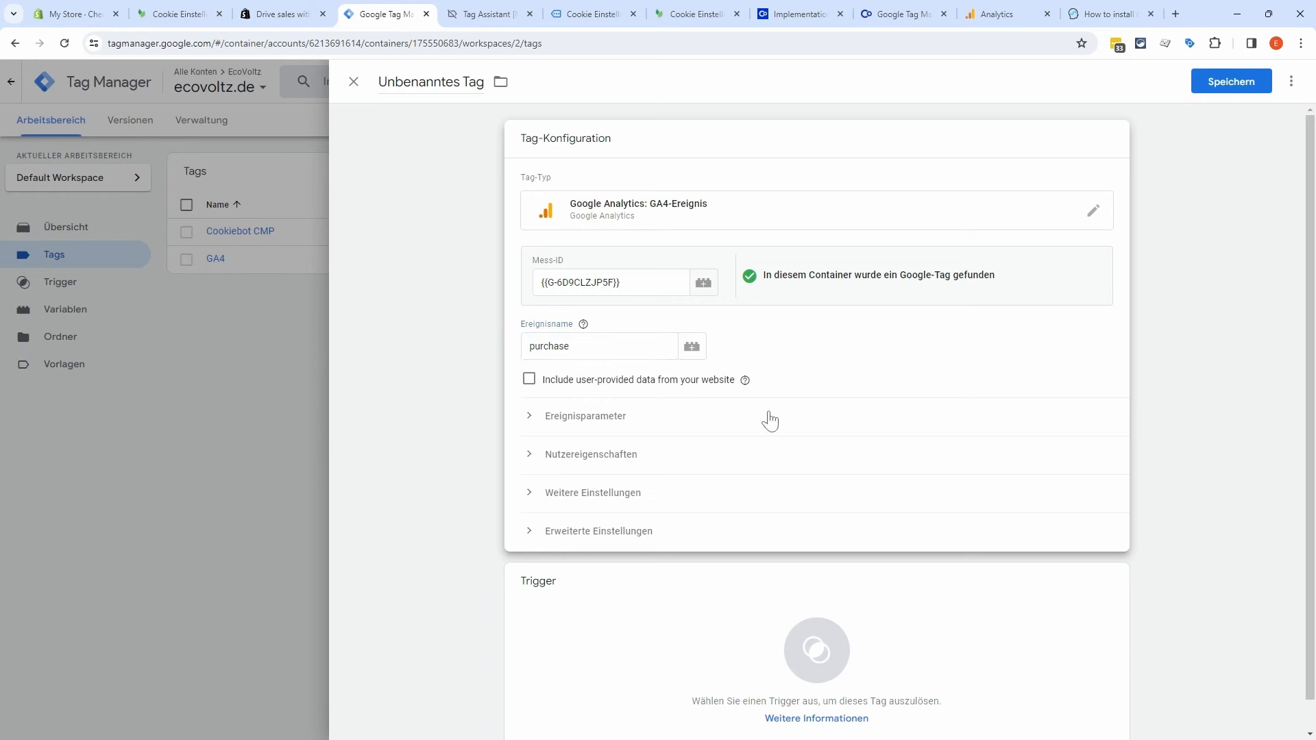
click(558, 500)
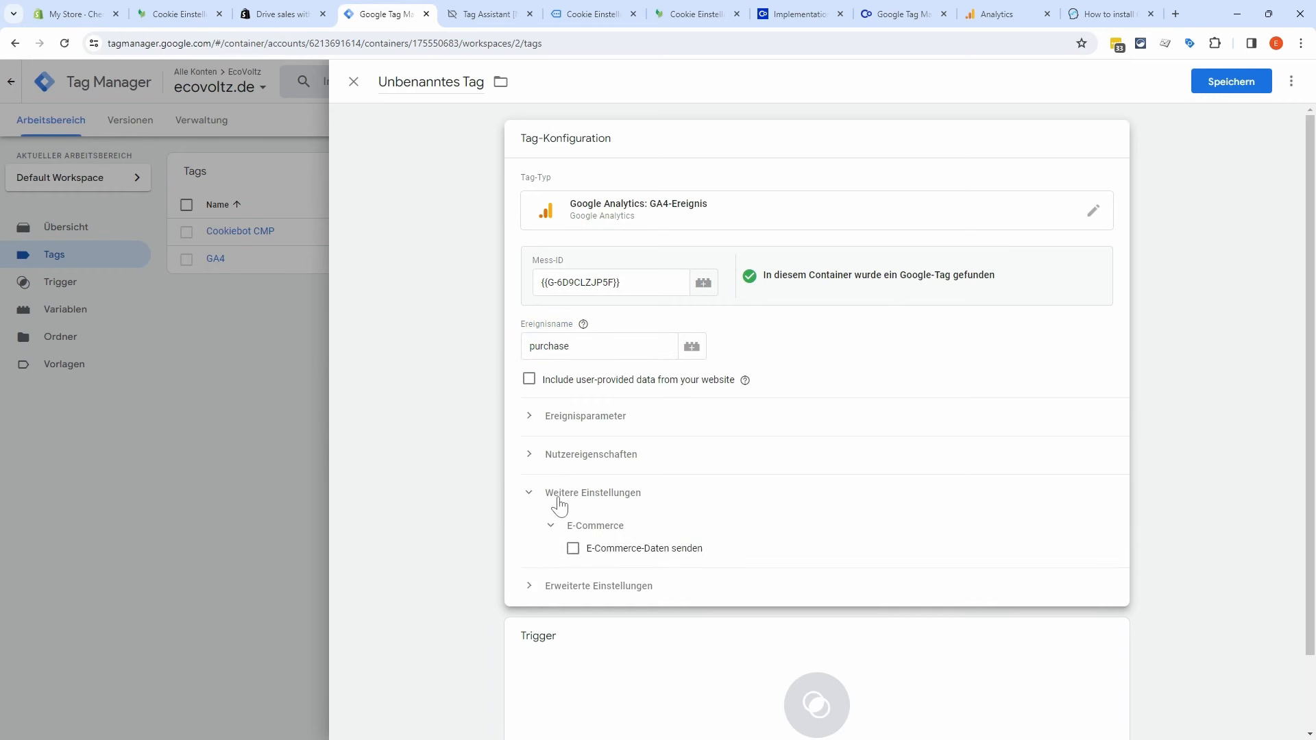
click(573, 549)
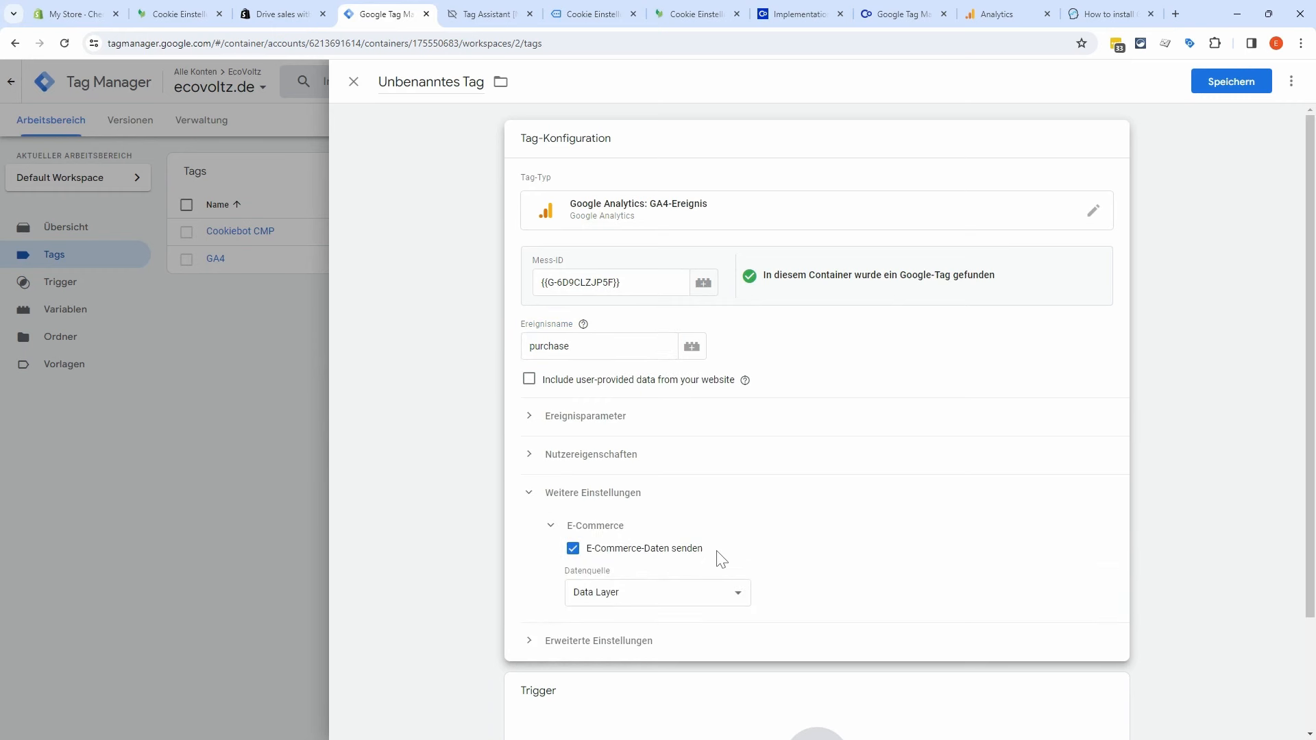
click(621, 601)
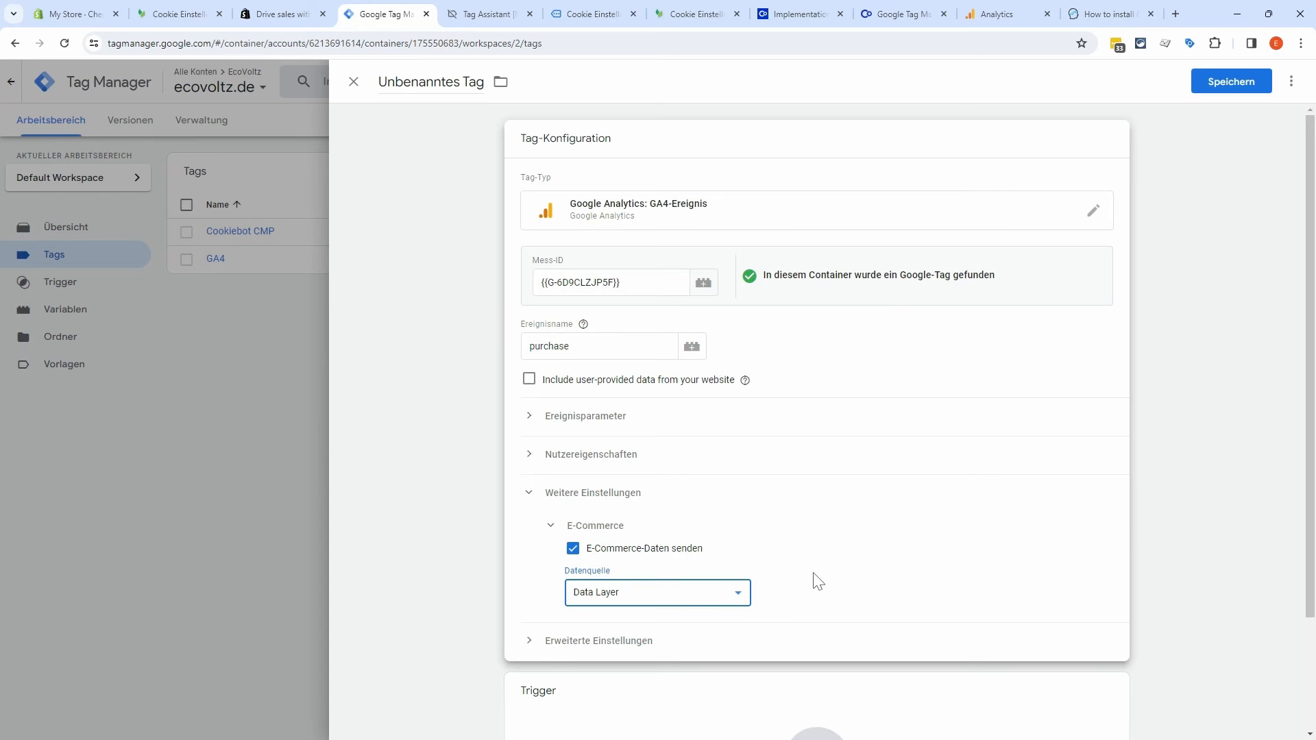
Step: Require additional consent for analytics_storage before the tag fires
click(524, 646)
scroll(825, 608, down, 6)
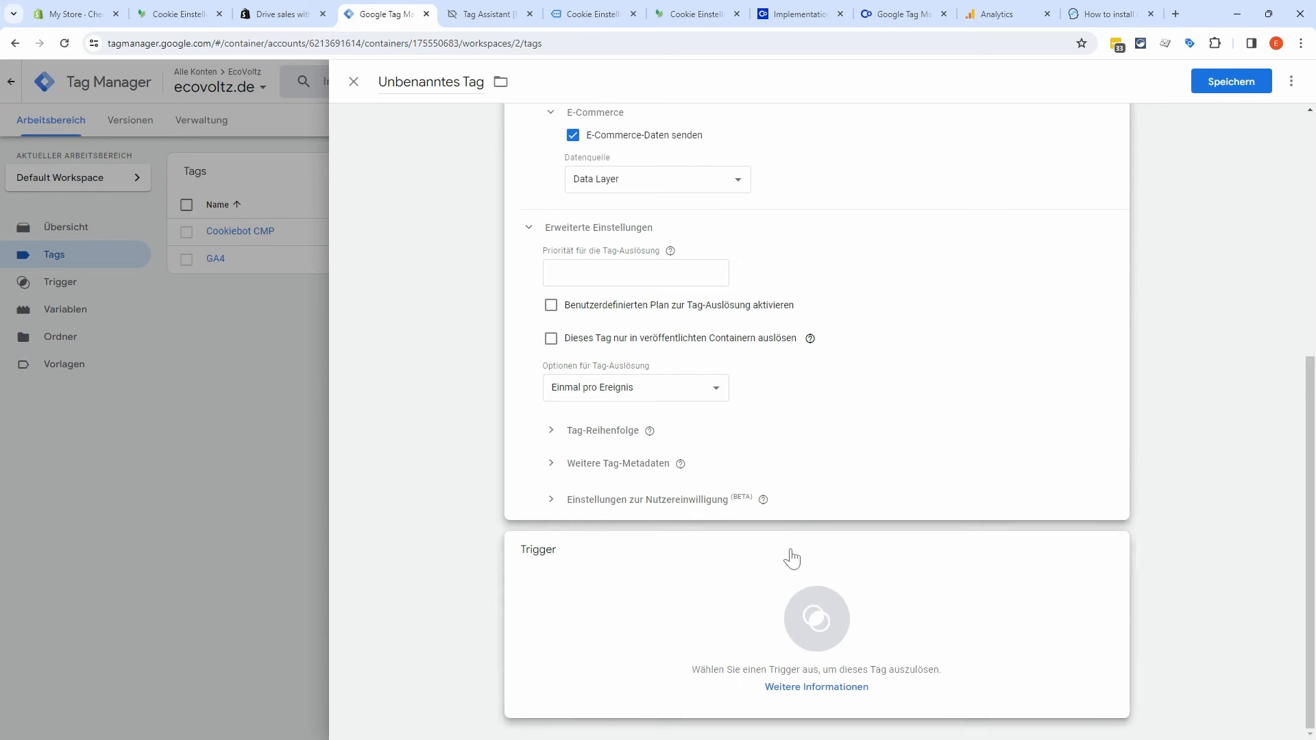
click(550, 502)
click(652, 624)
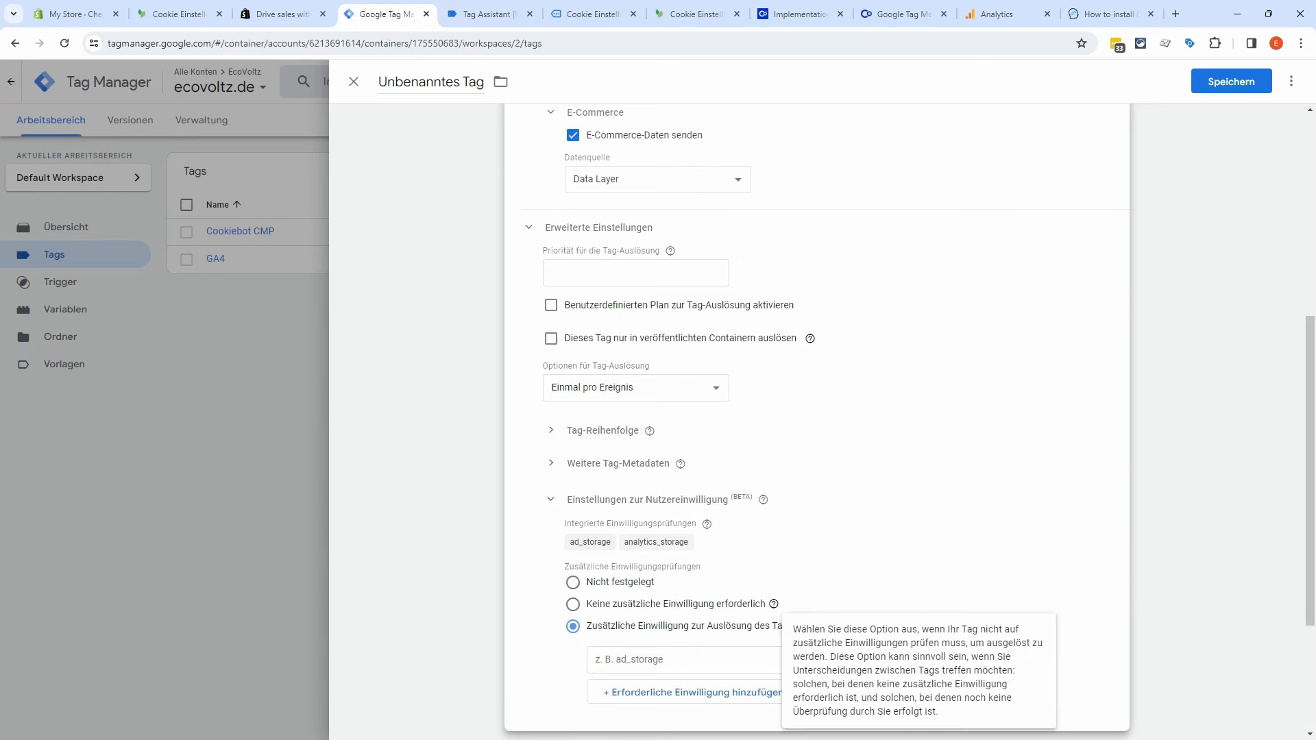
scroll(802, 579, down, 2)
click(693, 528)
click(692, 574)
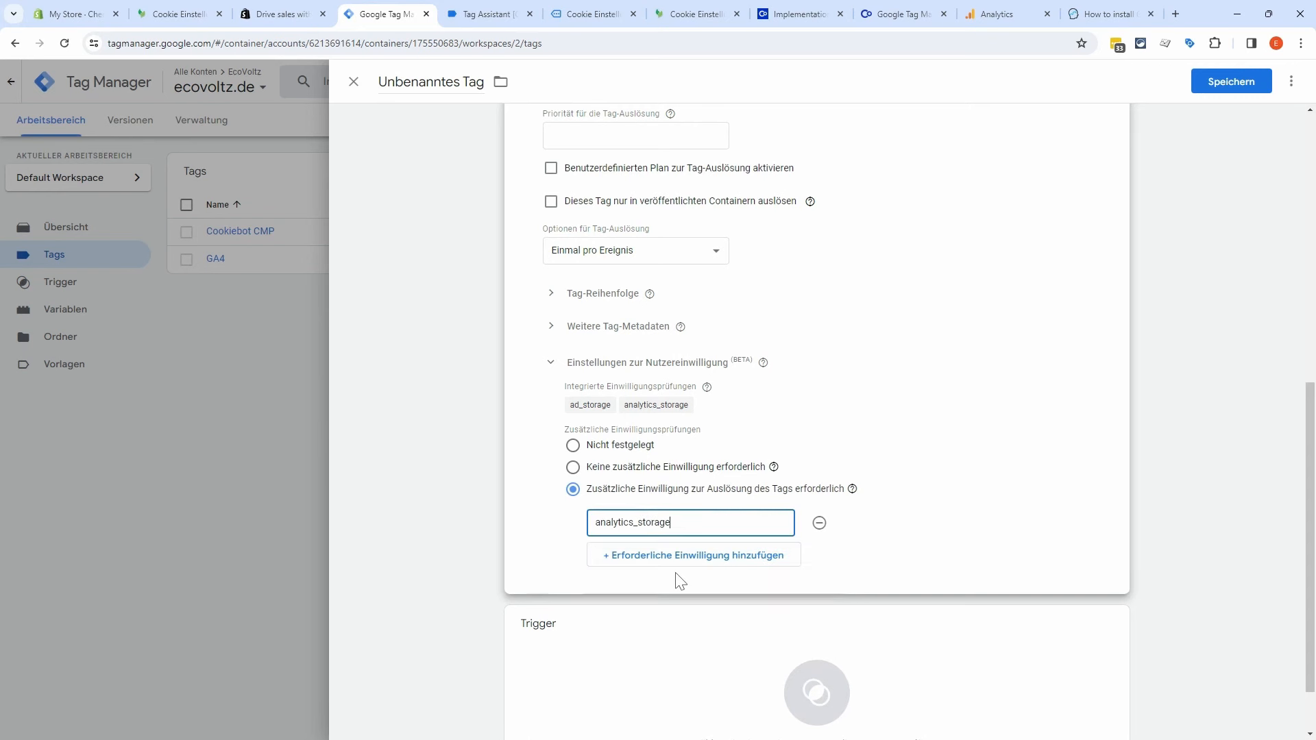
click(842, 524)
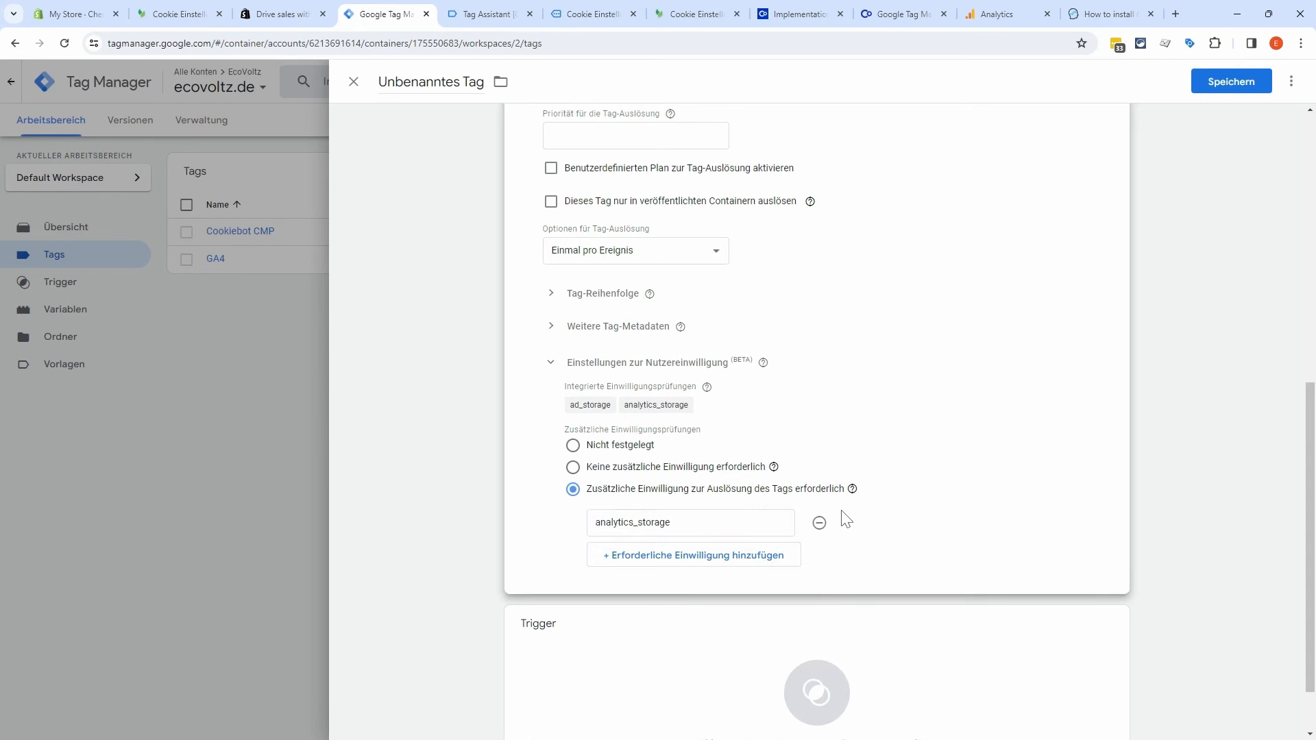
Step: Create and save a custom event trigger named purchase for the tag, firing on all custom events with event name purchase
scroll(871, 534, down, 1)
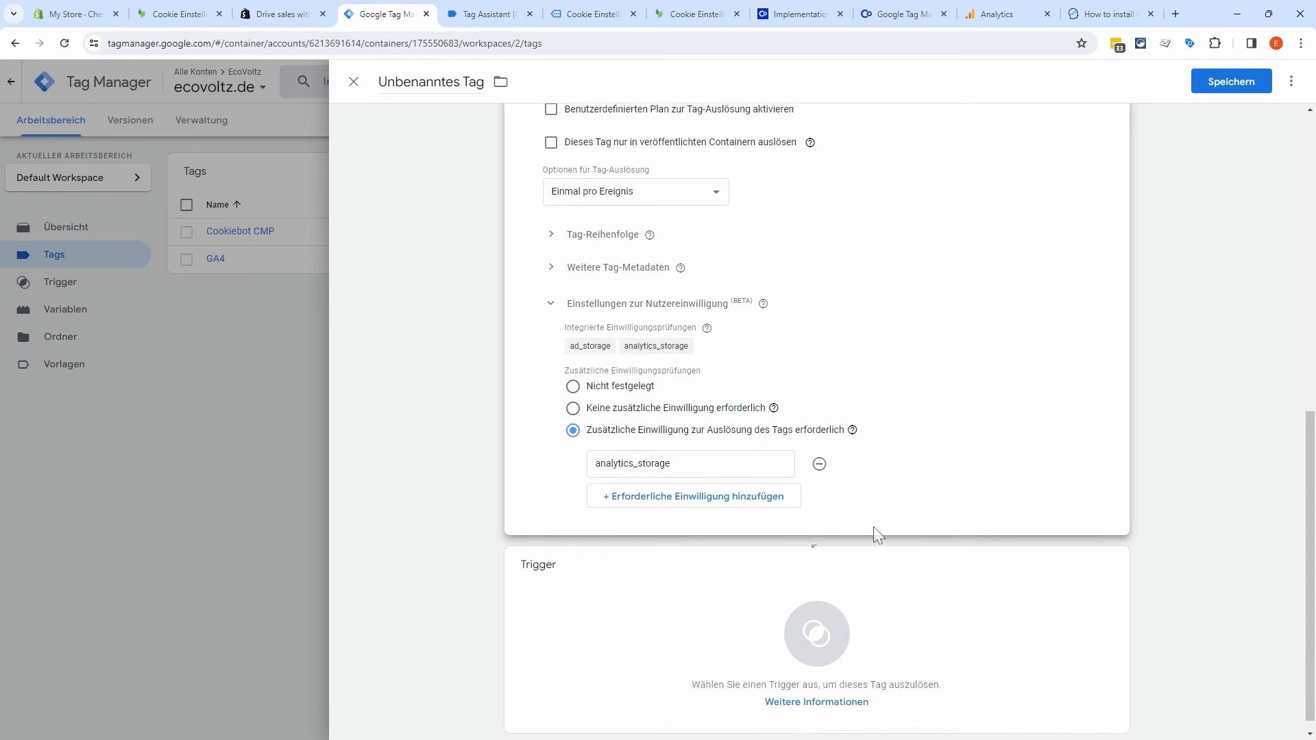
click(653, 643)
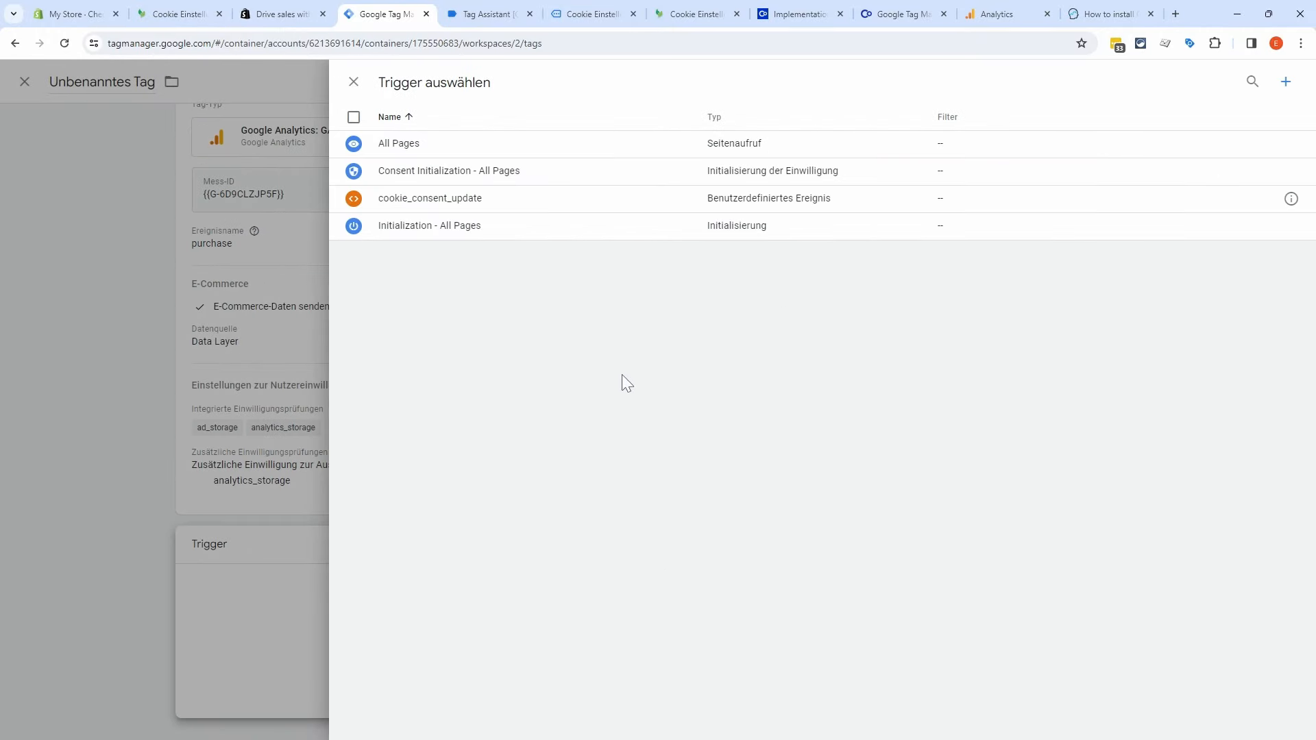
click(1286, 84)
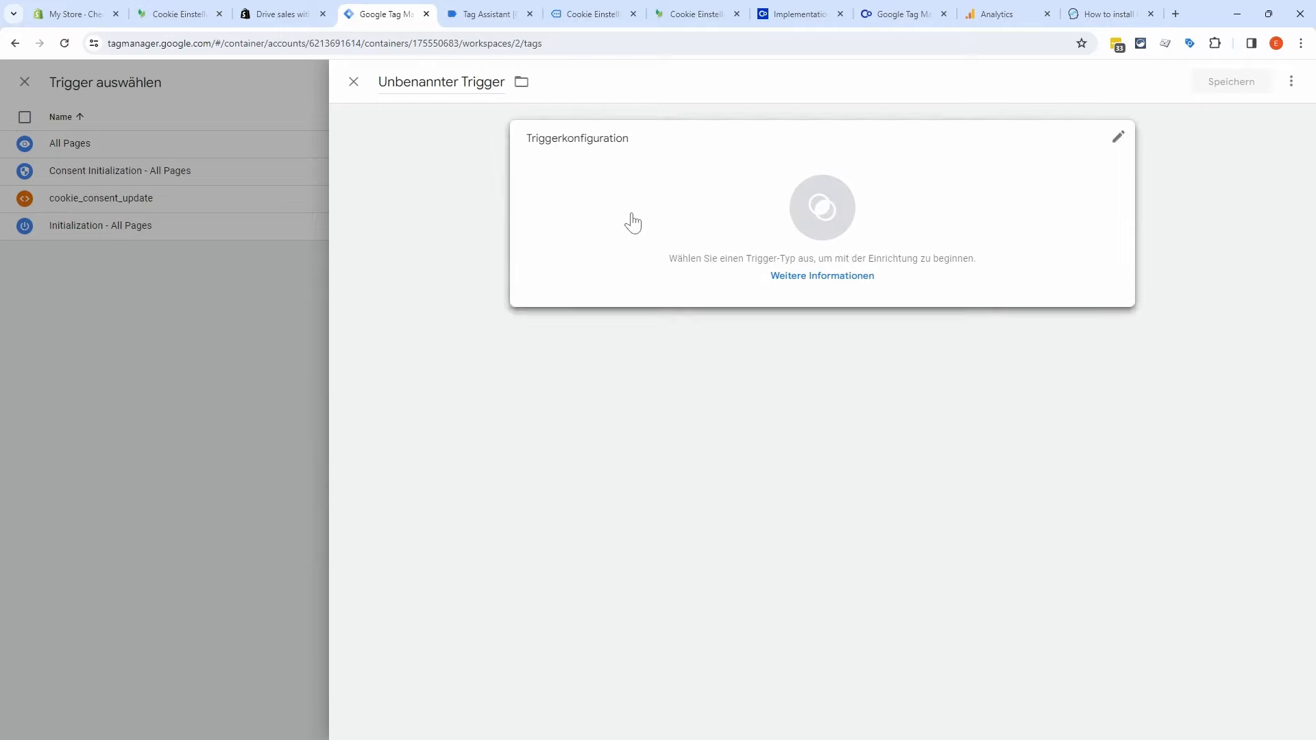
click(629, 220)
click(1097, 700)
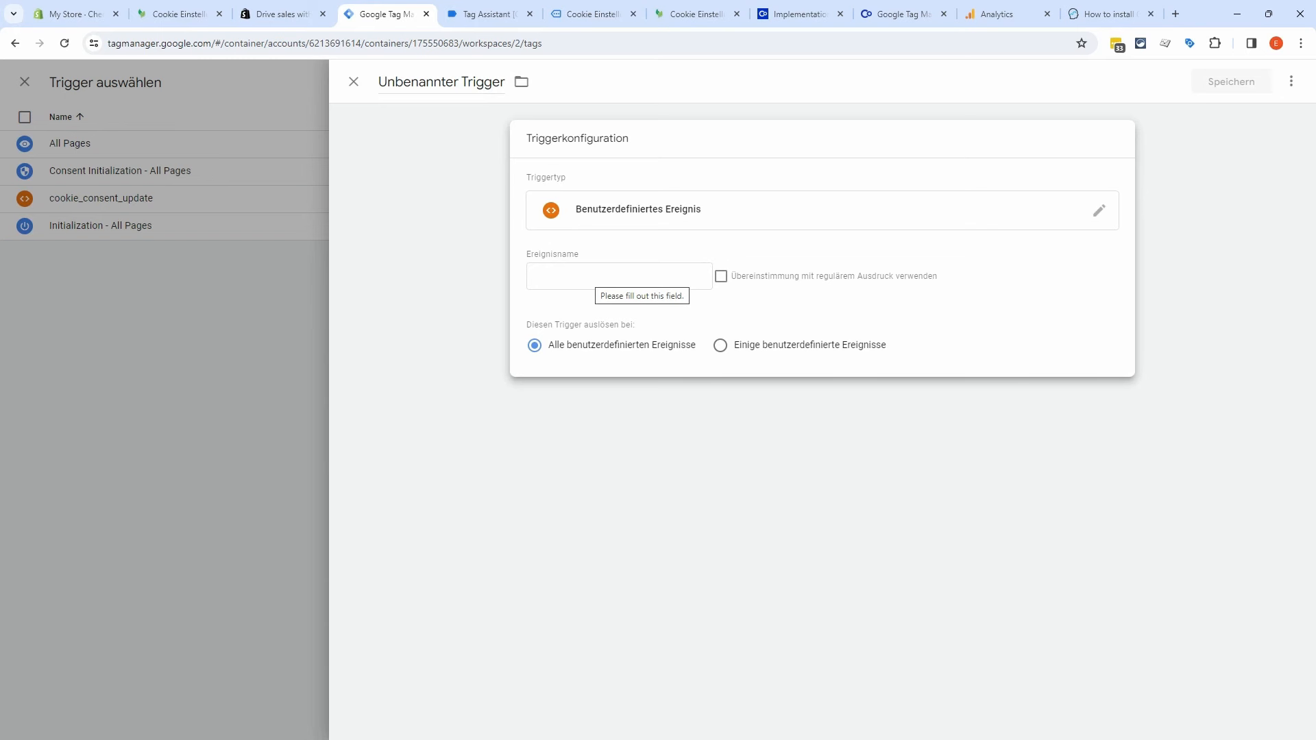
click(618, 277)
text(purchase)
key(ctrl+a)
key(ctrl+c)
click(441, 82)
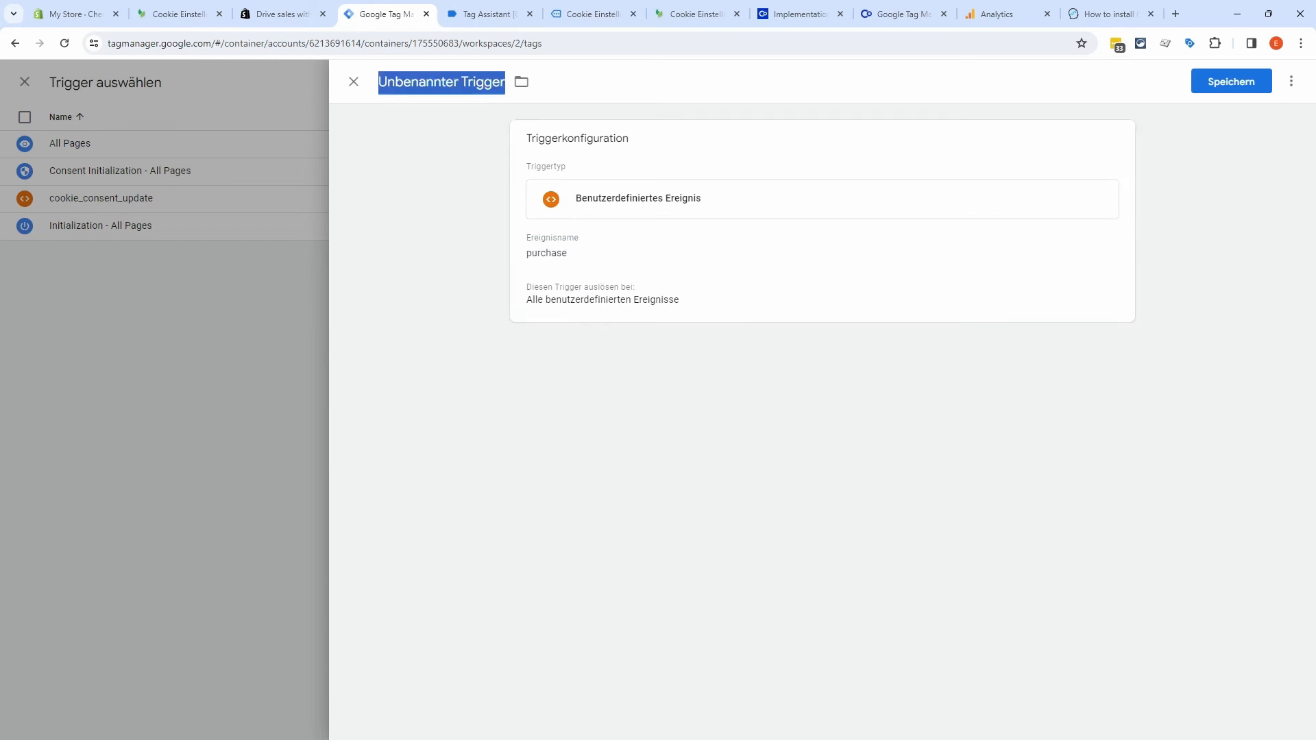
key(ctrl+v)
click(1228, 83)
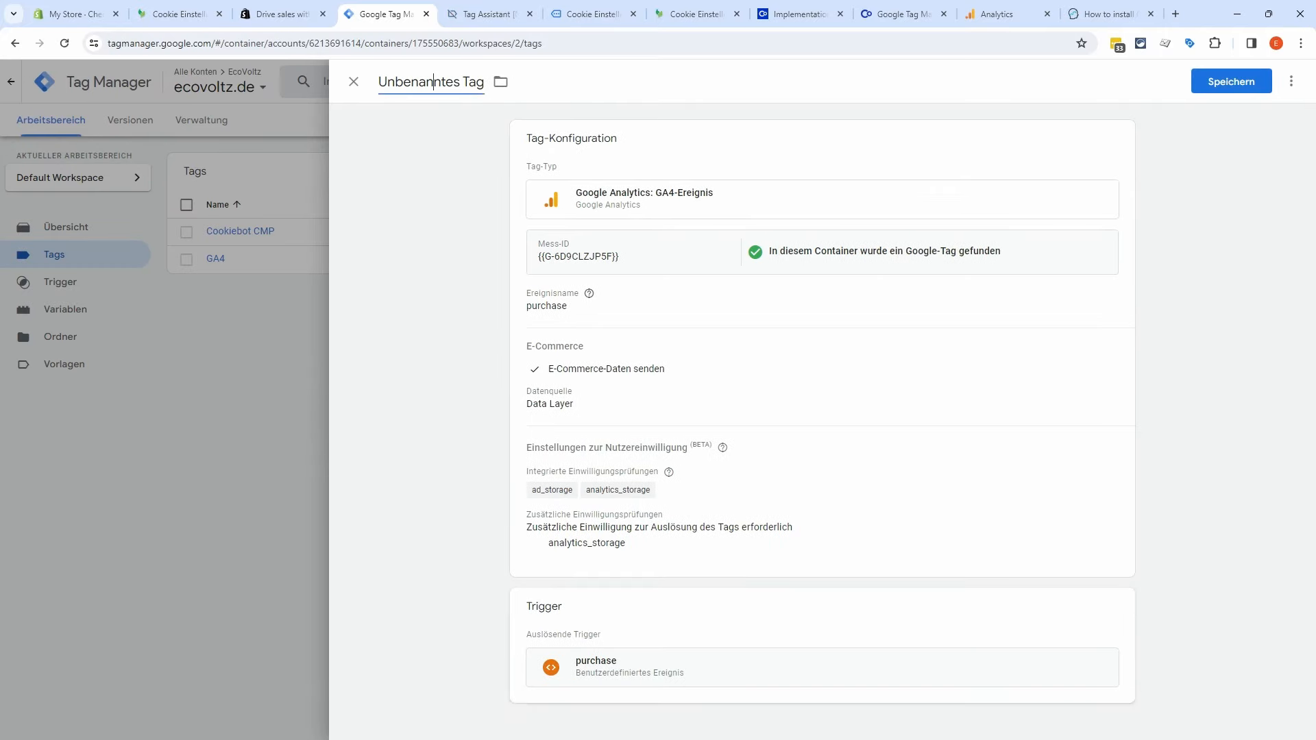
Step: Name the tag "GA4 Event - Purchase" and save it
click(431, 81)
text(GA4)
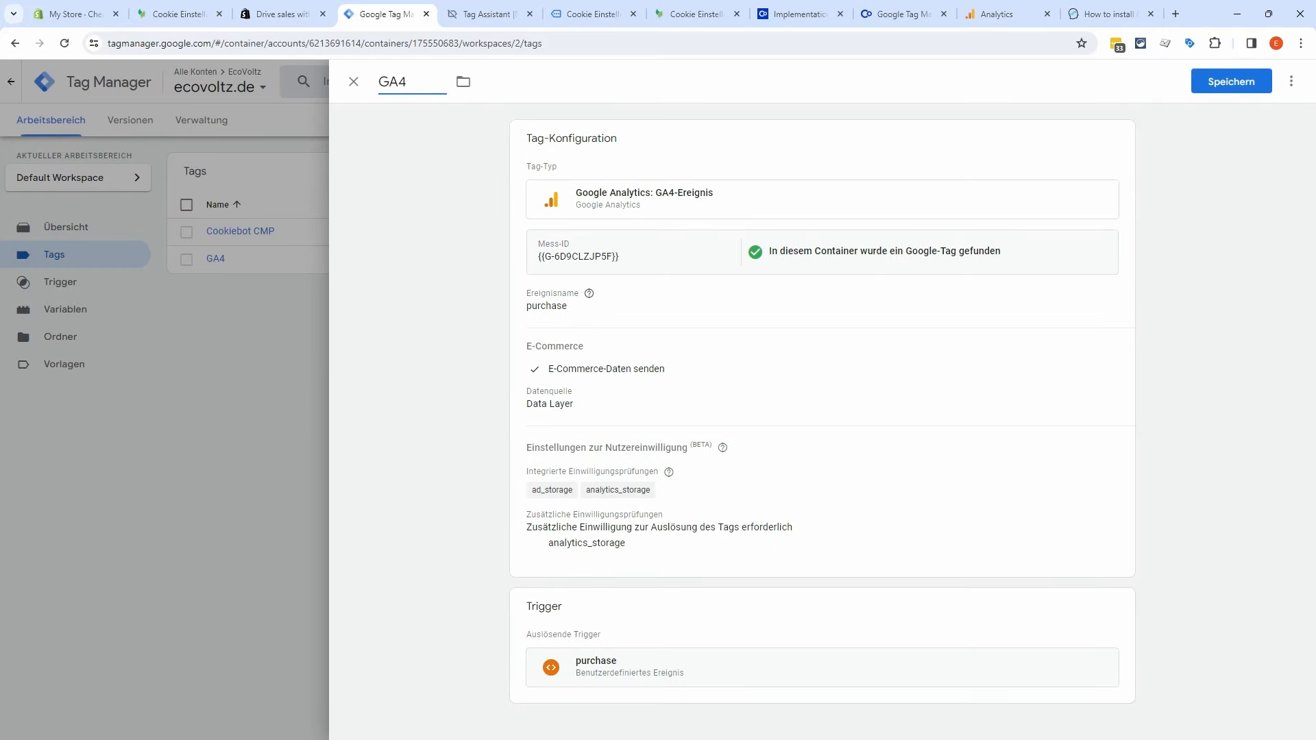
text( Event - Purchase)
click(1227, 87)
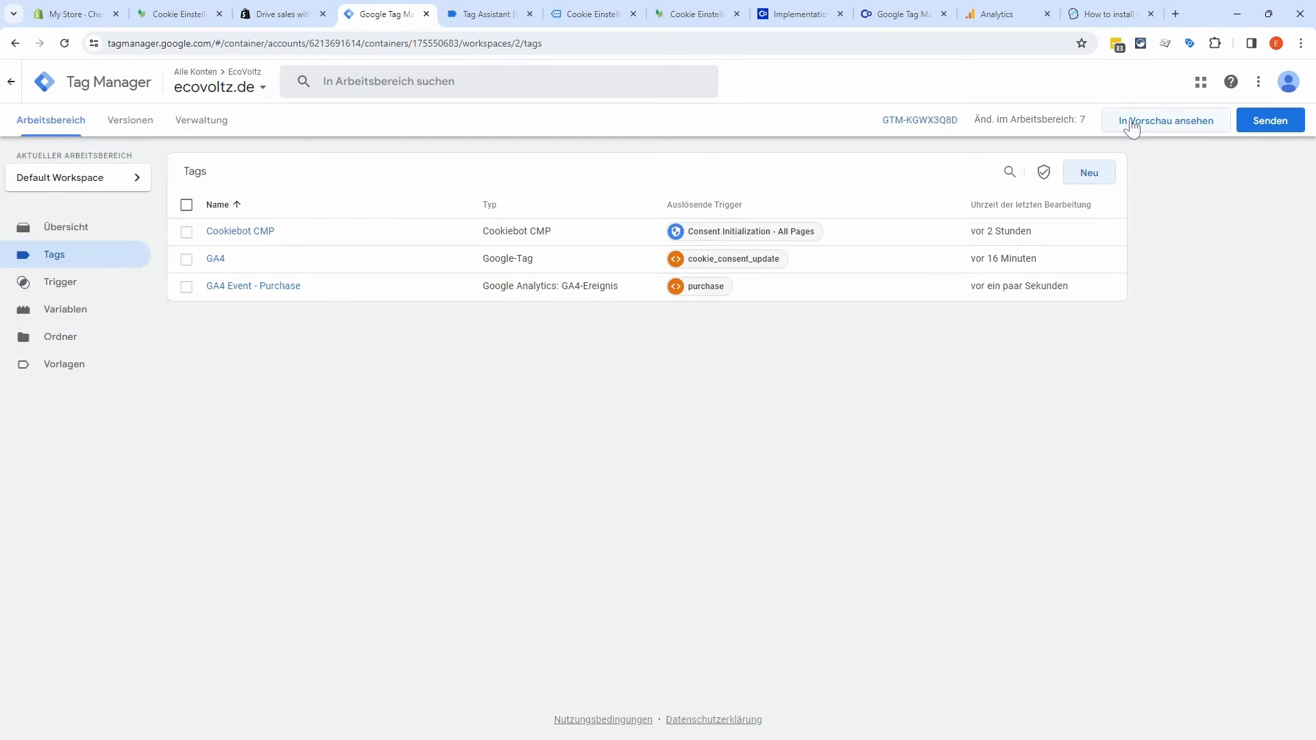
click(529, 14)
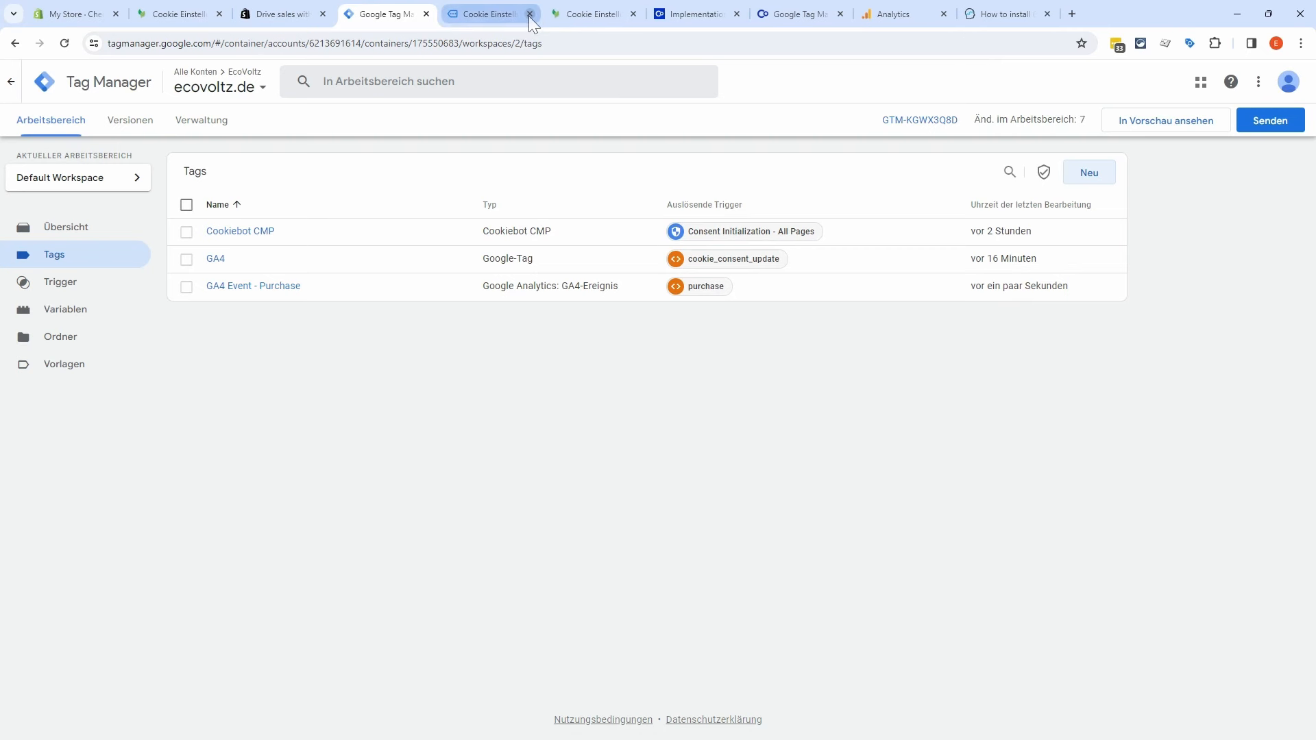
click(529, 14)
click(1162, 125)
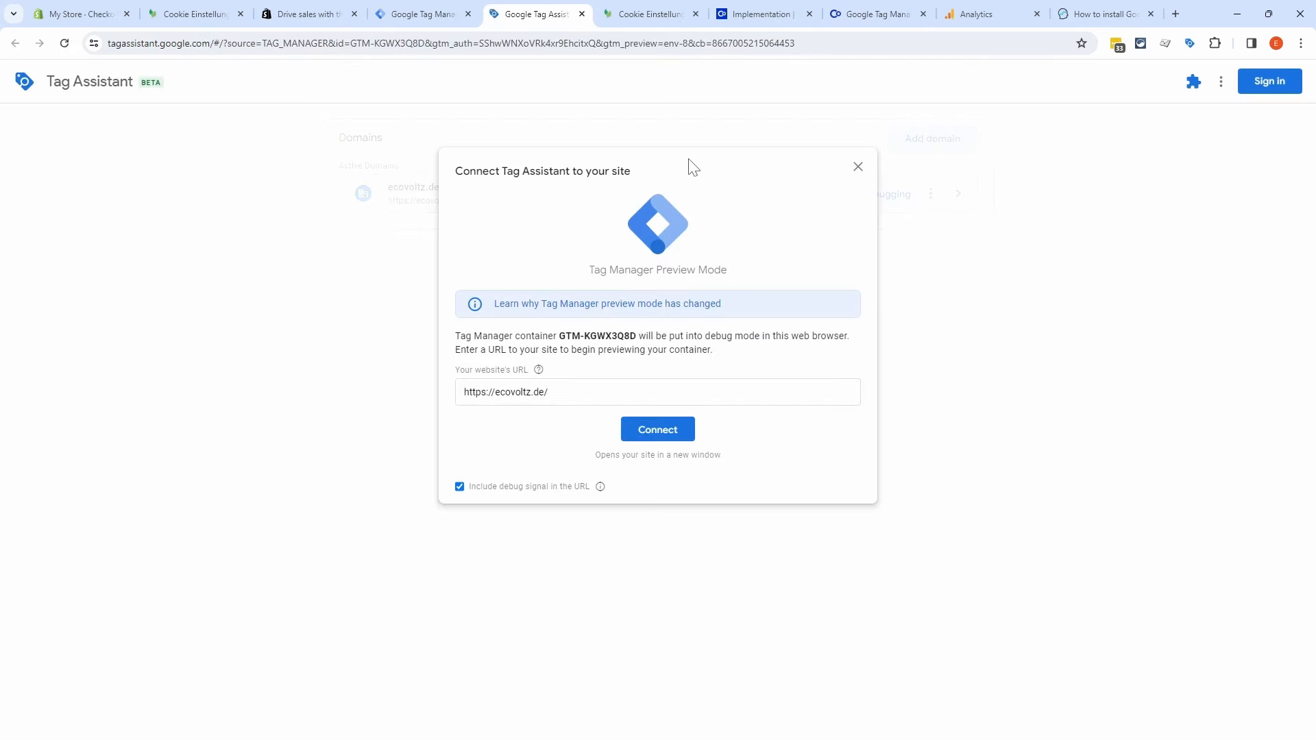
click(662, 433)
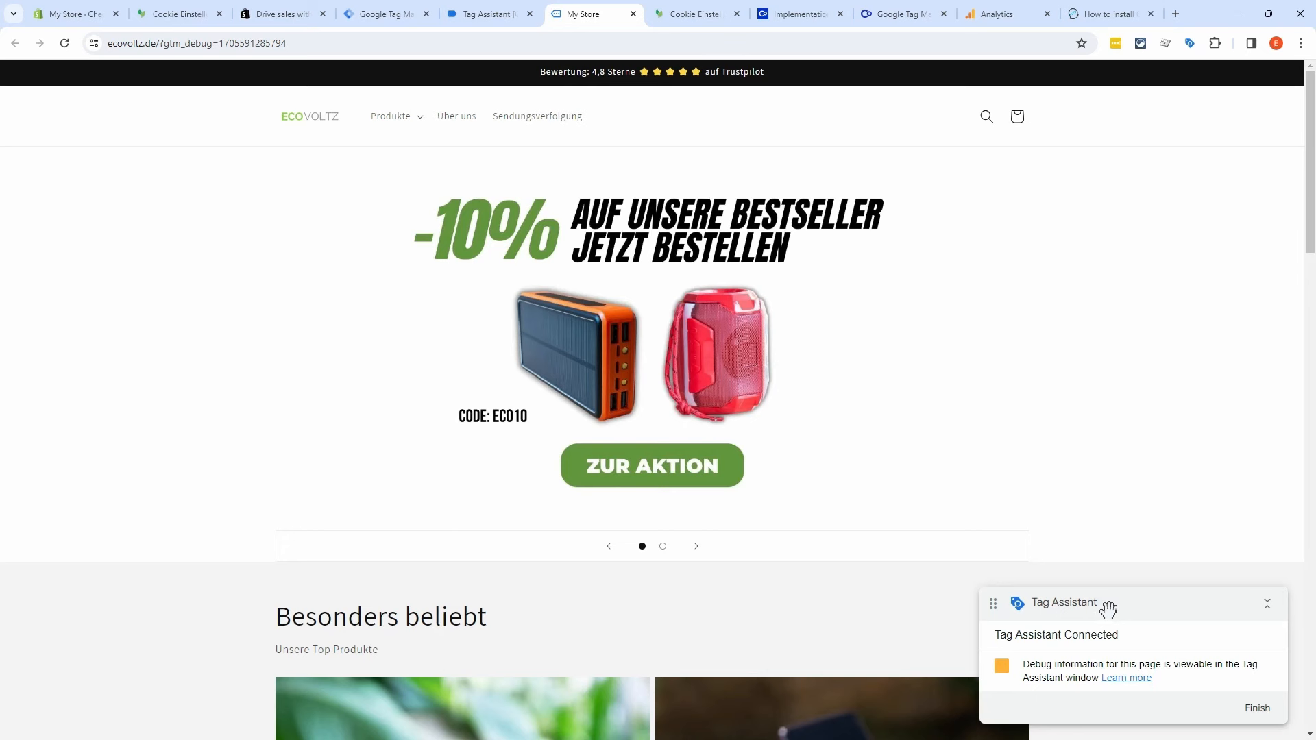
mouse_move(1106, 608)
mouse_down()
mouse_move(1087, 564)
mouse_move(1110, 610)
mouse_up()
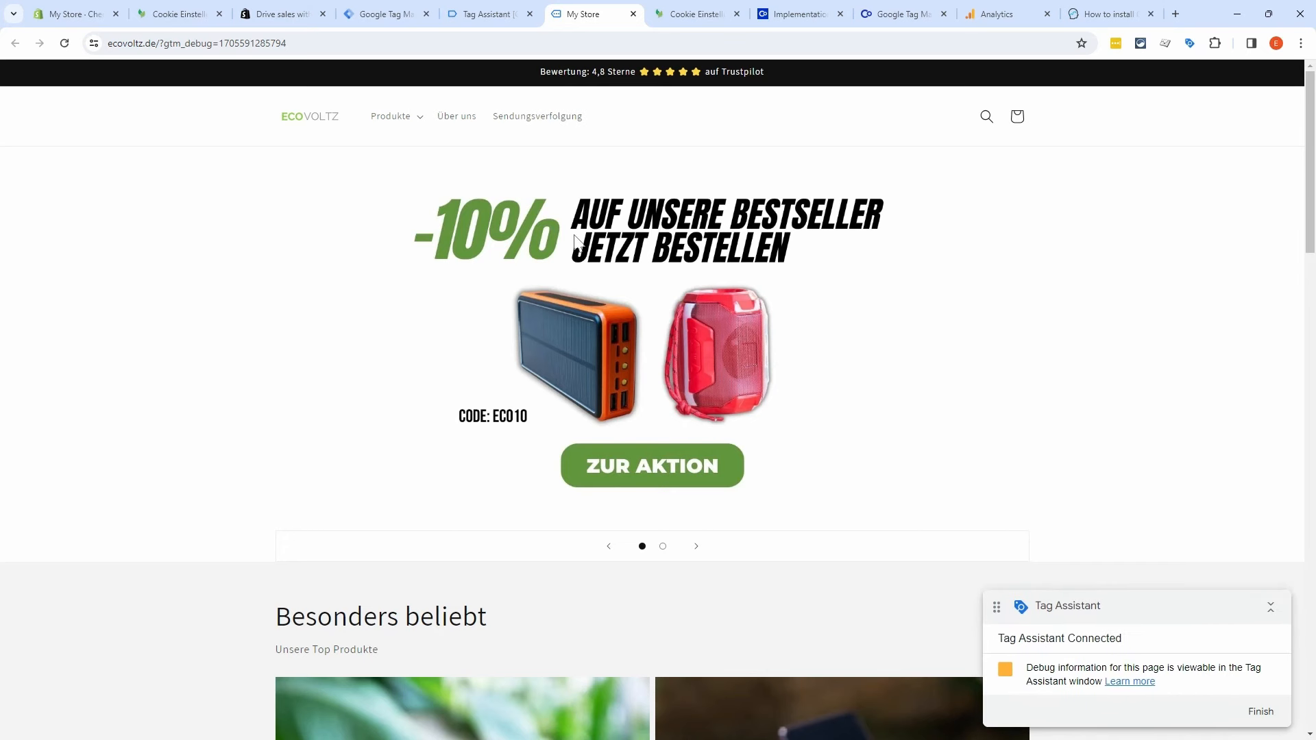
Step: Check in Tag Assistant which tags fired on the My Store page and return to the store's home page
click(490, 14)
click(653, 320)
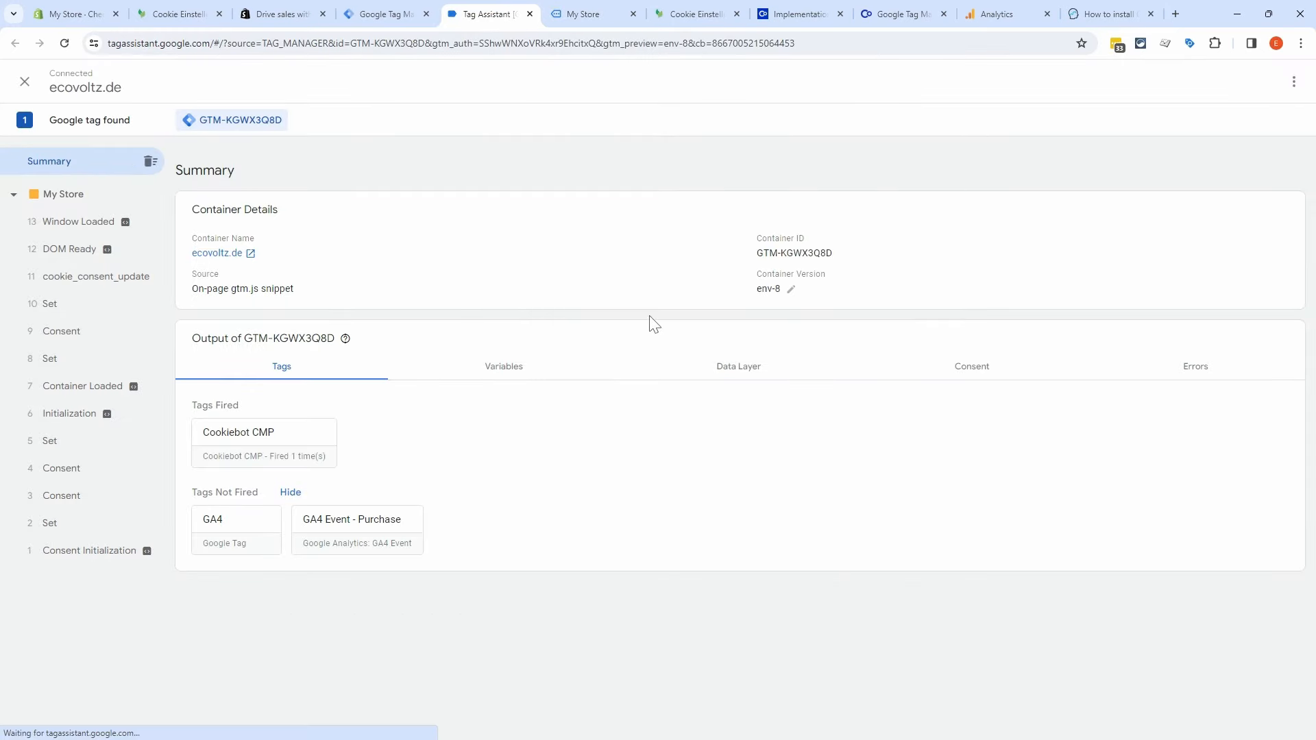
click(89, 195)
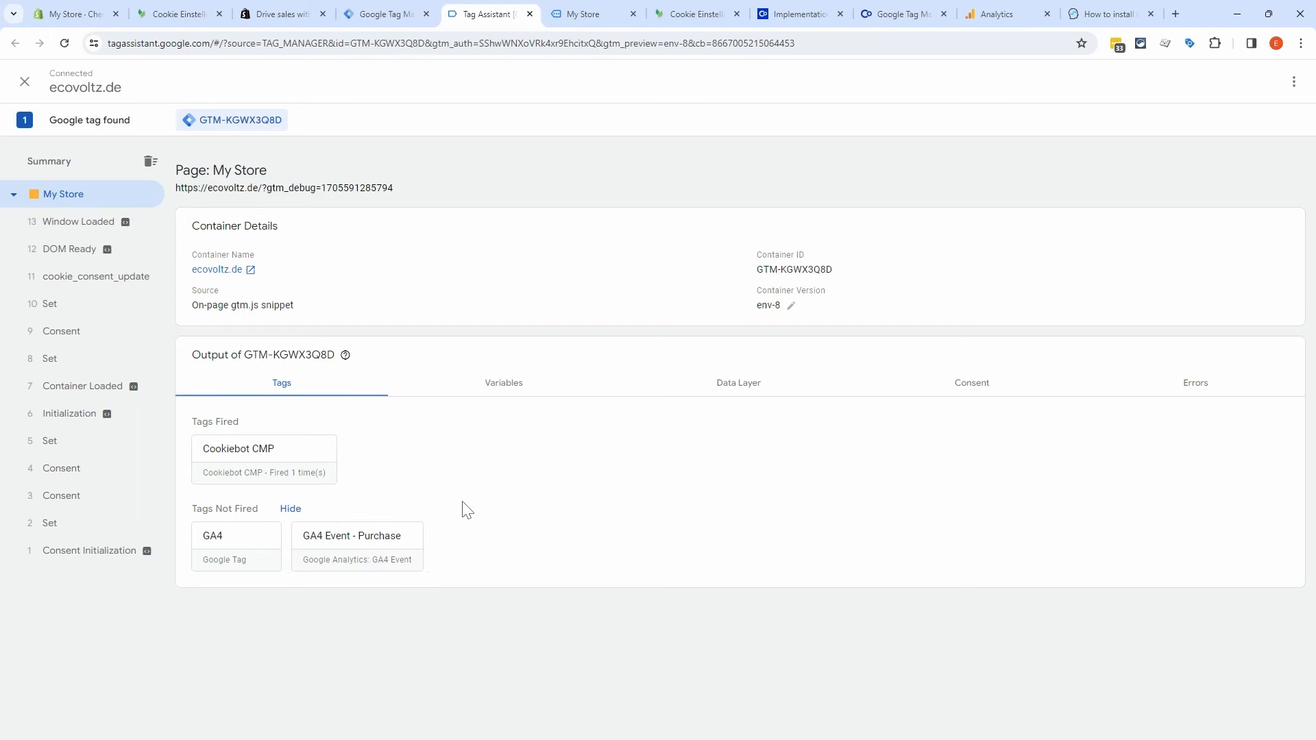
click(582, 14)
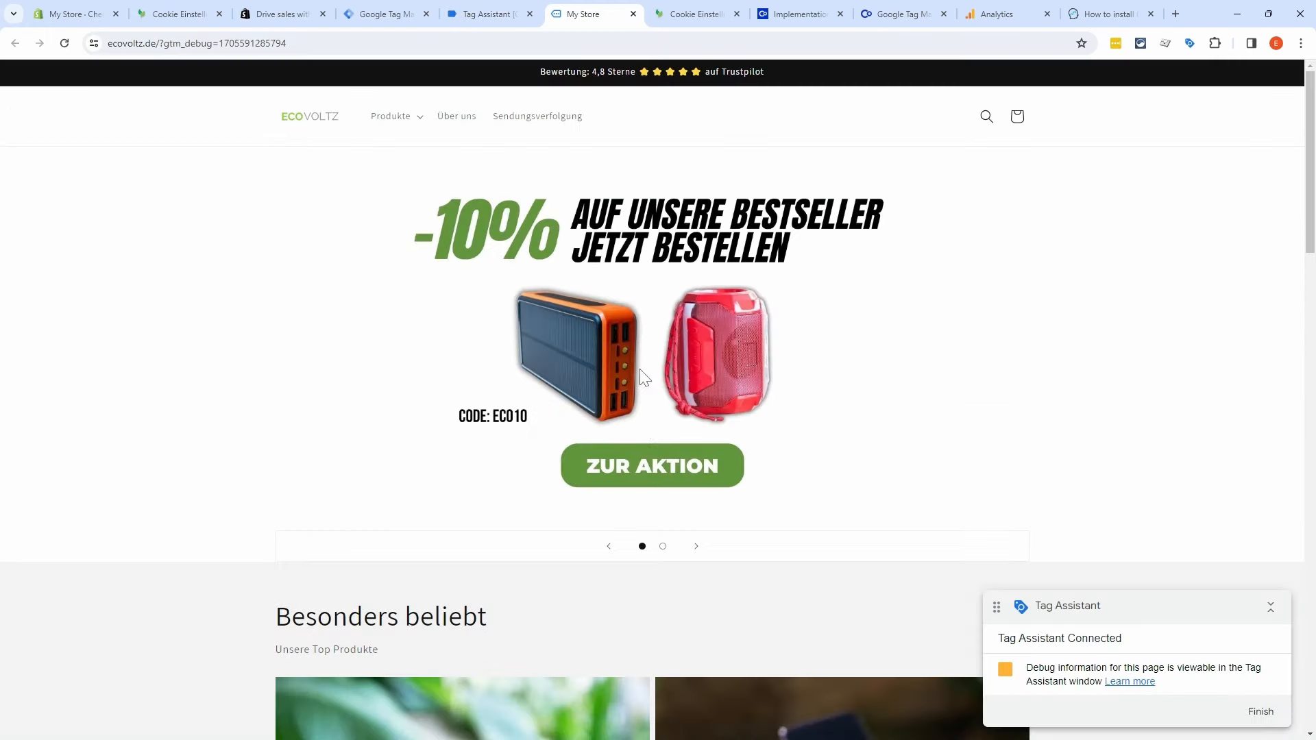
Step: Change the cookie consent on the store's Cookie Einstellungen page to allow all cookies
scroll(647, 425, down, 15)
scroll(654, 524, down, 9)
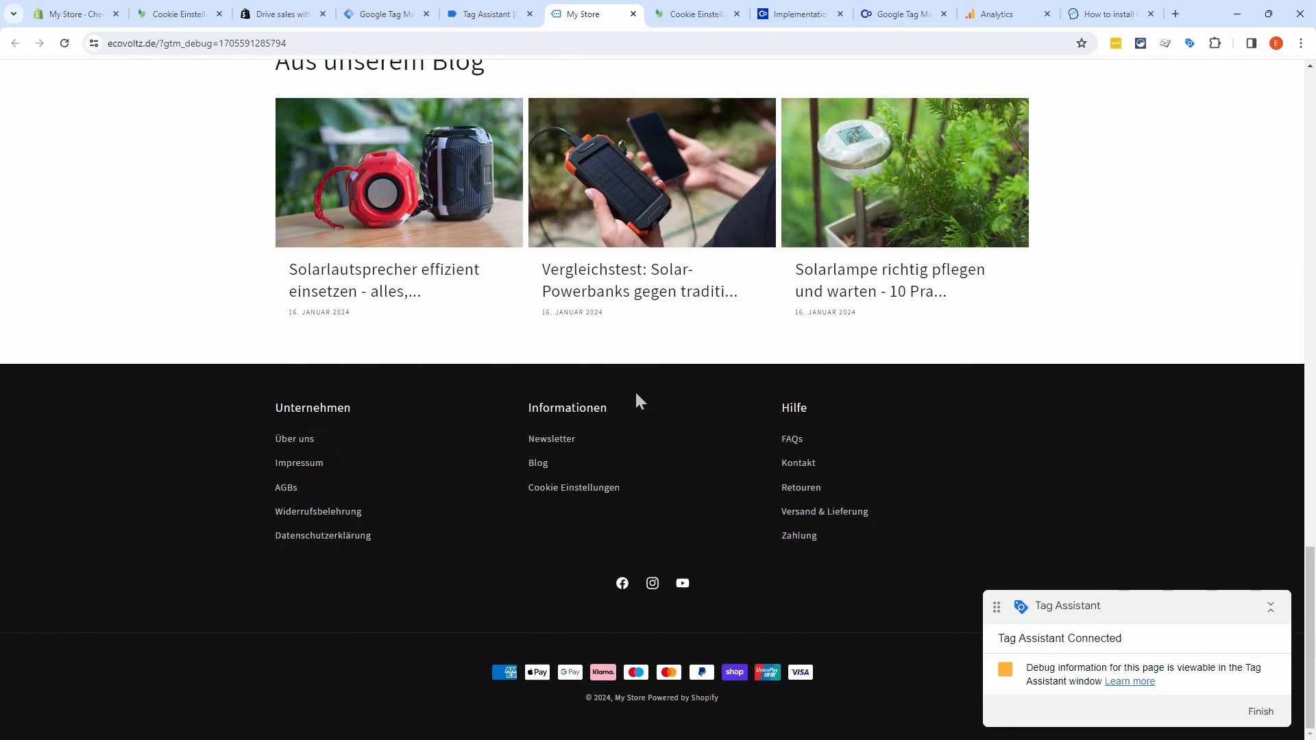
click(575, 489)
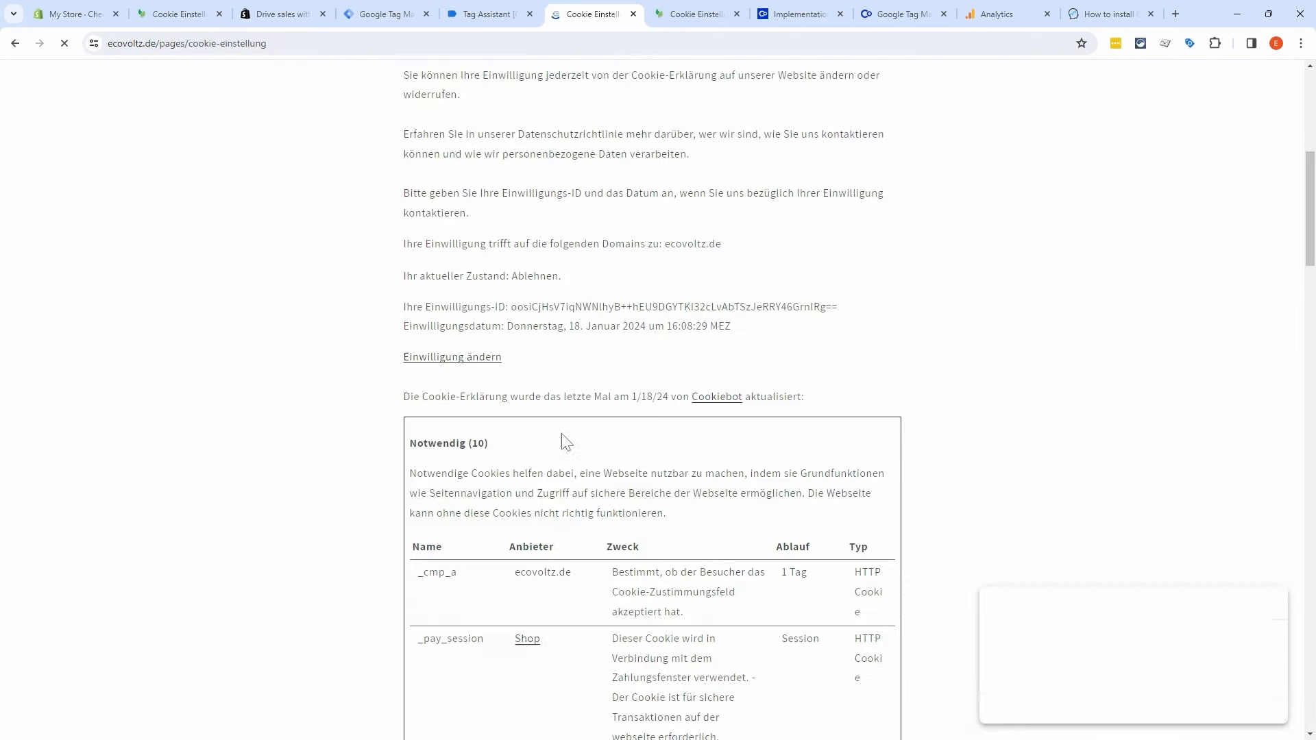
click(465, 357)
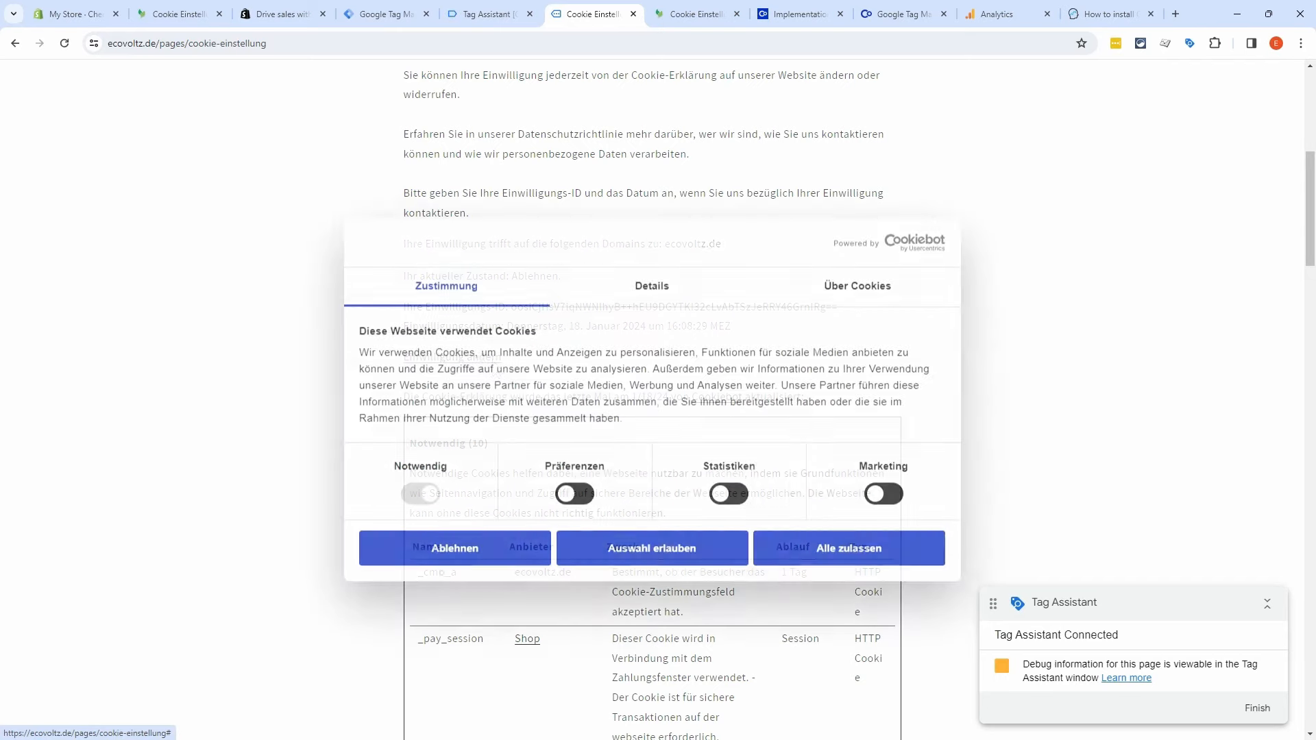
click(849, 546)
scroll(650, 397, up, 7)
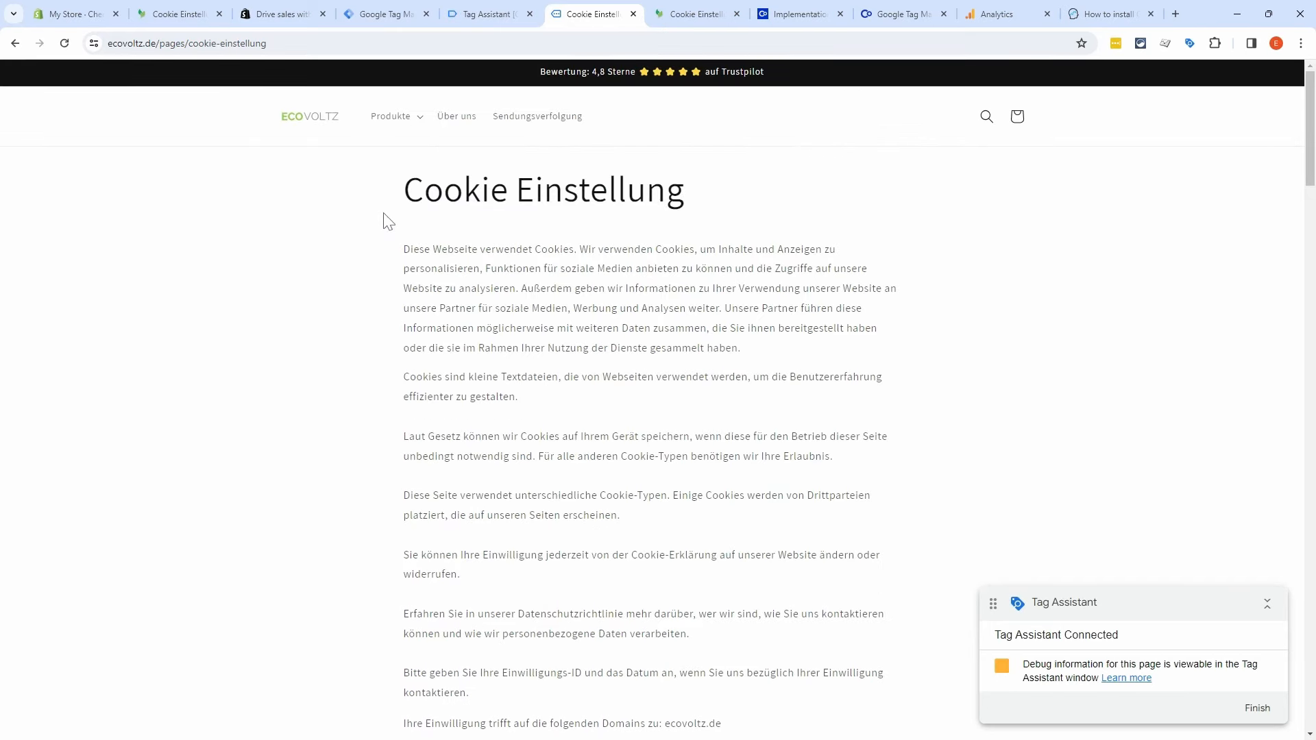
Step: Switch to Google Analytics, close the web stream details and view the property's DebugView
click(997, 13)
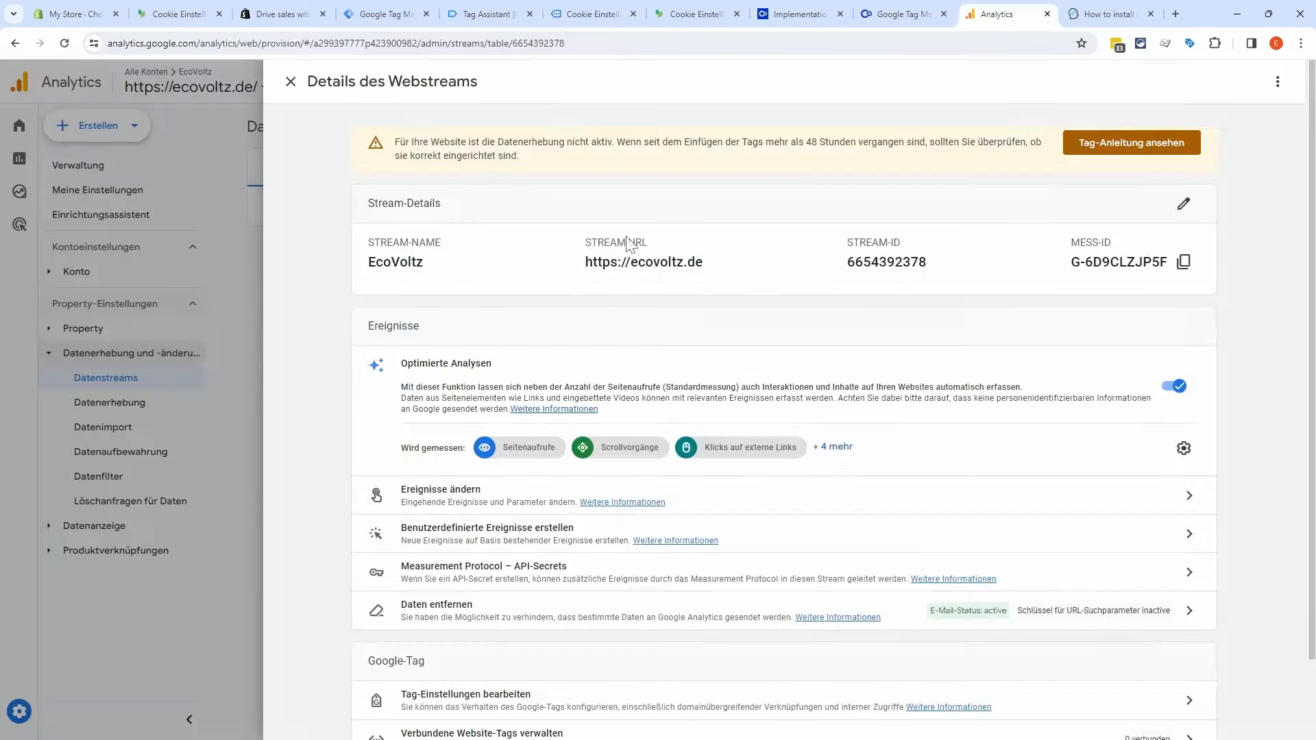
click(291, 81)
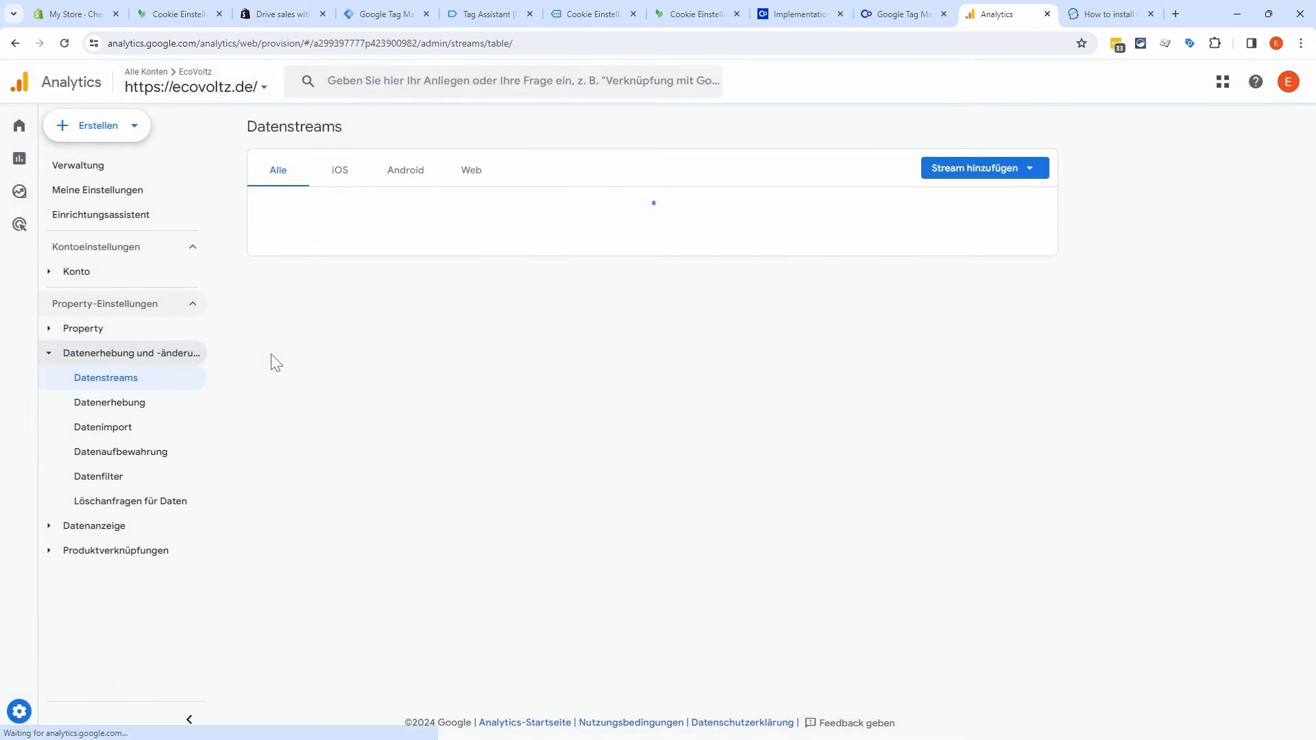
click(51, 526)
scroll(147, 558, down, 1)
click(121, 655)
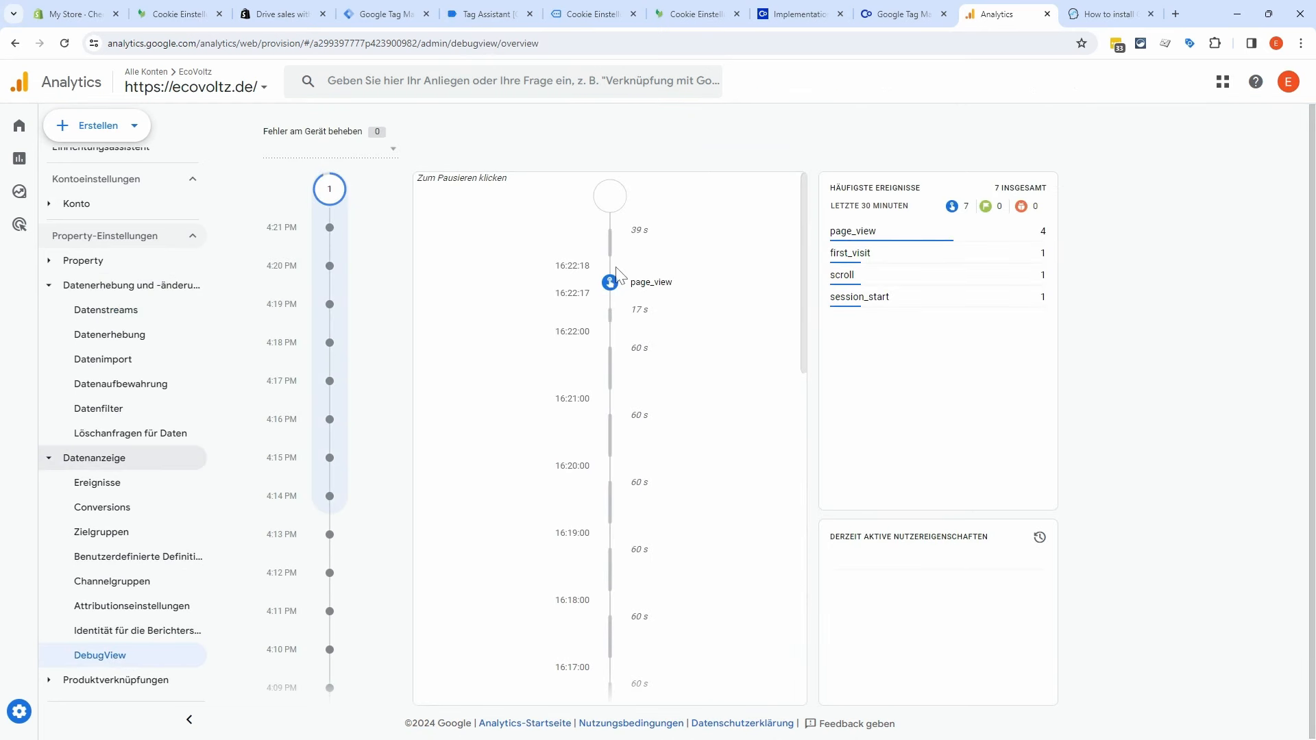
Step: Return to the store preview and open the bestseller Lautsprecher product page
click(601, 19)
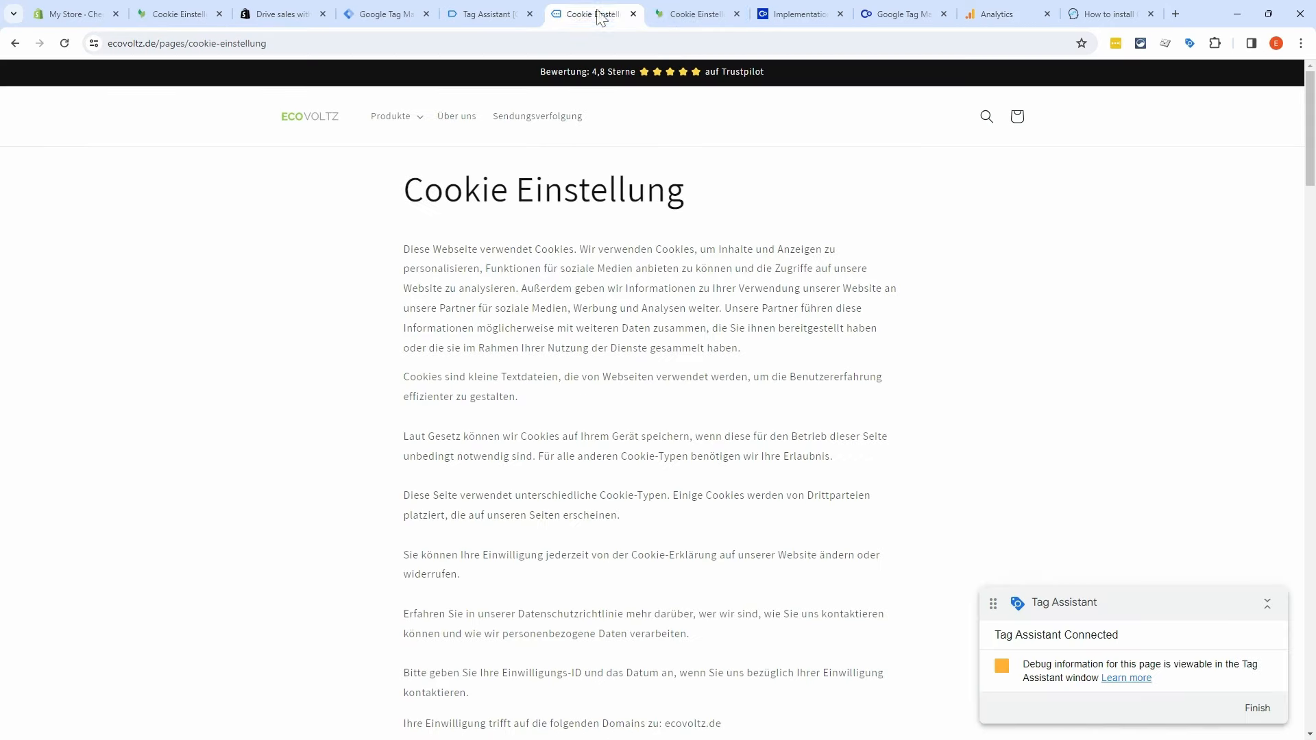
click(416, 116)
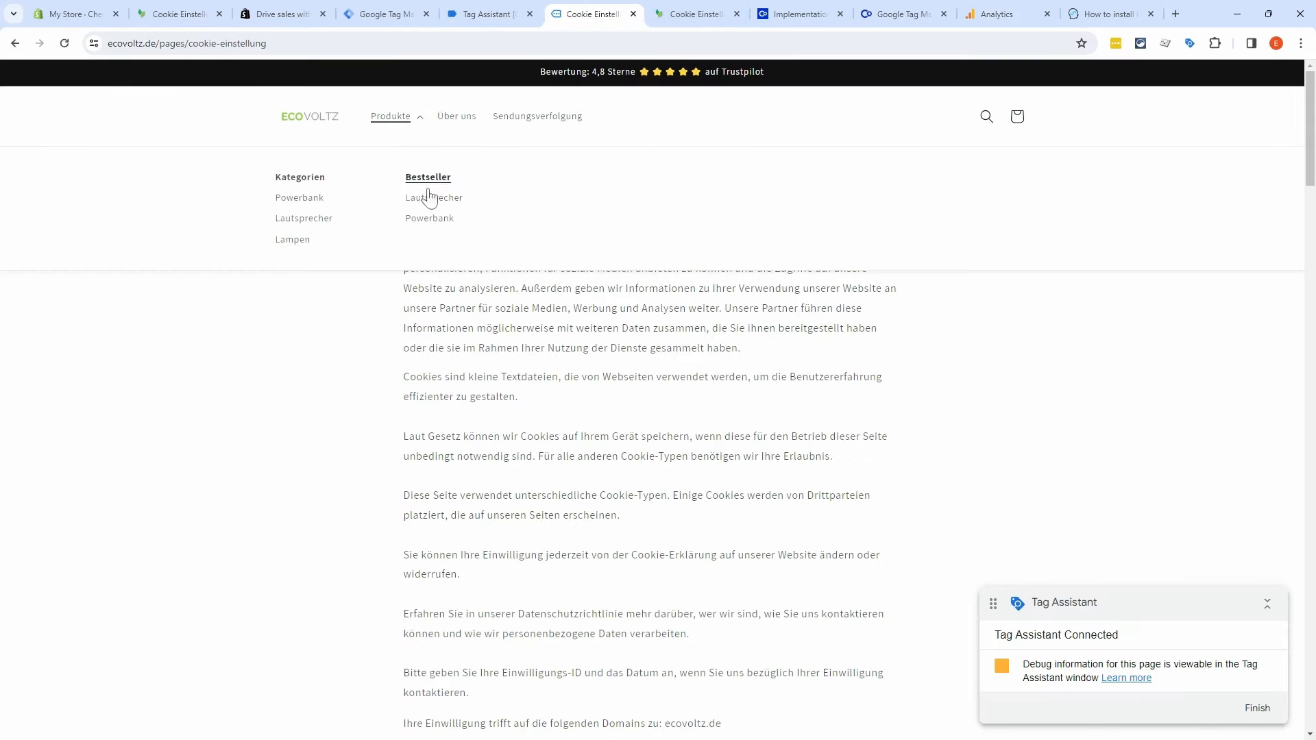
click(429, 198)
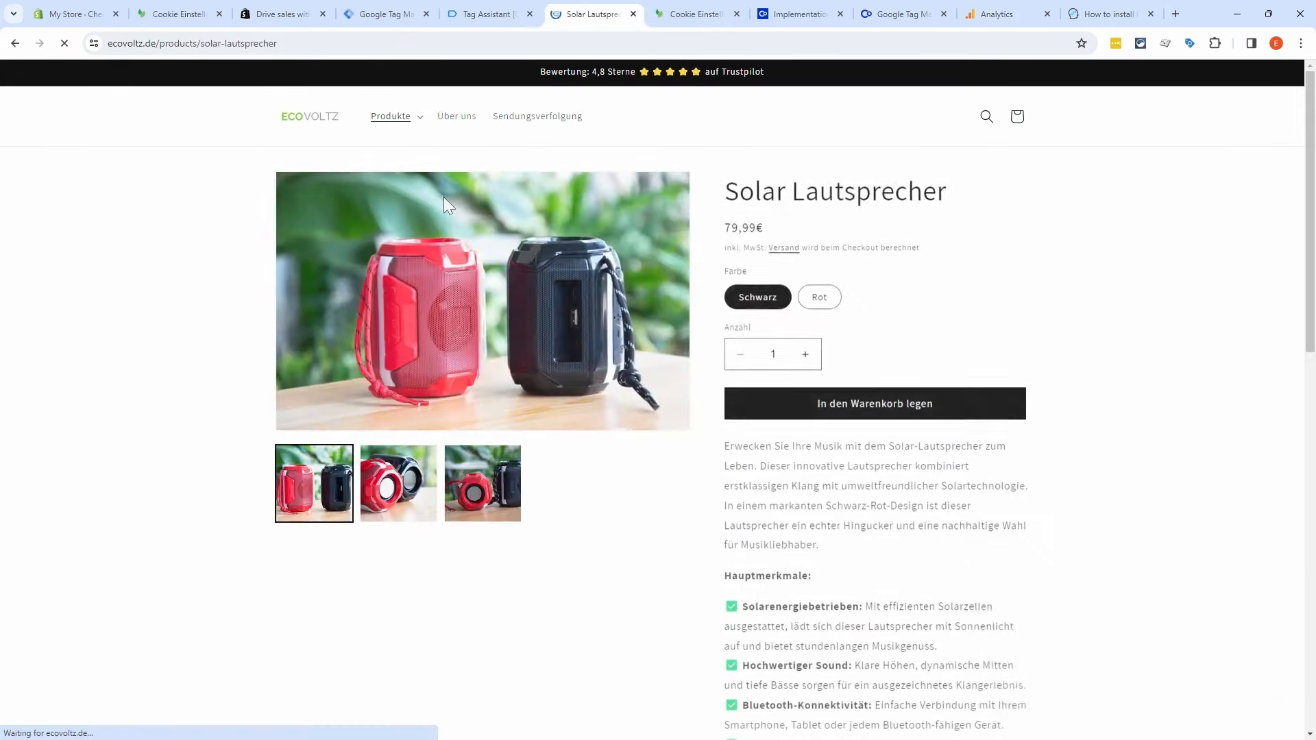
Step: Switch to the Shopify admin and activate test mode for Shopify Payments in the payment settings
click(55, 14)
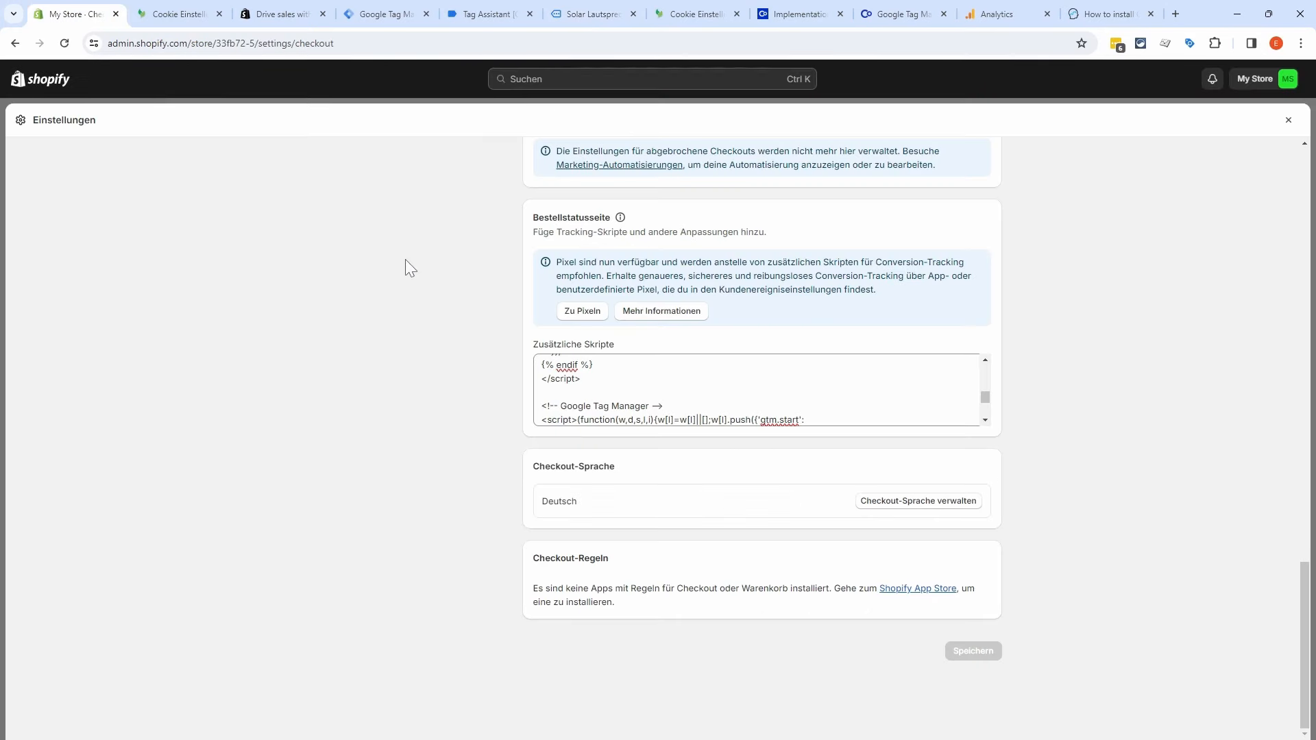
click(1288, 120)
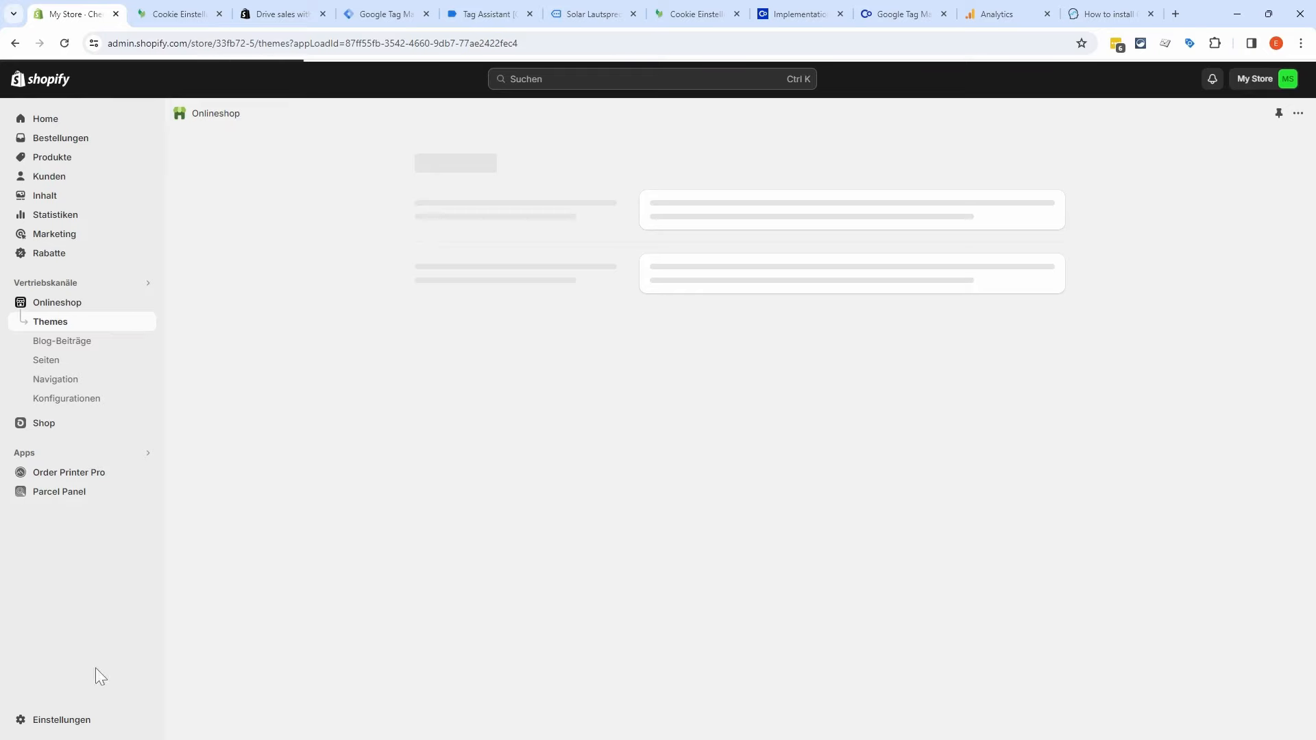
click(61, 720)
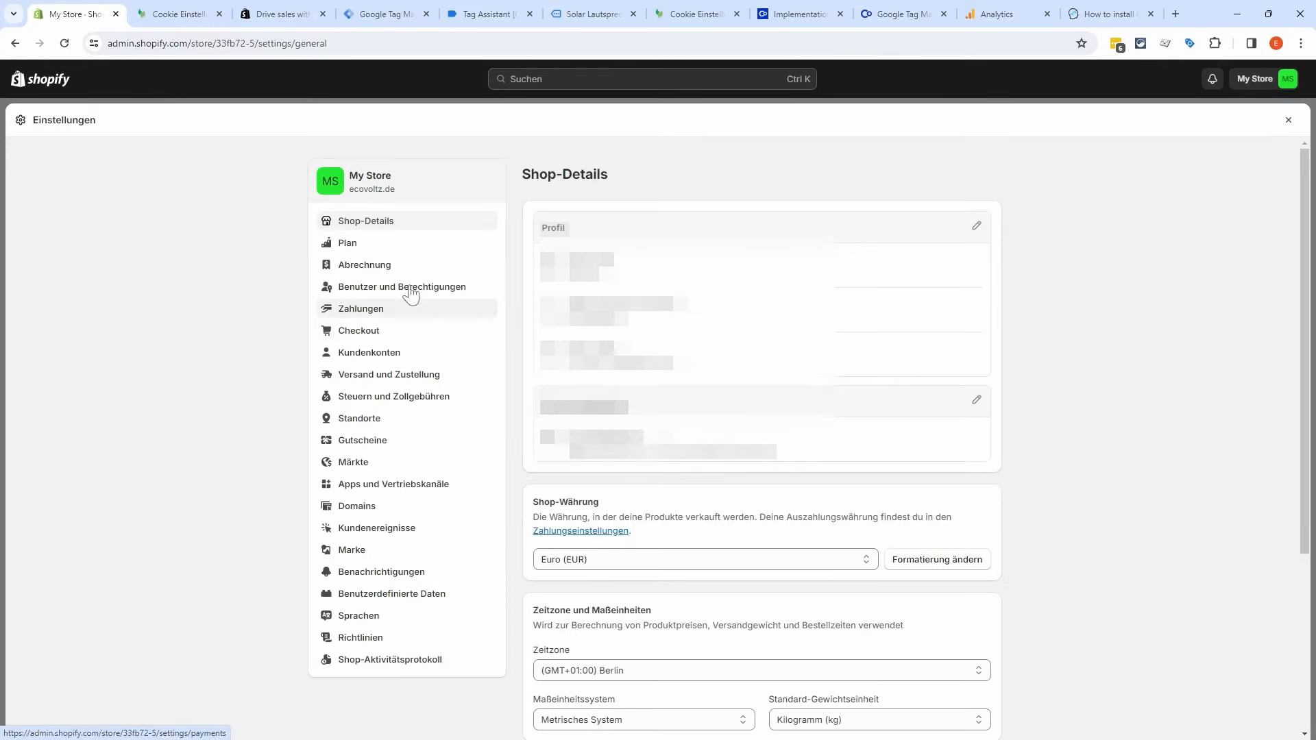
click(402, 314)
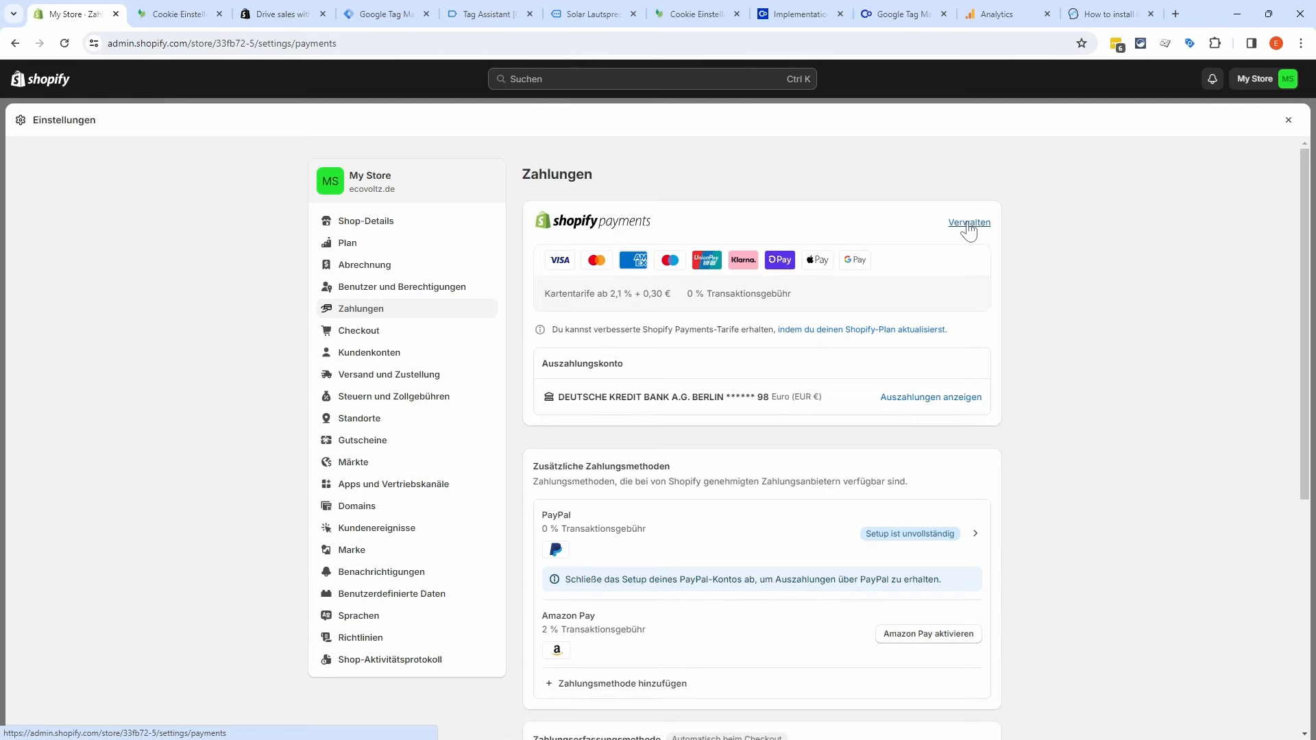
click(968, 224)
scroll(951, 375, down, 15)
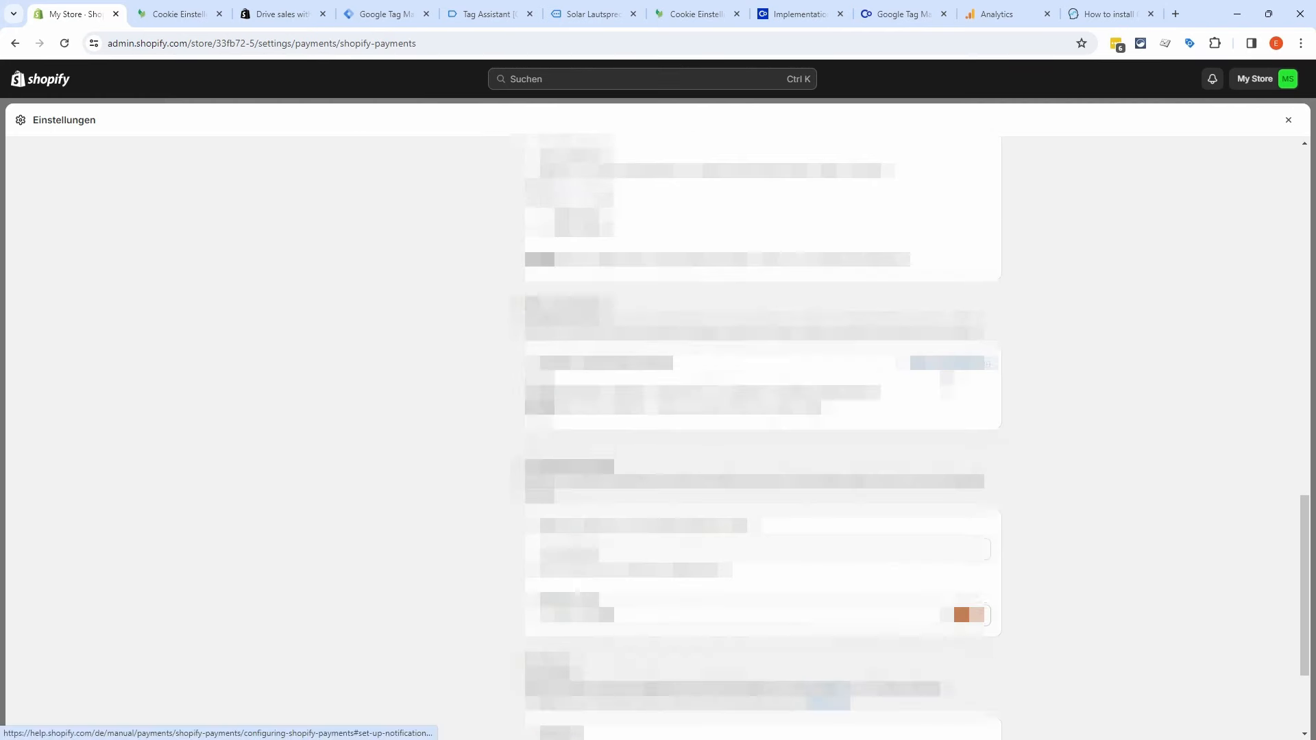
click(562, 581)
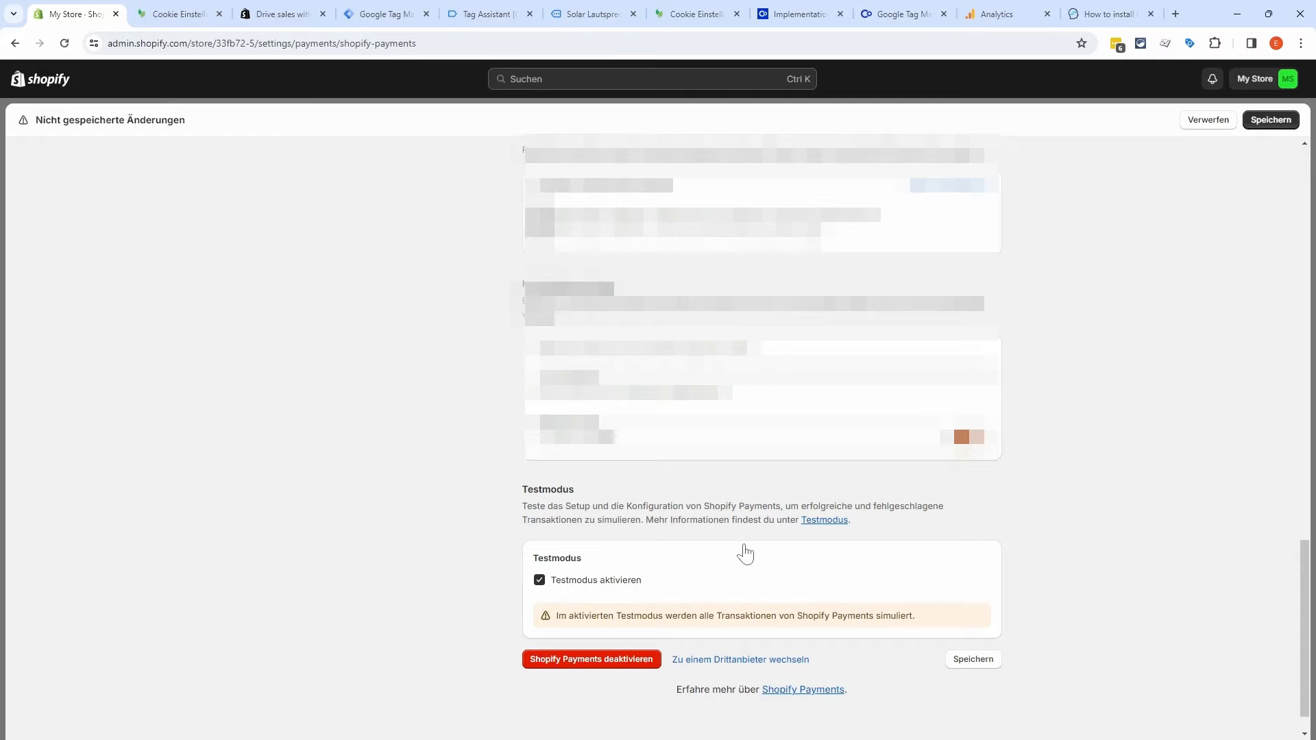
Step: Look up the Visa test card number in the linked Testmodus help article, and save the Shopify Payments settings
click(824, 520)
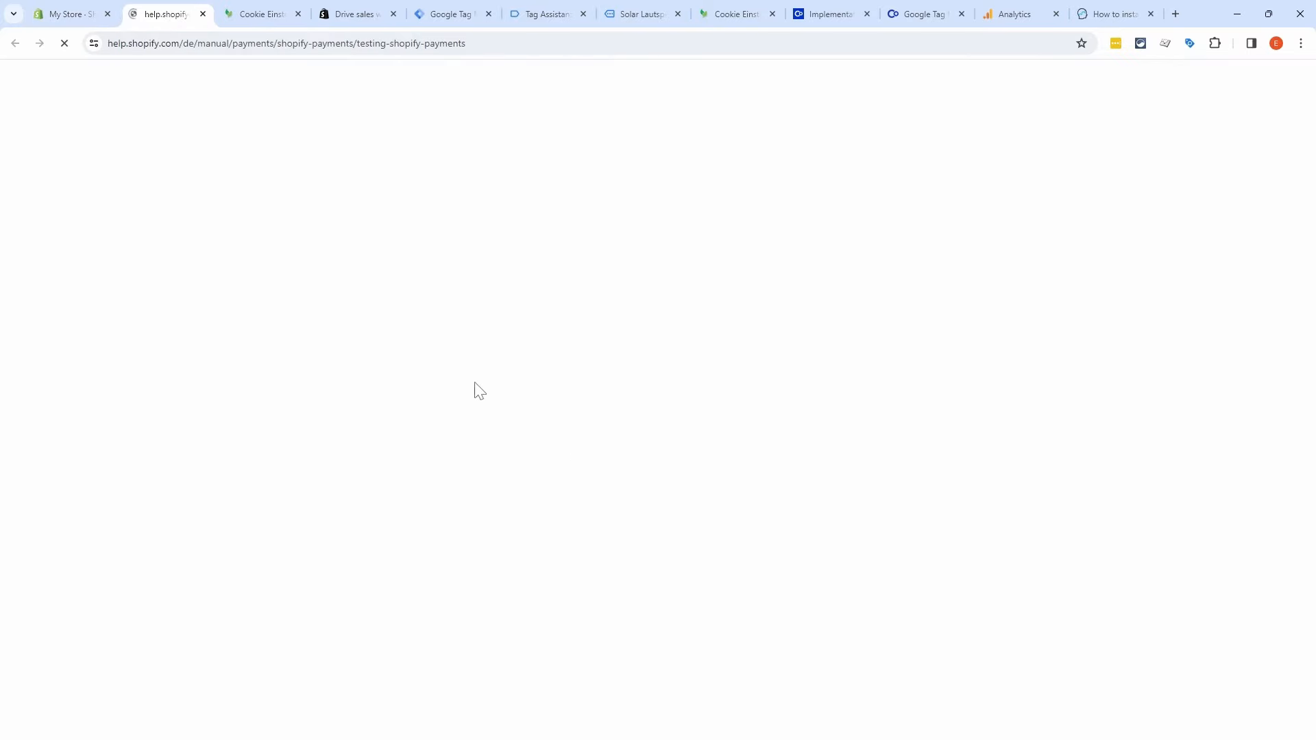
scroll(843, 356, down, 8)
scroll(843, 357, down, 20)
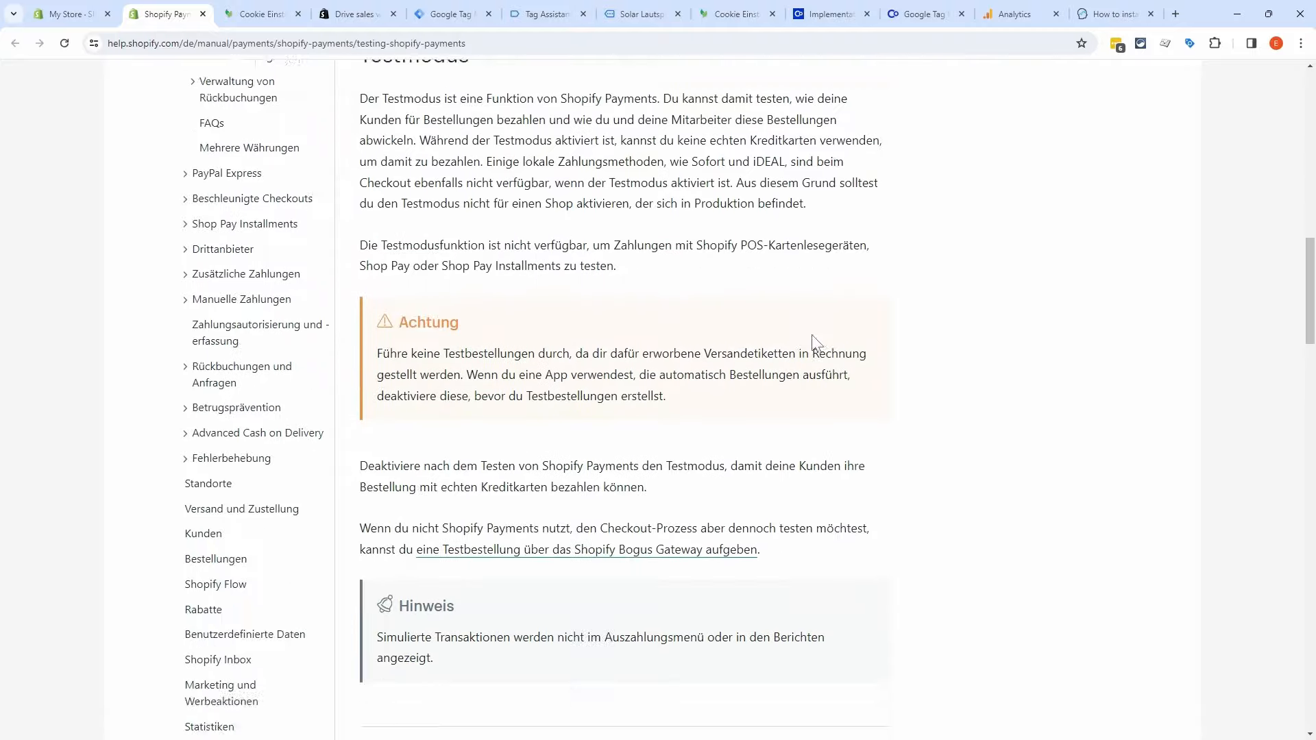
scroll(844, 342, down, 5)
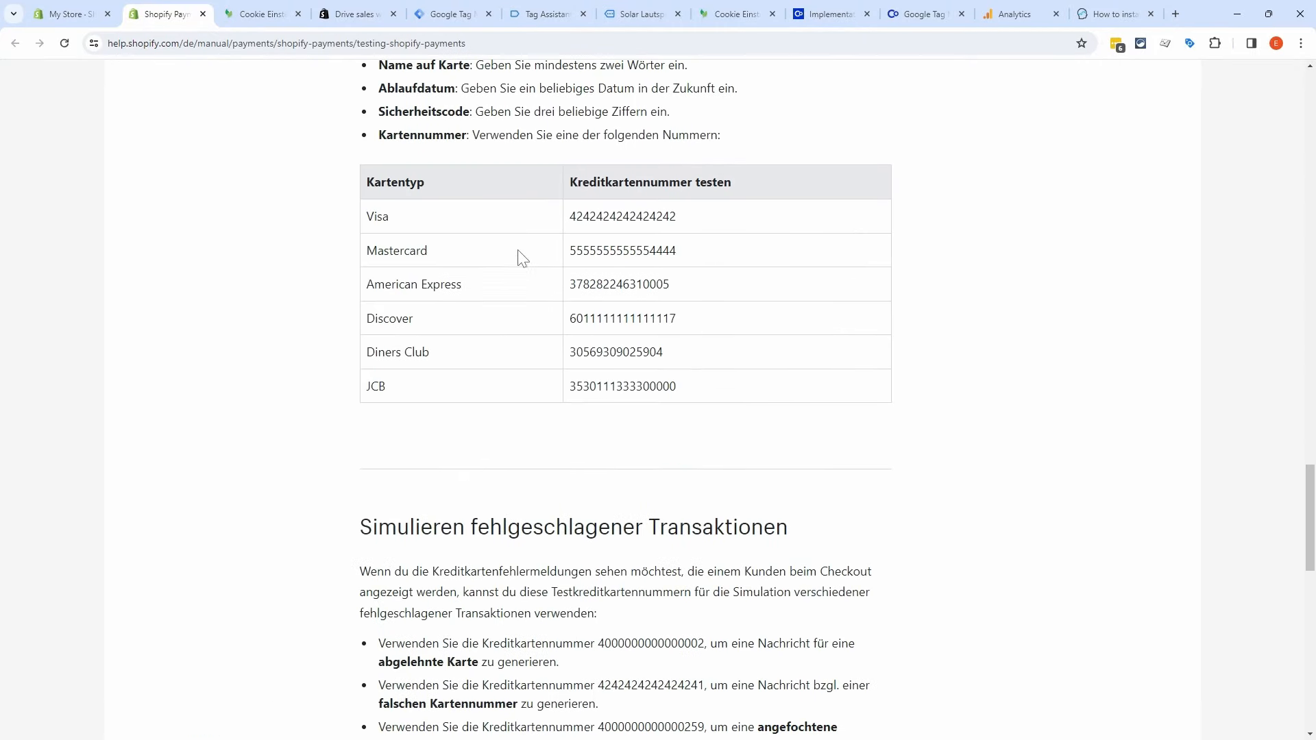
drag(701, 218, 572, 222)
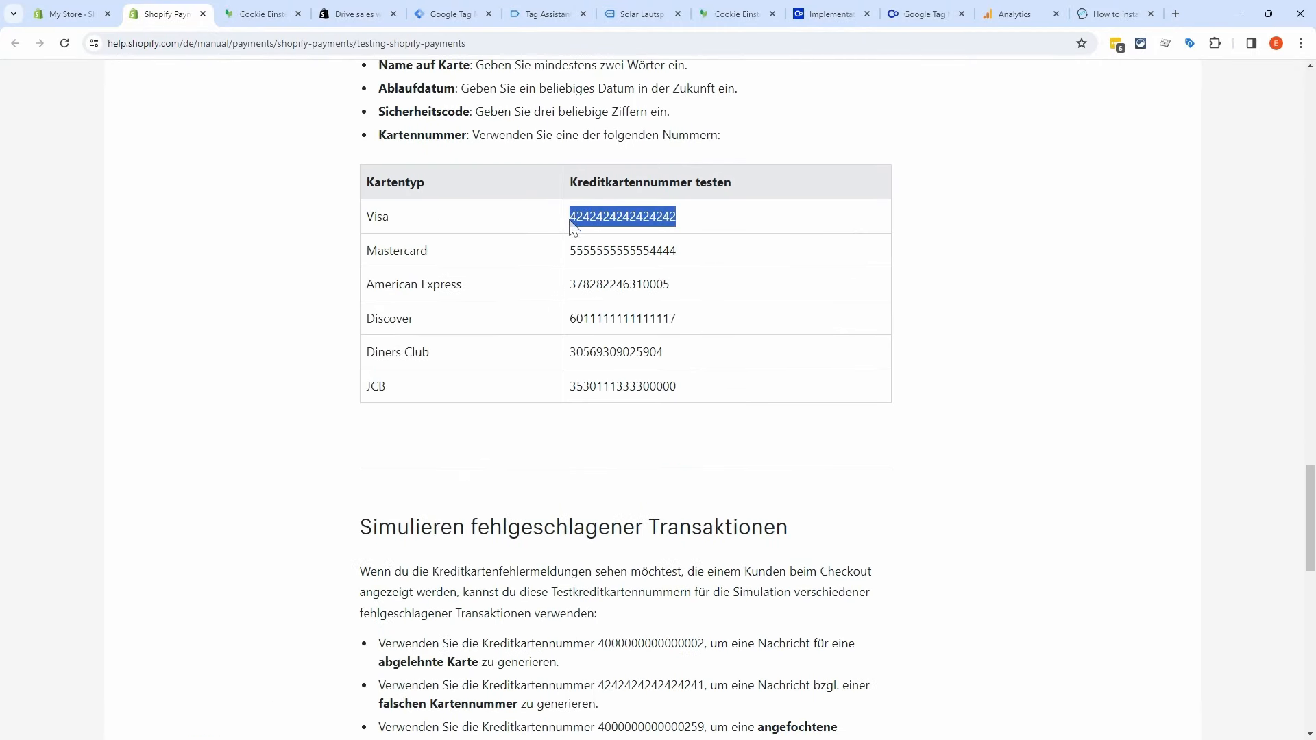
click(69, 14)
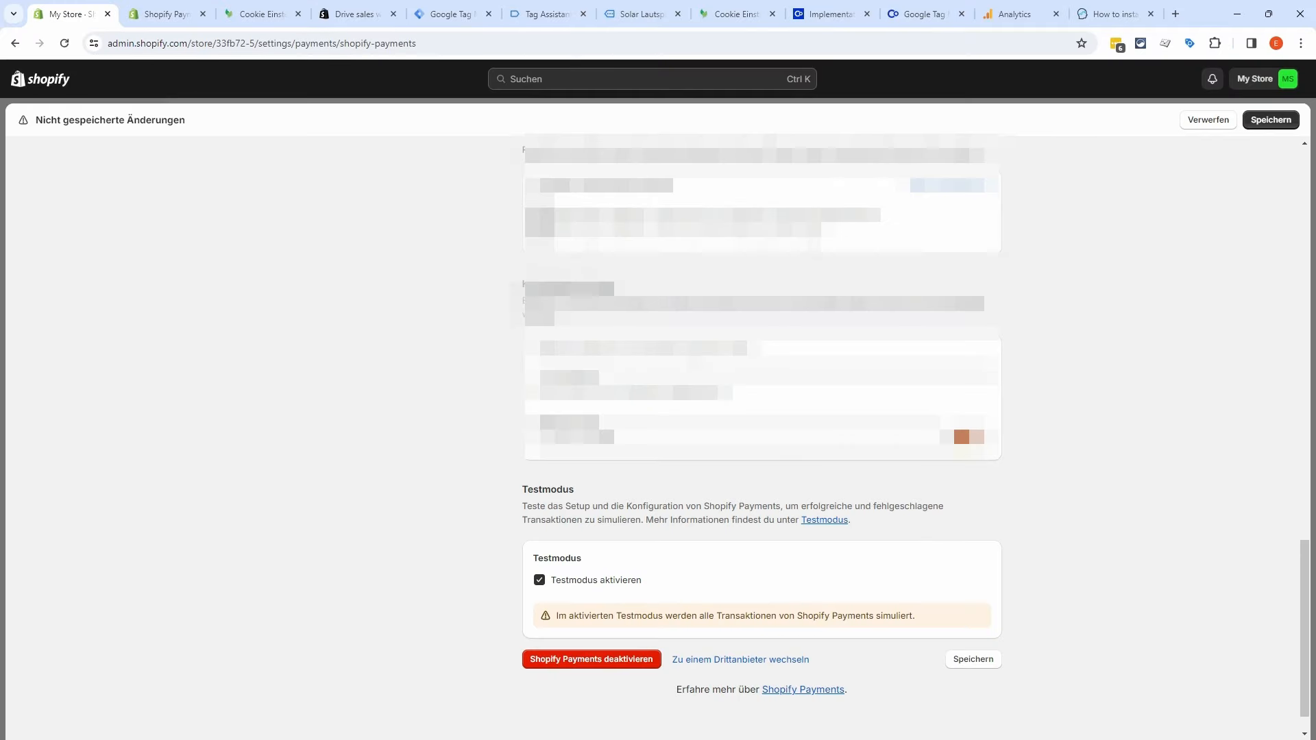
click(977, 662)
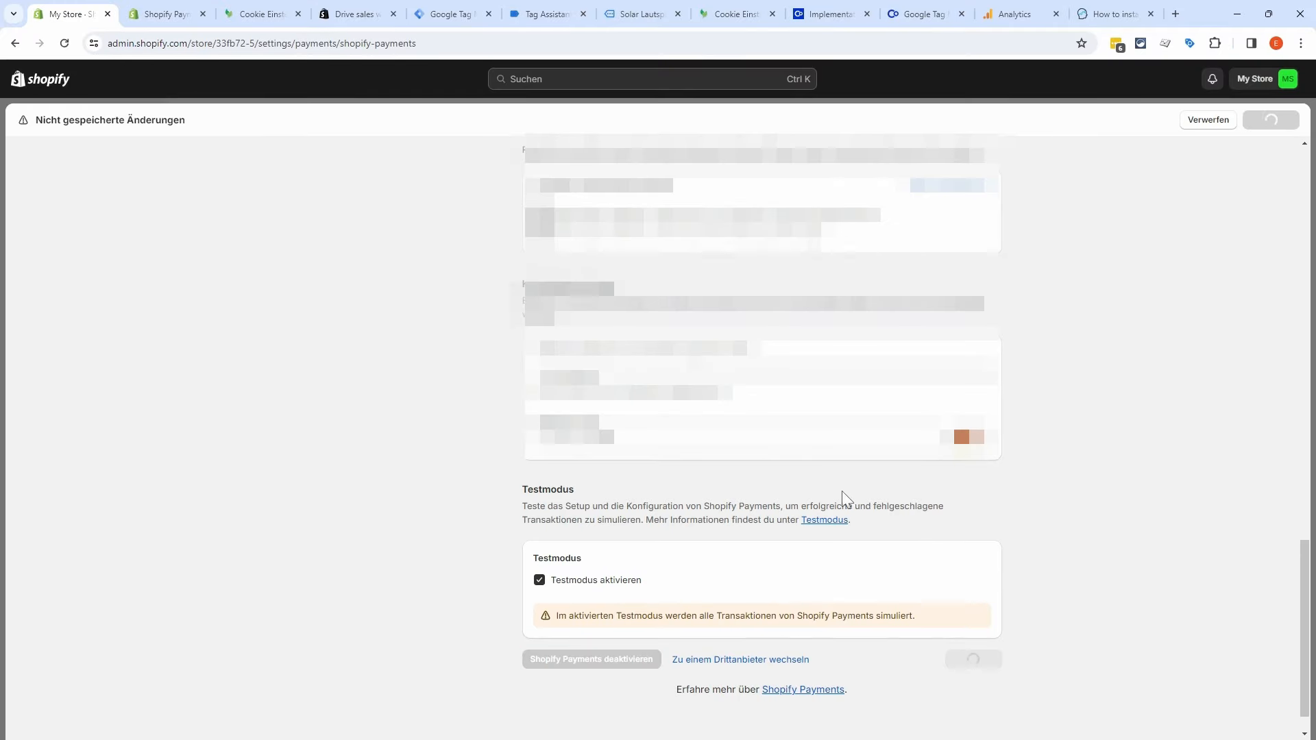
Step: Add one black Solar Lautsprecher to the store's cart and proceed to checkout
click(631, 25)
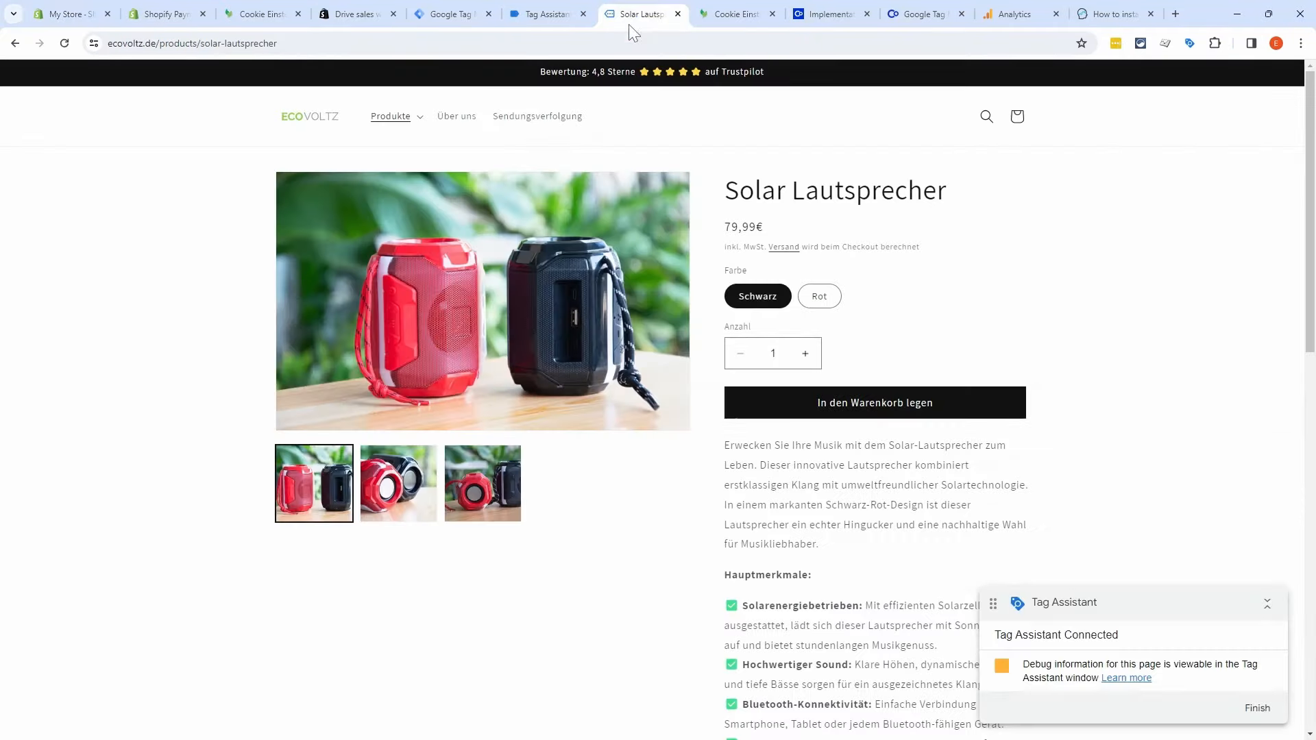
click(928, 405)
click(903, 273)
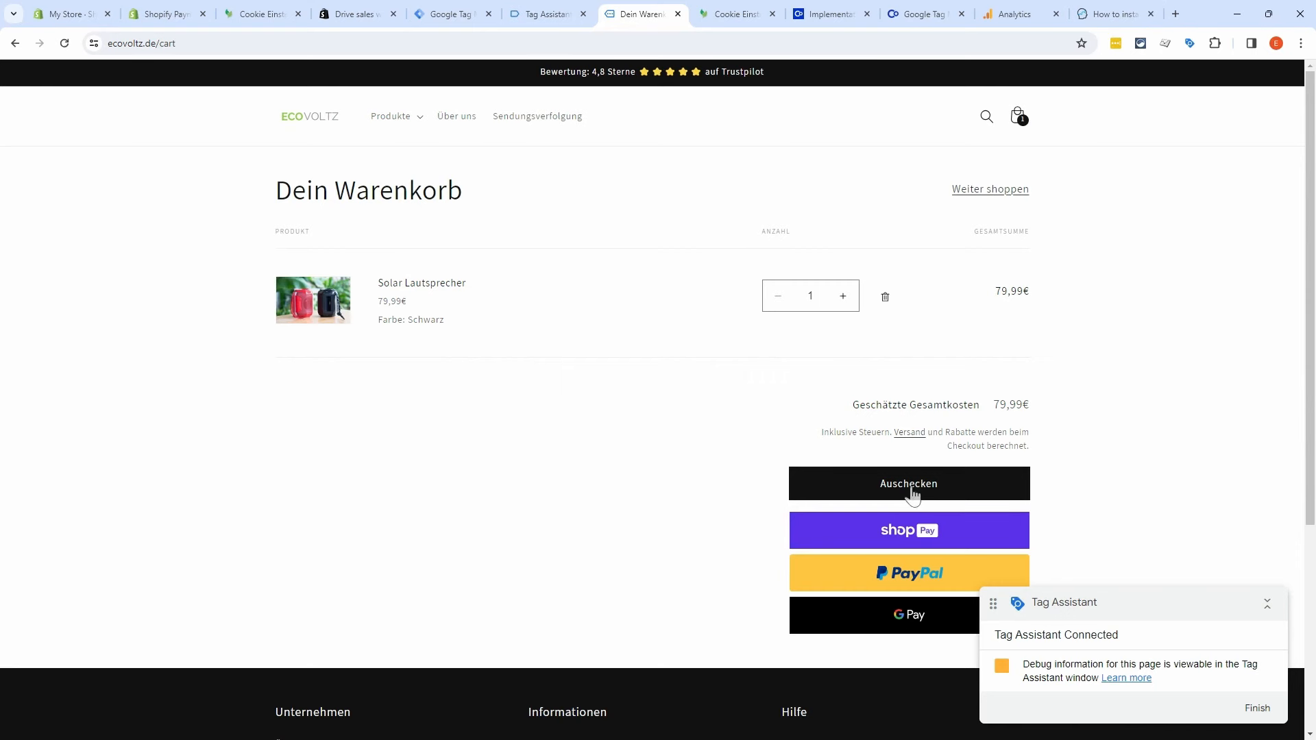
click(911, 486)
scroll(714, 398, down, 7)
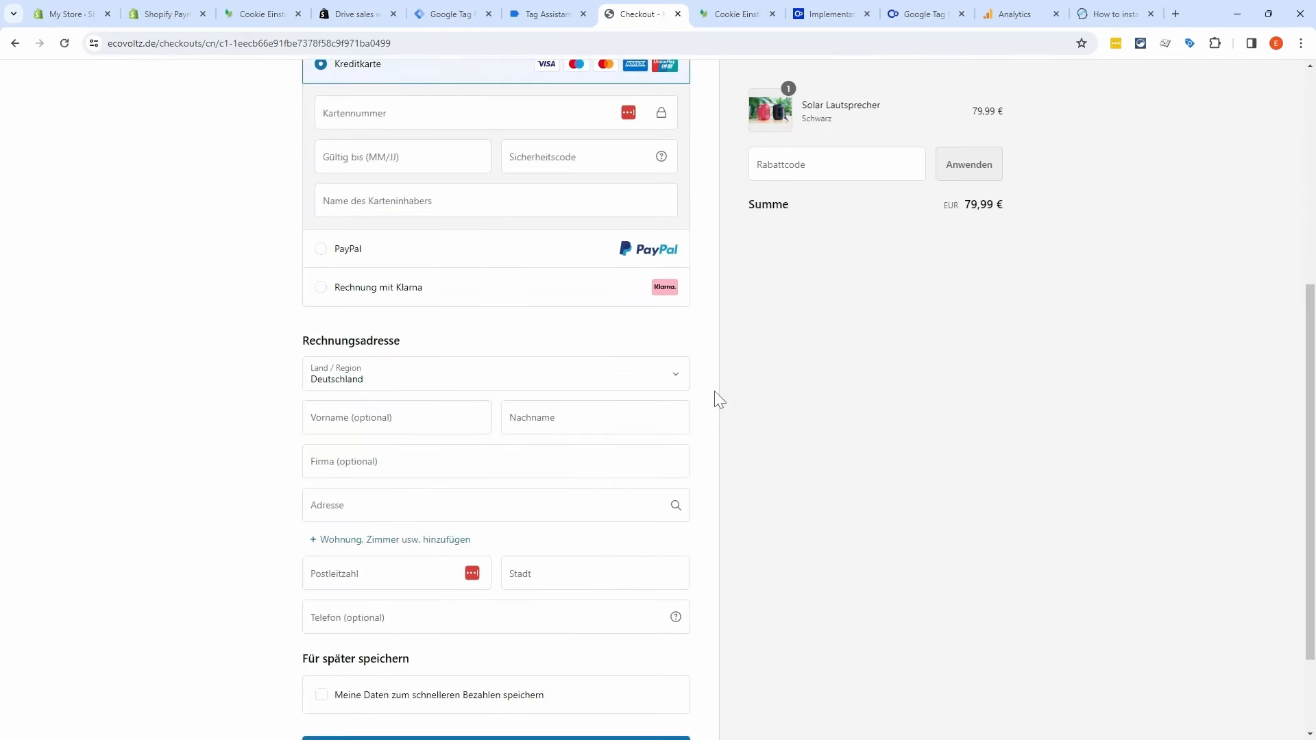
scroll(714, 397, up, 6)
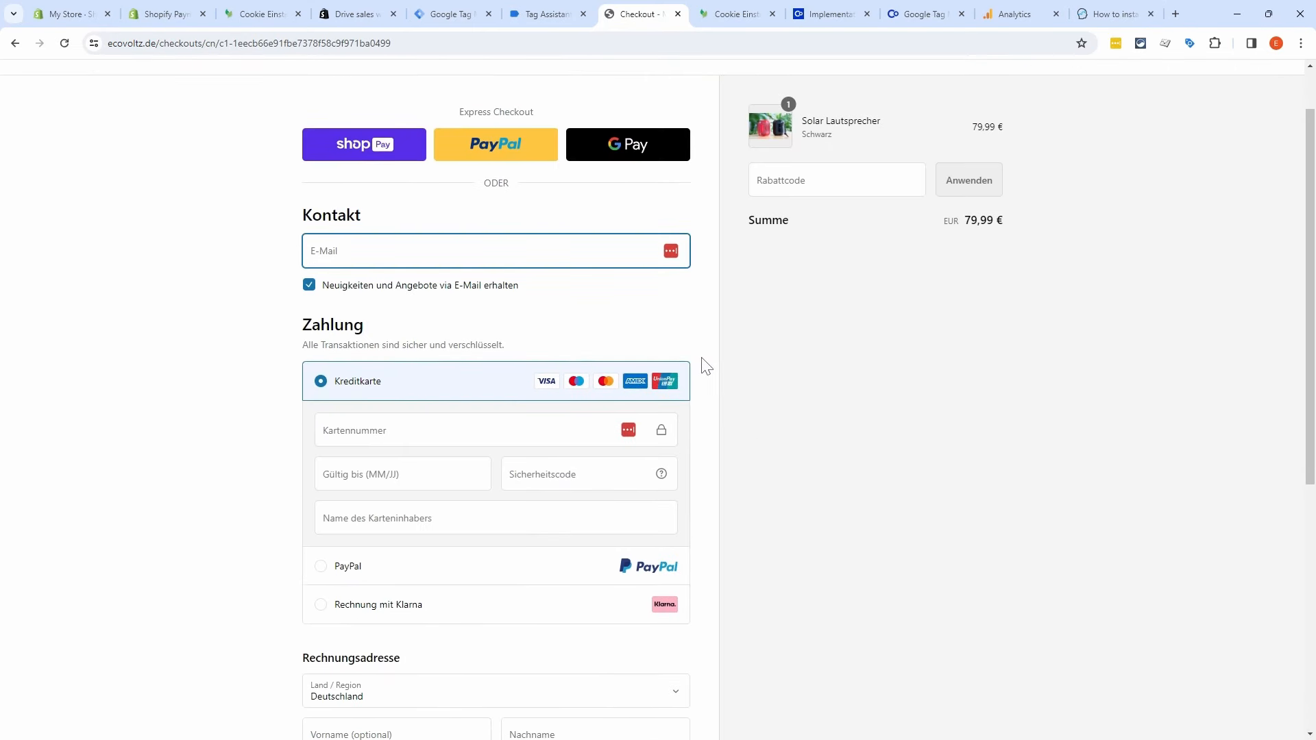
Step: Copy the Visa test card number from the Shopify help article into the checkout's card number field
click(168, 13)
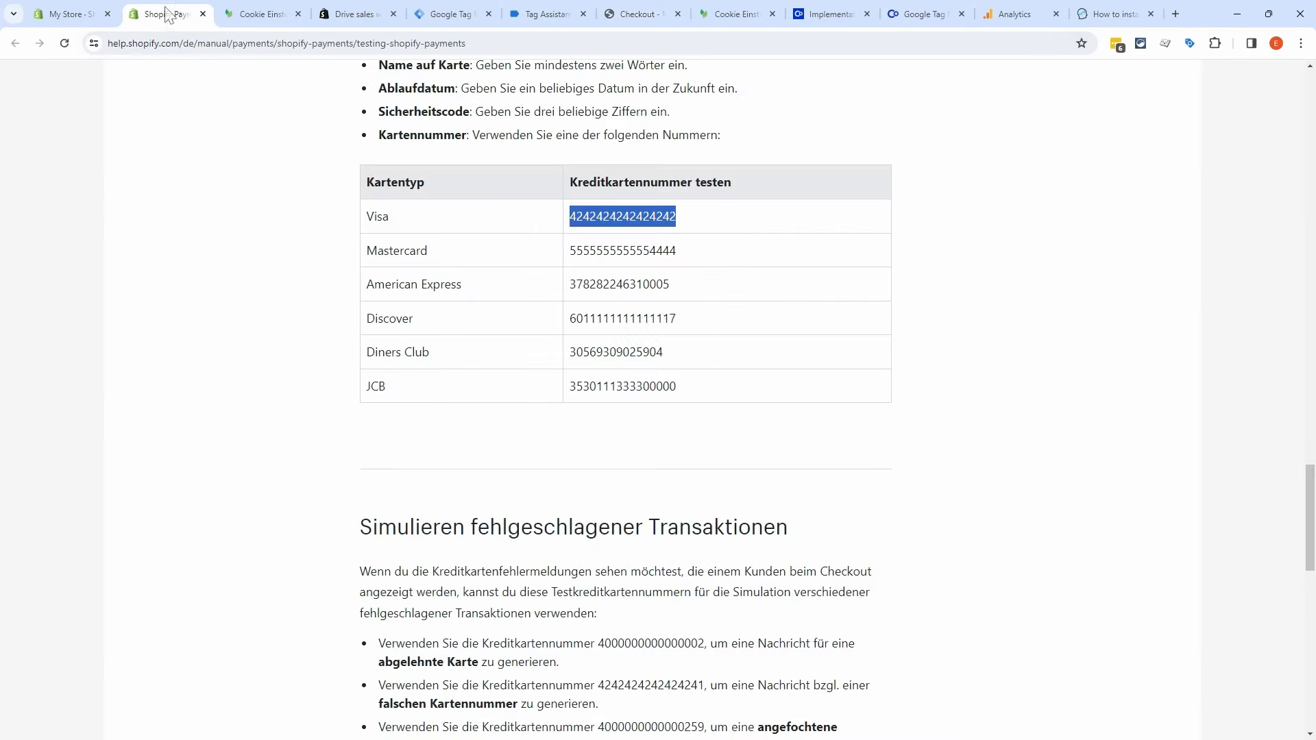
click(693, 220)
drag(674, 217, 573, 217)
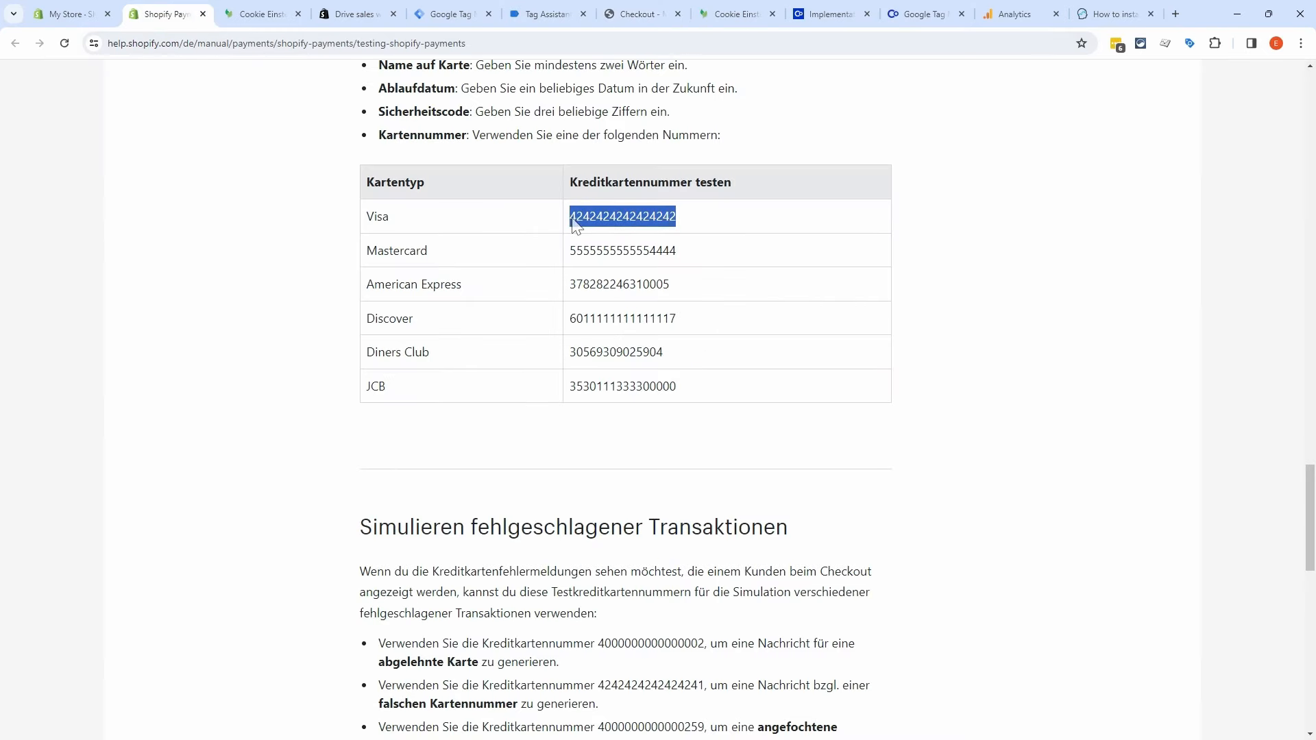
click(549, 14)
click(637, 14)
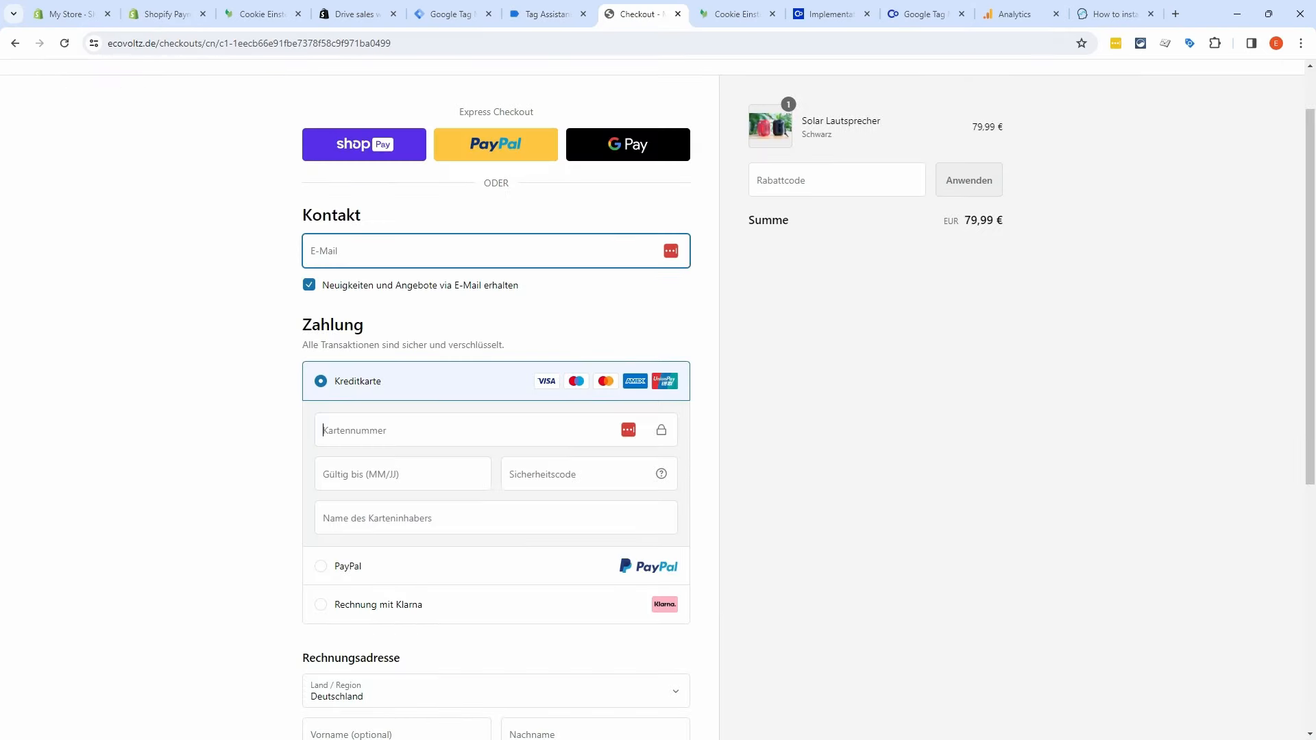
key(ctrl+v)
Step: Complete the card expiry date, security code, cardholder name, contact e-mail and billing address, and pay for the test order
text(12)
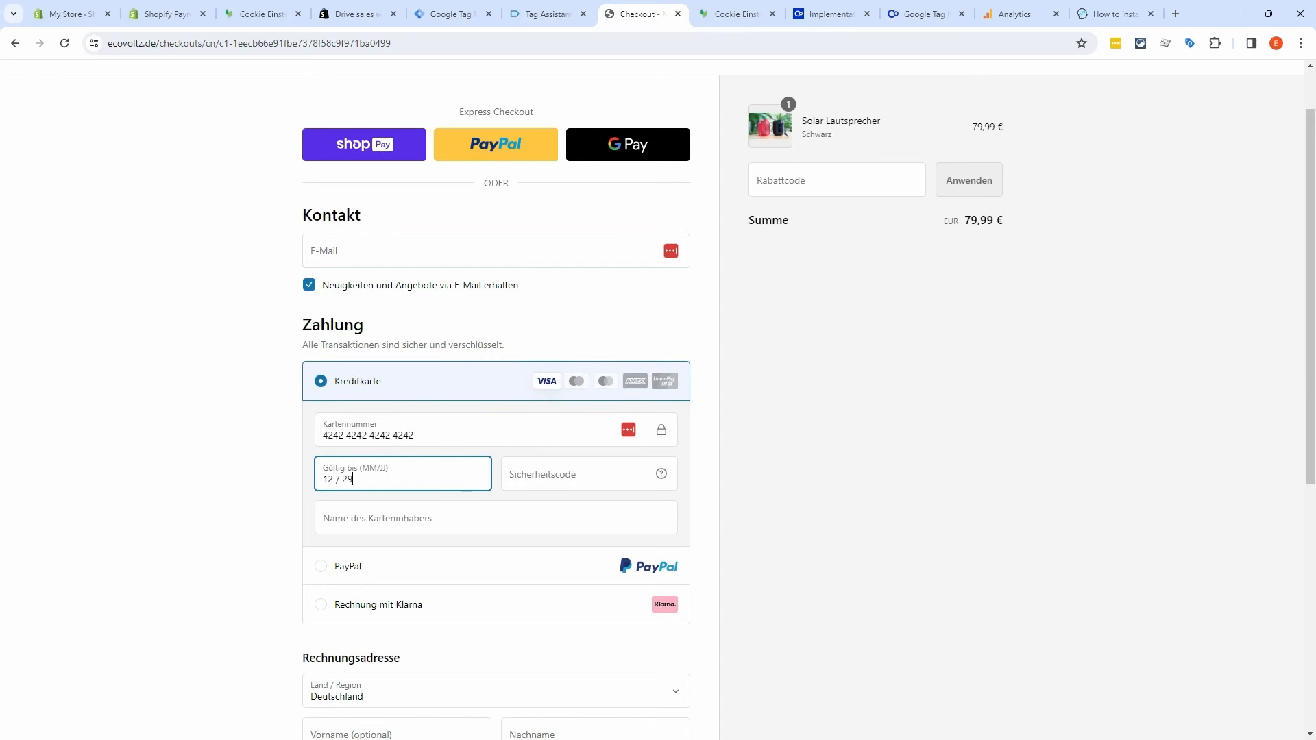
click(542, 488)
text(123)
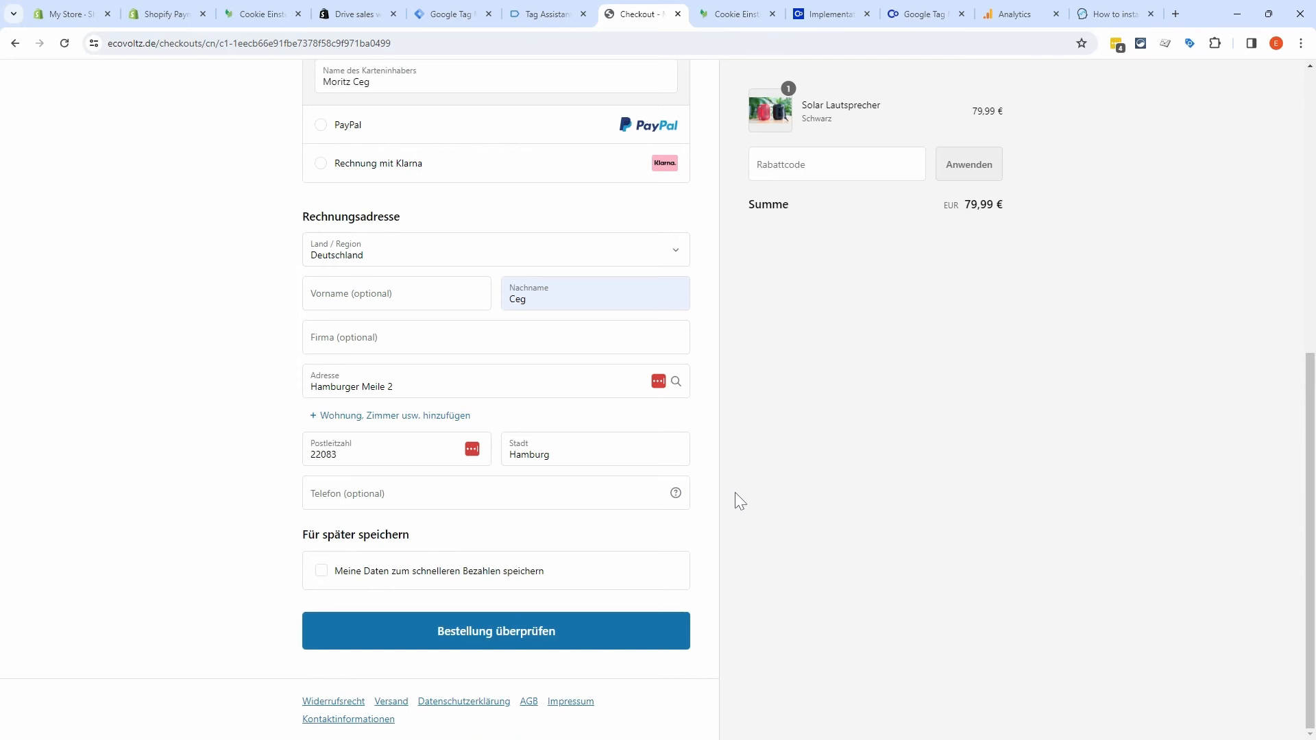
click(565, 642)
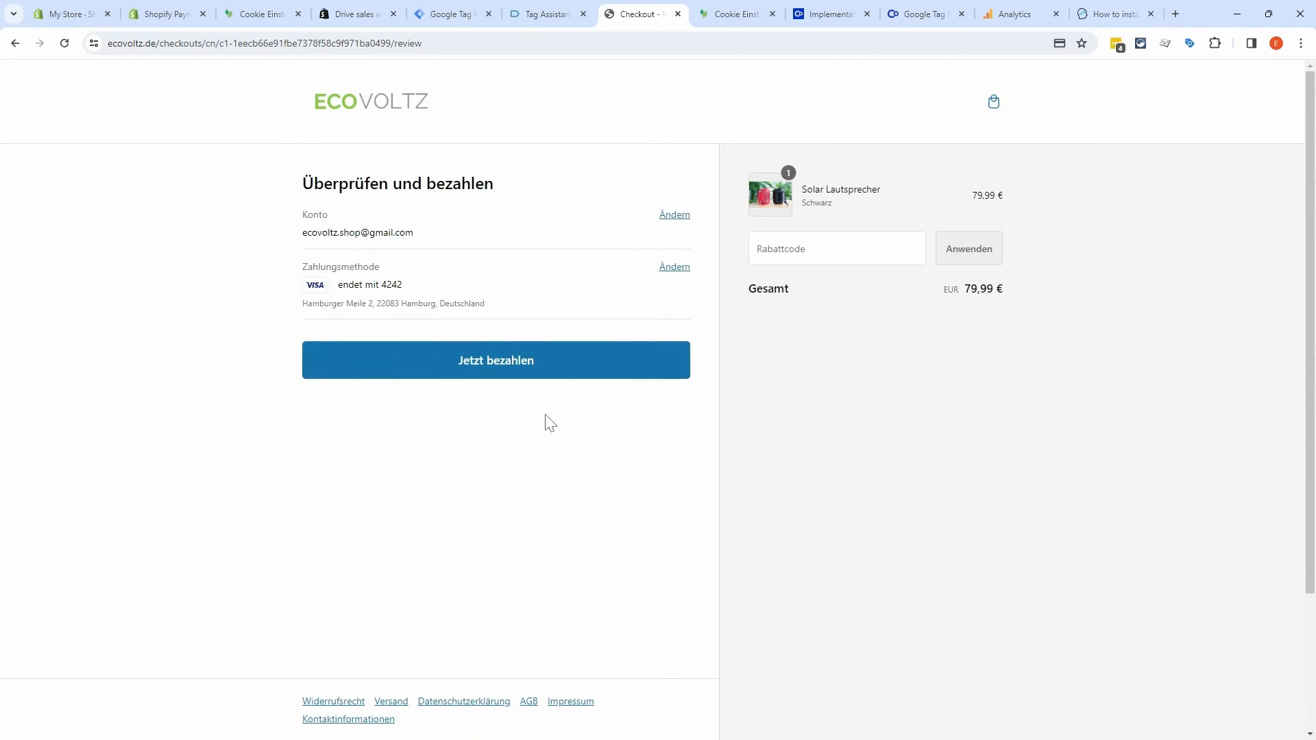
click(569, 368)
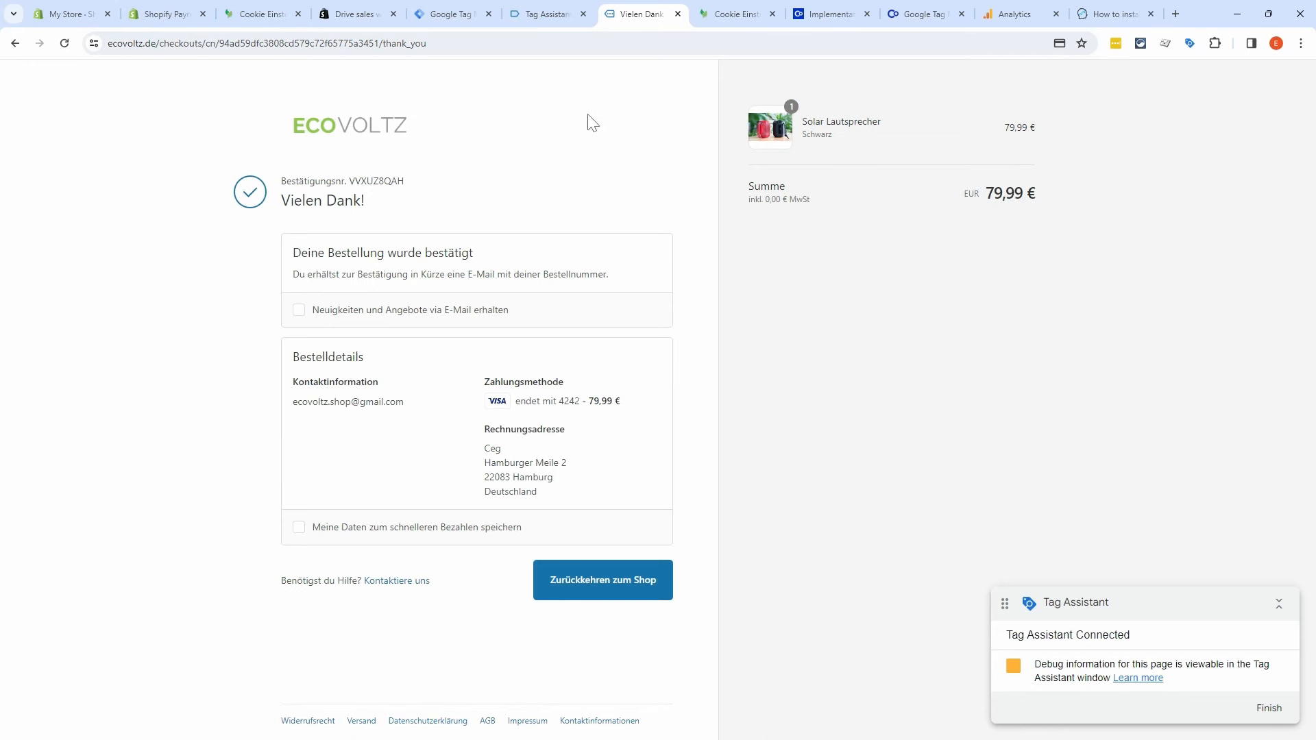
Step: Check in Tag Assistant which tags fired on the "Vielen Dank für deinen Einkauf!" checkout page
click(556, 14)
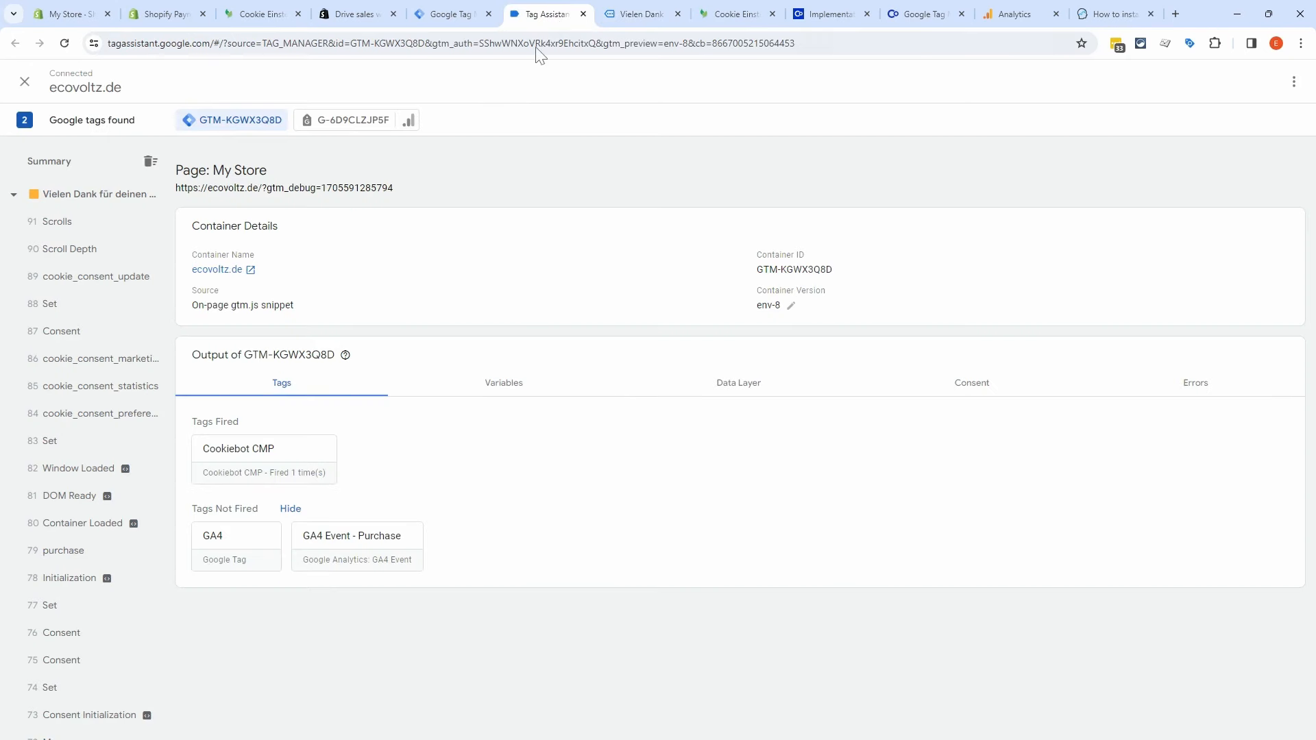
click(95, 198)
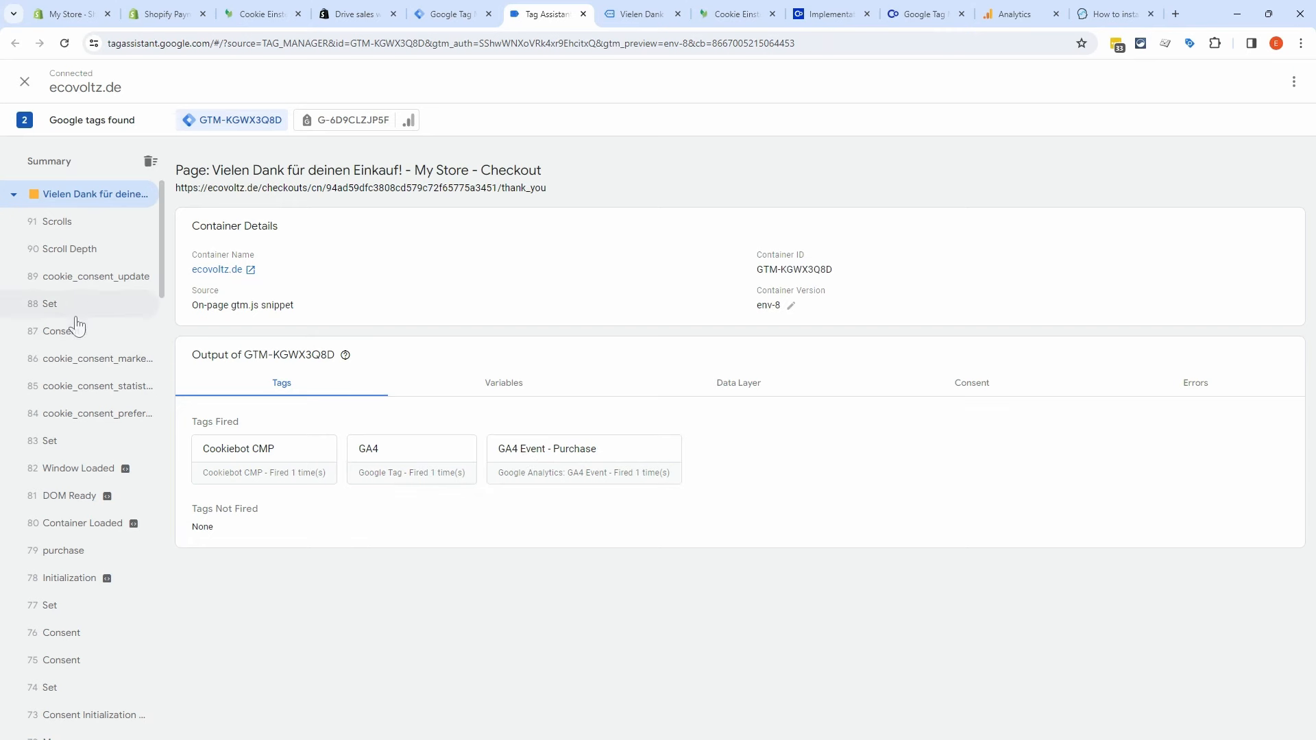
Step: Inspect the purchase event of the thank-you page in Tag Assistant, checking its fired tags and its data layer values
scroll(77, 326, down, 3)
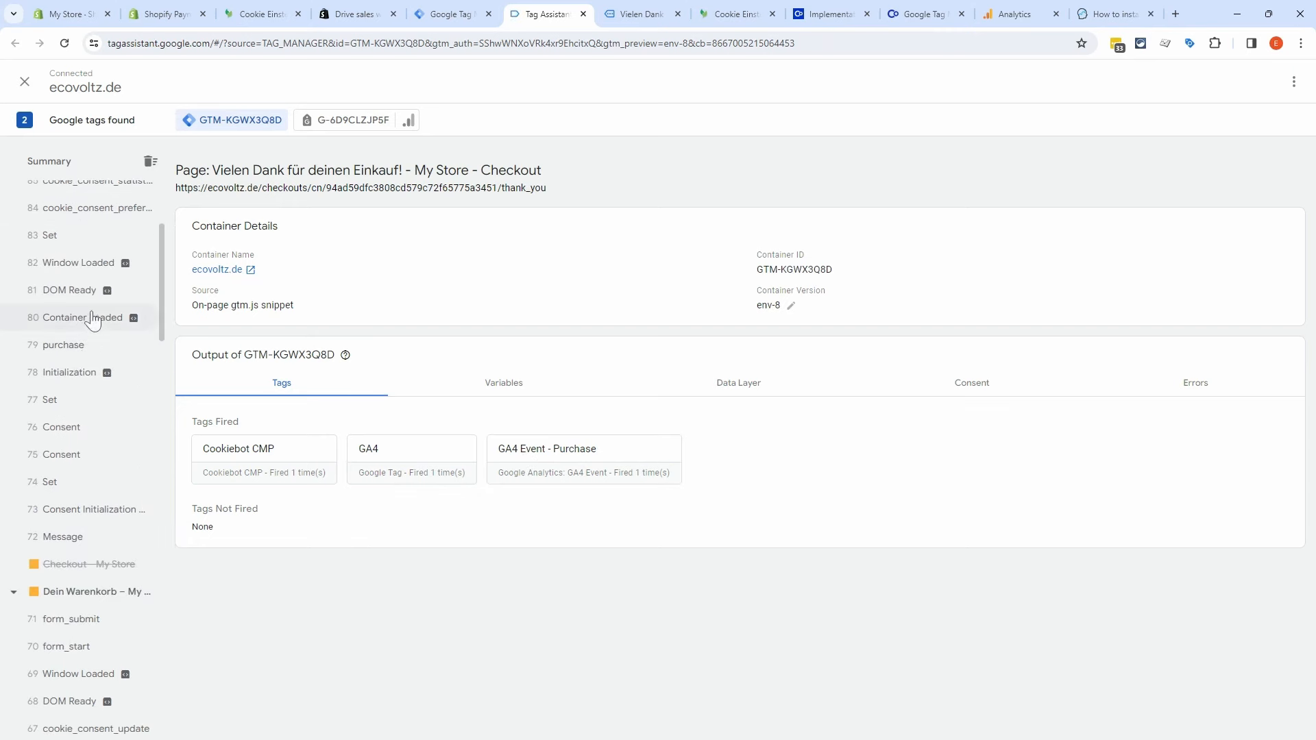
click(84, 350)
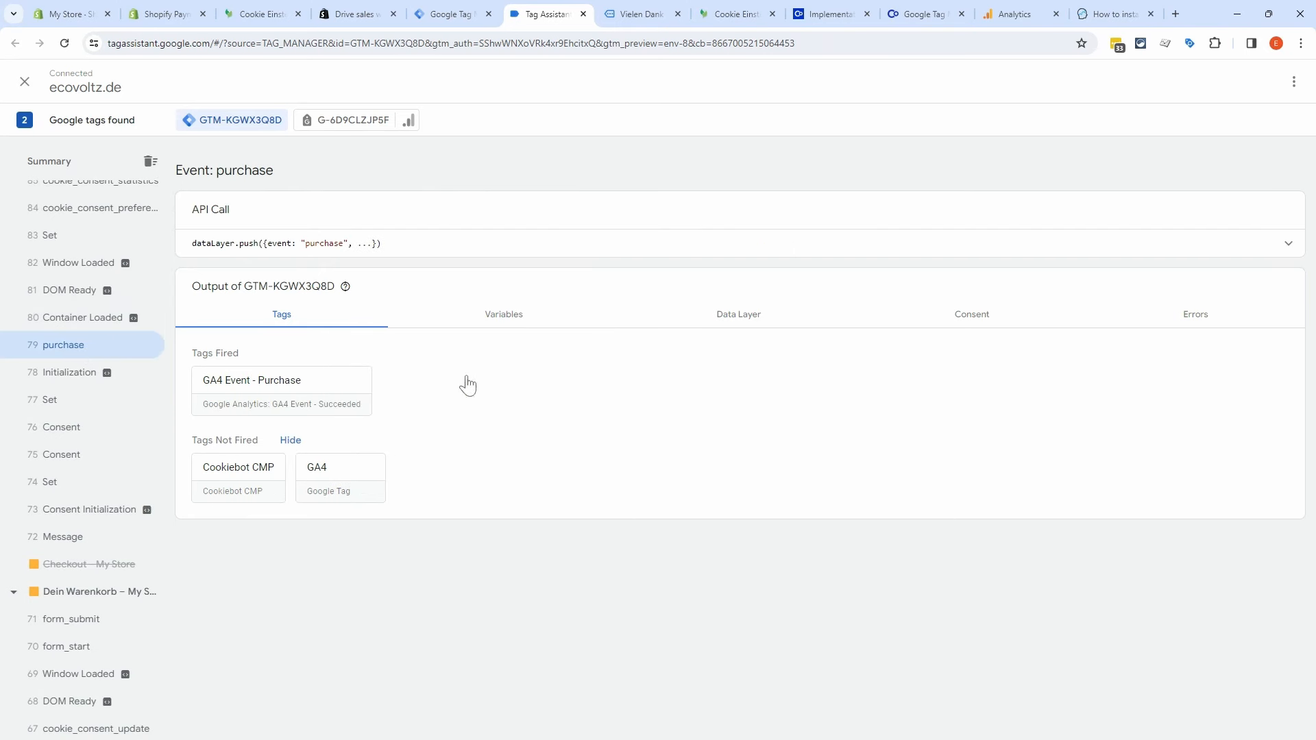
click(732, 322)
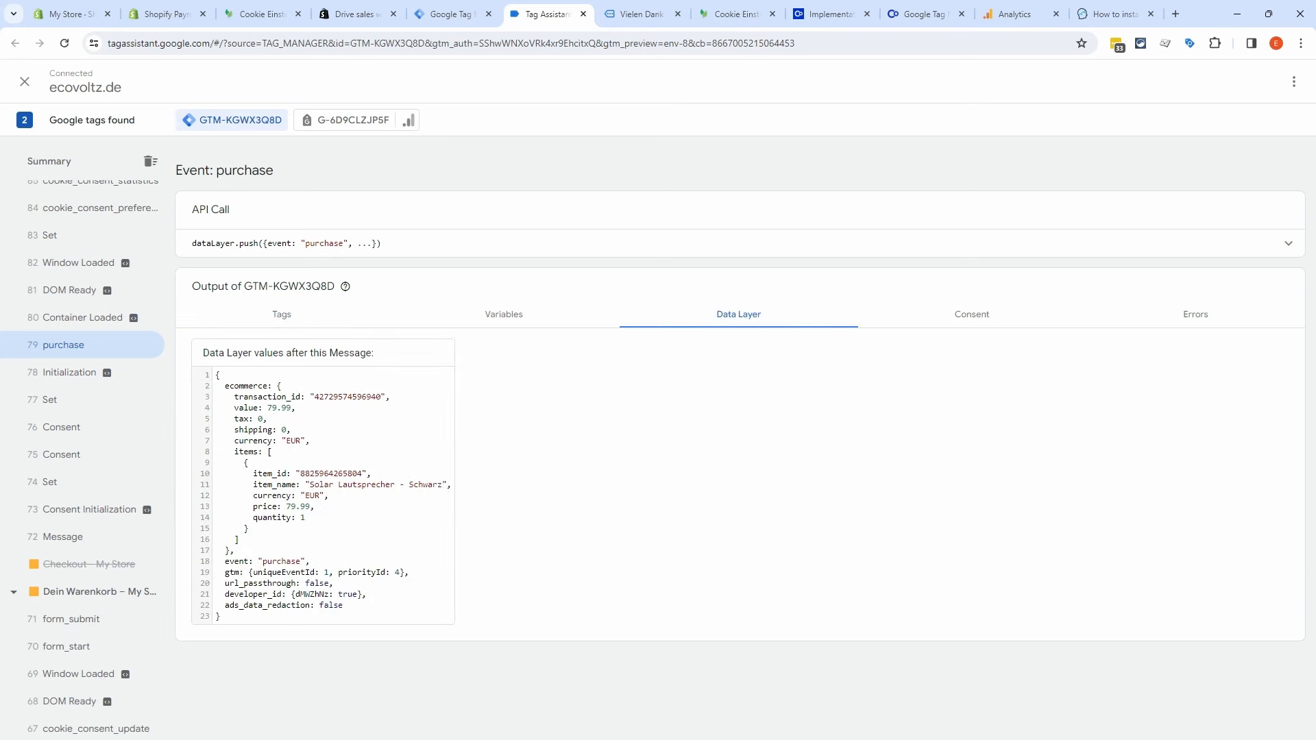
drag(239, 408, 323, 397)
click(267, 419)
Step: Check which tags fired on the Checkout, Dein Warenkorb, Solar Lautsprecher and Cookie Einstellung pages in Tag Assistant
click(102, 570)
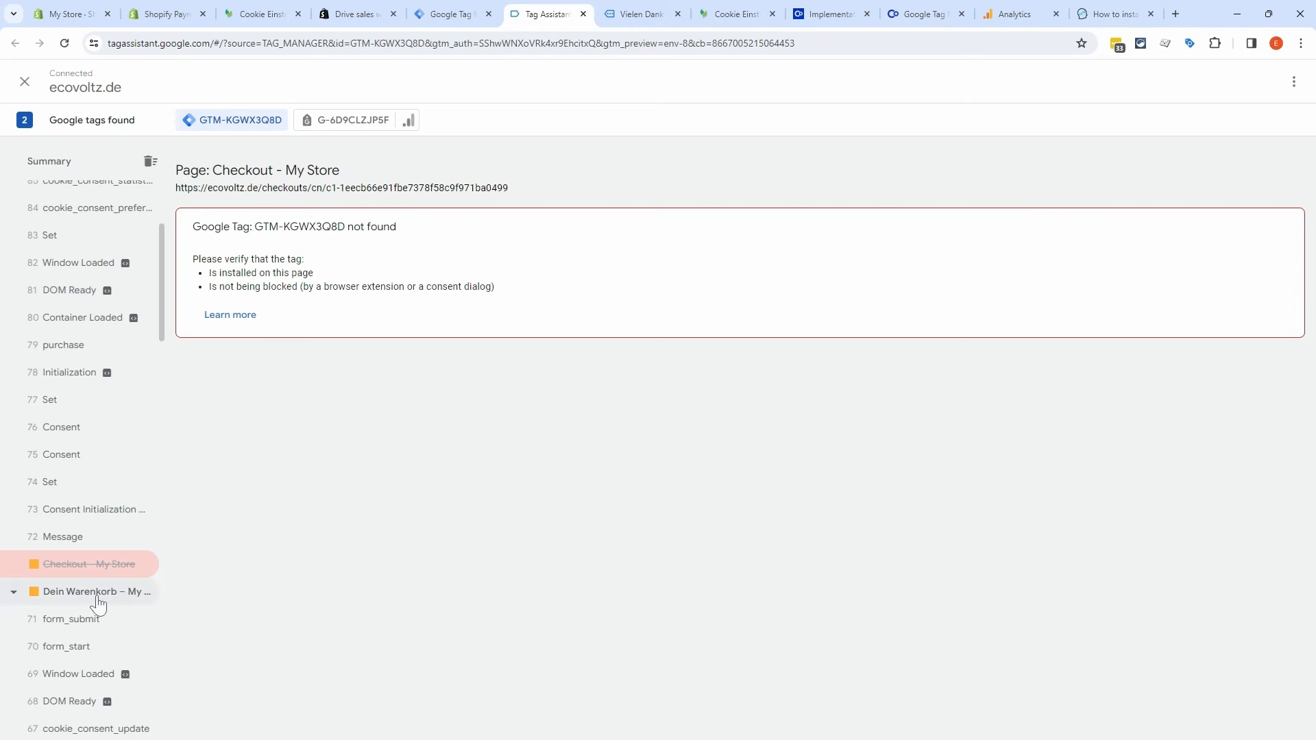
click(98, 604)
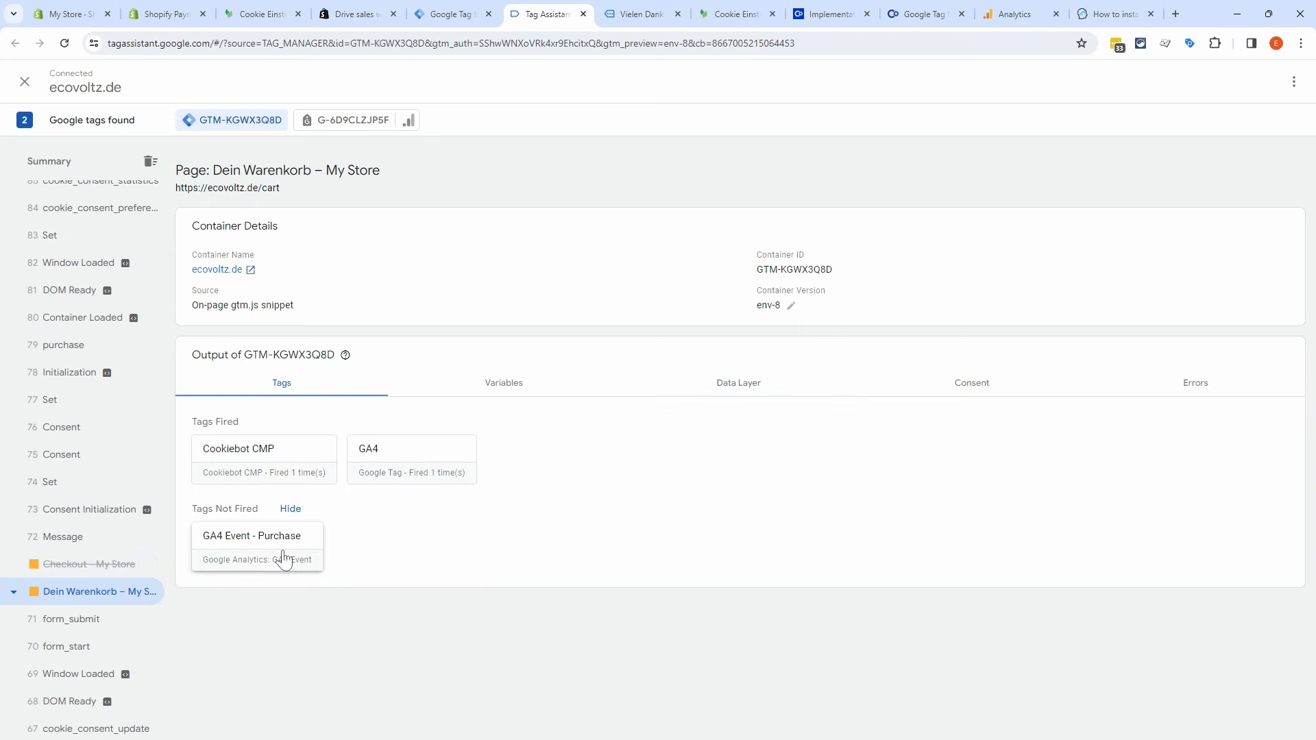
scroll(97, 546, down, 7)
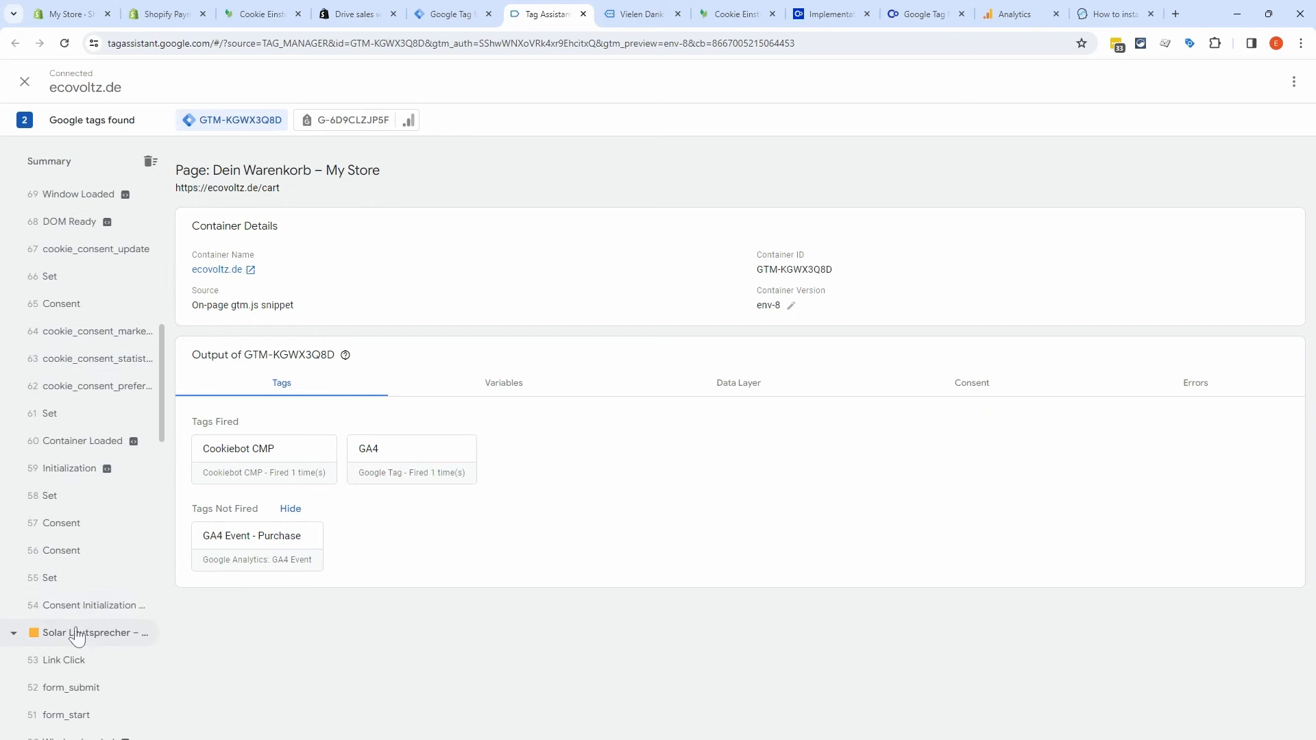
click(80, 635)
scroll(96, 634, down, 2)
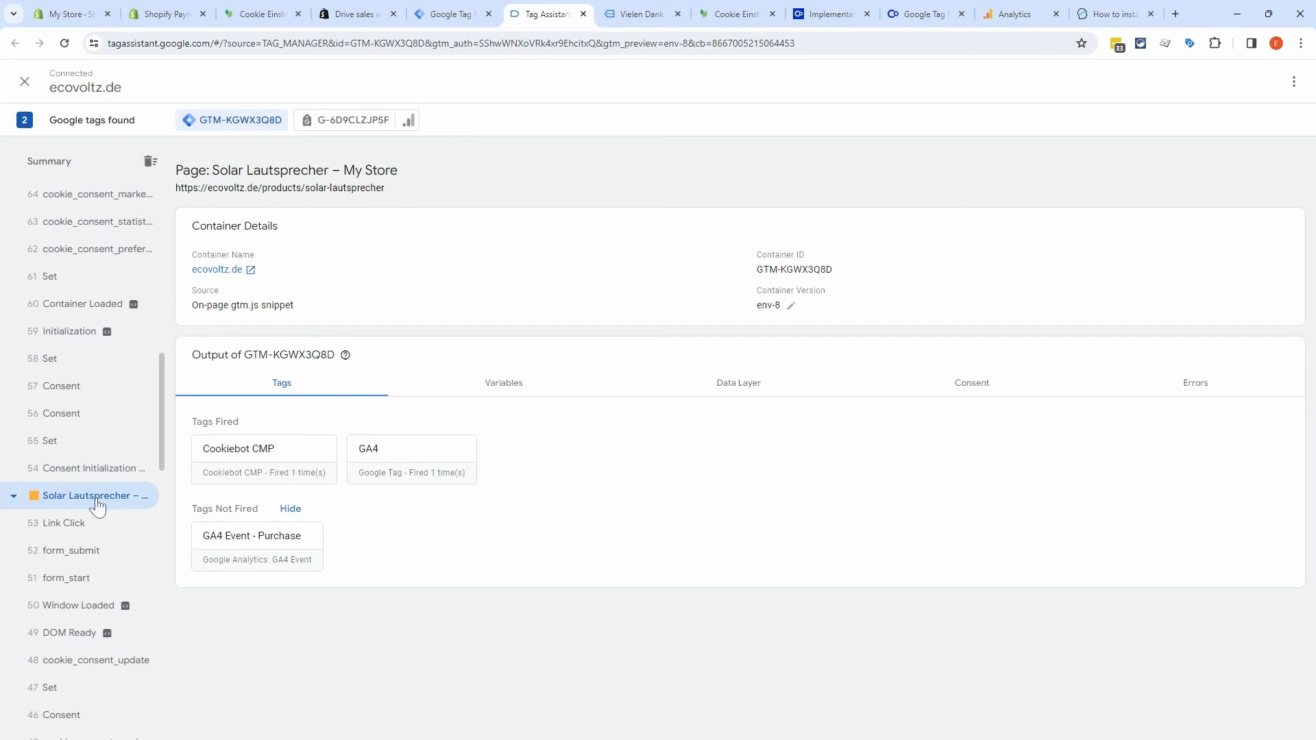
scroll(98, 504, down, 8)
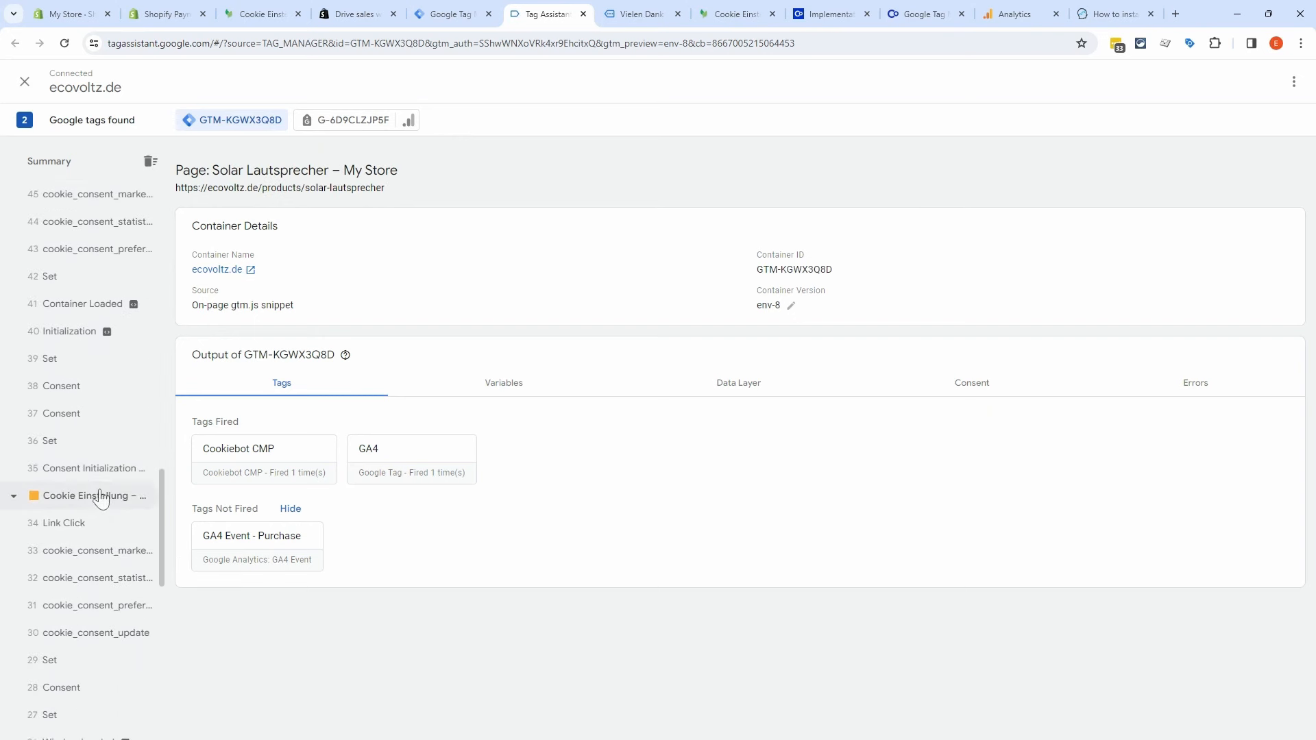
click(101, 494)
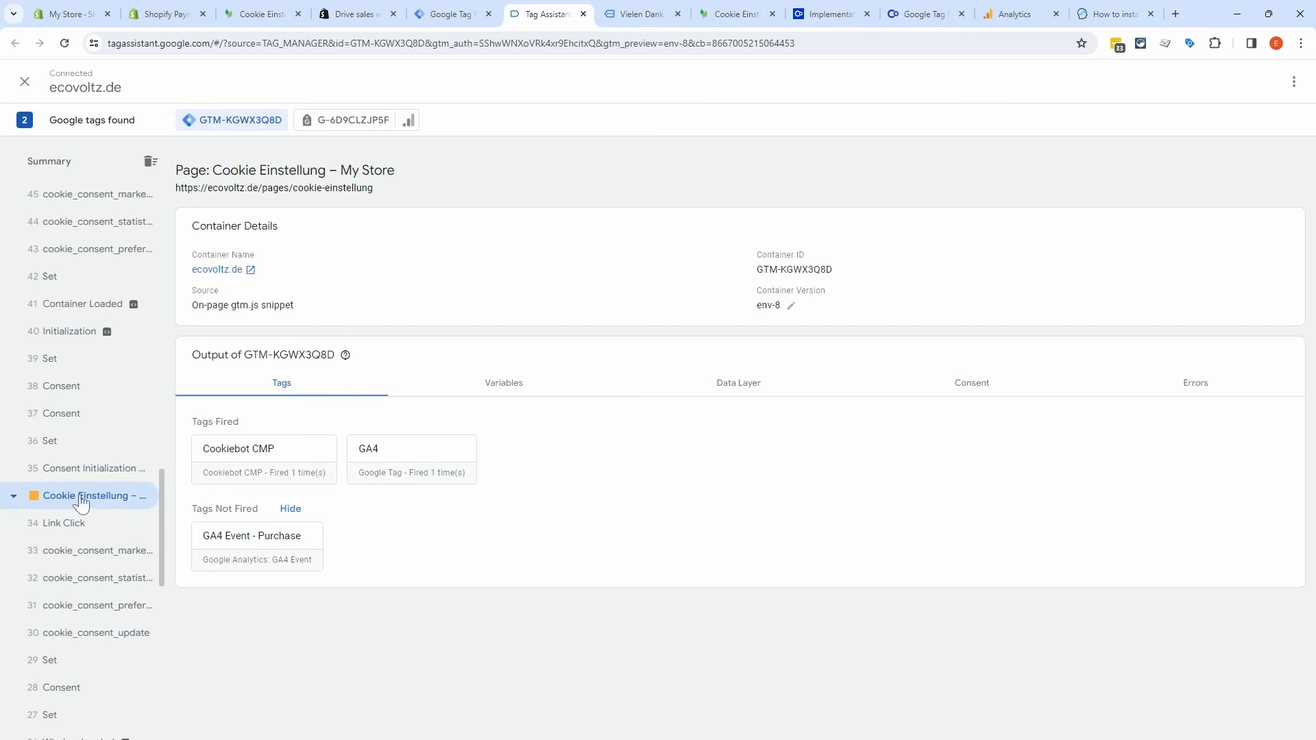
scroll(81, 502, up, 12)
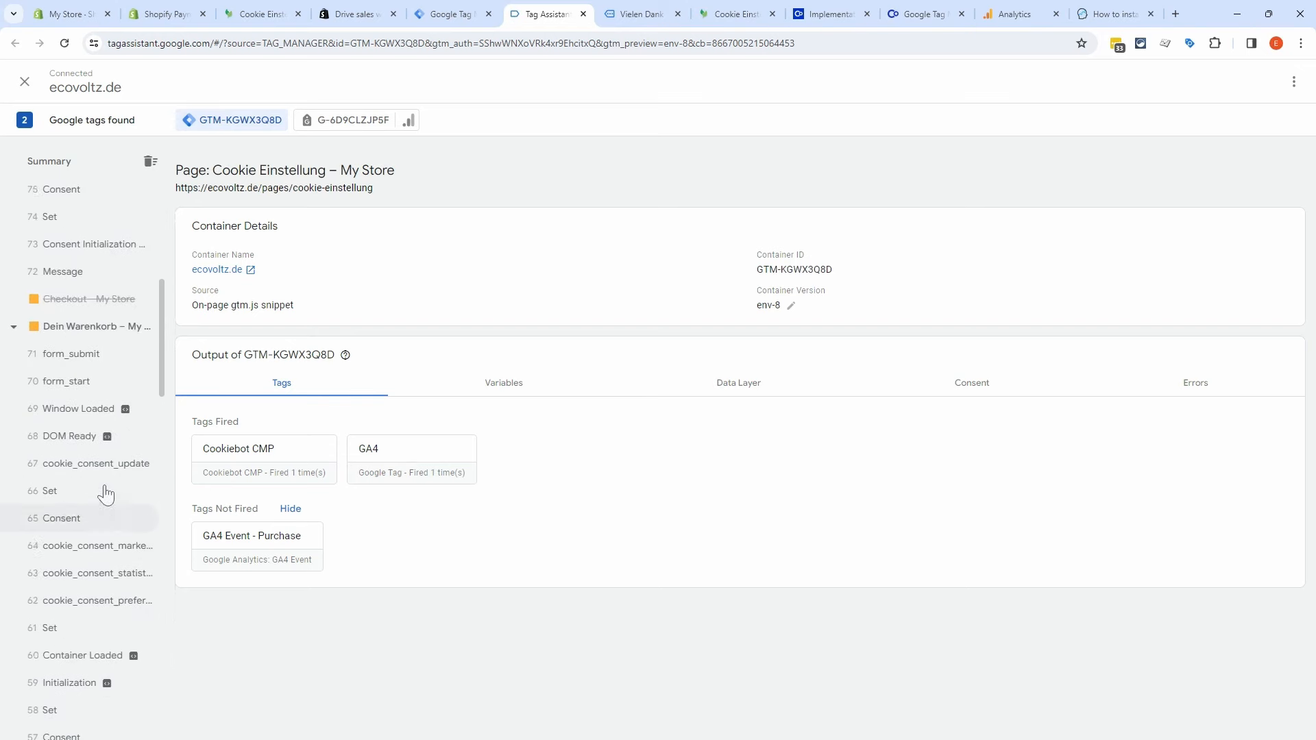
scroll(105, 493, up, 7)
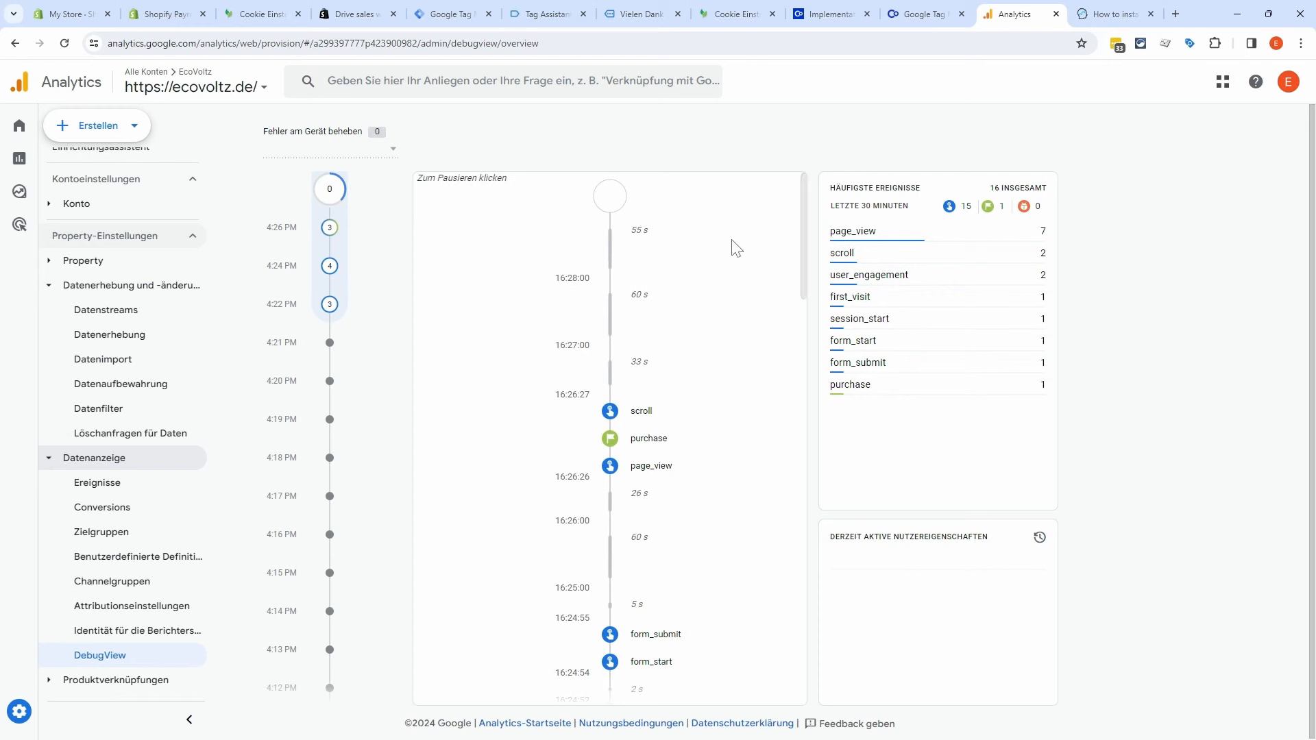
Step: Open the purchase event in the Google Analytics DebugView timeline and look through its parameters
click(743, 263)
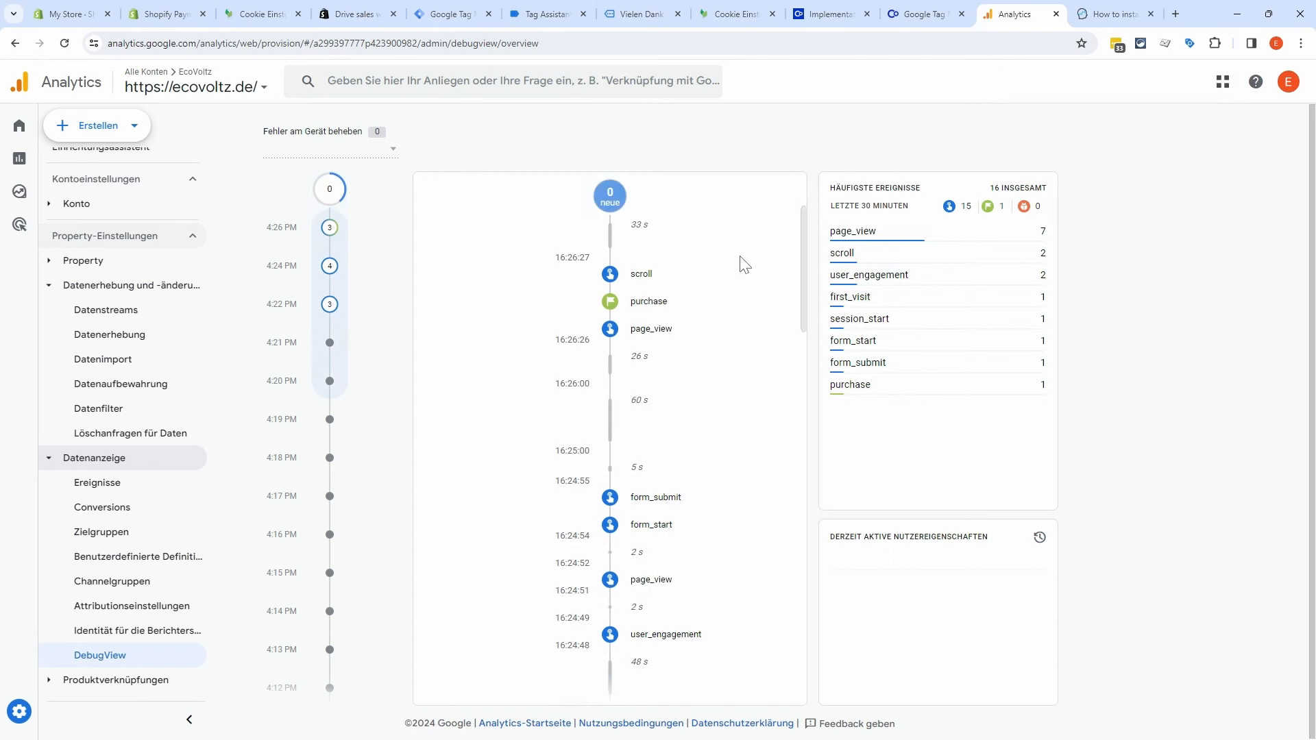
click(610, 302)
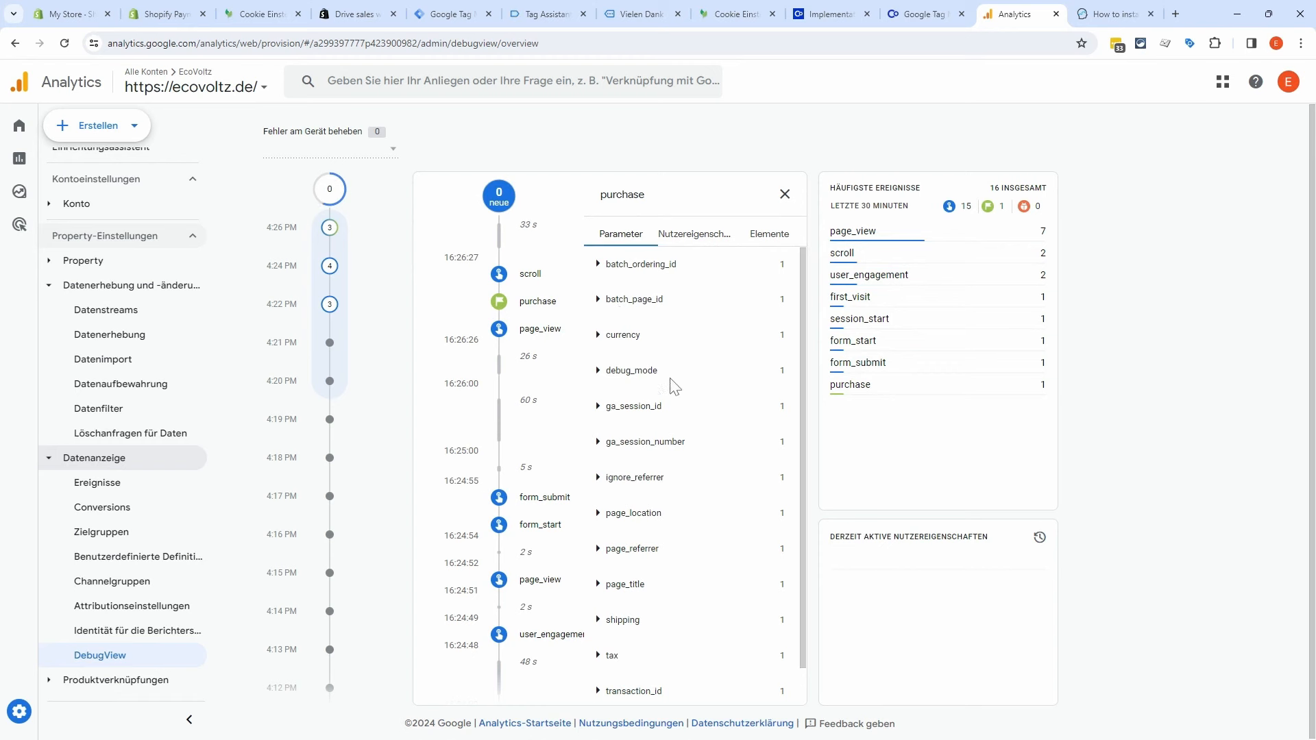
scroll(678, 404, down, 1)
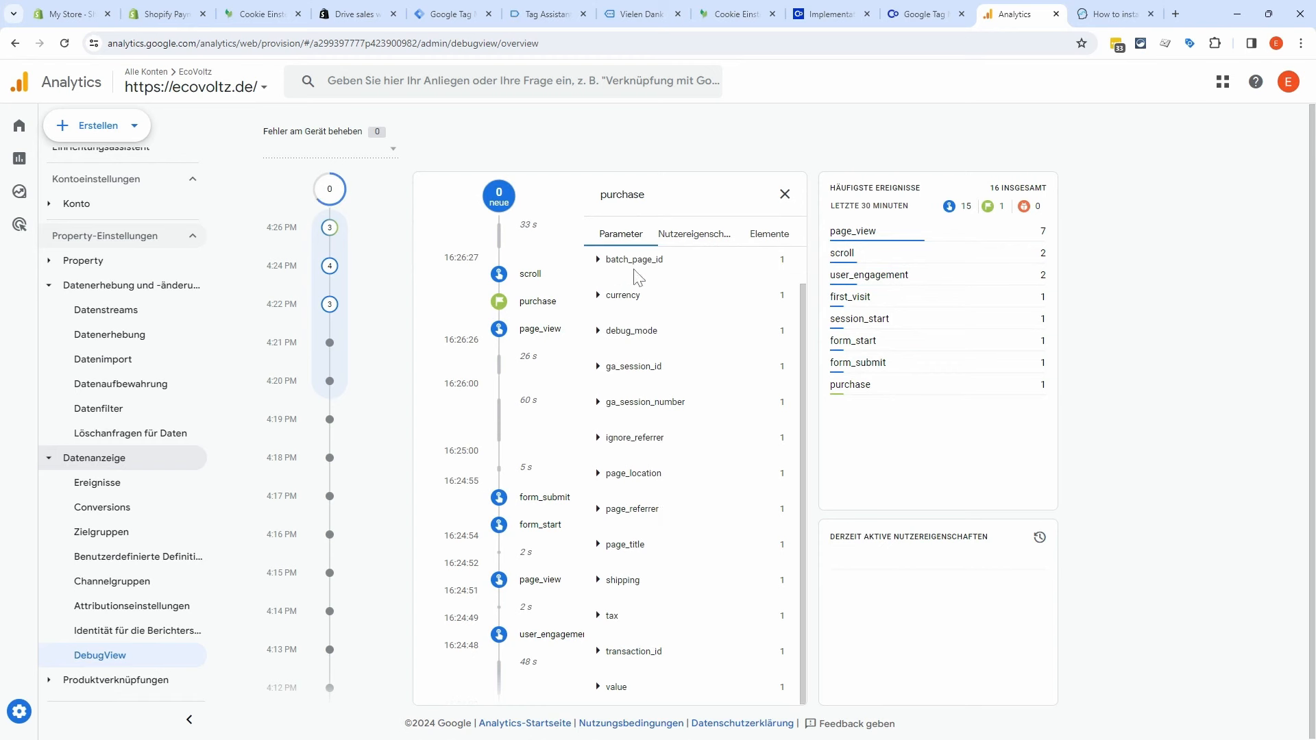
Step: Inspect the purchase event's value, transaction_id and tax parameters in DebugView, and review the surrounding event timeline
click(601, 690)
scroll(617, 692, down, 1)
drag(637, 699, 609, 710)
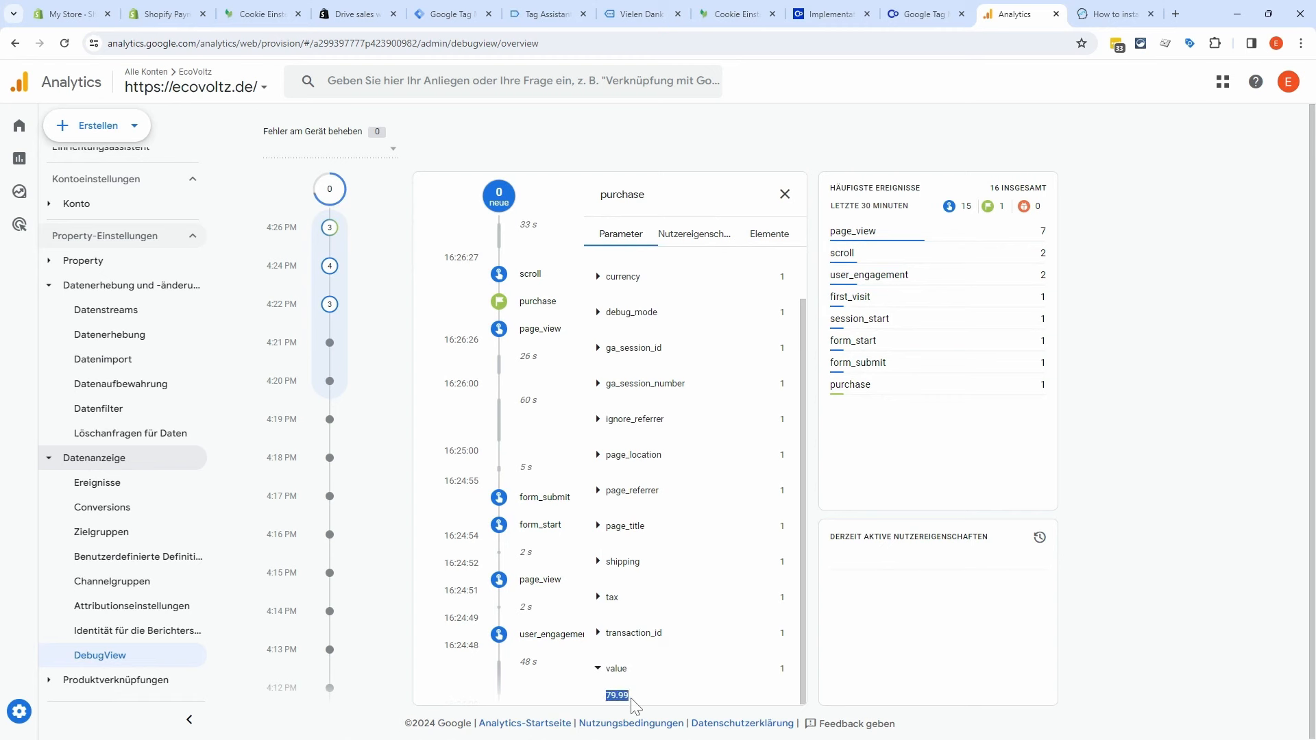
click(605, 669)
click(598, 653)
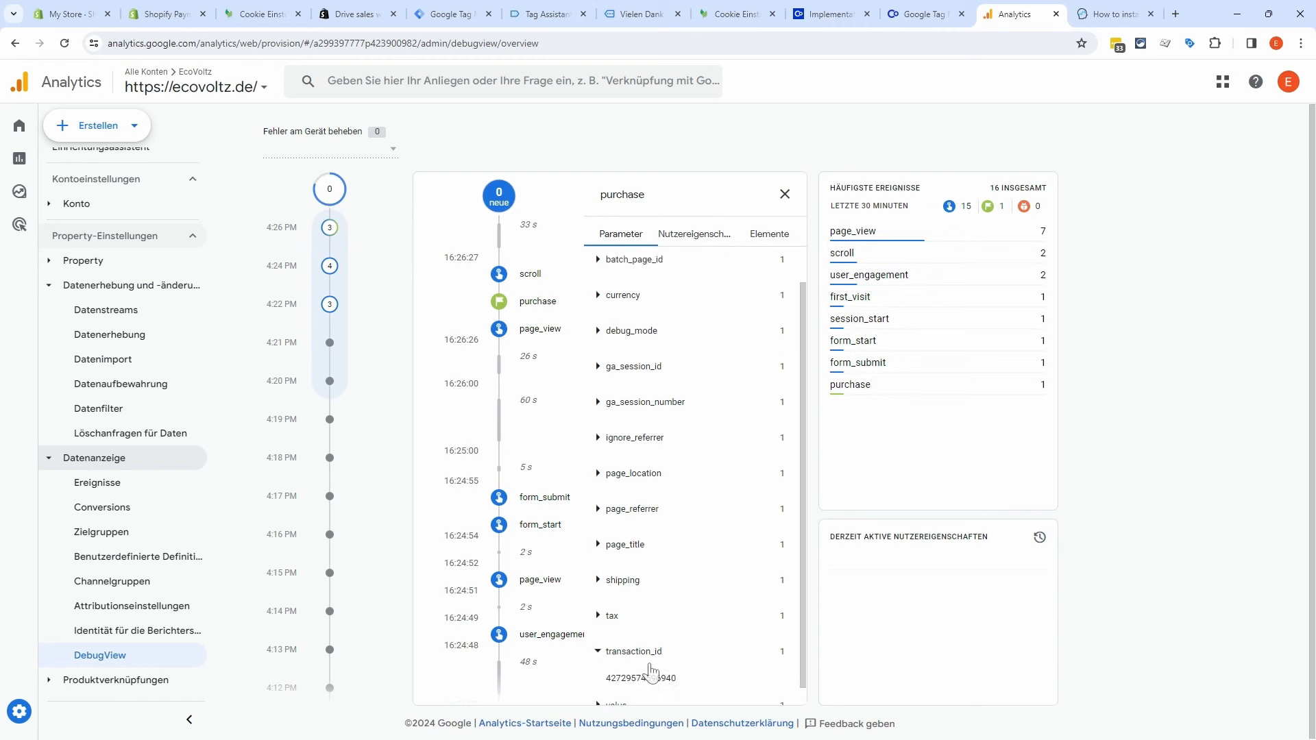
click(598, 653)
click(598, 617)
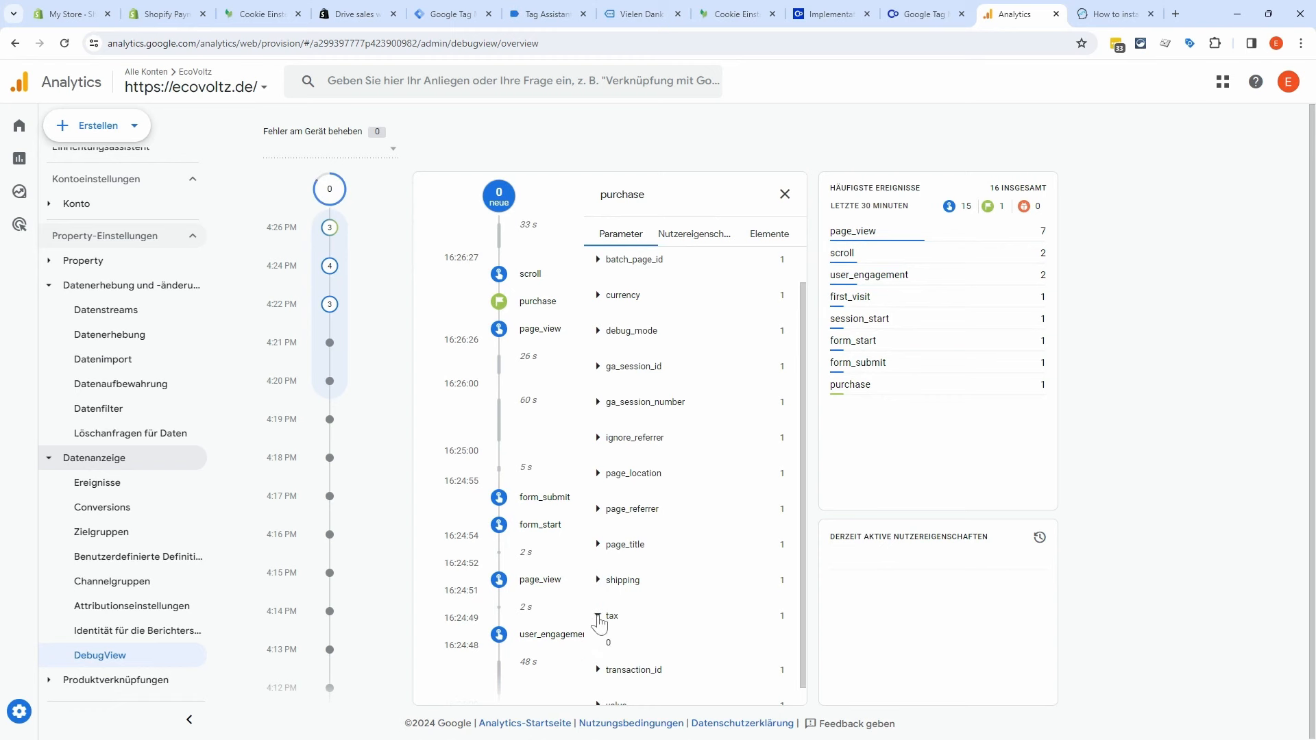
click(599, 617)
click(784, 195)
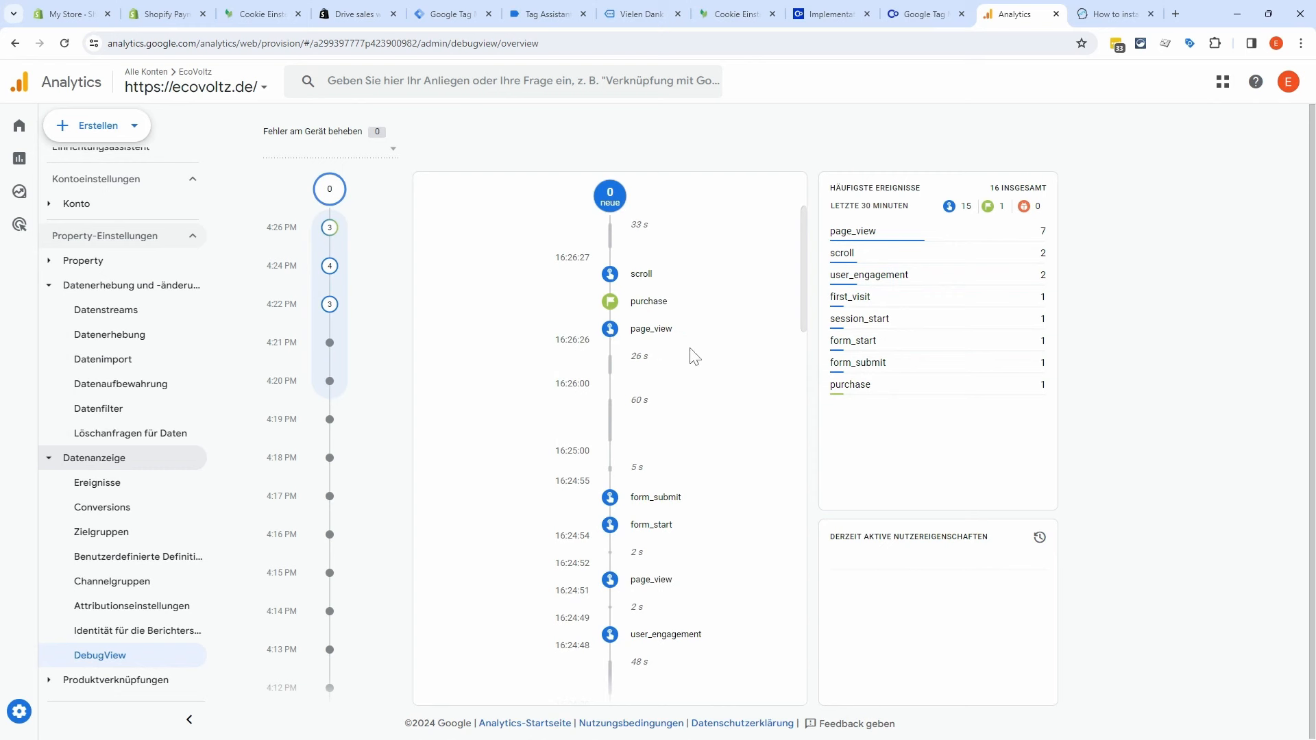
scroll(695, 359, down, 2)
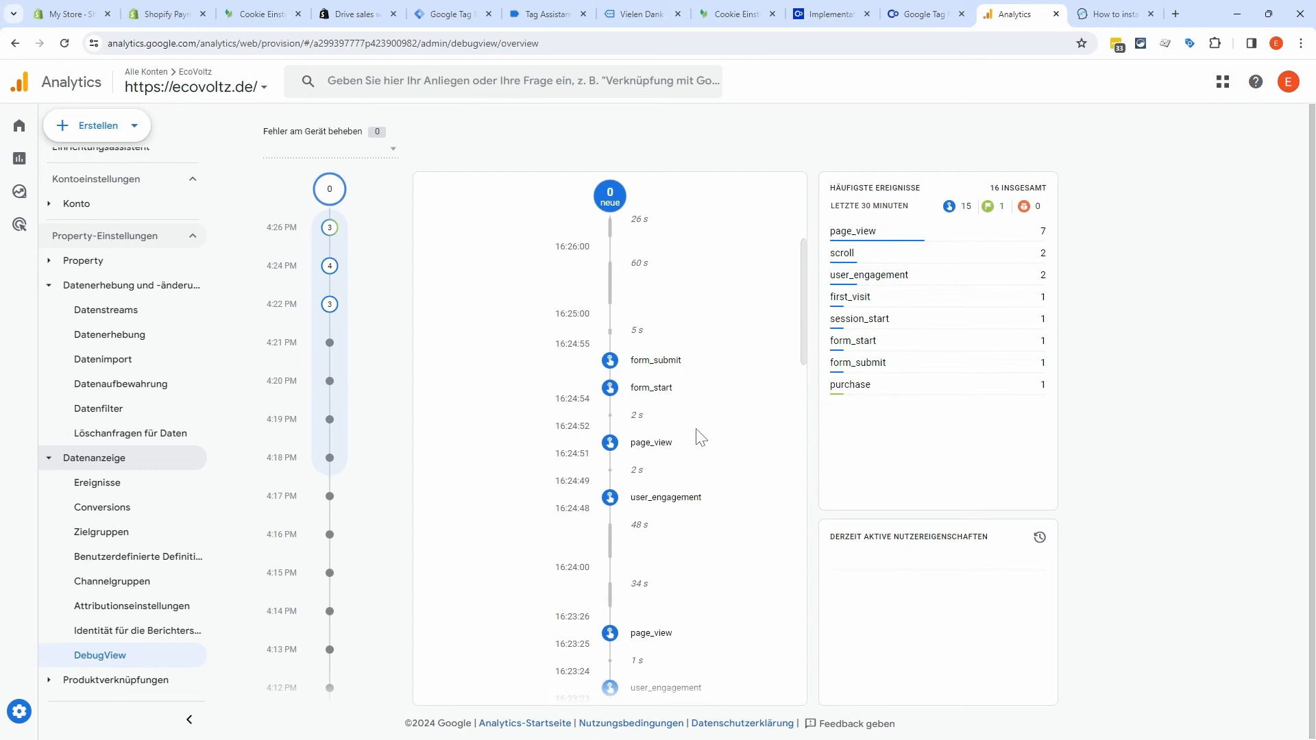
scroll(700, 438, down, 2)
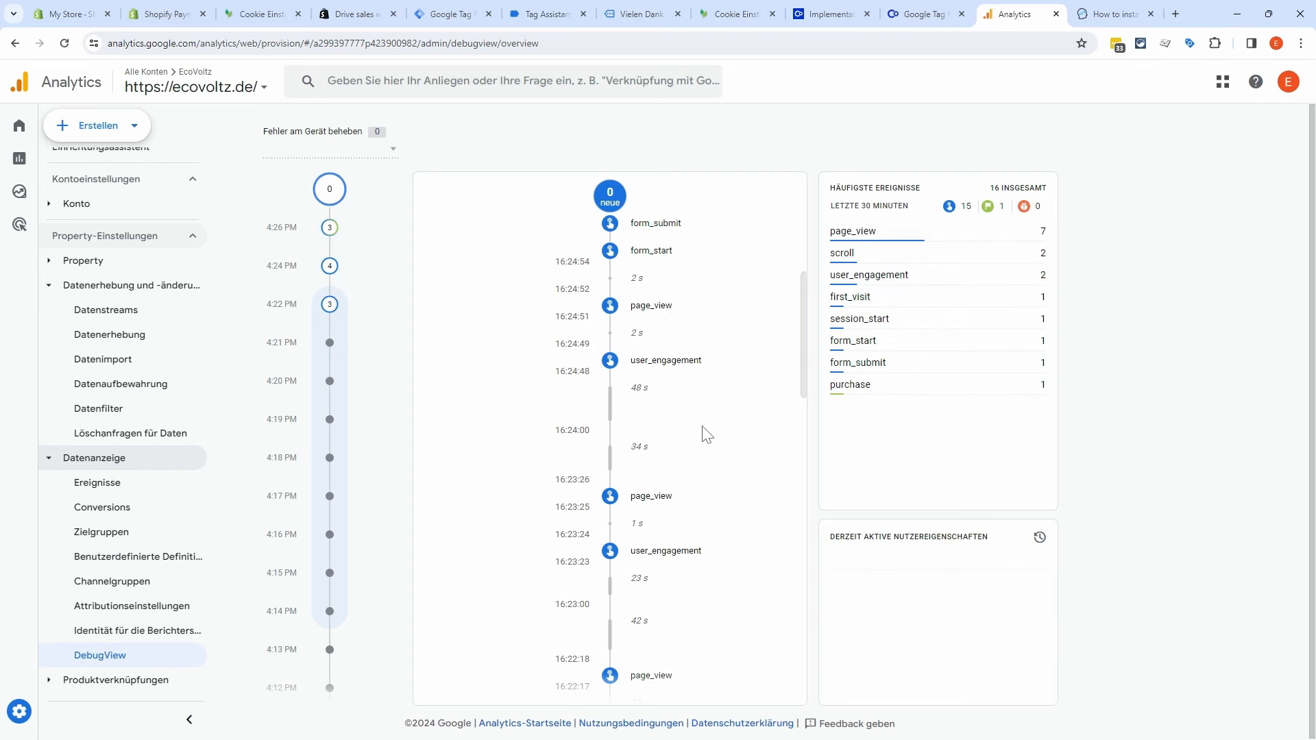
scroll(706, 432, down, 2)
scroll(706, 425, up, 7)
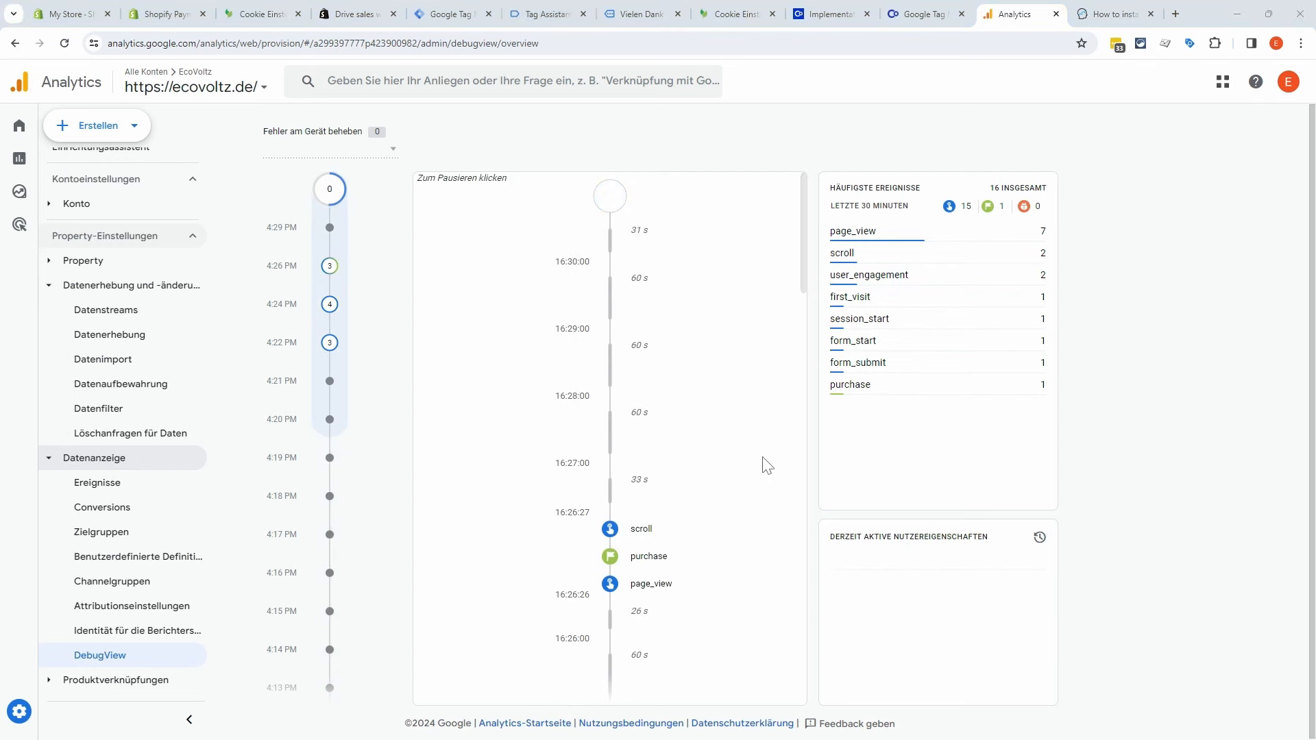
Step: Close the Tag Assistant preview and the checkout thank-you page, and switch to the Google Tag Manager workspace
click(544, 16)
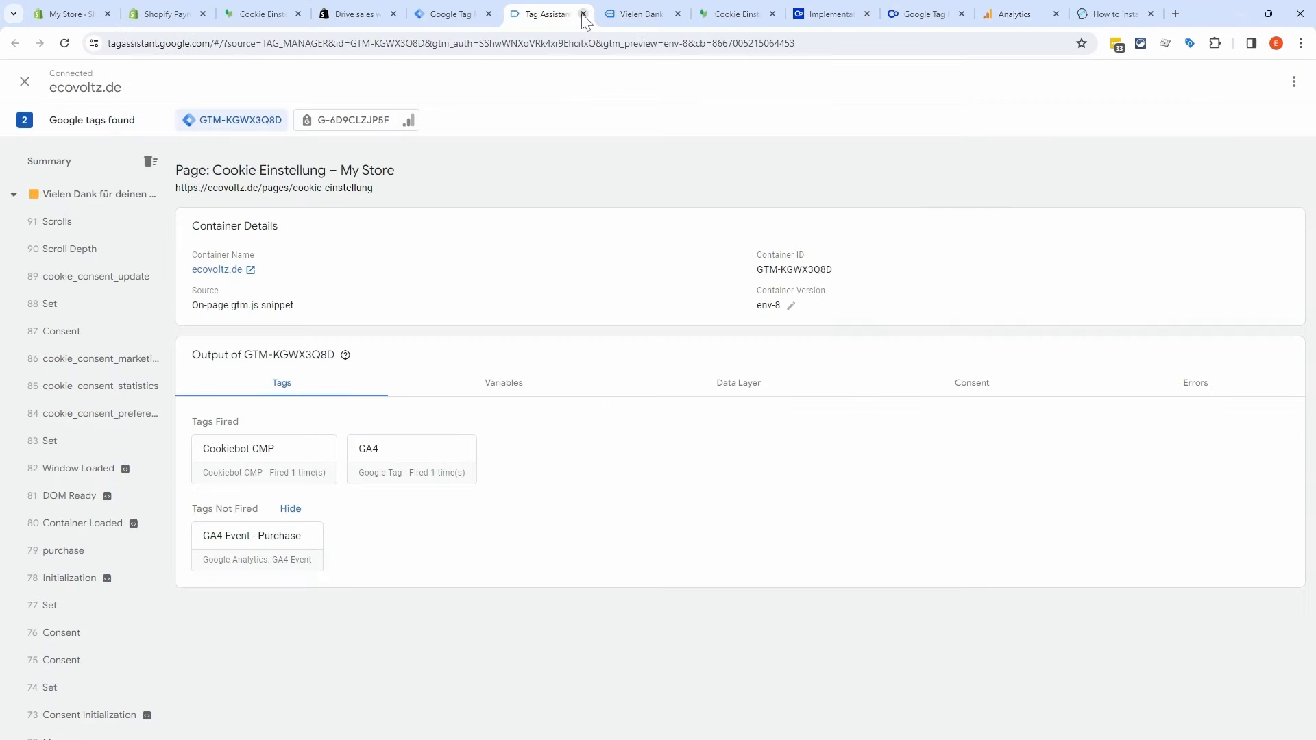
click(582, 14)
click(582, 14)
click(466, 15)
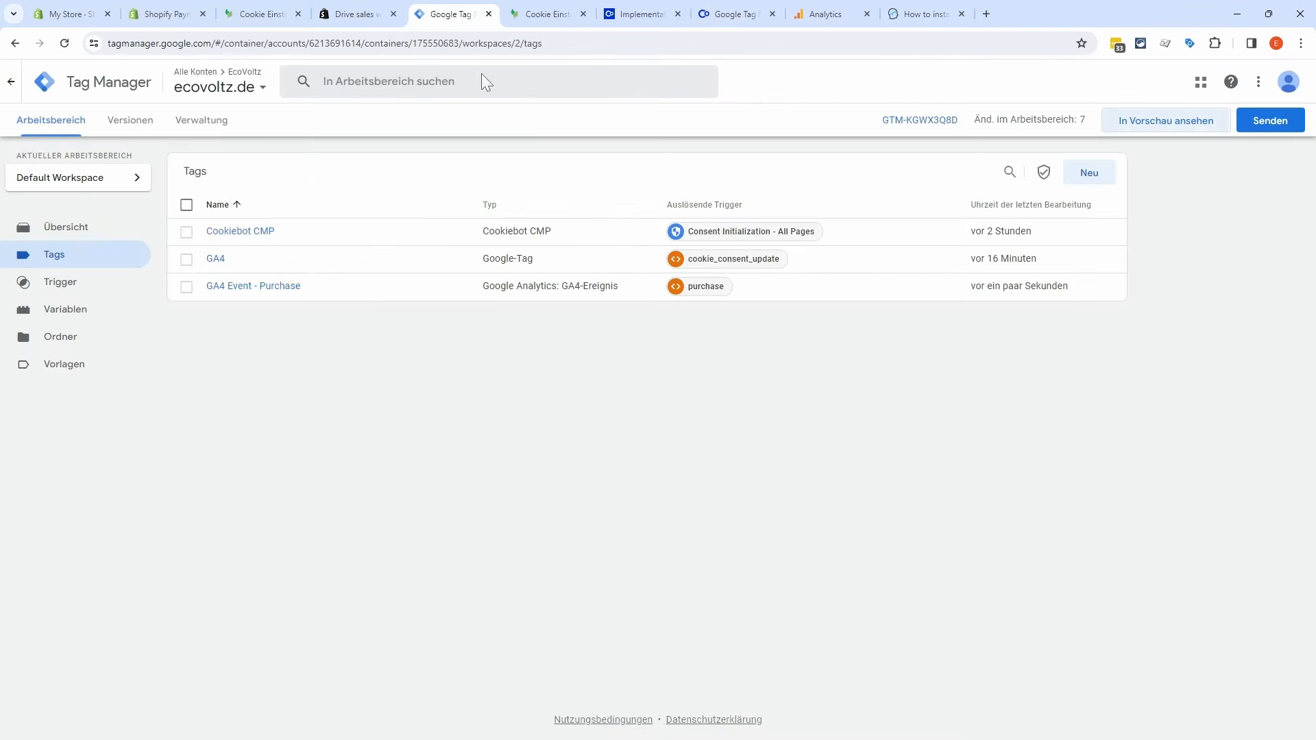
click(1073, 172)
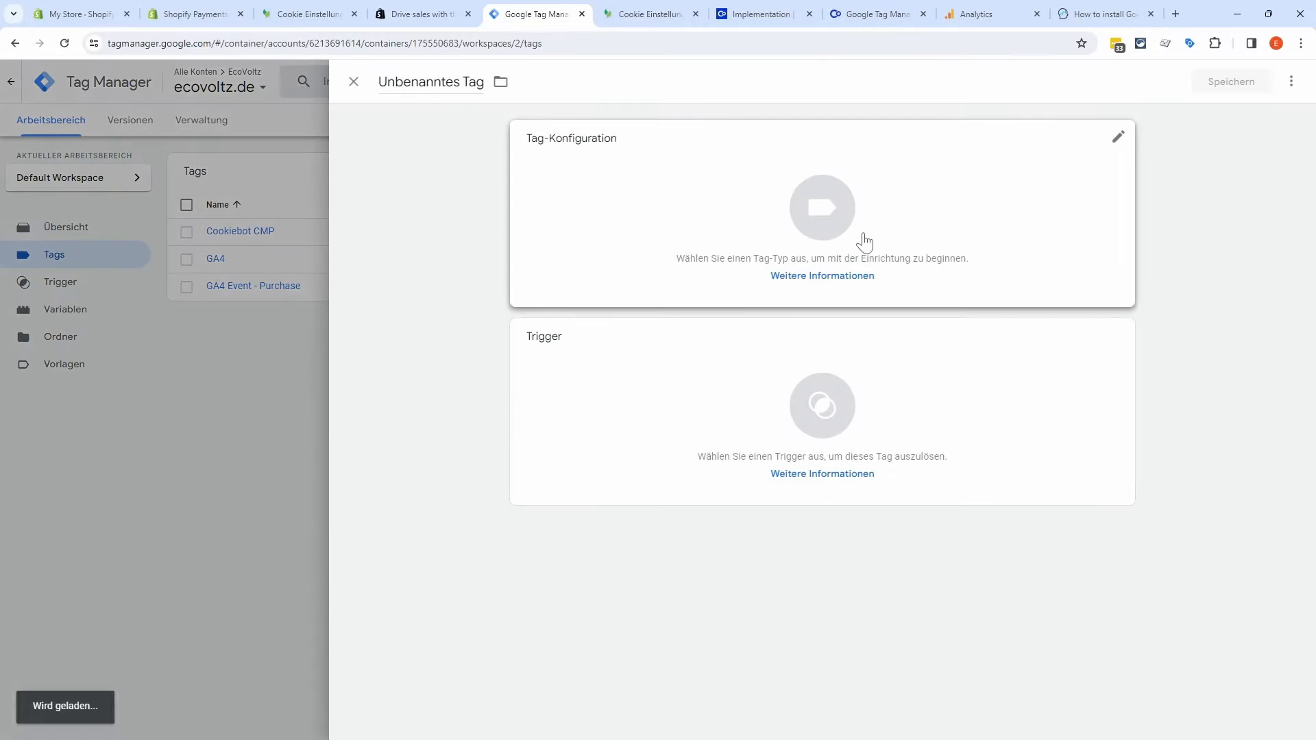
click(810, 208)
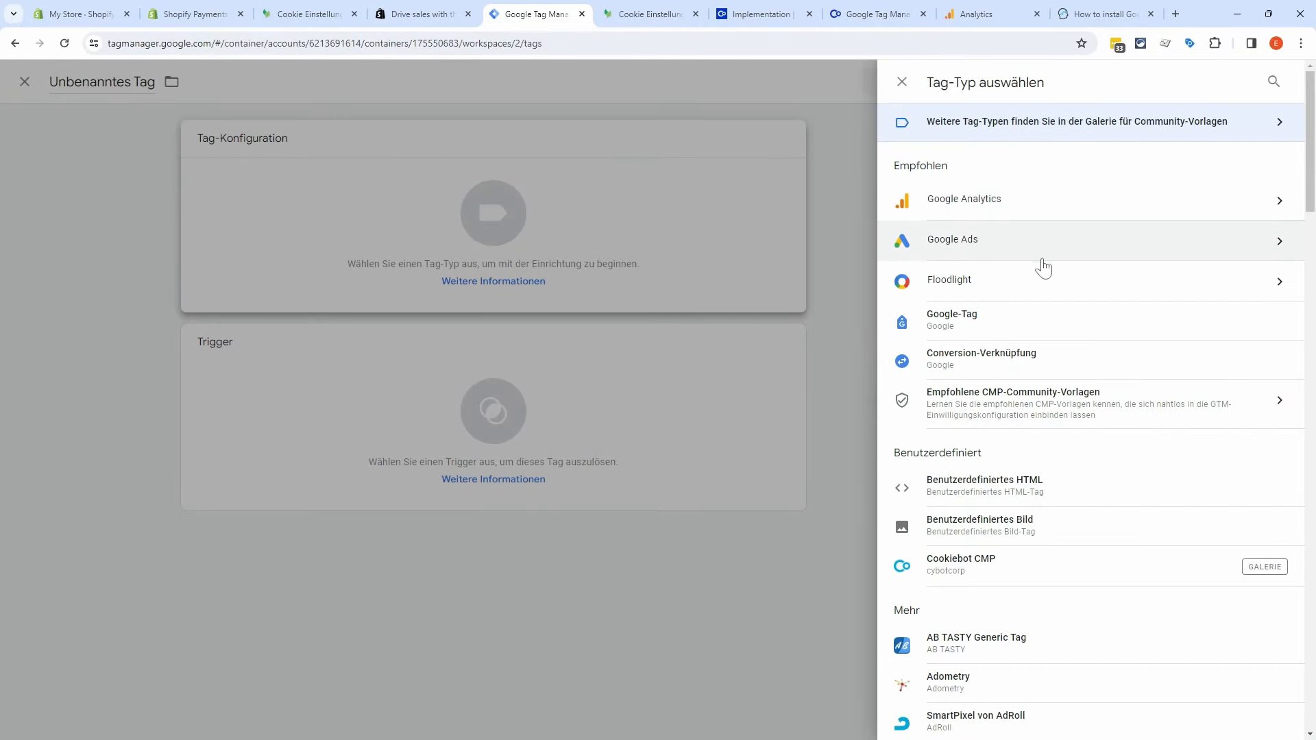
click(1043, 240)
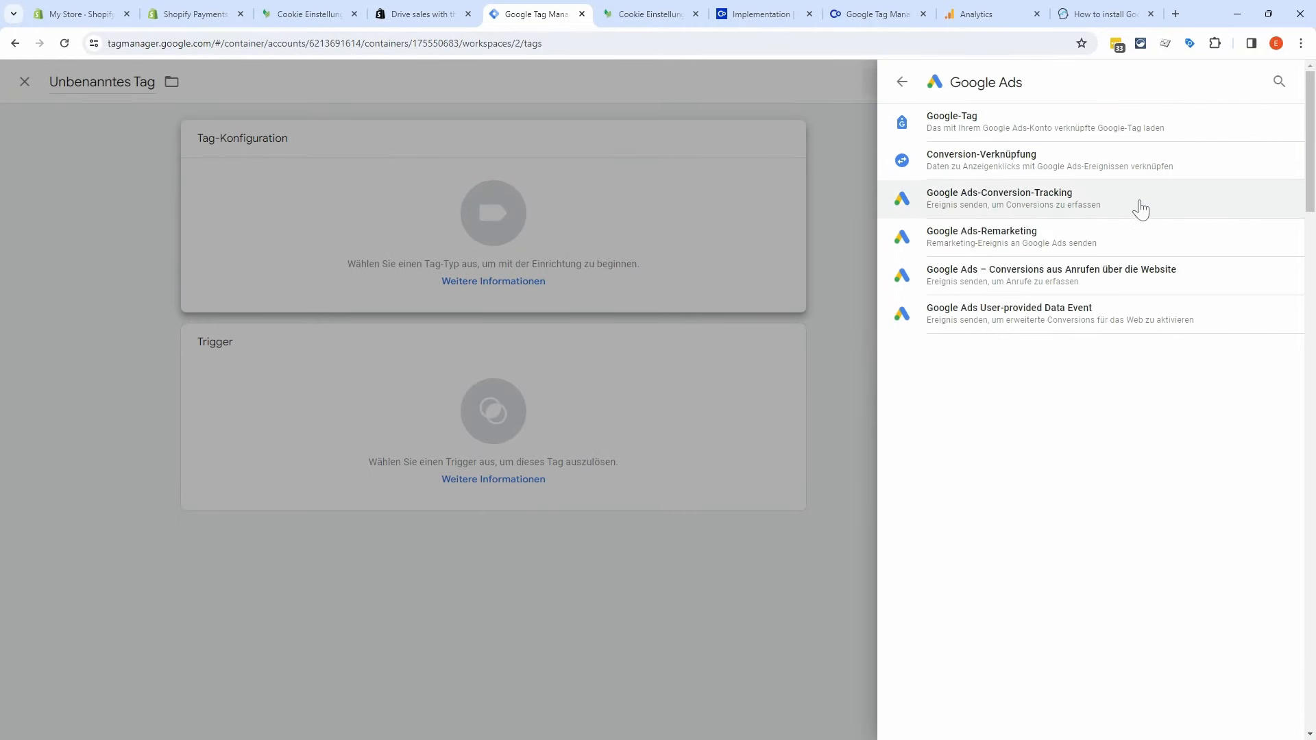
click(1140, 210)
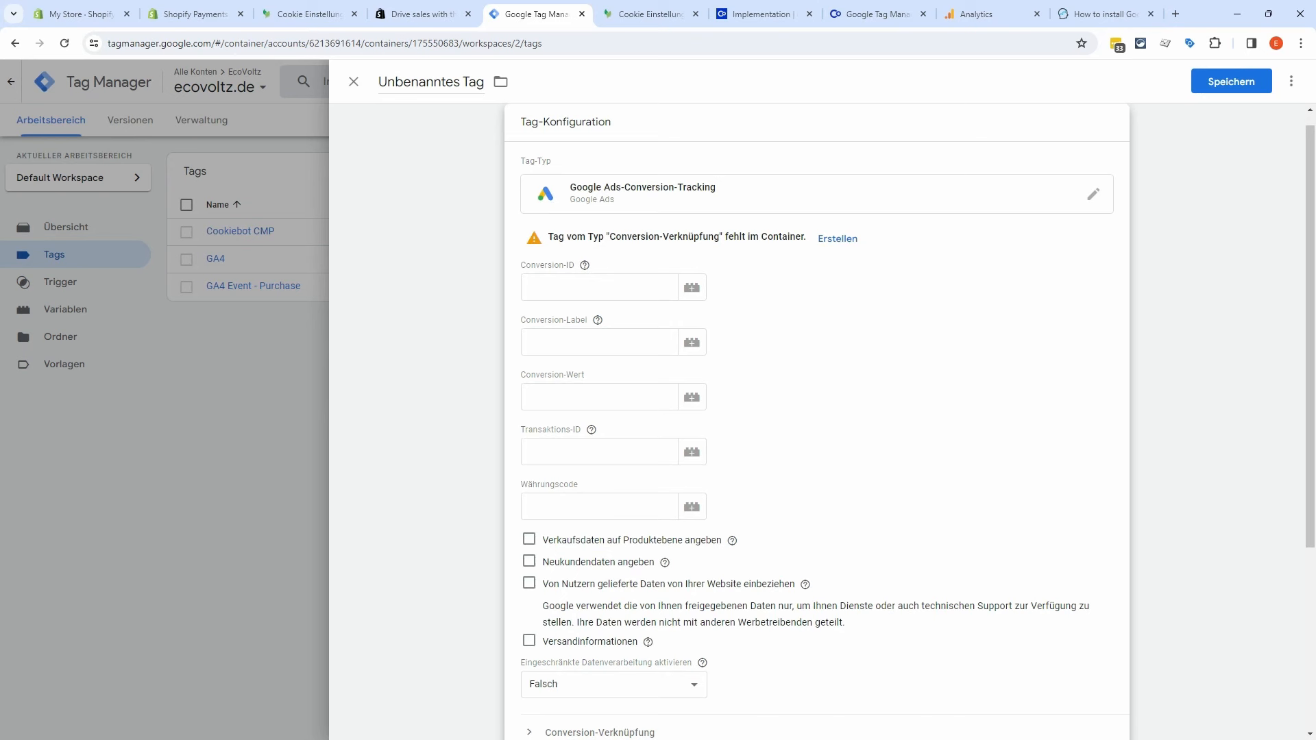
mouse_move(592, 430)
click(69, 308)
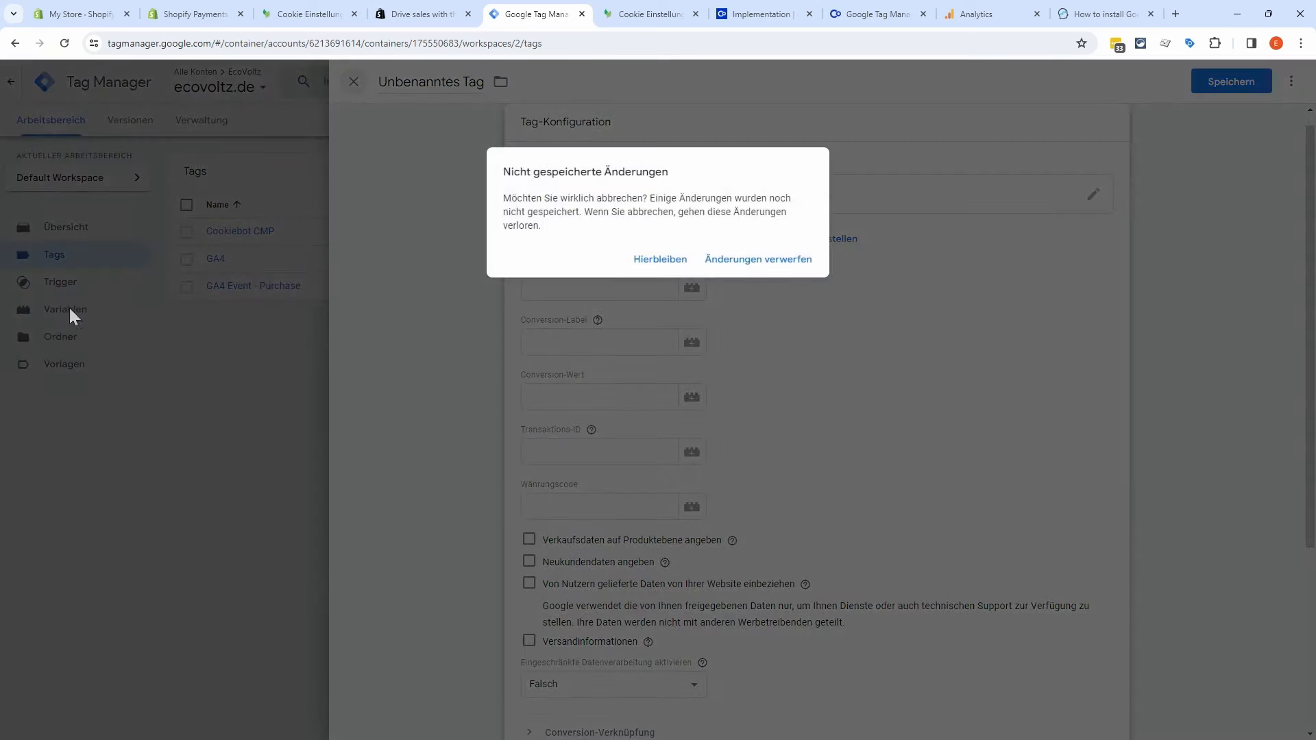
click(717, 264)
Step: Start a new user-defined variable in the container with the variable type Datenschichtvariable
click(63, 310)
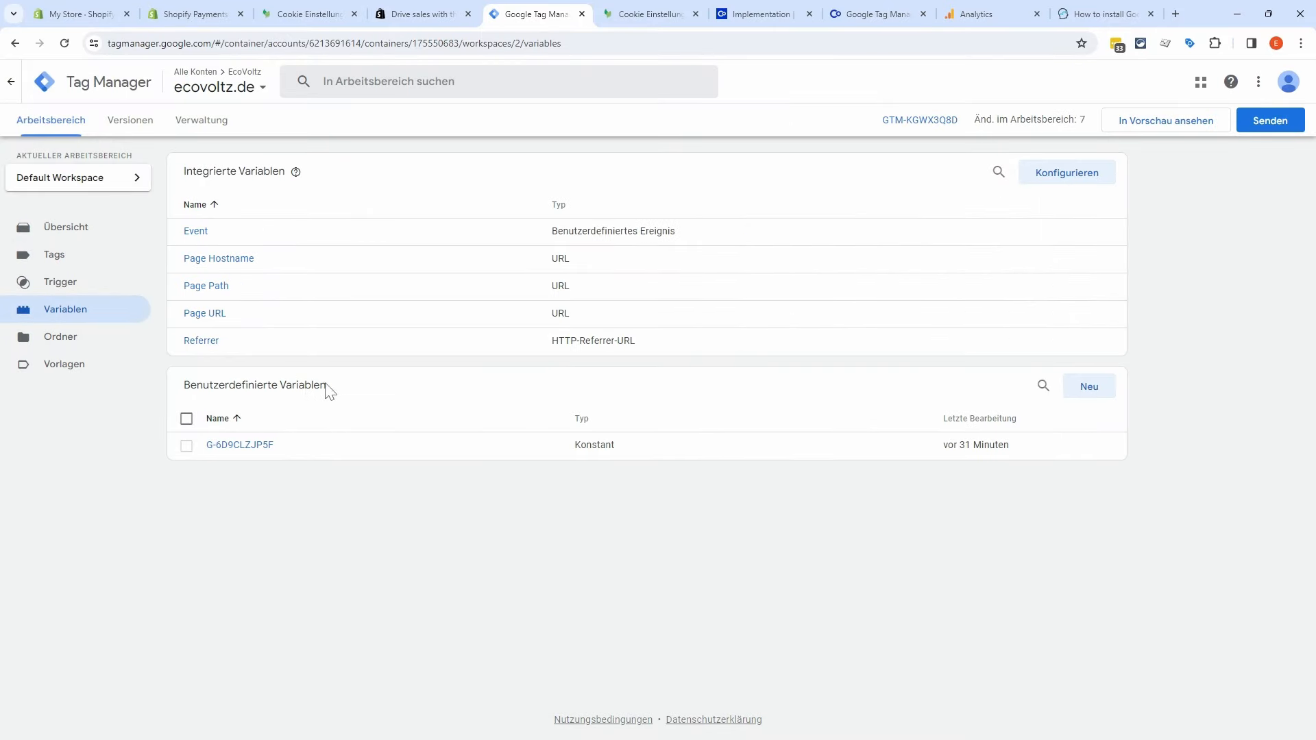
click(1090, 388)
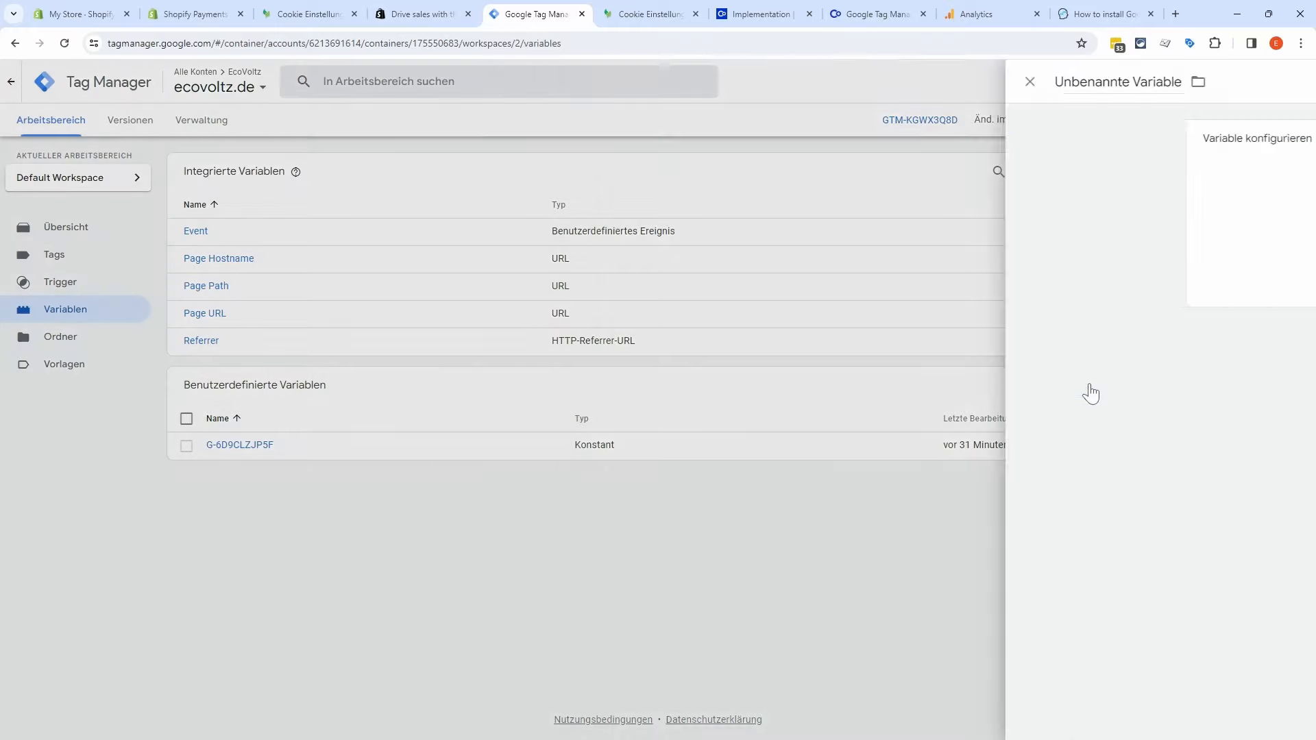
click(666, 215)
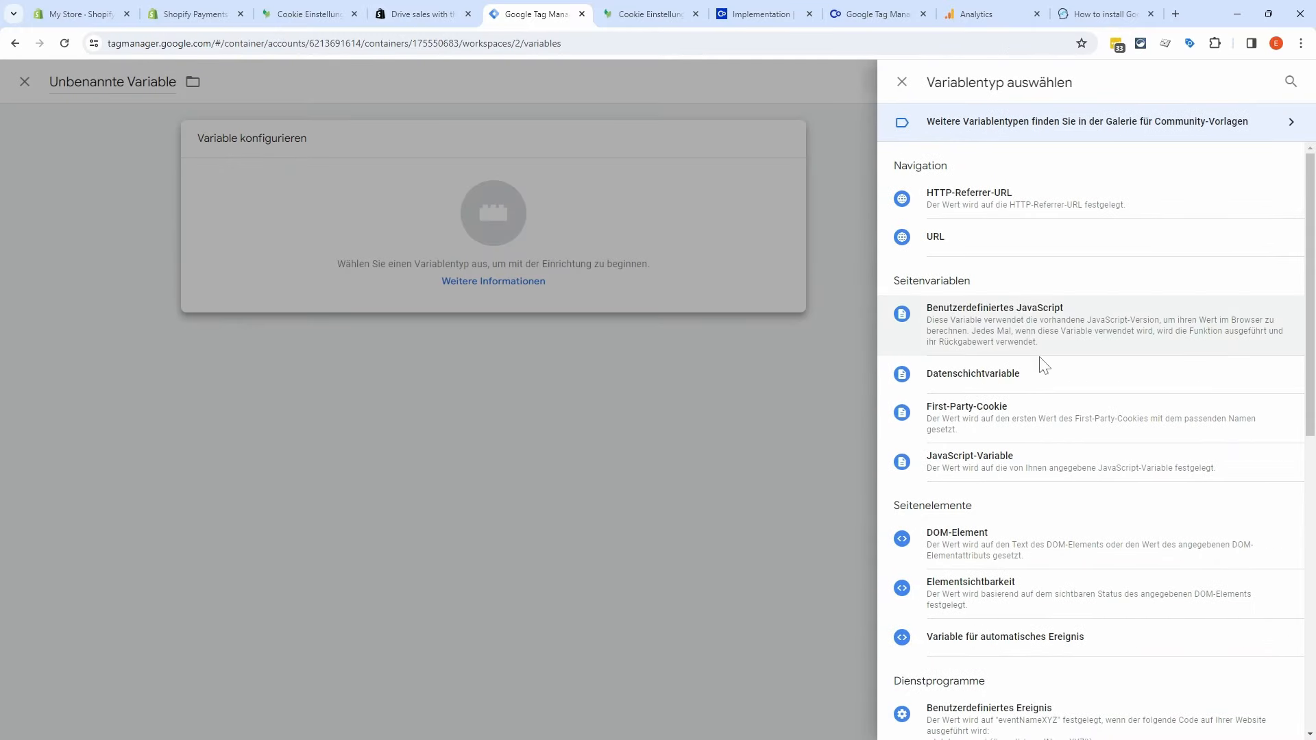
click(1043, 384)
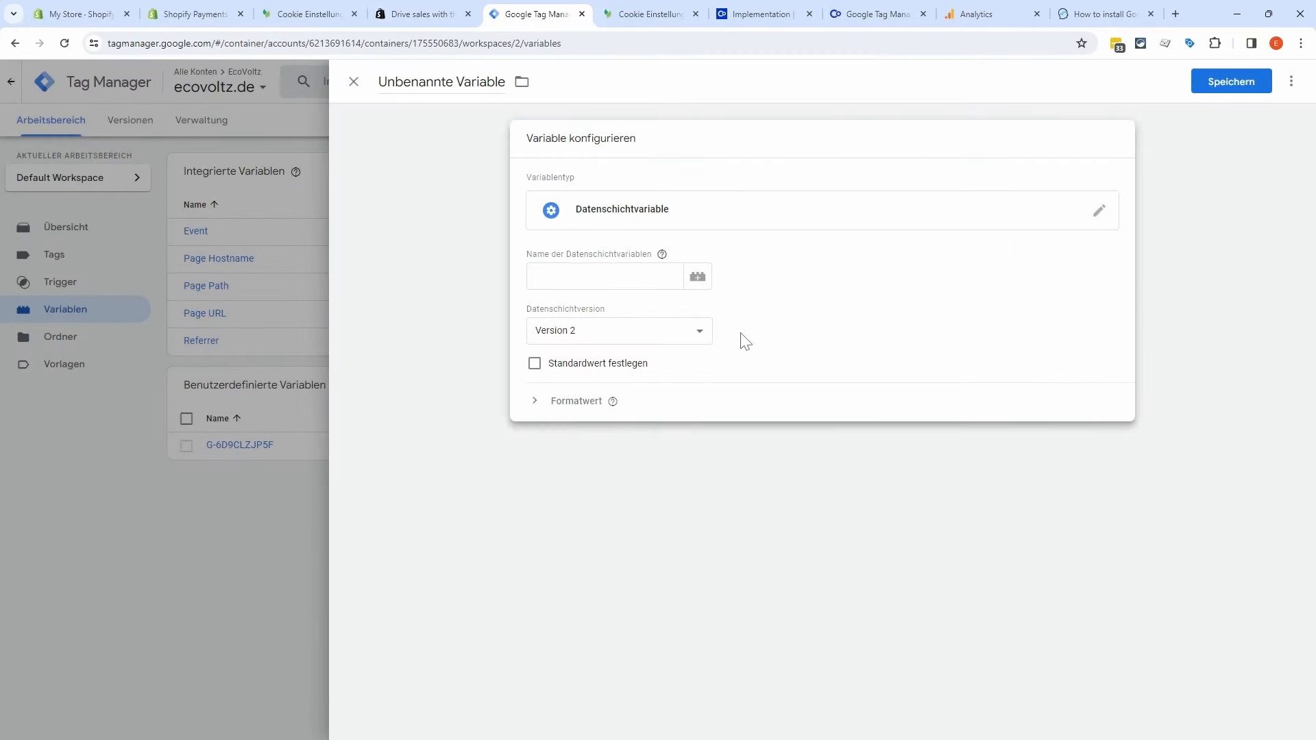
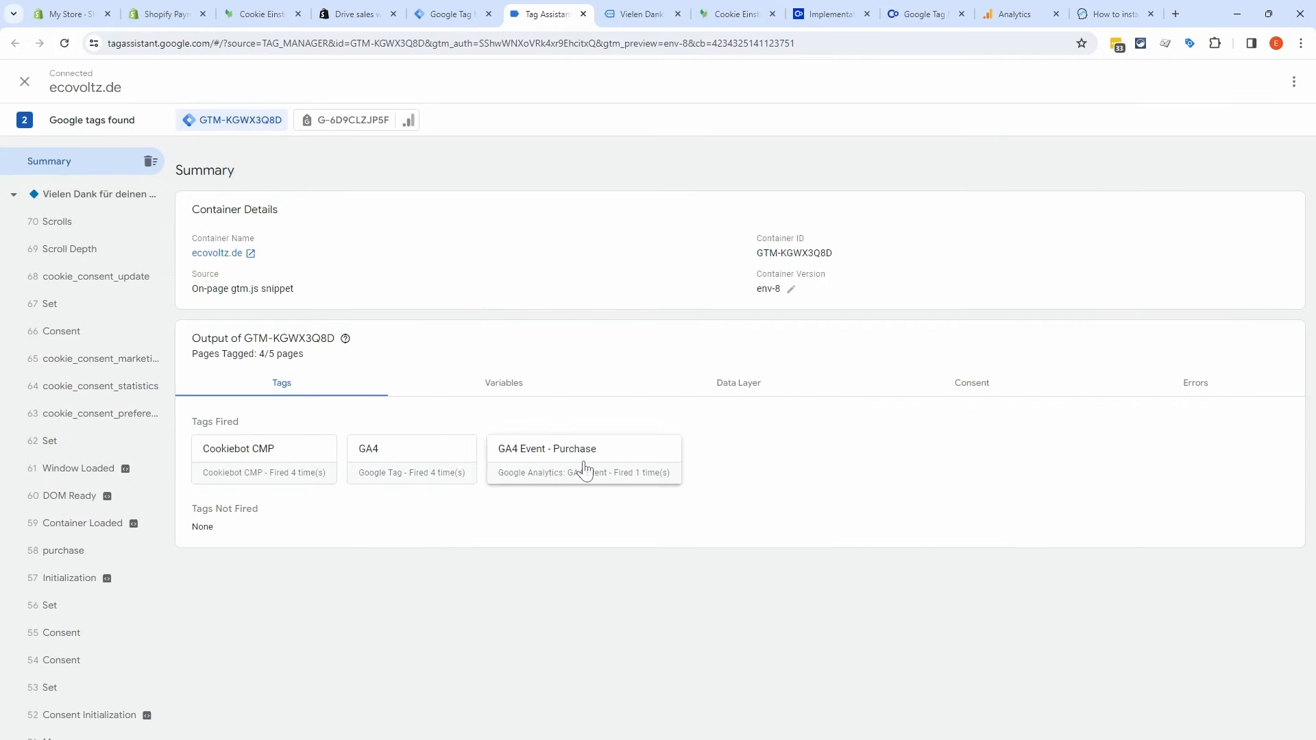
Step: Examine the data layer of the purchase event on the thank-you page in Tag Assistant for the value and transaction_id keys
click(97, 198)
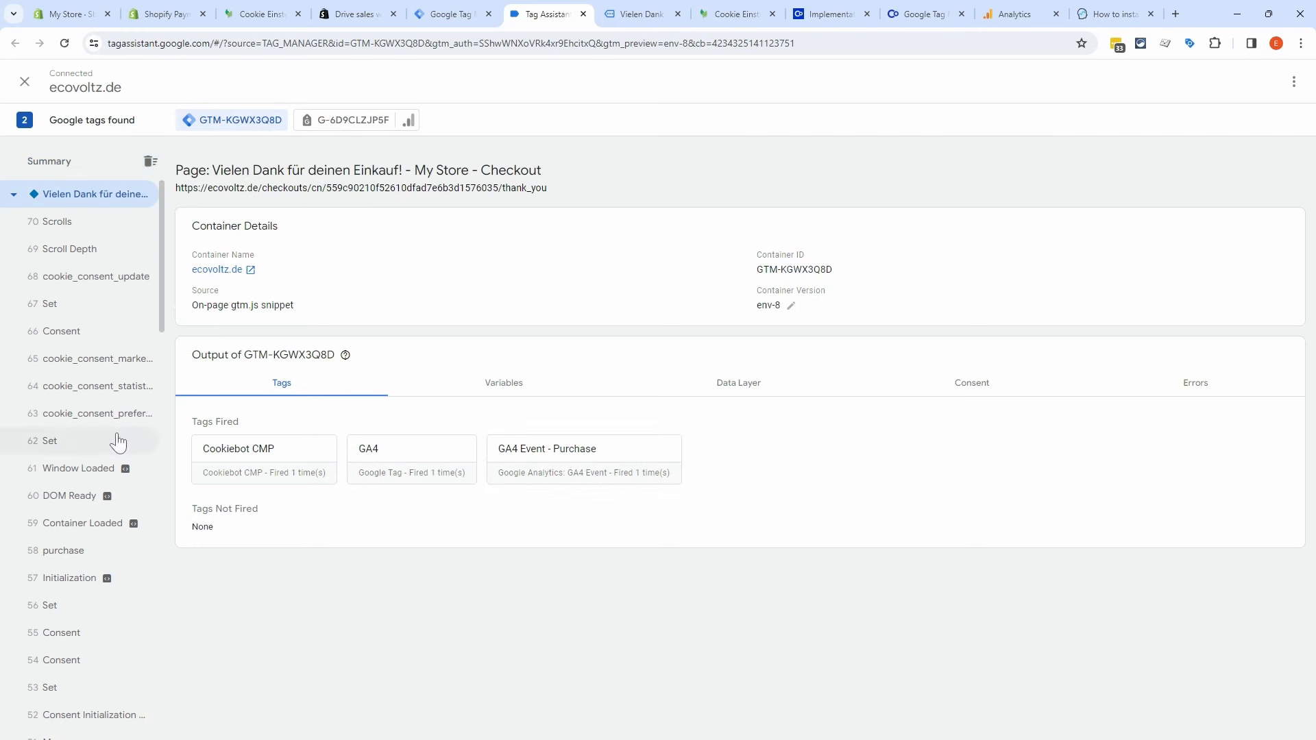
click(86, 555)
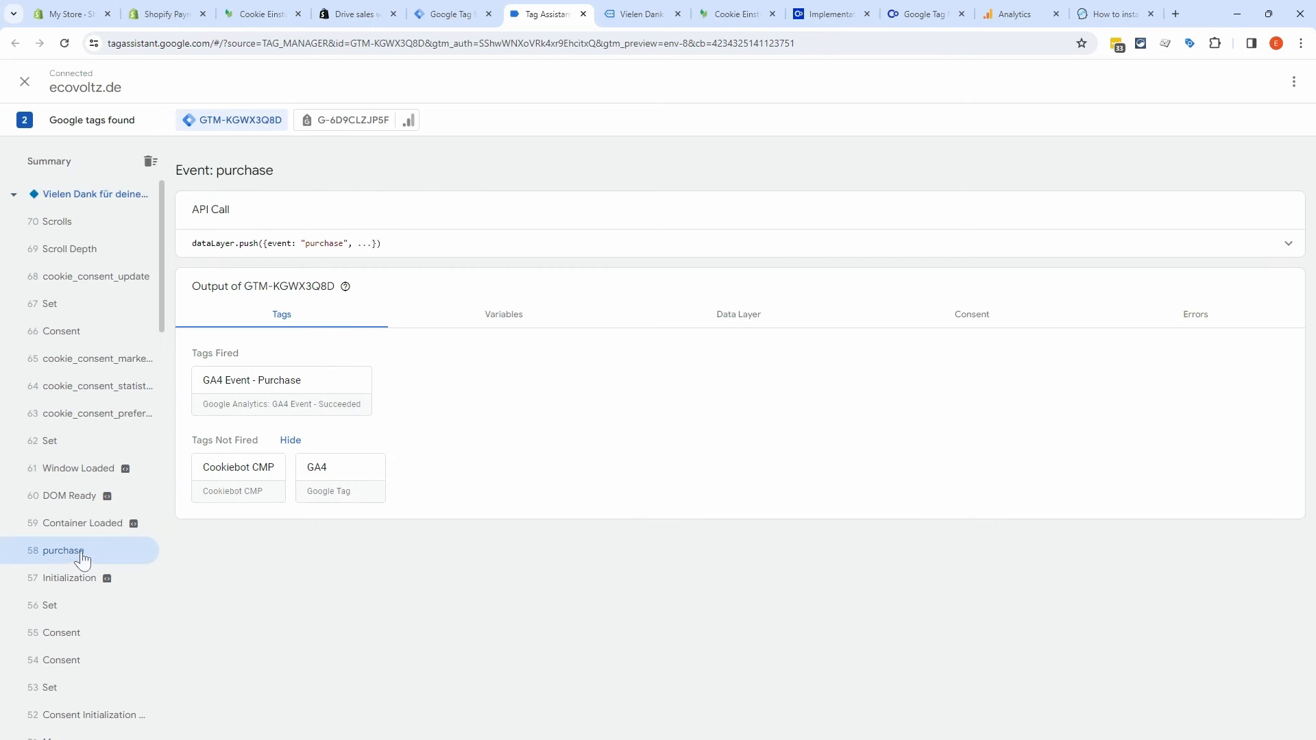
click(735, 321)
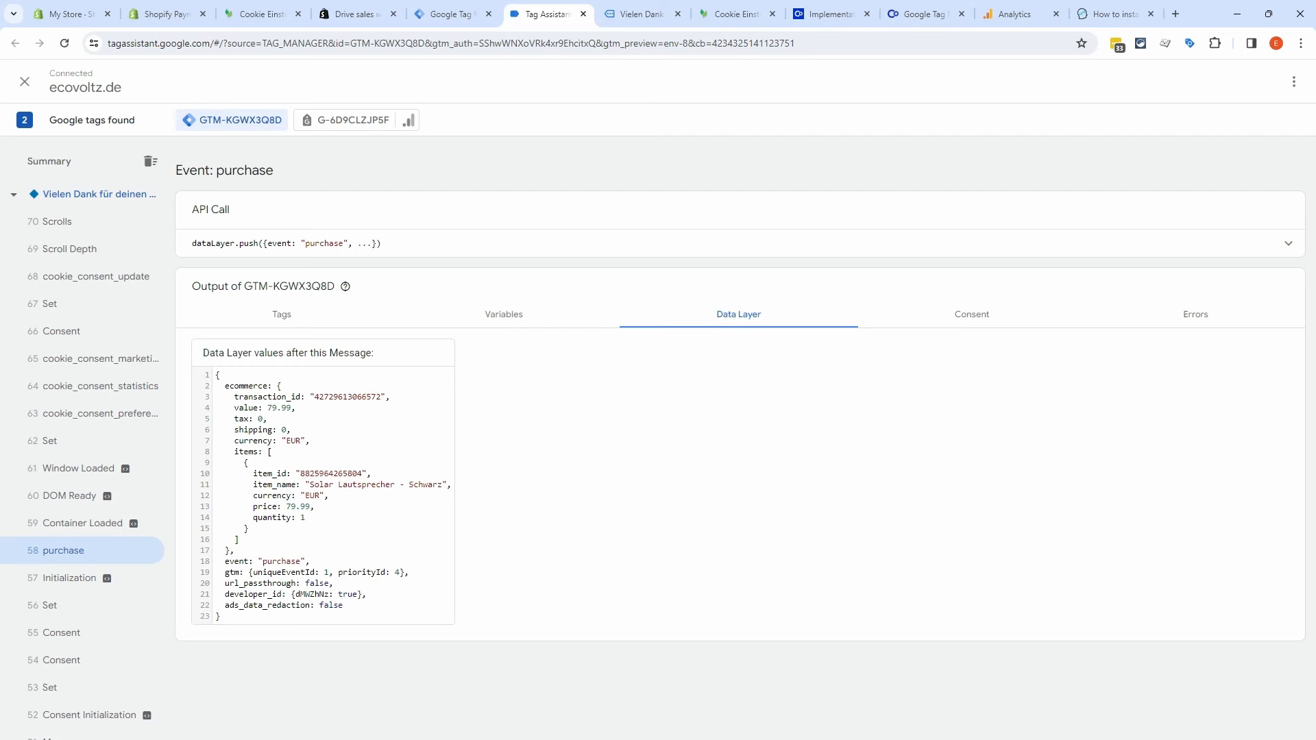
drag(292, 407, 234, 408)
click(296, 408)
drag(380, 397, 234, 397)
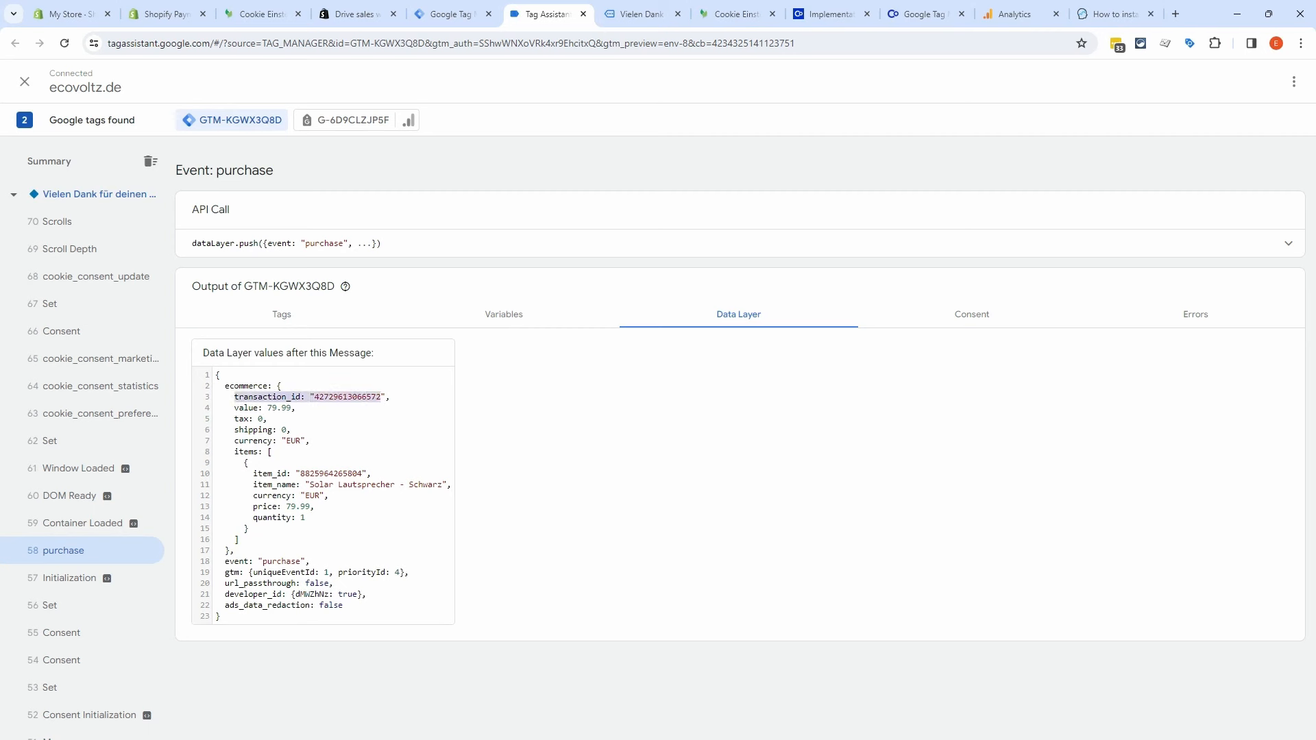
click(295, 407)
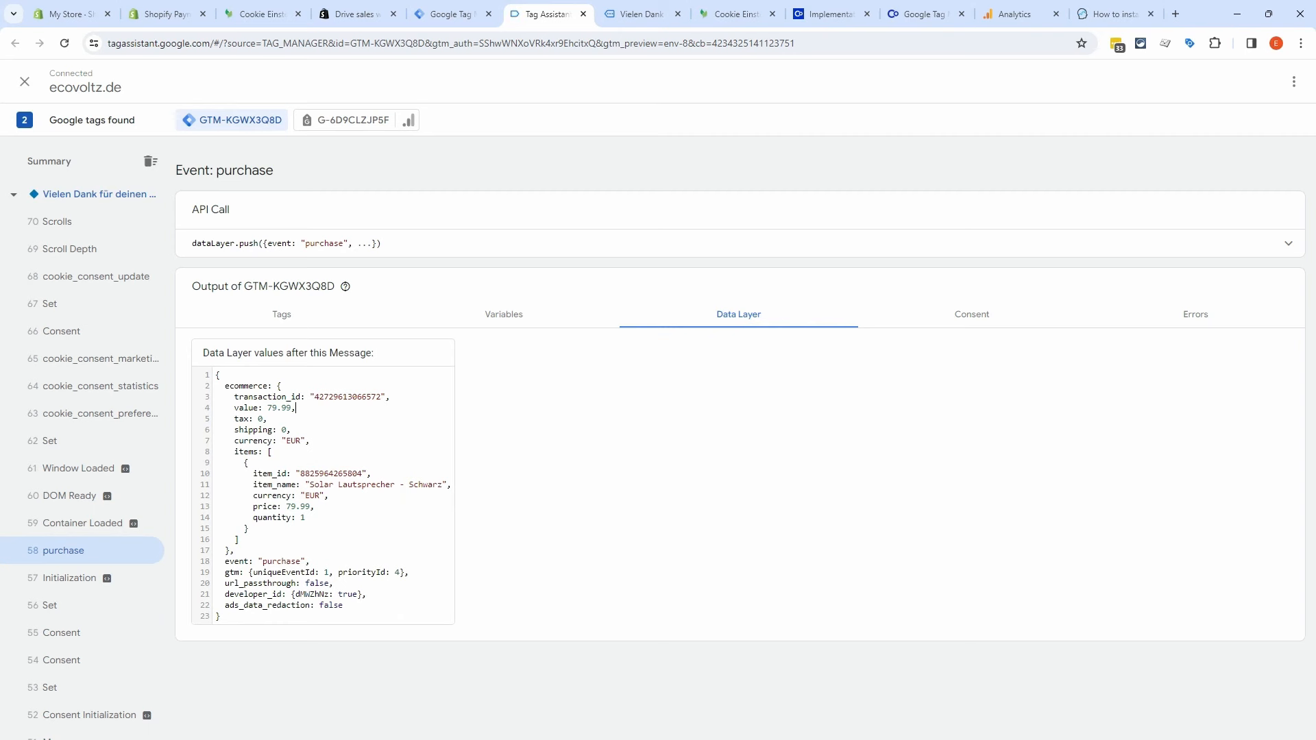
mouse_move(230, 408)
mouse_down()
mouse_move(296, 408)
mouse_move(257, 418)
mouse_move(292, 430)
mouse_move(234, 408)
mouse_up()
click(295, 408)
Step: Back in Tag Manager, set the data layer variable name to ecommerce.value, title the variable "dlv - value" and save it
click(449, 14)
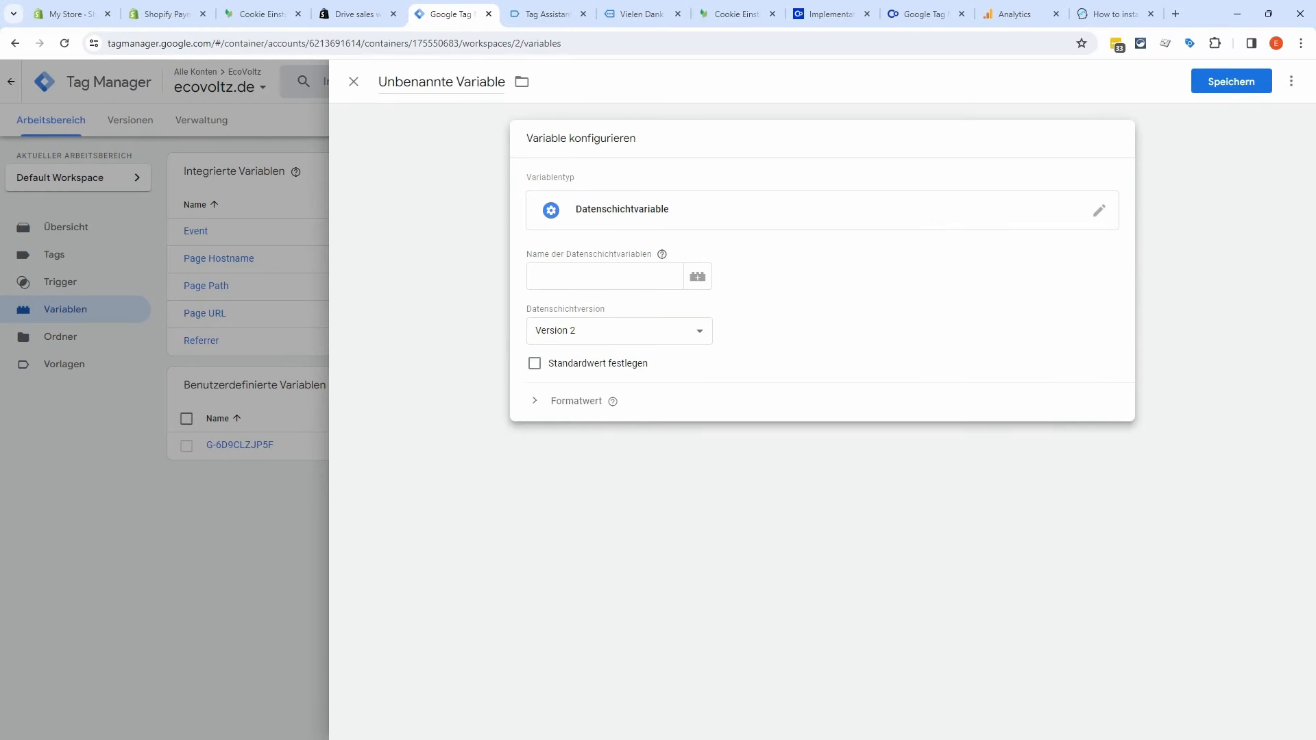
click(603, 276)
text(ecommerce.)
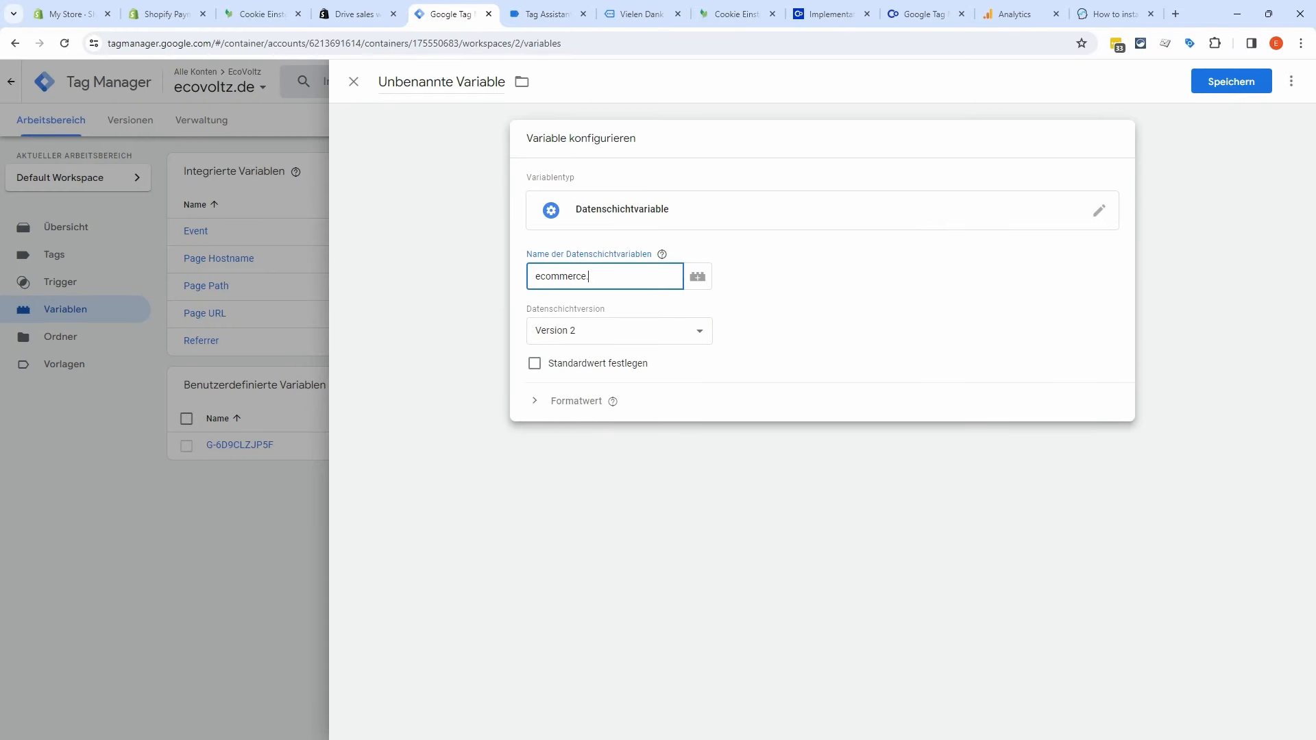
text(value)
click(441, 82)
text(dlv-)
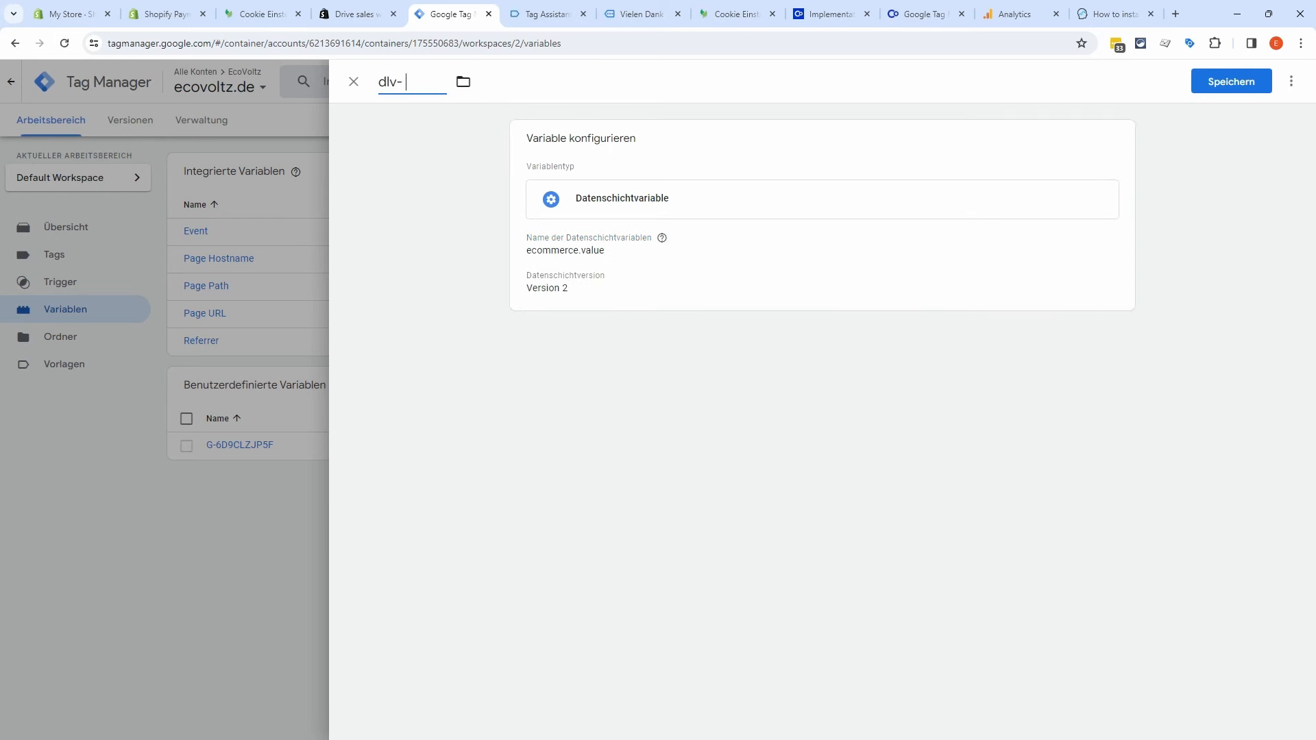
text( value)
click(399, 83)
click(1223, 82)
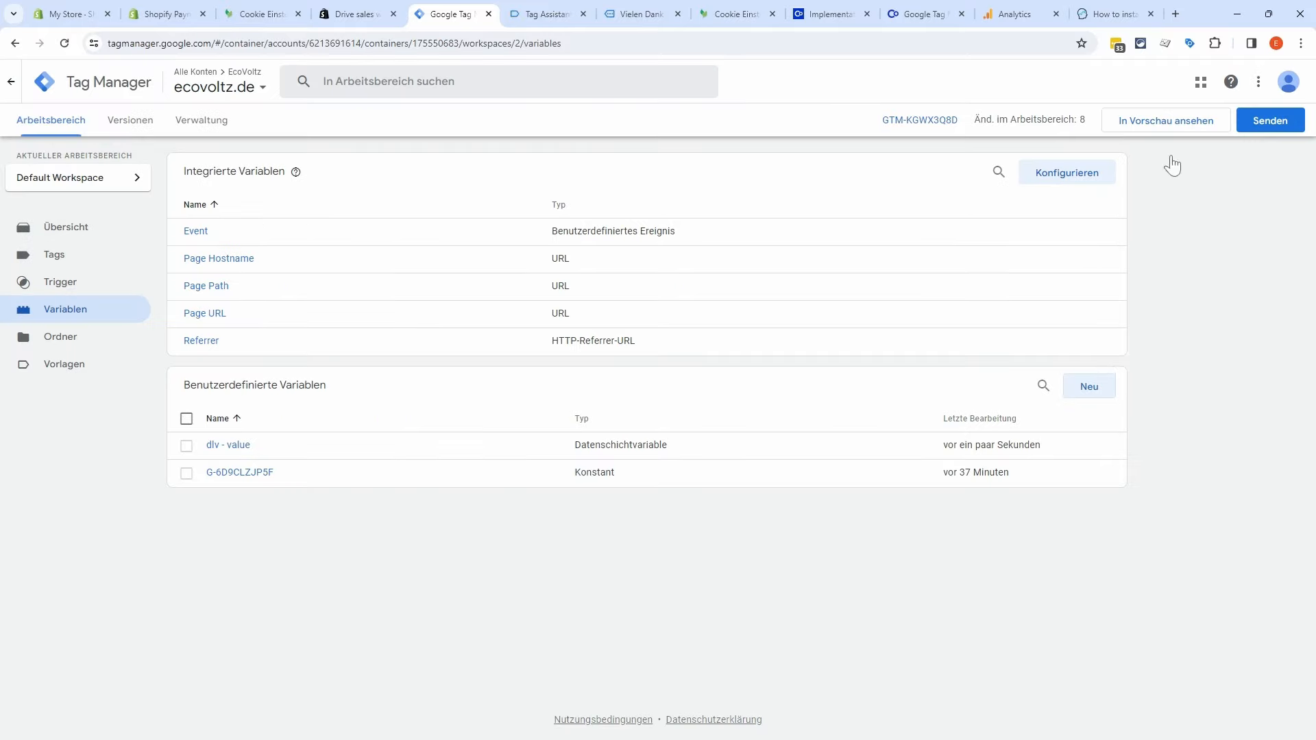
Step: Add another user-defined Datenschichtvariable with the data layer variable name ecommerce.transaction_id, checking the key's spelling in Tag Assistant
click(1087, 385)
click(660, 228)
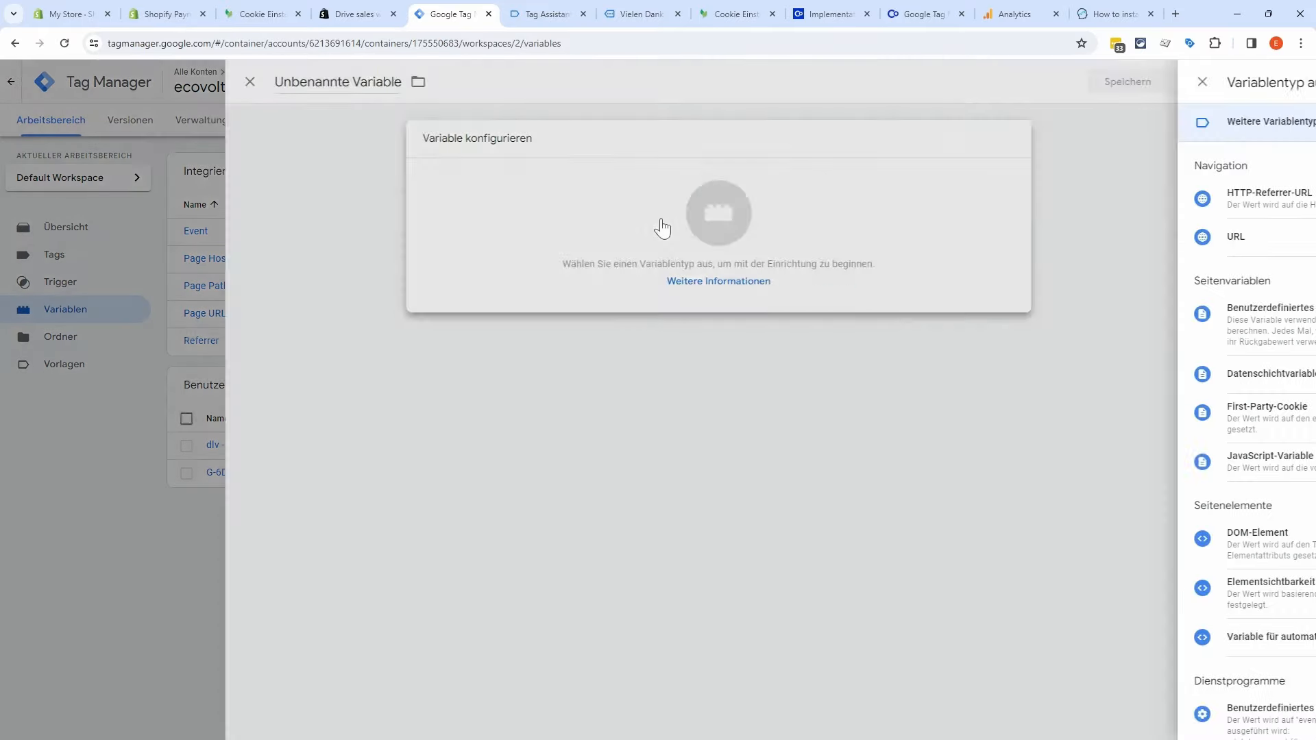
click(993, 377)
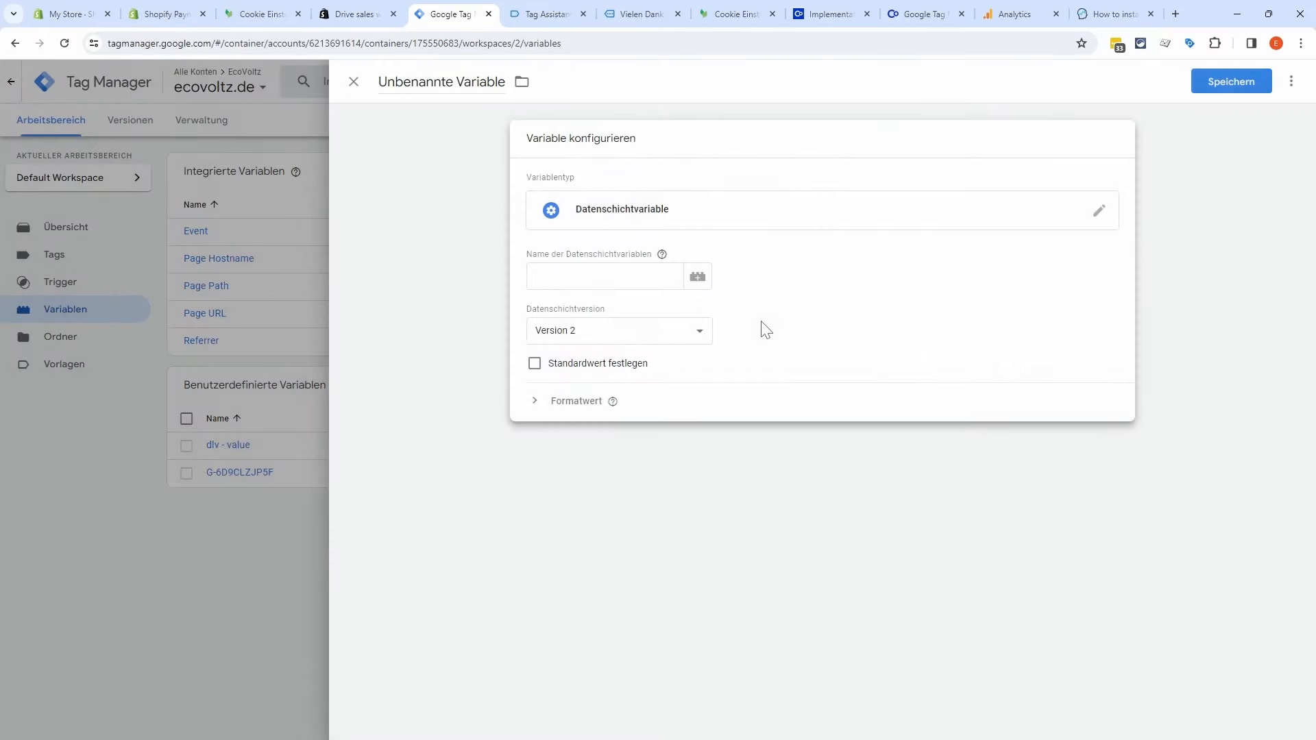
click(605, 276)
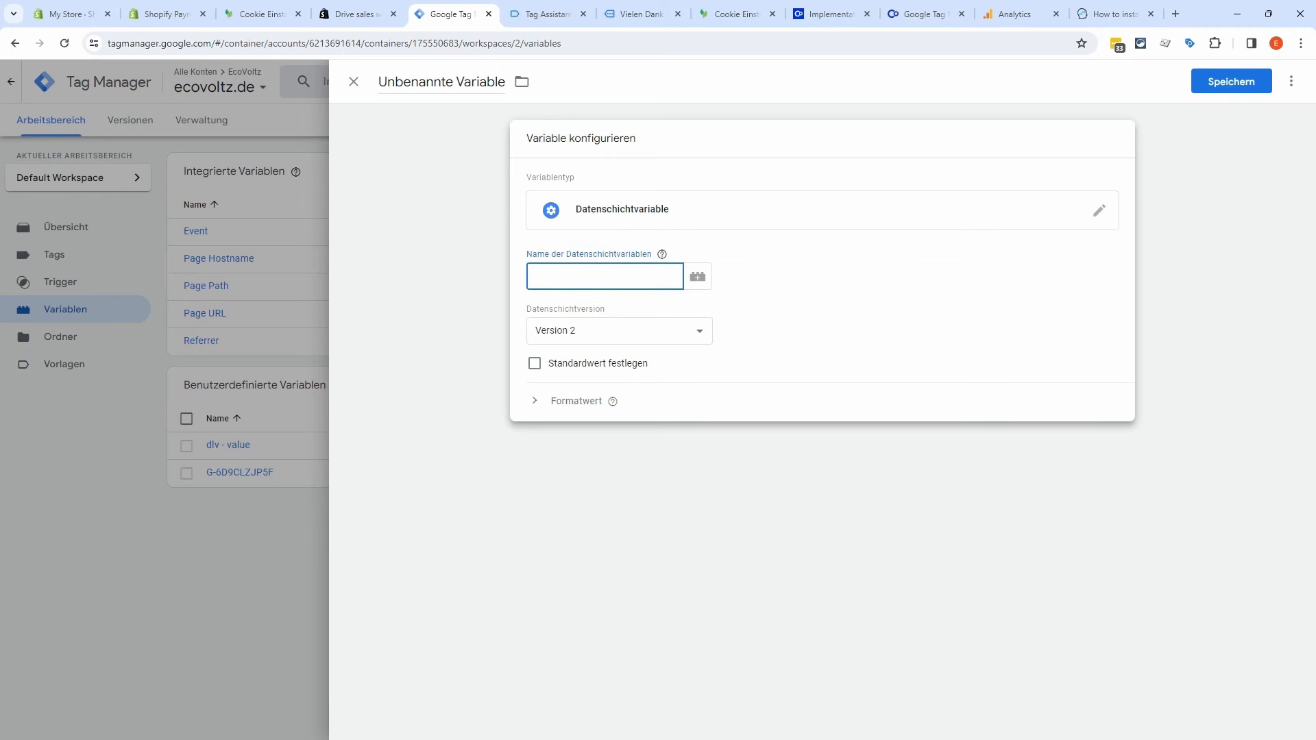
text(ecommerce.)
click(530, 18)
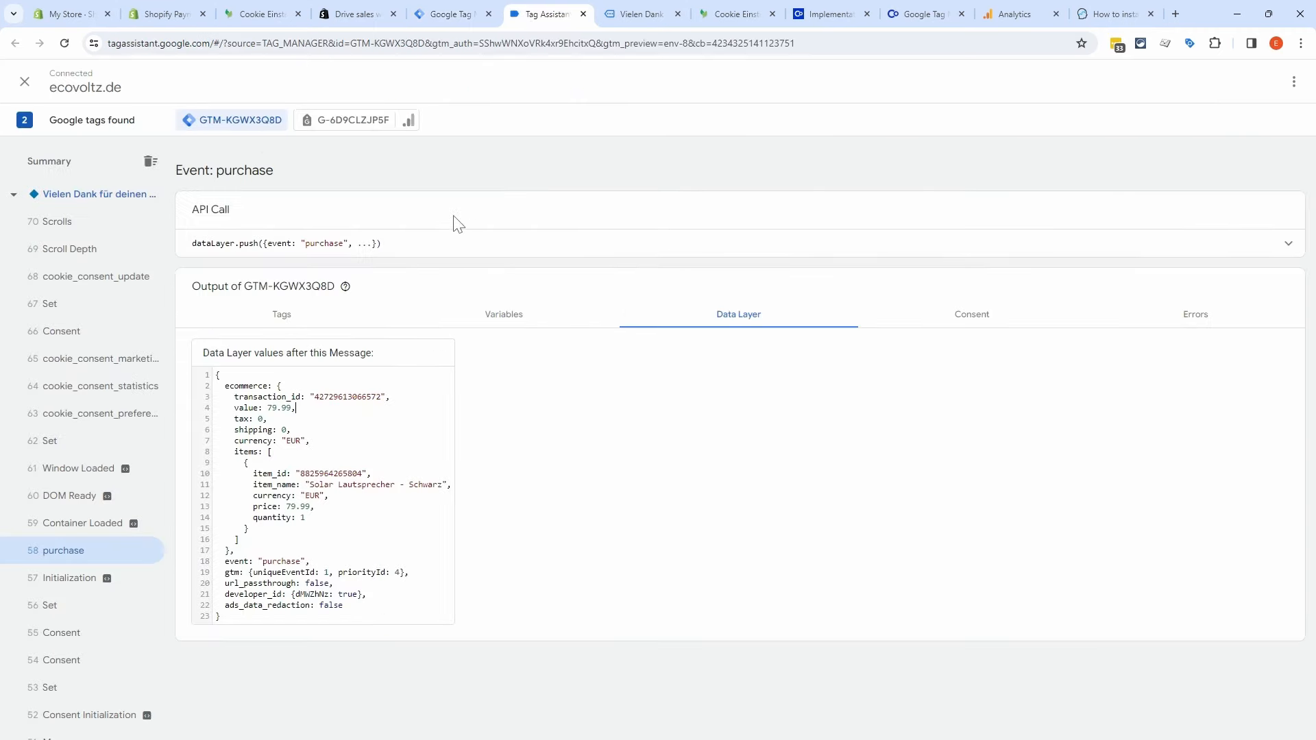
drag(300, 397, 239, 397)
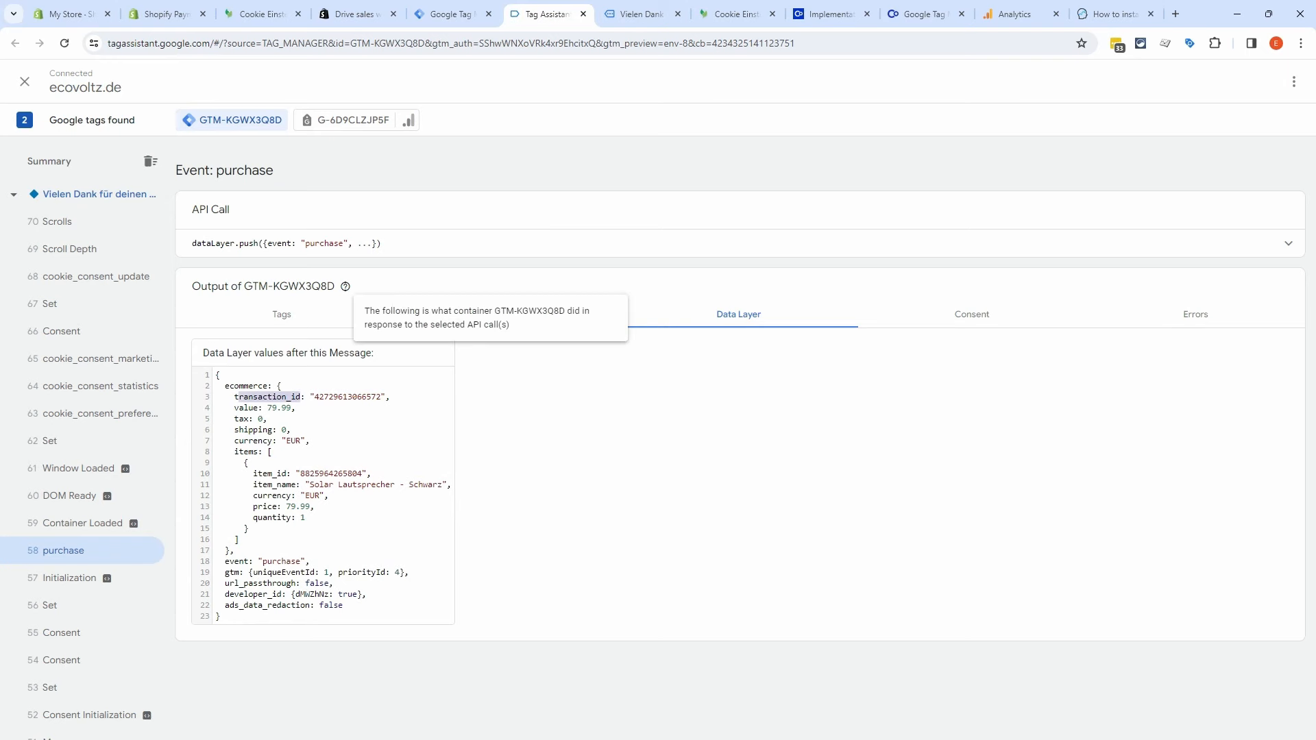
click(449, 13)
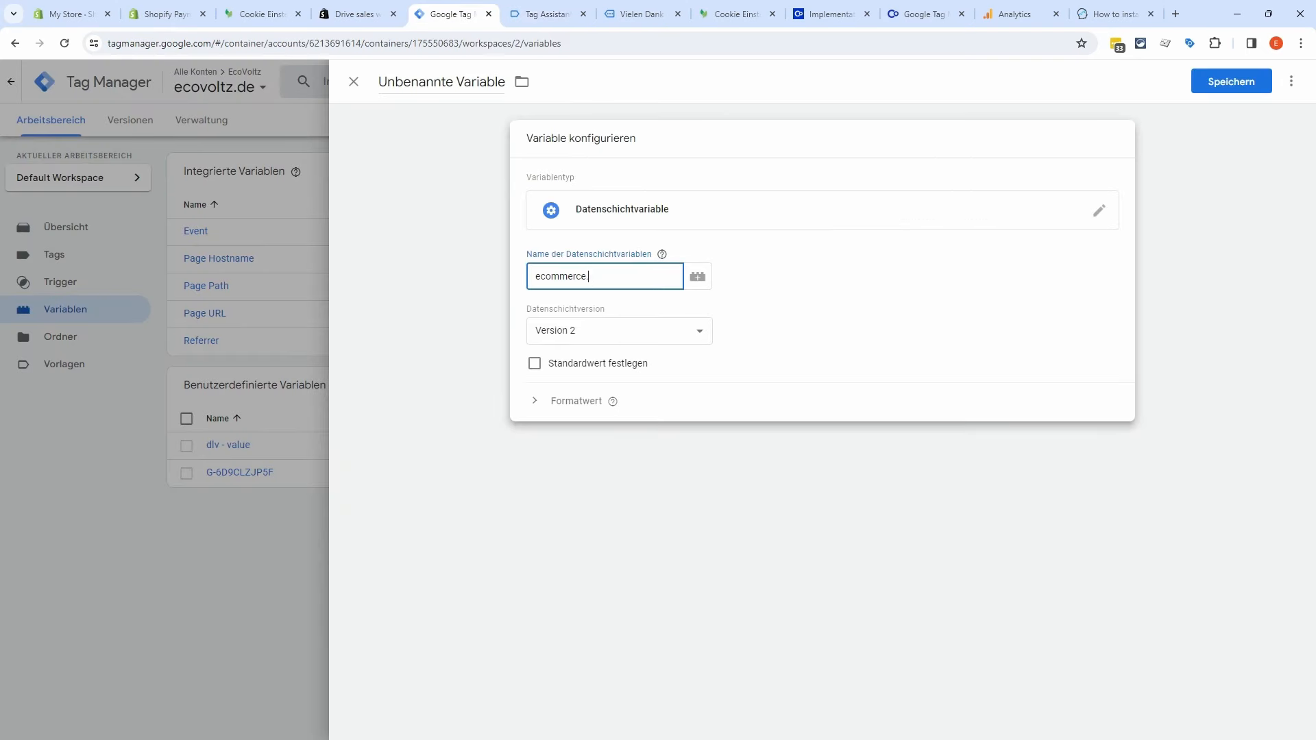
text(transaction_id)
Step: Title the transaction ID variable "dlv - transaction id" and save it
key(shift+Tab)
key(shift+Tab)
key(shift+Tab)
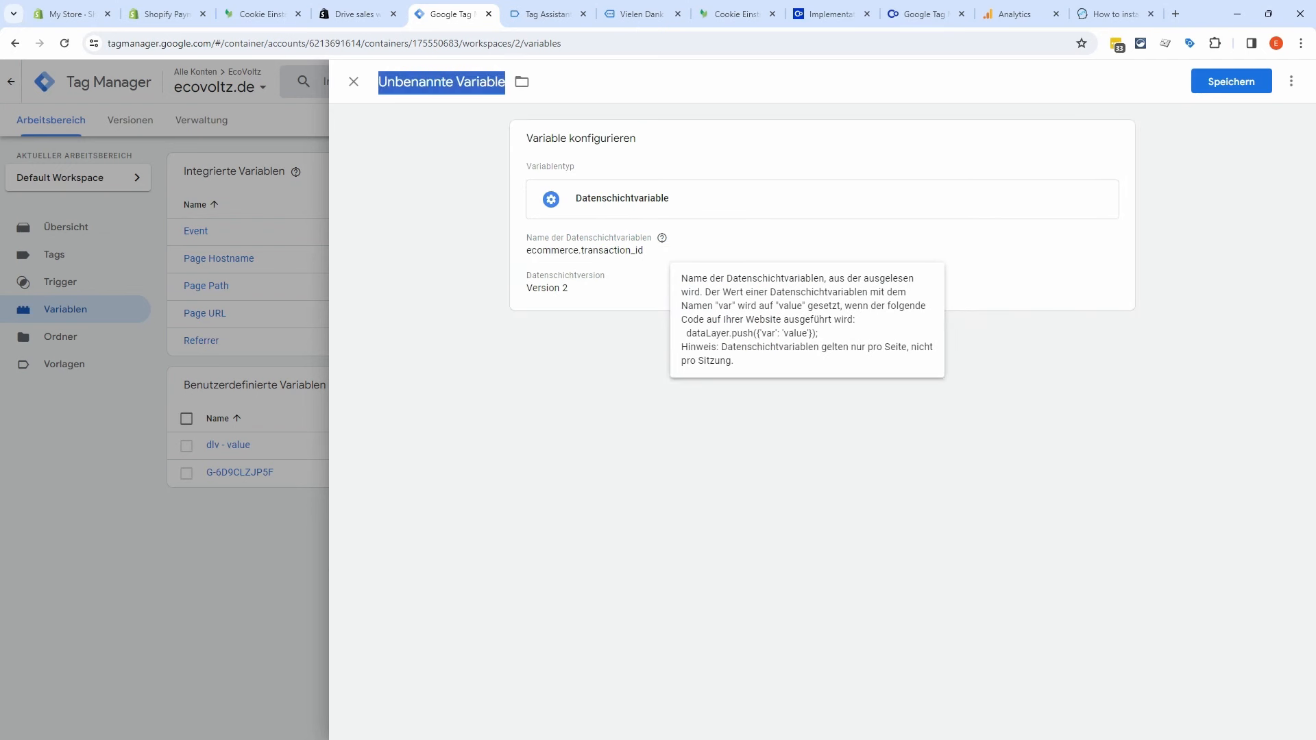
text(dlv - transac)
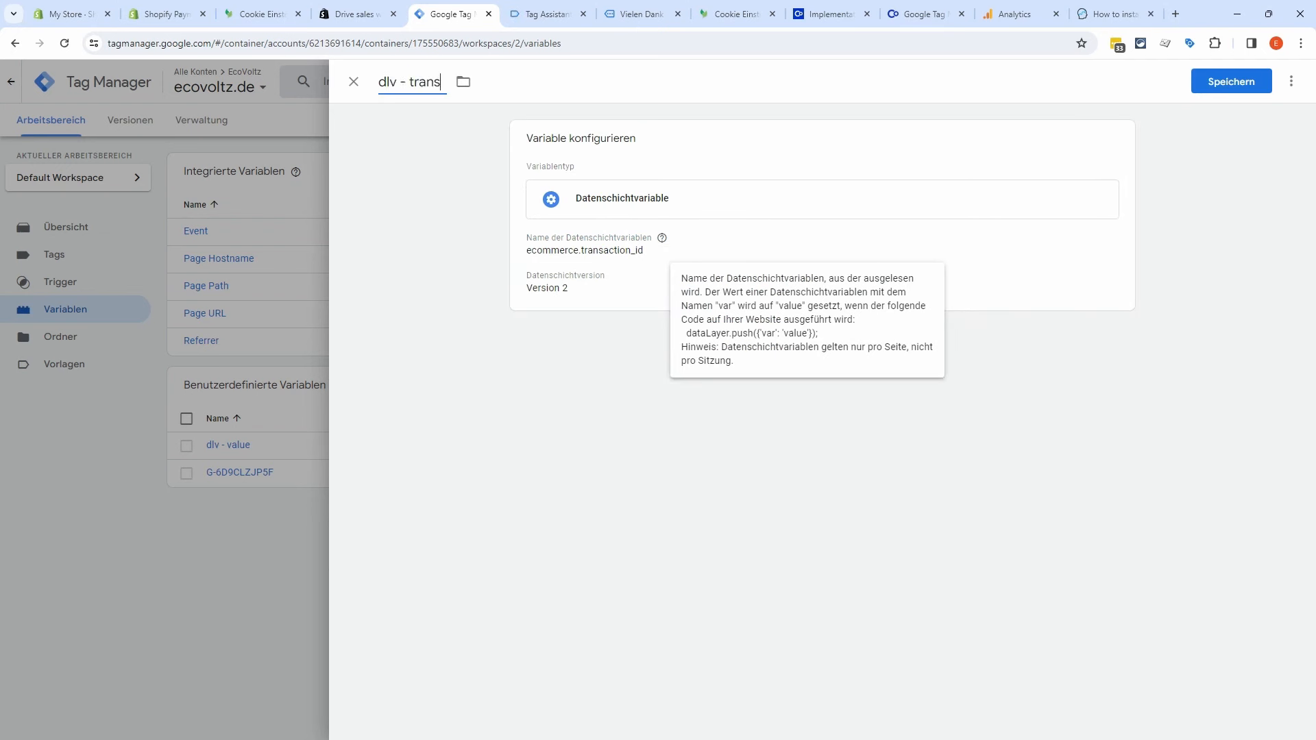
text(tion id)
click(1223, 88)
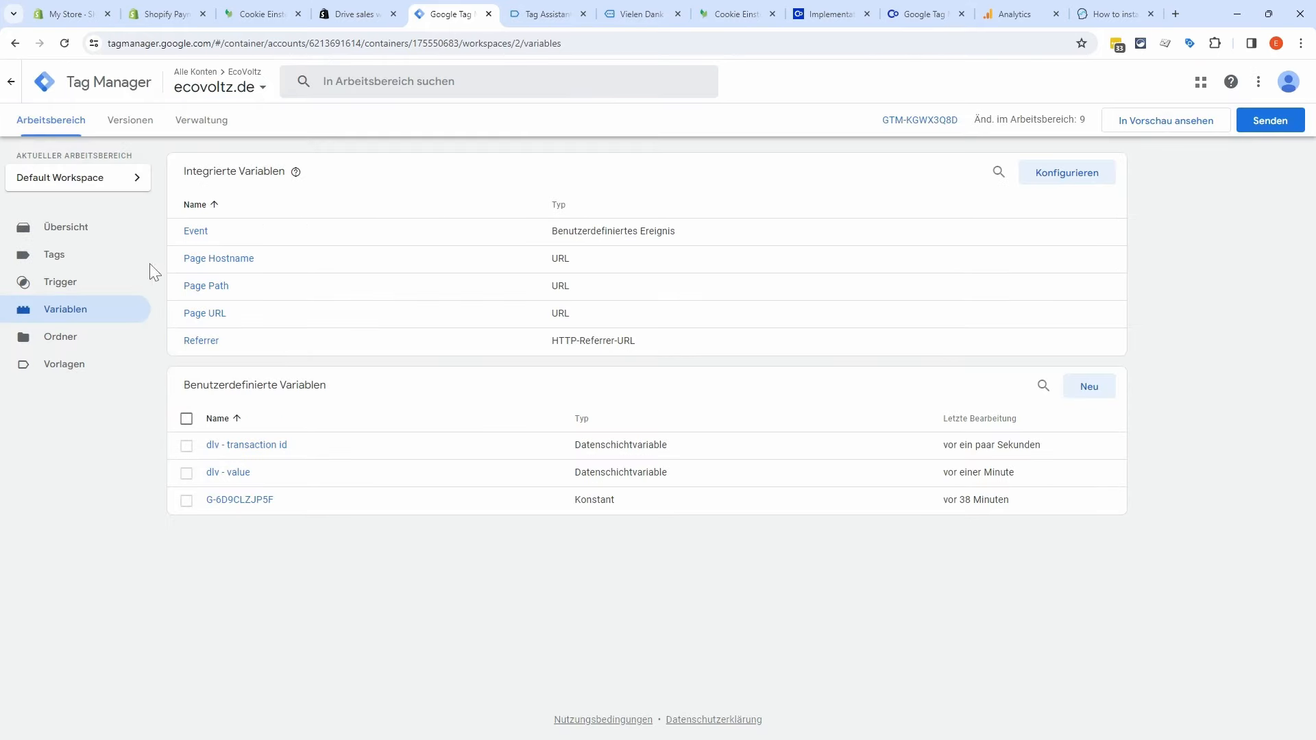
Step: Start a new tag in the container with the tag type Google Ads-Conversion-Tracking
click(92, 266)
click(1115, 176)
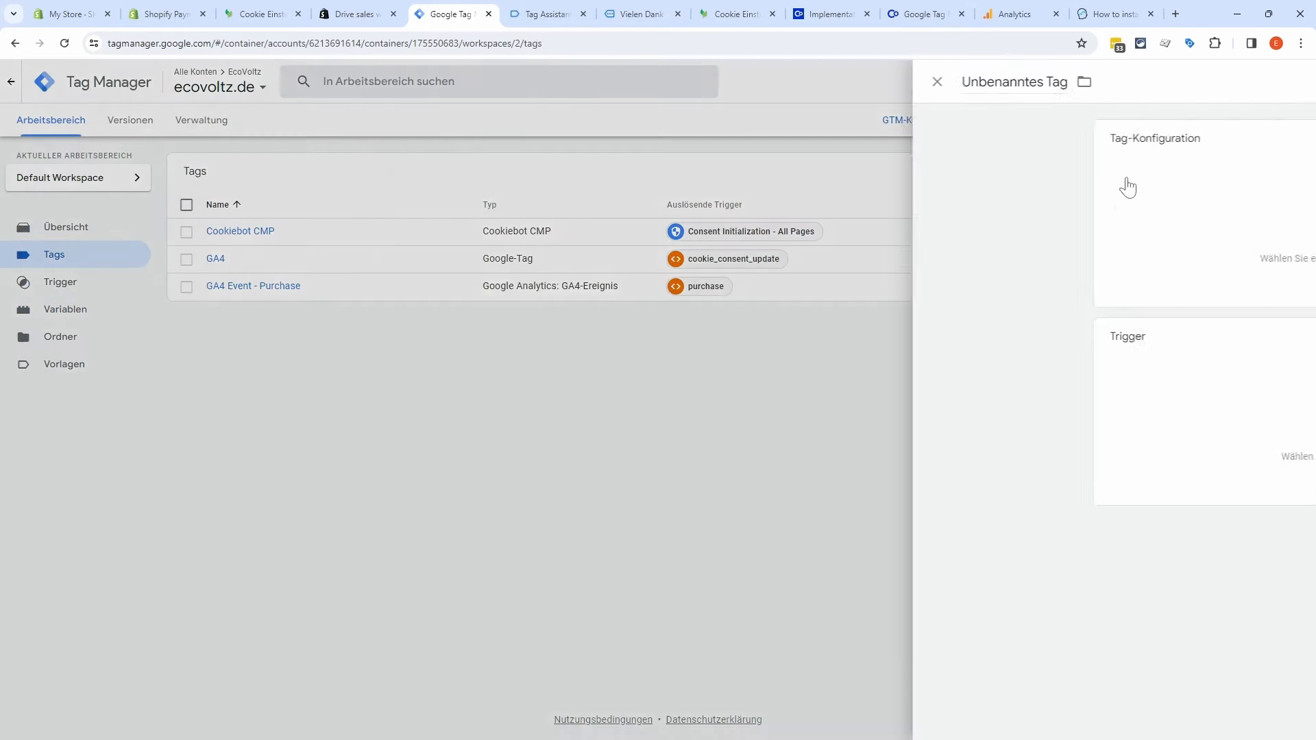
click(744, 214)
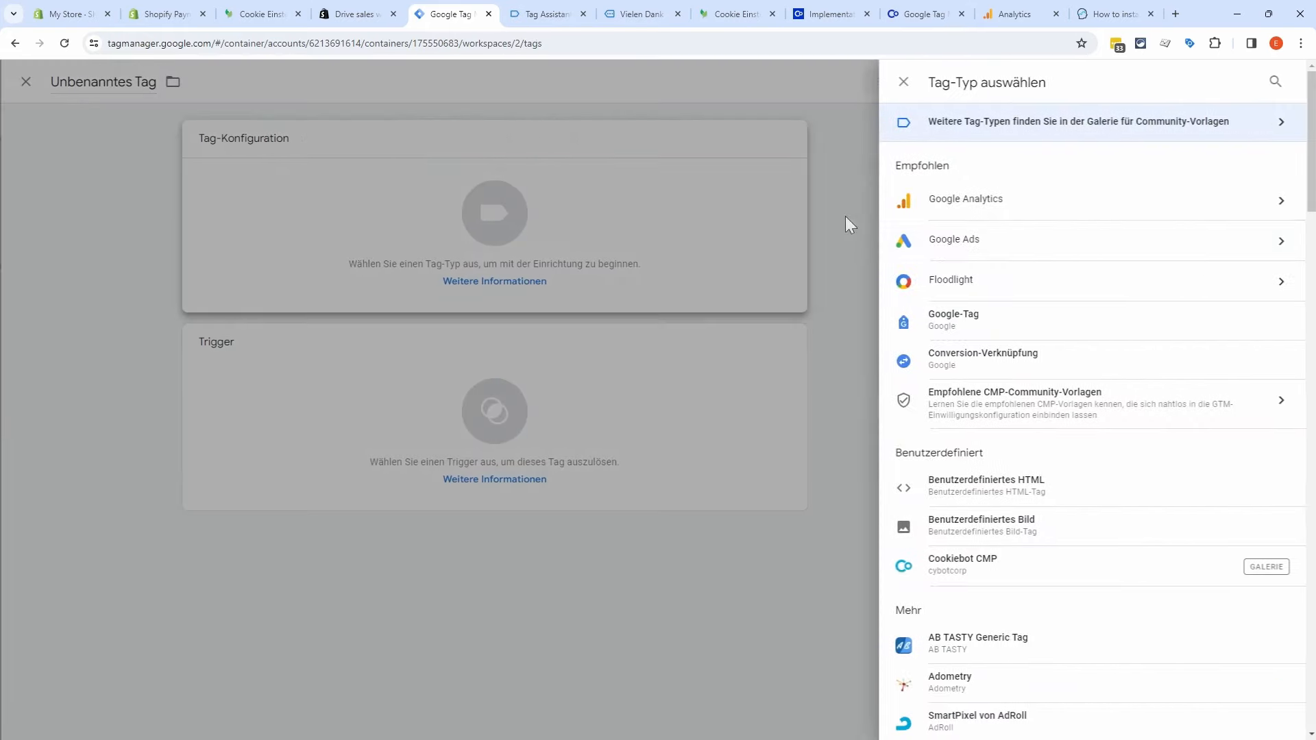
click(1025, 243)
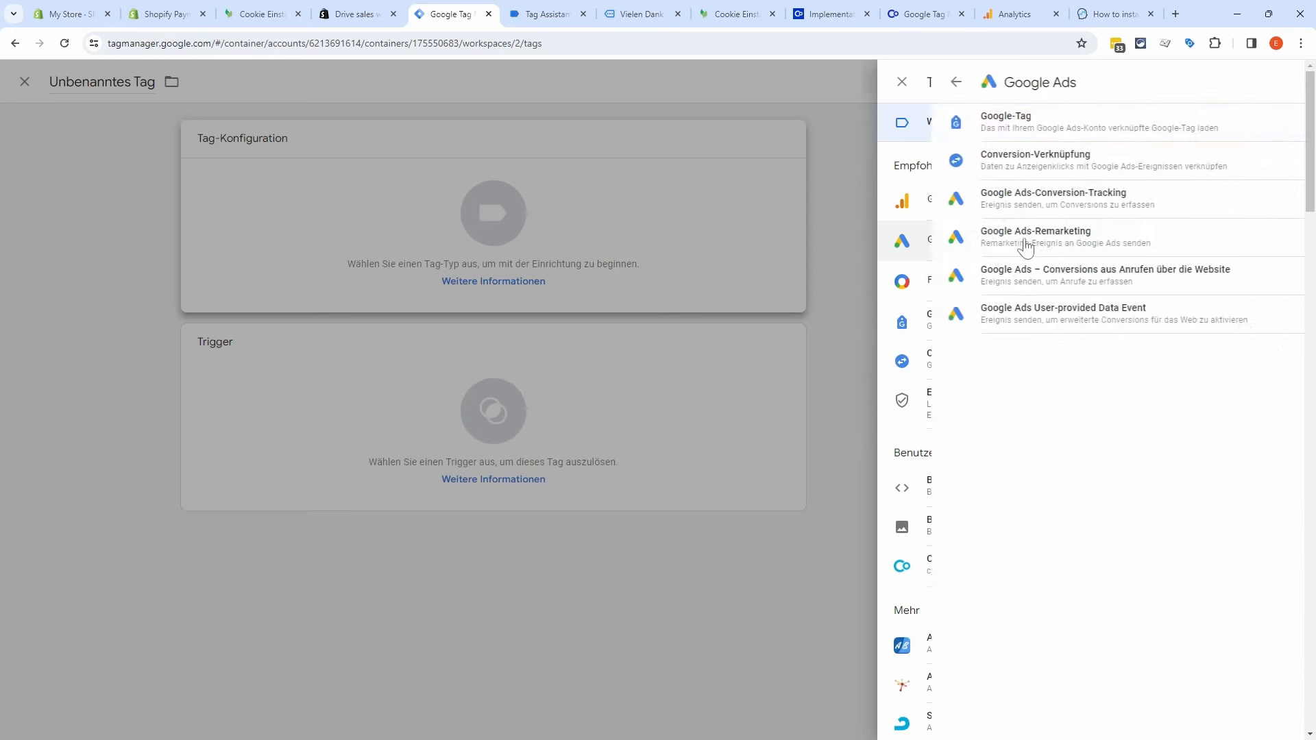
click(1127, 202)
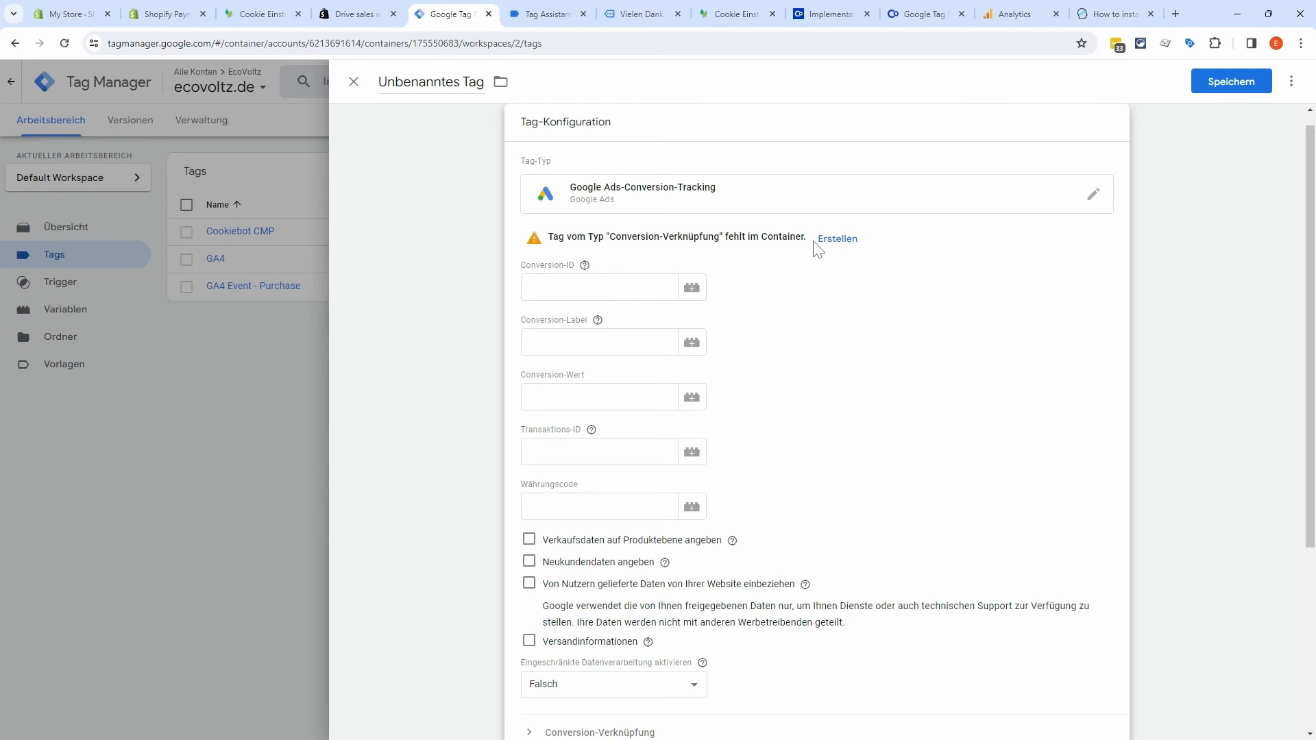
Step: Create the missing Conversion-Verknüpfung tag with the All Pages trigger, title it "Conversion-Verknüpfung" and save it
click(842, 240)
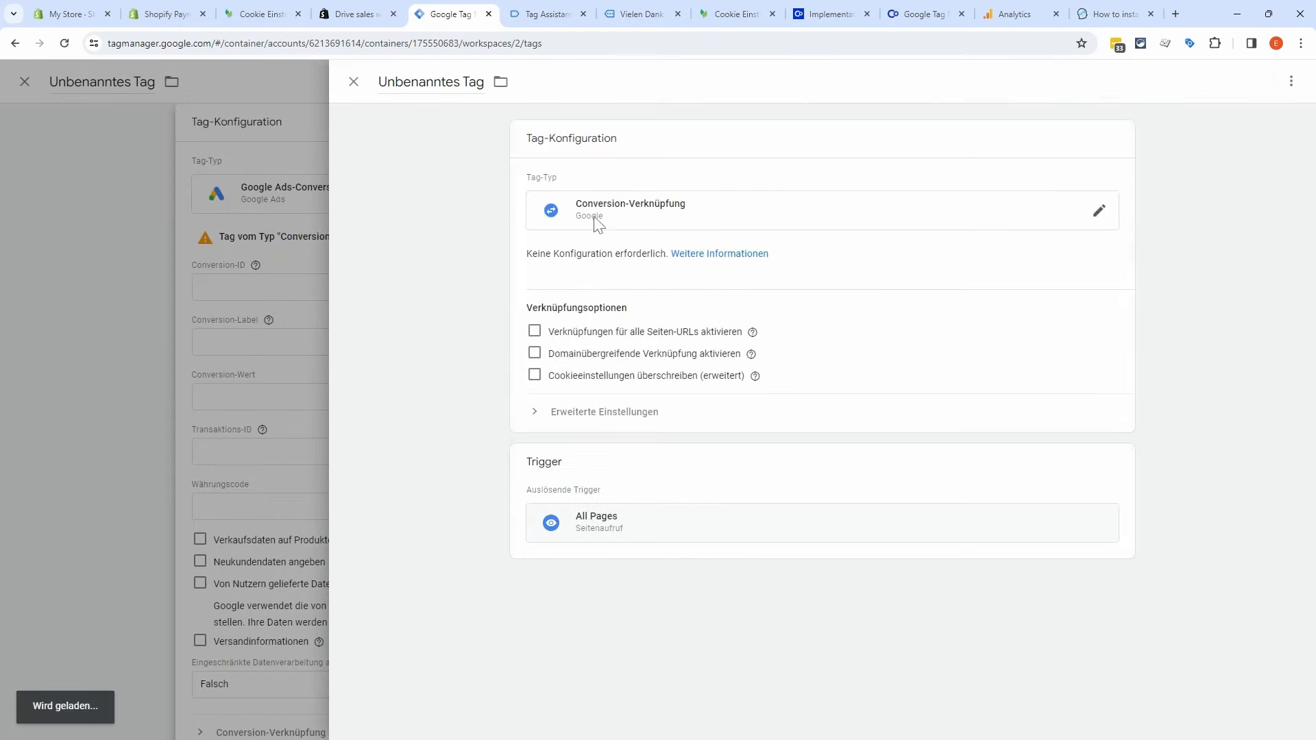
click(590, 218)
drag(1036, 194, 931, 200)
key(ctrl+c)
click(470, 86)
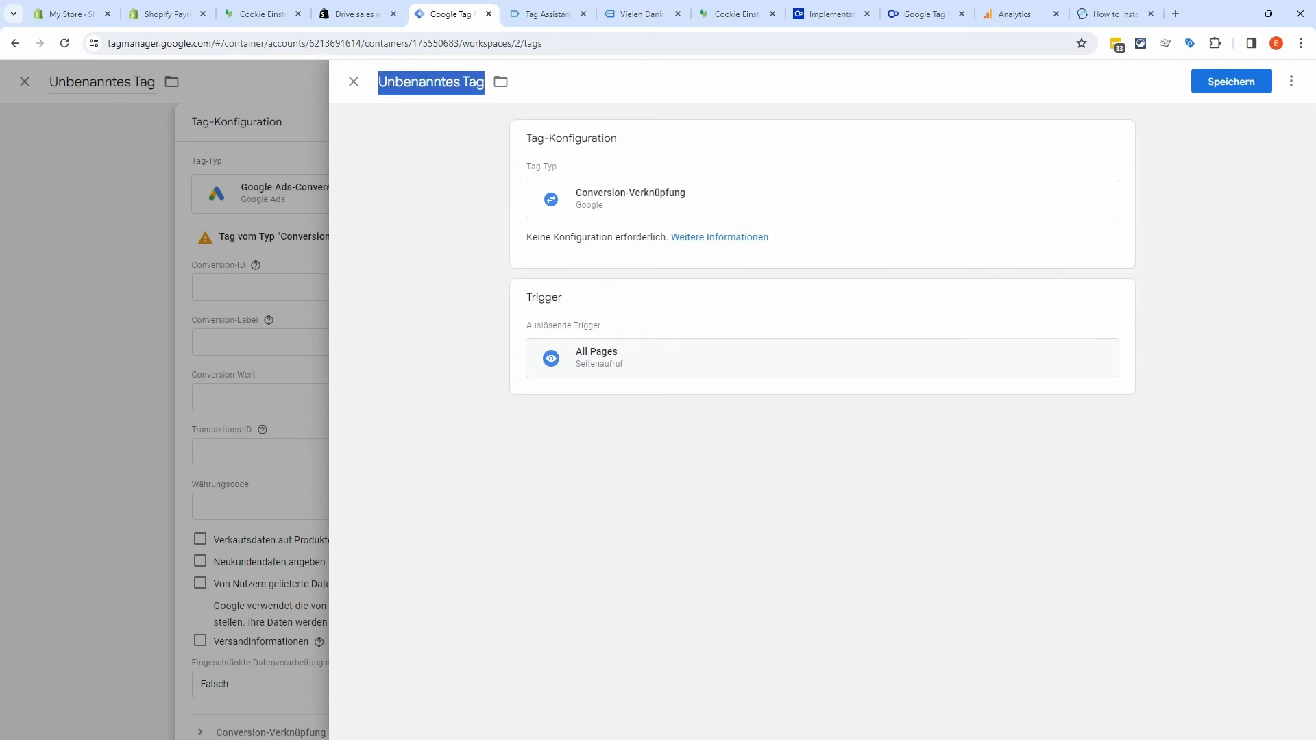
key(ctrl+v)
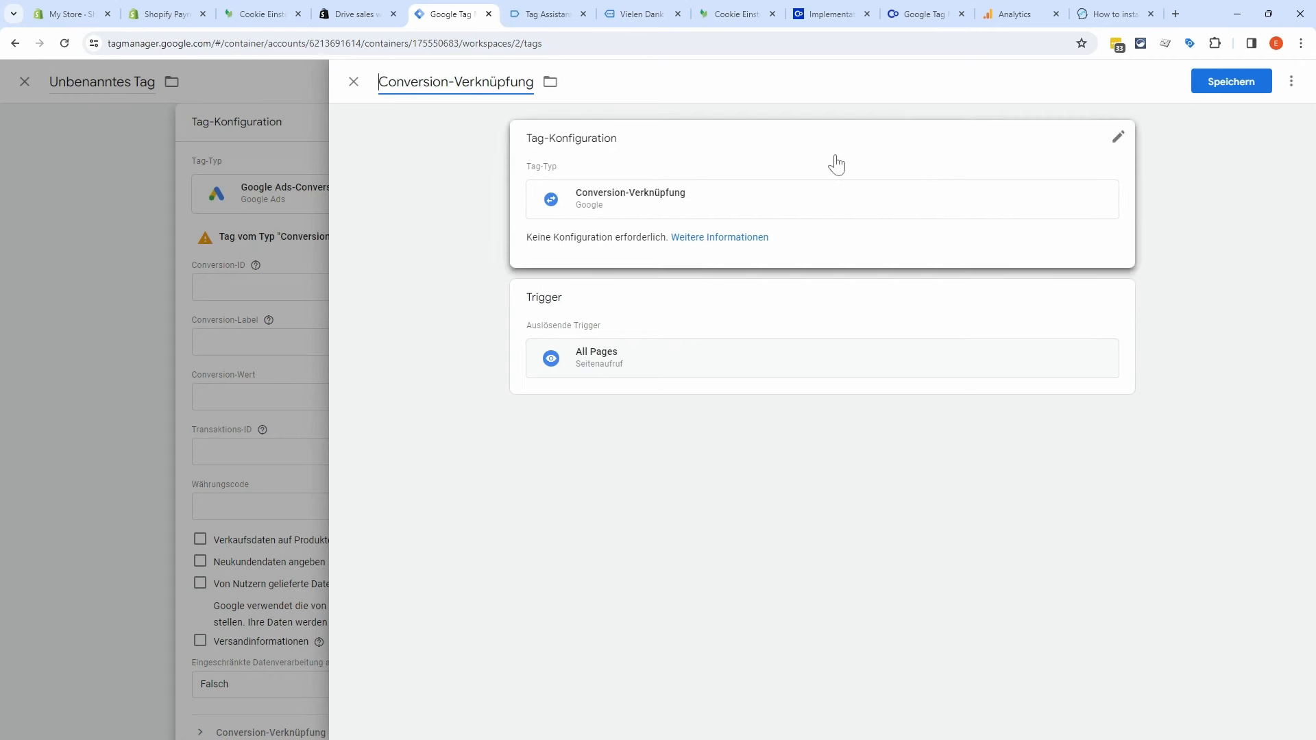
click(1241, 83)
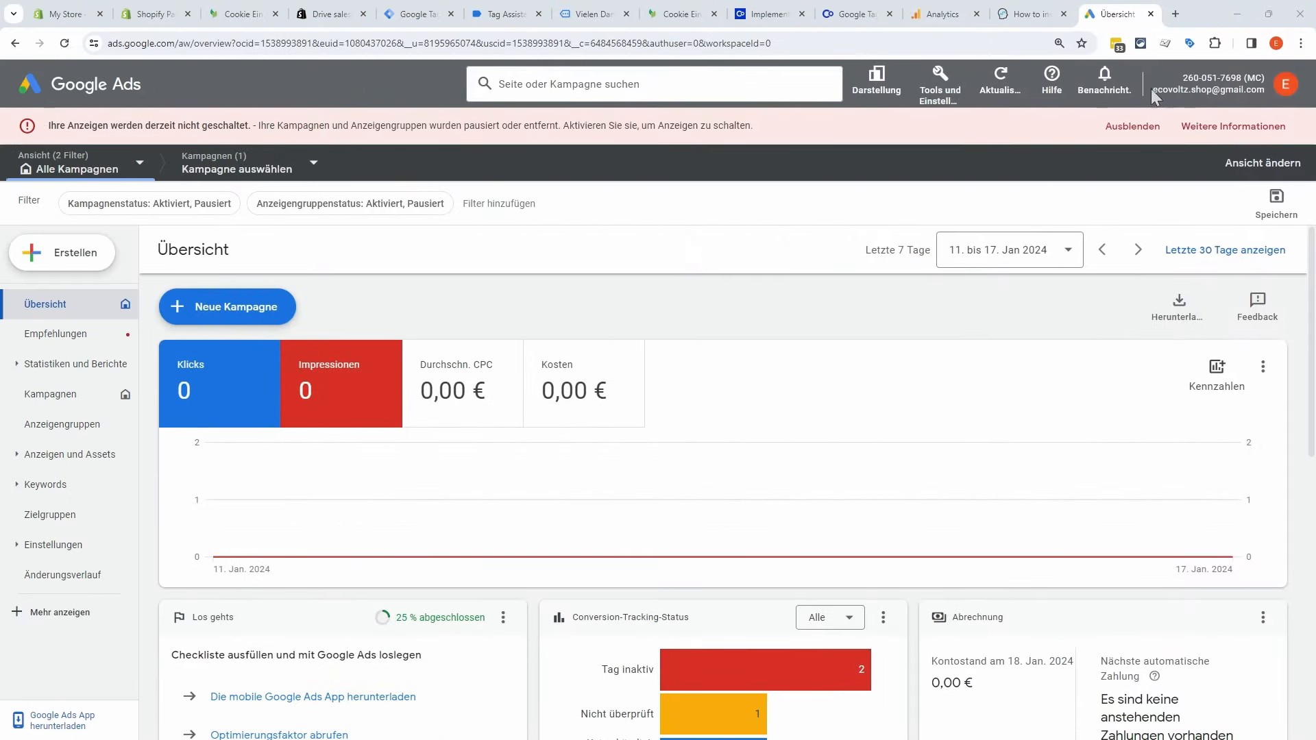
drag(1152, 90, 1266, 91)
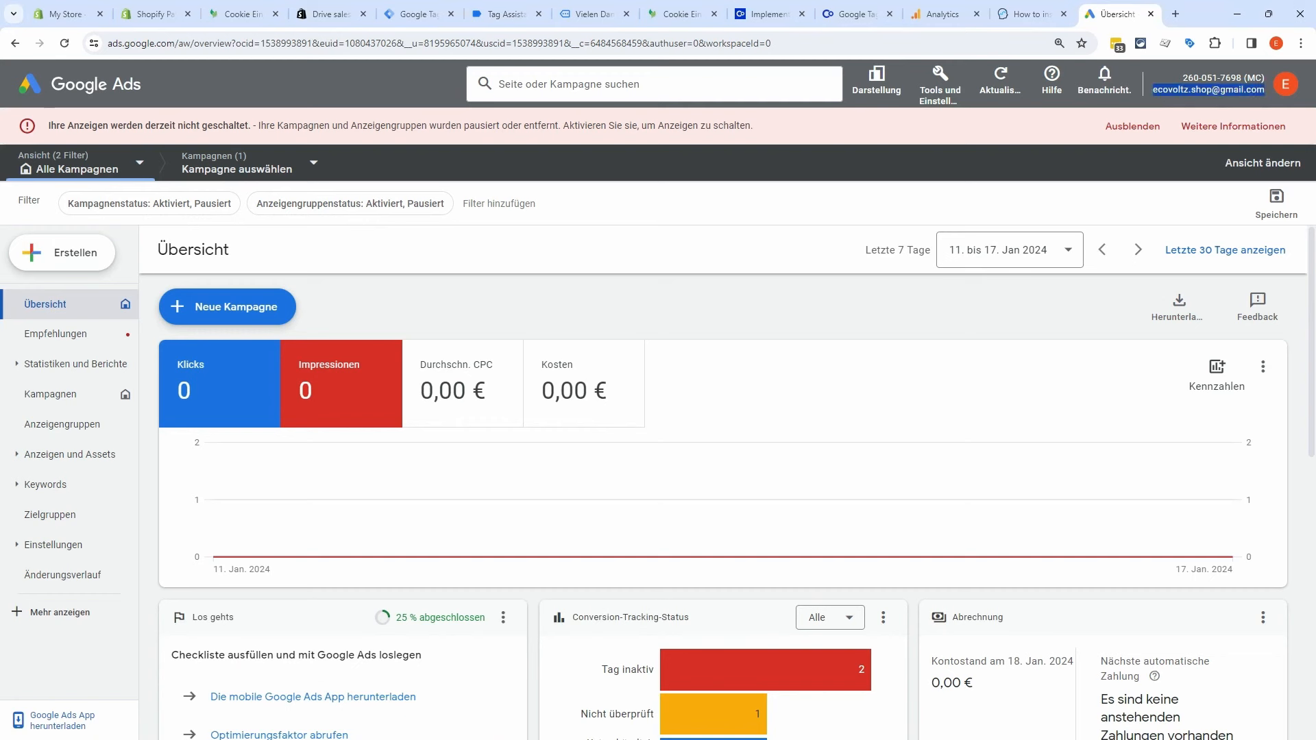
click(499, 203)
click(720, 257)
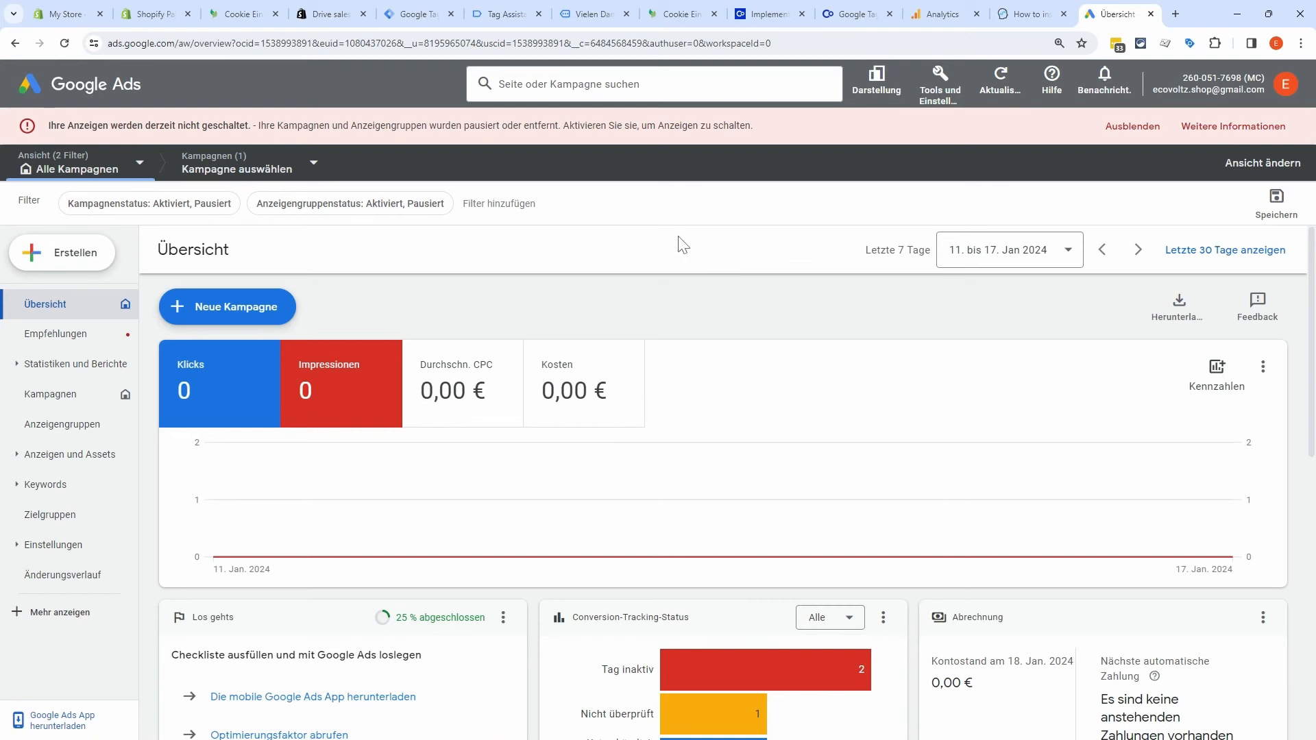
Step: Switch the Google Ads account to the alternative interface design
click(942, 85)
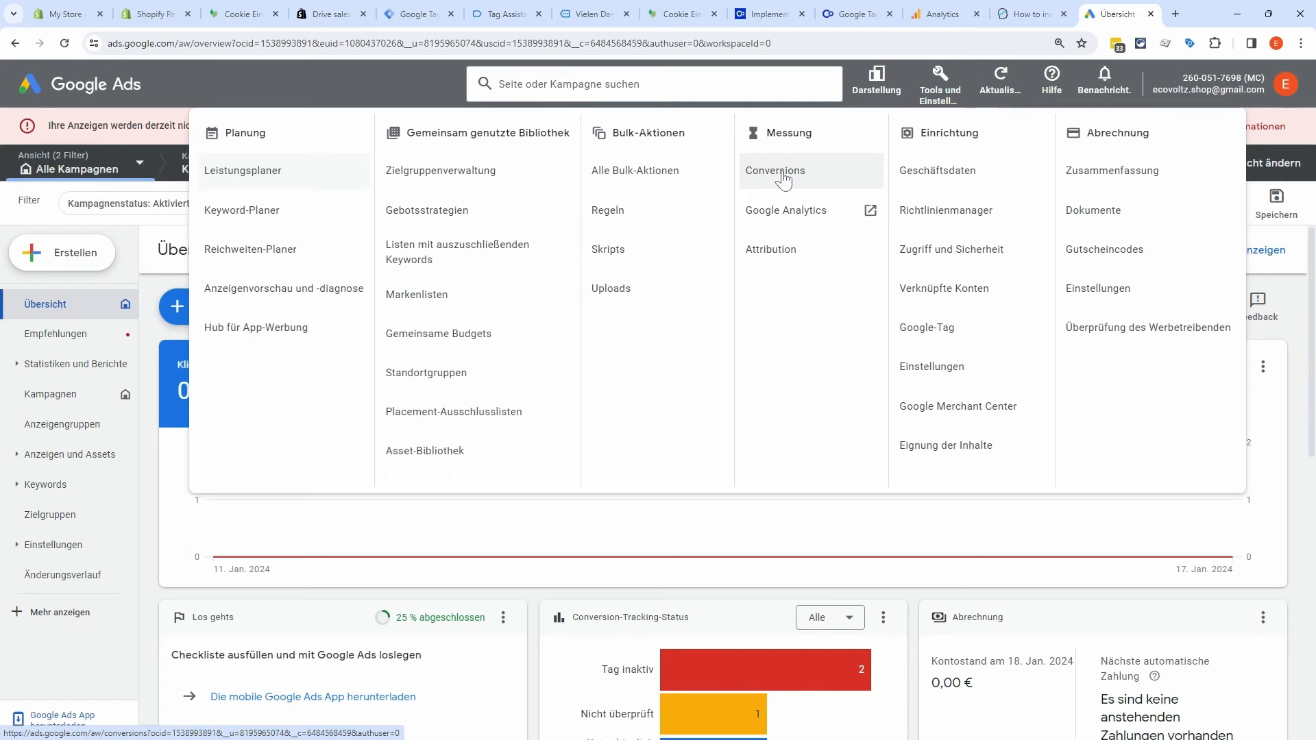
click(876, 83)
click(901, 140)
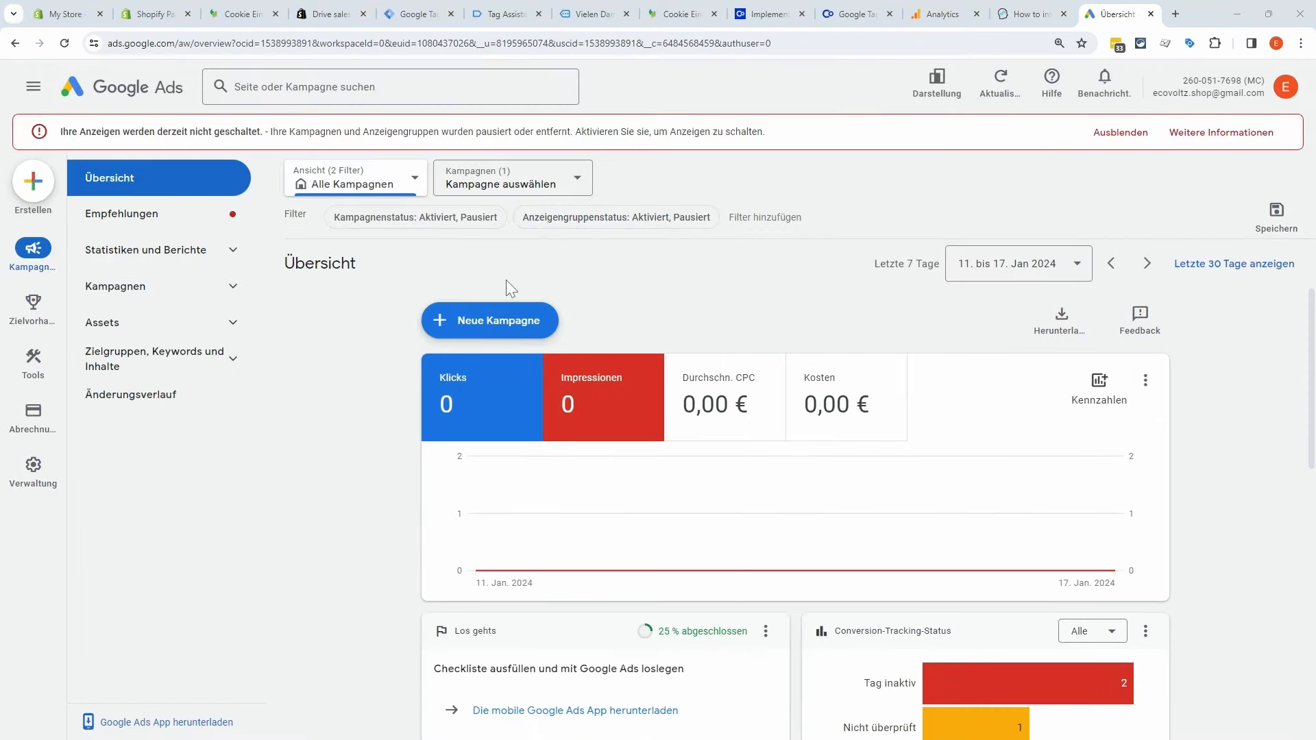
mouse_move(33, 305)
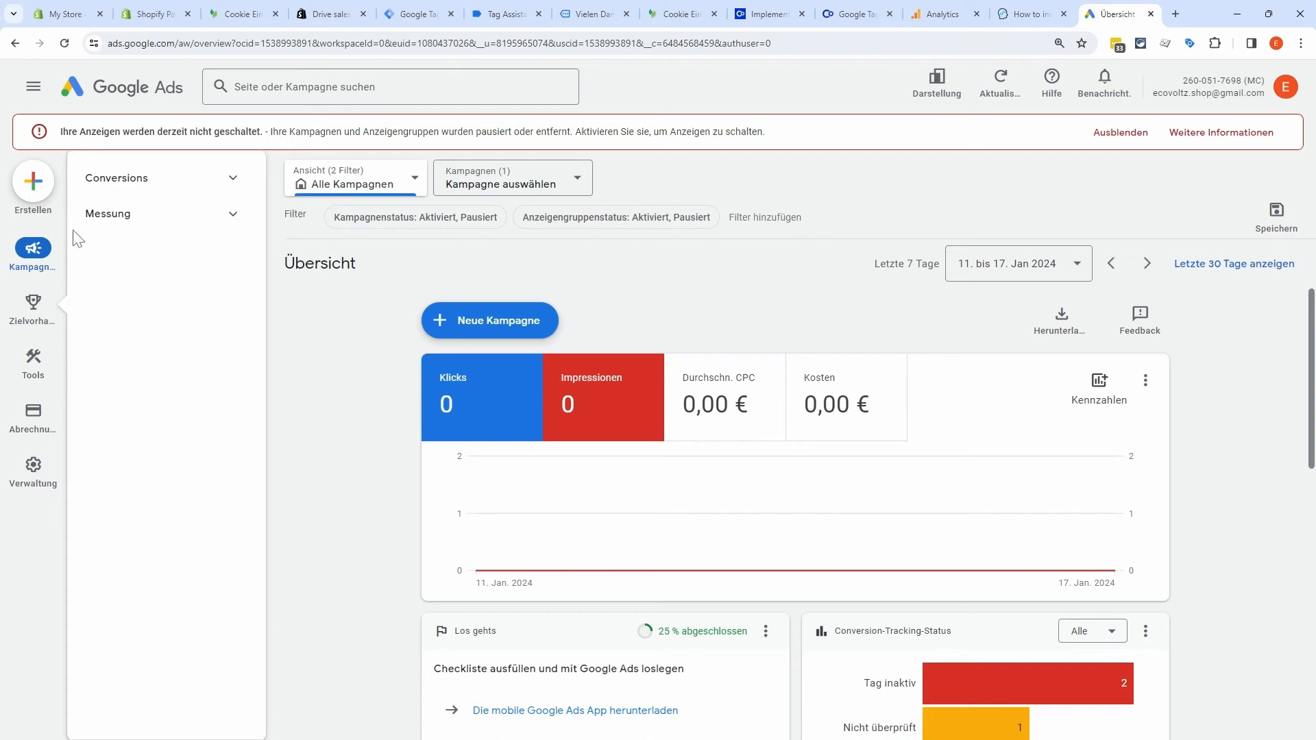
click(32, 186)
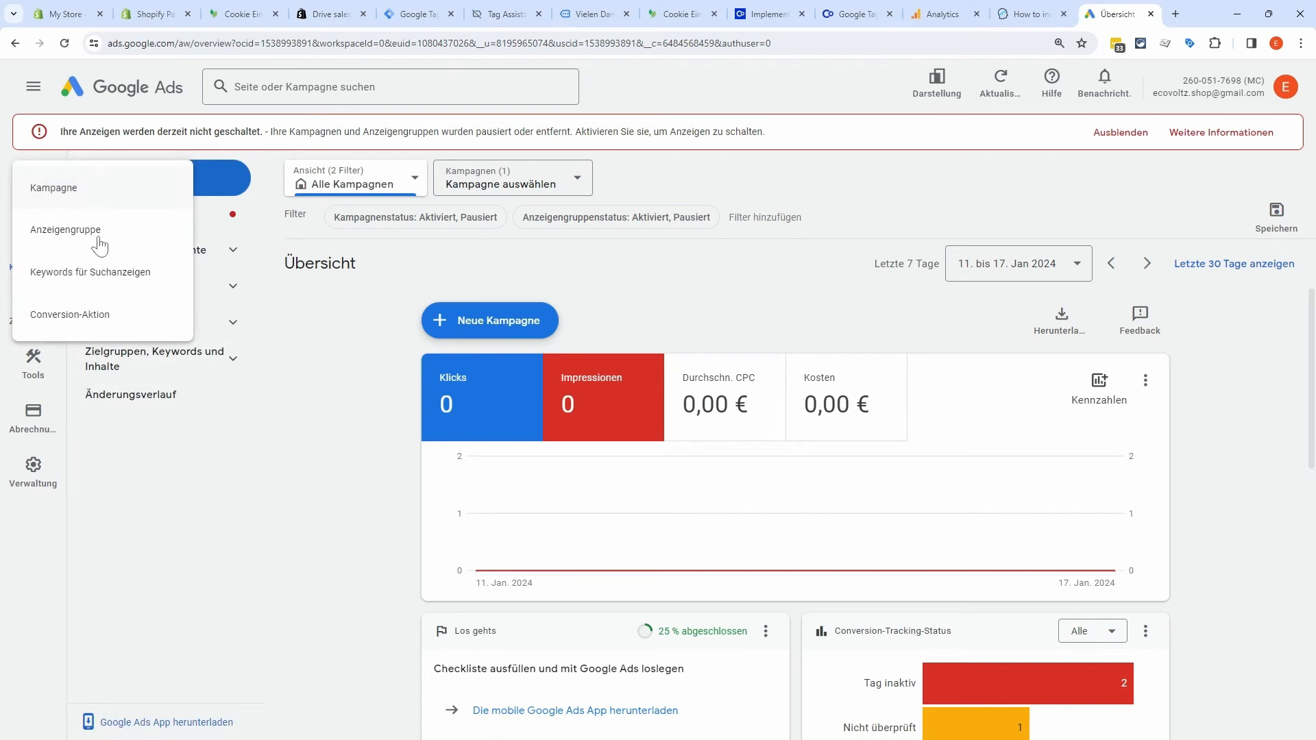
click(100, 315)
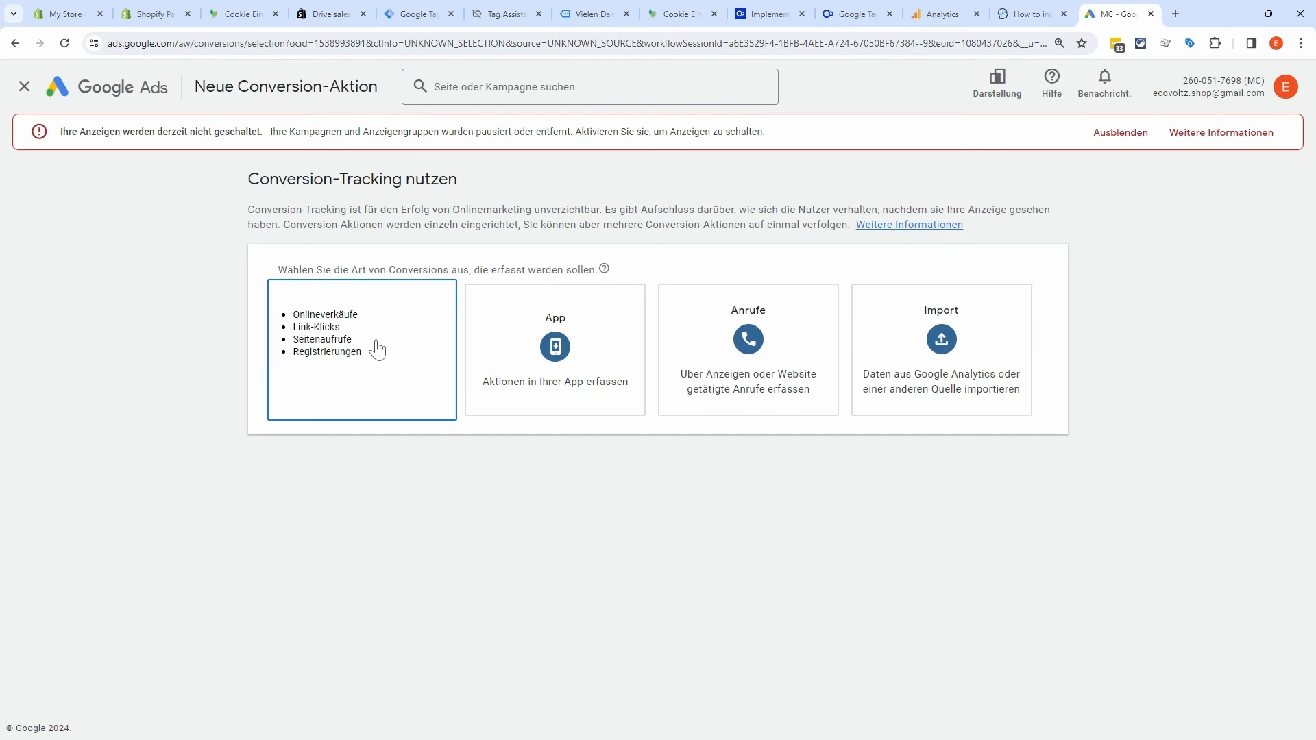
click(376, 351)
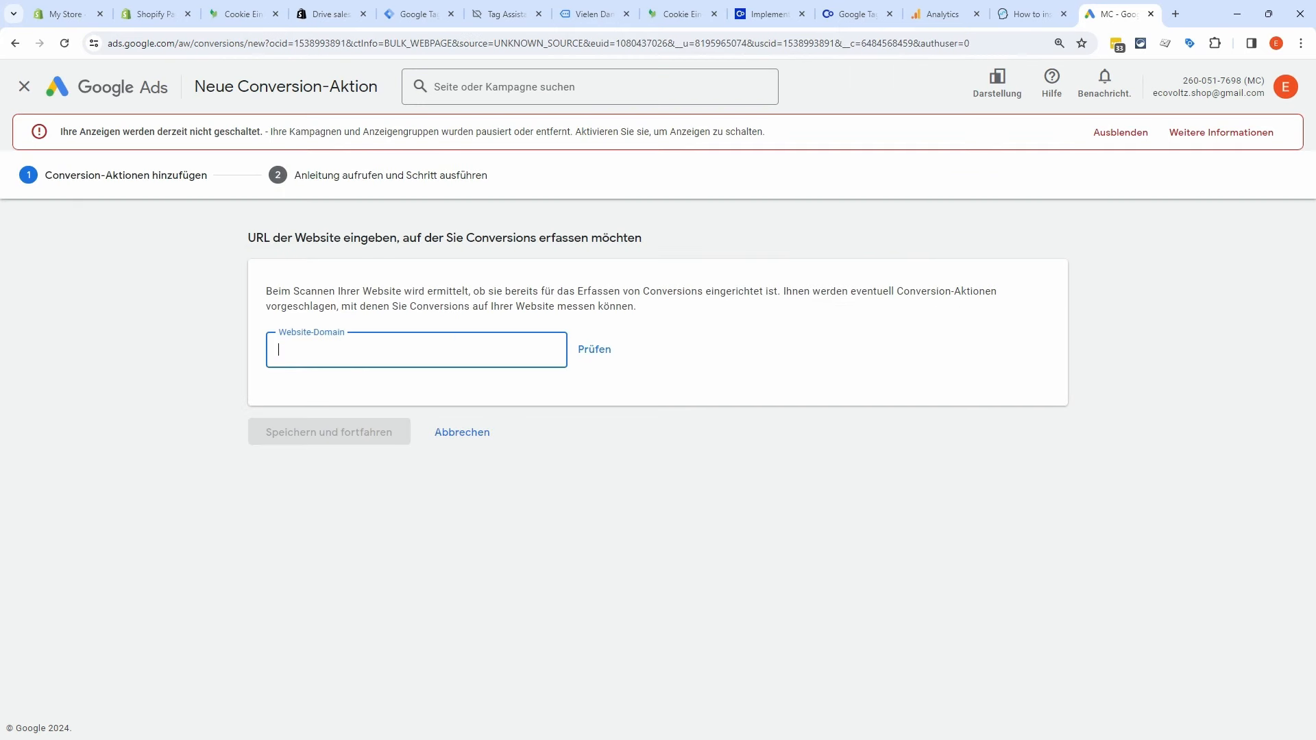
text(https://ecovoltz.de/)
click(592, 349)
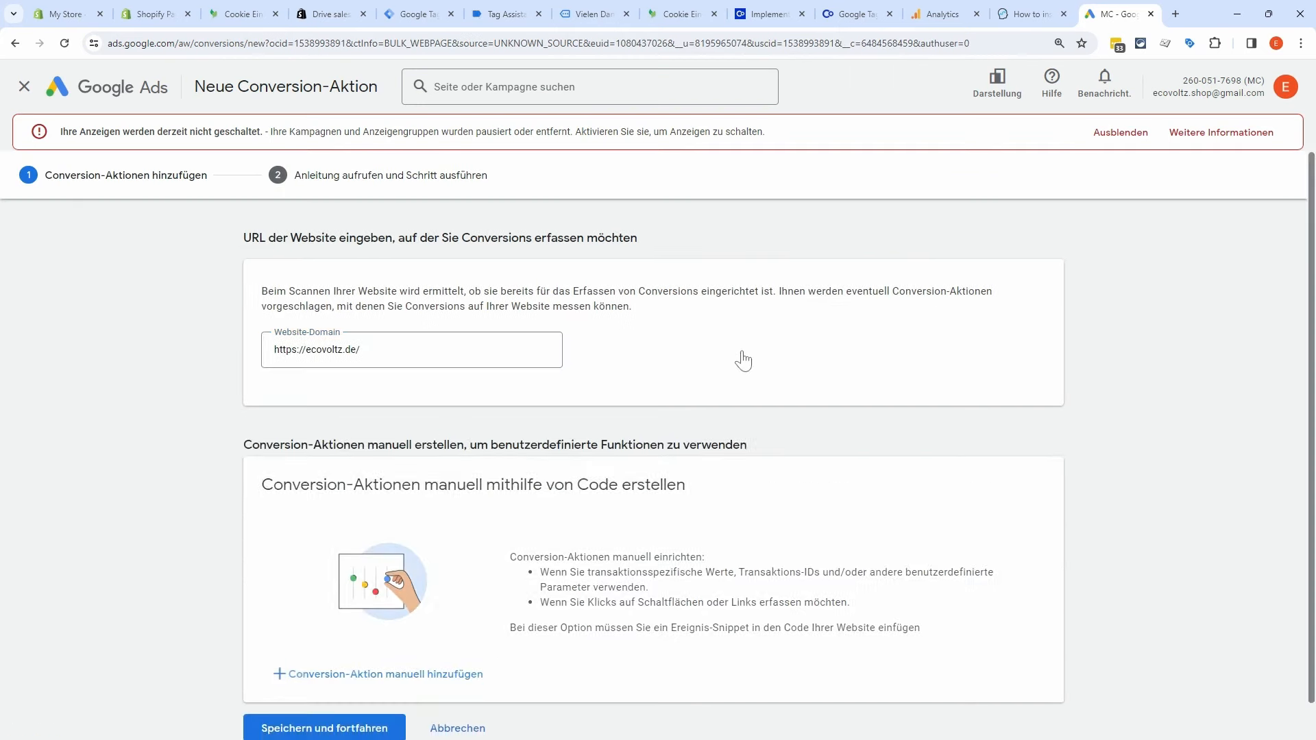
scroll(748, 363, down, 2)
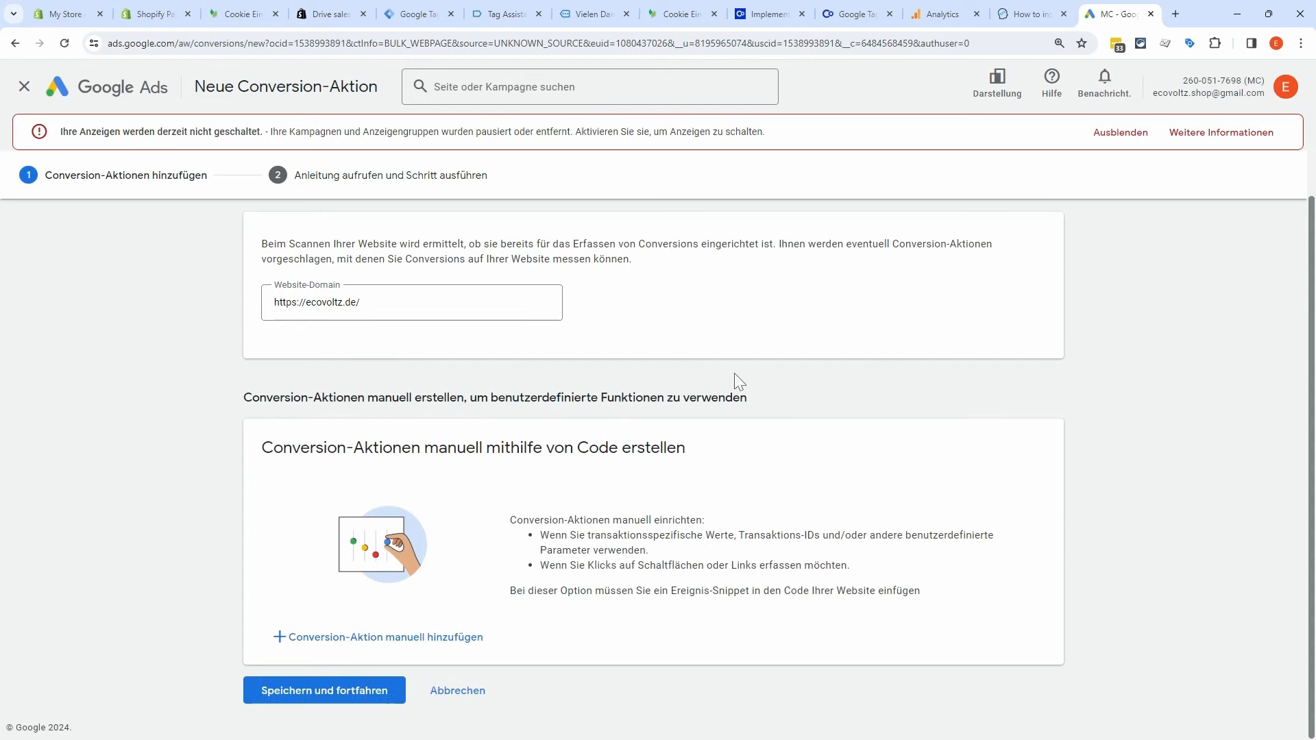
Step: Add a conversion action manually with the goal category Kauf and the conversion name "Shopify Purchase"
click(426, 644)
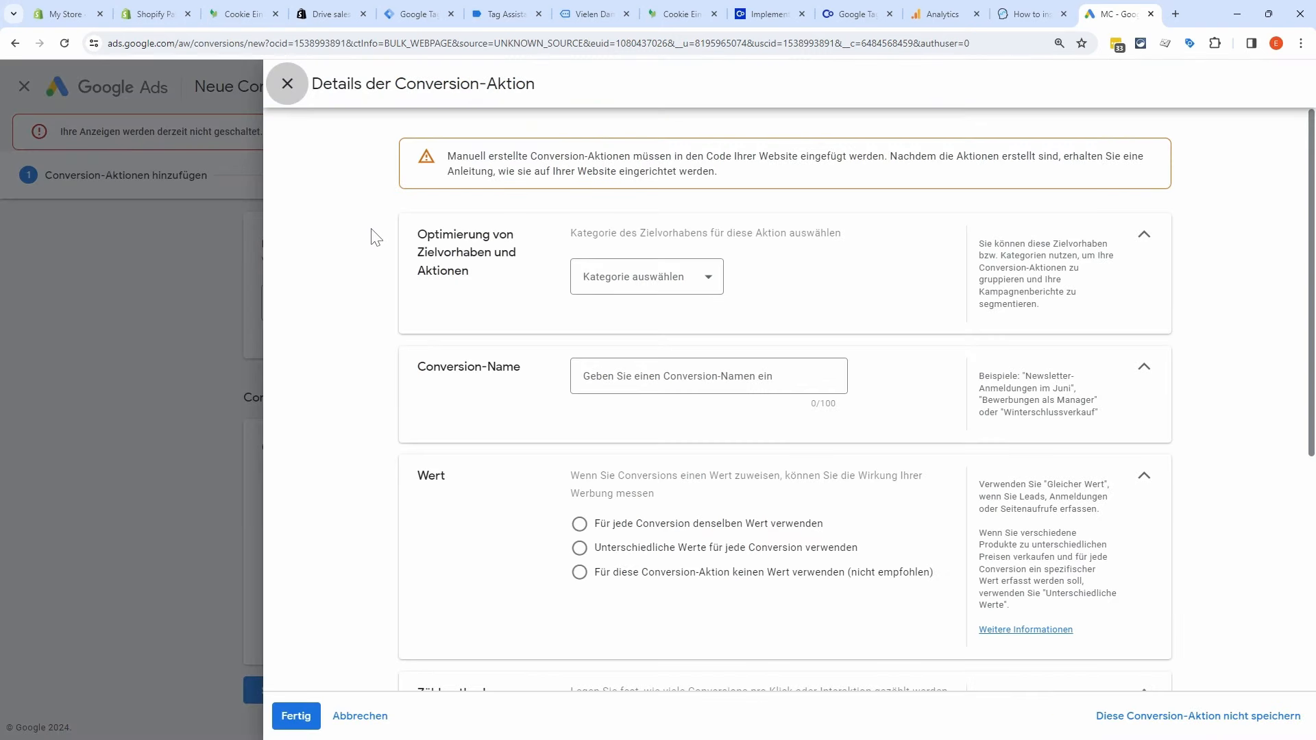
click(702, 294)
click(653, 312)
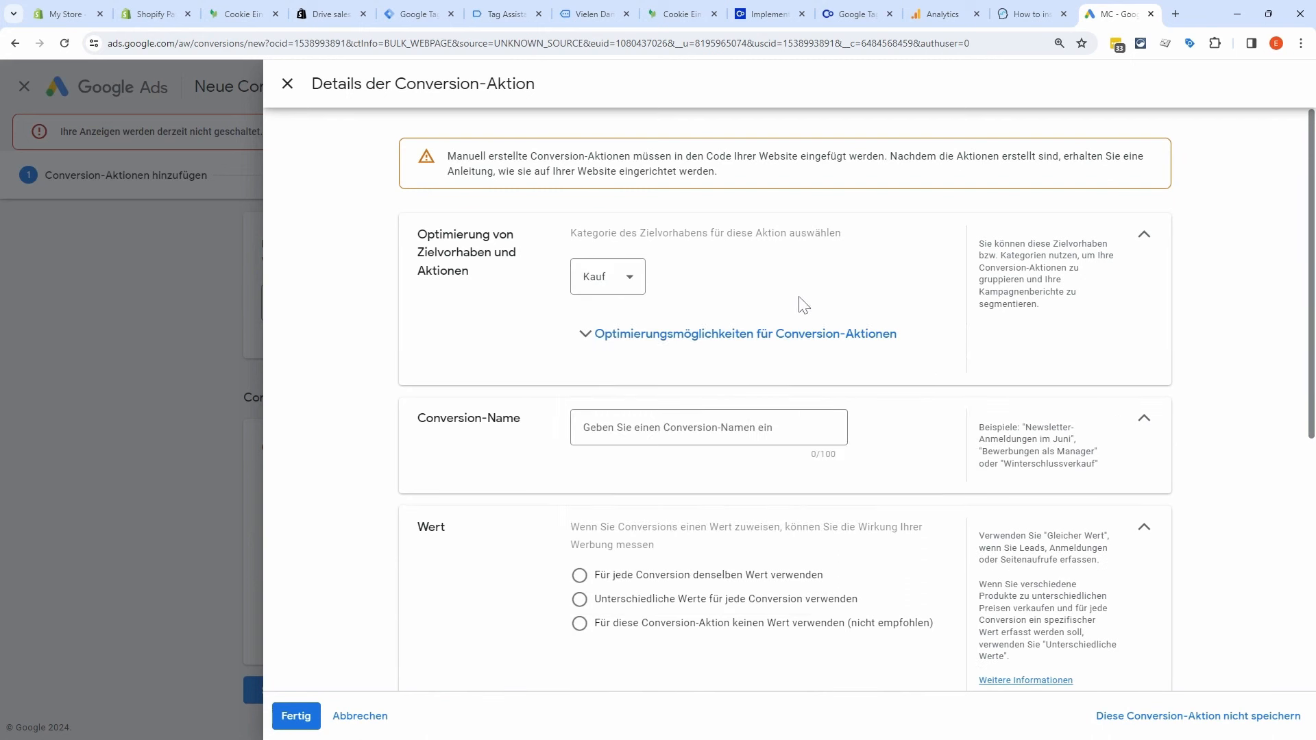
click(685, 428)
text(Shopify )
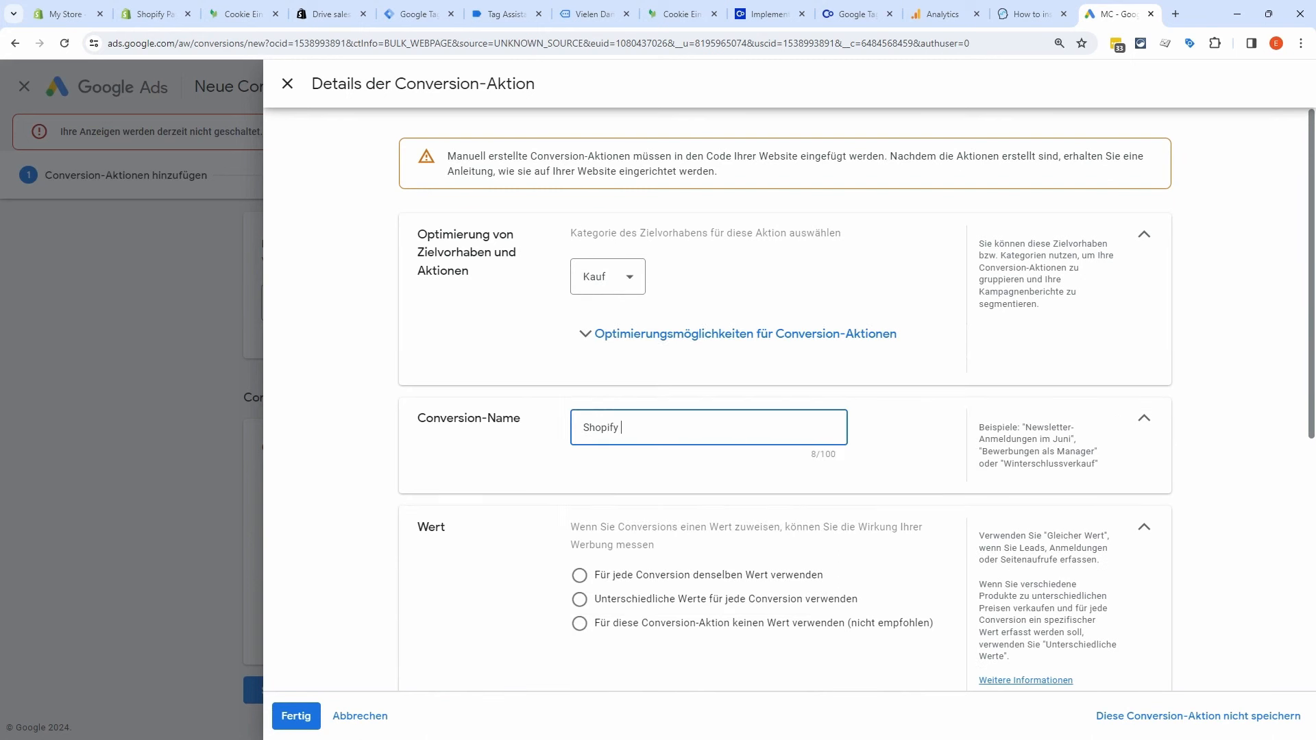
text(Purchase)
Step: Set the conversion action to use different values for each conversion, finish its details, then save and continue to the setup instructions
click(655, 597)
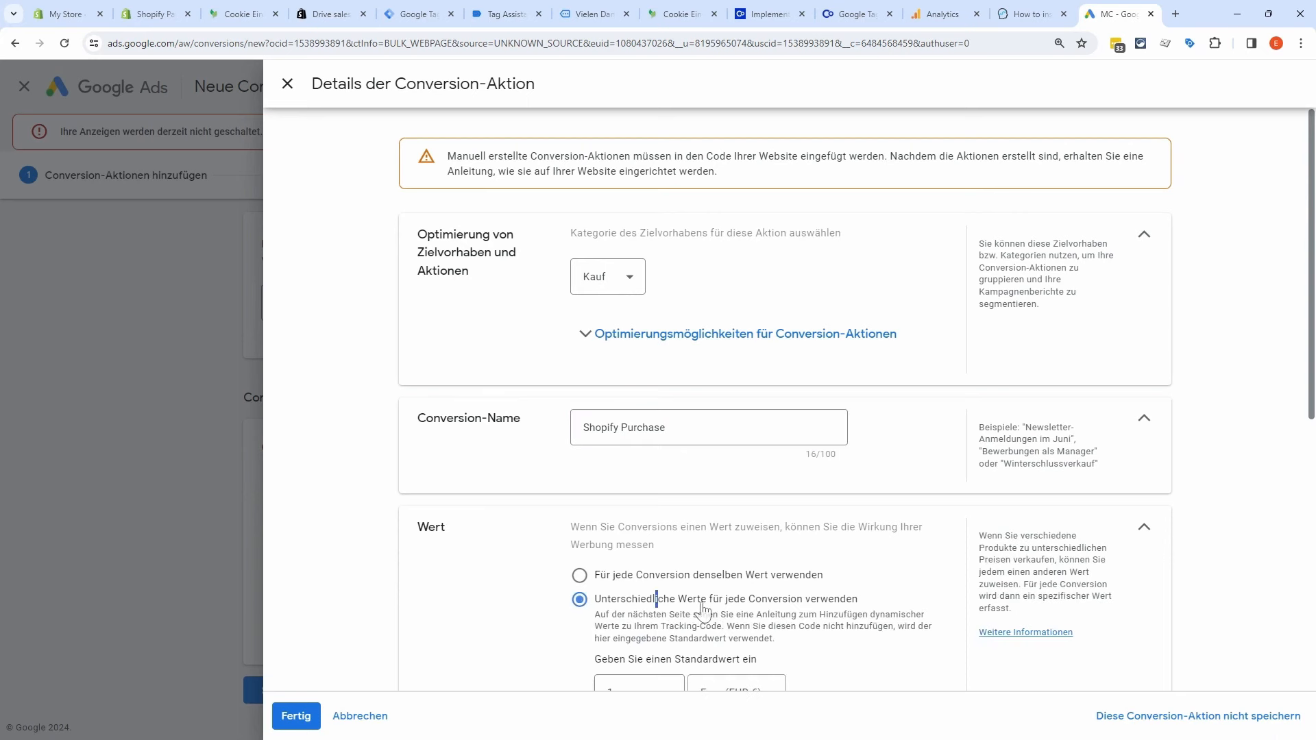
scroll(721, 467, down, 2)
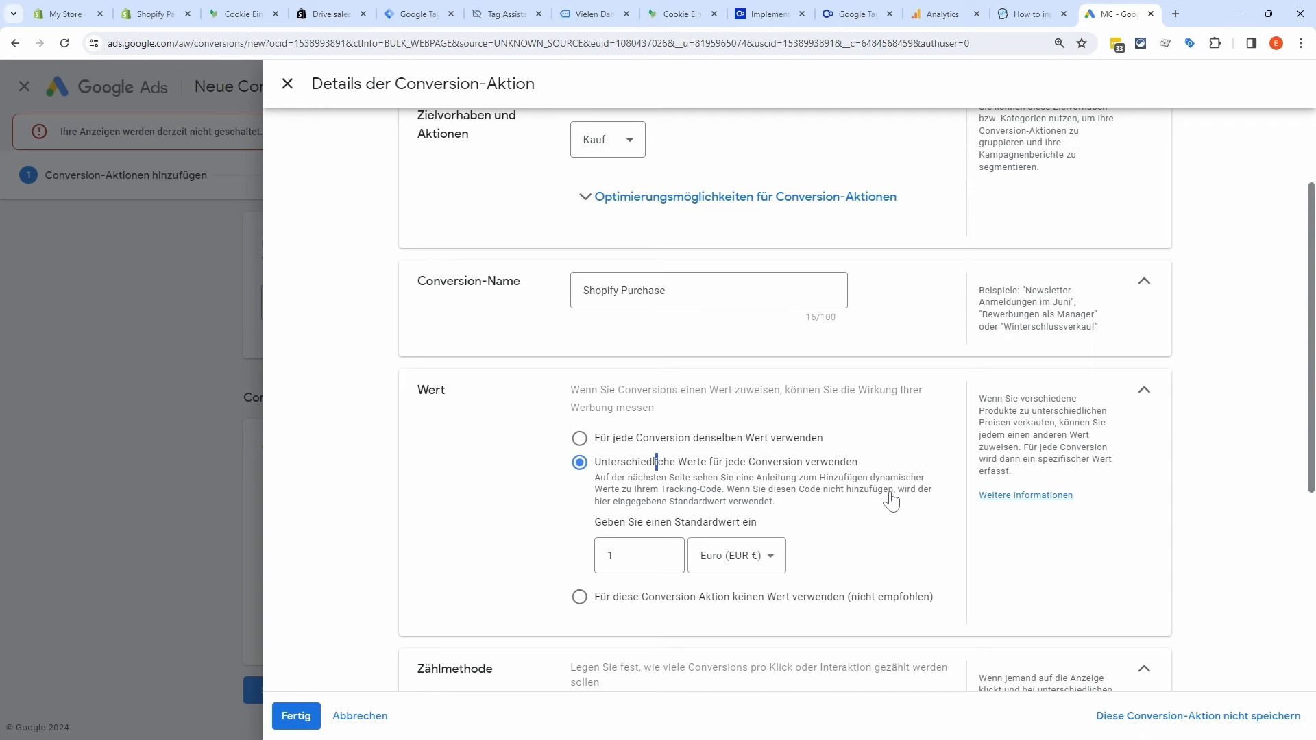
scroll(861, 492, down, 2)
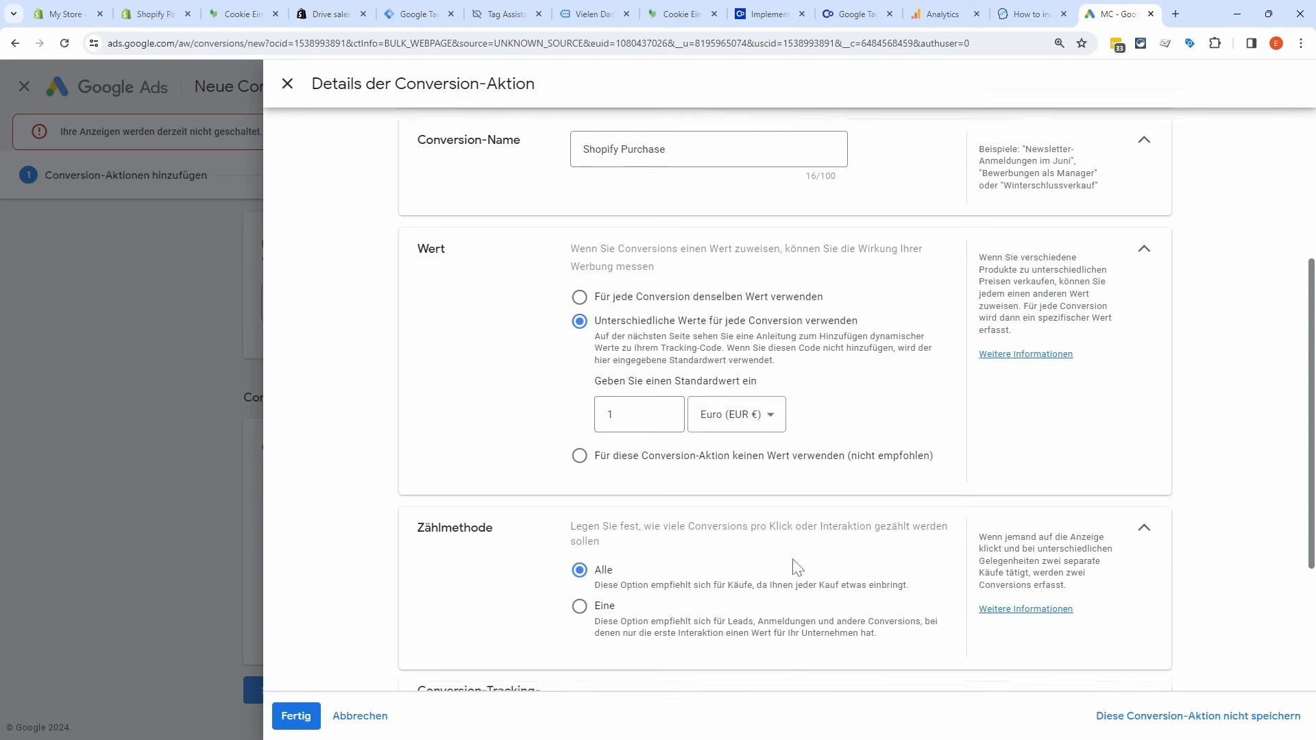
scroll(790, 566, down, 3)
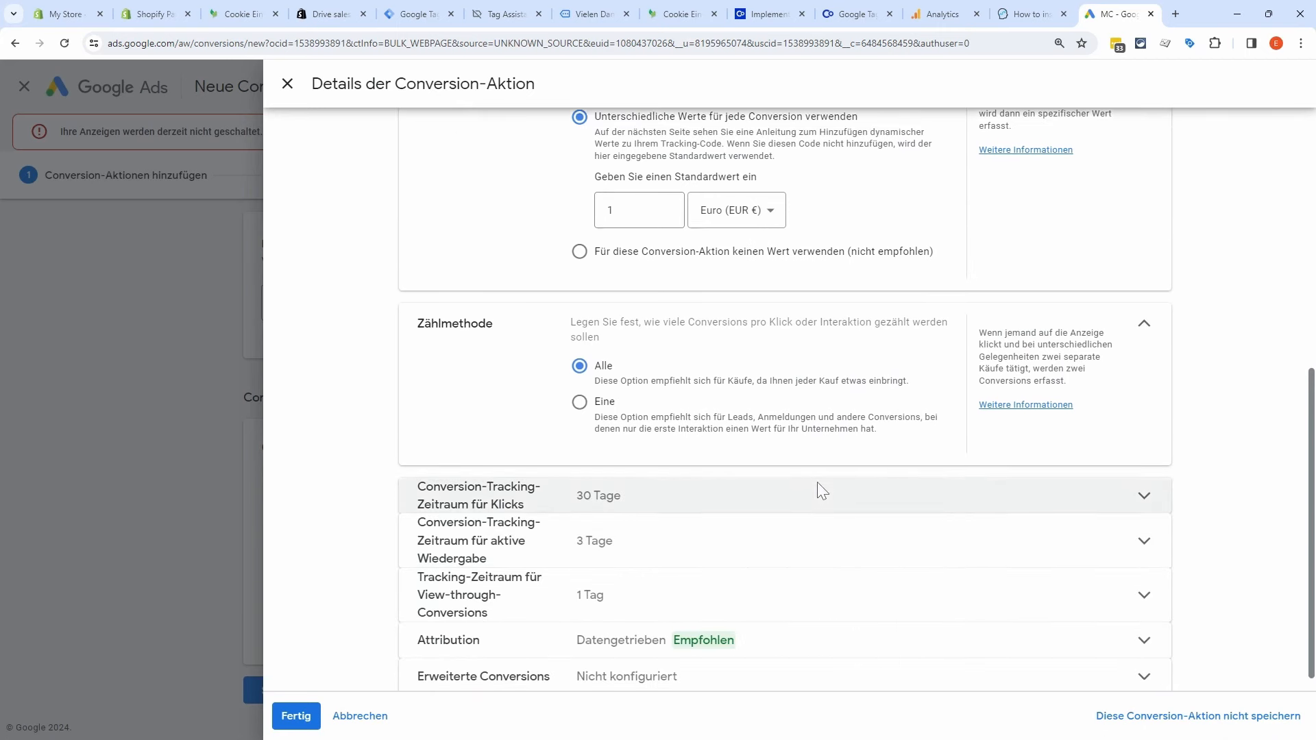
scroll(815, 486, down, 1)
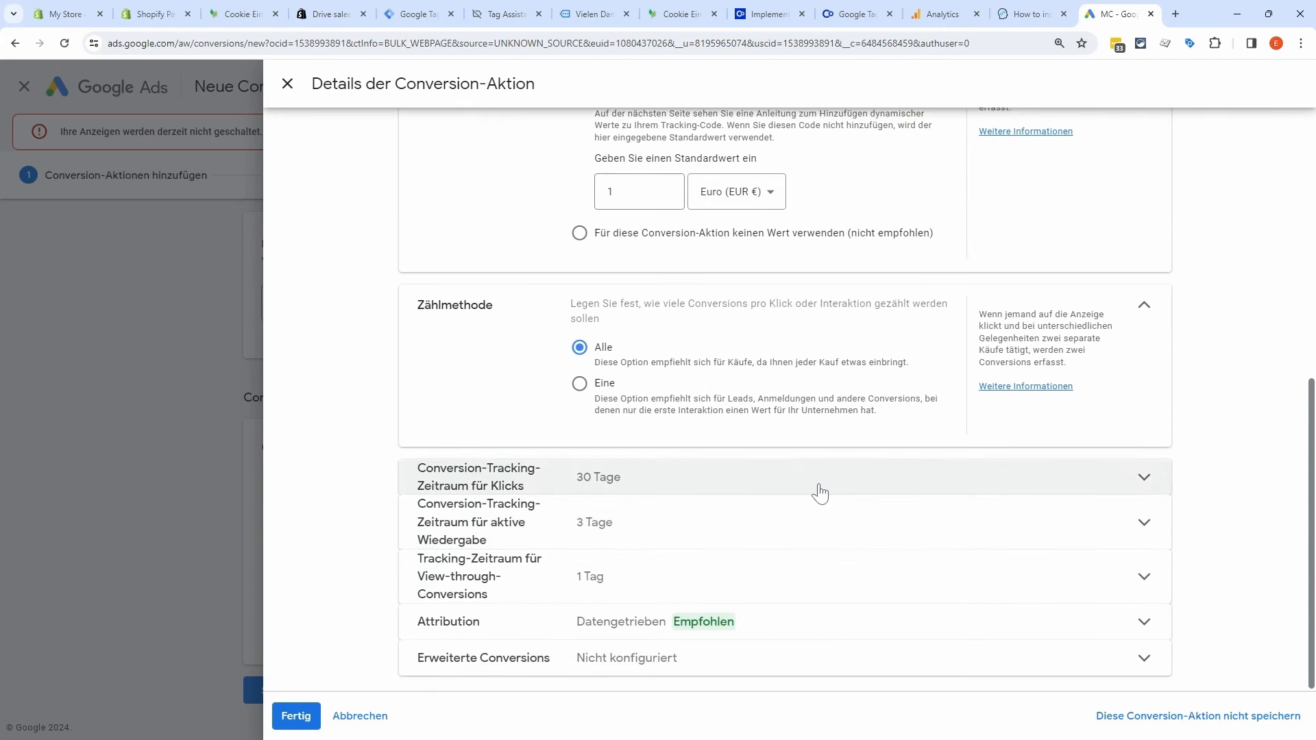
click(296, 716)
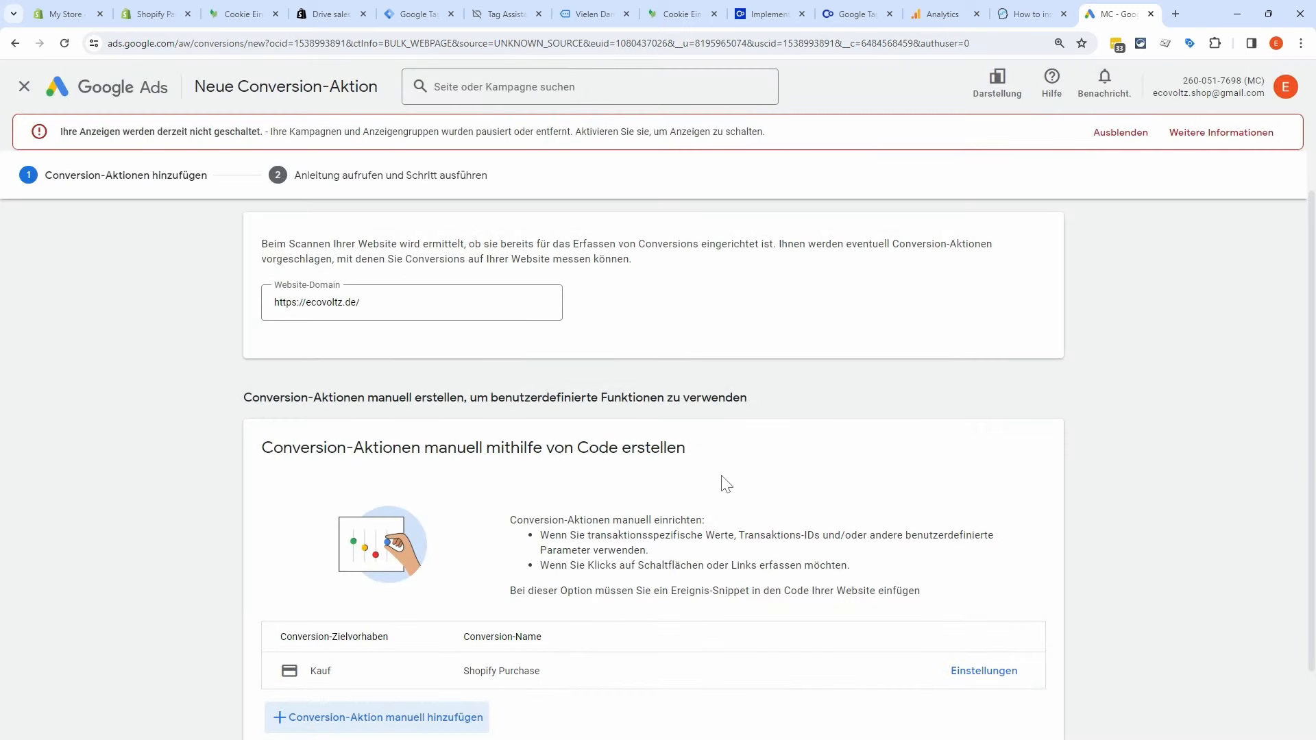
scroll(764, 448, down, 1)
click(346, 691)
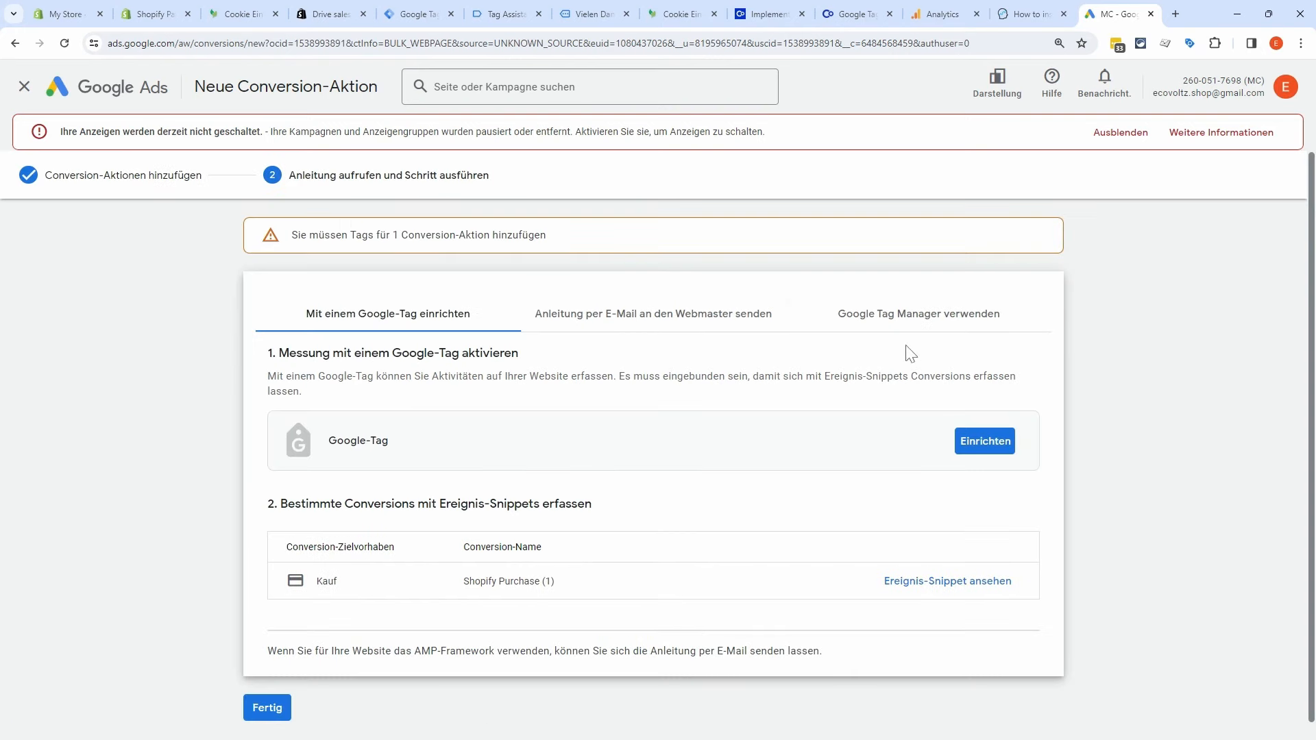
Step: Copy the Conversion-ID from the Google Tag Manager setup instructions and paste it into the Conversion-ID of the open Tag Manager tag
click(933, 319)
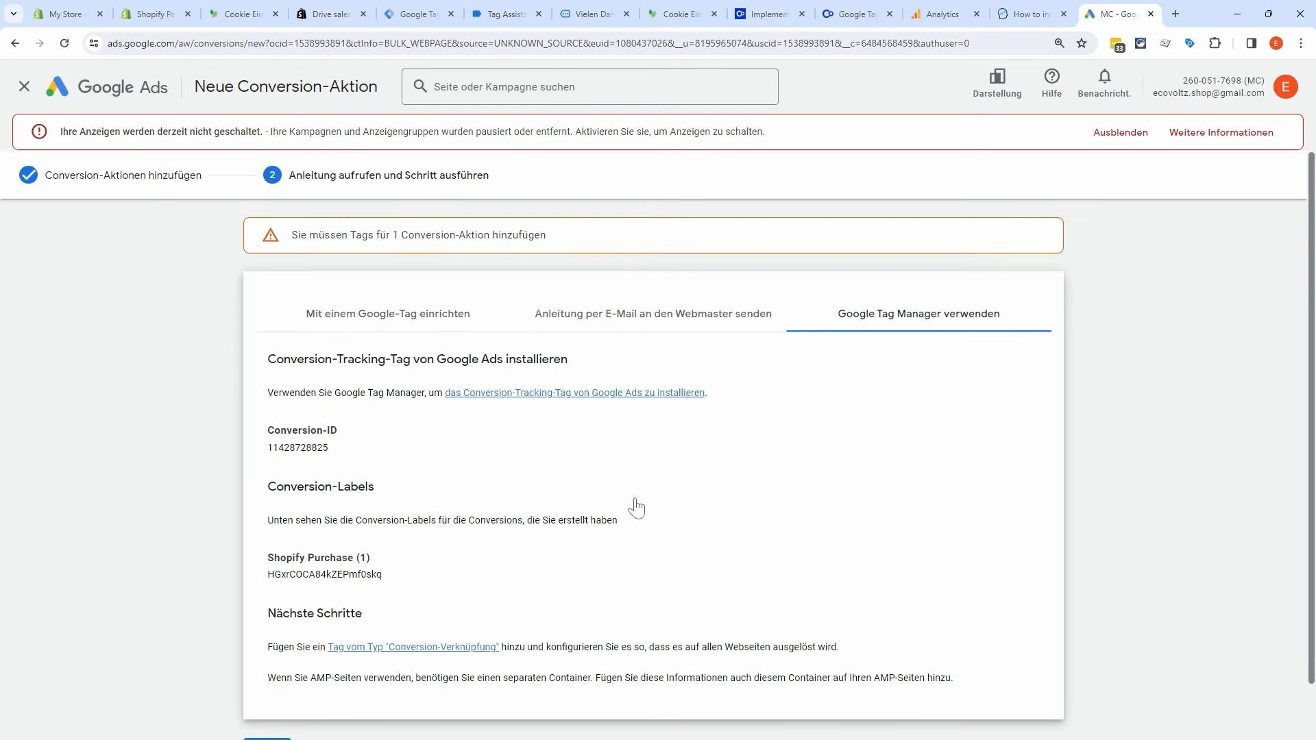
drag(347, 447, 272, 448)
drag(384, 575, 274, 581)
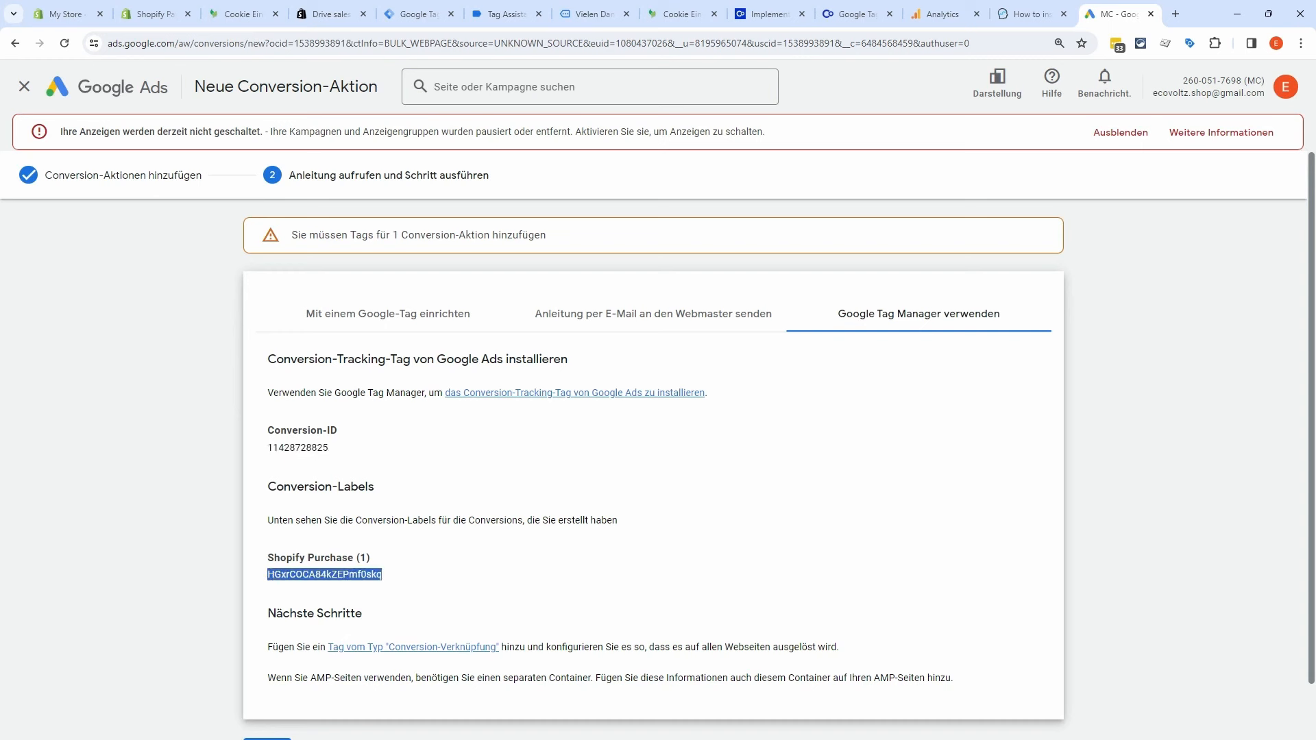
drag(330, 447, 268, 447)
key(ctrl+c)
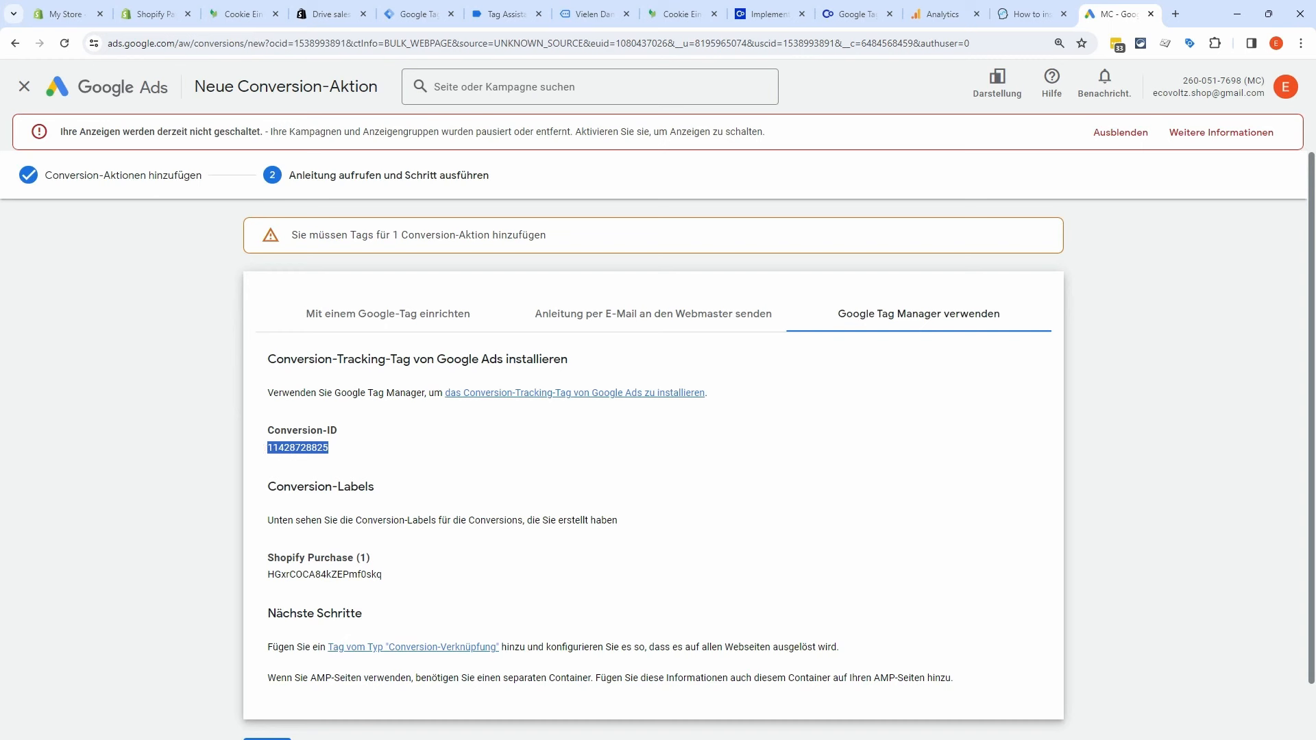
click(411, 14)
click(599, 287)
key(ctrl+v)
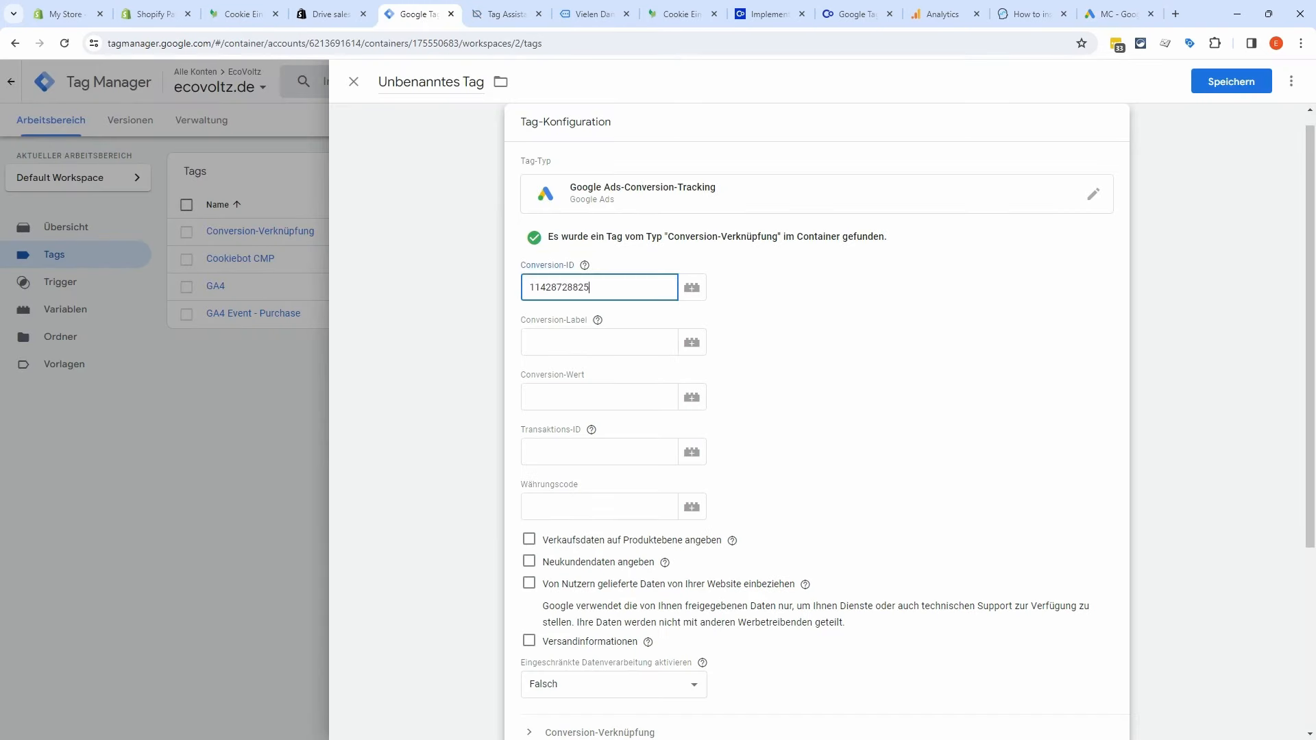
Step: Copy the Shopify Purchase conversion label from the Google Ads instructions into the Conversion-Label of the open Tag Manager tag
click(1116, 14)
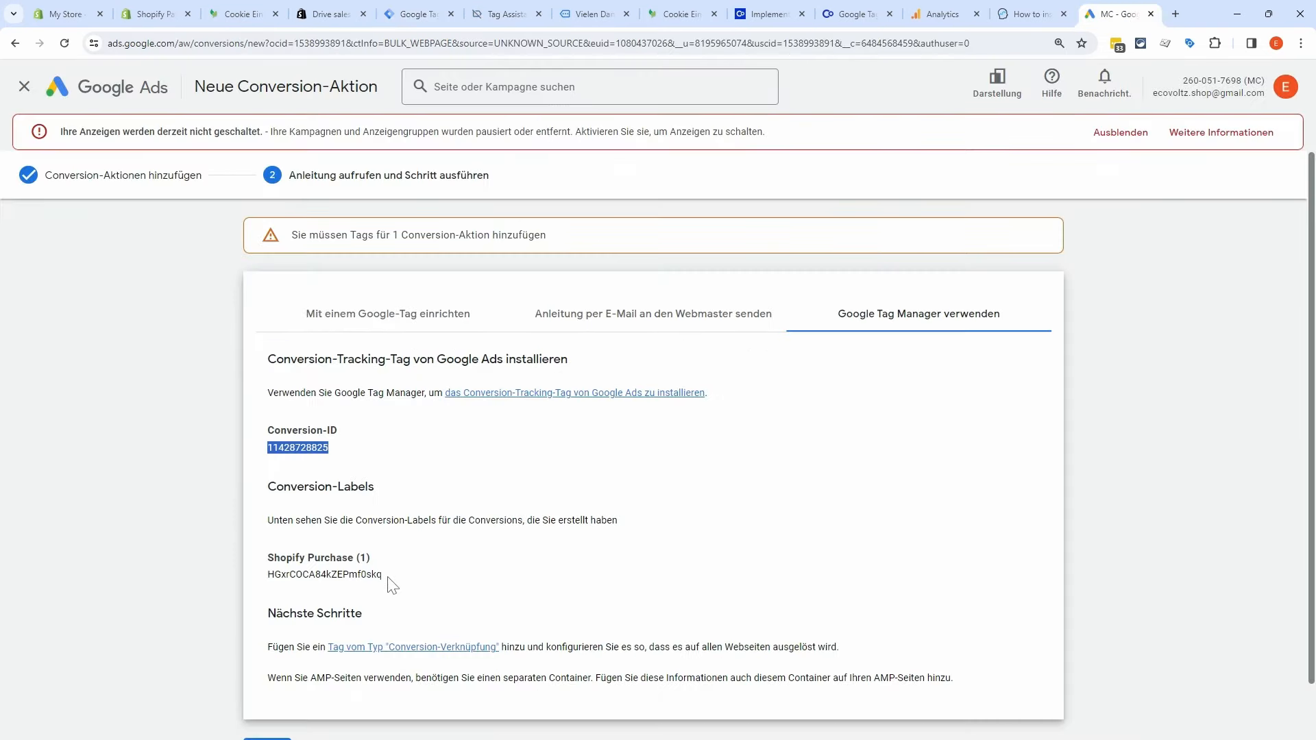
drag(388, 578, 287, 579)
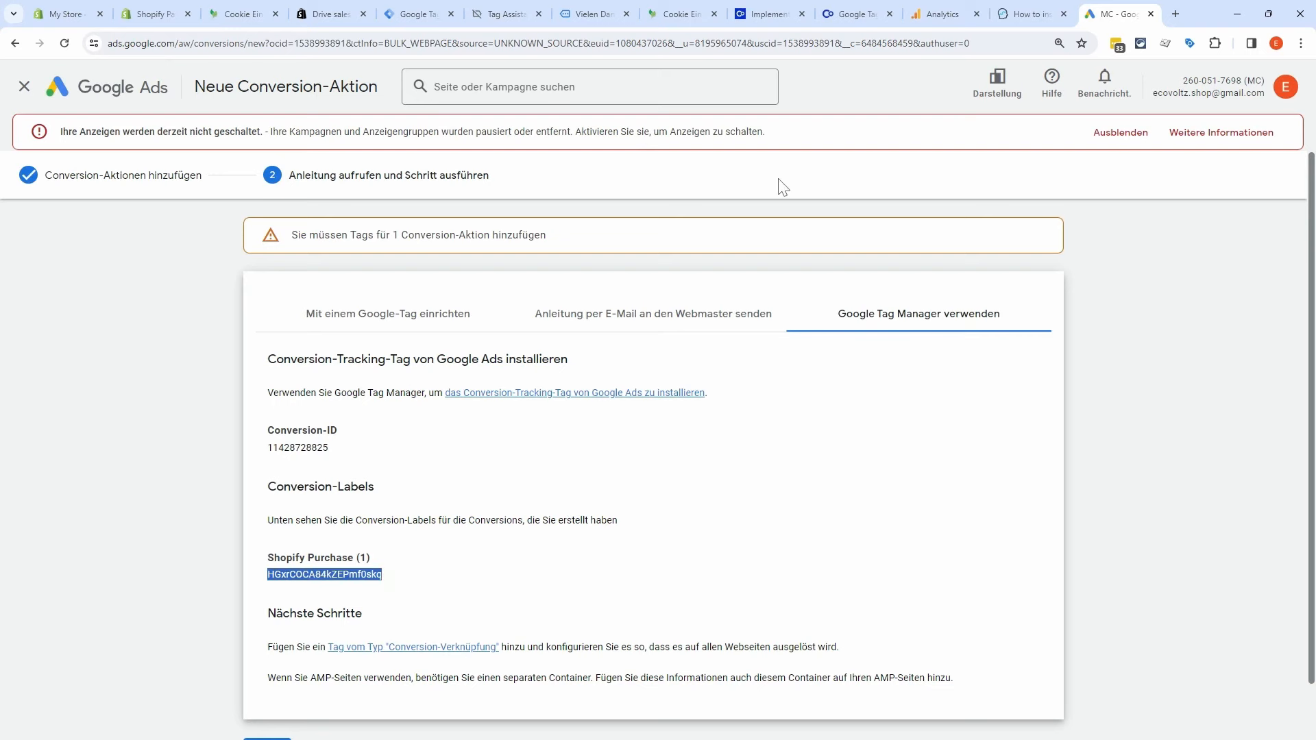
click(426, 15)
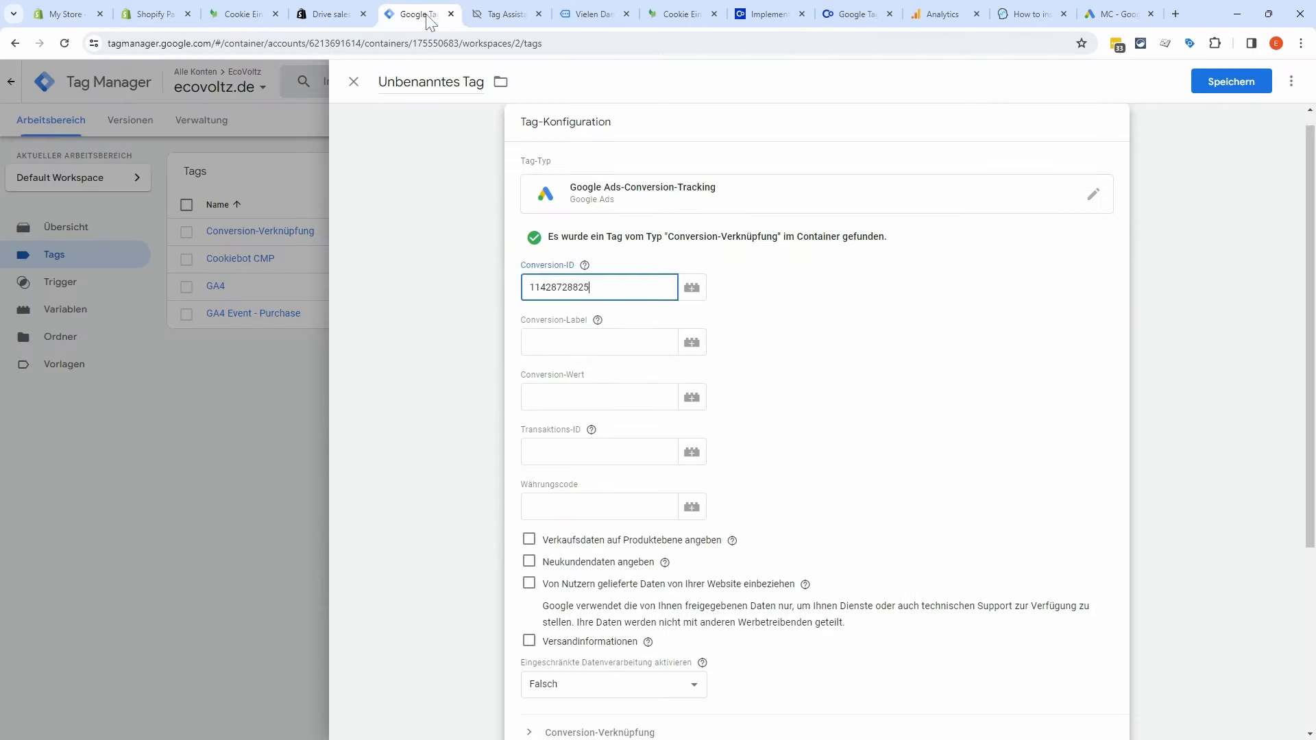
click(600, 342)
text(HGxrCOCA84kZEPmf0skq)
Step: Set the tag's Conversion-Wert to {{dlv - value}}, its Transaktions-ID to {{dlv - transaction id}} and its Währungscode to EUR
click(691, 397)
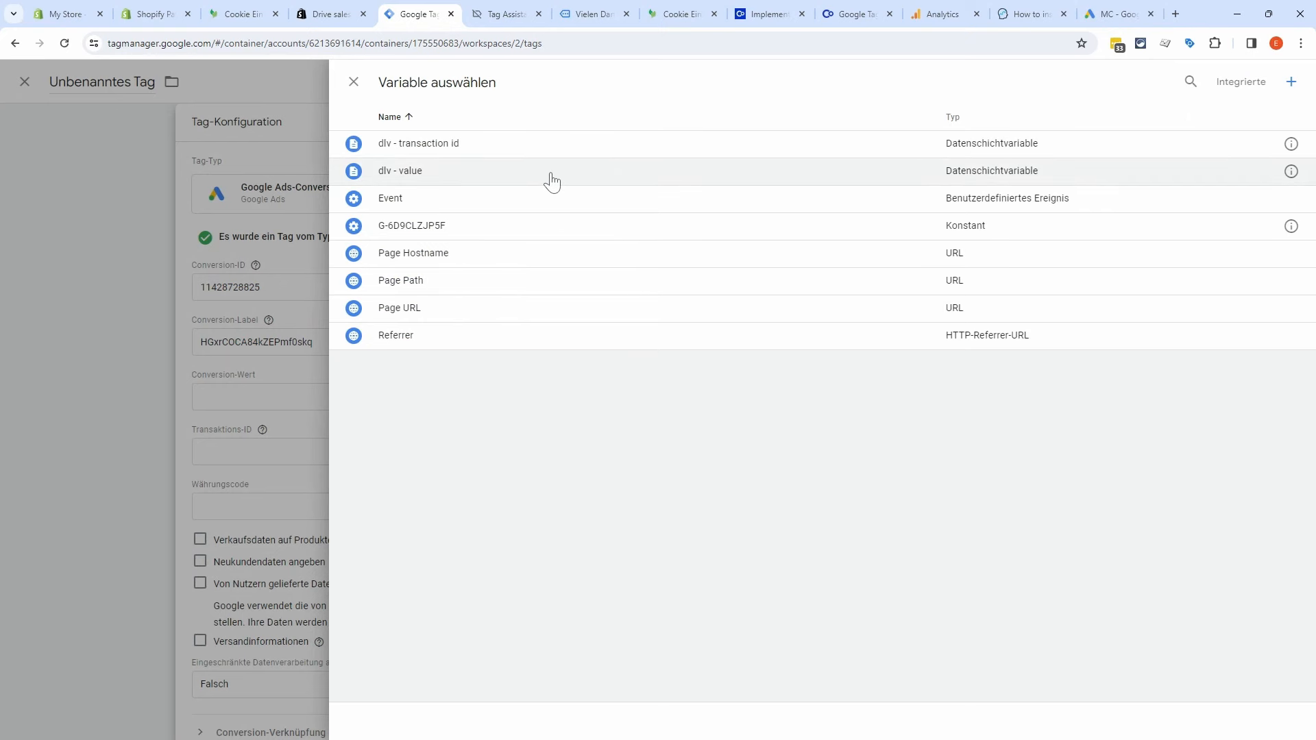
click(418, 172)
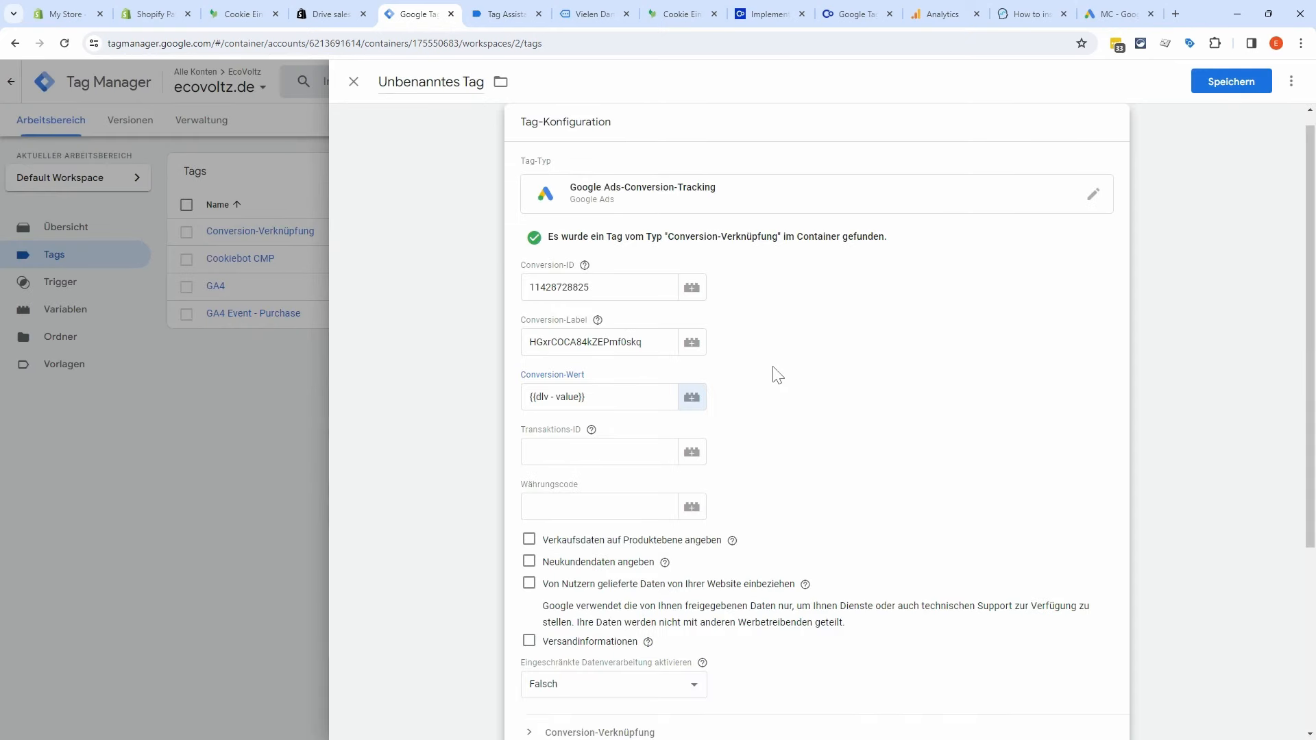
click(692, 454)
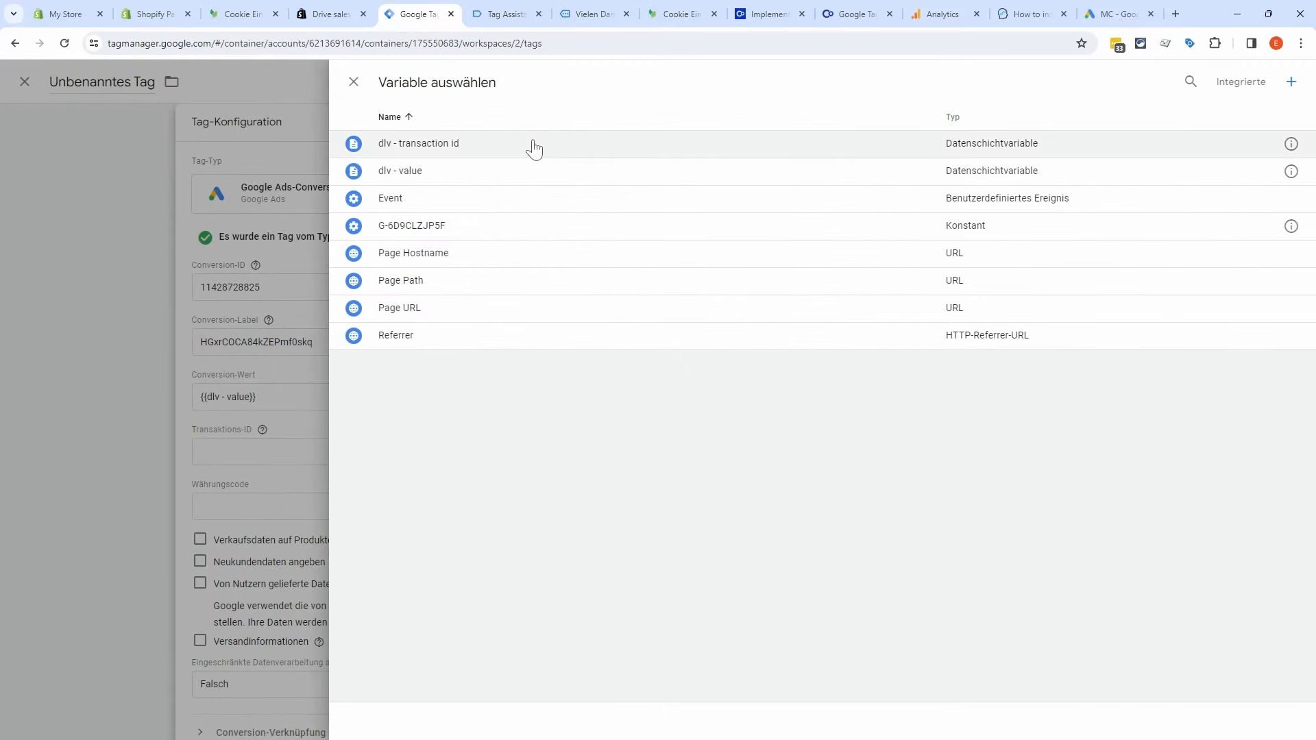
click(534, 145)
click(566, 510)
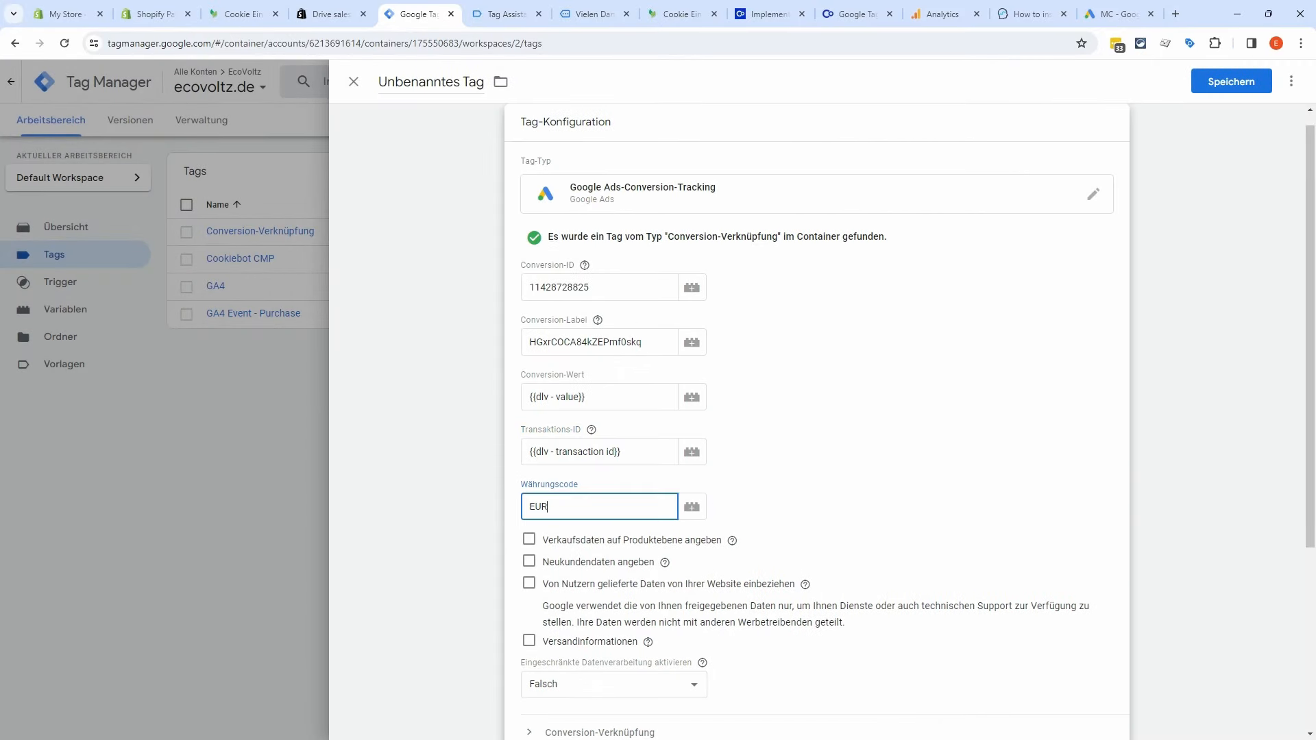
click(808, 507)
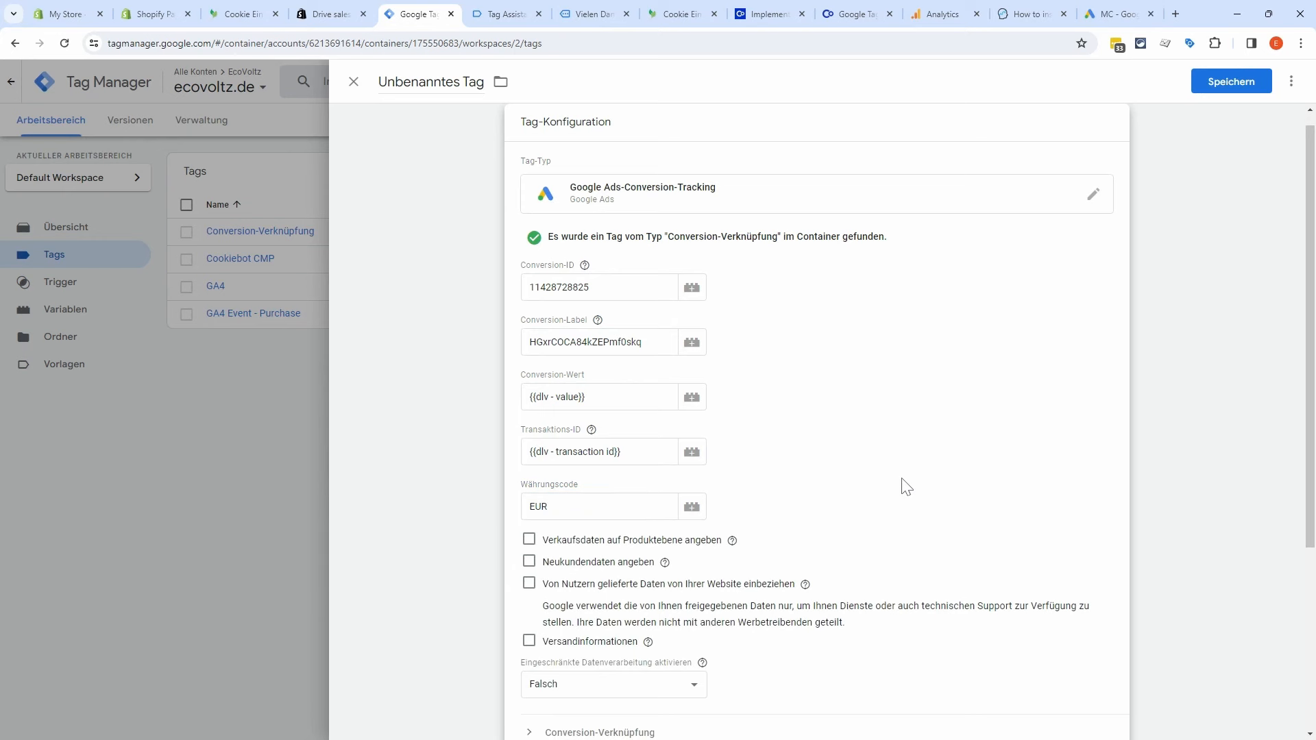
Step: In the tag's advanced consent settings, require additional consent for ad_storage before the tag fires
scroll(860, 495, down, 3)
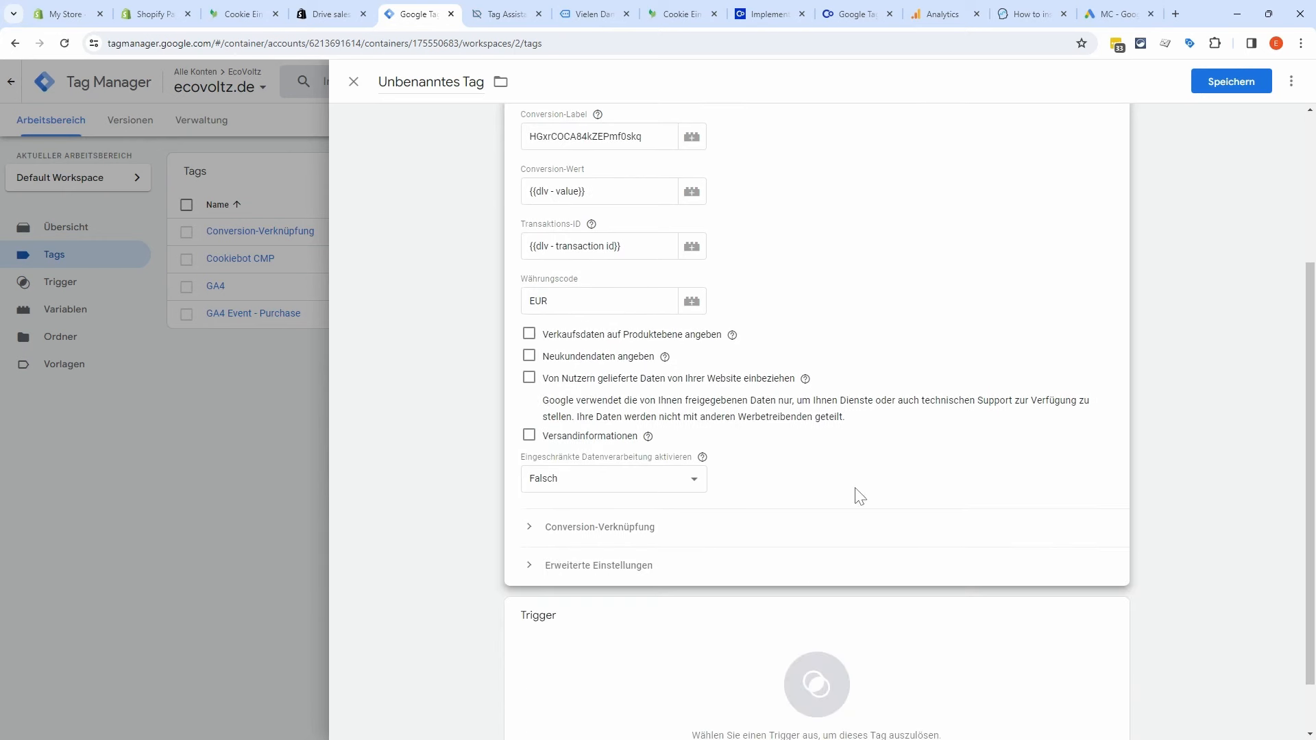
click(534, 568)
scroll(848, 469, down, 3)
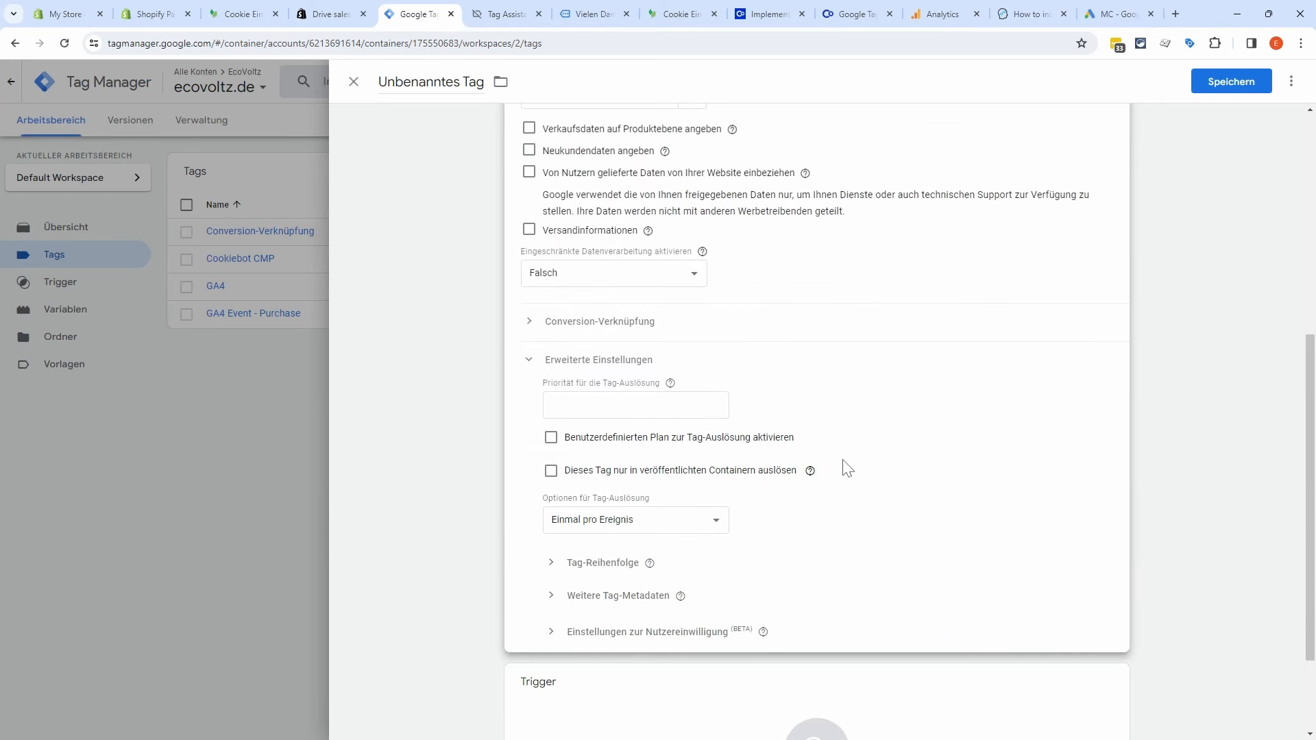
click(550, 638)
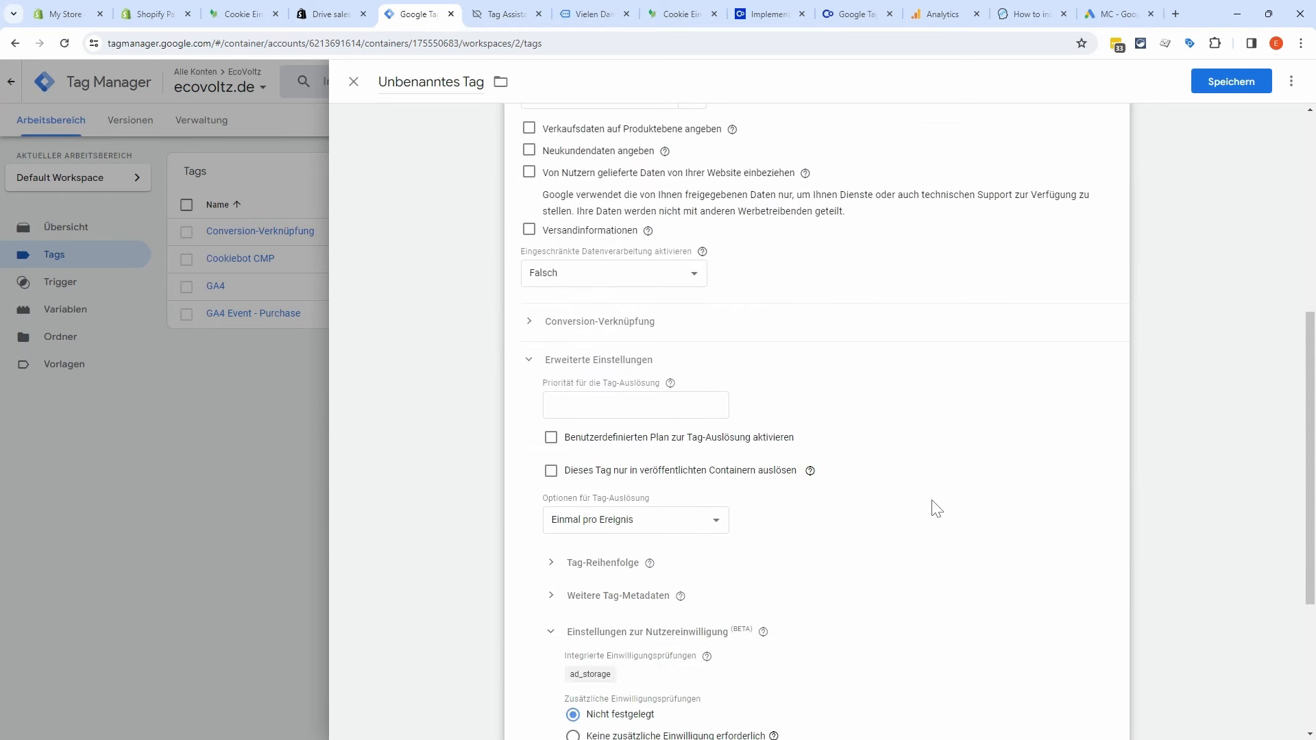
scroll(918, 514, down, 1)
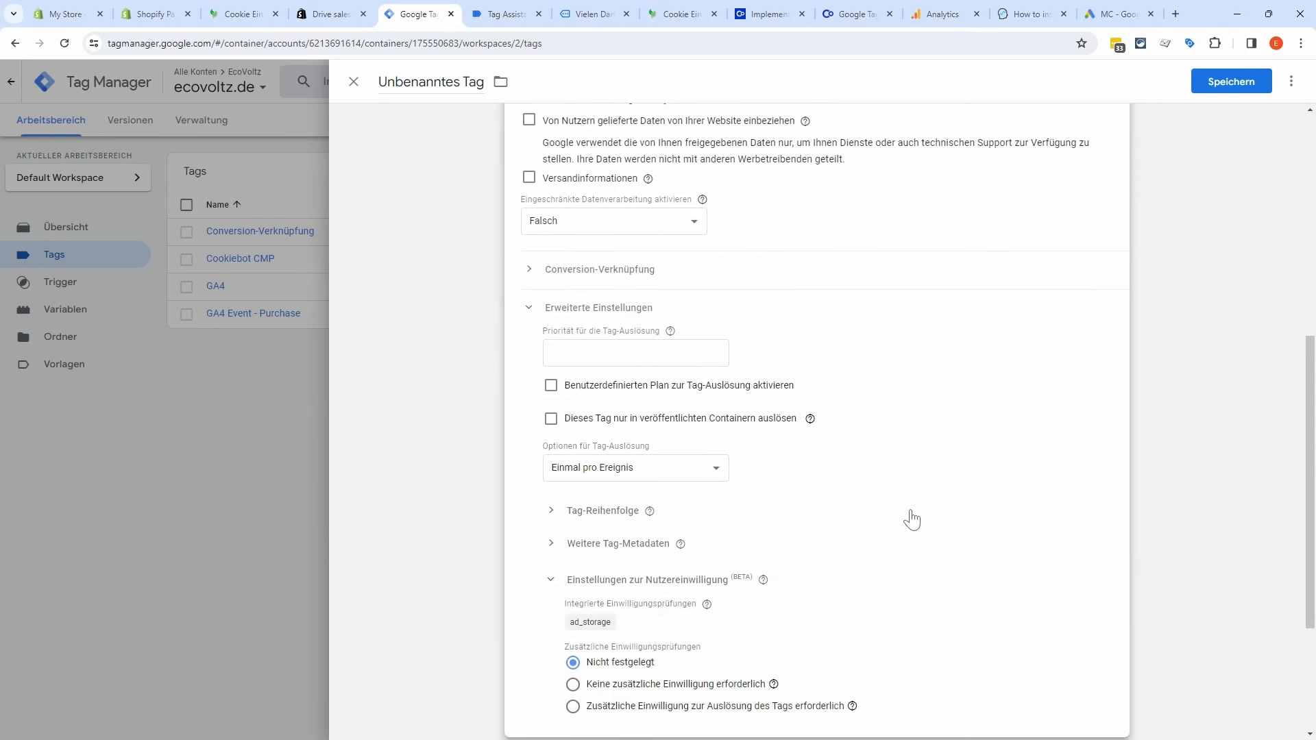
click(636, 711)
scroll(972, 587, down, 3)
click(657, 535)
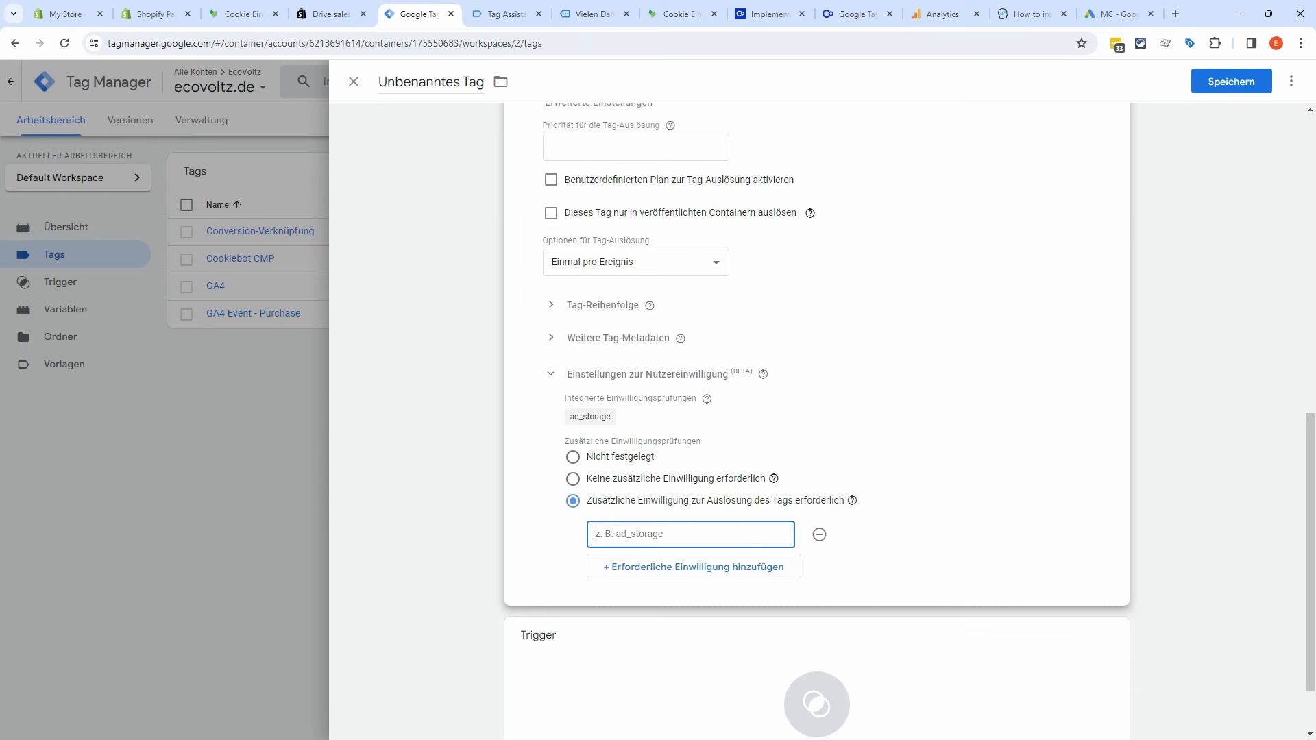
click(652, 569)
Step: Assign the purchase custom event as the firing trigger of the Google Ads conversion tag
scroll(891, 535, down, 1)
click(719, 608)
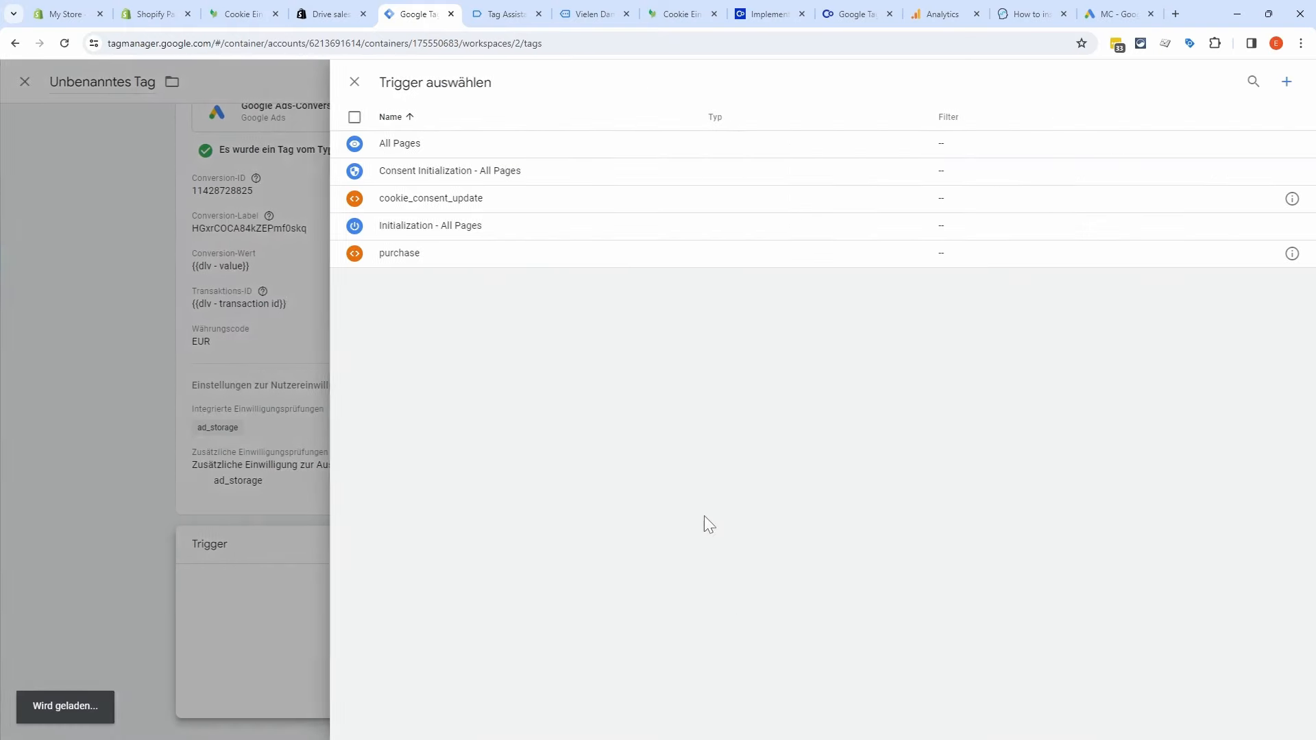
click(476, 257)
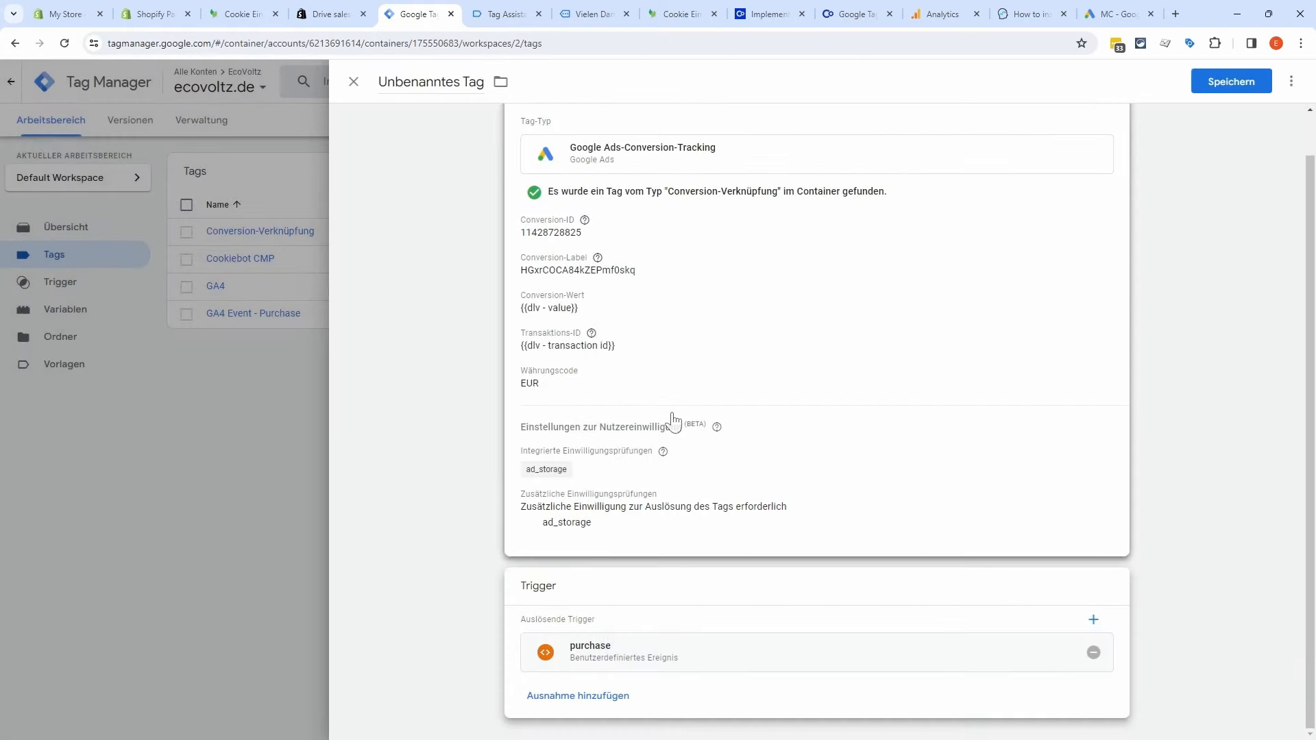
Step: Name the tag "Gads Conversion - Purchase" and save it
click(430, 81)
text(G)
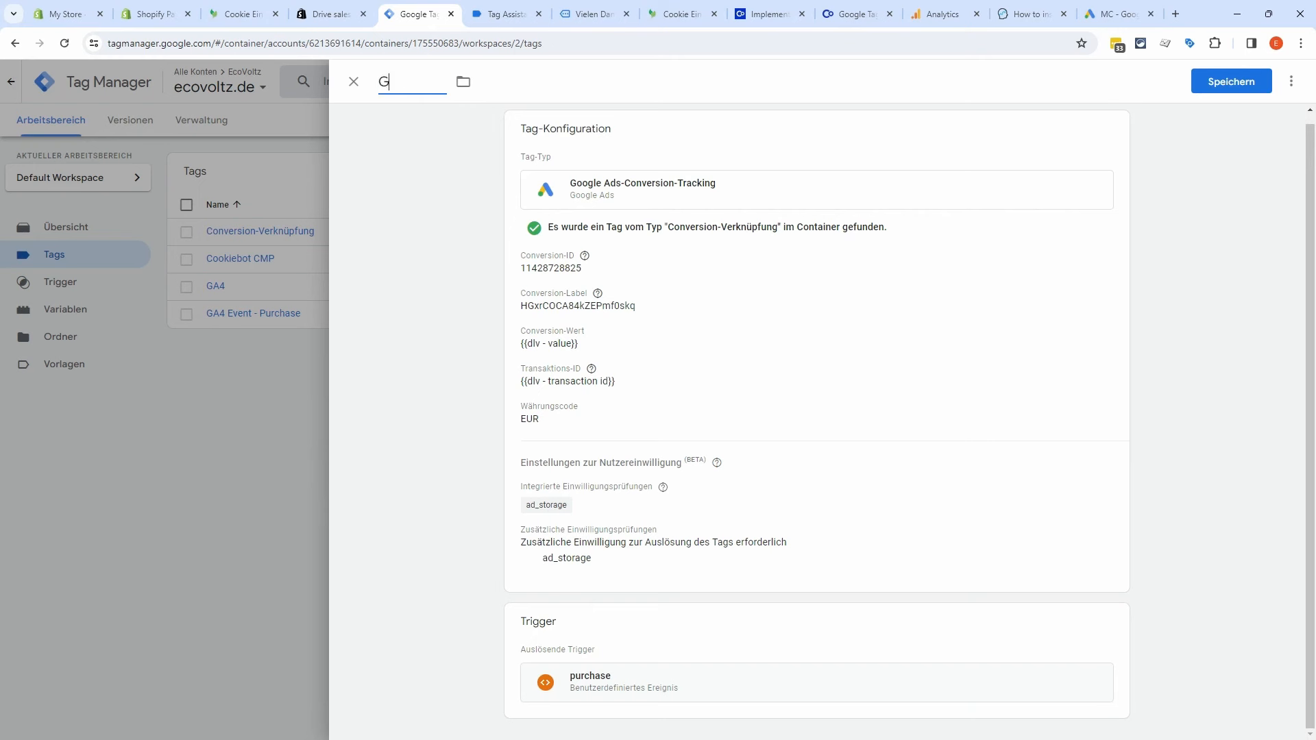
text(ads Conversion)
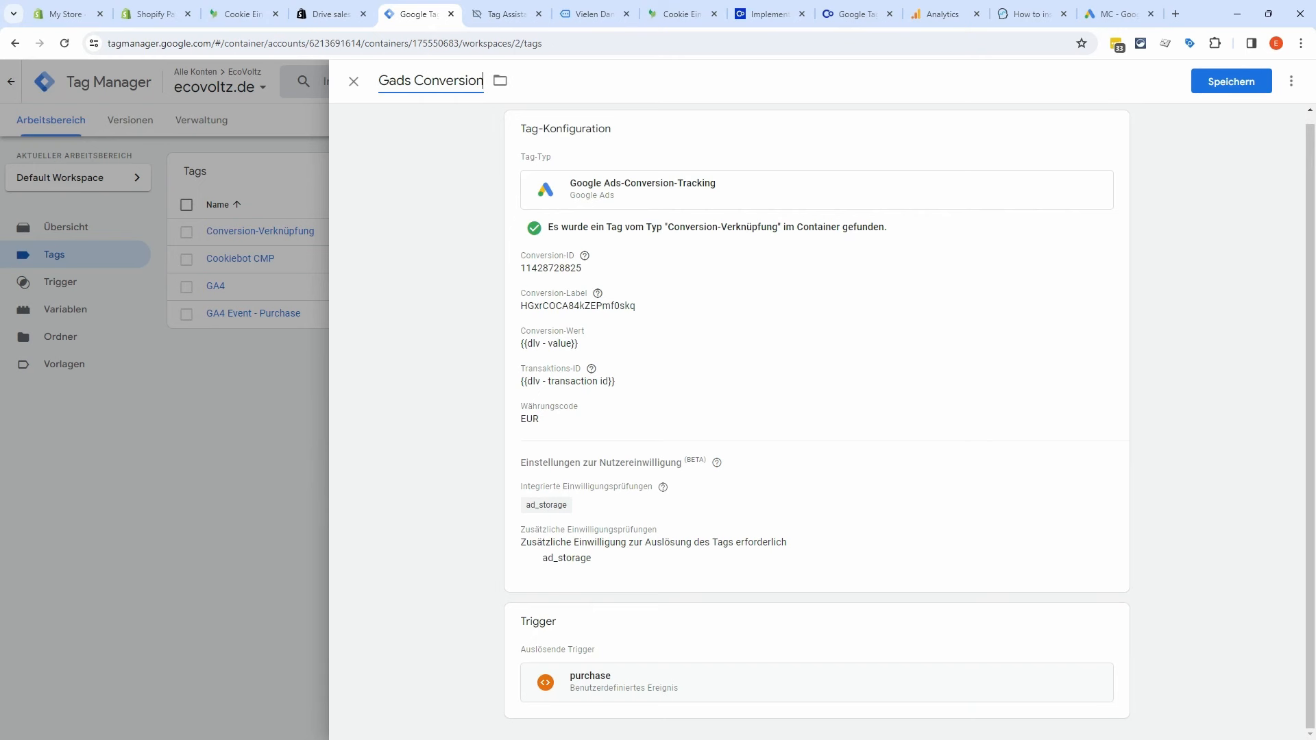
text( - Purchase)
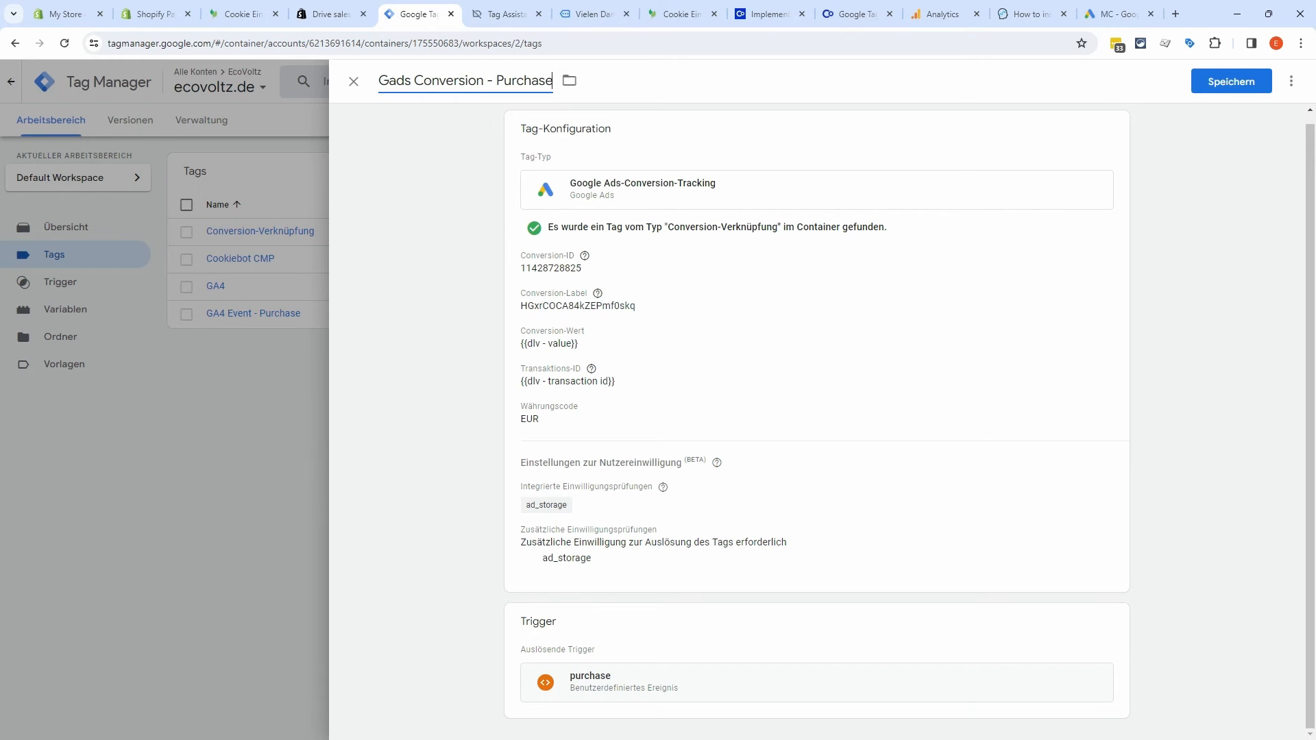
click(1238, 87)
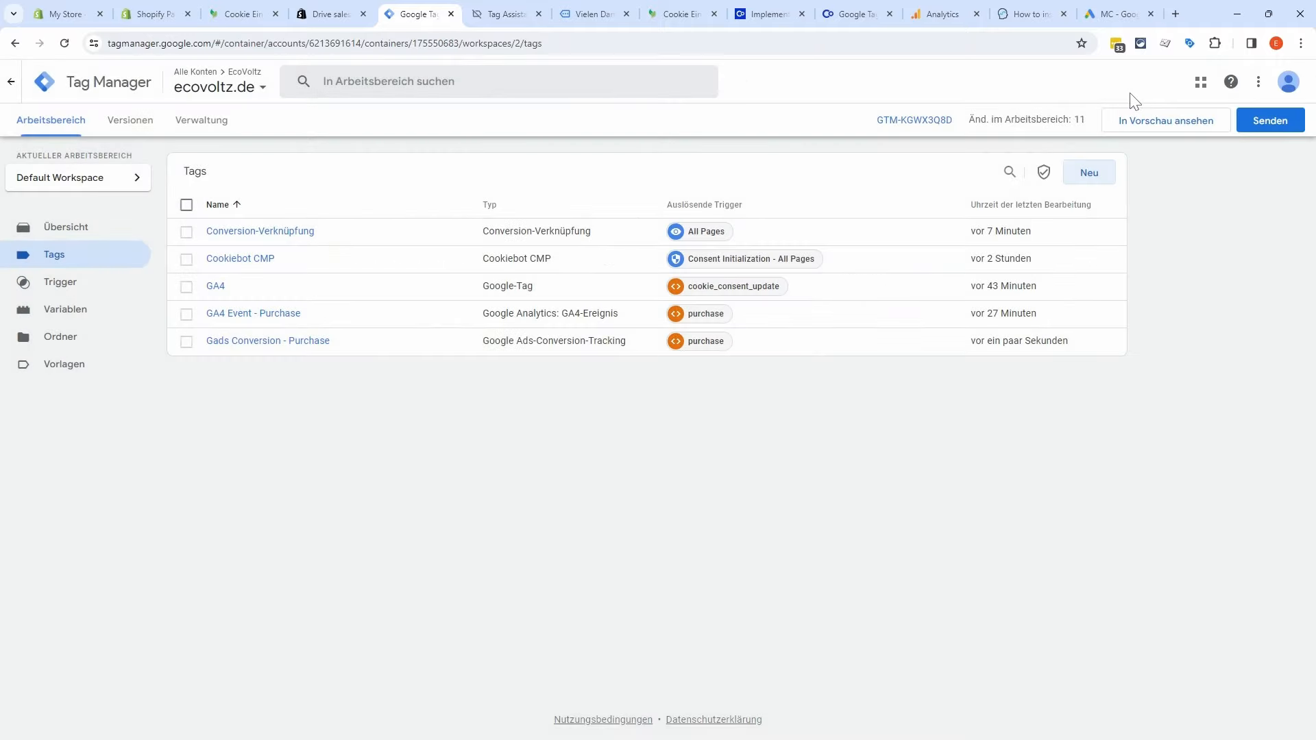
Step: Start a preview of the container, continue past the Tag Assistant connection notice and switch to the connected ecovoltz.de store page
click(1140, 127)
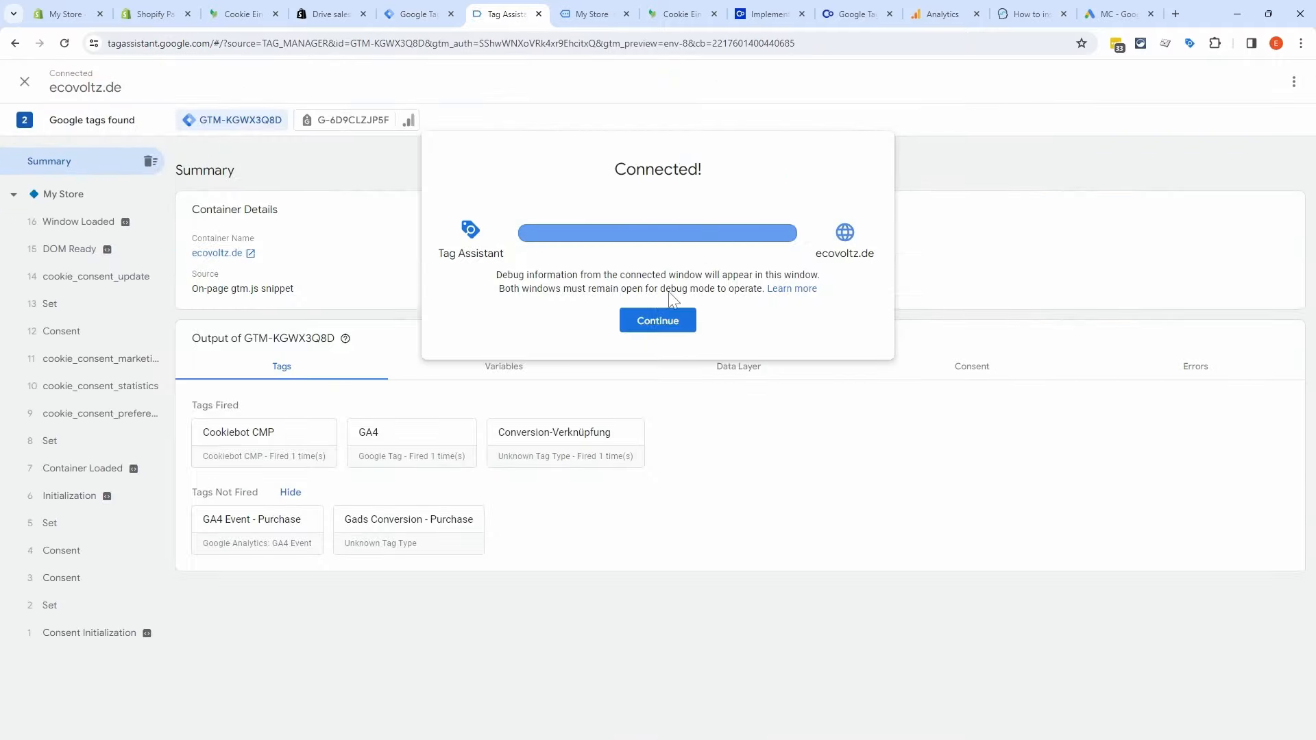
click(640, 316)
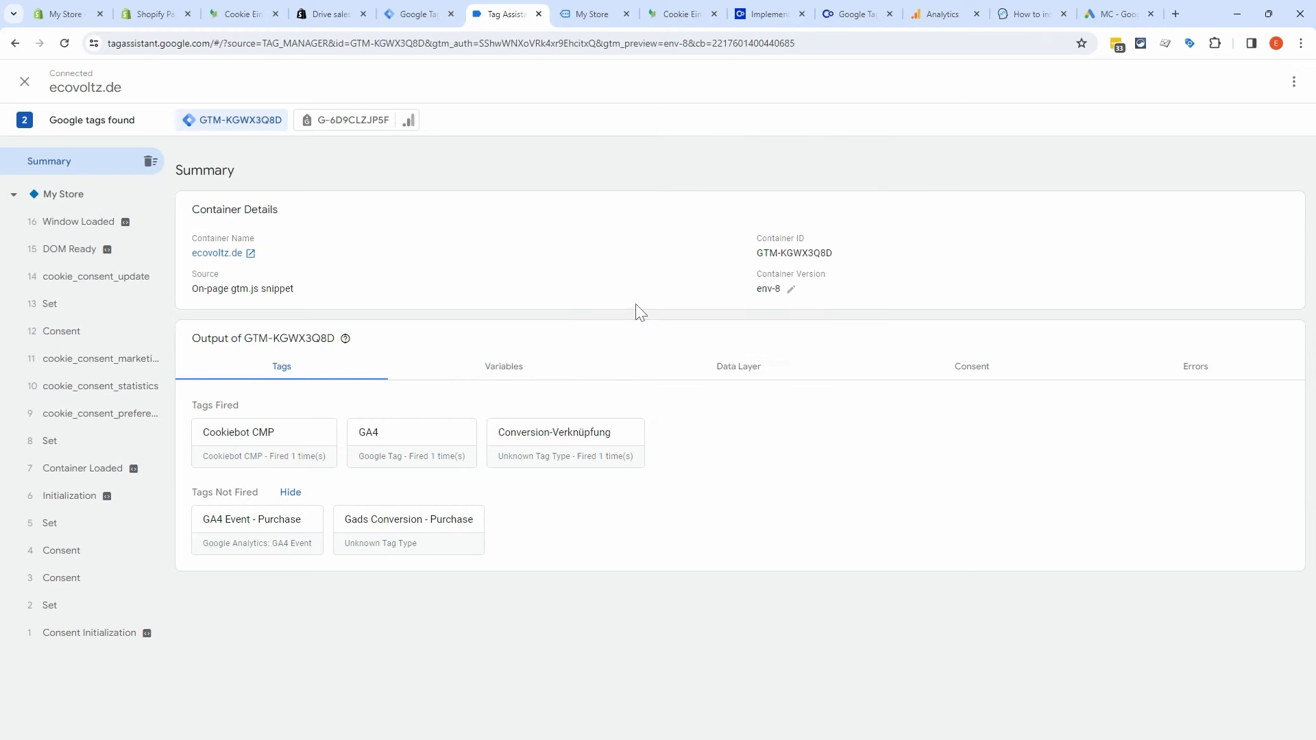
click(595, 14)
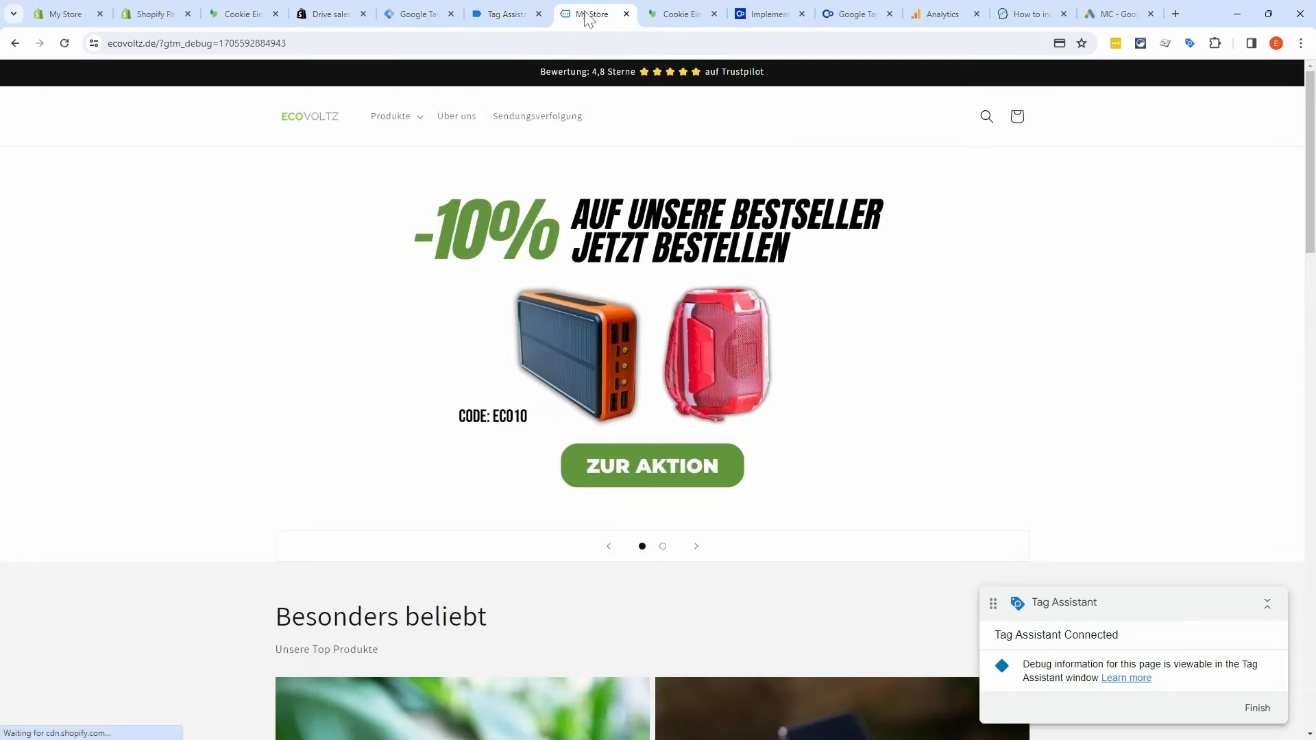
Step: Add one Outdoor Solarlampe from the Lampen category to the store's cart and proceed to checkout
click(421, 118)
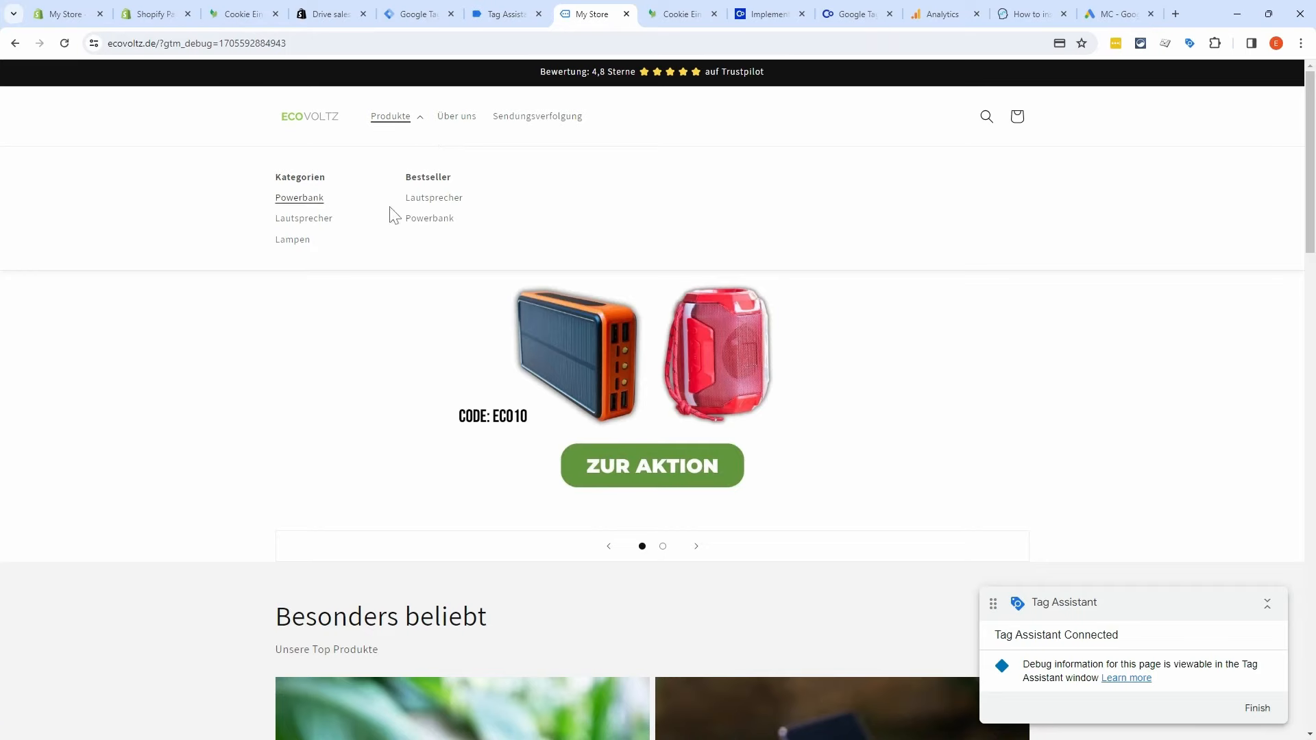
click(291, 243)
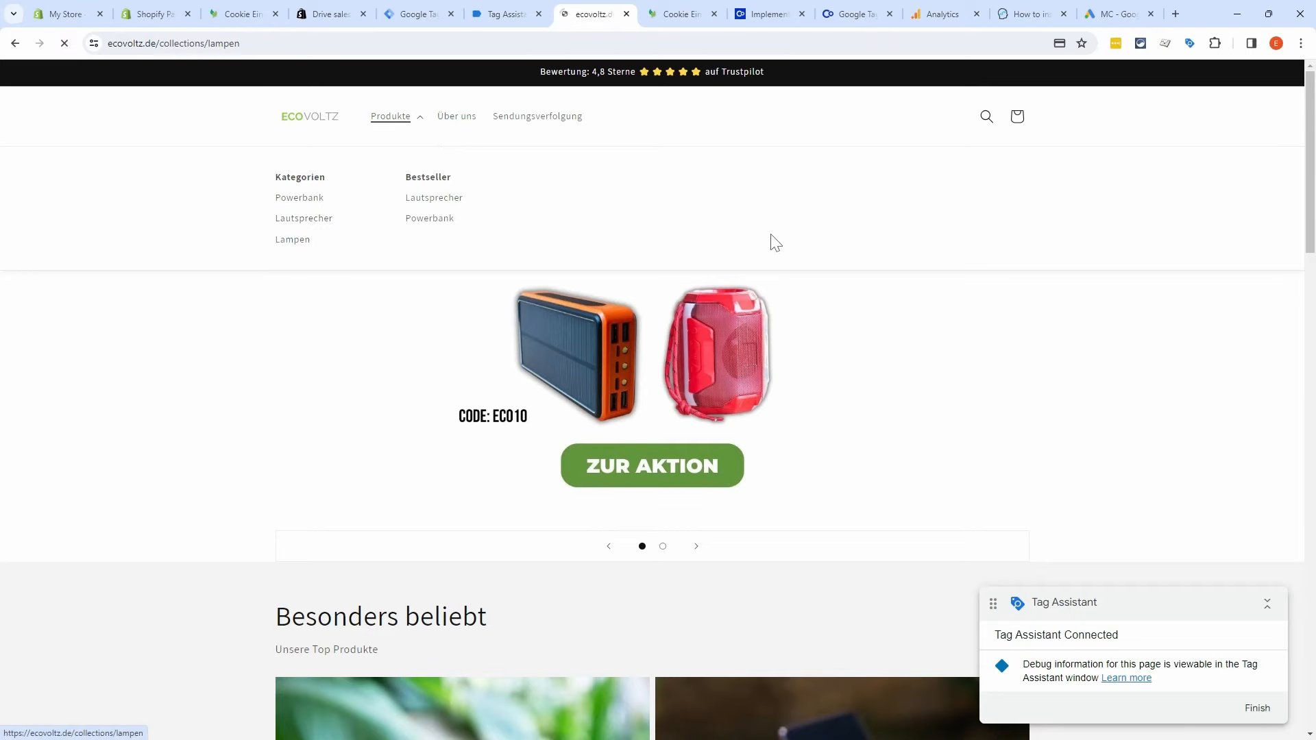
click(368, 369)
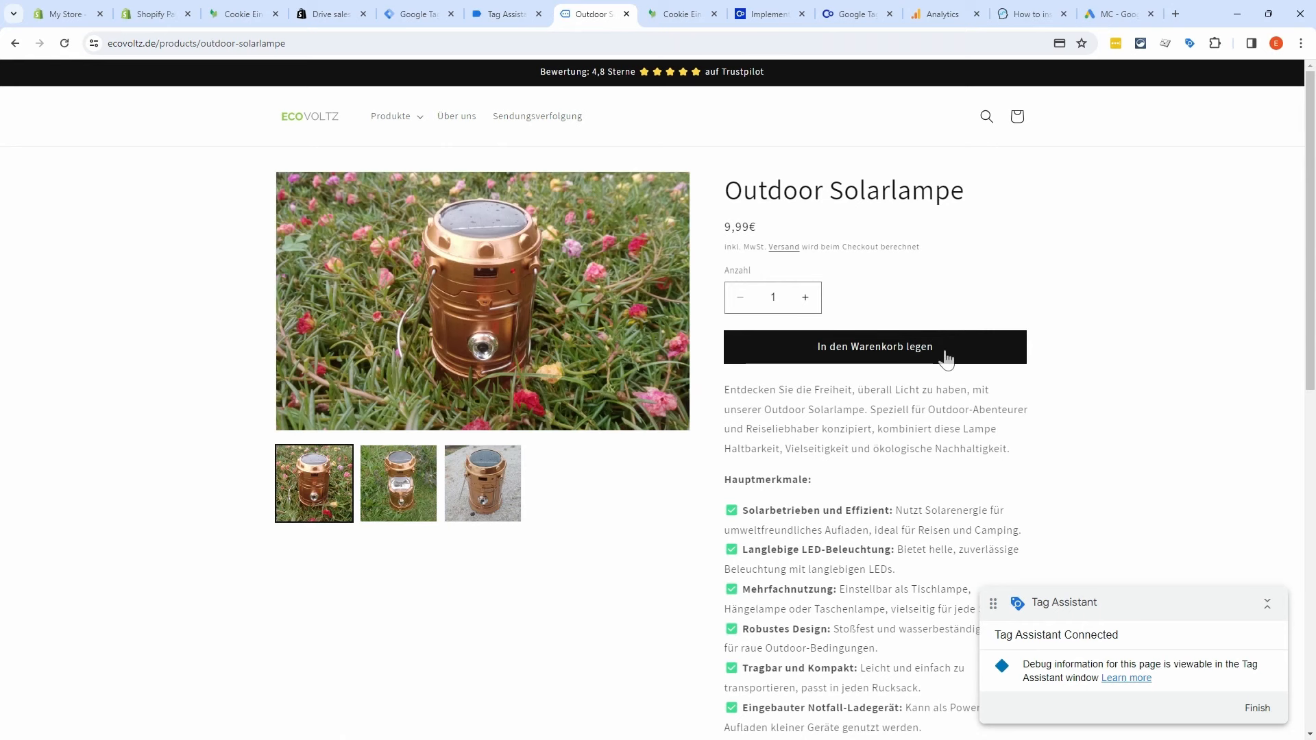
click(944, 355)
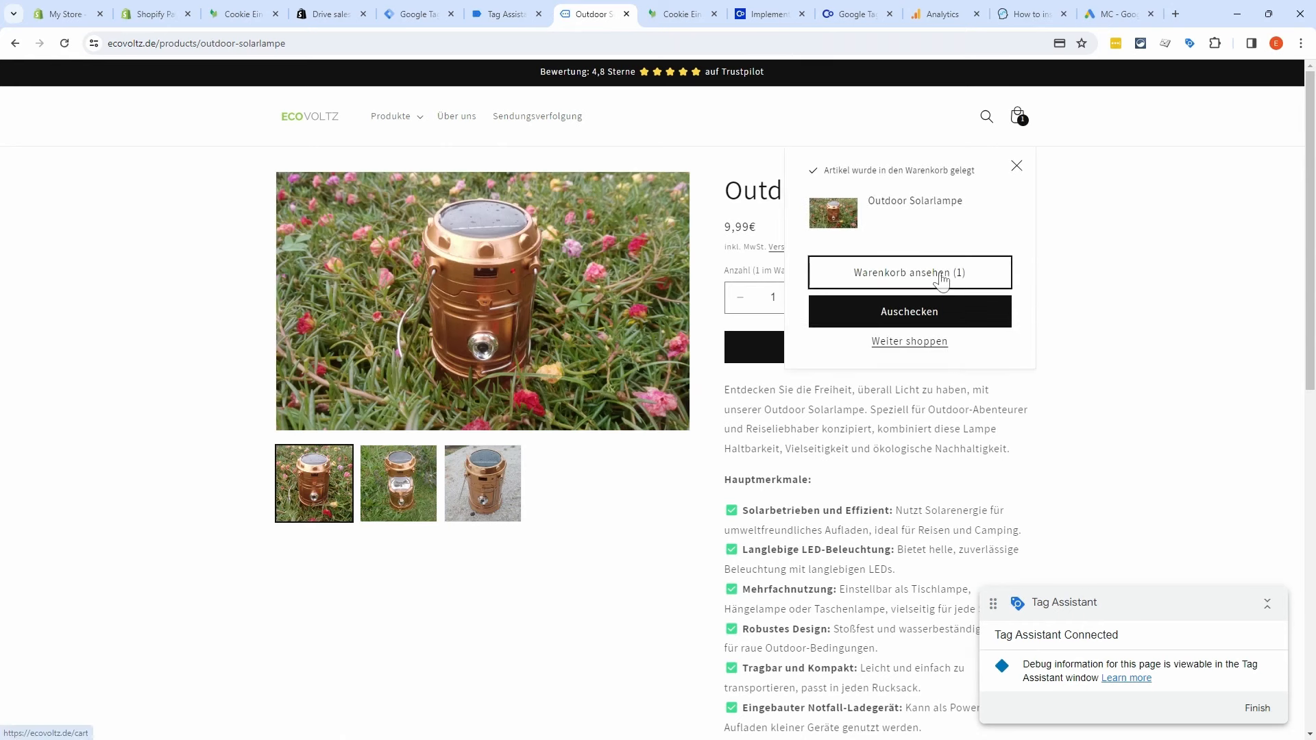
click(940, 276)
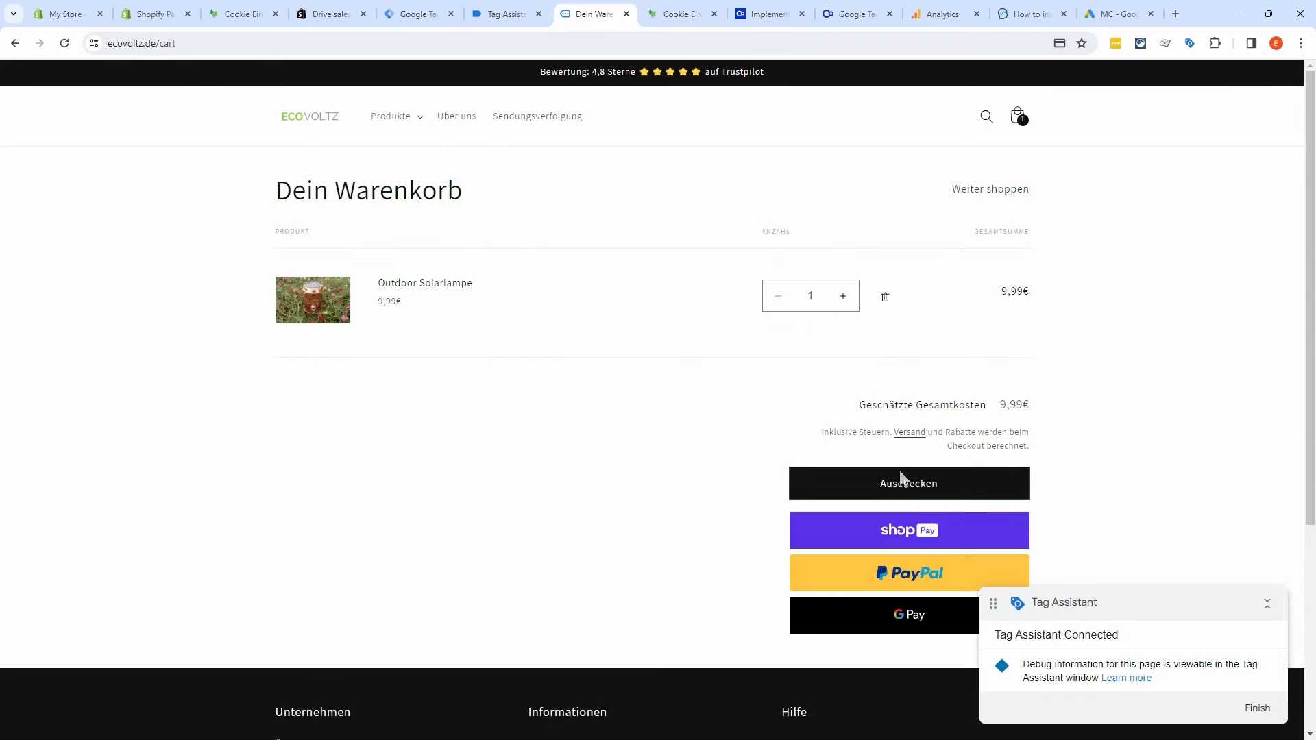
click(891, 482)
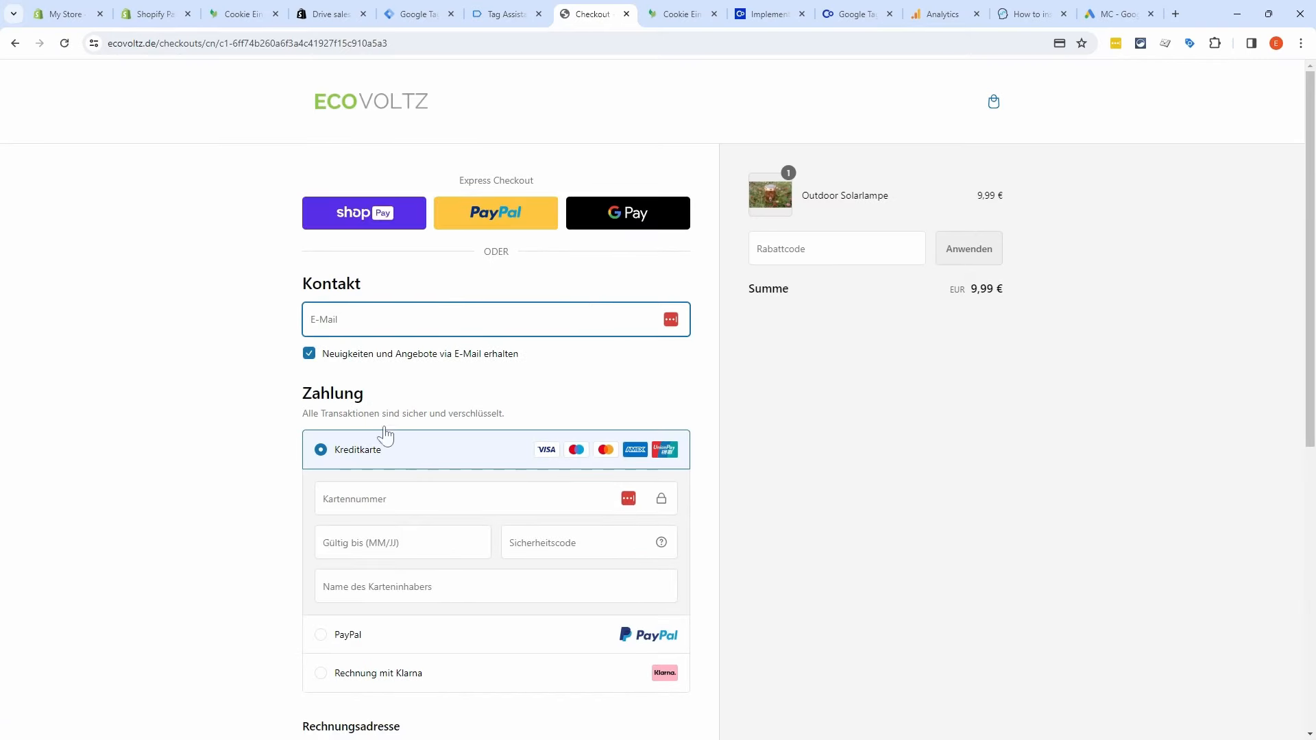
Step: Copy the Visa test card number from Shopify's help page into the checkout's Kartennummer field and submit the test order
click(147, 14)
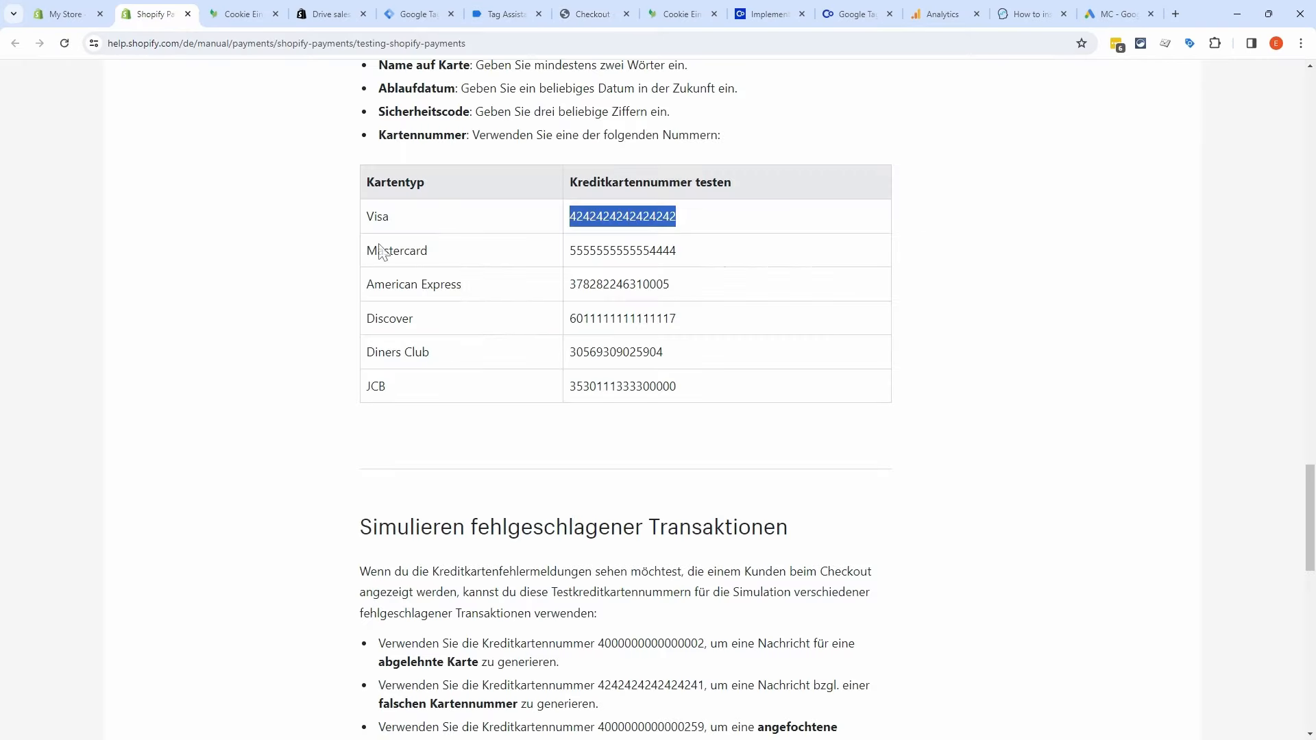
double_click(623, 216)
key(ctrl+c)
click(592, 14)
key(ctrl+v)
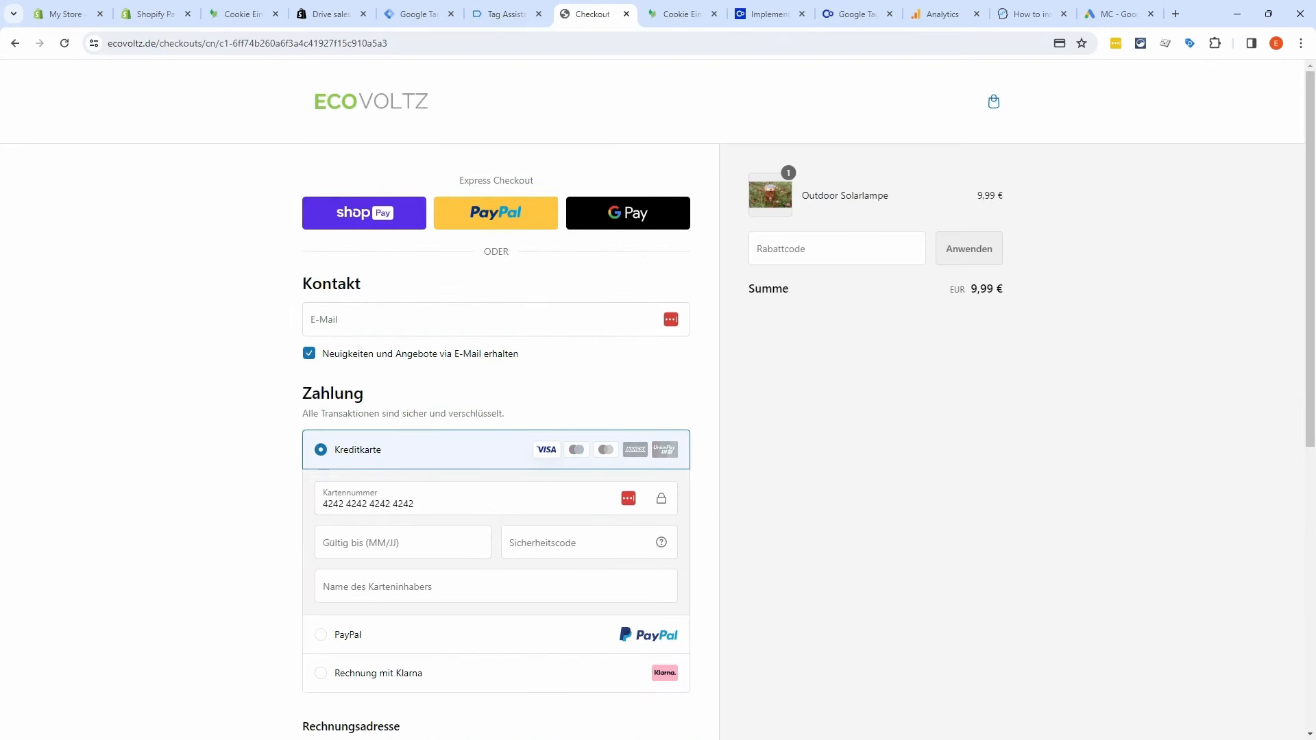
scroll(585, 644, down, 7)
click(584, 642)
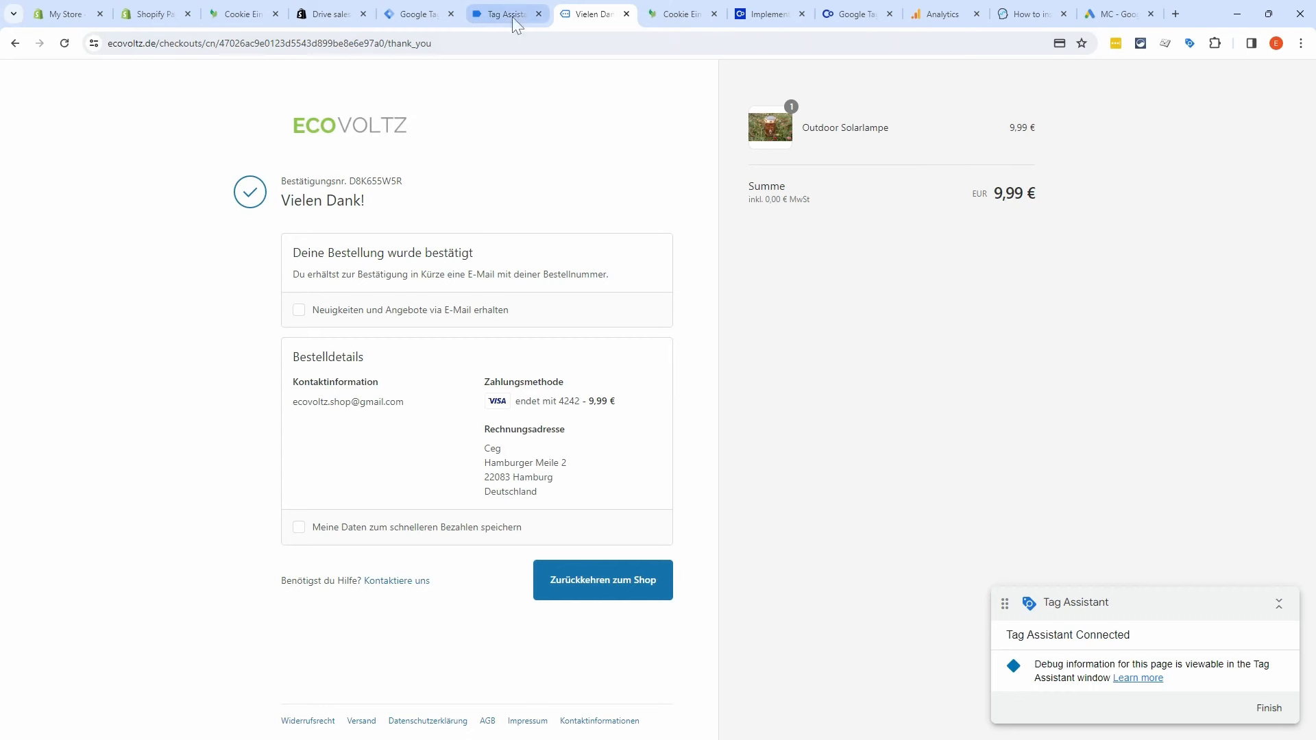
Step: Examine in Tag Assistant which tags fire on the thank-you page compared with the cart page
click(507, 13)
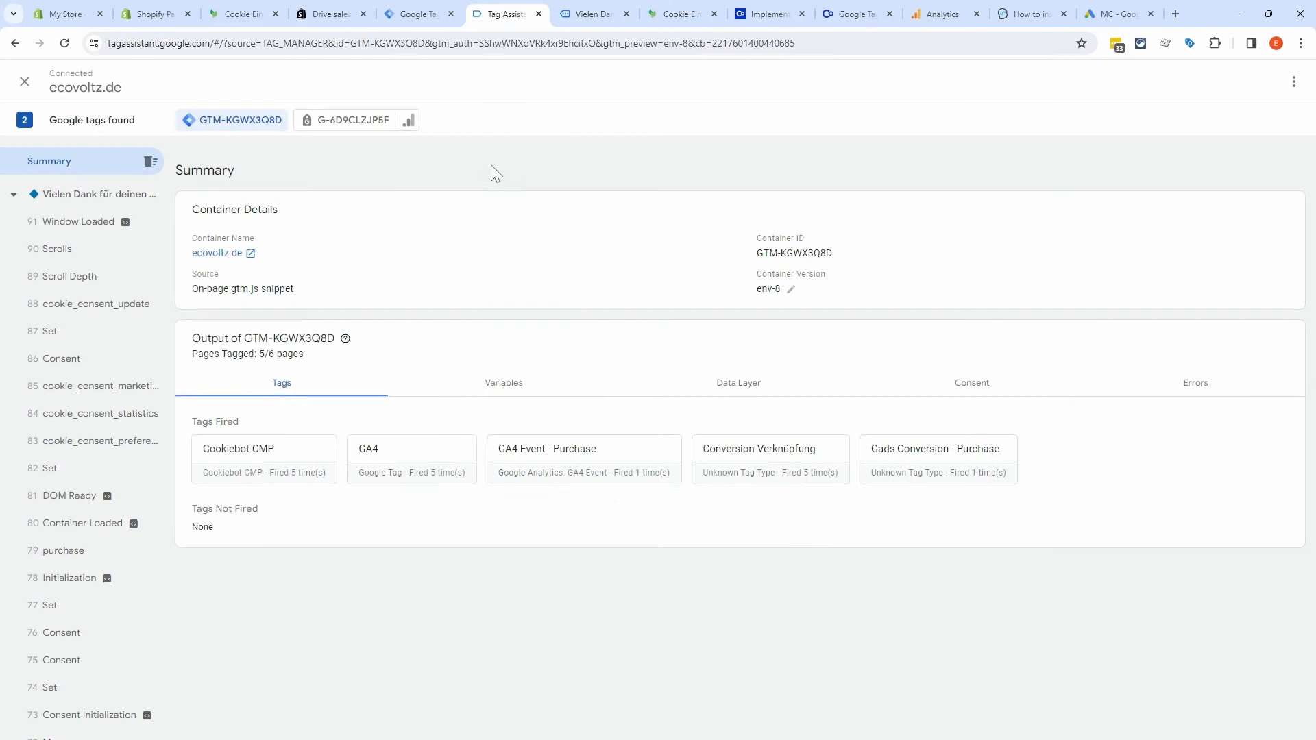
click(96, 195)
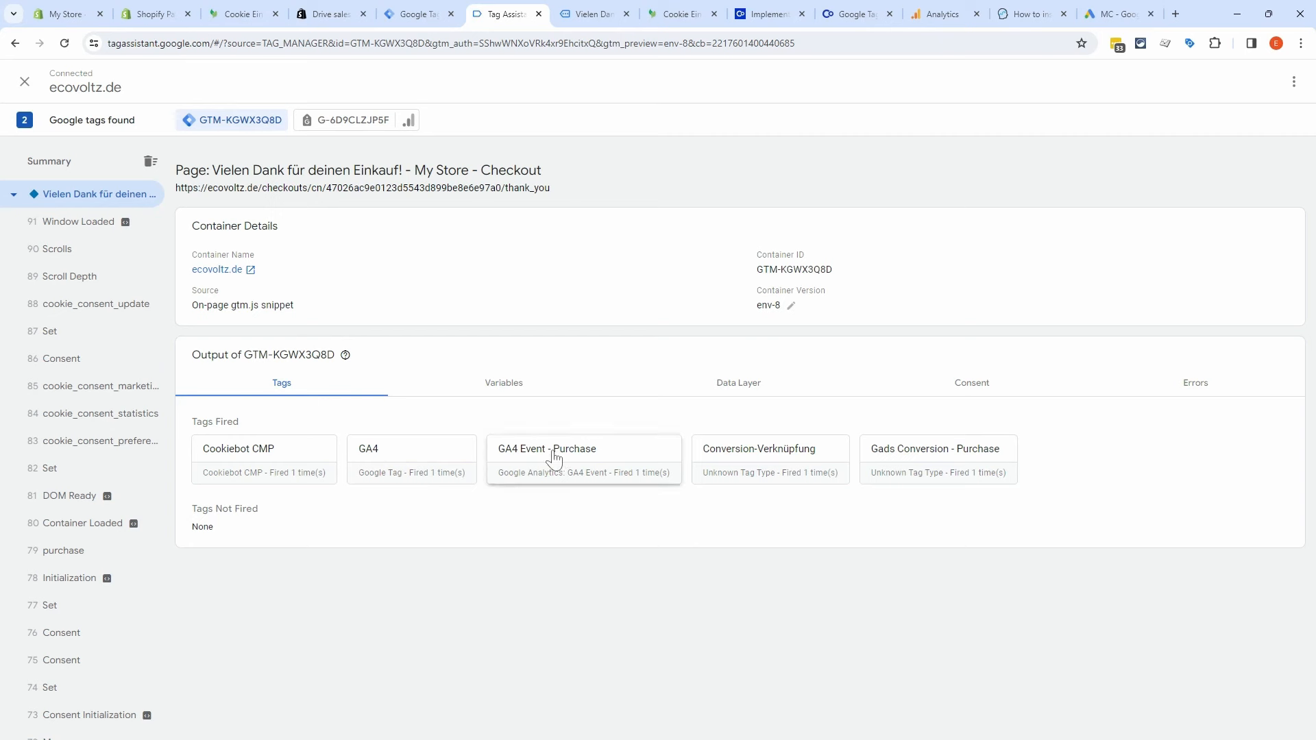
scroll(89, 397, down, 5)
click(92, 454)
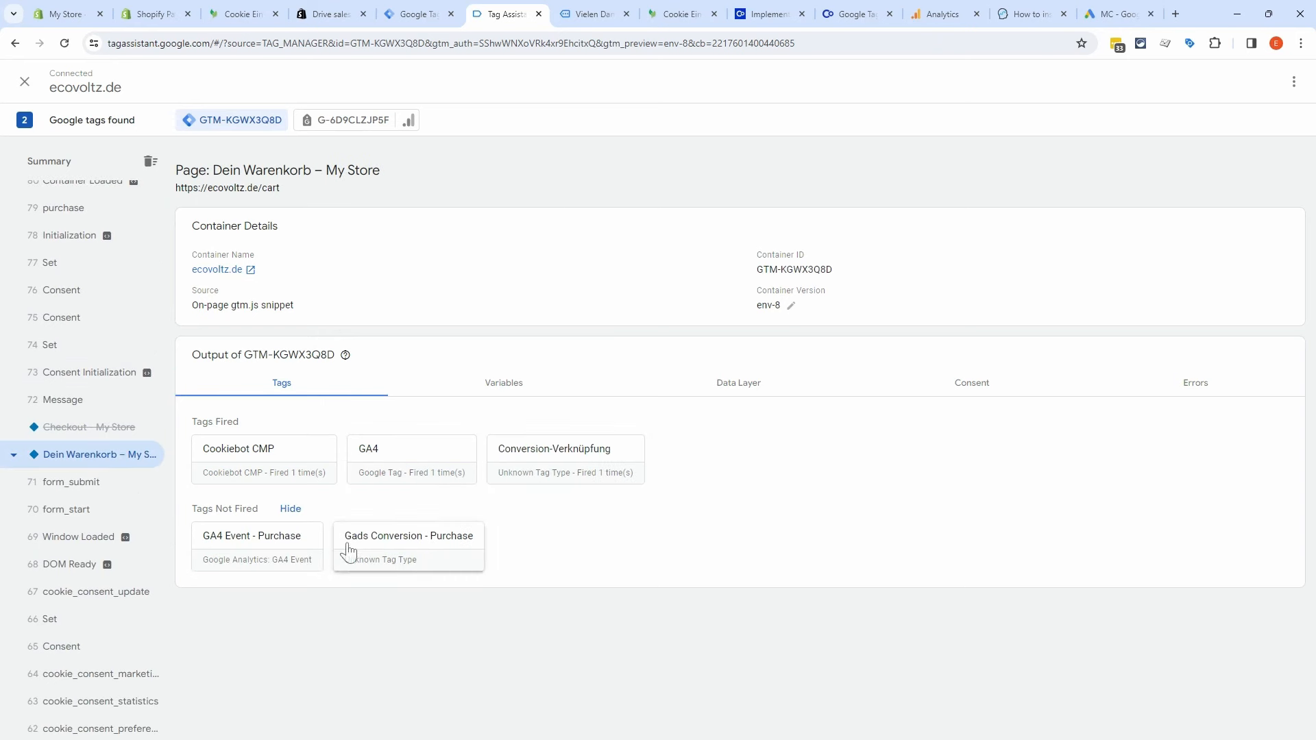
scroll(96, 384, up, 5)
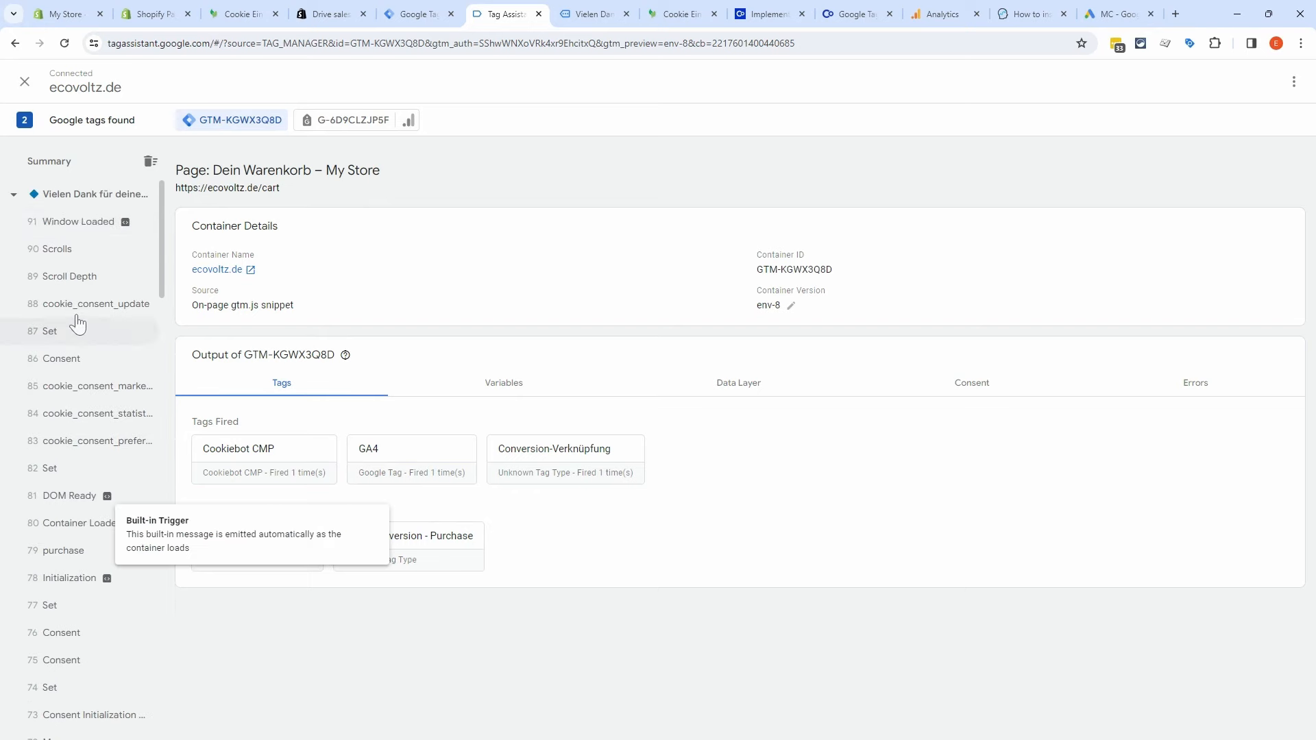
Step: Switch to Google Ads, finish the new conversion action setup and check the status of Shopify Purchase (1) in the Kauf goal
click(92, 198)
click(1115, 14)
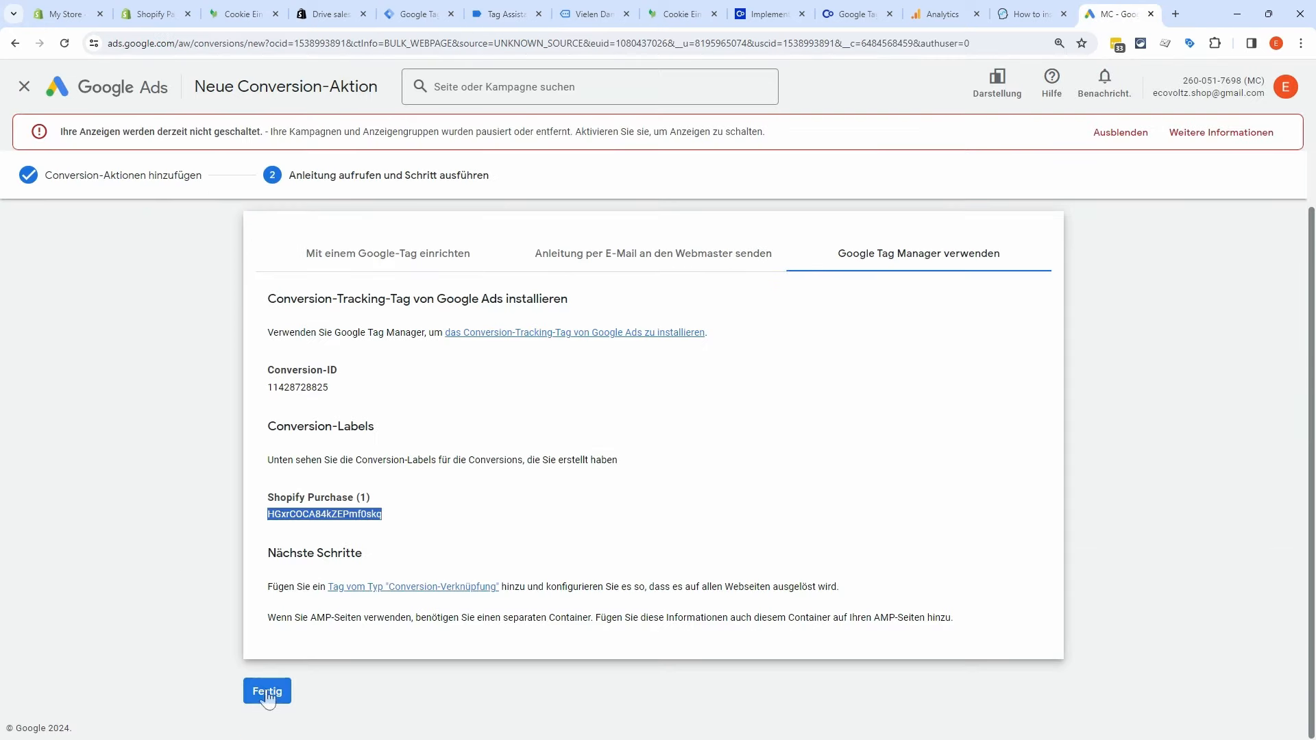
click(266, 695)
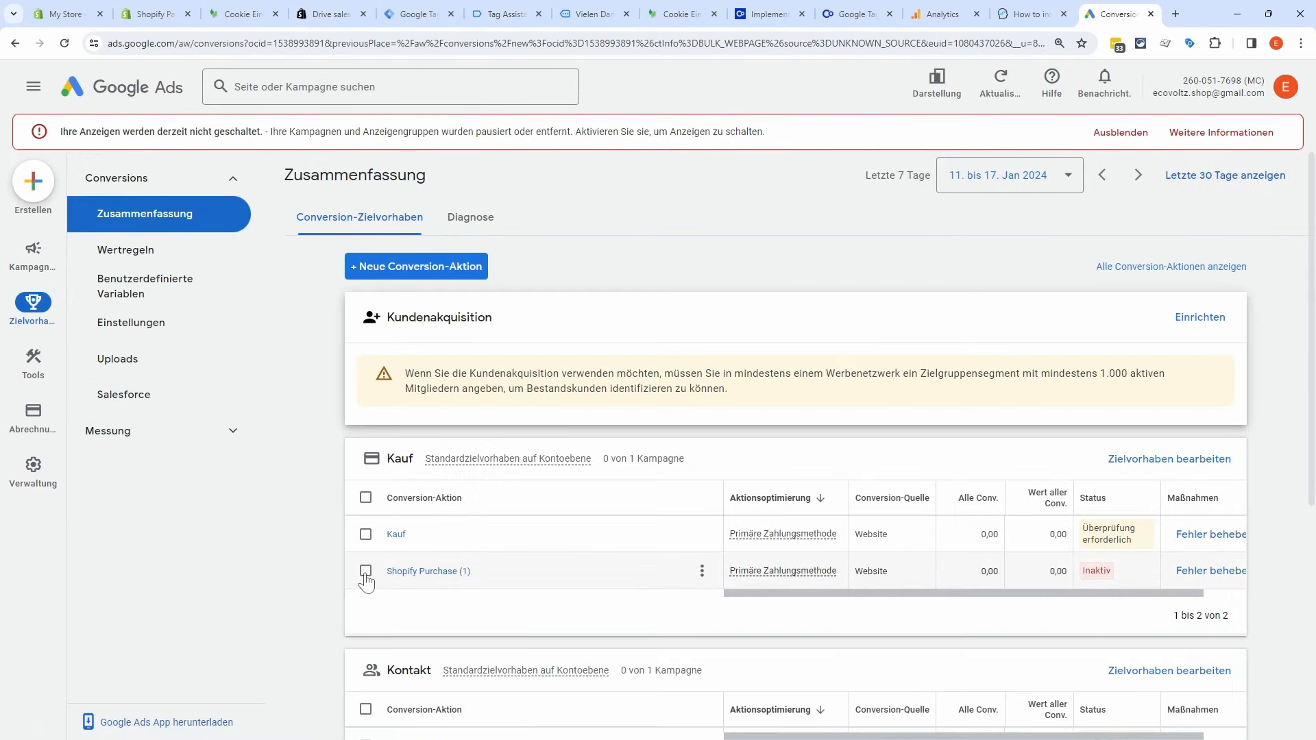
click(366, 571)
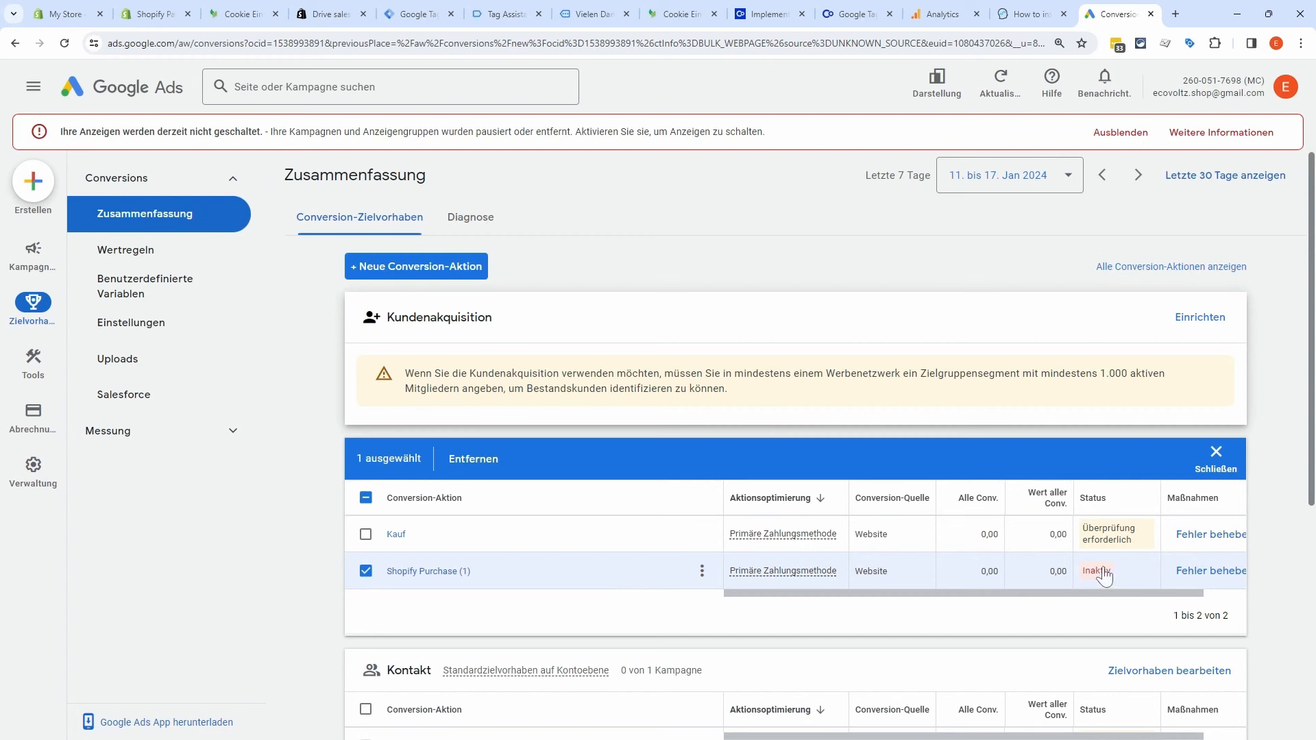
click(365, 571)
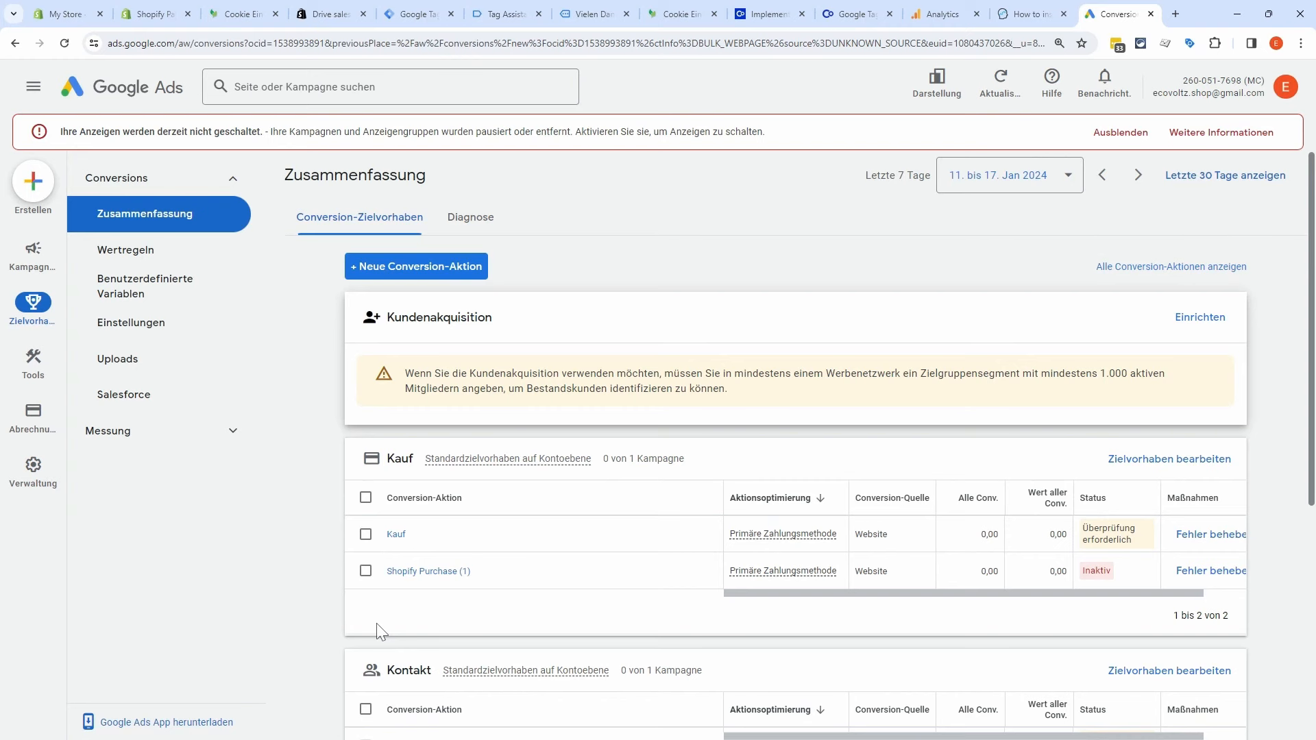
Step: Return from the order confirmation to the ecovoltz.de shop and decline all optional cookies through its Cookie Einstellungen page
click(595, 13)
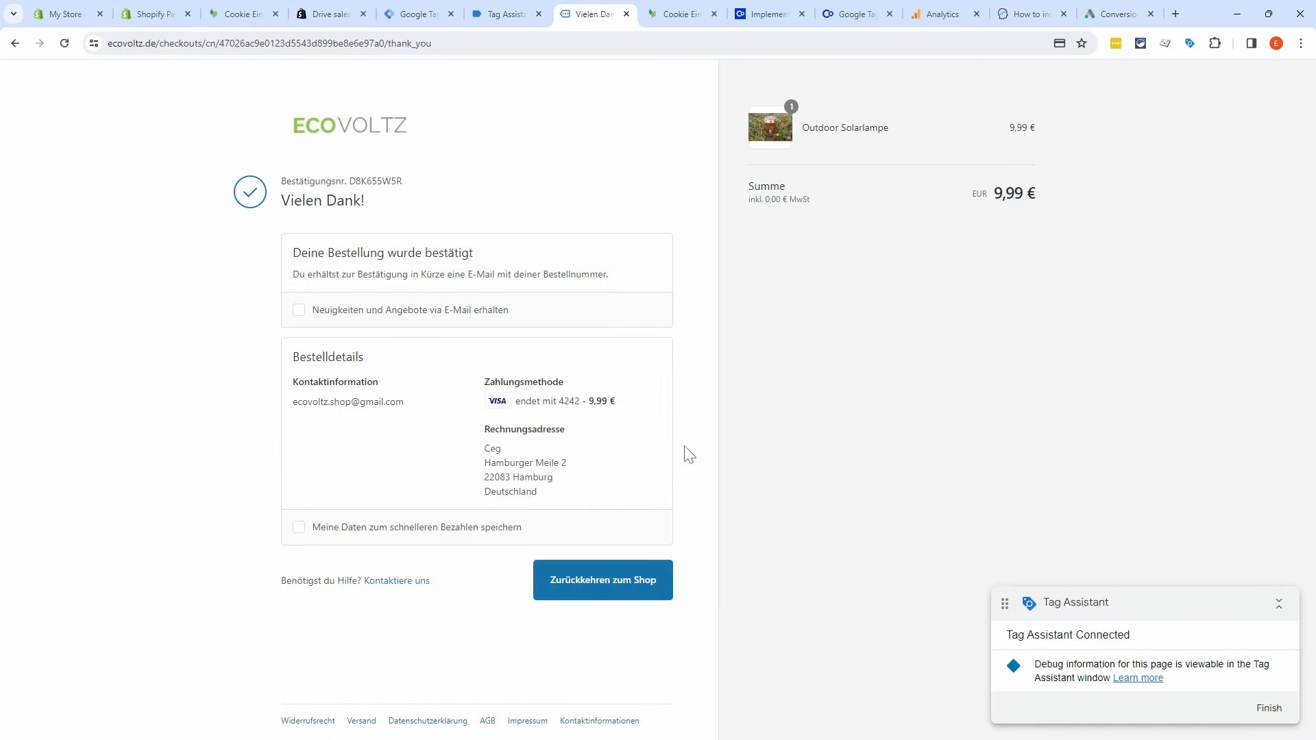
click(573, 595)
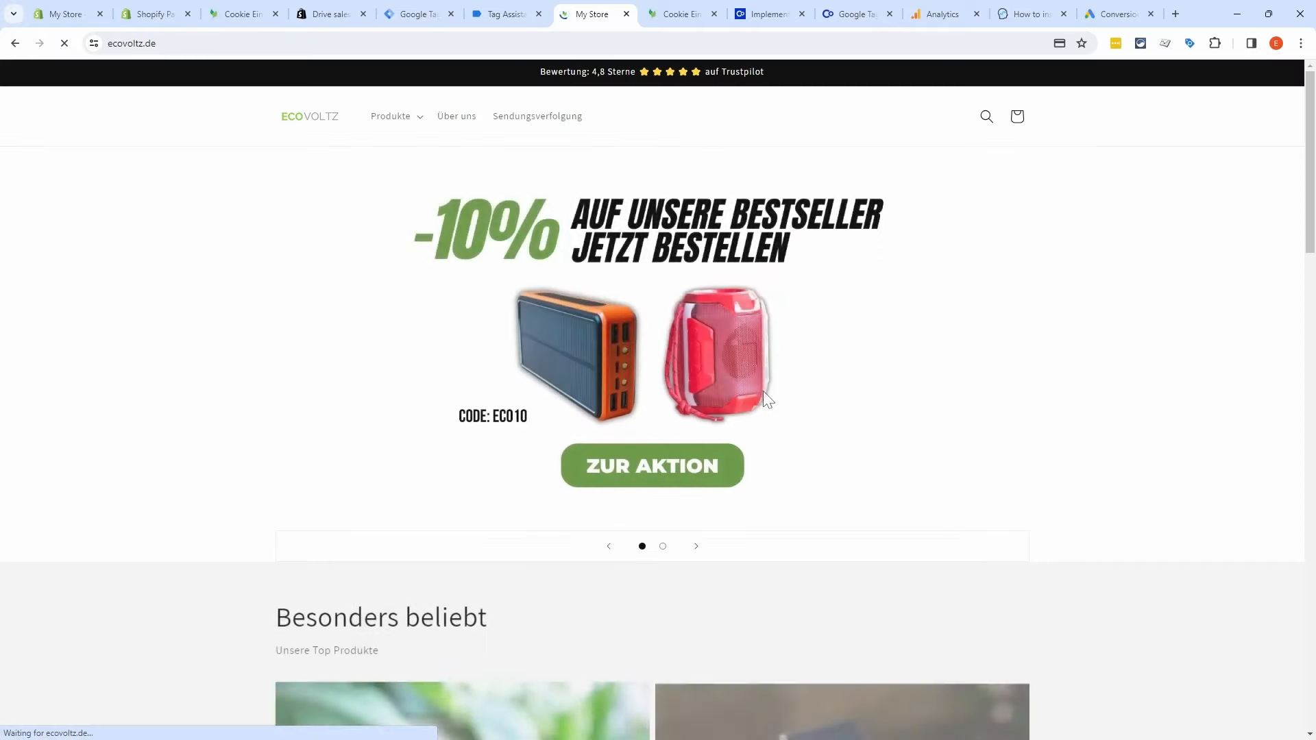
scroll(766, 399, down, 20)
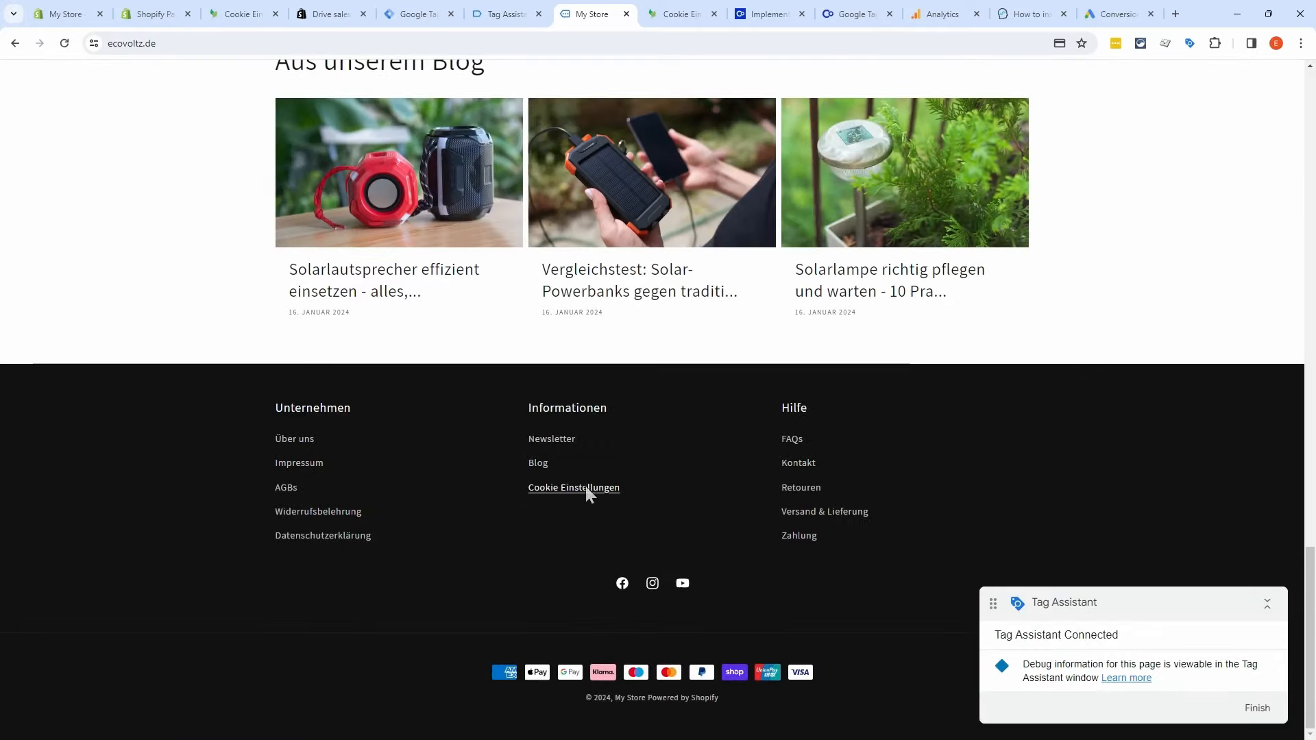
click(585, 486)
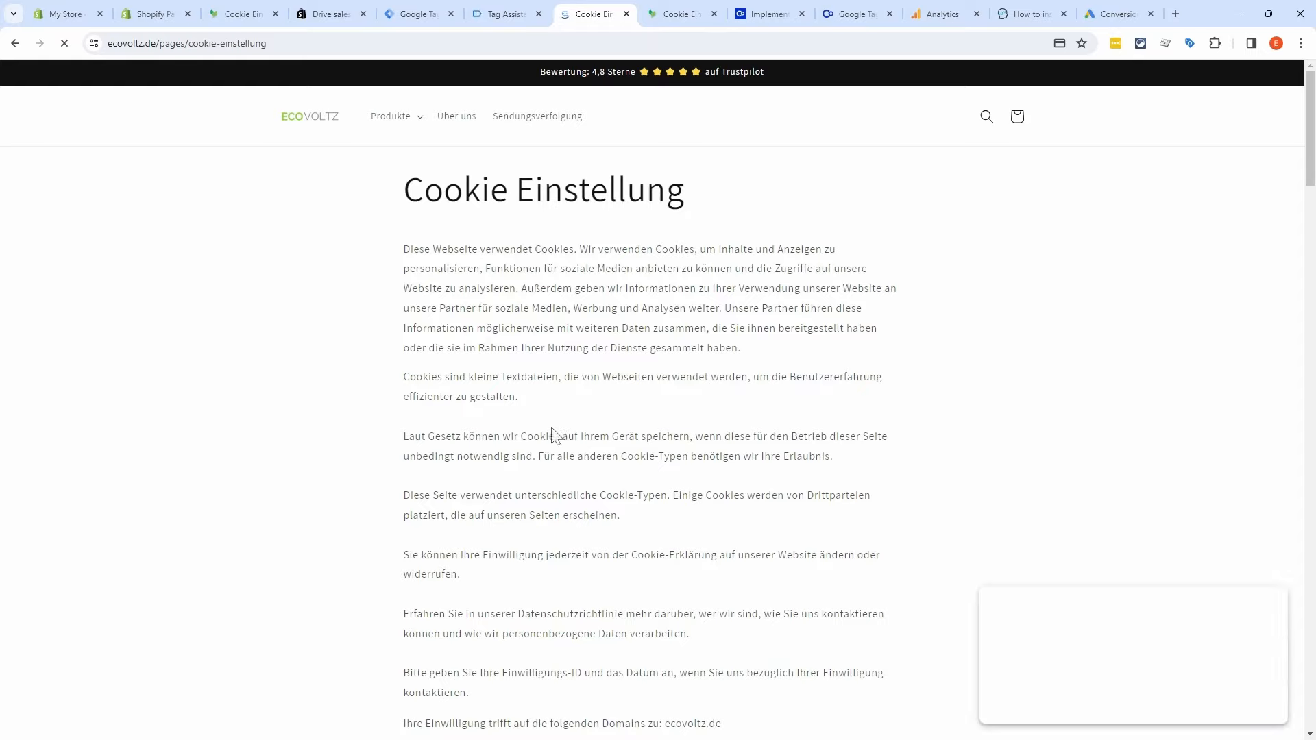
scroll(553, 434, down, 7)
click(452, 357)
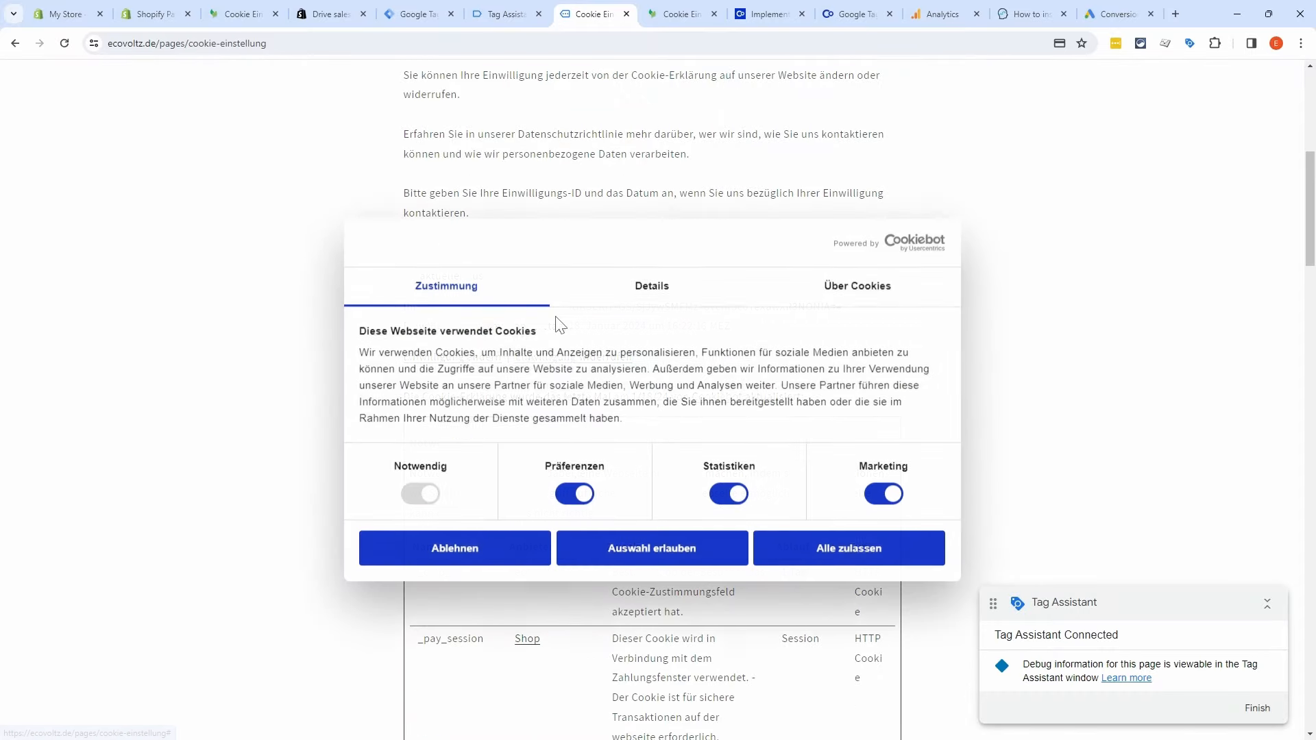
click(455, 551)
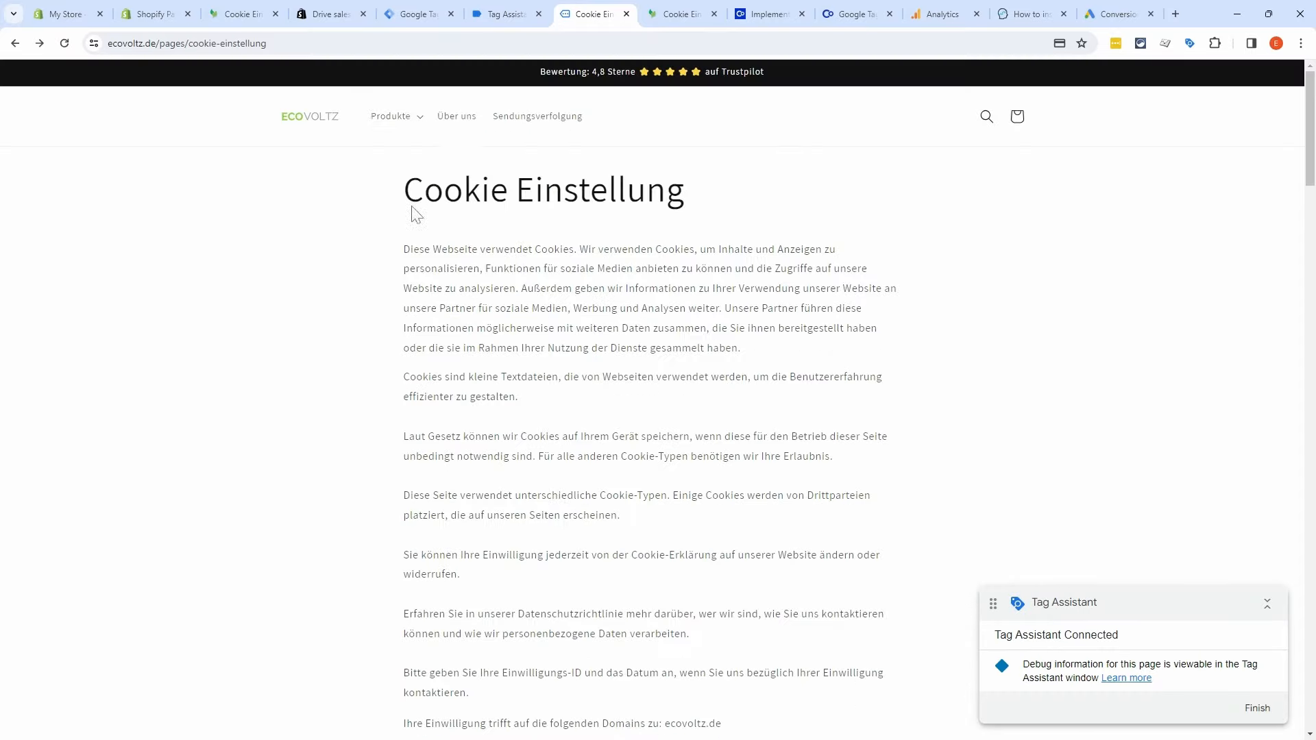
Step: Add one Solar Powerbank to the store's cart and check in Tag Assistant which tags fire on the cart page without consent
click(416, 118)
click(427, 218)
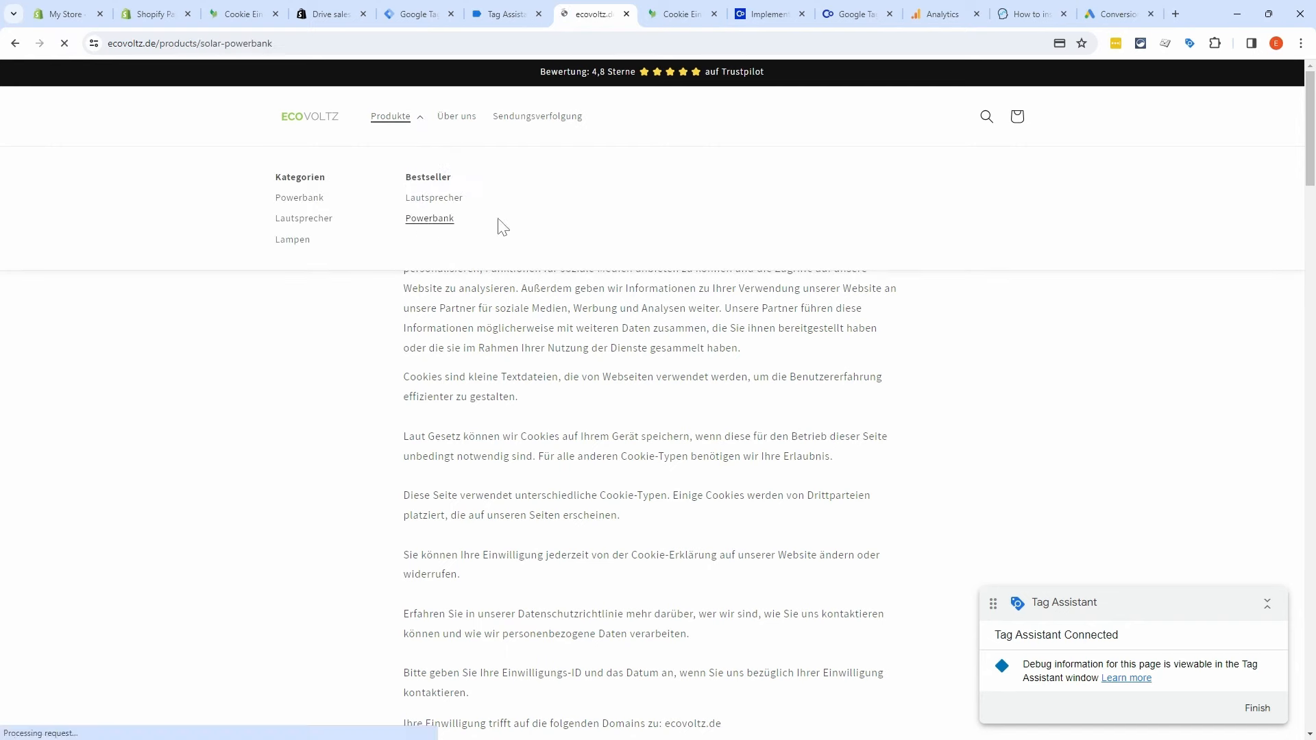
click(926, 339)
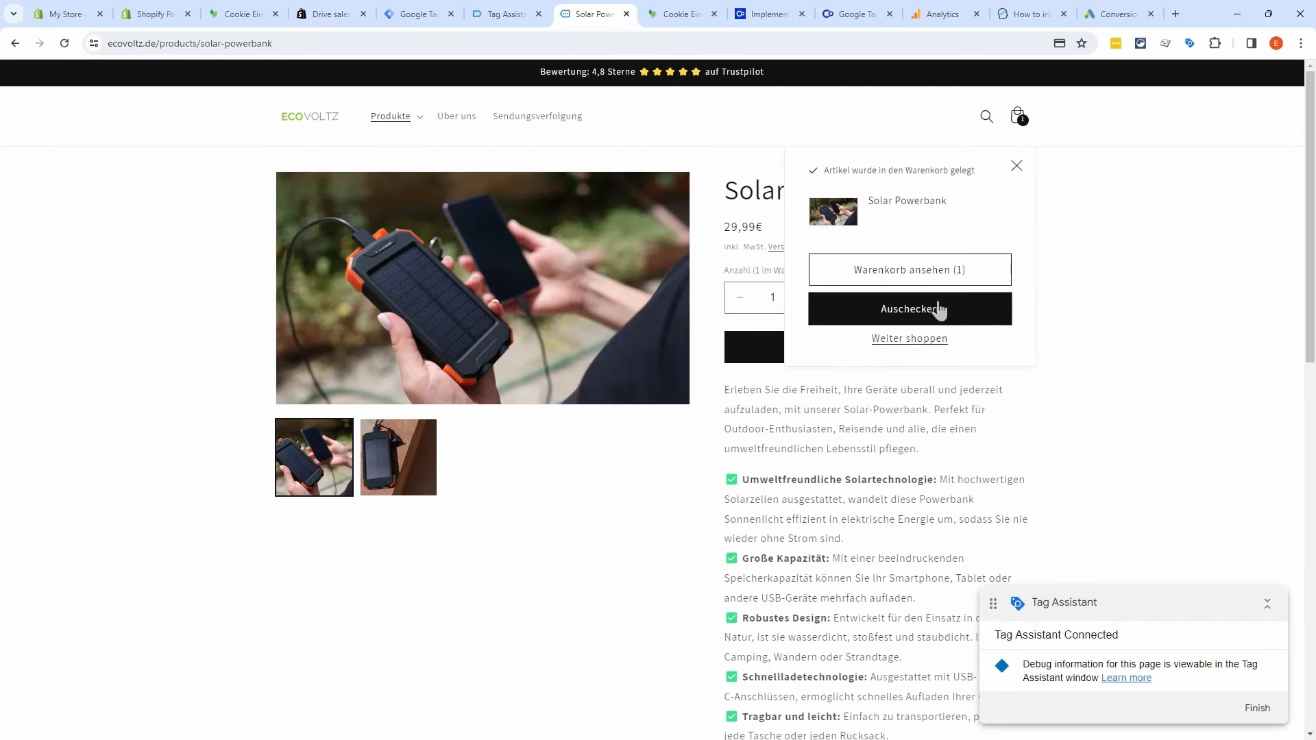
click(936, 270)
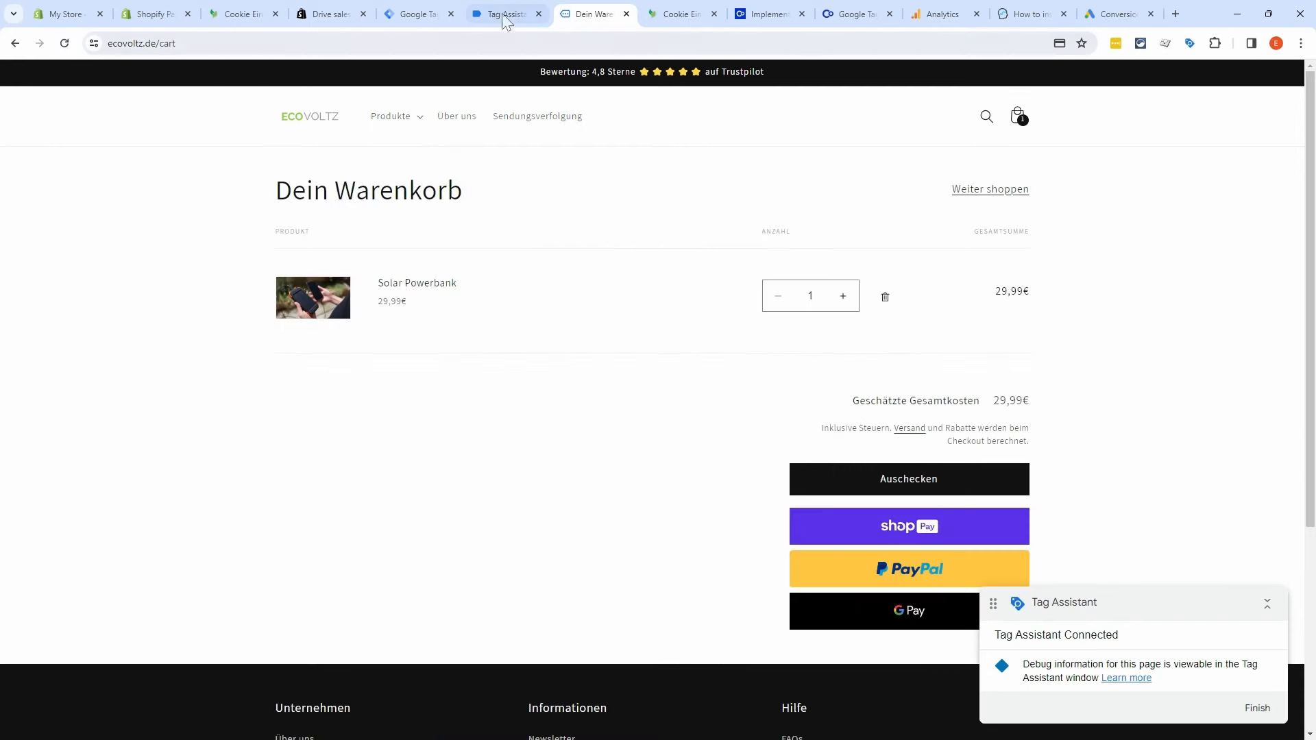
click(504, 15)
click(78, 199)
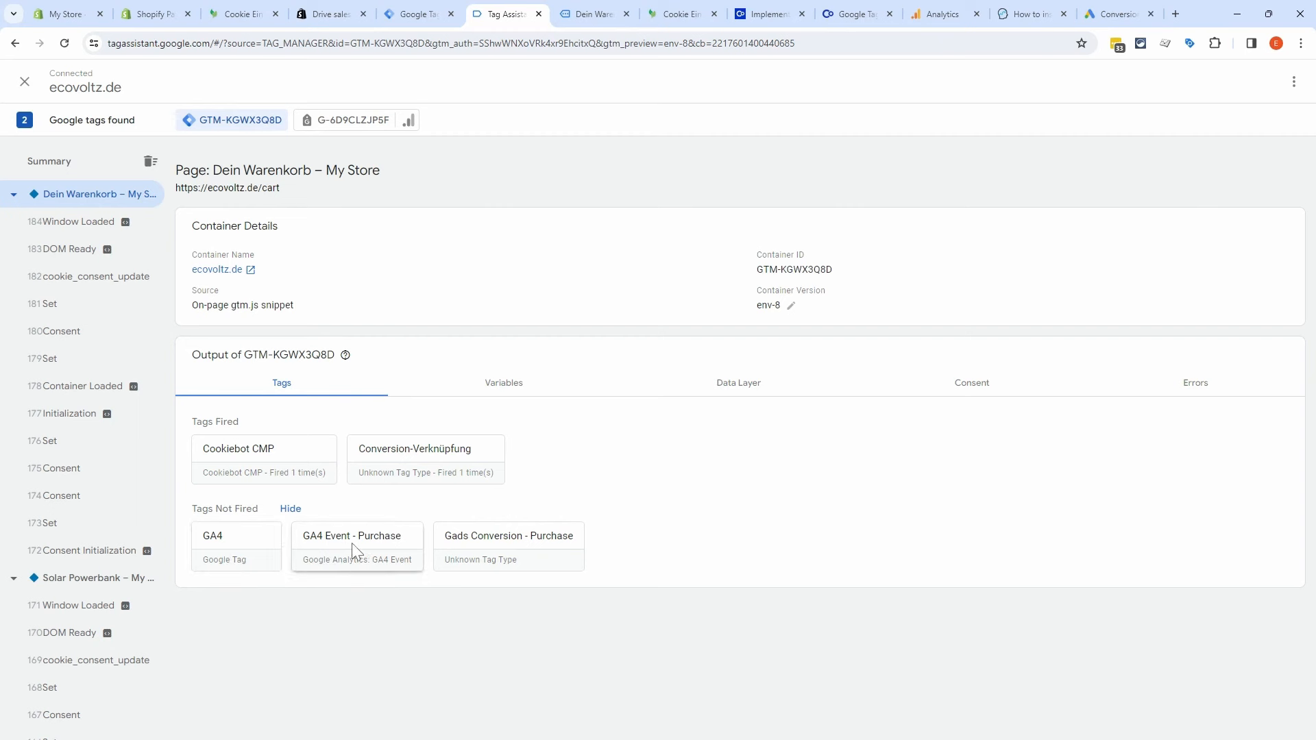
Step: Complete the Solar Powerbank test order by credit card and open its thank-you page entry in Tag Assistant
click(566, 16)
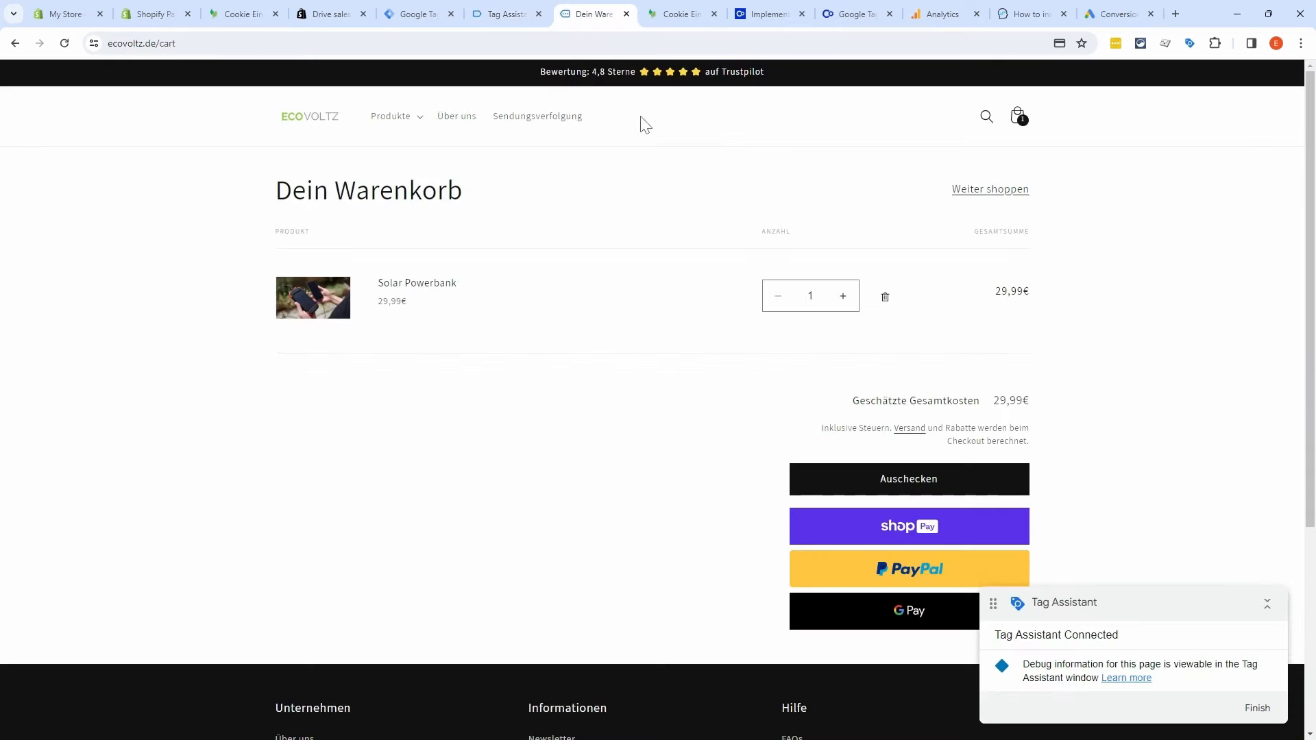
click(915, 479)
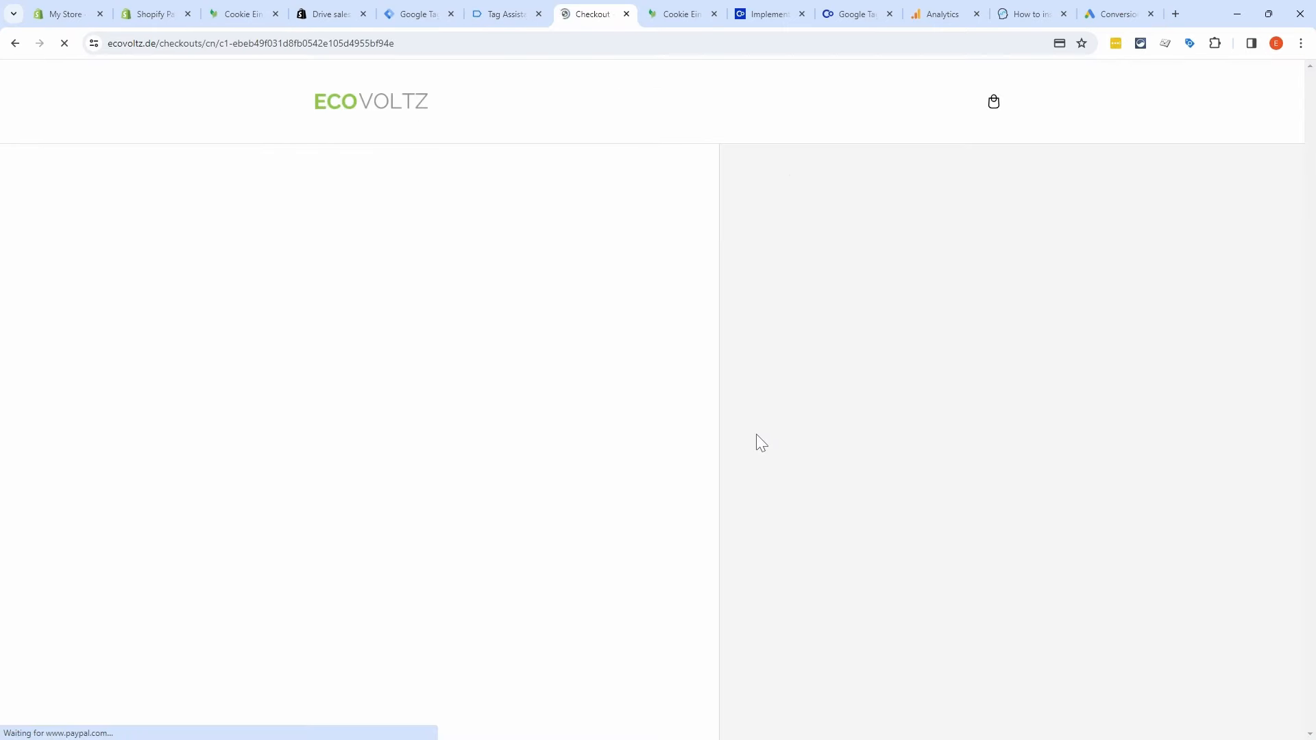
click(603, 318)
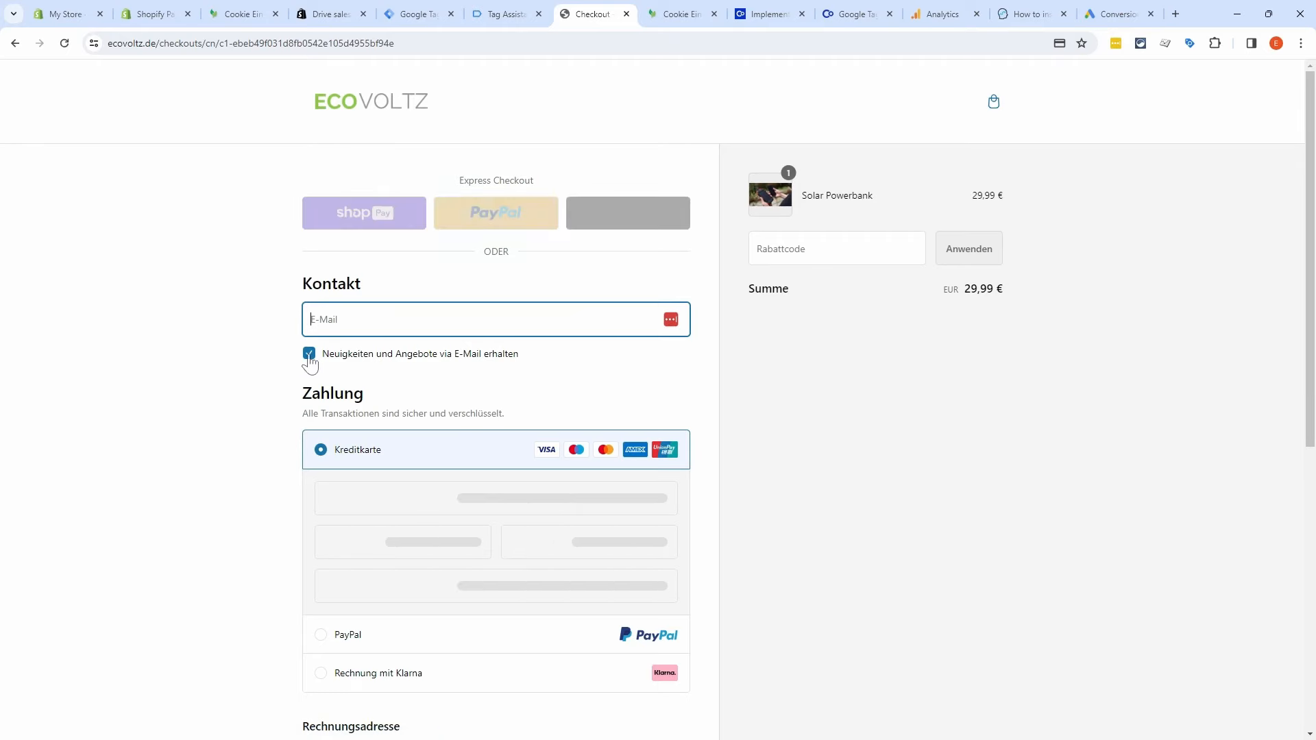
click(574, 372)
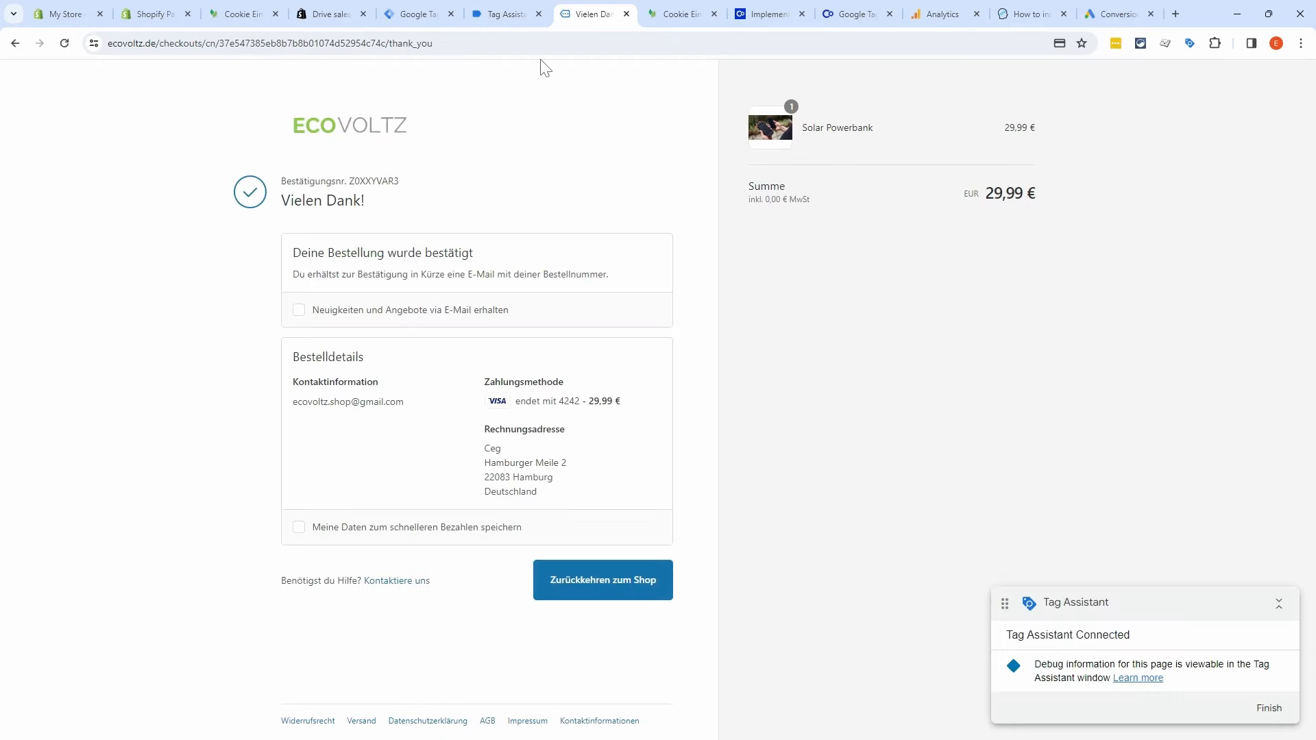
click(504, 15)
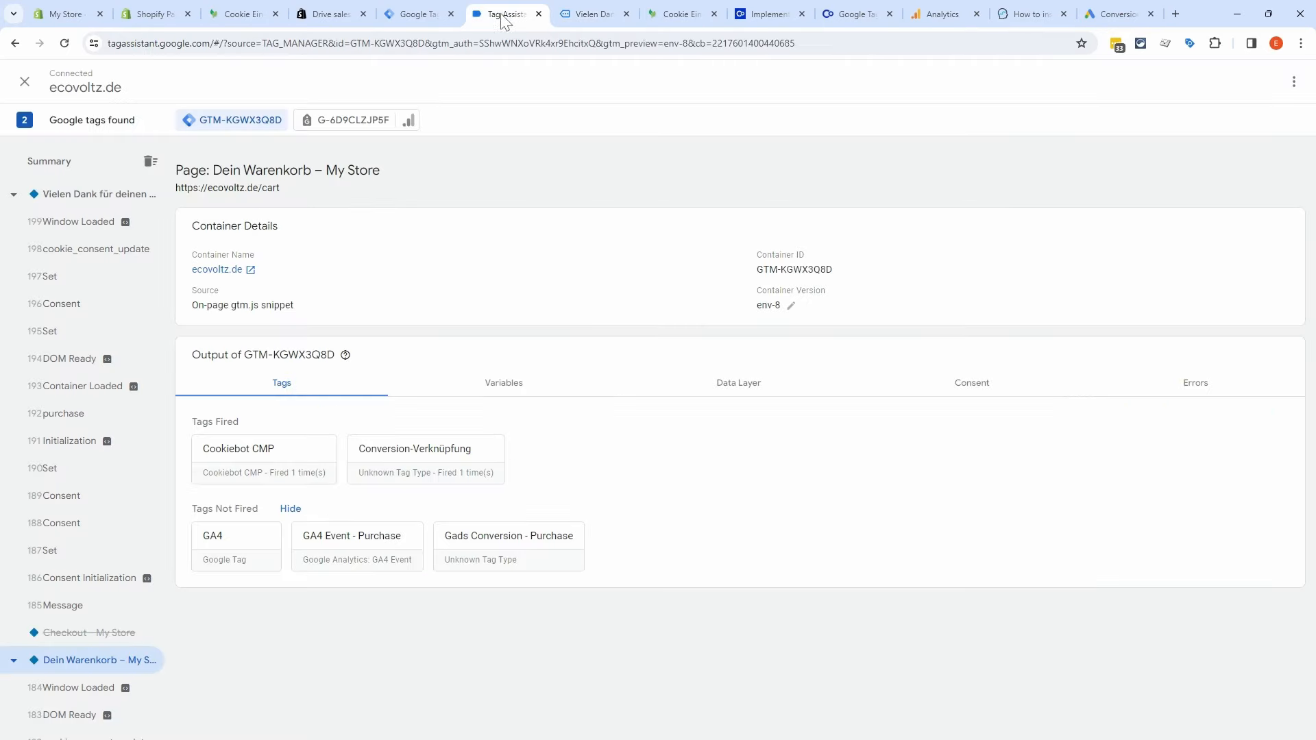
click(79, 196)
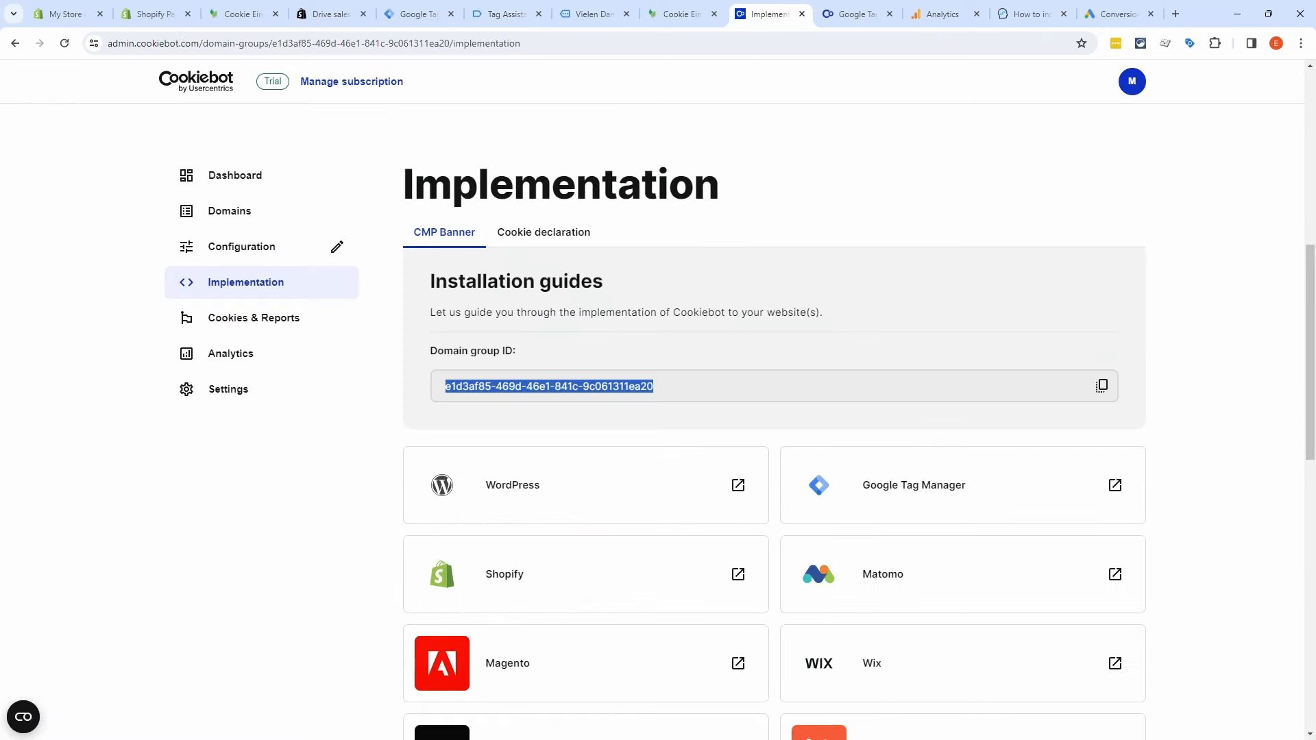
Step: Open the ecovoltz.de domain in Cookiebot and review its cookie overview and scan settings
click(248, 212)
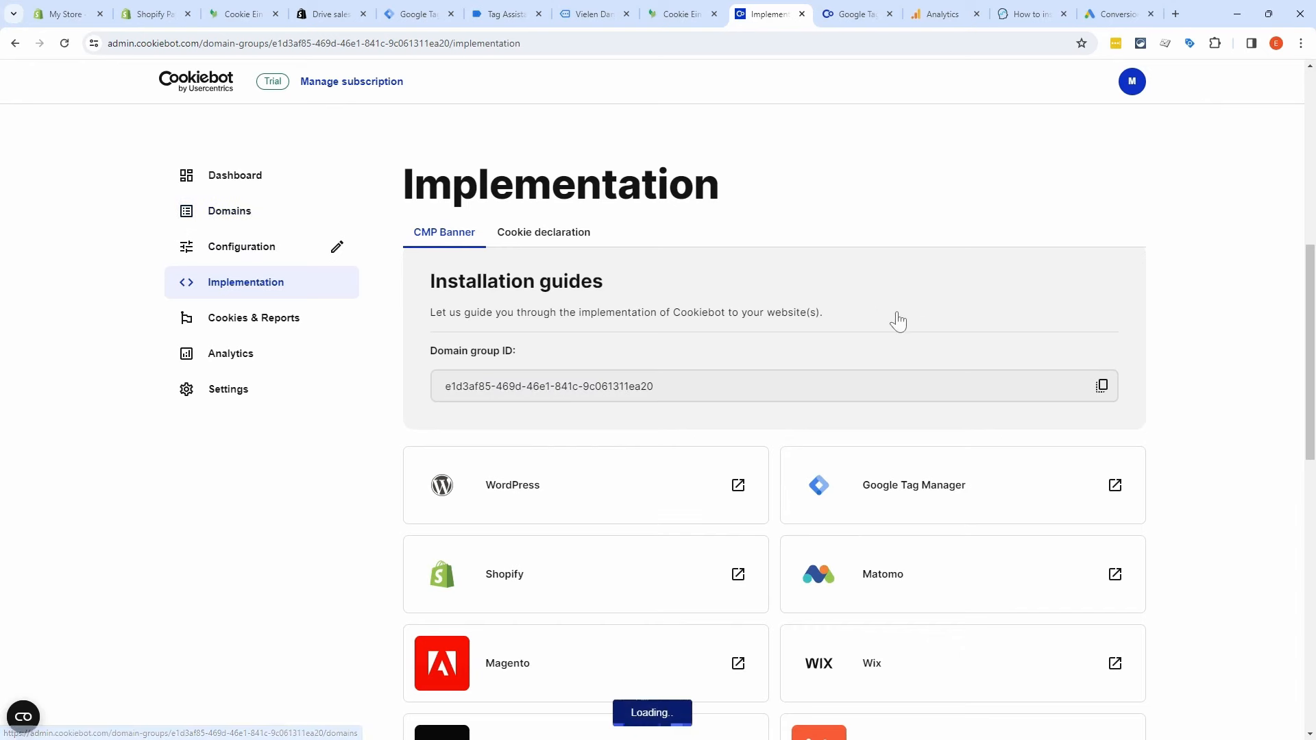
click(1121, 557)
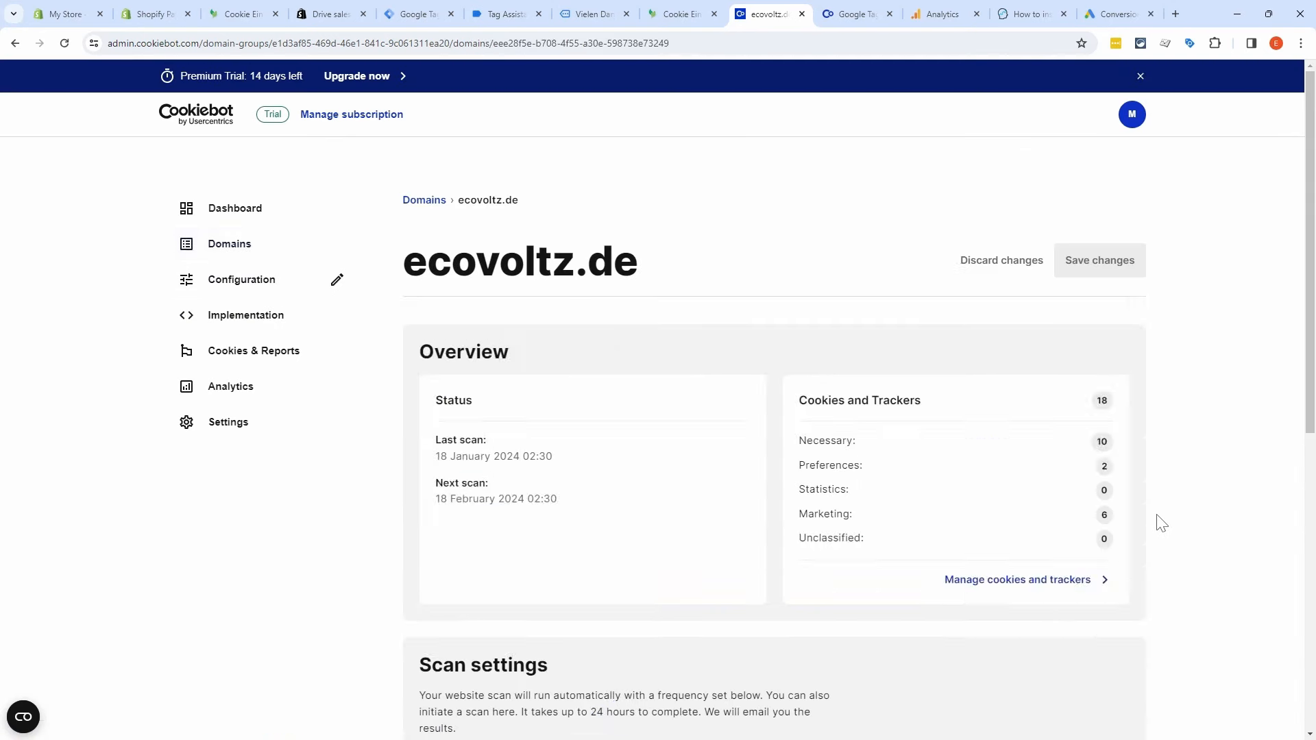
scroll(1068, 541, down, 3)
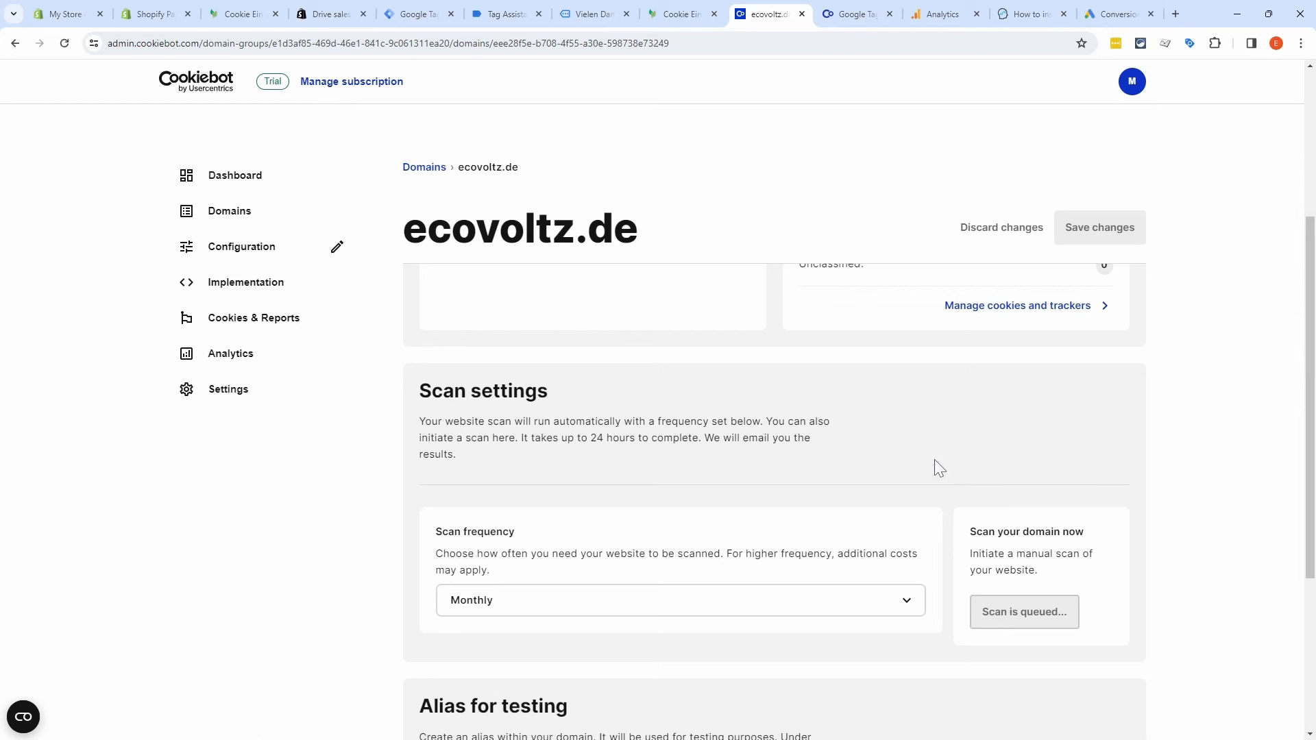
scroll(932, 486, down, 1)
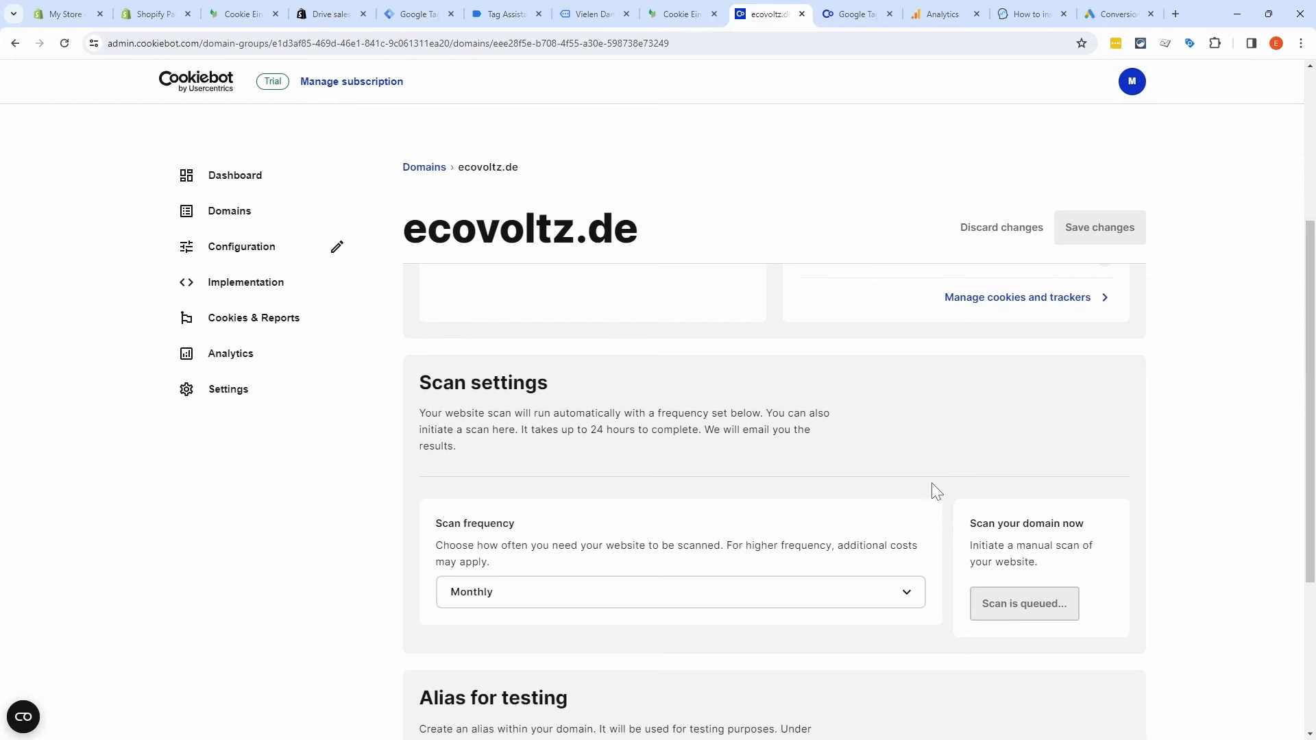
scroll(936, 480, up, 5)
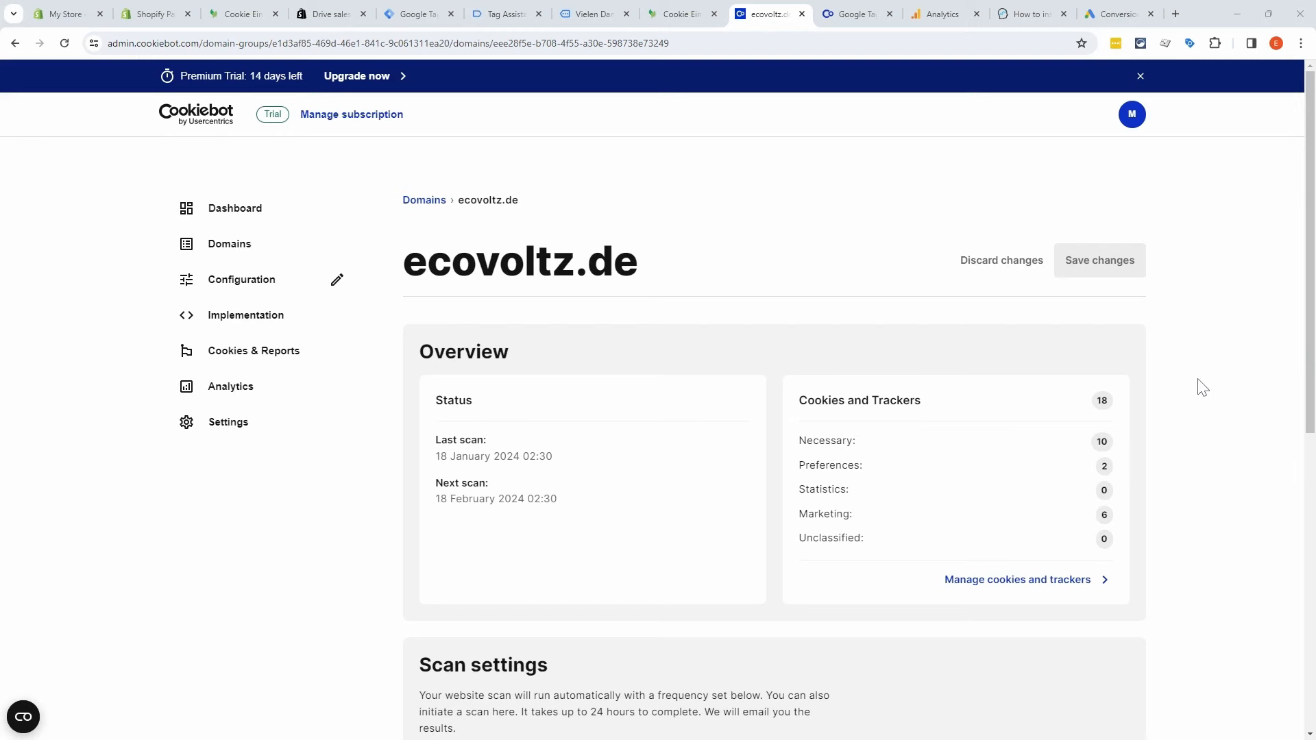
Step: Close all browser tabs except the Shopify store admin and Google Ads
click(801, 13)
click(802, 13)
click(801, 13)
click(801, 14)
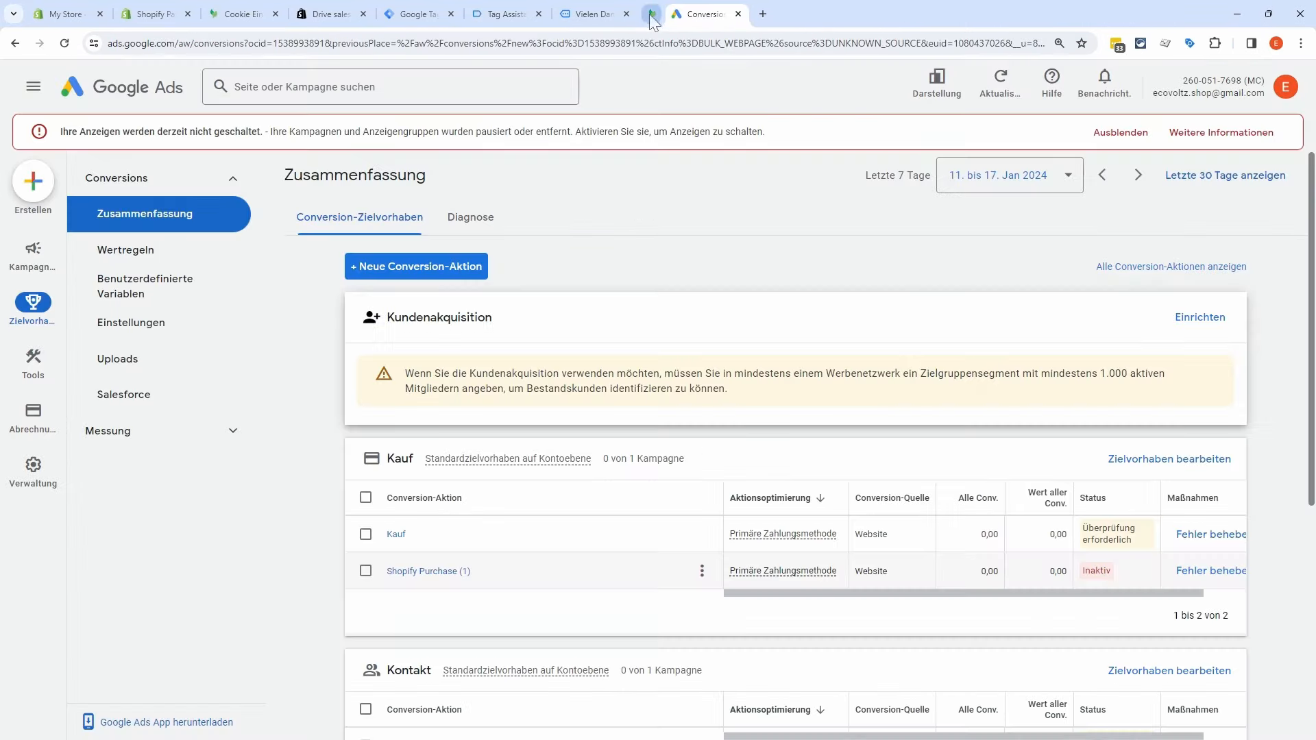
click(714, 14)
click(627, 14)
click(538, 13)
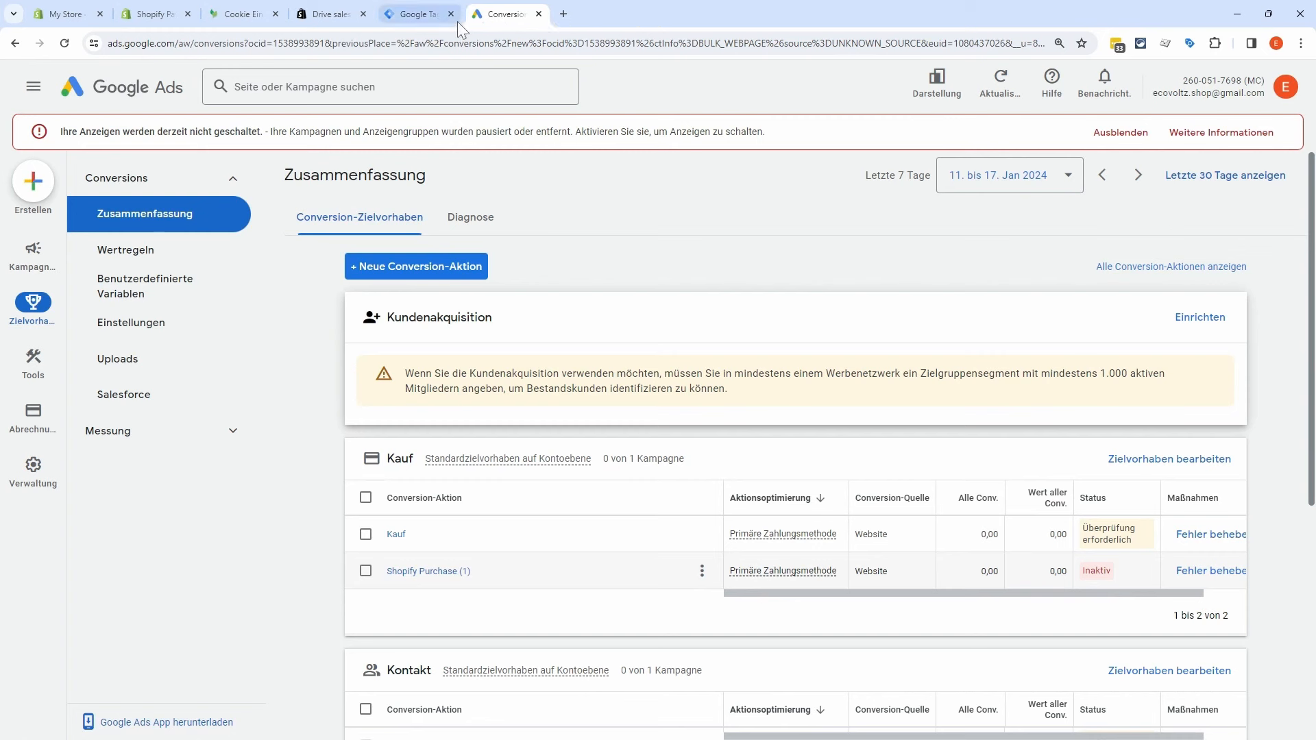
click(450, 13)
click(363, 14)
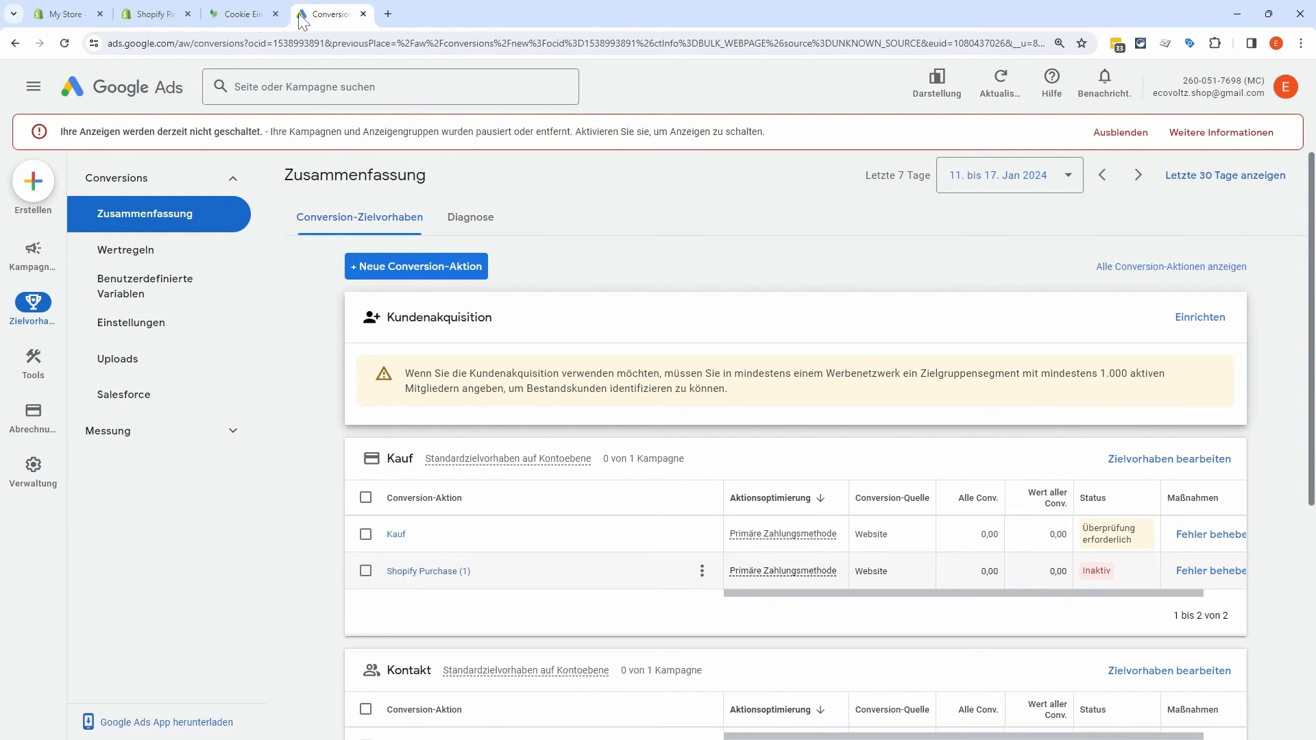
click(275, 14)
click(188, 14)
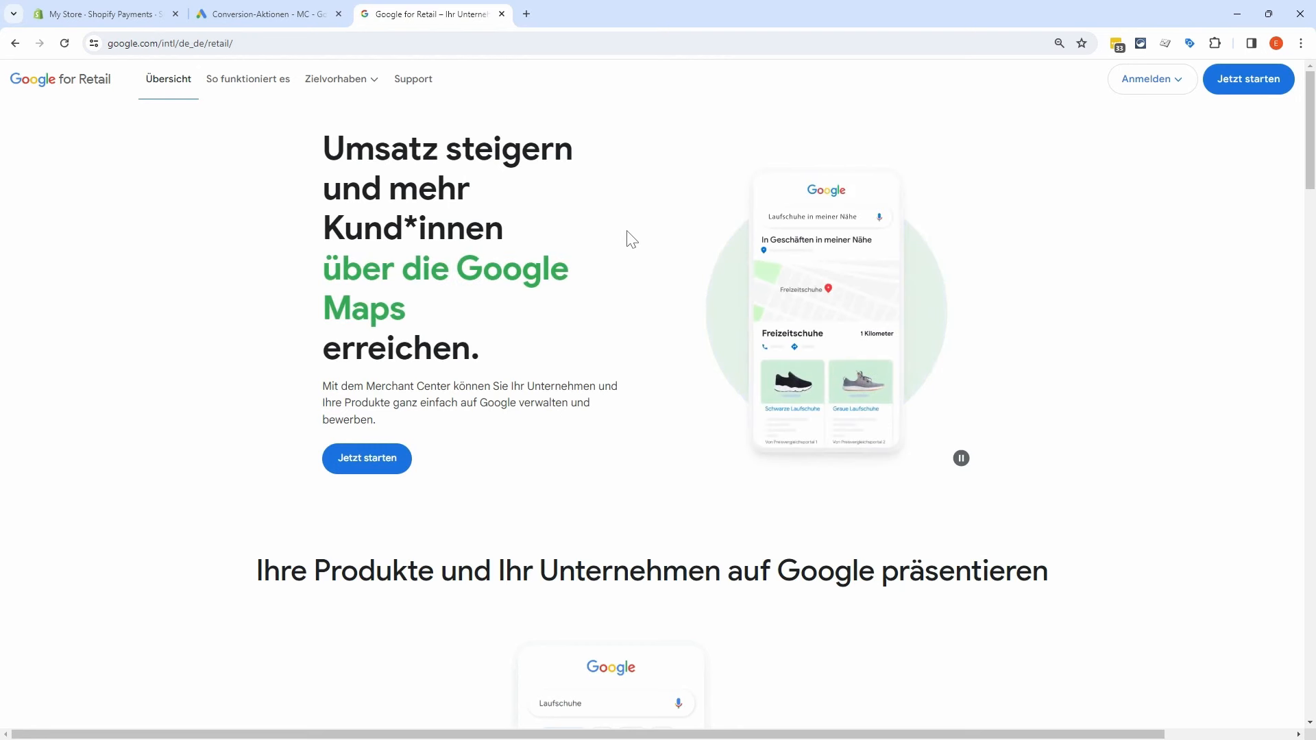
Step: Start a Google Merchant Center account for EcoVoltz with online sales and no physical store, and dismiss the welcome message
click(1261, 86)
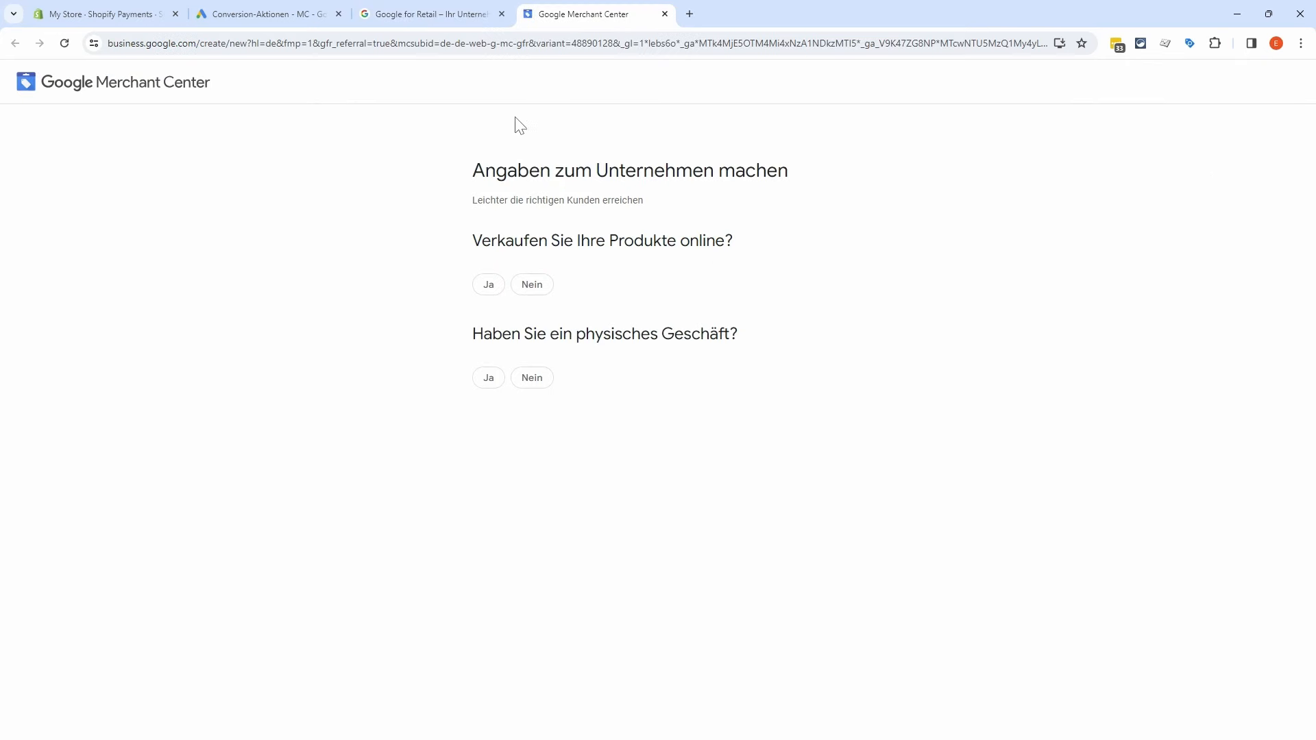
click(487, 284)
click(532, 479)
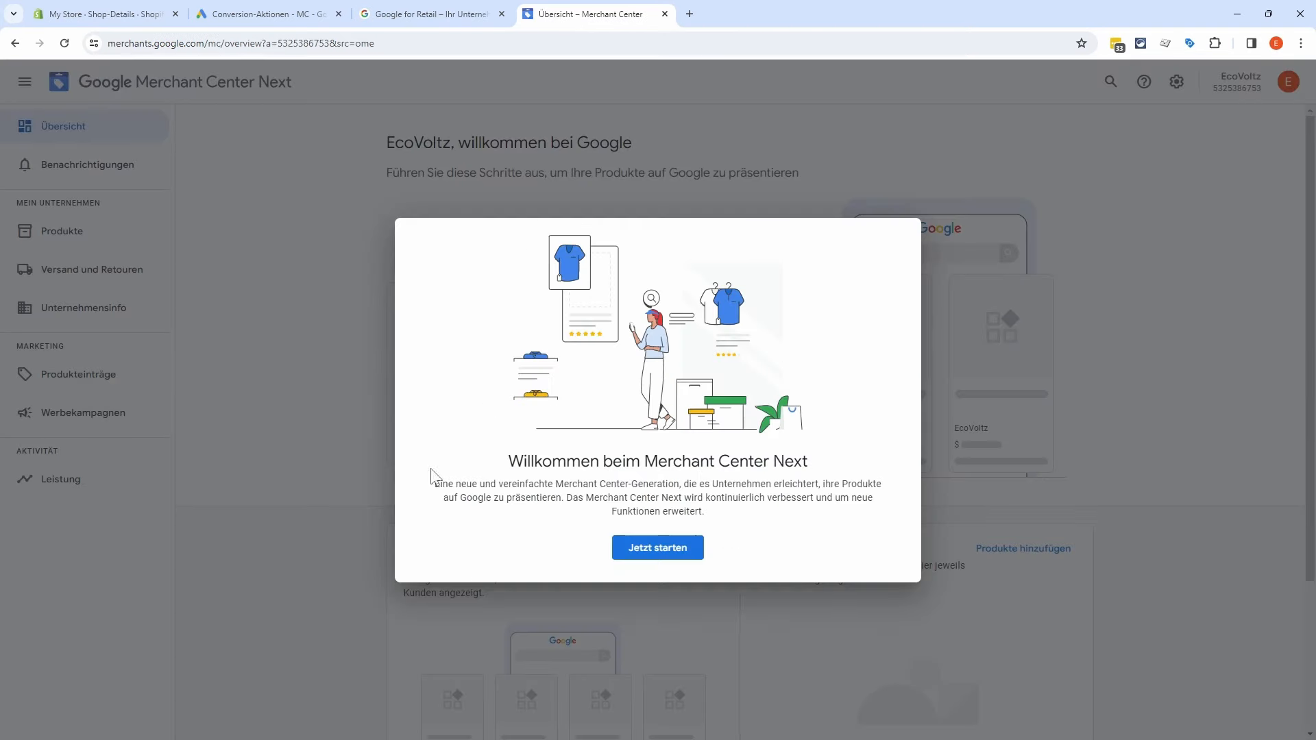
click(662, 548)
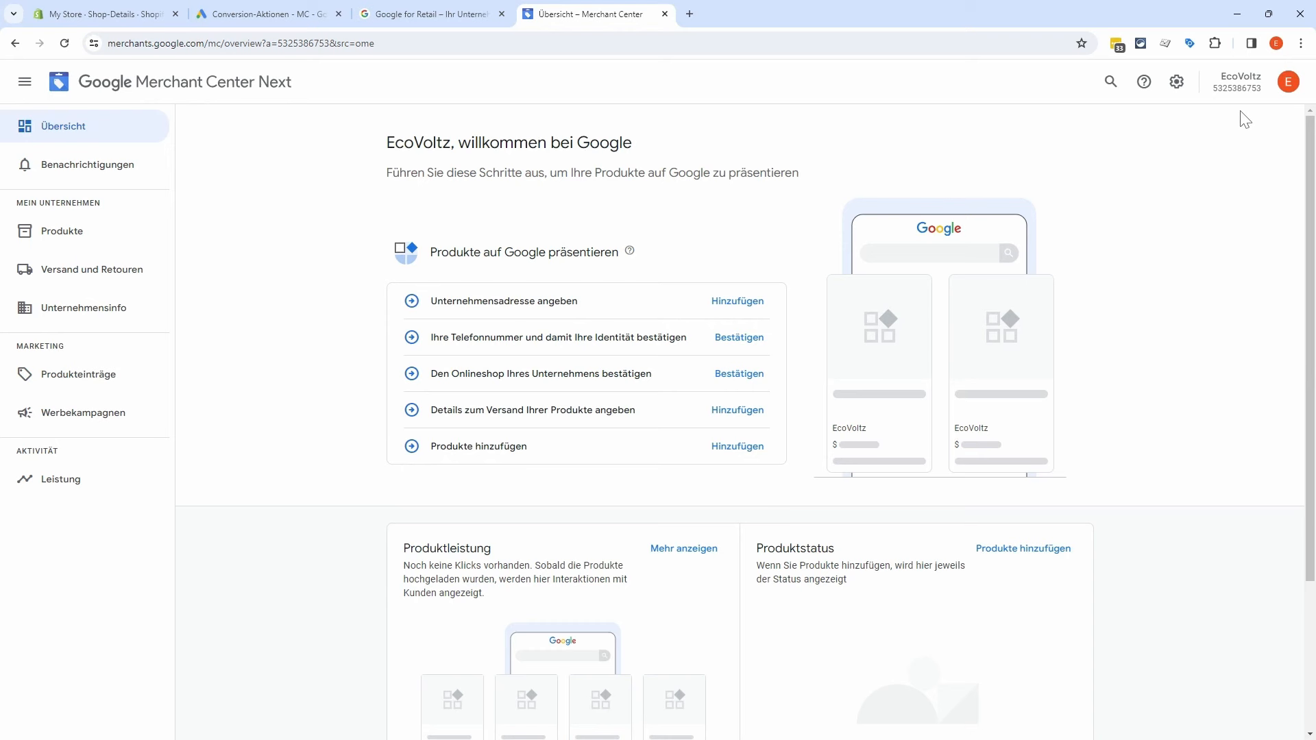
Step: Review the Merchant Center account's Personen und Zugriff settings and its Allgemeine Kontooptionen
click(1177, 84)
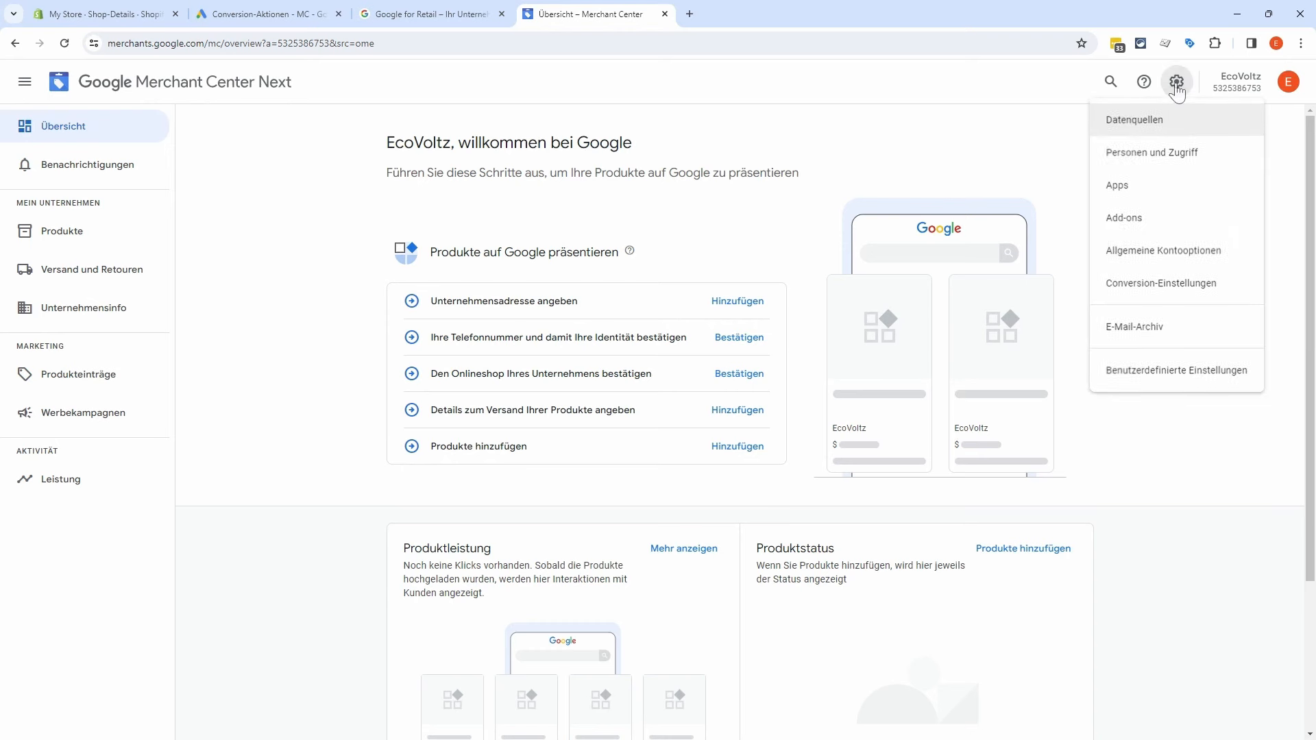
click(1193, 156)
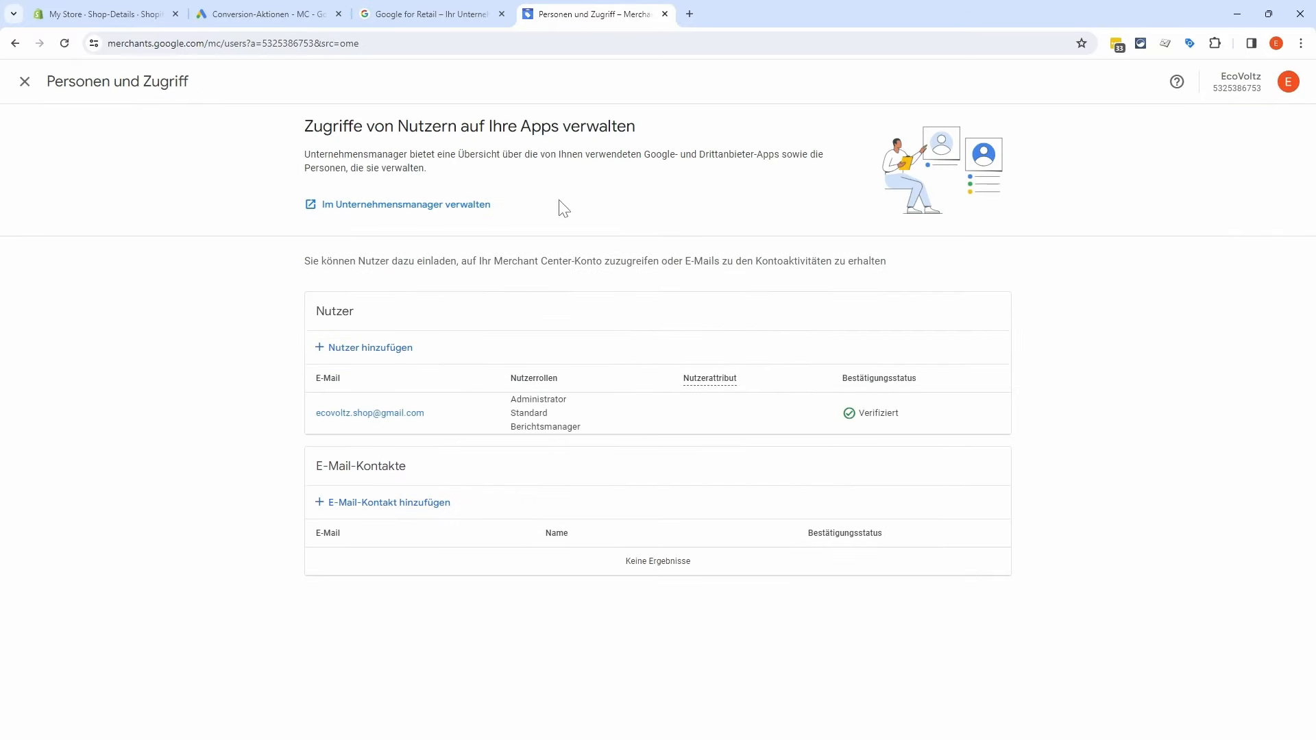
click(25, 82)
click(1188, 252)
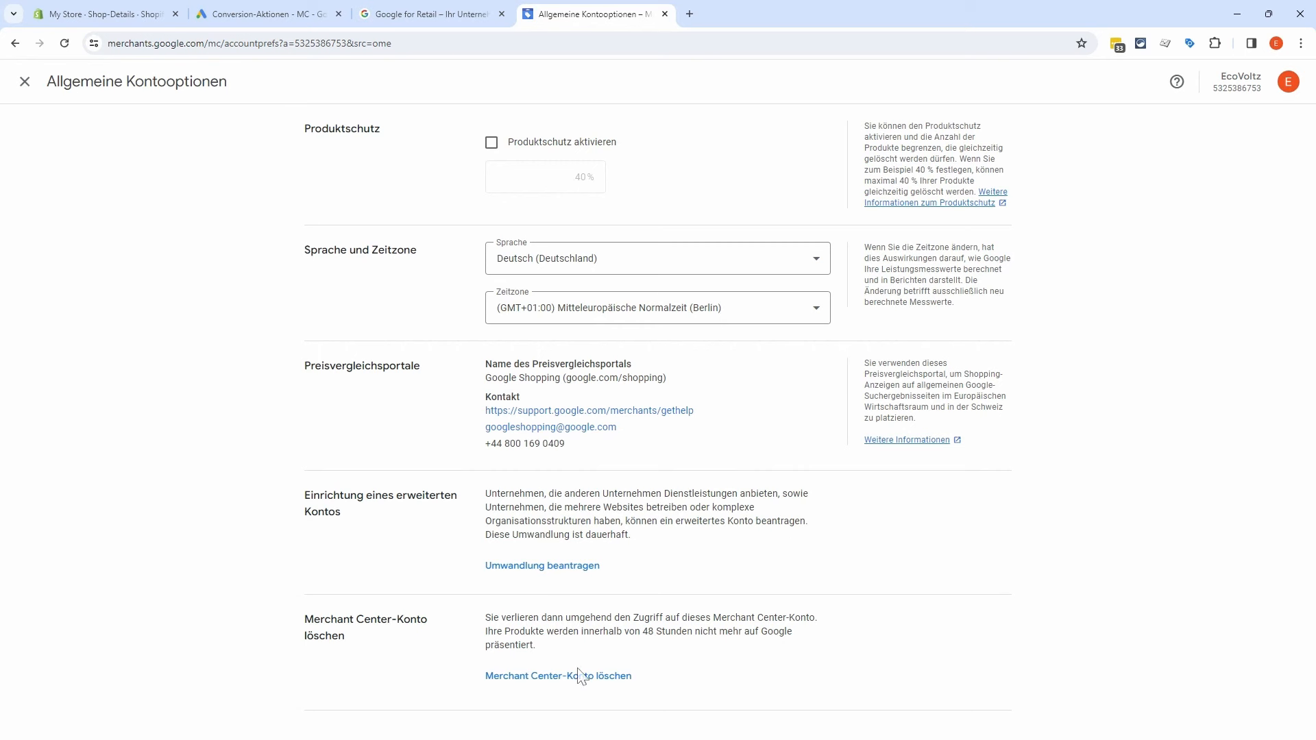
Step: Leave the Allgemeine Kontooptionen and review the Benutzerdefinierte Einstellungen for user access and e-mail notifications
click(25, 81)
click(1176, 82)
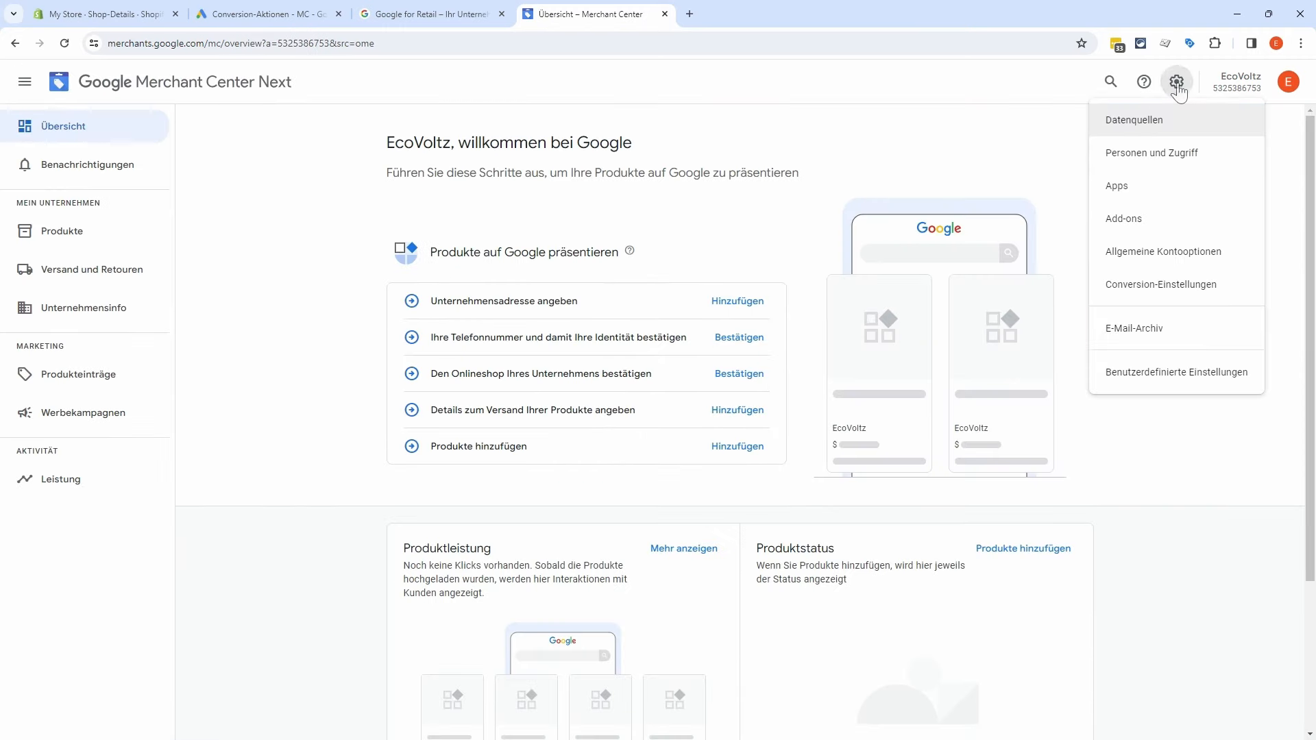
click(1193, 386)
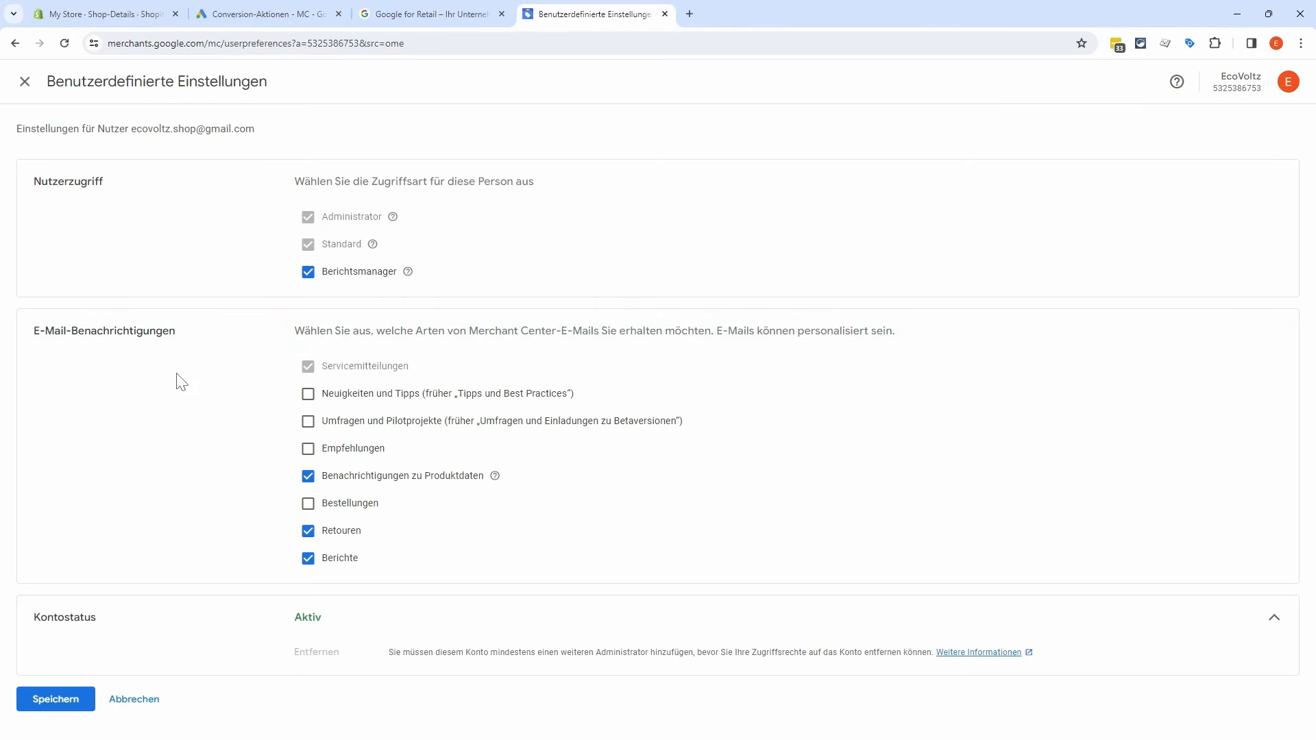
click(24, 81)
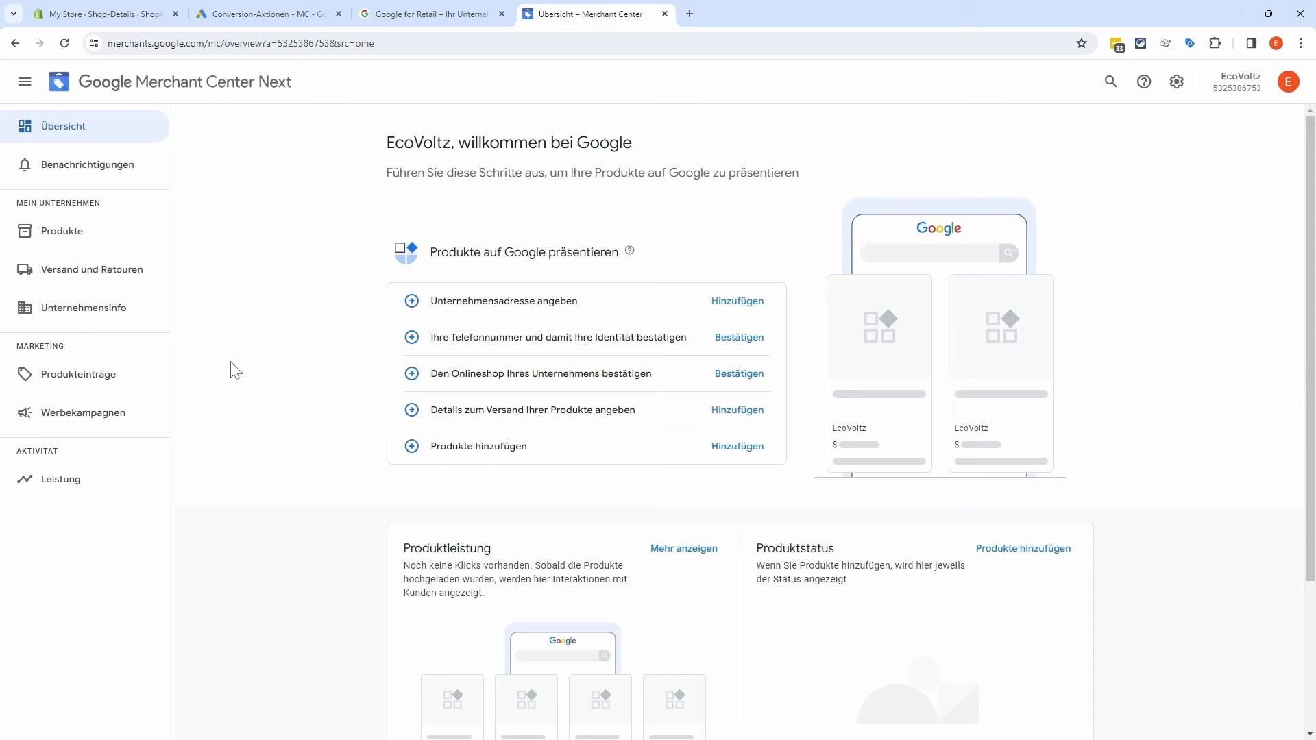
Step: Open EcoVoltz's business information for editing and review its address, phone number and customer service fields
click(136, 313)
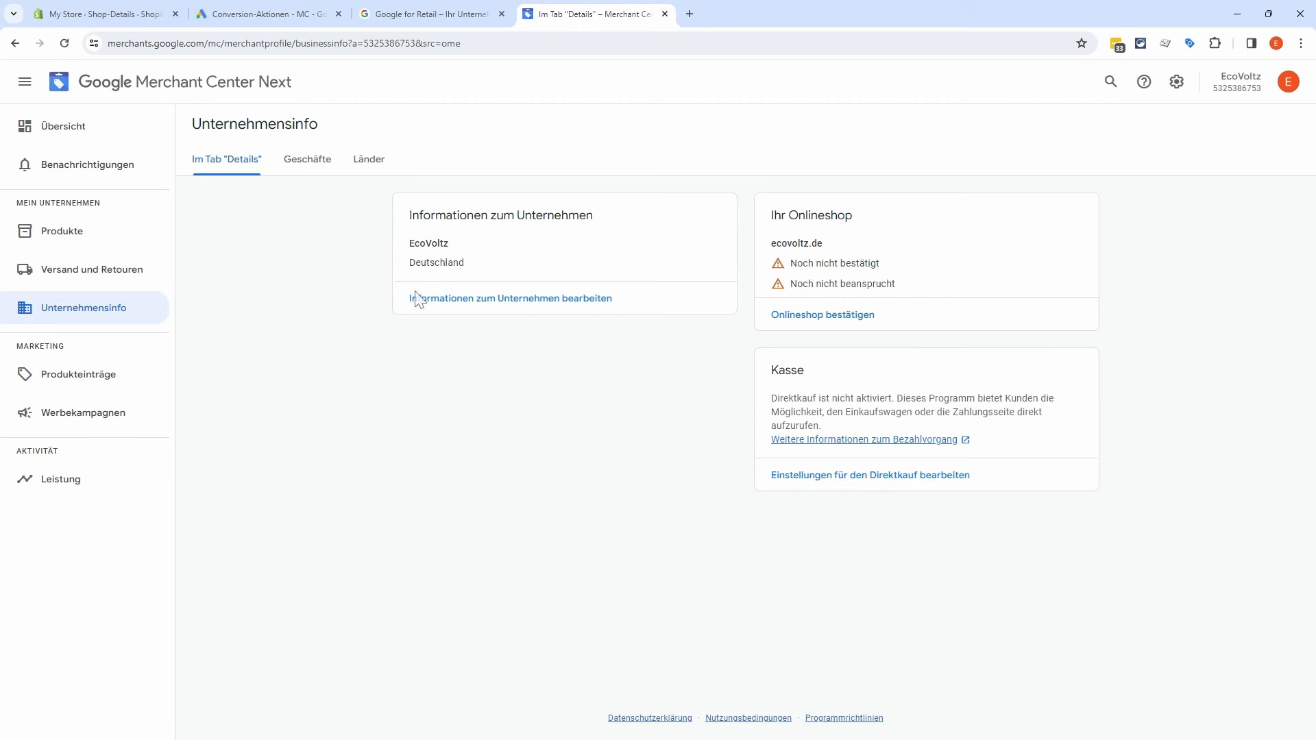
click(535, 310)
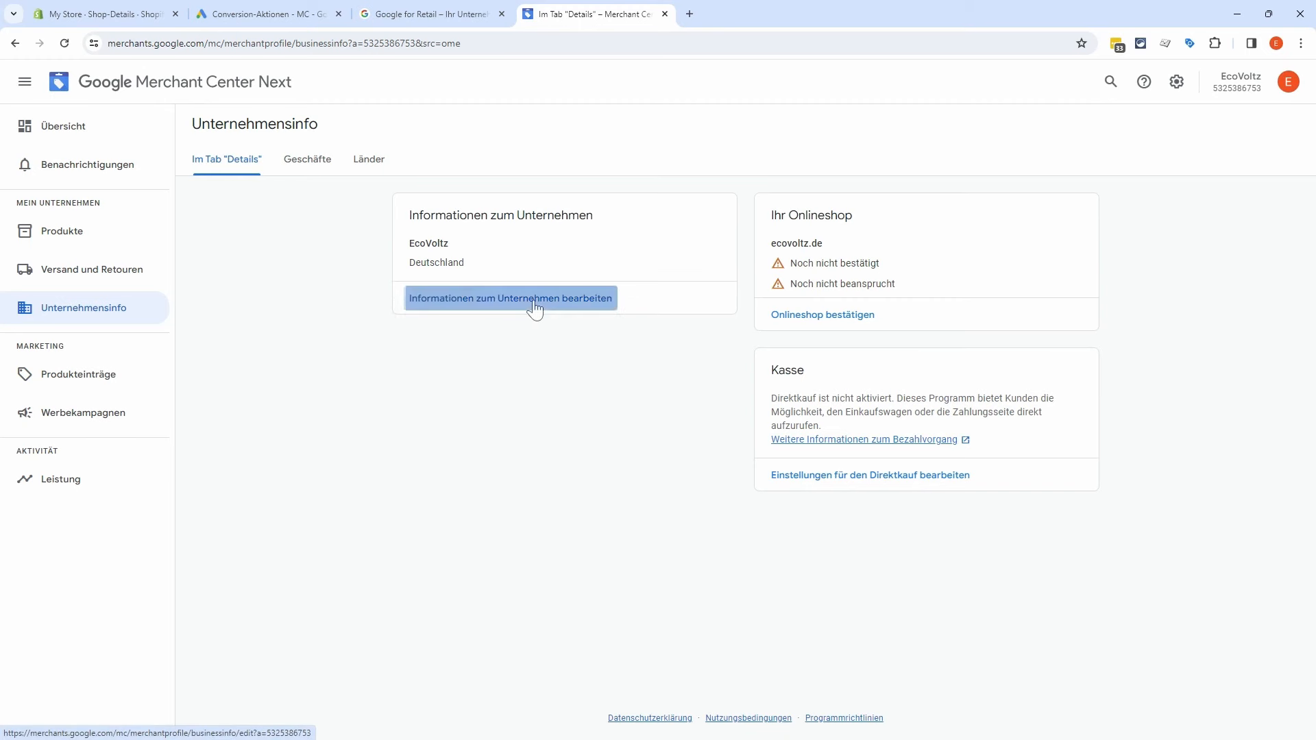
scroll(535, 266, down, 3)
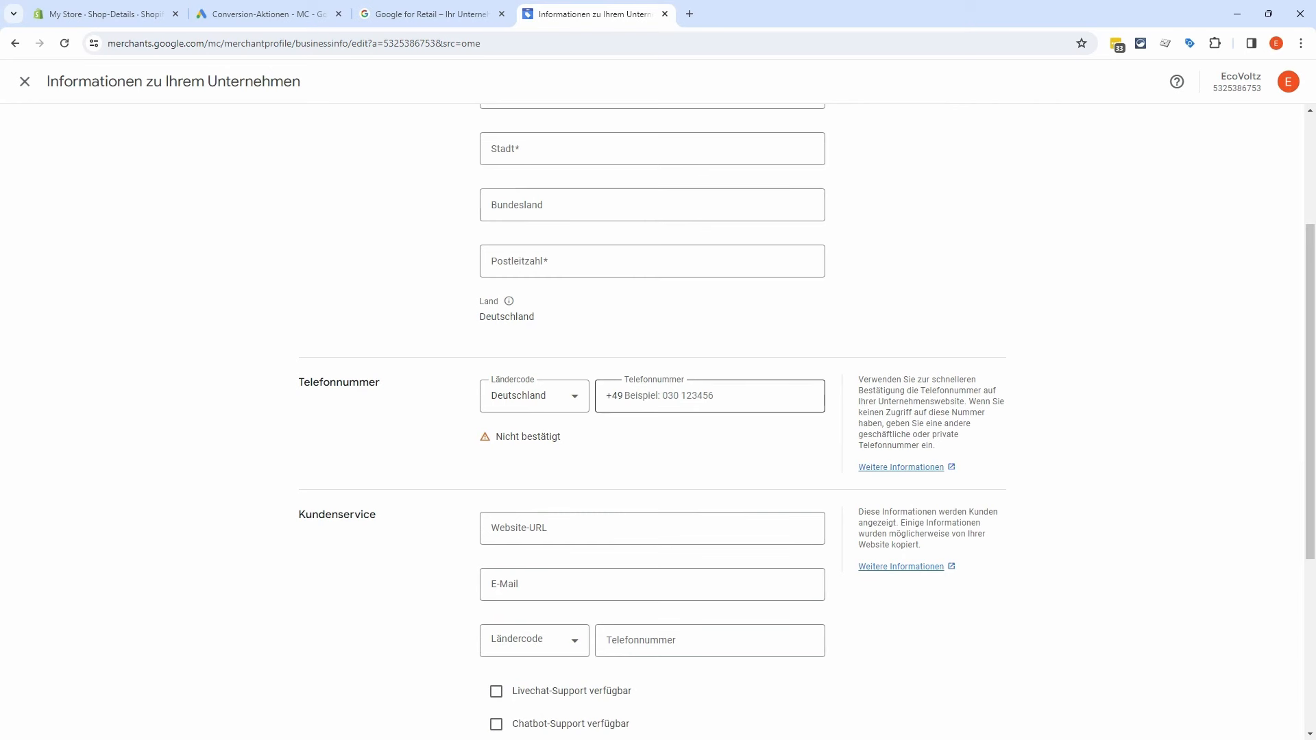
scroll(562, 394, down, 2)
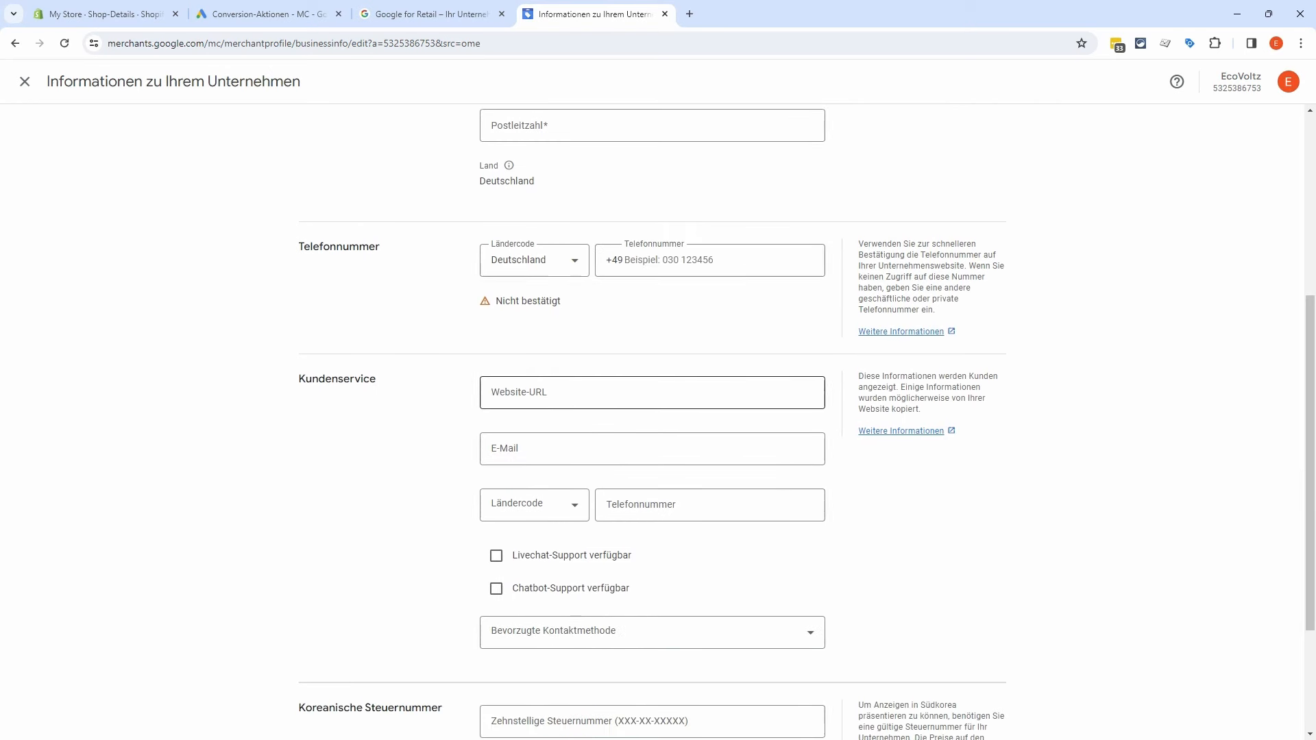
scroll(572, 393, down, 2)
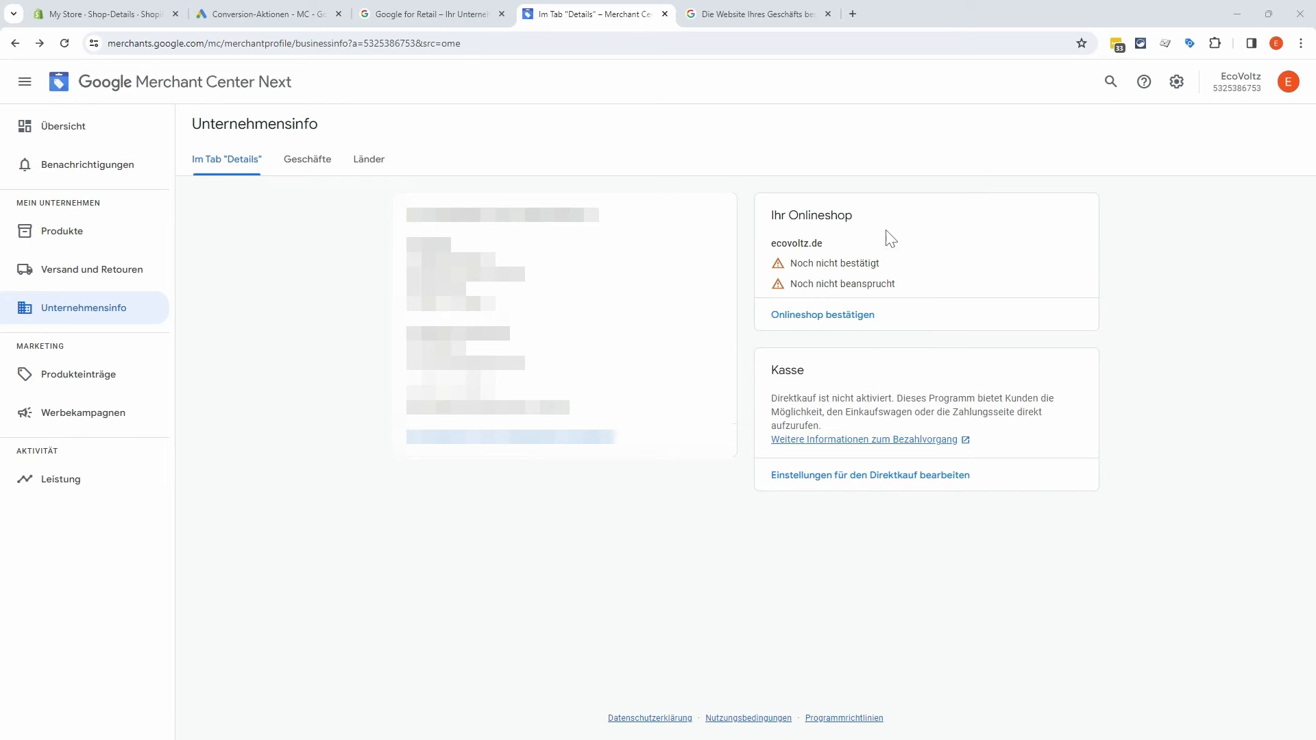
click(832, 316)
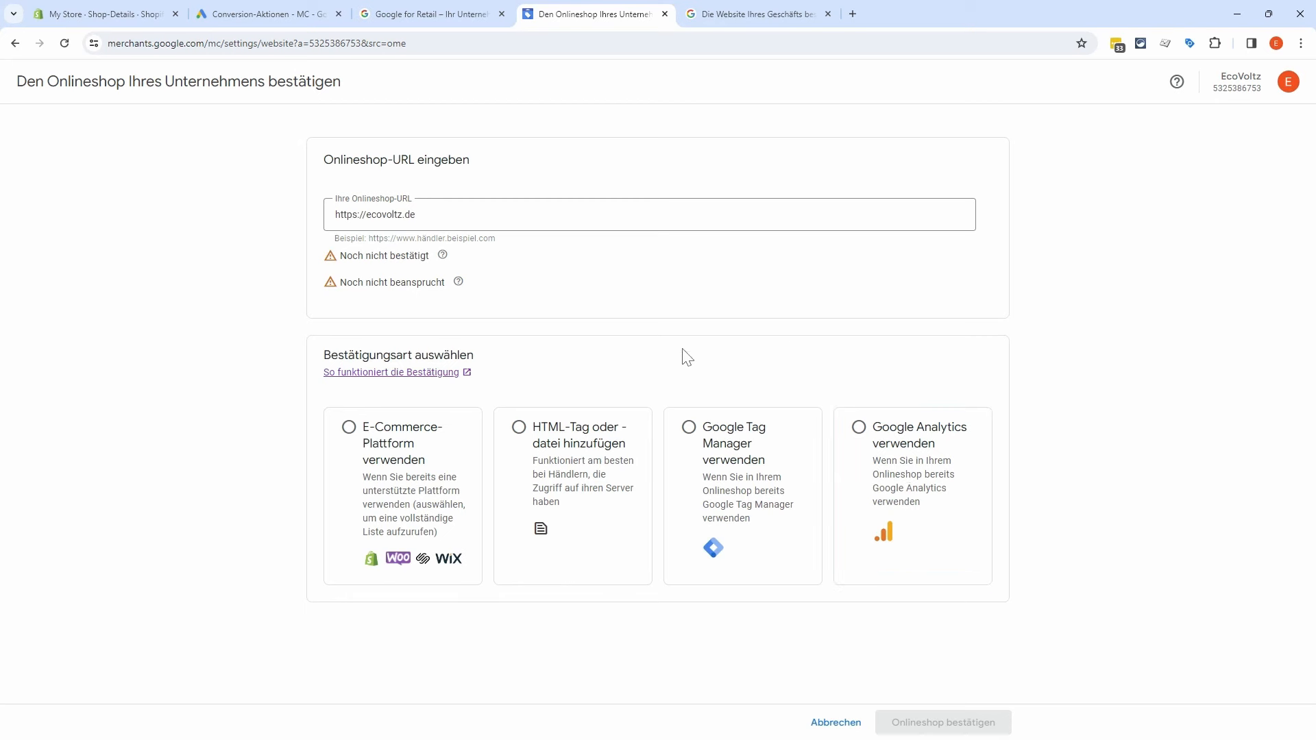
click(349, 428)
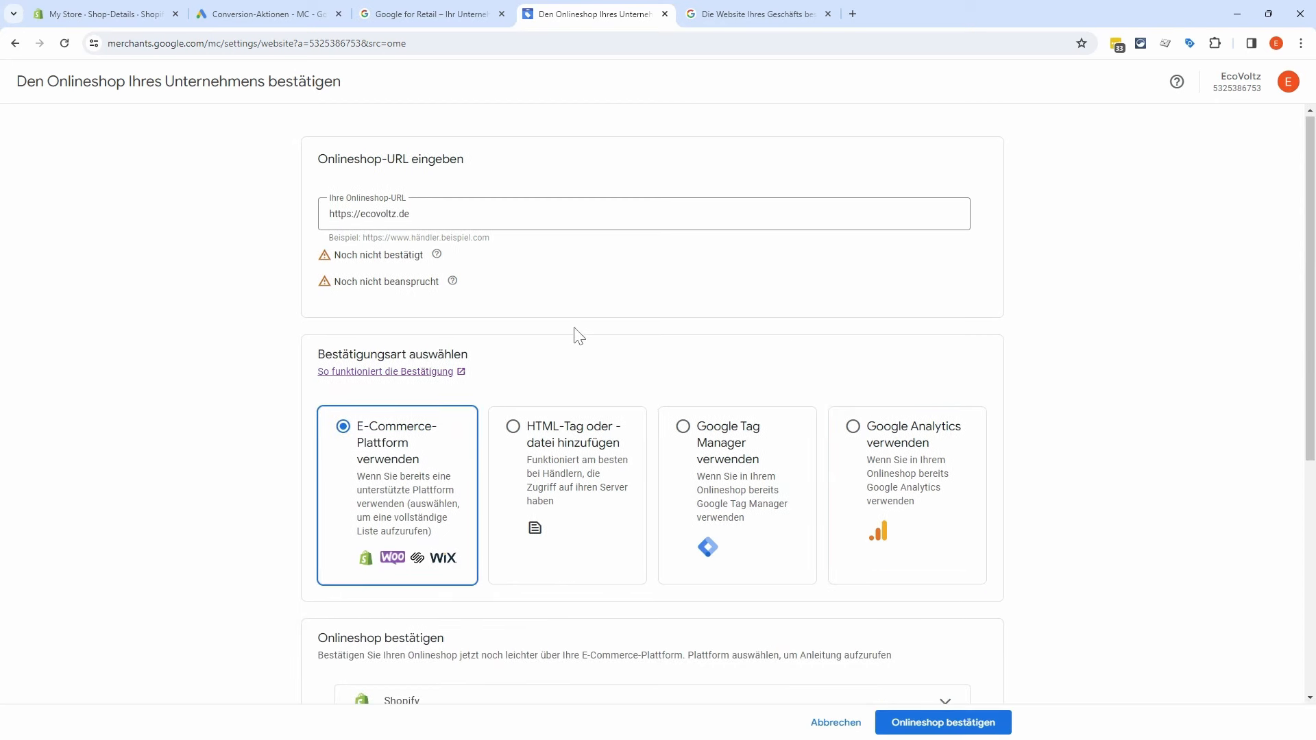
scroll(579, 335, down, 3)
click(940, 499)
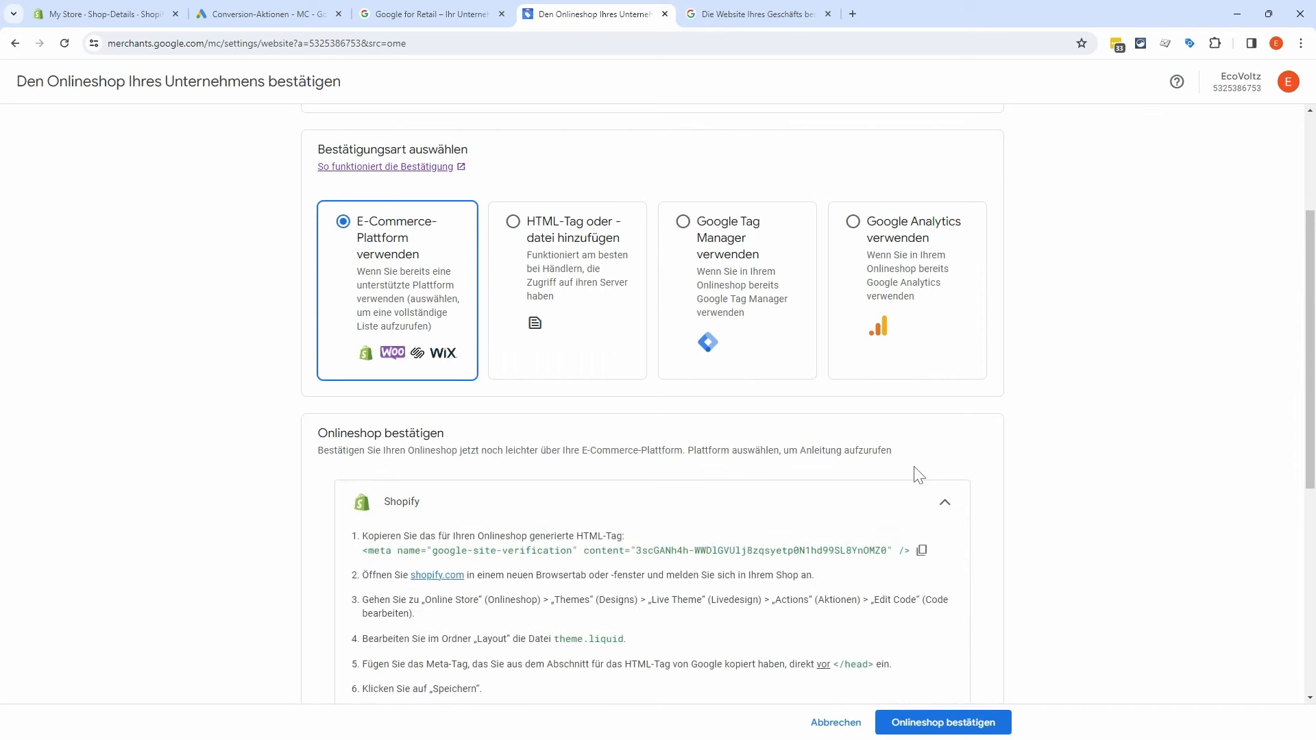
scroll(681, 453, down, 3)
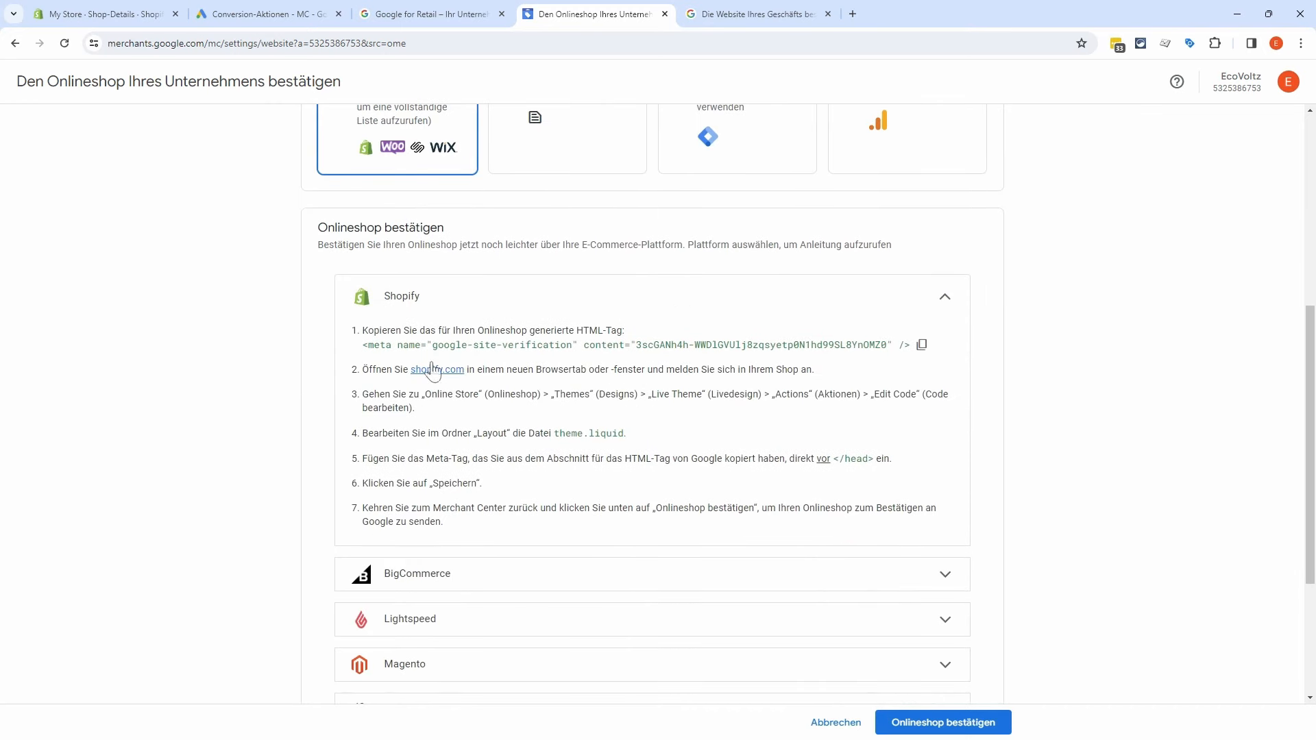
click(921, 348)
click(921, 347)
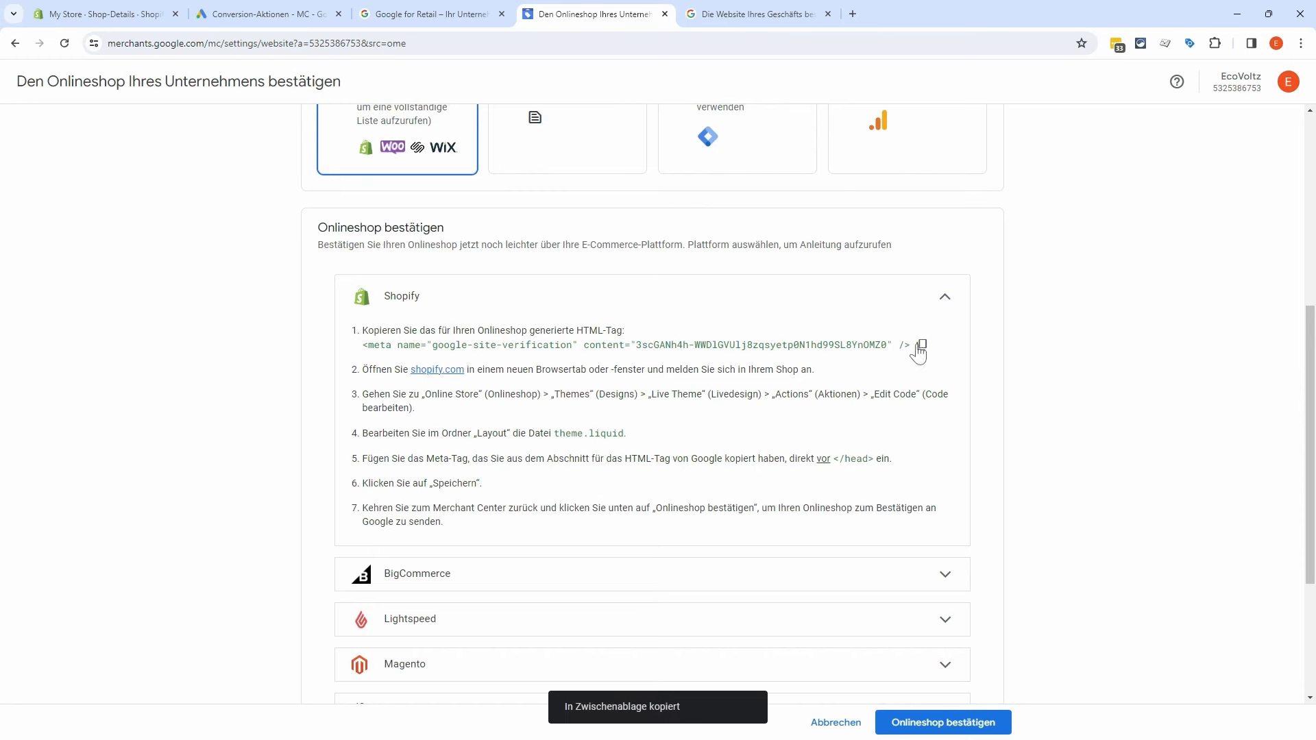
Step: Switch to the Shopify admin, leave the settings and open the code of the current Dawn theme
click(102, 14)
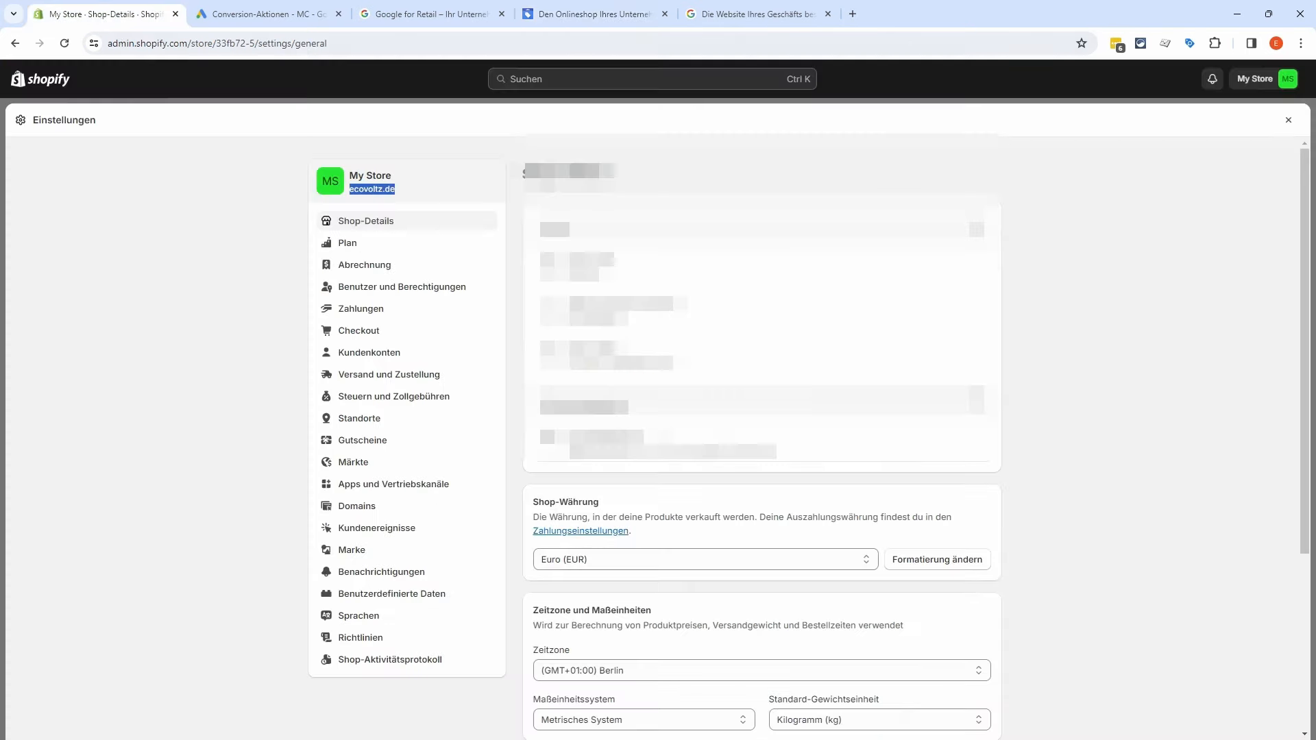
click(1288, 120)
click(69, 304)
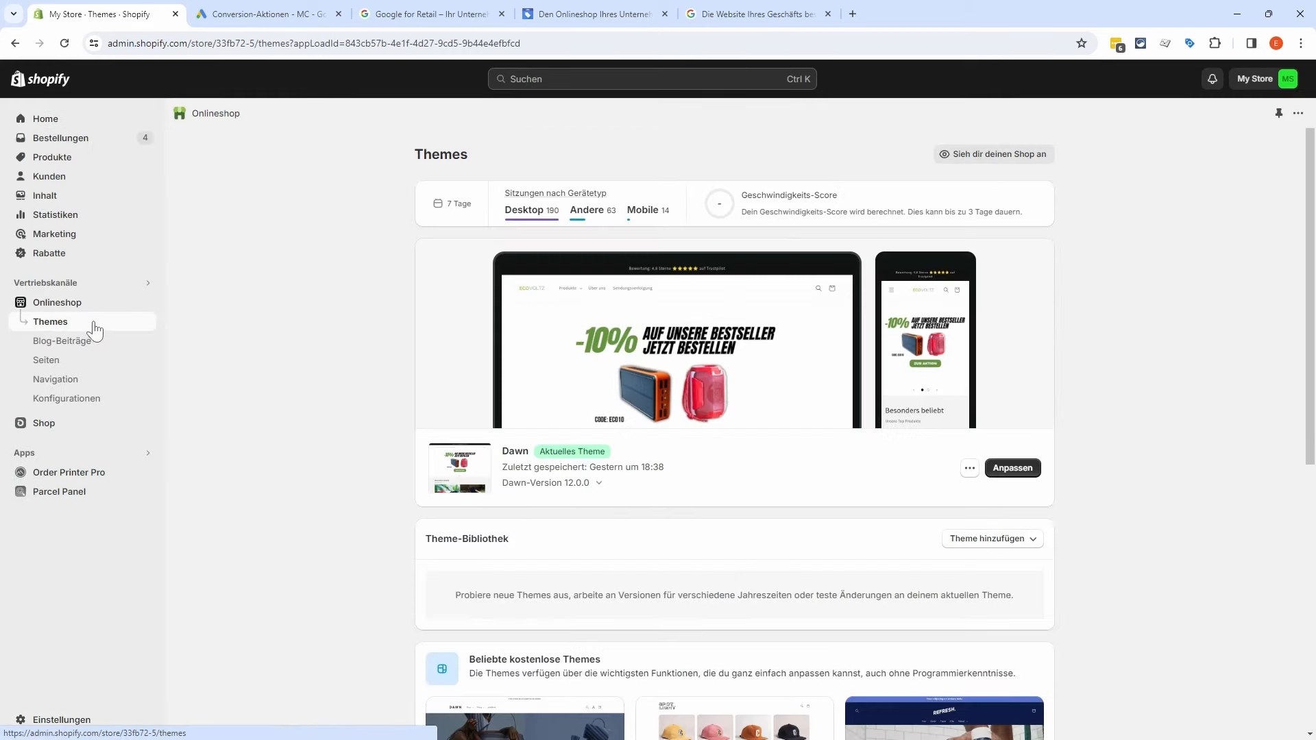
click(969, 468)
click(890, 607)
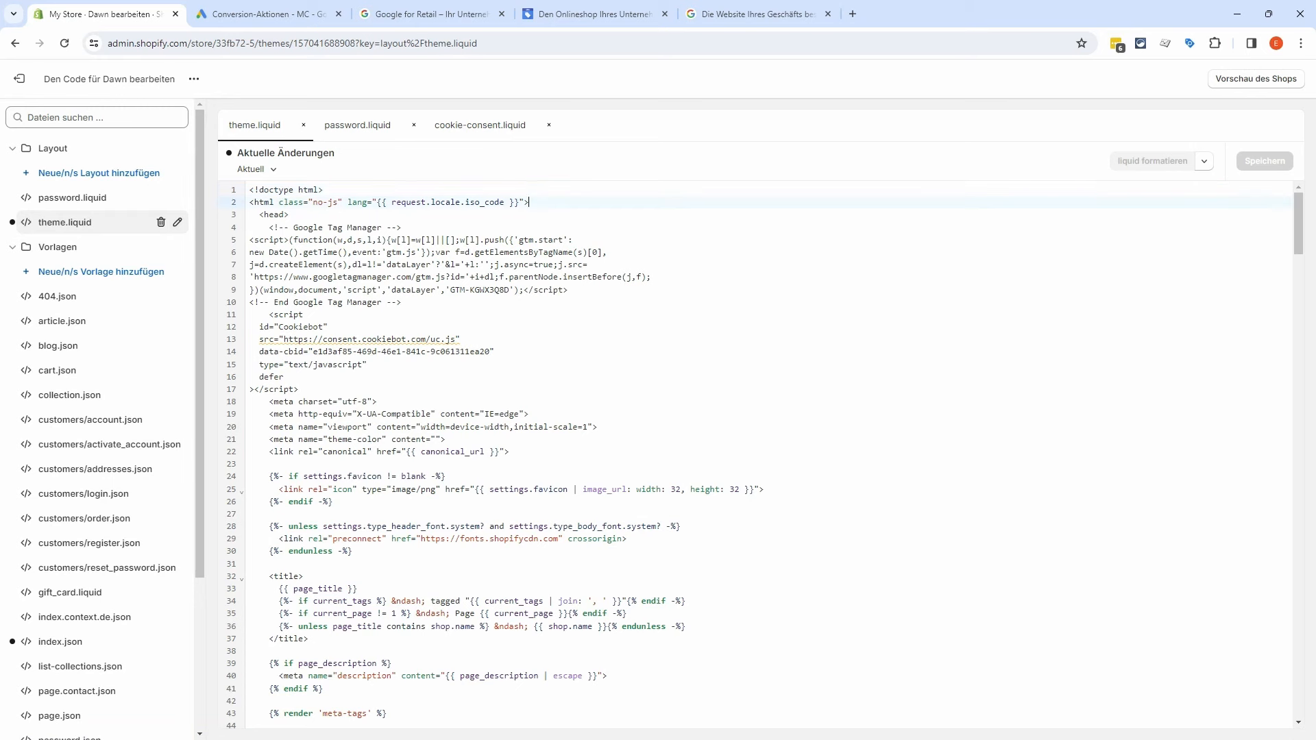
Step: Insert the copied Google site verification meta tag directly before </head> in theme.liquid and save the file
key(ctrl+f)
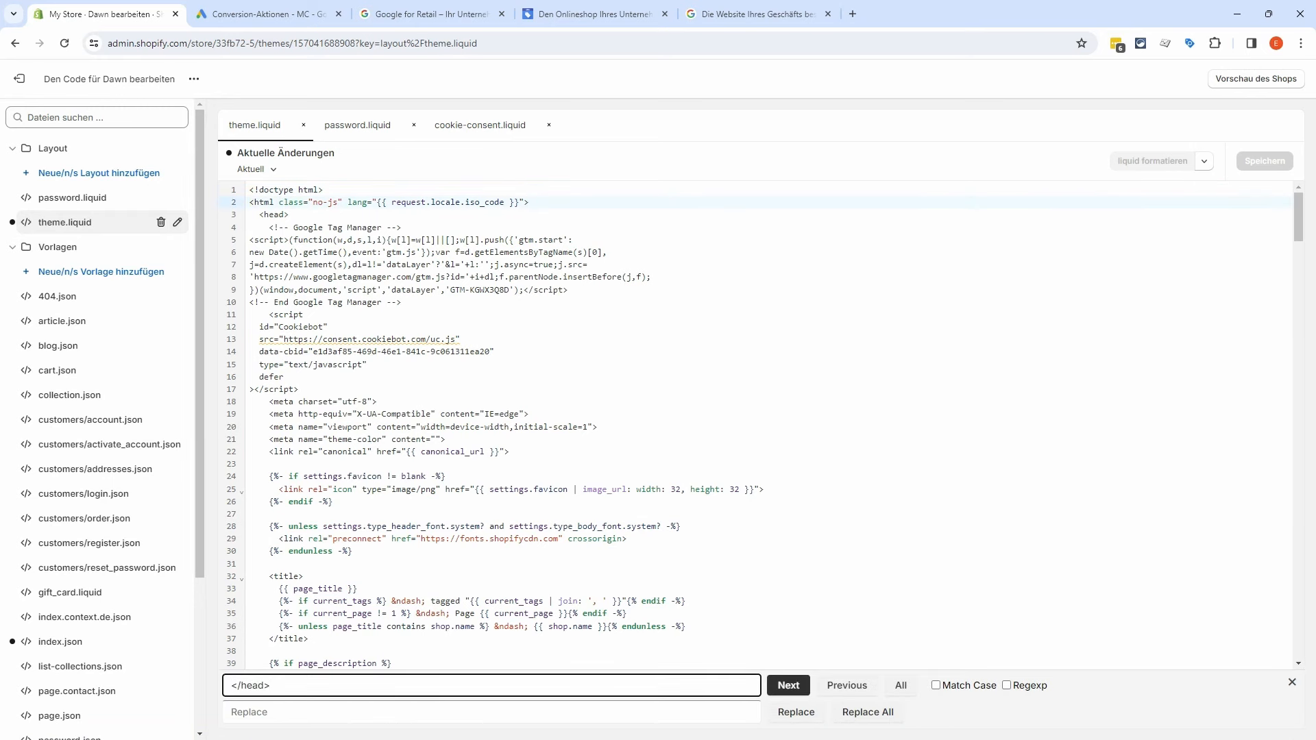
key(Return)
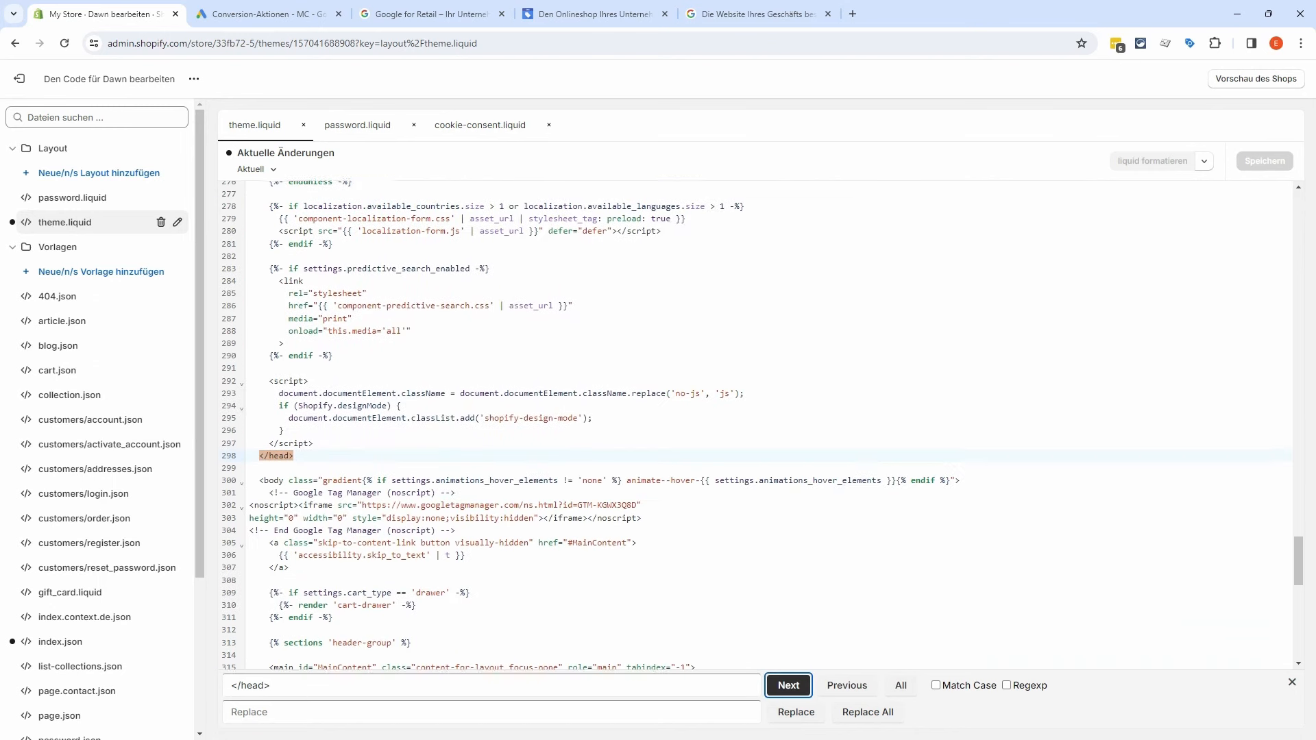
click(314, 443)
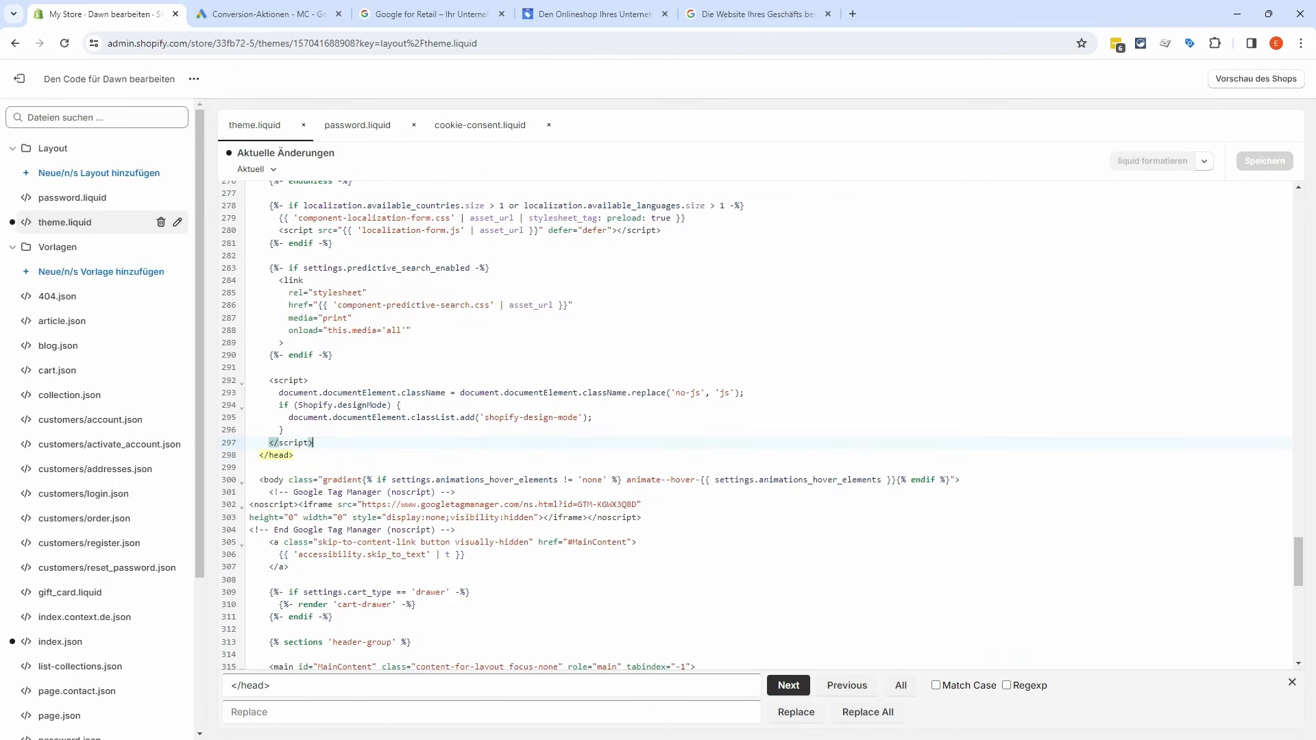
key(Escape)
key(Return)
key(ctrl+v)
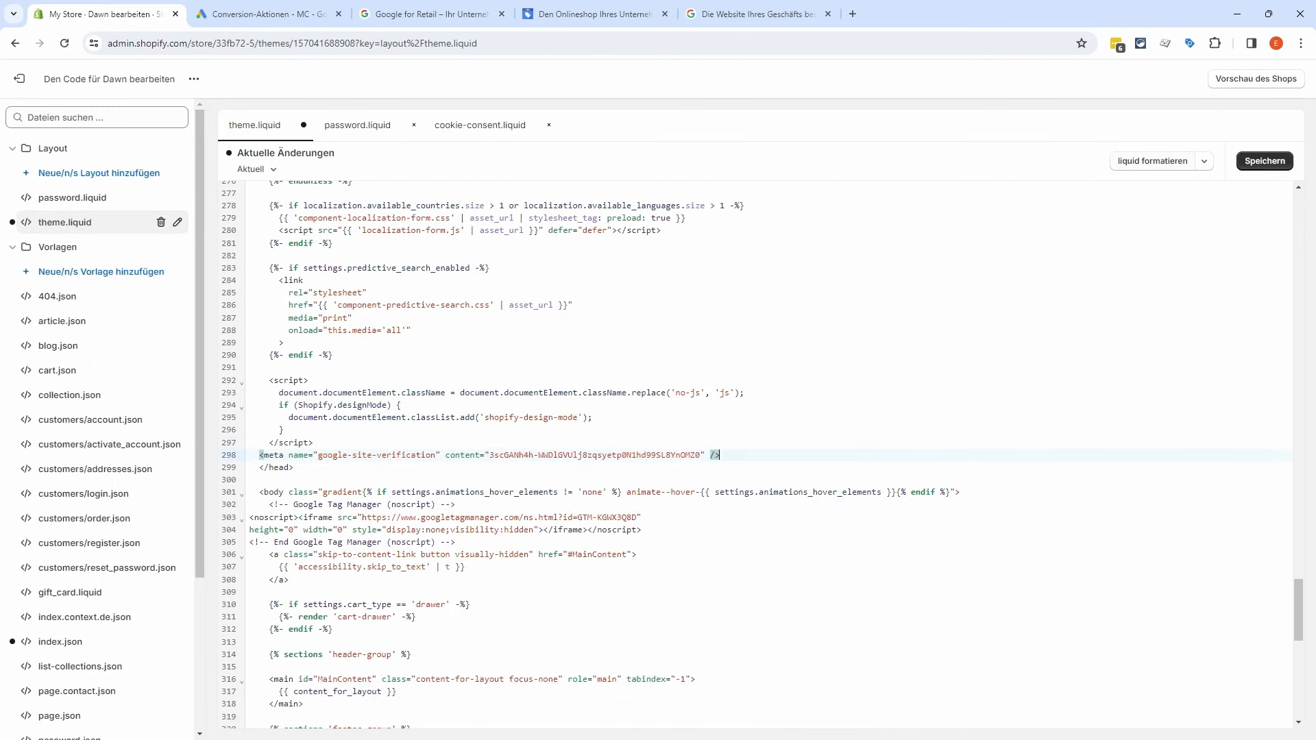
click(1265, 161)
Step: Return to Merchant Center, submit the ecovoltz.de online shop for verification and finish the verification dialog
click(593, 13)
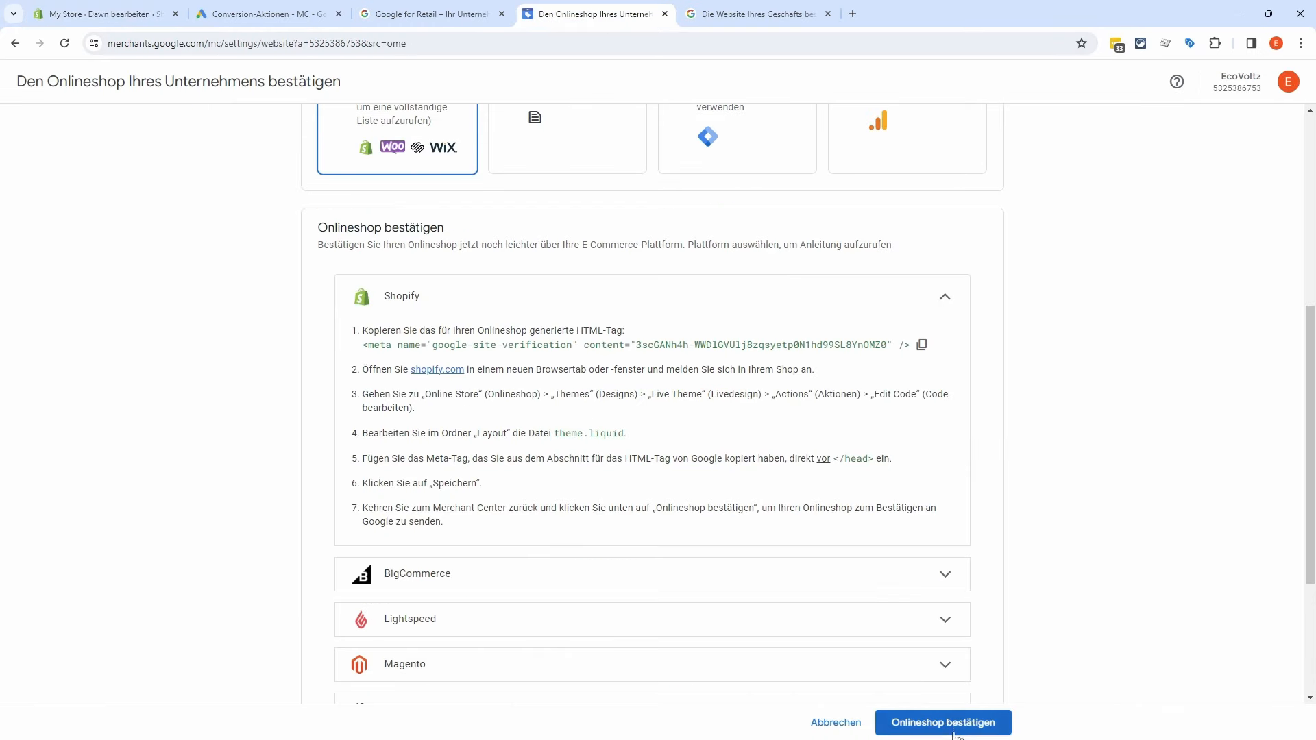
click(958, 728)
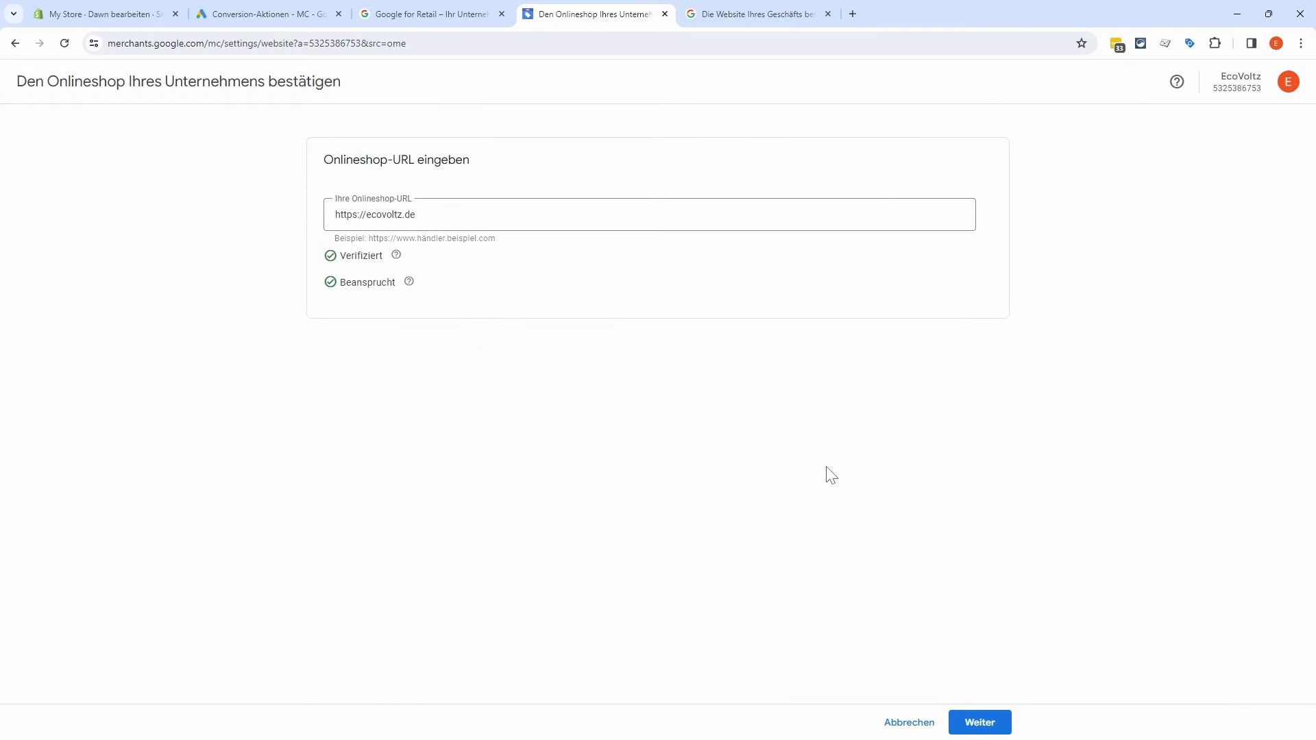
click(980, 724)
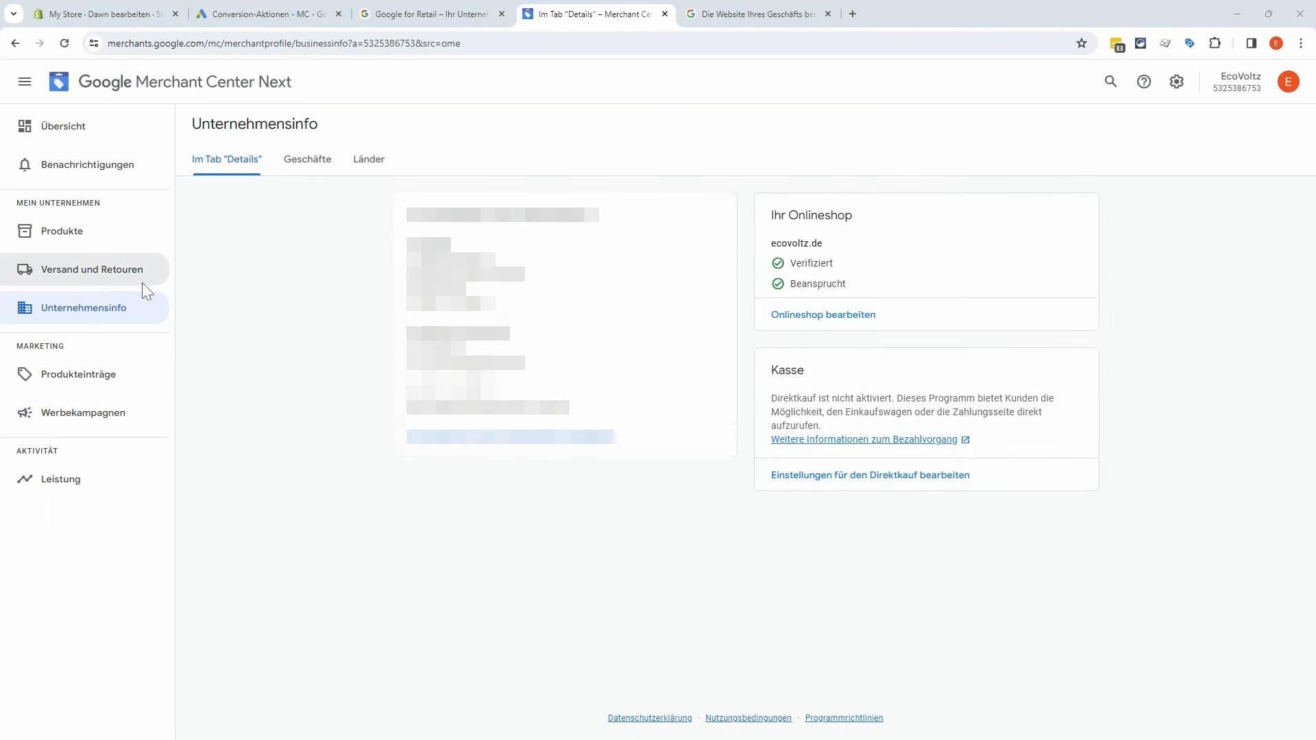
Step: Start adding shipping information under Versand und Retouren and add Deutschland as the shipping country
click(113, 284)
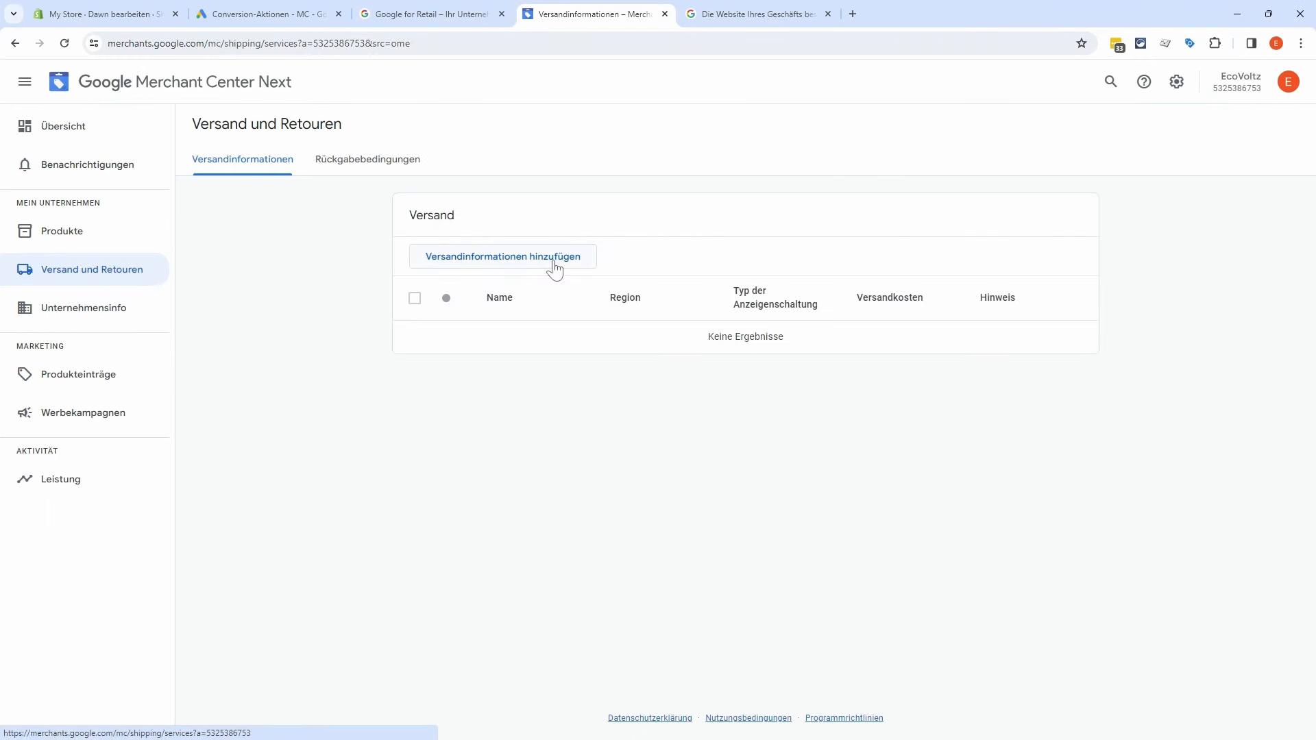
click(554, 257)
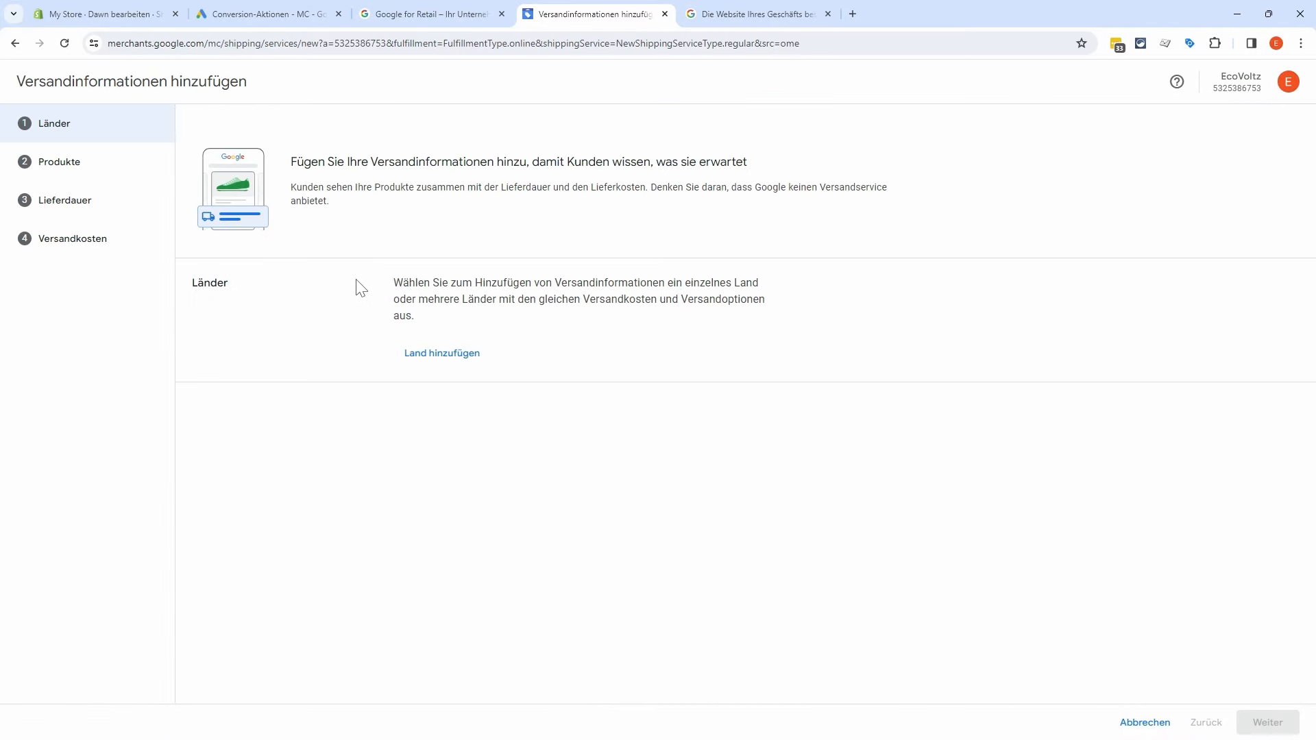
click(426, 351)
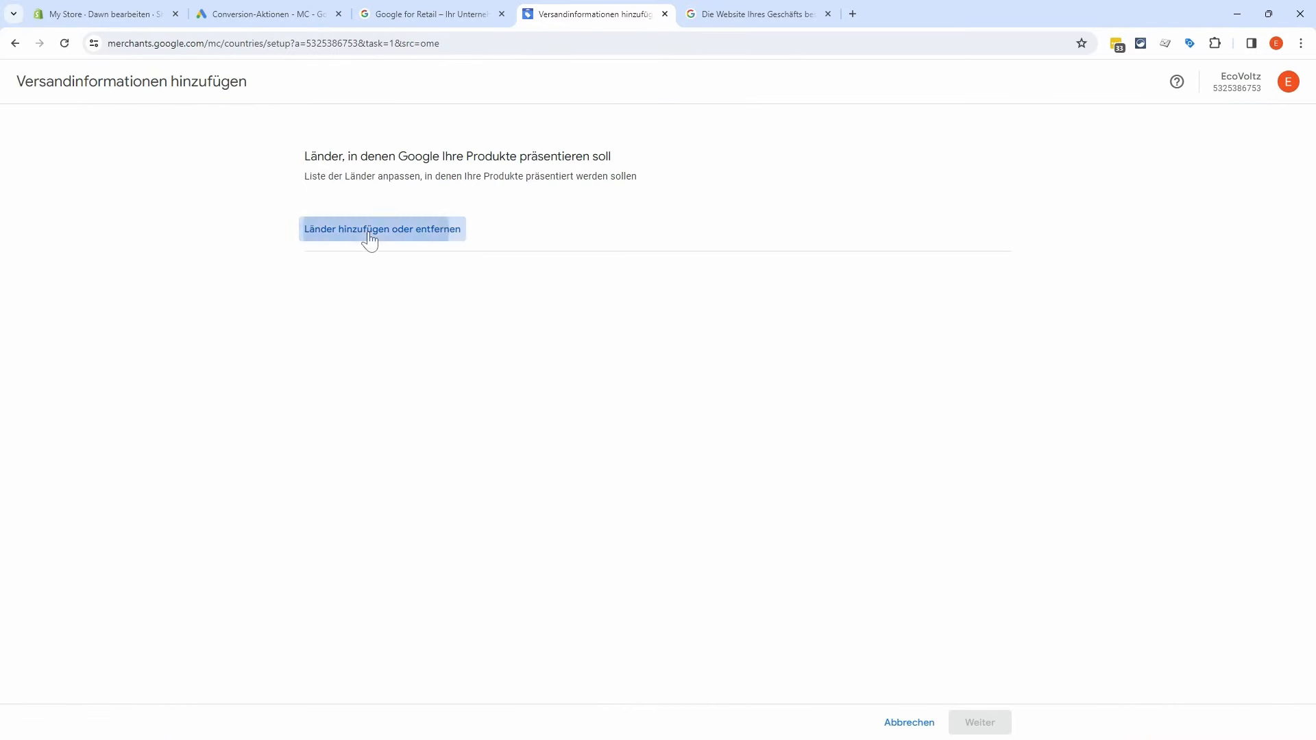
click(369, 238)
text(de)
click(602, 370)
click(745, 570)
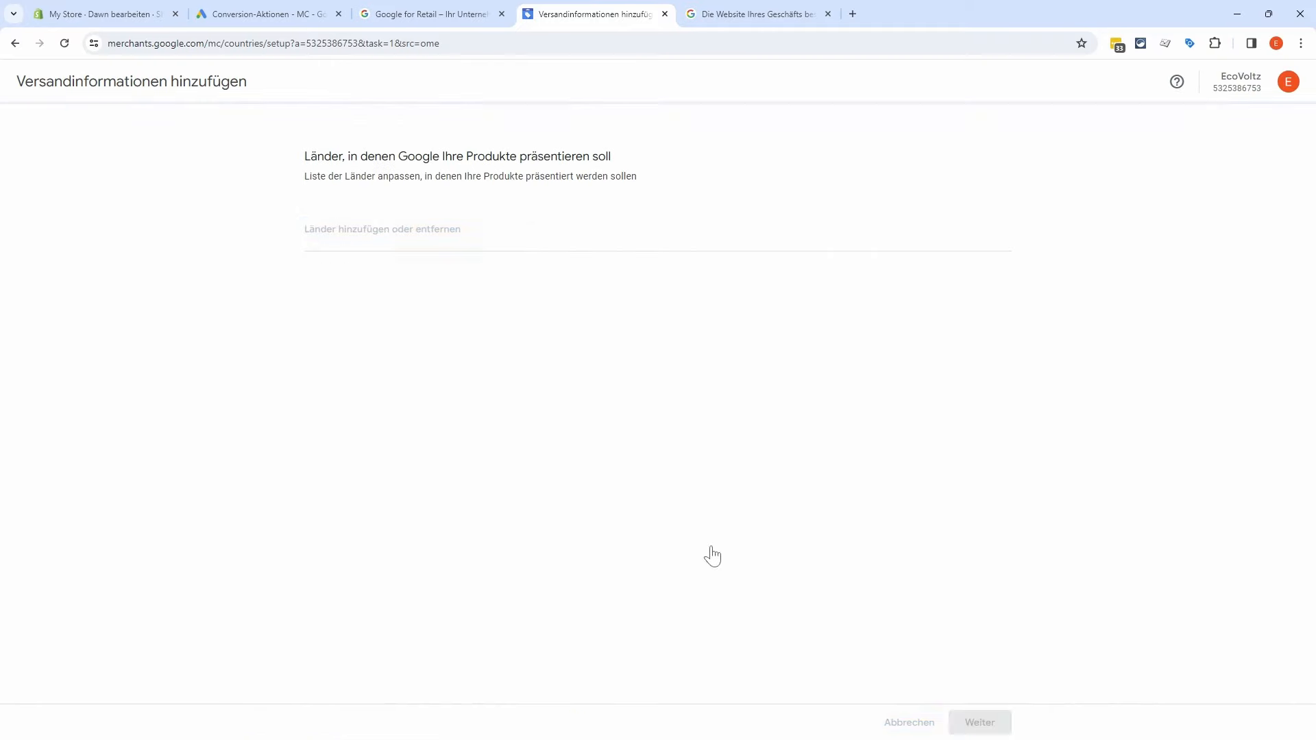
click(990, 724)
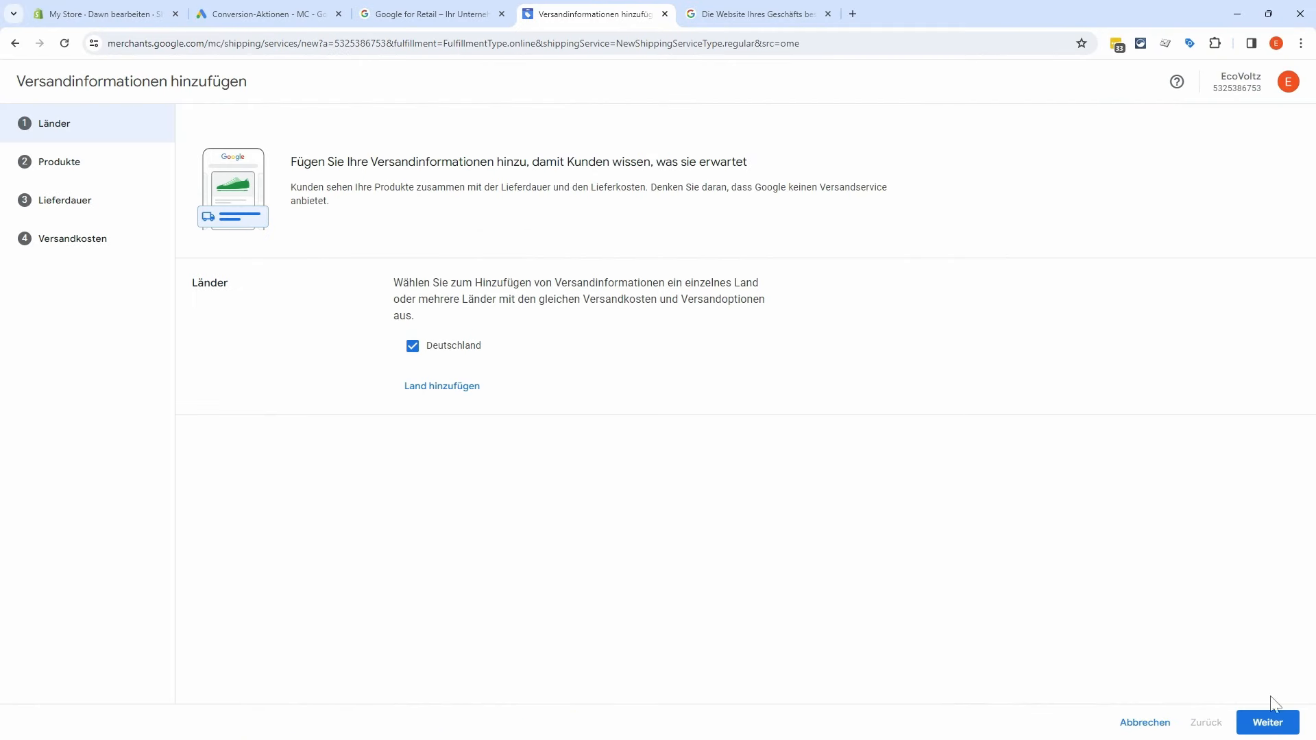
Step: Save free EUR shipping for all products to customer addresses, with a 14:00 cutoff, 0–1 handling days and 2–4 transit days, Mo.–Sa
click(1268, 722)
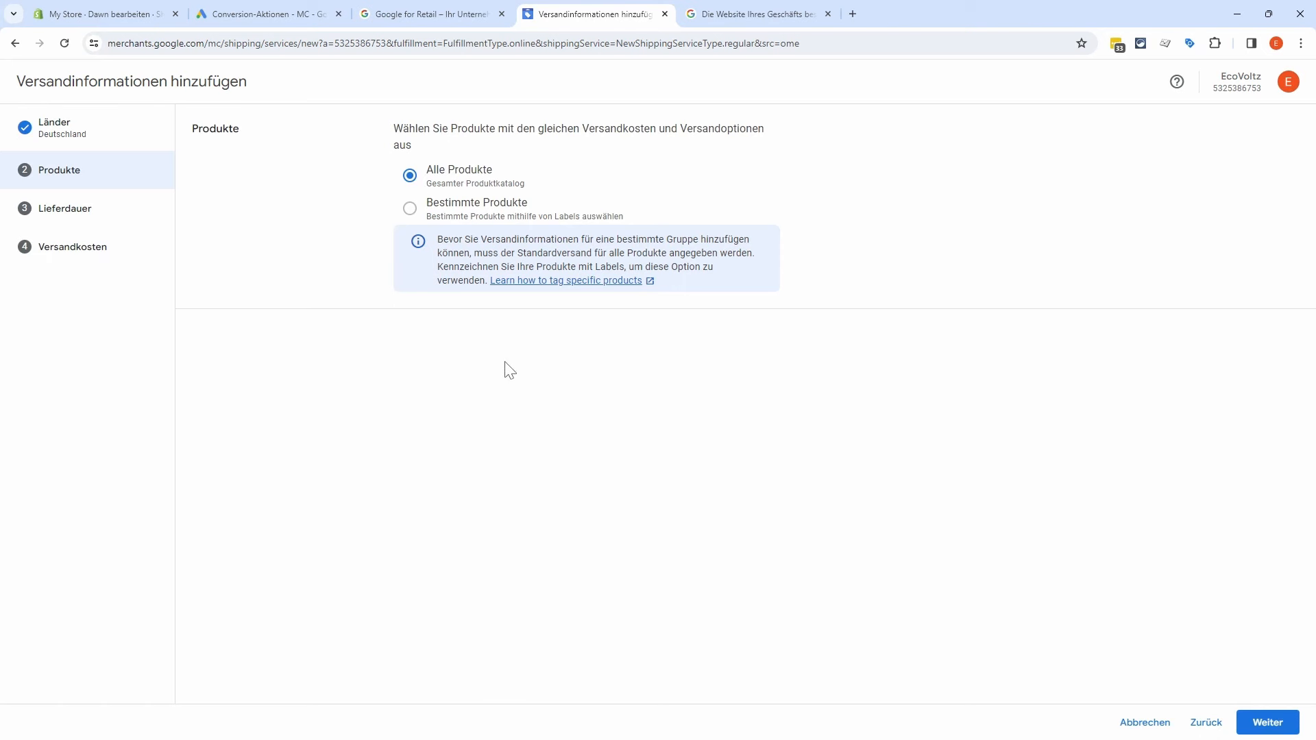
click(1268, 723)
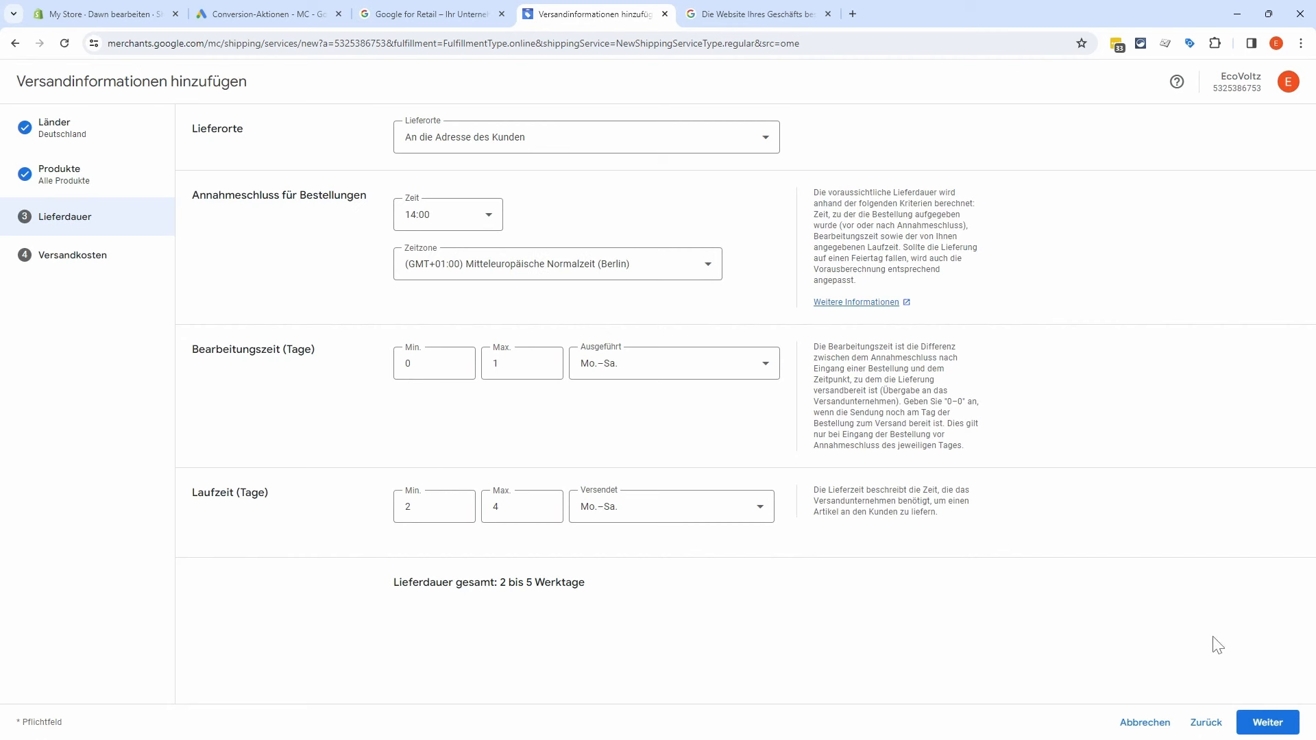
click(1267, 723)
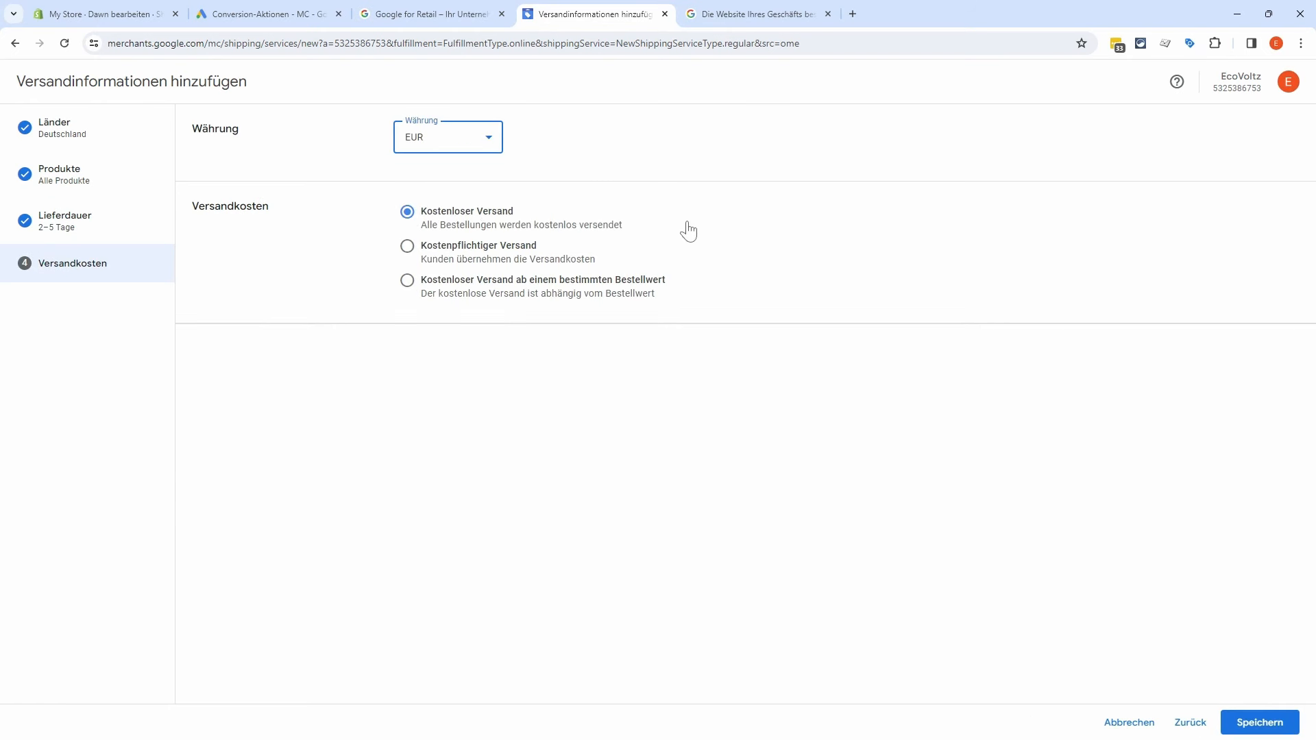
click(1267, 727)
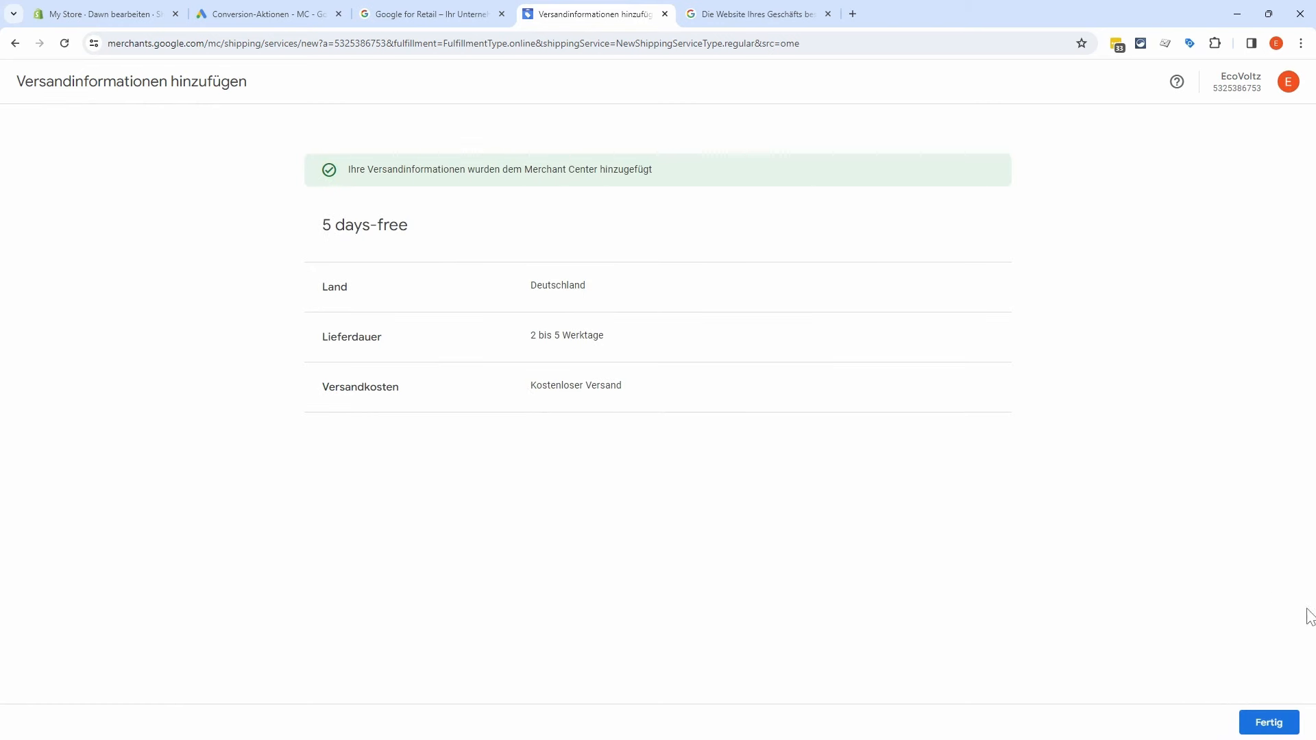
click(1269, 724)
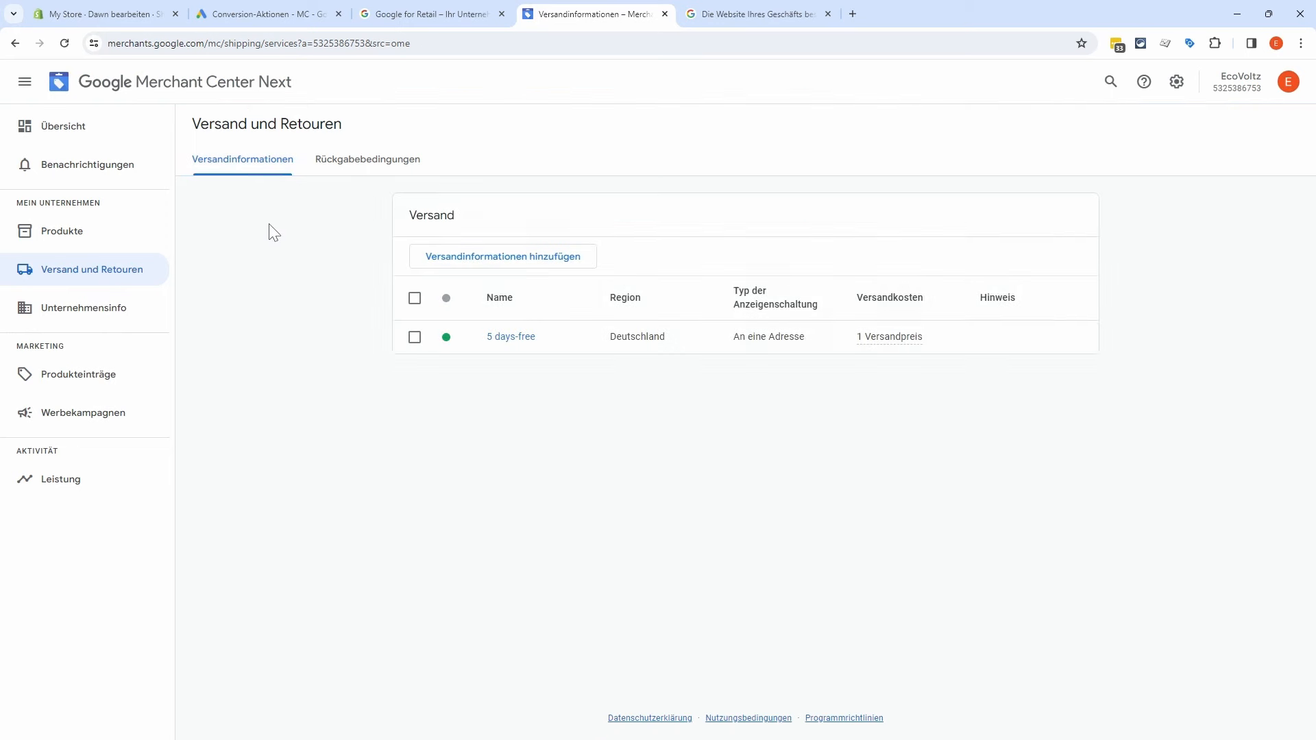
click(455, 338)
click(354, 335)
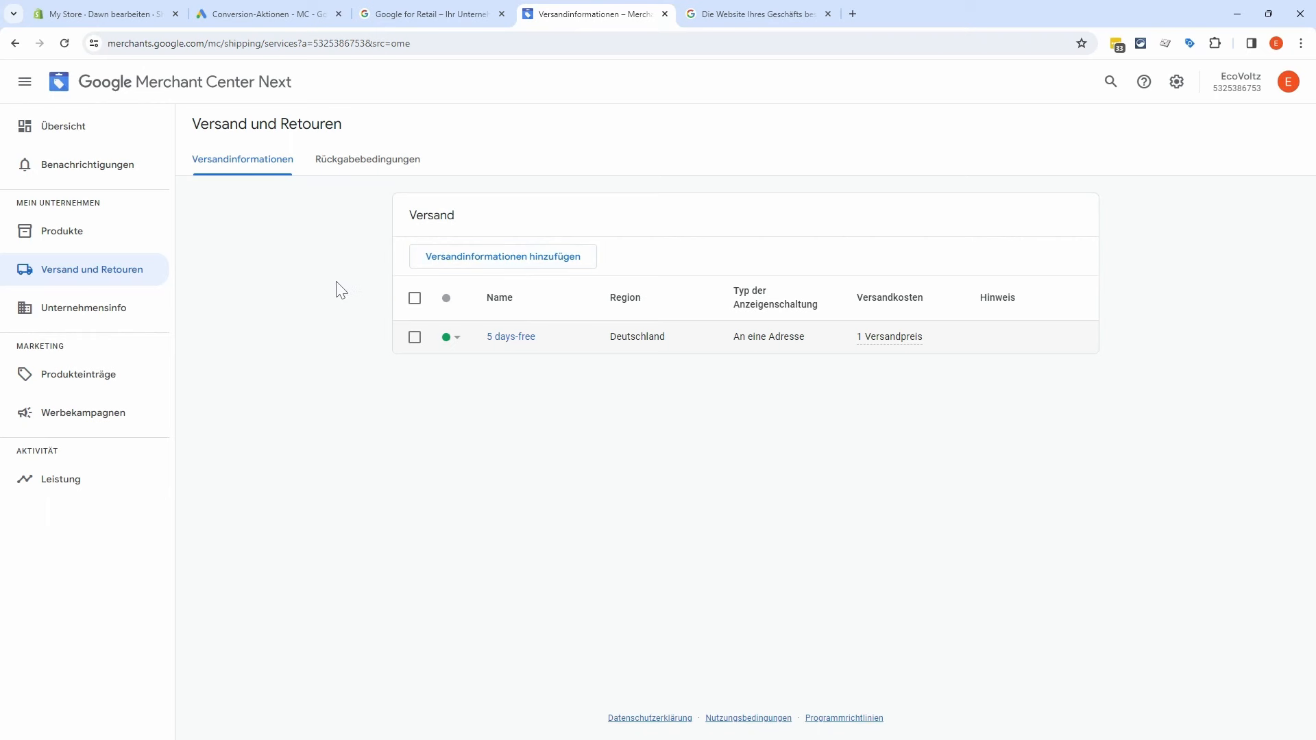
click(415, 337)
click(553, 258)
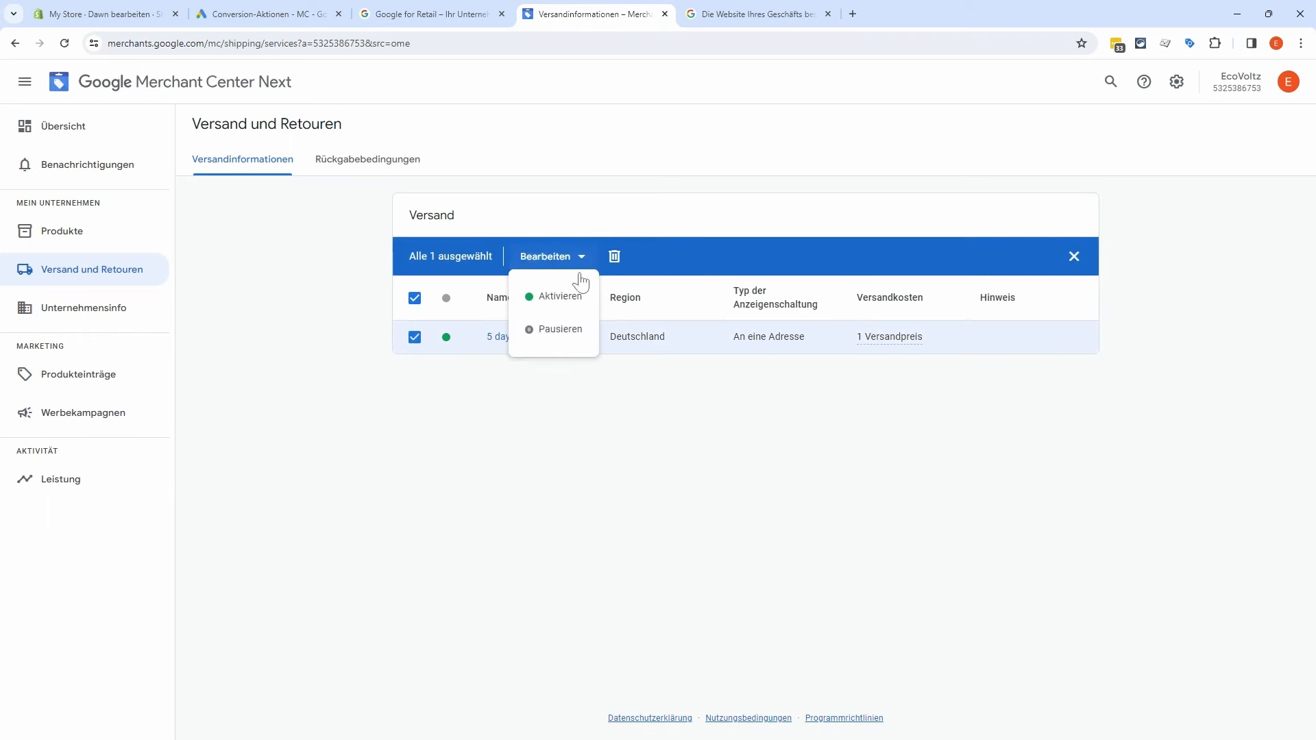
click(516, 420)
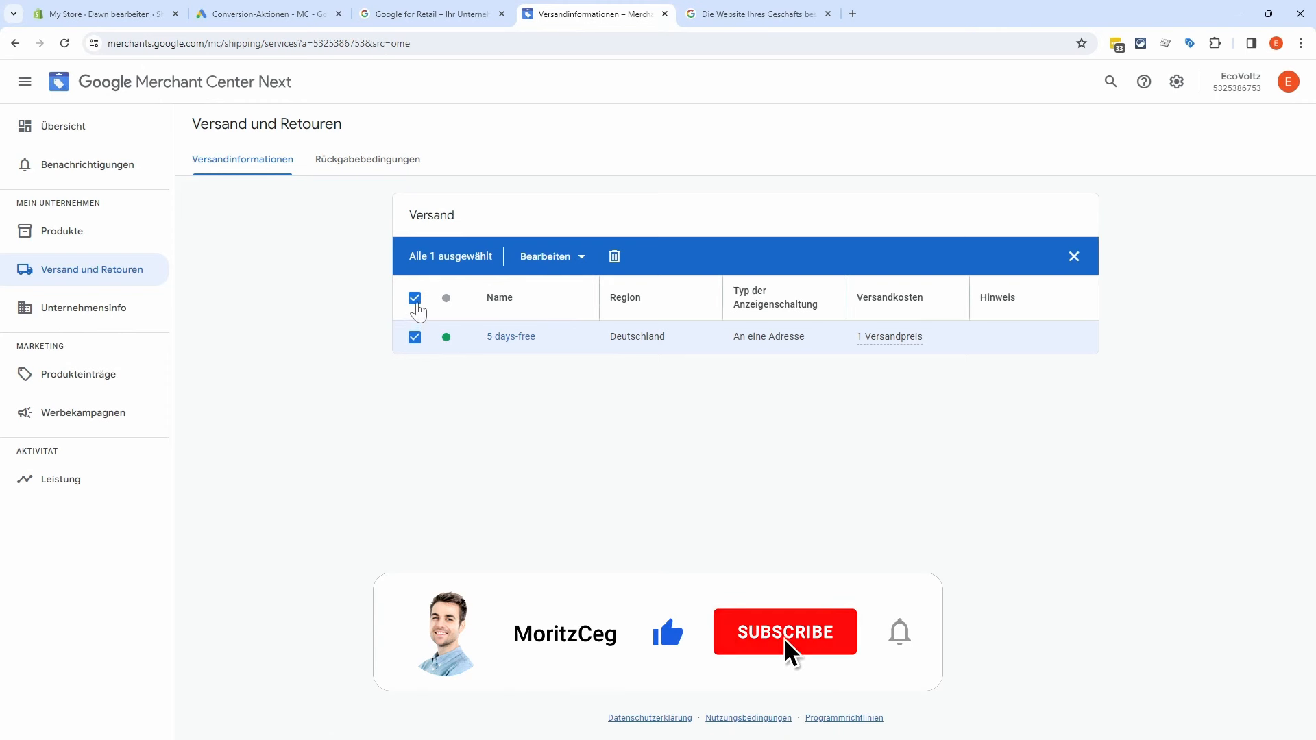
click(416, 305)
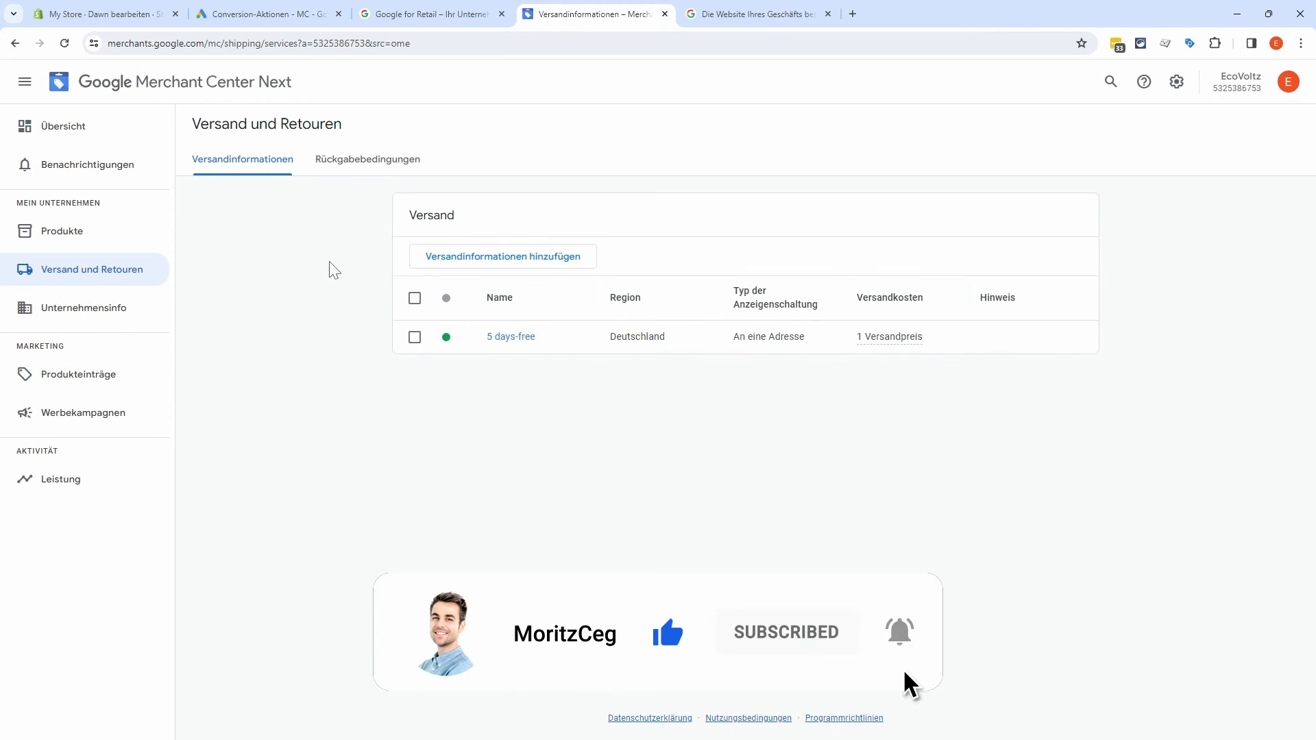
click(408, 165)
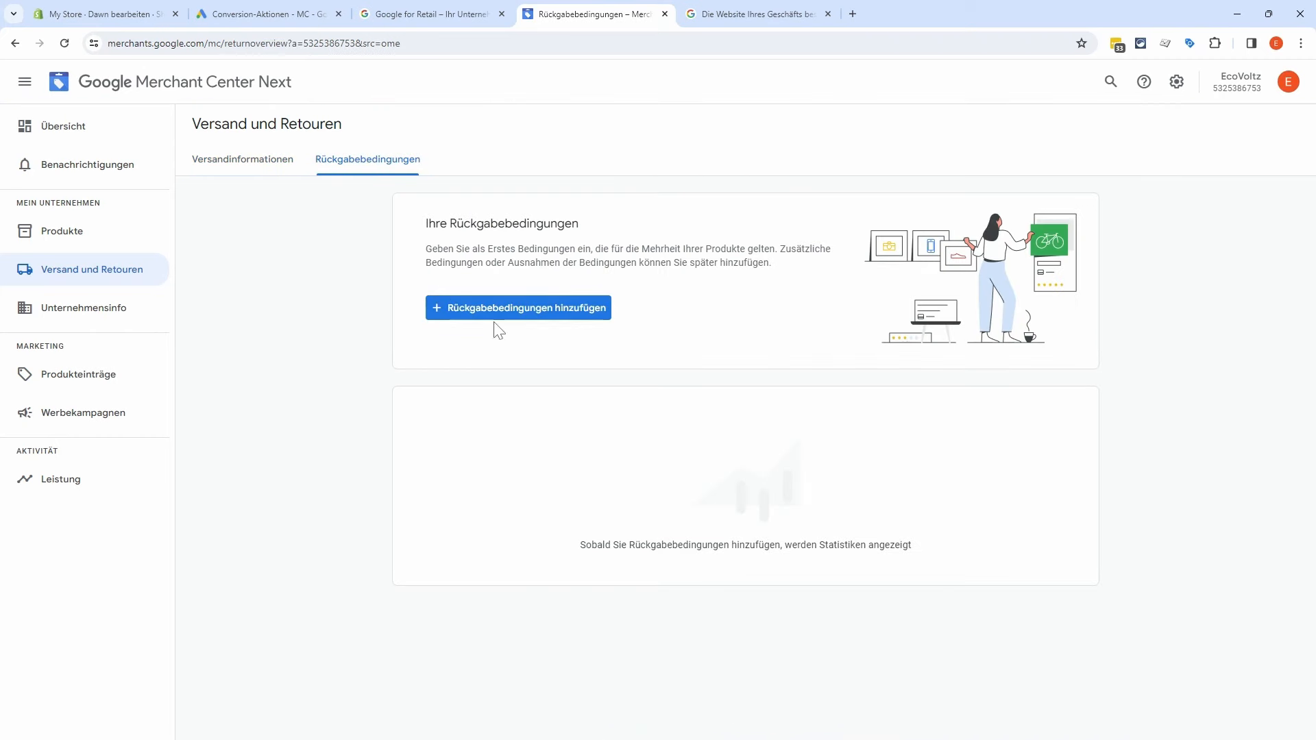
click(501, 312)
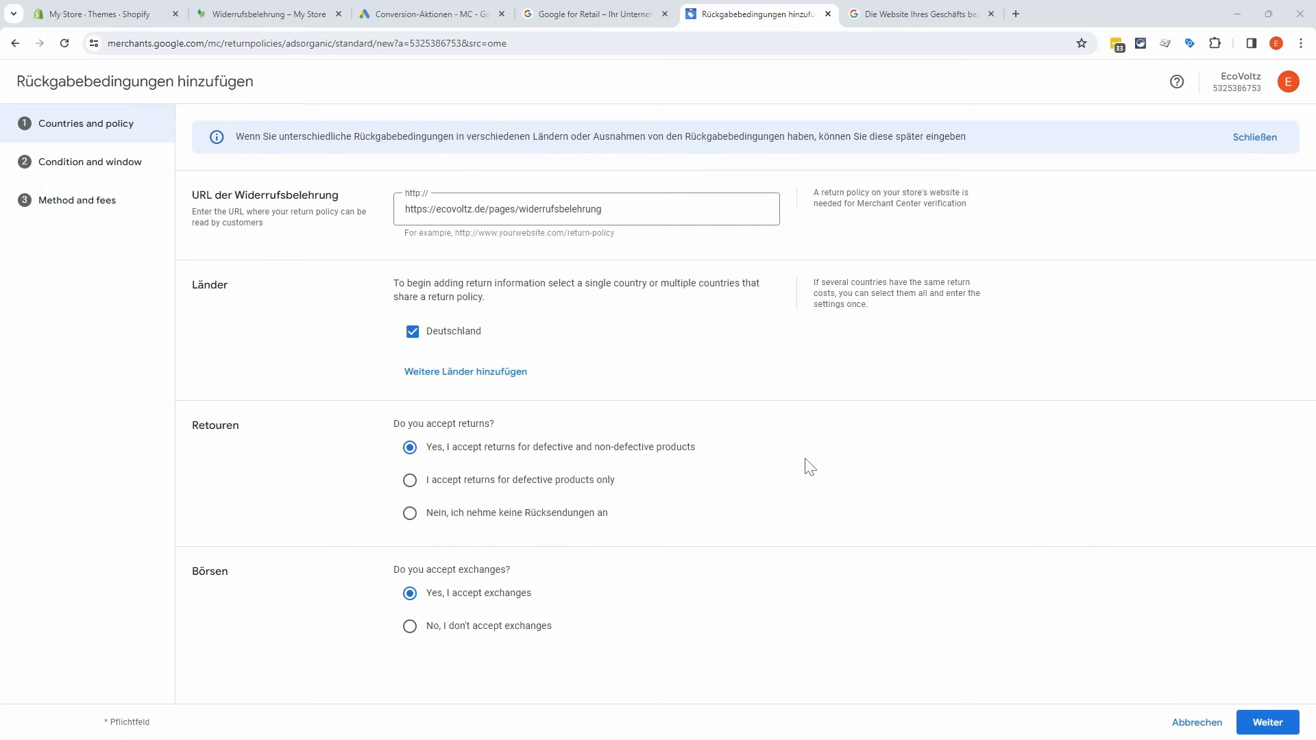
click(1267, 722)
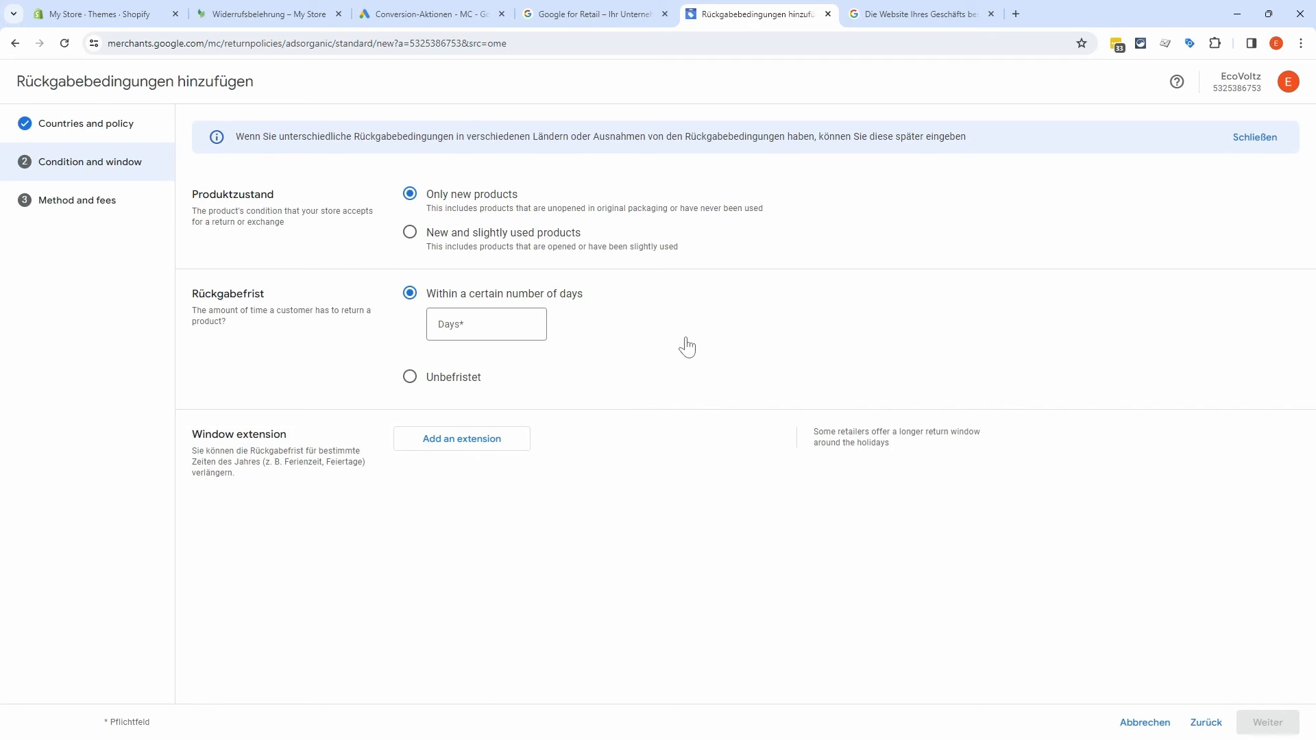
Step: Limit returns to new products only, within a return window of 30 days
click(487, 324)
text(14)
click(1267, 721)
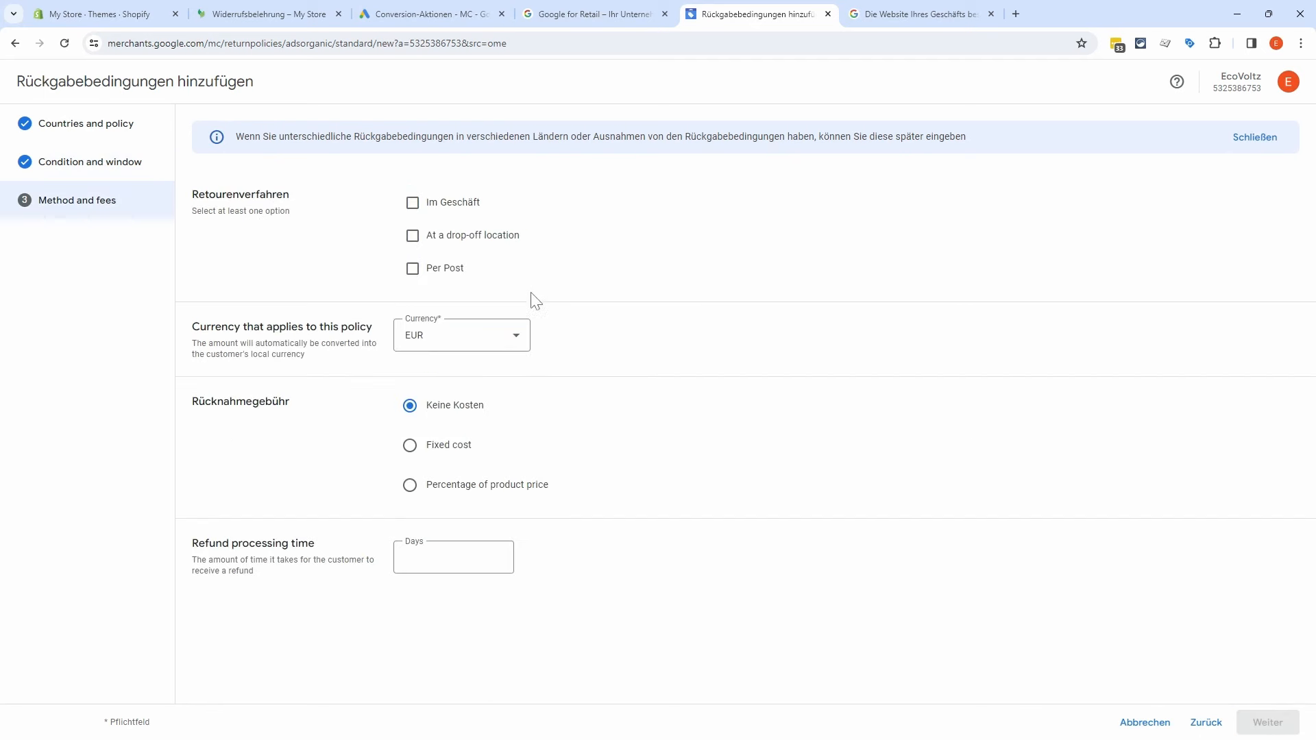
Step: Set returns to a drop-off location with no return fee in EUR and a refund processing time of 14 days
click(479, 241)
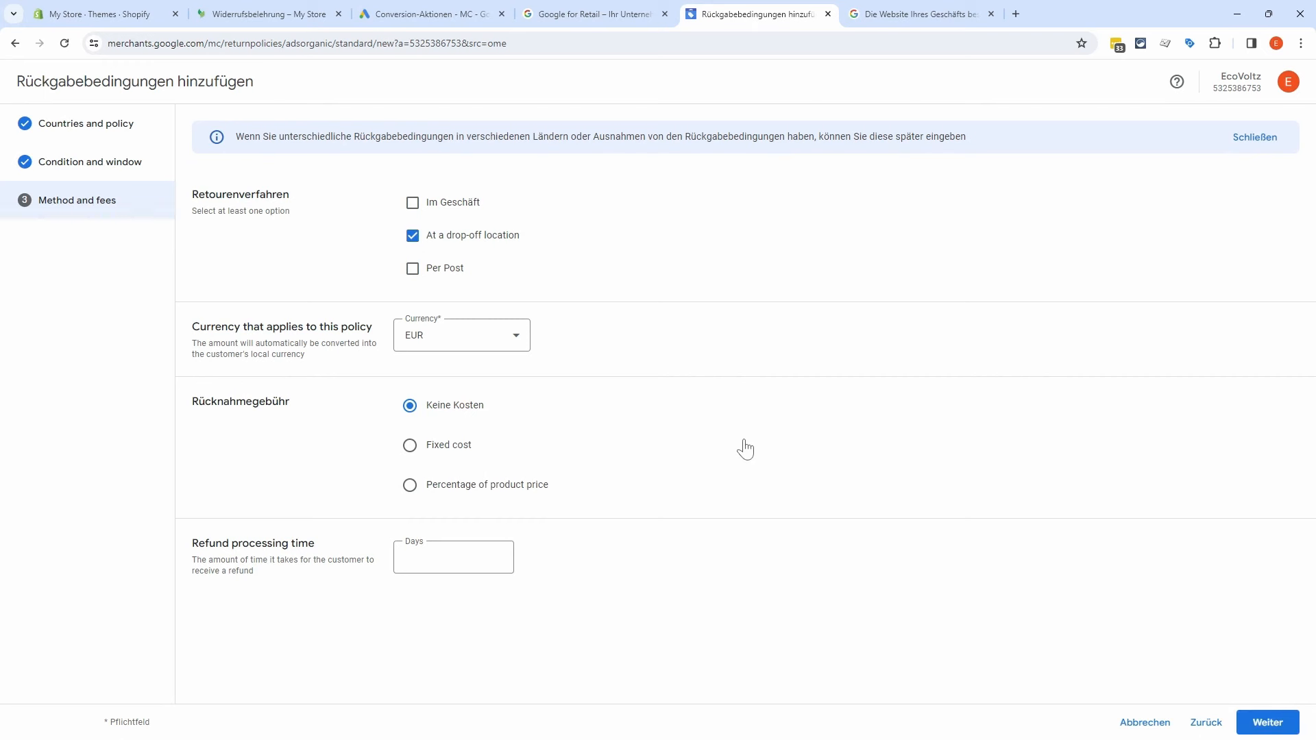
click(505, 549)
key(Tab)
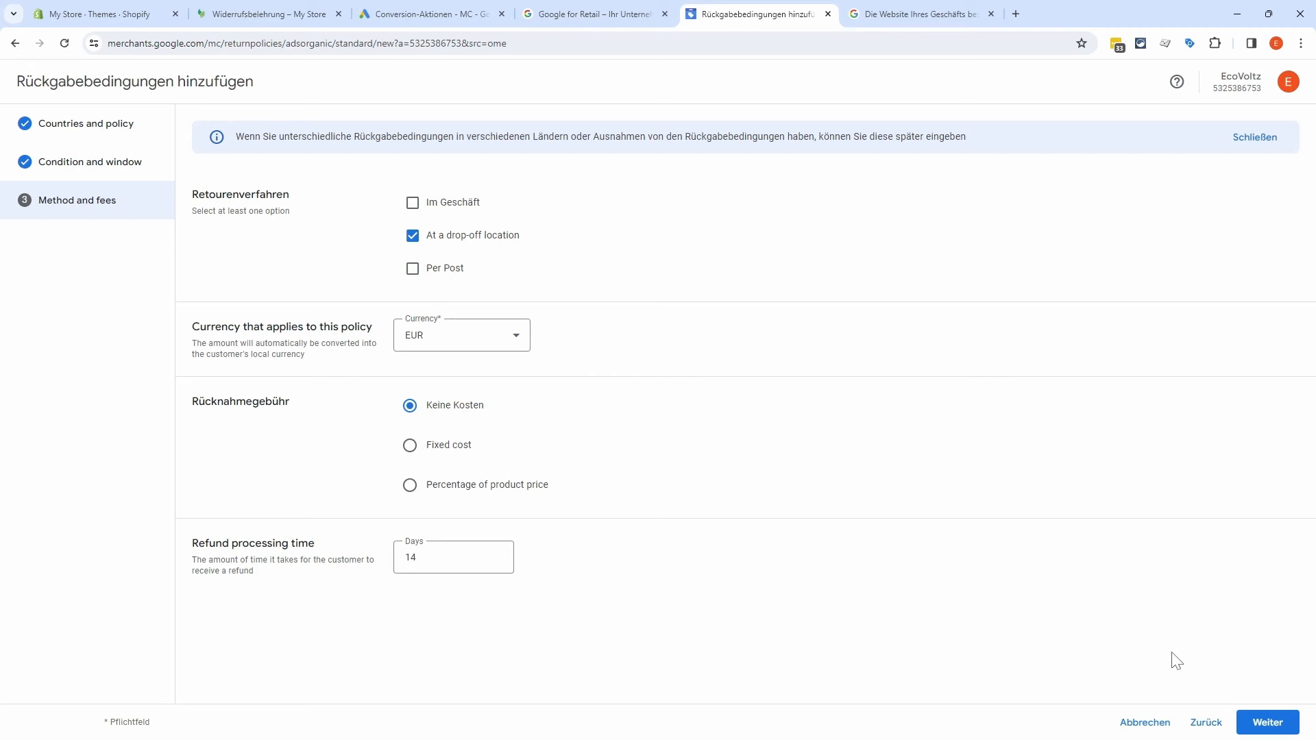
click(1267, 722)
Step: Confirm that the entered information matches the website's return policy and save the return conditions
scroll(1027, 582, down, 2)
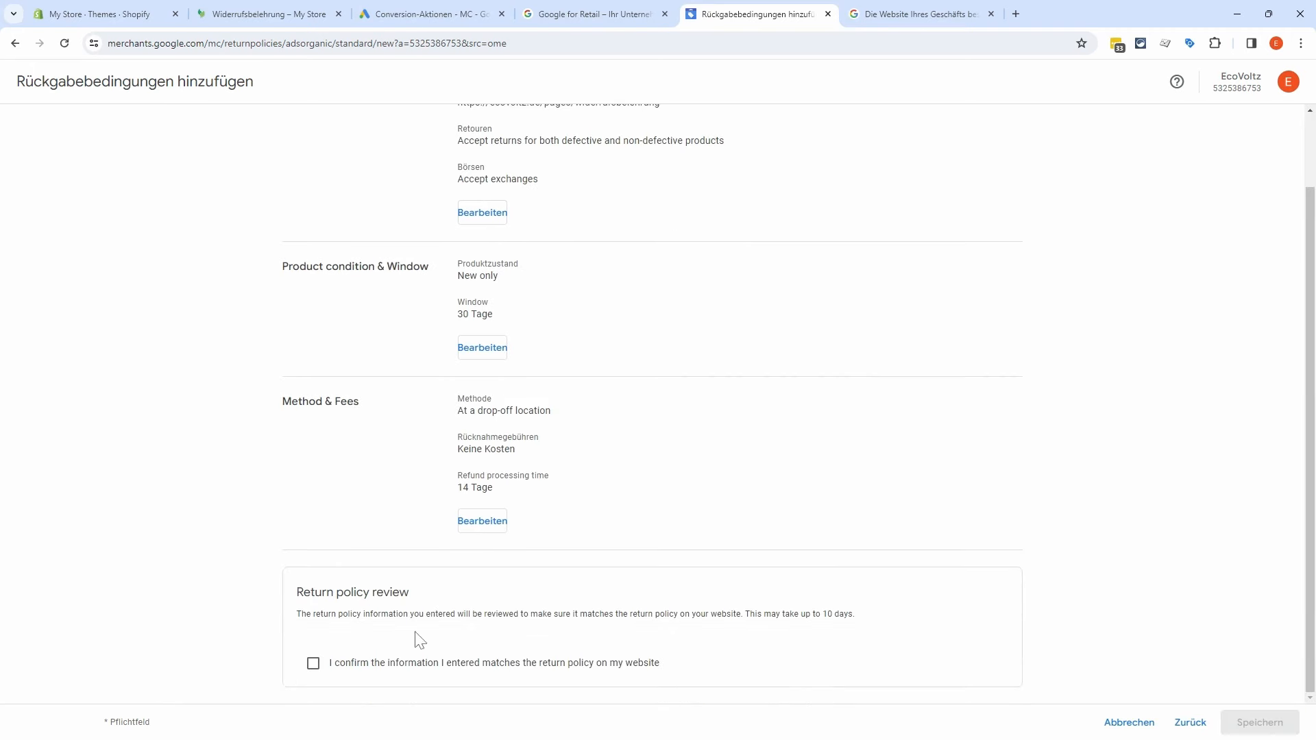
click(313, 663)
click(1256, 722)
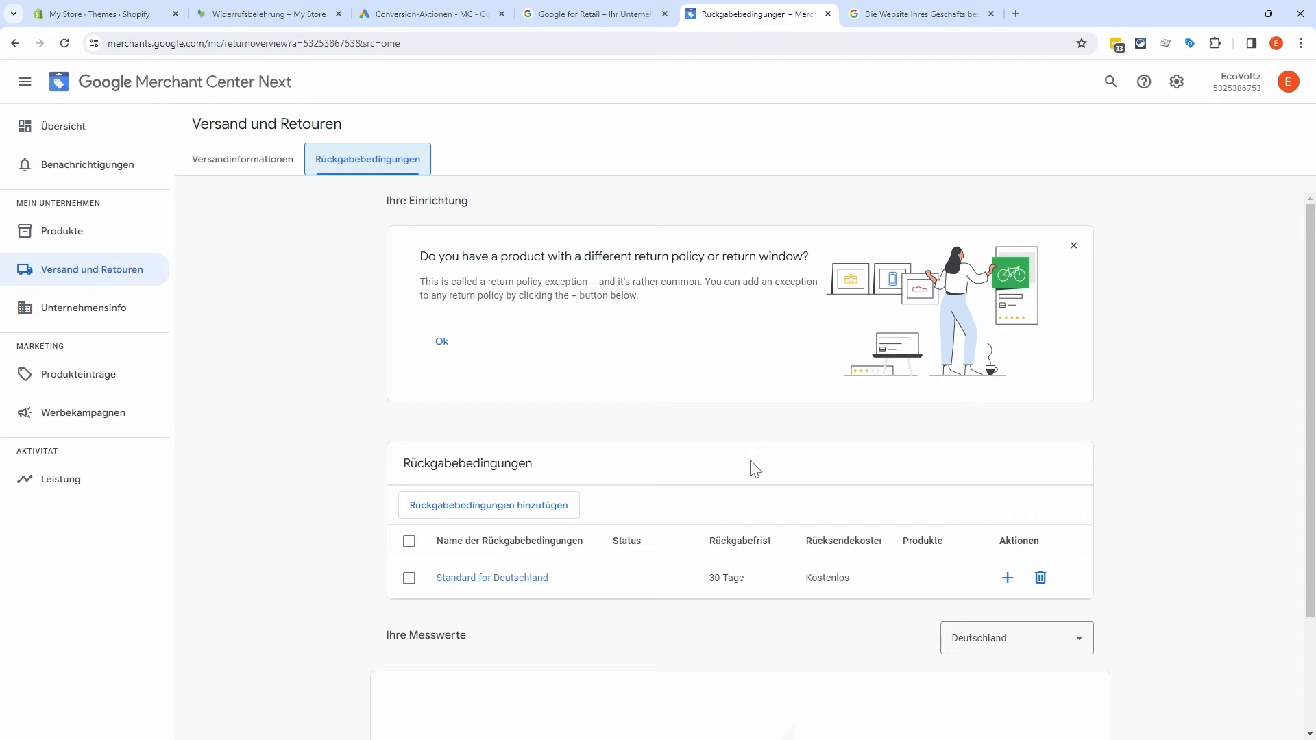
Step: Check the setup checklist on the overview page and start adding products to Merchant Center
click(99, 241)
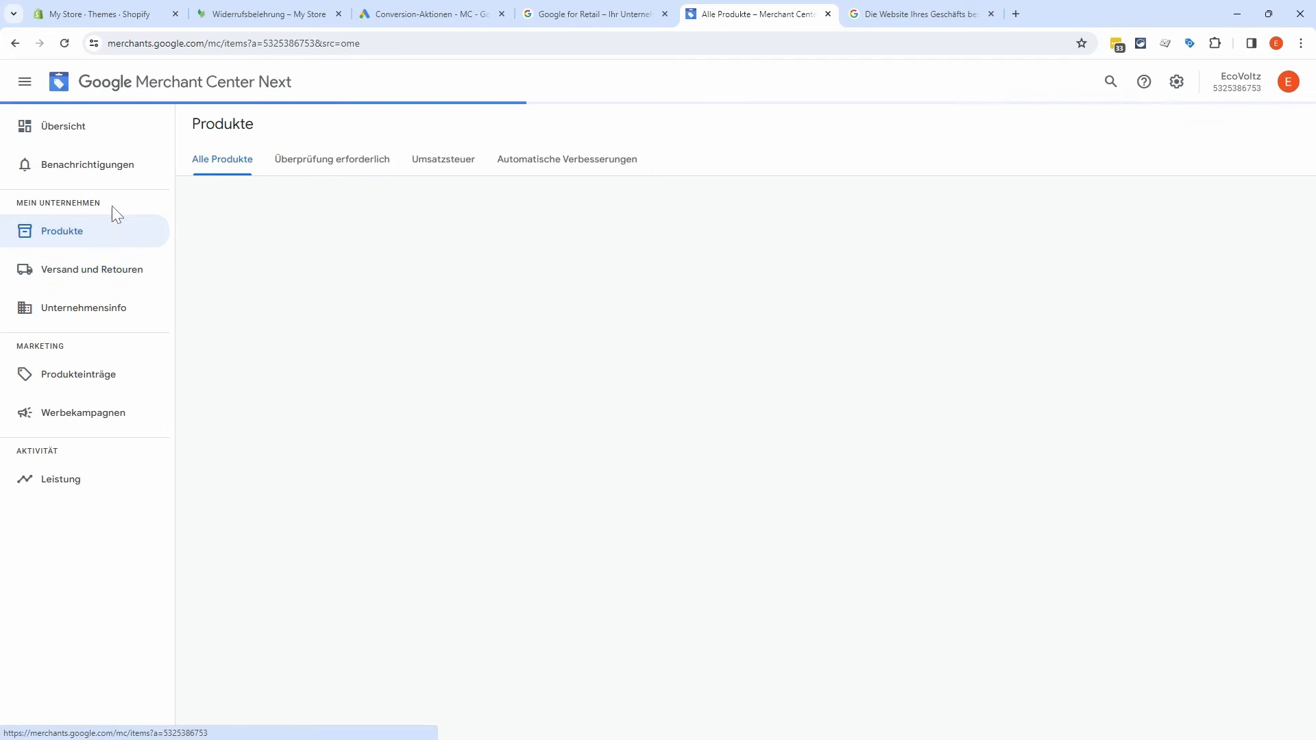
click(81, 135)
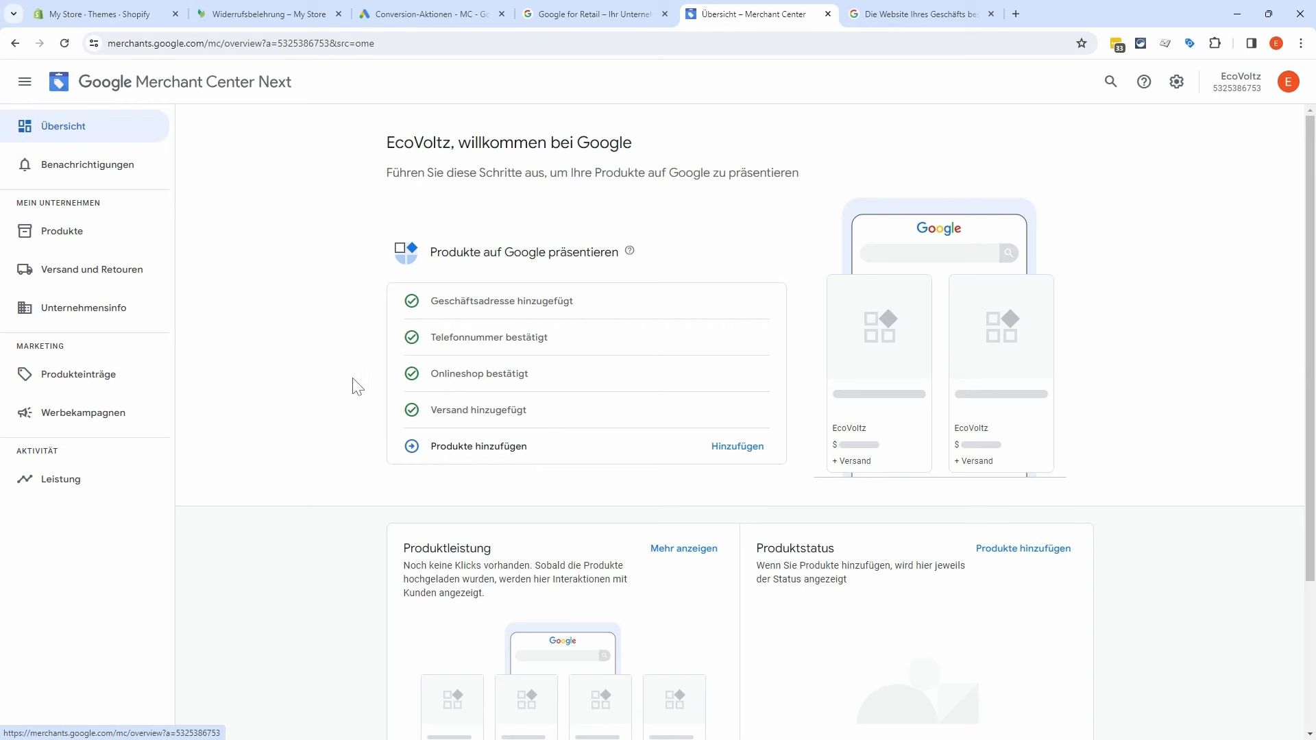
click(104, 231)
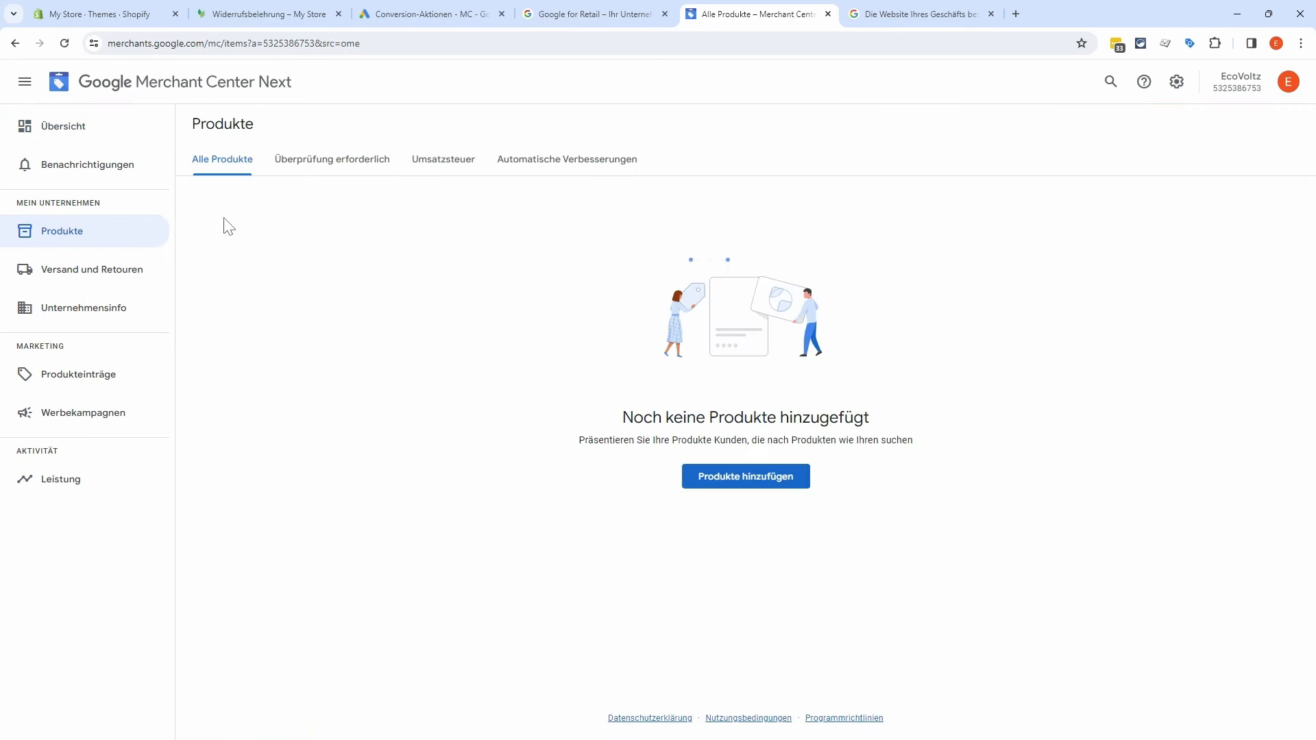
click(735, 483)
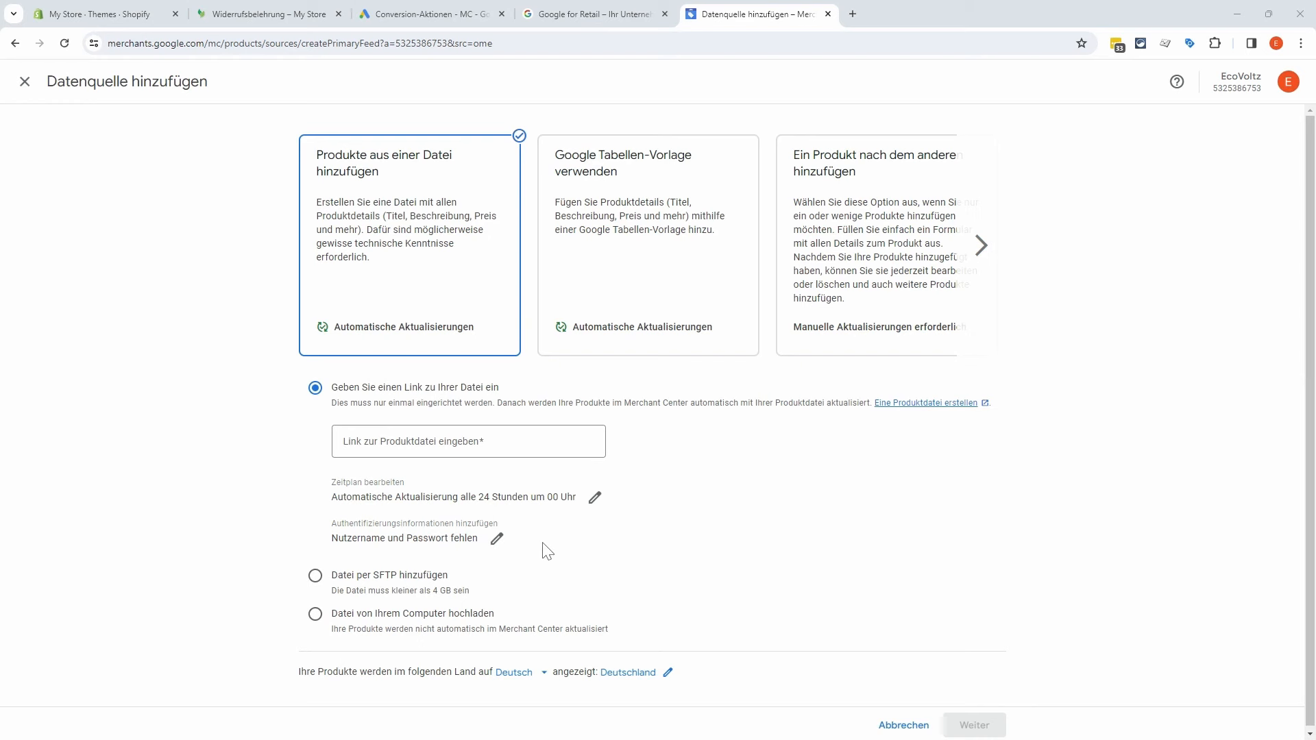
Step: Look through the data source options for adding products: Google Sheets template, one product at a time, and the API
click(657, 272)
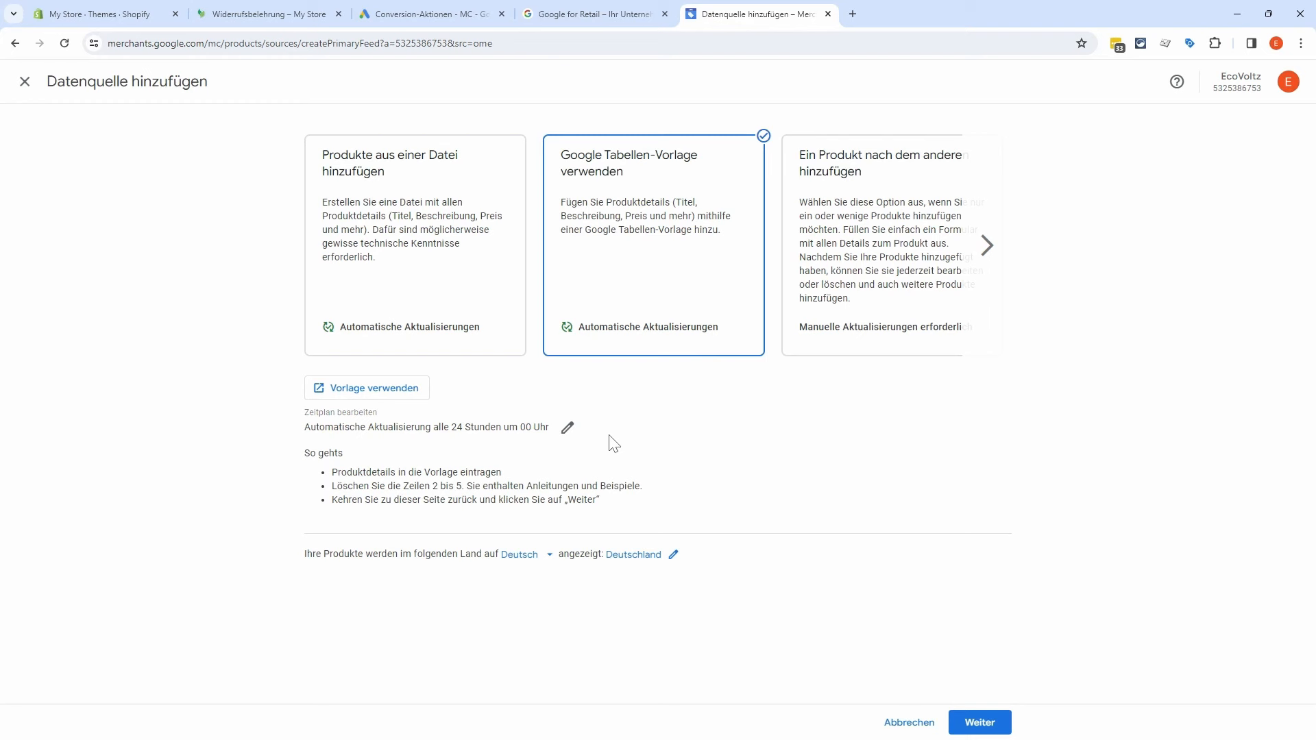
click(863, 329)
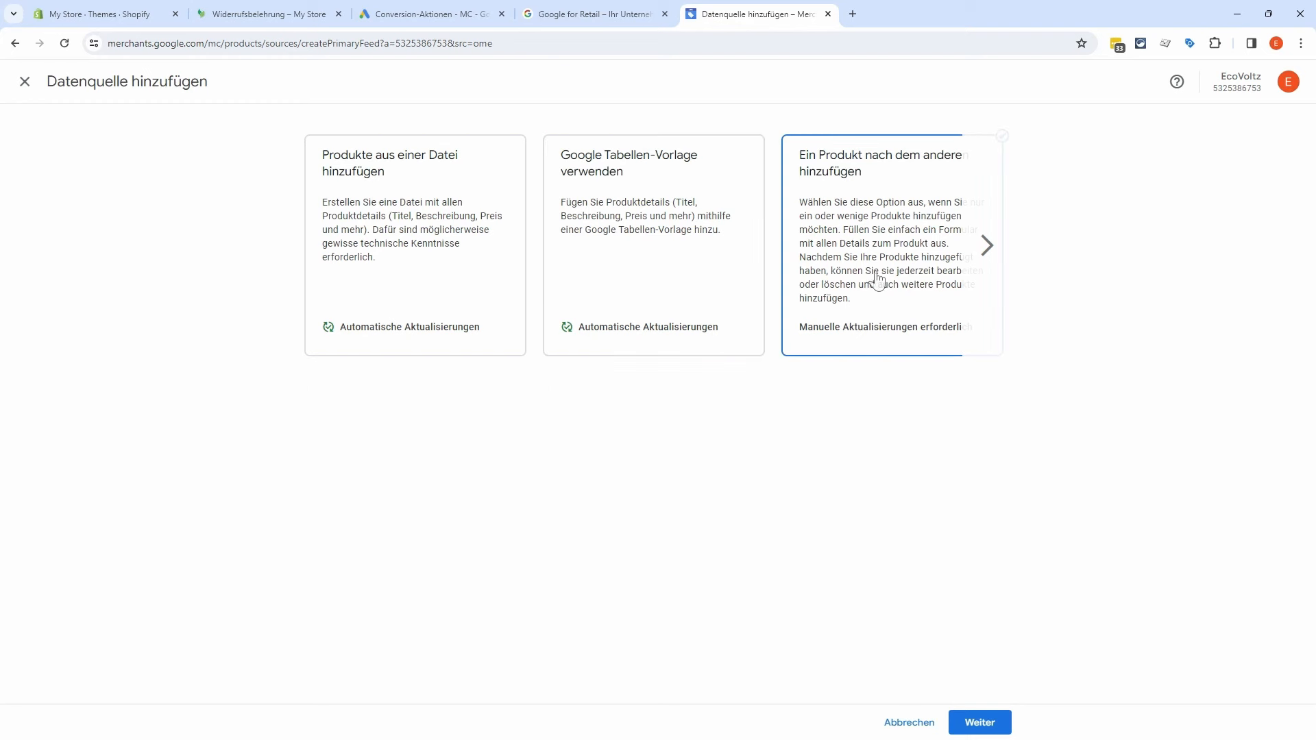
click(986, 247)
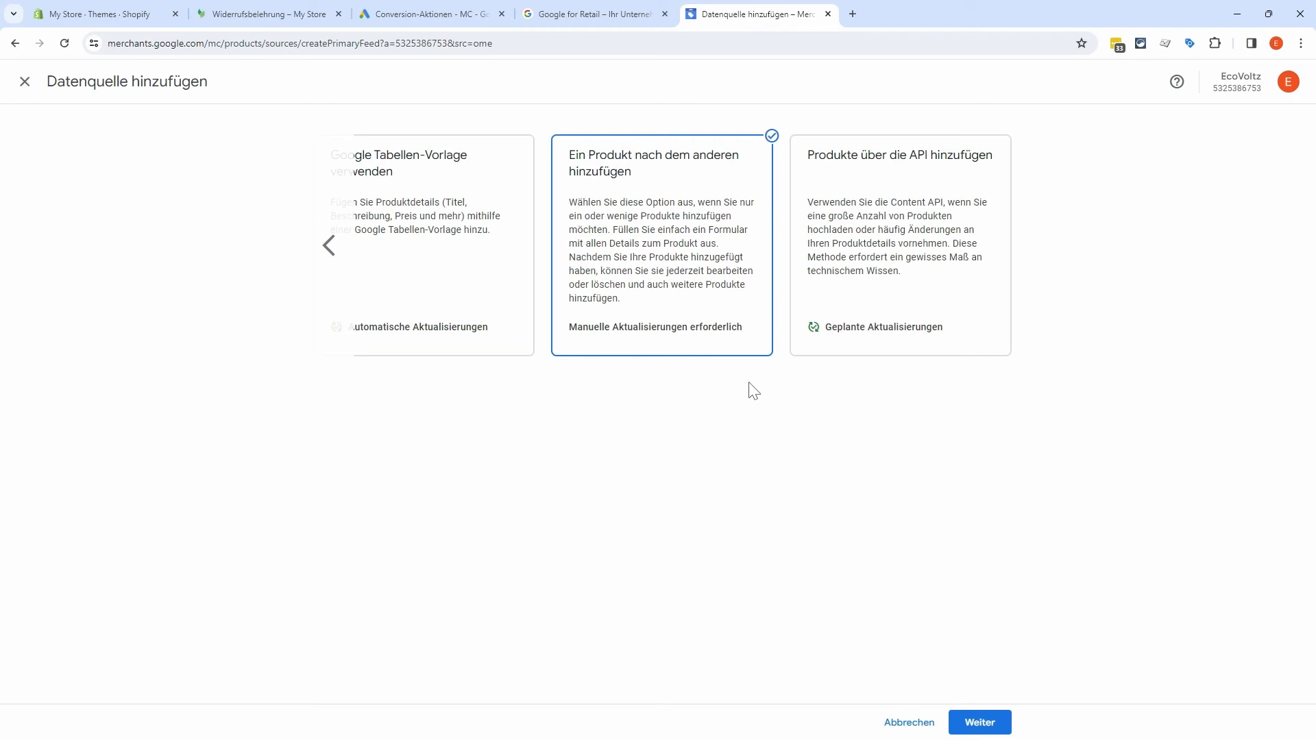
click(938, 291)
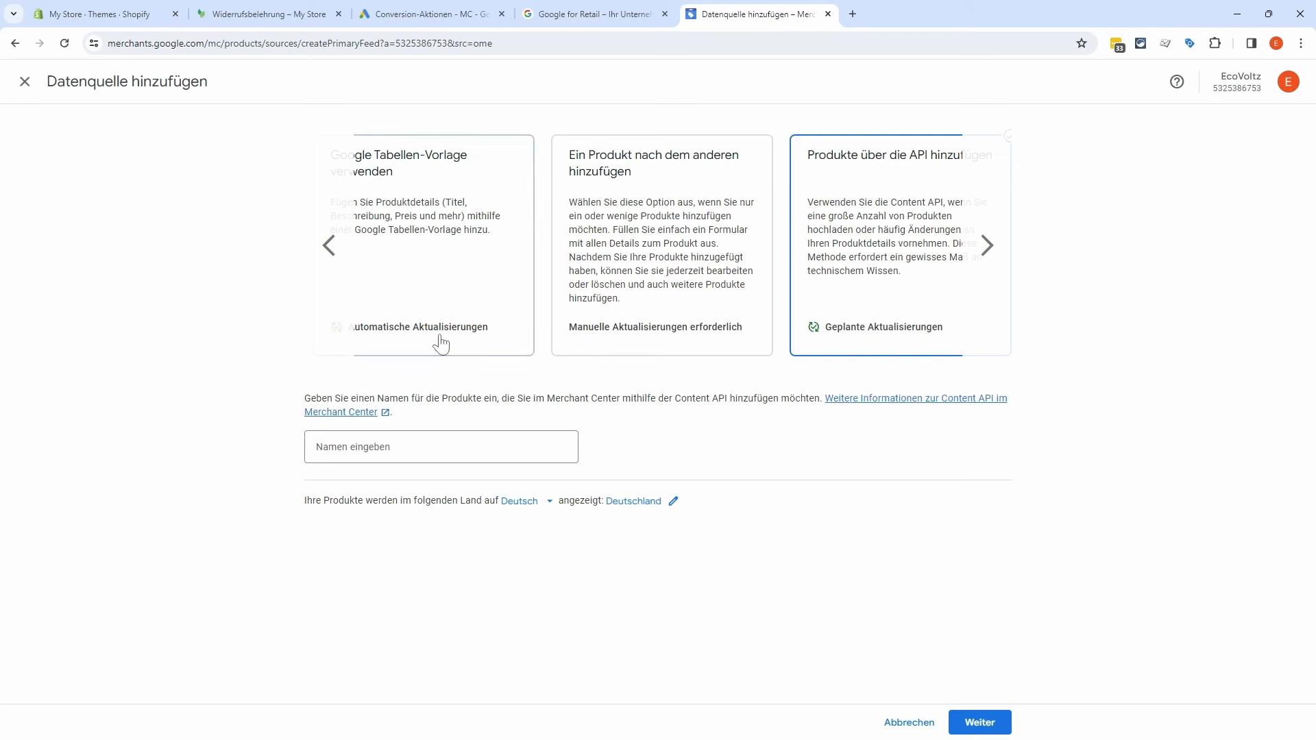
click(332, 248)
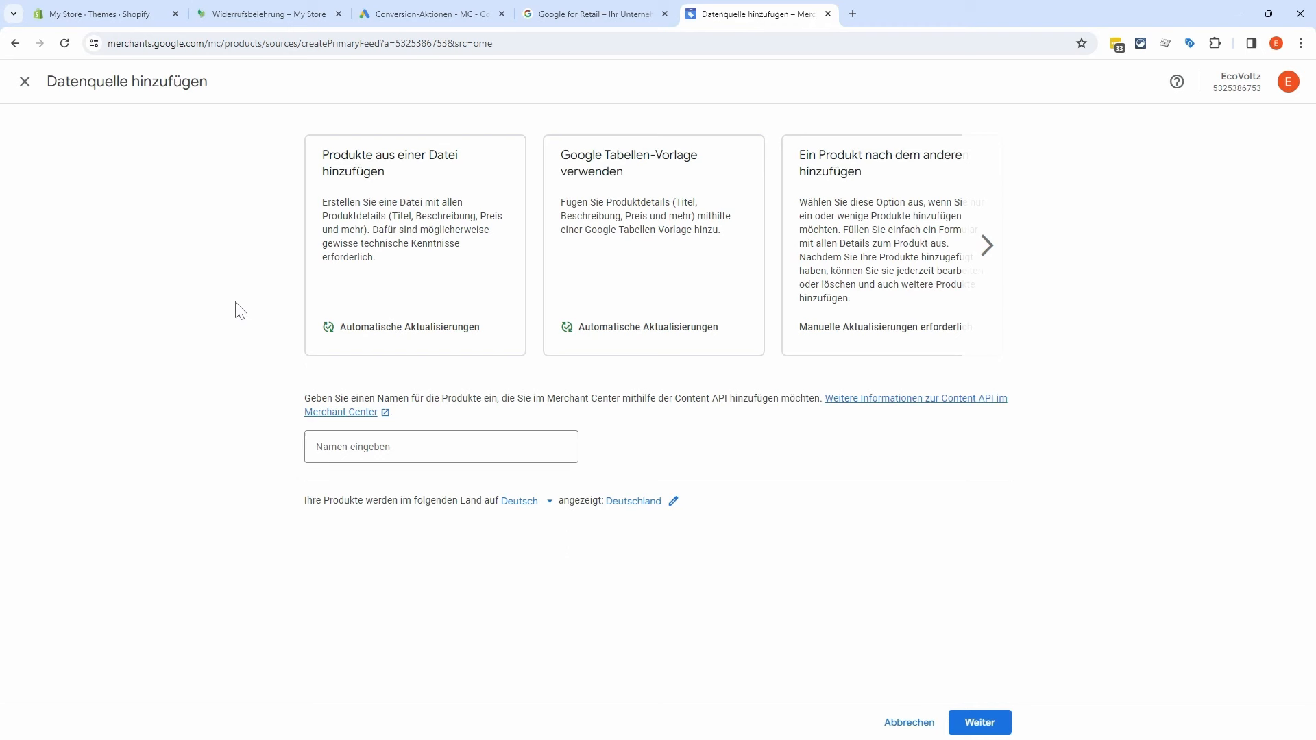
Step: Switch to the Shopify admin, go to the Apps und Vertriebskanäle settings and open the Shopify App Store
click(109, 15)
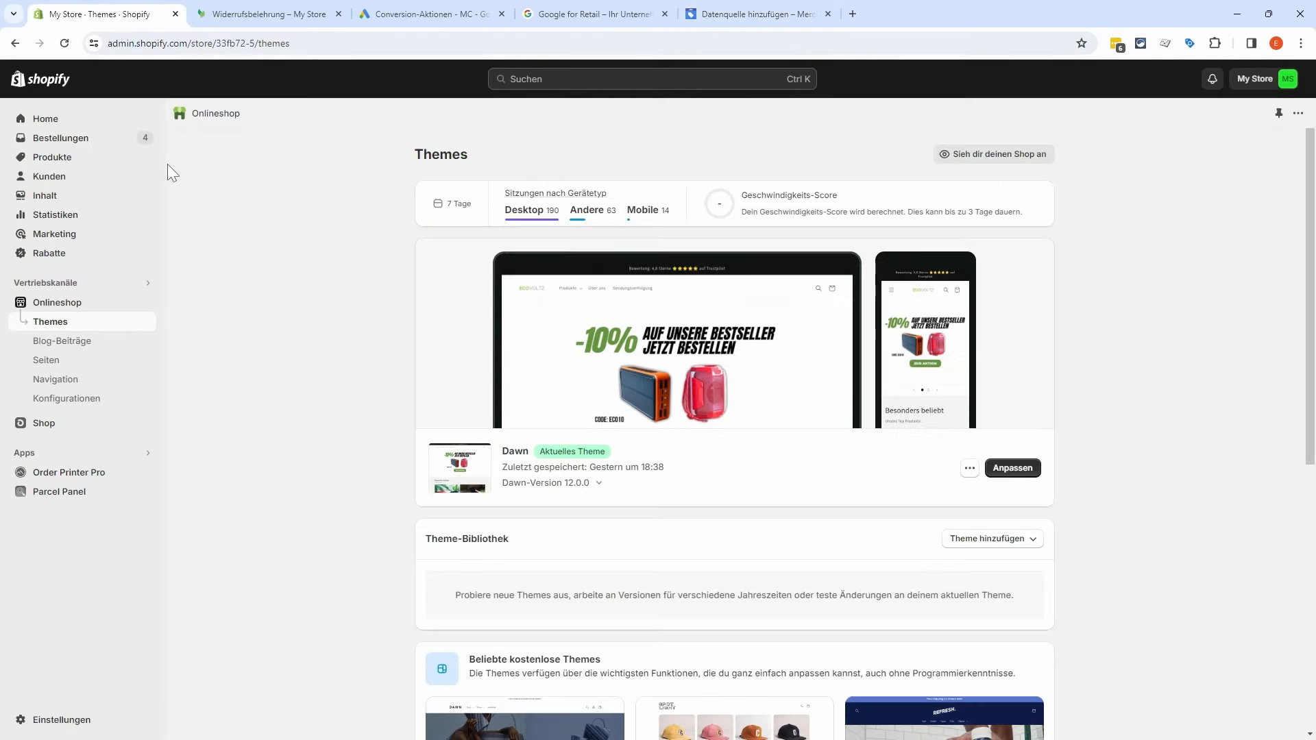
click(62, 719)
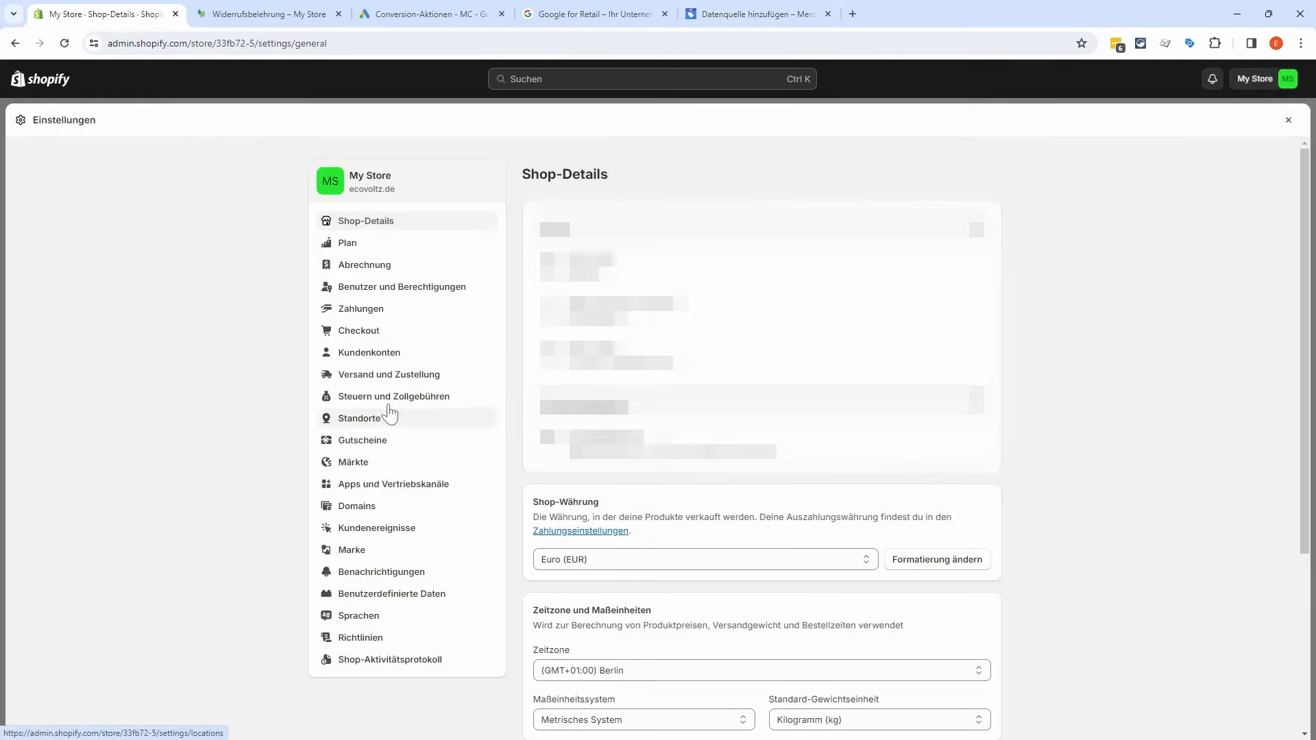
click(399, 486)
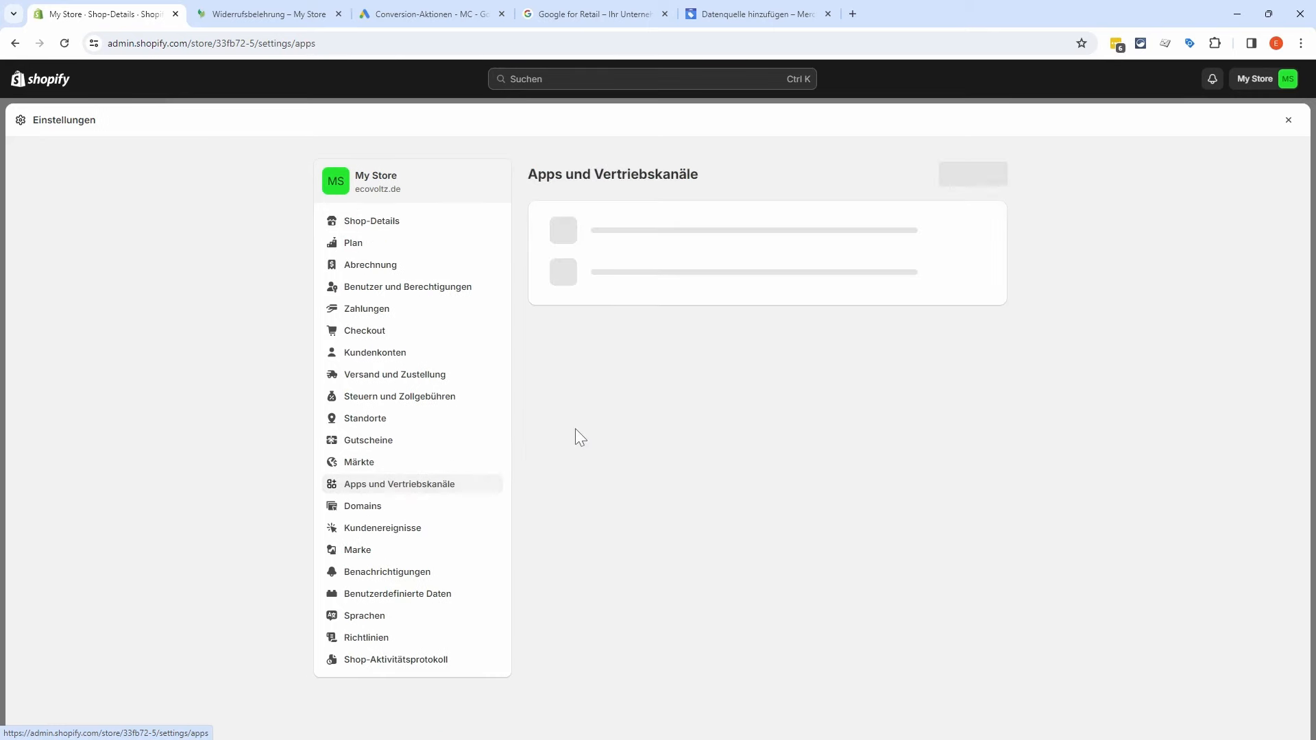
click(981, 176)
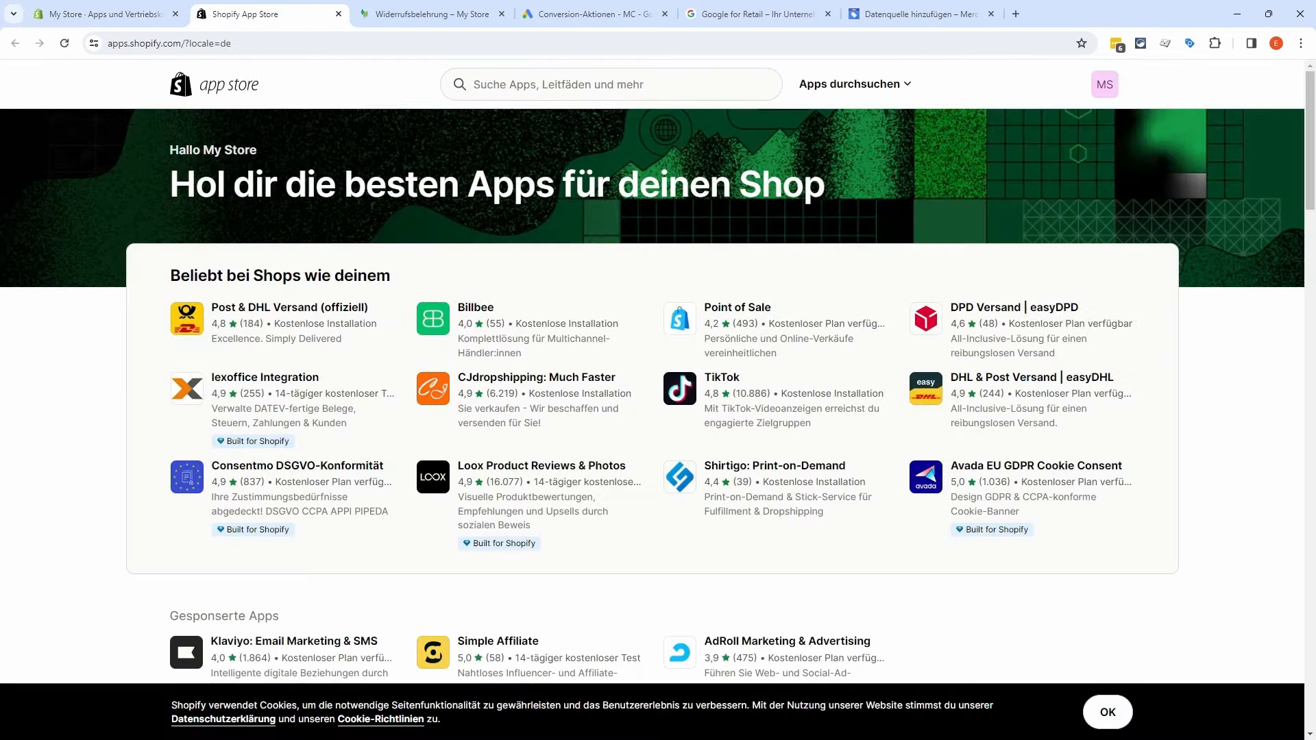
Step: Search the app store for "multiple google shopping feed" and open the Multifeed Google Shopping Feed app page
click(557, 84)
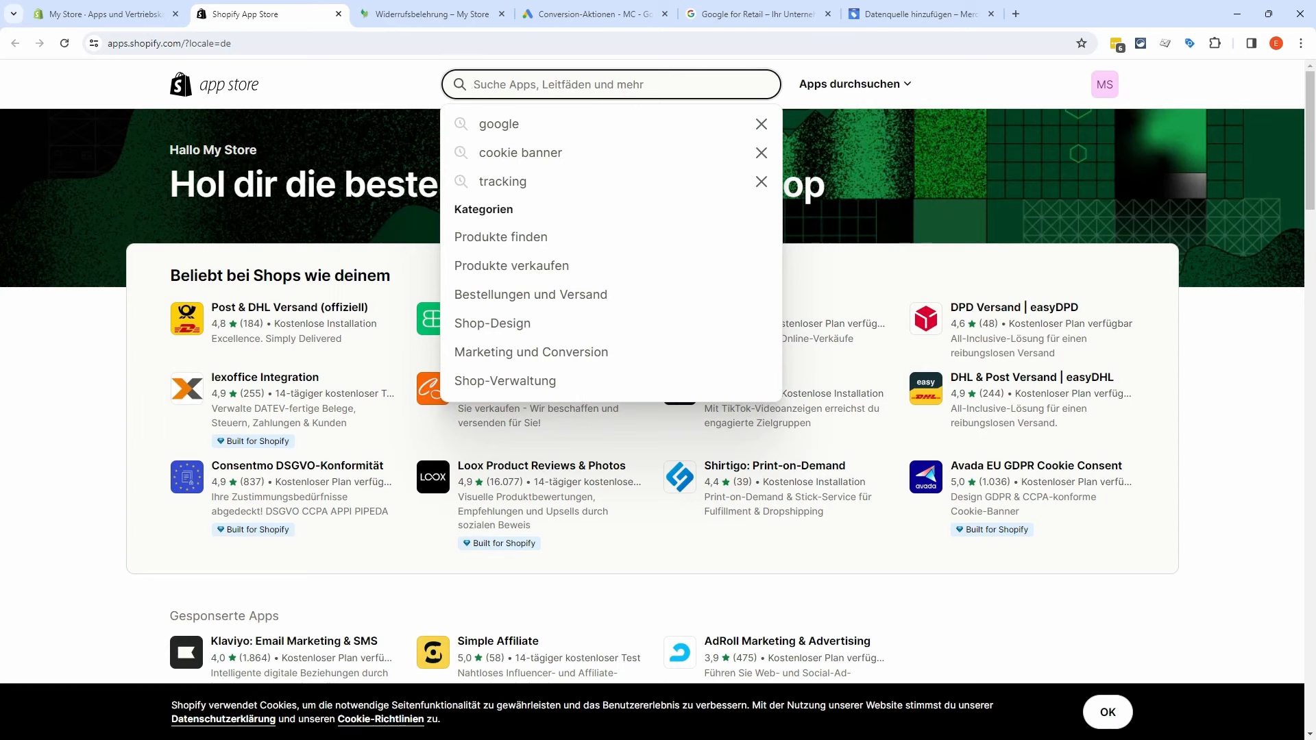
text(multiple)
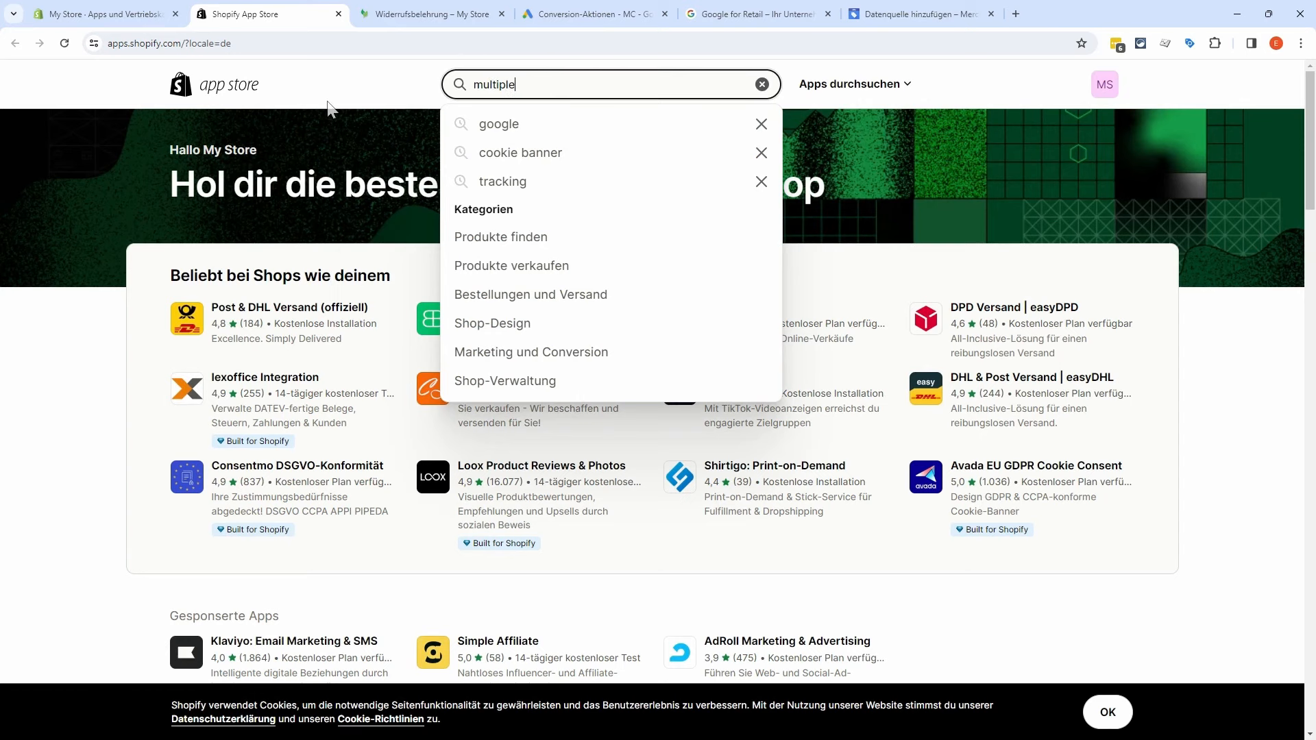
text( google shopping feed)
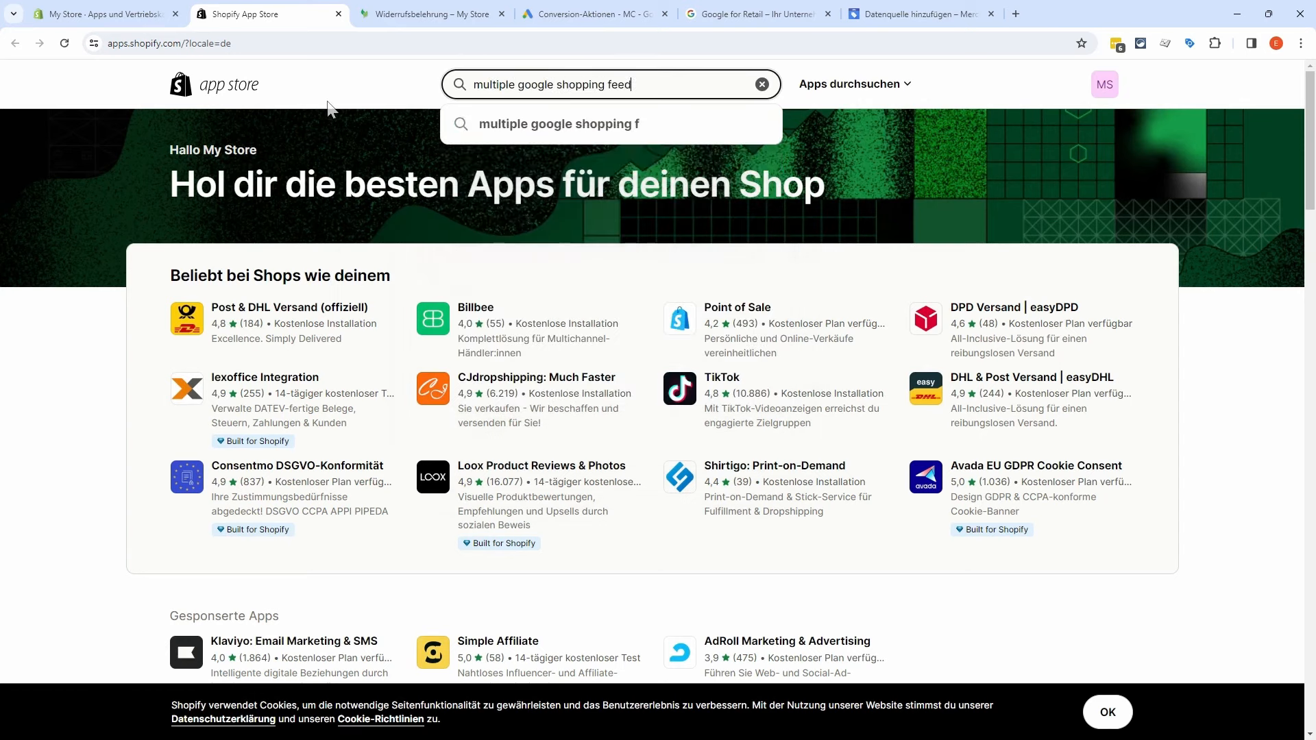
key(Return)
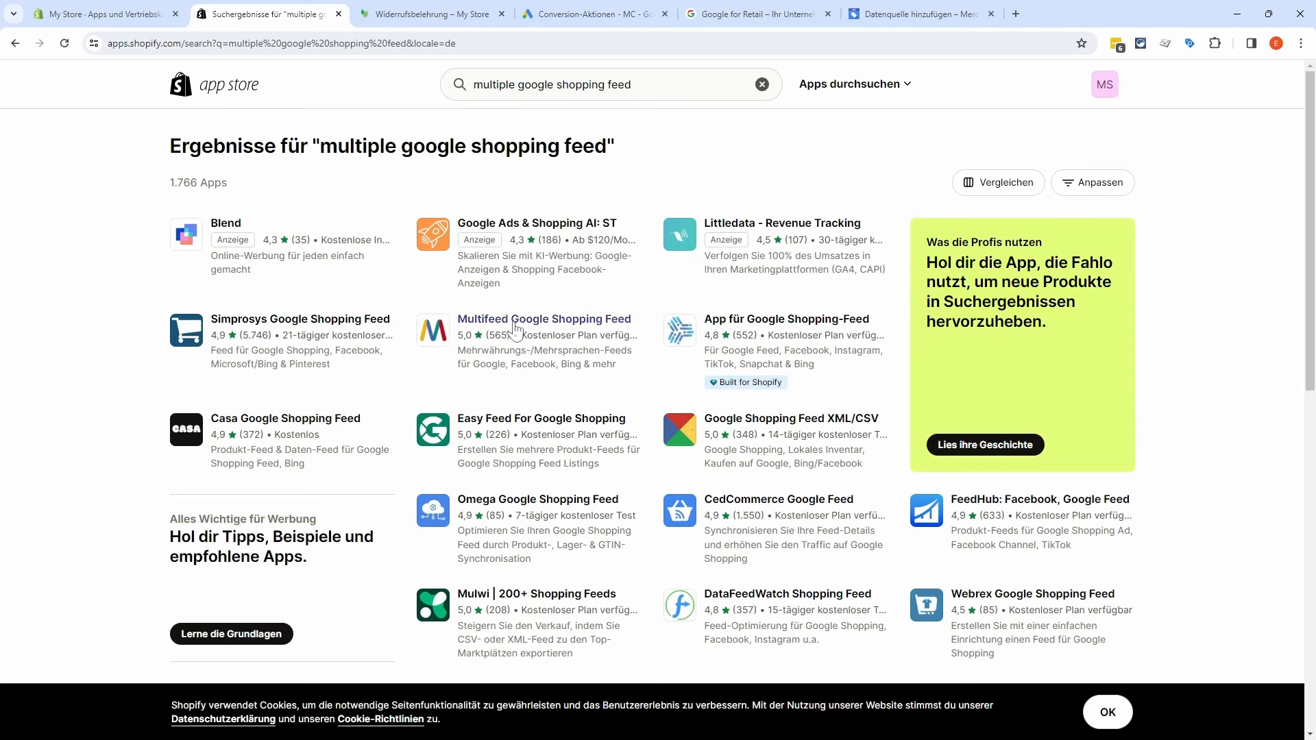
click(581, 357)
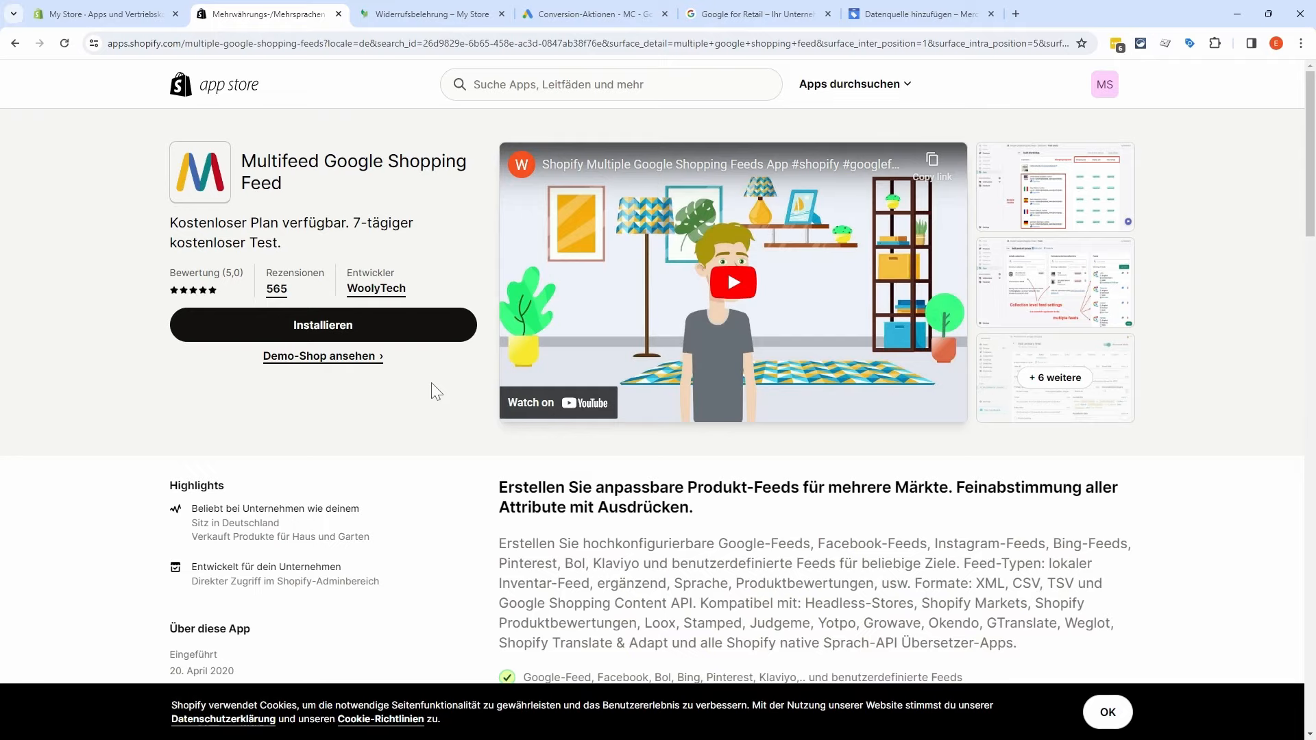
Step: Review the app's pricing plans, especially the product limit of the free plan
scroll(430, 385, down, 15)
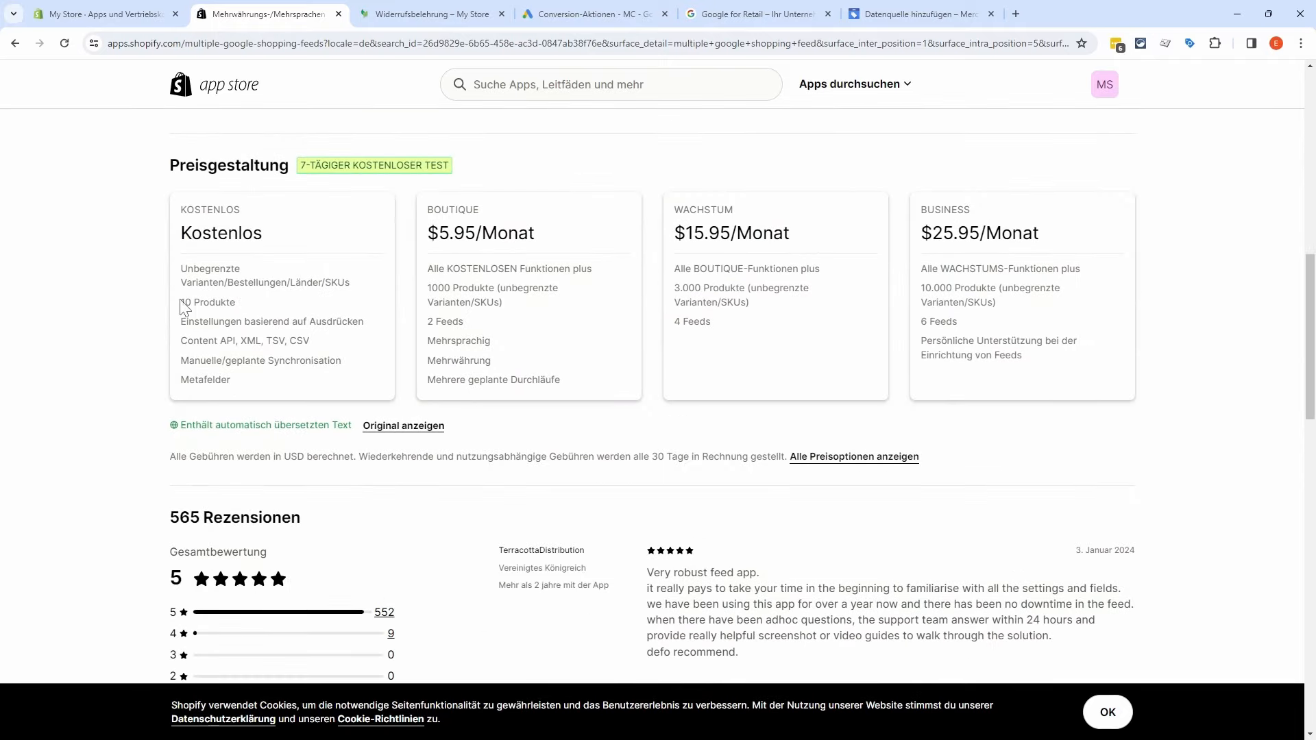
drag(183, 307, 250, 307)
click(254, 307)
scroll(413, 296, up, 10)
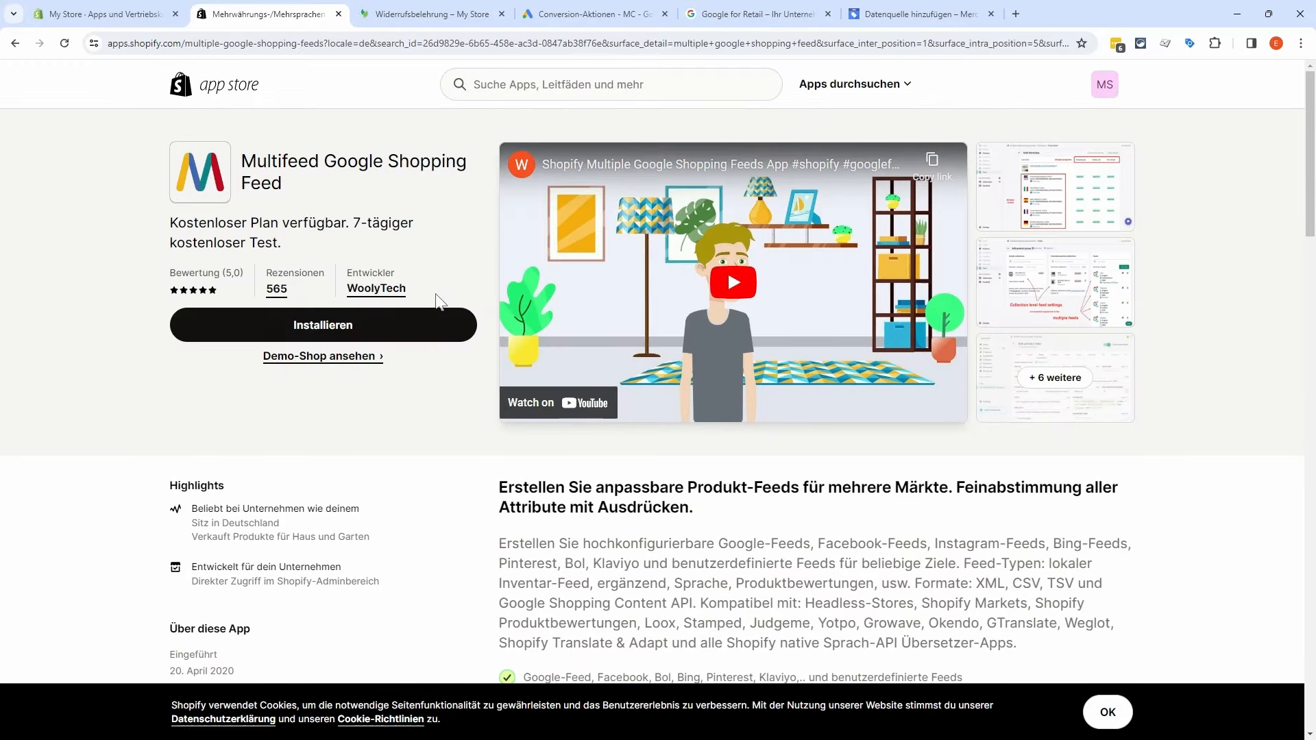
Step: Install the Multifeed Google Shopping Feed app in the store and approve its requested data access
click(389, 336)
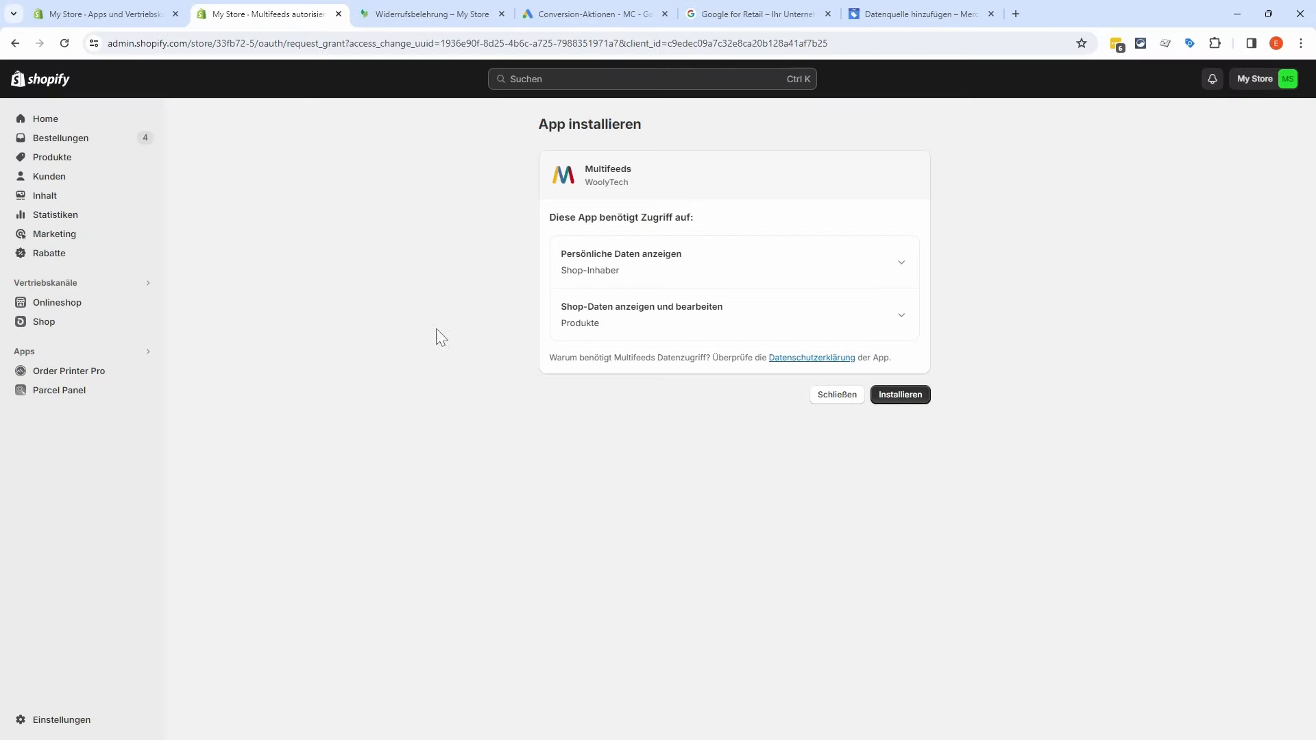
click(911, 401)
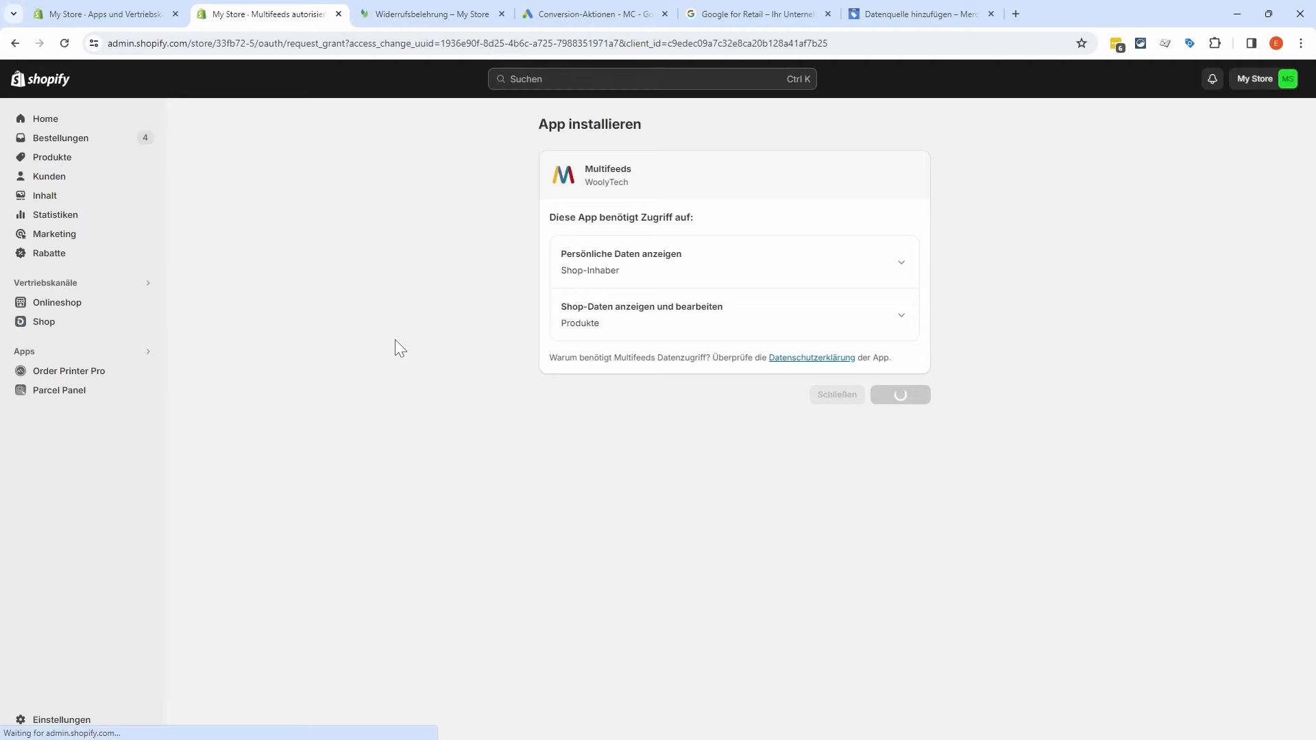
click(146, 421)
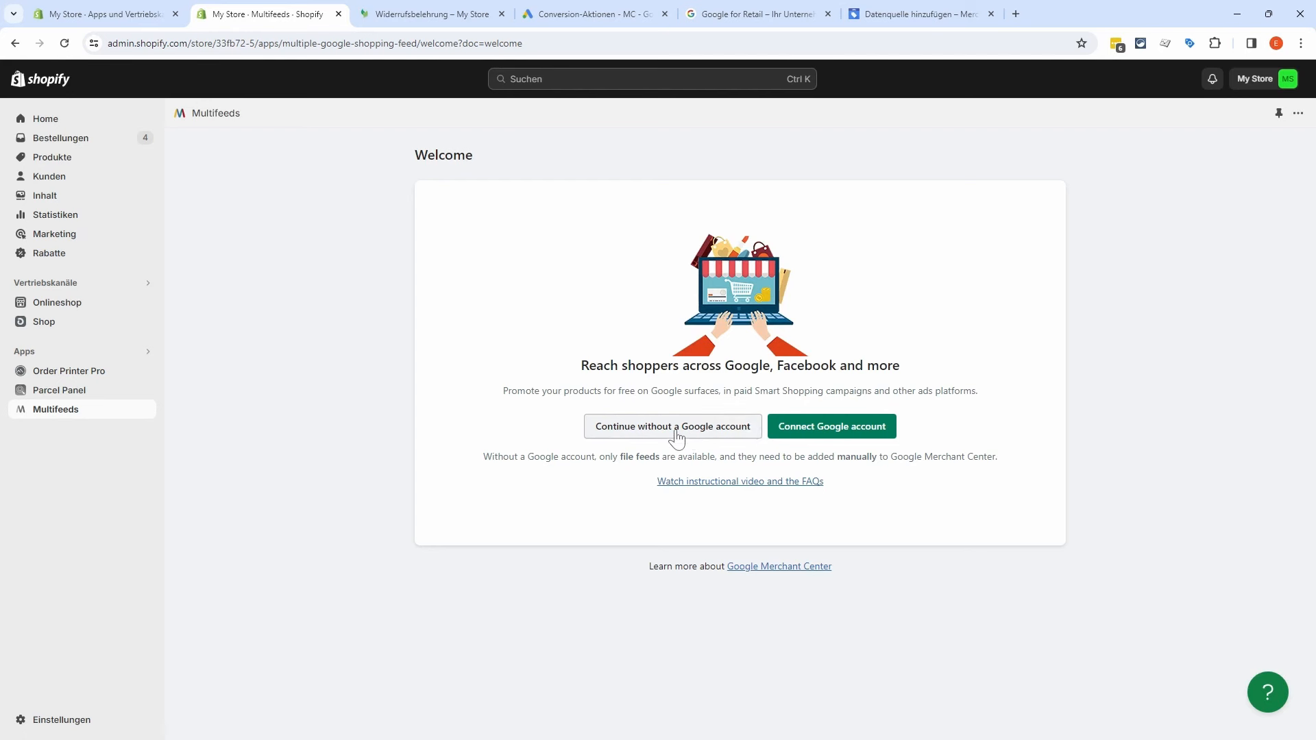
Step: Connect the Google account to Multifeeds and start a new Google Shopping feed of the Primary type
click(853, 435)
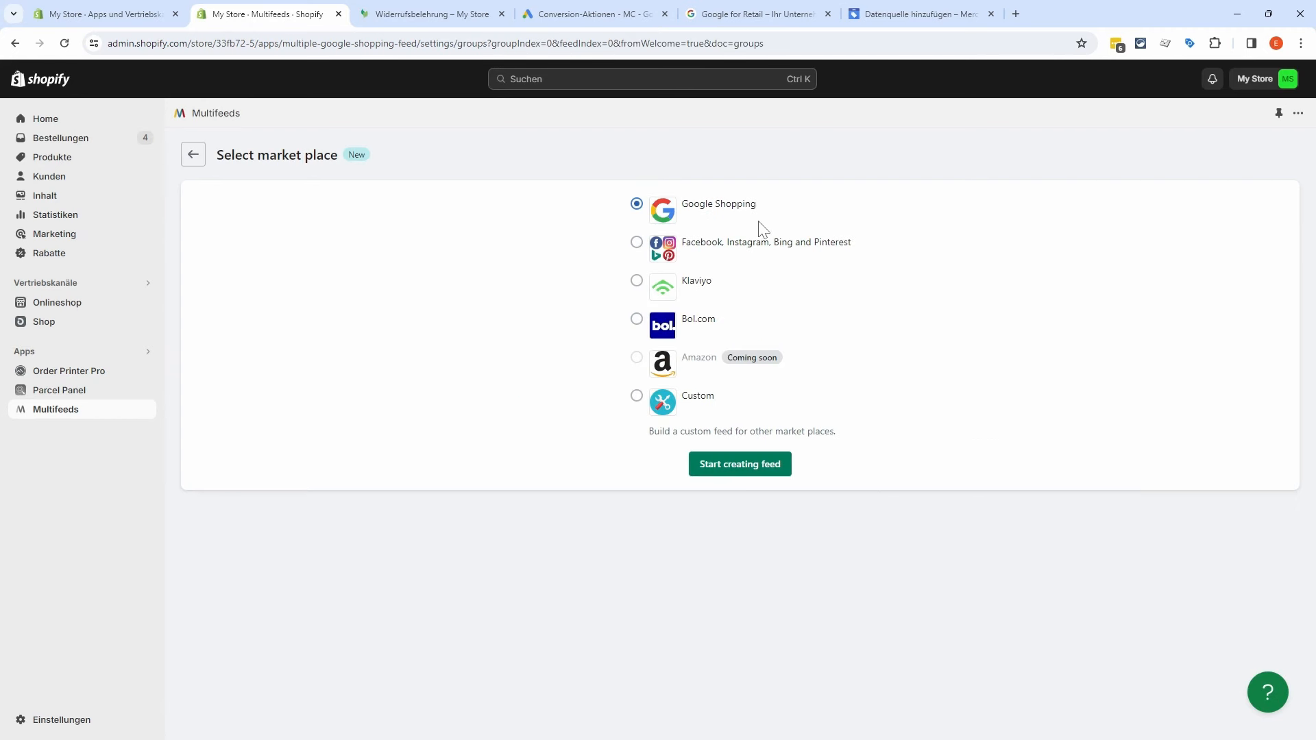
click(751, 473)
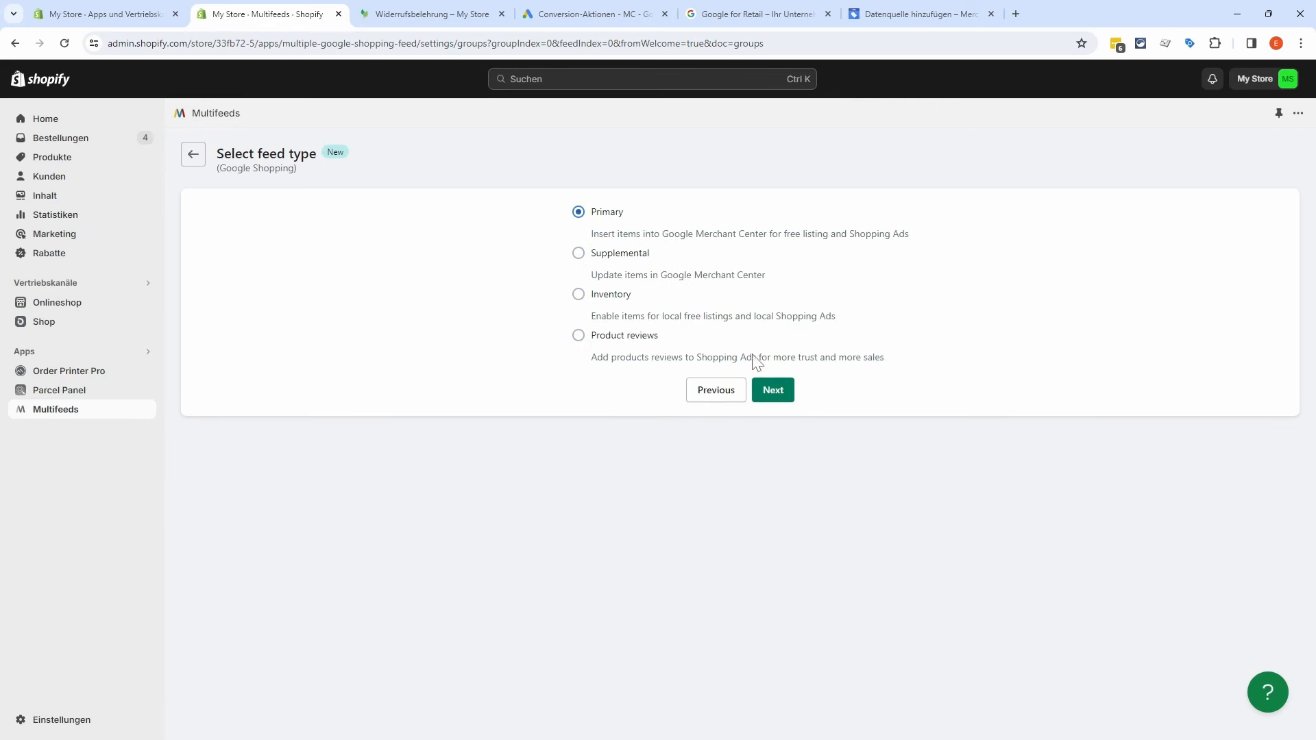
click(774, 396)
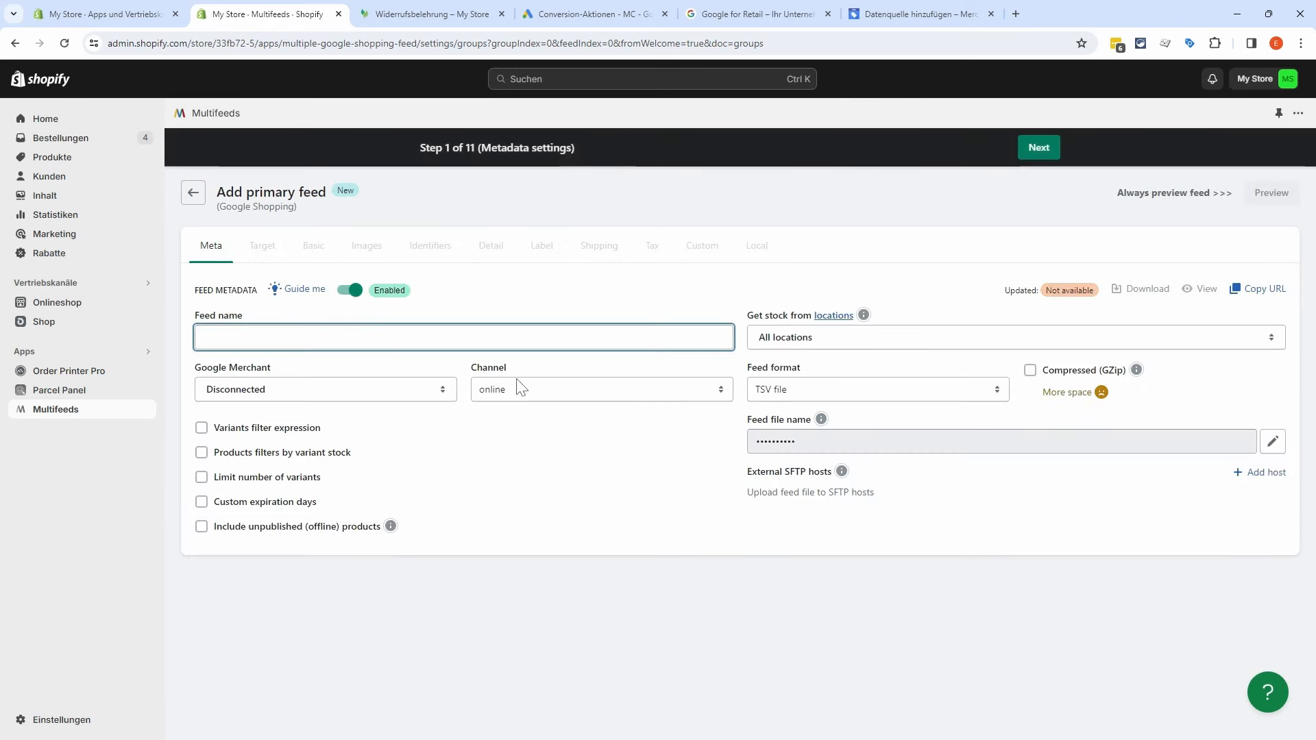
Step: Name the feed "Multifeeds V1", link it to the EcoVoltz merchant account and continue to the target settings
text(Multifeeds V1)
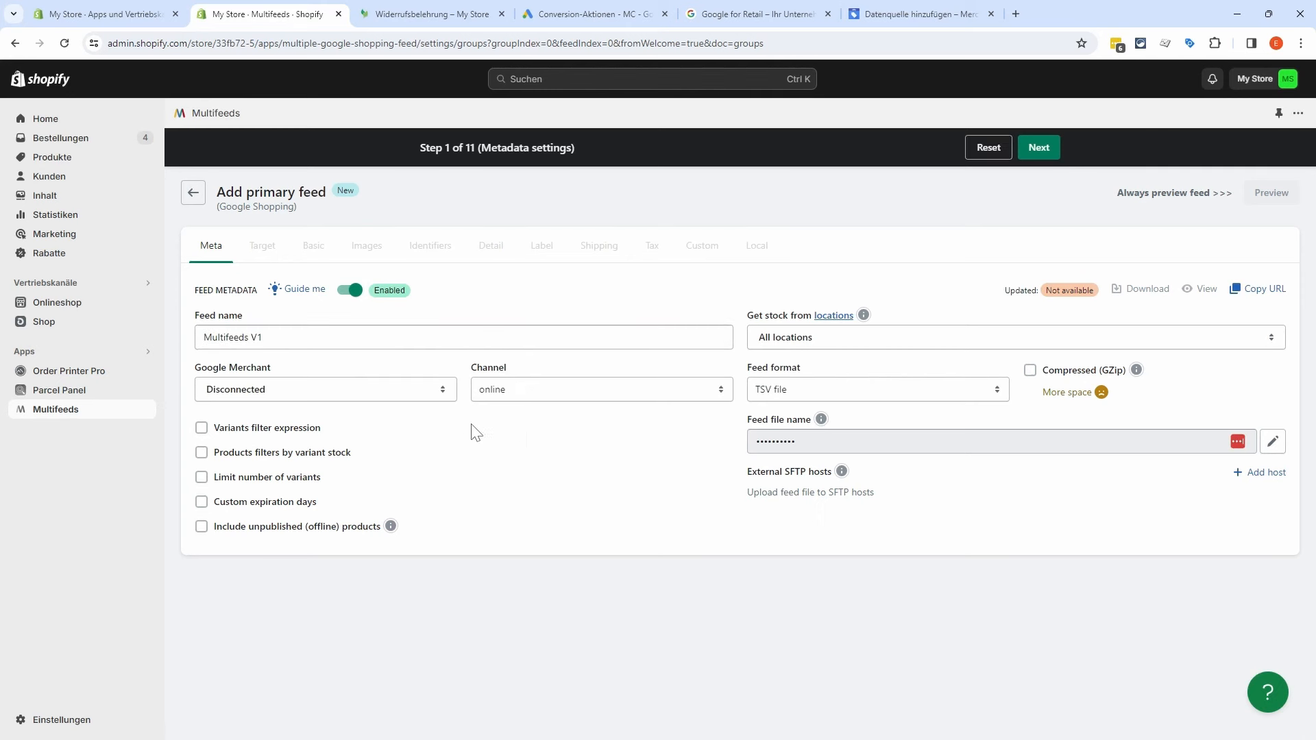
click(421, 399)
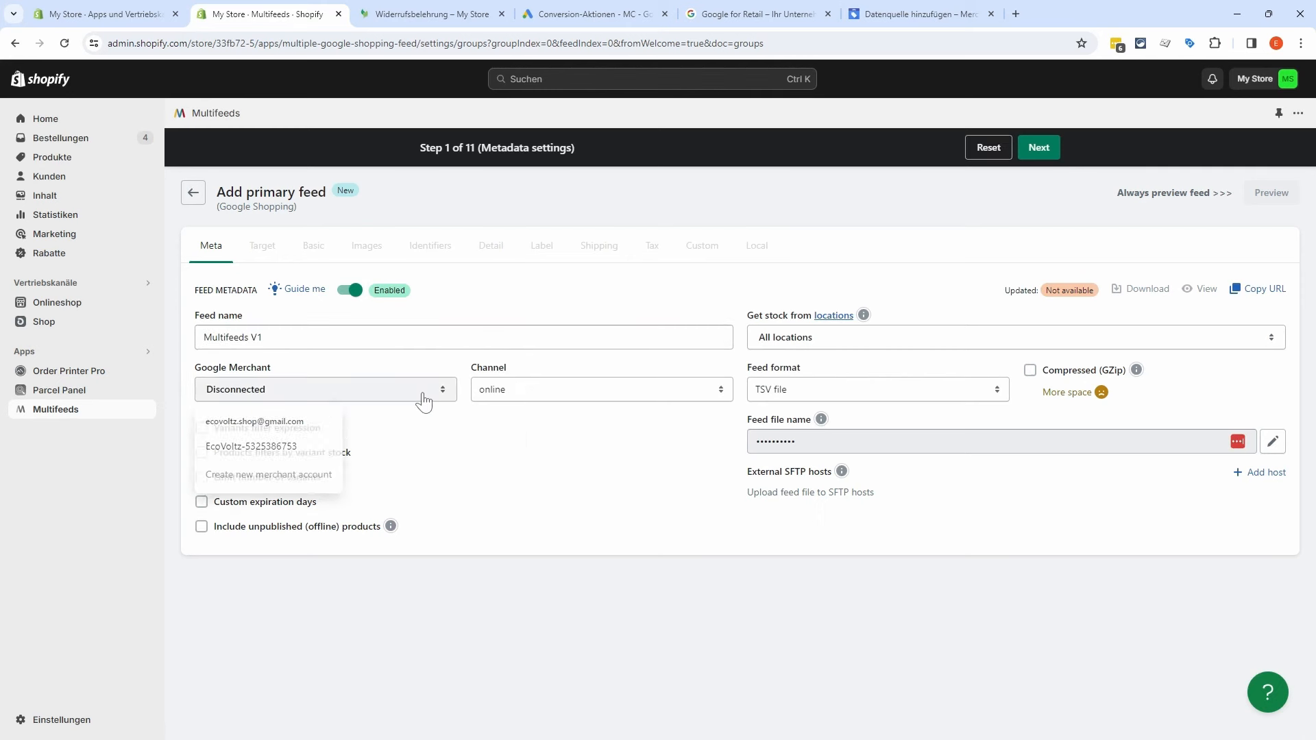
click(267, 452)
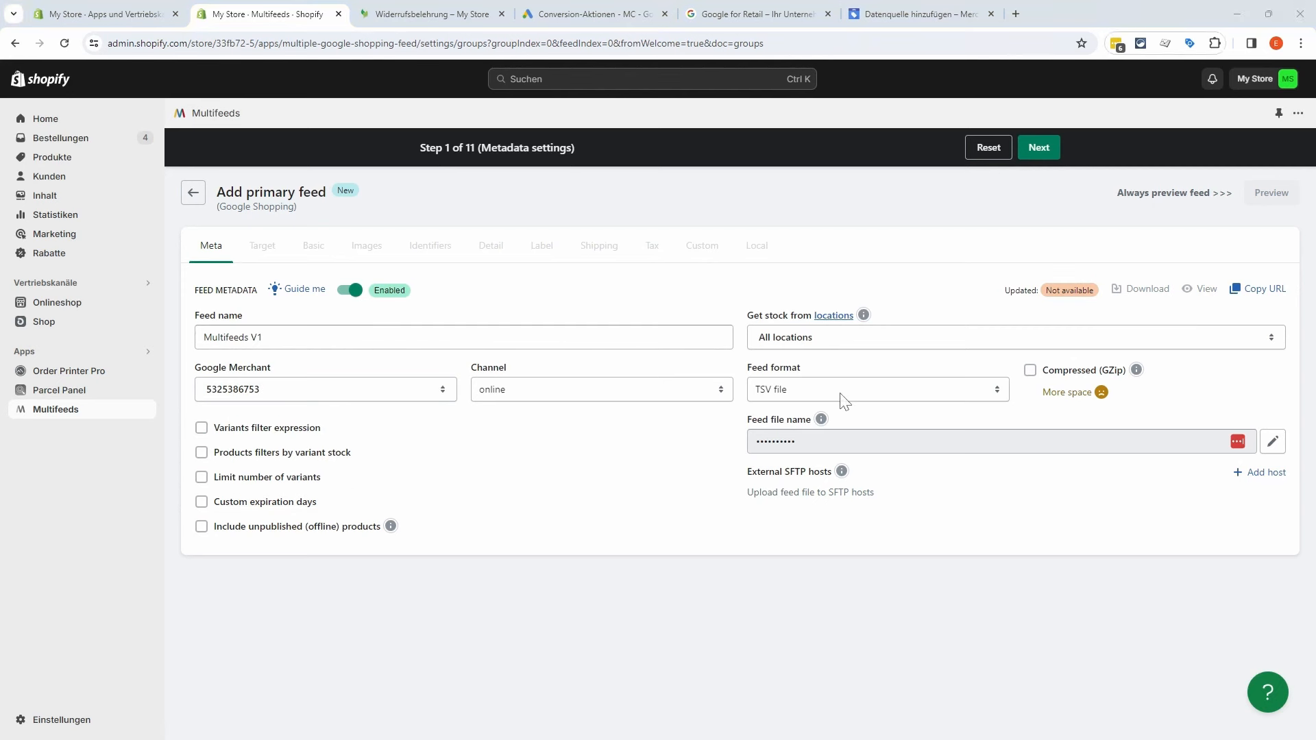
click(1039, 148)
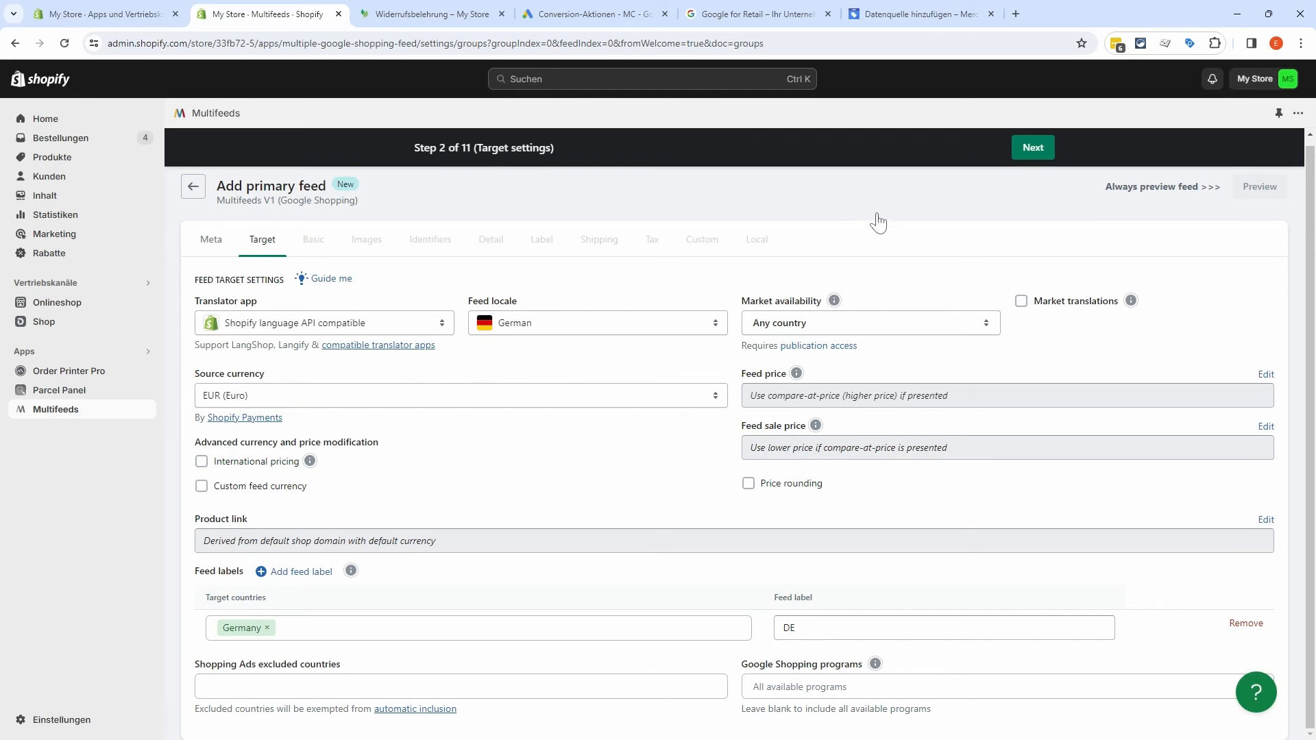
Step: Accept the default feed settings from target through local, with Germany as target country, and finish creating the primary feed
click(1037, 152)
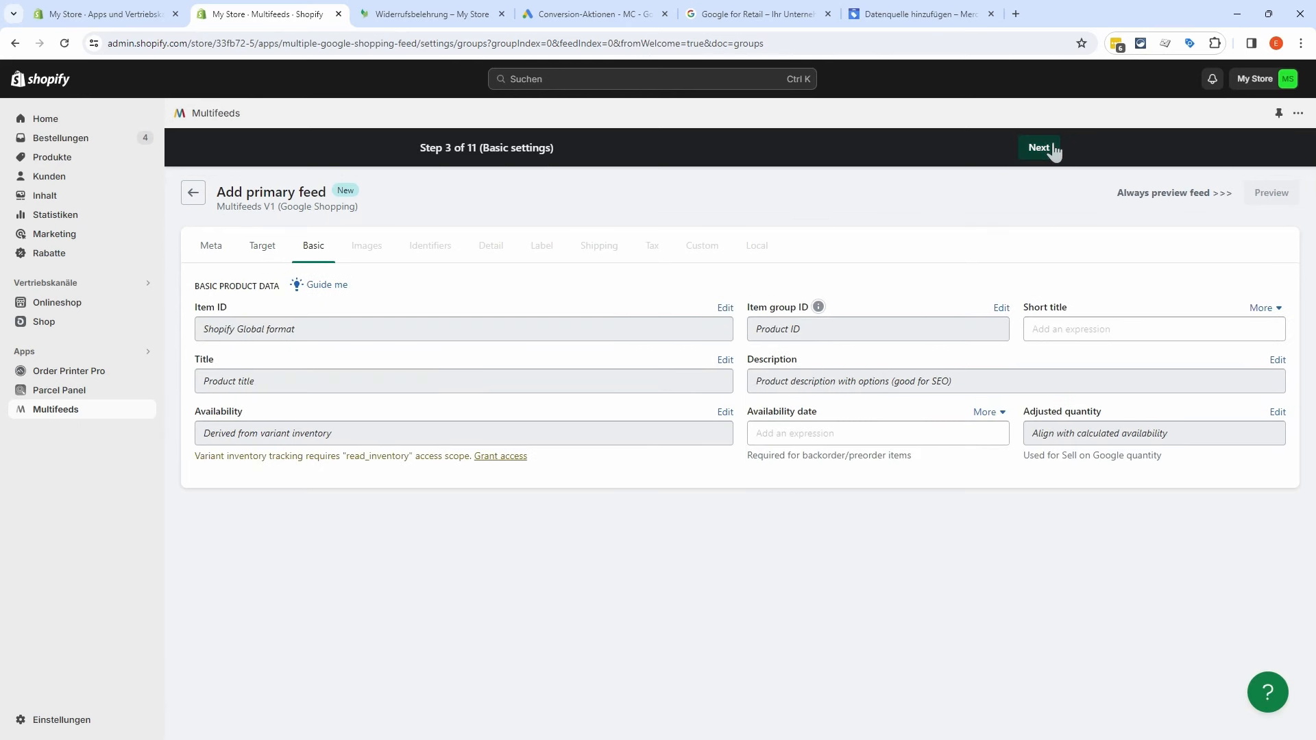
click(1052, 149)
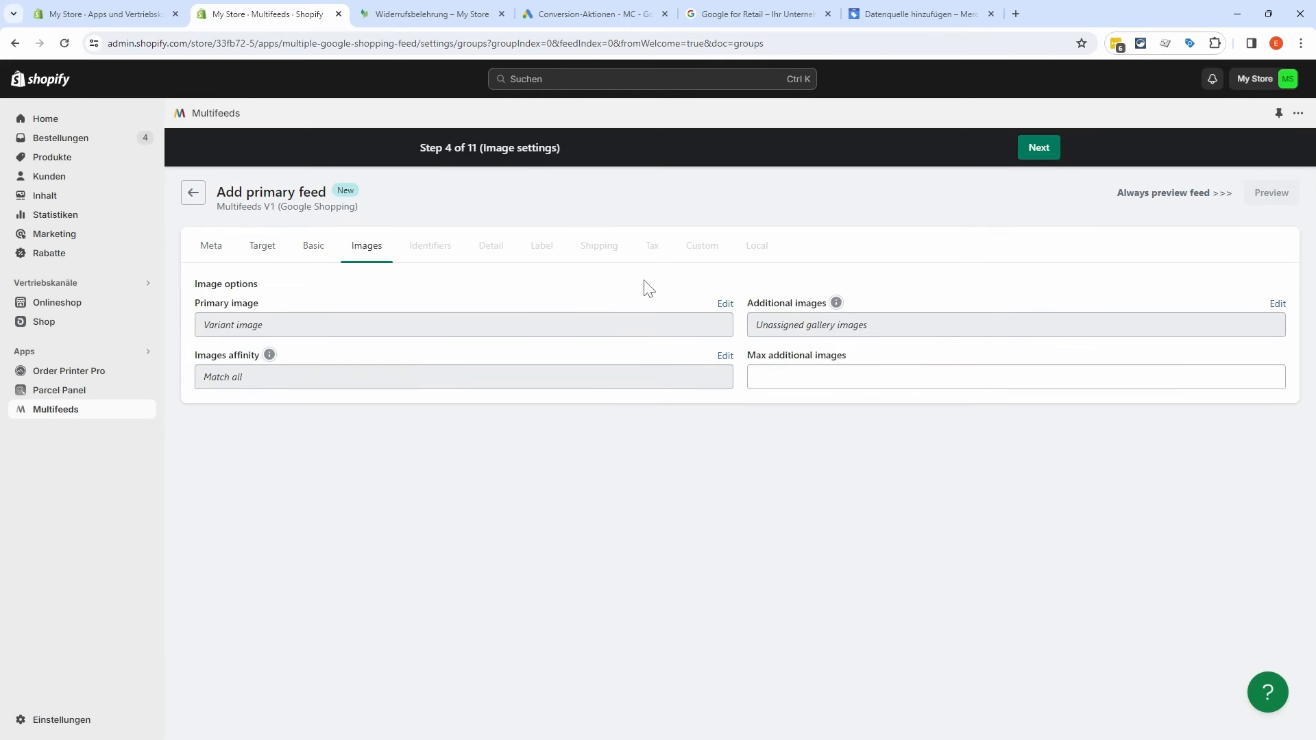
click(1037, 151)
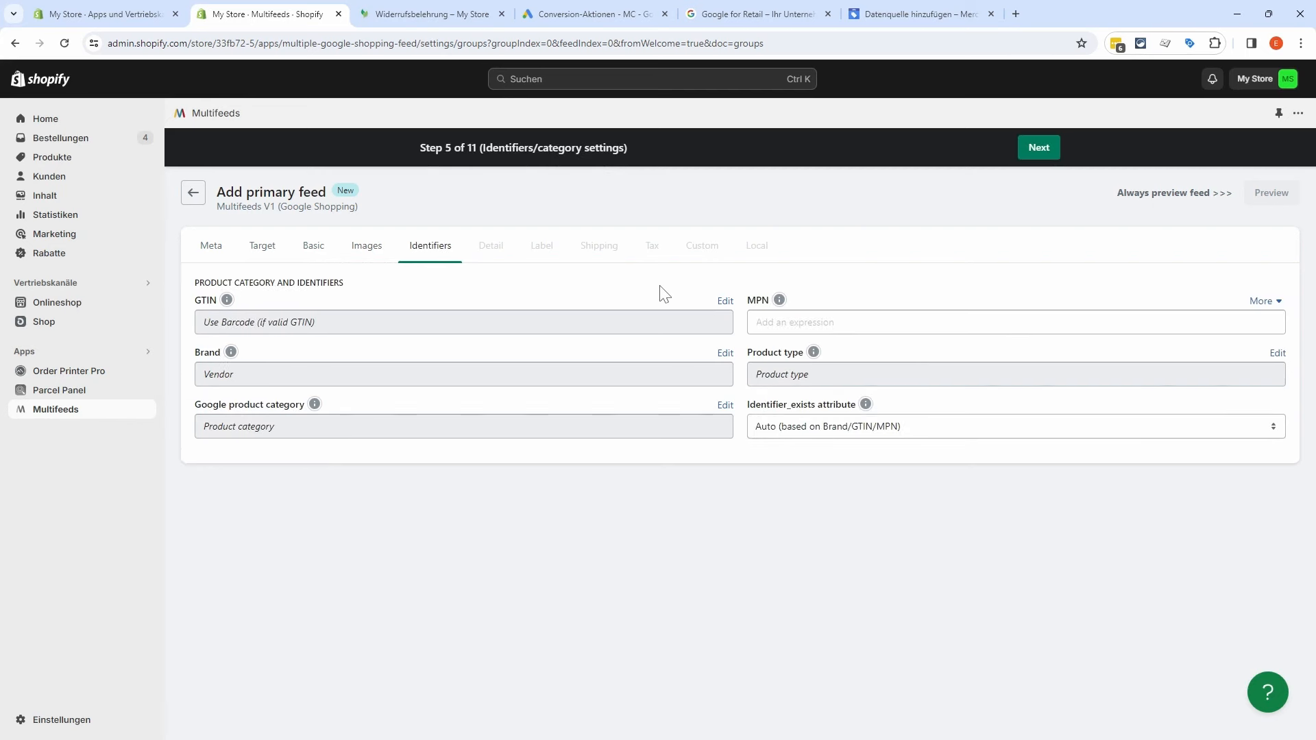
click(1035, 148)
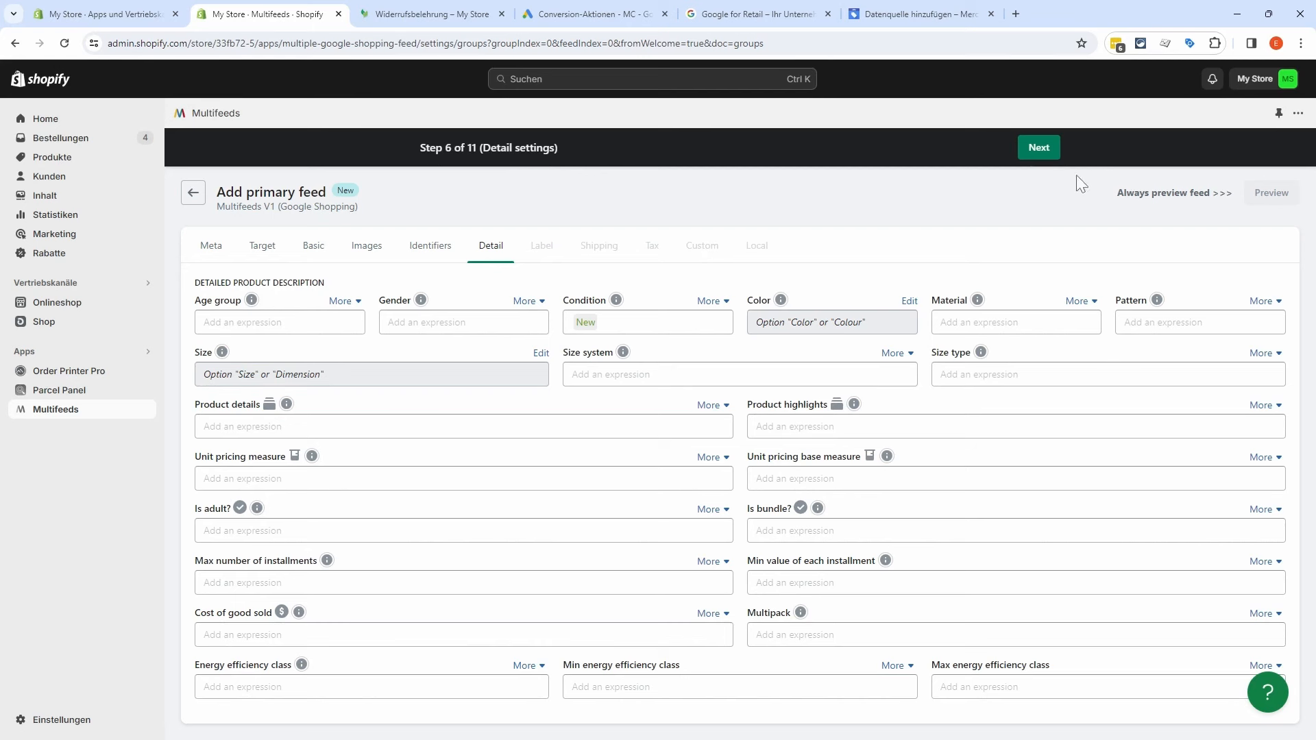
click(1039, 147)
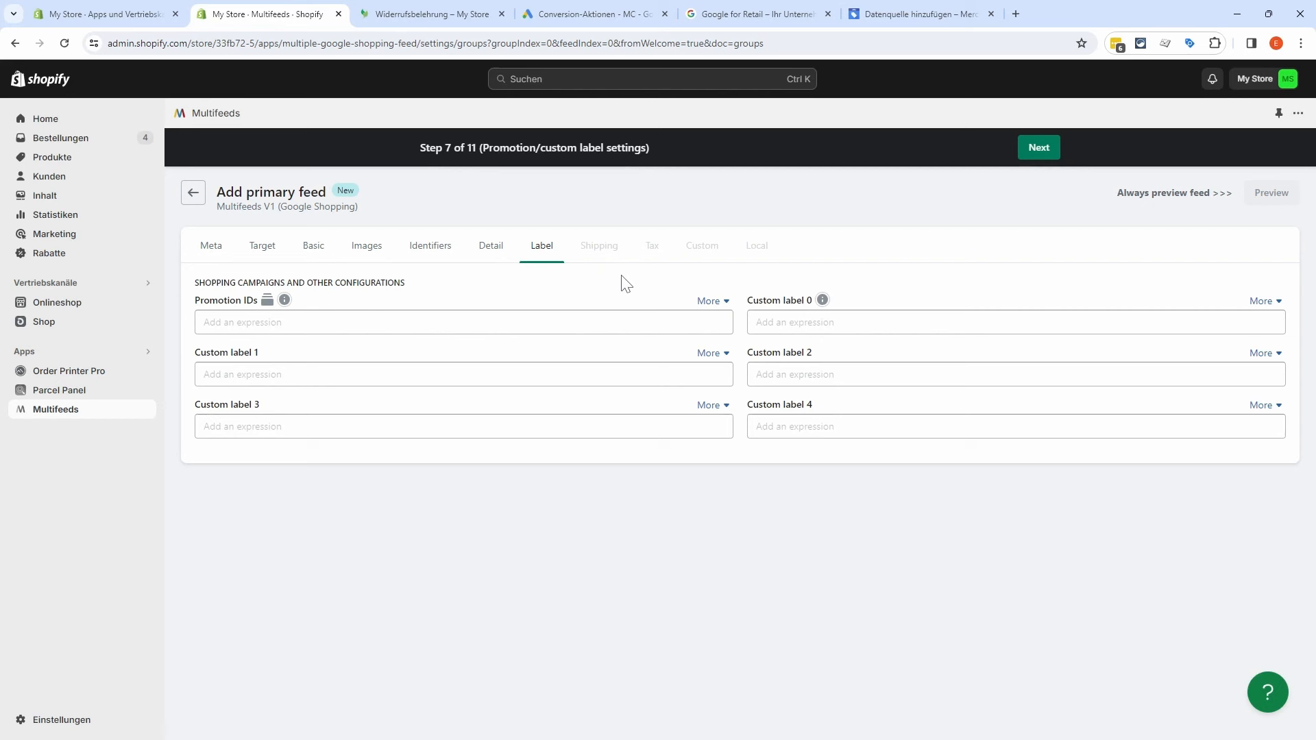
click(1040, 149)
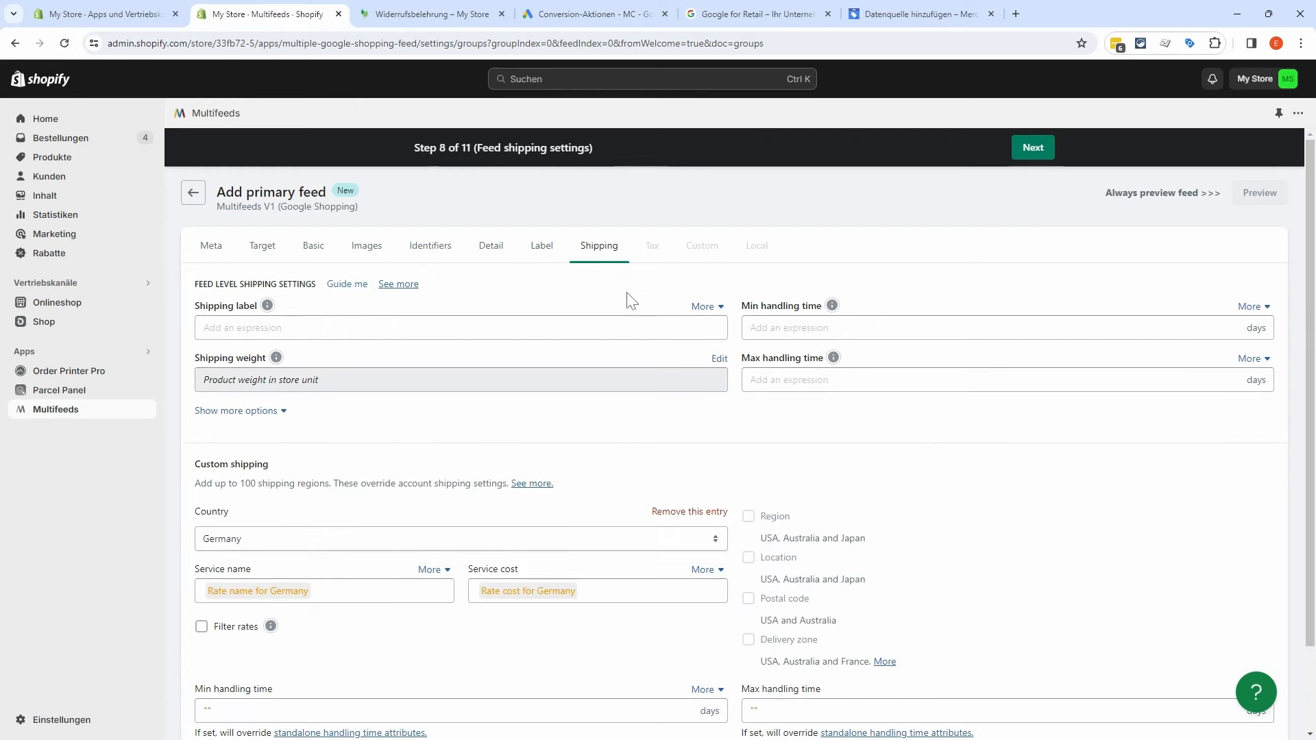
click(1042, 157)
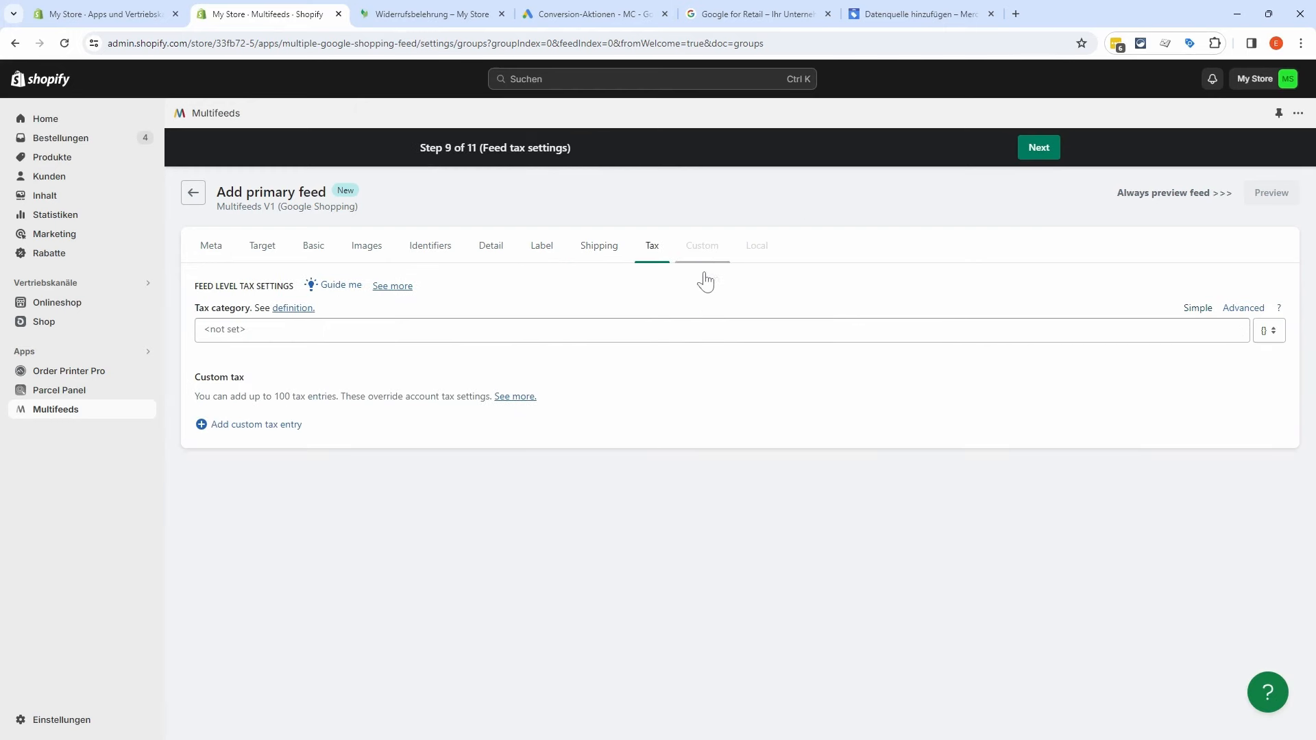
click(1037, 156)
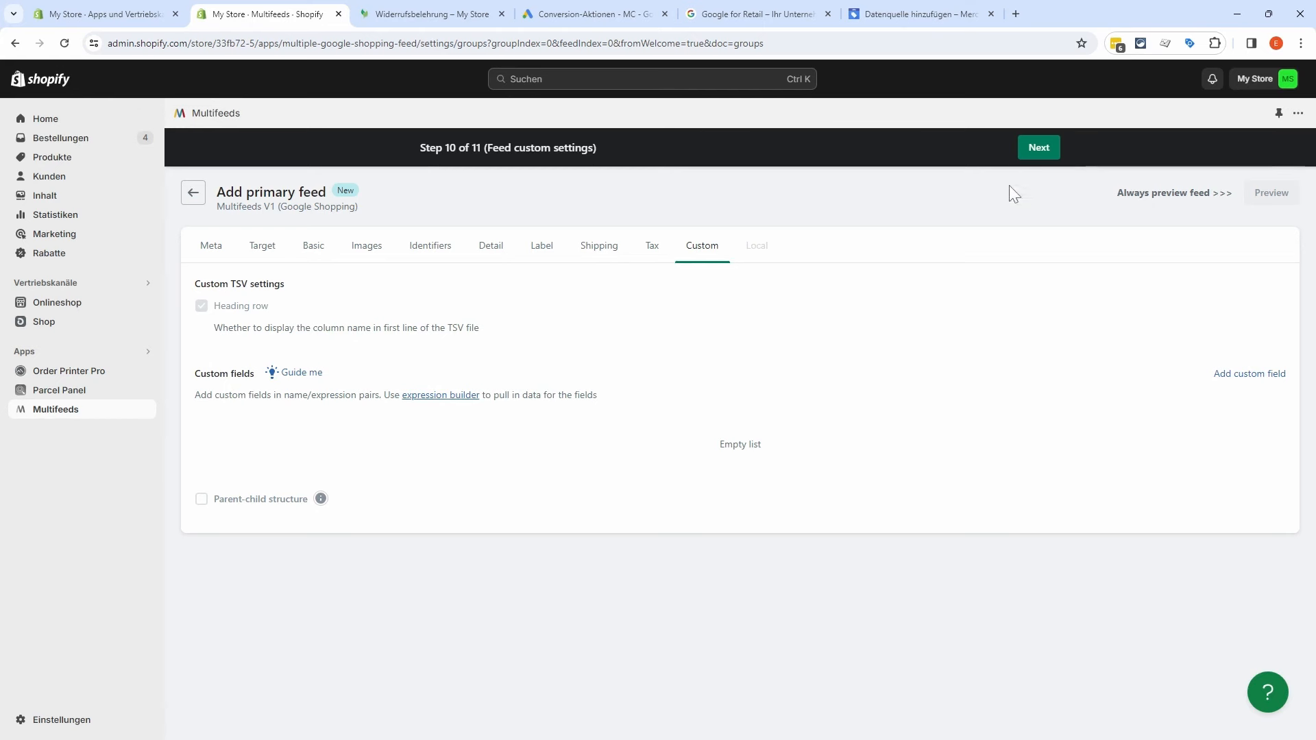
click(1045, 149)
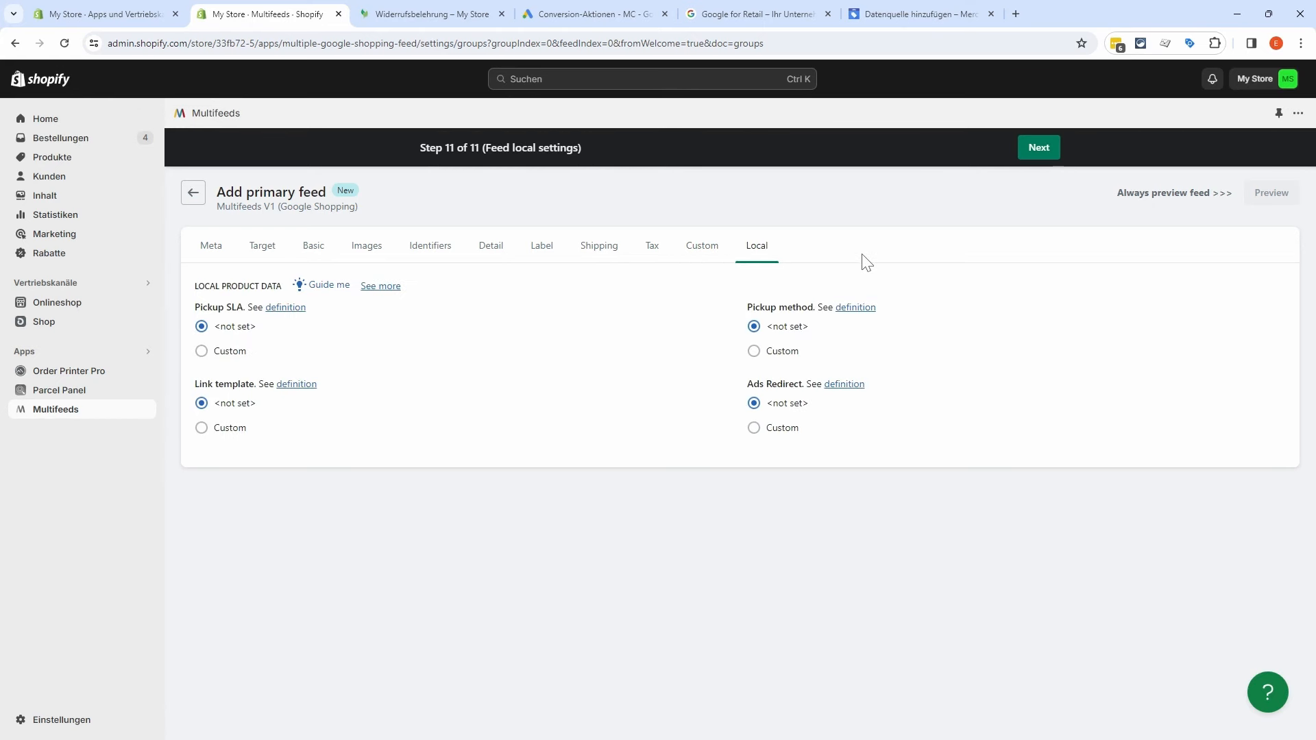
click(1037, 148)
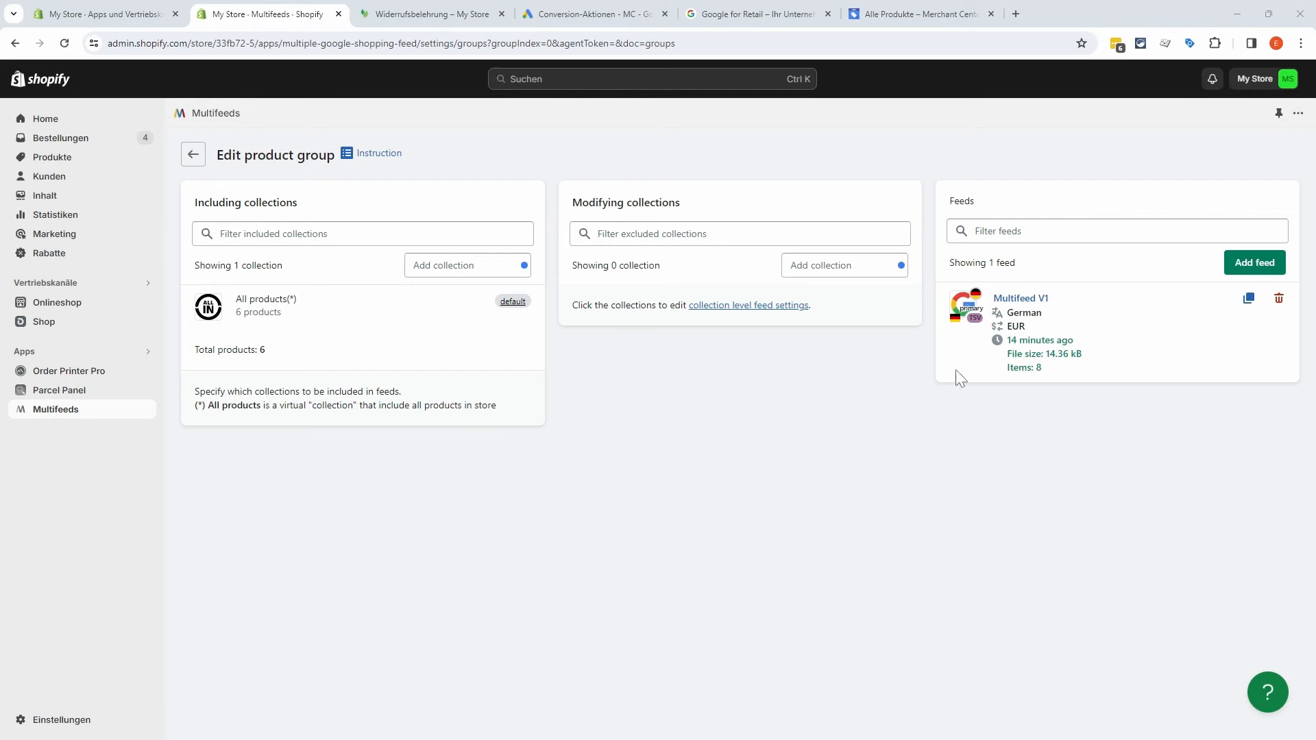
Step: Review the settings sections of the saved Multifeed V1 feed and return to its product group
click(1020, 301)
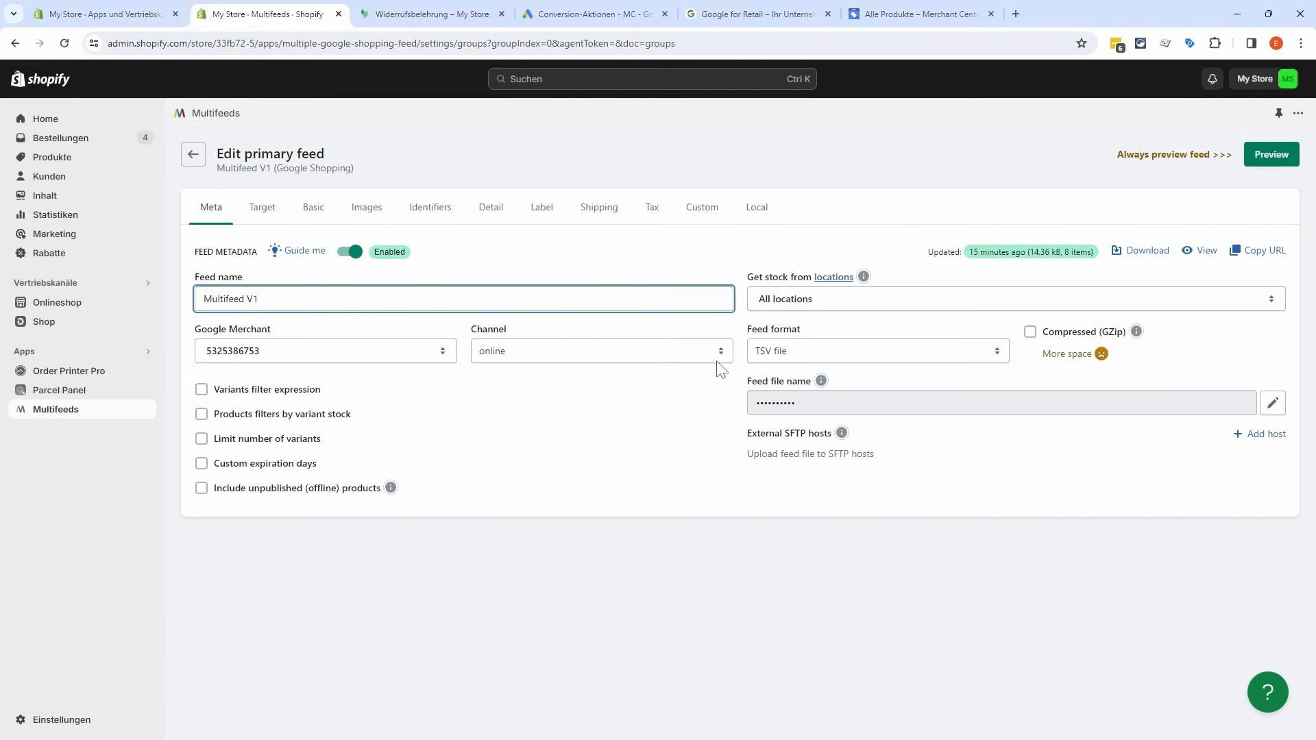
click(313, 207)
click(367, 207)
click(429, 207)
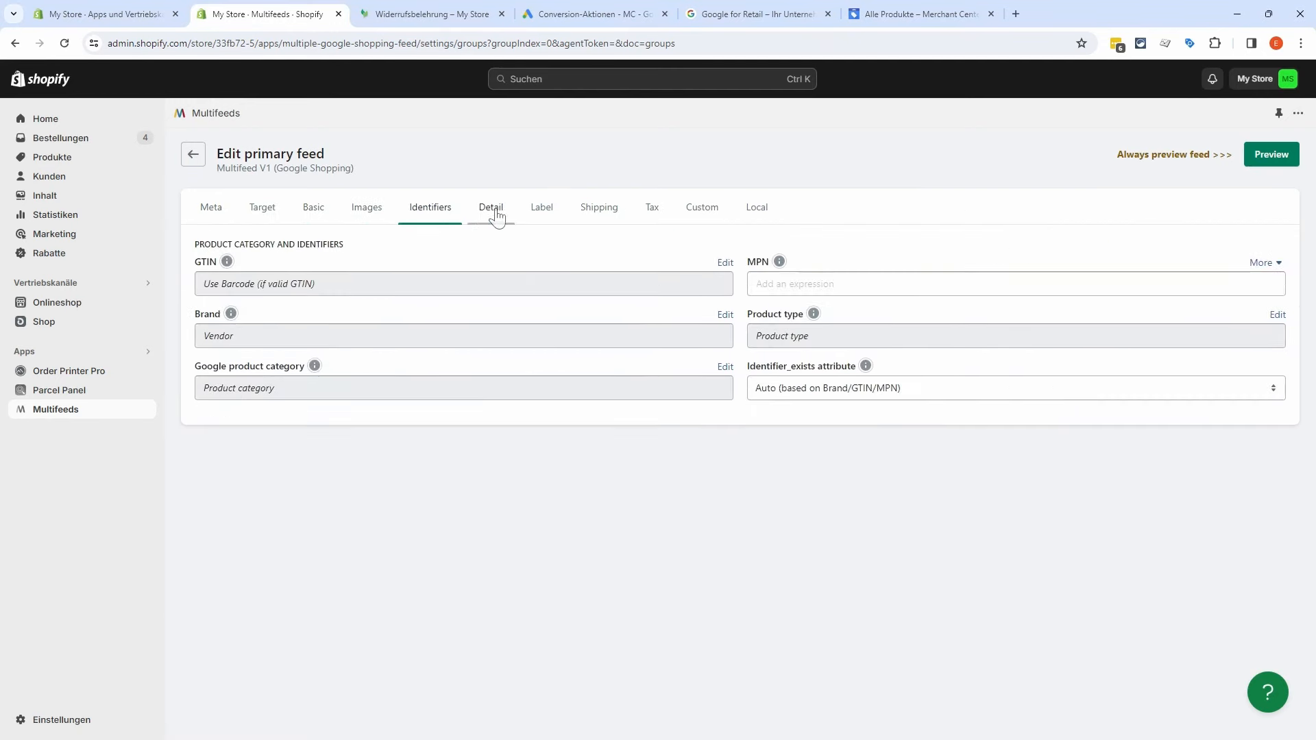
click(494, 213)
click(542, 213)
click(215, 213)
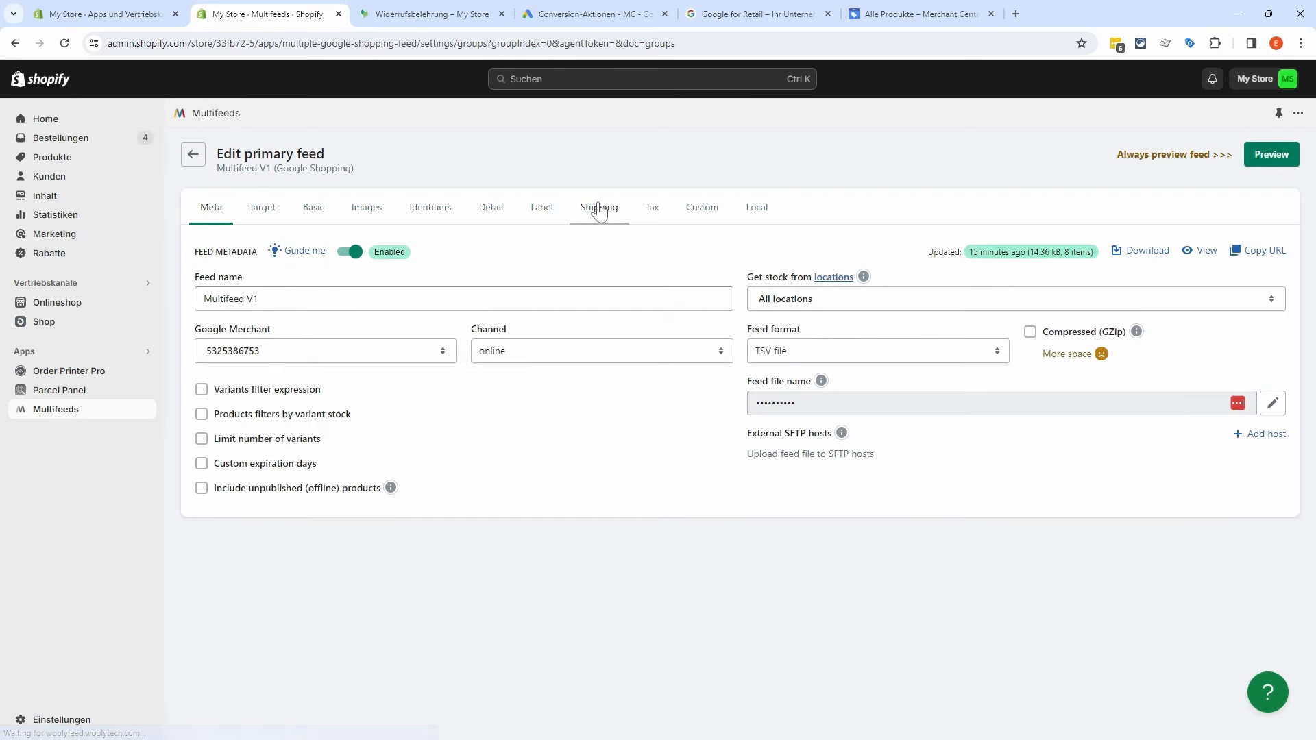
click(194, 157)
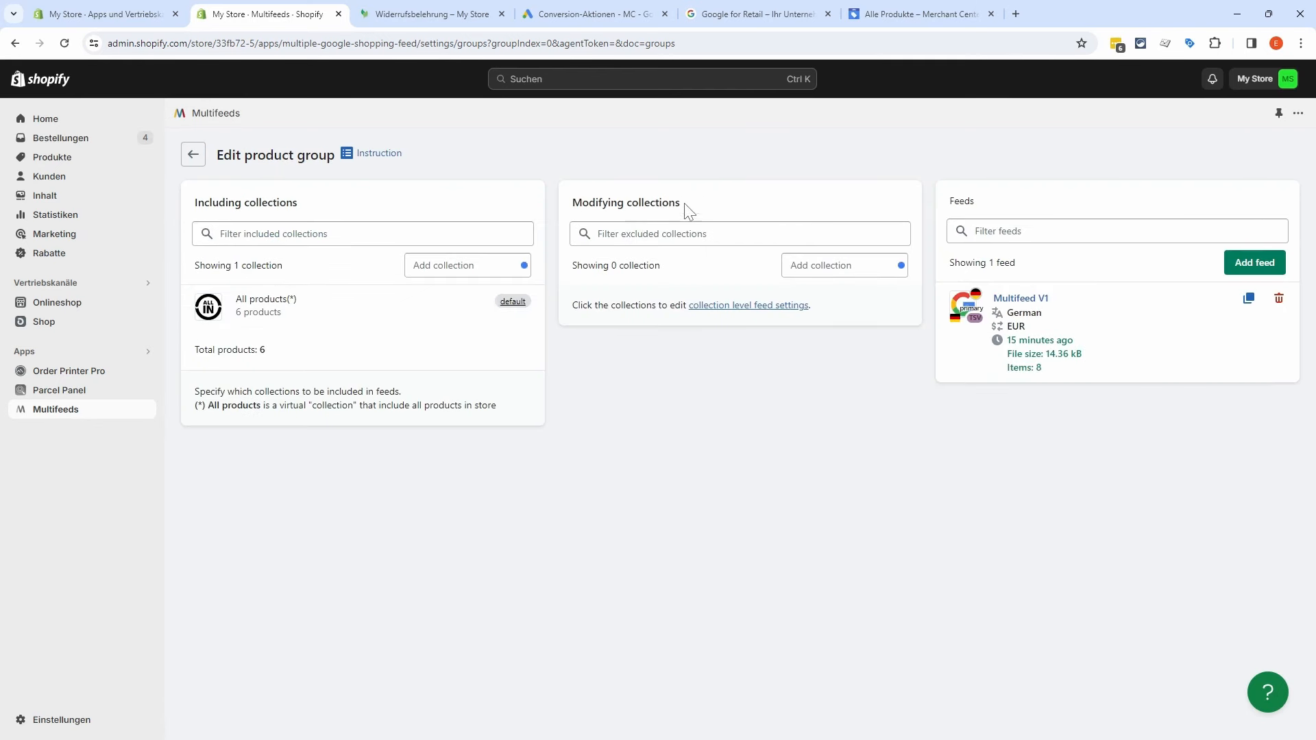
Step: Try excluding the Lampen collection from the product group's feeds and remove it from the modifying collections again
click(829, 271)
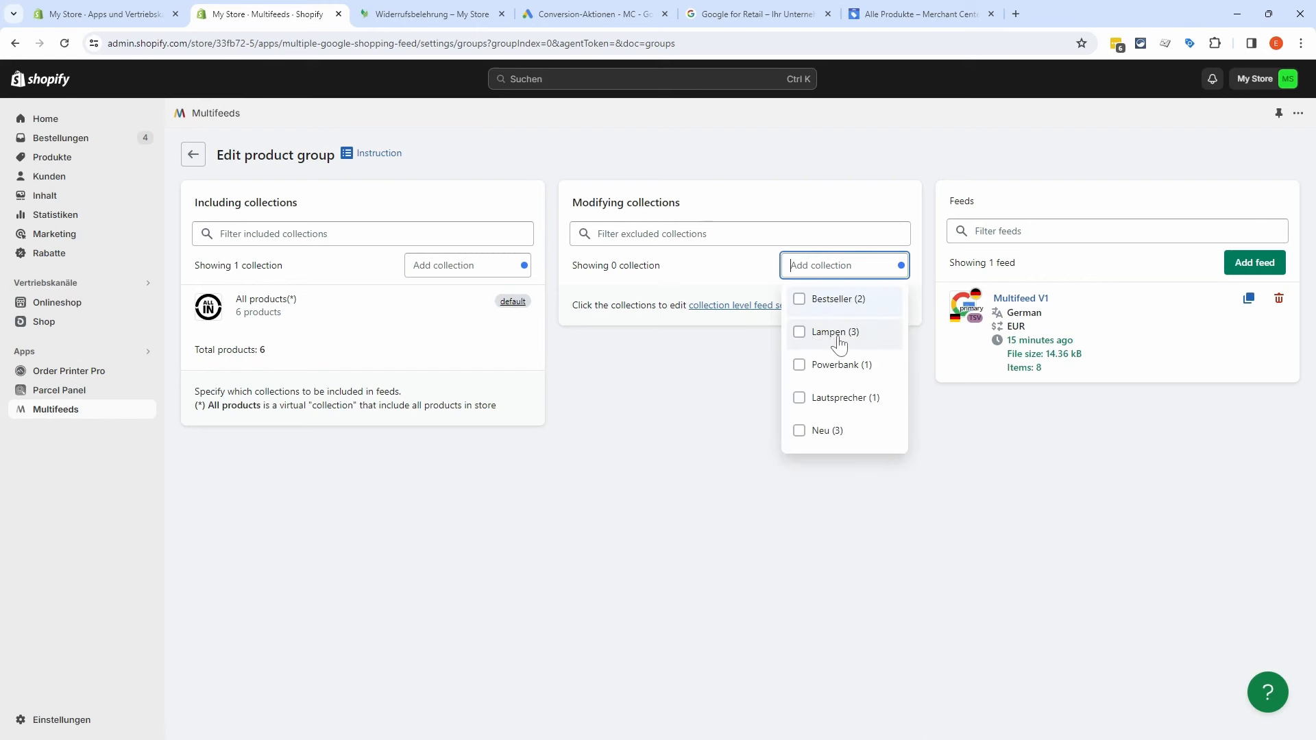
click(799, 334)
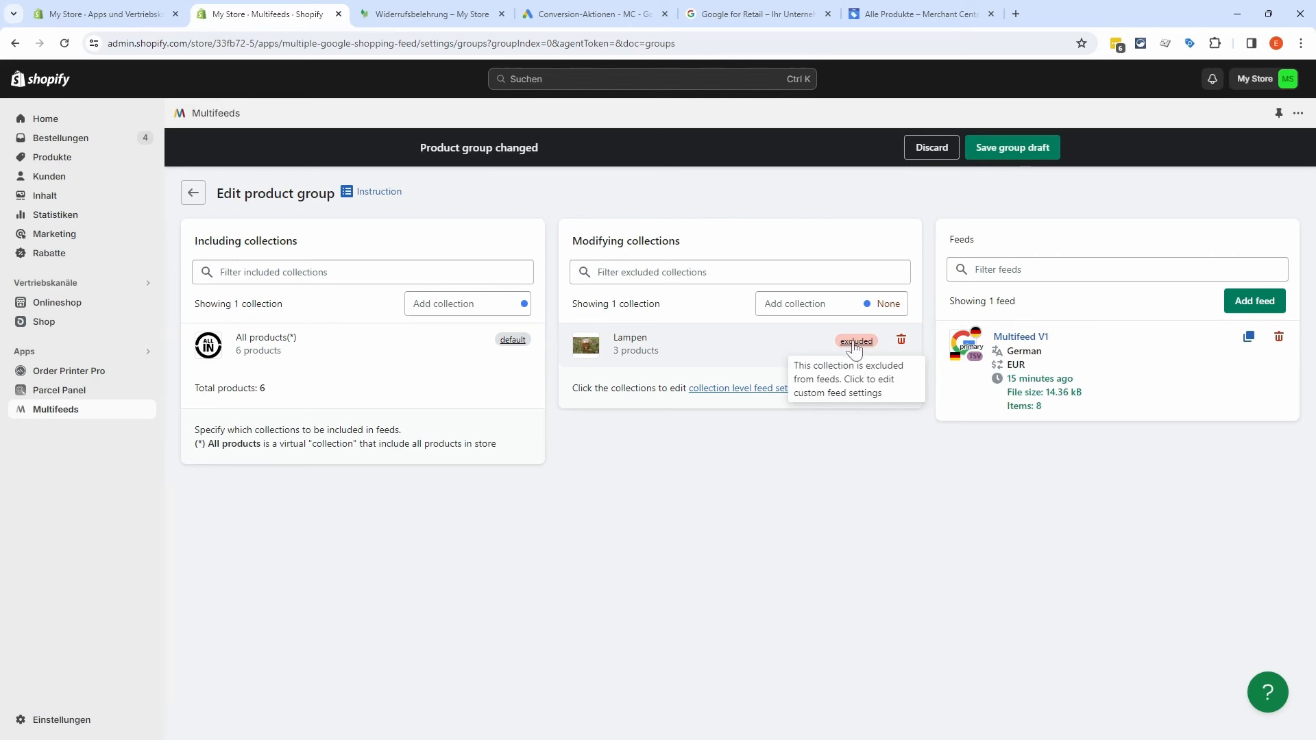
click(901, 340)
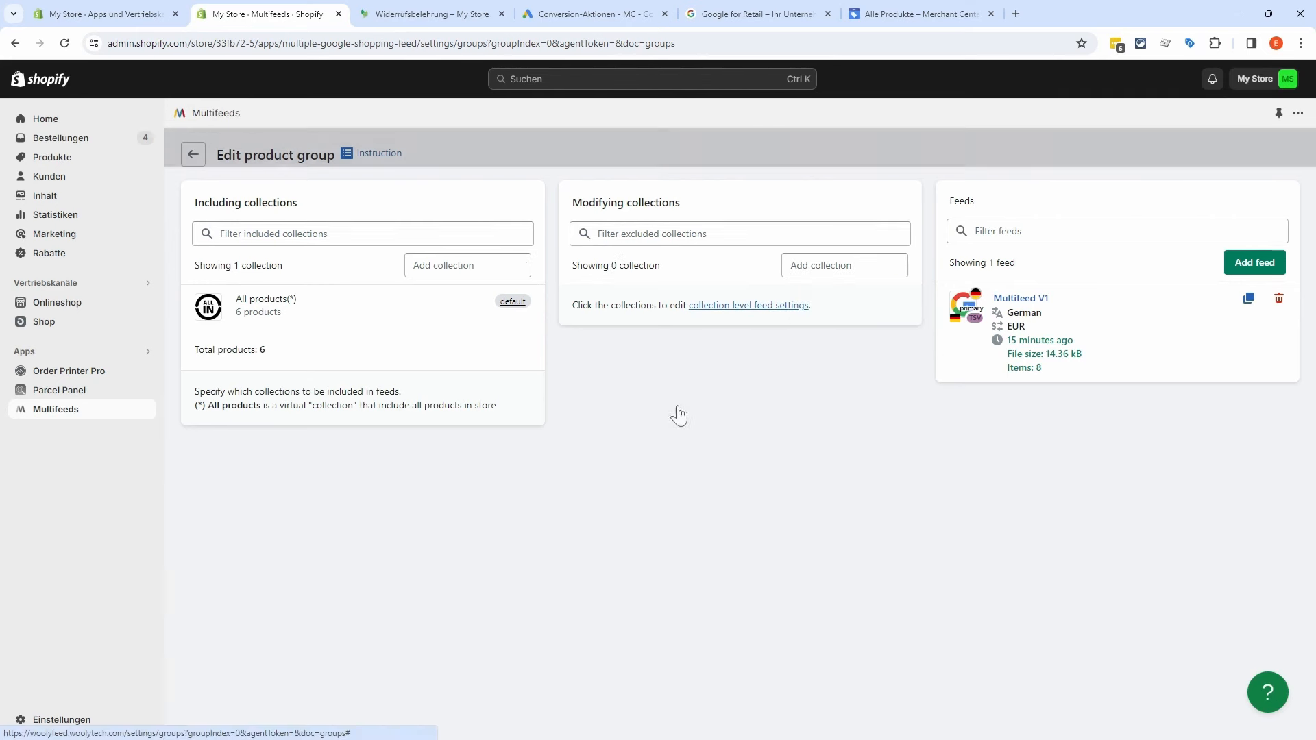
Step: Examine the general feed settings, including feed schedules, API item renewal intervals, connected Google accounts, and the translation, shipping and review integrations
click(194, 155)
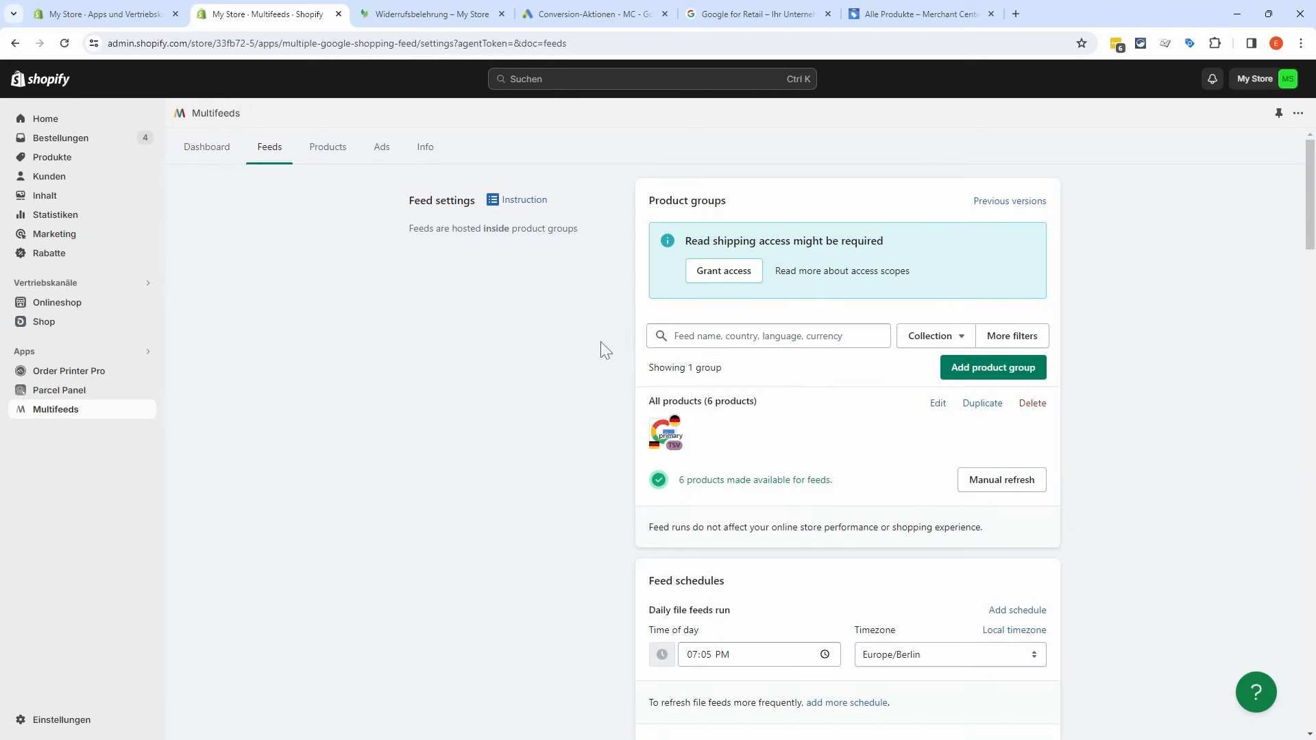
scroll(600, 342, down, 3)
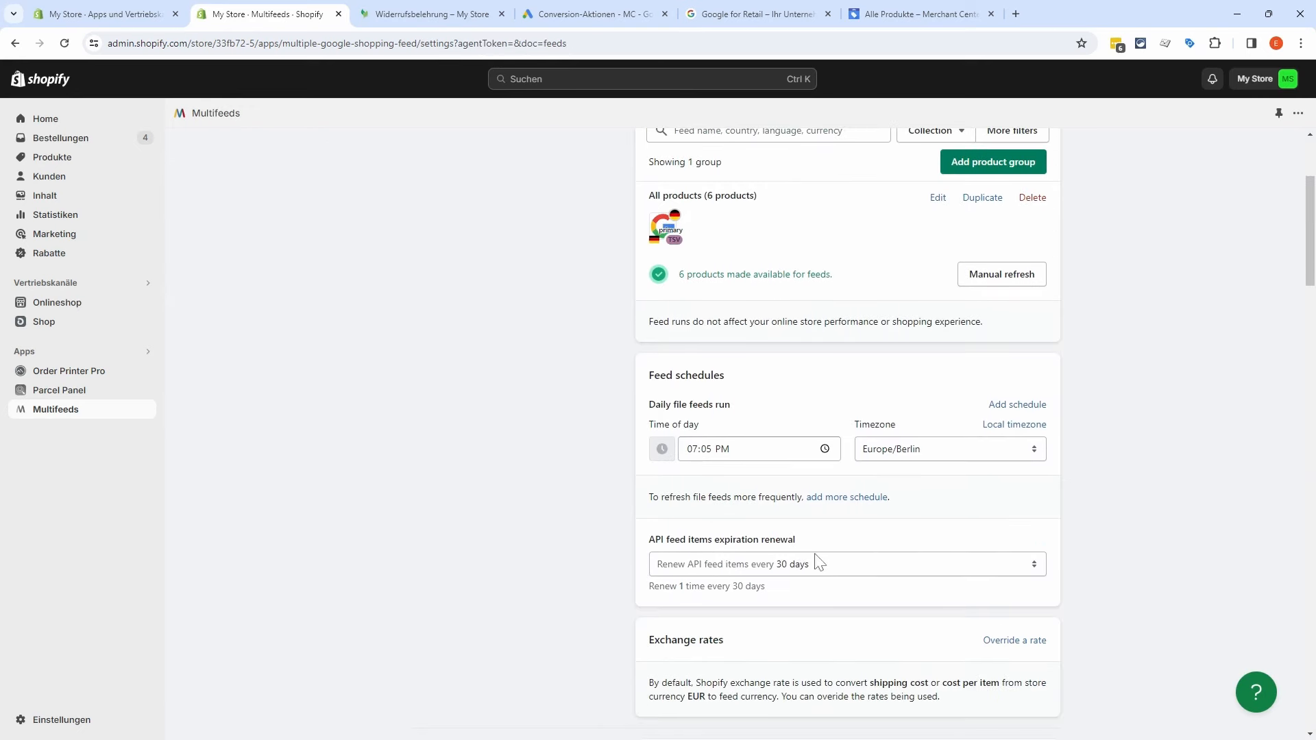
click(815, 568)
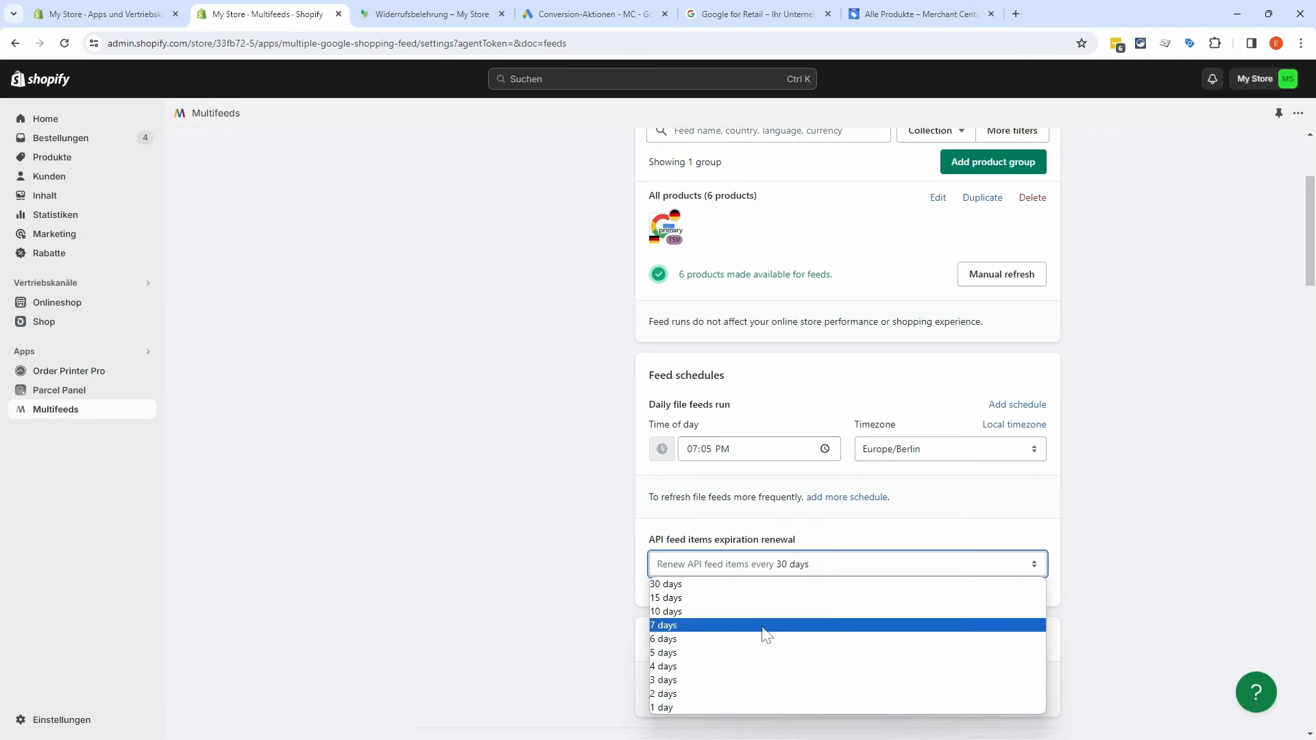
click(785, 568)
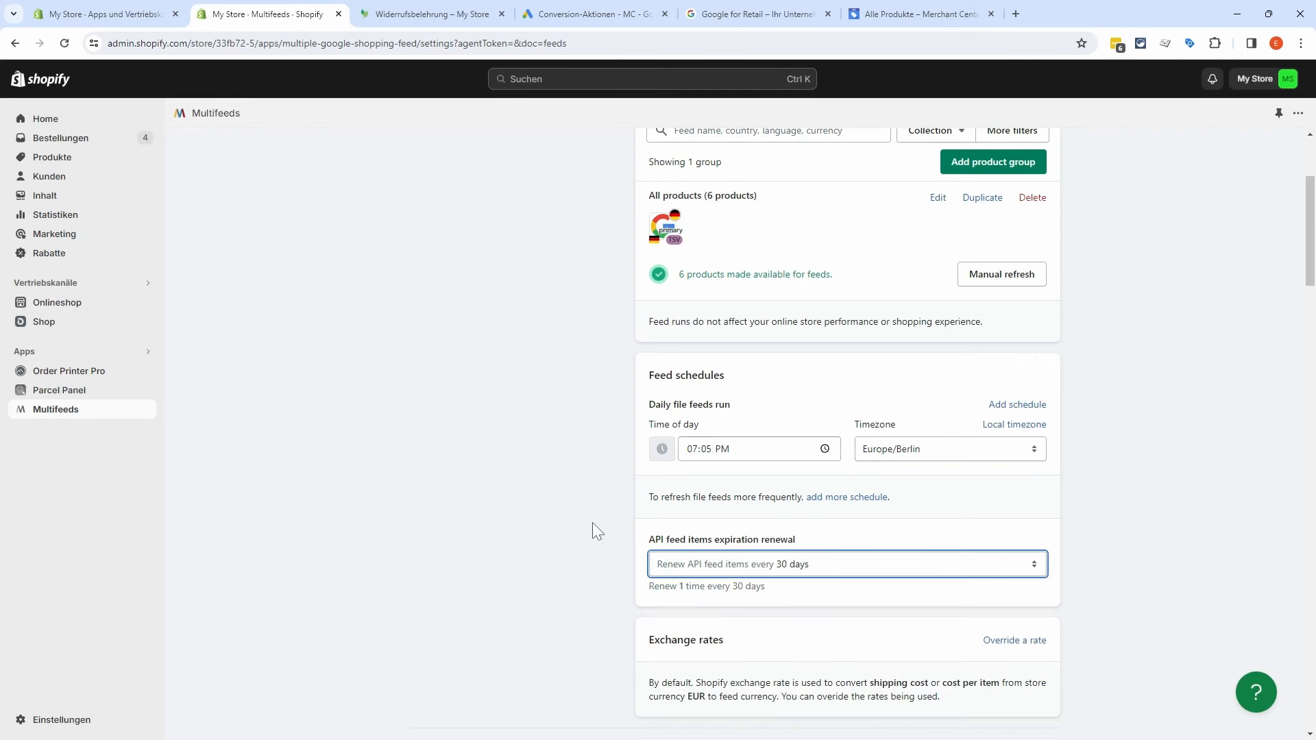
scroll(595, 531, down, 8)
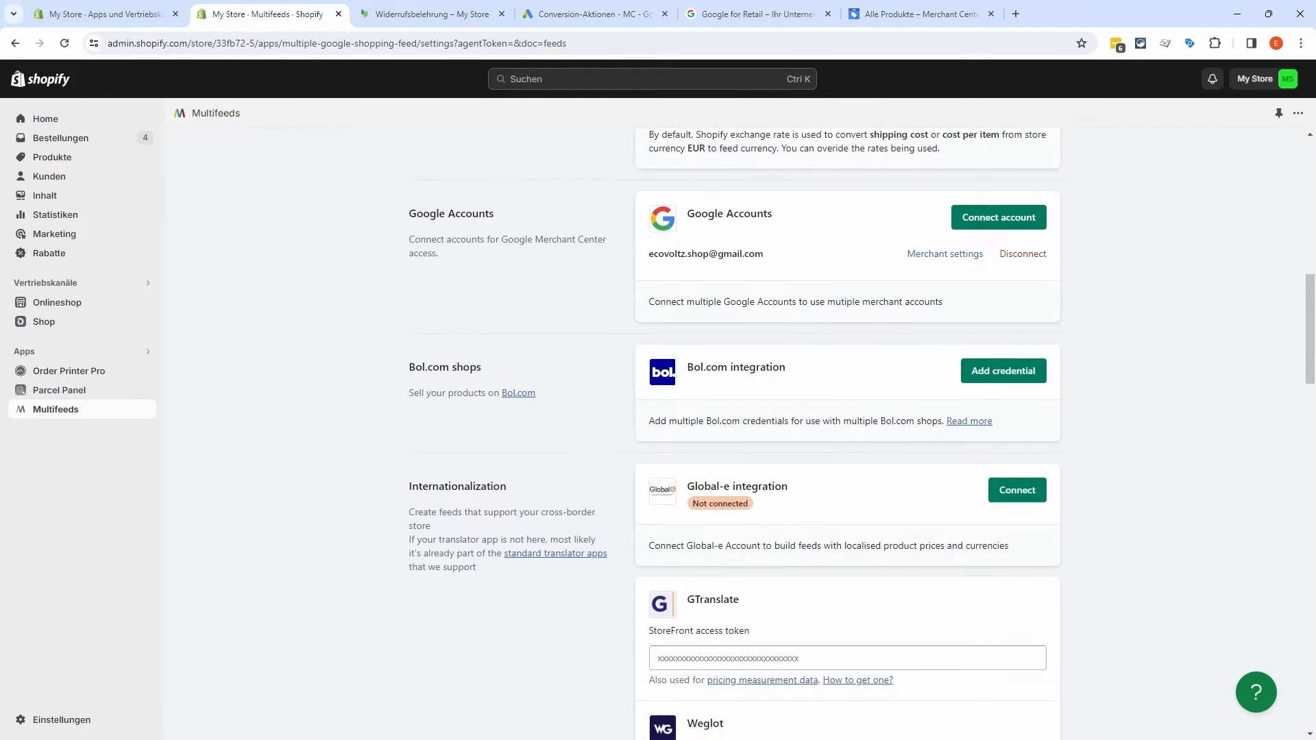
scroll(579, 511, down, 5)
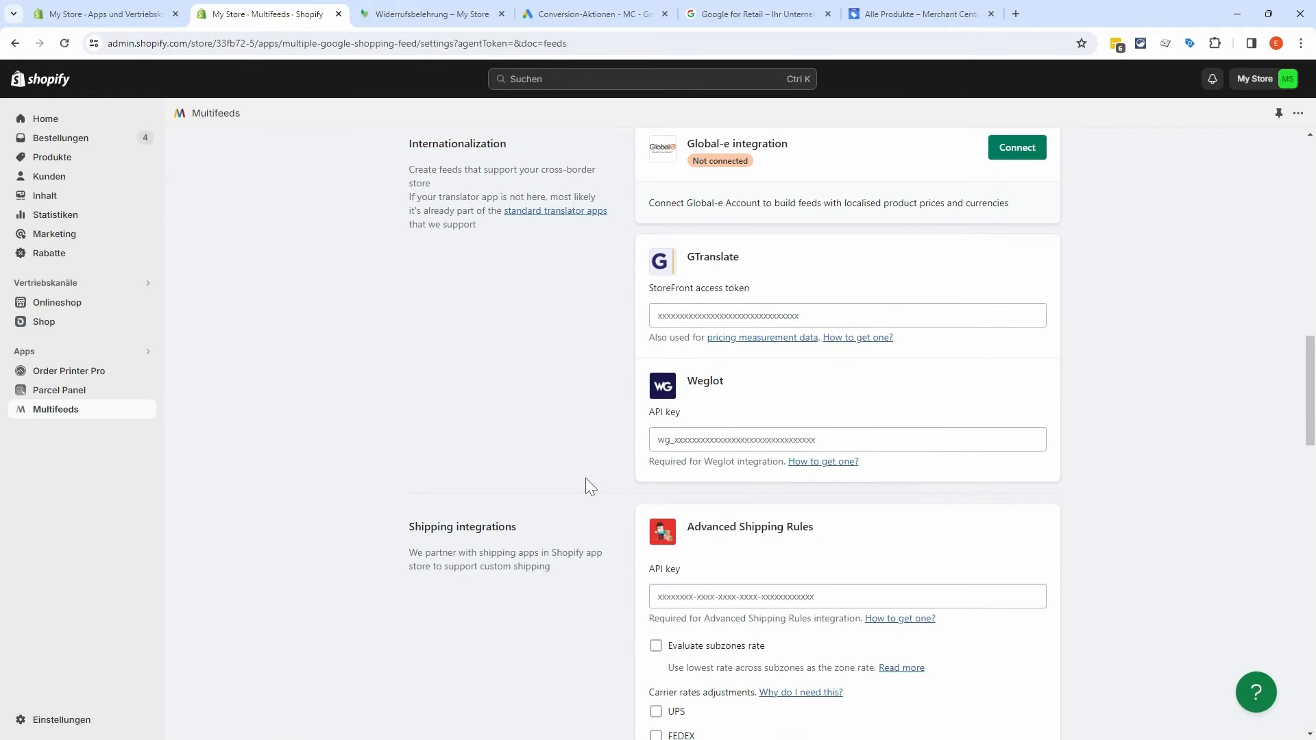
scroll(588, 487, down, 4)
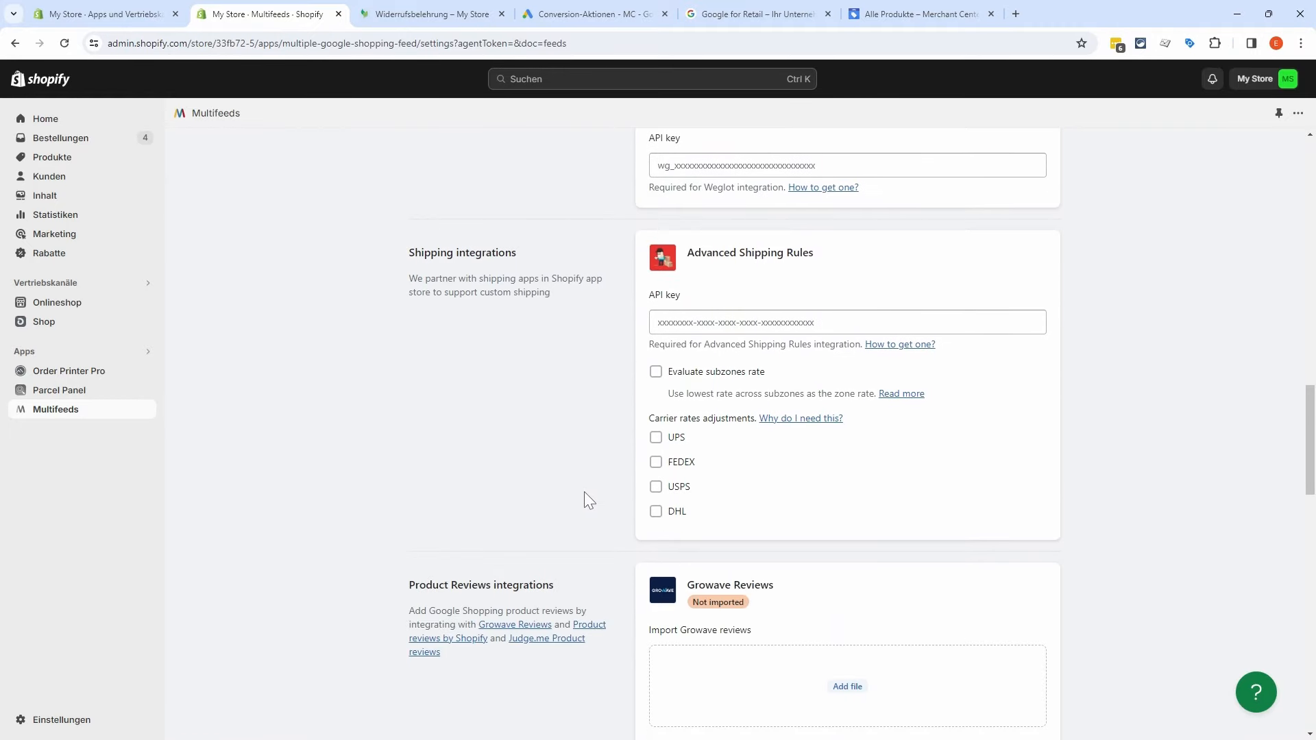
scroll(584, 492, down, 5)
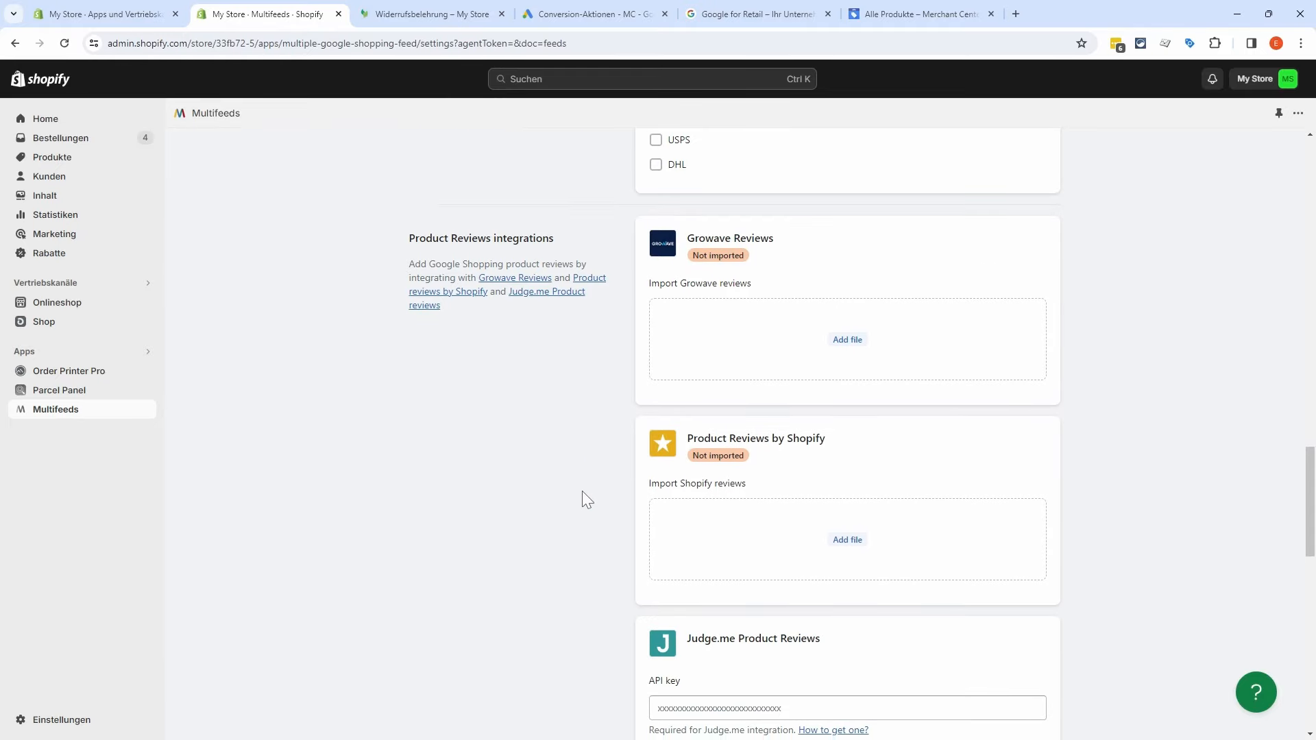
scroll(582, 491, down, 2)
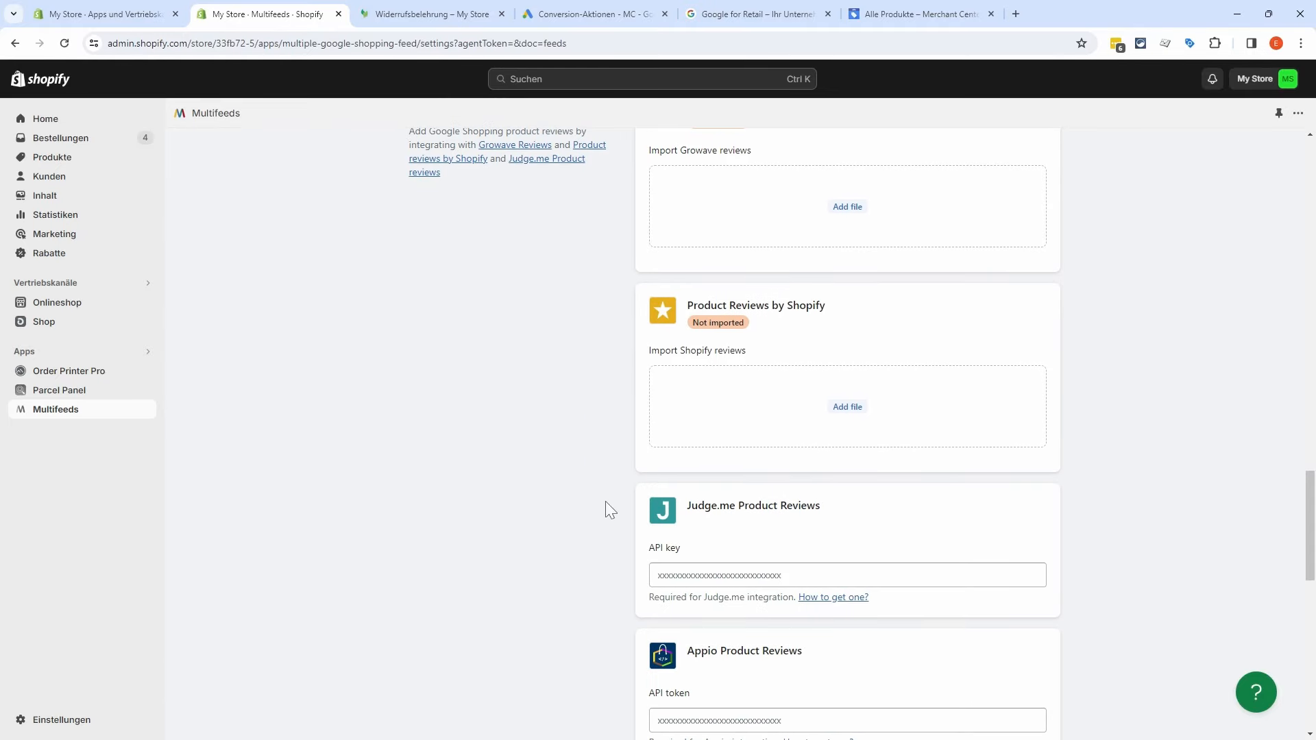
scroll(606, 508, down, 1)
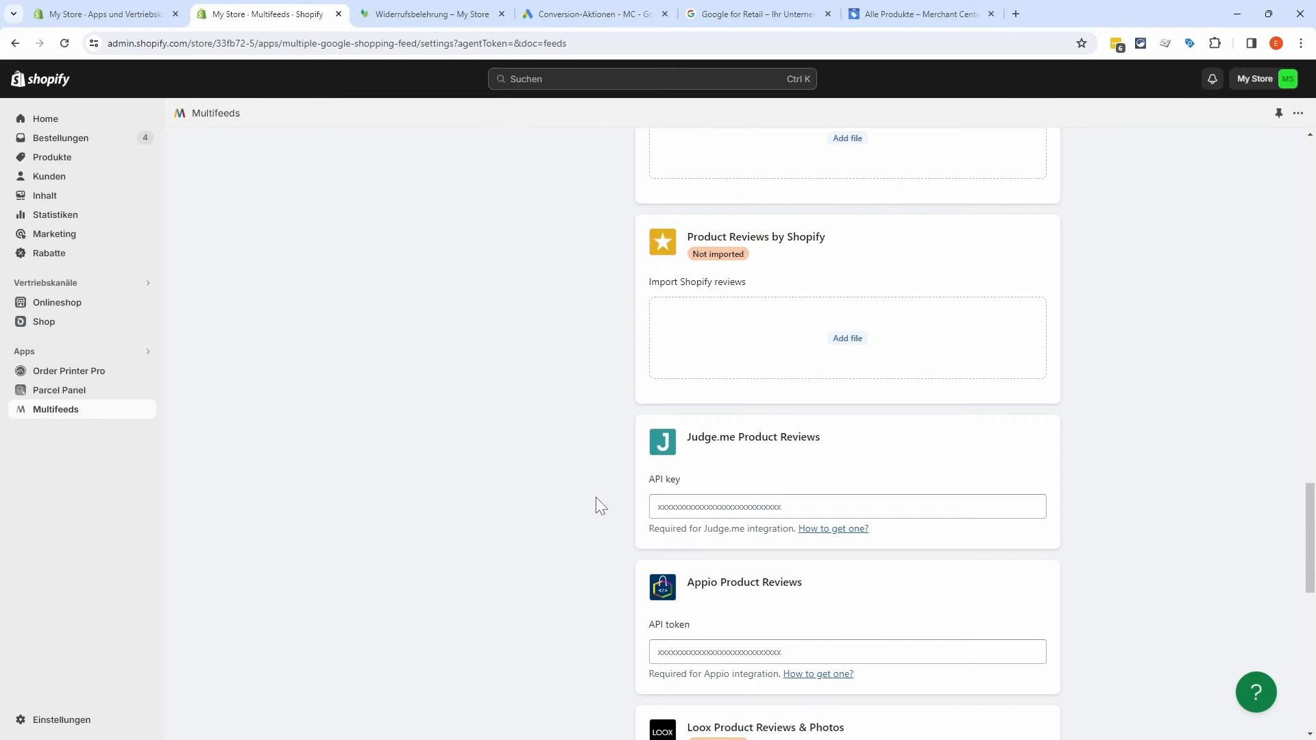
scroll(593, 499, up, 7)
scroll(594, 499, up, 15)
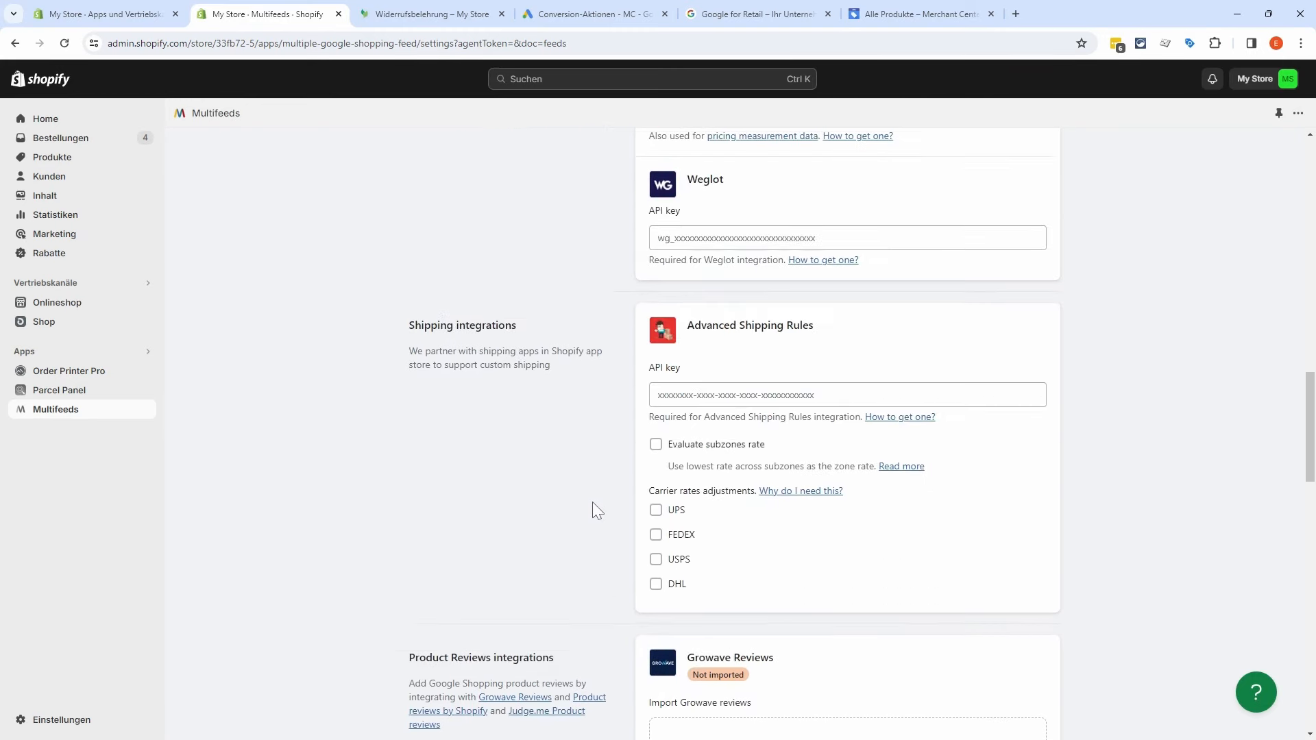
Step: Exclude the EcoVoltz Geschenkgutschein product from all feeds in the Multifeeds product list
scroll(583, 502, up, 5)
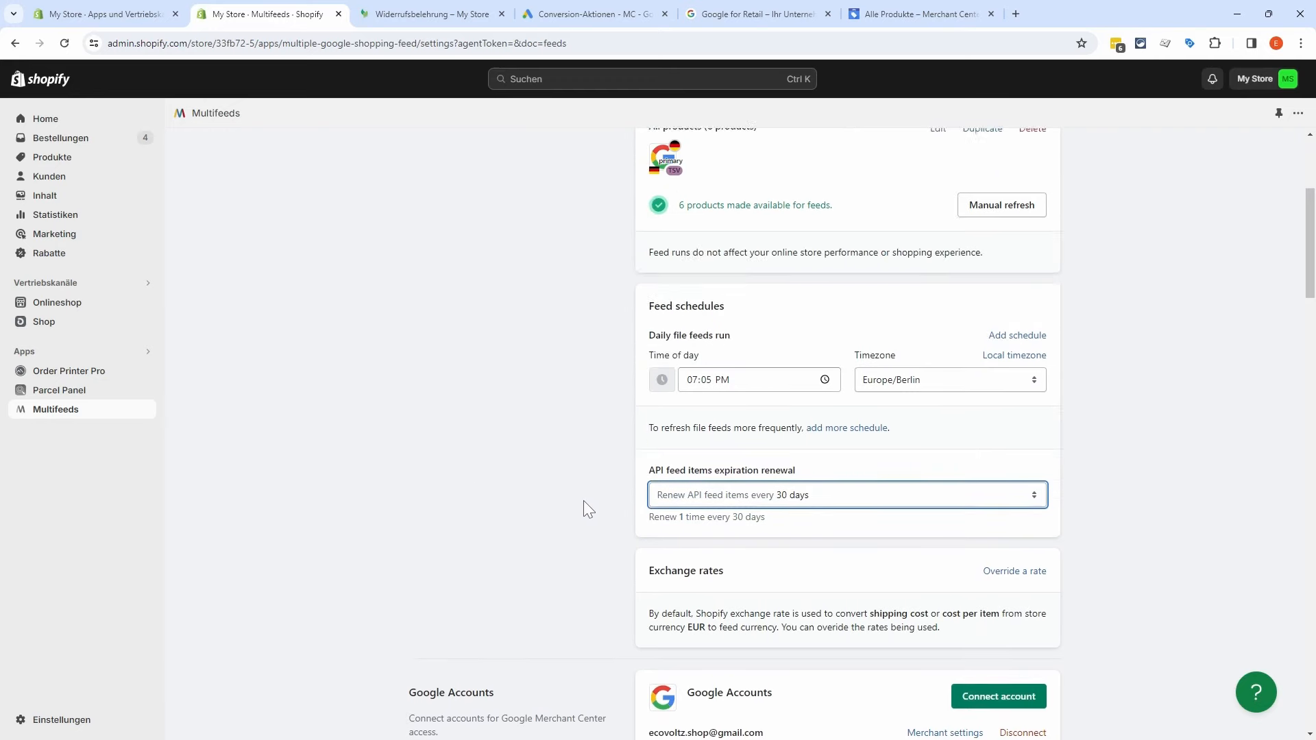
scroll(566, 501, up, 2)
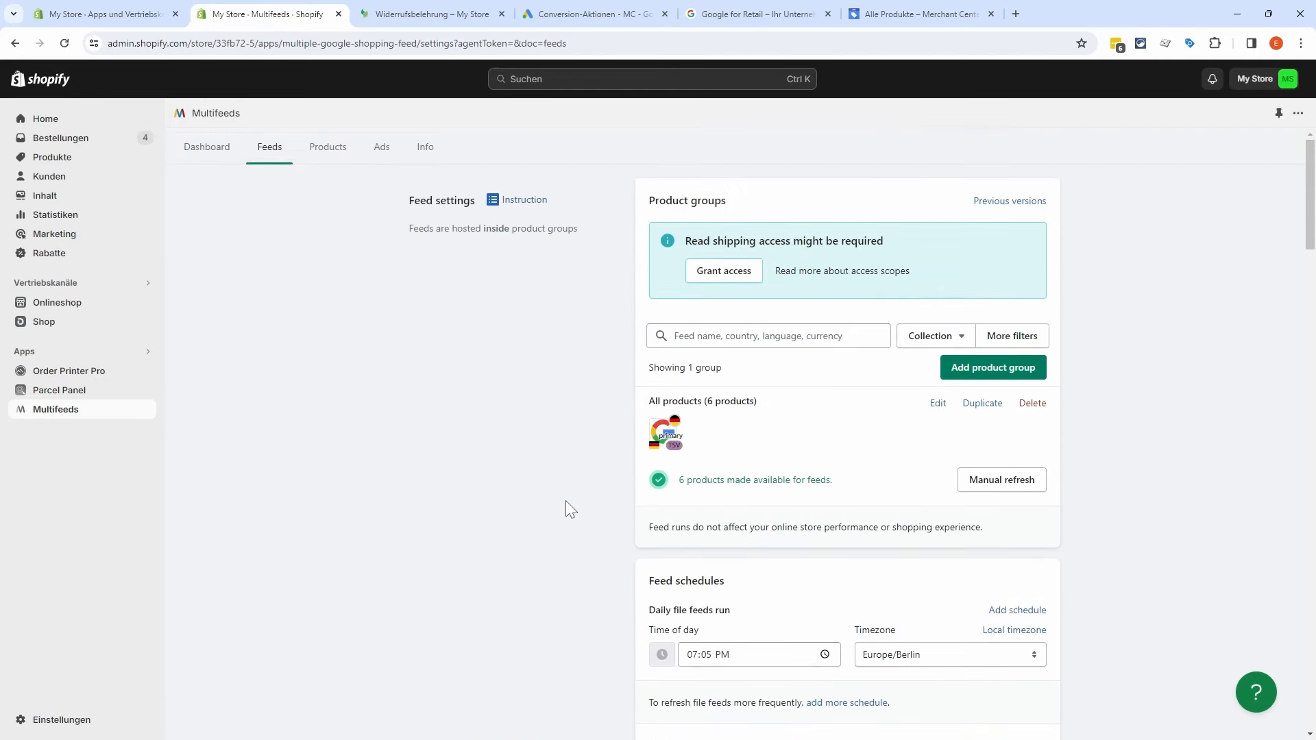
click(325, 152)
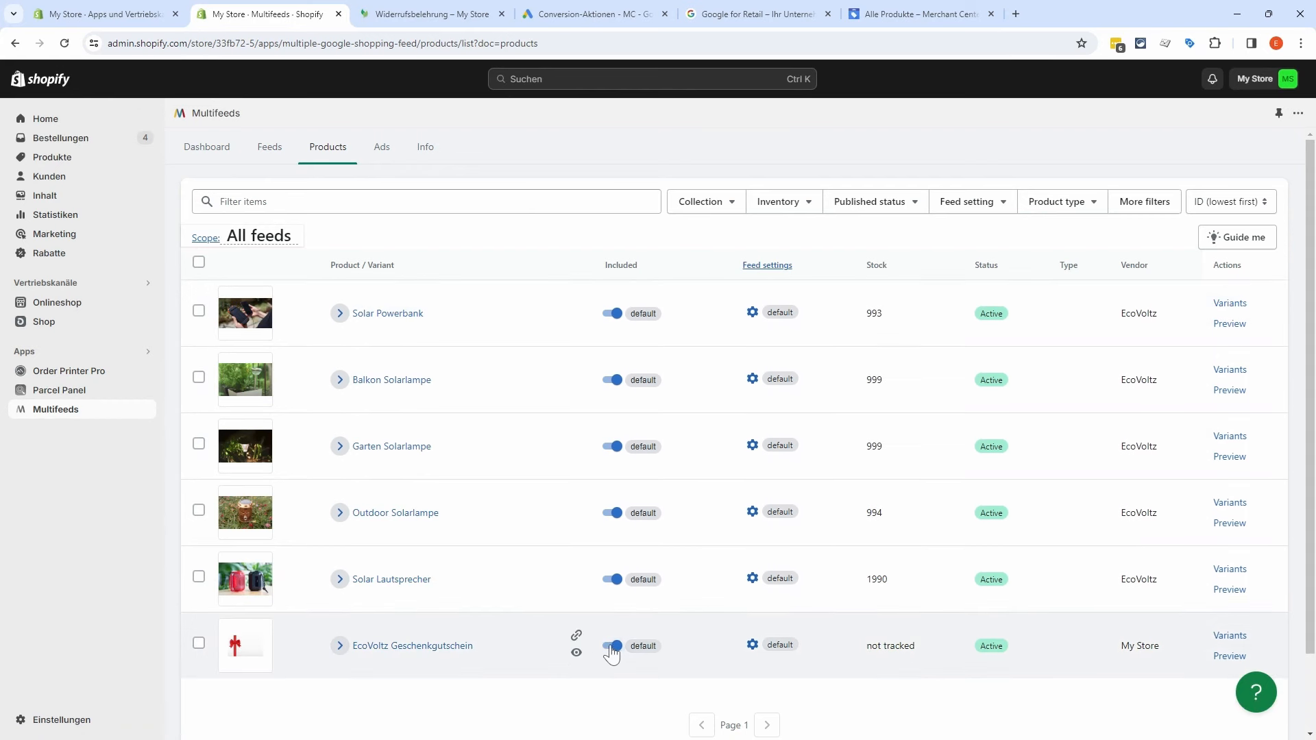
click(603, 647)
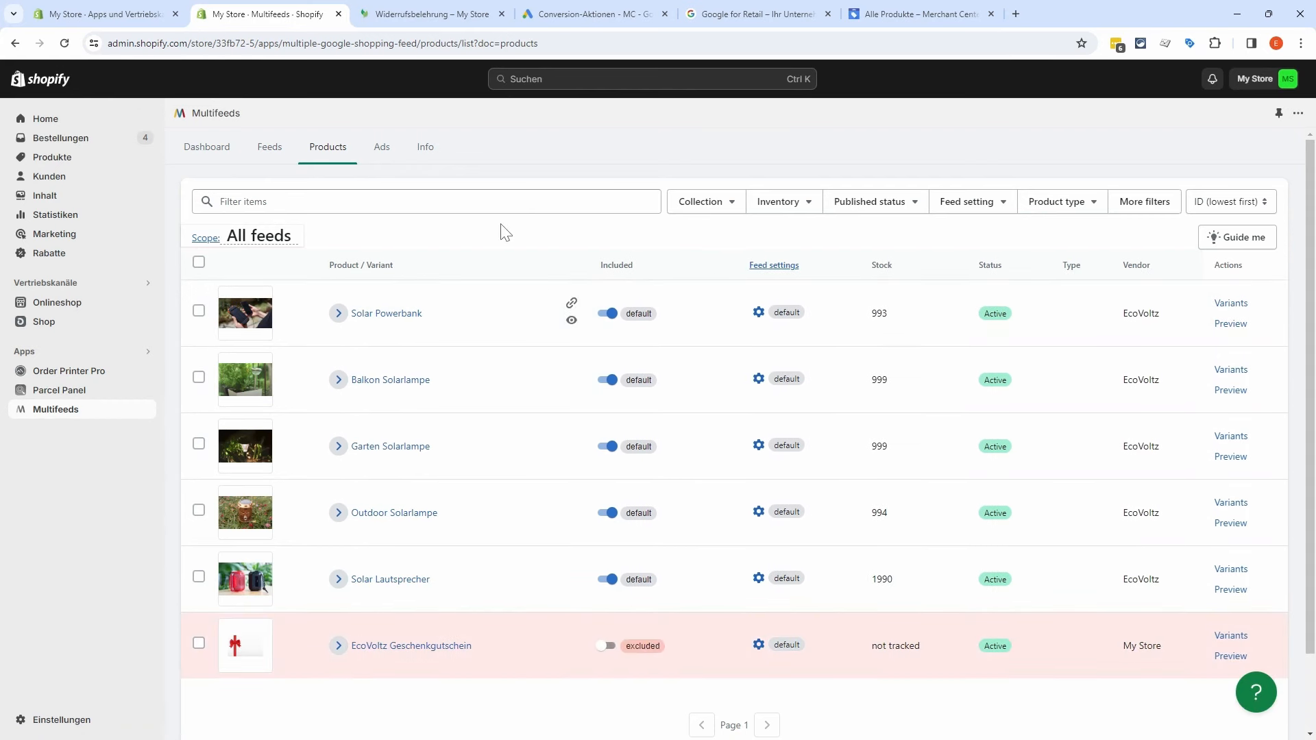
Step: Review the Google Ads connection page, the pricing plans and the Merchant Center status on the Multifeeds dashboard
click(382, 149)
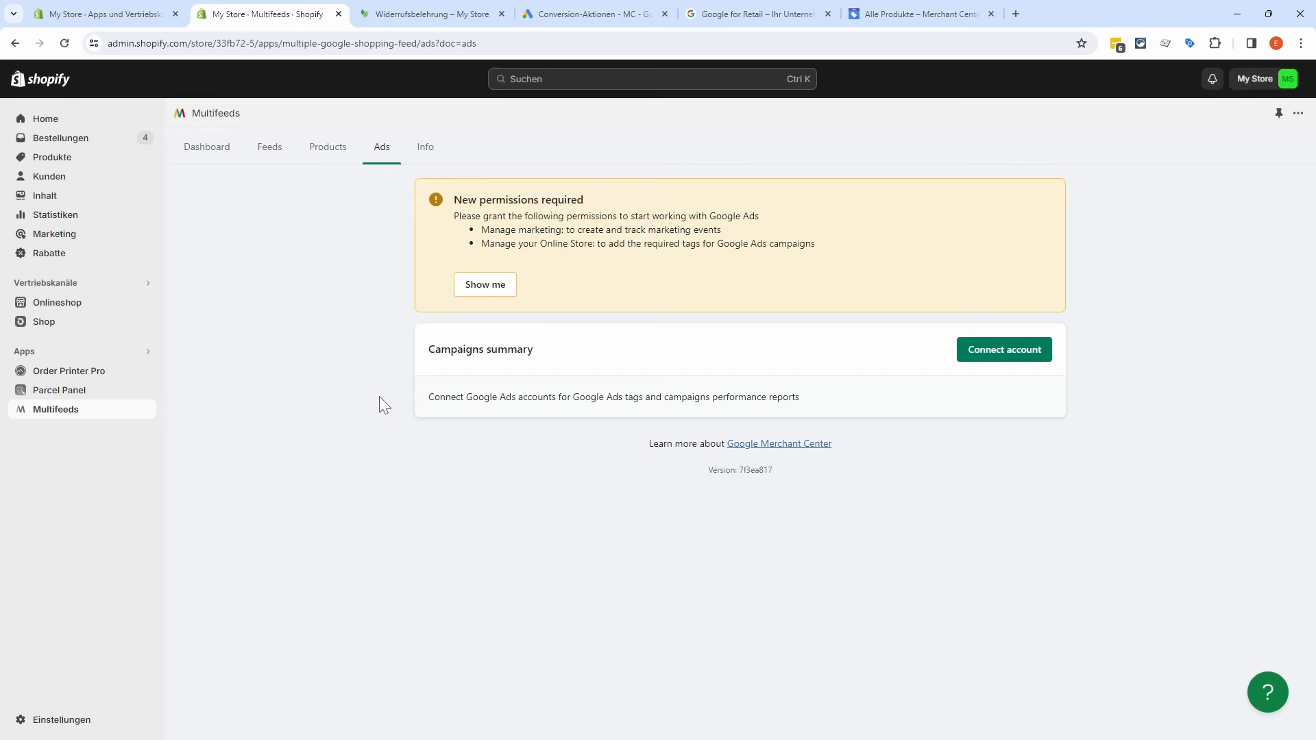
click(426, 148)
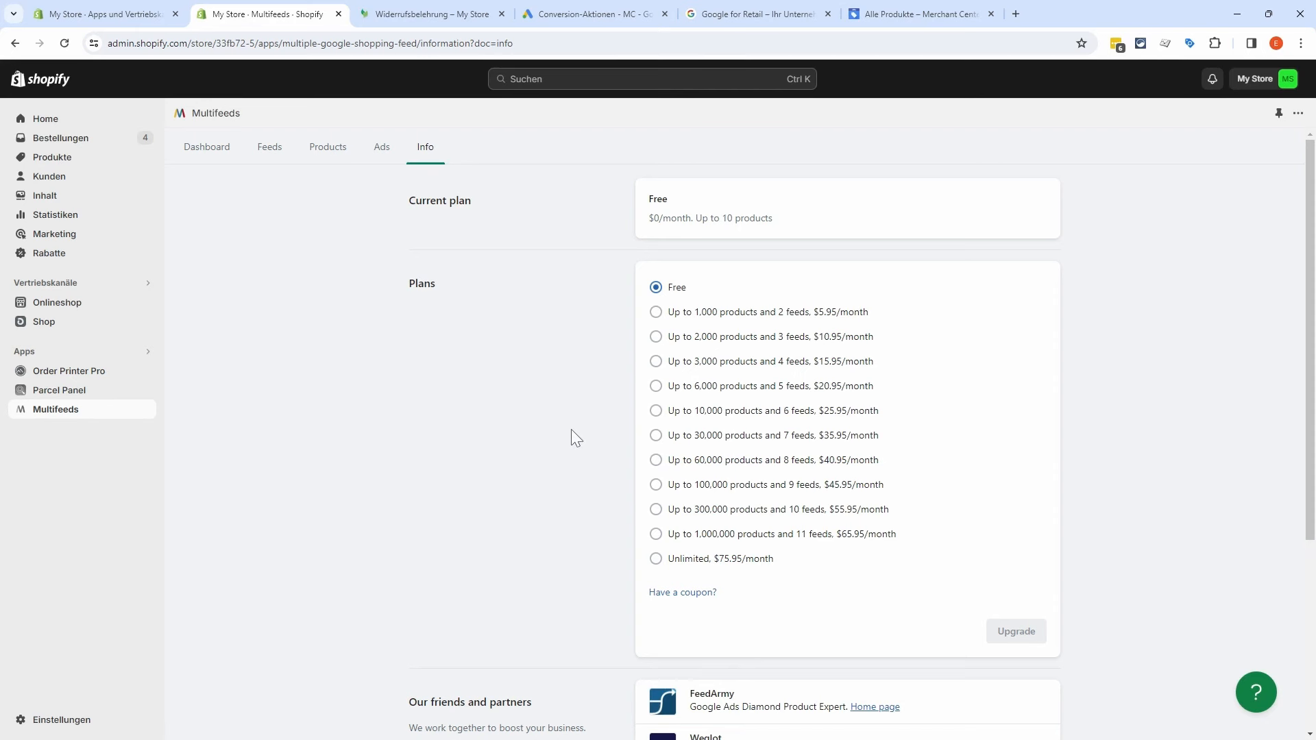
click(207, 148)
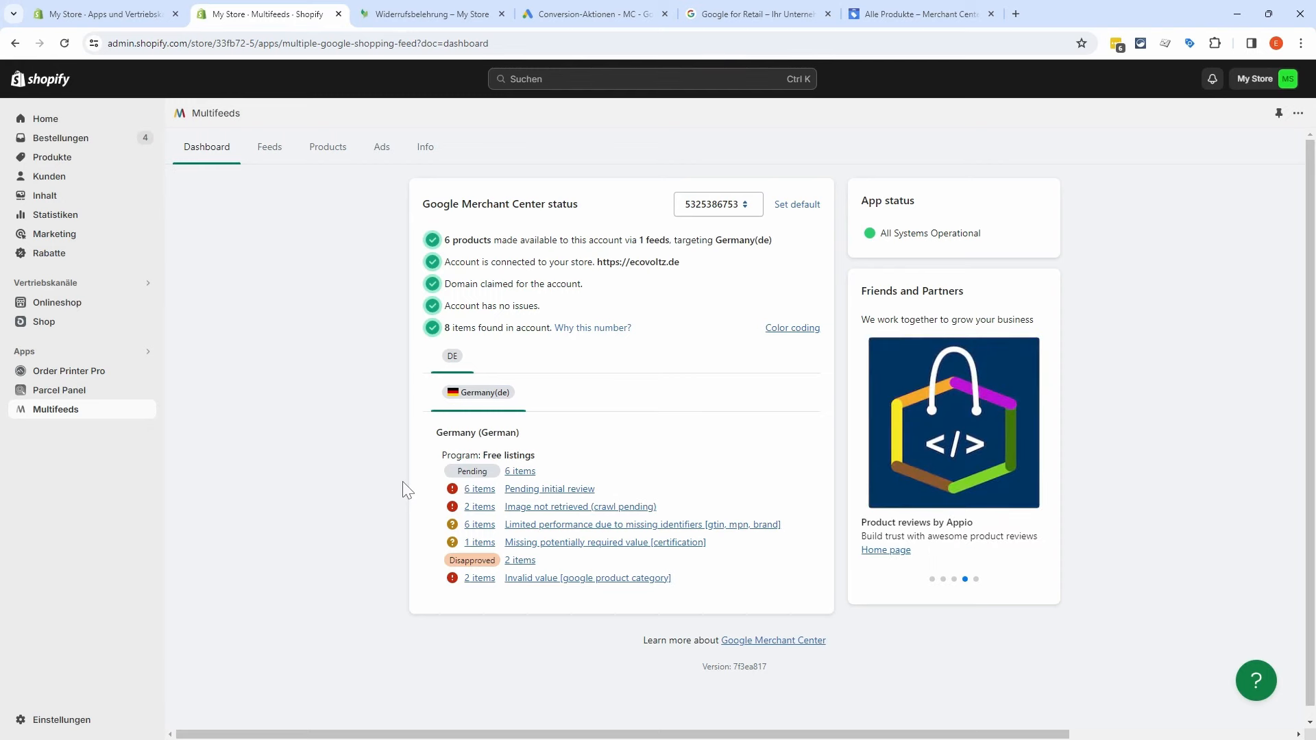
Step: Switch to Merchant Center, reload the overview, and review the product status and the list of all products
click(879, 15)
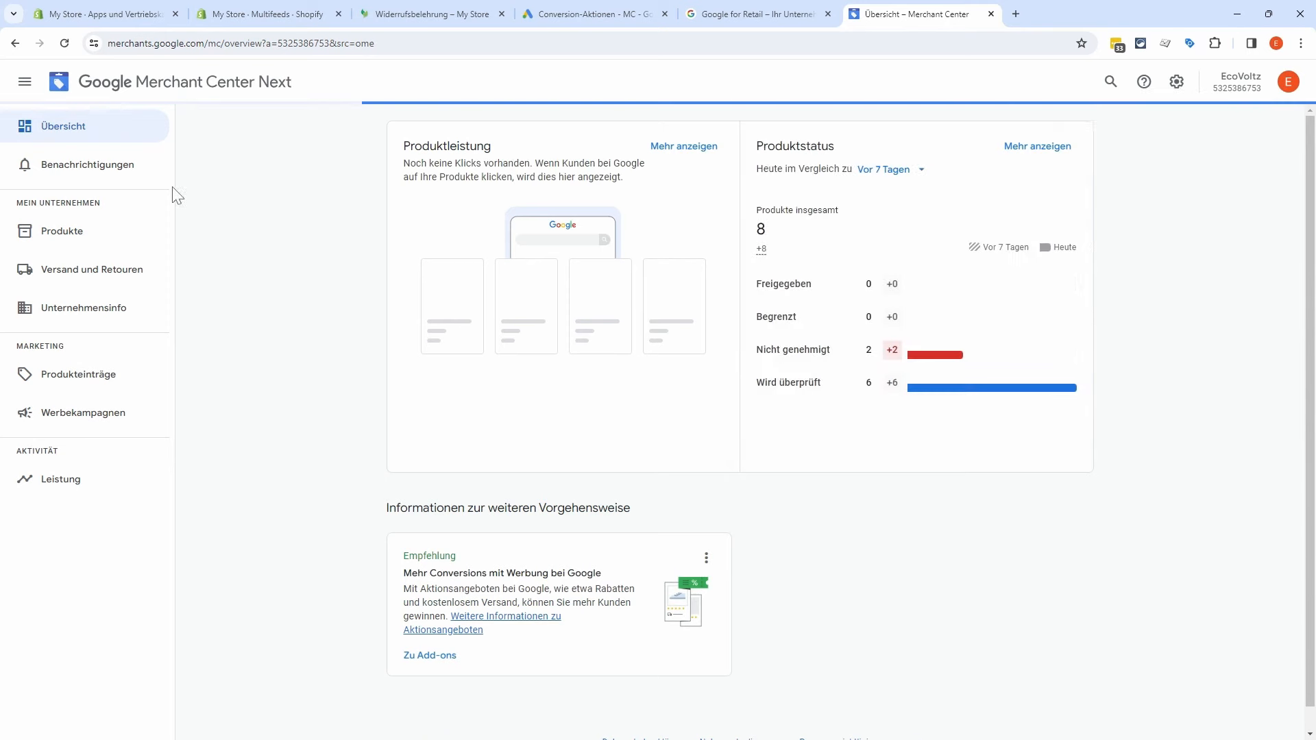
click(64, 43)
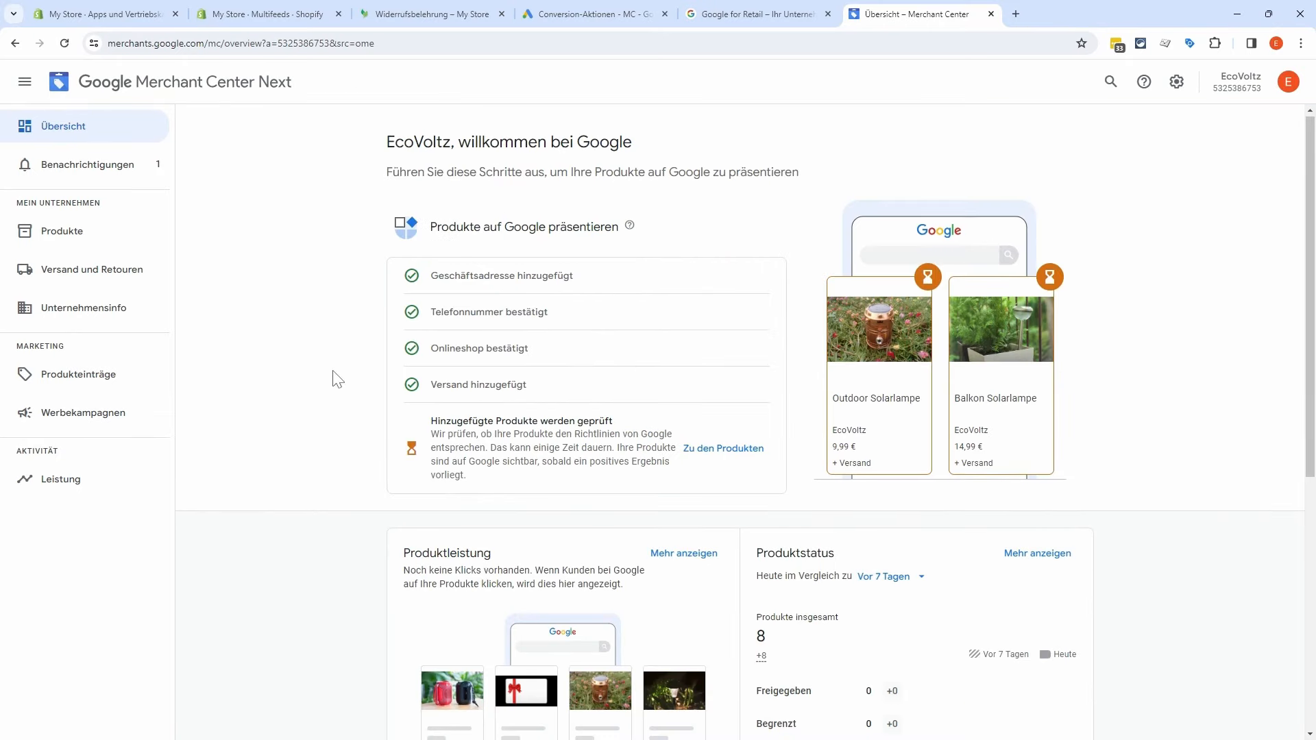
scroll(331, 376, down, 3)
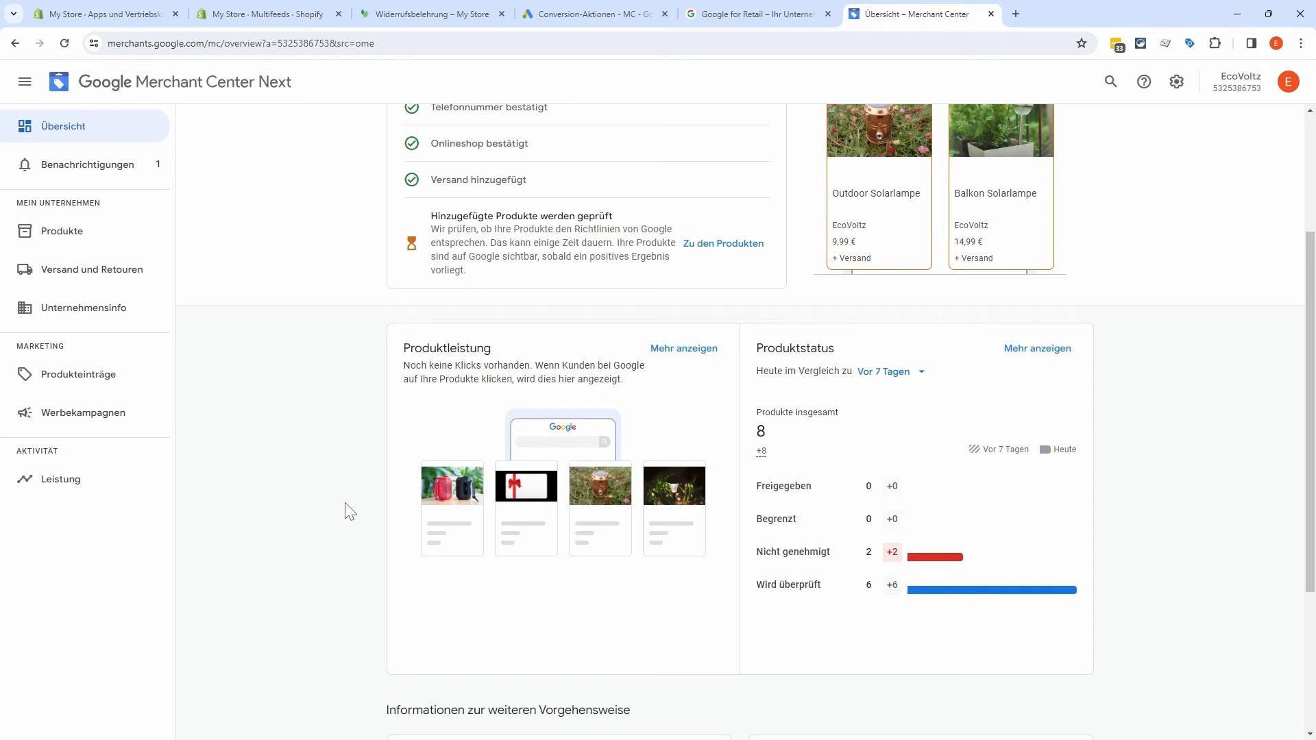
scroll(349, 508, up, 3)
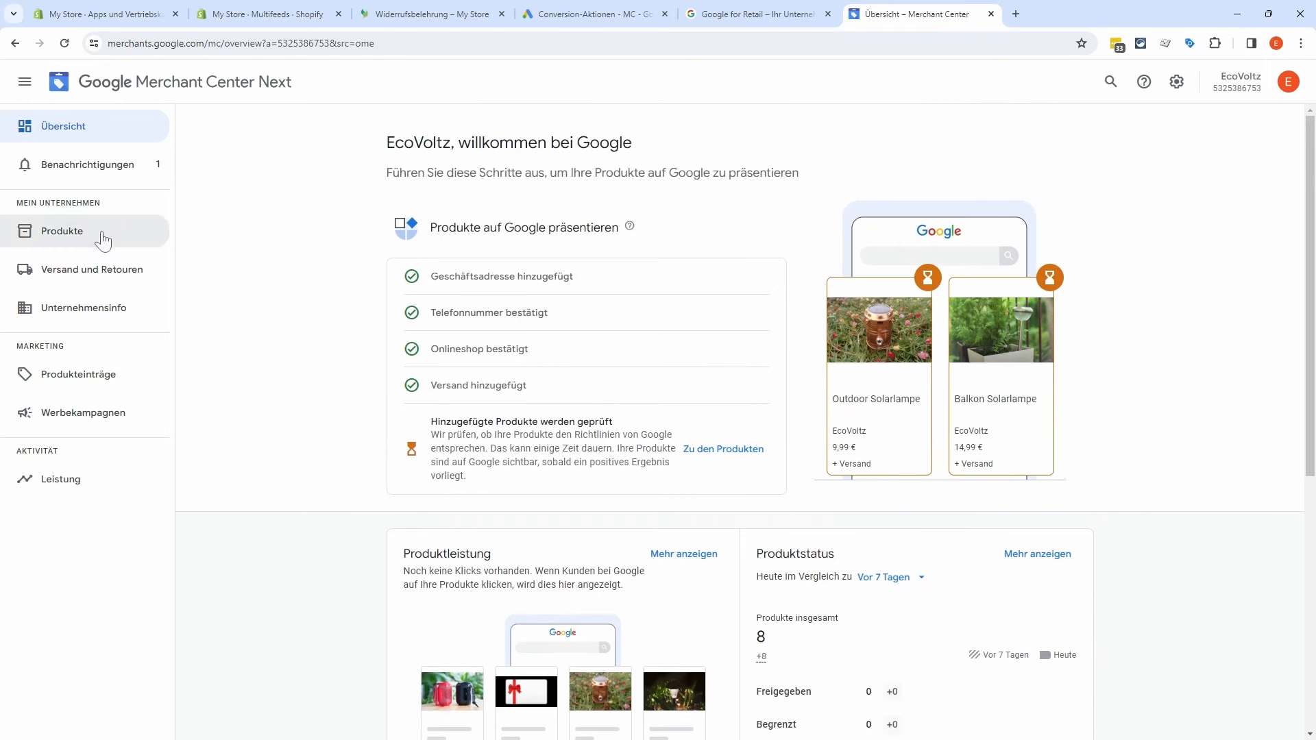
click(101, 238)
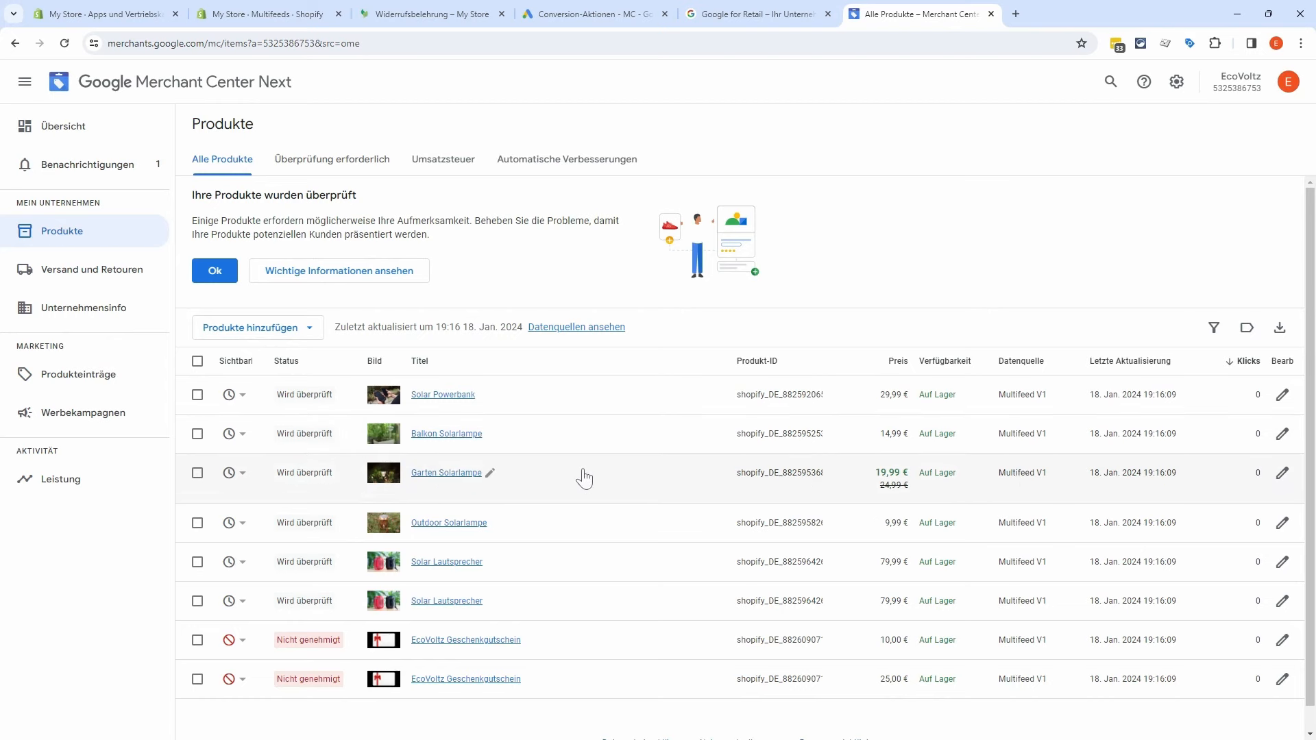
click(101, 136)
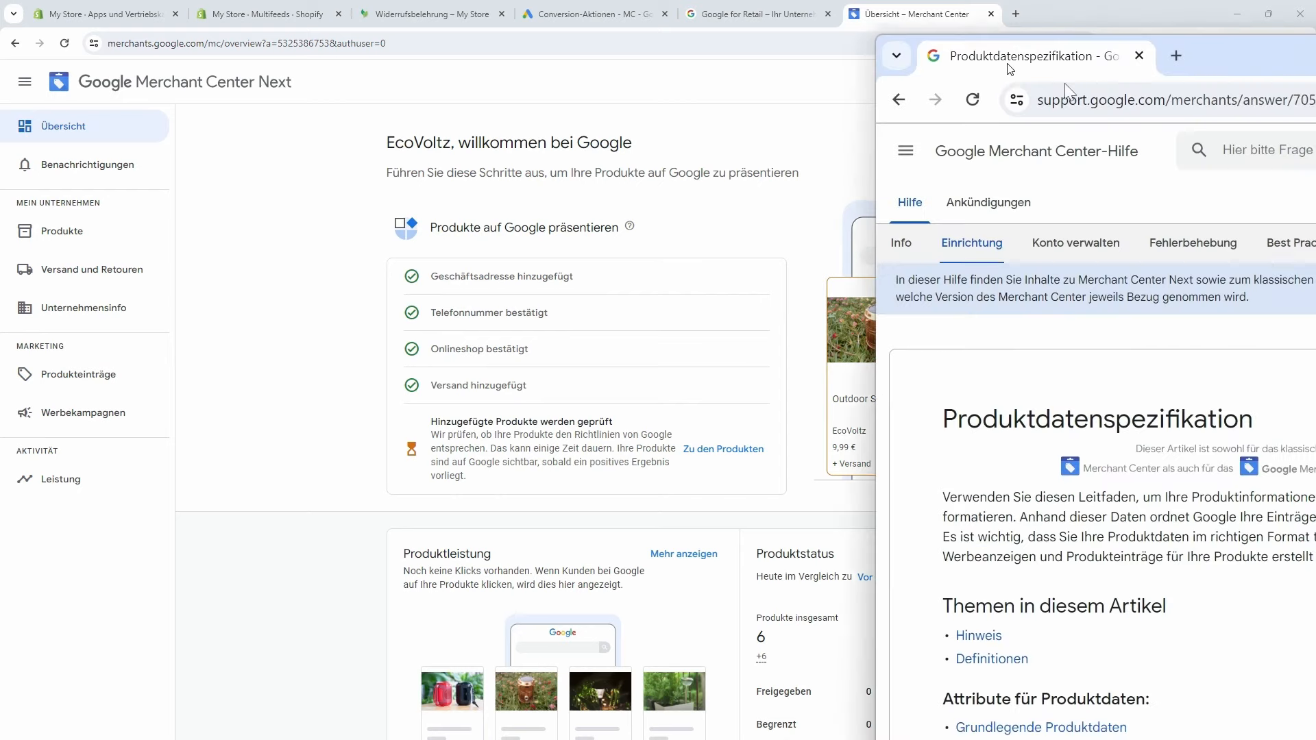
Step: Examine the Produktdatenspezifikation help article for the required basic attributes such as ID, title, description, link and image link, and close it
drag(970, 51, 973, 18)
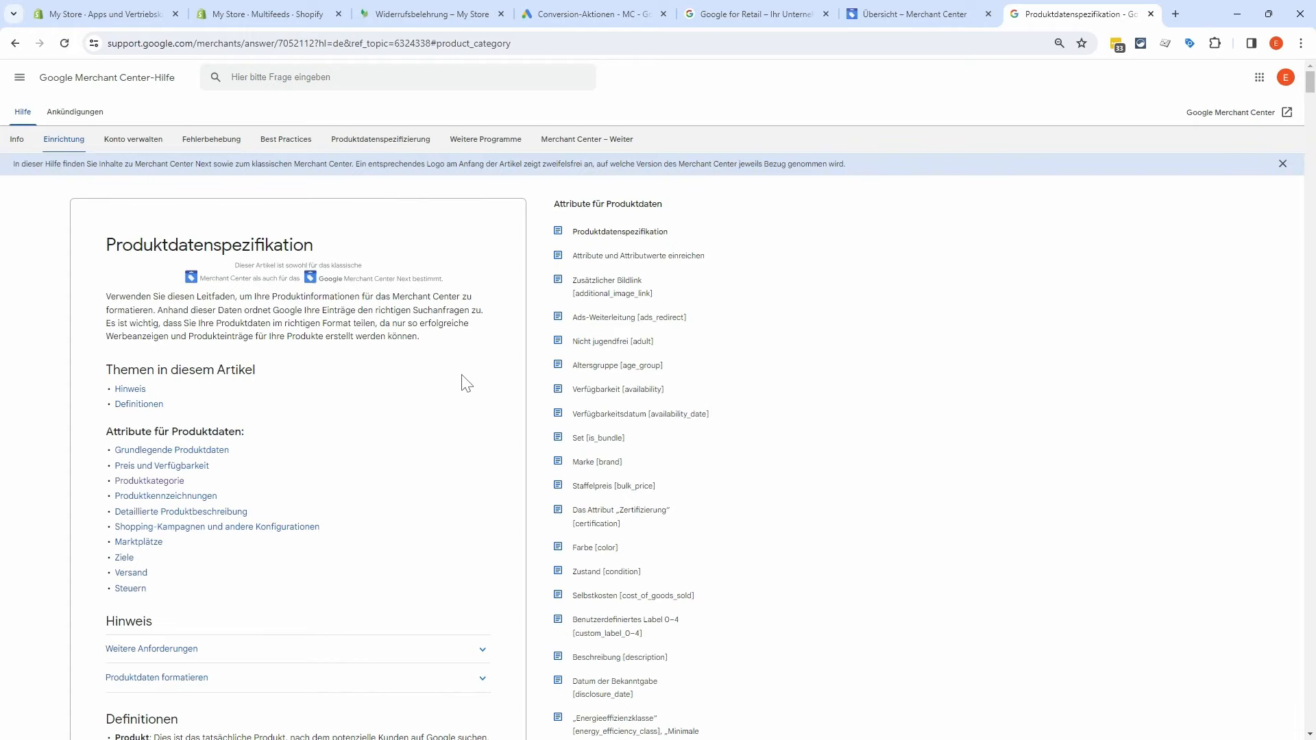
scroll(466, 373, down, 6)
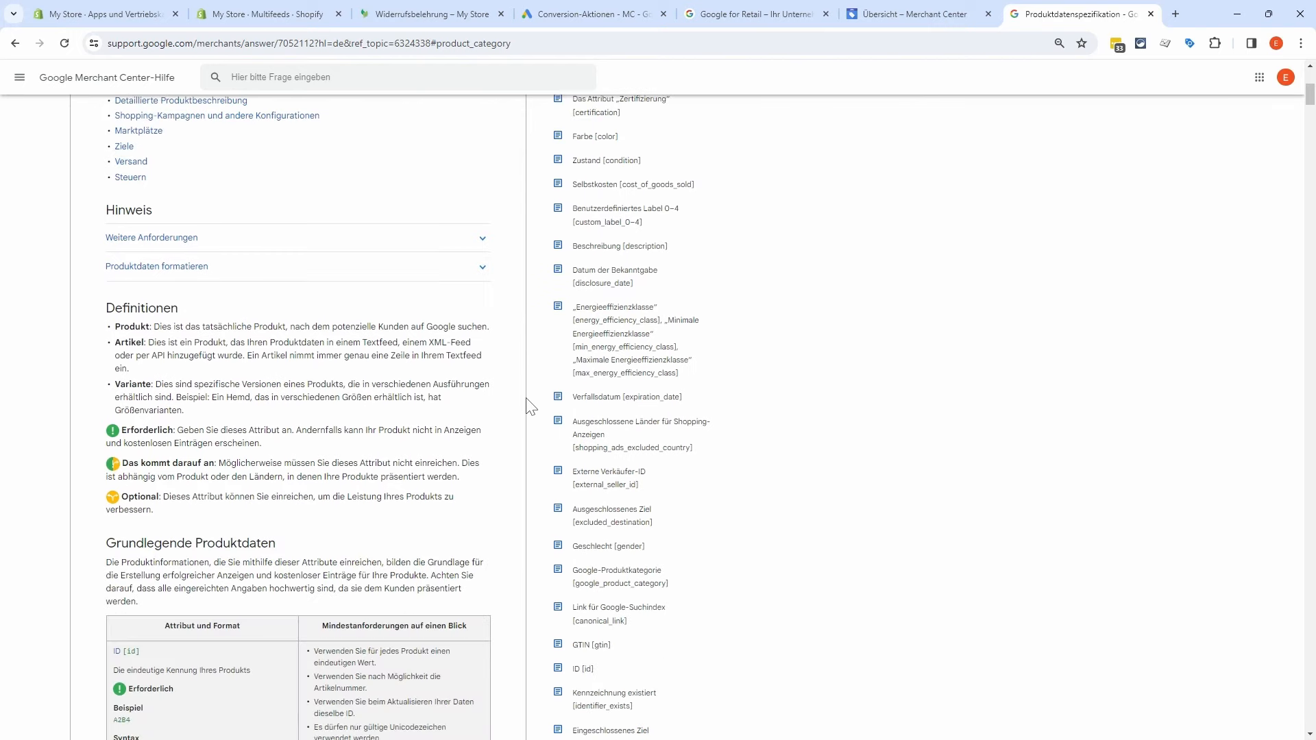
scroll(523, 410, down, 5)
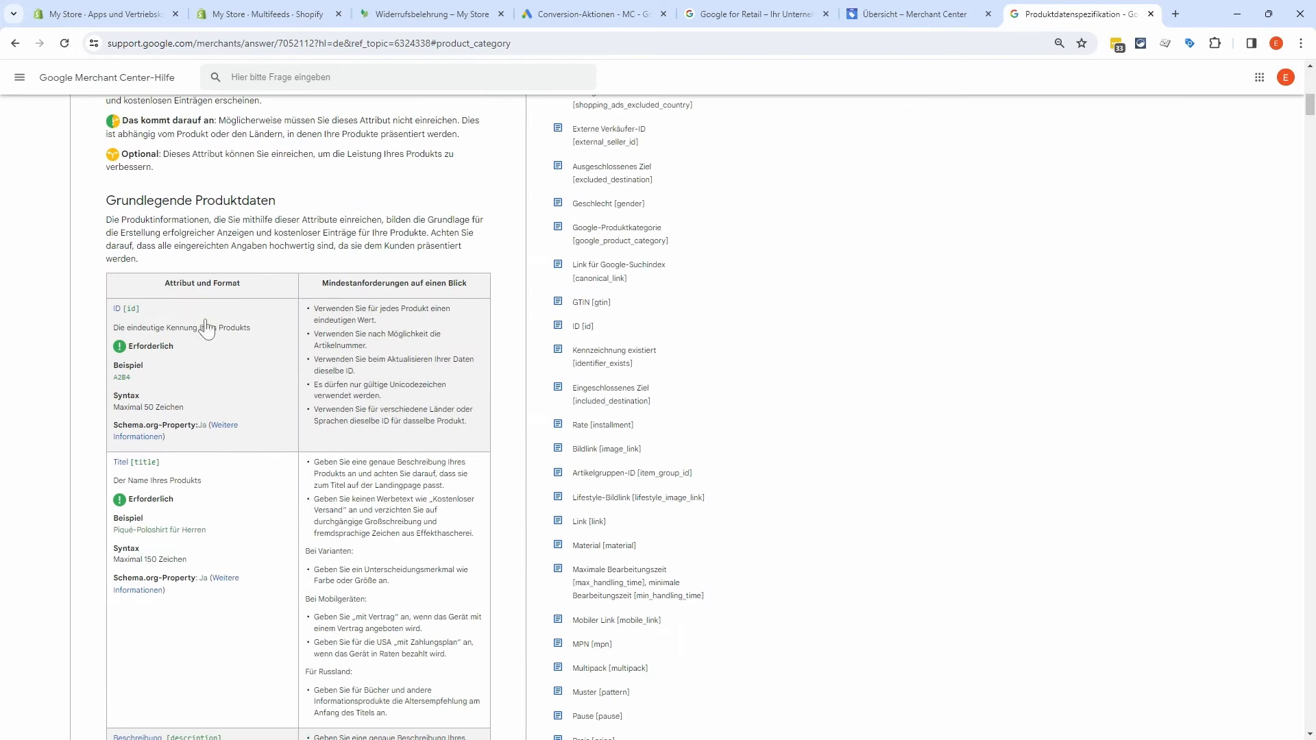
scroll(474, 469, down, 5)
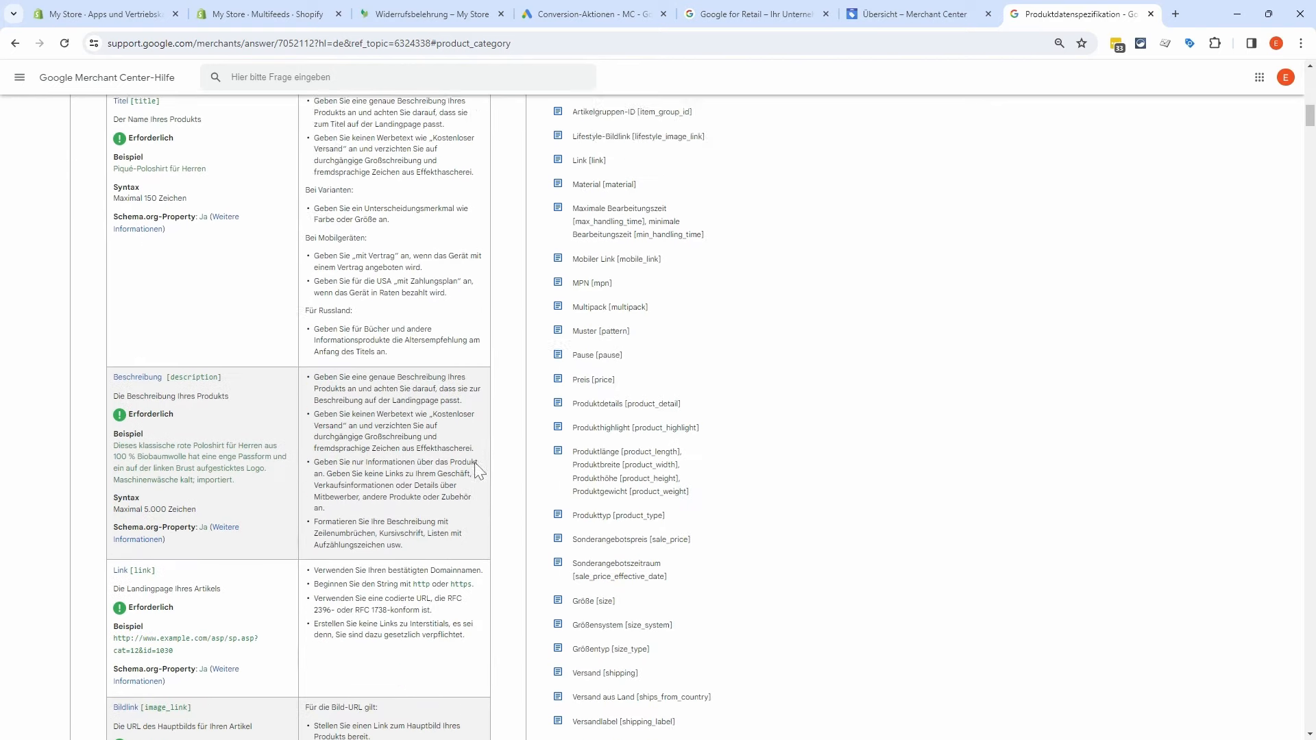
scroll(251, 459, down, 5)
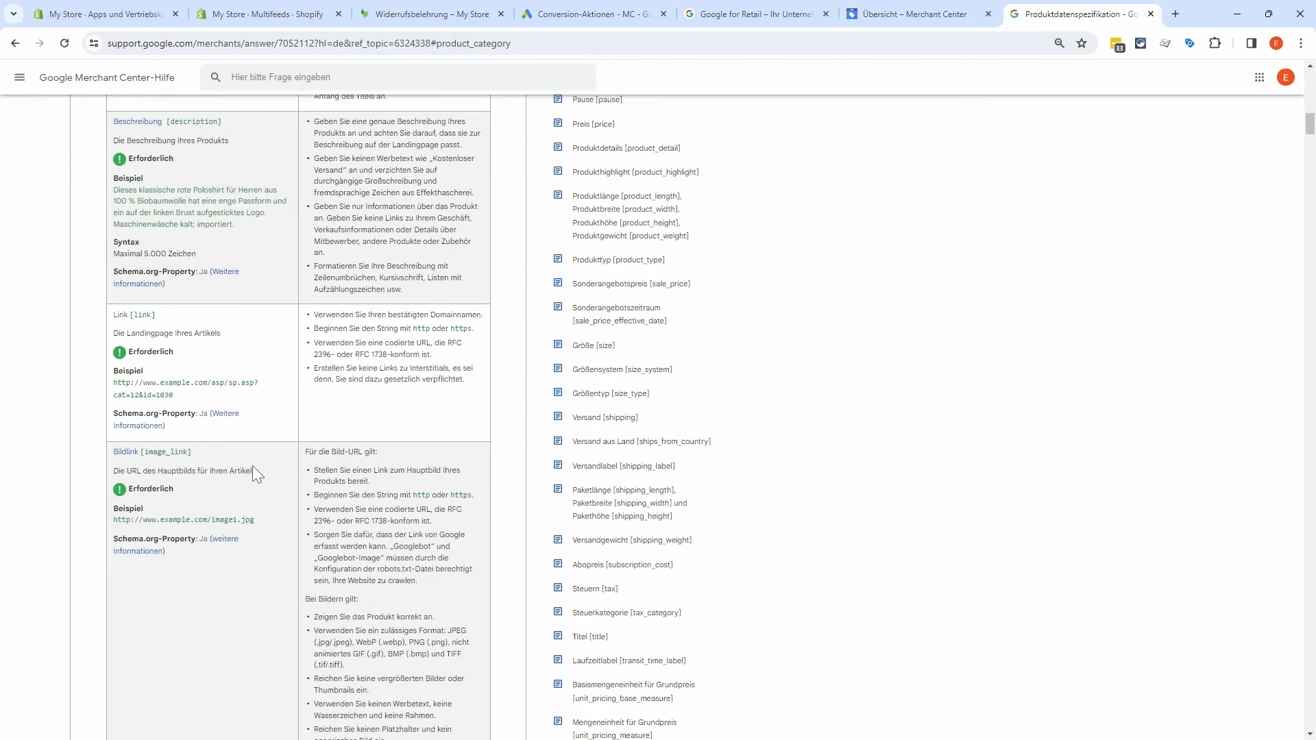
scroll(514, 429, up, 12)
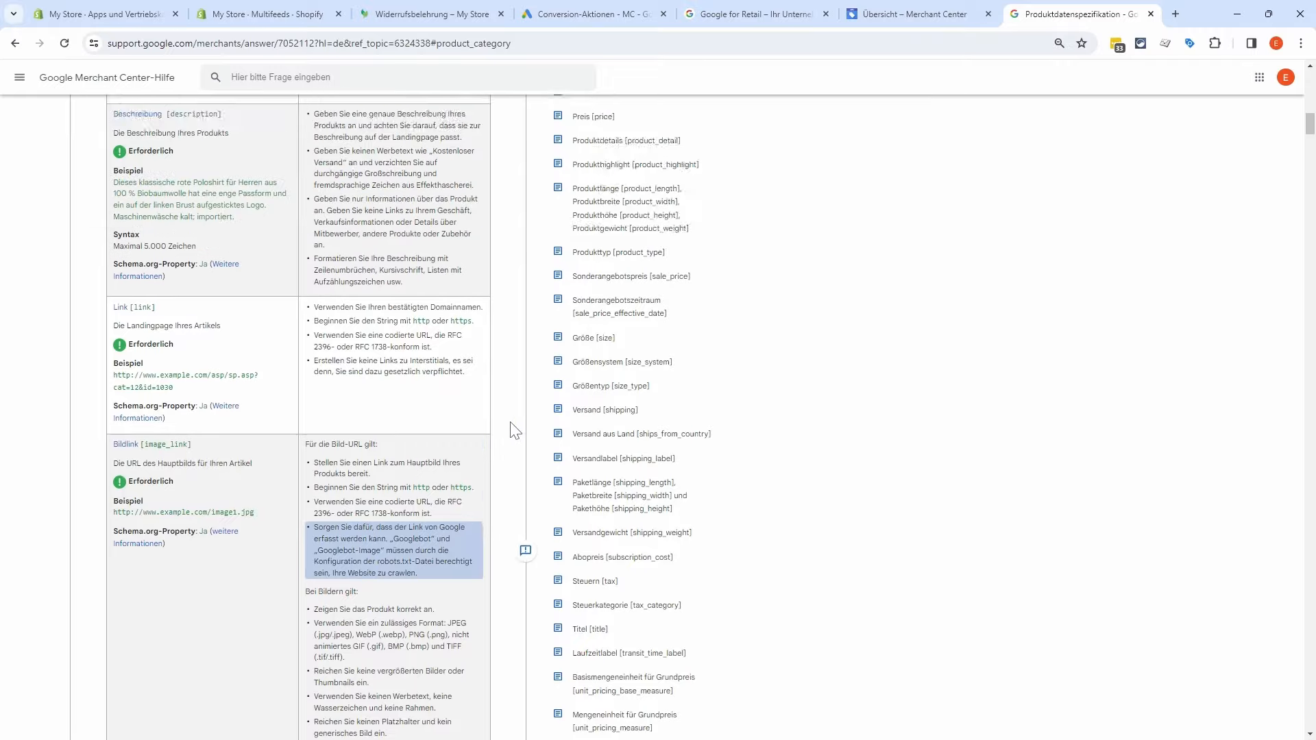
scroll(501, 498, down, 6)
scroll(501, 499, up, 15)
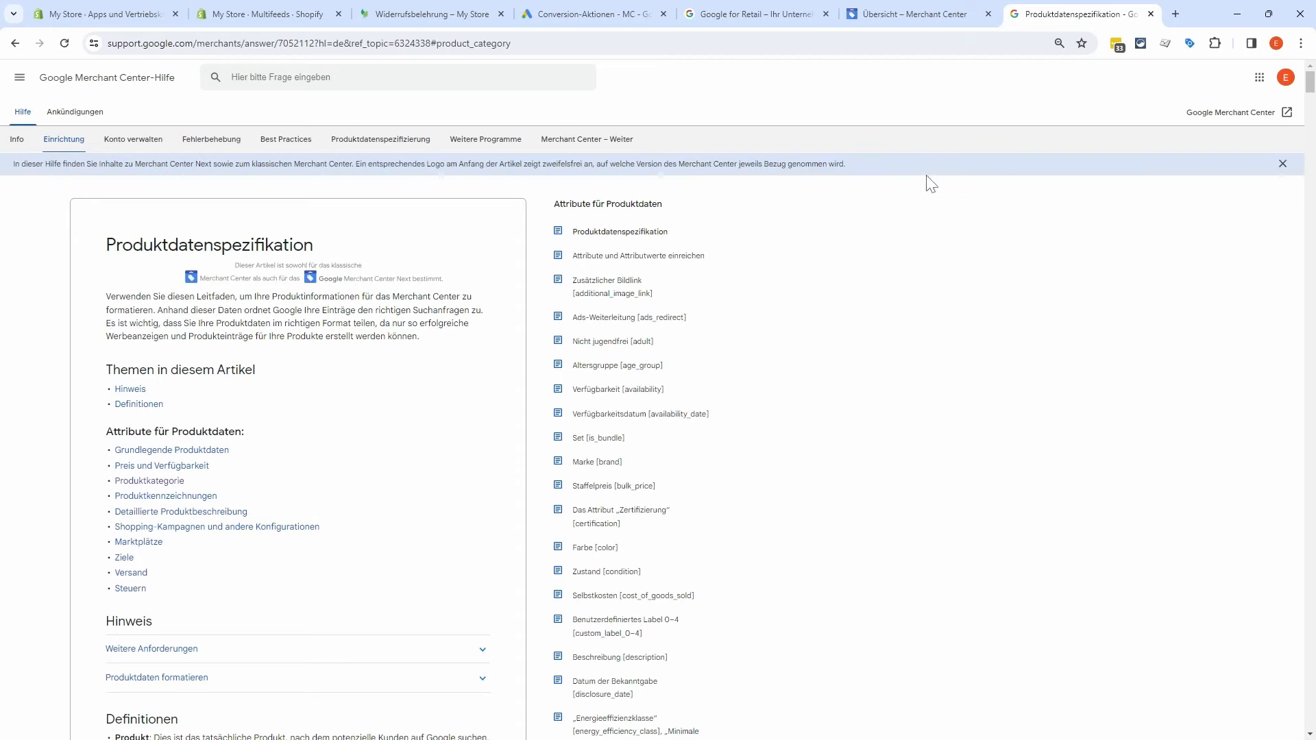
click(1151, 14)
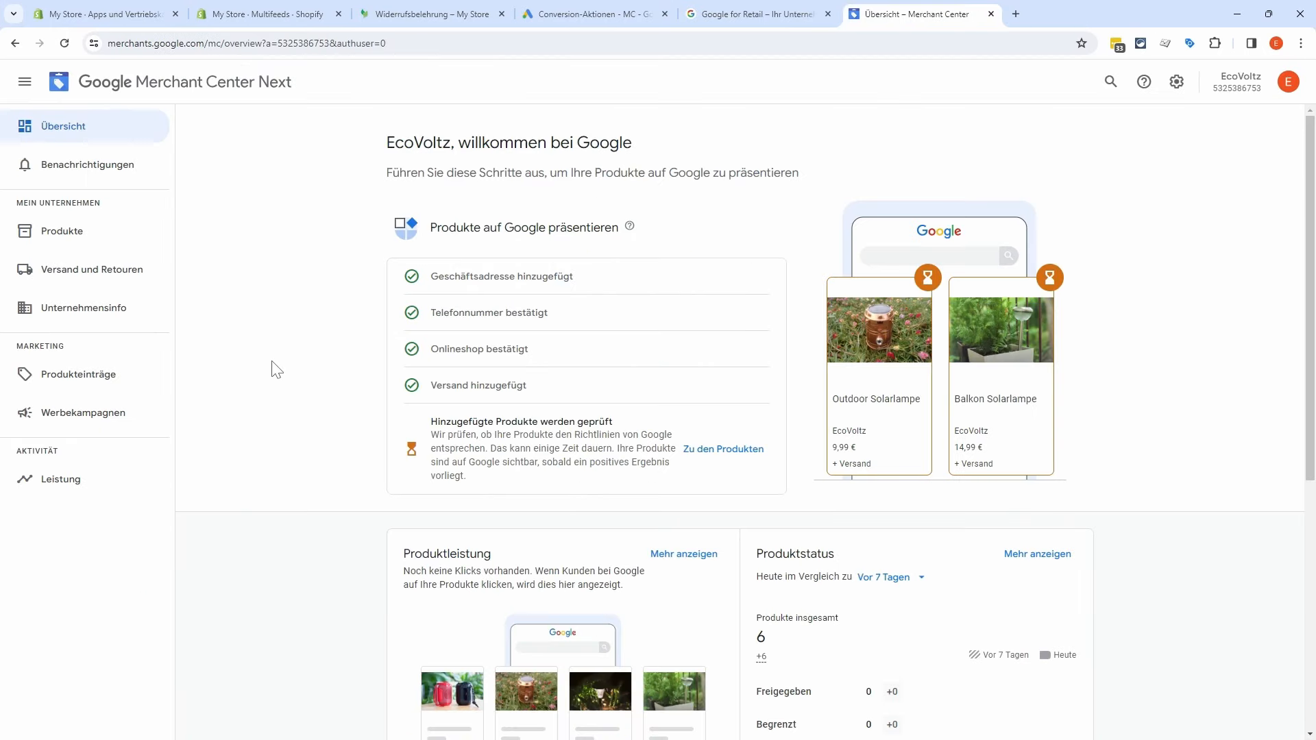
Step: In Multifeeds, try adding the Product type standard attribute to the Solar Powerbank's Google feed settings and close them without saving
click(268, 14)
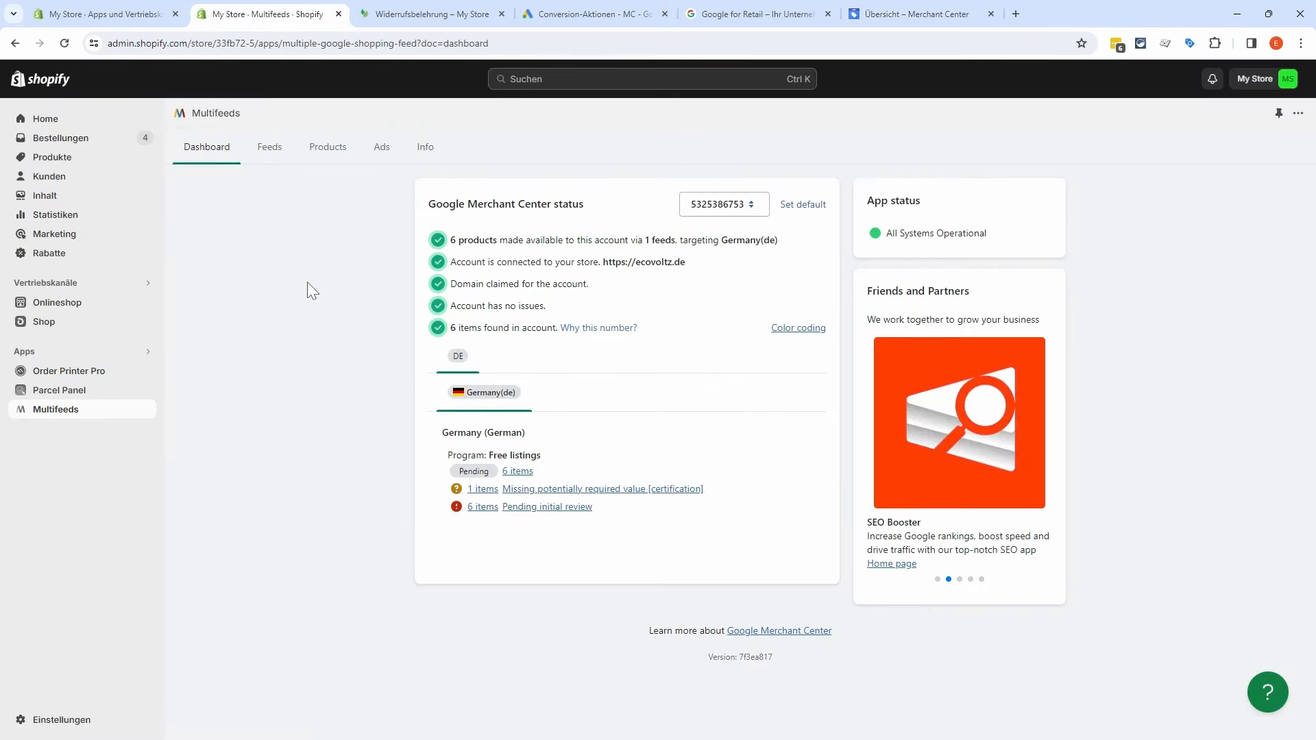
click(330, 149)
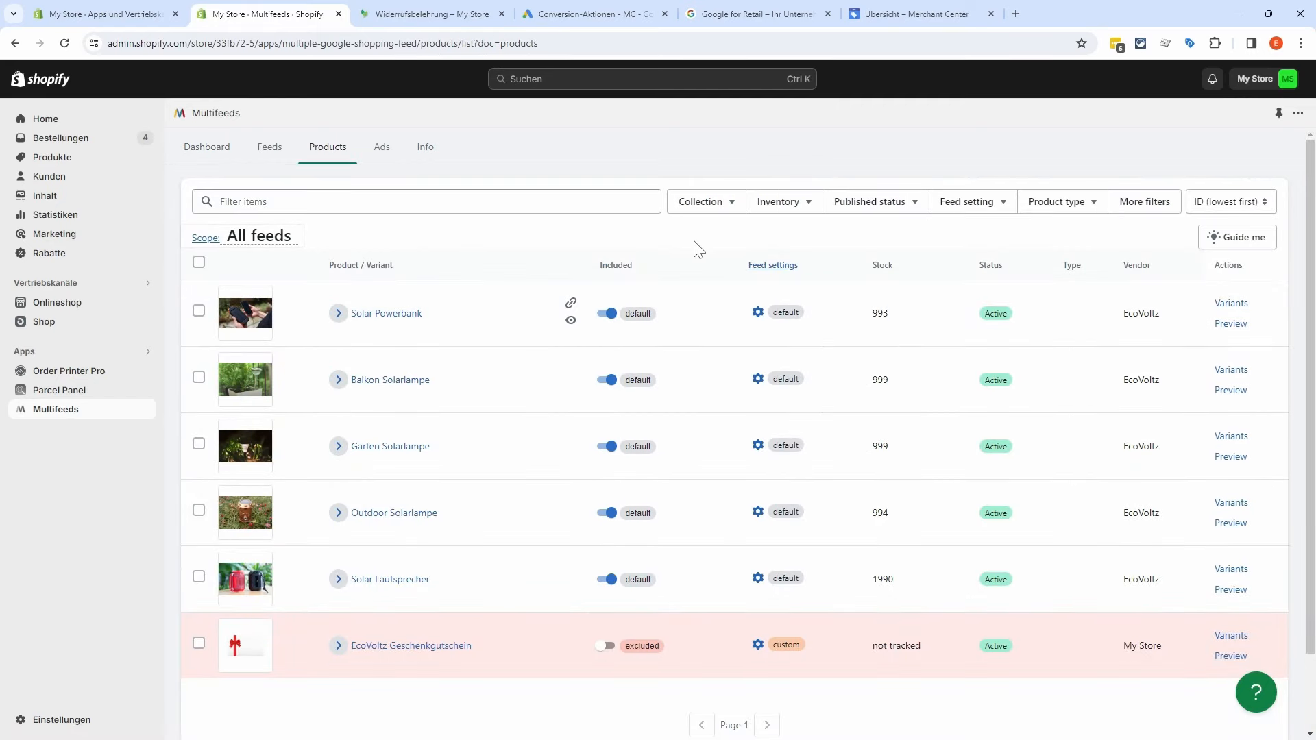
click(757, 312)
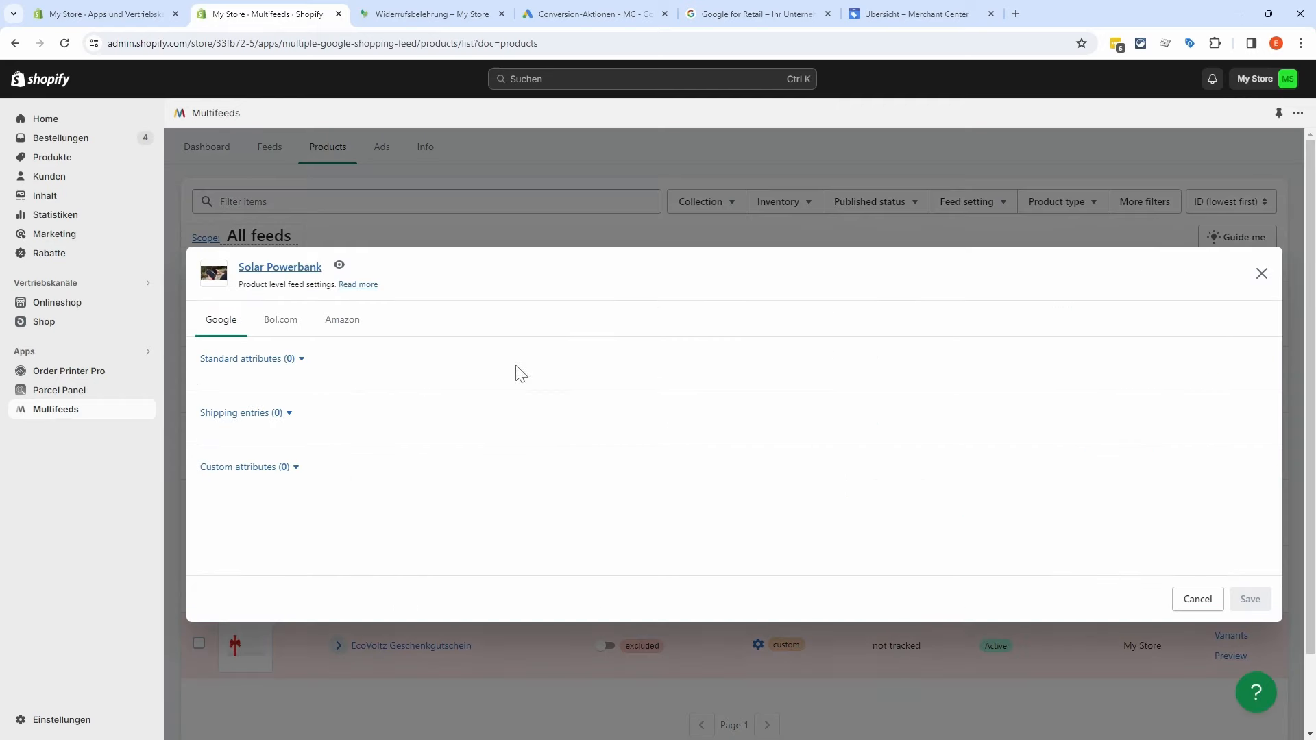
click(310, 359)
click(388, 359)
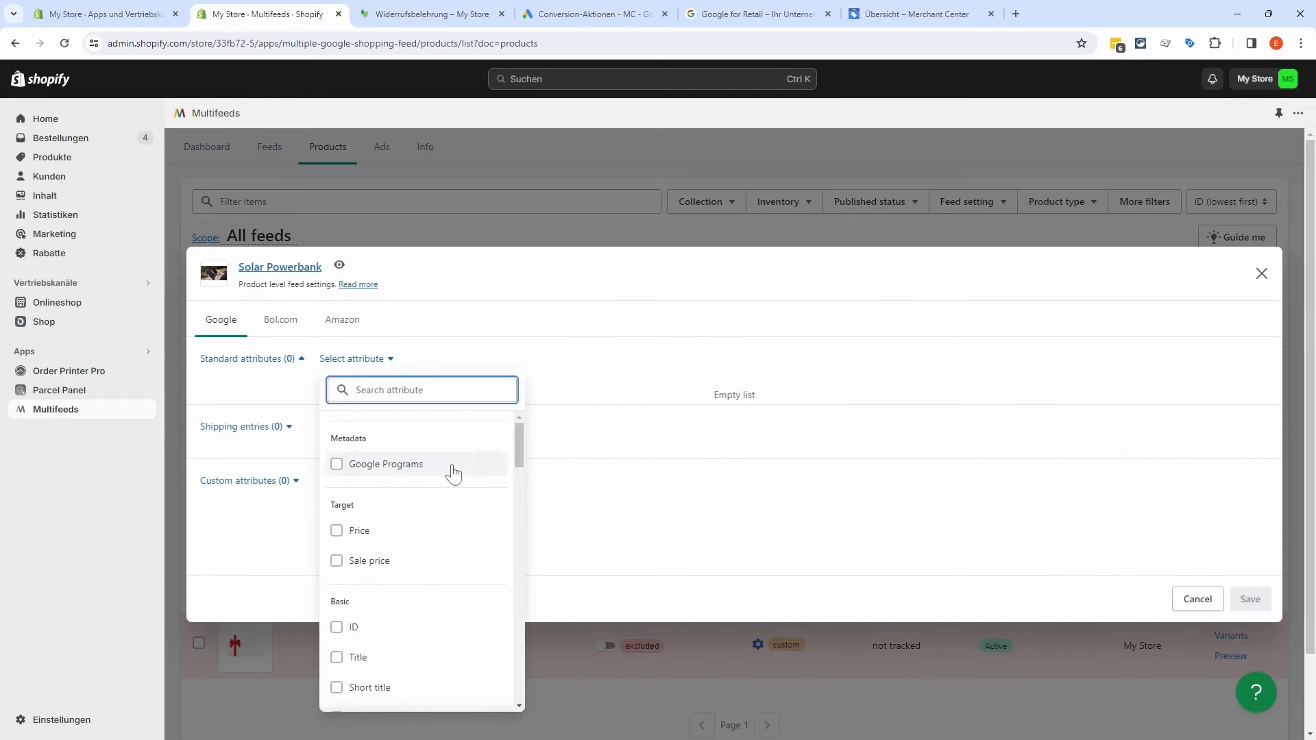
scroll(453, 477, down, 5)
click(374, 560)
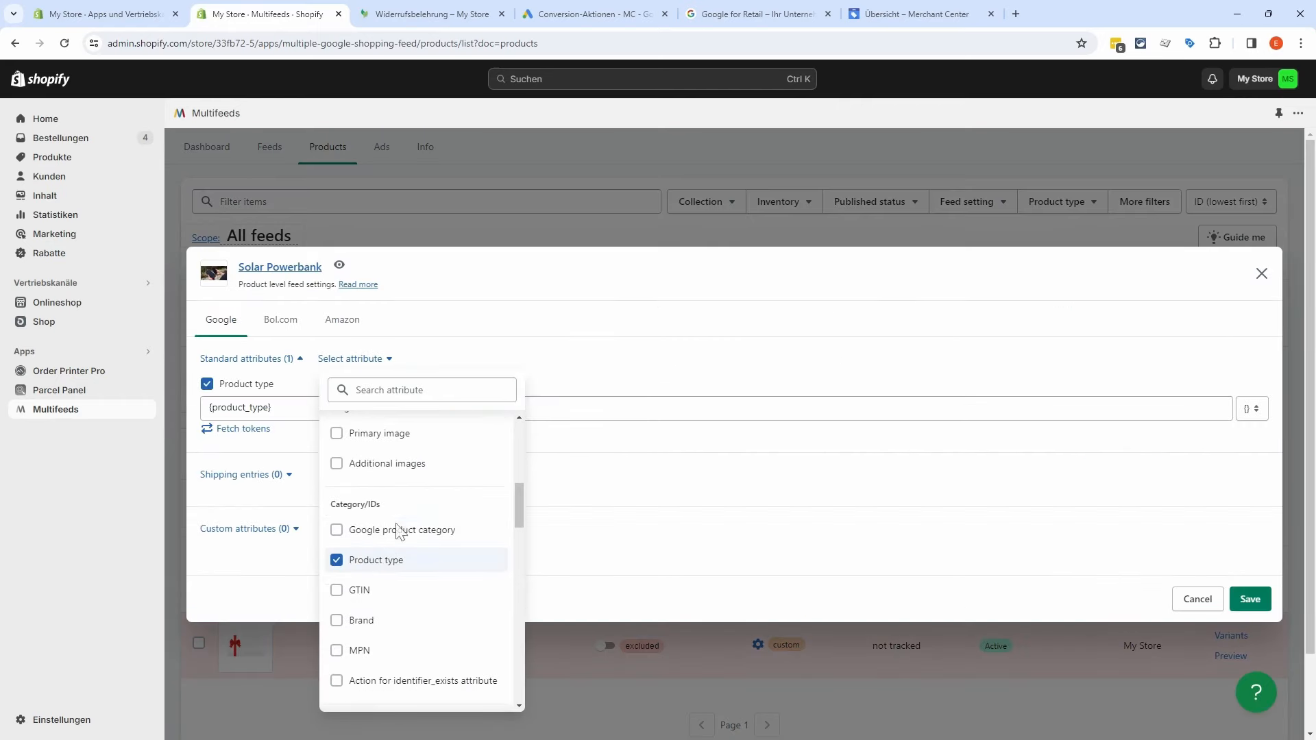
click(597, 345)
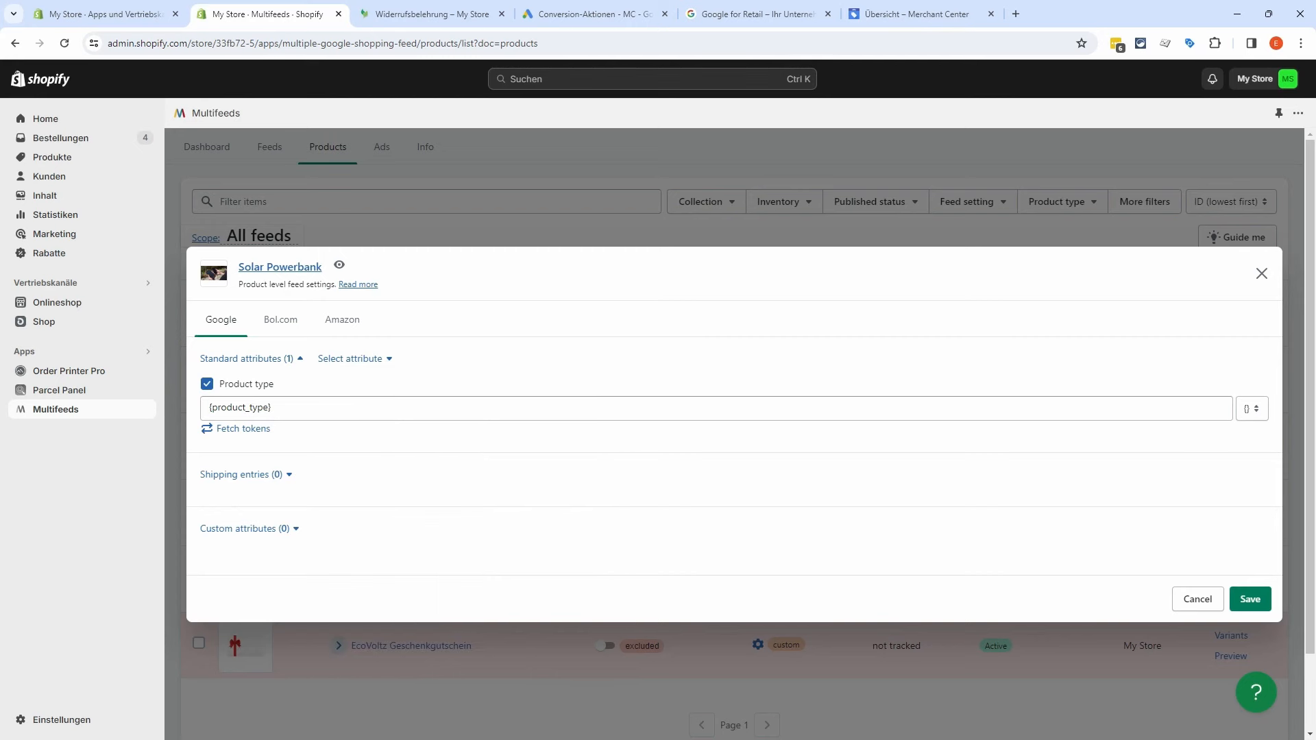
click(1261, 274)
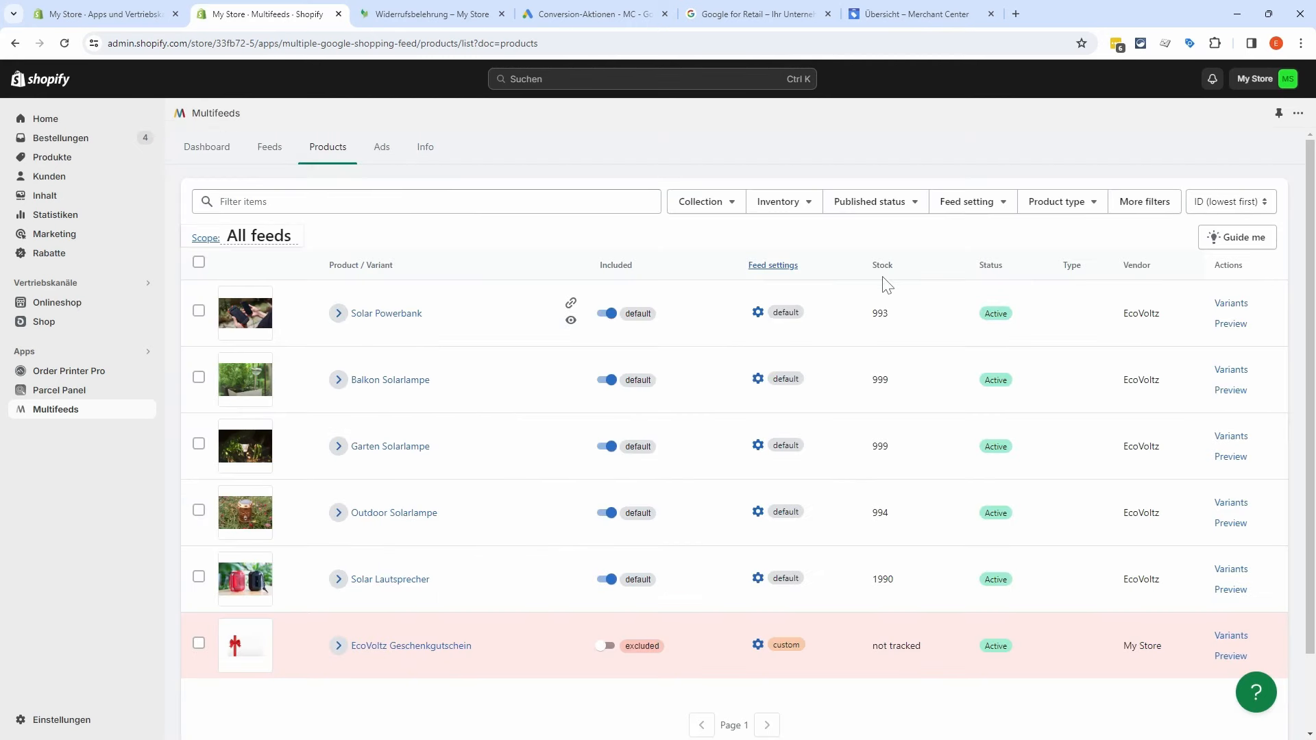
Step: Review the Multifeed V1 feed's metadata settings within the All products group and return to the group
click(270, 149)
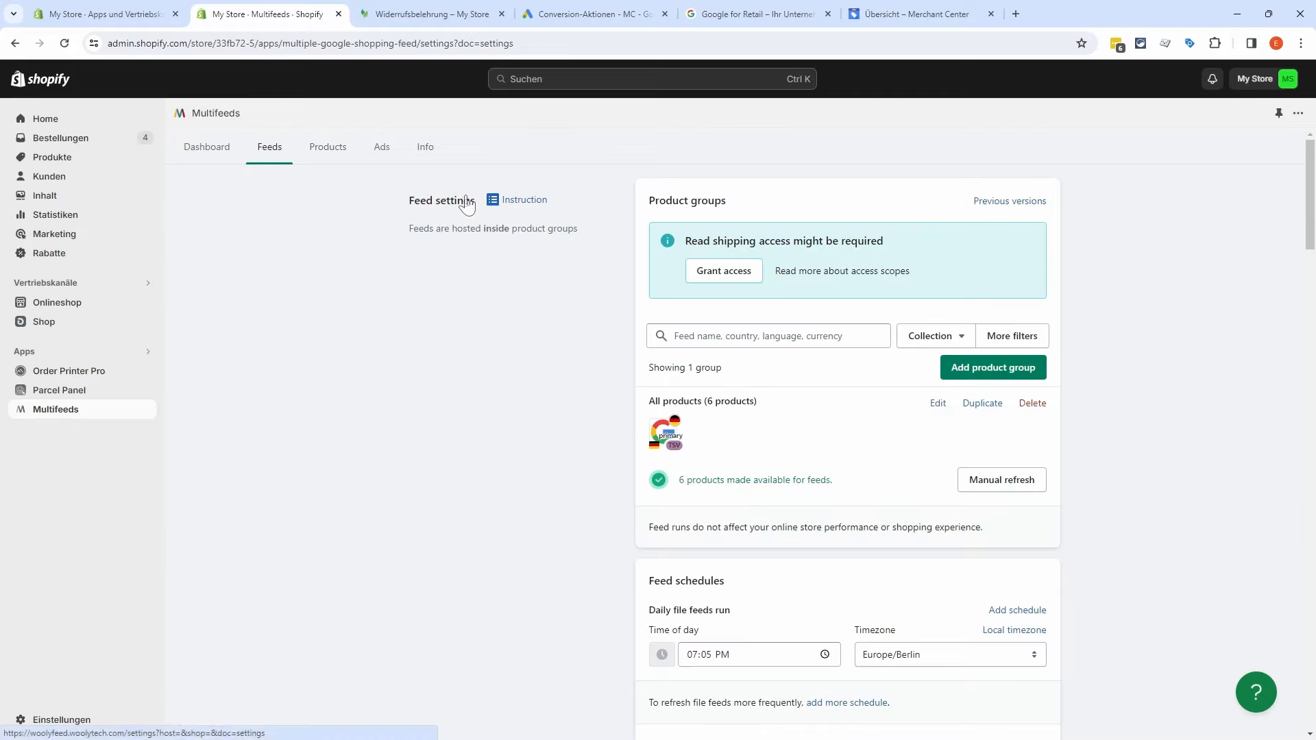
click(938, 407)
click(1019, 310)
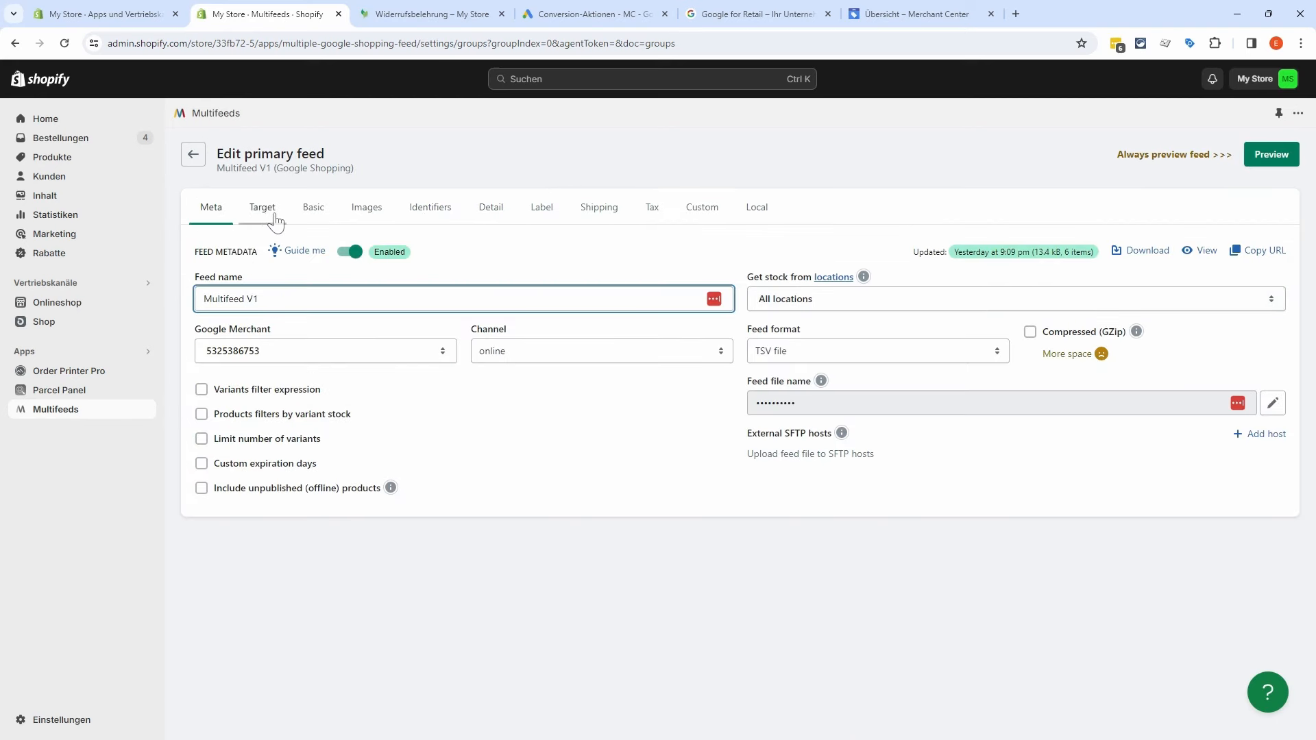
click(193, 155)
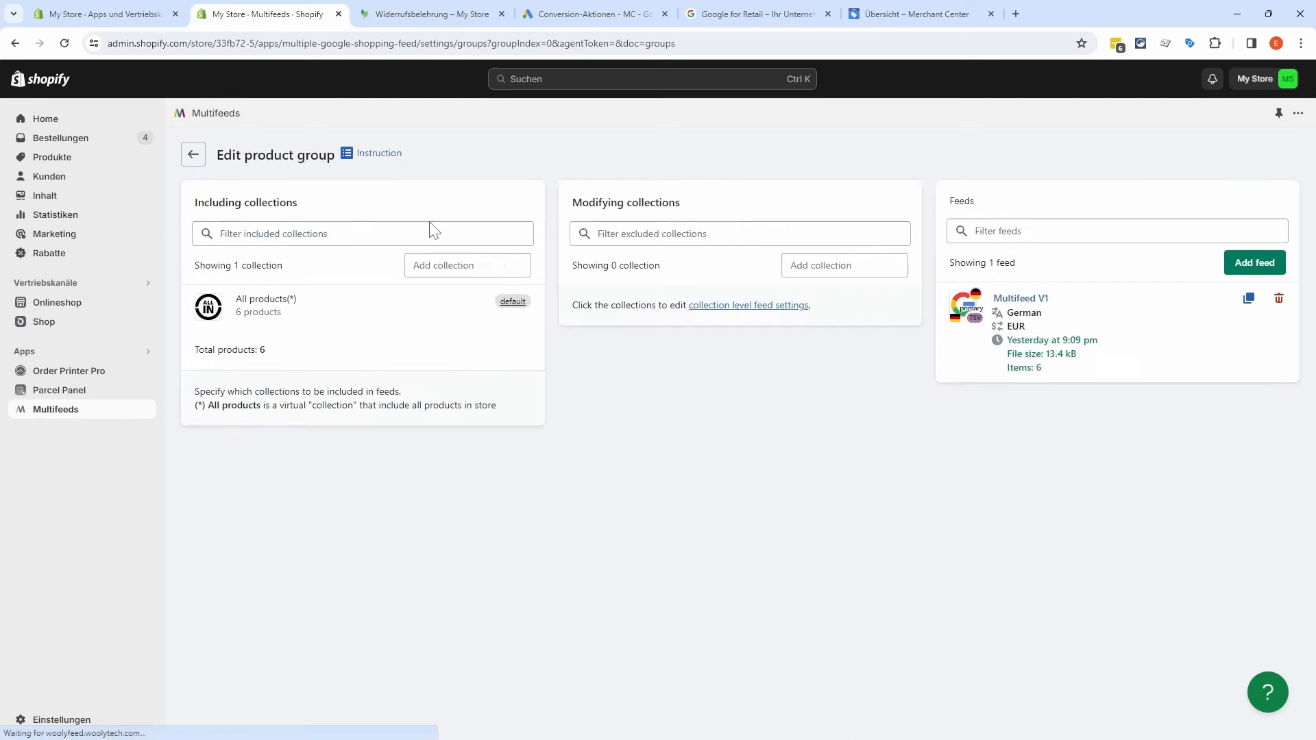
Step: Switch to Merchant Center and open the first Solar Lautsprecher product for editing to examine its description text
click(915, 14)
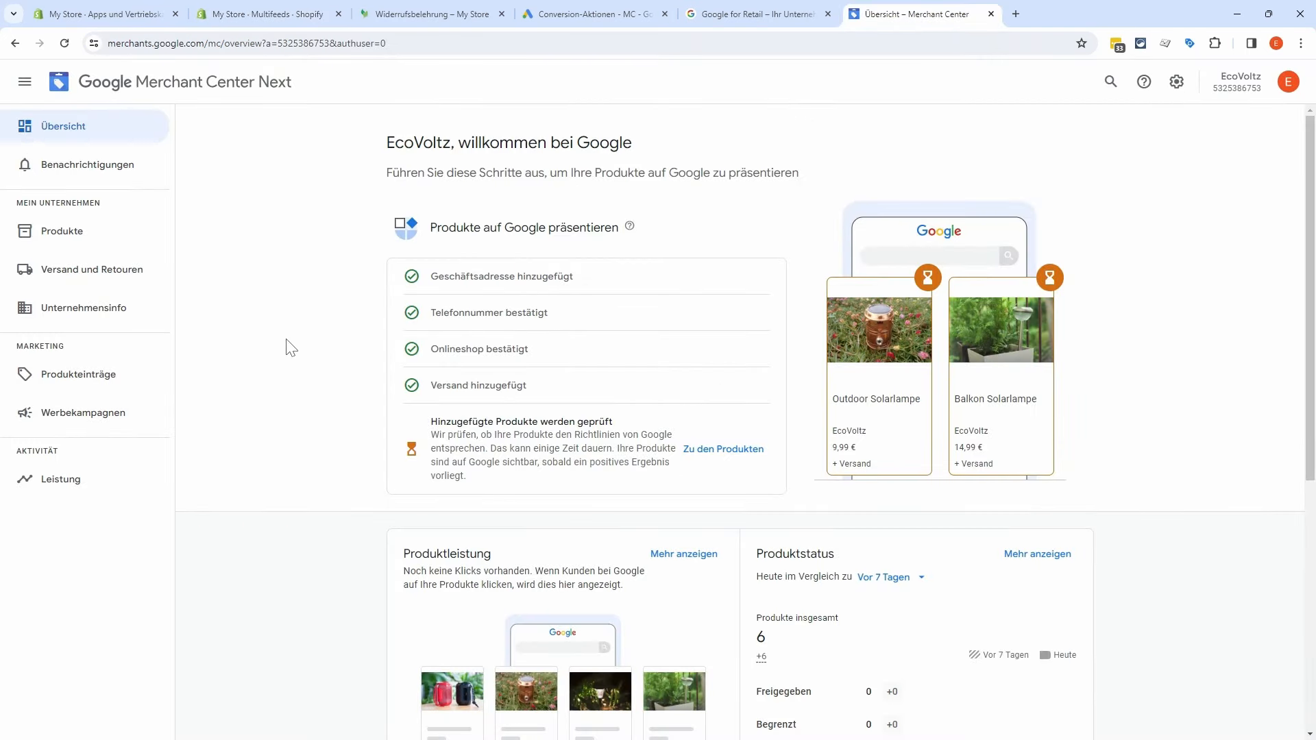
click(47, 238)
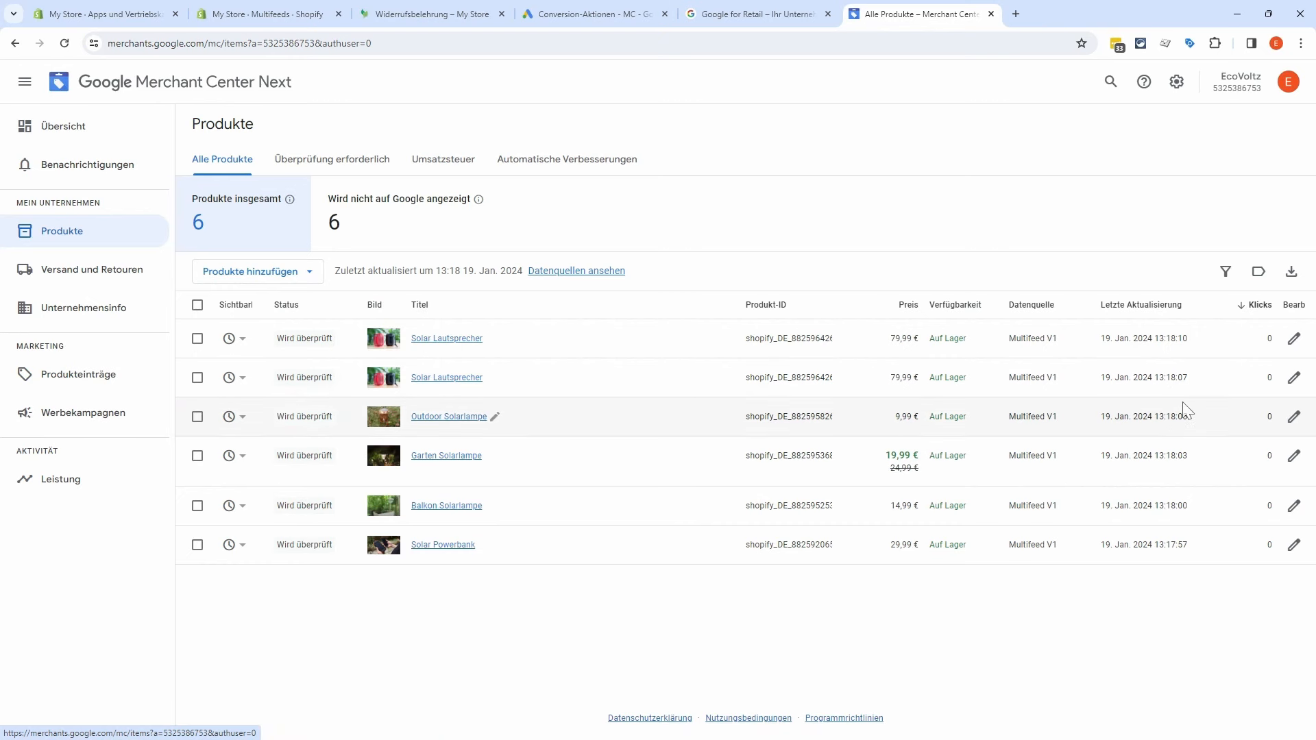
click(1293, 343)
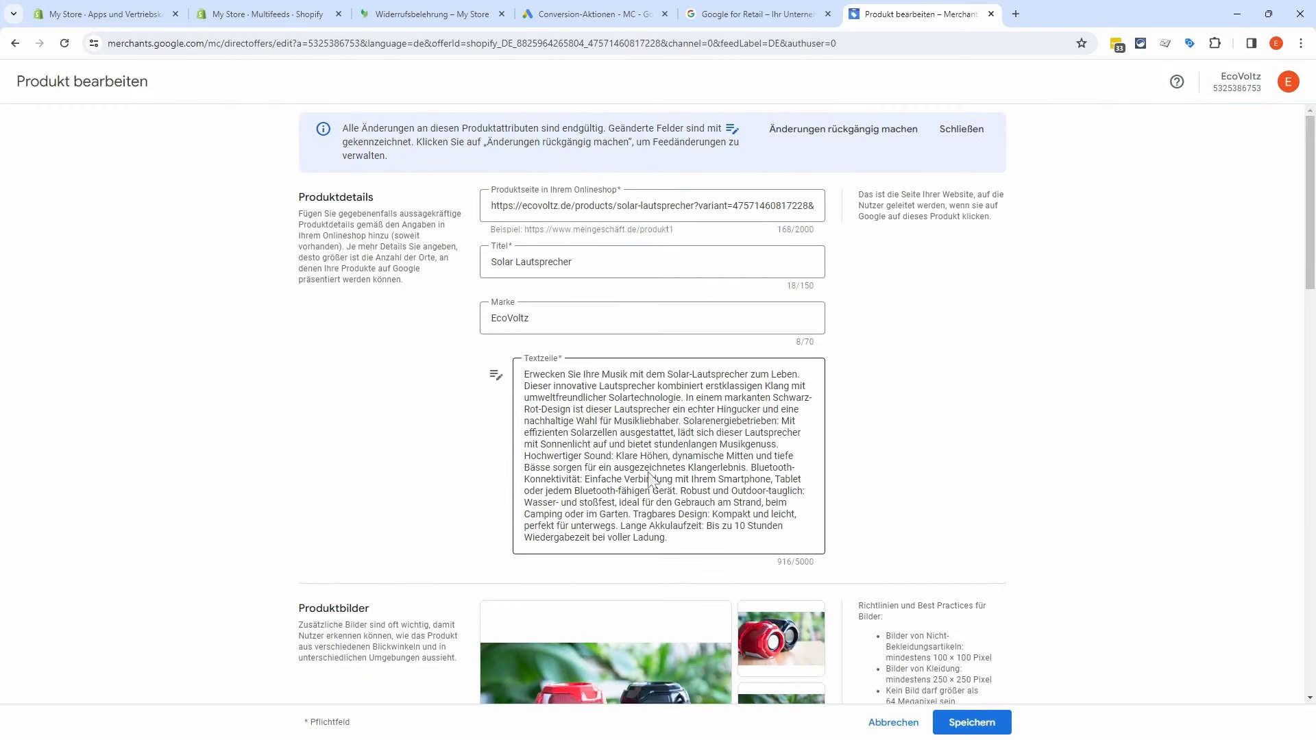
drag(670, 538, 521, 374)
click(850, 407)
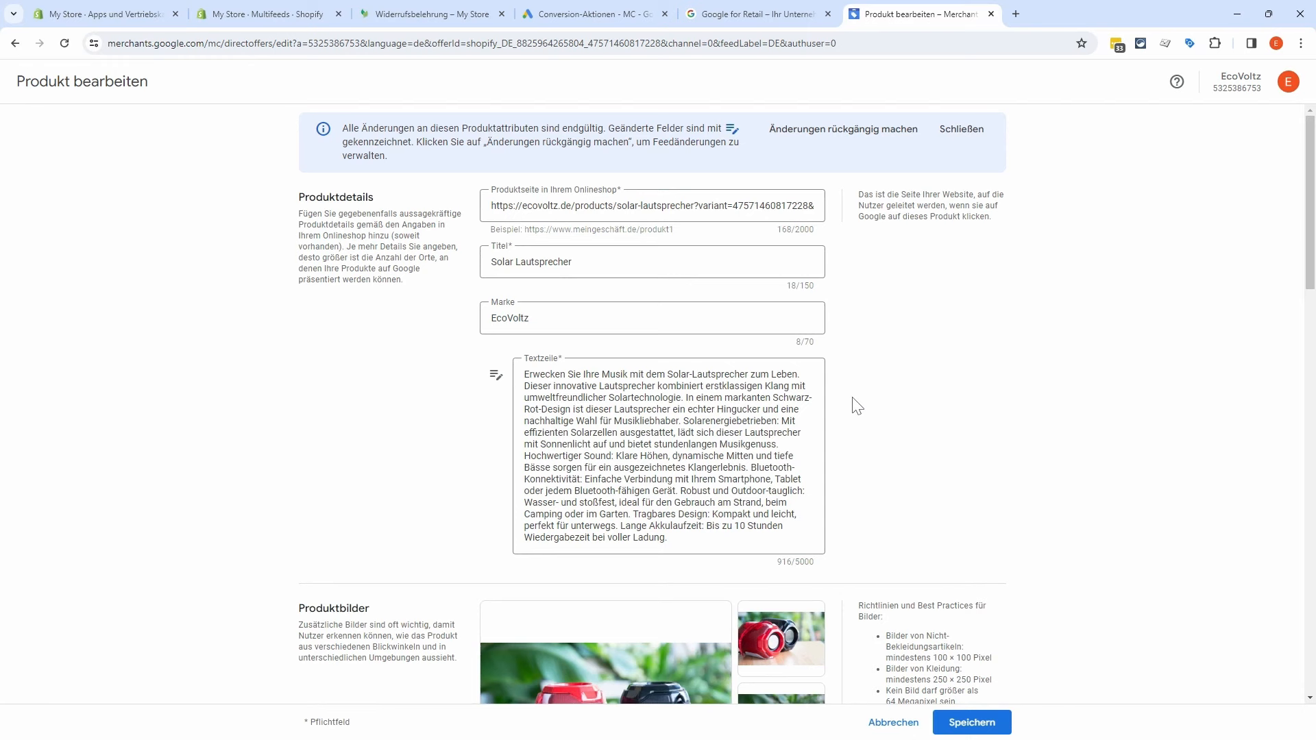
Step: Review the Solar Lautsprecher's images, product type, price, MPN and custom labels, and leave the product editor without saving
scroll(856, 404, down, 7)
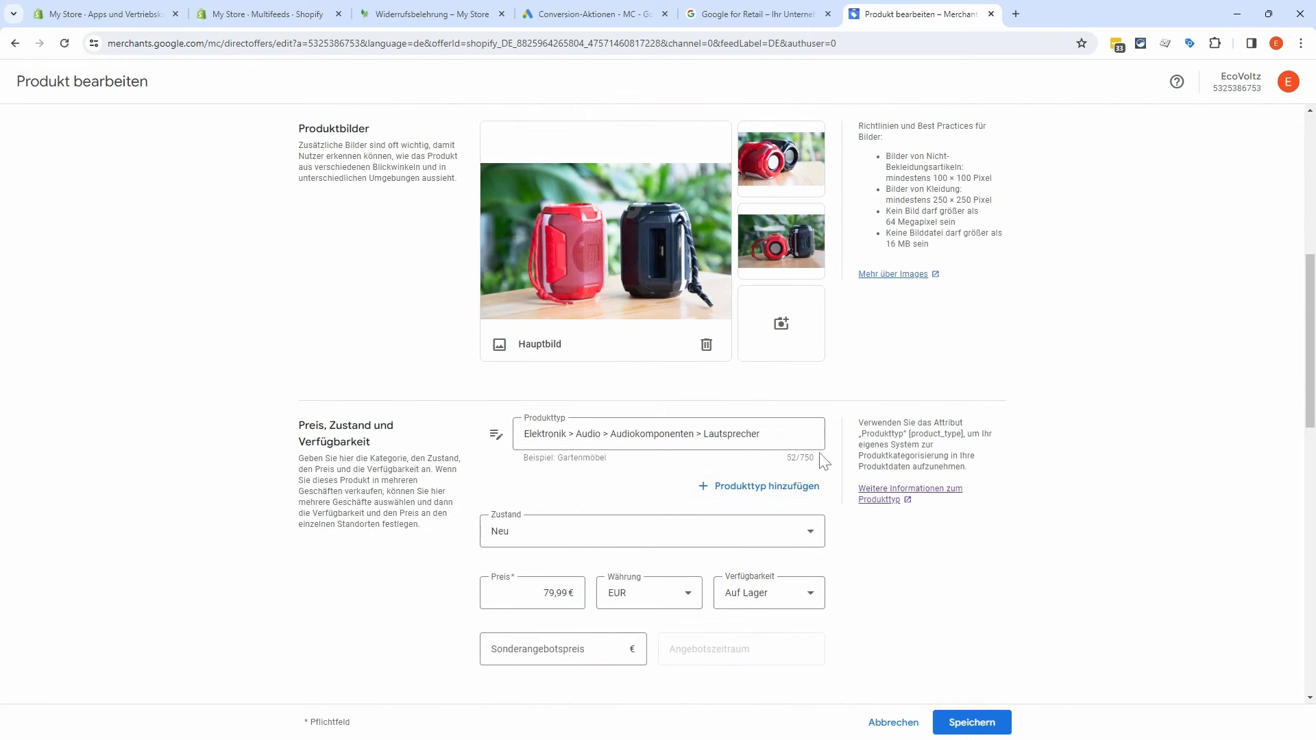
scroll(1069, 466, down, 1)
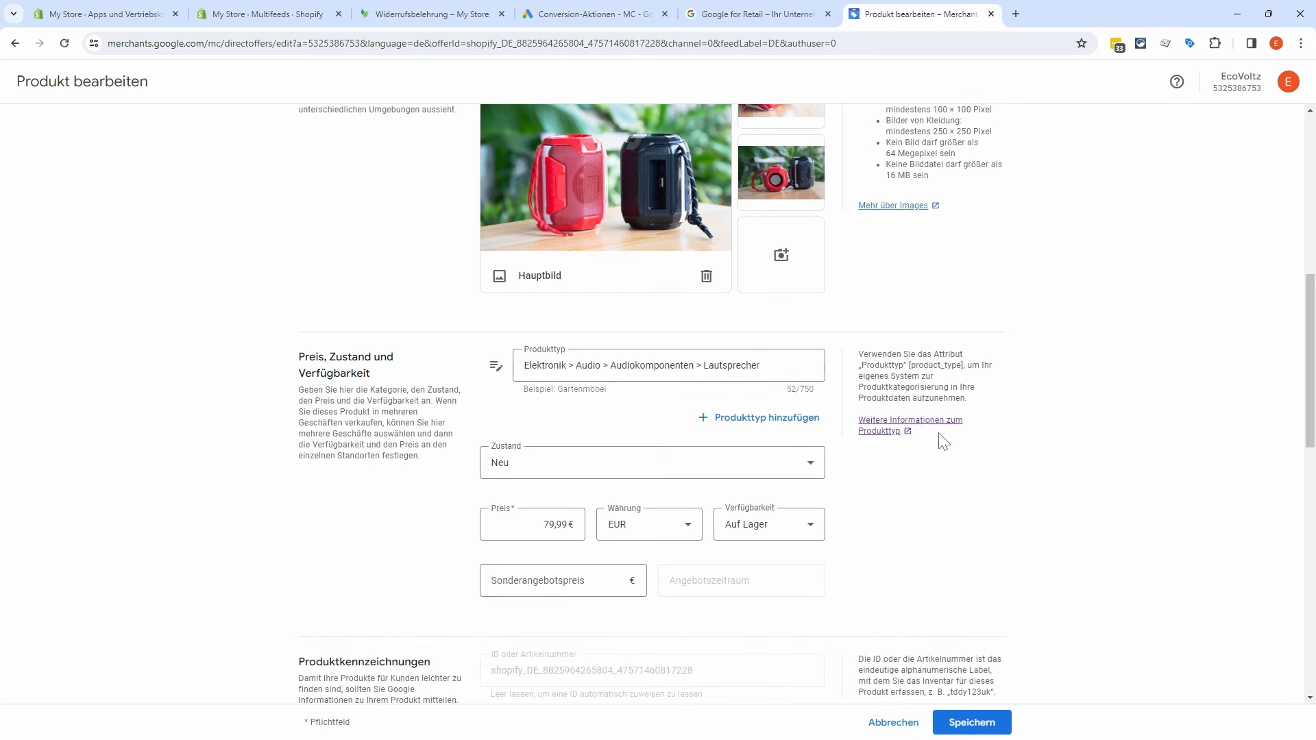
scroll(959, 438, down, 3)
scroll(987, 442, down, 2)
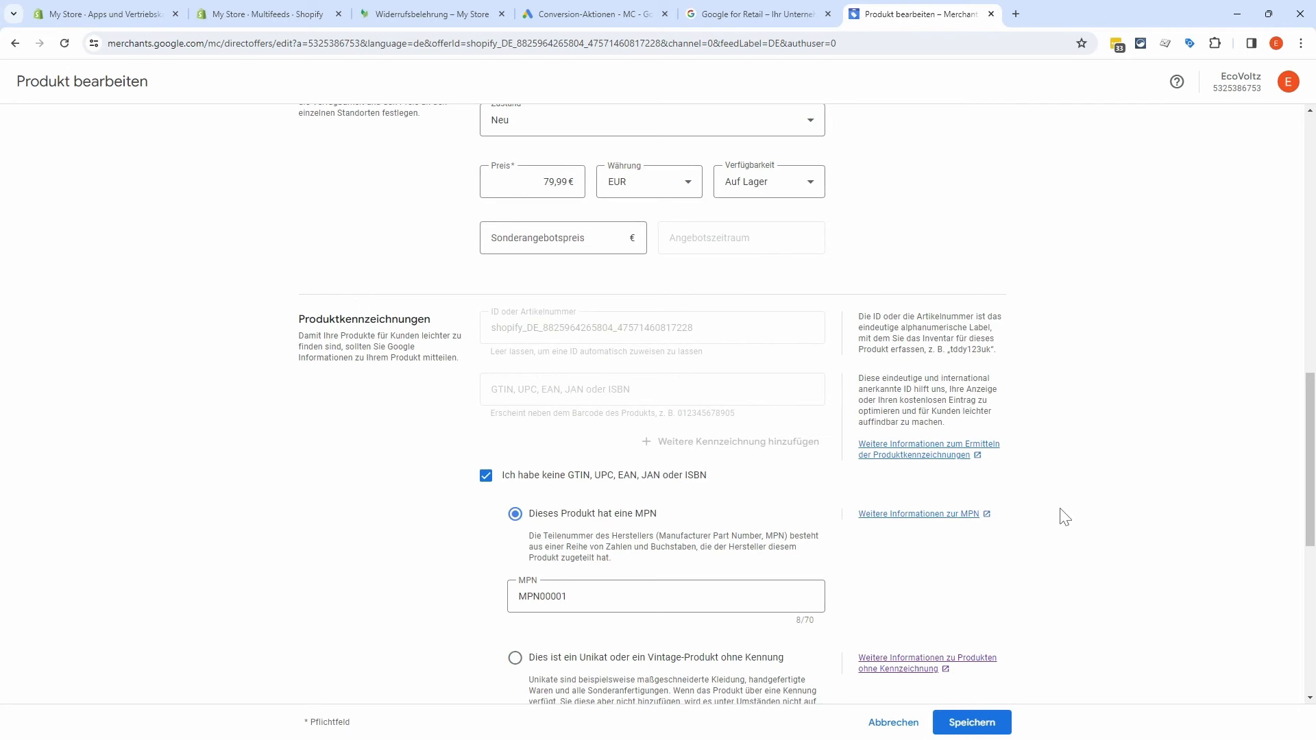
scroll(1042, 528, down, 5)
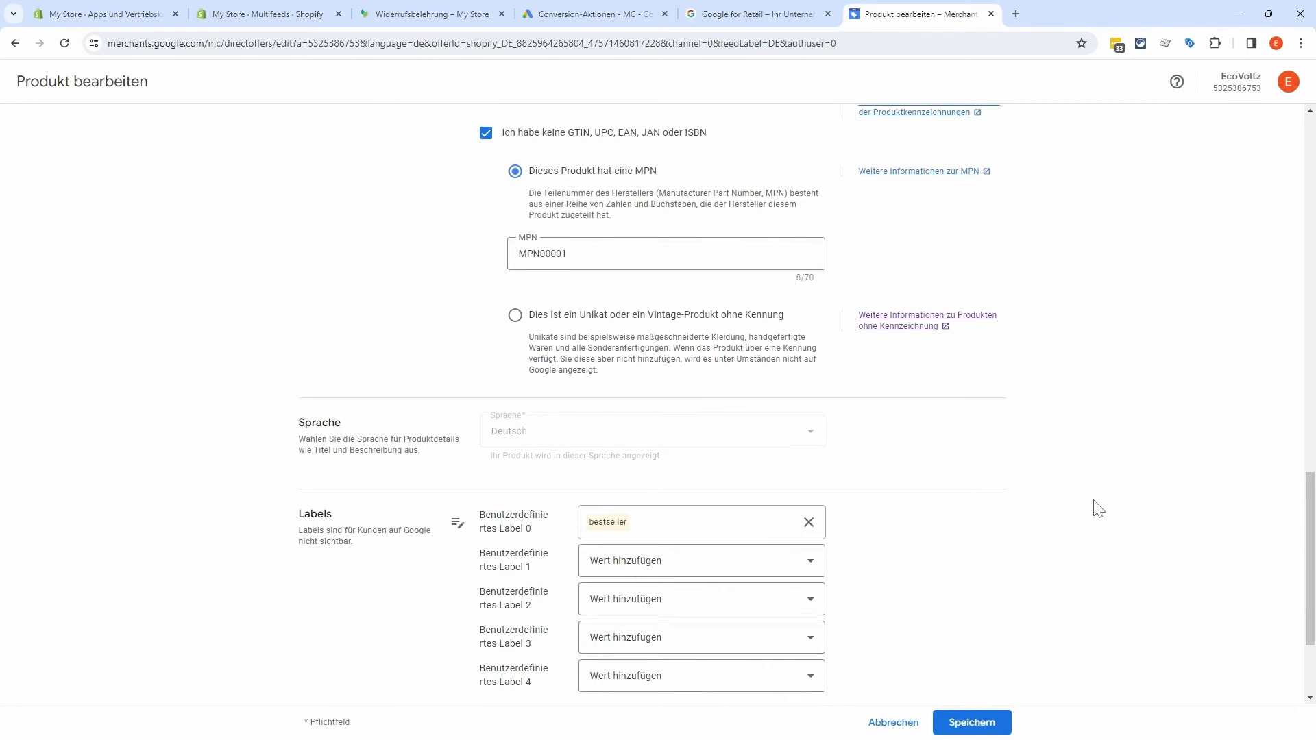
scroll(1096, 507, down, 2)
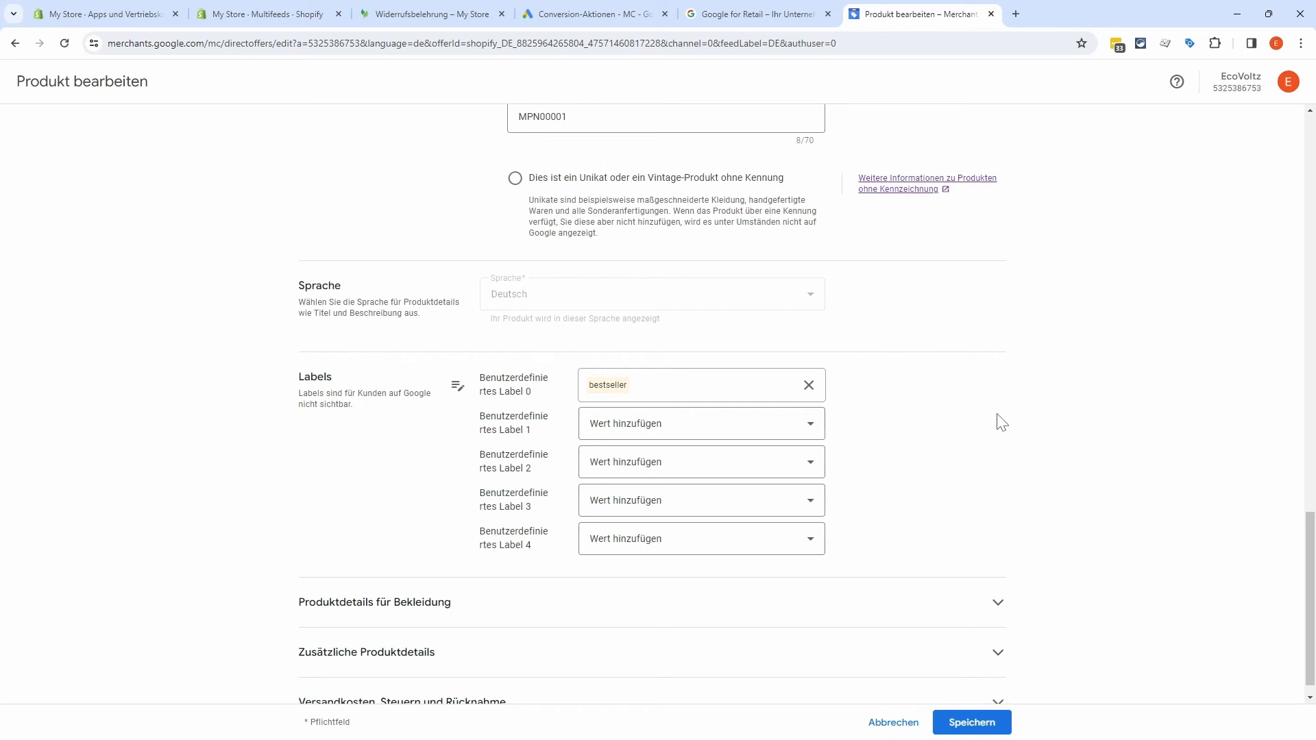
scroll(1069, 428, down, 1)
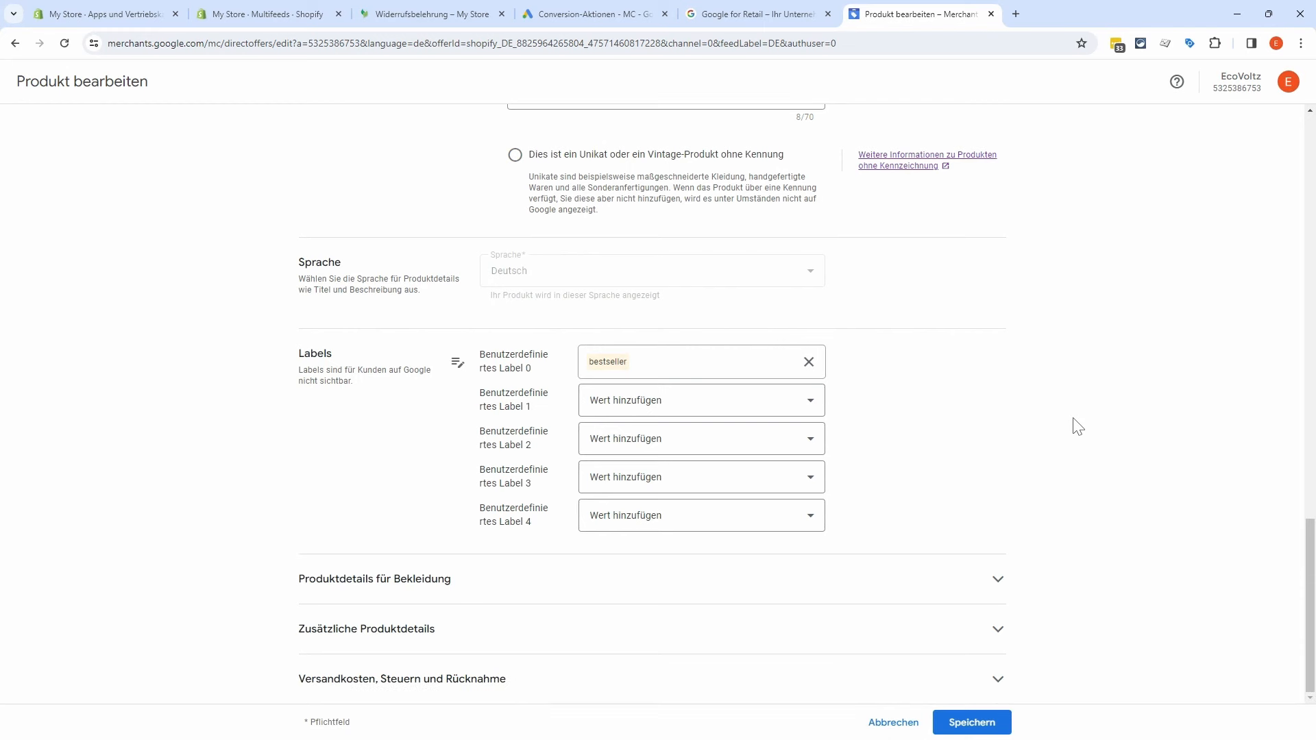
click(884, 725)
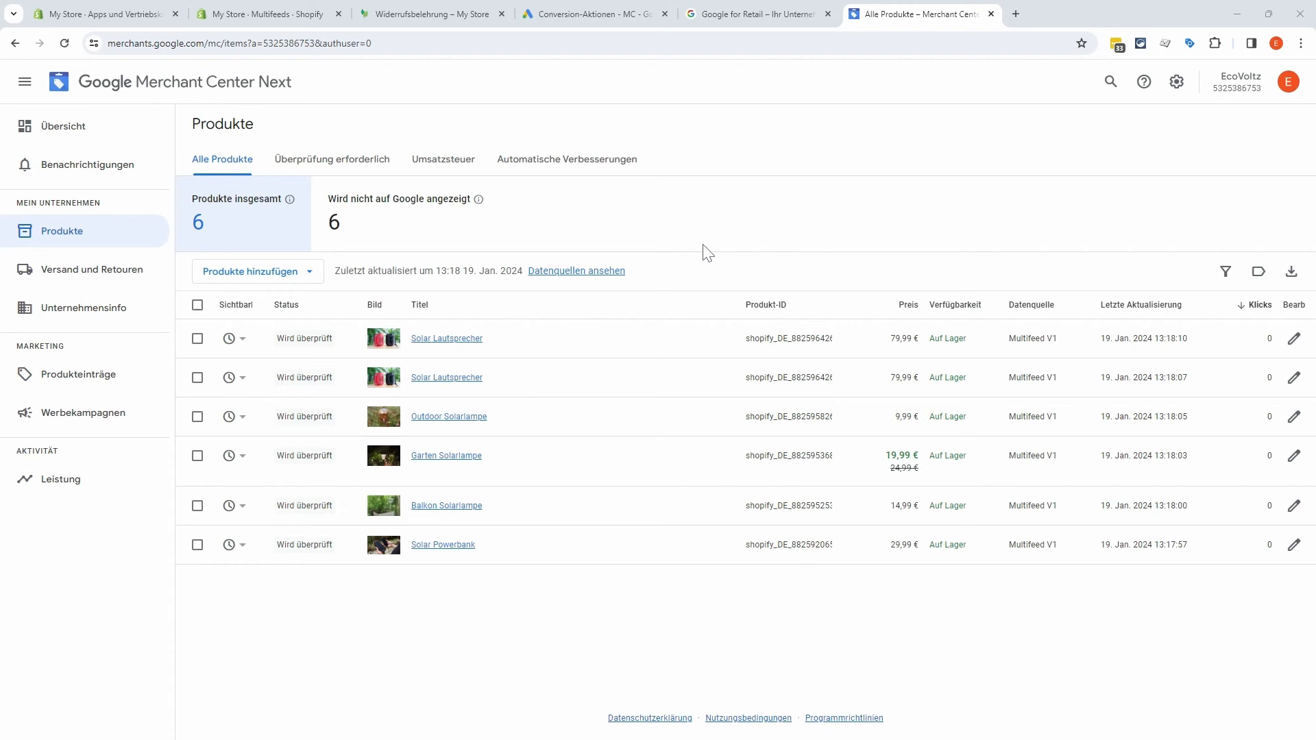
Step: Switch to Google Ads and link the EcoVoltz Google Merchant Center account from the linked accounts settings
click(599, 20)
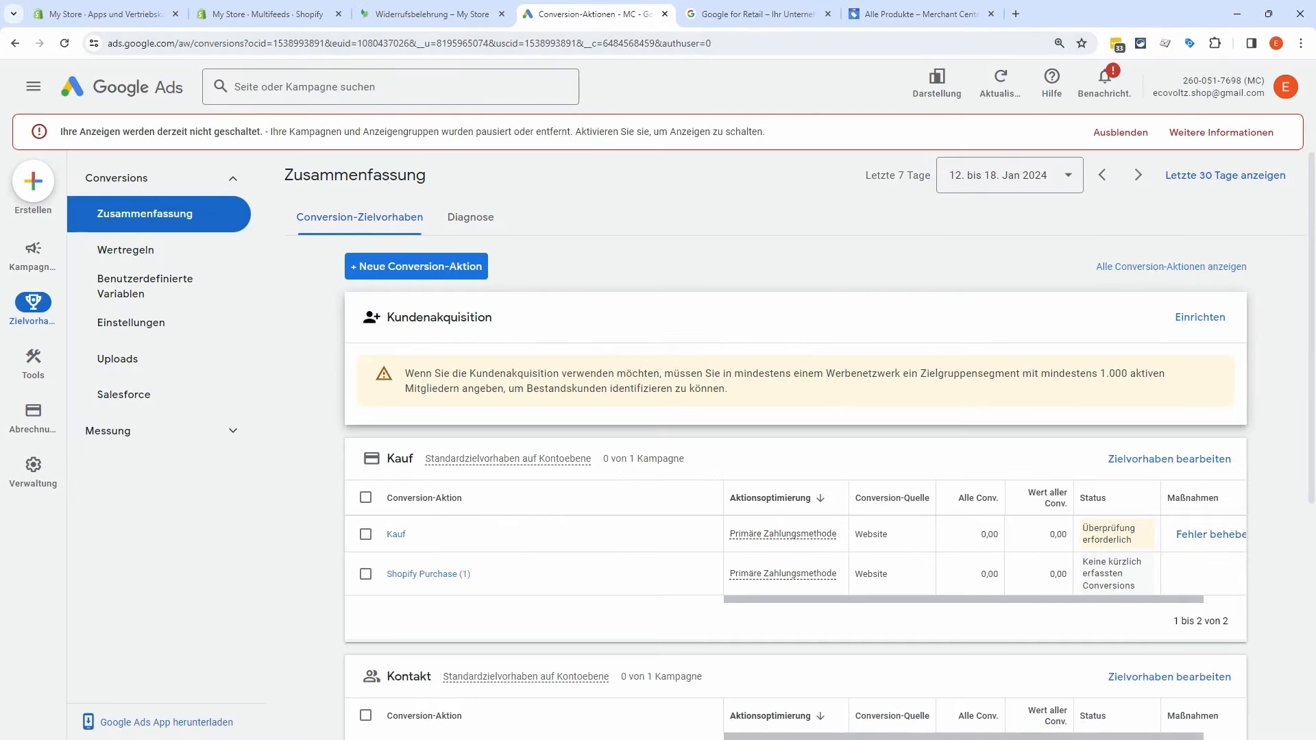
mouse_move(33, 466)
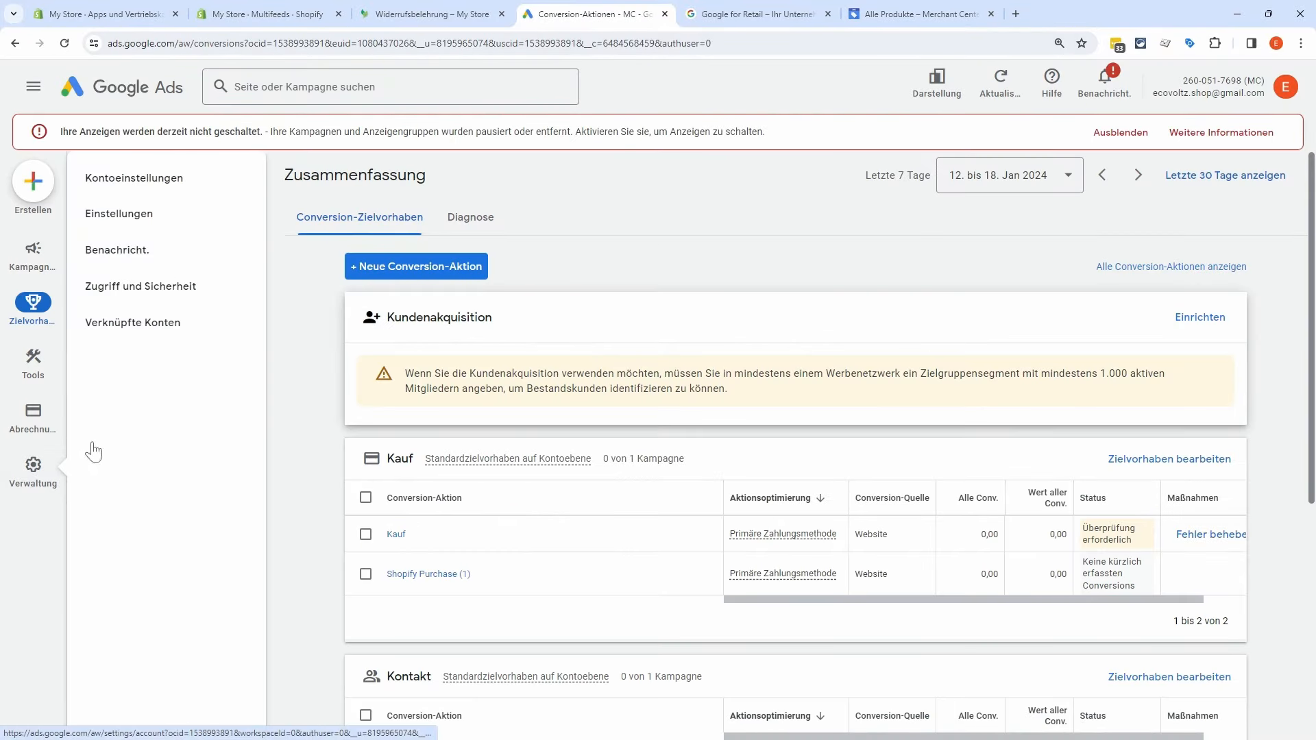
click(161, 329)
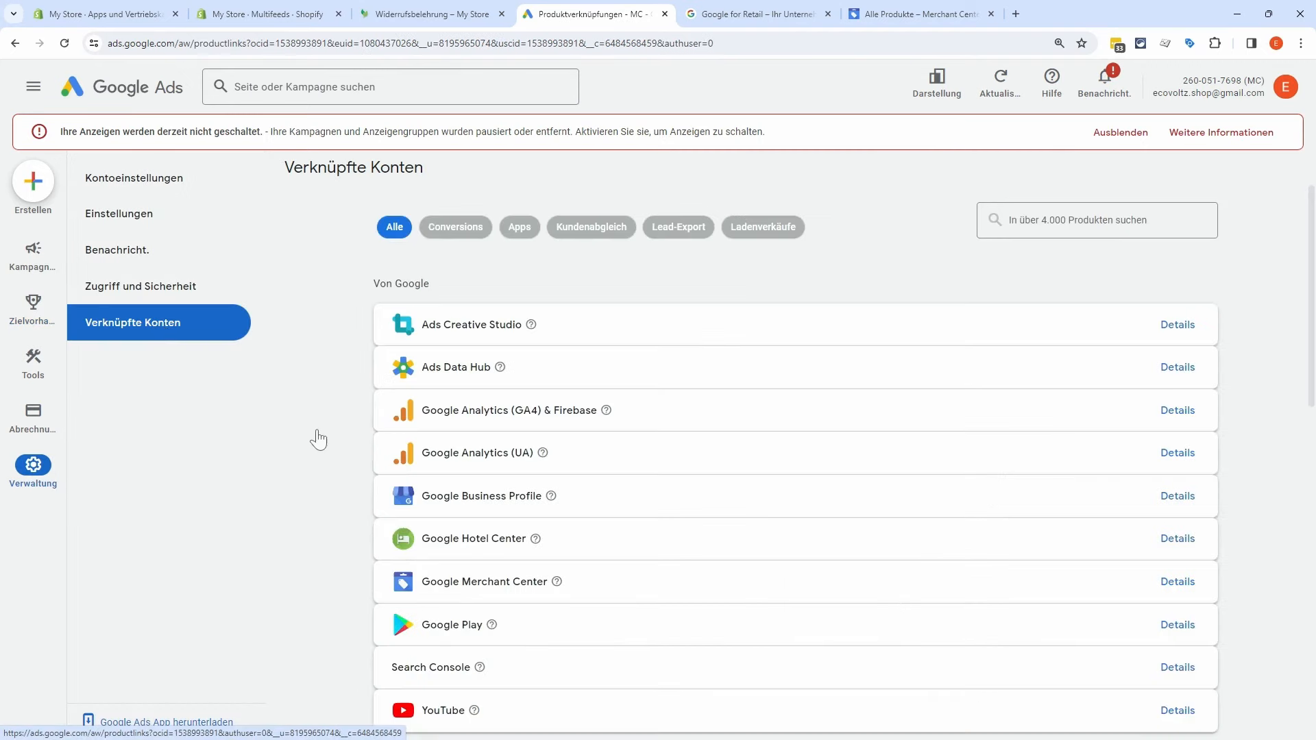
click(1173, 583)
click(820, 535)
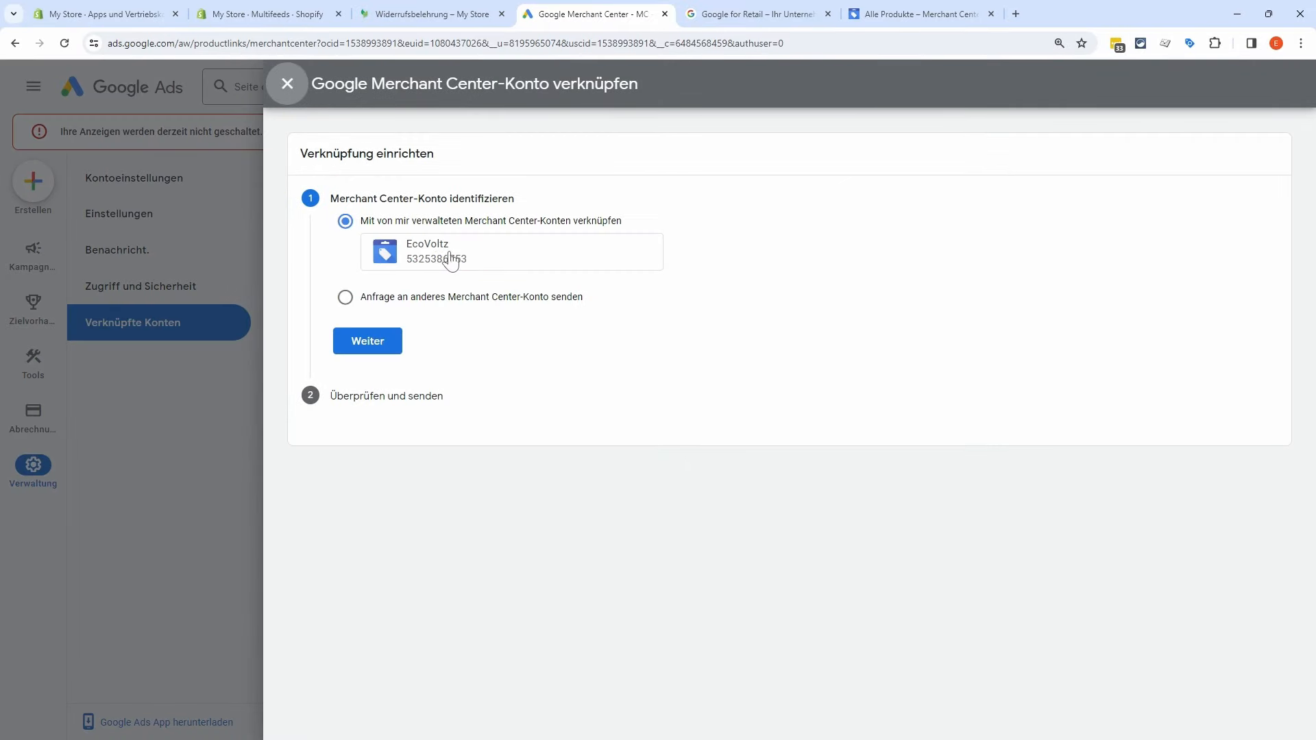
click(365, 340)
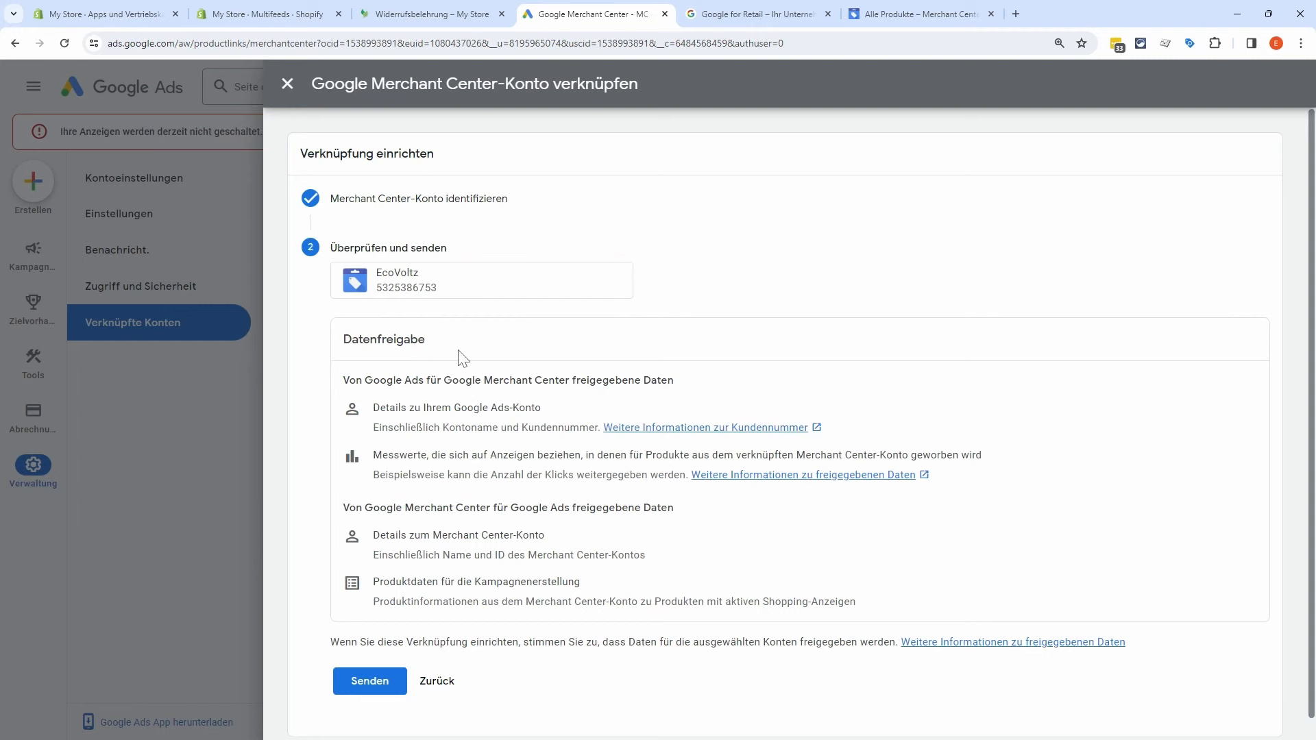
click(375, 683)
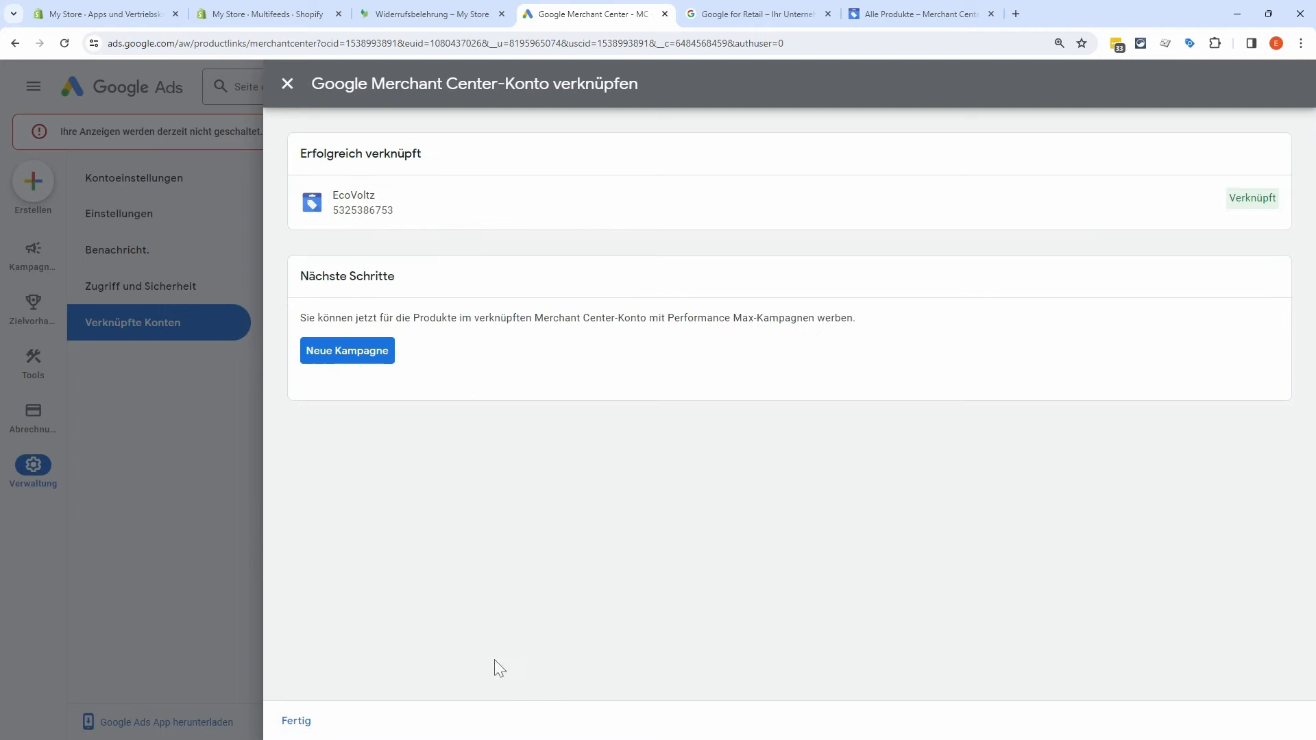
click(303, 720)
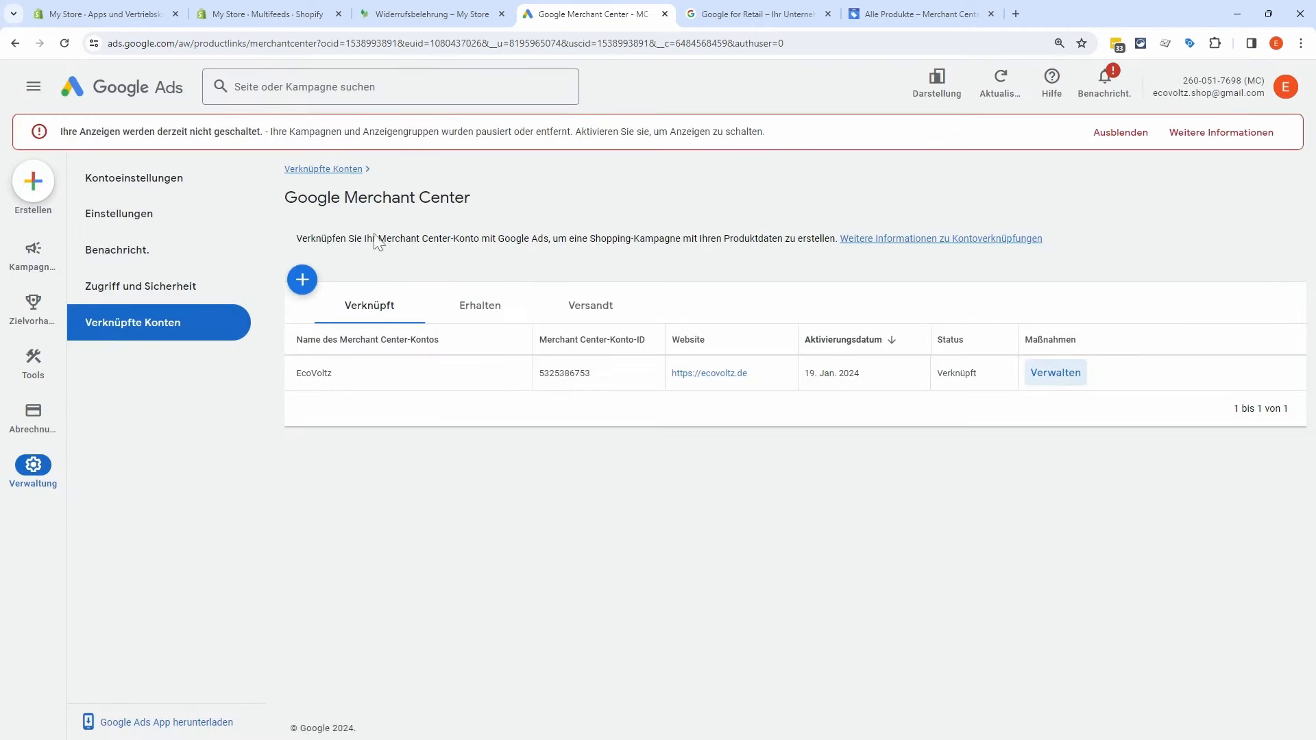
Step: Link the ecovoltz.de Google Analytics (GA4) property to Google Ads with the import of Analytics audiences enabled
click(327, 169)
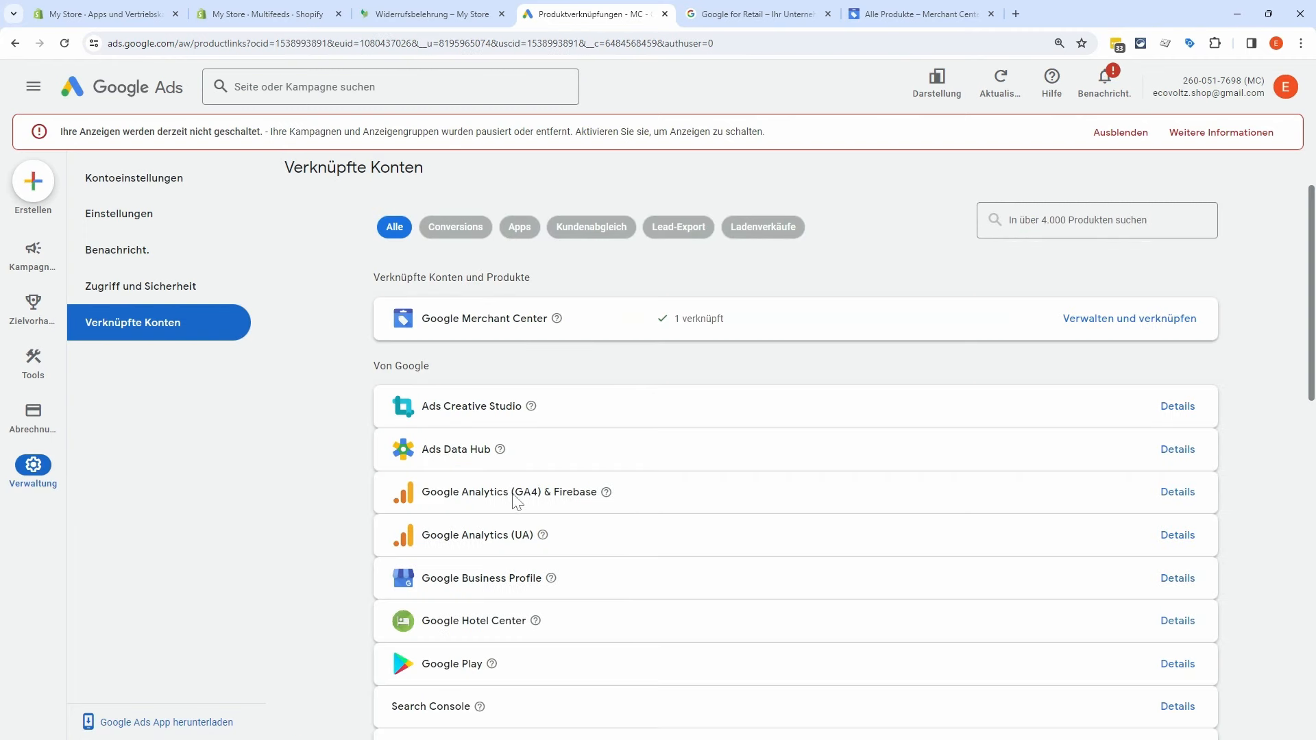
click(1177, 496)
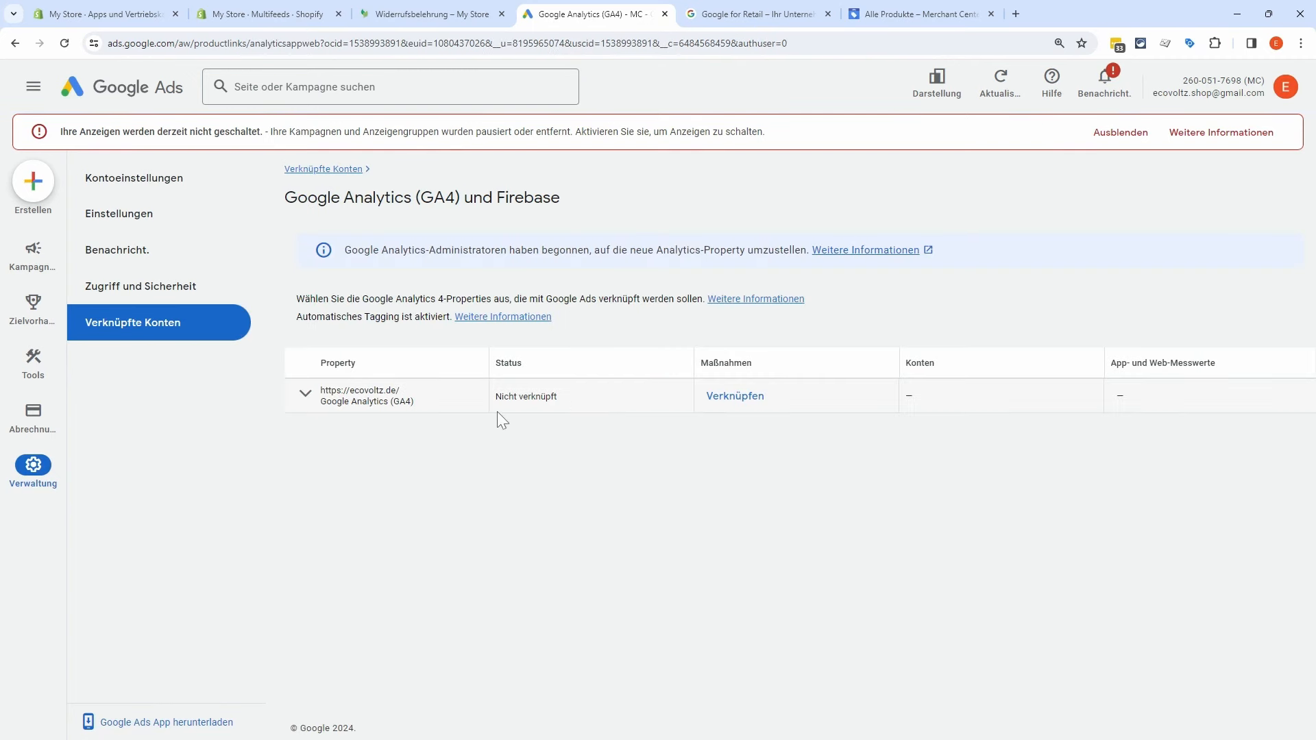
click(737, 401)
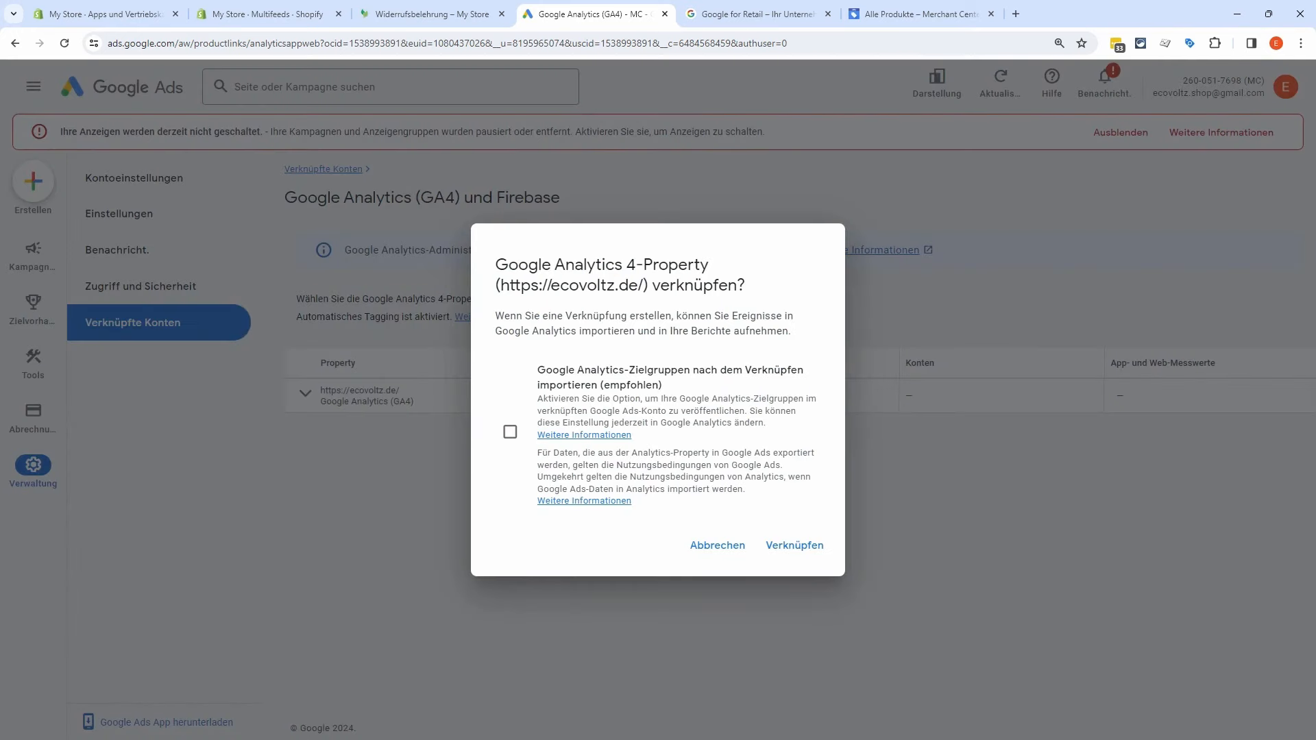
click(510, 432)
click(795, 550)
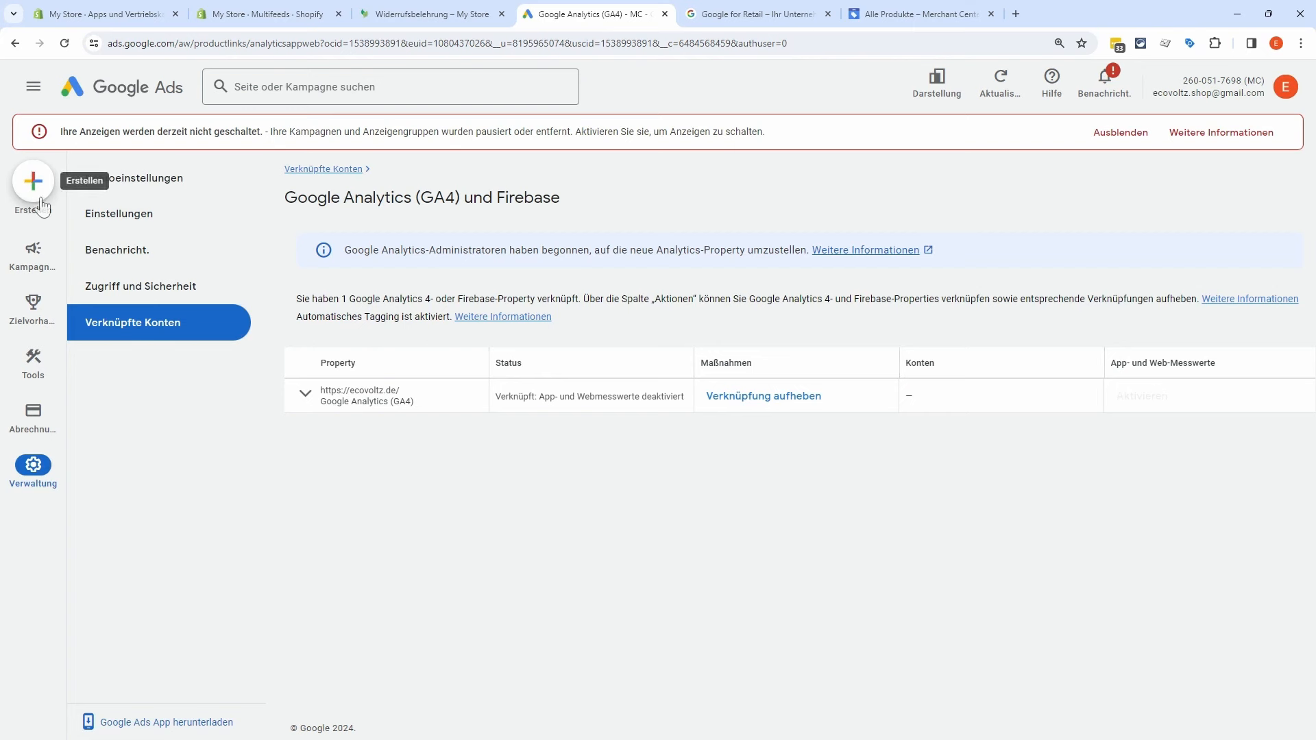
Step: Start a new campaign without a goal, choose Shopping as the campaign type and exit the setup guide
click(30, 268)
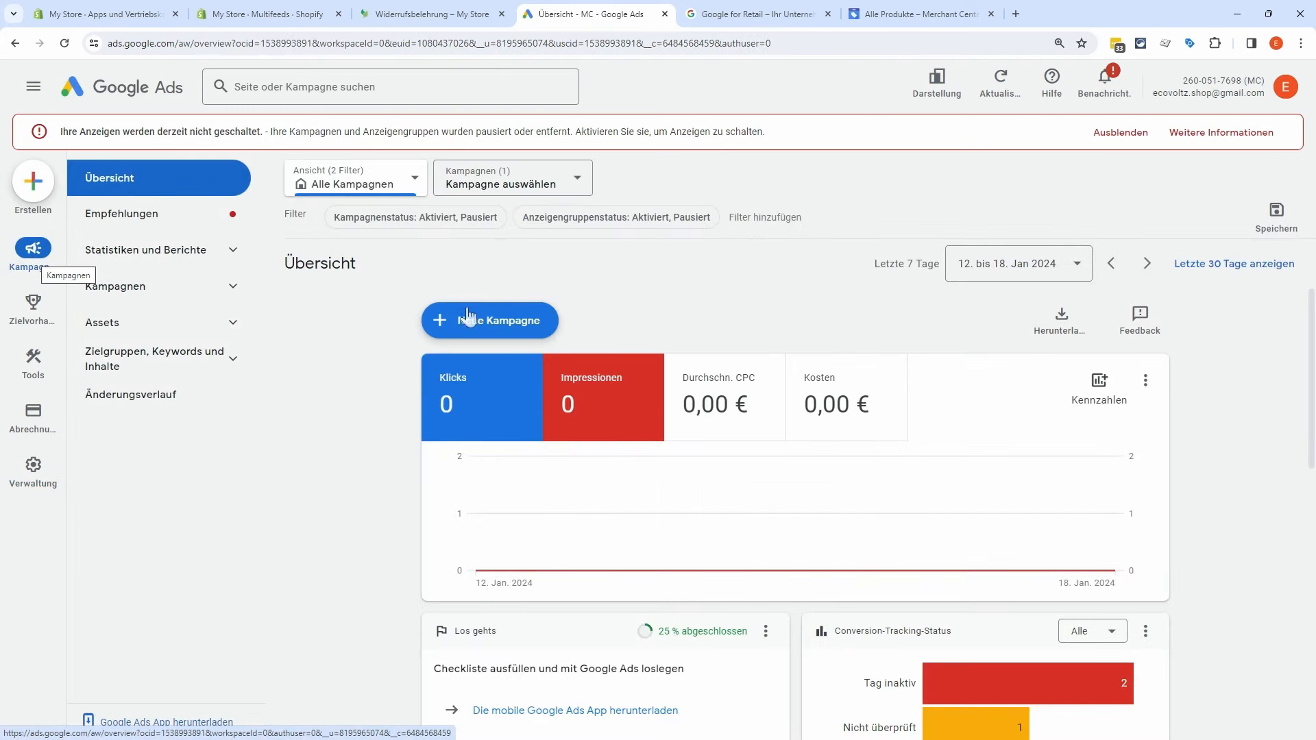
click(484, 328)
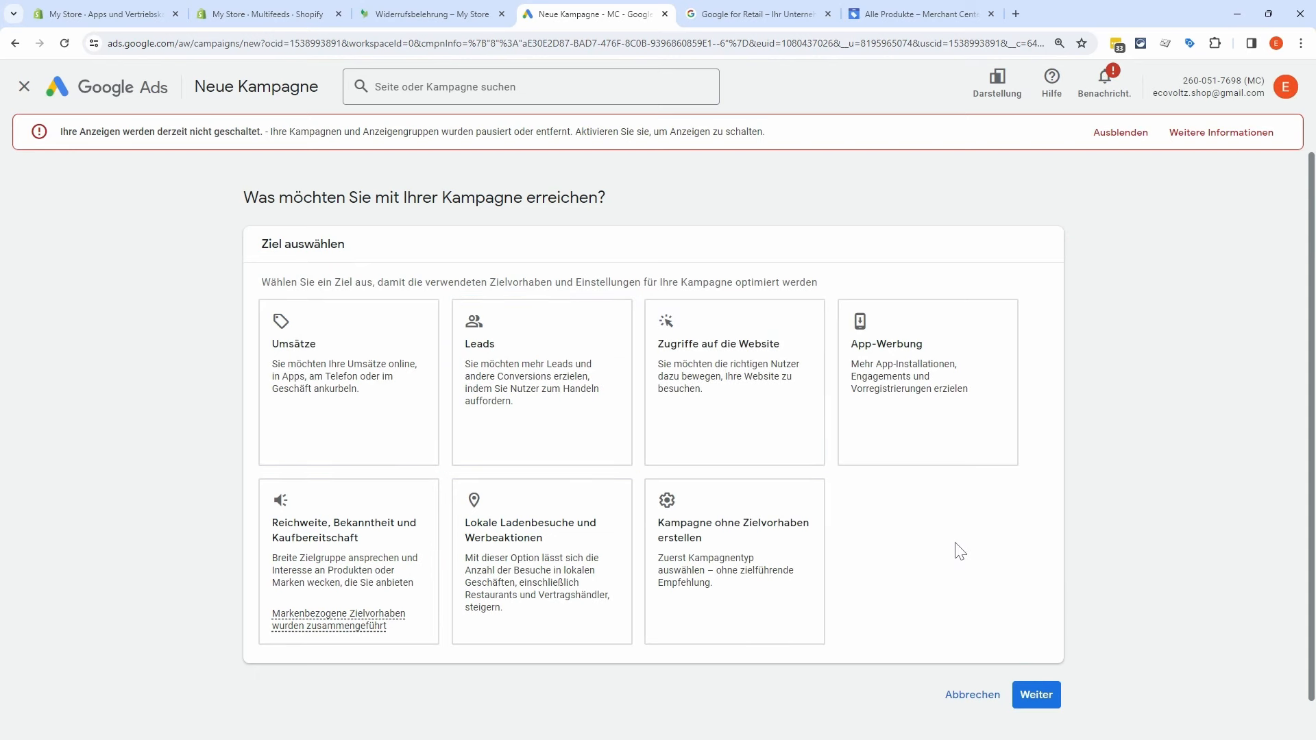
click(776, 552)
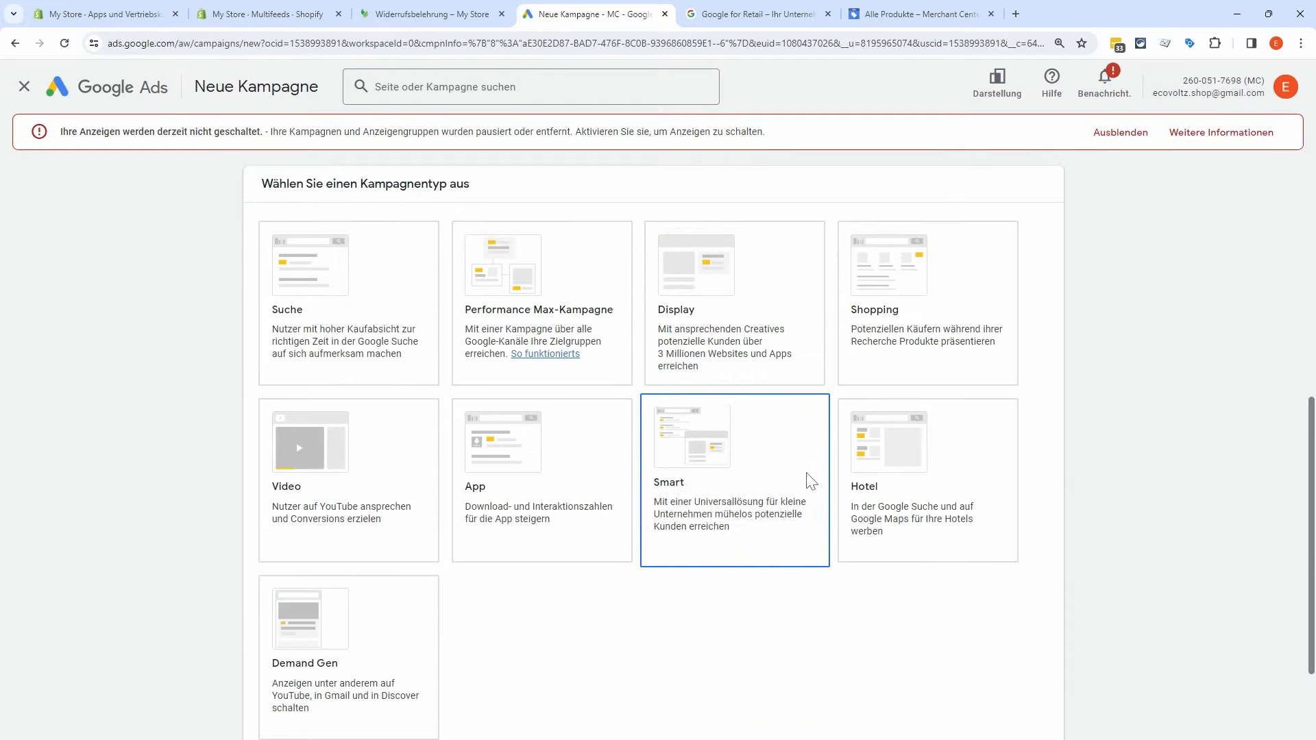
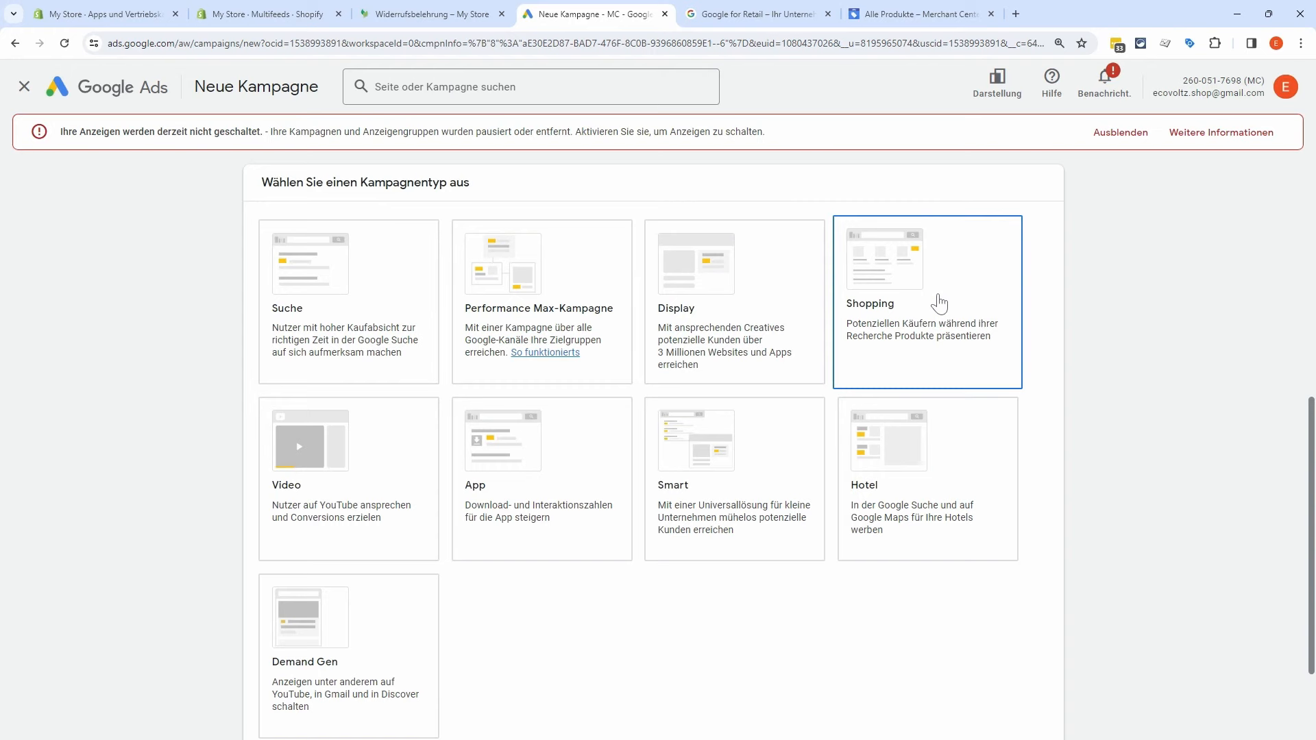
click(938, 302)
click(849, 344)
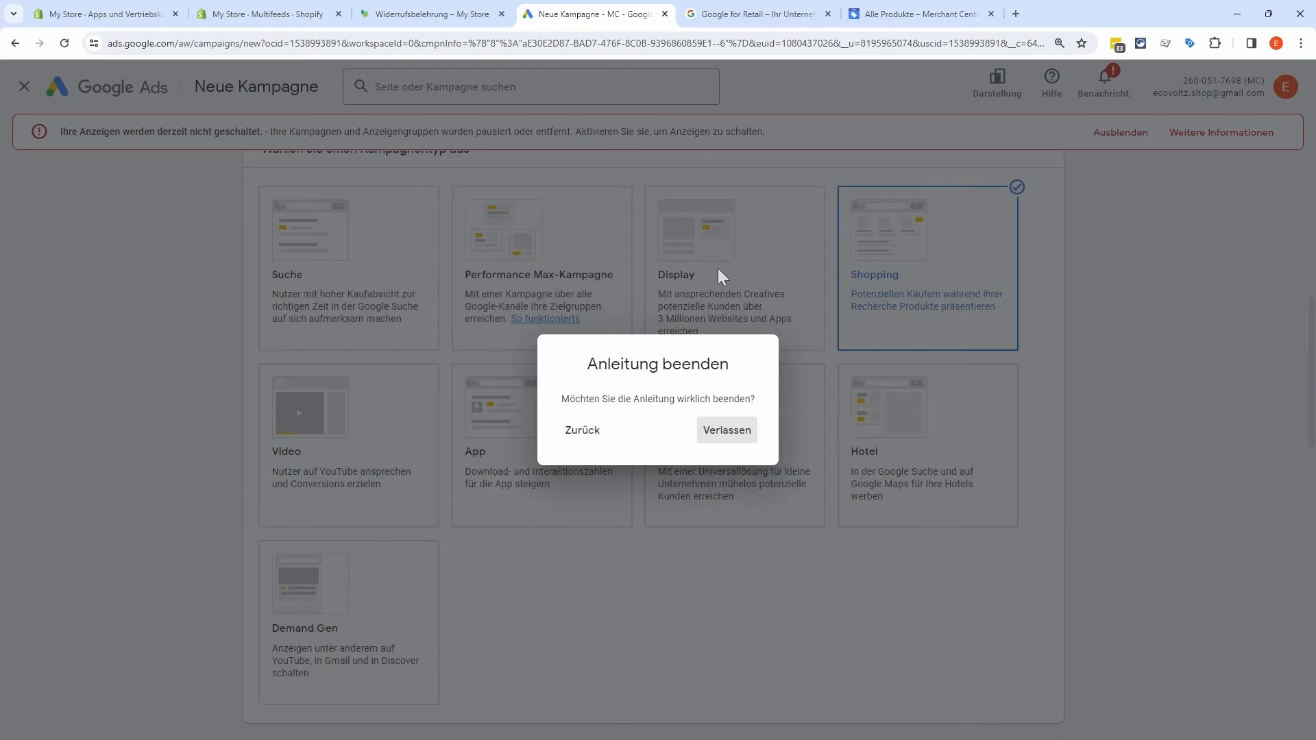
click(713, 430)
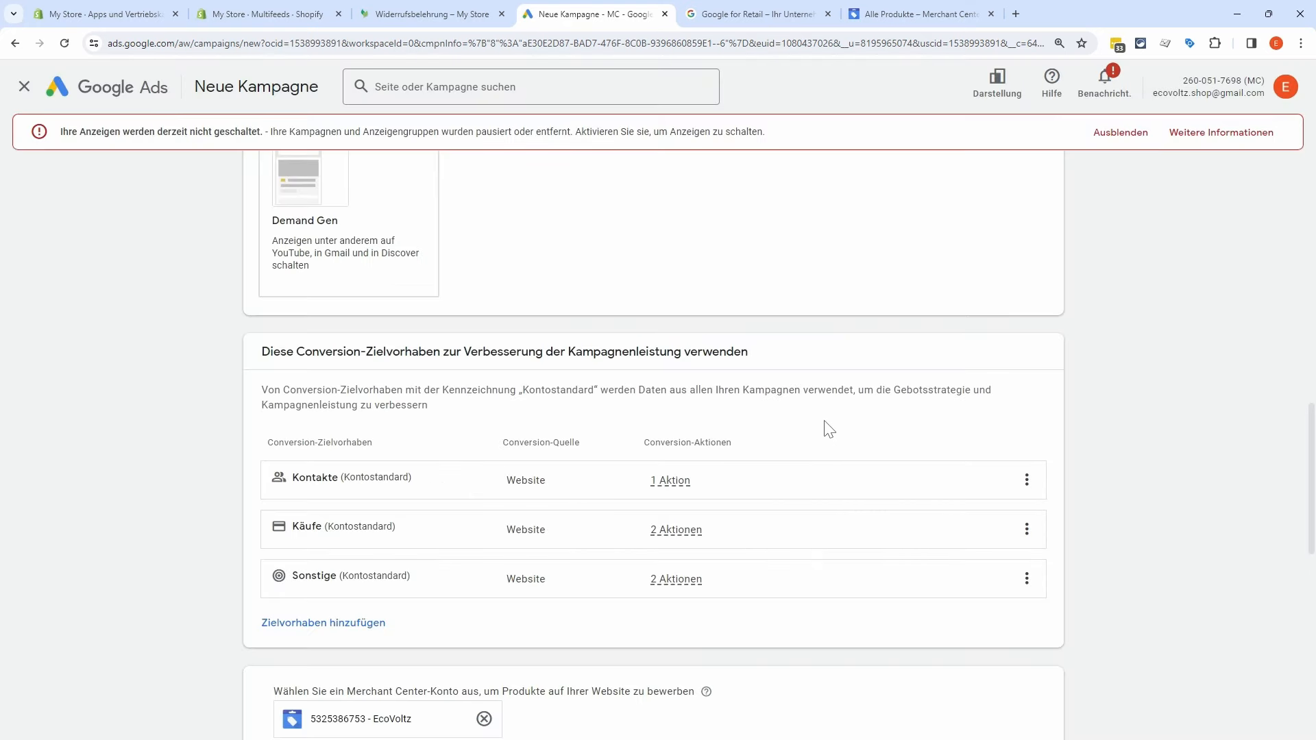
Step: Check the conversion actions behind the Käufe goal and remove the Kontakte and Sonstige goals from the campaign
drag(289, 525, 322, 527)
mouse_move(678, 545)
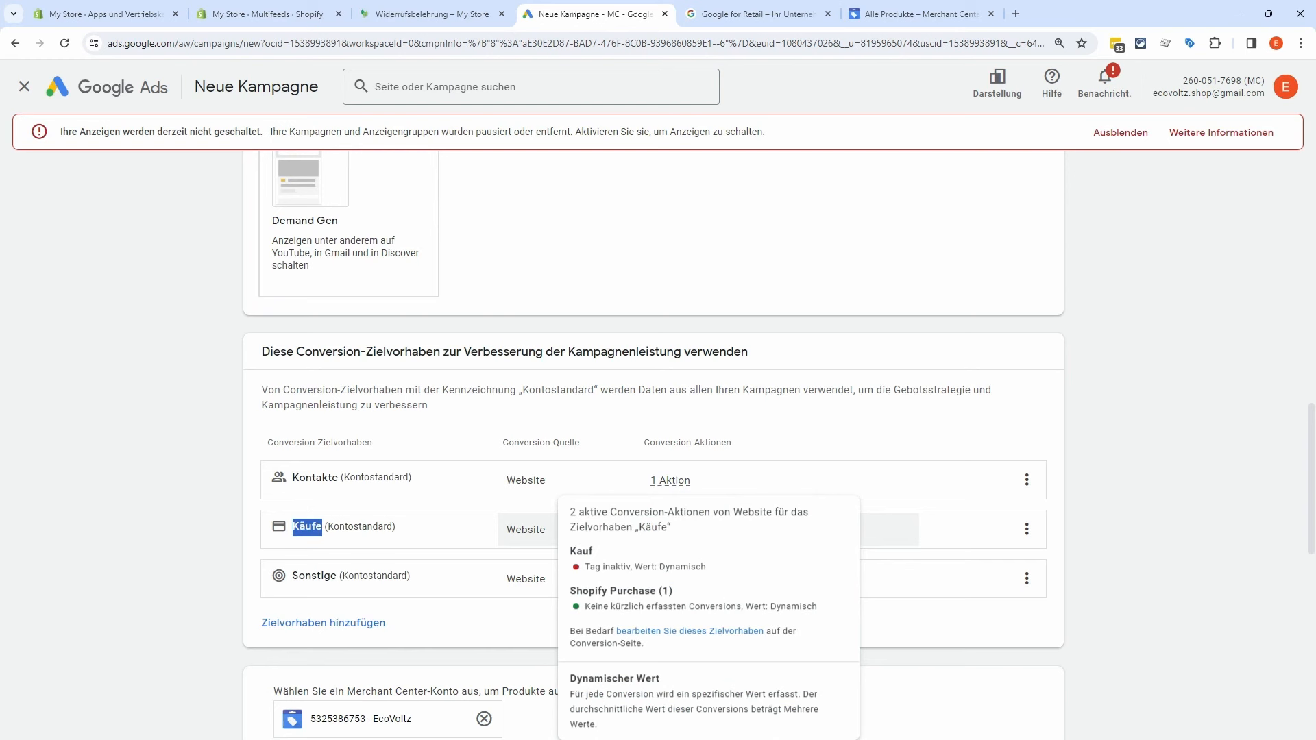
drag(569, 551, 656, 591)
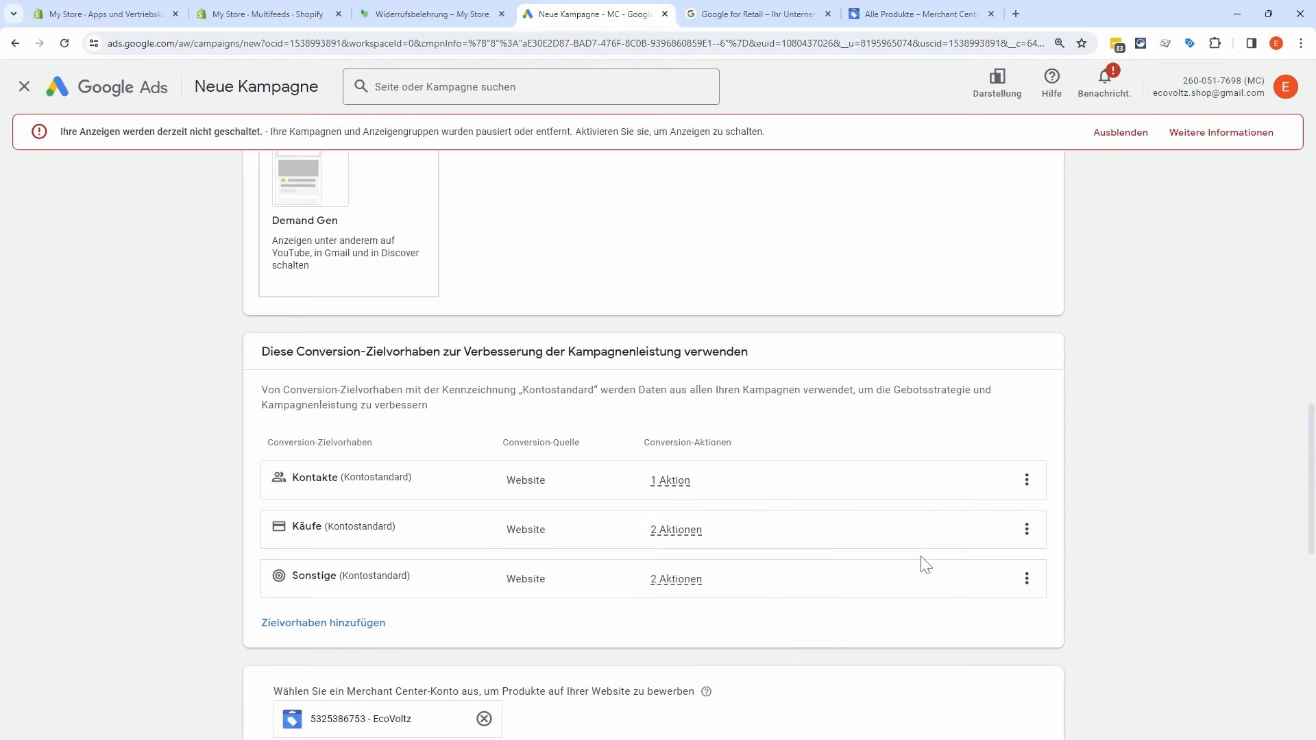
mouse_move(671, 535)
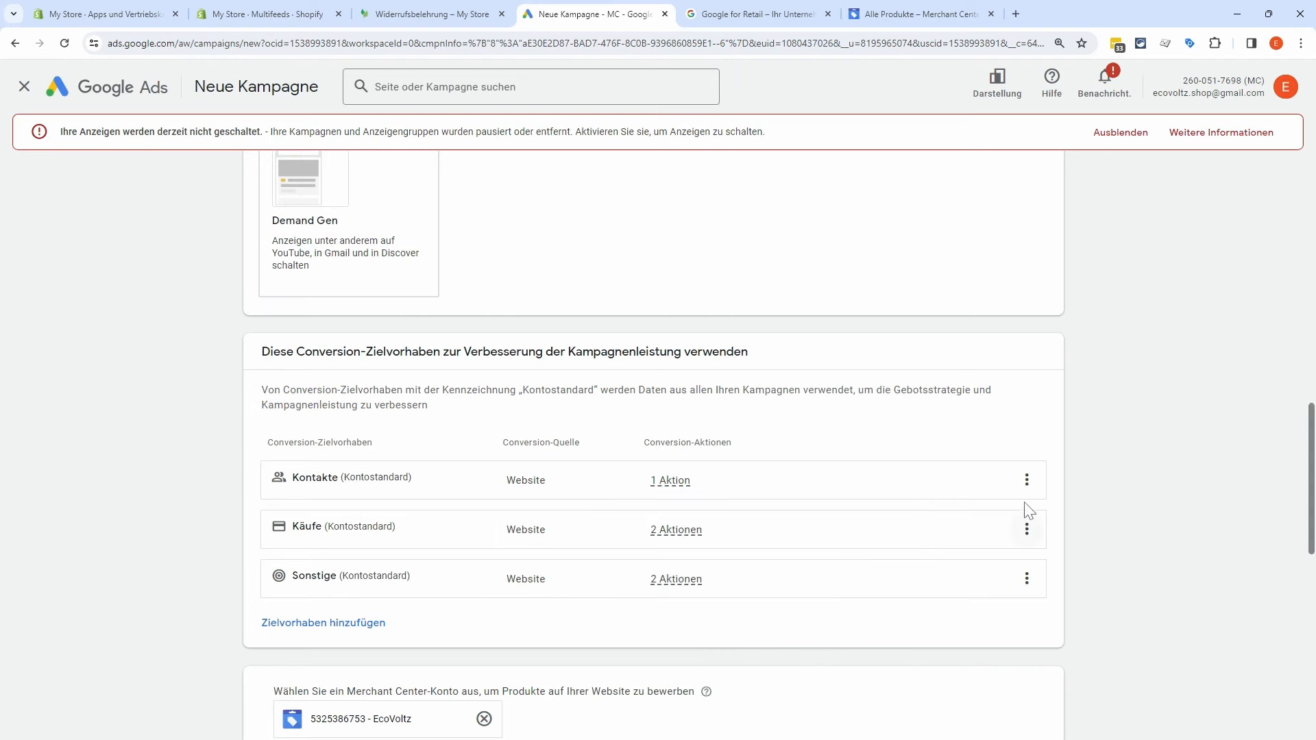
click(1027, 482)
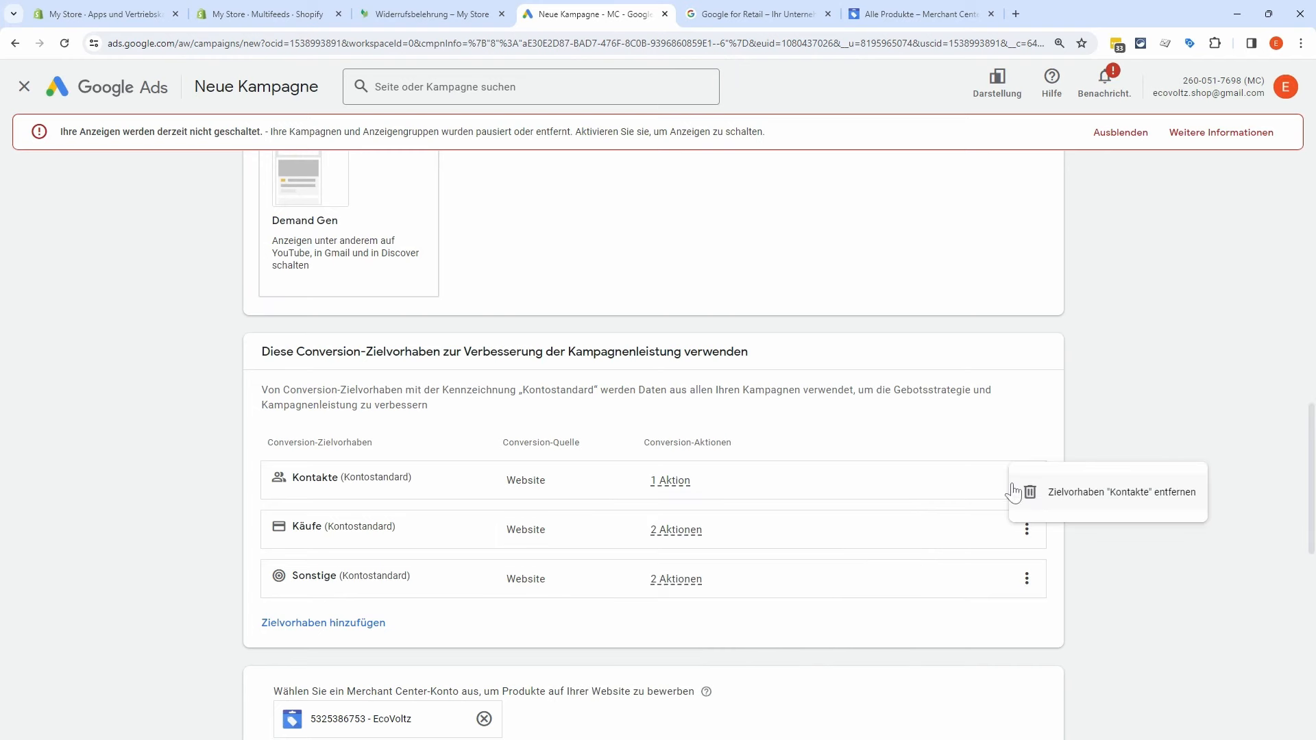
click(1071, 502)
click(801, 454)
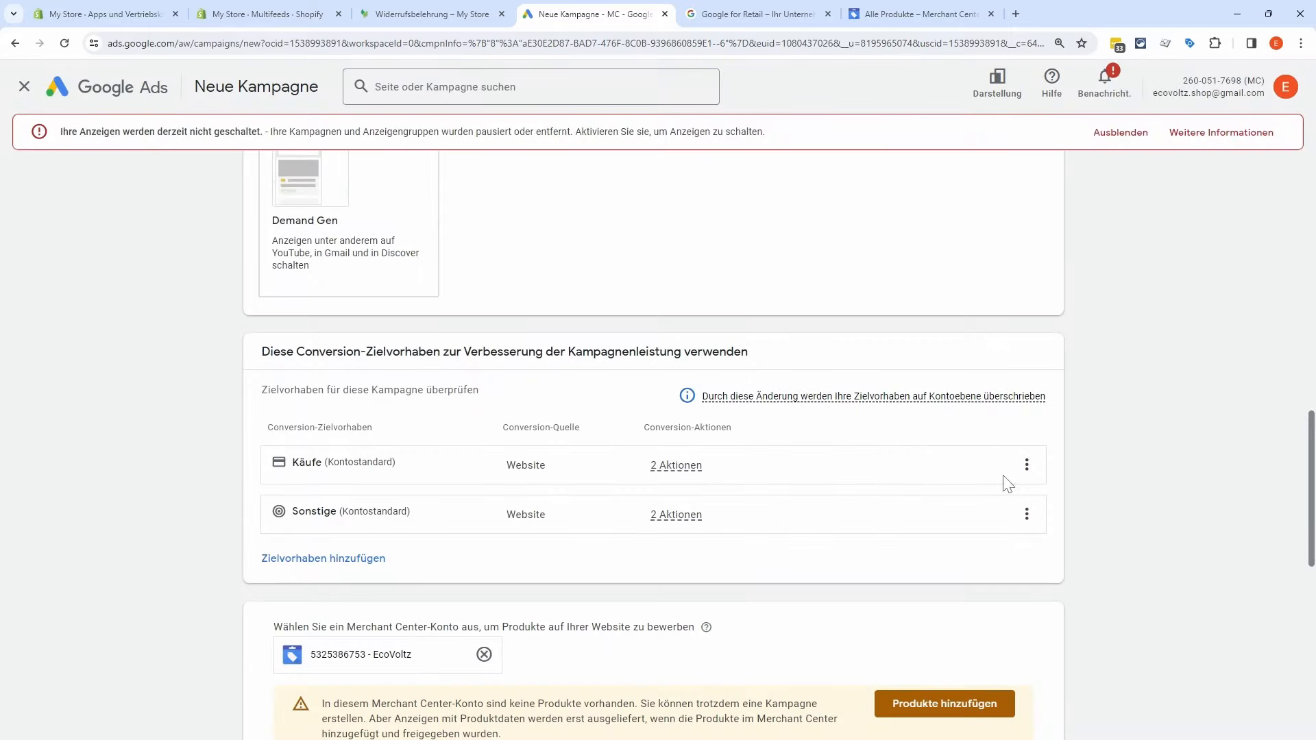
click(1026, 514)
click(1058, 519)
click(799, 454)
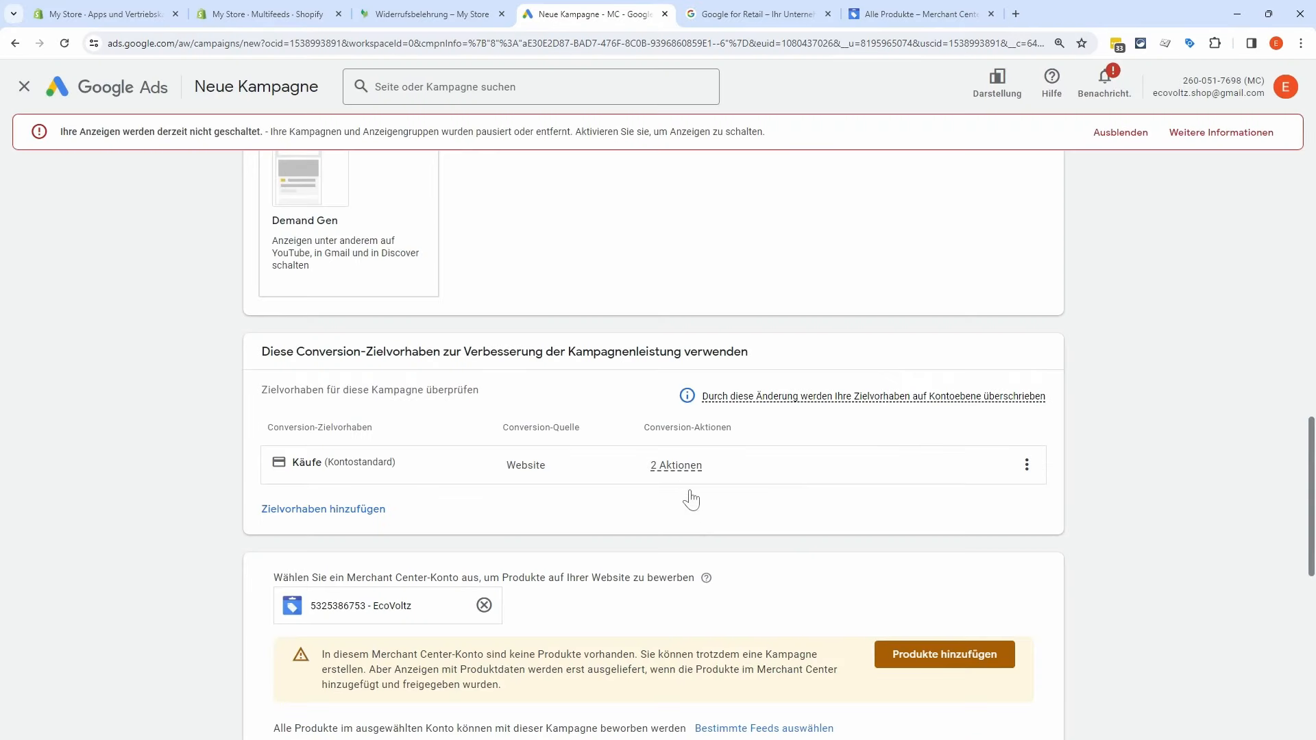
Step: Review the notice for the selected EcoVoltz Merchant Center account and choose Standard-Shopping-Kampagne as the campaign subtype
scroll(638, 500, down, 3)
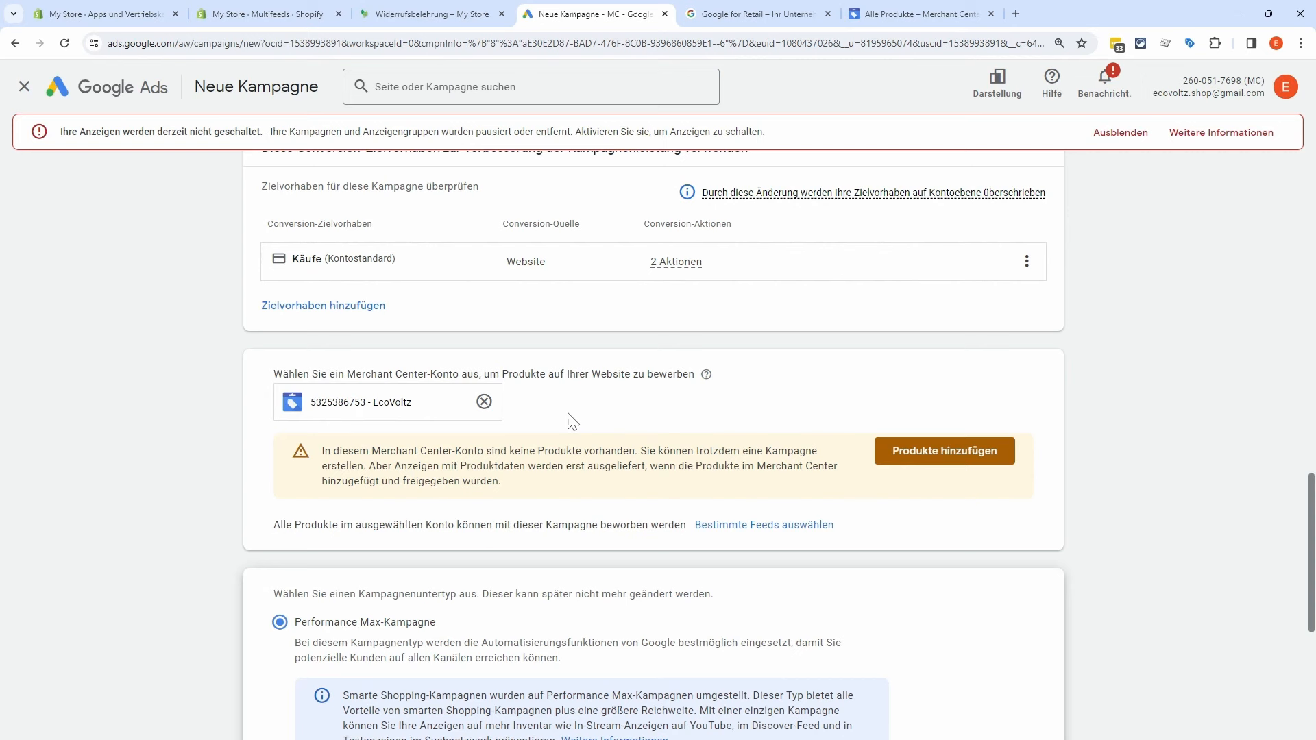
drag(676, 450, 357, 466)
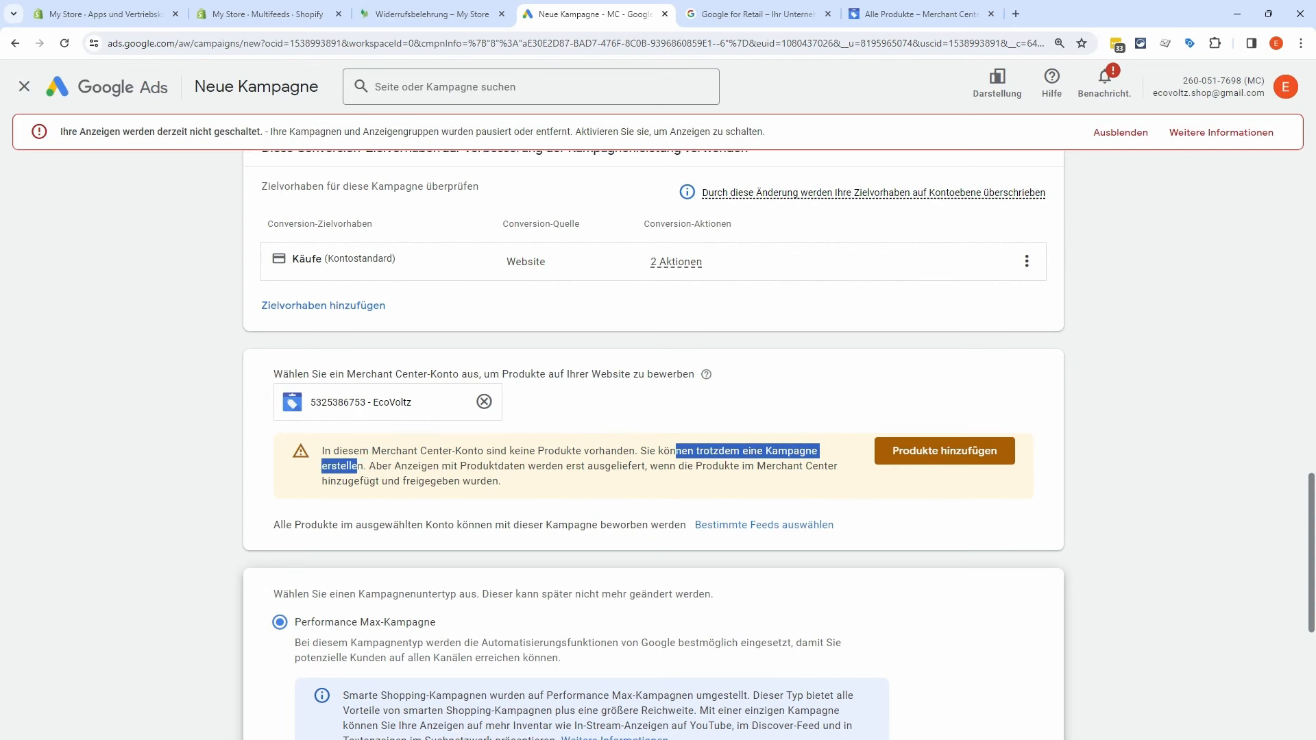
click(632, 425)
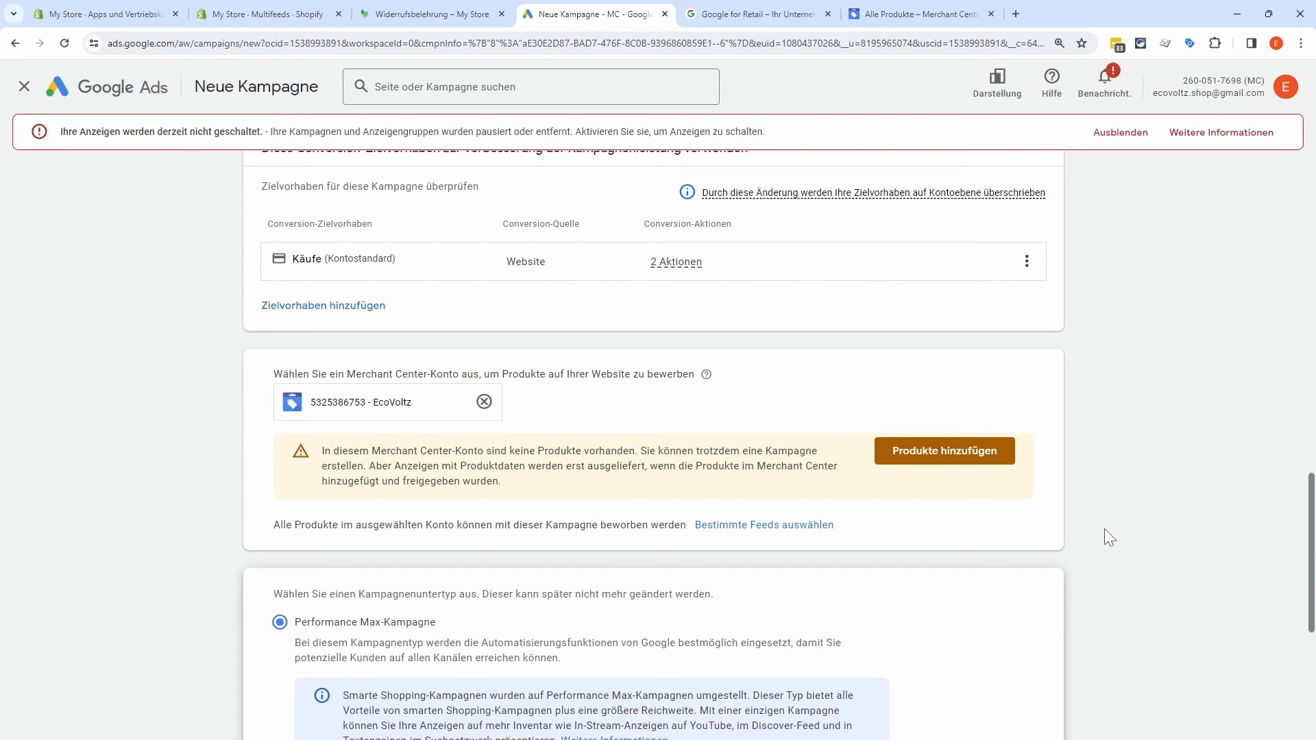
scroll(1104, 528, down, 3)
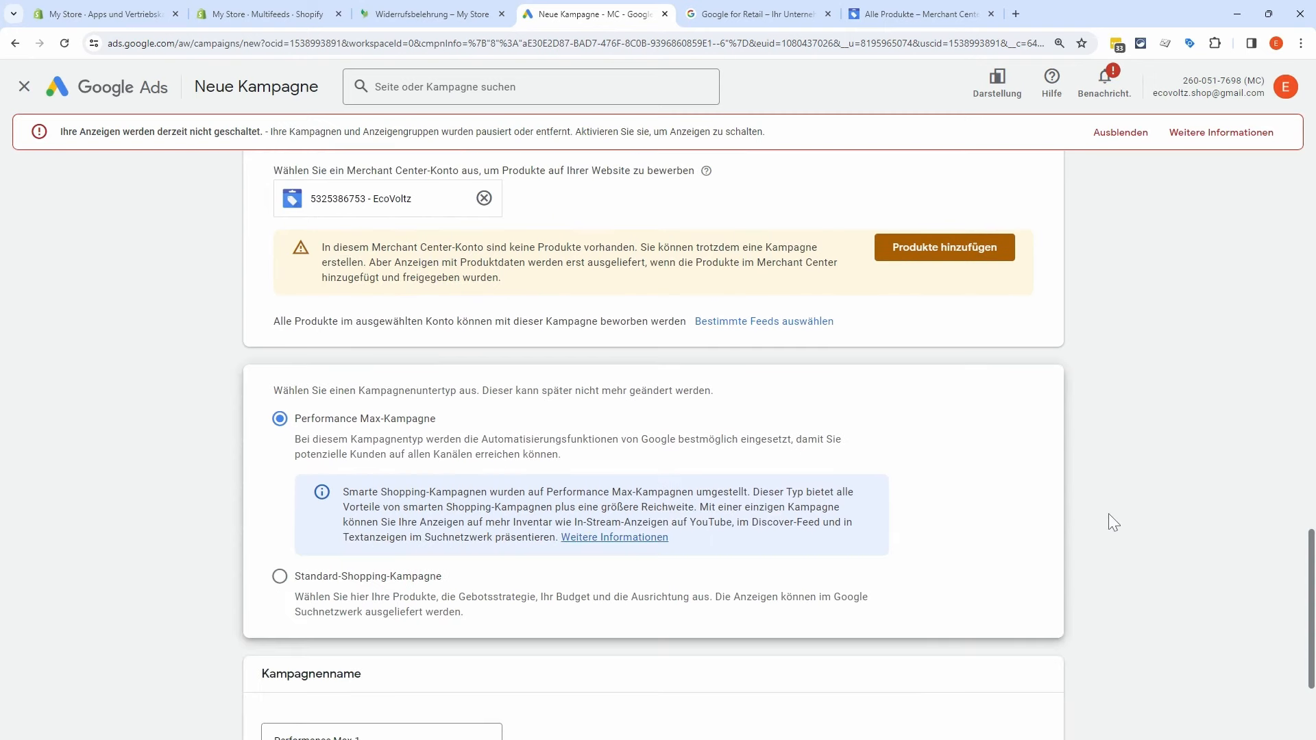
click(302, 579)
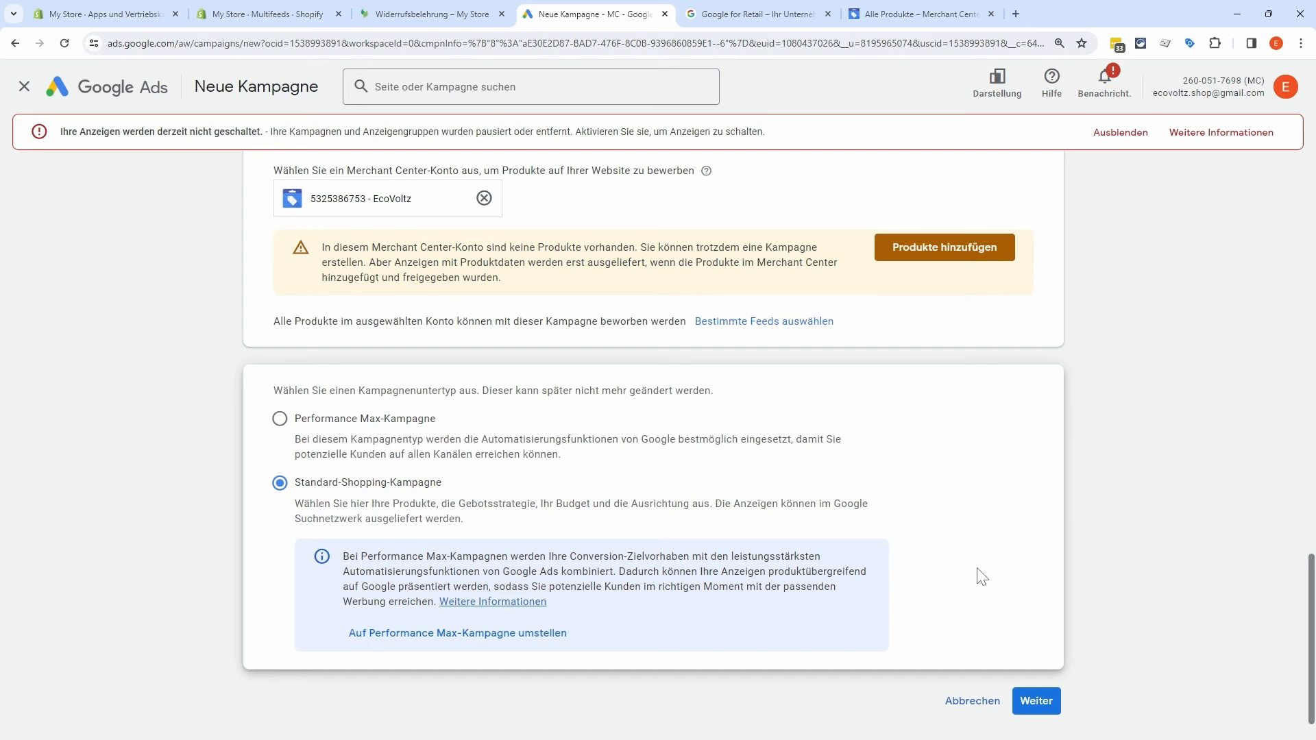
Step: Continue to the campaign settings and name the campaign "Shopping - Alle Produkte"
click(1043, 701)
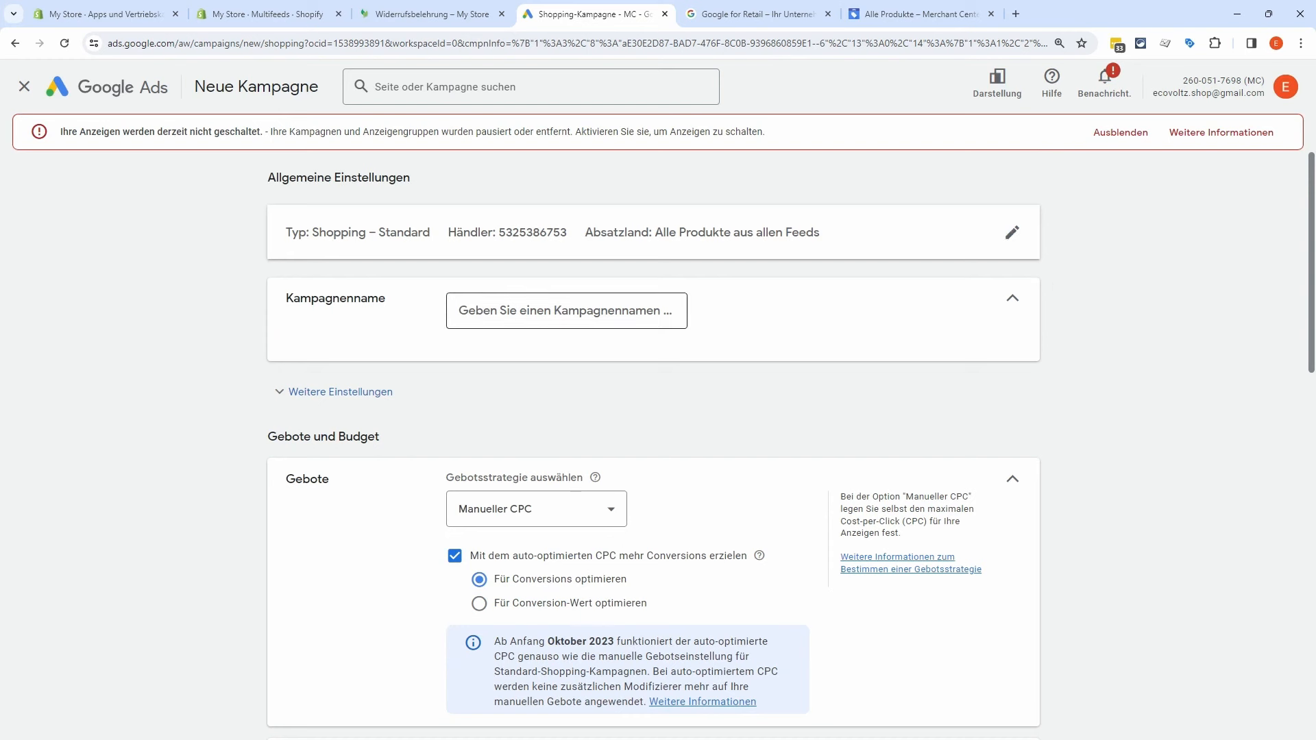
text(Shop)
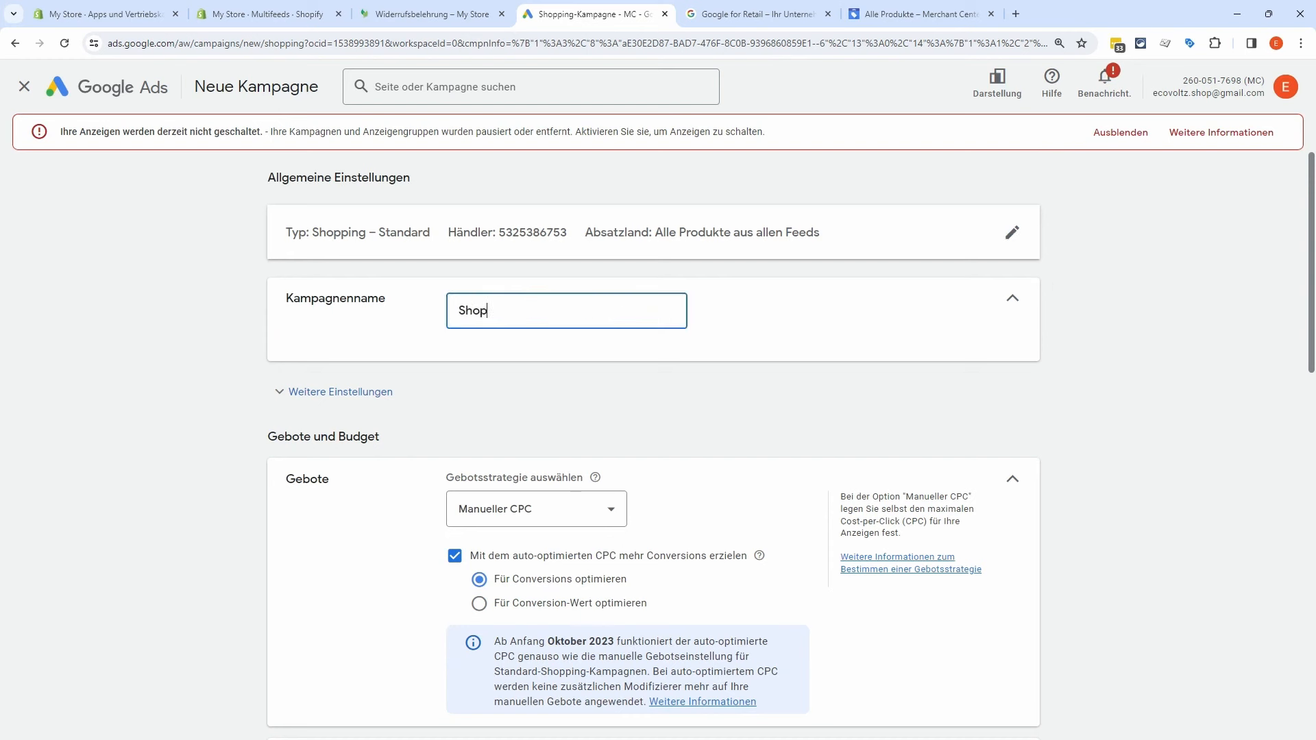
text(ping)
text( - AL)
text(lle Produkte)
Step: Try an inventory filter that limits the campaign to products whose Benutzerdefiniertes Label 0 is "bestseller"
click(331, 392)
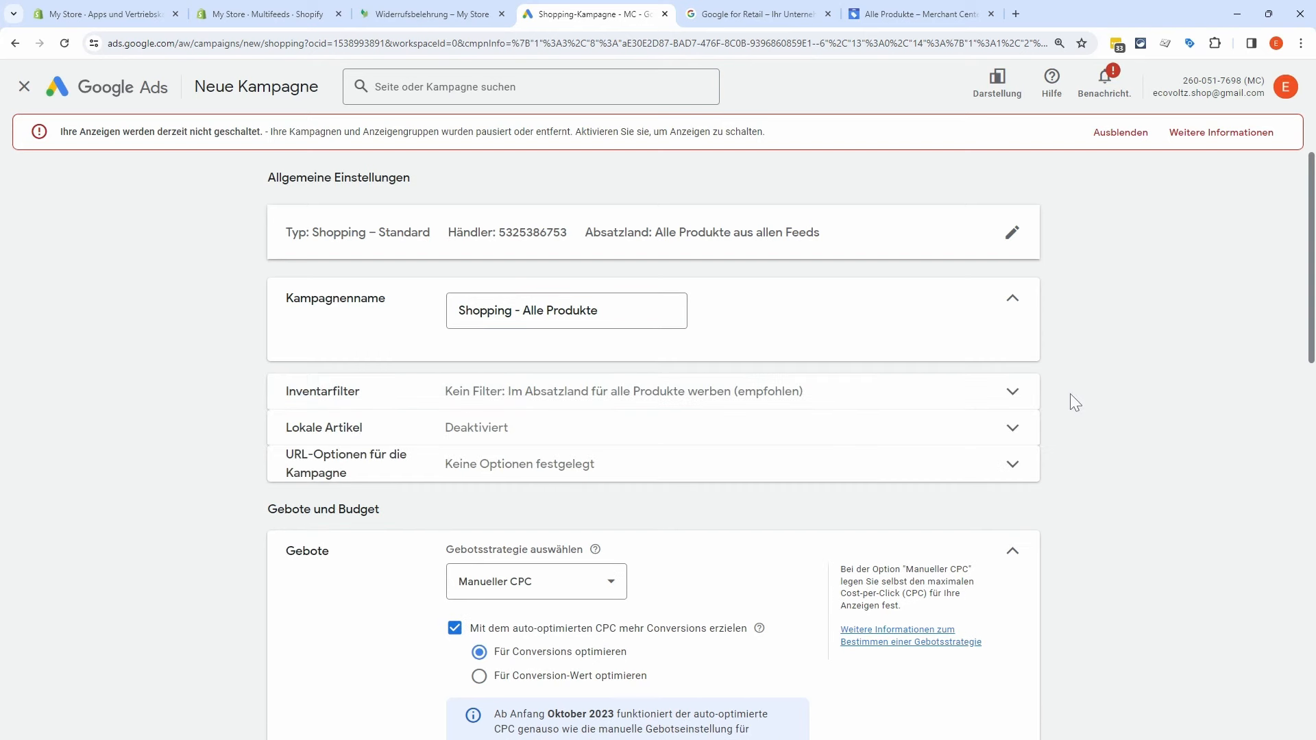
click(1003, 391)
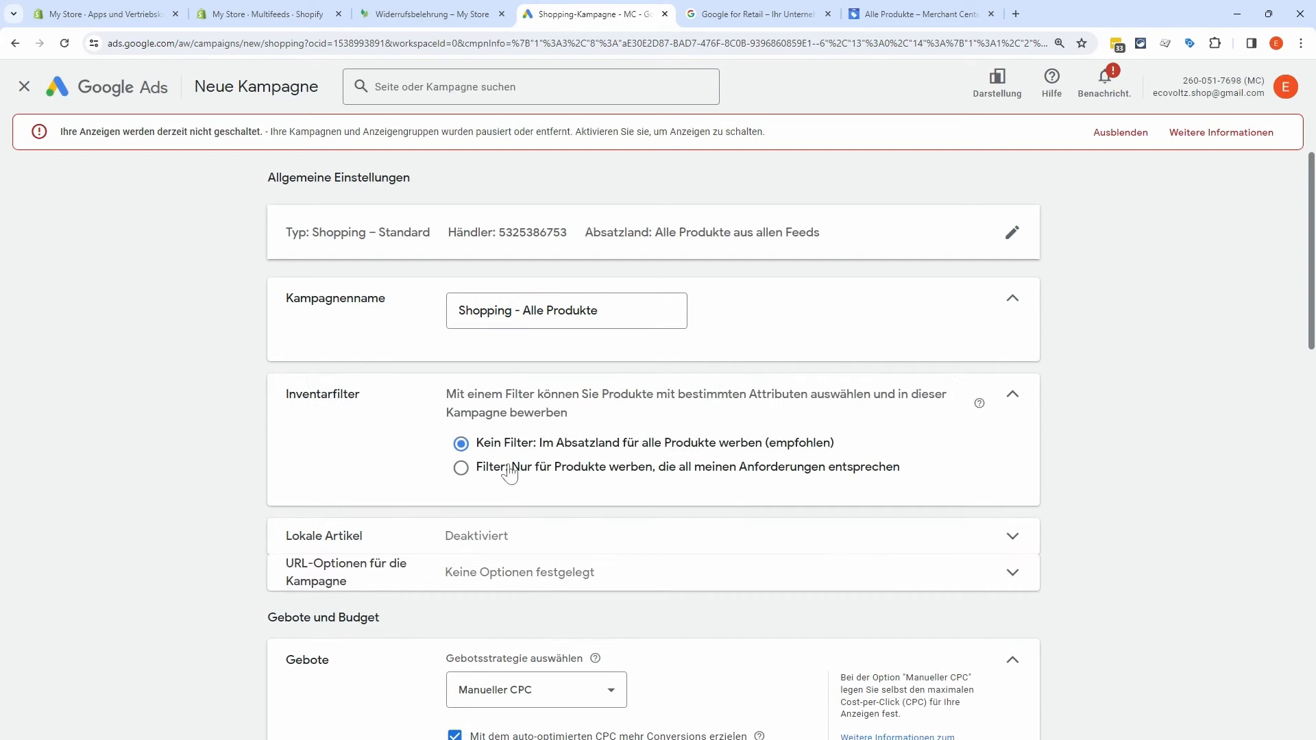
click(509, 473)
click(645, 518)
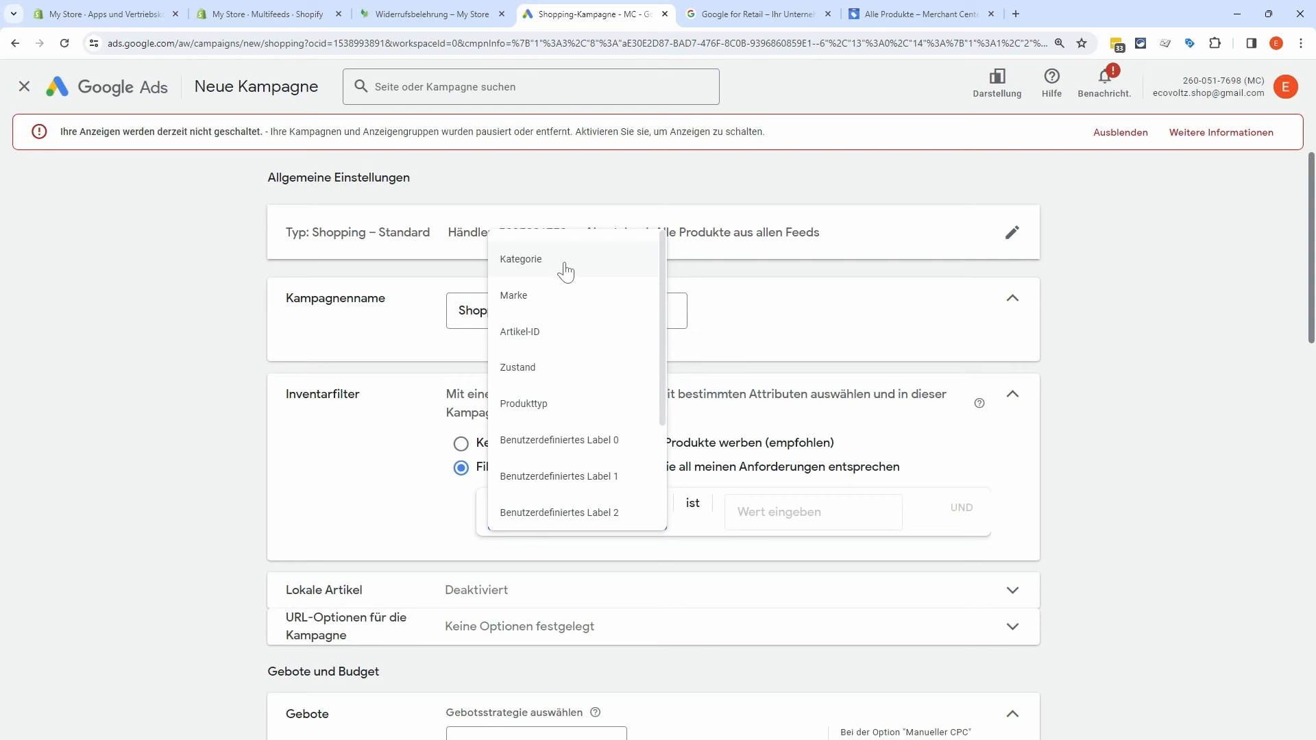
scroll(587, 328, down, 1)
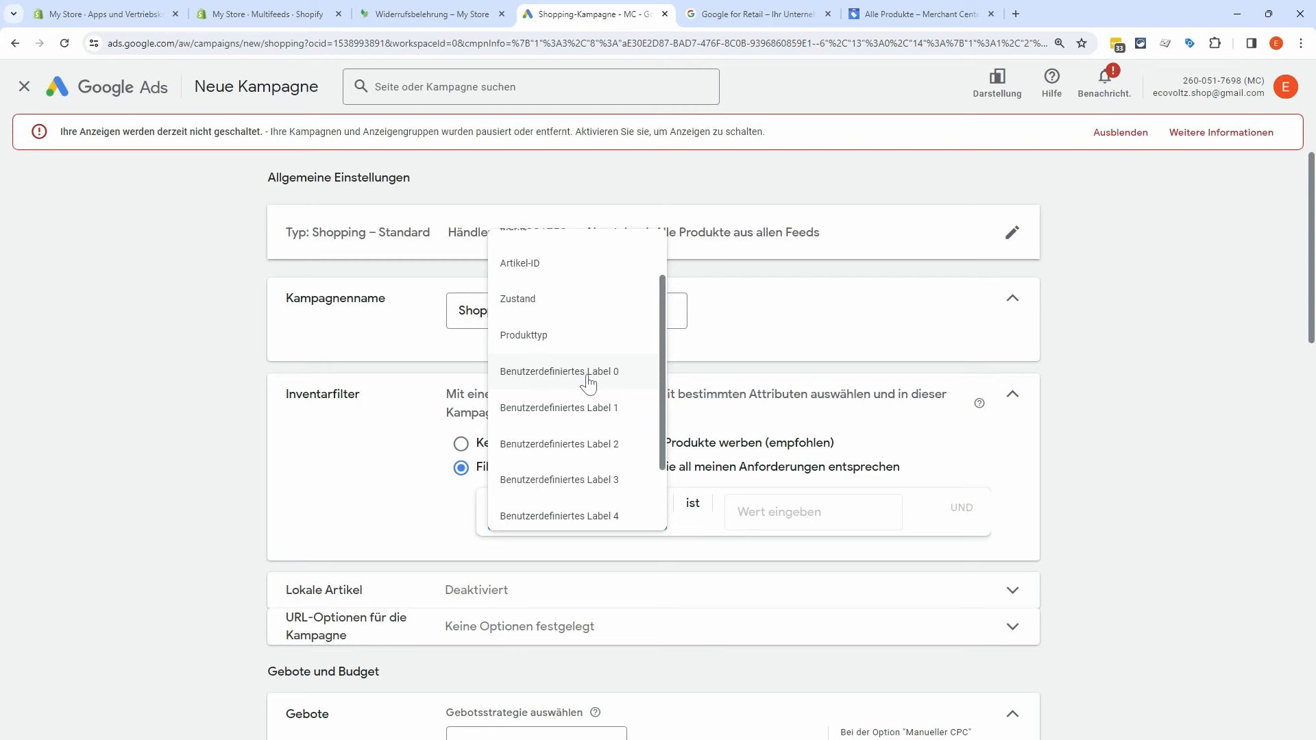
click(584, 376)
click(750, 521)
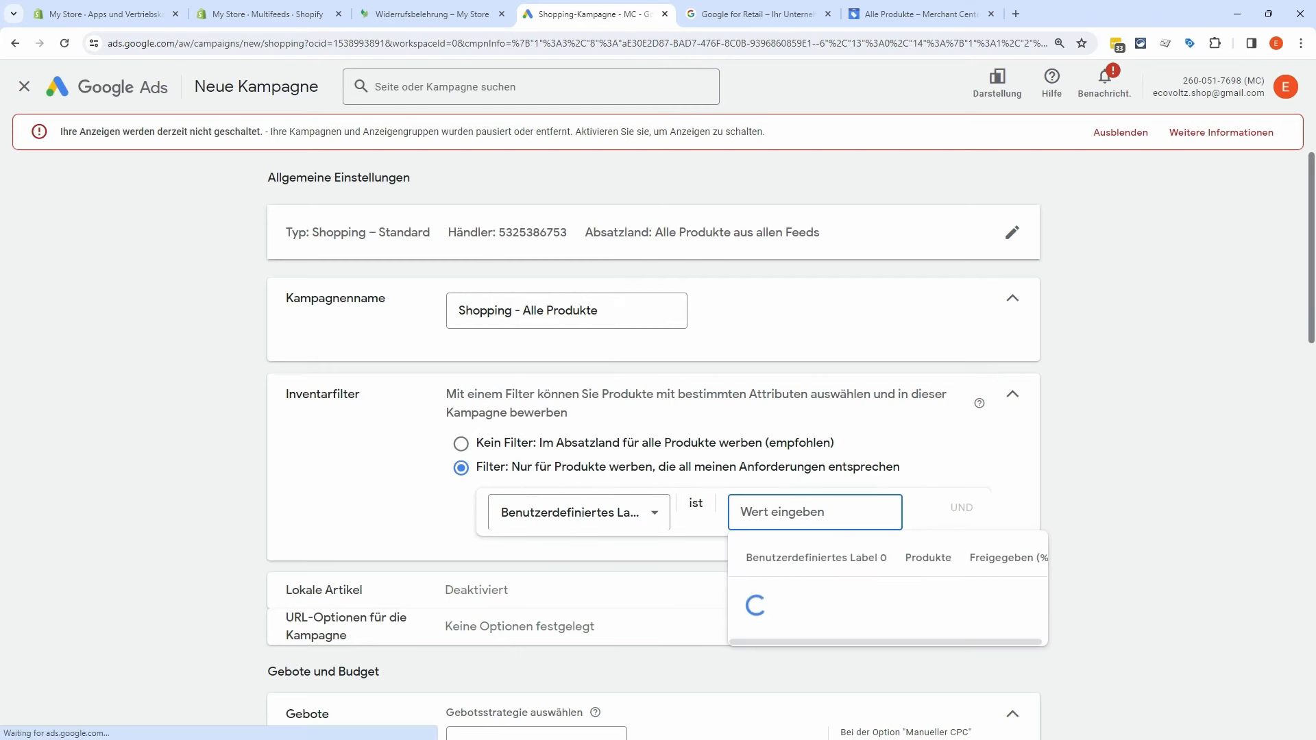
text(bestseller)
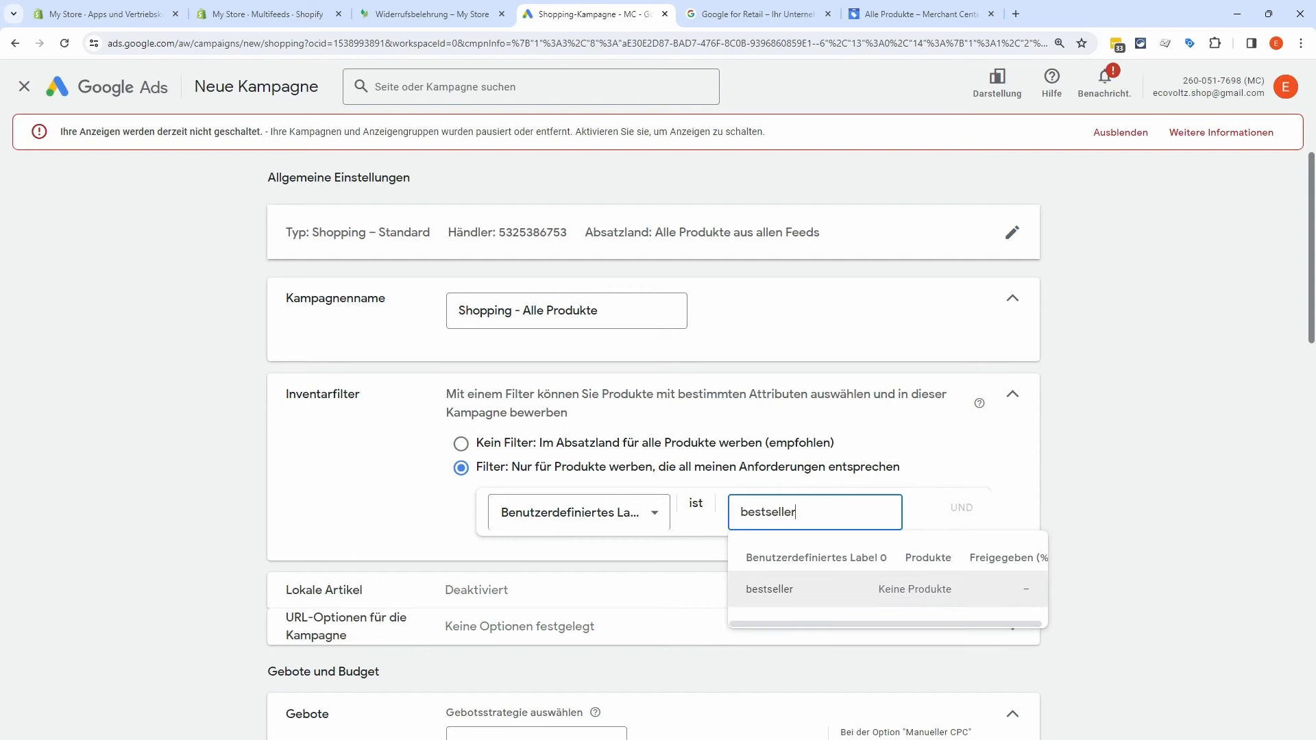
click(808, 597)
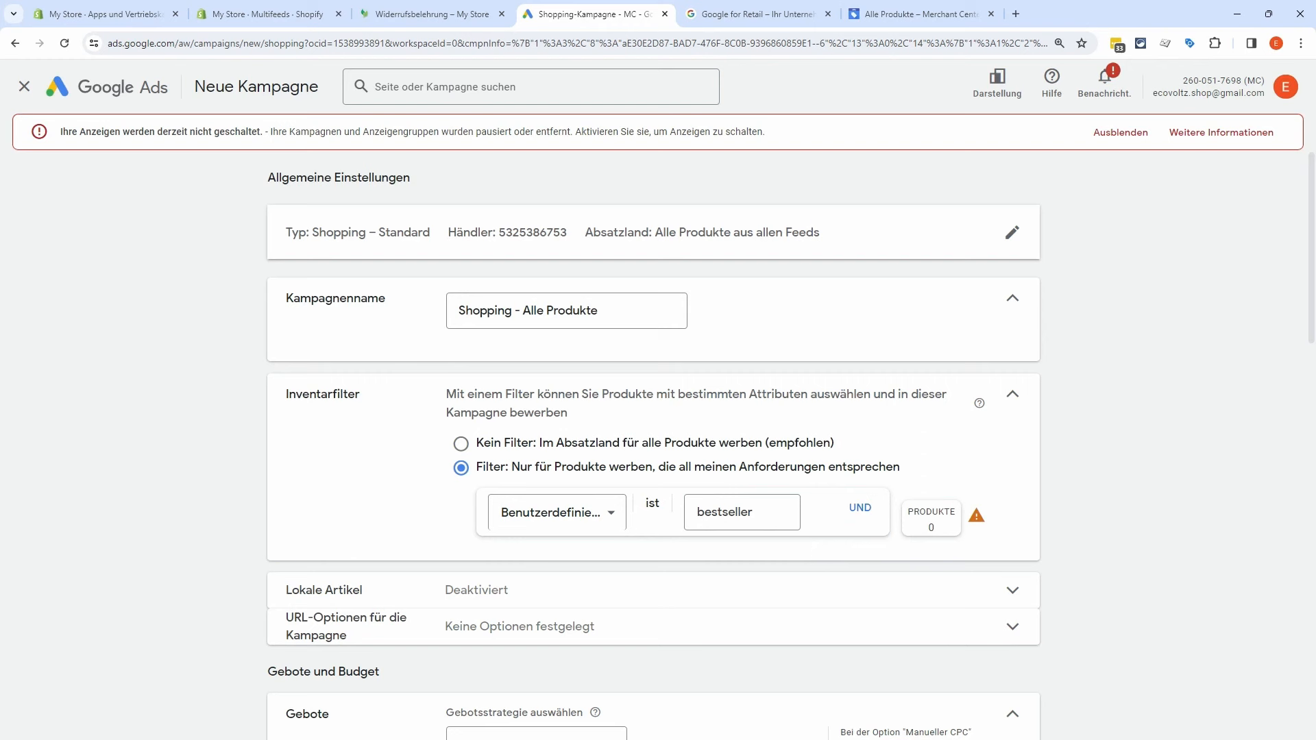
Step: Return the inventory filter to Kein Filter so that all products in the country of sale are advertised
drag(600, 310, 523, 311)
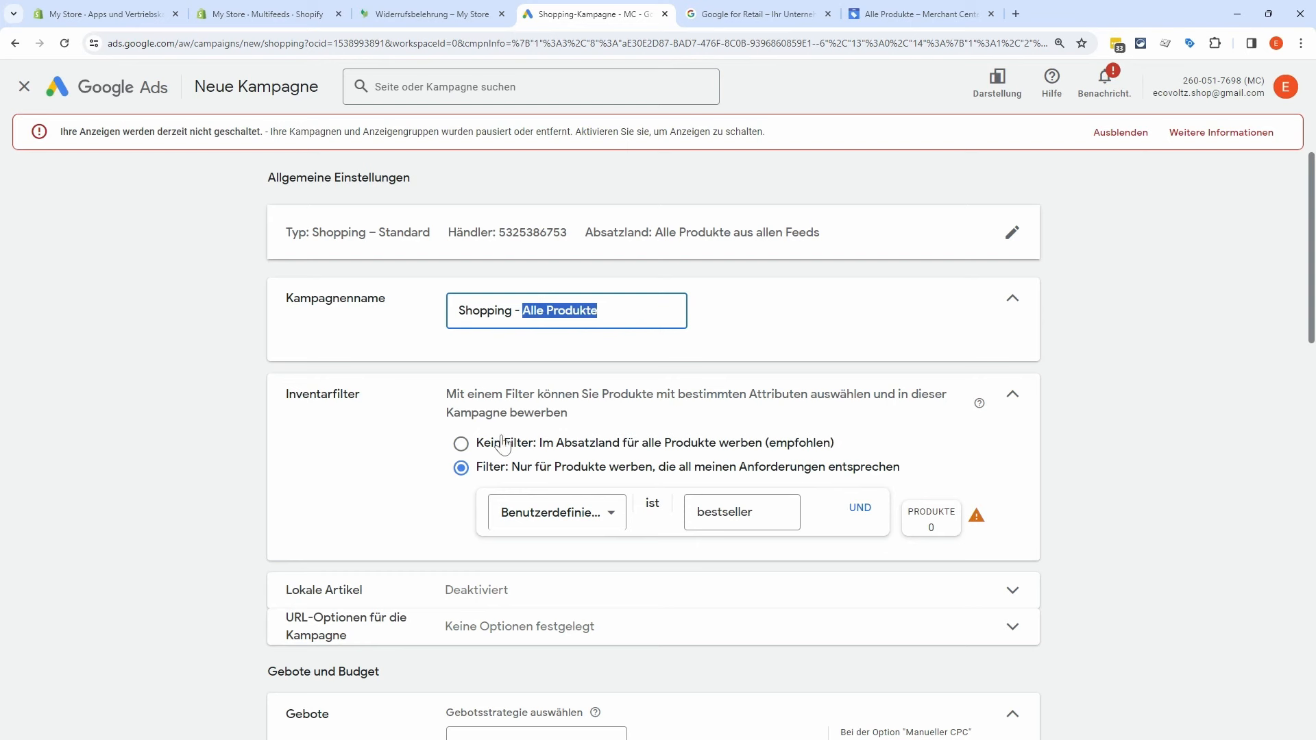
click(482, 448)
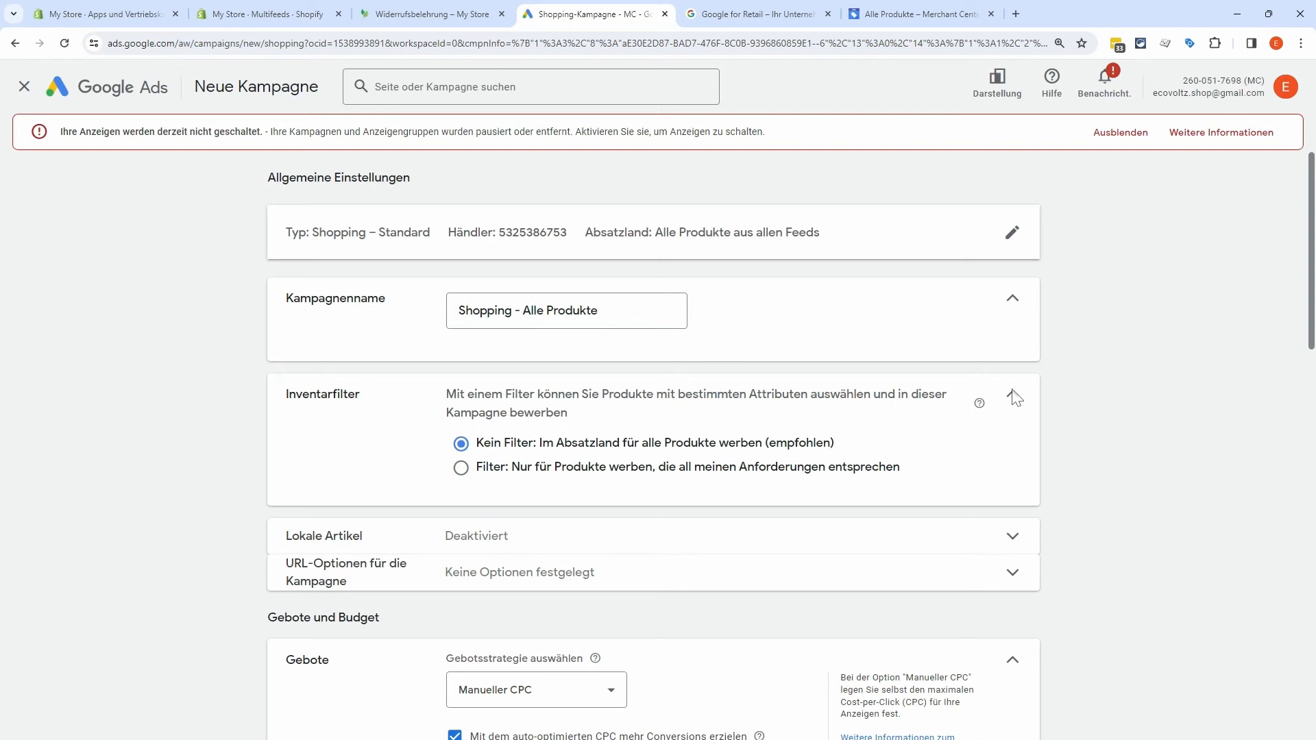
click(1012, 394)
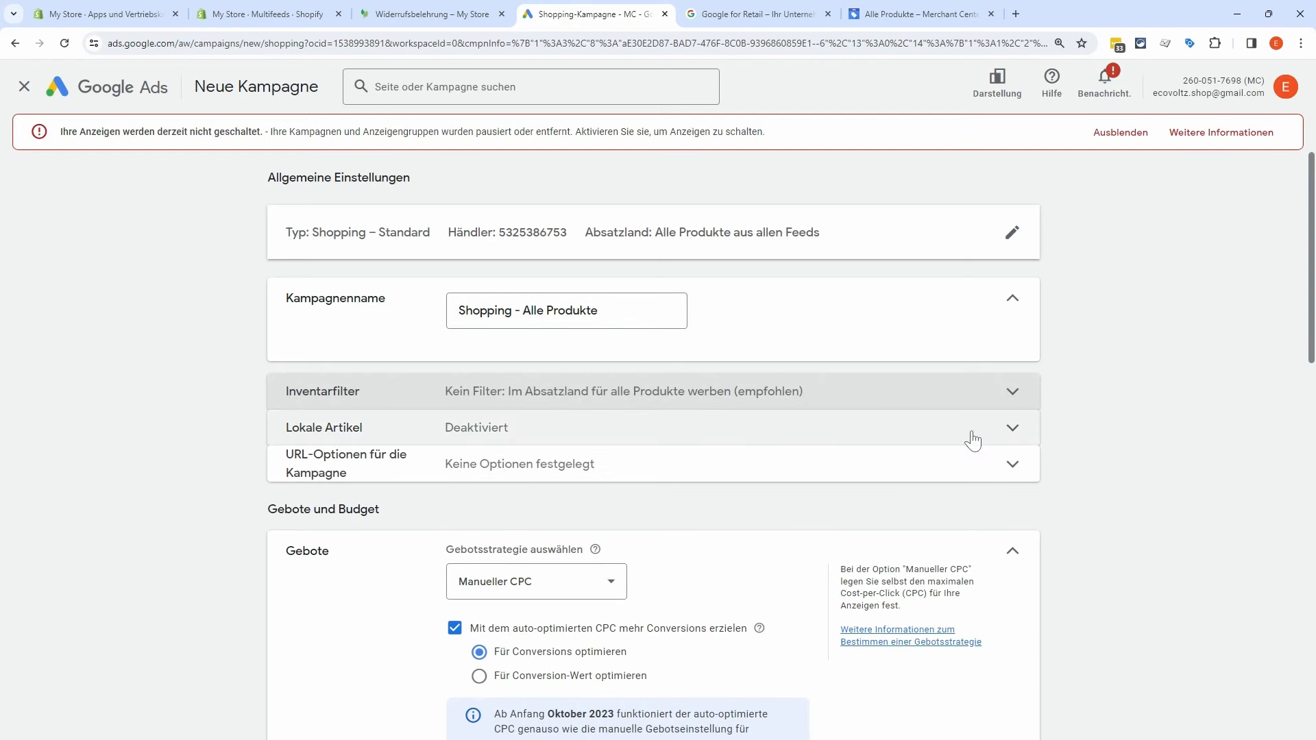
Step: Review the Lokale Artikel setting and the URL options for the campaign
click(810, 438)
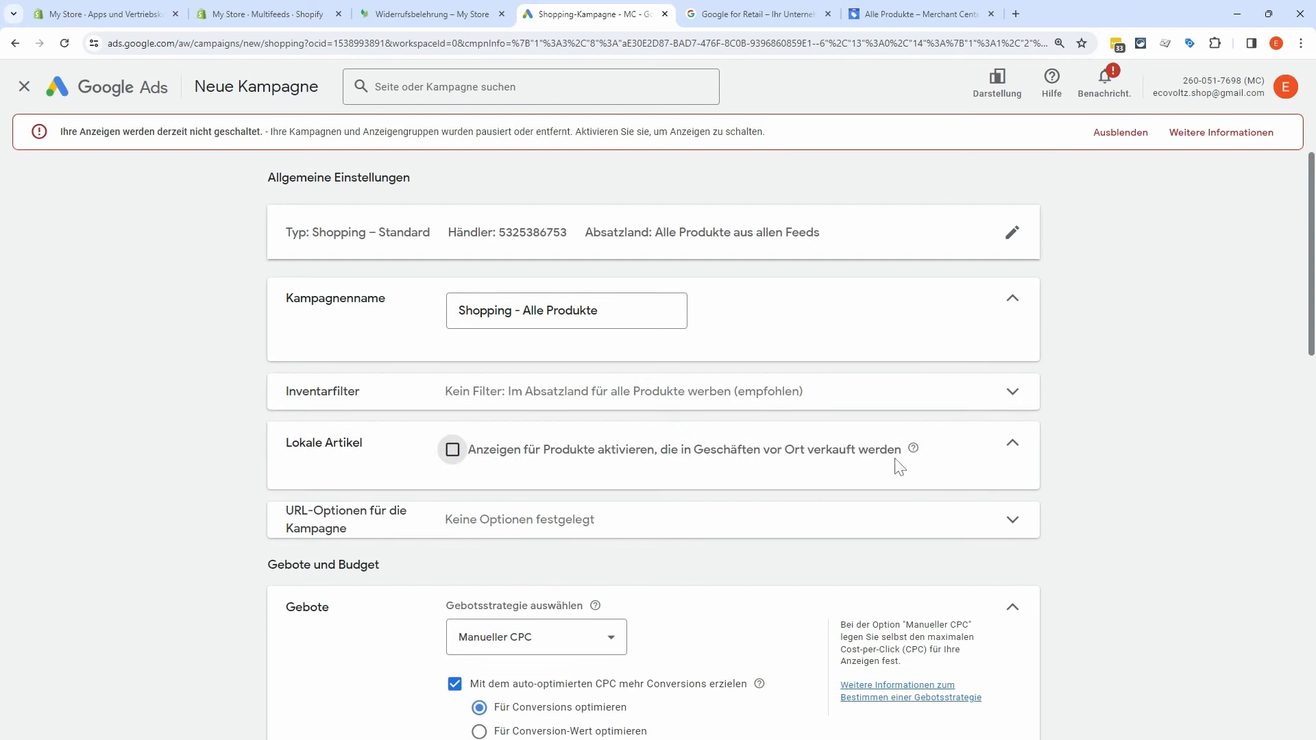
click(1013, 451)
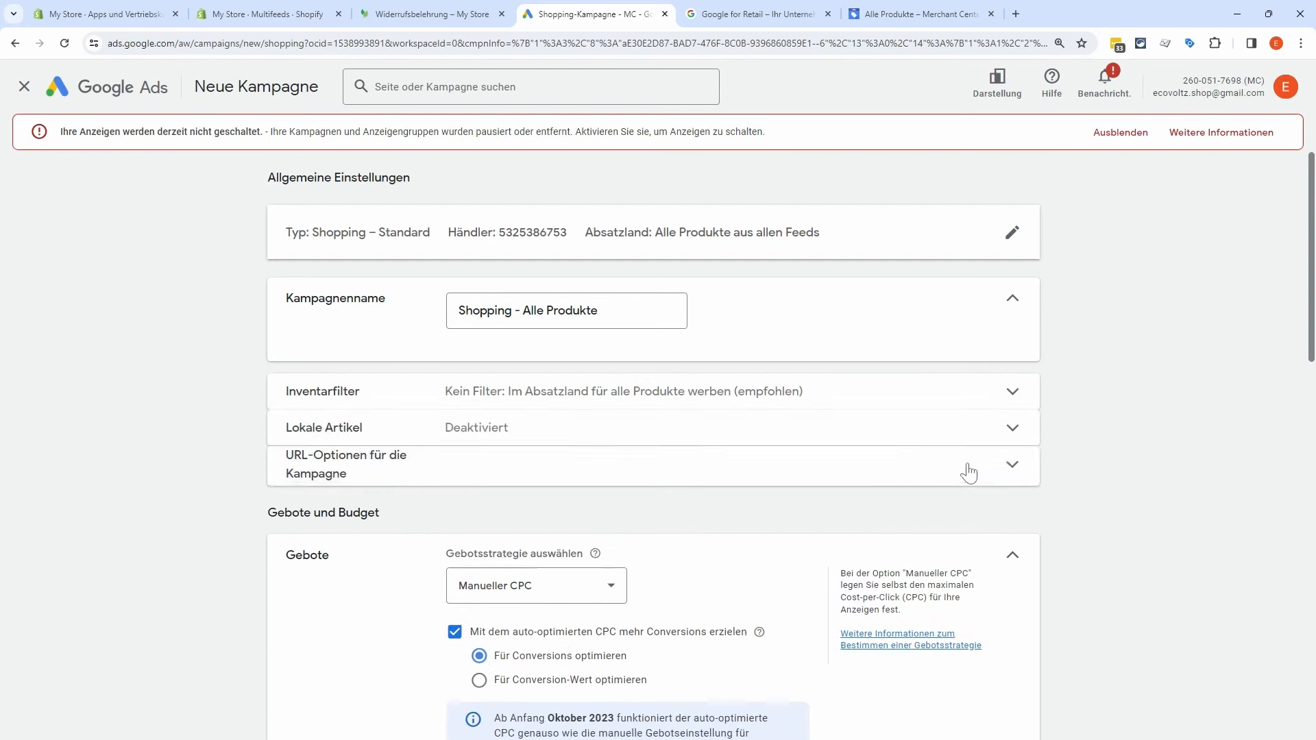
click(884, 470)
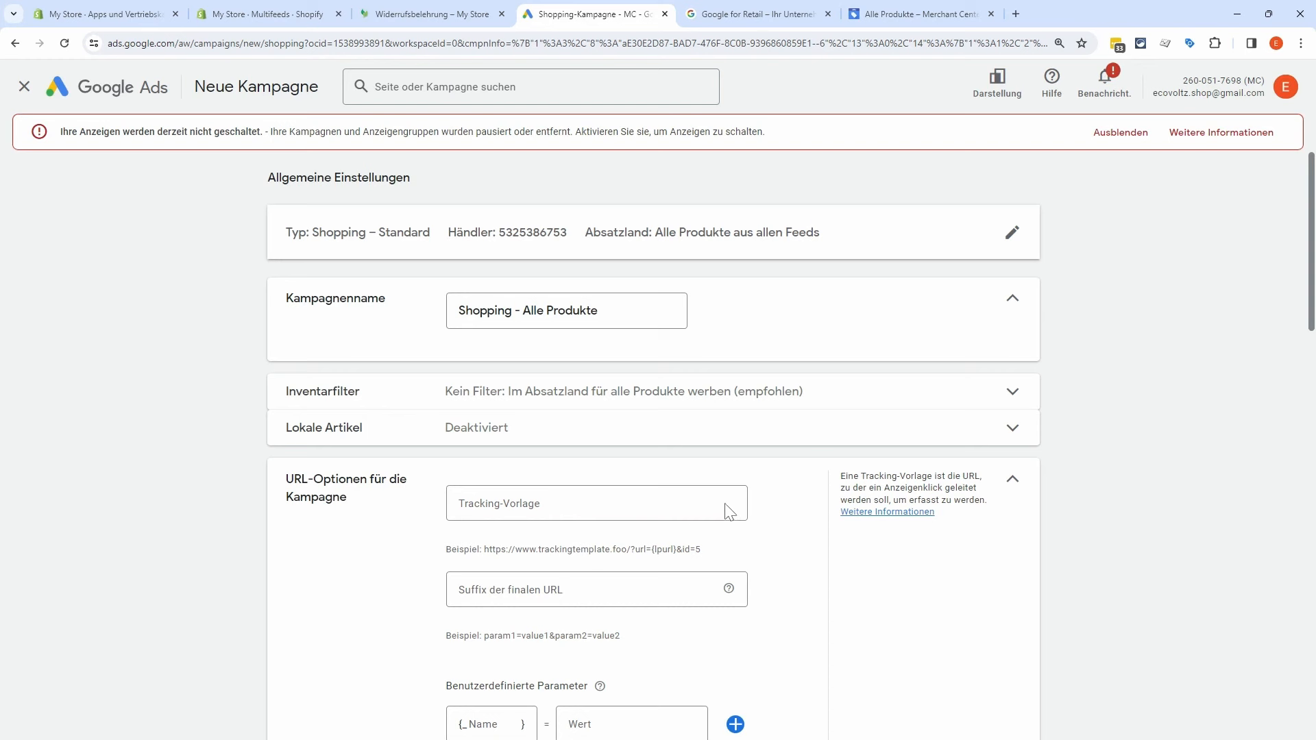
click(1014, 480)
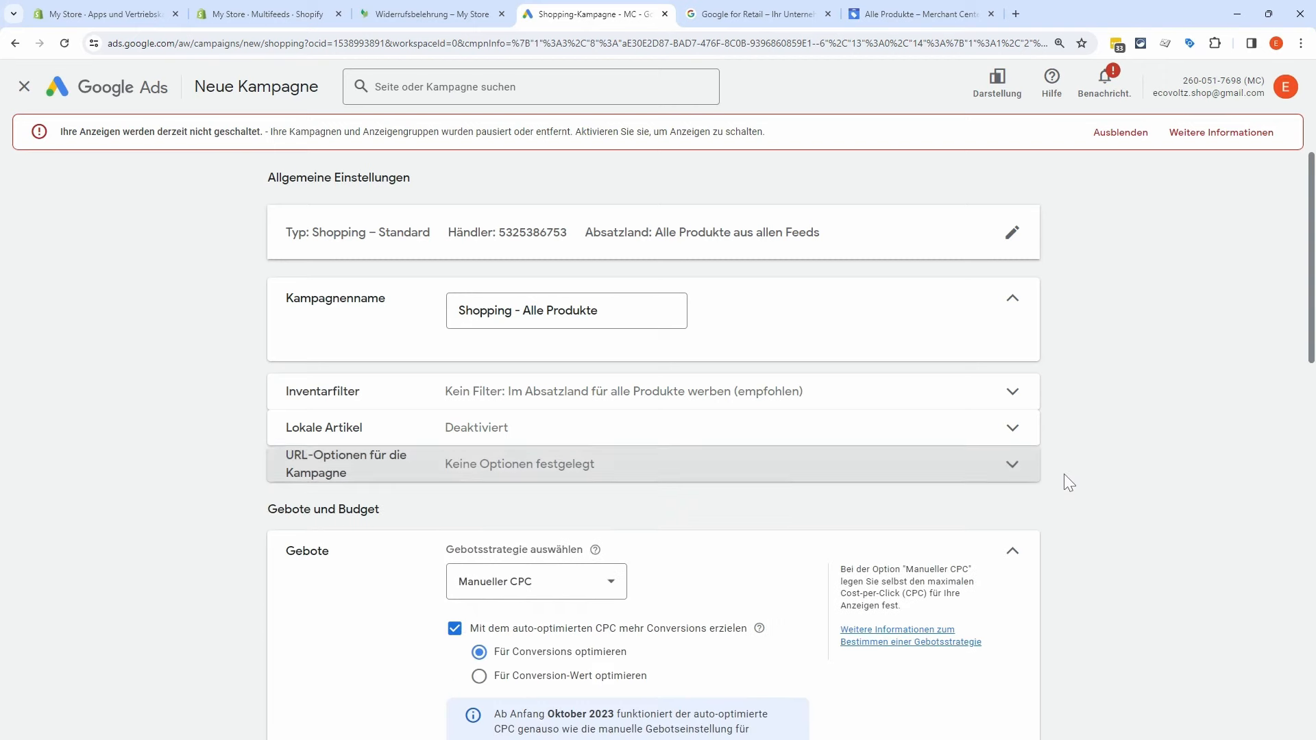
Step: Try the Klicks maximieren bidding strategy with a maximum CPC bid limit of 2 €
scroll(1097, 449, down, 3)
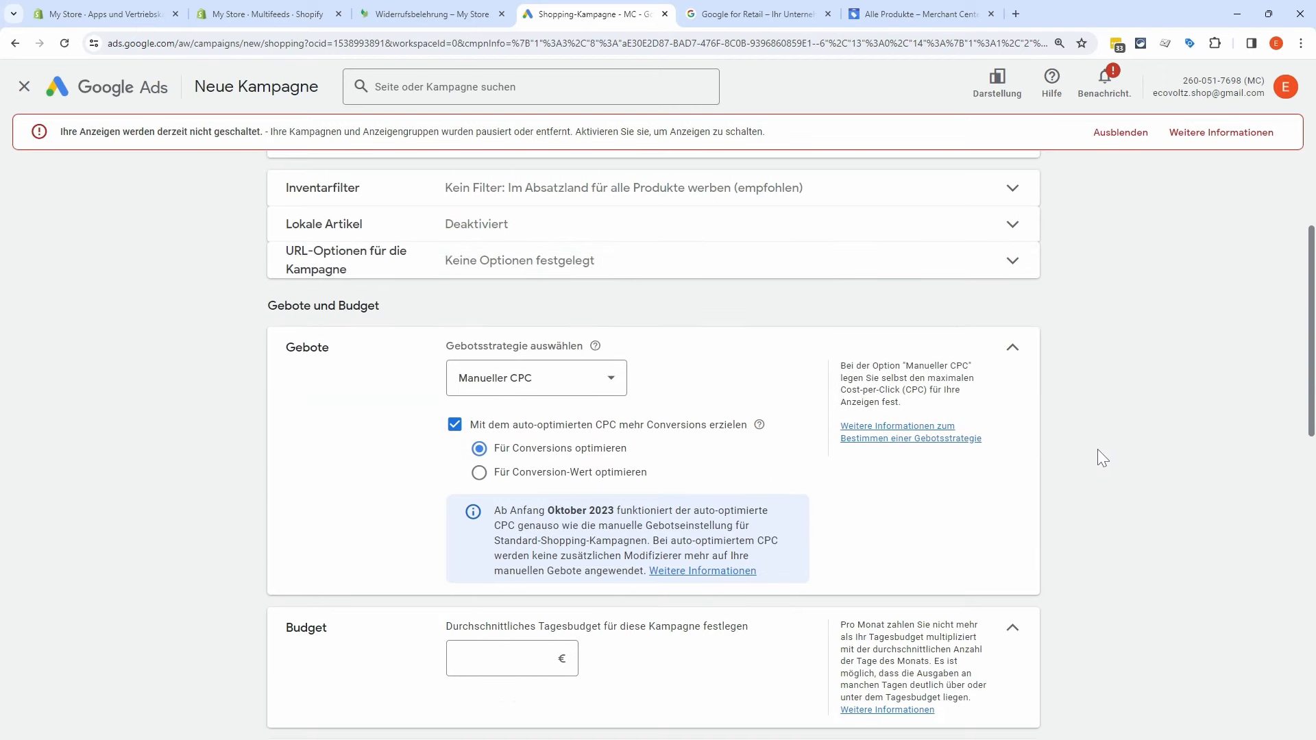
click(563, 403)
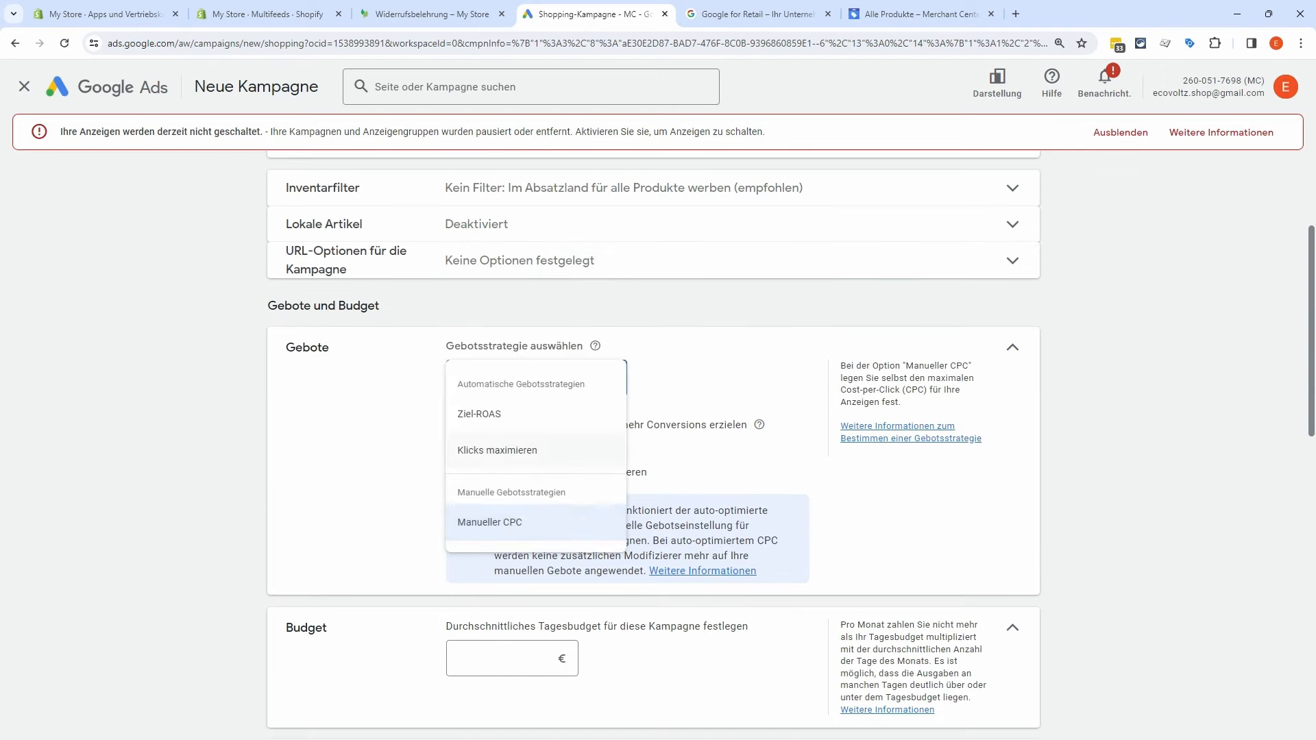
click(523, 529)
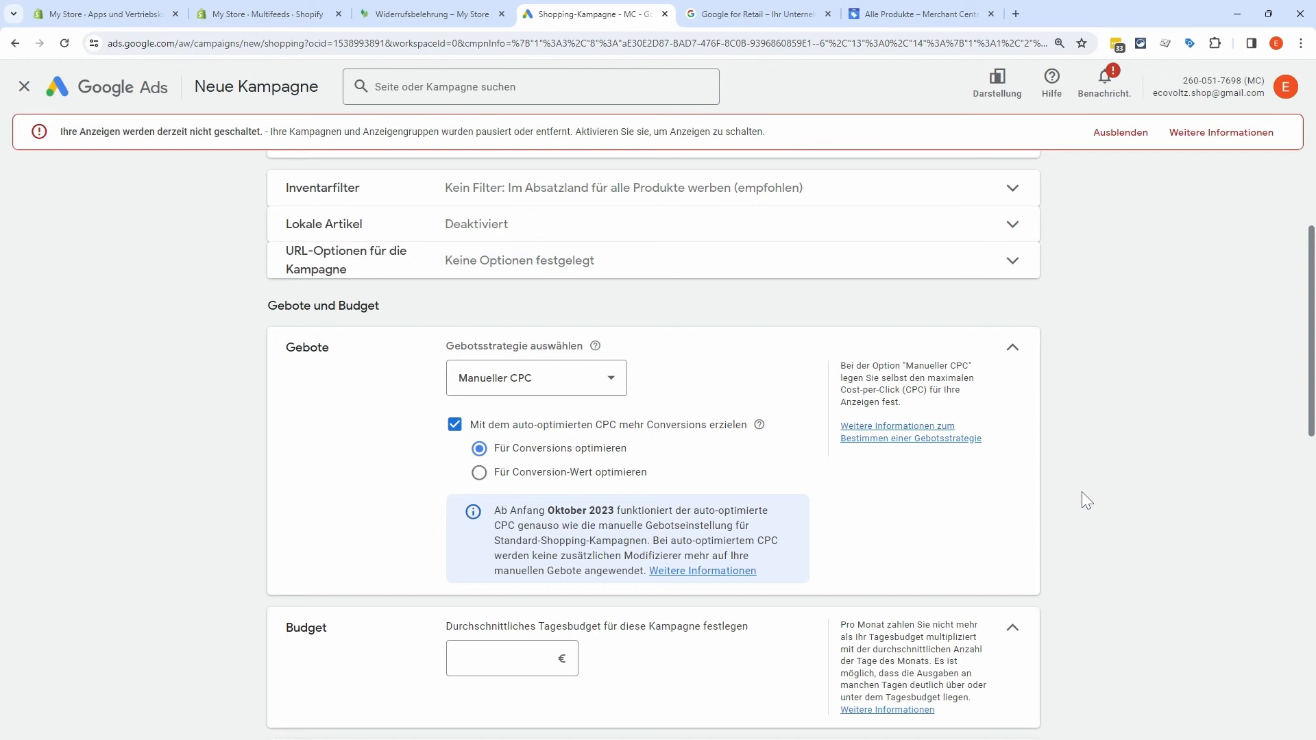
click(609, 377)
click(515, 454)
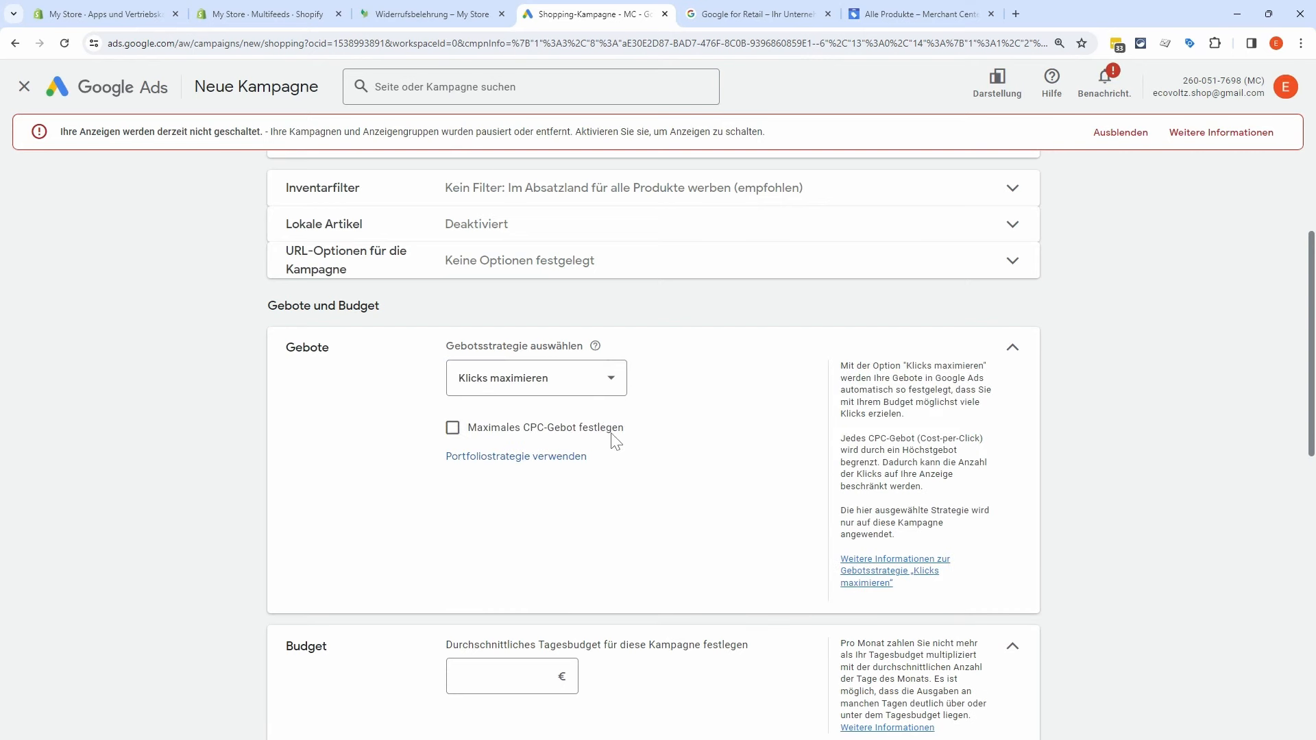
click(612, 431)
click(478, 494)
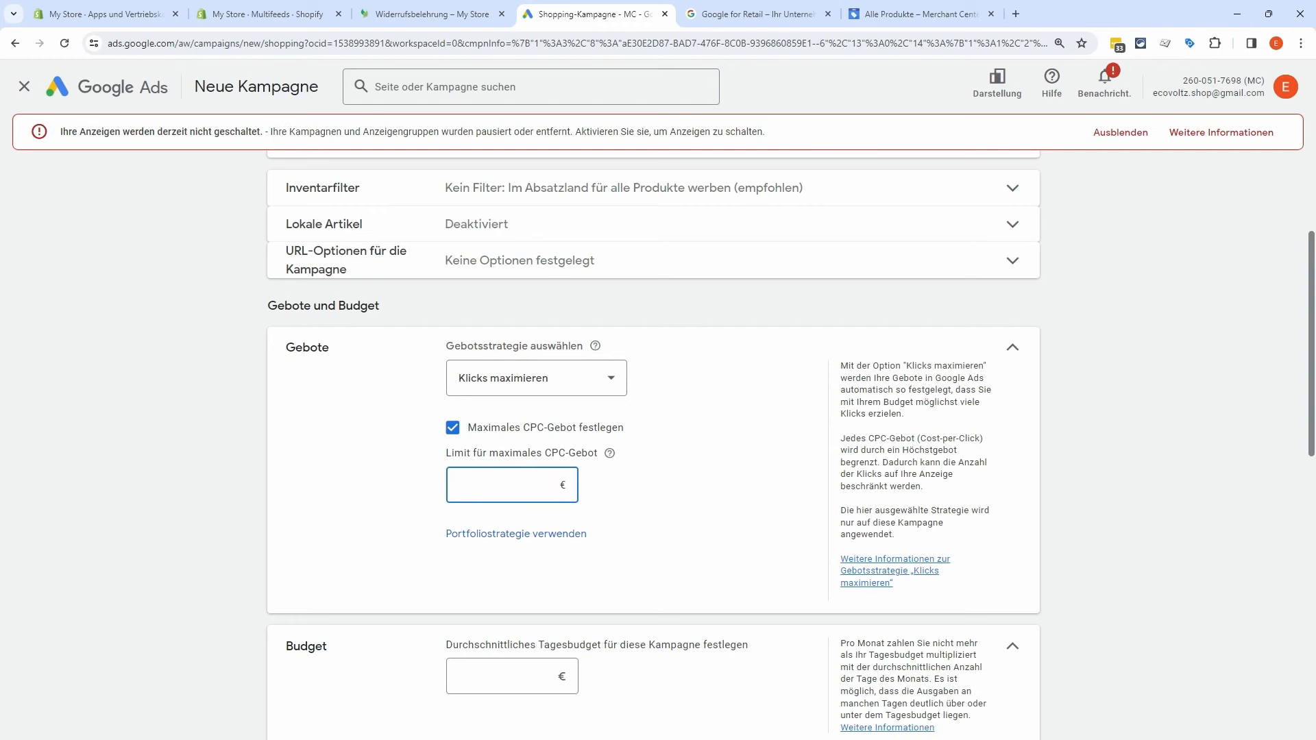
text(1)
key(BackSpace)
text(2)
Step: Choose Ziel-ROAS as the bidding strategy and set the campaign's average daily budget to 20 €
click(610, 382)
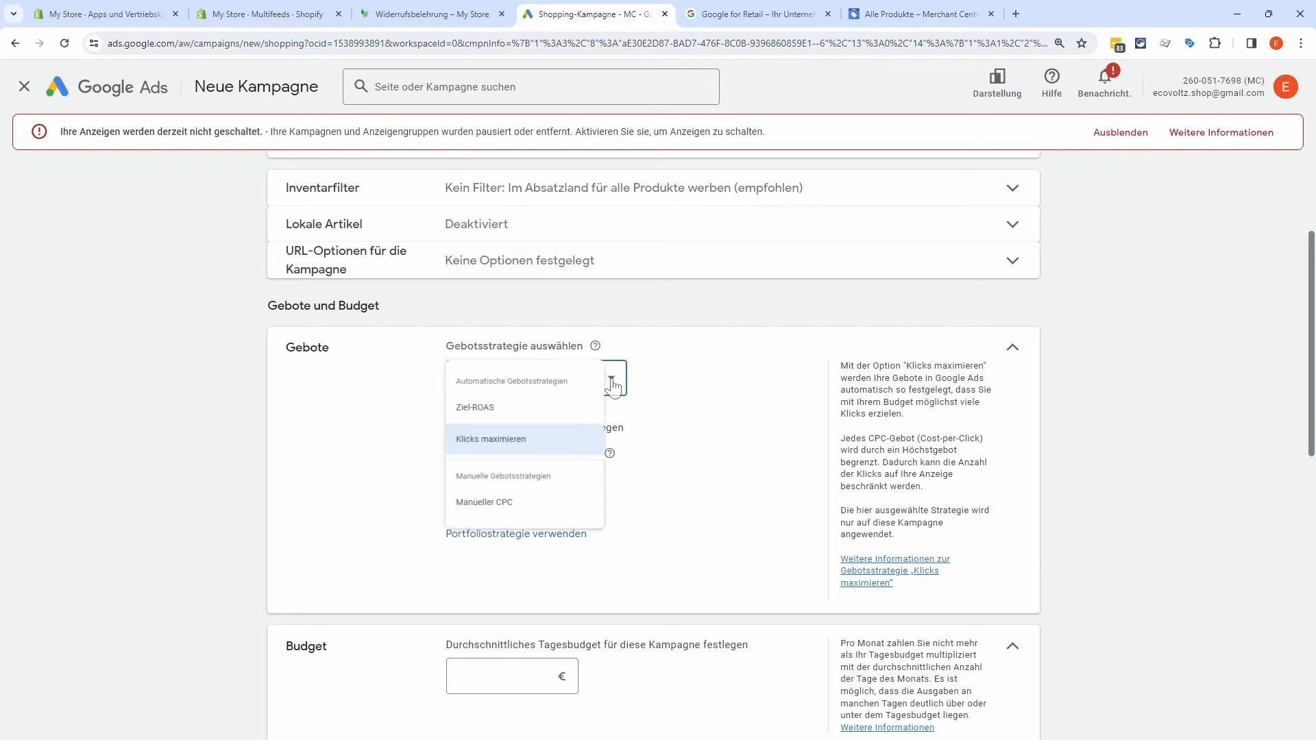
click(515, 416)
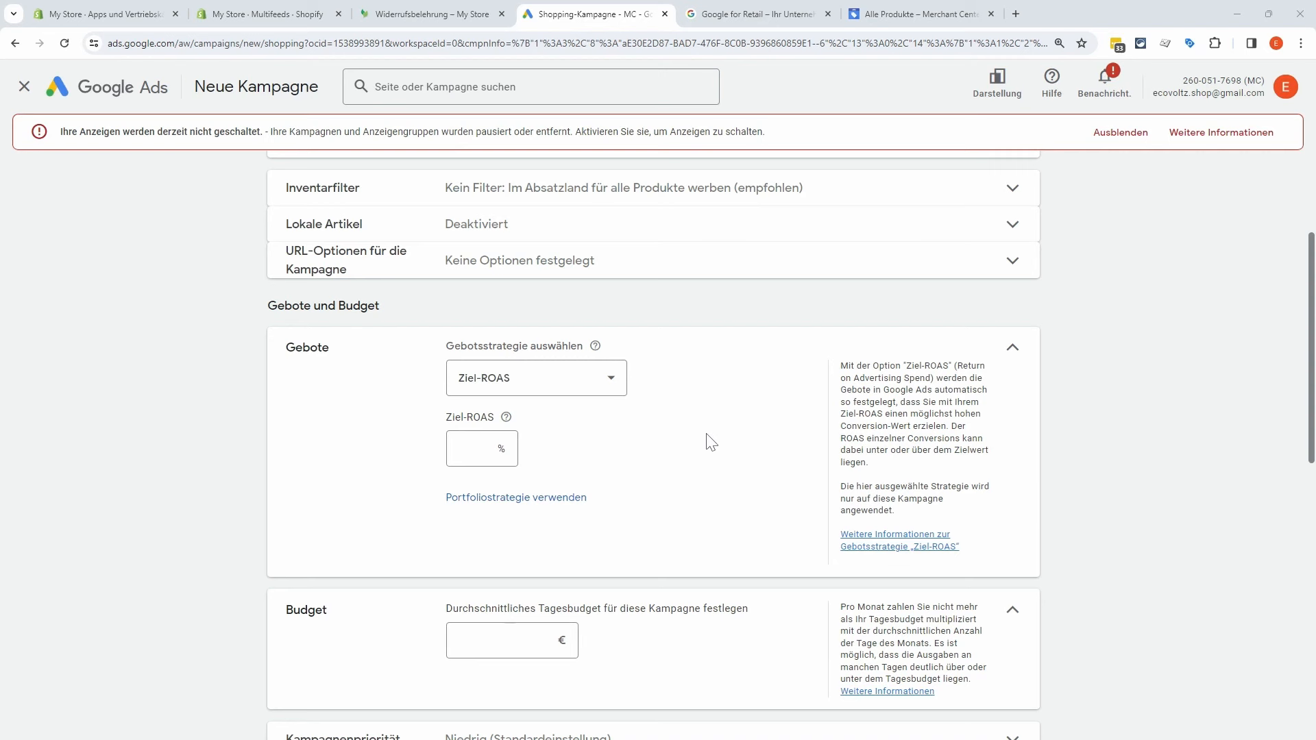
scroll(710, 442, down, 2)
click(542, 507)
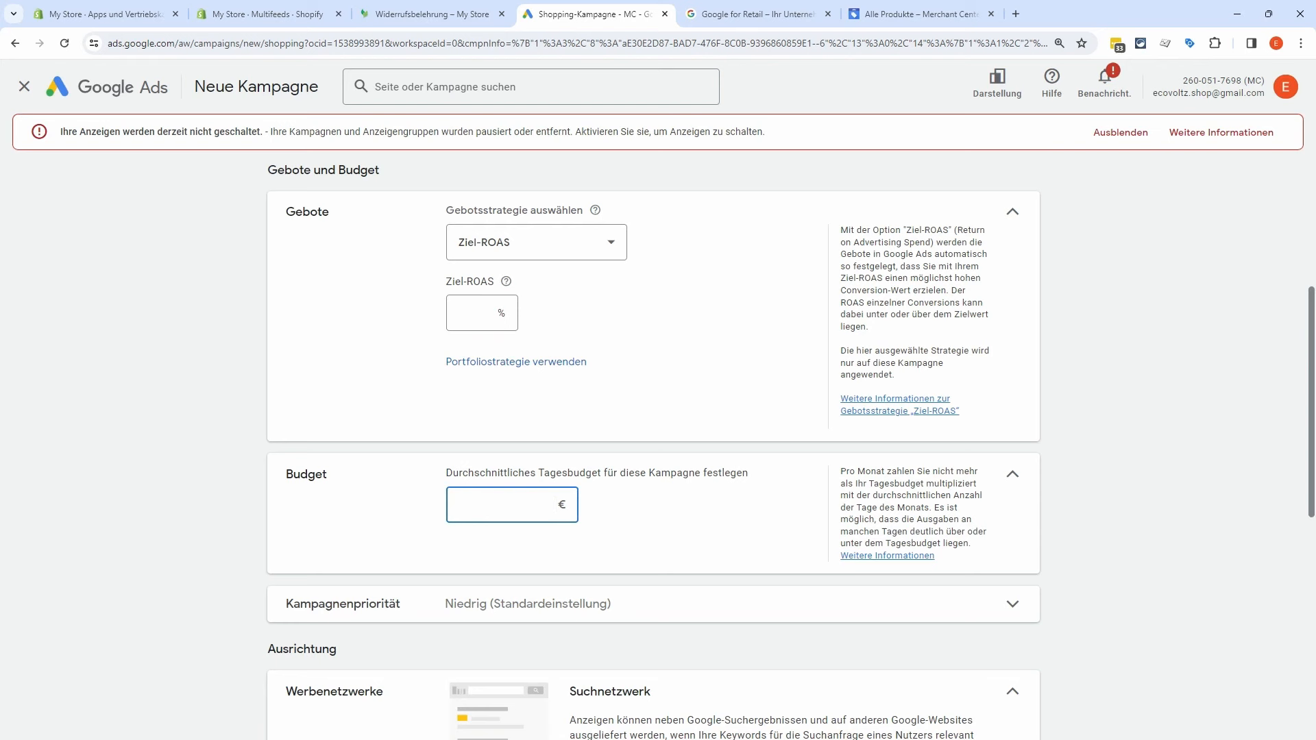
text(10)
key(BackSpace)
key(BackSpace)
text(20)
double_click(549, 504)
click(746, 513)
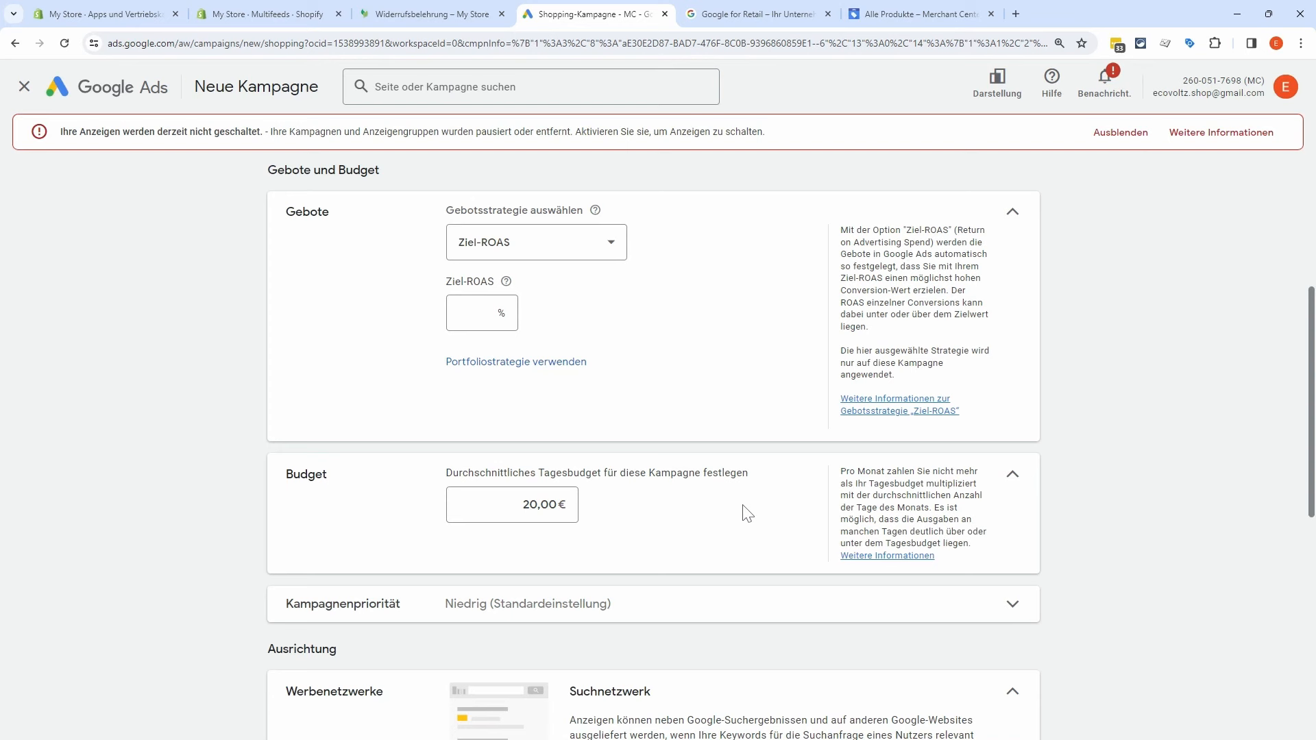
Step: Review the available campaign priority levels
scroll(761, 500, down, 2)
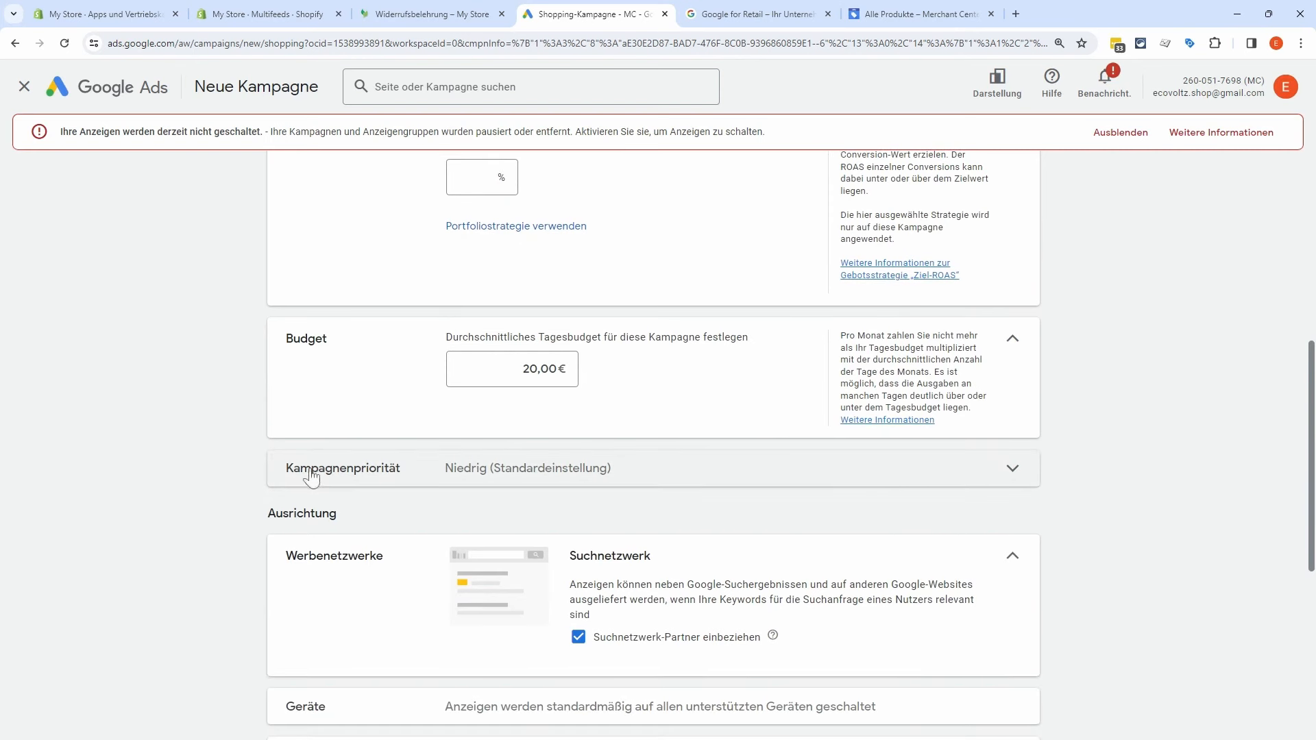
click(975, 477)
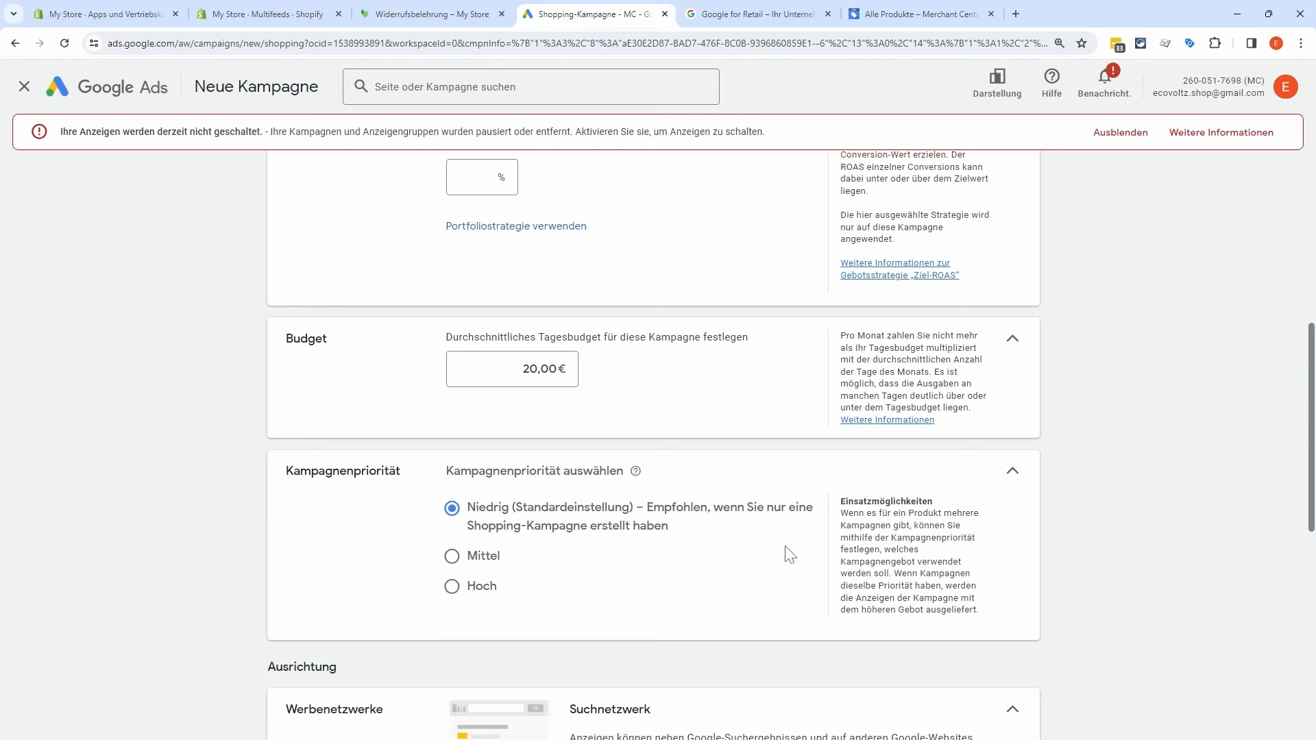
click(1012, 471)
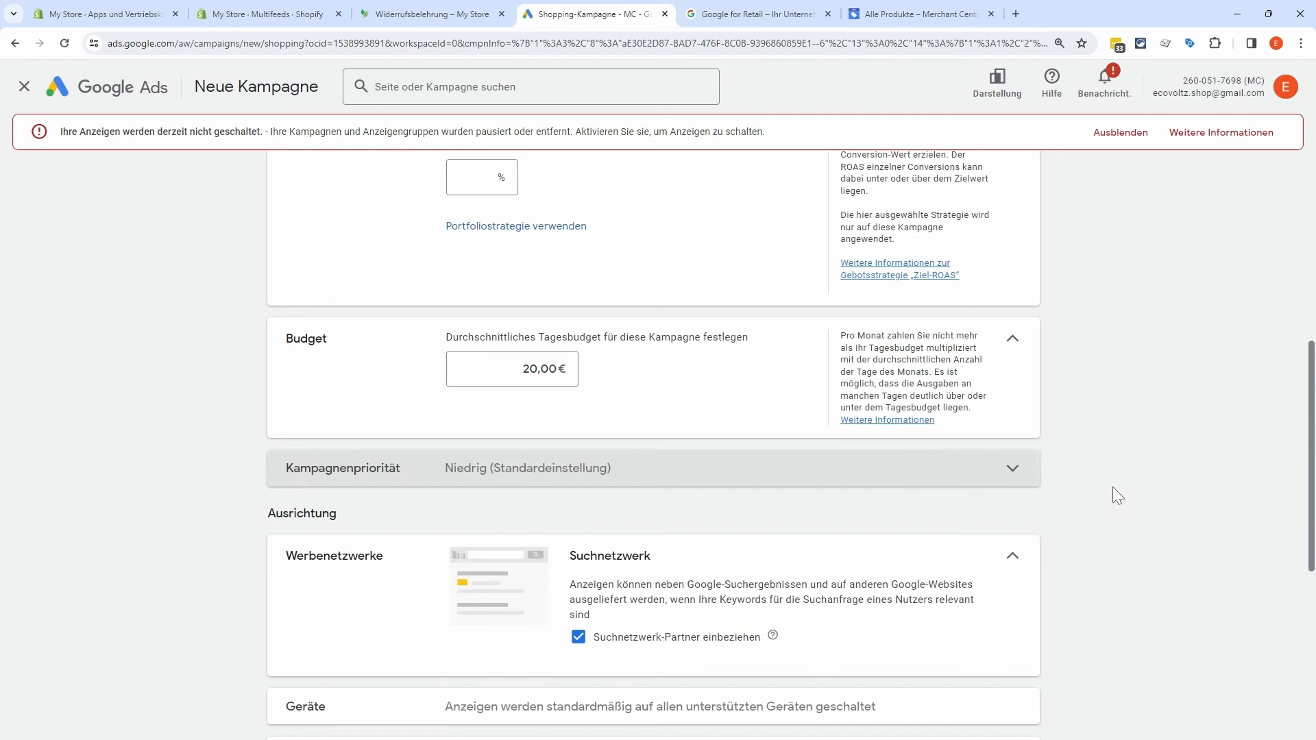
Step: Restrict the location targeting for Deutschland to Präsenz, users who are currently or regularly in the target regions
scroll(1125, 469, down, 3)
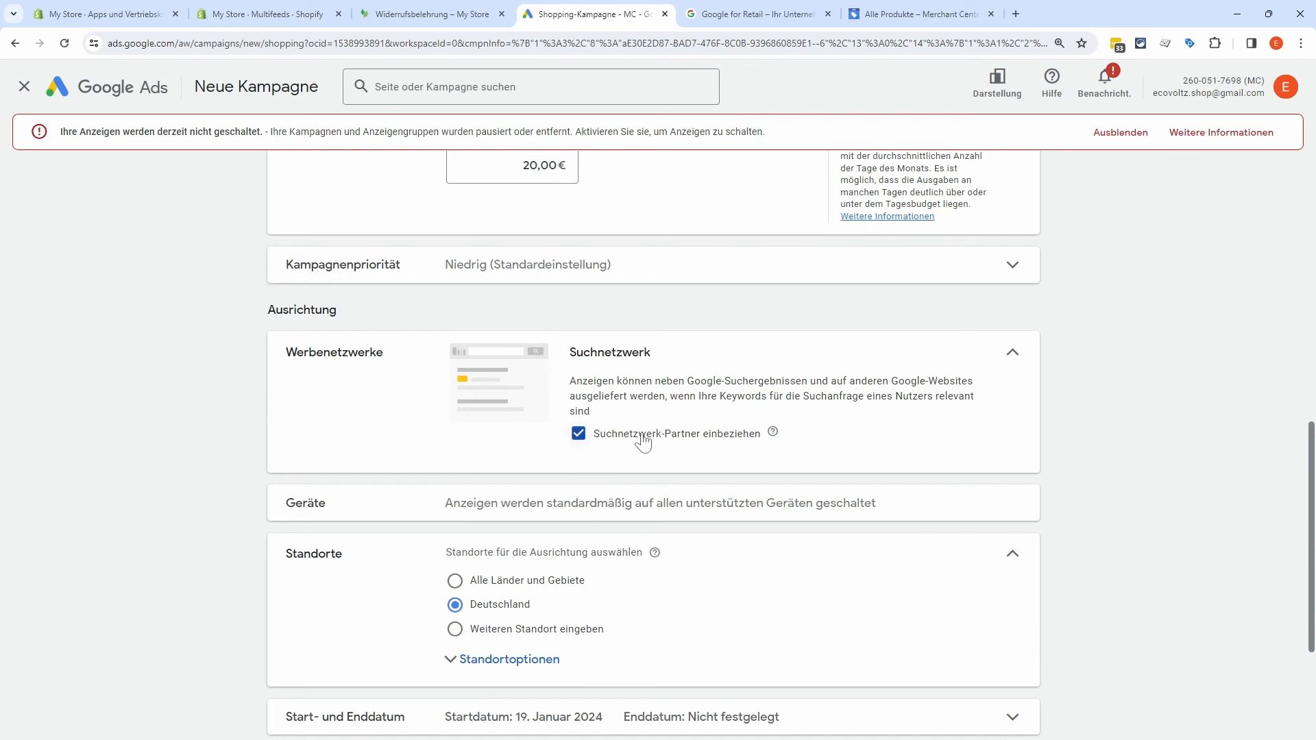
scroll(1093, 461, down, 2)
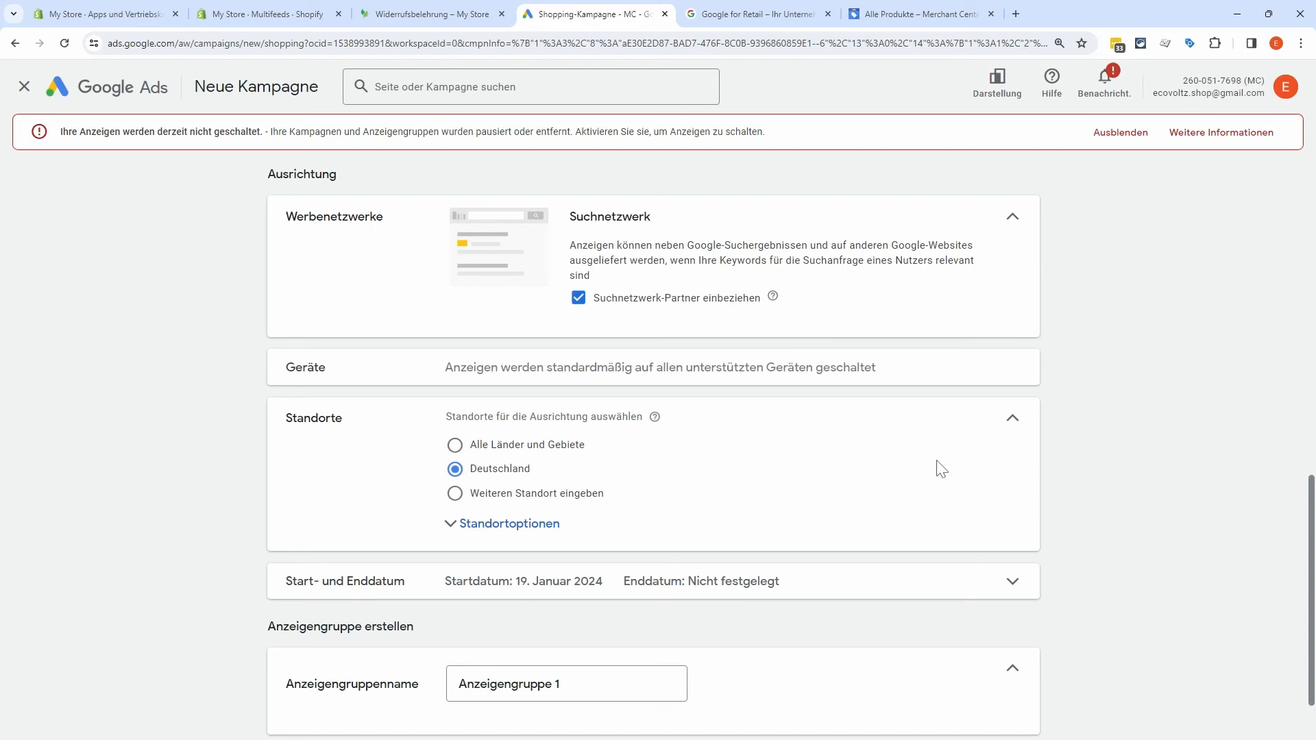
click(474, 529)
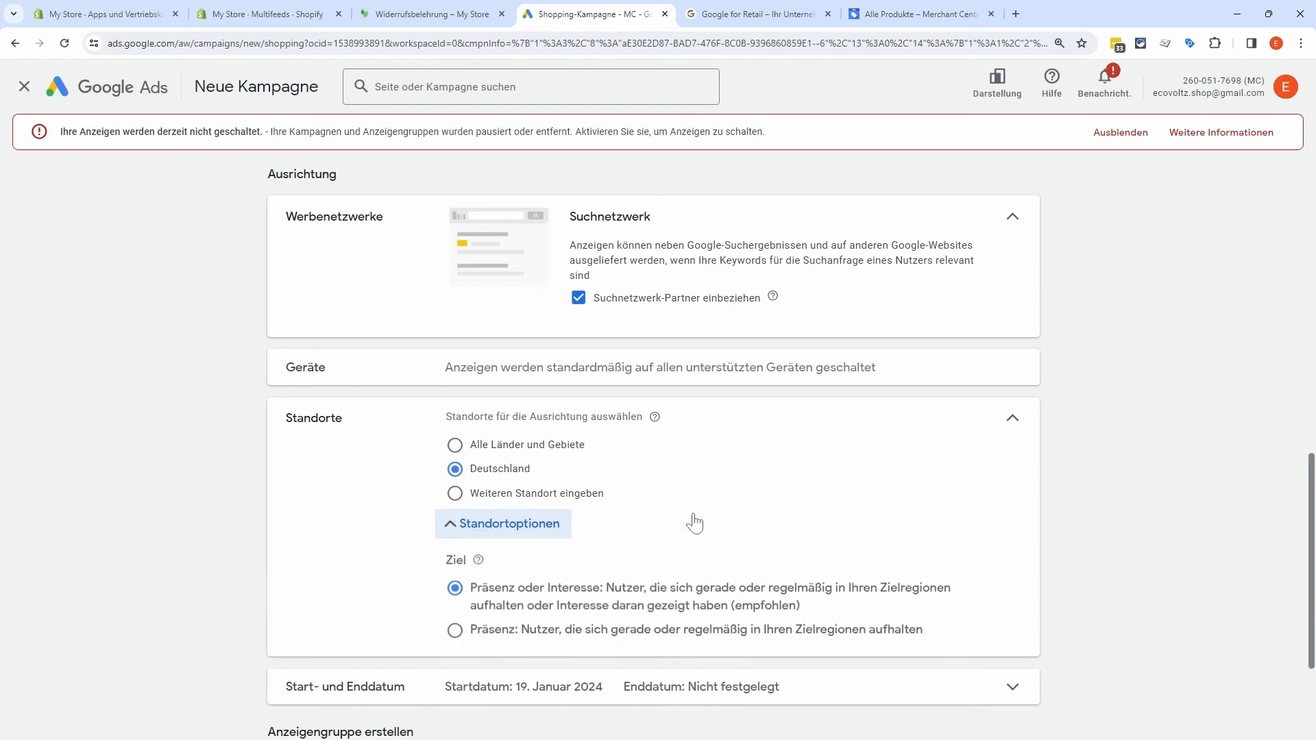
click(472, 637)
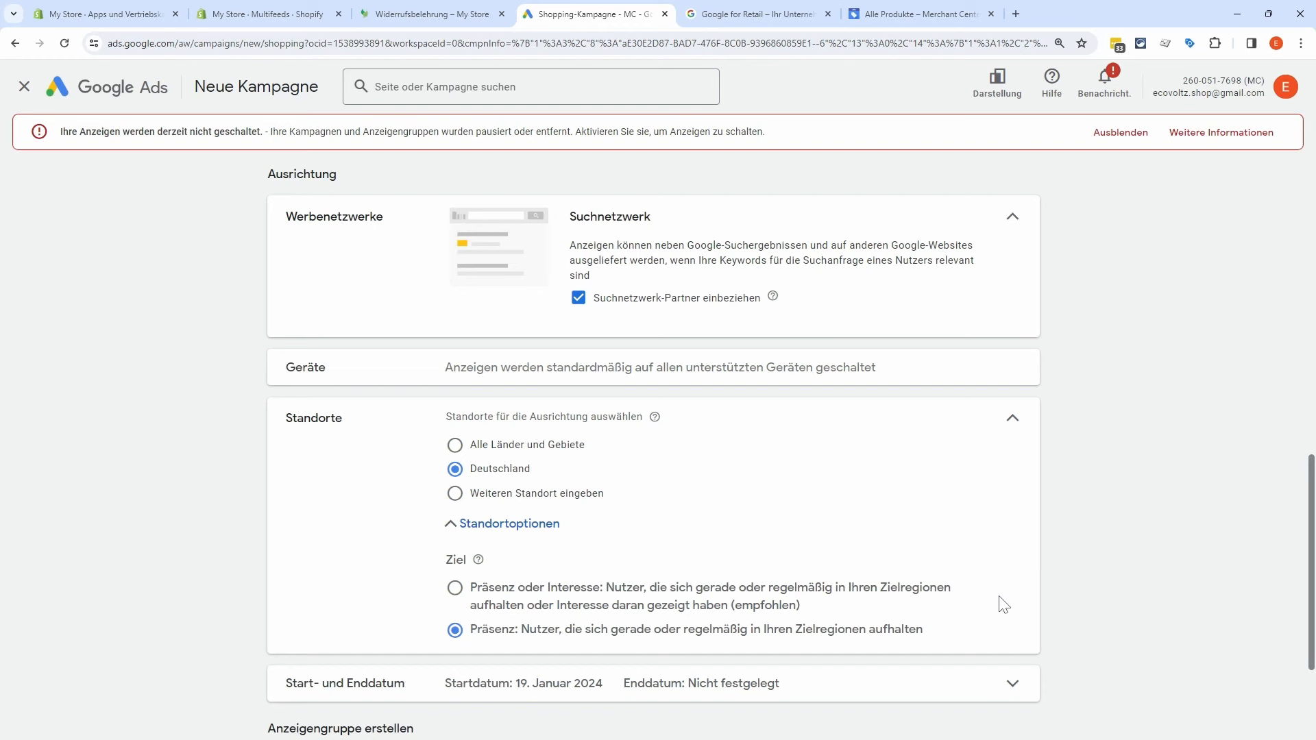
click(1011, 419)
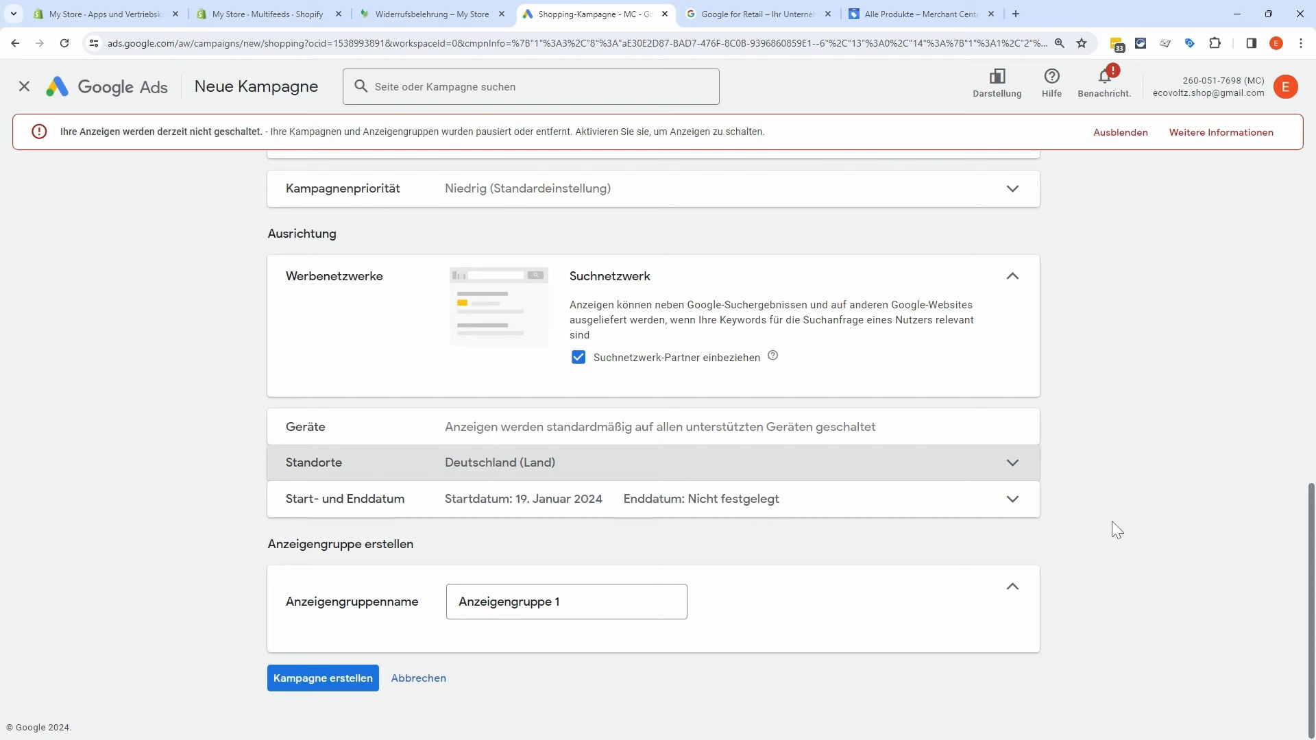
Step: Name the ad group "Alle Produkte" and submit the new Shopping campaign for creation
drag(565, 603, 452, 610)
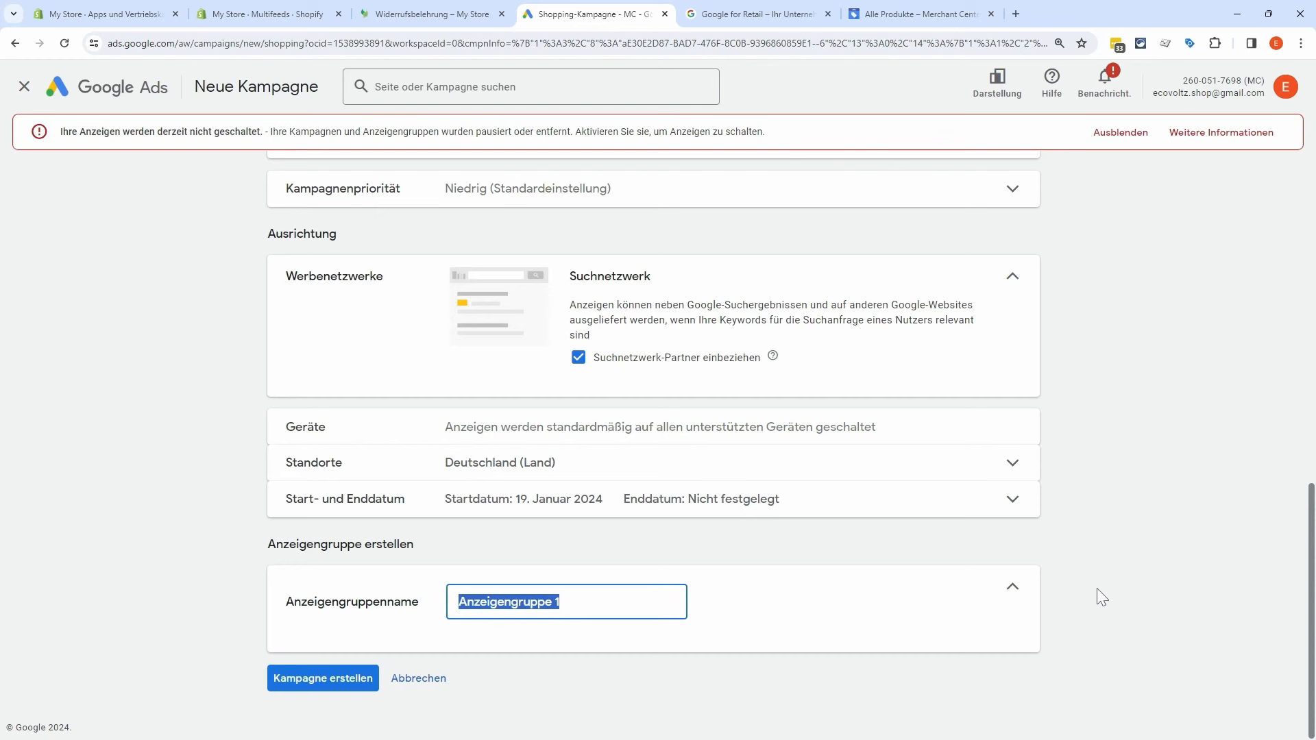
text(Alle Produkte)
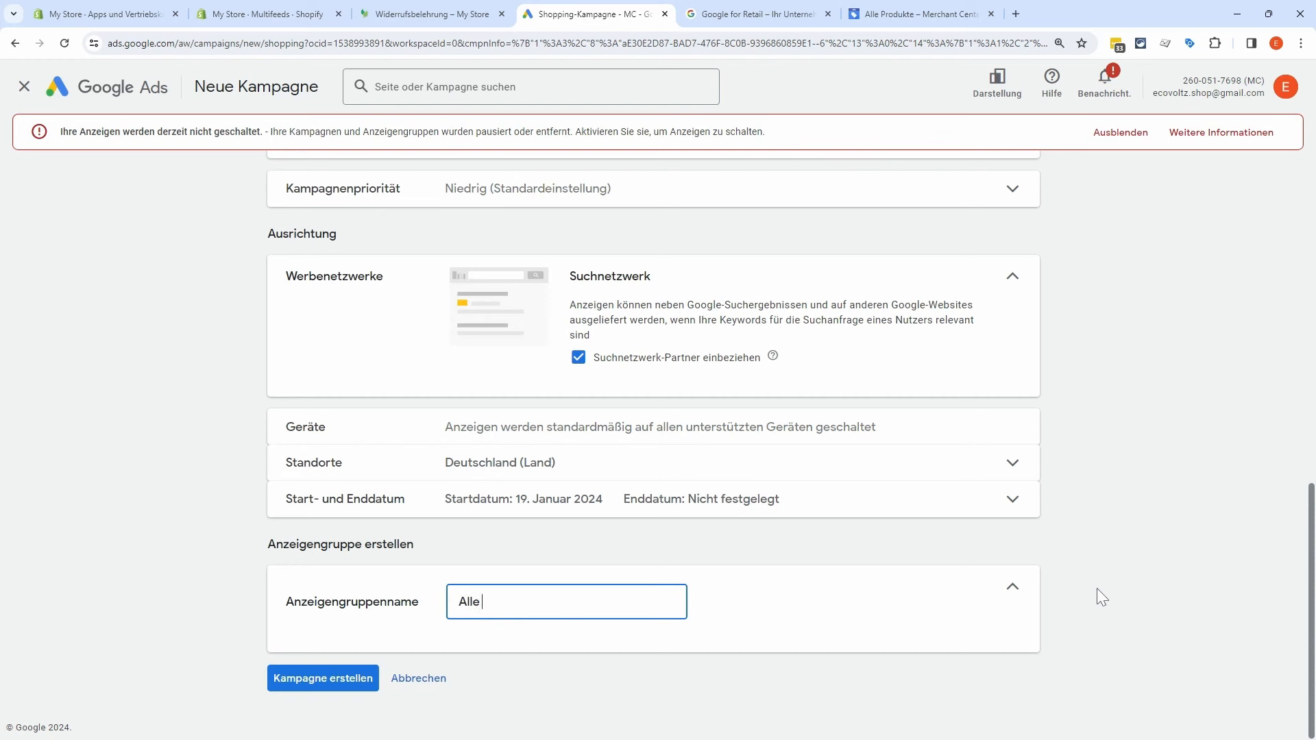
click(326, 681)
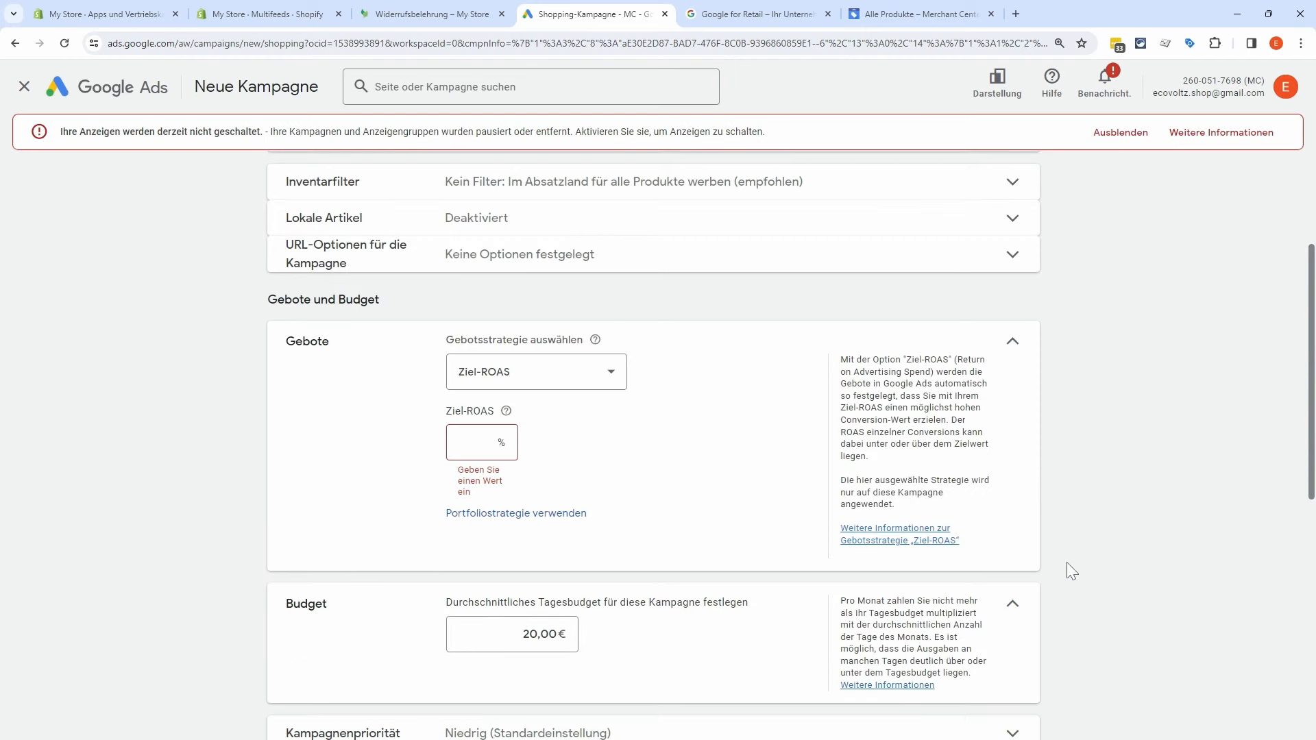
Step: Switch the bidding strategy to Klicks maximieren and create the campaign
click(609, 376)
click(520, 457)
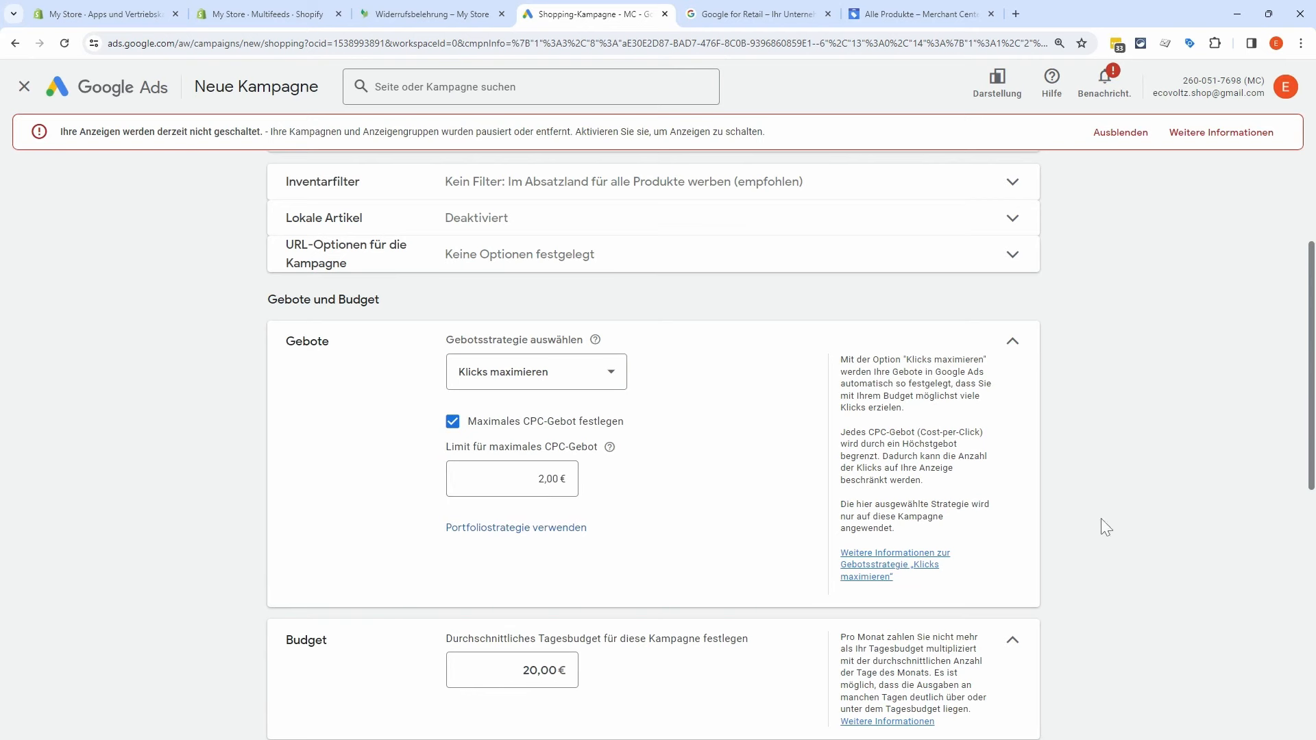
scroll(1110, 524, down, 8)
click(323, 678)
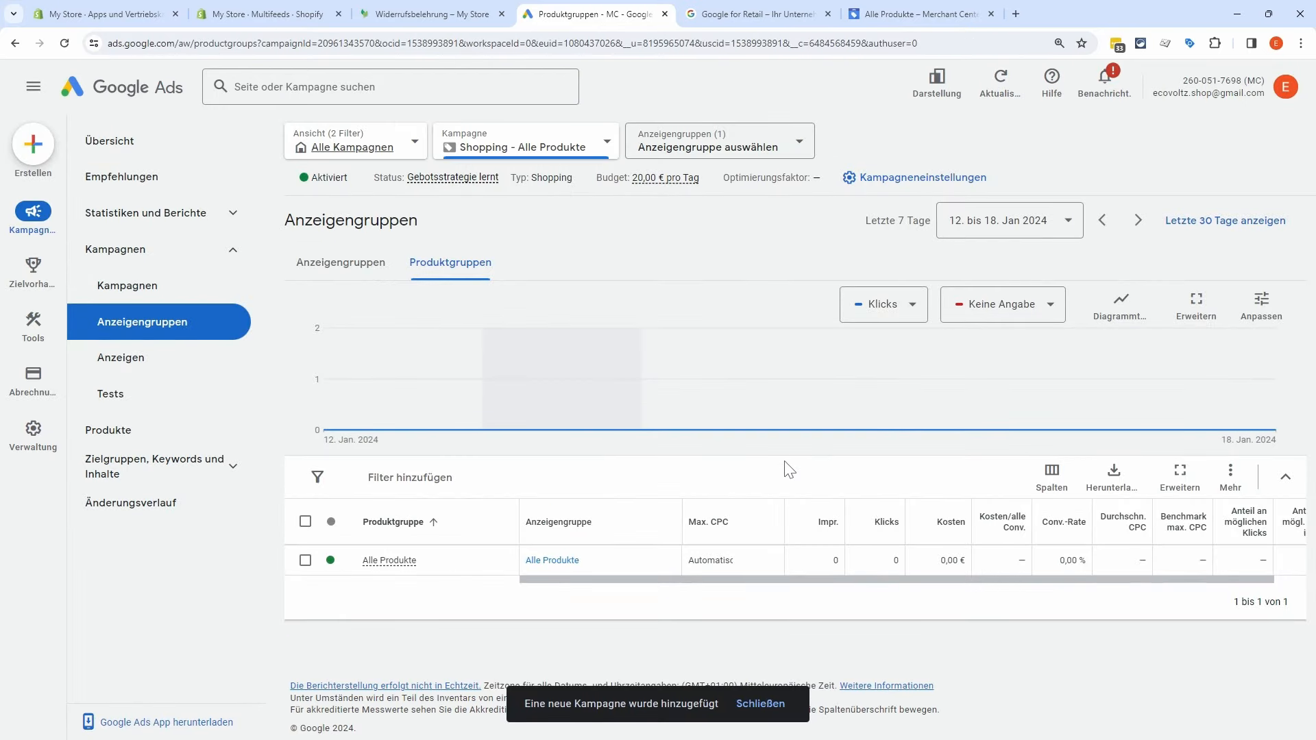
Step: Pause the campaign "Shopping - Alle Produkte" in the campaign overview
click(146, 283)
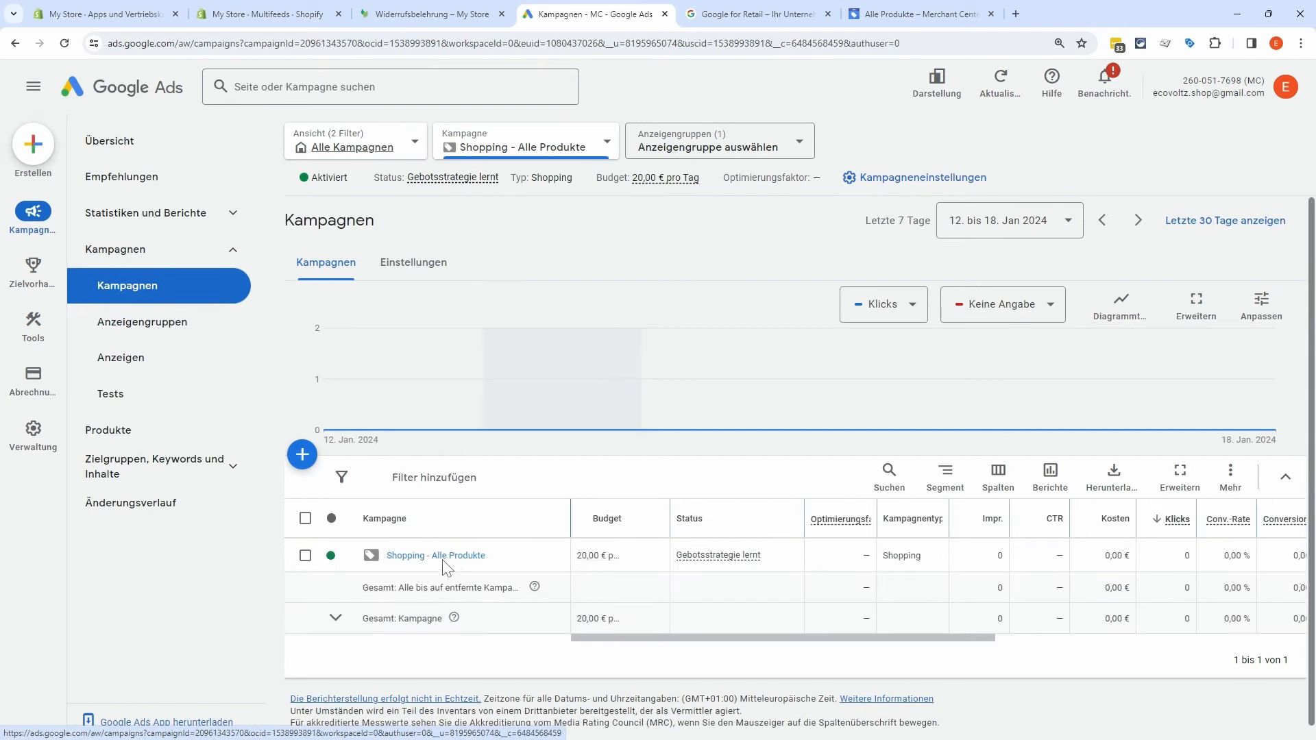
click(340, 556)
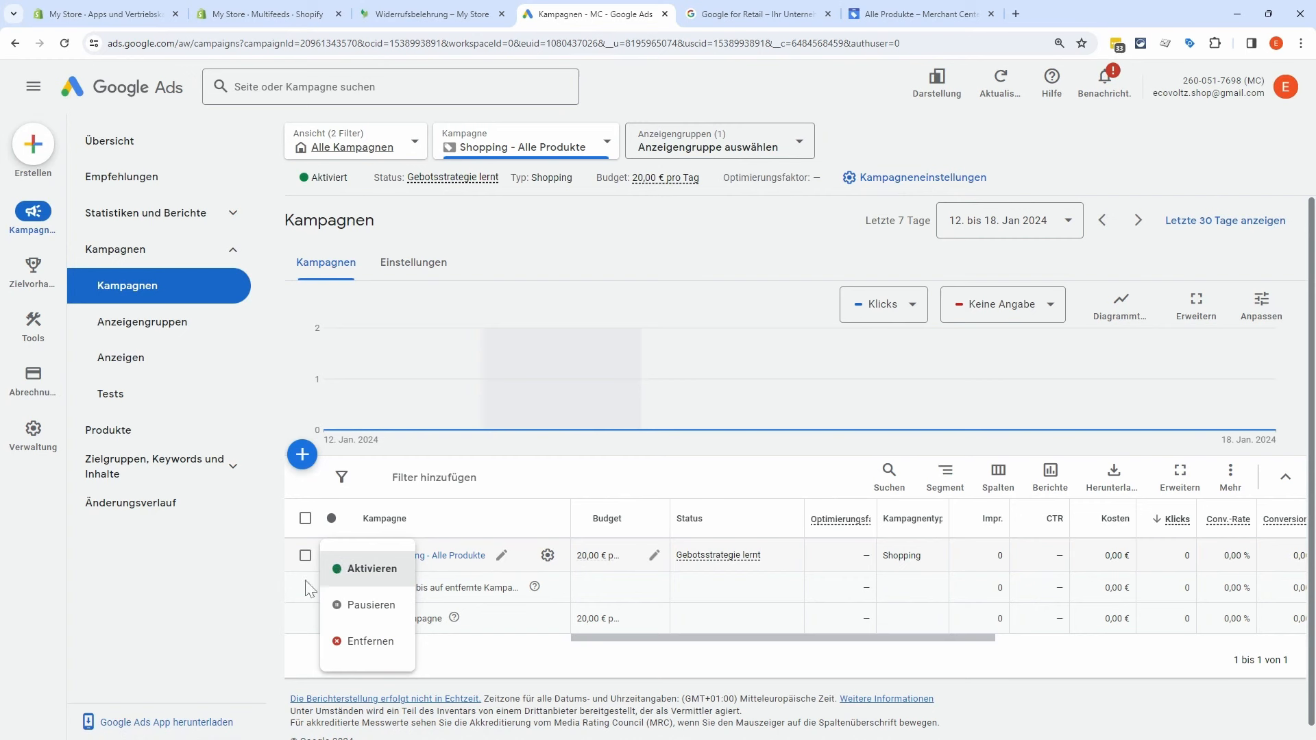
click(343, 566)
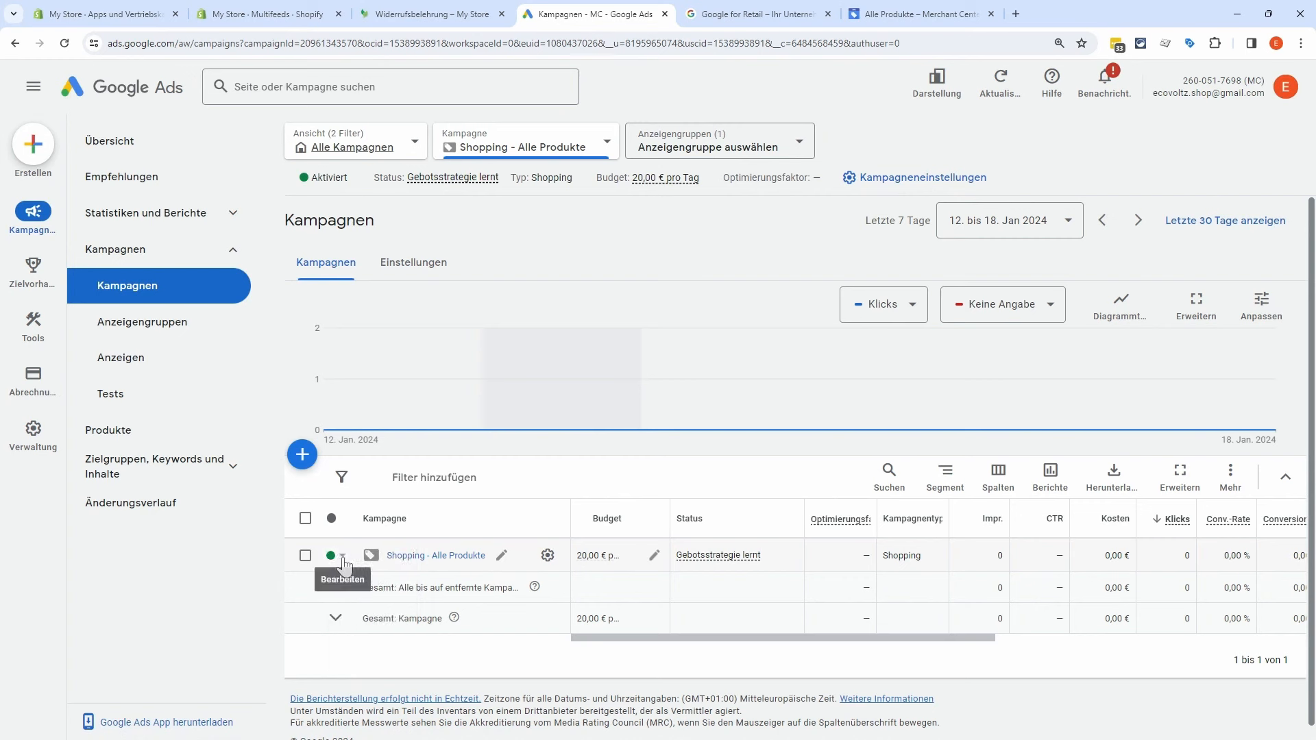
click(342, 558)
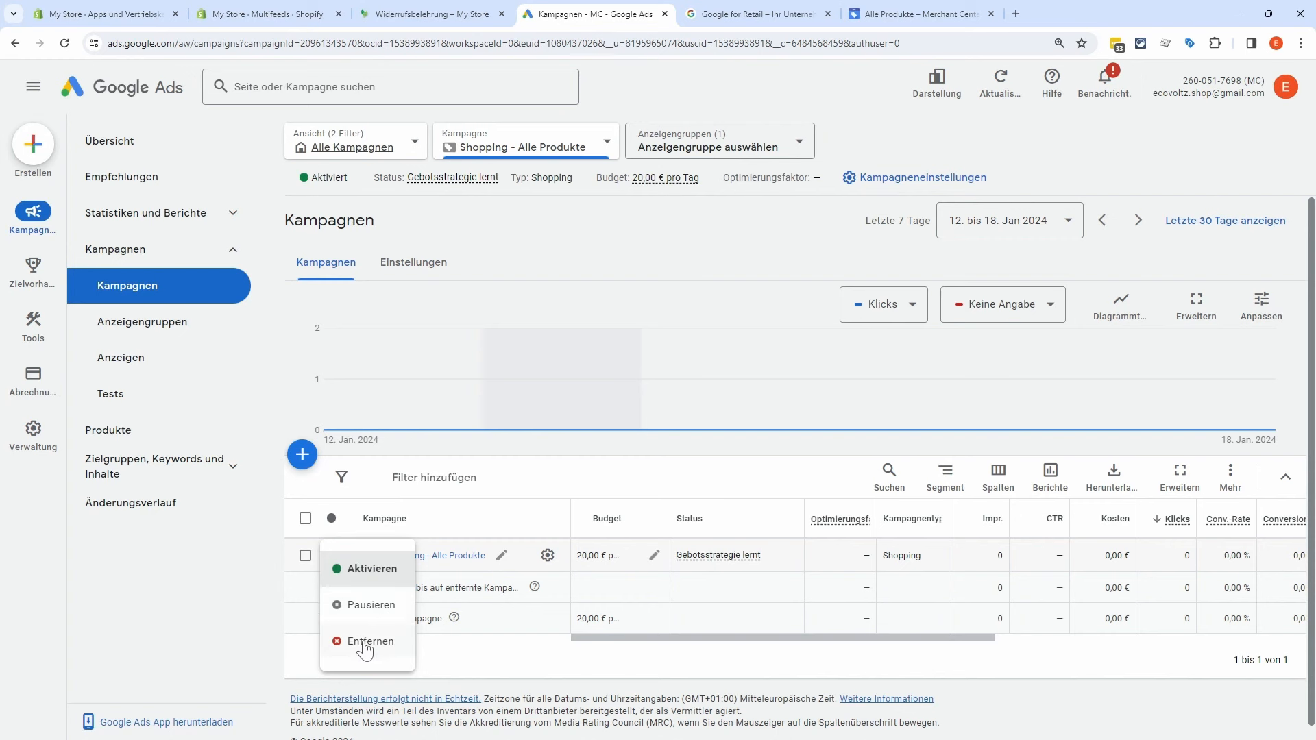
click(363, 607)
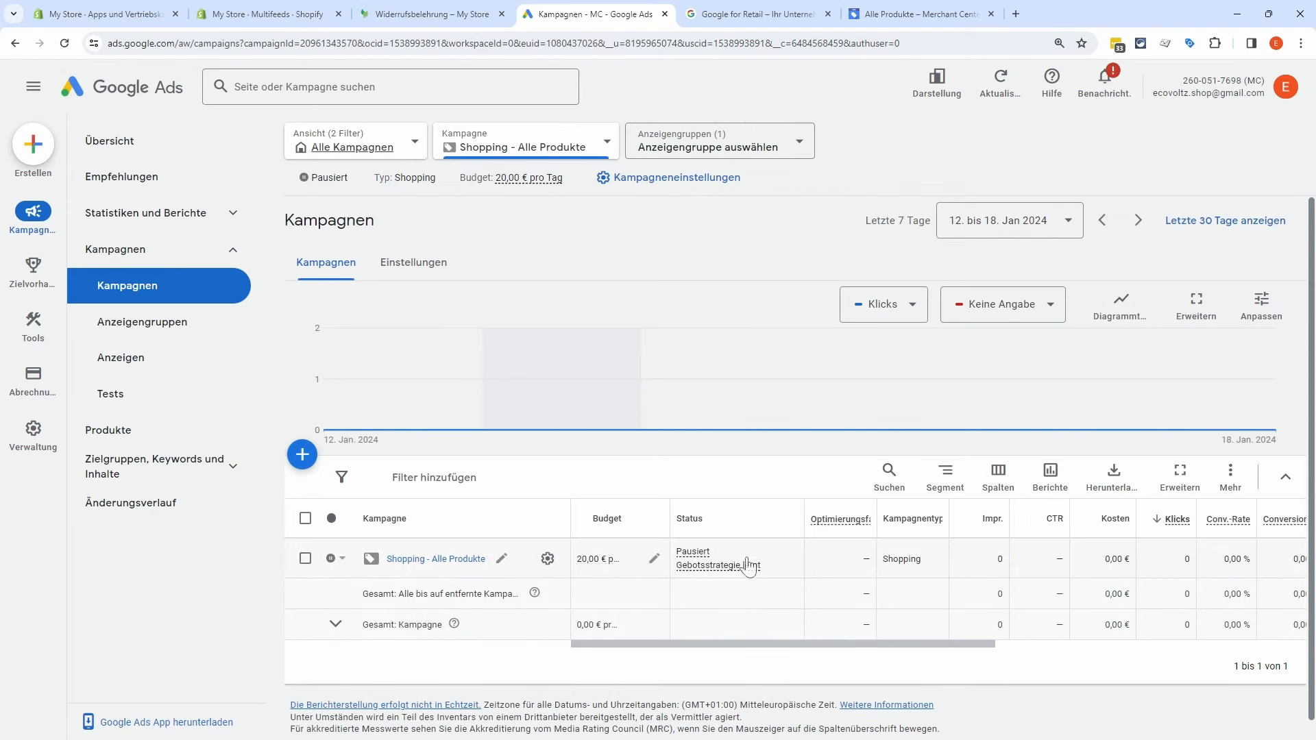
Step: Add the conversion columns Conv.-Wert and Conv.-Wert/Kosten to the campaign table's column selection
drag(731, 650, 968, 651)
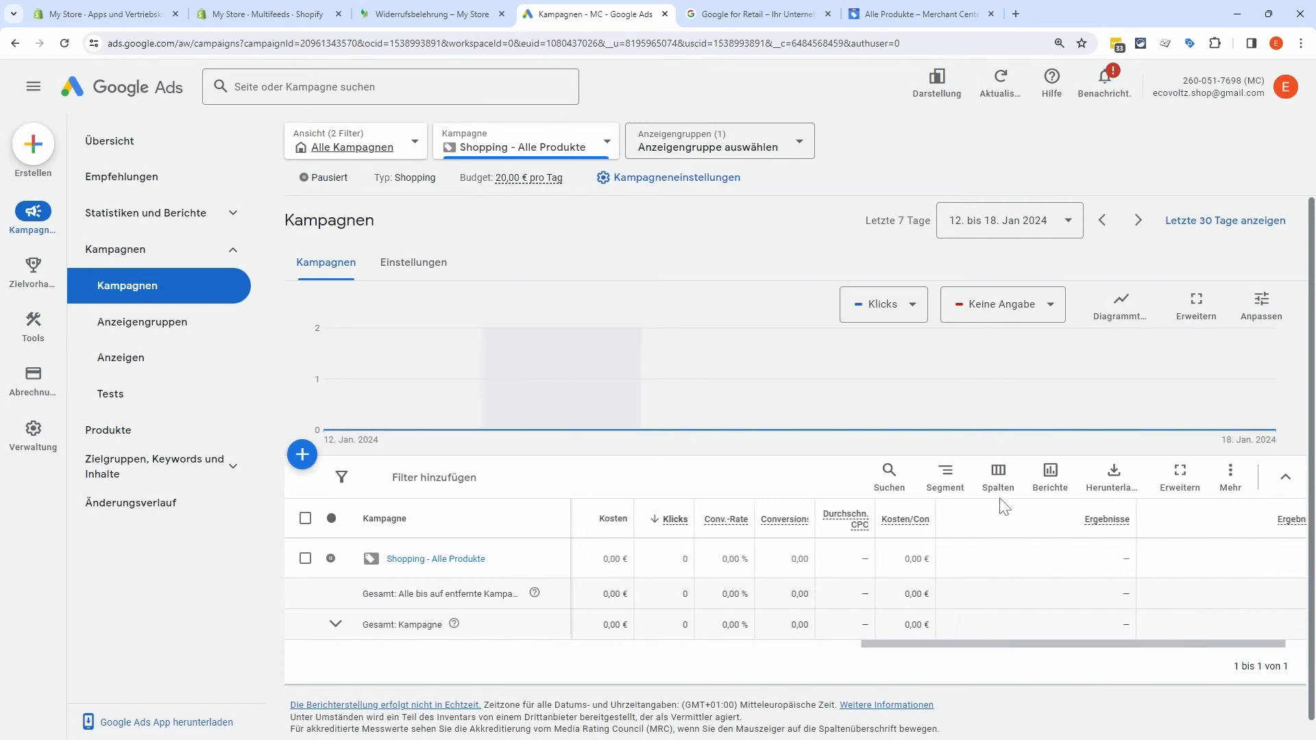
click(998, 480)
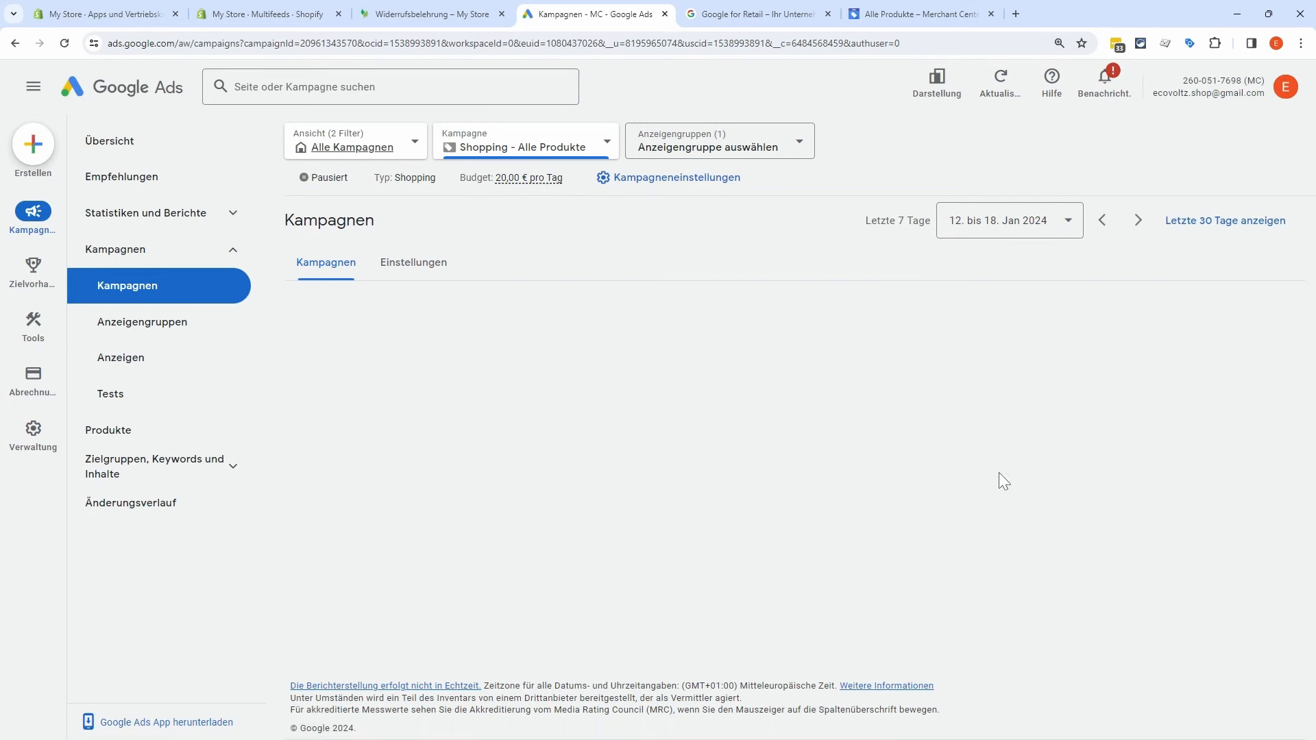
click(822, 461)
click(522, 493)
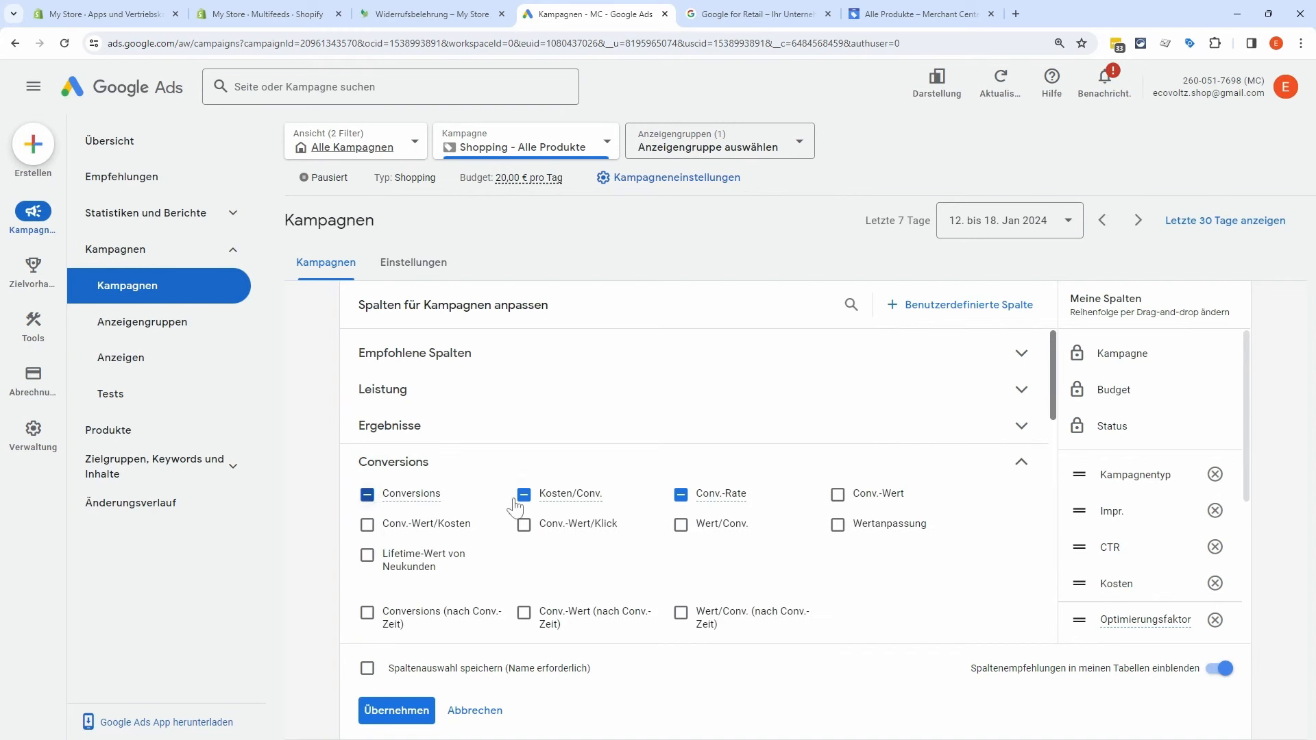
click(846, 498)
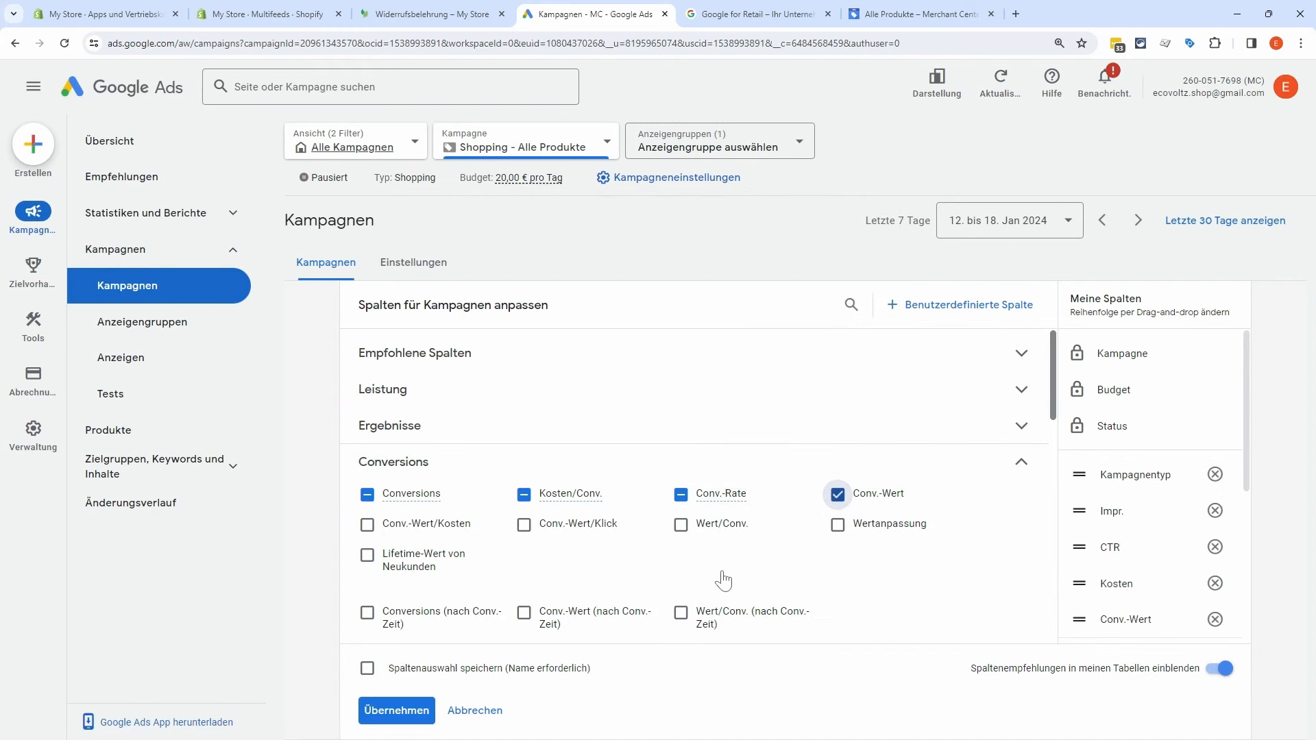
click(425, 526)
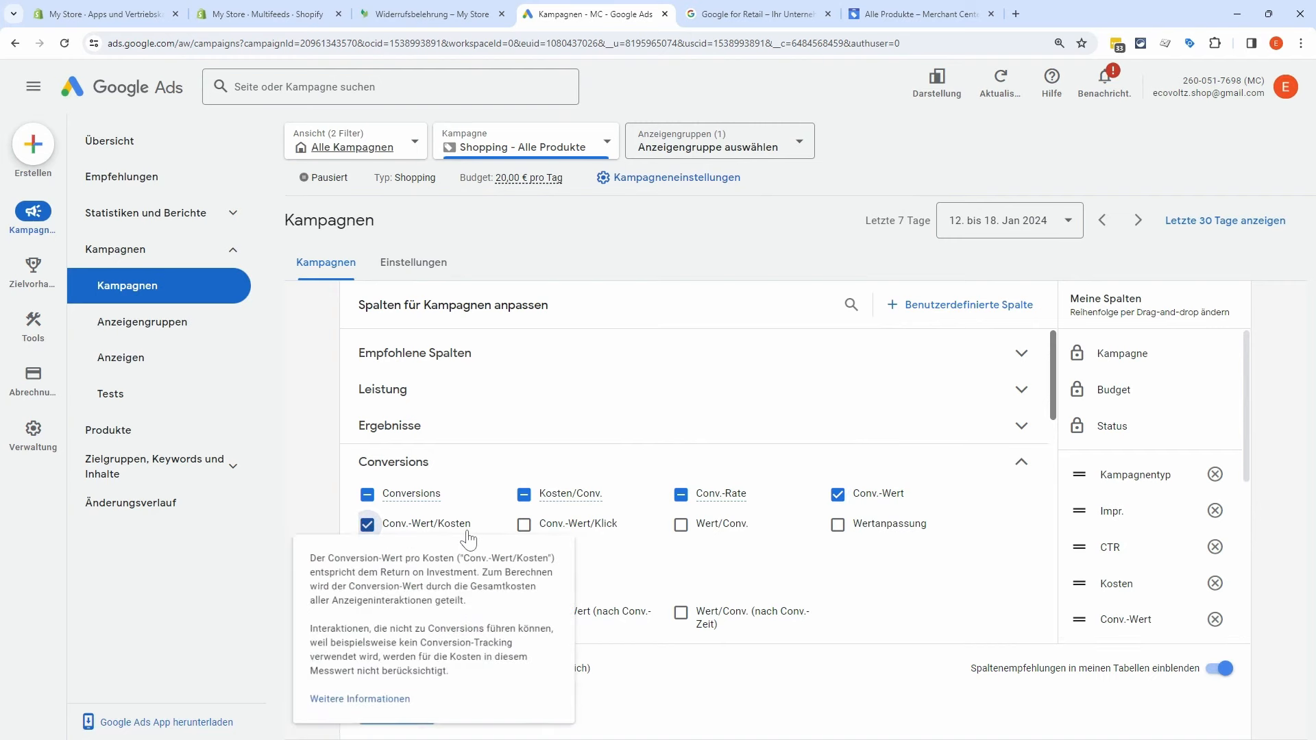
Step: Look through the remaining column options, then save and apply the column selection as "Shopping Kampagnenebene"
scroll(932, 494, down, 3)
scroll(645, 453, down, 2)
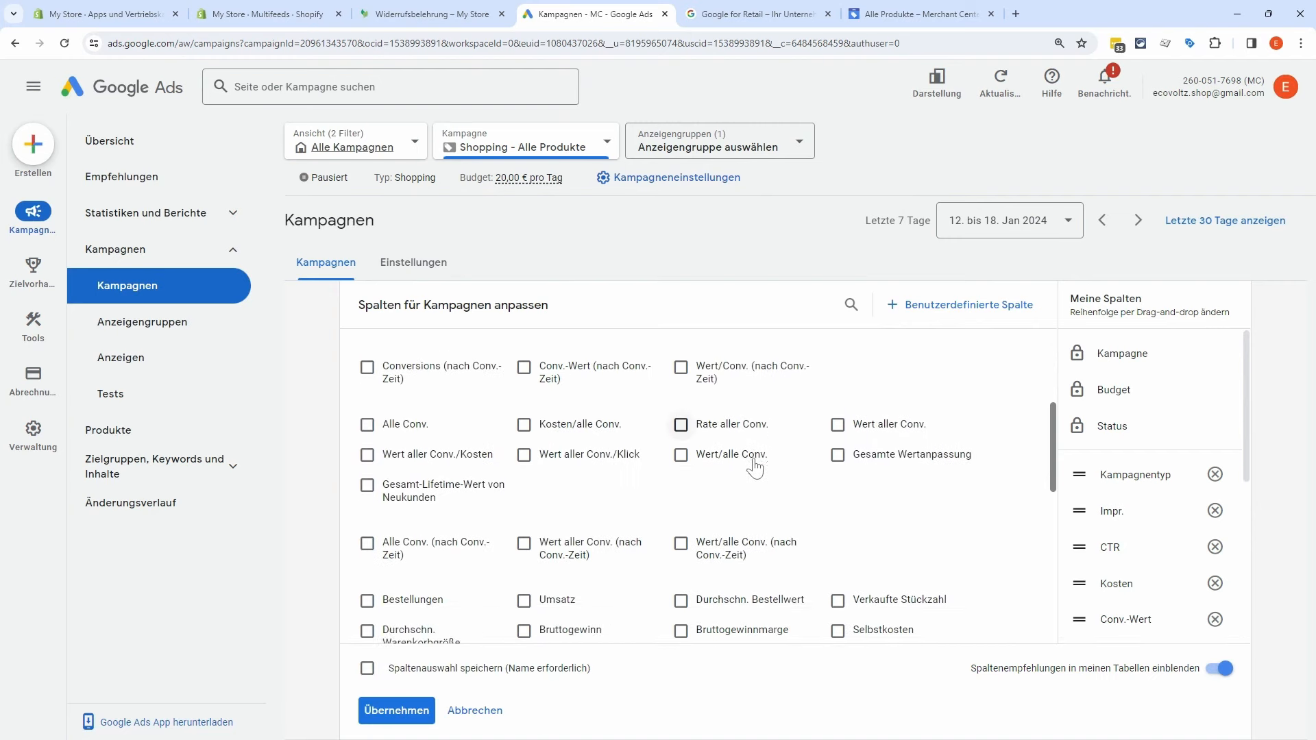
mouse_move(712, 451)
scroll(690, 415, down, 5)
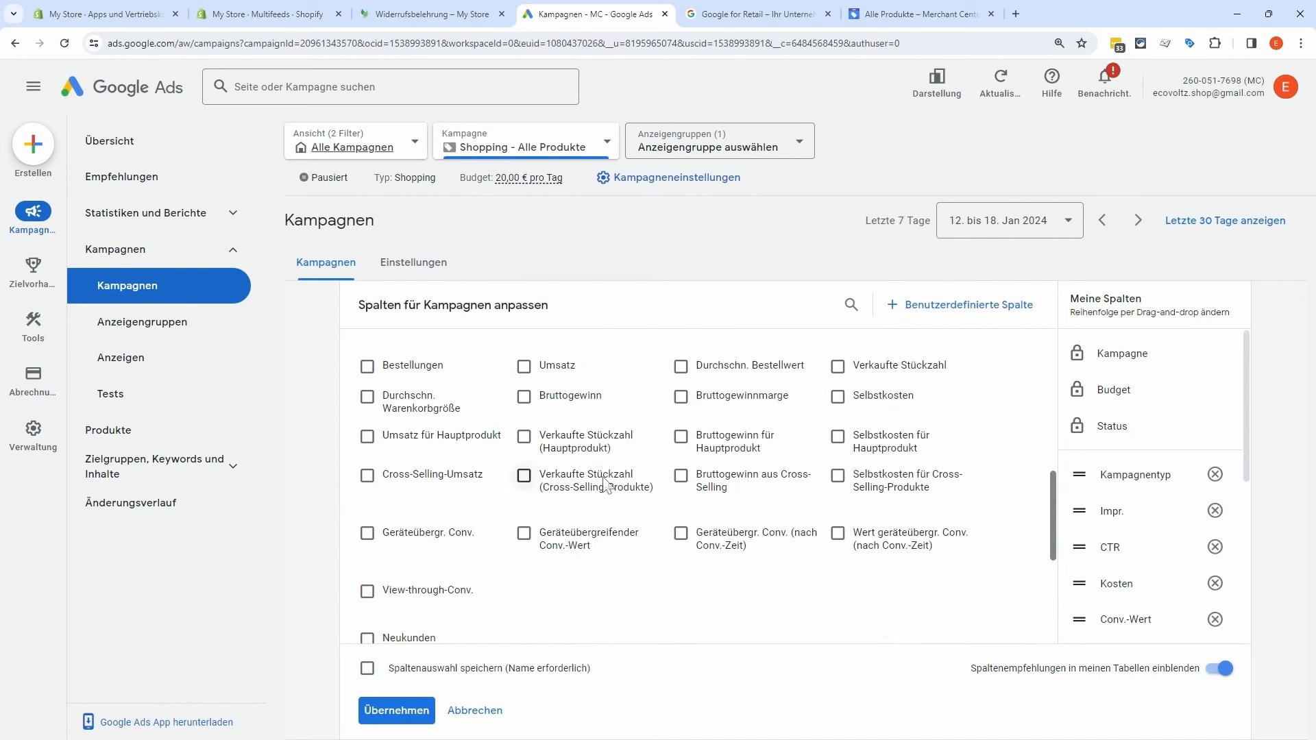
scroll(925, 469, up, 6)
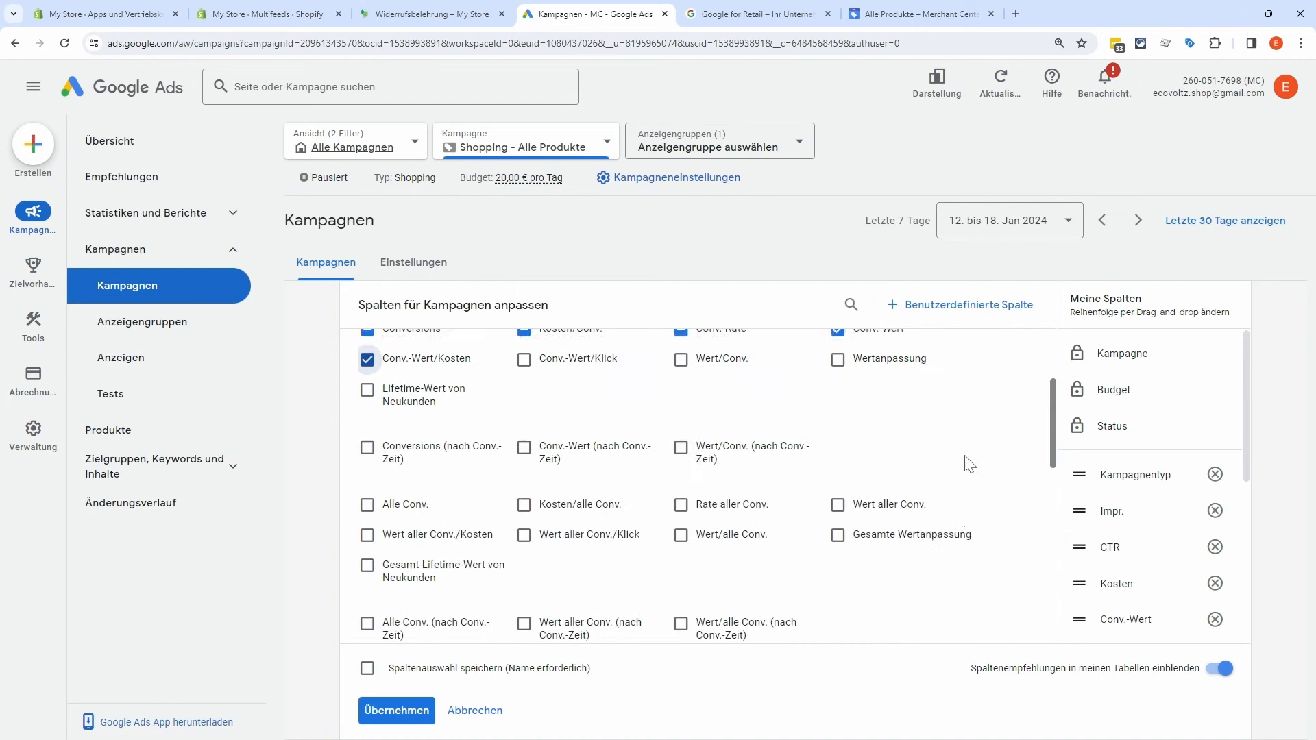
click(1019, 463)
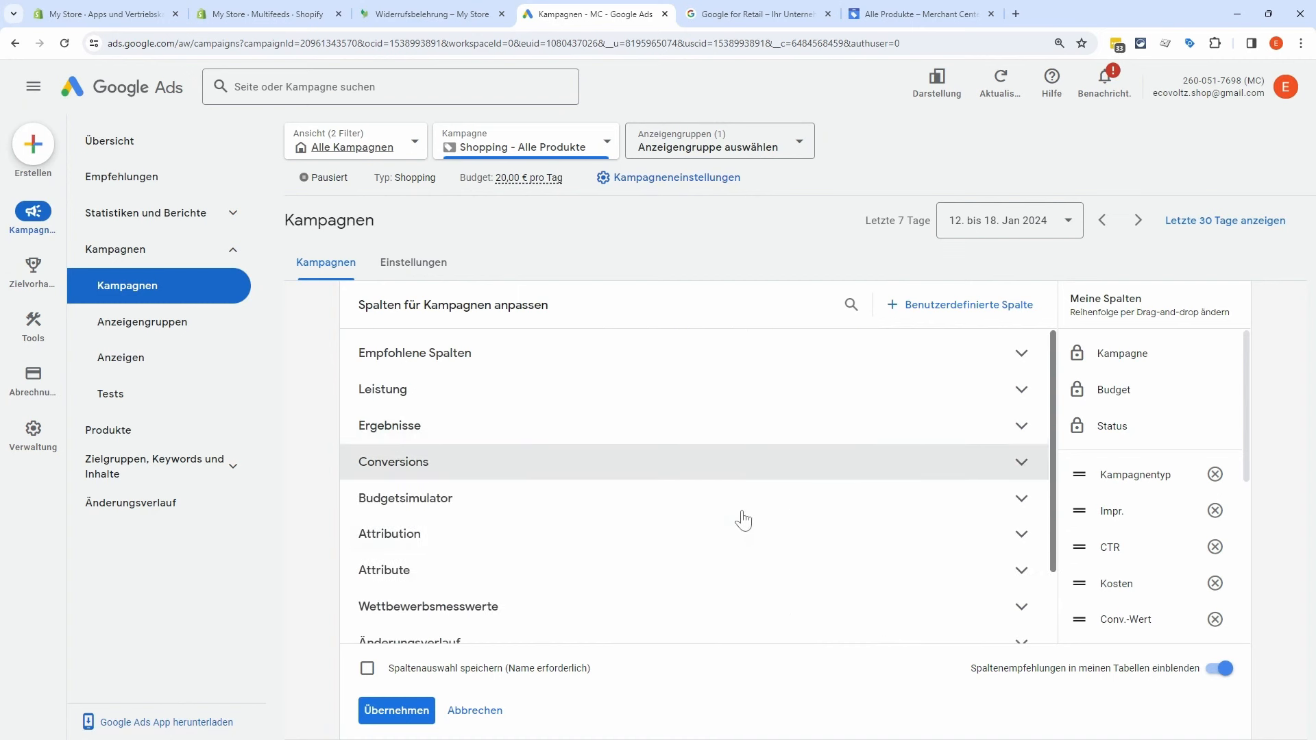
scroll(699, 534, down, 2)
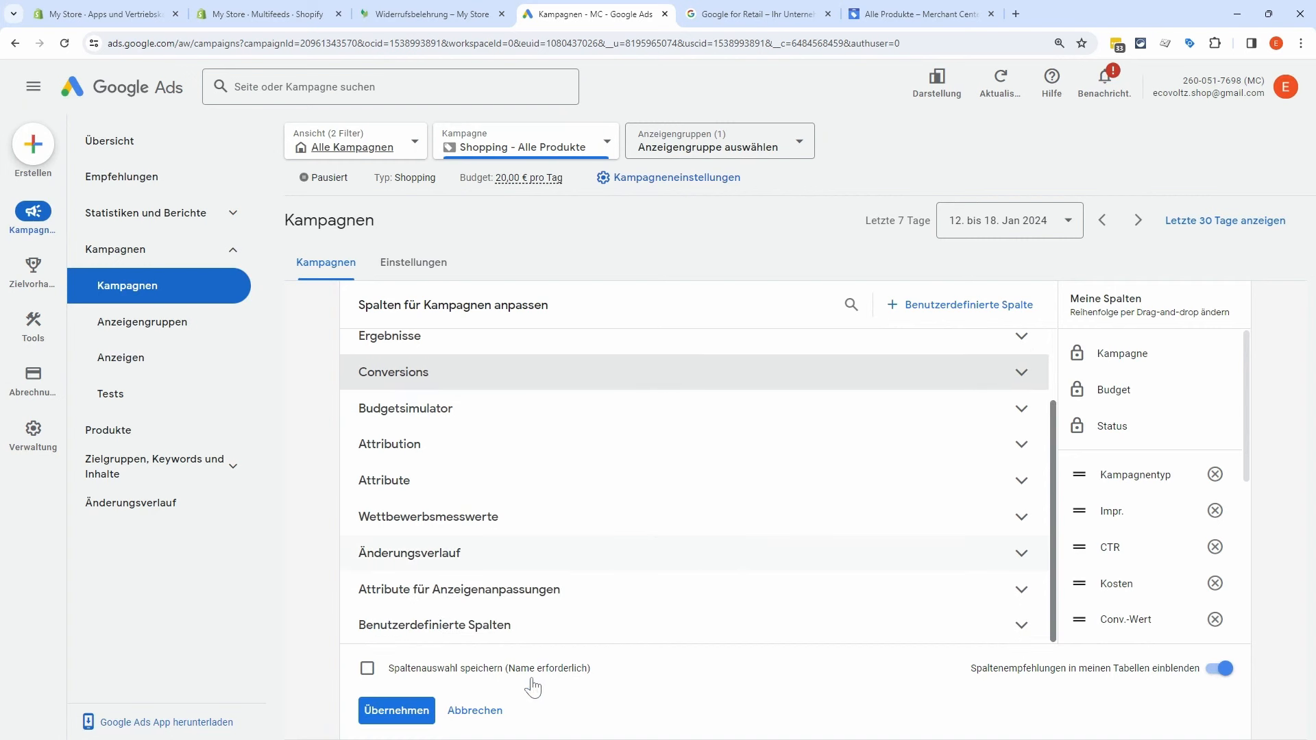
click(367, 669)
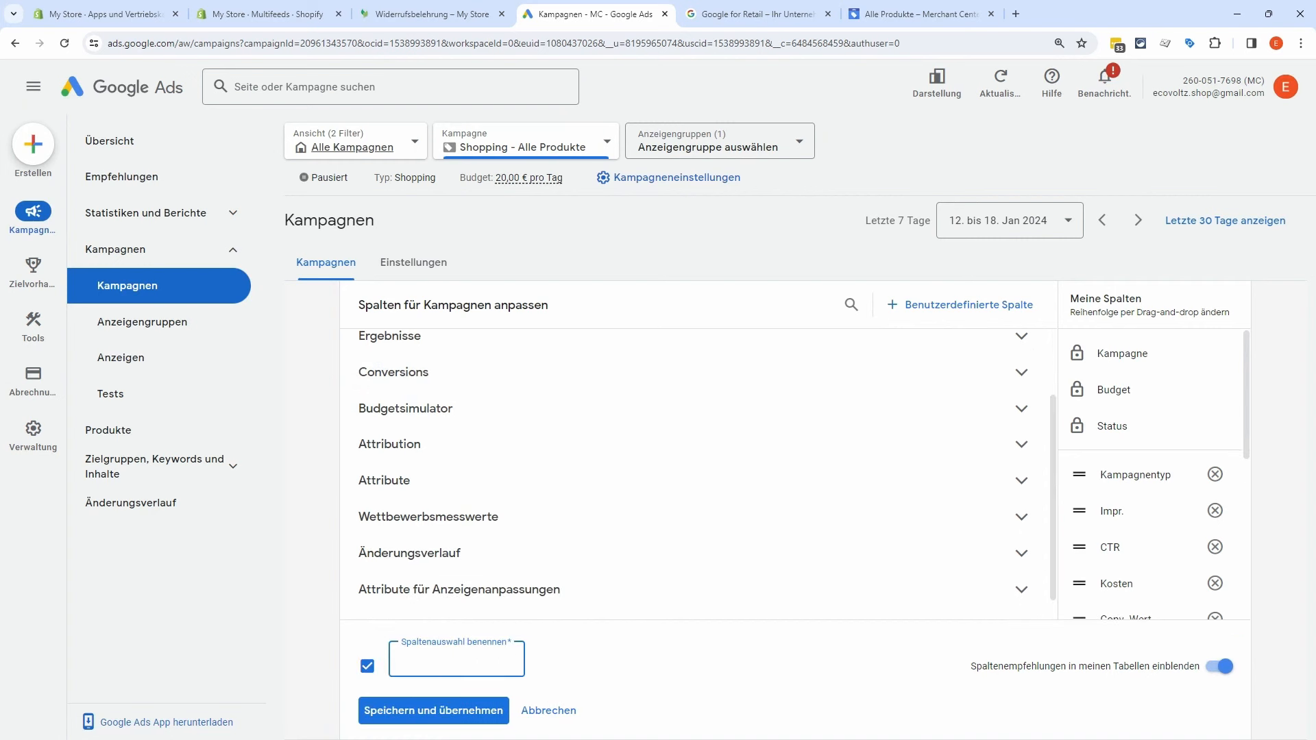
text(Shopping)
text( Kampagnenebene)
click(448, 710)
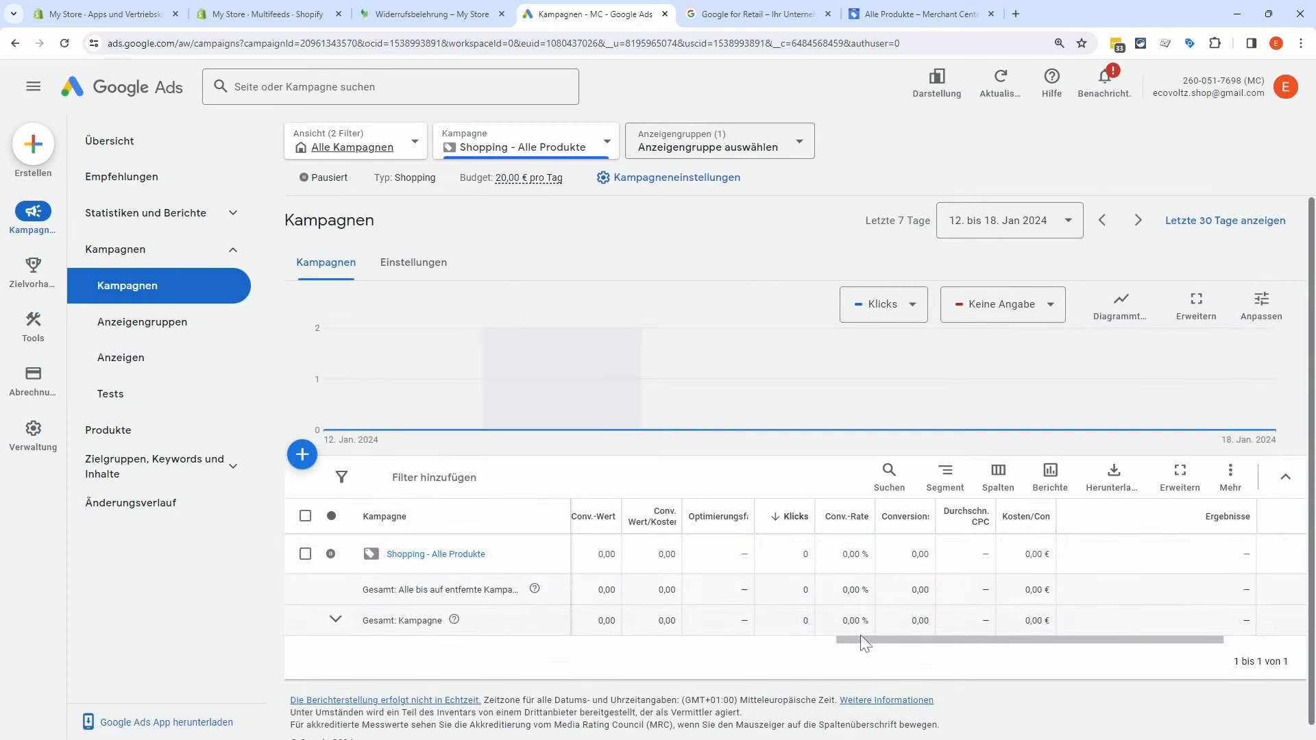
Step: Examine the campaign table's columns and select the saved column set "Shopping Kampagnenebene"
drag(862, 639, 735, 653)
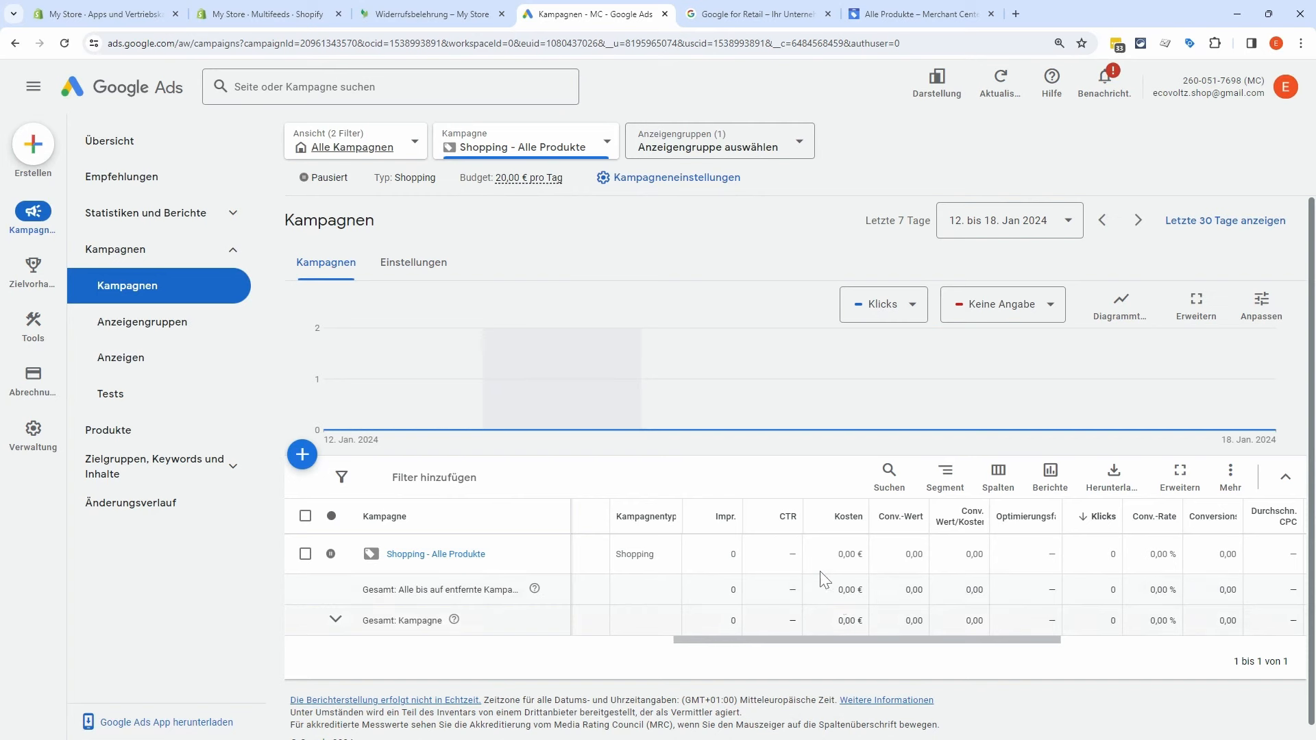
drag(769, 651, 805, 650)
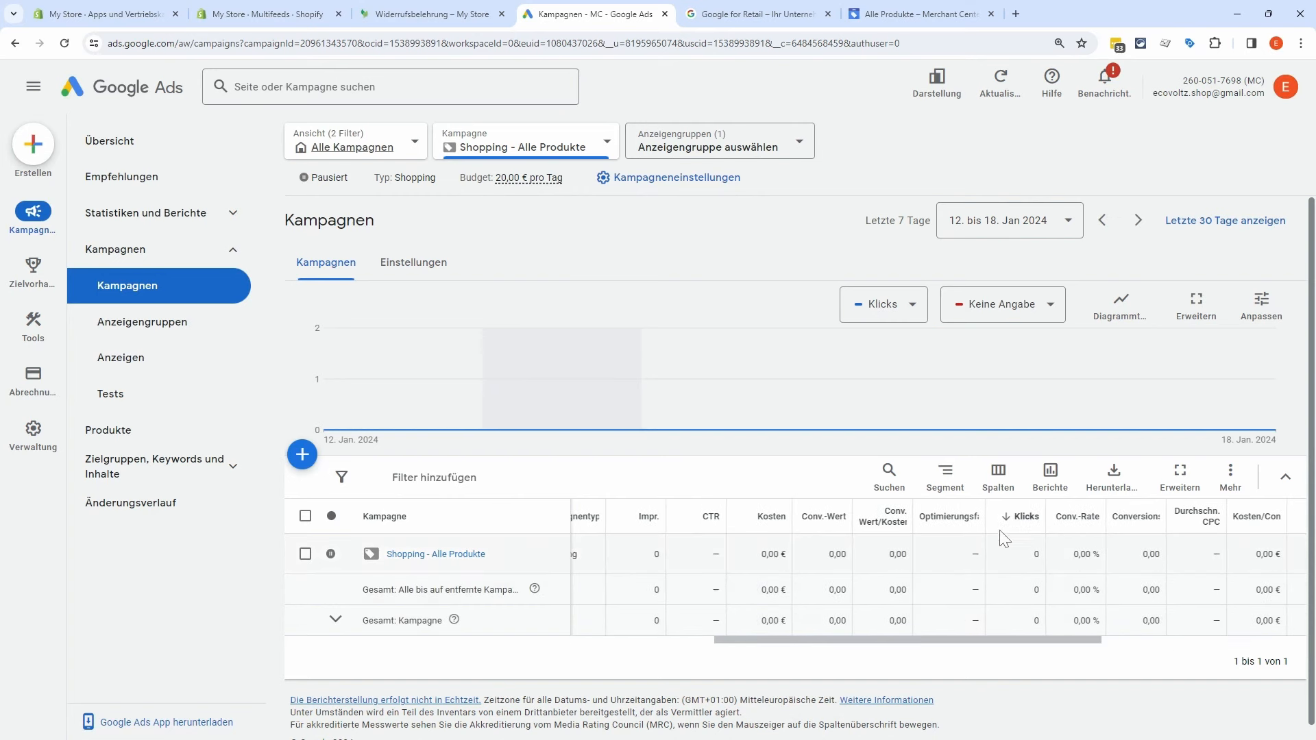
click(998, 472)
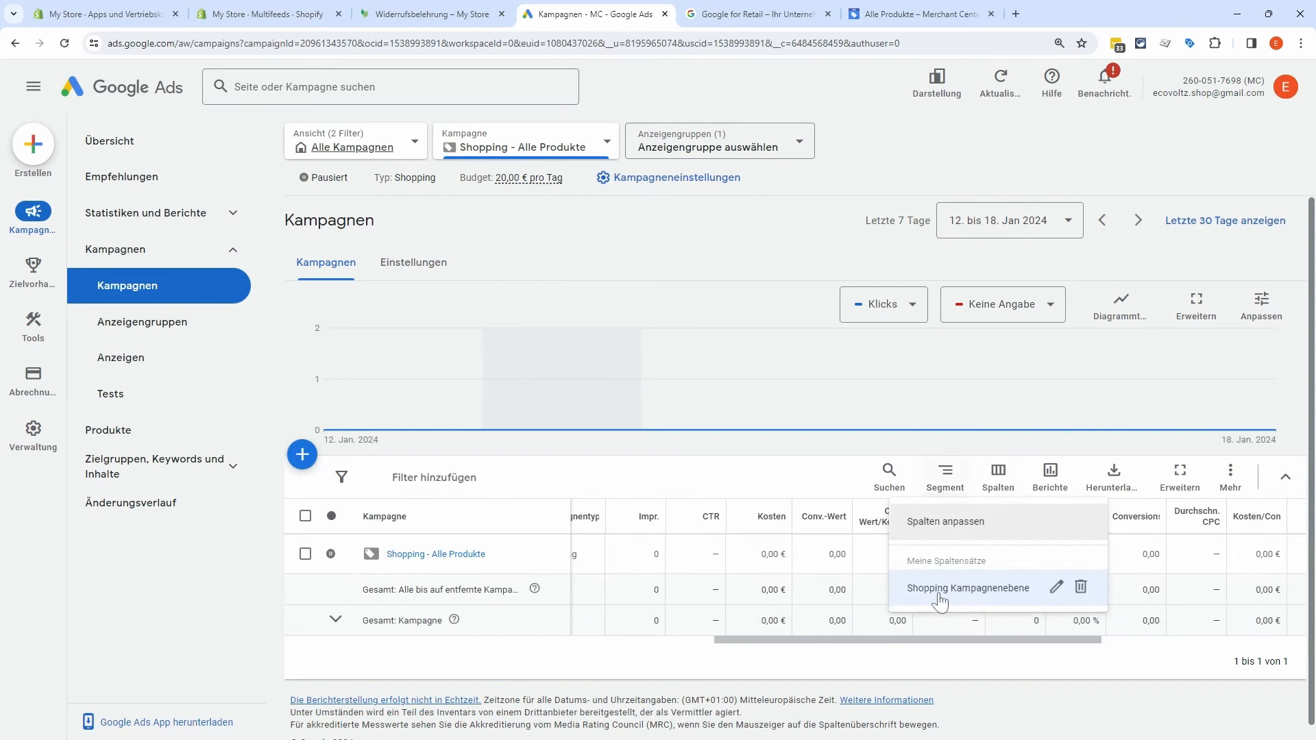
click(976, 597)
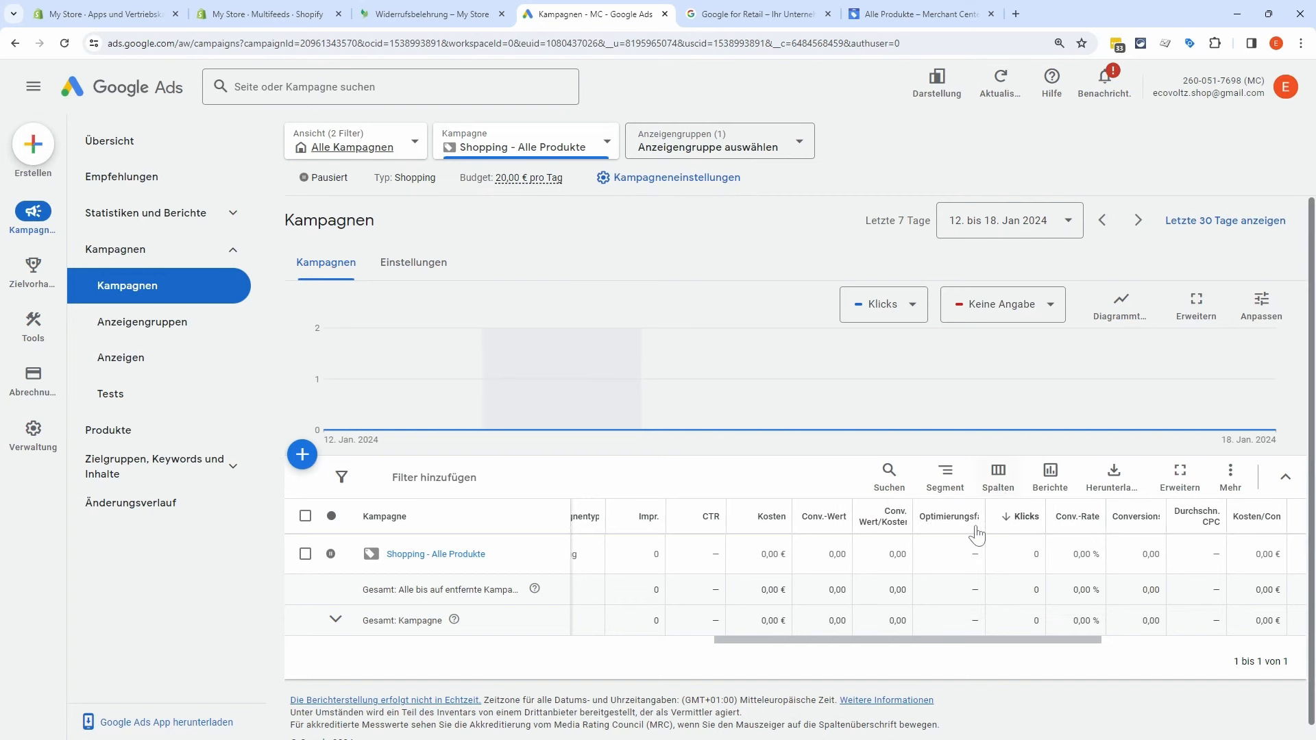
drag(902, 649, 678, 645)
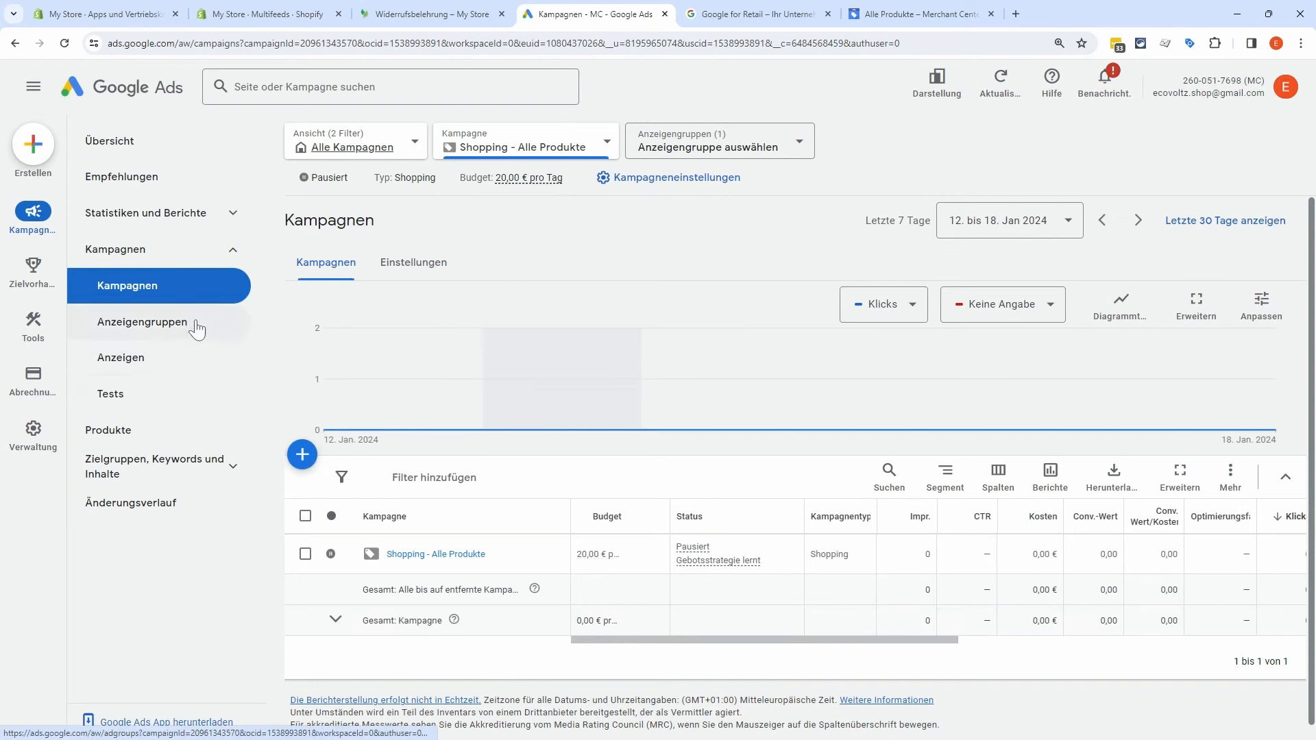
Step: Review the campaign's product data by individual product and by category
click(158, 442)
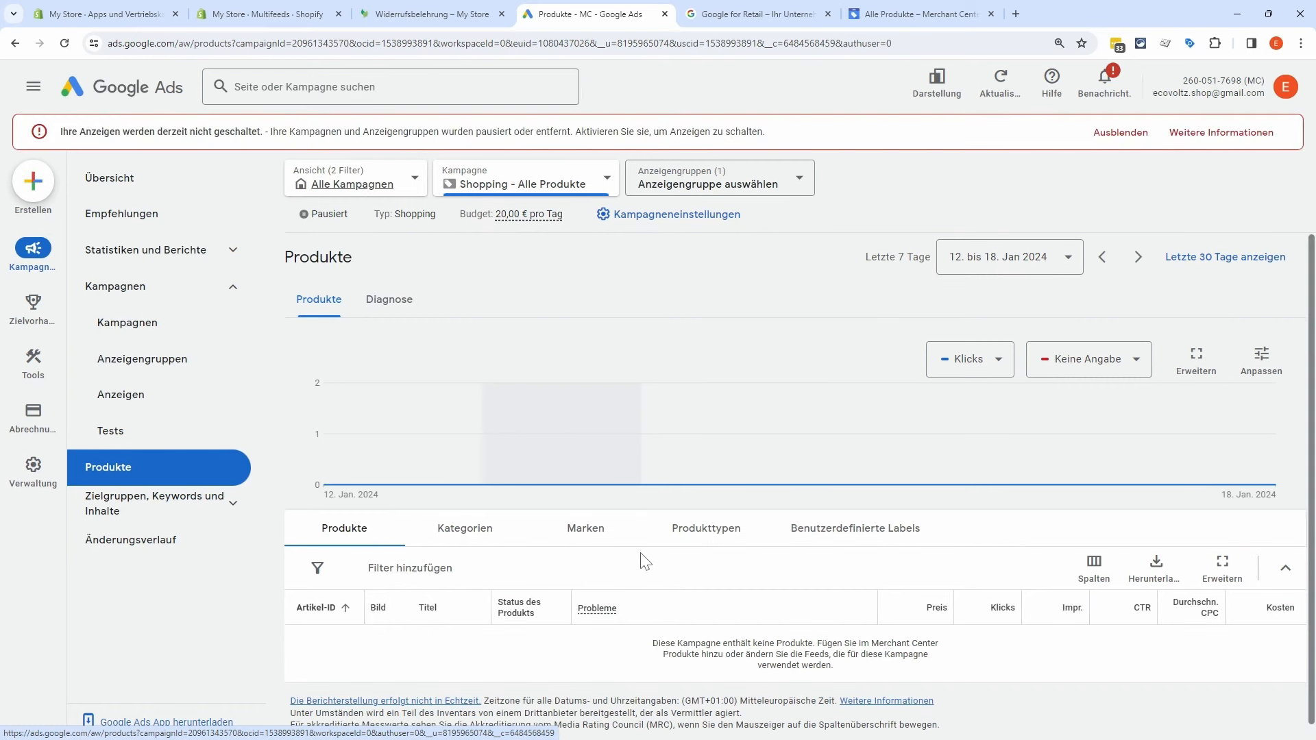
click(484, 541)
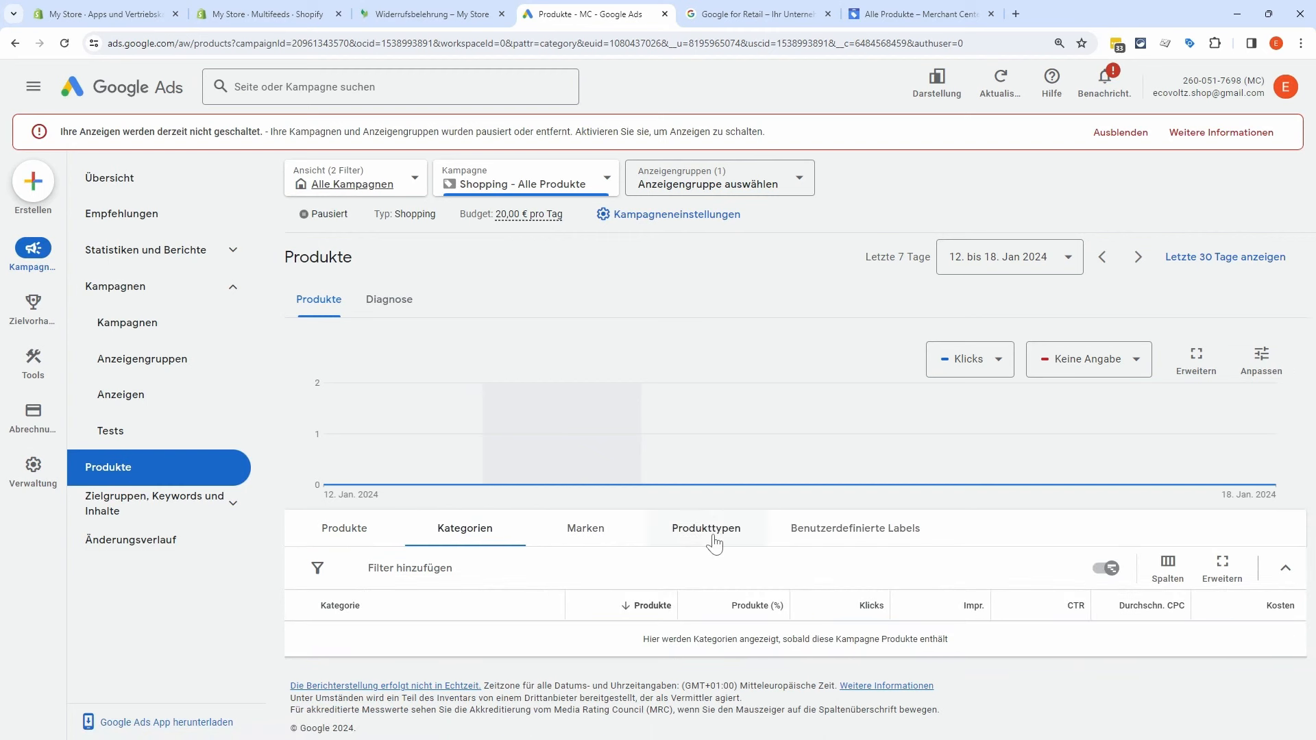
click(367, 535)
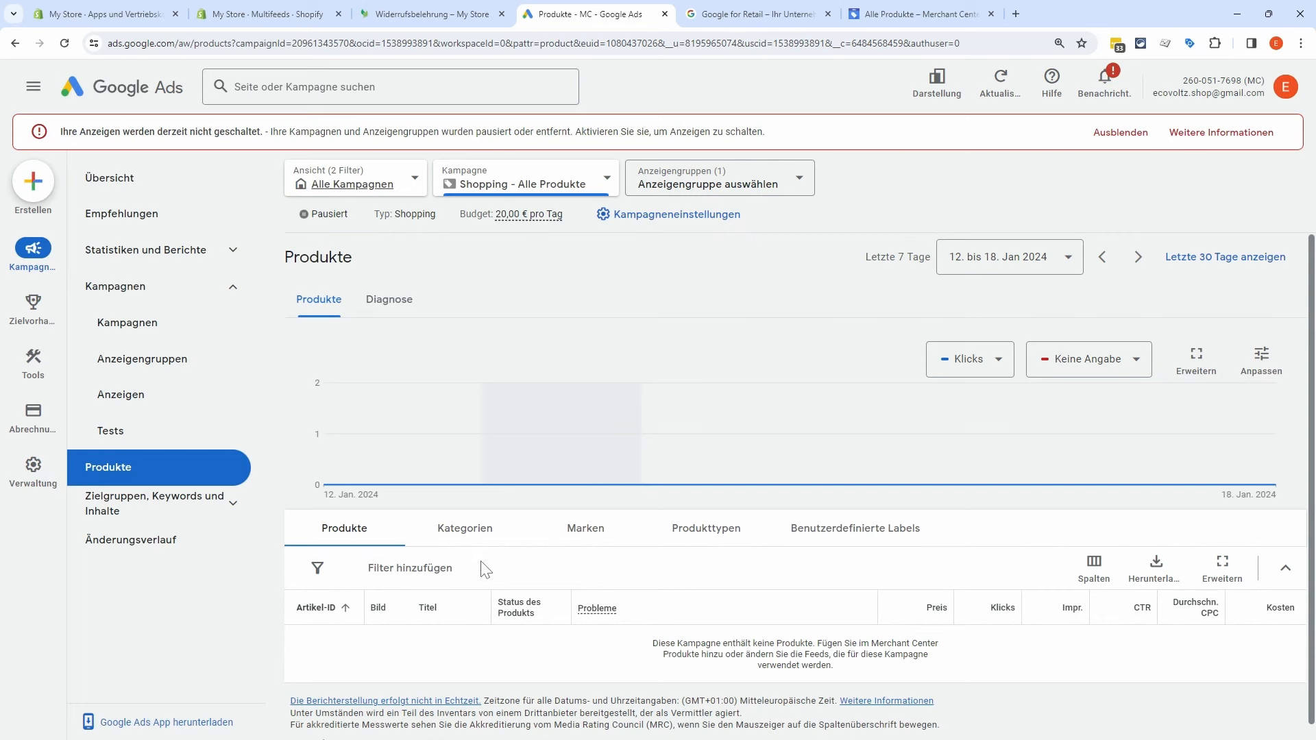
Step: View the campaign's negative keywords and its search terms report
click(231, 502)
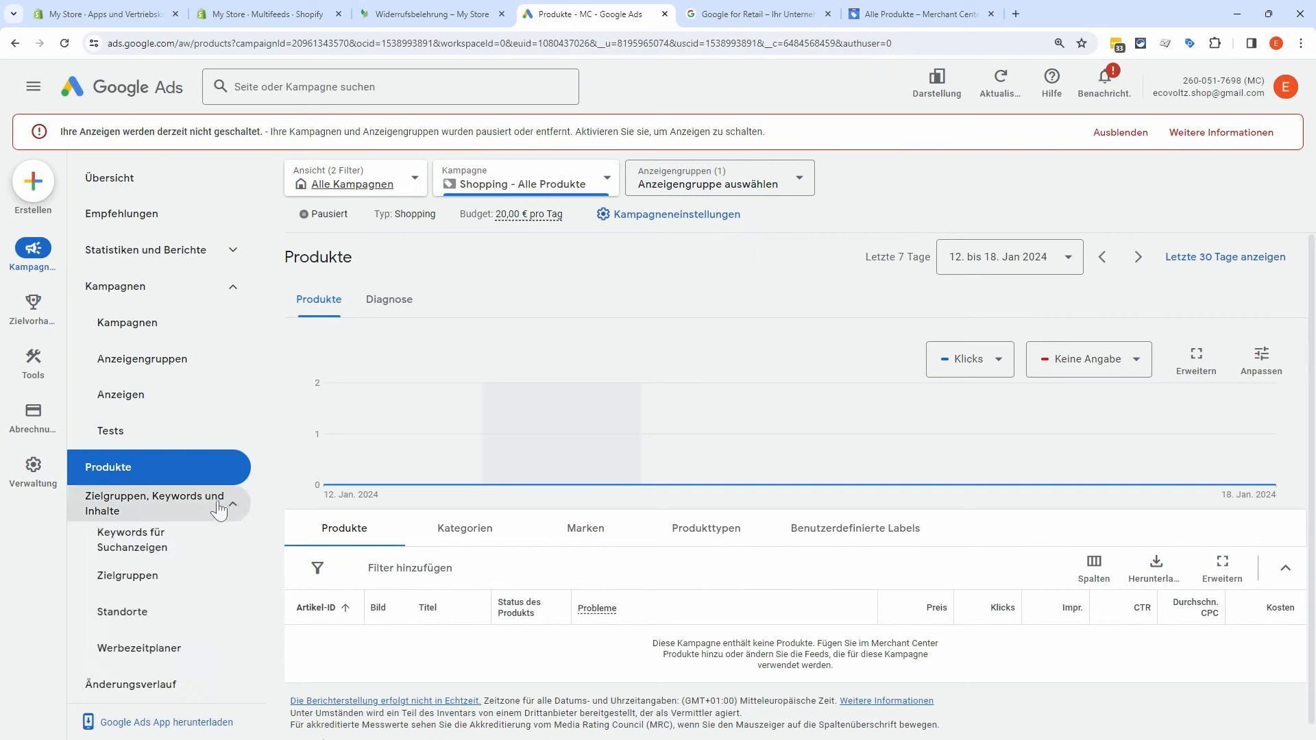
click(170, 546)
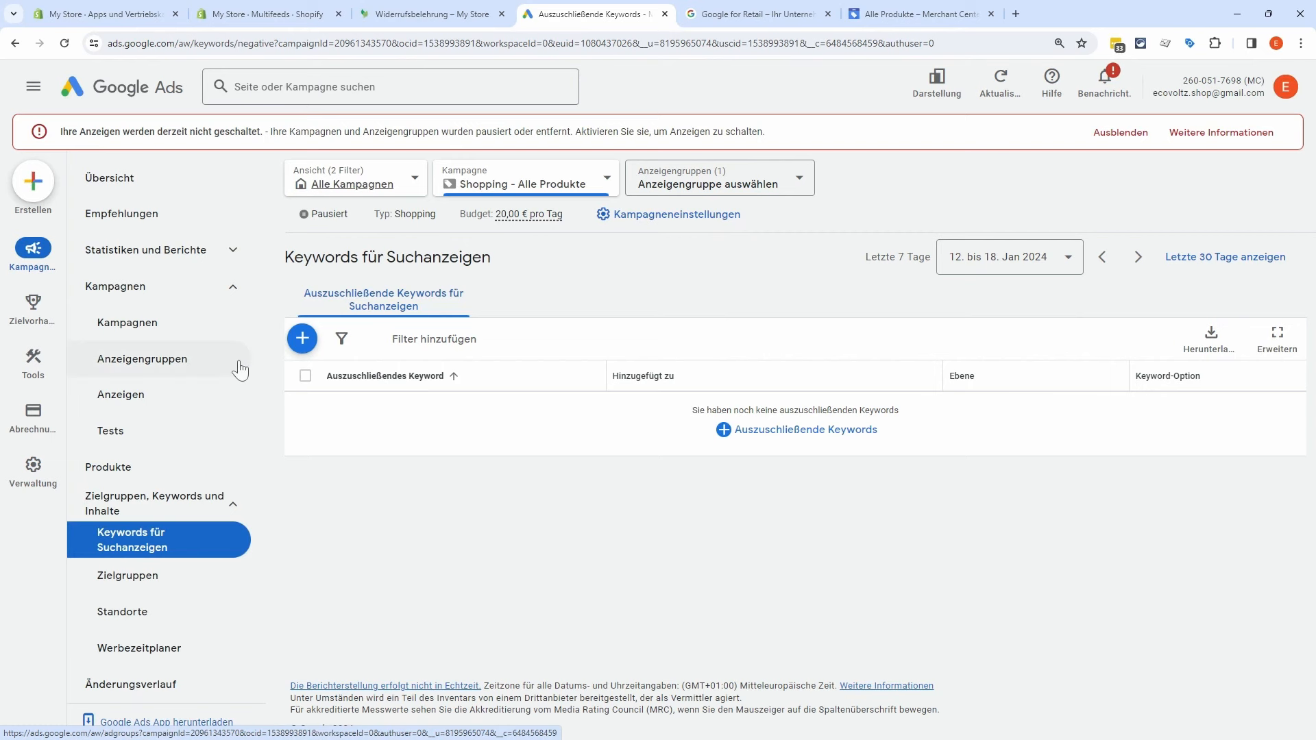
click(227, 253)
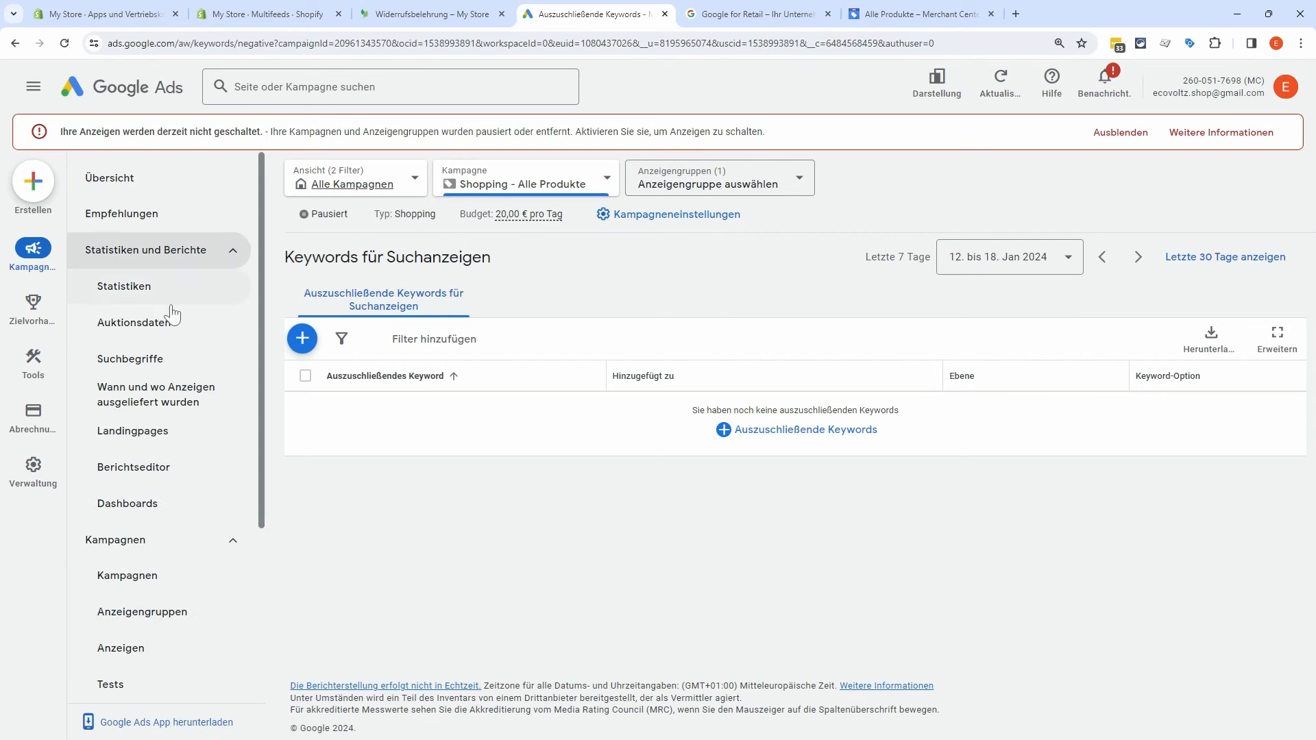
click(167, 368)
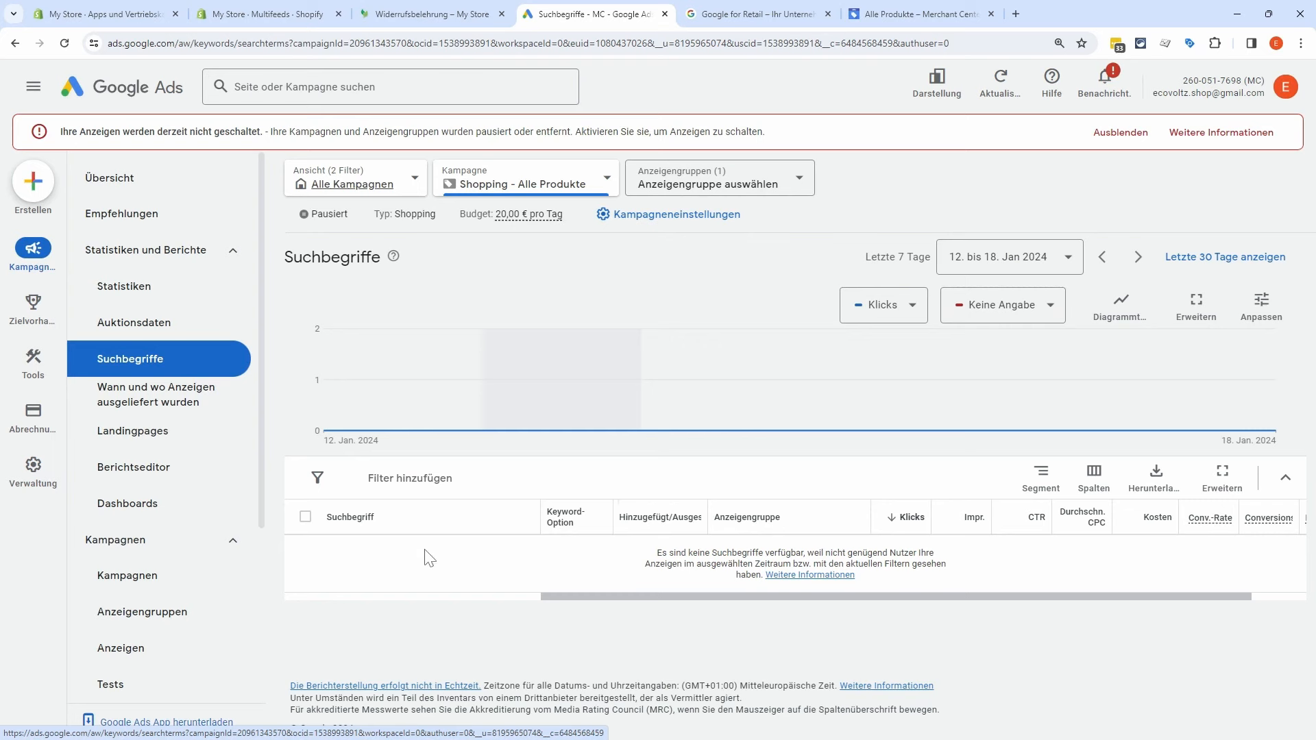
scroll(211, 505, down, 2)
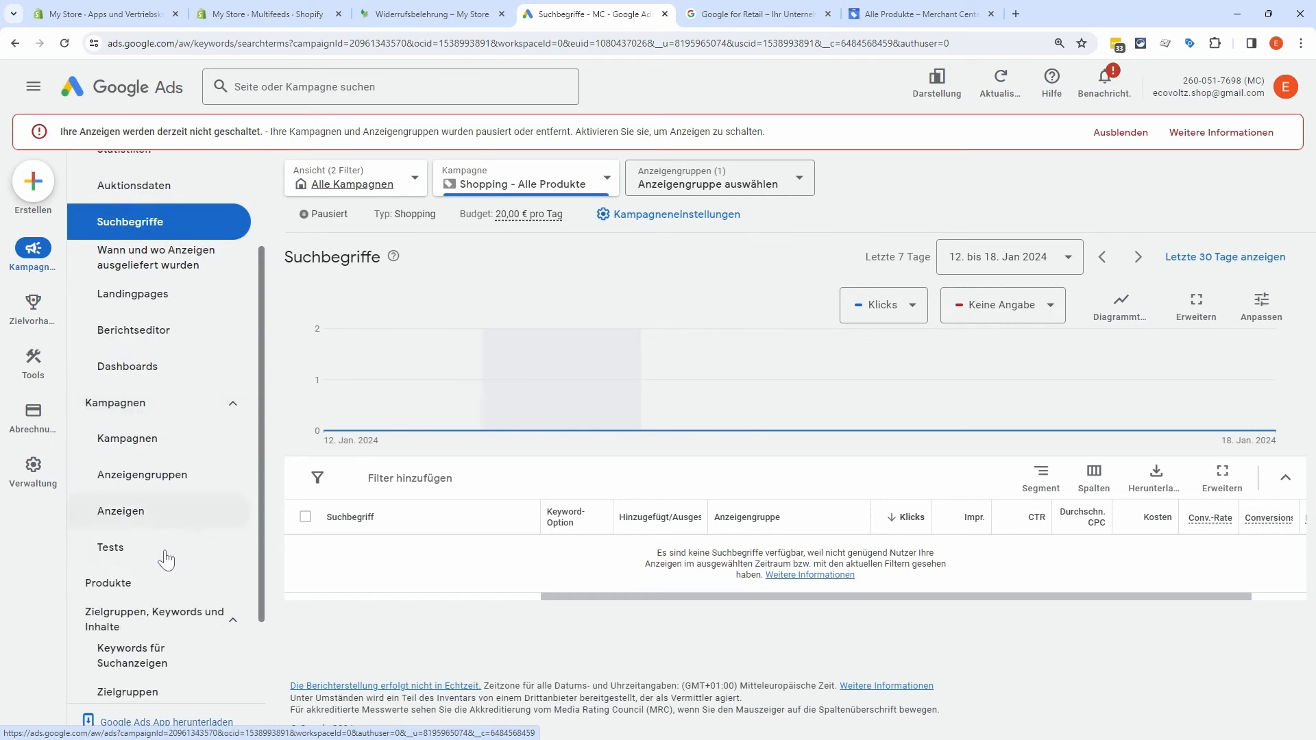
Step: Return from the search terms report to the Shopping campaign's negative keywords
scroll(205, 629, down, 1)
click(180, 589)
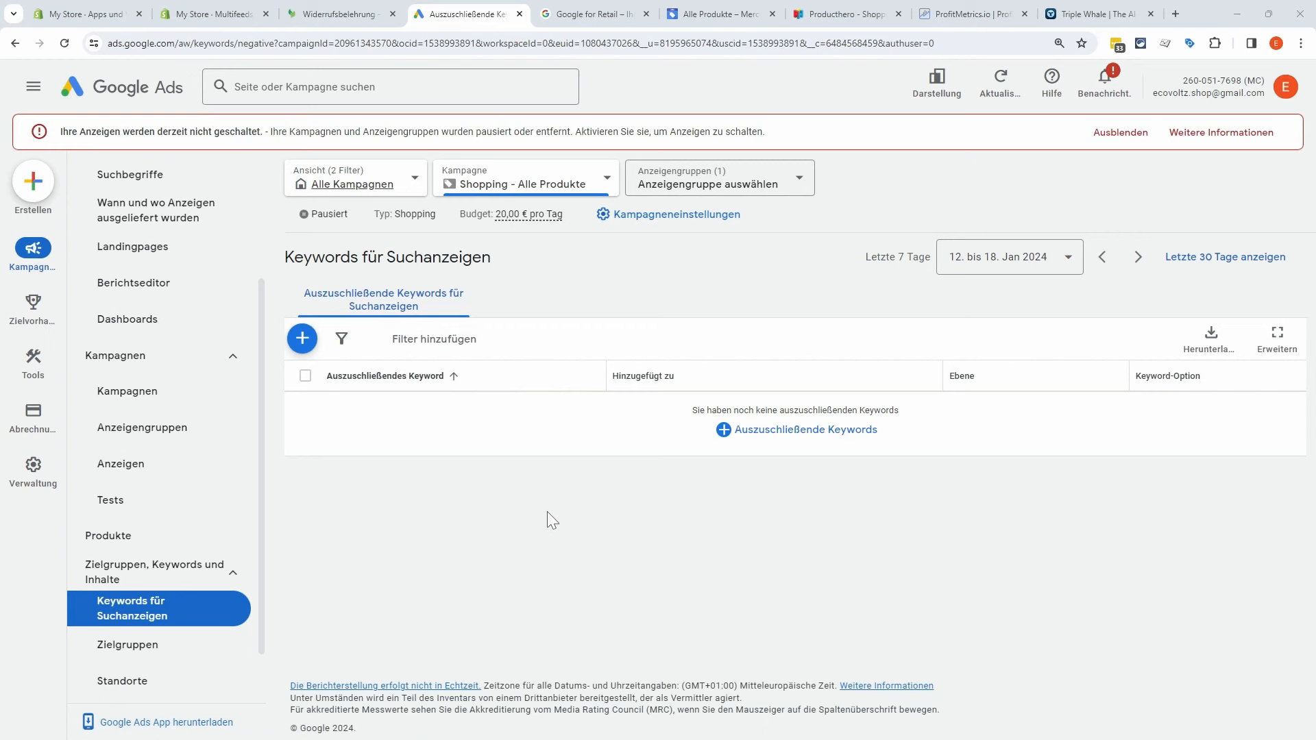
Step: View the websites of the supplementary tools Producthero, ProfitMetrics.io and Triple Whale
click(843, 14)
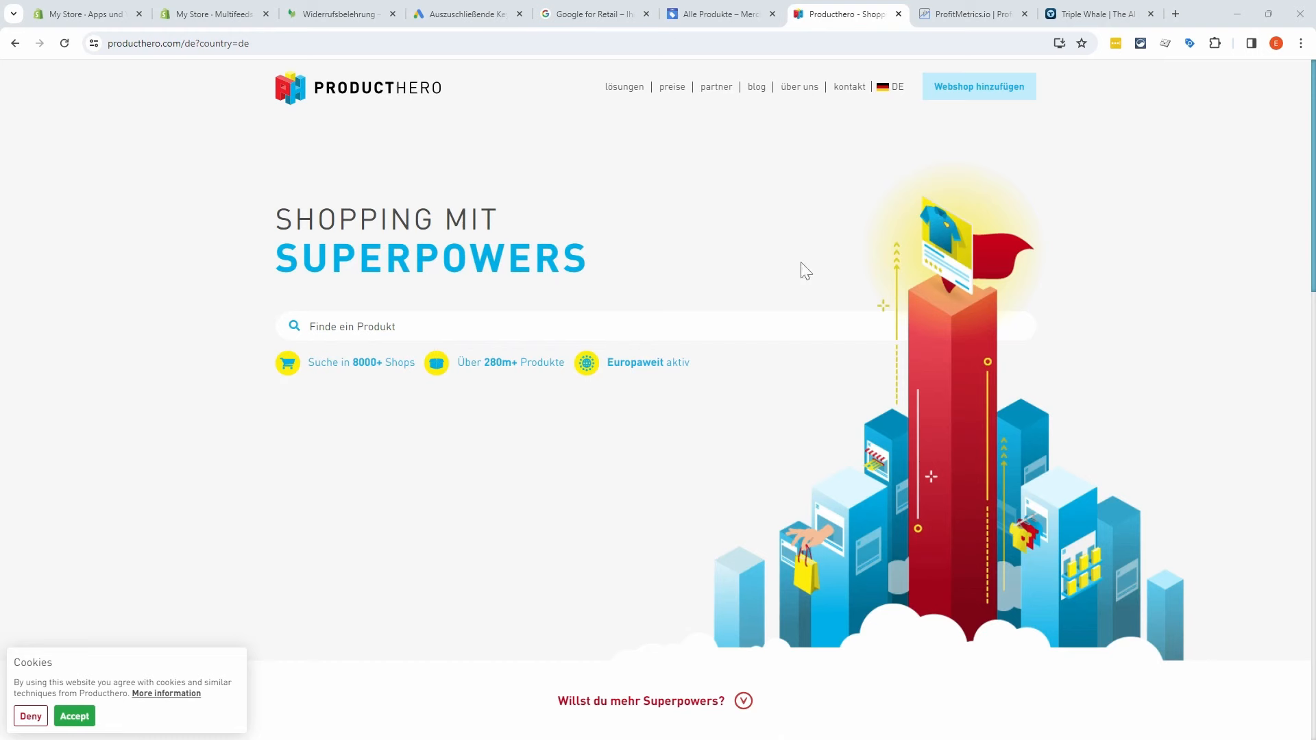
click(980, 19)
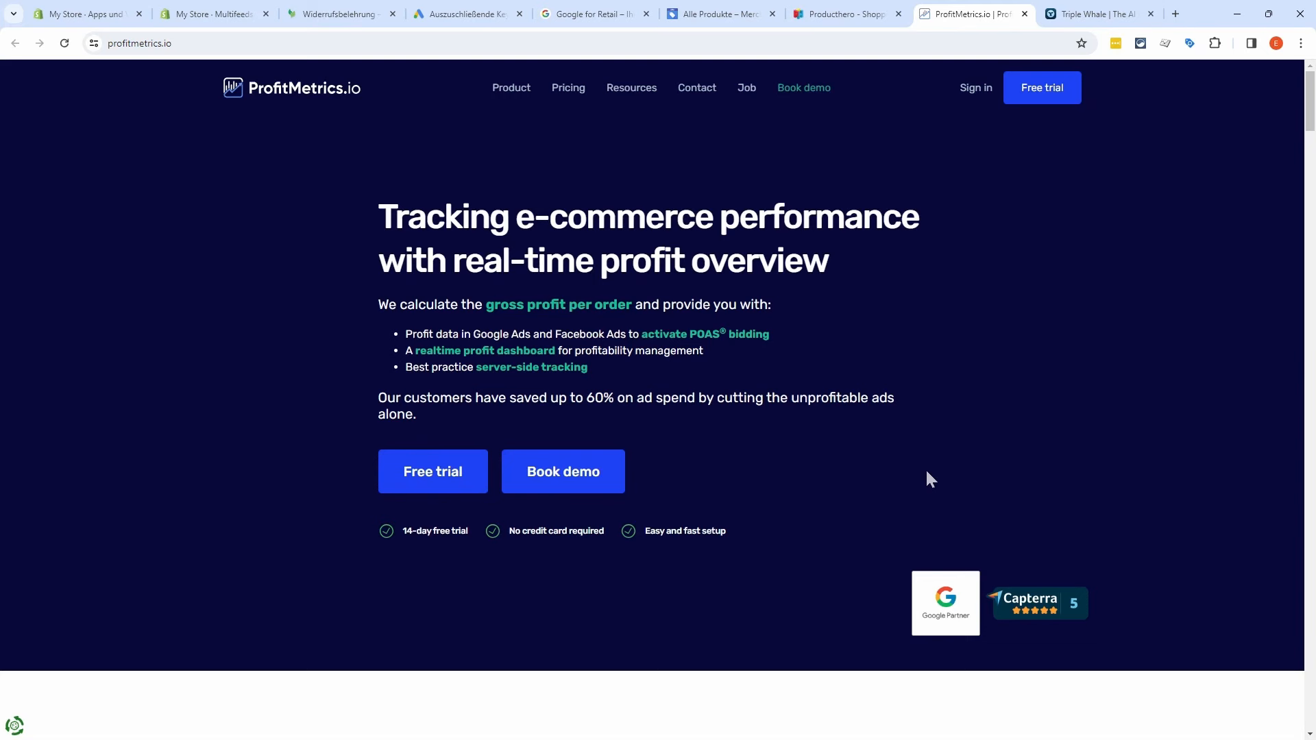
click(1082, 23)
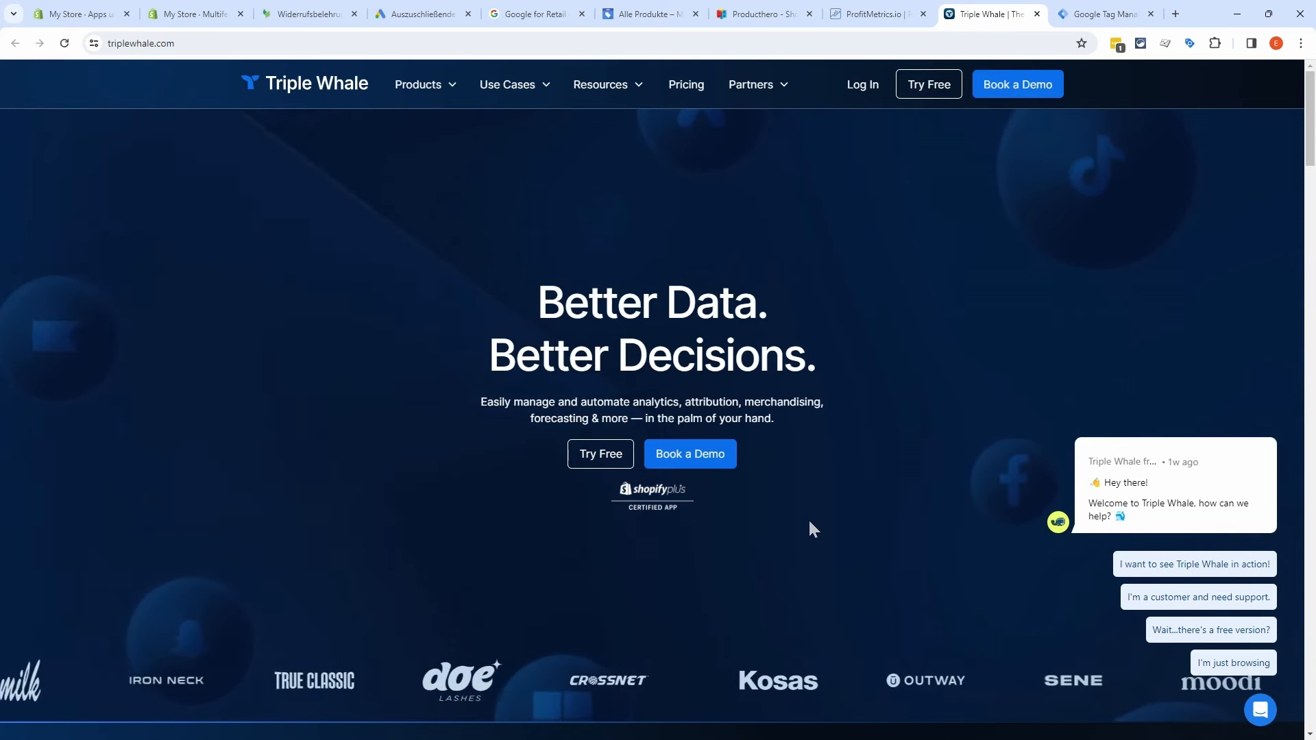
Step: Switch to Google Tag Manager and publish the ecovoltz.de workspace changes to Live as version "CMP + Purchase"
click(1094, 18)
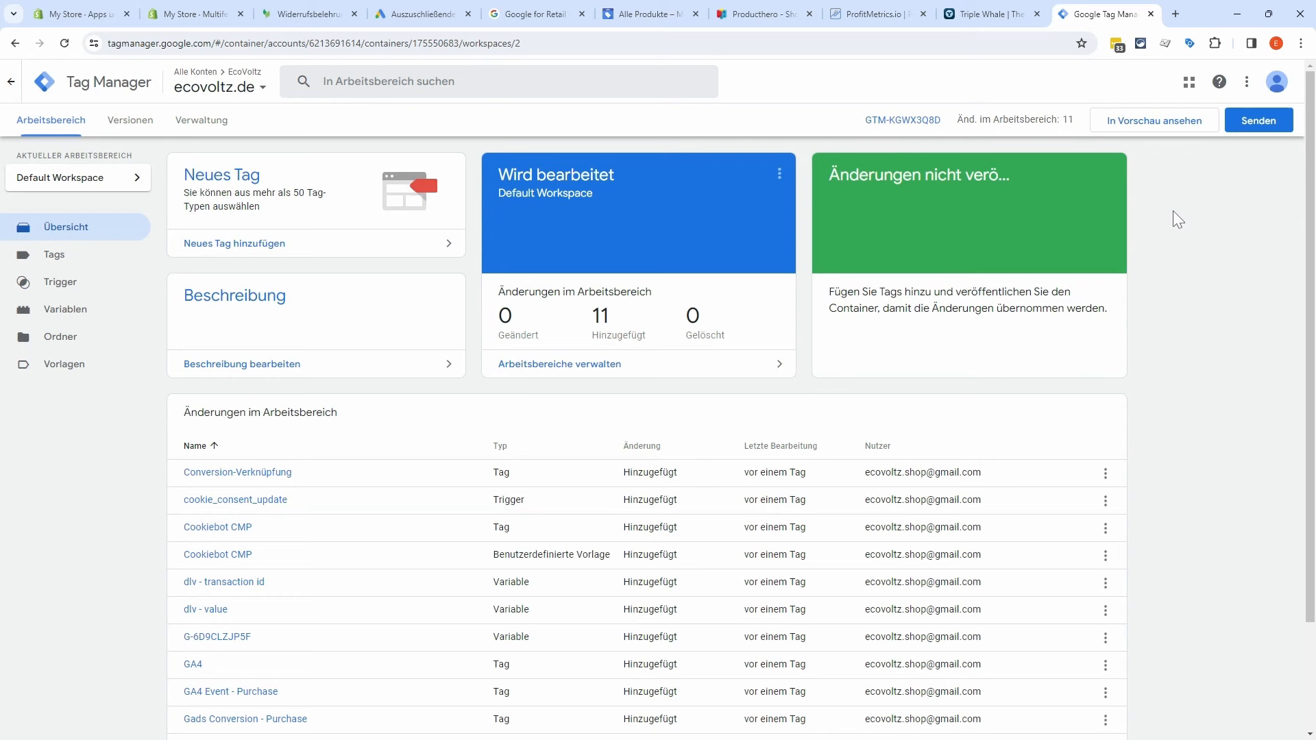
click(1258, 120)
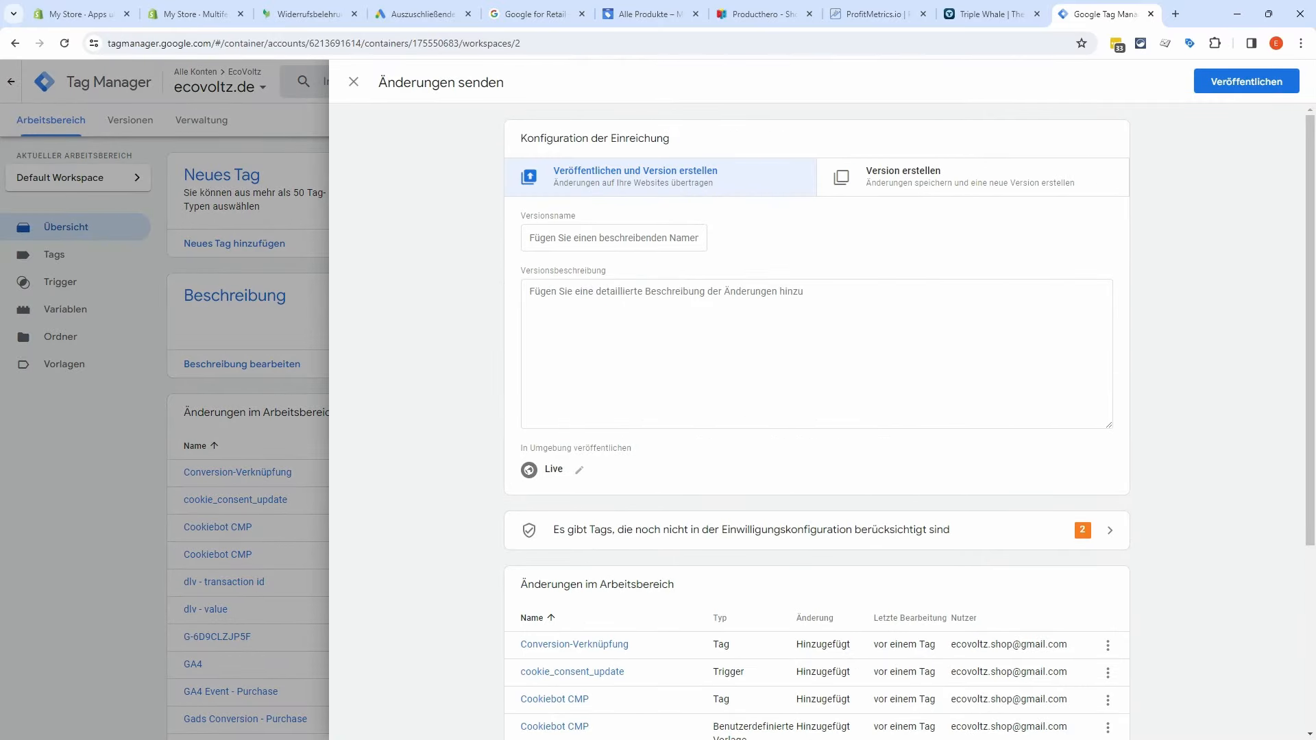
click(613, 237)
text(CMP + )
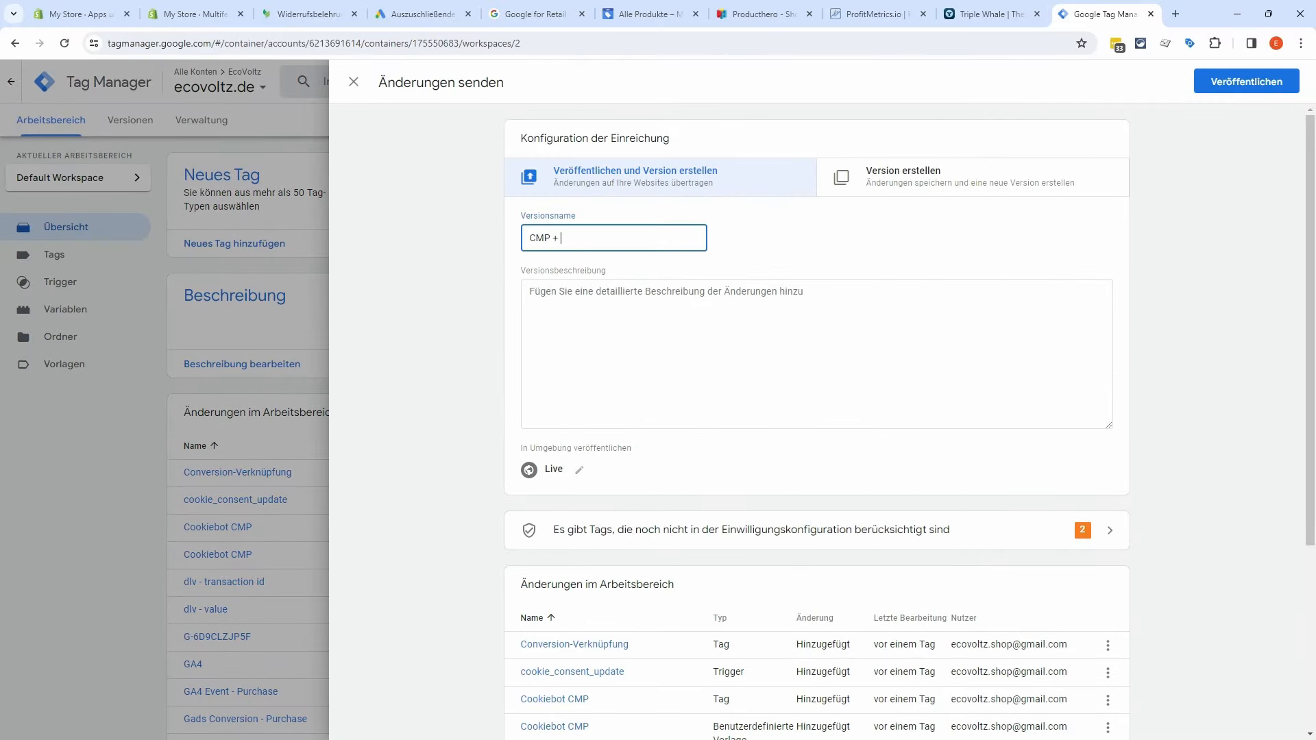
text(Purchase)
click(1246, 83)
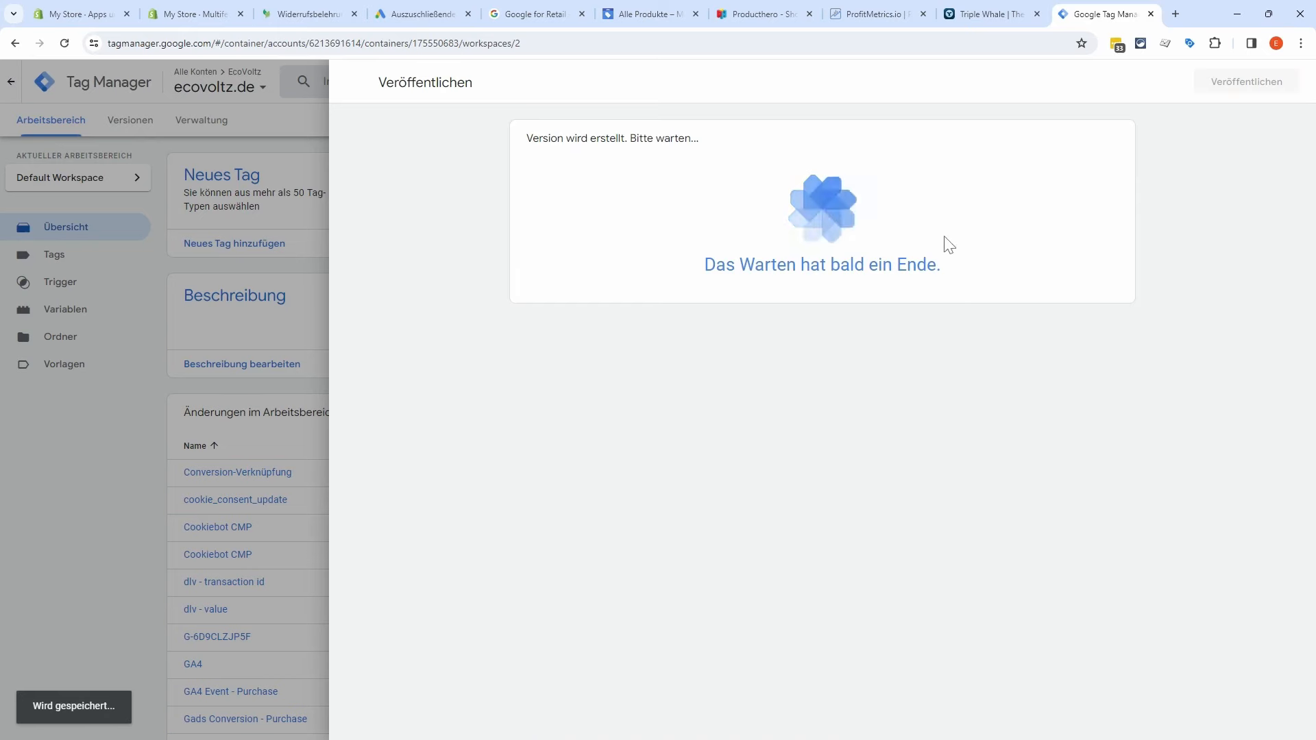